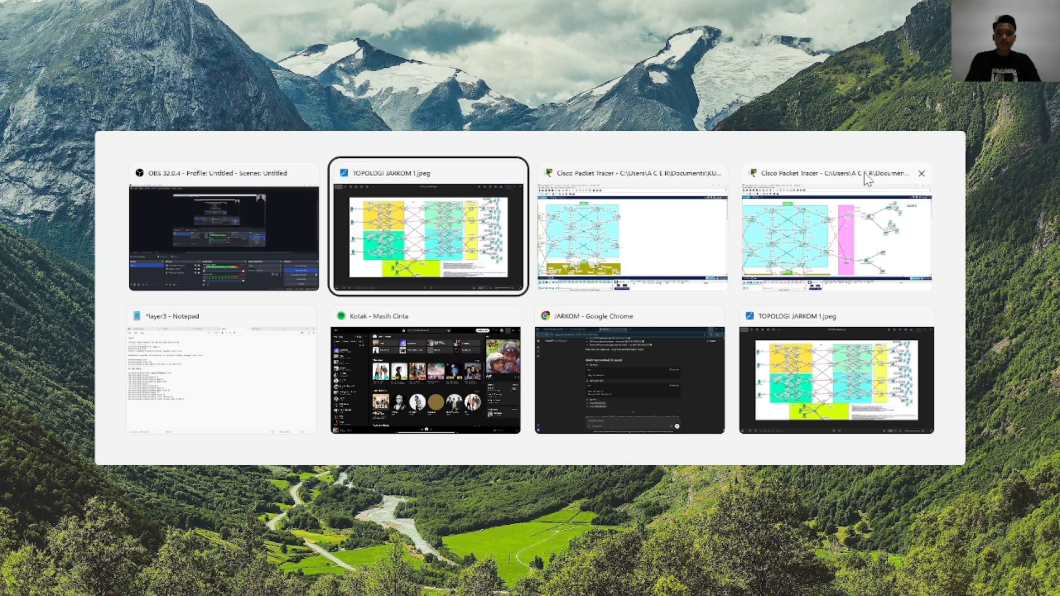
Examine the topology image and the four router regions of JARKOM PROJECT.pkt in Cisco Packet Tracer
scroll(630, 243, "up", 3)
left_click_drag(630, 245, 661, 268)
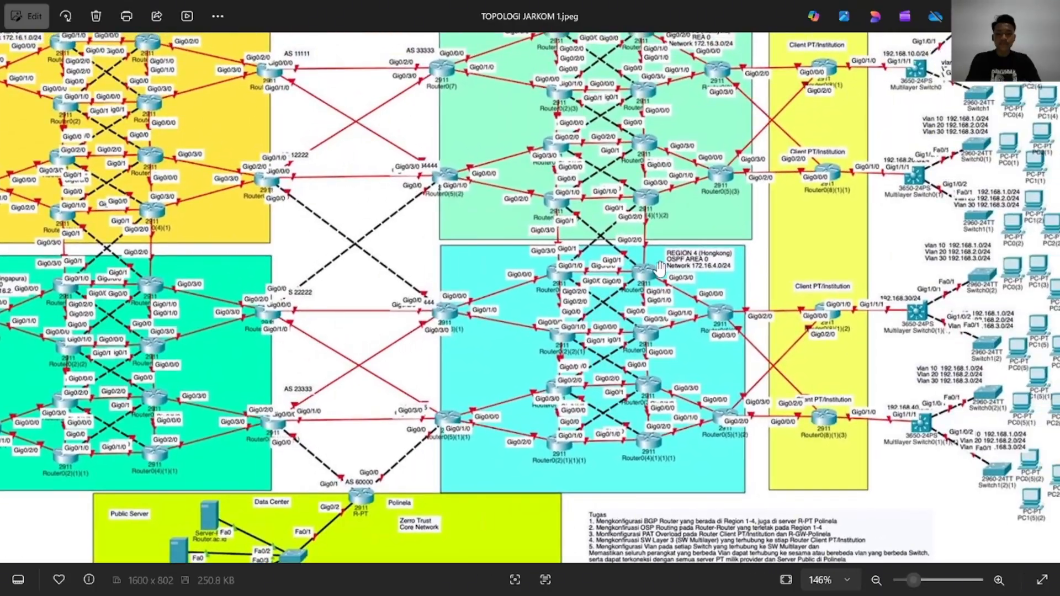
scroll(661, 264, "down", 3)
key("alt+Tab")
left_click(664, 269)
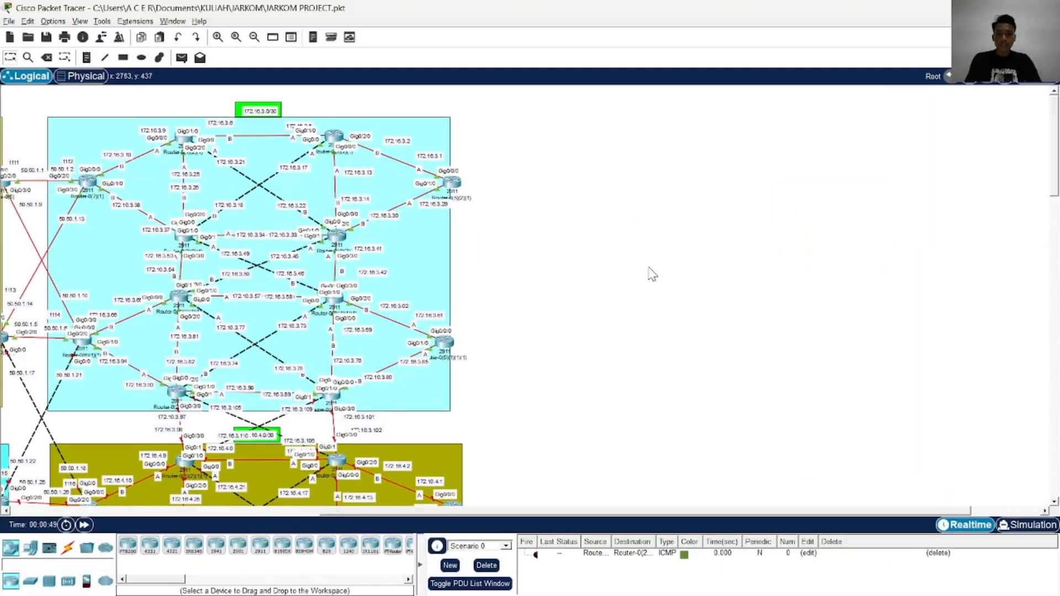
scroll(547, 352, "down", 5)
left_click_drag(543, 513, 252, 513)
scroll(287, 466, "up", 4)
scroll(287, 466, "up", 1)
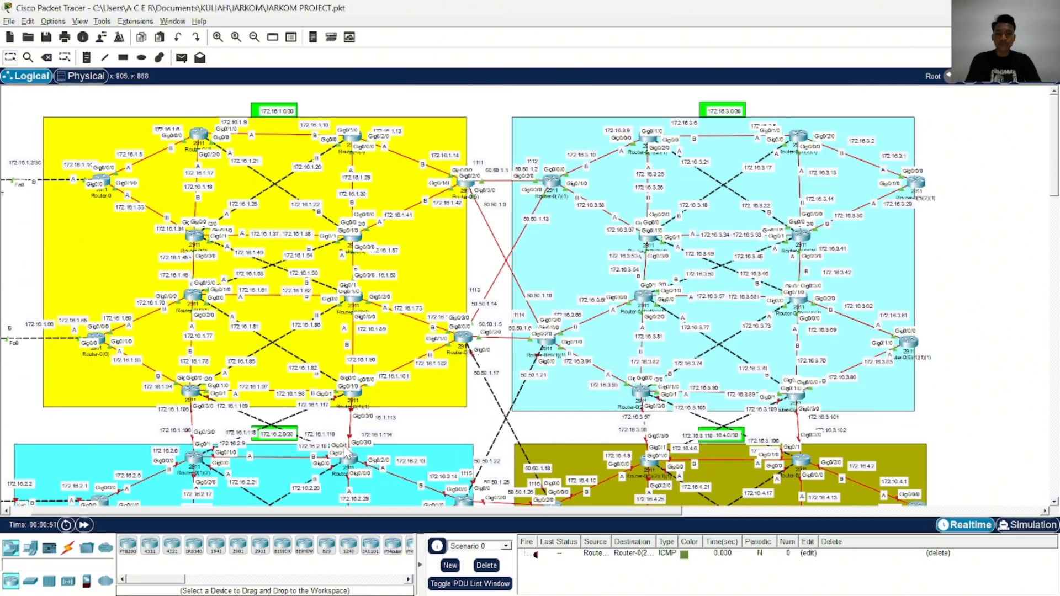
scroll(487, 287, "down", 4)
scroll(487, 287, "up", 4)
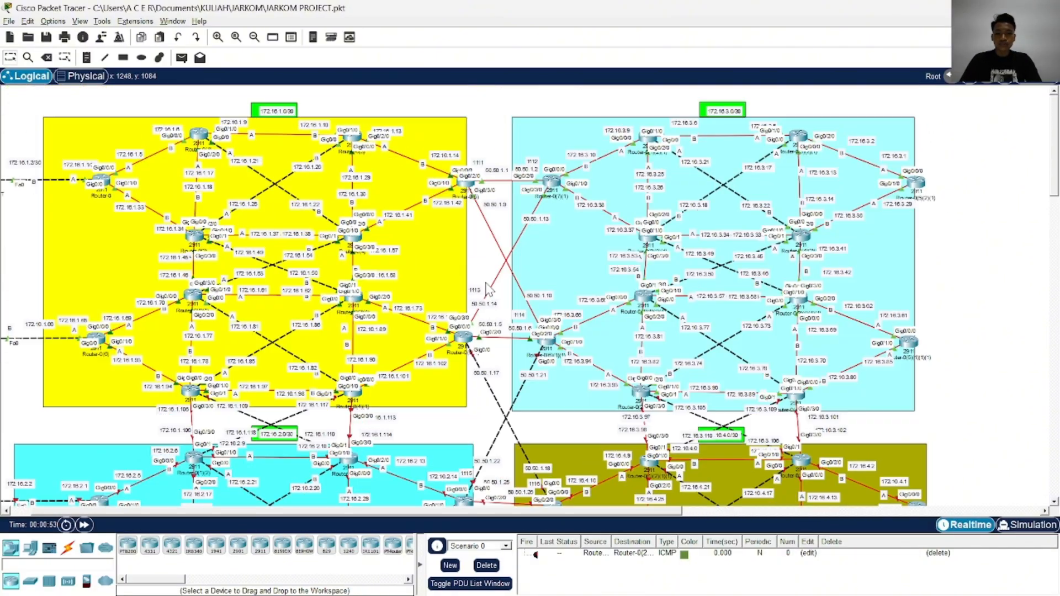
scroll(489, 267, "down", 4)
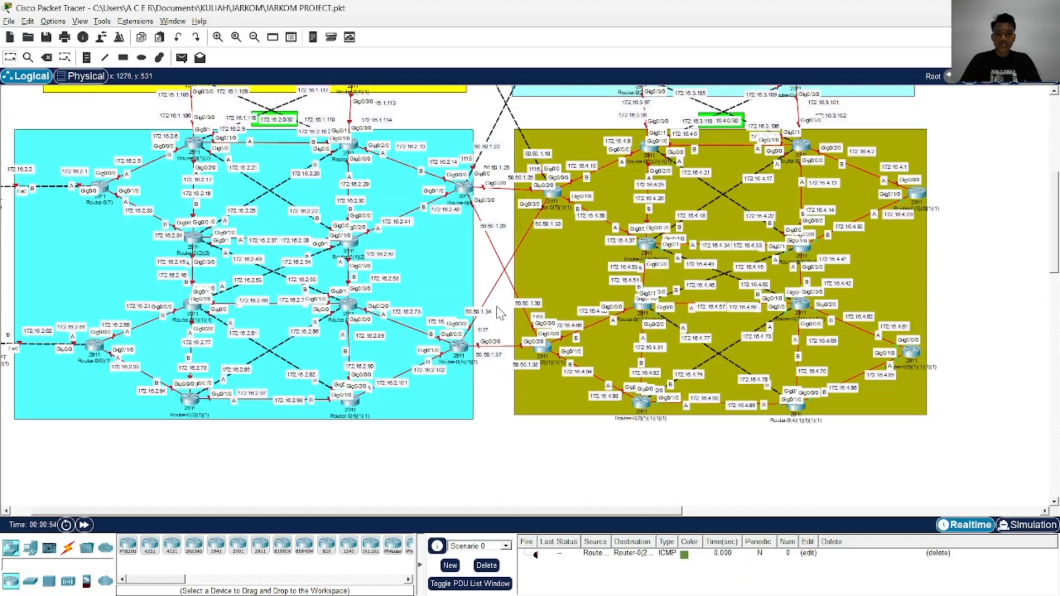
scroll(497, 307, "up", 4)
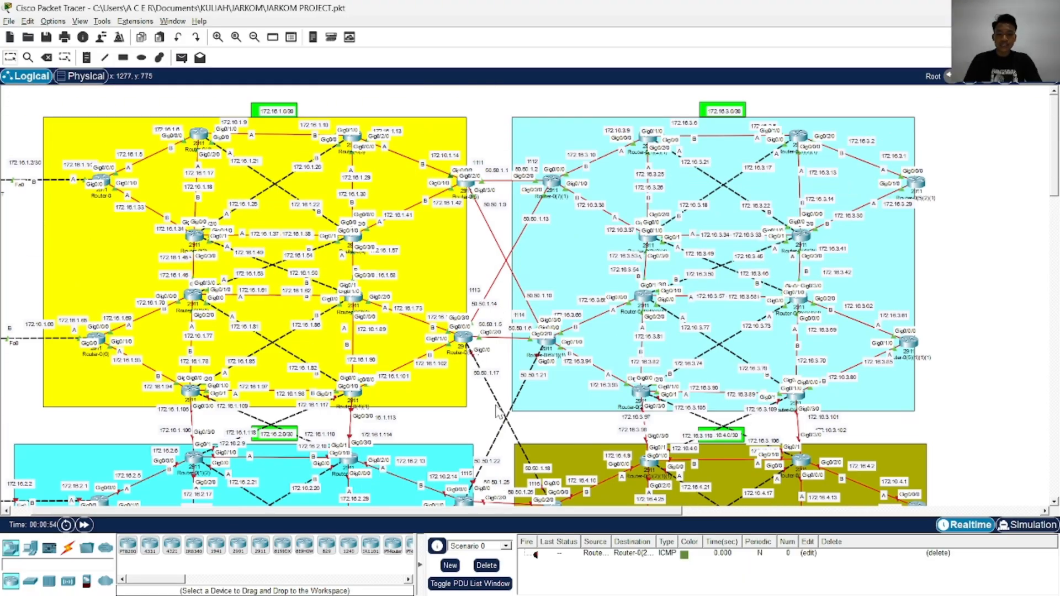
Switch to TOPOLOGI JARKOM 1.jpeg and examine how the Client PT/Institution routers and multilayer switches connect to Regions 3 and 4
key("alt+Tab")
key("alt+Tab")
key("alt+Tab")
key("alt+Tab")
key("alt+Tab")
key("alt+Tab")
key("alt+Tab")
key("alt+Tab")
key("alt+Tab")
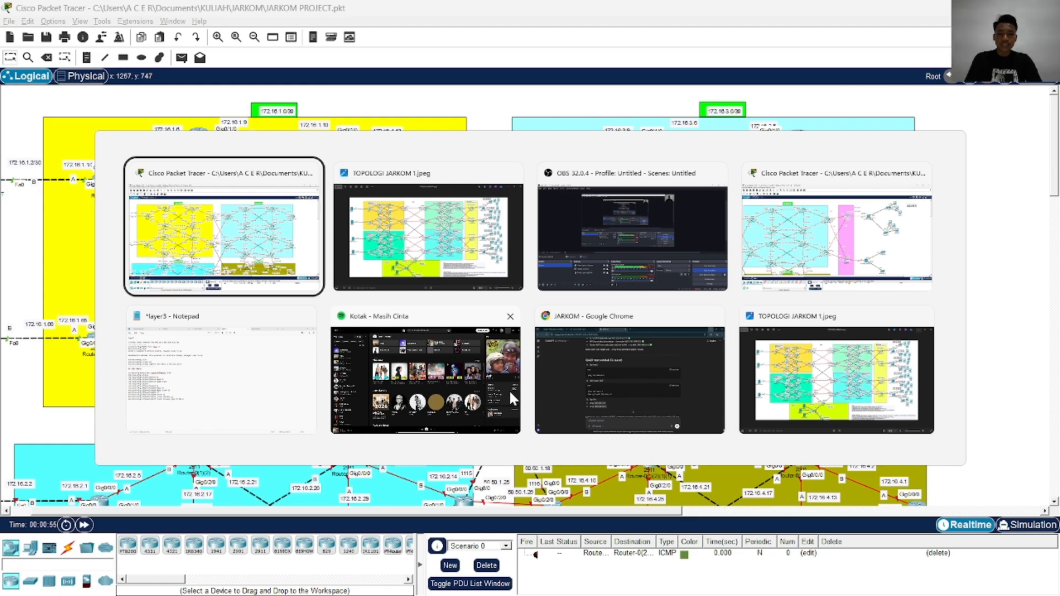
scroll(502, 393, "up", 3)
scroll(502, 393, "down", 2)
scroll(743, 255, "up", 4)
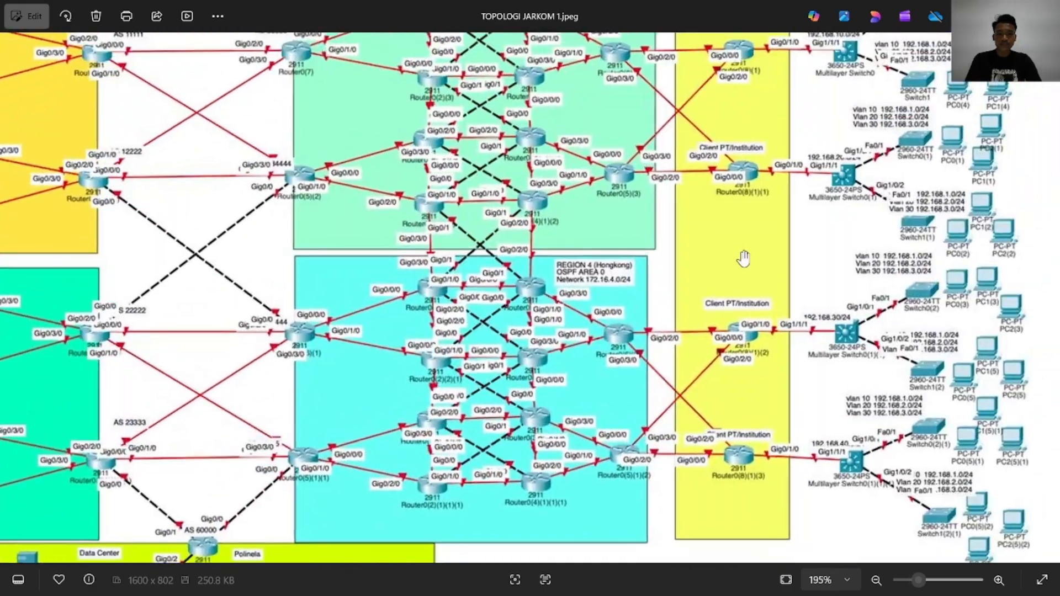
left_click_drag(745, 243, 657, 350)
scroll(787, 247, "down", 3)
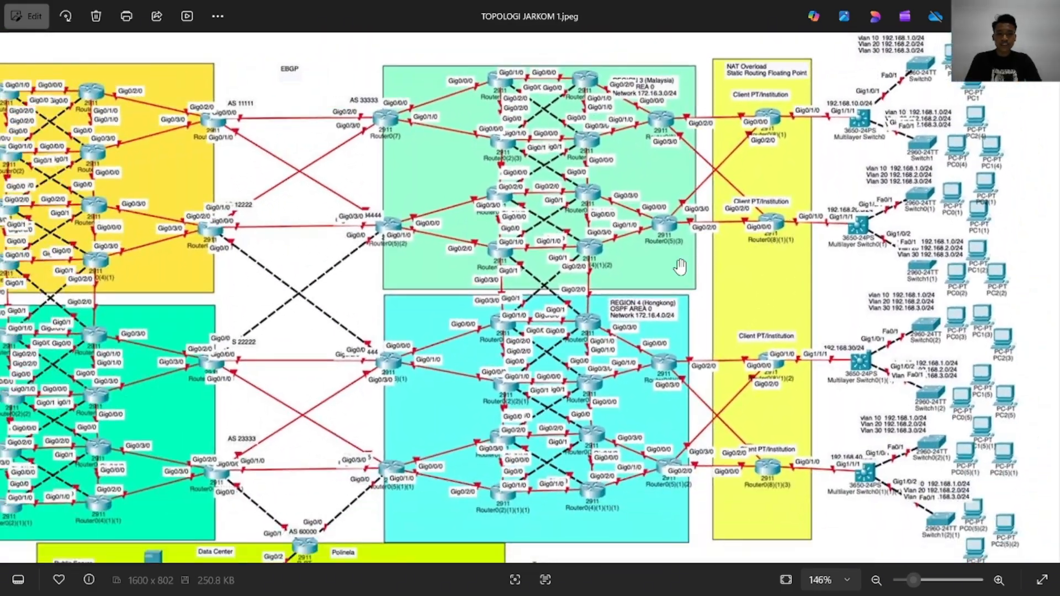
scroll(681, 267, "up", 2)
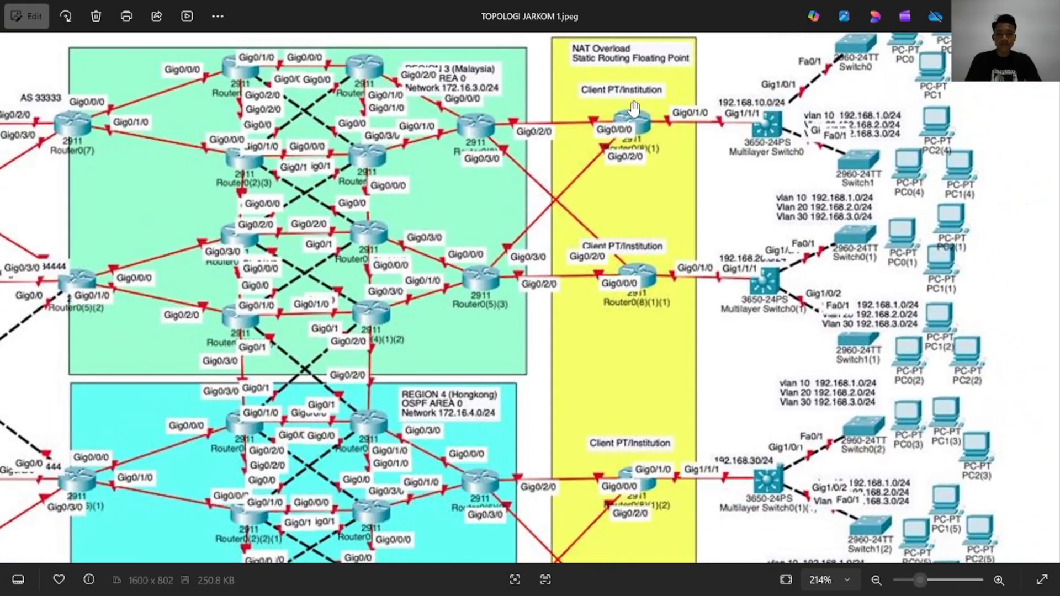
scroll(775, 161, "up", 1)
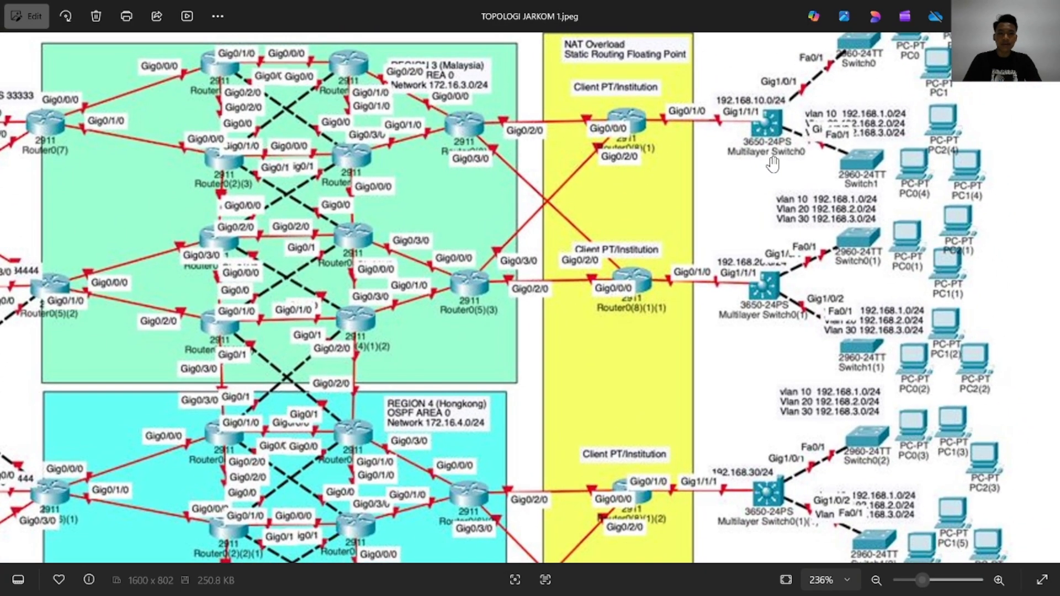
left_click_drag(729, 229, 720, 282)
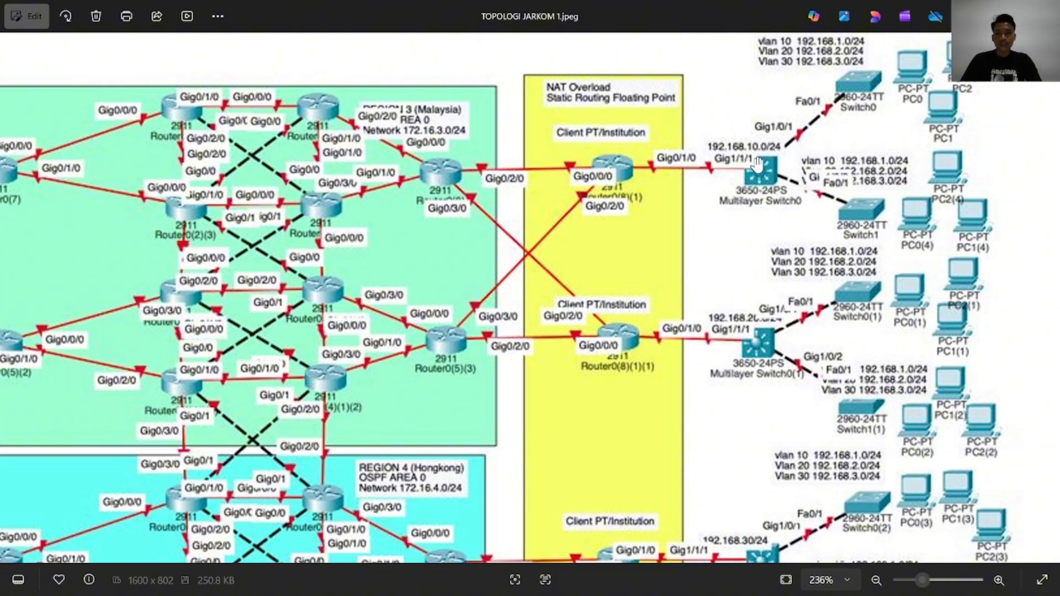
scroll(688, 197, "down", 5)
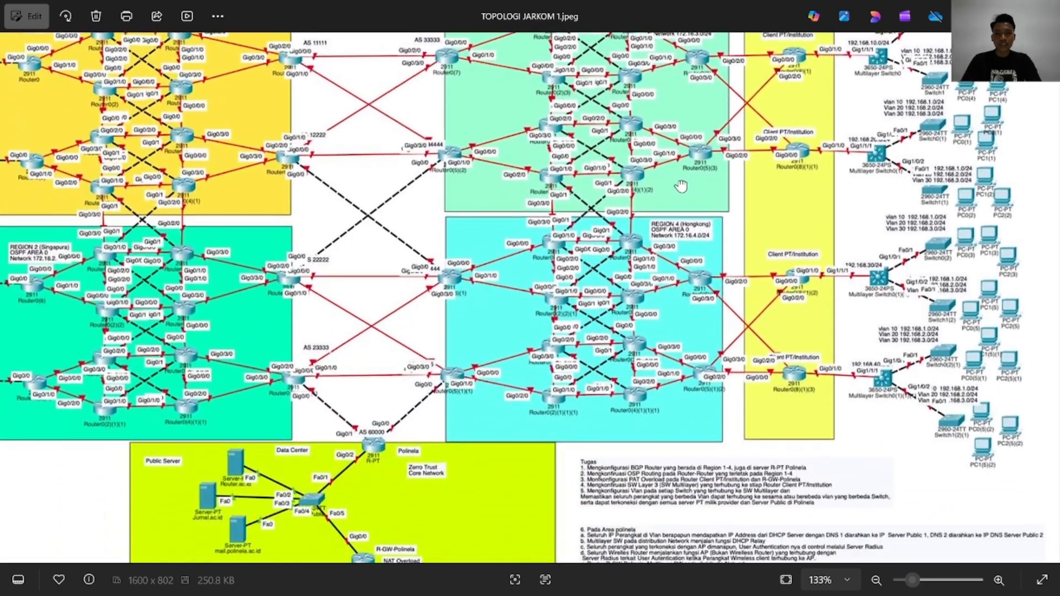
scroll(667, 199, "up", 2)
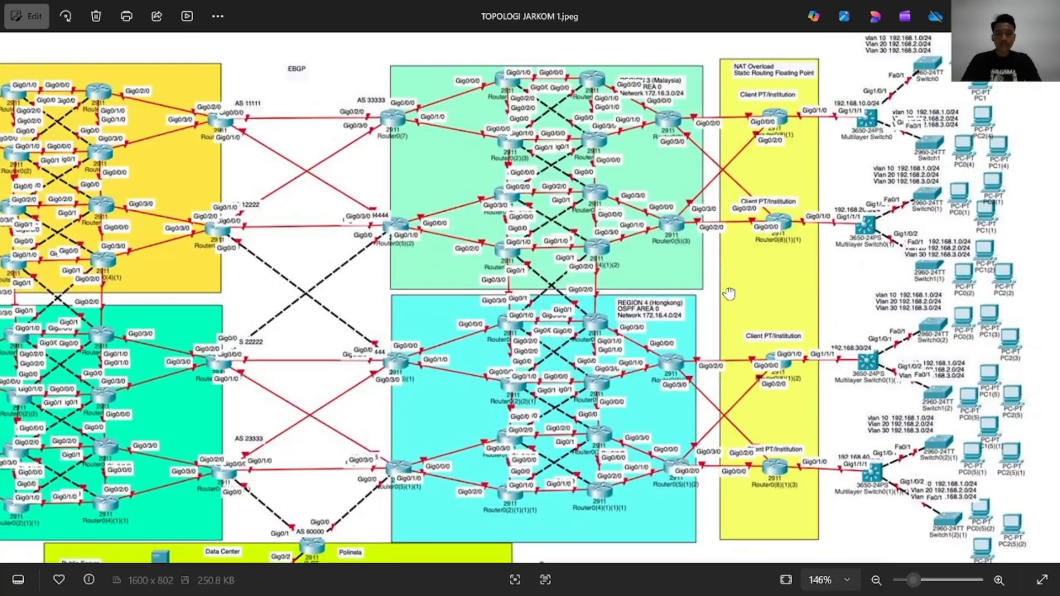
left_click_drag(727, 292, 700, 291)
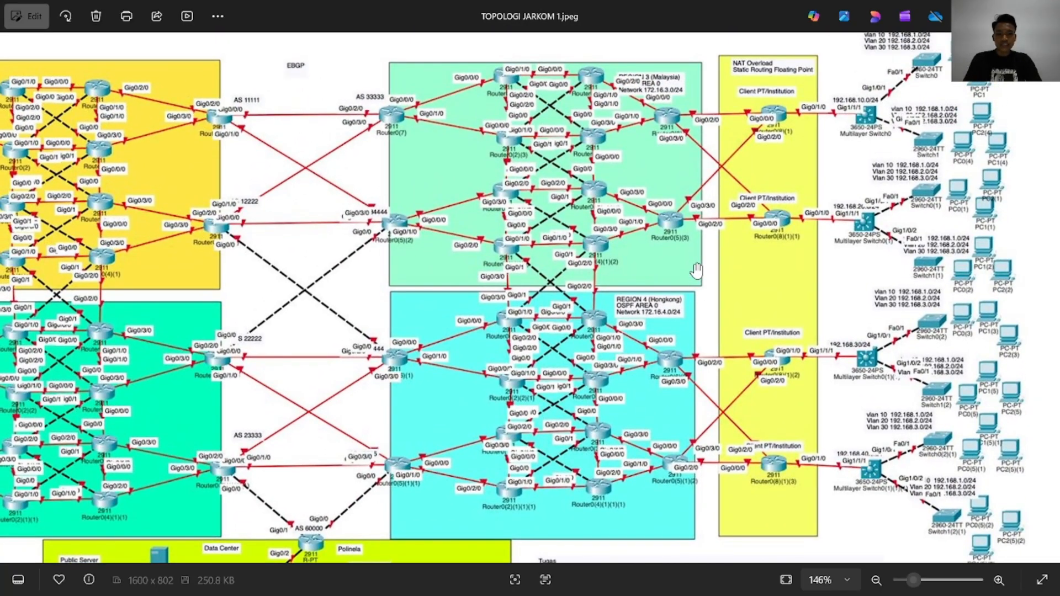
Switch to JARKOM PROJECT.pkt in Cisco Packet Tracer and show the free area beside the 172.16.3.0/30 region
key("alt+Tab")
scroll(679, 355, "down", 5)
scroll(679, 355, "up", 5)
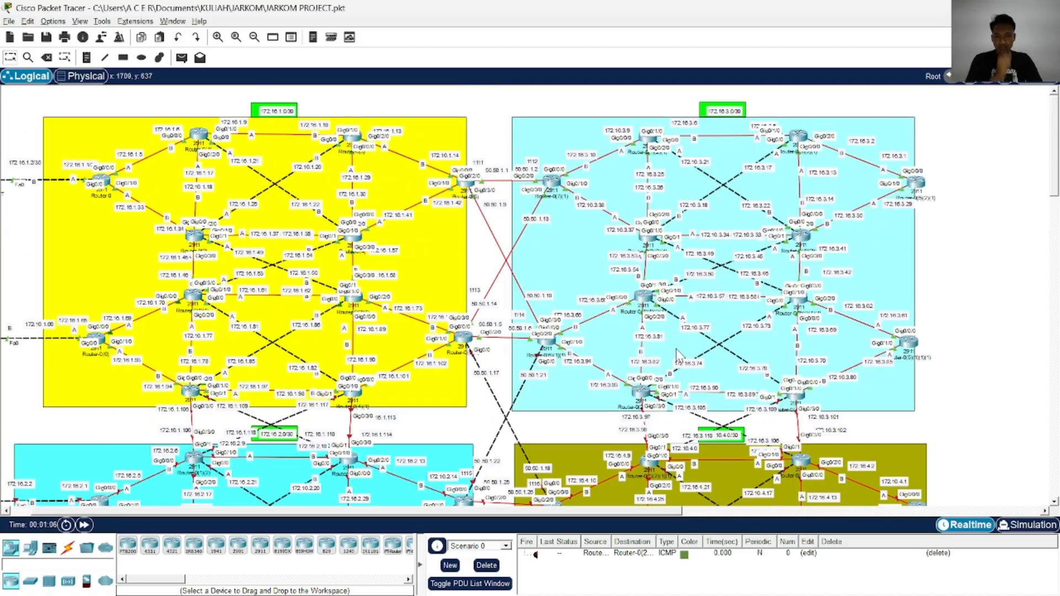
scroll(670, 339, "up", 1)
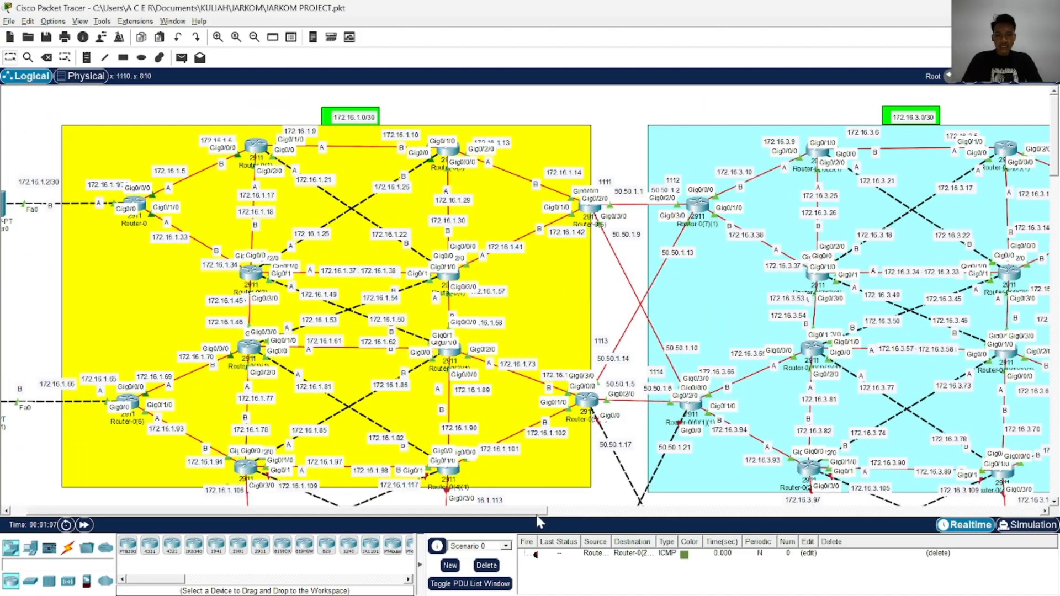
left_click_drag(534, 513, 819, 513)
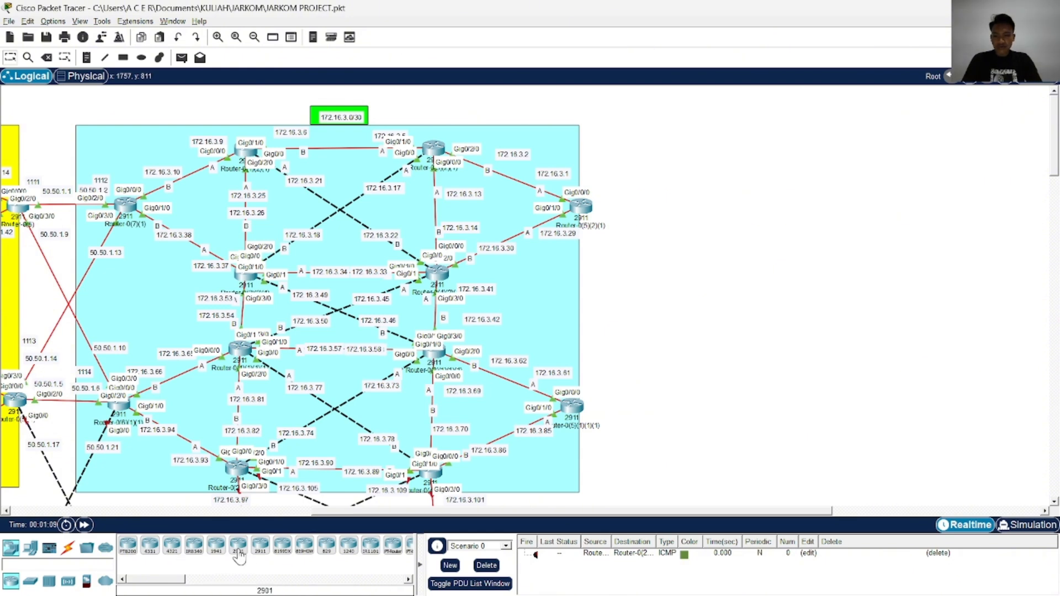
Place a 2901 router in the free area beside the 172.16.3.0/30 region's upper edge router
left_click_drag(239, 557, 680, 217)
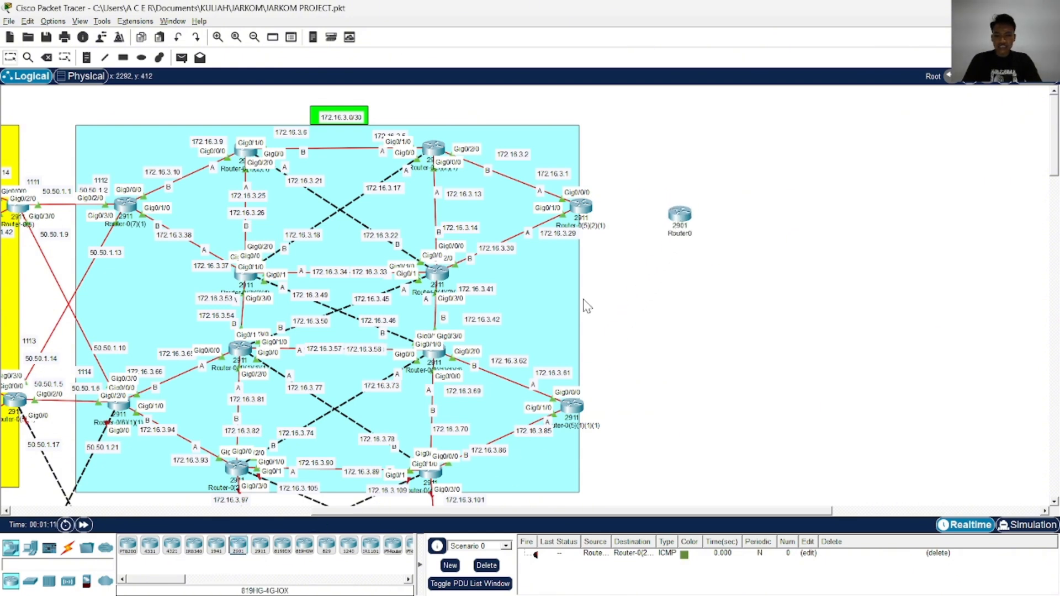
scroll(694, 311, "down", 6)
scroll(694, 311, "up", 6)
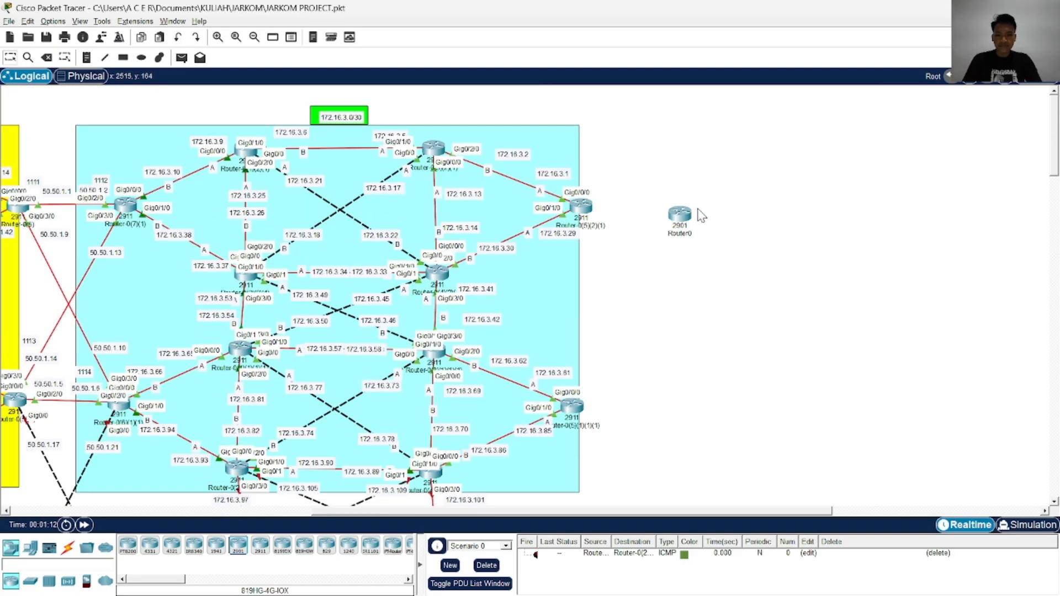
left_click_drag(683, 216, 687, 211)
left_click(685, 212)
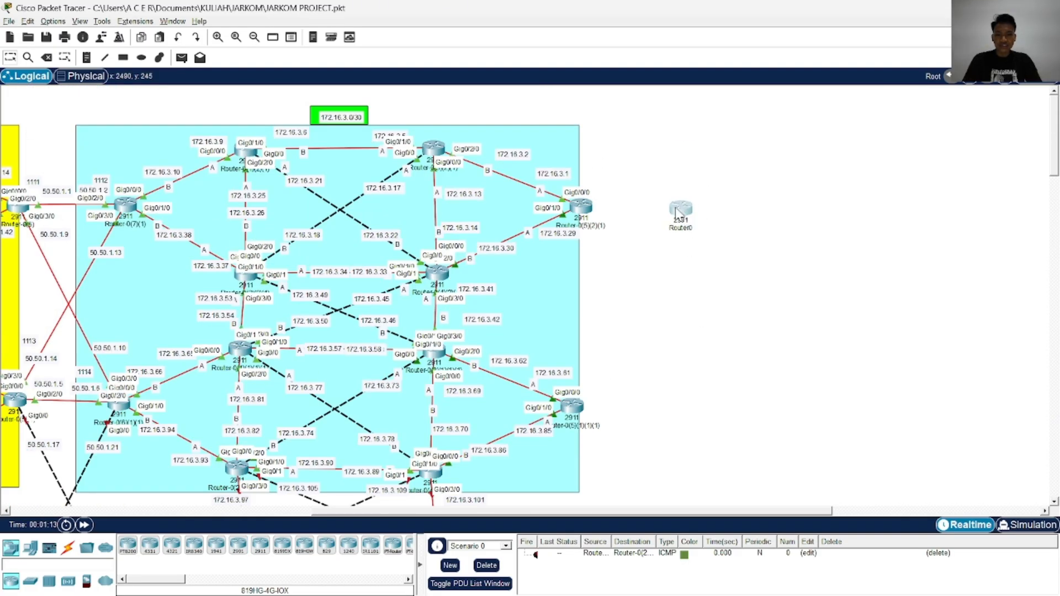
Try to add an HWIC-1GE-SFP module to the 2901 router and delete that router
left_click(461, 153)
left_click_drag(688, 428, 481, 187)
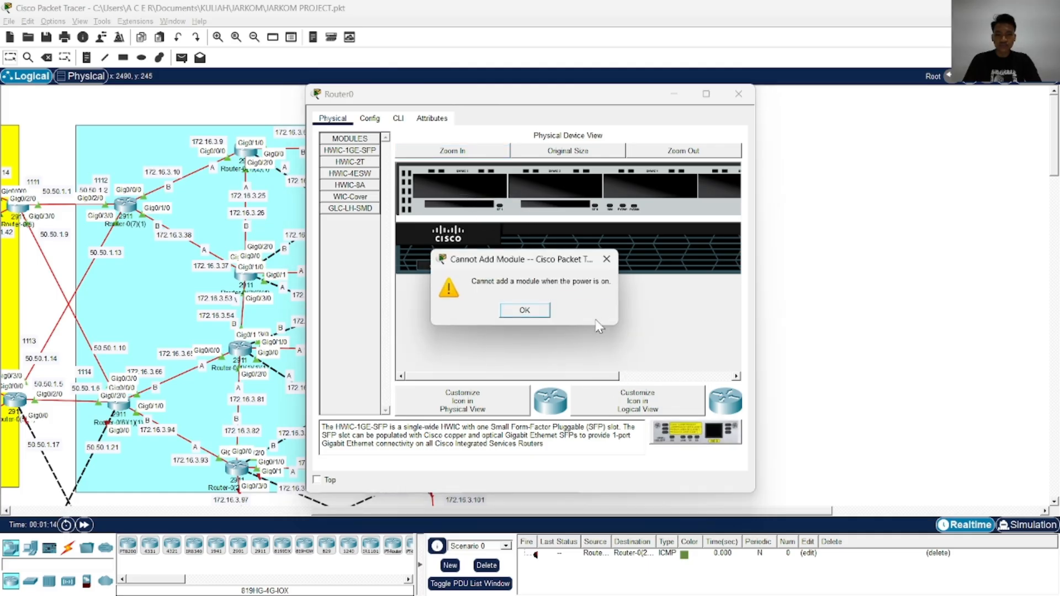
left_click(525, 309)
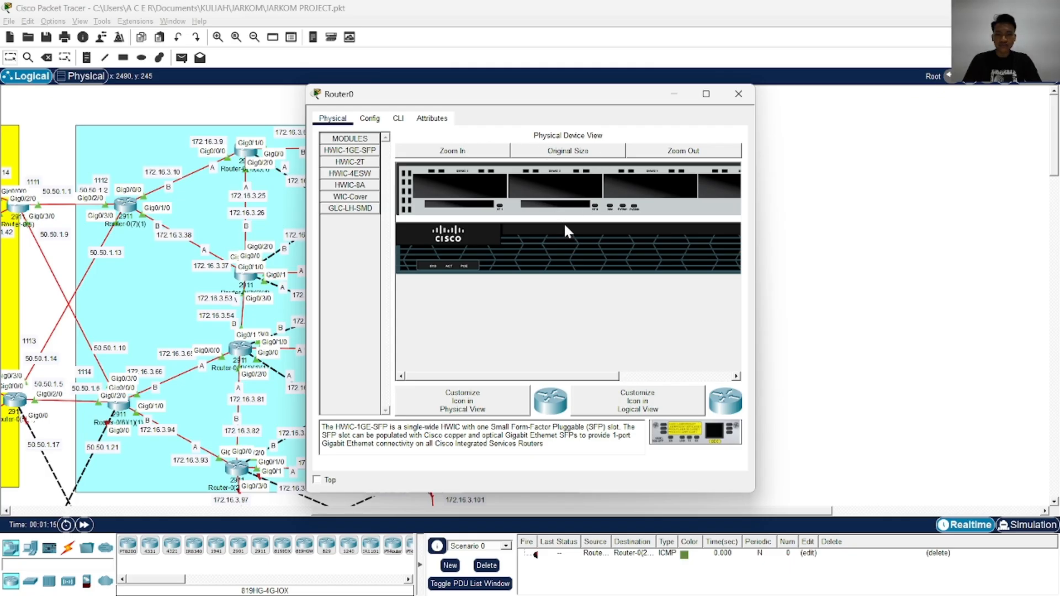
left_click(580, 161)
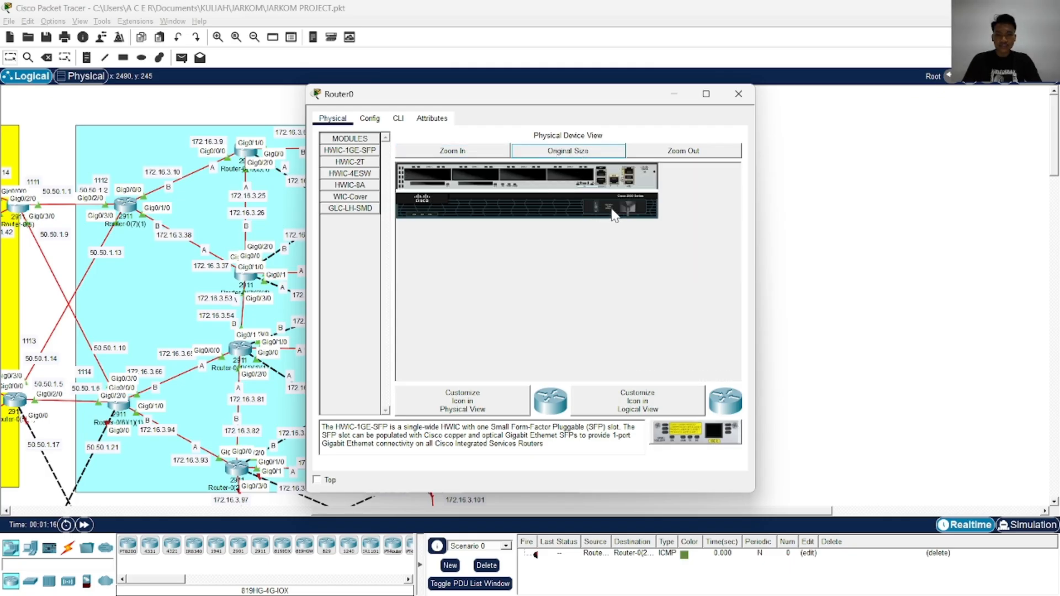
left_click(738, 94)
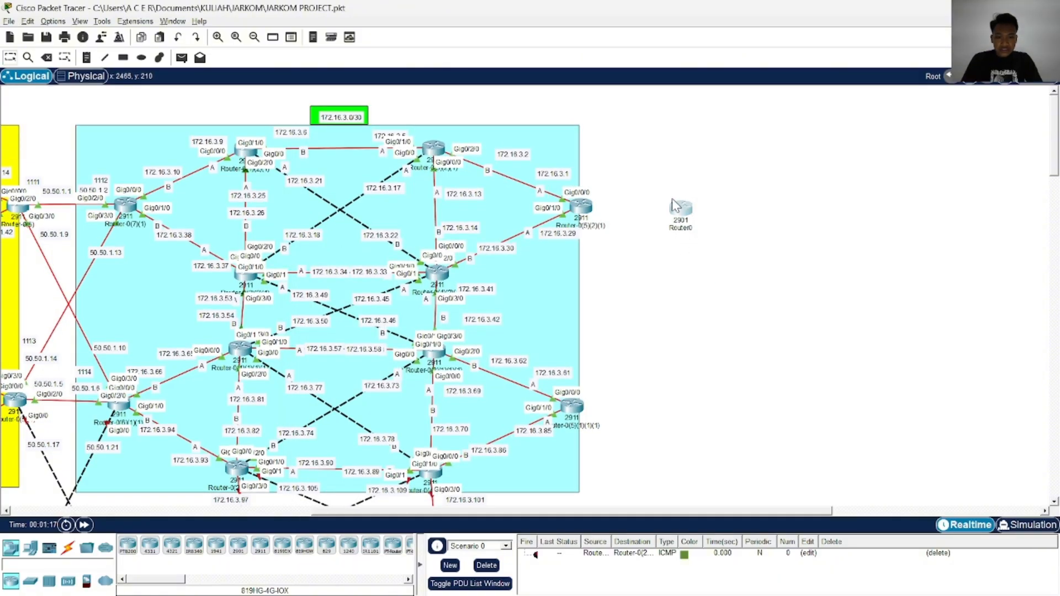
left_click(51, 57)
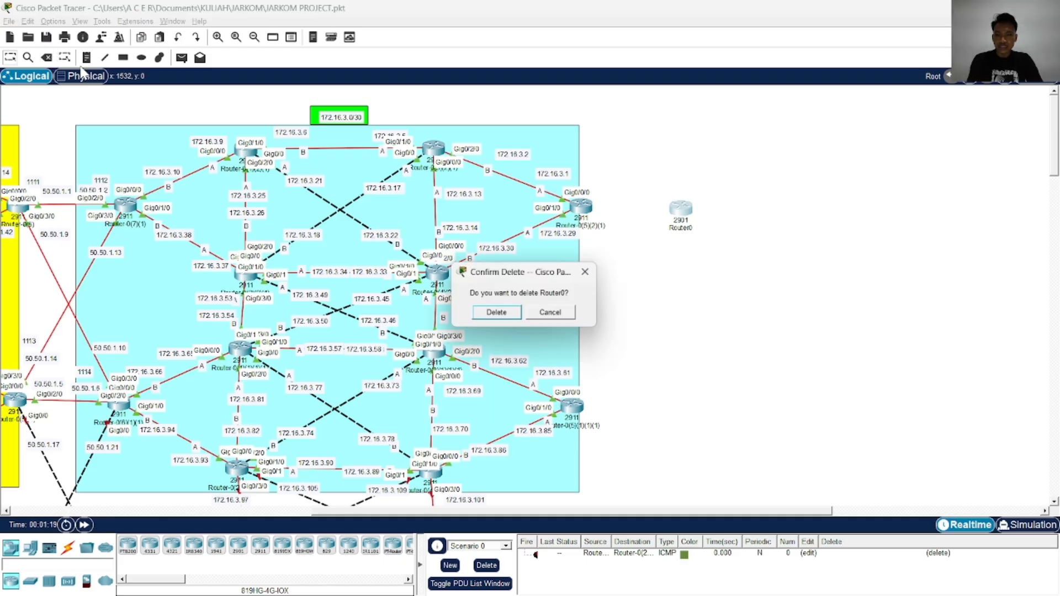
left_click(496, 314)
Place a 2911 router in the free area beside the 172.16.3.0/30 region's upper edge router
left_click_drag(260, 547, 684, 212)
left_click(685, 212)
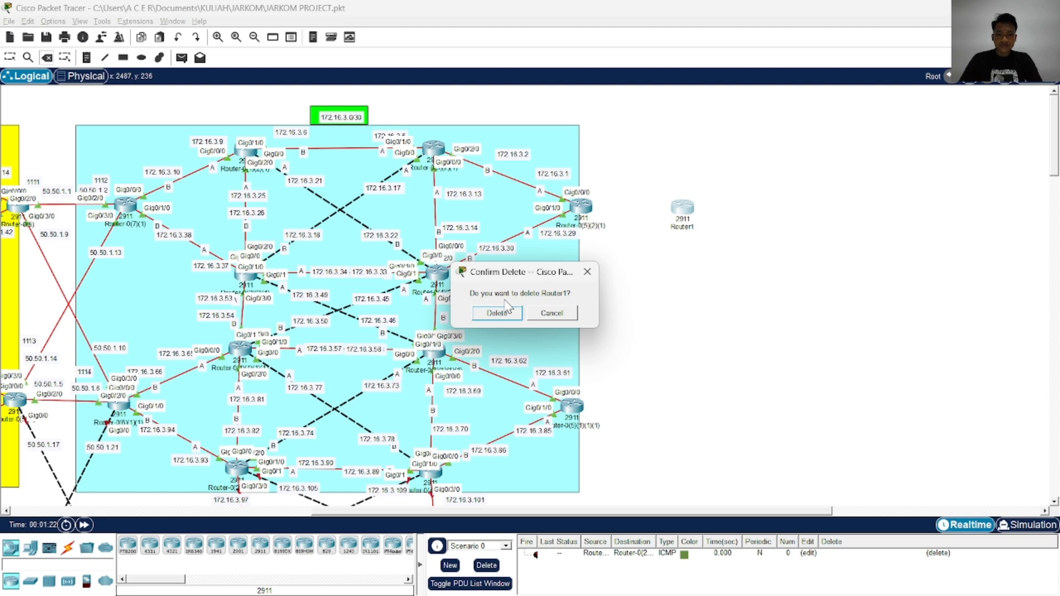
left_click(586, 274)
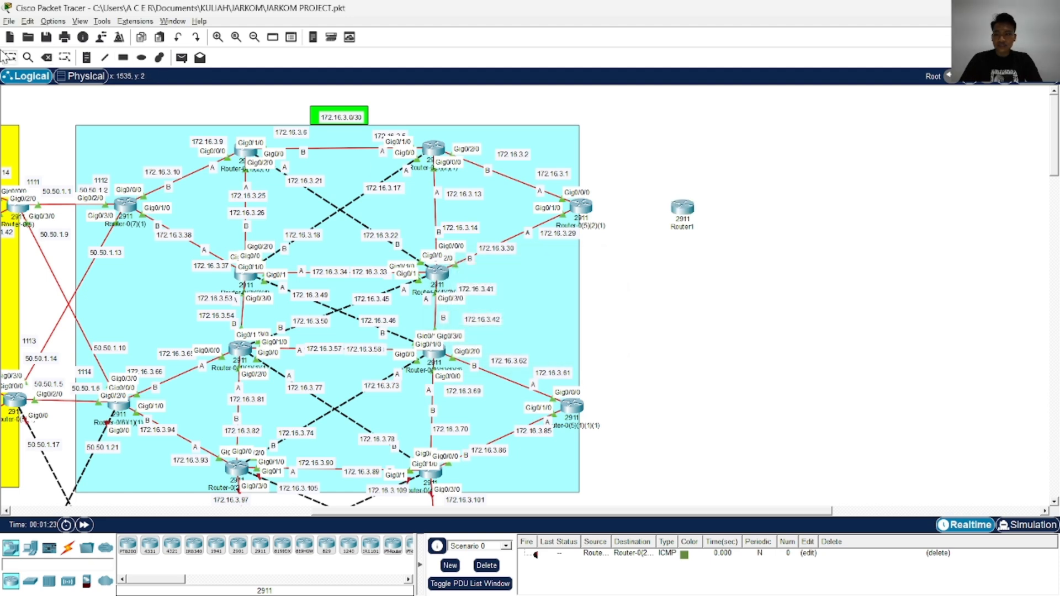
Power off the new 2911 router and install three HWIC-1GE-SFP modules in its expansion slots
left_click(683, 209)
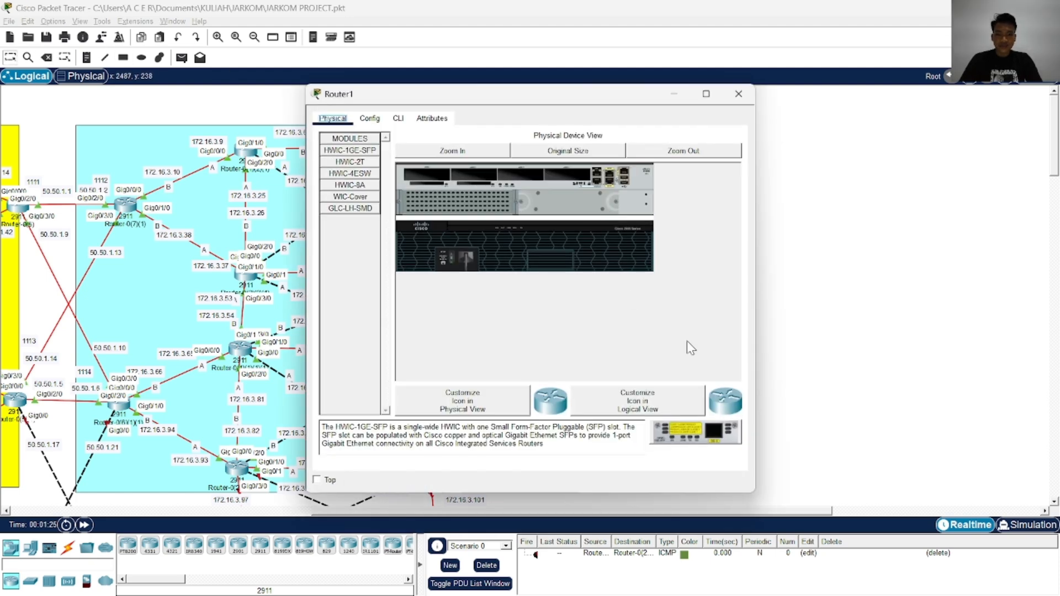
left_click(453, 261)
left_click(451, 154)
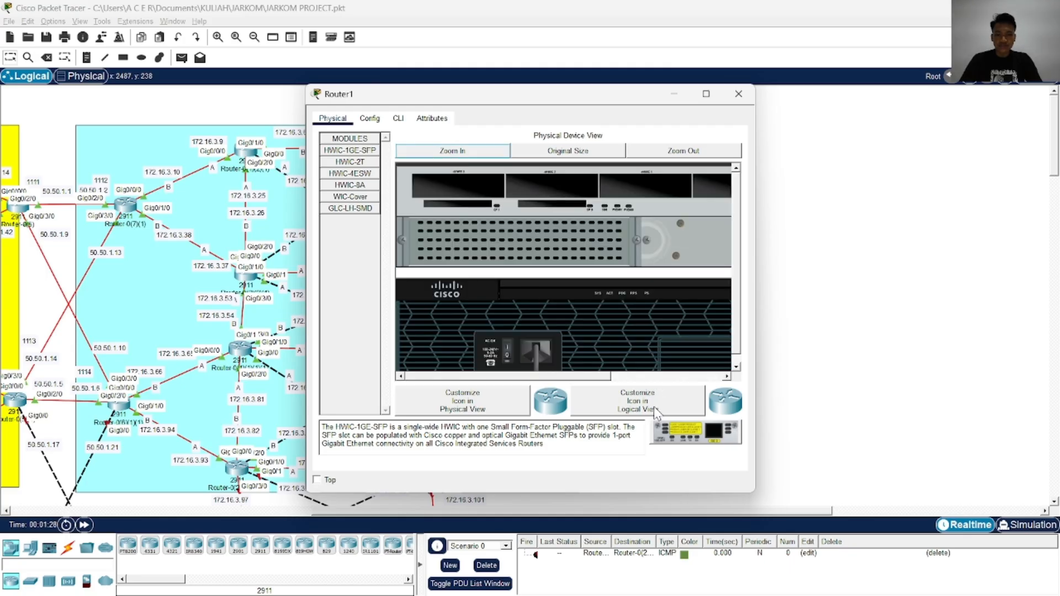
left_click_drag(696, 433, 563, 187)
left_click_drag(584, 376, 674, 378)
left_click_drag(690, 430, 499, 190)
left_click_drag(684, 439, 580, 188)
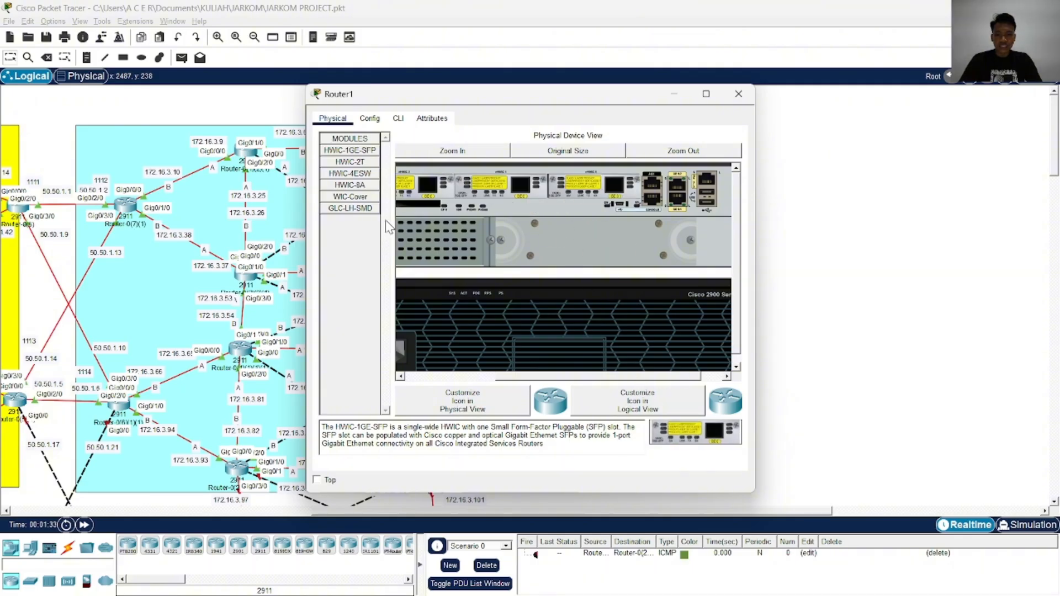
Fit GLC-LH-SMD fiber transceivers into the SFP slots of the new 2911 router's HWIC-1GE-SFP modules and close its window
left_click(350, 197)
left_click(364, 186)
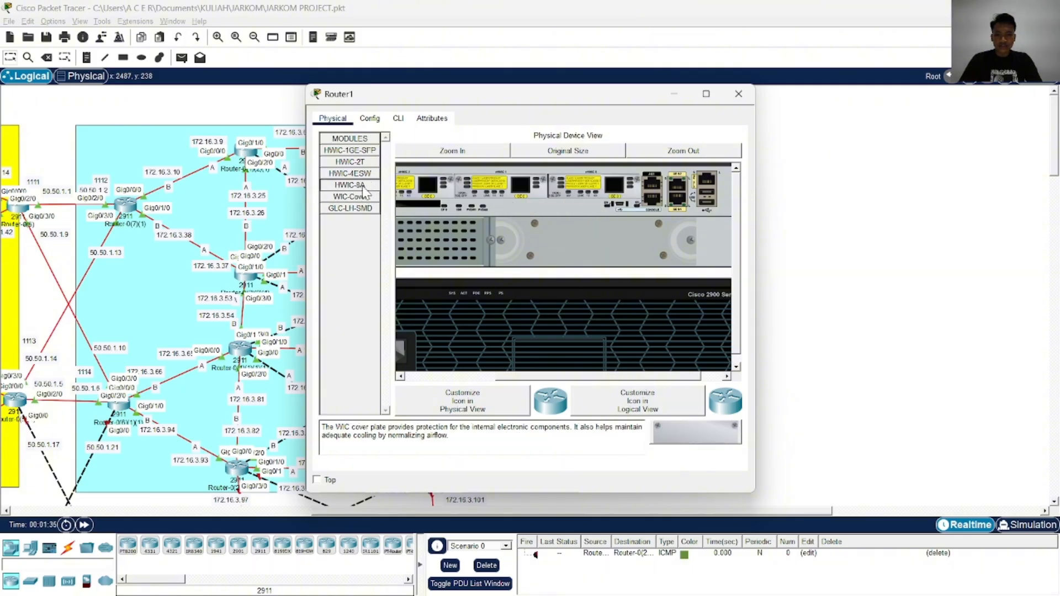
left_click(364, 174)
left_click(350, 162)
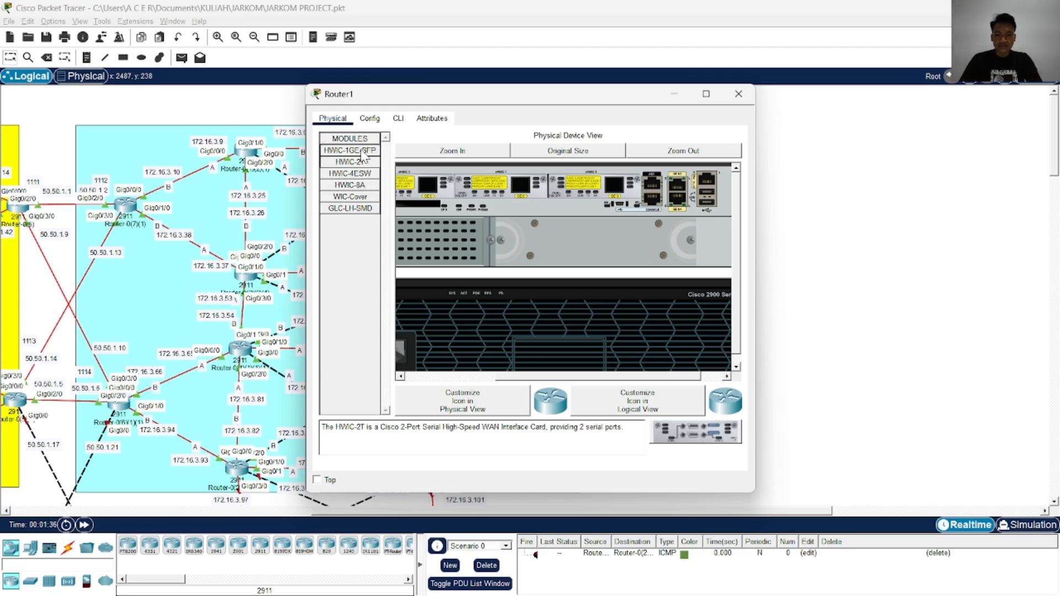
double_click(363, 140)
double_click(364, 139)
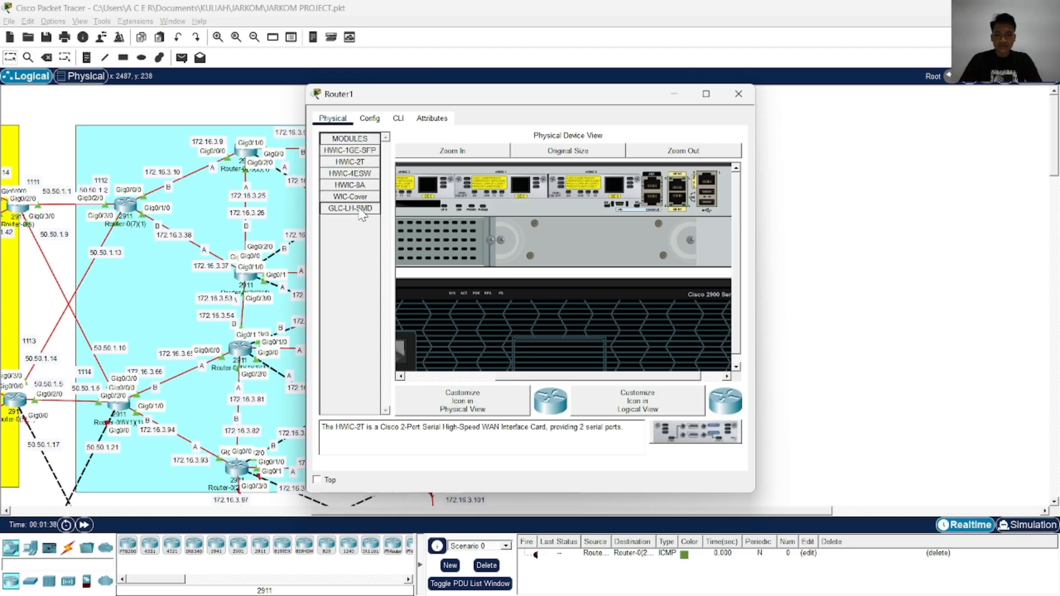
left_click(359, 208)
left_click_drag(723, 429, 616, 187)
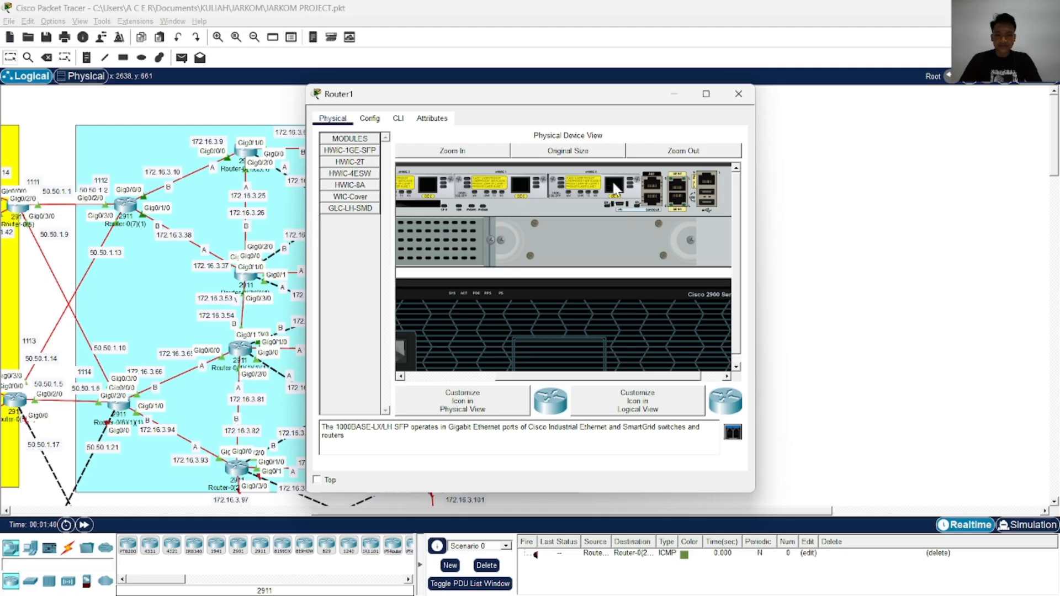
left_click_drag(680, 377, 588, 377)
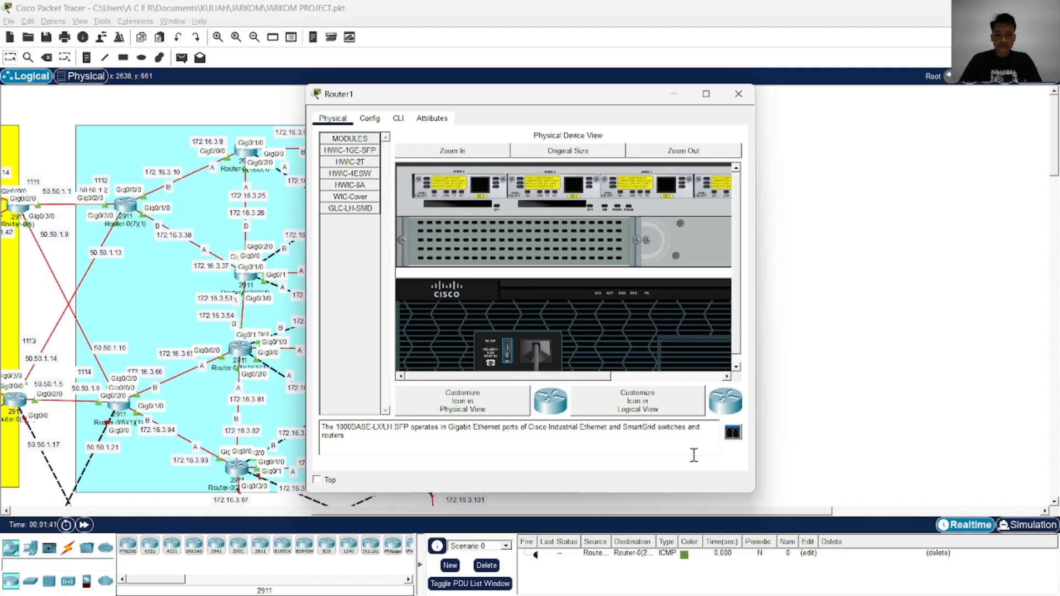
left_click_drag(732, 432, 667, 187)
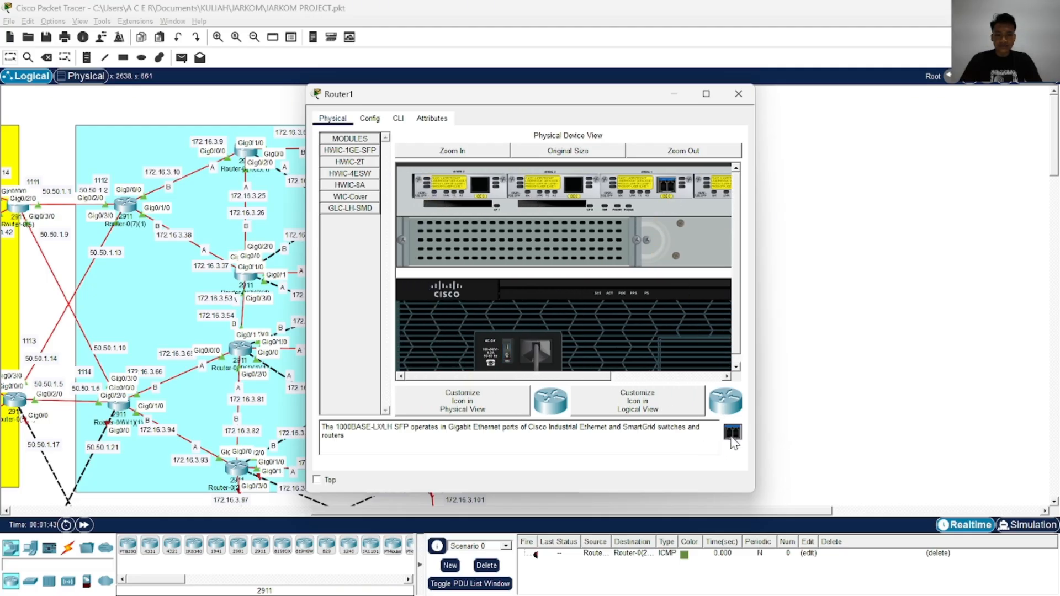
left_click_drag(731, 436, 574, 187)
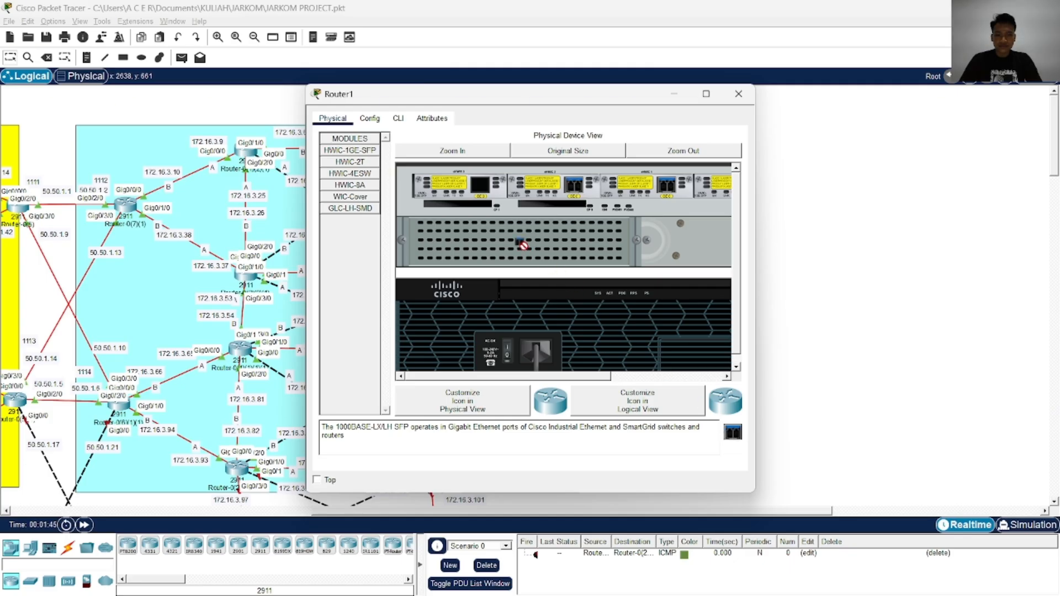
left_click_drag(496, 192, 491, 195)
left_click_drag(733, 433, 480, 184)
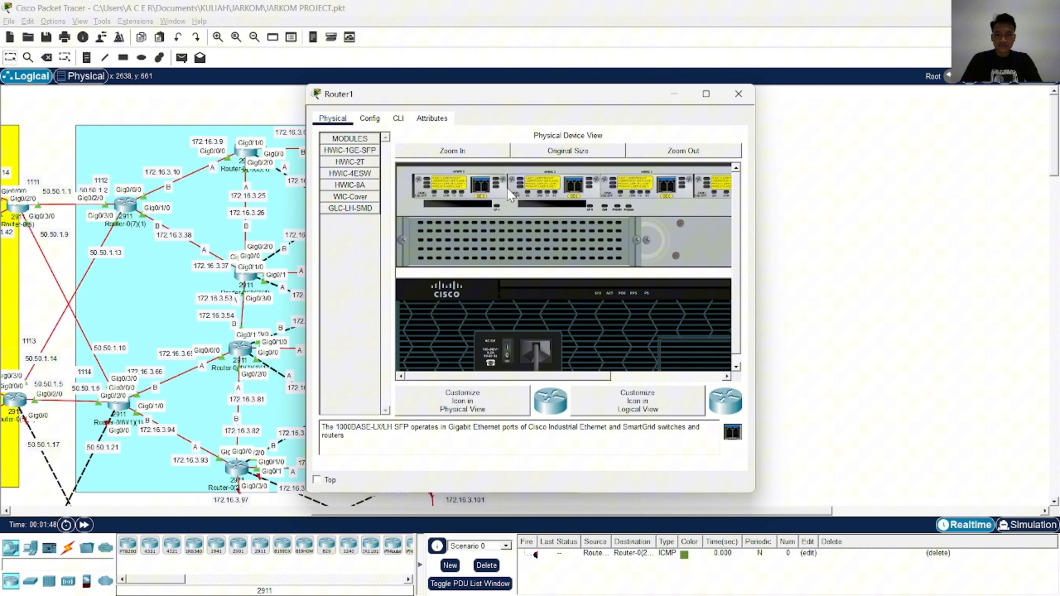
left_click(744, 100)
Make three copies of the configured 2911 router in the free area beside the 172.16.3.0/30 region
key("alt+Tab")
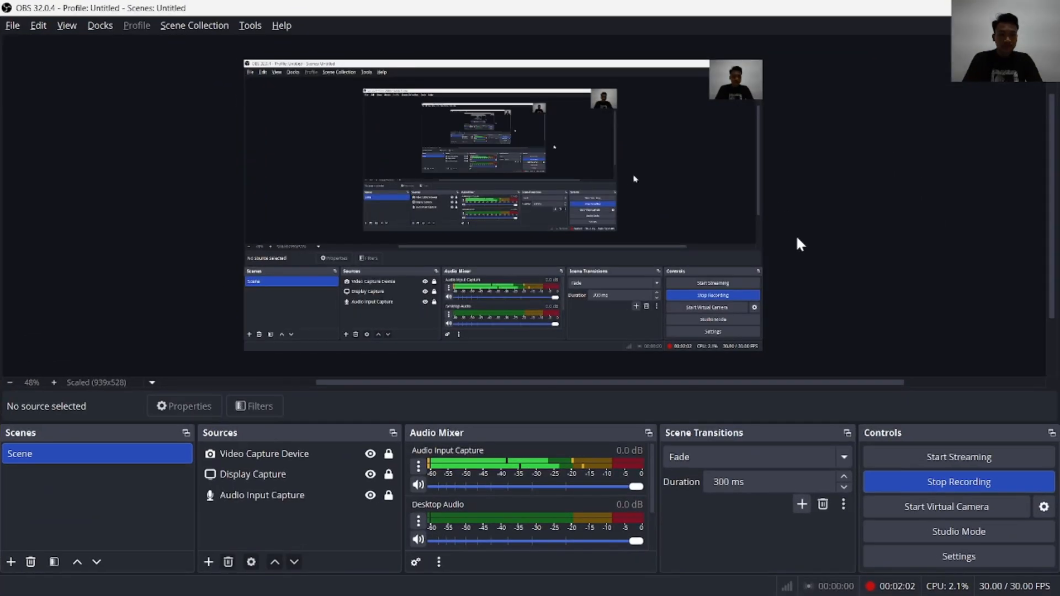
key("alt+Tab")
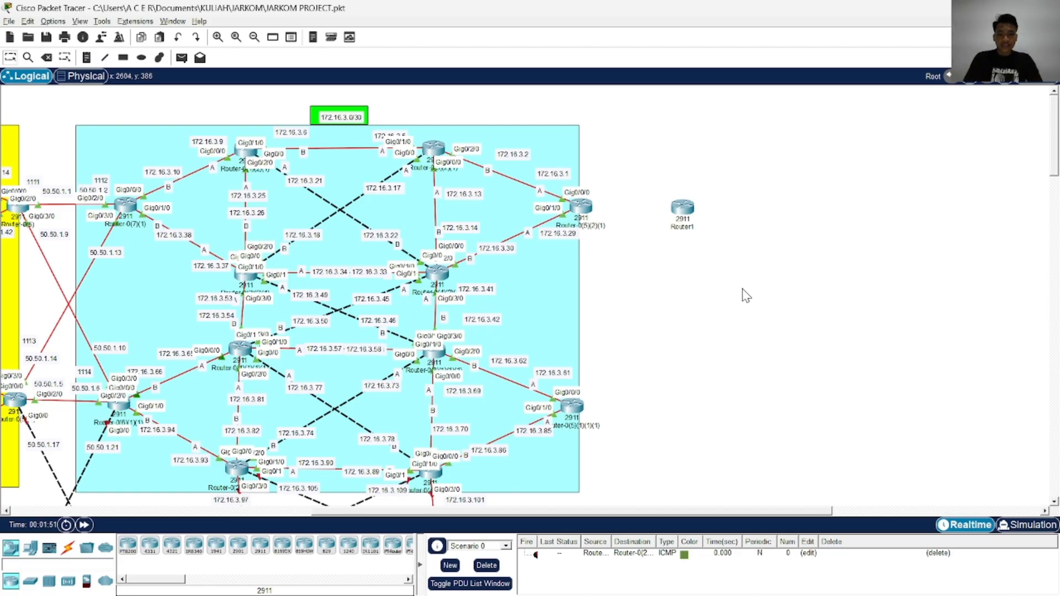
key("ctrl+v")
left_click_drag(686, 183, 663, 246)
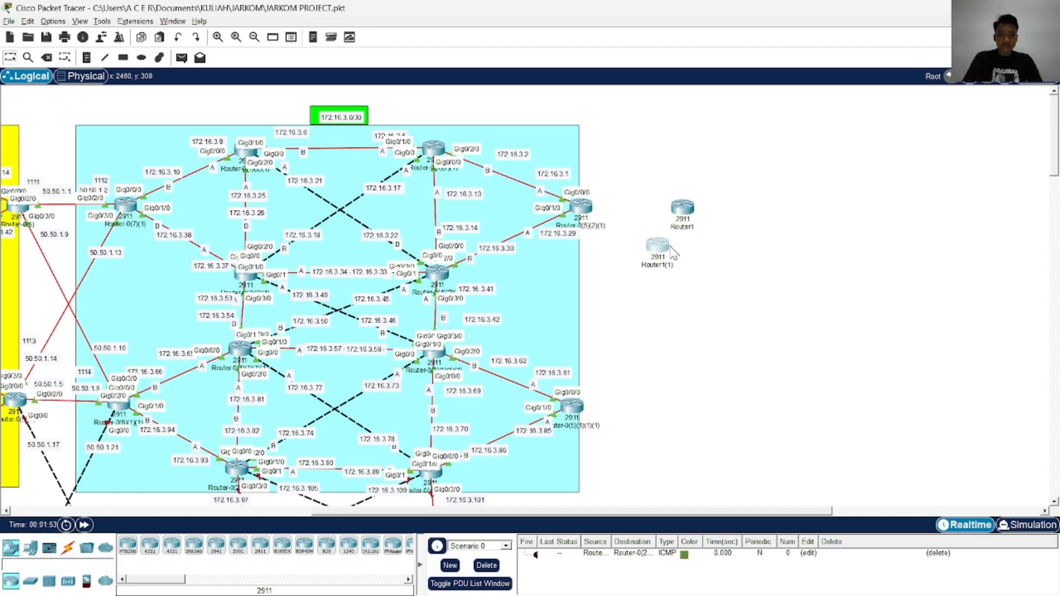
key("ctrl+v")
left_click_drag(682, 188, 739, 232)
key("ctrl+v")
Move one router copy beside the 172.16.3.0/30 region's lower edge router and another beside the olive region's upper edge router
left_click_drag(666, 254, 684, 405)
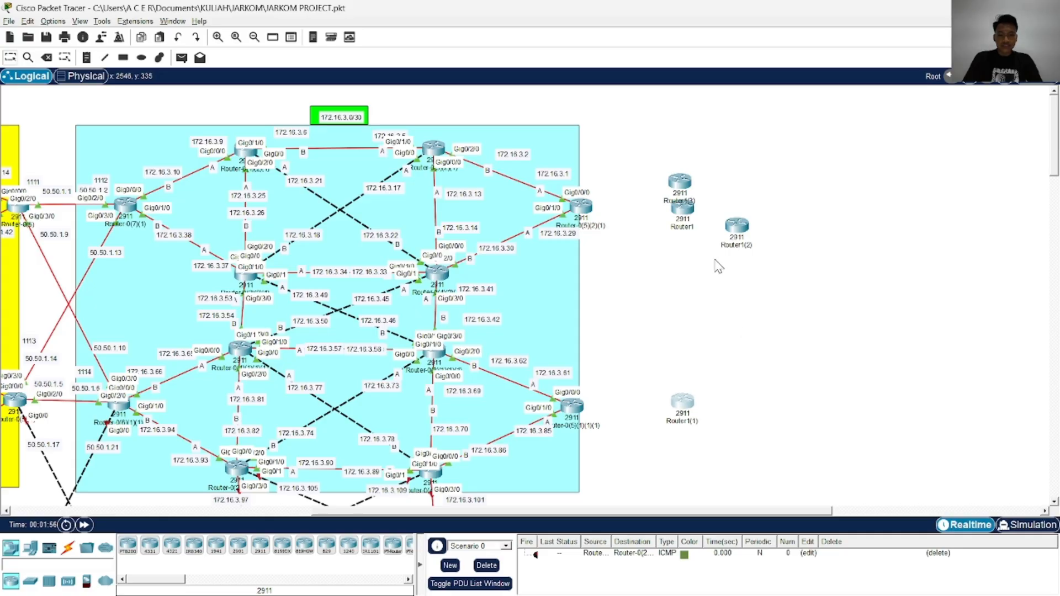
left_click_drag(686, 188, 744, 385)
scroll(733, 290, "down", 3)
left_click_drag(740, 200, 701, 380)
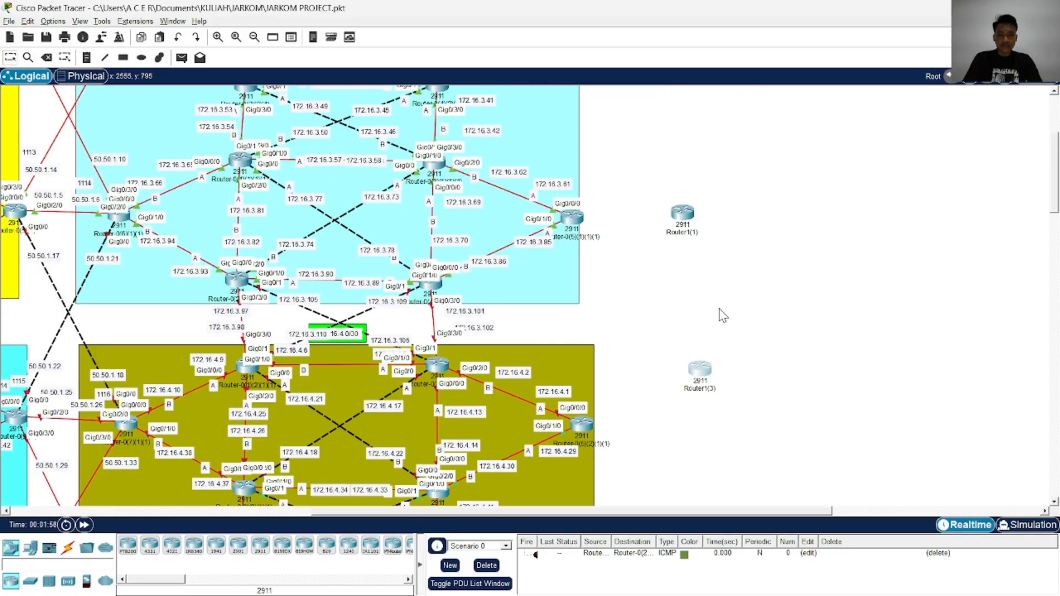
scroll(722, 295, "down", 2)
left_click_drag(703, 251, 687, 307)
Move the remaining router copy down beside the olive region's lower edge router
scroll(729, 266, "up", 5)
left_click_drag(738, 226, 754, 415)
scroll(763, 292, "down", 4)
left_click_drag(755, 166, 729, 381)
scroll(731, 316, "down", 6)
scroll(735, 321, "up", 3)
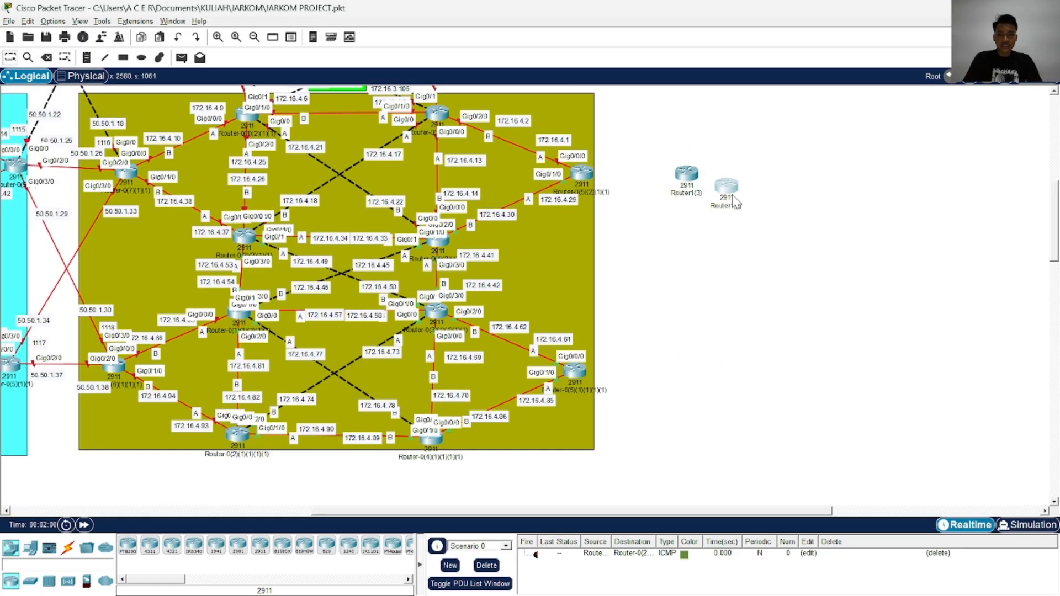
left_click_drag(728, 198, 690, 386)
Line up the four new 2911 routers in one vertical column beside the two regions
scroll(715, 374, "up", 5)
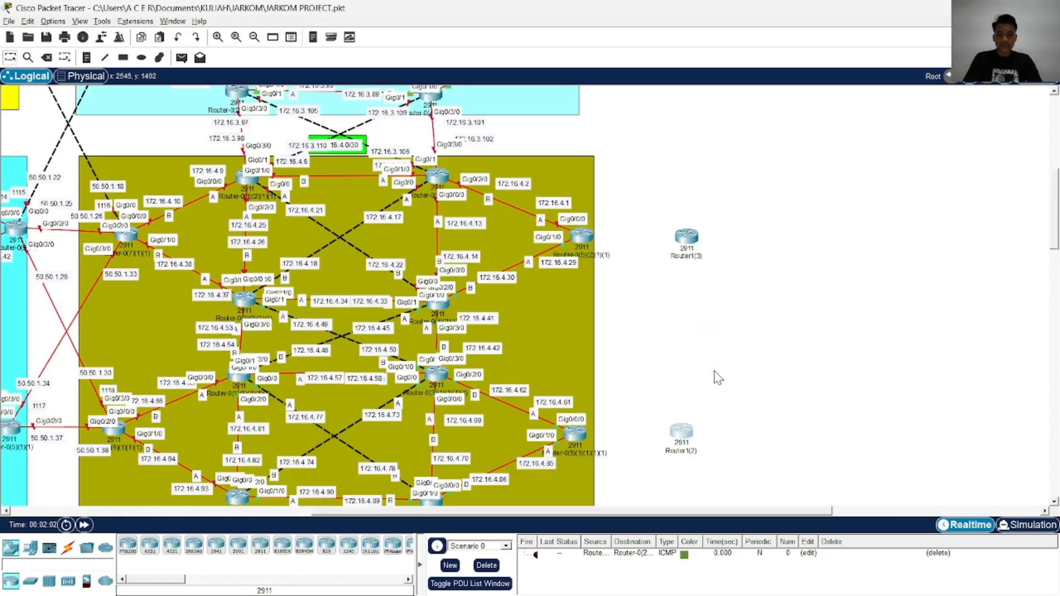
scroll(762, 290, "down", 4)
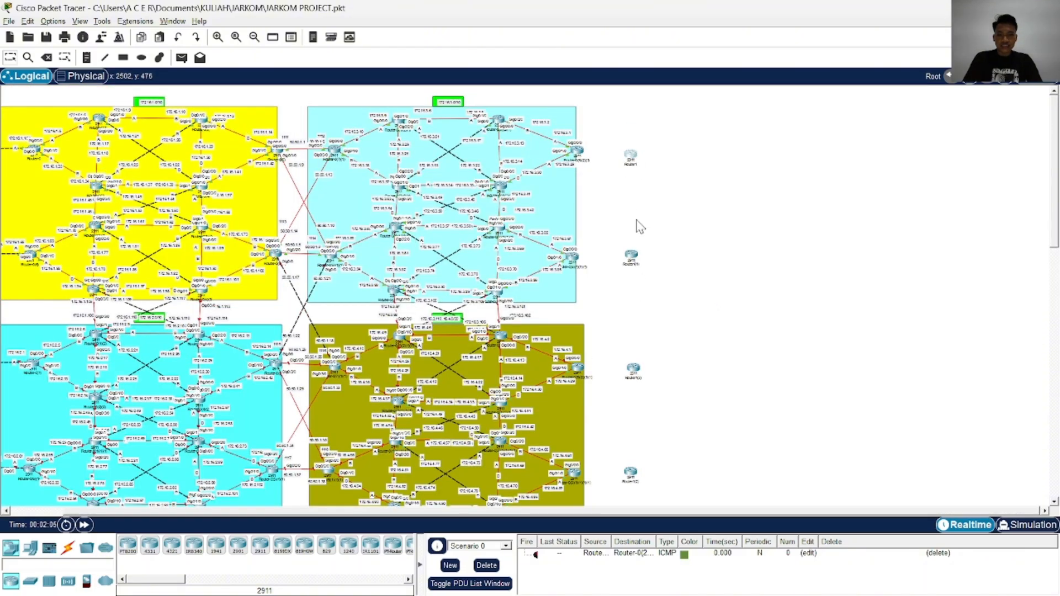
left_click_drag(627, 255, 625, 254)
left_click_drag(640, 369, 635, 365)
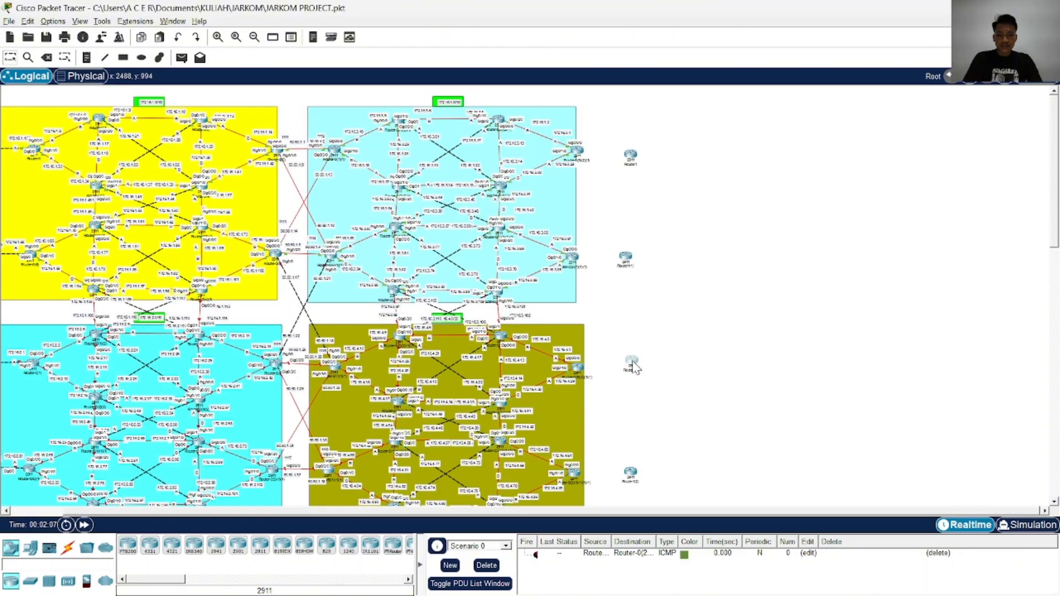
left_click(632, 473)
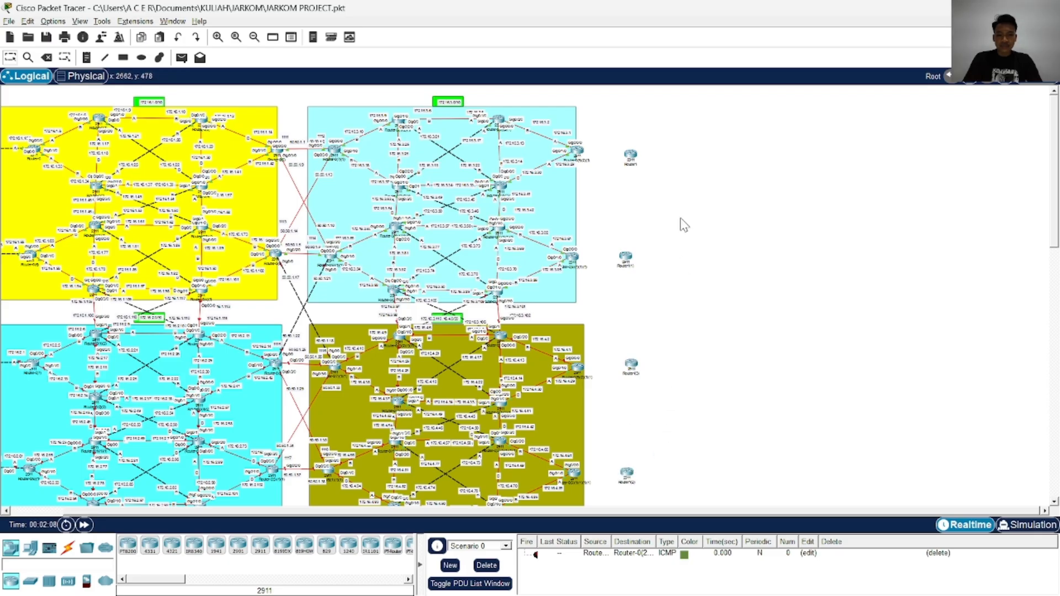
left_click_drag(637, 159, 628, 158)
Draw a tall rectangle with a light pink fill and black outline around the column of four new routers
left_click(123, 58)
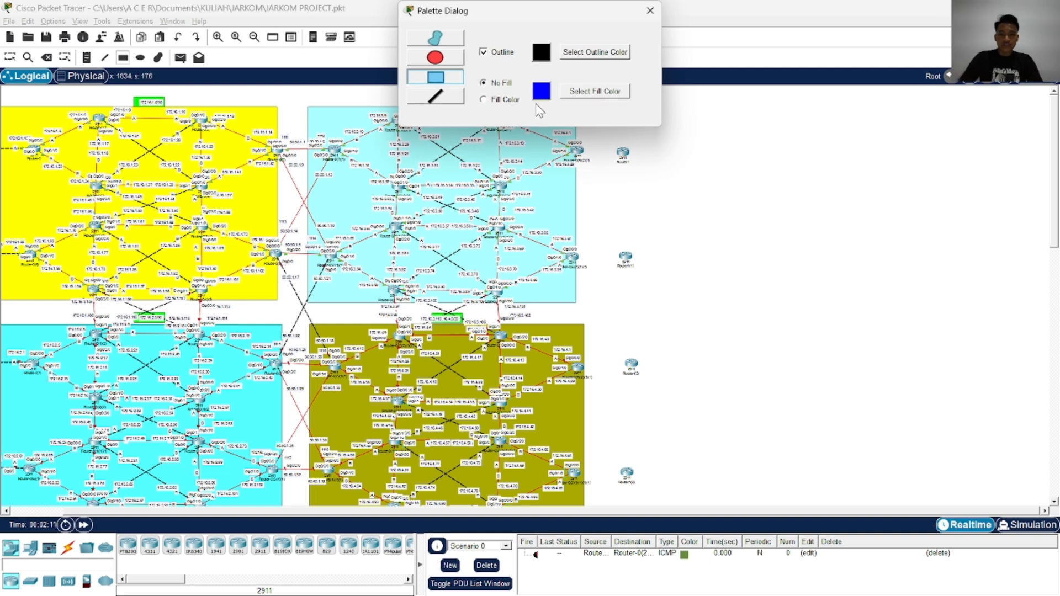
left_click(497, 100)
left_click(593, 92)
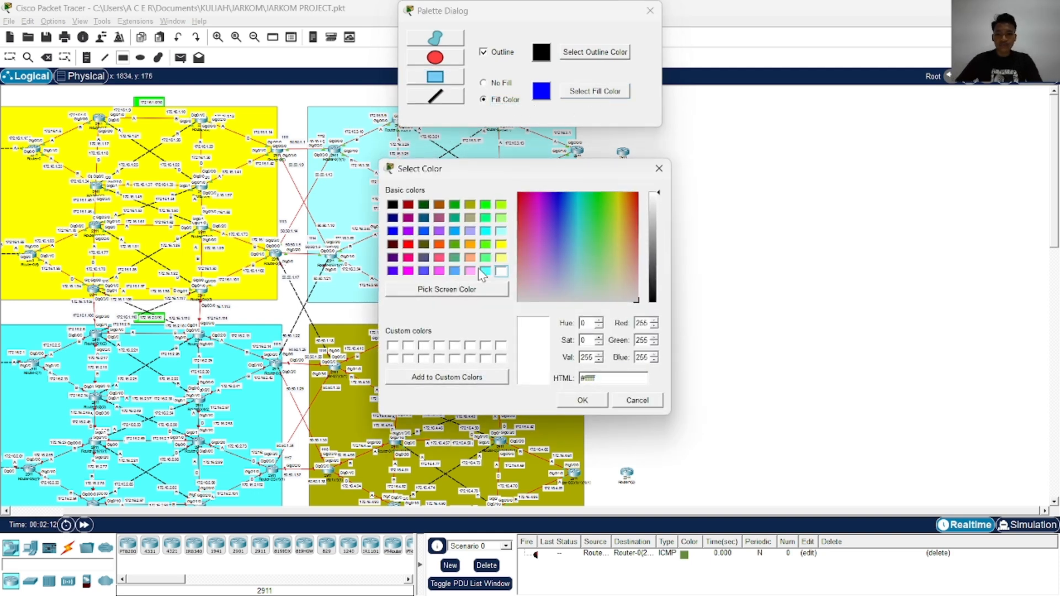
left_click(479, 269)
left_click(470, 270)
left_click(583, 400)
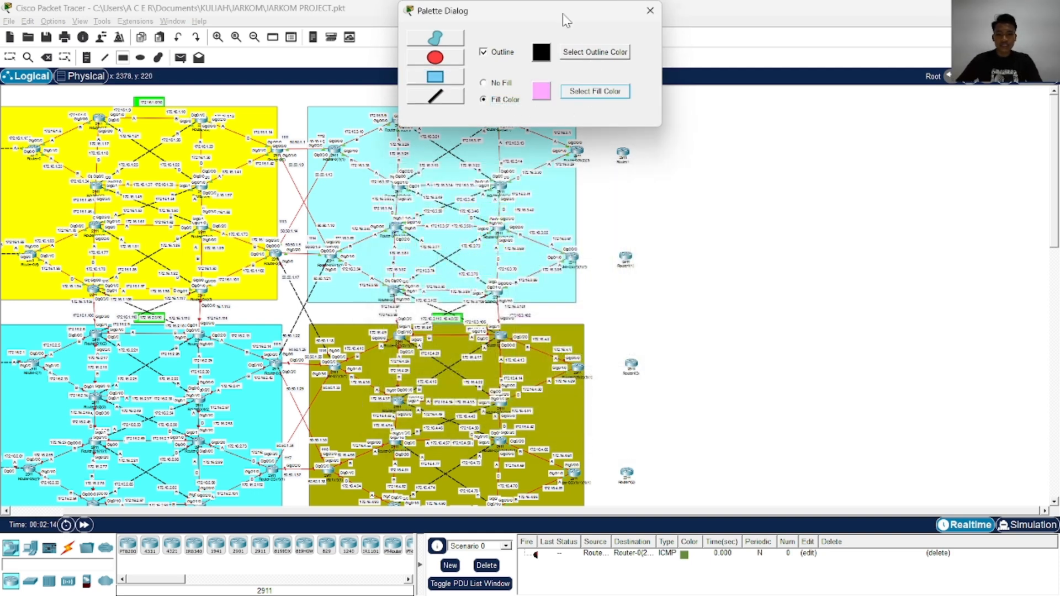
left_click_drag(565, 20, 275, 39)
left_click_drag(602, 113, 647, 504)
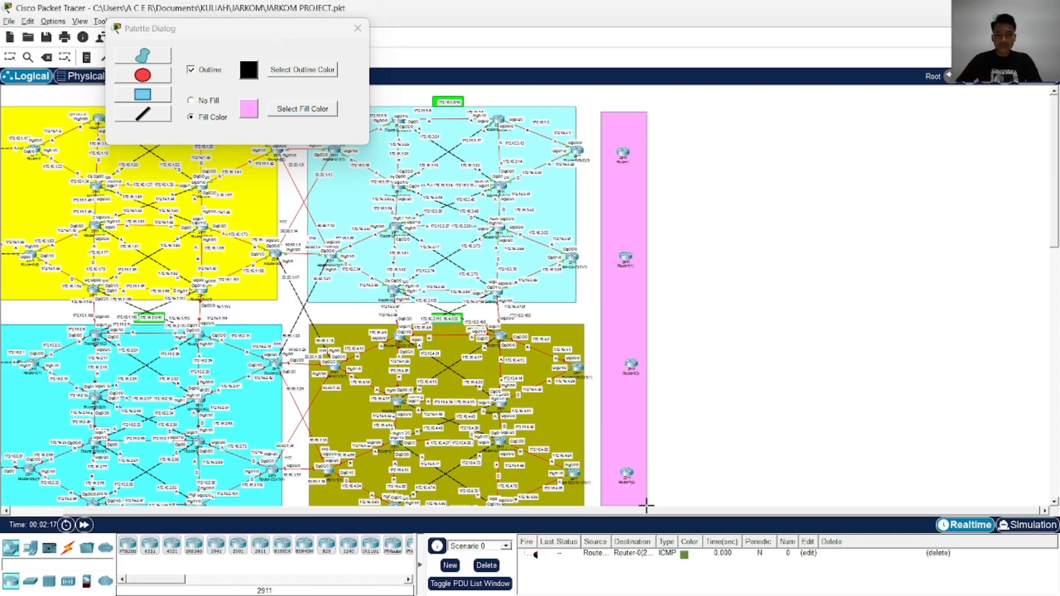
left_click(358, 28)
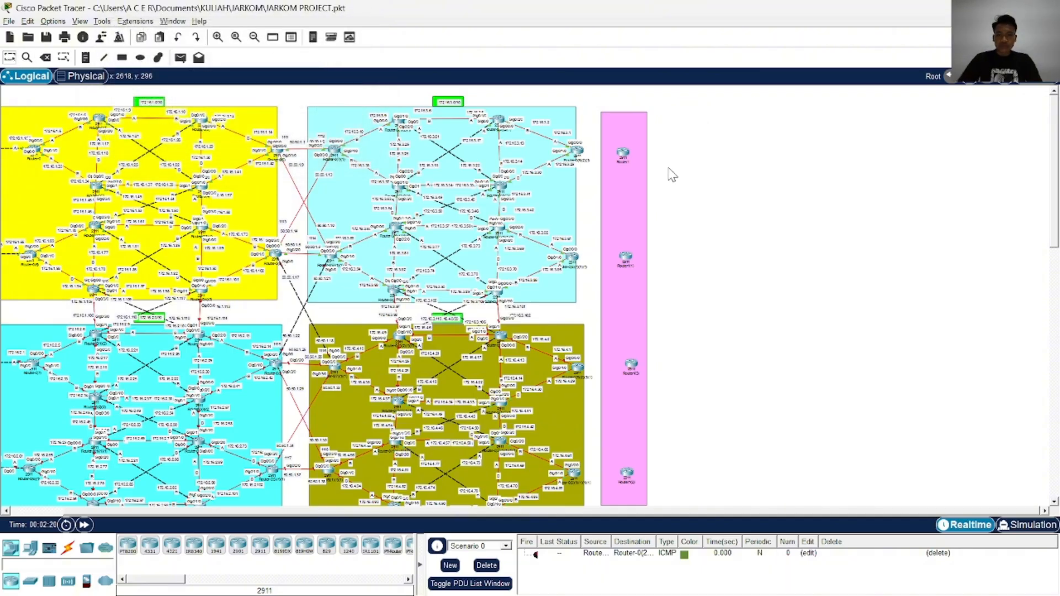
Consult the topology image and place a 3650-24PS multilayer switch beside the uppermost router of the pink area
key("alt+Tab")
left_click(651, 171)
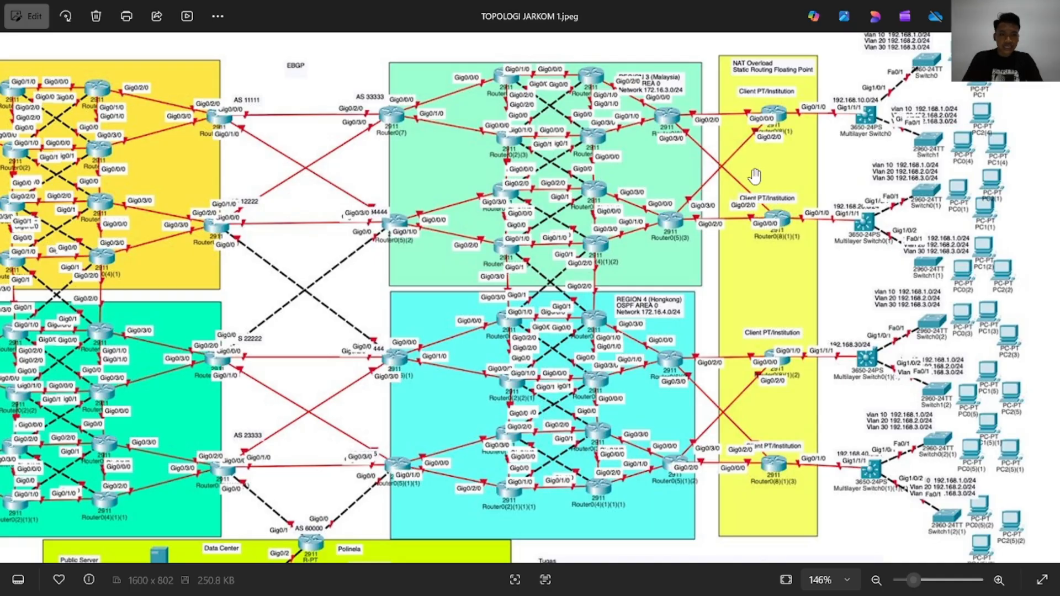
key("alt+Tab")
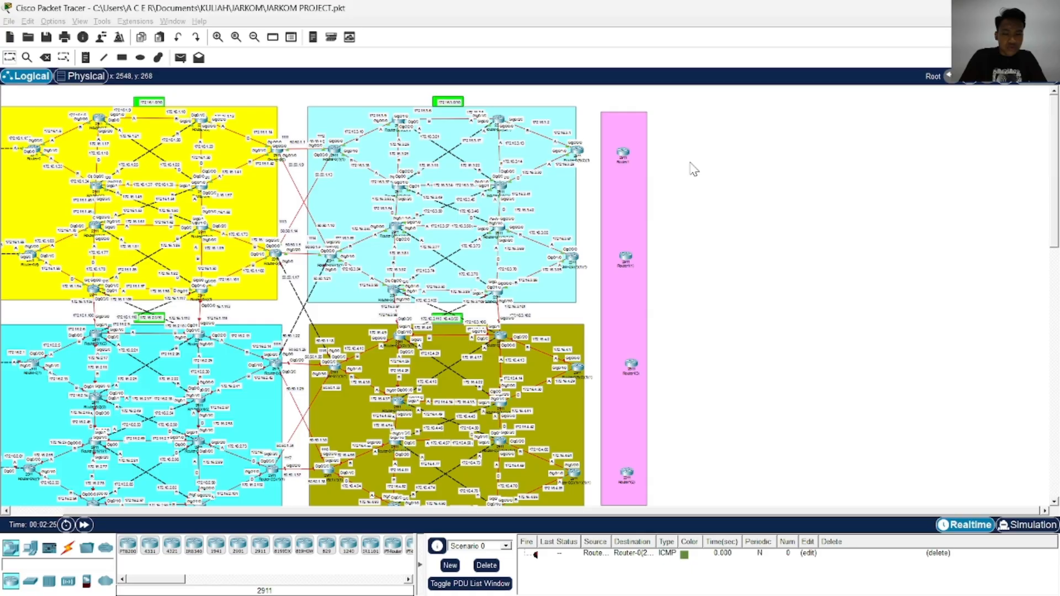
left_click(25, 586)
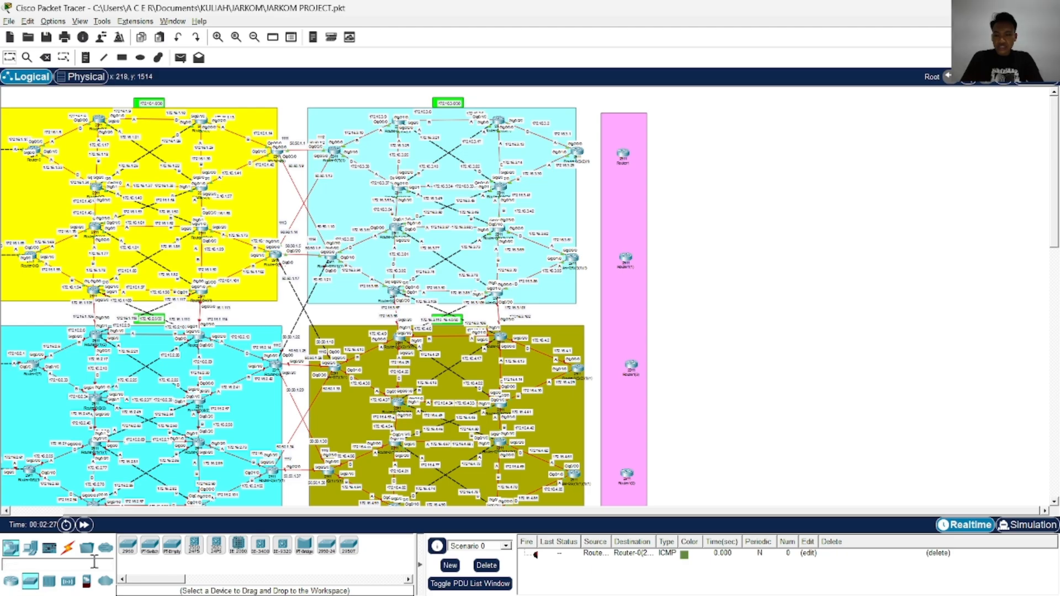
left_click_drag(216, 546, 715, 161)
scroll(734, 183, "up", 2)
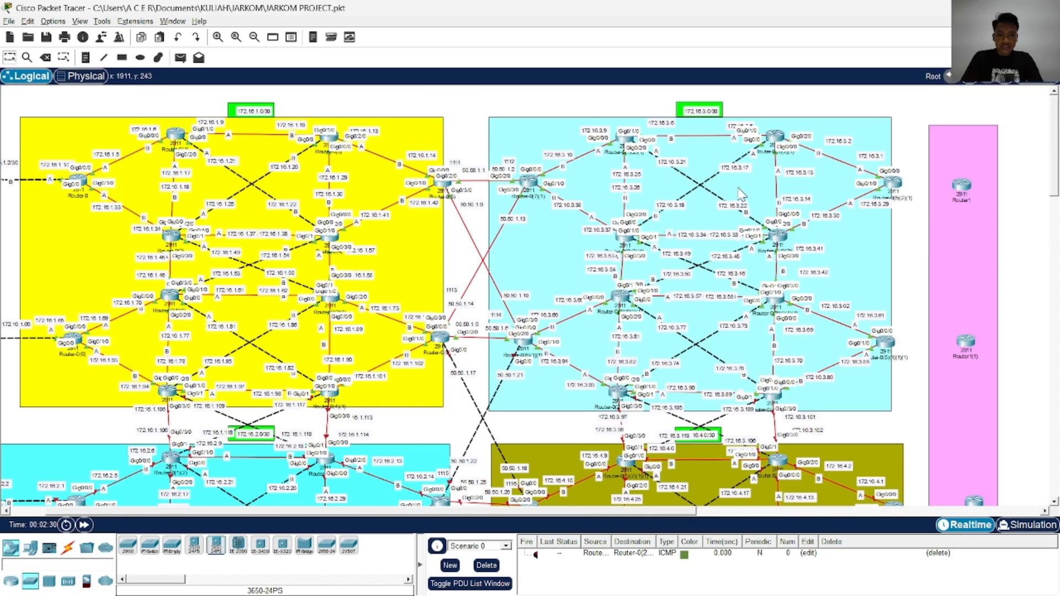
left_click_drag(478, 513, 810, 475)
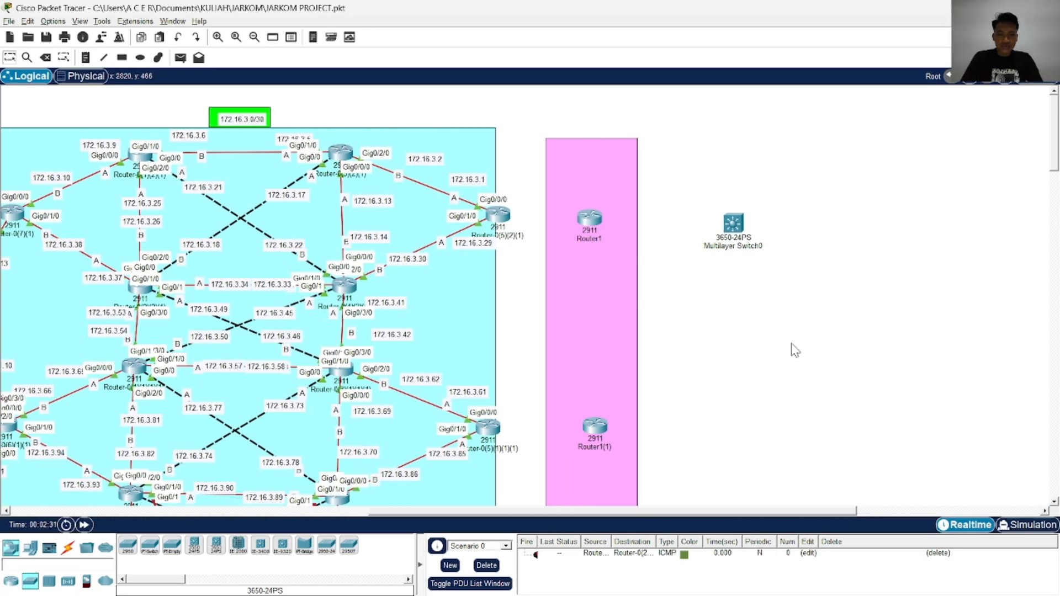
Recheck the topology image and install AC power supplies in both empty bays of the 3650-24PS switch
key("alt+Tab")
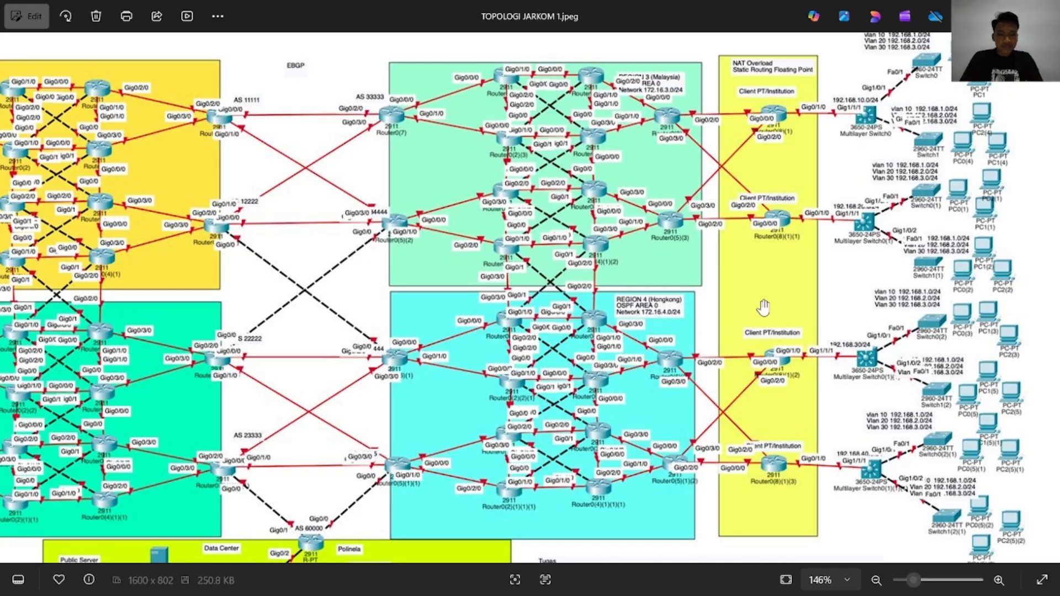
key("alt+Tab")
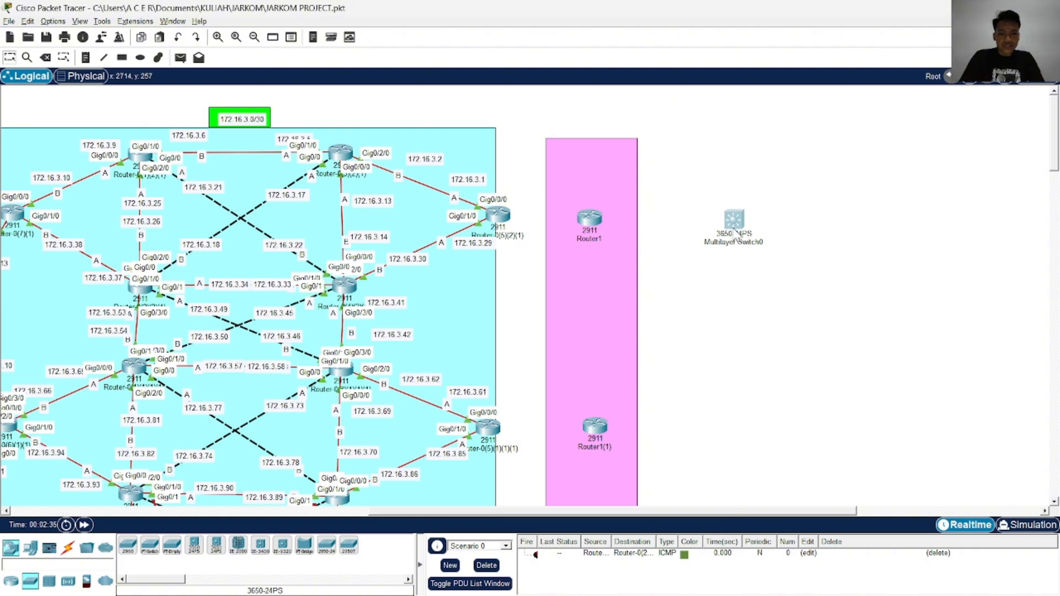
left_click(739, 236)
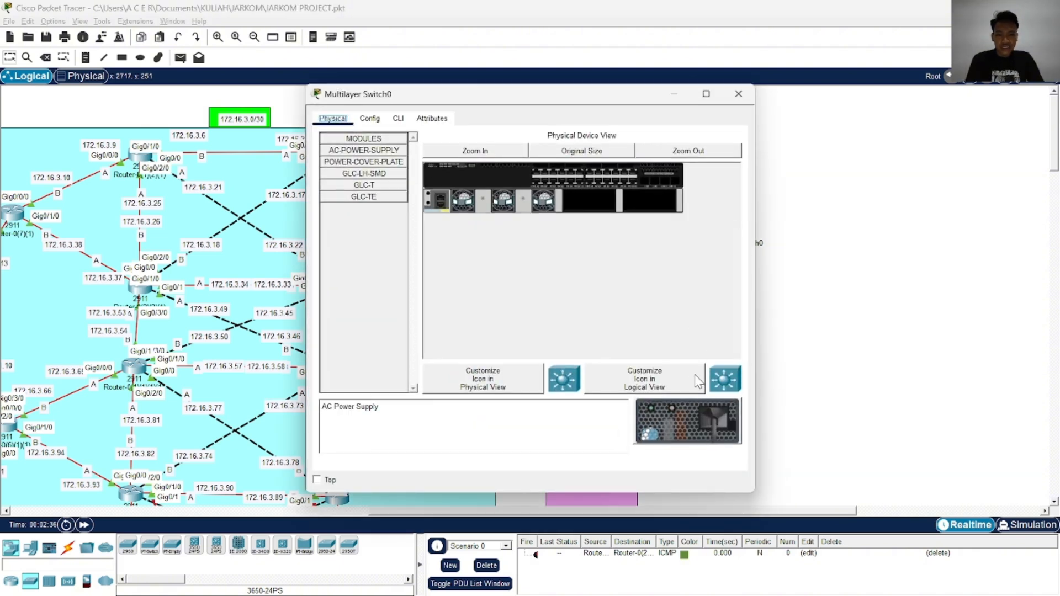
left_click_drag(687, 421, 654, 212)
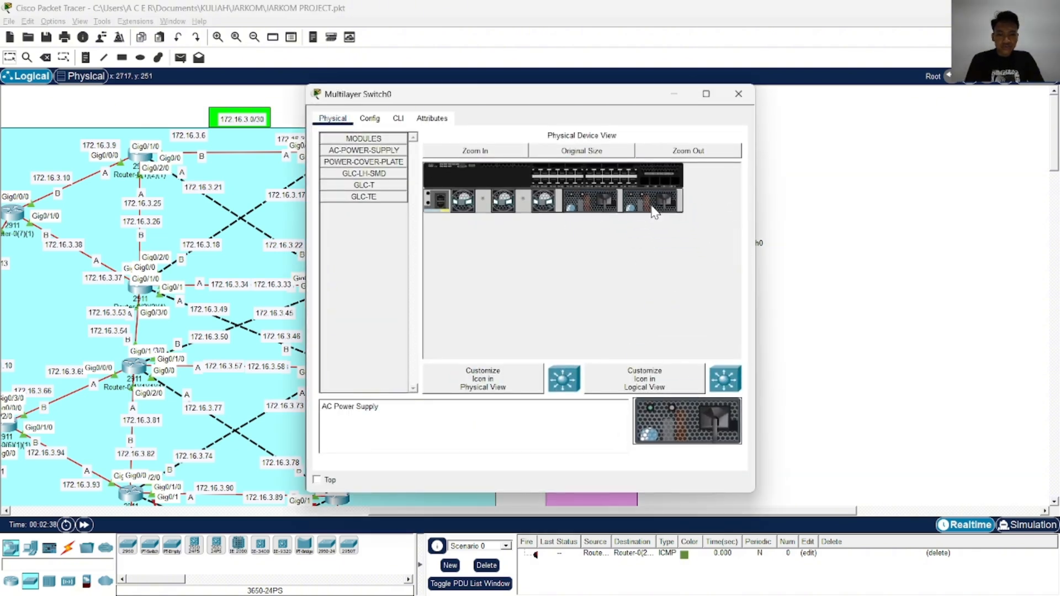
Compare the descriptions of the GLC-LH-SMD, GLC-T and GLC-TE modules offered for the 3650-24PS switch
left_click(364, 185)
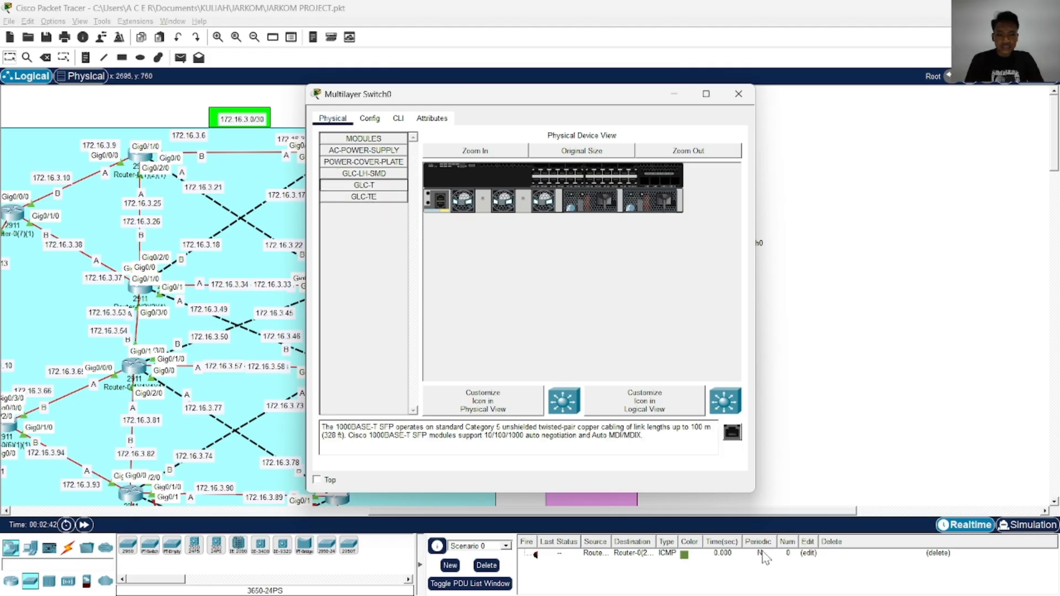
left_click(387, 196)
left_click(384, 173)
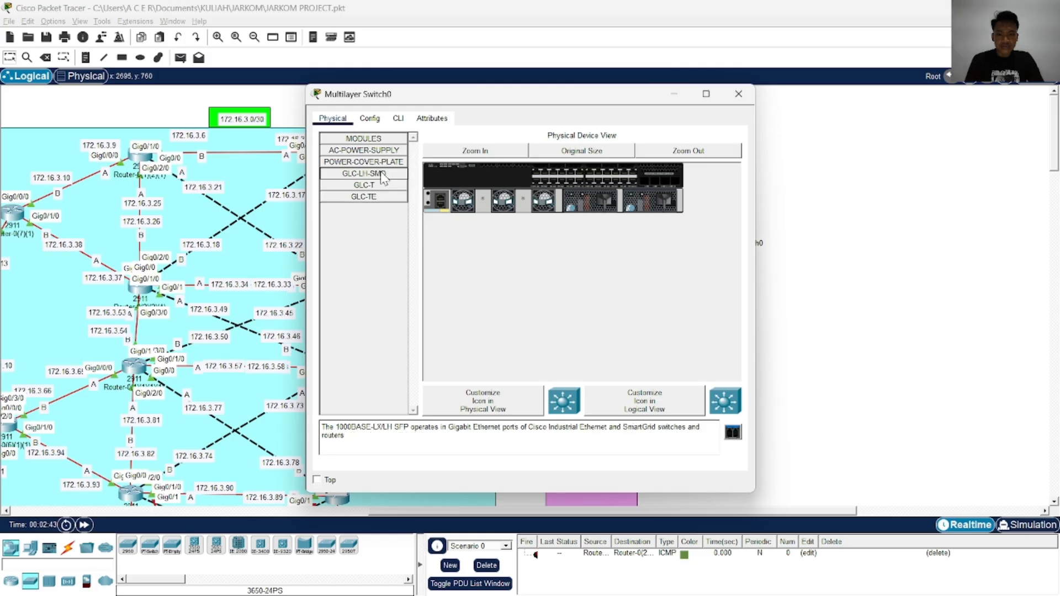
left_click(383, 165)
left_click(385, 151)
double_click(387, 139)
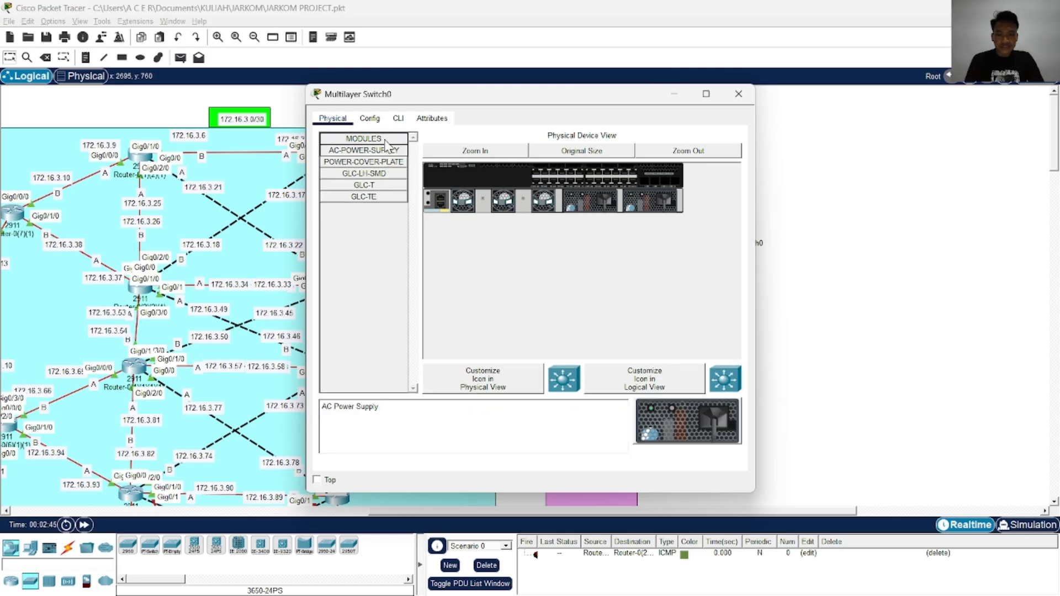
double_click(375, 138)
left_click(377, 185)
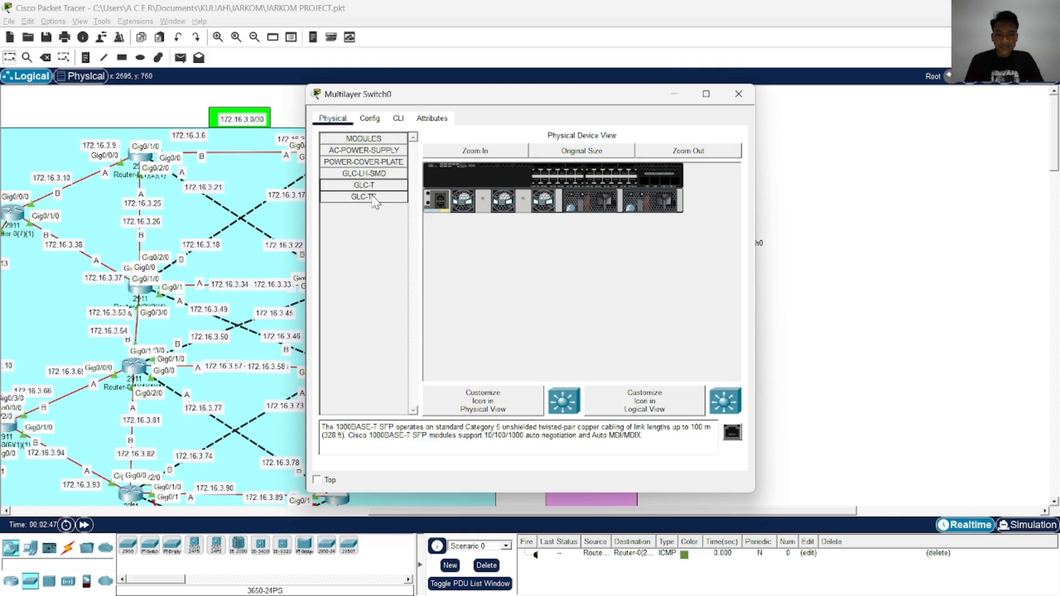
left_click(343, 198)
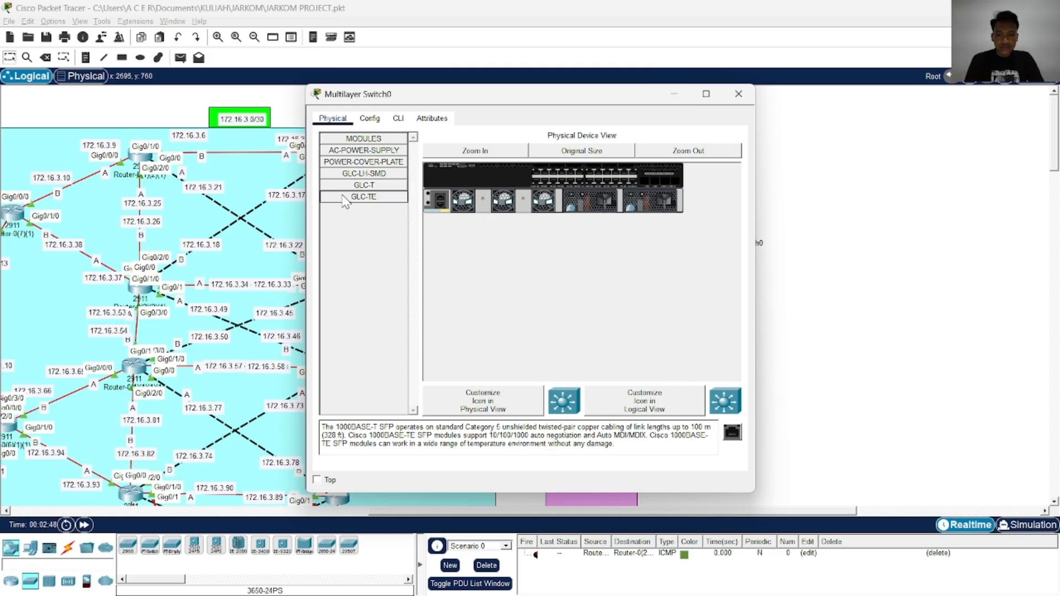
left_click(397, 186)
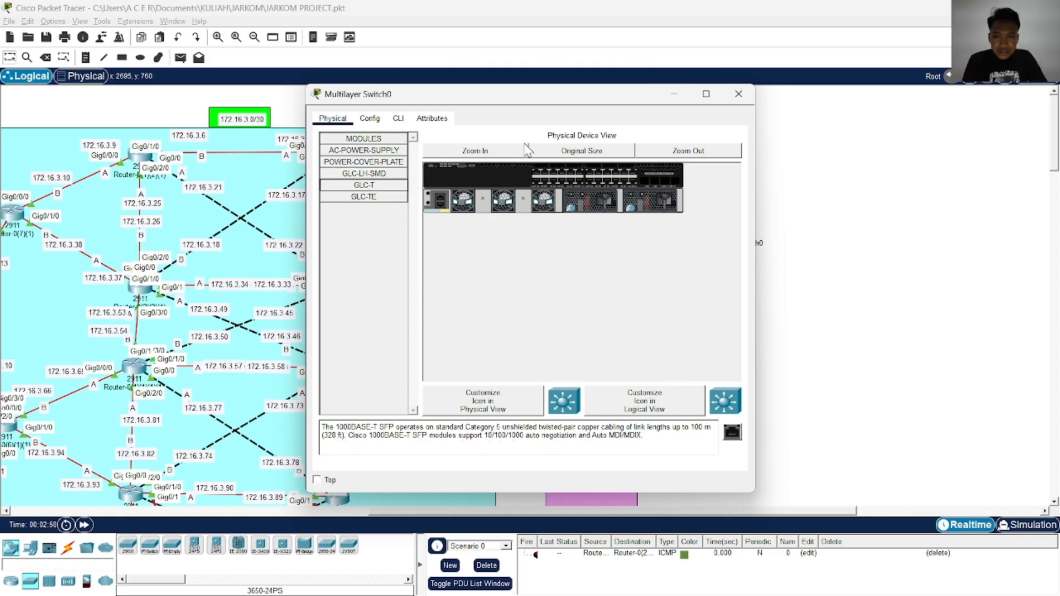
Fill all four SFP slots of the 3650-24PS switch with GLC-LH-SMD fiber modules and close its device window
left_click(525, 150)
left_click(378, 175)
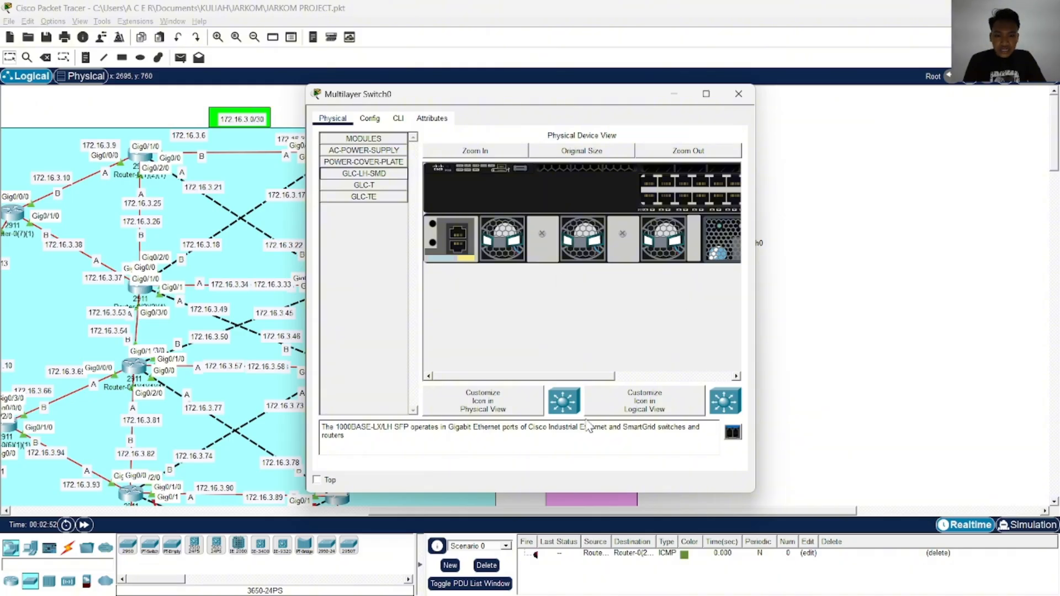
left_click_drag(566, 377, 697, 385)
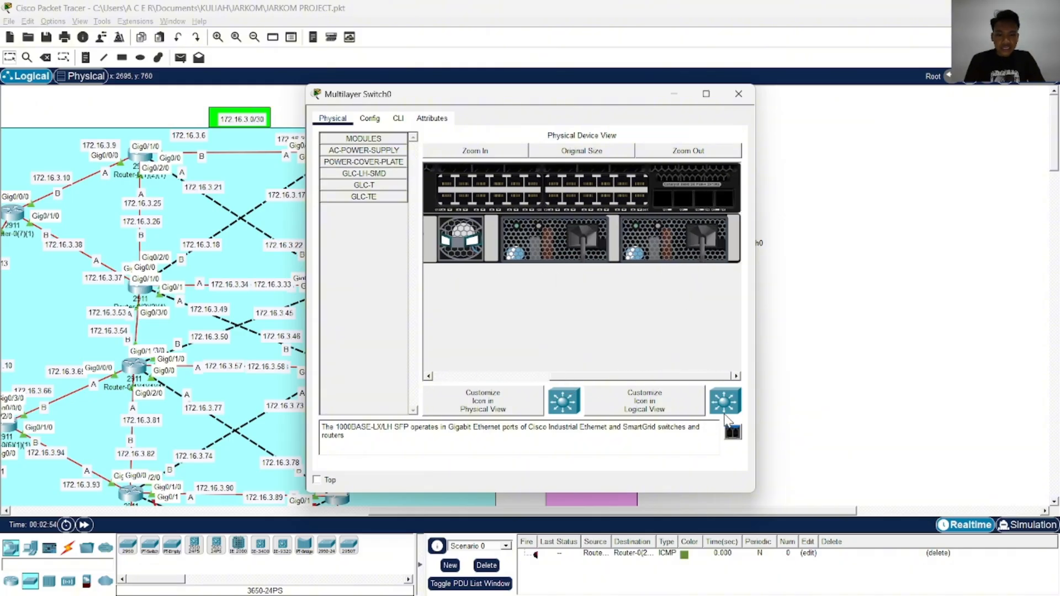
left_click_drag(732, 431, 672, 265)
left_click_drag(670, 206, 665, 200)
left_click_drag(732, 431, 725, 398)
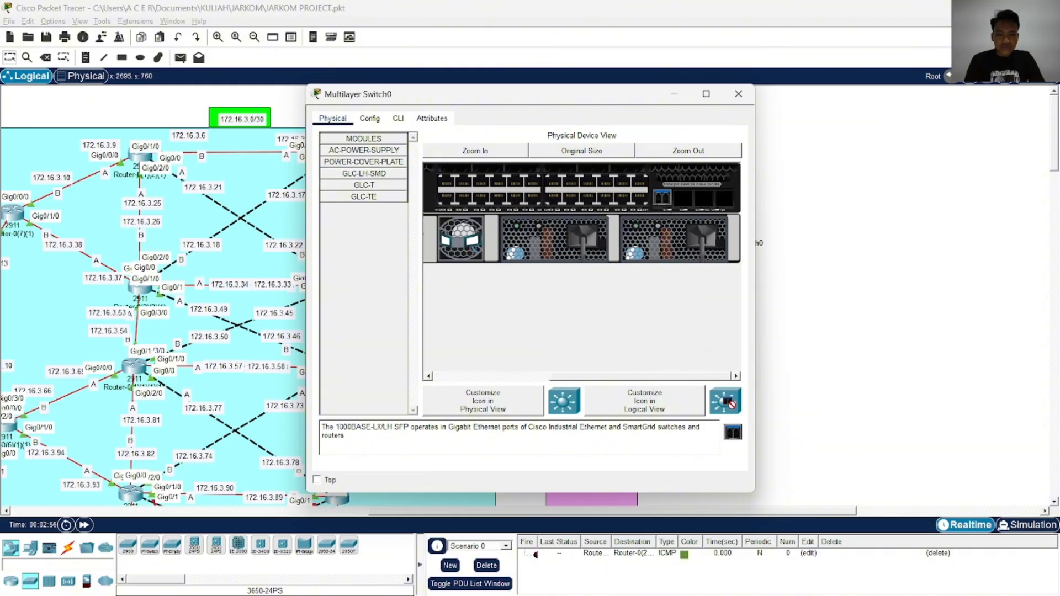
left_click_drag(685, 207, 702, 205)
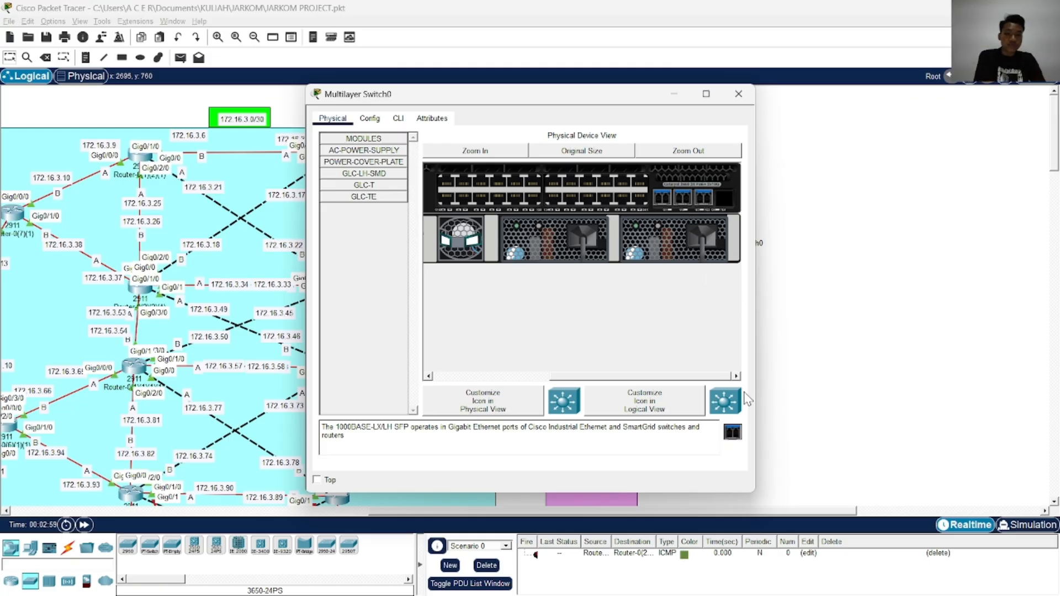
left_click_drag(732, 433, 738, 383)
left_click_drag(726, 202, 726, 203)
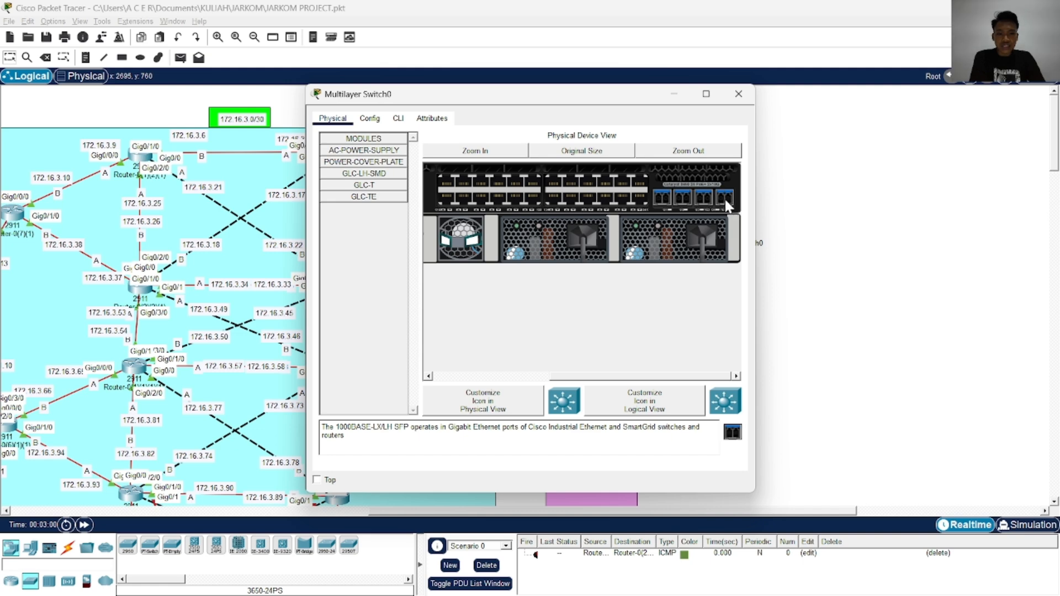
left_click(739, 93)
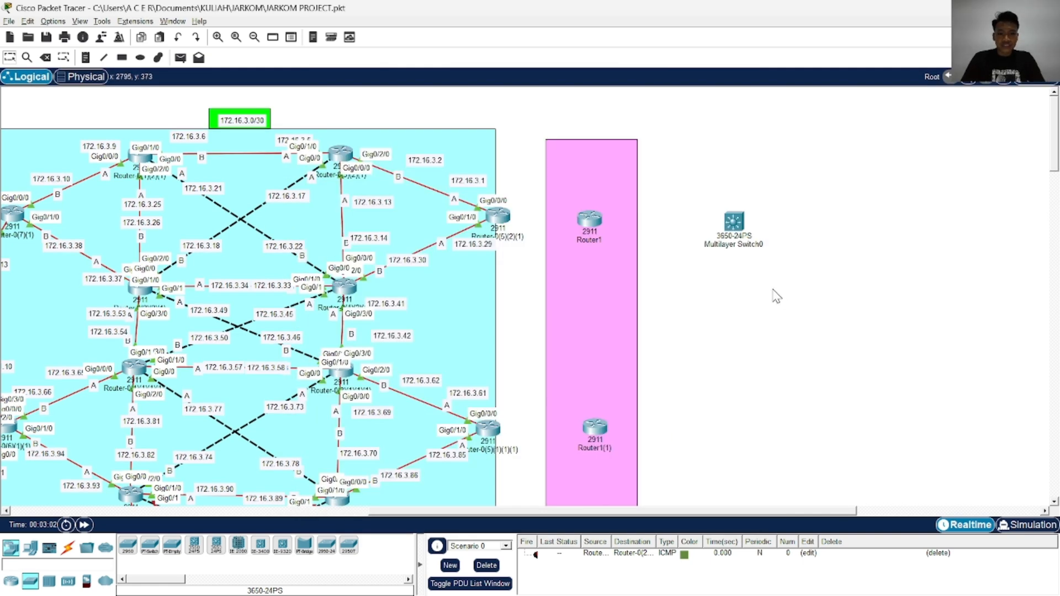
Duplicate the equipped 3650-24PS switch three times and spread the copies out below the original
key("ctrl+c")
key("ctrl+v")
left_click_drag(732, 195, 733, 313)
key("ctrl+v")
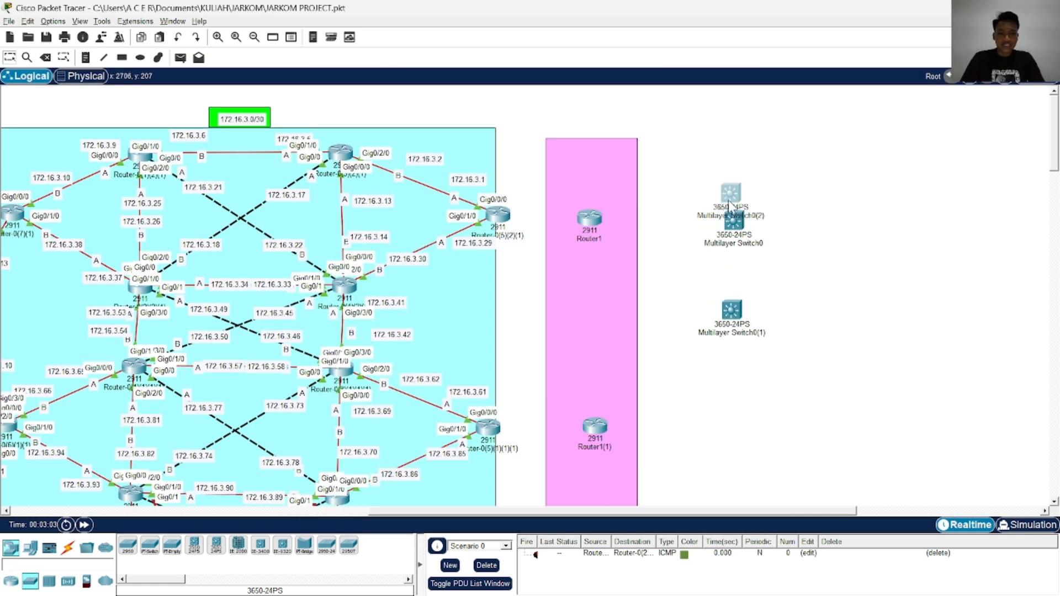
key("ctrl+v")
left_click_drag(729, 199, 791, 408)
left_click_drag(797, 310, 751, 387)
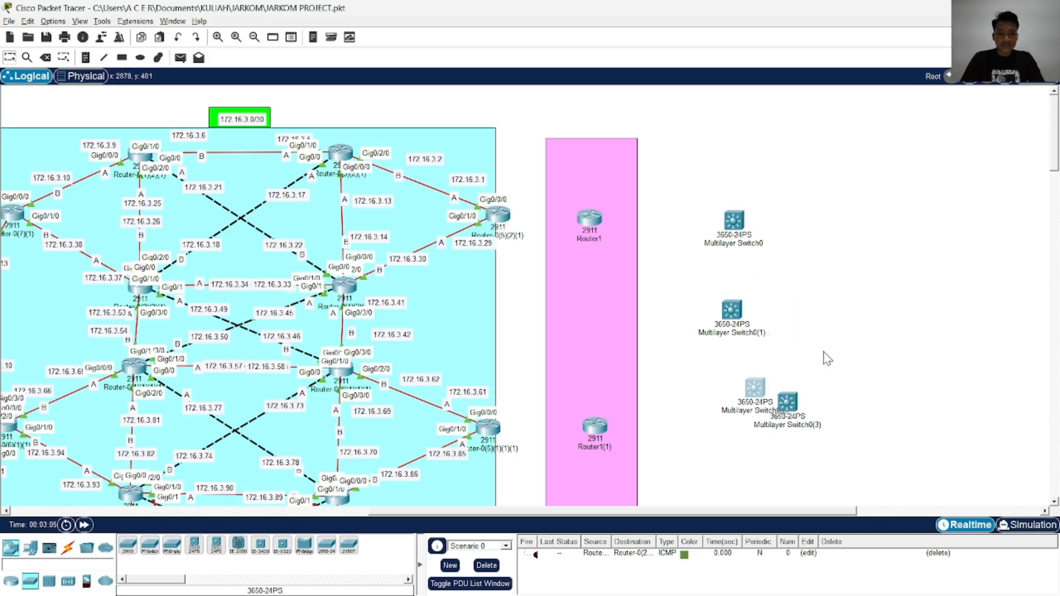
Distribute the three switch copies so that each sits beside one of the remaining routers of the pink area
scroll(823, 351, "down", 3)
left_click_drag(578, 306, 541, 431)
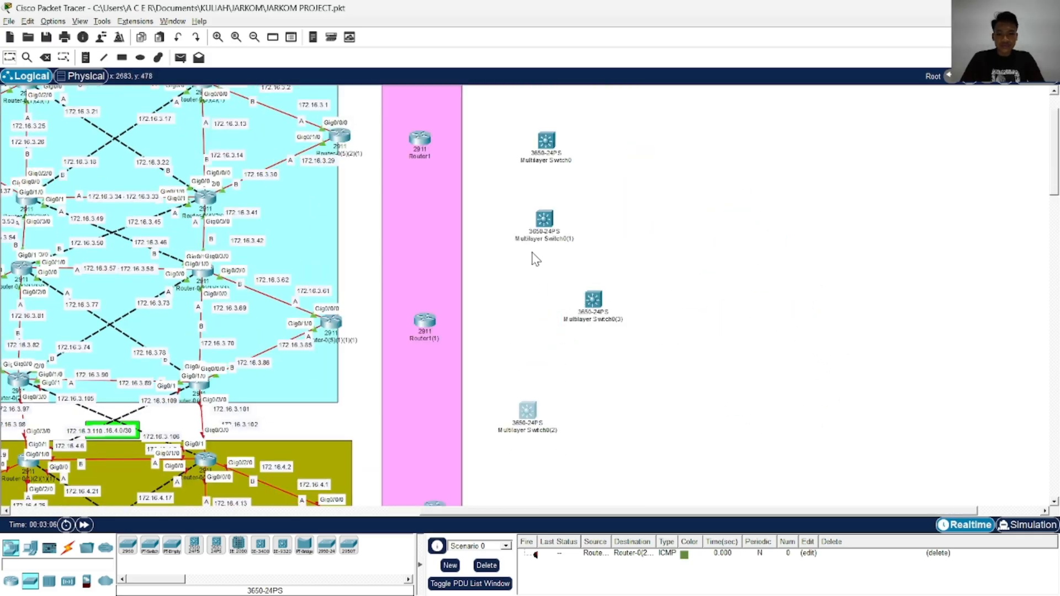
left_click(551, 217)
left_click_drag(547, 224, 539, 323)
scroll(635, 292, "down", 3)
left_click_drag(601, 247, 598, 426)
scroll(582, 320, "down", 5)
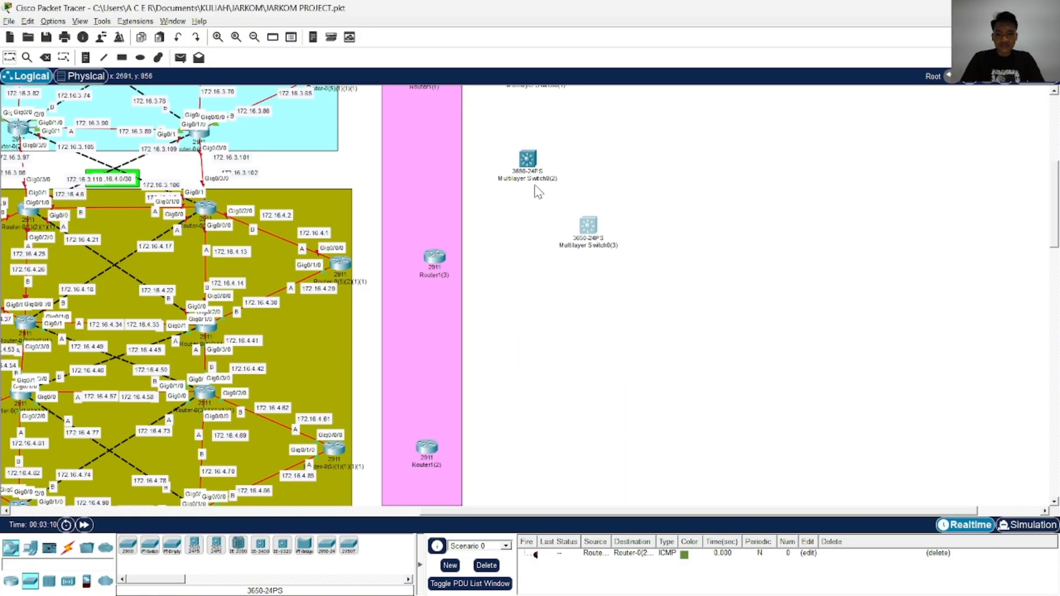
left_click_drag(537, 171, 515, 462)
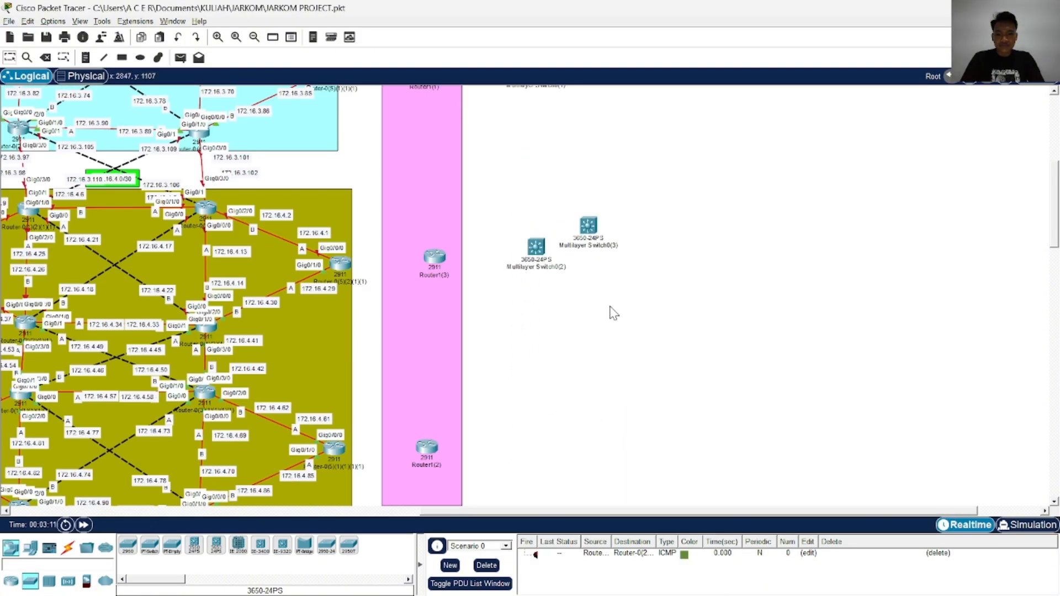
left_click_drag(586, 243, 528, 475)
left_click(589, 439)
key("super")
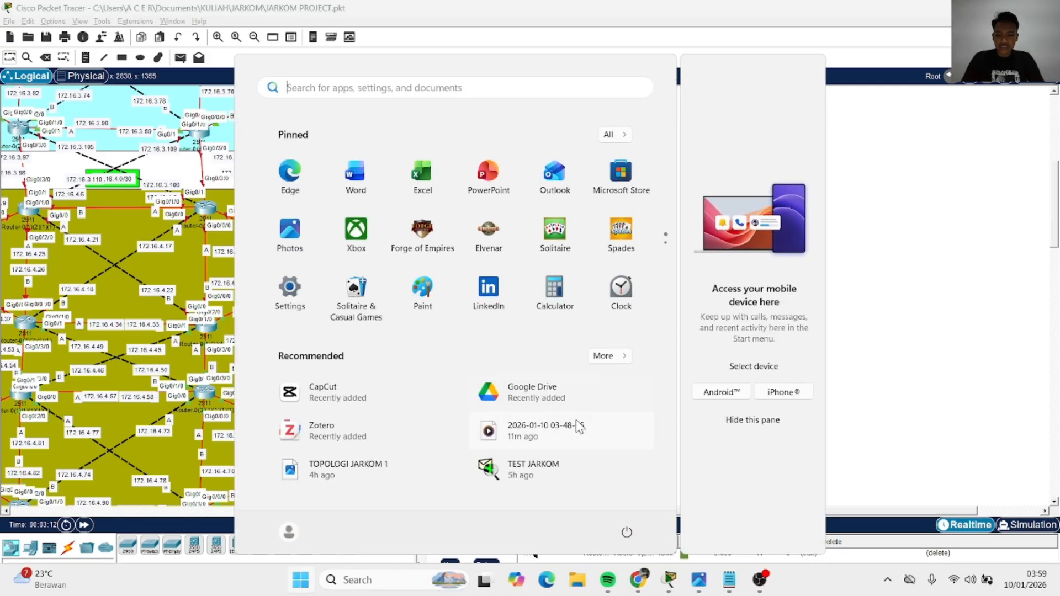
type("b")
left_click(472, 193)
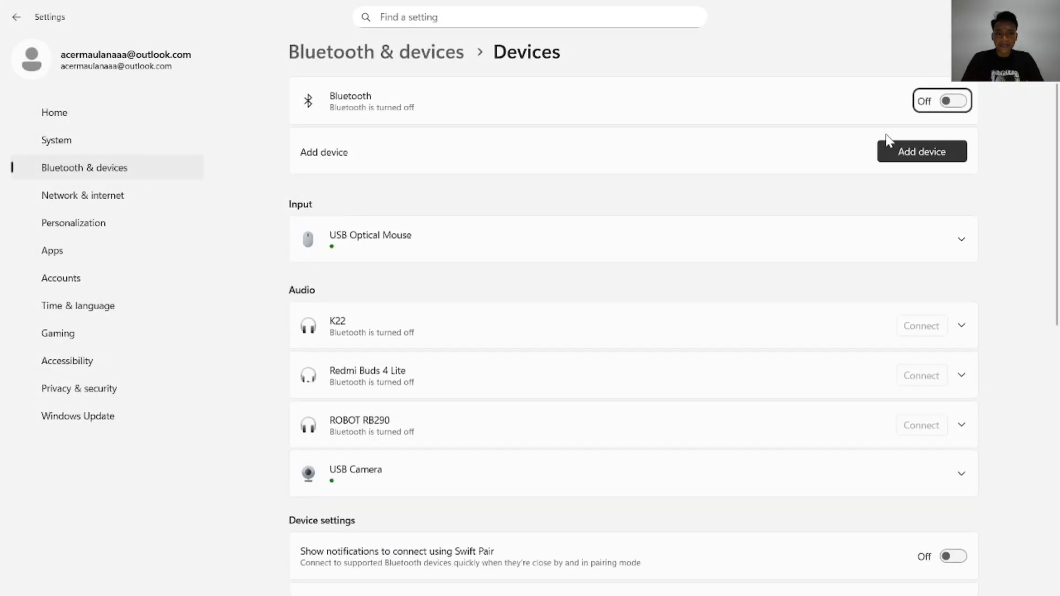
left_click(1047, 9)
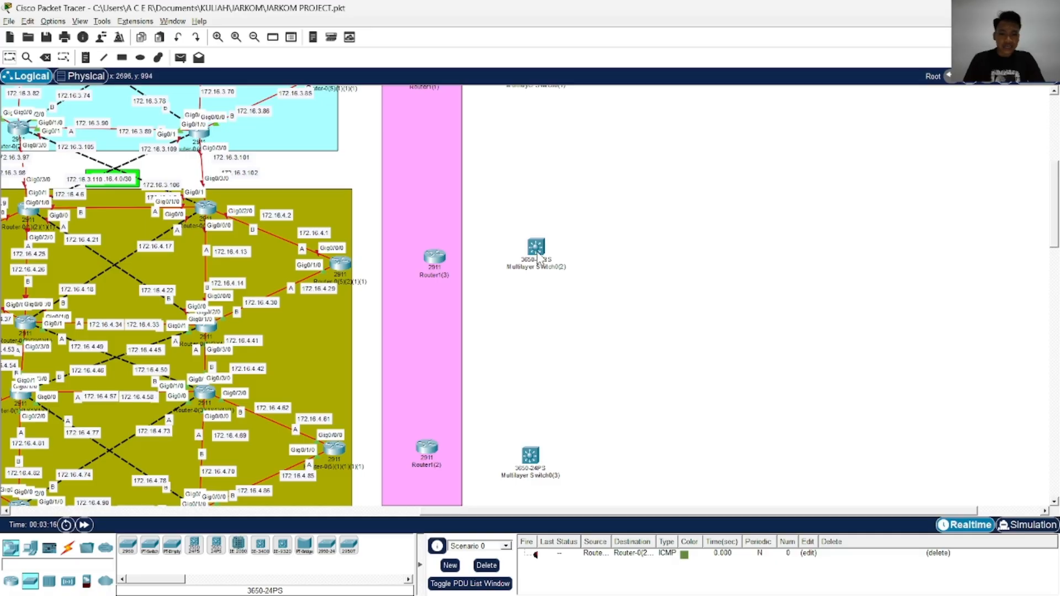
Fine-tune the positions of the 3650-24PS switches so they form an even column alongside the pink area's routers
left_click_drag(537, 257, 535, 275)
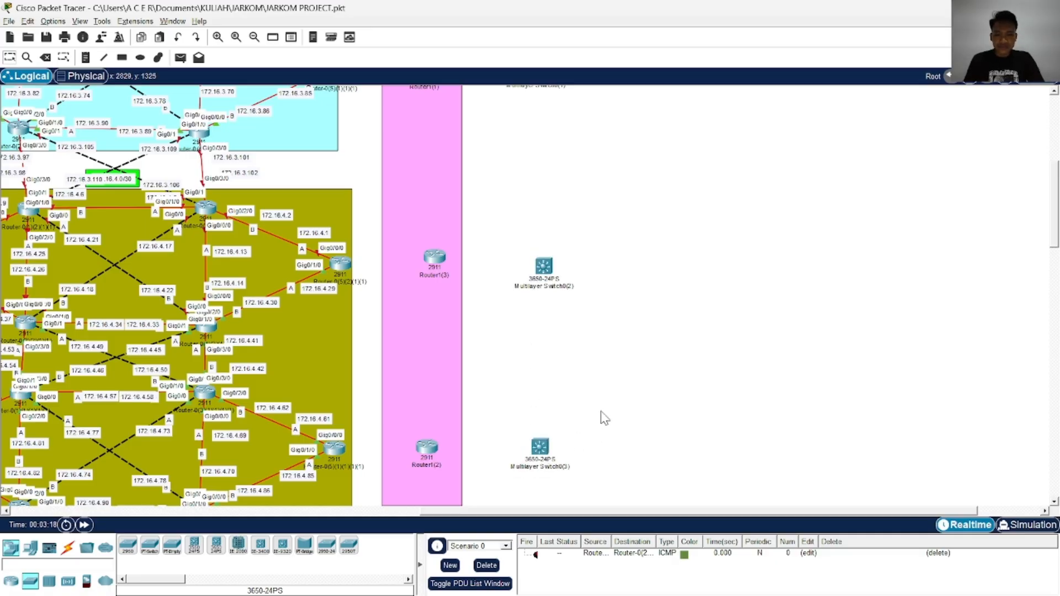
scroll(555, 372, "up", 5)
left_click_drag(524, 213, 527, 211)
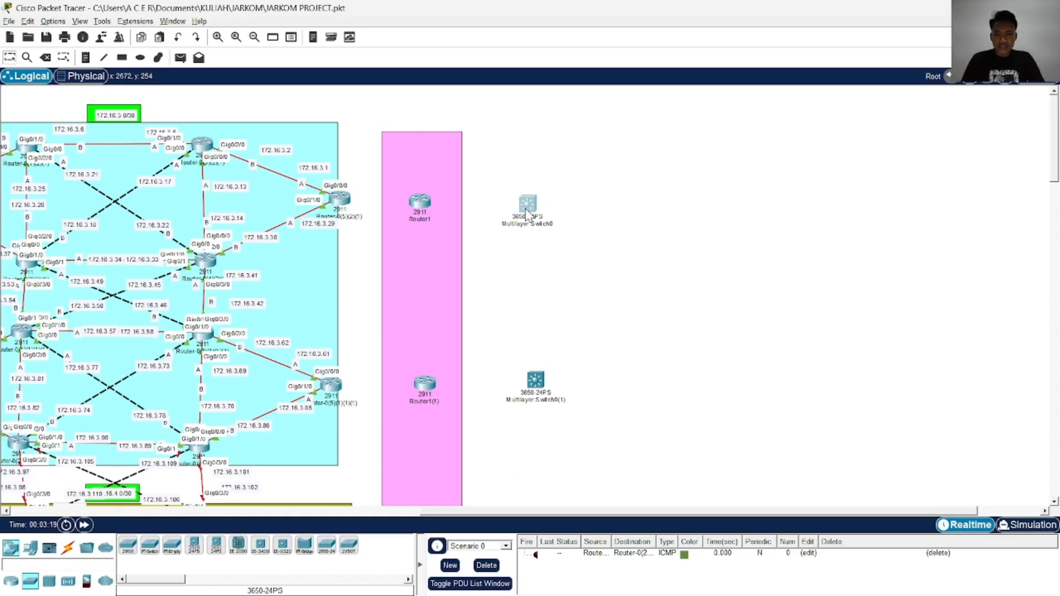
Consult the access switches in the topology image and place a Switch-PT beside the uppermost multilayer switch
key("alt+Tab")
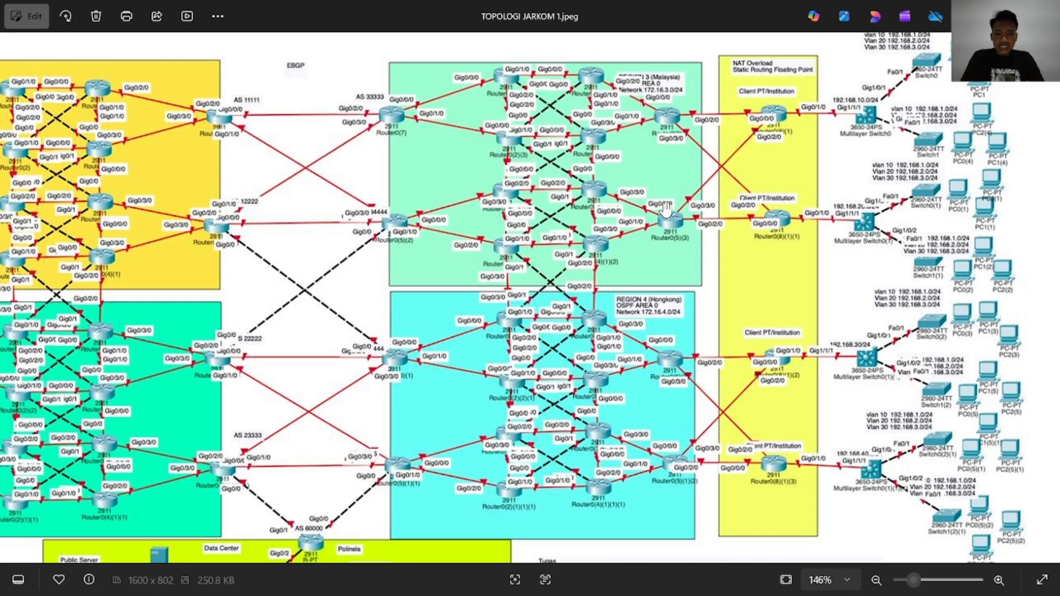
scroll(681, 211, "up", 5)
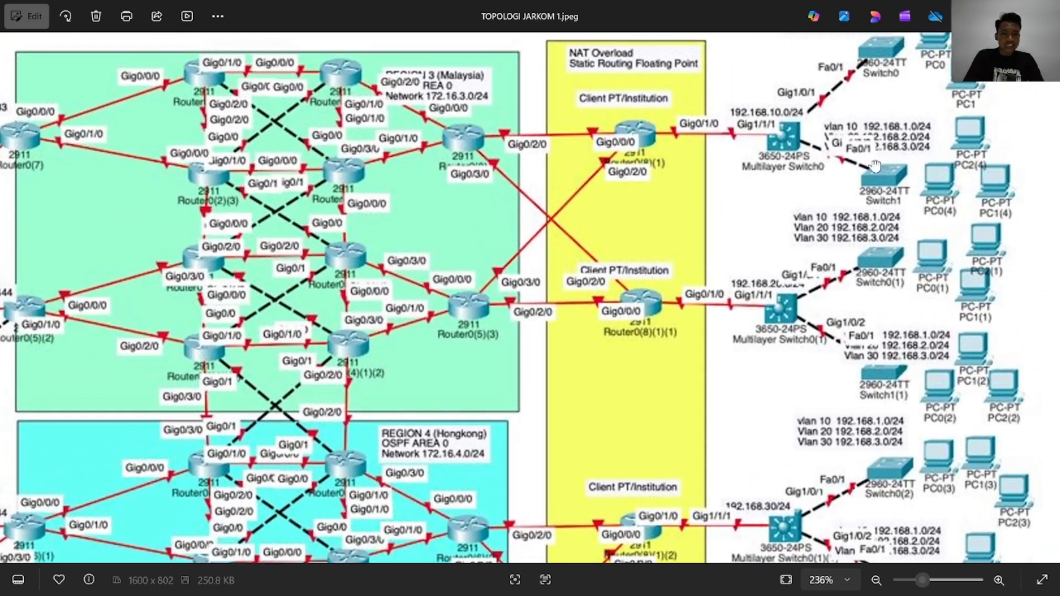
left_click_drag(875, 165, 829, 199)
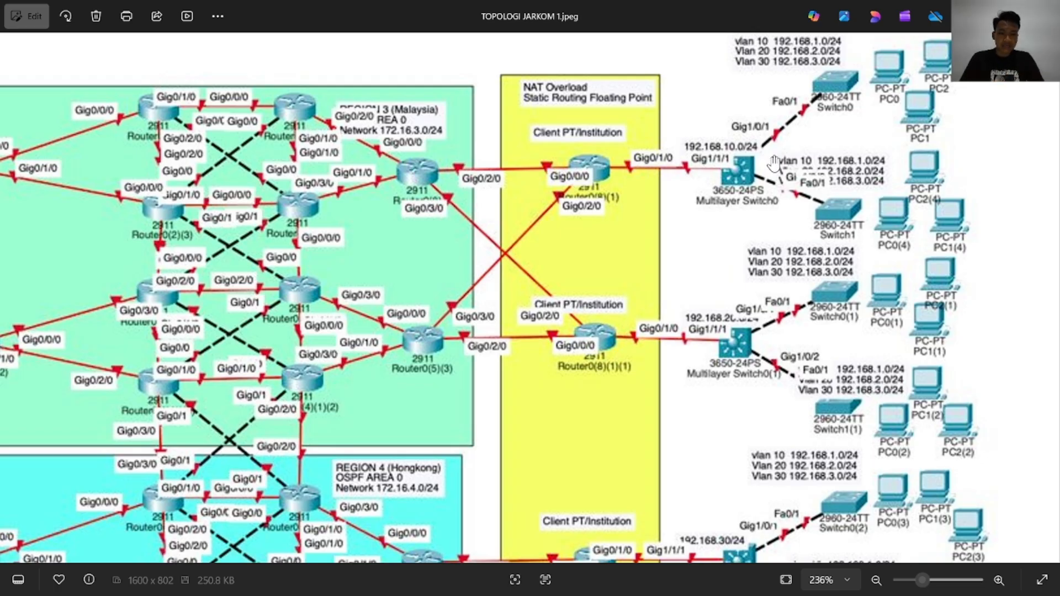
key("alt+Tab")
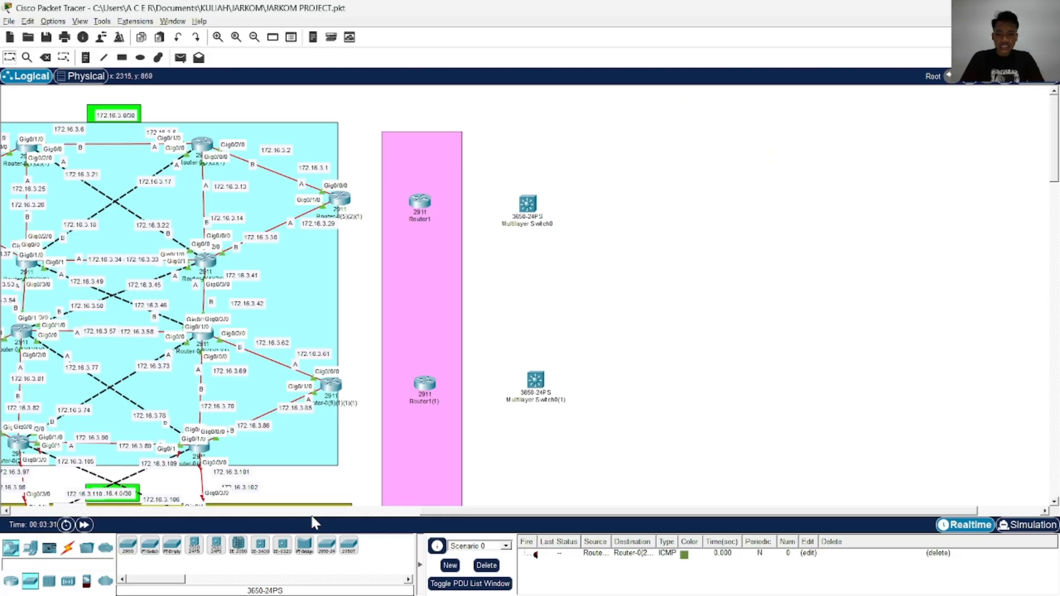
left_click(11, 582)
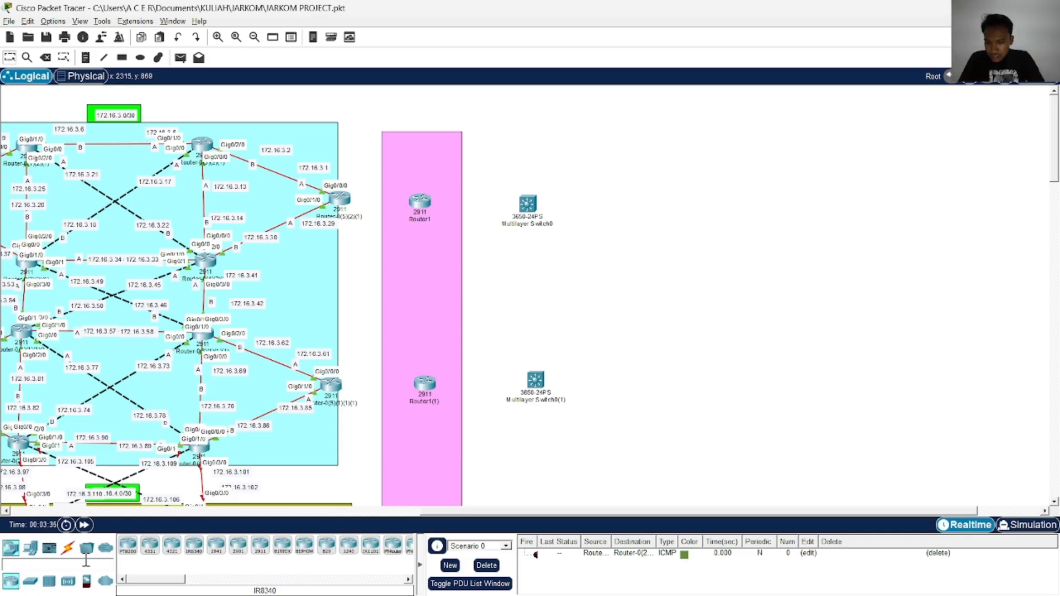
left_click(31, 584)
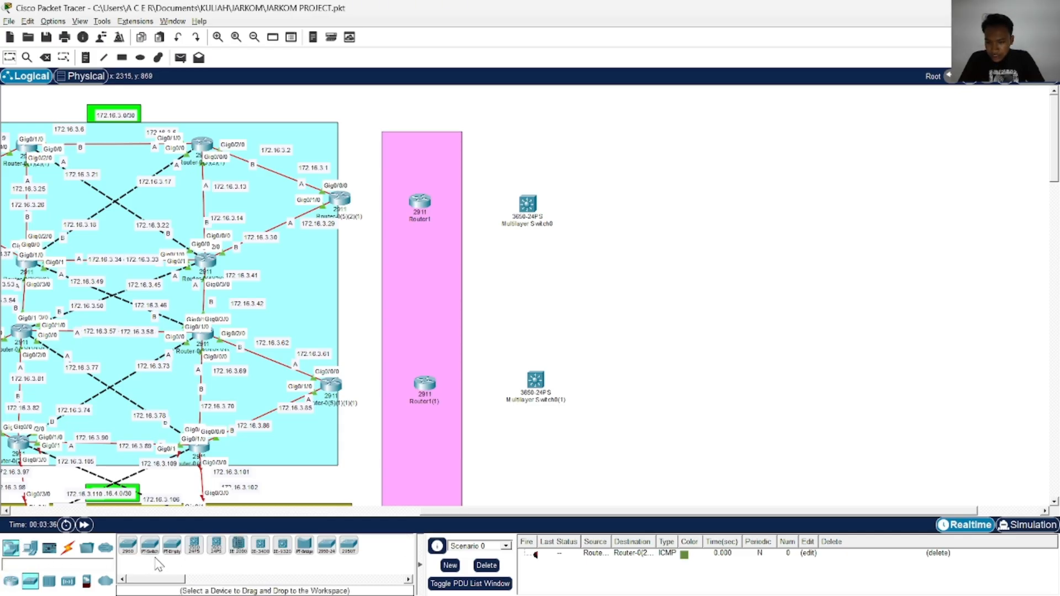
left_click(11, 548)
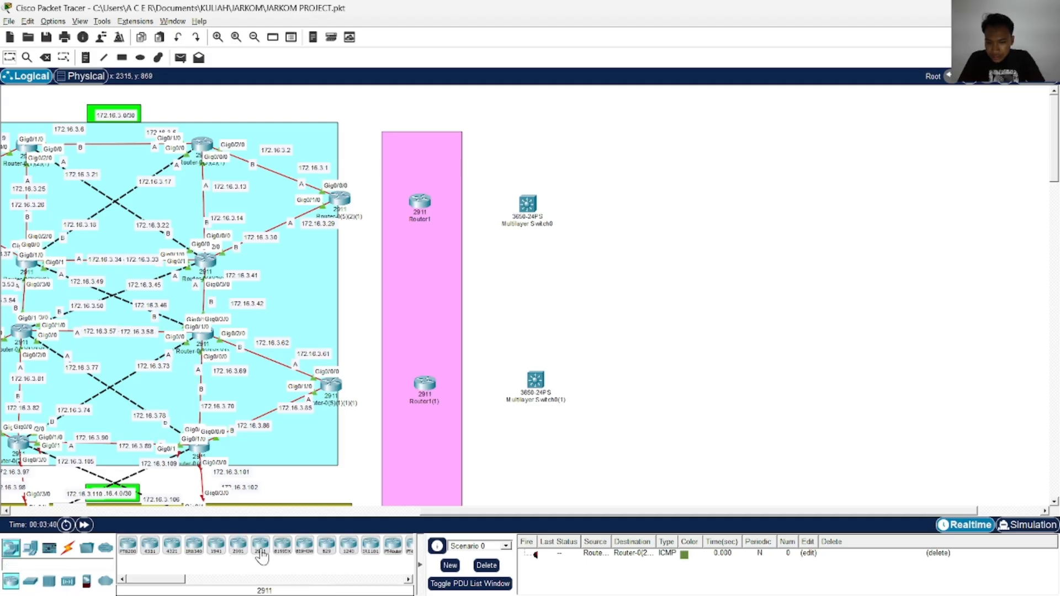
left_click(30, 581)
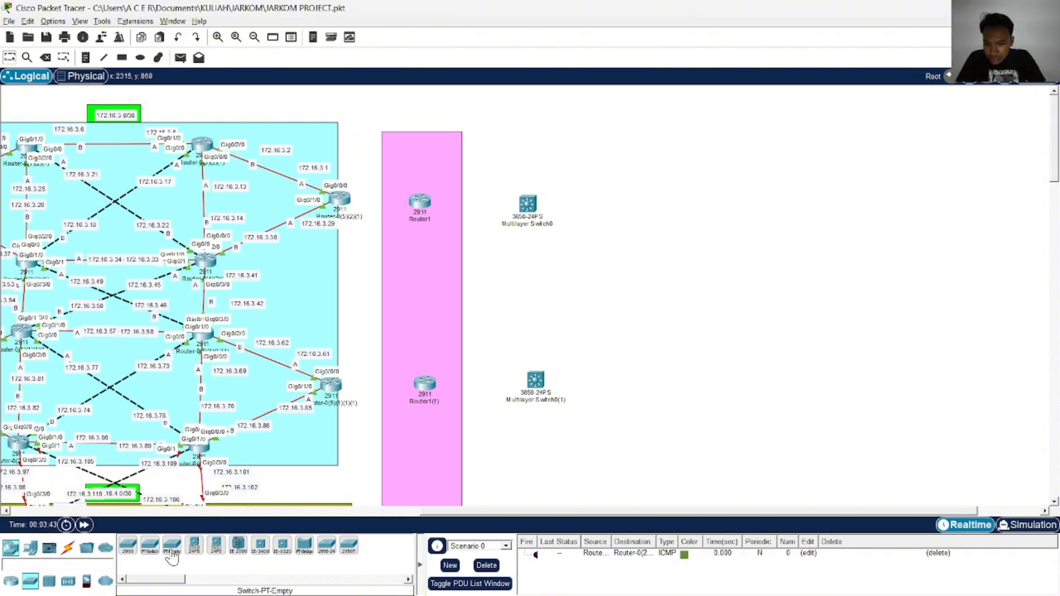
left_click(150, 547)
left_click(638, 212)
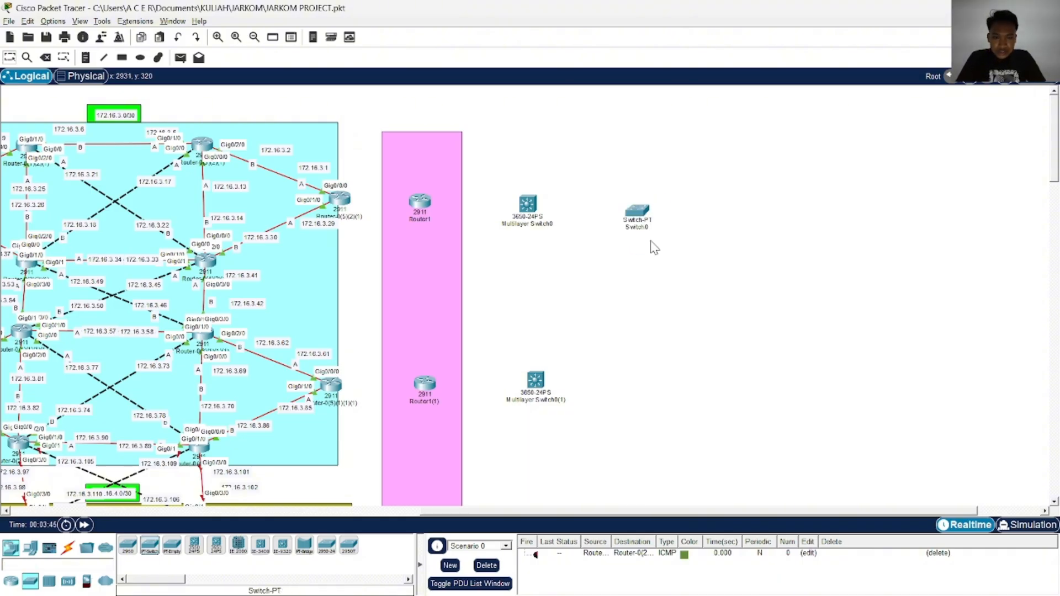
Recheck the topology image and place a Switch-PT-Empty between the upper two multilayer switches
key("alt+Tab")
key("alt+Tab")
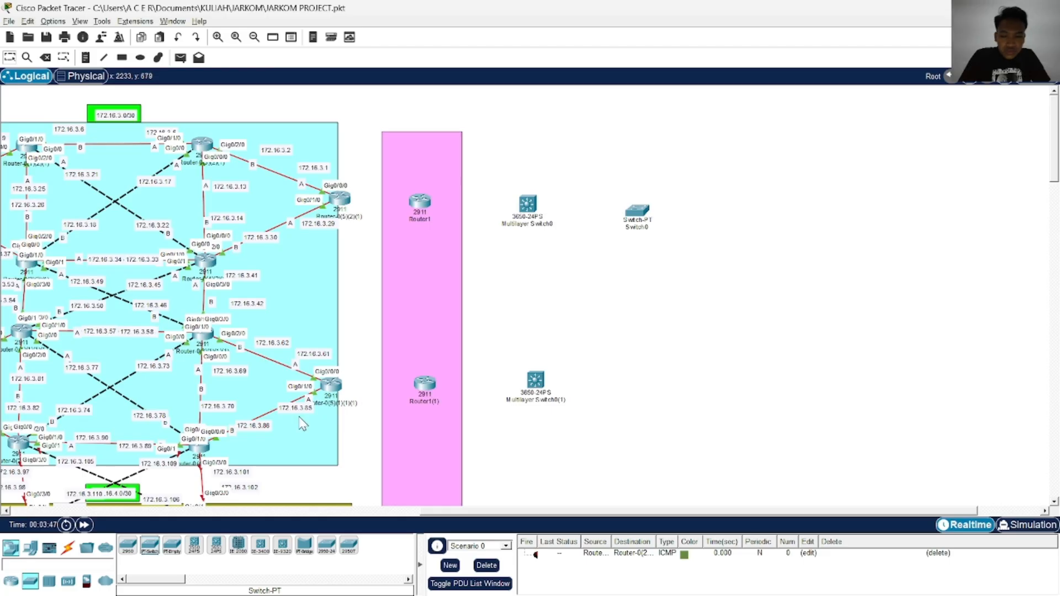
left_click(170, 548)
left_click(583, 274)
Delete both the Switch-PT and the Switch-PT-Empty placed next to the multilayer switches
left_click_drag(656, 225, 579, 286)
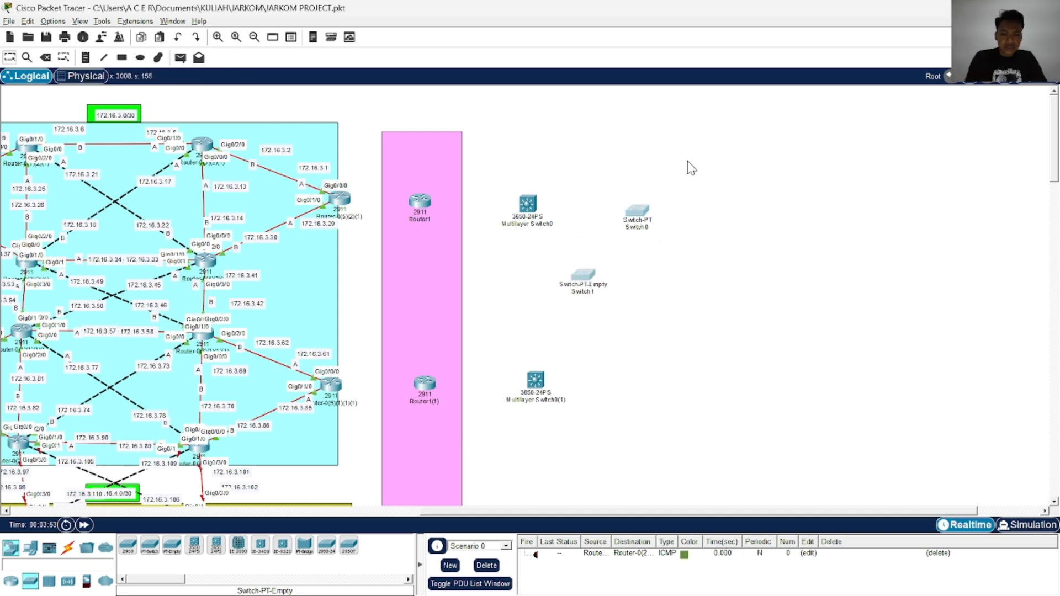
left_click(637, 212)
left_click(733, 85)
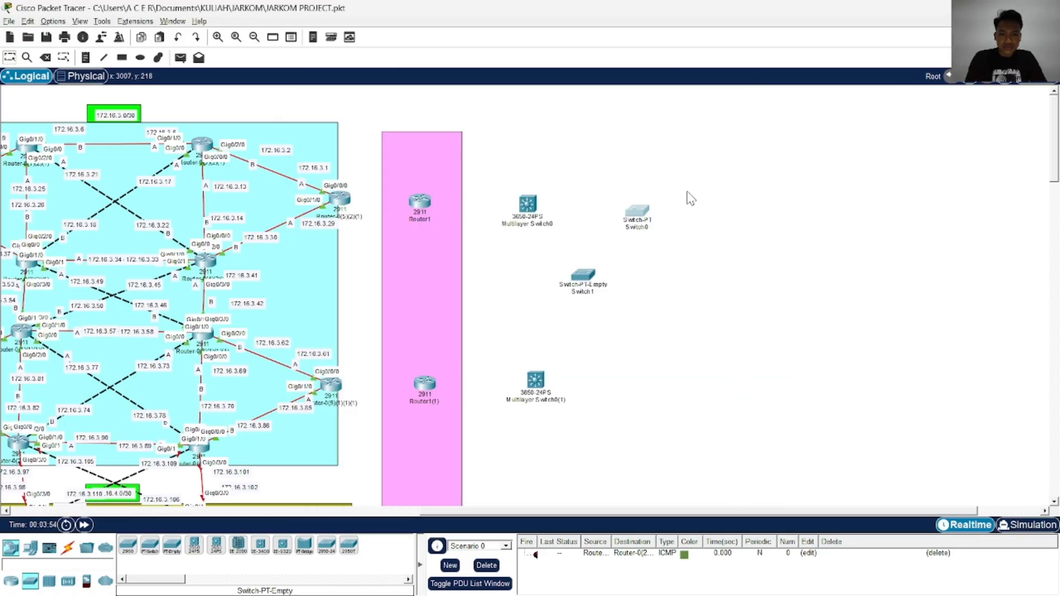
left_click_drag(675, 156, 572, 310)
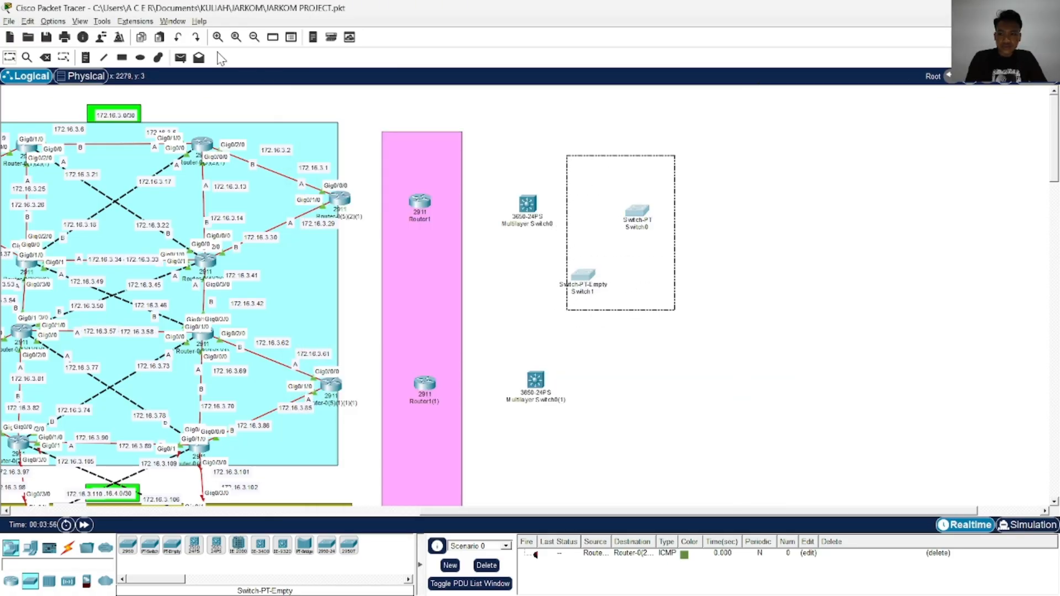
left_click(48, 58)
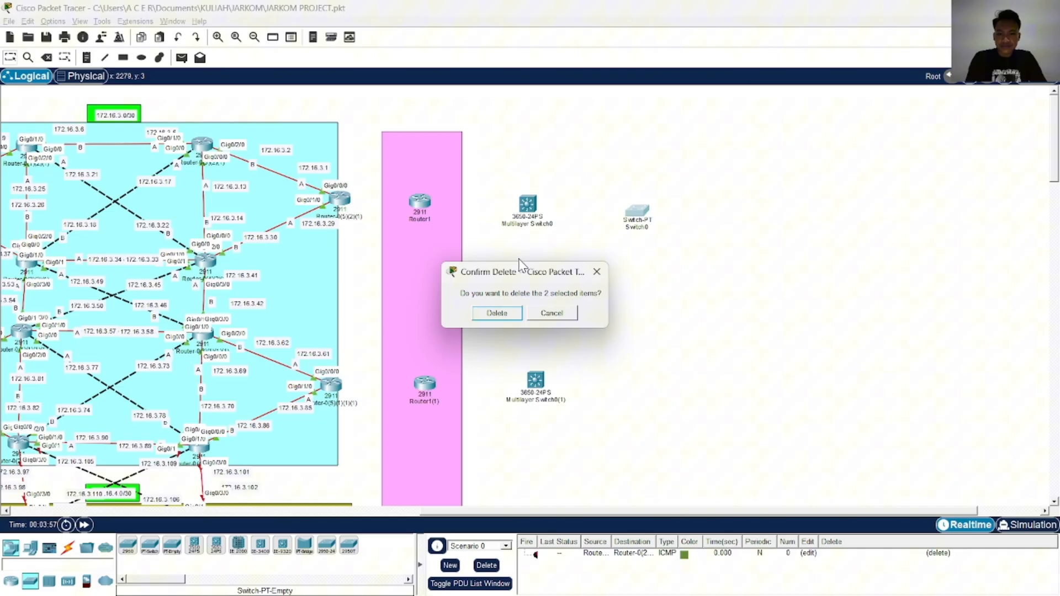
left_click(502, 318)
Look through the network device categories and place a Switch-PT beside the uppermost multilayer switch
left_click(26, 552)
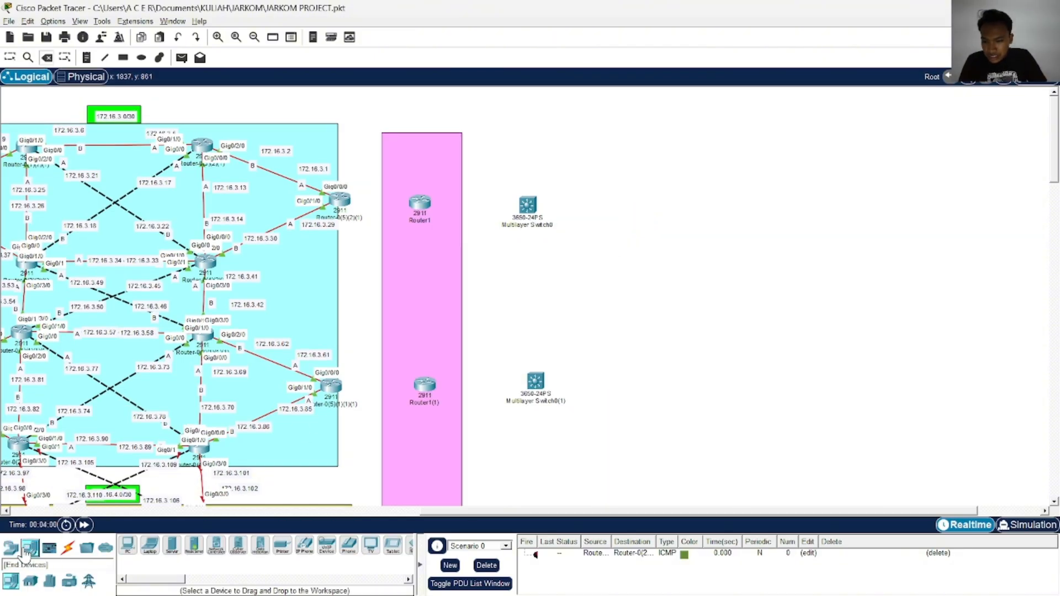
left_click(12, 548)
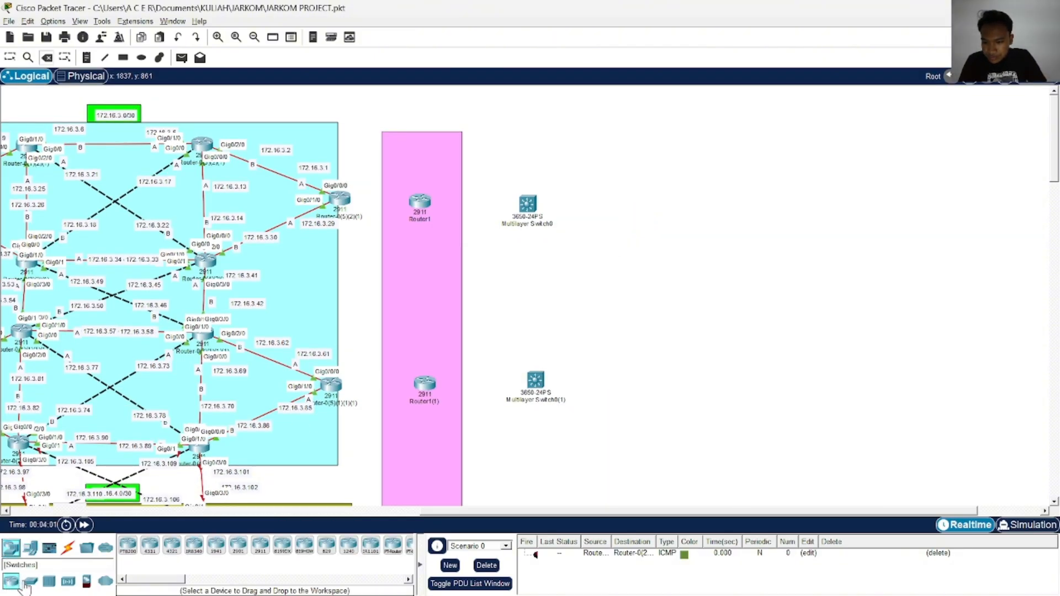
left_click(49, 581)
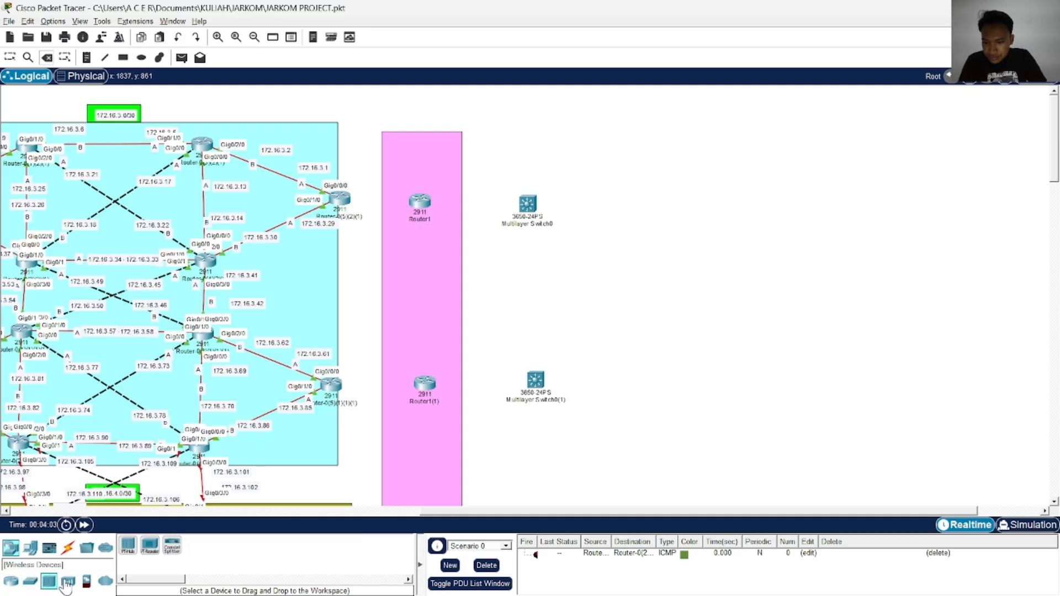
left_click(27, 549)
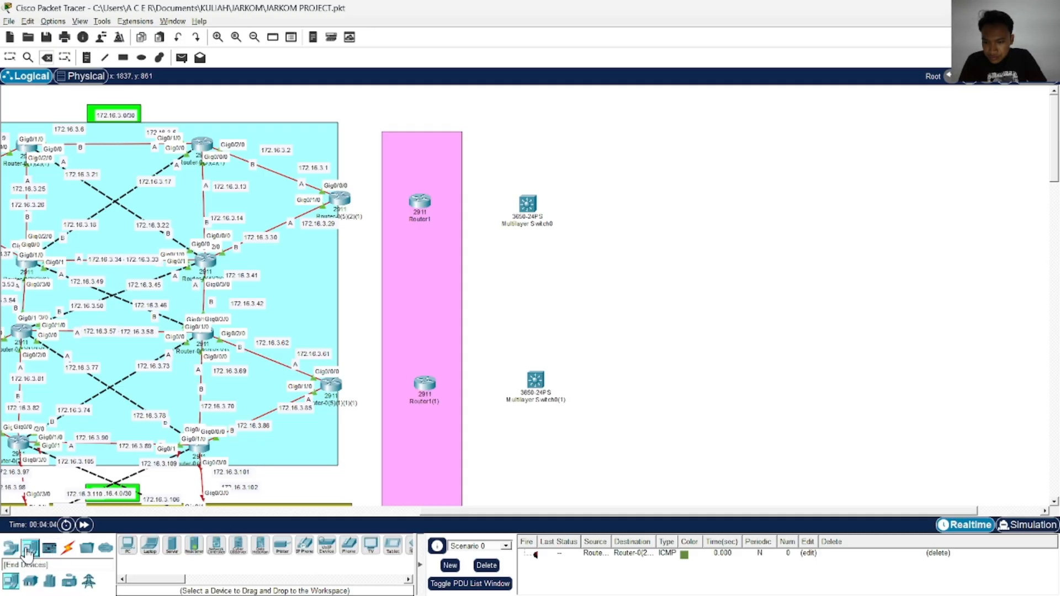
left_click(11, 548)
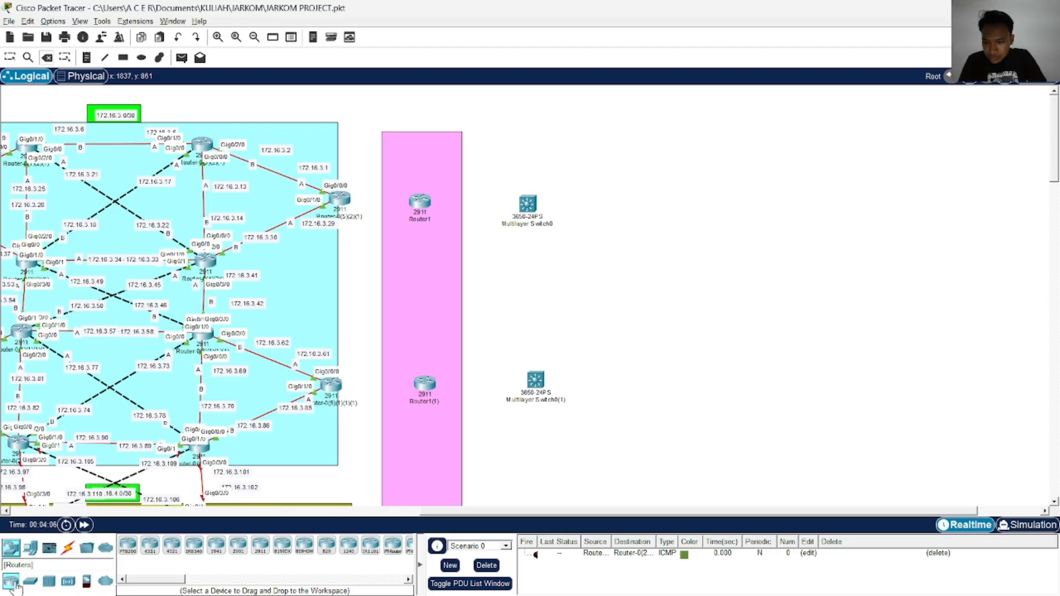
left_click(30, 581)
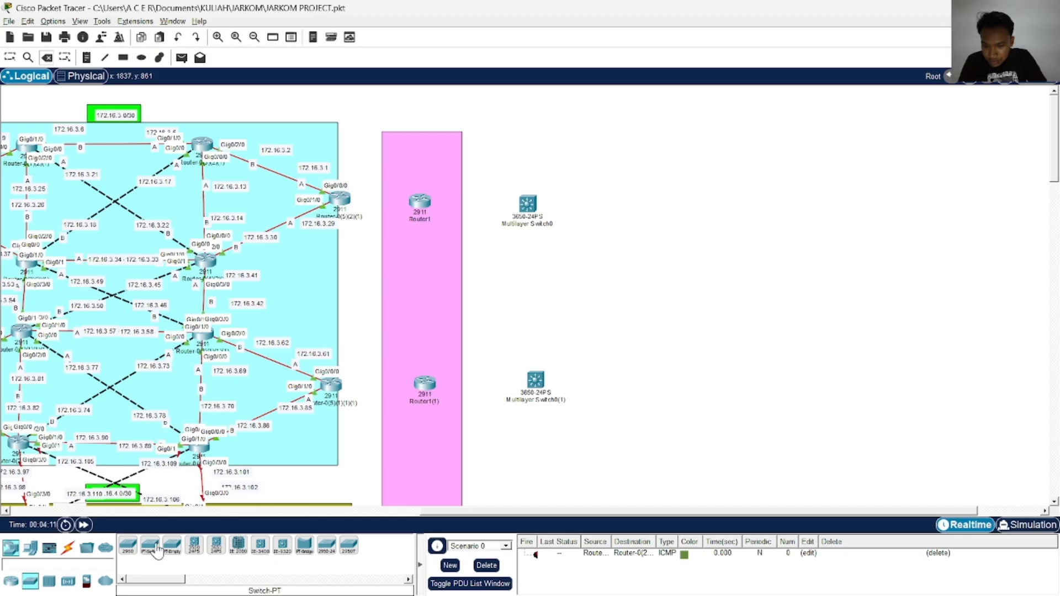
left_click_drag(157, 549, 628, 229)
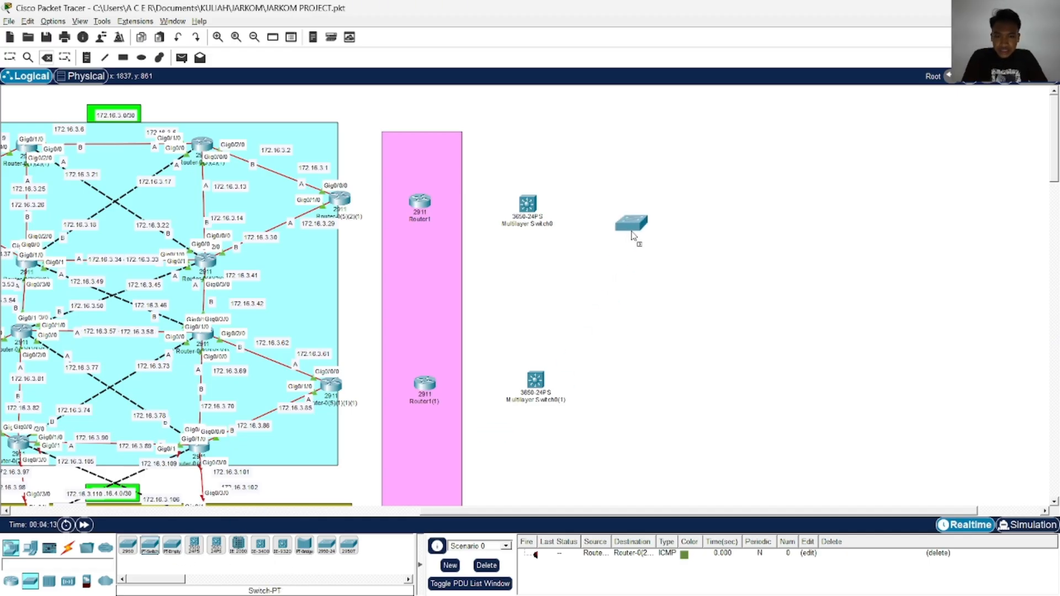
Check the access switch model in the topology image and place a 2960 switch near the uppermost multilayer switch
key("alt+Tab")
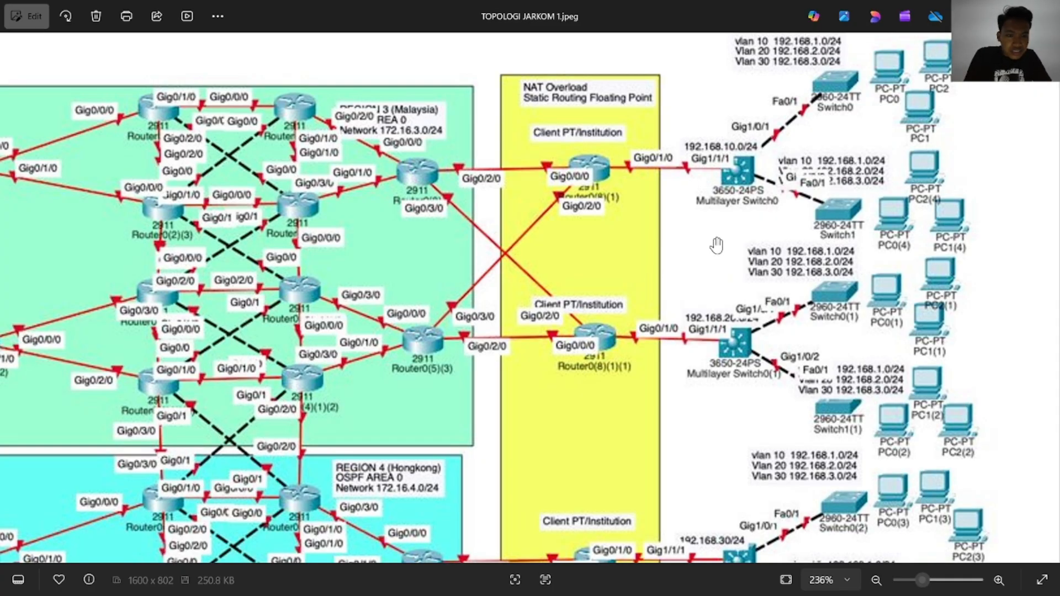
key("alt+Tab")
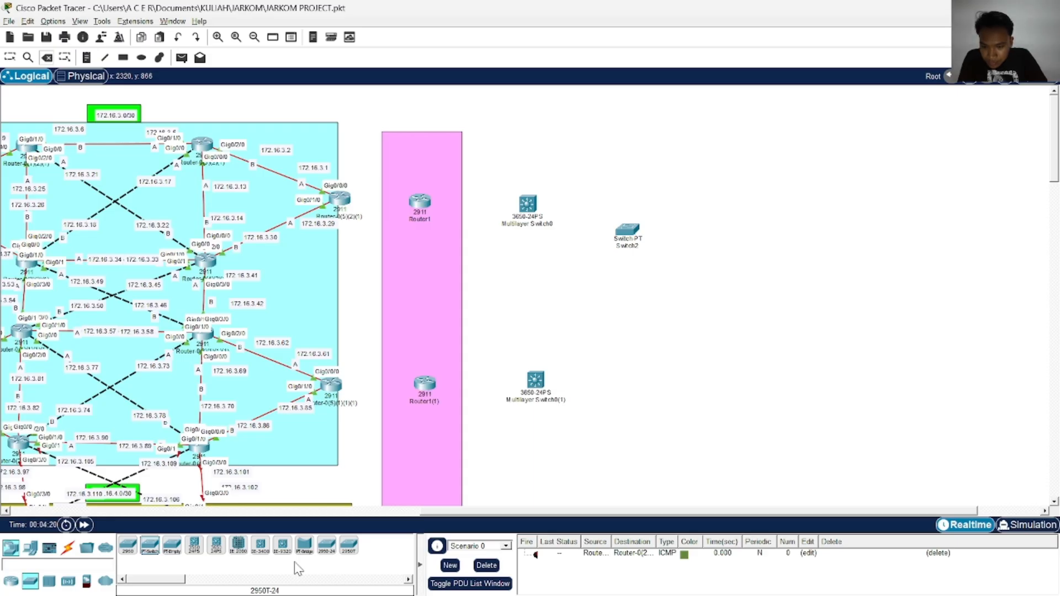
left_click_drag(128, 546, 585, 181)
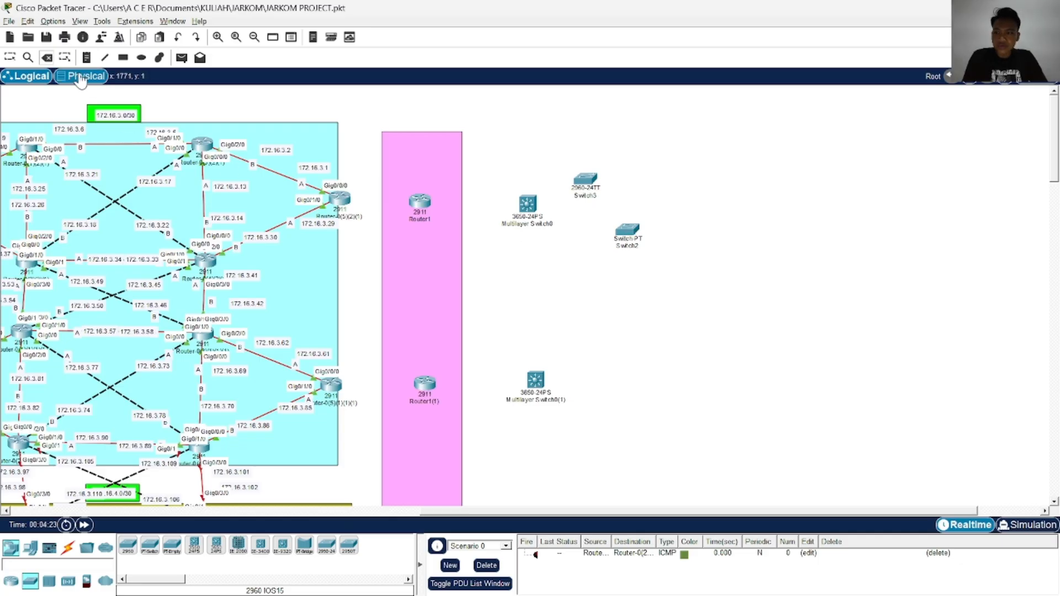
Delete the Switch-PT beside the uppermost multilayer switch
left_click(627, 231)
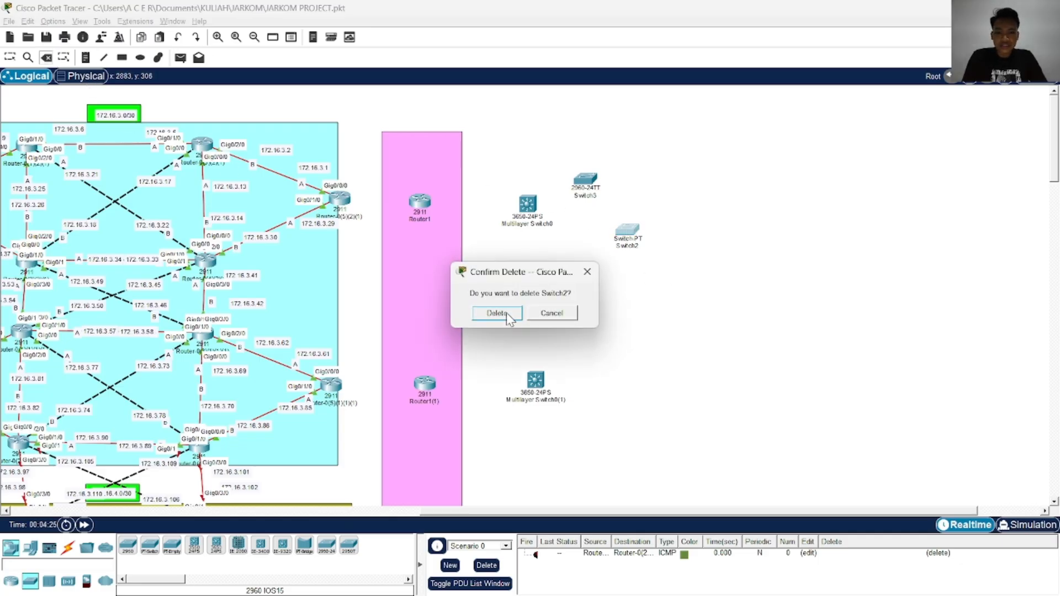
left_click(500, 311)
left_click(10, 57)
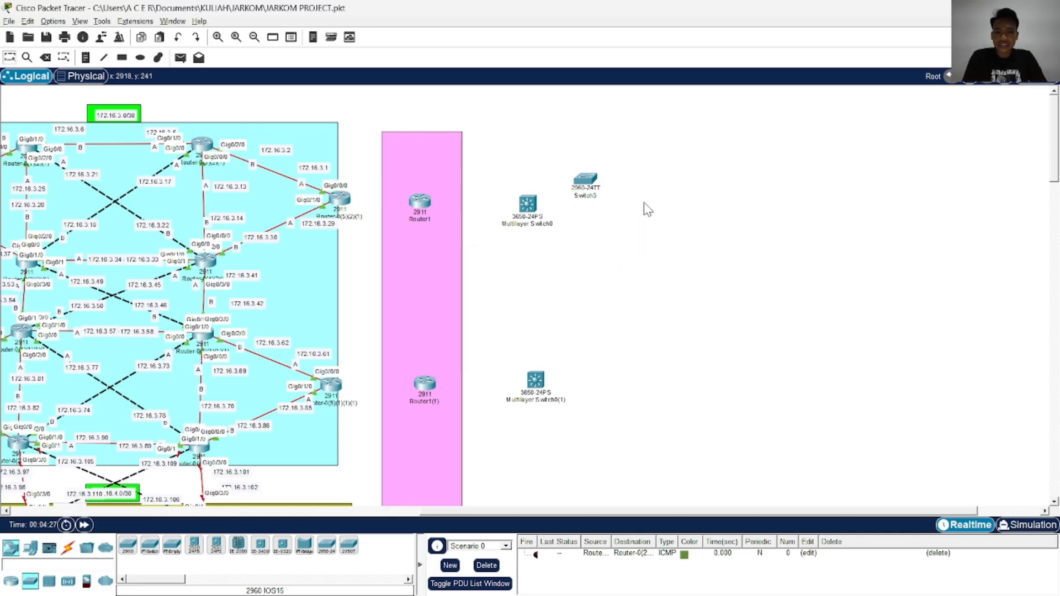
Following the topology image, arrange the 2960-24TT switch and a copy of it one above the other beside the uppermost multilayer switch
left_click_drag(582, 186, 608, 173)
key("alt+Tab")
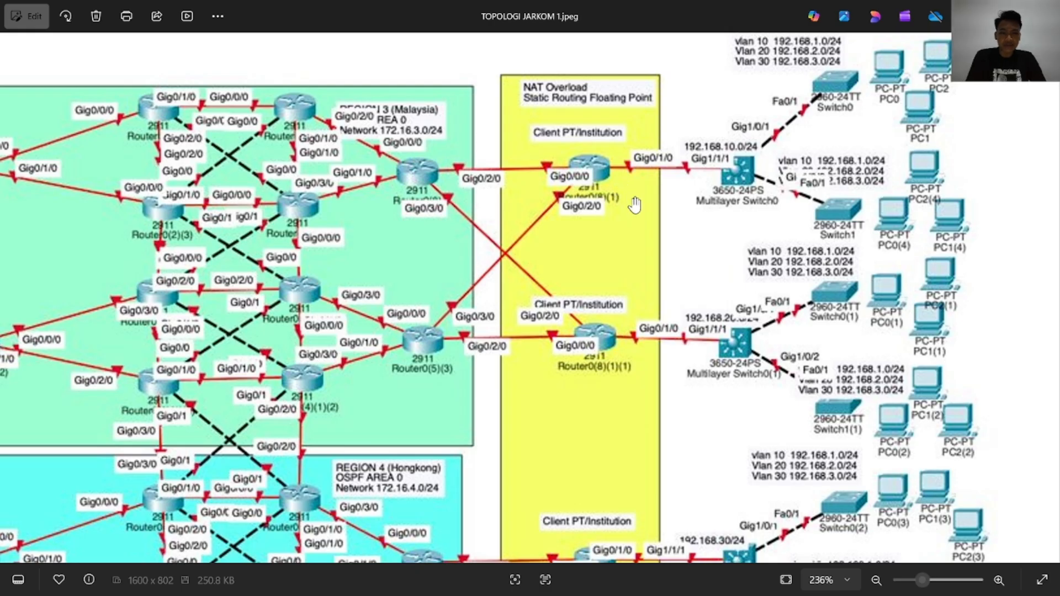
key("alt+Tab")
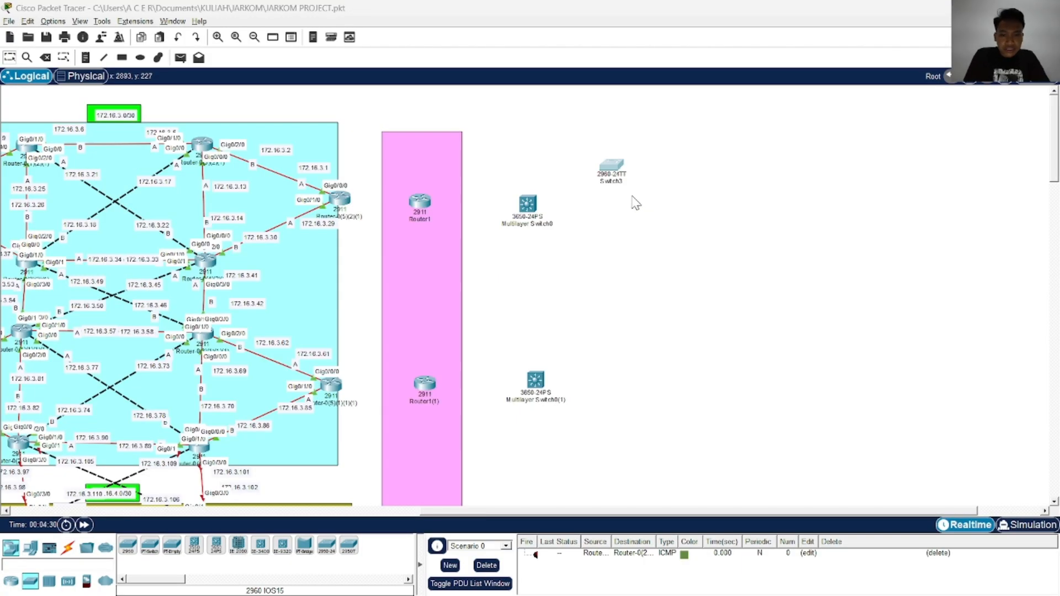
key("alt+Tab")
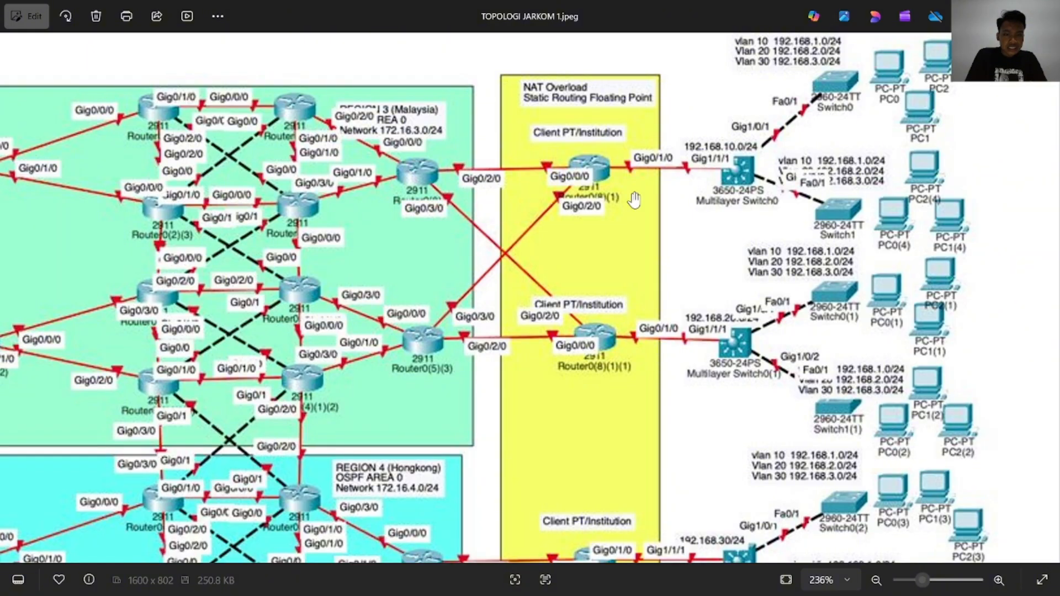
key("alt+Tab")
mouse_move(622, 170)
left_mouse_down()
mouse_move(611, 155)
mouse_move(596, 264)
mouse_move(614, 183)
left_mouse_up()
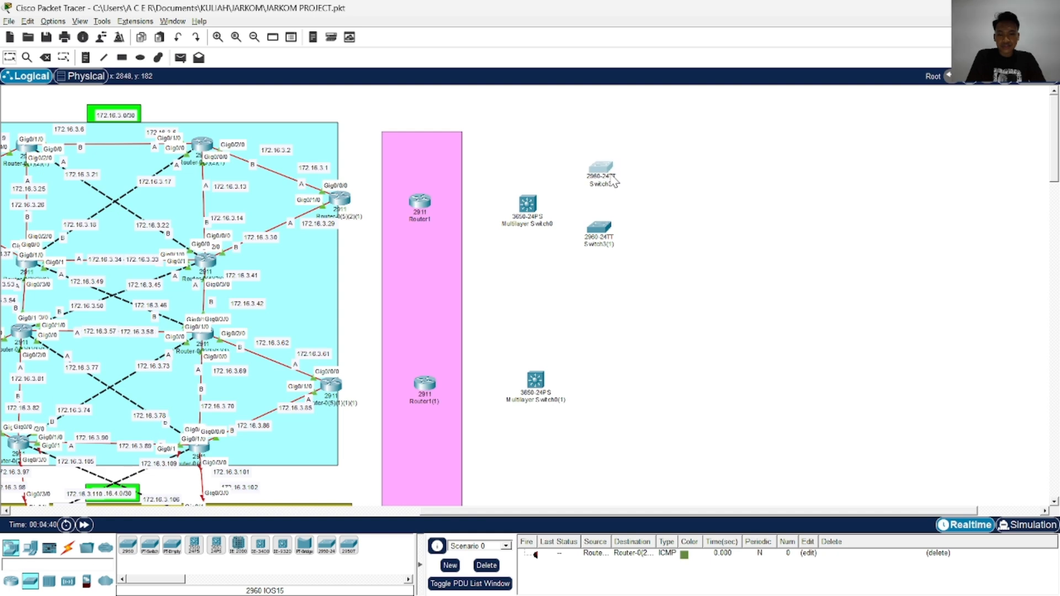
Copy the pair of 2960-24TT switches beside the second and third 3650-24PS multilayer switches
left_click(637, 181)
left_click_drag(589, 140, 609, 331)
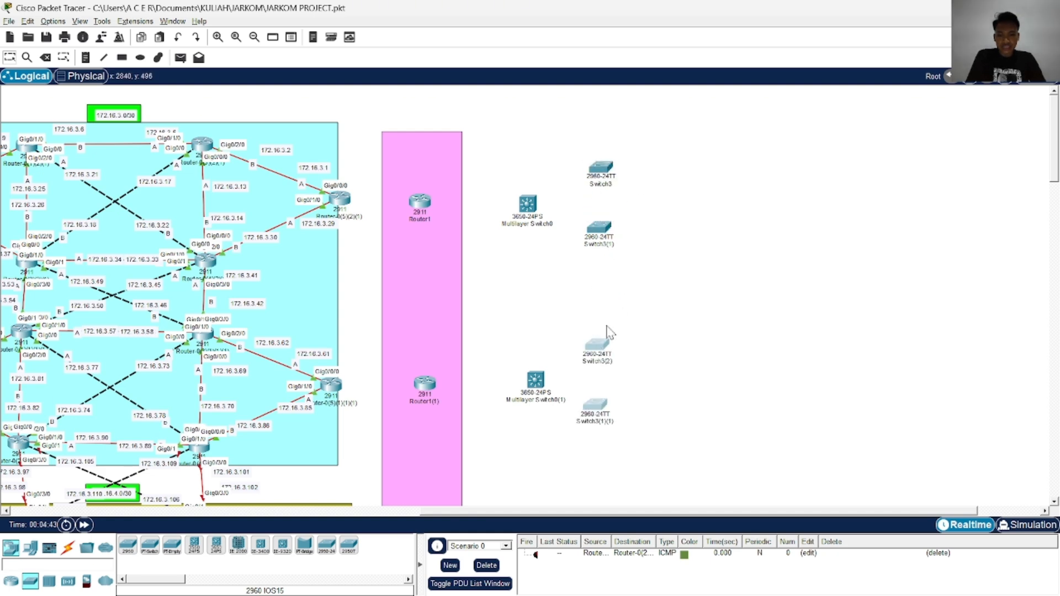
scroll(613, 320, "down", 2)
left_click(618, 159)
scroll(618, 157, "up", 2)
key("ctrl+v")
left_click_drag(606, 162, 607, 366)
scroll(656, 315, "down", 3)
scroll(635, 326, "down", 3)
Place another copy of the 2960-24TT pair beside the lowest 3650-24PS multilayer switch
scroll(644, 291, "up", 5)
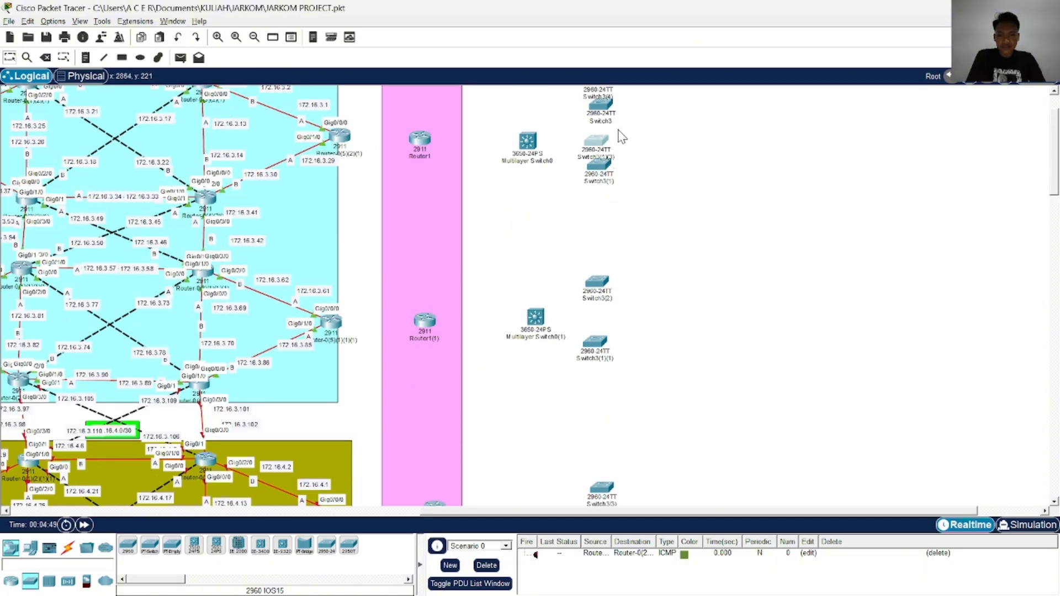
scroll(632, 195, "up", 1)
scroll(672, 421, "down", 6)
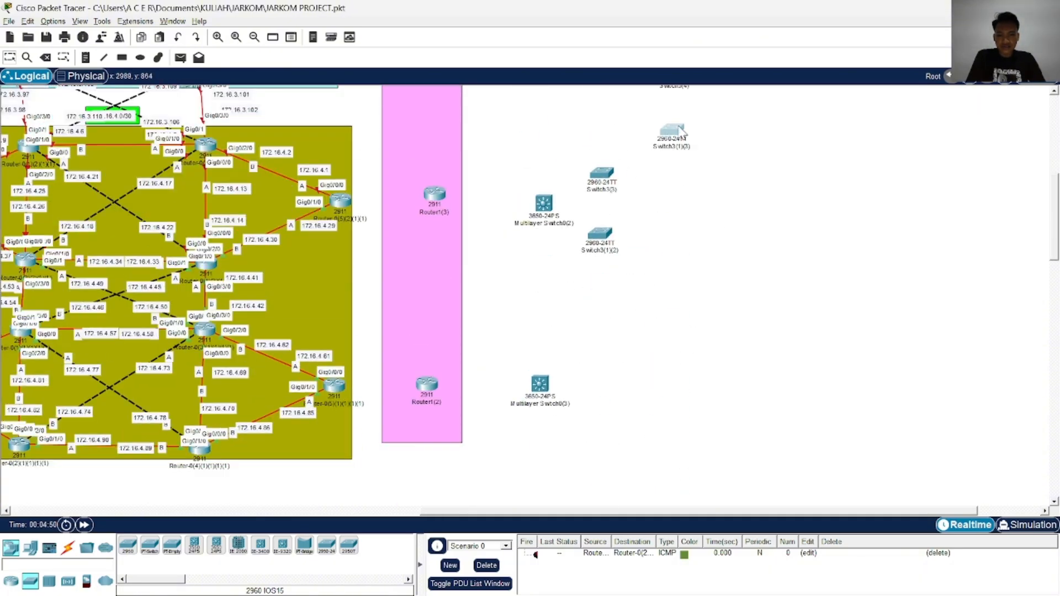
left_click_drag(675, 150, 600, 433)
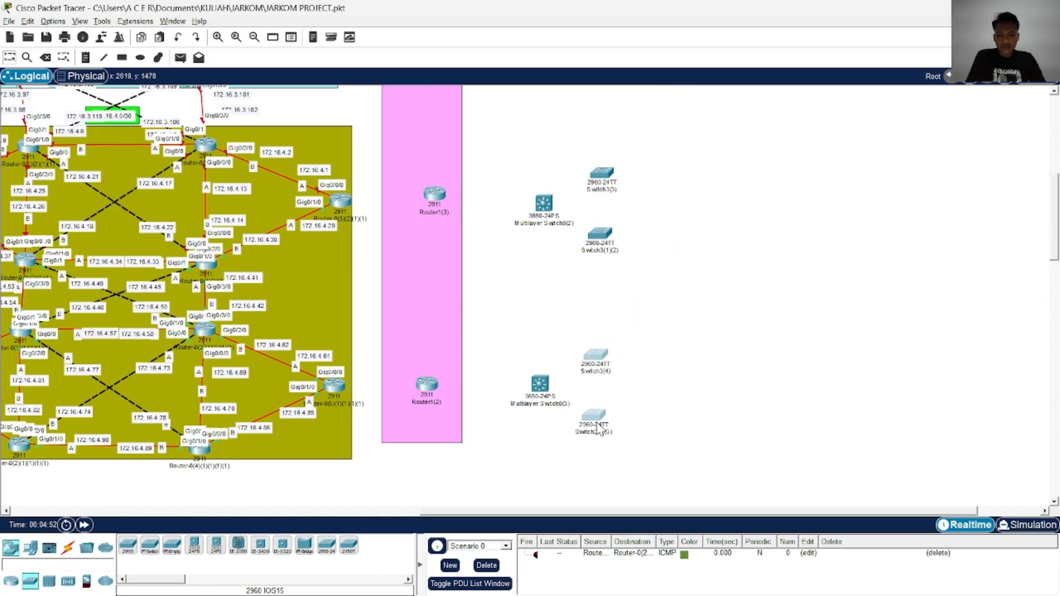
scroll(635, 422, "up", 6)
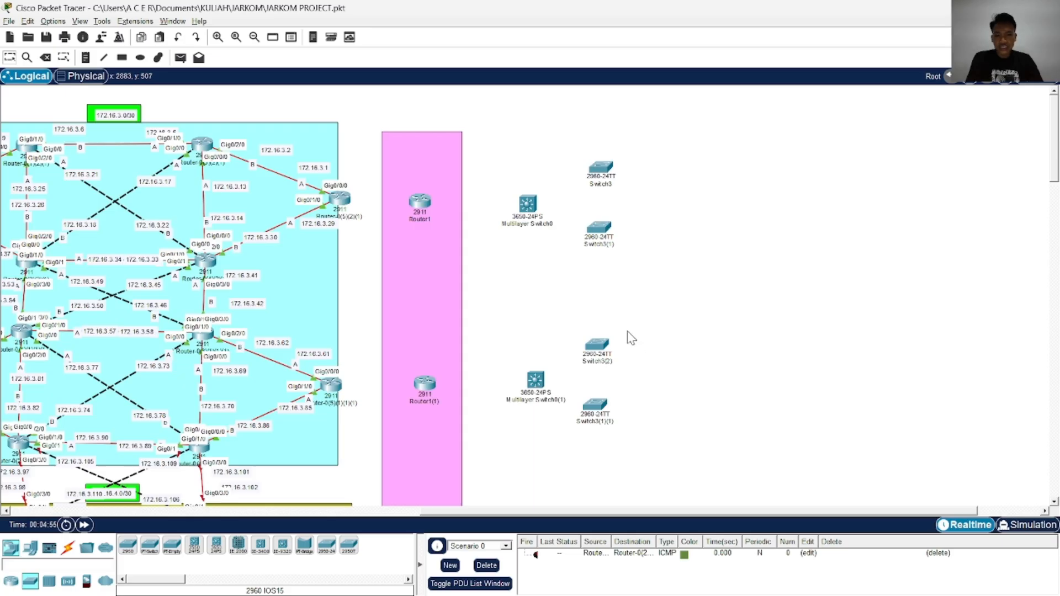
Place three PC-PT end devices as a group beside the uppermost 2960-24TT switch
left_click(30, 547)
left_click_drag(128, 545, 659, 122)
left_click_drag(138, 554, 663, 168)
left_click_drag(128, 548, 644, 120)
Copy the group of three PCs beside each of the next three 2960-24TT switches down the column
left_click_drag(658, 170, 651, 217)
left_click_drag(667, 256, 693, 234)
left_click_drag(733, 292, 644, 305)
key("ctrl+v")
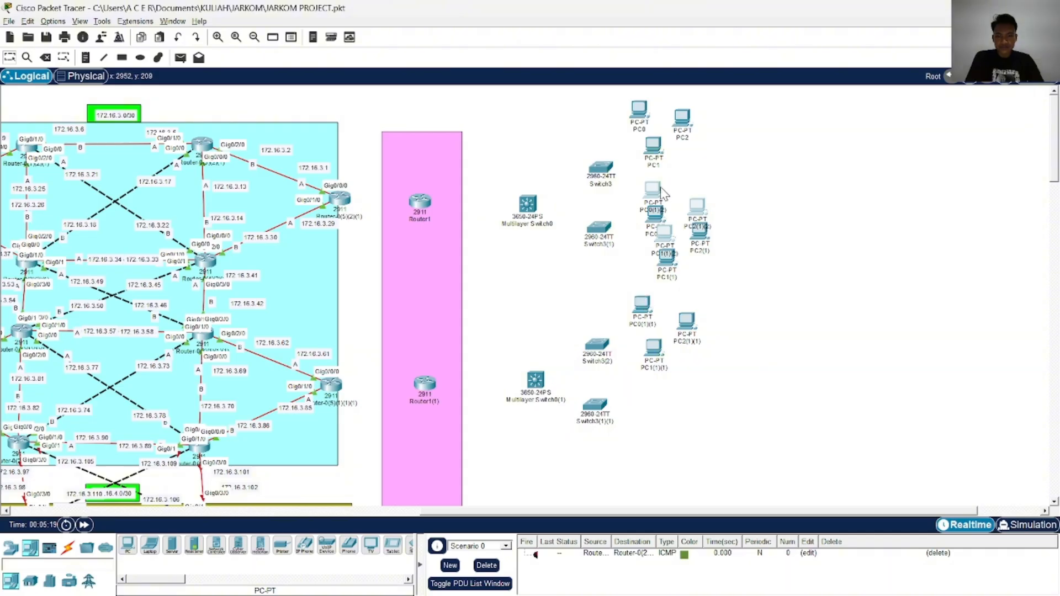
left_click_drag(663, 193, 656, 406)
Connect Gig0/2/0 of the cyan area's upper edge router Router-0(5)(2)(1) to GigabitEthernet0/0/0 of Router1 with Single Mode Fiber
scroll(520, 486, "left", 6)
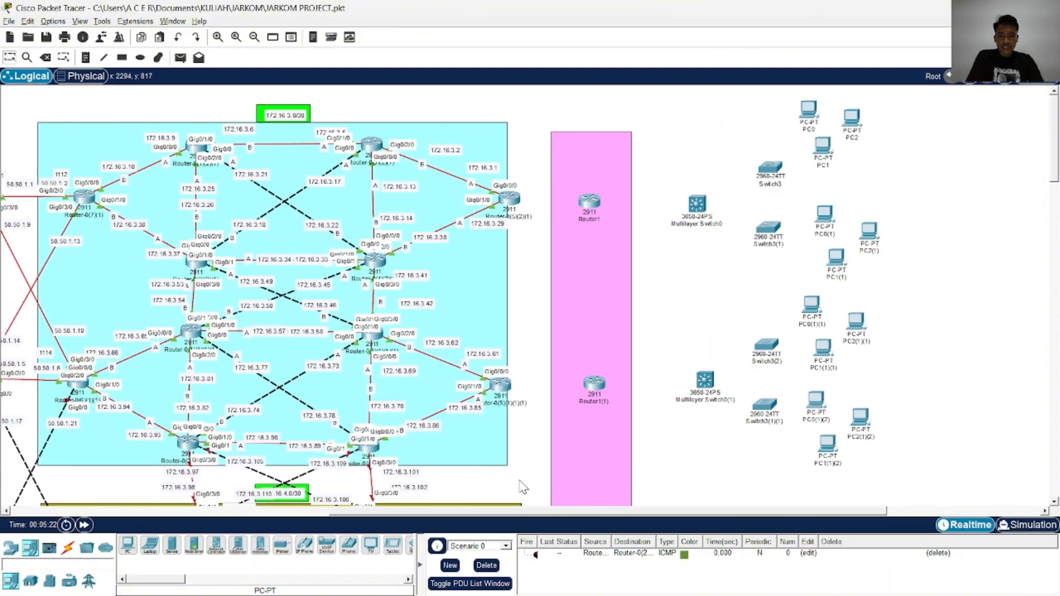
scroll(523, 485, "right", 2)
scroll(312, 354, "down", 3)
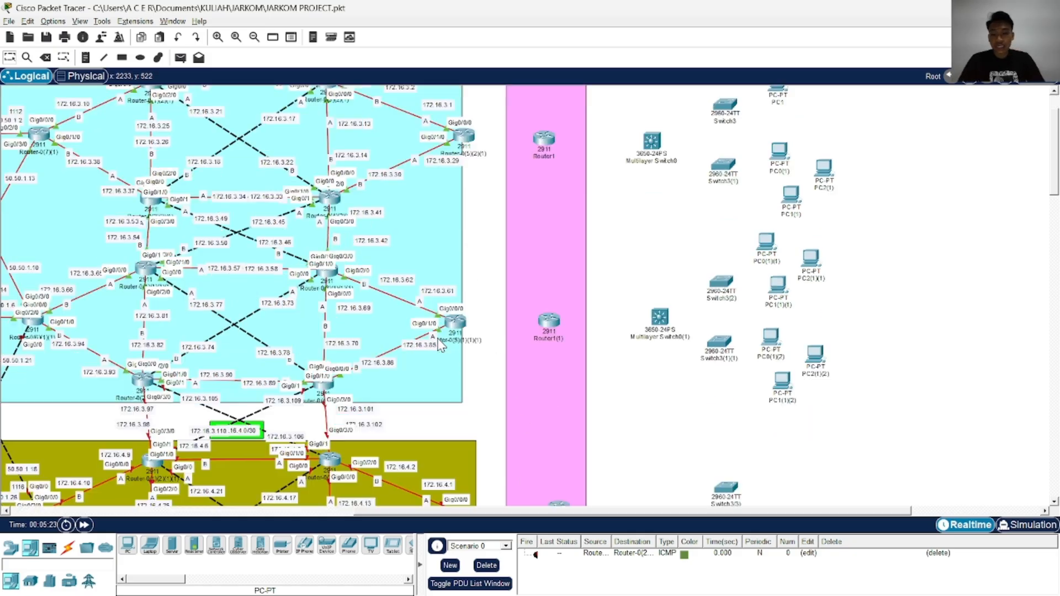
scroll(426, 296, "up", 3)
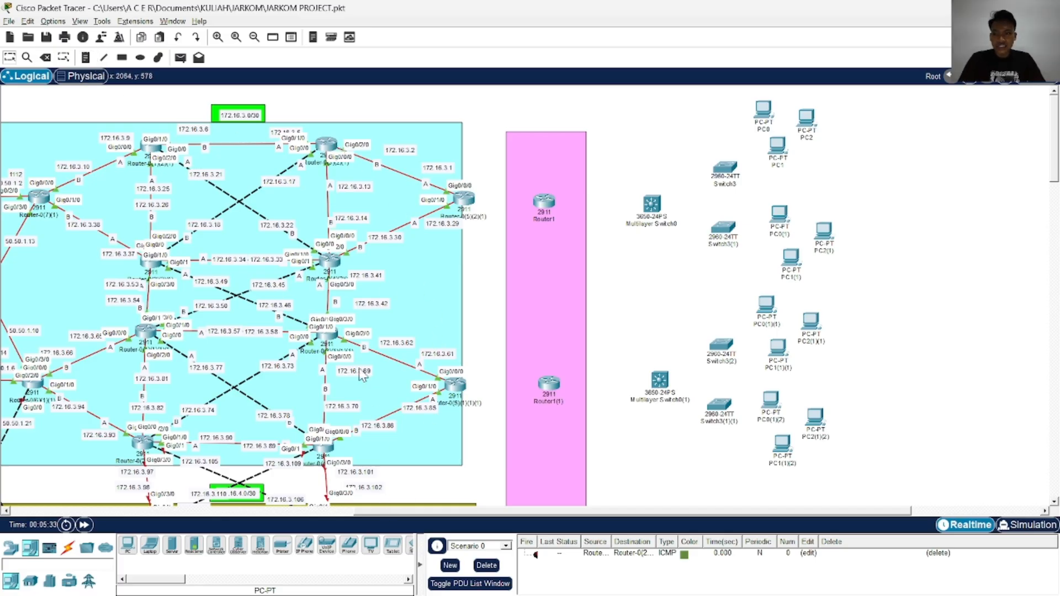
scroll(387, 386, "down", 5)
scroll(379, 384, "up", 5)
left_click(68, 547)
left_click(216, 546)
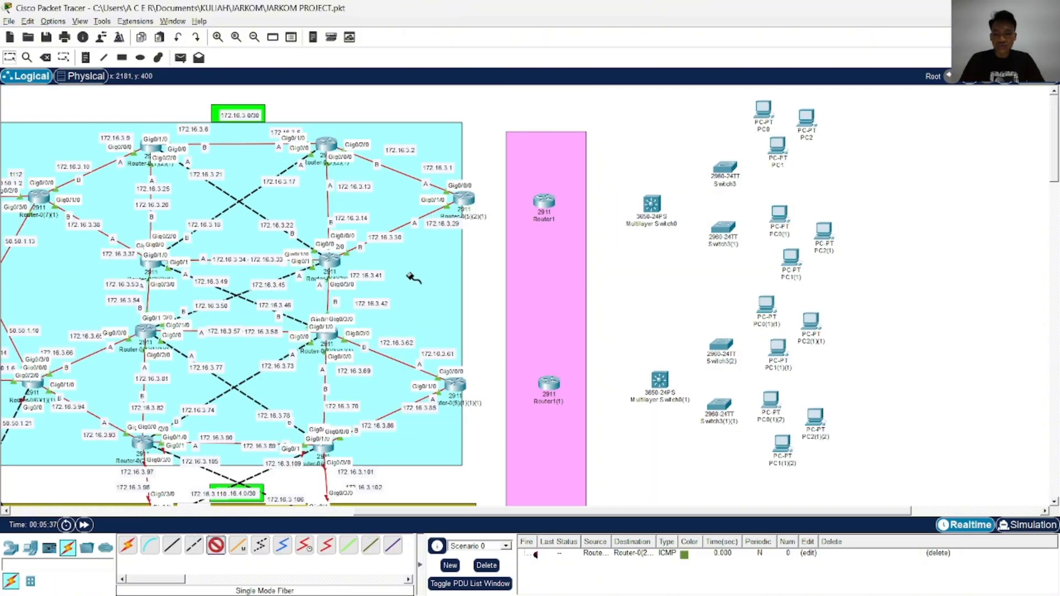
left_click(472, 200)
left_click(555, 275)
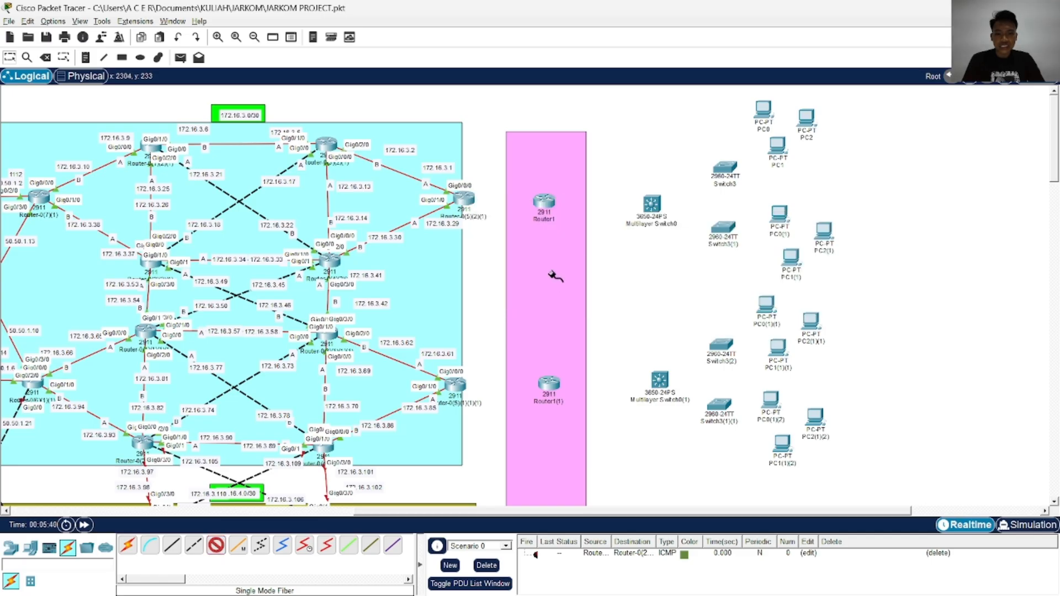
left_click(551, 203)
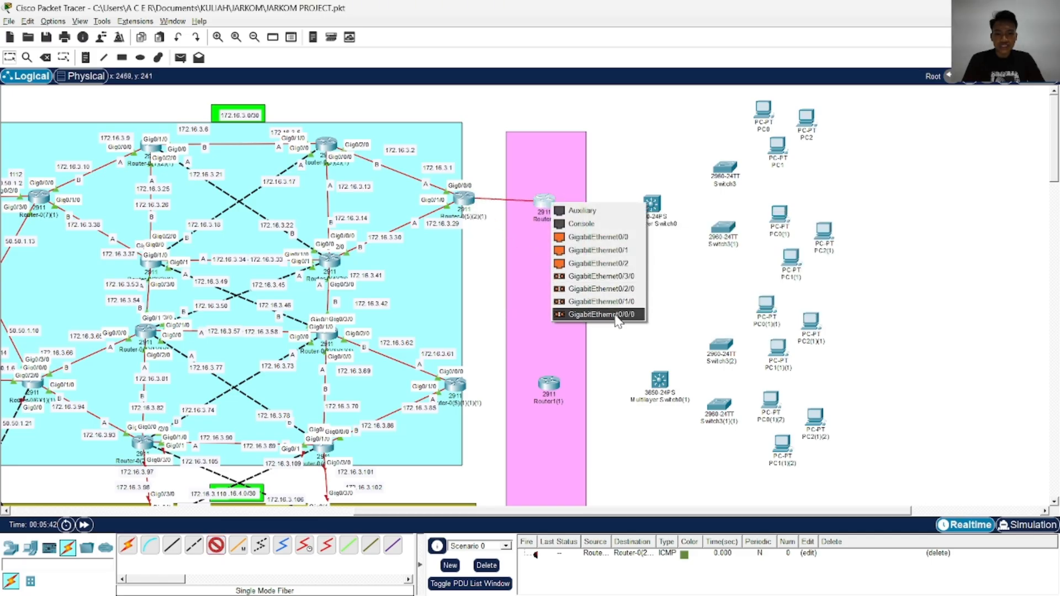
left_click(616, 320)
Connect Gig0/2/0 of the cyan area's lower edge router to GigabitEthernet0/0/0 of Router1(1) with Single Mode Fiber
left_click(215, 556)
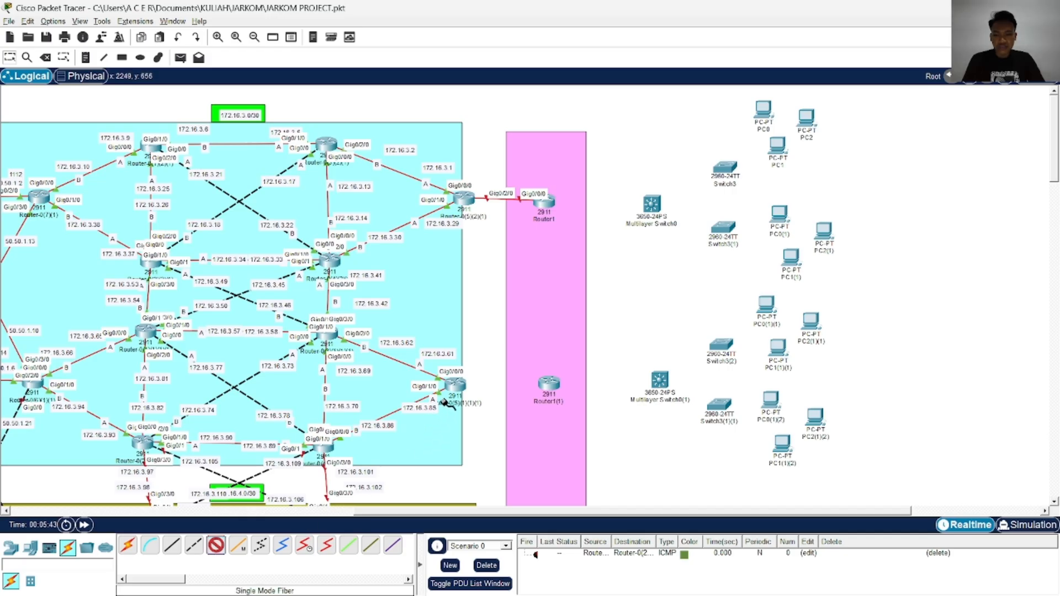
left_click(453, 388)
left_click(497, 459)
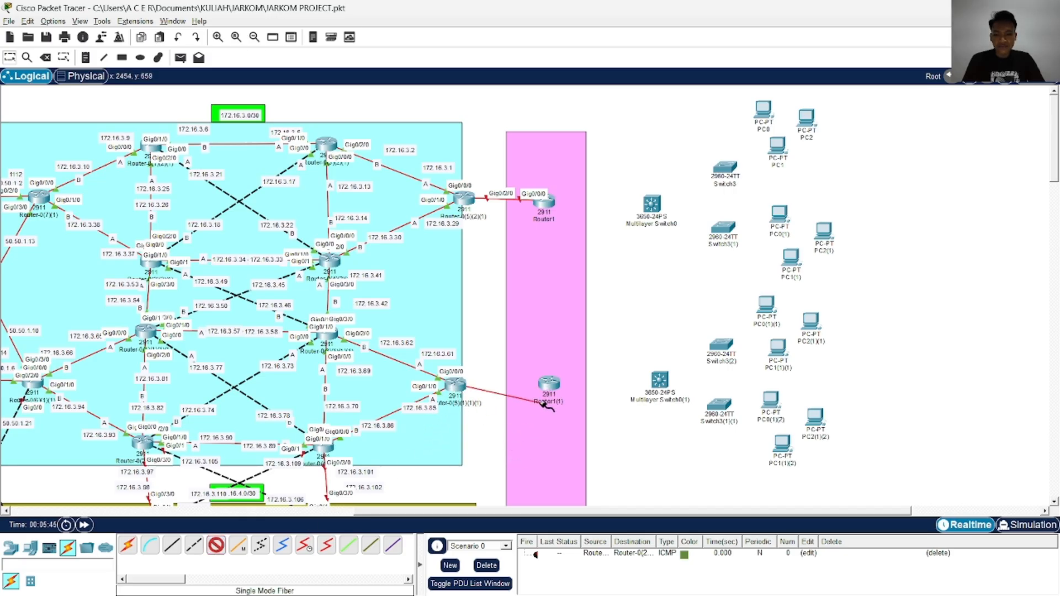
left_click(552, 382)
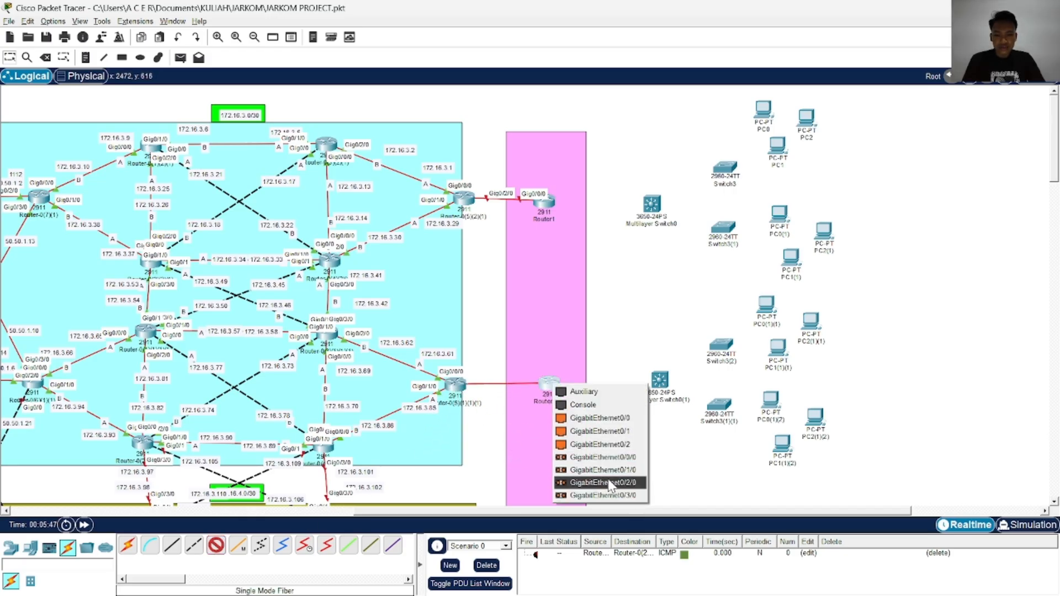
left_click(613, 458)
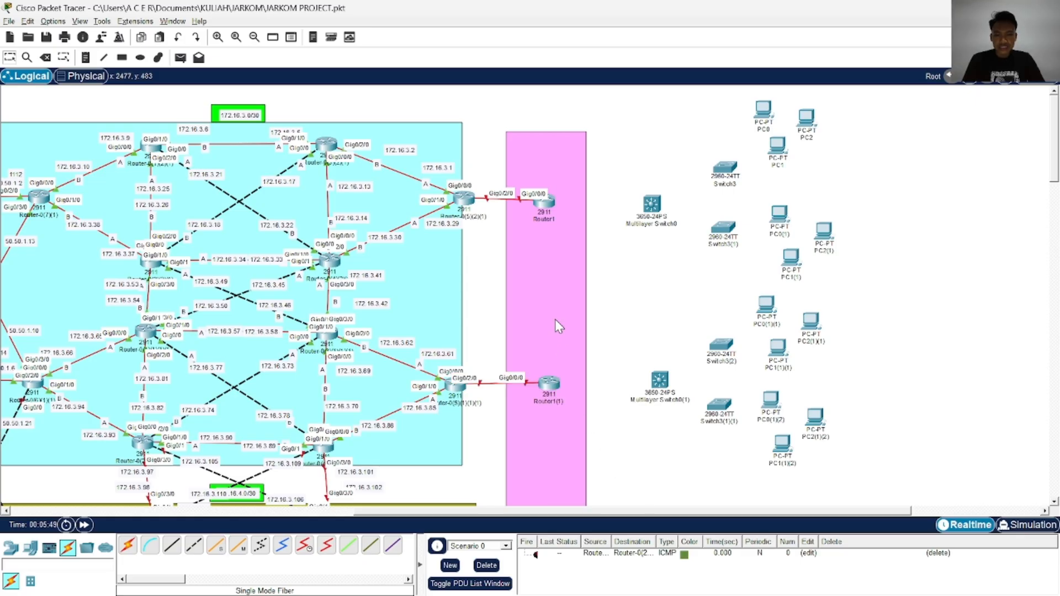
Following the topology image, connect Gig0/3/0 of the cyan area's upper edge router to GigabitEthernet0/3/0 of Router1(1) with Single Mode Fiber
key("alt+Tab")
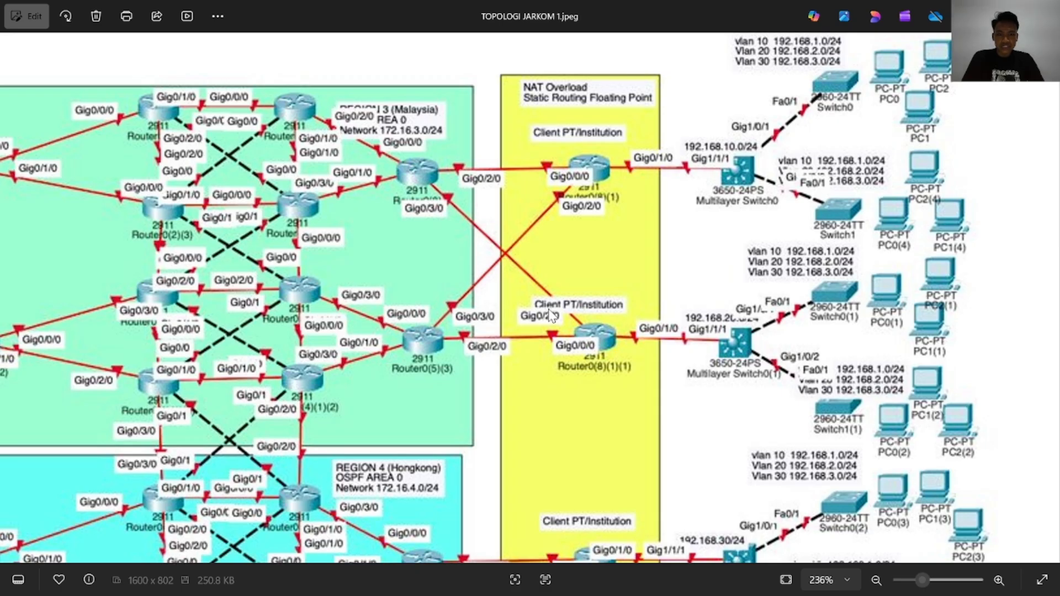
key("alt+Tab")
left_click(217, 551)
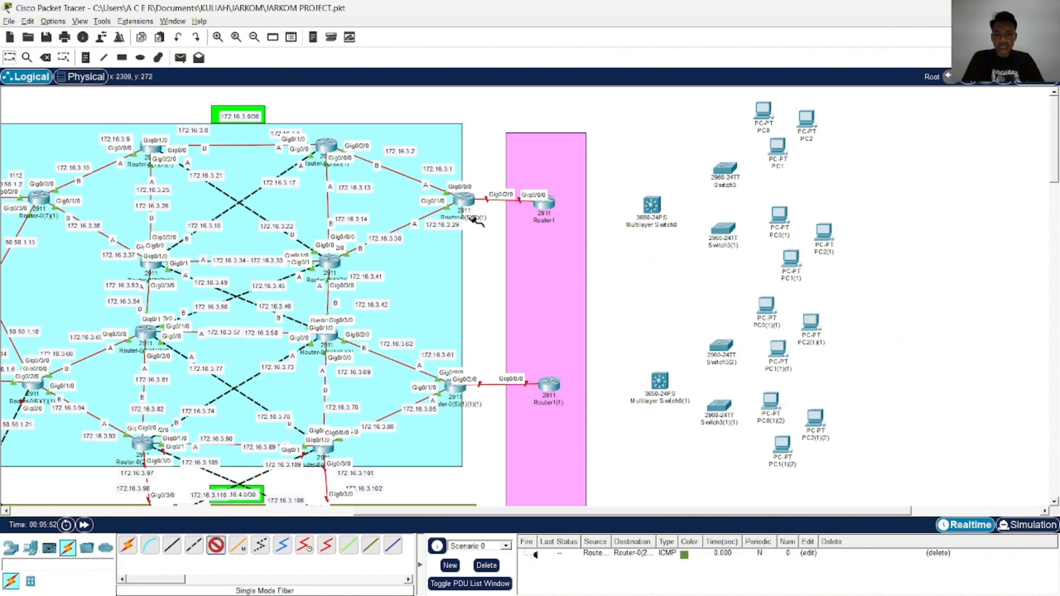
left_click(467, 200)
left_click(519, 260)
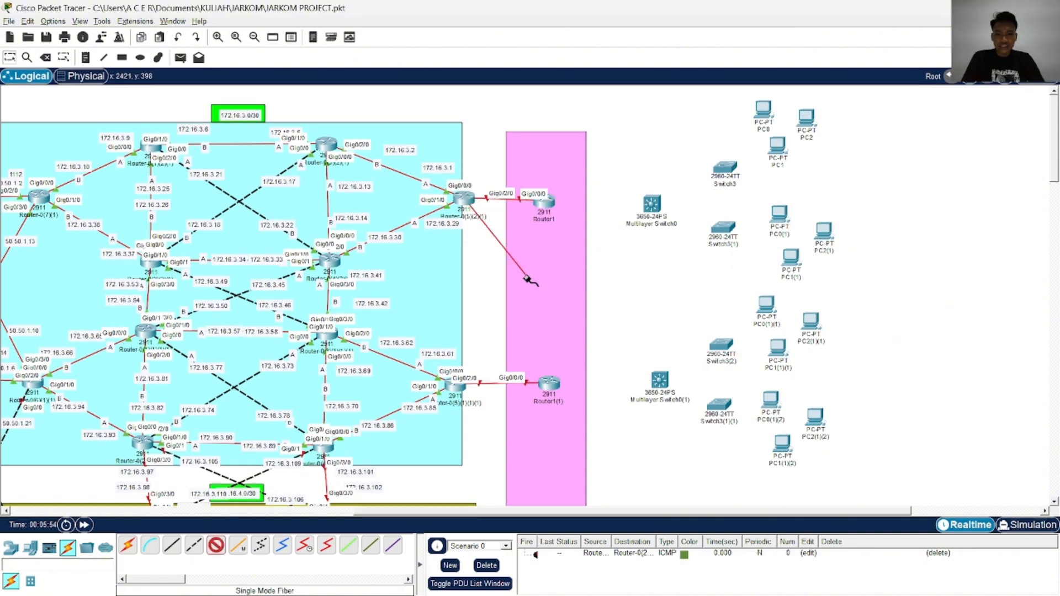
left_click(549, 383)
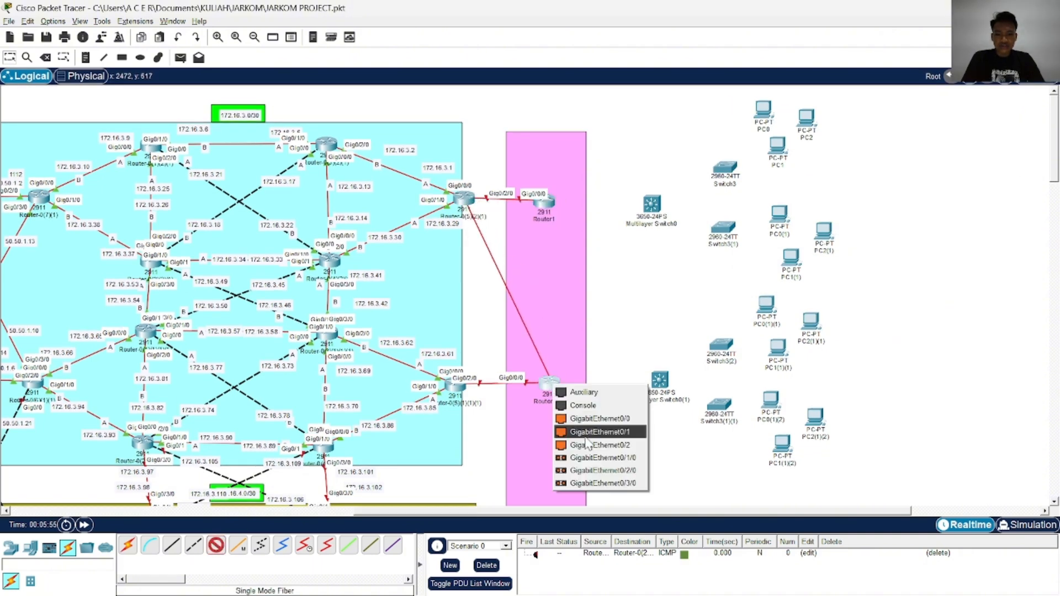
left_click(603, 483)
Connect Gig0/3/0 of the cyan area's lower edge router to GigabitEthernet0/3/0 of Router1 with Single Mode Fiber and nudge Router1 to separate the labels
left_click(221, 547)
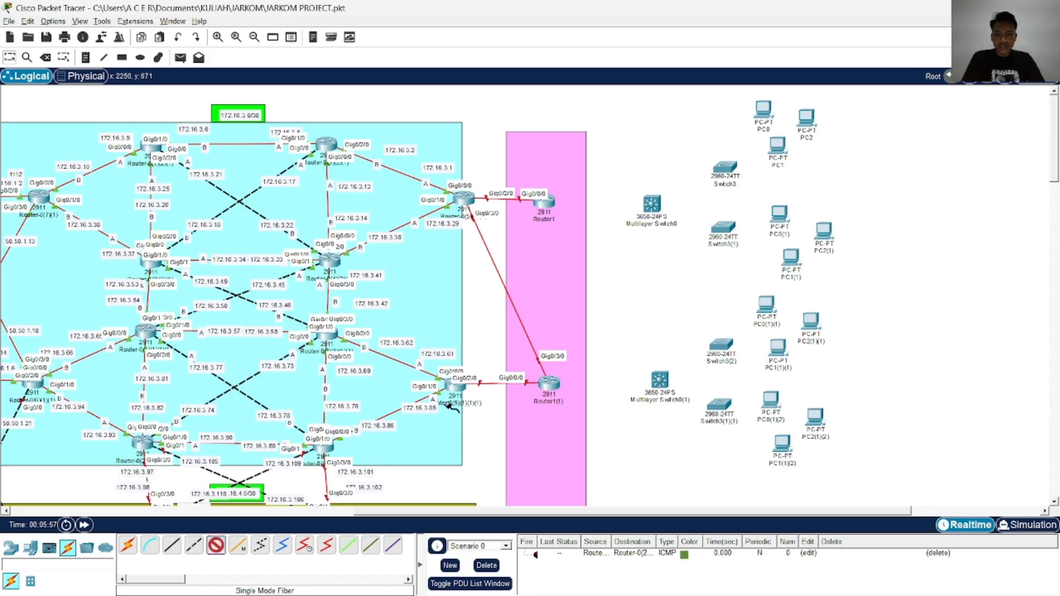
left_click(454, 387)
left_click(516, 462)
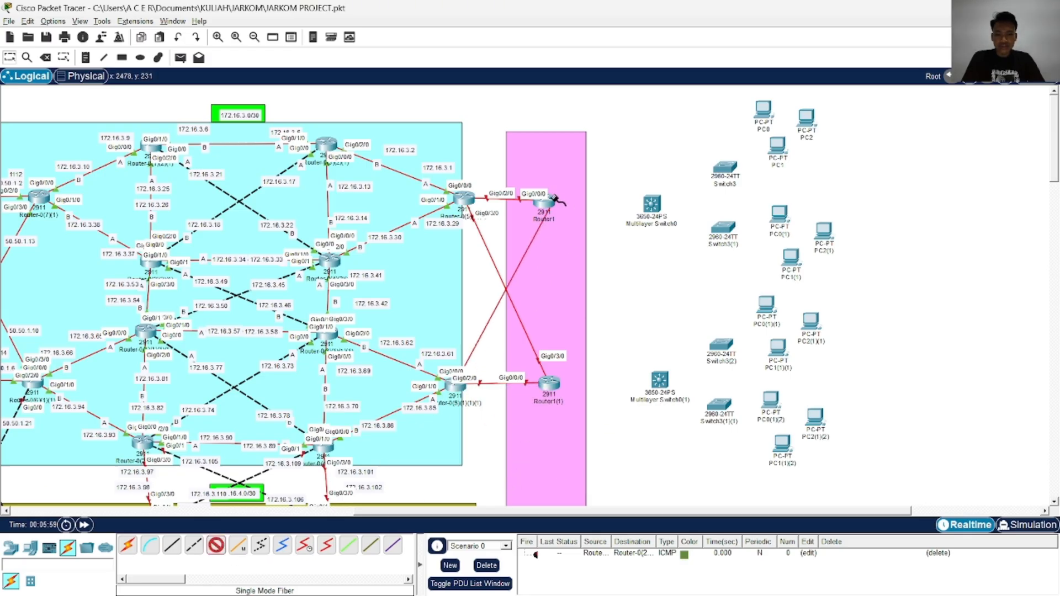
left_click(551, 202)
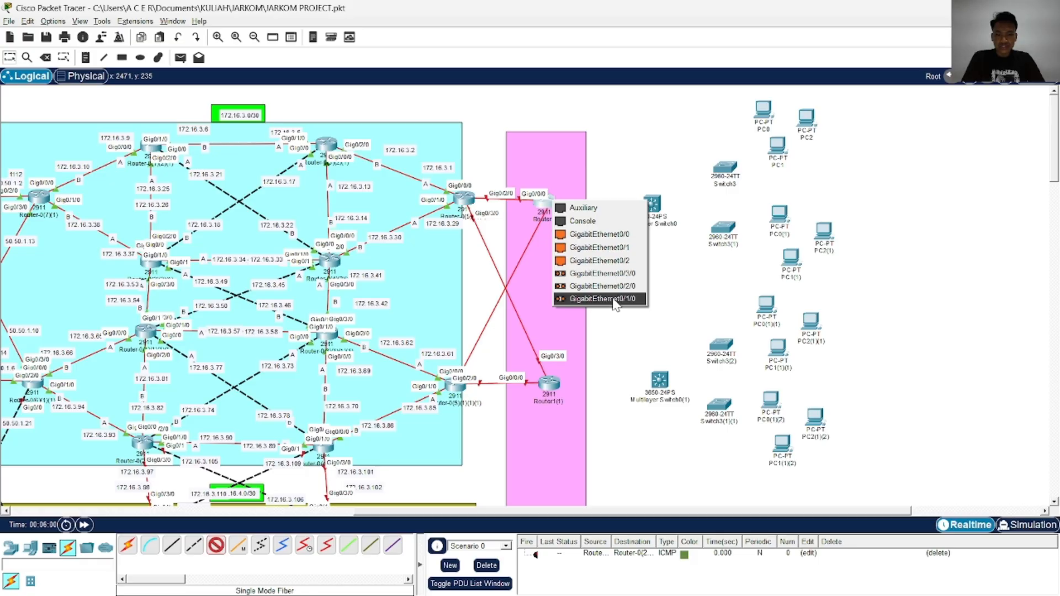
left_click(629, 273)
left_click_drag(555, 204, 560, 203)
Connect GigabitEthernet0/1/0 of Router1 to GigabitEthernet1/1/1 of Multilayer Switch0 with Single Mode Fiber and align the switch level with the router
key("alt+Tab")
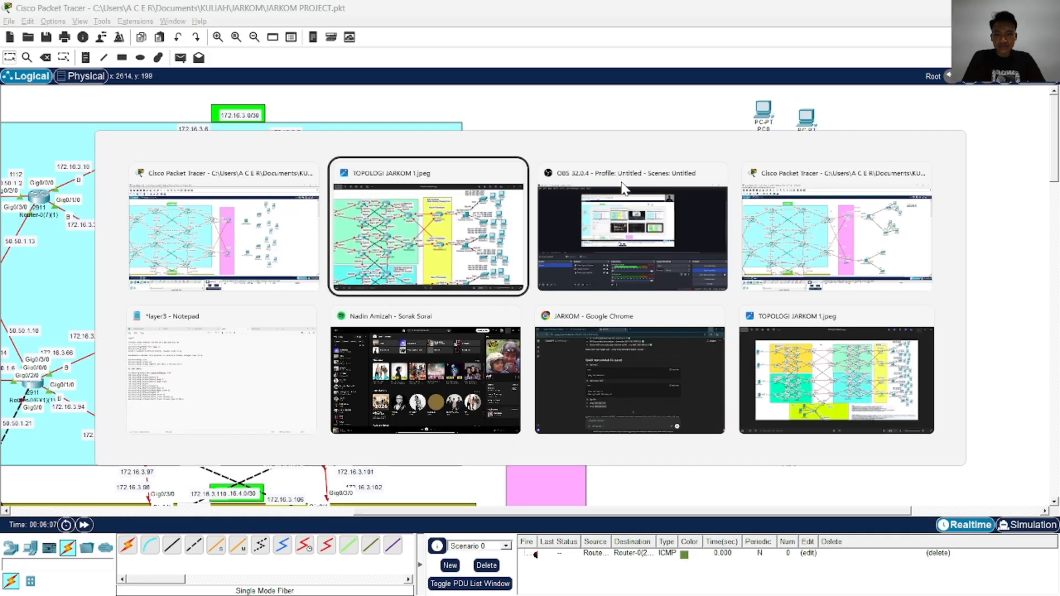
key("alt+Tab")
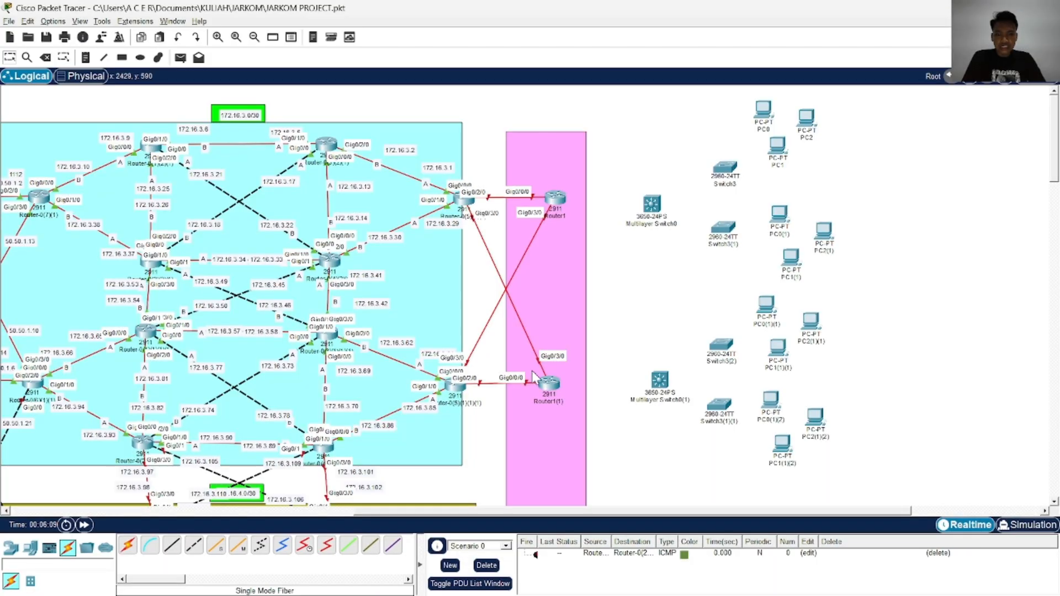
left_click(221, 548)
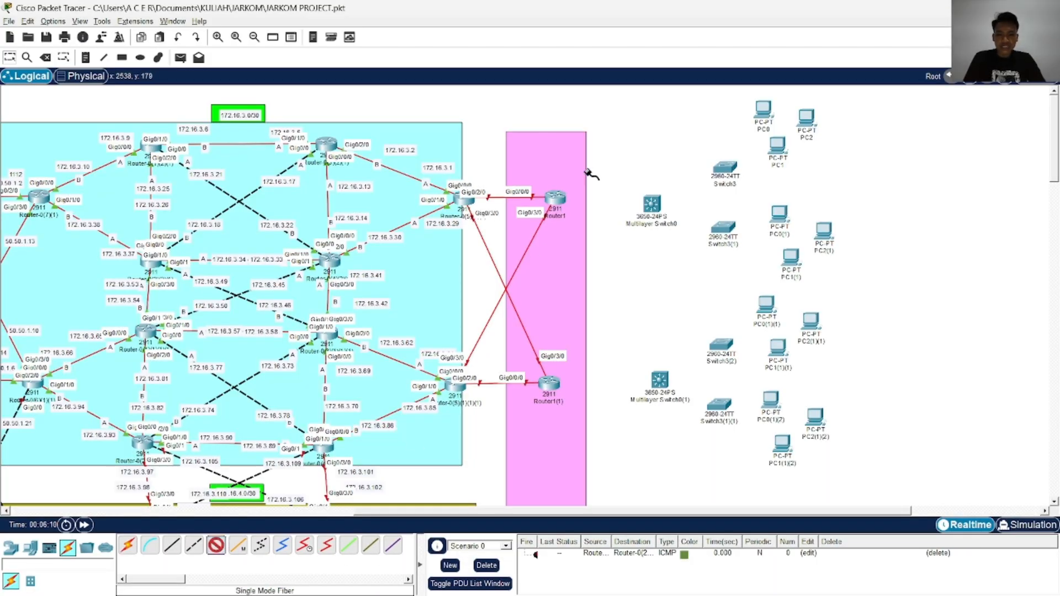
left_click(557, 205)
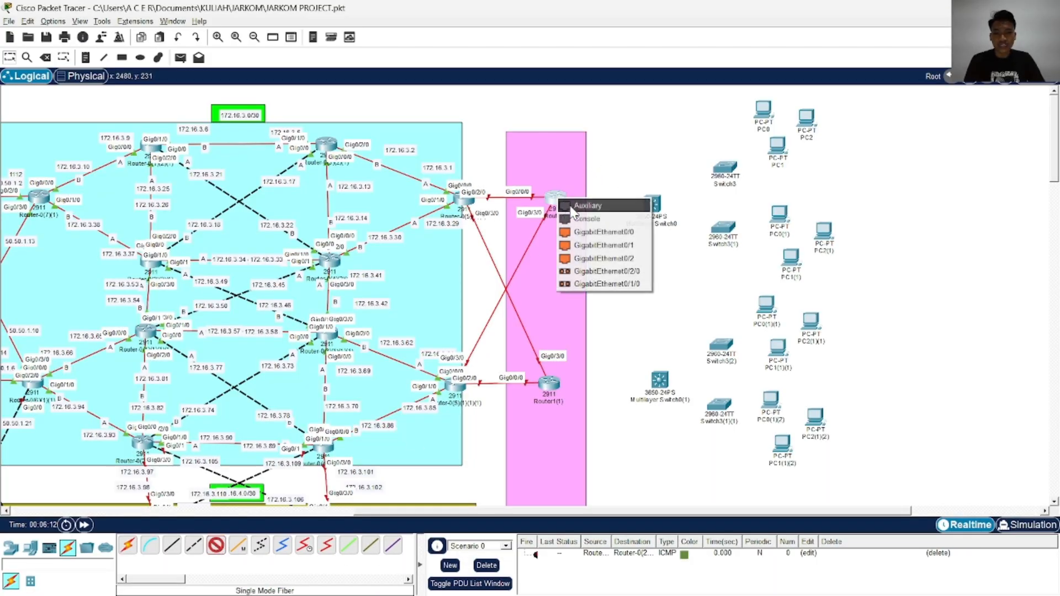
left_click(634, 286)
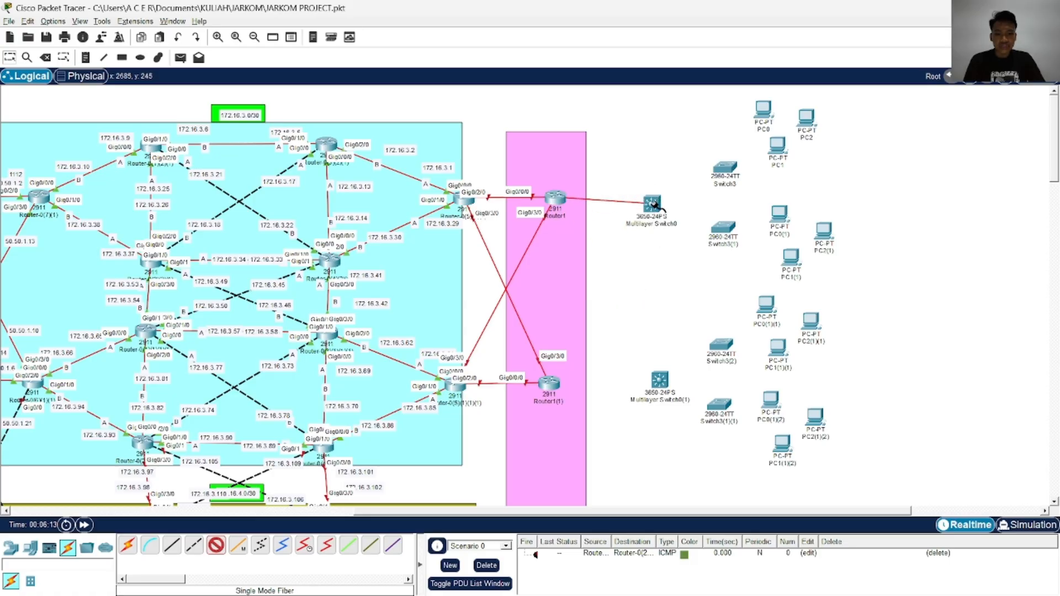
left_click(650, 206)
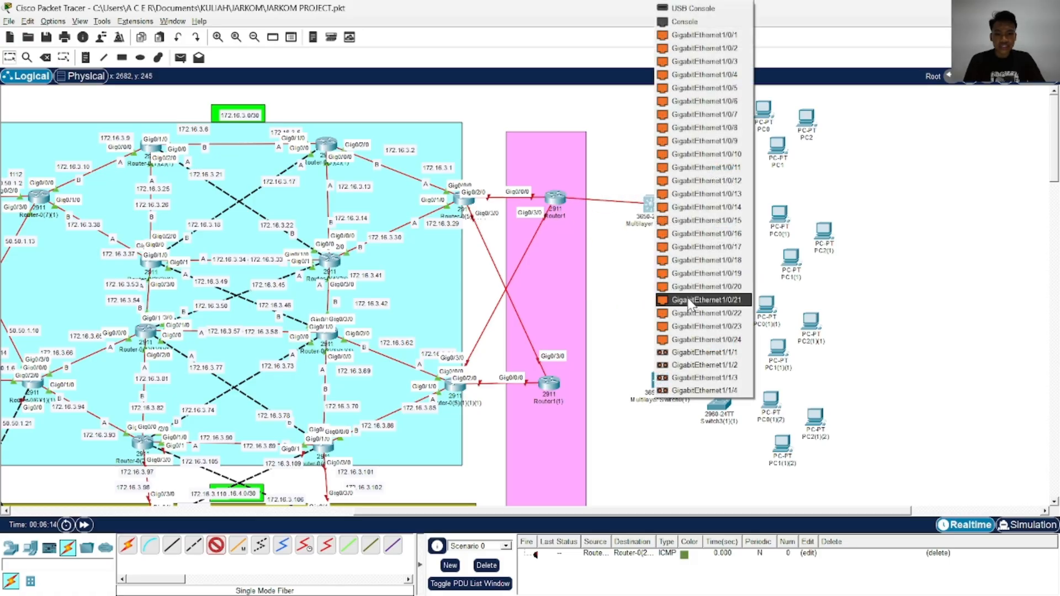
left_click(691, 352)
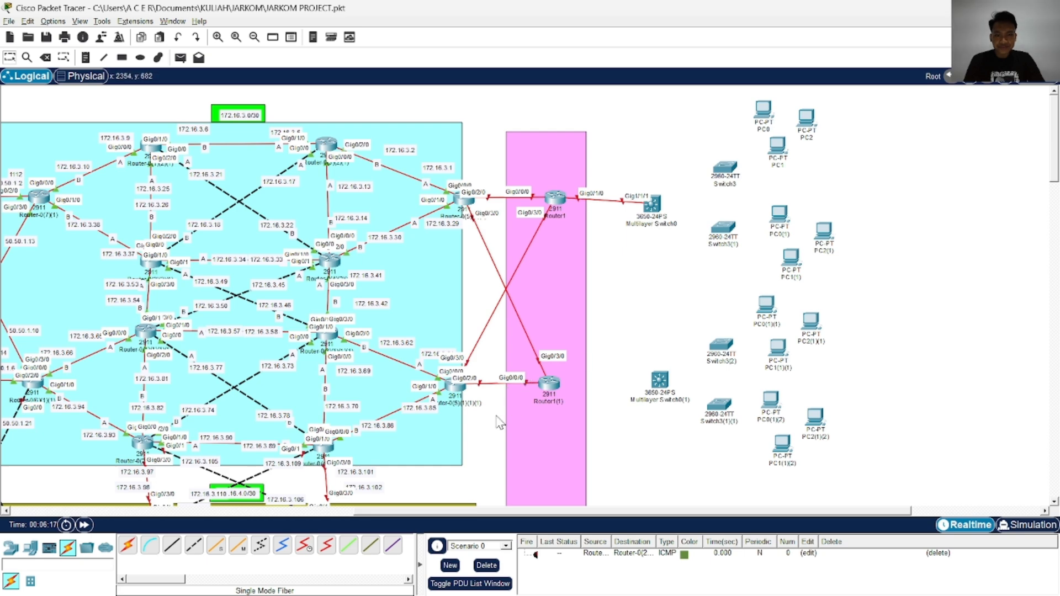
left_click_drag(657, 207, 657, 203)
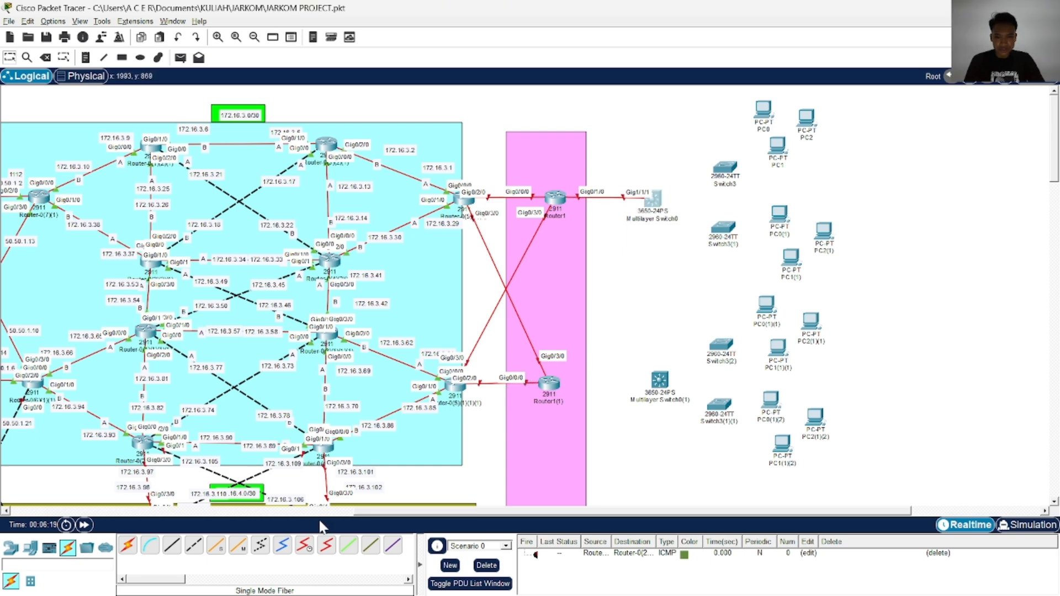
Connect GigabitEthernet0/1/0 of Router1(1) to GigabitEthernet1/1/1 of Multilayer Switch0(1) with Single Mode Fiber
left_click(216, 546)
left_click(547, 384)
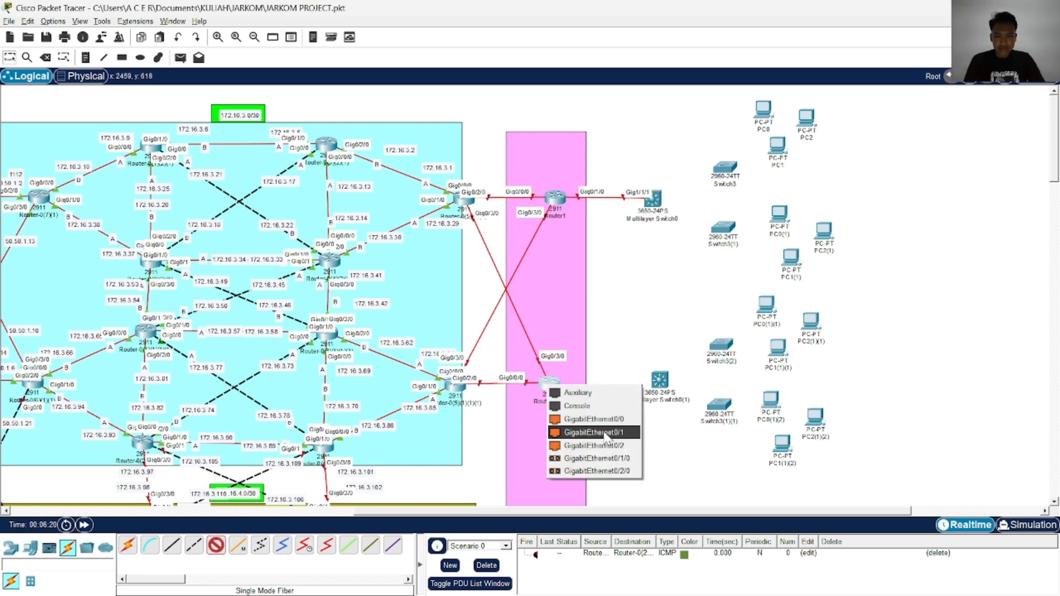
left_click(617, 459)
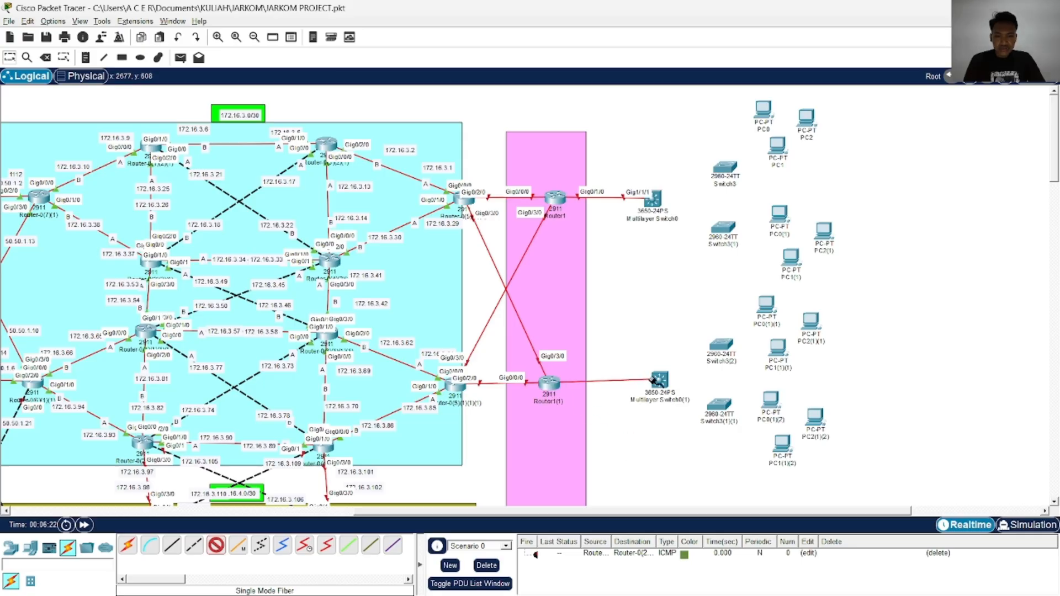
left_click(660, 380)
left_click(713, 339)
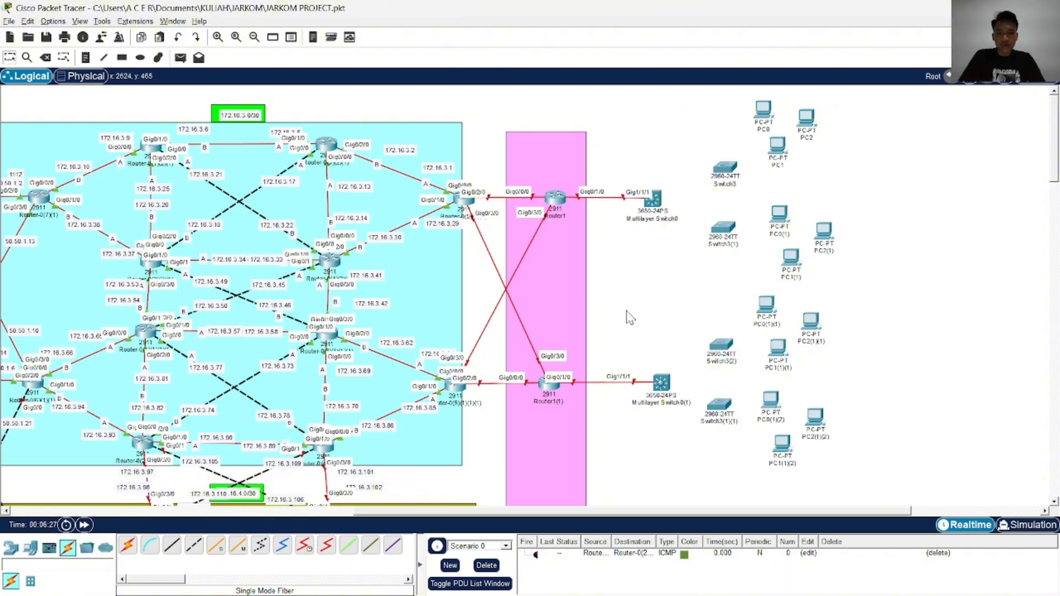
Check the topology image and connect FastEthernet0/1 of Switch3 to GigabitEthernet1/0/1 of Multilayer Switch0 with a Copper Cross-Over cable
scroll(630, 318, "right", 5)
scroll(466, 286, "left", 2)
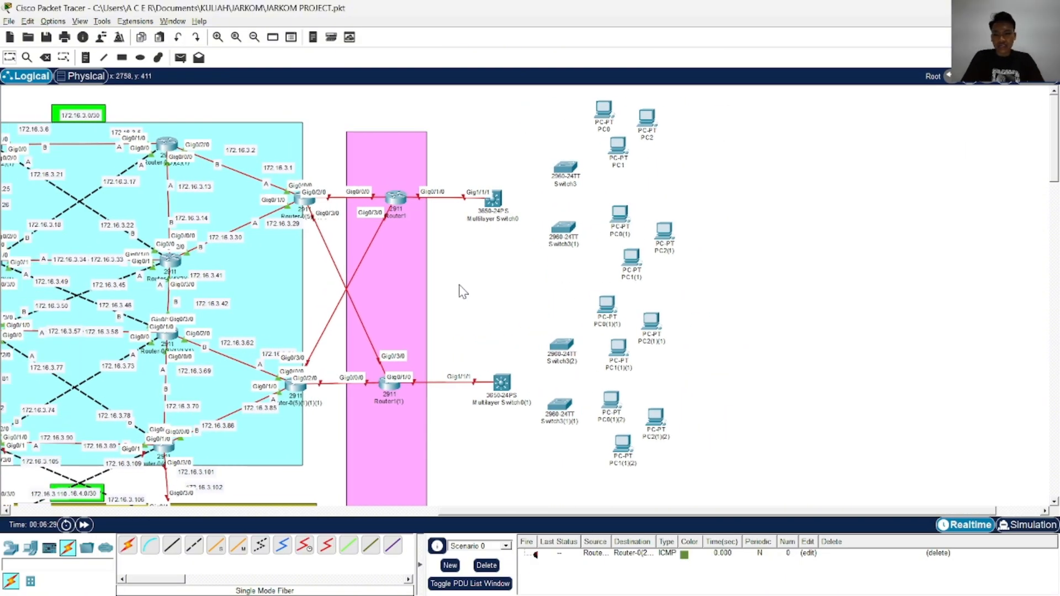
key("alt+Tab")
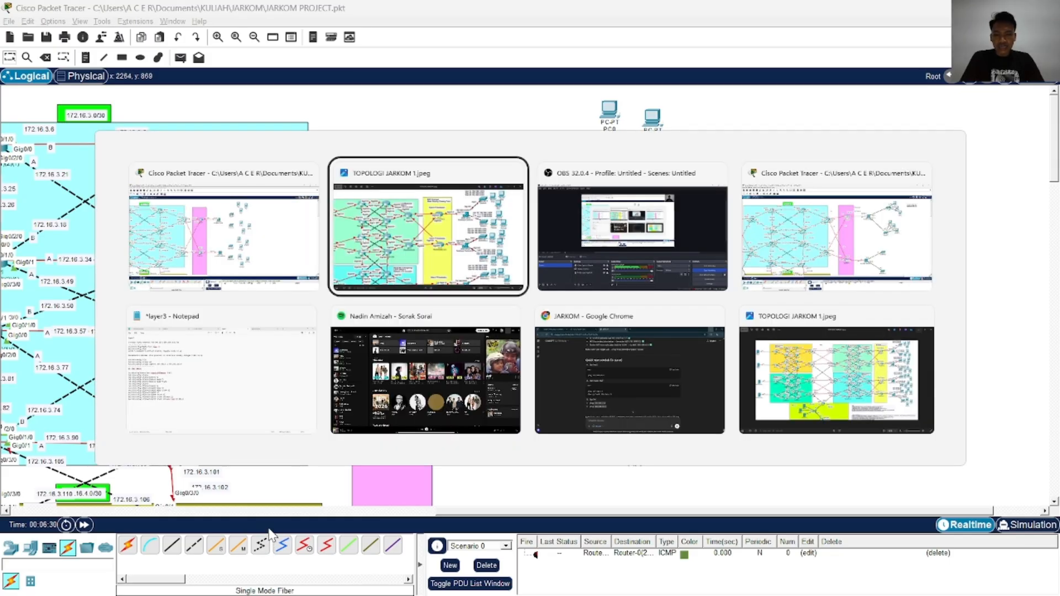
key("alt+Tab")
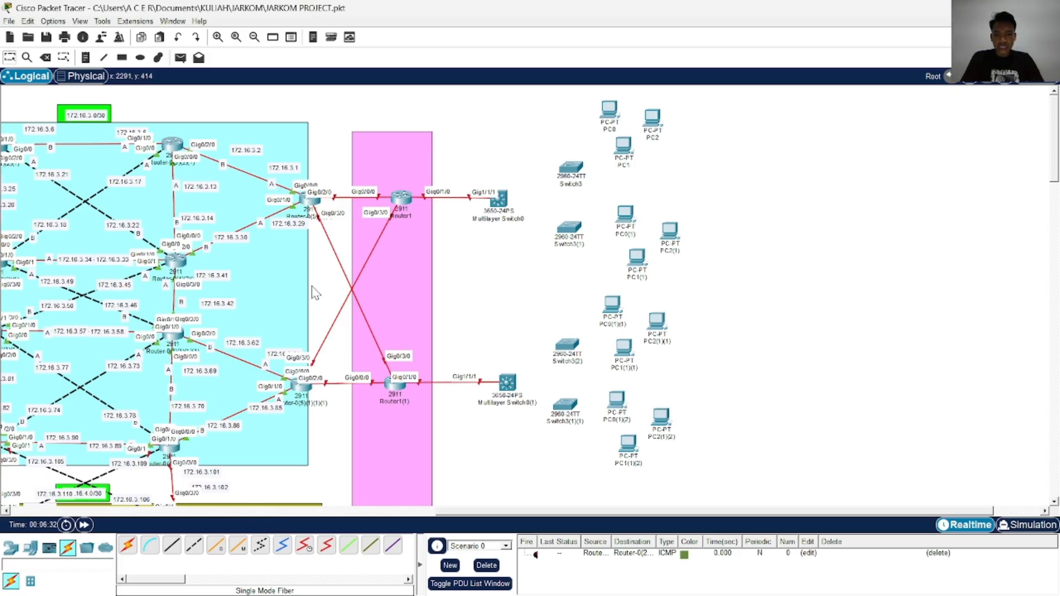
left_click(194, 546)
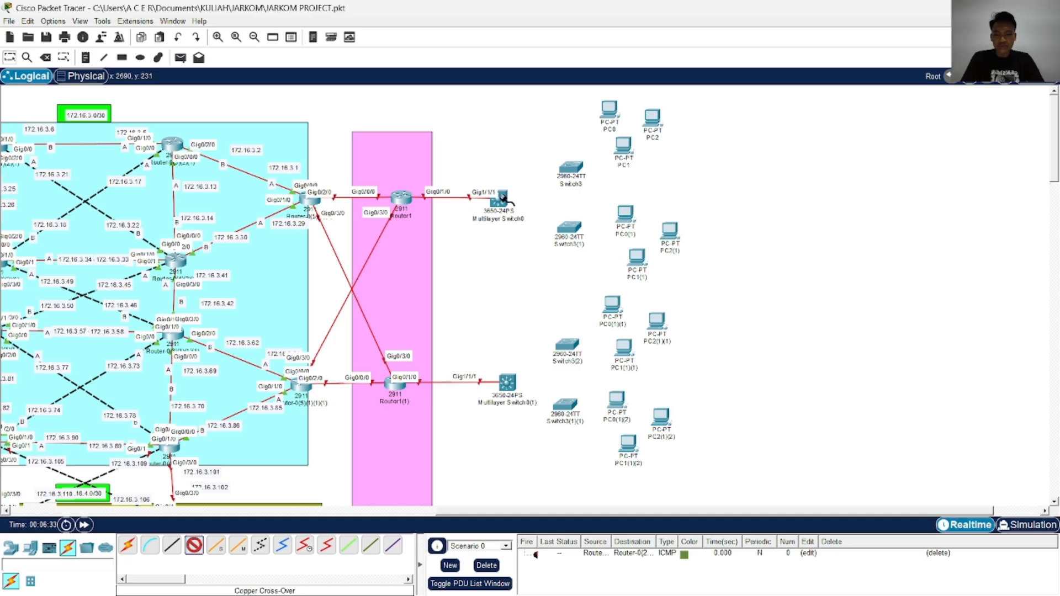
left_click(576, 173)
left_click(599, 182)
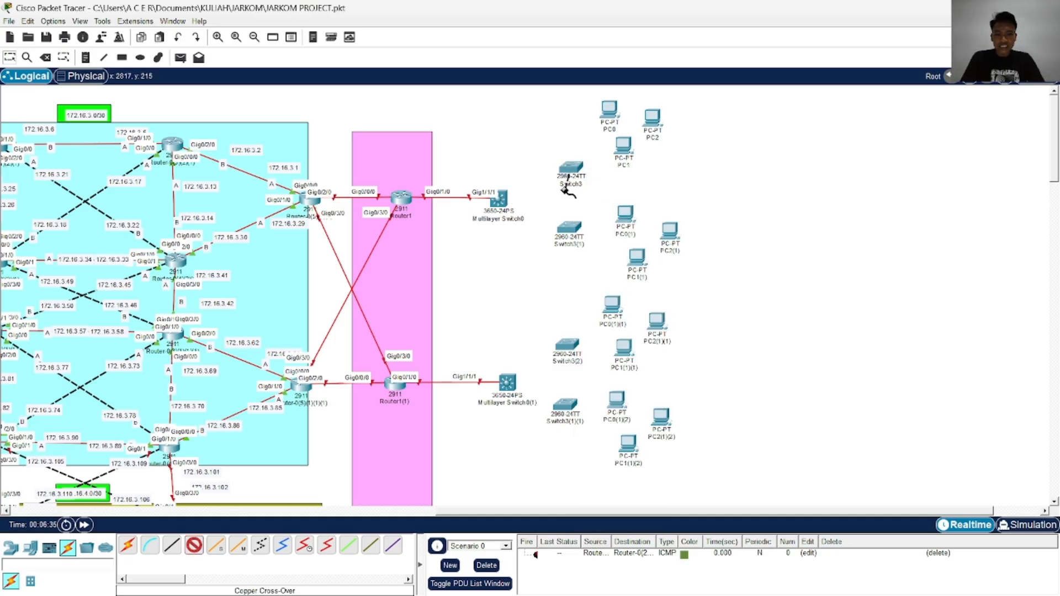
left_click(499, 201)
left_click(525, 243)
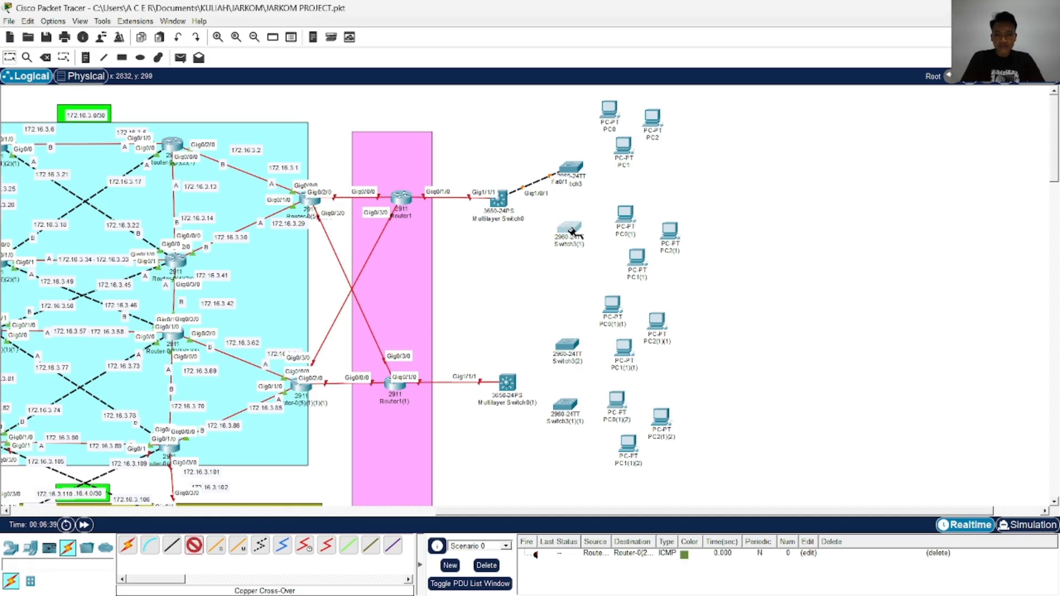
Connect FastEthernet0/1 of Switch3(1) to GigabitEthernet1/0/2 of Multilayer Switch0 with a Copper Cross-Over cable
left_click(573, 231)
left_click(605, 252)
left_click(501, 202)
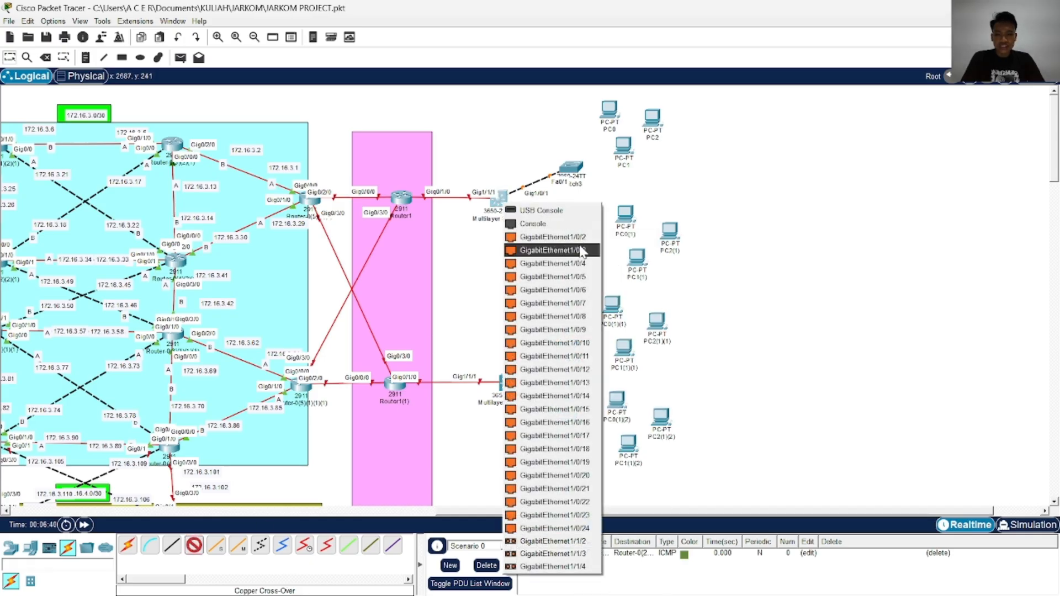
left_click(578, 236)
Connect FastEthernet0/1 of Switch3(2) to GigabitEthernet1/0/1 of Multilayer Switch0(1) with a Copper Cross-Over cable
scroll(434, 418, "down", 2)
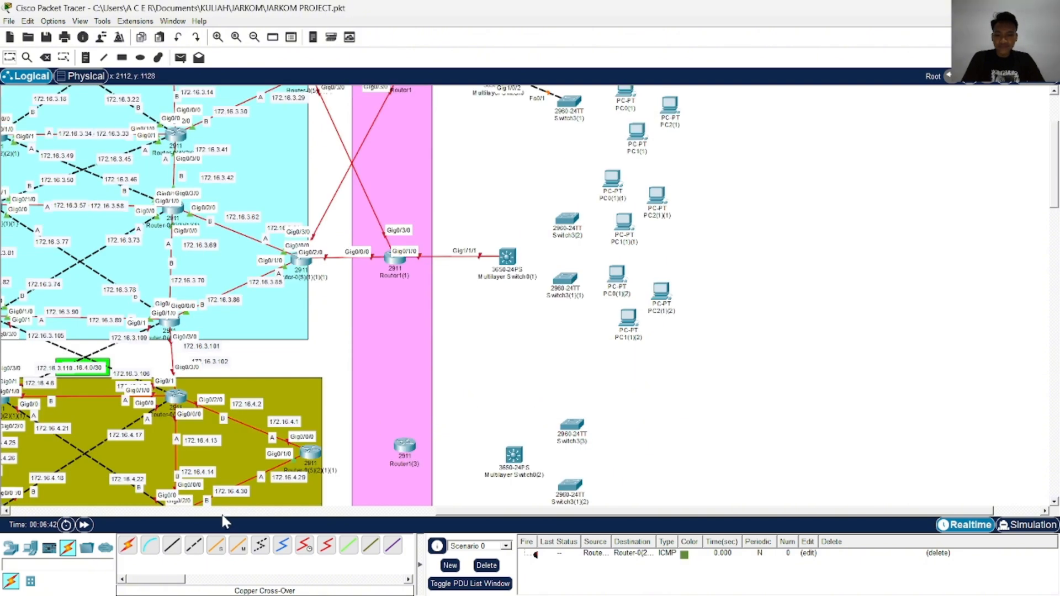
left_click(196, 546)
scroll(588, 264, "up", 1)
left_click(567, 286)
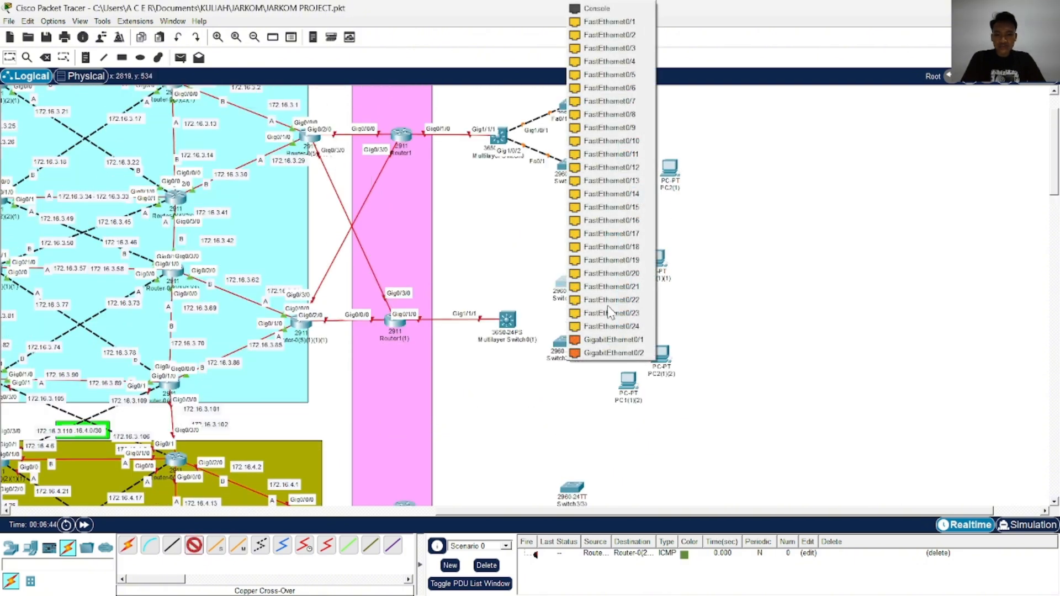
left_click(640, 24)
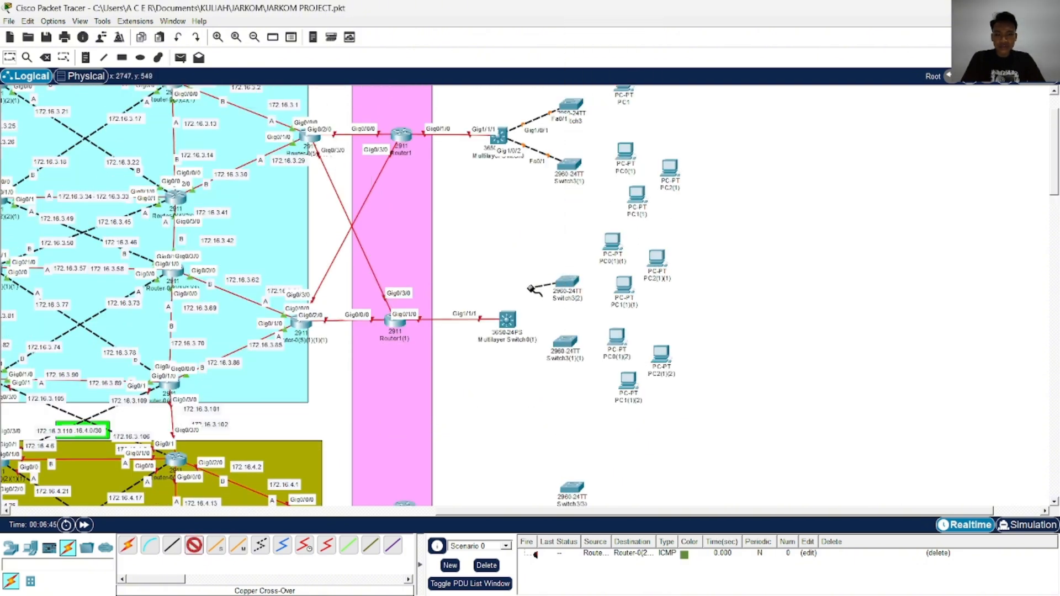
left_click(507, 320)
left_click(575, 45)
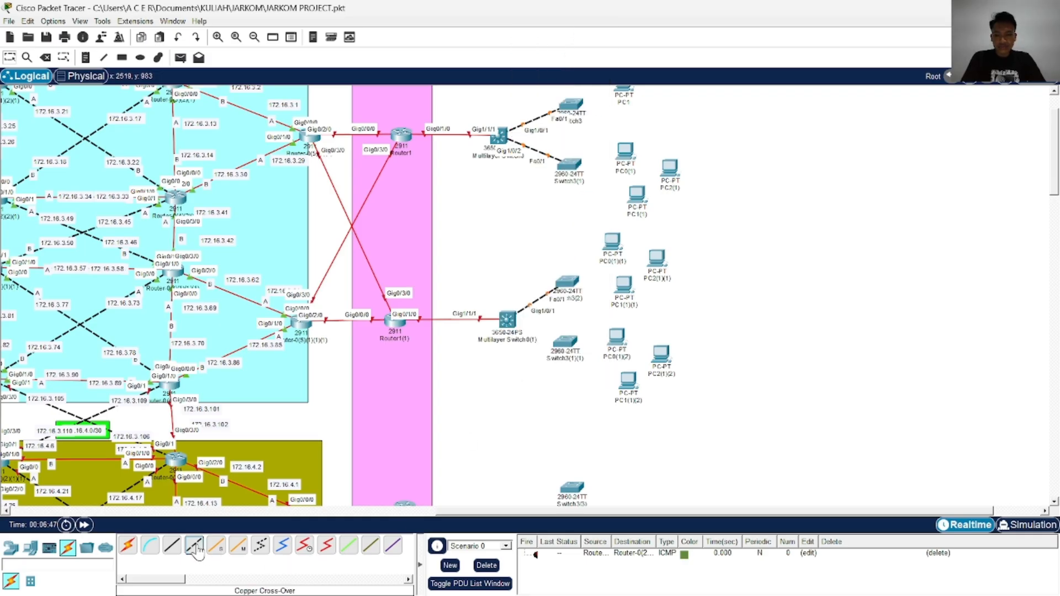
Connect FastEthernet0/1 of Switch3(1)(1) to GigabitEthernet1/0/2 of Multilayer Switch0(1) with a Copper Cross-Over cable
left_click(565, 344)
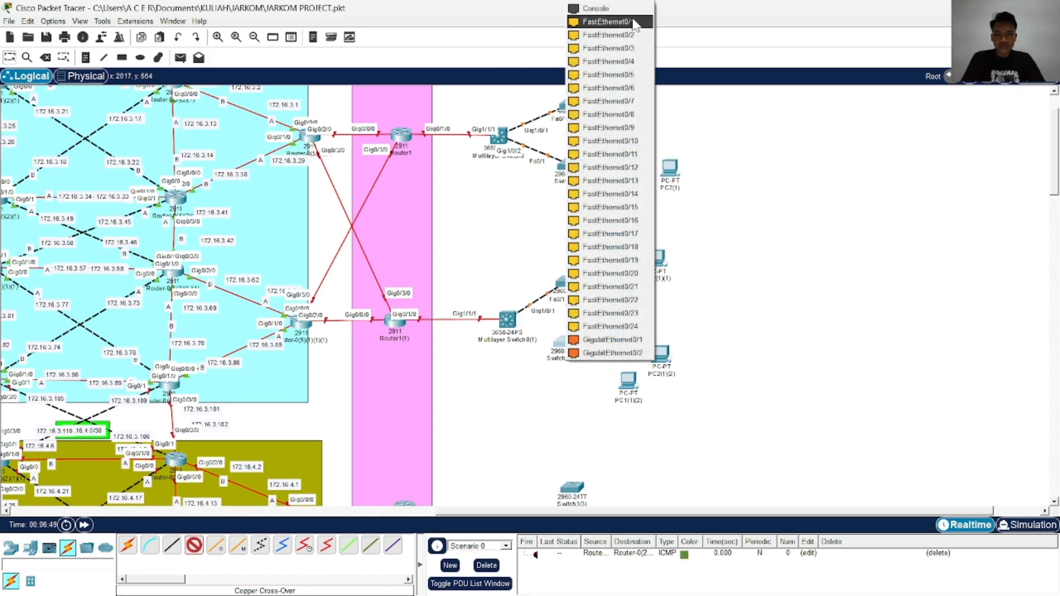
left_click(591, 22)
left_click(507, 321)
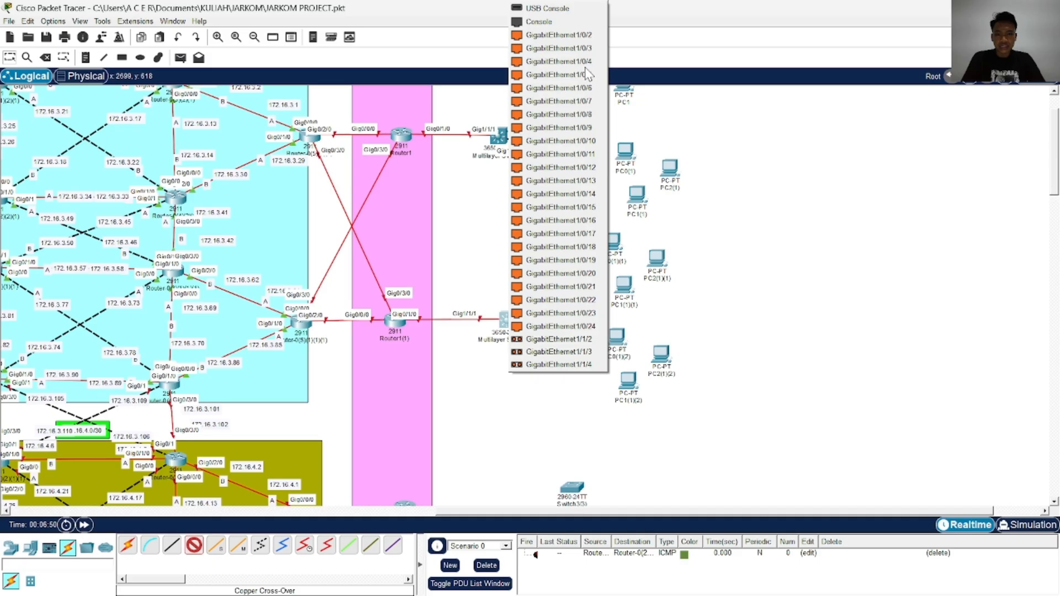
left_click(586, 37)
Check the topology image and connect FastEthernet0 of PC0 to FastEthernet0/2 of Switch3 with a Copper Straight-Through cable
scroll(666, 291, "up", 1)
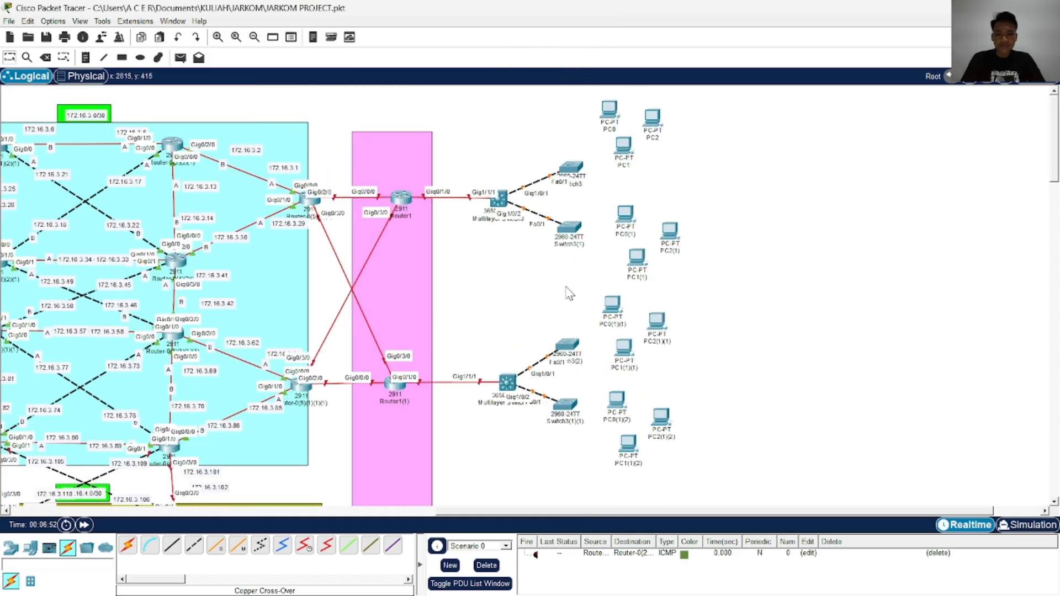
scroll(546, 353, "down", 1)
scroll(547, 354, "up", 1)
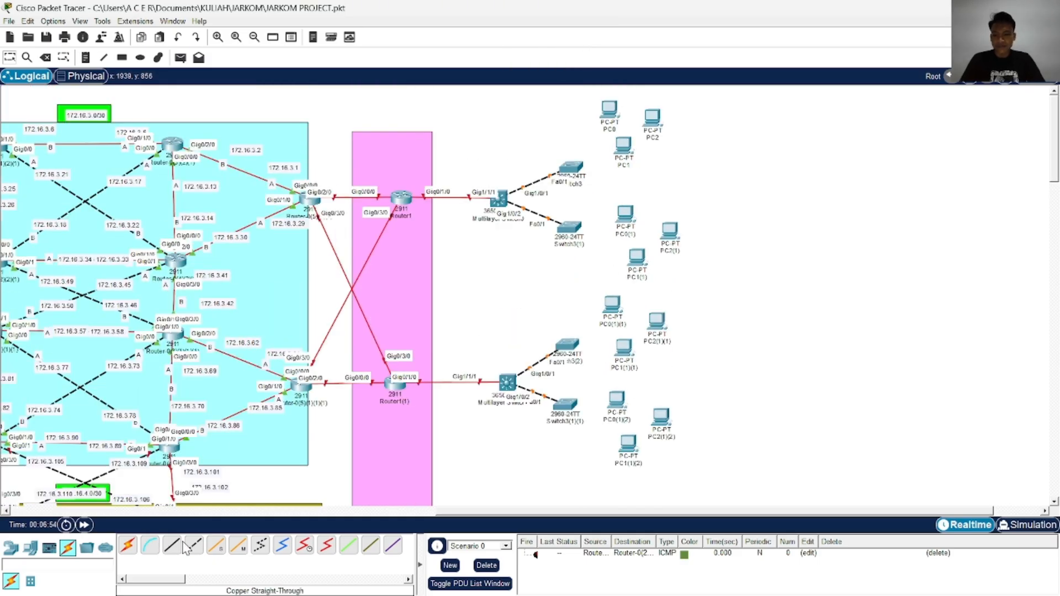
key("alt+Tab")
key("alt+Tab")
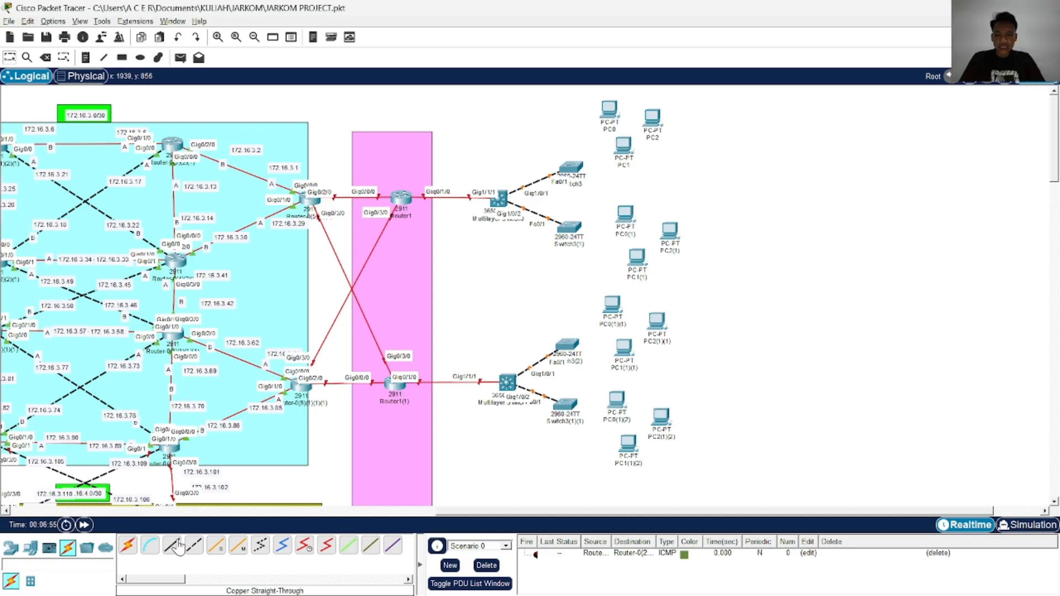
left_click(611, 110)
left_click(636, 156)
left_click(573, 167)
left_click(631, 193)
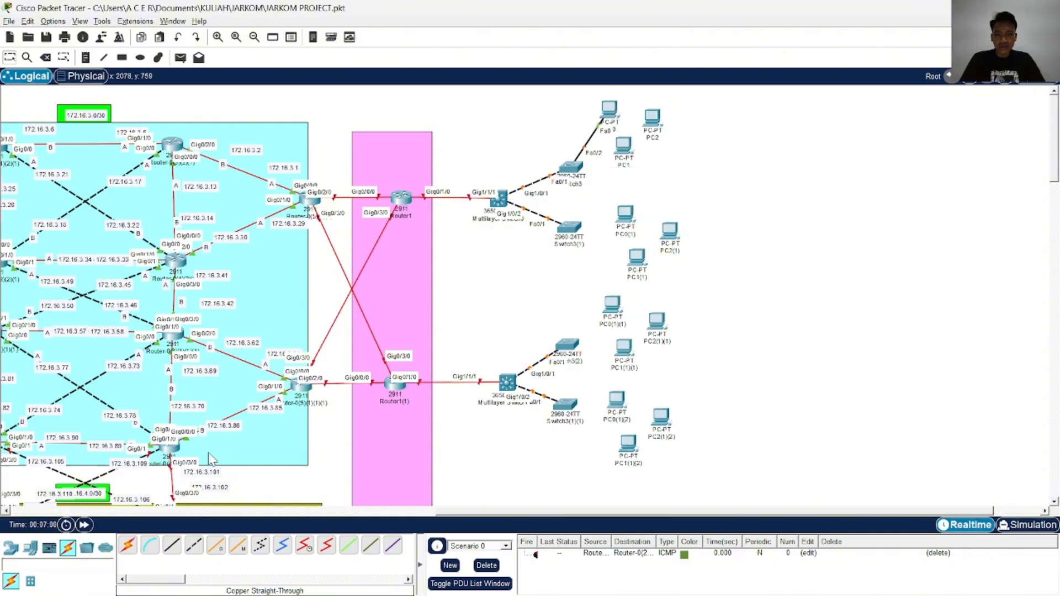
Connect FastEthernet0 of PC1 to FastEthernet0/3 of Switch3 with a Copper Straight-Through cable
left_click(174, 550)
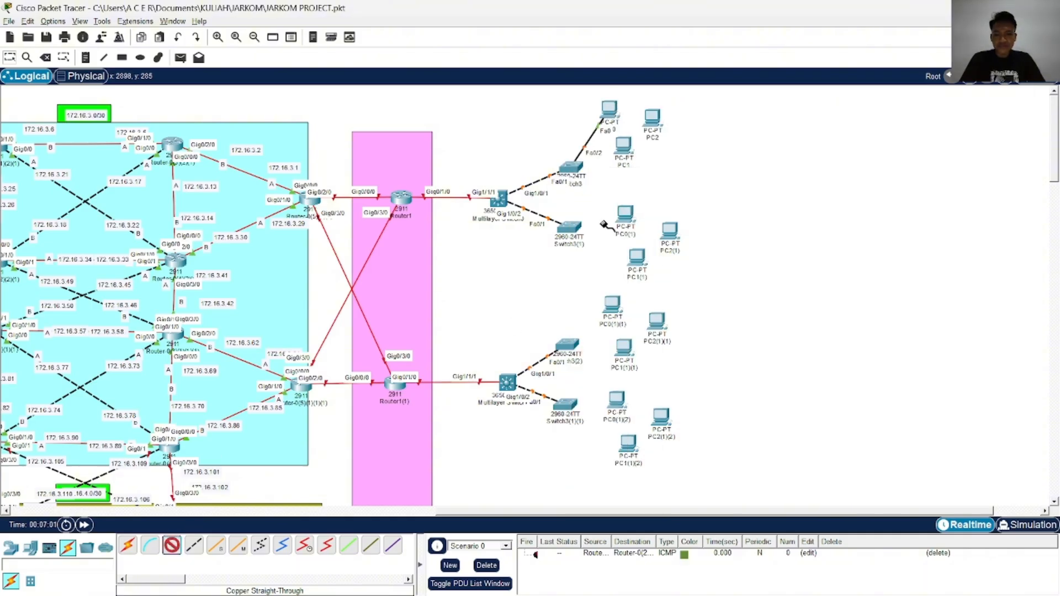
left_click(625, 146)
left_click(662, 194)
left_click(574, 168)
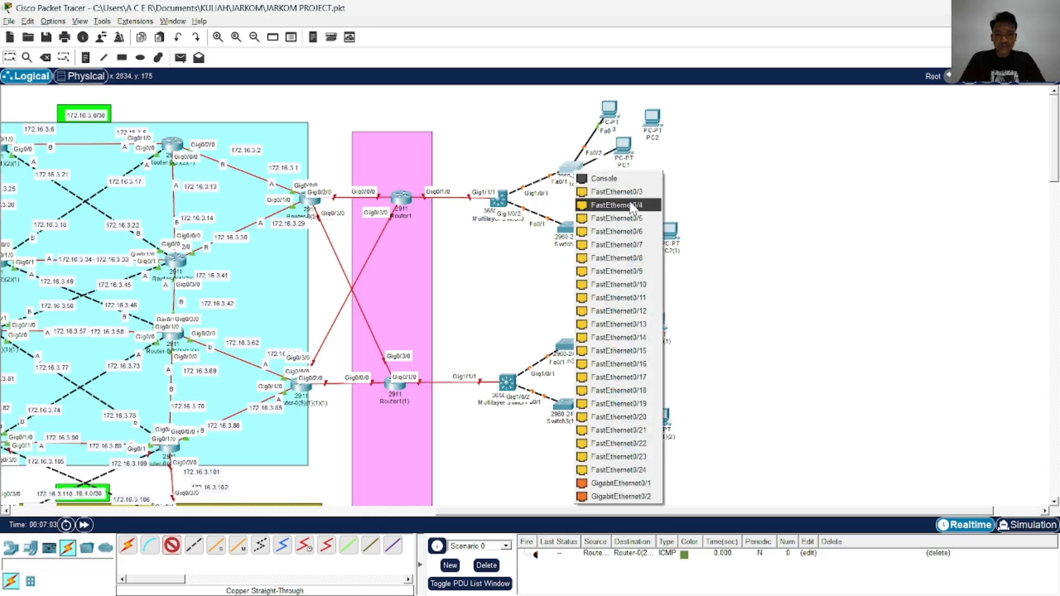
left_click(632, 205)
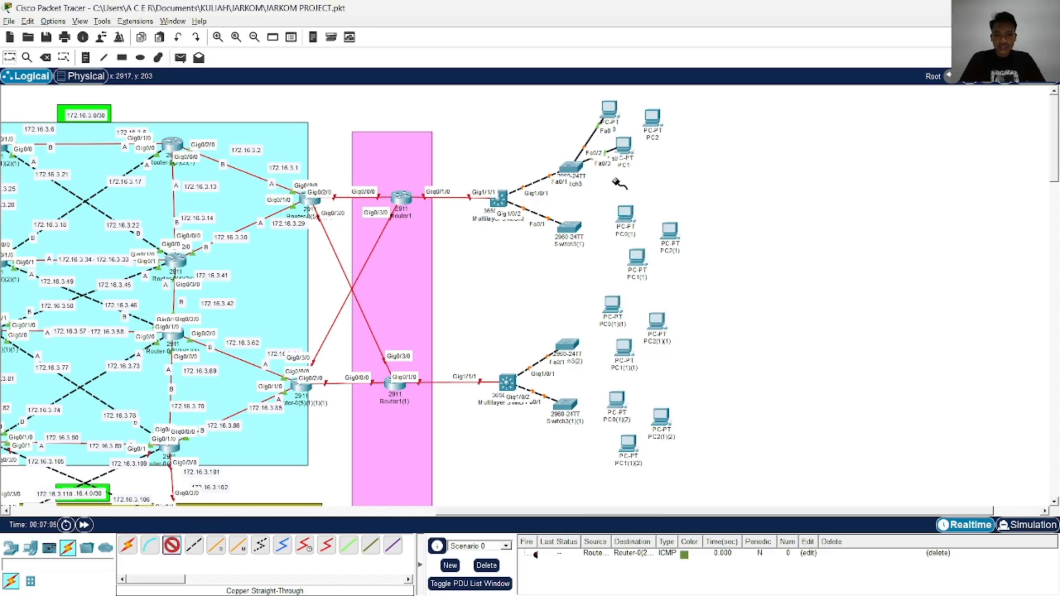
Connect FastEthernet0 of PC2 to FastEthernet0/4 of Switch3 with a Copper Straight-Through cable
left_click(651, 118)
left_click(679, 162)
left_click(571, 168)
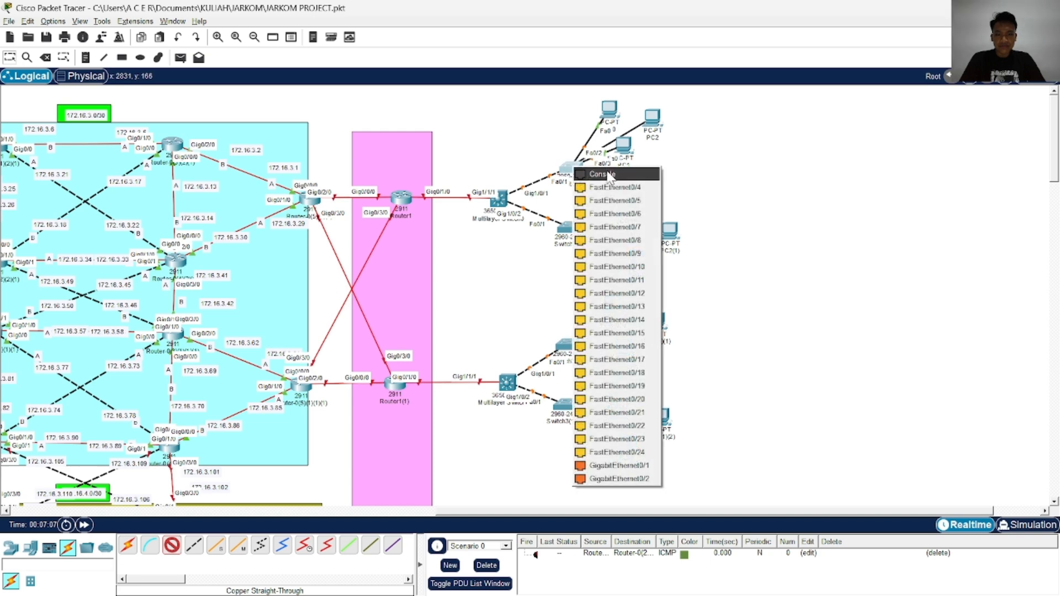
left_click(640, 188)
Spread out the PCs of Switch3 by moving PC2 further right of the switch and PC1 up between PC0 and PC2
scroll(607, 249, "down", 3)
scroll(504, 289, "up", 3)
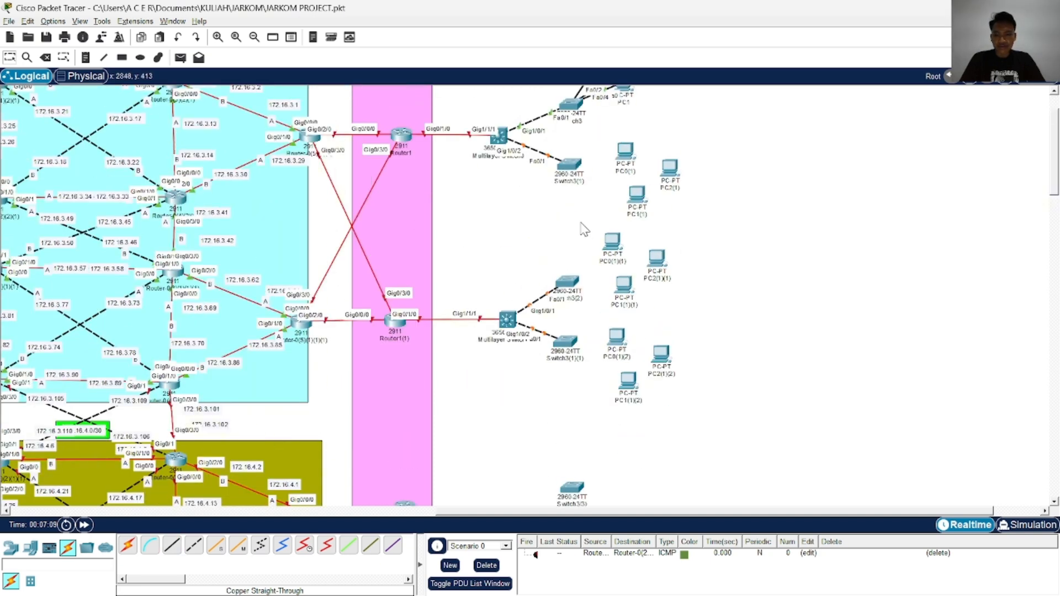
left_click_drag(661, 128, 699, 170)
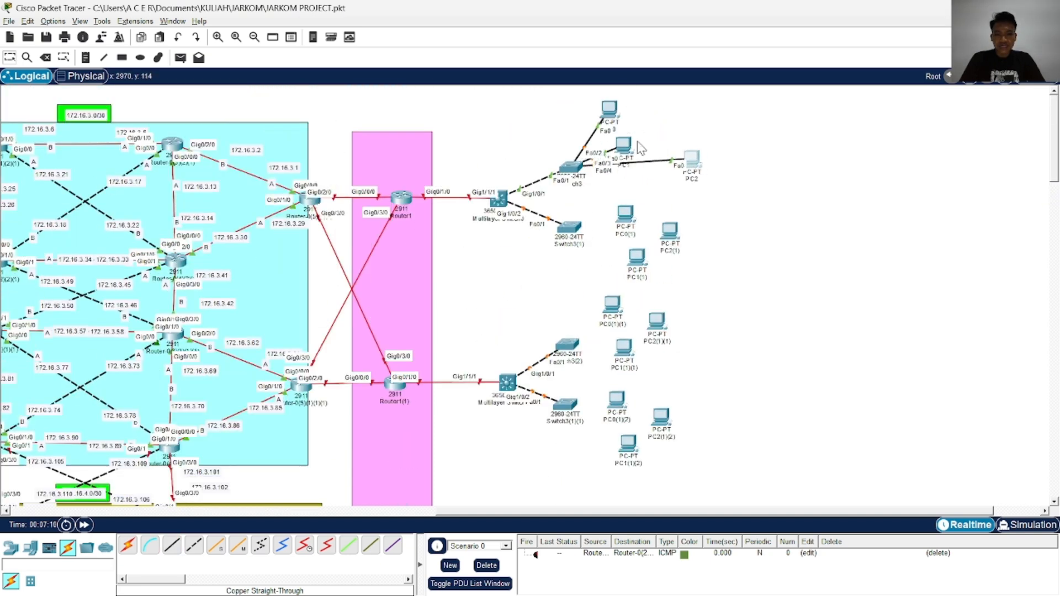
left_click_drag(627, 148, 653, 133)
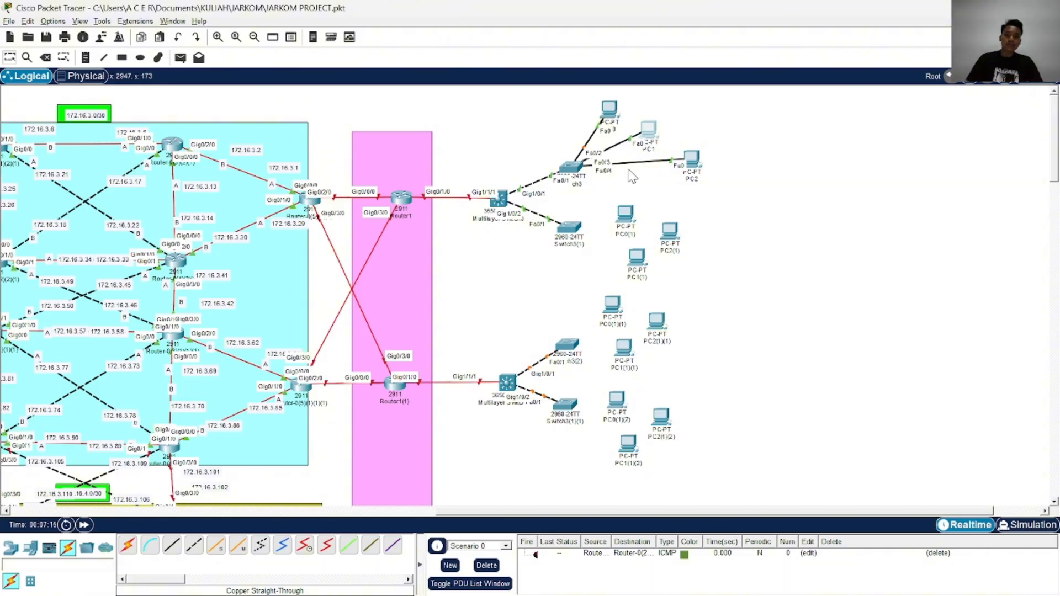
Connect FastEthernet0/2 of Switch3(1) to FastEthernet0 of PC0(1) with a Copper Straight-Through cable
scroll(495, 355, "down", 3)
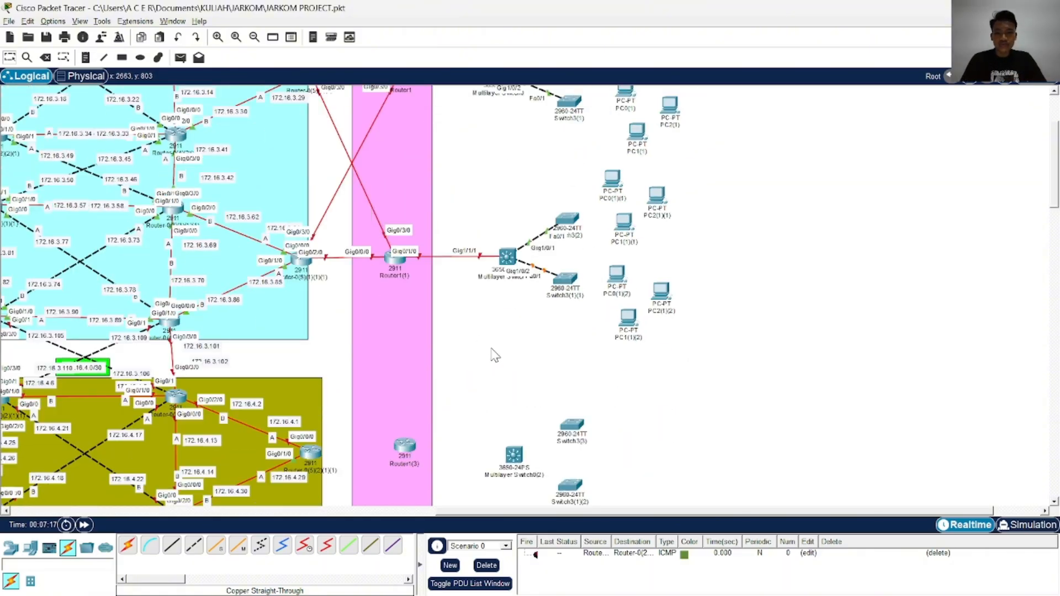
left_click(171, 545)
scroll(618, 225, "up", 3)
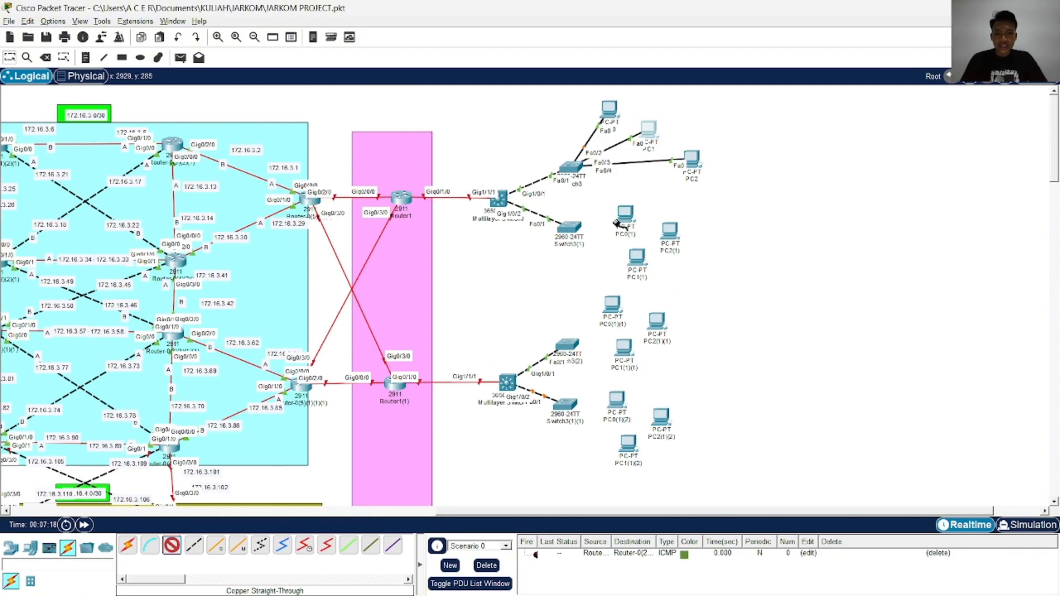
left_click(572, 228)
left_click(635, 249)
left_click(625, 214)
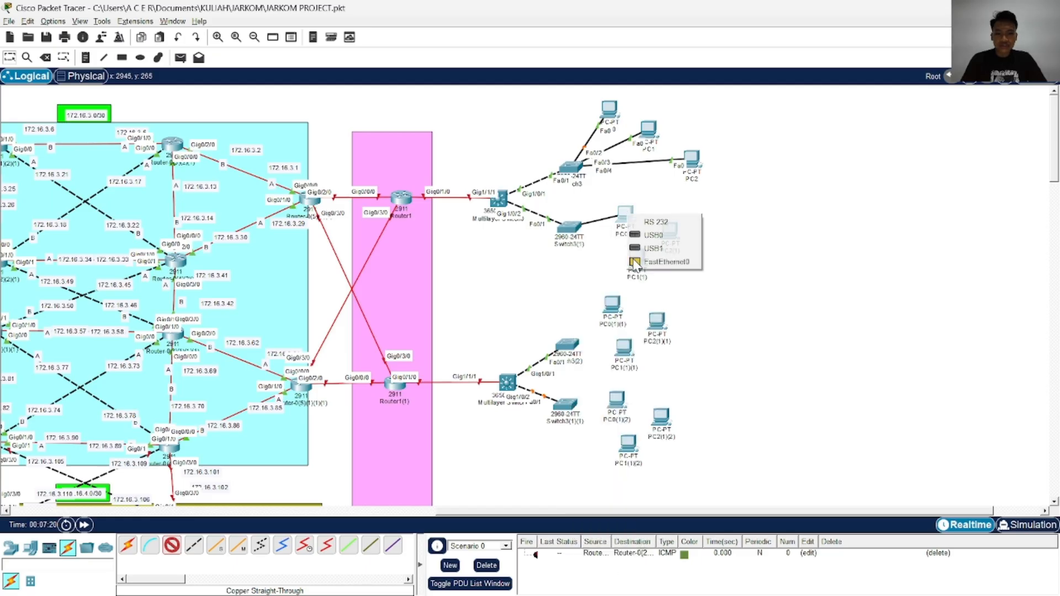
left_click(646, 220)
Connect FastEthernet0/3 of Switch3(1) to FastEthernet0 of PC1(1) with a Copper Straight-Through cable
left_click(172, 545)
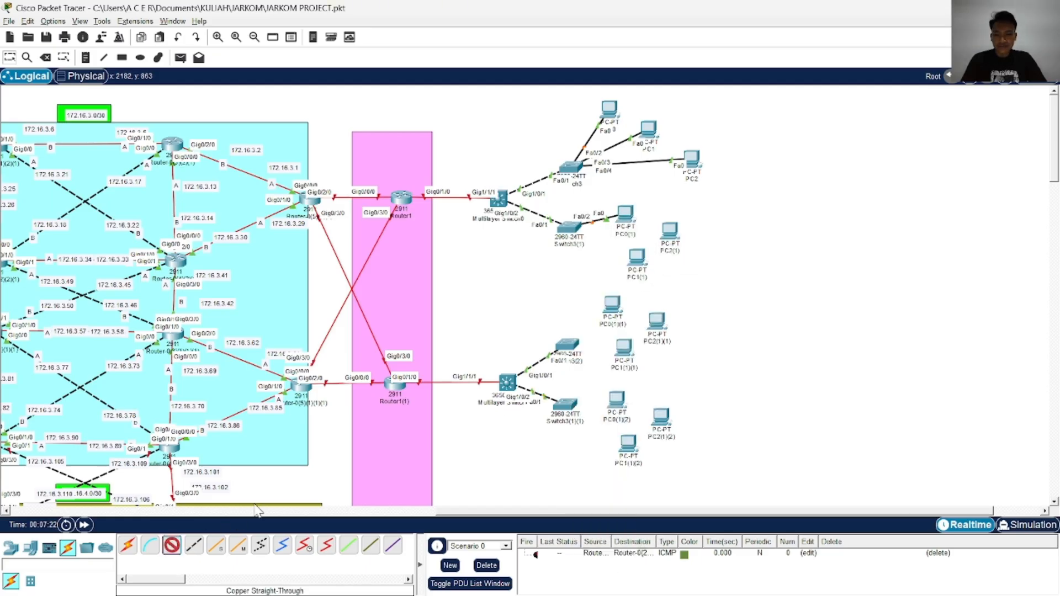
left_click(571, 228)
left_click(602, 263)
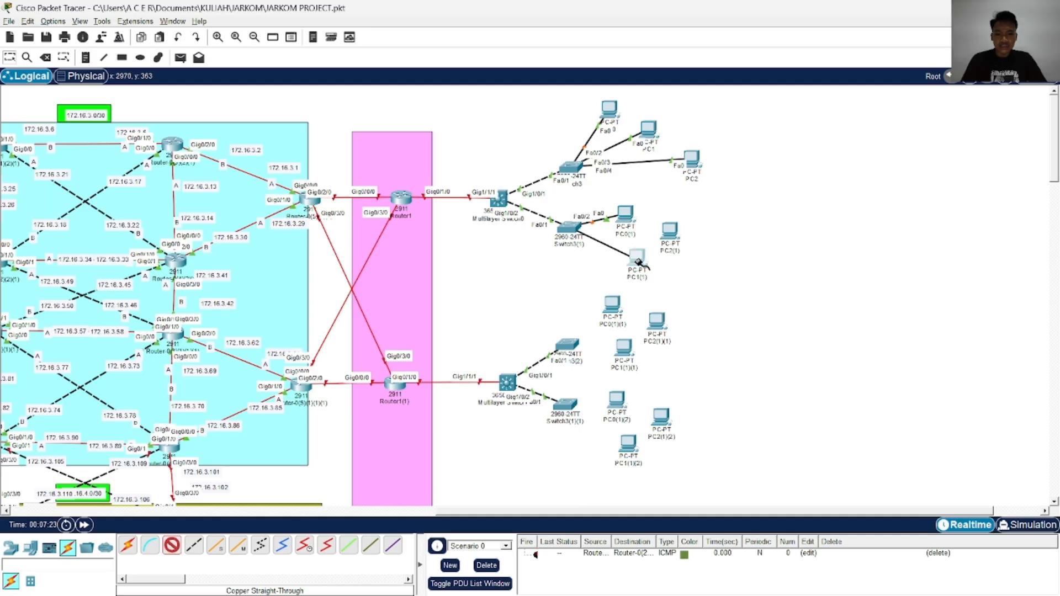
left_click(637, 262)
left_click(670, 307)
Connect FastEthernet0/4 of Switch3(1) to FastEthernet0 of PC2(1) with a Copper Straight-Through cable
left_click(172, 545)
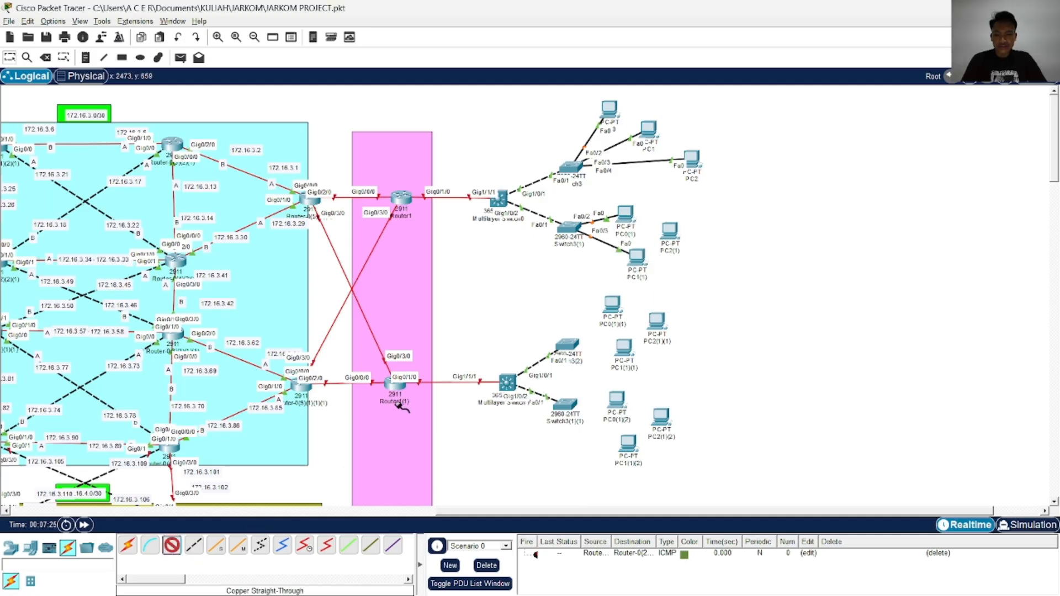
left_click(574, 228)
left_click(605, 293)
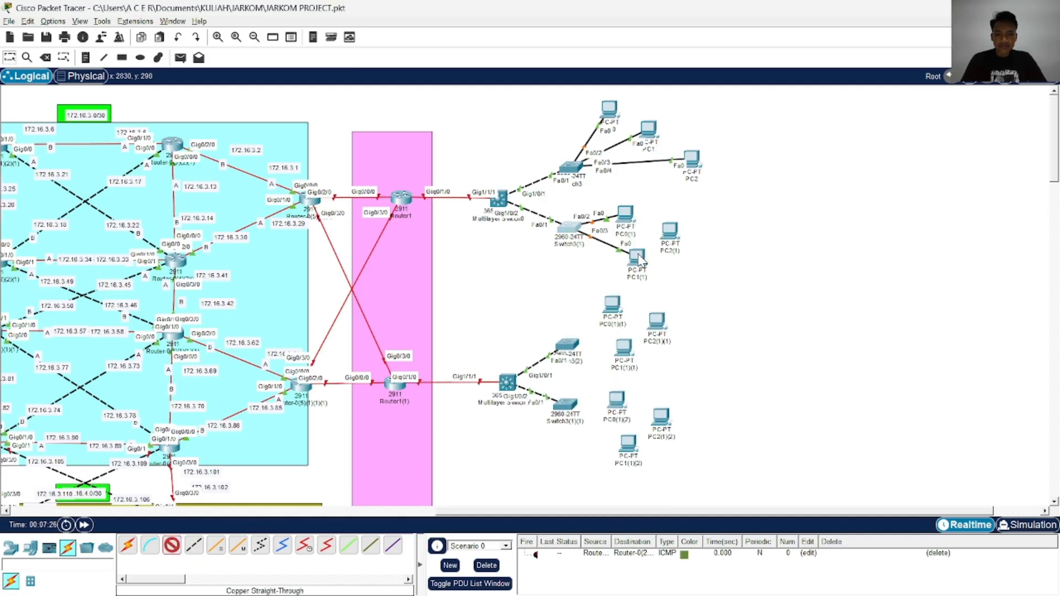
left_click(669, 231)
left_click(696, 280)
Connect FastEthernet0/2 of Switch3(2) to FastEthernet0 of PC0(1)(1) with a Copper Straight-Through cable
scroll(548, 304, "down", 2)
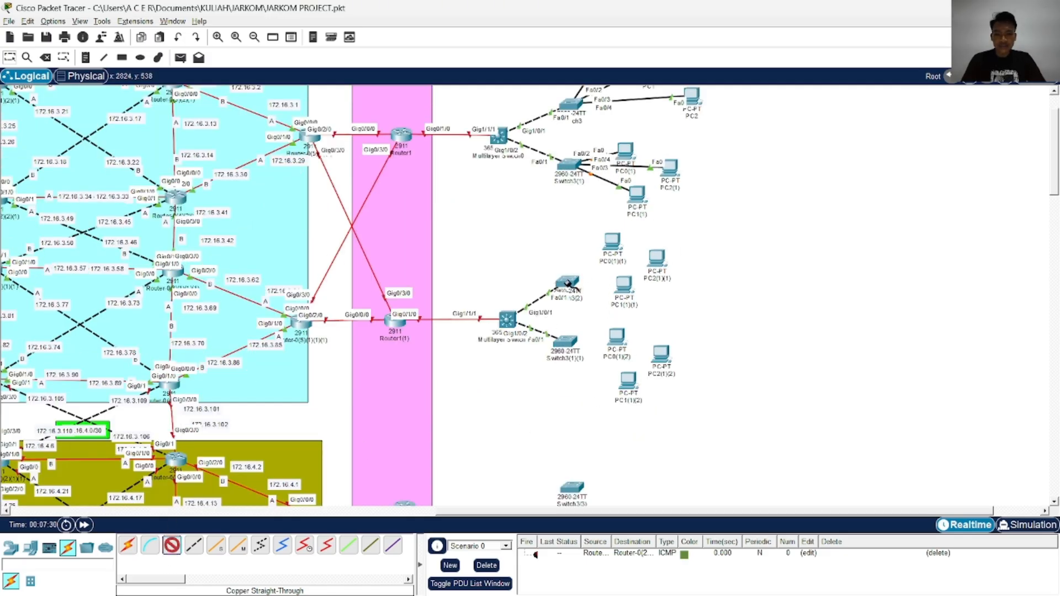
left_click(568, 284)
left_click(635, 20)
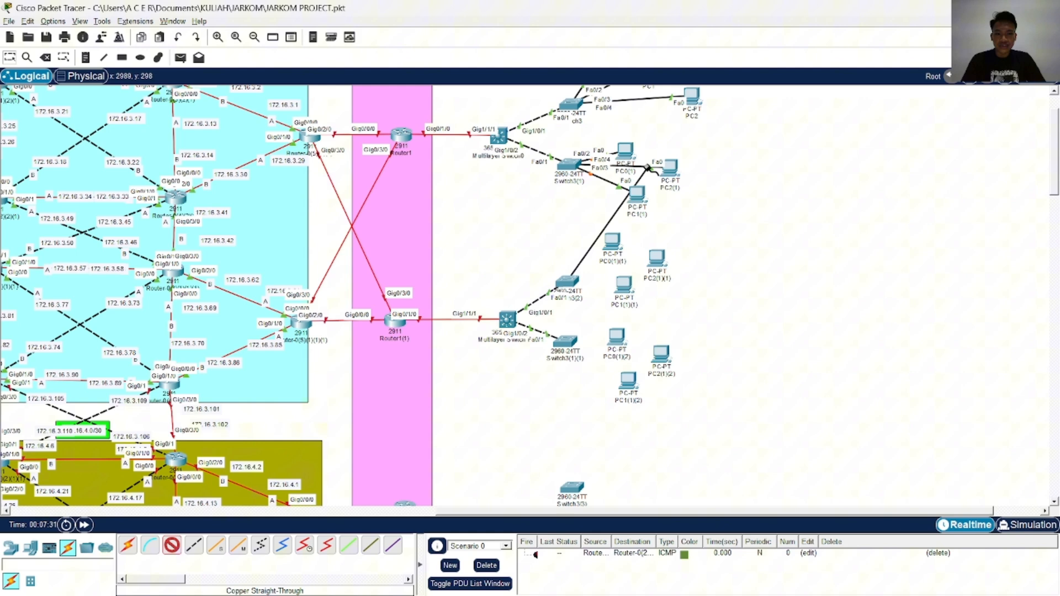
left_click(616, 243)
left_click(641, 288)
Connect FastEthernet0/3 of Switch3(2) to FastEthernet0 of PC2(1)(1) with a Copper Straight-Through cable
scroll(544, 272, "down", 4)
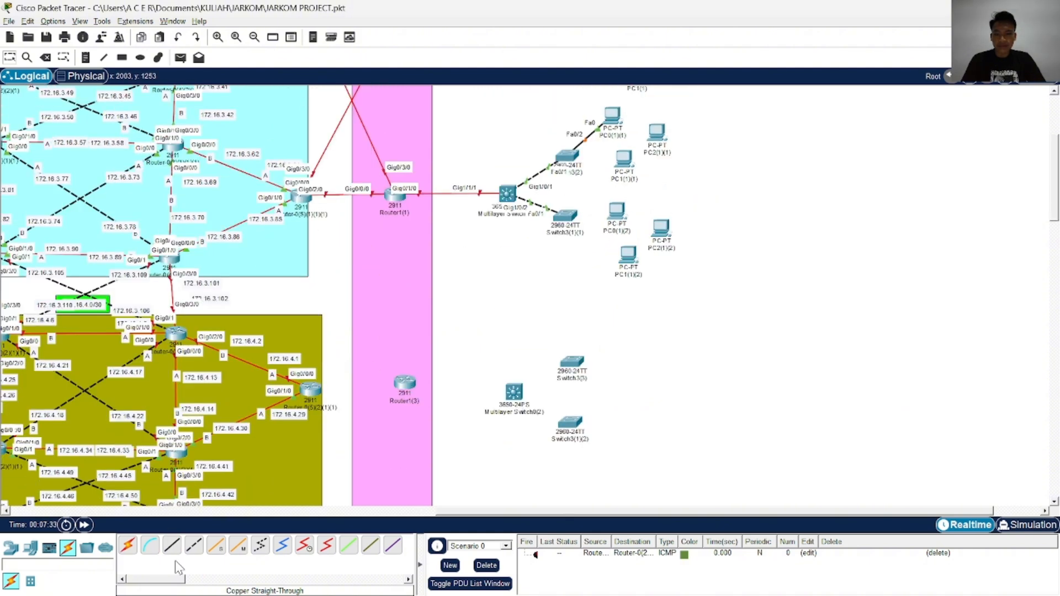
left_click(172, 546)
scroll(172, 545, "up", 6)
left_click(573, 349)
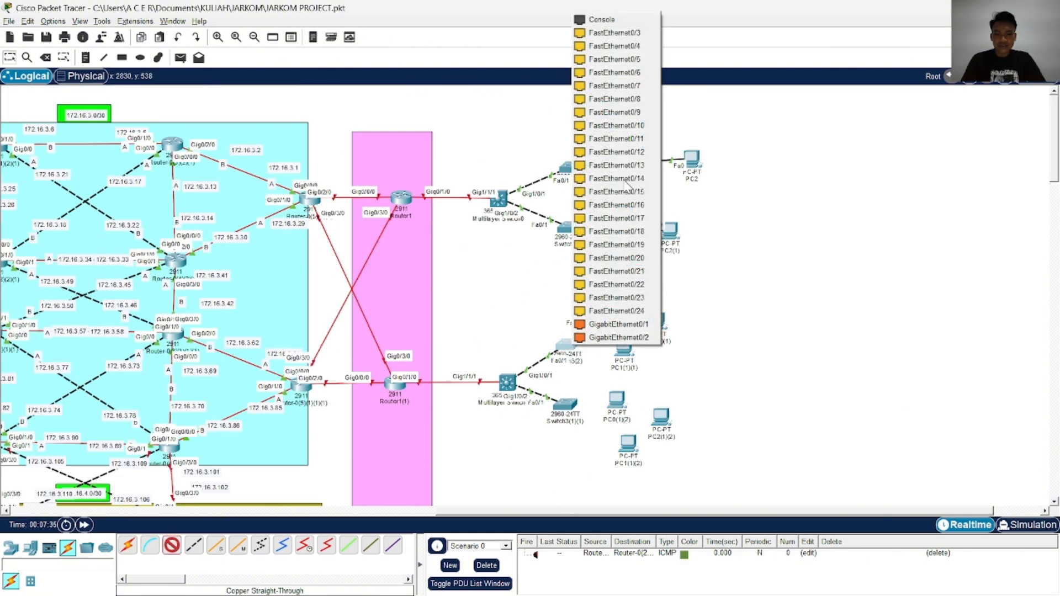
left_click(602, 31)
left_click(657, 330)
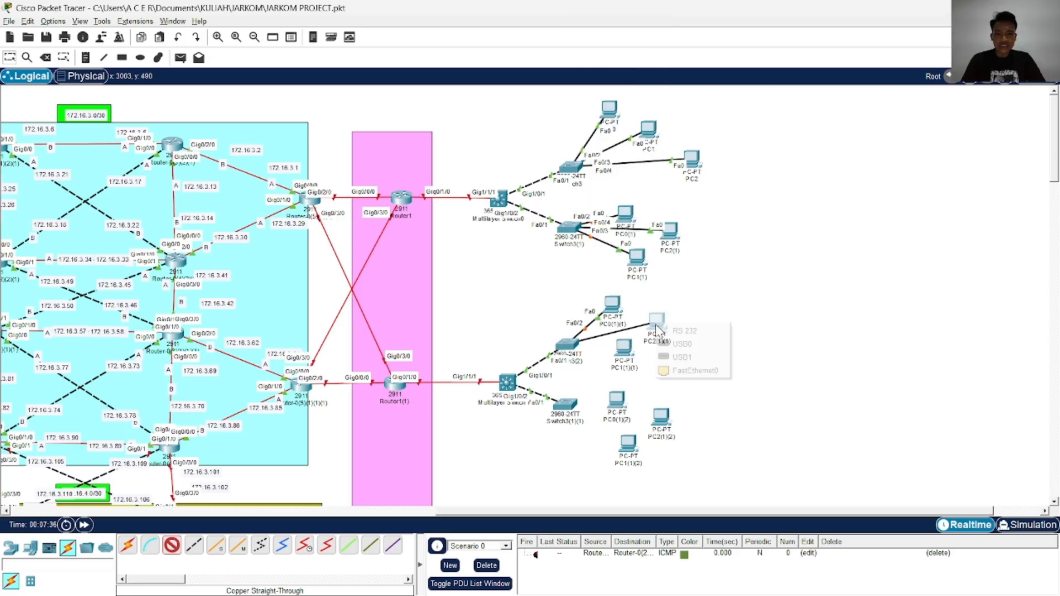
left_click(695, 371)
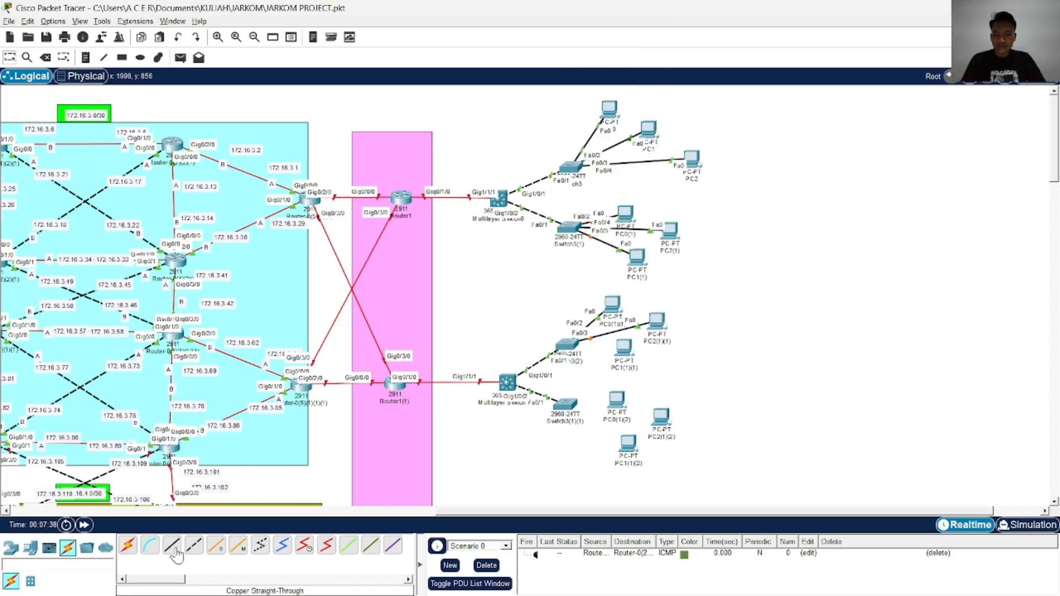
Connect a free FastEthernet port of Switch3(2) to FastEthernet0 of PC1(1)(1) with a Copper Straight-Through cable
left_click(566, 349)
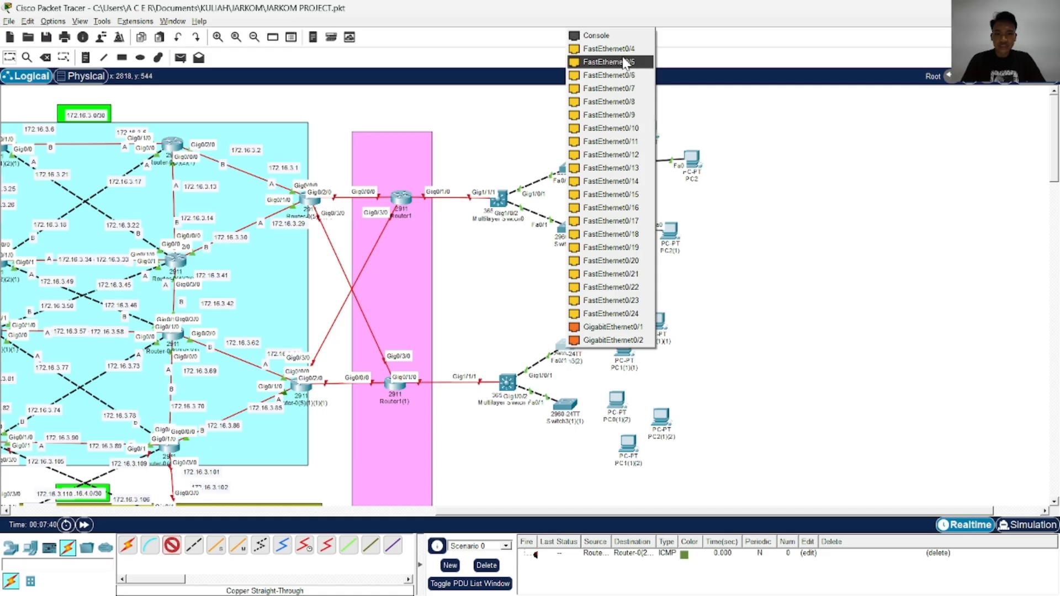
left_click(623, 87)
left_click(625, 349)
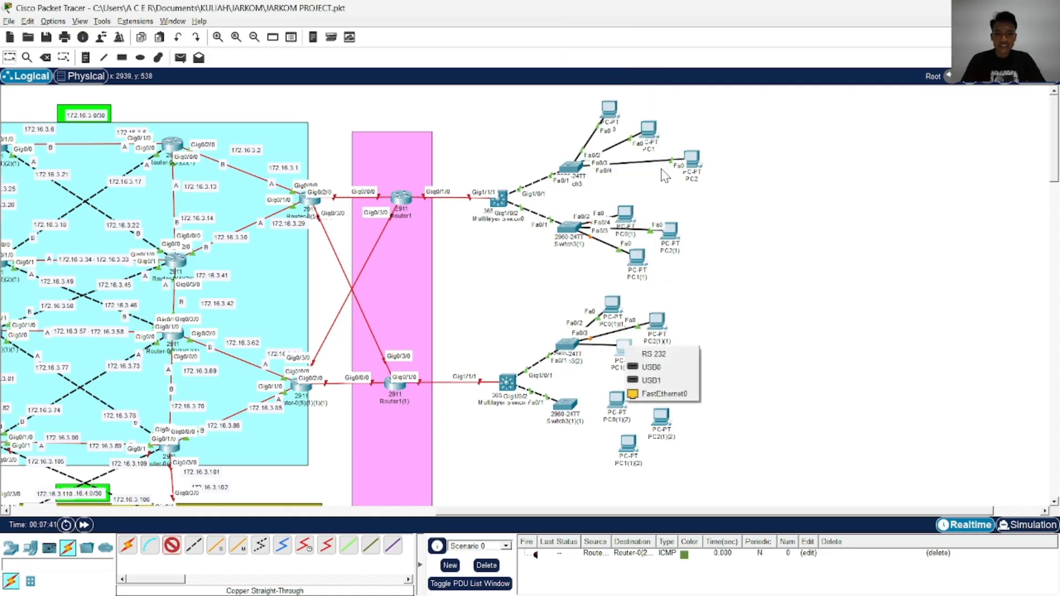
left_click(673, 393)
Connect FastEthernet0/2 of Switch3(1)(1) to FastEthernet0 of PC0(1)(2) with a Copper Straight-Through cable
scroll(183, 486, "down", 4)
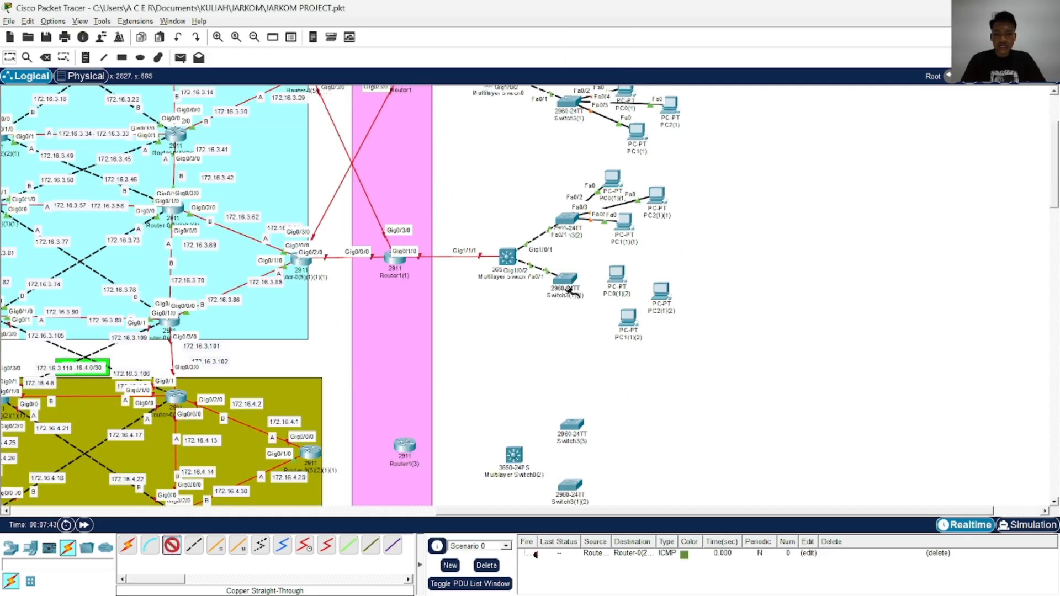
left_click(569, 282)
left_click(639, 33)
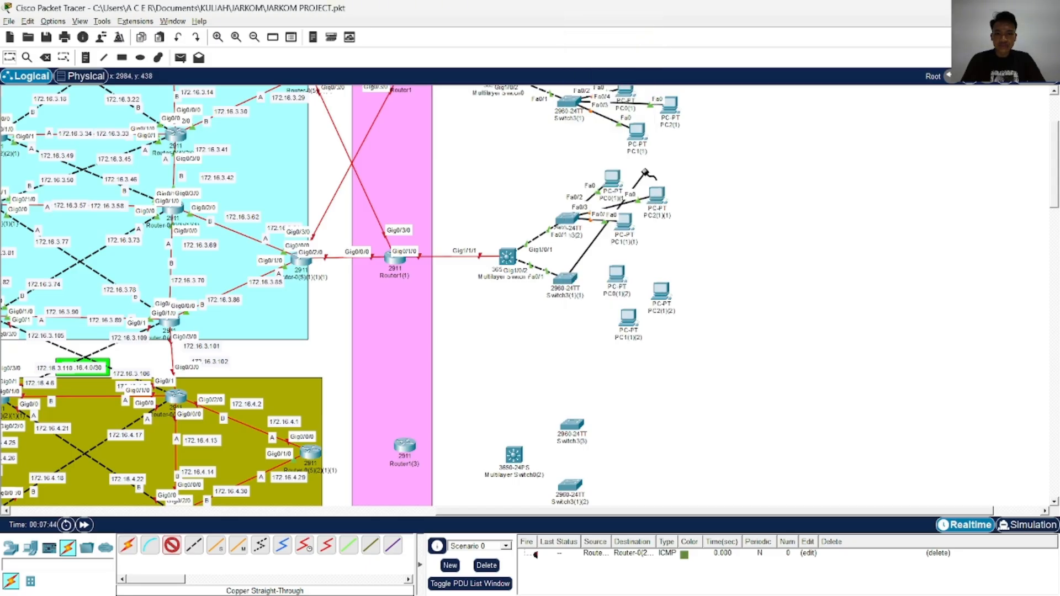
left_click(616, 273)
left_click(639, 319)
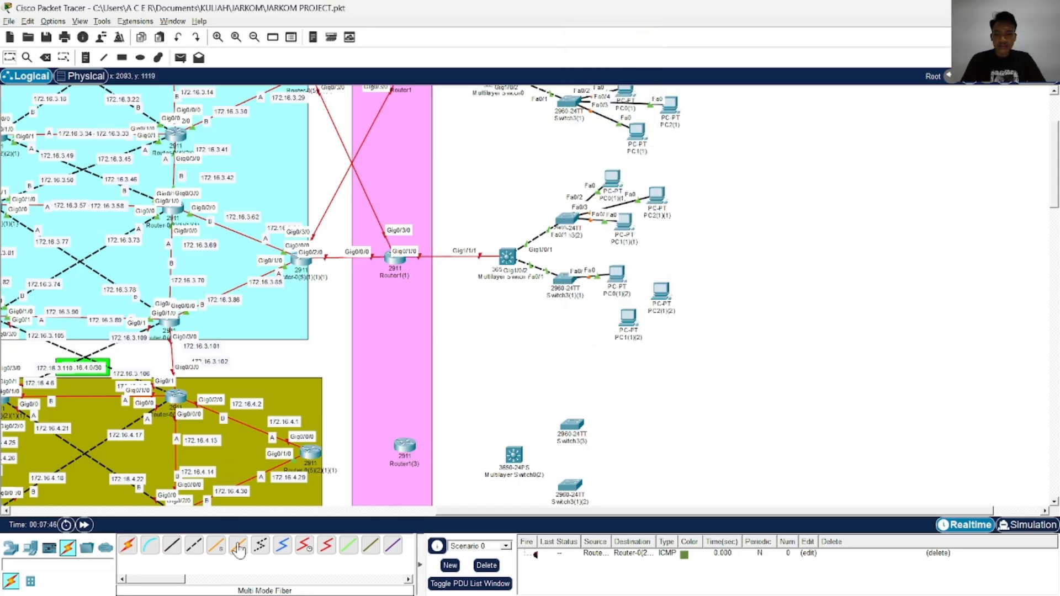
Connect FastEthernet0/3 of Switch3(1)(1) to FastEthernet0 of PC2(1)(2) with a Copper Straight-Through cable
left_click(172, 545)
left_click(566, 278)
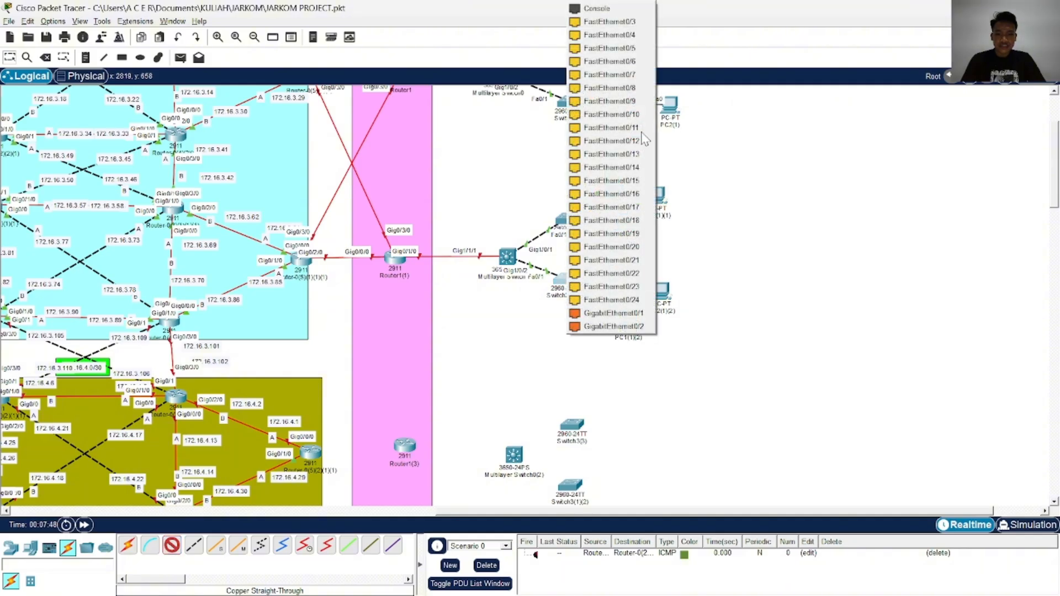
left_click(639, 33)
left_click(662, 297)
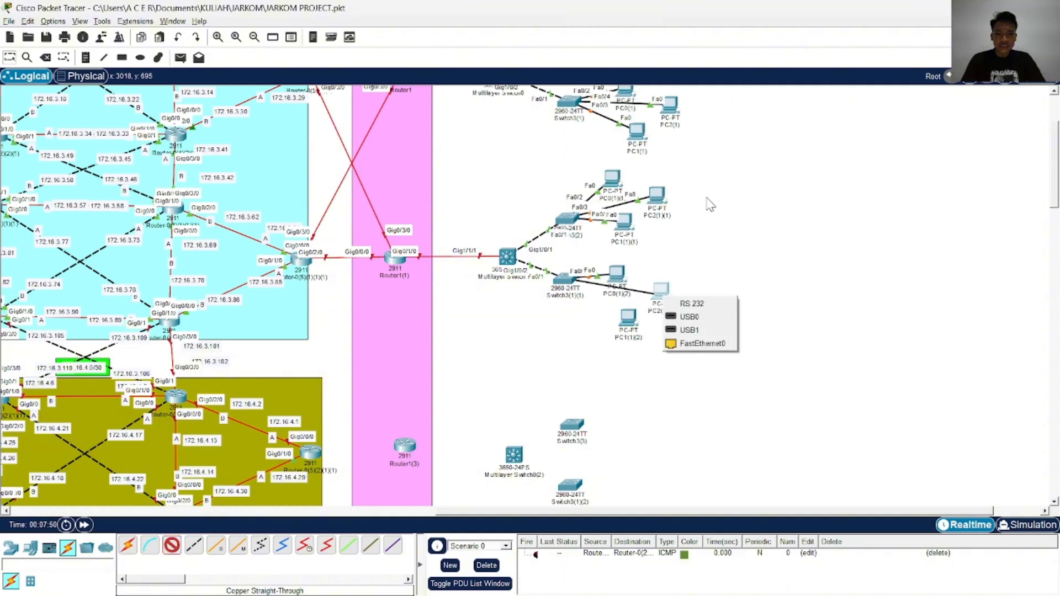
left_click(713, 343)
Connect FastEthernet0/4 of Switch3(1)(1) to FastEthernet0 of PC1(1)(2) with a Copper Straight-Through cable
left_click(172, 545)
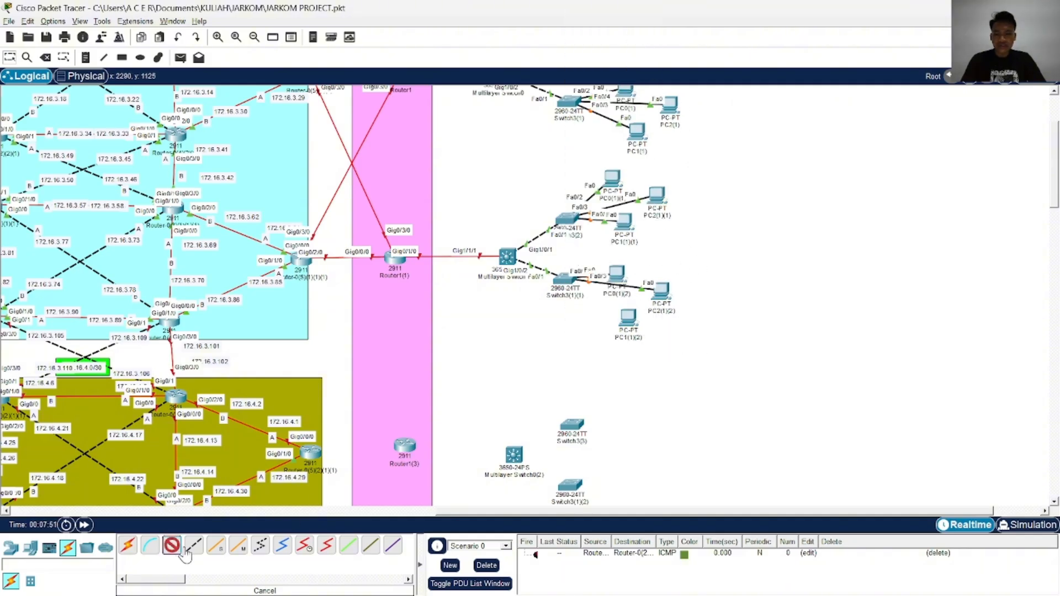
left_click(569, 102)
left_click(642, 25)
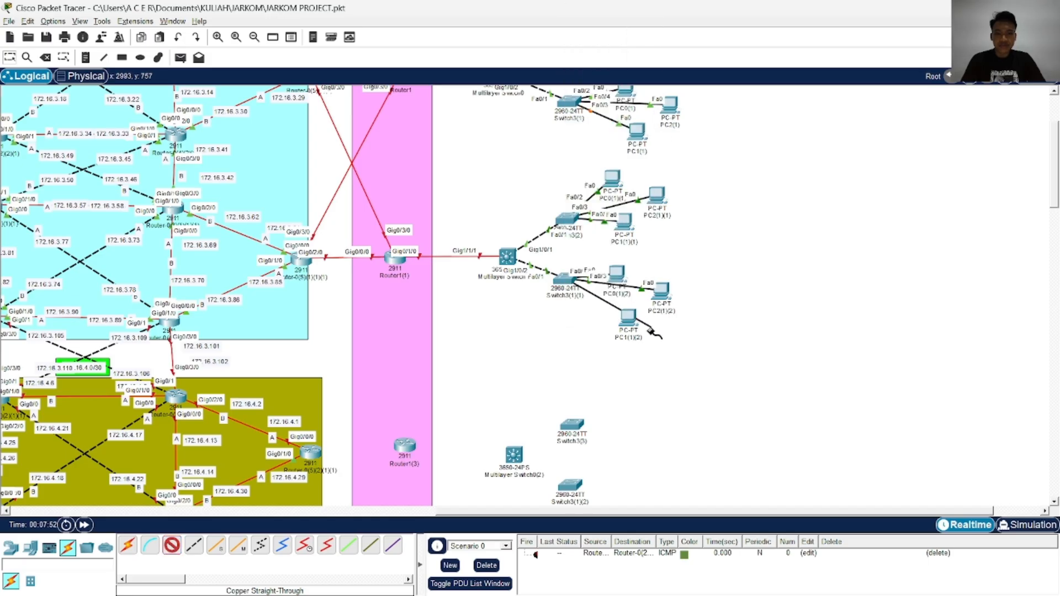
left_click(628, 317)
left_click(663, 370)
scroll(596, 400, "up", 3)
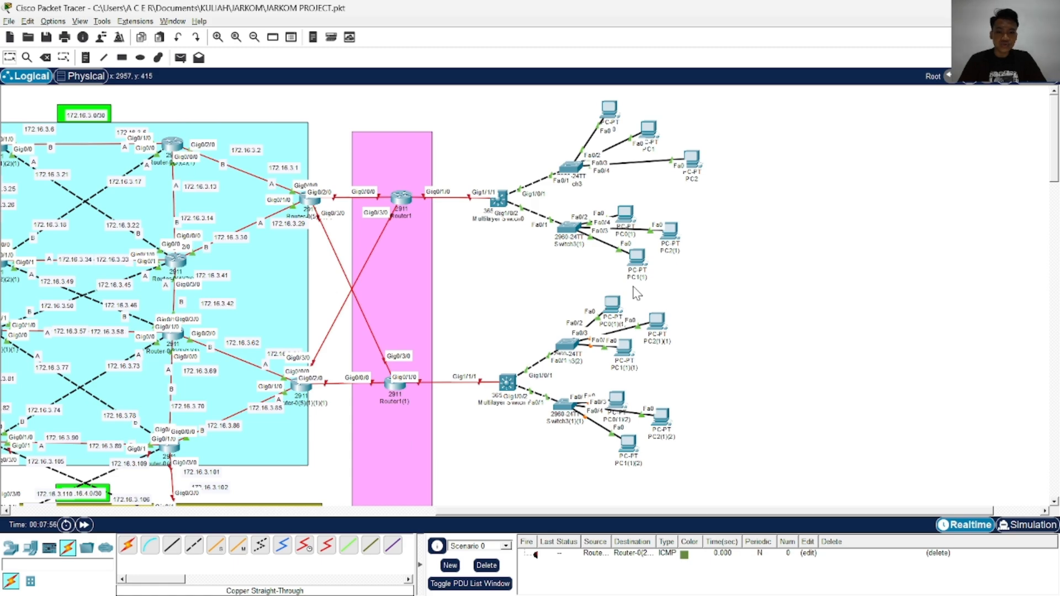
Connect GigabitEthernet0/2/0 of the olive area's upper edge router to GigabitEthernet0/0/0 of Router1(3) with Single Mode Fiber
scroll(619, 291, "down", 10)
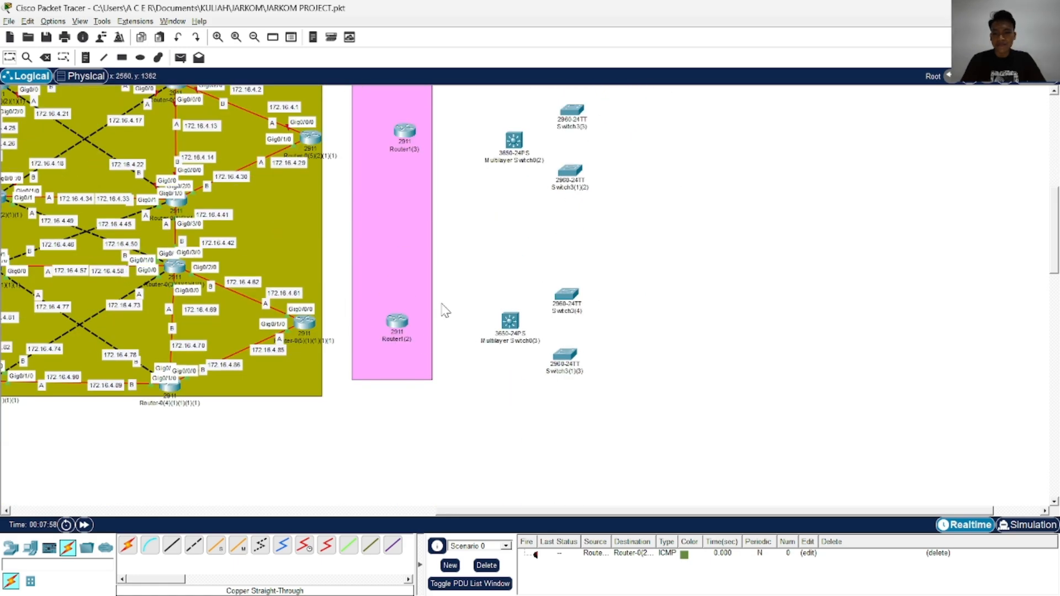
left_click(224, 552)
scroll(303, 210, "up", 1)
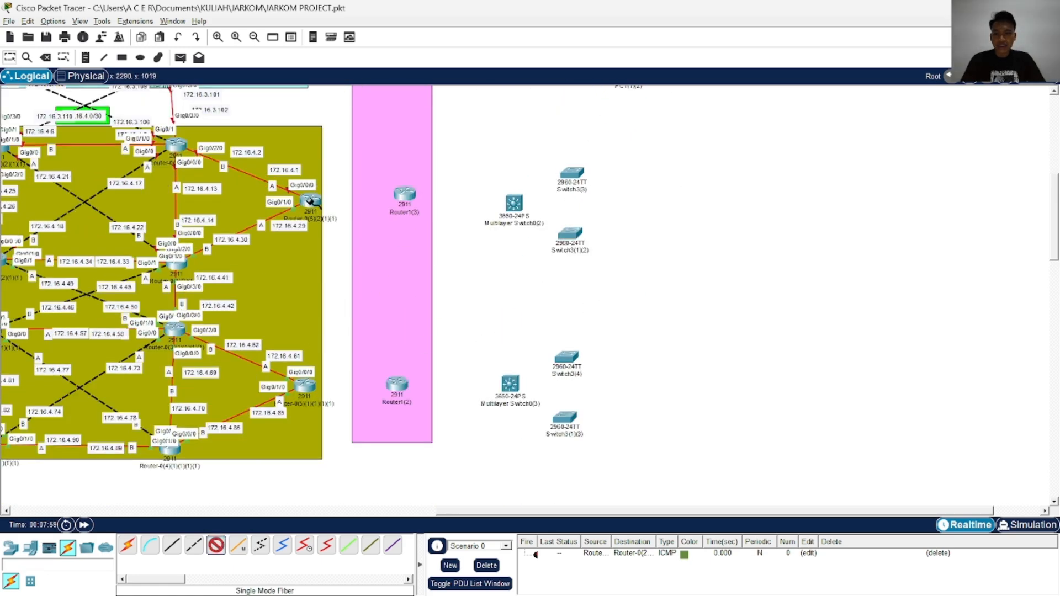
left_click(310, 201)
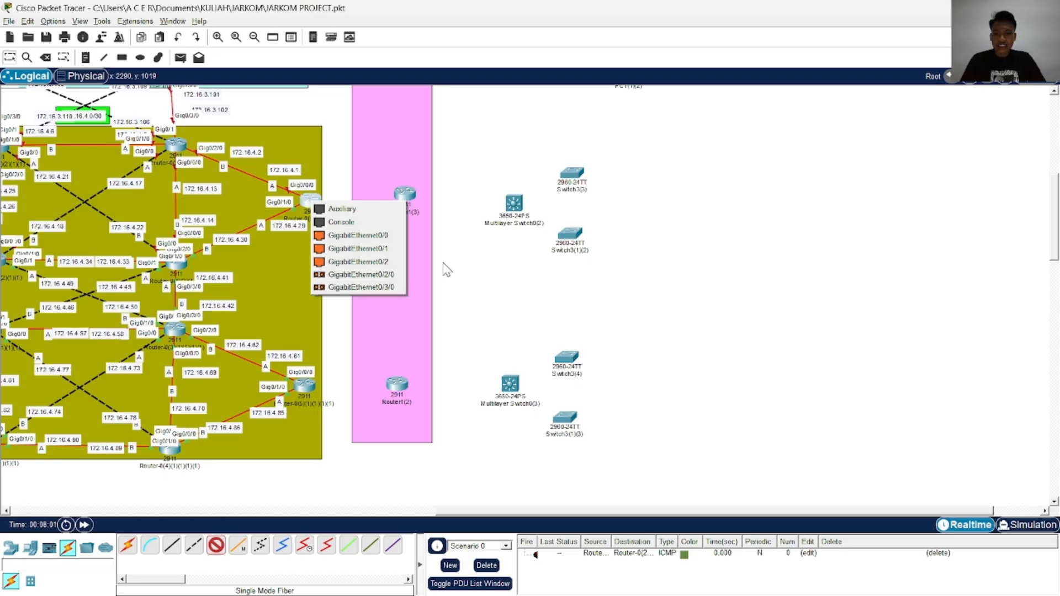
left_click(467, 266)
scroll(465, 275, "up", 5)
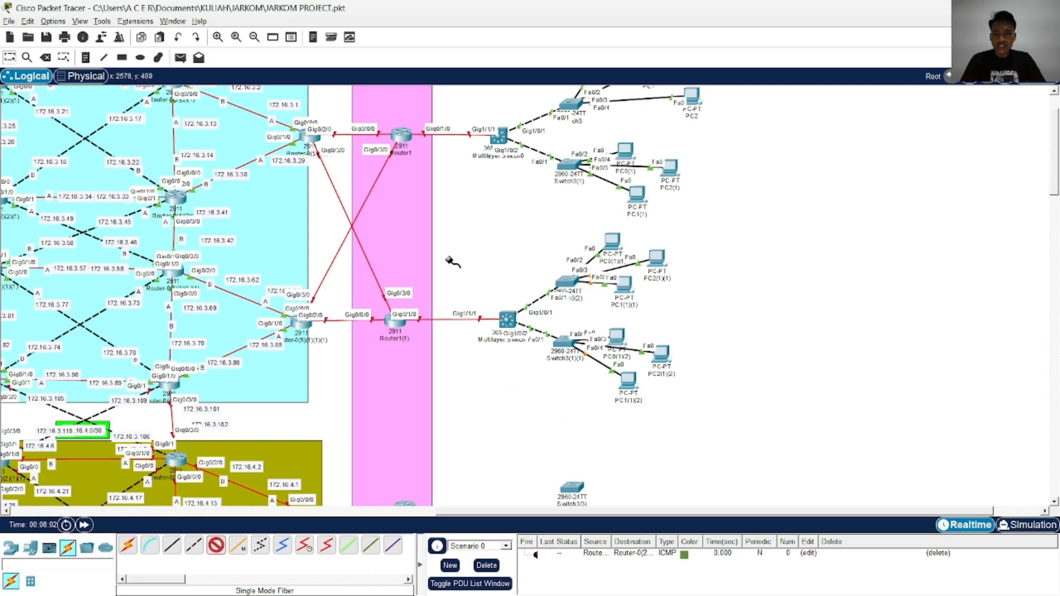
scroll(453, 263, "down", 6)
left_click(310, 136)
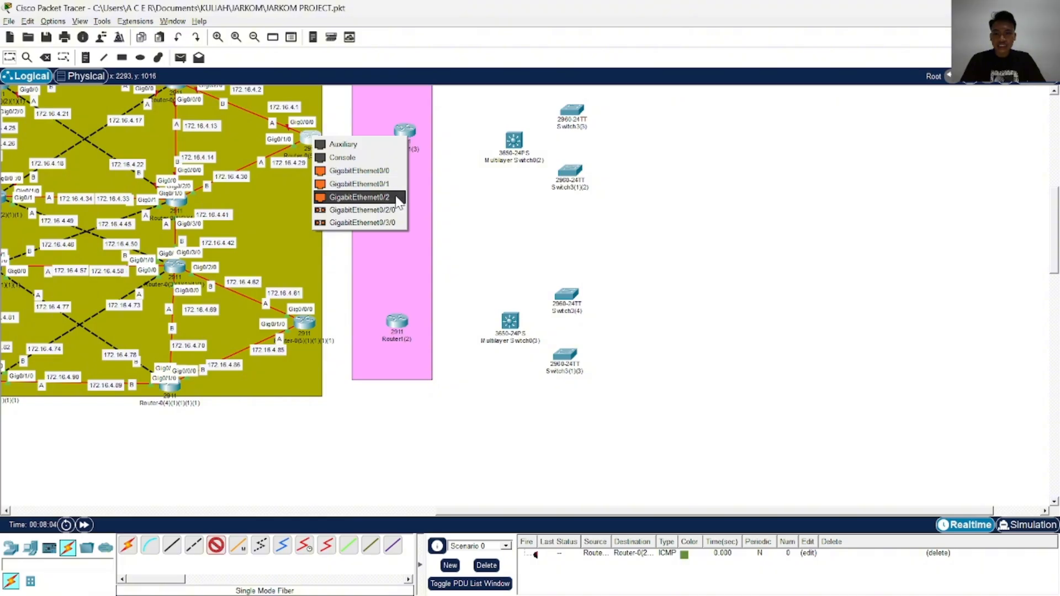
left_click(397, 209)
left_click(404, 132)
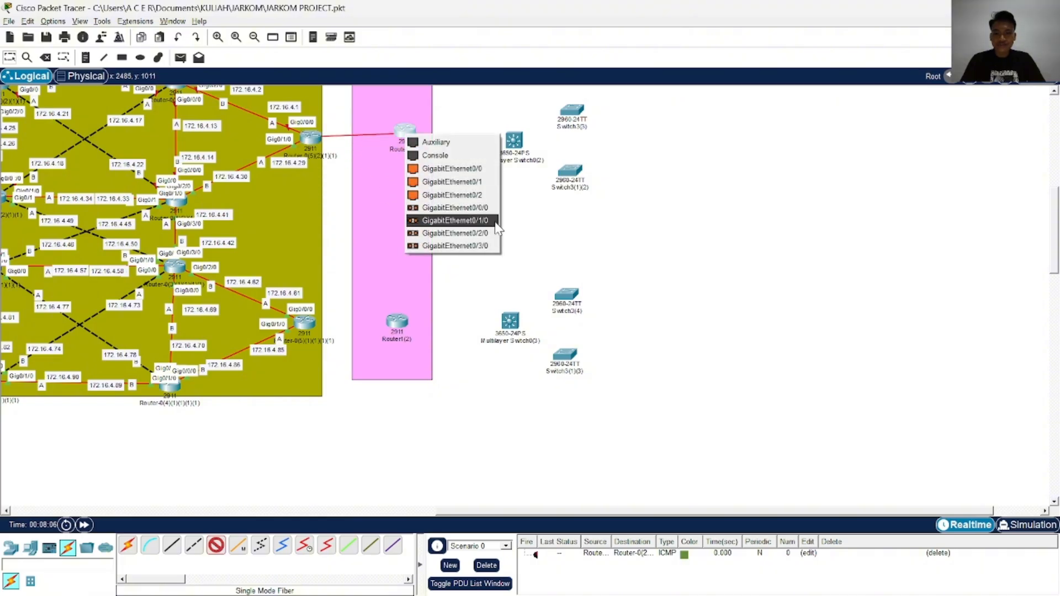
left_click(475, 208)
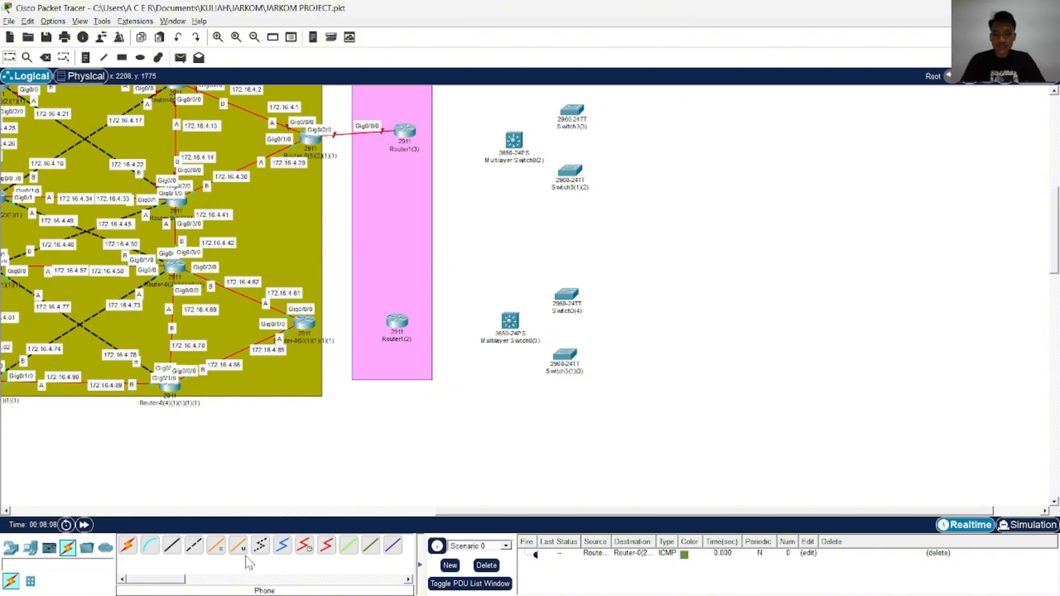
Connect GigabitEthernet0/2/0 of the olive area's lower edge router to GigabitEthernet0/0/0 of Router1(2) with Single Mode Fiber
left_click(304, 320)
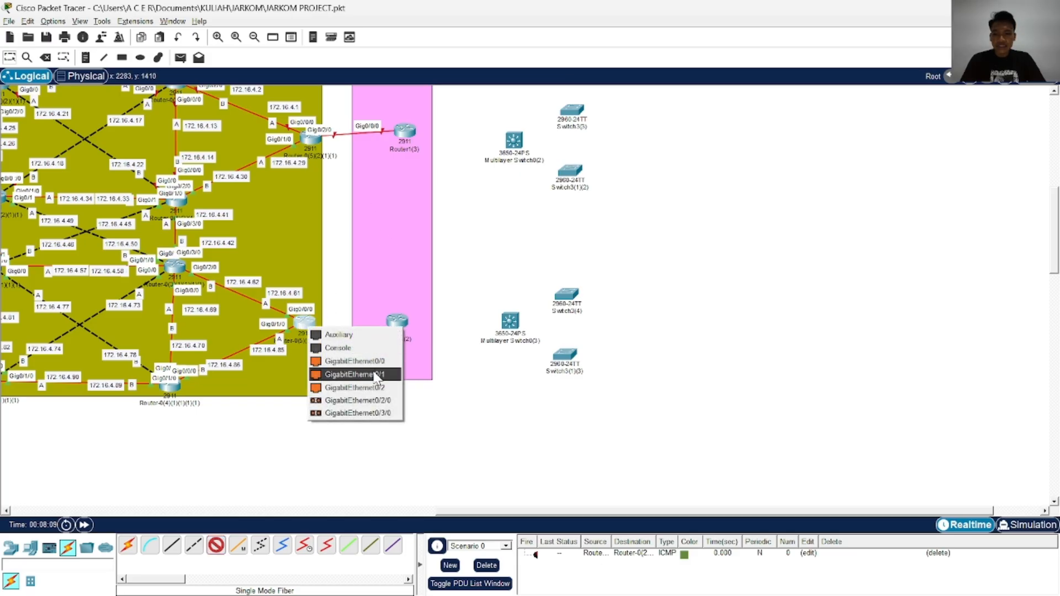
left_click(384, 404)
left_click(392, 330)
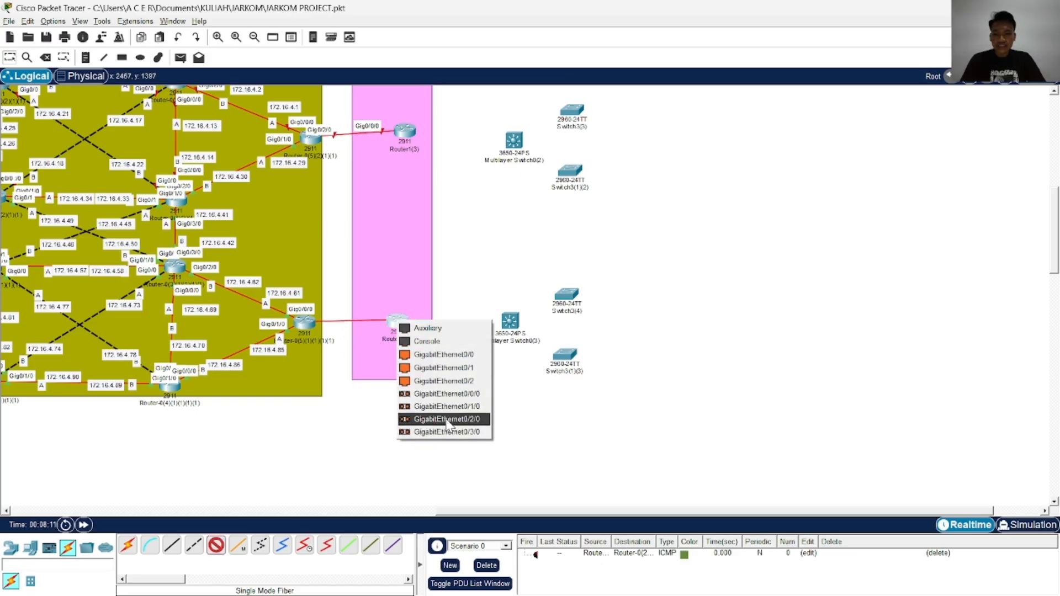
left_click(452, 396)
Cross-link GigabitEthernet0/3/0 of the olive area's upper edge router to GigabitEthernet0/3/0 of Router1(2) with Single Mode Fiber
scroll(446, 367, "up", 8)
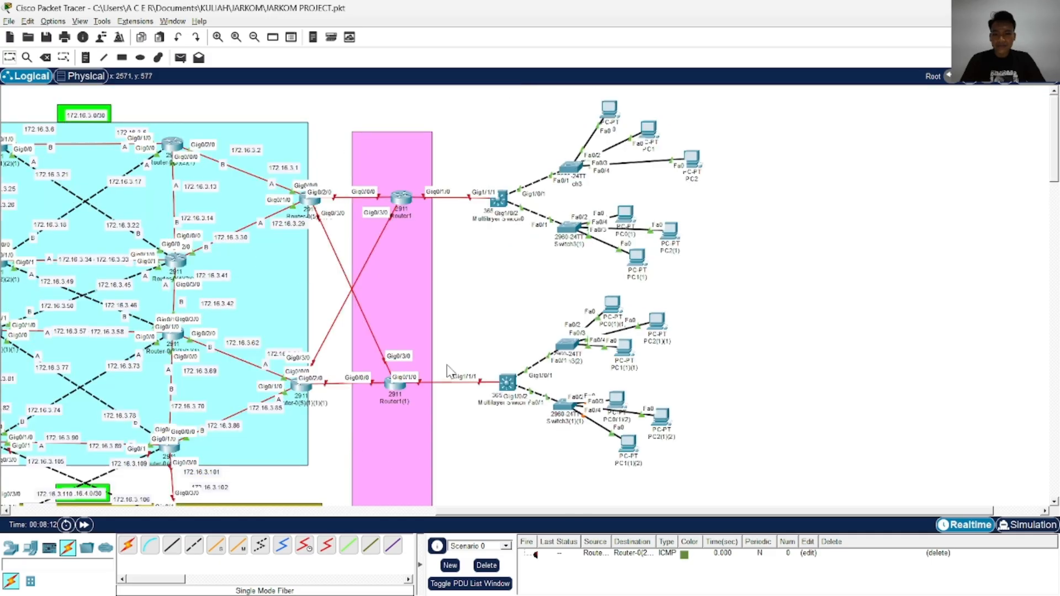
scroll(445, 360, "down", 8)
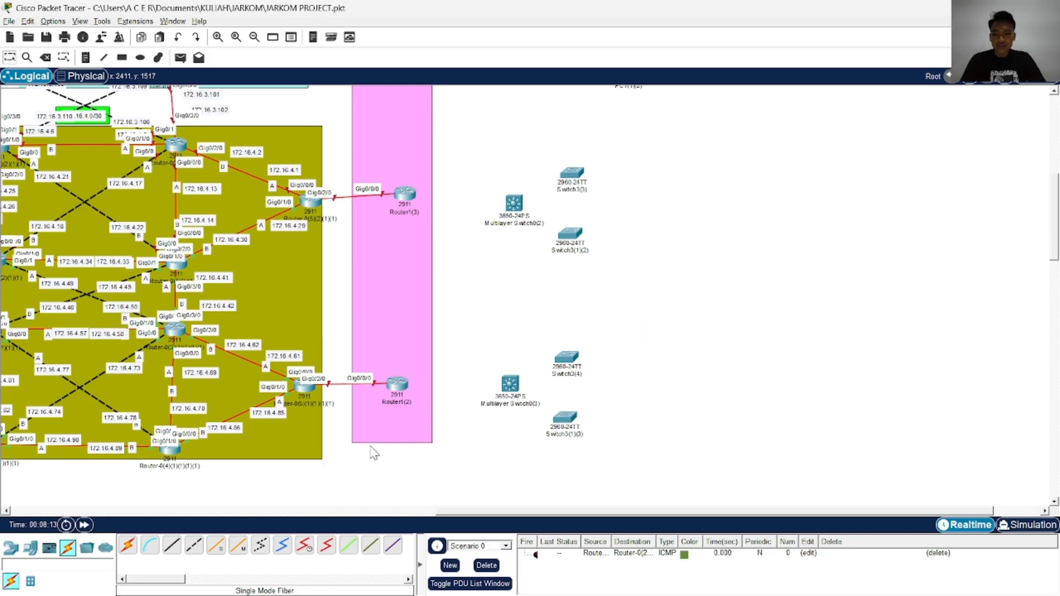
left_click(217, 547)
left_click(312, 205)
left_click(336, 278)
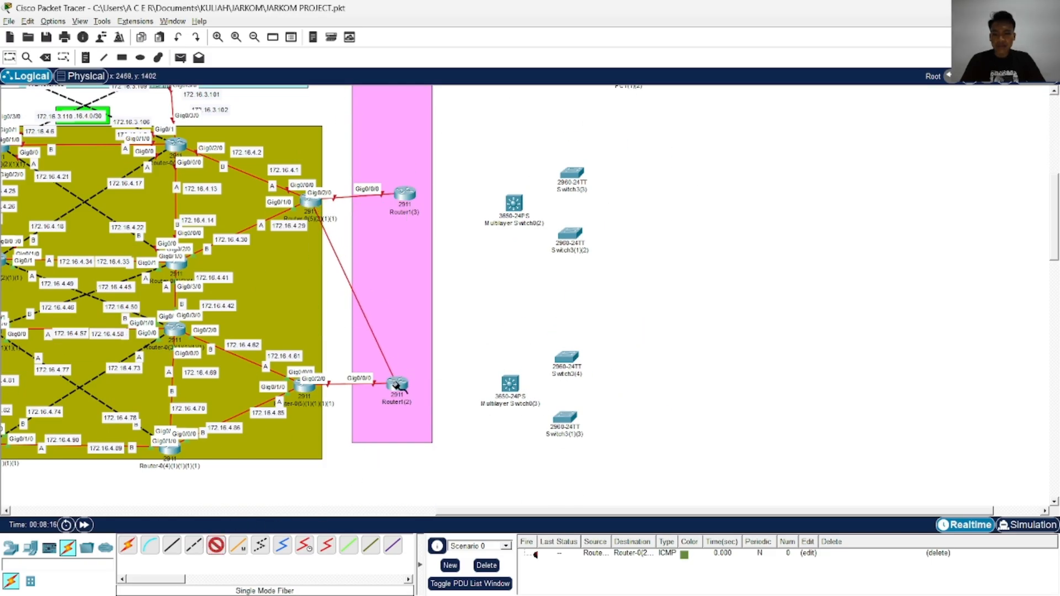
left_click(396, 385)
left_click(450, 482)
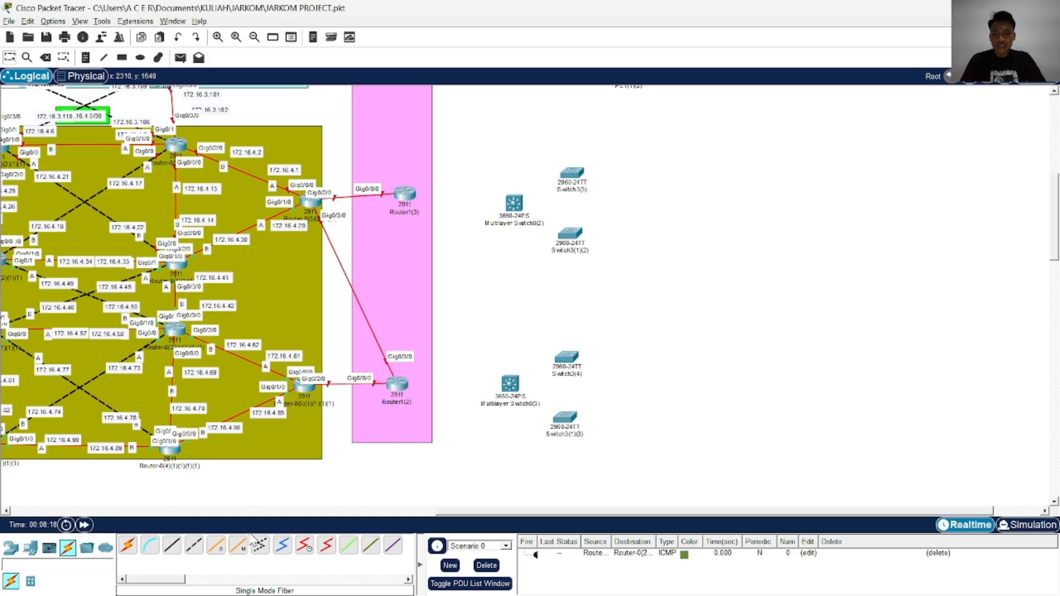
Cross-link GigabitEthernet0/3/0 of the olive area's lower edge router to GigabitEthernet0/3/0 of Router1(3) with Single Mode Fiber
left_click(303, 385)
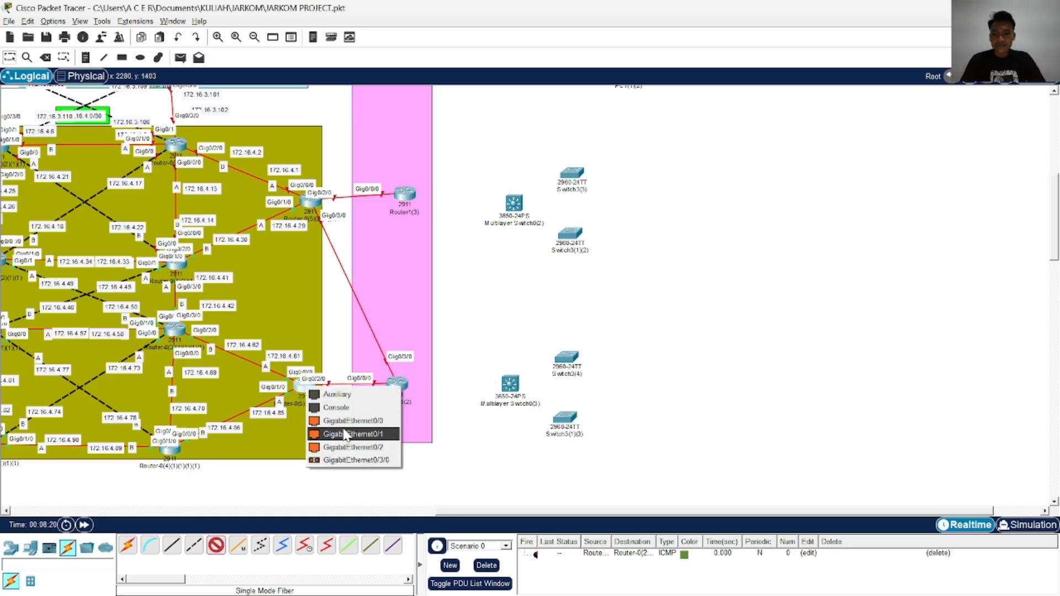
left_click(355, 460)
left_click(405, 193)
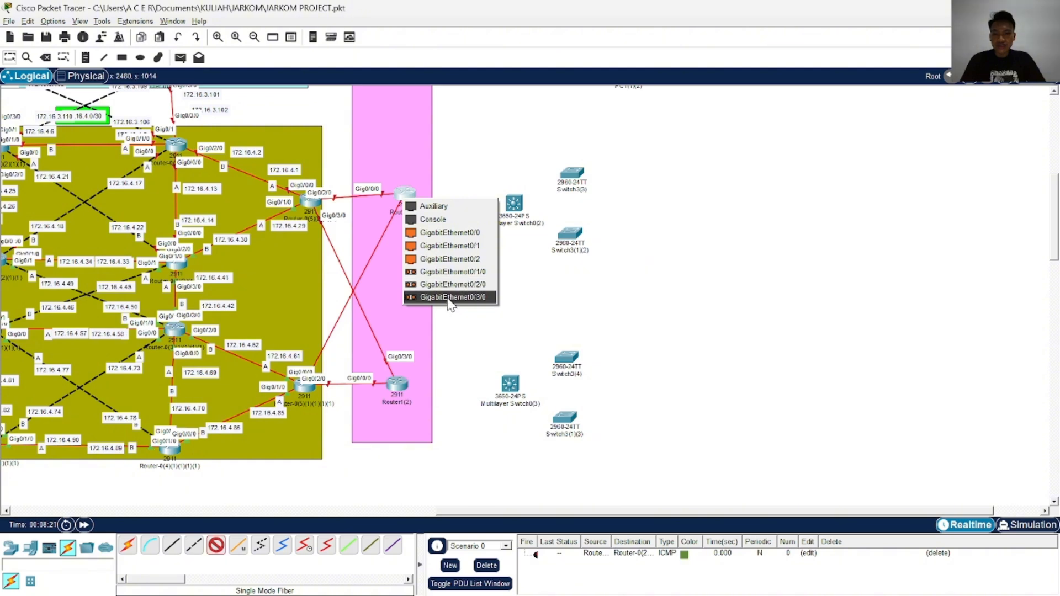
left_click(444, 298)
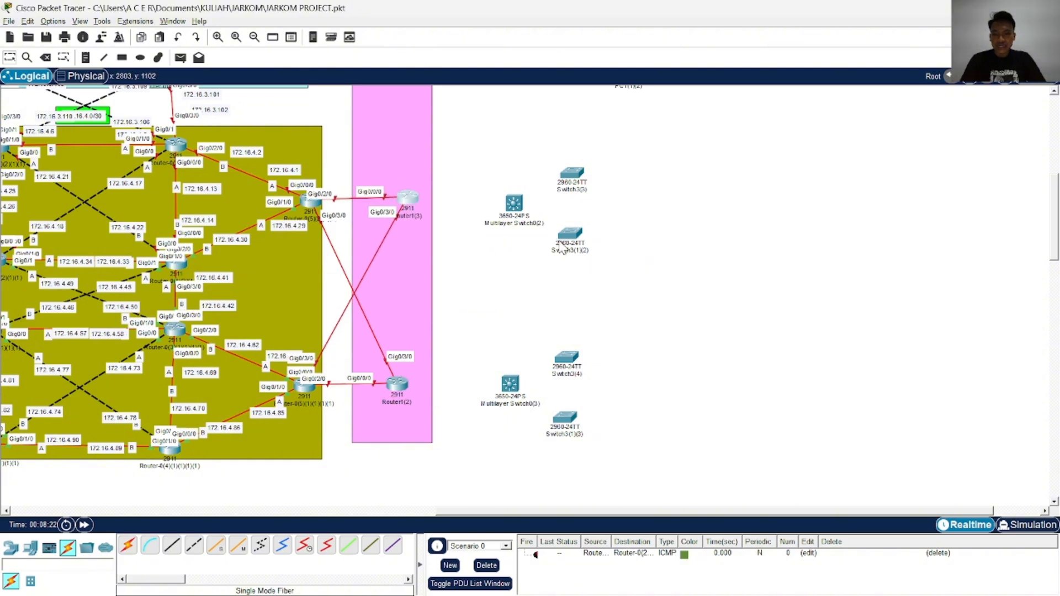
Add three PC end devices around Switch3(3), beside the olive area's upper client branch
scroll(594, 294, "up", 6)
scroll(653, 309, "down", 5)
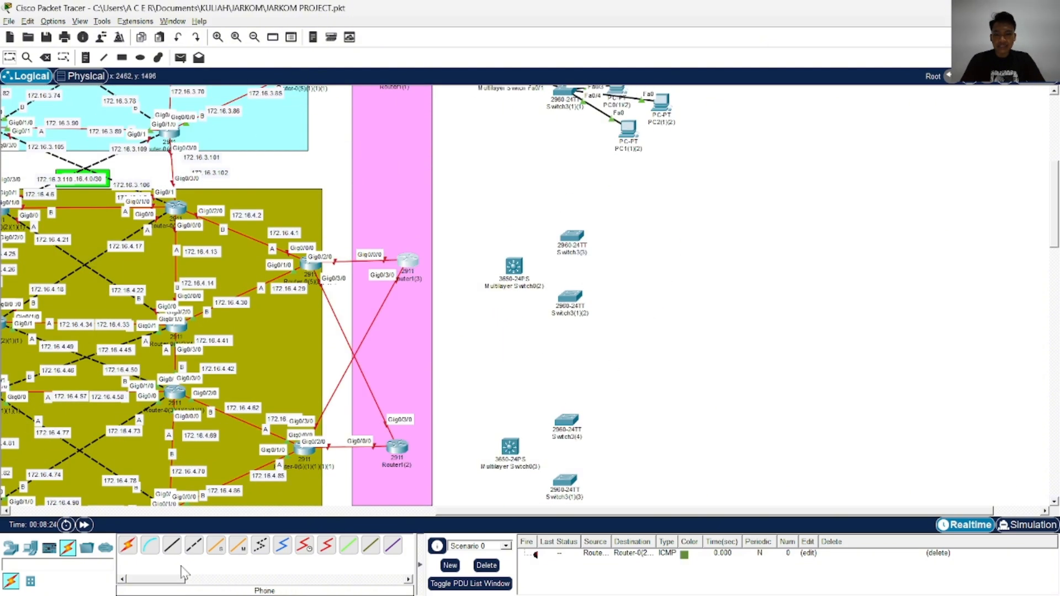
left_click(16, 554)
left_click(27, 554)
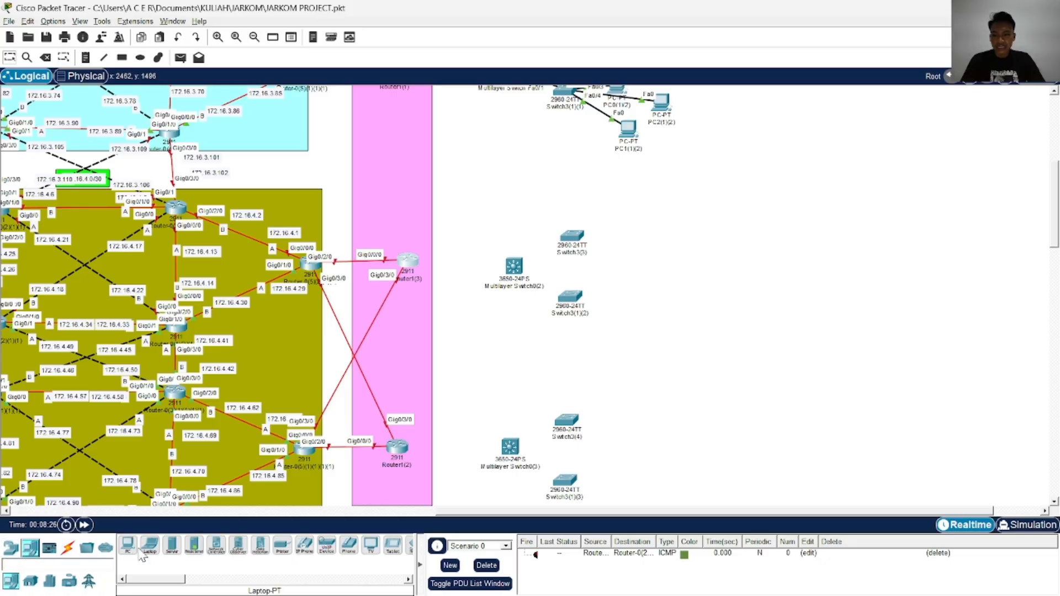
scroll(647, 325, "up", 2)
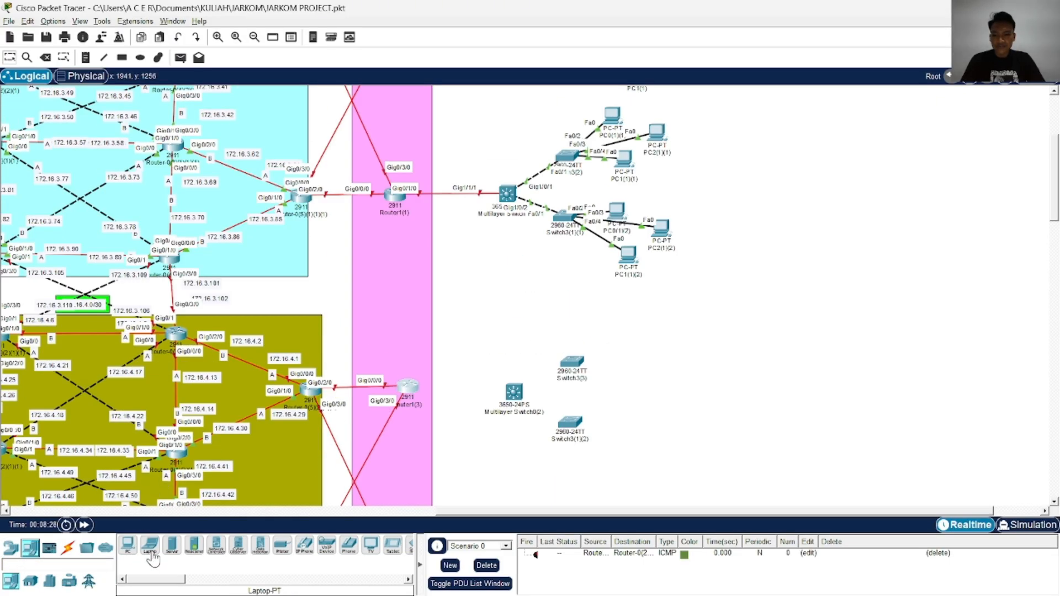
scroll(520, 325, "down", 3)
left_click_drag(128, 549, 601, 133)
scroll(593, 221, "up", 2)
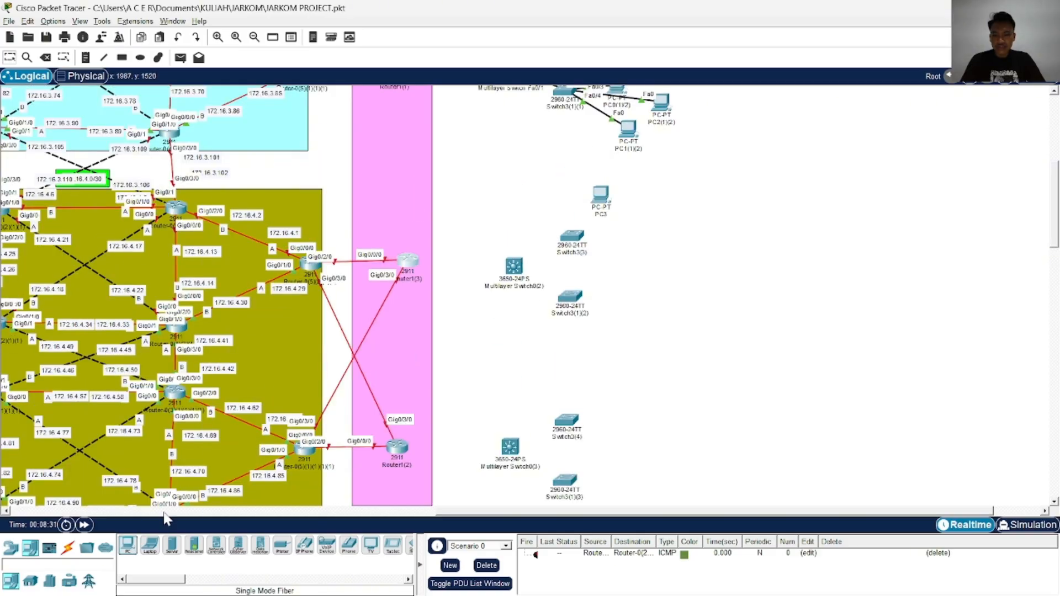
left_click(630, 237)
left_click_drag(128, 547, 643, 215)
Duplicate the group of three PCs three times and place the copies beside Switch3(1)(2), Switch3(4) and Switch3(1)(3)
left_click_drag(631, 257, 619, 286)
key("ctrl+c")
key("ctrl+v")
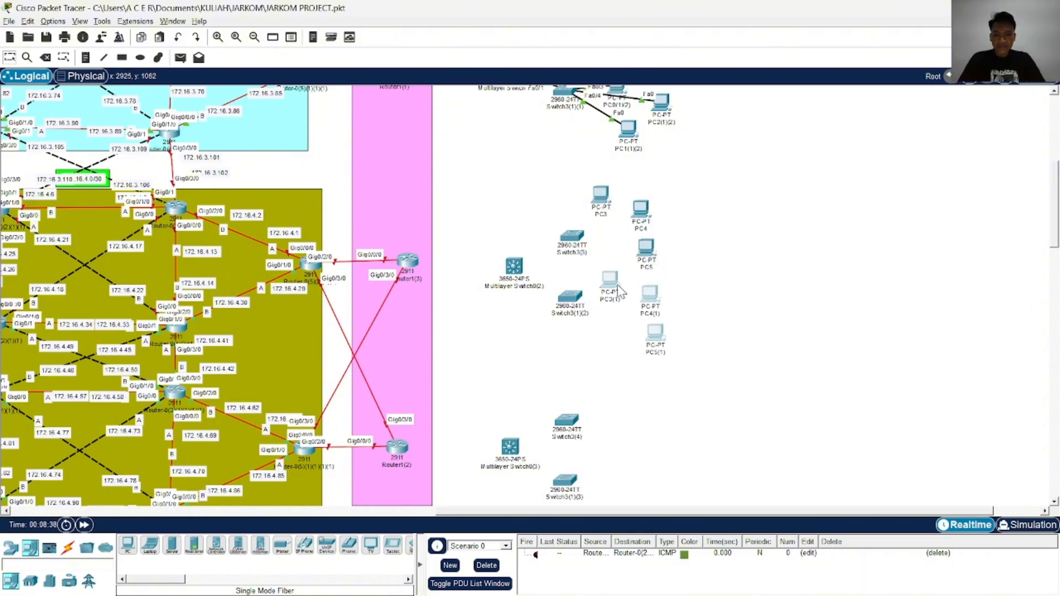
key("ctrl+v")
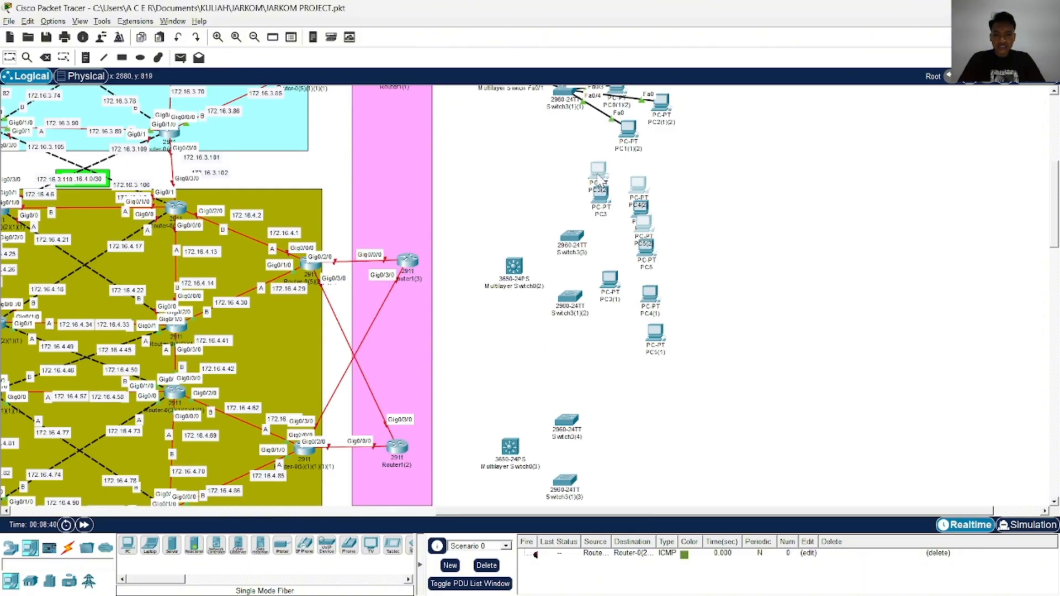
left_click_drag(602, 181, 591, 384)
key("ctrl+v")
left_click_drag(600, 176, 614, 474)
scroll(695, 353, "down", 3)
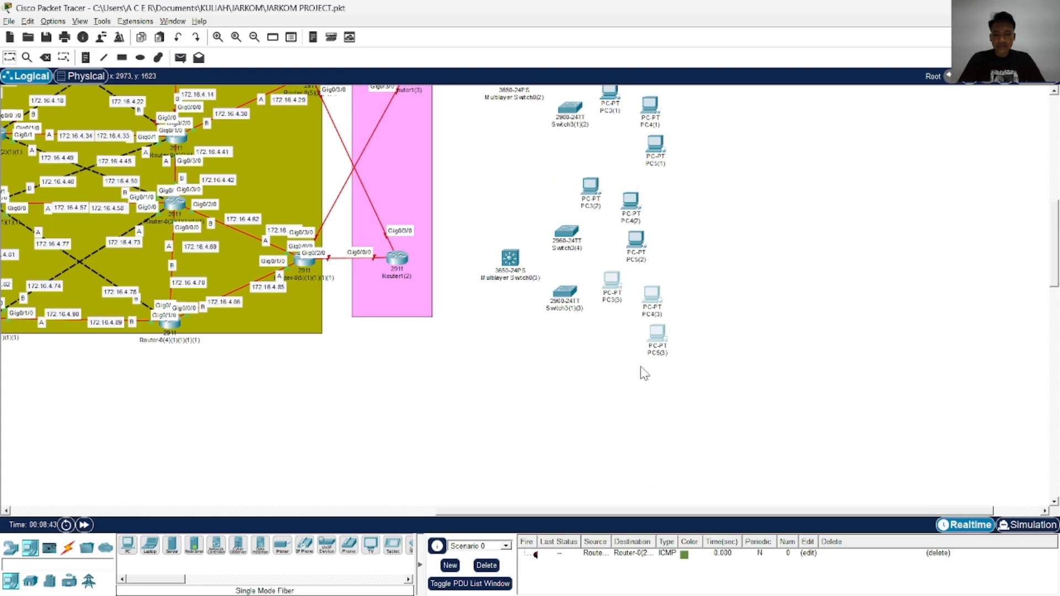
Connect FastEthernet0/2 of Switch3(4) to FastEthernet0 of PC3(2) with a Copper Straight-Through cable
left_click(68, 548)
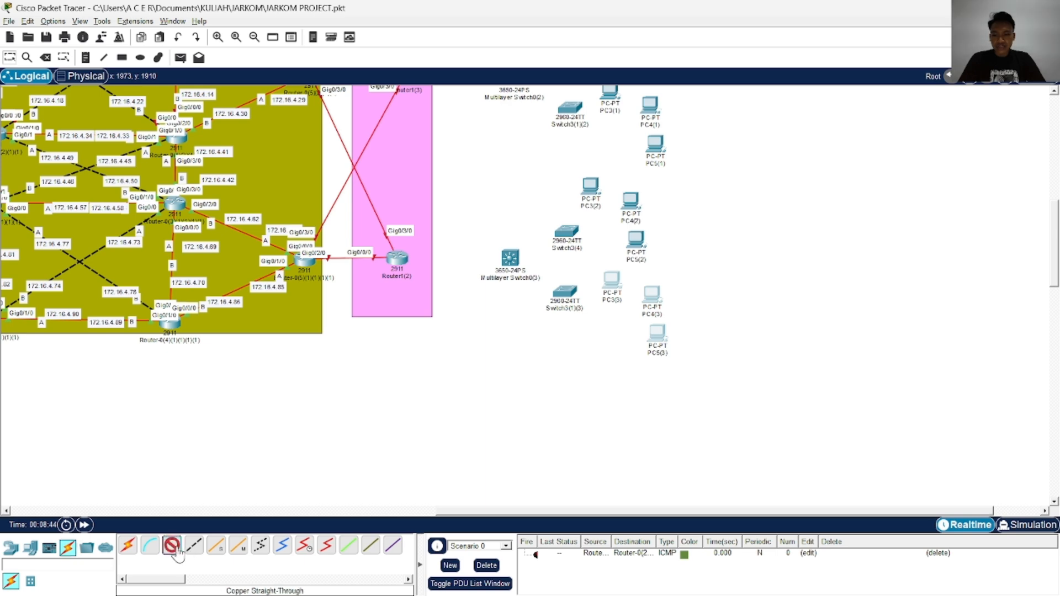
left_click(575, 231)
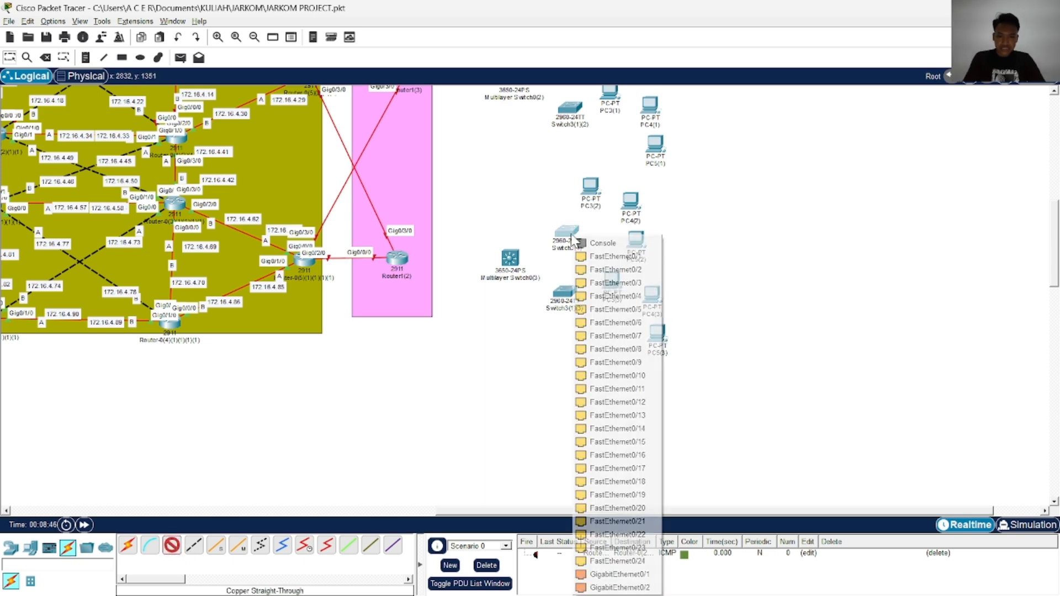
left_click(614, 273)
left_click(587, 188)
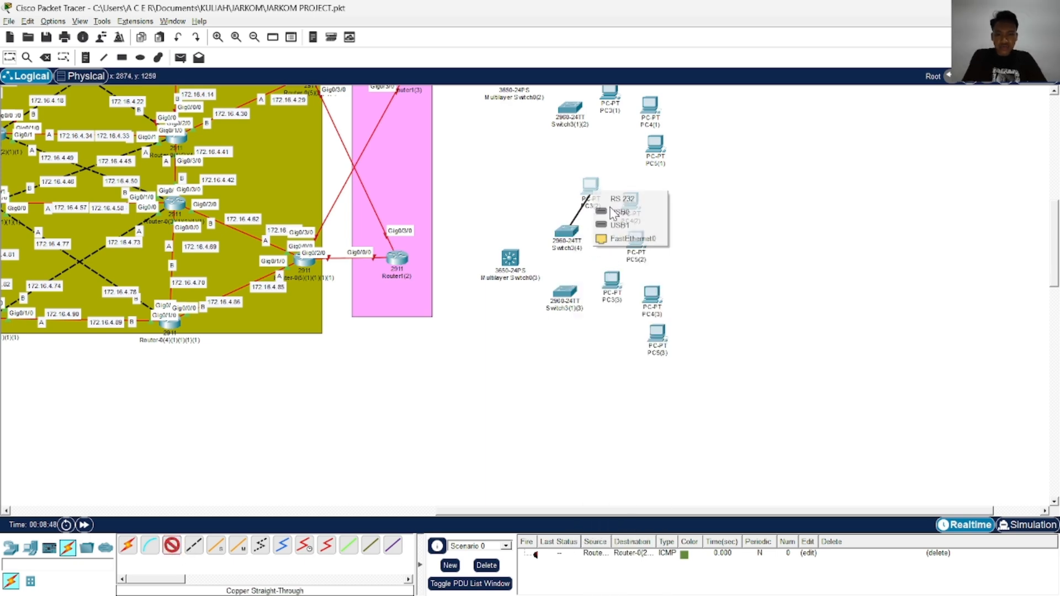
left_click(624, 239)
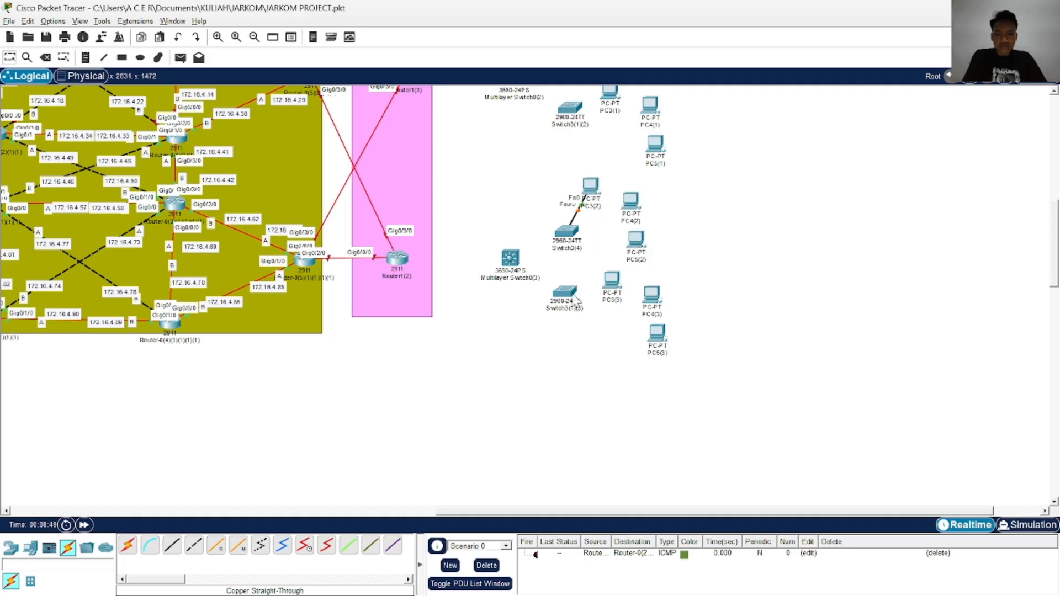
Connect FastEthernet0/3 of Switch3(4) to FastEthernet0 of PC4(2) with a Copper Straight-Through cable
left_click(178, 549)
left_click(559, 233)
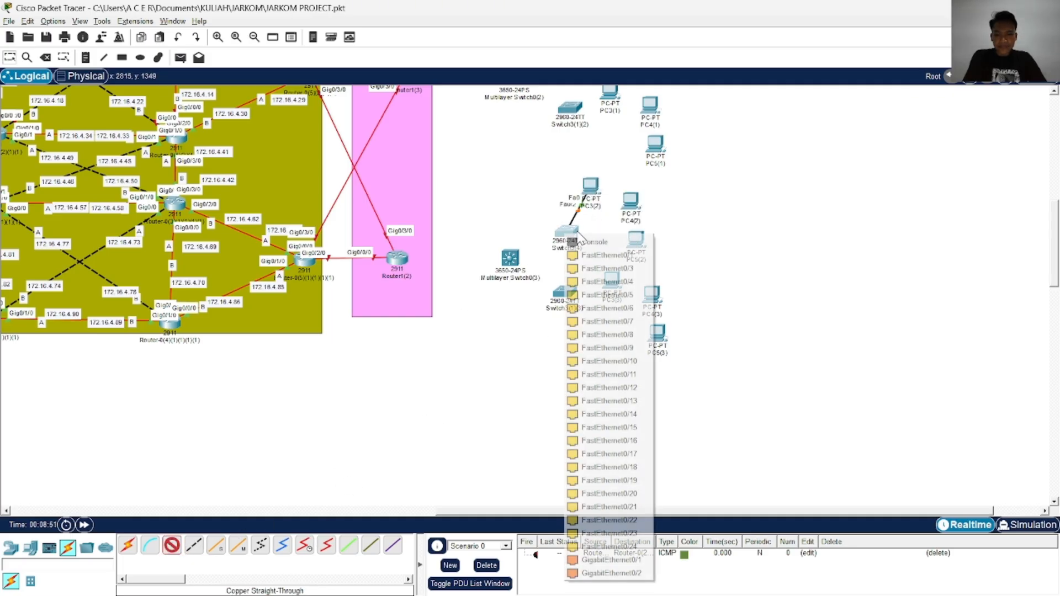
left_click(640, 268)
left_click(630, 201)
left_click(649, 254)
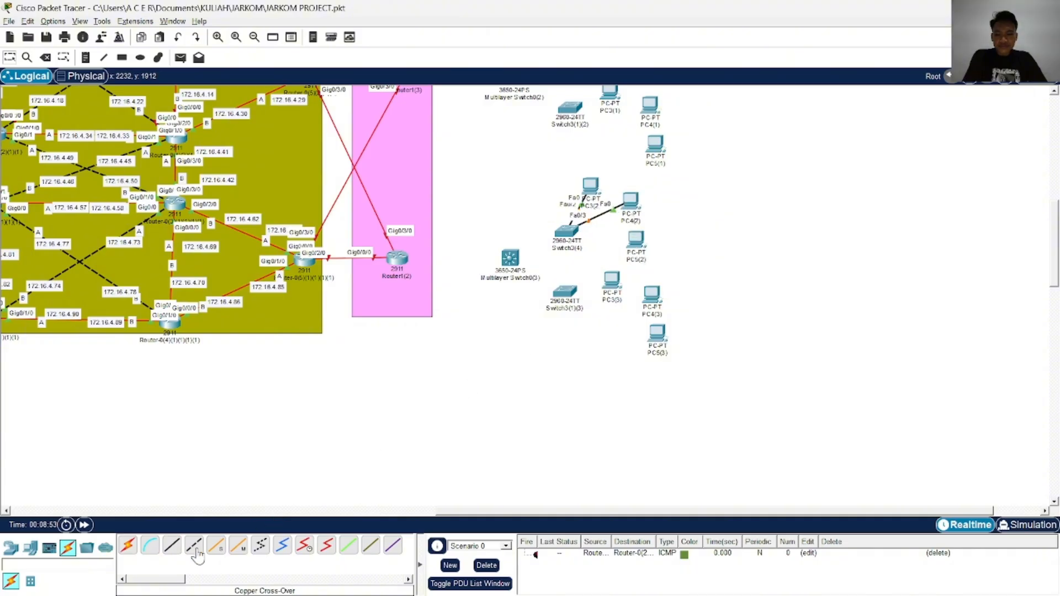
Connect FastEthernet0/4 of Switch3(4) to FastEthernet0 of PC5(2) with a Copper Straight-Through cable
left_click(180, 551)
left_click(579, 231)
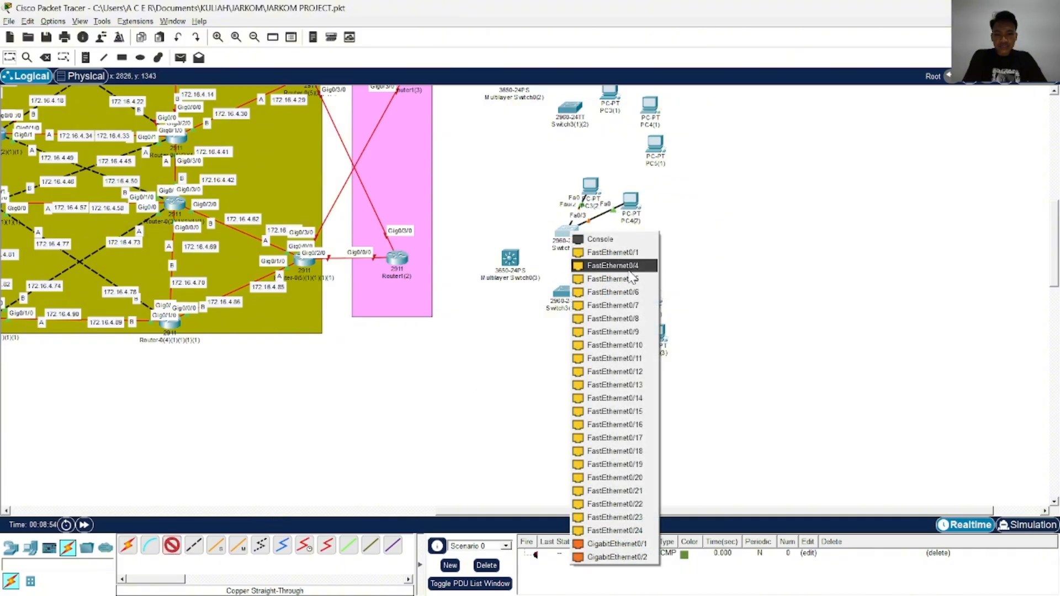
left_click(596, 260)
left_click(637, 242)
left_click(677, 289)
Connect FastEthernet0/2 of Switch3(1)(3) to FastEthernet0 of PC3(3) with a Copper Straight-Through cable
left_click(172, 547)
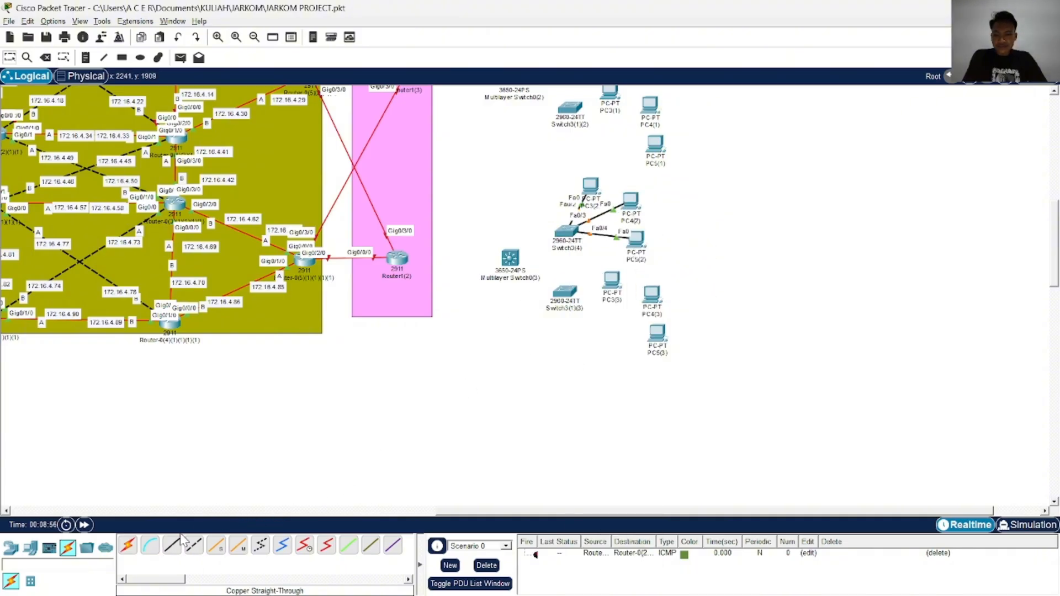
left_click(568, 293)
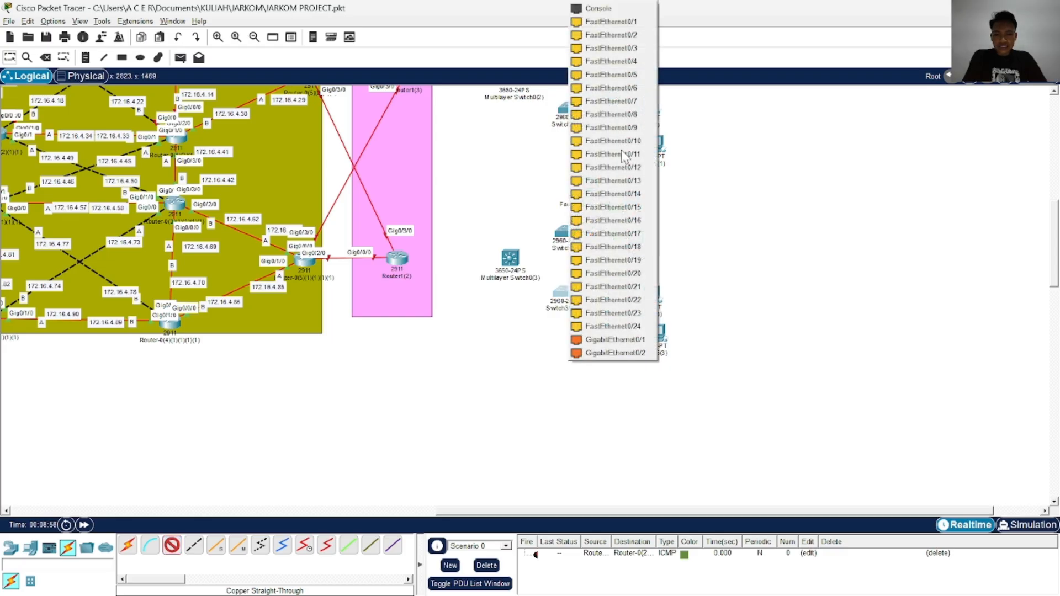
left_click(630, 35)
left_click(612, 279)
left_click(652, 330)
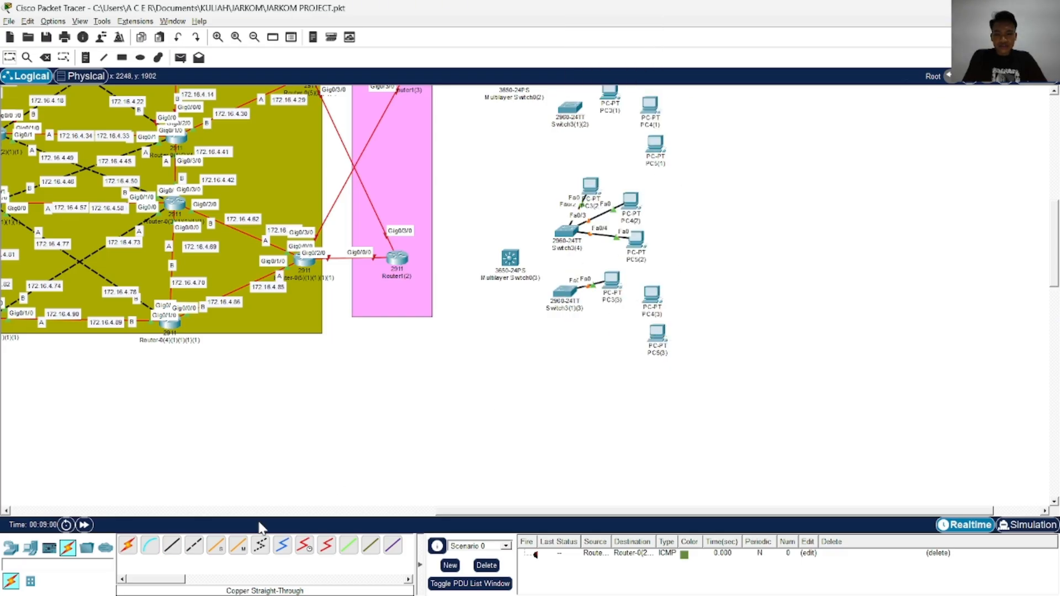
Connect FastEthernet0/3 of Switch3(1)(3) to FastEthernet0 of PC4(3) with a Copper Straight-Through cable
left_click(173, 549)
left_click(564, 298)
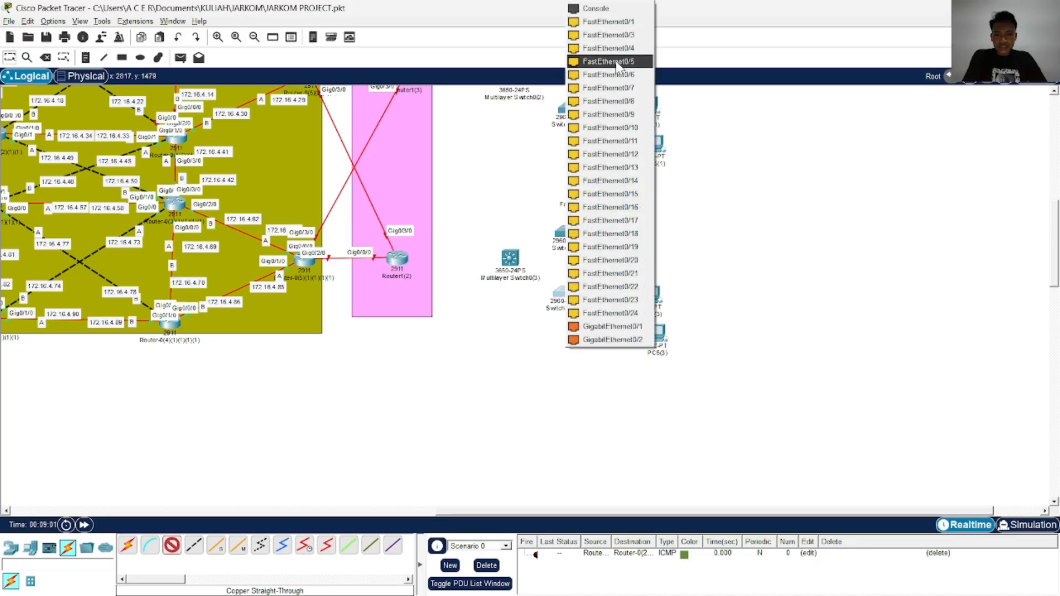
left_click(625, 35)
left_click(655, 298)
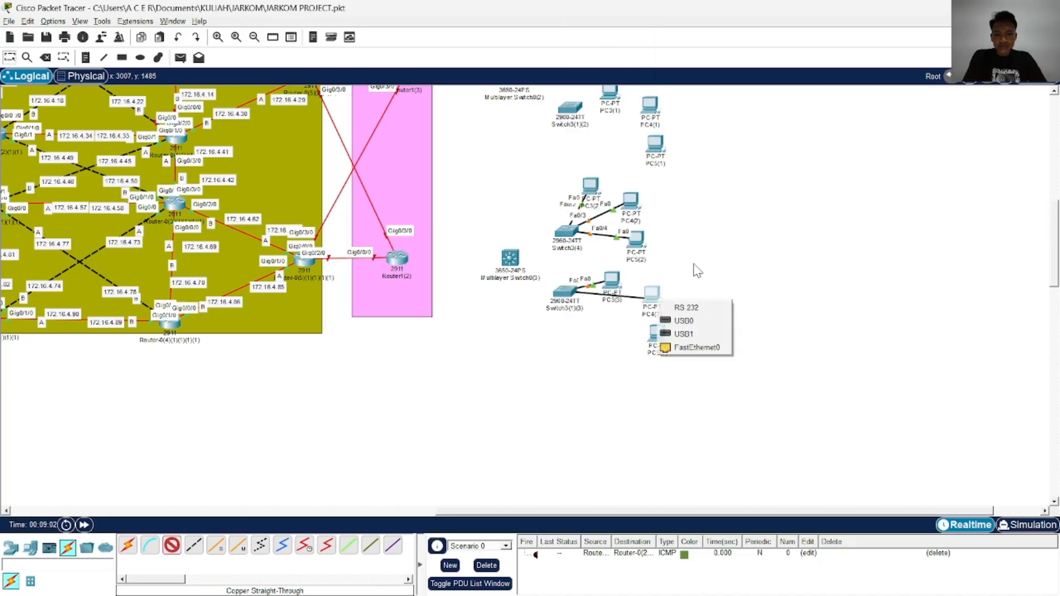
left_click(696, 347)
Connect FastEthernet0/4 of Switch3(1)(3) to FastEthernet0 of PC5(3) with a Copper Straight-Through cable
left_click(172, 546)
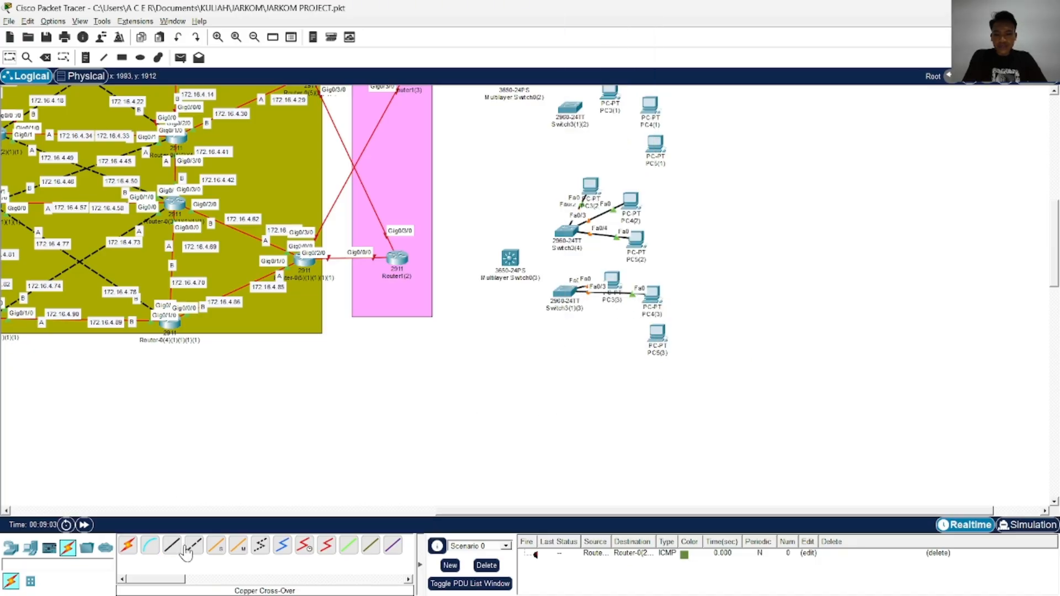
left_click(565, 296)
left_click(621, 34)
left_click(660, 338)
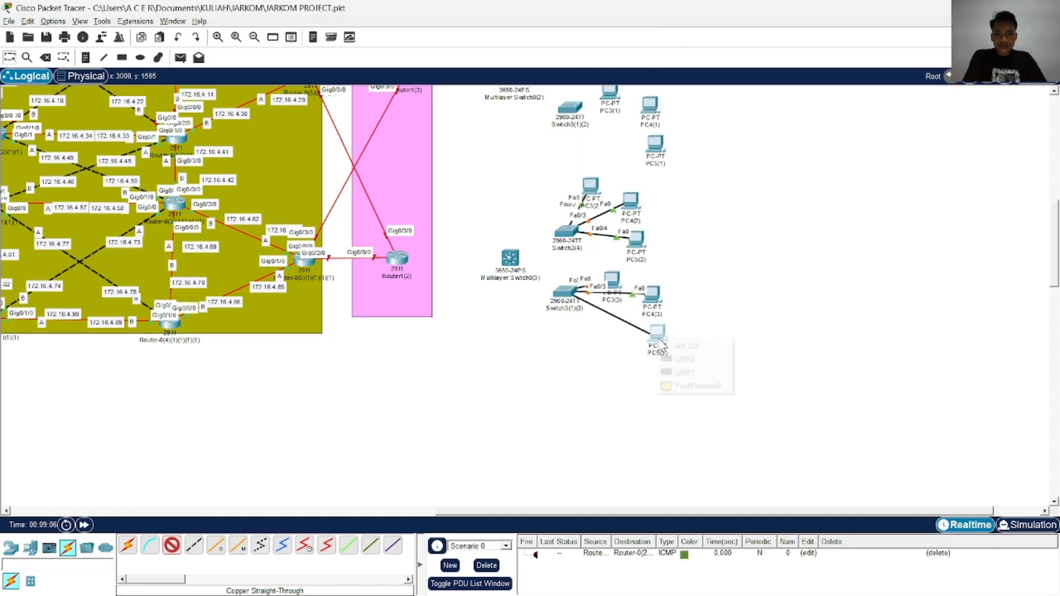
left_click(697, 386)
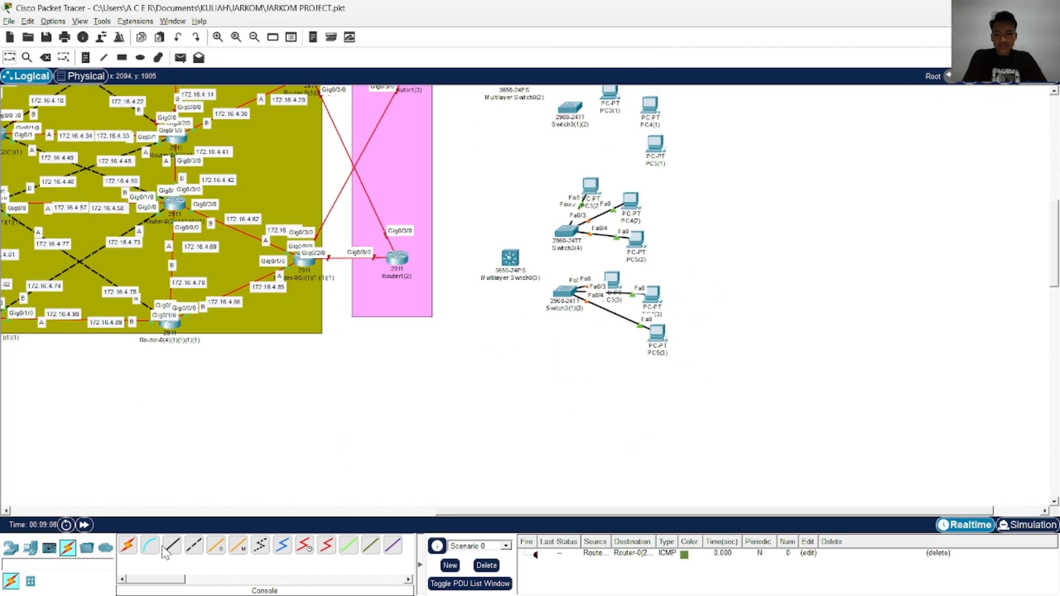
Connect FastEthernet0/1 of Switch3(4) to GigabitEthernet1/0/1 of Multilayer Switch0(3) with a Copper Cross-Over cable
left_click(193, 546)
left_click(580, 249)
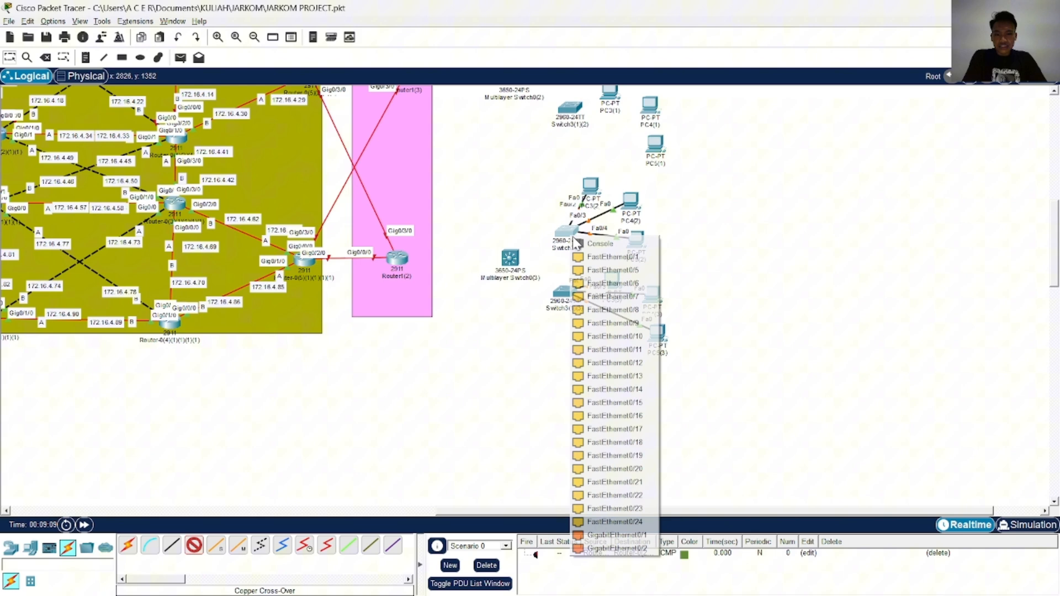
left_click(644, 255)
left_click(514, 258)
left_click(562, 34)
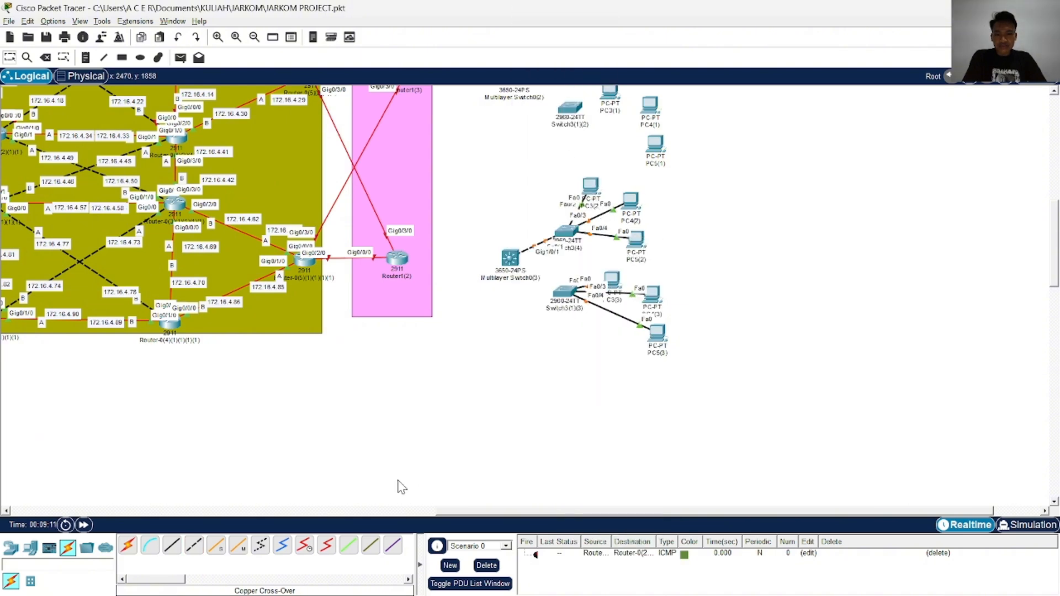
Connect FastEthernet0/1 of Switch3(1)(3) to GigabitEthernet1/0/2 of Multilayer Switch0(3) with a Copper Cross-Over cable
left_click(193, 545)
left_click(565, 294)
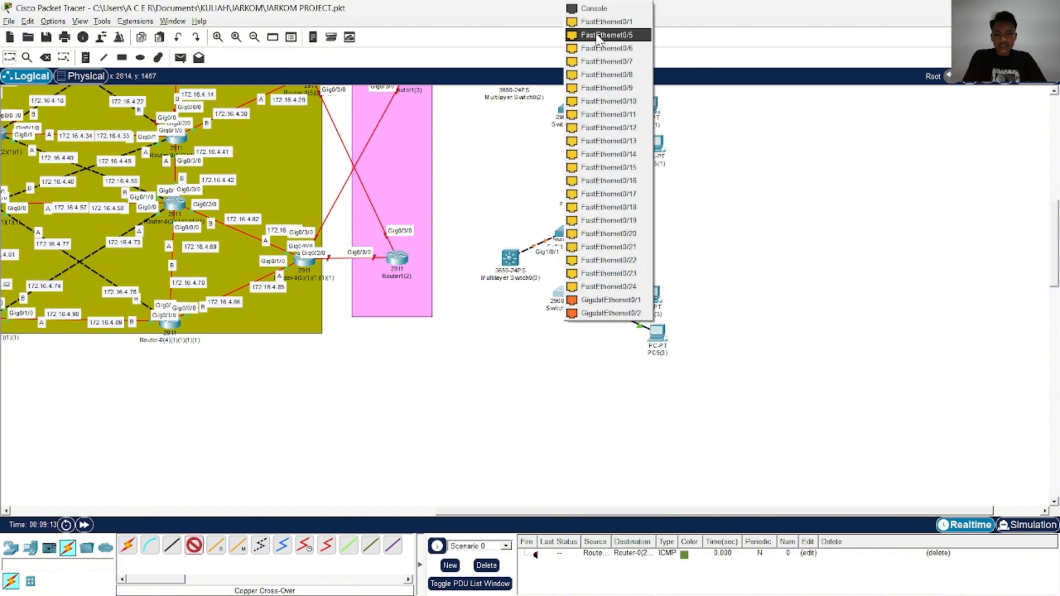
left_click(593, 24)
left_click(510, 258)
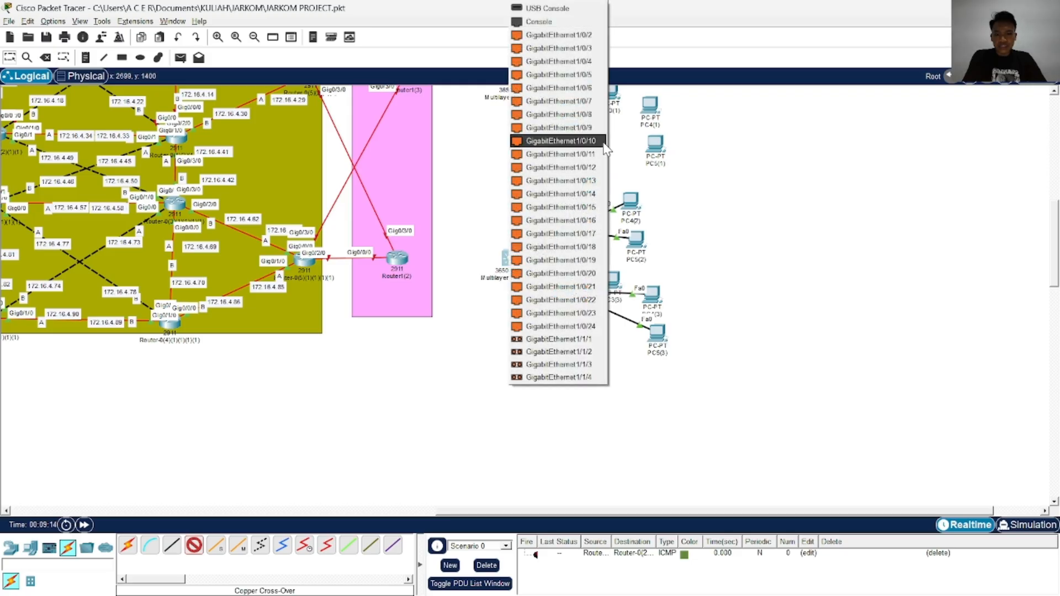
left_click(586, 48)
Connect GigabitEthernet1/1/1 of Multilayer Switch0(3) to port Gig0/1/0 of Router1(2) with a Single Mode Fiber cable
scroll(639, 299, "up", 3)
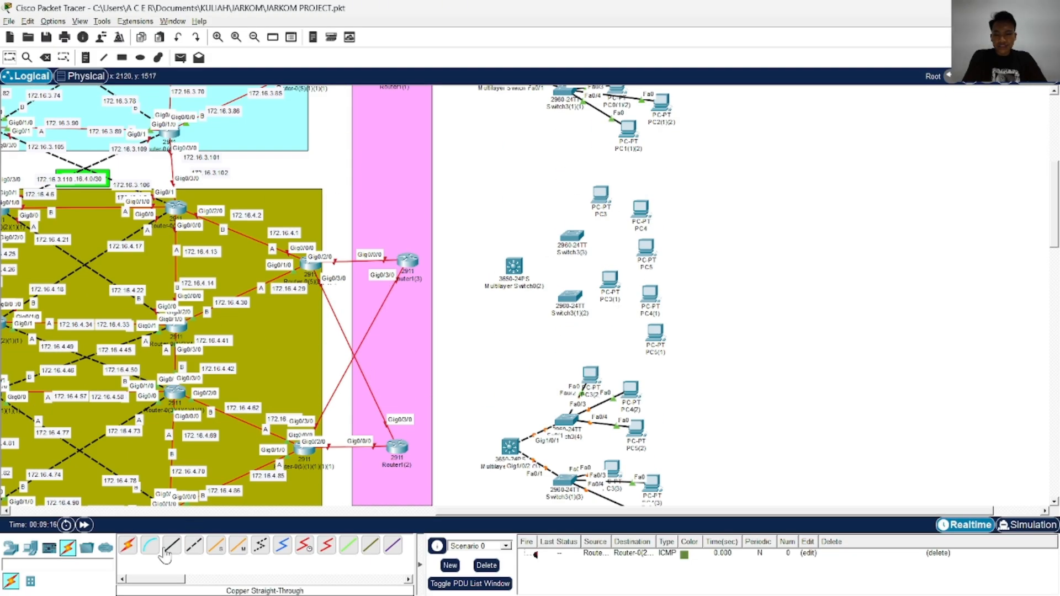
left_click(216, 546)
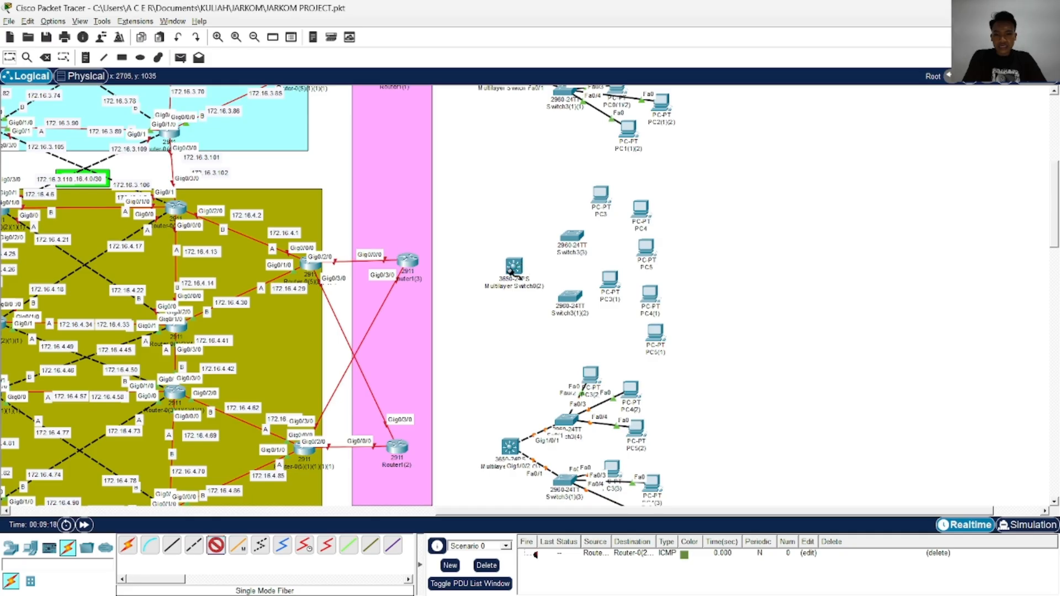
scroll(504, 442, "down", 2)
left_click(508, 320)
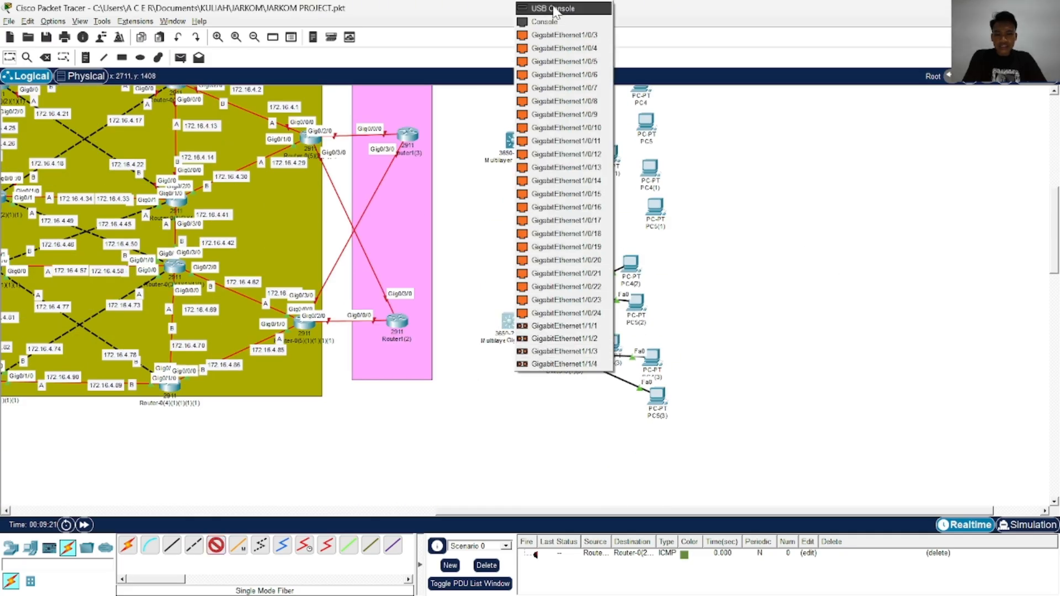
left_click(689, 237)
scroll(689, 237, "up", 7)
scroll(688, 234, "down", 4)
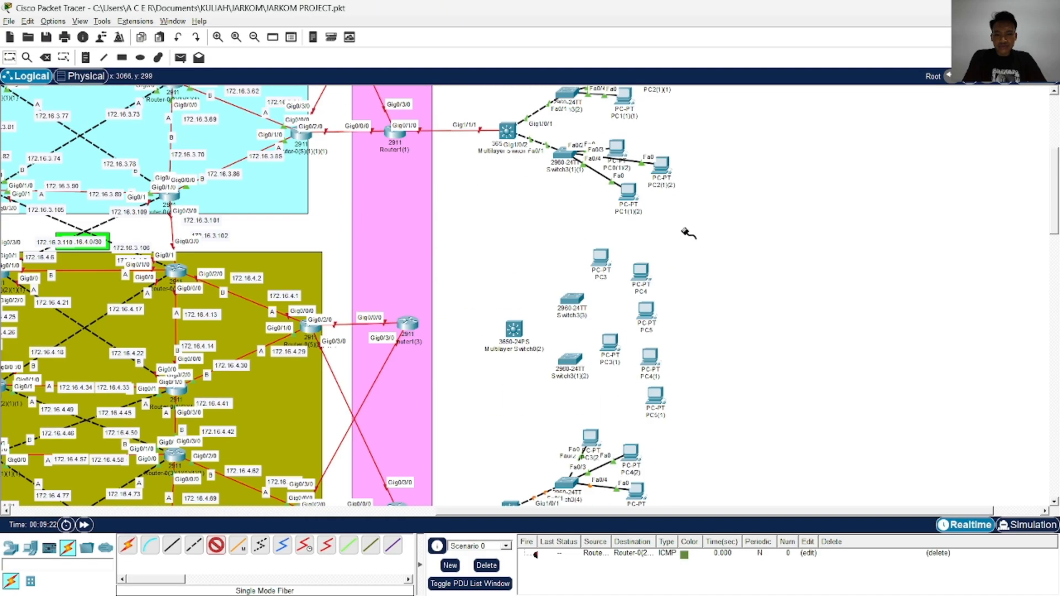
scroll(686, 232, "down", 5)
left_click(516, 195)
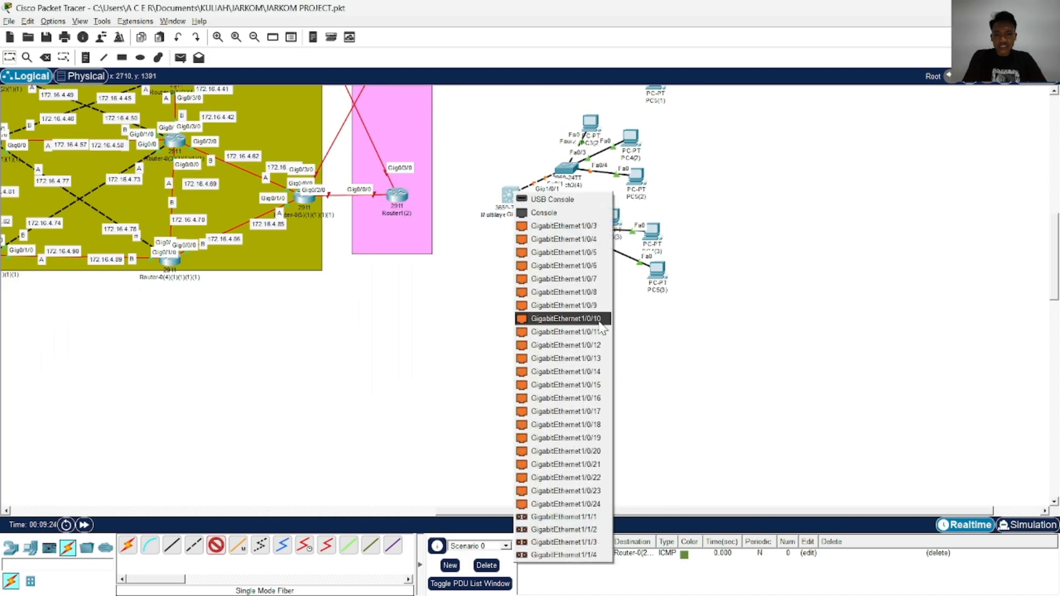
left_click(564, 521)
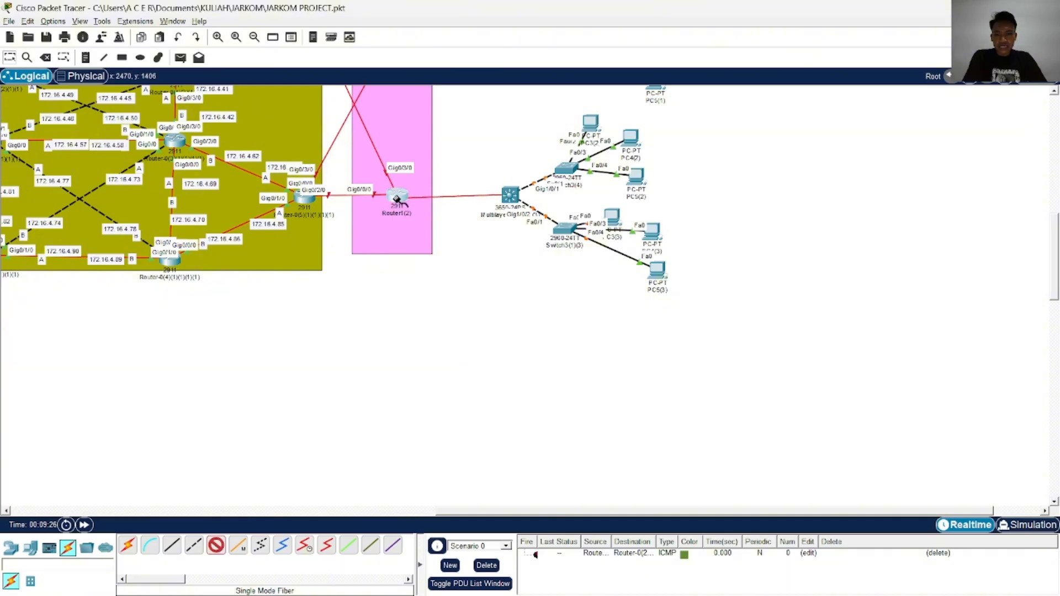
left_click(398, 194)
left_click(709, 221)
scroll(683, 251, "up", 8)
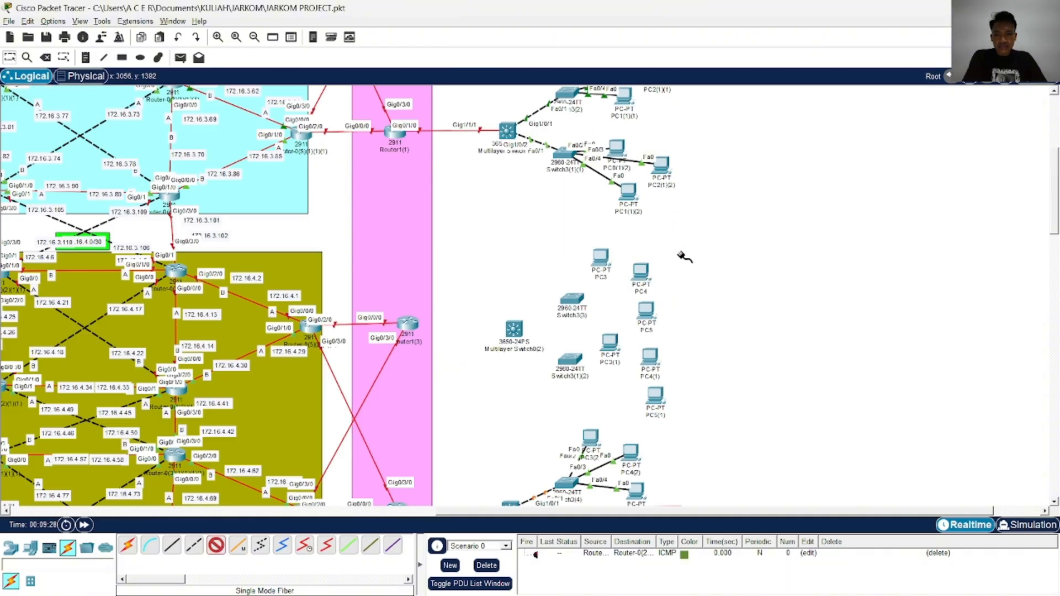
scroll(672, 238, "up", 1)
scroll(500, 275, "down", 10)
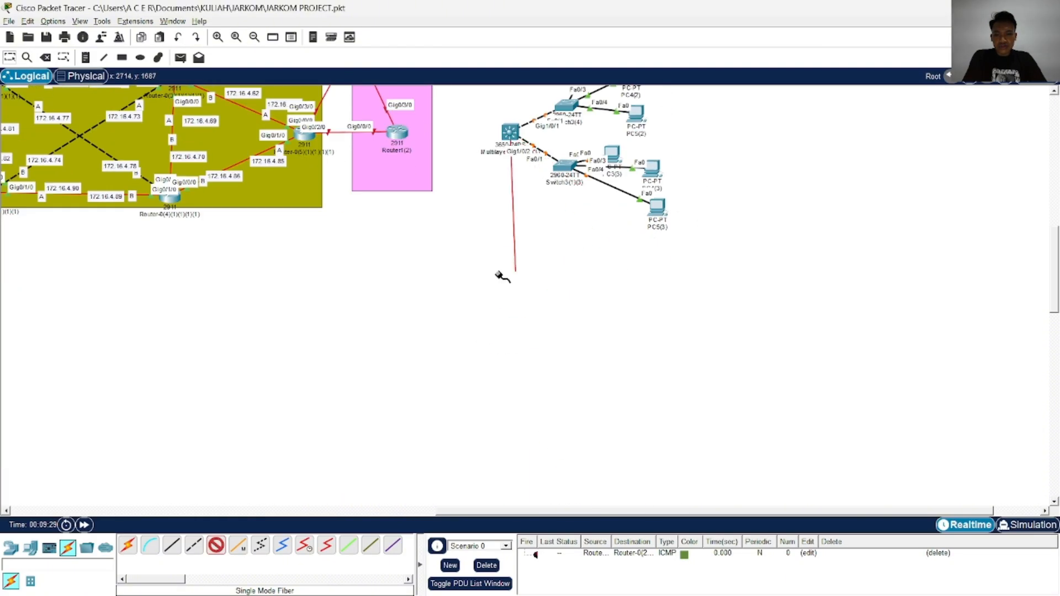
left_click(399, 134)
left_click(453, 205)
Connect port Gig0/1/0 of Router1(3) to GigabitEthernet1/1/1 of Multilayer Switch0(2) with a Single Mode Fiber cable
scroll(459, 220, "up", 6)
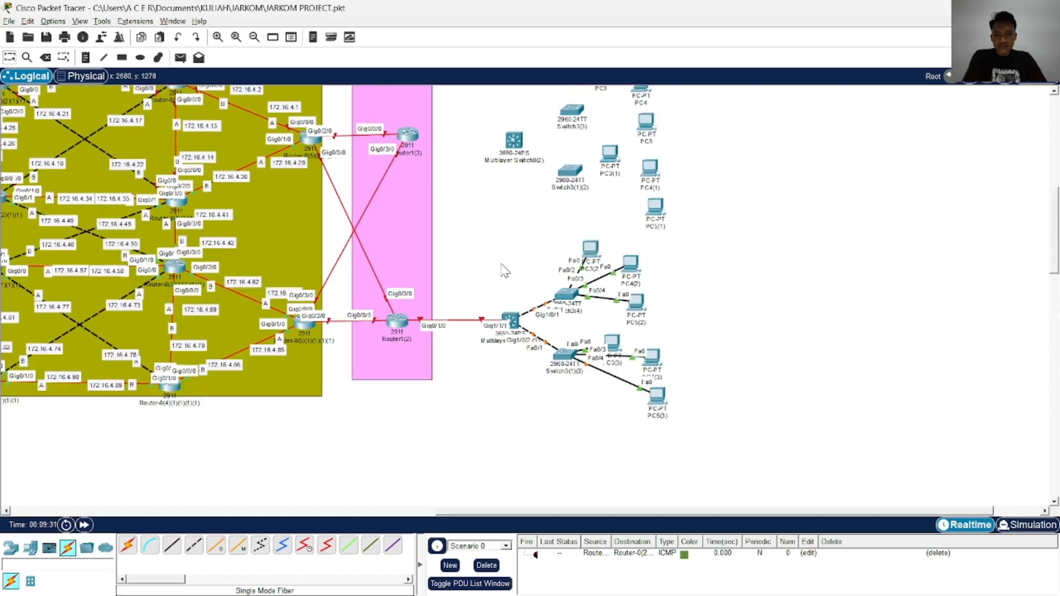
left_click(223, 552)
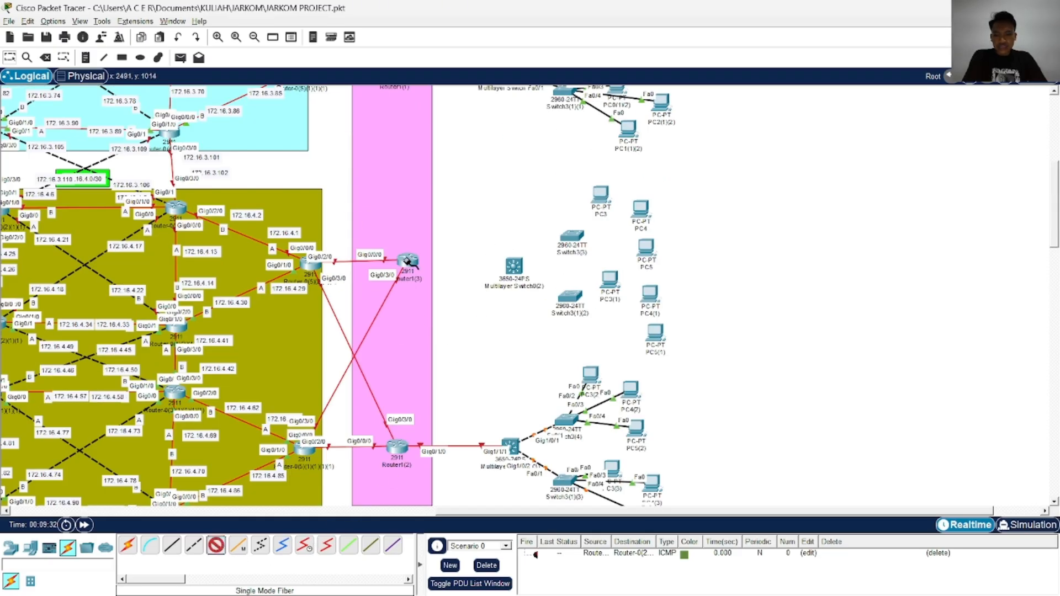
left_click(409, 262)
left_click(488, 338)
left_click(516, 279)
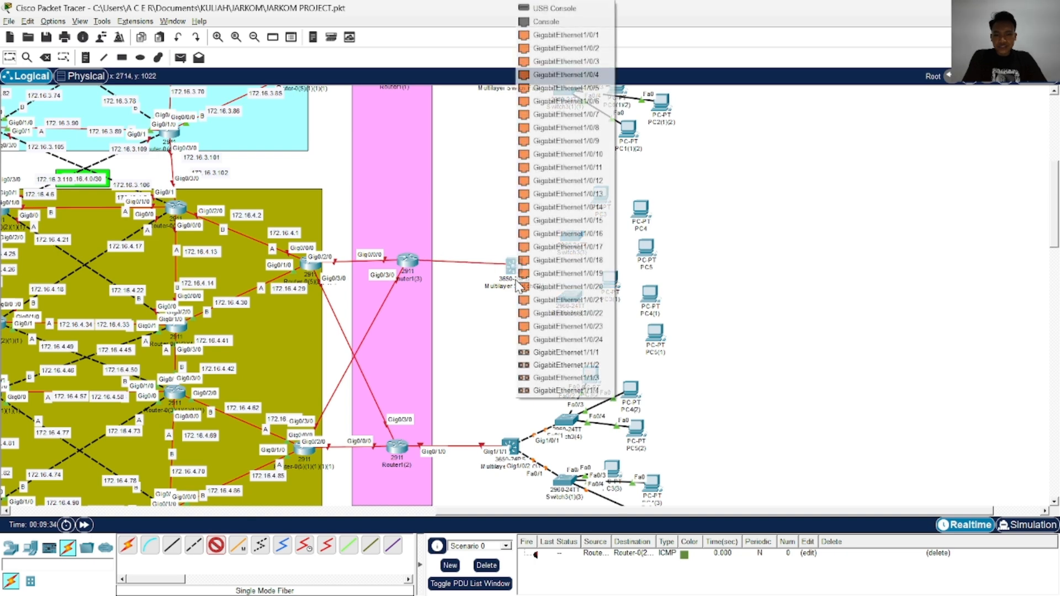
left_click(569, 352)
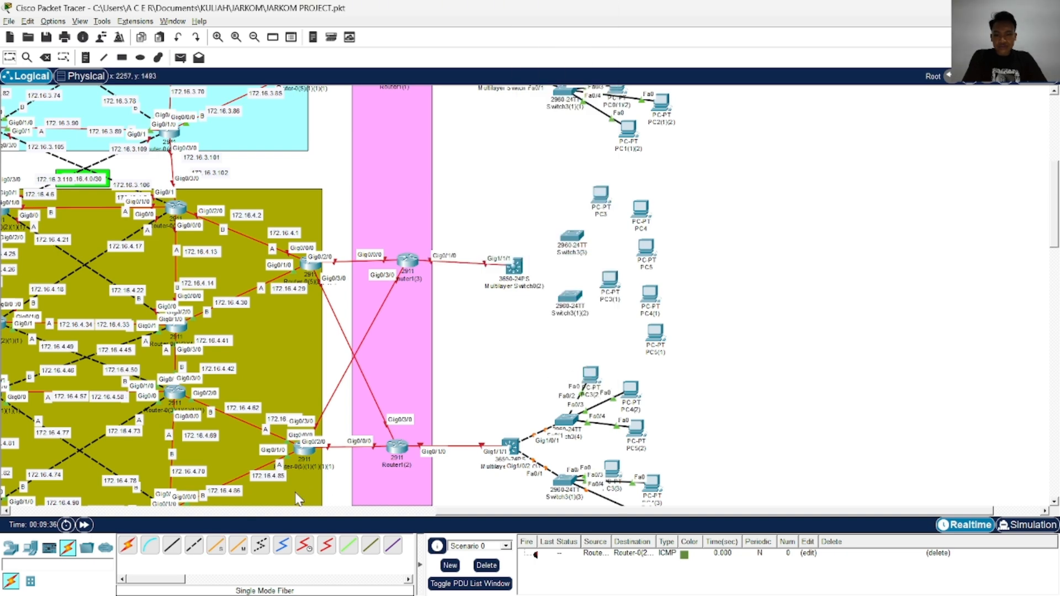
Connect GigabitEthernet1/0/1 of Multilayer Switch0(2) to FastEthernet0/1 of Switch3(3) with a Copper Cross-Over cable
left_click(194, 548)
left_click(514, 268)
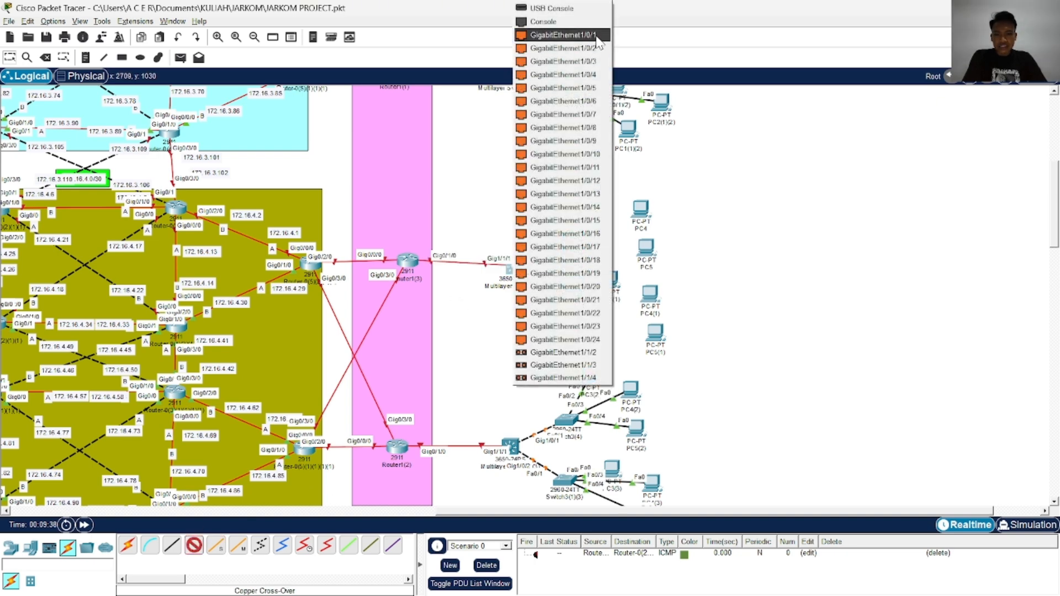
left_click(599, 43)
left_click(573, 241)
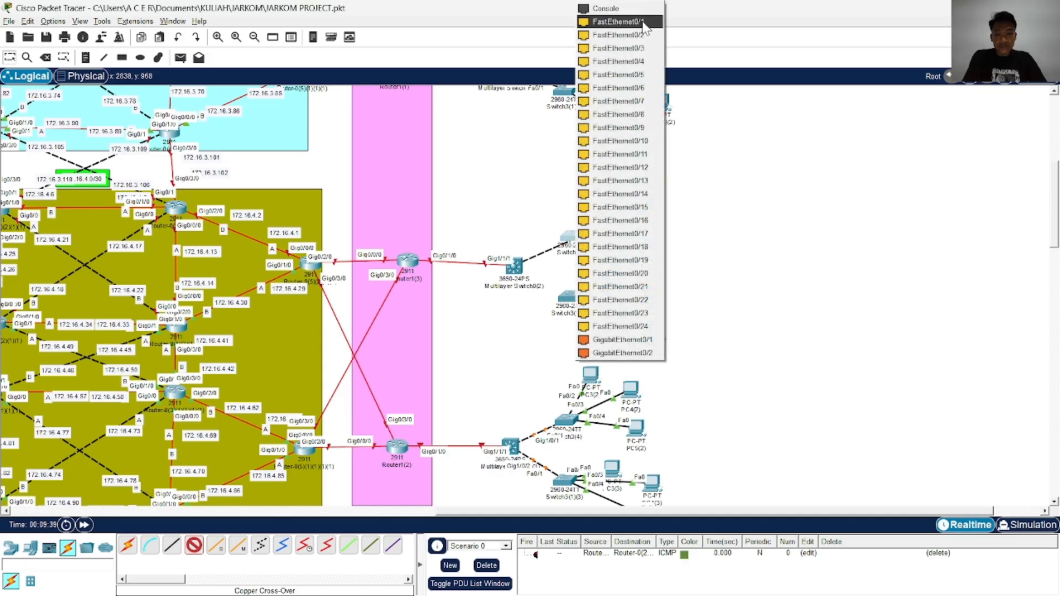
left_click(619, 22)
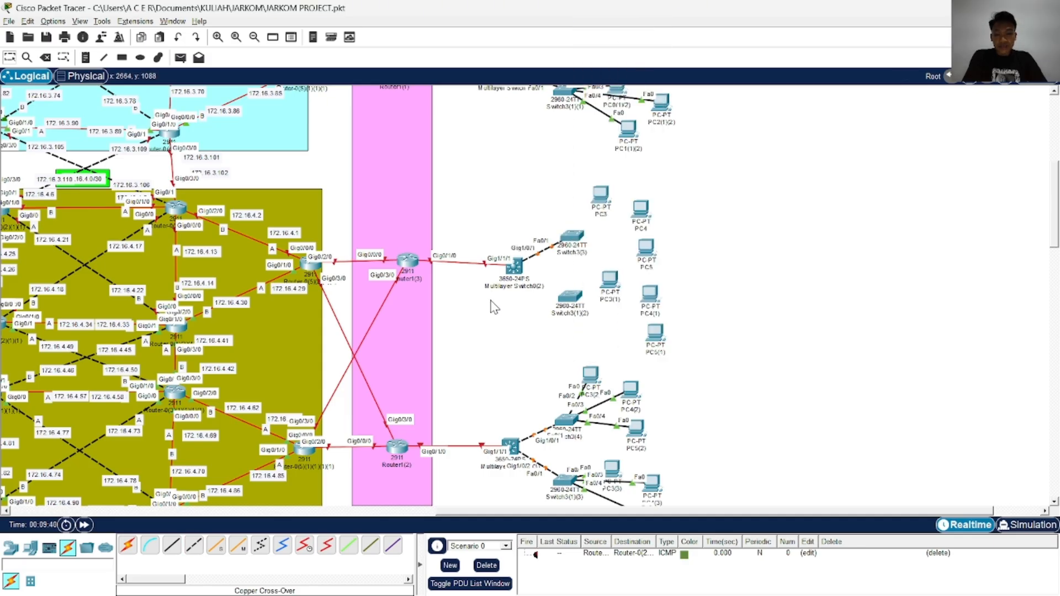
Connect GigabitEthernet1/0/2 of Multilayer Switch0(2) to FastEthernet0/1 of Switch3(1)(2) with a Copper Cross-Over cable
left_click(194, 546)
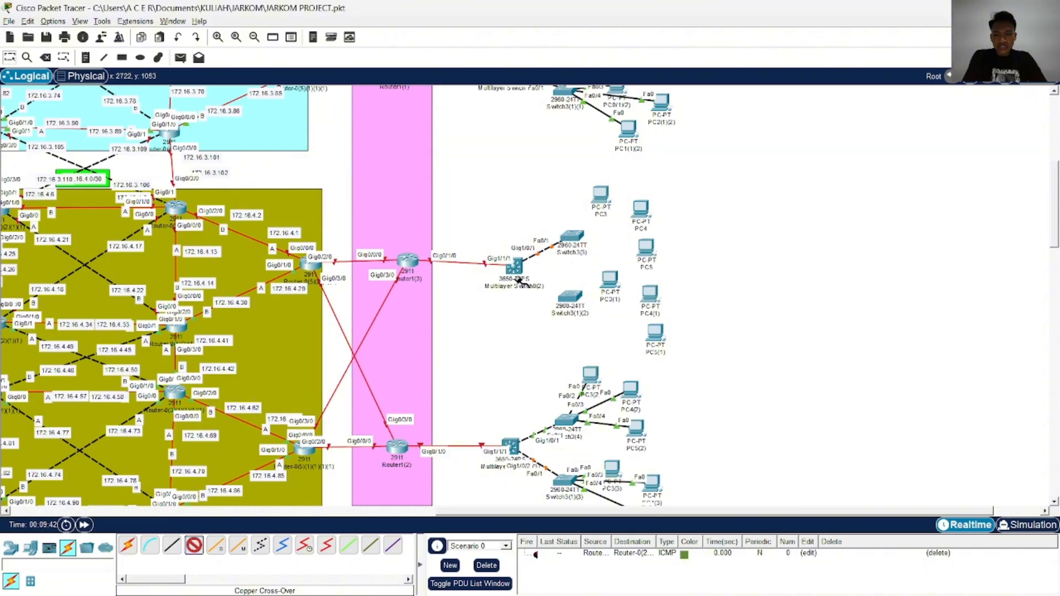
left_click(521, 260)
left_click(574, 35)
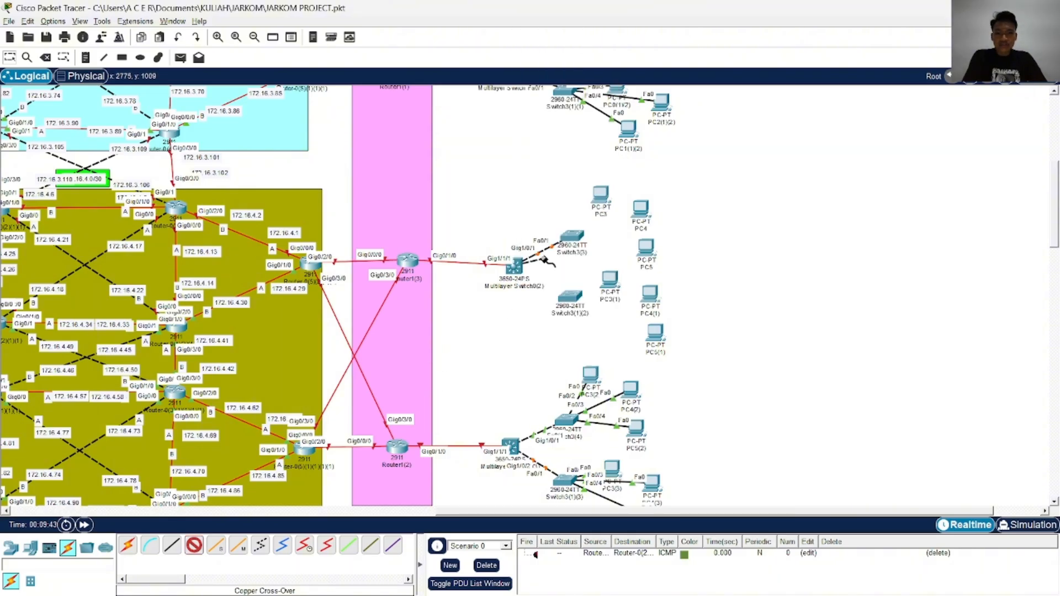
left_click(569, 298)
left_click(618, 21)
Connect FastEthernet0/2 of Switch3(3) to FastEthernet0 of PC3 with a Copper Straight-Through cable
left_click(172, 546)
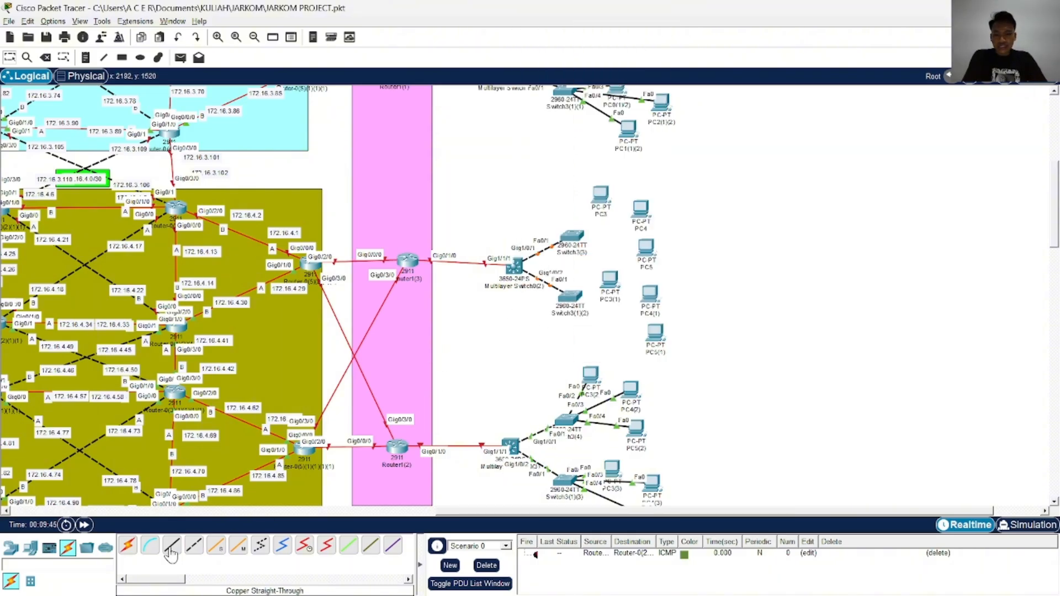
left_click(575, 238)
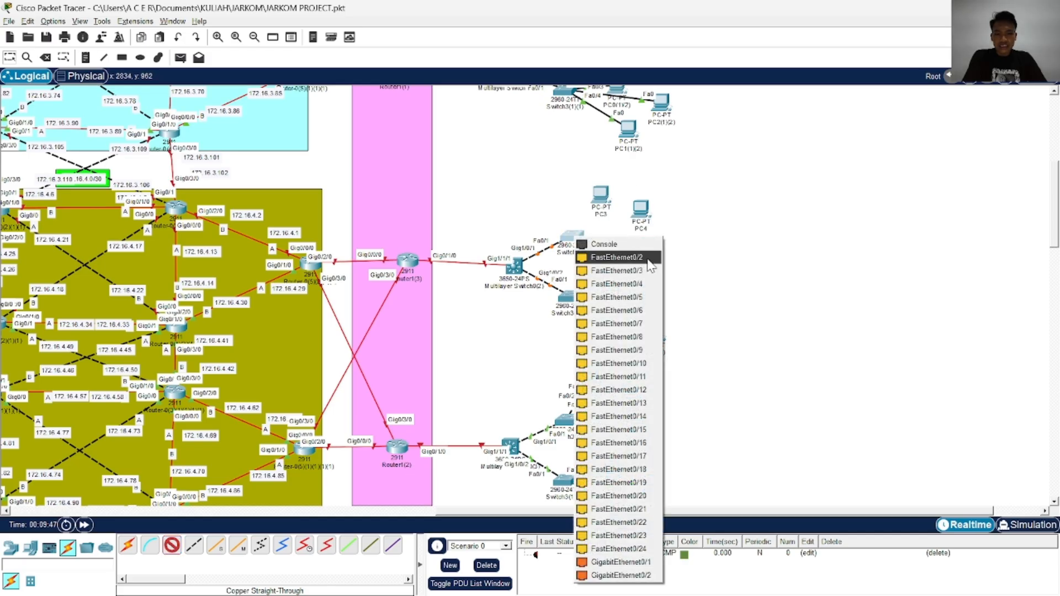
left_click(617, 257)
left_click(600, 196)
left_click(635, 227)
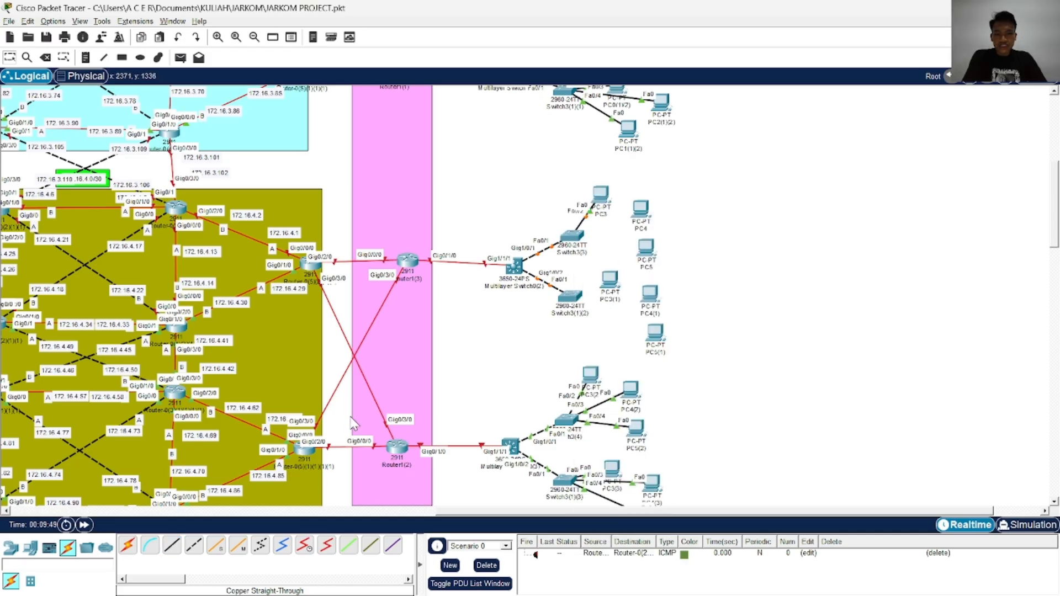
Connect FastEthernet0/3 of Switch3(3) to FastEthernet0 of PC4 with a Copper Cross-Over cable
left_click(193, 546)
left_click(574, 239)
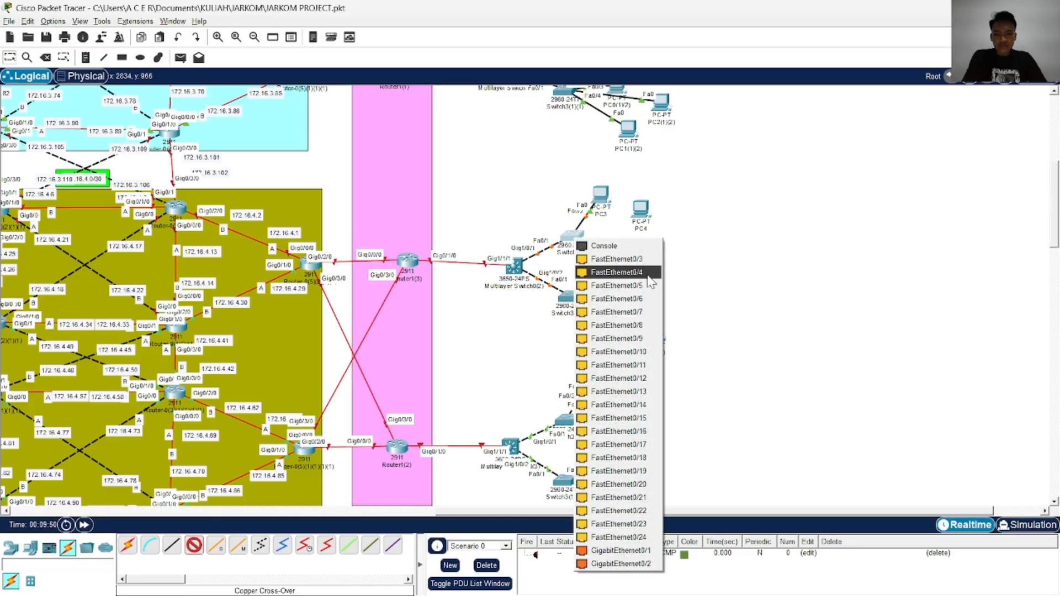
left_click(635, 259)
left_click(641, 210)
left_click(682, 261)
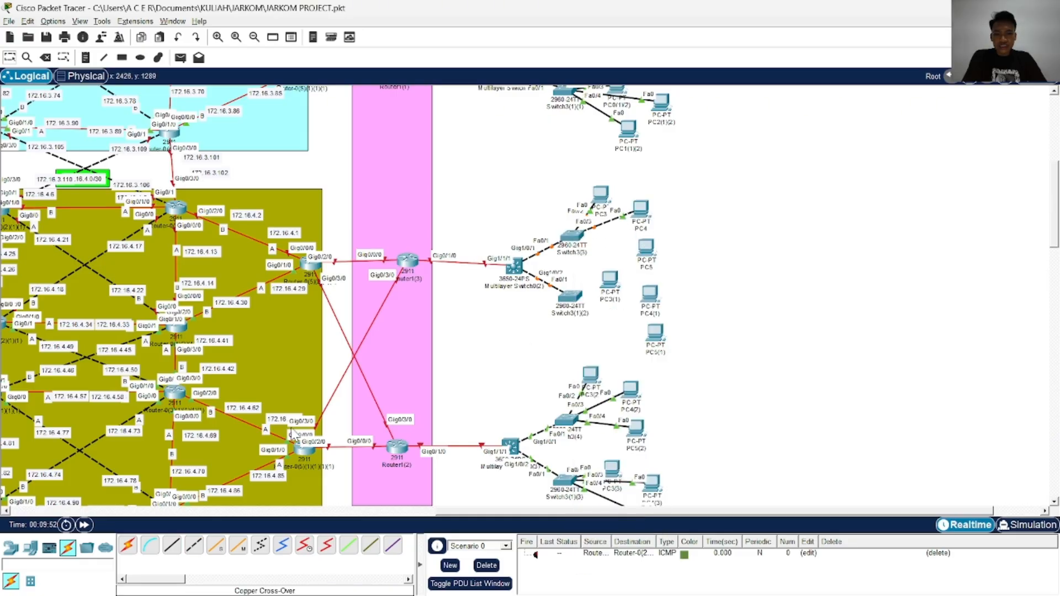
Connect FastEthernet0/4 of Switch3(3) to FastEthernet0 of PC5 with a Copper Cross-Over cable
left_click(193, 546)
left_click(573, 239)
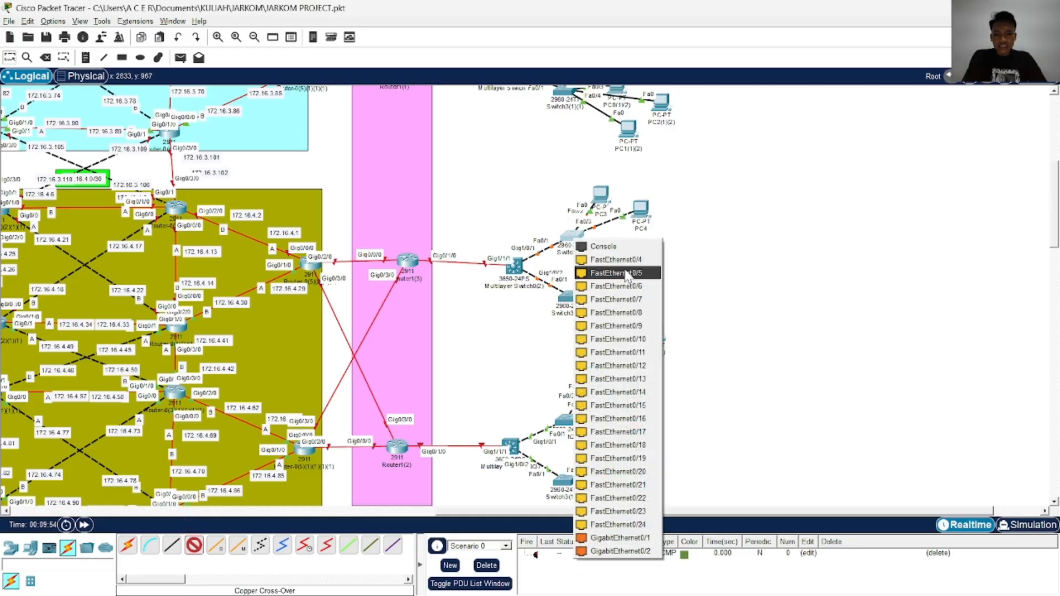
left_click(628, 264)
left_click(643, 246)
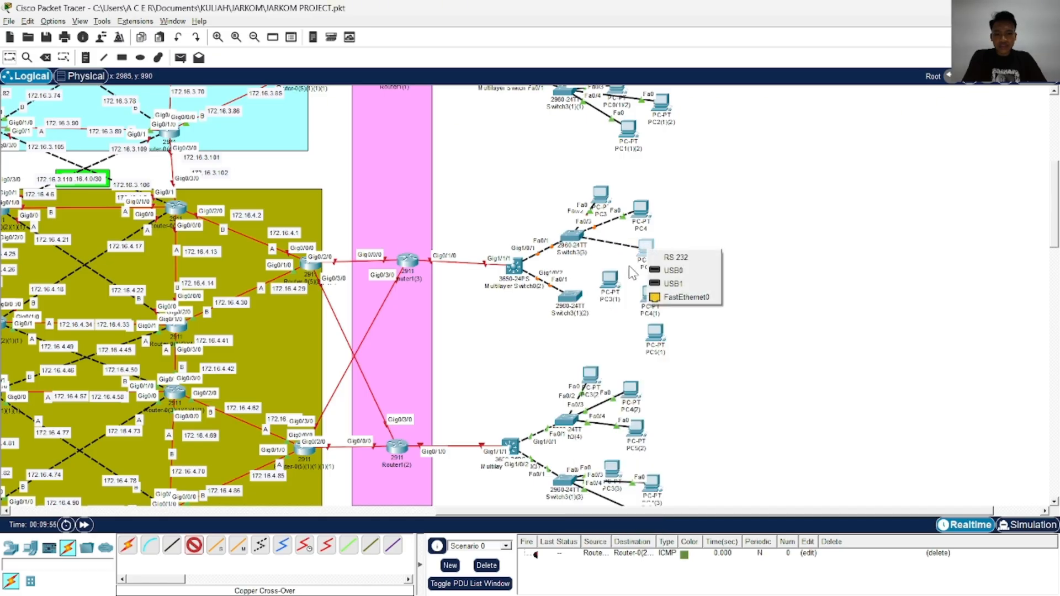
left_click(680, 296)
Connect FastEthernet0/2 of Switch3(1)(2) to FastEthernet0 of PC3(1) with a Copper Cross-Over cable
left_click(194, 546)
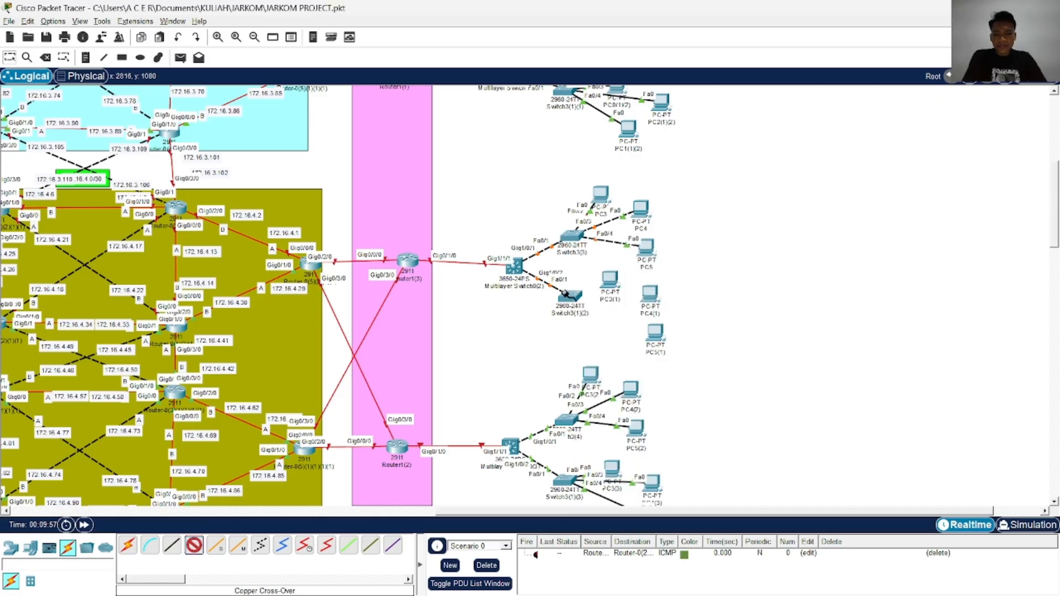
left_click(570, 296)
left_click(638, 25)
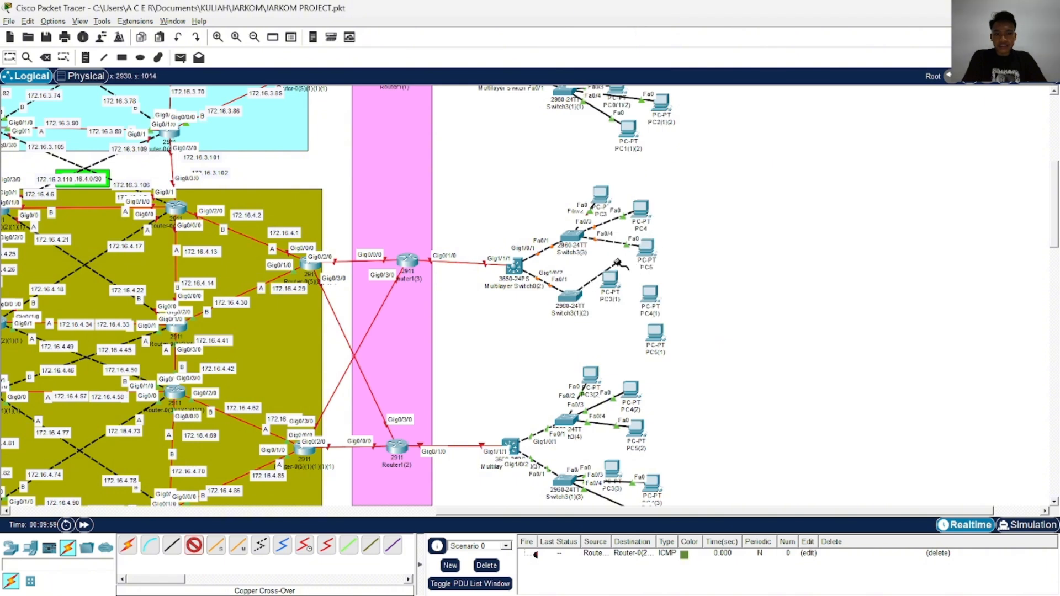
left_click(610, 280)
left_click(635, 333)
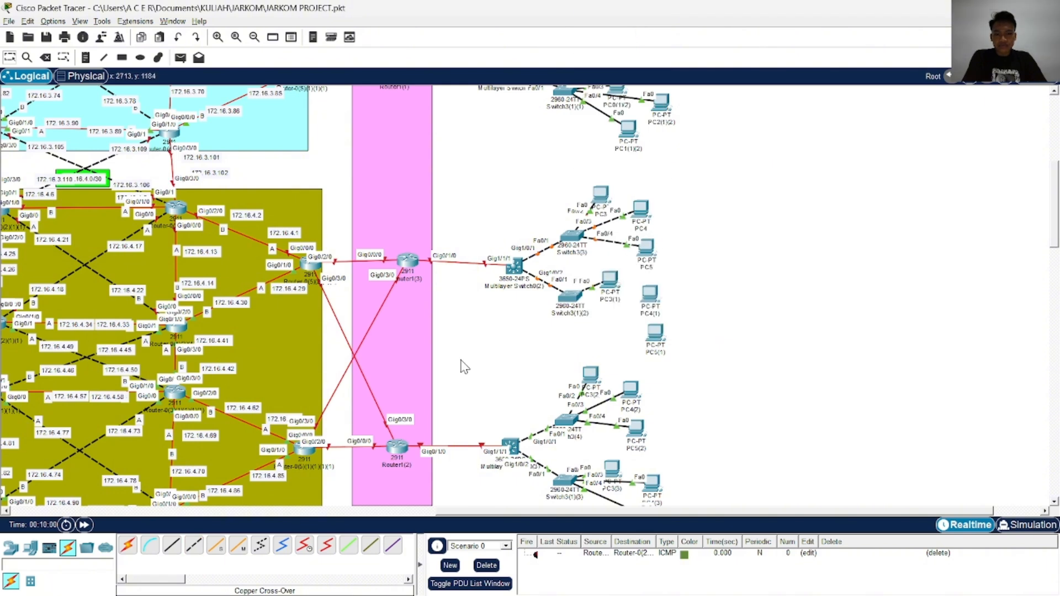
Connect FastEthernet0/3 of Switch3(1)(2) to FastEthernet0 of PC4(1) with a Copper Cross-Over cable
left_click(194, 547)
left_click(576, 303)
left_click(650, 35)
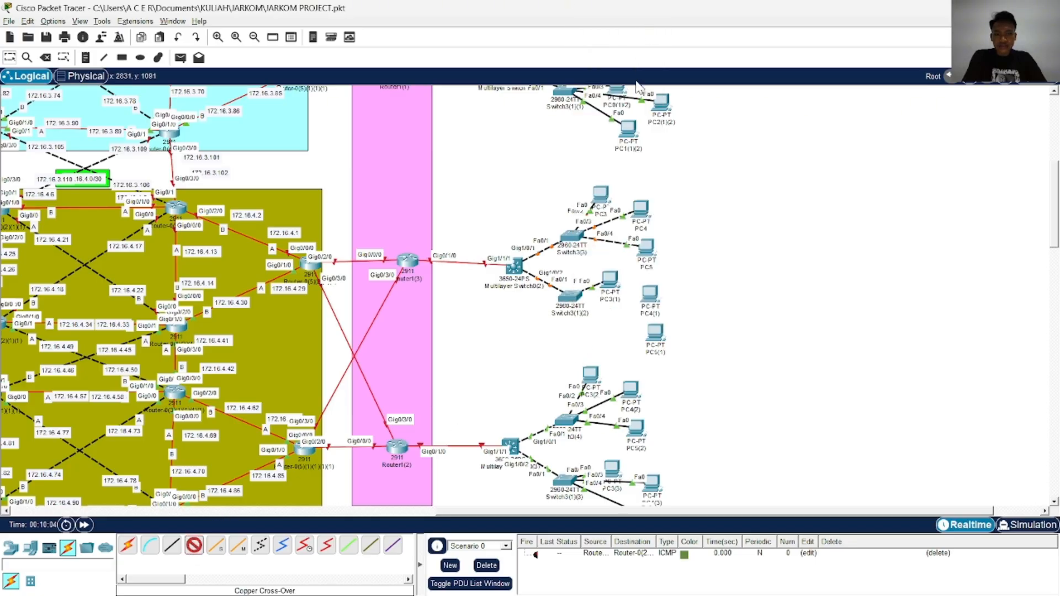
left_click(649, 296)
left_click(675, 343)
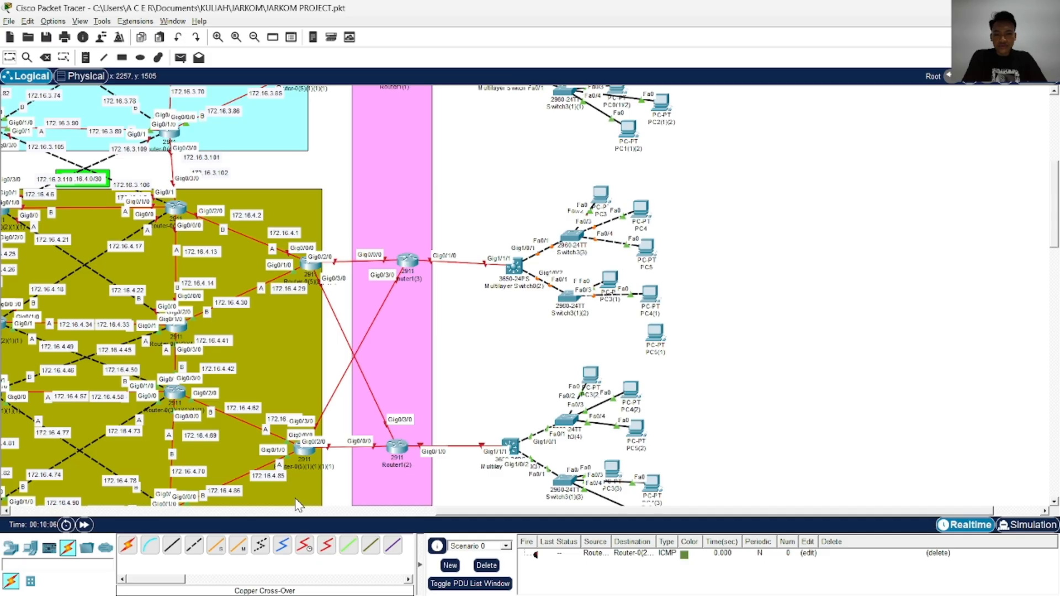
Connect FastEthernet0/4 of Switch3(1)(2) to FastEthernet0 of PC5(1) with a Copper Cross-Over cable
left_click(201, 546)
left_click(572, 301)
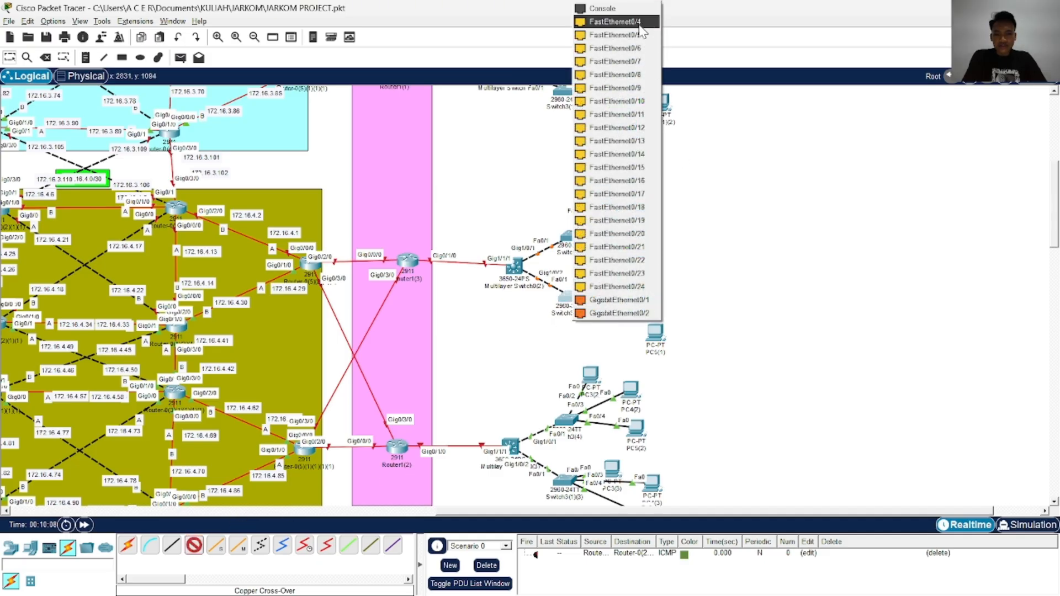
left_click(635, 48)
left_click(657, 333)
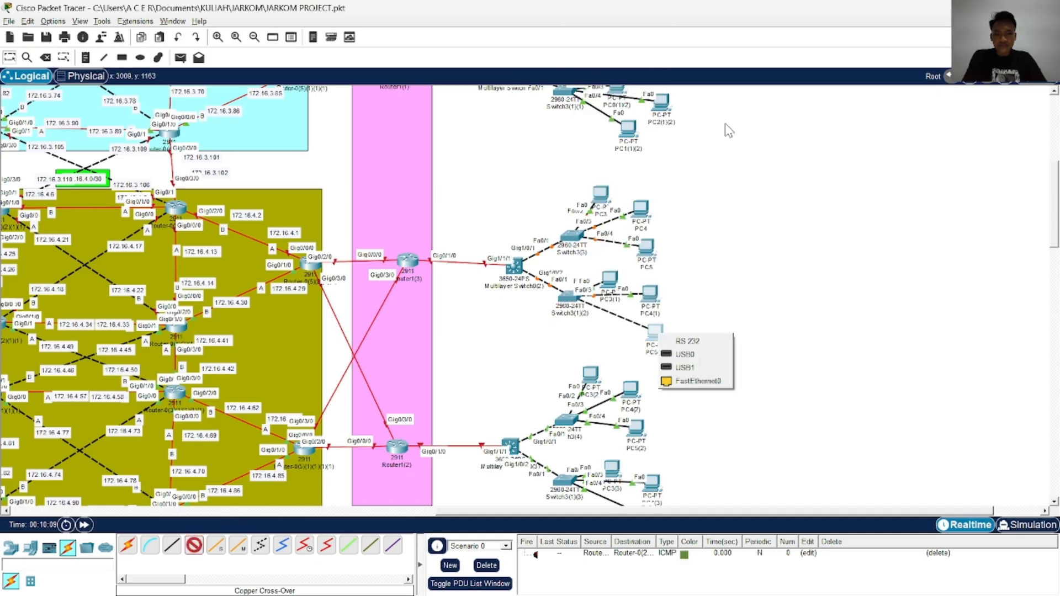
left_click(686, 367)
Review the client-side cabling, then switch to the TOPOLOGI JARKOM 1.jpeg image and examine the network and VLAN labels around the client switches
scroll(705, 354, "up", 5)
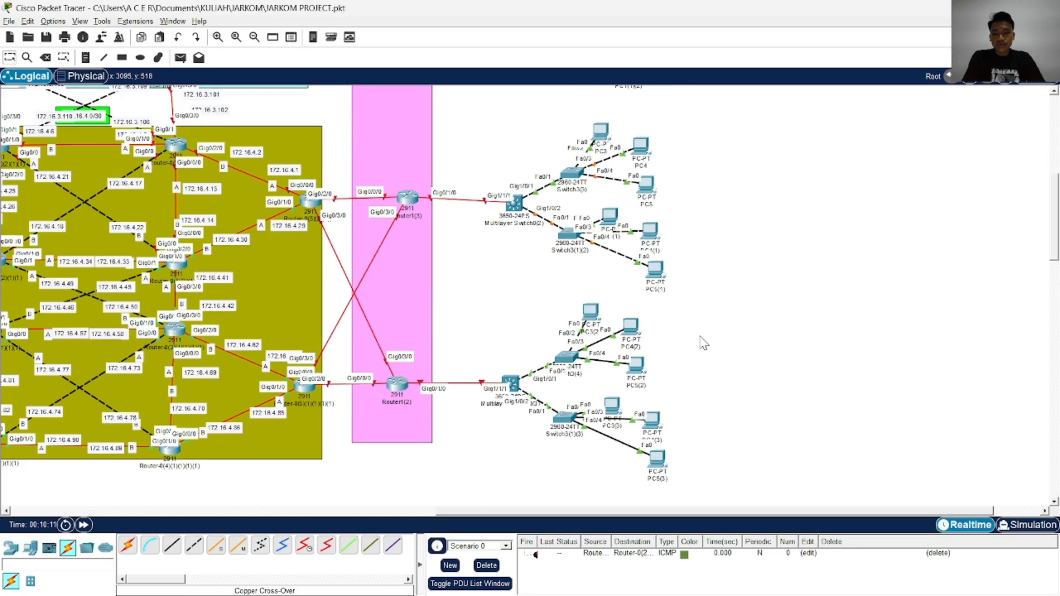
scroll(704, 340, "down", 5)
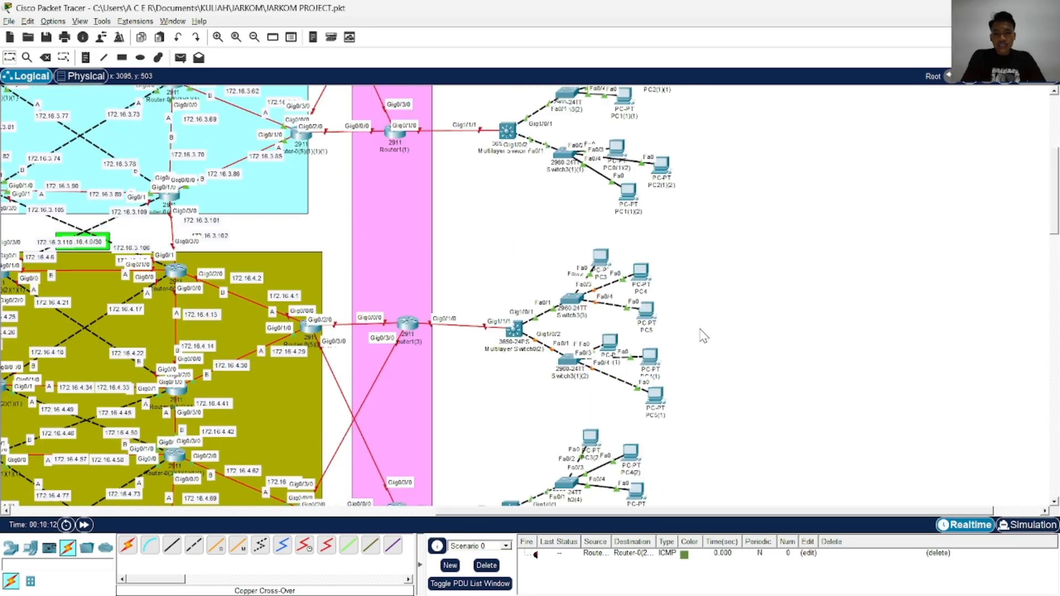
scroll(704, 334, "up", 5)
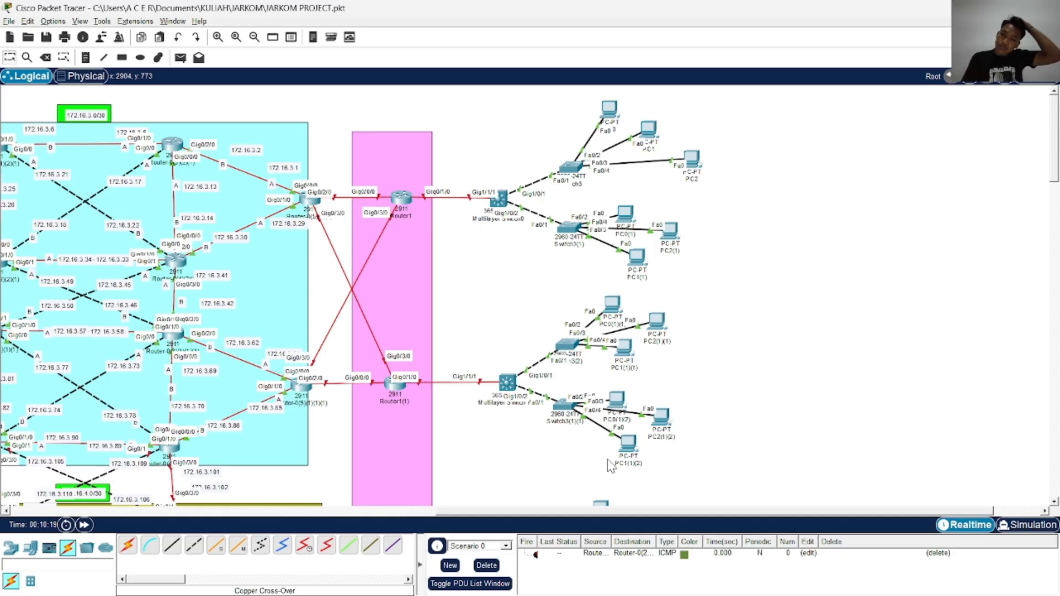
key("alt+Tab")
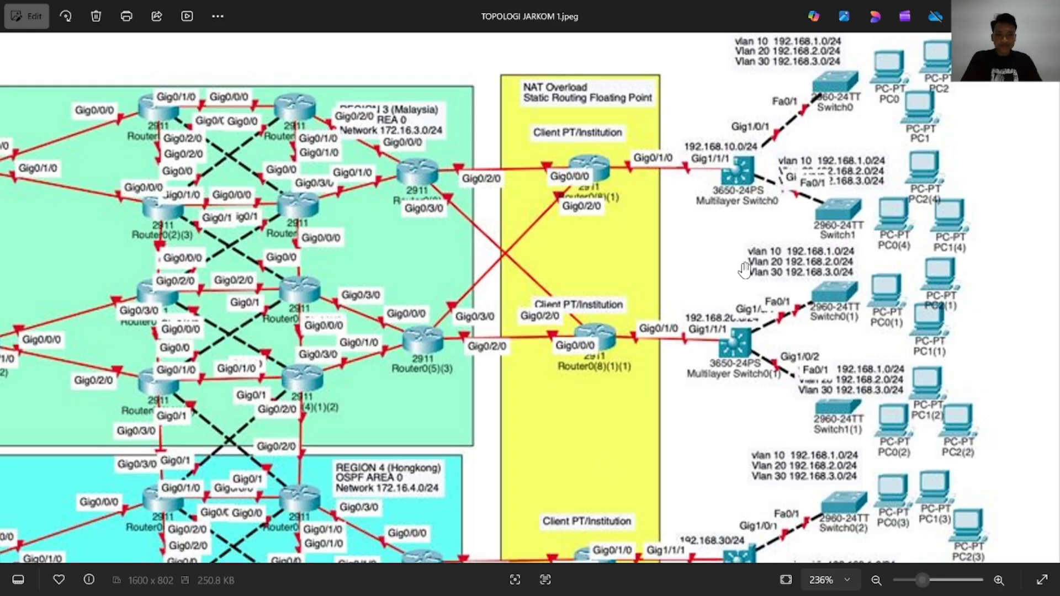
scroll(752, 264, "up", 3)
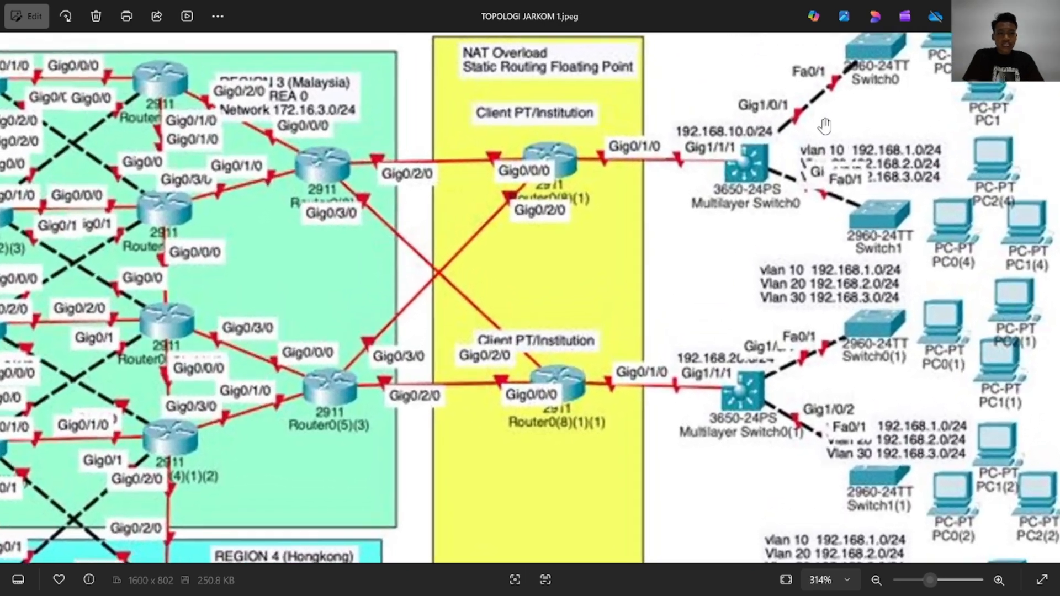
scroll(824, 126, "down", 3)
left_click_drag(770, 267, 765, 276)
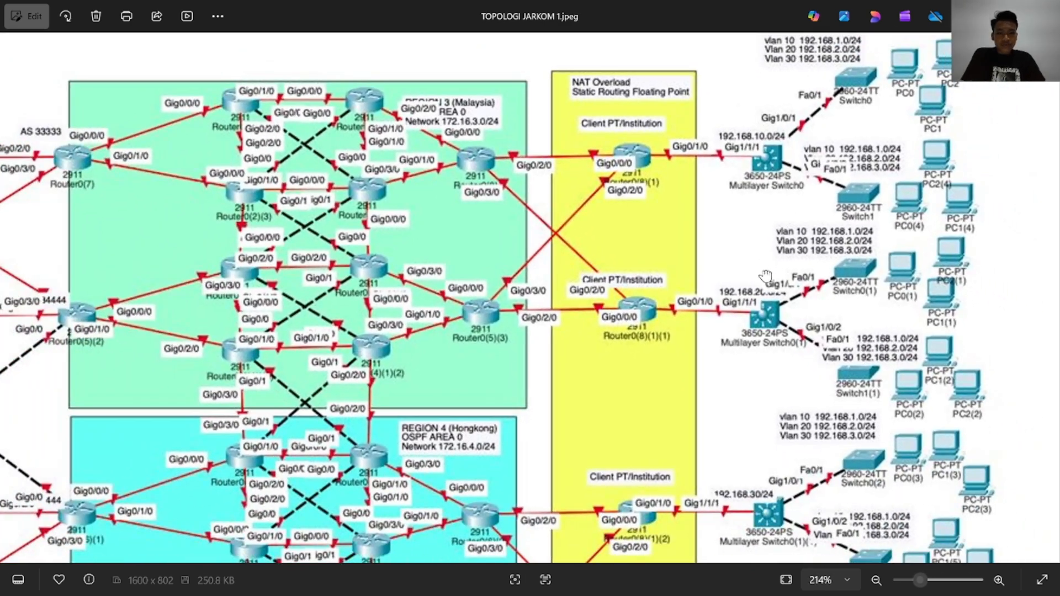
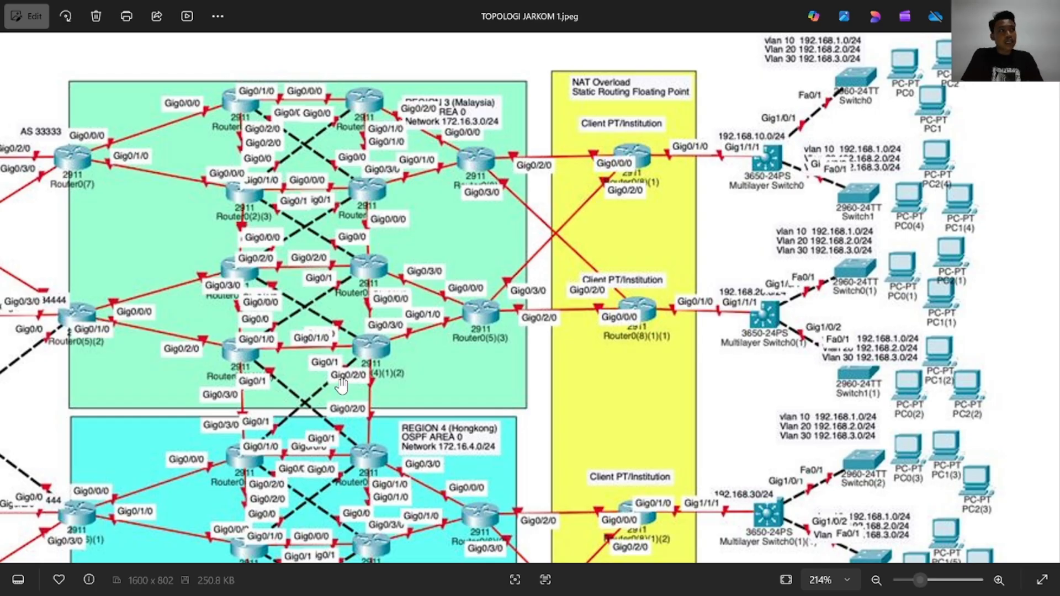
Switch to JARKOM PROJECT.pkt, then to TEST JARKOM.pkt, and examine the address labels on the links between region 3 and the client routers
key("alt+Tab")
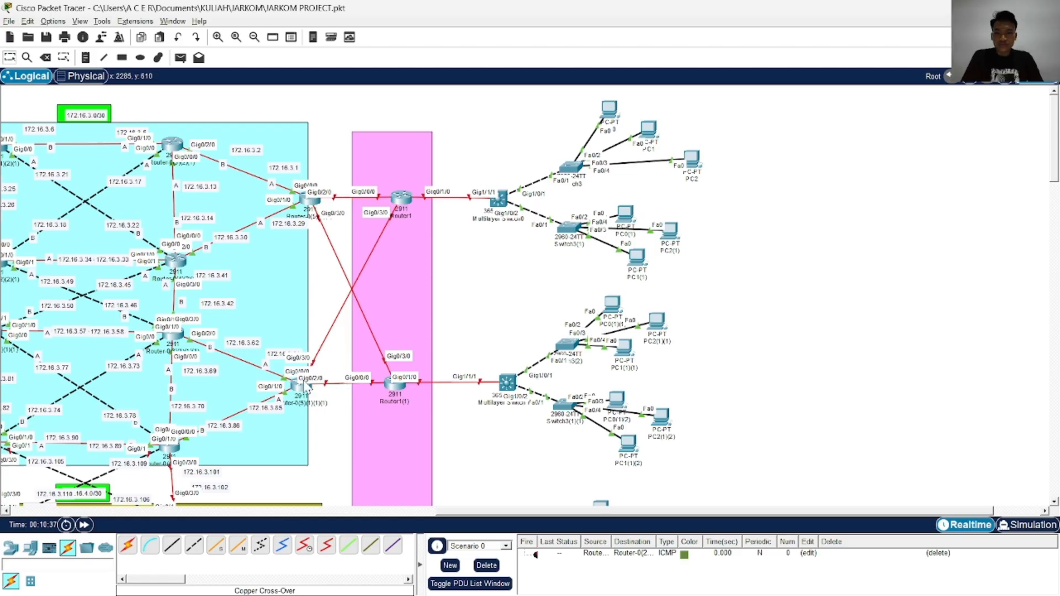
left_click(303, 512)
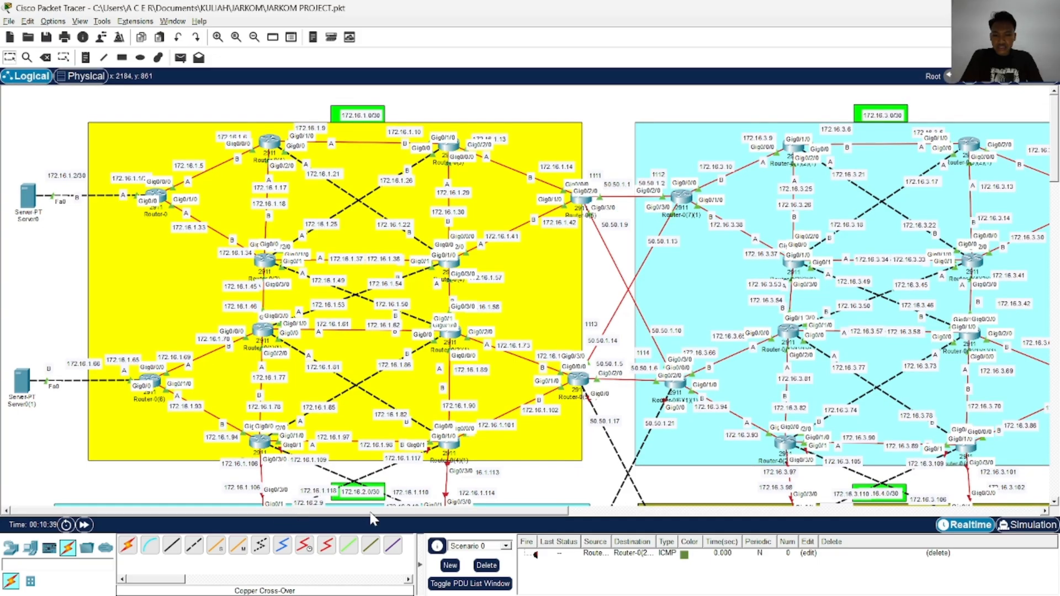
left_click_drag(373, 512, 576, 514)
scroll(558, 406, "down", 2)
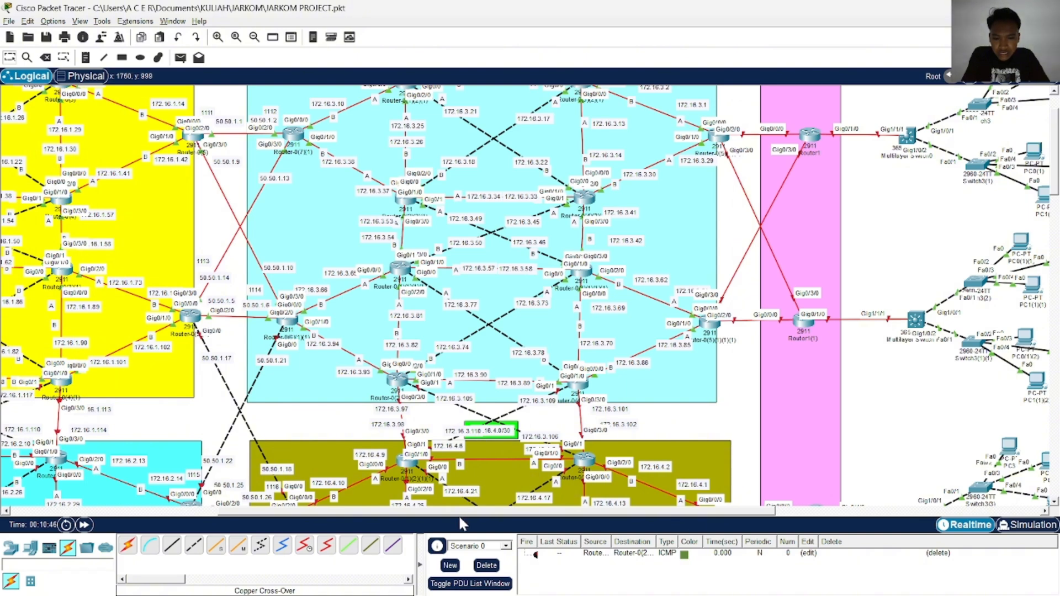
left_click_drag(463, 511, 506, 512)
key("alt+Tab")
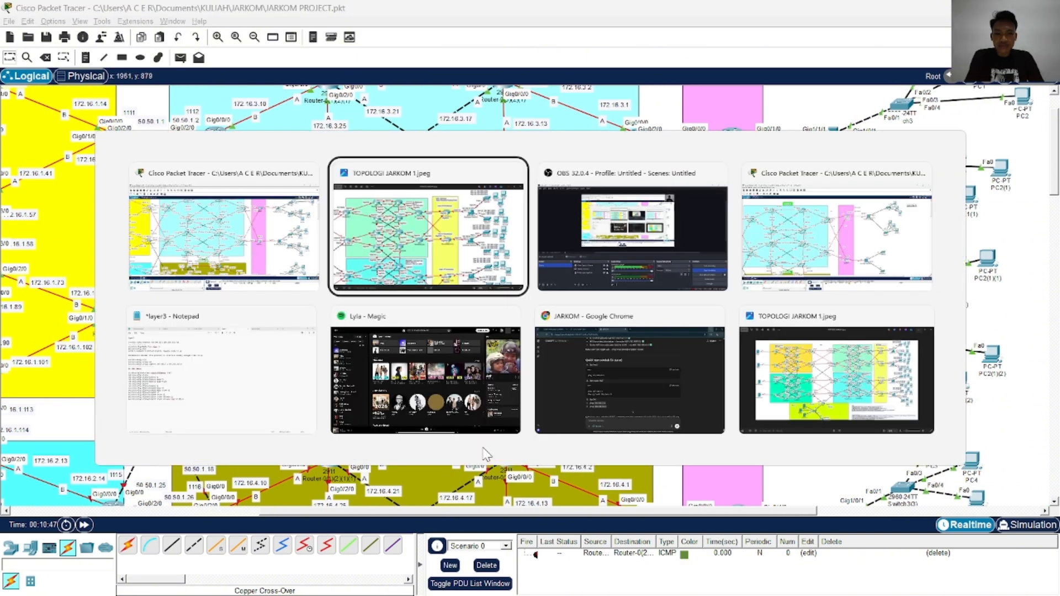
key("alt+Tab")
key("alt+Tab")
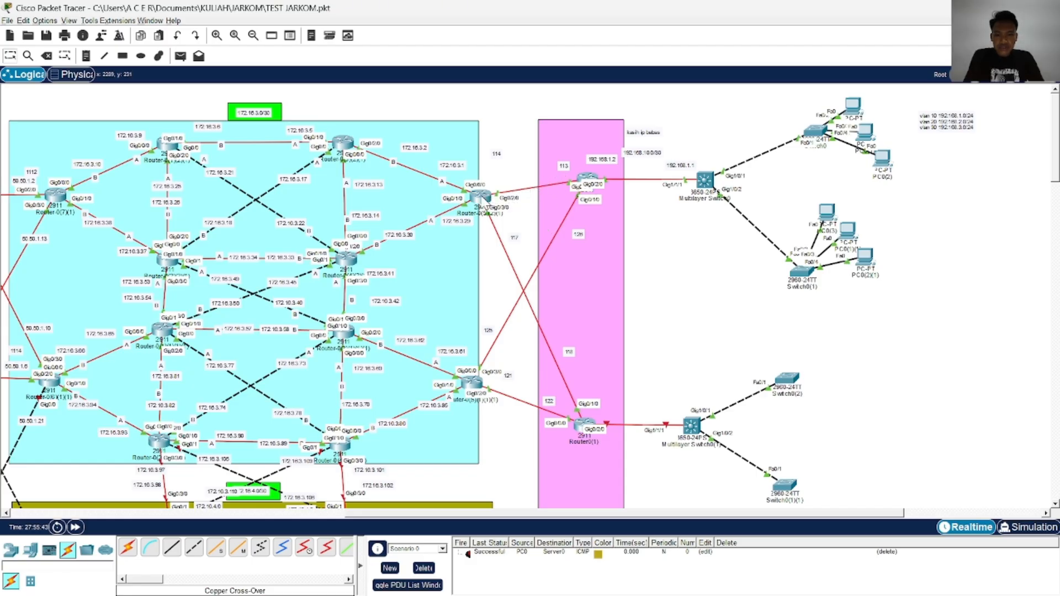
left_click_drag(481, 197, 463, 197)
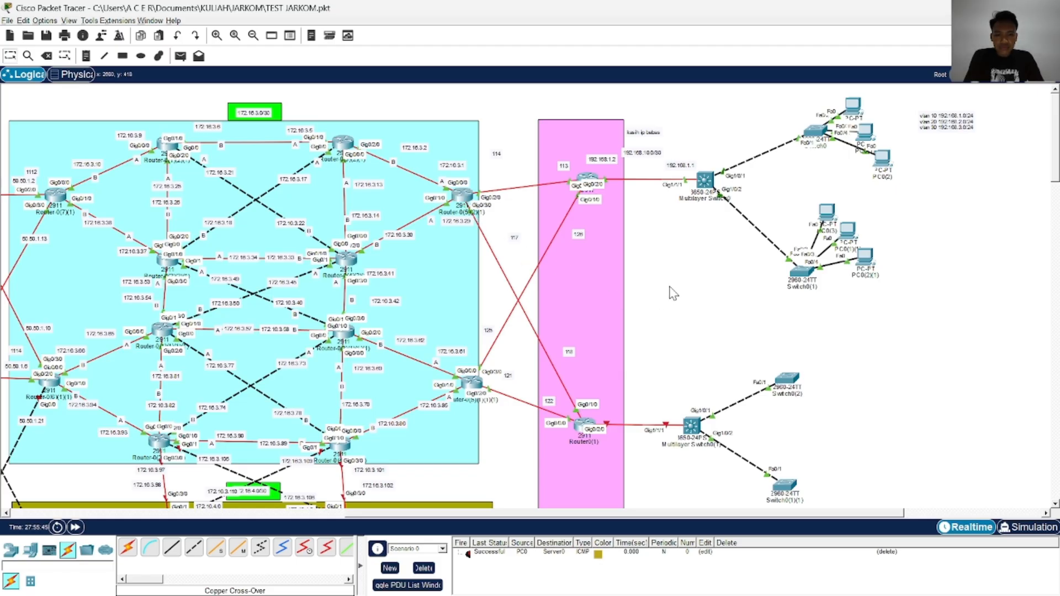
scroll(669, 293, "down", 3)
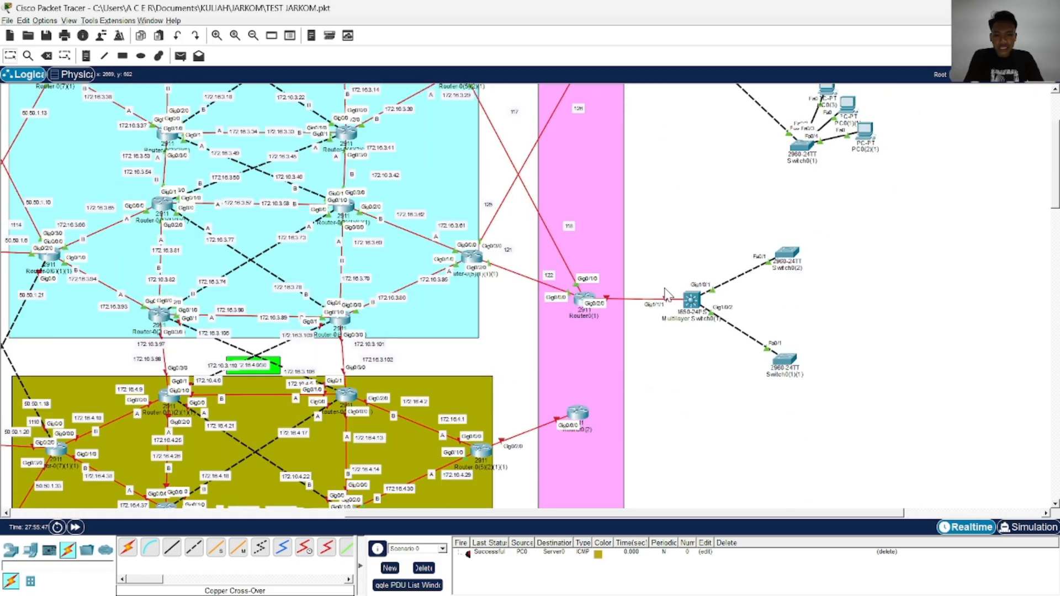
scroll(666, 293, "up", 3)
key("alt+Tab")
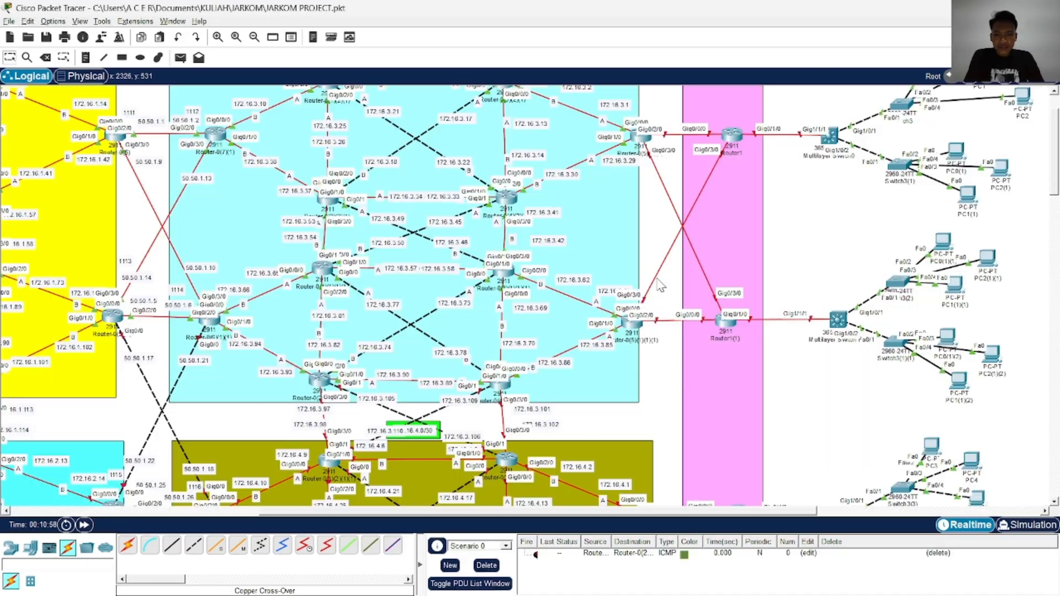
key("alt+Tab")
key("alt+Tab")
key("alt+Tab")
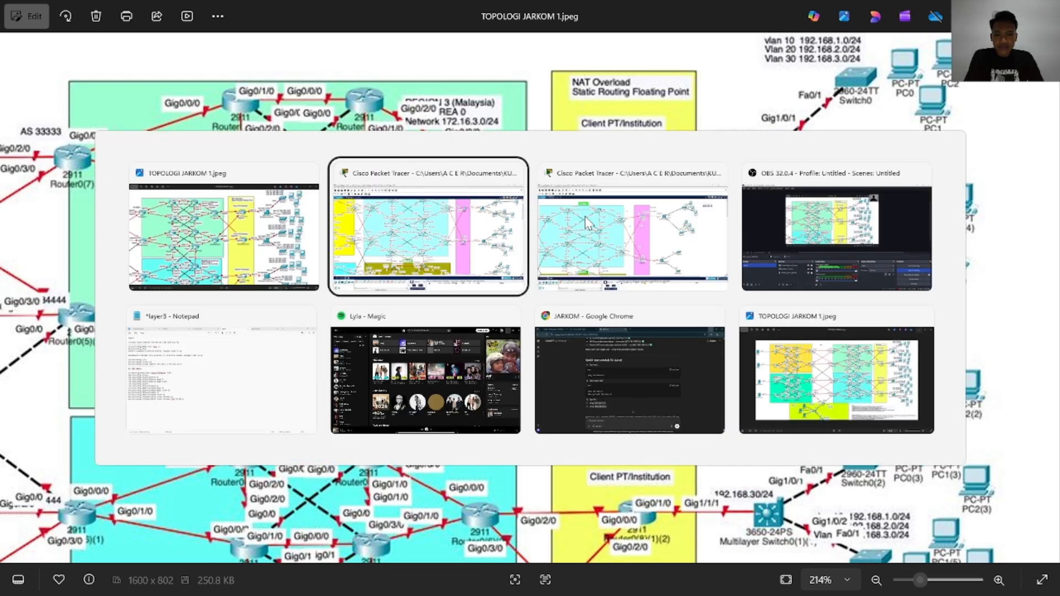
scroll(593, 230, "up", 3)
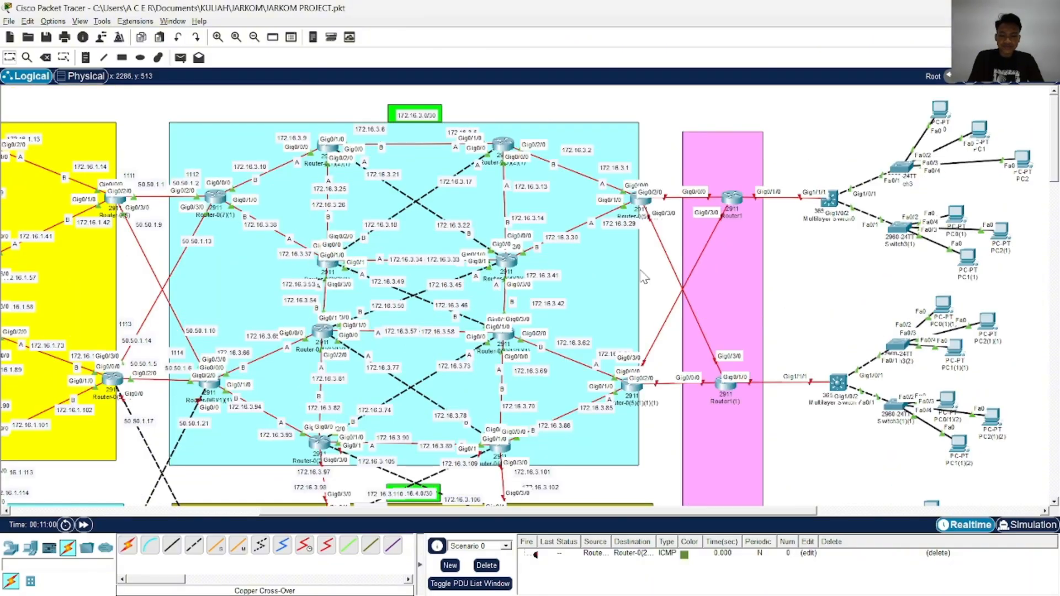
key("alt+Tab")
key("alt+Tab")
key("alt+Tab")
key("alt+Tab")
key("alt+Tab")
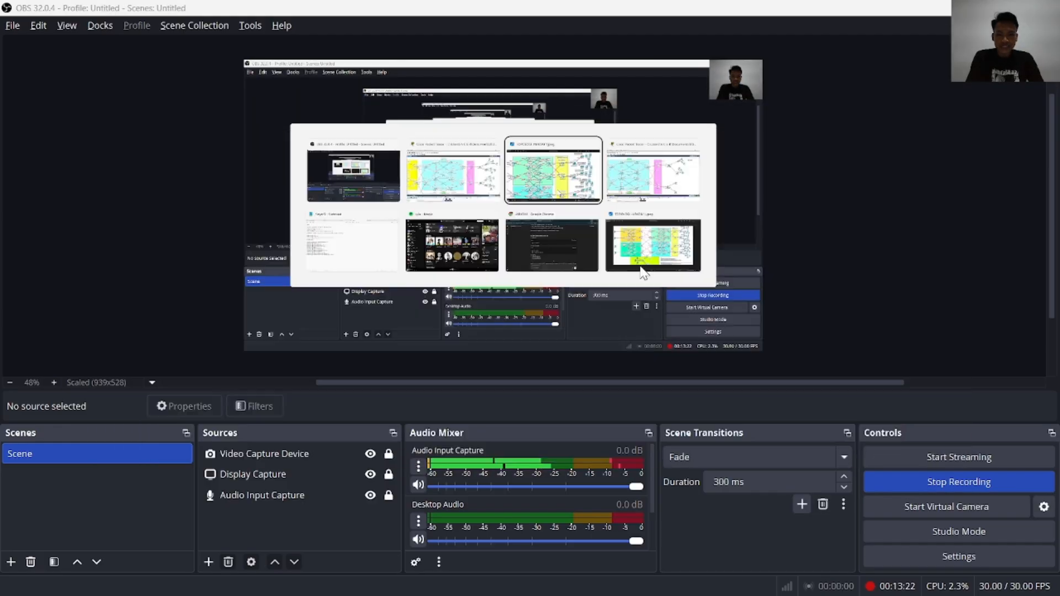
key("alt+Tab")
key("Tab")
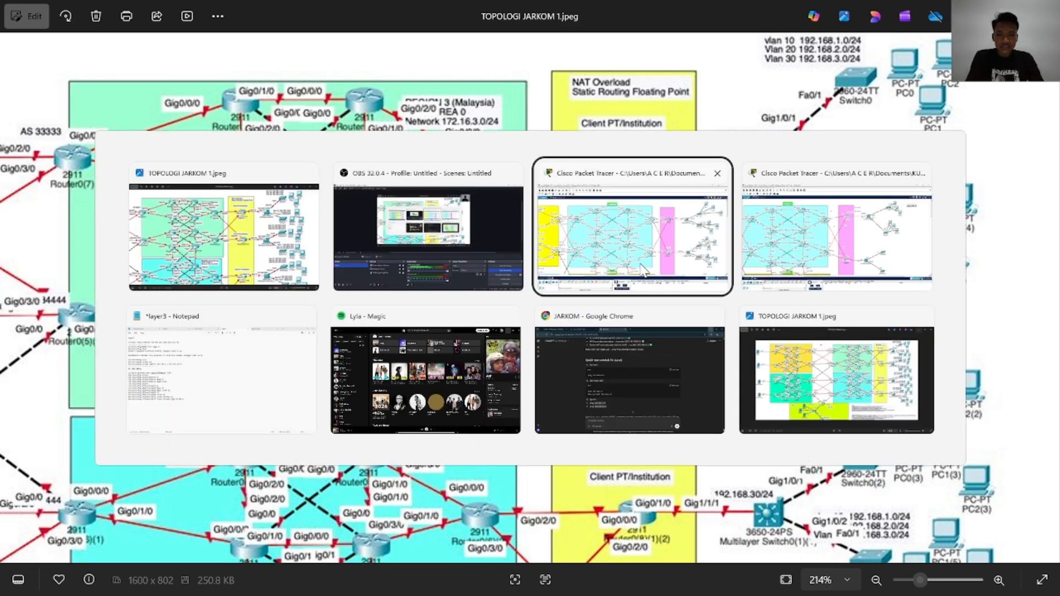
In JARKOM PROJECT.pkt, place notes 172.16.3.113 and 172.16.3.114 near the link from region 3's upper edge router to Router1
left_click(643, 270)
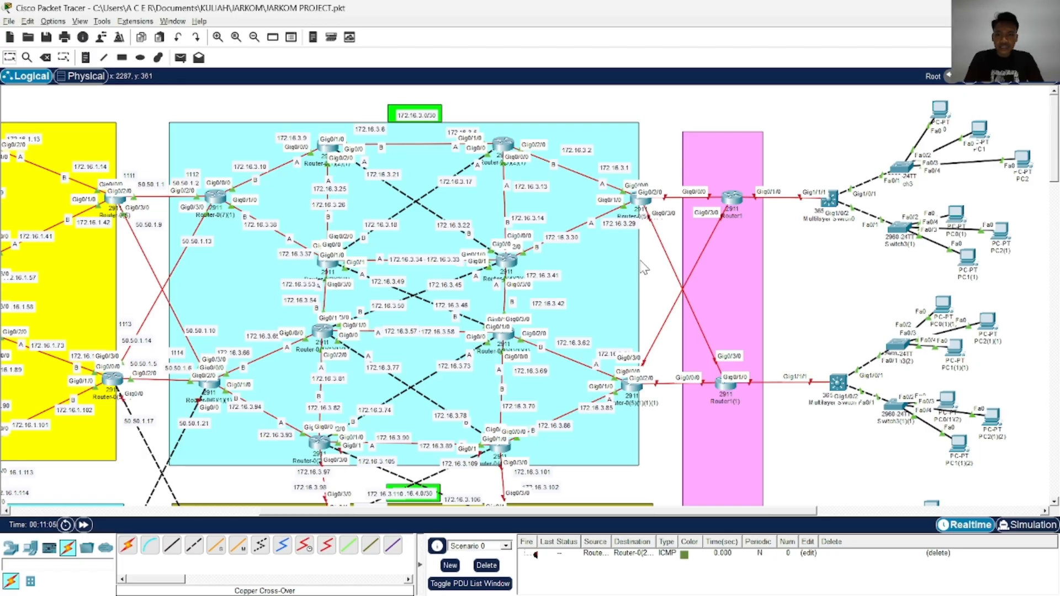
scroll(661, 254, "right", 5)
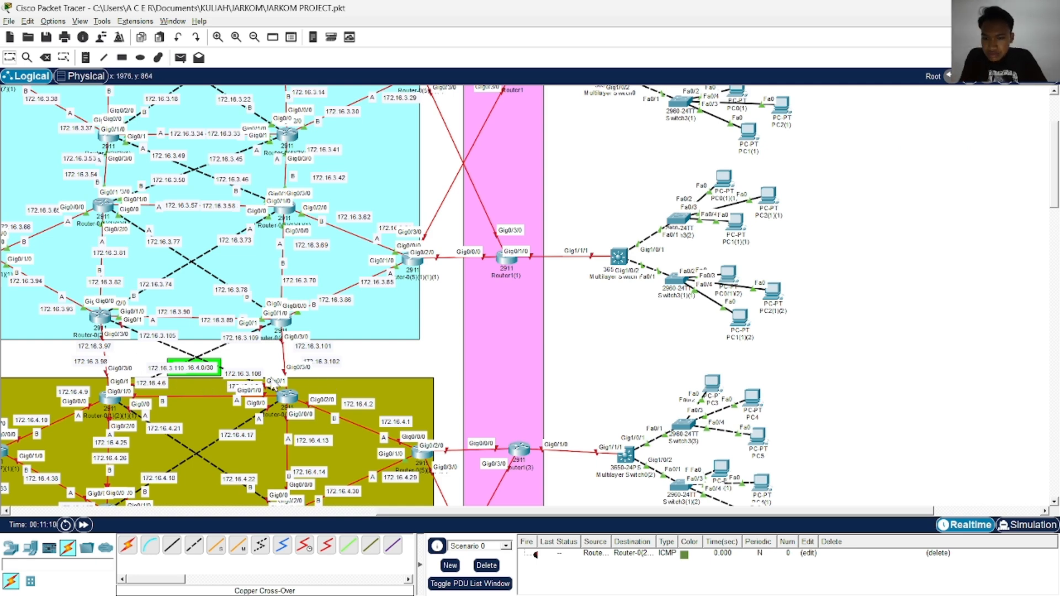
scroll(325, 377, "up", 3)
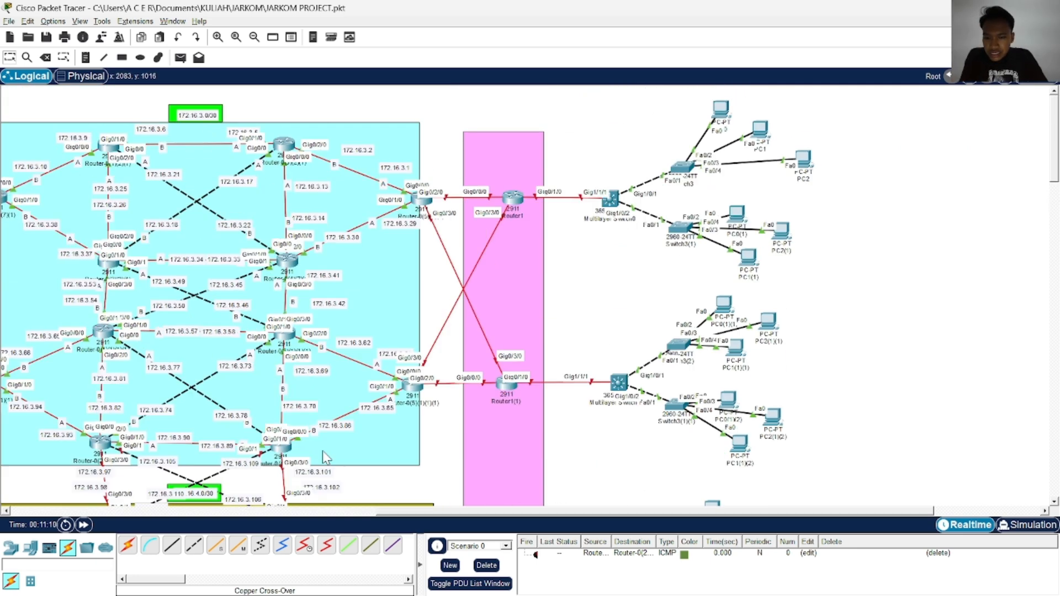
left_click(83, 59)
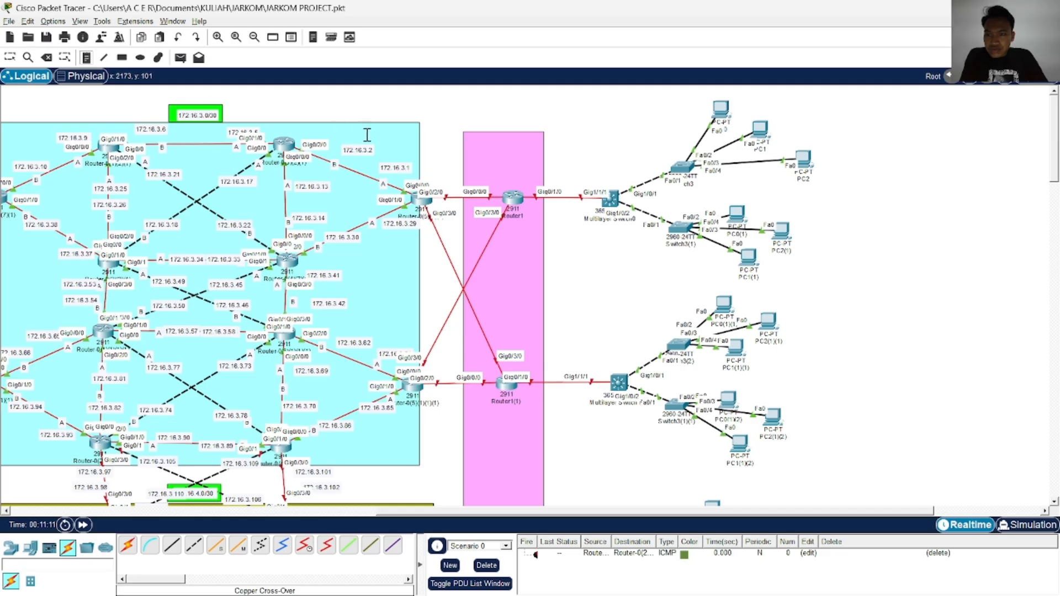
left_click(422, 170)
type("172.16.3.1")
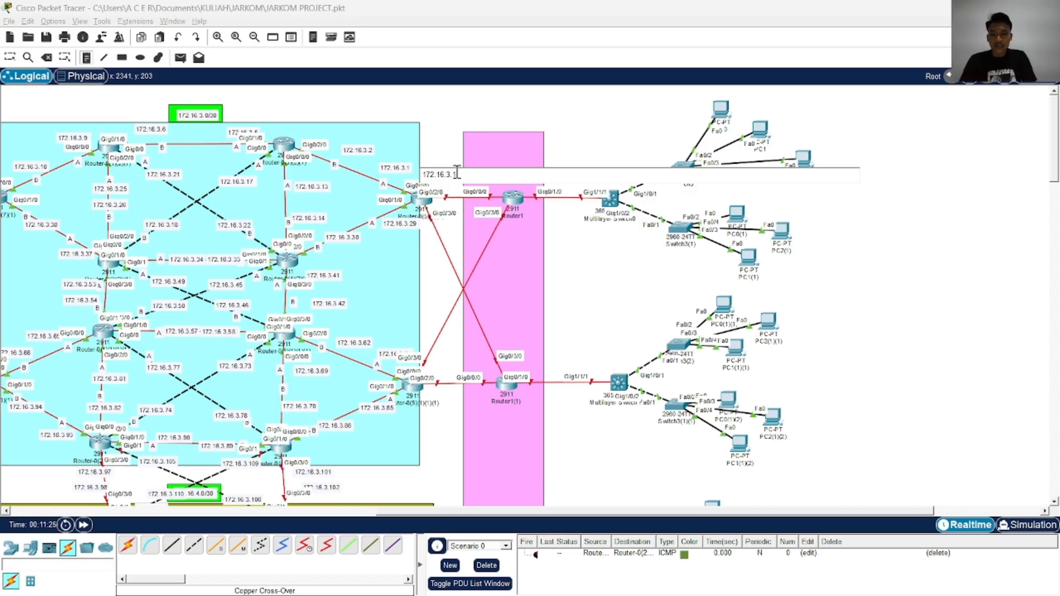
type("3")
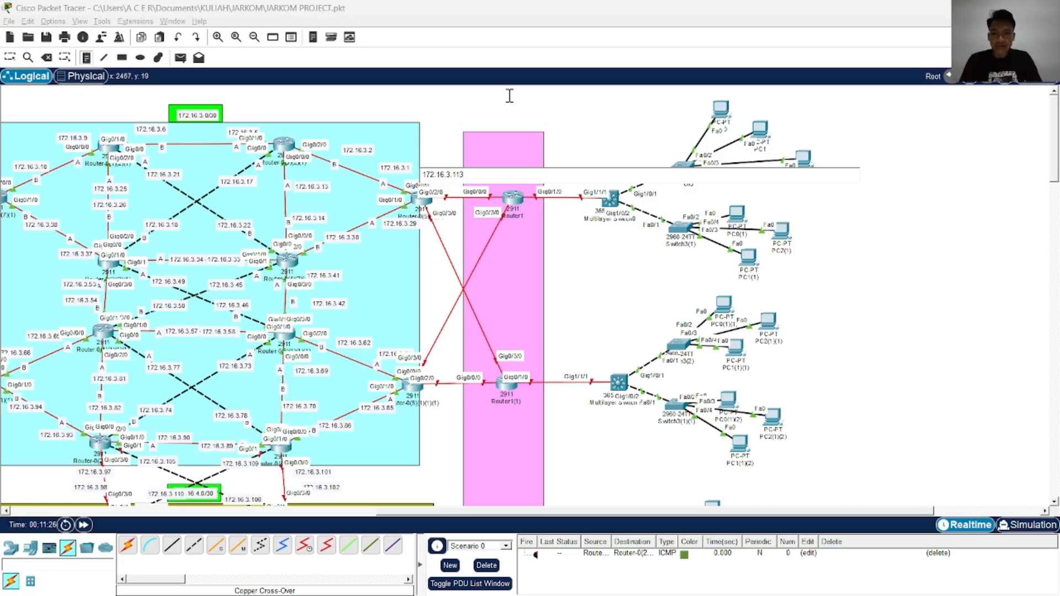
left_click(469, 123)
type("172.16.3.114")
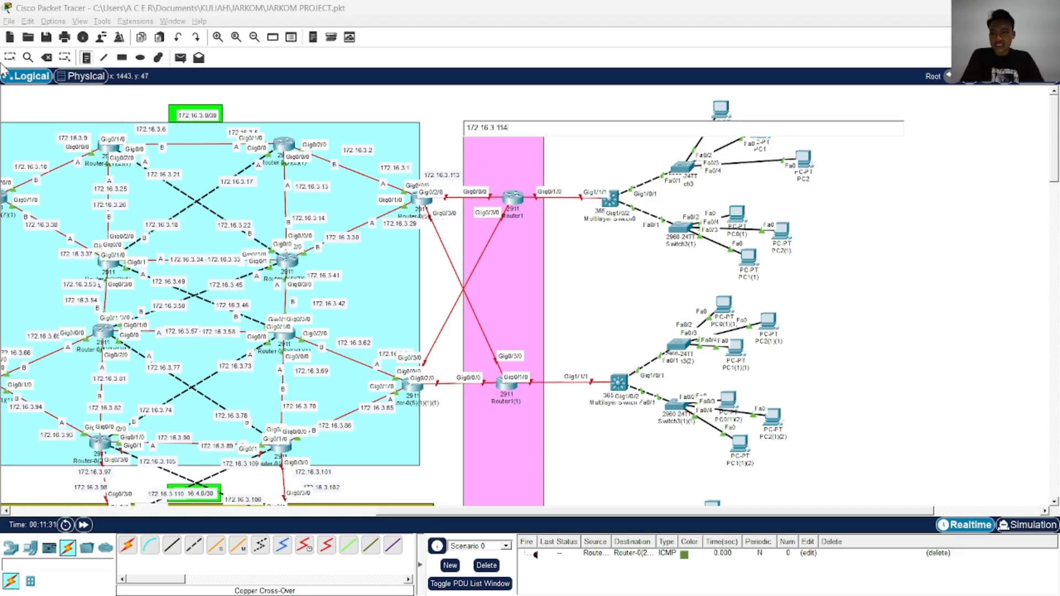
Reposition note 172.16.3.113 above the region 3 edge router and note 172.16.3.114 just above Router1's end of the link
left_click(10, 57)
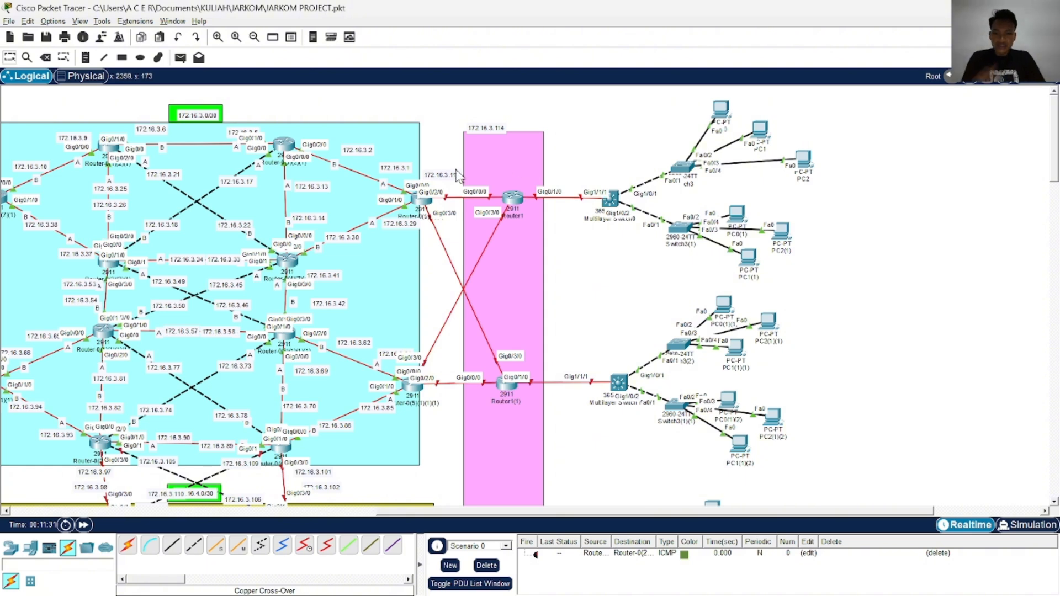
left_click_drag(457, 175, 454, 163)
left_click_drag(500, 133, 506, 174)
Check the link labels in TEST JARKOM.pkt, then add notes 172.16.3.117 and 172.16.3.118 above the lower router pair in JARKOM PROJECT.pkt
key("alt+Tab")
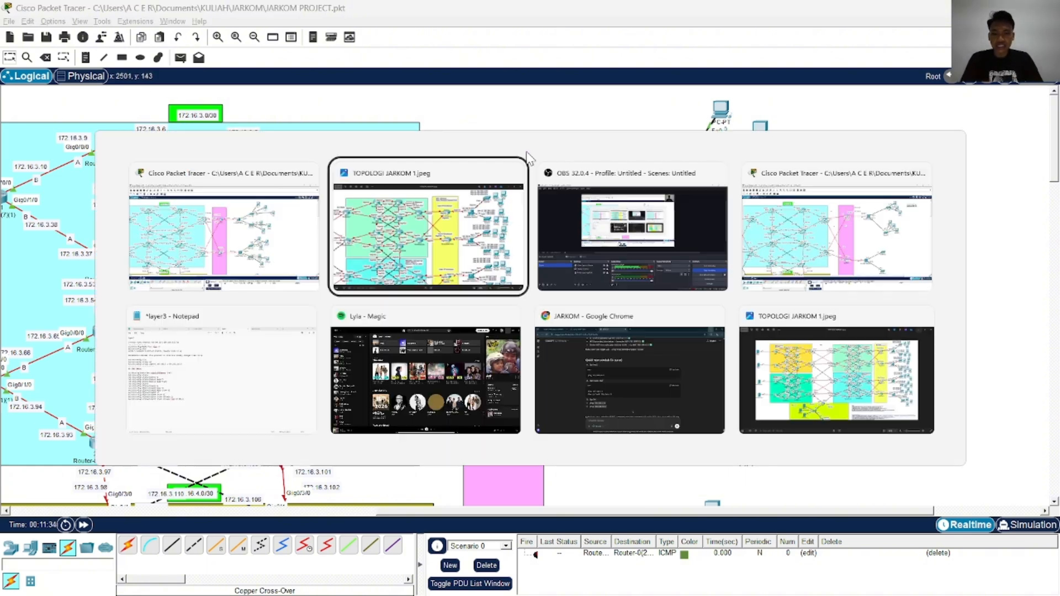
key("alt+Tab")
key("alt+Tab")
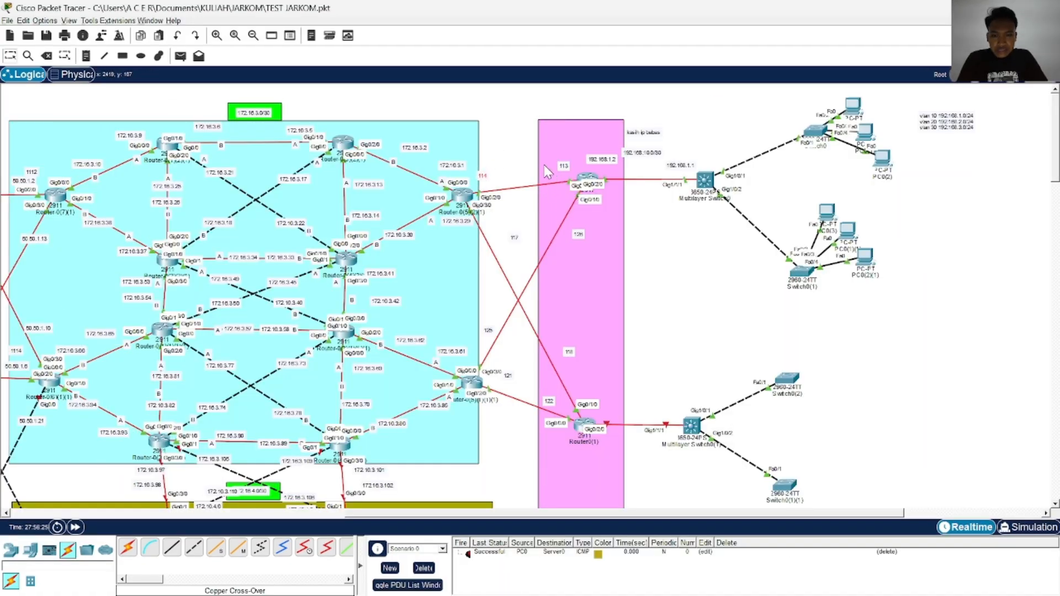
scroll(482, 183, "down", 3)
key("alt+Tab")
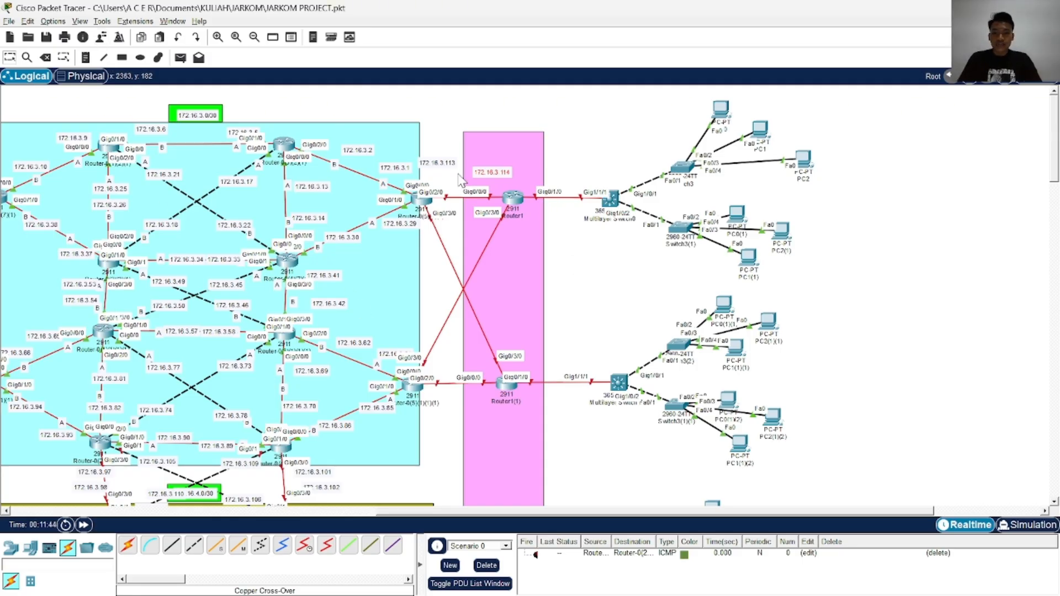
scroll(441, 337, "down", 3)
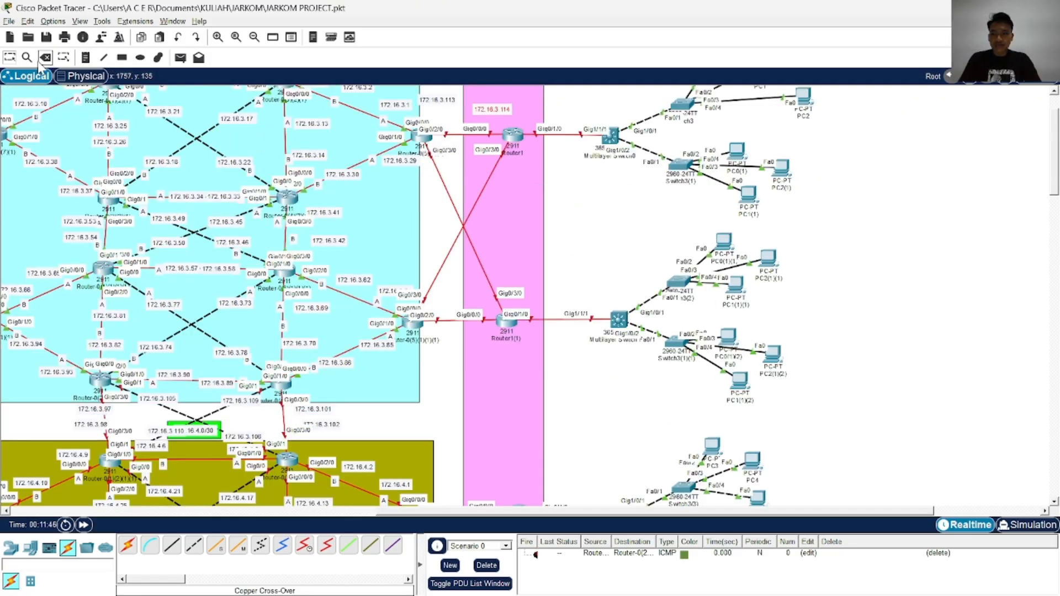
left_click(86, 58)
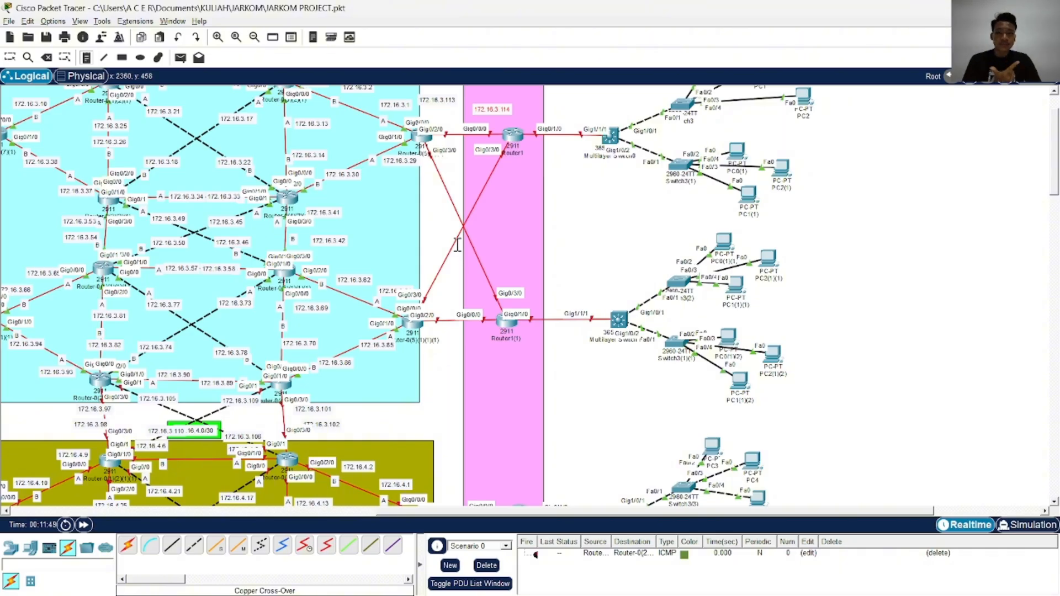
left_click(423, 265)
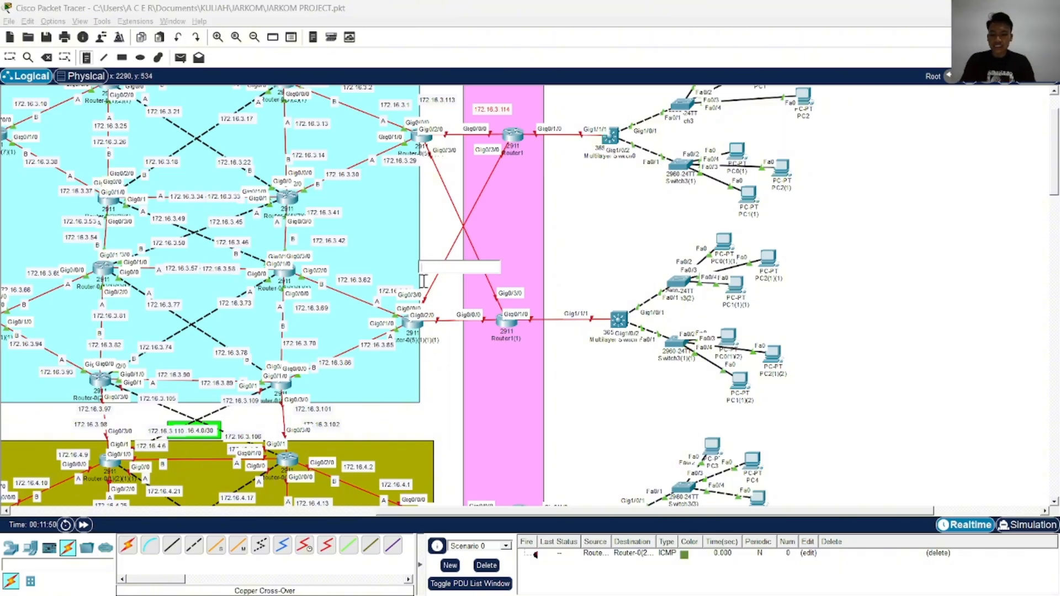
type("172.16.3.117")
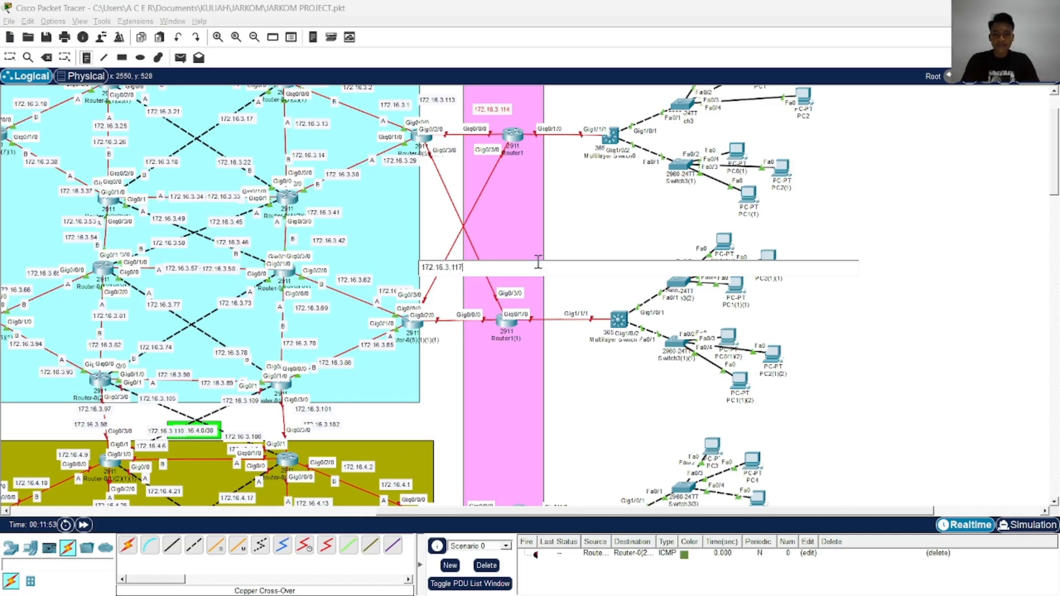
left_click(507, 250)
type("172.16.3.118")
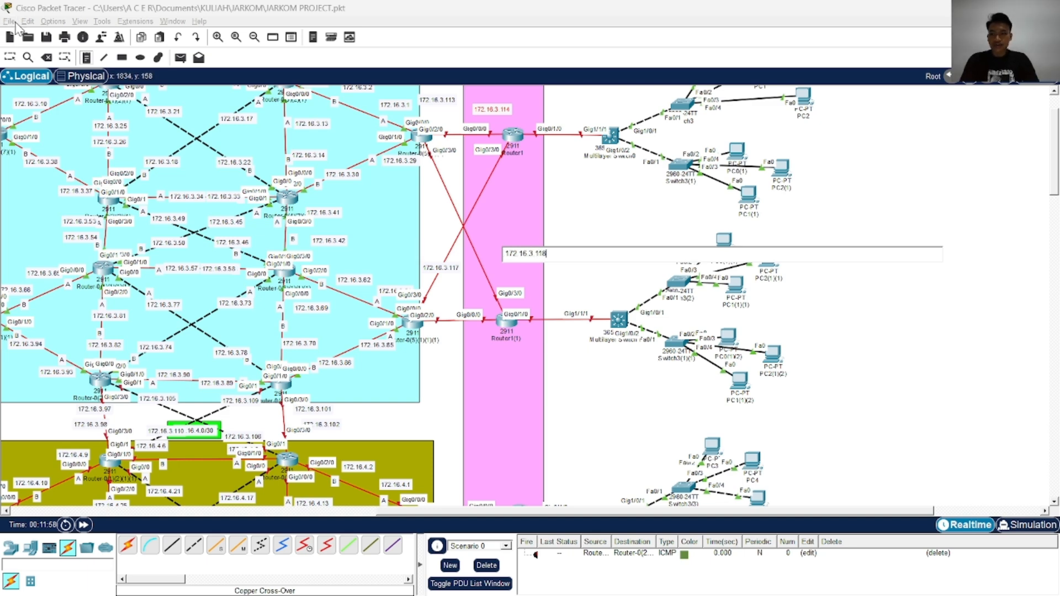
Move note 172.16.3.117 below region 3's lower edge router link and note 172.16.3.118 below Router1(1)
left_click(10, 58)
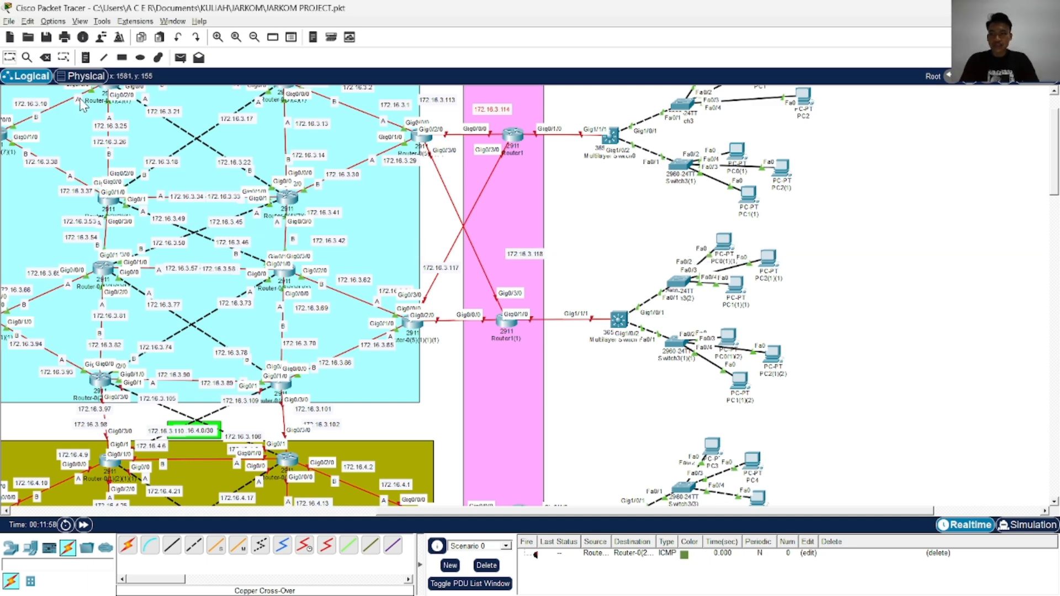
left_click_drag(463, 275, 465, 340)
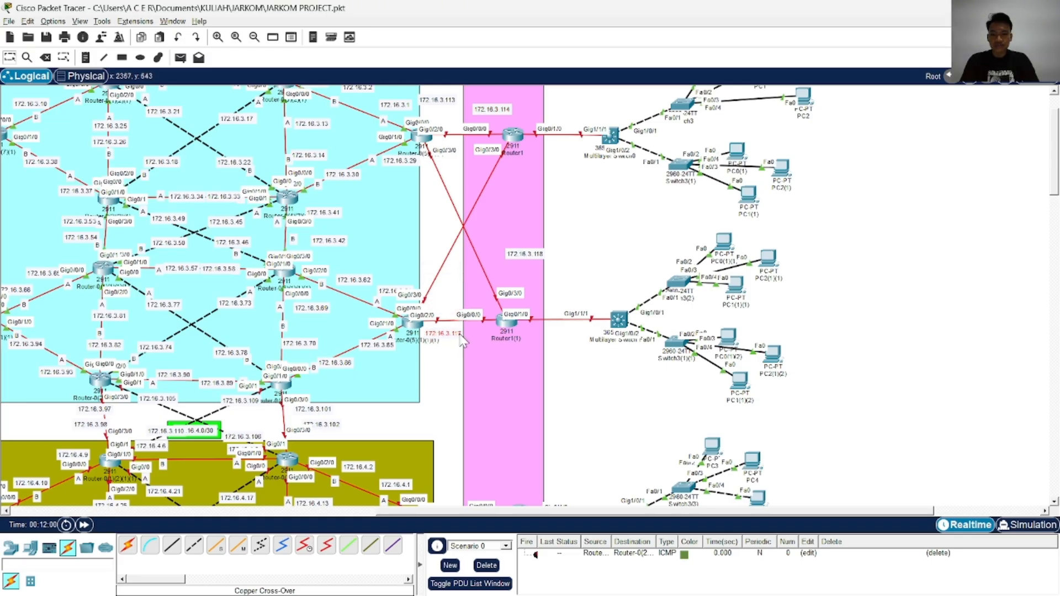
left_click_drag(535, 262, 508, 356)
Add note 172.16.3.121 where the crossed client-router links meet and note 172.16.3.122 in the empty space beside the pink area
scroll(486, 317, "up", 3)
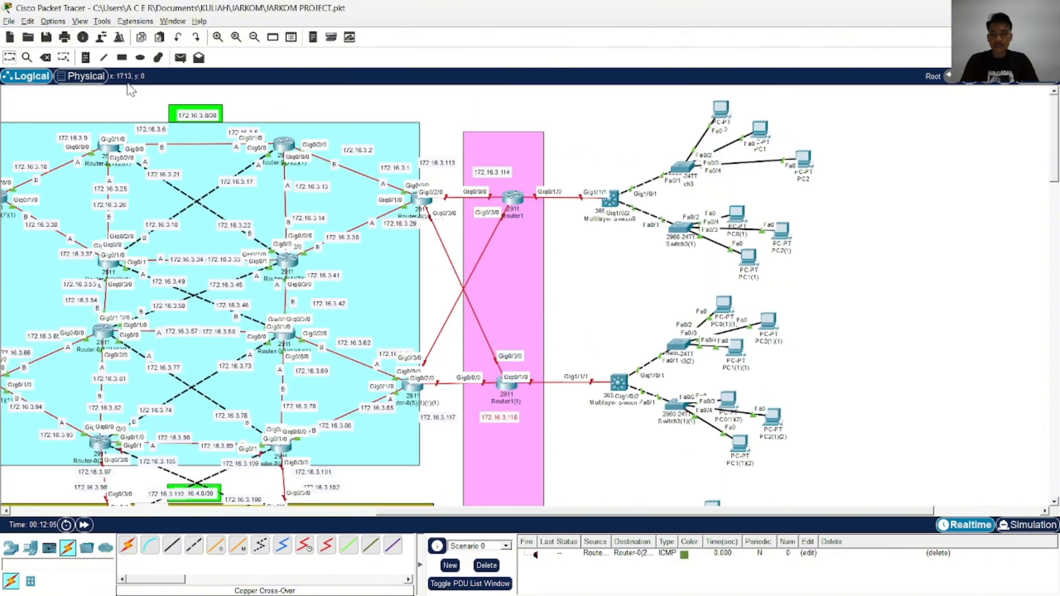
left_click(437, 284)
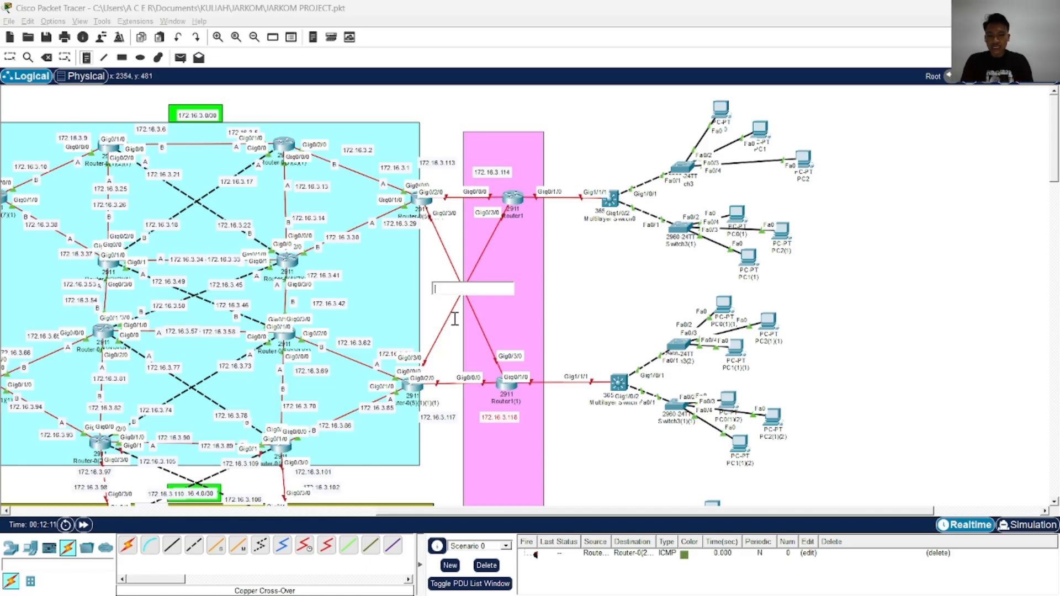
type("172.16.3.121")
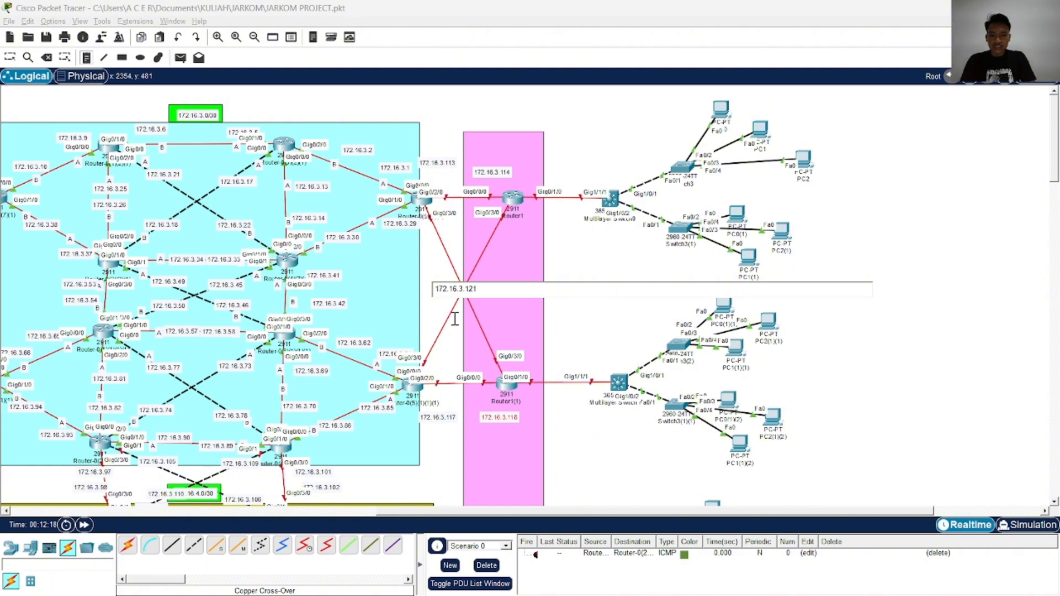
left_click(559, 266)
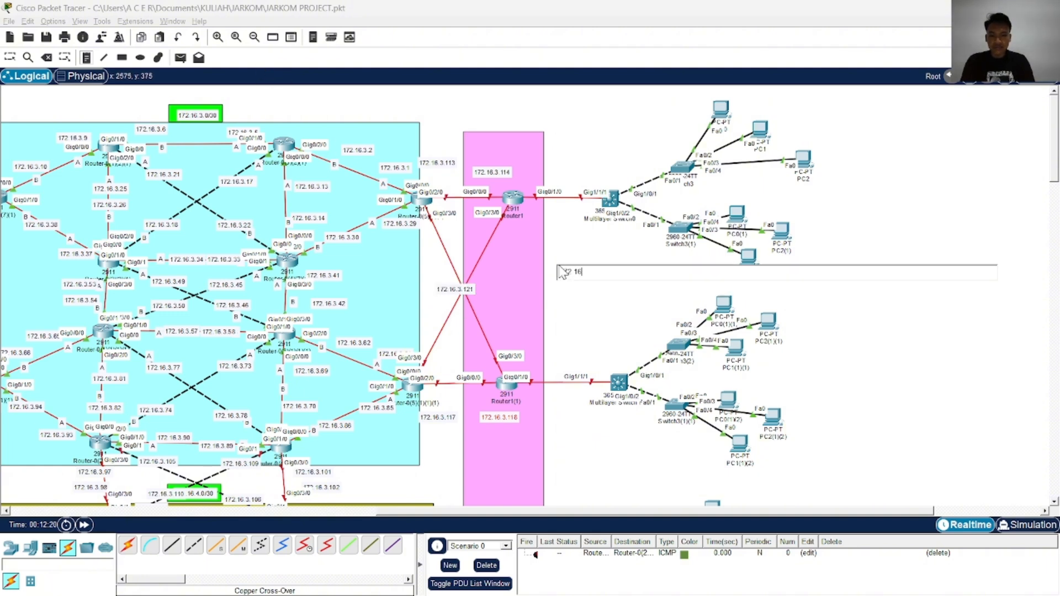
type("172.16.3.122")
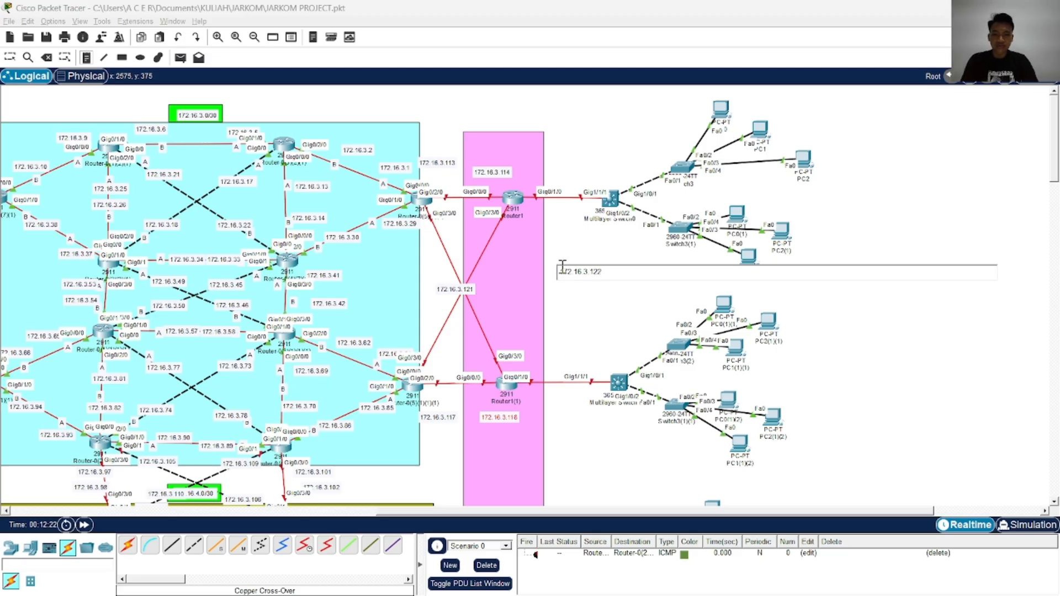
Move note 172.16.3.121 to the lower edge router's end of the crossed link and note 172.16.3.122 below Router1
left_click(9, 58)
left_click_drag(464, 291, 447, 338)
left_click_drag(595, 280, 510, 250)
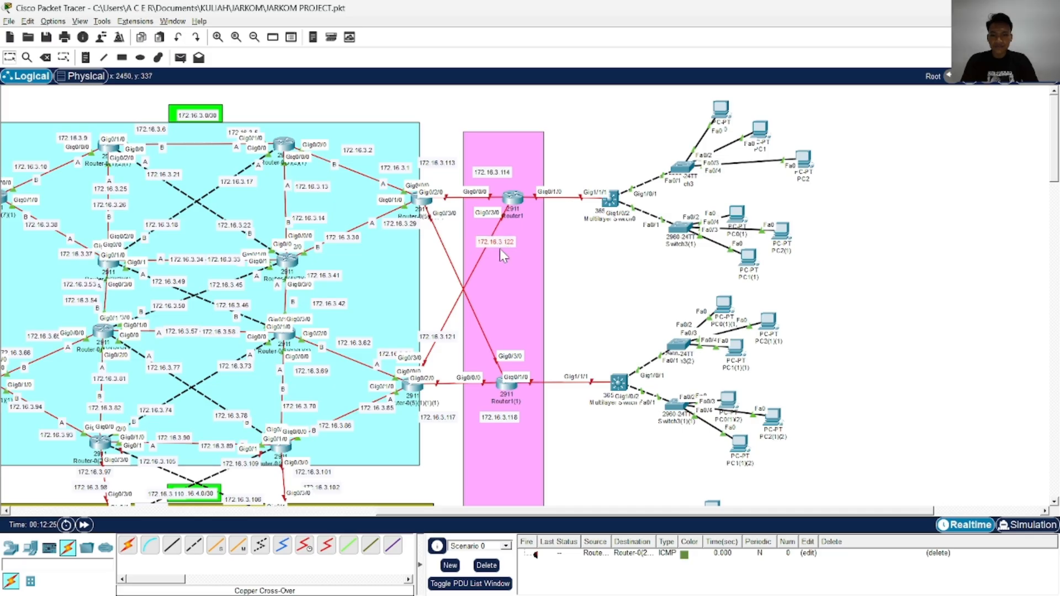
Add note 172.16.3.125 where the crossed client-router links meet and note 172.16.3.126 in the empty space beside the pink area
left_click(85, 59)
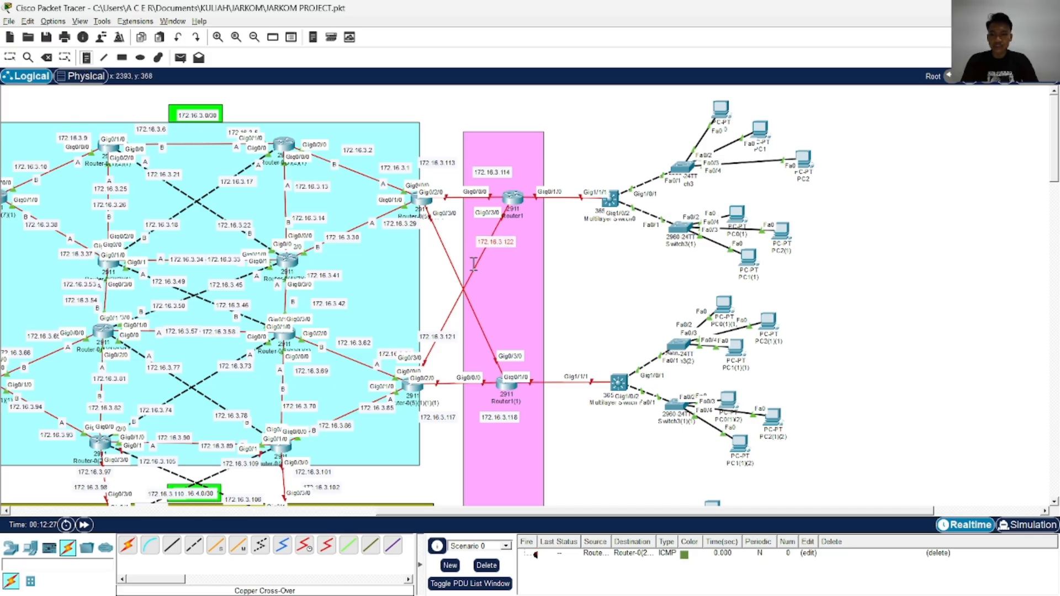
left_click(435, 282)
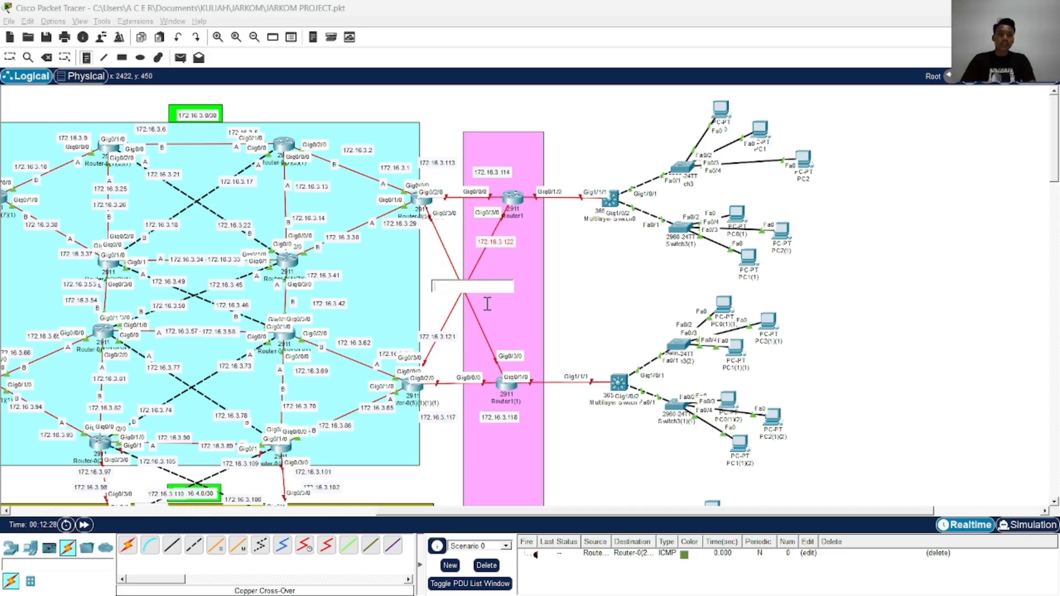
type("172.16.3.125")
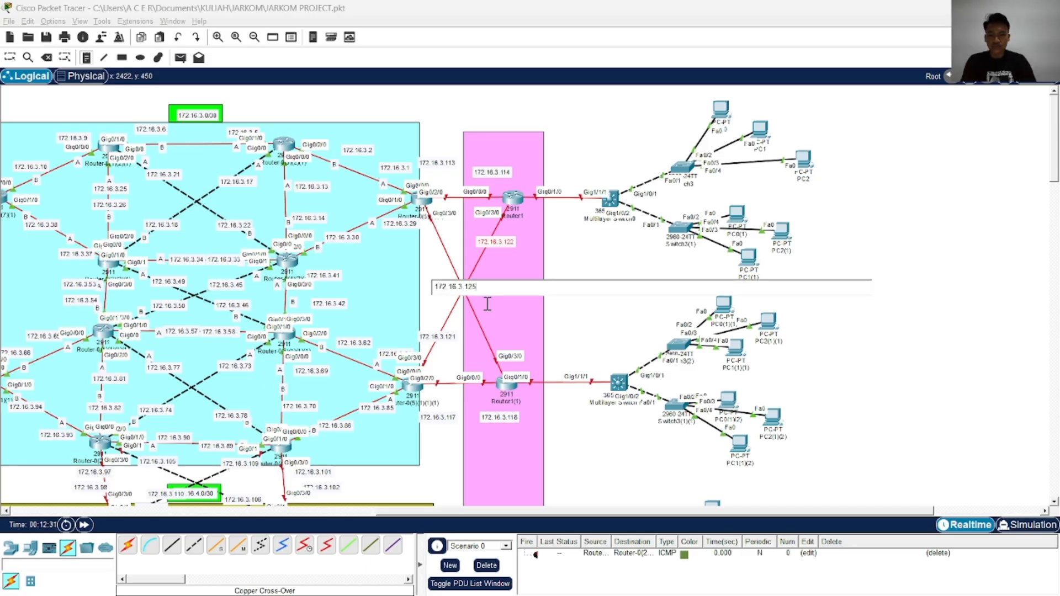
left_click(559, 307)
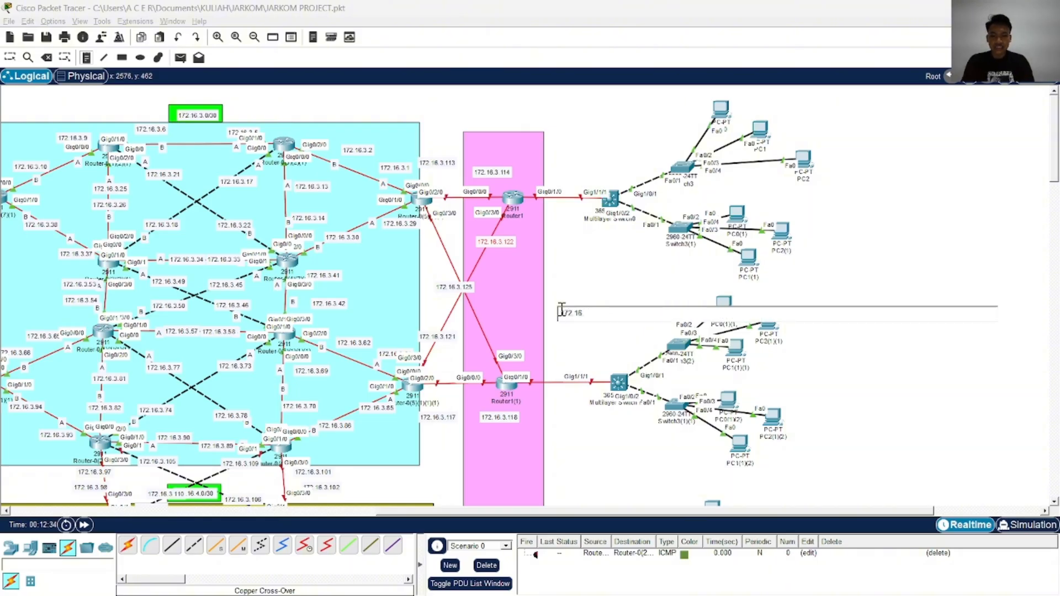
type("172.16.3.126")
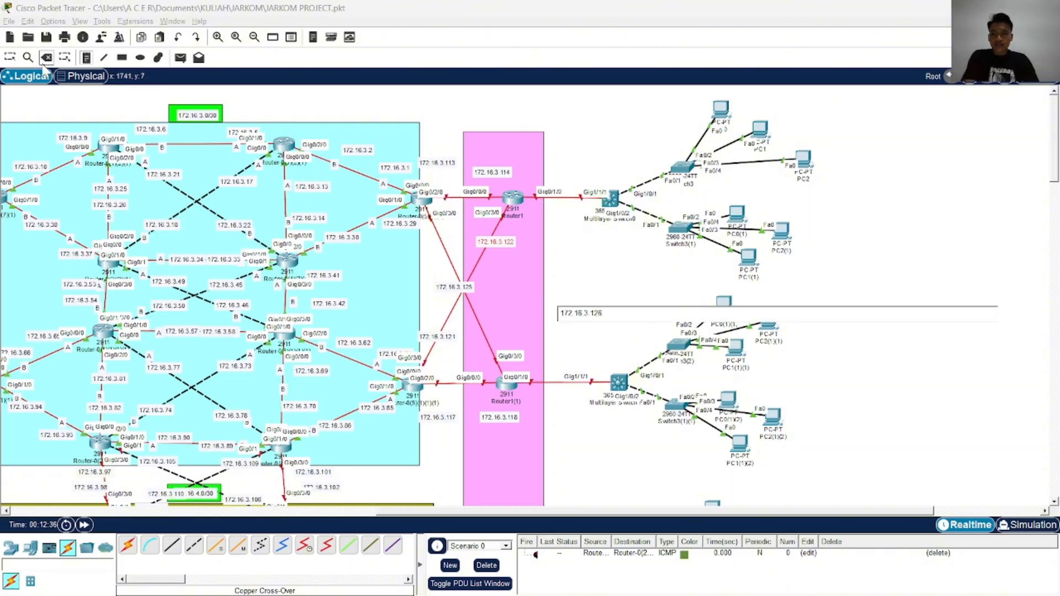
Move note 172.16.3.125 below the upper edge router and note 172.16.3.126 above Router1(1) on their crossed link
left_click(9, 58)
left_click_drag(464, 288, 449, 244)
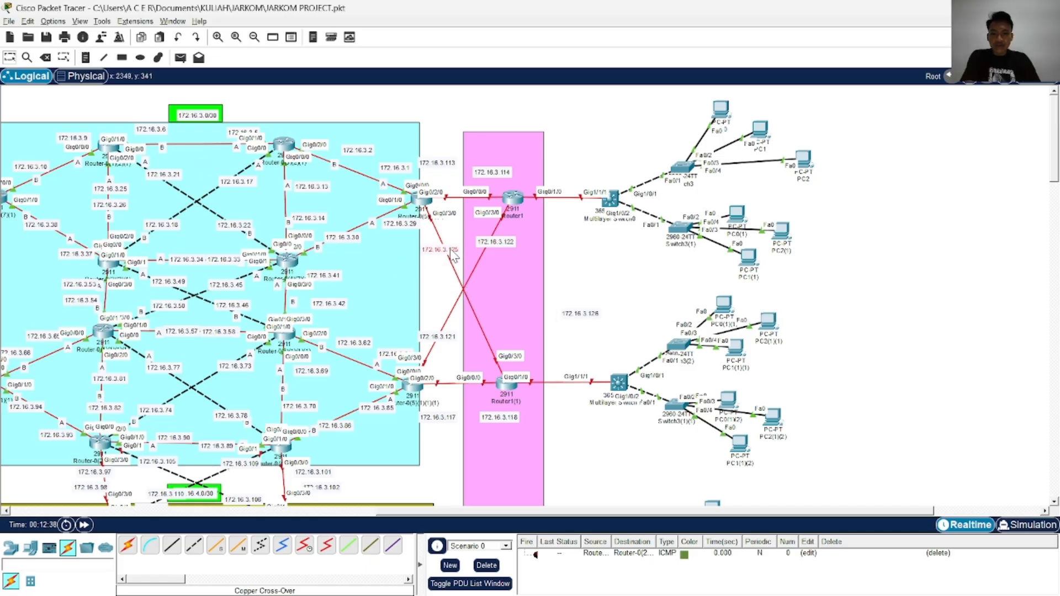
left_click_drag(569, 320, 486, 332)
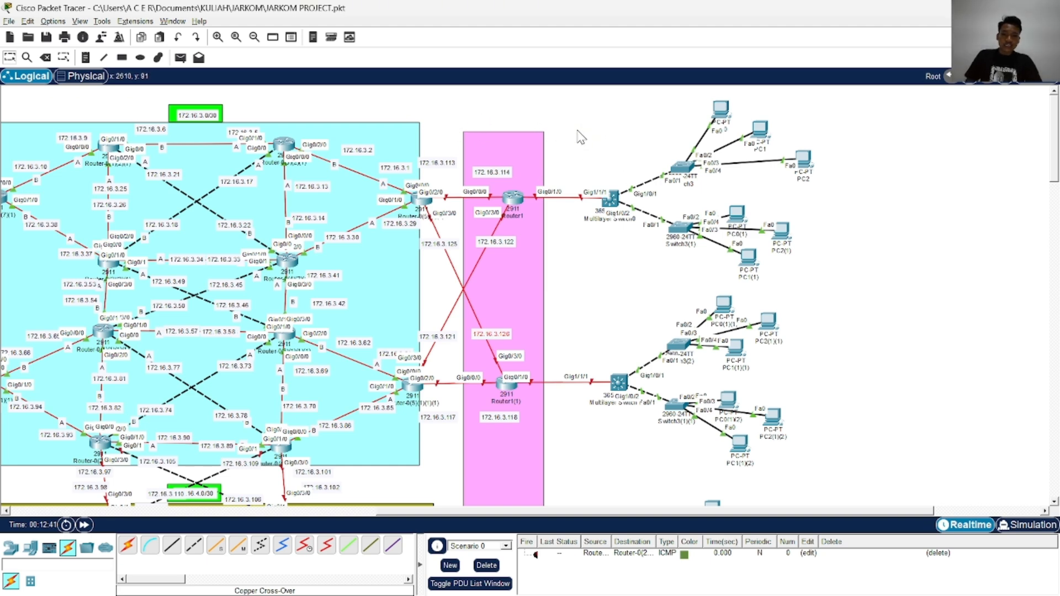
Add note 192.168.10.0/30 and place it above the link between Router1 and Multilayer Switch0
left_click(87, 57)
left_click(566, 127)
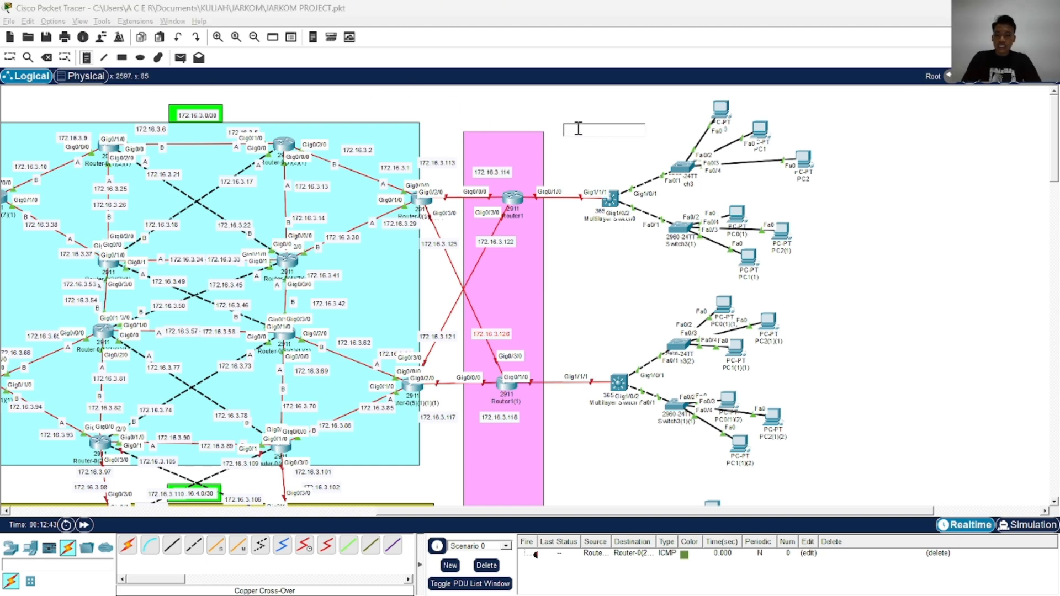
type("192.1")
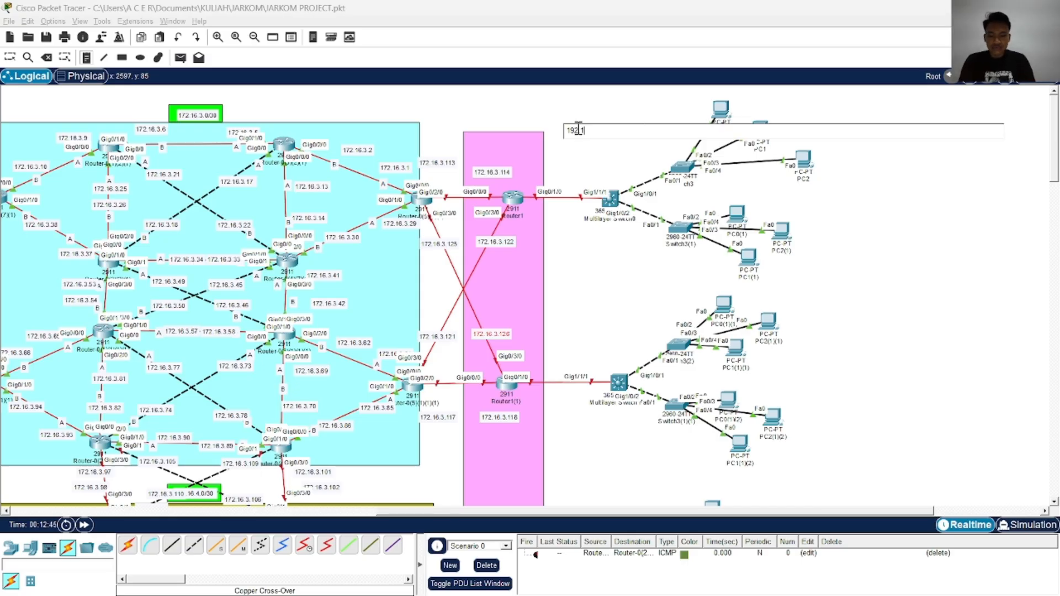
type("68.10.0/")
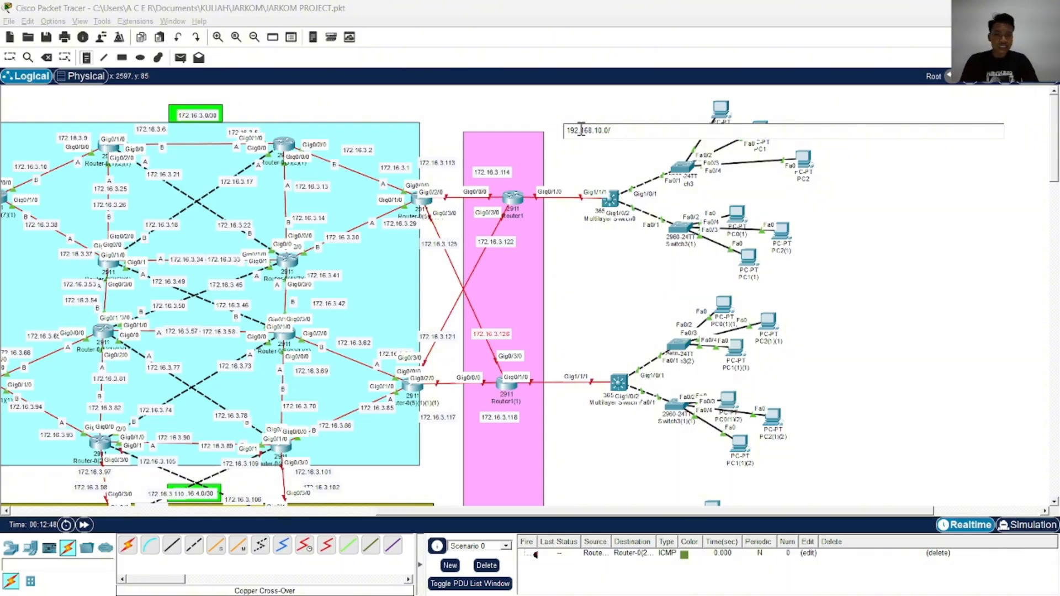
type("30")
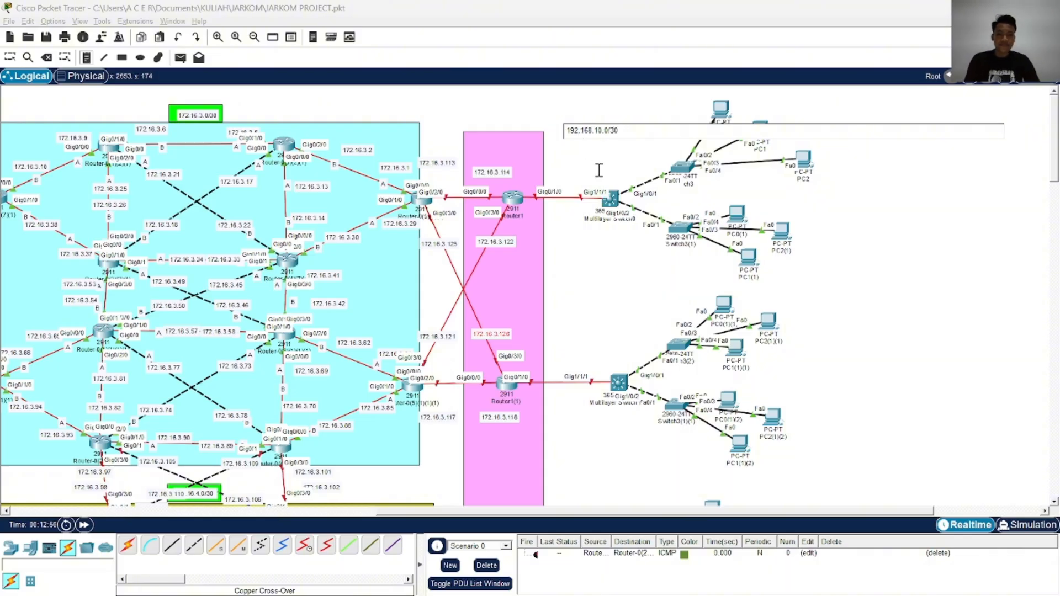
left_click(11, 58)
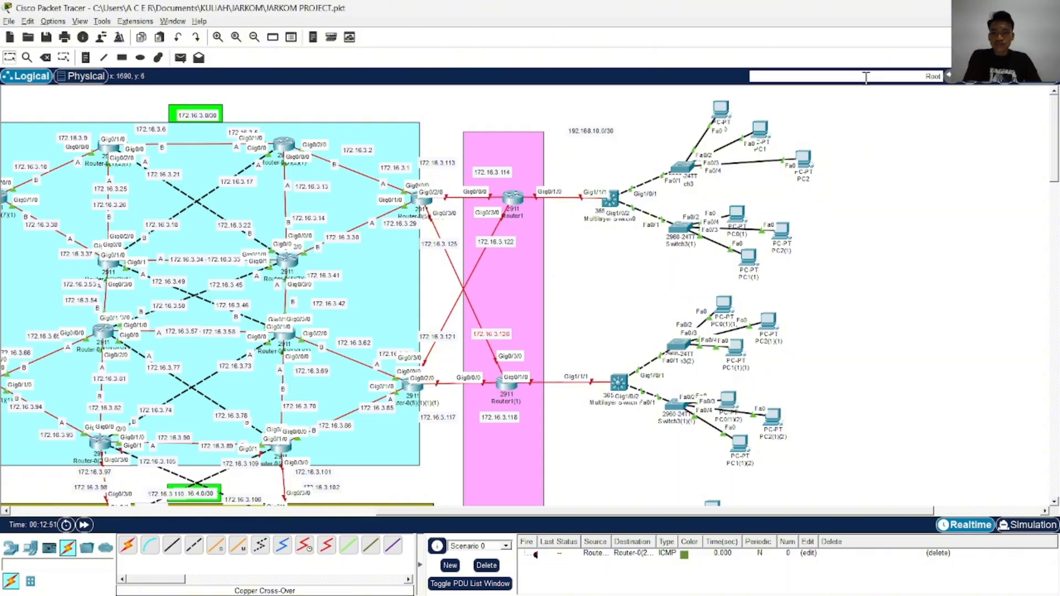
left_click_drag(568, 137, 544, 156)
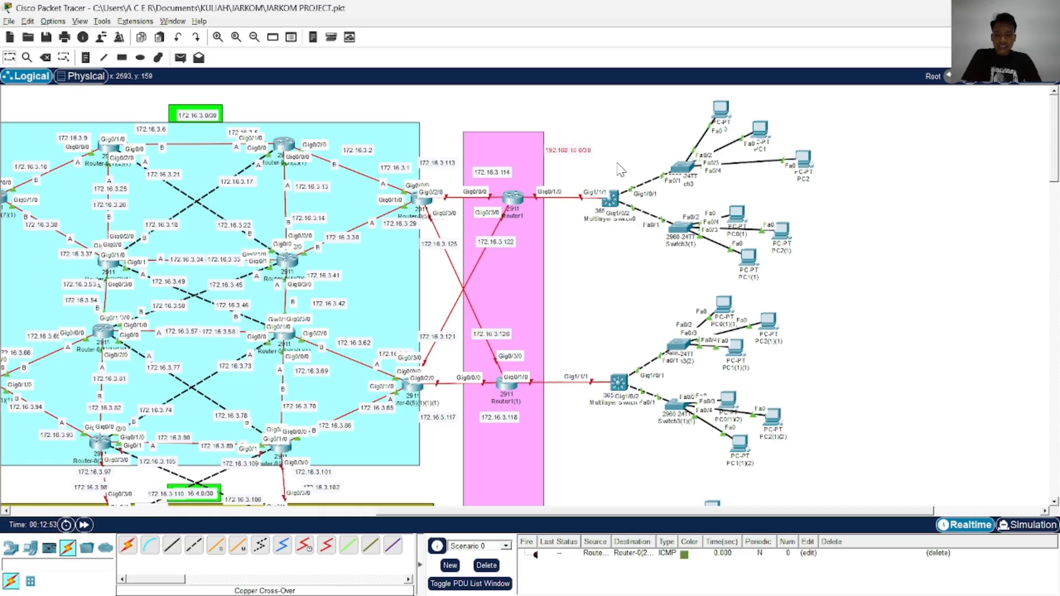
Duplicate note 192.168.10.0/30 above the link from Router1(1) to its multilayer switch and change the copy to 192.168.20.0/30
key("ctrl+c")
key("ctrl+v")
left_click_drag(584, 135, 595, 344)
double_click(586, 333)
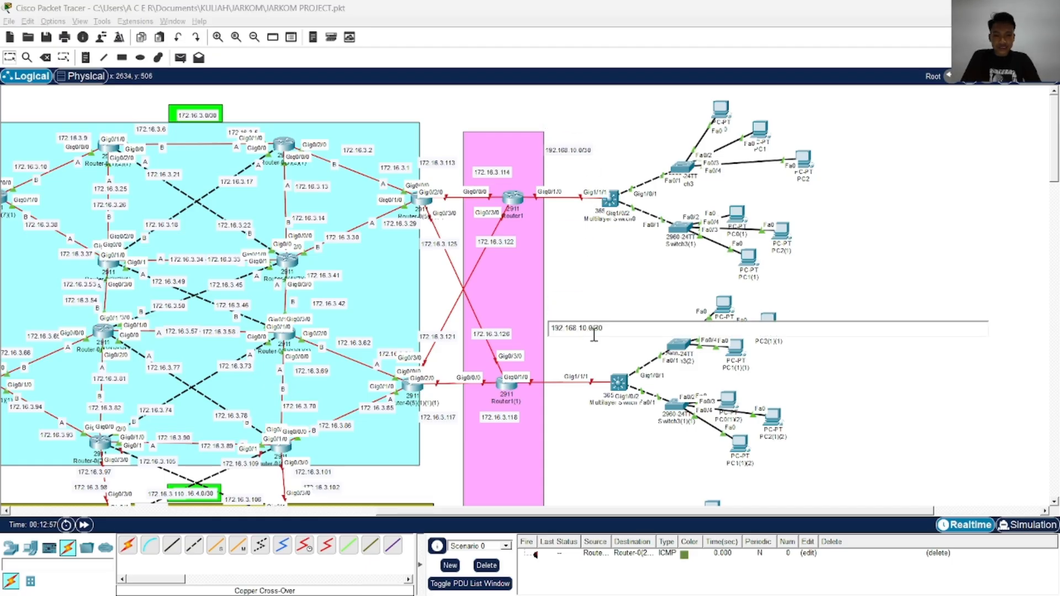
key("BackSpace")
type("2")
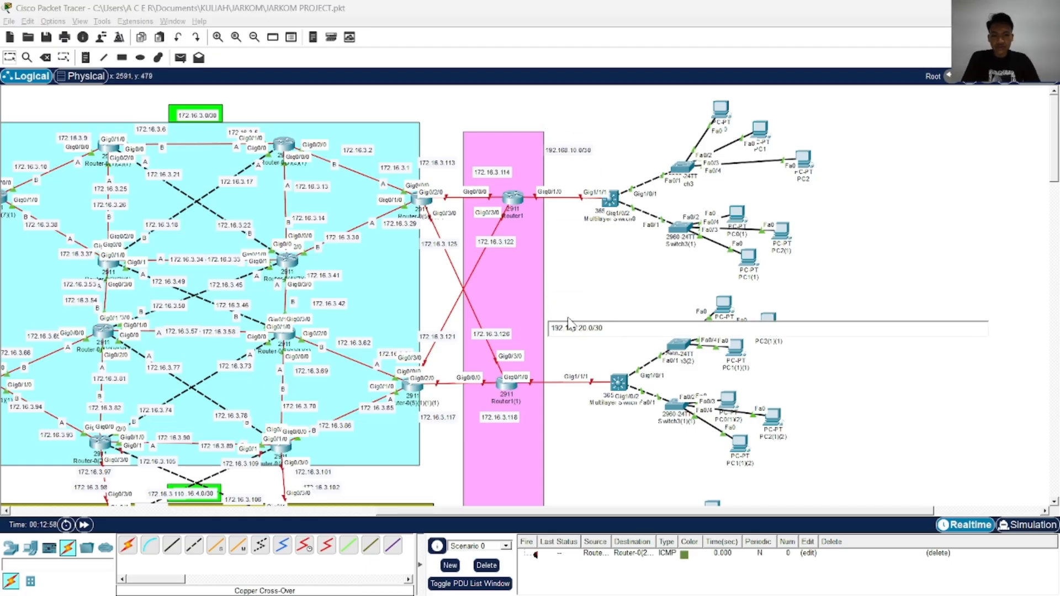
left_click(878, 253)
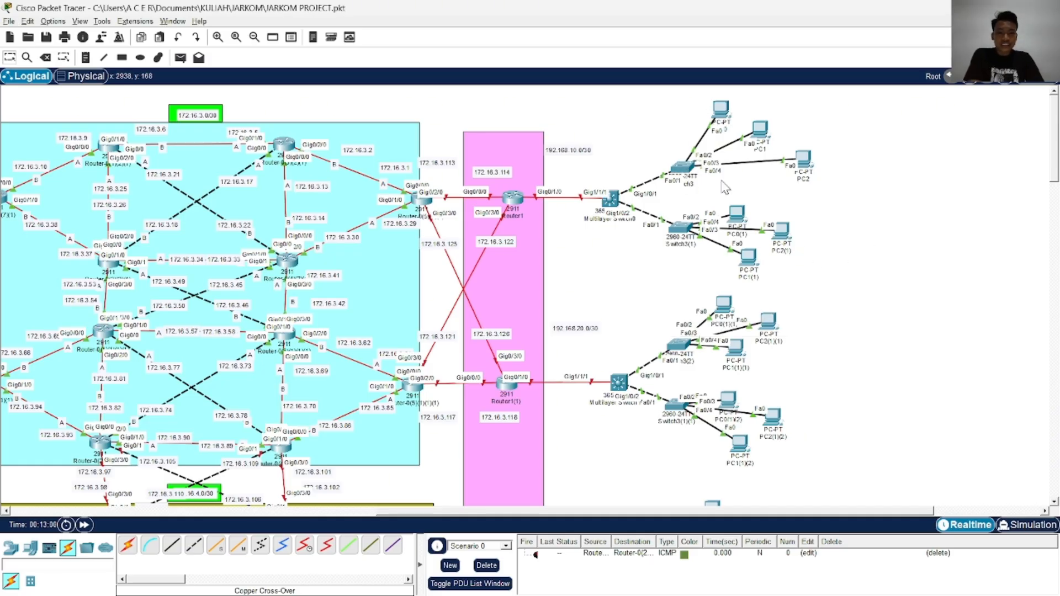
Check the client network addresses beside the multilayer switches in TOPOLOGI JARKOM 1.jpeg against the project's topology
key("alt+Tab")
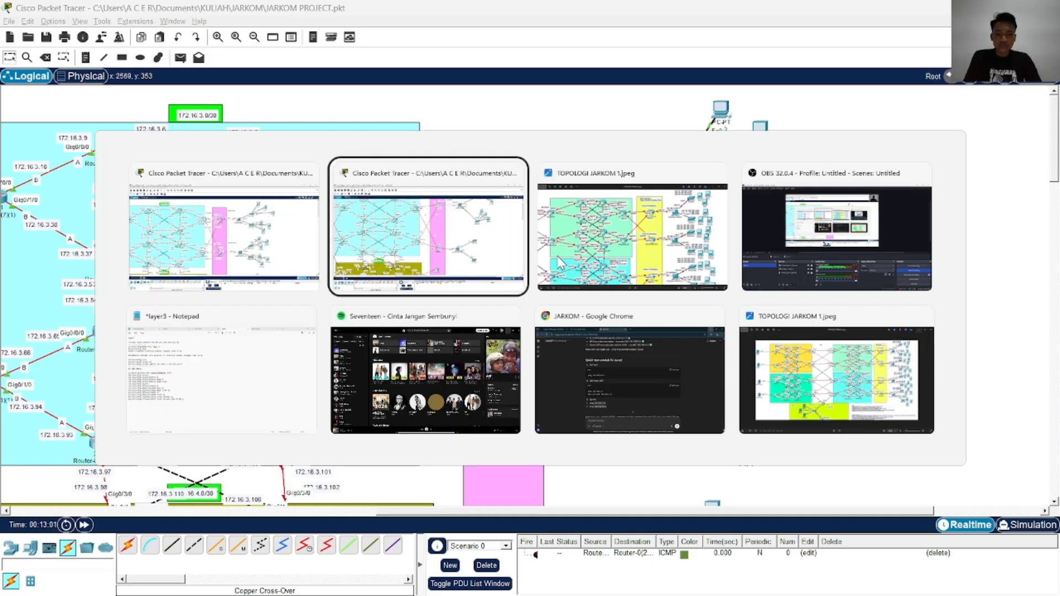
key("alt+Tab")
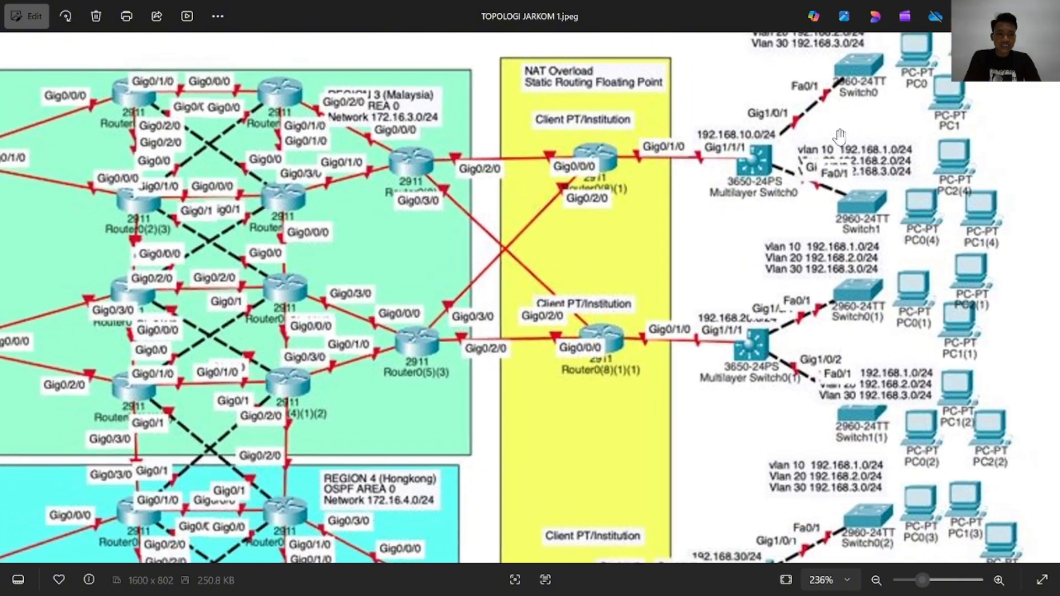
key("alt+Tab")
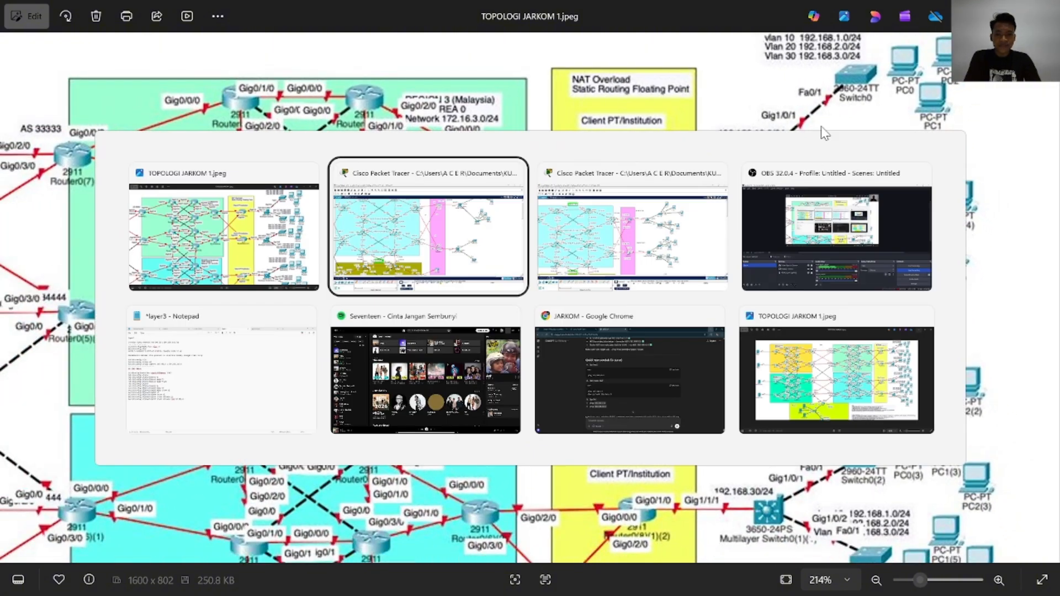
key("alt+Tab")
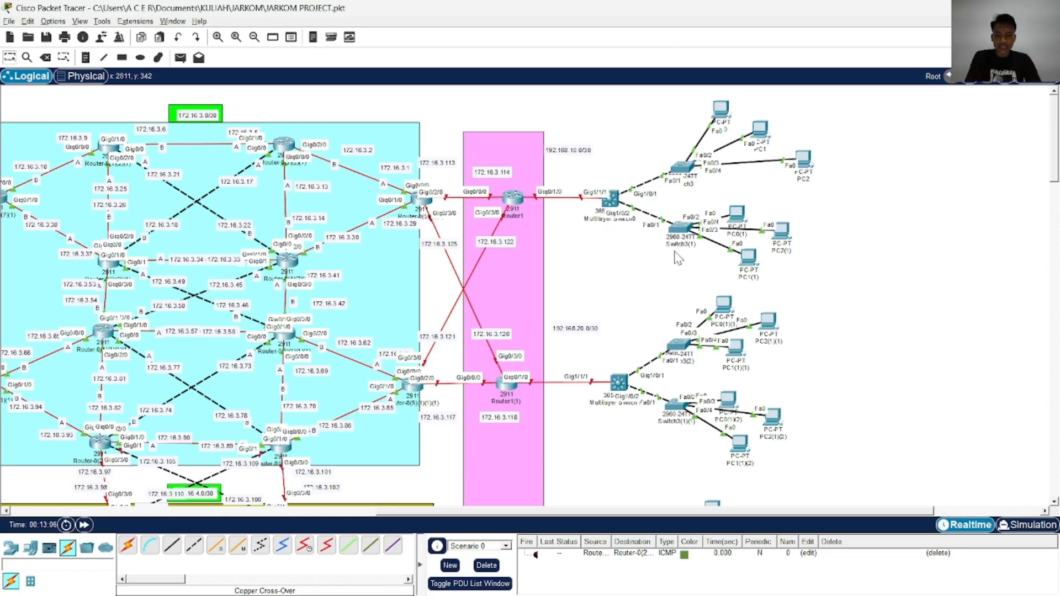
key("alt+Tab")
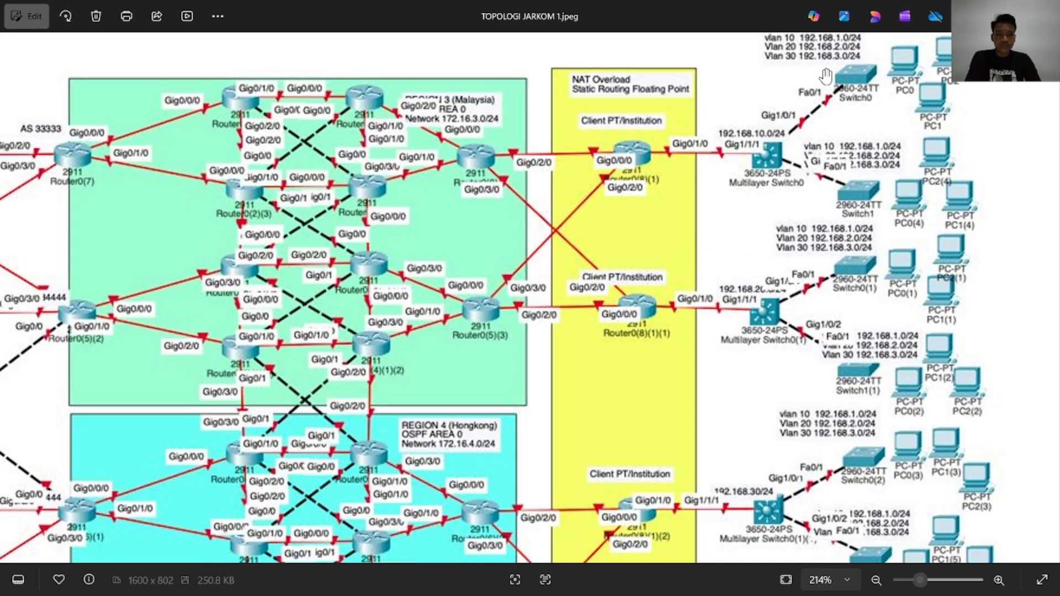
key("alt+Tab")
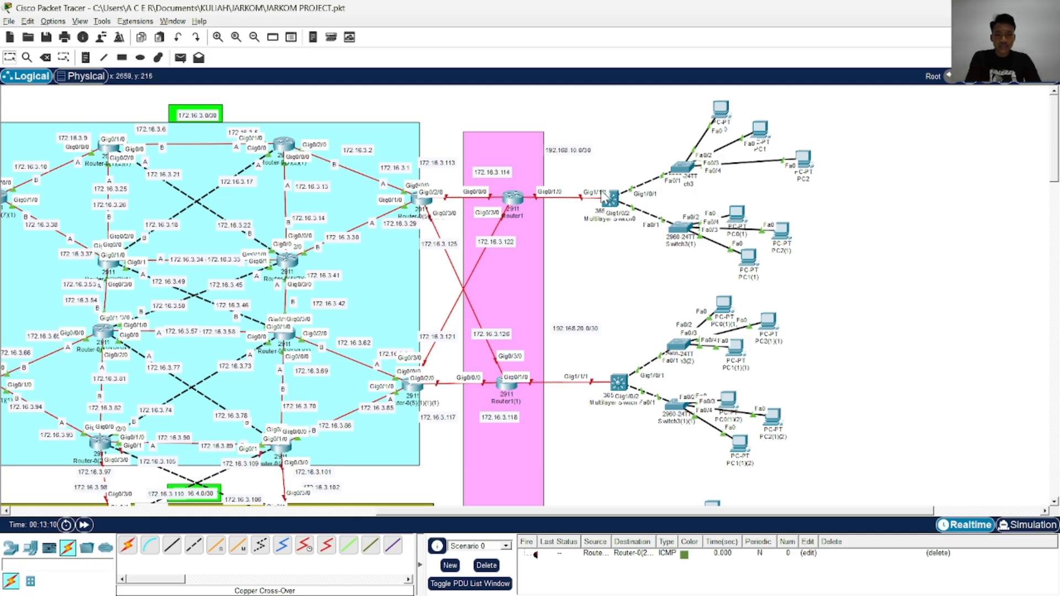
Duplicate note 192.168.10.0/30 just above Multilayer Switch0's end of the link and change the copy to 192.168.10.1/30
scroll(604, 200, "up", 1)
scroll(667, 179, "right", 3)
left_click_drag(625, 136, 650, 188)
key("ctrl+c")
key("ctrl+v")
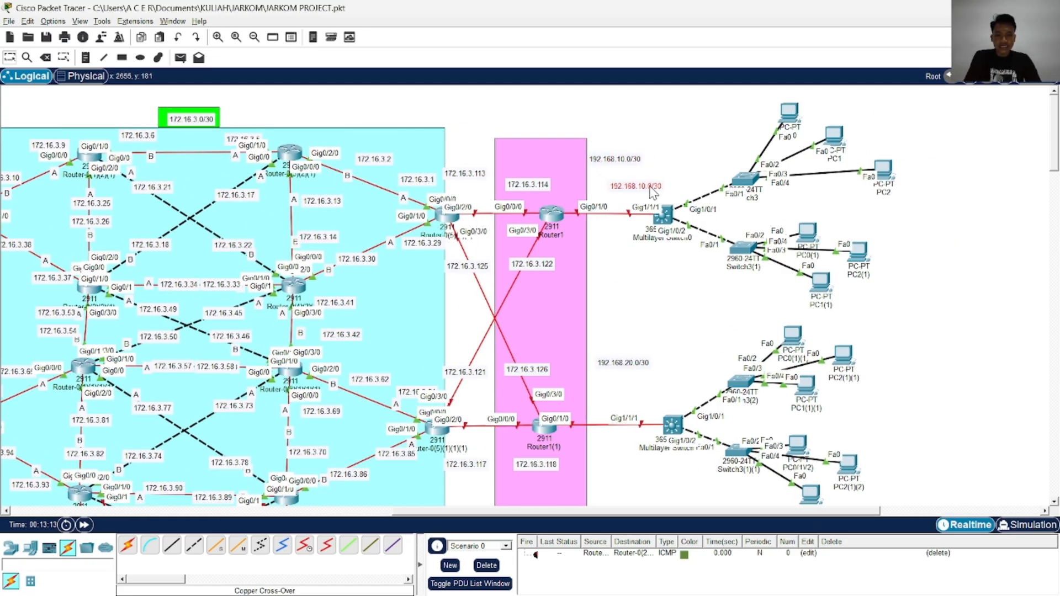
double_click(654, 189)
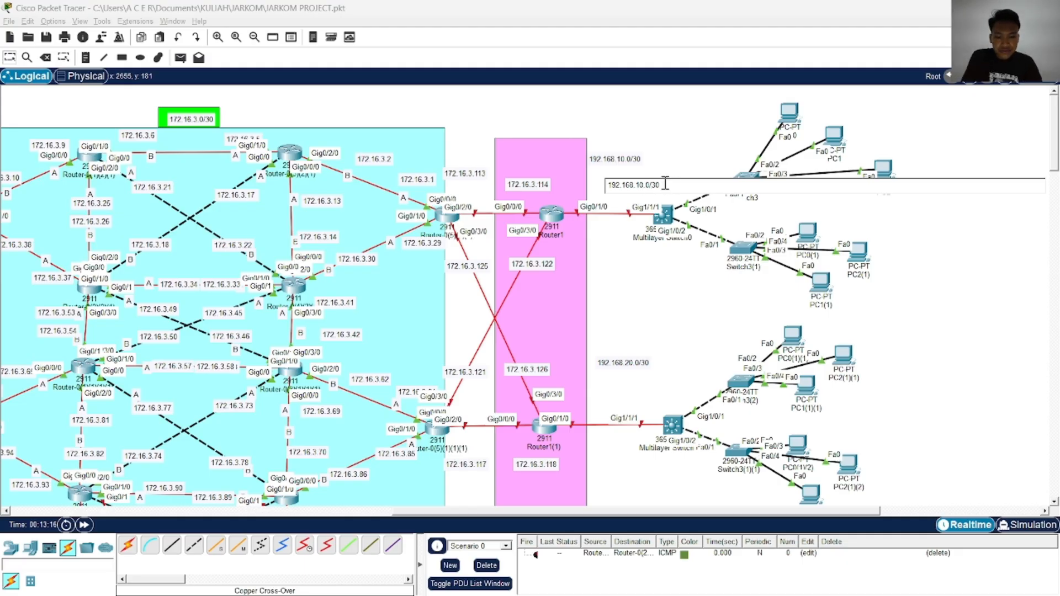
left_click(700, 169)
Duplicate note 192.168.10.1/30, change the copy to 192.168.10.2/30 and place it above Router1's Gig0/1/0 end of the link
left_click_drag(656, 164, 666, 133)
key("ctrl+c")
key("ctrl+v")
double_click(666, 134)
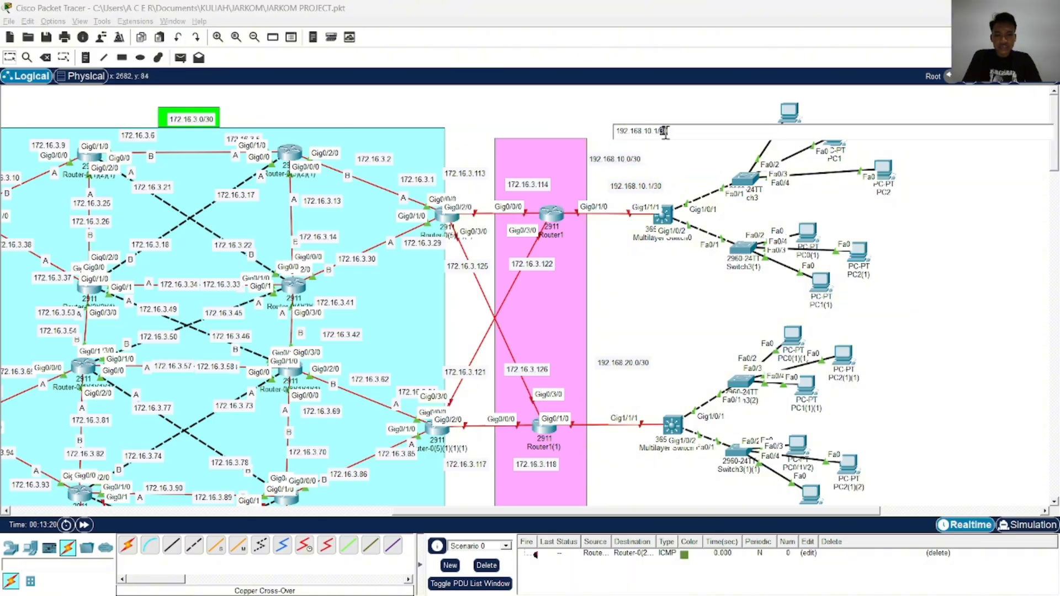
left_click(684, 134)
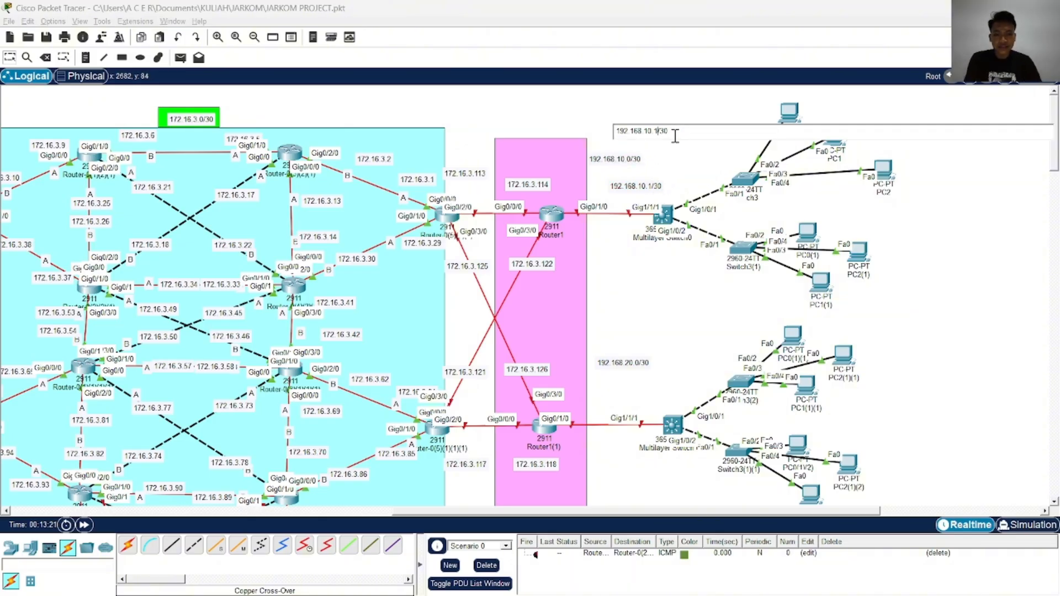
key("BackSpace")
type("2")
left_click(662, 115)
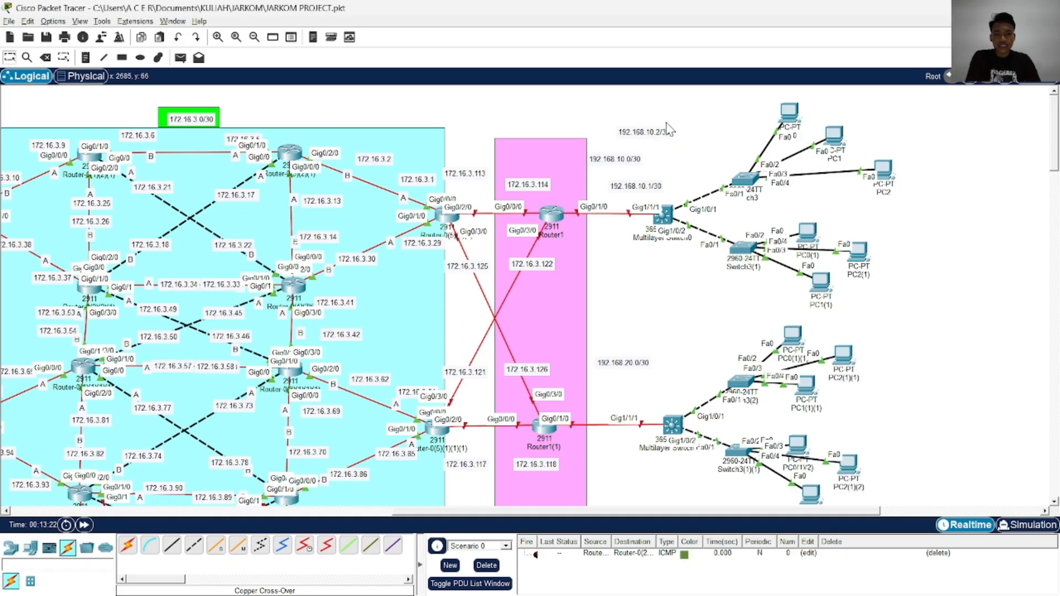
left_click_drag(669, 129, 608, 201)
left_click(682, 156)
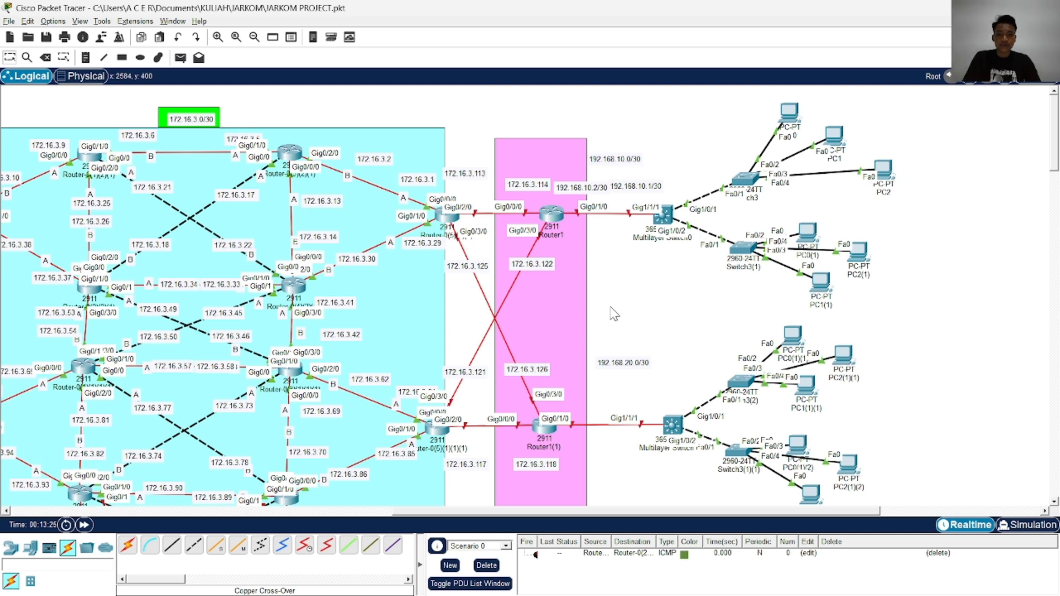
Duplicate note 192.168.20.0/30 just above the original and change the copy to 192.168.20.1/30
scroll(615, 314, "down", 1)
left_click_drag(629, 304, 635, 267)
left_click(636, 270)
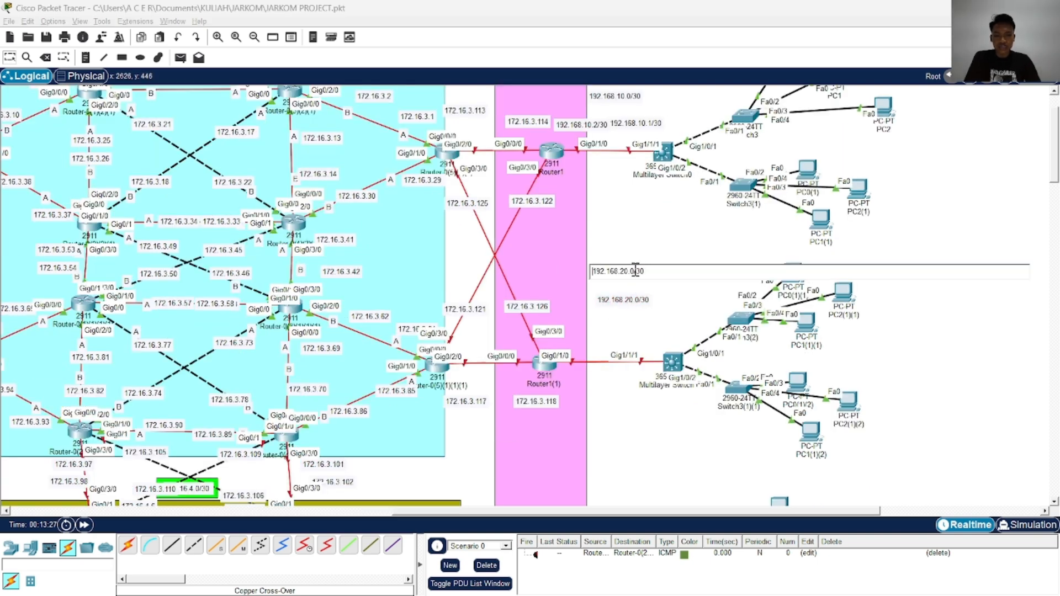
left_click(650, 271)
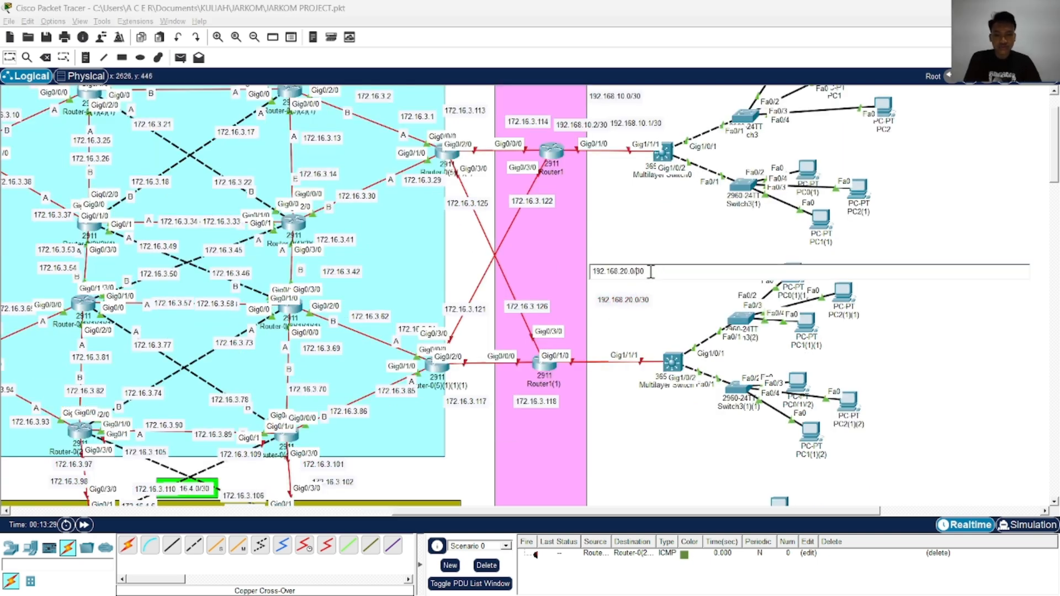
key("BackSpace")
type("1")
left_click(658, 255)
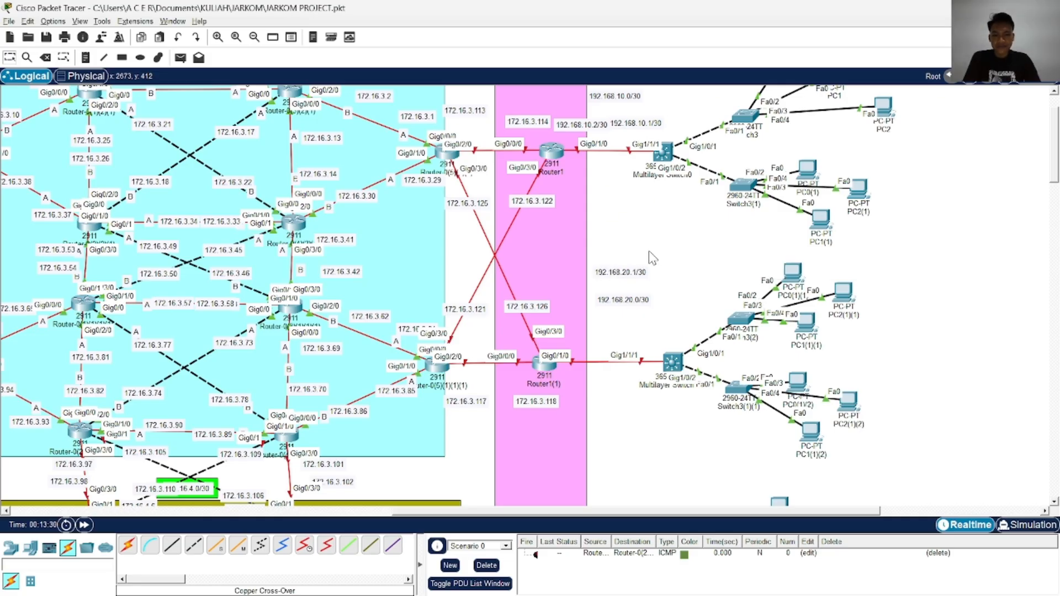
Duplicate note 192.168.20.1/30, change the copy to 192.168.20.2/30 above Router1(1)'s Gig0/1/0, and move the original above the multilayer switch's end of the link
mouse_move(639, 250)
left_mouse_down()
mouse_move(642, 287)
mouse_move(636, 245)
left_mouse_up()
left_click(634, 244)
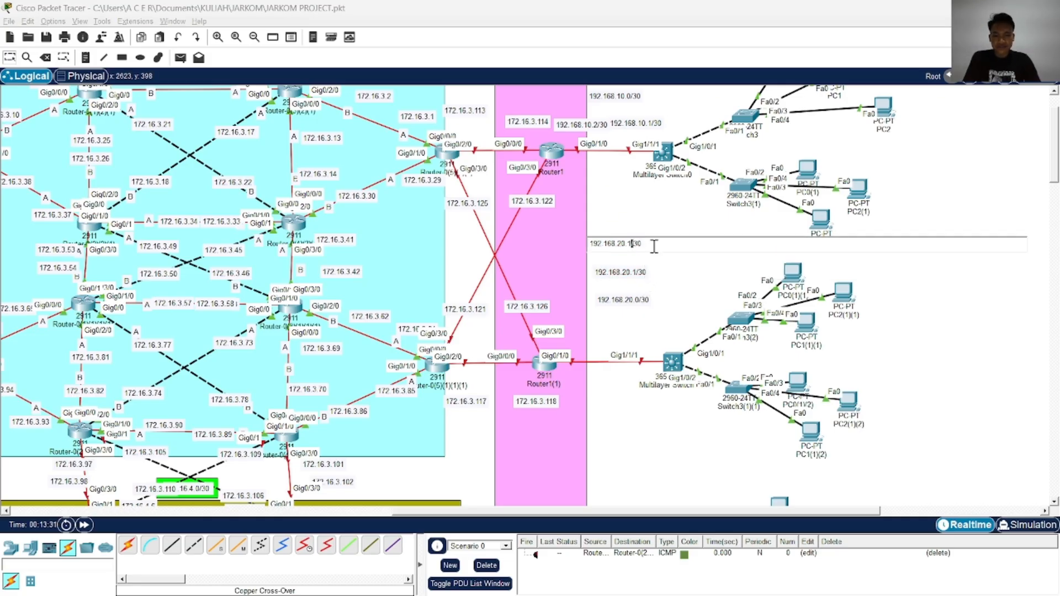
left_click(654, 246)
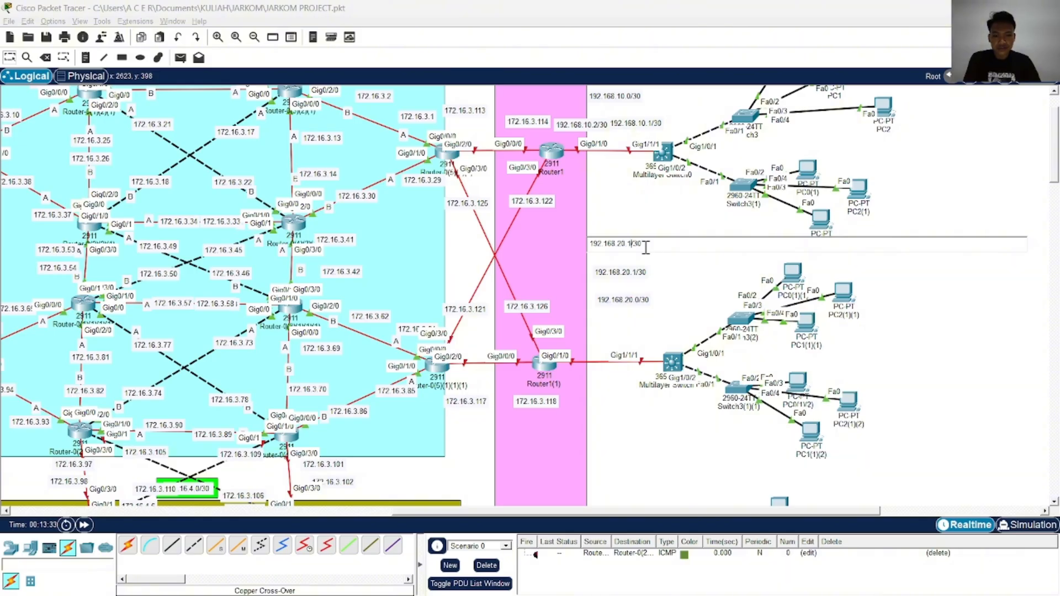
left_click(644, 251)
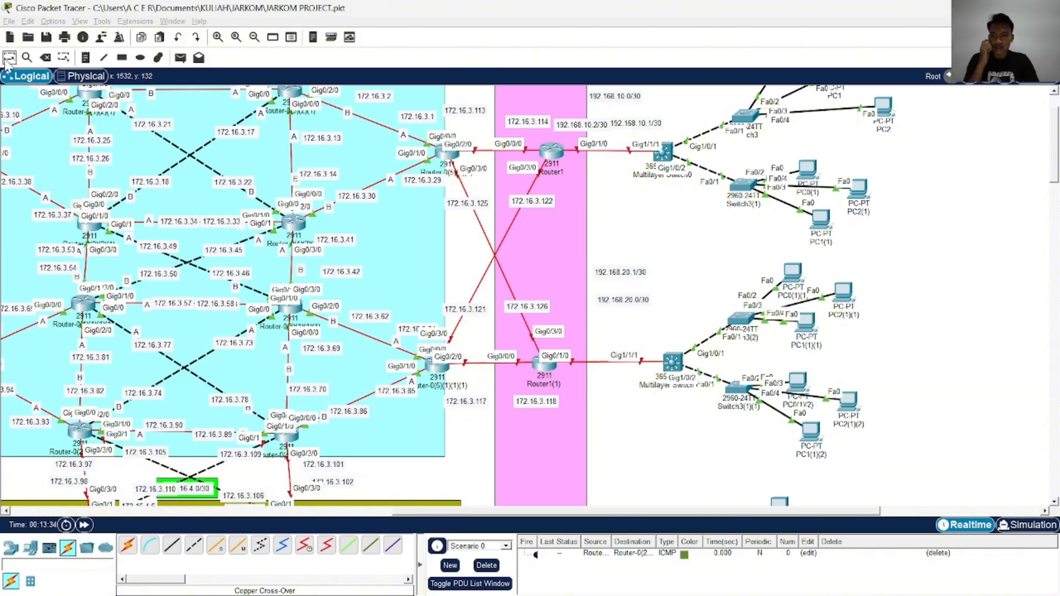
left_click_drag(644, 252, 624, 337)
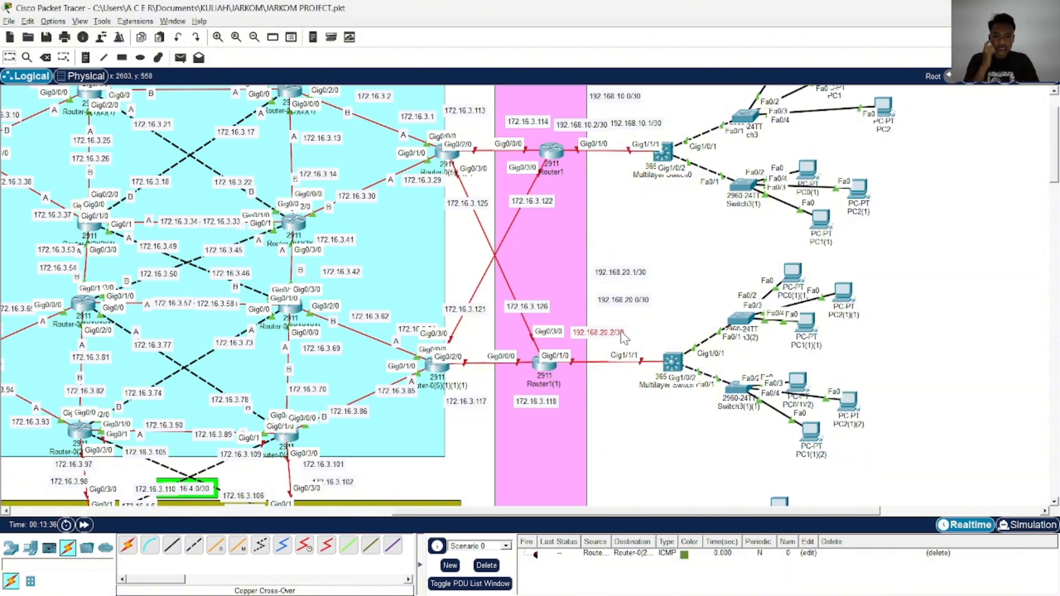
left_click_drag(641, 275, 680, 336)
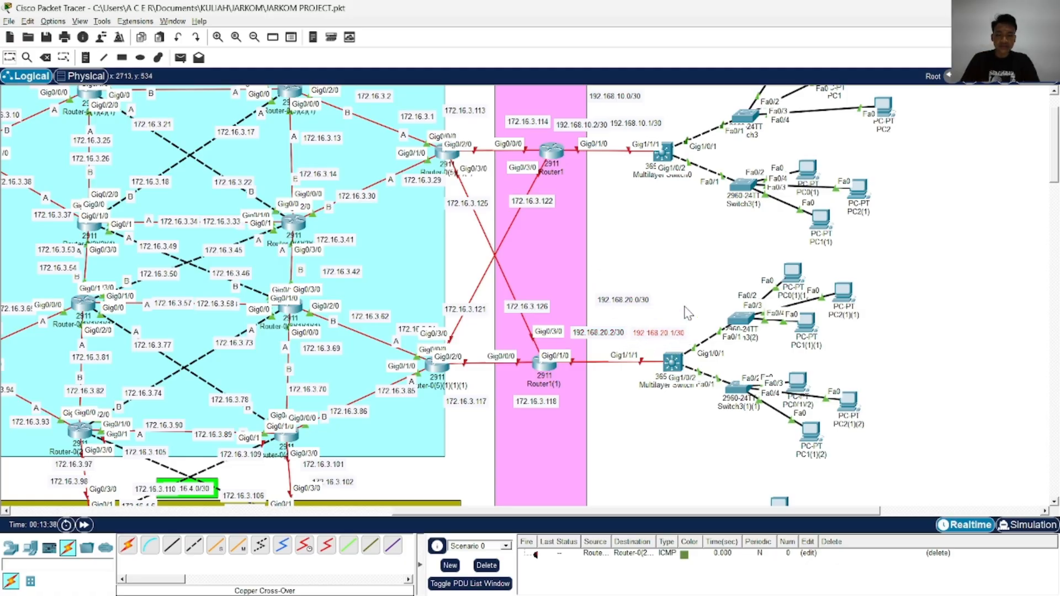
Add a note reading VLAN 10 in the empty area beside the topmost client PCs, checking the VLANs in TOPOLOGI JARKOM 1.jpeg
scroll(670, 281, "up", 3)
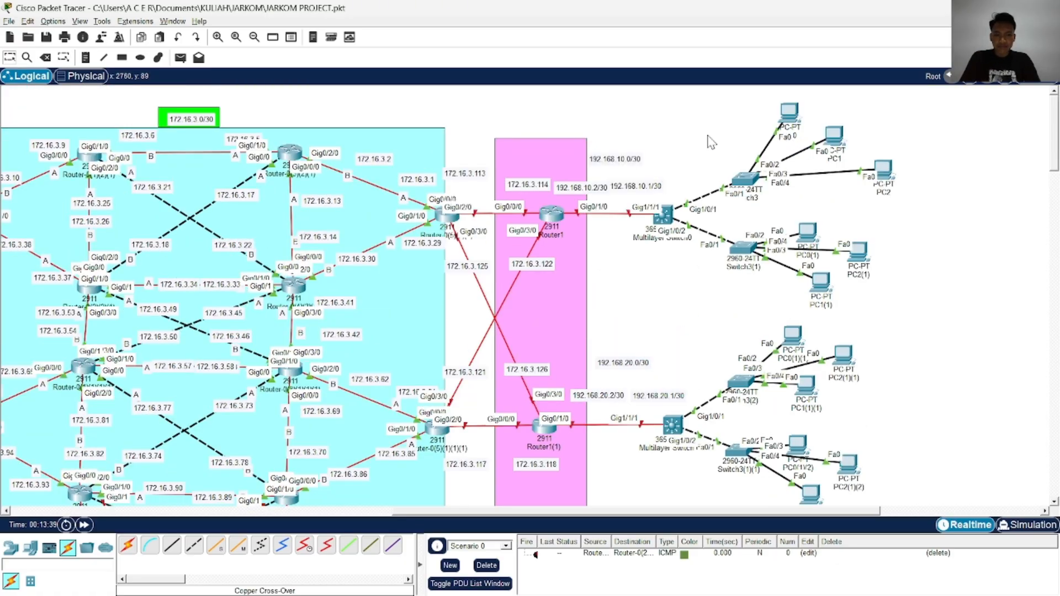
scroll(646, 179, "right", 5)
left_click(85, 57)
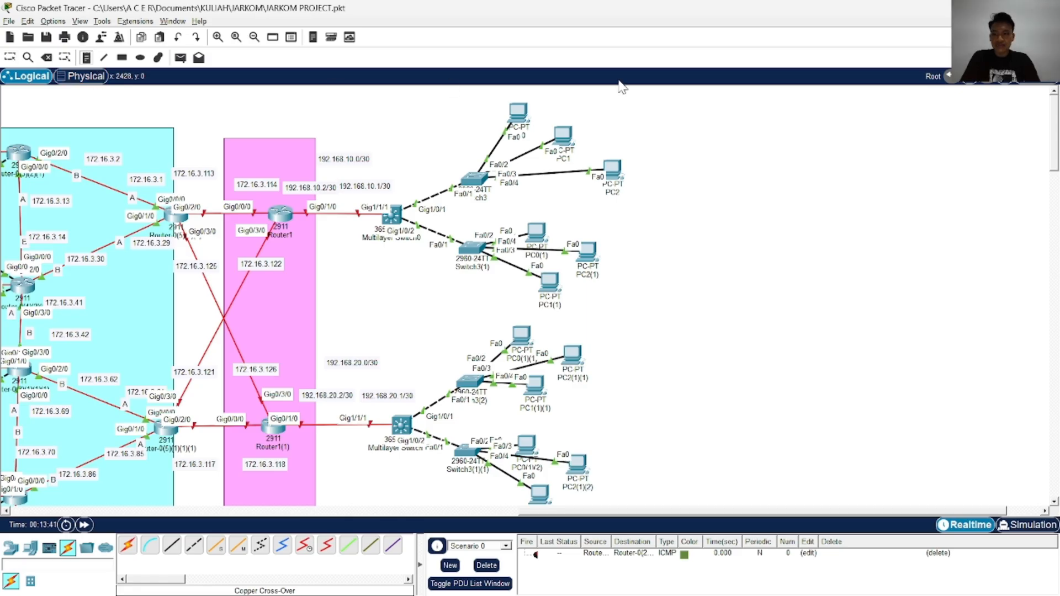
left_click(657, 128)
type("vlan")
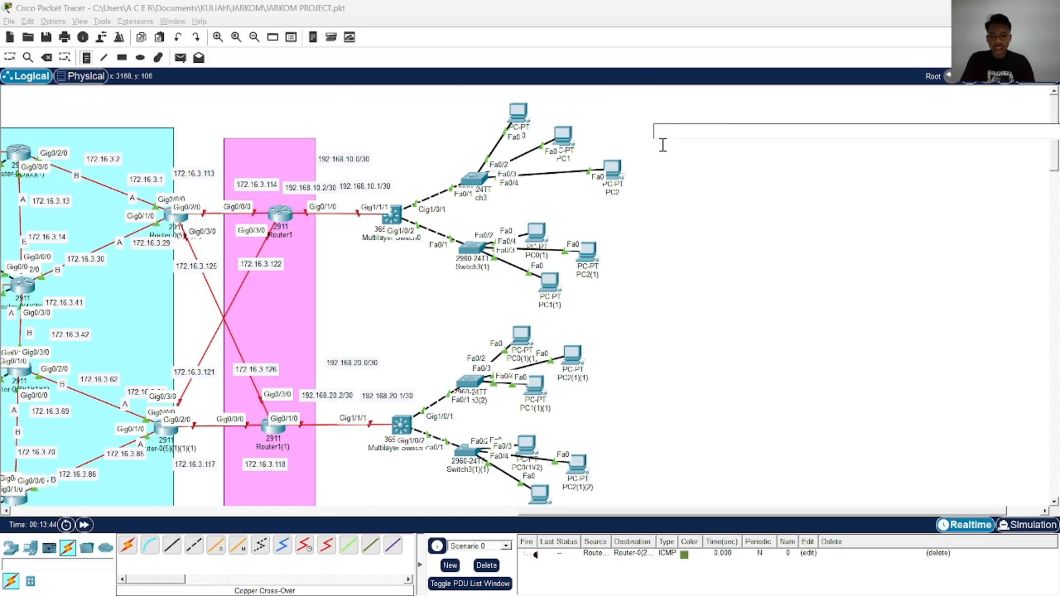
type("VLAN 10")
key("alt+Tab")
key("alt+Tab")
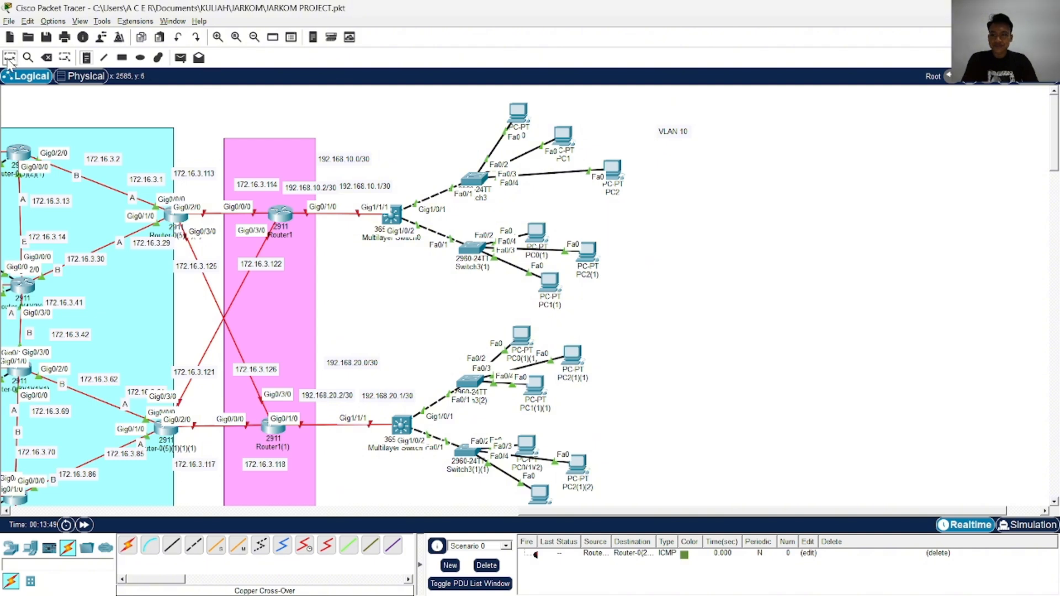
Extend the VLAN 10 note to read VLAN 10 = 192.168.1.0/24, checking the address in TOPOLOGI JARKOM 1.jpeg
double_click(689, 131)
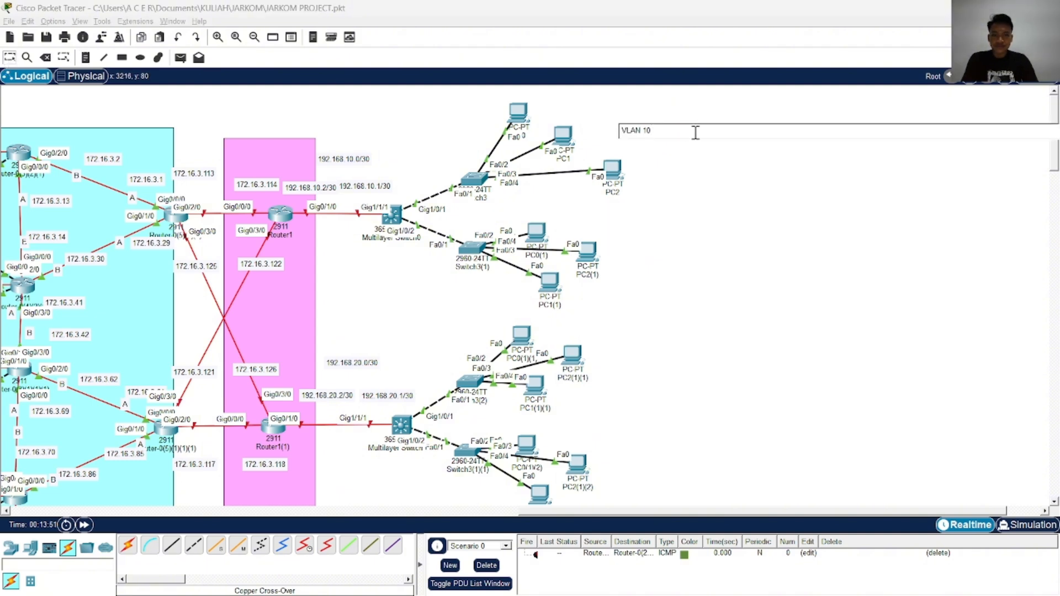
type("=")
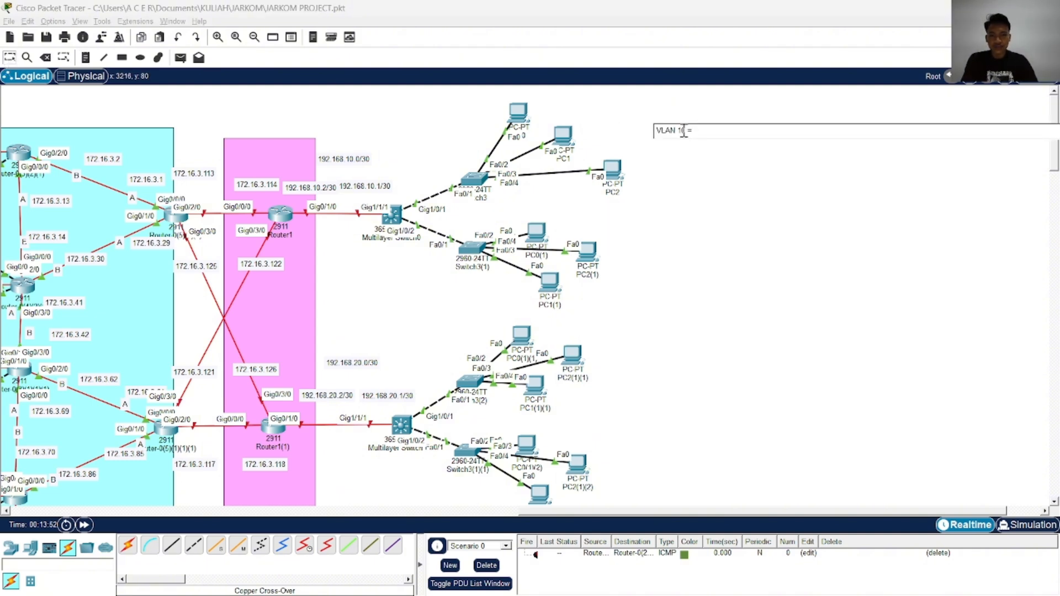
key("alt+Tab")
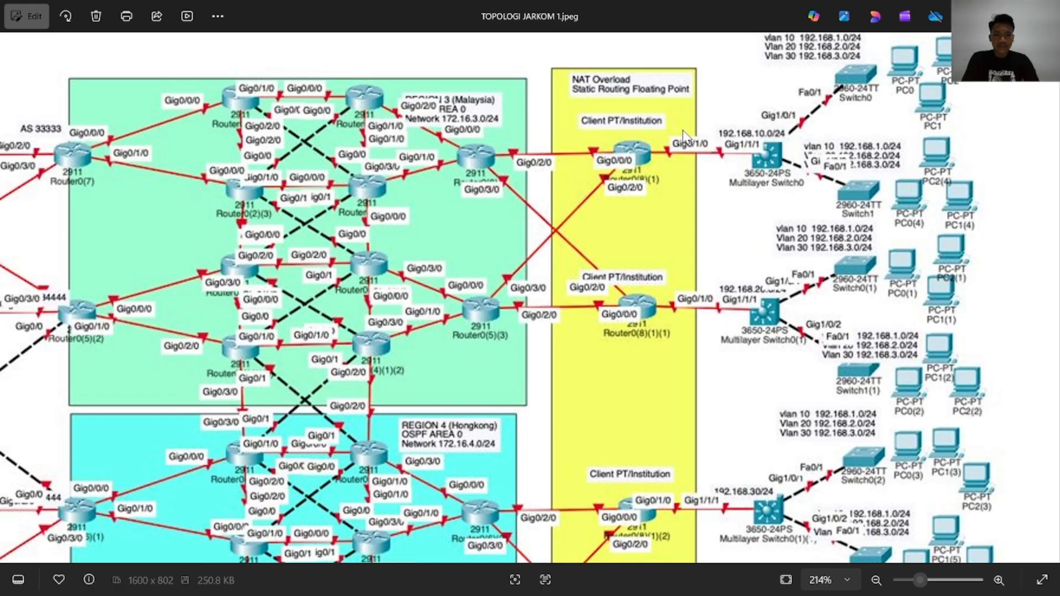
key("alt+Tab")
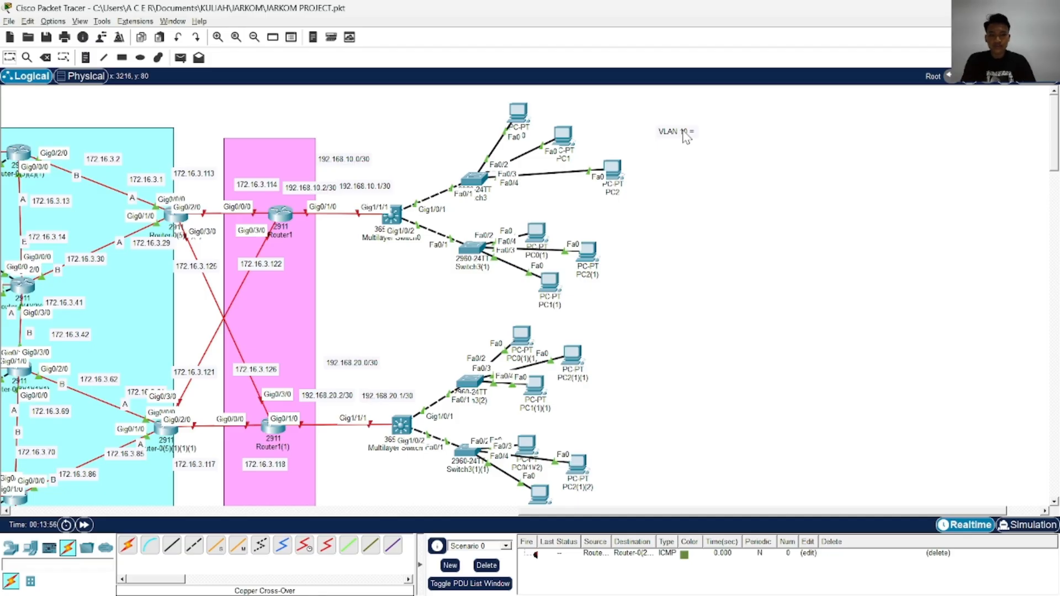
double_click(690, 134)
type("1")
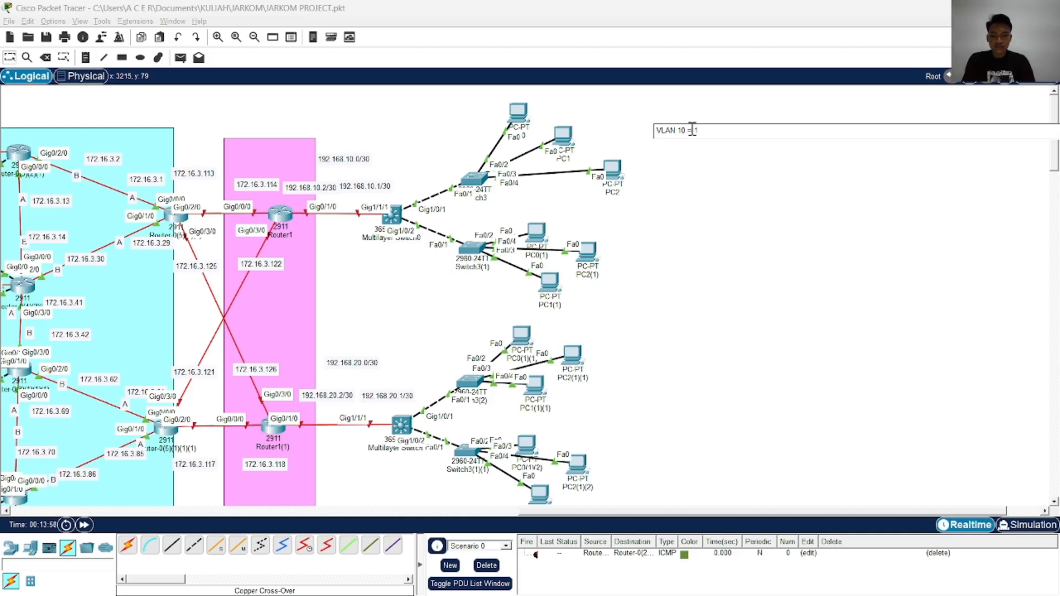
type("92.168.1.")
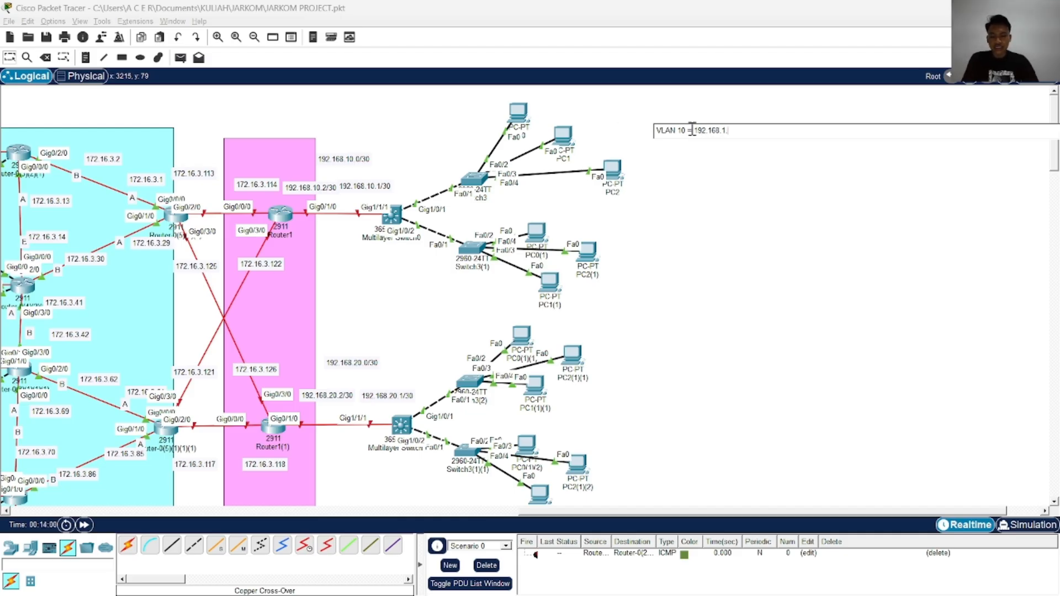
key("alt+Tab")
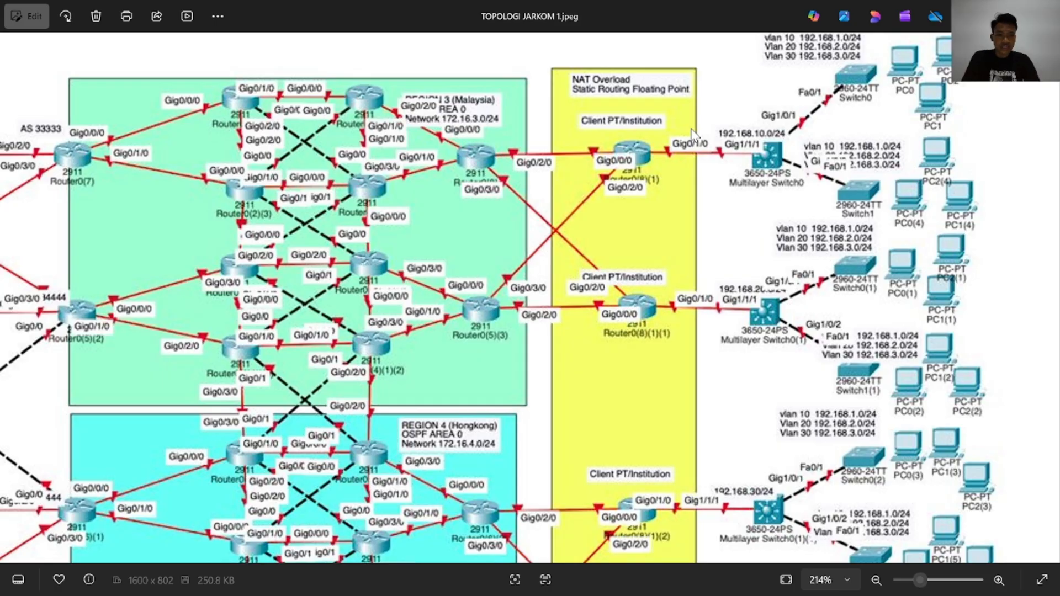
key("alt+Tab")
left_click(709, 132)
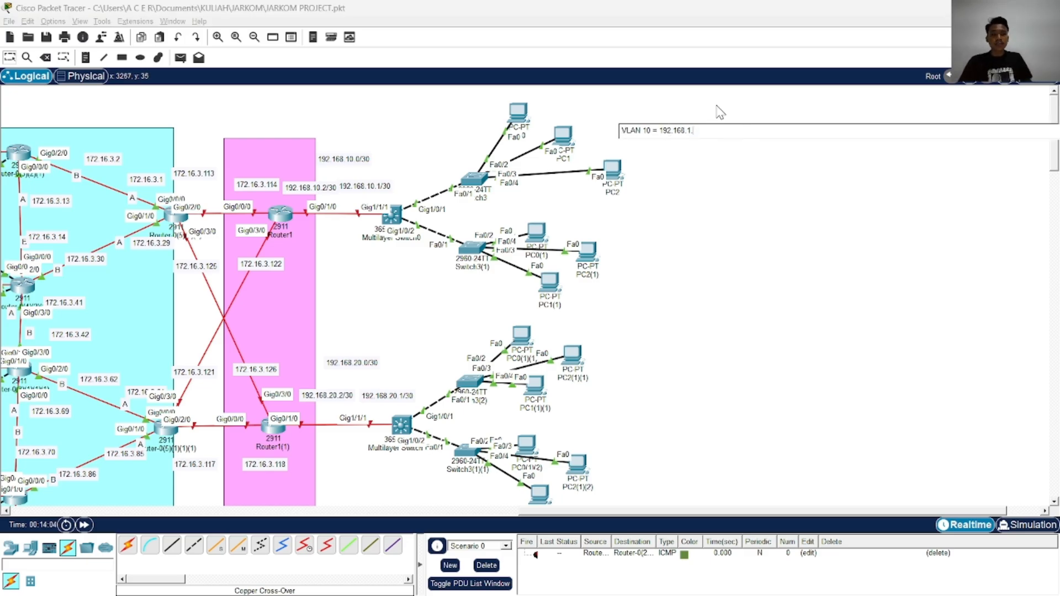
type("0/2")
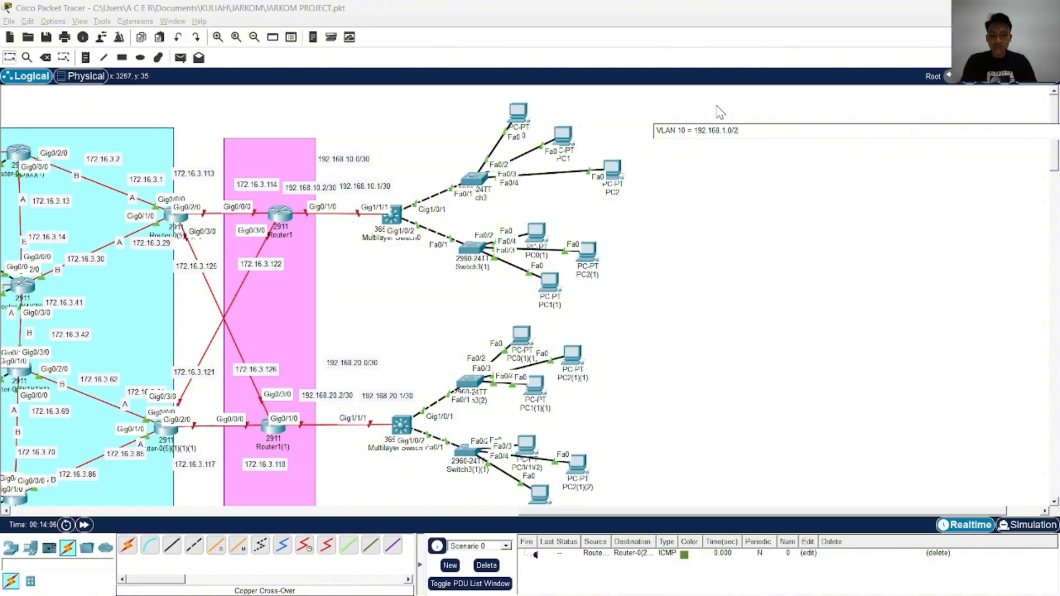
type("4")
left_click(717, 150)
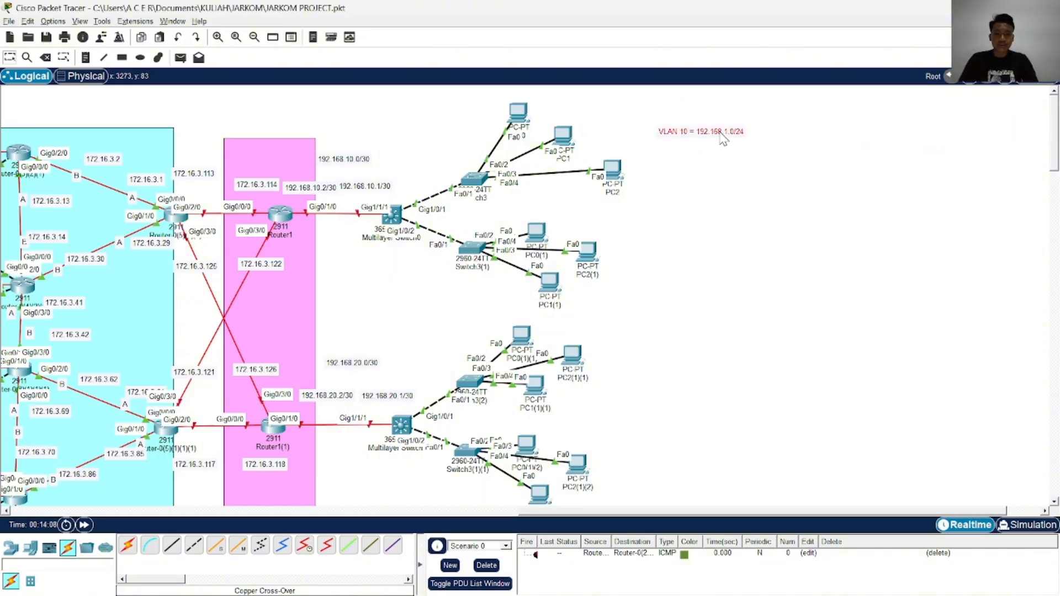
Add a second line reading VLAN 20 = 192.168.2.0/24 to the VLAN note
left_click(723, 136)
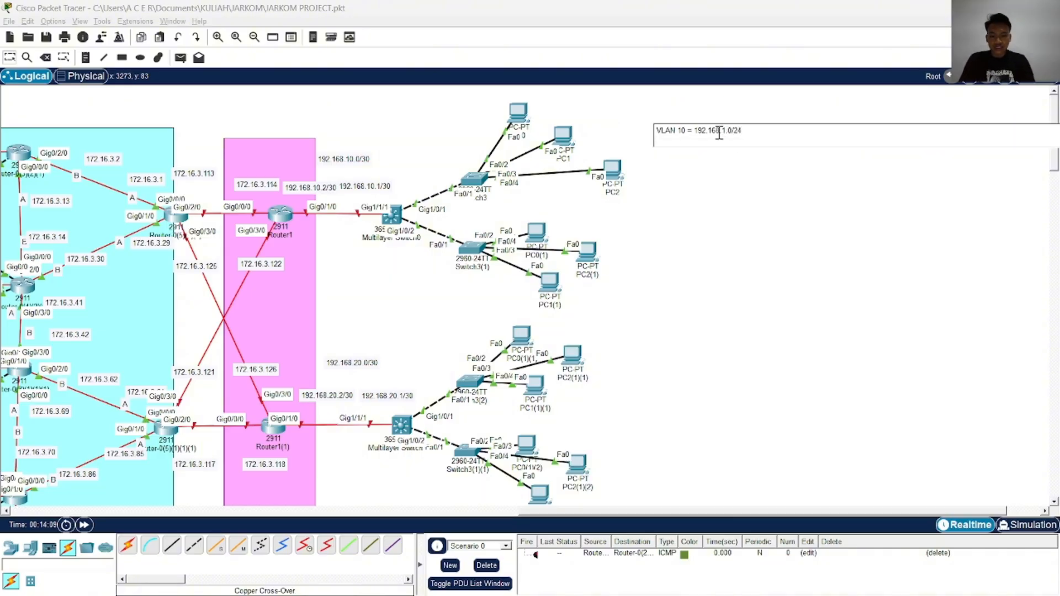
type("VLAN 2")
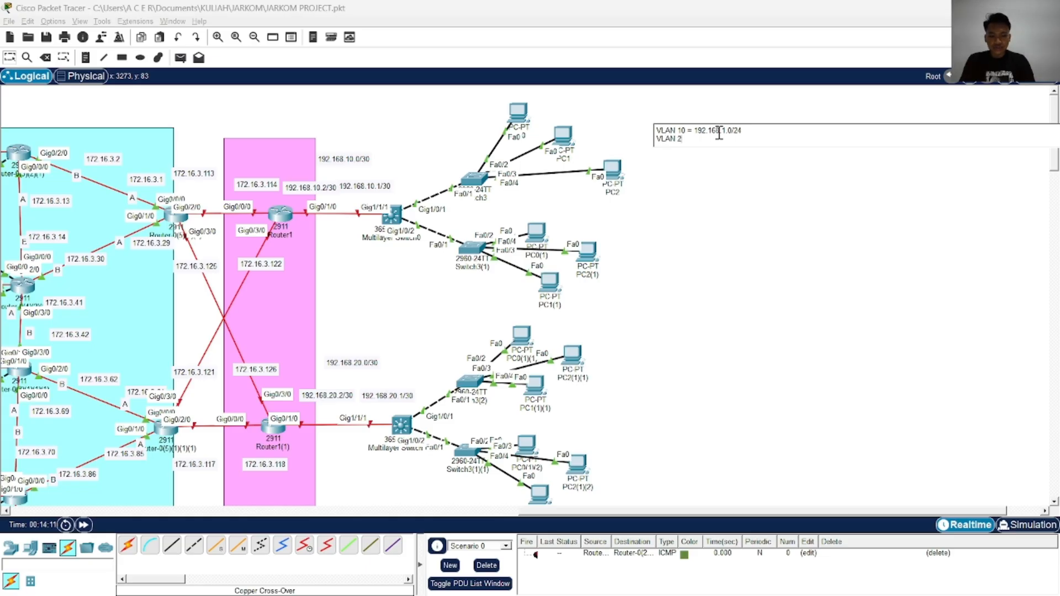
type("0 = 1")
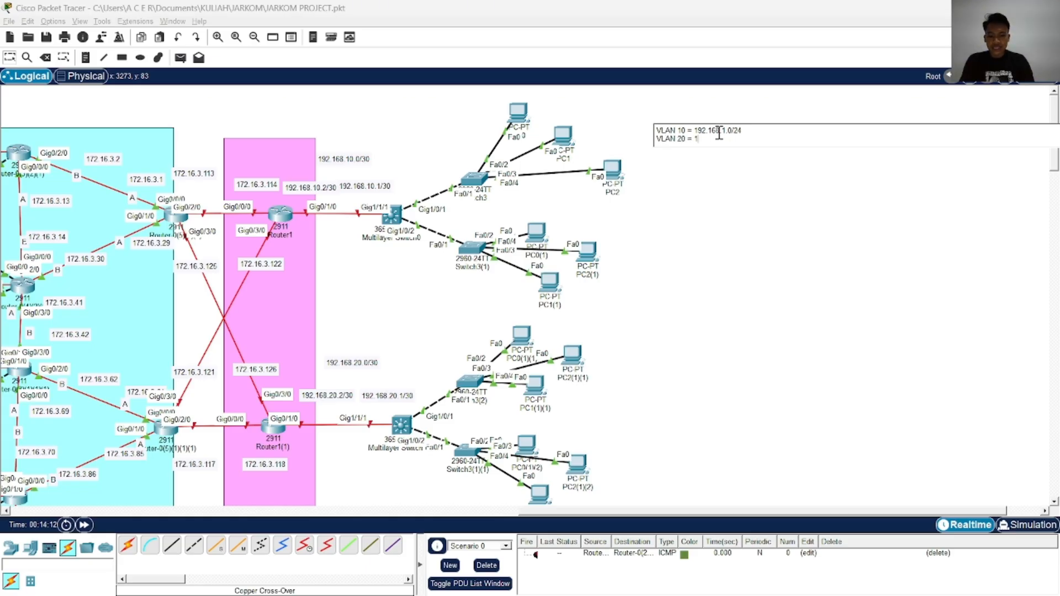
type("92.168.2")
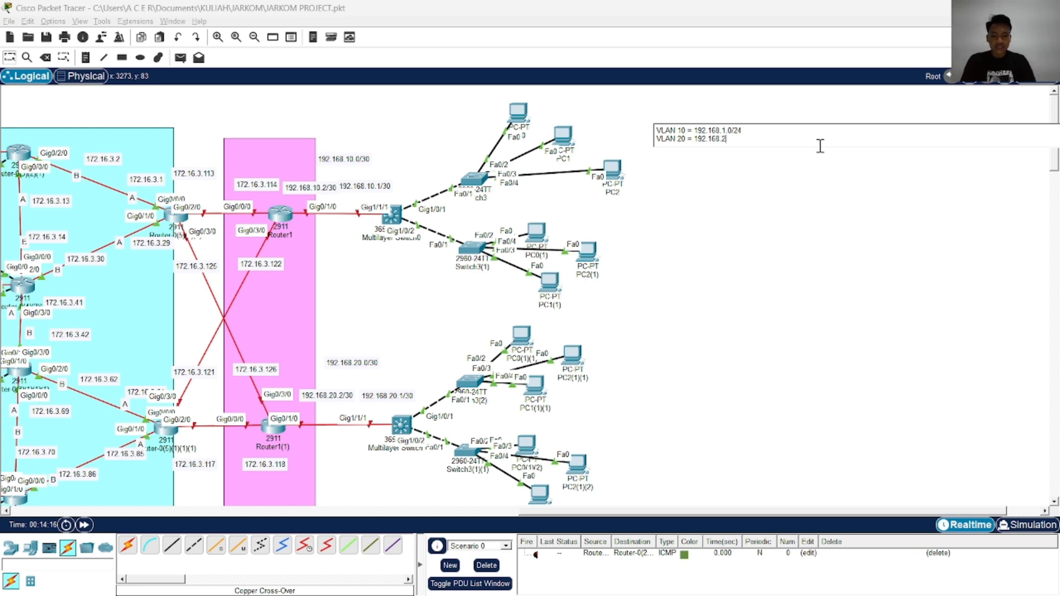
type(".0/24")
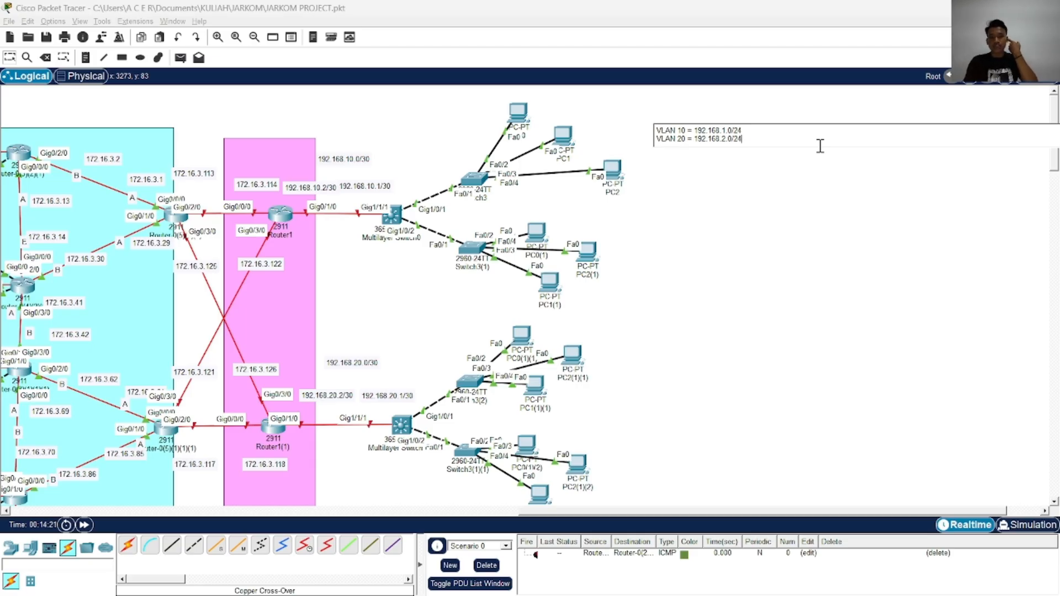
Add a third line reading VLAN 30 = 192.168.3.0/24 to the VLAN note and check the entries against TOPOLOGI JARKOM 1.jpeg
key("Return")
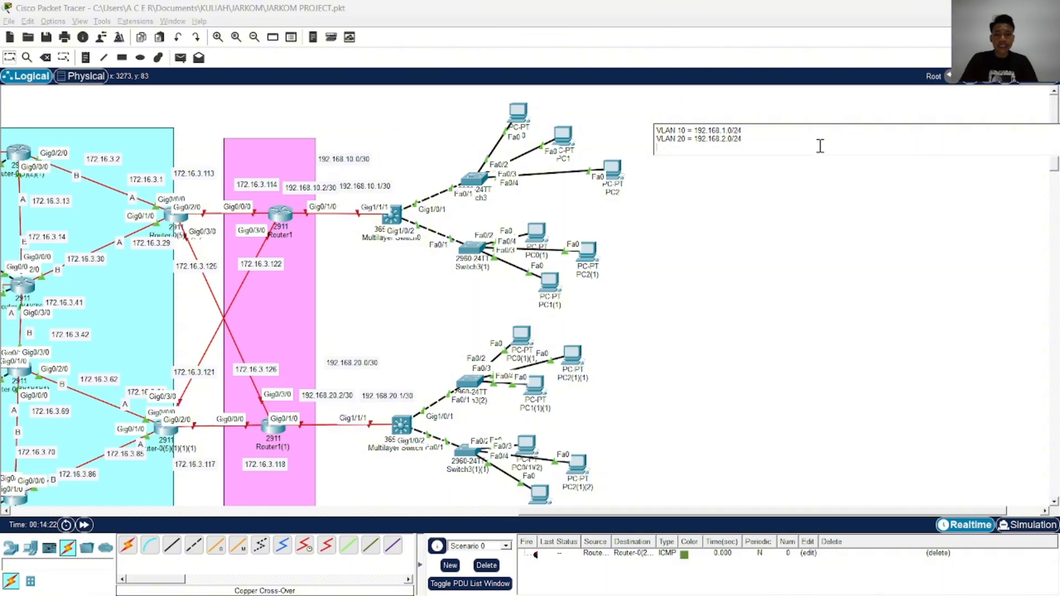
type("VLAN 30 =")
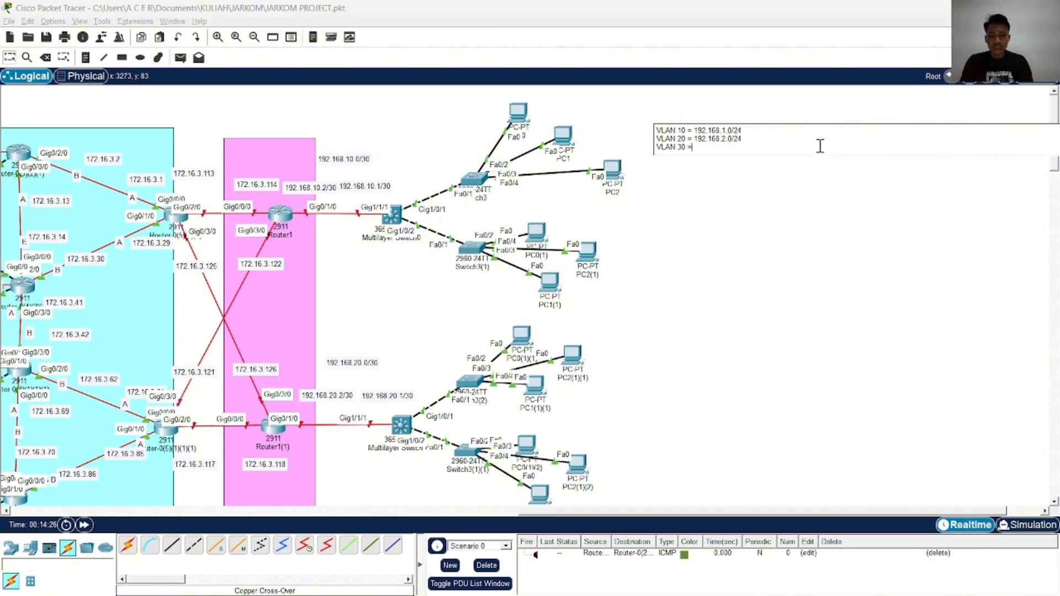
type(" 192.168.3.0")
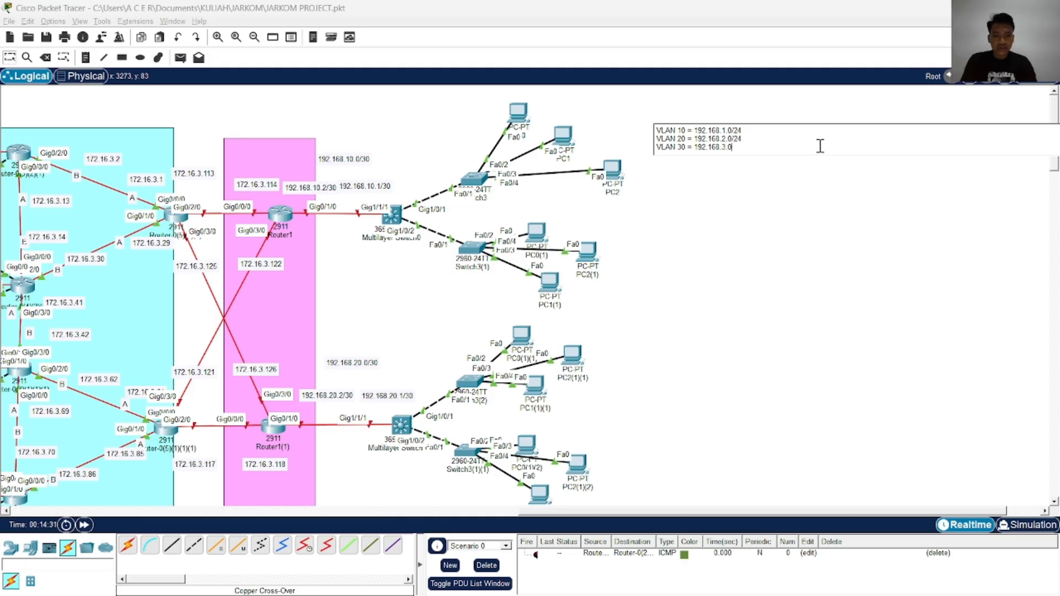
left_click(467, 160)
key("alt+Tab")
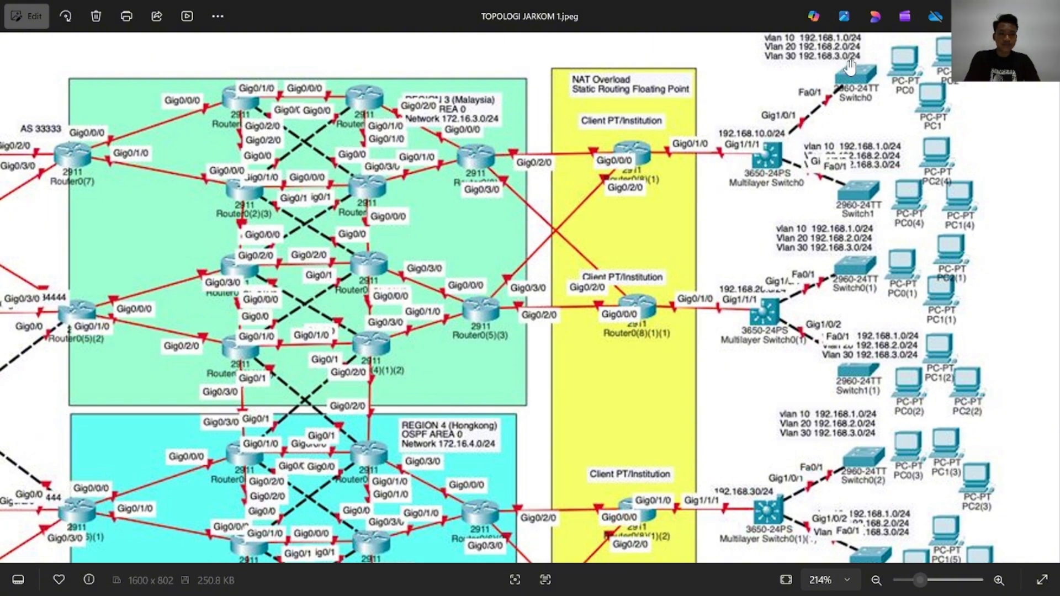
key("alt+Tab")
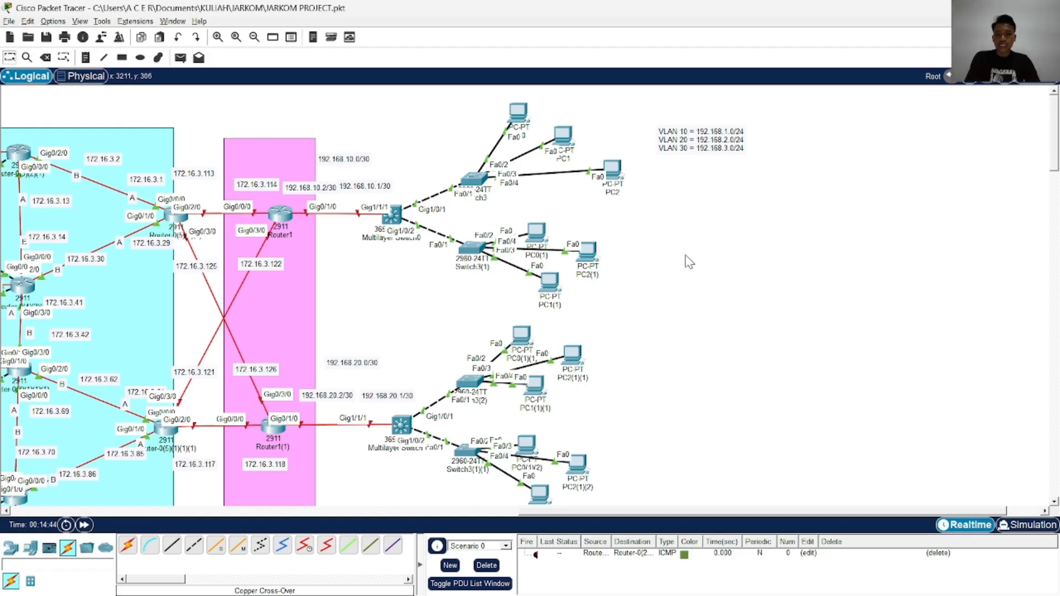
Duplicate the three-line VLAN note three times for the other client networks of the two upper multilayer switches
left_click_drag(700, 235, 667, 262)
key("ctrl+c")
key("ctrl+v")
left_click_drag(685, 148, 621, 370)
key("ctrl+v")
key("ctrl+v")
left_click_drag(688, 133, 676, 474)
key("ctrl+v")
Arrange the four VLAN notes in a roughly aligned column beside PC2, PC2(1), PC2(1)(1) and PC2(1)(2)
left_click_drag(695, 128, 647, 144)
left_click_drag(672, 260, 681, 259)
left_click_drag(671, 368, 690, 371)
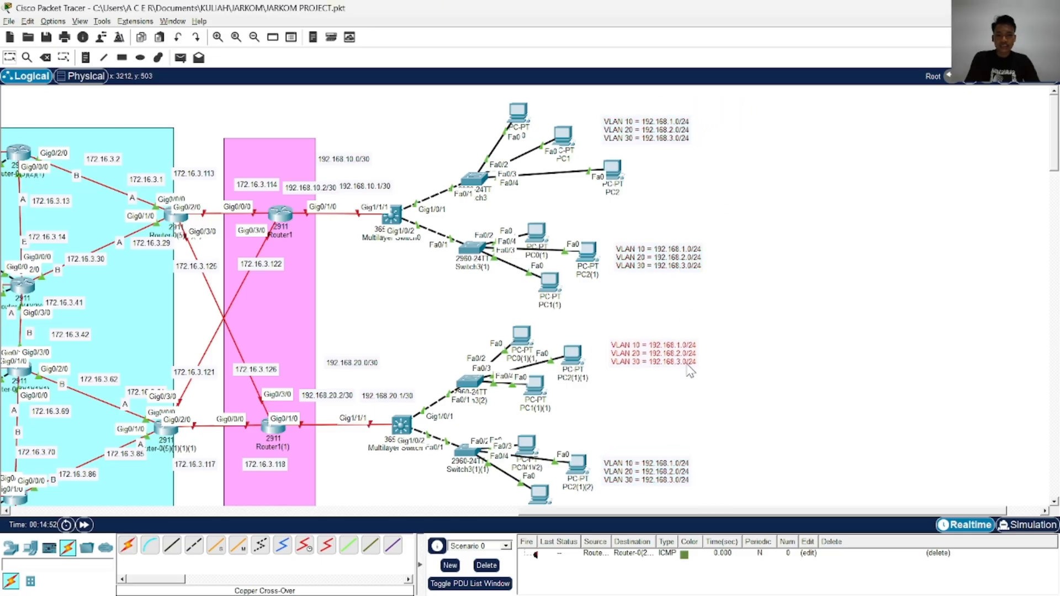
left_click_drag(673, 467, 679, 469)
left_click(666, 141)
left_click_drag(665, 142, 674, 143)
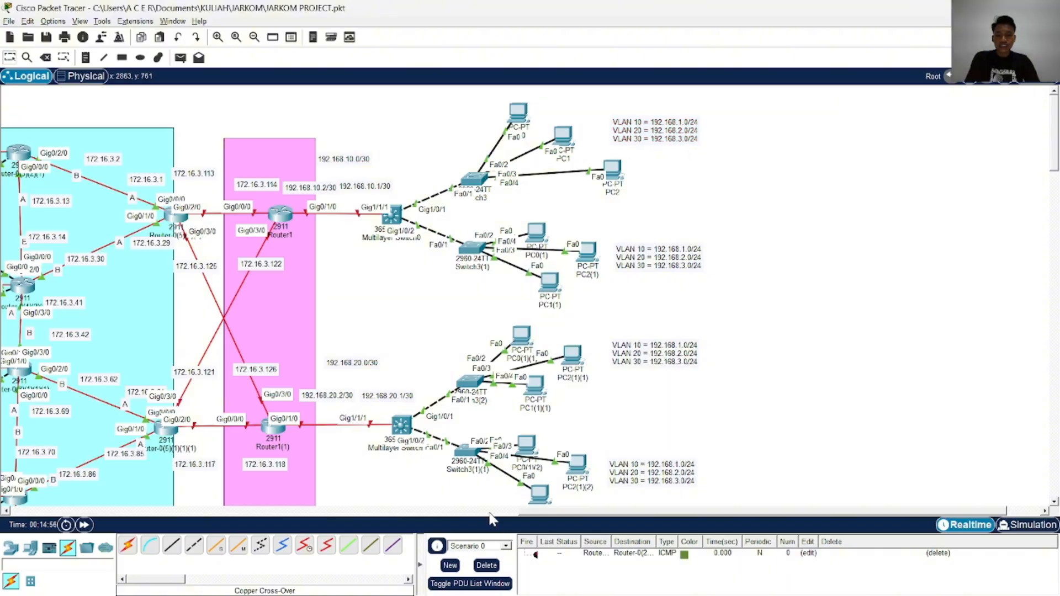
Duplicate the four VLAN notes together and place the copies beside the four client PC groups of the two lower multilayer switches
left_click_drag(546, 512, 457, 511)
scroll(654, 363, "down", 2)
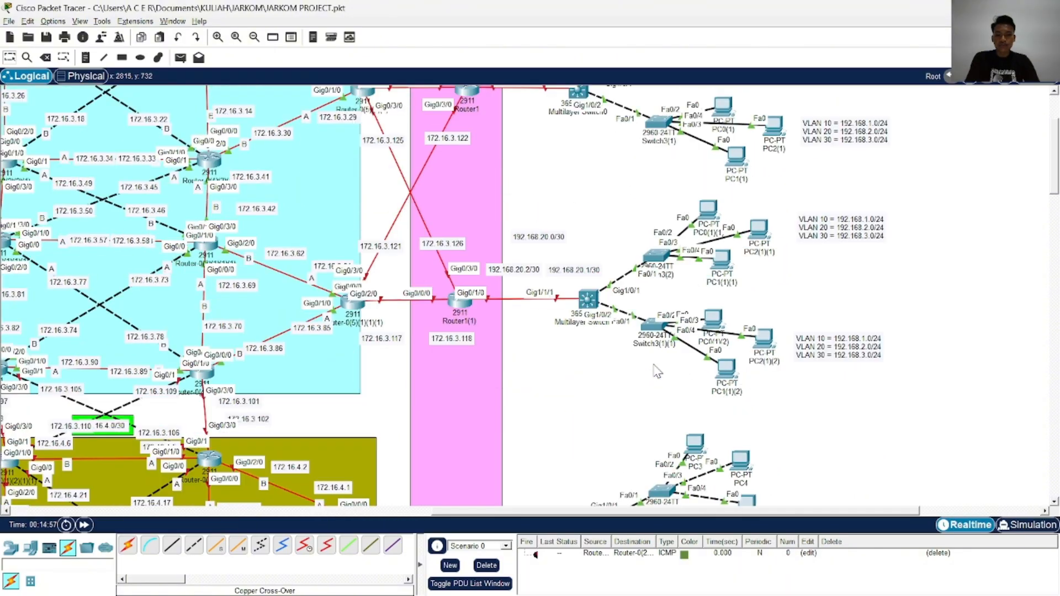
scroll(653, 362, "down", 2)
left_click_drag(661, 358, 644, 290)
scroll(660, 261, "up", 2)
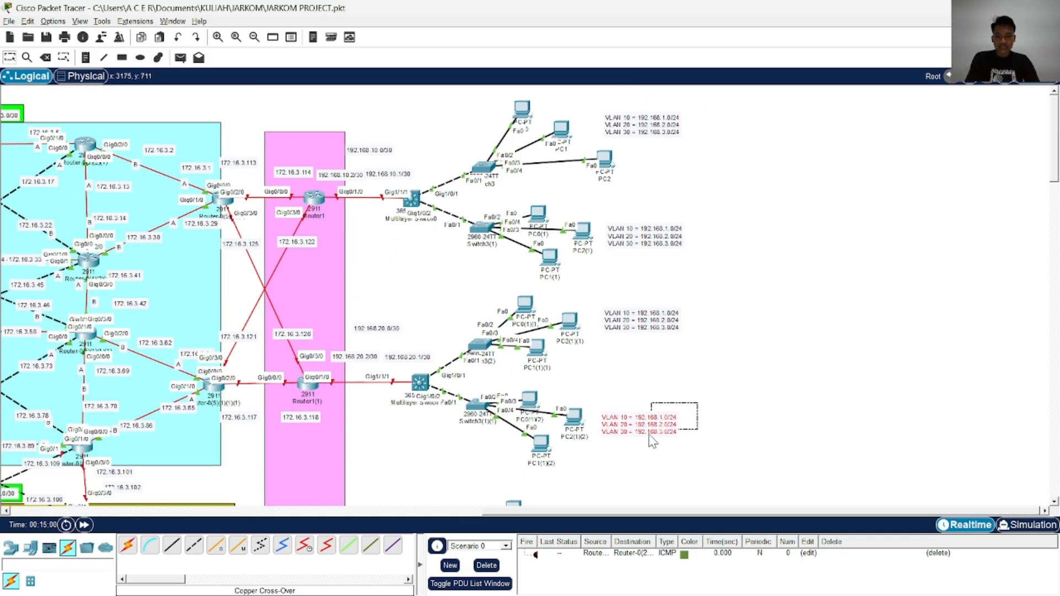
left_click_drag(653, 427, 680, 431)
key("ctrl+c")
key("ctrl+v")
scroll(681, 431, "down", 3)
left_click_drag(676, 261, 679, 313)
scroll(681, 314, "down", 4)
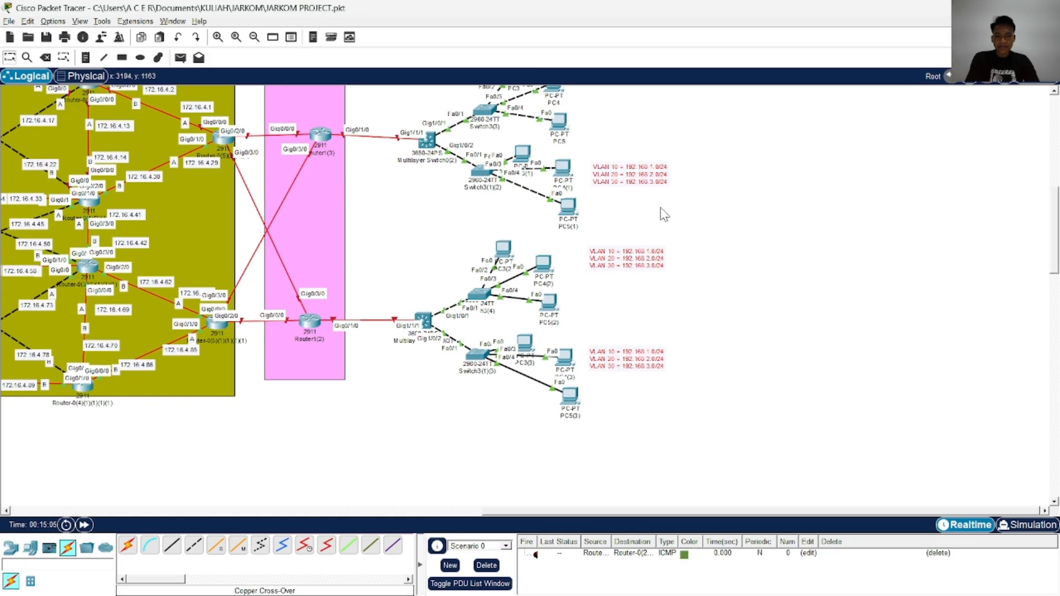
scroll(665, 243, "up", 3)
left_click_drag(637, 256, 630, 280)
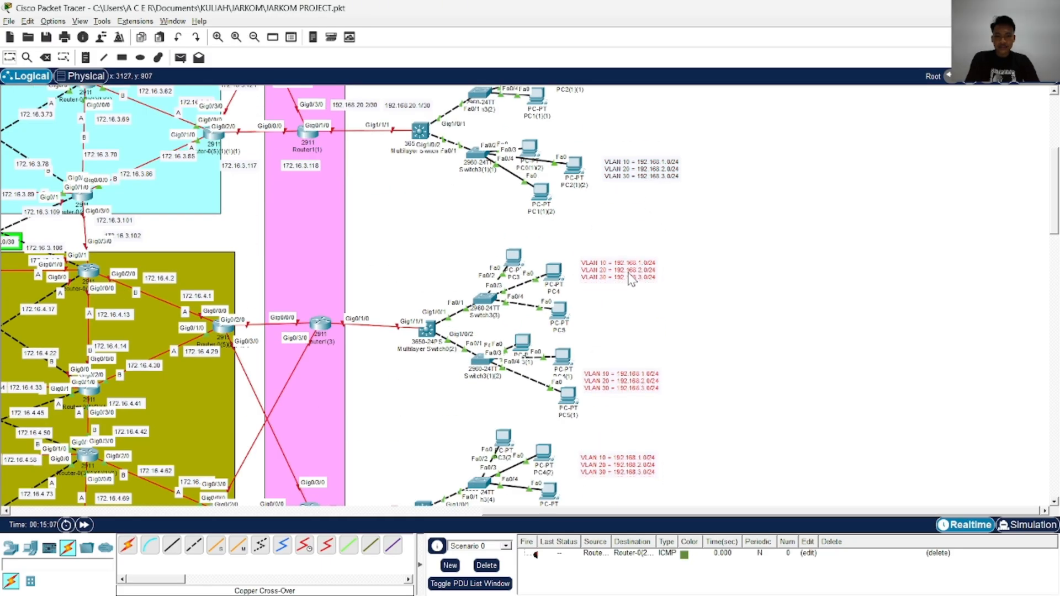
Align the VLAN notes beside the client PC groups of the two lower multilayer switches
scroll(676, 323, "down", 2)
left_click_drag(645, 440, 653, 446)
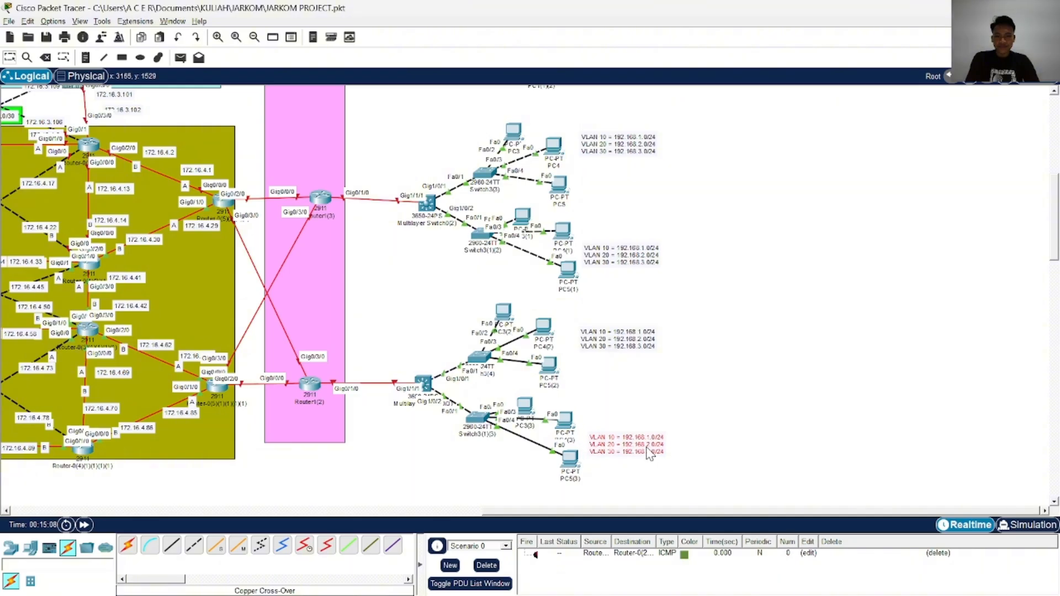
left_click_drag(645, 350, 624, 358)
scroll(632, 191, "up", 1)
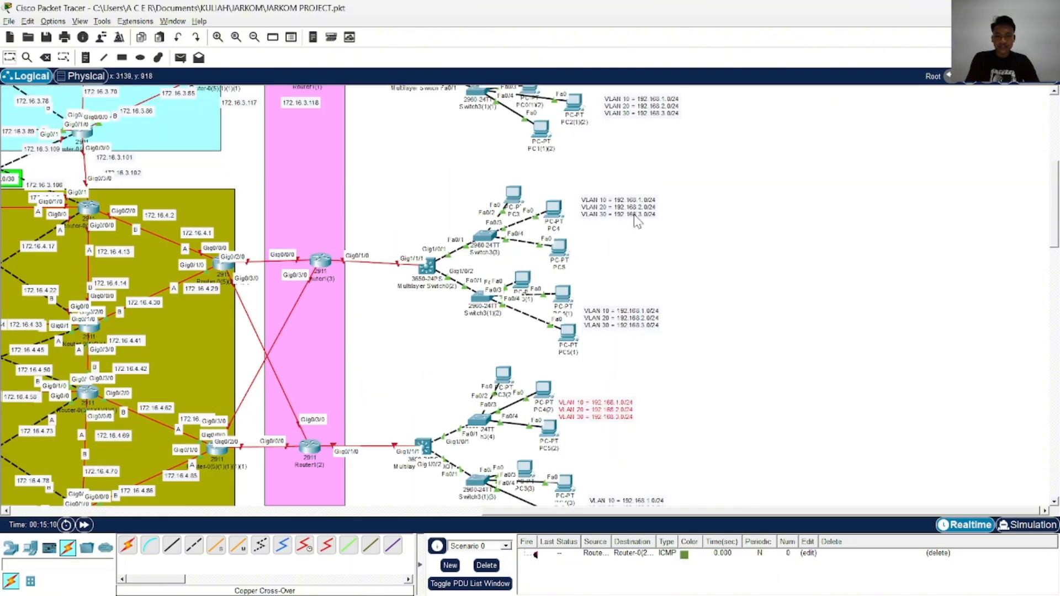
left_click_drag(643, 415, 670, 418)
left_click(717, 402)
Open the command-line interface of Switch3, the switch connecting the uppermost PC group with PC1 and PC2
scroll(717, 402, "down", 1)
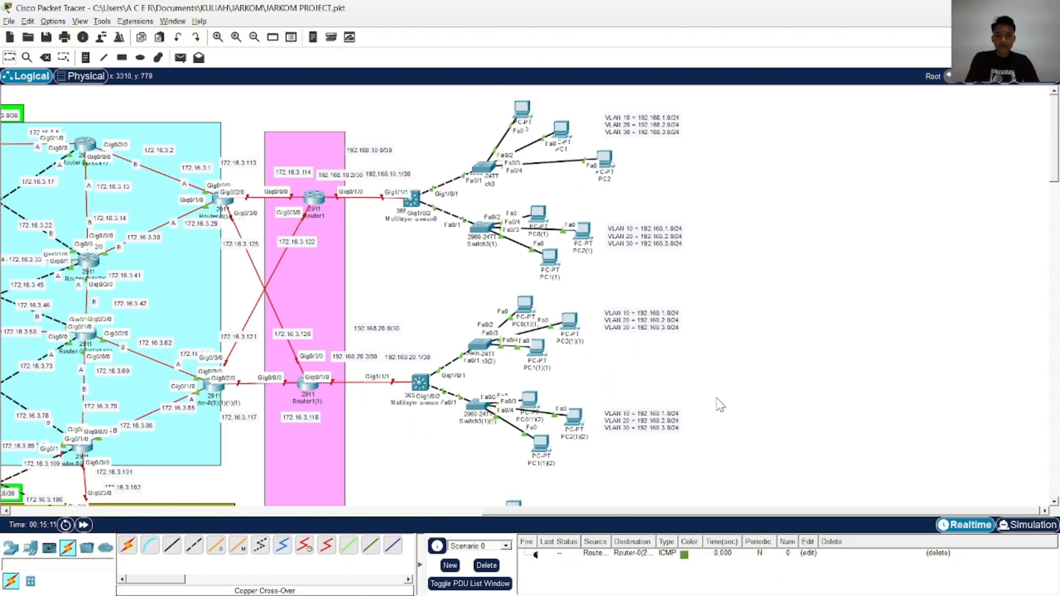
scroll(717, 402, "down", 2)
scroll(718, 402, "up", 8)
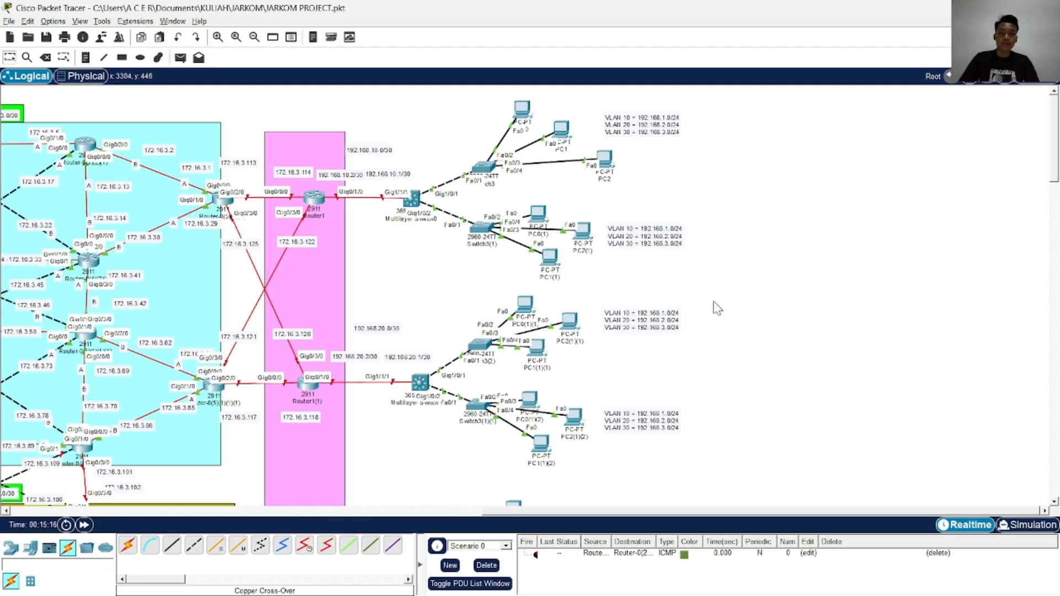
scroll(677, 312, "up", 3)
scroll(667, 301, "down", 2)
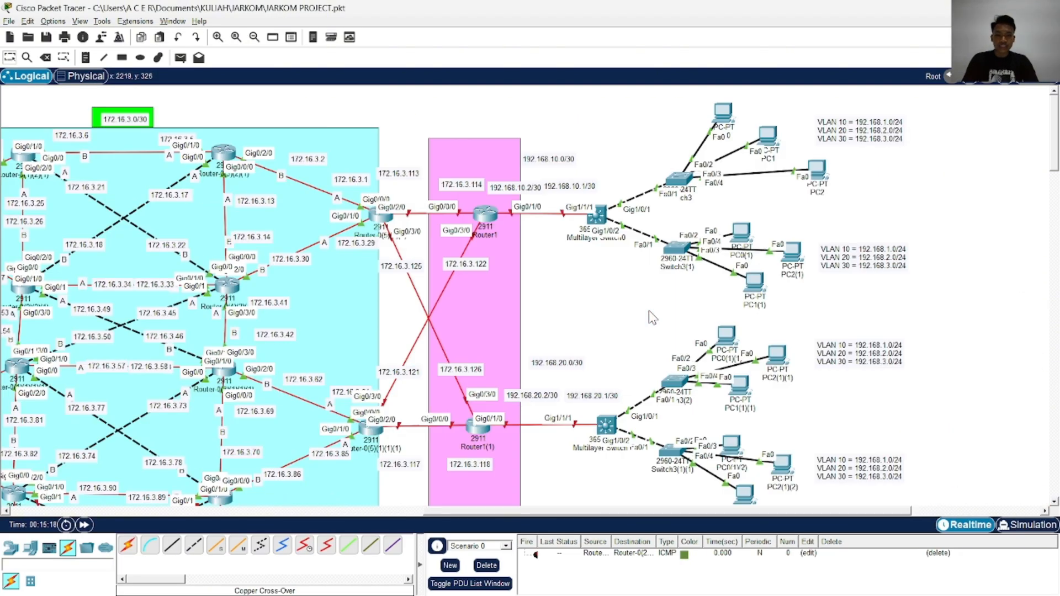
scroll(657, 266, "right", 5)
scroll(579, 266, "left", 3)
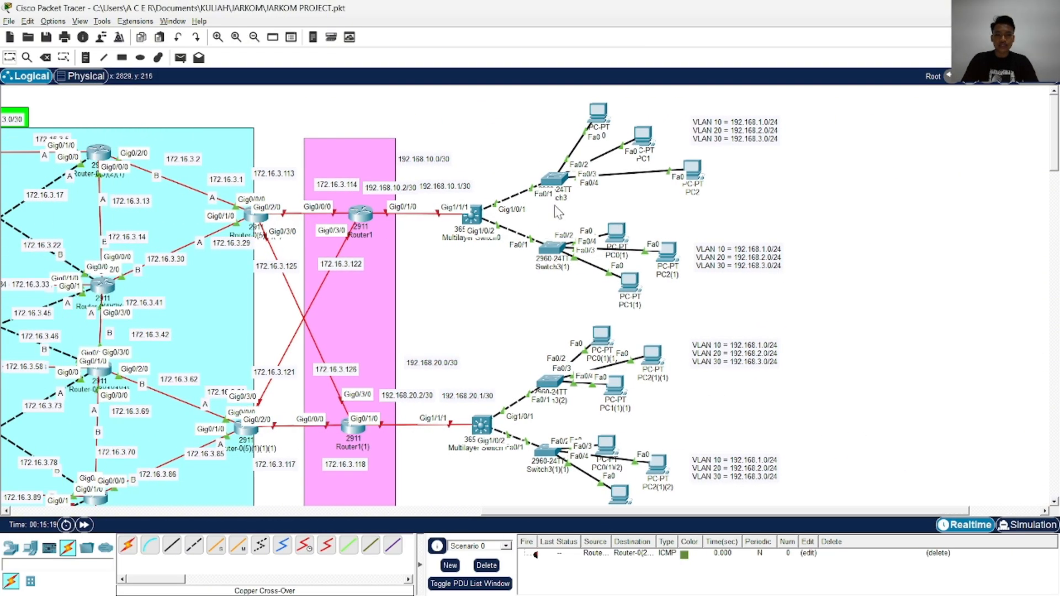
left_click(555, 178)
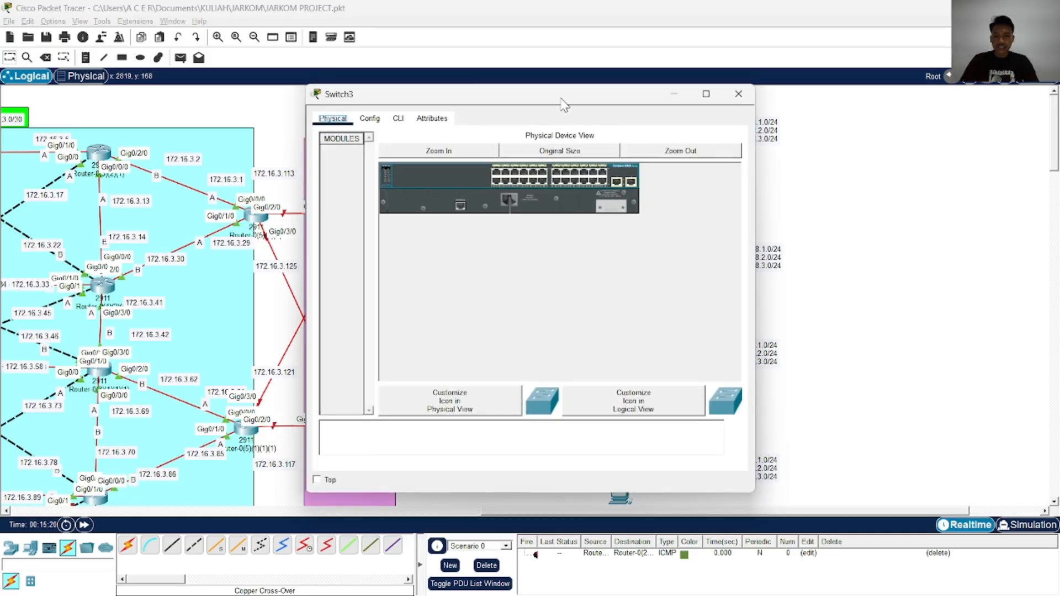
left_click_drag(561, 99, 474, 98)
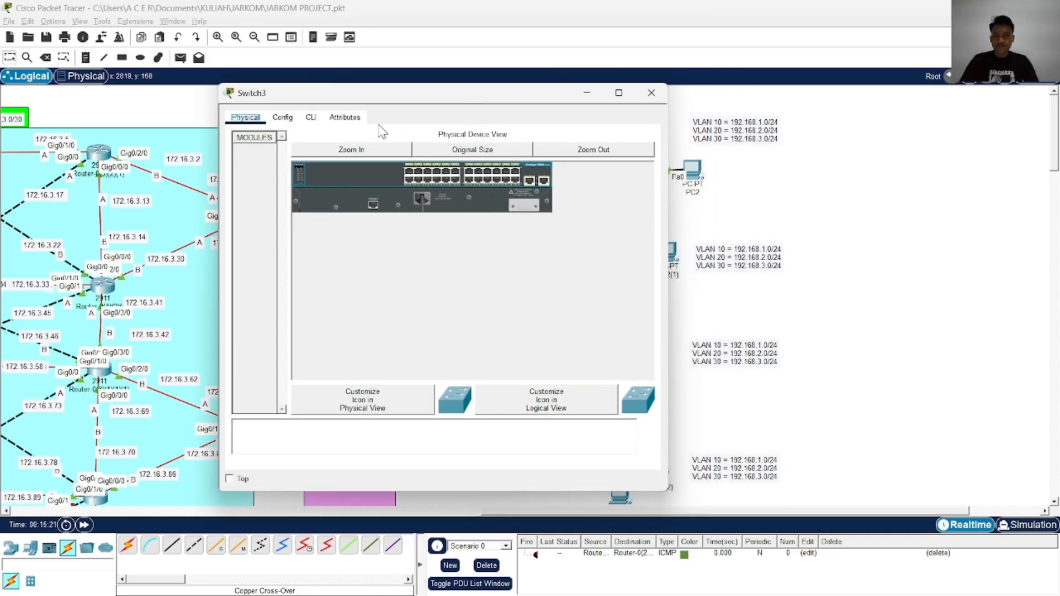
left_click(311, 118)
key("Return")
key("Return")
key("Return")
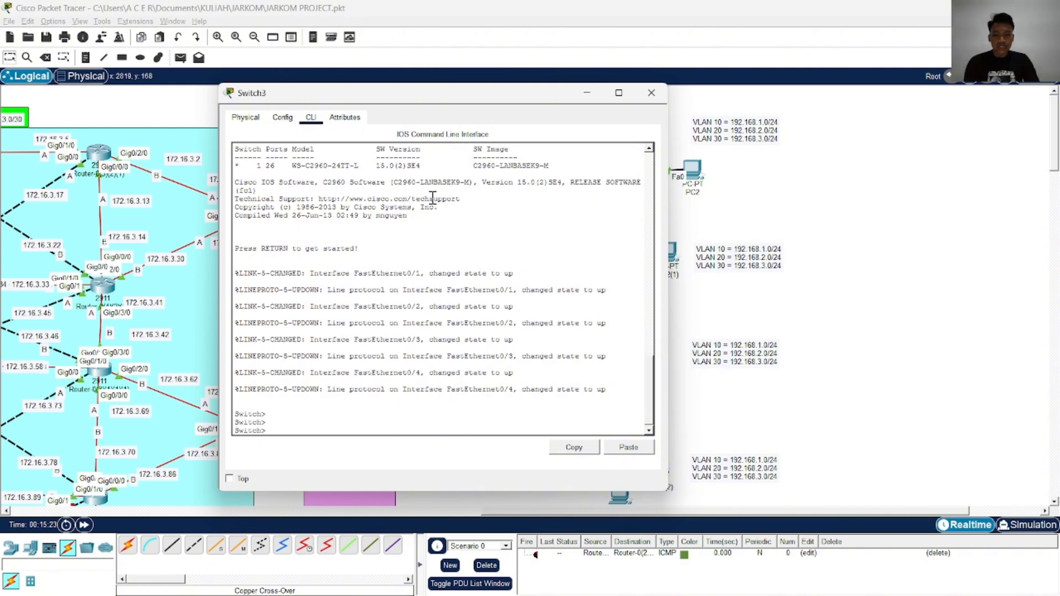
Enter privileged mode and global configuration mode on Switch3
type("ENA")
key("Return")
key("Caps_Lock")
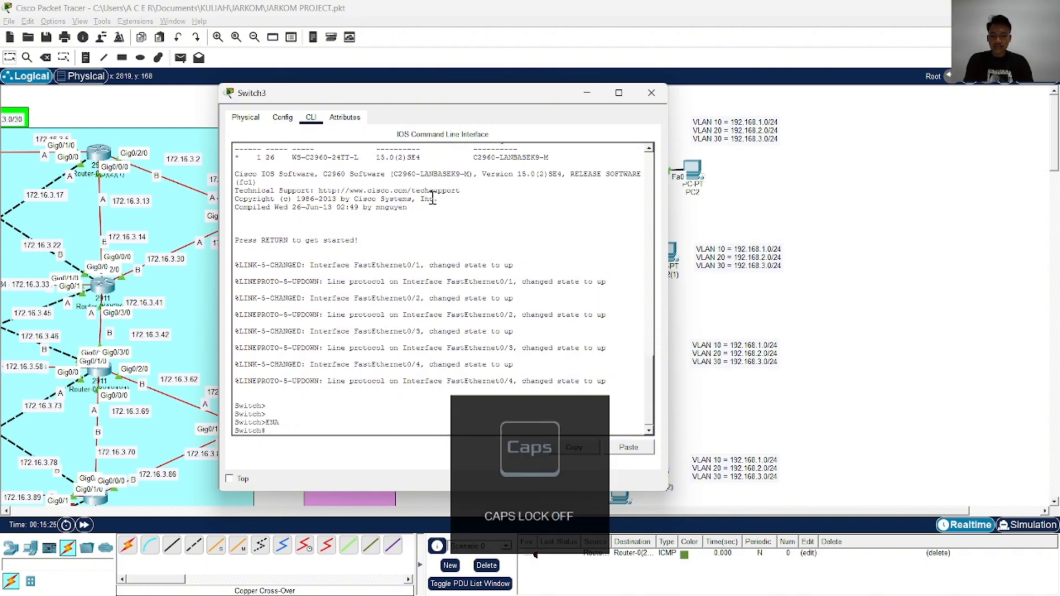
type("conf")
key("Tab")
type("t")
Create VLAN 10 on Switch3 and name it VLAN10
key("Tab")
key("Return")
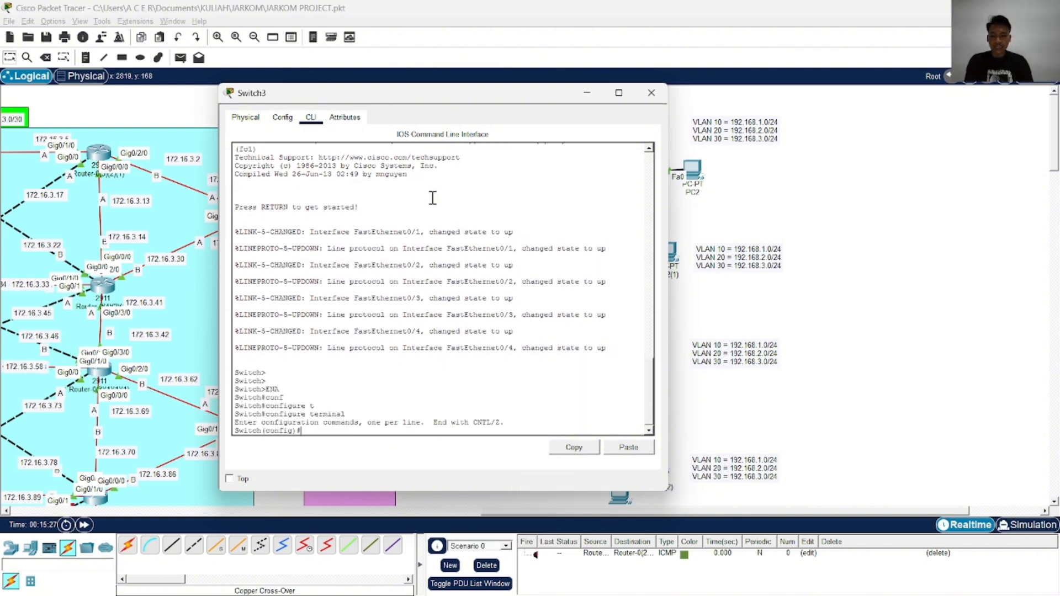
type("vla")
key("Tab")
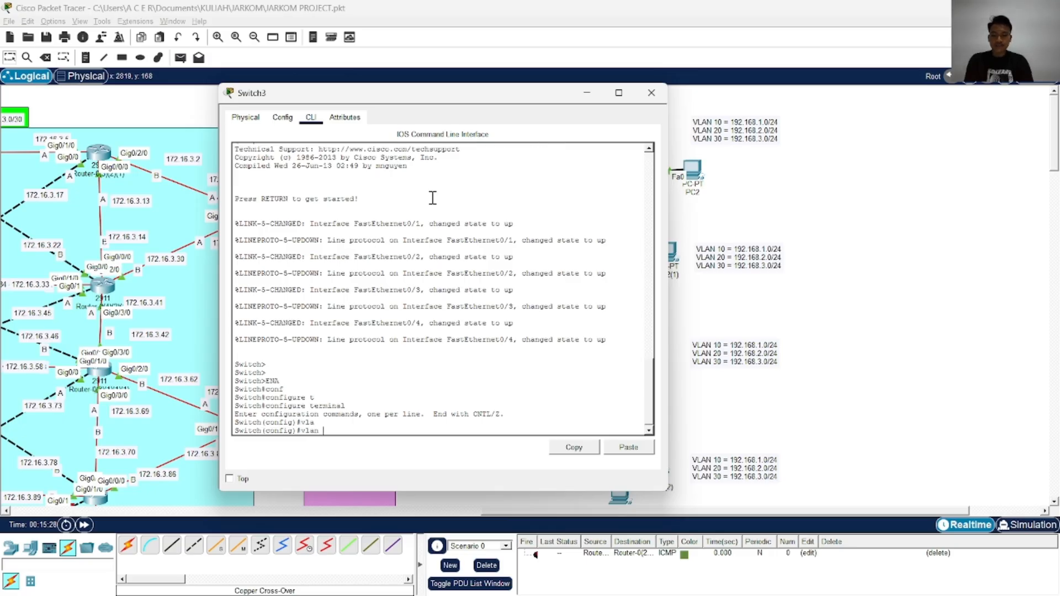
type("10")
key("Return")
type("na")
key("Tab")
key("Caps_Lock")
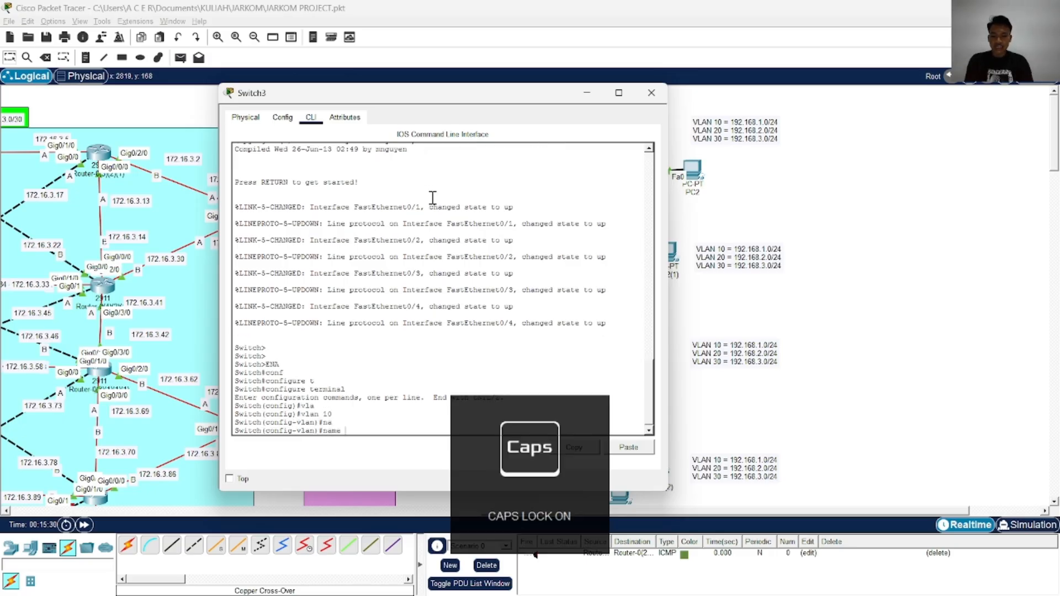
type("VLAN10")
key("Return")
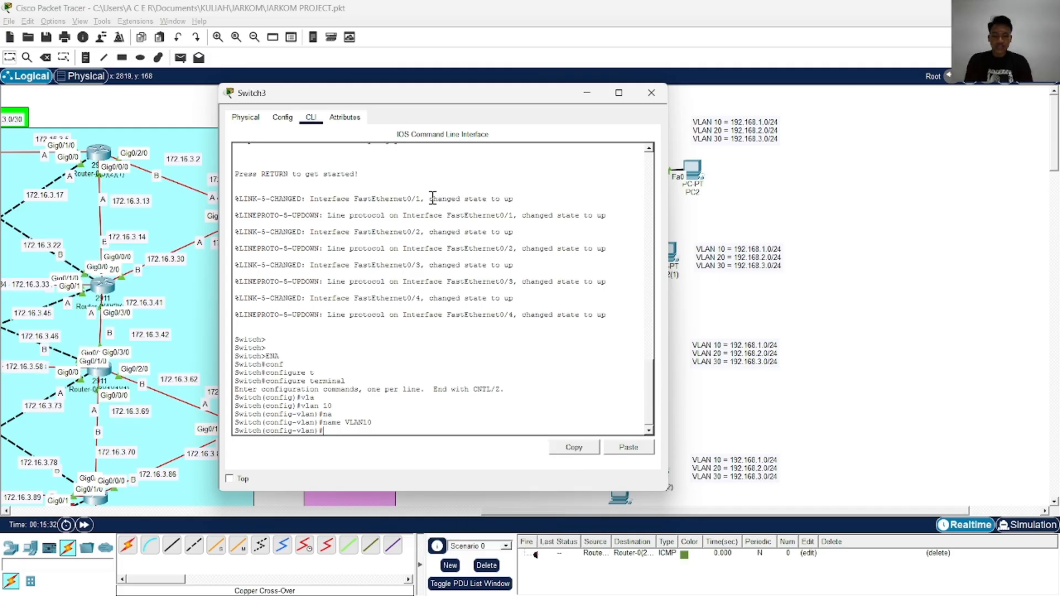
Create VLAN 20 on Switch3 and name it VLAN20
type("vlan 10")
key("Return")
key("Up")
key("Up")
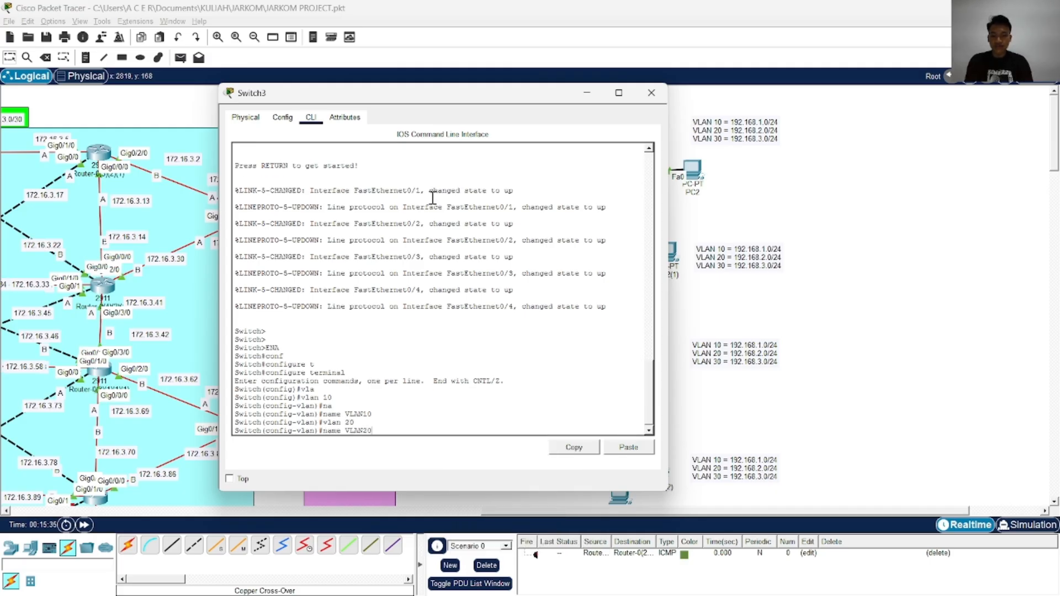
key("Return")
Create VLAN 30 on Switch3 and name it VLAN30
key("Up")
key("Up")
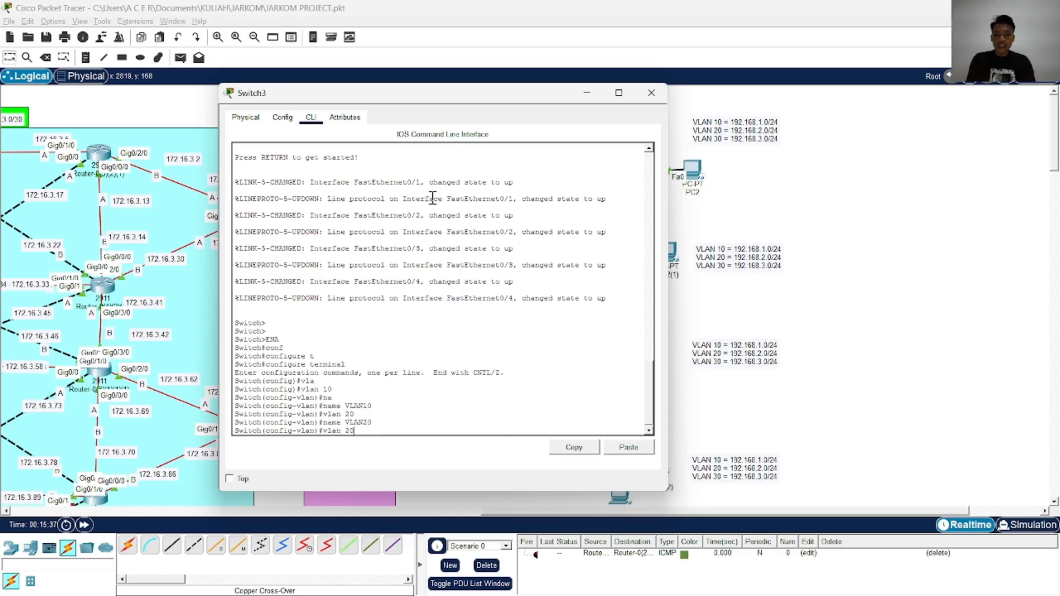
key("Return")
key("Up")
key("Up")
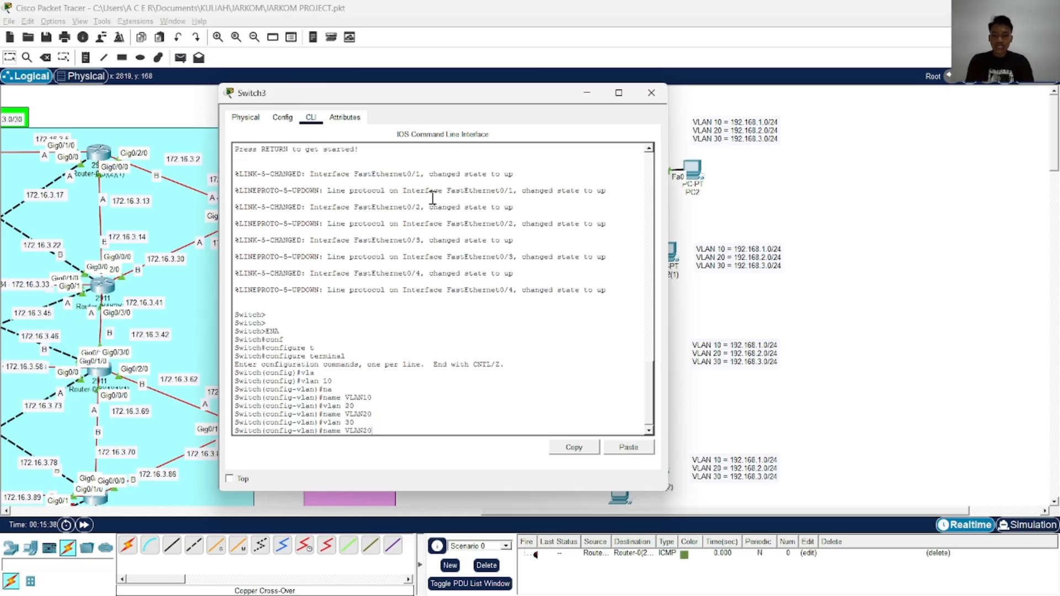
type("30")
key("Return")
key("Return")
key("Return")
key("Return")
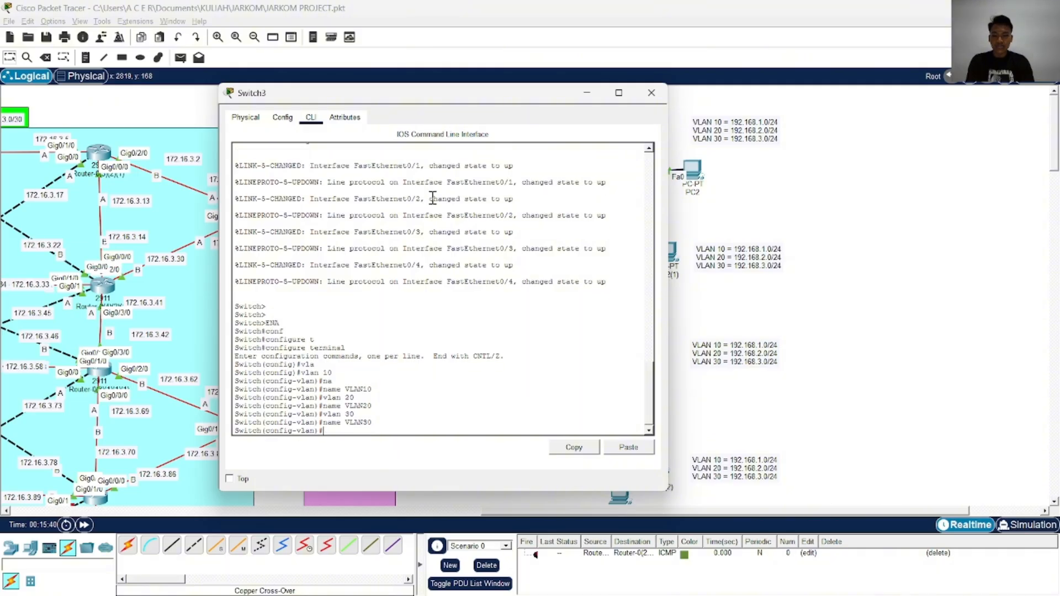
Exit VLAN configuration and return Switch3 to privileged mode
key("Caps_Lock")
type("exi")
key("Tab")
key("Return")
key("Return")
key("Return")
key("Return")
key("Return")
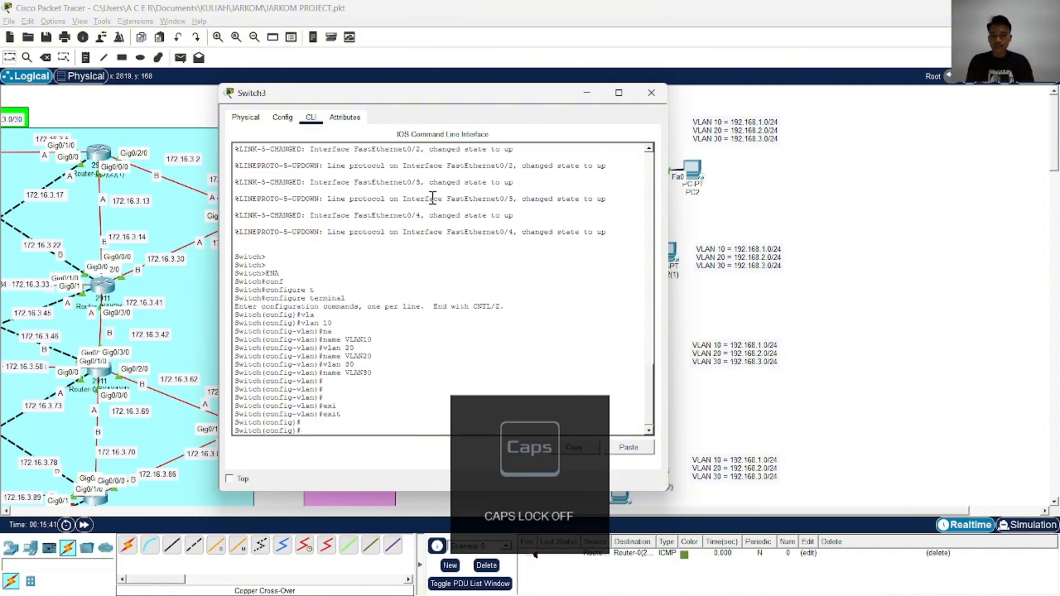
type("end")
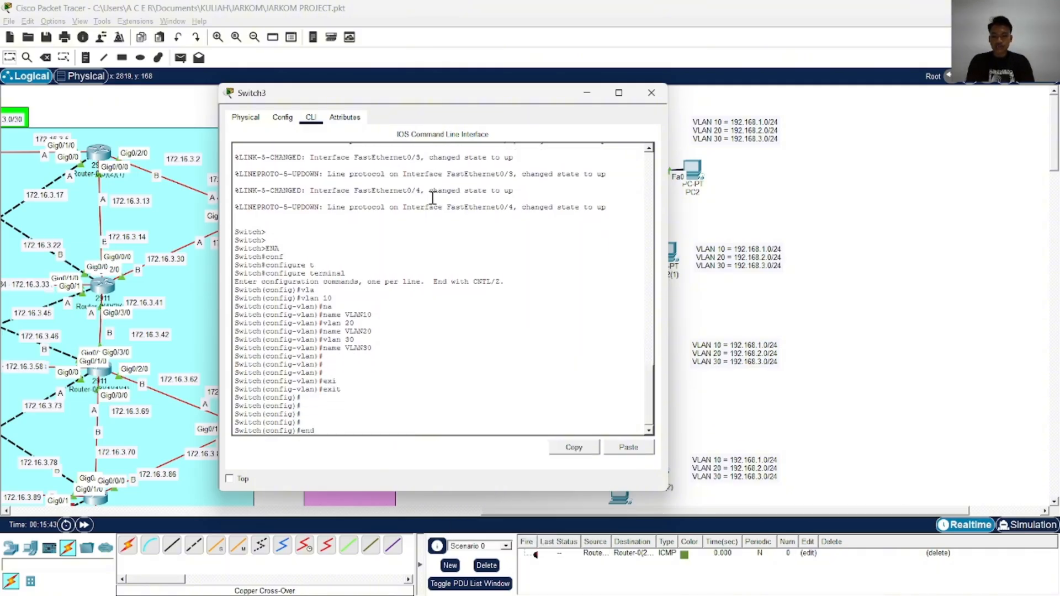
key("Return")
Show the brief VLAN table on Switch3 and check the entries for VLANs 10, 20 and 30
type("show vl")
key("Tab")
type("br")
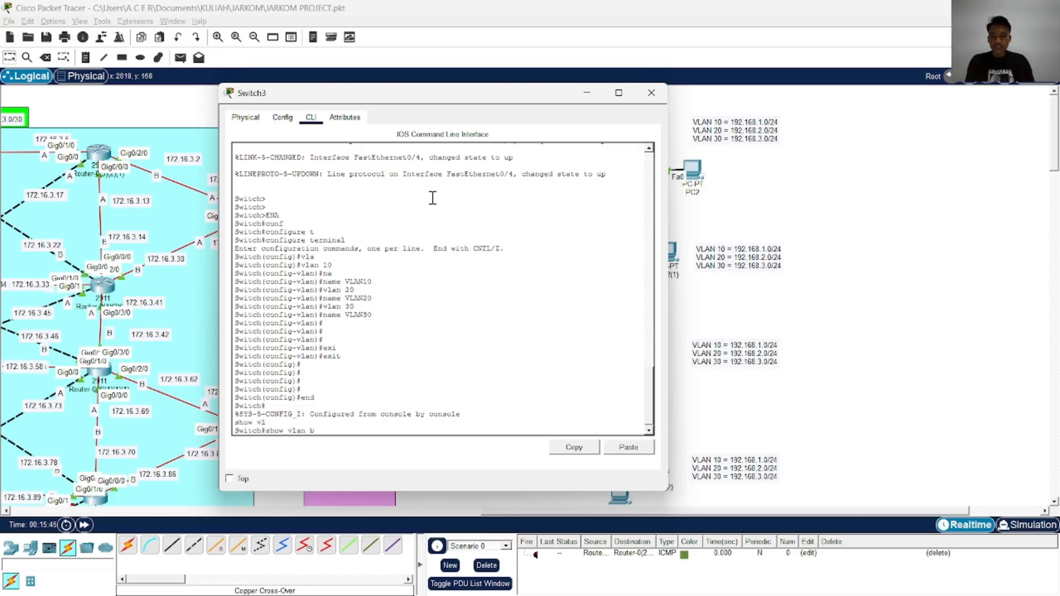
key("Tab")
key("Return")
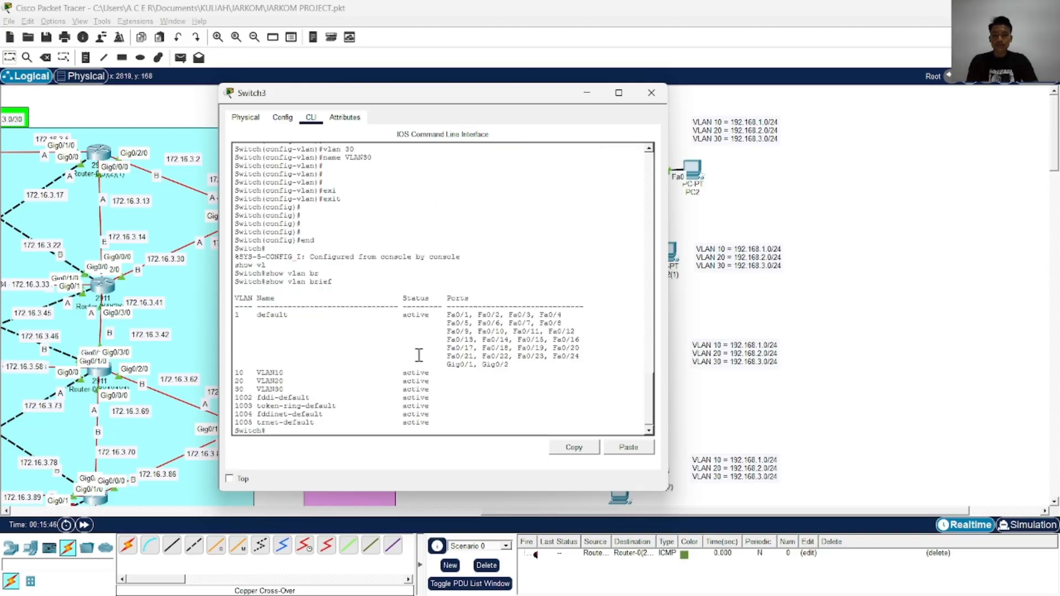
left_click_drag(429, 389, 249, 372)
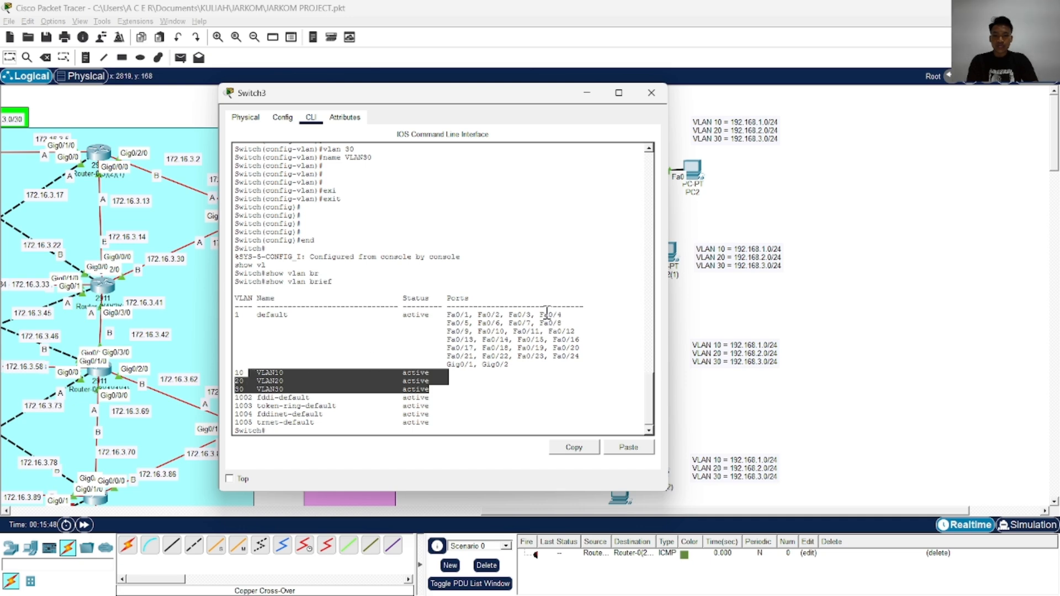
Move the Switch3 window clear of the client PCs and examine ports Fa0/2 to Fa0/4 in the VLAN table
left_click_drag(533, 94, 350, 99)
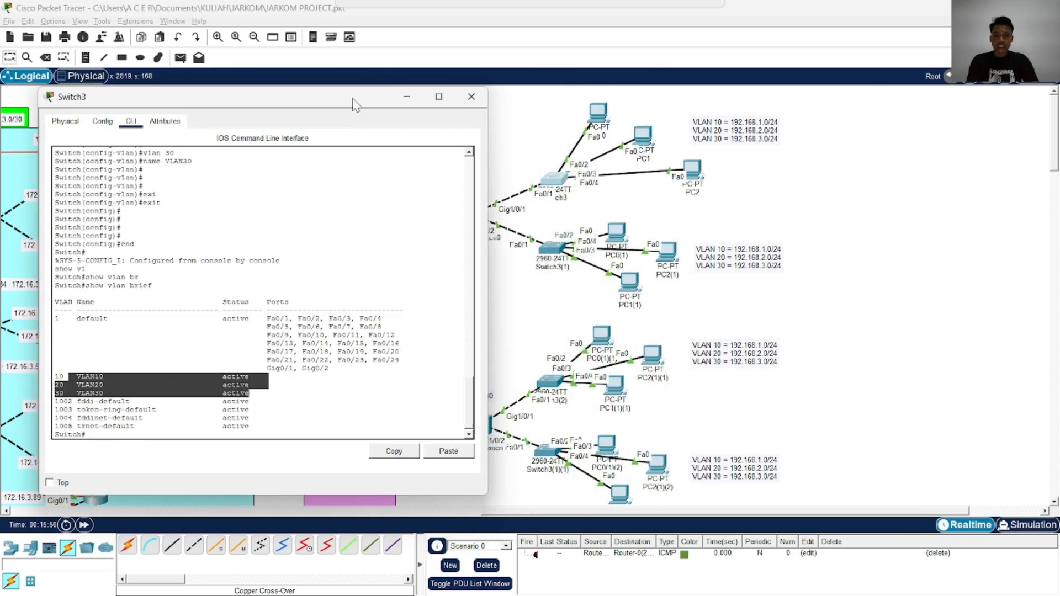
left_click_drag(308, 322, 376, 319)
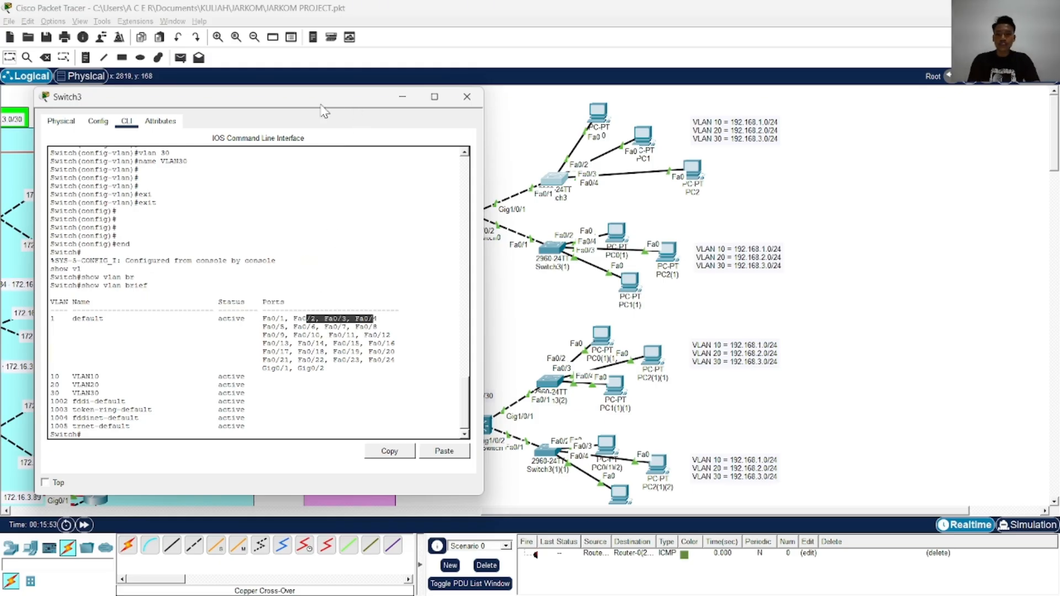
left_click_drag(321, 106, 295, 89)
left_click(307, 405)
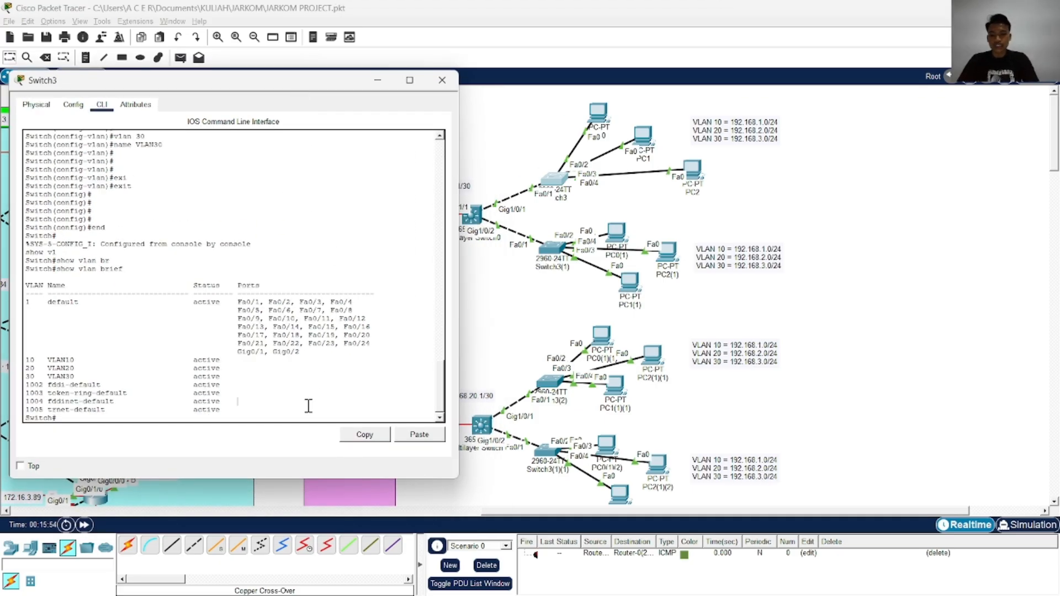
key("Return")
key("Return")
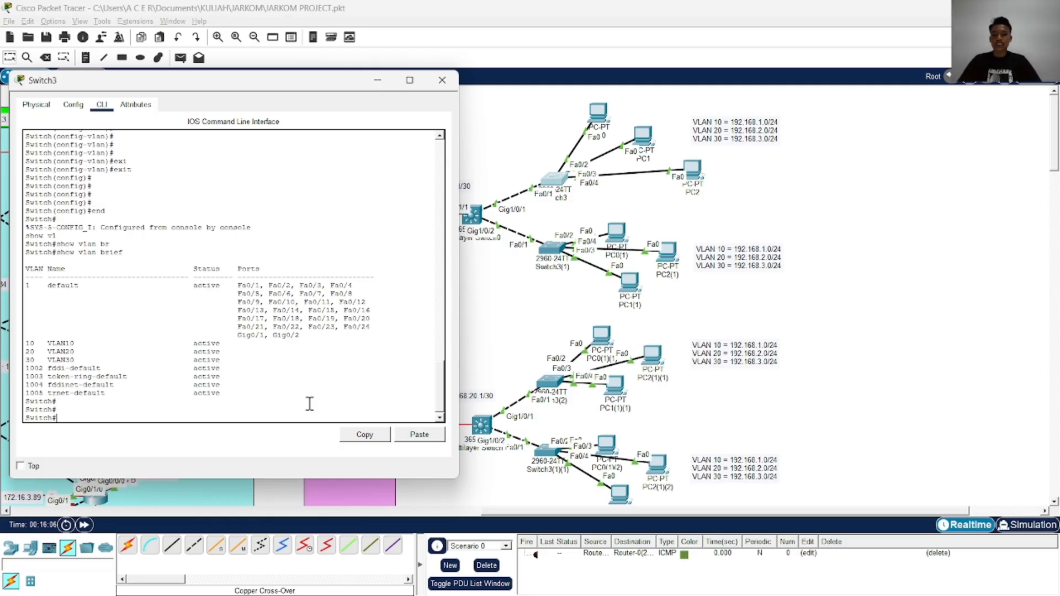
Enter global configuration mode on Switch3 and select interface FastEthernet 0/2
type("conf")
key("Tab")
type("t")
key("Tab")
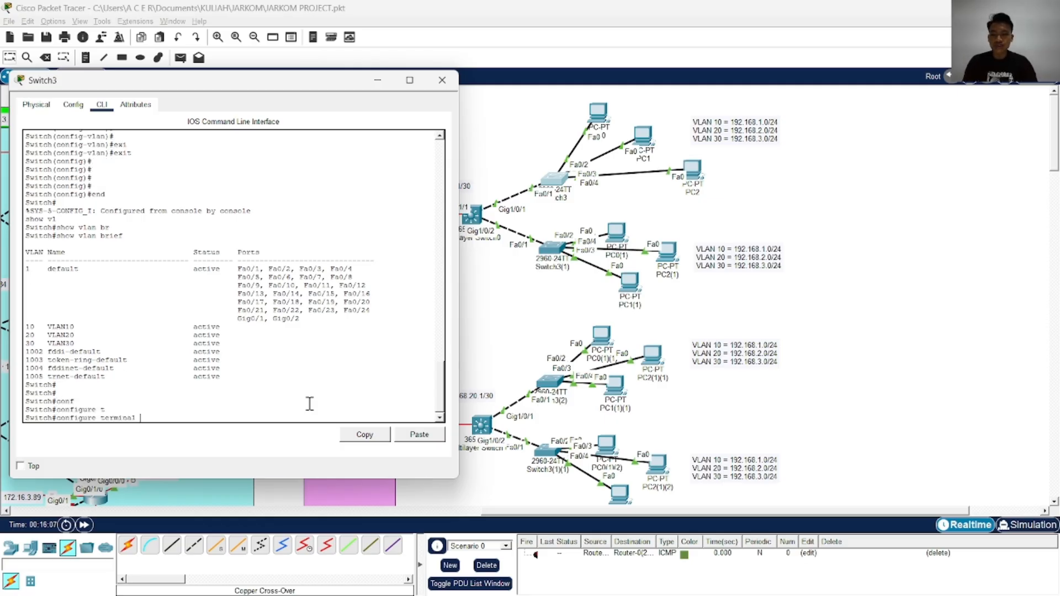
key("Return")
type("in")
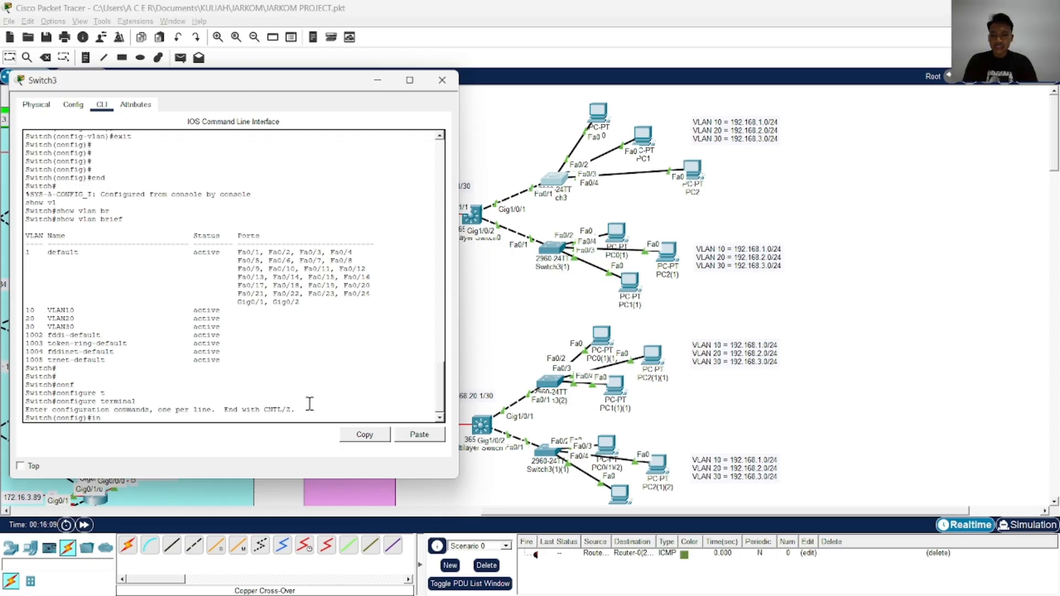
key("Tab")
type("fg")
key("Tab")
key("BackSpace")
Set the FastEthernet 0/2 switchport to access mode
key("Tab")
type("0")
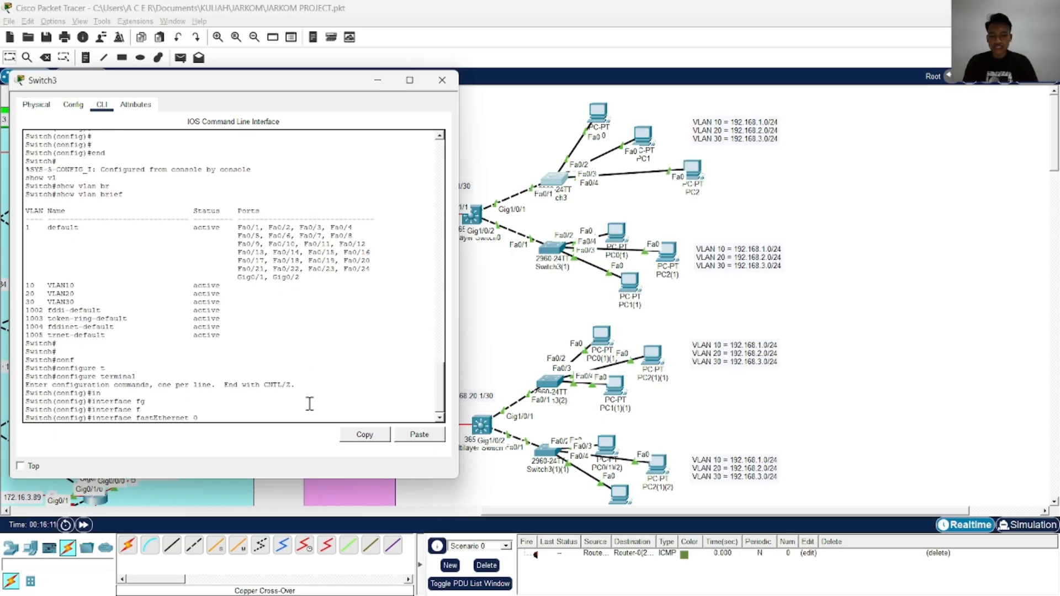
type("/2")
key("Return")
type("sw")
key("Tab")
type("m")
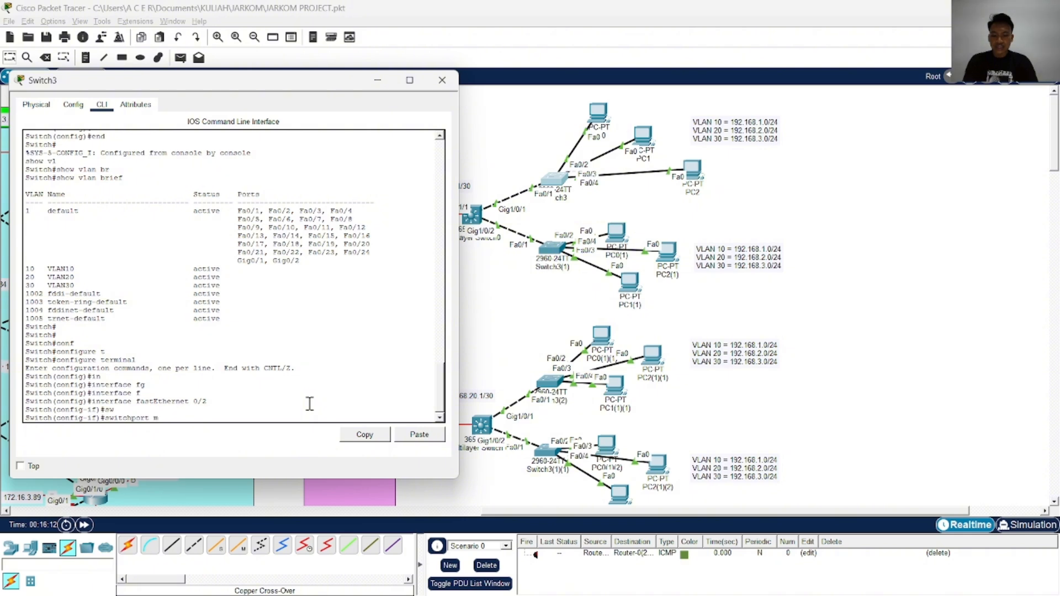
key("Tab")
type("ac")
Assign FastEthernet 0/2 to access VLAN 10
key("Tab")
key("Return")
type("sw")
key("Tab")
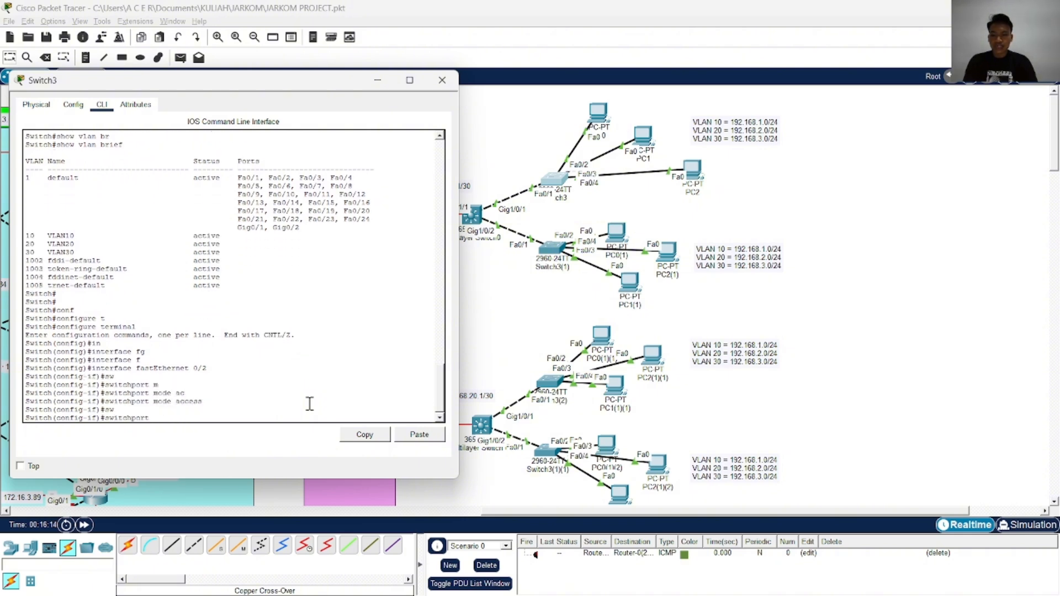
type("ac")
key("Tab")
type("v")
key("Tab")
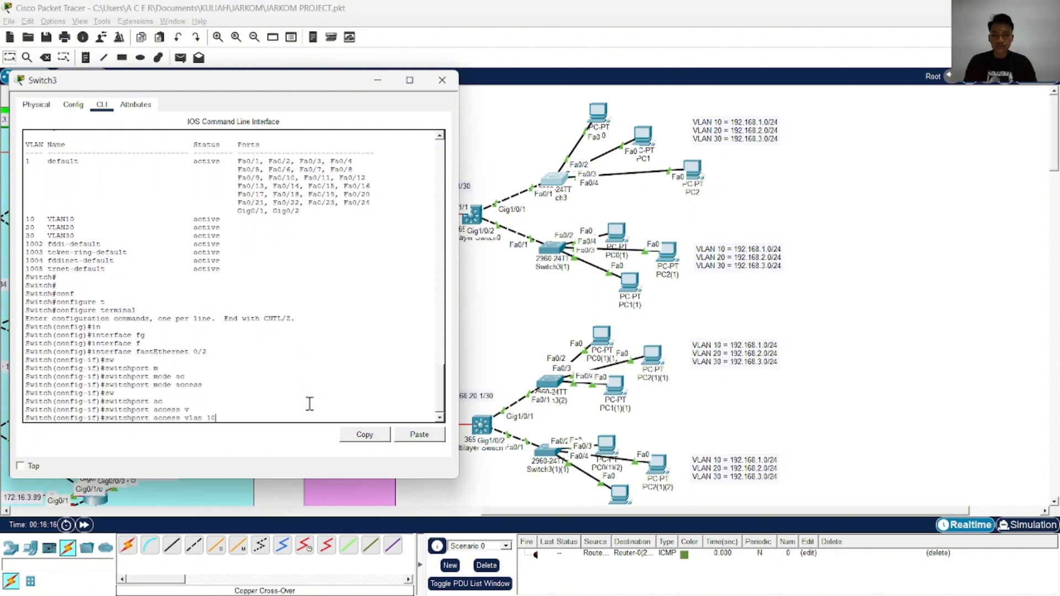
type("10")
key("Return")
Enable FastEthernet 0/2 with no shutdown and exit to global configuration mode
type("no ")
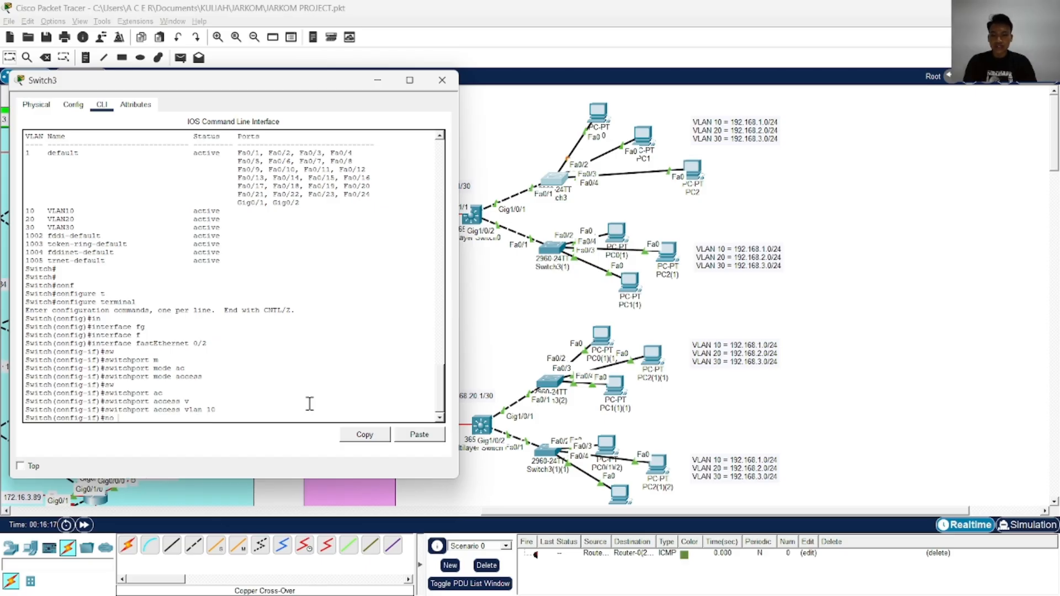
type("sh")
key("Tab")
key("Return")
type("exi")
key("Tab")
key("Return")
key("Return")
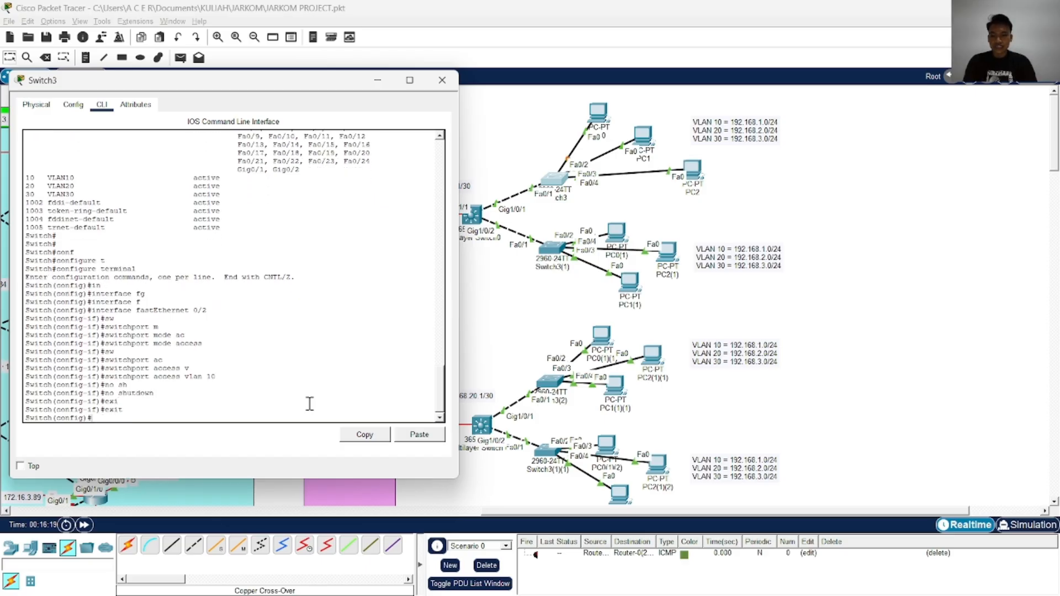
Select interface FastEthernet 0/3 on Switch3 and set its switchport to access mode
key("Return")
type("in")
key("Tab")
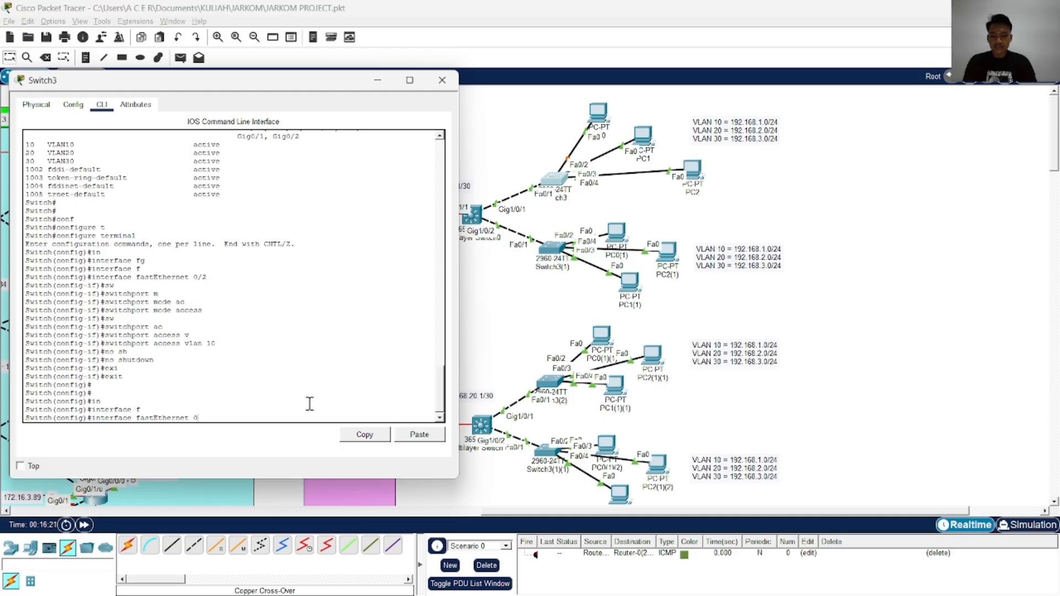
key("Return")
type("sw")
key("Tab")
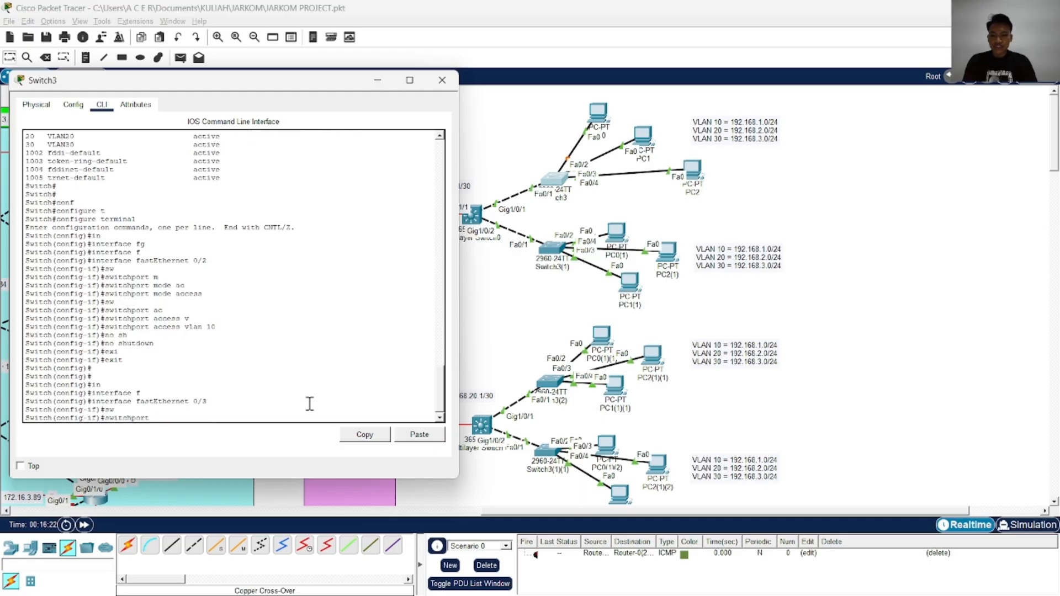
type("m")
key("Tab")
type("ac")
key("Tab")
key("Return")
Assign FastEthernet 0/3 to access VLAN 20
type("sw")
key("Tab")
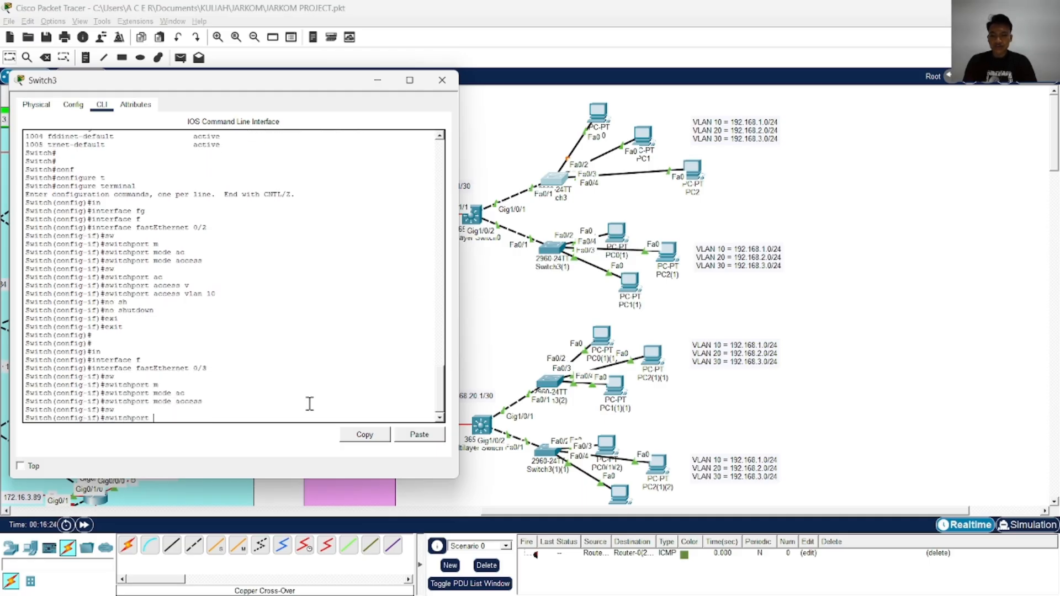
type("ac")
key("Tab")
type("v")
key("Tab")
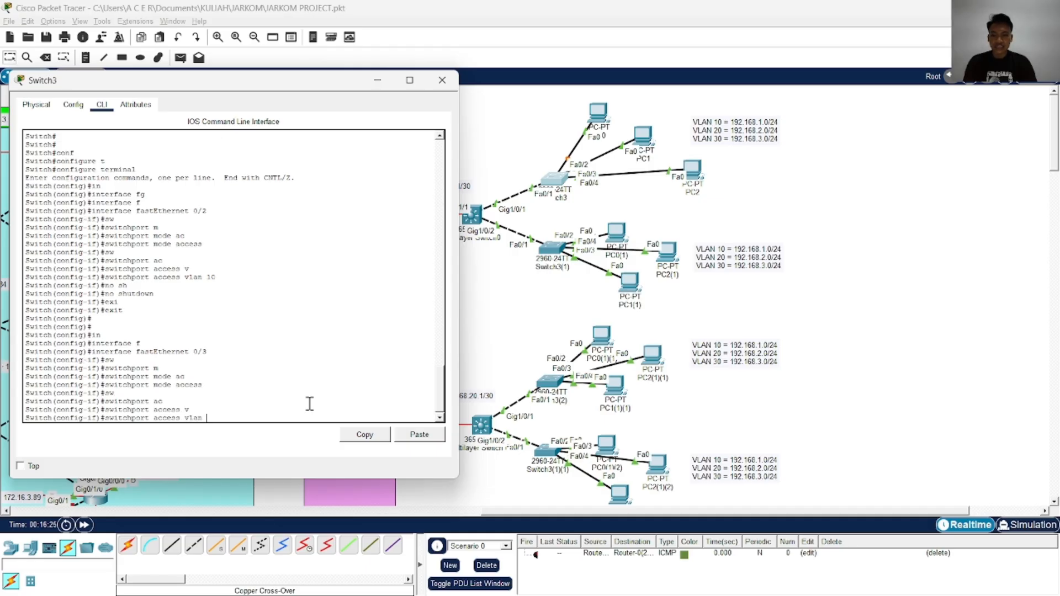
type("20")
key("Return")
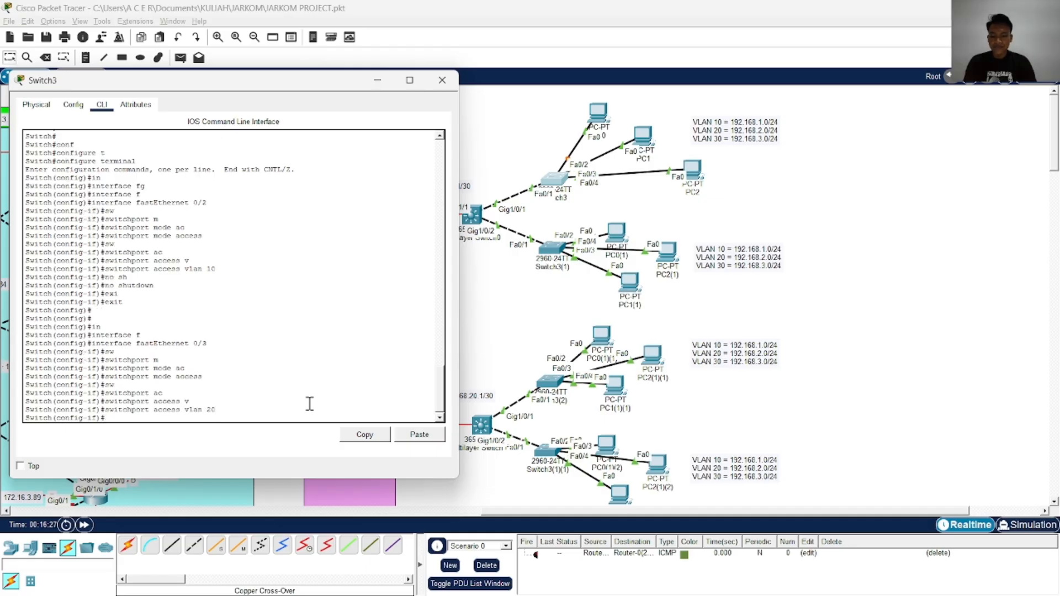
Enable FastEthernet 0/3 with no shutdown and exit to global configuration mode
type("no sh")
key("Tab")
key("Return")
type("exi")
key("Tab")
key("Return")
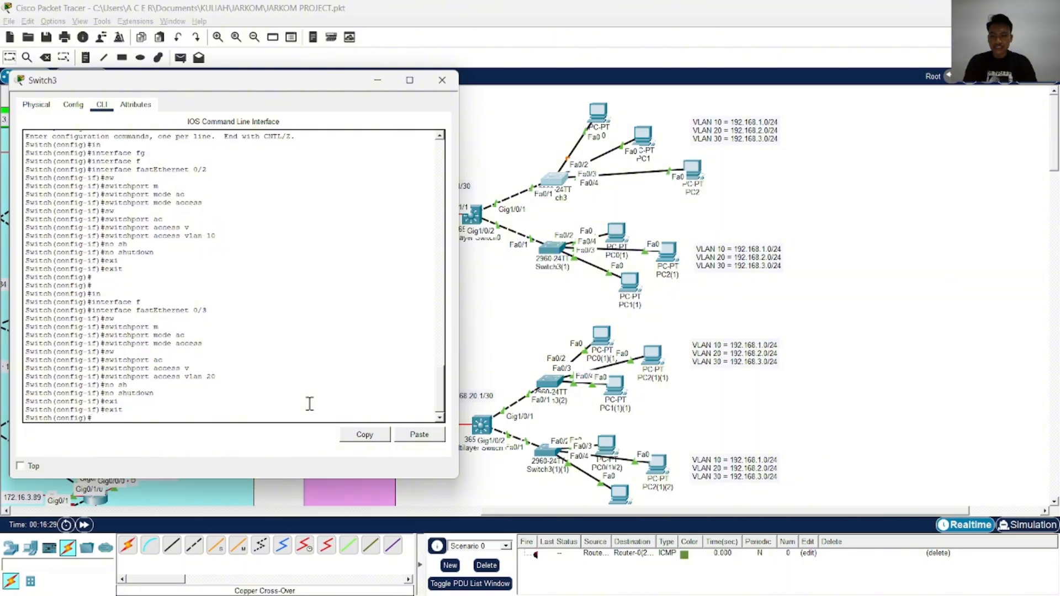
Enter interface configuration for FastEthernet 0/4 on Switch3
key("Return")
key("Return")
type("in")
key("Tab")
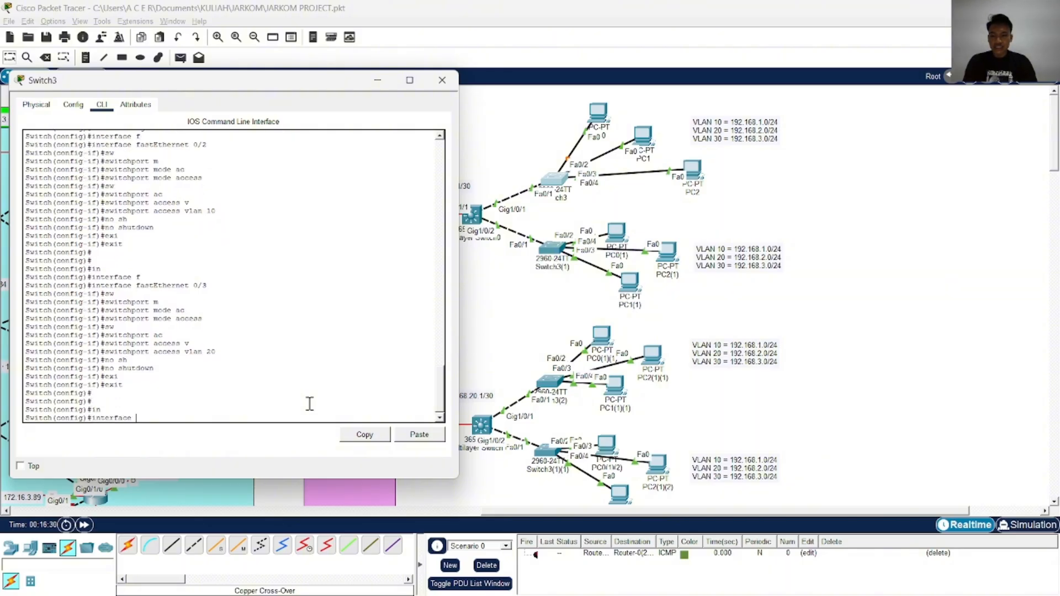
type("f")
key("Tab")
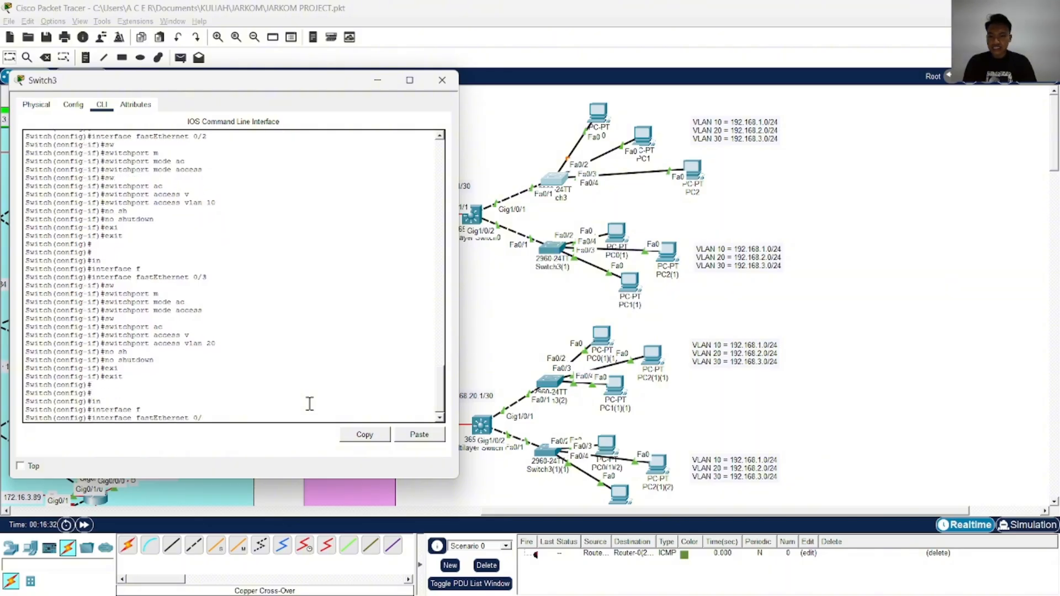
type("0/4")
key("Return")
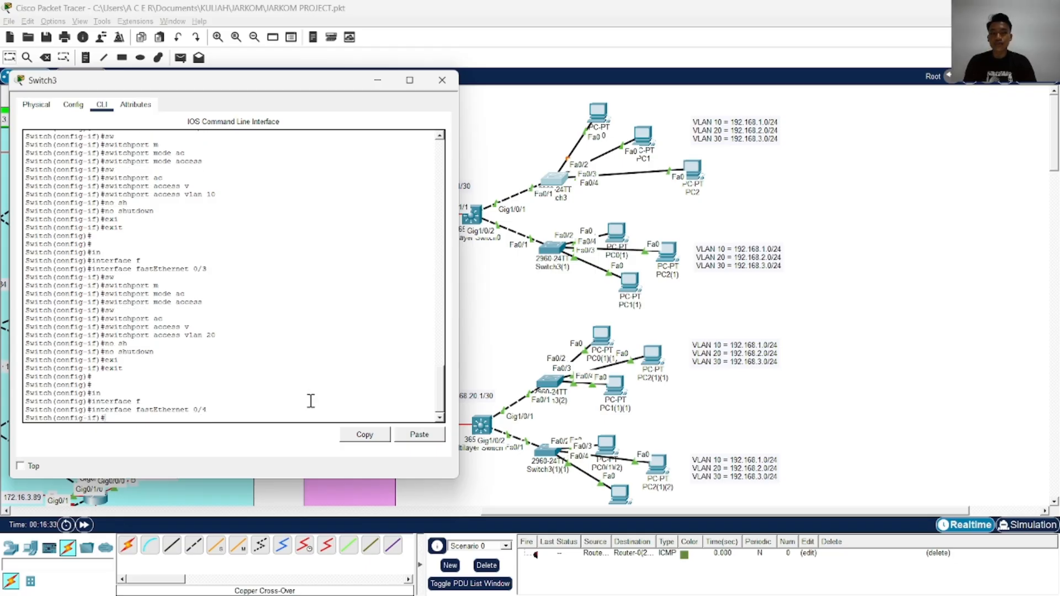
Set the FastEthernet 0/4 switchport to access mode
type("w")
key("Tab")
type("m")
key("Tab")
type("ac")
key("Tab")
key("Return")
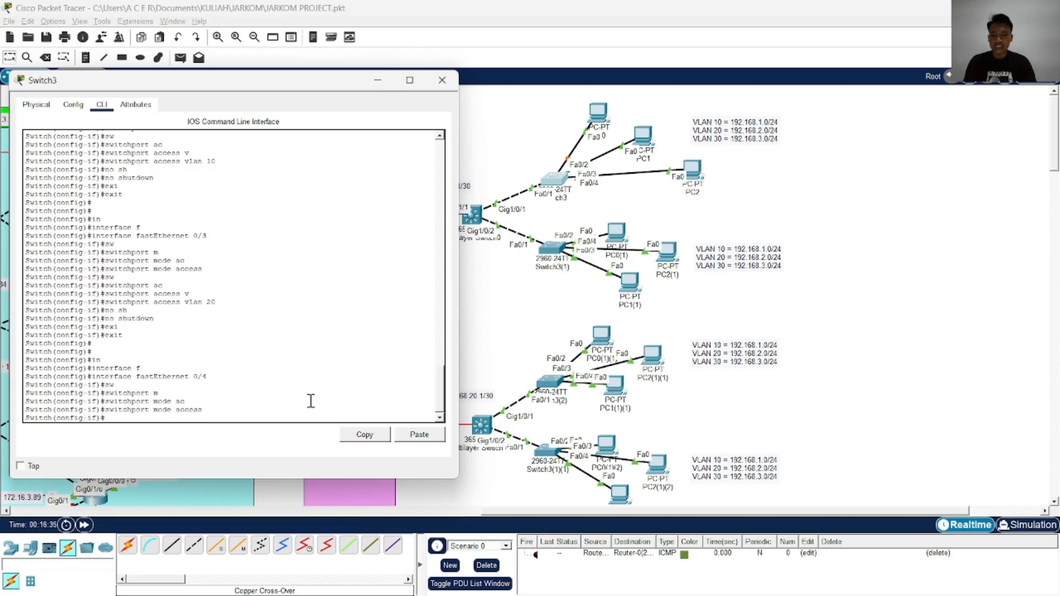
Assign FastEthernet 0/4 to access VLAN 30
type("sw")
key("Tab")
type("ac")
key("Tab")
type("v")
key("Tab")
type("3")
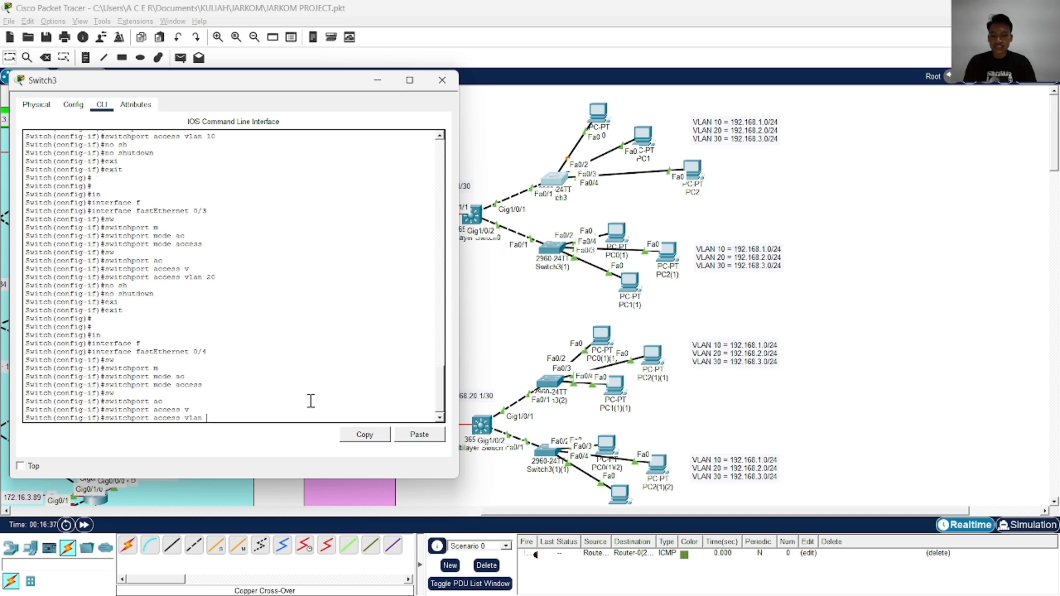
type("0")
key("Return")
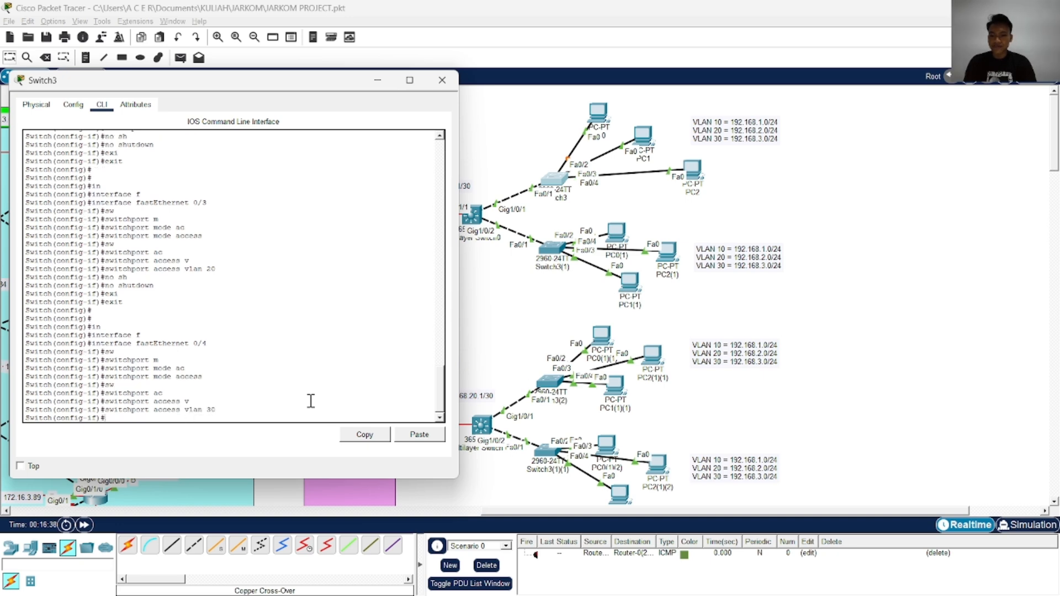
Enable FastEthernet 0/4 with no shutdown, then end configuration and save it with wr
type("no sh")
key("Tab")
key("Return")
type("end")
key("Return")
type("wr")
key("Return")
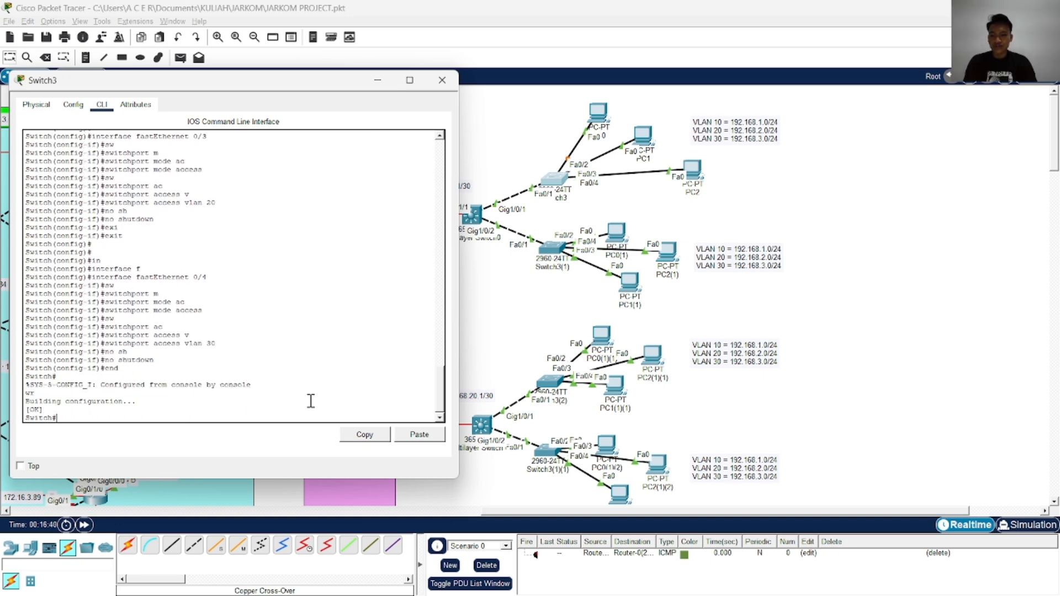
type("conf")
key("Tab")
type("t")
Run show vlan brief on Switch3 and check which ports belong to VLANs 10, 20, 30 and the default VLAN
key("Tab")
key("BackSpace")
key("BackSpace")
key("BackSpace")
key("BackSpace")
key("BackSpace")
key("BackSpace")
key("BackSpace")
key("BackSpace")
key("BackSpace")
key("BackSpace")
key("BackSpace")
key("BackSpace")
key("BackSpace")
key("BackSpace")
key("BackSpace")
key("BackSpace")
key("BackSpace")
key("BackSpace")
key("BackSpace")
type("show vl")
key("Tab")
type("br")
key("Tab")
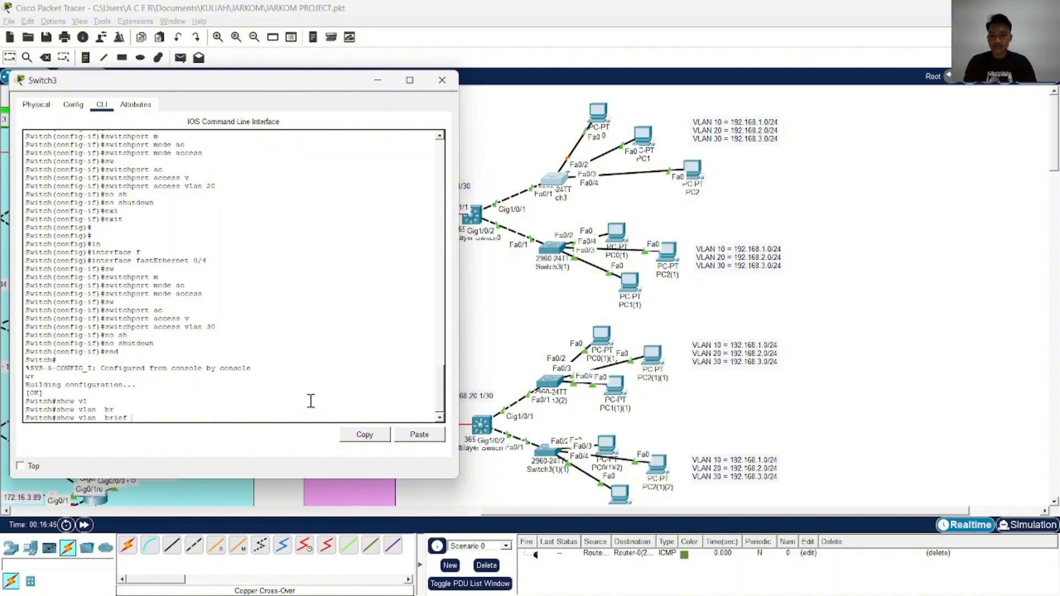
key("Return")
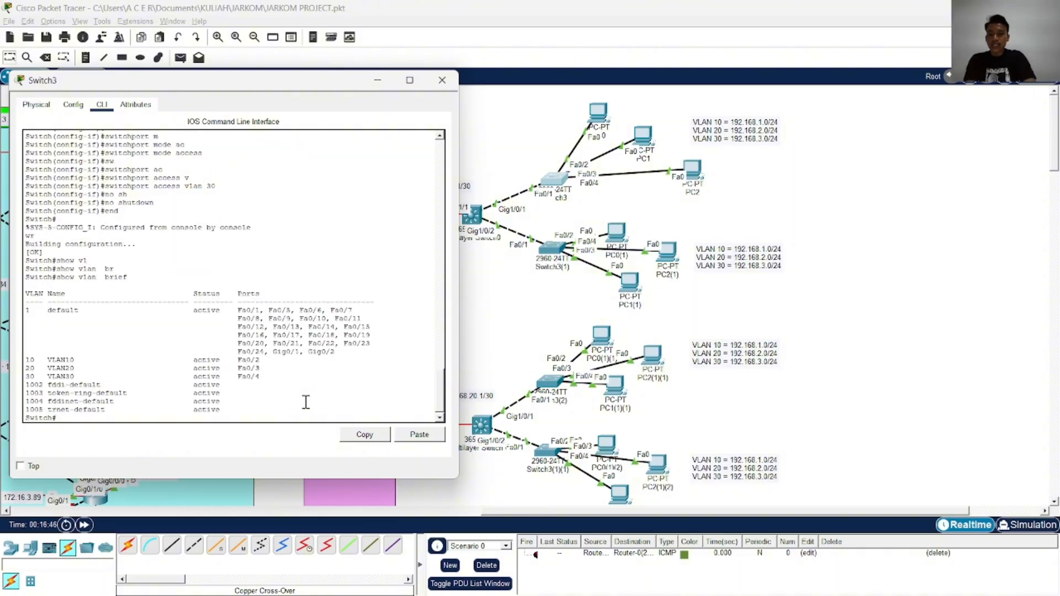
left_click_drag(285, 395, 216, 369)
left_click(279, 396)
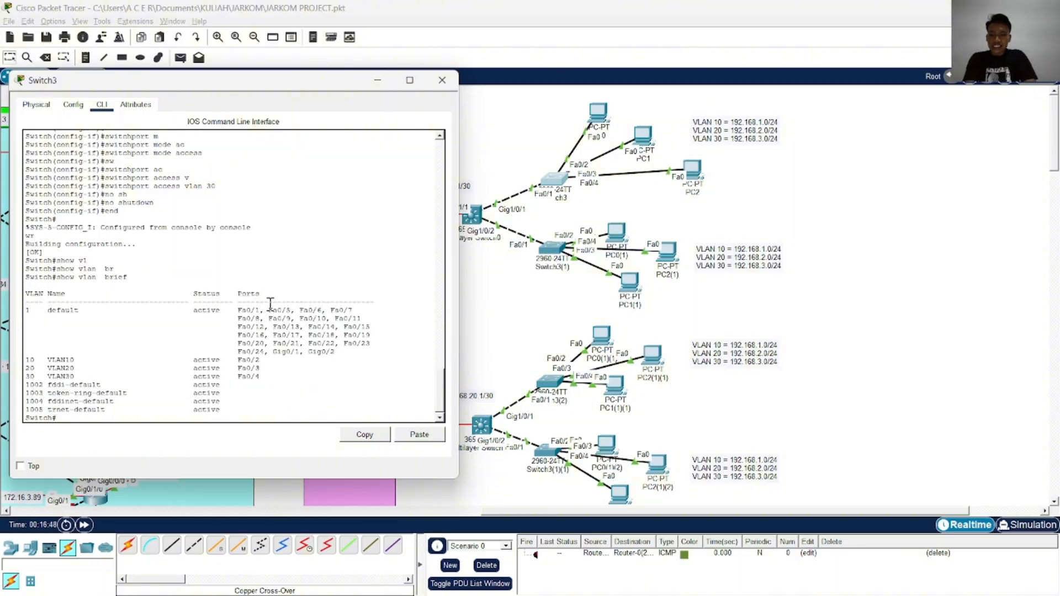
left_click_drag(260, 311, 239, 306)
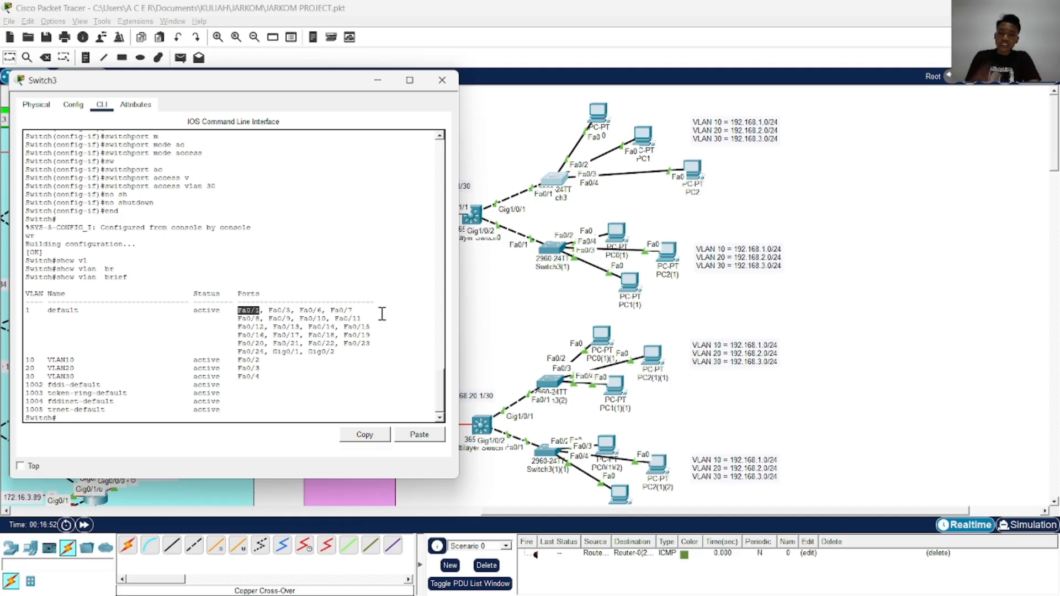
left_click(344, 370)
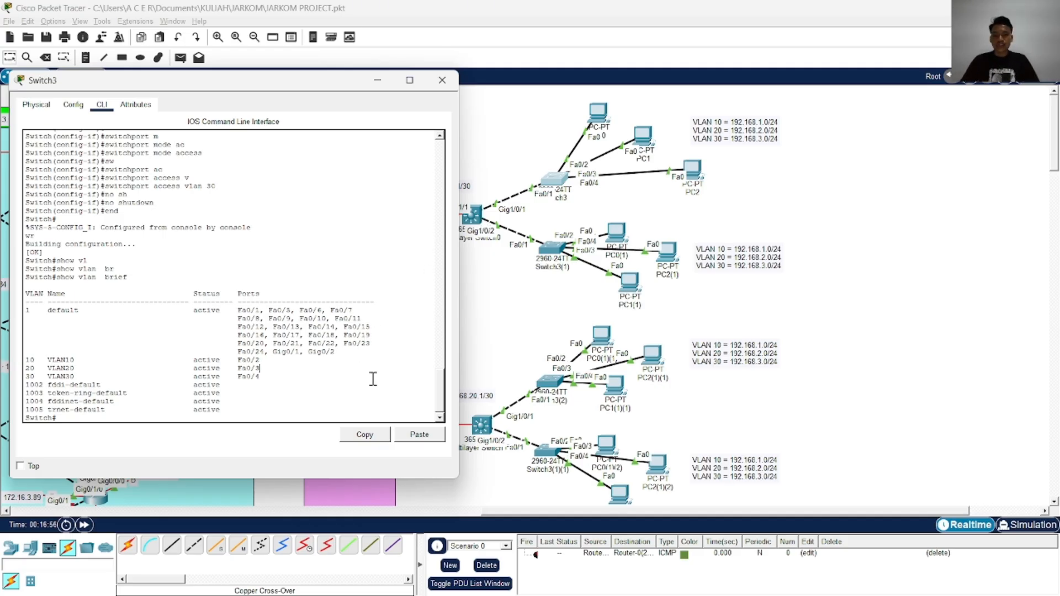
Enter global configuration mode on Switch3 and select interface FastEthernet 0/1
key("Return")
key("Return")
key("Return")
key("Return")
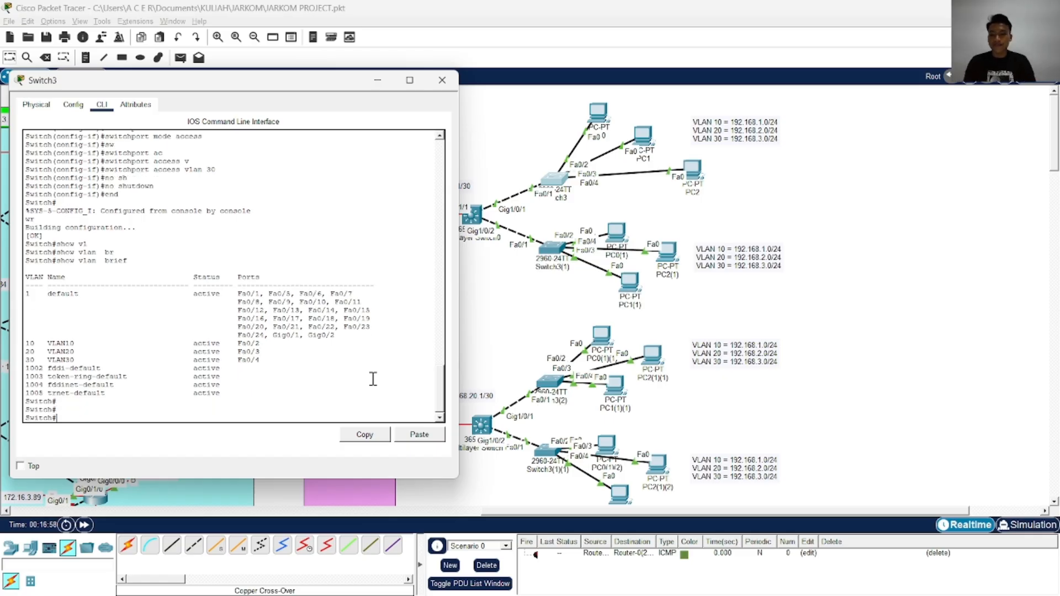
type("conf")
key("Tab")
type("t")
key("Tab")
key("Return")
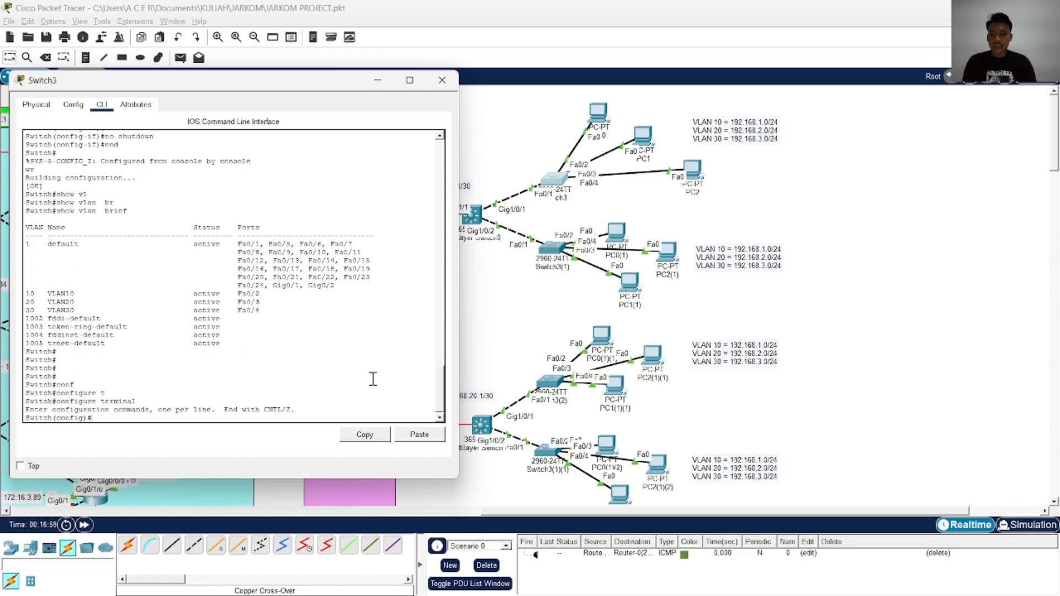
type("in")
Set the FastEthernet 0/1 switchport to trunk mode
key("Tab")
type("f")
key("Tab")
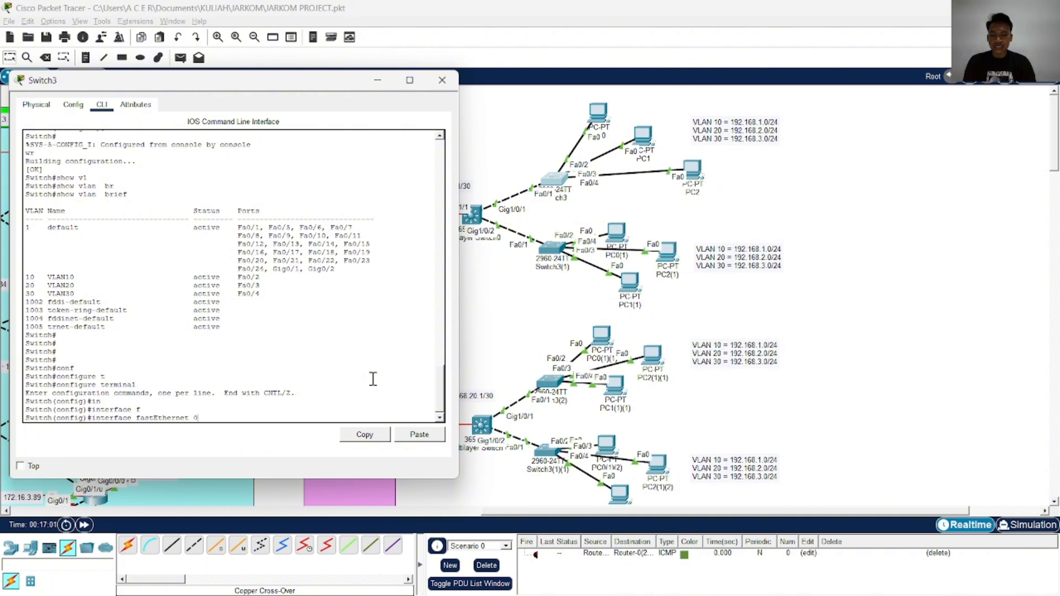
type("0/1")
key("Return")
type("sw")
key("Tab")
type("m")
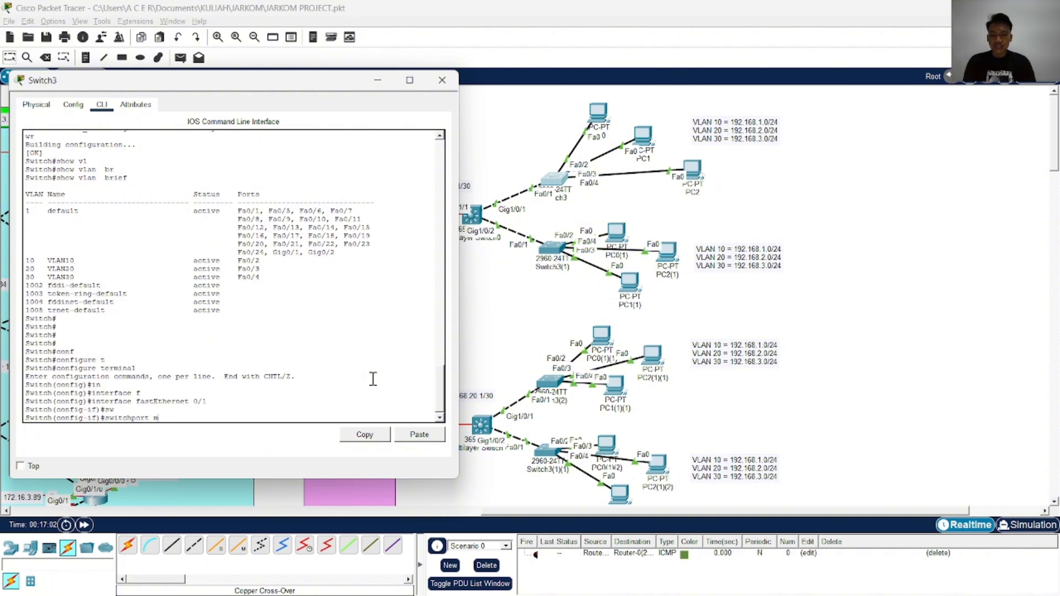
type("o")
key("Tab")
type("tr")
Allow VLANs 10,20,30 on the FastEthernet 0/1 trunk
key("Tab")
key("Return")
type("s")
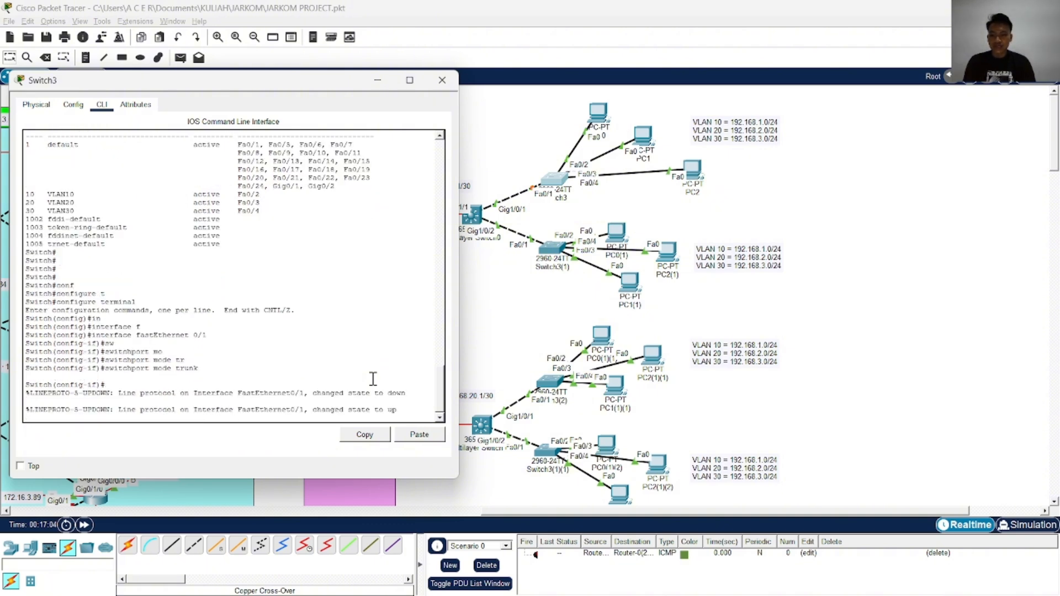
key("Return")
type("sw")
key("Tab")
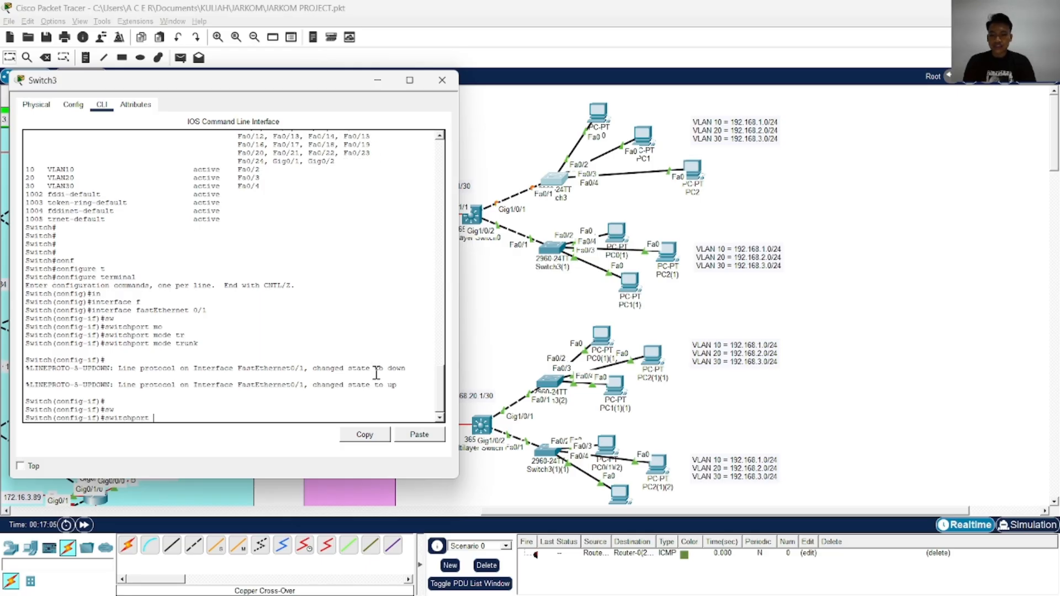
type("tr")
key("Tab")
type("al")
key("Tab")
type("vl")
key("Tab")
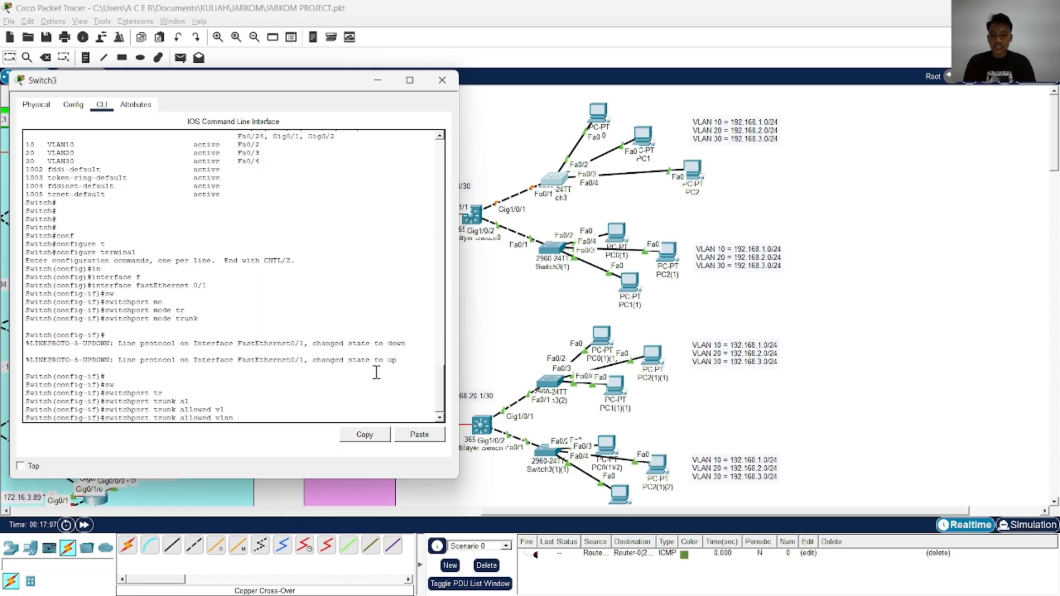
type("10,20,30")
key("Return")
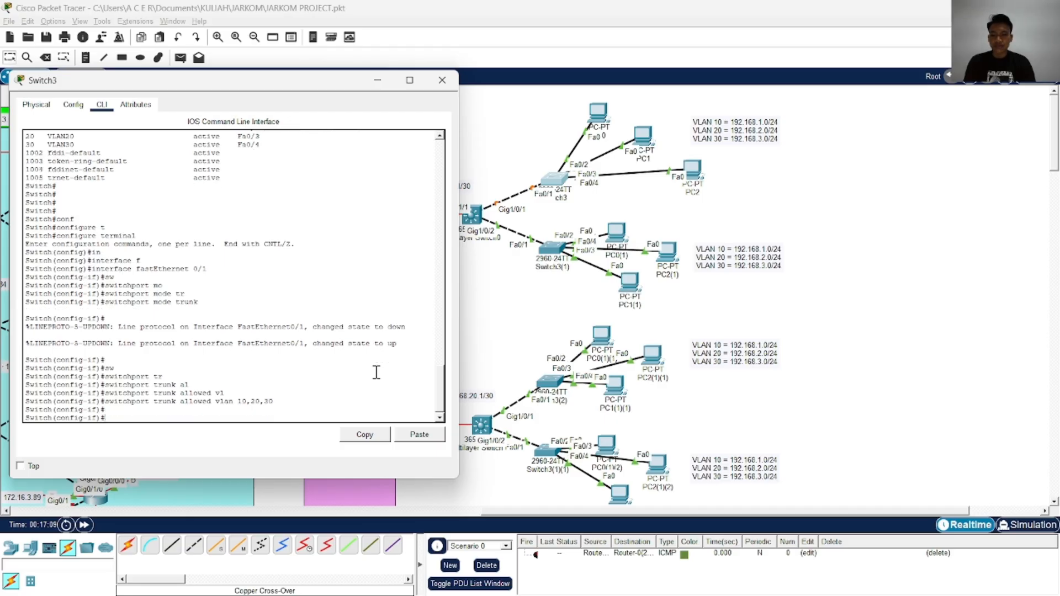
End the configuration session on Switch3 and save the trunk settings with wr
key("Return")
key("Return")
type("end")
key("Return")
type("wr")
Check Switch3's VLAN port list again with show vlan brief and close the switch window
key("Return")
type("show vl")
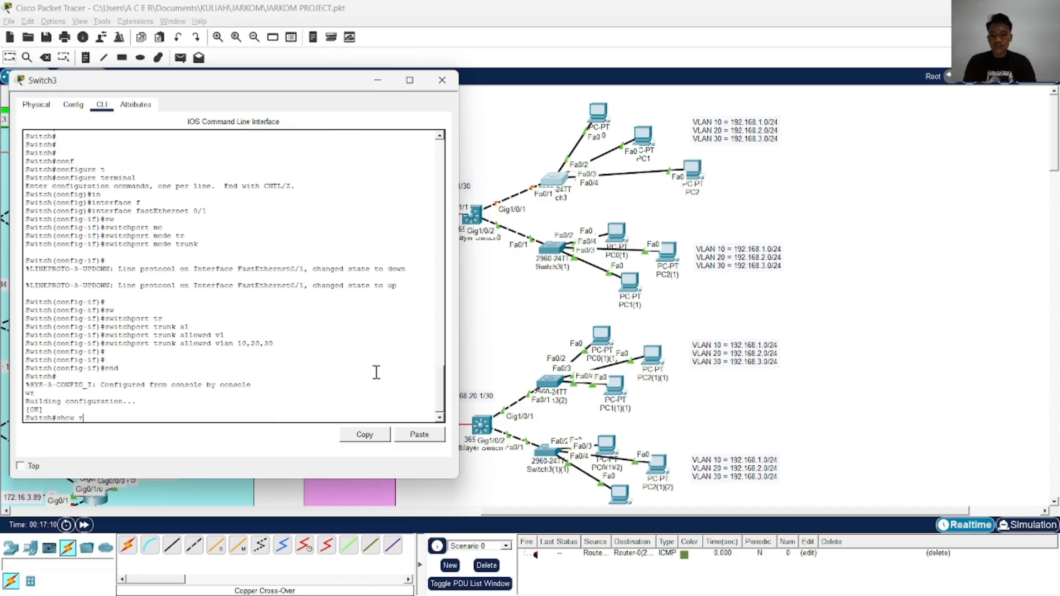
key("Tab")
type("br")
key("Tab")
key("Return")
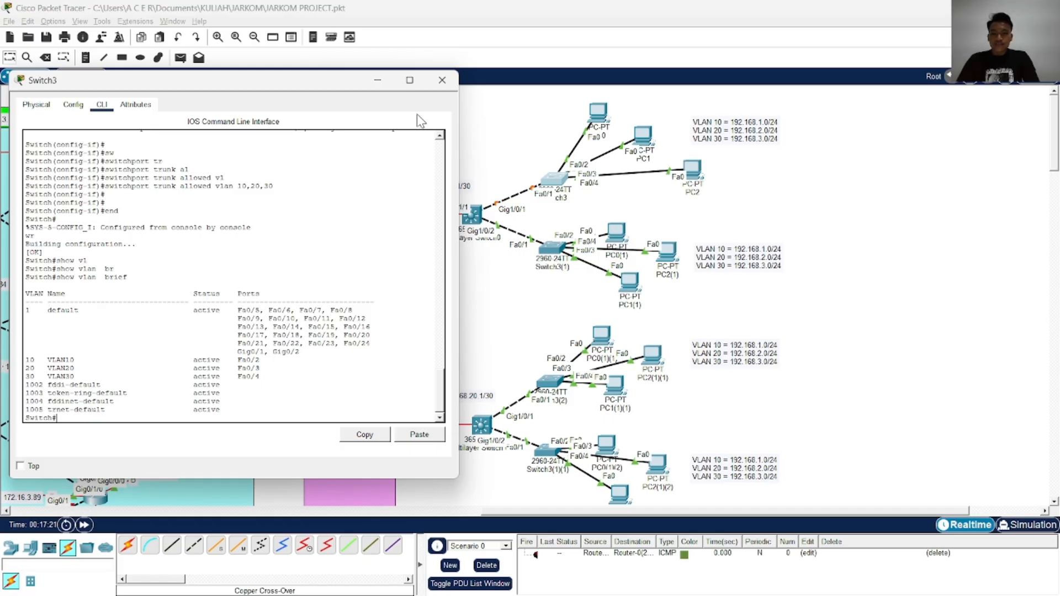
left_click(440, 83)
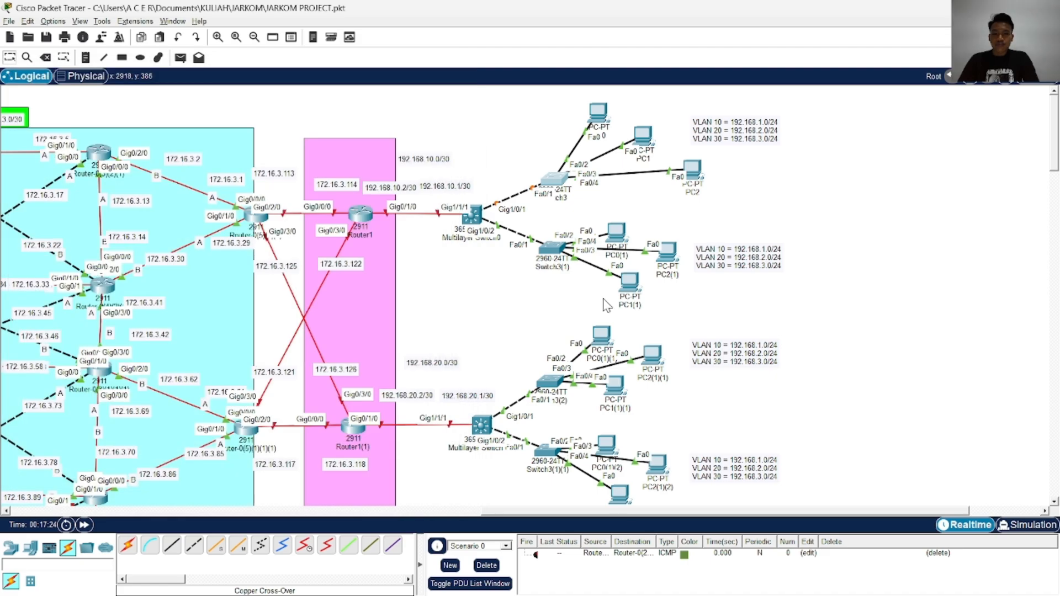
scroll(569, 259, "down", 2)
scroll(567, 265, "up", 2)
scroll(562, 312, "down", 2)
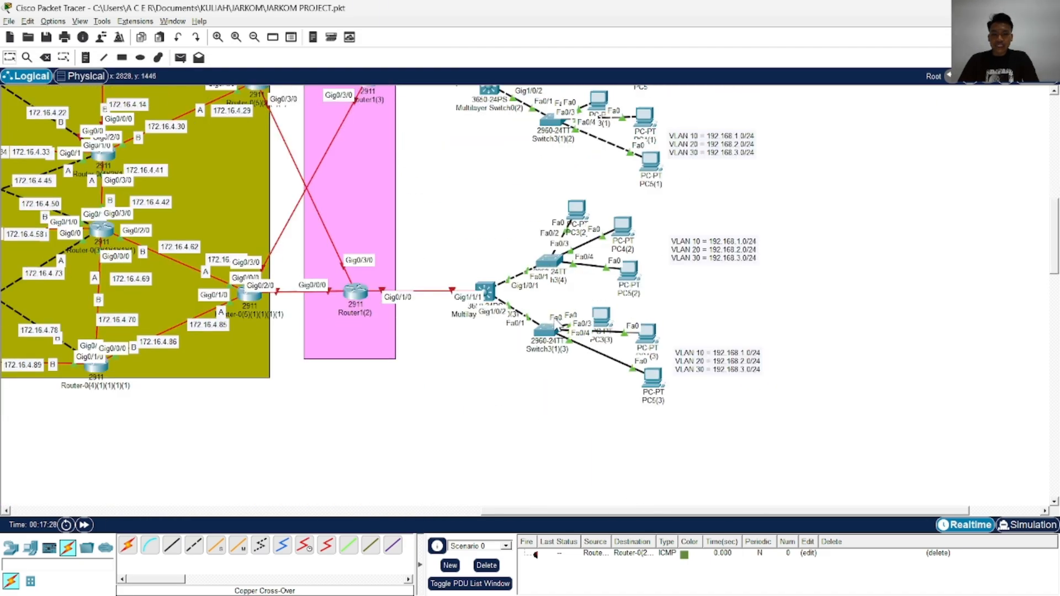
scroll(555, 308, "up", 2)
left_click(555, 177)
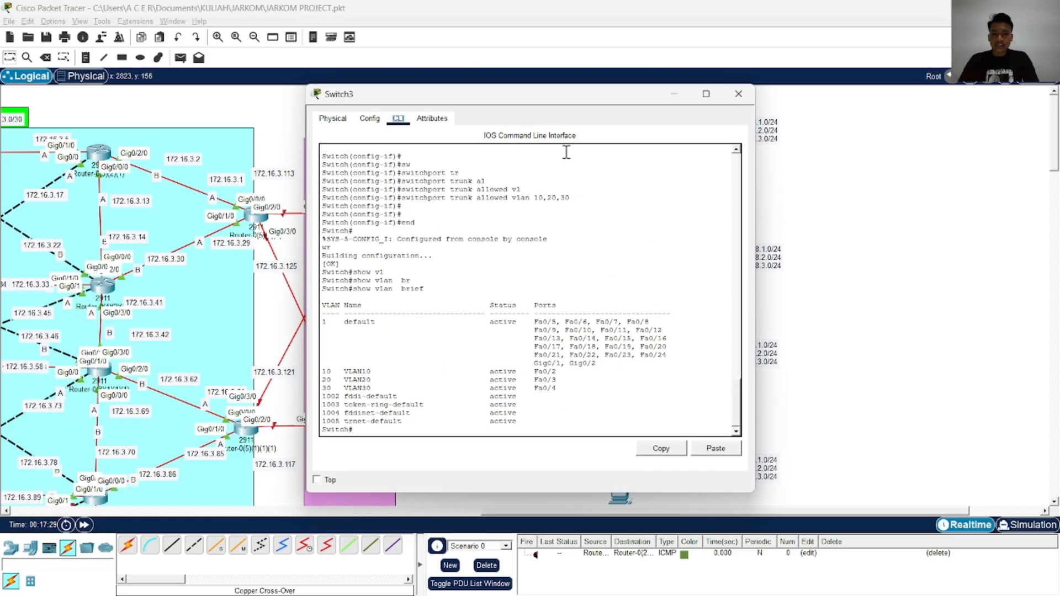
left_click_drag(568, 101, 841, 48)
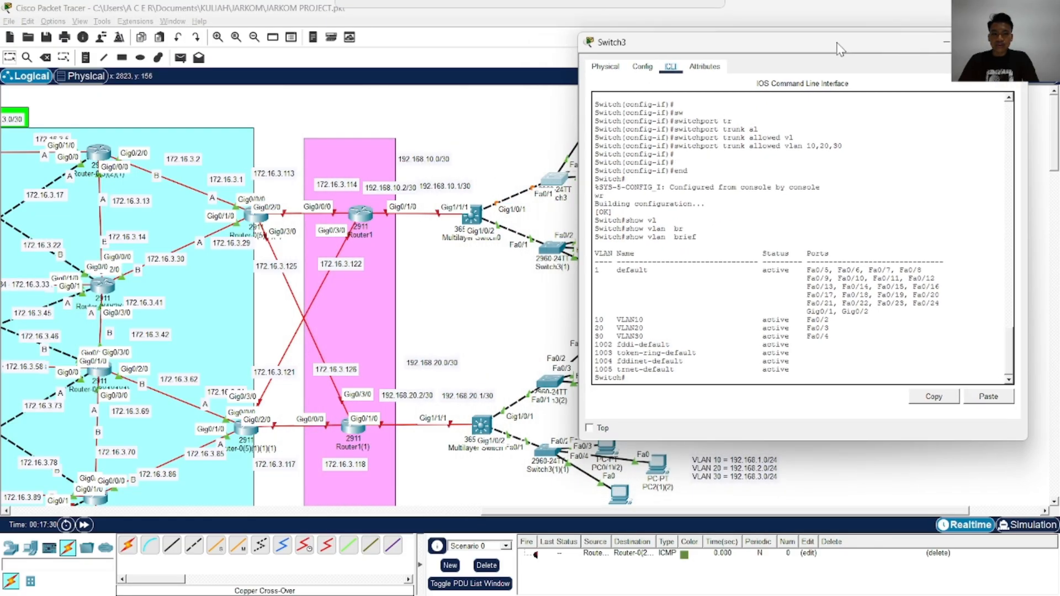
Open the command line of Switch3(1) and enter privileged and global configuration mode
left_click(557, 258)
left_click_drag(497, 95, 221, 100)
left_click(101, 154)
key("Return")
key("Return")
key("Return")
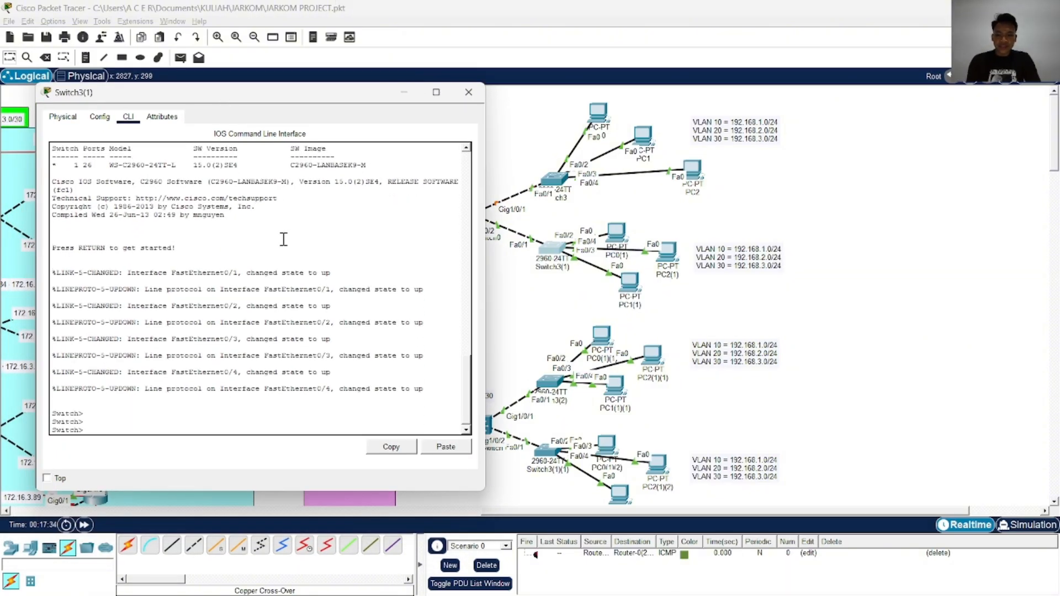
type("ena")
key("Return")
type("conf")
key("Tab")
type("t")
Create VLAN 10 on Switch3(1) and name it VLAN10
key("Tab")
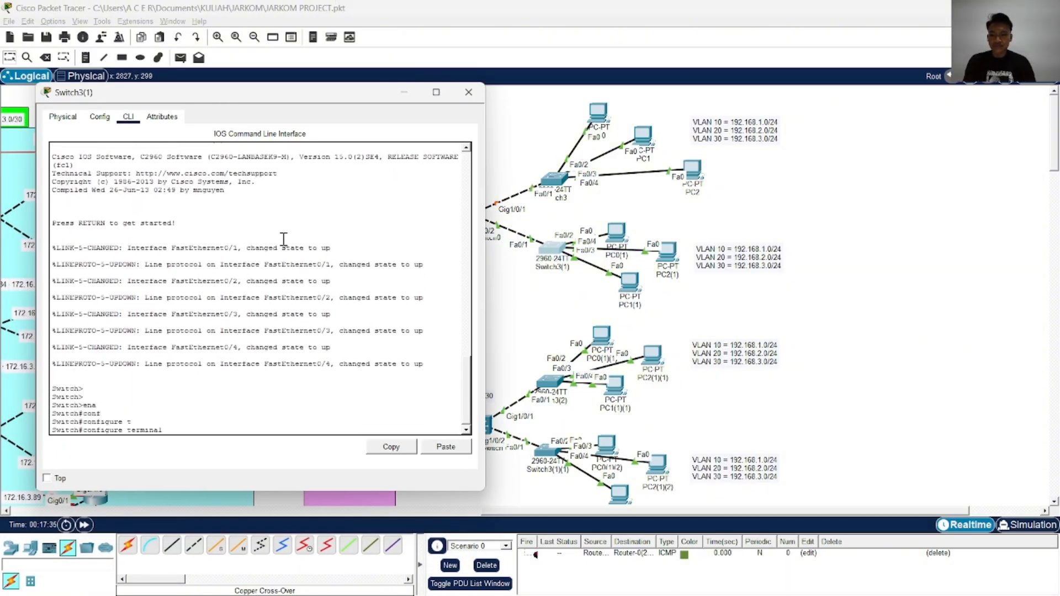
key("Return")
type("vl")
key("Tab")
type("1")
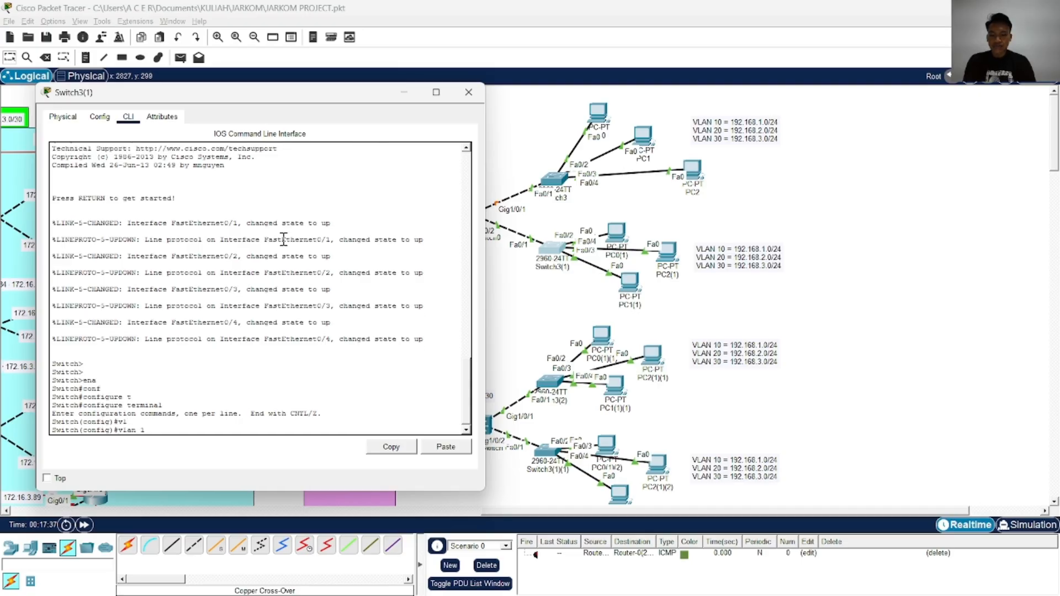
type("0")
key("Return")
type("nfig-vlan)#n")
key("Tab")
type("am")
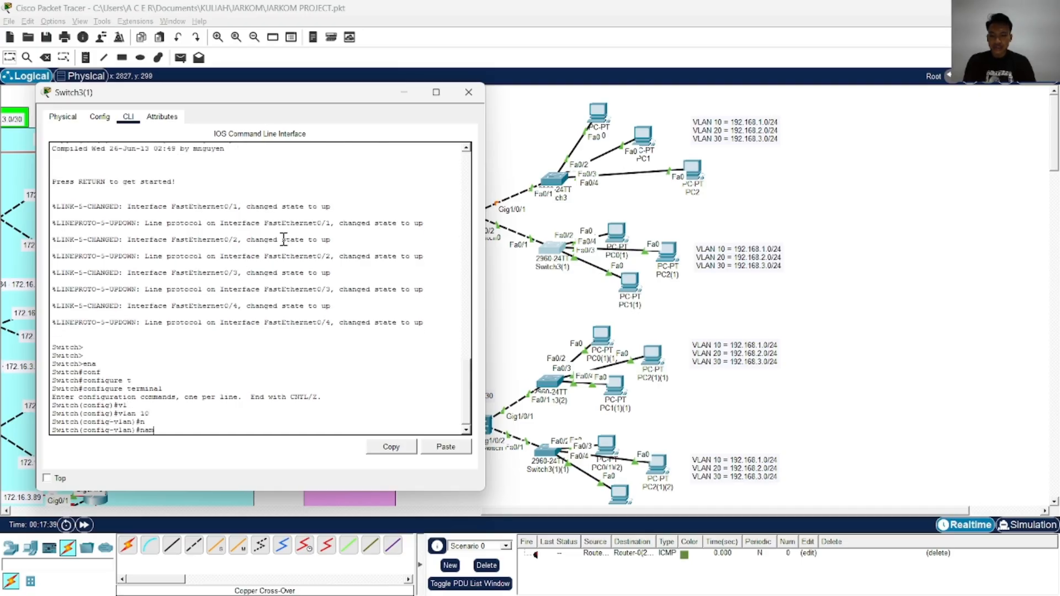
key("Tab")
type("v")
key("Caps_Lock")
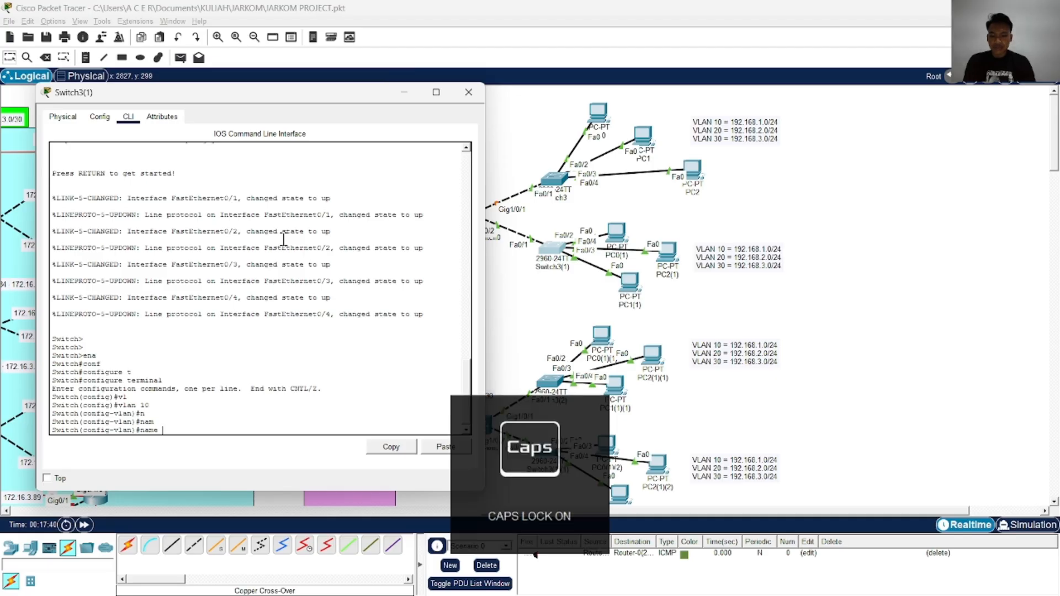
key("BackSpace")
type("VLAN10")
key("Return")
Create VLAN 20 and name it VLAN20
key("Up")
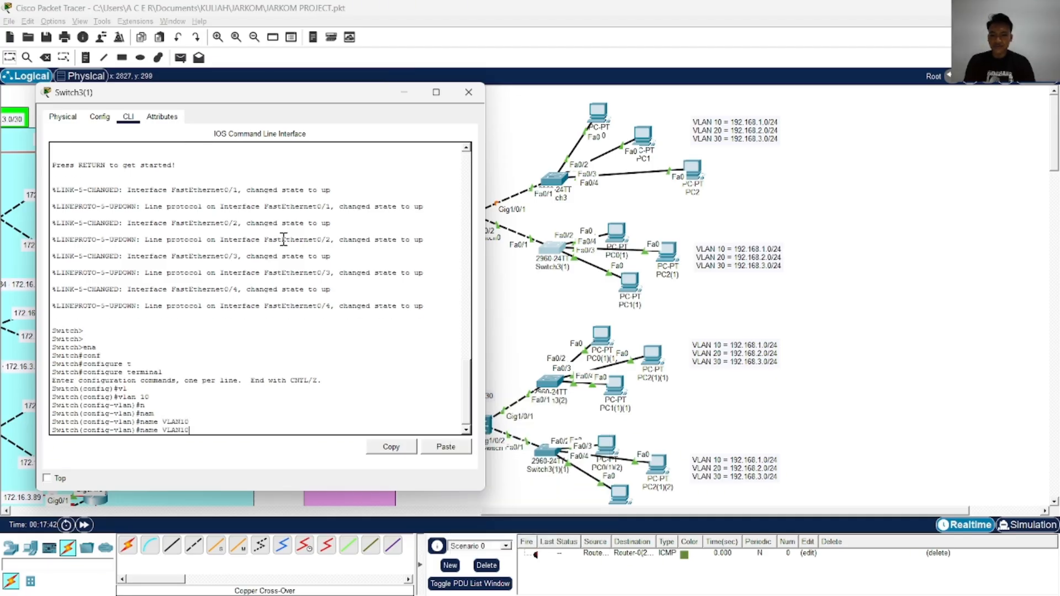
key("Up")
key("Return")
key("Up")
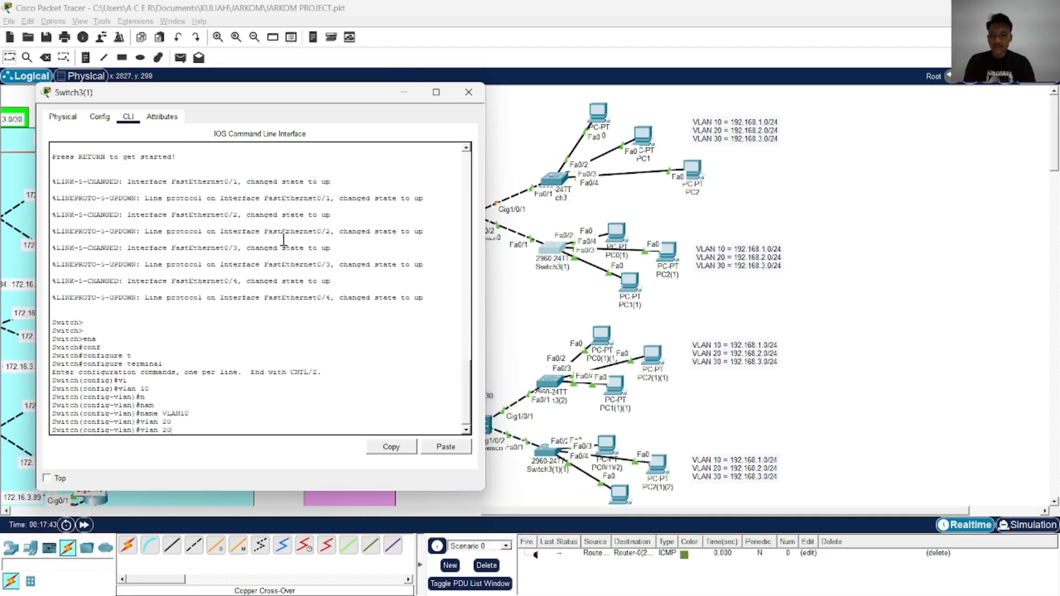
key("Up")
key("BackSpace")
key("BackSpace")
type("20")
key("Return")
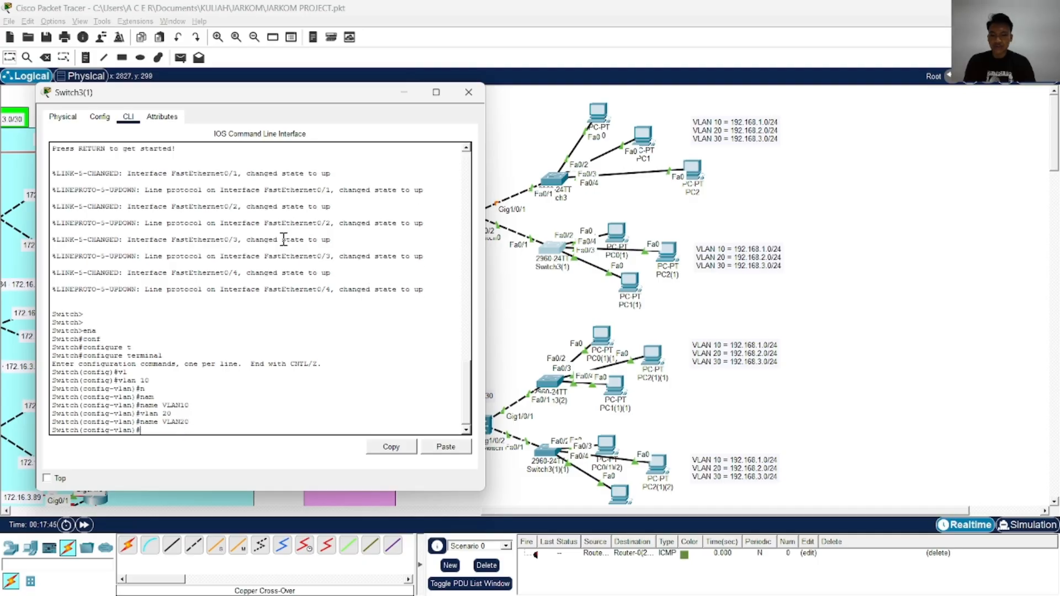
Create VLAN 30 with the name VLAN30 and return to global configuration mode
key("Up")
key("Up")
type("30")
key("Return")
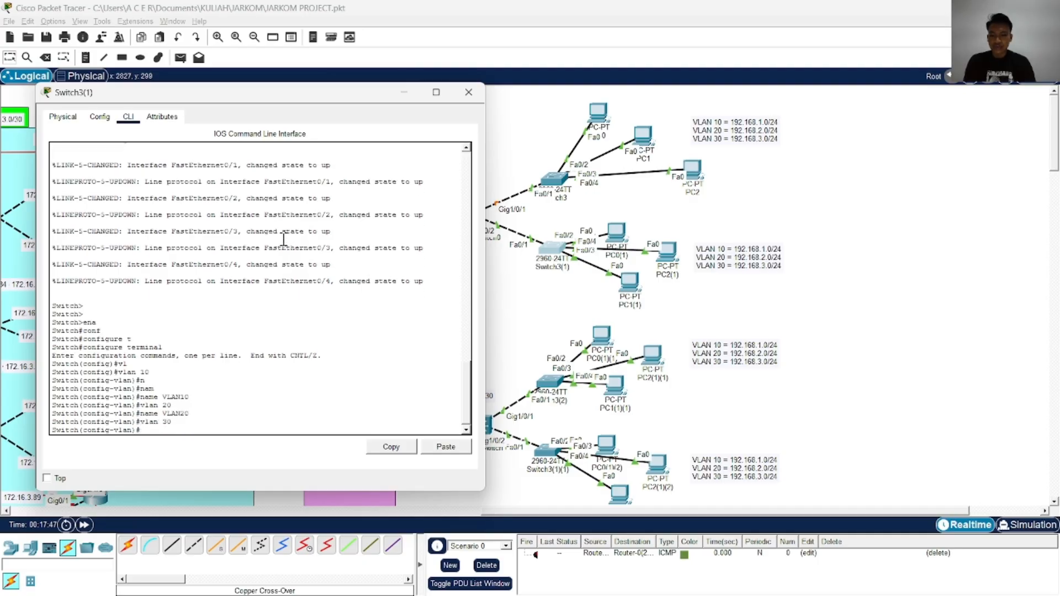
key("Up")
key("Up")
key("Return")
key("Return")
key("Return")
key("Return")
key("Caps_Lock")
type("exi")
key("Tab")
key("Return")
key("Return")
key("Return")
key("Return")
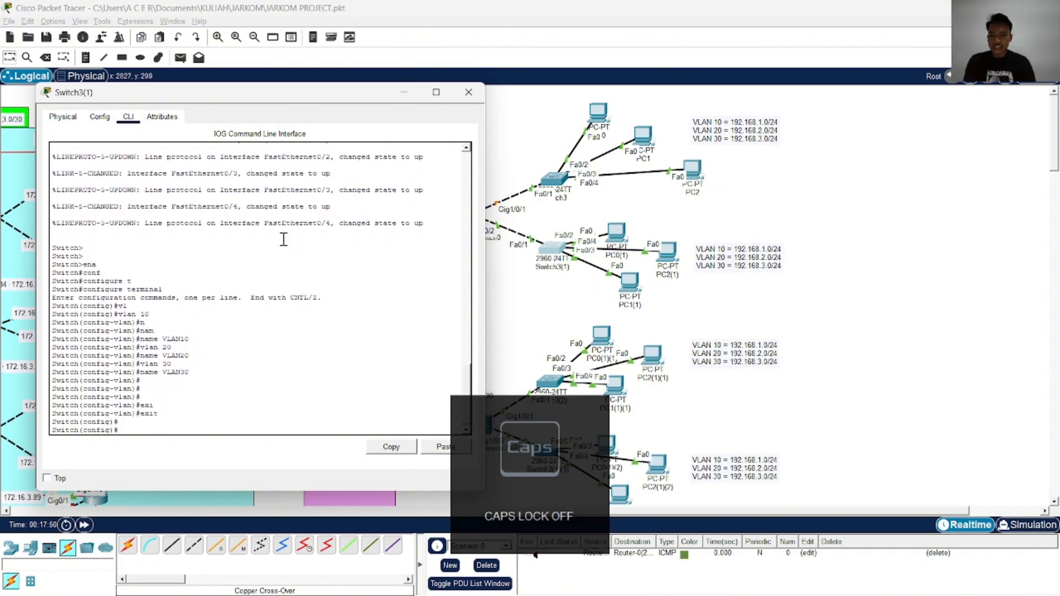
Enter the FastEthernet 0/2 interface configuration and set its switchport mode to access
type("in")
key("Tab")
type("f")
key("Tab")
type("0/")
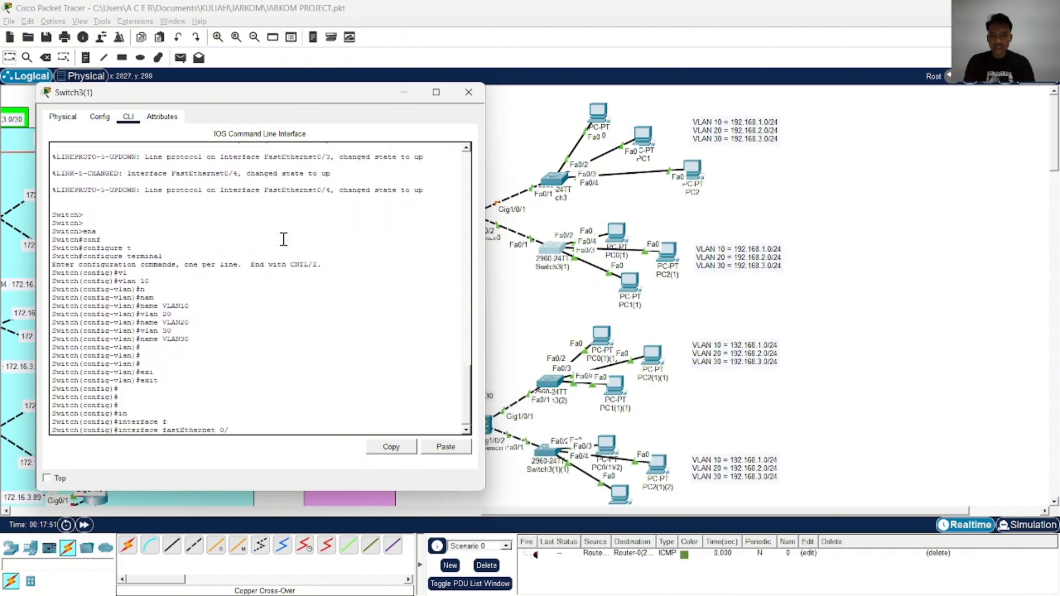
type("2")
key("Return")
type("sw")
key("Tab")
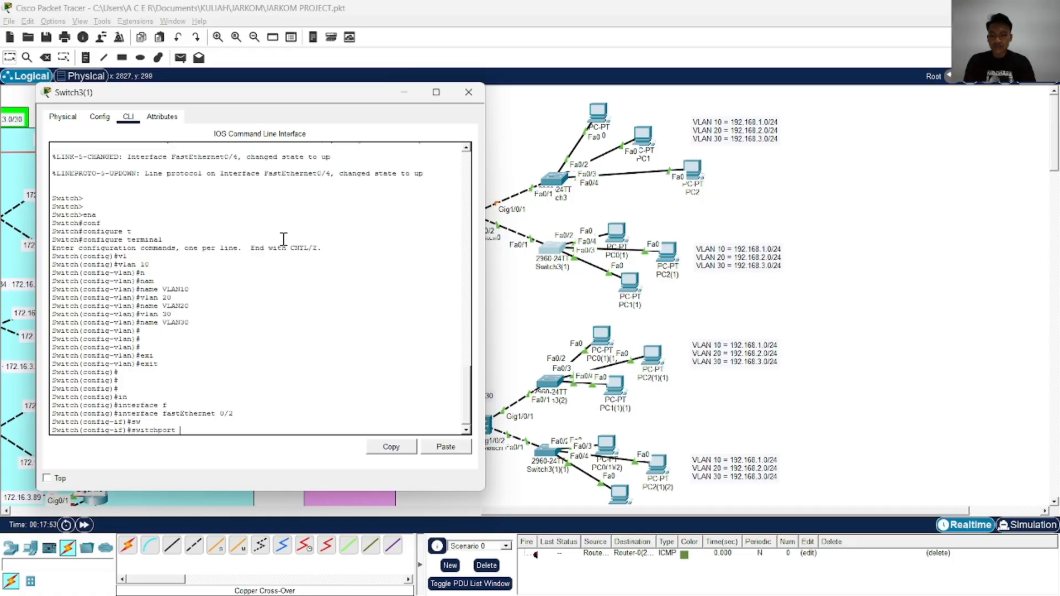
type("m")
key("Tab")
type("ac")
key("Tab")
key("Return")
Assign the FastEthernet 0/2 access port to VLAN 10
type("sw")
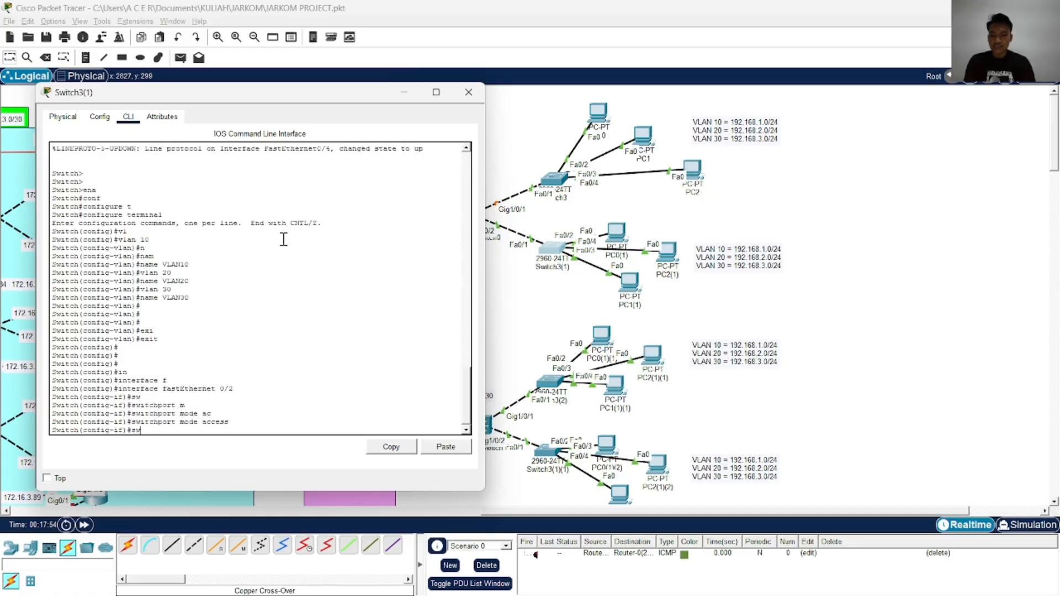
key("Tab")
type("ac")
key("Tab")
type("v")
key("Tab")
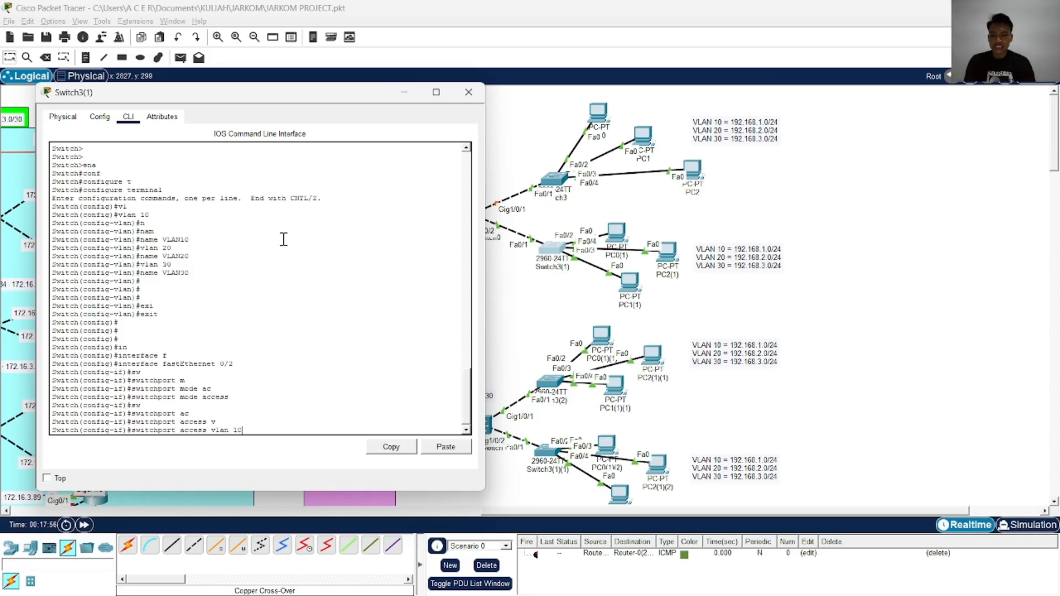
key("Return")
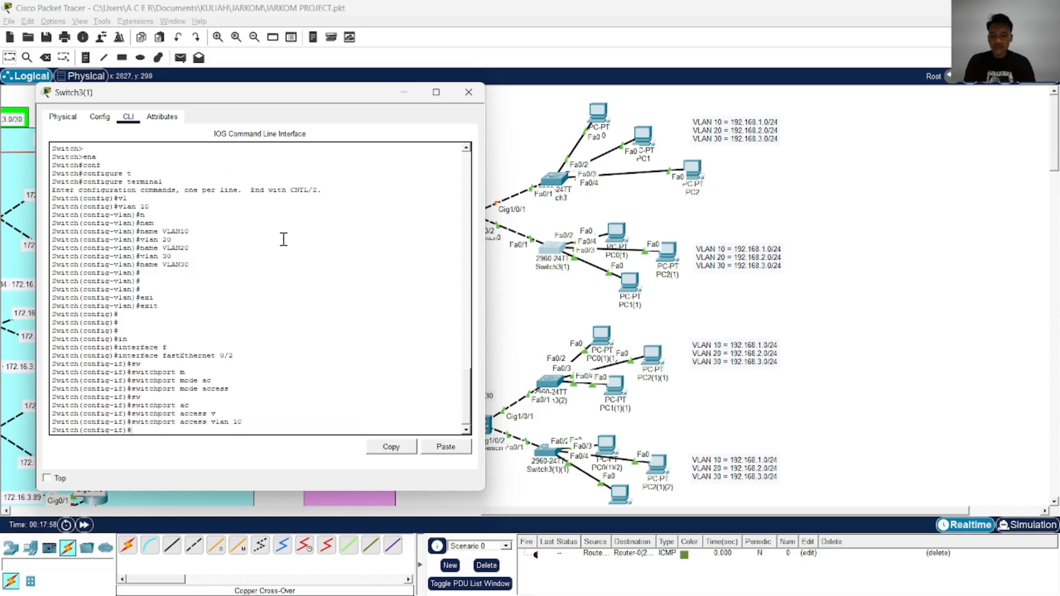
Enable FastEthernet 0/2 with no shutdown and exit its interface configuration
type("no sh")
key("Tab")
key("Return")
type("exi")
key("Tab")
key("Return")
key("Return")
key("Return")
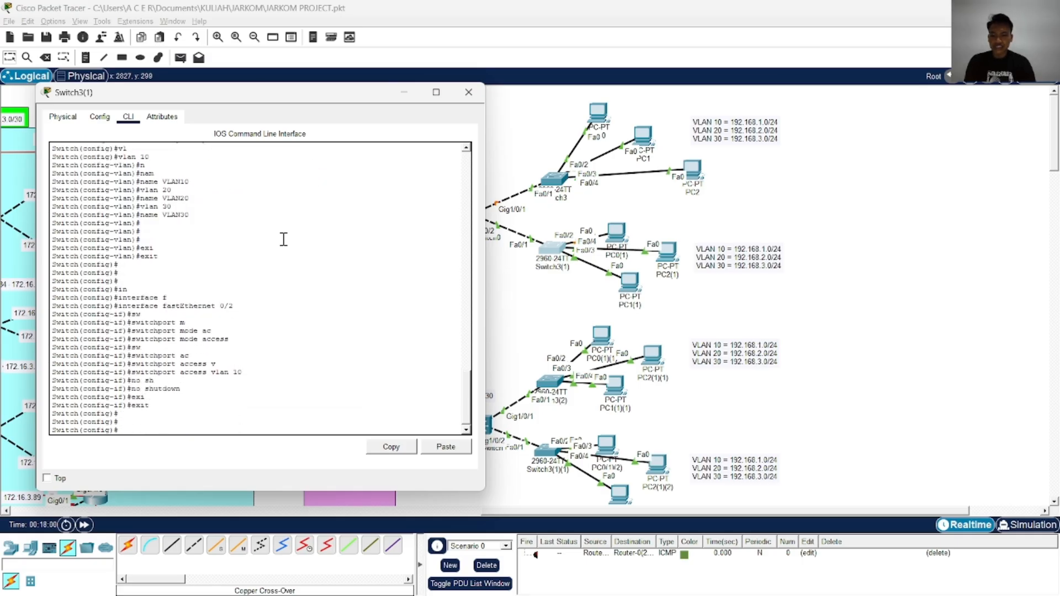
Enter the FastEthernet 0/3 interface configuration and set its switchport mode to access
type("in")
key("Tab")
type("f")
key("Tab")
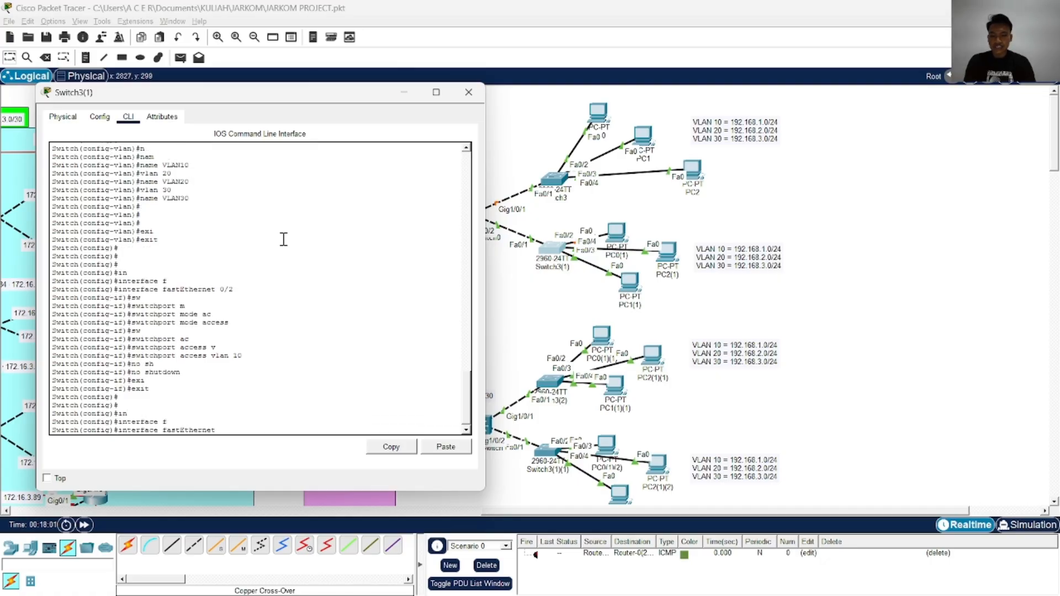
type("0/3")
key("Return")
type("sw")
key("Tab")
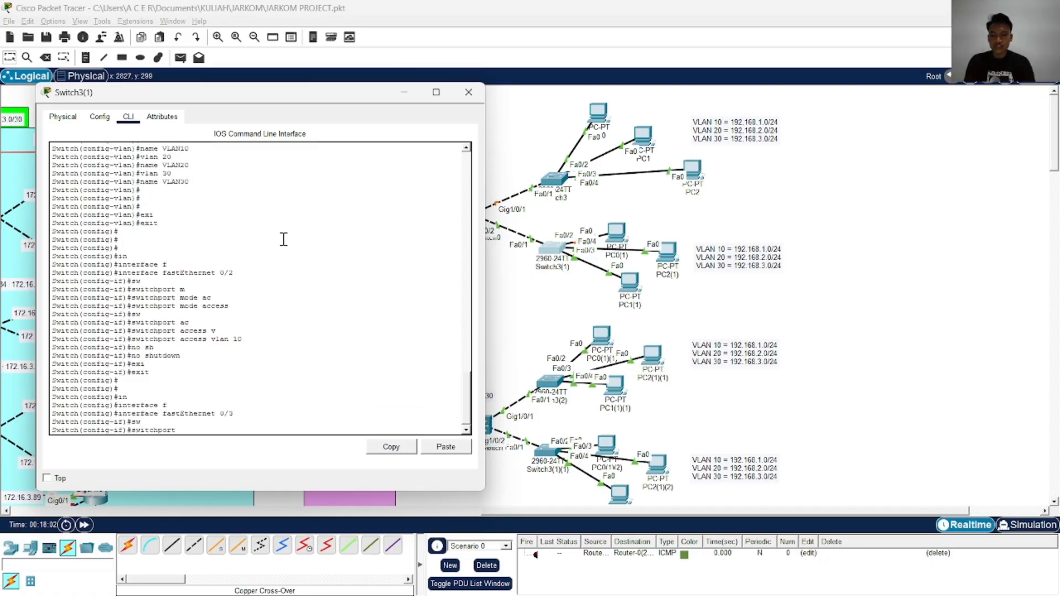
type("m")
key("Tab")
type("ac")
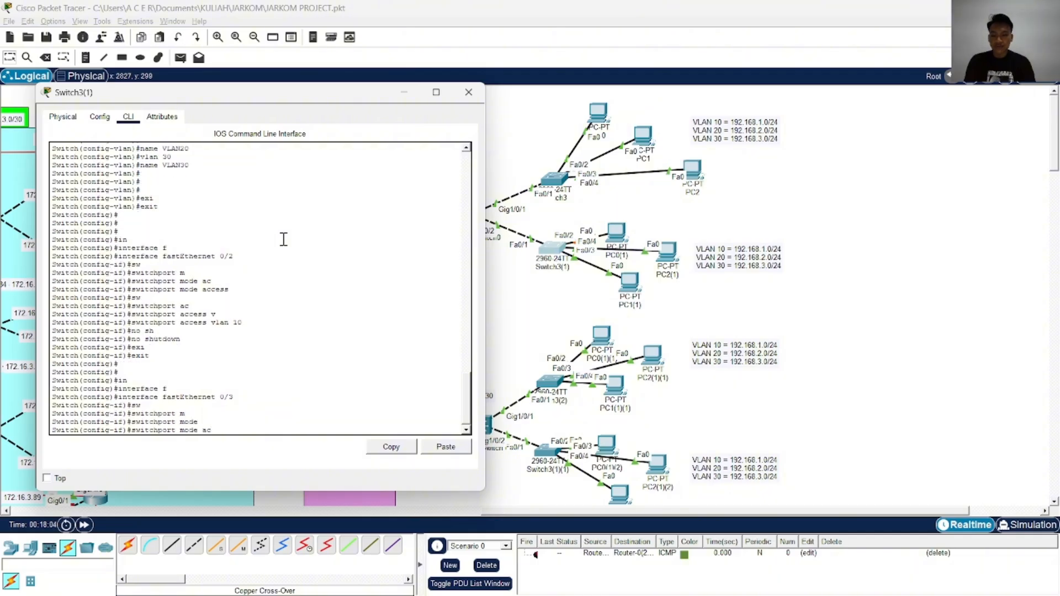
key("Tab")
key("Return")
Assign the FastEthernet 0/3 access port to VLAN 20
type("sw")
key("Tab")
type("acv")
key("Tab")
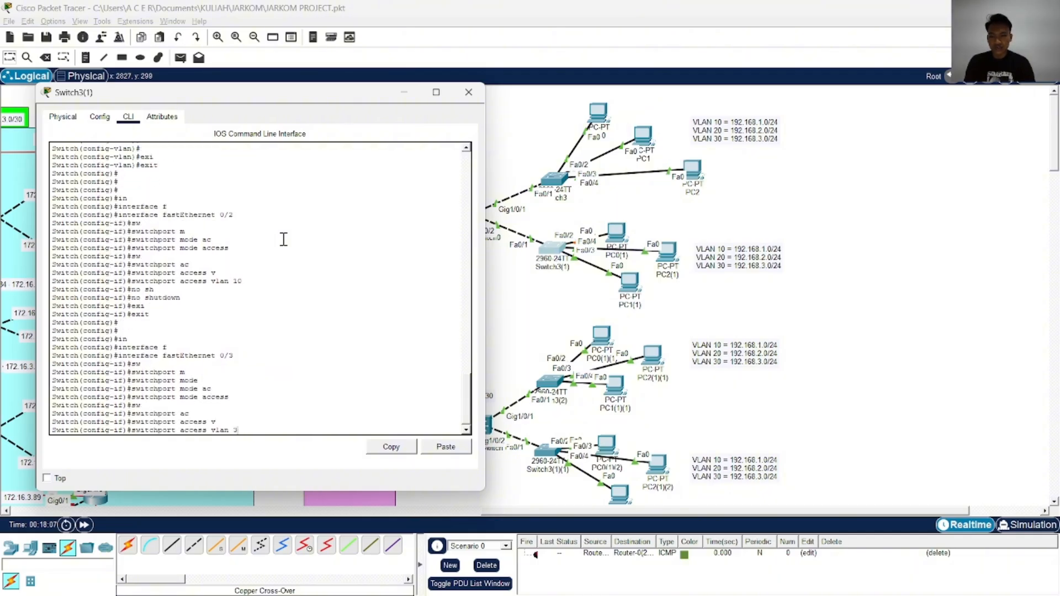
key("Return")
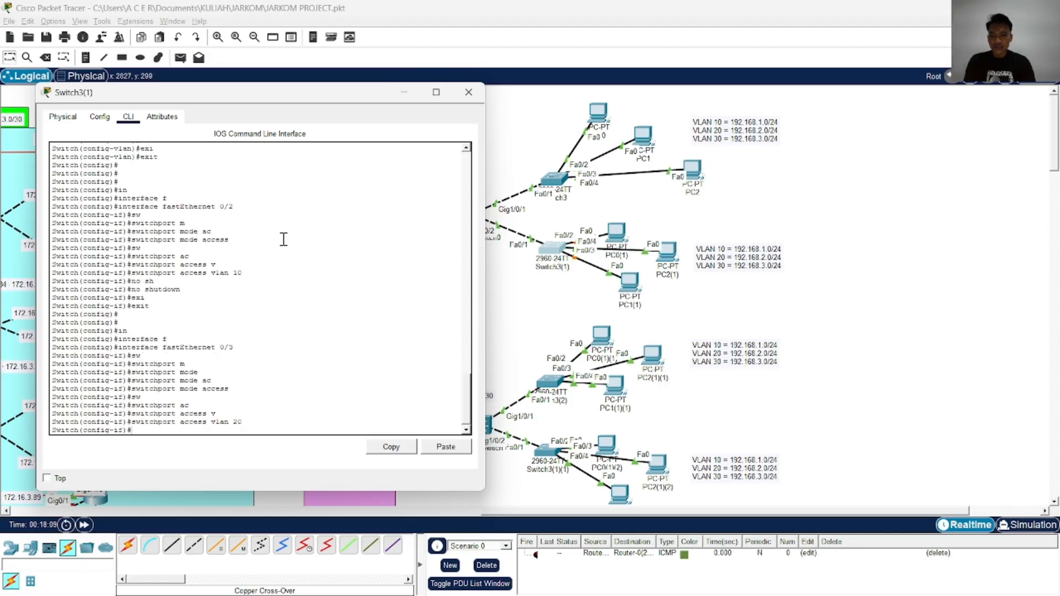
Enable FastEthernet 0/3 with no shutdown and exit its interface configuration
type("no sh")
key("Tab")
key("Return")
key("Return")
key("Return")
key("Return")
type("e")
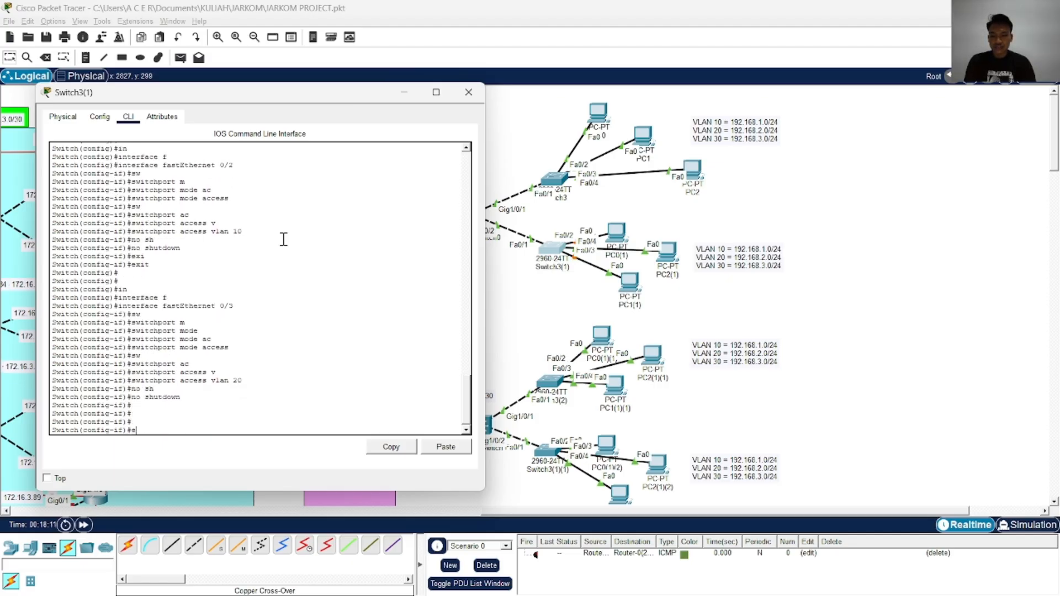
type("xxi")
key("Tab")
key("BackSpace")
key("BackSpace")
key("Tab")
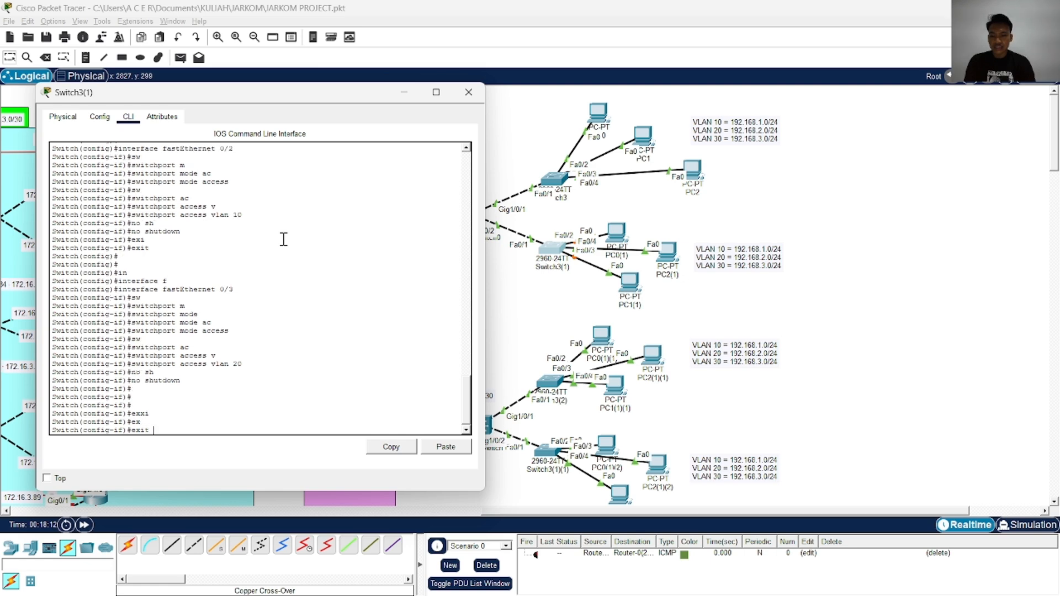
key("Return")
key("Return")
key("Return")
Enter the FastEthernet 0/4 interface configuration and set its switchport mode to access
type("in")
key("Tab")
type("f")
key("Tab")
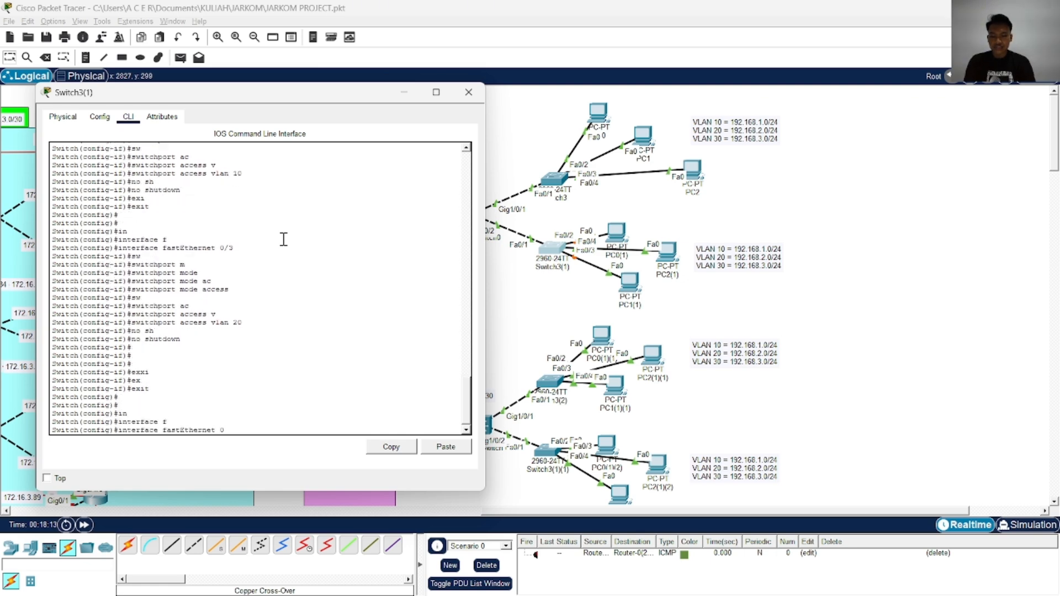
type("0/4")
key("Return")
type("sw")
key("Tab")
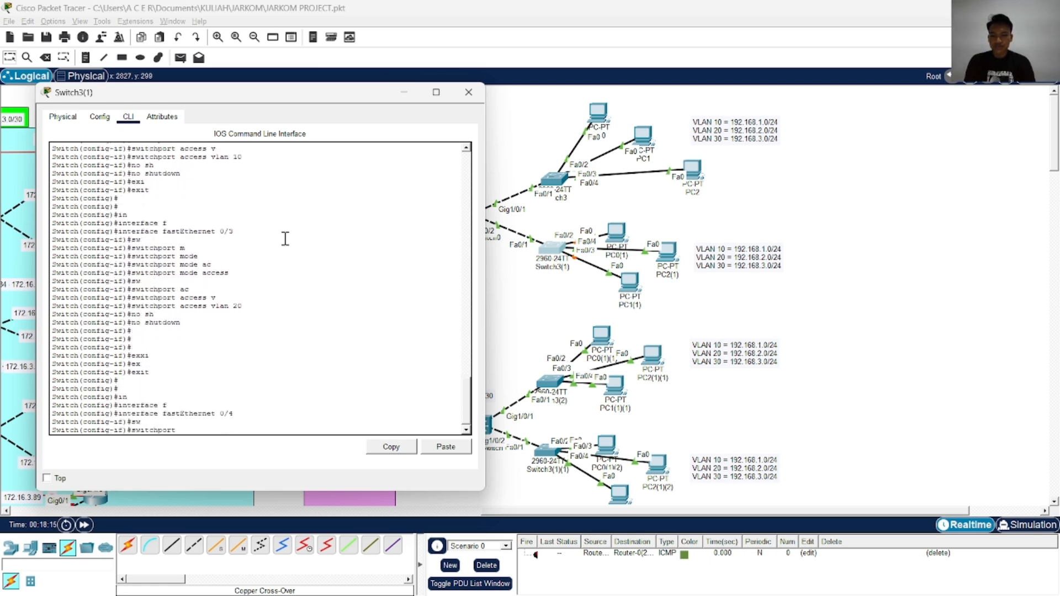
type("m")
key("Tab")
type("ac")
key("Tab")
key("Return")
Assign the FastEthernet 0/4 access port to VLAN 30 and enable it with no shutdown
type("sw")
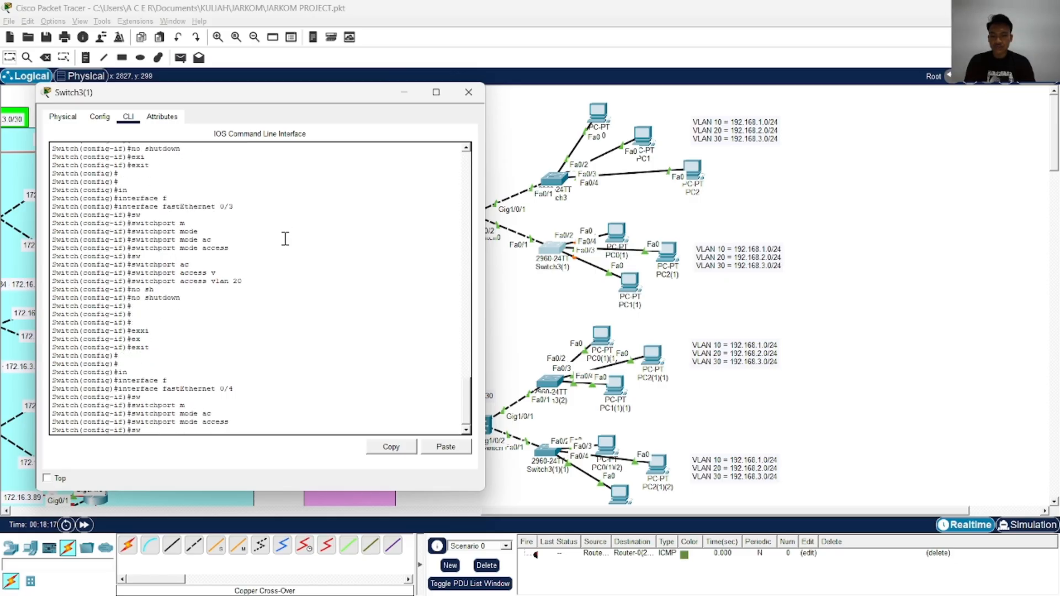
key("Tab")
type("ac")
key("Tab")
type("v")
key("Tab")
type("30")
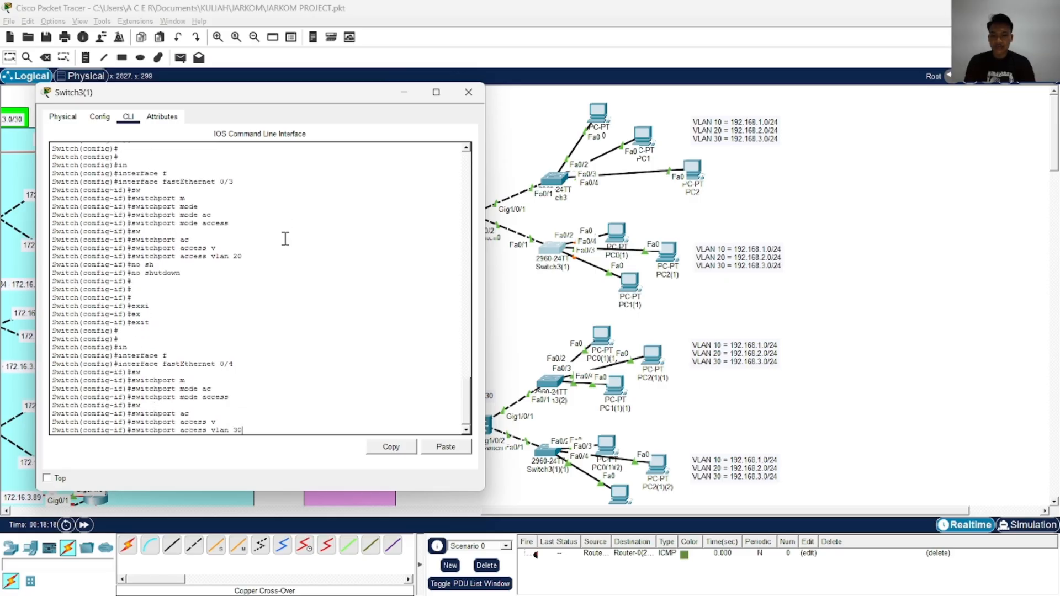
key("Return")
type("no sh")
key("Tab")
key("Return")
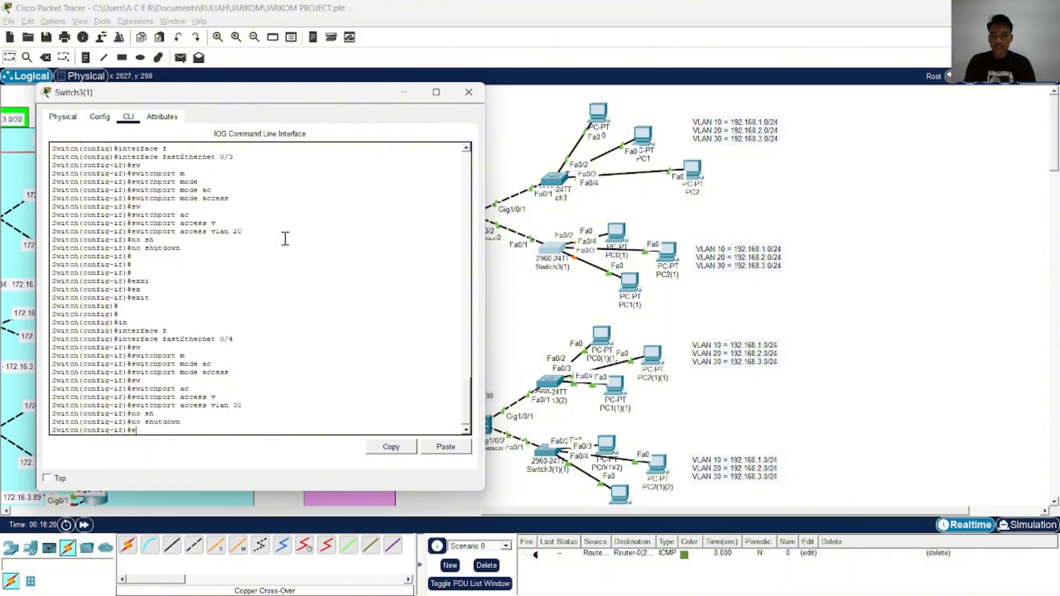
End the configuration session on Switch3(1) and save the access port settings with wr
type("end")
key("Return")
type("wr")
key("Return")
key("Return")
key("Return")
key("Return")
key("Return")
key("Return")
Enter global configuration mode on Switch3(1) again
type("ch#c")
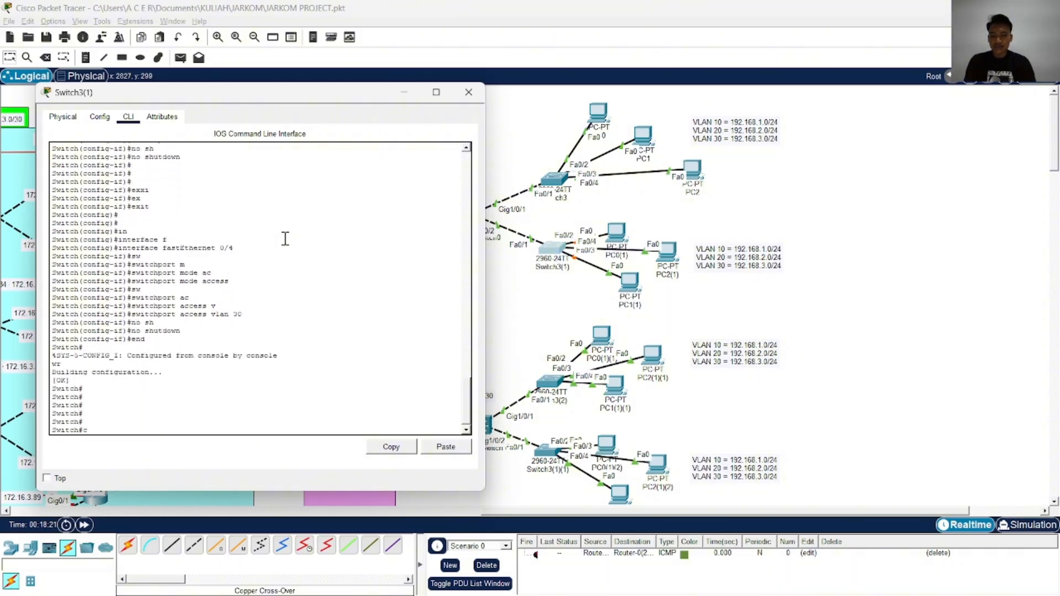
type("onf")
key("Tab")
key("t")
Enter the FastEthernet 0/1 interface configuration and set its switchport mode to trunk
key("Tab")
key("Return")
type("in")
key("Tab")
type("fg")
key("Tab")
key("BackSpace")
key("Tab")
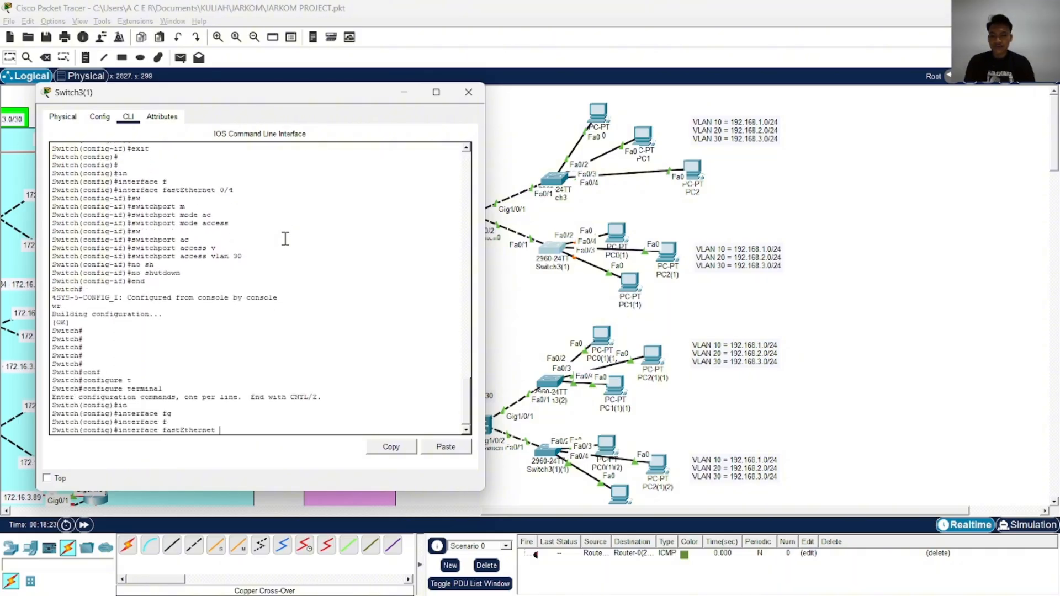
type("0/1")
key("Return")
type("s")
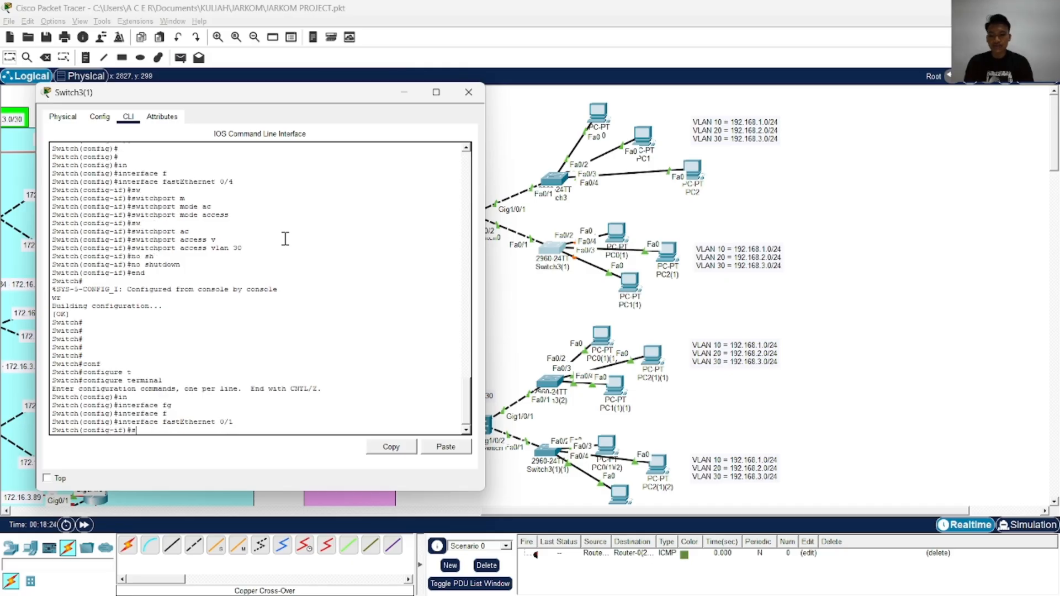
type("w")
key("Tab")
type("m")
key("Tab")
type("tr")
key("Tab")
key("Return")
type("sw")
key("Tab")
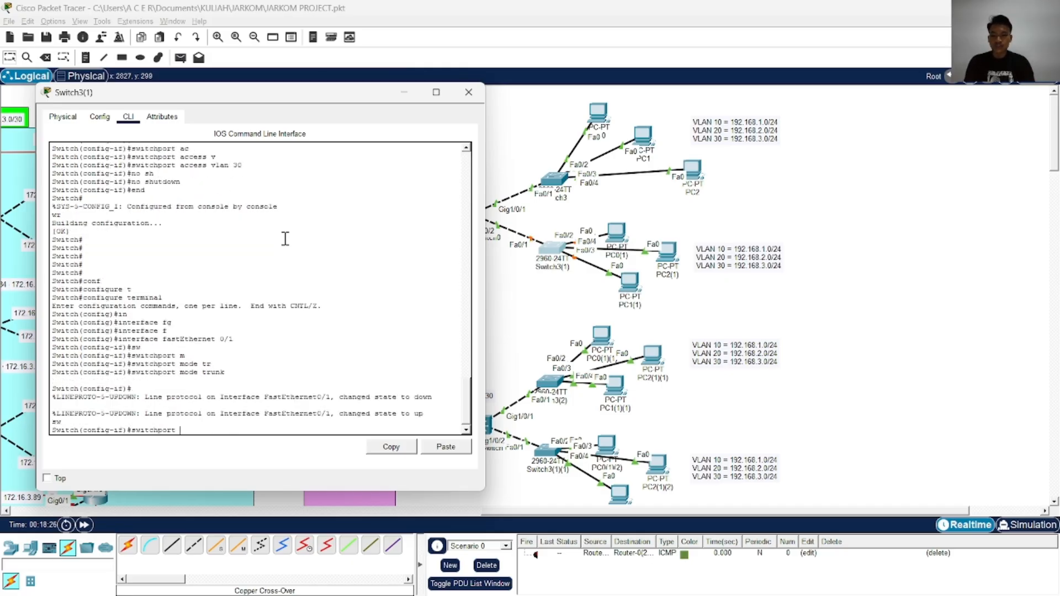
type("m")
key("Tab")
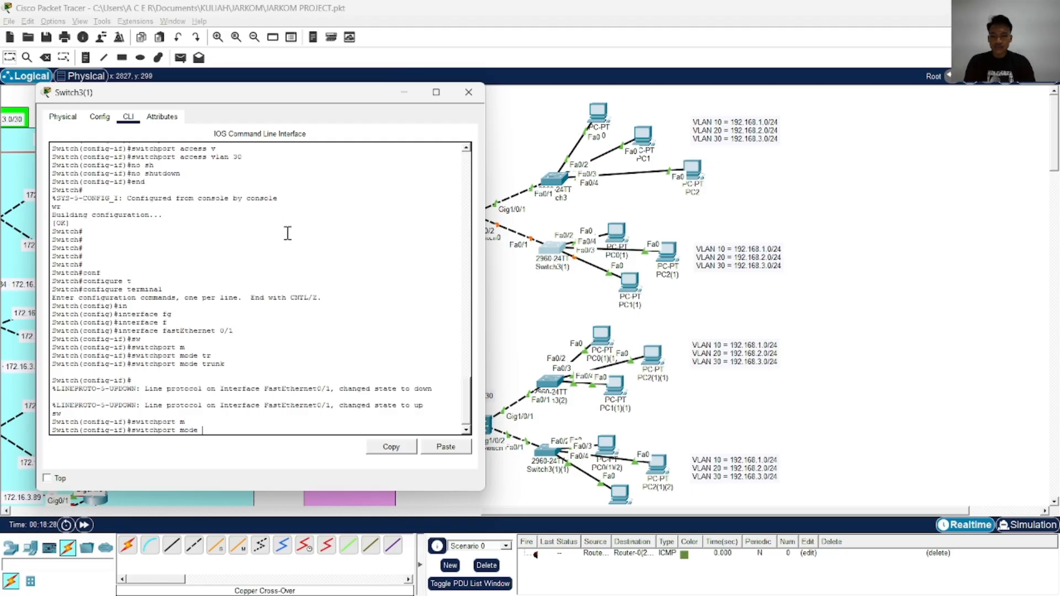
type("tr")
key("Tab")
type("al")
key("Tab")
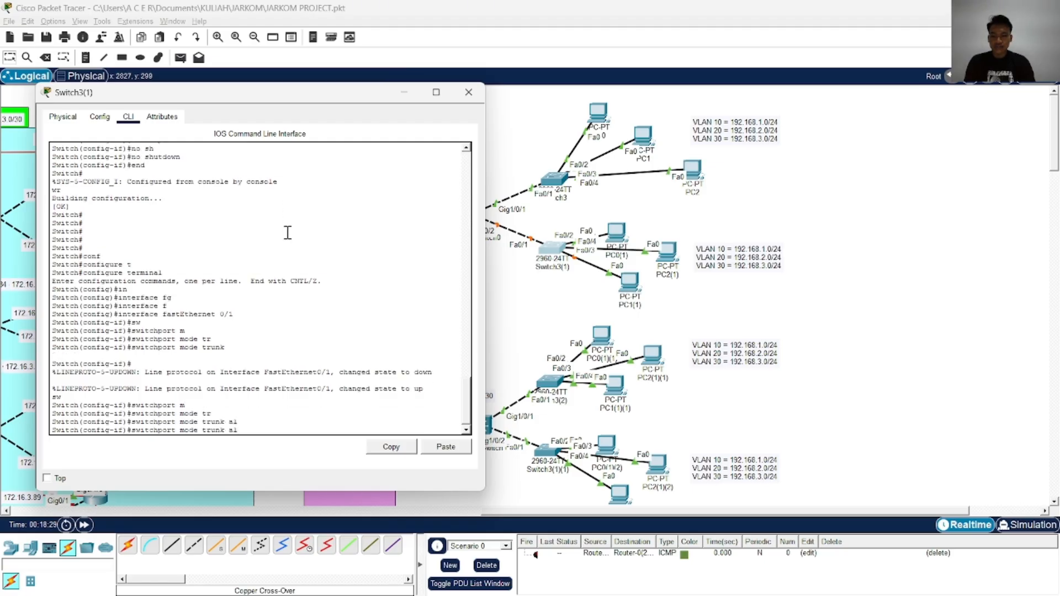
key("BackSpace")
key("BackSpace")
key("BackSpace")
key("BackSpace")
key("BackSpace")
key("BackSpace")
key("BackSpace")
key("BackSpace")
key("BackSpace")
key("BackSpace")
key("BackSpace")
key("BackSpace")
key("BackSpace")
Allow VLANs 10,20,30 on the FastEthernet 0/1 trunk of Switch3(1) with switchport trunk allowed vlan
type("tr")
key("Tab")
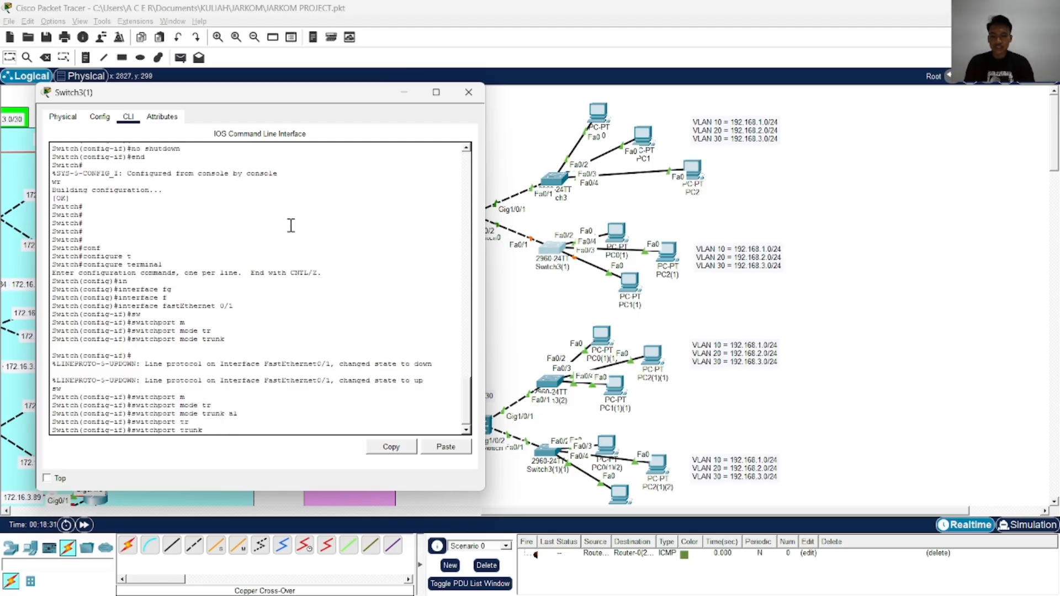
type("al")
key("Tab")
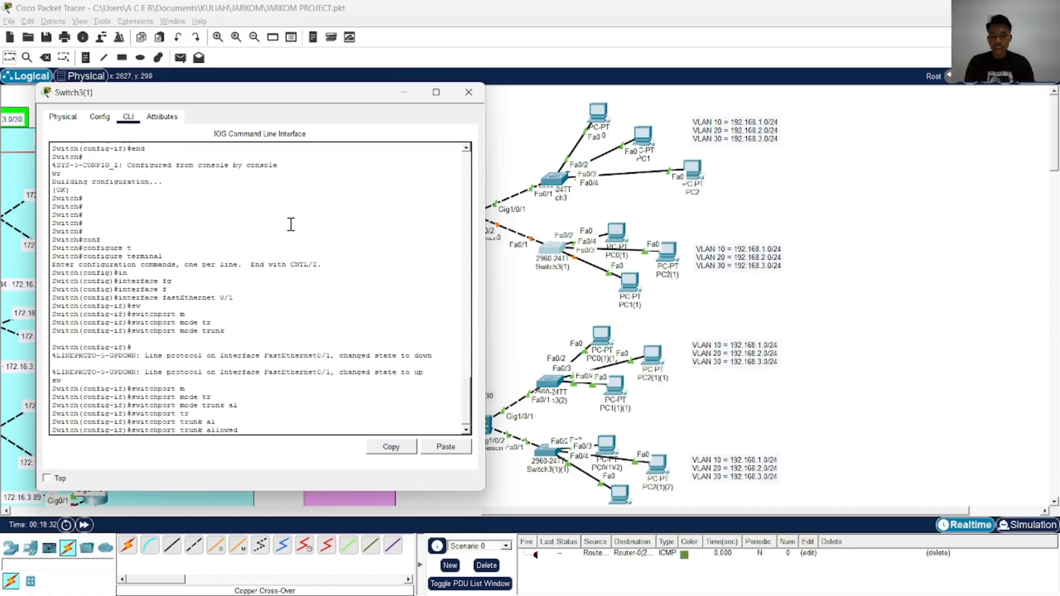
type("v")
key("Tab")
type("10,2")
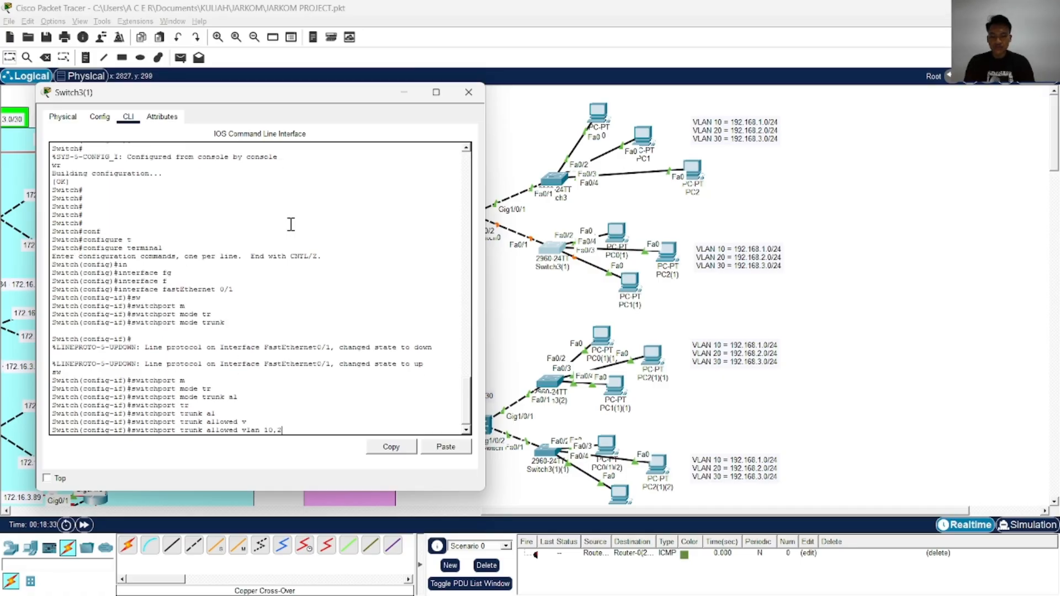
type("0,30")
key("Return")
key("Return")
key("Return")
key("Return")
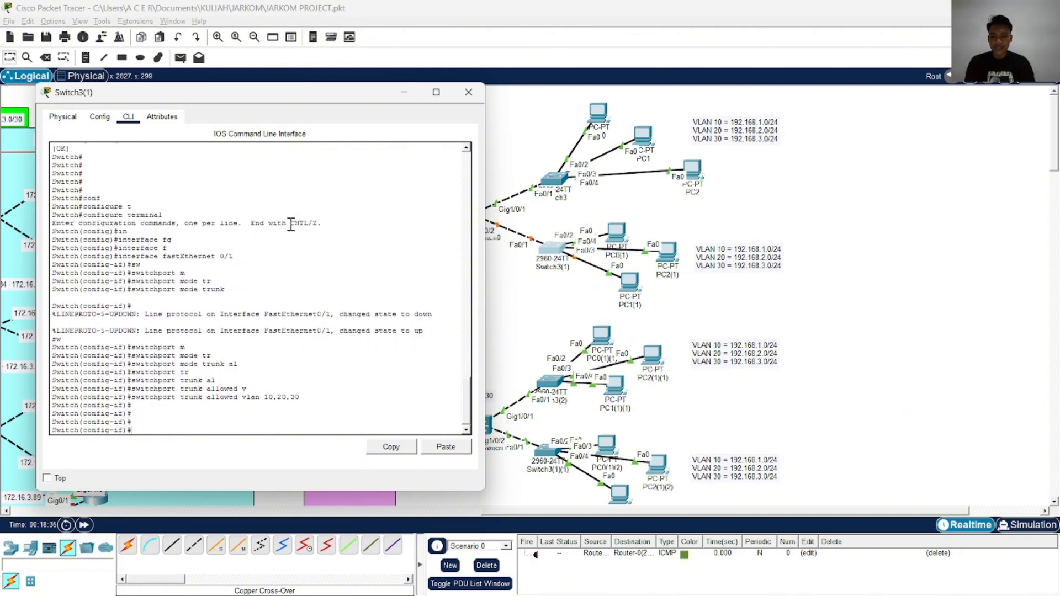
Enable the FastEthernet 0/1 trunk port on Switch3(1) with no shutdown
type("end")
key("BackSpace")
key("BackSpace")
type("n")
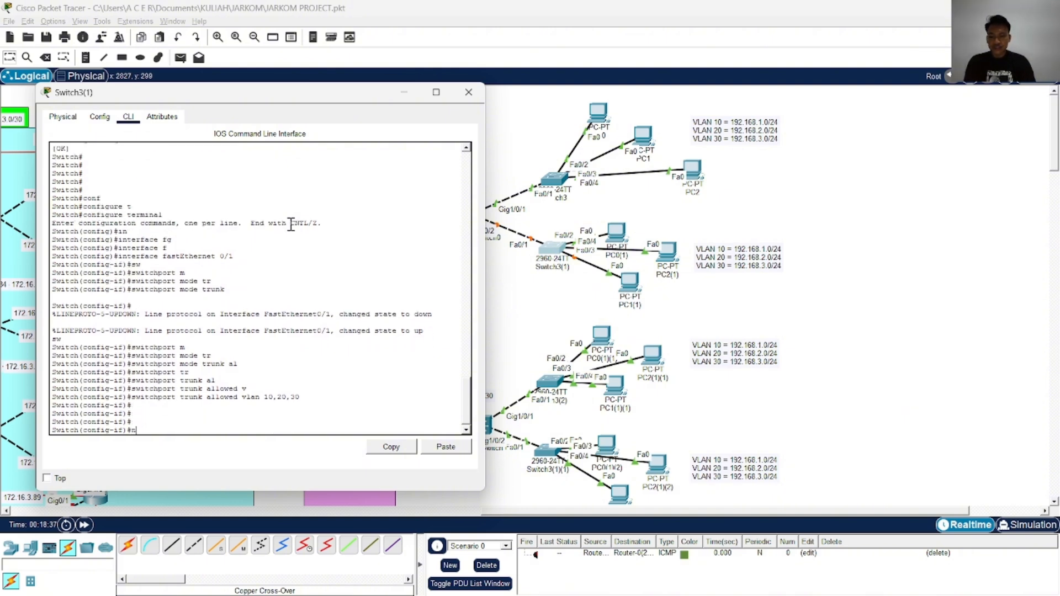
type("o sh")
key("Tab")
key("Return")
End the configuration session on Switch3(1) and save the trunk settings with wr
type("end")
key("Return")
type("wr")
key("Return")
Copy the running-config of Switch3(1) to its startup-config, accept the default filename and close the switch window
type("co")
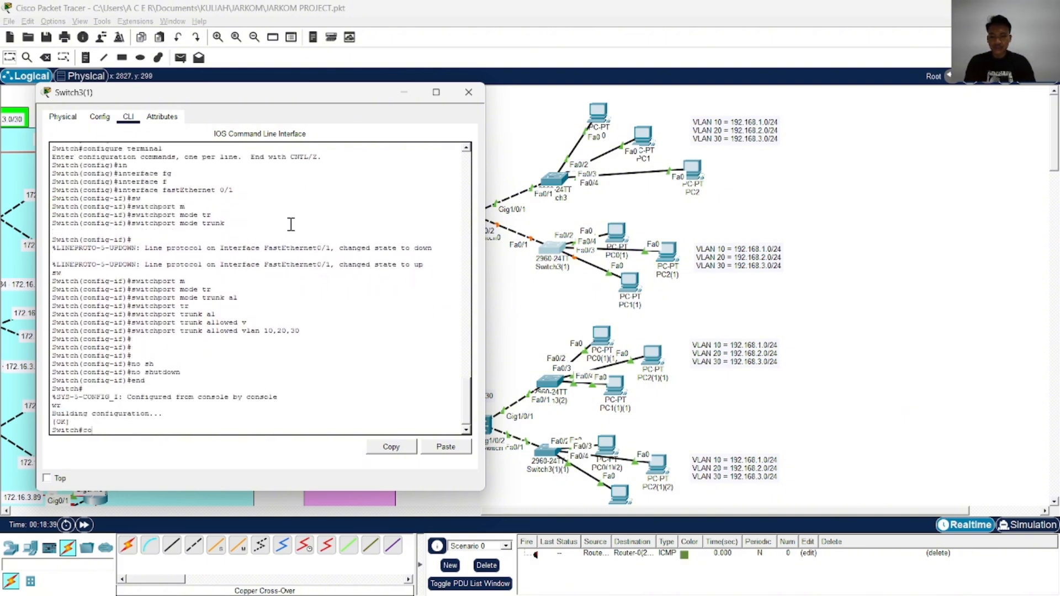
type("p")
key("Tab")
type("r")
key("Tab")
type("st")
key("Tab")
key("Return")
key("Return")
key("Return")
key("Return")
key("Return")
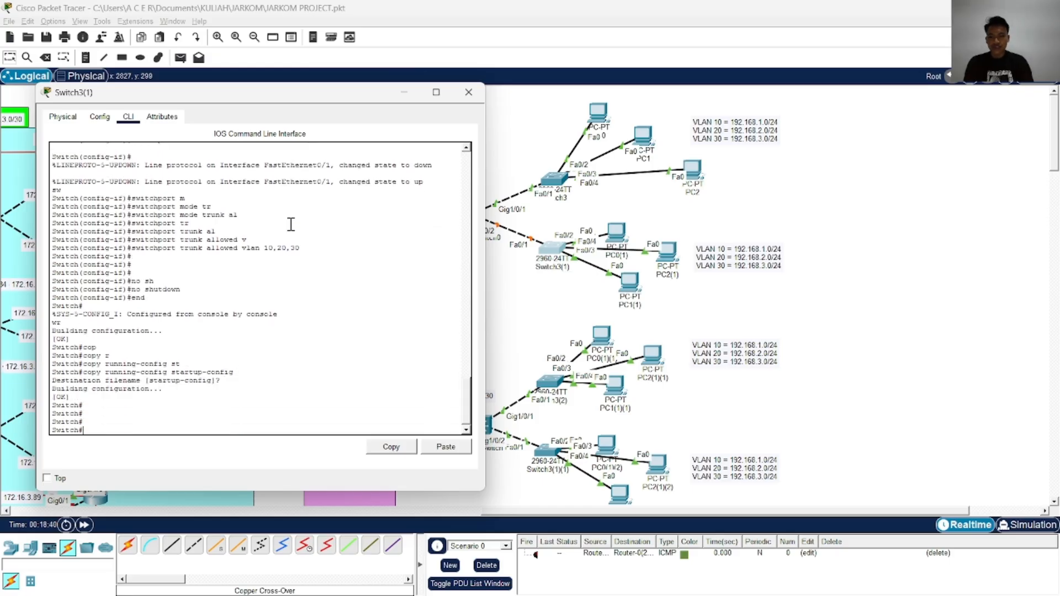
left_click(469, 92)
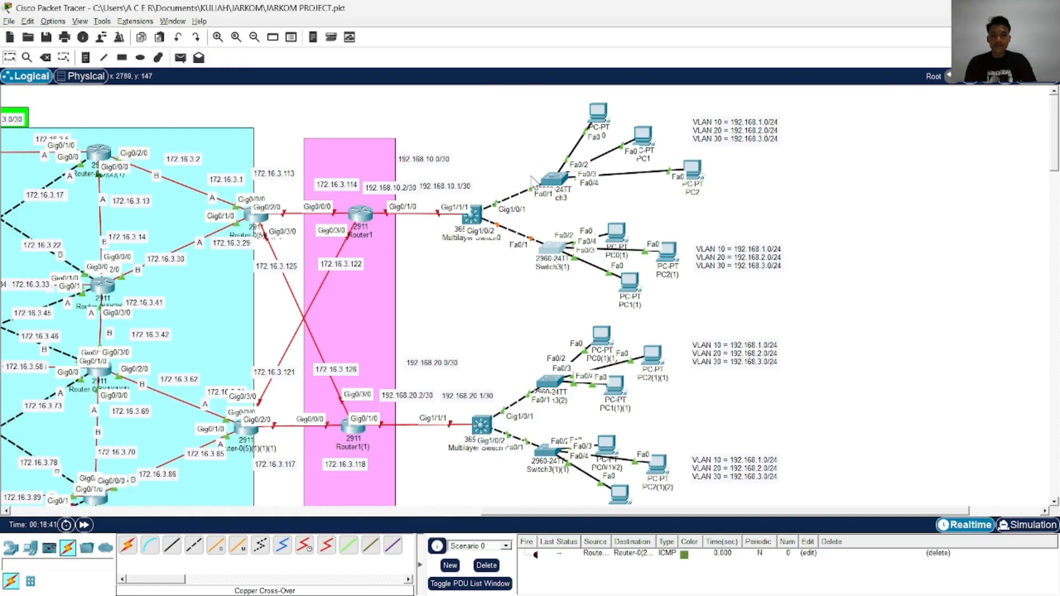
Open the command line of Switch3 and copy its running-config to the startup-config, accepting the default filename
left_click(553, 185)
left_click(661, 253)
key("Return")
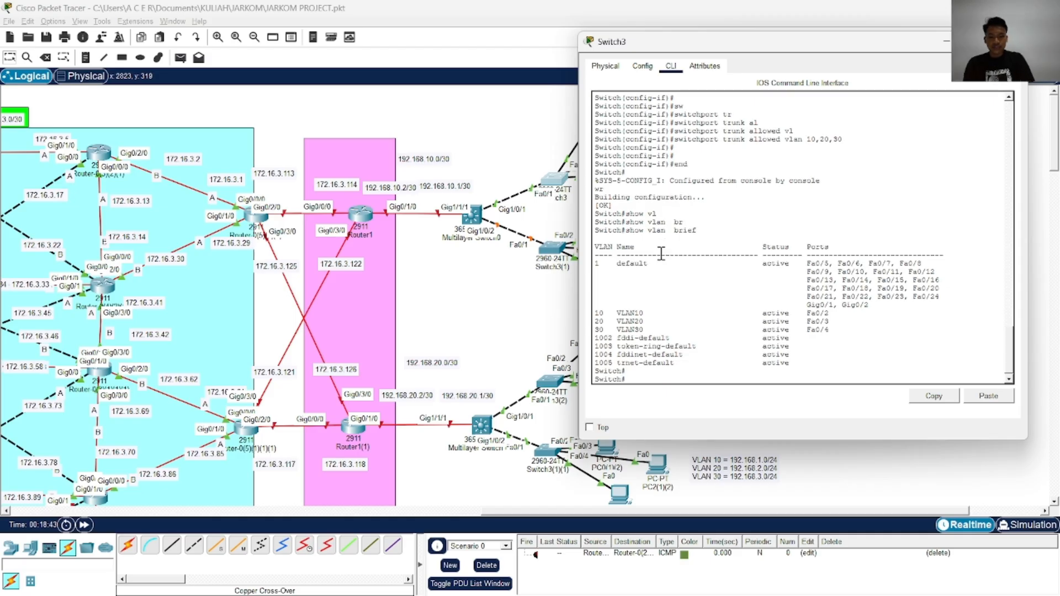
key("Return")
key("Return")
type("cop")
key("Tab")
type("r")
key("Tab")
type("st")
key("Tab")
key("Return")
key("Return")
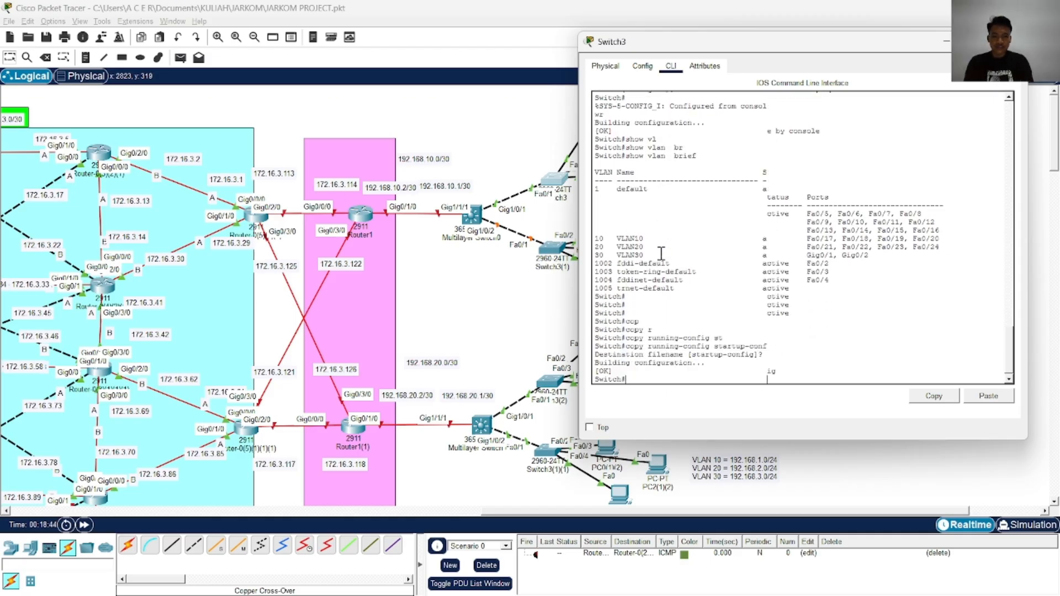
key("Return")
key("Return")
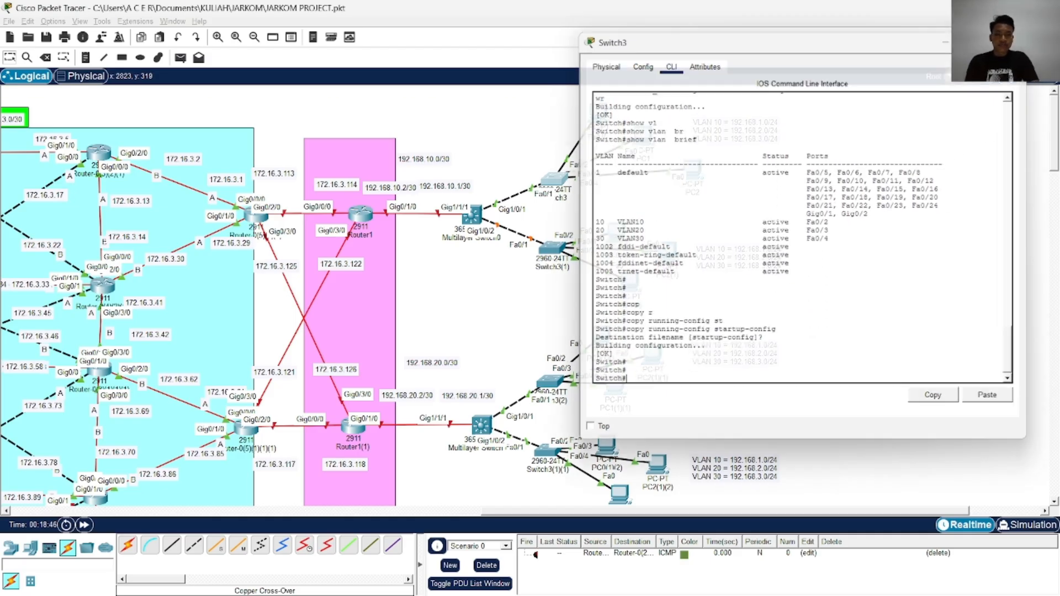
Open the command line of Switch3(2) and move its window aside so the topology stays visible
scroll(552, 254, "down", 3)
left_click(552, 255)
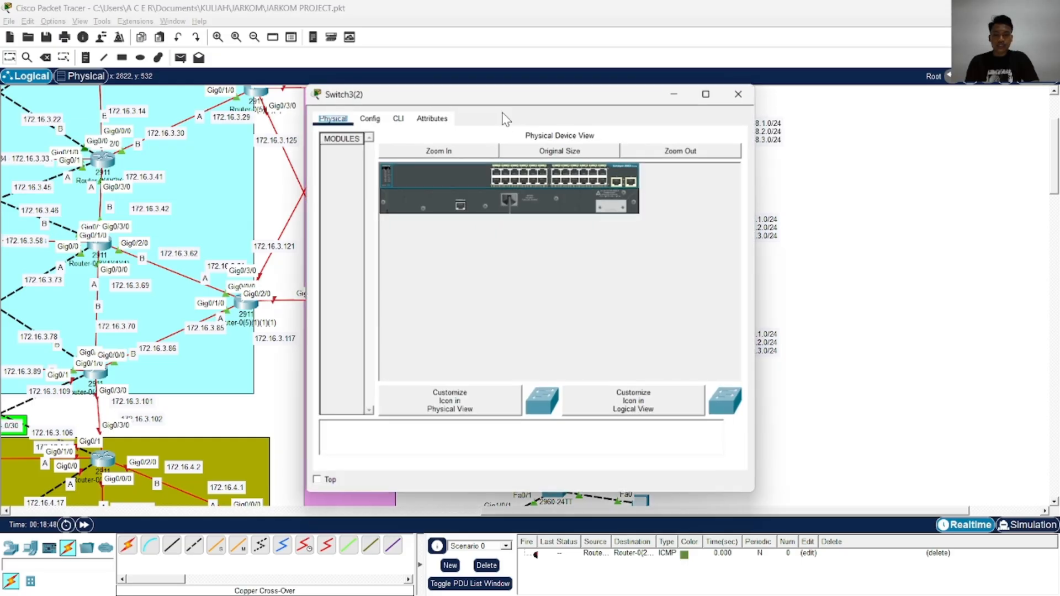
left_click_drag(518, 95, 292, 95)
left_click(172, 118)
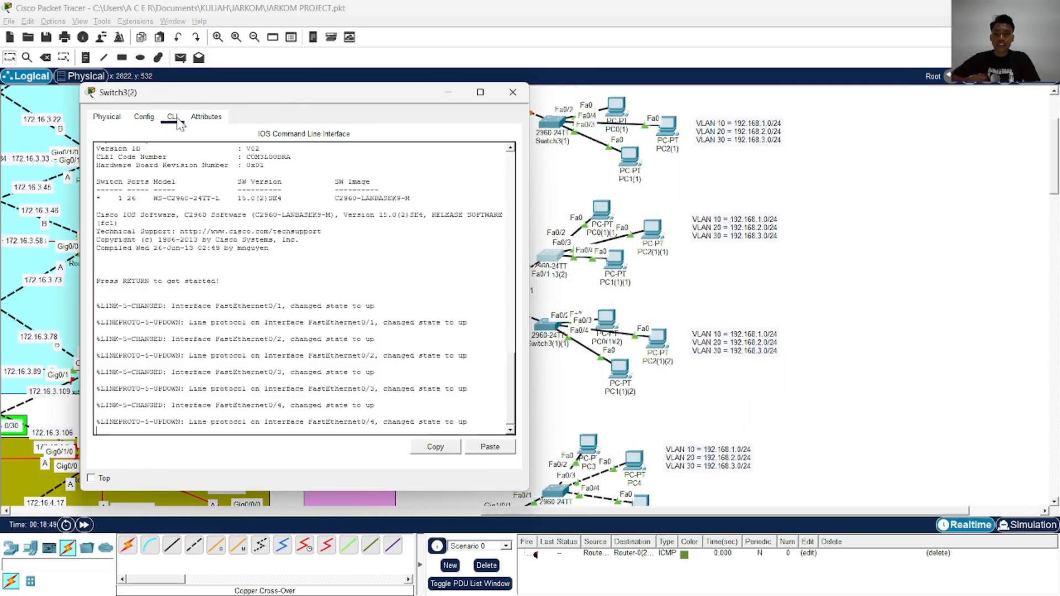
left_click_drag(182, 92, 137, 88)
key("alt+Tab")
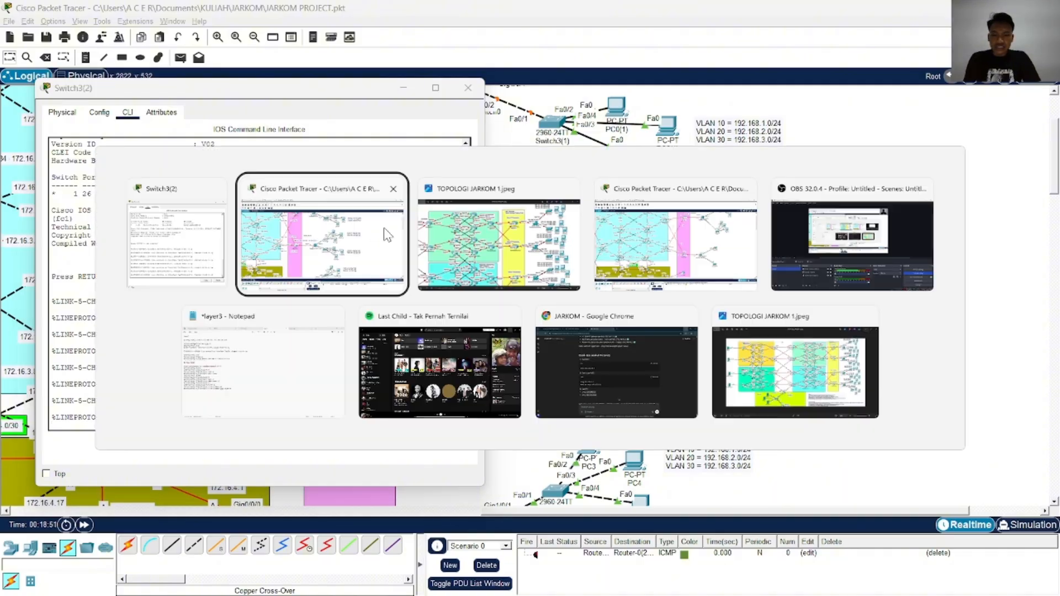
key("alt+Tab")
key("alt+Tab")
key("alt+Tab")
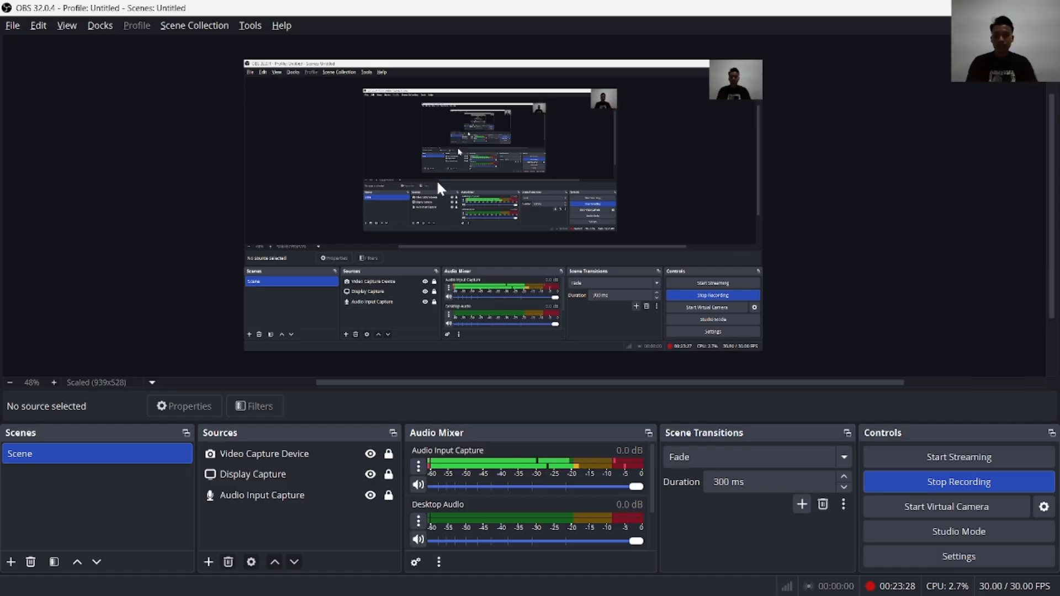
key("alt+Tab")
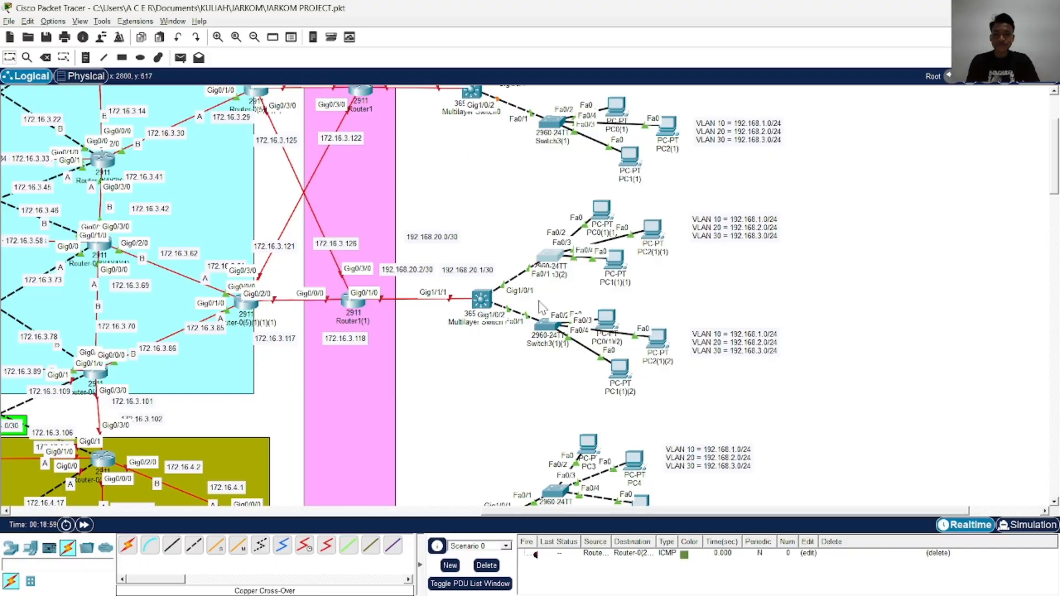
Return to the Switch3(2) command line, enter privileged mode and start global configuration mode
left_click(549, 255)
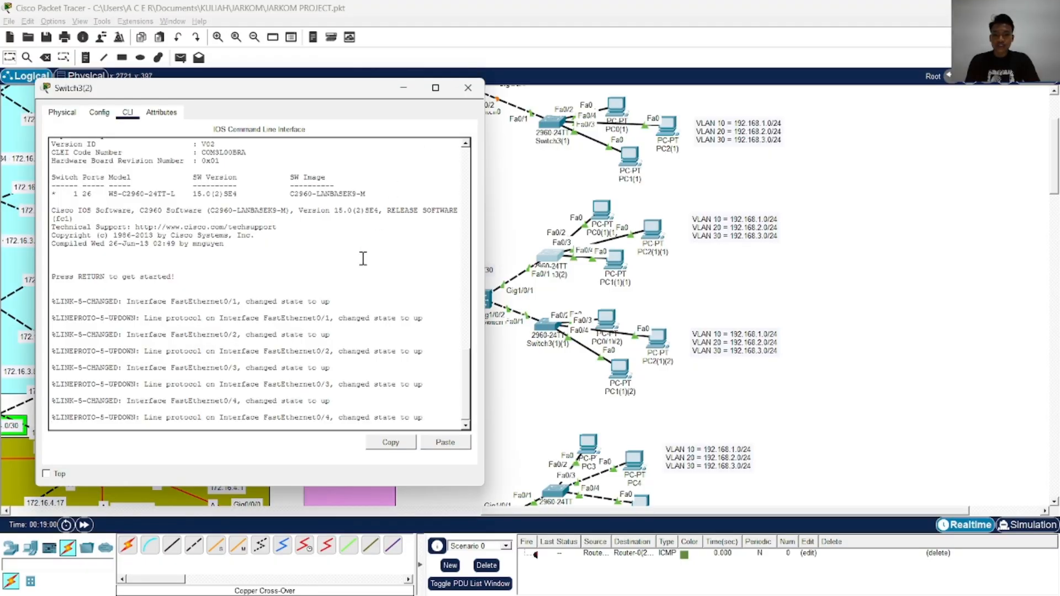
key("Return")
key("Return")
key("Return")
key("Return")
type("ena")
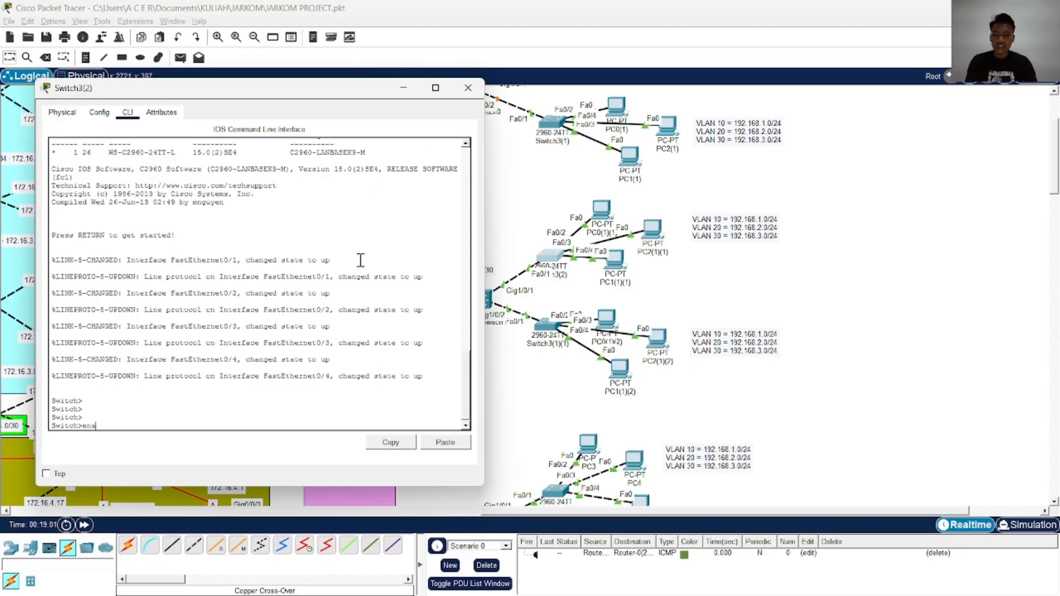
key("Return")
type("conf")
key("Tab")
type("t")
Create VLAN 10 on Switch3(2) and name it VLAN10
key("Tab")
key("Return")
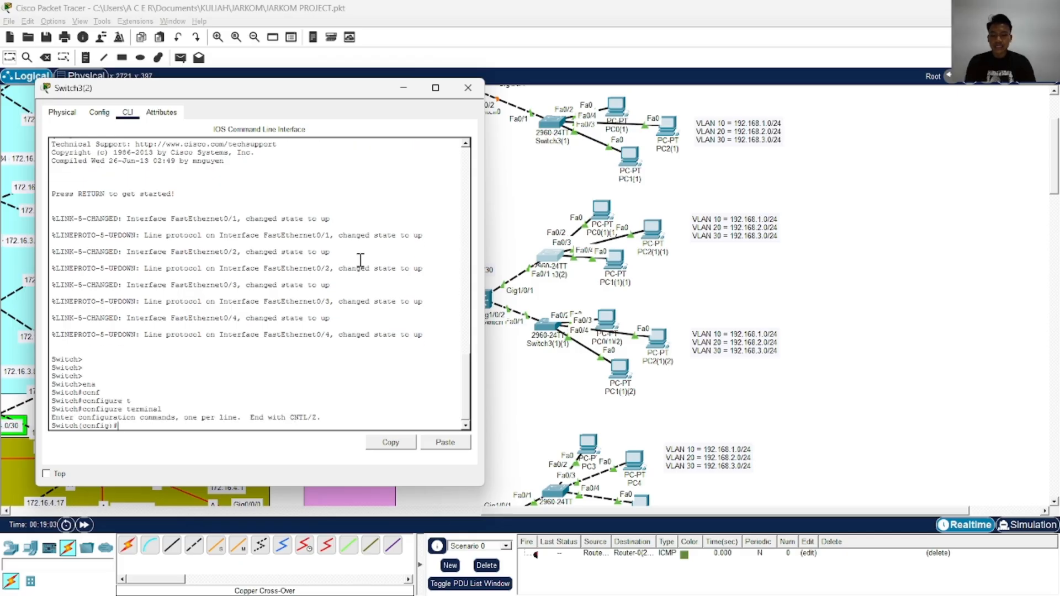
type("vl")
key("Tab")
type("10")
key("Return")
type("nam")
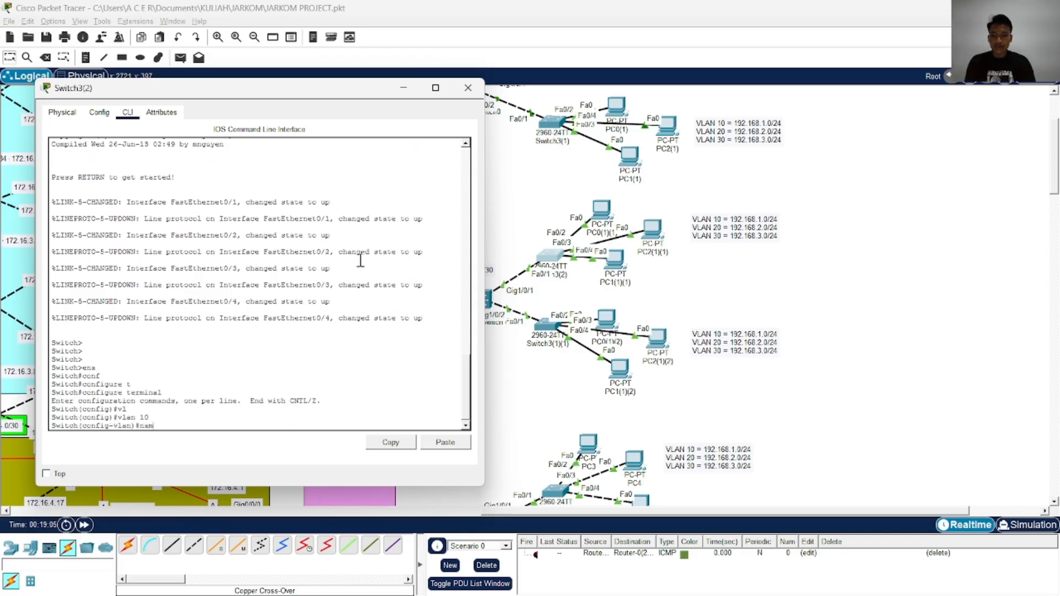
key("Tab")
key("Caps_Lock")
type("VLAN10")
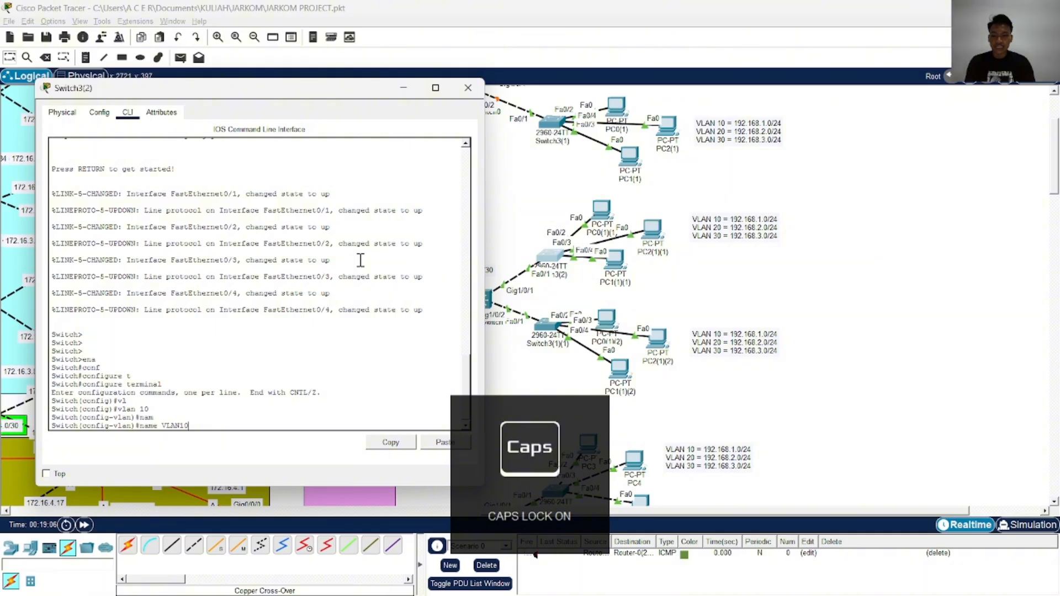
key("Return")
Create VLAN 20 on Switch3(2) and name it VLAN20
key("Caps_Lock")
type("vlan 1")
type("0")
key("Return")
type("nam")
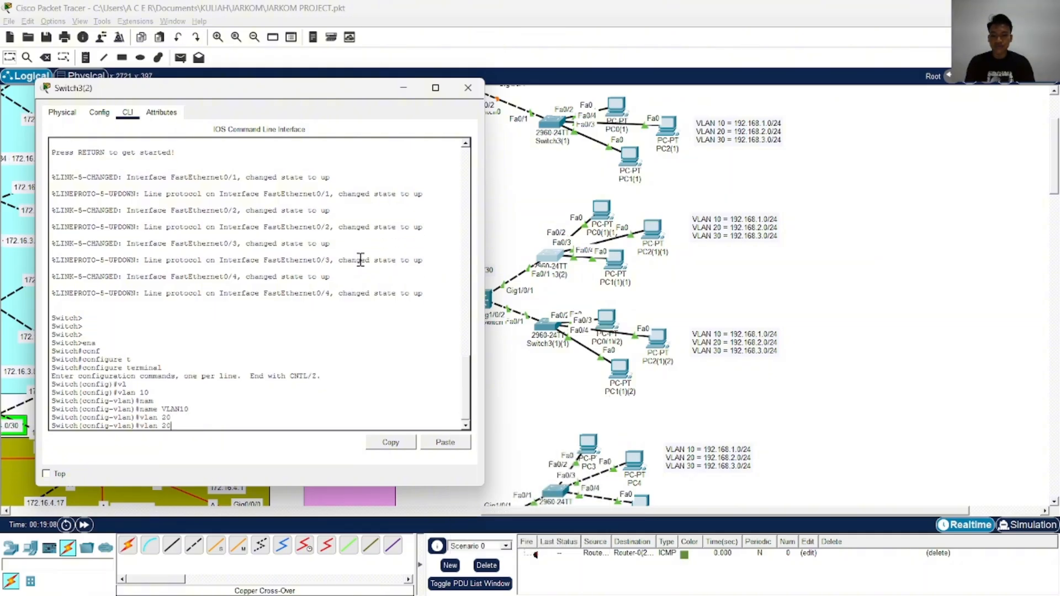
key("Tab")
type("VLAN20")
key("Return")
Create VLAN 30 on Switch3(2), name it VLAN30 and exit VLAN configuration
type("vlan 3")
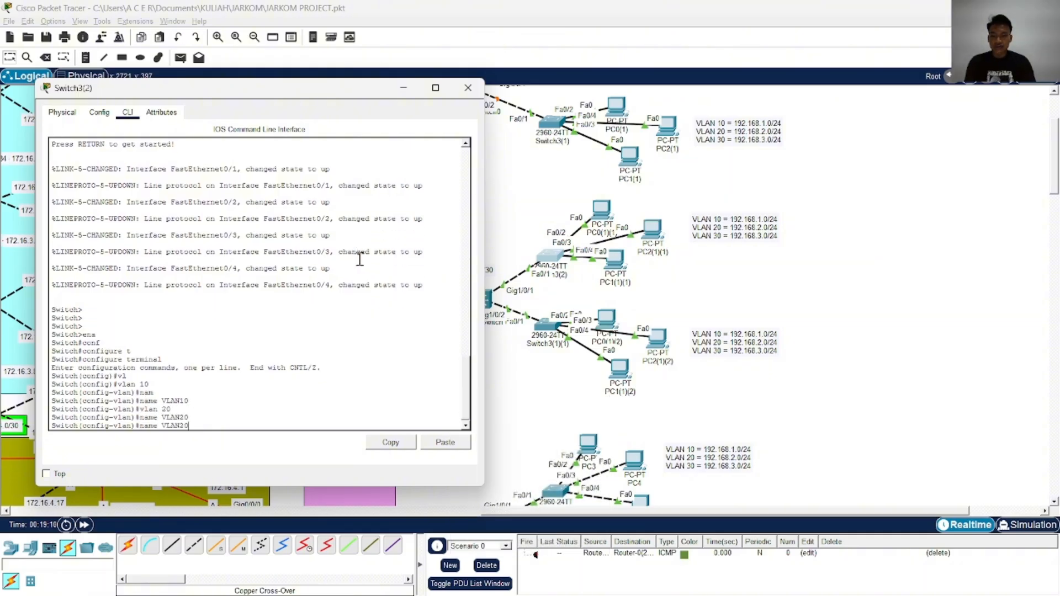
type("0")
key("Return")
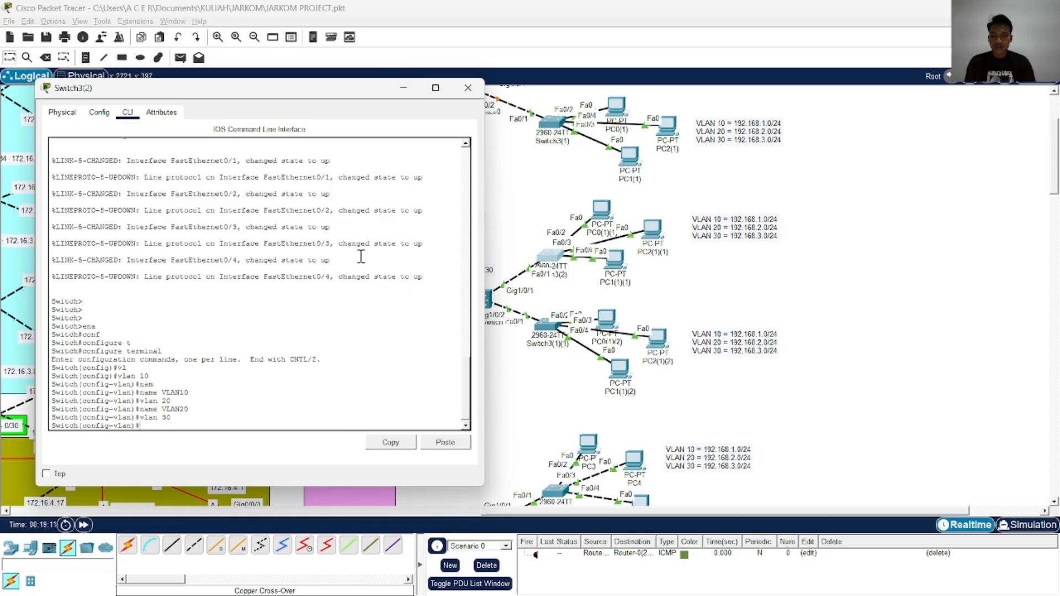
type("nam")
key("Tab")
type("VLAN30")
key("Return")
key("Return")
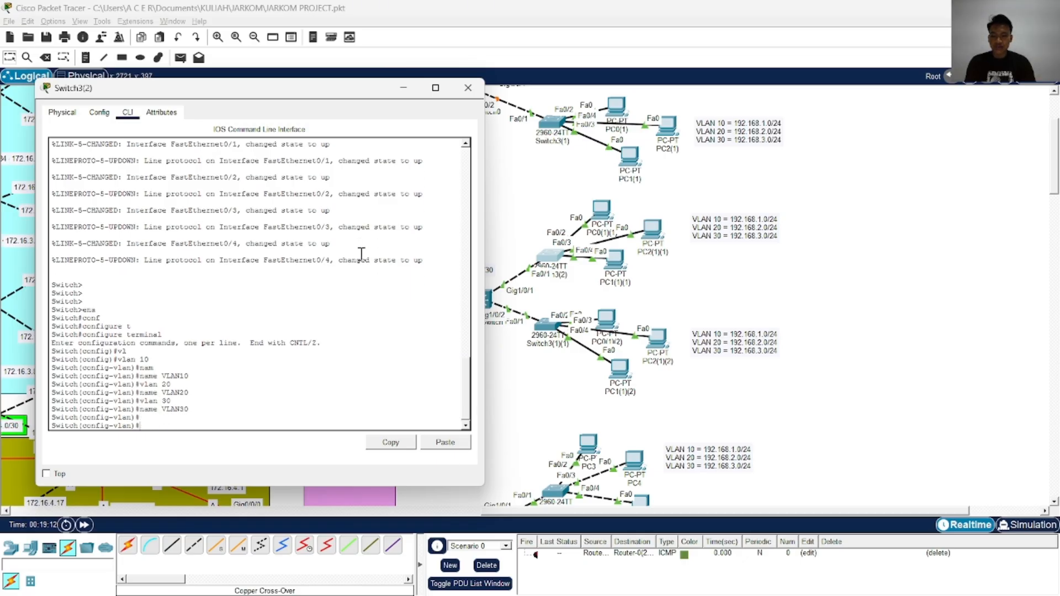
type("EXI")
key("Tab")
key("Return")
key("Return")
key("Return")
key("Return")
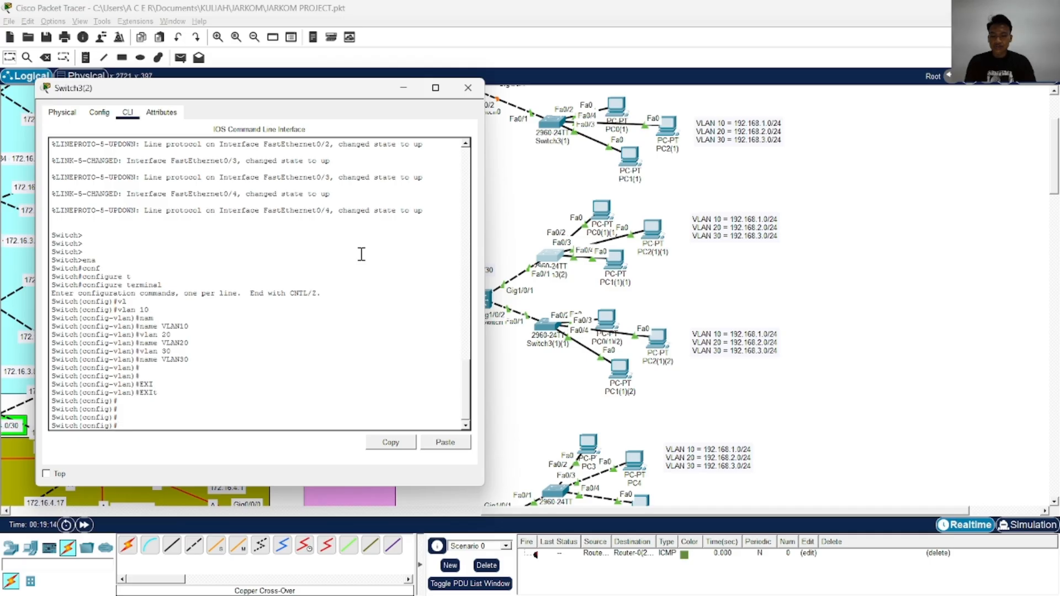
Enter the FastEthernet 0/2 interface configuration on Switch3(2) and set its switchport mode to access
type("IN")
key("BackSpace")
key("BackSpace")
key("Caps_Lock")
type("in")
key("Tab")
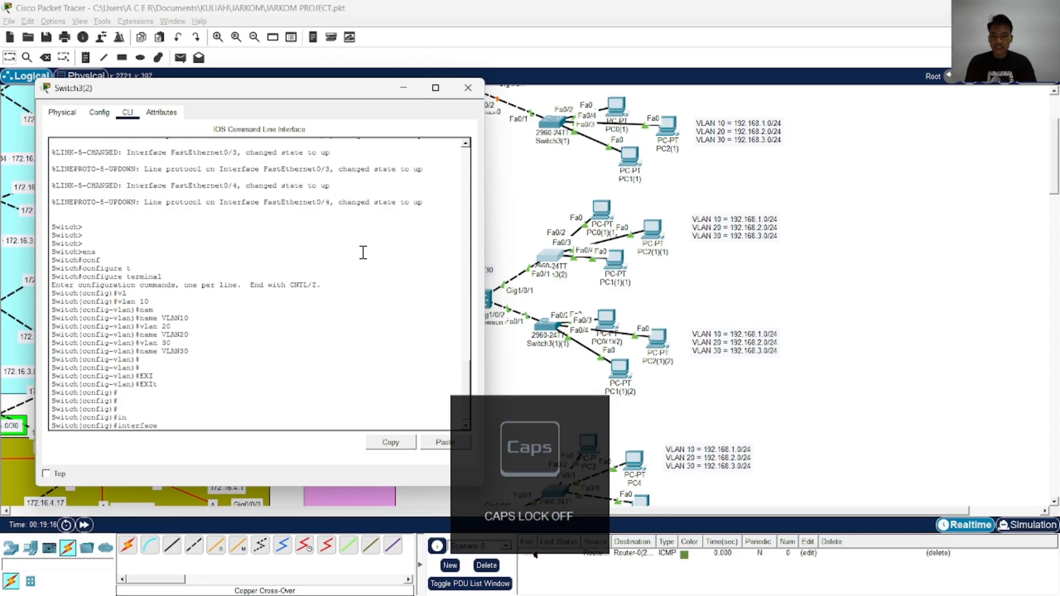
type("f")
key("Tab")
type("0/2")
key("Return")
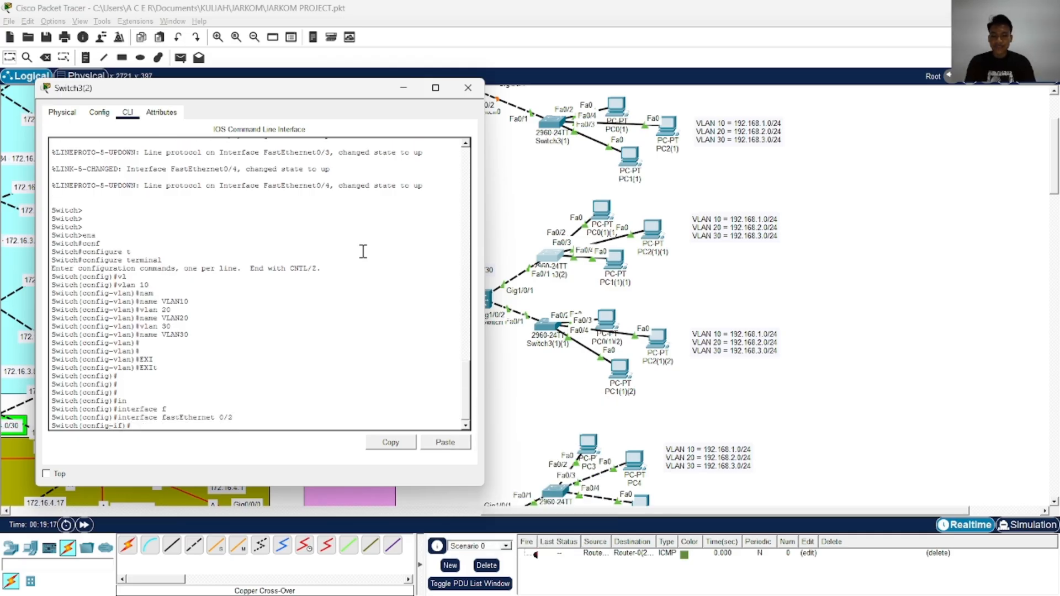
type("sw")
key("Tab")
type("m")
key("Tab")
type("ac")
key("Tab")
key("Return")
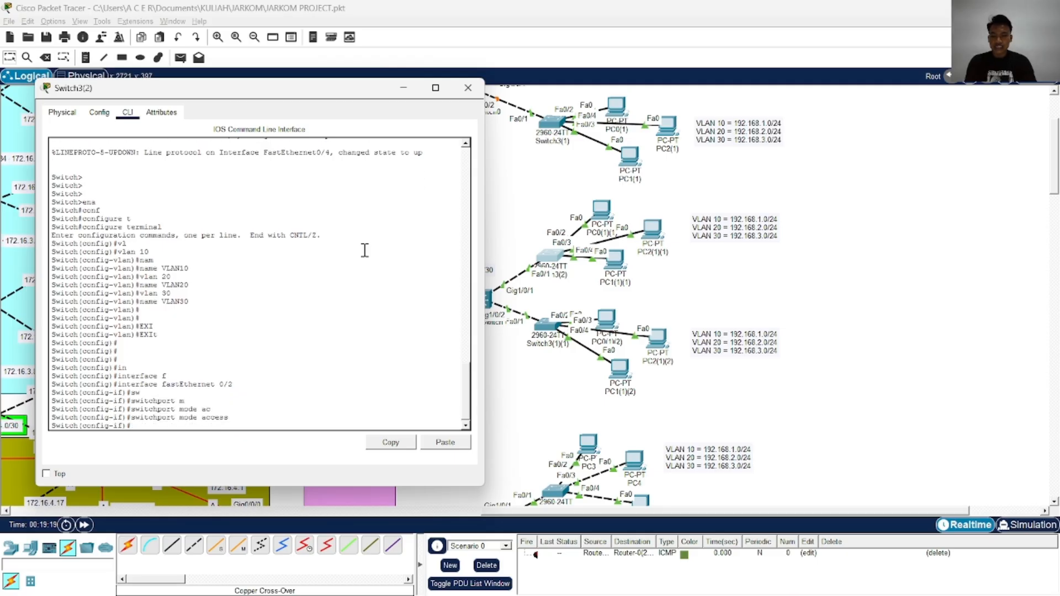
Assign the FastEthernet 0/2 access port on Switch3(2) to VLAN 10
type("sw")
key("Tab")
type("ac")
key("Tab")
type("v")
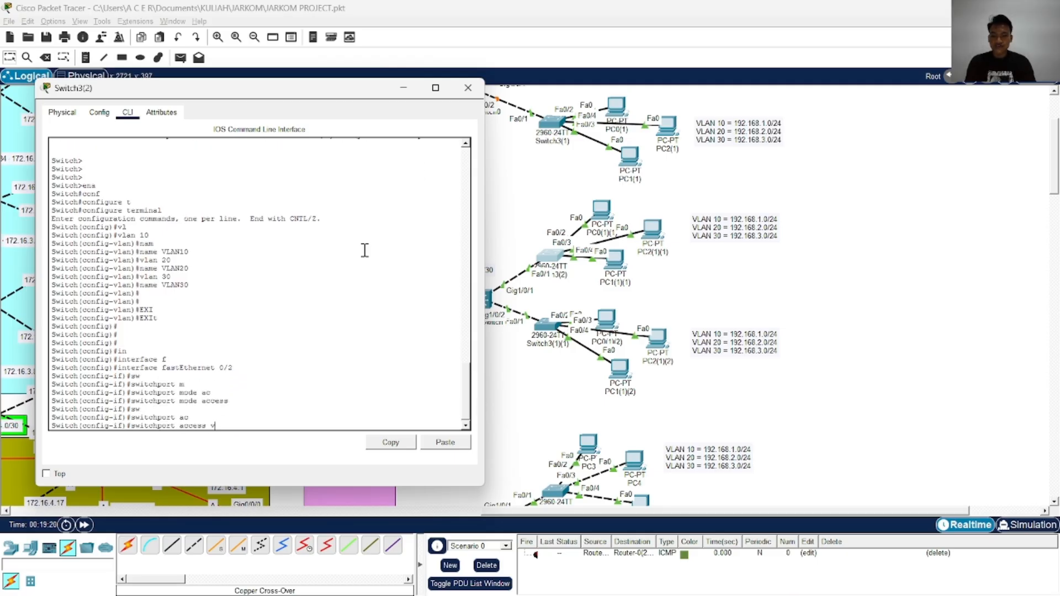
key("Tab")
type("10")
key("Return")
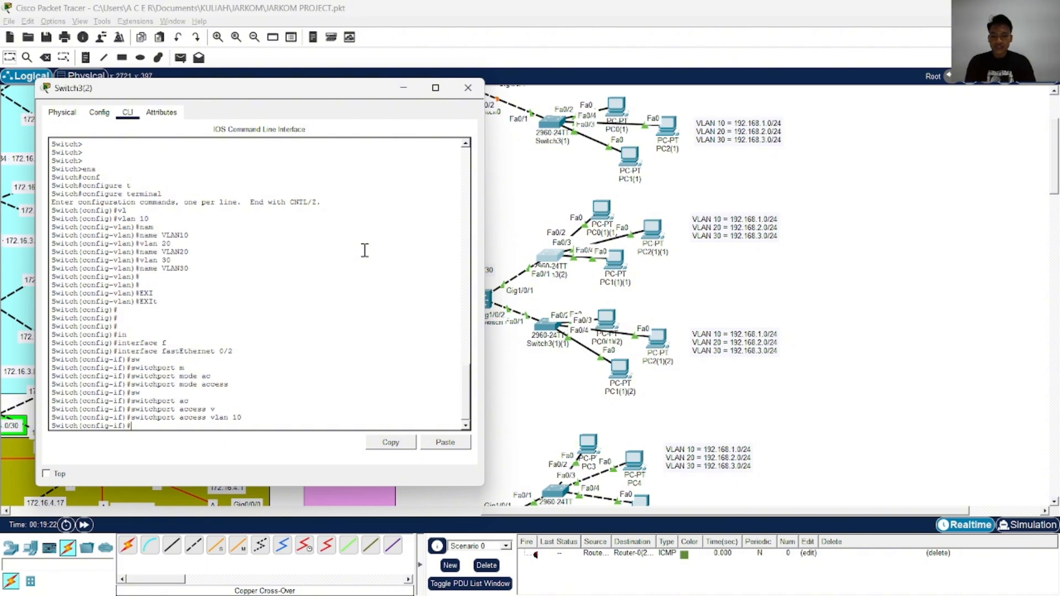
Enable FastEthernet 0/2 on Switch3(2) with no shutdown and exit the interface configuration
type("no sh")
key("Tab")
key("Return")
type("exi")
key("Tab")
key("Return")
key("Return")
key("Return")
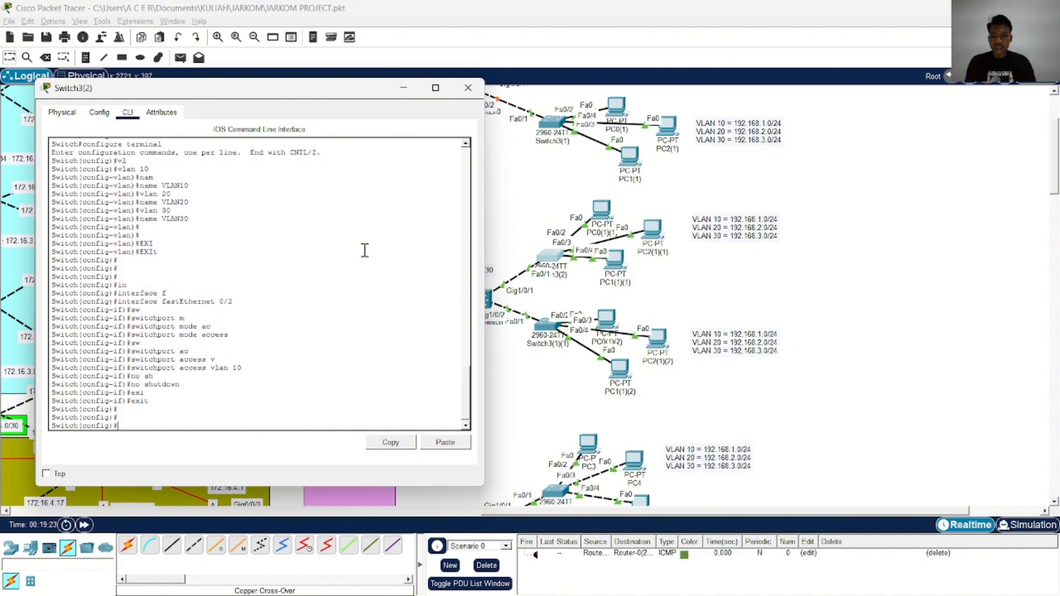
Enter the FastEthernet 0/3 interface configuration on Switch3(2) and set its switchport mode to access
type("swin")
key("Tab")
type("f")
key("Tab")
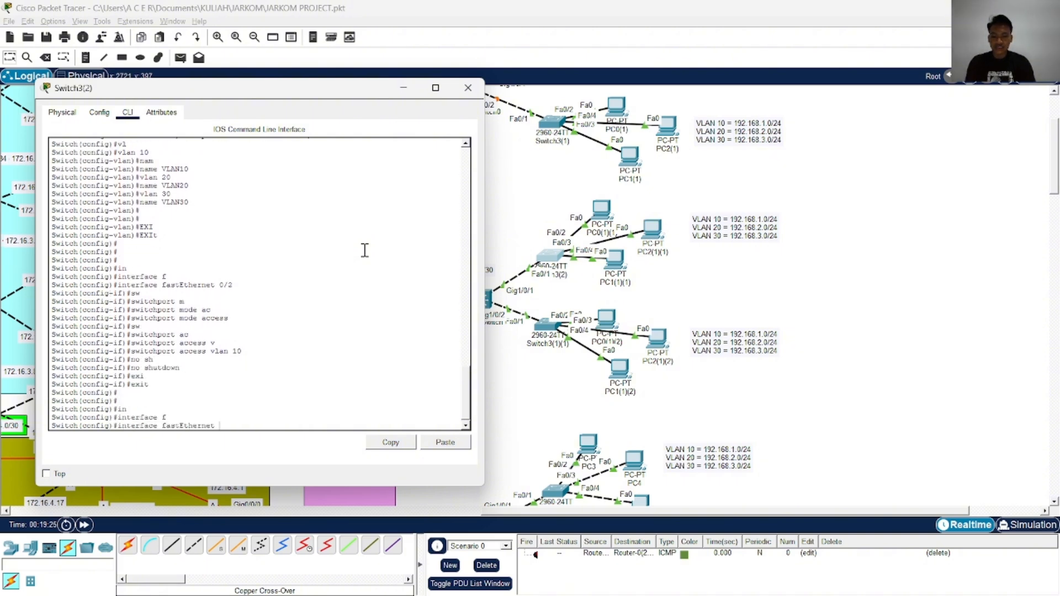
type("3")
key("Return")
type("sw")
key("Tab")
type("m")
key("Tab")
type("ac")
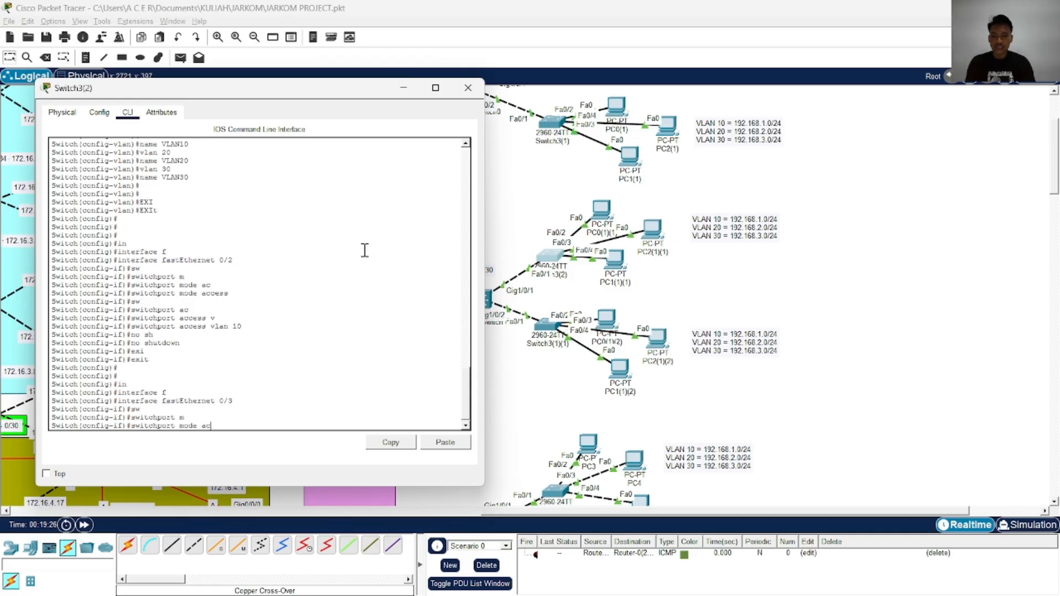
Assign the FastEthernet 0/3 access port on Switch3(2) to VLAN 20
key("Tab")
key("Return")
type("sw")
key("Tab")
type("ac")
key("Tab")
type("v")
key("Tab")
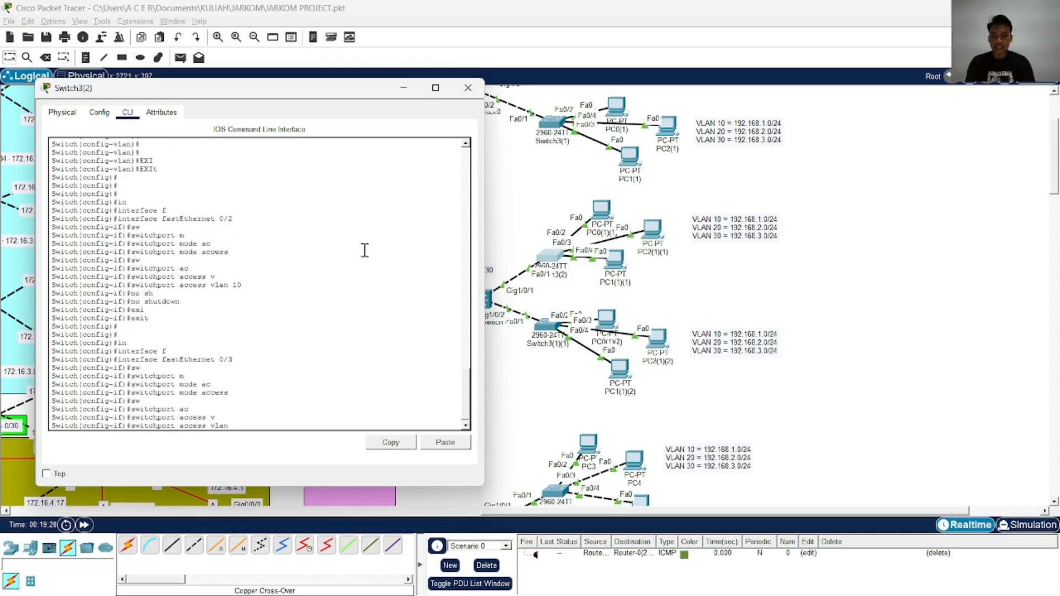
type("20")
key("Return")
Enable FastEthernet 0/3 on Switch3(2) with no shutdown and exit the interface configuration
type("no")
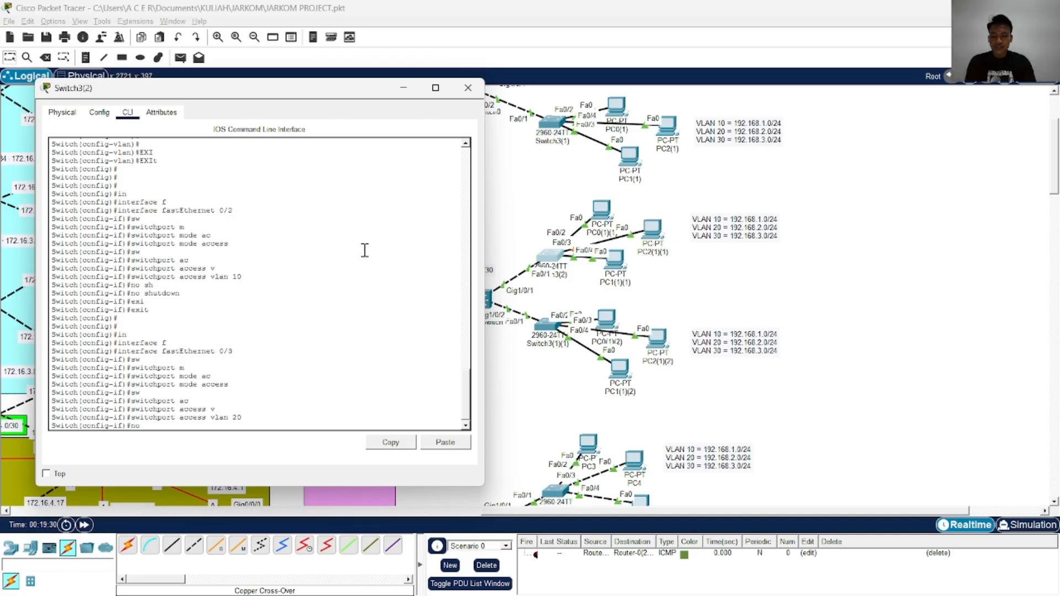
type(" sh")
key("Tab")
key("Return")
key("Return")
key("Return")
type("exi")
key("Tab")
key("Return")
Enter the FastEthernet 0/4 interface configuration on Switch3(2) and set its switchport mode to access
type("sw")
key("Tab")
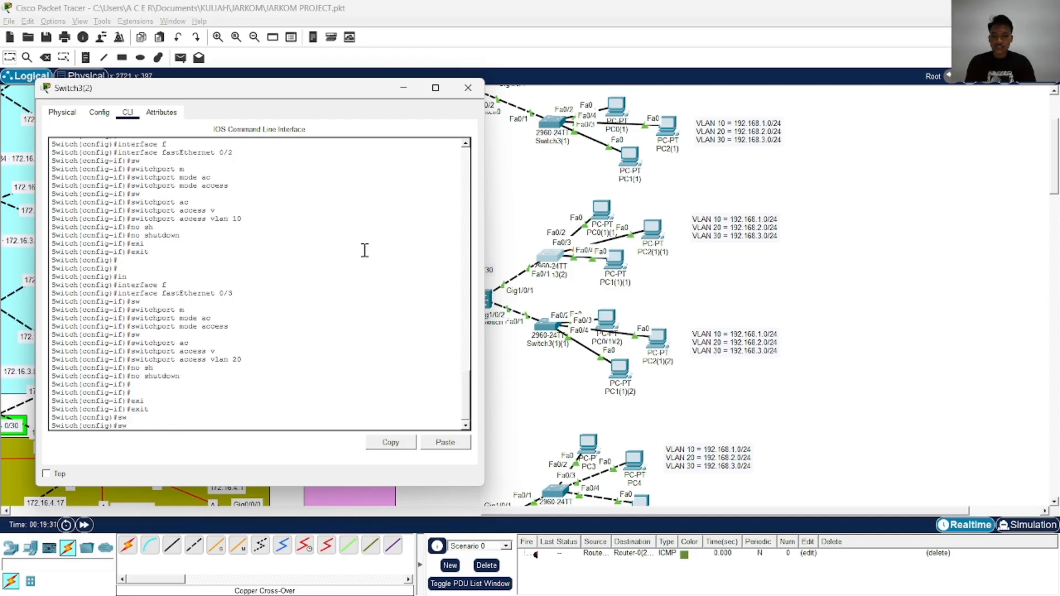
key("BackSpace")
type("in")
key("Tab")
type("f")
key("Tab")
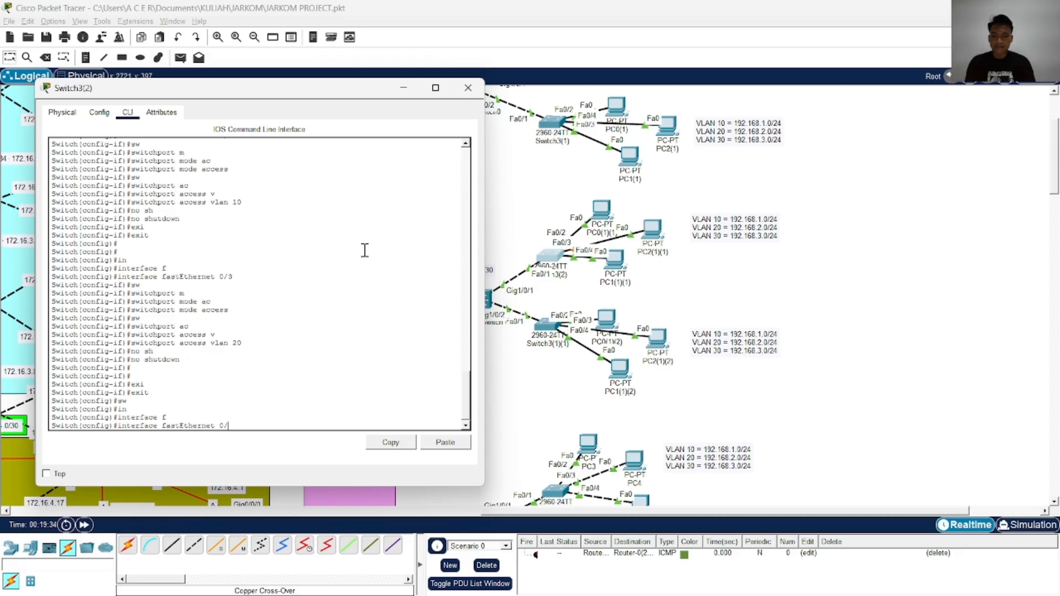
type("0/4")
key("Return")
type("sw")
key("Tab")
type("m")
key("Tab")
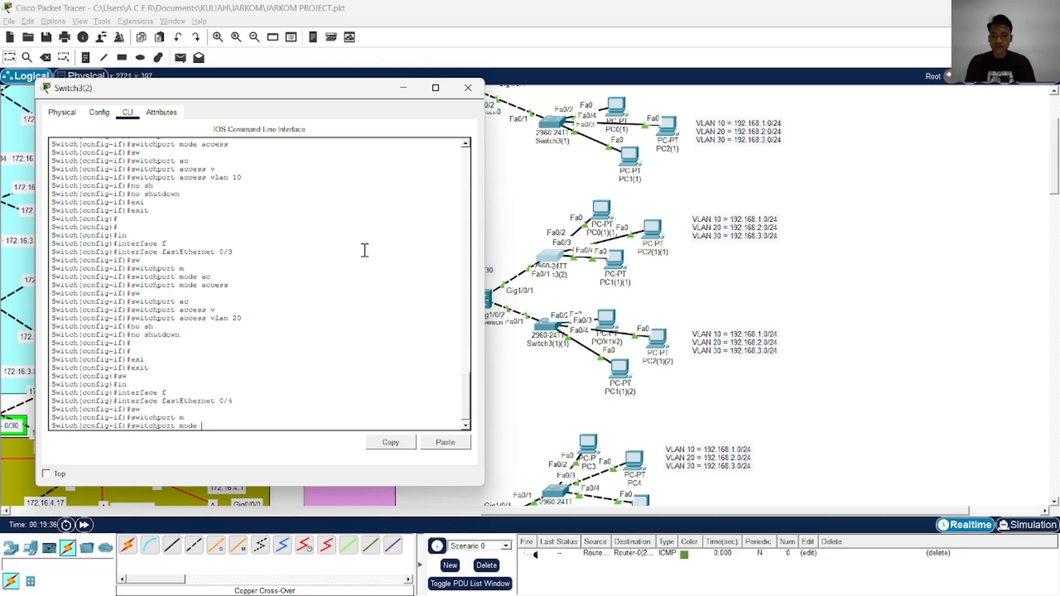
type("ac")
Assign the FastEthernet 0/4 access port on Switch3(2) to VLAN 30
key("Tab")
key("Return")
type("sw")
key("Tab")
type("ac")
key("Tab")
type("v")
key("Tab")
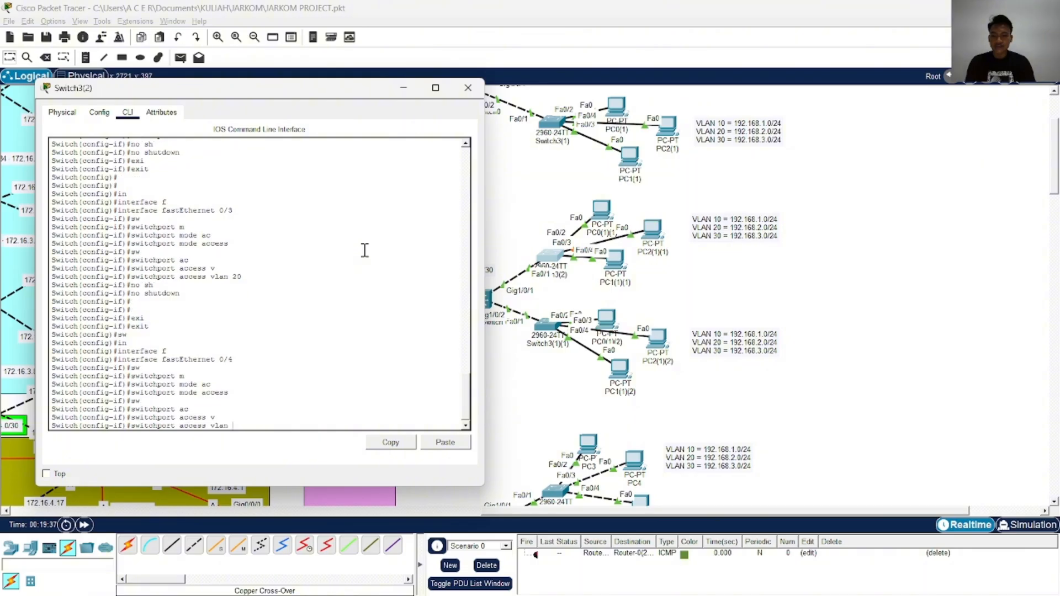
type("30")
key("Return")
Enable FastEthernet 0/4 on Switch3(2) with no shutdown and end the configuration session
key("Return")
type("no s")
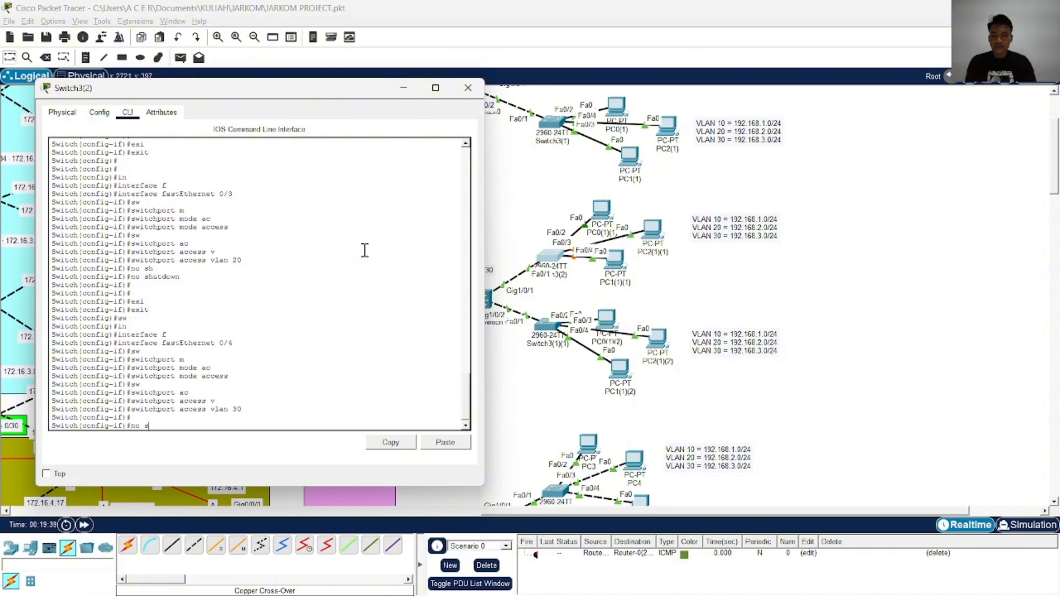
key("Tab")
key("Return")
type("no sh")
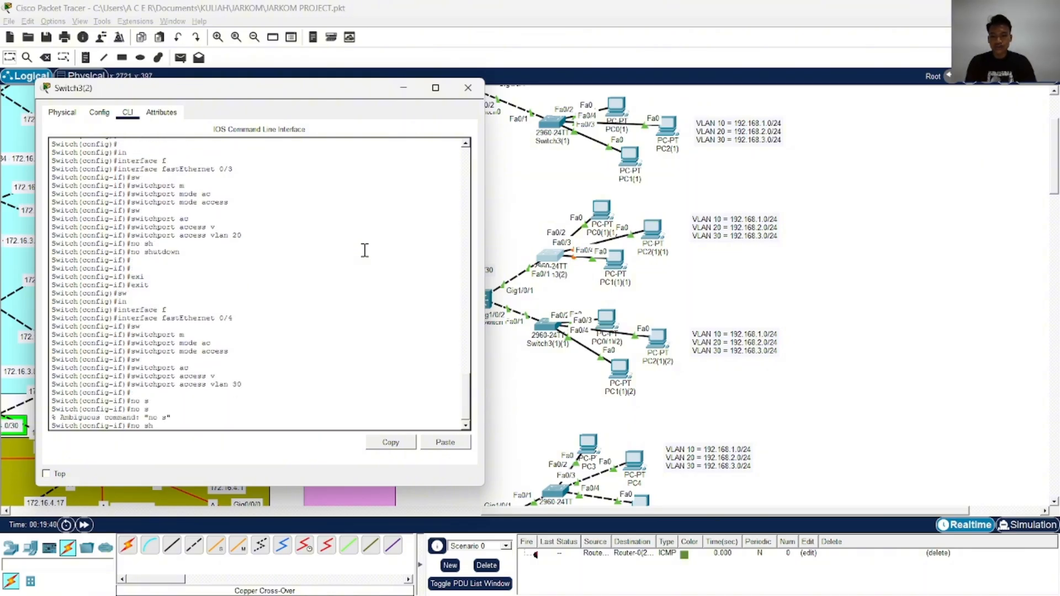
key("Tab")
key("Return")
key("Return")
key("Return")
key("Return")
type("end")
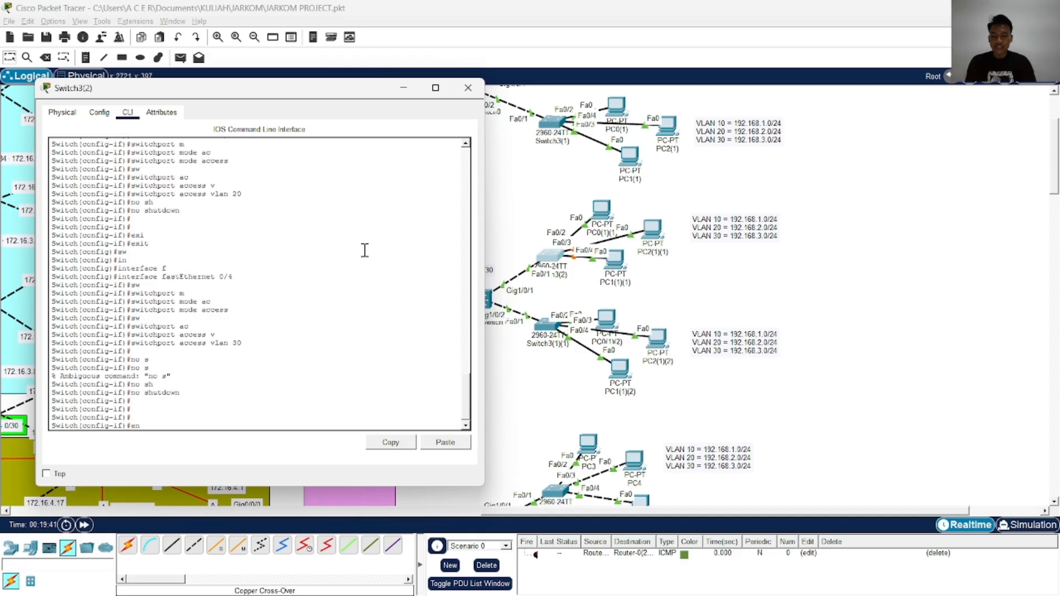
key("Return")
type("c")
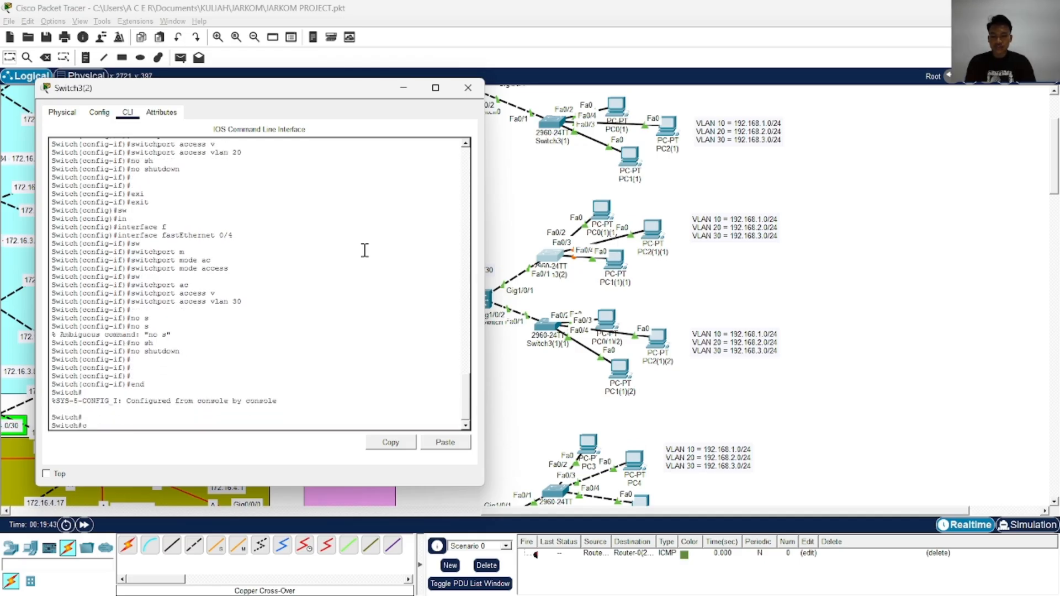
type("onconf")
key("Tab")
type("t")
key("Tab")
key("Return")
key("ctrl+shift+6")
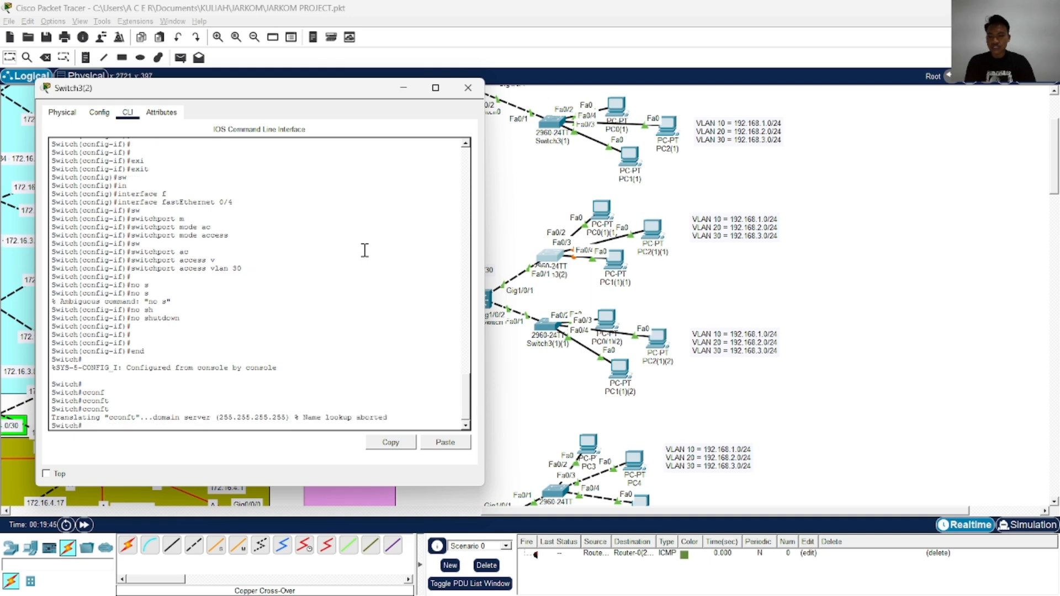
Enter global configuration mode on Switch3(2) with configure terminal
key("Return")
key("Return")
type("conf")
key("Tab")
key("Tab")
type("t")
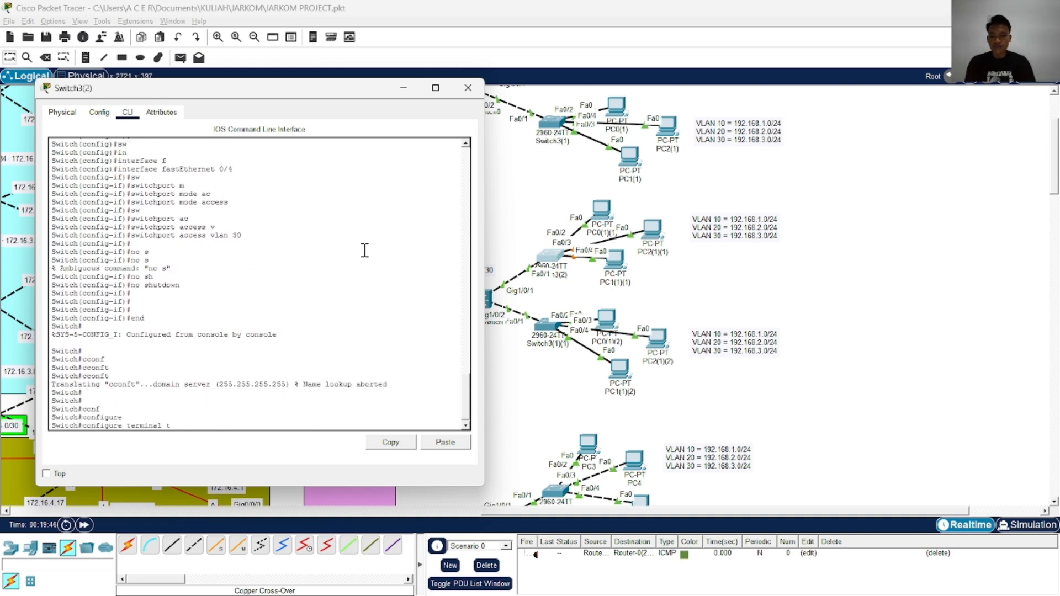
key("BackSpace")
key("Return")
Disable DNS lookup of mistyped commands on Switch3(2) with no ip domain-lookup
type("no ip d")
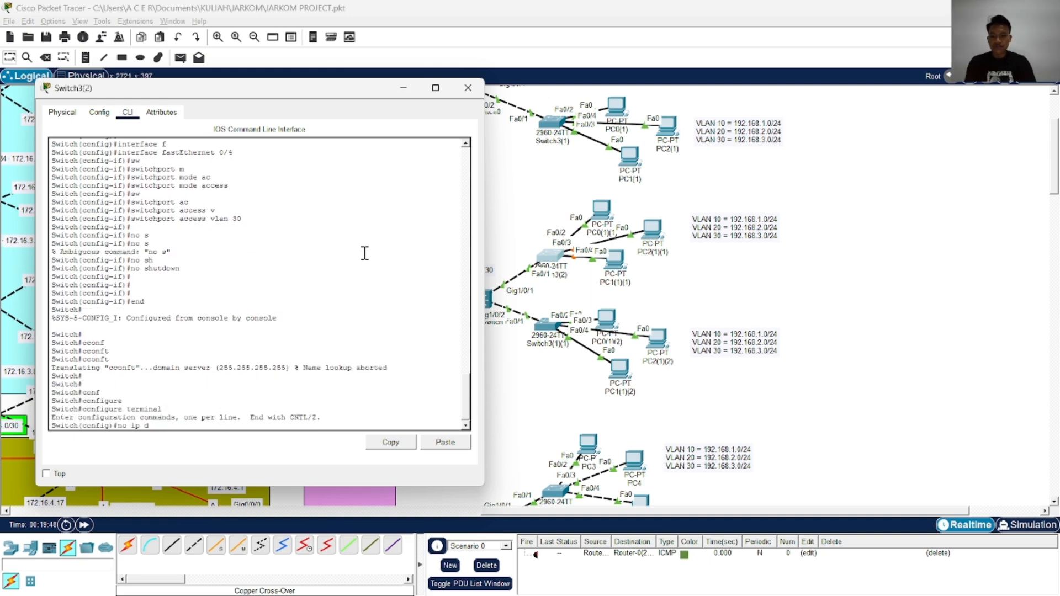
type("omain")
key("Tab")
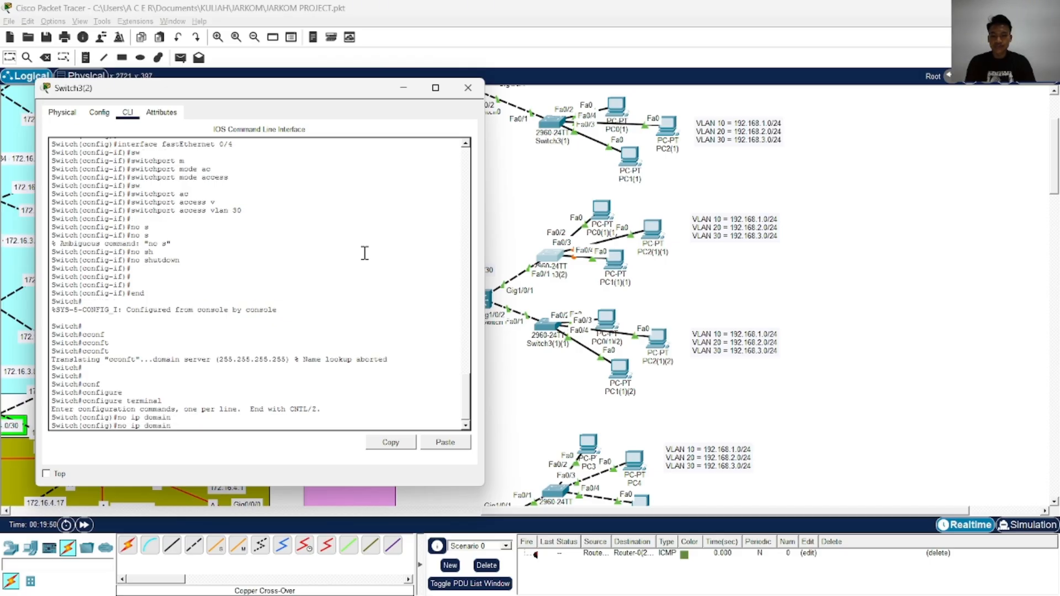
type("-")
key("Tab")
type("l")
key("Tab")
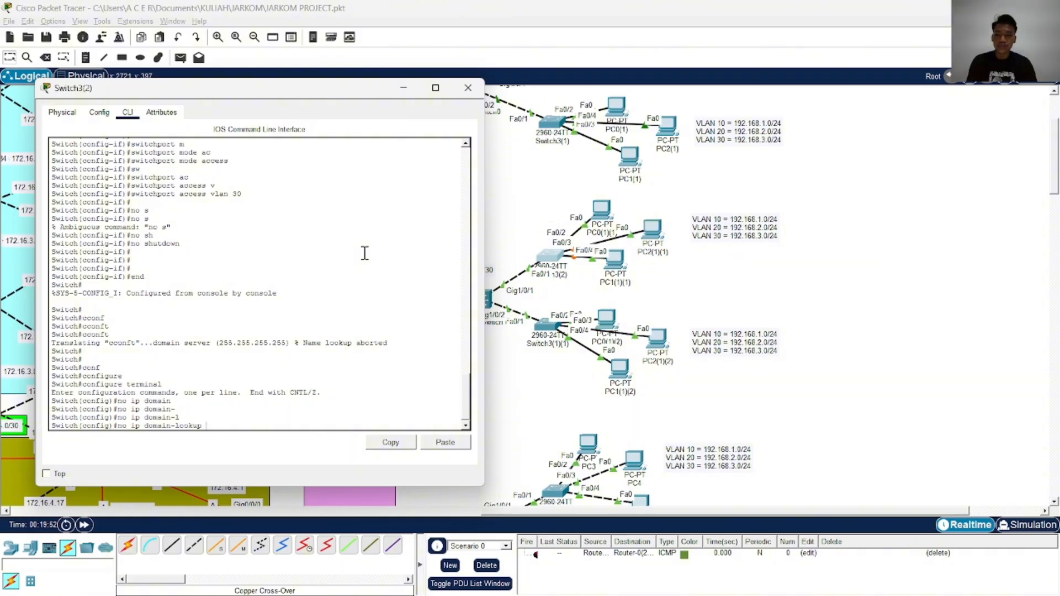
key("Return")
key("Return")
key("Return")
key("Return")
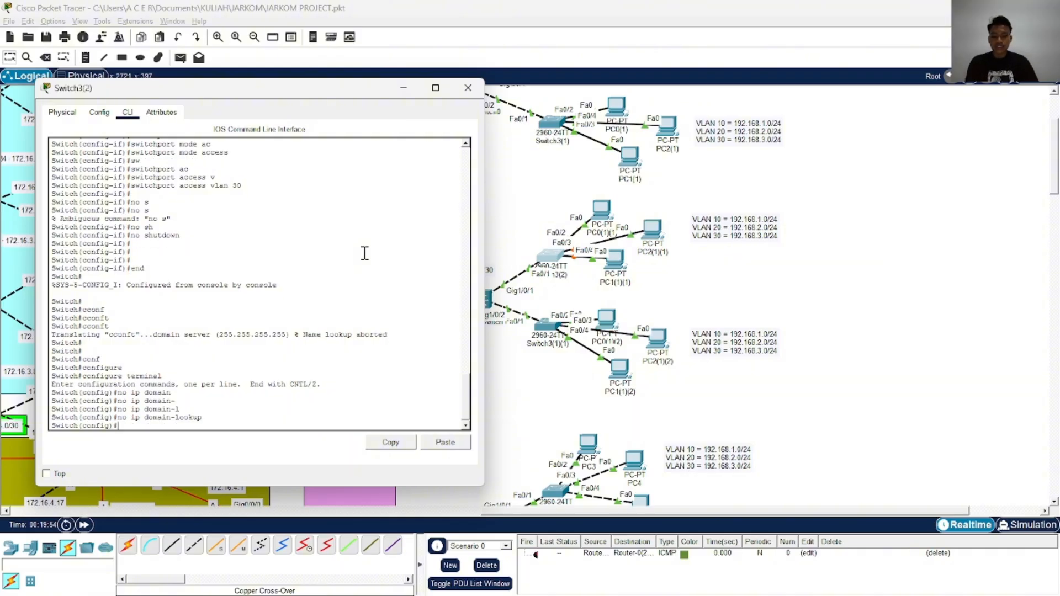
End configuration mode on Switch3(2), exit the console session and reopen it at the user EXEC prompt
type("end")
key("Return")
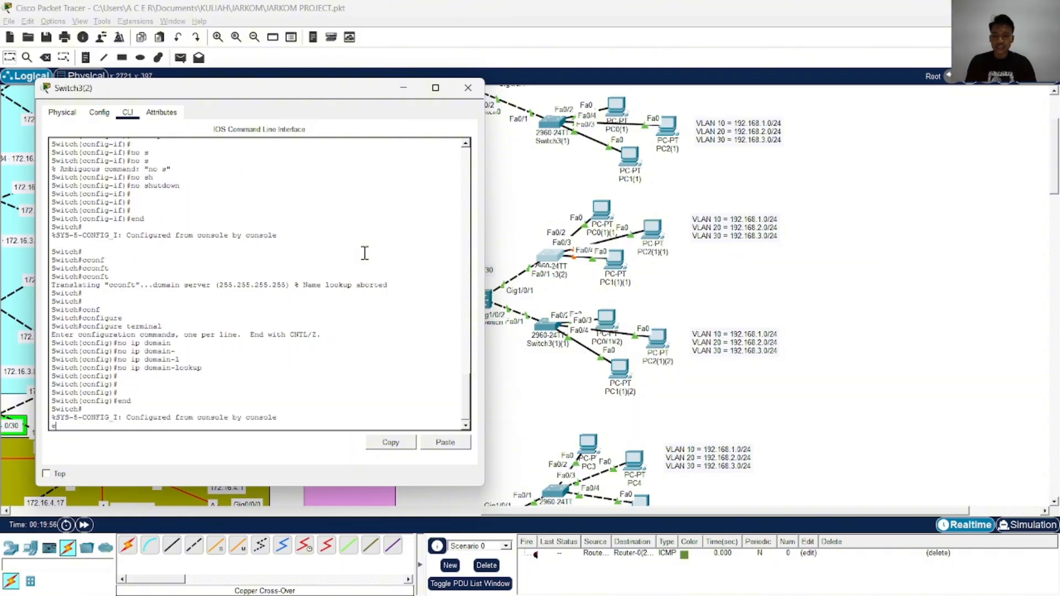
key("Return")
key("Return")
key("Return")
type("exi")
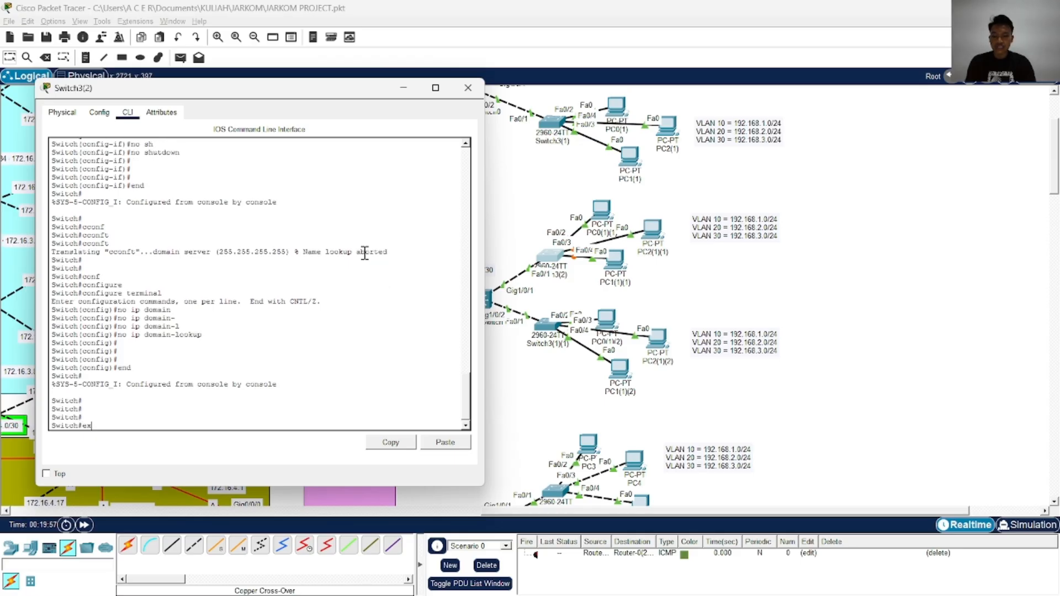
key("Tab")
key("Return")
Try to enter privileged EXEC mode on Switch3(2) from the user EXEC prompt
key("Return")
key("Return")
key("Return")
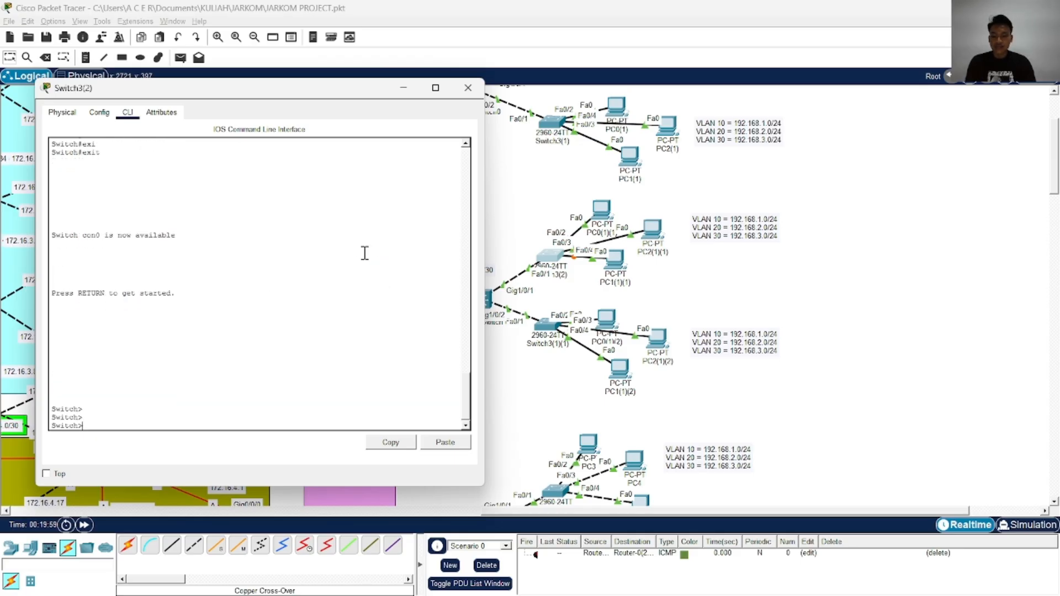
type("ean")
key("Return")
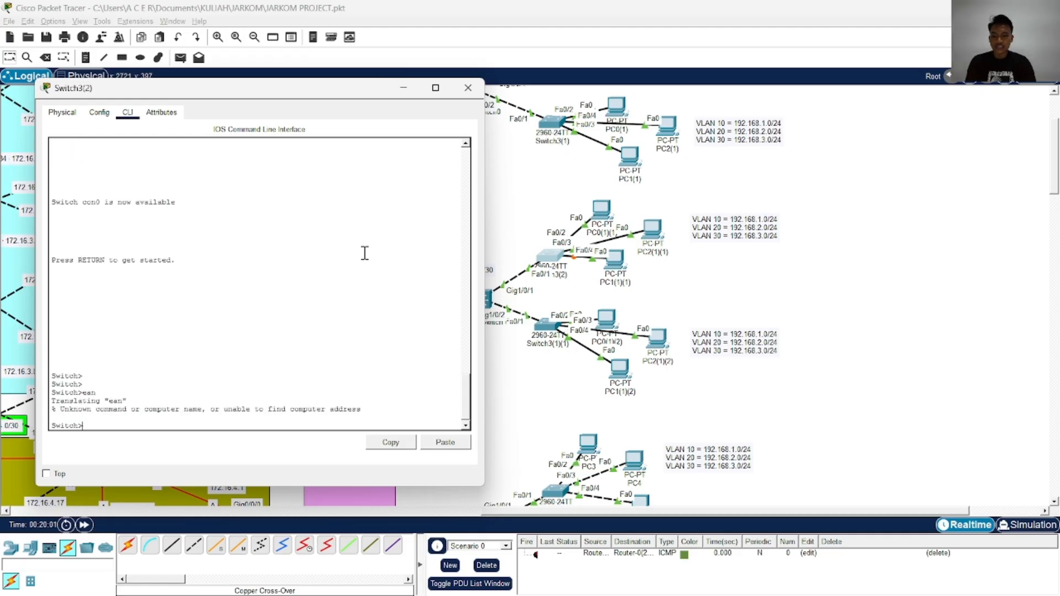
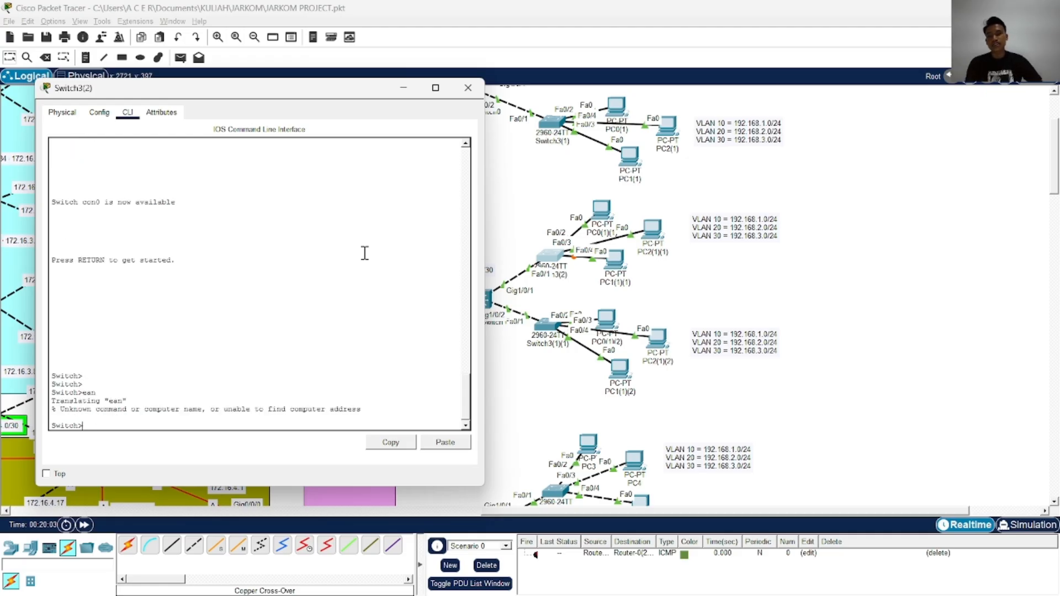
Enter privileged EXEC mode on Switch3(2) and go into global configuration mode
type("ena")
key("Return")
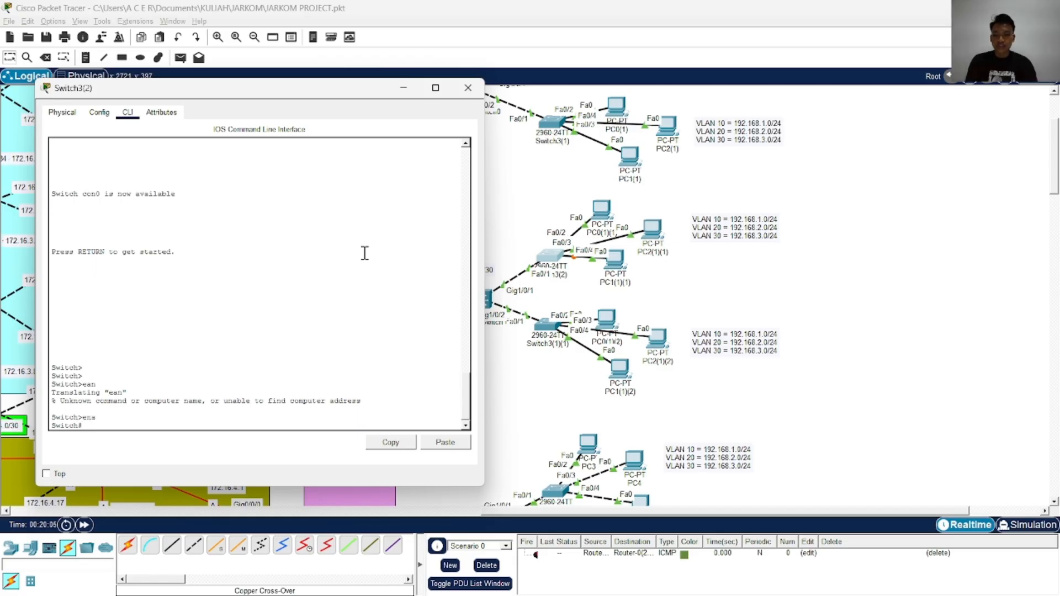
type("conf\tt")
key("Return")
Set interface FastEthernet 0/1 of Switch3(2) to trunk mode with switchport mode trunk
type("in\tf")
key("Tab")
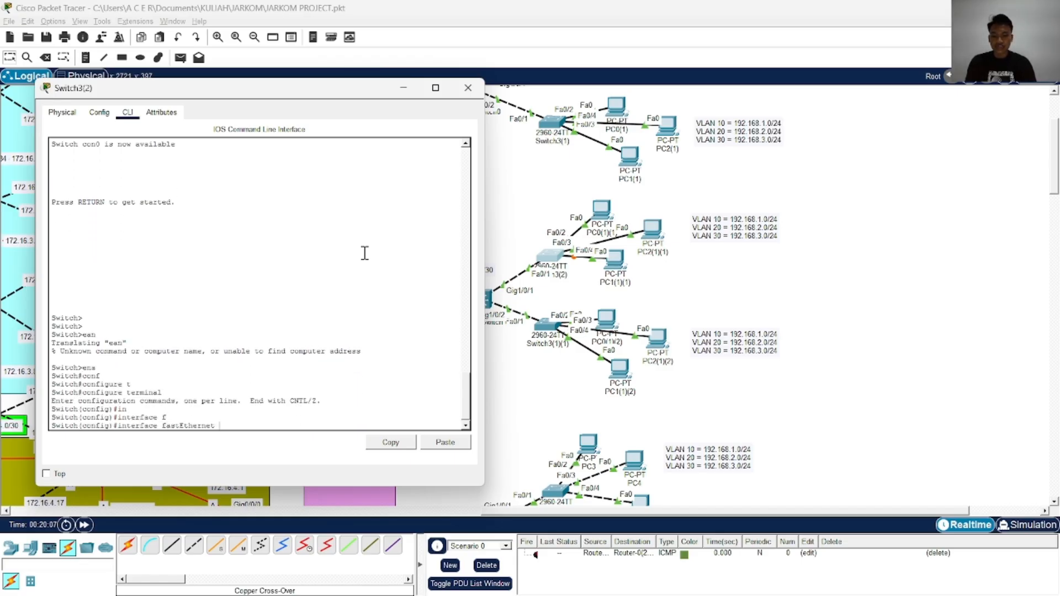
type("0/1")
key("Return")
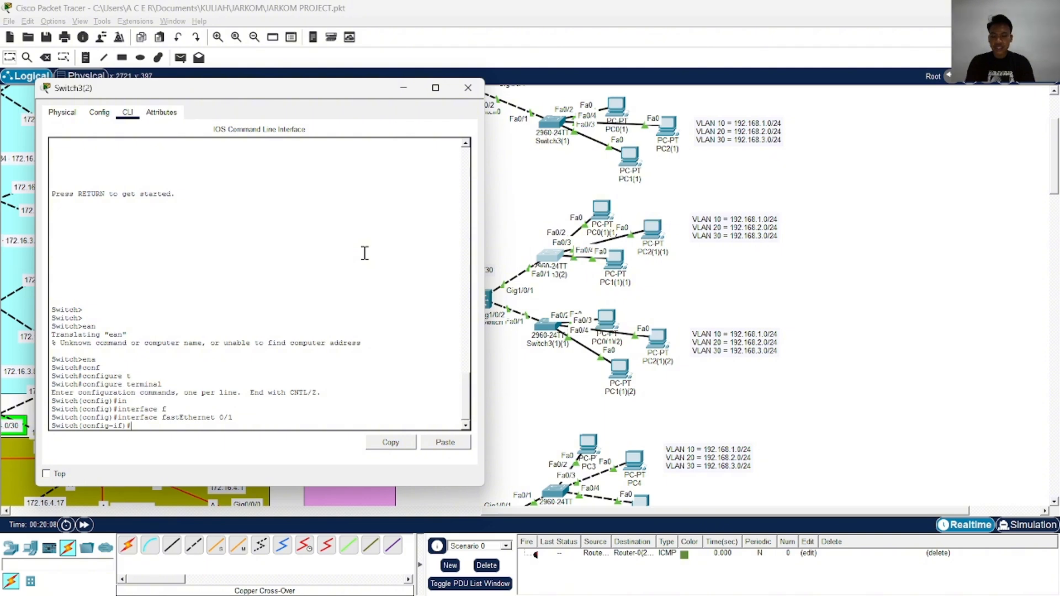
type("sw\tm\t")
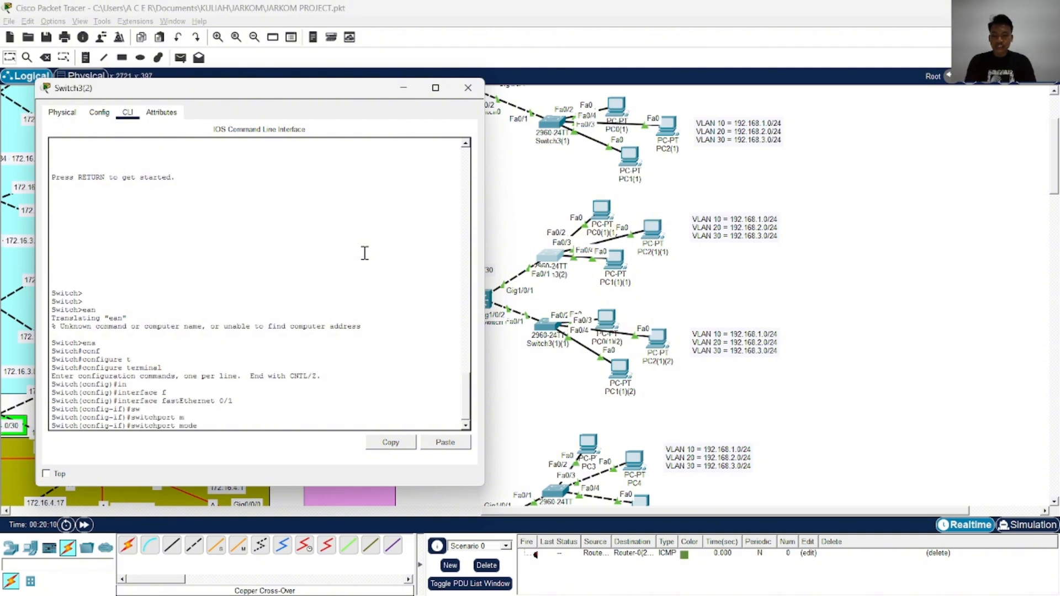
type("tr")
key("Tab")
key("Return")
Allow VLANs 10, 20 and 30 on the FastEthernet 0/1 trunk with switchport trunk allowed vlan 10,20,30
type("sw")
key("Tab")
type("tr")
key("Tab")
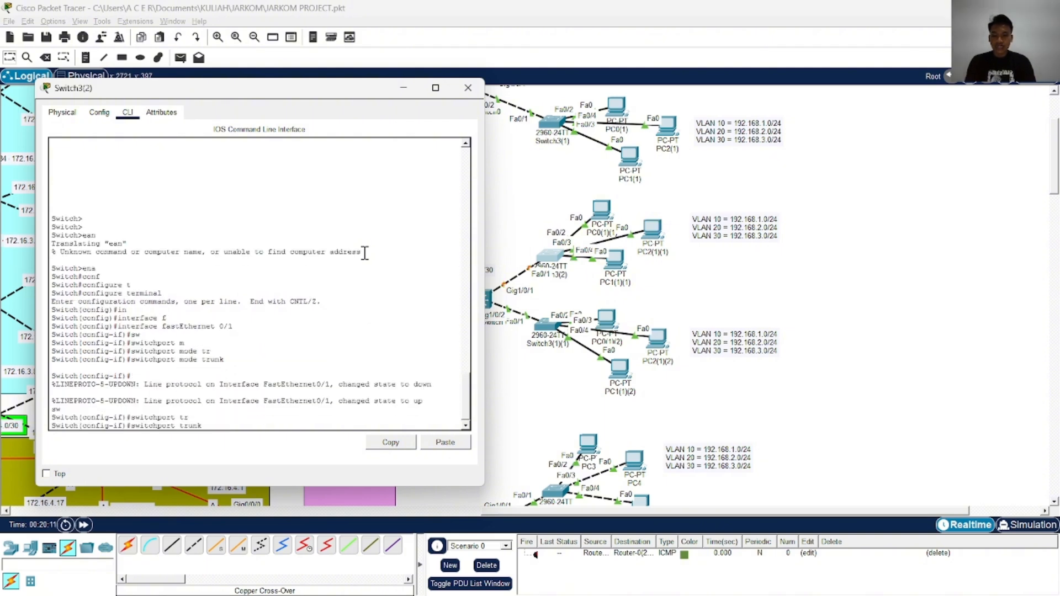
type("al")
key("Tab")
type("vl")
key("Tab")
type("10,")
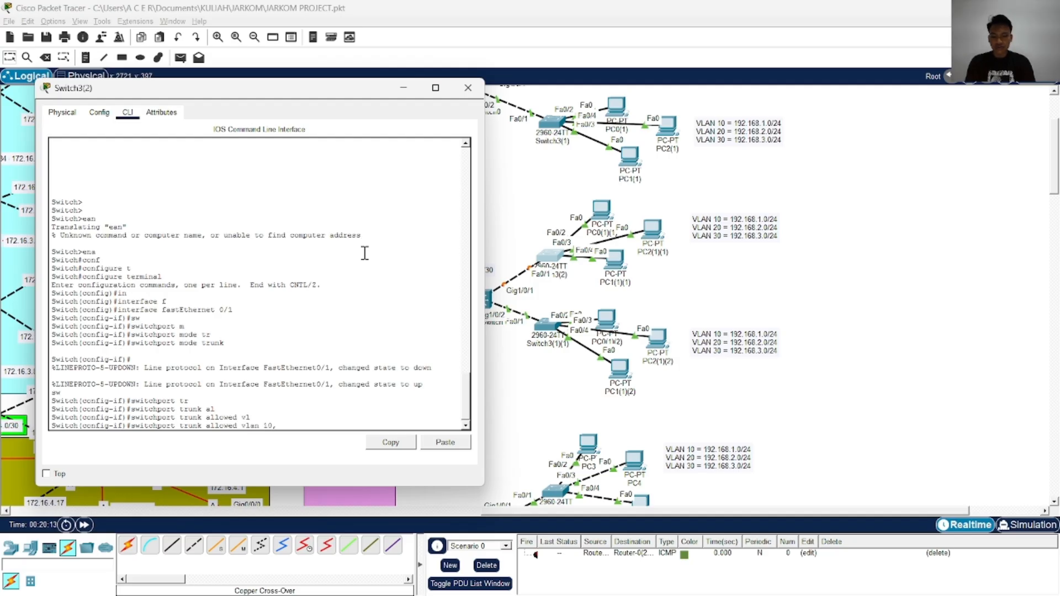
type("20")
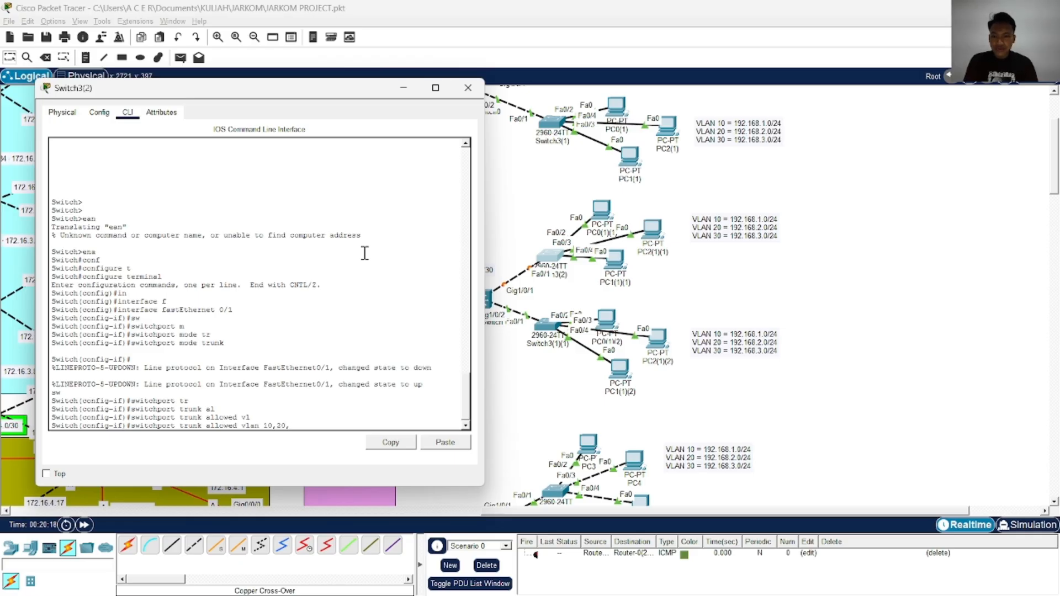
type(",30")
key("Return")
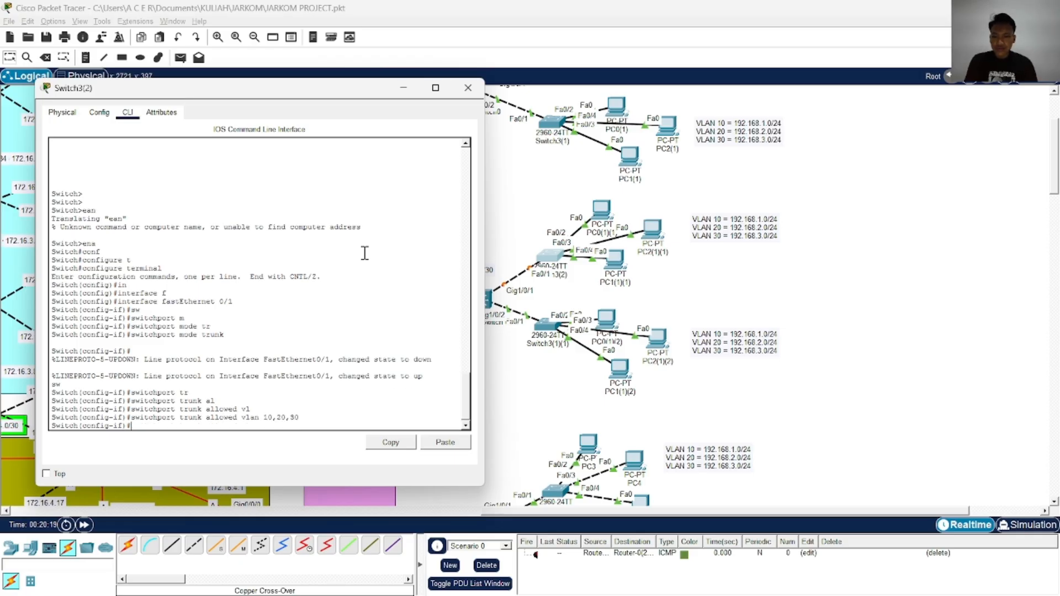
Leave configuration mode, save the configuration of Switch3(2) with wr and close its window
type("end")
key("Return")
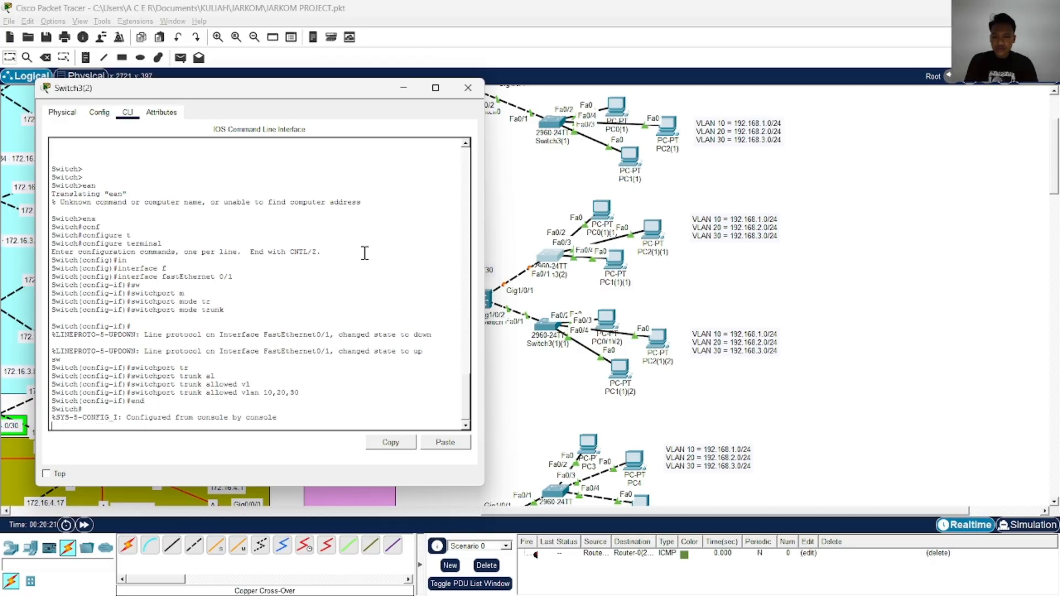
type("wr")
key("Return")
key("Return")
scroll(635, 303, "up", 3)
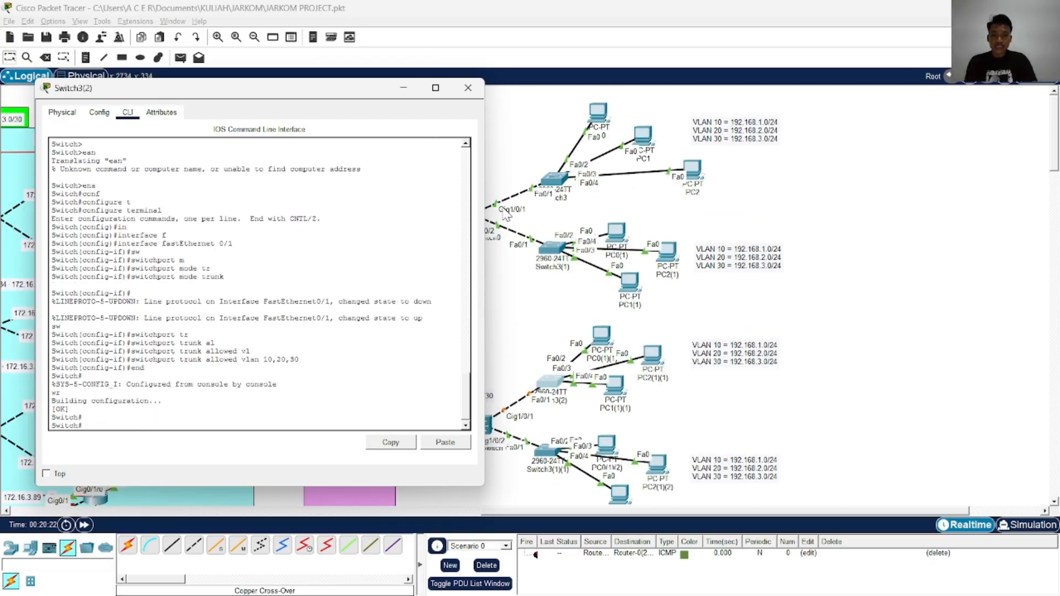
mouse_move(374, 84)
left_mouse_down()
mouse_move(303, 118)
mouse_move(372, 93)
left_mouse_up()
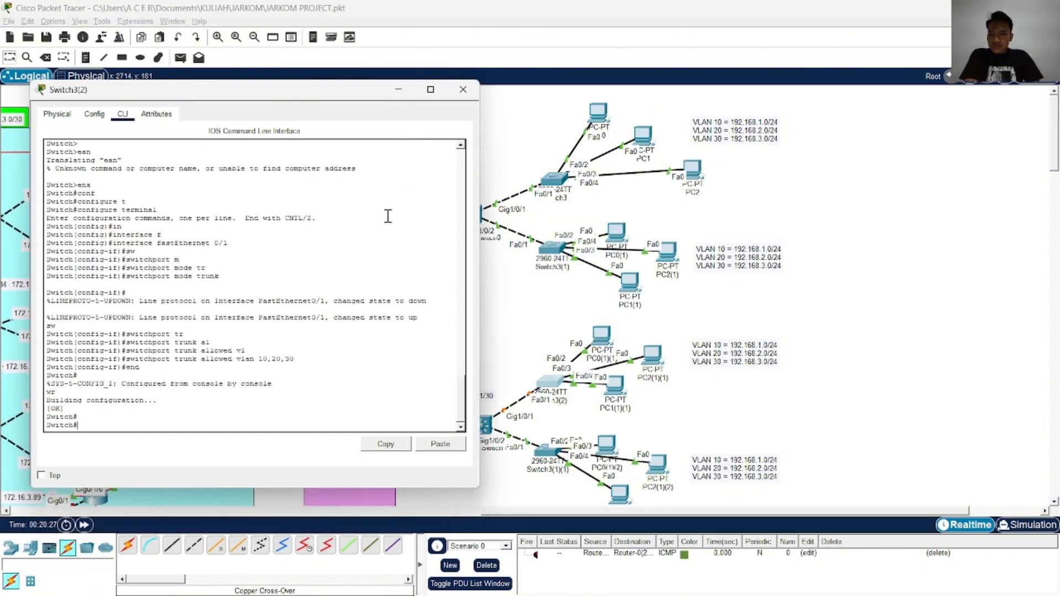
left_click(463, 90)
scroll(493, 264, "down", 3)
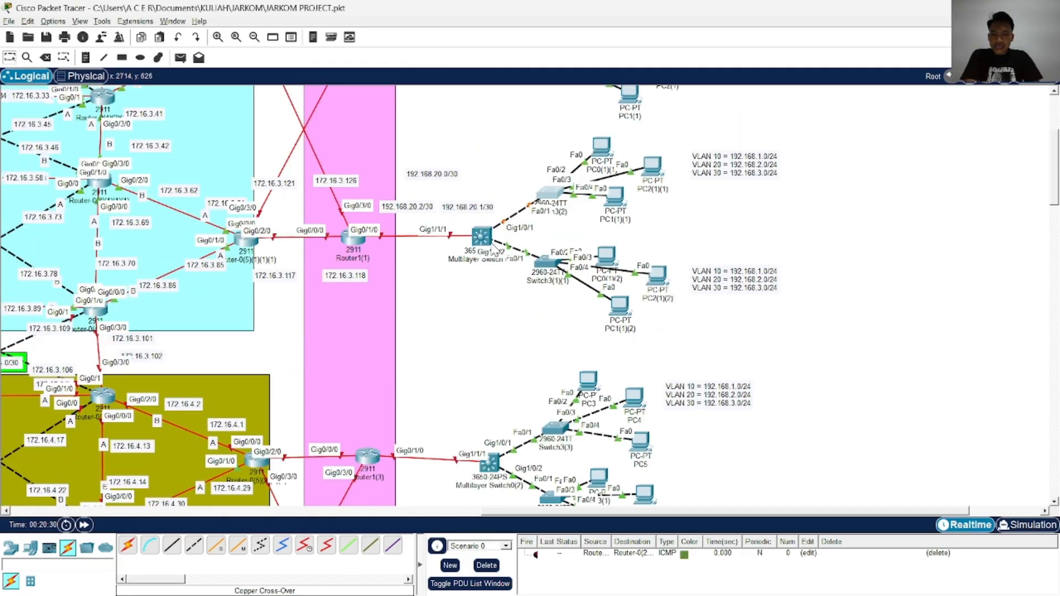
left_click(550, 194)
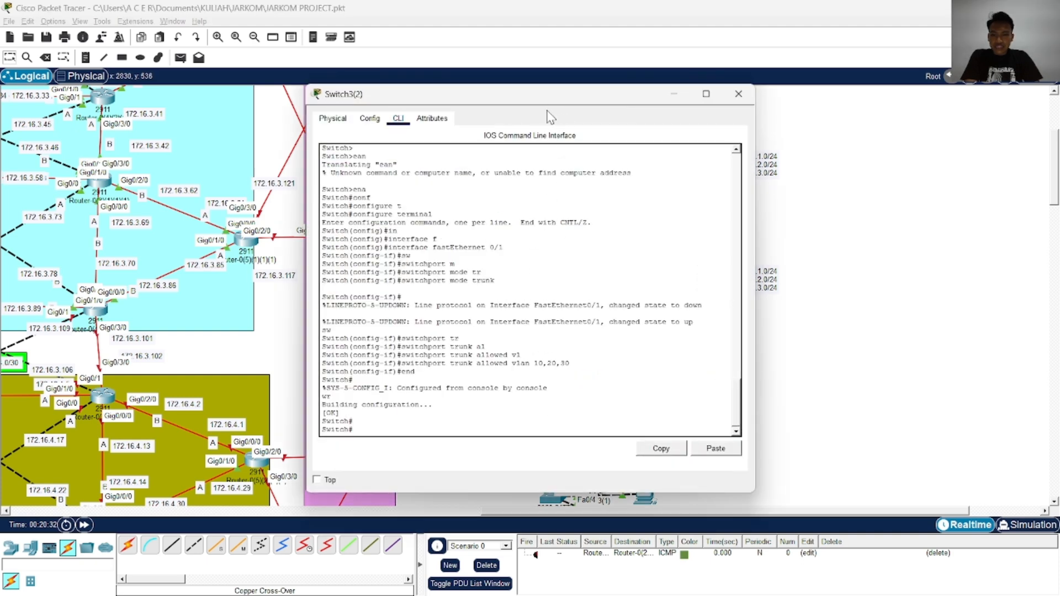
left_click_drag(452, 95, 175, 95)
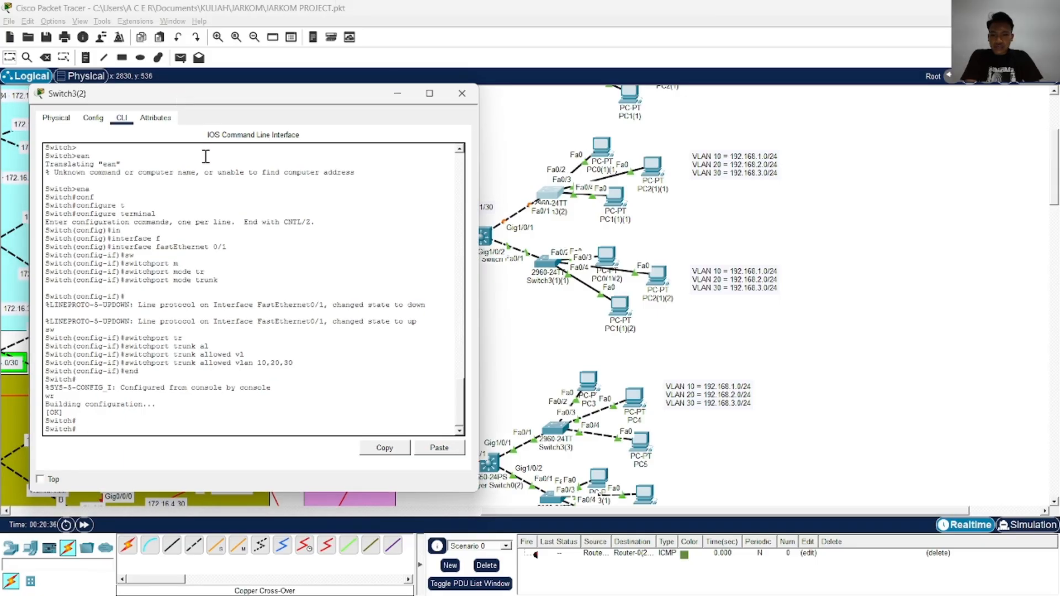
left_click(462, 93)
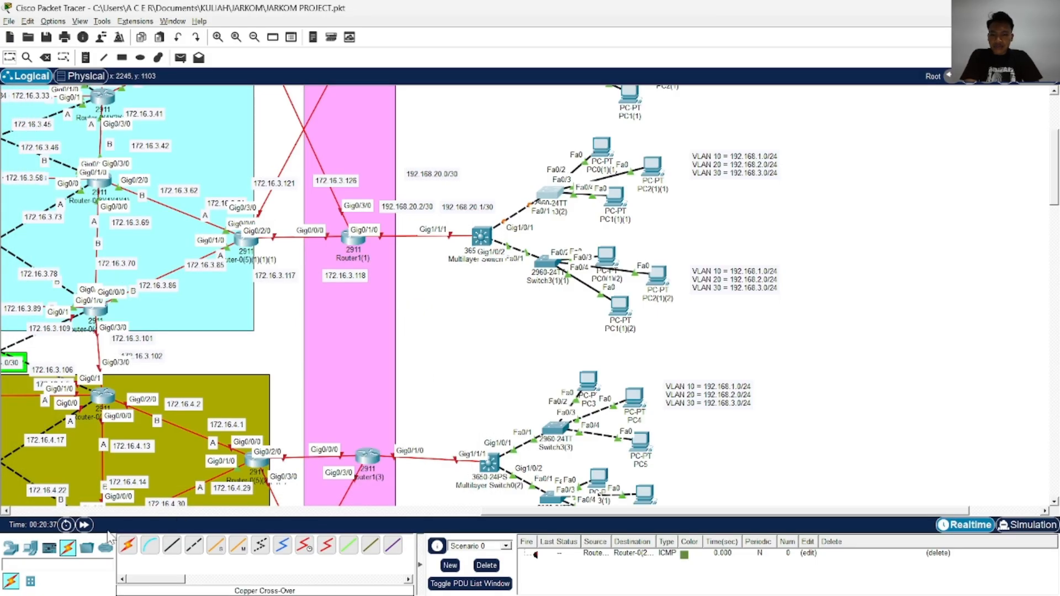
Open the command line of Switch3(1)(1) at the user EXEC prompt, keeping the PC topology visible beside it
left_click(544, 277)
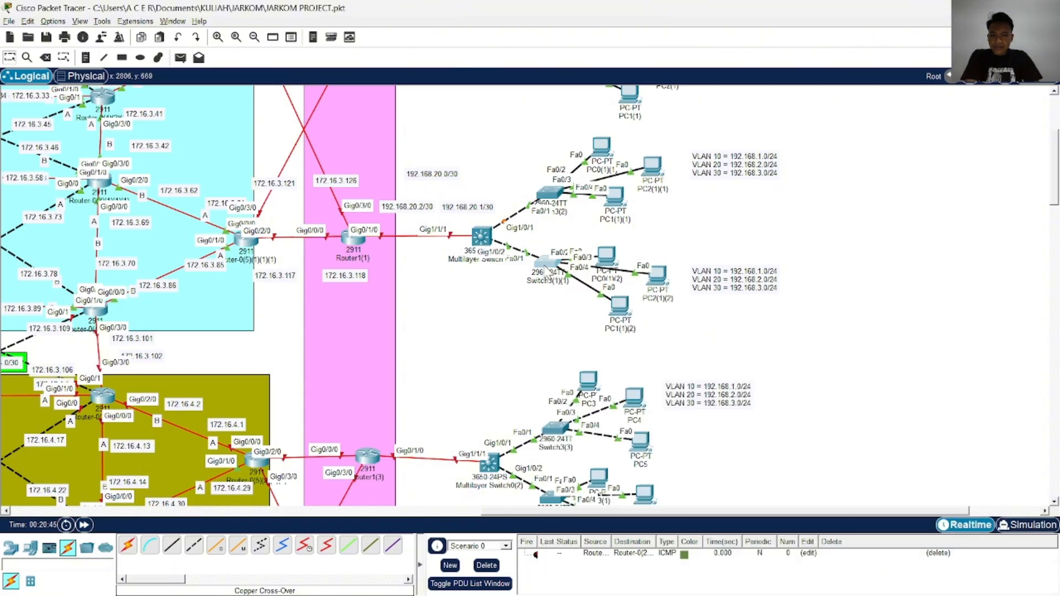
left_click(400, 124)
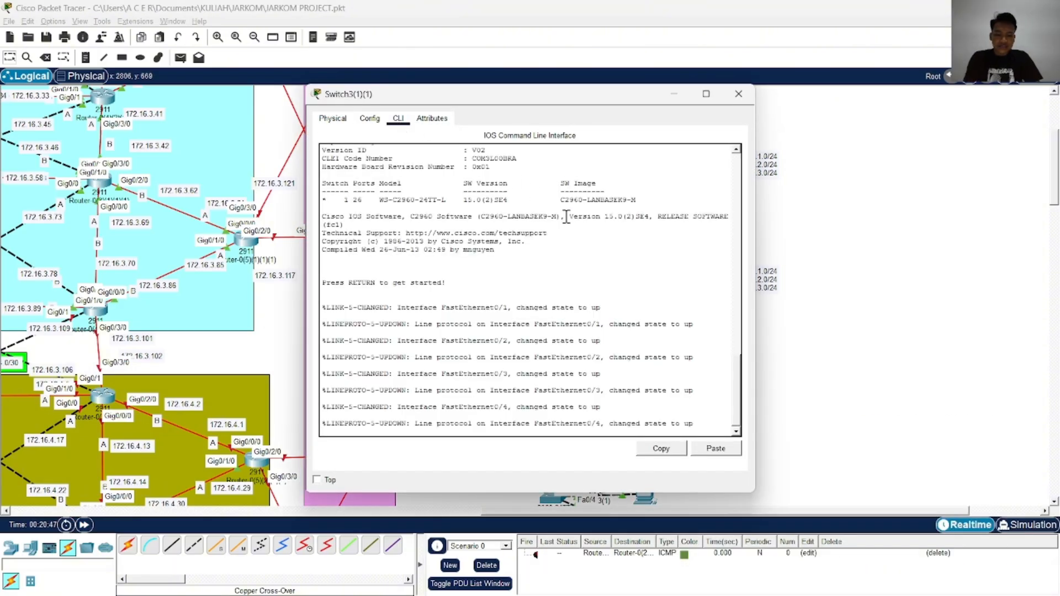
key("Return")
key("Return")
key("Return")
key("Return")
left_click_drag(566, 114, 275, 101)
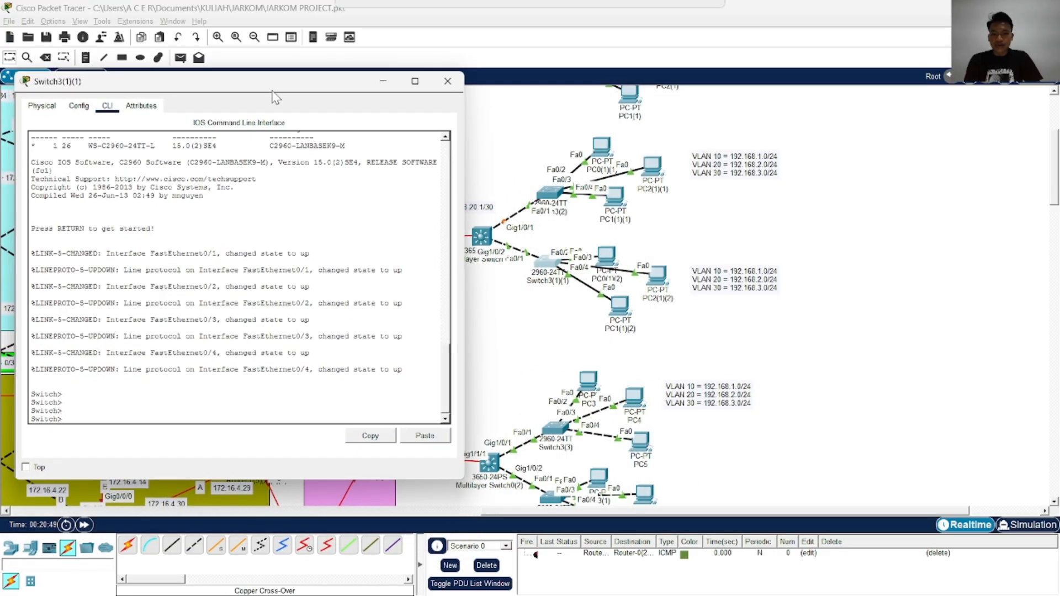
key("Return")
key("Return")
Enter privileged EXEC mode and global configuration mode on Switch3(1)(1)
type("ena")
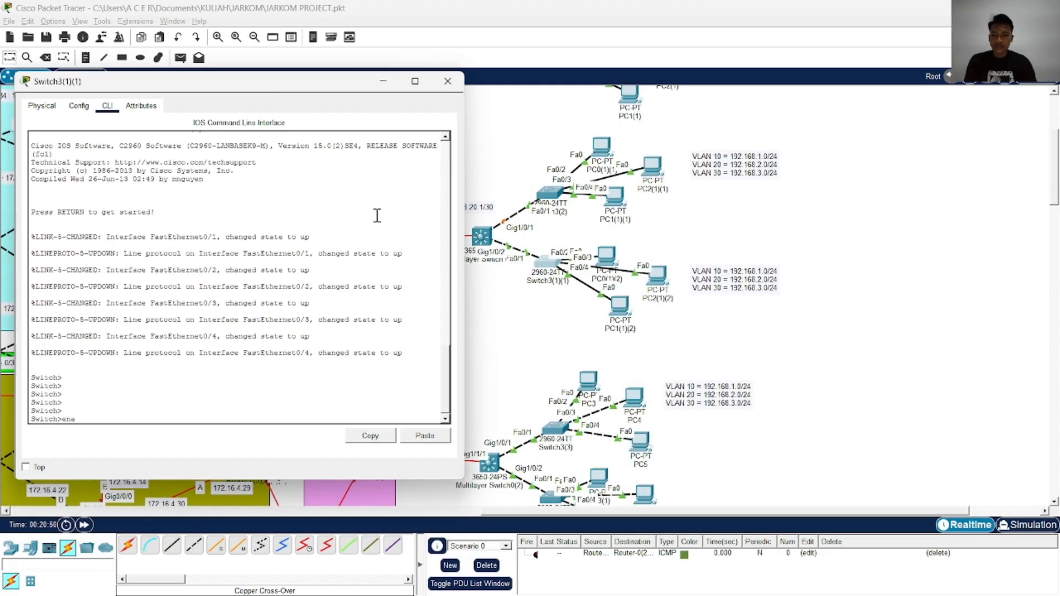
key("Return")
type("conf")
key("Tab")
type("t")
key("Tab")
key("Return")
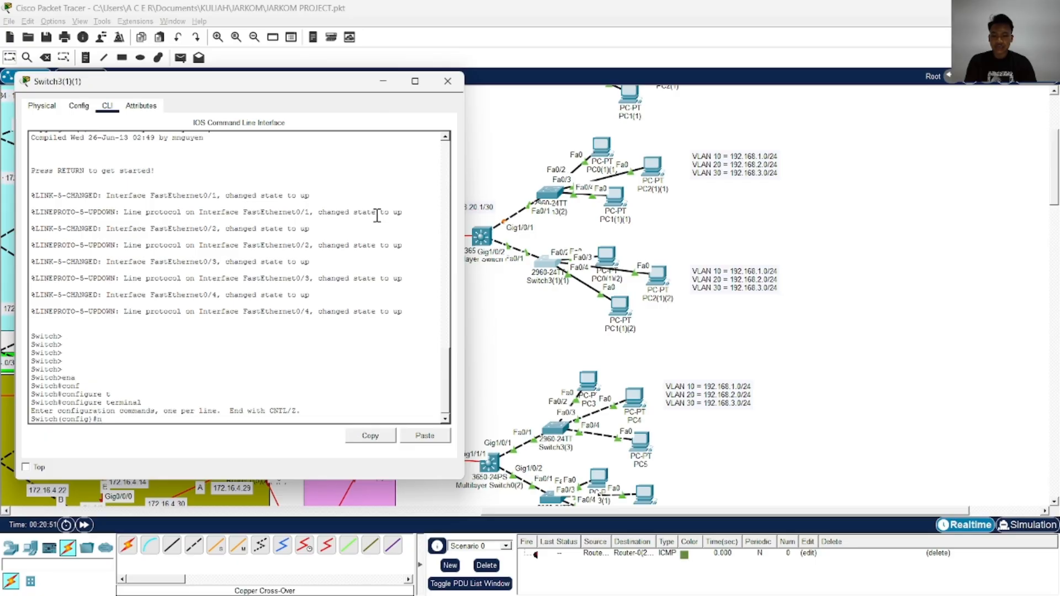
Disable DNS lookup of mistyped commands on Switch3(1)(1) with no ip domain-lookup
type("p")
key("Tab")
type("dom")
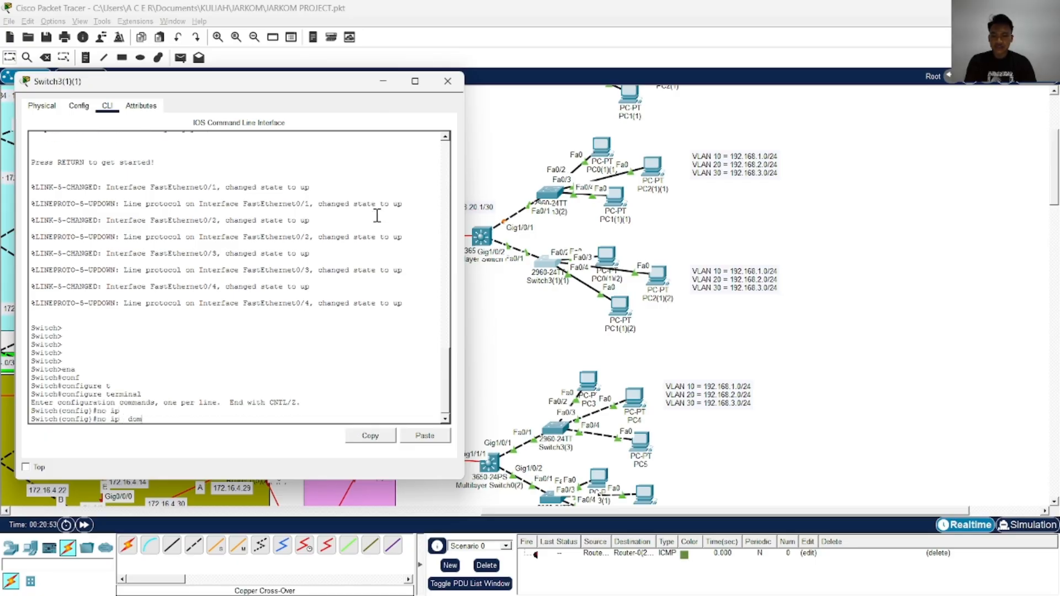
key("BackSpace")
key("BackSpace")
key("BackSpace")
key("Tab")
type("dom")
key("Tab")
type("ai")
key("Tab")
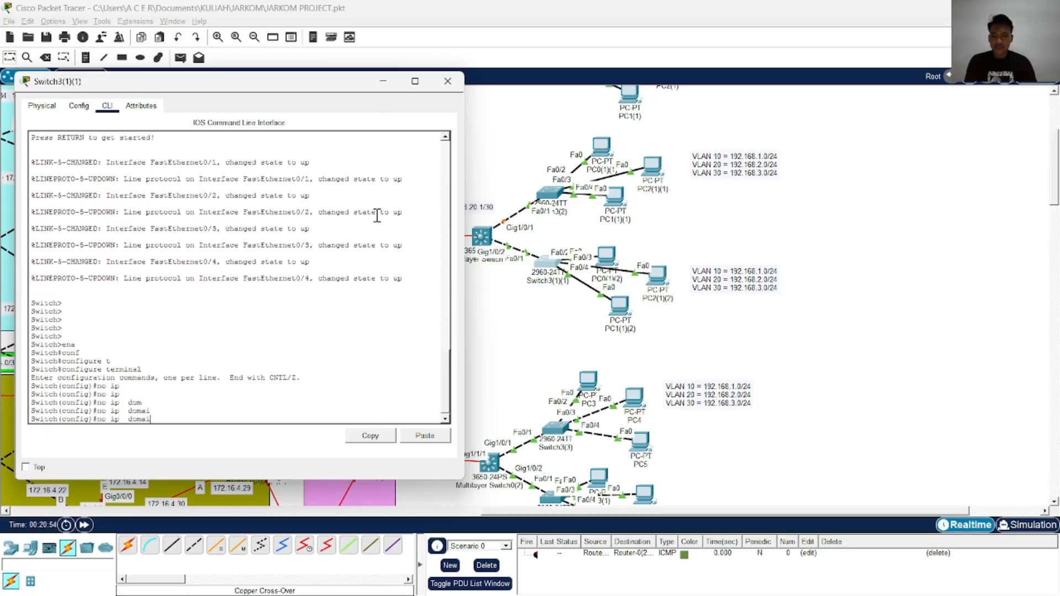
type("n")
key("Tab")
type("-oo")
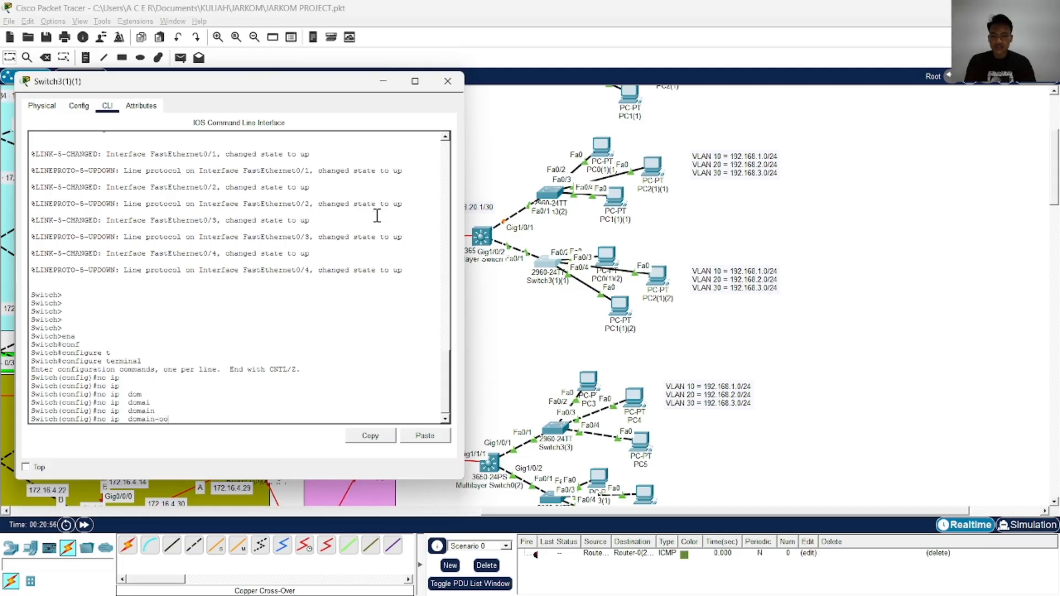
key("Tab")
key("BackSpace")
key("BackSpace")
type("lo")
key("Tab")
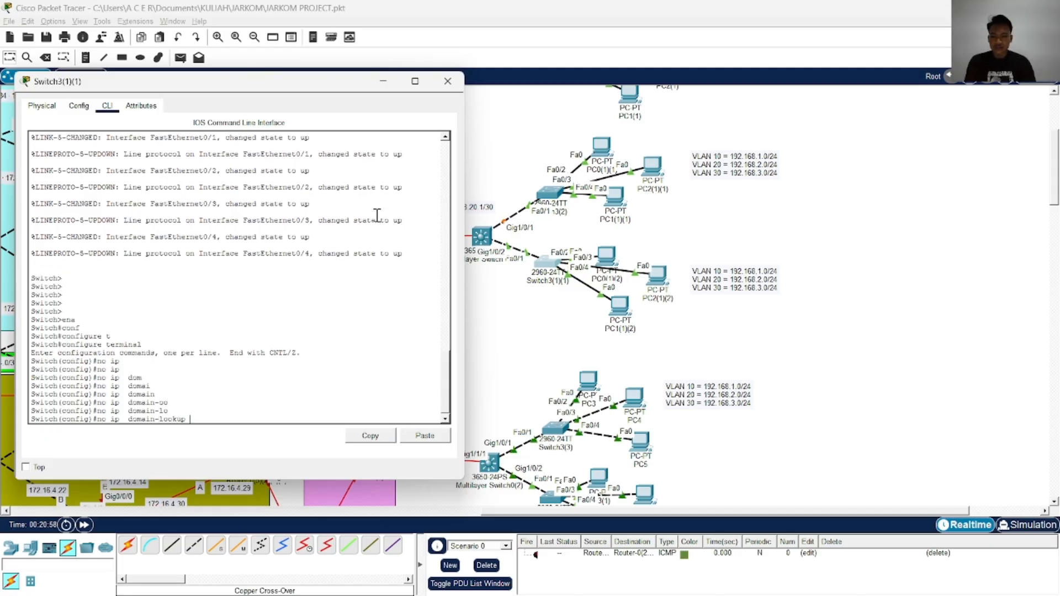
key("Return")
key("Return")
key("Return")
key("Return")
Create VLAN 10 on Switch3(1)(1) and name it VLAN10
type("itch(config)#i")
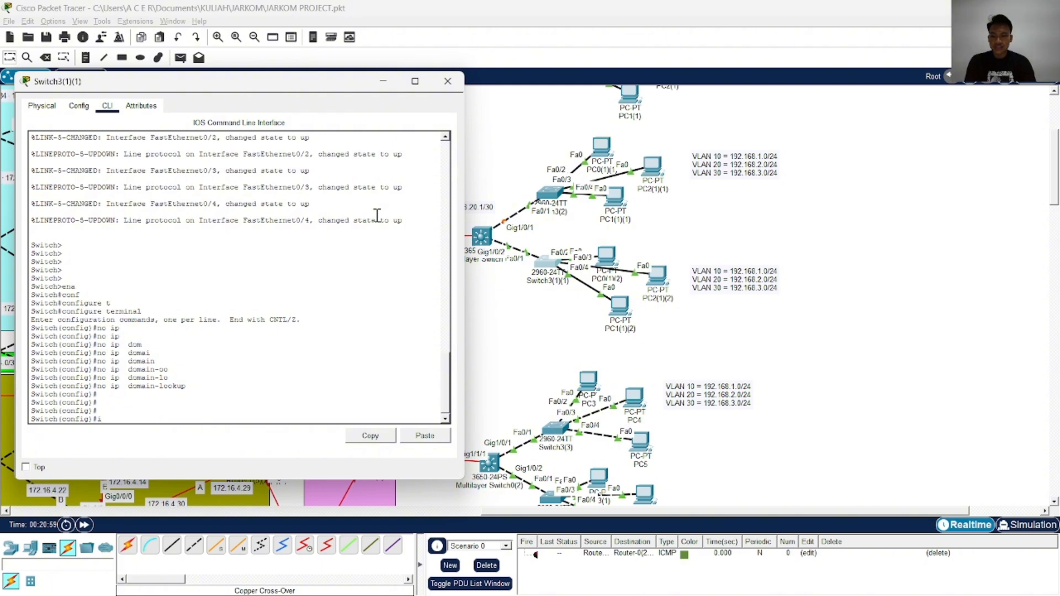
key("BackSpace")
type("vl")
key("Tab")
type("10")
key("Return")
type("na")
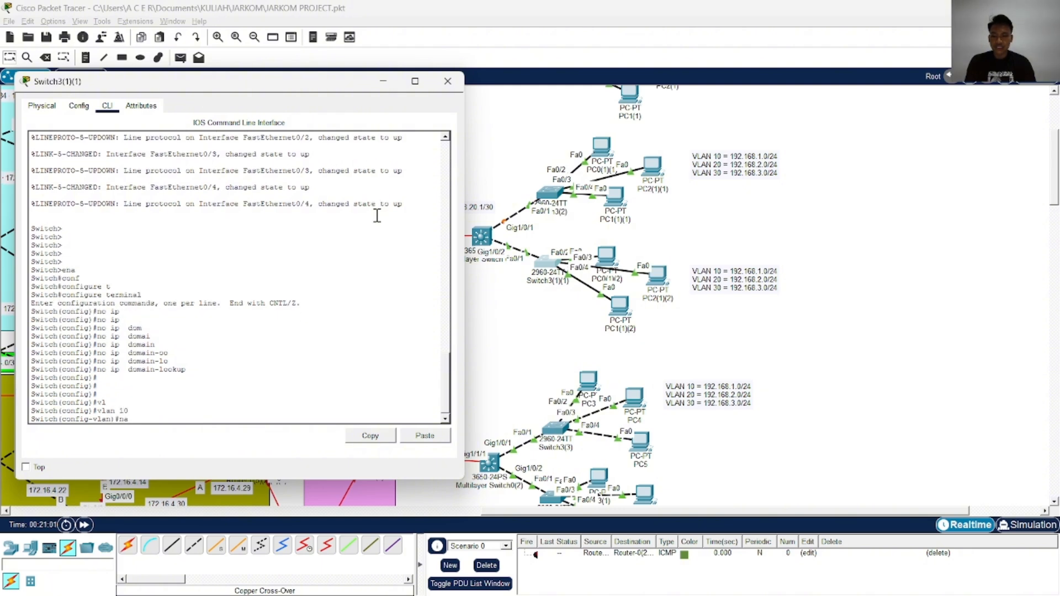
key("Tab")
key("Caps_Lock")
type("VLAN10")
key("Return")
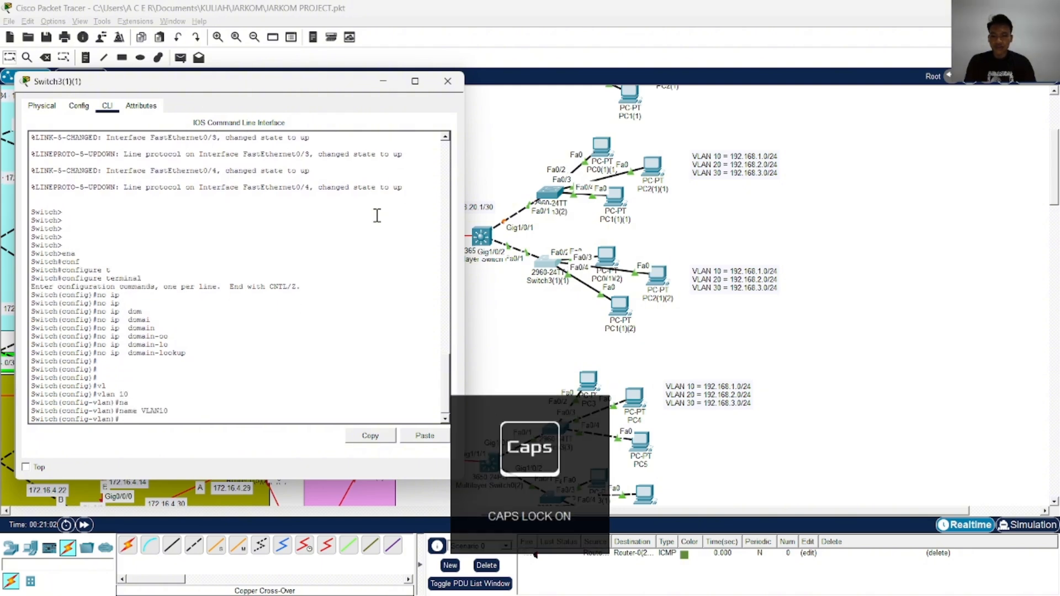
Create VLAN 20 on Switch3(1)(1) and name it VLAN20
type("vlan 1")
type("0")
key("Return")
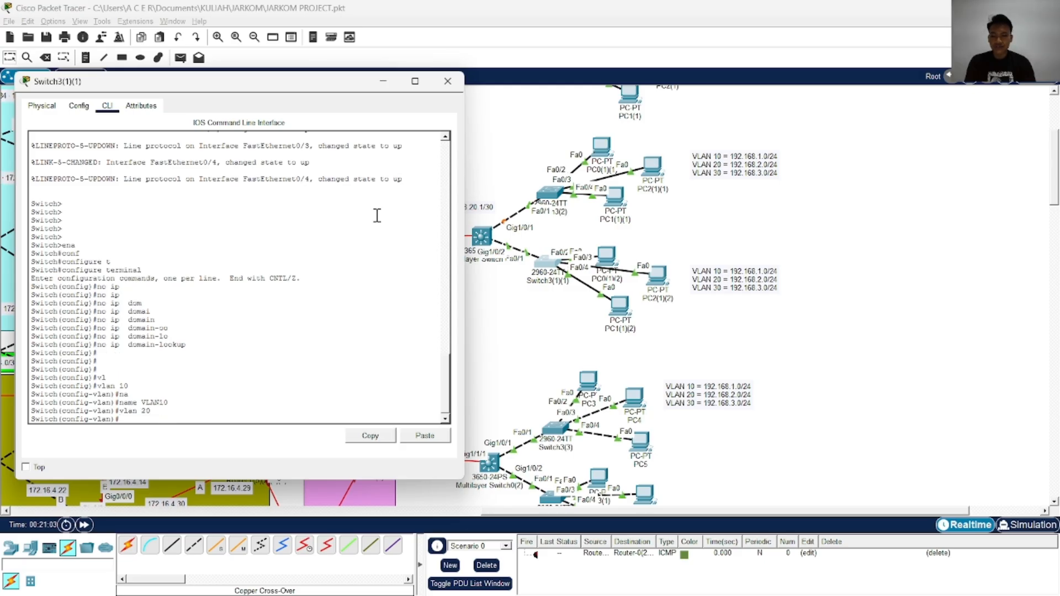
key("Up")
key("Up")
key("BackSpace")
key("BackSpace")
type("20")
key("Return")
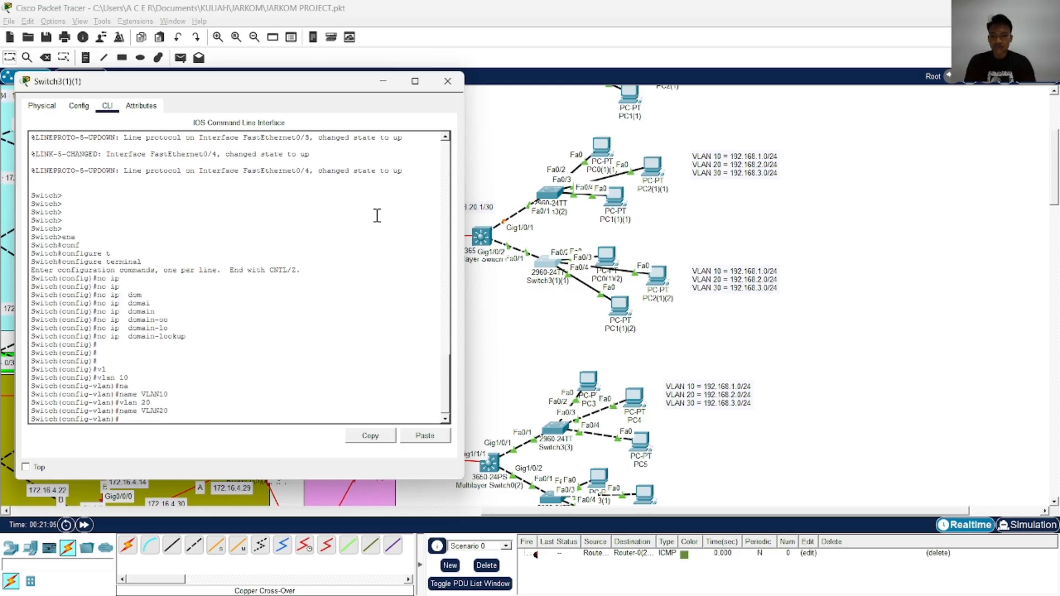
Create VLAN 30 named VLAN30 on Switch3(1)(1) and return to global configuration mode
key("Up")
key("Up")
type("30")
key("Return")
key("Up")
key("Up")
key("BackSpace")
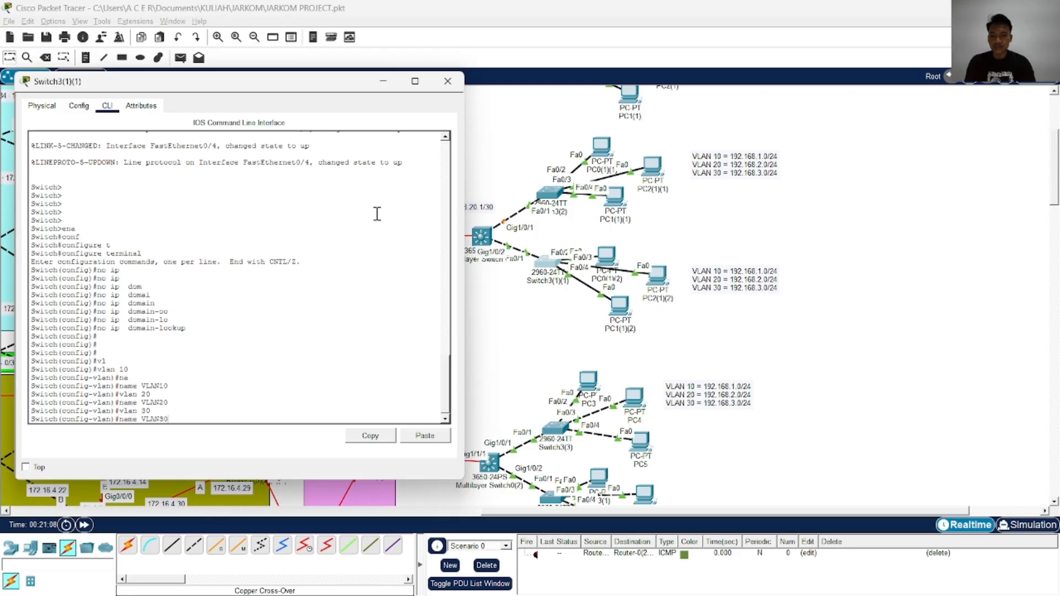
type("30")
key("Return")
key("Return")
key("Return")
key("Return")
type("EXI")
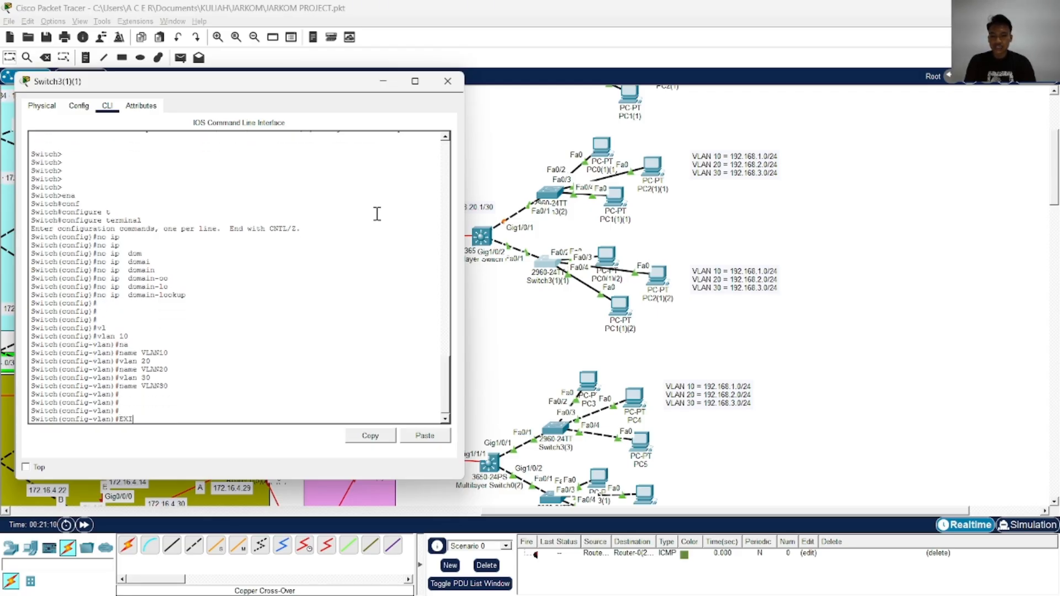
key("Return")
type("EXIt")
key("Return")
Set interface FastEthernet 0/2 of Switch3(1)(1) to access mode
key("Return")
key("Return")
key("Return")
key("Caps_Lock")
type("in")
key("Tab")
type("f")
key("Tab")
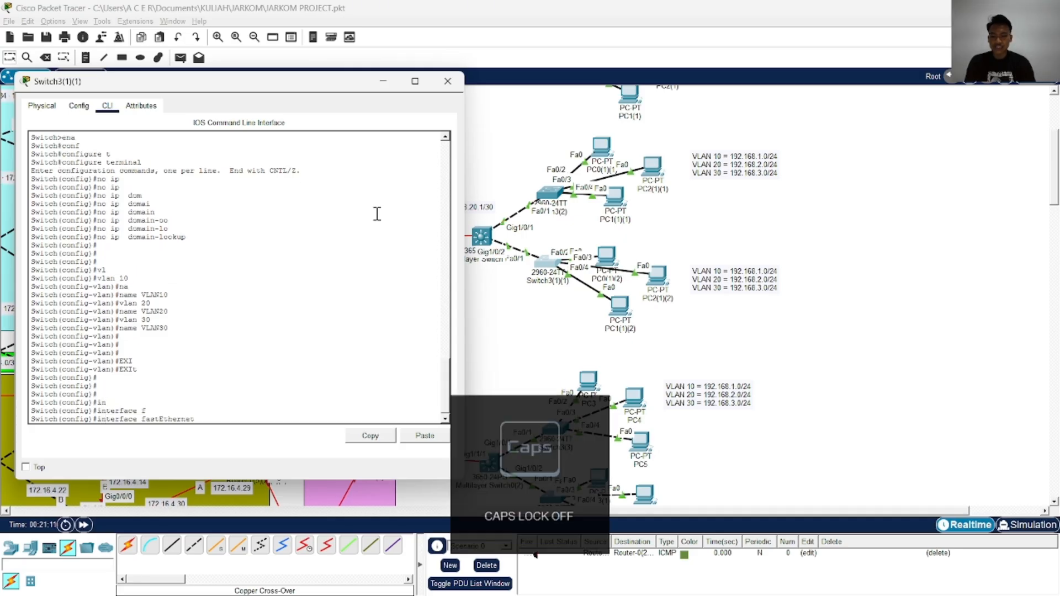
type("0/2")
key("Return")
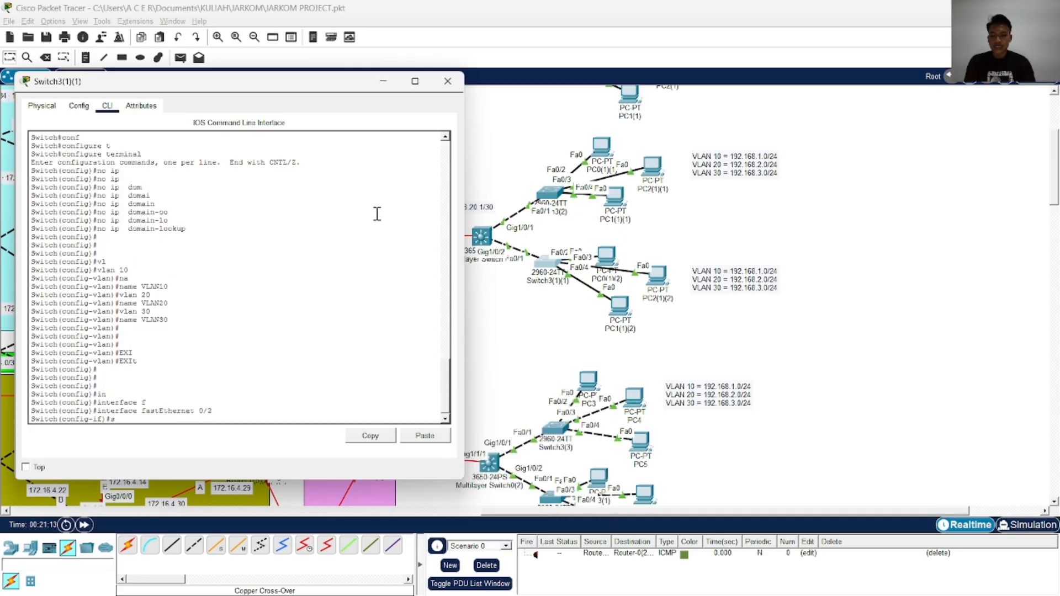
type("sw")
key("Tab")
type("m")
key("Tab")
type("ac")
key("Return")
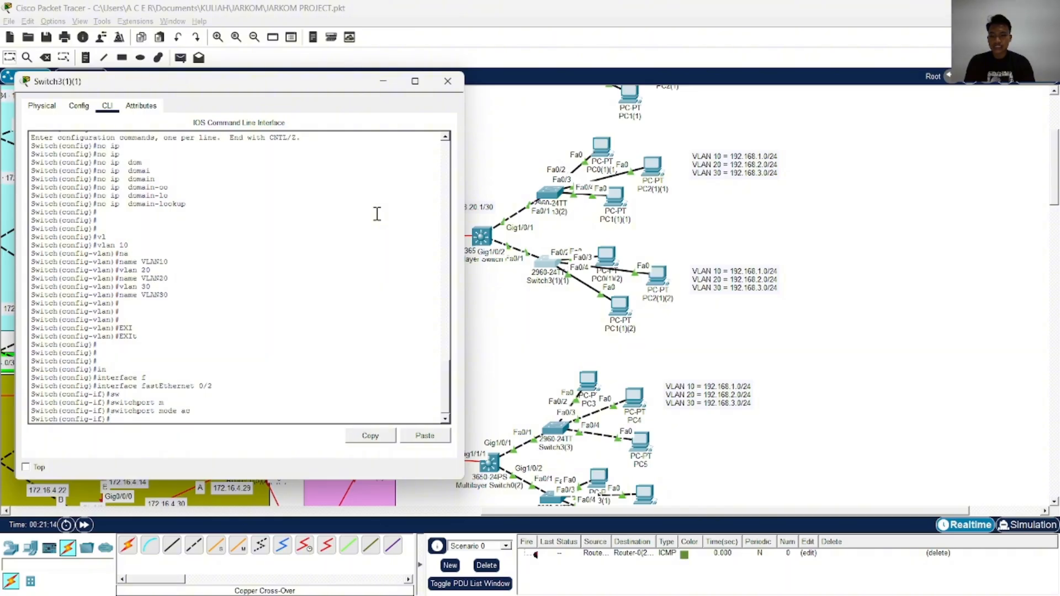
key("Return")
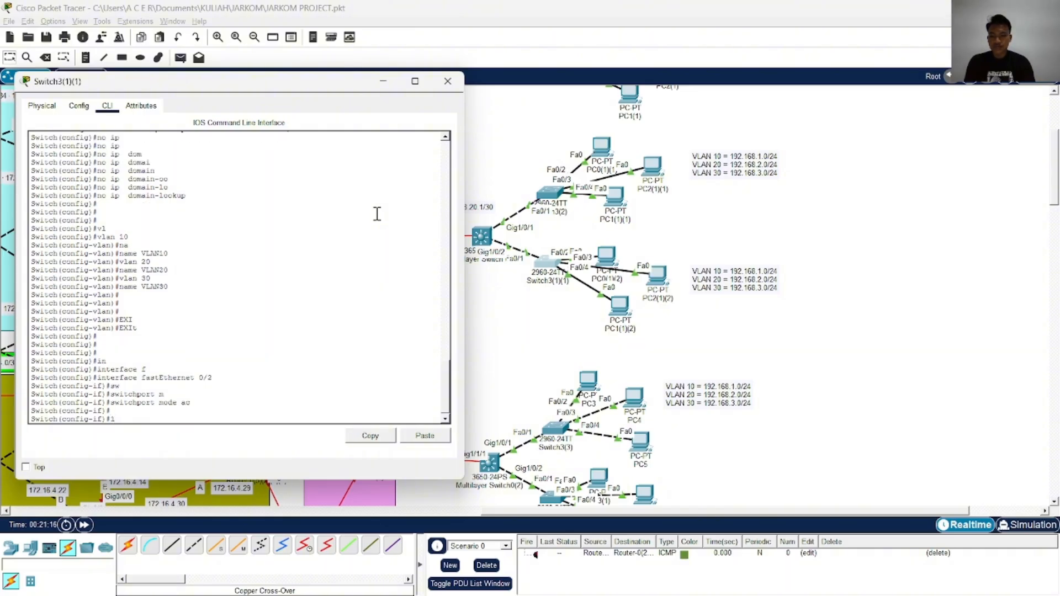
Complete access mode on FastEthernet 0/2 of Switch3(1)(1) and assign the port to VLAN 10
key("Up")
key("Tab")
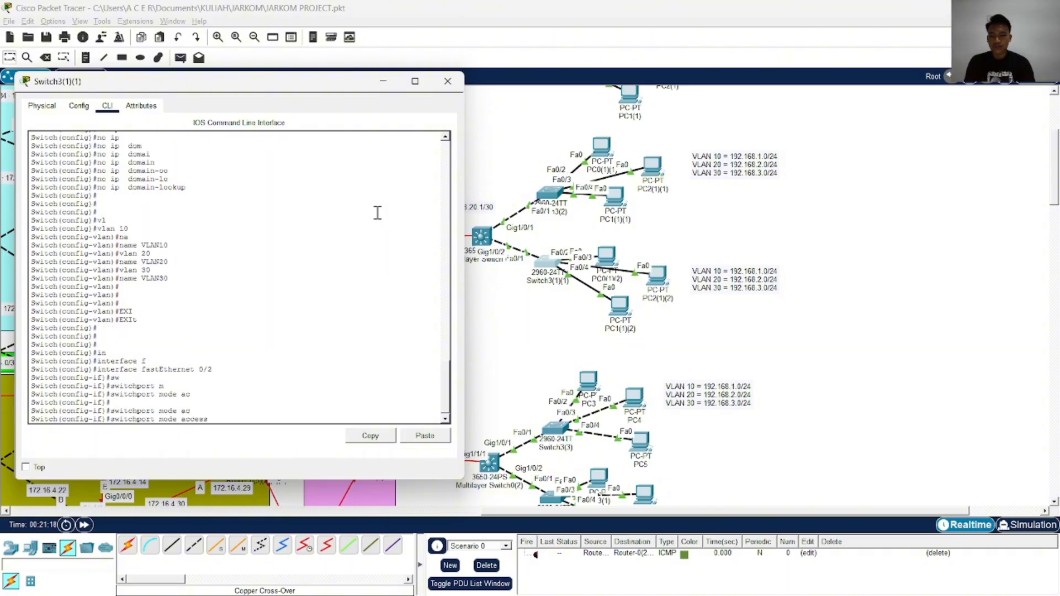
key("Return")
type("sw")
key("Tab")
type("ac")
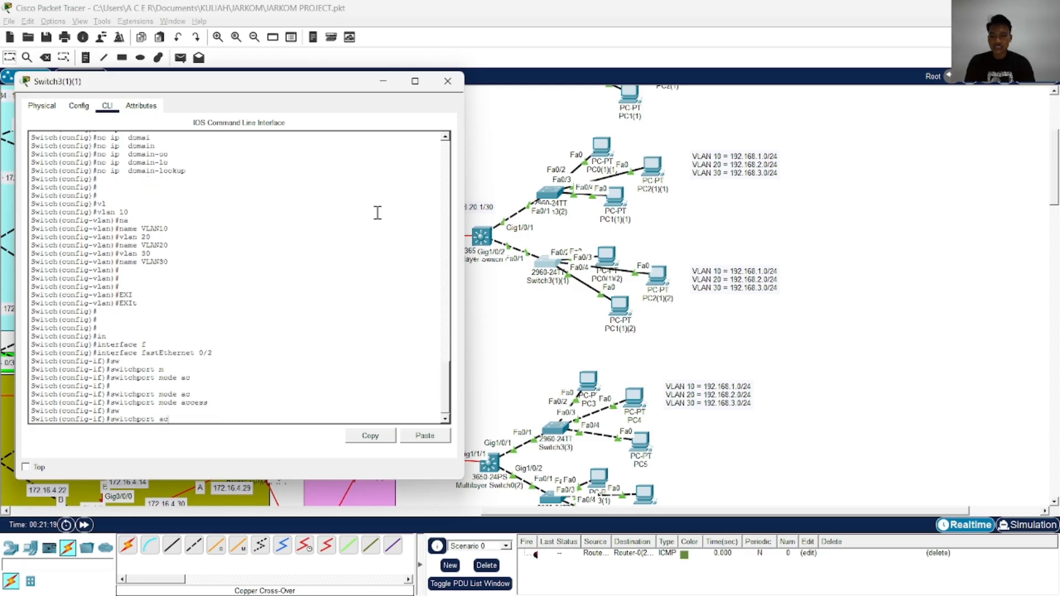
key("Tab")
type("vl")
key("Tab")
type("10")
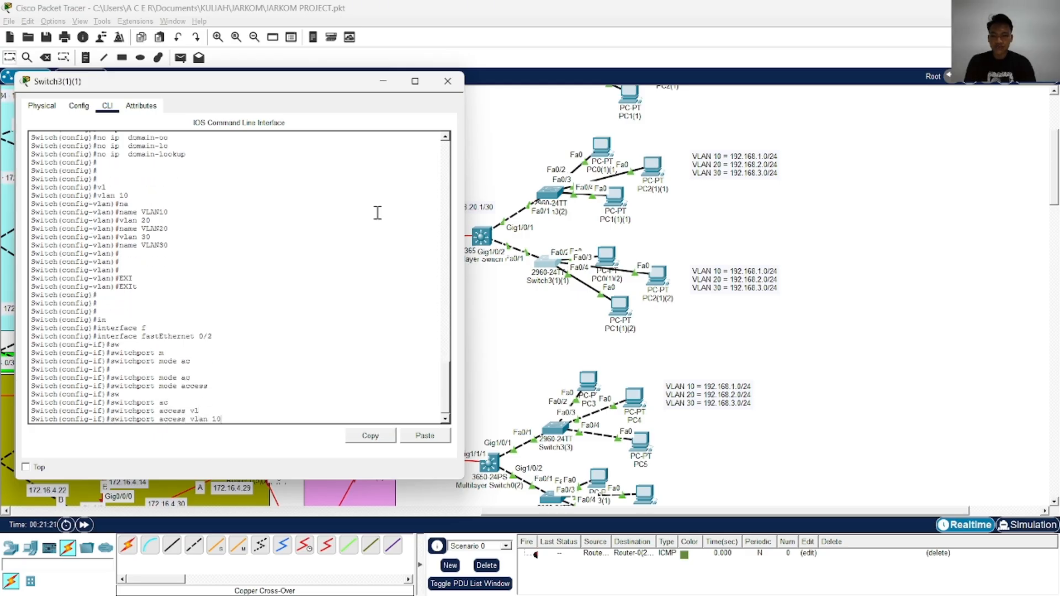
key("Return")
Enable FastEthernet 0/2 with no shutdown and return to global configuration mode
type("no sh")
key("Tab")
key("Return")
key("Return")
key("Return")
type("exi")
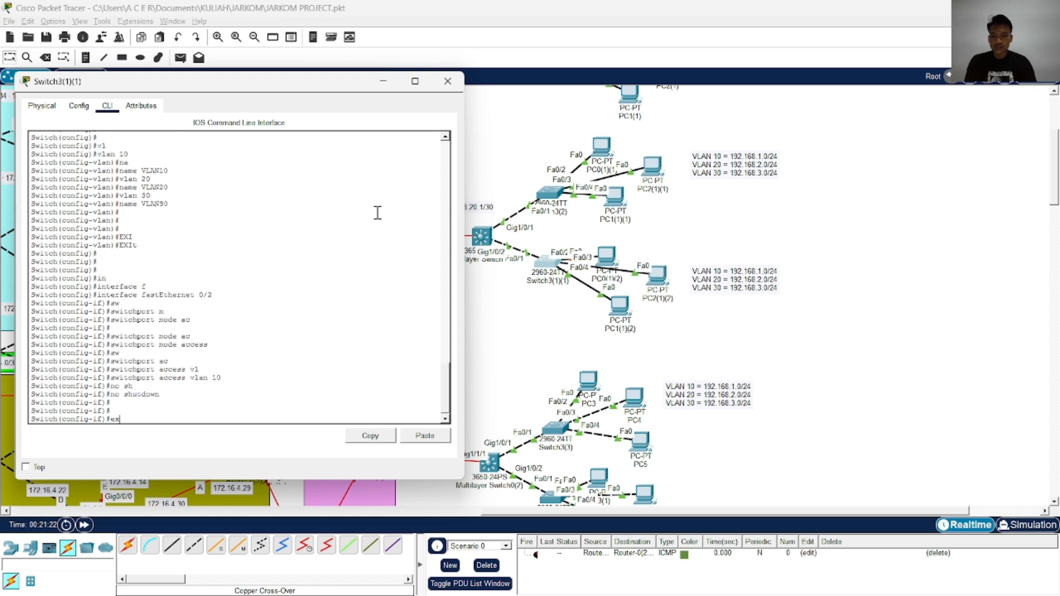
key("Tab")
key("Return")
key("Return")
Set interface FastEthernet 0/3 of Switch3(1)(1) to access mode
type("in")
key("Tab")
type("f")
key("Tab")
type("0/")
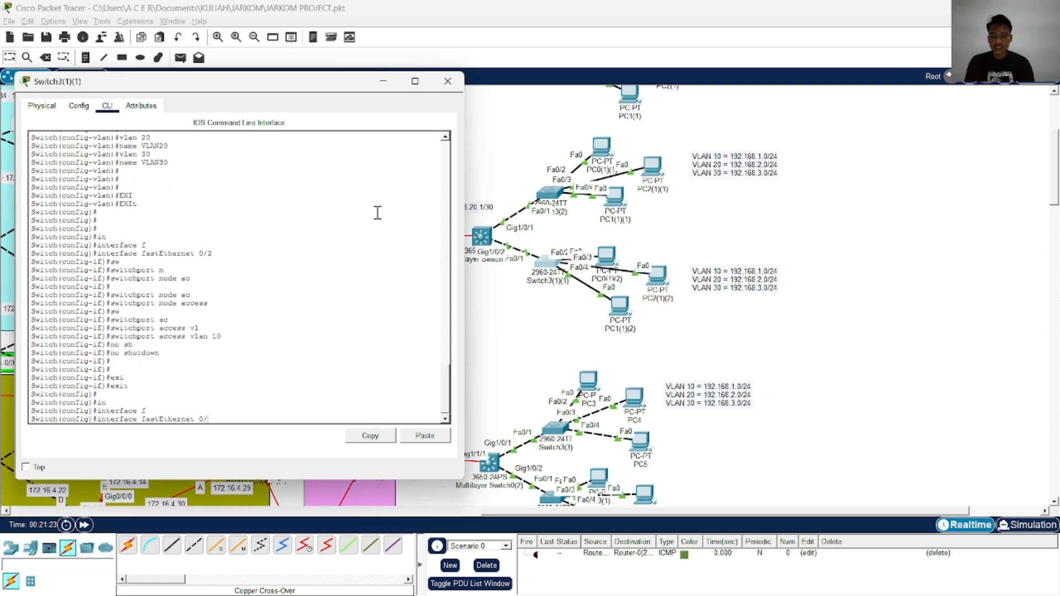
type("3")
key("Return")
type("sw")
key("Tab")
type("m")
key("Tab")
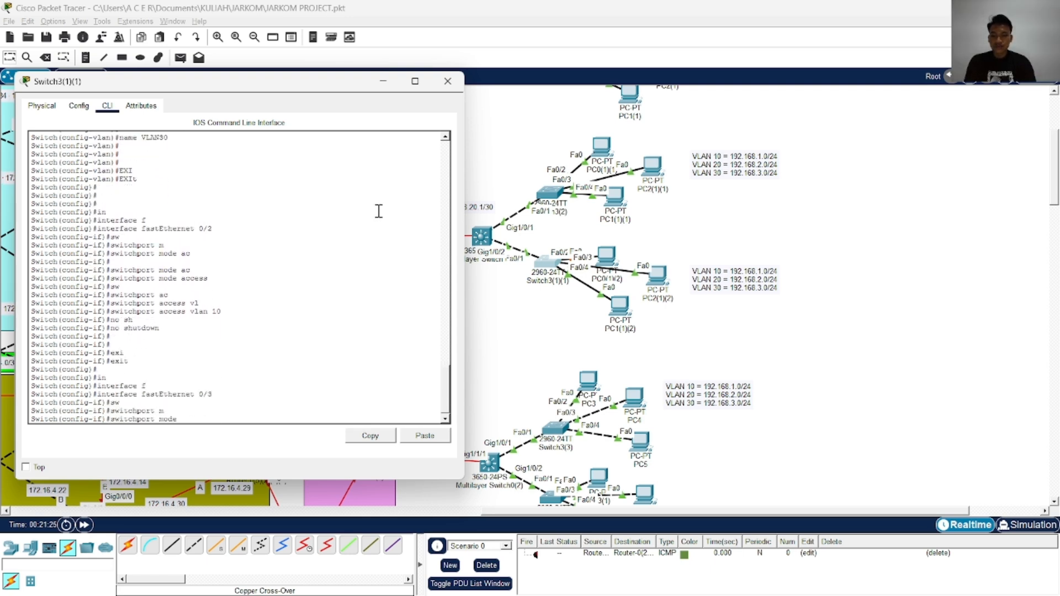
type("ac")
key("Tab")
key("Return")
Assign FastEthernet 0/3 to access VLAN 20
type("sw")
key("Tab")
type("ac")
key("Tab")
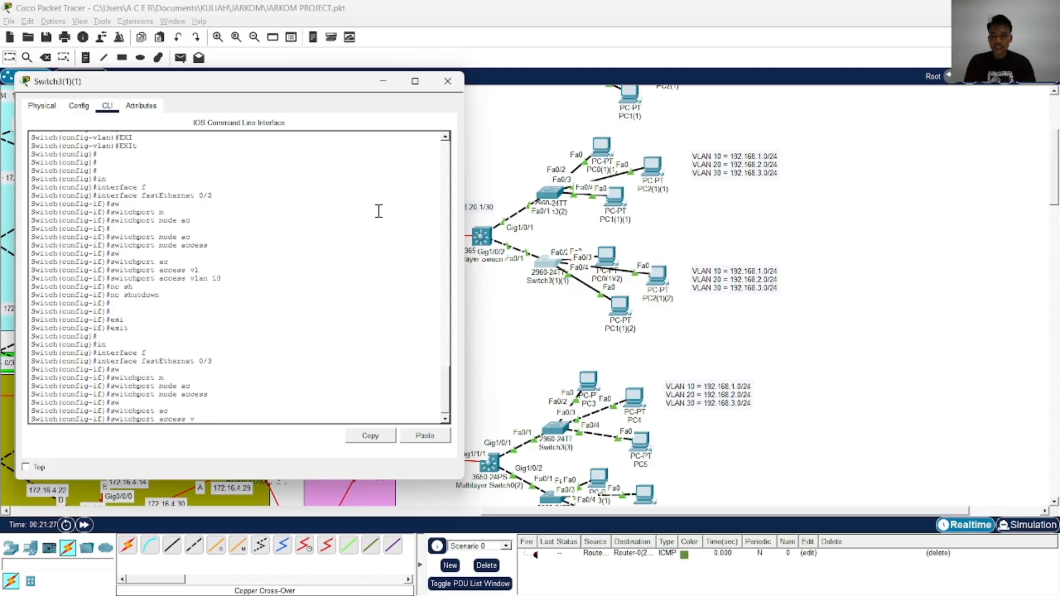
type("v")
key("Tab")
type("20")
key("Return")
Enable FastEthernet 0/3 with no shutdown and exit its interface configuration
type("no sh")
key("Tab")
key("Return")
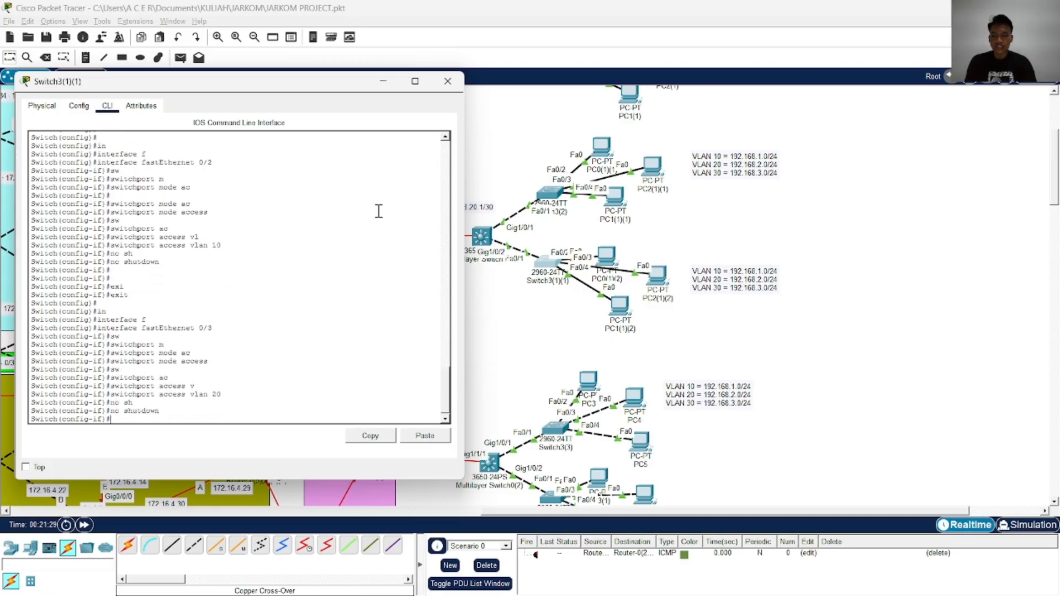
type("exi")
key("Tab")
key("Return")
Set interface FastEthernet 0/4 of Switch3(1)(1) to access mode
type("in")
key("Tab")
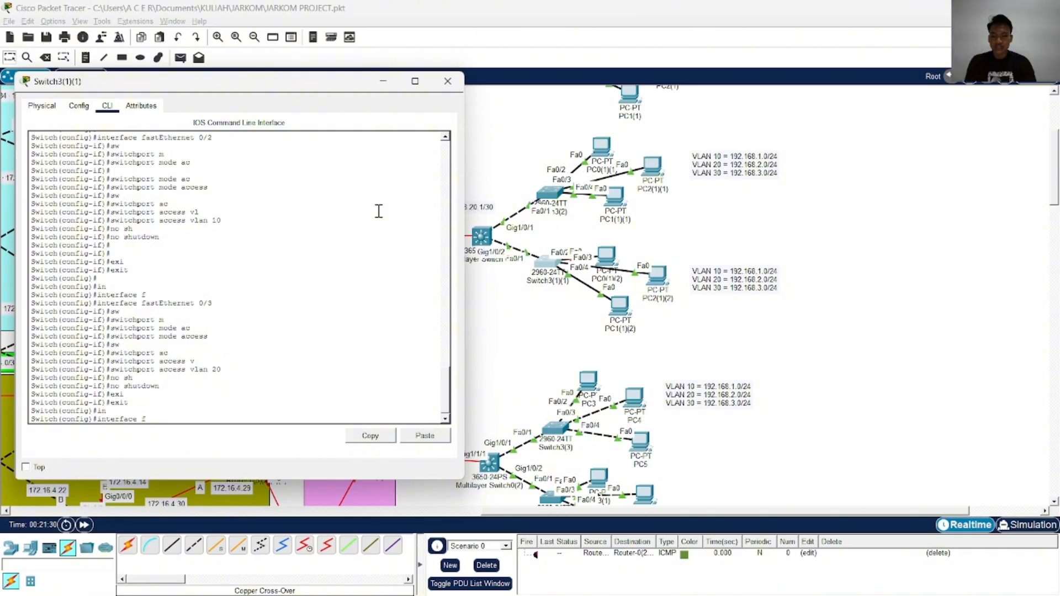
type("f")
key("Tab")
type("0/3")
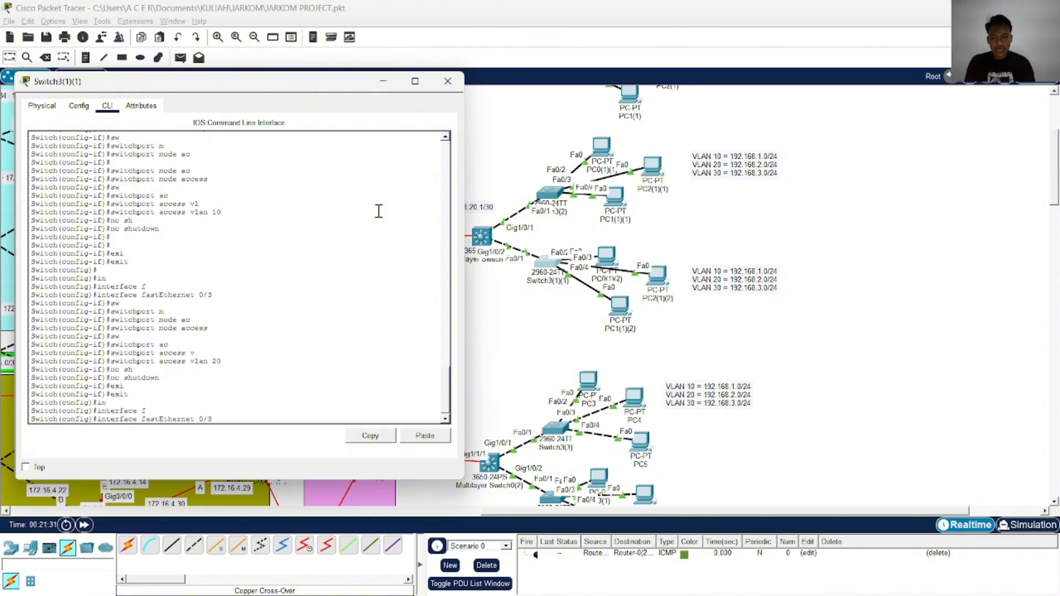
key("BackSpace")
type("4")
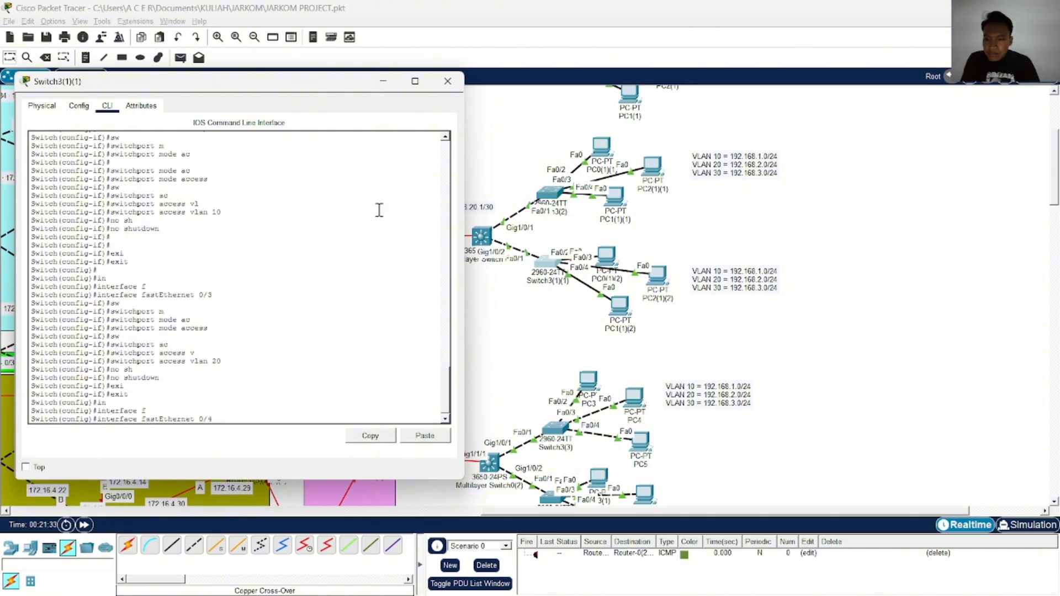
key("Return")
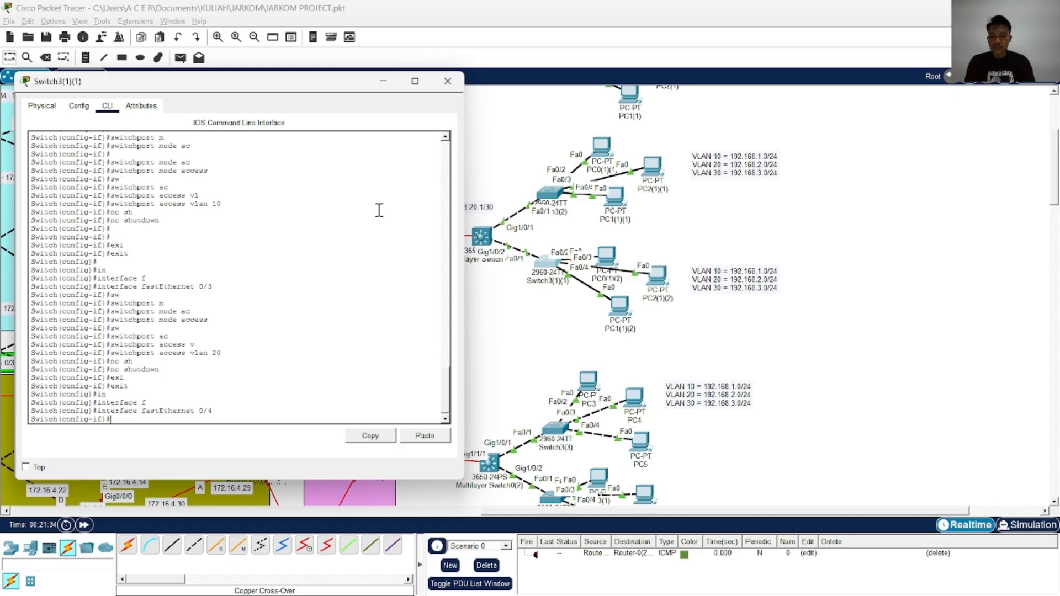
type("sw")
key("Tab")
type("m")
key("Tab")
type("ac")
Assign FastEthernet 0/4 to access VLAN 40
key("Tab")
key("Return")
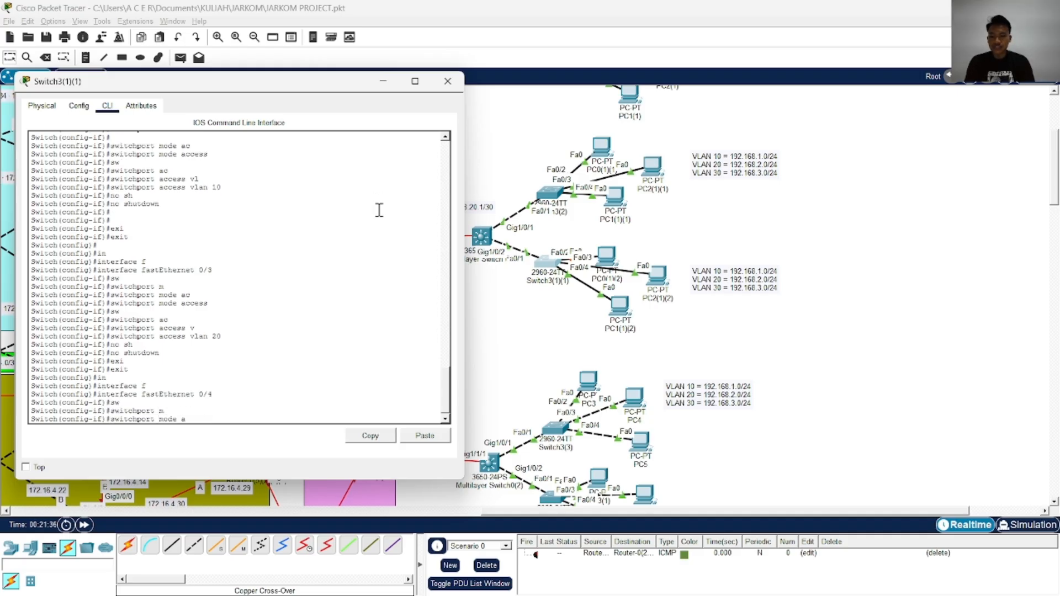
type("sw")
key("Tab")
type("c")
key("Tab")
type("v")
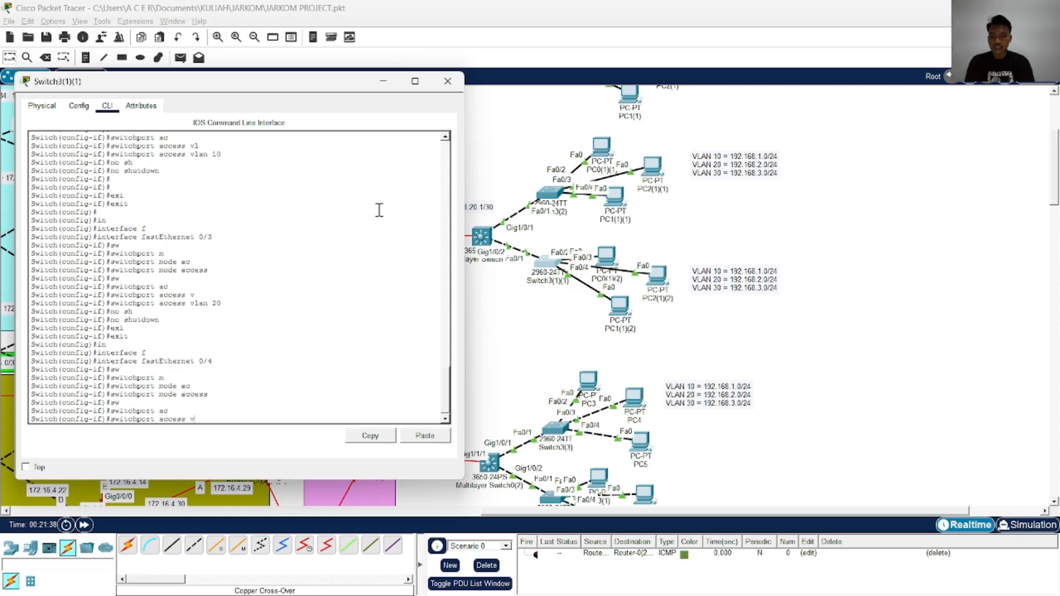
key("Tab")
type("40")
key("Return")
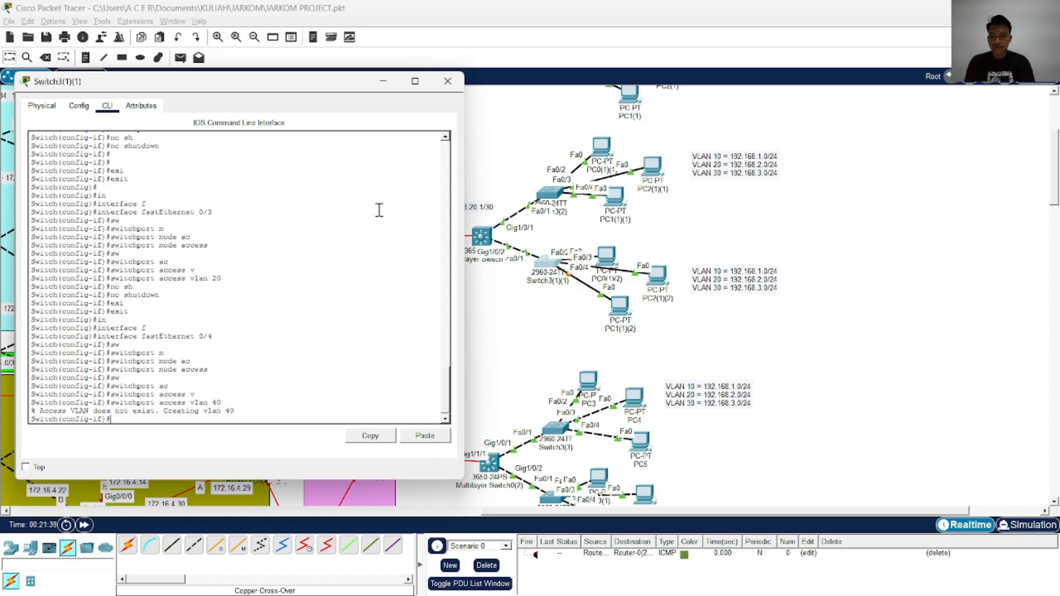
key("Return")
key("Return")
key("Return")
key("Return")
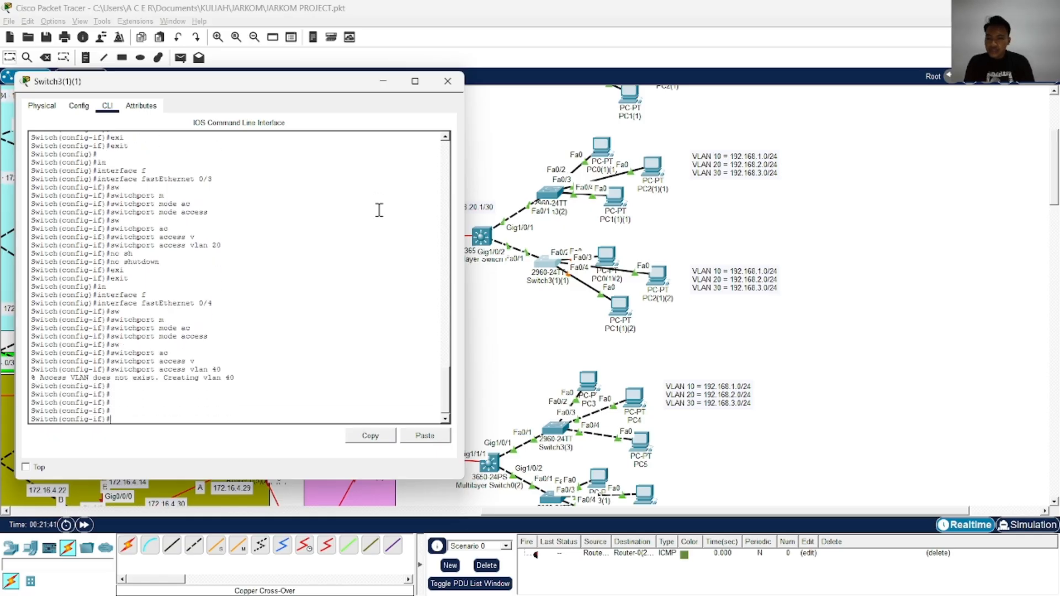
Assign FastEthernet 0/4 to access VLAN 30 and enable the port with no shutdown
key("Up")
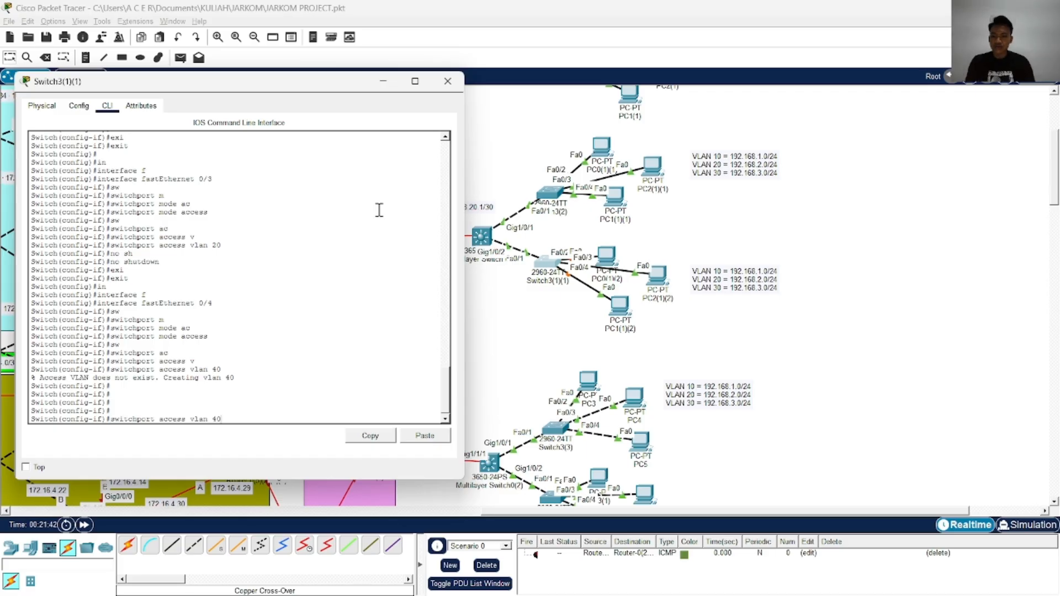
key("Return")
key("Return")
key("Return")
key("Return")
type("nfig-if)#n")
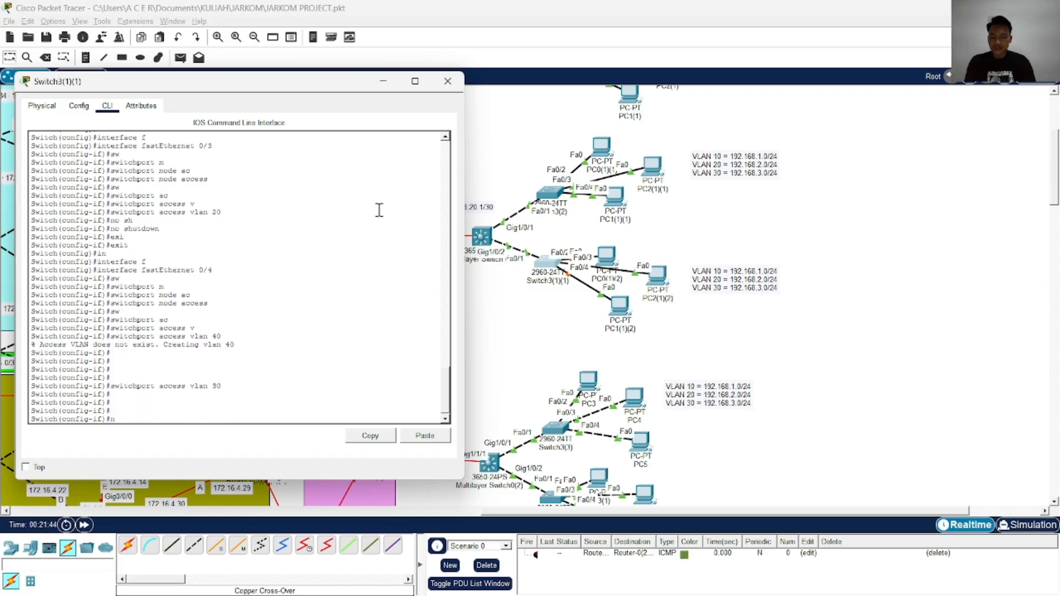
type("o sh")
key("Tab")
key("Return")
End the configuration session on Switch3(1)(1) and write the port settings to memory
type("end")
key("Return")
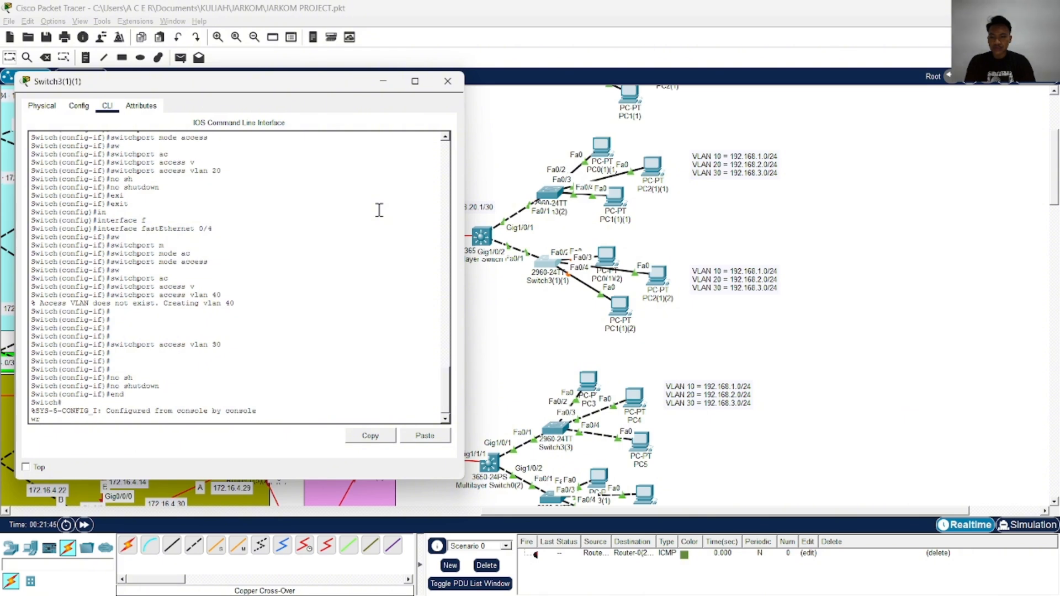
type("wr")
key("Return")
key("Return")
Enter global configuration mode and set interface FastEthernet 0/1 of Switch3(1)(1) to trunk mode
key("Return")
key("Return")
key("Return")
type("co")
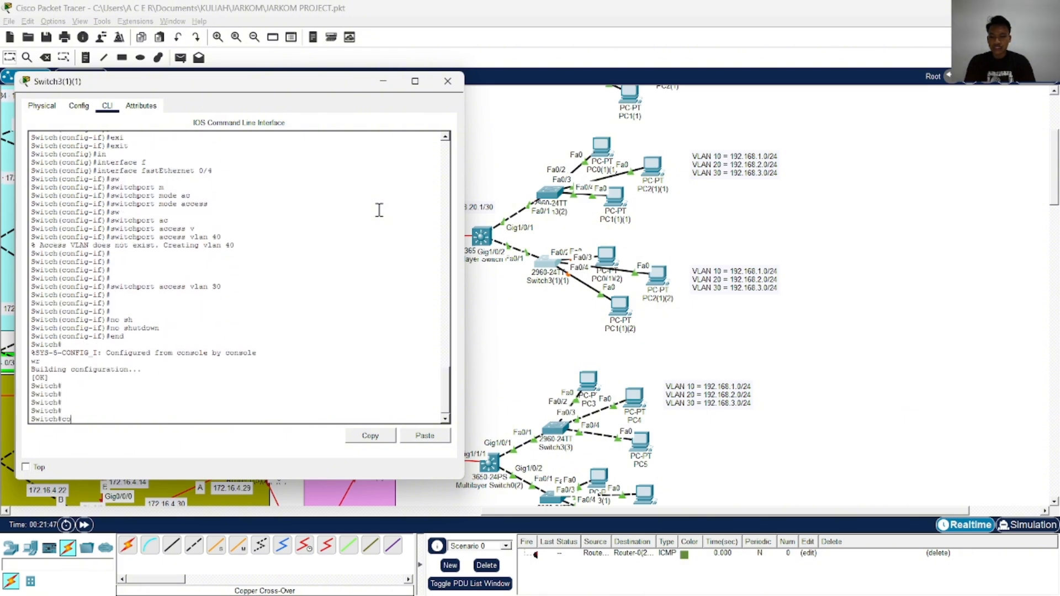
type("nf")
key("Tab")
type("terminal")
key("Return")
type("in")
key("Tab")
type("f")
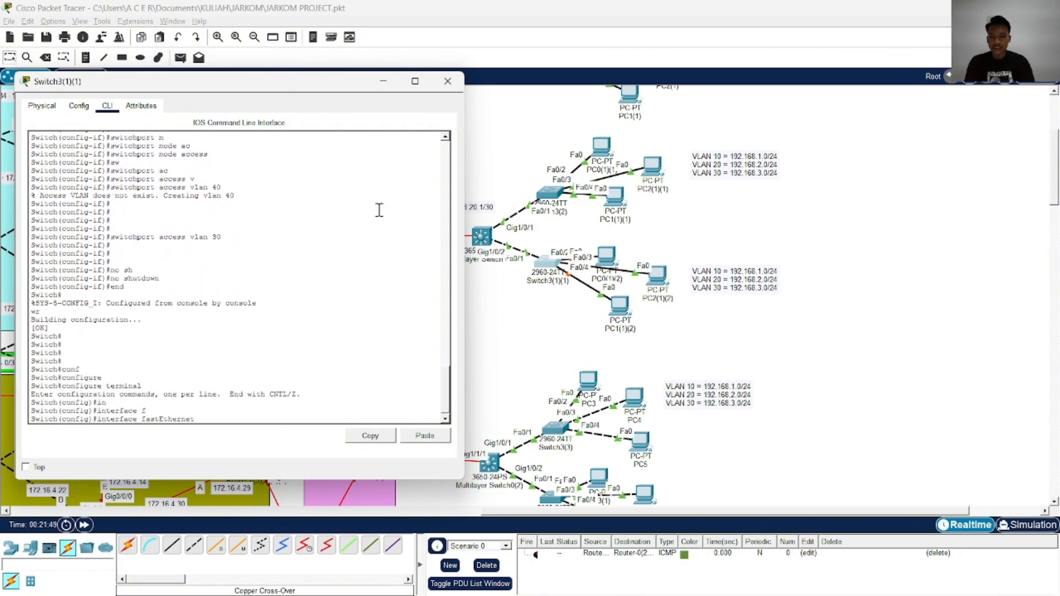
type(" 0/1")
key("Return")
type("sw")
key("Tab")
type("m")
key("Tab")
type("tr")
Allow VLANs 10, 20 and 30 on the FastEthernet 0/1 trunk
key("Tab")
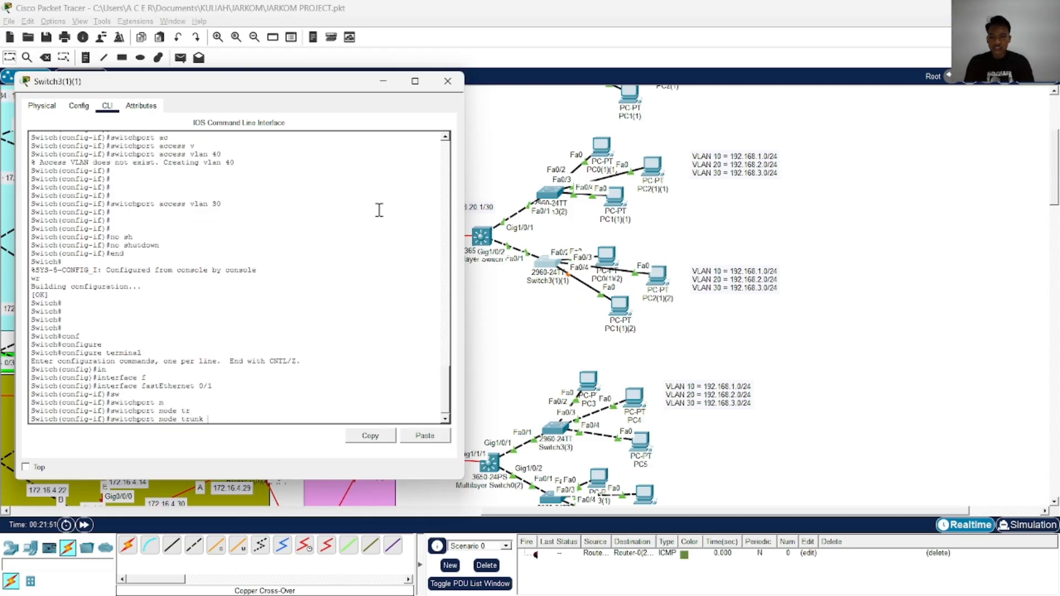
key("Return")
type("sw")
key("Tab")
type("tr")
key("Tab")
type("a")
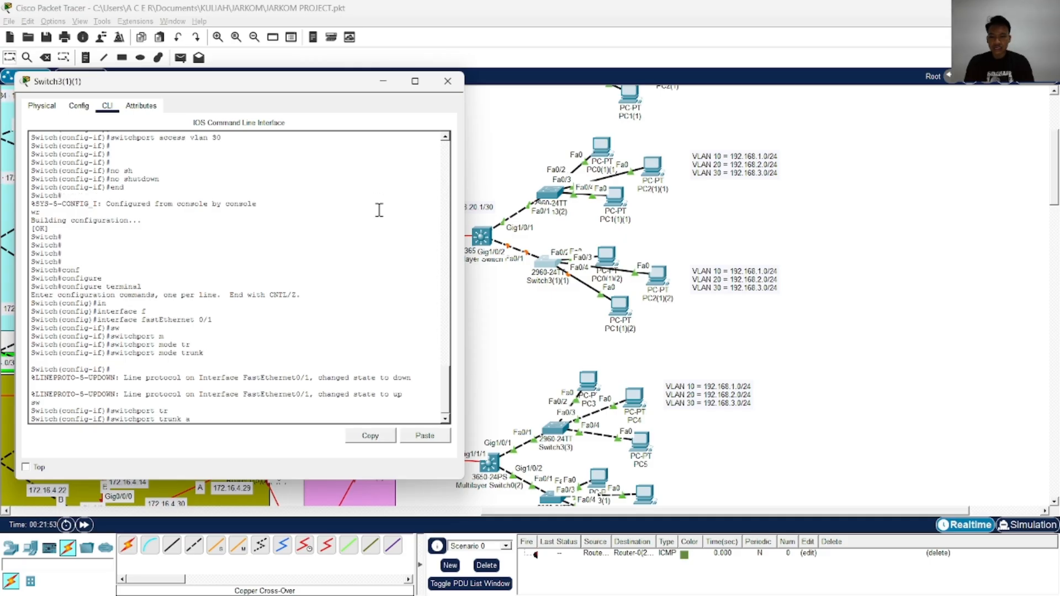
type("l")
key("Tab")
type("vl")
key("Tab")
type("1")
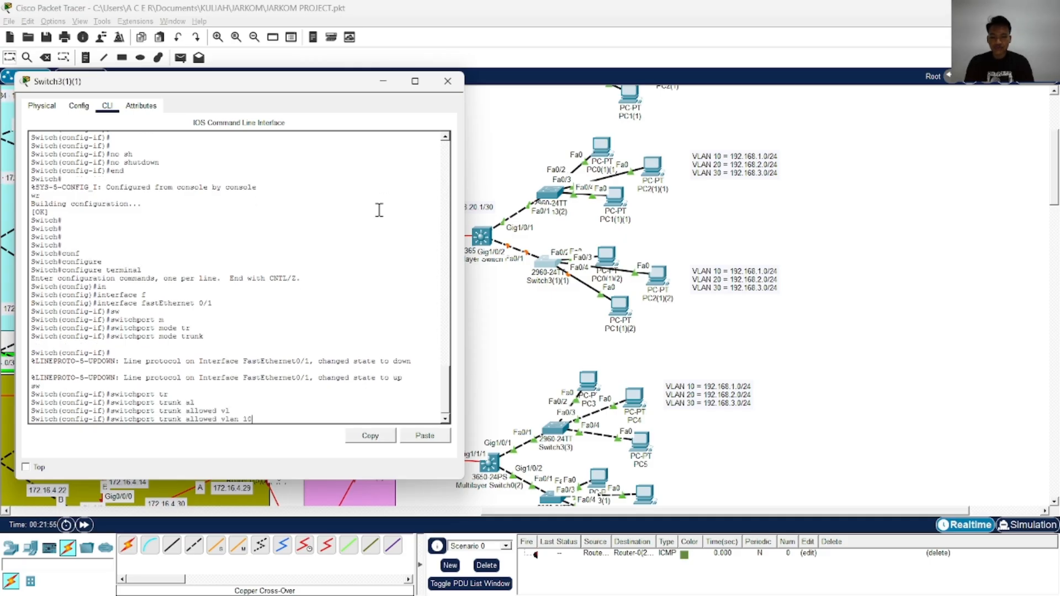
type("0,20,30")
key("Return")
Leave configuration mode and write the trunk settings of Switch3(1)(1) to memory
type("end")
key("Return")
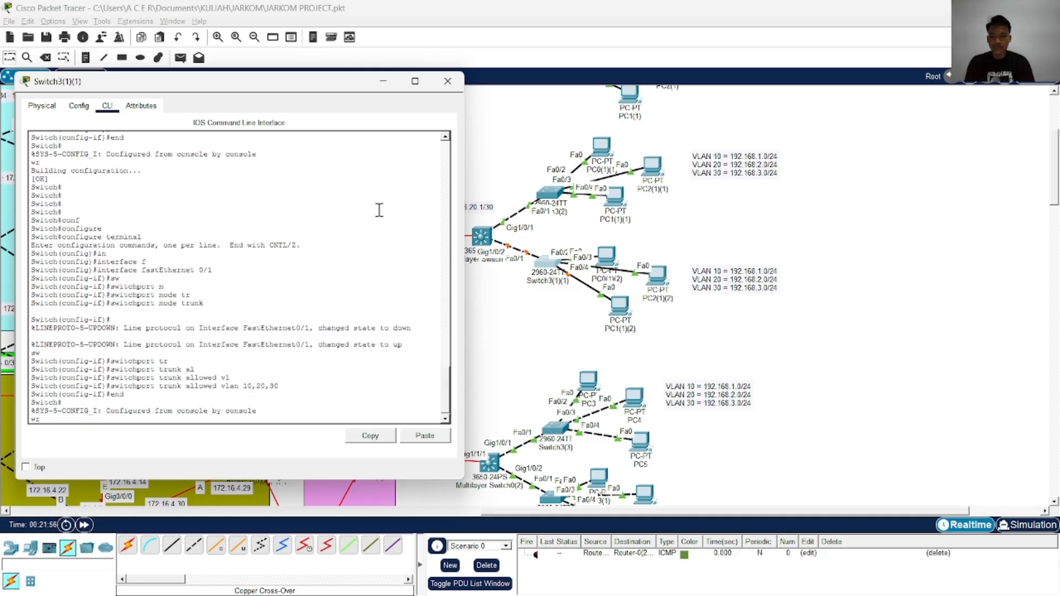
type("wr")
key("Return")
key("Return")
key("Return")
Copy the running configuration of Switch3(1)(1) to startup-config and close the switch's window
type("cop")
key("Tab")
type("r")
key("Tab")
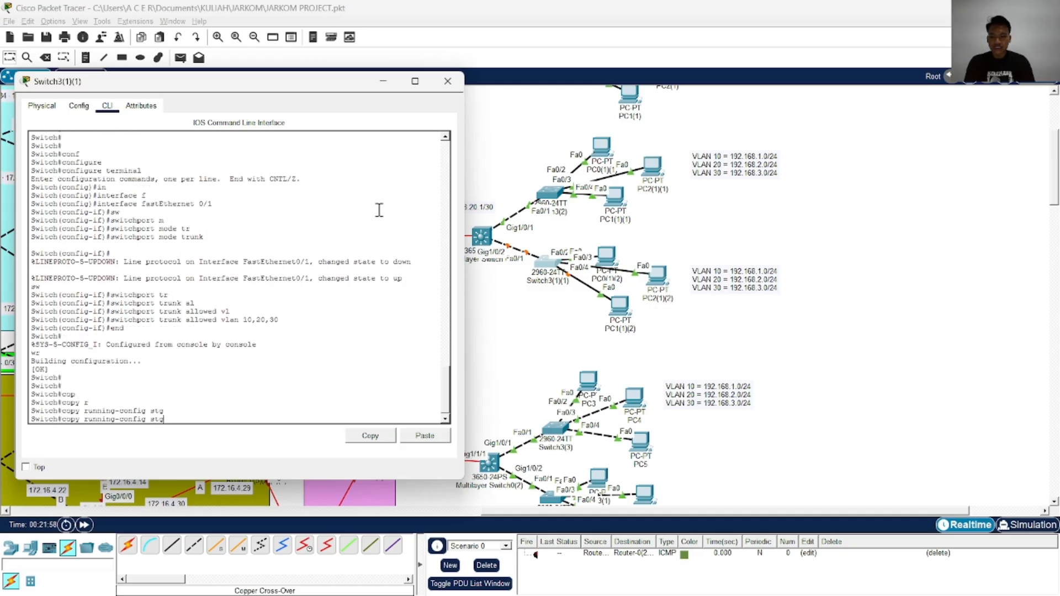
type("stg")
key("Tab")
key("BackSpace")
key("Tab")
key("Tab")
key("Return")
key("Return")
key("Return")
key("Return")
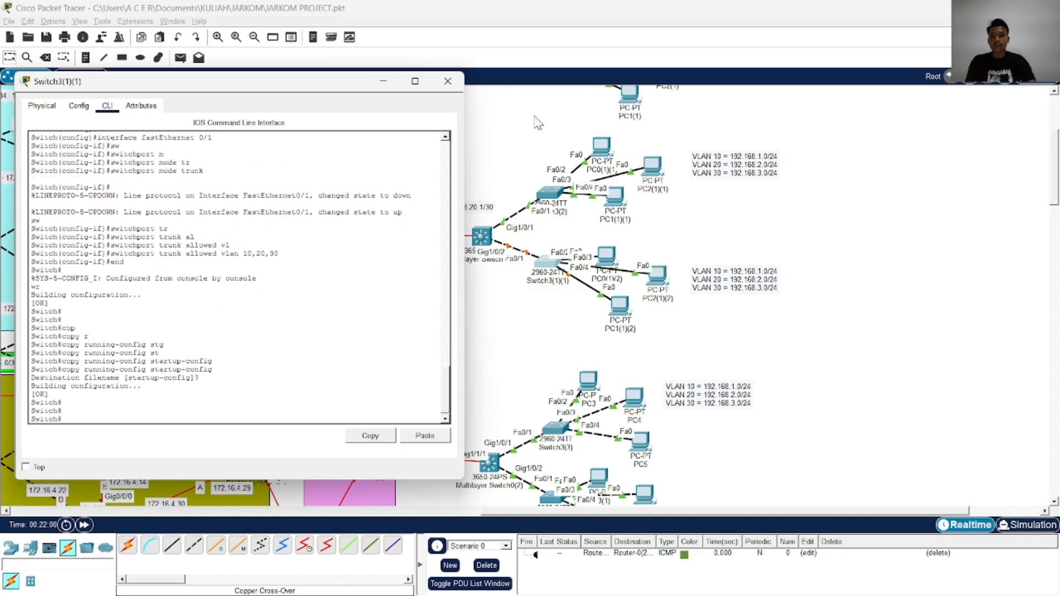
left_click(447, 81)
Examine the topology's remaining routers, multilayer switches and VLAN groups
scroll(540, 235, "down", 3)
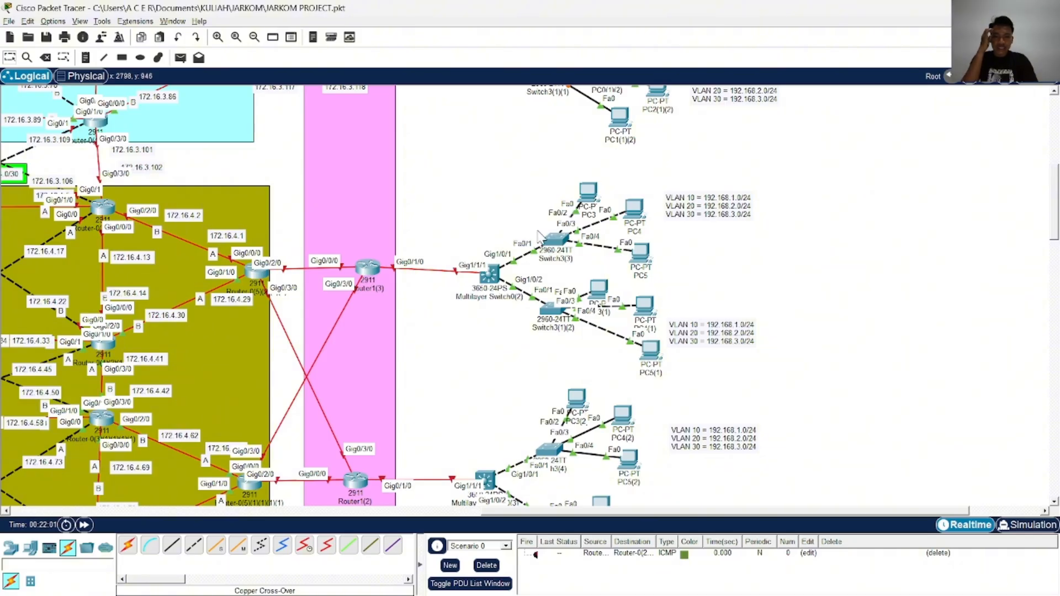
scroll(540, 235, "down", 1)
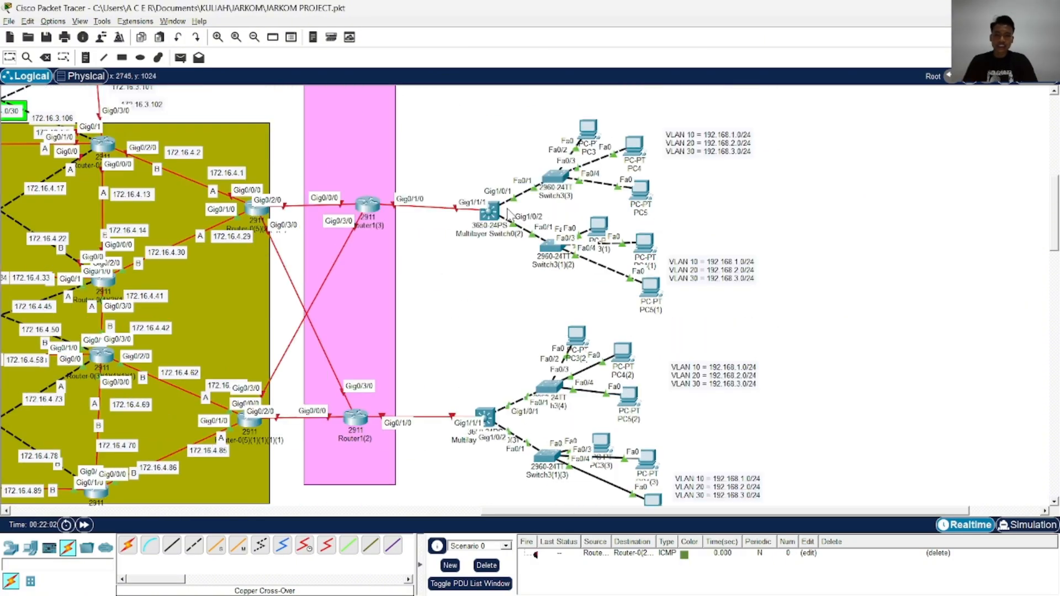
scroll(534, 221, "up", 2)
scroll(534, 216, "down", 2)
scroll(505, 242, "up", 3)
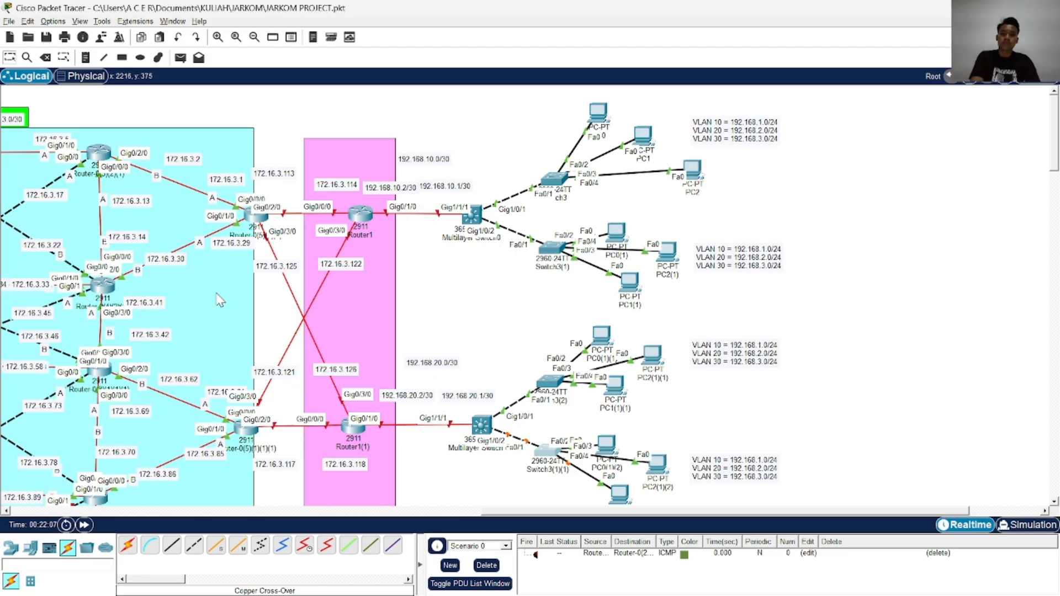
scroll(240, 280, "down", 8)
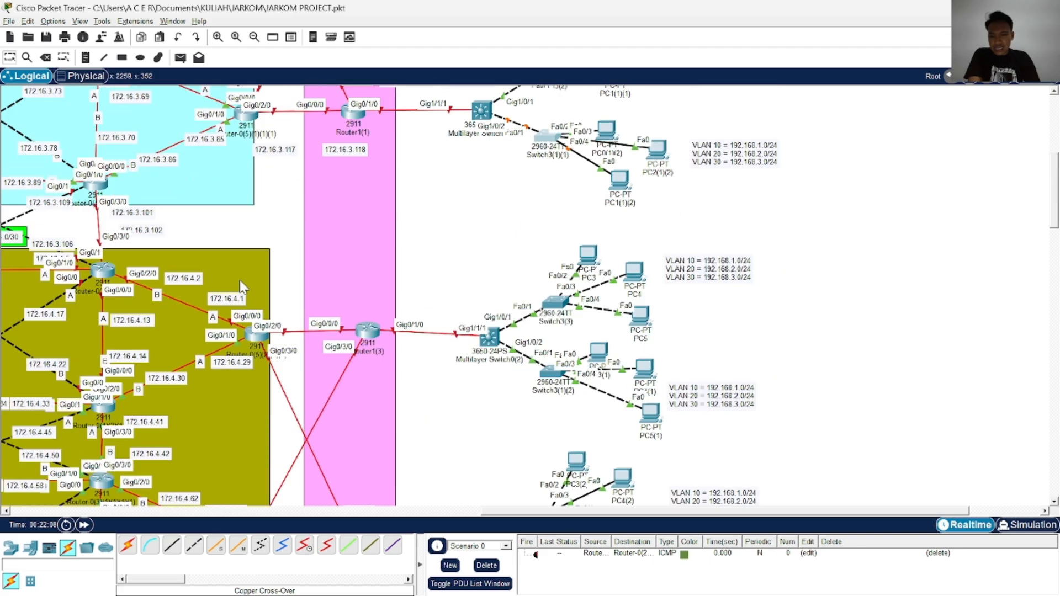
scroll(439, 268, "up", 8)
scroll(442, 271, "down", 3)
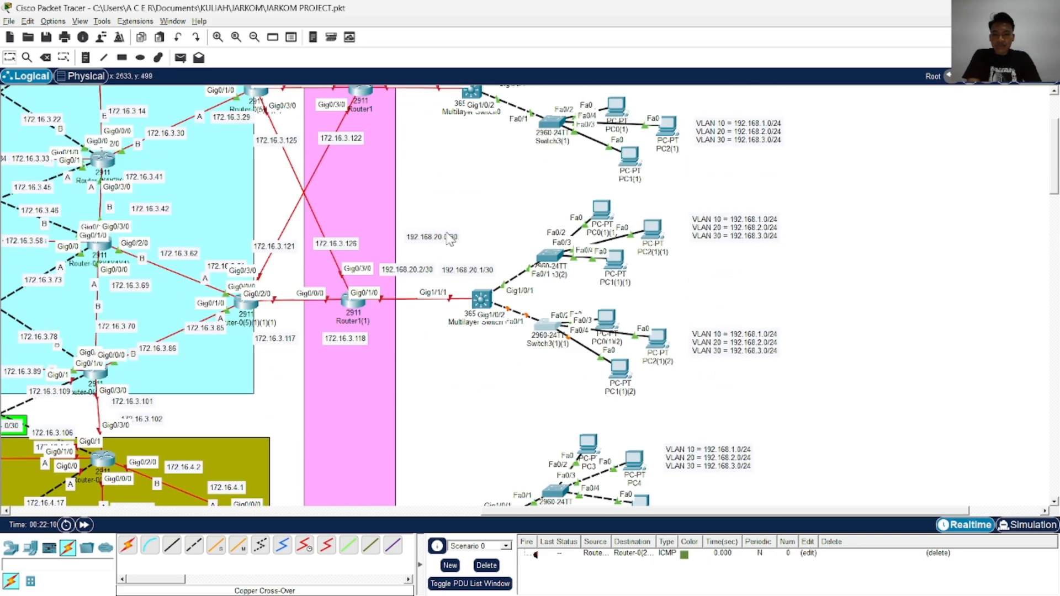
scroll(433, 238, "down", 6)
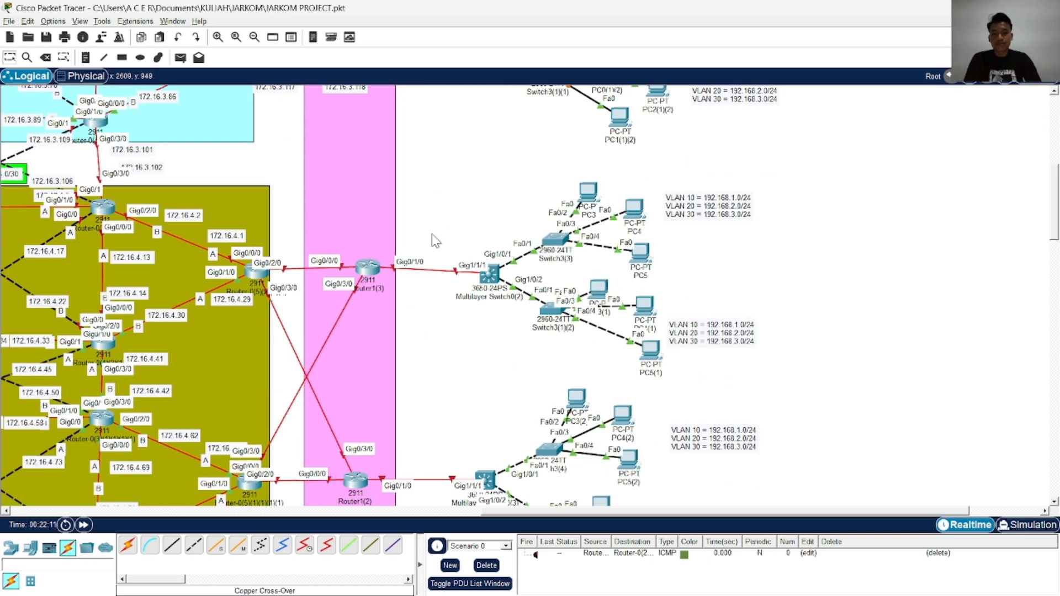
Nudge Multilayer Switch0(2) and Router1(3) to straighten the link between them
left_click_drag(492, 274, 495, 269)
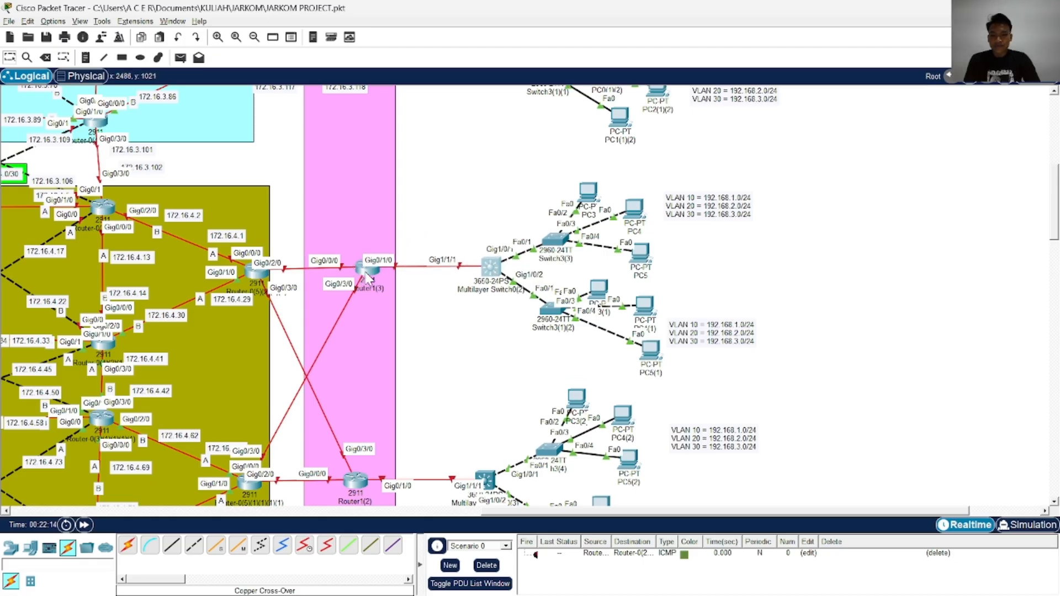
left_click_drag(368, 278, 369, 281)
left_click_drag(490, 269, 490, 273)
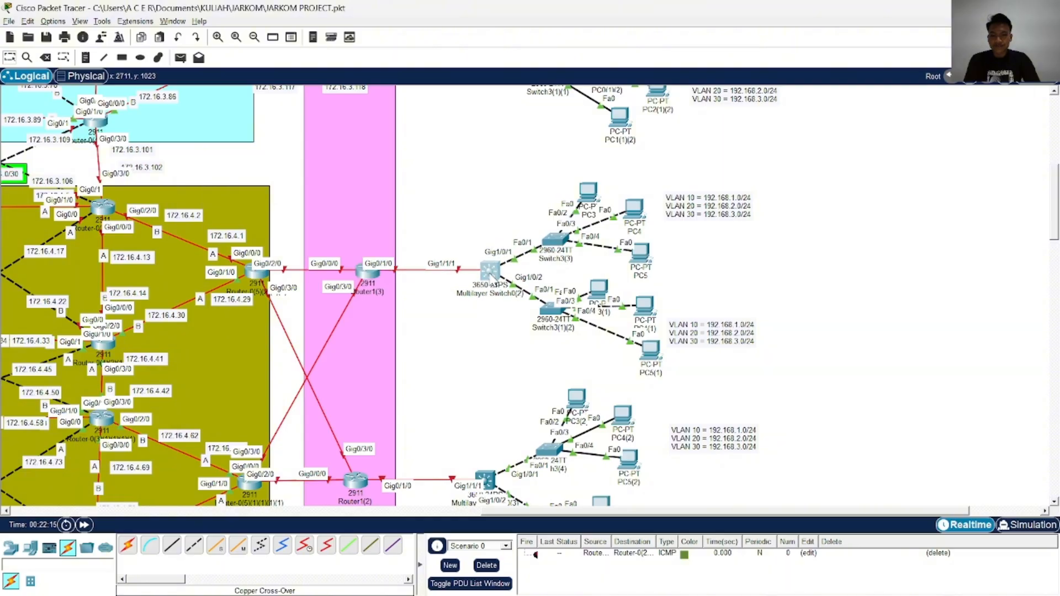
left_click(435, 204)
scroll(436, 203, "up", 5)
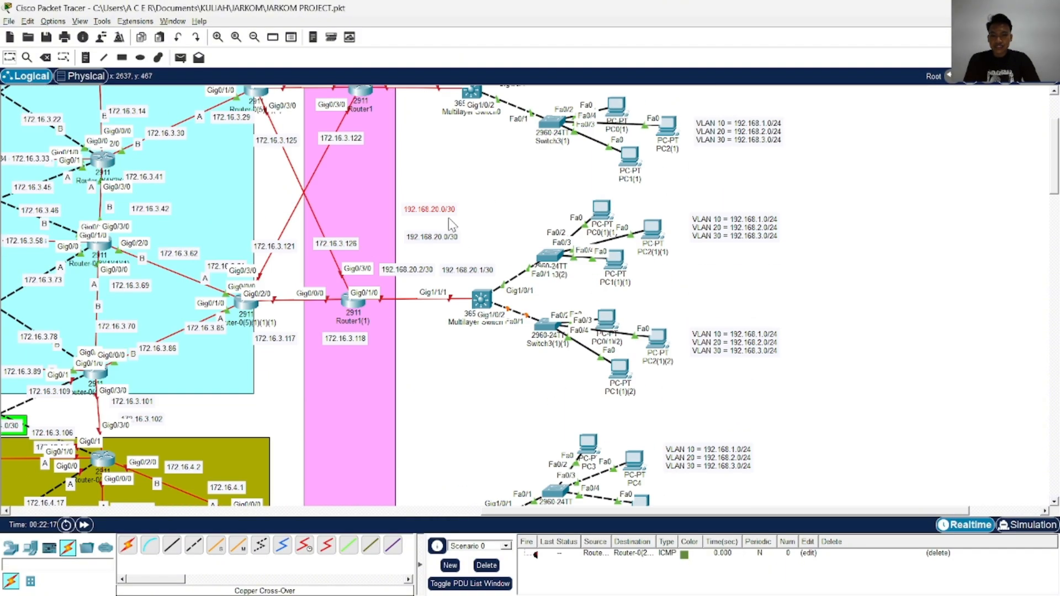
left_click_drag(452, 210, 436, 382)
scroll(455, 327, "down", 1)
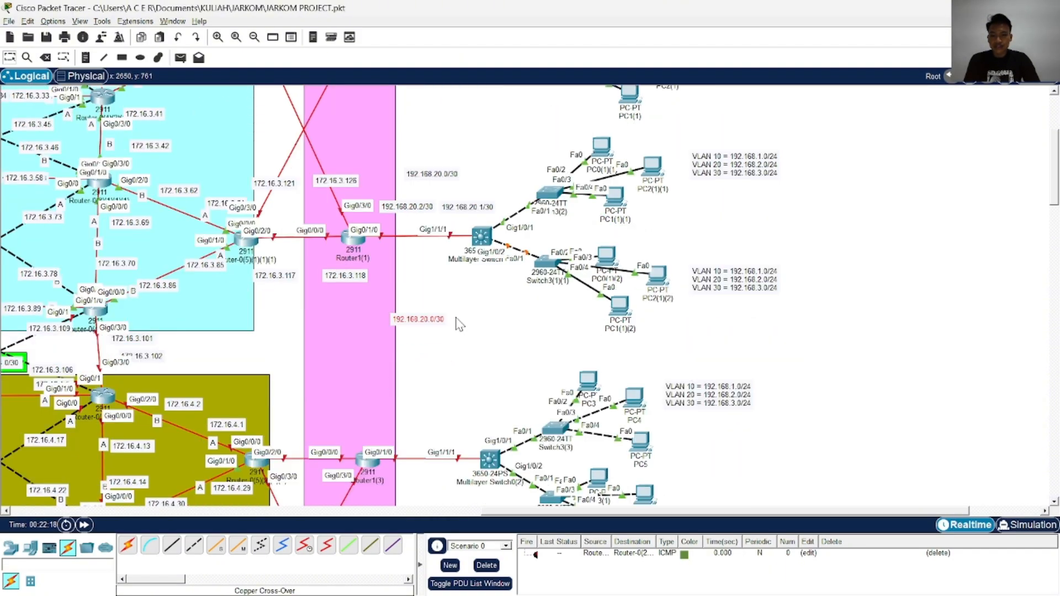
left_click_drag(437, 332, 436, 331)
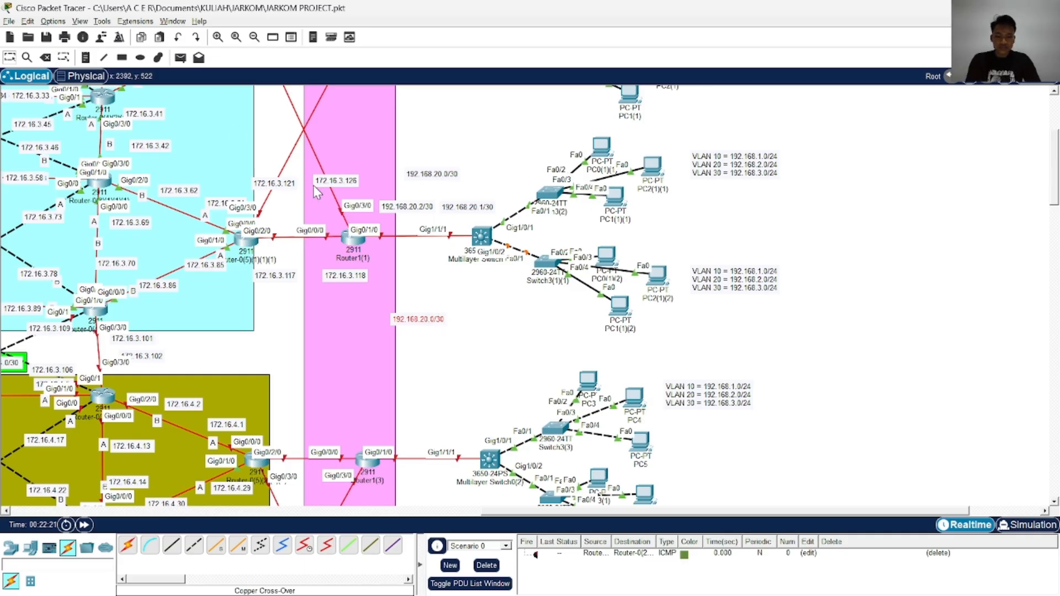
left_click(51, 59)
left_click(497, 313)
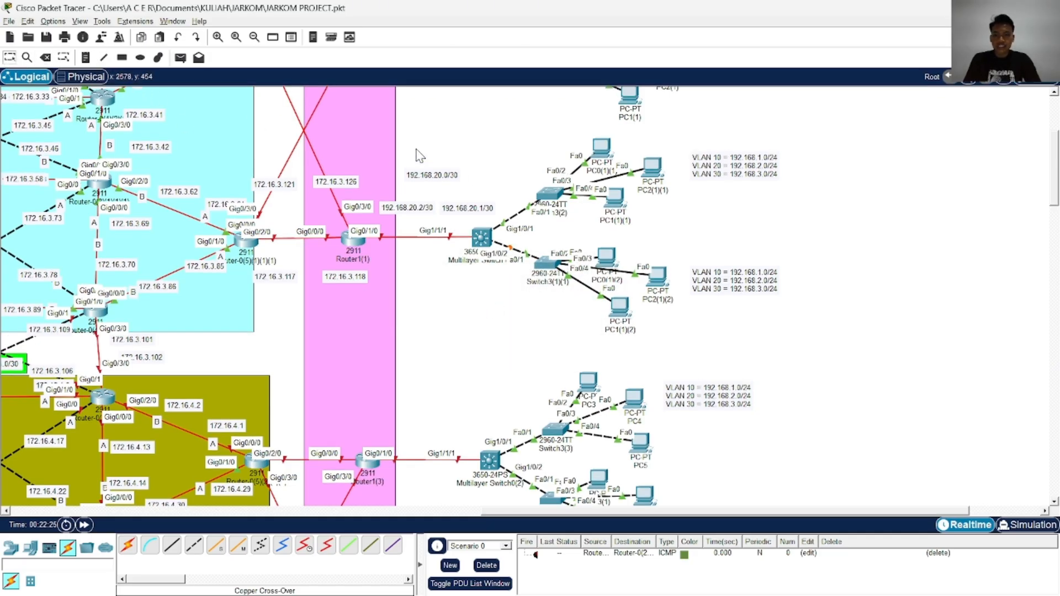
Copy the three 192.168.20.x address labels of Router1(1)'s switch link and place them above the link between Router1(3) and Multilayer Switch0(2)
left_click_drag(413, 165, 463, 214)
key("ctrl+c")
key("ctrl+v")
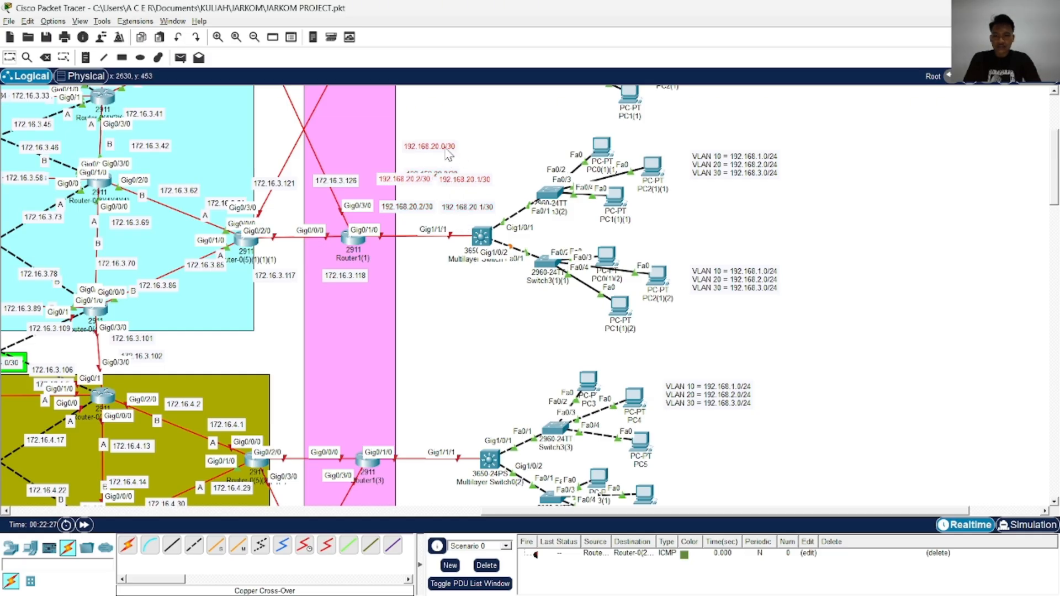
left_click_drag(446, 146, 439, 402)
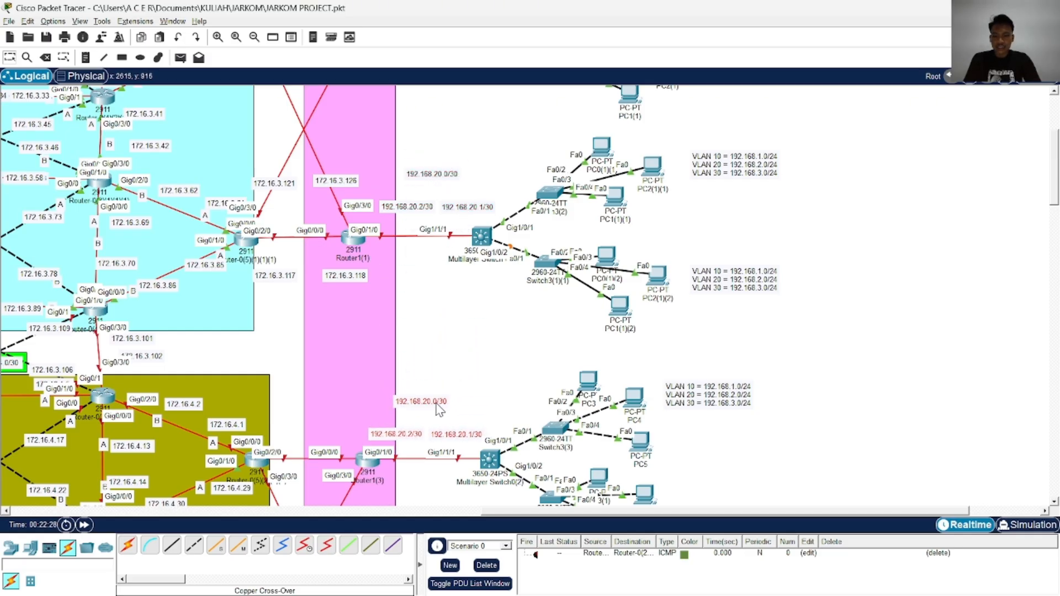
scroll(453, 364, "down", 3)
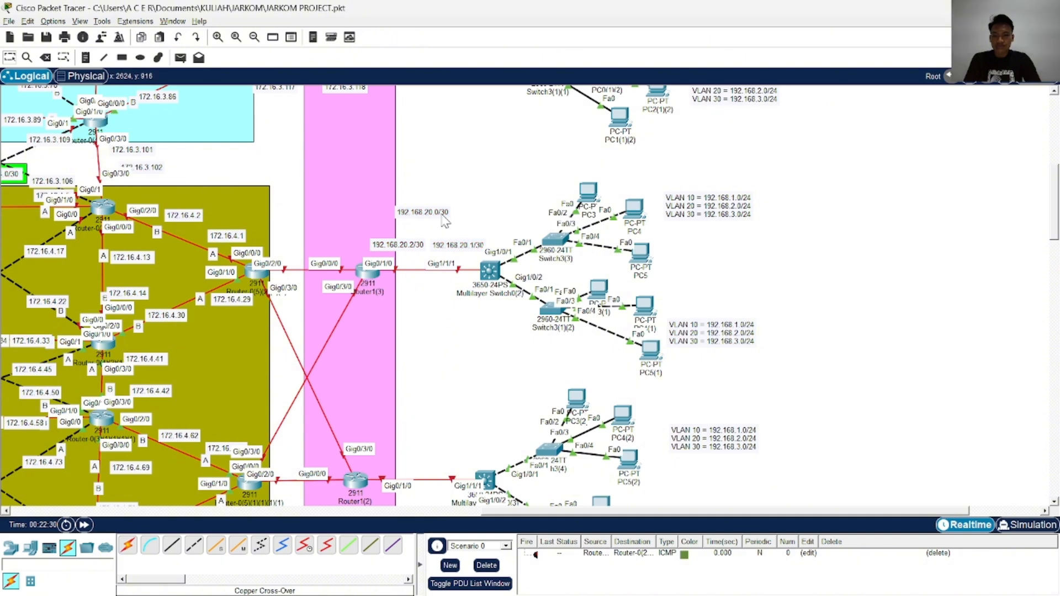
Duplicate the three 192.168.20.x labels near Router1(3) and place the copies above the link between Router1(2) and its multilayer switch
left_click_drag(392, 196, 408, 214)
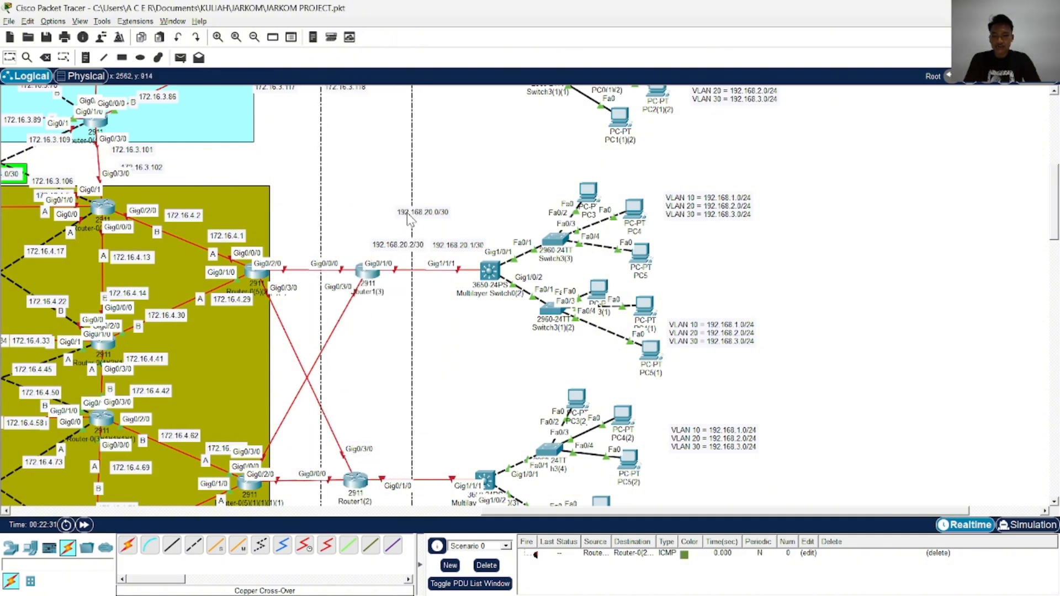
scroll(422, 205, "up", 6)
left_click_drag(395, 292, 421, 375)
scroll(448, 292, "down", 4)
key("ctrl+c")
key("ctrl+v")
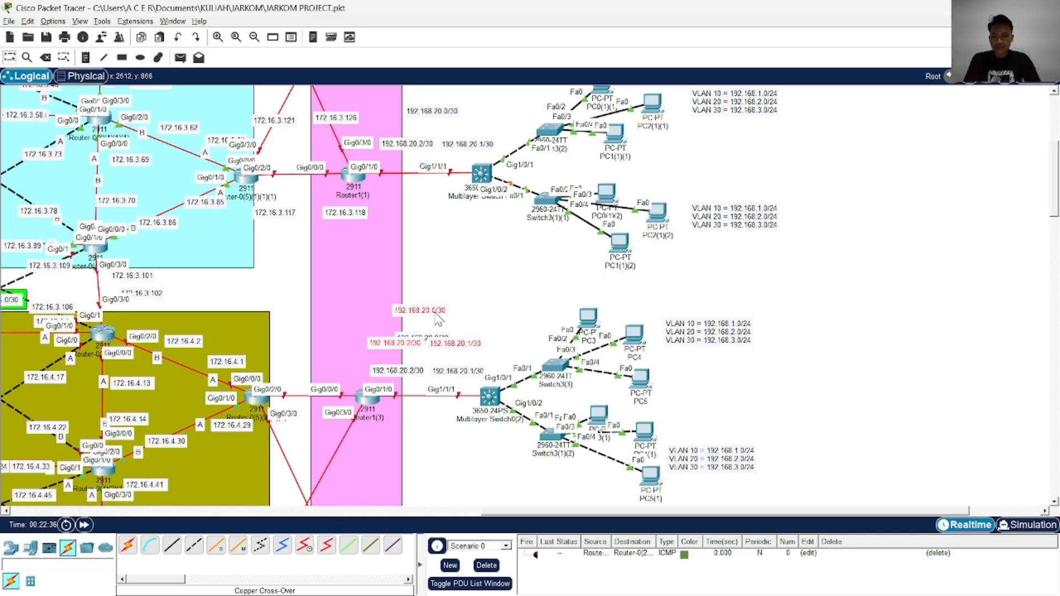
left_click_drag(435, 312, 439, 454)
scroll(464, 331, "down", 4)
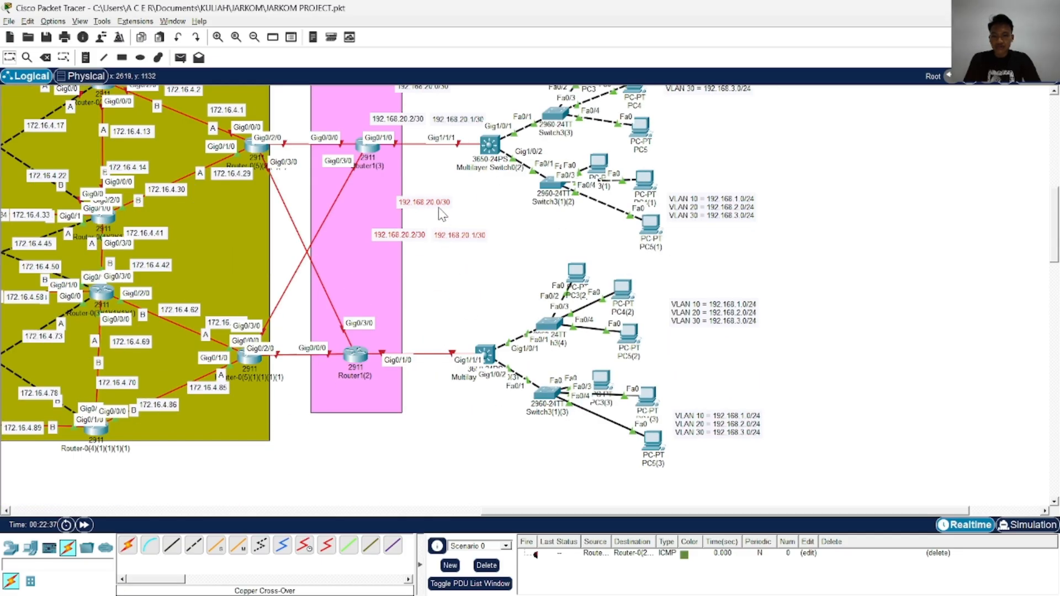
left_click_drag(440, 210, 445, 304)
Change the labels on Router1(2)'s switch link to network 192.168.40.0/30, router side 192.168.40.2/30 and switch side 192.168.40.1/30
double_click(446, 305)
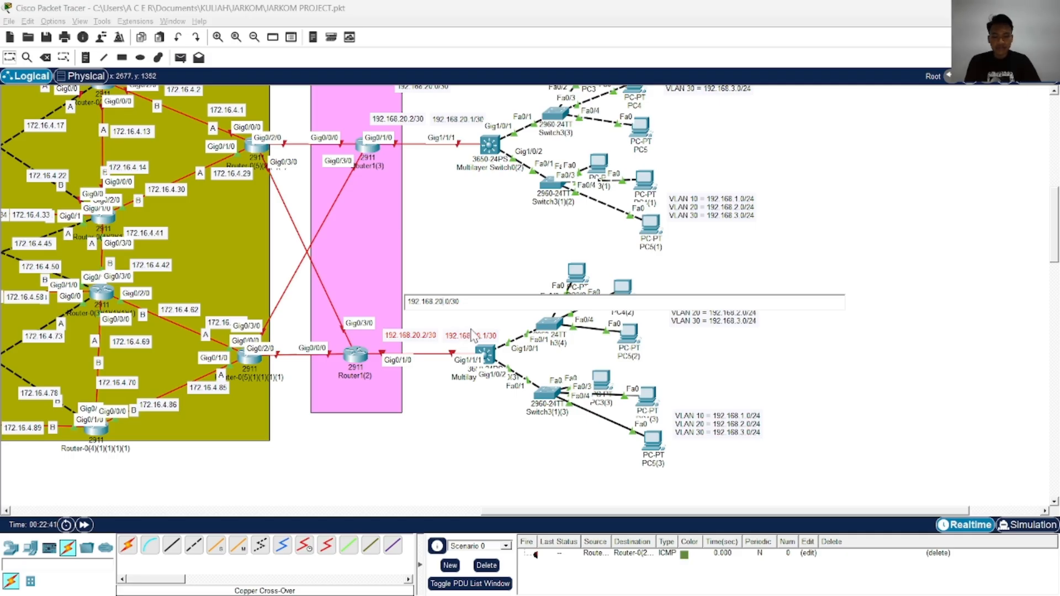
type("4")
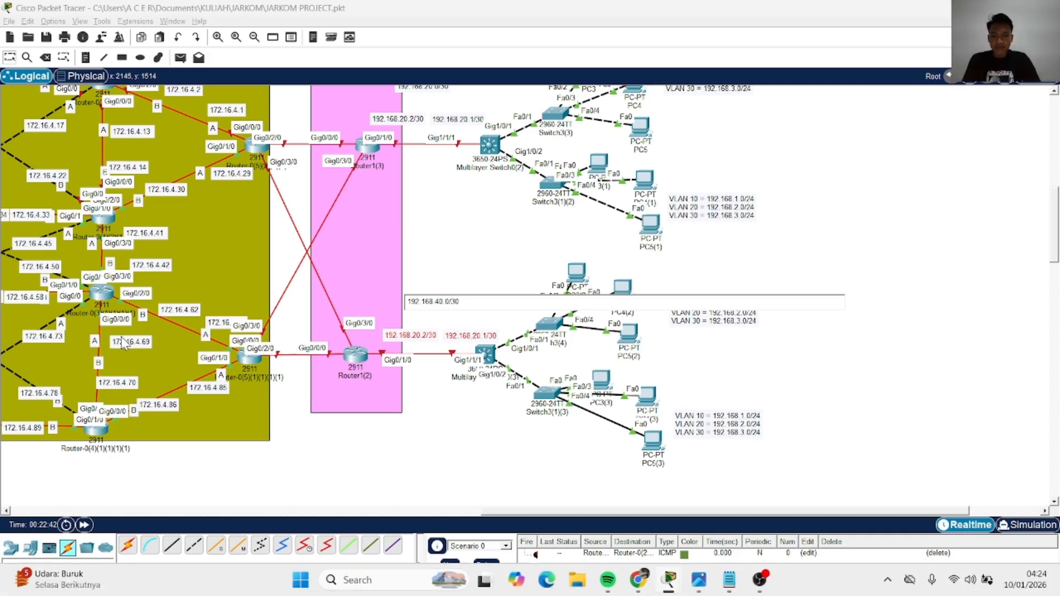
left_click(438, 336)
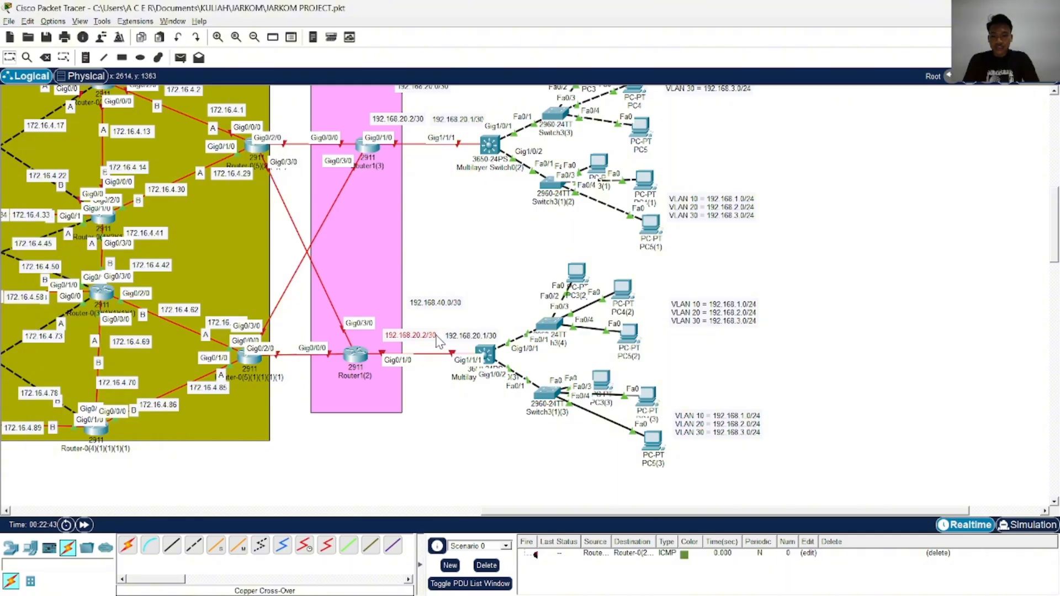
double_click(438, 335)
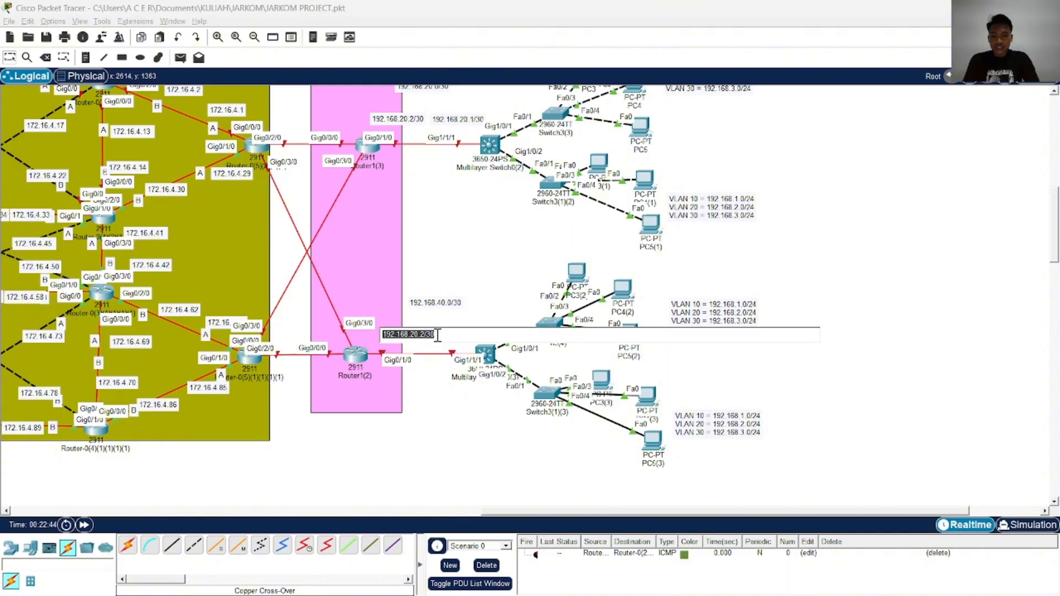
left_click(470, 337)
double_click(469, 335)
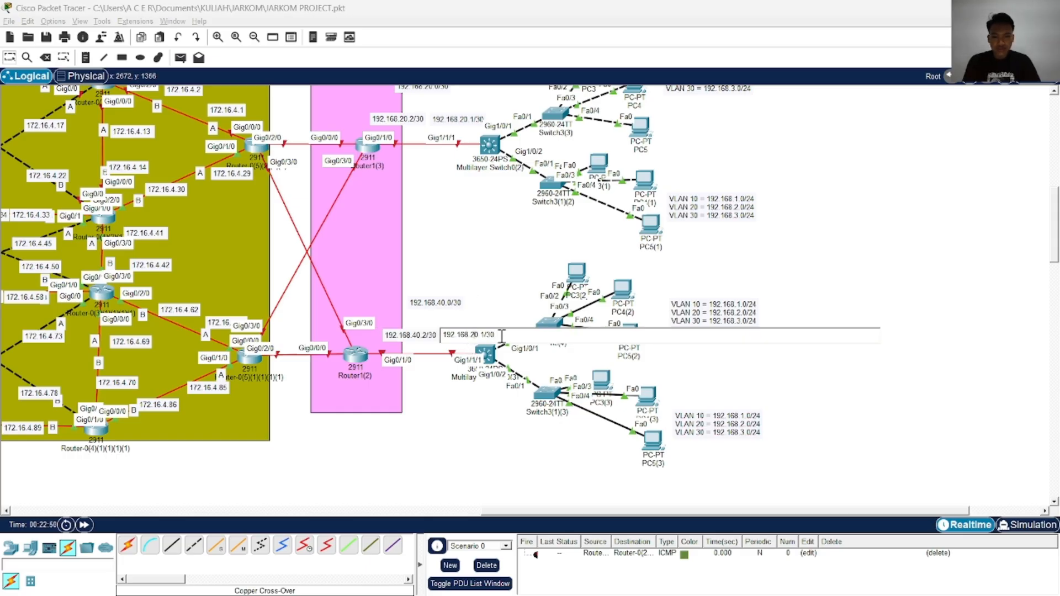
left_click(456, 264)
scroll(456, 264, "up", 3)
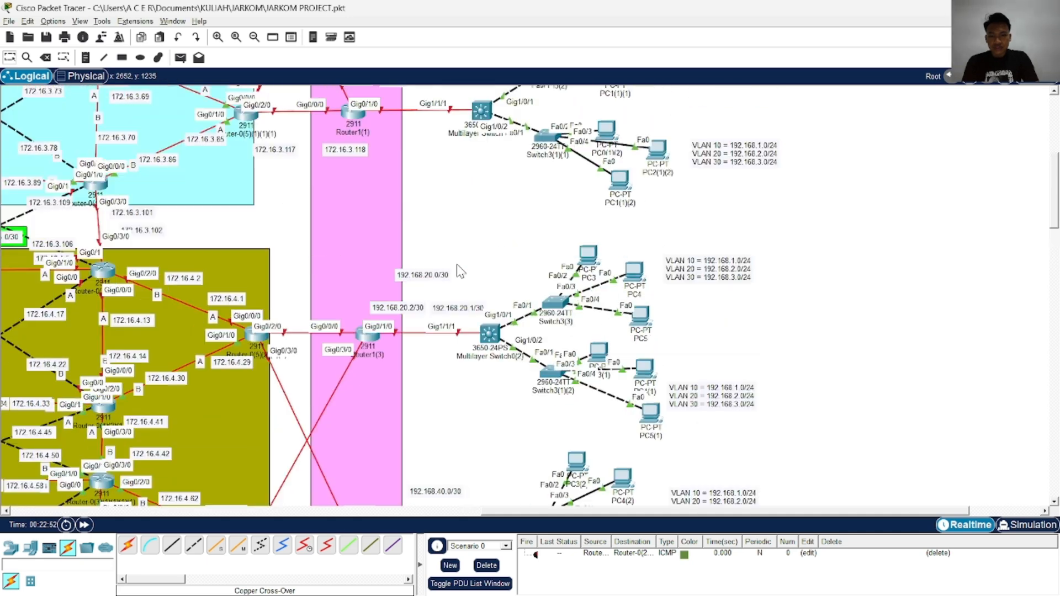
double_click(442, 274)
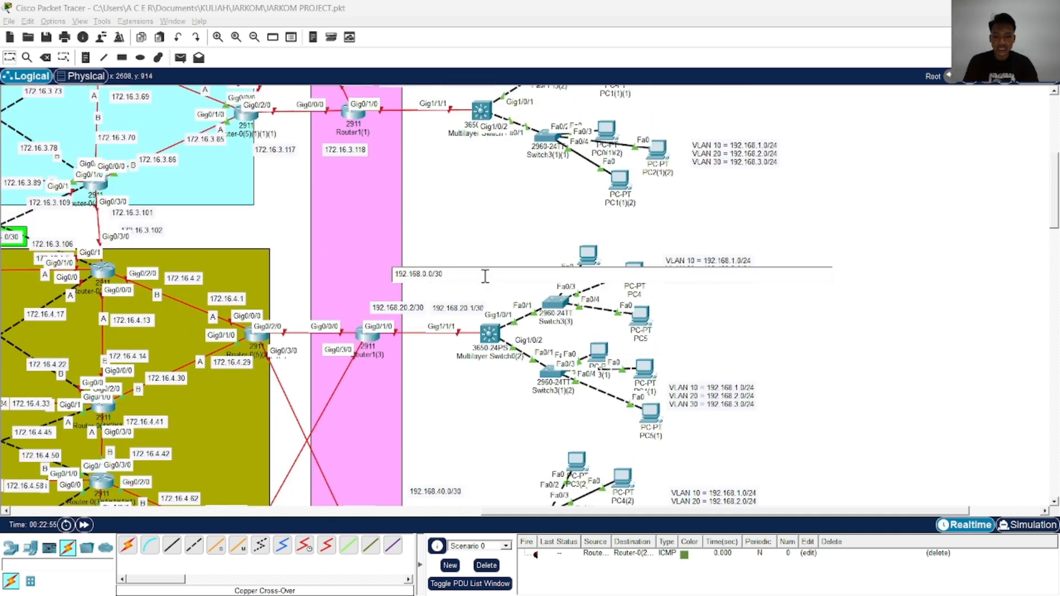
type("40")
left_click(456, 276)
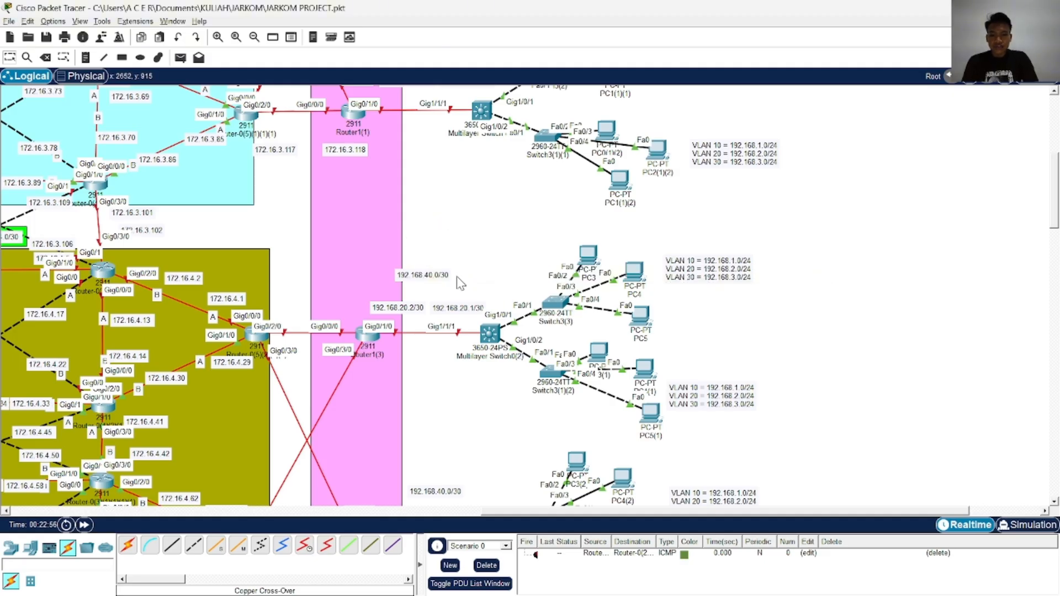
Change the Router1(3) switch link labels to 192.168.30.1/30, 192.168.30.0/30 and 192.168.30.2/30, and centre the network label above the other two
double_click(472, 308)
left_click(513, 307)
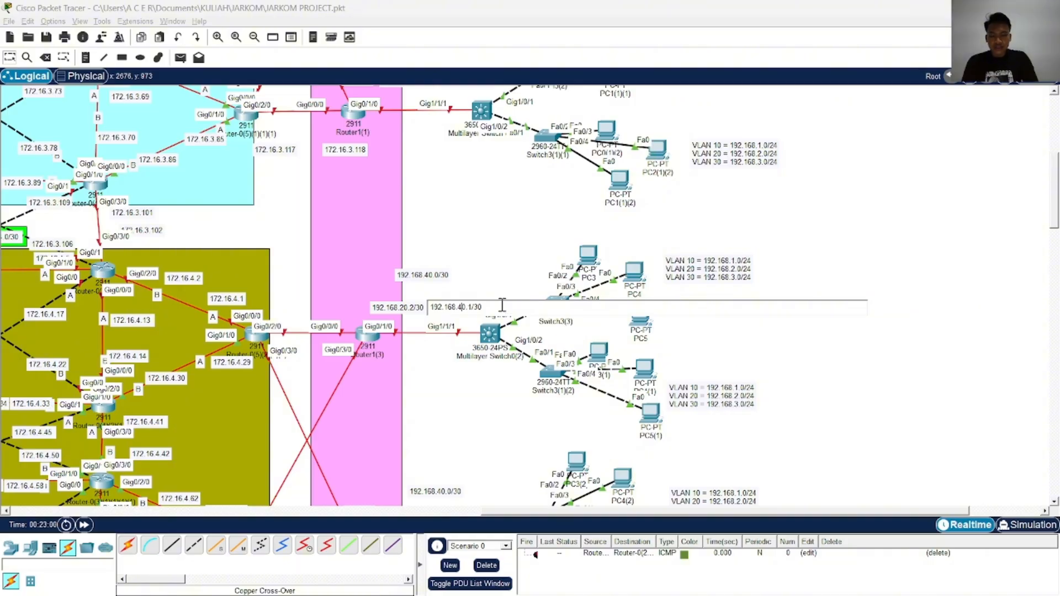
left_click(469, 279)
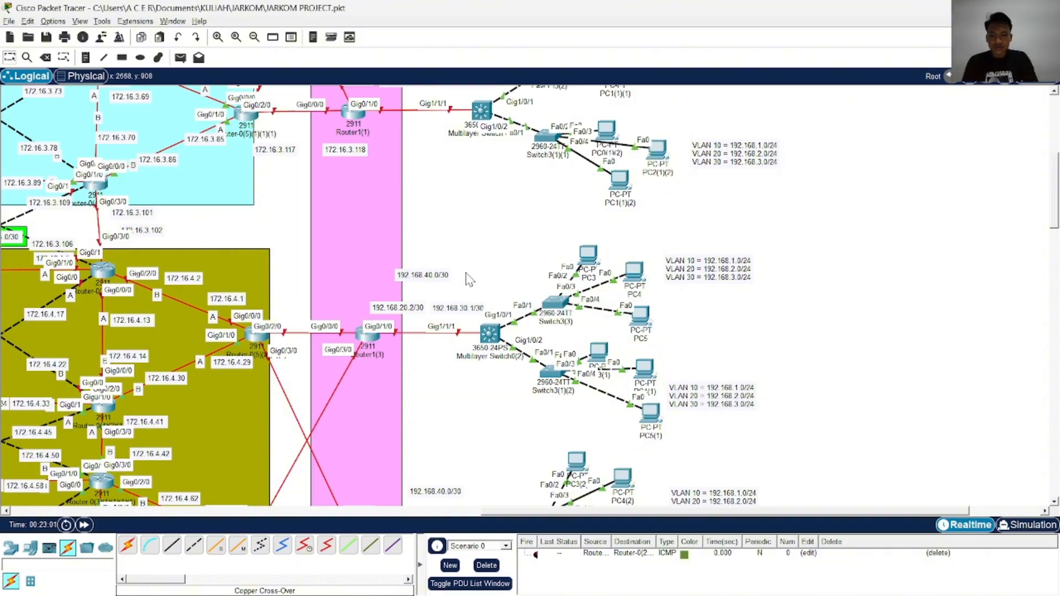
left_click(445, 275)
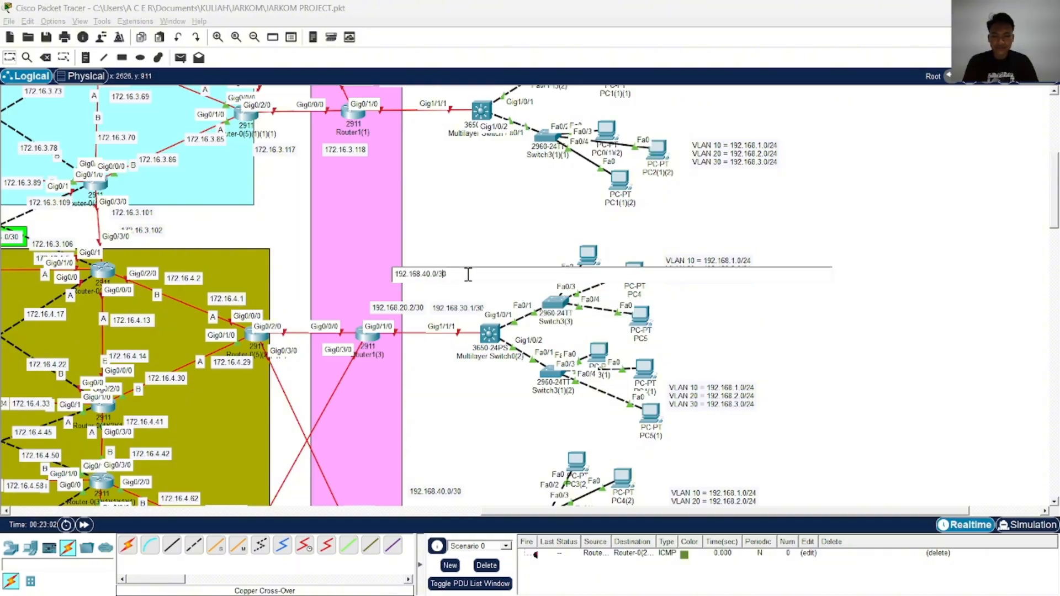
key("BackSpace")
type("3")
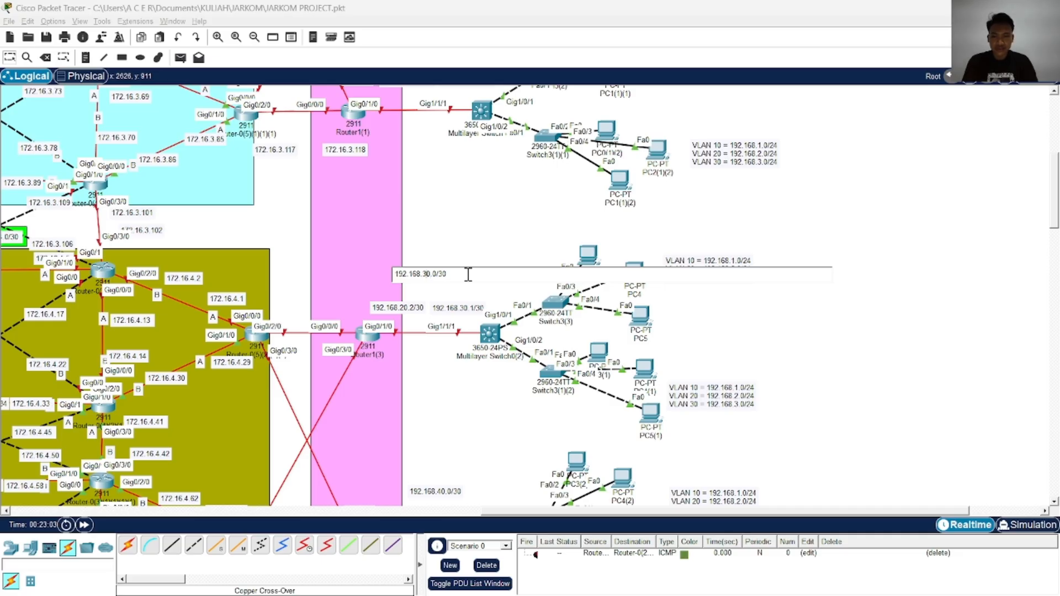
left_click(439, 226)
left_click(410, 309)
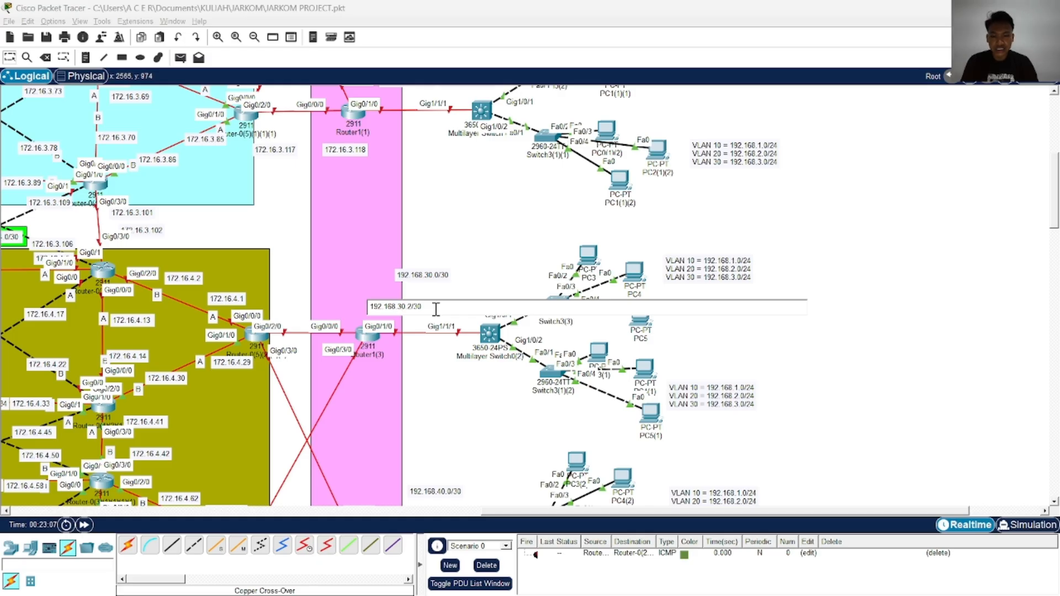
left_click(466, 249)
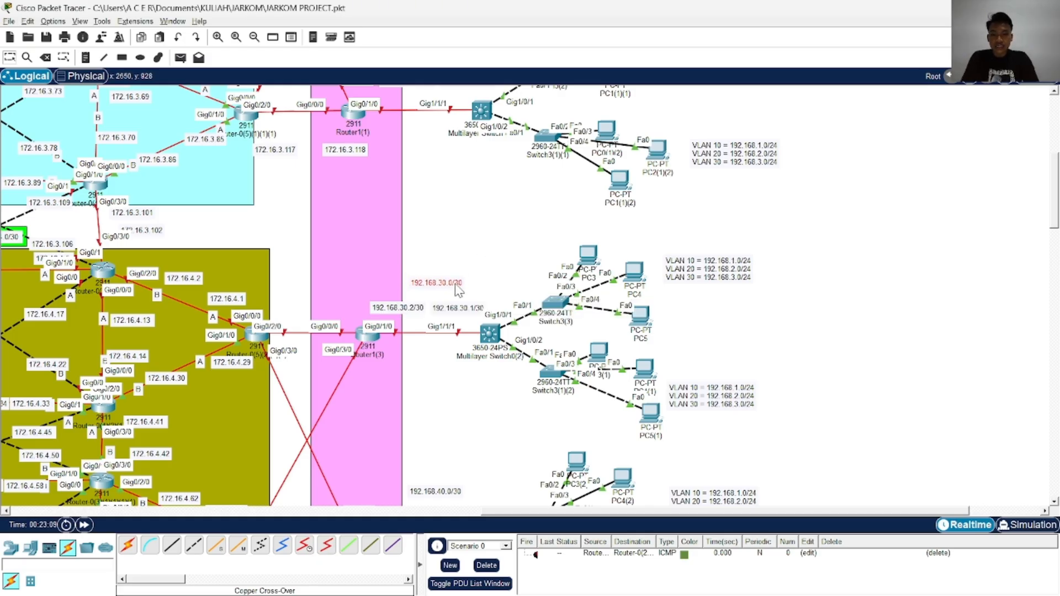
Duplicate the 172.16.3.117 label and place the copy above the link from the olive area's upper-right router to Router1(3)
scroll(563, 275, "up", 5)
scroll(562, 274, "down", 8)
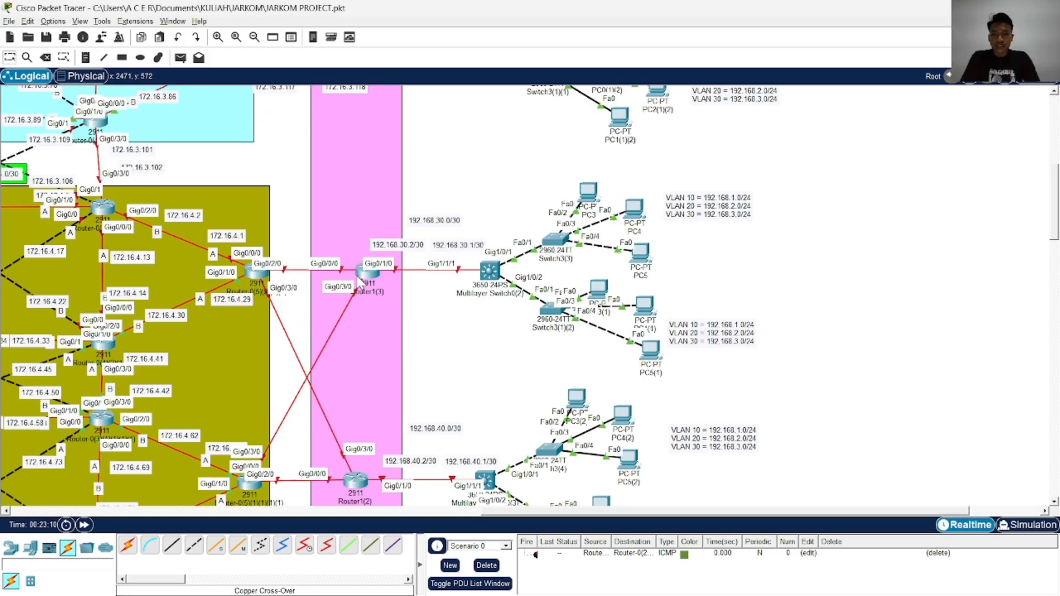
left_click_drag(503, 511, 386, 511)
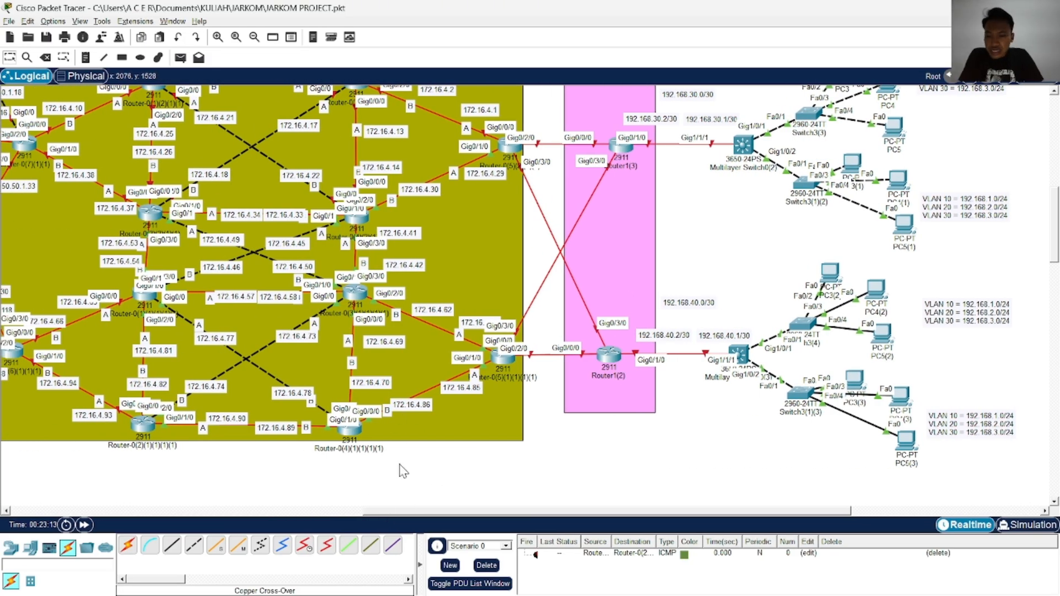
left_click_drag(454, 512, 376, 512)
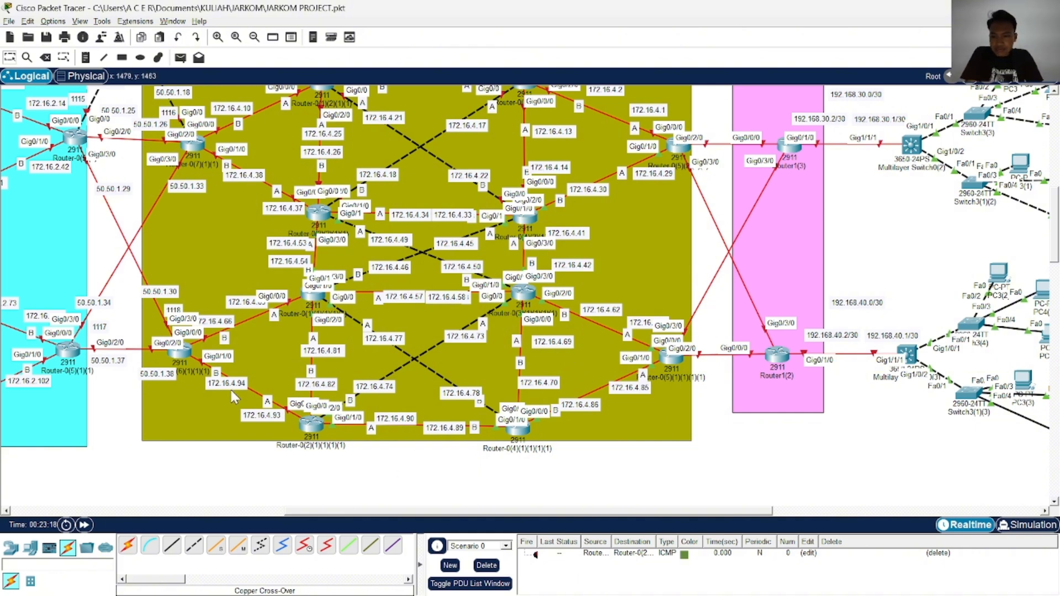
scroll(231, 389, "up", 3)
scroll(729, 350, "up", 5)
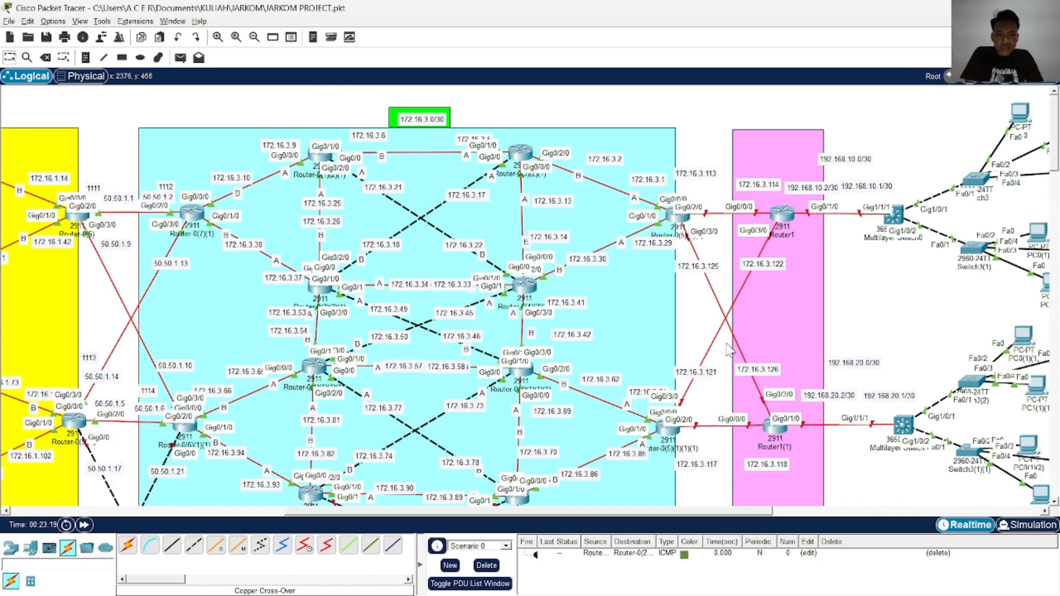
scroll(729, 350, "down", 3)
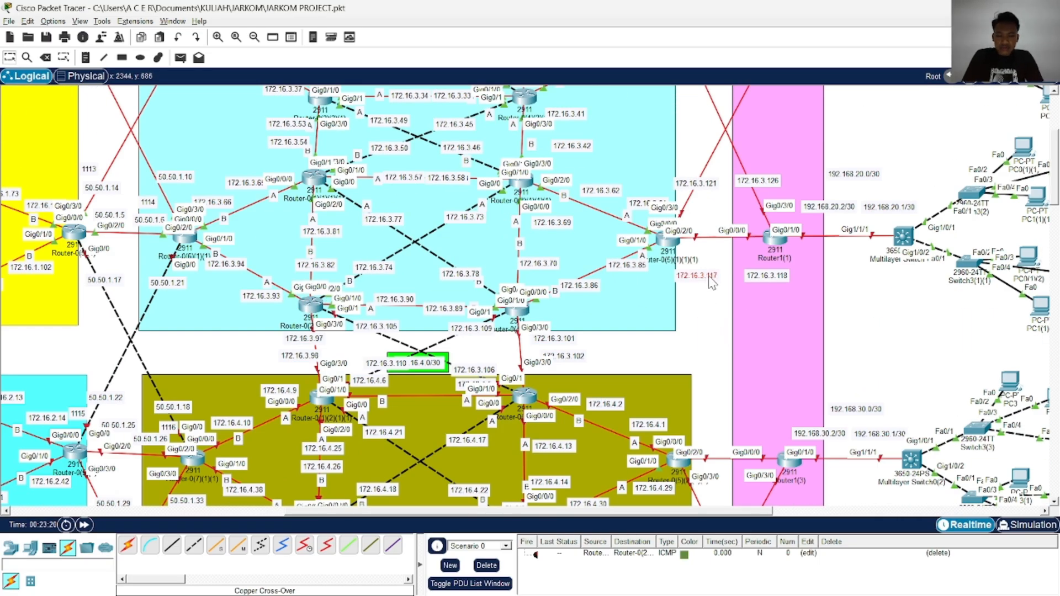
left_click_drag(712, 282, 716, 424)
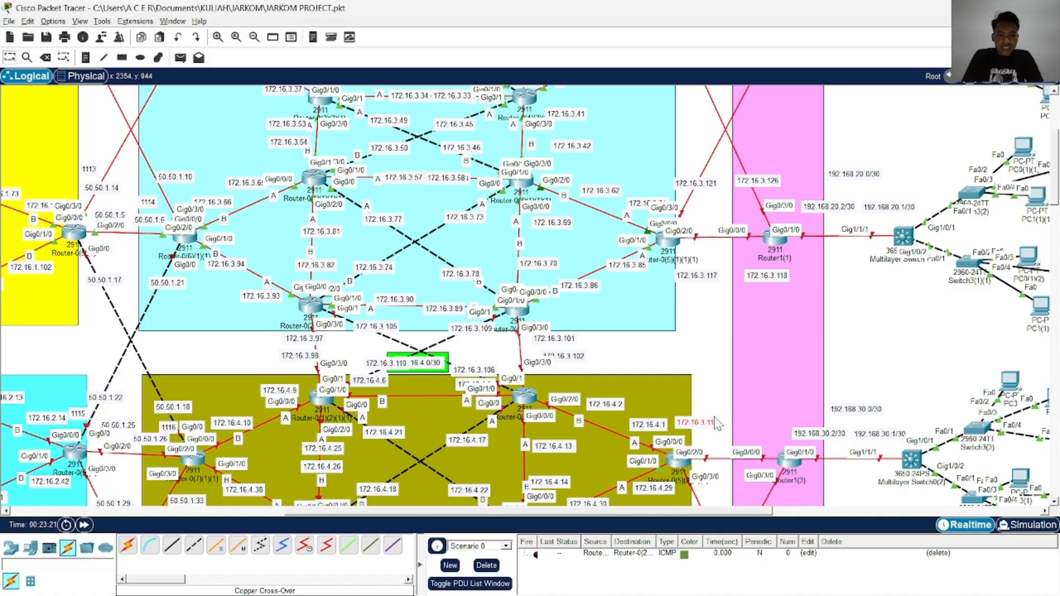
scroll(720, 281, "down", 3)
left_click_drag(708, 236, 713, 235)
Change the copied label above the link from the olive area's upper-right router to Router1(3) to 172.16.4.97
scroll(450, 332, "down", 3)
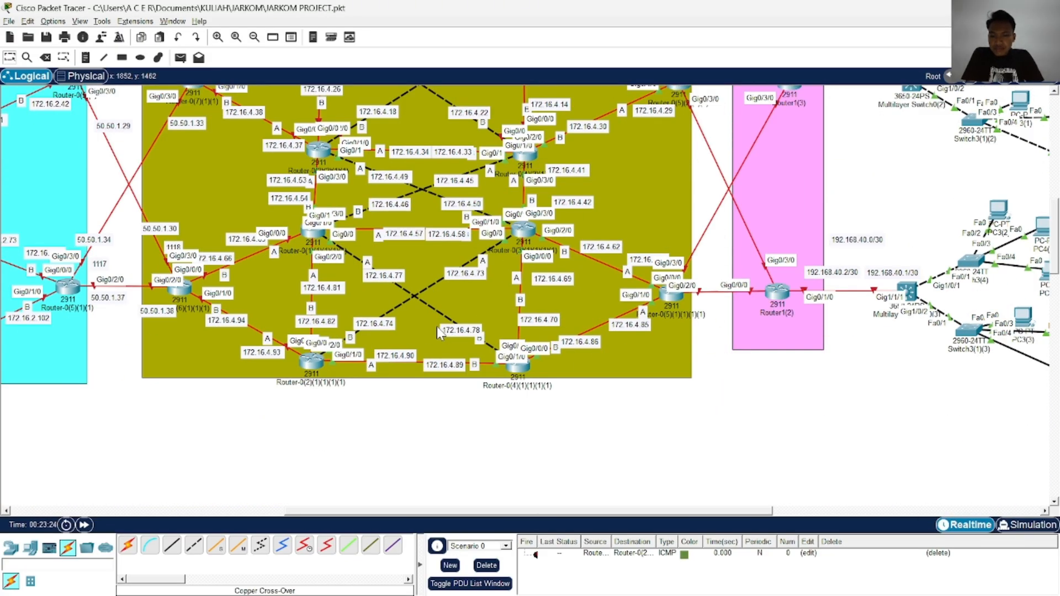
scroll(433, 329, "up", 2)
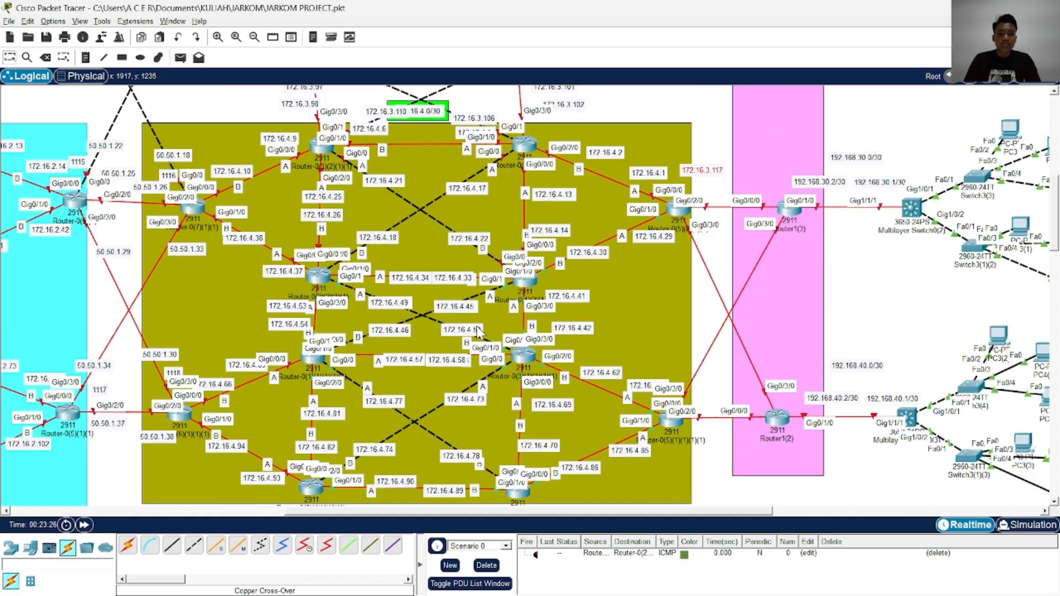
double_click(721, 171)
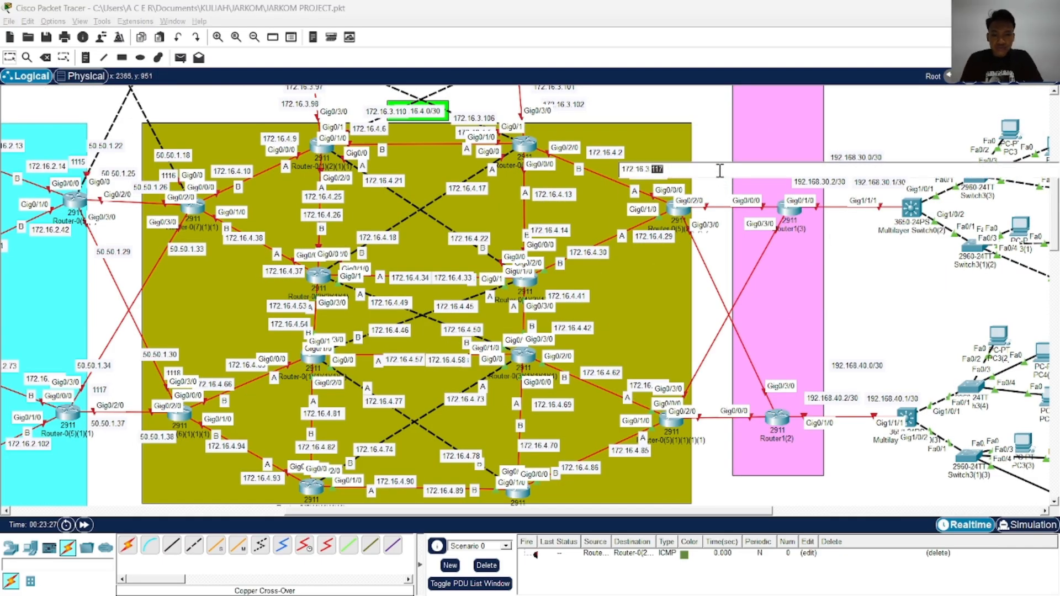
key("ctrl+a")
type("1")
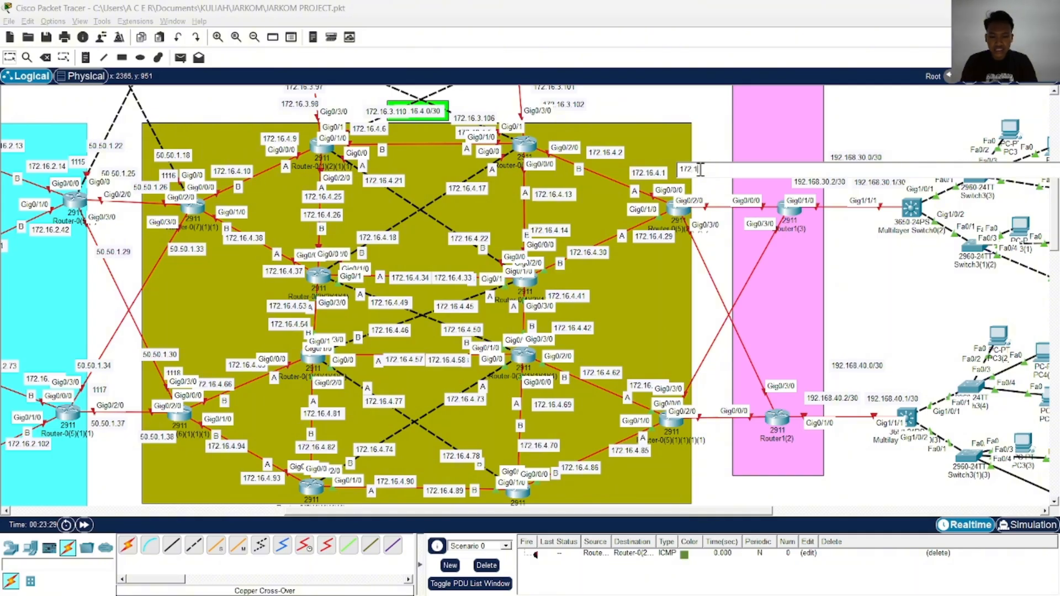
type("72.16.4.97")
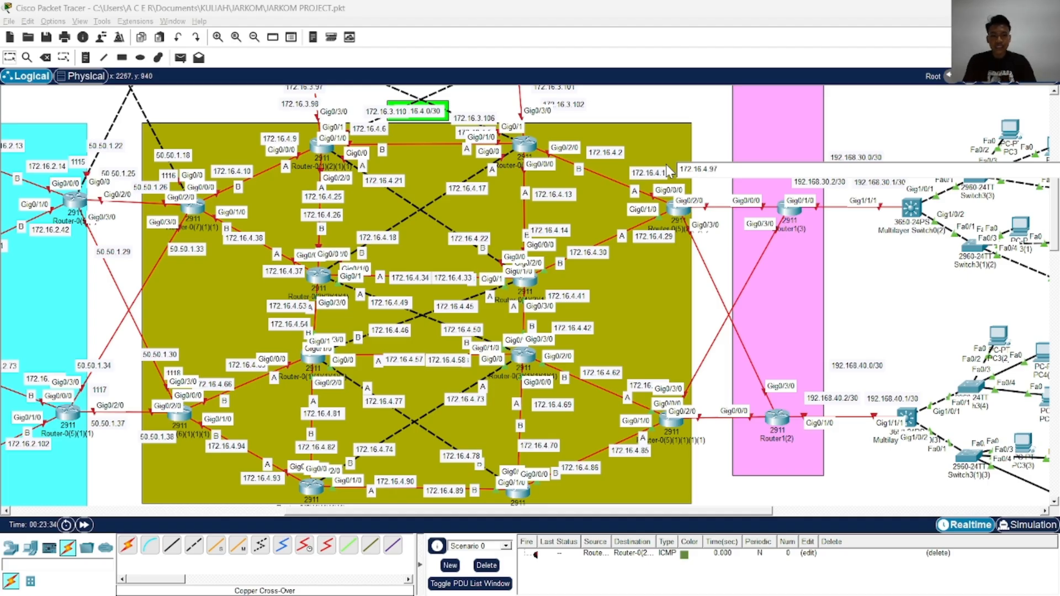
left_click(706, 142)
Place a copy of the 172.16.4.97 label above Router1(3) and change it to 172.16.4.98
left_click_drag(719, 160, 541, 175)
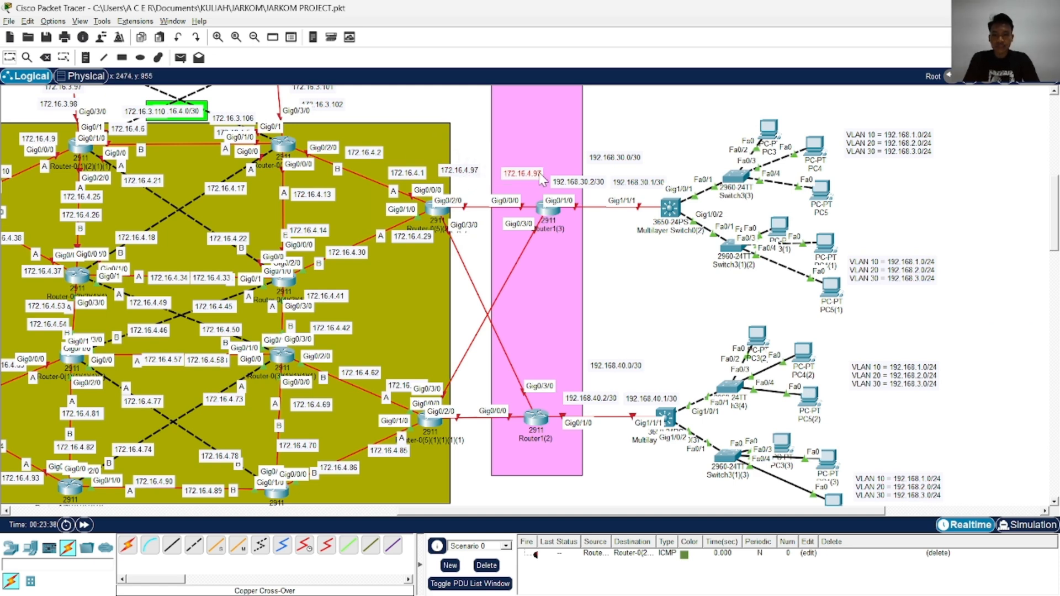
double_click(538, 173)
key("BackSpace")
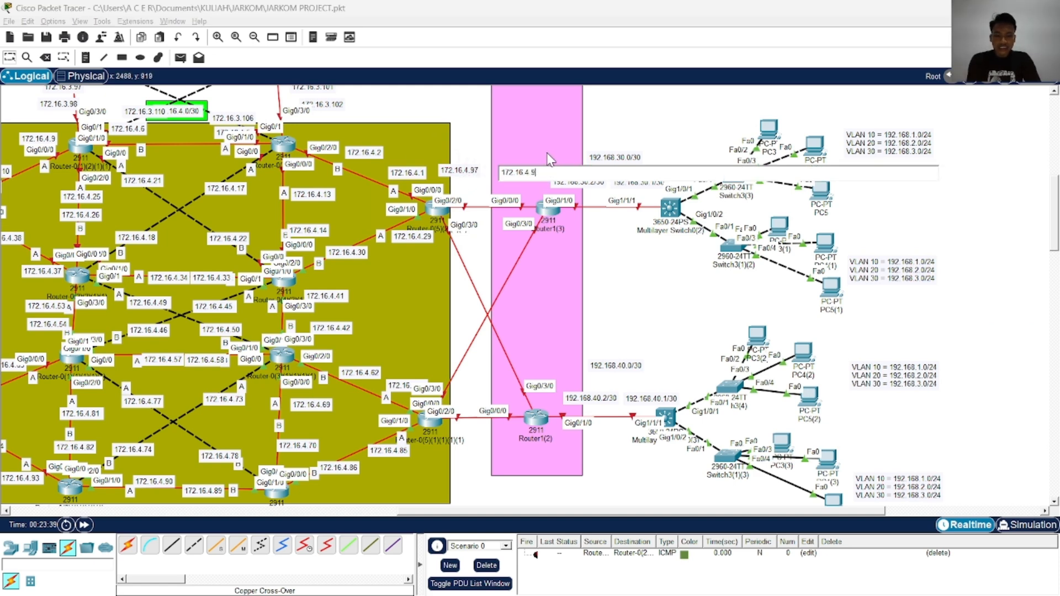
type("8")
left_click(454, 141)
Paste another label copy below the link from the olive area's lower-right router to Router1(2) and change it to 172.16.4.101
key("ctrl+v")
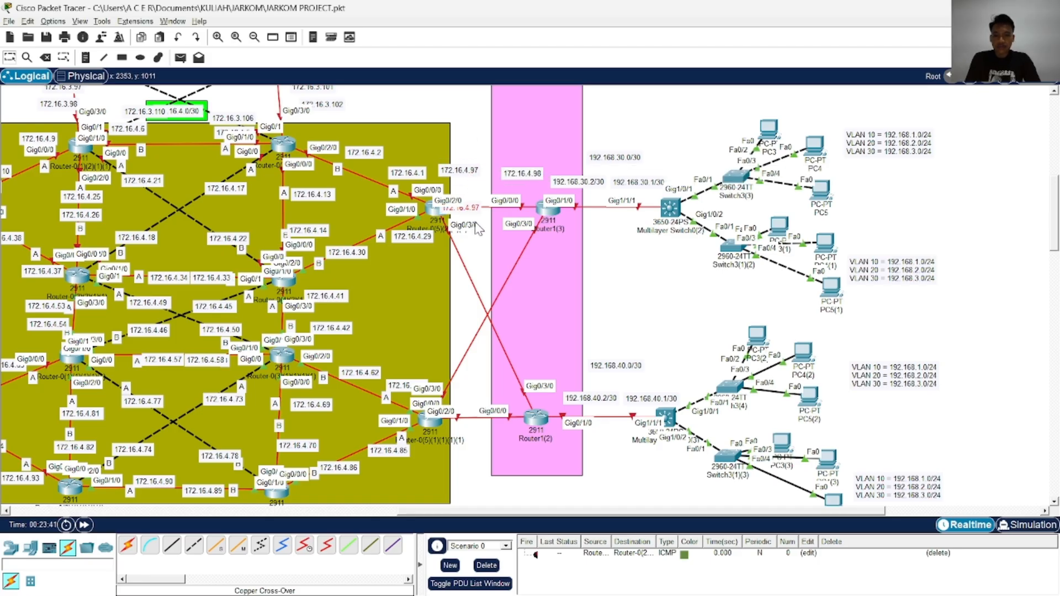
left_click(479, 462)
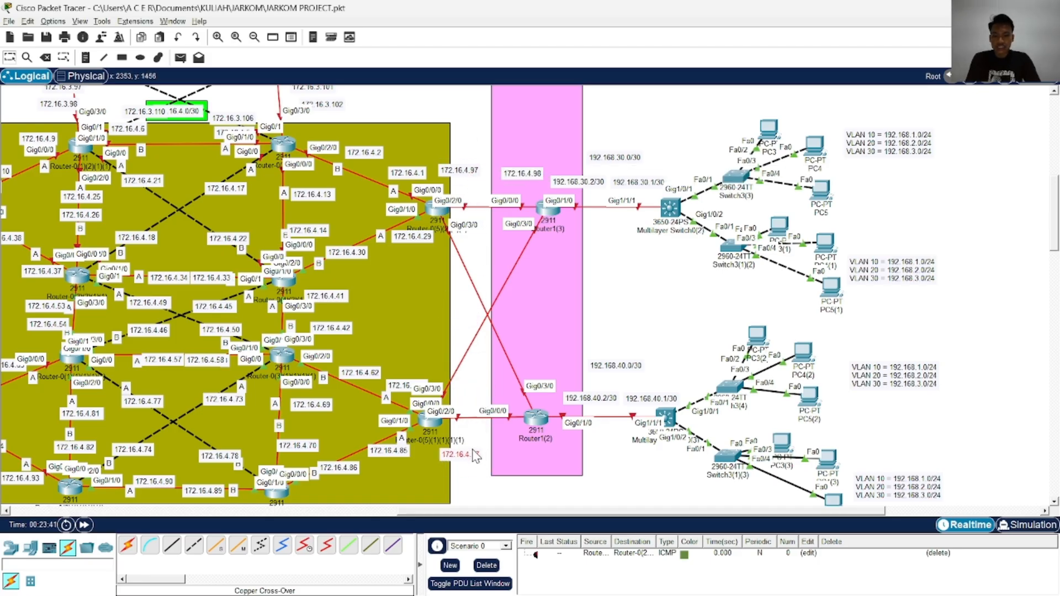
scroll(476, 475, "down", 3)
double_click(473, 330)
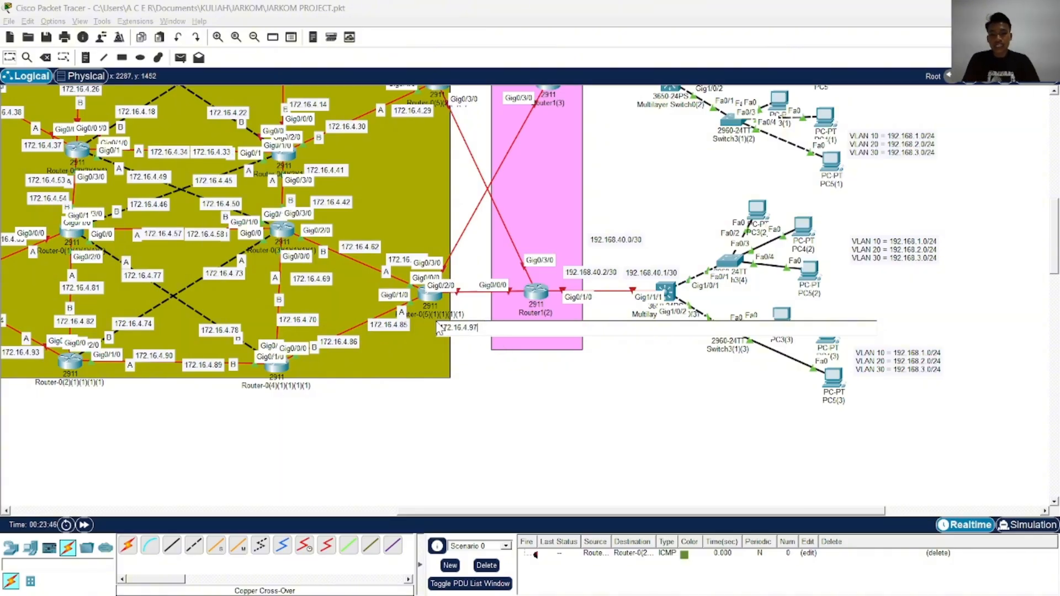
left_click(492, 379)
Place a copy of the 172.16.4.101 label below Router1(2) and change it to 172.16.4.102
type("172.16.4.101")
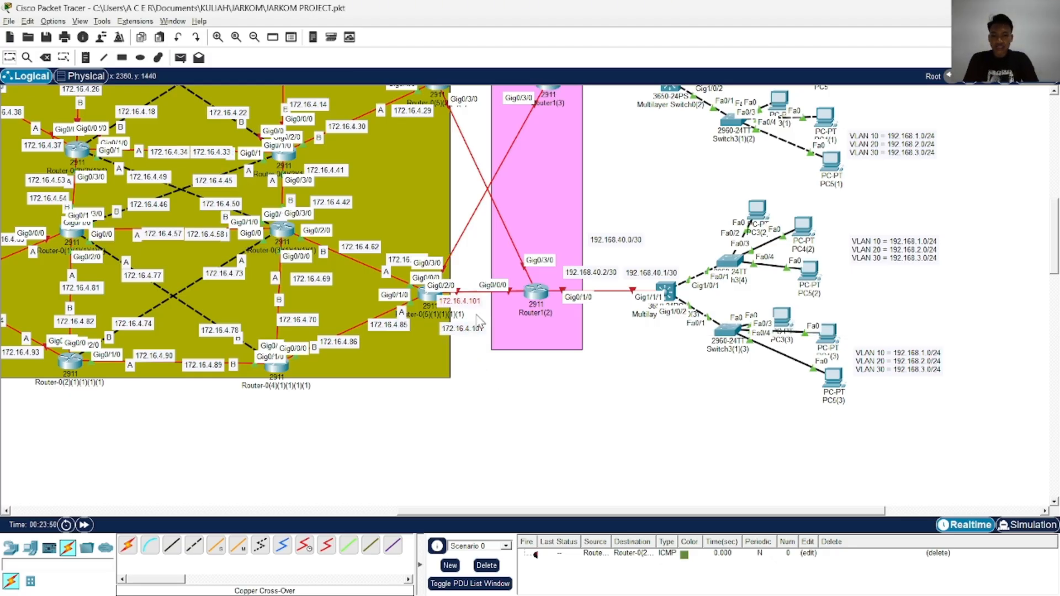
left_click_drag(476, 301, 545, 328)
double_click(546, 331)
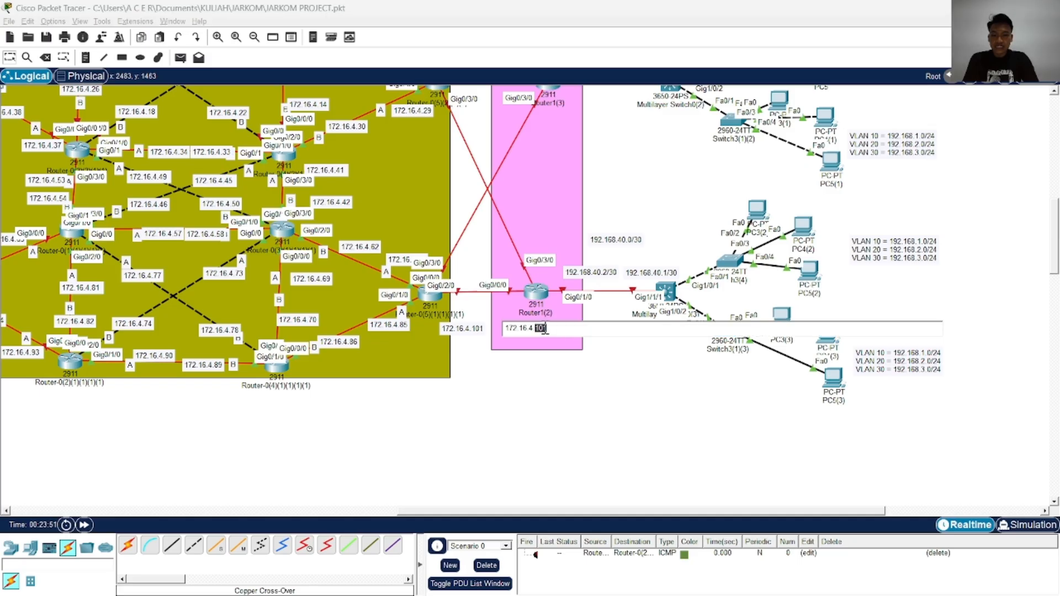
key("BackSpace")
type("2")
left_click(514, 442)
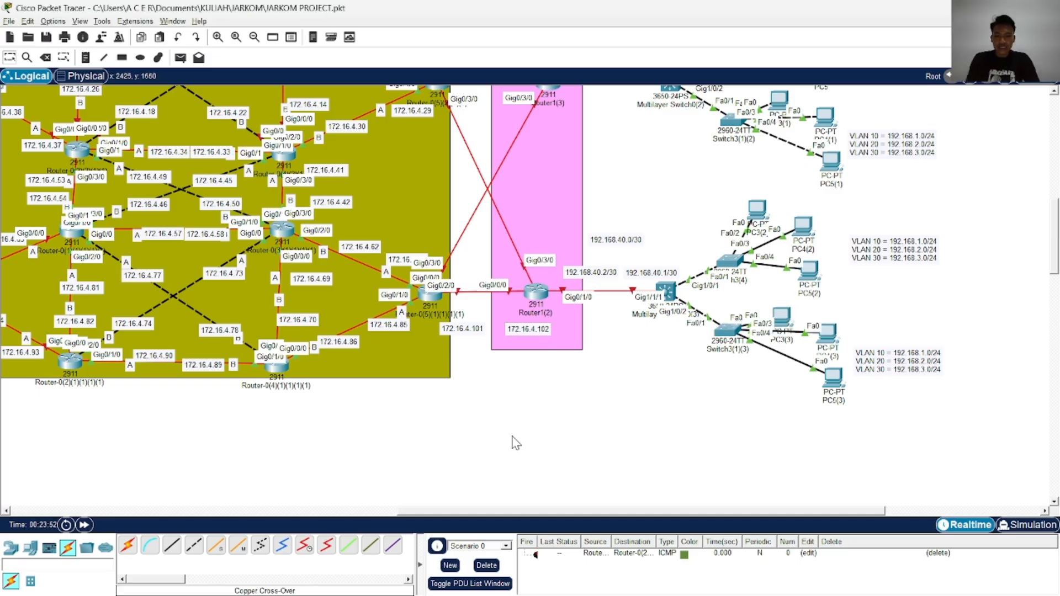
Duplicate the 172.16.4.102 label, place it on the diagonal link above the olive area's lower-right router, and change it to 172.16.4.105
mouse_move(538, 333)
left_mouse_down()
mouse_move(535, 384)
mouse_move(540, 337)
left_mouse_up()
key("ctrl+c")
key("ctrl+v")
scroll(549, 394, "up", 2)
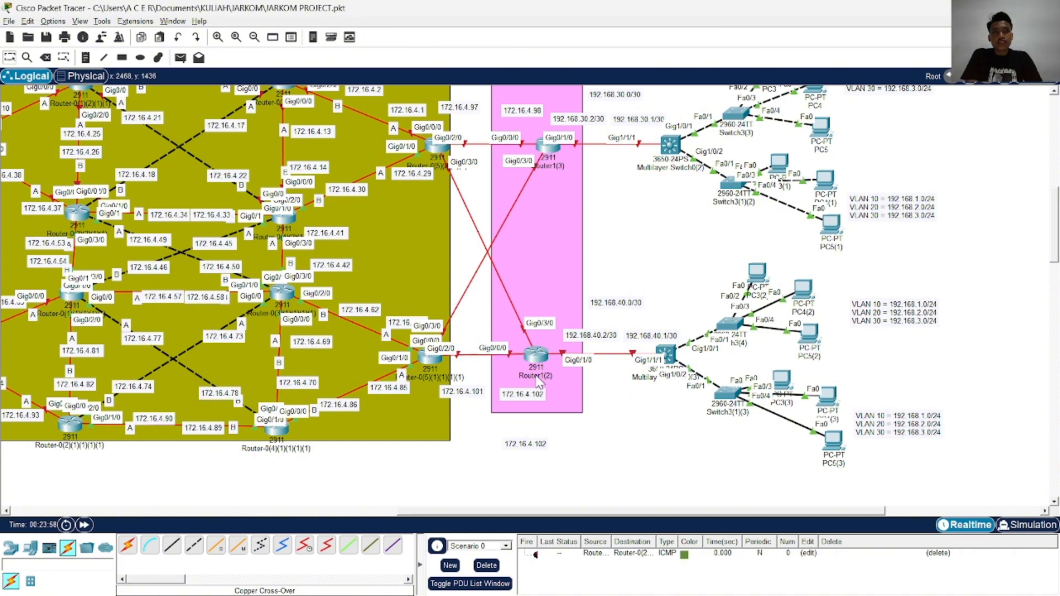
left_click_drag(534, 445, 484, 298)
double_click(484, 298)
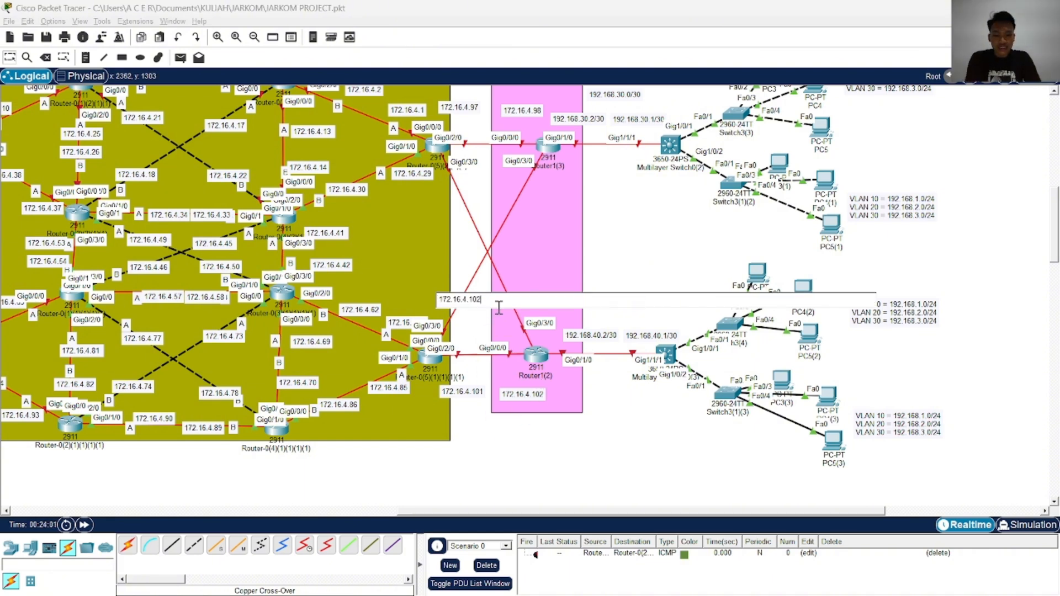
left_click(493, 362)
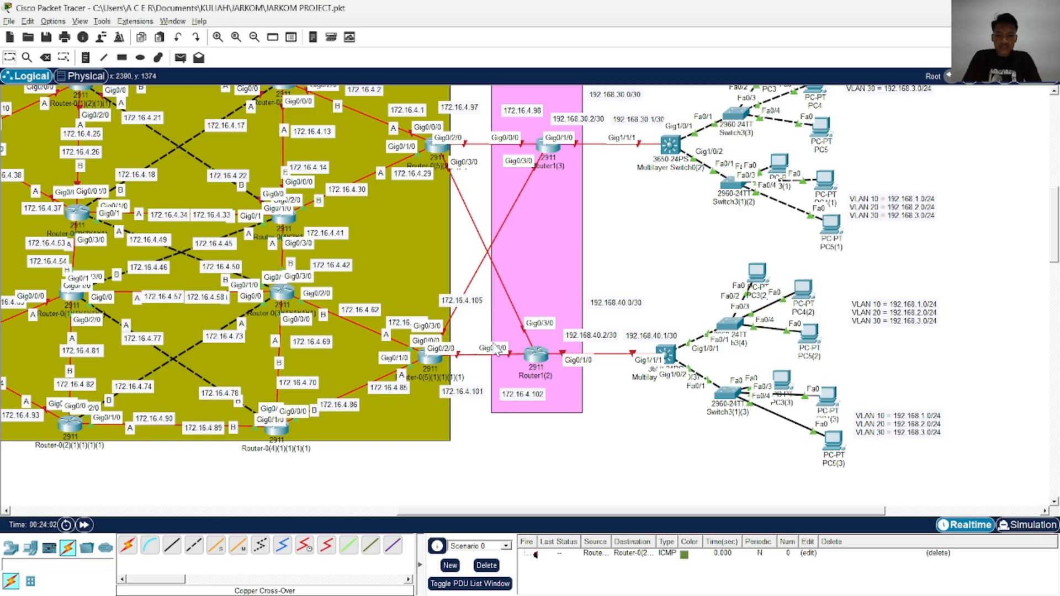
Place a copy of the 172.16.4.105 label at the Router1(3) end of the diagonal link and change it to 172.16.4.106
scroll(500, 342, "up", 10)
scroll(500, 348, "down", 10)
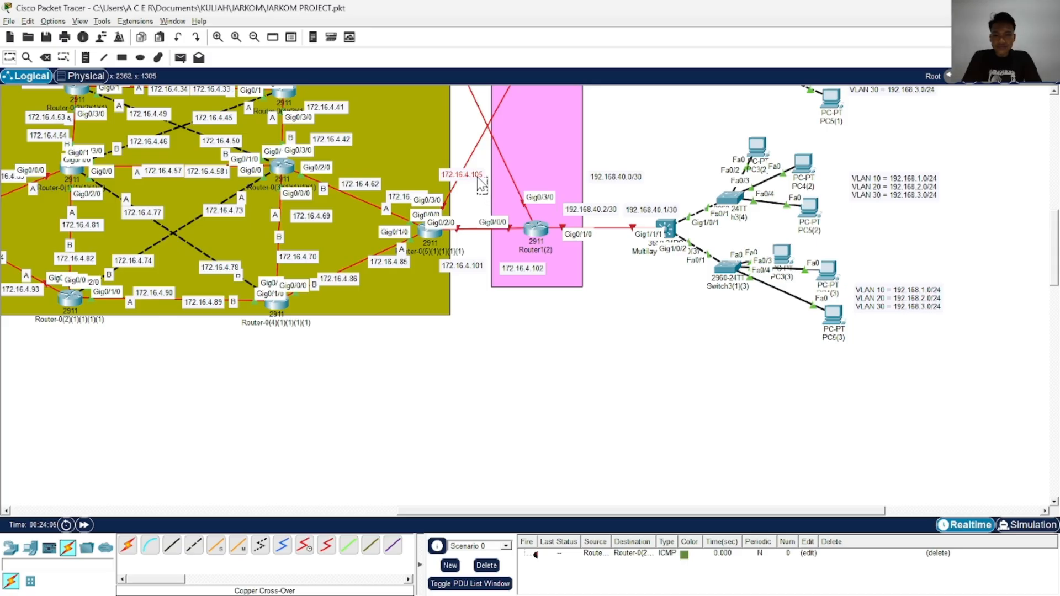
scroll(482, 188, "up", 3)
left_click_drag(470, 341, 522, 260)
double_click(528, 255)
type("106")
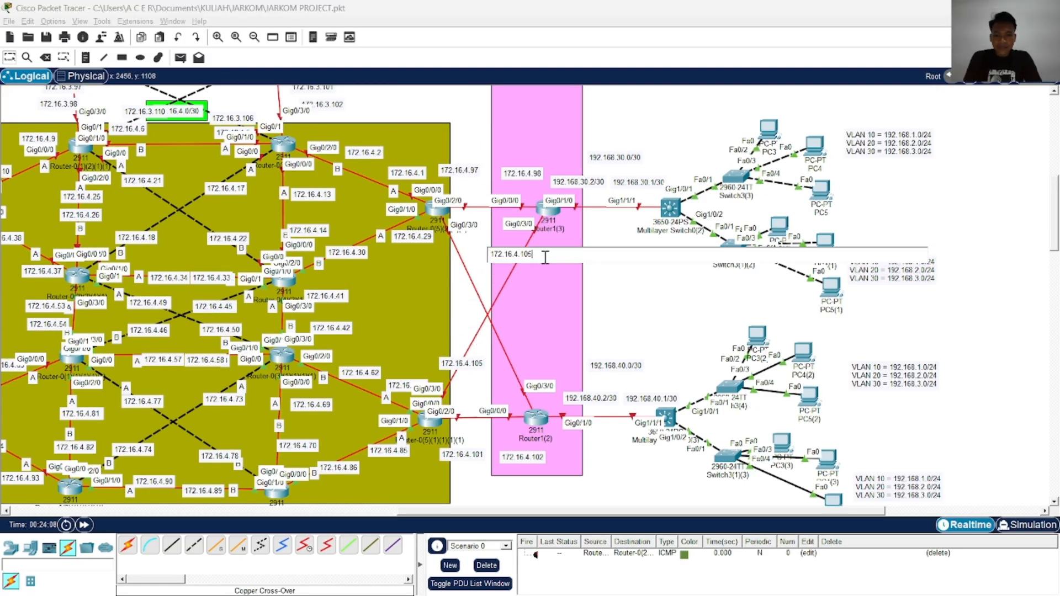
left_click(581, 287)
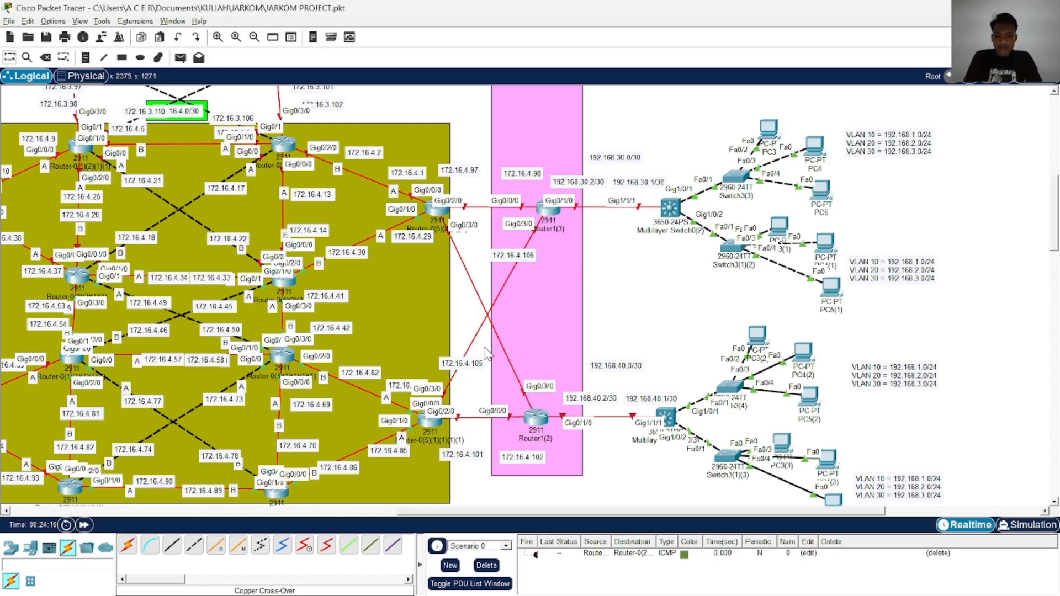
Paste a label copy on the diagonal link below the olive area's upper-right router and change it to 172.16.4.109
key("ctrl+v")
left_click_drag(473, 337, 471, 263)
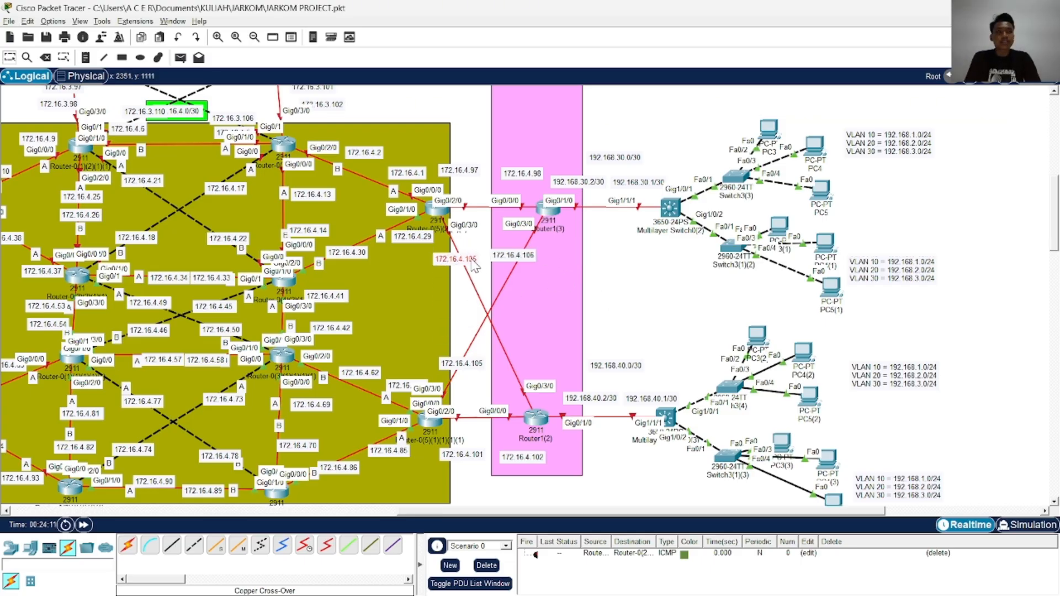
double_click(460, 263)
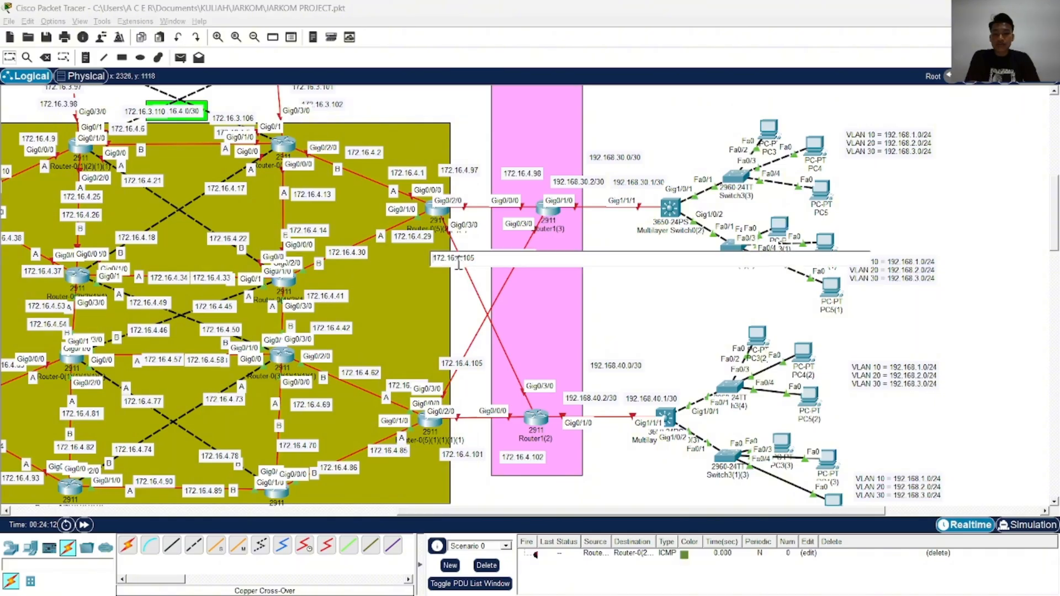
key("BackSpace")
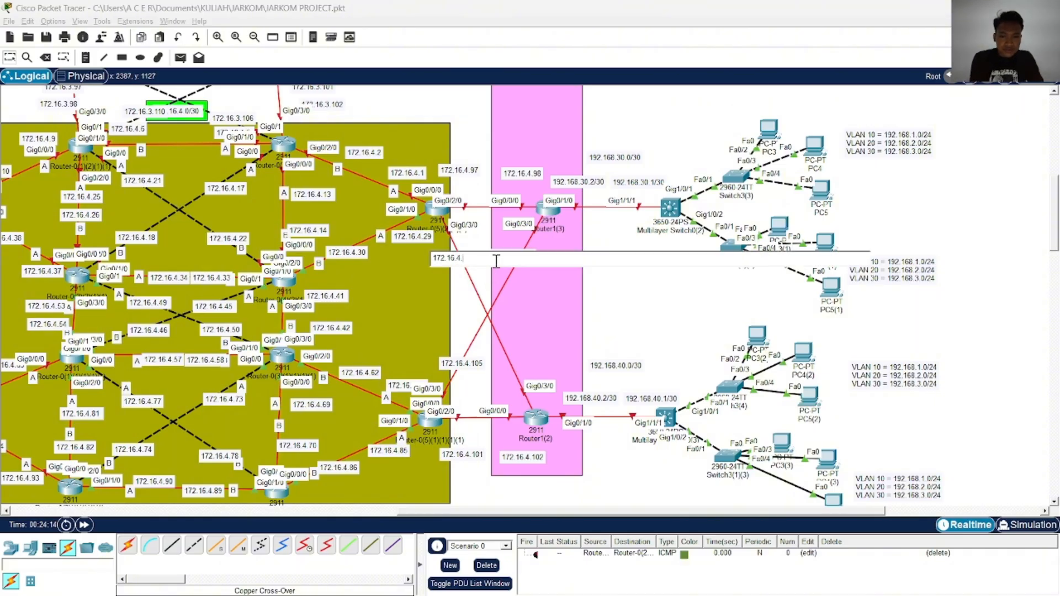
type("109")
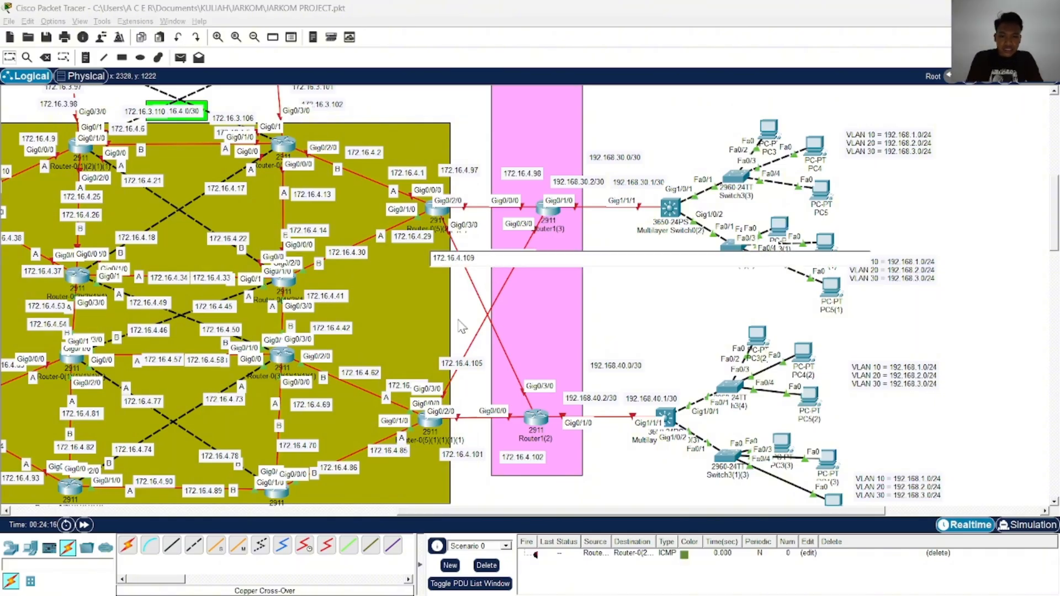
left_click(460, 321)
Paste a label copy at the Router1(2) end of the other diagonal link and change it to 172.16.4.110
key("ctrl+v")
left_click_drag(468, 341, 528, 353)
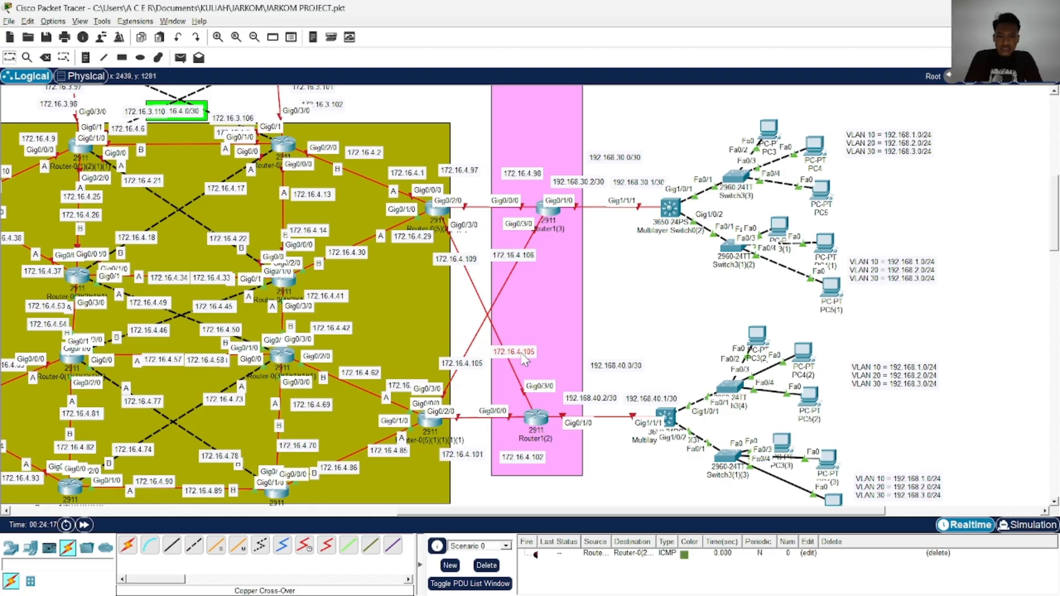
double_click(528, 352)
key("BackSpace")
key("BackSpace")
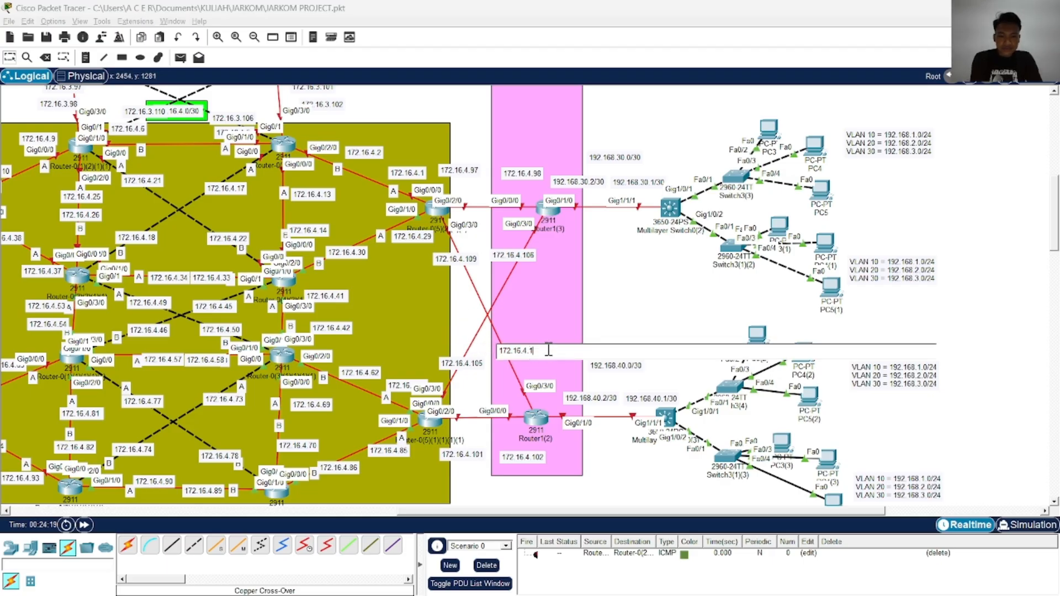
type("10")
left_click(611, 303)
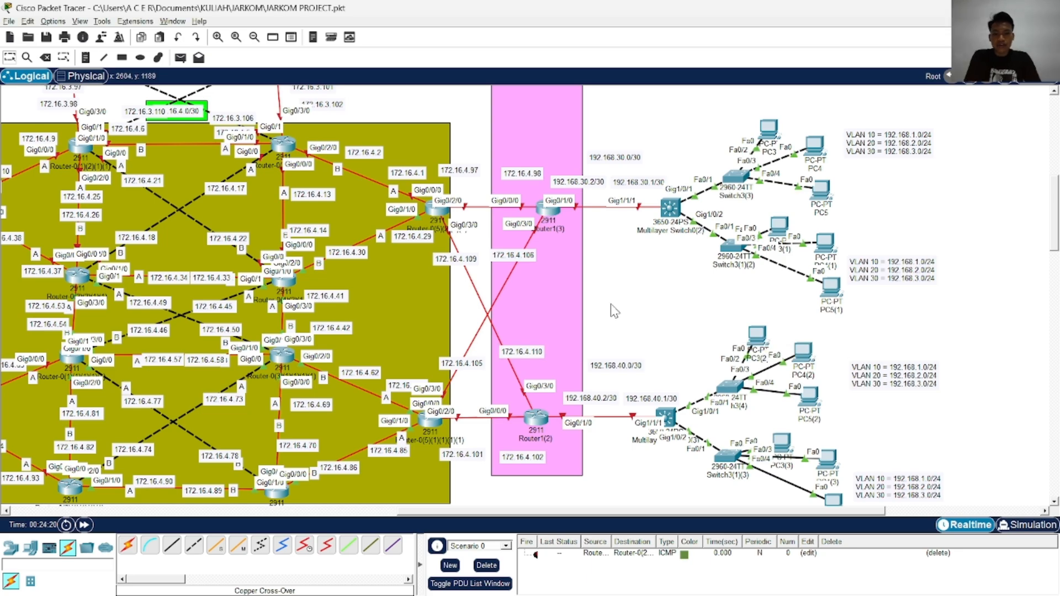
Look over the labelled router links and check the command-line output of Switch3(3) for an existing configuration
scroll(610, 303, "up", 6)
scroll(610, 313, "down", 6)
scroll(610, 312, "up", 7)
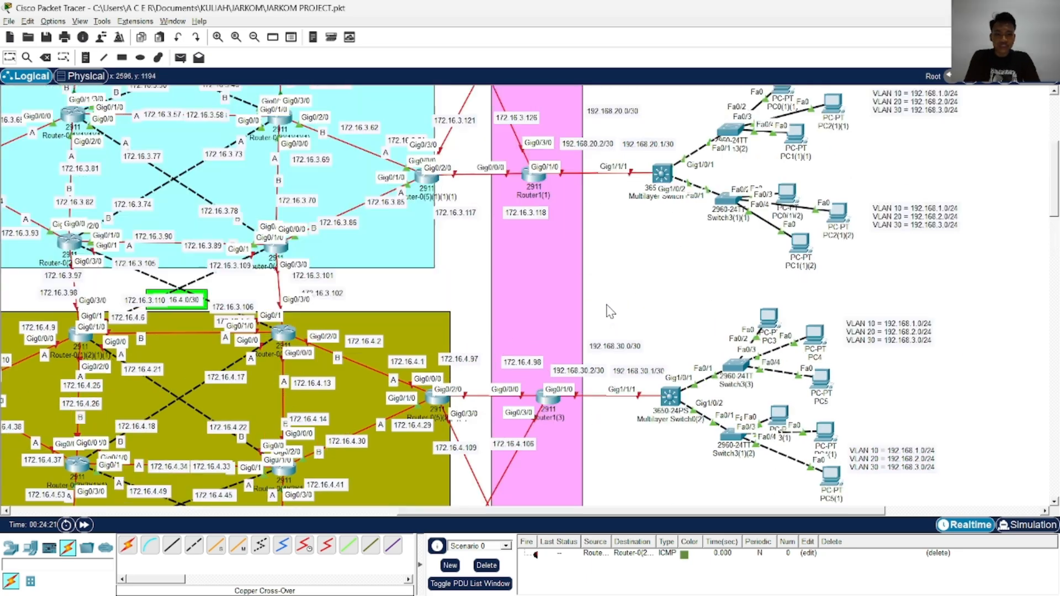
scroll(611, 312, "down", 6)
scroll(611, 309, "up", 2)
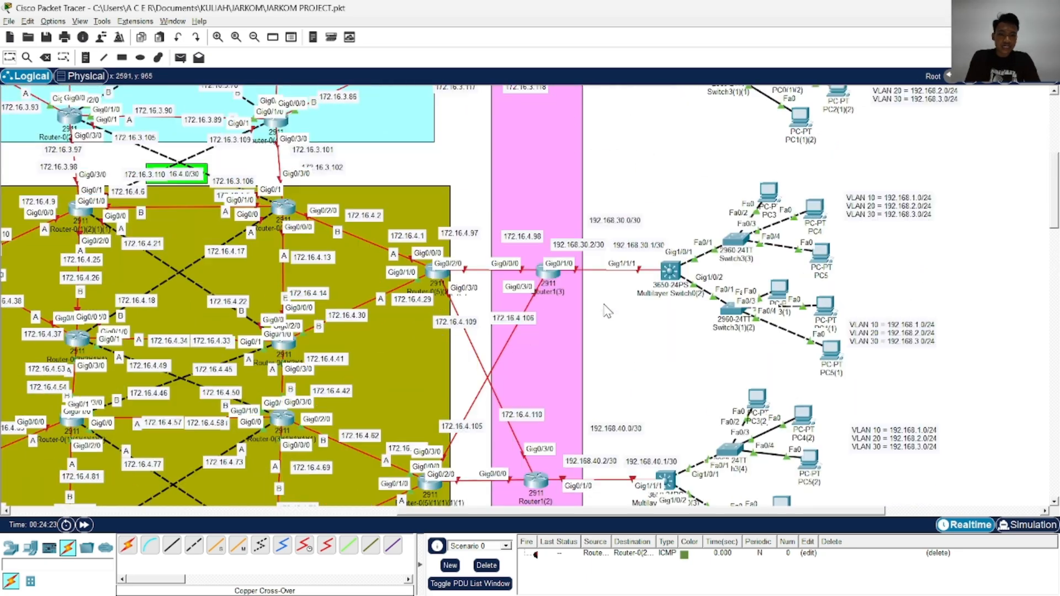
scroll(610, 310, "down", 2)
scroll(737, 271, "up", 3)
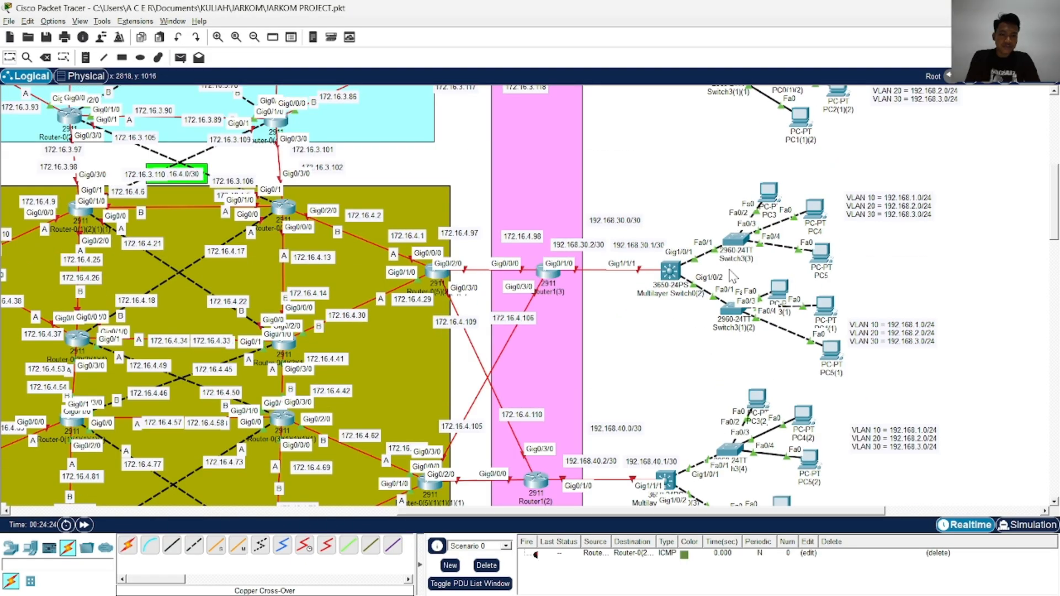
left_click(736, 243)
left_click(398, 120)
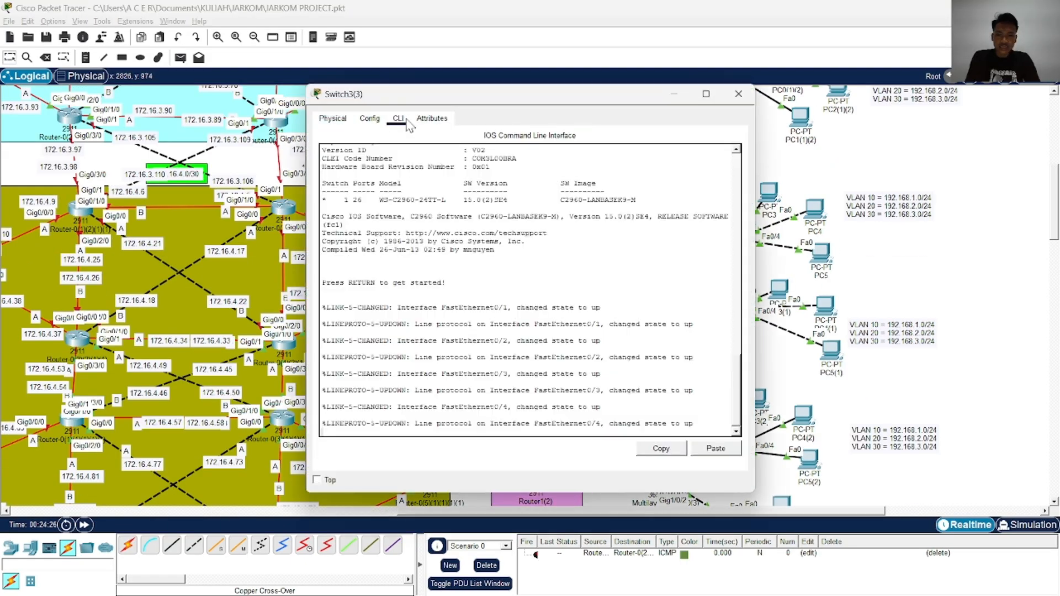
left_click(738, 94)
Check the VLAN and trunk configuration in the CLI of Switch3(1)(1) and the access switches above it, including Switch3(1)
scroll(740, 232, "up", 5)
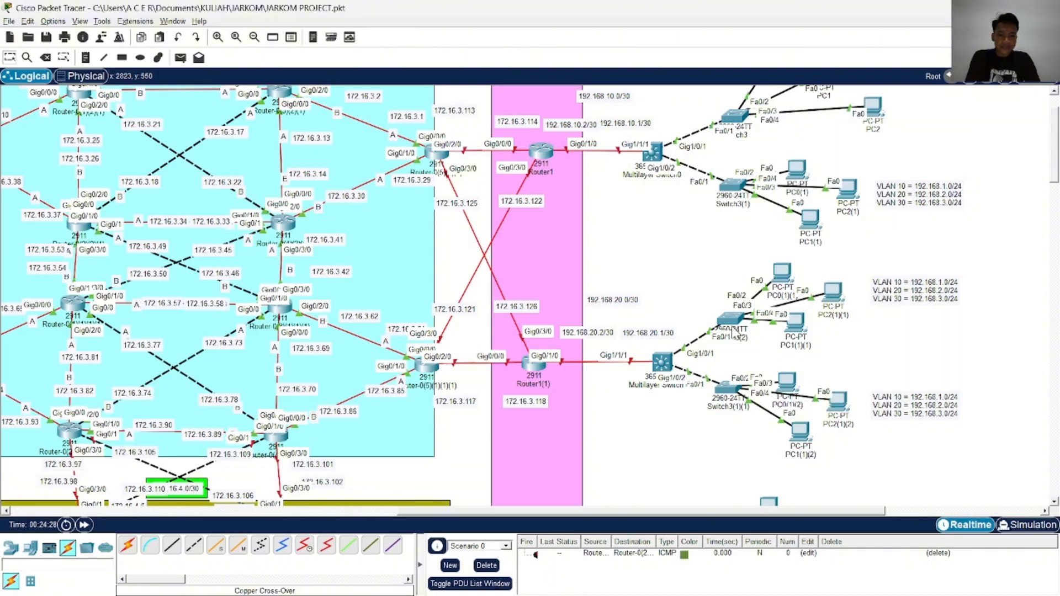
left_click(726, 388)
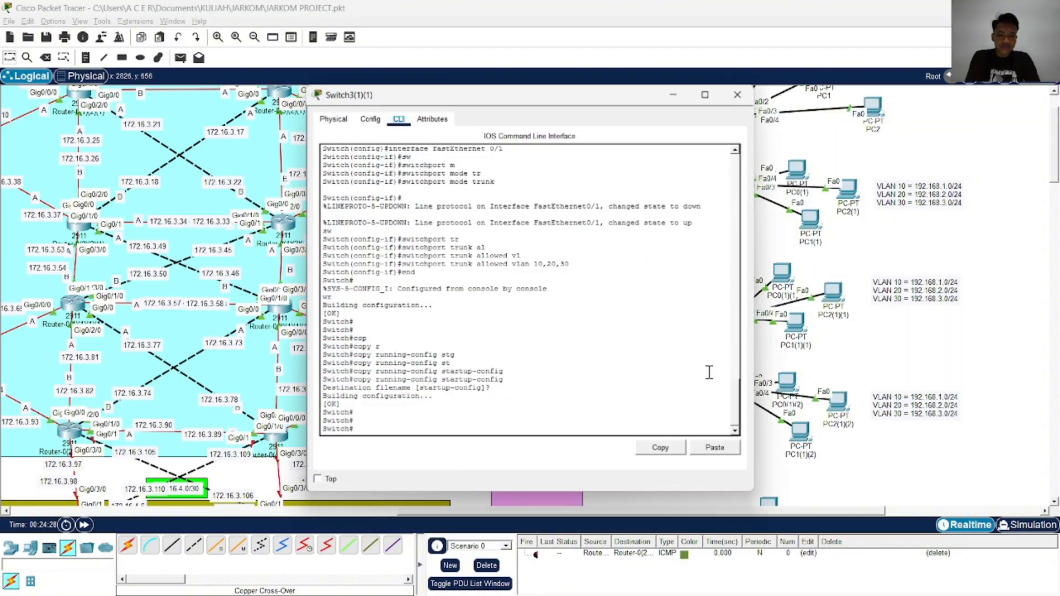
left_click(738, 95)
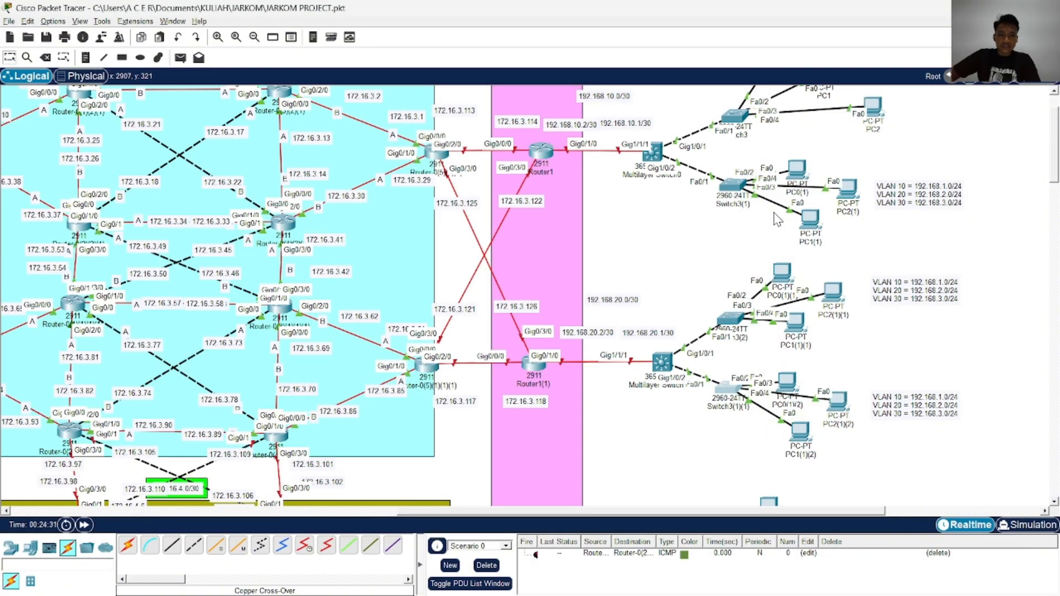
left_click(726, 386)
left_click(732, 99)
scroll(728, 201, "up", 1)
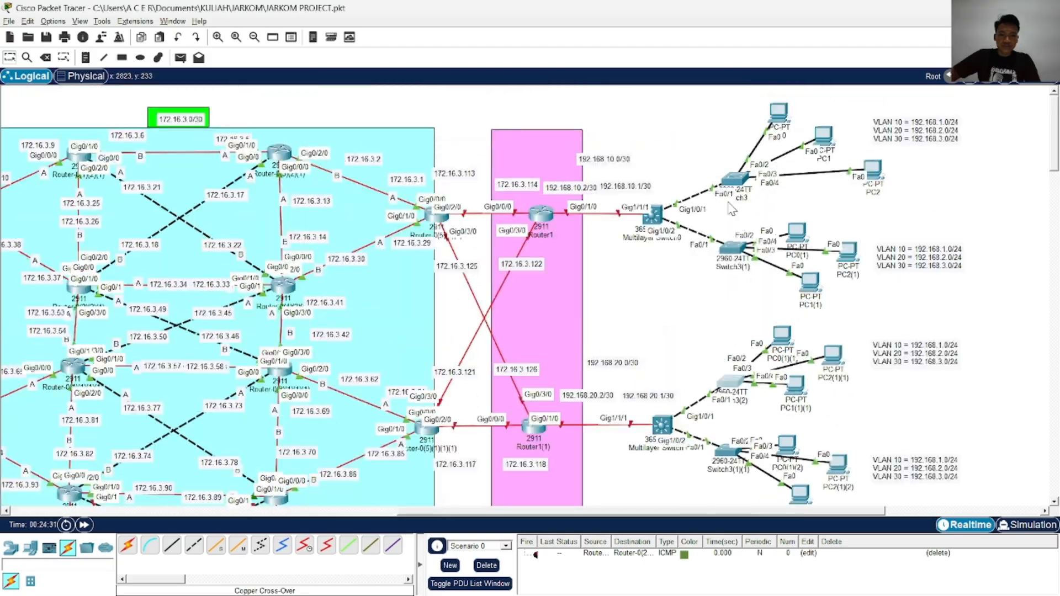
left_click(728, 247)
left_click(738, 94)
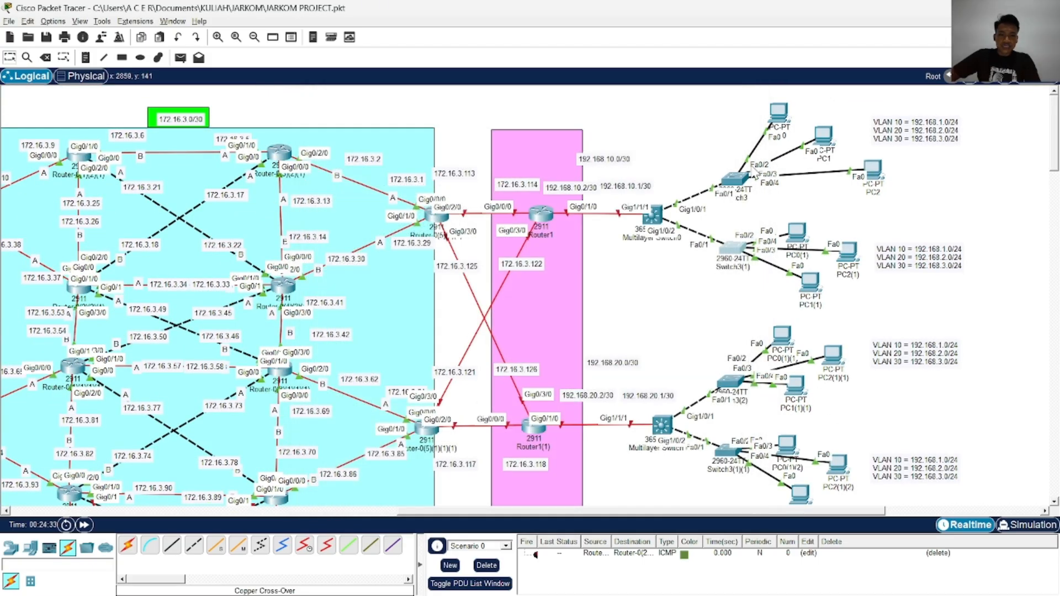
Open the command line of Switch3(3) and move its window clear of the access switches
left_click(735, 177)
left_click(738, 94)
scroll(716, 232, "down", 3)
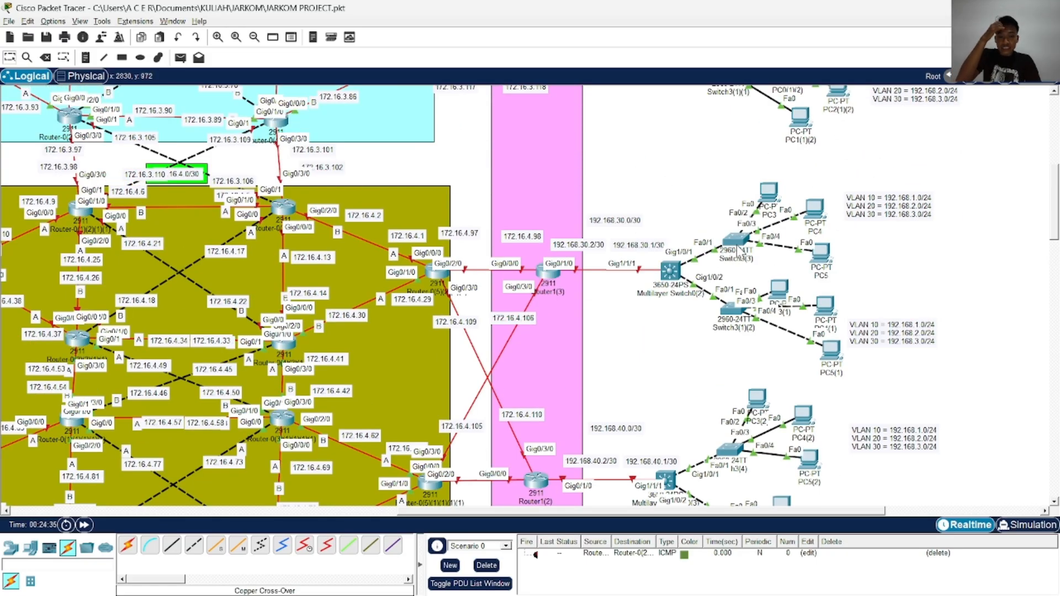
left_click(737, 242)
left_click_drag(581, 104, 420, 107)
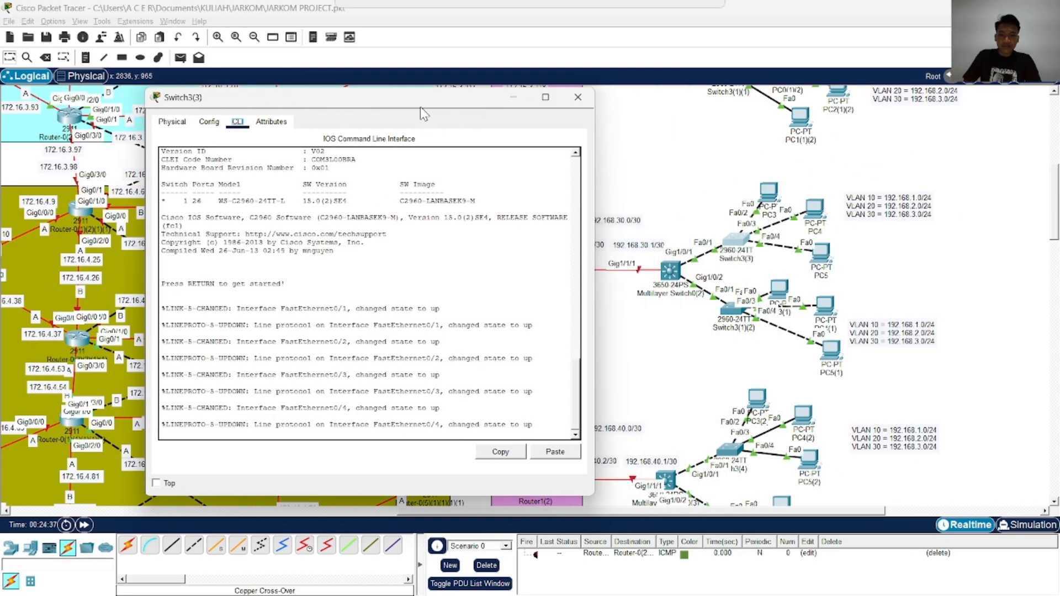
Enter privileged mode and global configuration mode on Switch3(3)
key("Return")
key("Return")
key("Return")
type("ena")
key("Return")
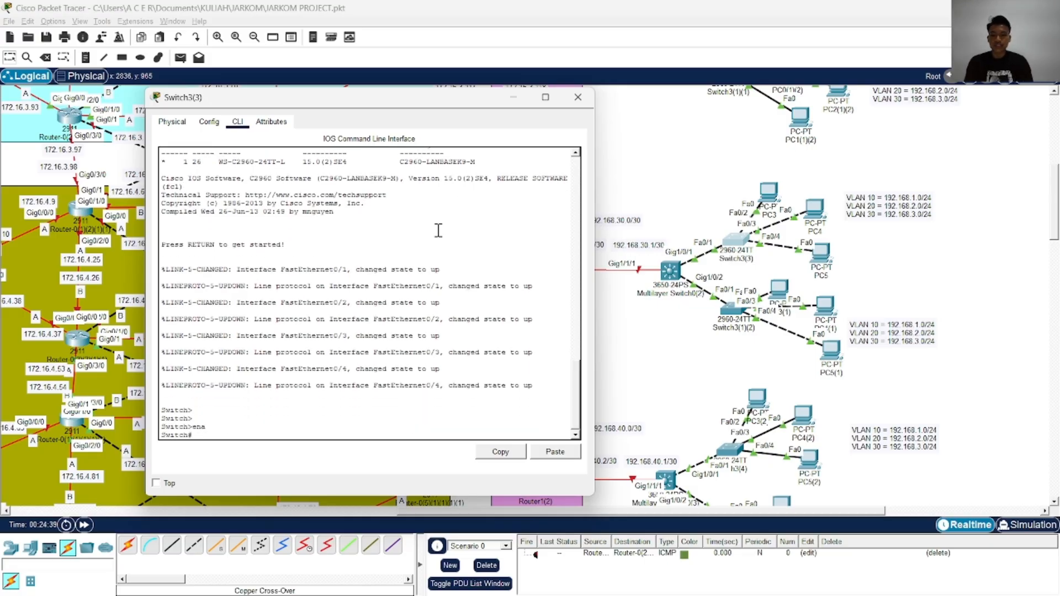
type("con")
key("Tab")
type("f")
key("Tab")
type("t")
key("Tab")
key("Return")
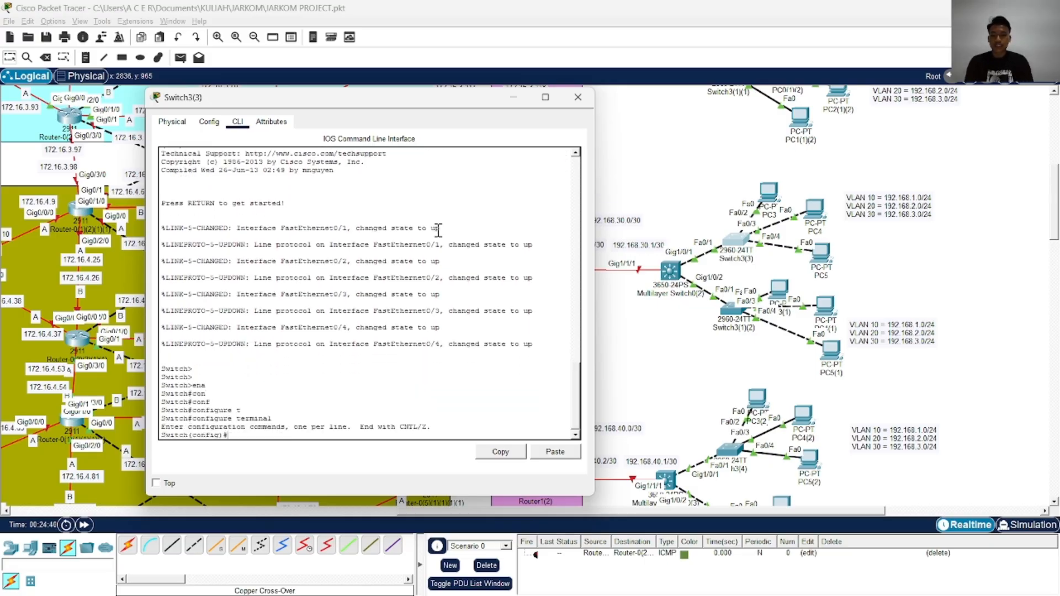
Create VLAN 10 on Switch3(3) and name it VLAN10
type("vl")
key("Tab")
type("10")
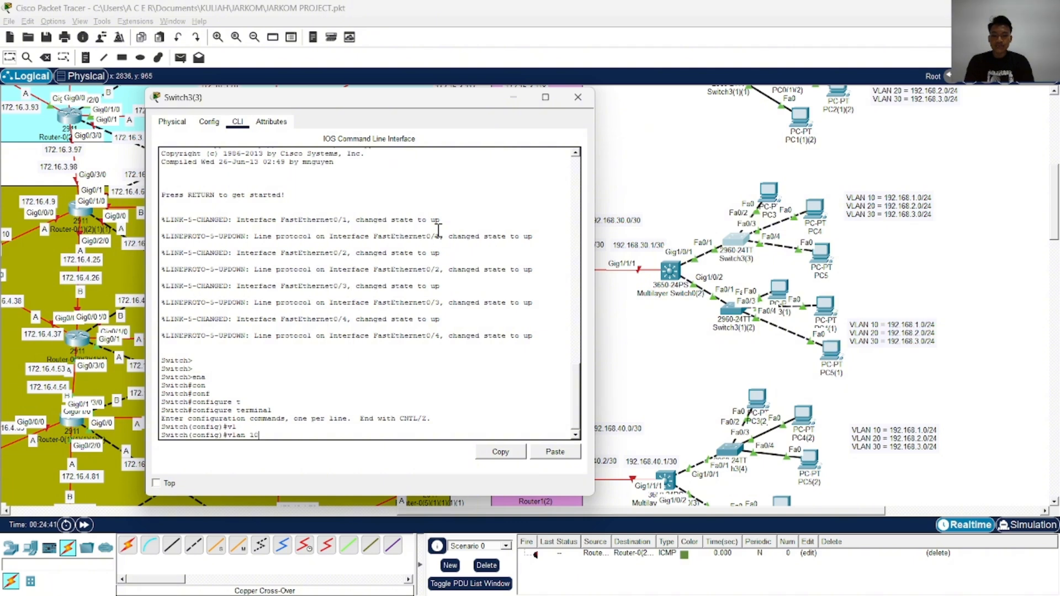
key("Return")
type("nam")
key("Tab")
key("Caps_Lock")
type("VLAN")
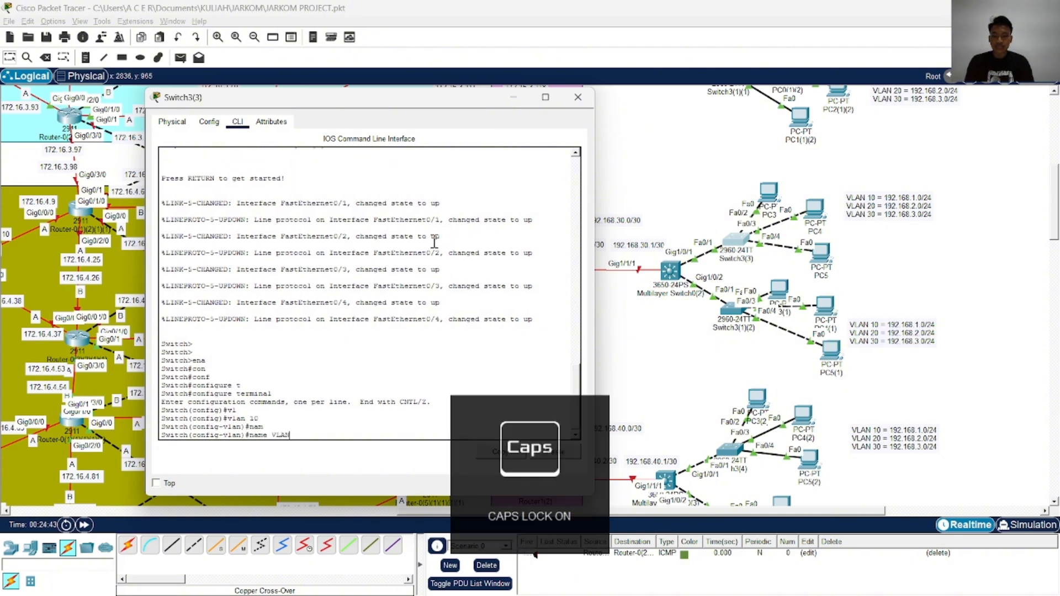
type("10")
key("Return")
Create VLAN 20 on Switch3(3) and name it VLAN20
type("vlan 10")
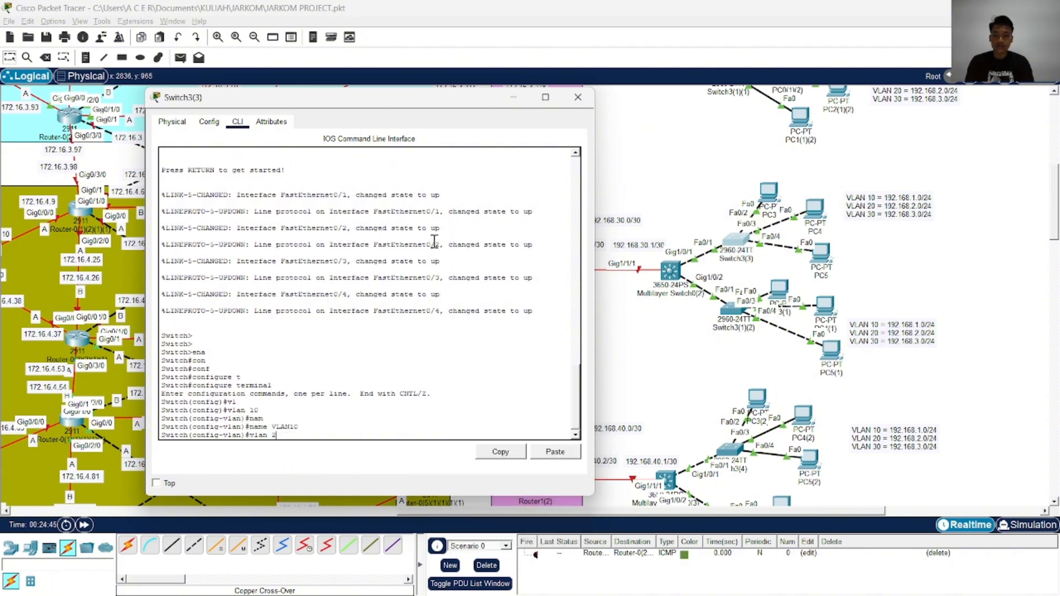
type("0")
key("Return")
type("name VLAN20")
key("Return")
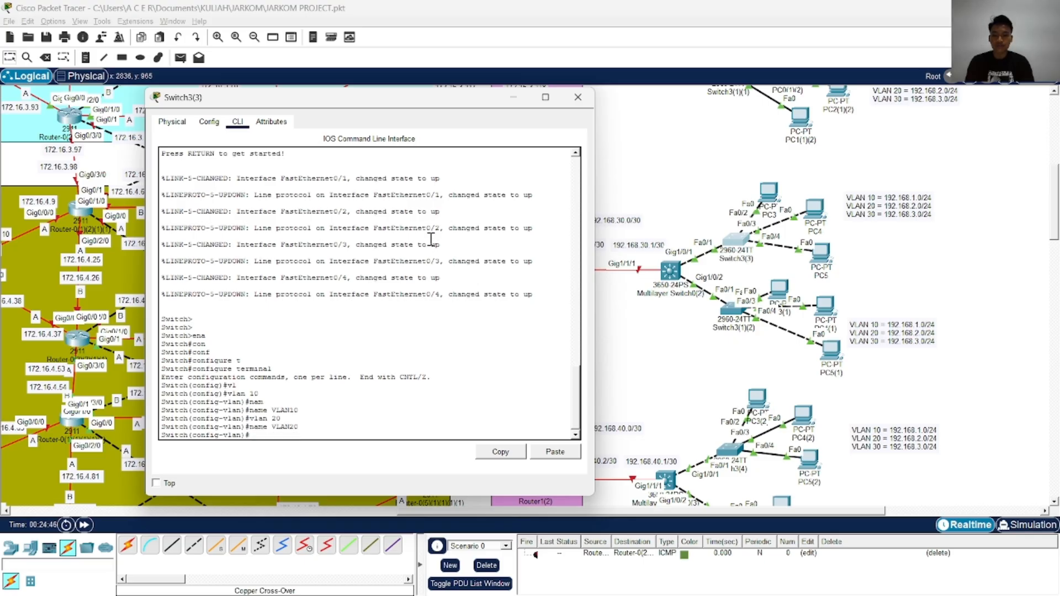
Create VLAN 30 with the name VLAN30 and return to global configuration mode
type("vlan 30")
key("Return")
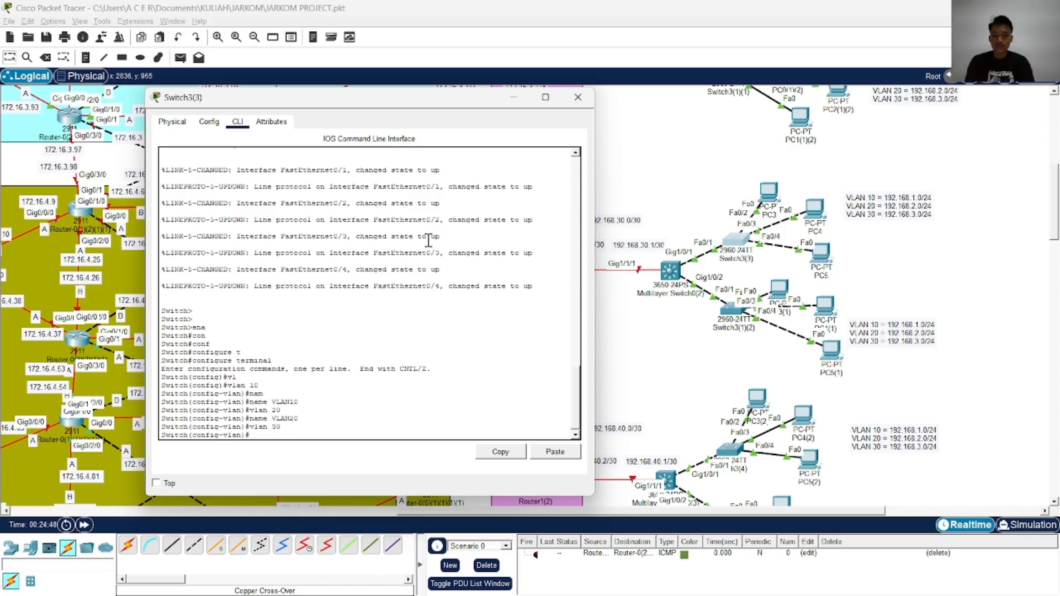
type("name VLAN30")
key("Return")
type("E")
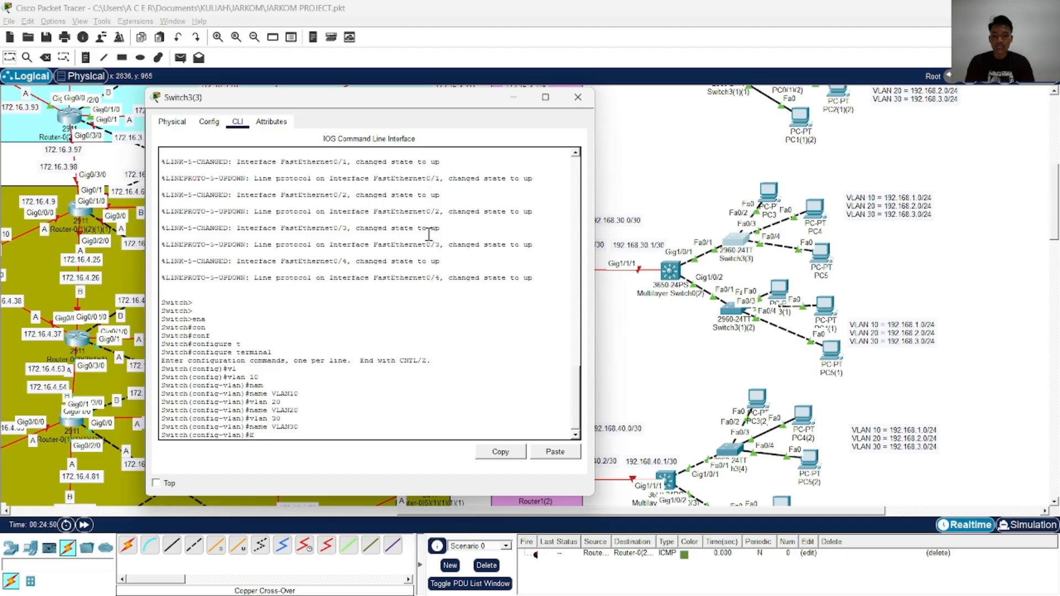
type("XI")
key("Tab")
key("Return")
key("Return")
key("Return")
Set the FastEthernet 0/2 interface of Switch3(3) to switchport access mode
type("itch(config)#i")
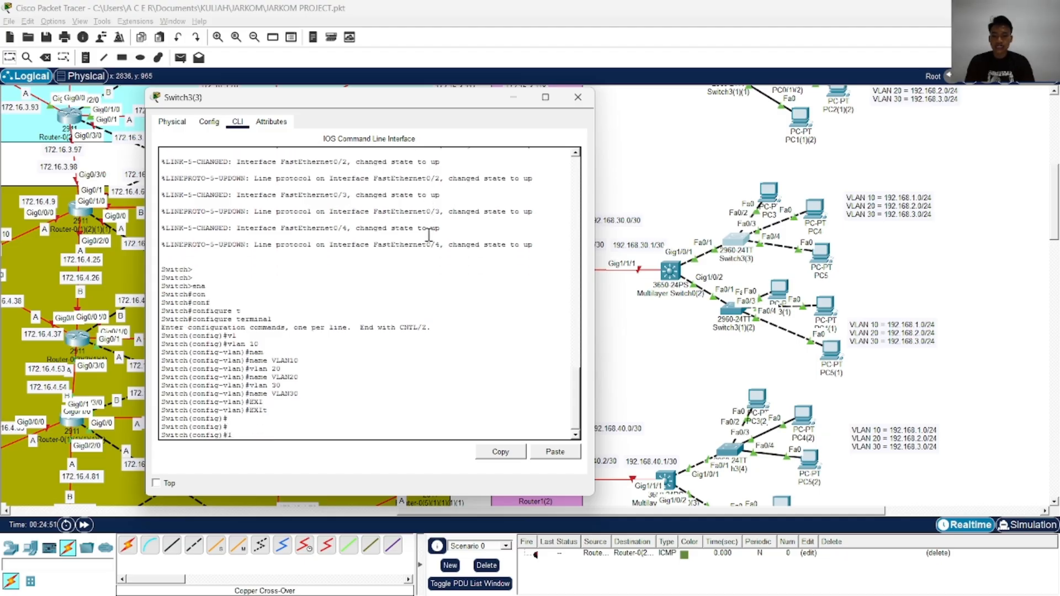
key("Caps_Lock")
type("n")
type("t")
key("Tab")
type("f")
key("Tab")
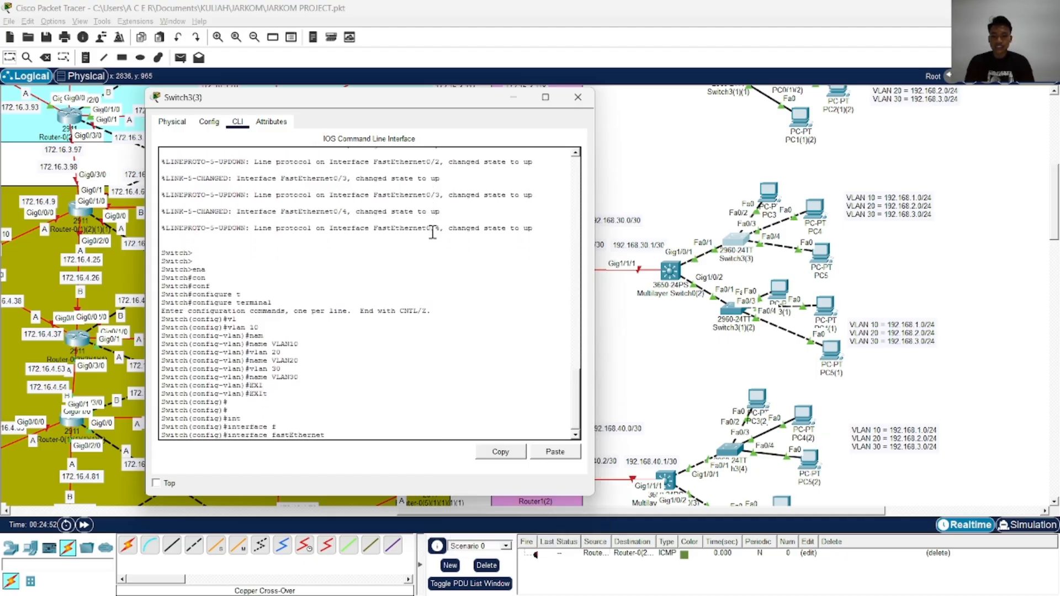
type("0/2")
key("Return")
type("sw")
key("Tab")
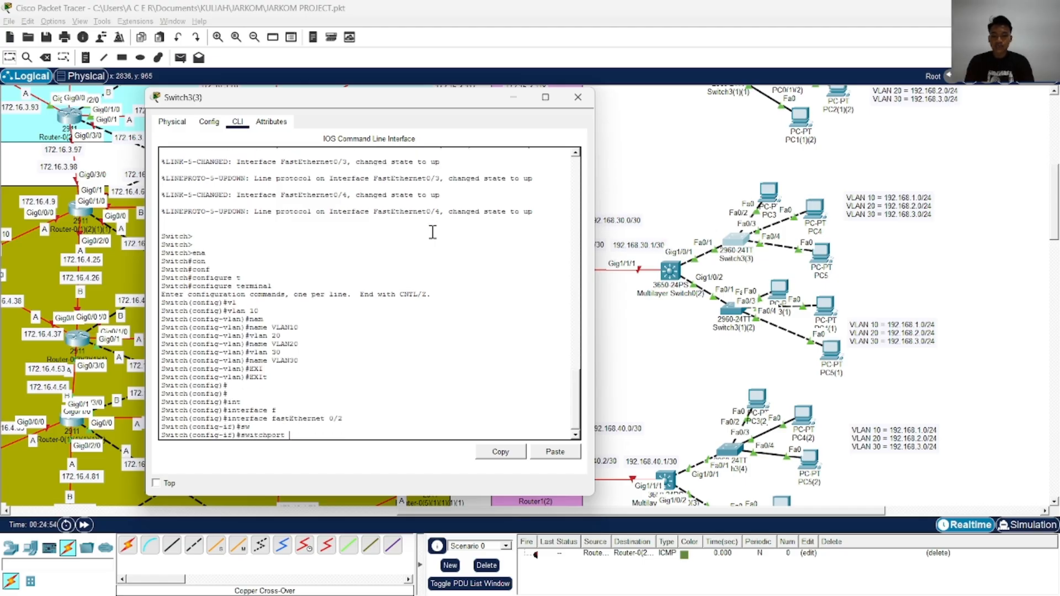
type("m")
key("Tab")
type("ac")
key("Tab")
key("Return")
Assign the FastEthernet 0/2 access port to VLAN 10
type("sw")
key("Tab")
type("ac")
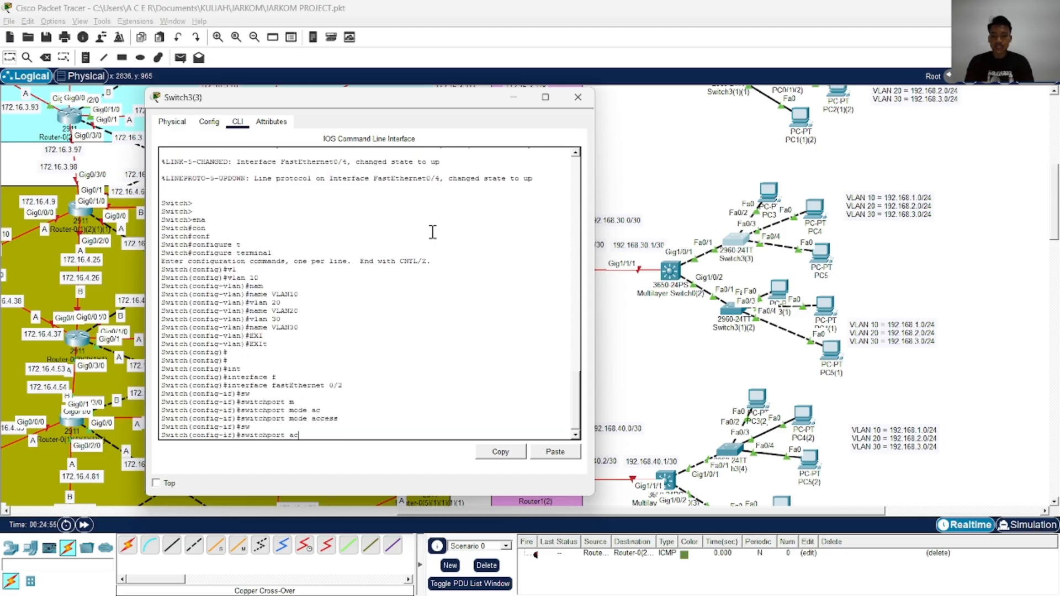
key("Tab")
type("v")
key("Tab")
type("10")
key("Return")
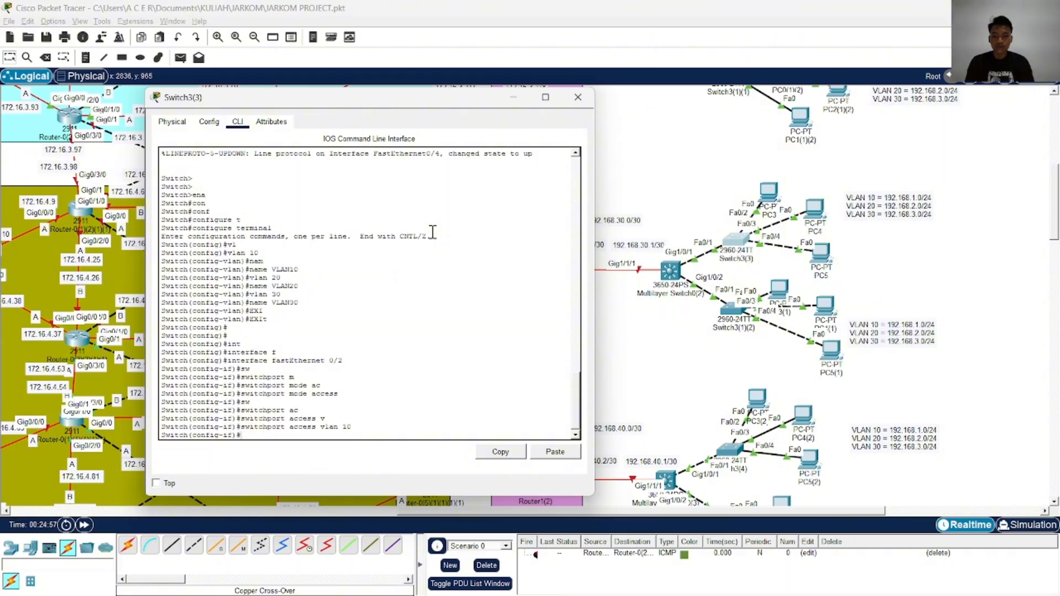
Enable FastEthernet 0/2 with no shutdown and leave its interface configuration
type("no sh")
key("Tab")
key("Return")
type("exi")
key("Tab")
key("Return")
key("Return")
key("Return")
key("Return")
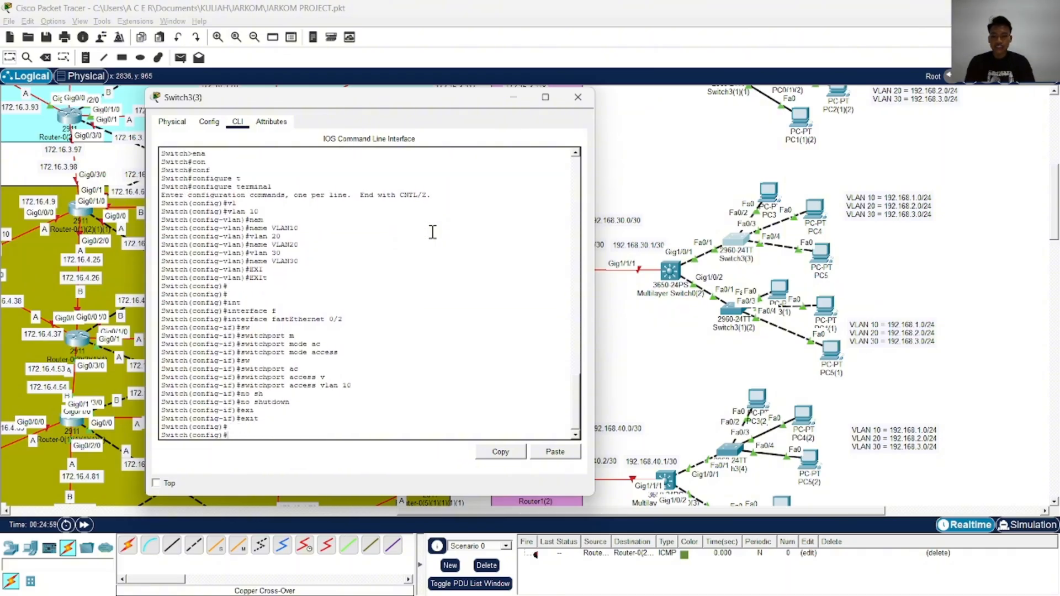
Set the FastEthernet 0/3 interface of Switch3(3) to switchport access mode
type("in")
key("Tab")
type("f")
key("Tab")
type("0")
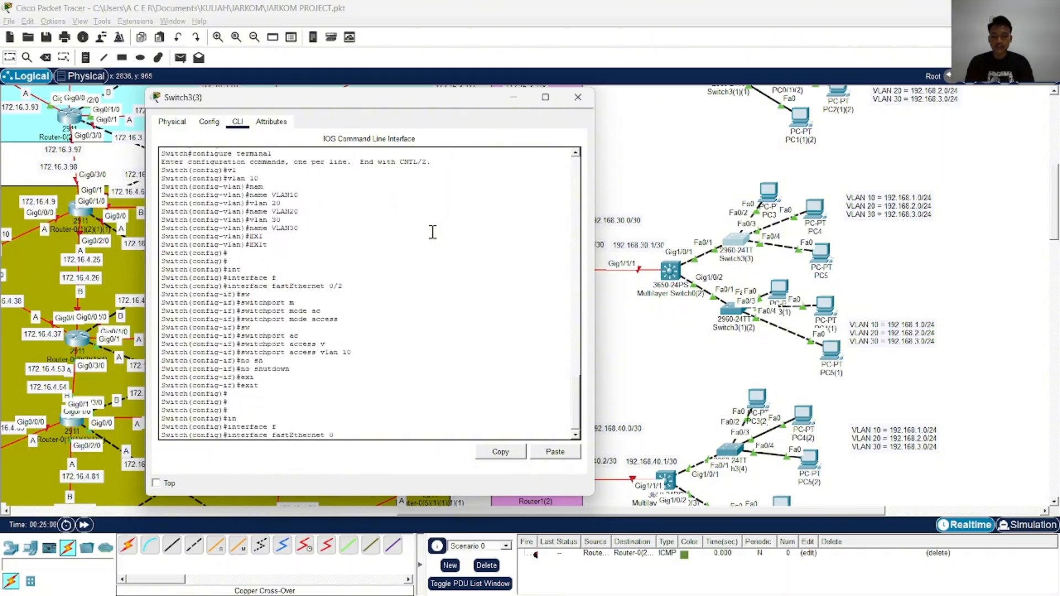
type("/3")
key("Return")
type("witch(config-if)#s")
key("Tab")
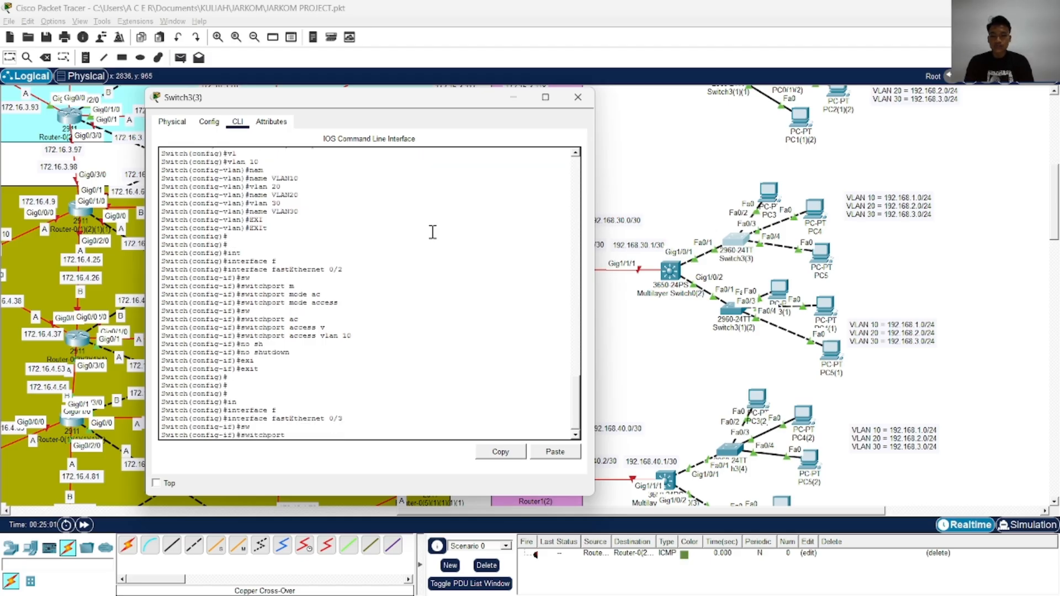
type("m")
key("Tab")
type("ac")
key("Tab")
key("Return")
Assign the FastEthernet 0/3 access port to VLAN 20
type("sw")
key("Tab")
type("ac")
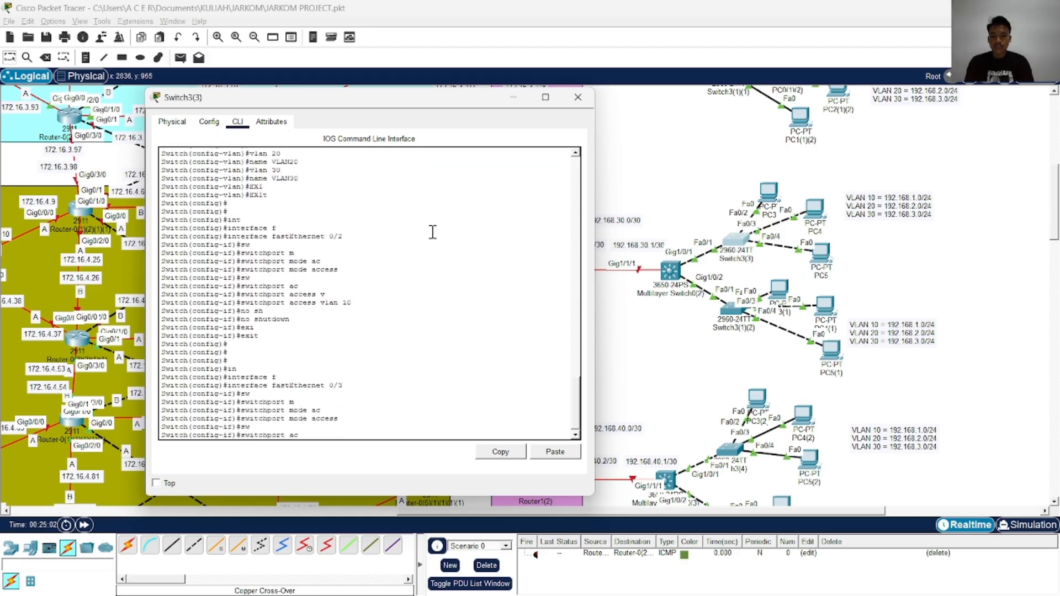
key("Tab")
type("v")
key("Tab")
type("20")
key("Return")
Enable FastEthernet 0/3 with no shutdown and leave its interface configuration
type("no sh")
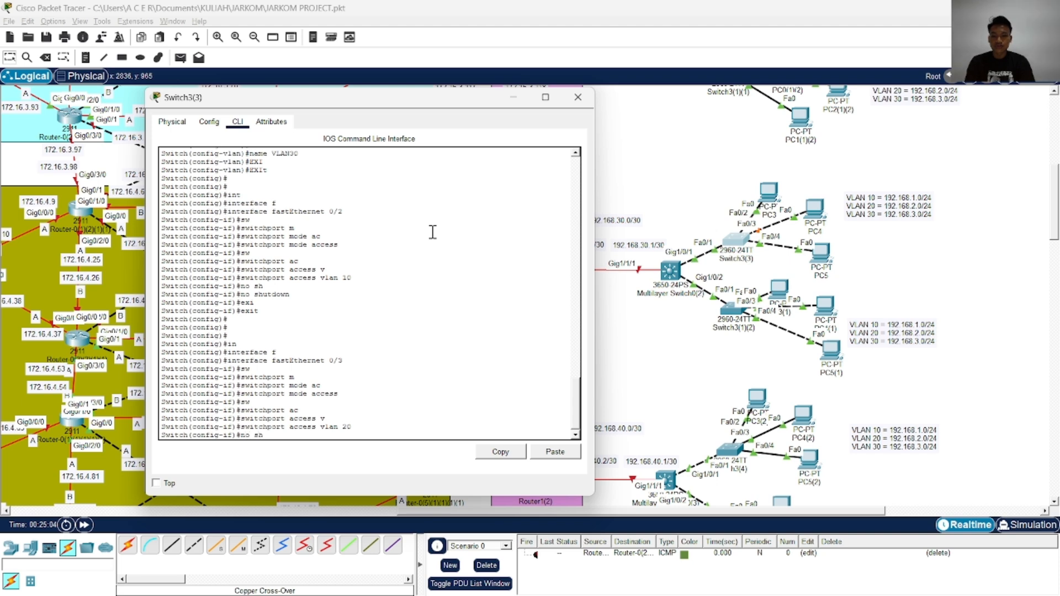
key("Tab")
key("Return")
type("exi")
key("Tab")
key("Return")
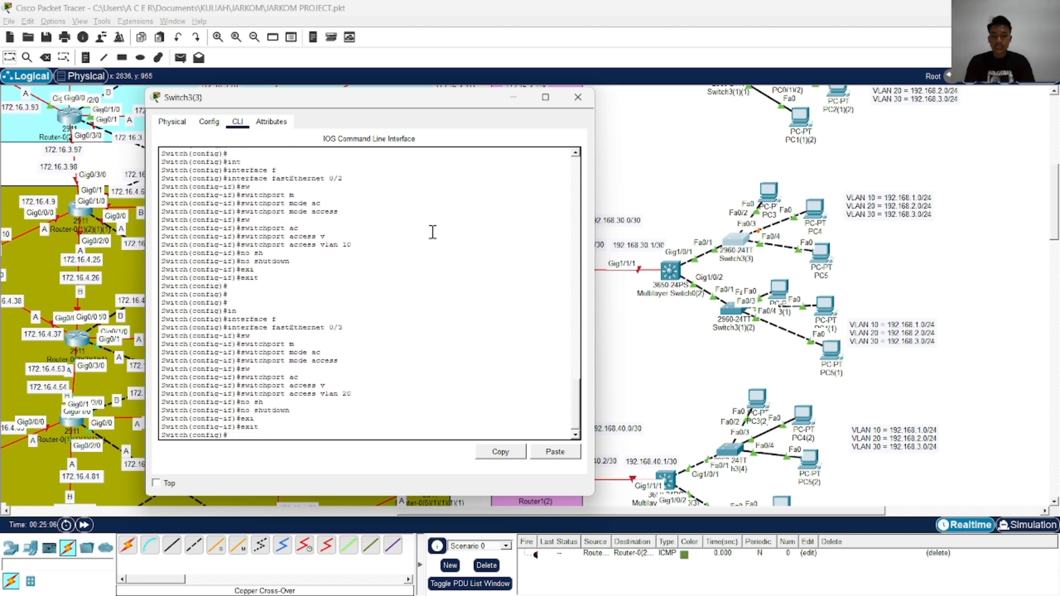
key("Return")
key("Return")
Enter interface configuration for FastEthernet 0/4 on Switch3(3)
type("in")
key("Tab")
type("g")
key("Tab")
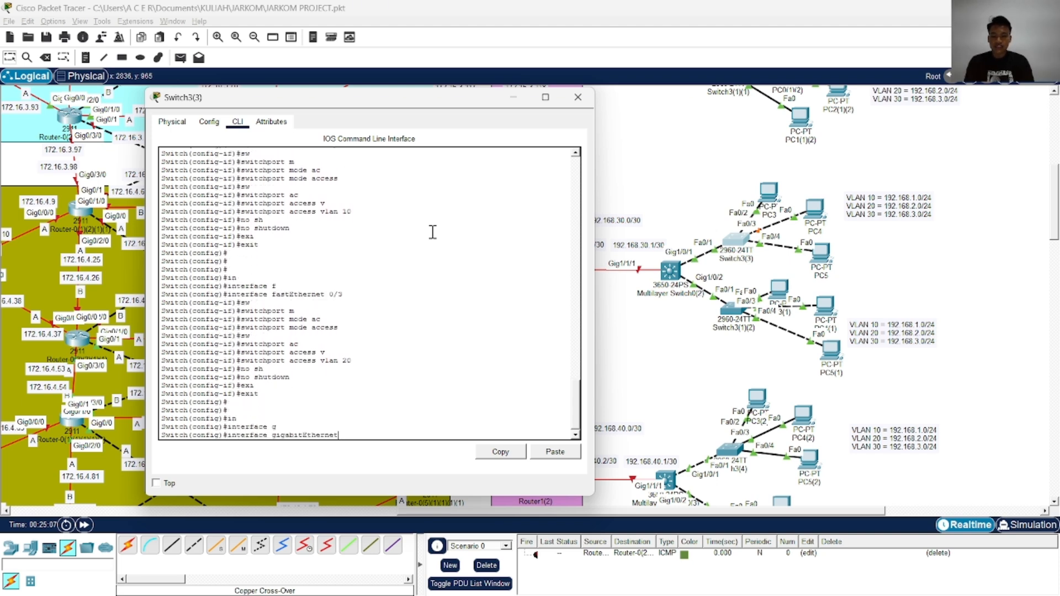
key("BackSpace")
key("BackSpace")
key("BackSpace")
key("BackSpace")
key("BackSpace")
key("BackSpace")
key("BackSpace")
key("BackSpace")
key("BackSpace")
key("BackSpace")
key("BackSpace")
key("BackSpace")
key("BackSpace")
key("BackSpace")
key("Tab")
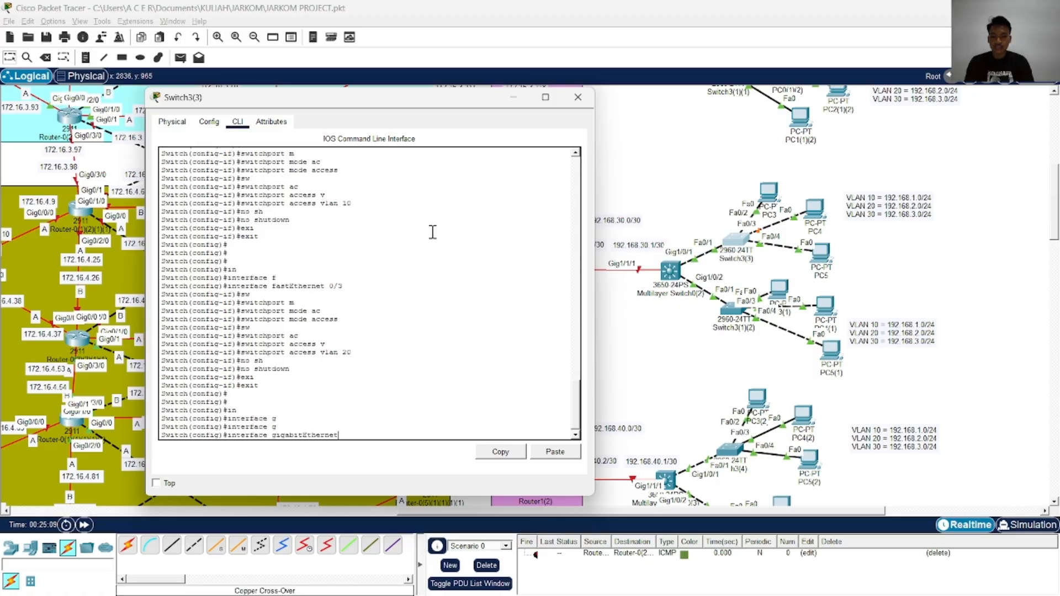
key("BackSpace")
key("BackSpace")
key("BackSpace")
key("BackSpace")
key("BackSpace")
key("BackSpace")
key("BackSpace")
key("BackSpace")
key("BackSpace")
key("BackSpace")
key("BackSpace")
key("BackSpace")
key("BackSpace")
key("BackSpace")
key("BackSpace")
type("f")
key("Tab")
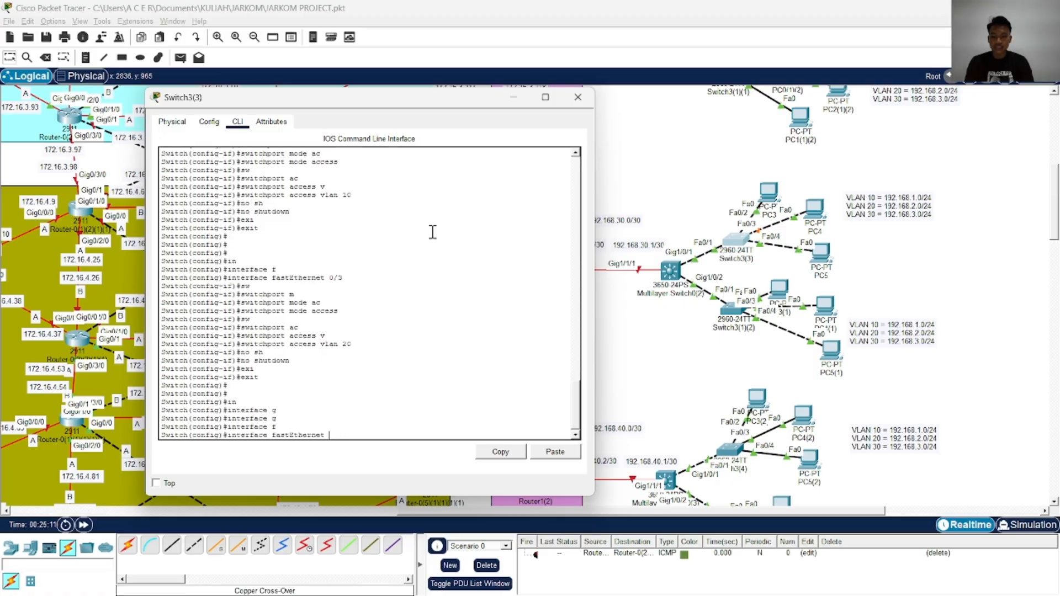
type("0/4")
key("Return")
Set the FastEthernet 0/4 interface to switchport access mode
type("sw")
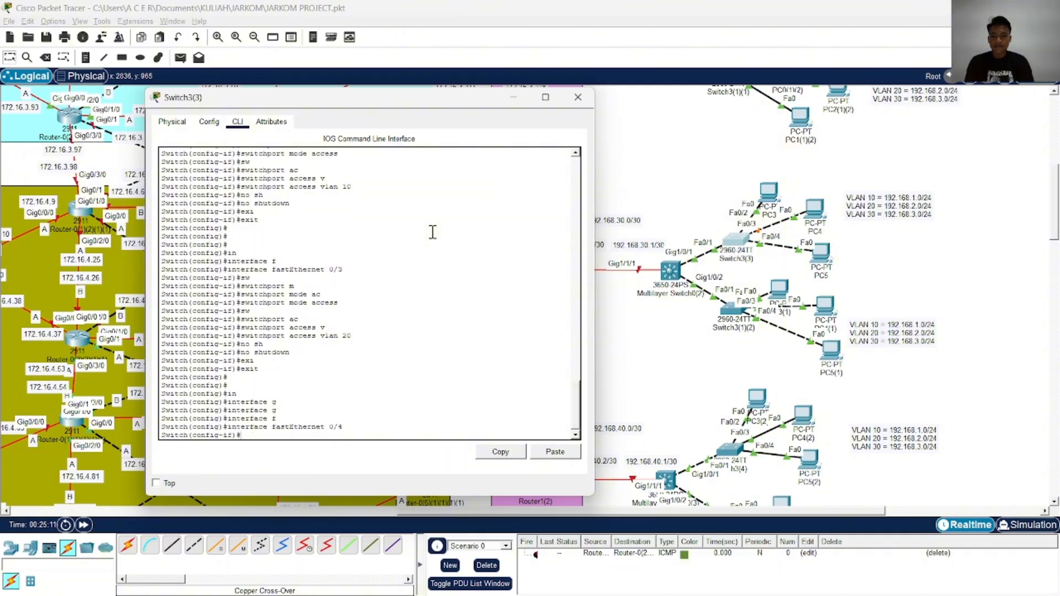
key("Tab")
type("m")
key("Tab")
type("ac")
key("Return")
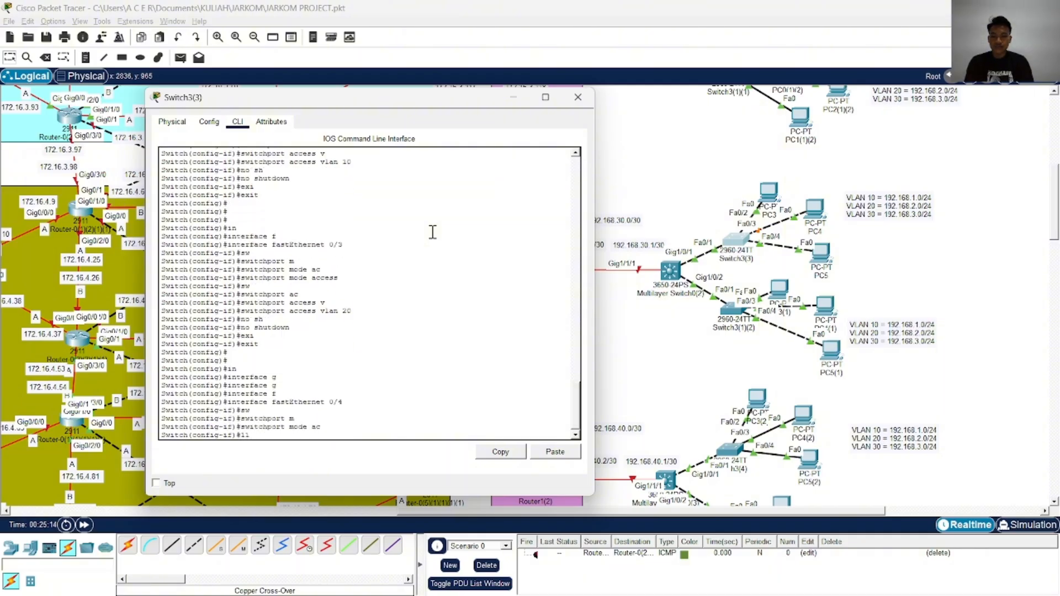
key("BackSpace")
key("BackSpace")
key("Up")
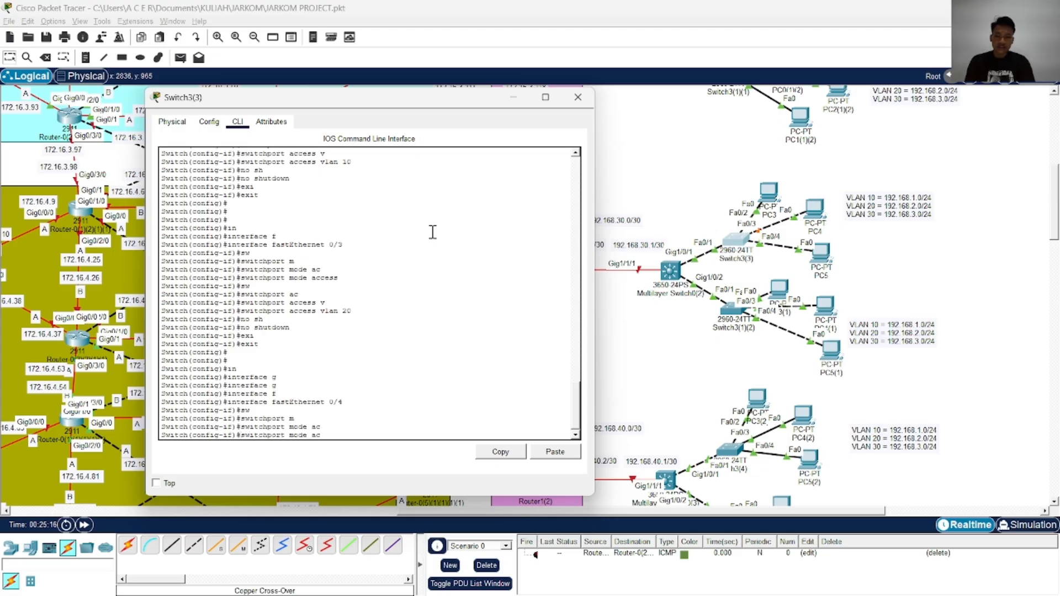
key("Tab")
key("Return")
Assign the FastEthernet 0/4 access port to VLAN 30
type("sw")
key("Tab")
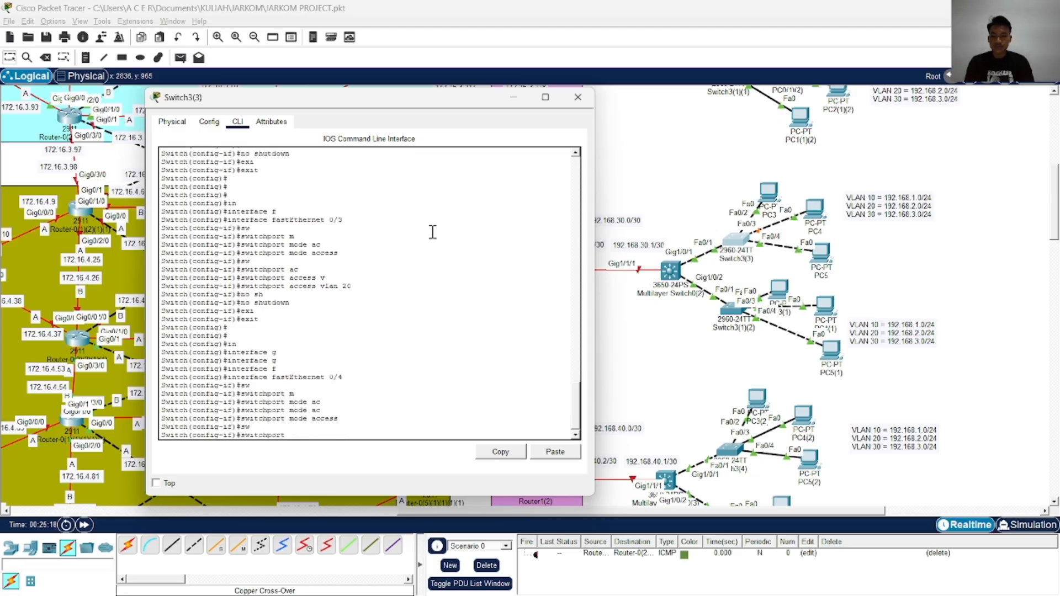
type("ac")
key("Tab")
type("v")
key("Tab")
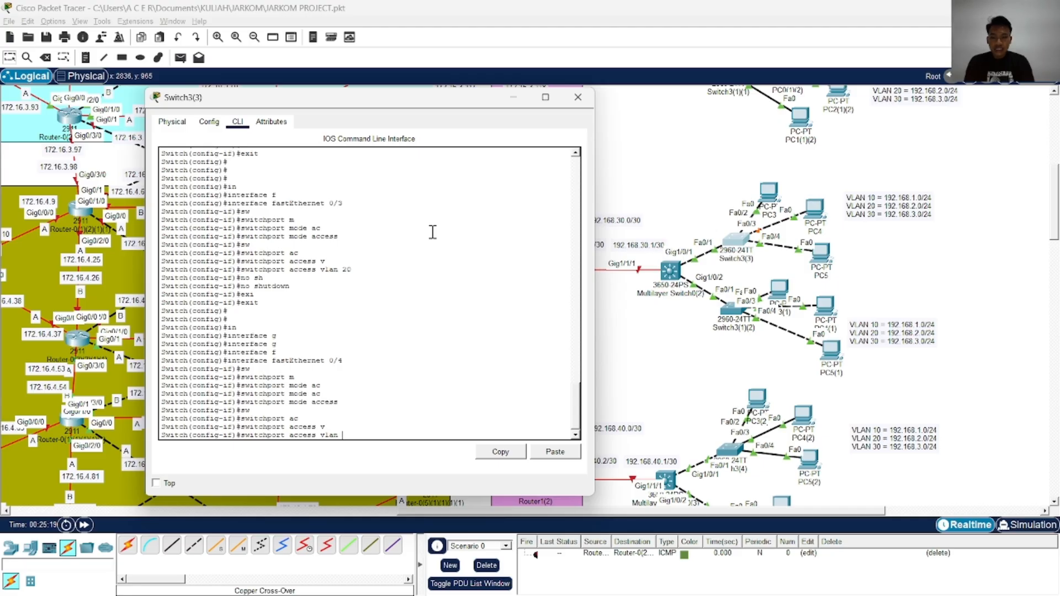
type("30")
key("Return")
Enable FastEthernet 0/4 with no shutdown, end configuration mode and write the configuration to memory
type("no s")
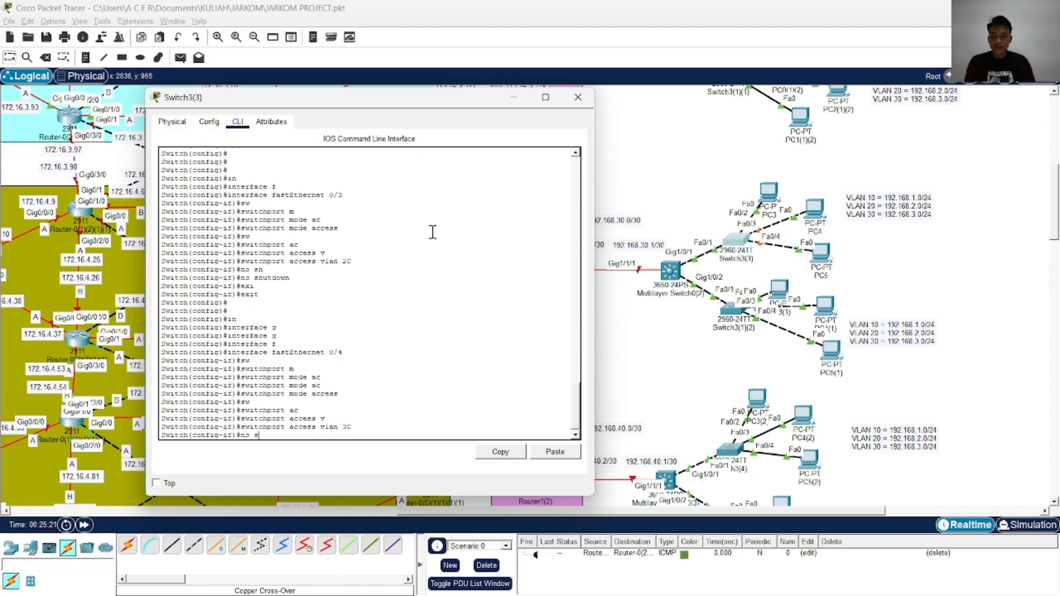
type("h")
key("Tab")
key("Return")
type("end")
key("Return")
type("wr")
key("Return")
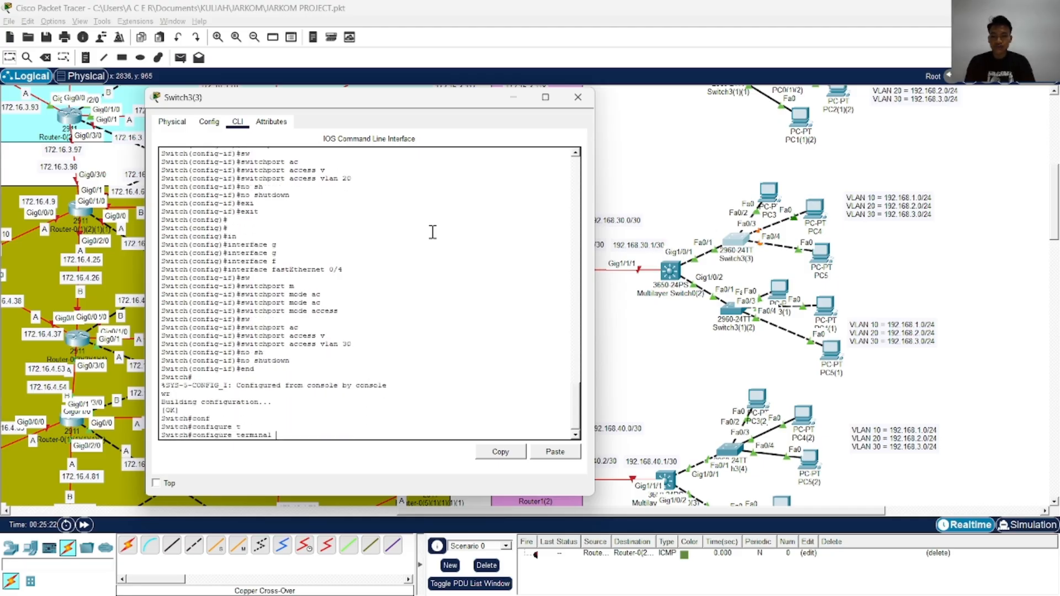
Return to global configuration mode on Switch3(3) and enter interface configuration for FastEthernet 0/1
key("Return")
type("in")
key("Tab")
type("g")
key("Tab")
key("BackSpace")
key("BackSpace")
key("BackSpace")
key("BackSpace")
key("BackSpace")
key("BackSpace")
key("BackSpace")
key("BackSpace")
key("BackSpace")
key("BackSpace")
key("BackSpace")
key("BackSpace")
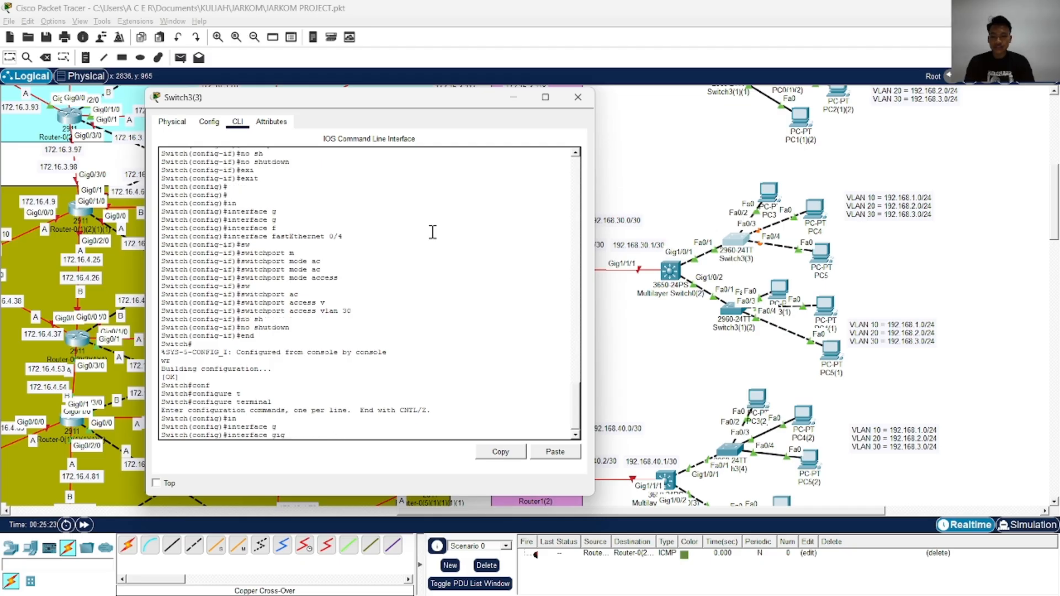
type("f")
key("Tab")
key("BackSpace")
key("BackSpace")
key("Tab")
type("f")
key("Tab")
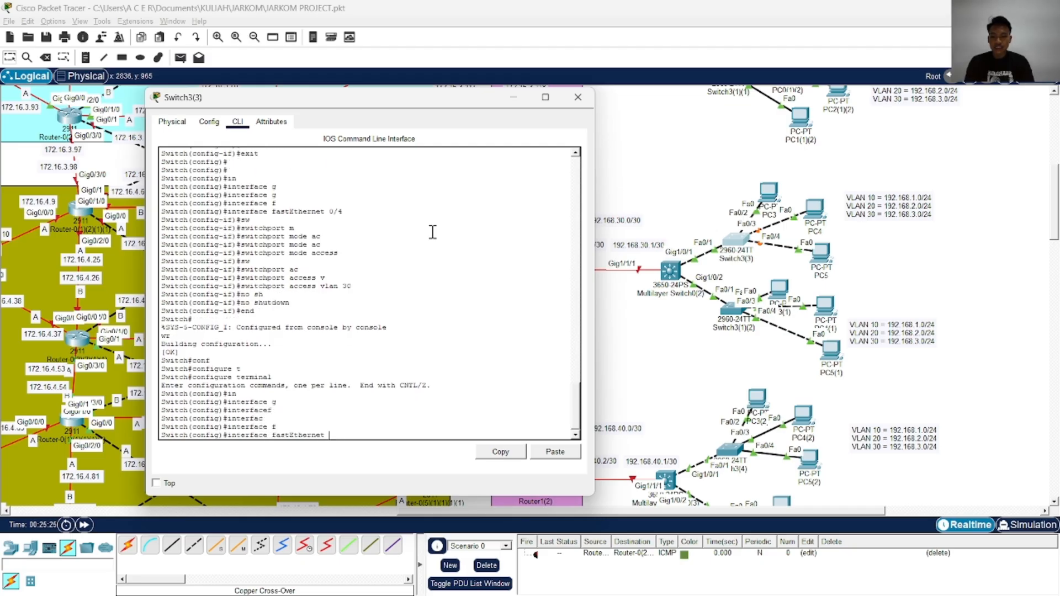
type("0/1")
key("Return")
Set the FastEthernet 0/1 interface to switchport trunk mode
type("sw")
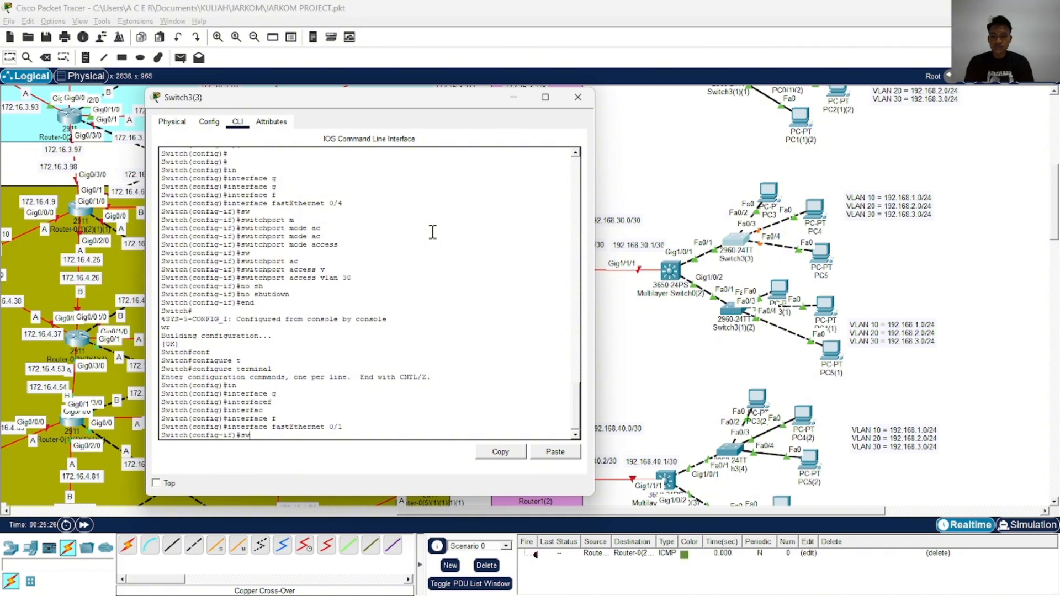
key("Tab")
type("m")
key("Tab")
type("tr")
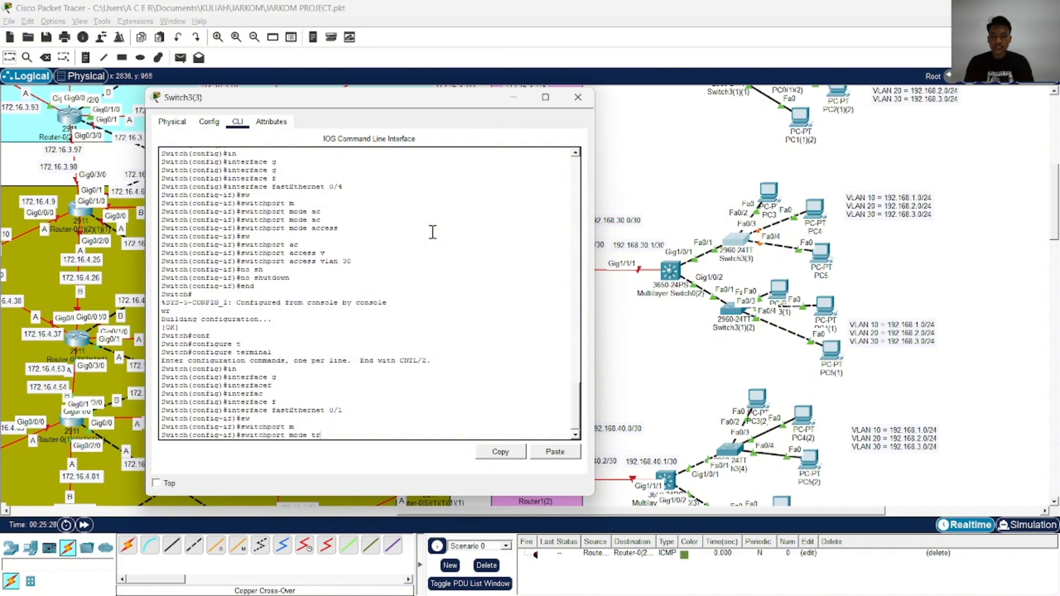
key("Tab")
key("Return")
Allow VLANs 10, 20 and 30 on the FastEthernet 0/1 trunk
type("sw")
key("Tab")
type("tr")
key("Tab")
type("al")
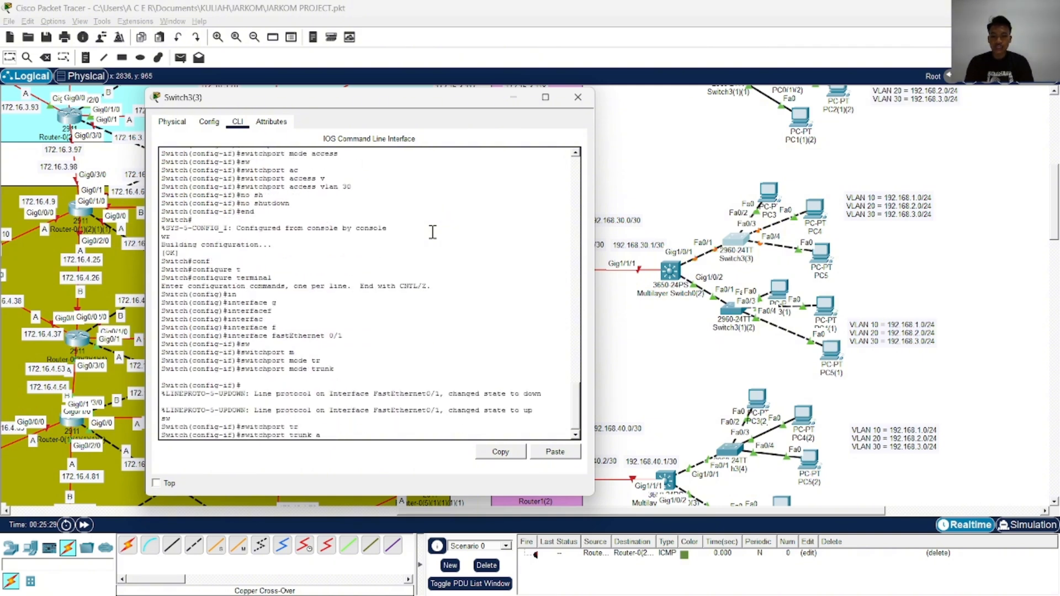
key("Tab")
type("vl")
key("Tab")
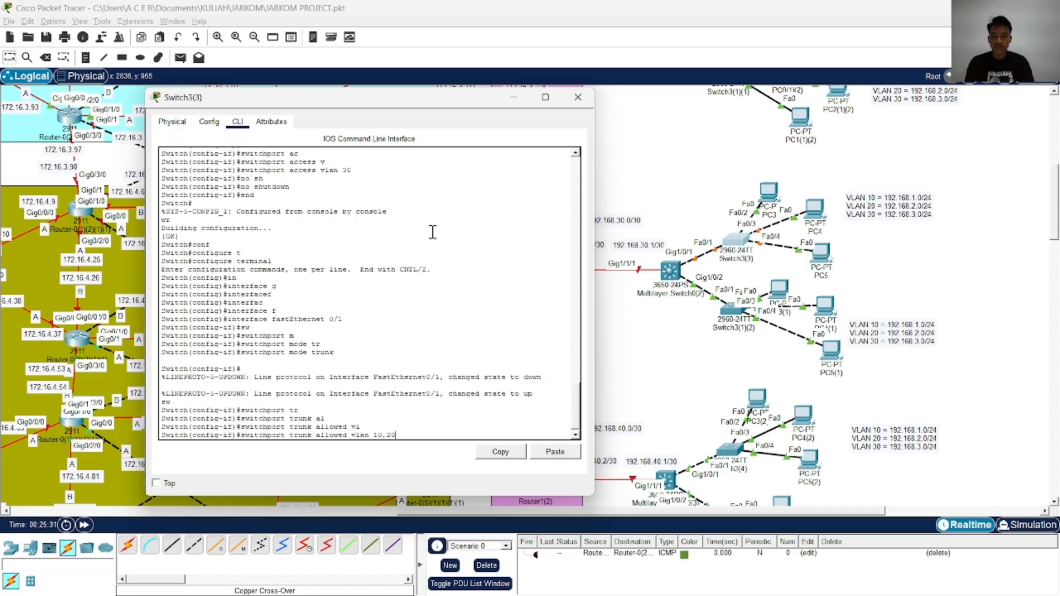
type("10,20,30")
key("Return")
key("Return")
key("Return")
End configuration mode, write the configuration to memory and copy running-config to startup-config on Switch3(3)
type("end ")
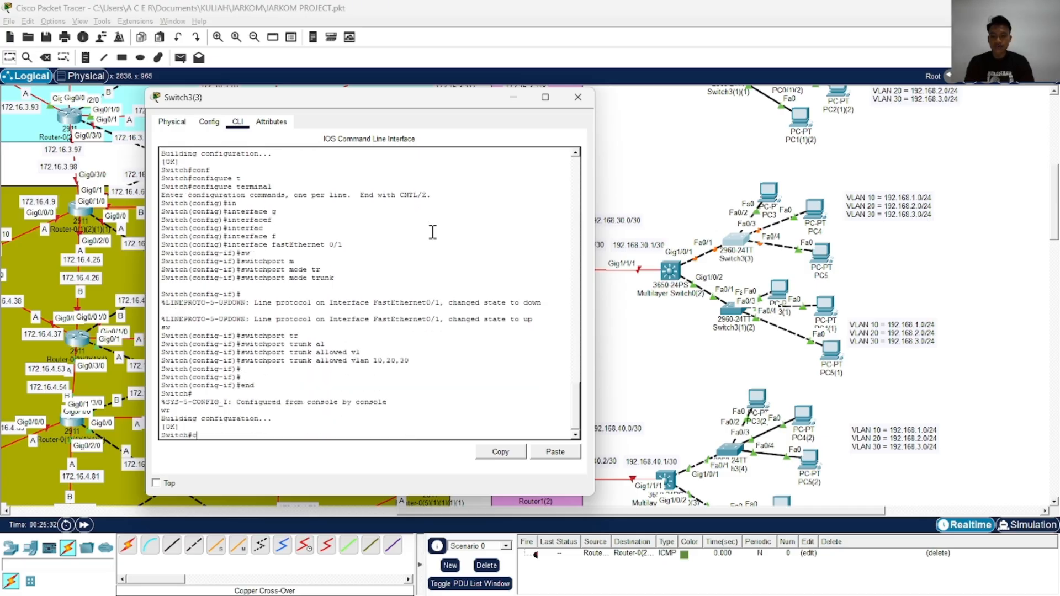
type("wr cop")
key("Tab")
type("rst")
key("Tab")
key("BackSpace")
key("BackSpace")
key("Tab")
type("stg")
key("Tab")
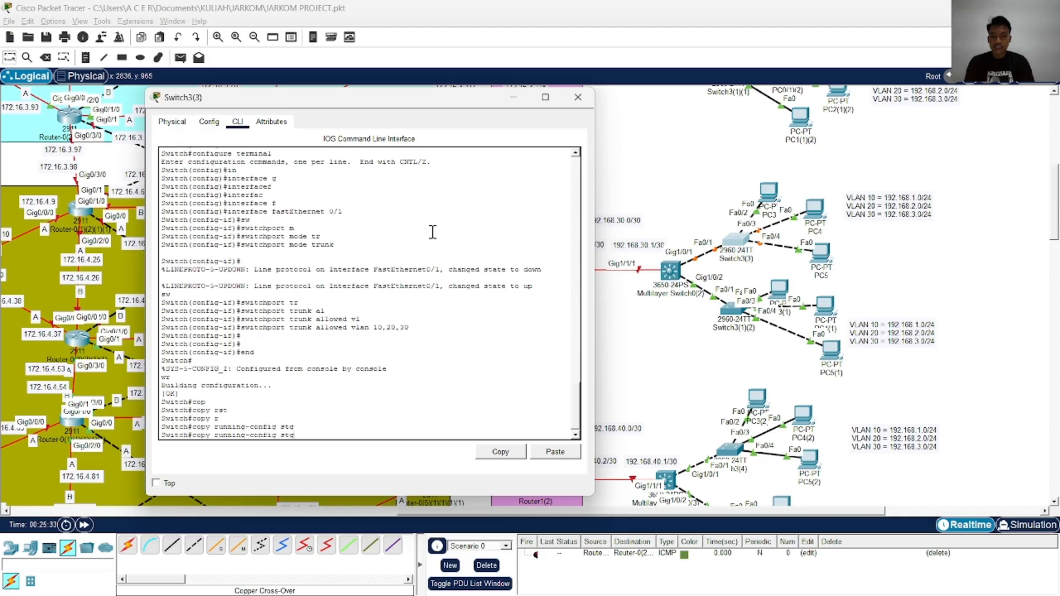
key("BackSpace")
key("Tab")
key("Tab")
key("Return")
key("Return")
key("Return")
key("Return")
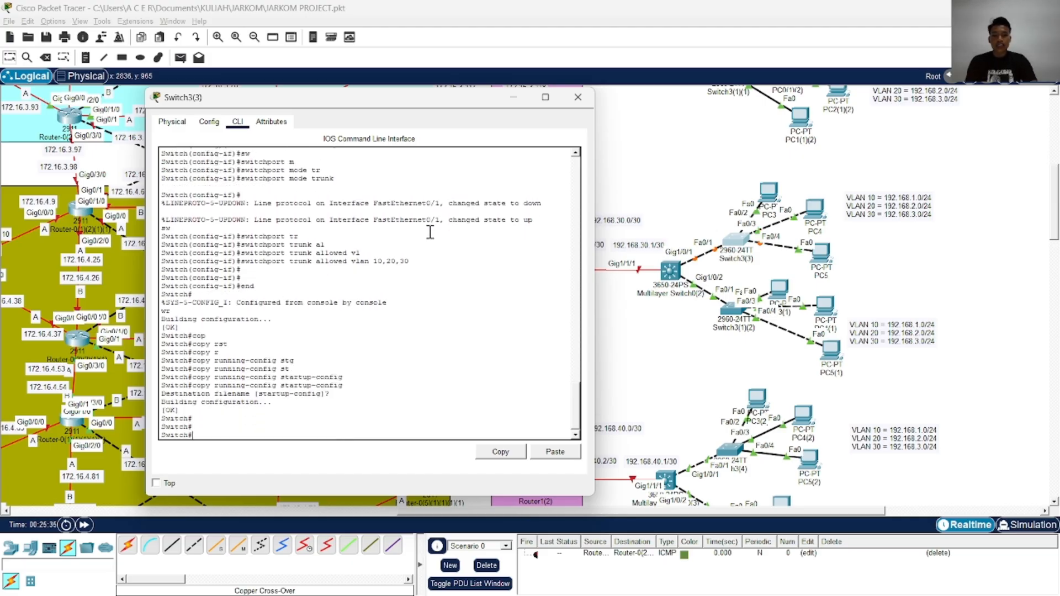
Close the Switch3(3) window and open the command line of Switch3(1)(2)
left_click(578, 97)
scroll(649, 319, "right", 3)
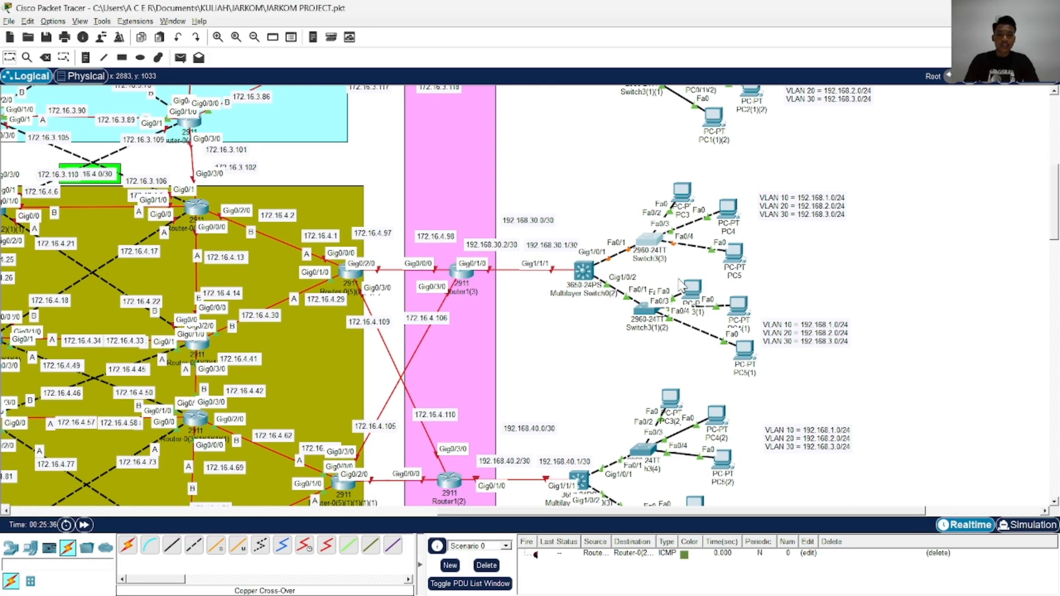
left_click(649, 318)
left_click(398, 118)
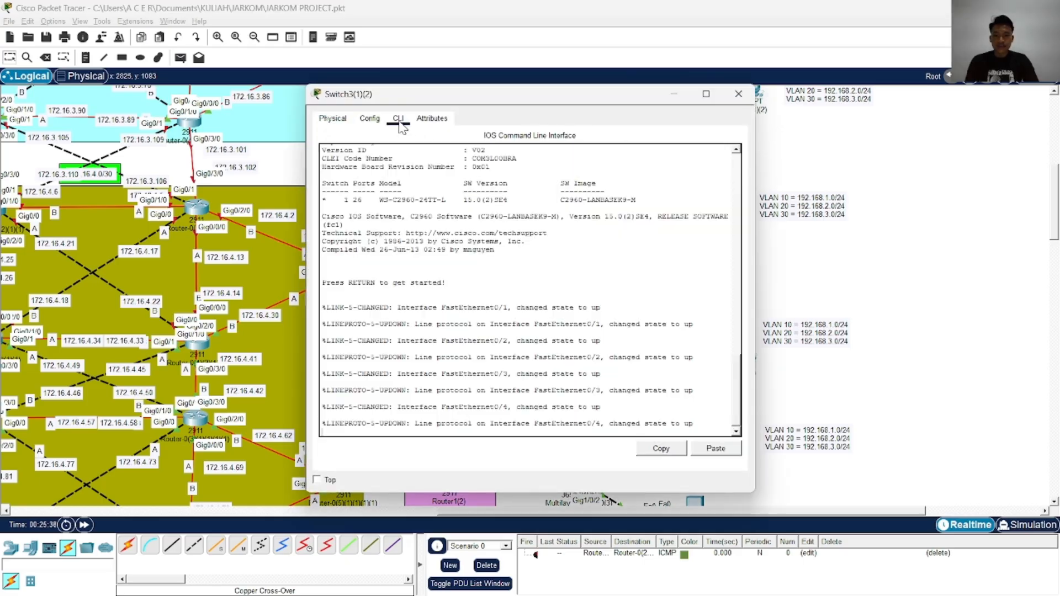
key("alt+Tab")
key("alt+Tab")
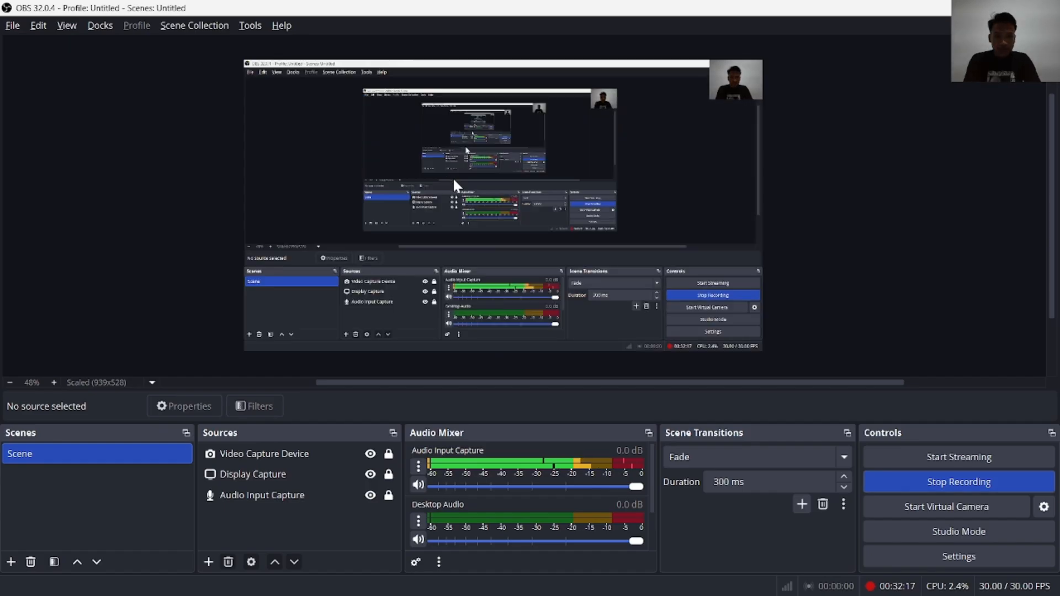
key("alt+Tab")
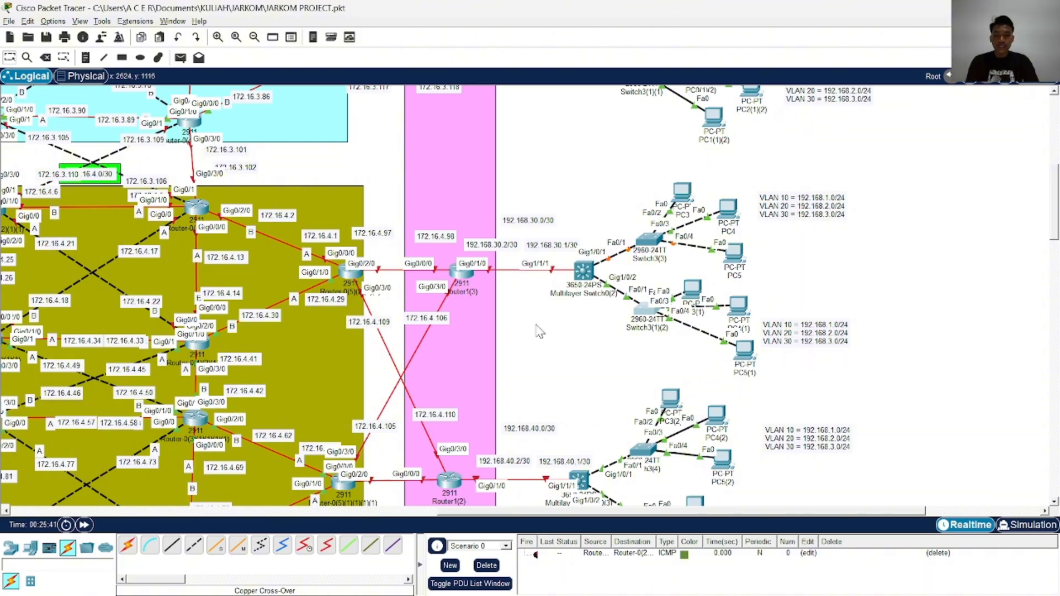
Reopen the command line of Switch3(1)(2), enable privileged mode and enter global configuration mode
left_click(652, 315)
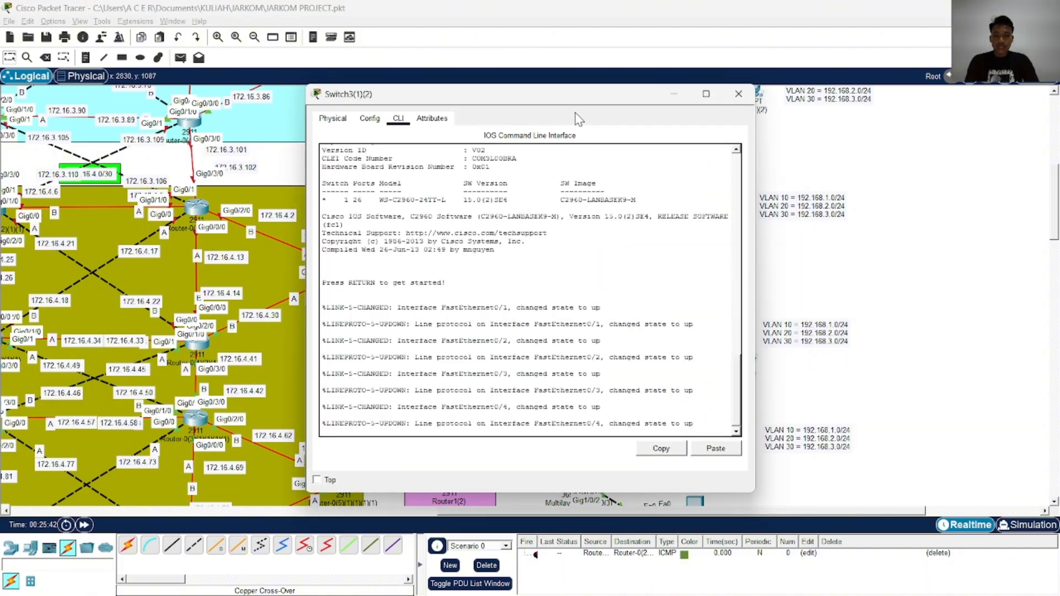
left_click_drag(400, 103, 388, 100)
key("Return")
key("Return")
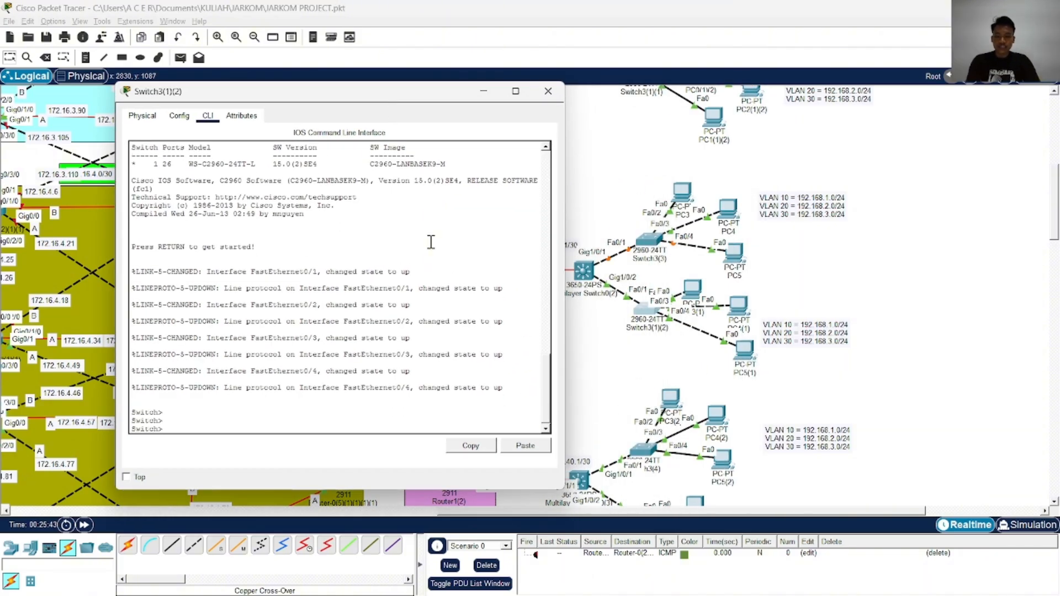
type("ena")
key("Return")
type("conf")
key("Tab")
type("t")
Create VLAN 10 on Switch3(1)(2)
key("Tab")
key("Return")
type("in")
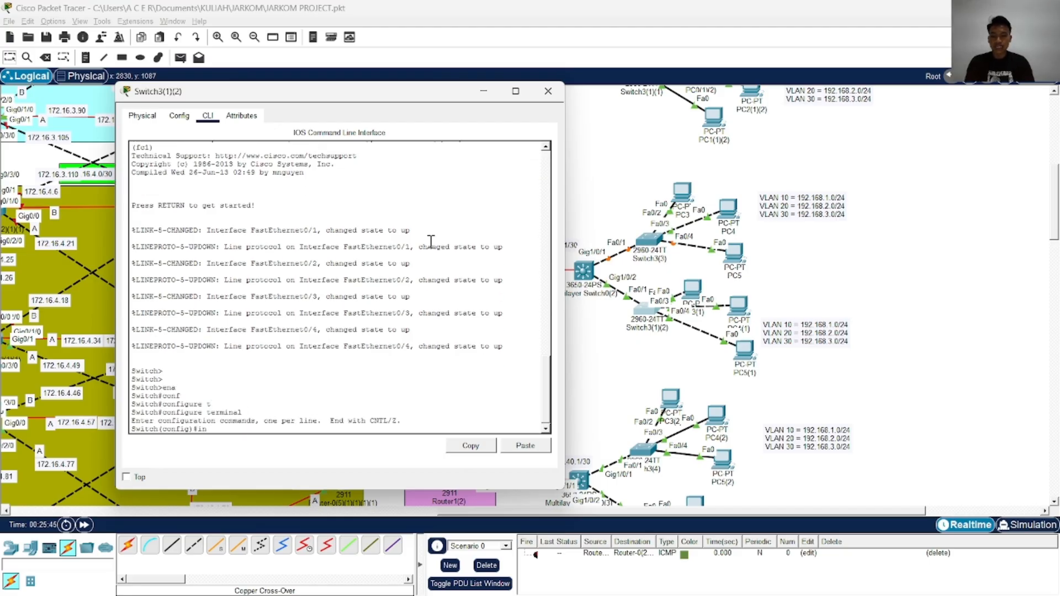
key("Tab")
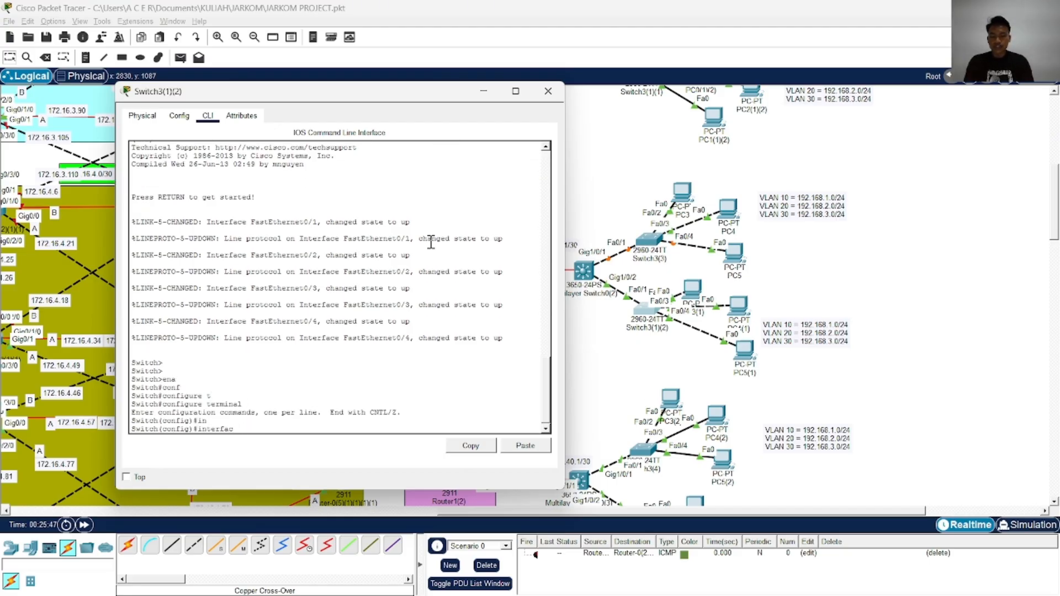
key("BackSpace")
key("BackSpace")
key("BackSpace")
key("BackSpace")
key("BackSpace")
key("BackSpace")
key("BackSpace")
key("BackSpace")
type("vl")
key("Tab")
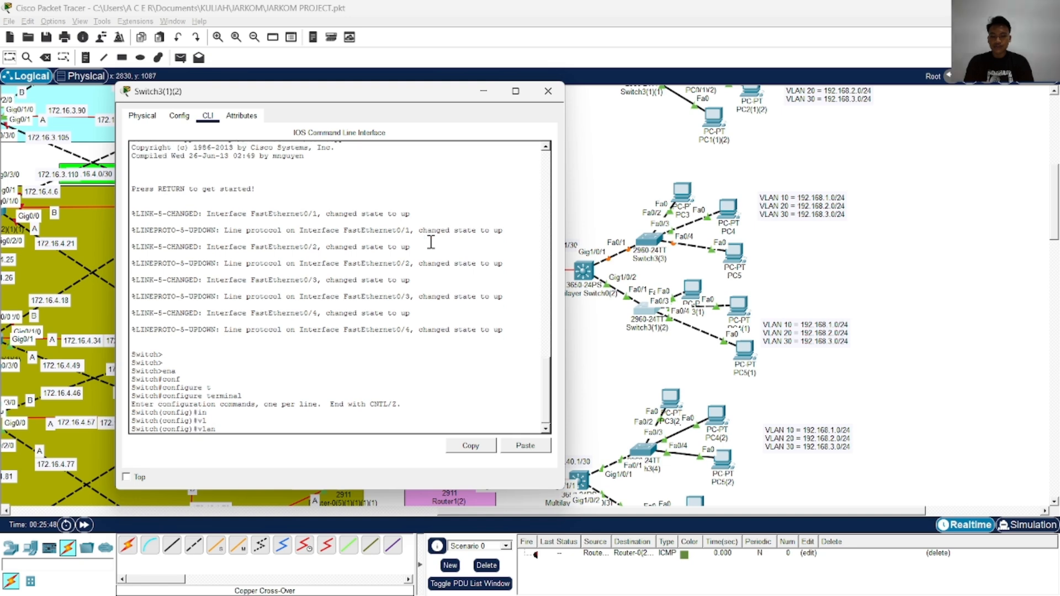
type("10")
key("Return")
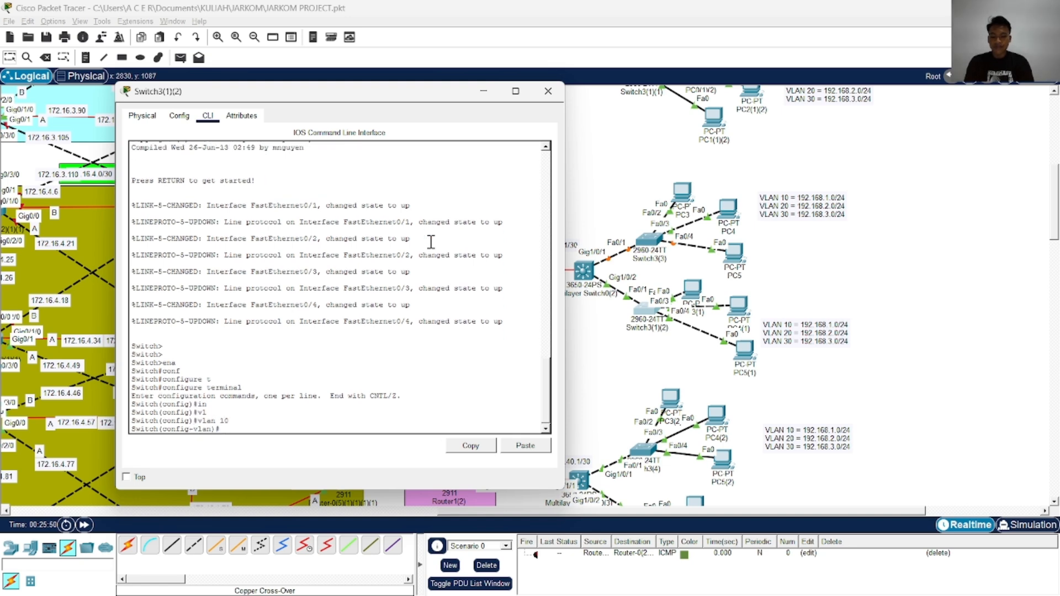
Name VLAN 10 as VLAN10
type("nam")
key("Tab")
key("Caps_Lock")
type("VLAN10")
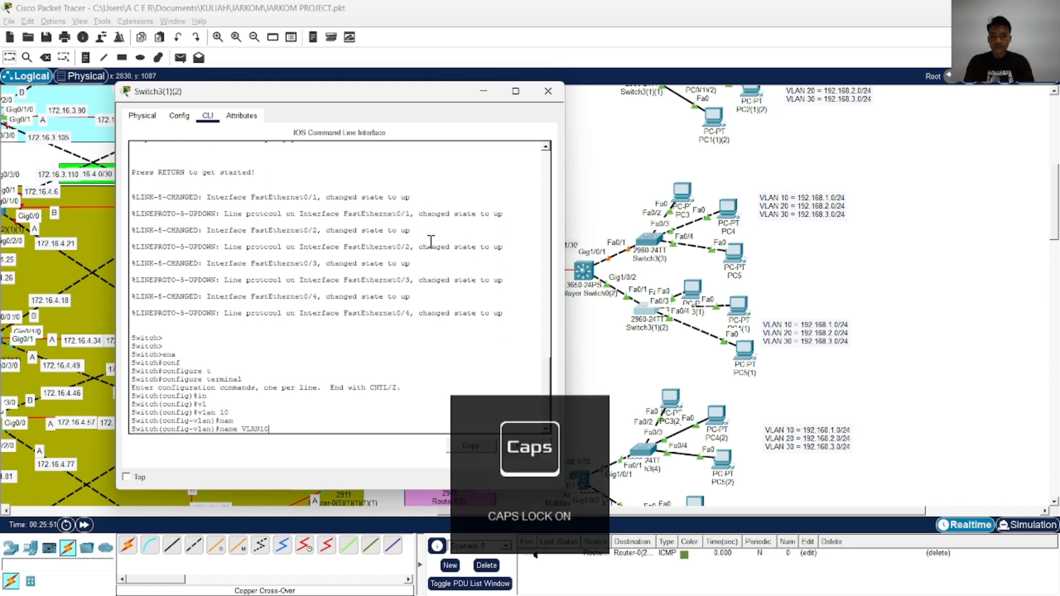
key("Caps_Lock")
key("Return")
Create VLAN 20 on Switch3(1)(2) and name it VLAN20
type("vlan 100")
key("Return")
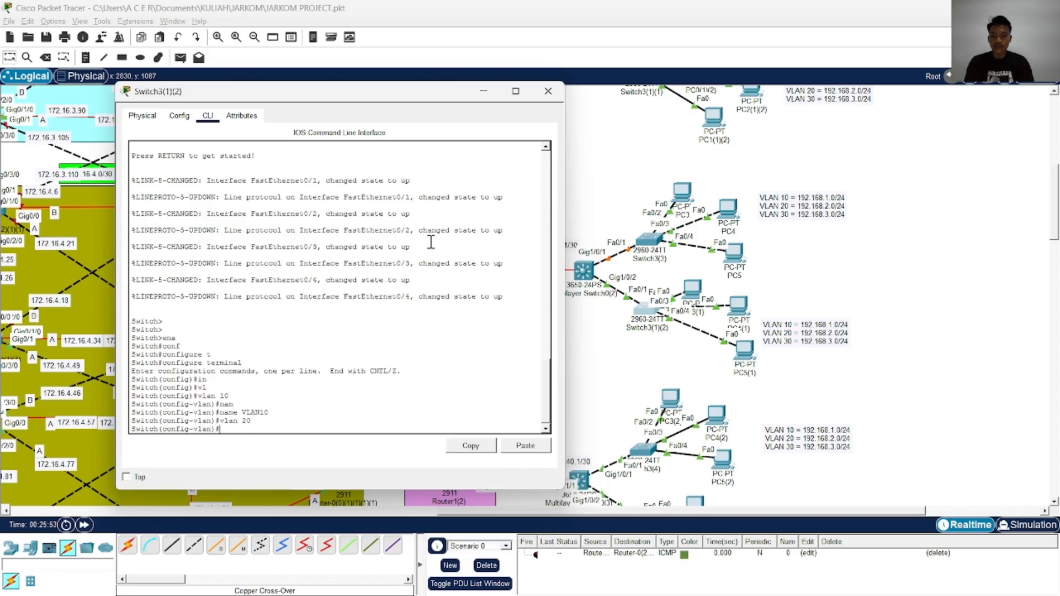
type("name VLAN20")
key("Return")
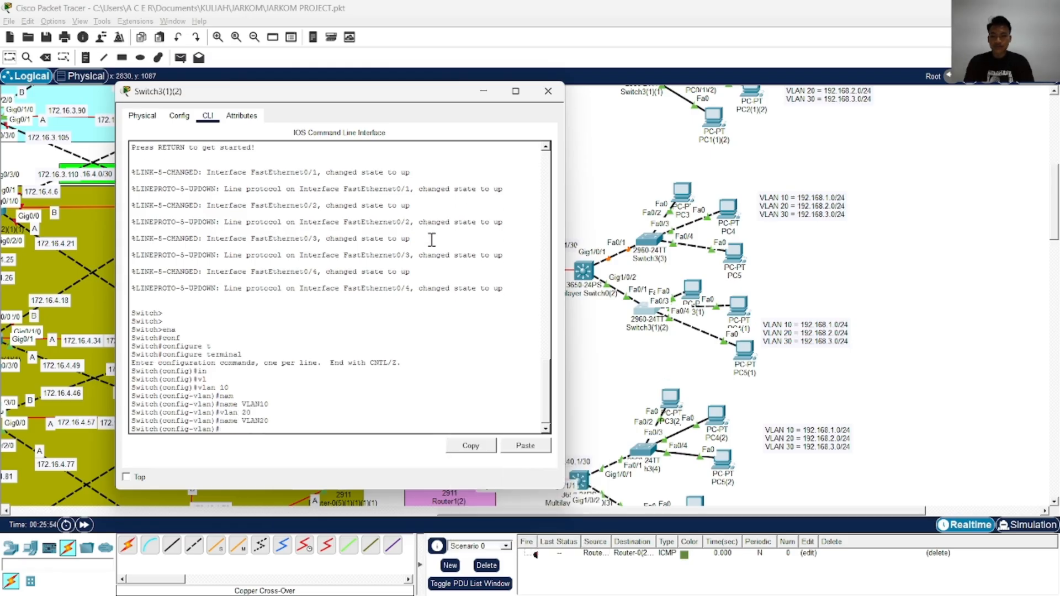
Create VLAN 30 with the name VLAN30 and exit VLAN configuration mode
type("vlan 2")
type("0")
key("Return")
type("name VLAN20")
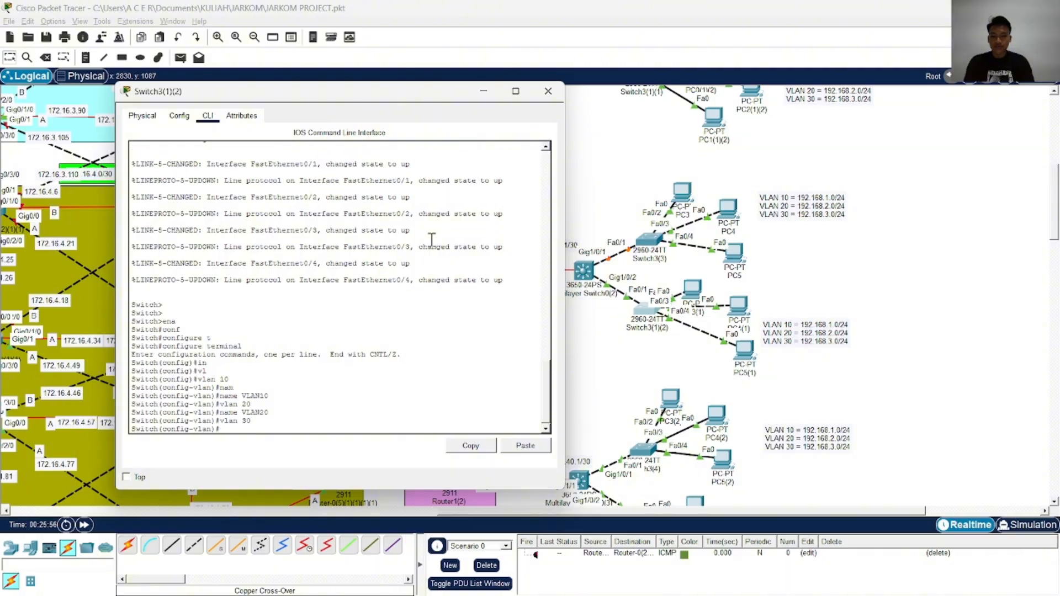
type("30")
key("Return")
key("Return")
key("Return")
key("Return")
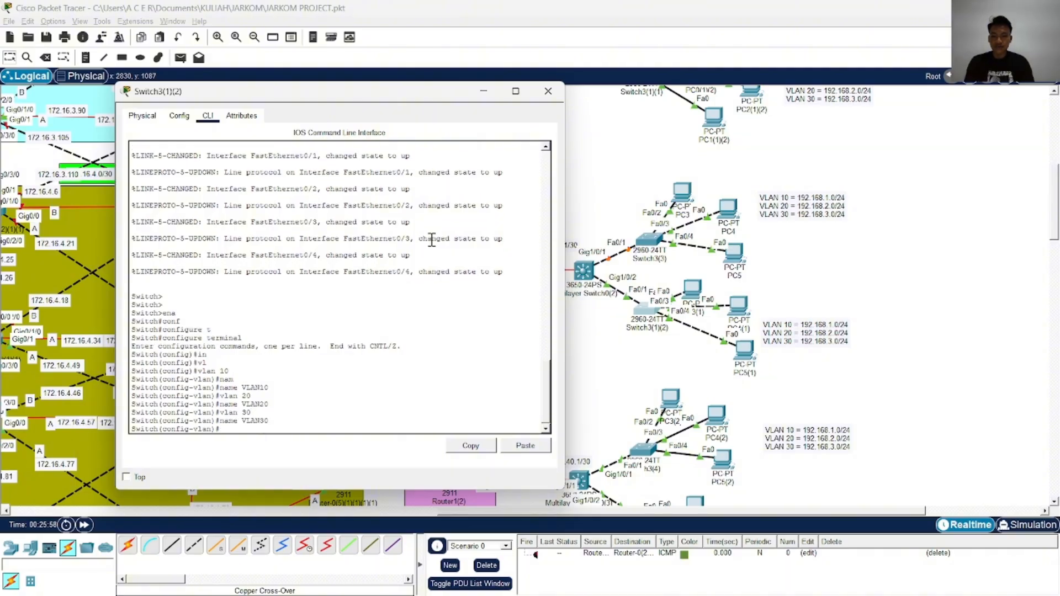
type("ex")
key("Tab")
key("Return")
key("Return")
key("Return")
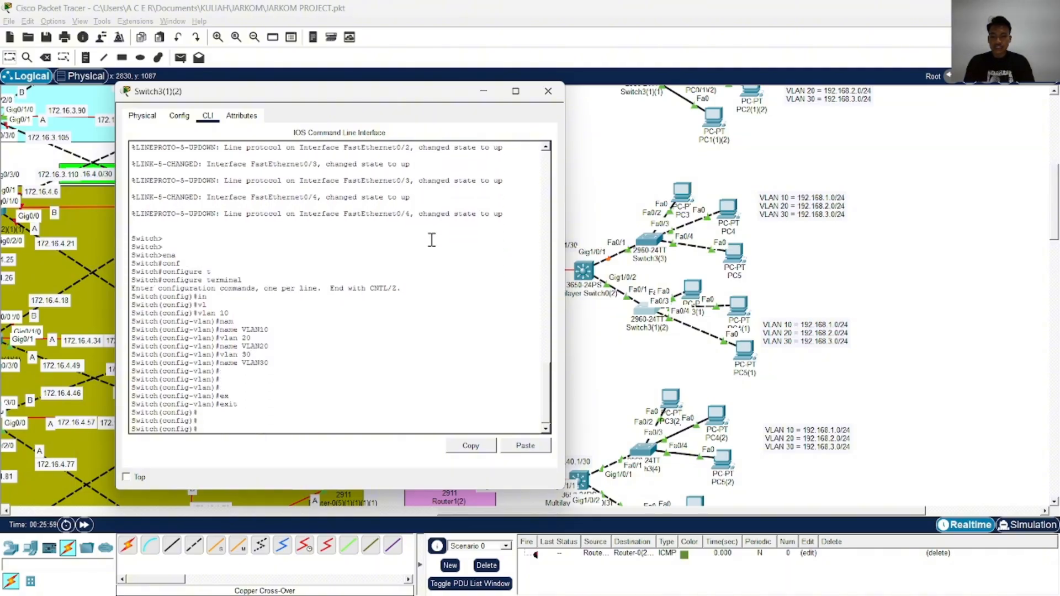
Enter interface configuration for FastEthernet 0/2 on Switch3(1)(2)
type("in")
key("Tab")
type("f")
key("Tab")
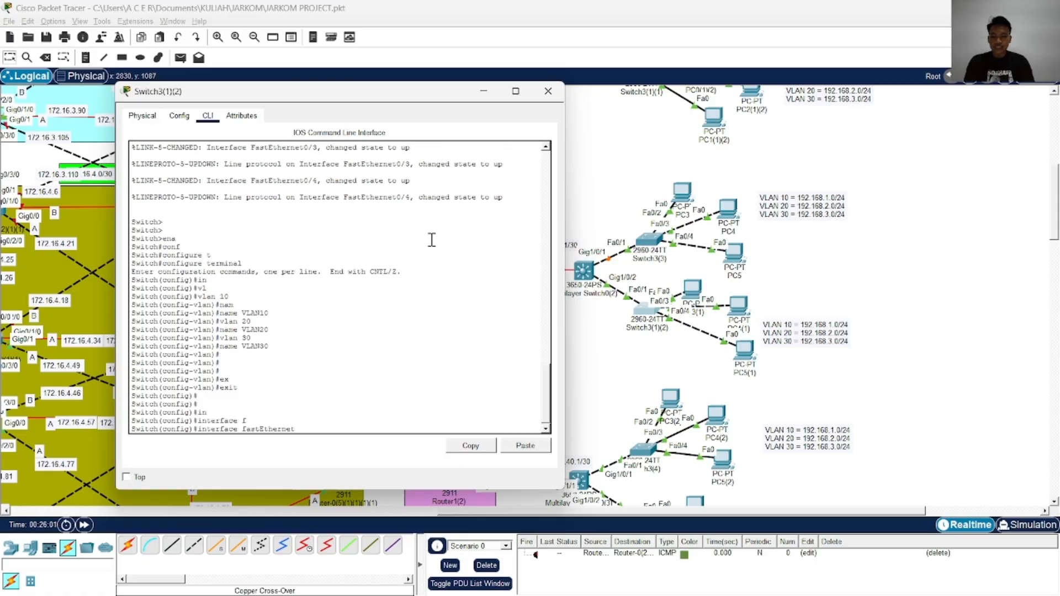
key("Return")
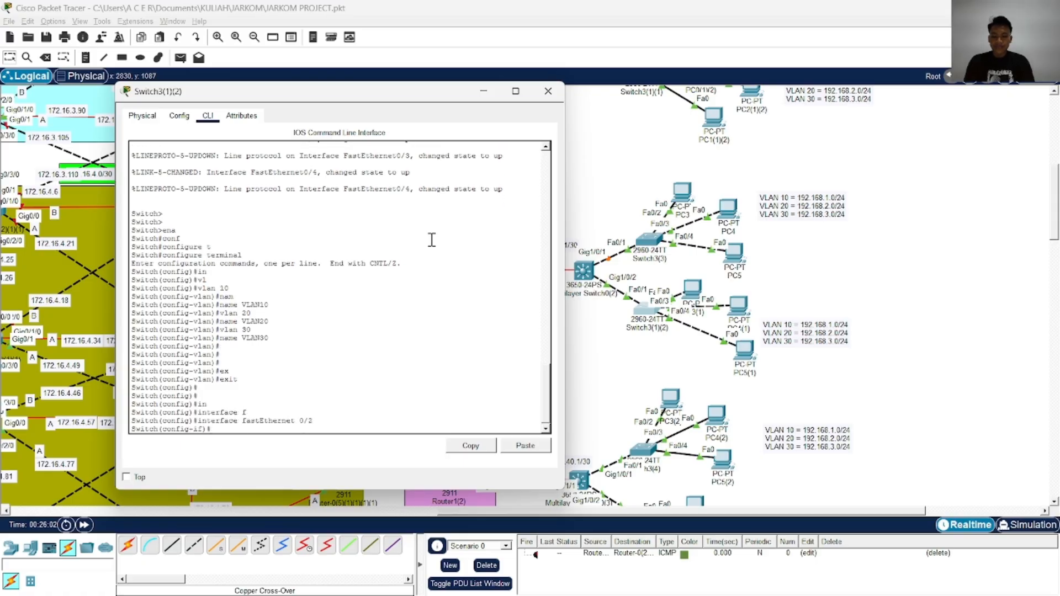
Set the FastEthernet 0/2 interface to switchport access mode
type("sw")
key("Tab")
type("m")
key("Tab")
type("ac")
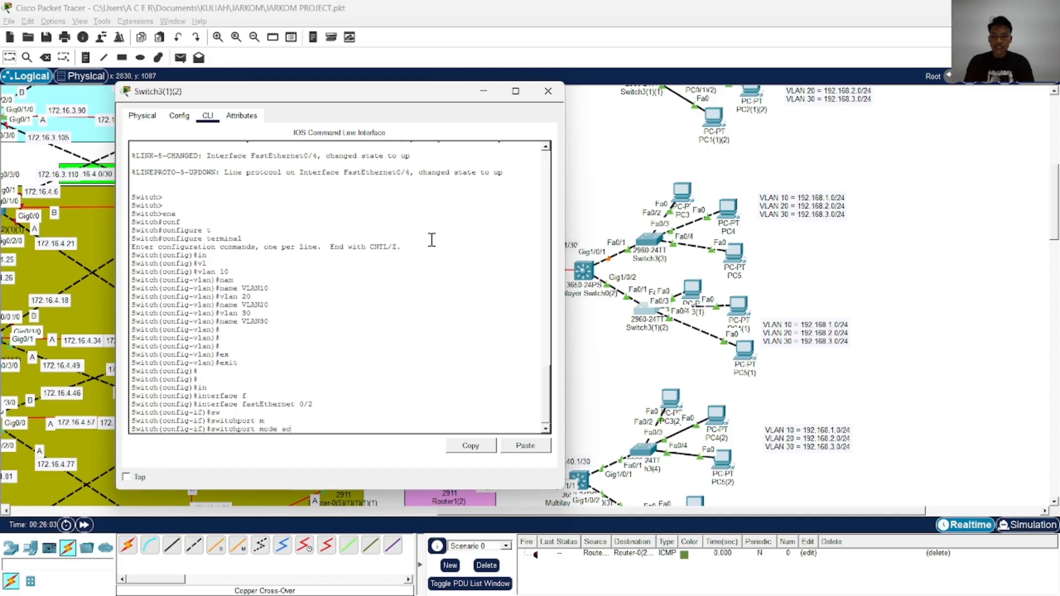
Assign the FastEthernet 0/2 access port to VLAN 10
key("Tab")
key("Return")
type("sw")
key("Tab")
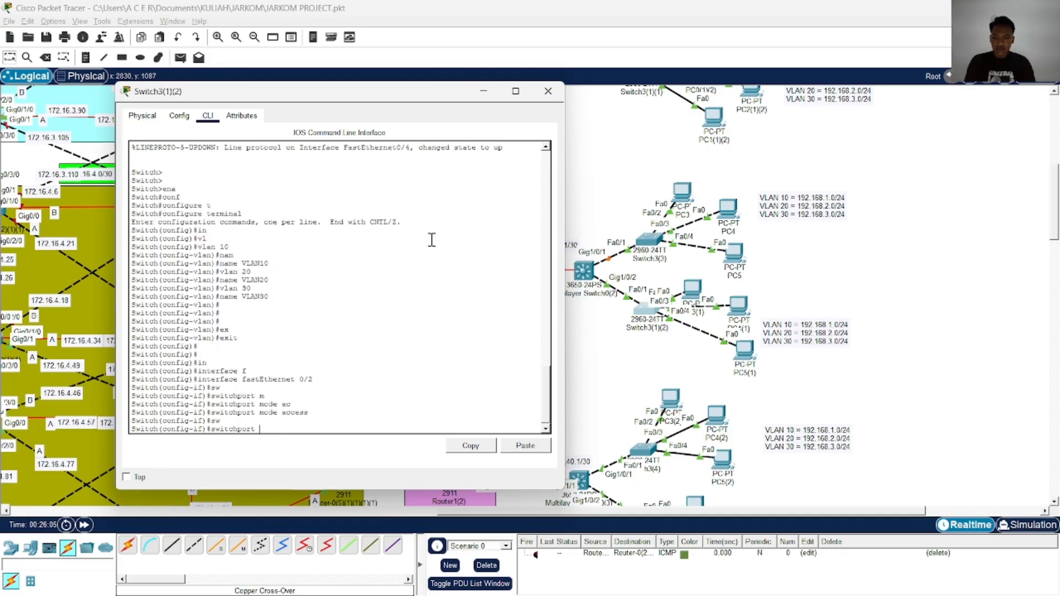
type("a")
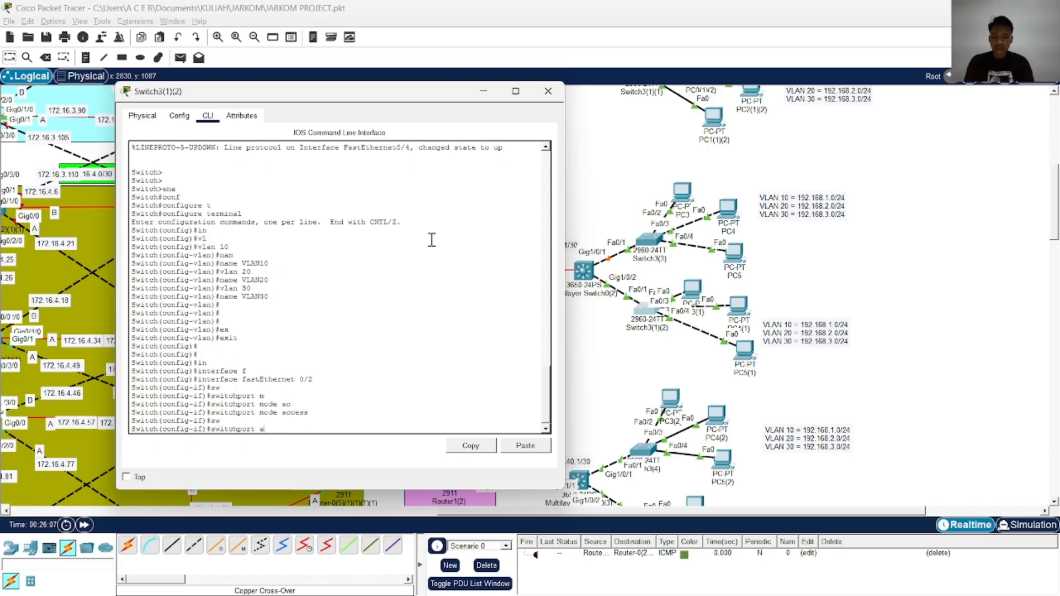
type("c")
key("Tab")
type("v")
key("Tab")
type("10")
key("Return")
Enable FastEthernet 0/2 with no shutdown and exit its interface configuration
type("s")
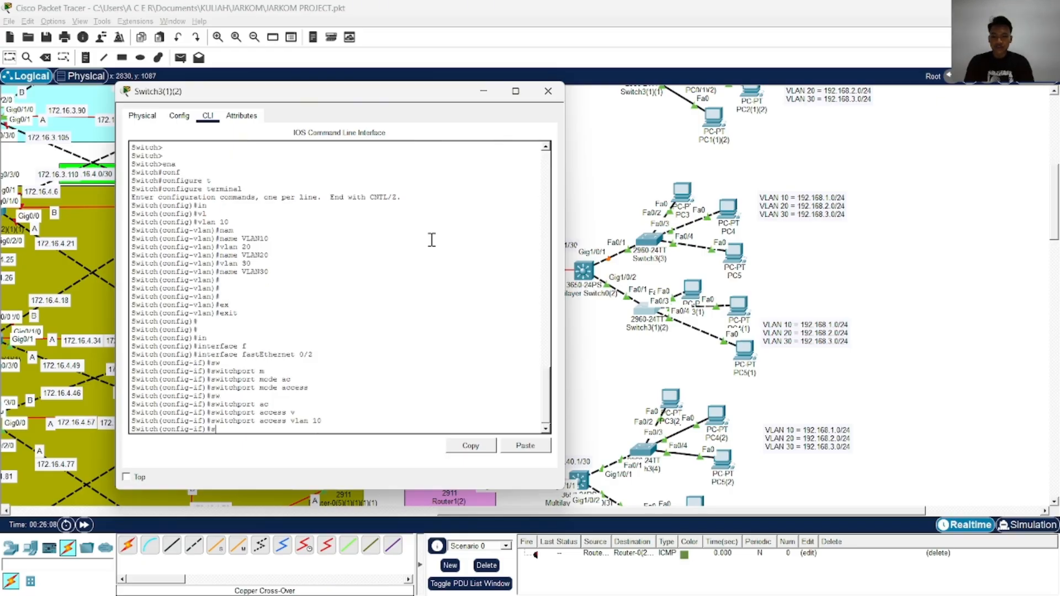
type("no sh")
key("Tab")
key("Return")
type("in")
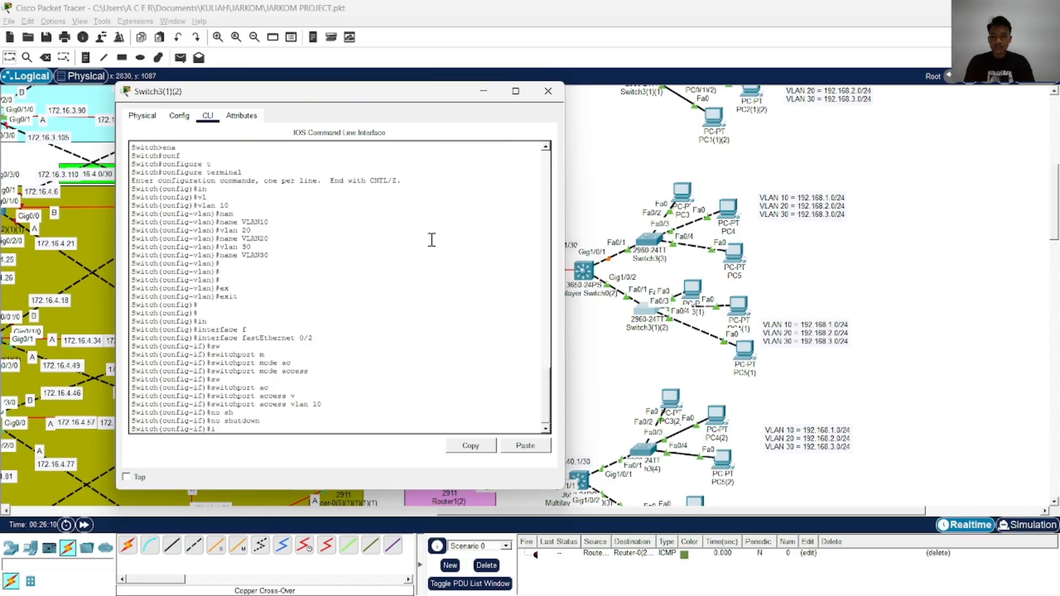
key("Tab")
type("f")
key("Tab")
key("BackSpace")
key("BackSpace")
key("Tab")
type("ex")
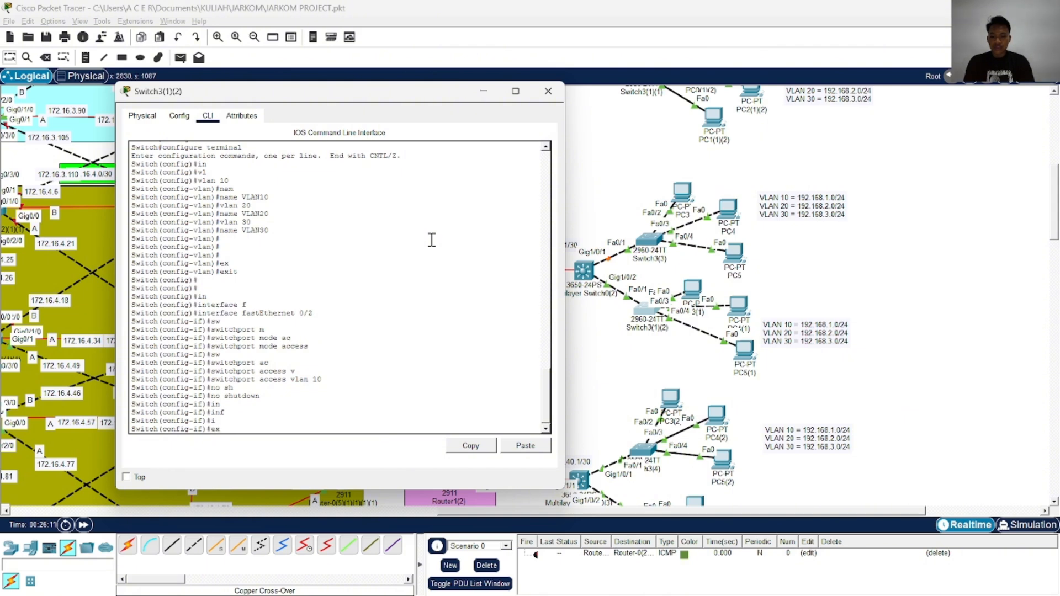
type("i")
Enter interface configuration for FastEthernet 0/3 on Switch3(1)(2)
key("Tab")
key("Return")
type("in")
key("Tab")
type("f")
key("Tab")
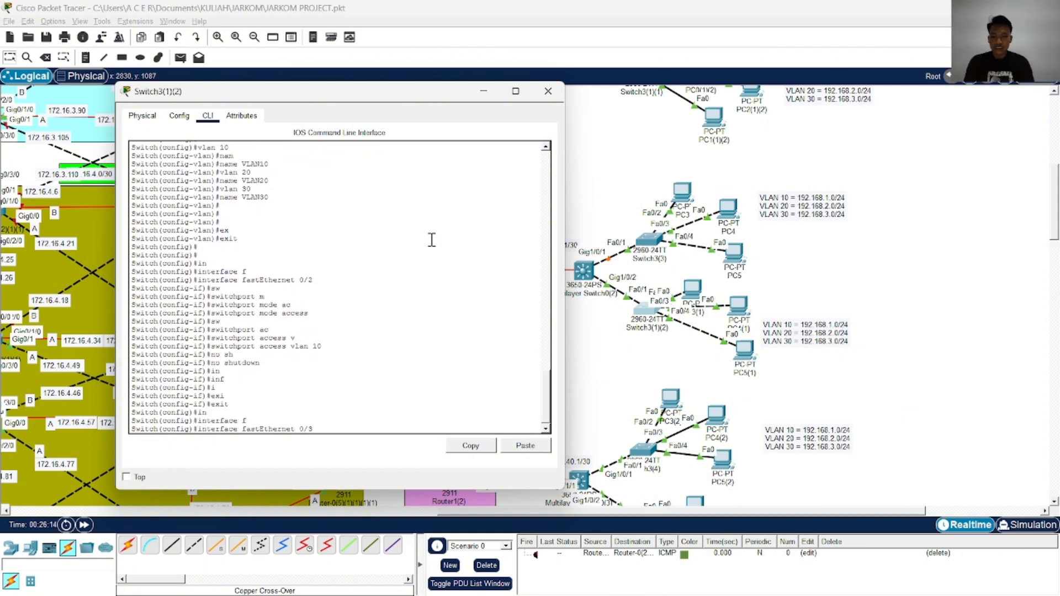
type("0/3")
key("Return")
Set the FastEthernet 0/3 interface to switchport access mode
type("sw")
key("Tab")
type("m\tac")
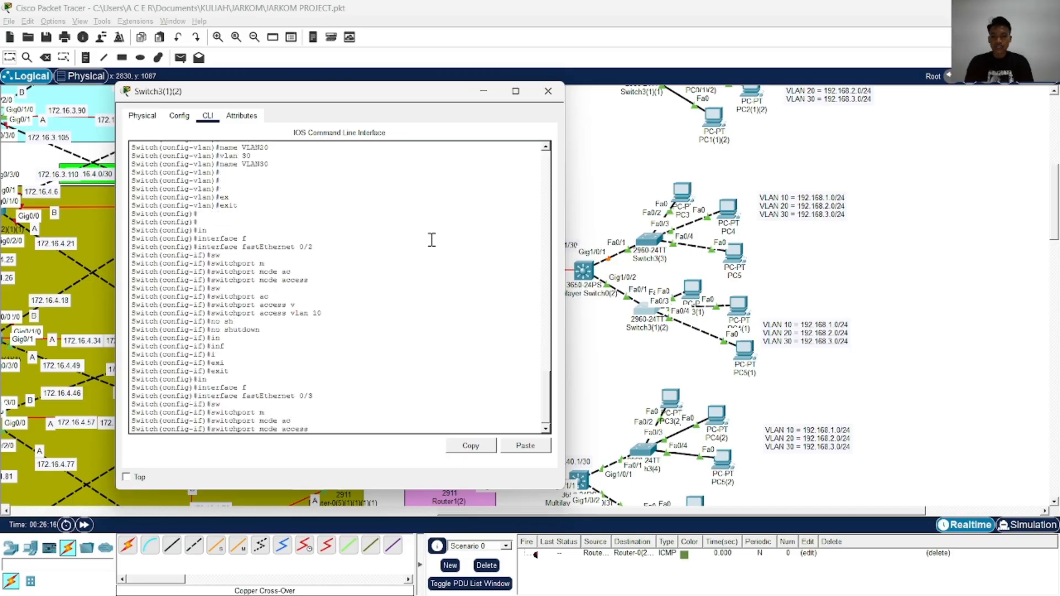
key("Return")
Assign the FastEthernet 0/3 access port to VLAN 20 and exit its interface configuration
type("sw\tac")
key("Tab")
type("v")
key("Tab")
type("2")
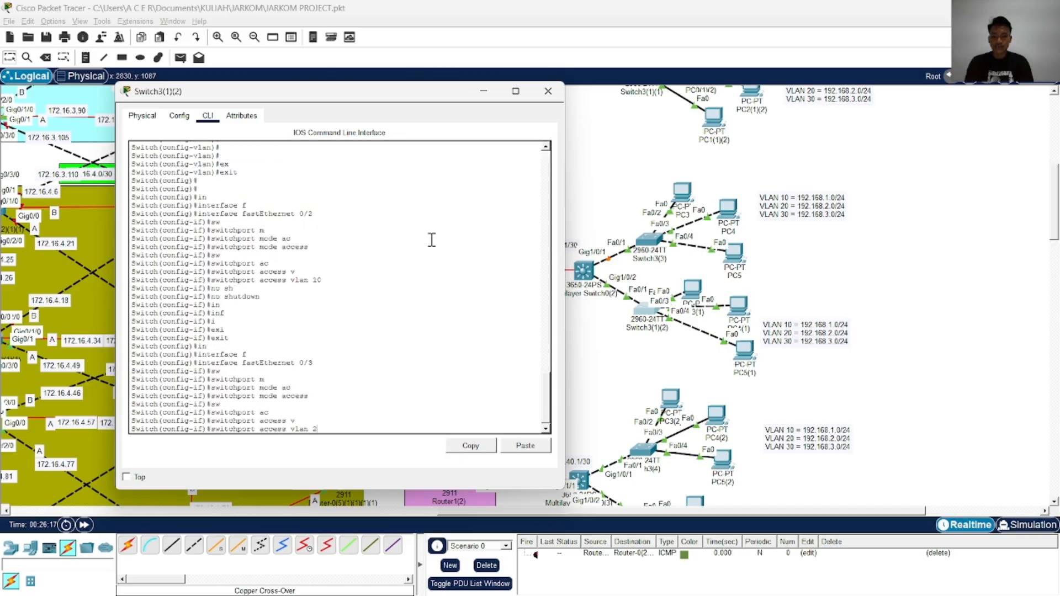
type("0")
key("Return")
type("exi")
Enter interface configuration for FastEthernet 0/4 on Switch3(1)(2)
key("Tab")
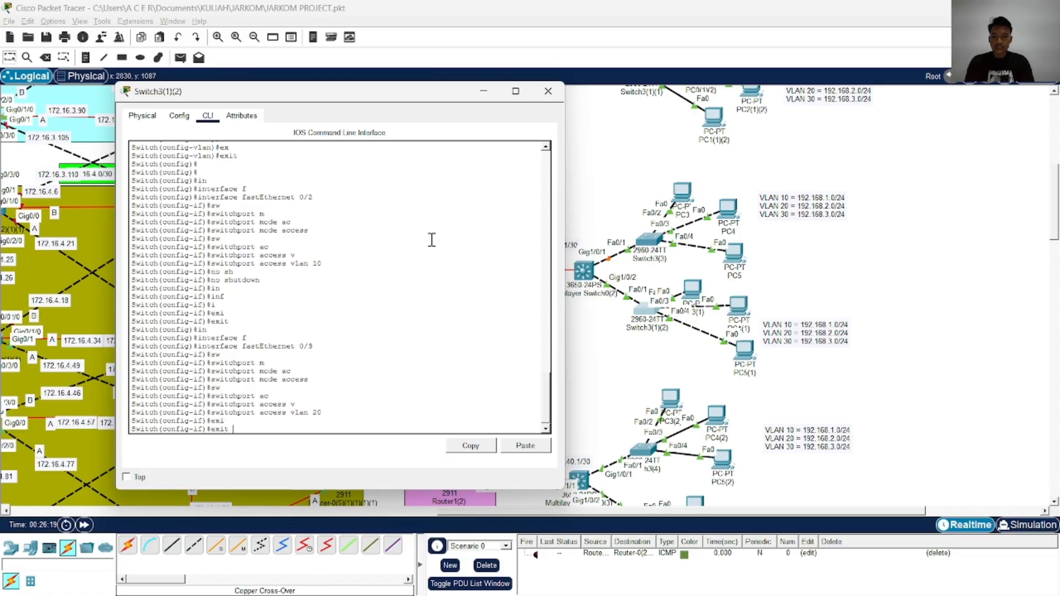
key("Return")
key("Return")
key("Return")
type("in")
key("Tab")
type("f")
Set the FastEthernet 0/4 interface to switchport access mode
key("Tab")
type("0/")
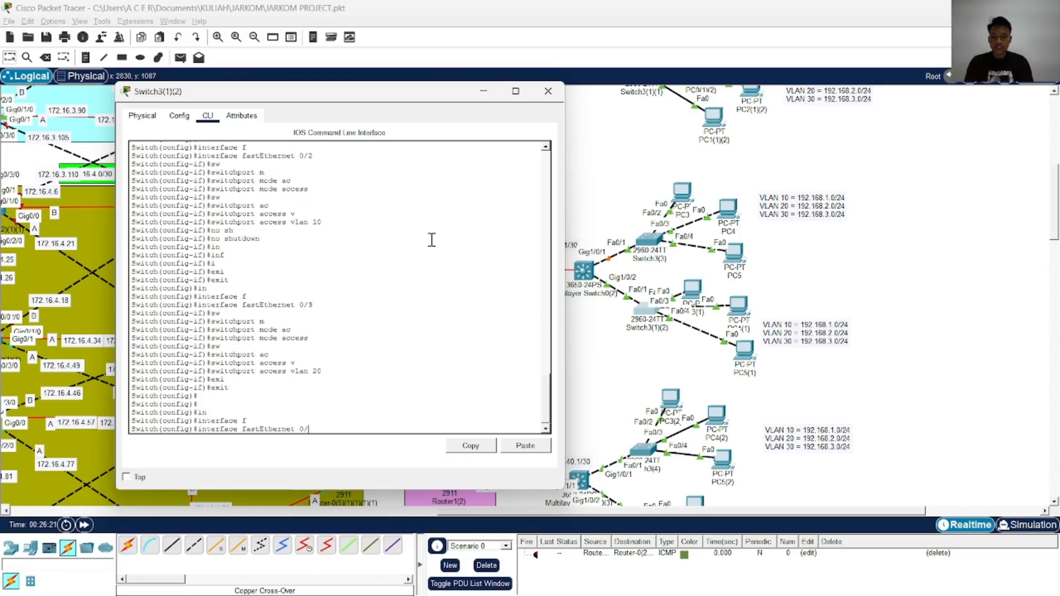
type("4")
key("Return")
type("sw")
key("Tab")
type("m")
key("Tab")
type("ac")
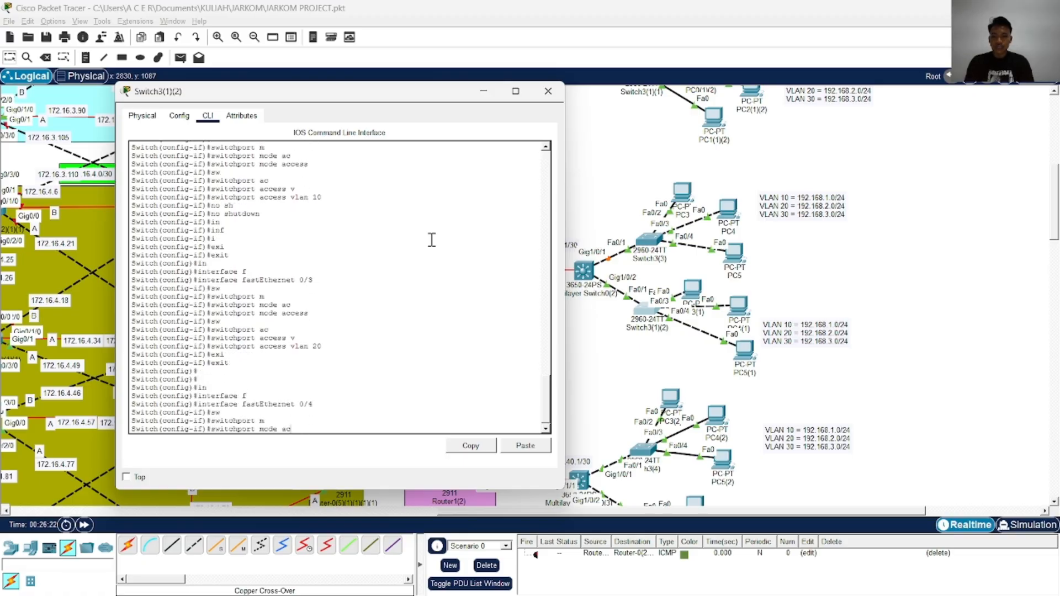
key("Return")
key("Return")
key("Up")
Assign the FastEthernet 0/4 access port to VLAN 30
key("Tab")
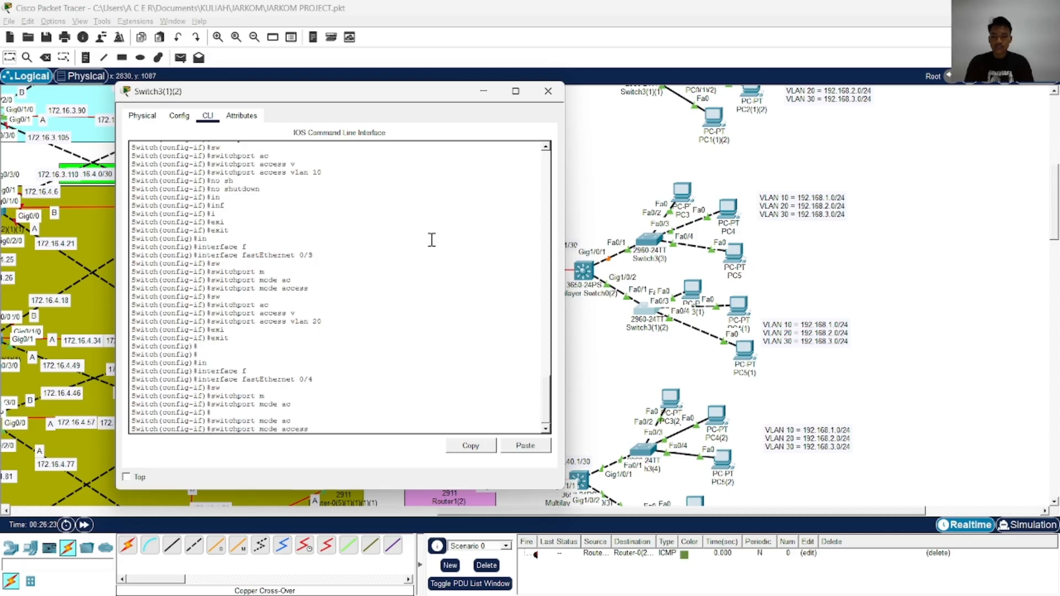
key("Return")
type("sw")
key("Tab")
type("ac")
key("Tab")
type("v")
key("Tab")
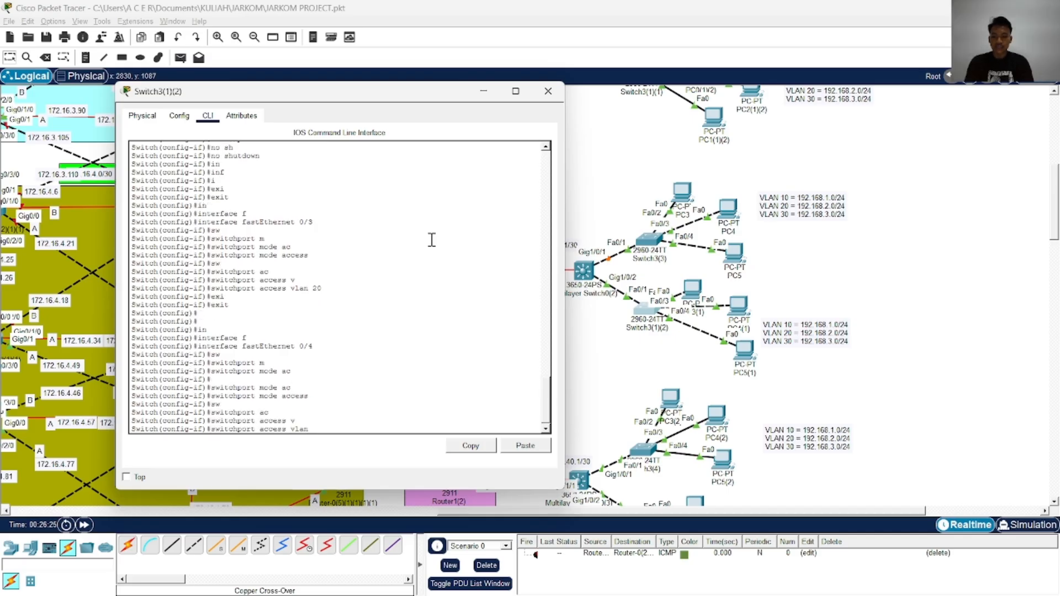
type("30")
key("Return")
Enable FastEthernet 0/4 with no shutdown, then end configuration mode and save with wr
type("no s")
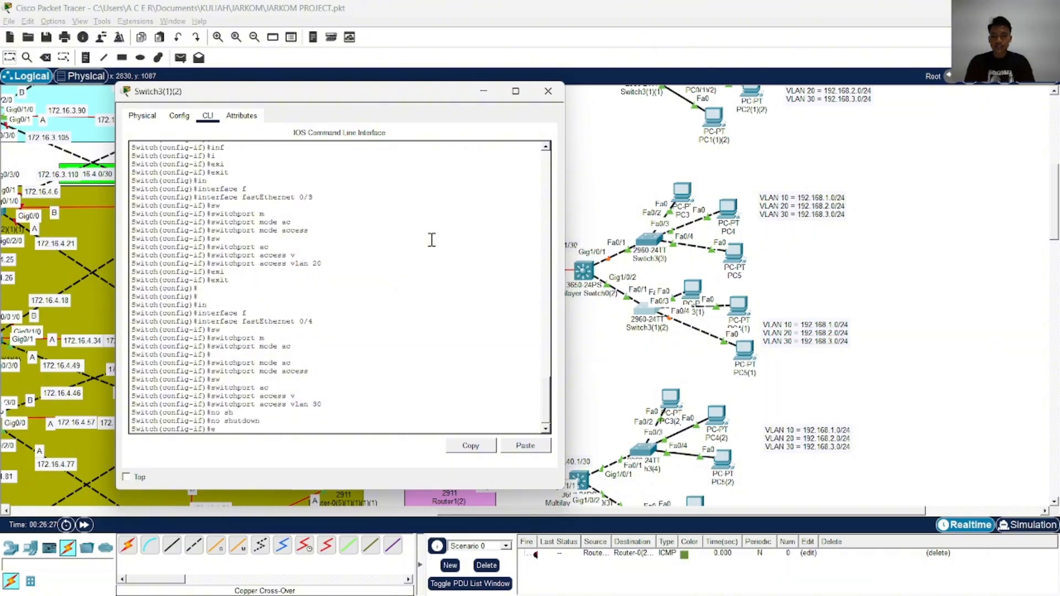
type("h")
key("Tab")
key("Return")
type("end")
key("Return")
type("wr")
Return to global configuration mode and enter interface configuration for FastEthernet 0/1 on Switch3(1)(2)
key("Return")
key("Return")
key("Return")
key("Return")
key("Return")
key("Return")
type("conf")
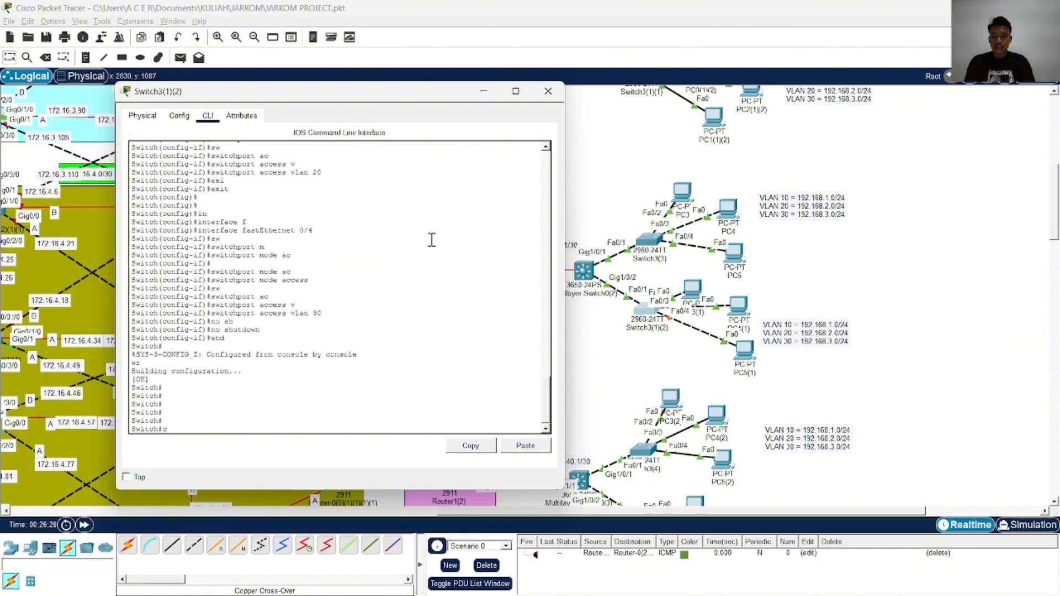
key("Tab")
type("t")
key("Tab")
key("Return")
type("in")
key("Tab")
type("fg")
key("Tab")
key("BackSpace")
key("Tab")
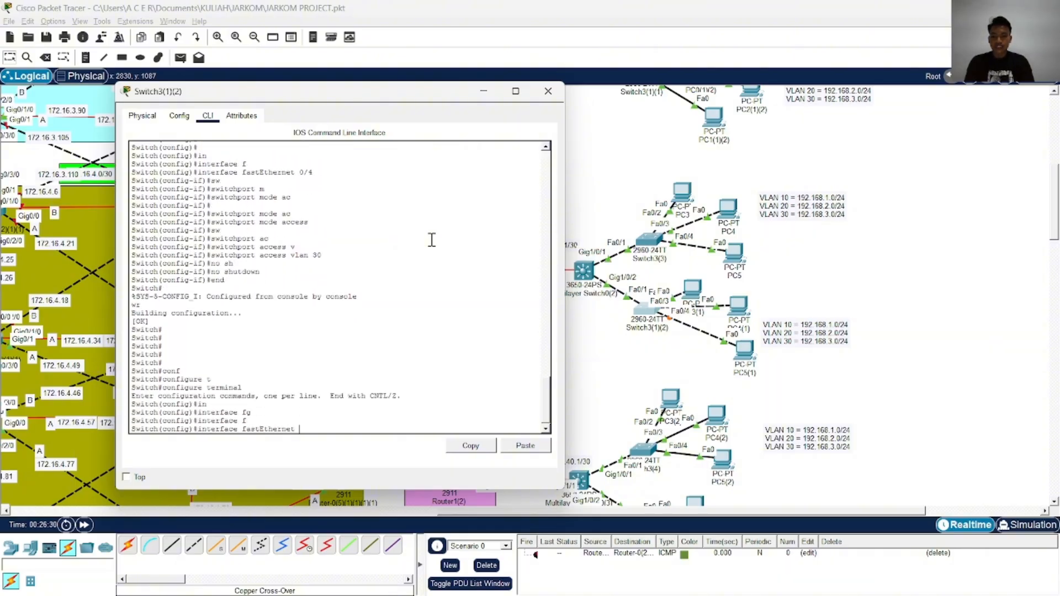
type("0/1")
key("Return")
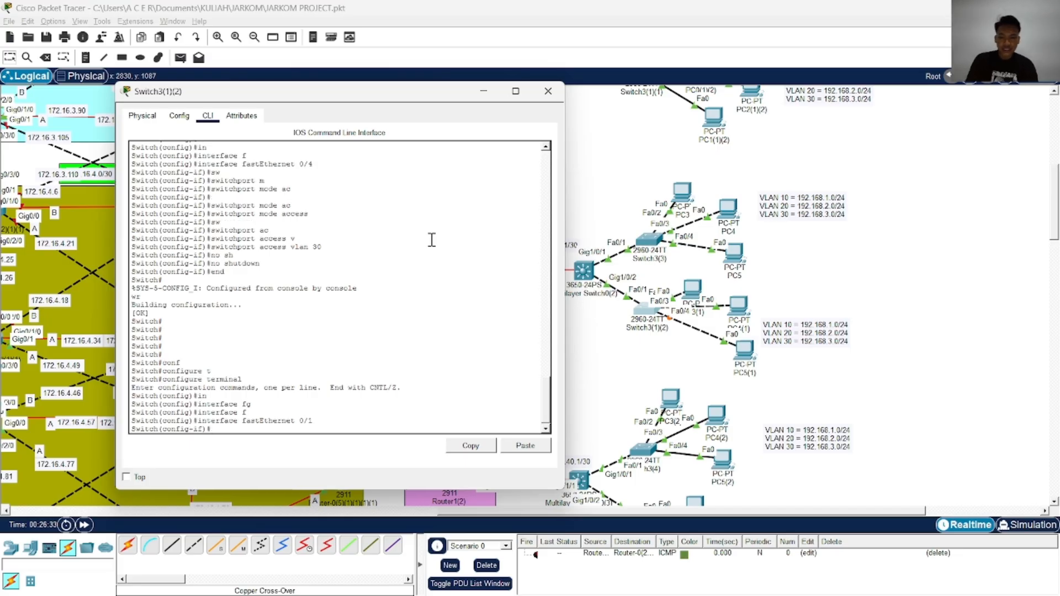
Set the FastEthernet 0/1 interface to switchport trunk mode
type("sw")
key("Tab")
type("tr")
key("Tab")
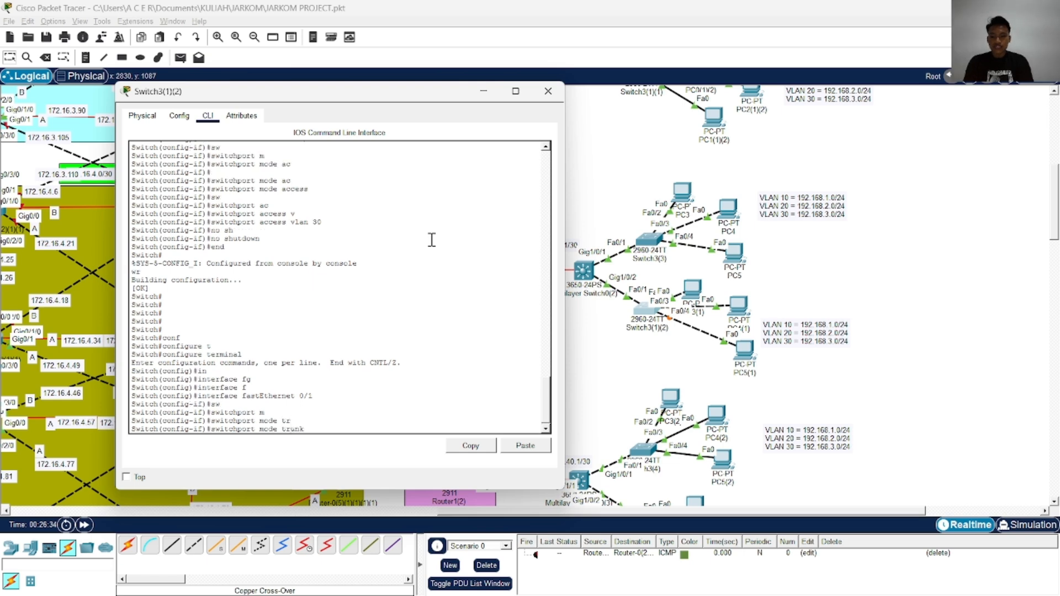
key("Return")
Allow VLANs 10,20,30 on the FastEthernet 0/1 trunk
type("sw")
key("Tab")
type("tr")
key("Tab")
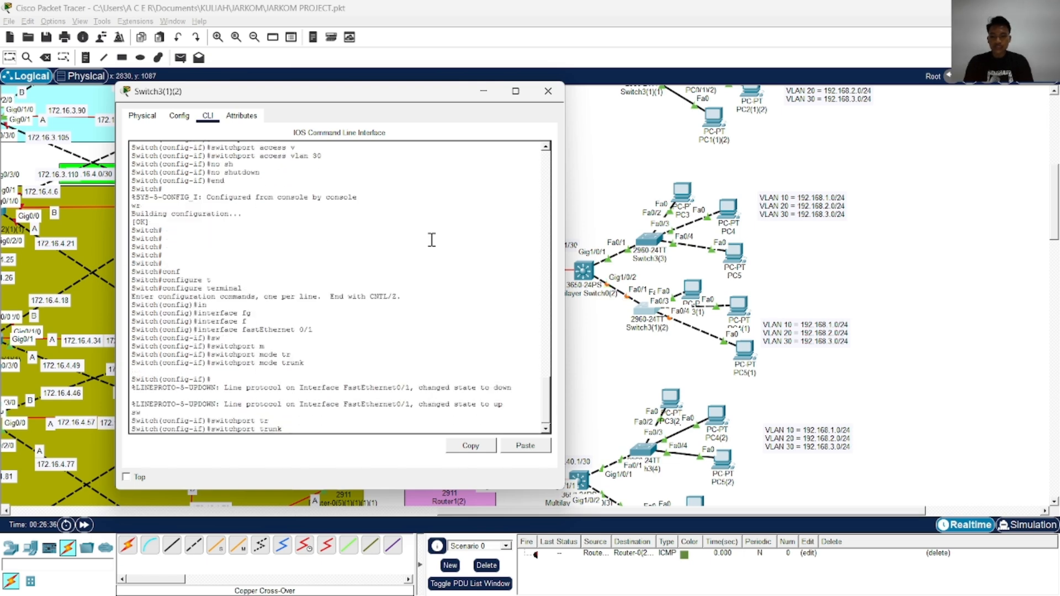
type("al")
key("Tab")
type("vl")
key("Tab")
type("10,20,")
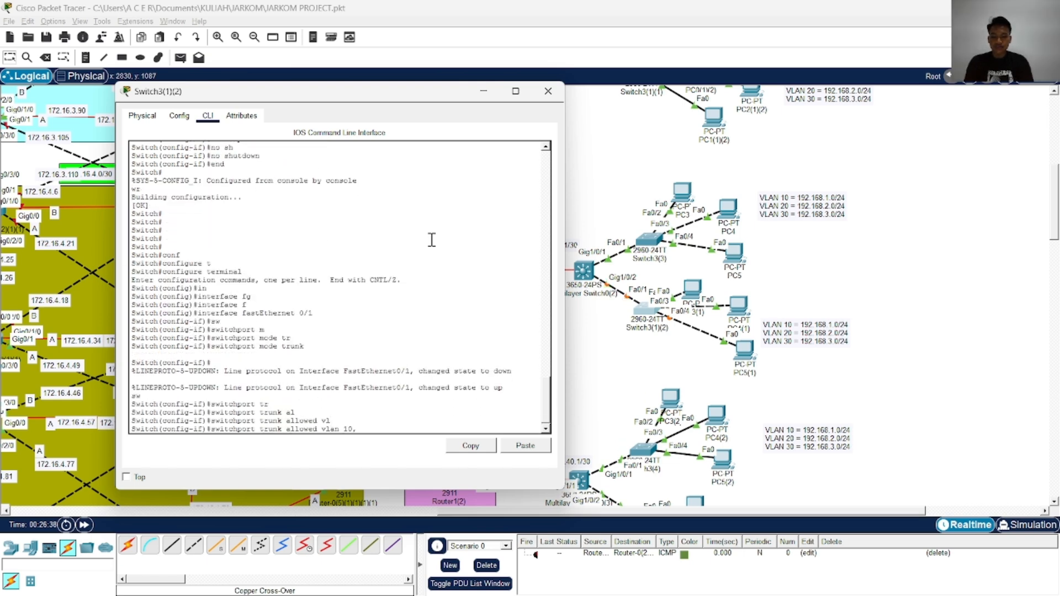
key("Return")
End configuration mode on Switch3(1)(2) and save the trunk settings with wr
type("end")
key("Return")
type("wr")
key("Return")
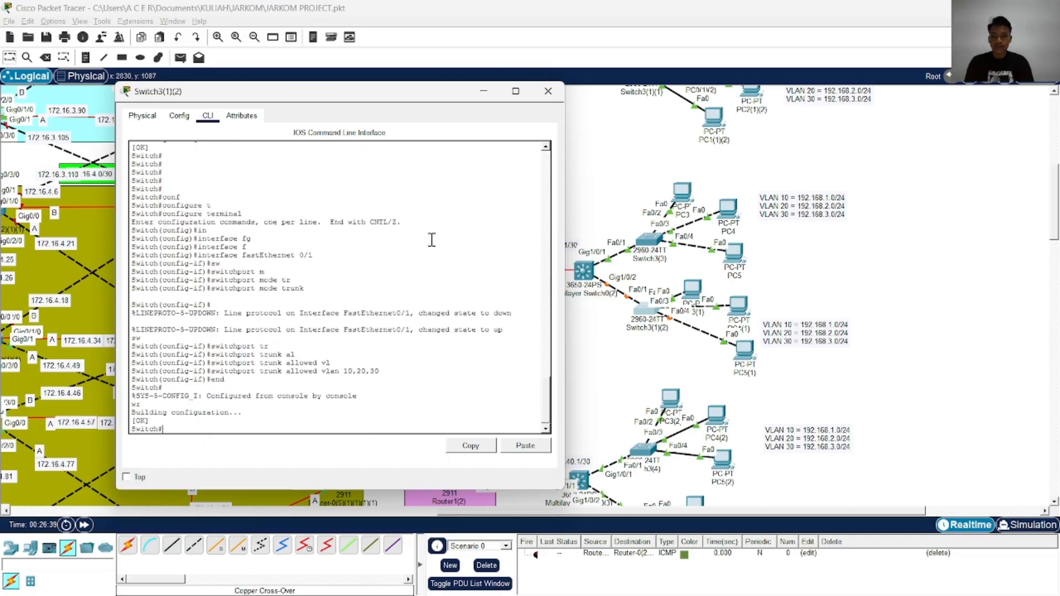
Copy the running-config to the startup-config on Switch3(1)(2) and close its device window
type("cop")
key("Tab")
type("r")
key("Tab")
type("st")
key("Tab")
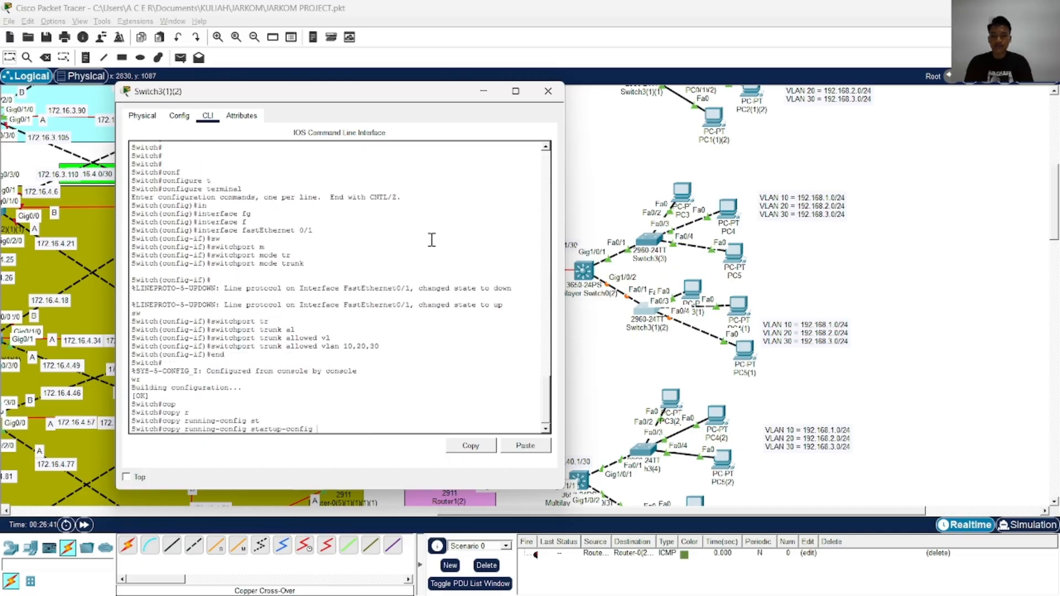
key("Return")
key("Return")
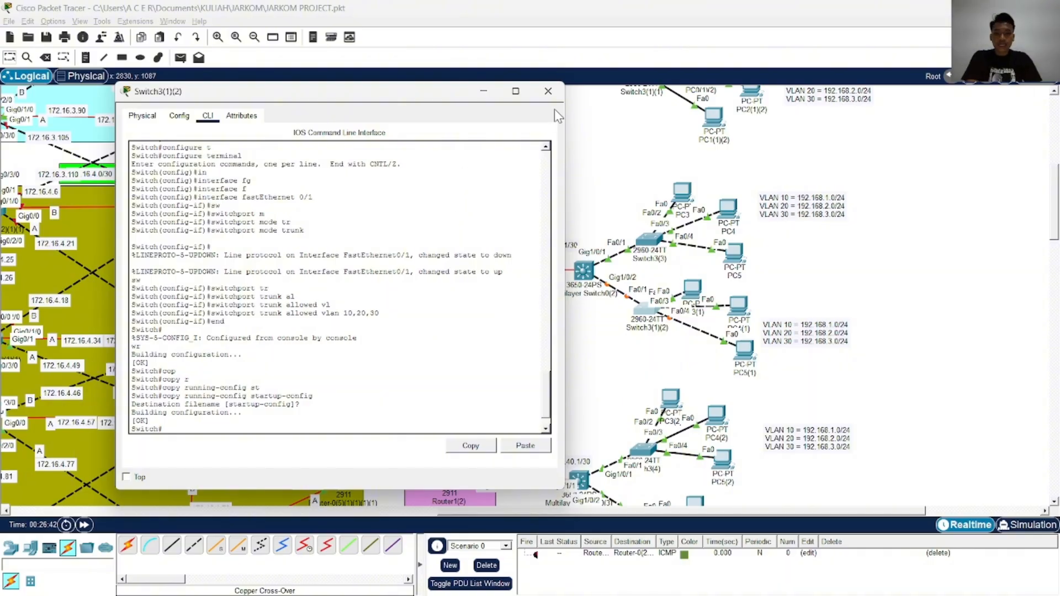
left_click(548, 91)
Open the command line of Switch3(4), move its window clear of the switches, and start the console session
scroll(578, 177, "down", 5)
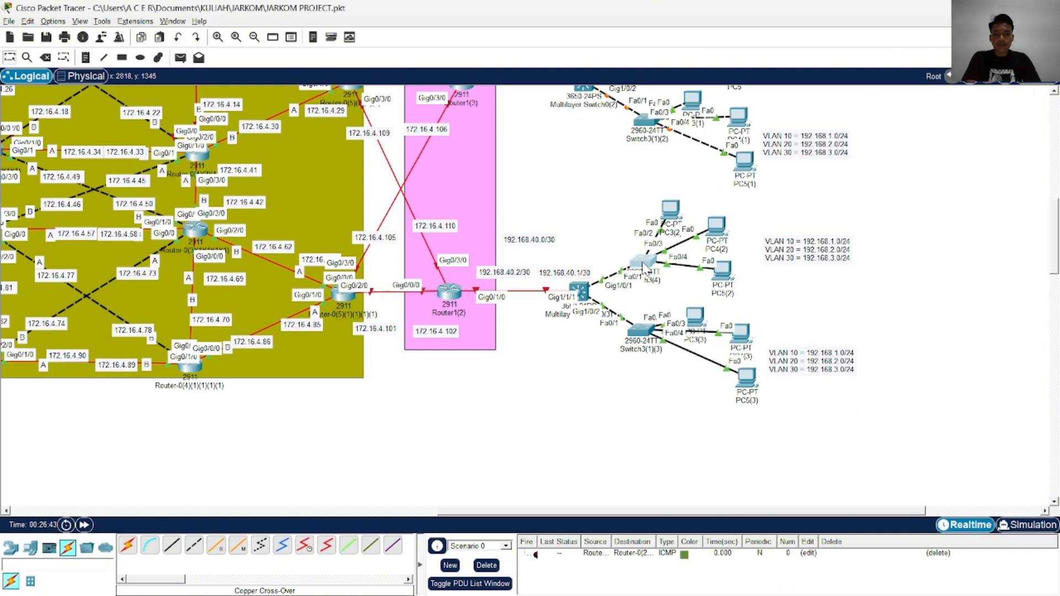
left_click(655, 267)
left_click(402, 121)
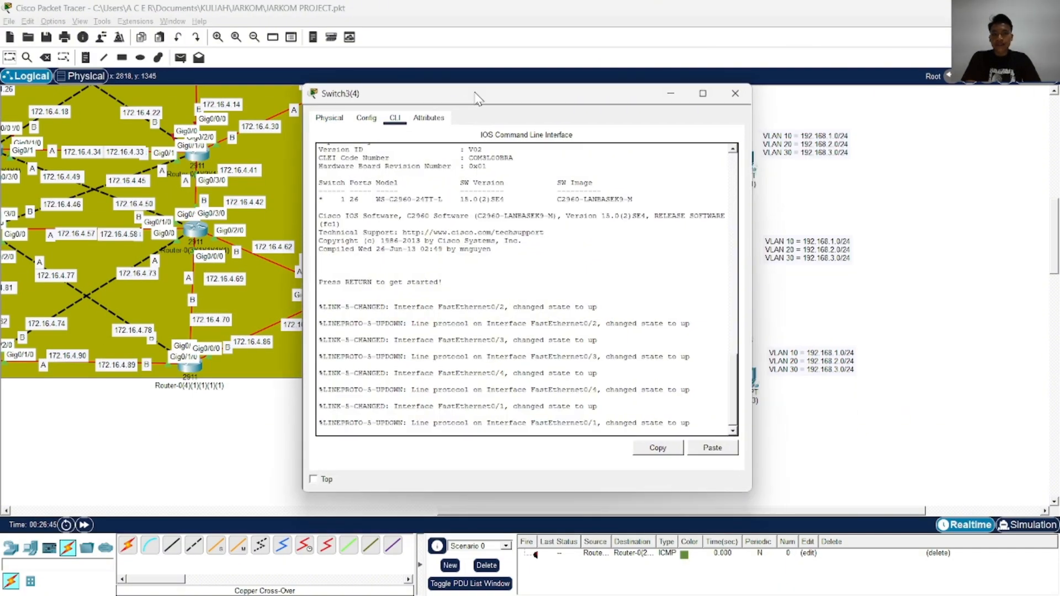
left_click_drag(473, 95, 193, 102)
key("Return")
key("Return")
Enter privileged mode and global configuration mode from the terminal on Switch3(4)
key("Return")
key("Return")
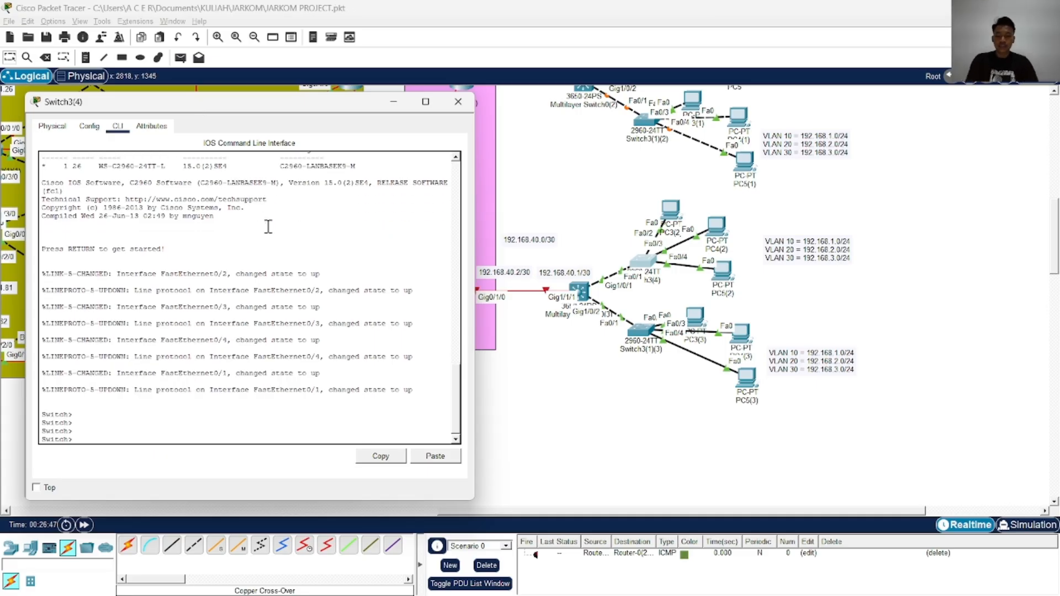
type("ena")
key("Return")
type("conft")
key("Tab")
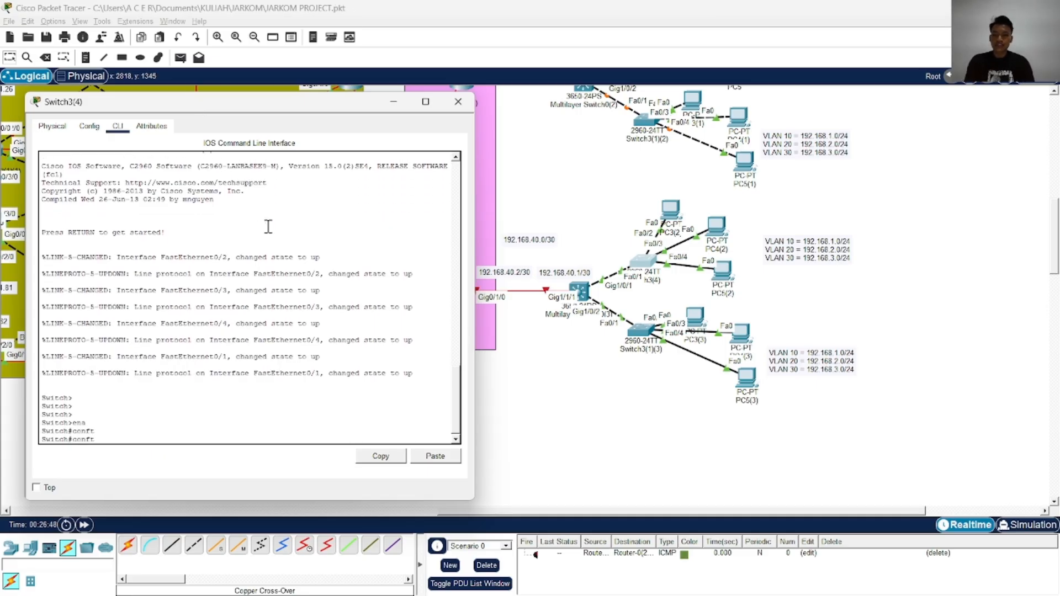
key("BackSpace")
key("Tab")
key("Return")
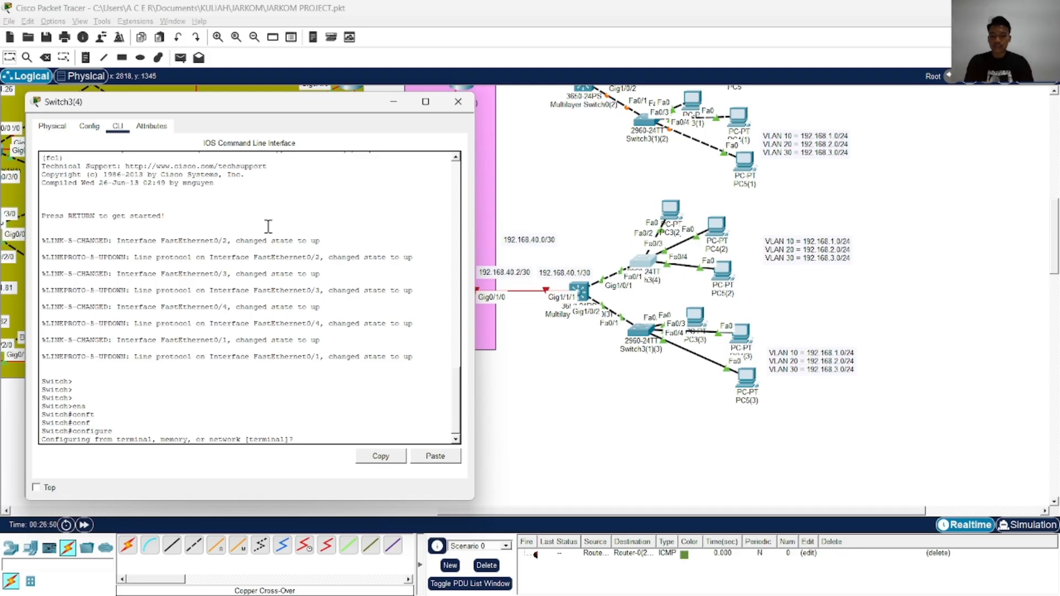
key("Return")
key("Return")
key("Return")
key("Return")
Disable DNS lookup on Switch3(4) with no ip domain-lookup
type("no ip dom")
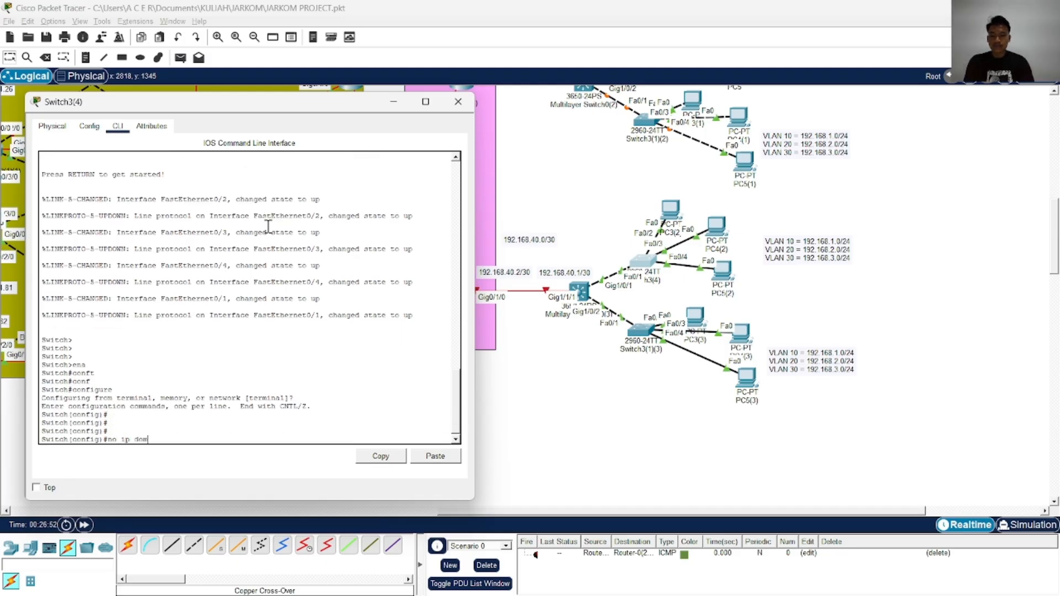
key("Tab")
type("-l")
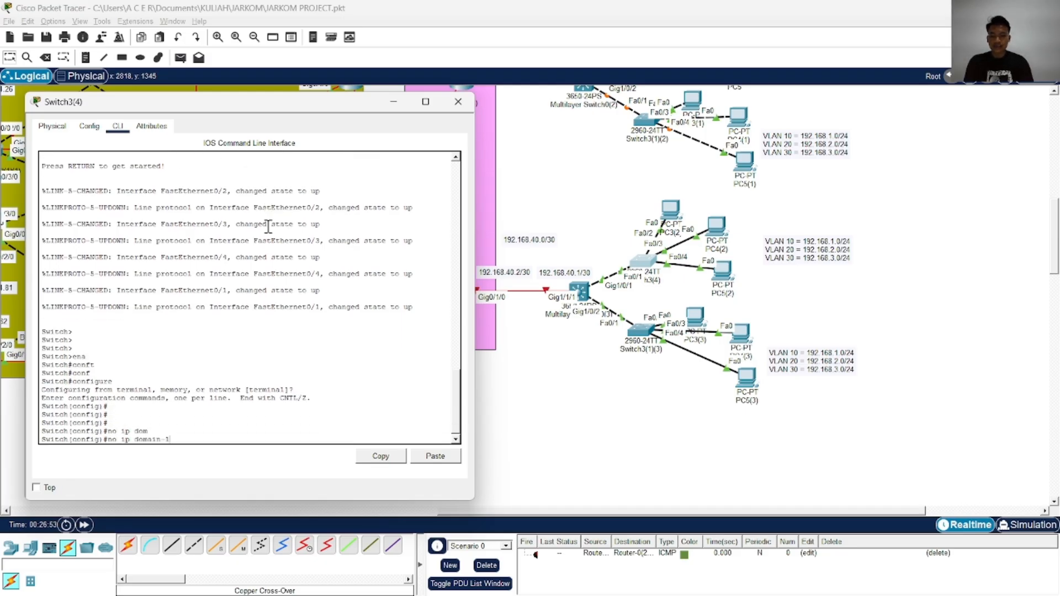
type("oo")
key("Tab")
key("Return")
key("Return")
key("Return")
key("Return")
key("Return")
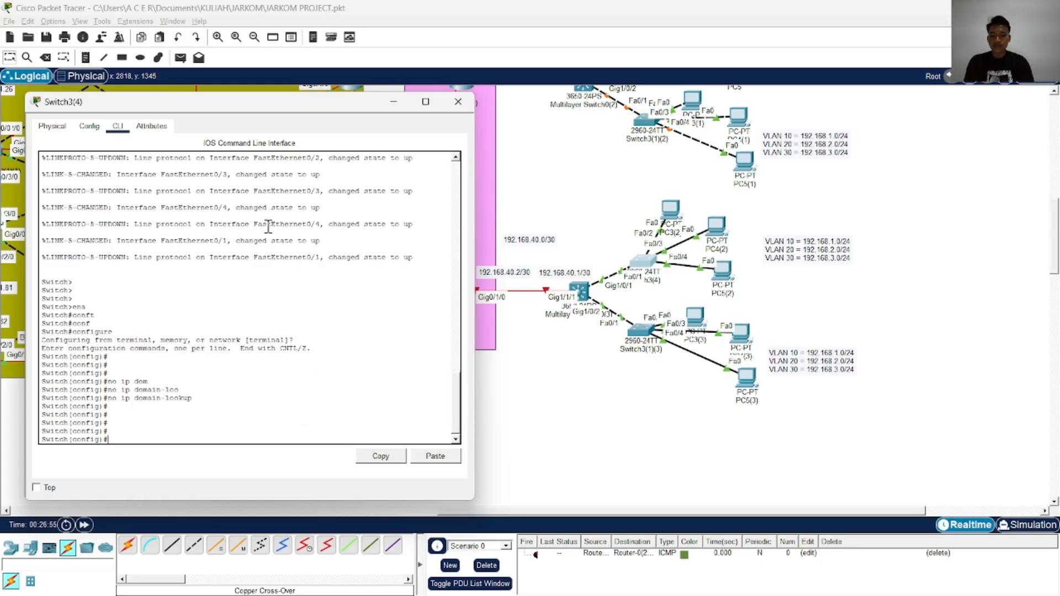
Create VLAN 10 on Switch3(4) and name it VLAN10
type("vl")
key("Tab")
type("10")
key("Return")
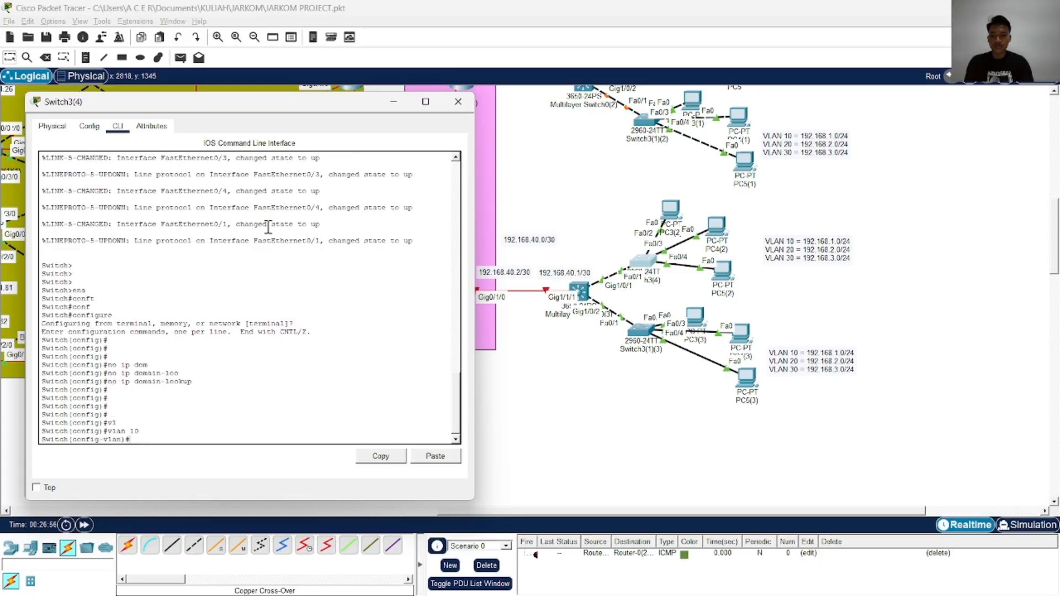
type("na")
key("Tab")
key("Caps_Lock")
type("VLAN10")
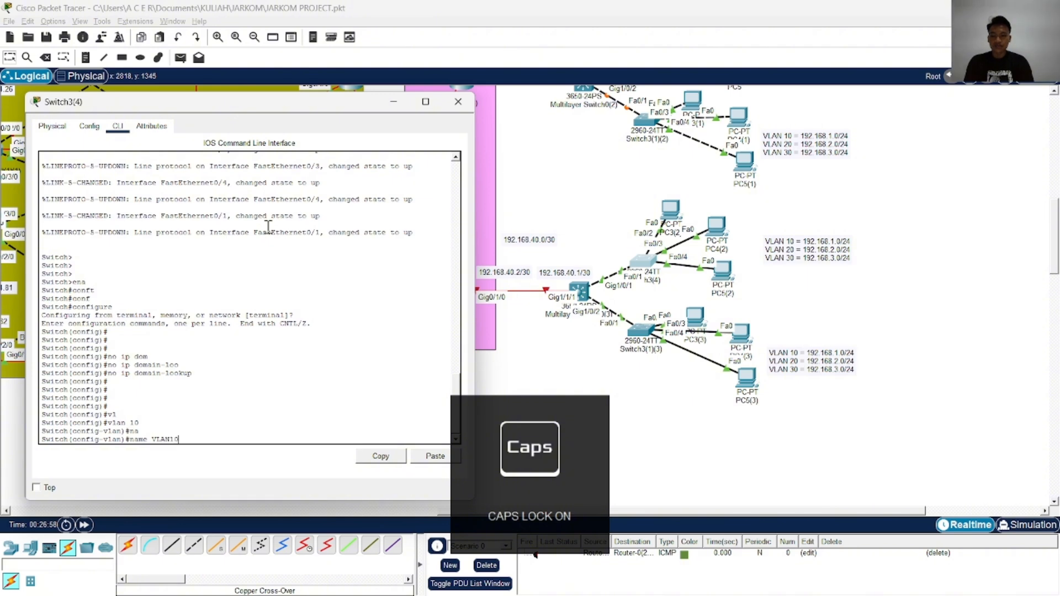
key("Caps_Lock")
key("Return")
Create VLAN 20 on Switch3(4) and name it VLAN20
type("vlan 2")
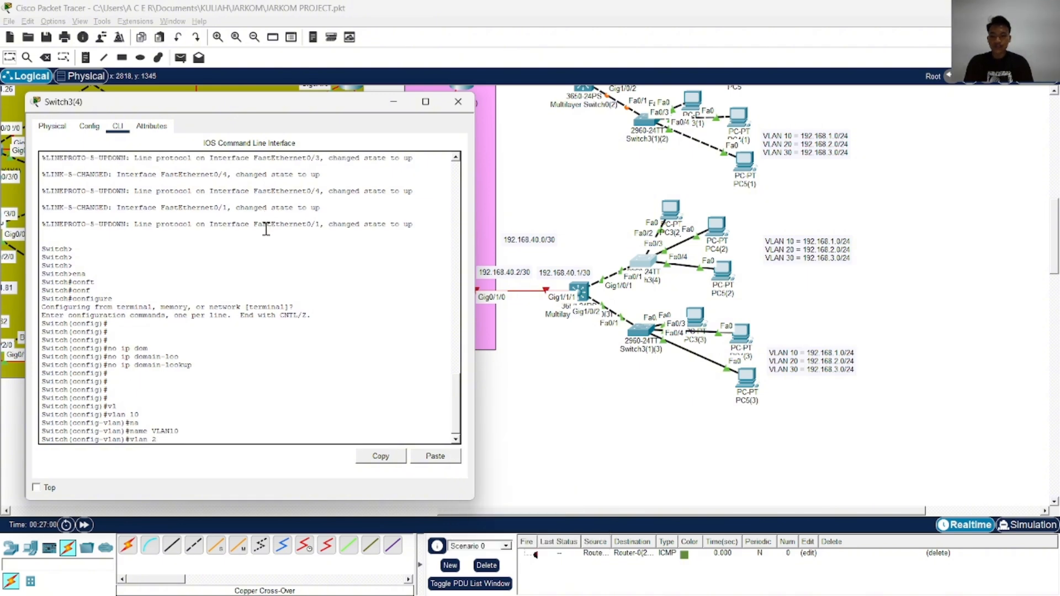
type("0")
key("Return")
type("name VLAN1")
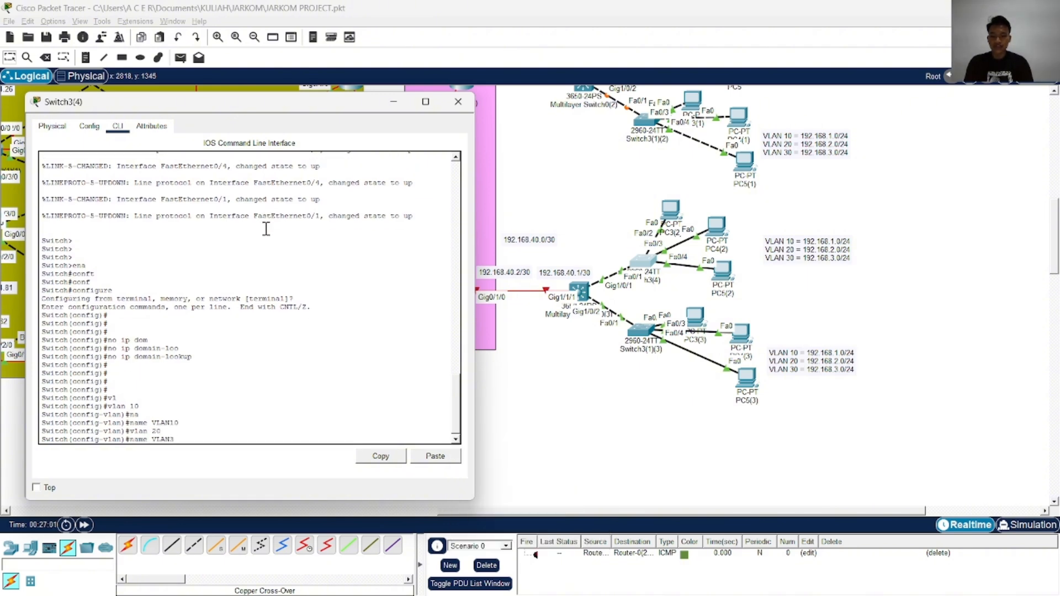
key("BackSpace")
key("BackSpace")
type("20")
key("Return")
Create VLAN 30 on Switch3(4) with the name VLAN30 and exit VLAN configuration
type("vlan 2")
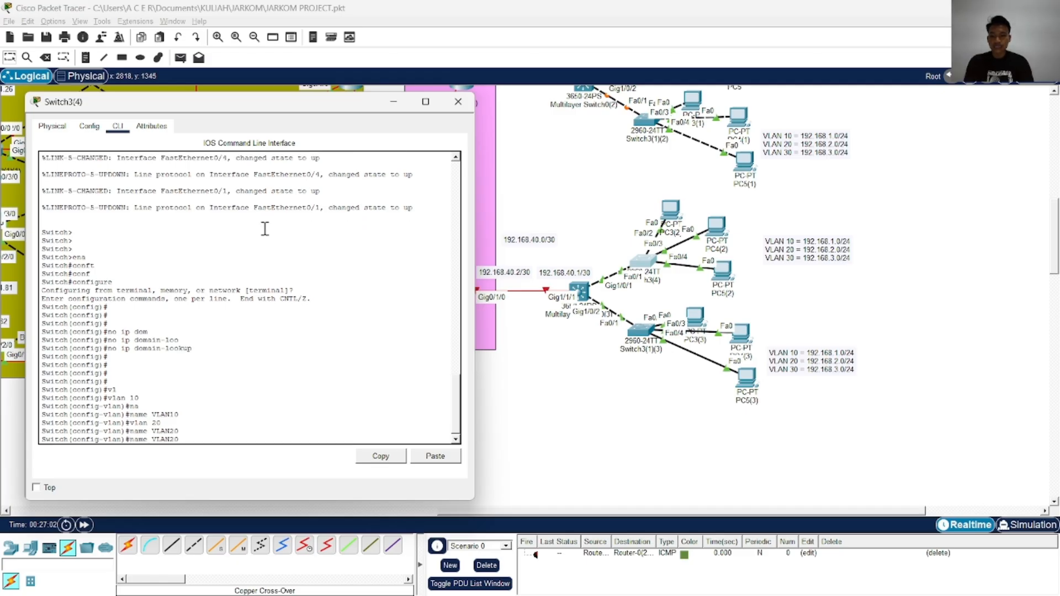
key("BackSpace")
type("30")
key("Return")
key("Up")
key("Up")
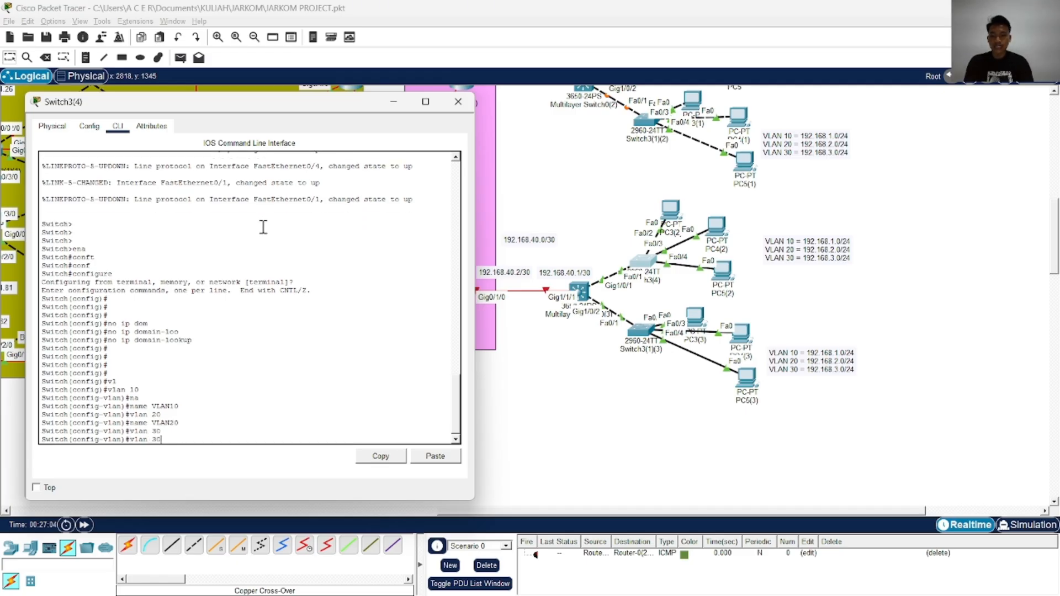
type("0")
key("Return")
key("Return")
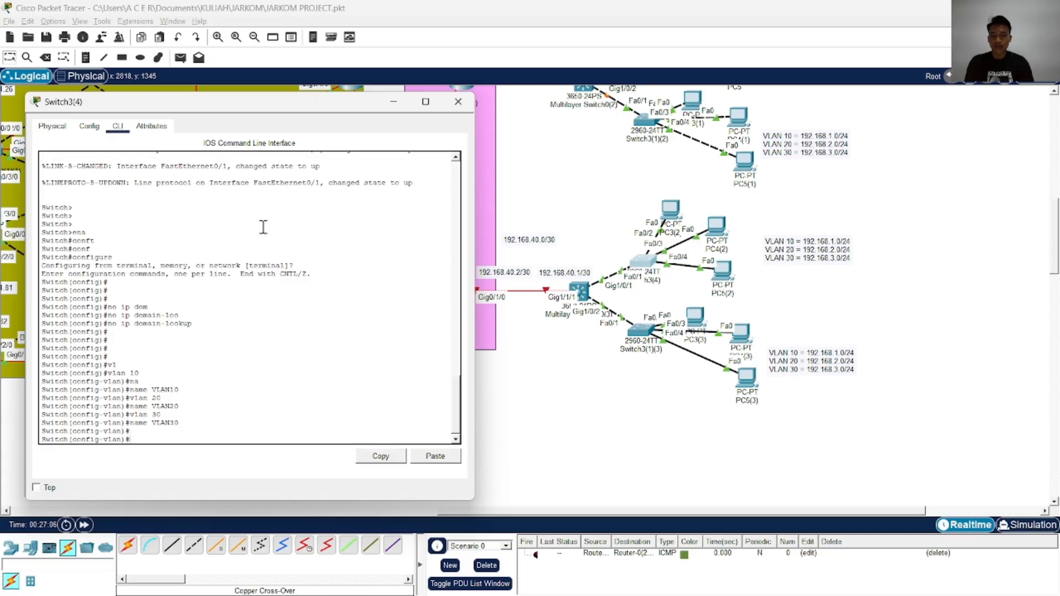
type("exi")
key("Tab")
key("Return")
key("Return")
key("Return")
key("Return")
key("Return")
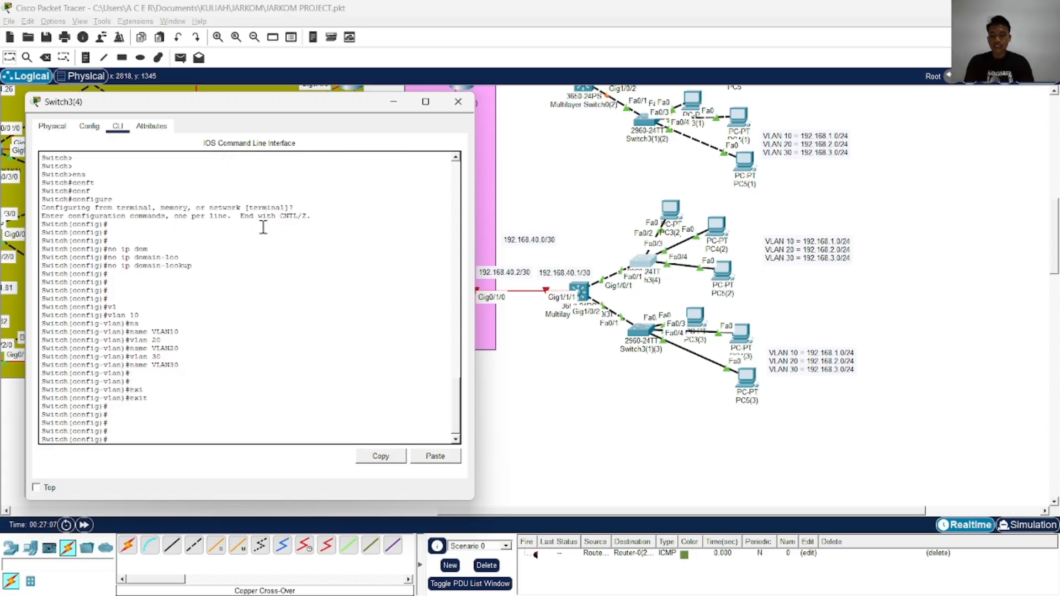
Enter interface configuration for FastEthernet 0/2 on Switch3(4)
type("in")
key("Tab")
type("f")
key("Tab")
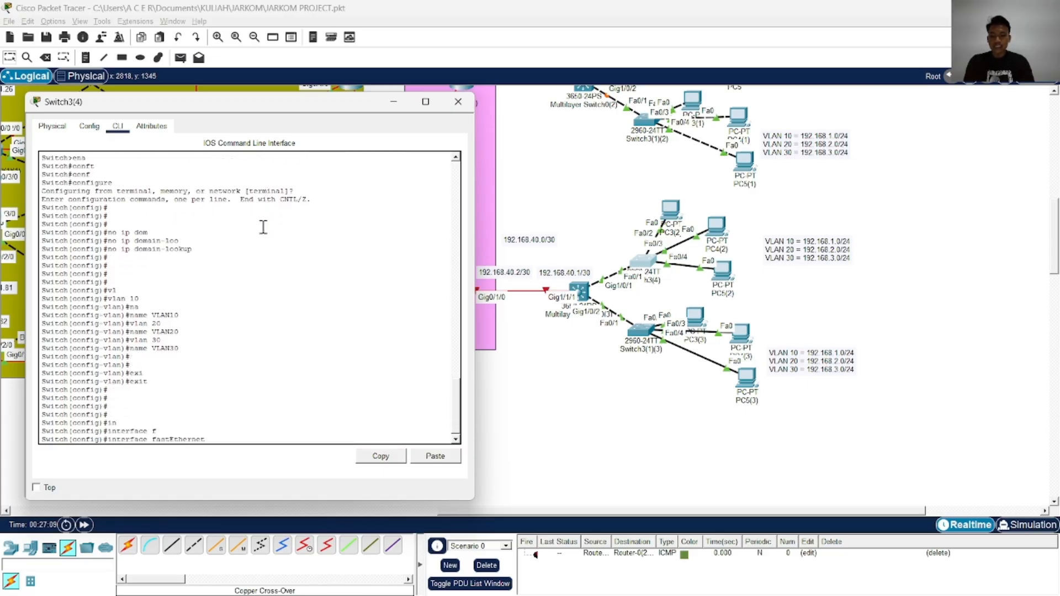
type("0/2")
key("Return")
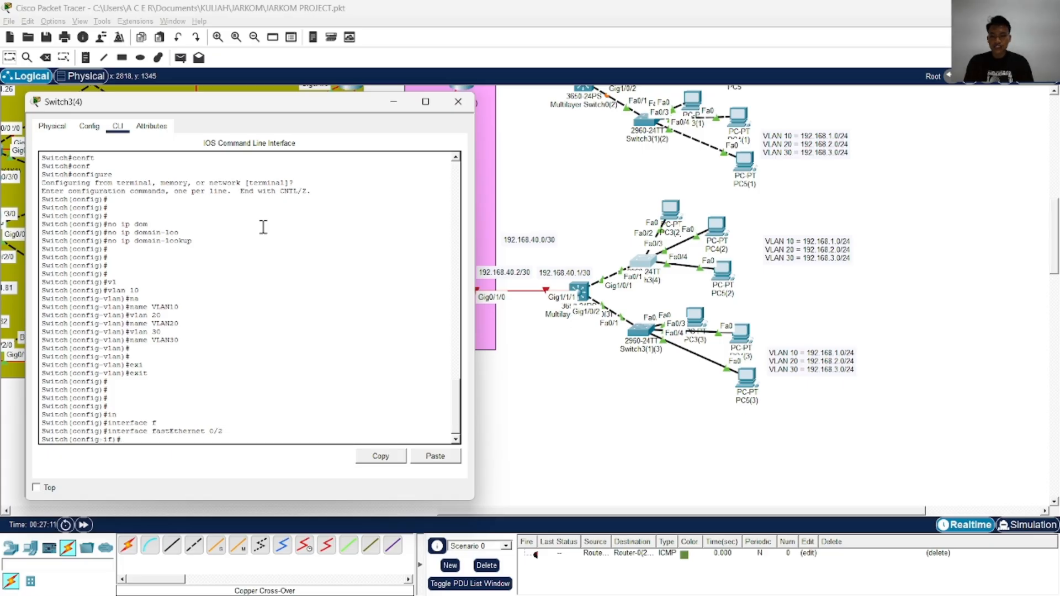
Set FastEthernet 0/2 on Switch3(4) to switchport access mode
type("sw")
key("Tab")
type("m")
key("Tab")
type("ac")
key("Tab")
key("Return")
Assign FastEthernet 0/2 on Switch3(4) to access VLAN 10
type("sw")
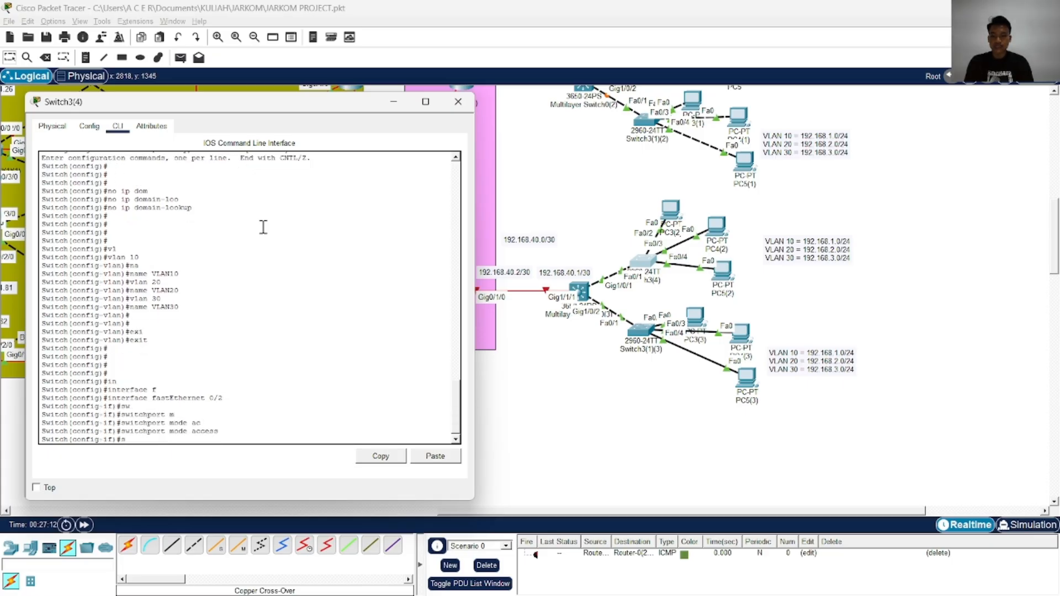
key("Tab")
type("ac")
key("Tab")
key("Return")
key("Up")
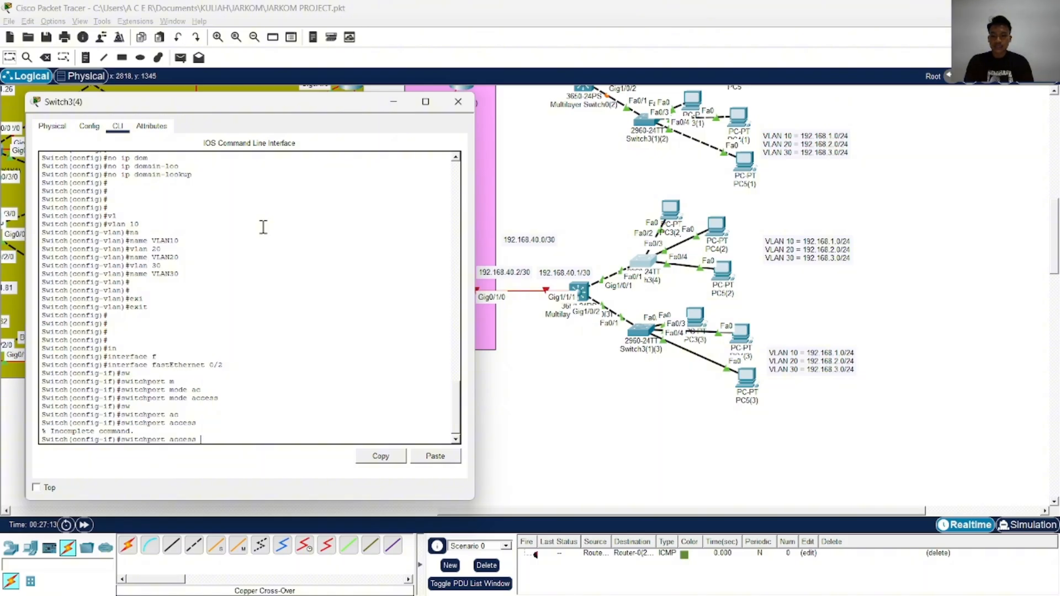
type("v")
key("Tab")
type("10")
key("Return")
Enable FastEthernet 0/2 with no shutdown and end the configuration session
type("no s")
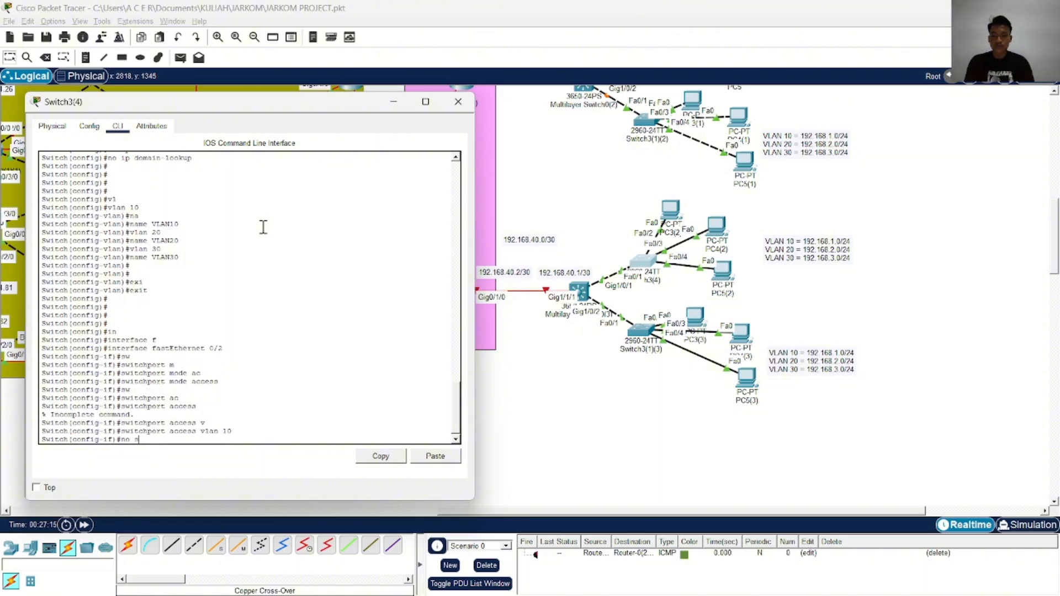
type("h")
key("Tab")
key("Return")
type("end")
key("Return")
Re-enter terminal configuration on Switch3(4) and enter interface configuration for FastEthernet 0/3
type("conf")
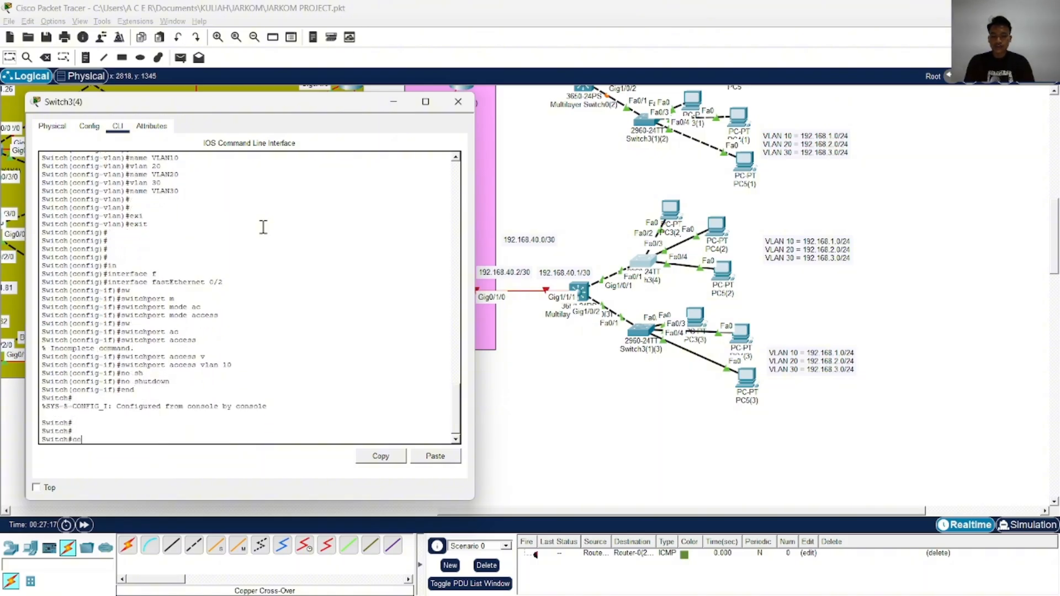
key("Tab")
type("t")
key("Tab")
key("Return")
type("in")
key("Tab")
type("f")
Set FastEthernet 0/3 on Switch3(4) to switchport access mode
key("Tab")
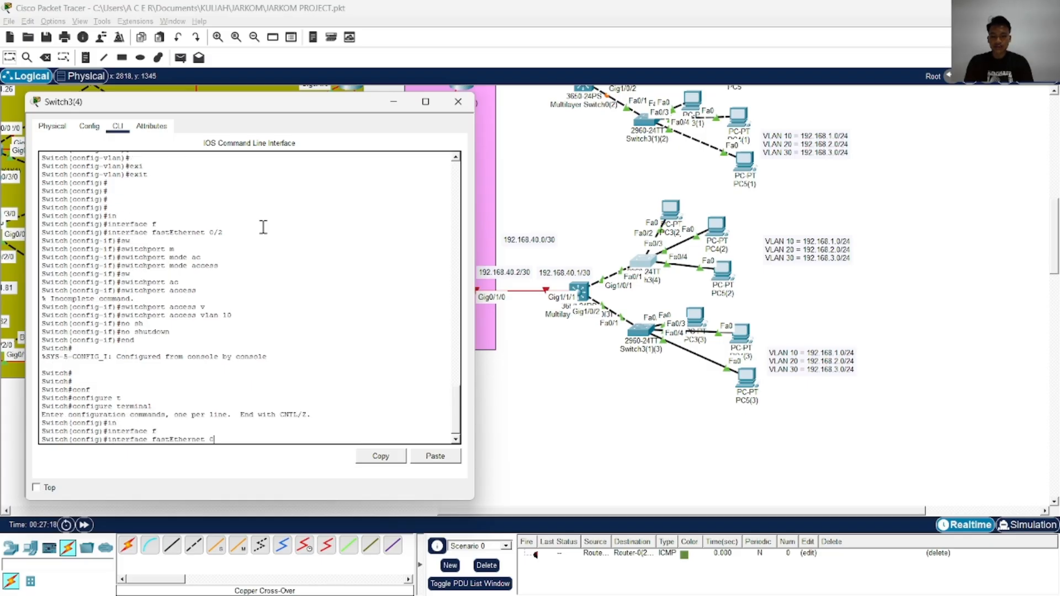
type("0/3")
key("Return")
type("sw")
key("Tab")
type("m")
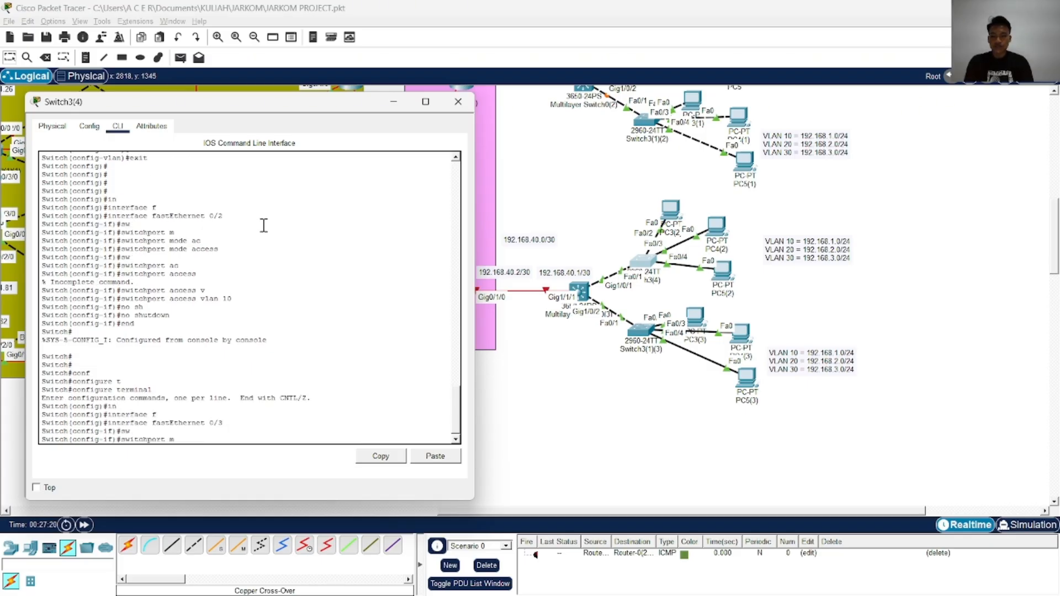
key("Tab")
type("ac")
Assign FastEthernet 0/3 on Switch3(4) to access VLAN 20
key("Tab")
key("Return")
type("sw")
key("Tab")
type("ac")
key("Tab")
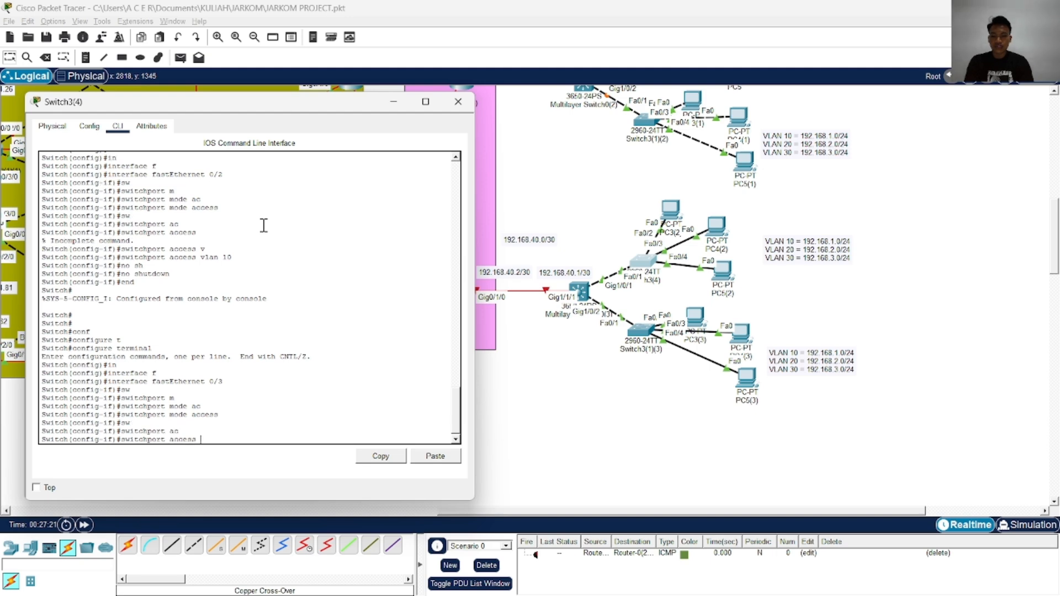
type("v")
key("Tab")
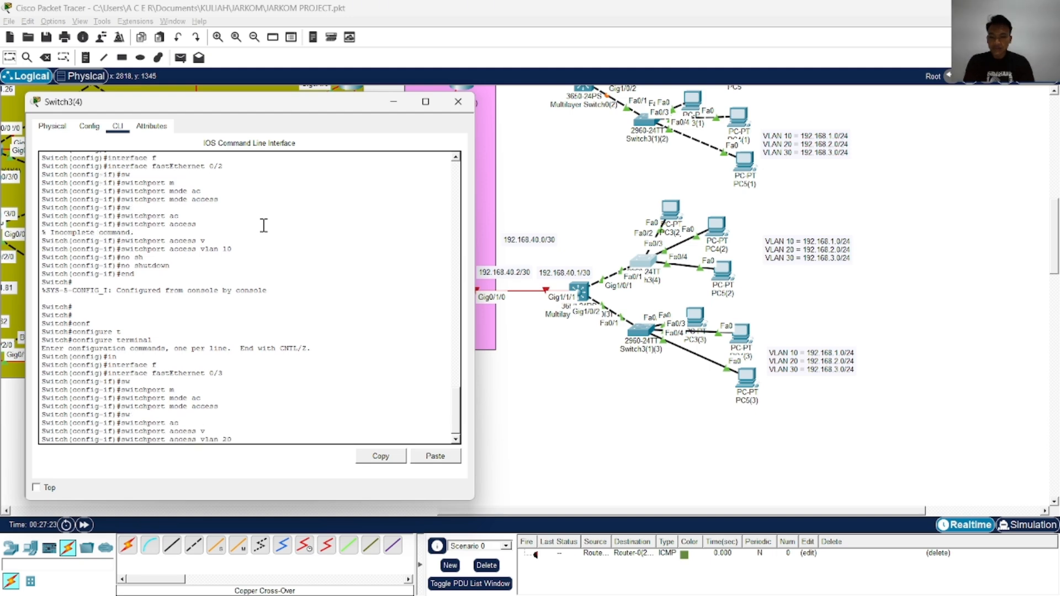
type("20")
key("Return")
Enable FastEthernet 0/3 with no shutdown and exit its interface configuration
type("no sh")
key("Tab")
key("Return")
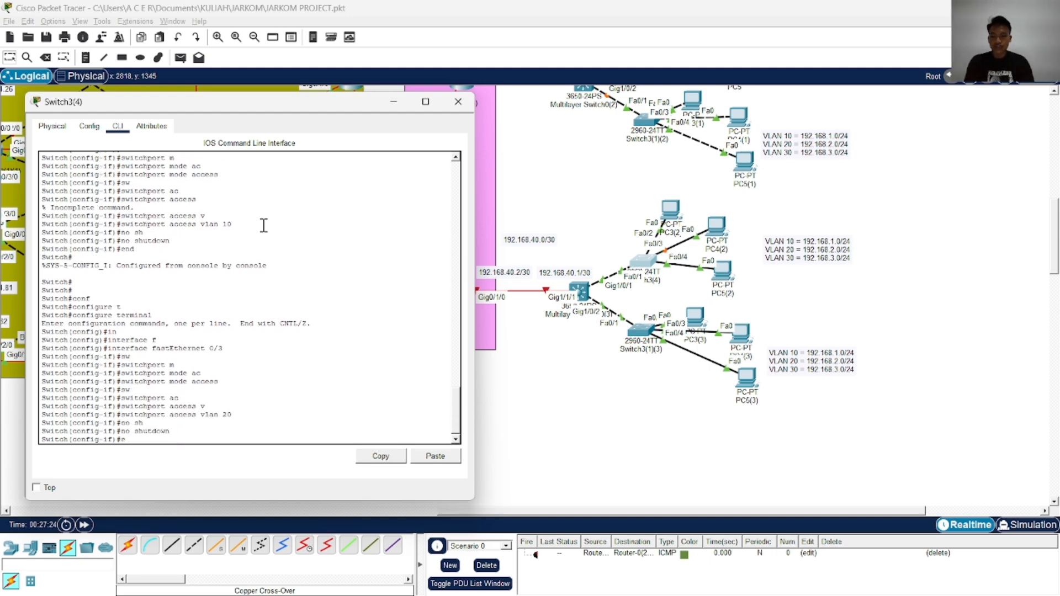
type("exi")
key("Tab")
key("Return")
key("Return")
Enter interface configuration for FastEthernet 0/4 on Switch3(4)
type("in")
key("Tab")
type("f")
Set FastEthernet 0/4 on Switch3(4) to switchport access mode
key("Tab")
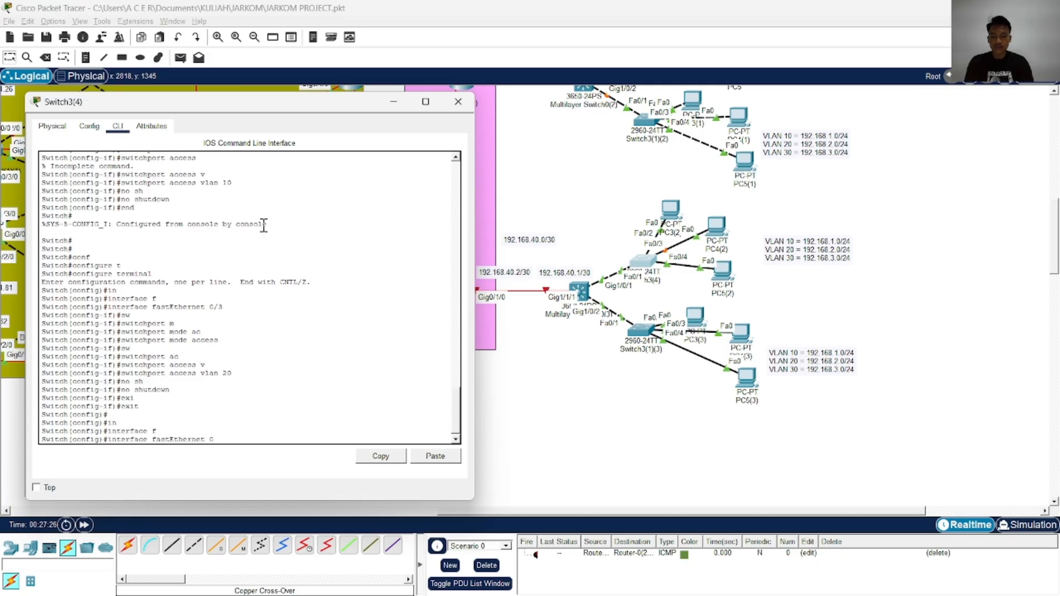
type("0/4")
key("Return")
type("sw")
key("Tab")
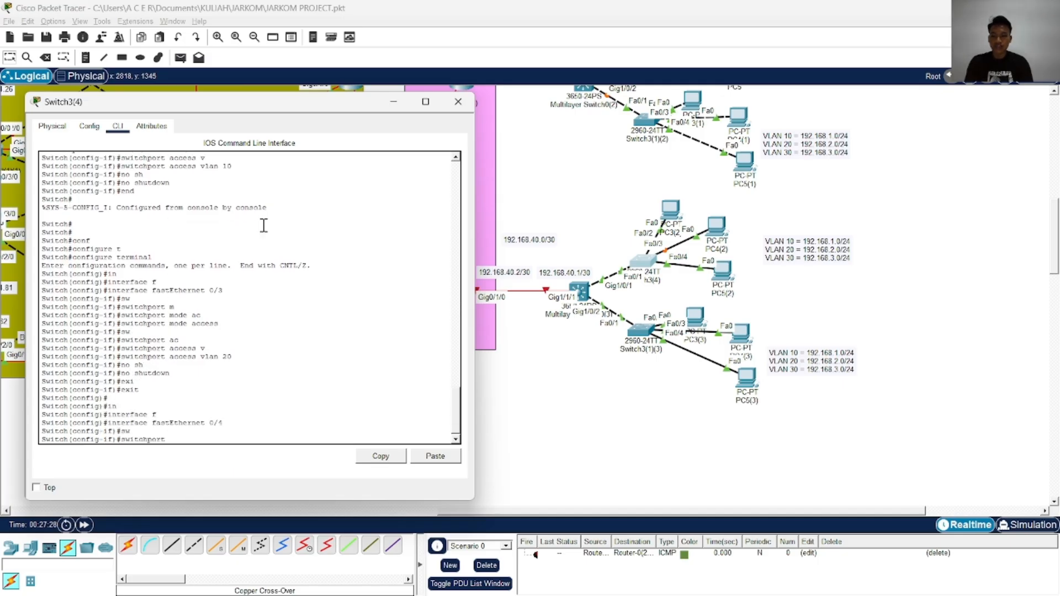
type("ac")
key("Tab")
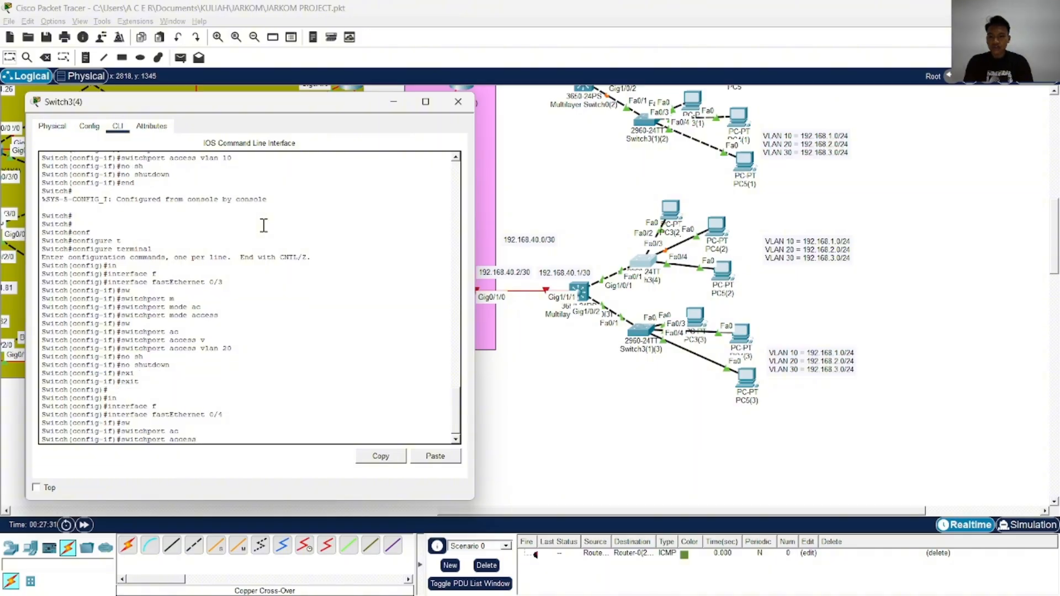
key("BackSpace")
key("BackSpace")
key("BackSpace")
key("BackSpace")
key("BackSpace")
key("BackSpace")
type("m")
key("Tab")
type("ac")
key("Tab")
key("Return")
Assign FastEthernet 0/4 on Switch3(4) to access VLAN 30
type("s")
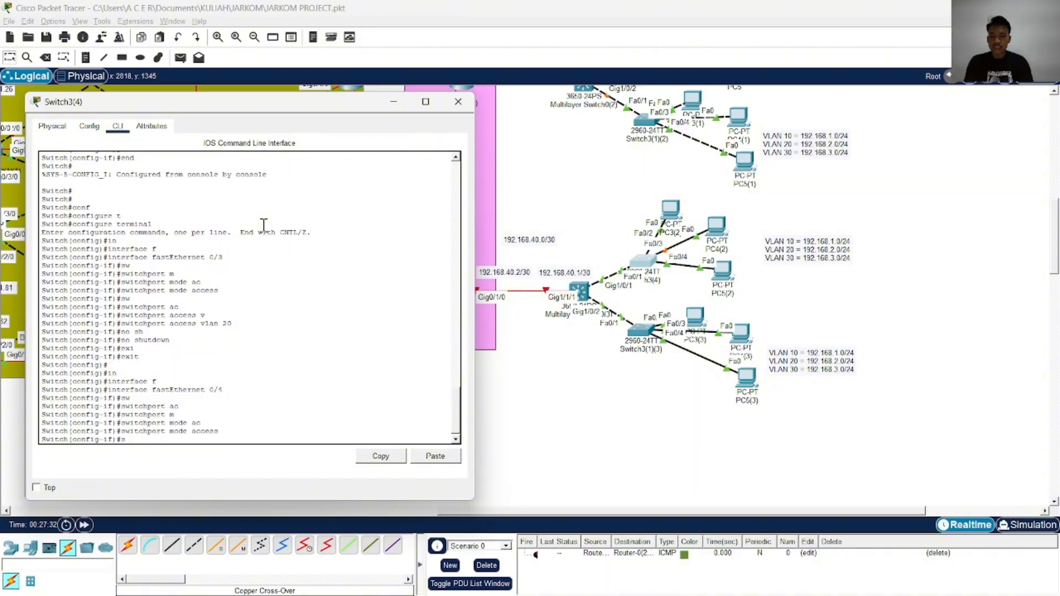
type("w")
key("Tab")
type("ac")
key("Tab")
type("v")
key("Tab")
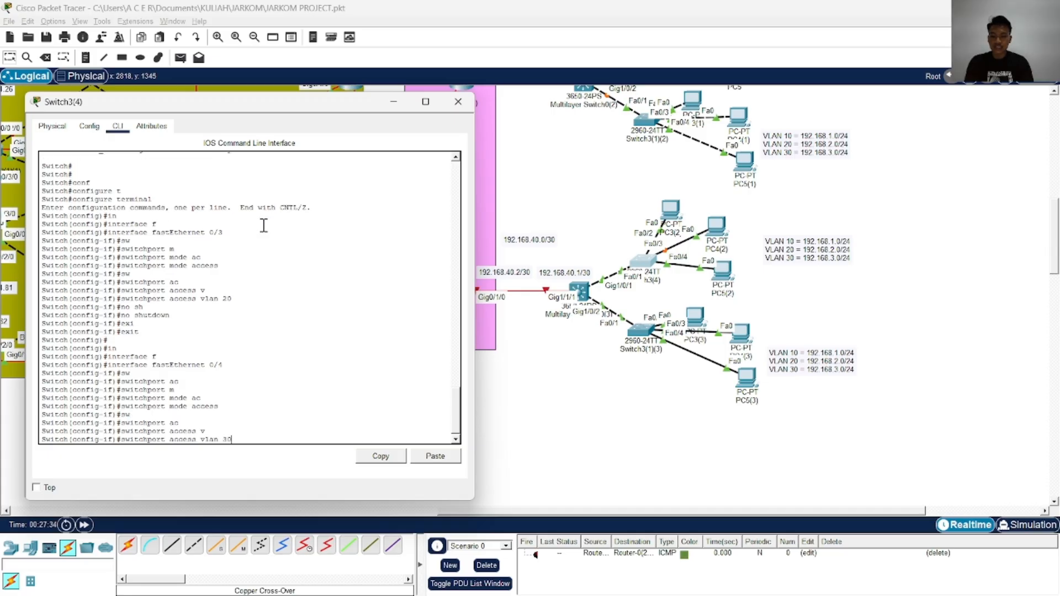
key("Return")
Enable FastEthernet 0/4 with no shutdown, then end configuration and save it with the wr command
type("no sh")
key("Tab")
key("Return")
type("end")
key("Return")
type("wr")
key("Return")
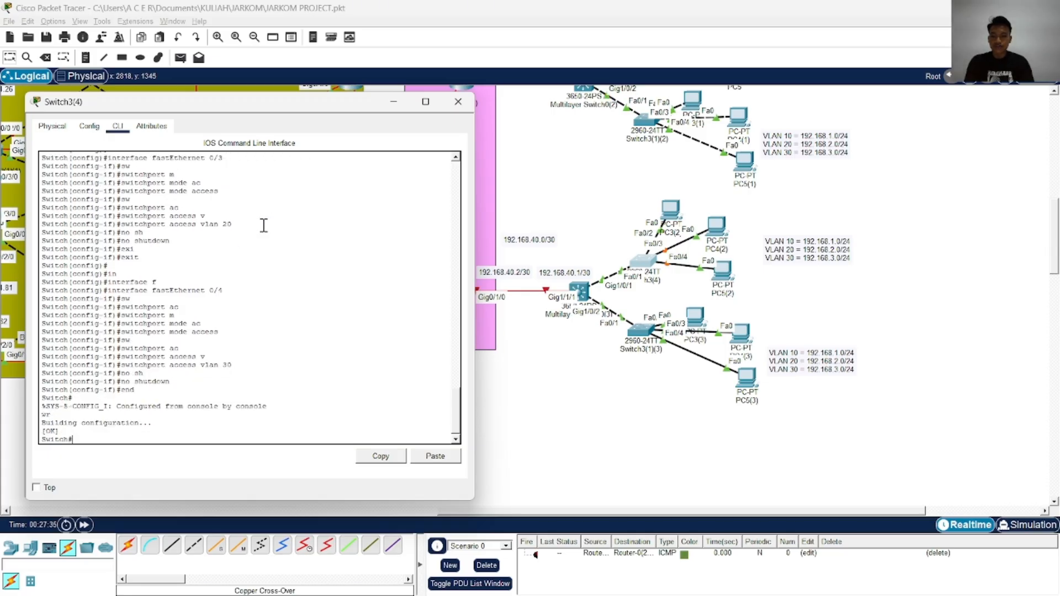
Enter terminal configuration mode on Switch3(4) again
type("conf")
key("Tab")
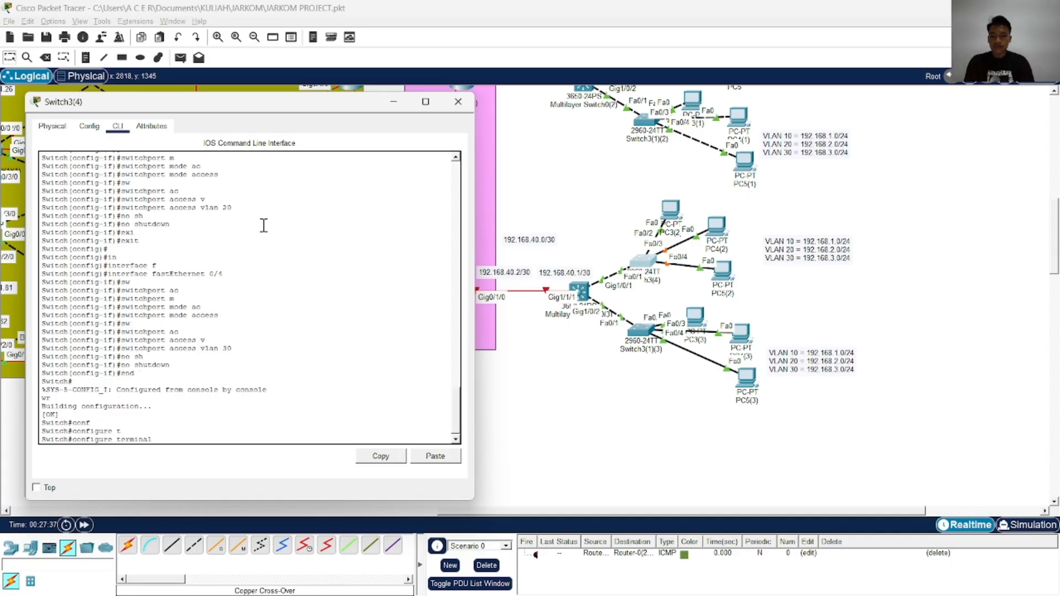
type("t")
key("Tab")
key("Return")
Enter interface configuration for the uplink port FastEthernet 0/1 on Switch3(4)
type("i")
key("Tab")
type("nf")
key("Tab")
type("n")
key("Tab")
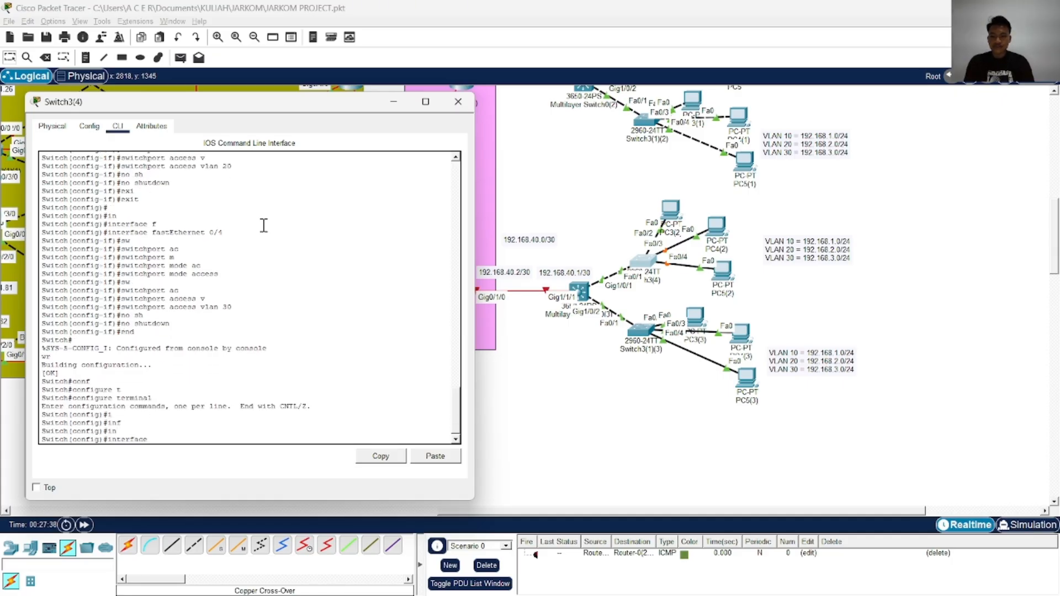
type("t")
key("Tab")
key("BackSpace")
type("f")
Set FastEthernet 0/1 on Switch3(4) to switchport trunk mode
key("Tab")
type("0/1")
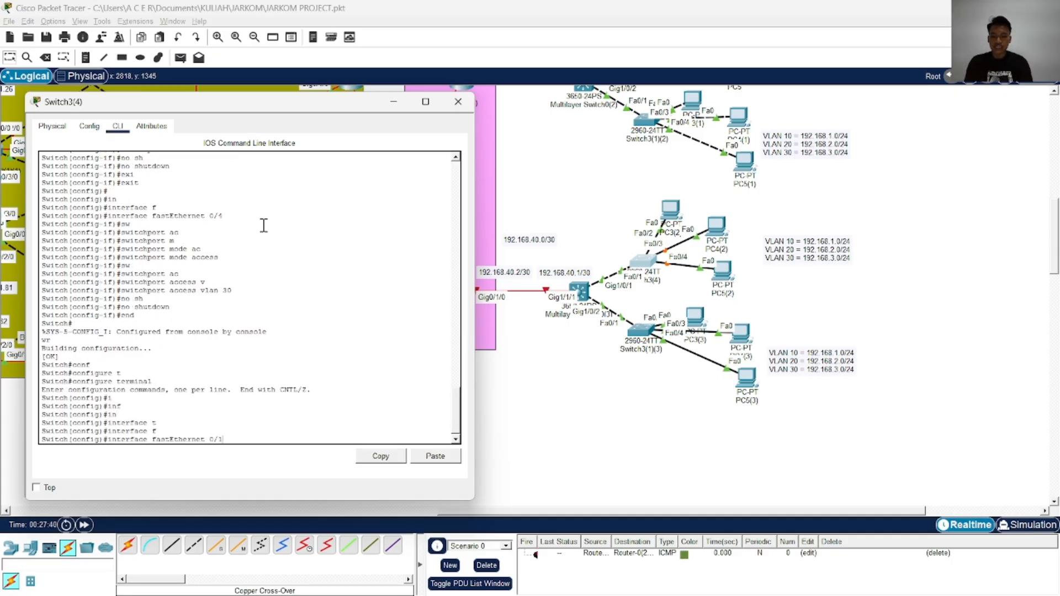
key("Return")
type("sw")
key("Tab")
type("m")
key("Tab")
key("Tab")
type("tr")
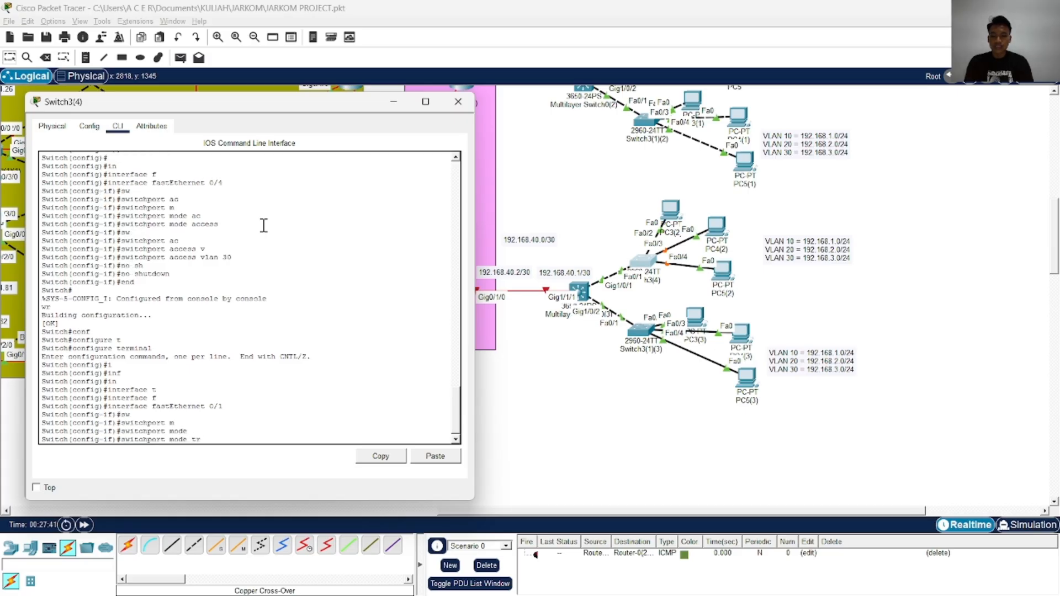
Allow VLANs 10,20,30 on the FastEthernet 0/1 trunk of Switch3(4)
key("Tab")
key("Return")
type("sw")
key("Tab")
key("Return")
type("s")
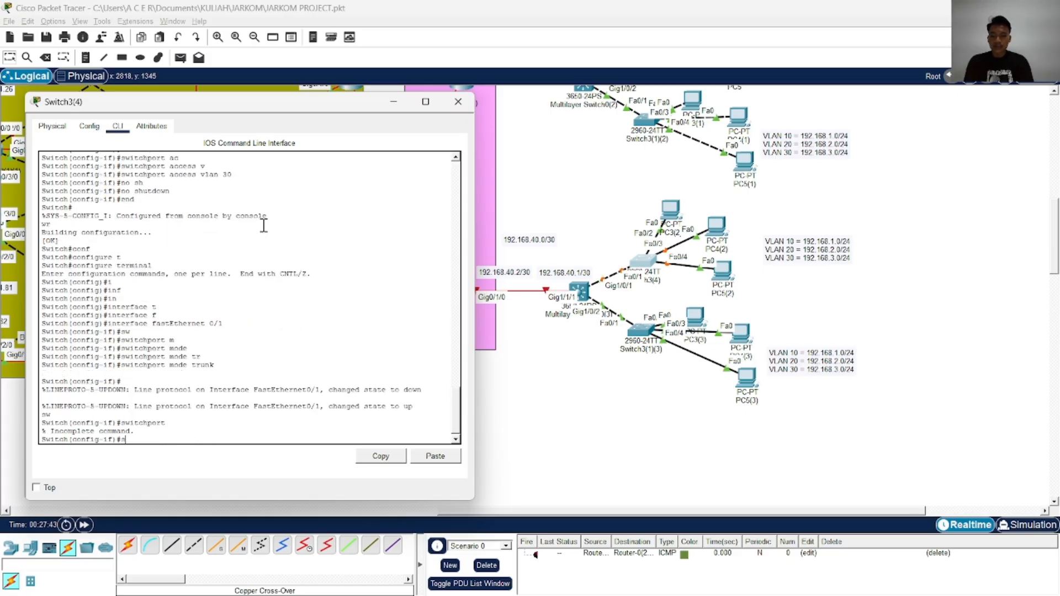
type("w")
key("Tab")
type("tr")
key("Tab")
type("al")
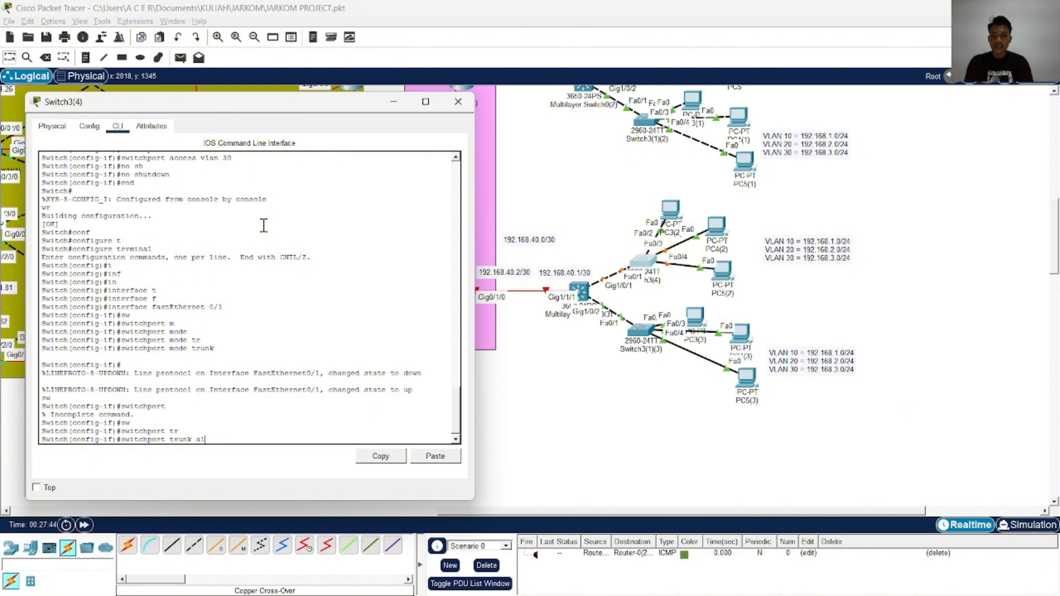
key("Tab")
type("vl")
key("Tab")
type("10,20")
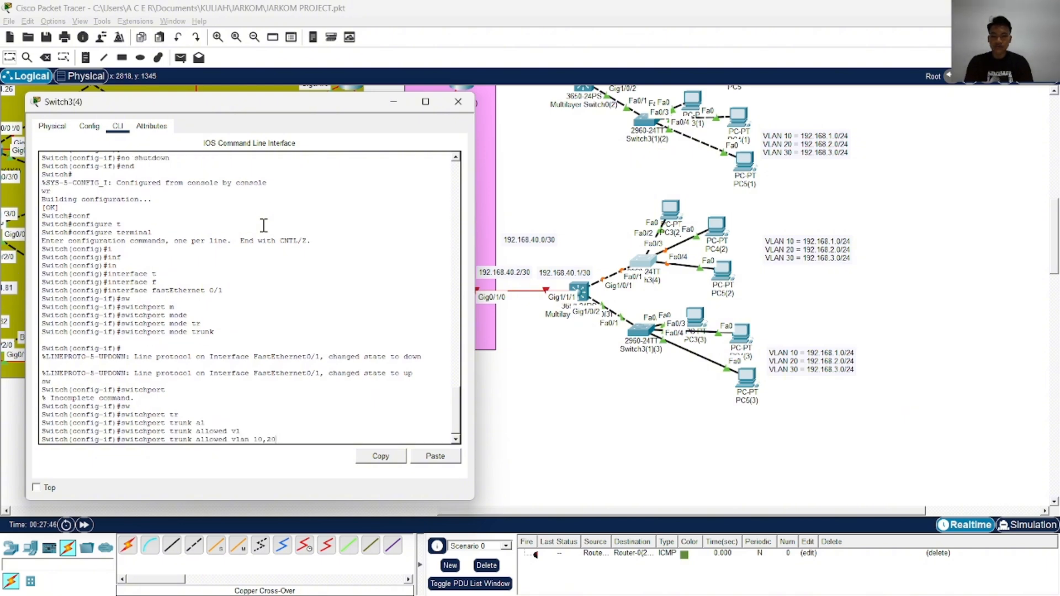
type(",30")
key("Return")
End the trunk configuration on Switch3(4) and save it with the wr command
type("end")
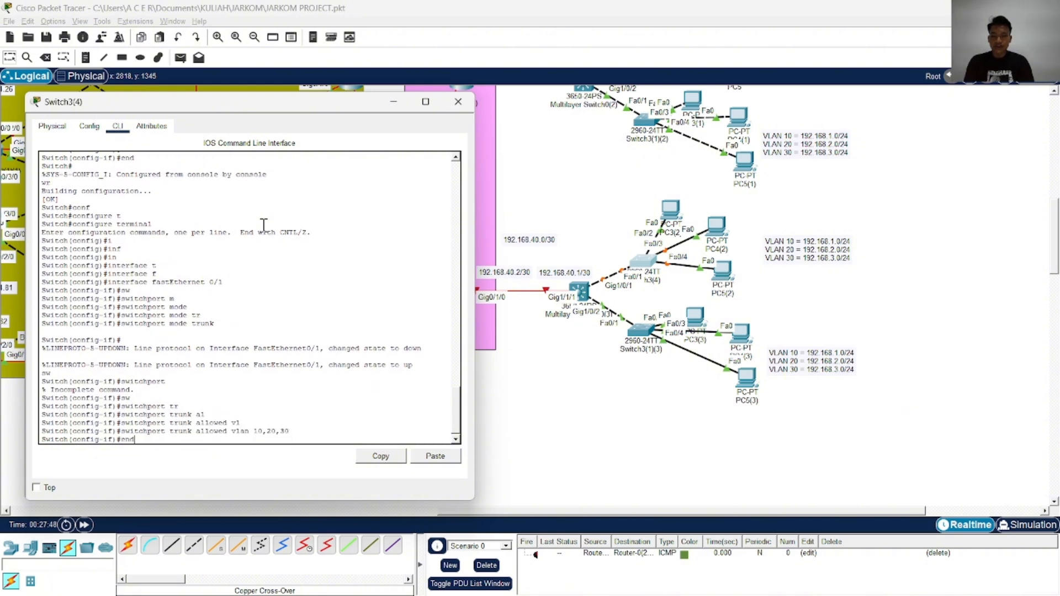
key("Return")
type("wr")
key("Return")
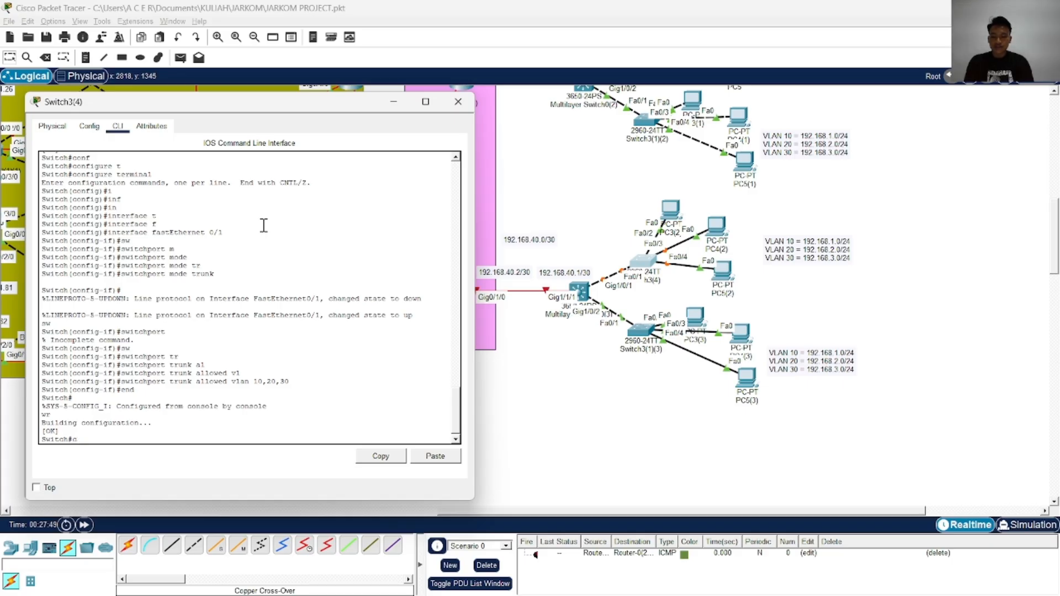
Display the brief VLAN table of Switch3(4) to check the VLAN port assignments
type("show r")
type("l")
key("Tab")
type("br")
key("Tab")
key("Return")
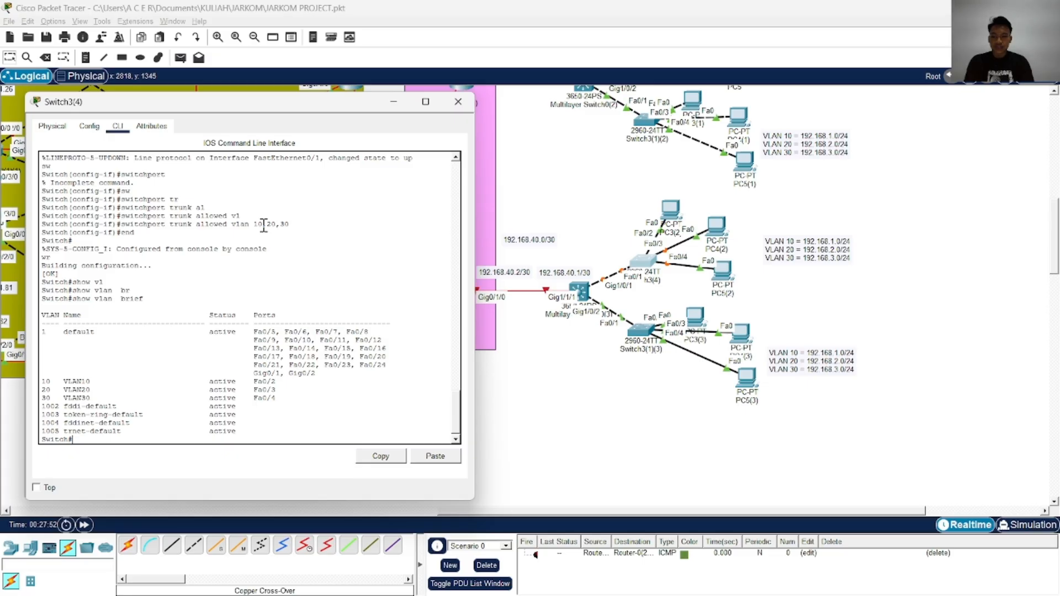
Copy the running-config of Switch3(4) to startup-config, accepting the default destination filename
type("end")
key("Return")
key("Return")
key("Return")
type("cop")
key("Tab")
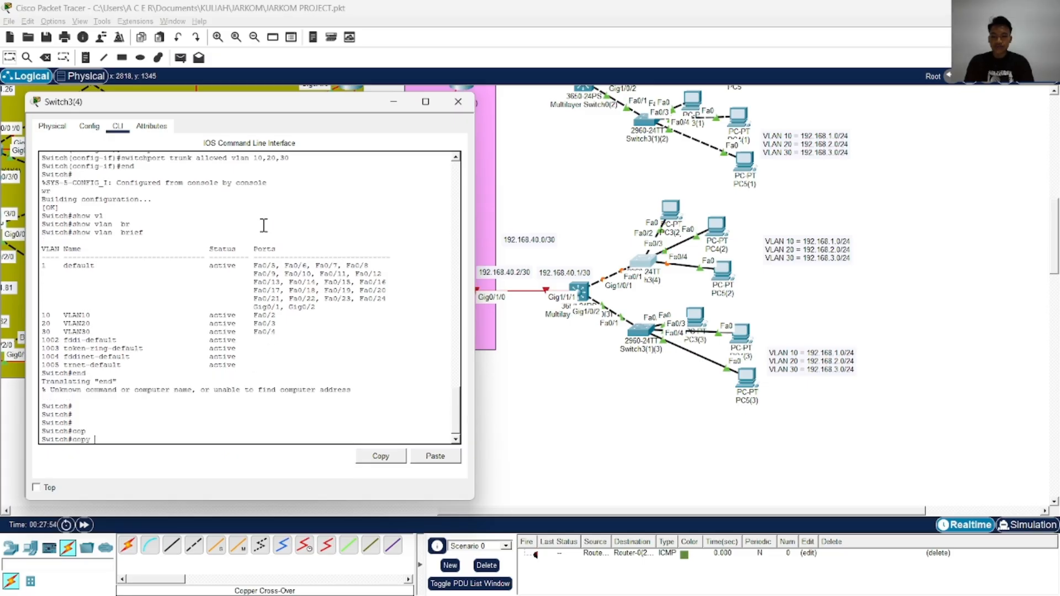
type("r")
key("Tab")
type("st")
key("Tab")
key("Return")
key("Return")
key("Return")
key("Return")
key("Return")
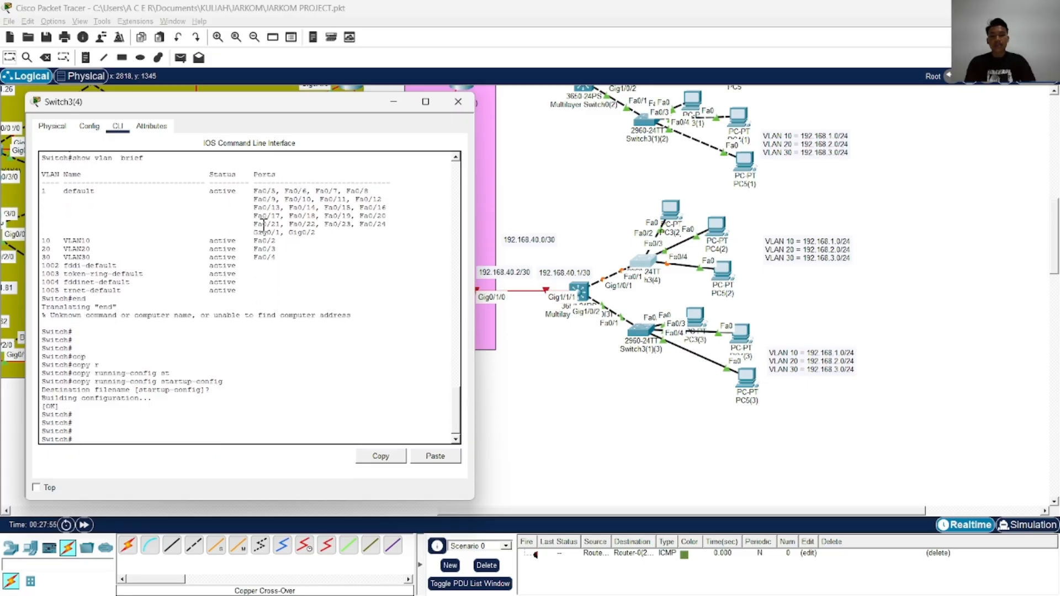
Close Switch3(4) and open the command line of Switch3(1)(3), moving its window clear of the topology
left_click(458, 101)
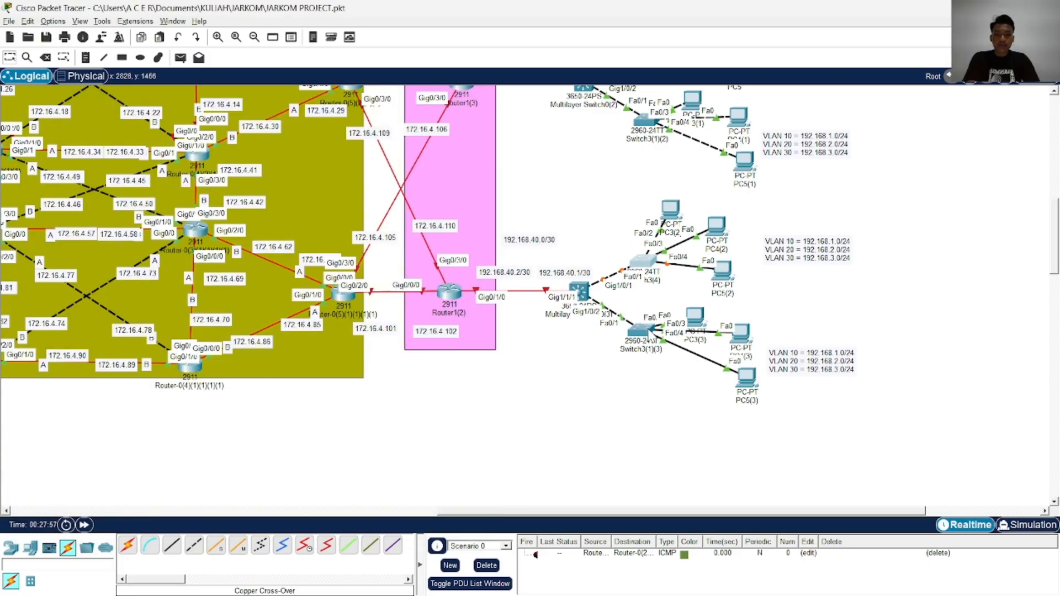
left_click(642, 330)
left_click(398, 118)
left_click_drag(398, 94, 150, 86)
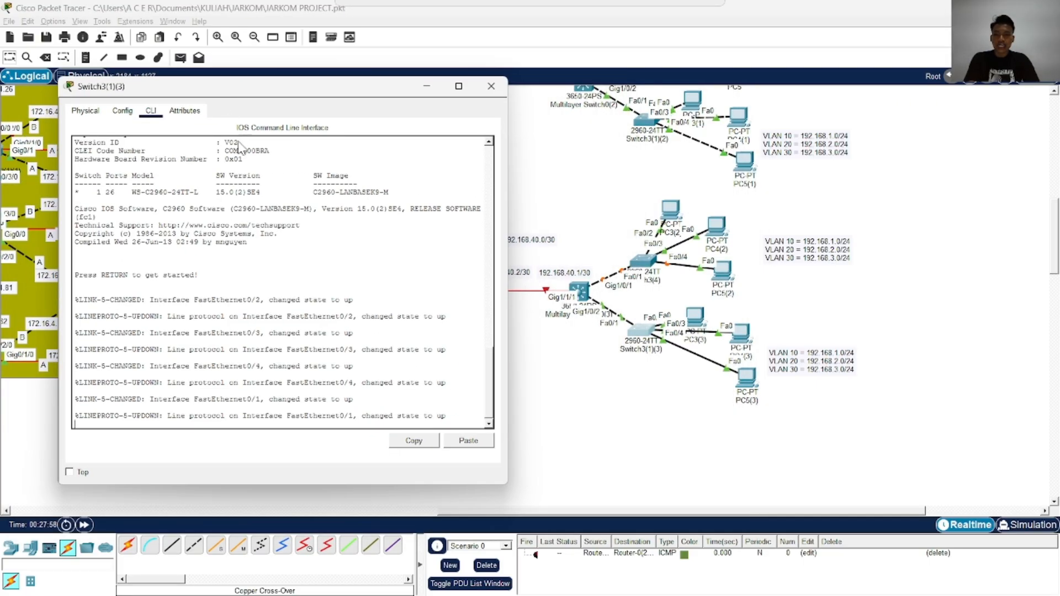
Start the console session on Switch3(1)(3) and enter privileged EXEC mode
key("Return")
key("Return")
key("Return")
type("ena")
key("Return")
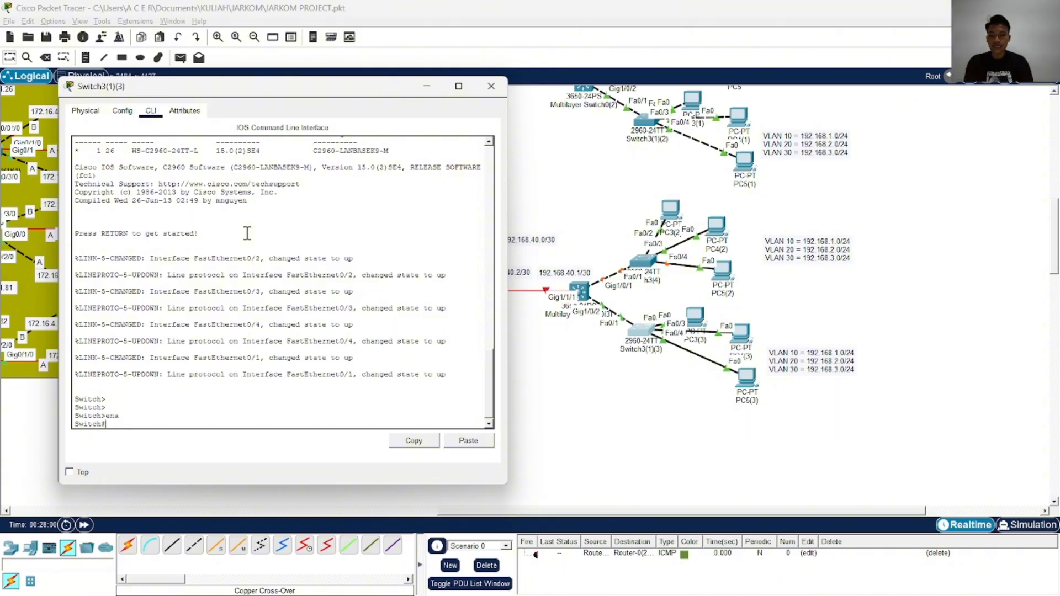
Enter global configuration mode on Switch3(1)(3) and create VLAN 10
type("conf")
key("Tab")
type("t")
key("Tab")
key("Return")
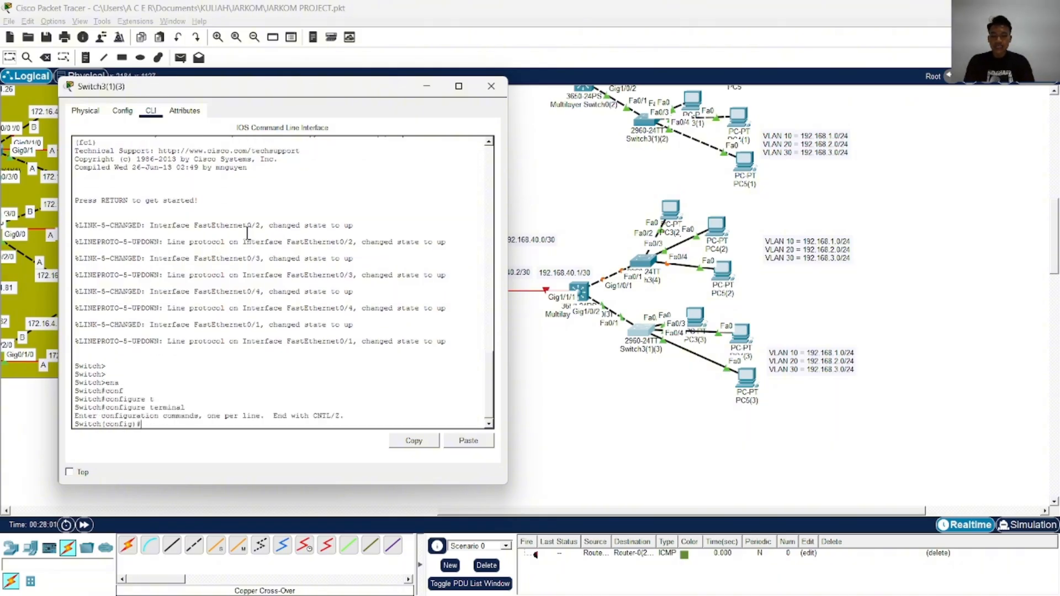
type("vl")
key("Tab")
type("1-0")
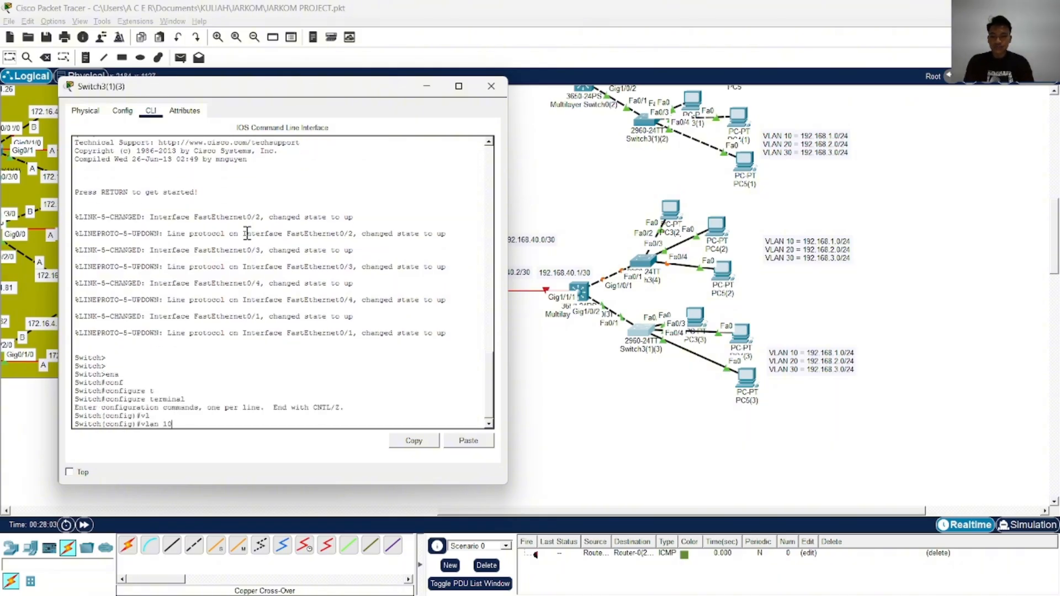
key("Return")
Name VLAN 10 as VLAN10
type("nfig-vlan)#")
key("Tab")
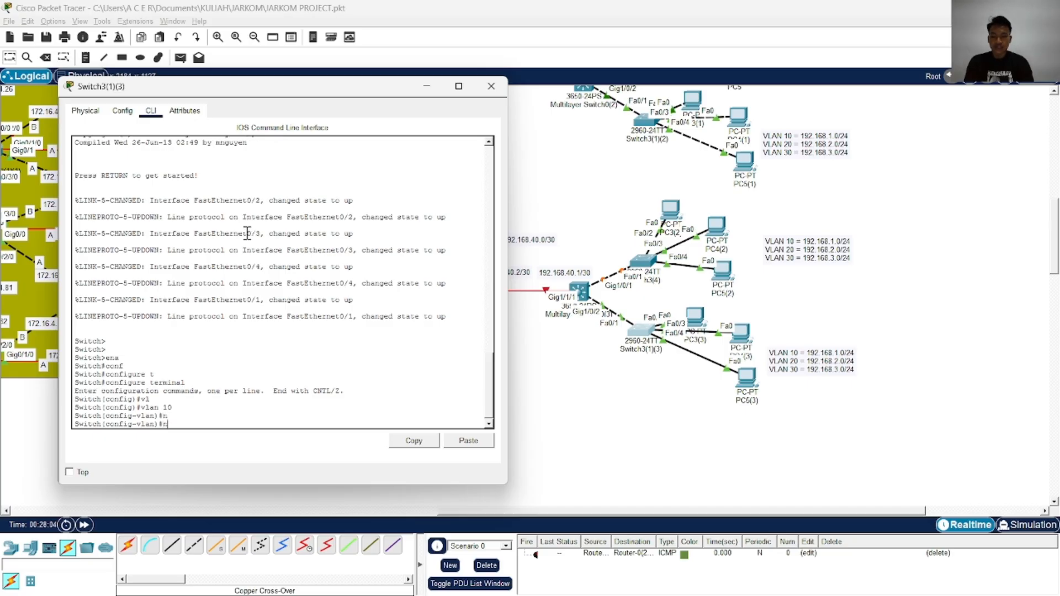
key("Caps_Lock")
key("Caps_Lock")
type("am")
key("Tab")
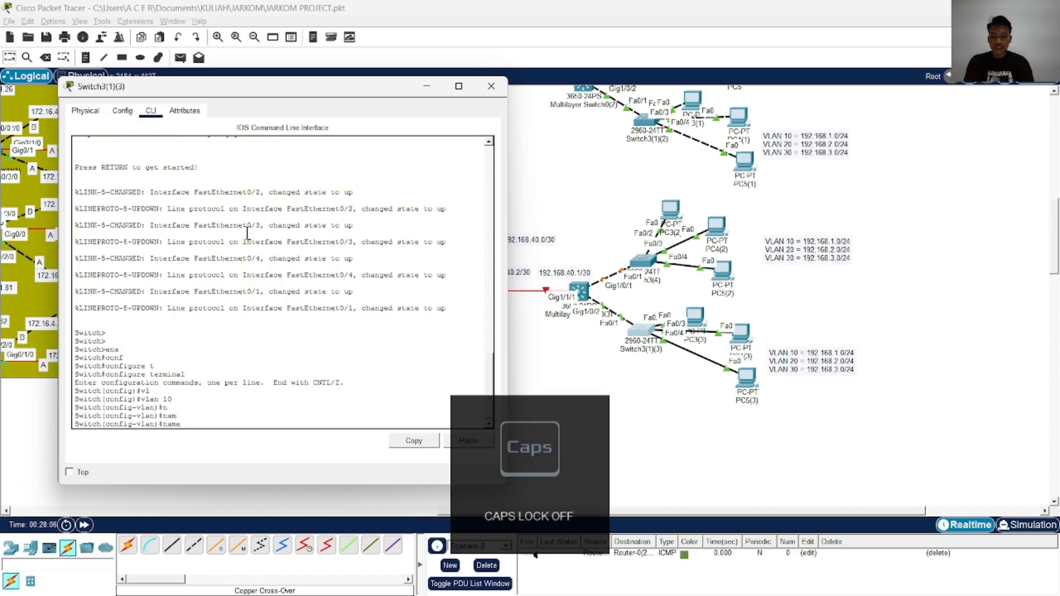
key("Caps_Lock")
type("VLAN10")
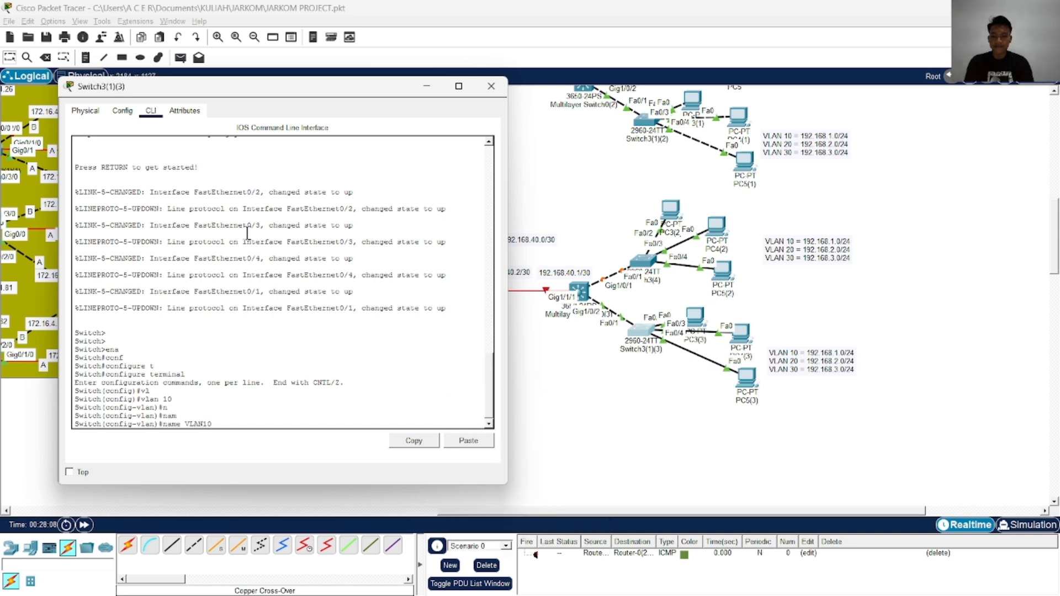
key("Return")
Create VLAN 20 on Switch3(1)(3) and name it VLAN20
type("vlan 100")
key("Return")
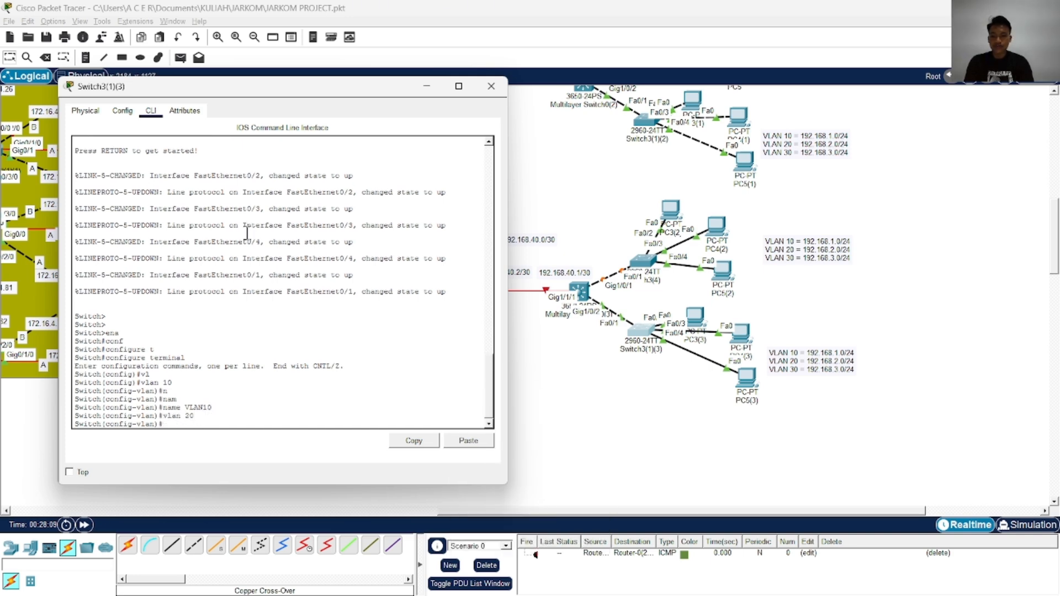
type("name VLAN10")
key("Return")
Create VLAN 30 with the name VLAN30 and return to global configuration mode
type("vlan 2")
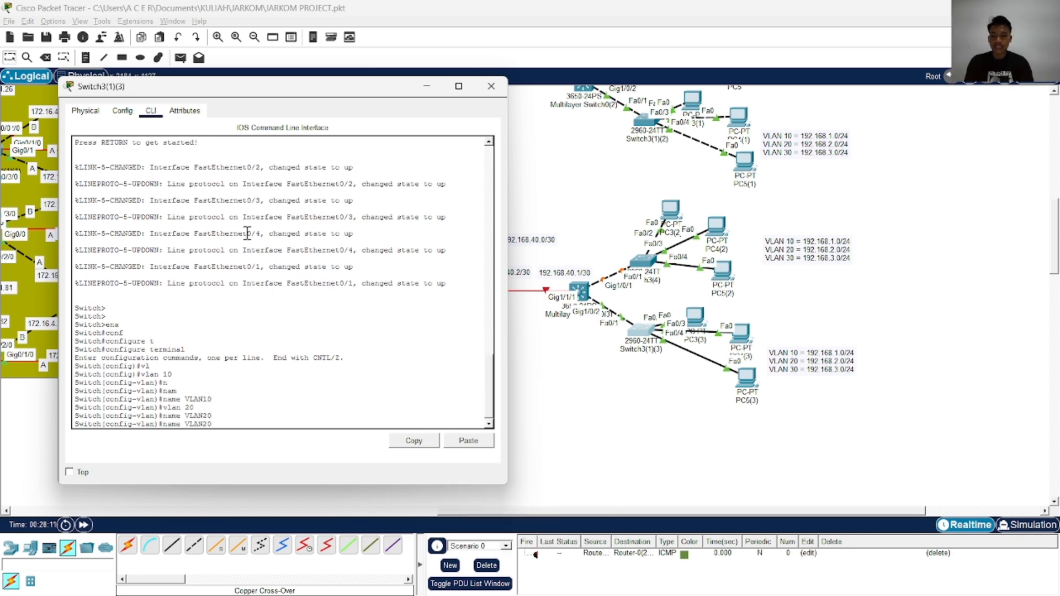
type("30")
key("Return")
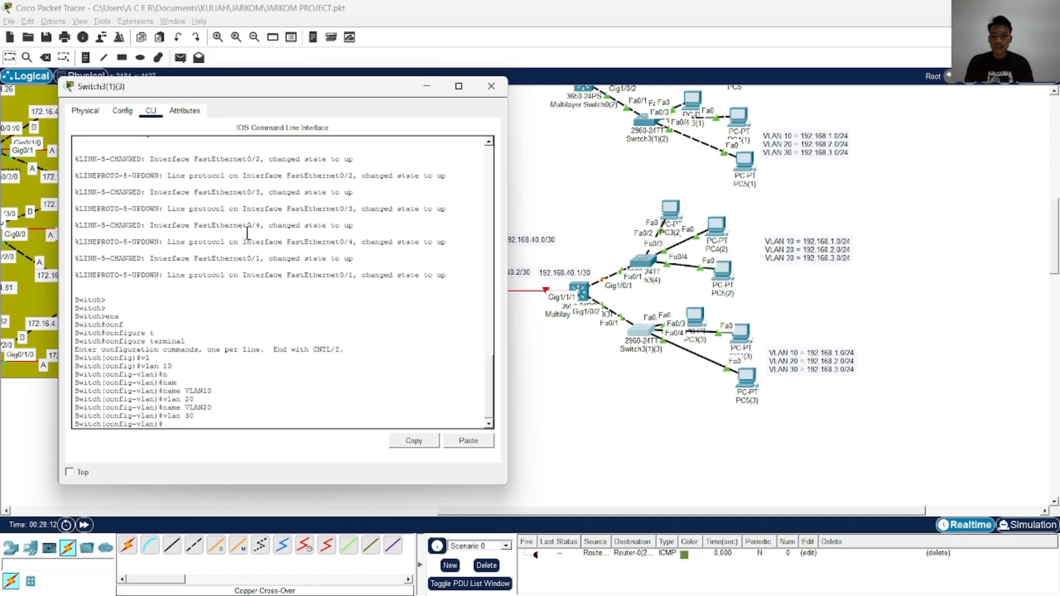
type("name VLAN30")
key("Return")
type("EXI")
key("Tab")
key("Return")
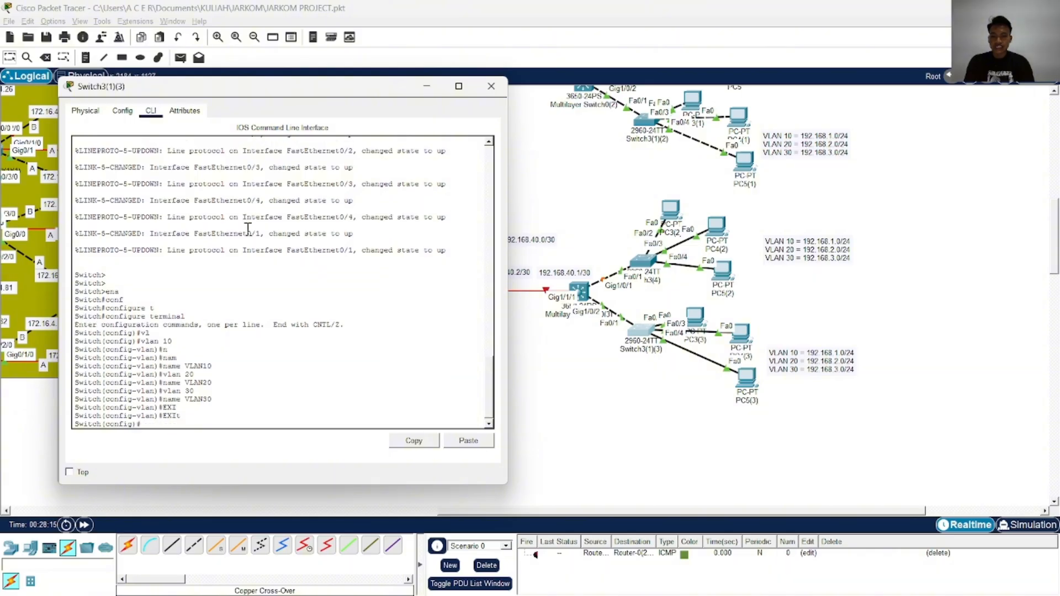
key("Return")
key("Return")
key("Return")
Set interface FastEthernet 0/2 of Switch3(1)(3) to switchport access mode
key("Caps_Lock")
key("Caps_Lock")
type("I")
key("BackSpace")
key("Caps_Lock")
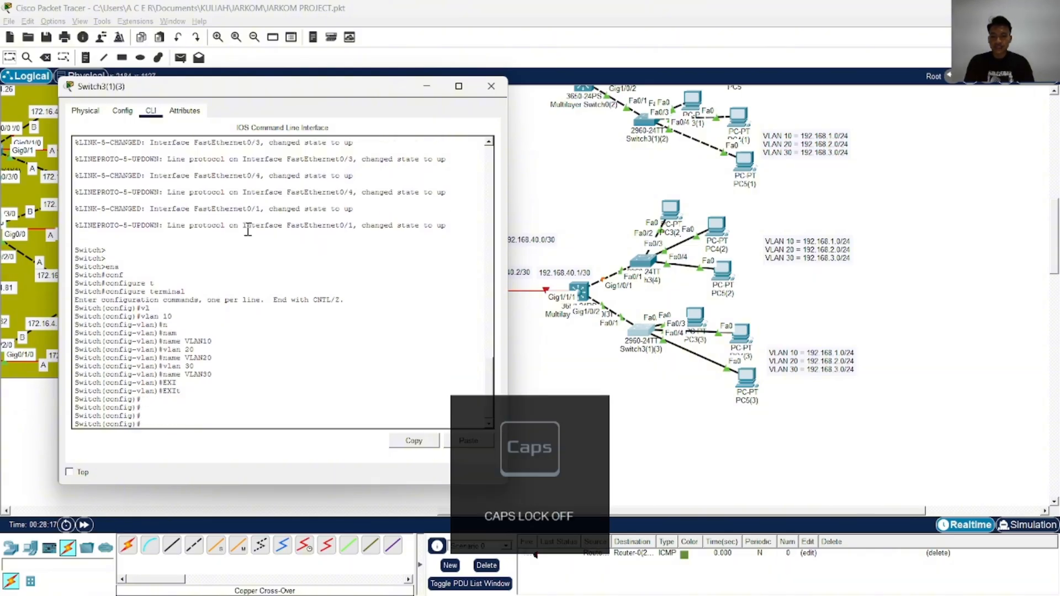
type("inf")
key("Tab")
type("t")
key("Tab")
type("f")
key("Tab")
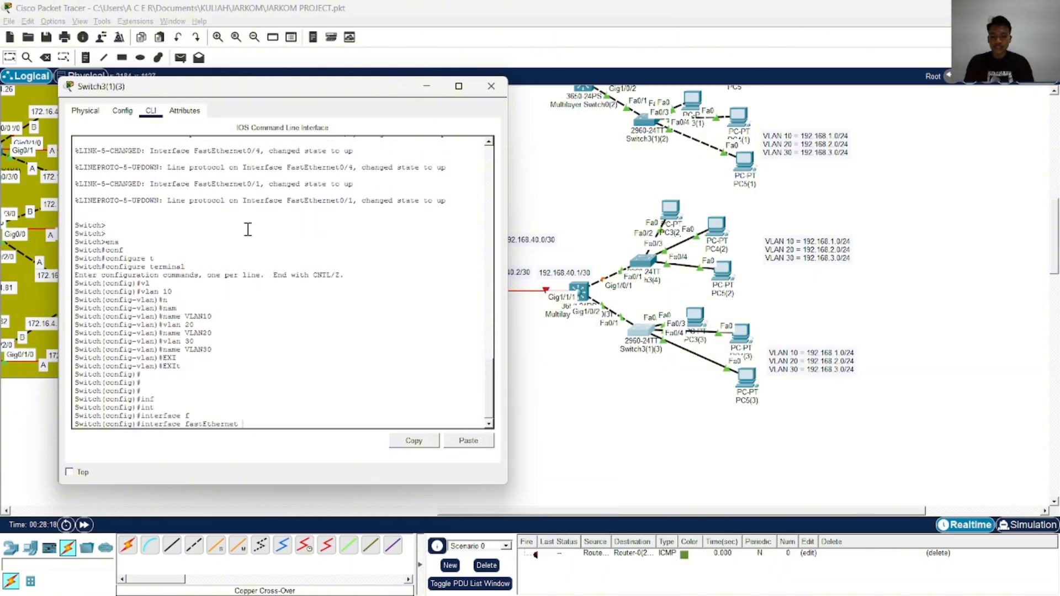
type("0/2")
key("Return")
type("s")
type("w")
key("Tab")
type("m")
key("Tab")
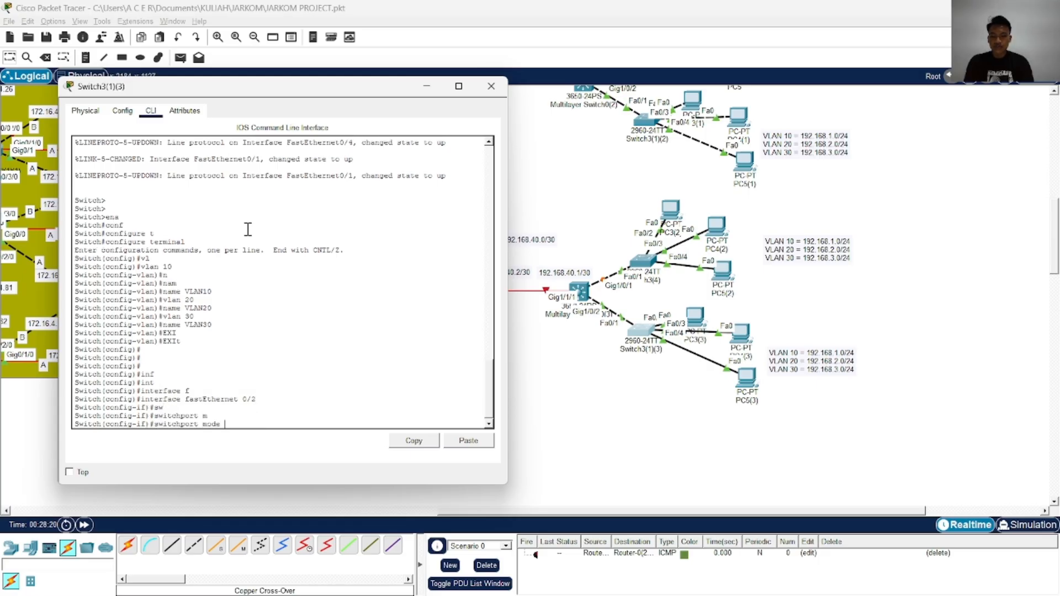
type("ac")
Assign FastEthernet 0/2 to access VLAN 10
key("Tab")
key("Return")
type("sw")
key("Tab")
type("ac")
key("Tab")
type("v")
key("Tab")
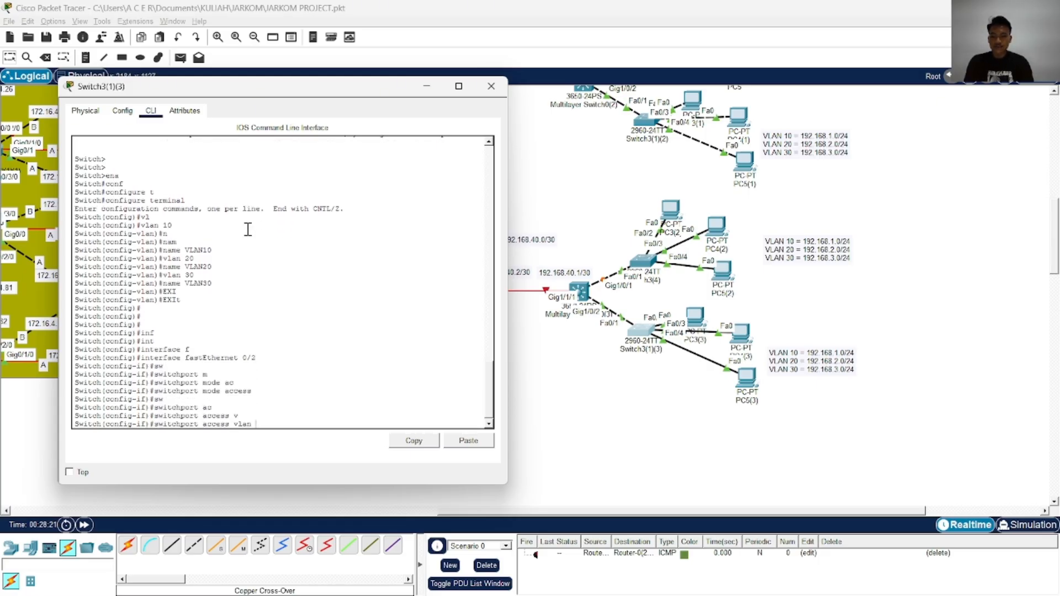
type("10")
key("Return")
Enable FastEthernet 0/2 with no shutdown and exit its interface configuration
type("nfig-if)#no s")
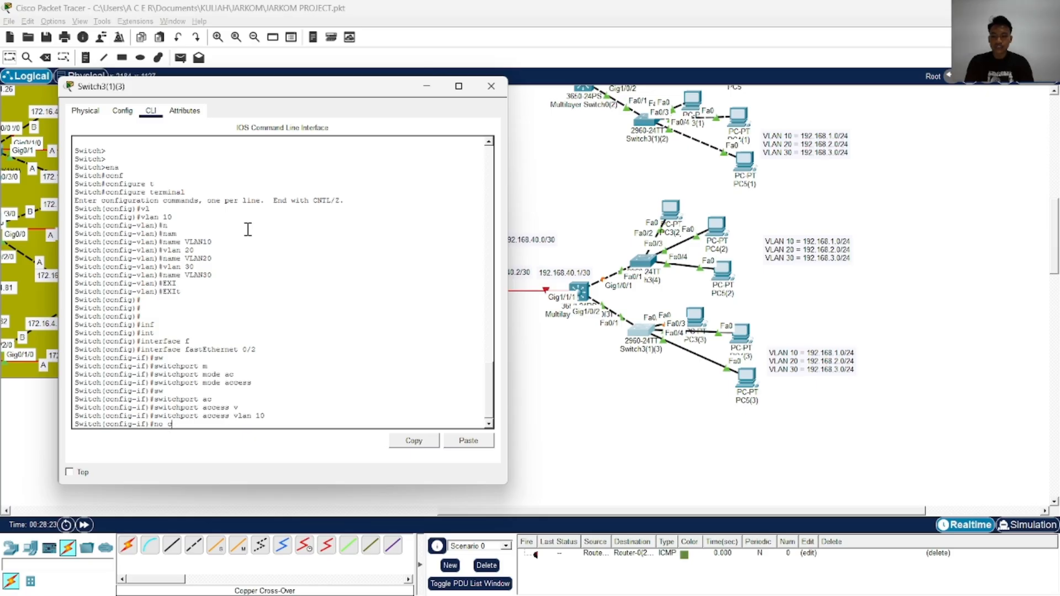
type("h")
key("Tab")
key("Return")
type("e")
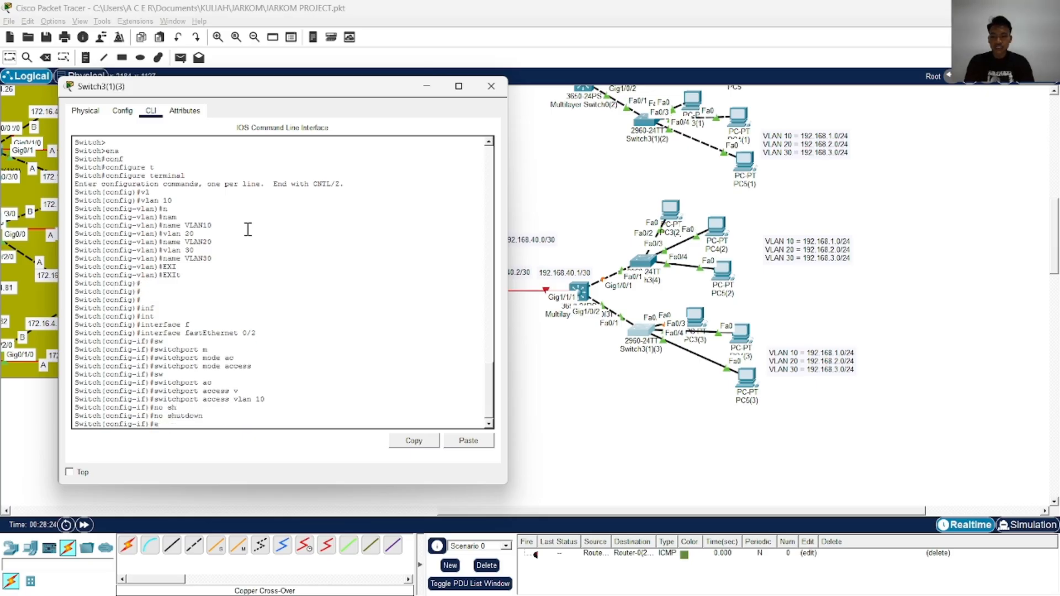
type("xi")
key("Tab")
key("Return")
Set interface FastEthernet 0/3 of Switch3(1)(3) to switchport access mode
type("in")
key("Tab")
type("f")
key("Tab")
type("0")
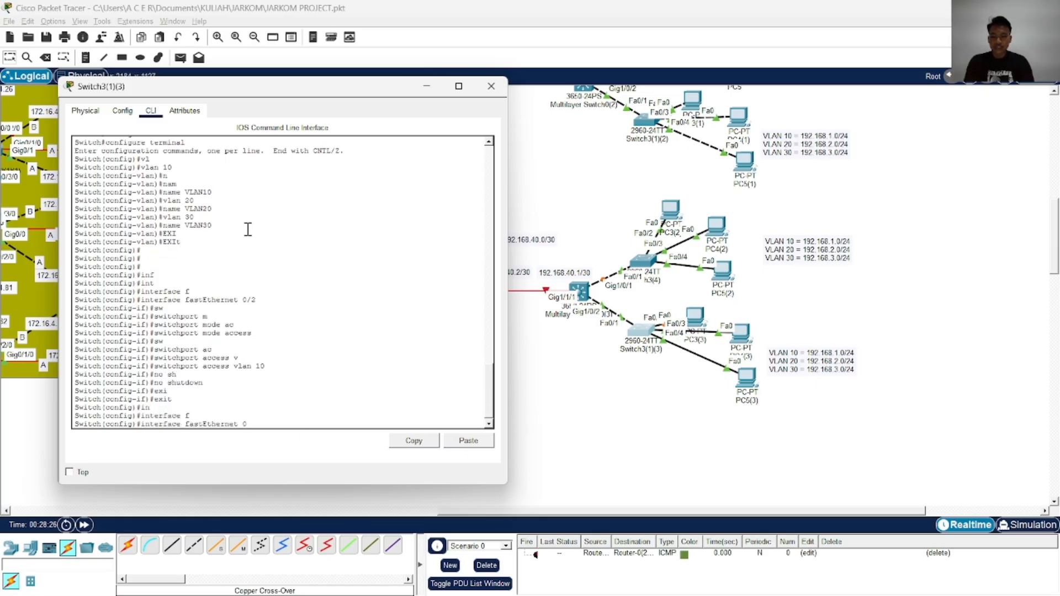
type("/3")
key("Return")
type("sw")
key("Tab")
type("m")
key("Tab")
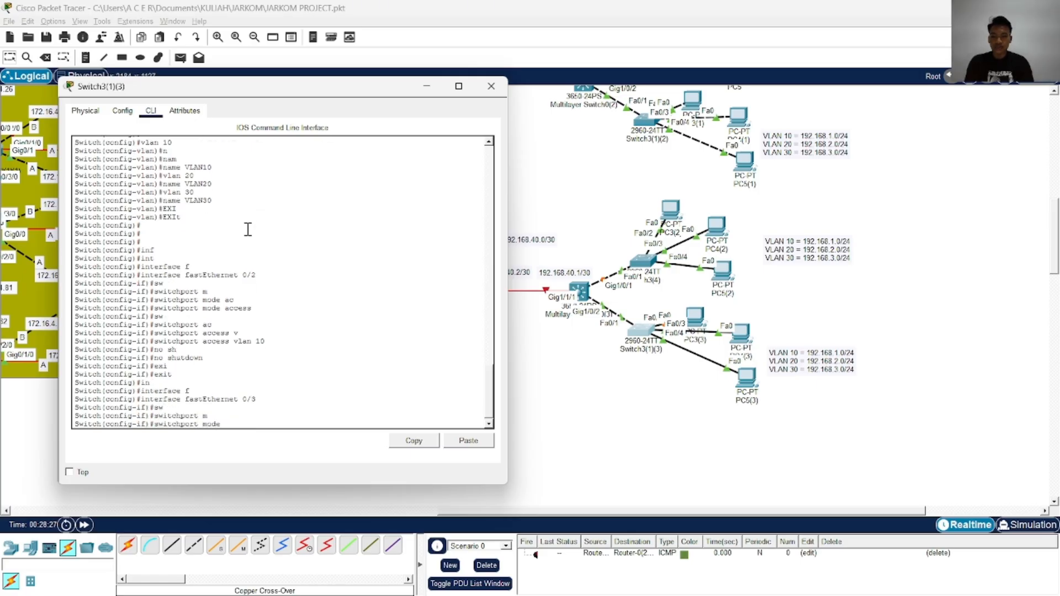
type("ac")
key("Tab")
type("v")
key("BackSpace")
key("Tab")
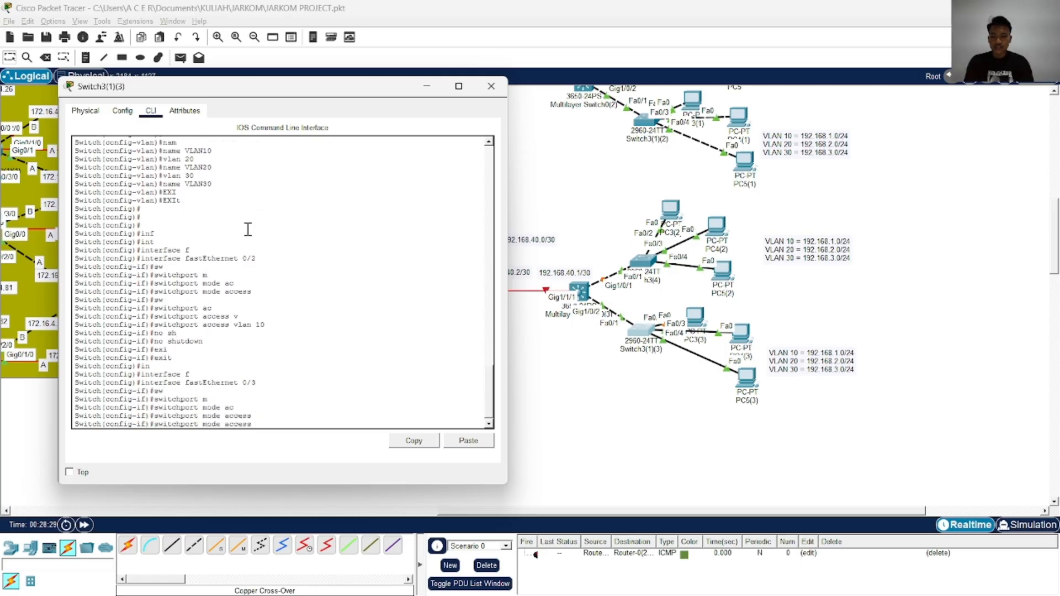
key("Return")
Assign FastEthernet 0/3 to access VLAN 20
type("sw")
key("Tab")
type("ac")
key("Tab")
type("v")
key("Tab")
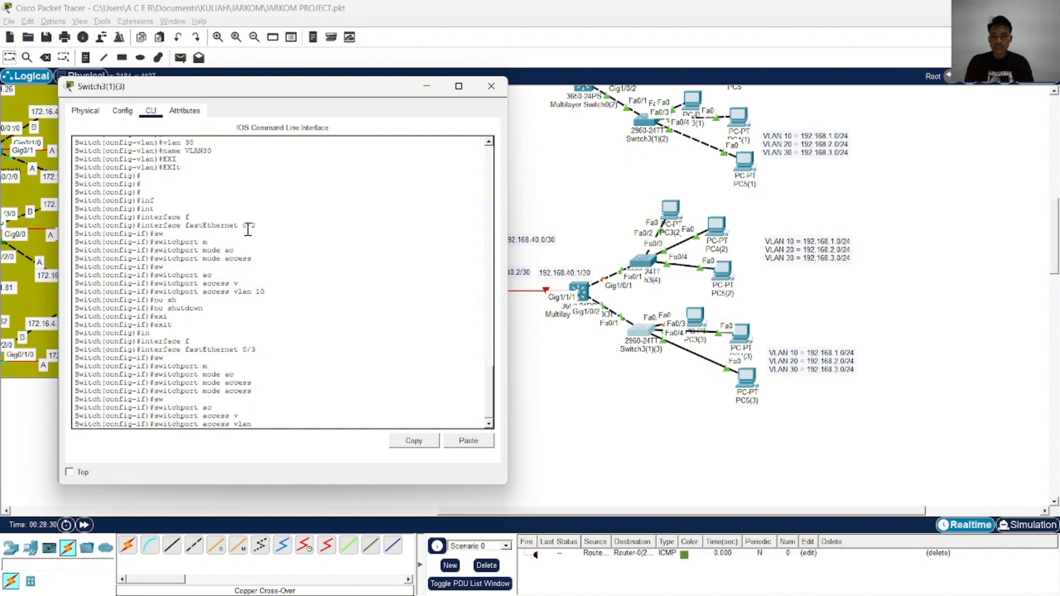
type("20")
key("Return")
Enable FastEthernet 0/3 with no shutdown and exit its interface configuration
type("no sh")
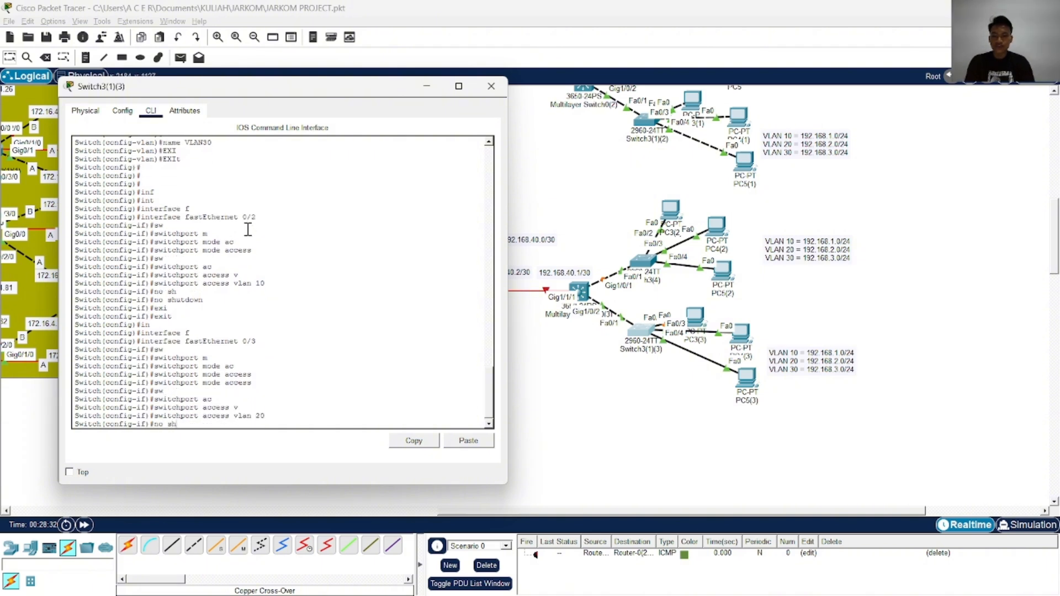
key("Tab")
key("Return")
type("exi")
key("Tab")
key("Return")
key("Return")
Set interface FastEthernet 0/4 of Switch3(1)(3) to switchport access mode
type("in")
key("Tab")
type("f")
key("Tab")
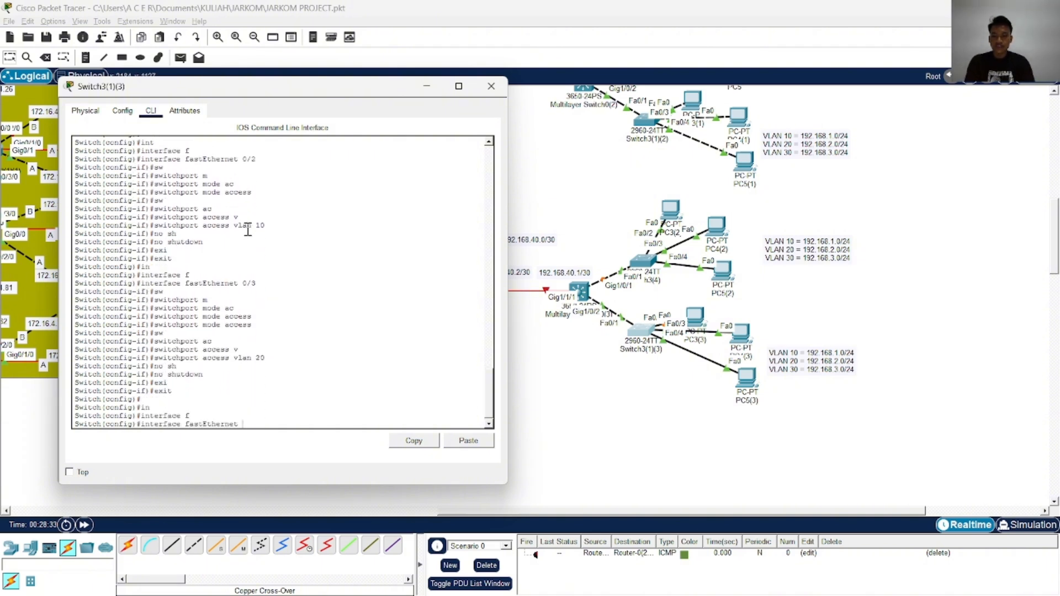
type("0/4")
key("Return")
type("sw")
key("Tab")
type("m")
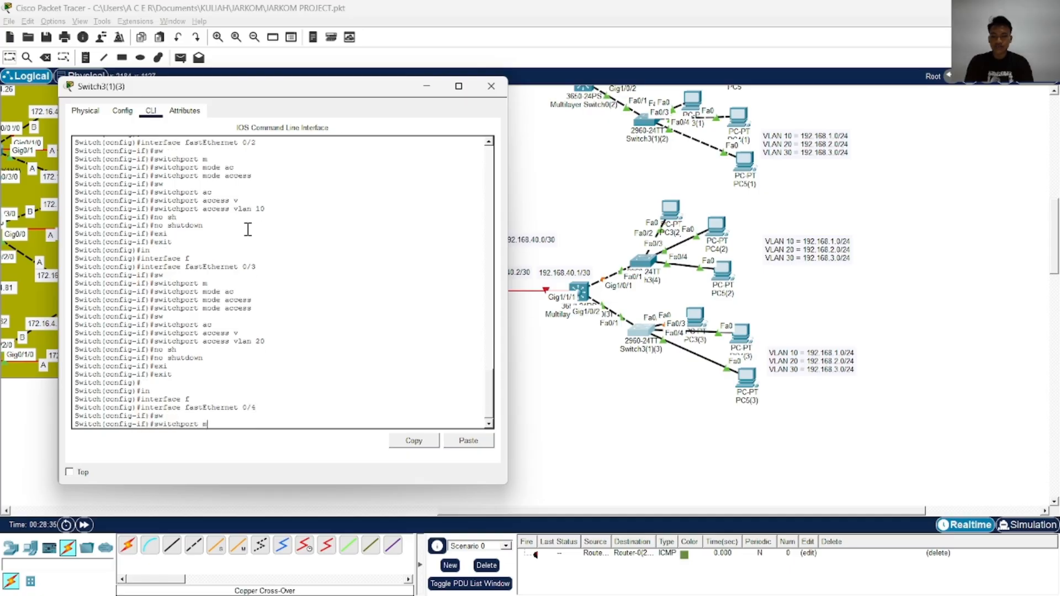
key("Tab")
type("ac")
Assign FastEthernet 0/4 to access VLAN 30
key("Tab")
key("Return")
type("sw")
key("Tab")
type("ac")
key("Tab")
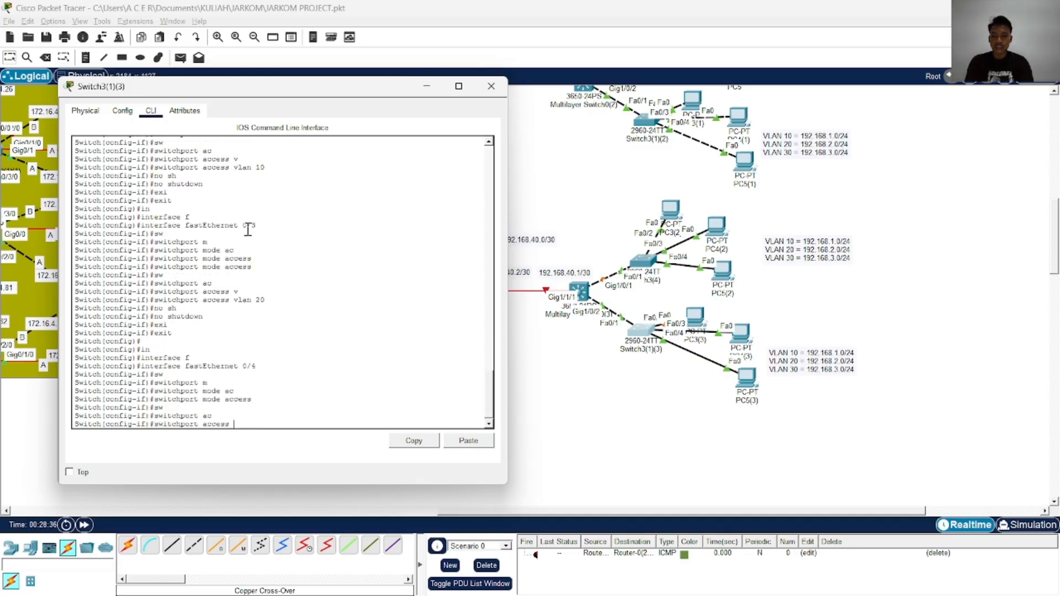
type("v")
key("Tab")
type("30")
key("Return")
Enable FastEthernet 0/4 with no shutdown and end the configuration session, returning to privileged EXEC mode
type("no s")
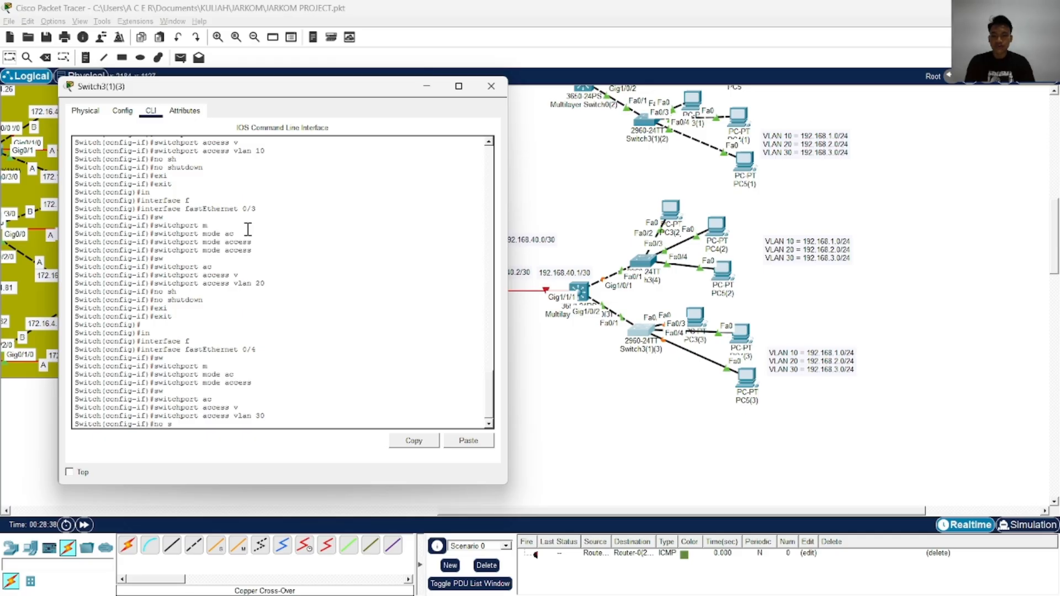
type("h")
key("Tab")
key("Return")
type("end")
key("Return")
Save the configuration of Switch3(1)(3) with the wr command
type("wr")
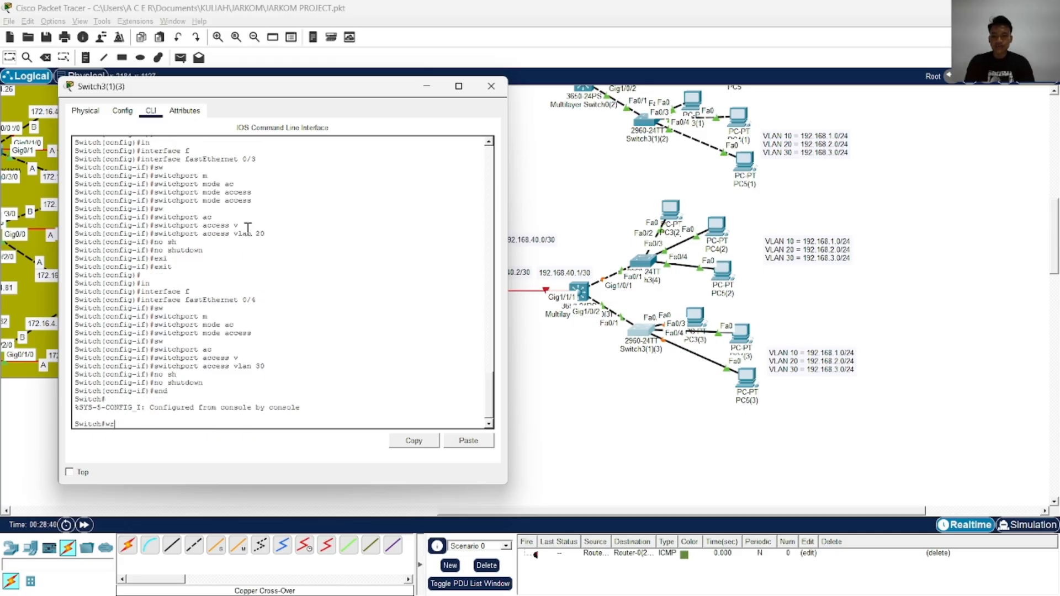
key("Return")
Copy the running-config of Switch3(1)(3) to startup-config with the default destination filename, and close the switch's window
key("Return")
key("Return")
key("Return")
type("cop")
key("Tab")
type("rst")
key("Tab")
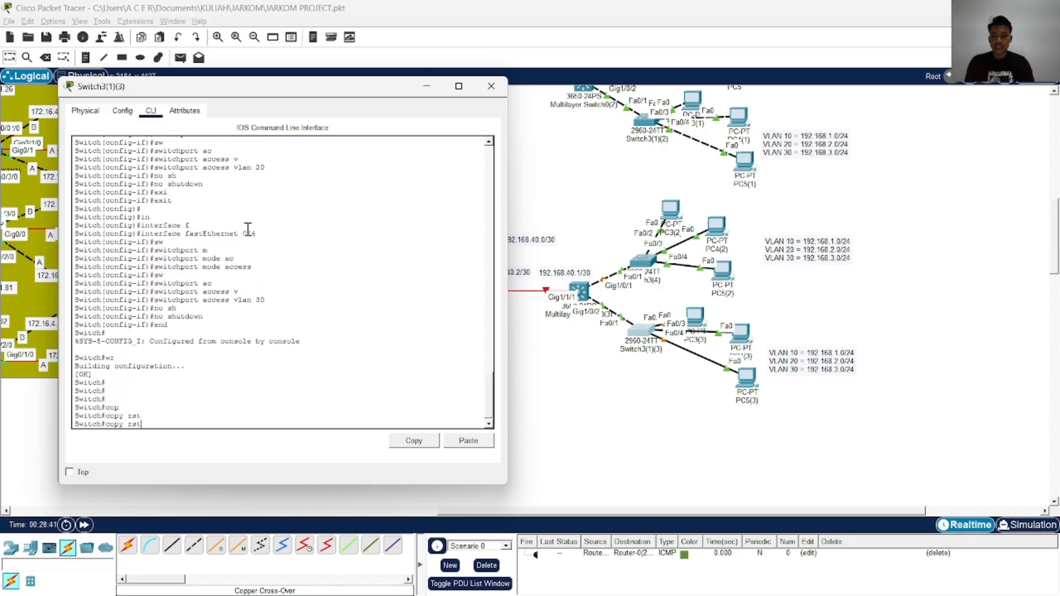
key("Tab")
type("st")
key("Tab")
key("Return")
key("Return")
key("Return")
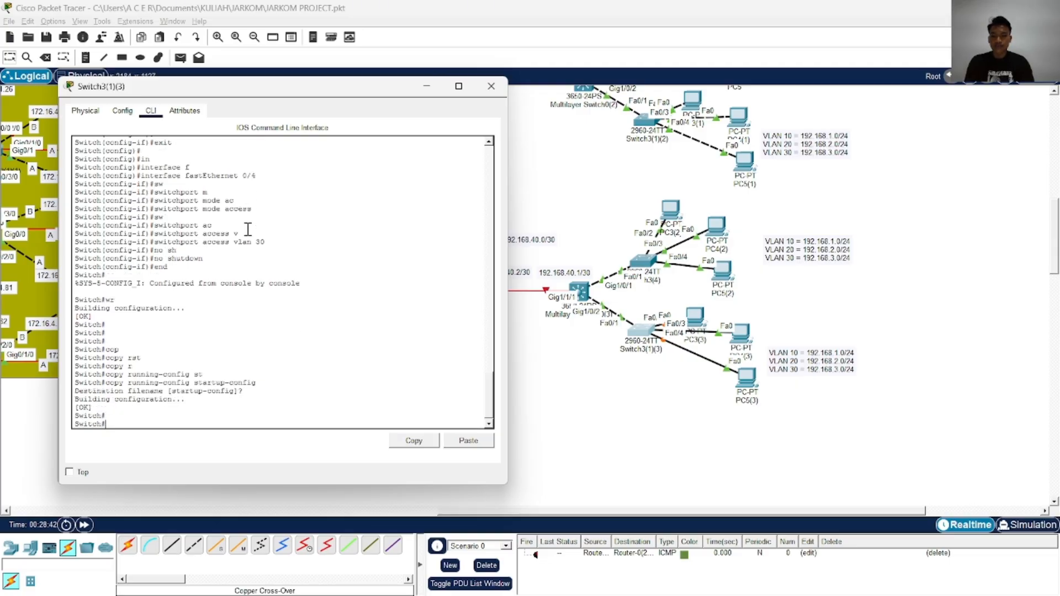
left_click(490, 86)
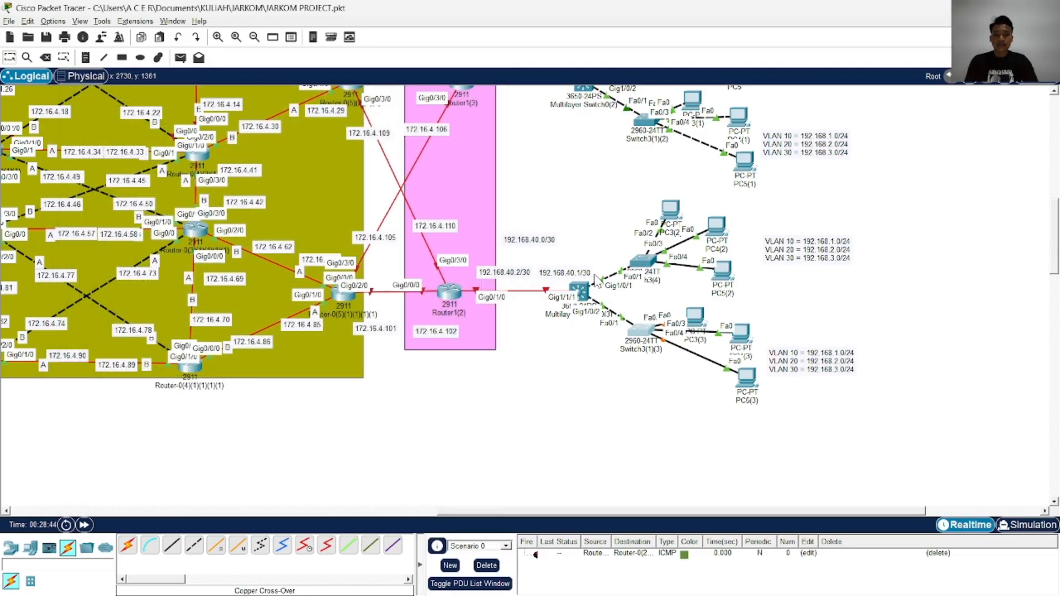
scroll(590, 296, "up", 3)
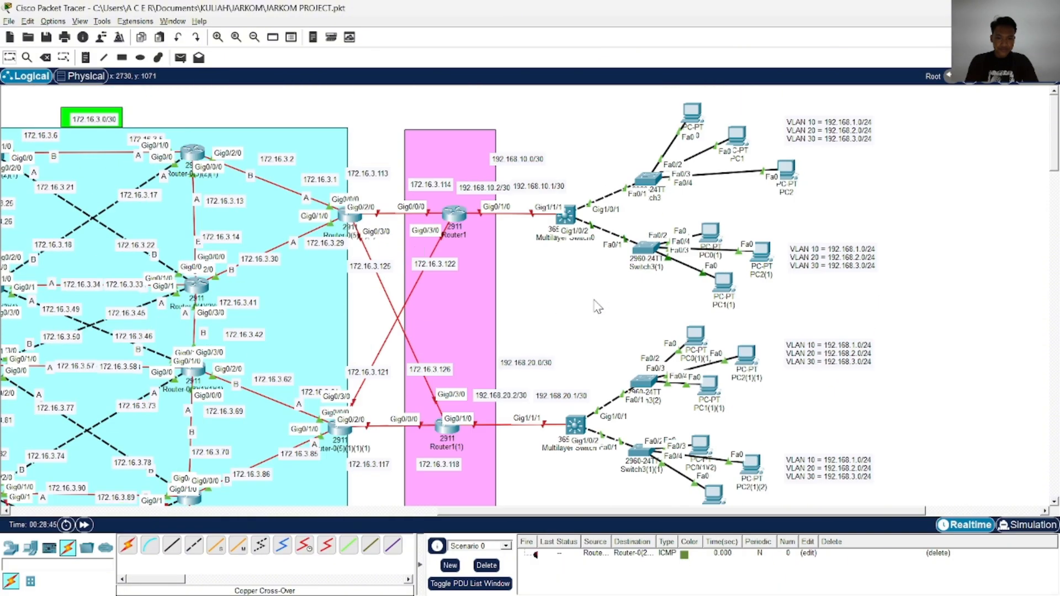
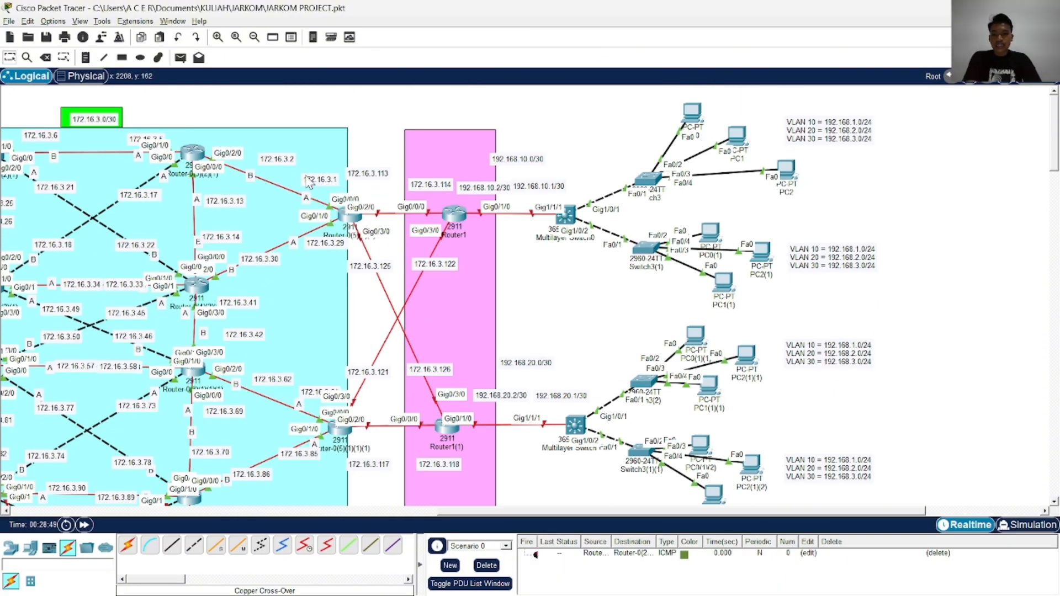
Adjust the position of the tall pink background rectangle behind the Router1 column in the topology
scroll(258, 186, "down", 3)
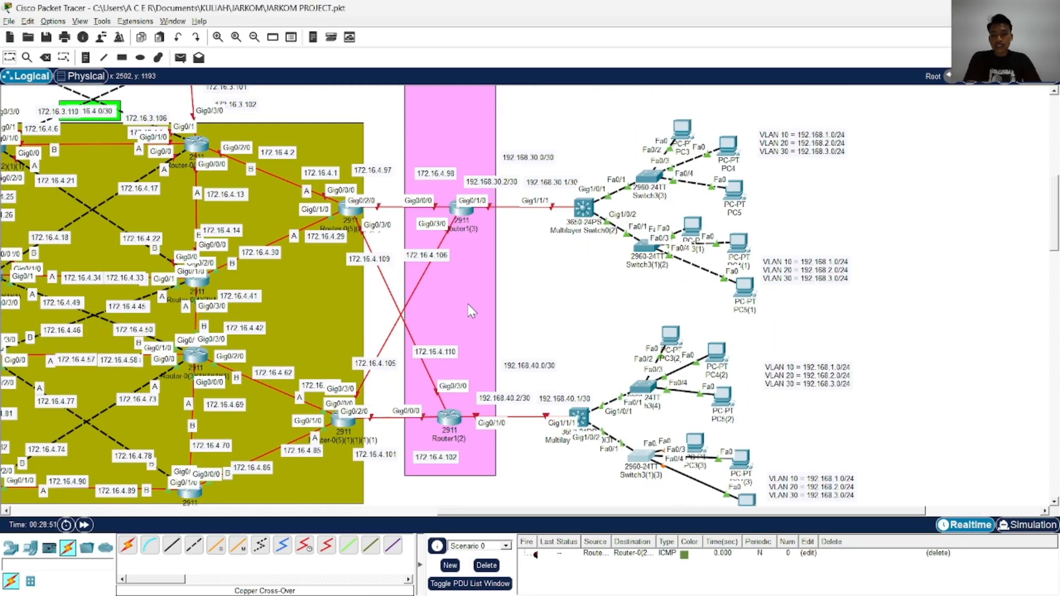
left_click_drag(469, 308, 467, 341)
left_click(519, 306)
scroll(519, 306, "up", 7)
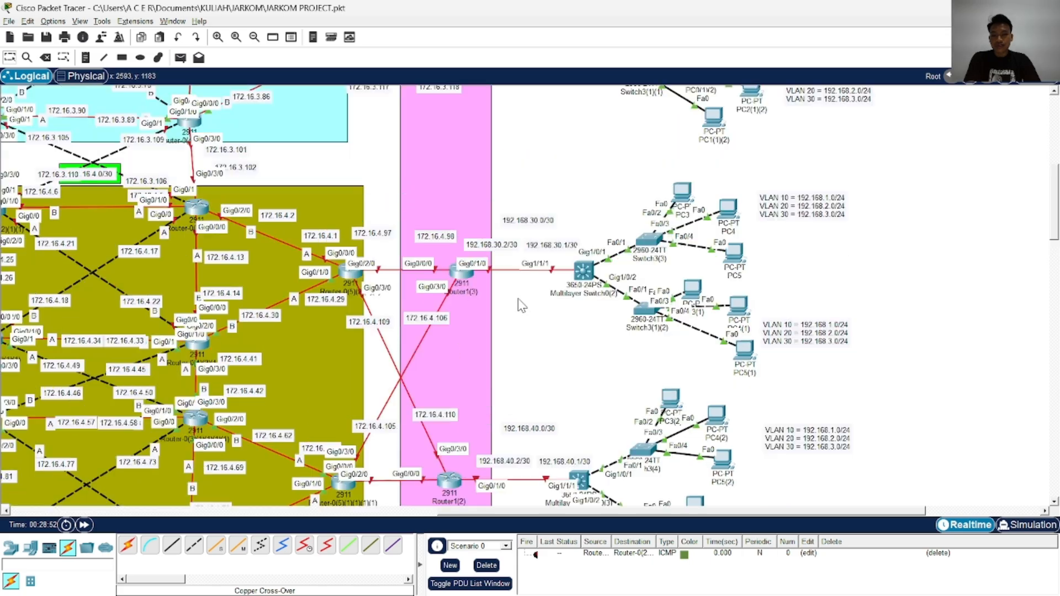
left_click_drag(474, 303, 482, 277)
scroll(519, 289, "down", 10)
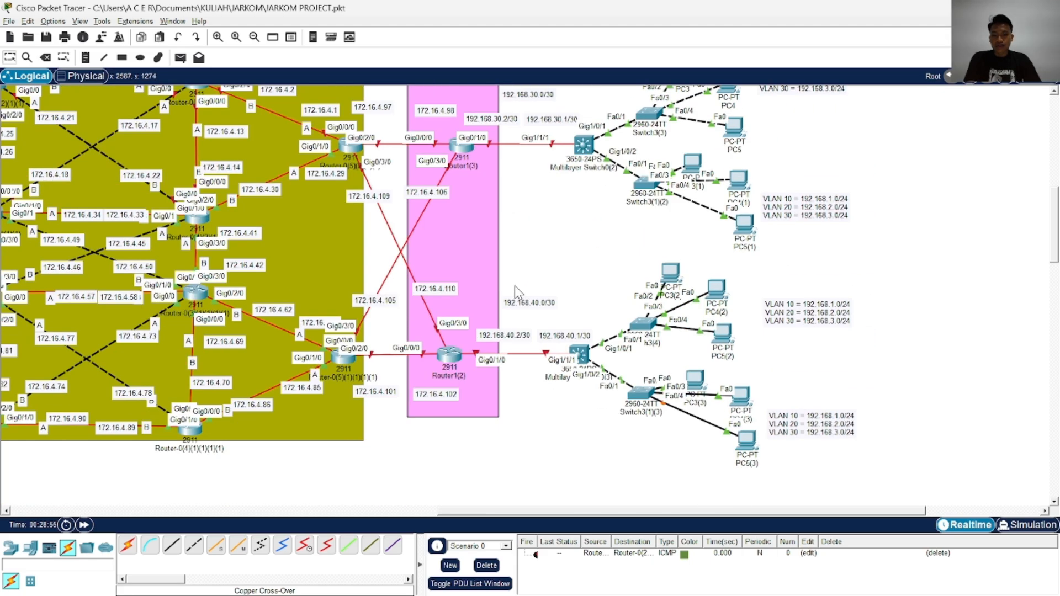
scroll(514, 286, "up", 9)
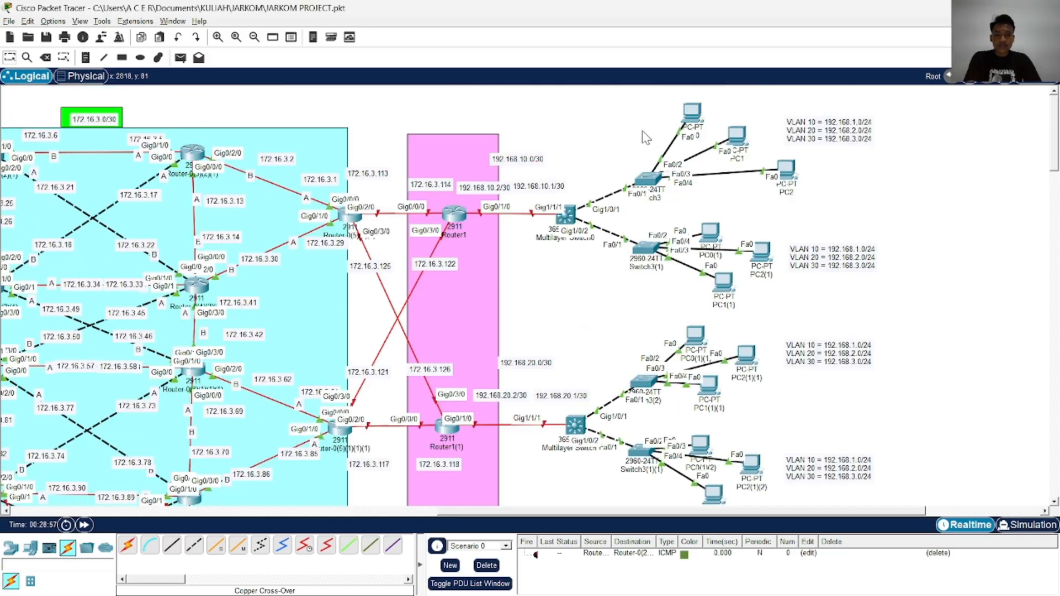
scroll(646, 284, "down", 5)
scroll(644, 331, "up", 5)
scroll(373, 232, "down", 5)
scroll(354, 220, "up", 5)
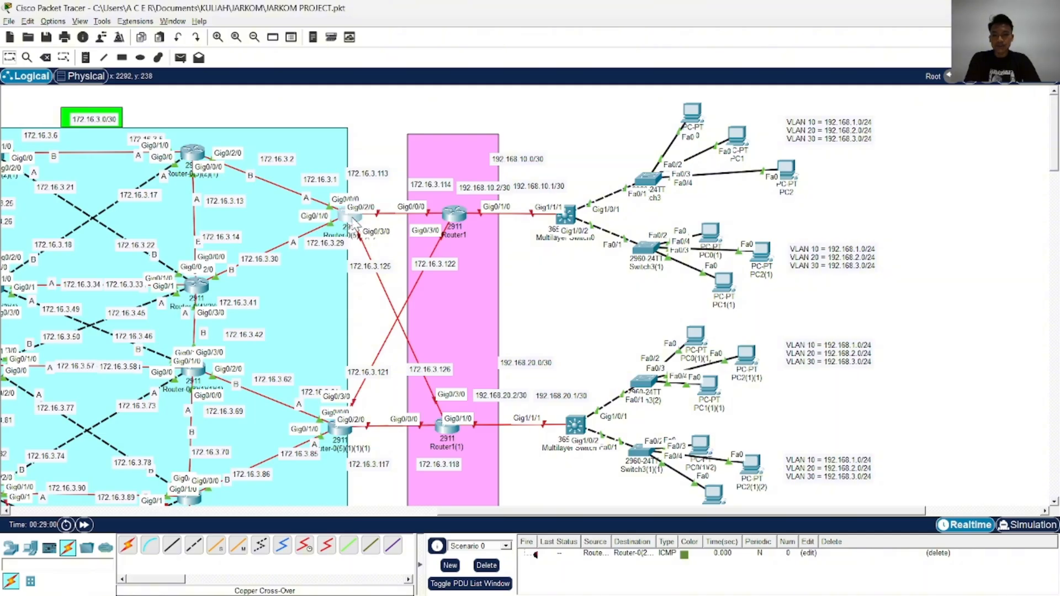
Open the command line of Router-0(5)(2)(1) and enter global configuration mode from privileged mode
left_click(352, 222)
left_click_drag(508, 97, 712, 88)
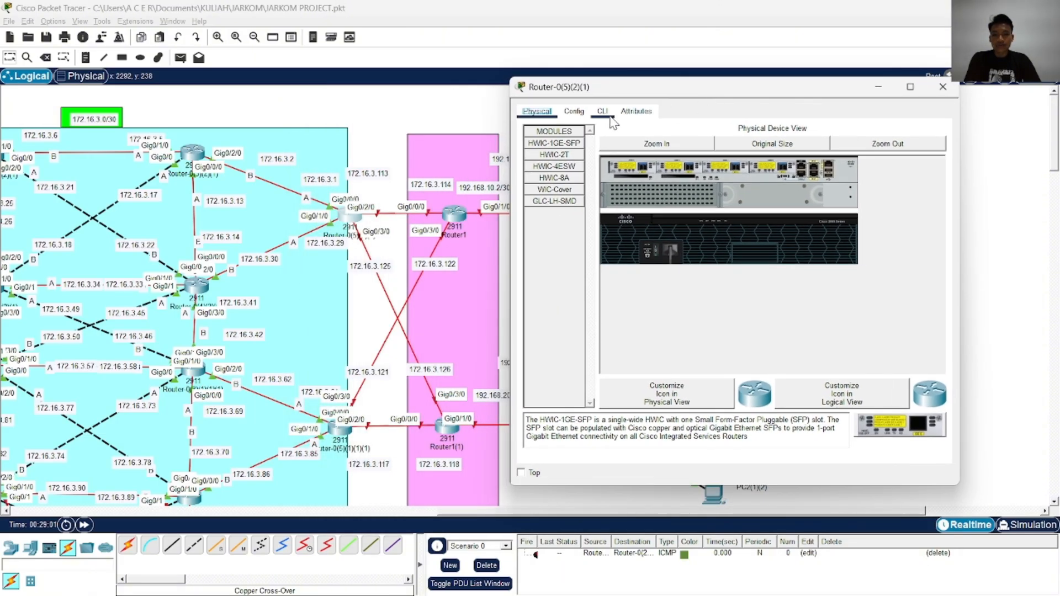
left_click(609, 117)
key("Return")
key("Return")
key("Return")
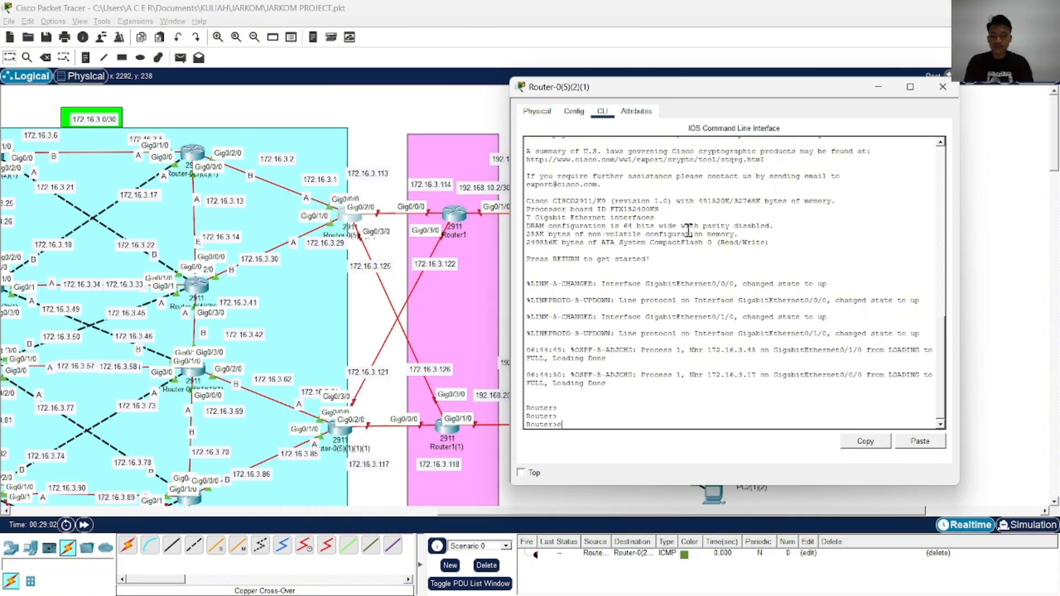
type("ena")
key("Return")
type("conf")
key("Tab")
type("t")
key("Tab")
key("Return")
Enter interface configuration for gigabitEthernet 0/0/0 on the router
type("in")
key("Tab")
key("f")
key("Tab")
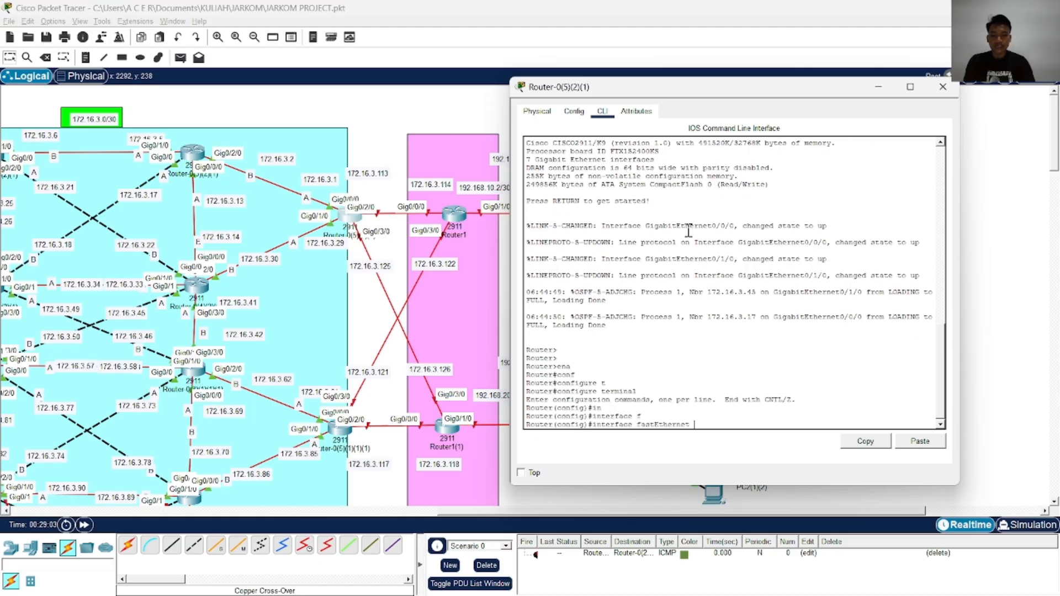
key("Tab")
key("BackSpace")
key("BackSpace")
key("BackSpace")
key("BackSpace")
key("BackSpace")
key("BackSpace")
key("BackSpace")
key("BackSpace")
key("BackSpace")
key("BackSpace")
key("BackSpace")
key("BackSpace")
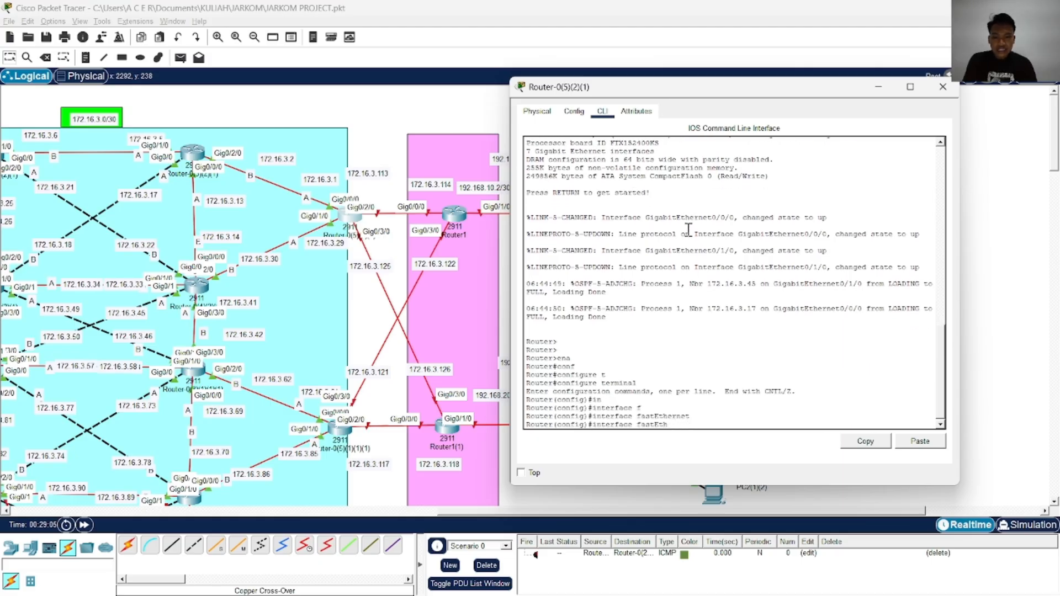
type("g")
key("Tab")
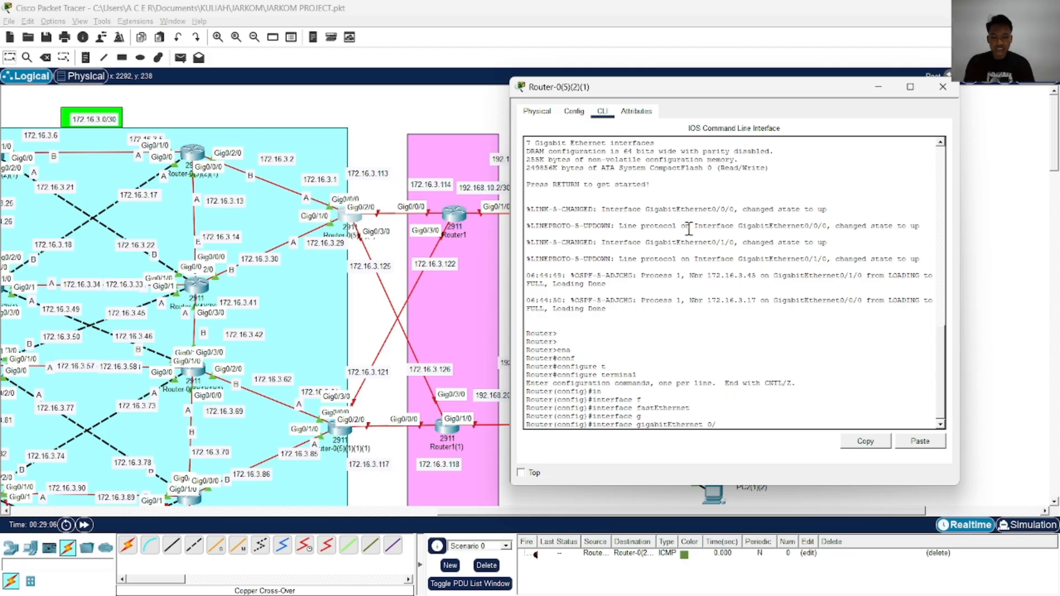
type("0/0")
key("Return")
Assign IP address 172.16.3.114 with mask 255.255.255.252 to gigabitEthernet 0/0/0 and enable it with no shutdown
type("ig-if)#i")
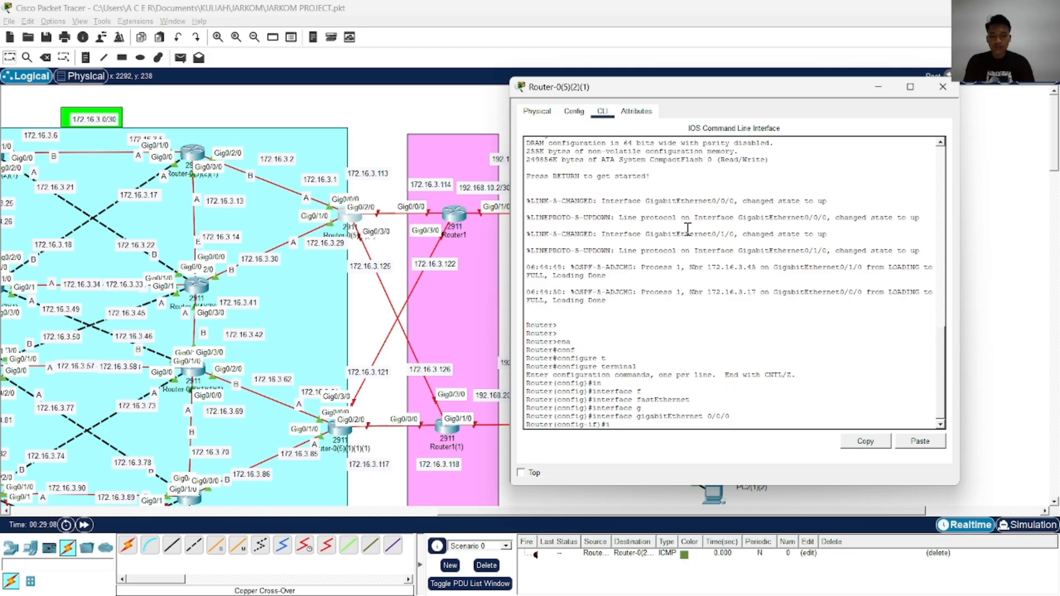
type("p ad")
key("Tab")
type("17")
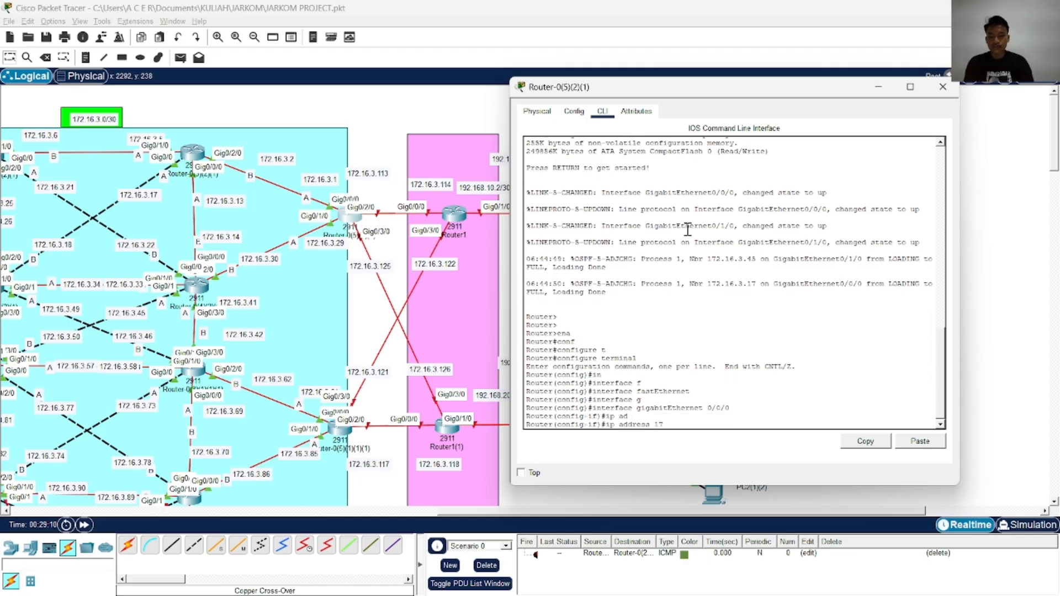
type("2.16.3")
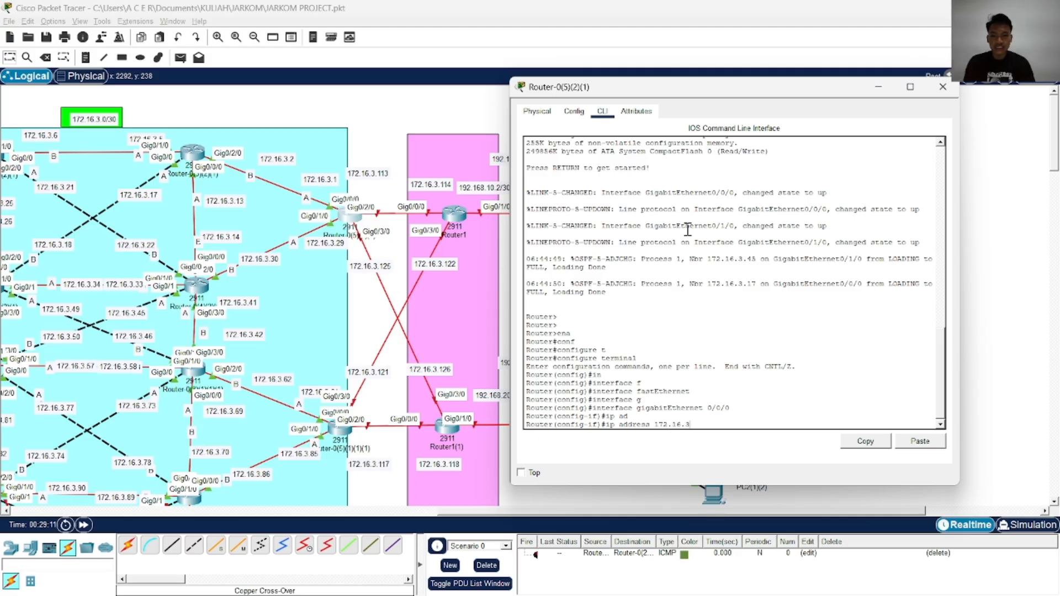
type(".114 255")
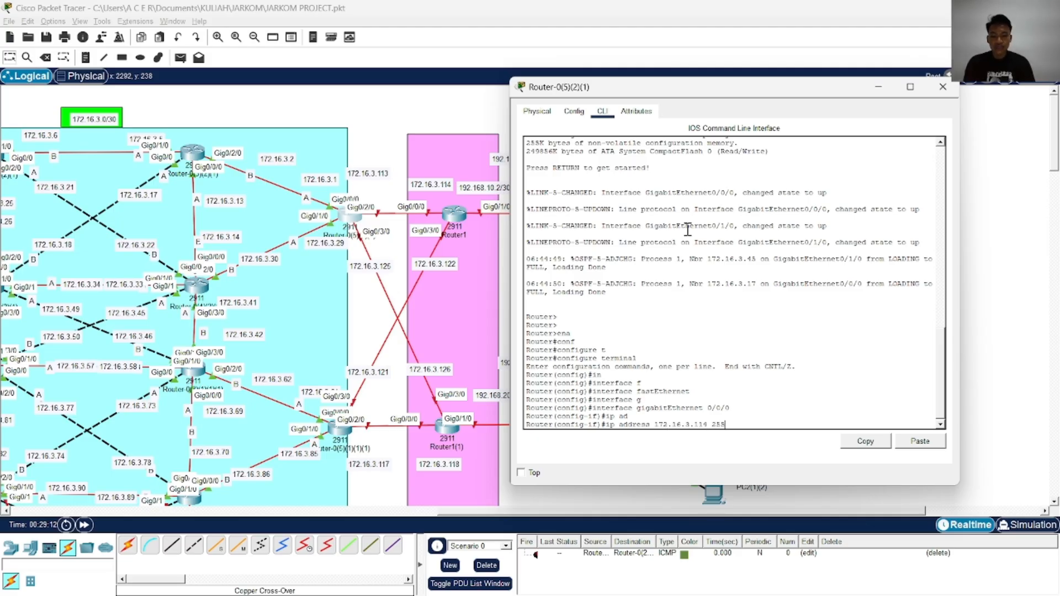
type(".255.255.252")
key("Return")
type("no sh")
key("Tab")
key("Return")
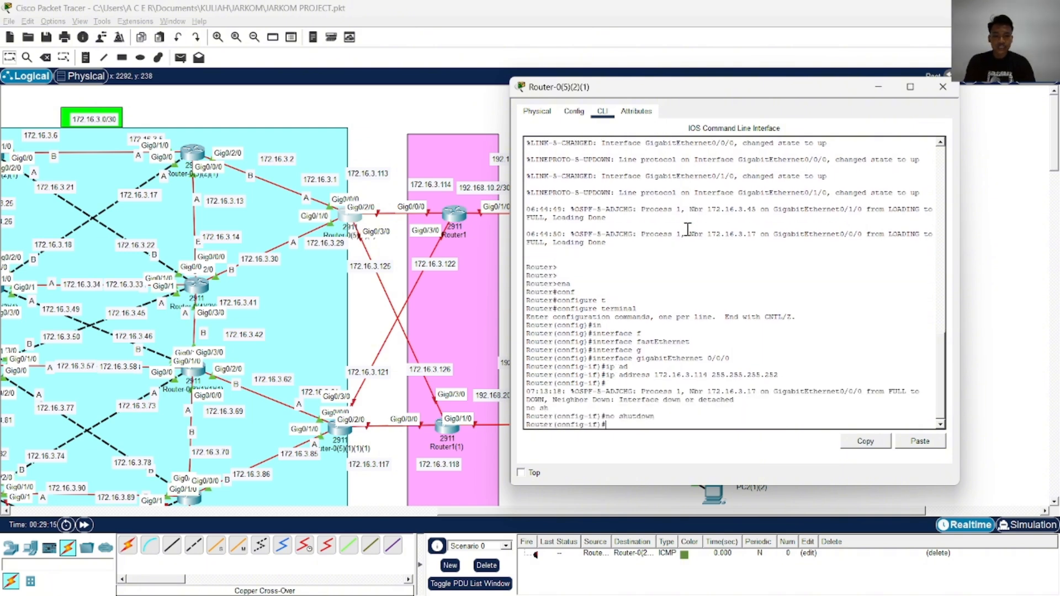
Leave configuration mode and save the router's configuration with the write command
type("end")
key("Return")
type("wr")
key("Return")
key("Return")
key("Return")
key("Return")
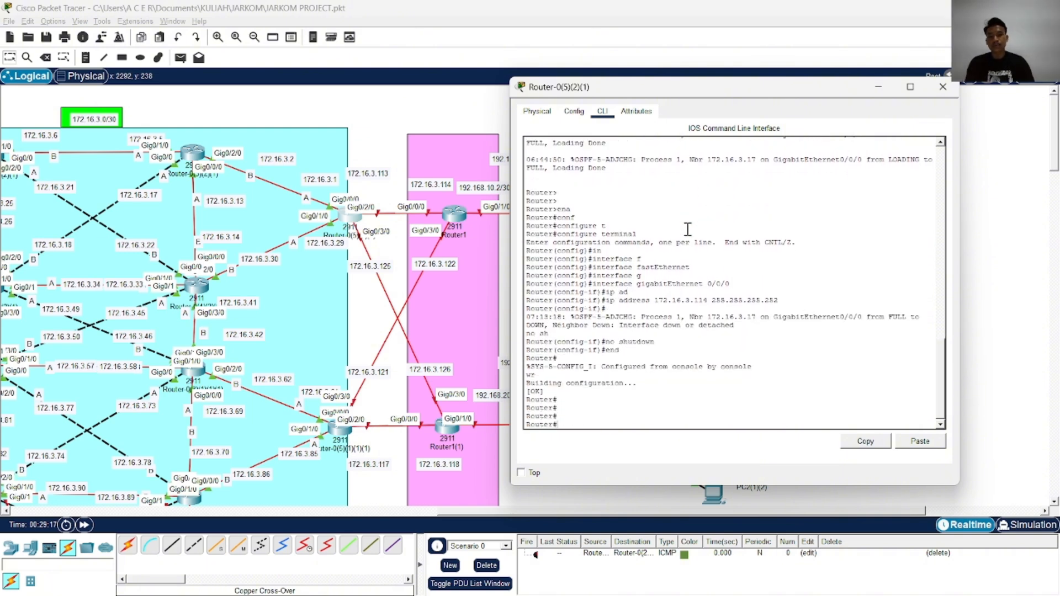
Return to global configuration mode and enter interface configuration for gigabitEthernet 0/3/0
type("c")
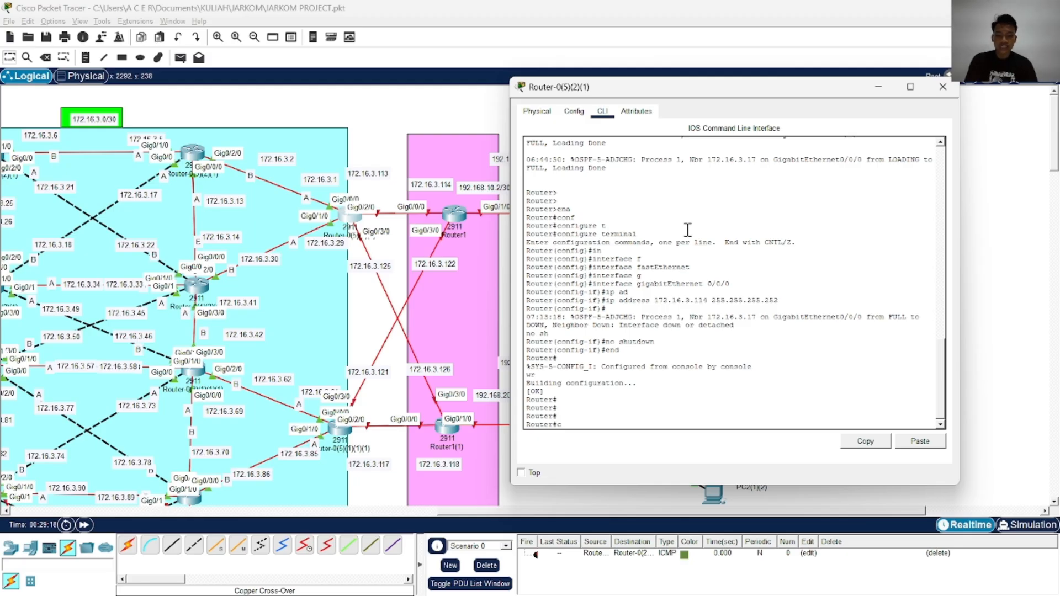
type("onf")
key("Tab")
type("t")
key("Tab")
key("Return")
type("in")
key("Tab")
type("f")
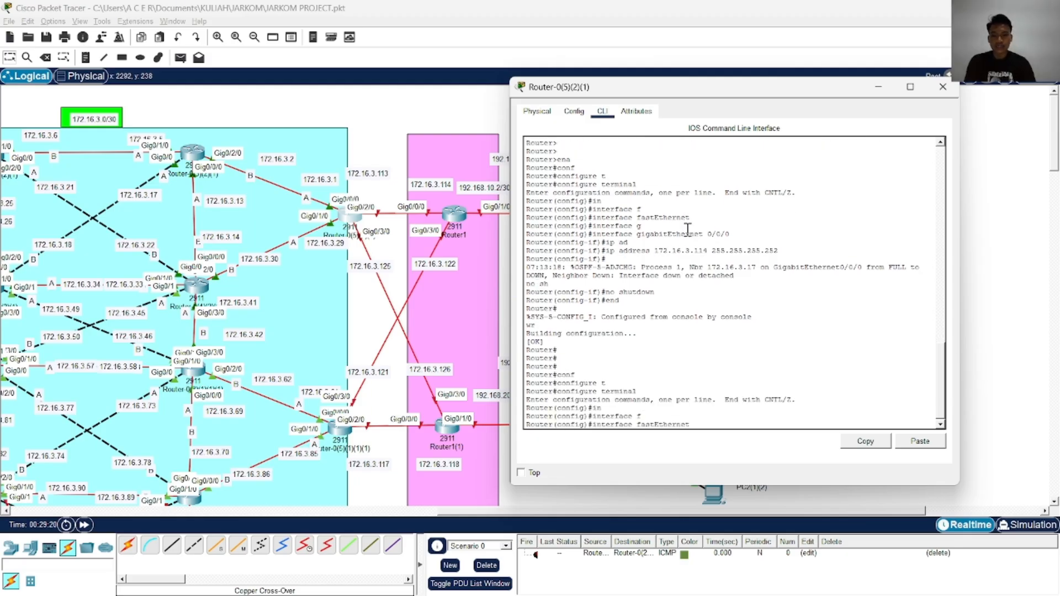
key("BackSpace")
key("BackSpace")
key("BackSpace")
key("BackSpace")
key("BackSpace")
key("BackSpace")
key("BackSpace")
key("BackSpace")
key("BackSpace")
key("BackSpace")
key("BackSpace")
key("BackSpace")
type("g")
key("Tab")
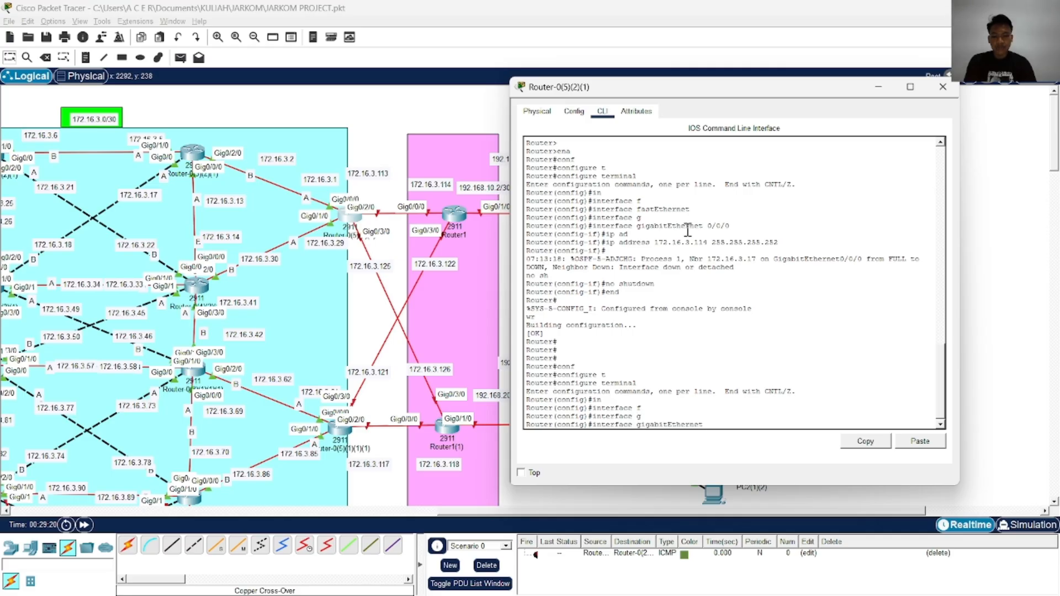
type("0/3/0")
key("Return")
key("Return")
Assign IP address 172.16.3.122 with mask 255.255.255.252 to gigabitEthernet 0/3/0 and enable it with no shutdown
type("ip ad")
key("Tab")
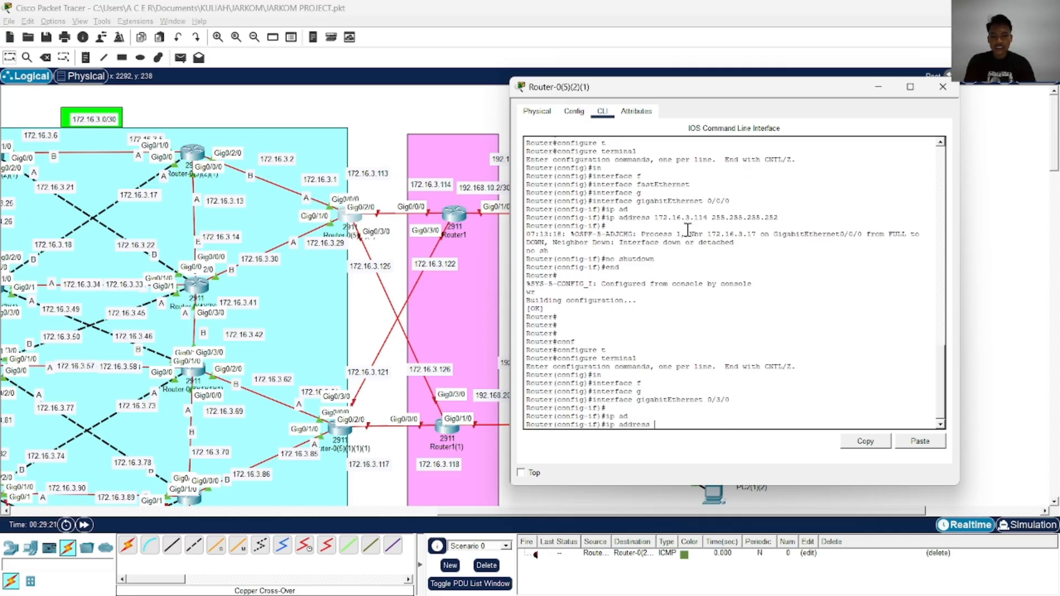
type("172.16.3.122 255.255")
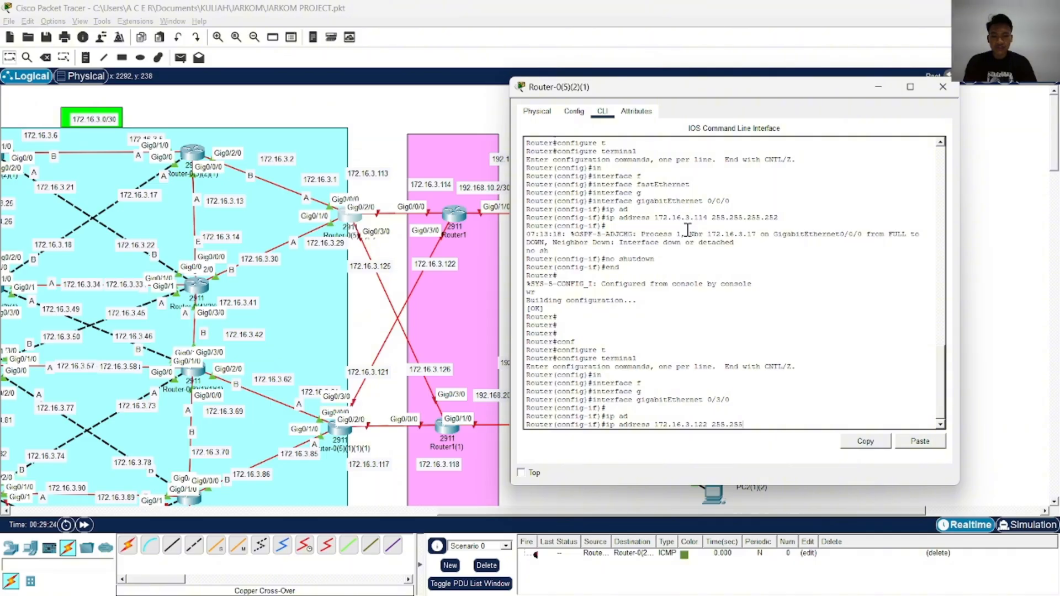
type(".255.252")
key("Return")
type("no")
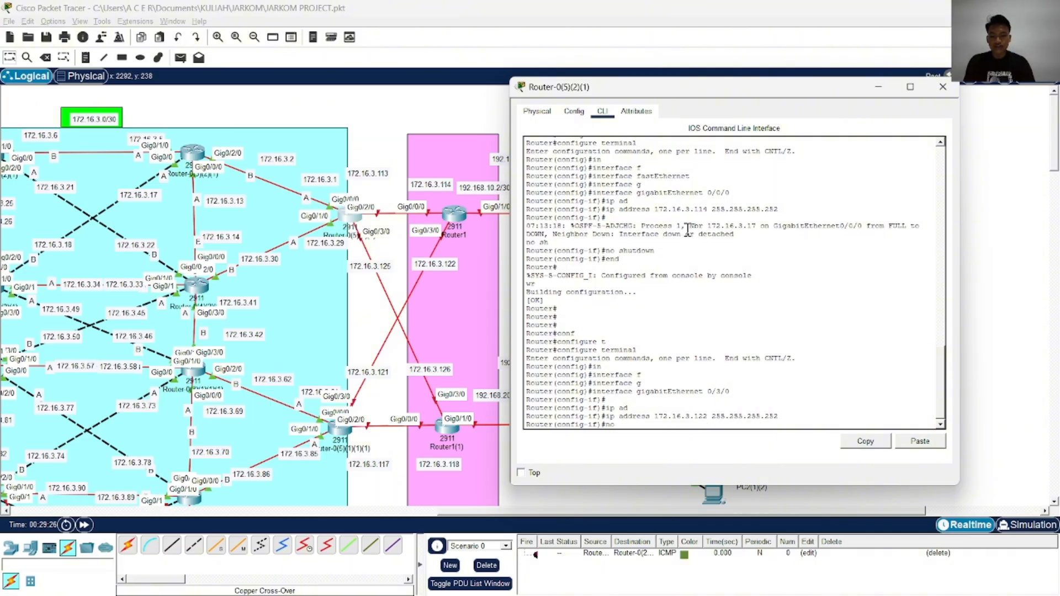
type(" sh")
key("Tab")
key("Return")
Leave interface configuration, write the configuration and copy running-config to startup-config under the default file name
type("end")
key("Return")
type("wr")
key("Return")
type("cop")
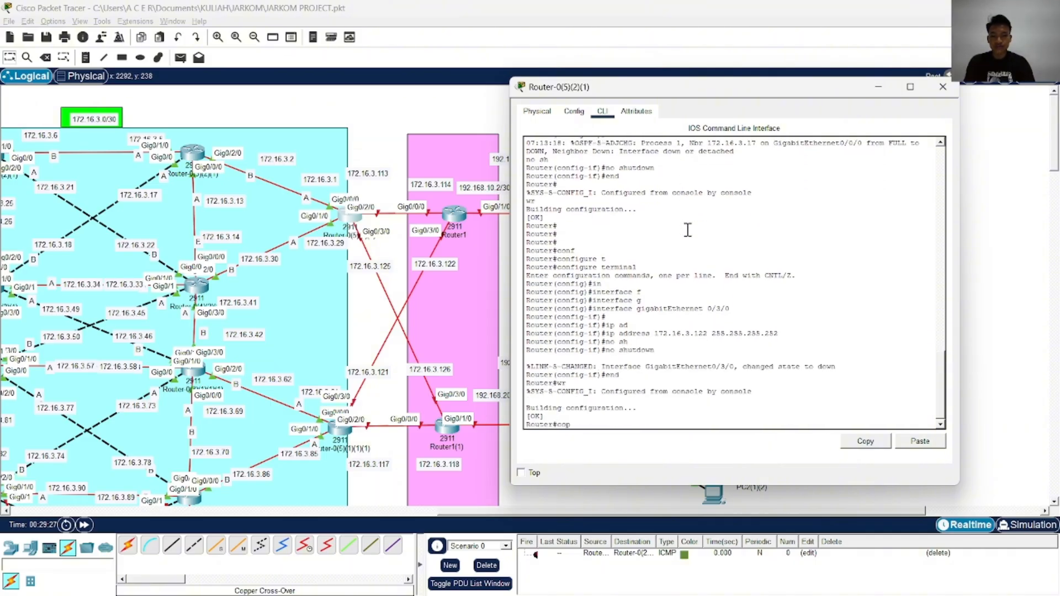
key("Tab")
type("r")
key("Tab")
type("st")
key("Tab")
key("Return")
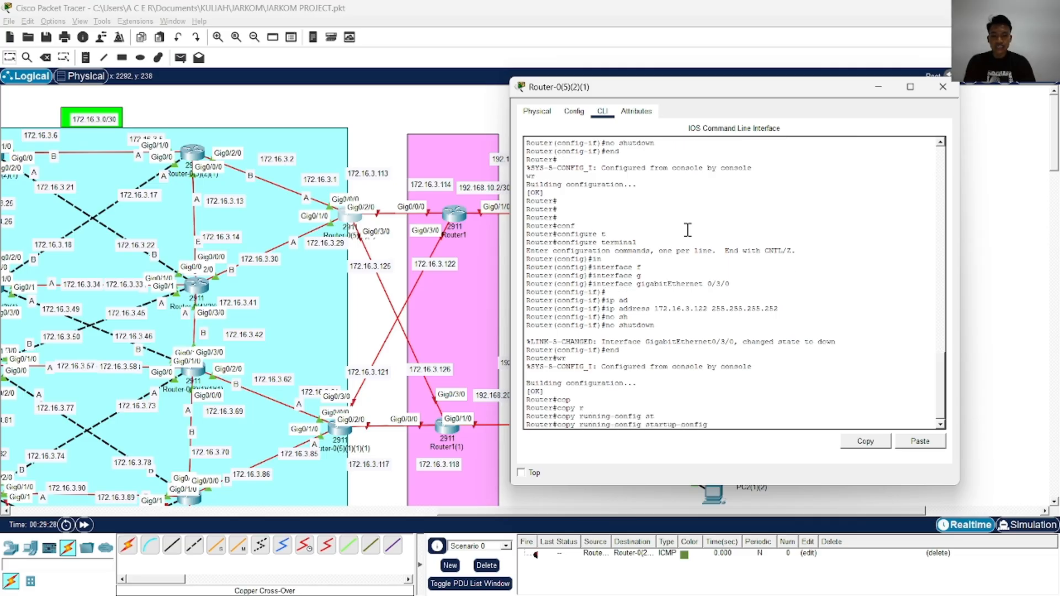
key("Return")
Go back to global configuration mode and open OSPF routing process 1
key("Return")
key("Return")
key("Return")
key("Return")
key("Return")
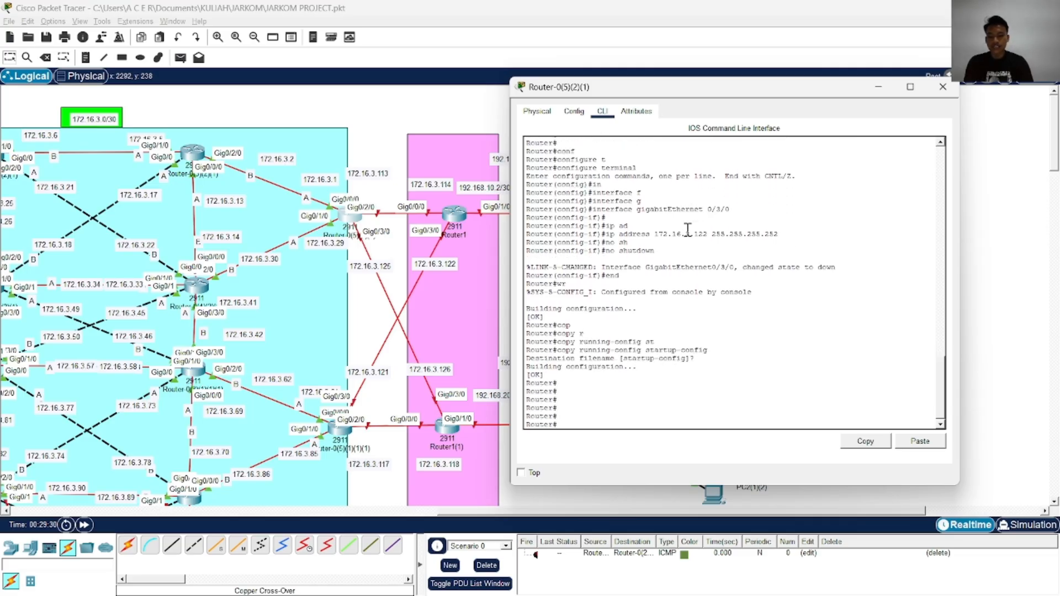
type("conf")
key("Tab")
type("t")
key("Tab")
key("Return")
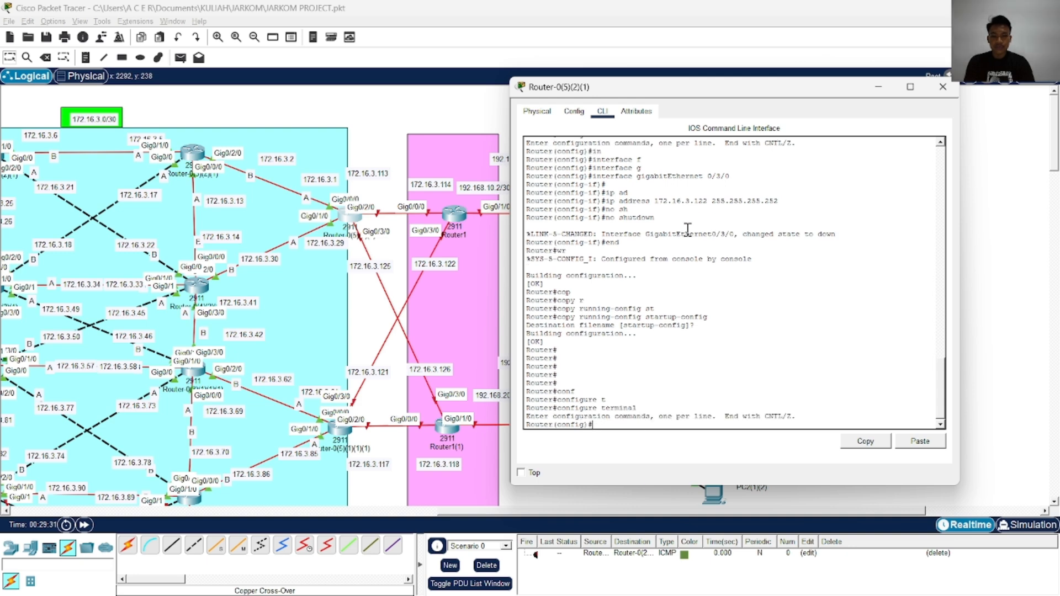
type("in")
key("Tab")
key("BackSpace")
key("BackSpace")
key("BackSpace")
key("BackSpace")
key("BackSpace")
key("BackSpace")
key("BackSpace")
key("BackSpace")
key("BackSpace")
type("ro")
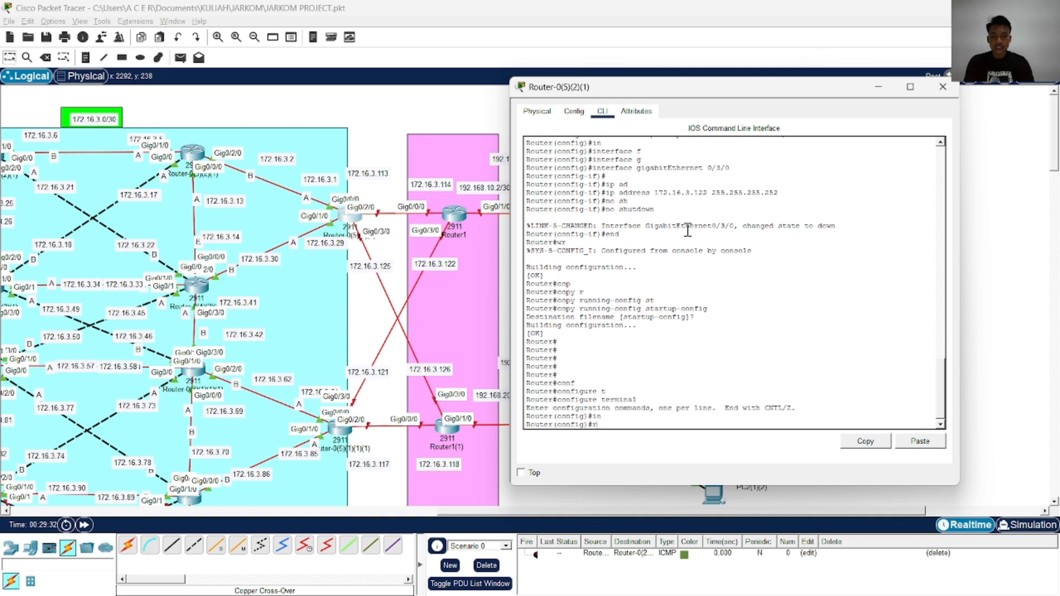
key("Tab")
type("o")
Enable log-adjacency-changes in OSPF 1 and advertise network 172.16.3.0 with wildcard 0.0.0.255 in area 0
key("Tab")
type("1")
key("Return")
type("lo")
key("Tab")
key("Return")
type("net")
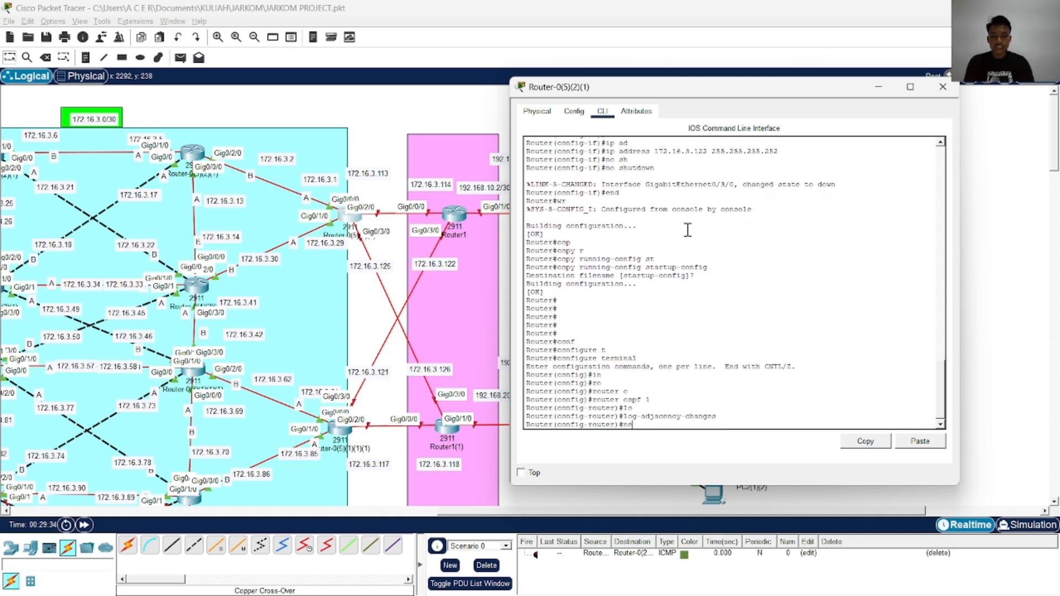
key("Tab")
type("172.16")
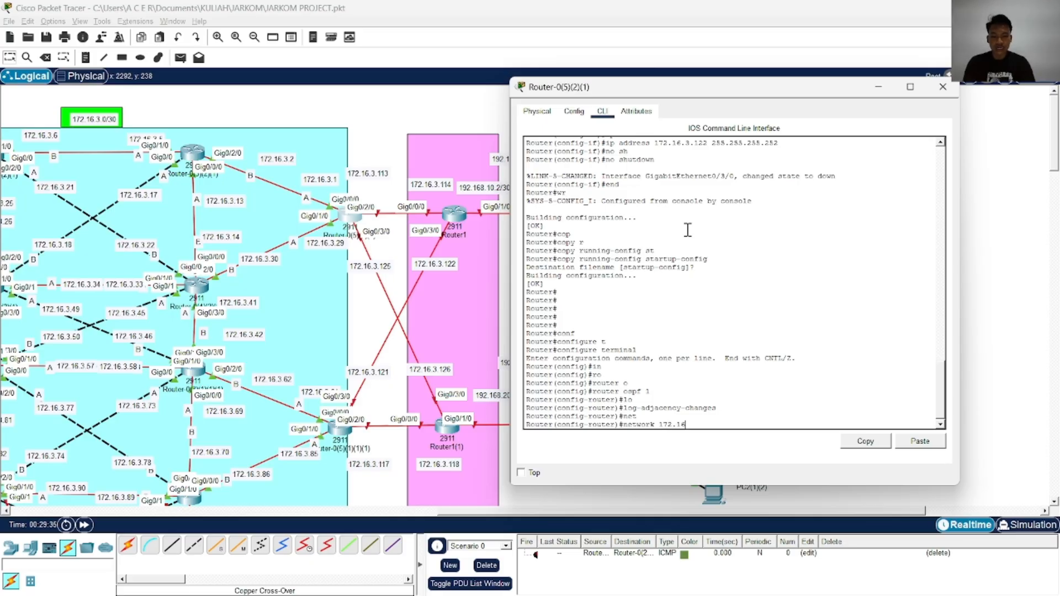
type(".3.0 0.0.0.255 ar")
key("Tab")
type("0")
key("Return")
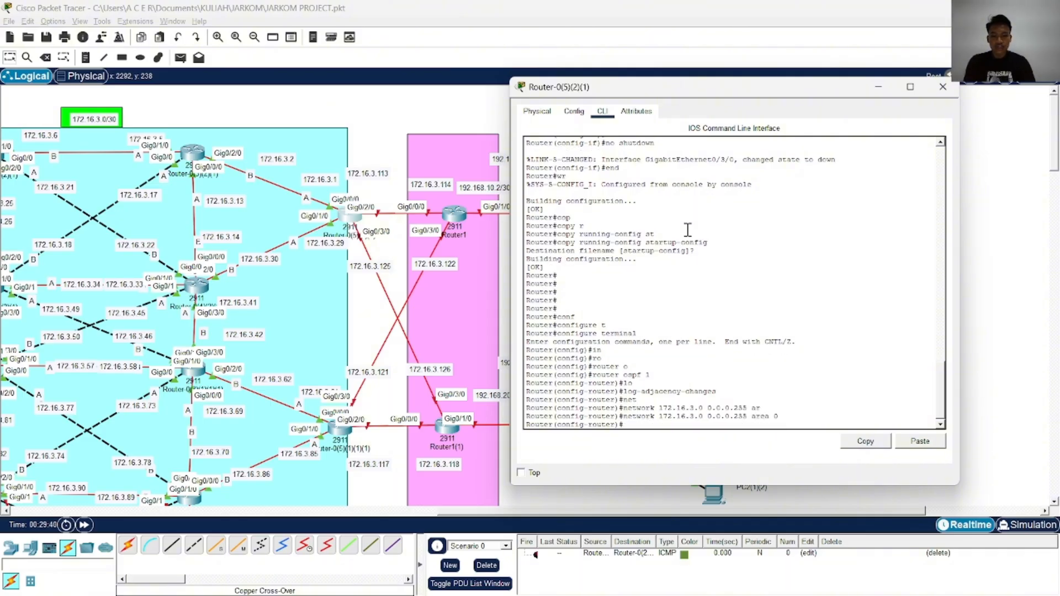
Leave OSPF configuration, save the settings by writing and copying running-config to startup-config, and close the router window
type("end wr cop")
key("Tab")
type("r")
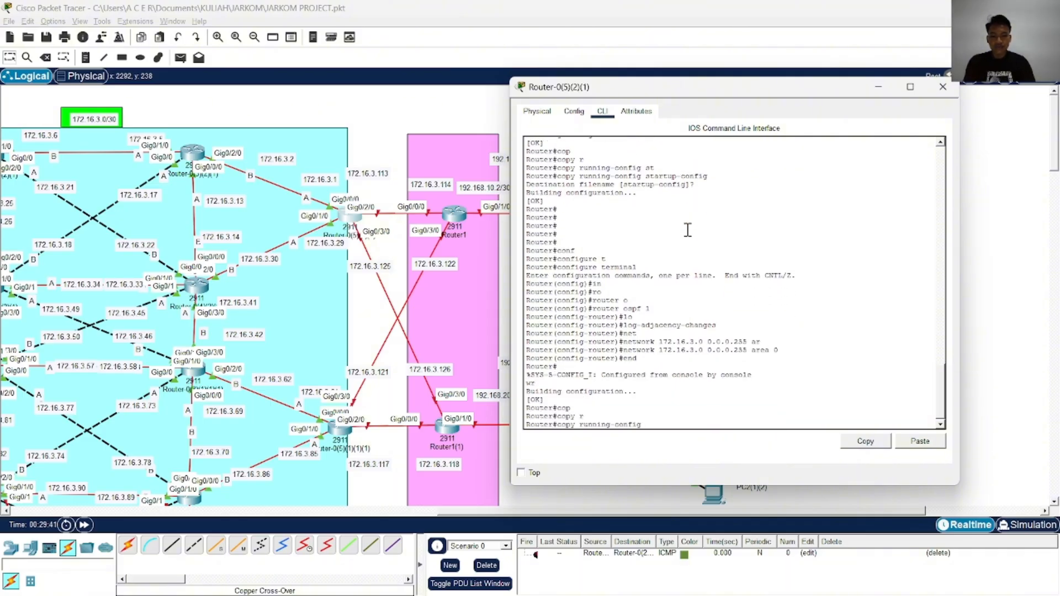
key("Tab")
type("st")
key("Tab")
key("Return")
key("Return")
key("Return")
key("Return")
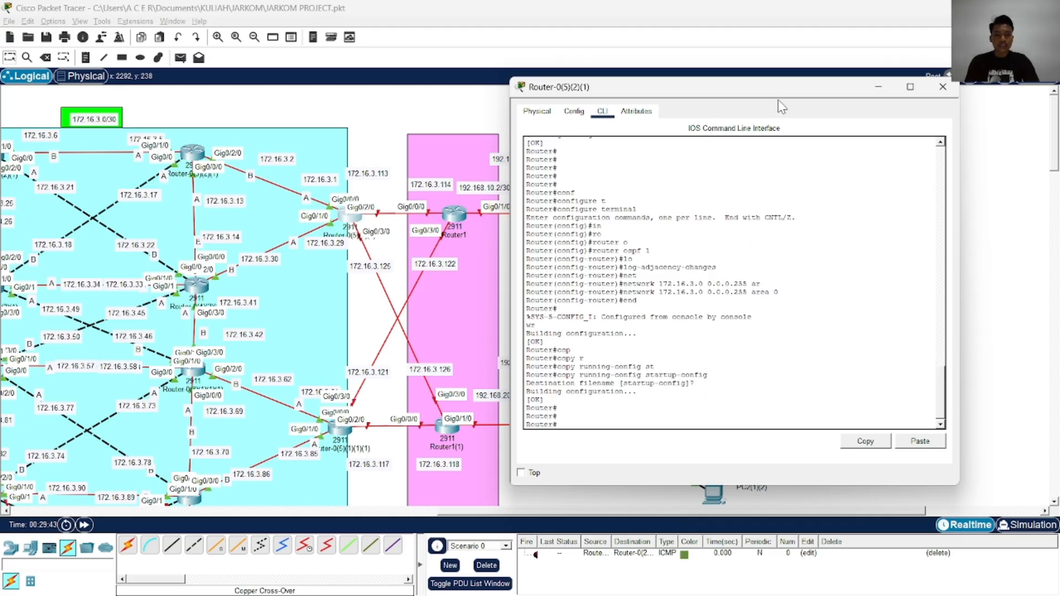
left_click(942, 87)
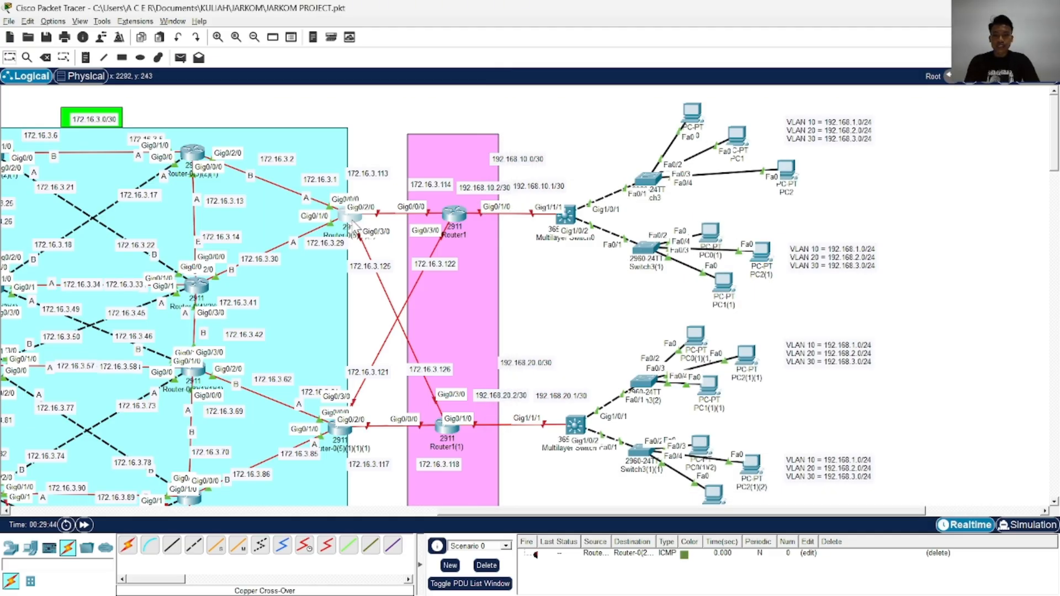
Open the command line of Router-0(5)(2)(1) and enter global configuration mode
left_click(351, 216)
left_click_drag(475, 95, 741, 80)
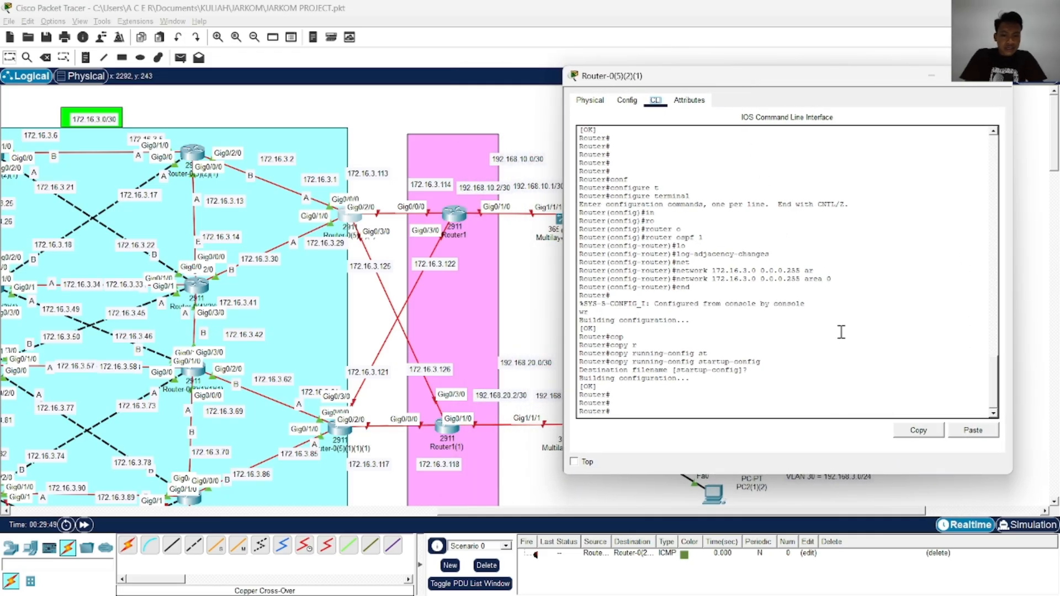
scroll(841, 332, "up", 4)
scroll(841, 332, "up", 7)
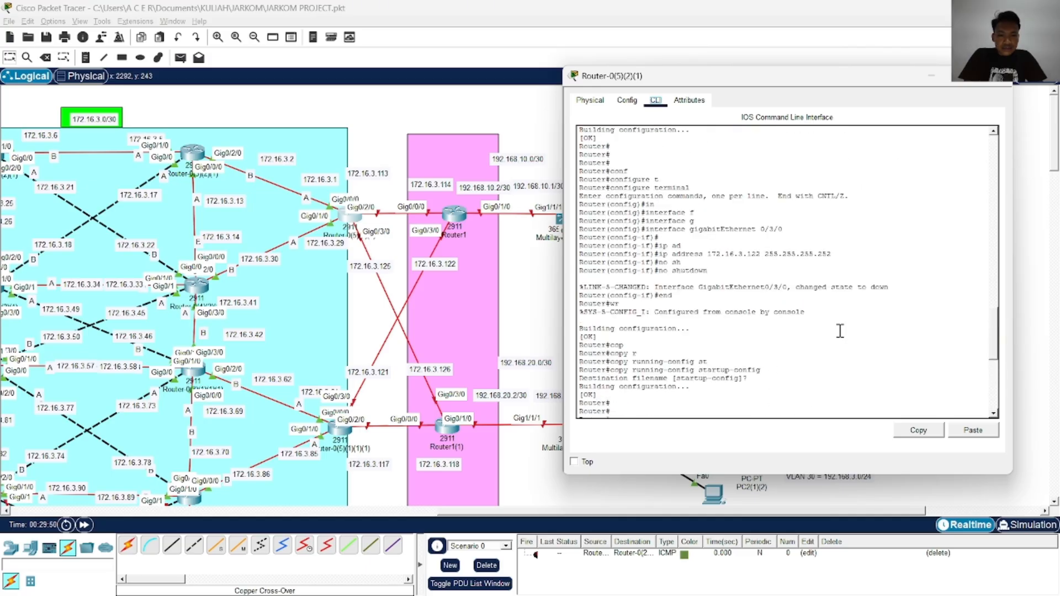
scroll(840, 330, "down", 10)
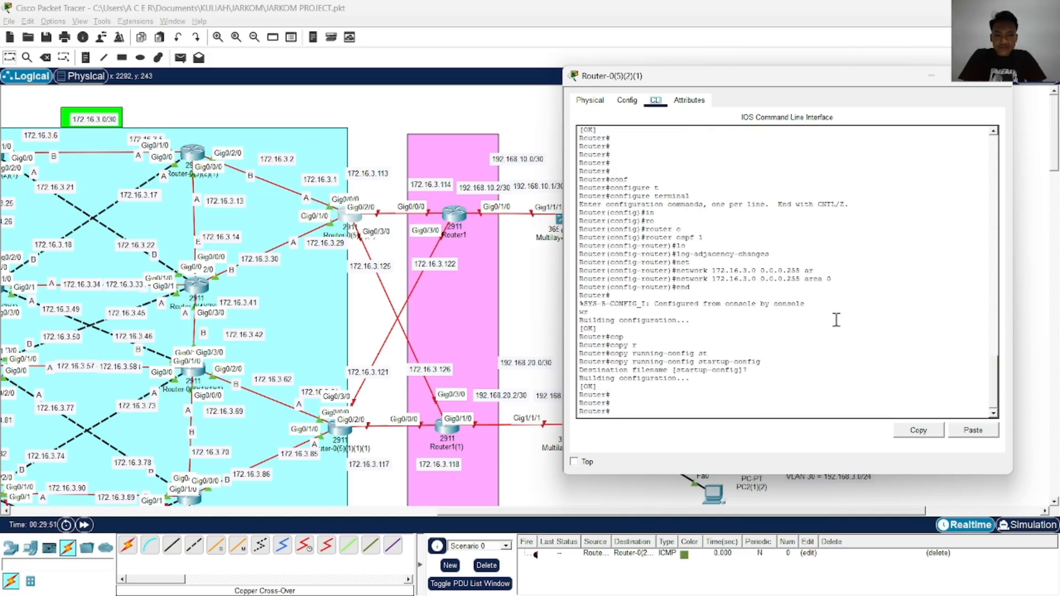
key("Return")
key("Return")
key("Return")
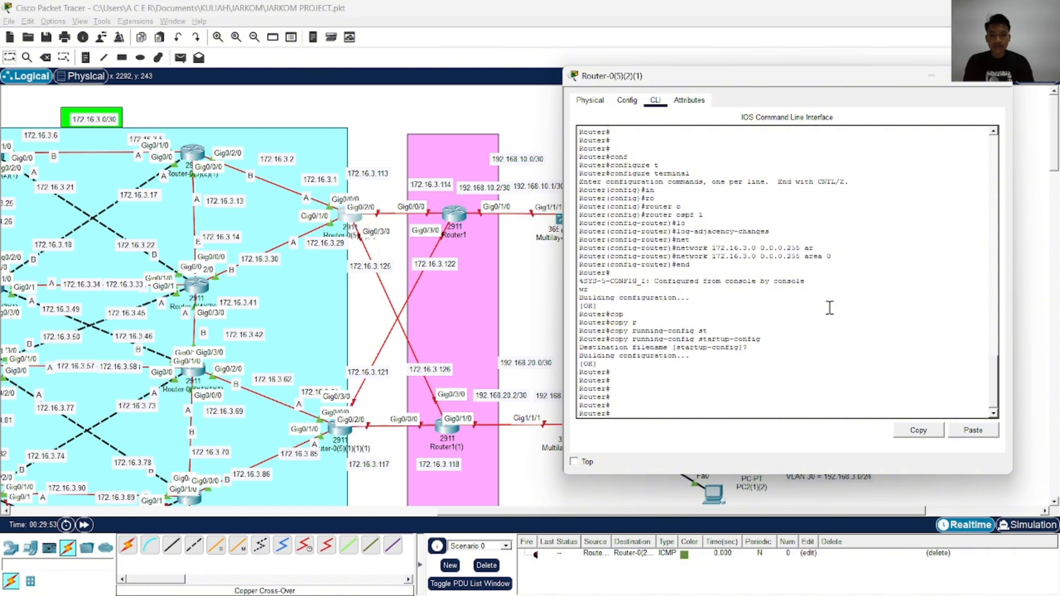
type("conf")
key("Tab")
type("t")
key("Tab")
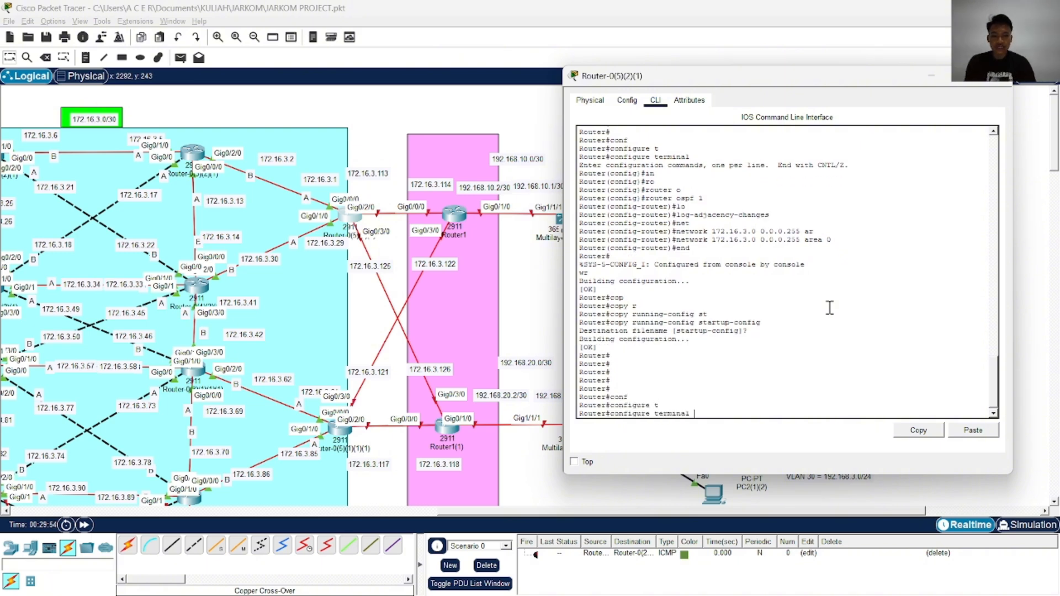
key("Return")
Enter configuration of interface GigabitEthernet 0/2/0
type("in")
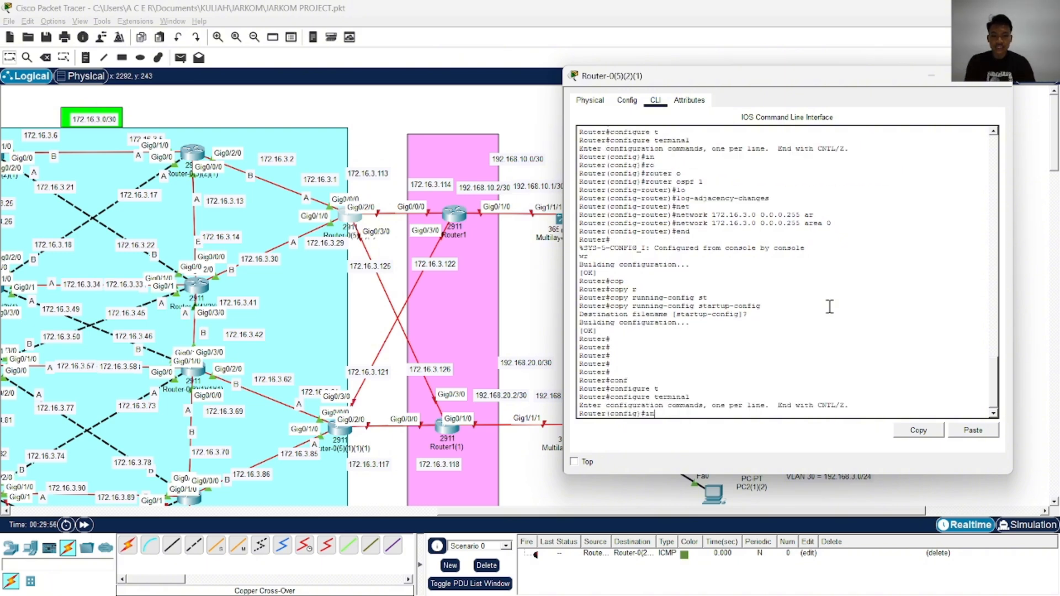
key("Tab")
type("g")
key("Tab")
type("0")
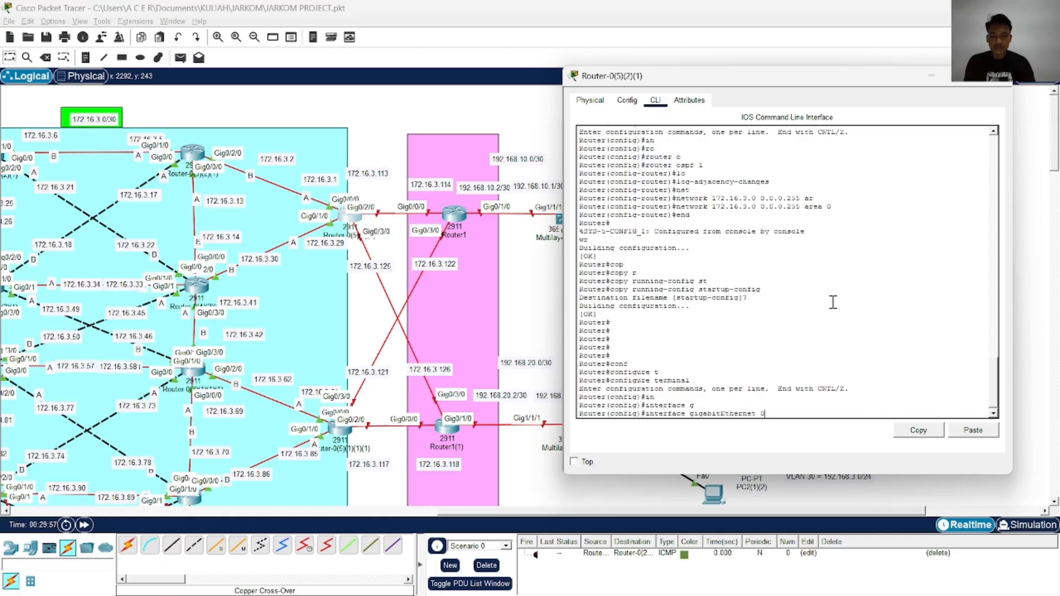
type("/2/0")
key("Return")
Try to assign IP address 172.16.3.113 with mask 255.255.255.252 to GigabitEthernet 0/2/0
type("ip")
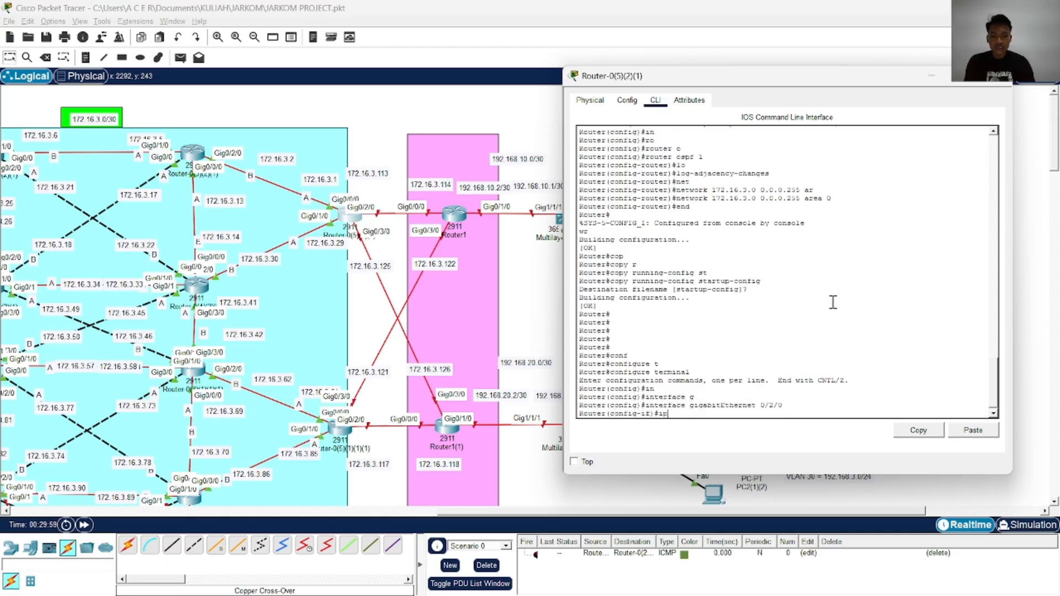
type(" ad")
key("Tab")
type("172.1")
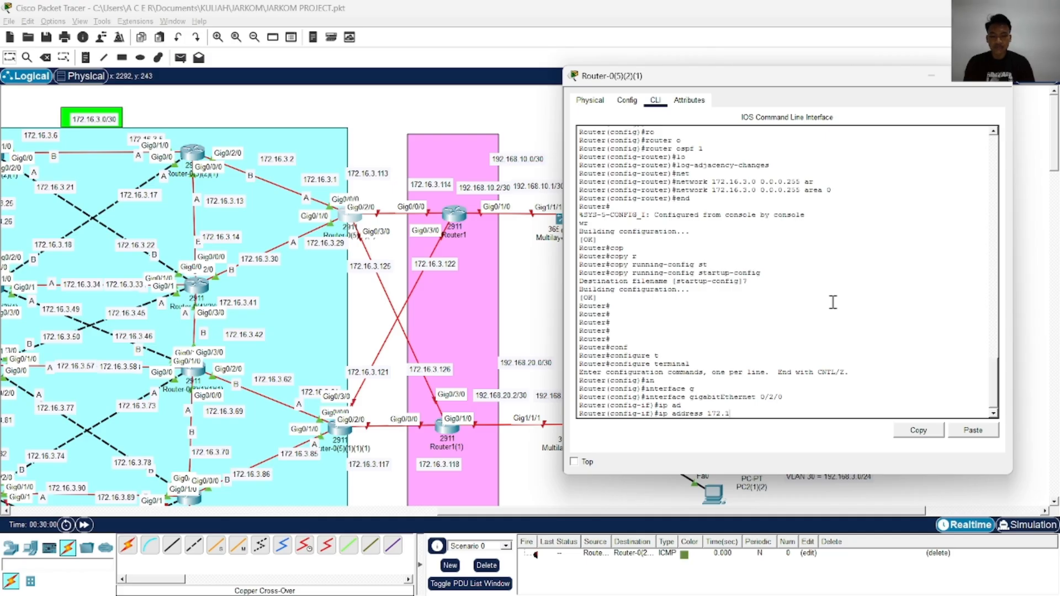
type("6.3.113 255.")
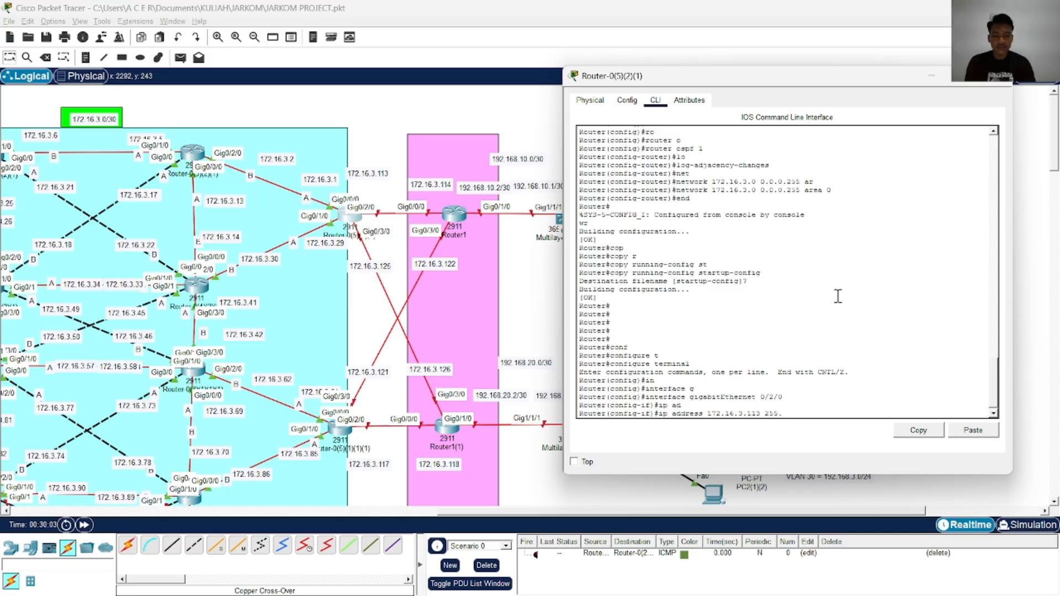
type("255.255.252")
key("Return")
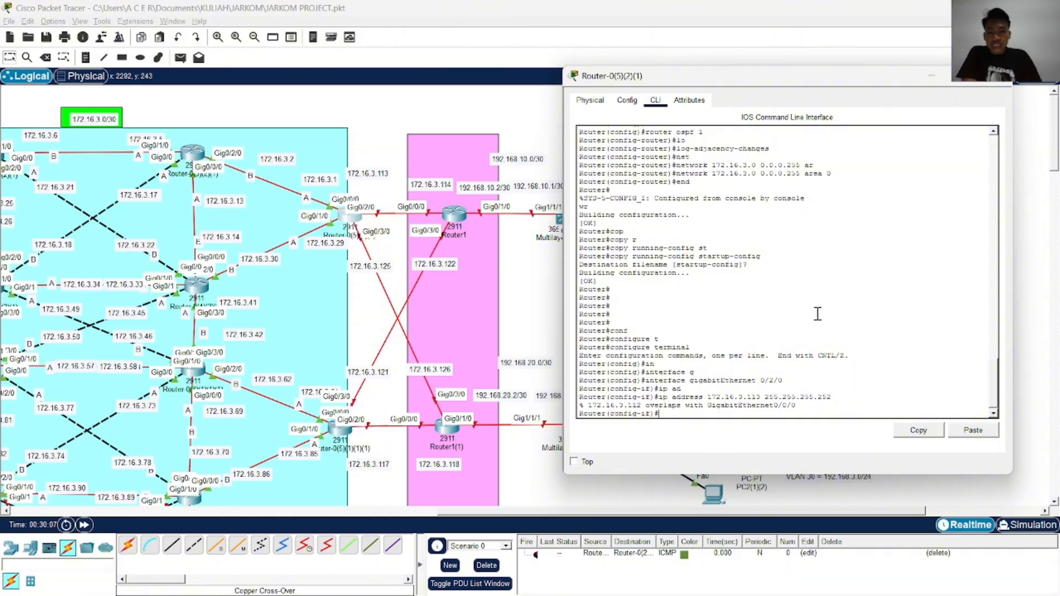
left_click(398, 160)
left_click(458, 216)
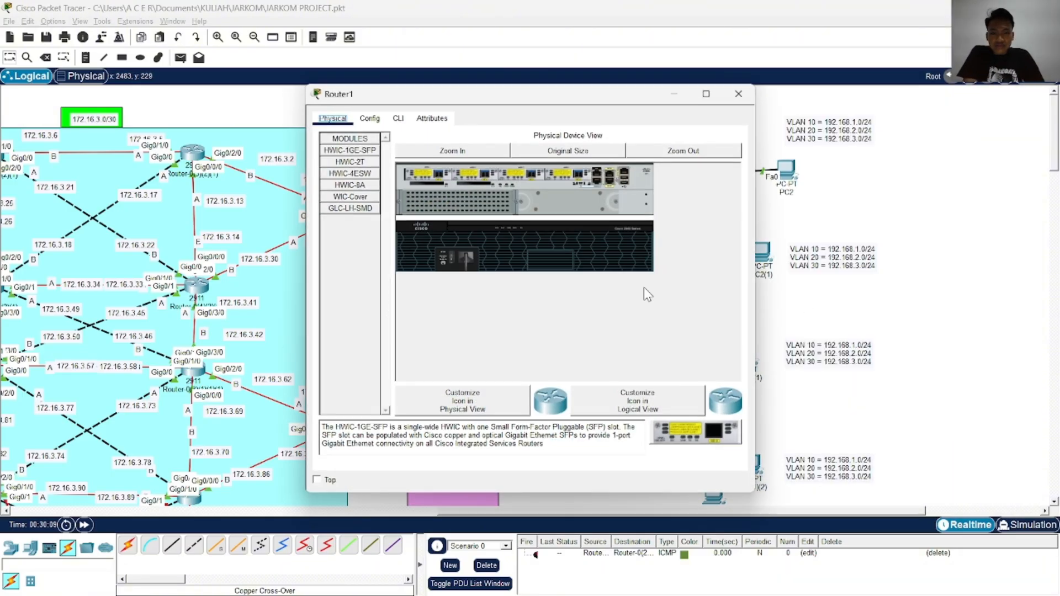
left_click(400, 117)
left_click(577, 258)
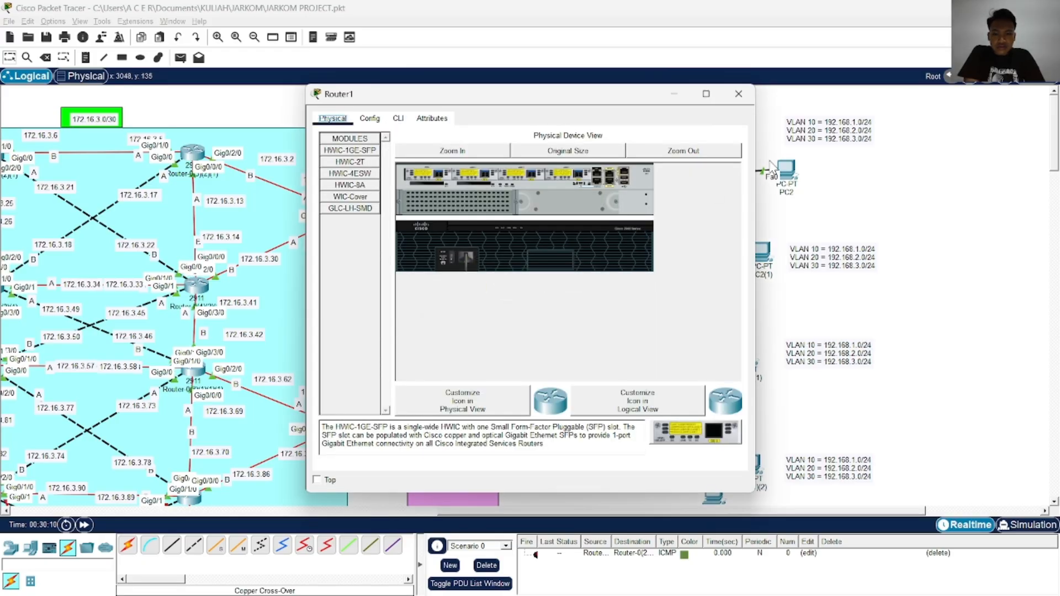
left_click(739, 94)
Examine the command history of Router-0(5)(2)(1) for the IP addresses given earlier to its gigabit interfaces, and close the router window
left_click(349, 218)
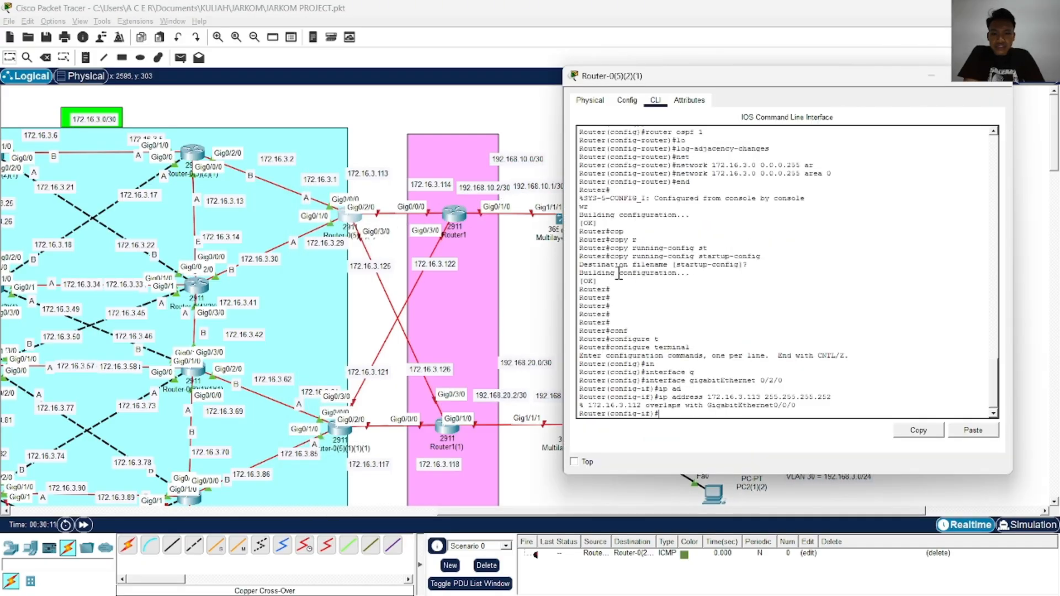
scroll(749, 291, "up", 5)
scroll(749, 291, "up", 1)
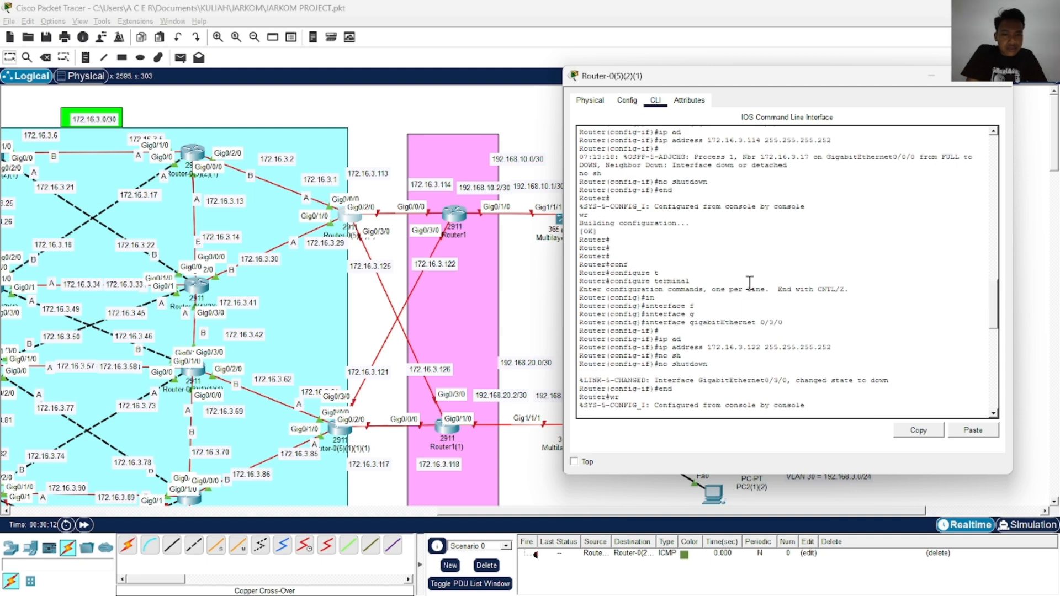
scroll(749, 282, "up", 2)
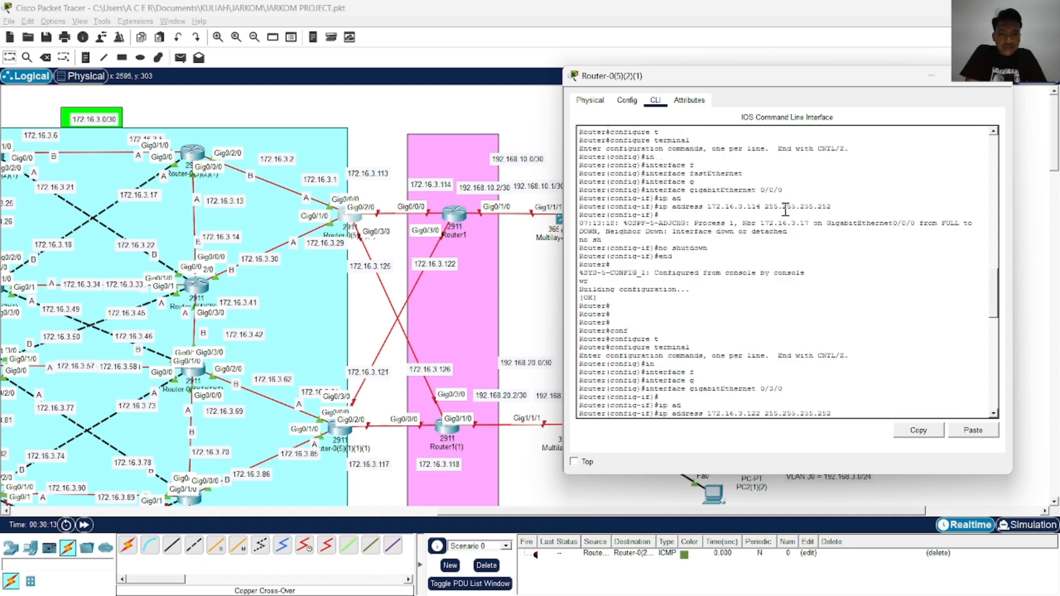
scroll(803, 232, "down", 5)
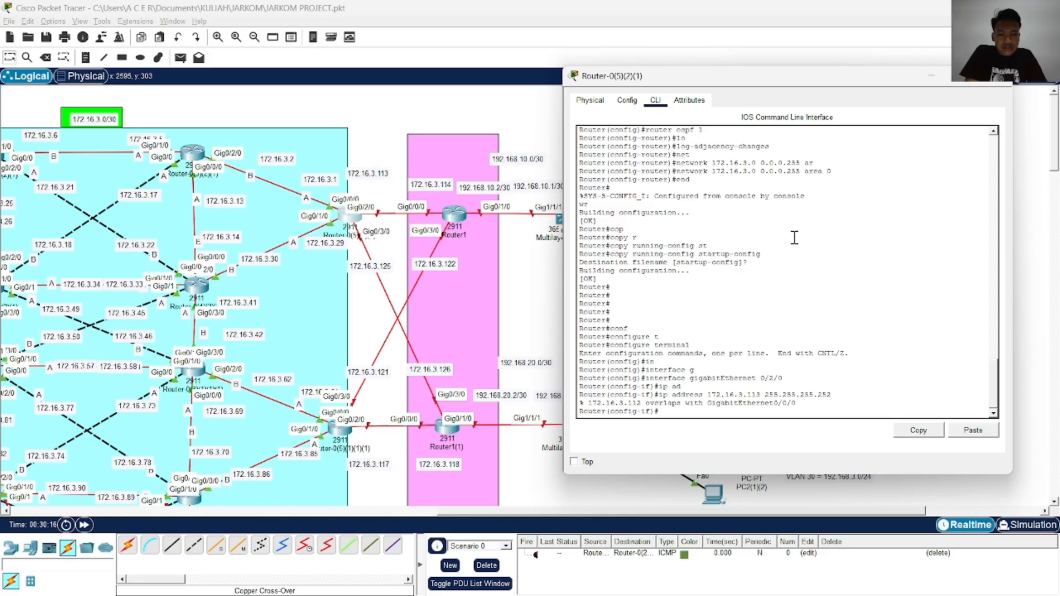
scroll(794, 233, "up", 8)
scroll(794, 231, "down", 8)
scroll(795, 226, "up", 10)
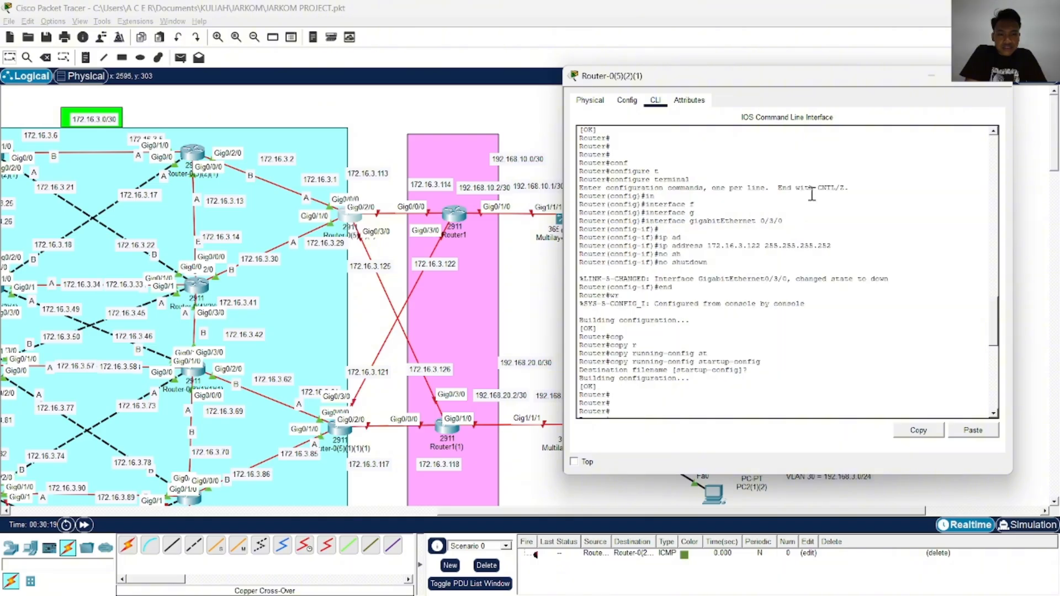
left_click(977, 81)
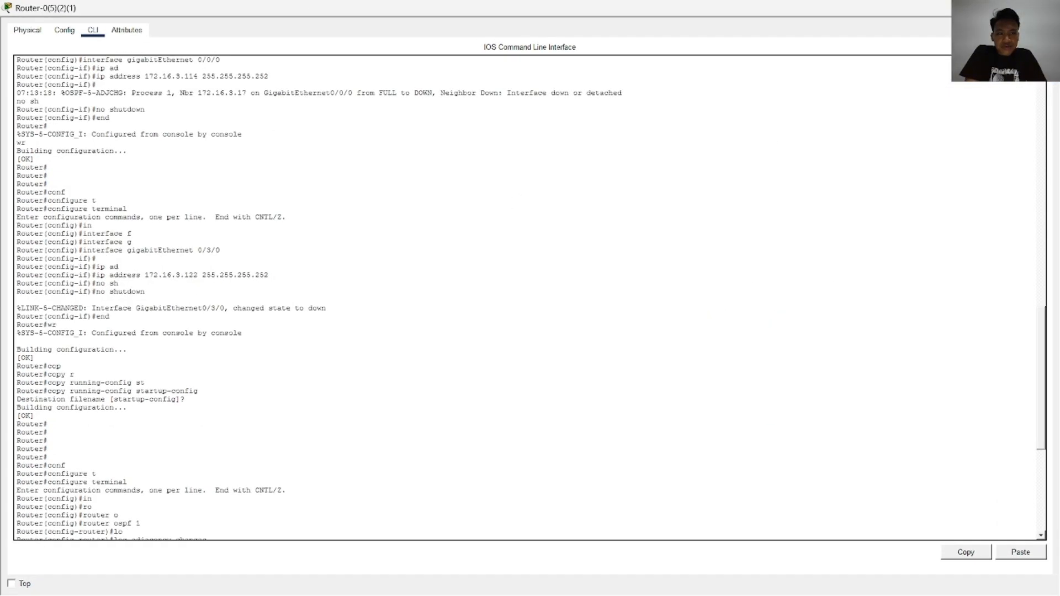
left_click(1011, 9)
left_click(991, 83)
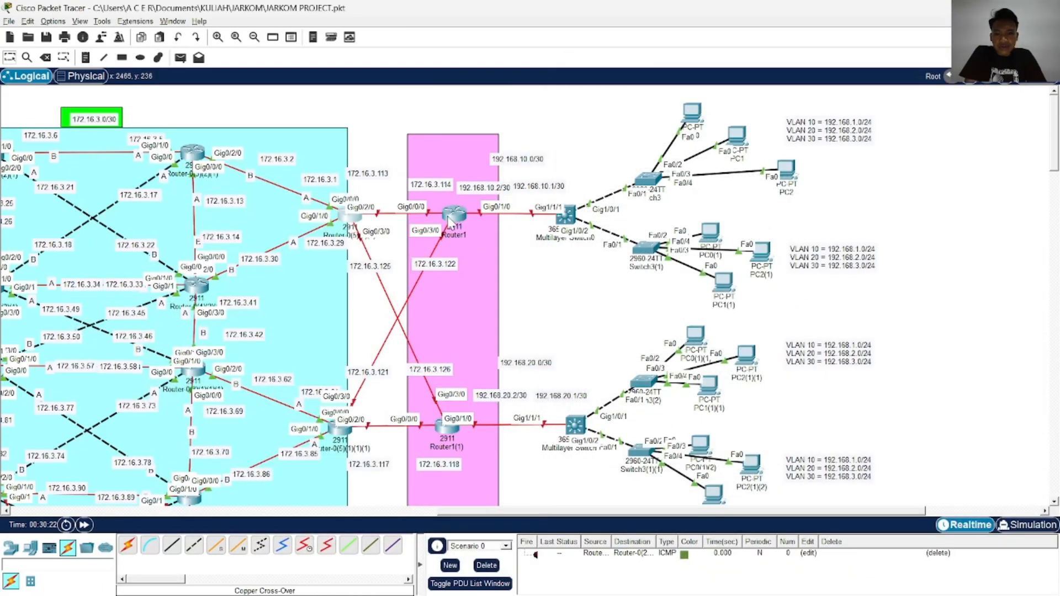
Reopen Router-0(5)(2)(1) and exit from interface configuration to global configuration mode
mouse_move(452, 220)
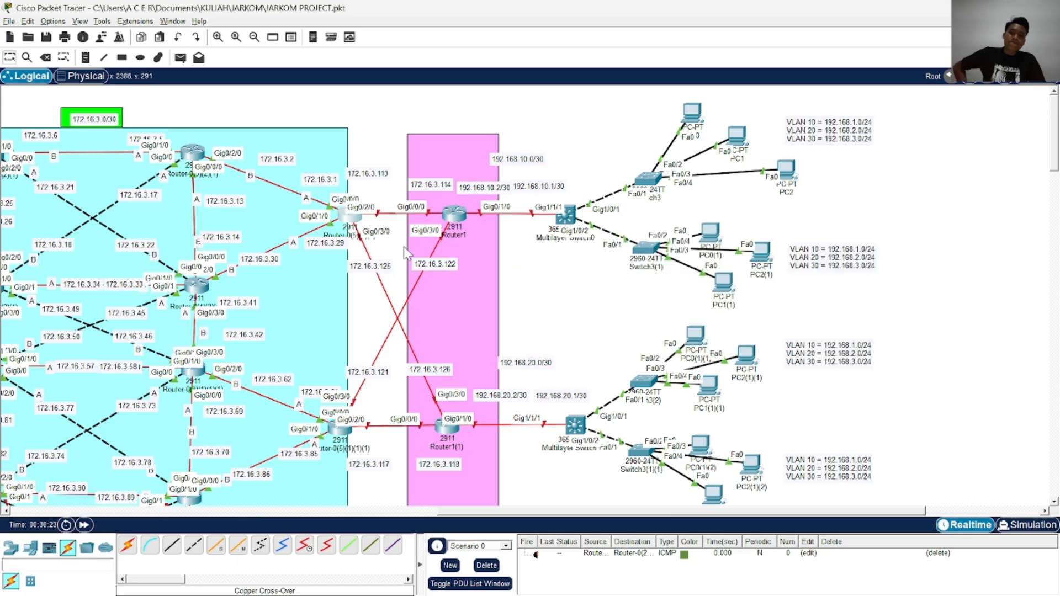
left_click(352, 217)
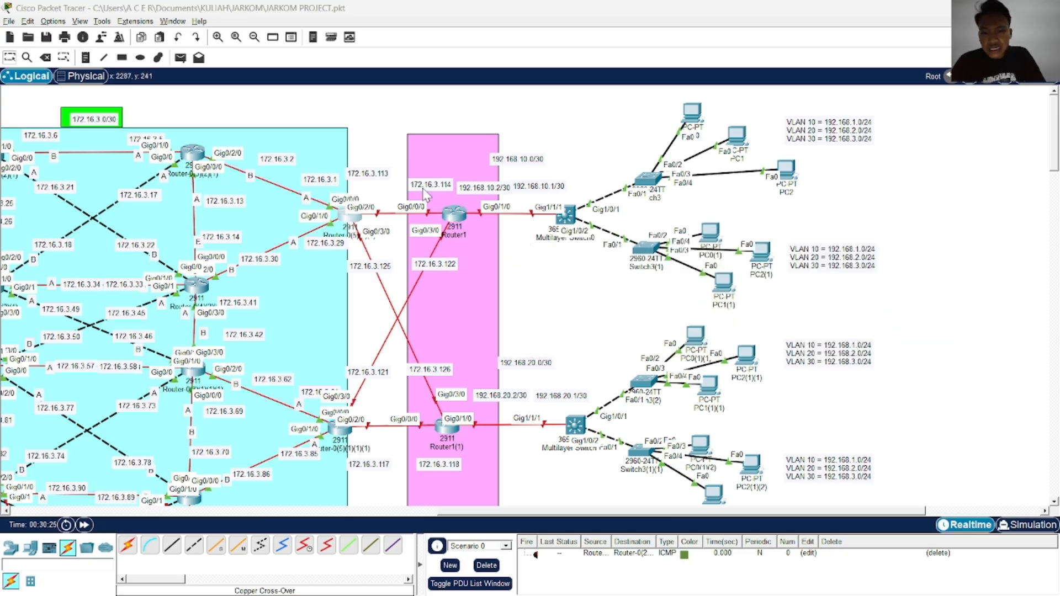
left_click_drag(707, 63, 727, 46)
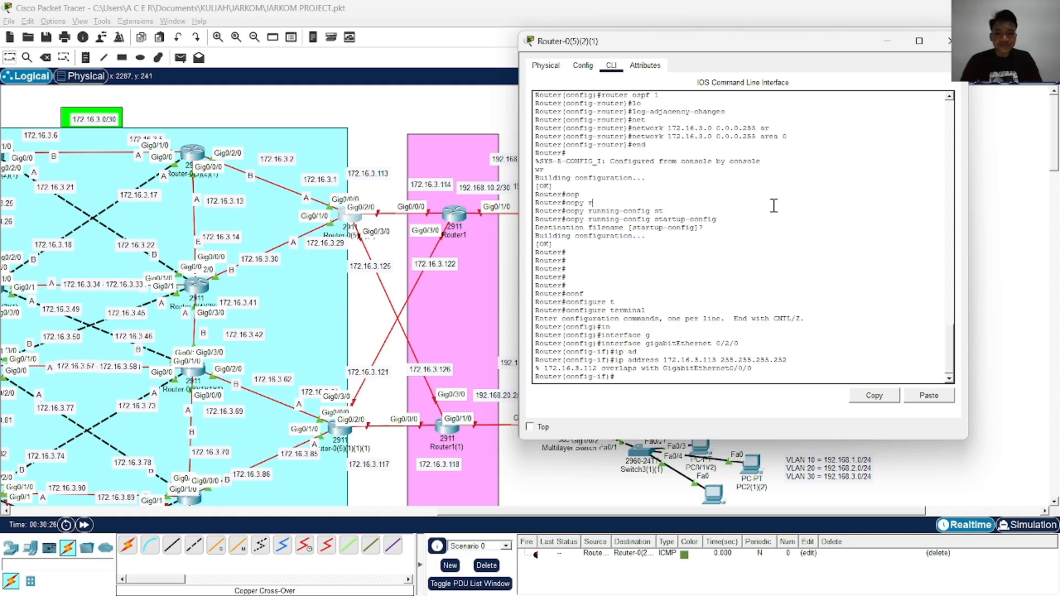
key("Return")
key("Return")
key("Return")
key("Return")
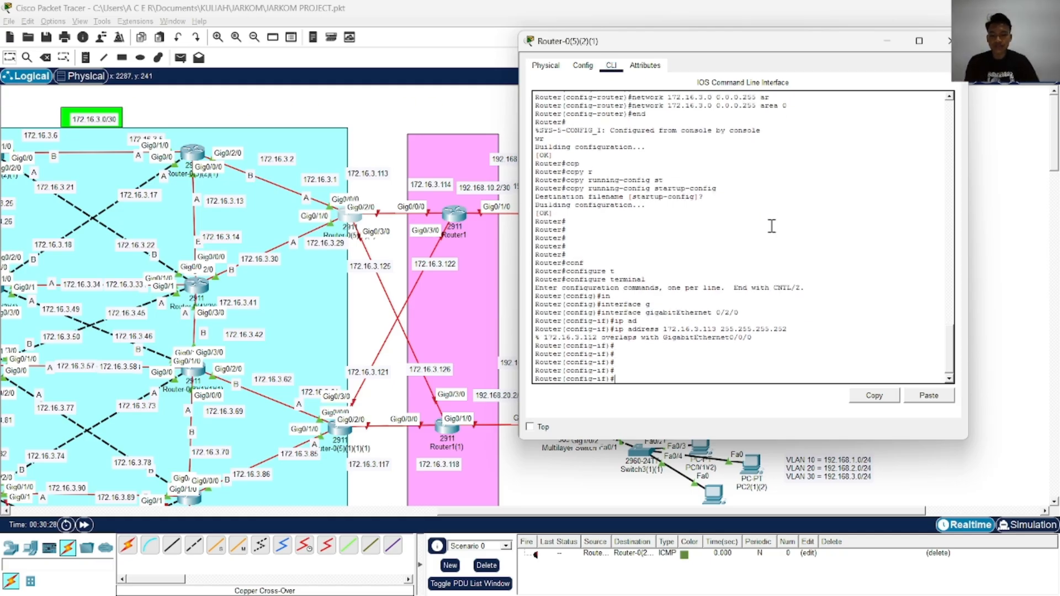
type("exi")
key("Tab")
key("Return")
key("Return")
key("Return")
key("Return")
key("Return")
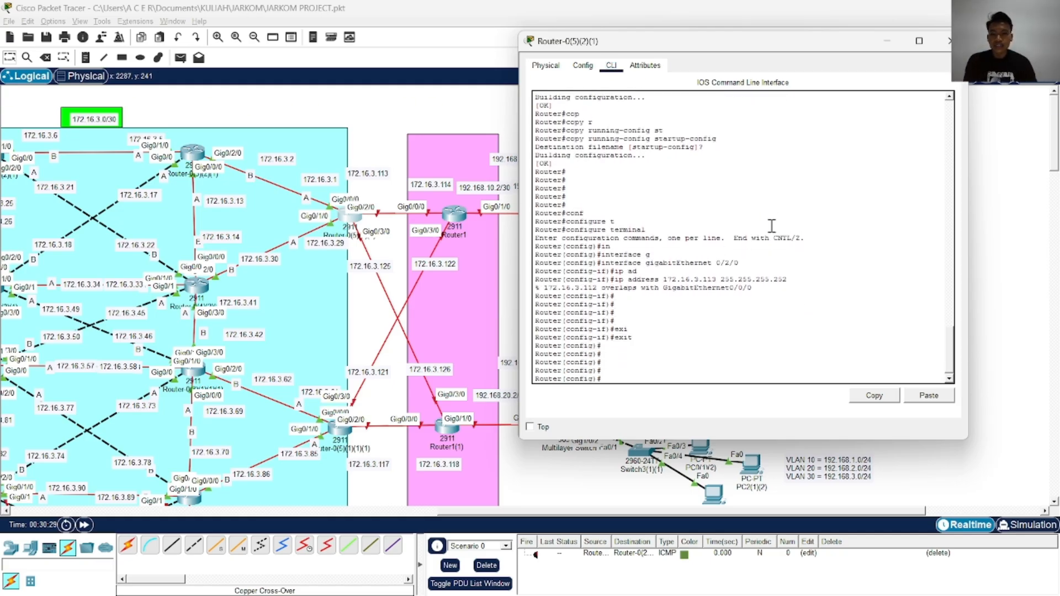
Select interface GigabitEthernet 0/2/0 again for configuration
type("in")
key("Tab")
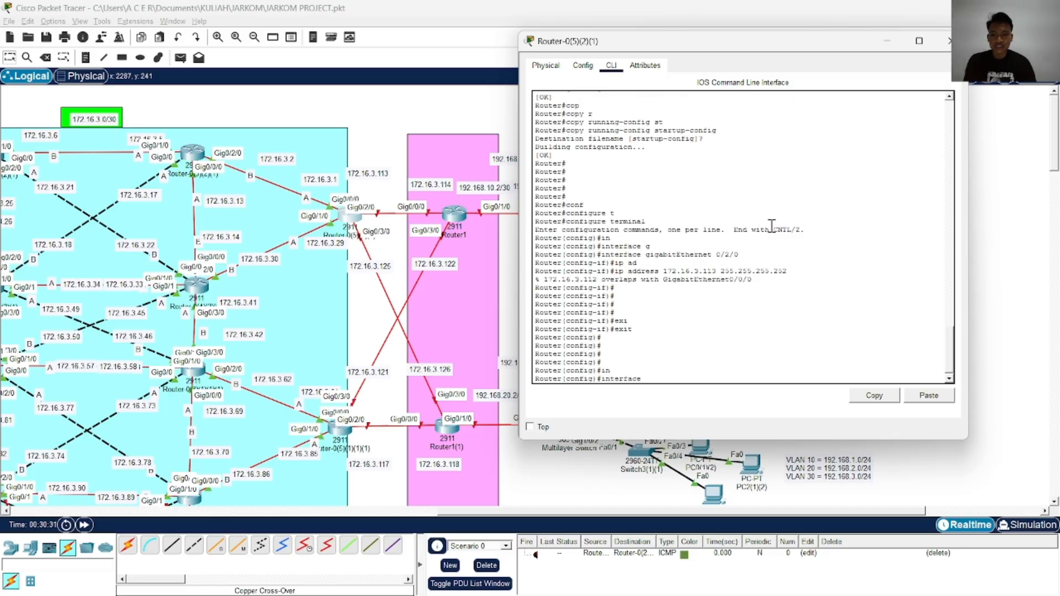
type("g")
key("Tab")
type("0/2/0")
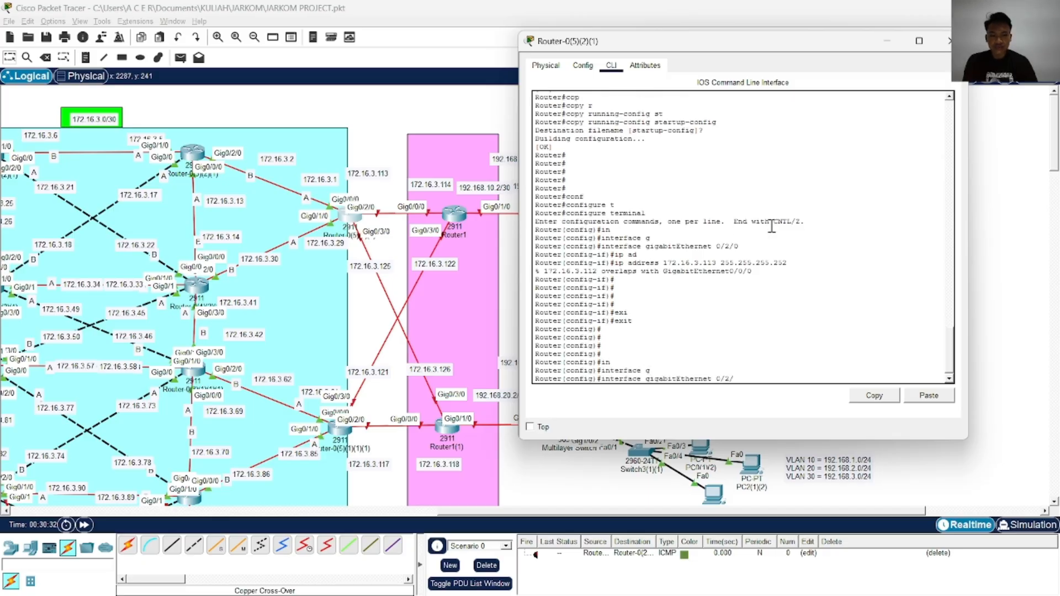
key("Return")
Retry assigning 172.16.3.113 with mask 255.255.255.252 to GigabitEthernet 0/2/0 and exit to global configuration mode
type("ip ad")
key("Tab")
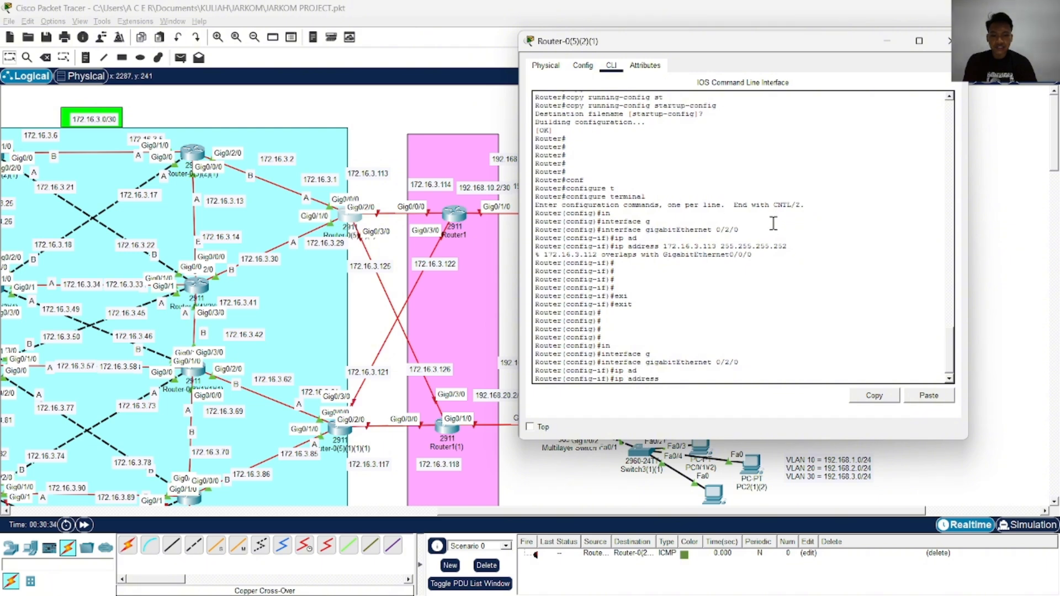
type("172.16.3.")
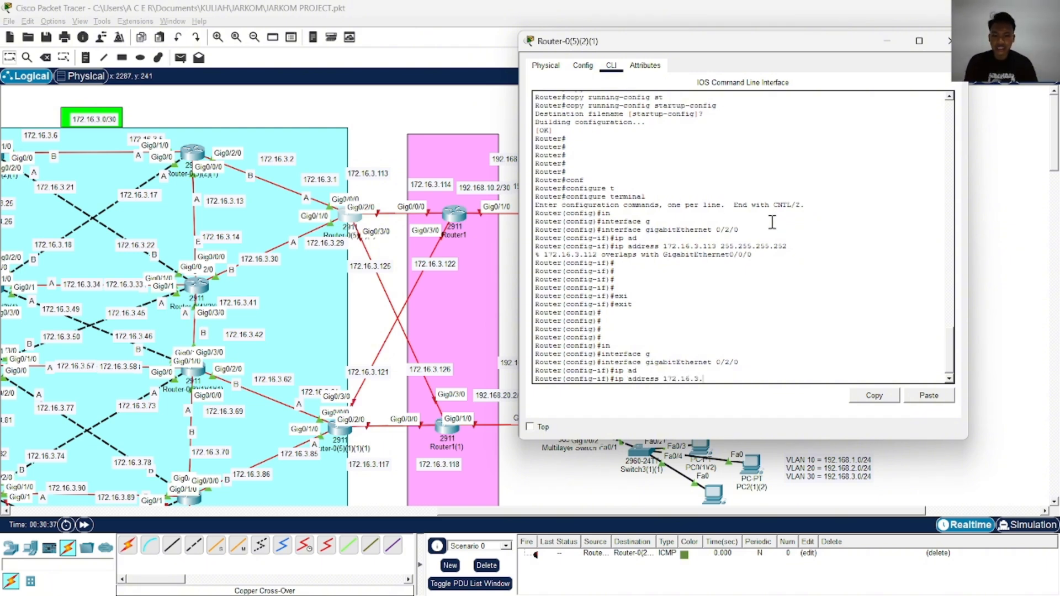
type("113 255.255.255.252")
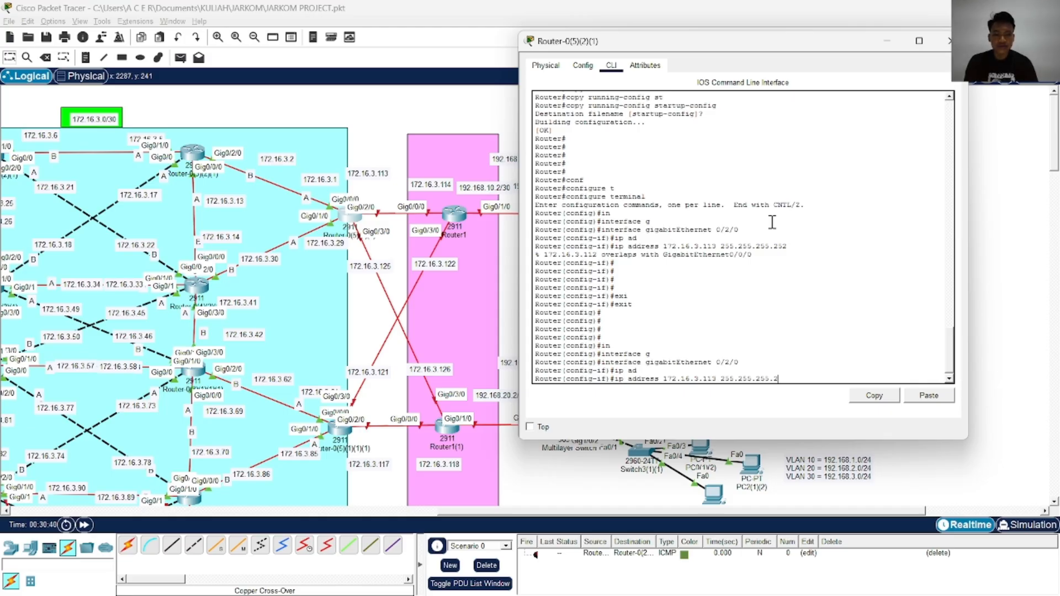
key("Return")
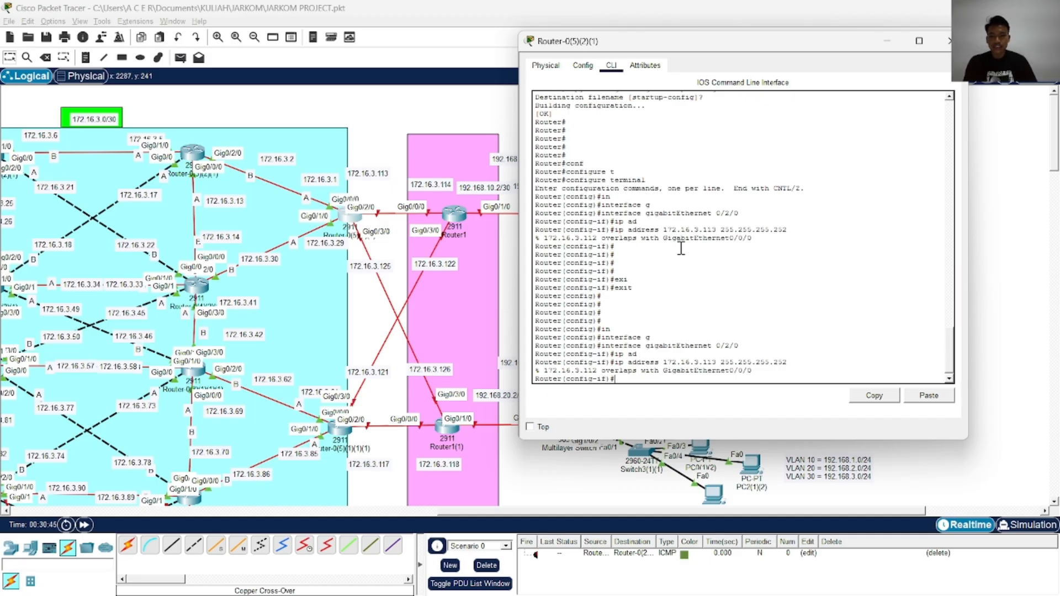
type("xi")
key("Tab")
key("Return")
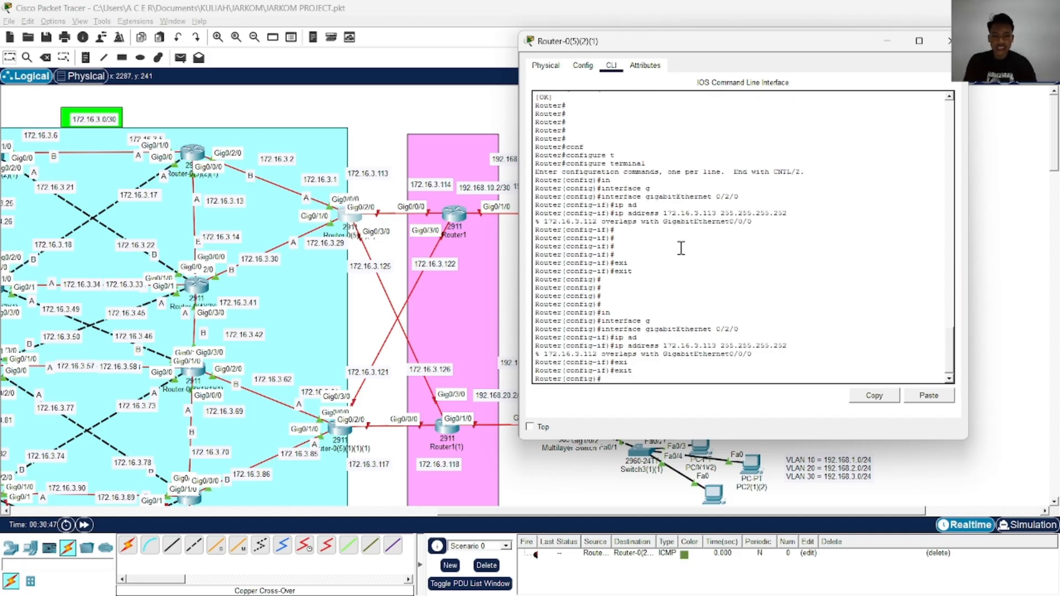
Assign IP address 172.16.3.1 with mask 255.255.255.252 to GigabitEthernet 0/0/0 on Router-0(5)(2)(1)
type("in")
key("Tab")
type("g")
key("Tab")
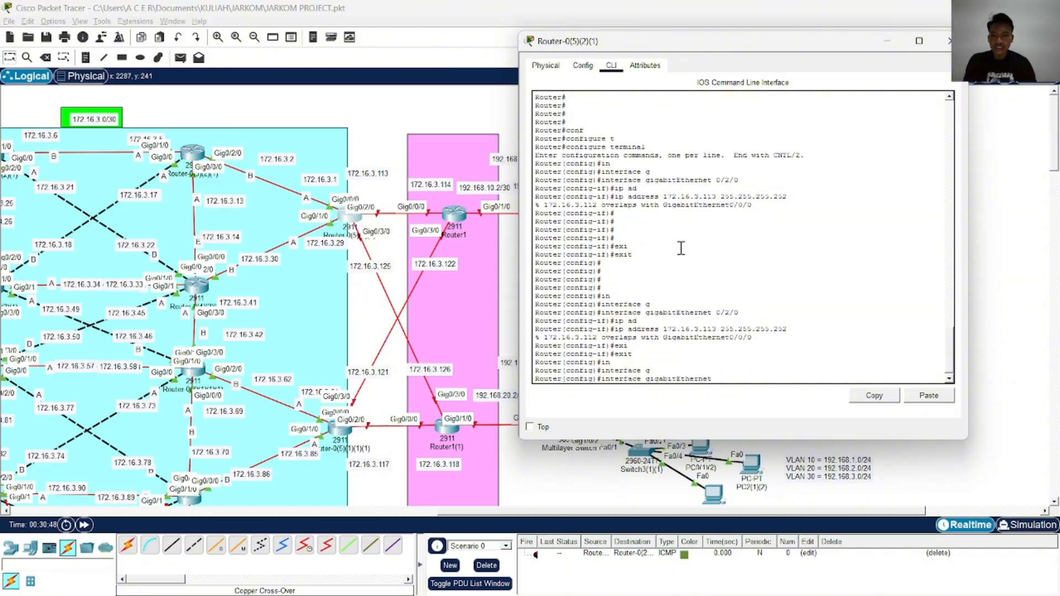
type("0/0/0")
key("Return")
type("ip ad")
key("Tab")
type("1")
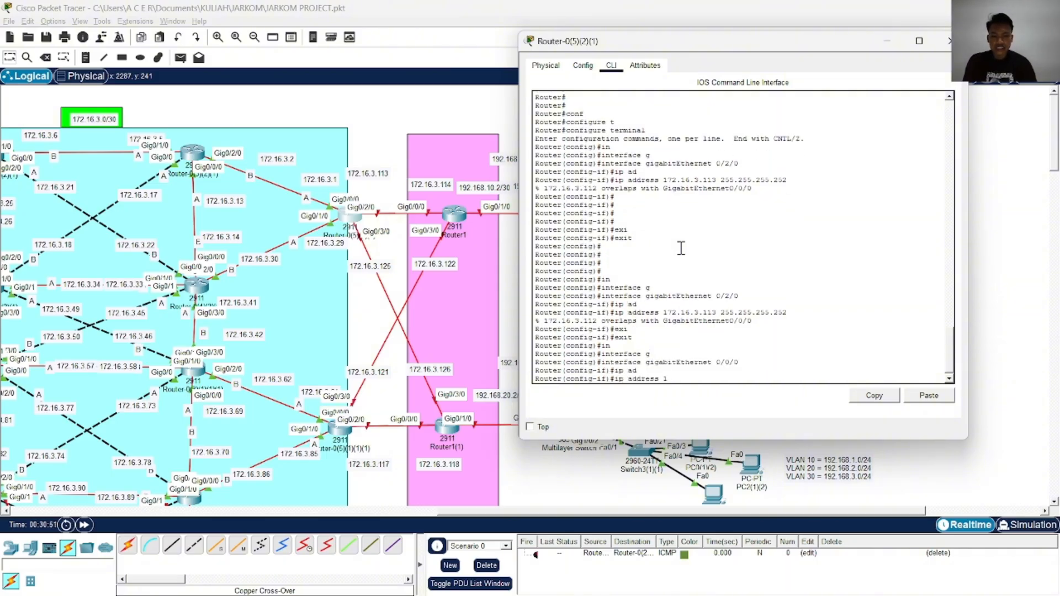
type("72.16.")
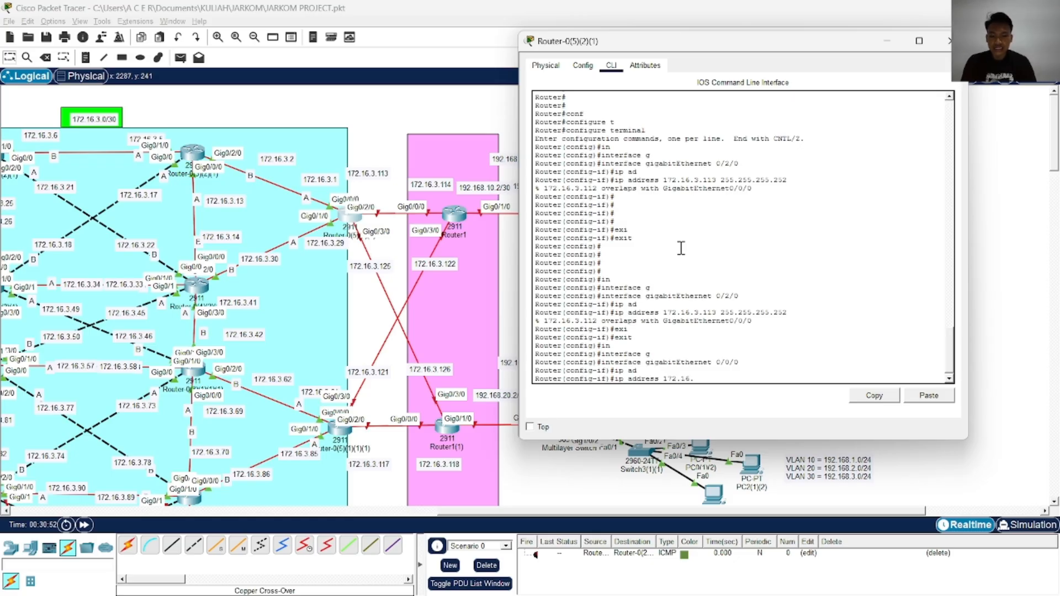
type("3.1 255.2")
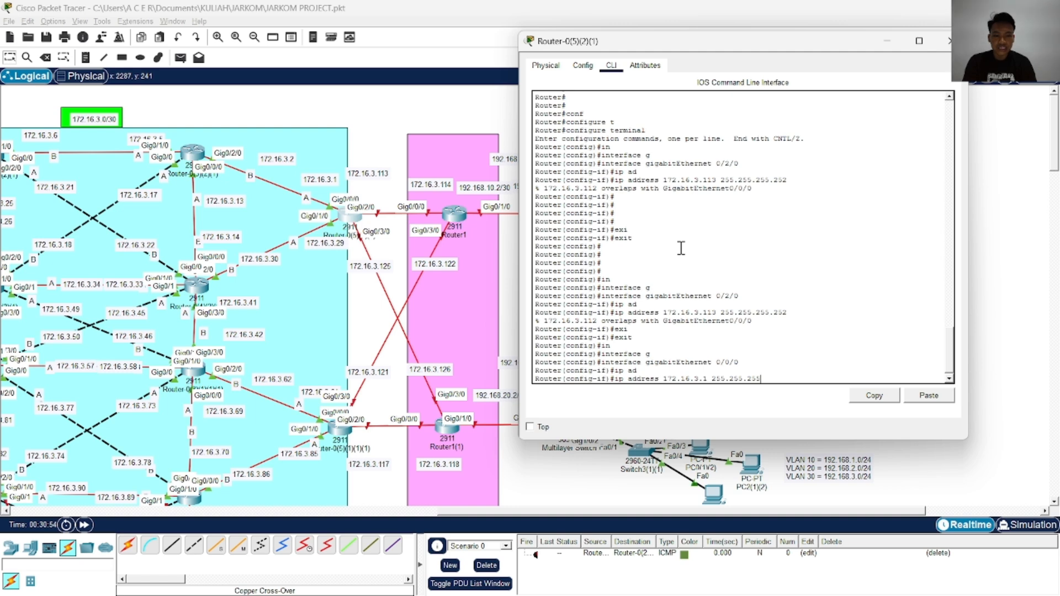
type("55.255.255.252")
key("Return")
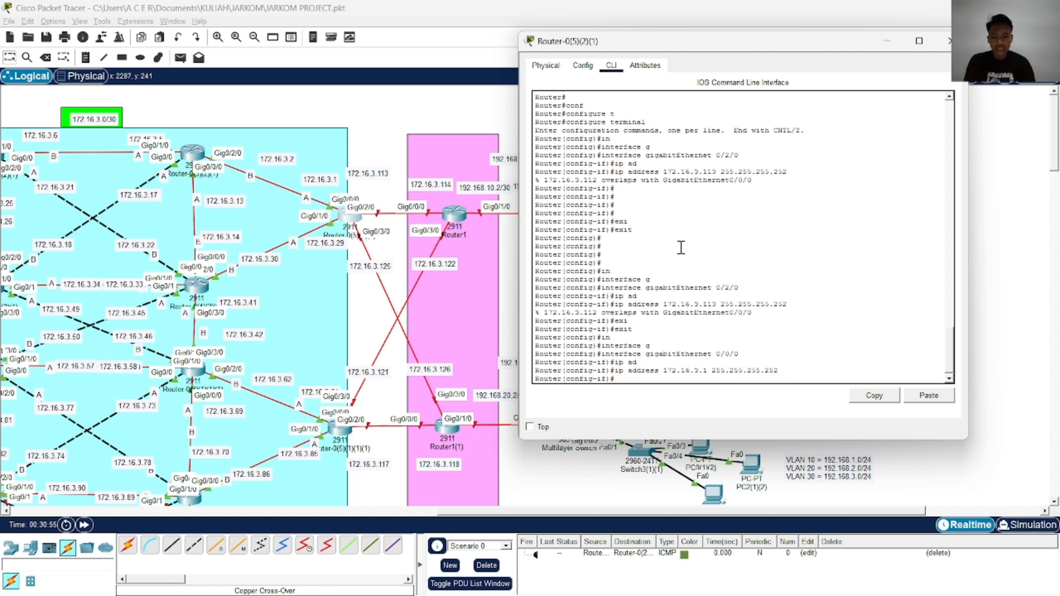
Enable GigabitEthernet 0/0/0 with no shutdown, leave configuration mode and write the configuration to memory
type("no sh")
key("Tab")
key("Return")
type("end")
key("Return")
type("wr")
key("Return")
key("Return")
key("Return")
key("Return")
key("Return")
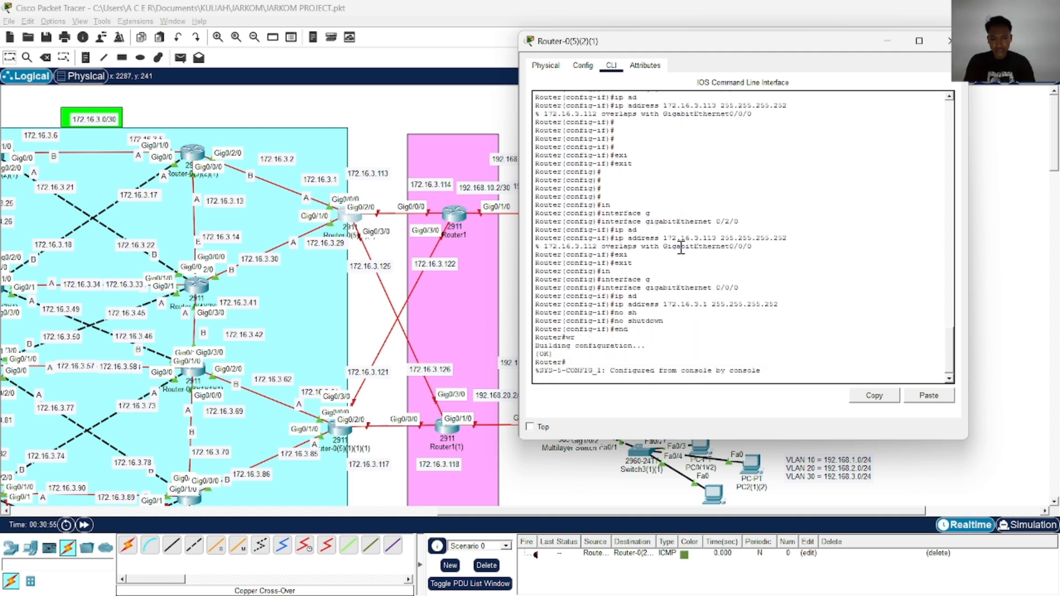
Enter global configuration mode and select interface GigabitEthernet 0/2/0
key("Return")
key("Return")
key("Return")
type("conf")
key("Tab")
type("t")
key("Tab")
key("Return")
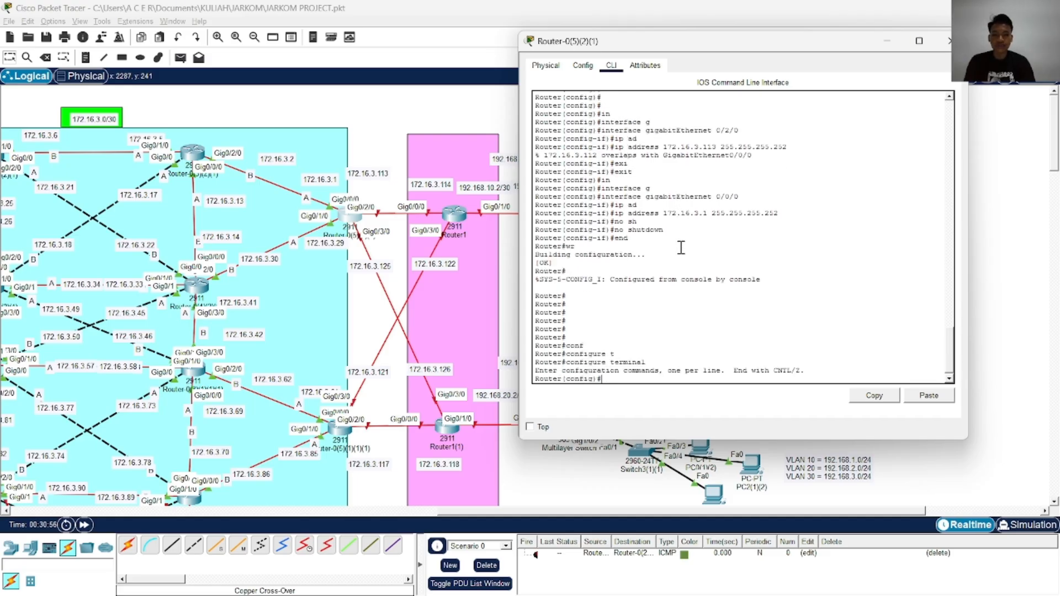
type("in")
key("Tab")
type("g")
key("Tab")
type("0/2/0")
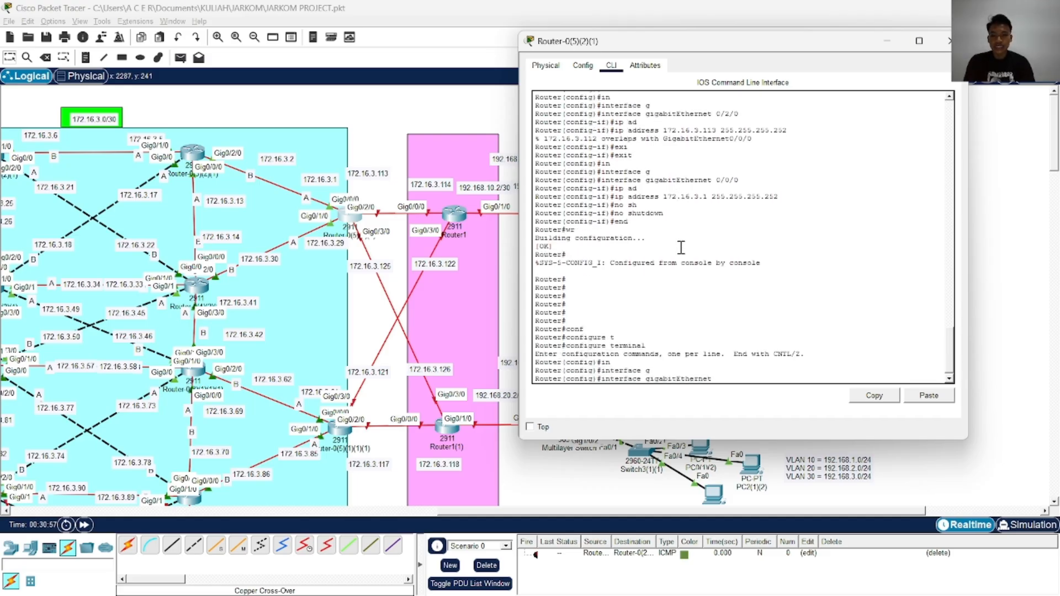
key("Return")
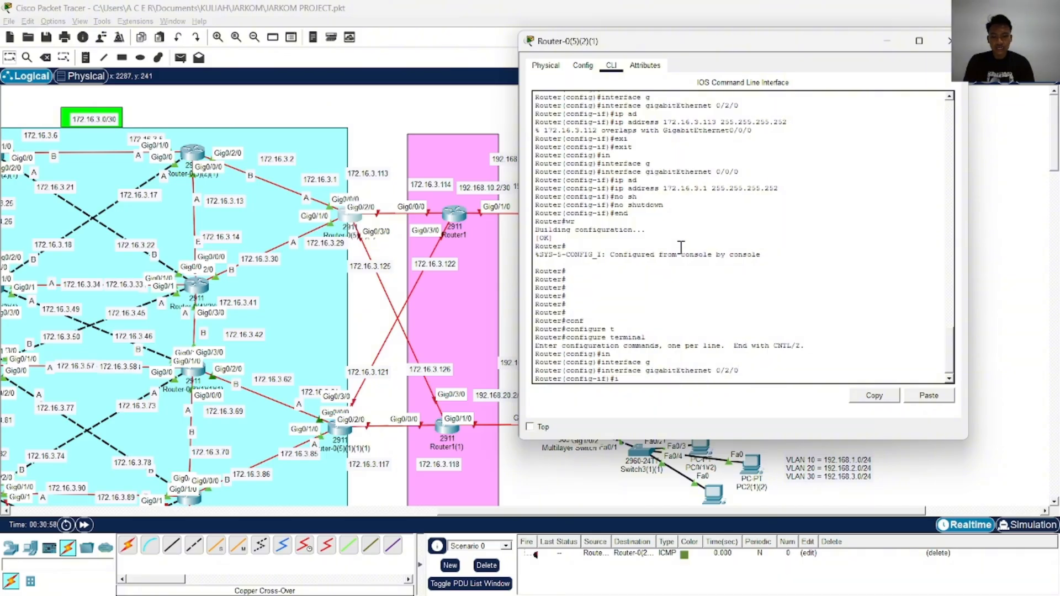
Assign IP address 172.16.3.113 with mask 255.255.255.252 to GigabitEthernet 0/2/0
type("ip ad")
key("Tab")
type("1")
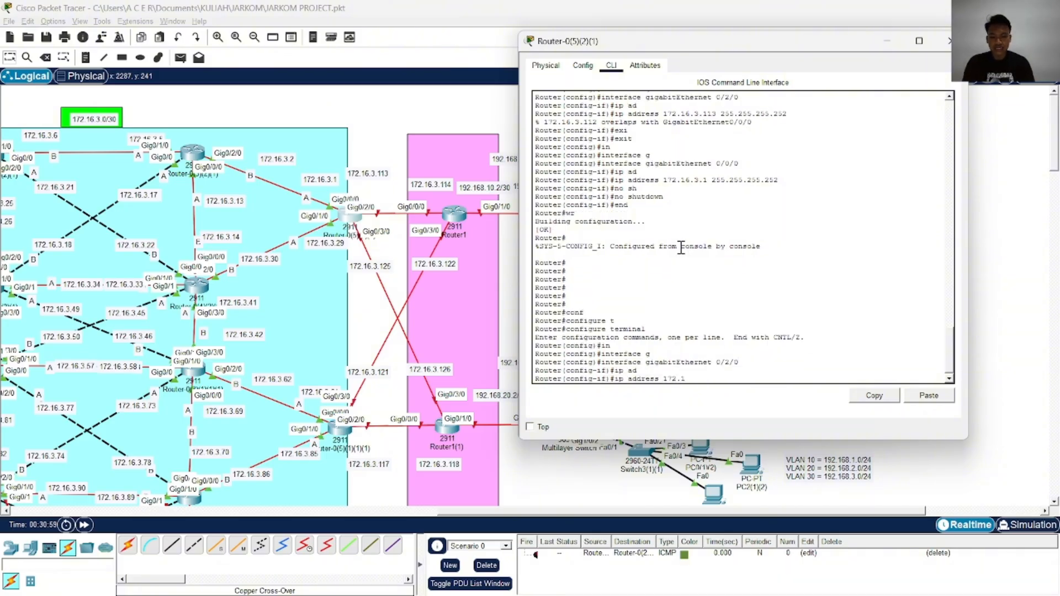
type("72.16.3.113 255.255.255.252")
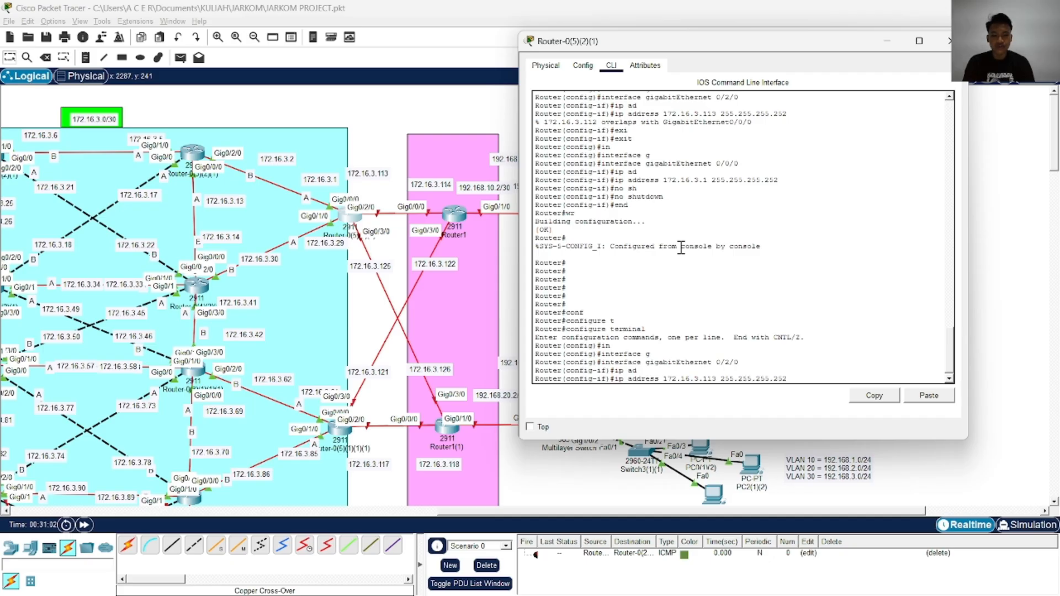
key("Return")
Enable GigabitEthernet 0/2/0 with no shutdown, end configuration and write it to memory
type("no ")
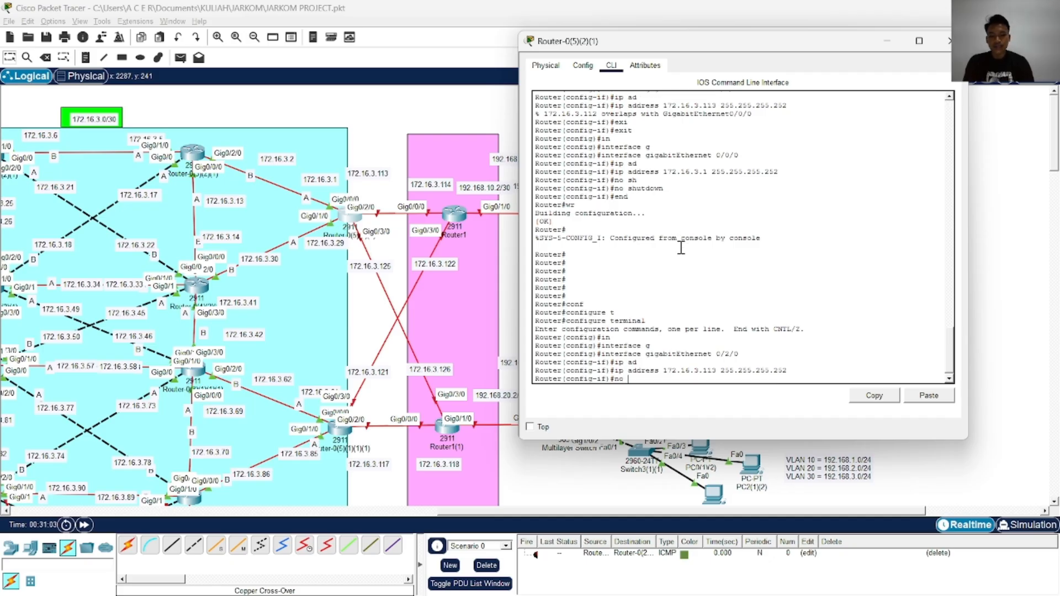
type("sh")
key("Tab")
key("Return")
type("end")
key("Return")
type("wr")
key("Return")
key("Return")
key("Return")
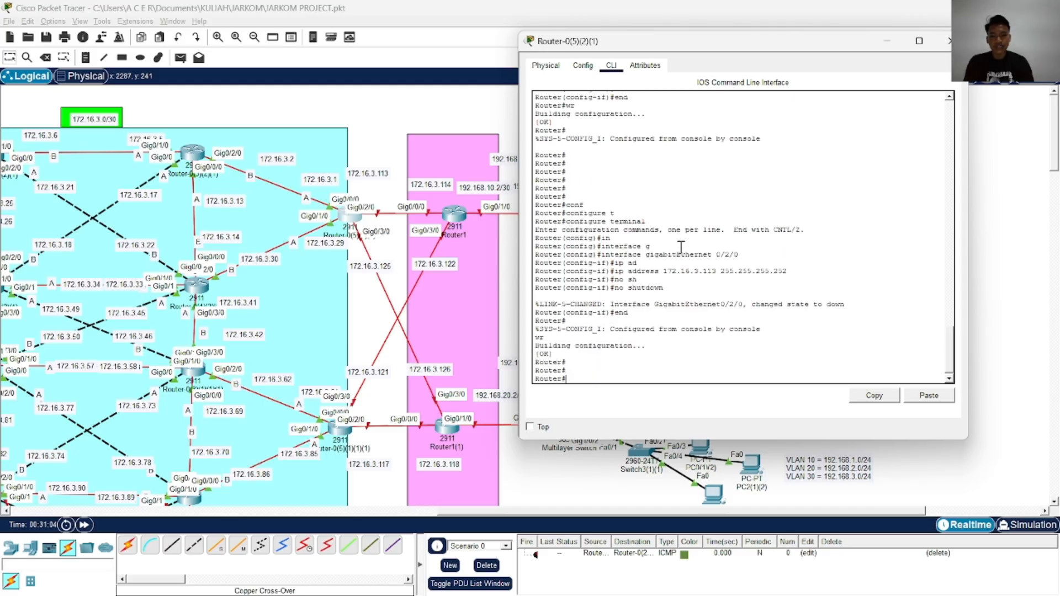
key("Return")
key("Return")
key("Return")
Return to global configuration mode and select interface GigabitEthernet 0/3/0
type("conf")
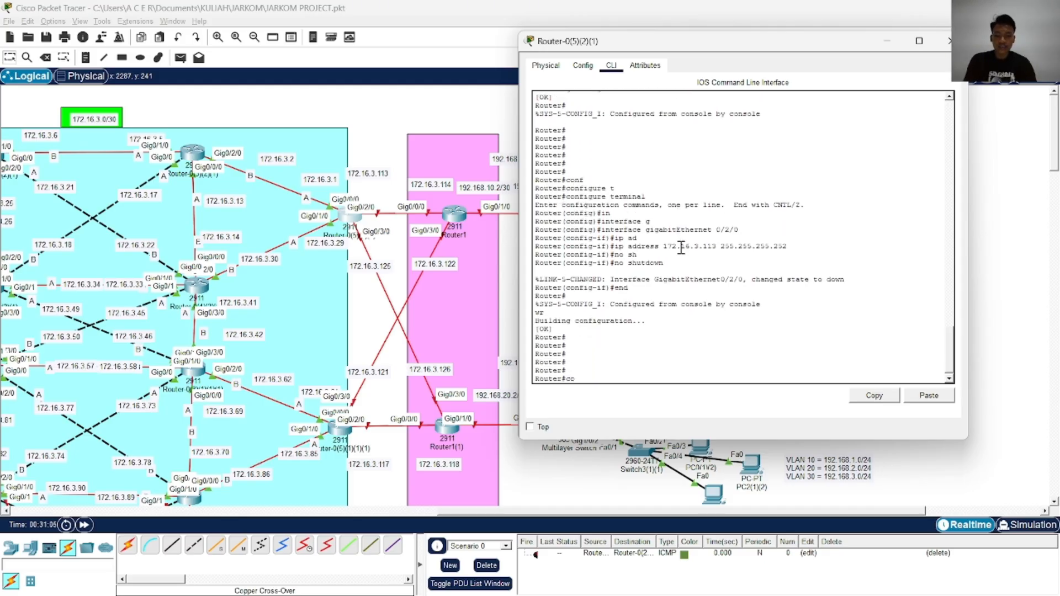
key("Tab")
type("t")
key("Tab")
key("Return")
type("in")
key("Tab")
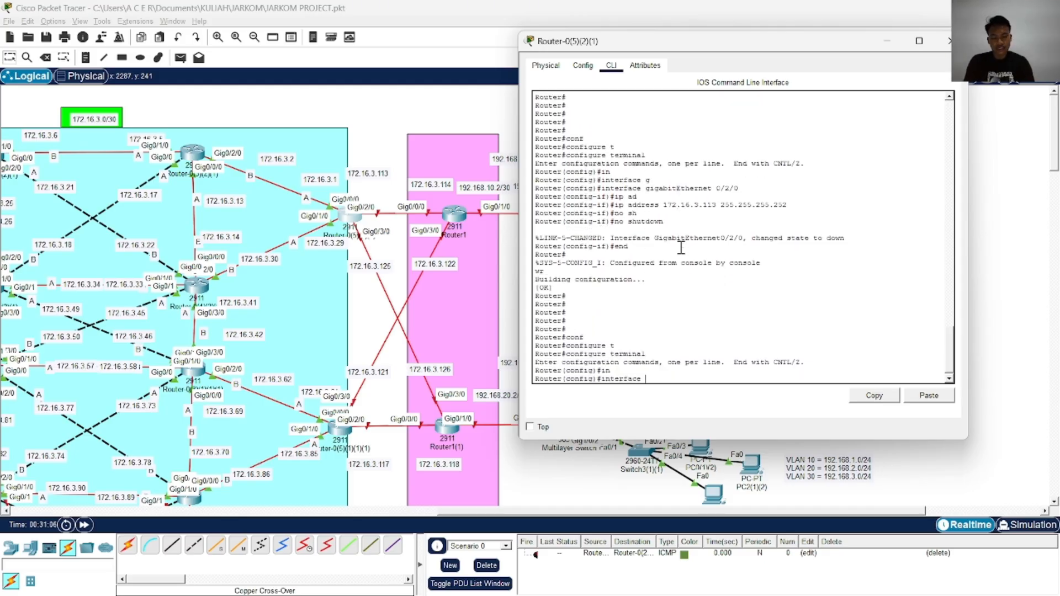
type("g")
key("Tab")
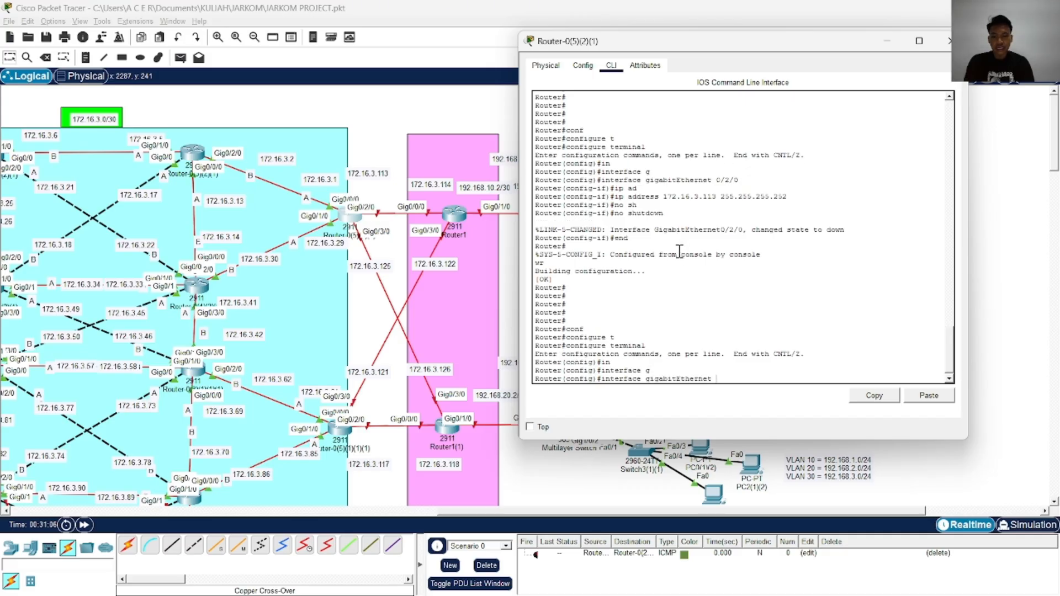
type("0/3/0")
key("Return")
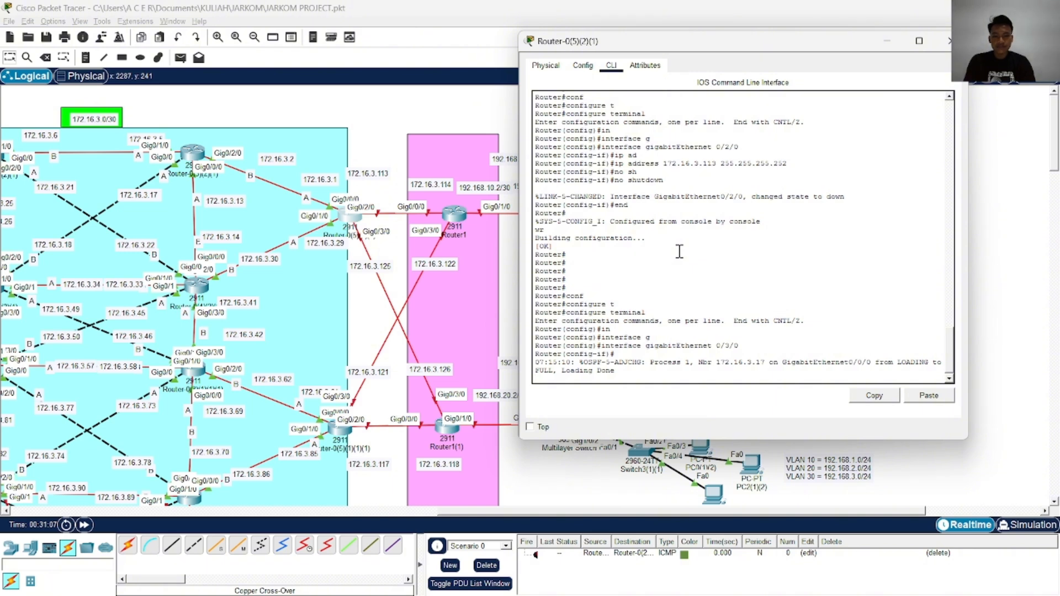
Assign IP address 172.16.3.125 with mask 255.255.255.252 to GigabitEthernet 0/3/0
type("ip ad")
key("Tab")
type("172")
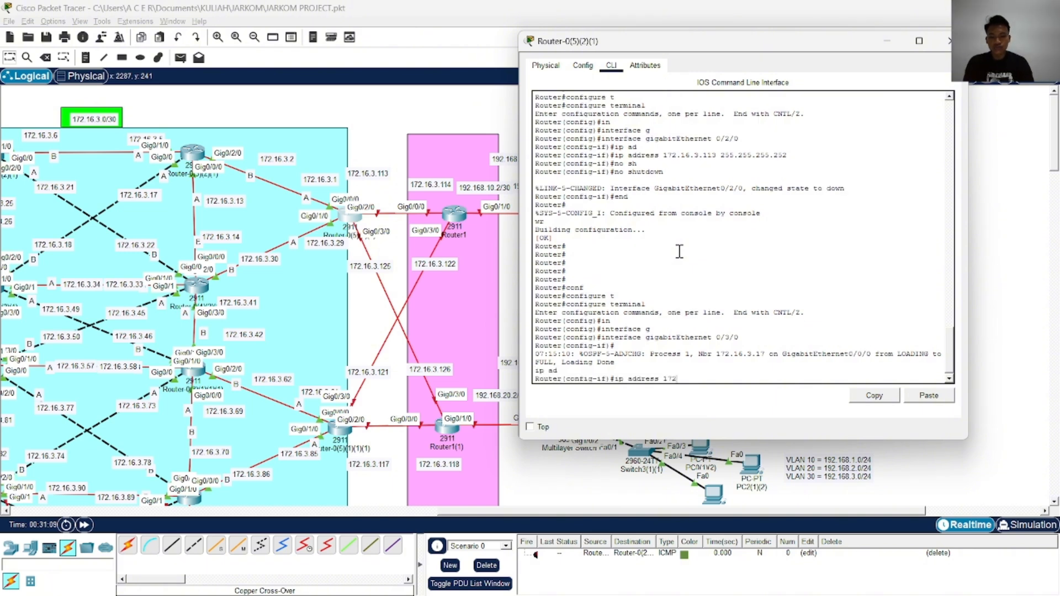
type(".16.3.1")
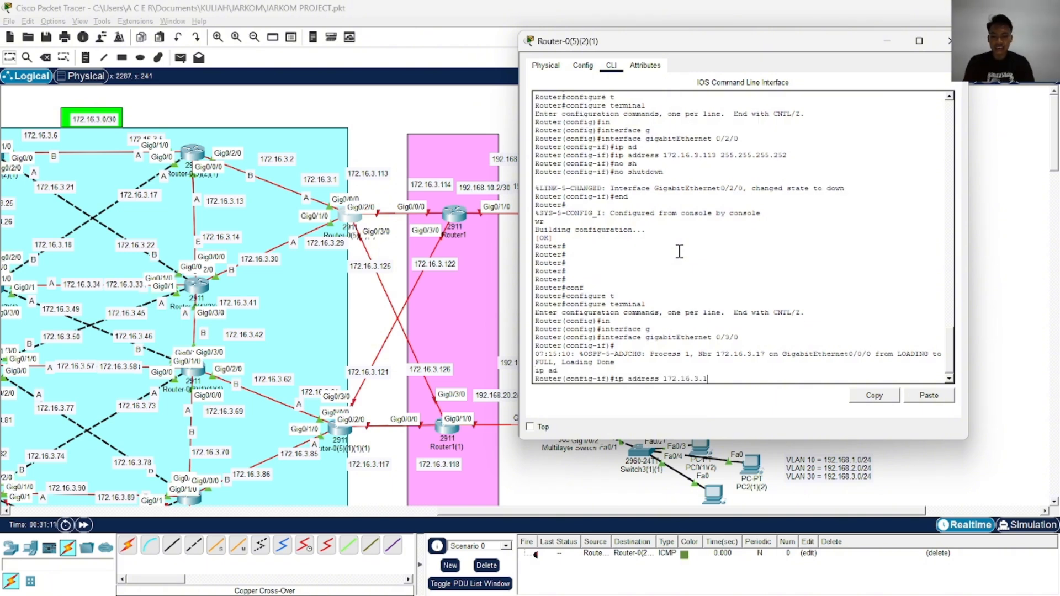
type("25")
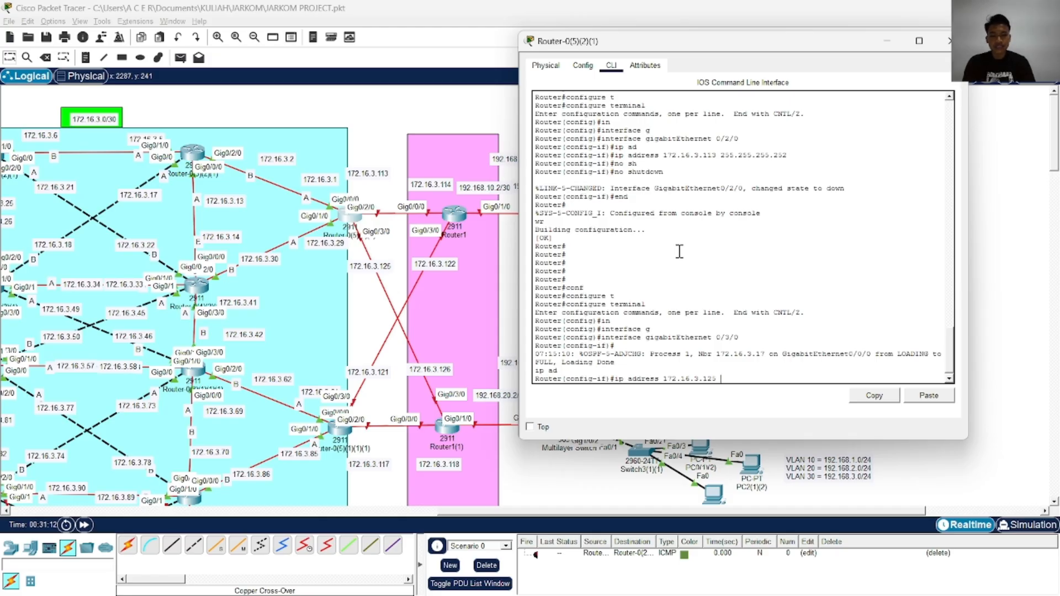
type(" 255.255.255.252")
key("Return")
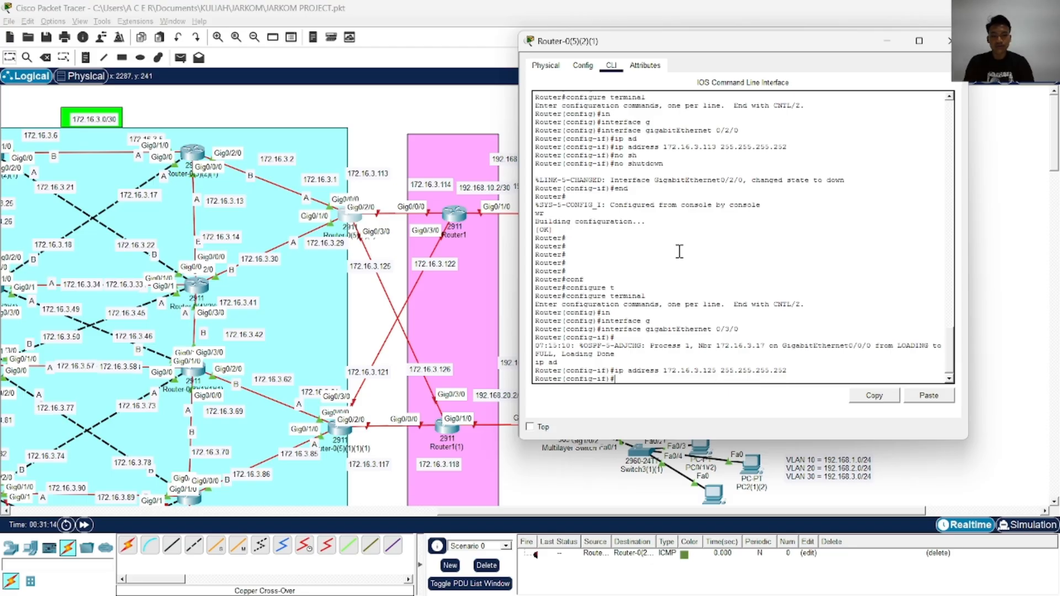
Enable GigabitEthernet 0/3/0 with no shutdown, end configuration and write it to memory
type("no sh")
key("Tab")
key("Return")
type("end")
key("Return")
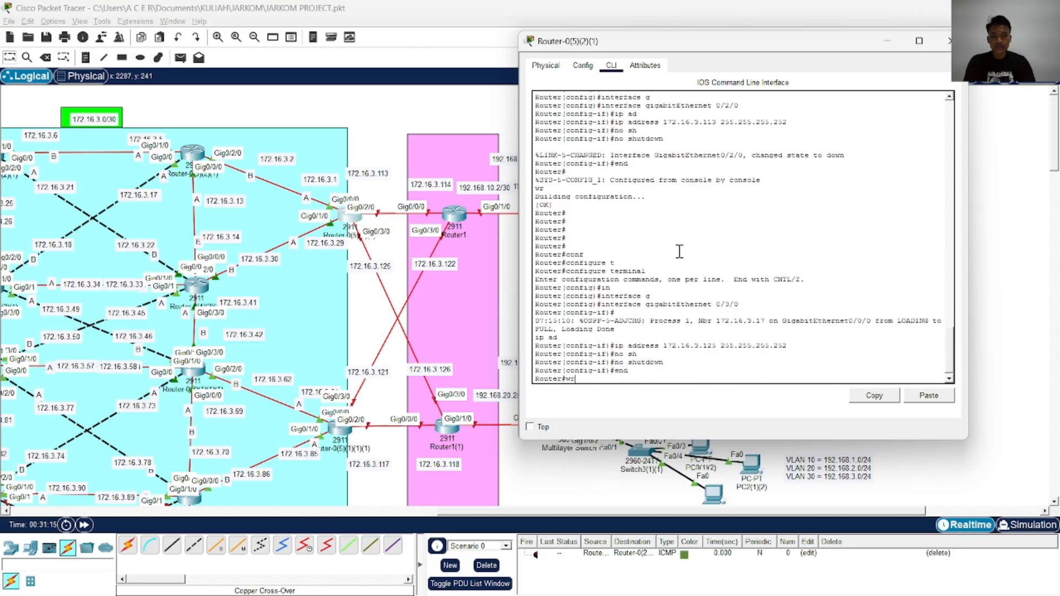
type("wr")
key("Return")
Enter OSPF process 1 from global configuration mode and turn on log-adjacency-changes
type("conf")
key("Return")
type("conf")
key("Tab")
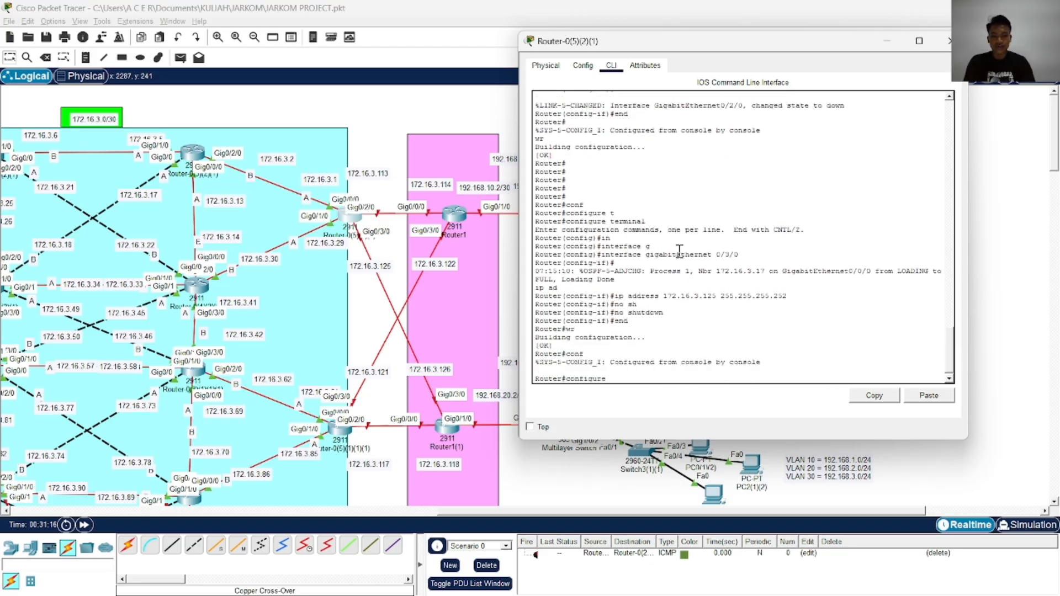
type("t")
key("Return")
type("ro")
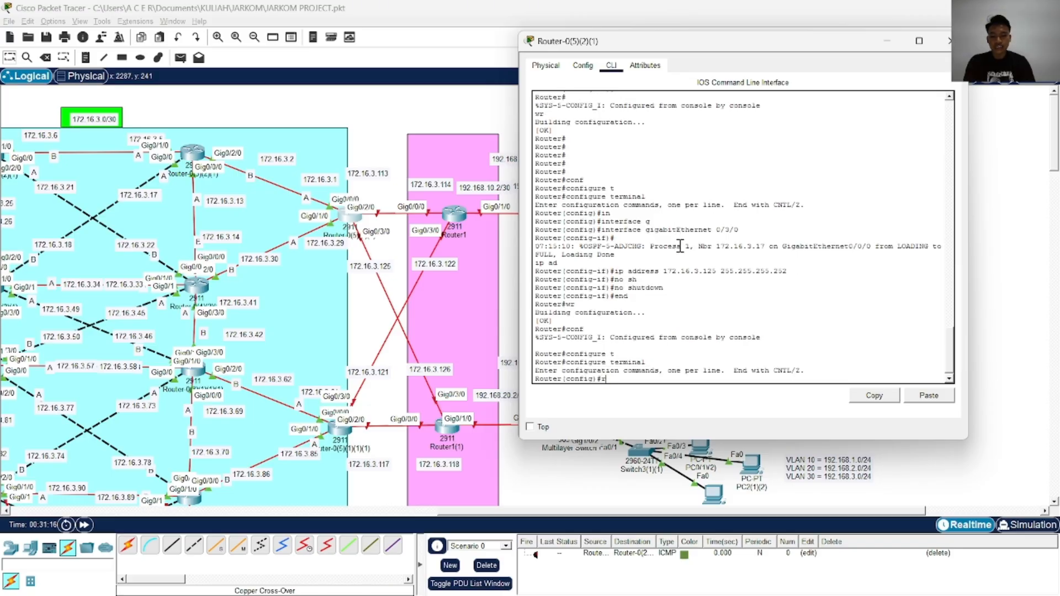
key("Tab")
type("o")
key("Tab")
type("1")
key("Return")
type("lo")
Advertise network 172.16.3.0 with wildcard mask 0.0.0.255 in OSPF area 0
key("Tab")
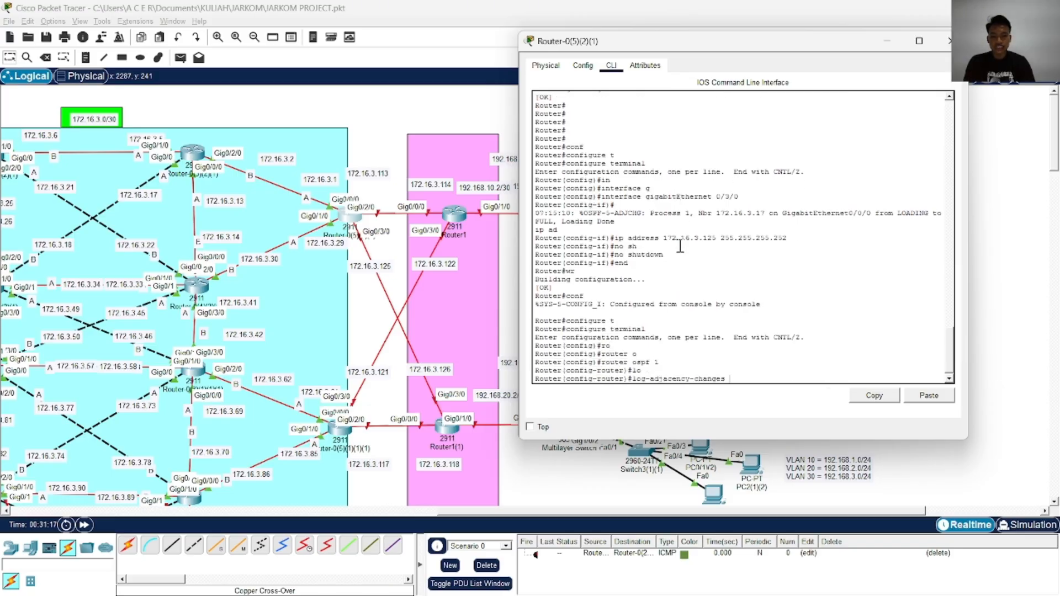
key("Return")
type("net")
key("Tab")
type("172.1")
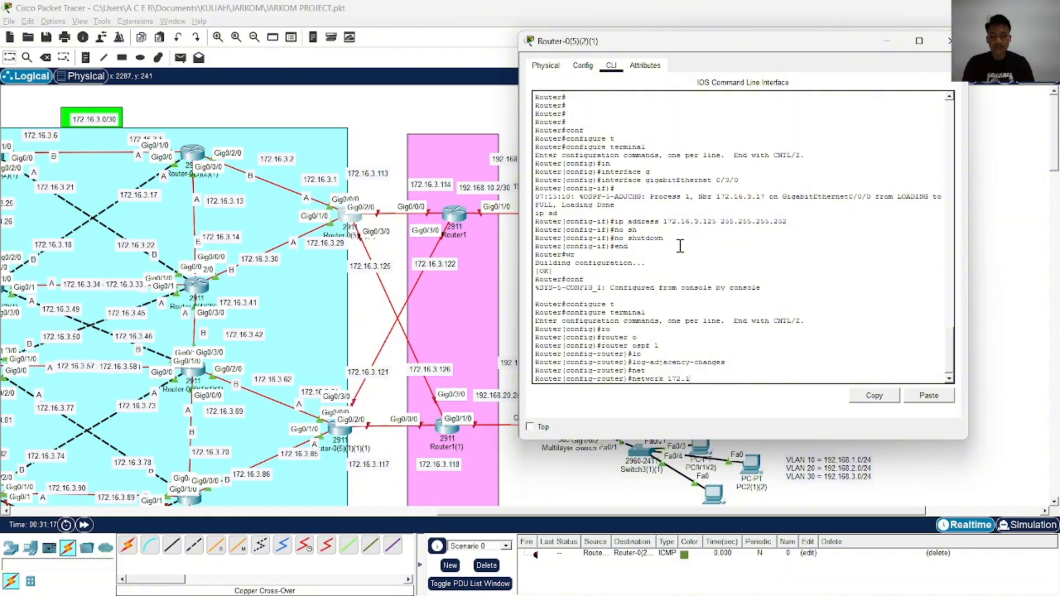
type("6.3.0")
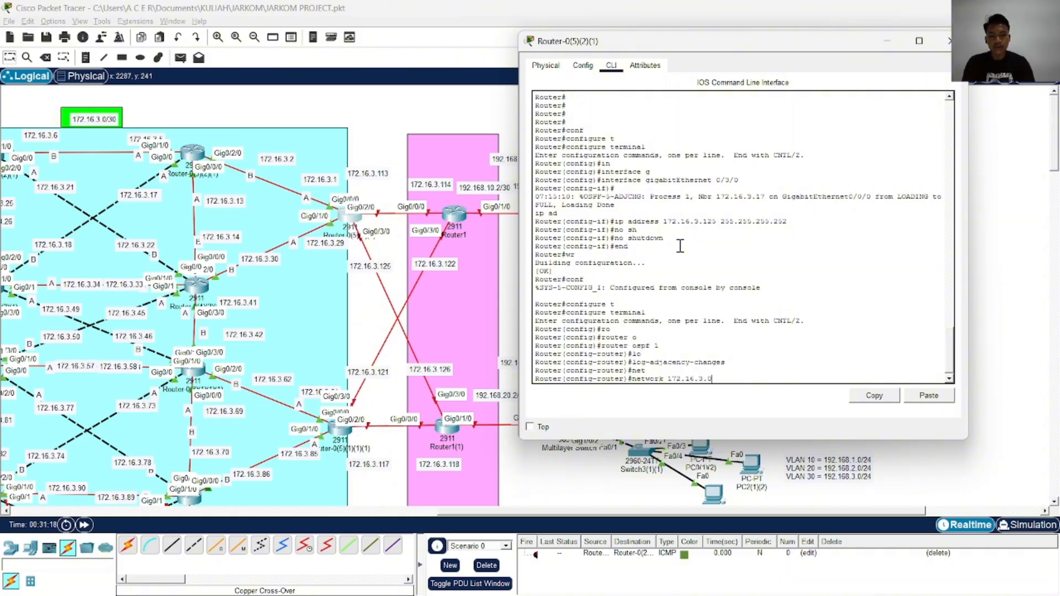
type(" 0.0.0")
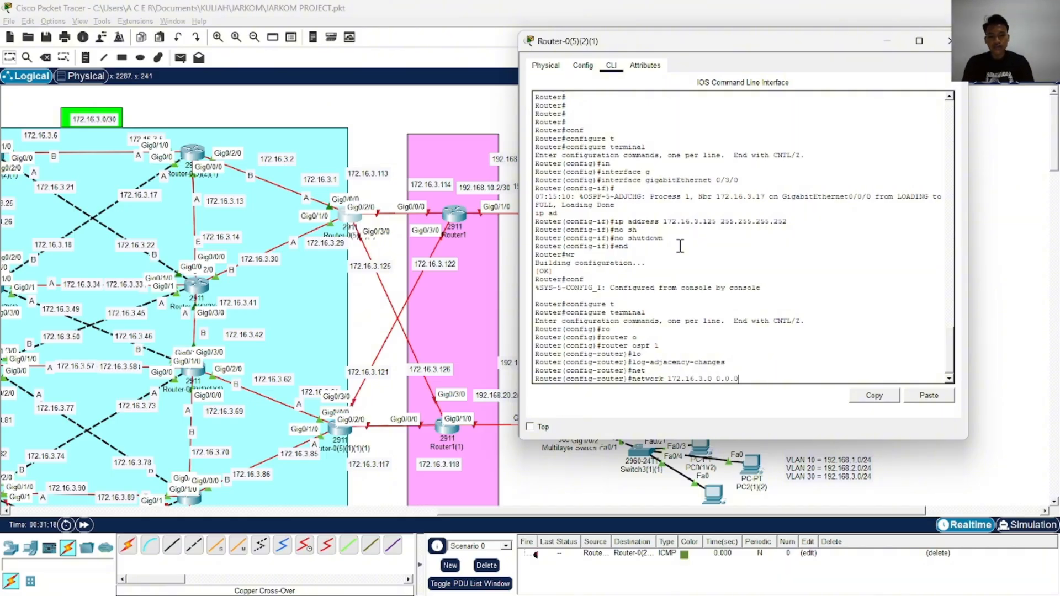
type(".255 ar")
key("Tab")
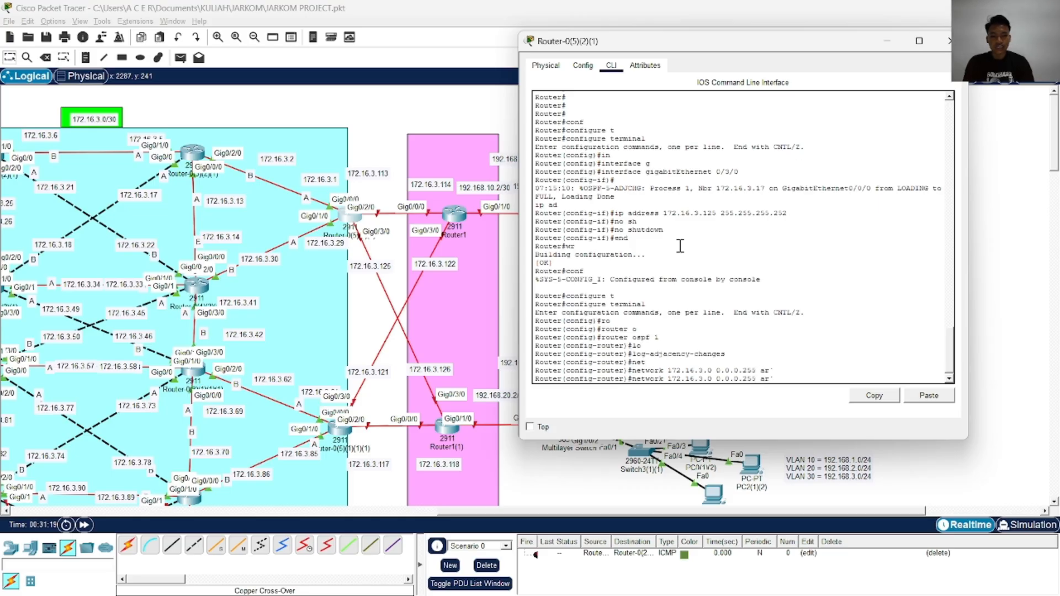
key("Tab")
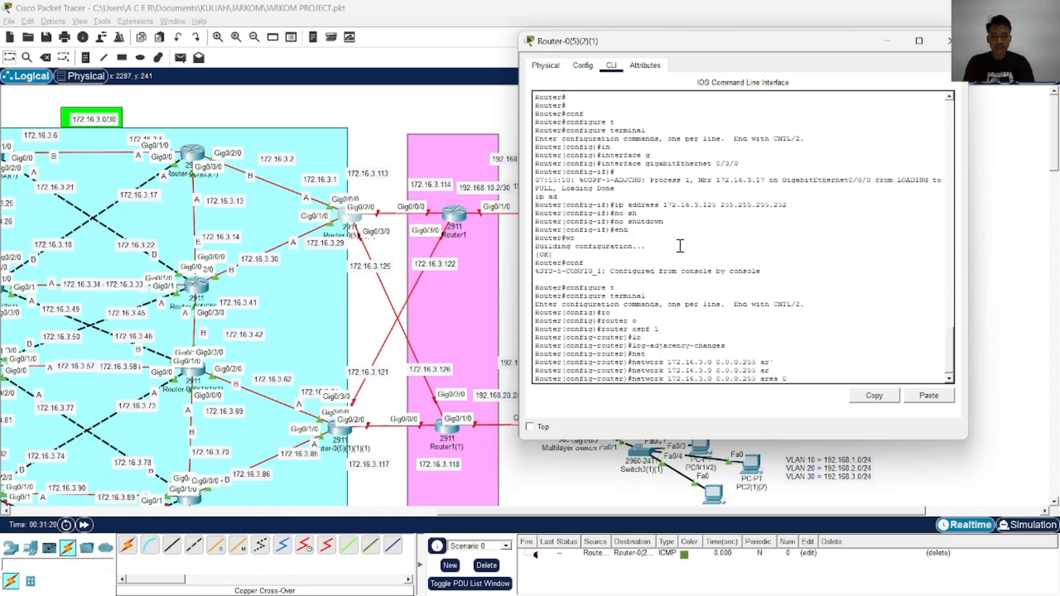
key("Return")
key("Return")
key("Return")
key("Return")
End OSPF configuration, write it to memory and copy the running-config to the startup-config
type("end")
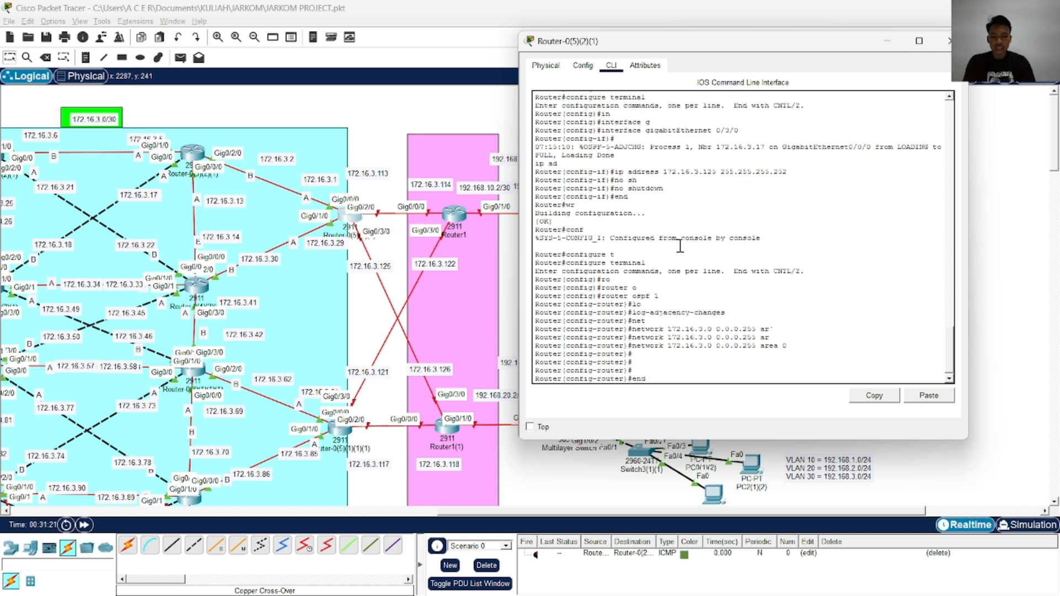
key("Return")
type("wr")
key("Return")
type("cop")
key("Tab")
type("r")
key("Tab")
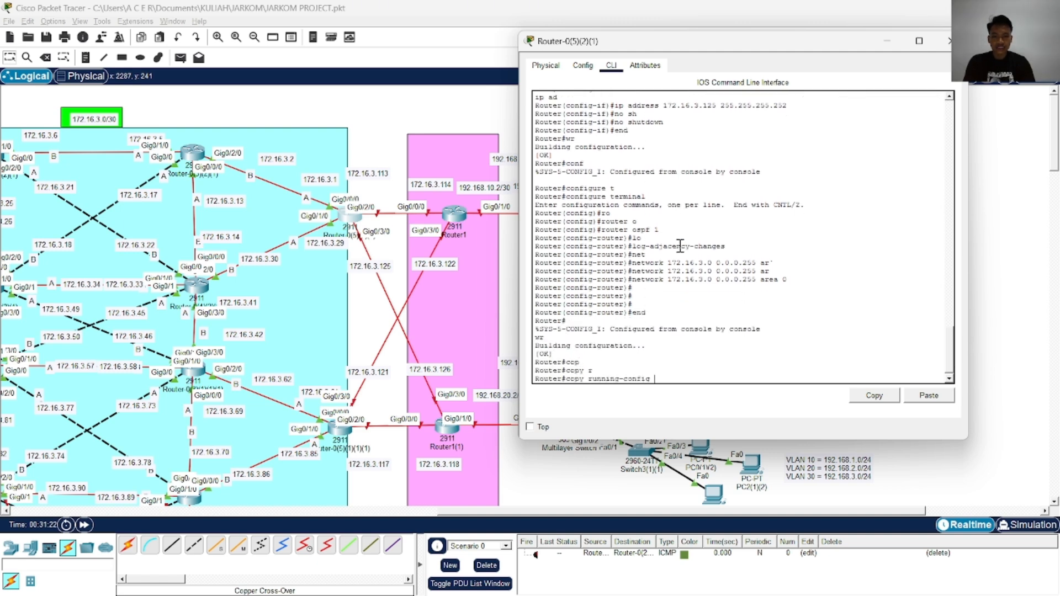
type("st")
key("Tab")
key("Tab")
key("Tab")
key("Return")
key("Return")
key("Return")
key("Return")
key("Return")
key("Return")
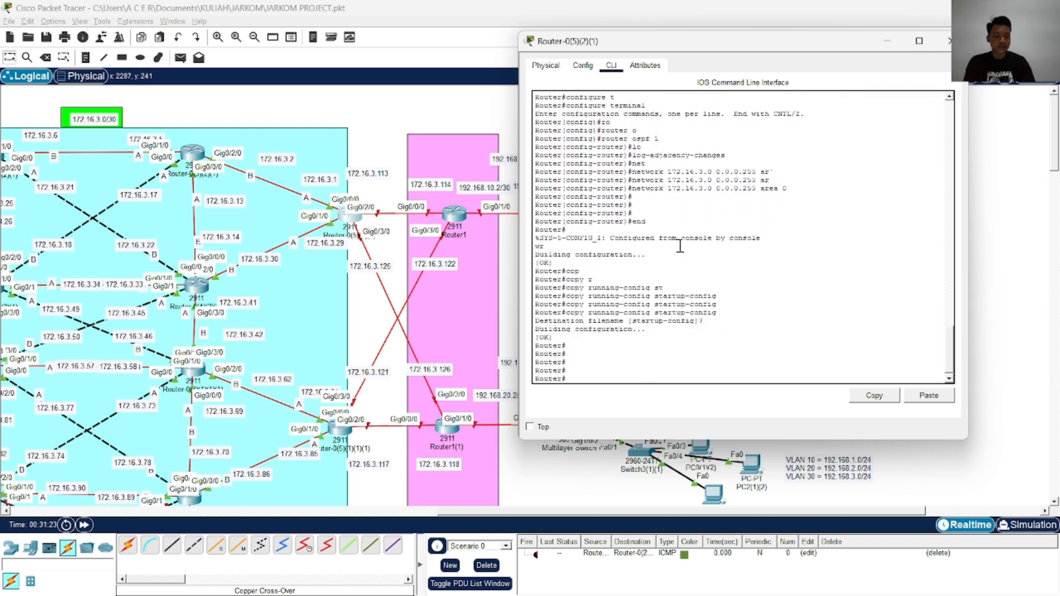
Close the Router-0(5)(2)(1) window and open Router-0(5)(1)(1)(1)
left_click(945, 40)
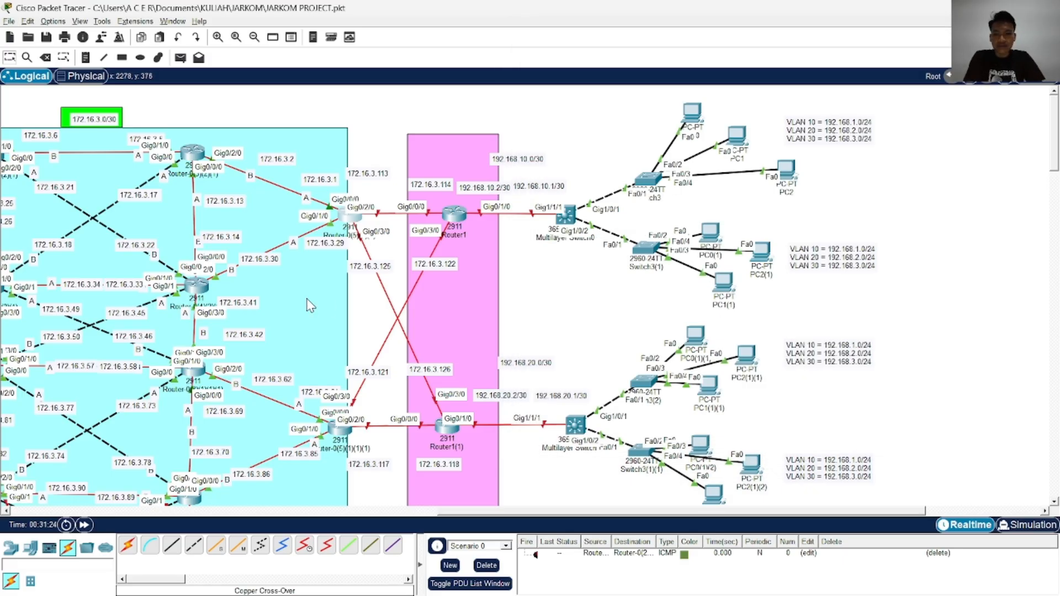
scroll(308, 303, "down", 3)
left_click(347, 247)
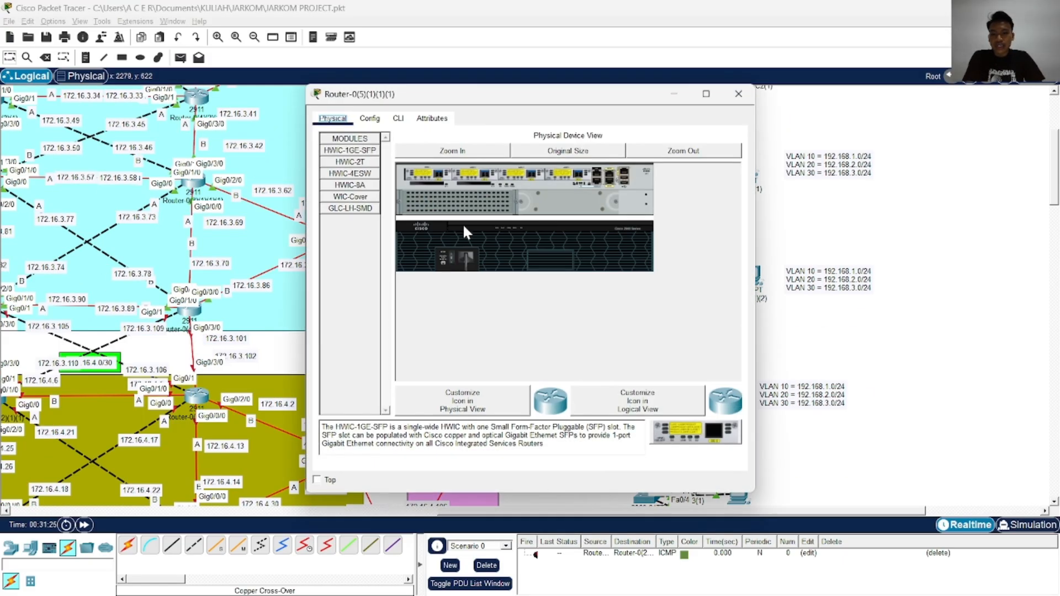
Open the command line of Router-0(5)(1)(1)(1), beside the network diagram, and enter global configuration mode from privileged mode
left_click(404, 115)
left_click_drag(491, 97, 685, 82)
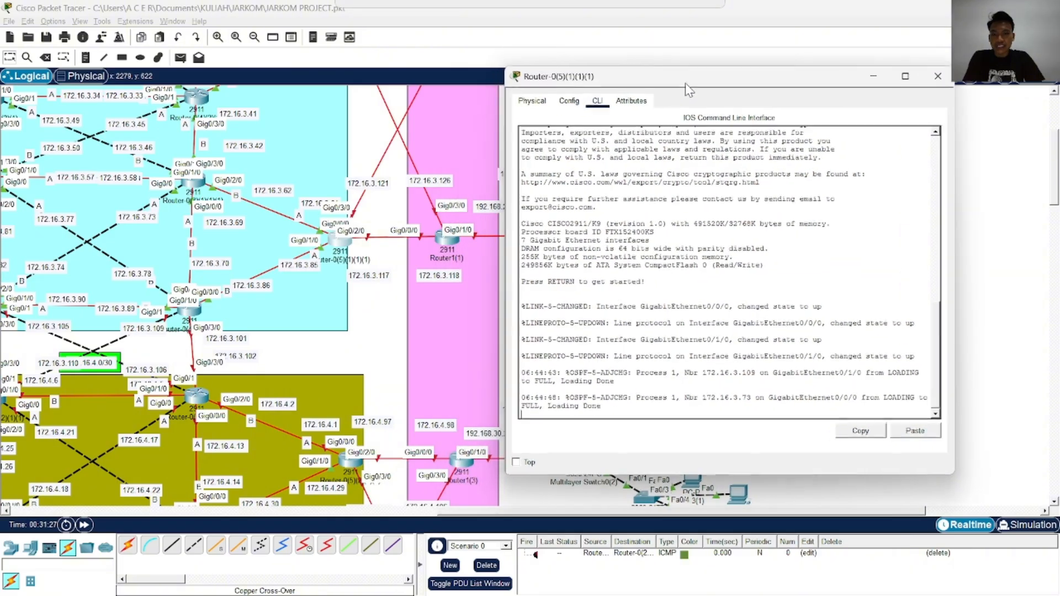
scroll(364, 252, "down", 4)
scroll(342, 317, "up", 5)
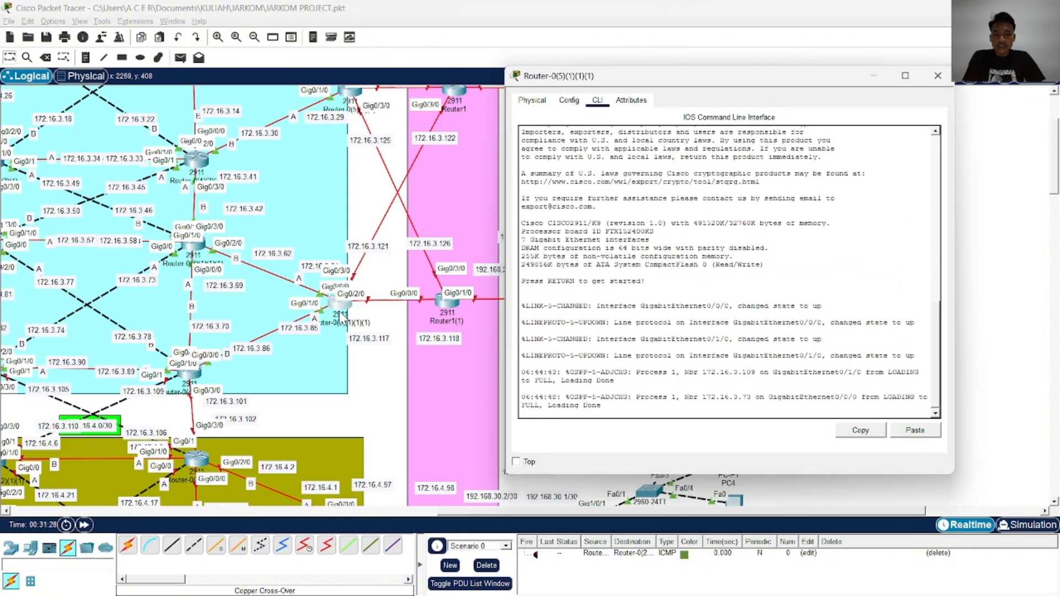
left_click(635, 298)
key("Return")
key("Return")
key("Return")
key("Return")
type("ena")
key("Return")
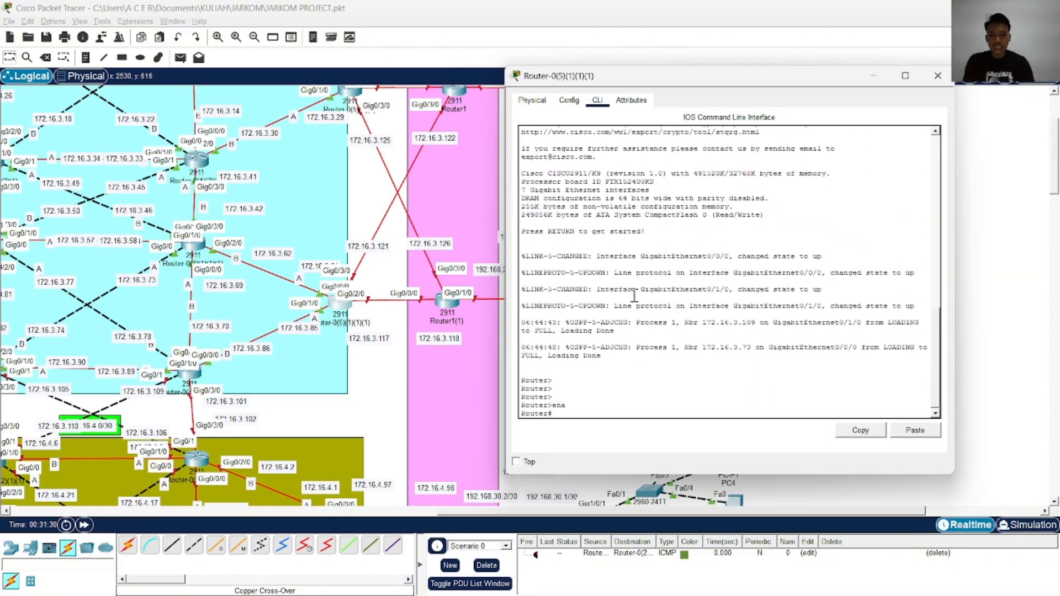
type("conf")
key("Tab")
type("t")
key("Tab")
key("Return")
Assign interface GigabitEthernet 0/3/0 the IP address 172.16.3.121 with subnet mask 255.255.255.252
type("in")
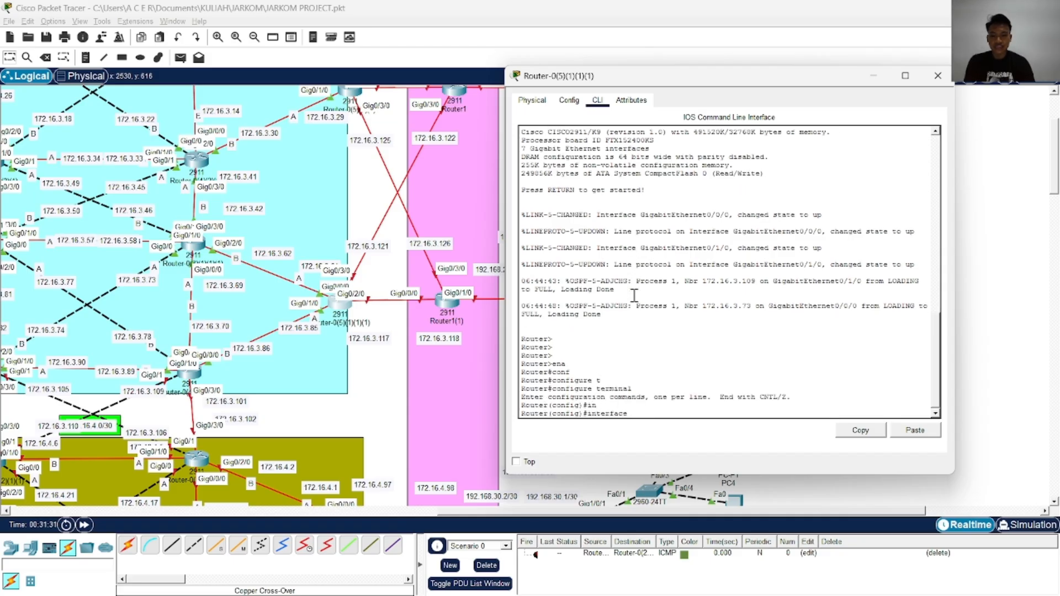
type("g")
key("Tab")
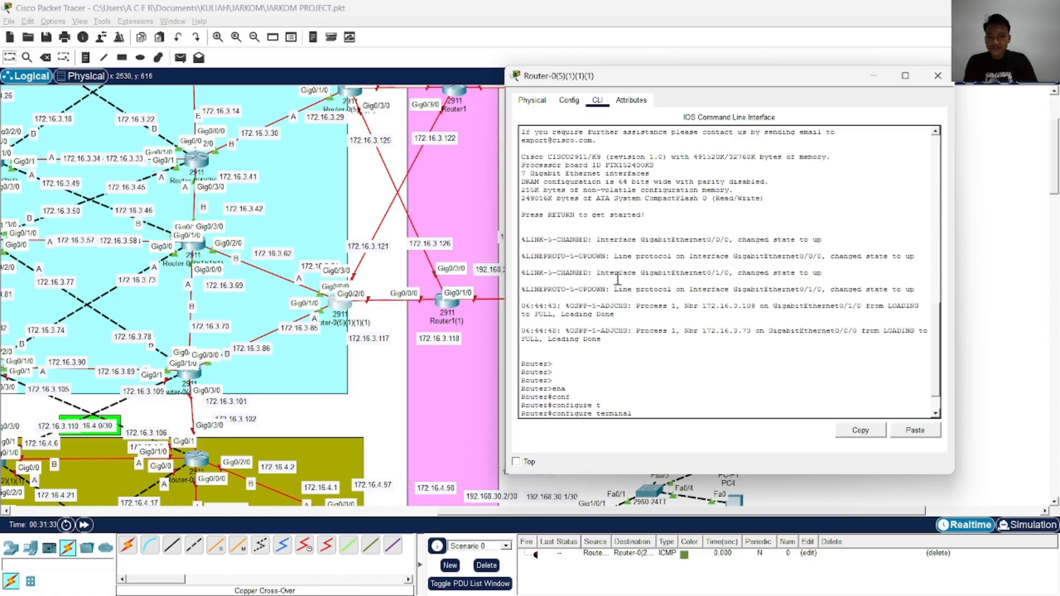
type("0/3")
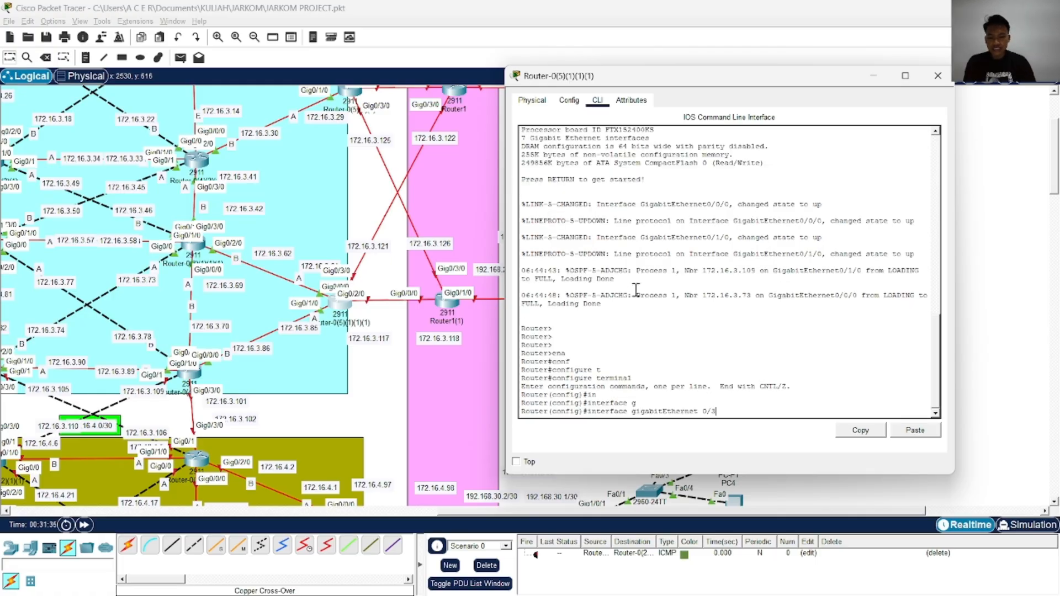
type("/0")
key("Return")
type("ip ad")
key("Tab")
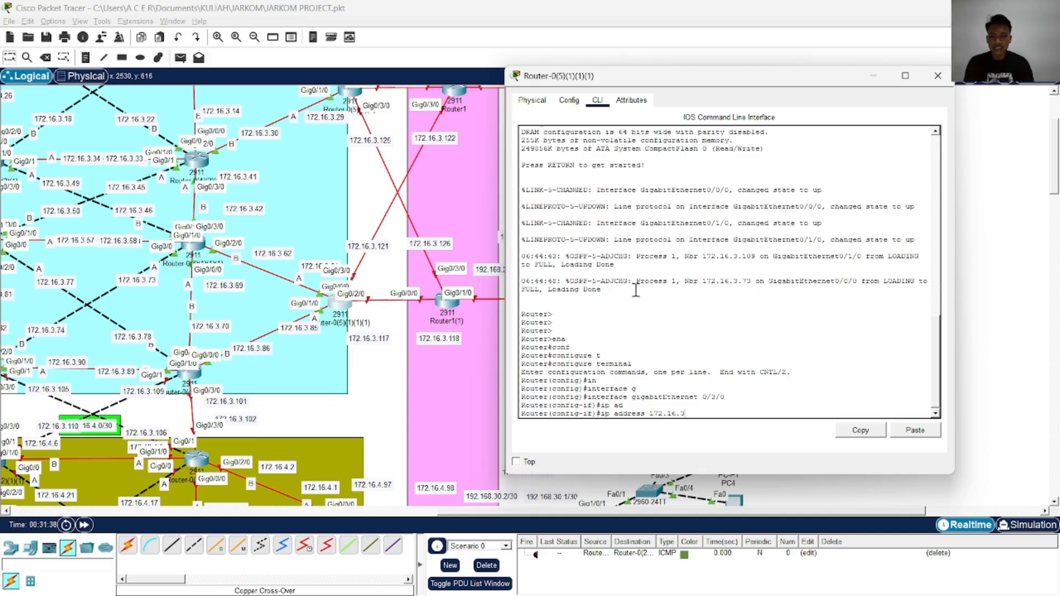
type("172.16.3.121 255.255.255.252")
key("Return")
Enable GigabitEthernet 0/3/0 with no shutdown and exit to global configuration mode
type("no")
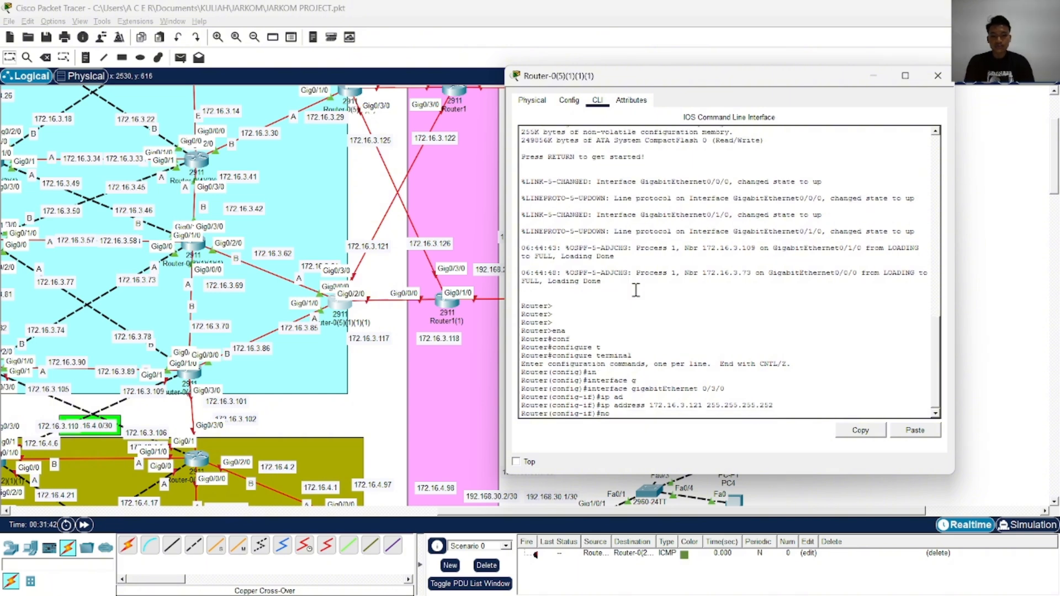
type(" sh")
key("Tab")
key("Return")
type("exi")
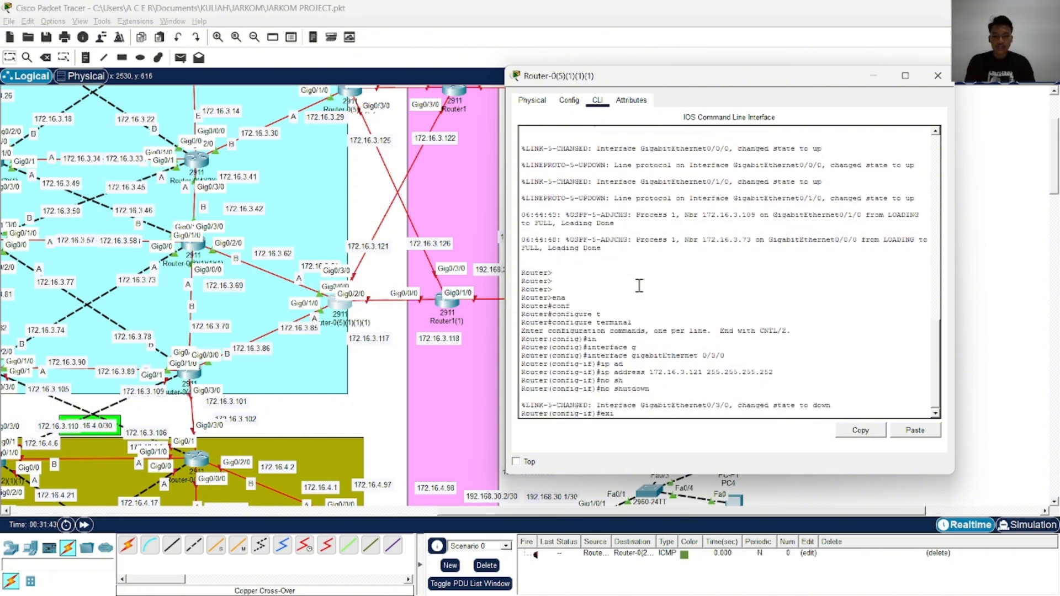
key("Tab")
key("Return")
key("Return")
Assign interface GigabitEthernet 0/2/0 the IP address 172.16.3.117 with subnet mask 255.255.255.252
type("in")
key("Tab")
type("g")
key("Tab")
type("0")
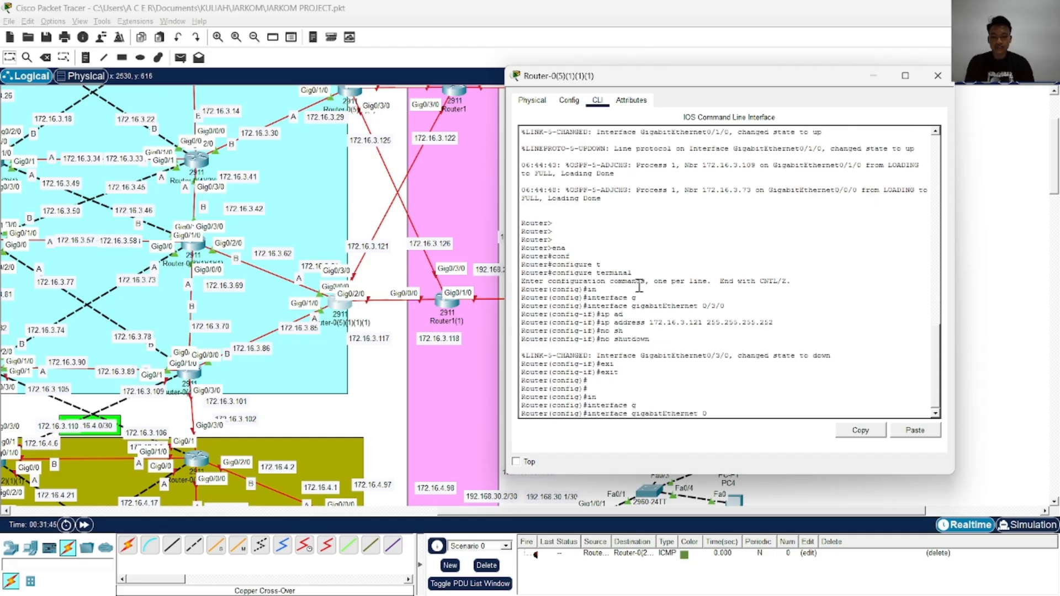
type("/2/0")
key("Return")
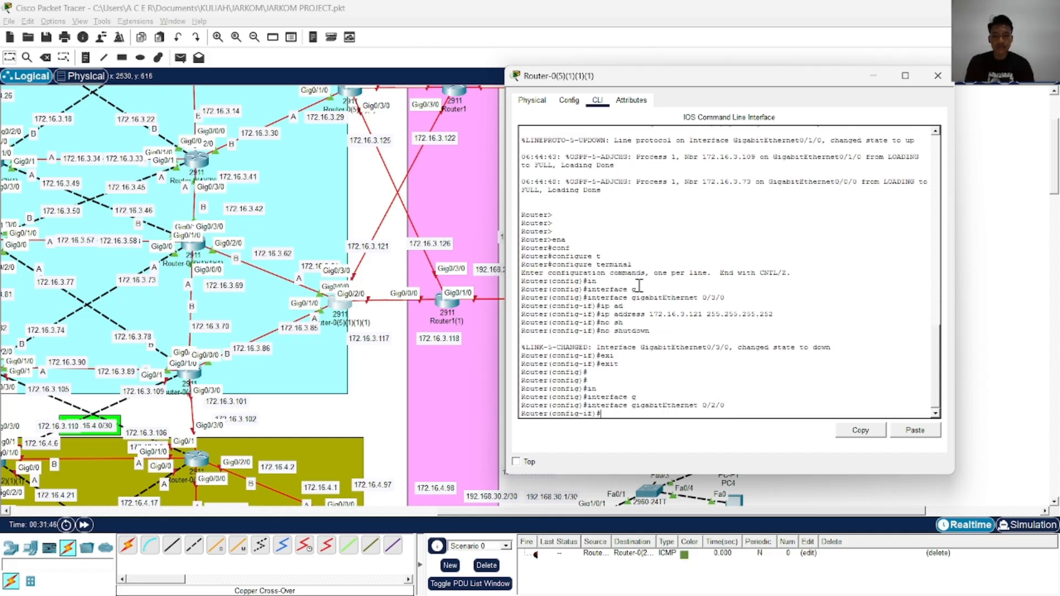
type("ip ad")
key("Tab")
type("172.16.")
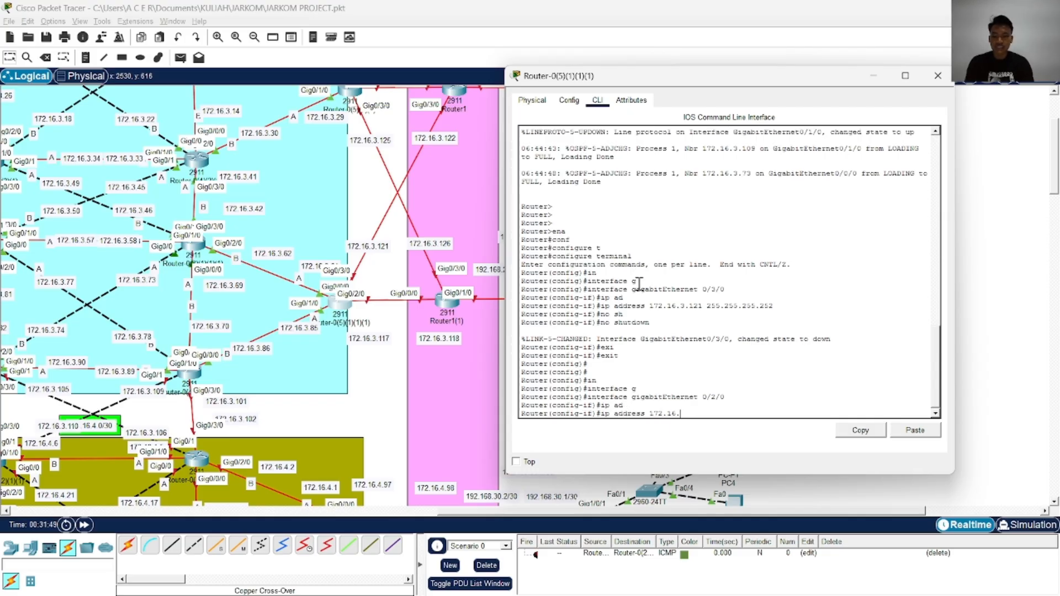
type("3.1")
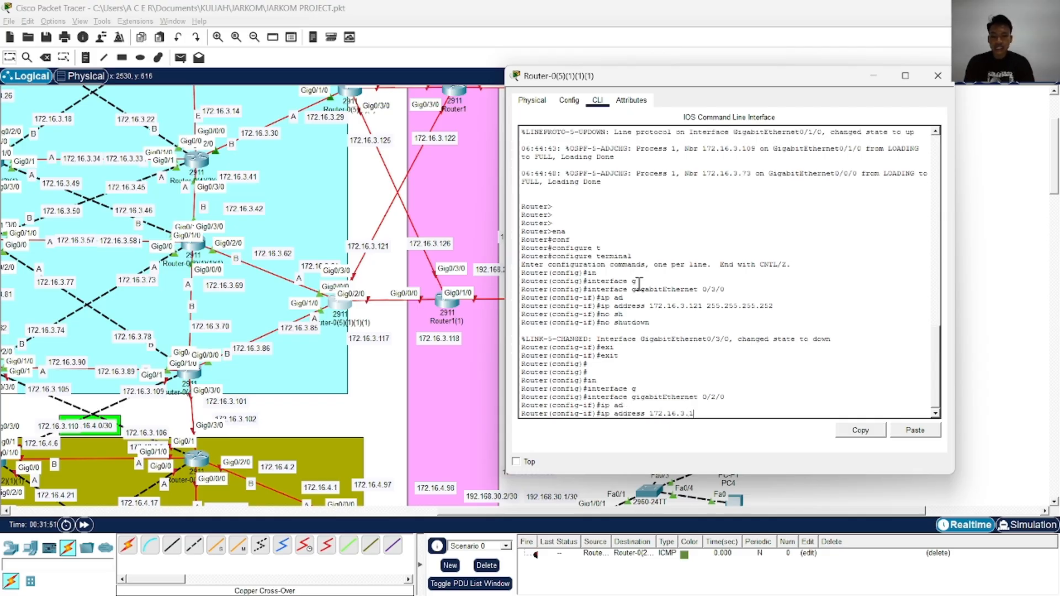
type("17 255")
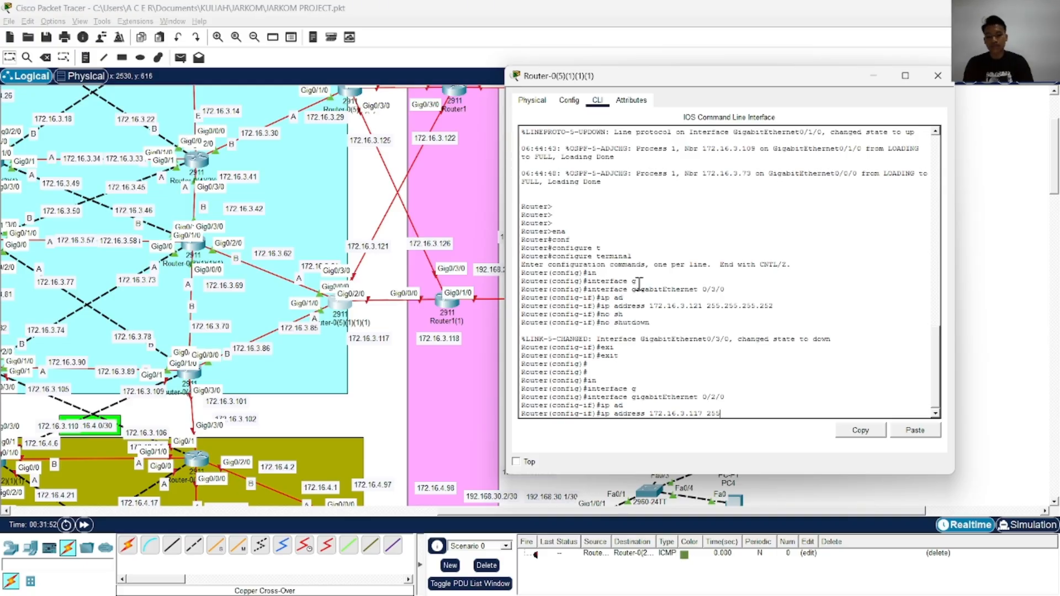
type(".255.255.252")
key("Return")
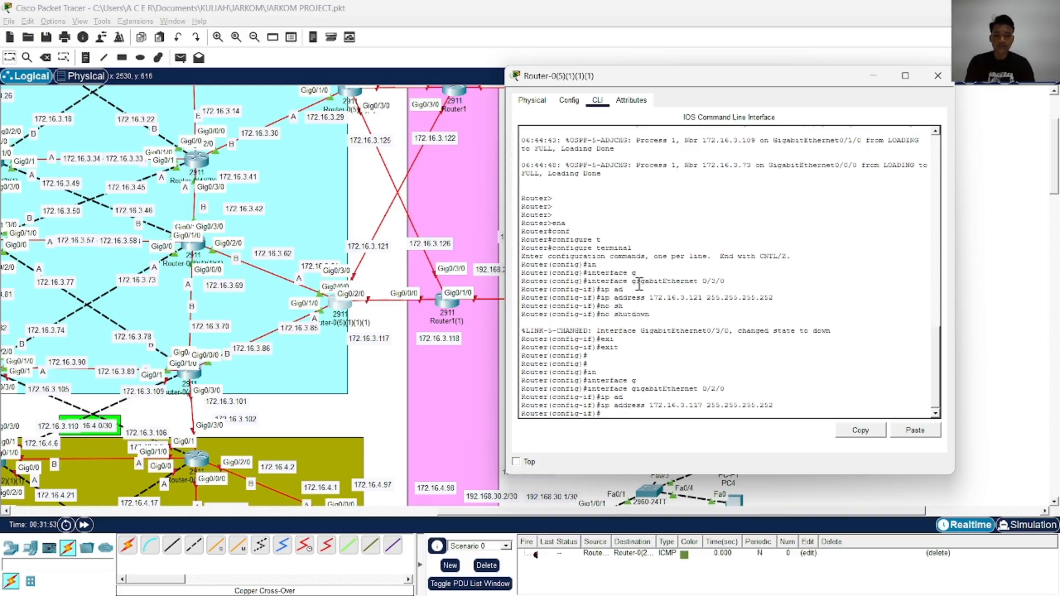
Enable GigabitEthernet 0/2/0 with no shutdown, end configuration mode and write the configuration to memory
type("n")
key("Tab")
key("Return")
type("end")
key("Return")
type("wr")
key("Return")
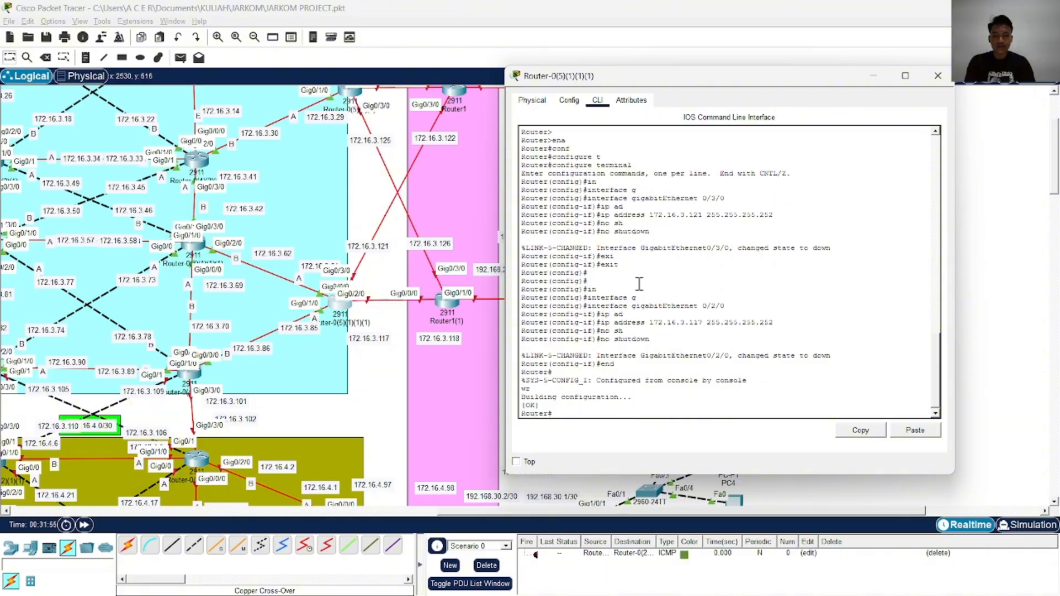
type("cop")
key("Tab")
type("r")
key("BackSpace")
key("BackSpace")
key("BackSpace")
key("BackSpace")
key("BackSpace")
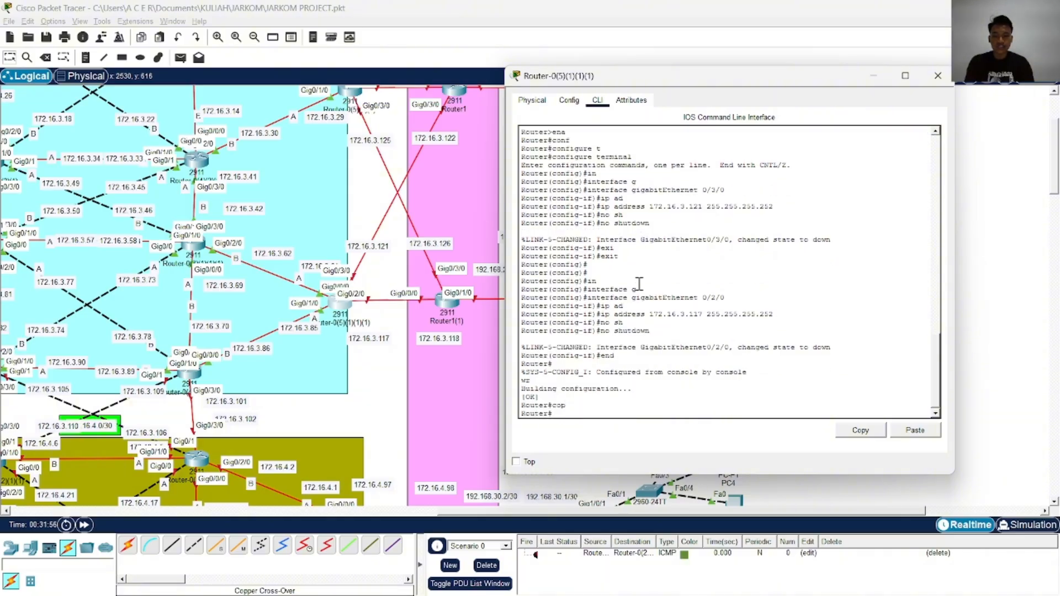
Re-enter global configuration mode with configure terminal
type("conf")
key("Tab")
type("t")
key("Tab")
key("Return")
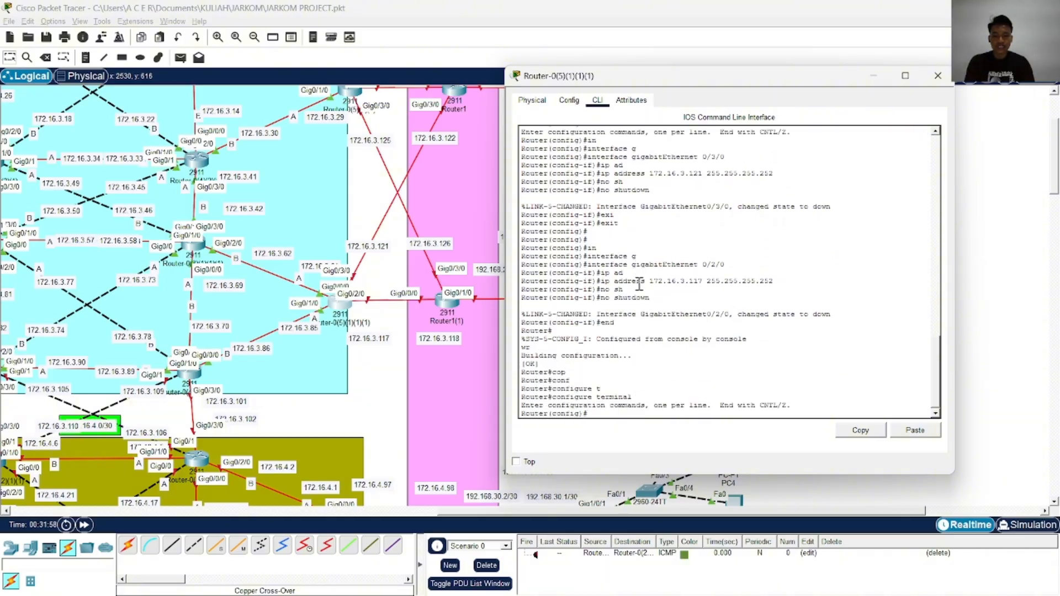
Enter OSPF process 1 and turn on log-adjacency-changes
type("r")
key("Tab")
type("outer o")
key("Tab")
type("spf ol")
key("Return")
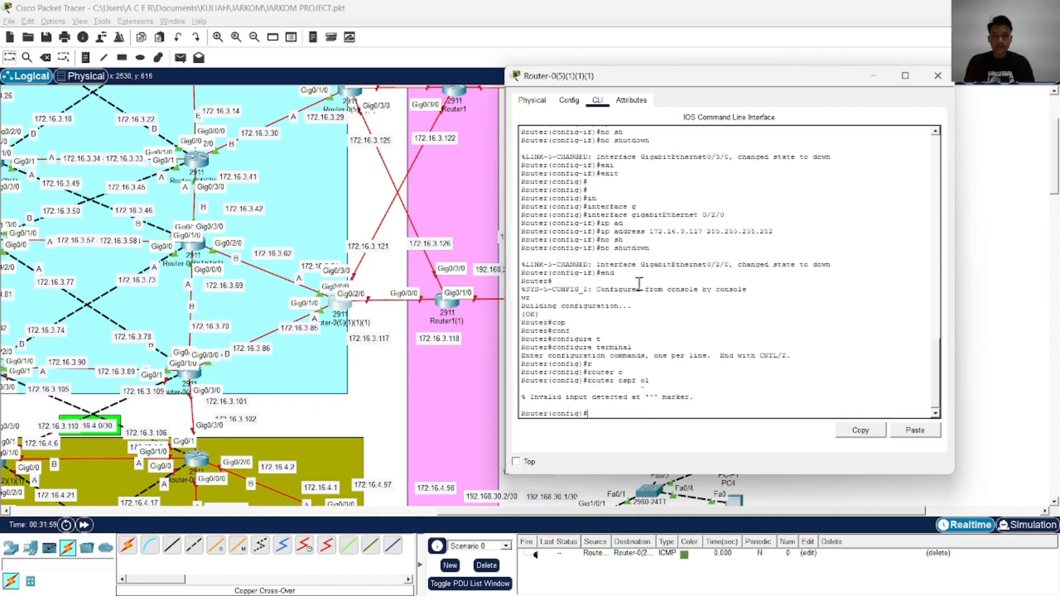
key("BackSpace")
key("BackSpace")
type("1")
key("Return")
type("lo")
key("Tab")
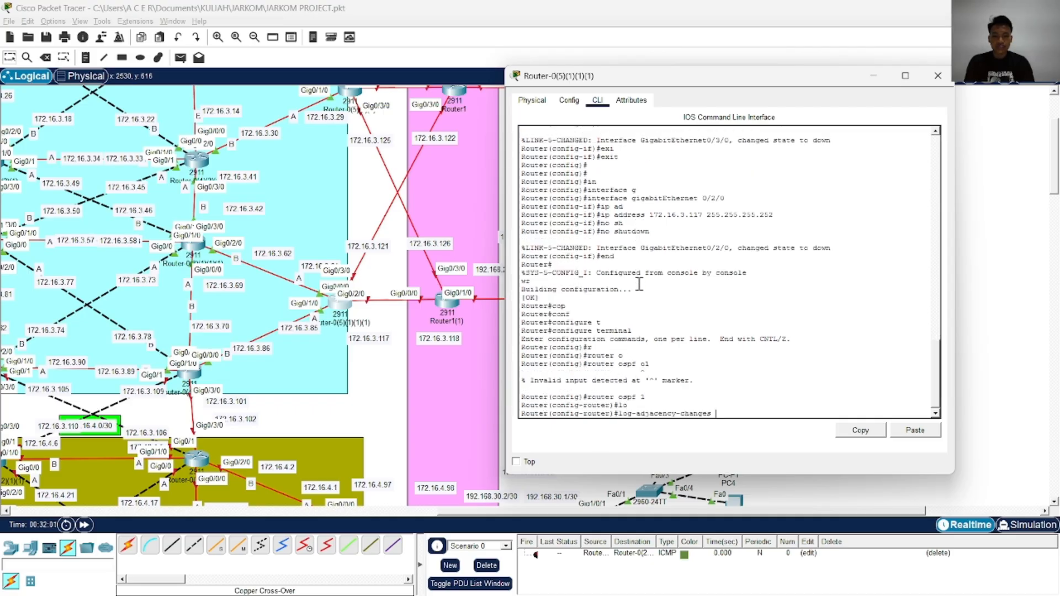
key("Return")
Advertise network 172.16.3.0 with wildcard mask 0.0.0.255 in OSPF area 0
type("net")
key("Tab")
type("172.16.")
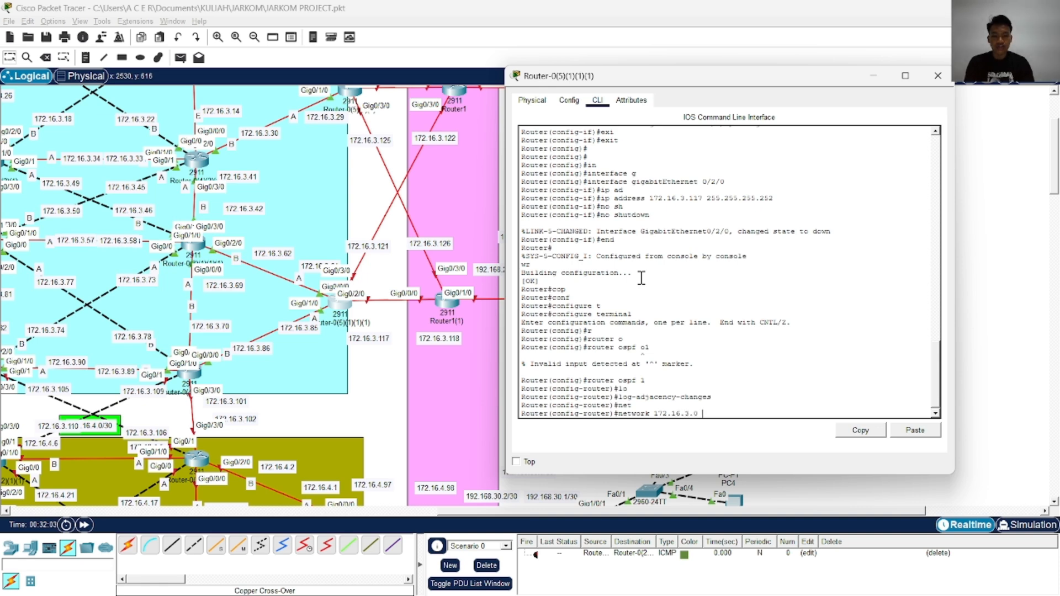
type("3.0 0.0.0.")
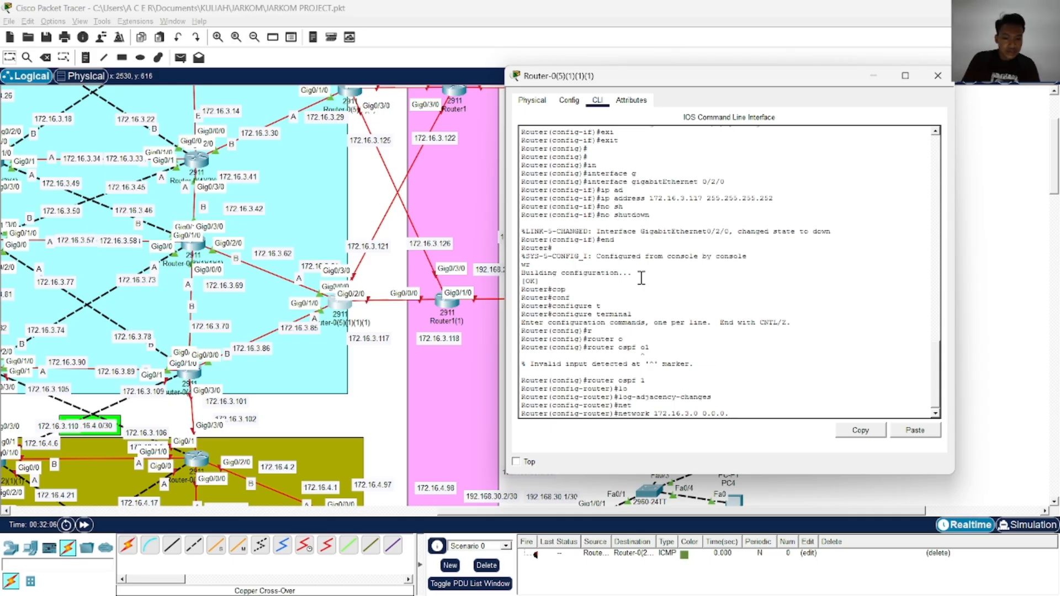
type("255")
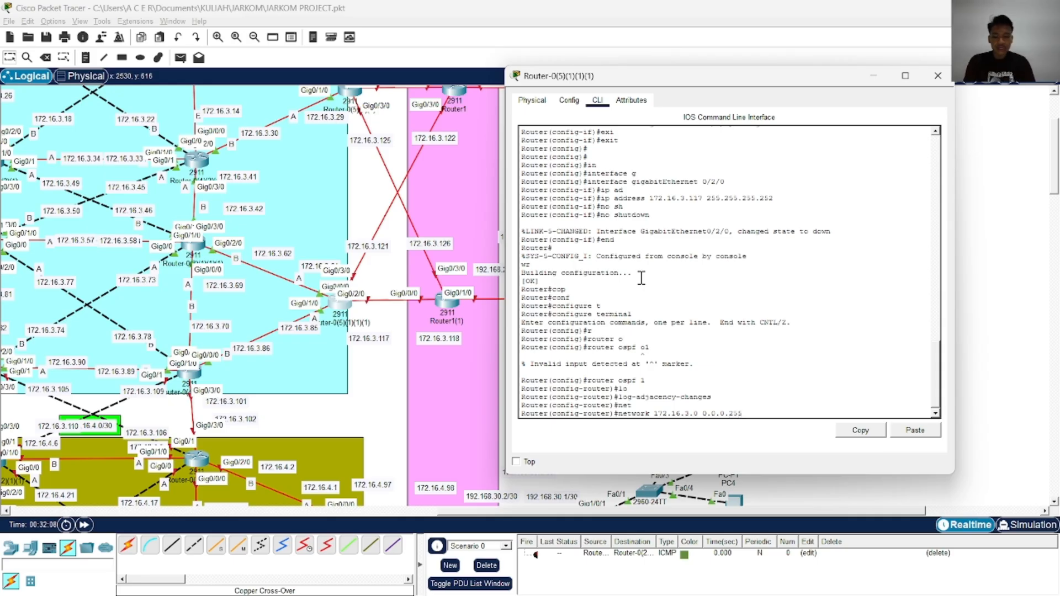
type(" ar")
key("Tab")
type("0")
key("Return")
End OSPF configuration and write the configuration to memory
type("end")
key("Return")
type("w")
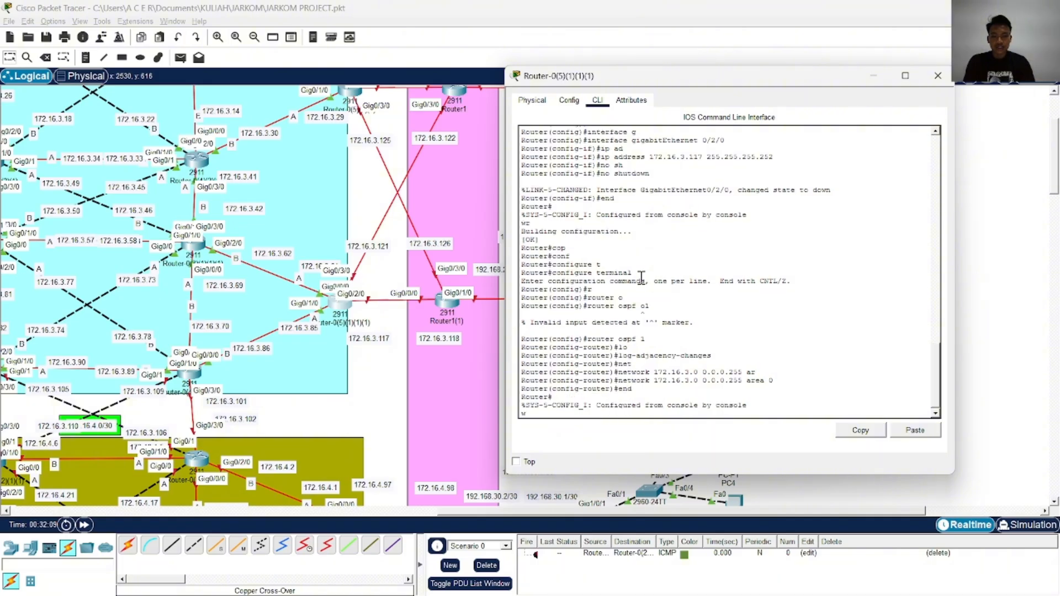
type("r")
key("Return")
Copy the running-config to the startup-config, accepting the default destination filename
type("cop")
key("Tab")
type("rst")
key("Tab")
key("BackSpace")
key("BackSpace")
key("Tab")
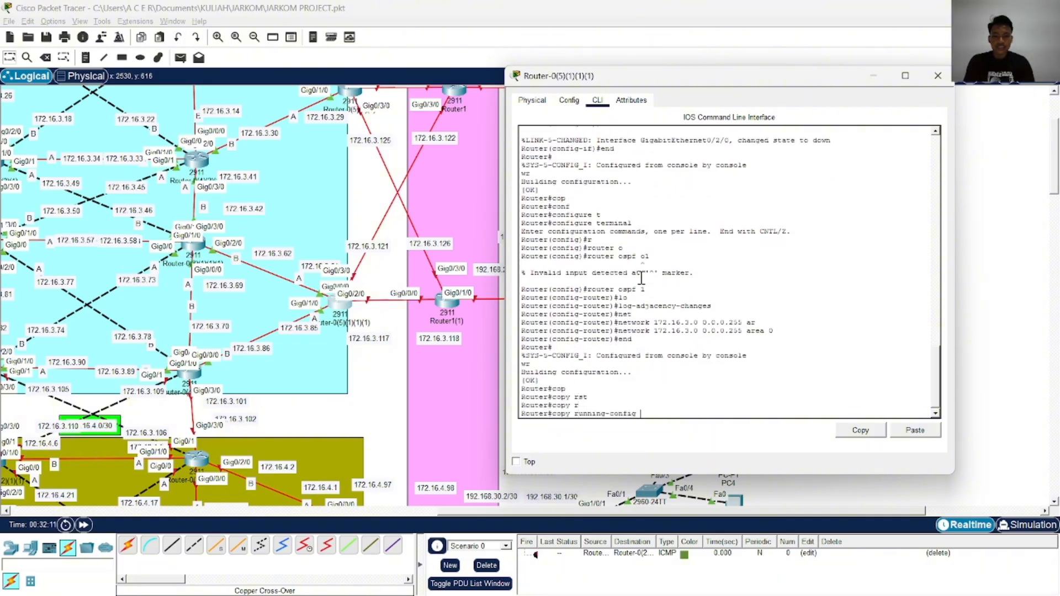
type("st")
key("Tab")
key("Return")
key("Return")
key("Return")
key("Return")
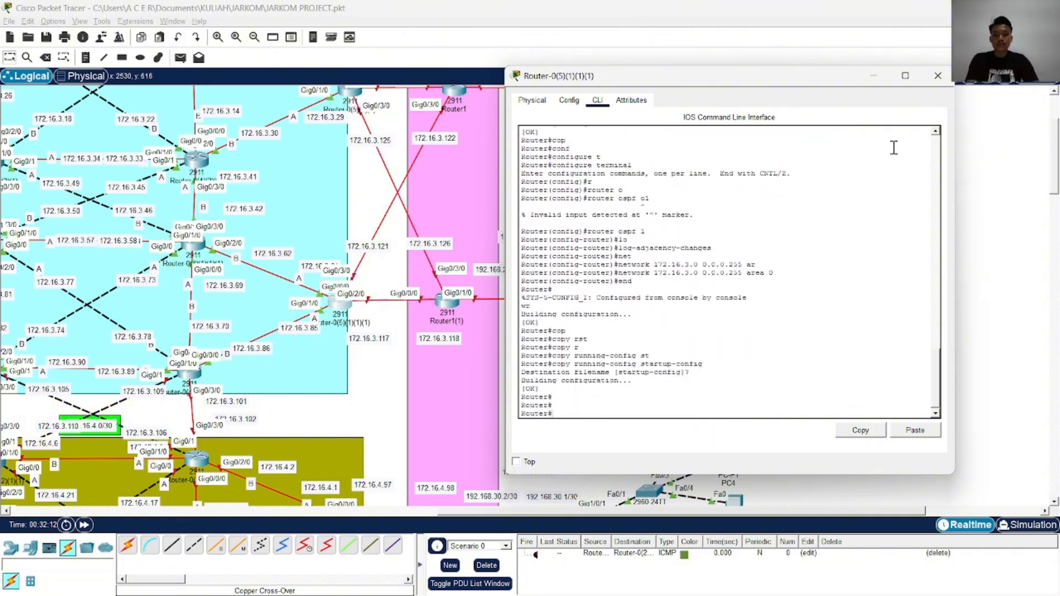
Close Router-0(5)(1)(1)(1), power on Router1 and check its command line before minimizing its window
left_click(937, 75)
scroll(441, 245, "up", 3)
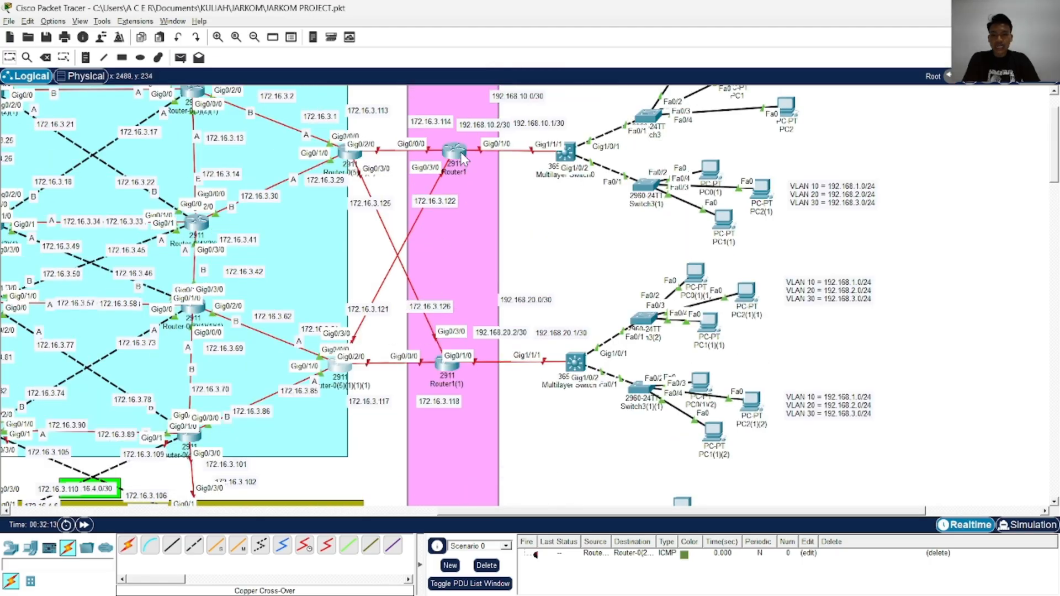
left_click(454, 150)
left_click_drag(542, 108, 727, 97)
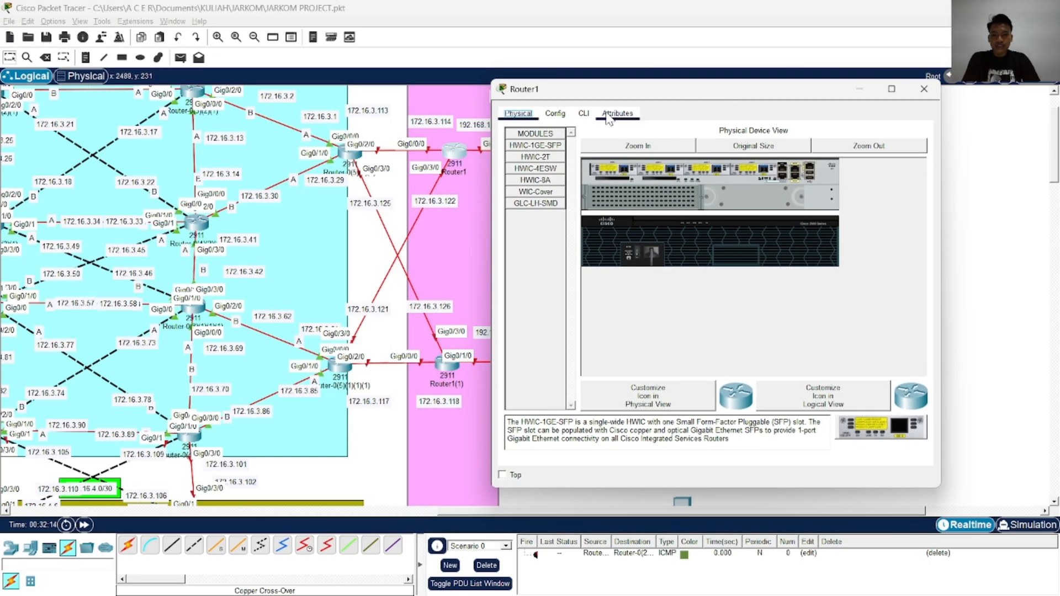
left_click(583, 113)
left_click(522, 307)
left_click(646, 255)
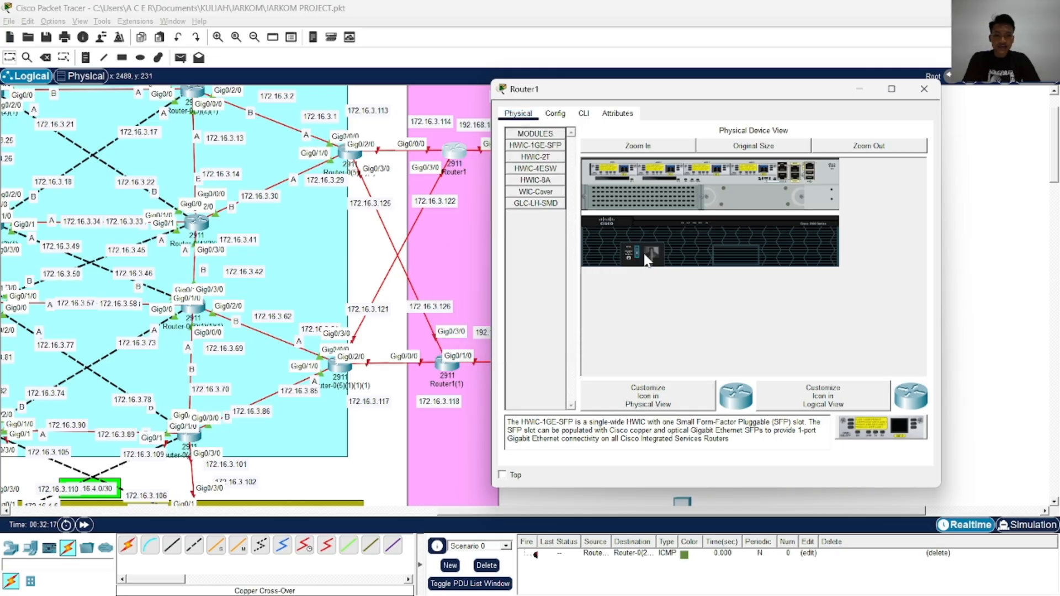
left_click(584, 113)
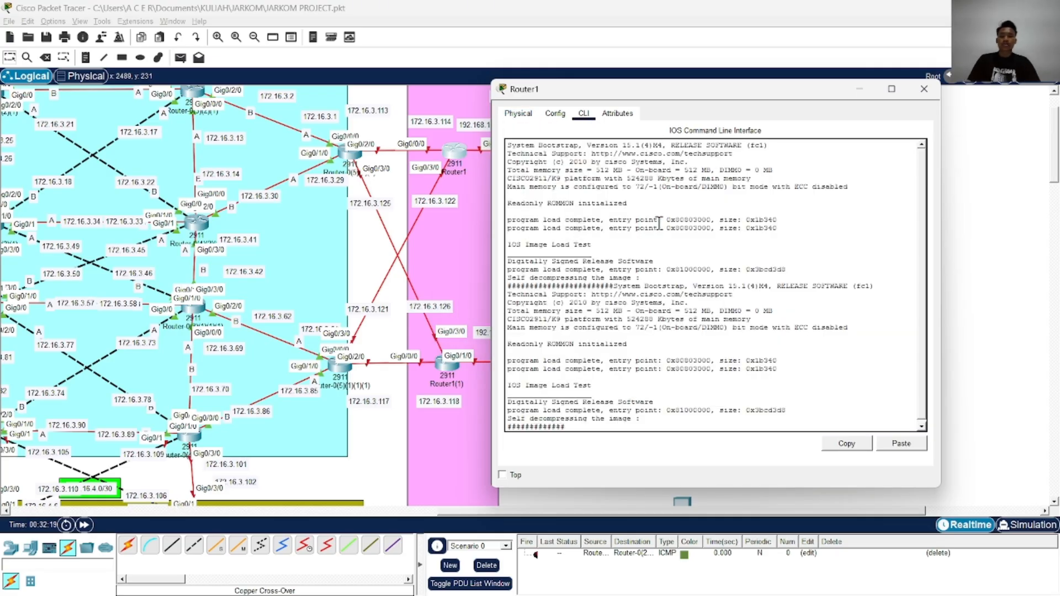
left_click(859, 89)
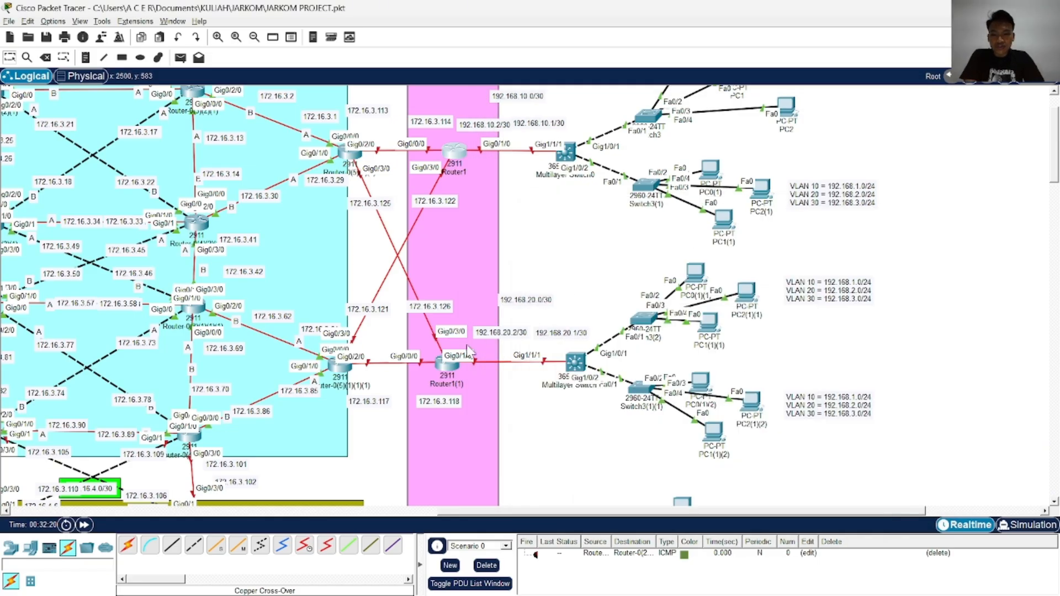
Open Router1(1), switch on its power and close its window
left_click(446, 365)
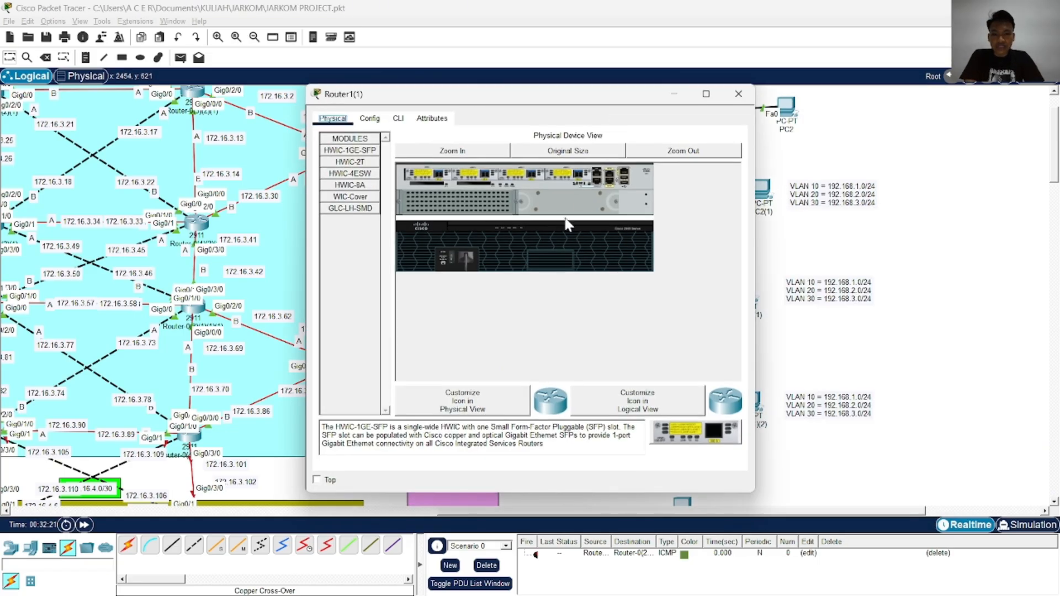
left_click(452, 261)
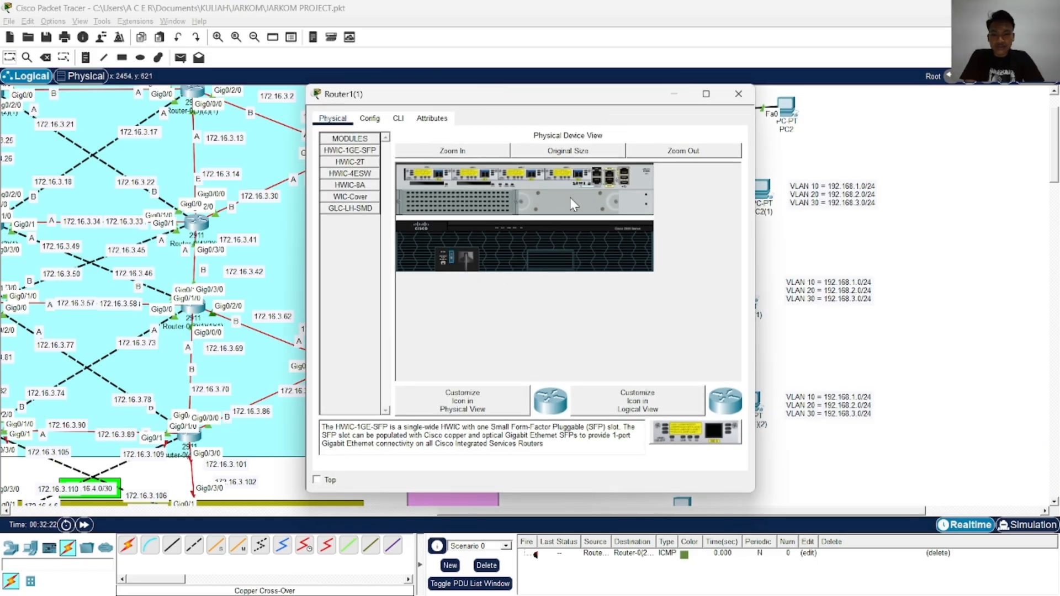
left_click(462, 153)
left_click(738, 96)
Open Router1(3), enlarge its physical view, switch on its power and close its window
scroll(484, 316, "down", 5)
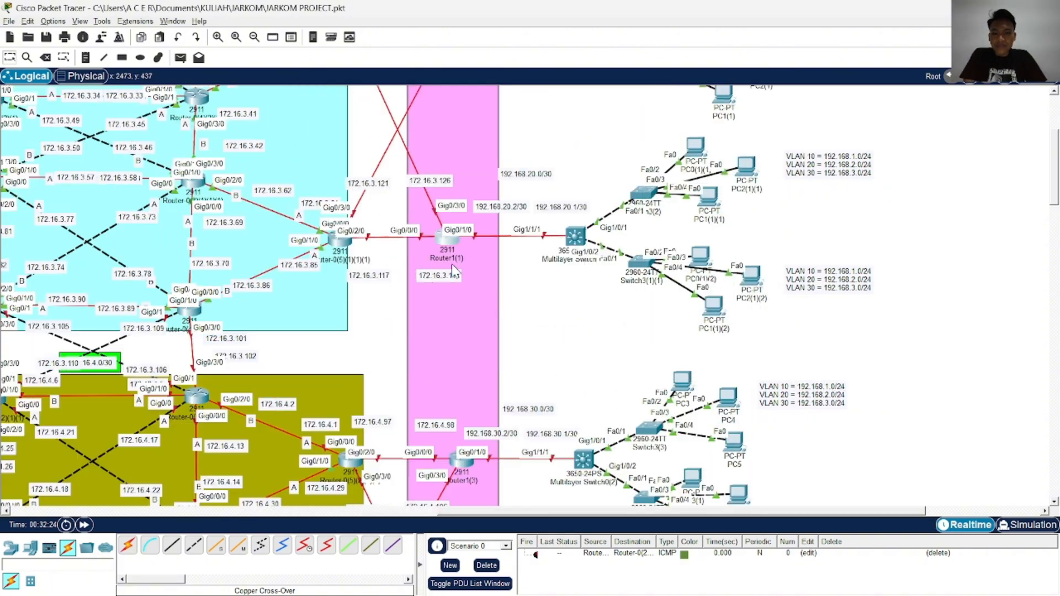
left_click(466, 273)
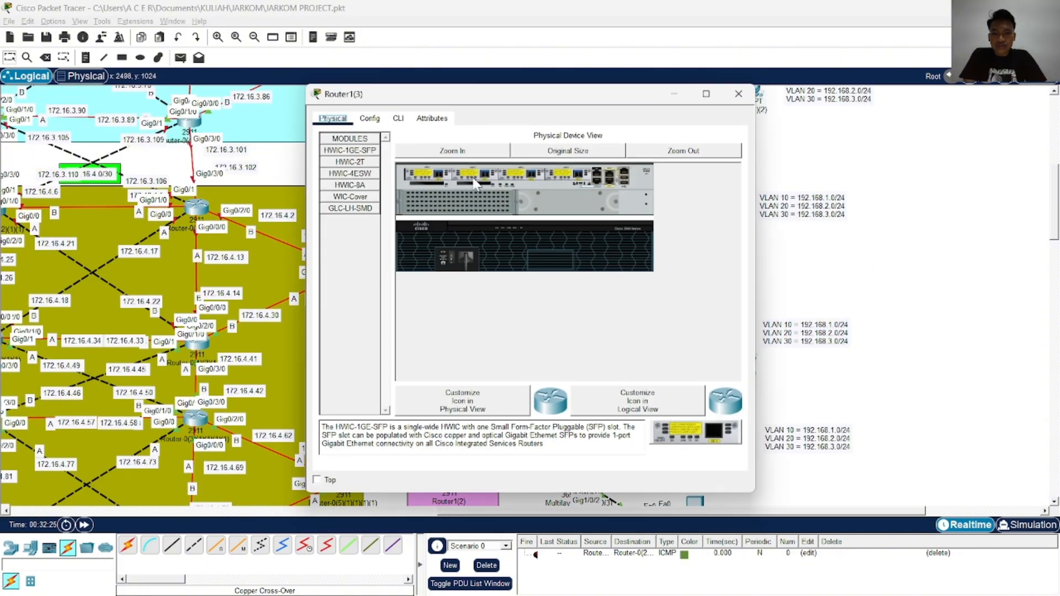
left_click(486, 156)
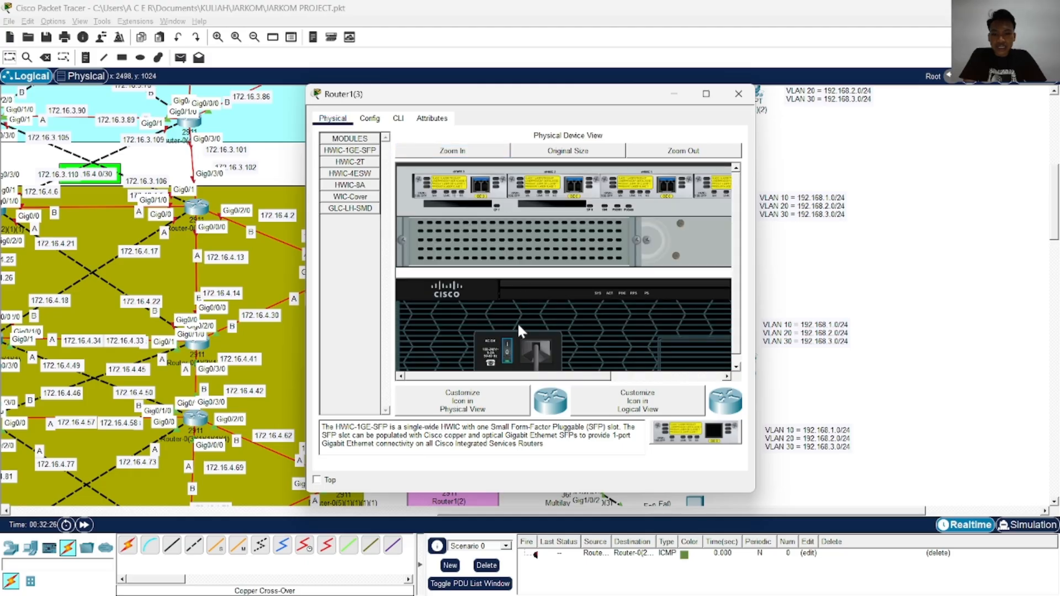
left_click(738, 94)
Open Router1(2), enlarge its physical view, switch on its power and close its window
scroll(471, 181, "down", 5)
left_click(449, 167)
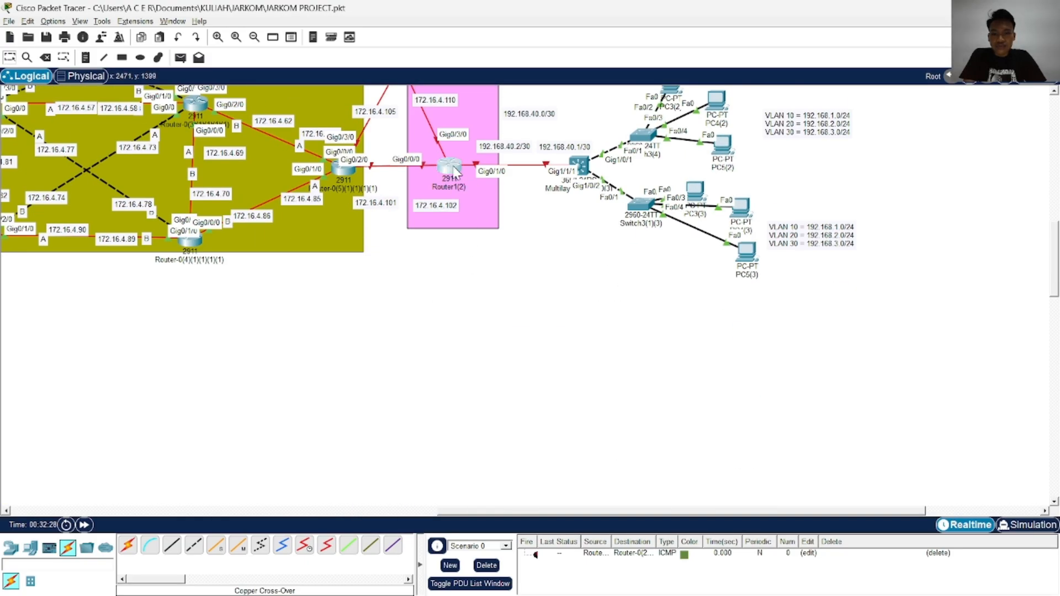
left_click(475, 151)
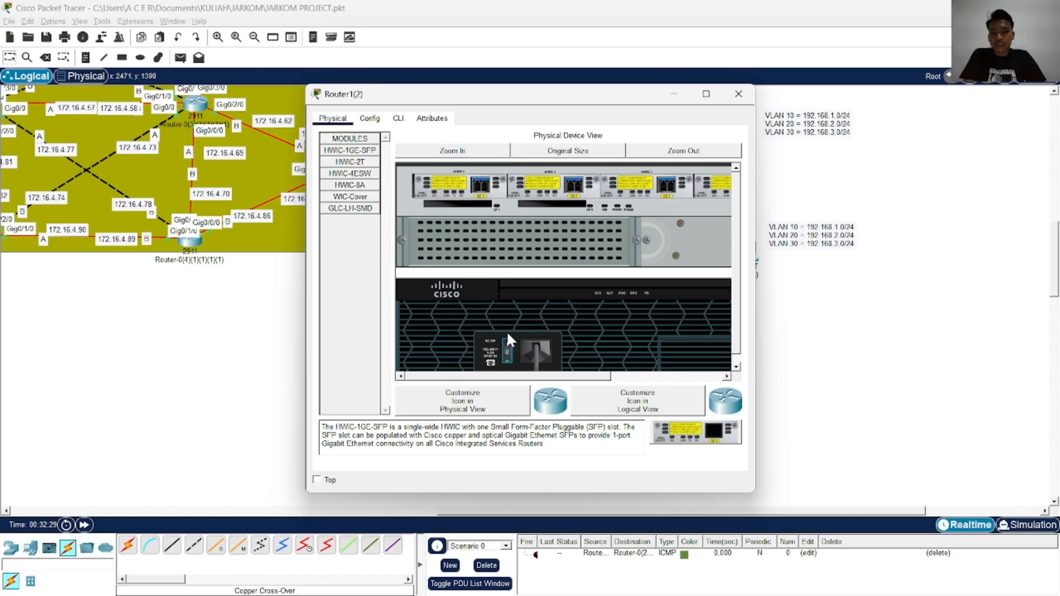
left_click(738, 94)
Return to Router1's command line, move its window clear of the router and answer no to the initial configuration dialog
scroll(456, 311, "up", 5)
scroll(455, 311, "up", 2)
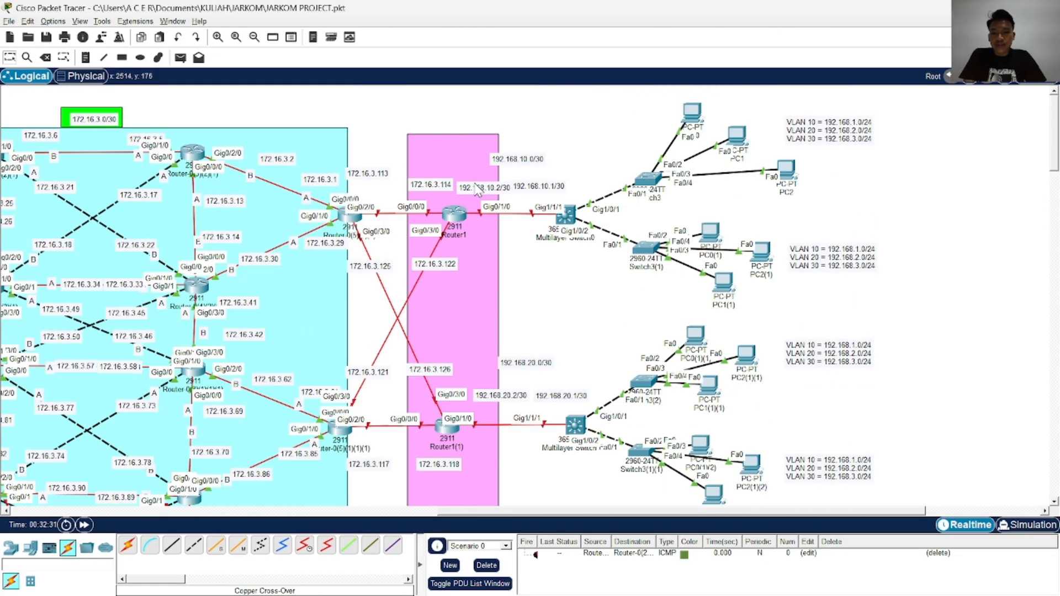
left_click(451, 221)
left_click_drag(607, 98, 625, 98)
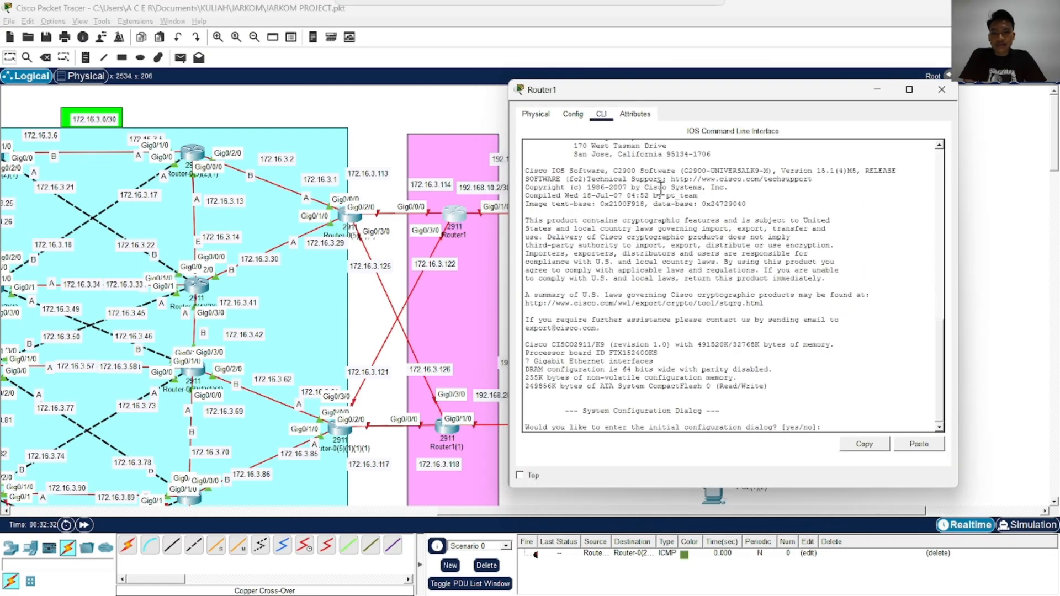
key("Return")
key("Return")
key("Return")
type("no")
key("Return")
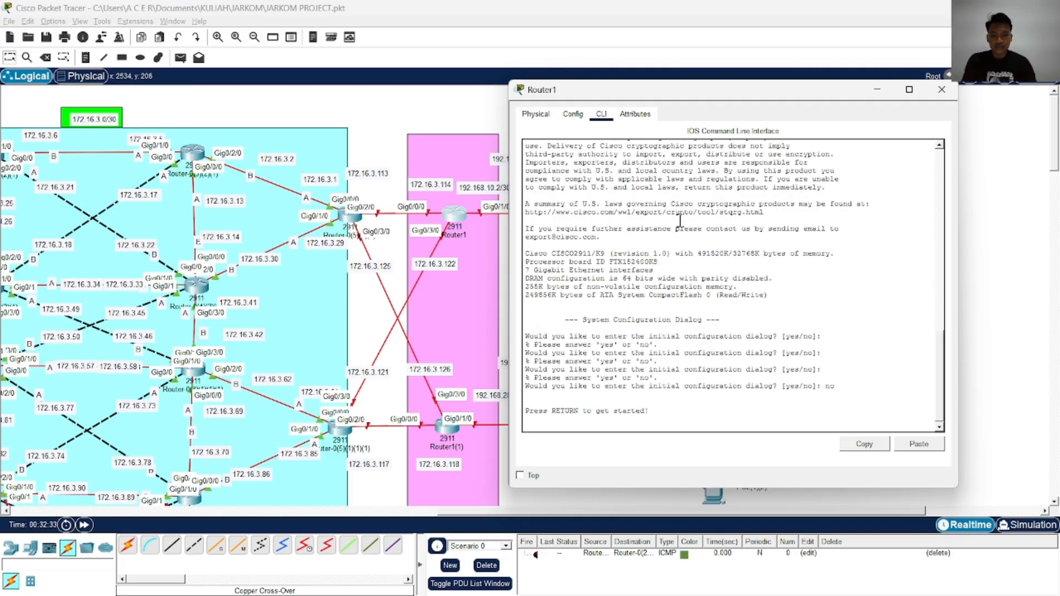
Enter privileged mode and global configuration mode on Router1
key("Return")
key("Return")
key("Return")
key("Return")
type("ena")
key("Return")
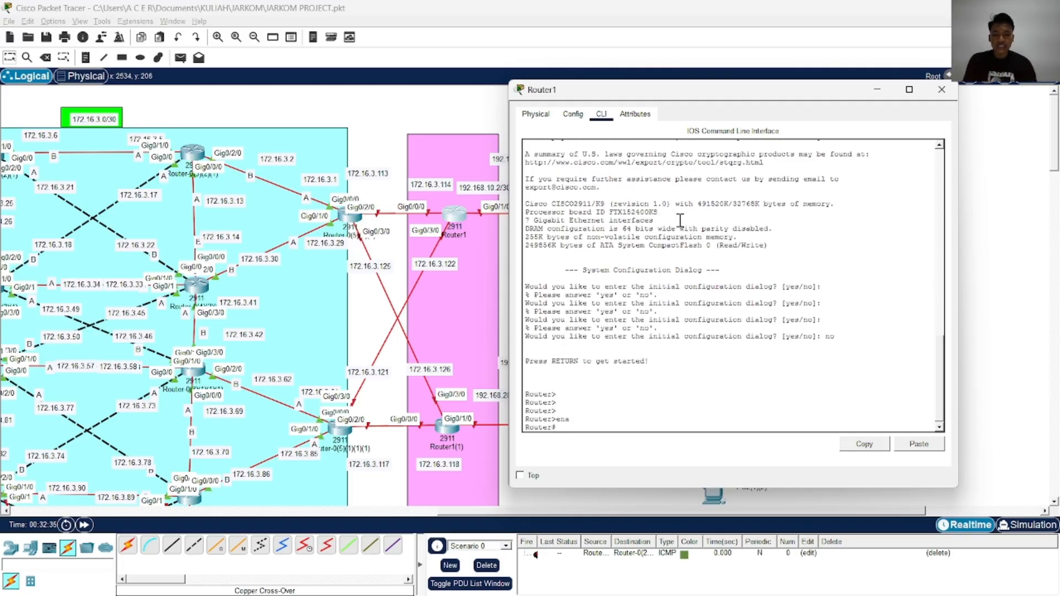
type("conf")
key("Tab")
type("t")
Assign IP address 172.16.3.114 with mask 255.255.255.252 to Router1's interface gigabitEthernet 0/0/0
key("Tab")
key("Return")
type("in")
key("Tab")
type("g")
key("Tab")
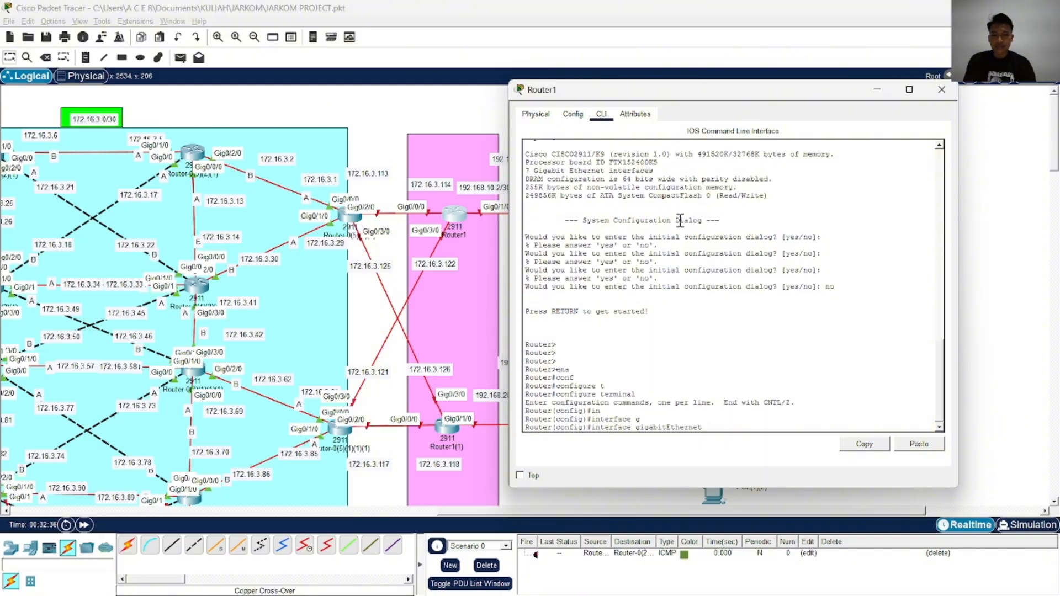
type("0/0/0")
key("Return")
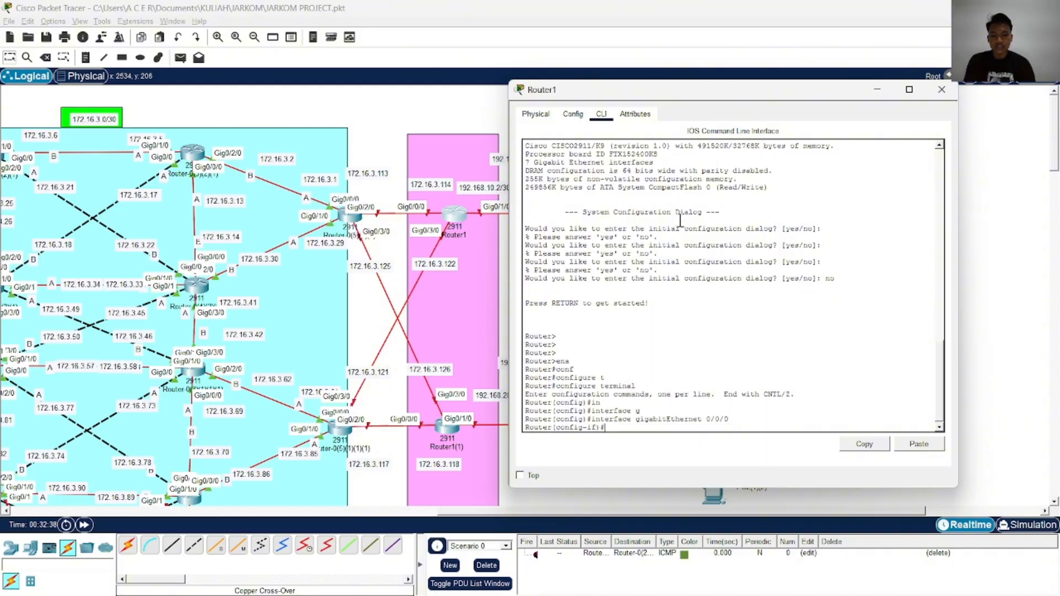
type("ip ad")
key("Tab")
type("172.1")
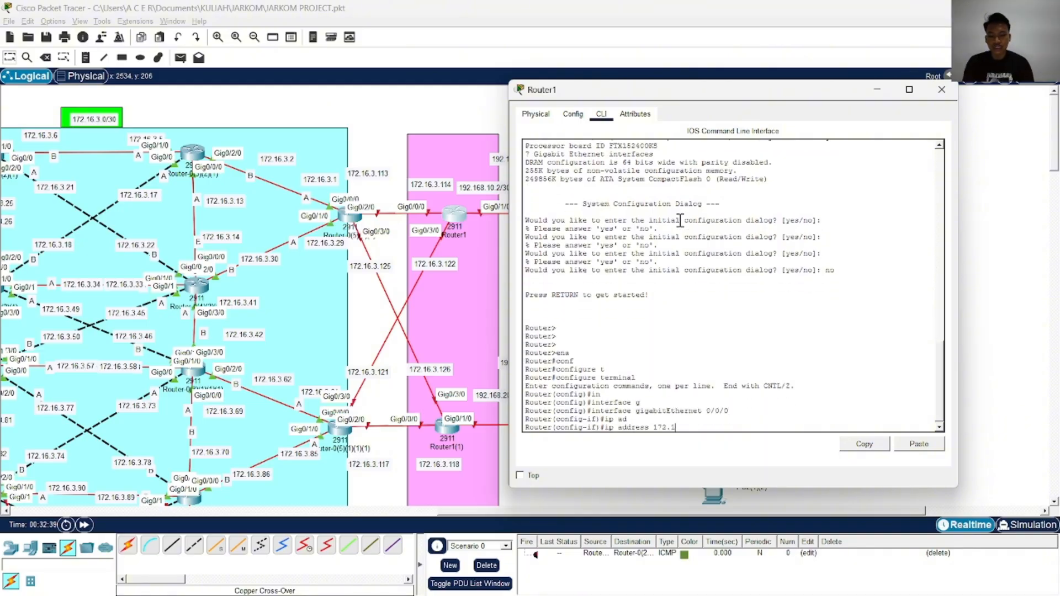
type("6.3.114")
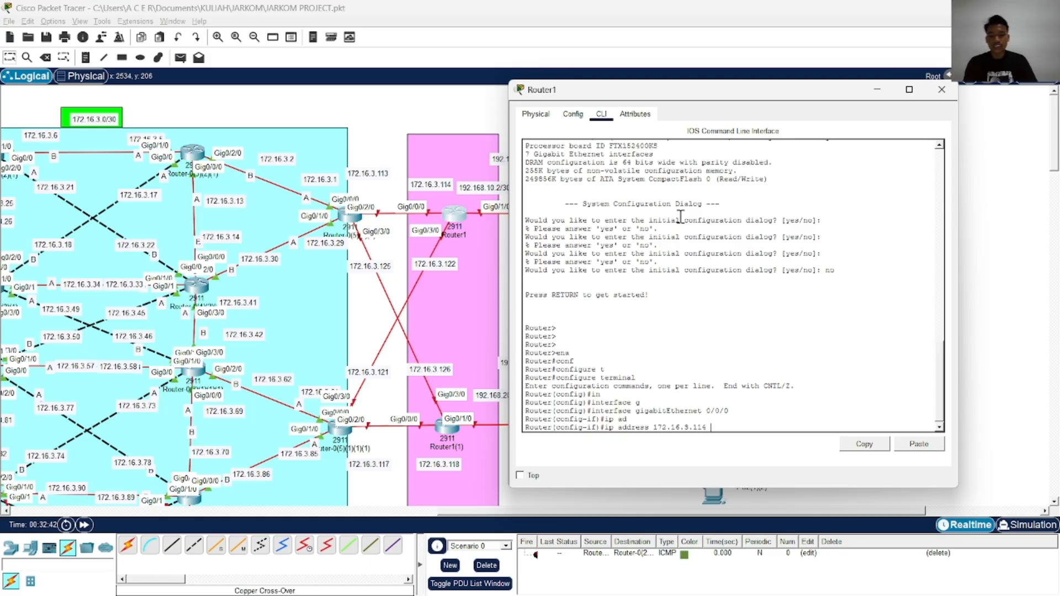
type(" 2455")
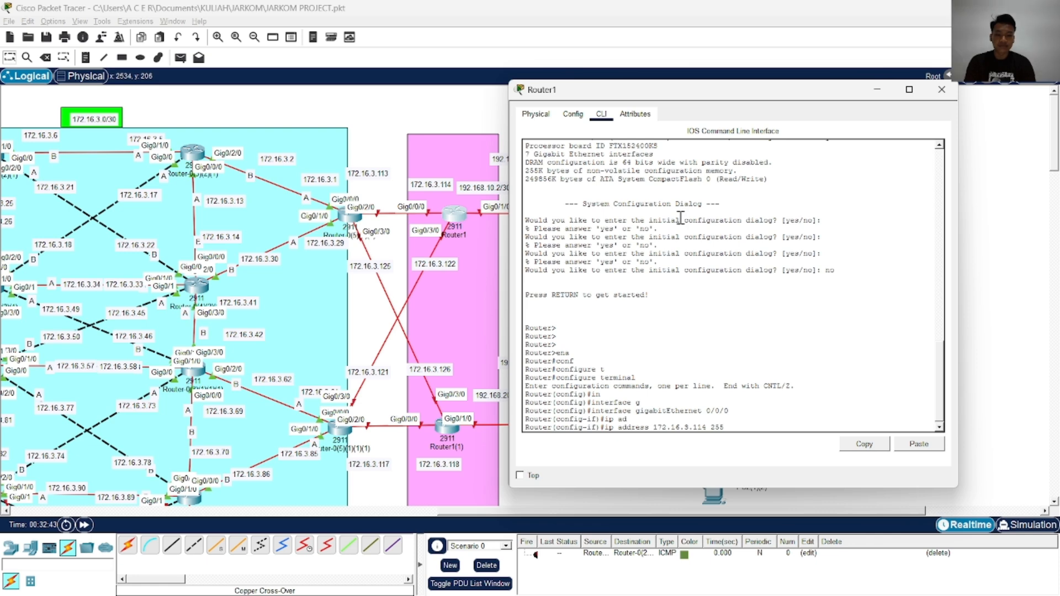
type(".255.255.252")
key("Return")
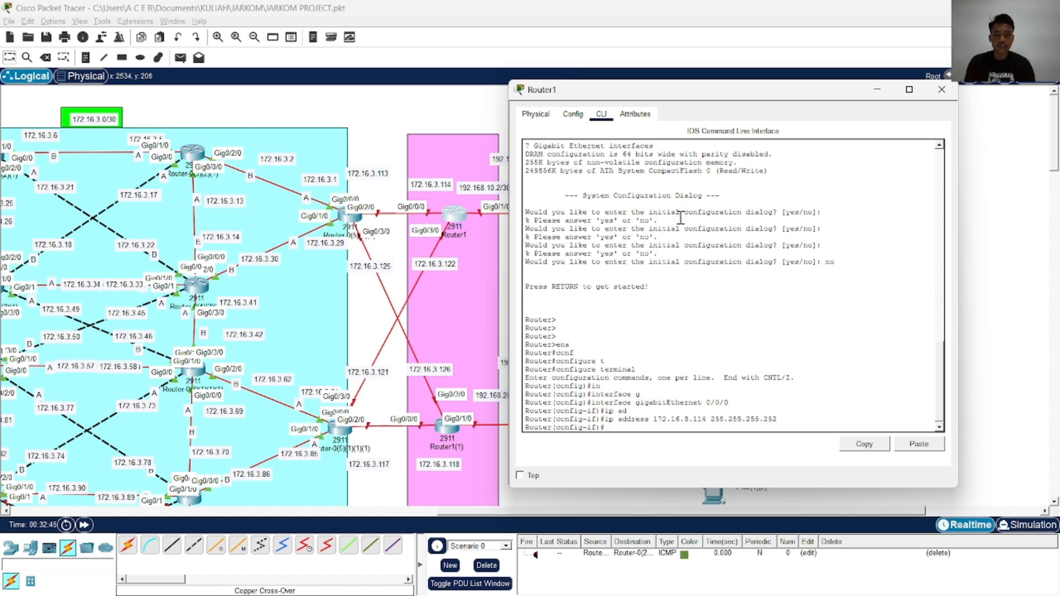
Enable gigabitEthernet 0/0/0 with no shutdown, end configuration and write it to memory
type("no sh")
key("Tab")
key("Return")
type("end")
key("Return")
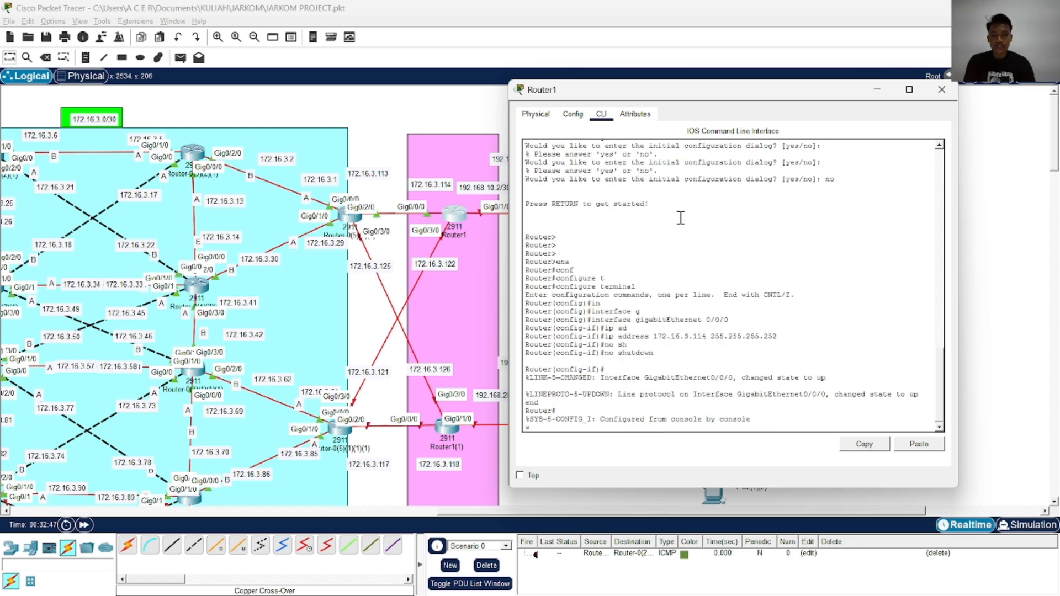
type("wr")
key("Return")
Re-enter global configuration and assign 172.16.3.122 with mask 255.255.255.252 to Router1's interface gigabitEthernet 0/3/0
type("conf")
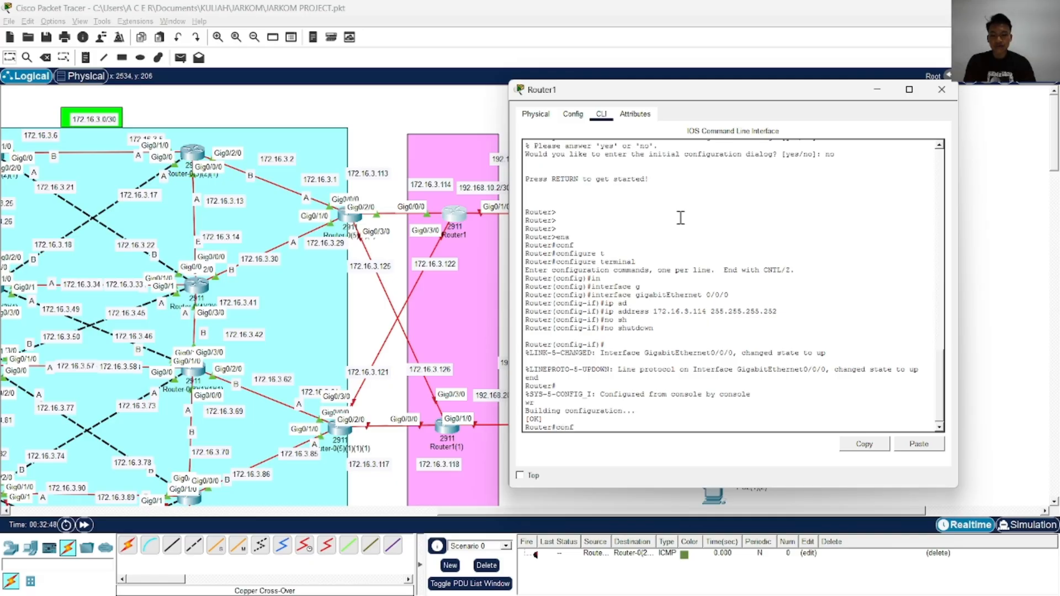
key("Tab")
type("t")
key("Tab")
key("Return")
type("in")
key("Tab")
type("g")
key("Tab")
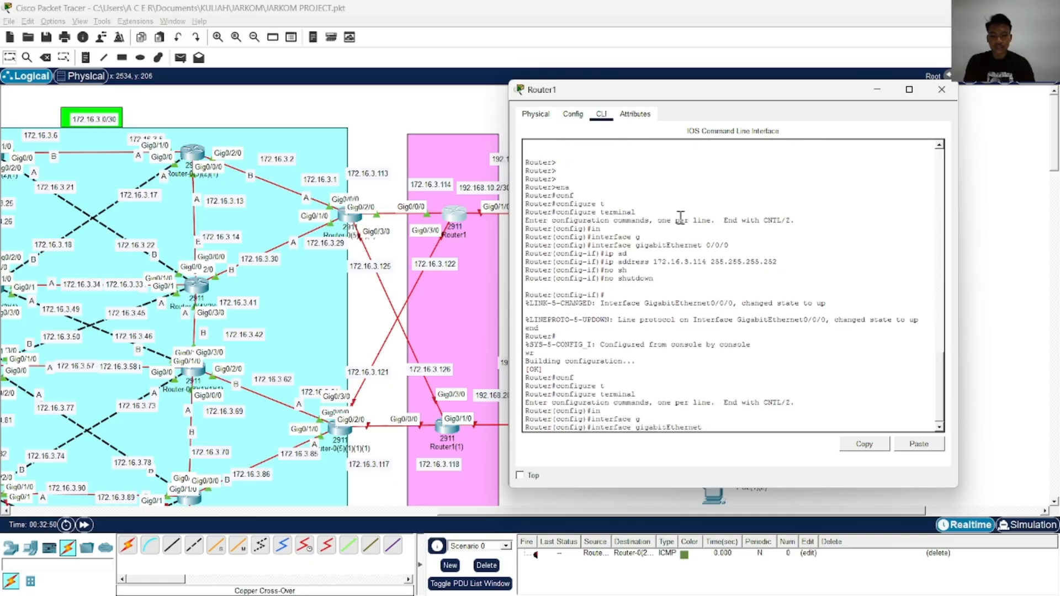
type("0/3/0")
key("Return")
type("ip ad")
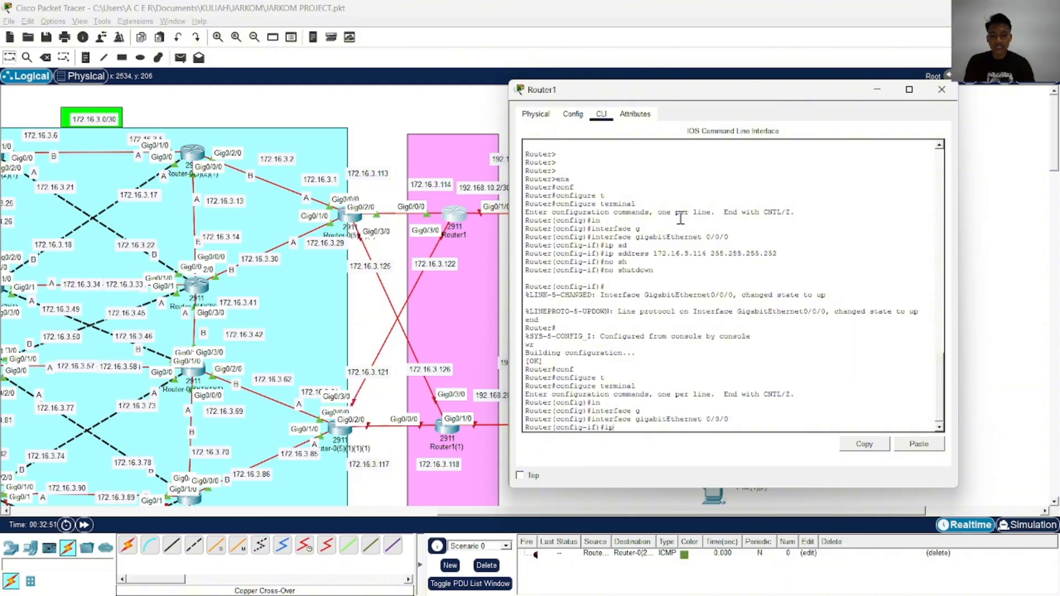
key("Tab")
type("172.16.")
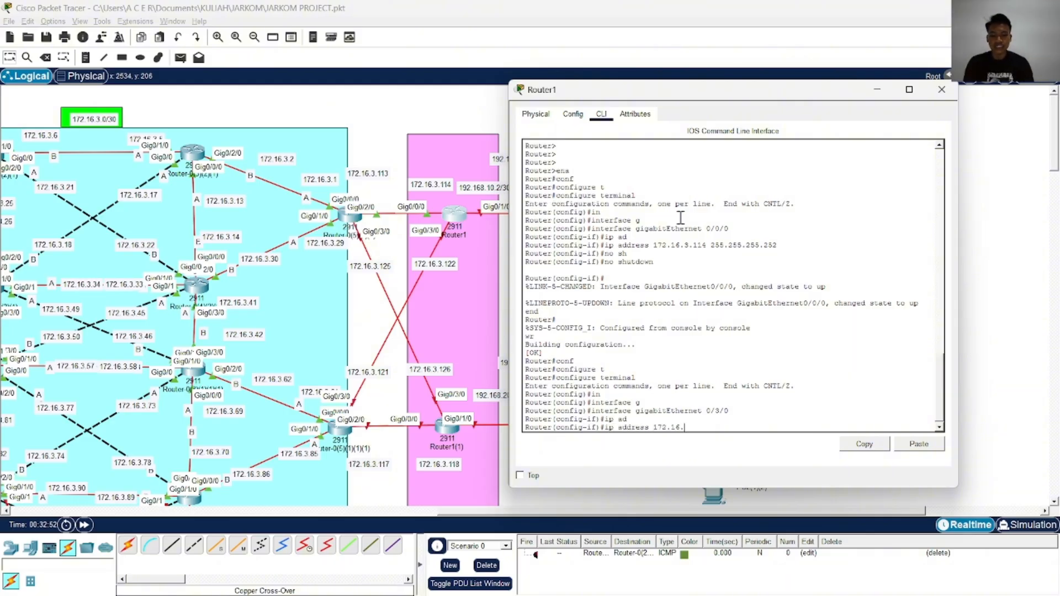
type("3.11222 2")
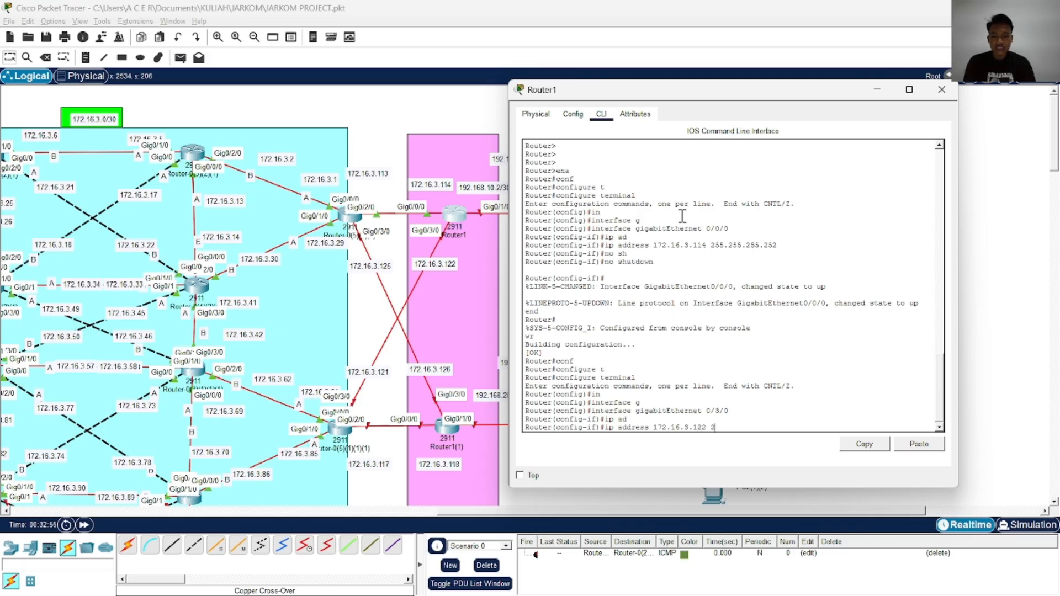
type("55.255.255.252")
key("Return")
Enable gigabitEthernet 0/3/0 with no shutdown, end configuration and write it to memory
type("no sh")
key("Tab")
key("Return")
type("end")
key("Return")
type("wr")
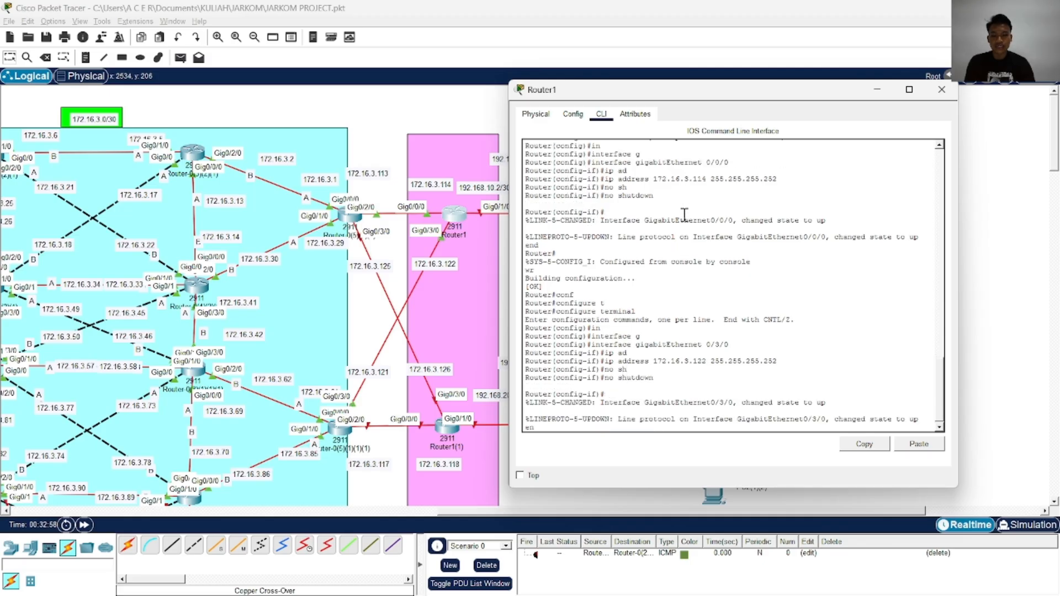
key("Return")
Enter global configuration on Router1 and start OSPF routing with process ID 1
type("conf")
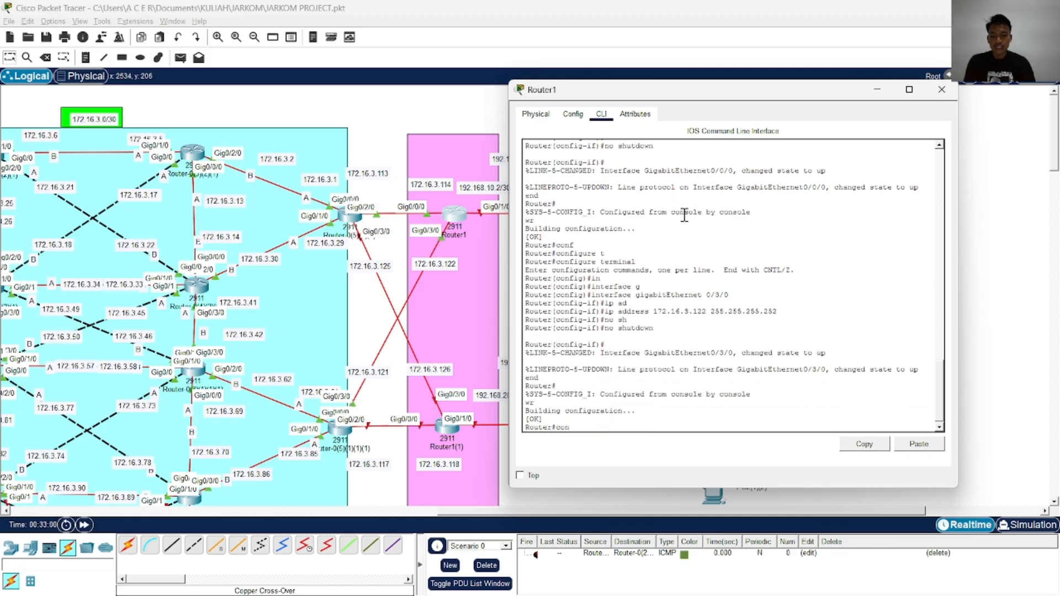
key("Tab")
type("t")
key("Tab")
key("Return")
type("ro")
Turn on log-adjacency-changes for the OSPF process
key("Tab")
key("o")
key("Tab")
type("1")
key("Return")
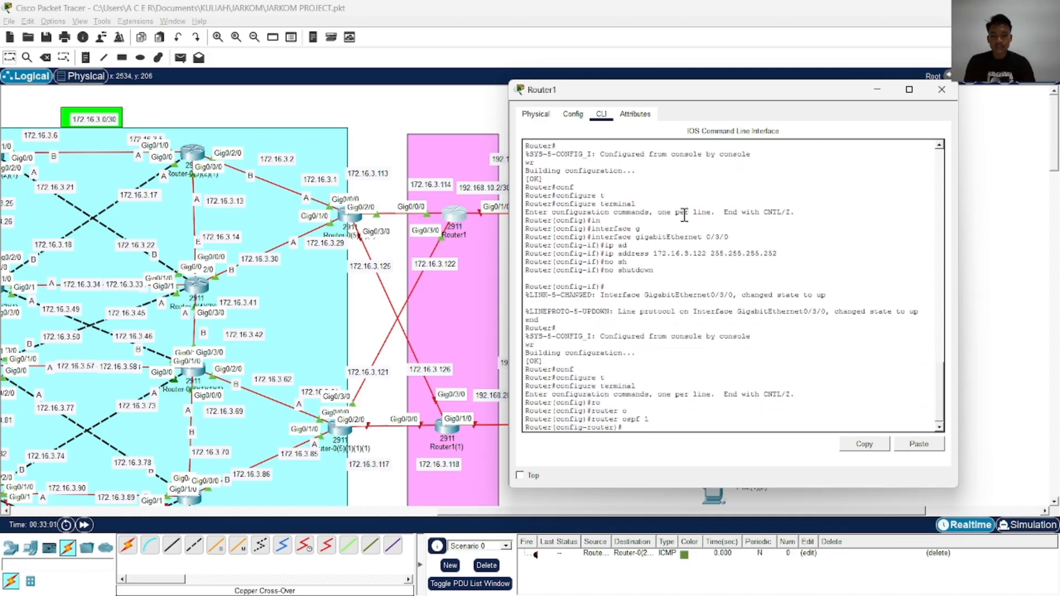
type("lo")
key("Tab")
type("g")
Advertise network 172.16.3.0 with wildcard mask 0.0.0.255 in OSPF area 0 on Router1
key("Tab")
type("net")
key("Tab")
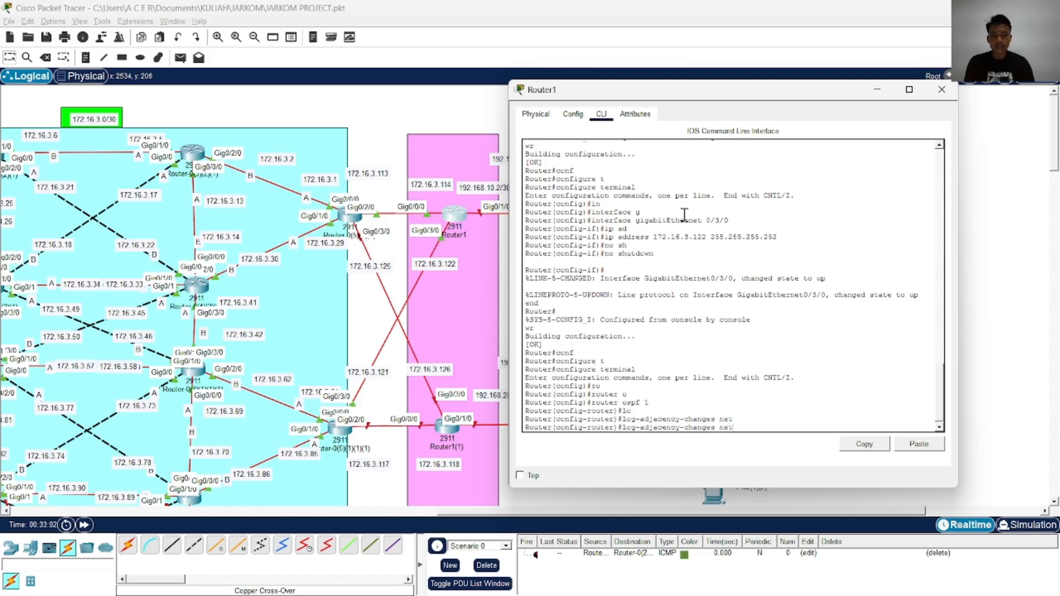
key("Return")
type("net")
key("Tab")
type("1")
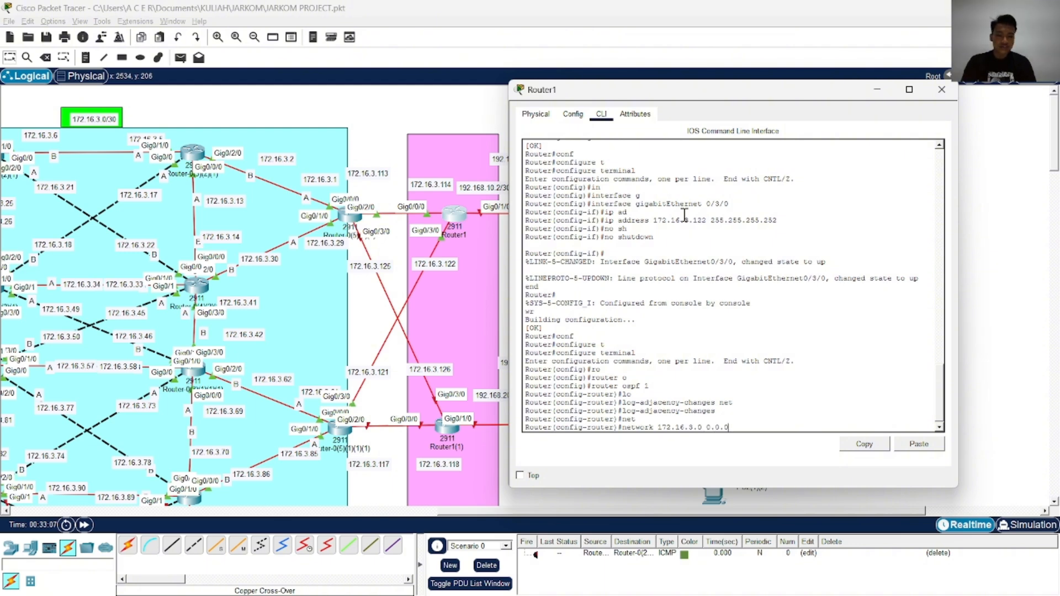
type("55")
key("BackSpace")
key("BackSpace")
key("BackSpace")
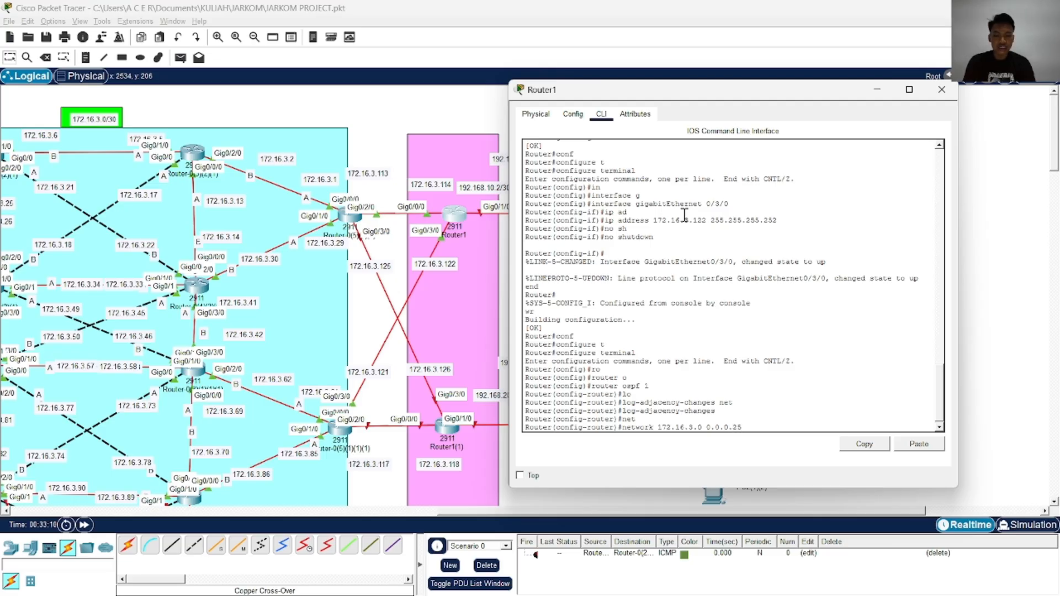
type("ar")
key("Tab")
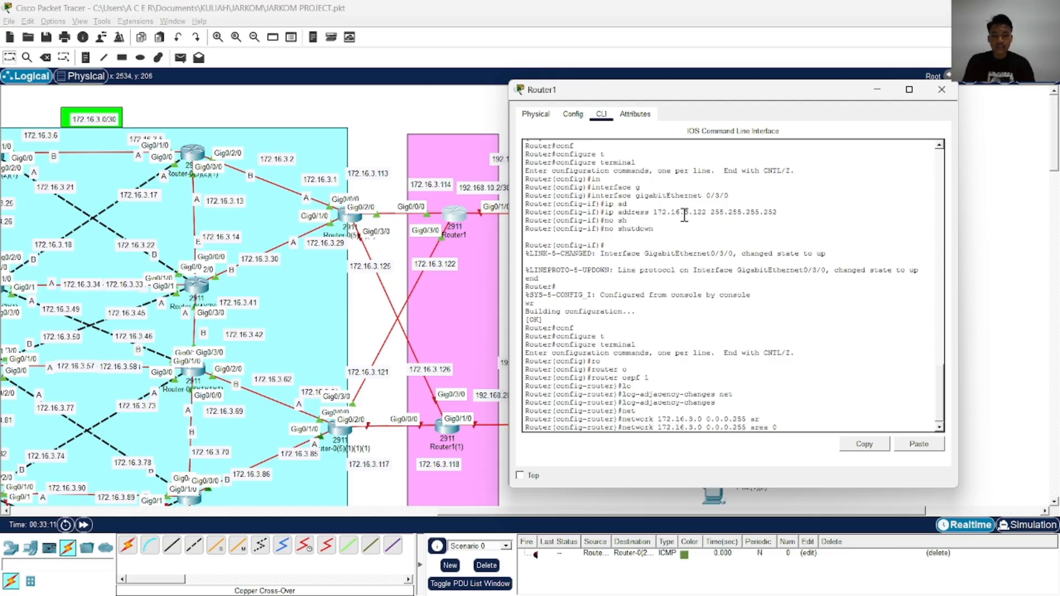
type("0")
key("Return")
End Router1's OSPF configuration and write the configuration to memory
type("end")
key("Return")
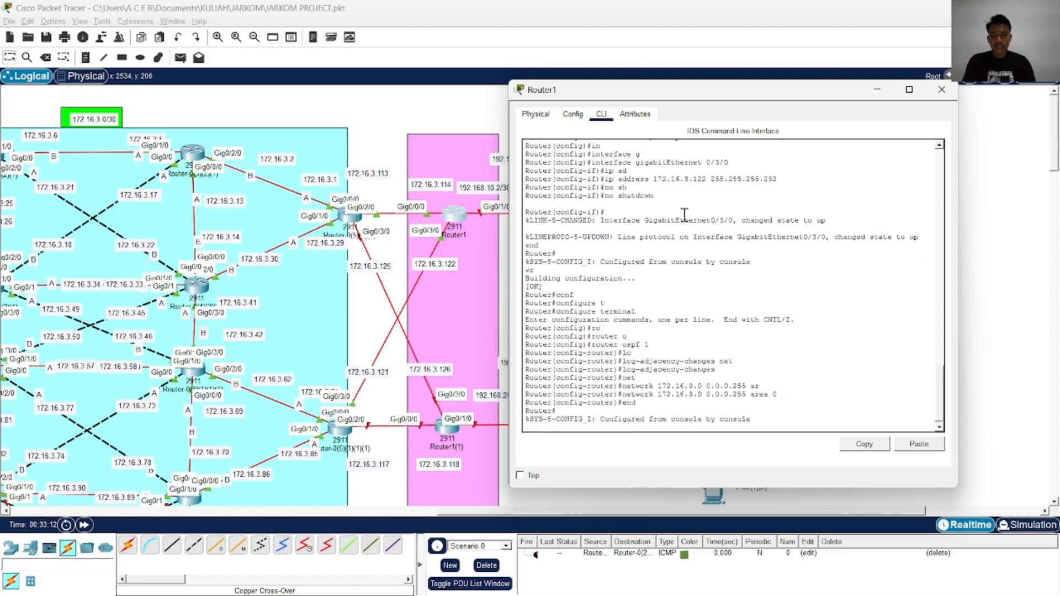
type("wr")
key("Return")
Copy Router1's running-config to the startup-config, accepting the default destination filename
type("cop")
key("Tab")
type("r")
key("Tab")
type("st")
key("Tab")
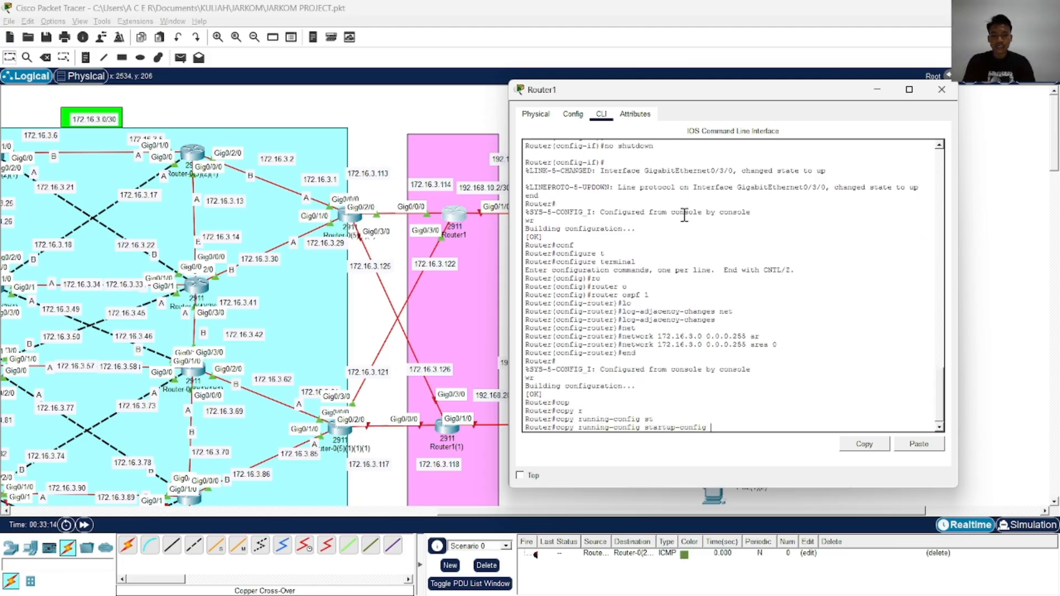
key("Return")
key("Return")
key("Return")
key("Return")
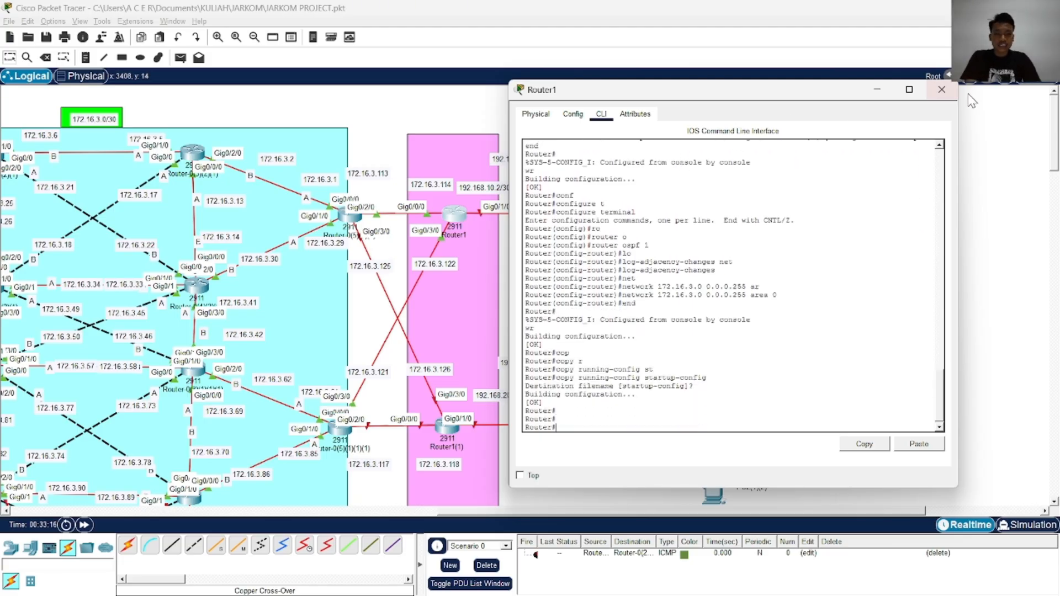
Close Router1's window and open the command line of Router1(1), moving its window clear of the router
left_click(957, 93)
scroll(472, 297, "down", 3)
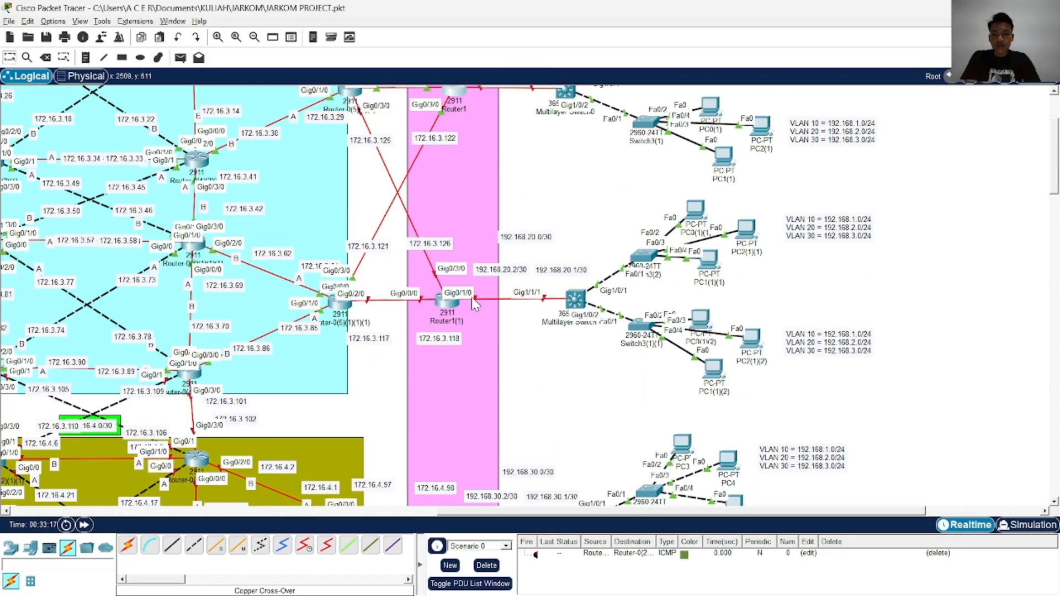
left_click(442, 302)
left_click_drag(547, 101, 747, 105)
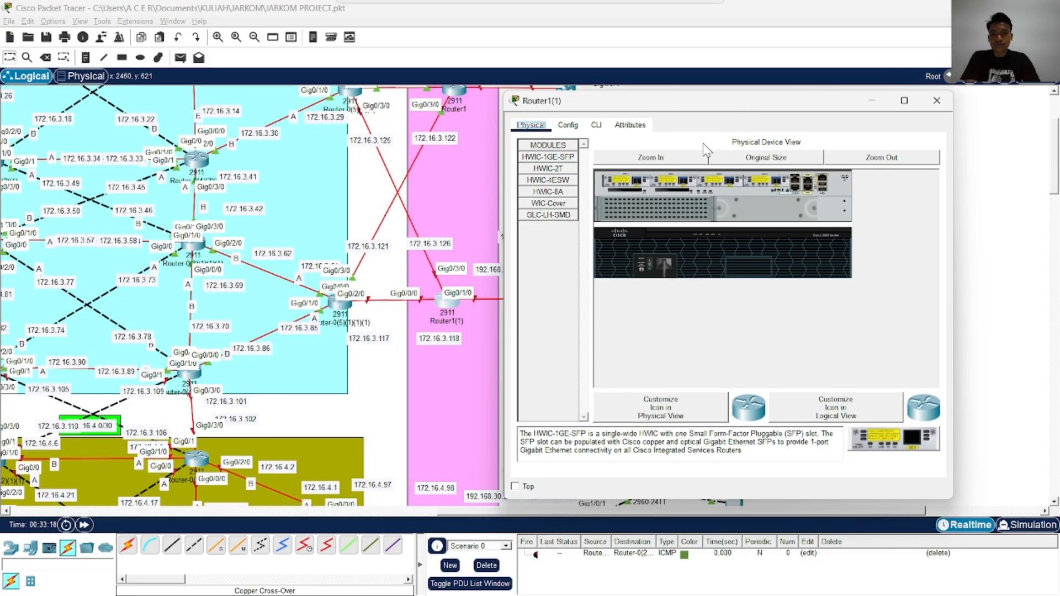
left_click(596, 125)
Answer no to Router1(1)'s initial configuration dialog and enter privileged mode
key("Return")
key("Return")
key("Return")
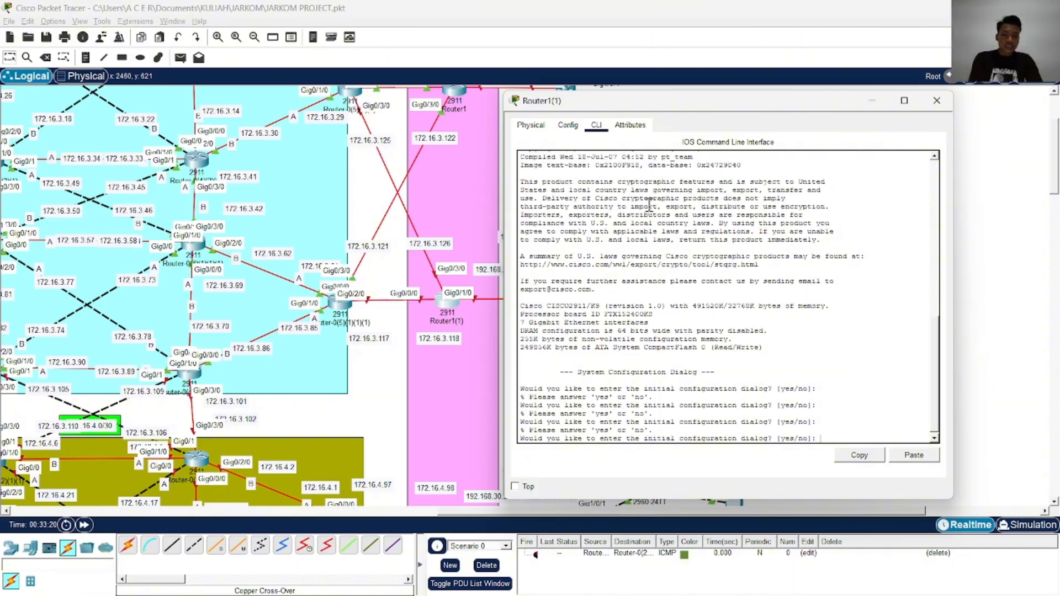
type("no")
key("Return")
key("Return")
key("Return")
type("ena")
Enter global configuration mode on Router1(1) and open interface GigabitEthernet 0/3/0 for configuration
key("Return")
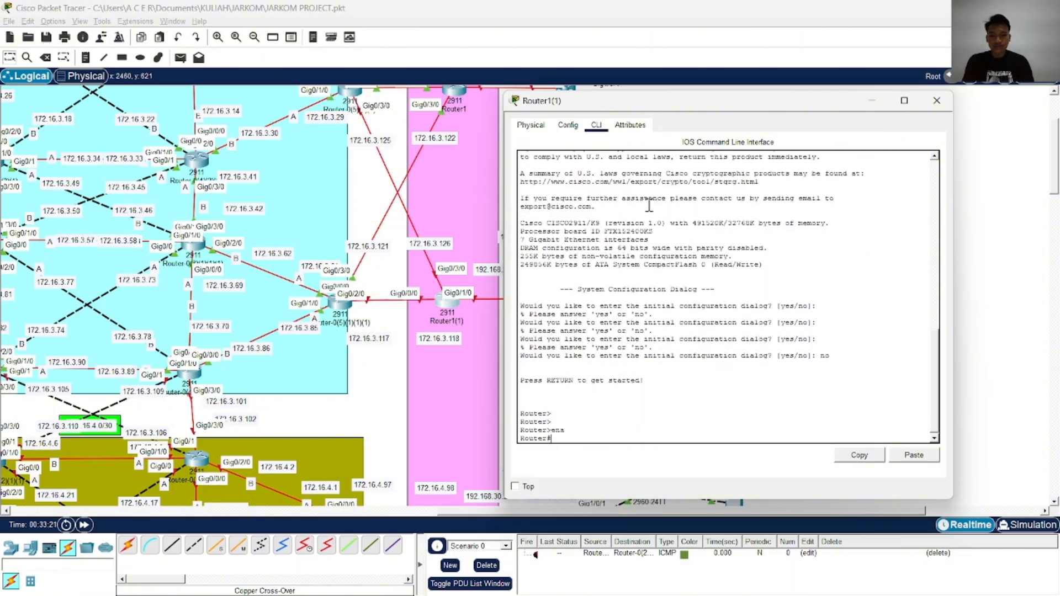
type("conf")
key("Tab")
type("t")
key("Tab")
key("Return")
type("in")
key("Tab")
type("g")
Assign the IP address 172.16.3.126 with subnet mask 255.255.255.252 to GigabitEthernet 0/3/0
key("Tab")
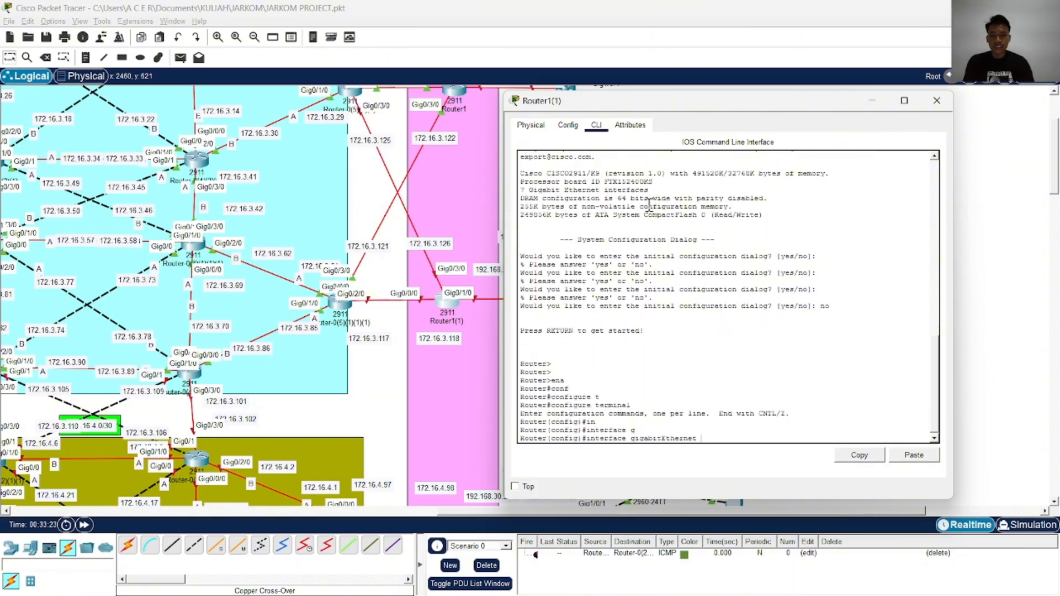
type("0/3/0")
key("Return")
type("ip ad")
key("Tab")
type("17")
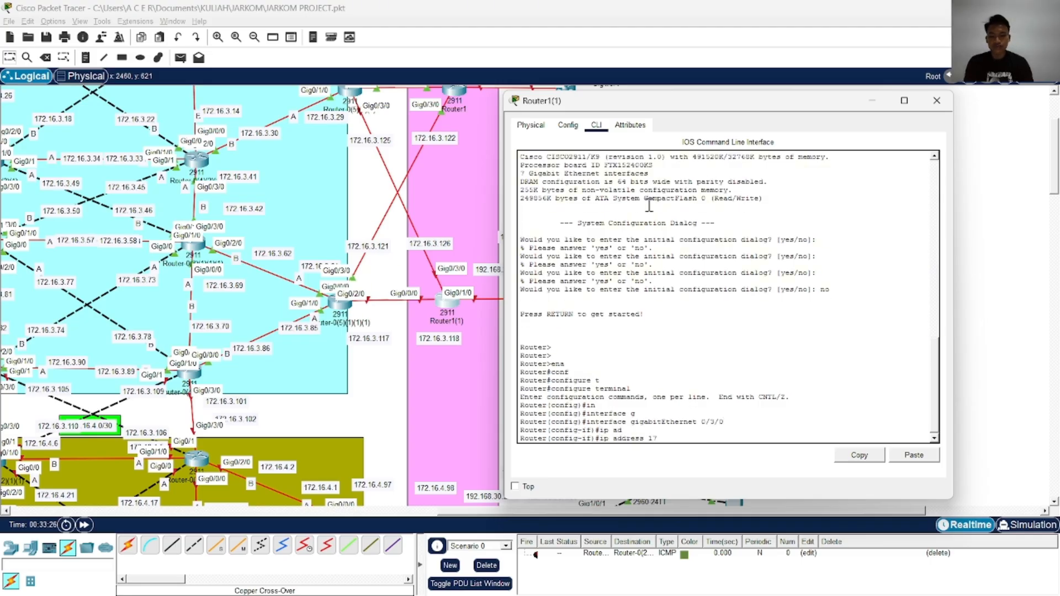
type("2.16.3.126")
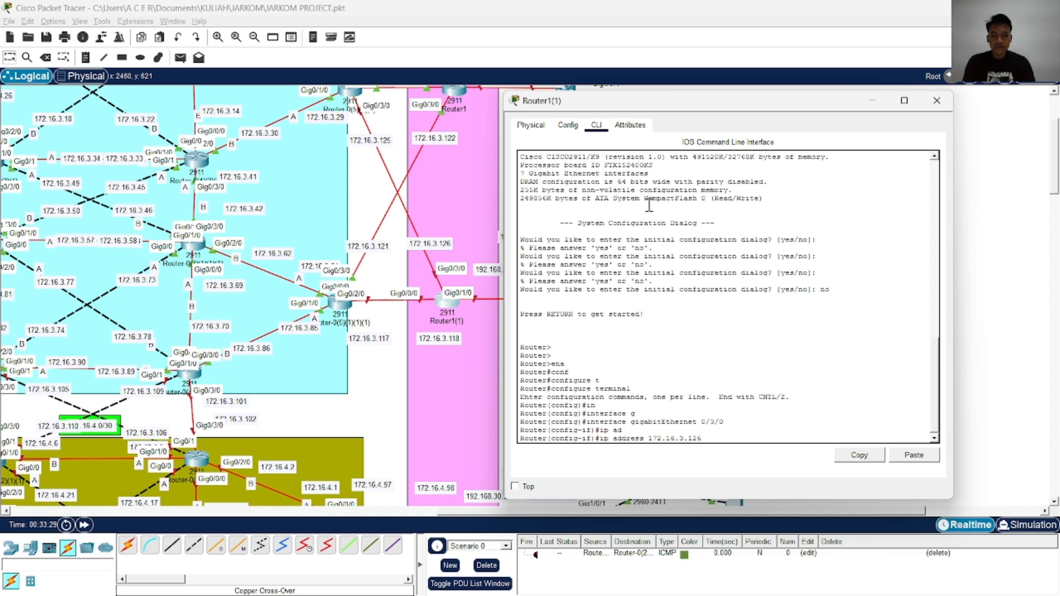
type("255.255.255.252")
key("Return")
Enable GigabitEthernet 0/3/0 with no shutdown and return to global configuration mode
type("no sh")
key("Tab")
key("Return")
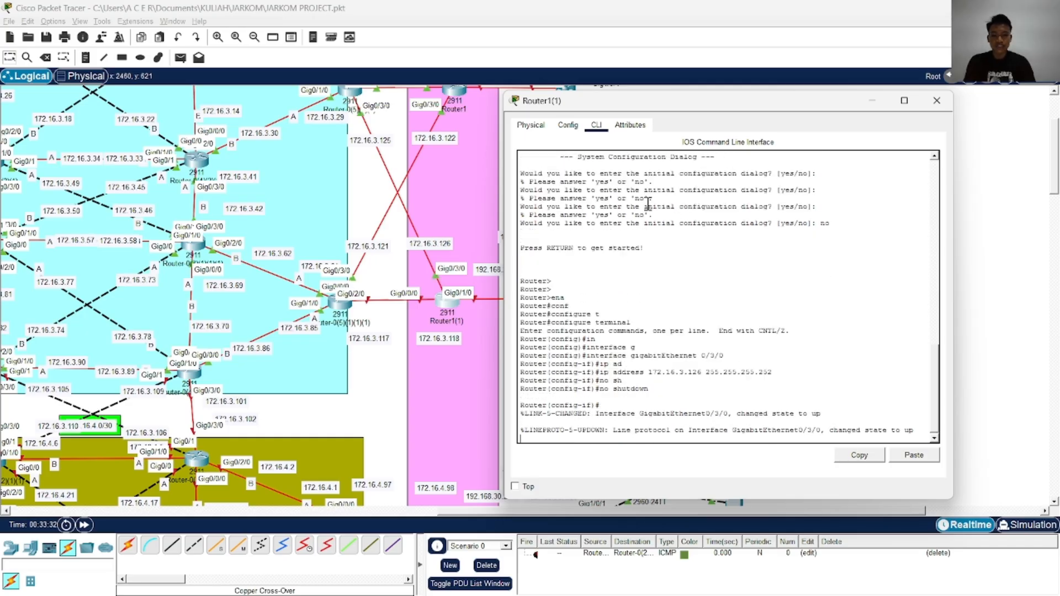
key("BackSpace")
key("Return")
key("Return")
key("Return")
key("Return")
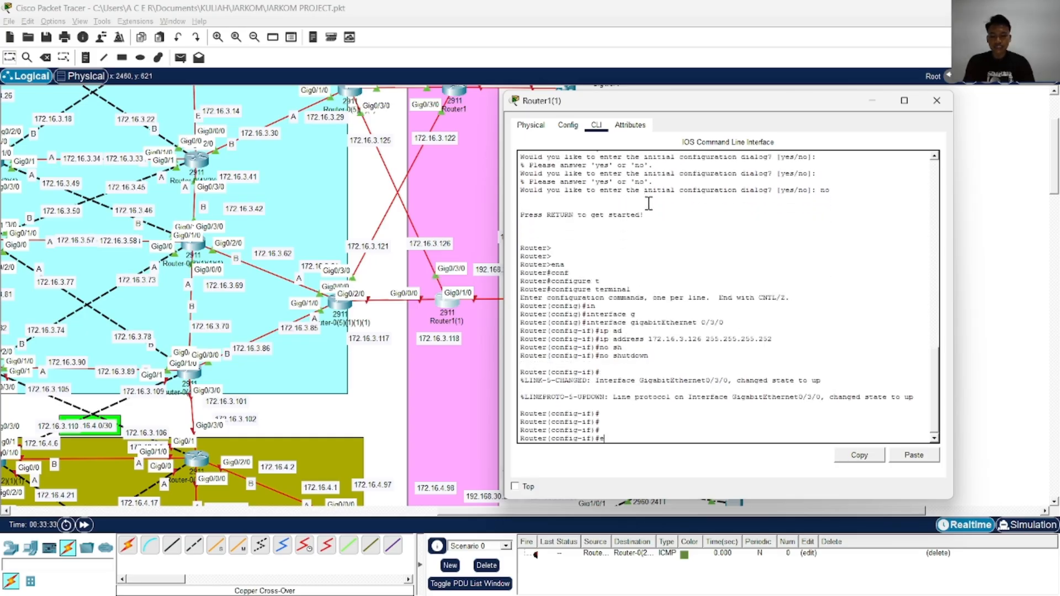
type("exi")
key("Tab")
key("Return")
key("Return")
key("Return")
key("Return")
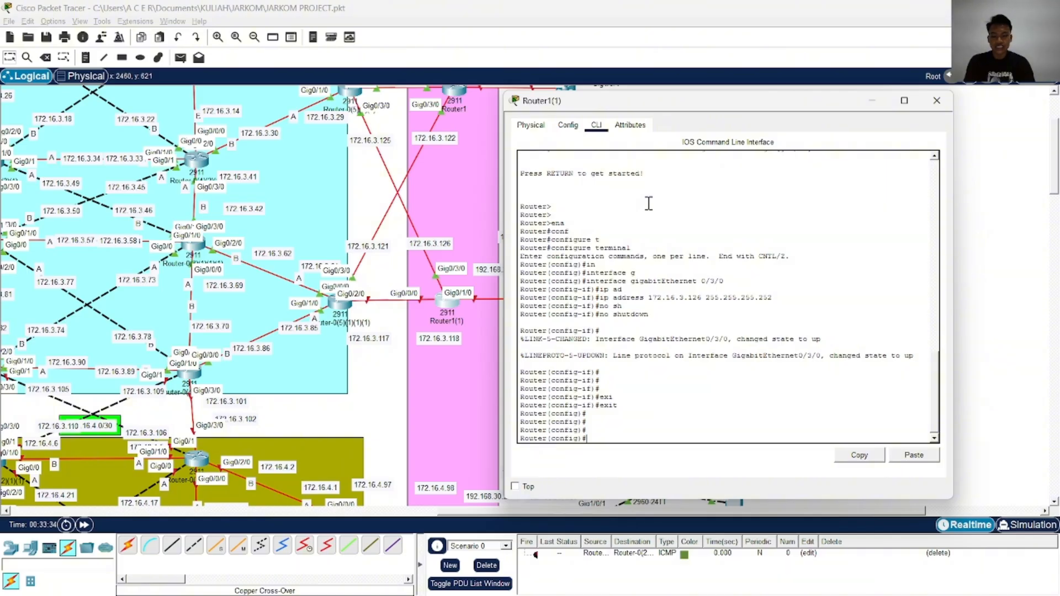
Assign the IP address 172.16.3.118 with subnet mask 255.255.255.252 to Router1(1)'s interface GigabitEthernet 0/0/0
type("in")
key("Tab")
type("g")
key("Tab")
type("0/0/0")
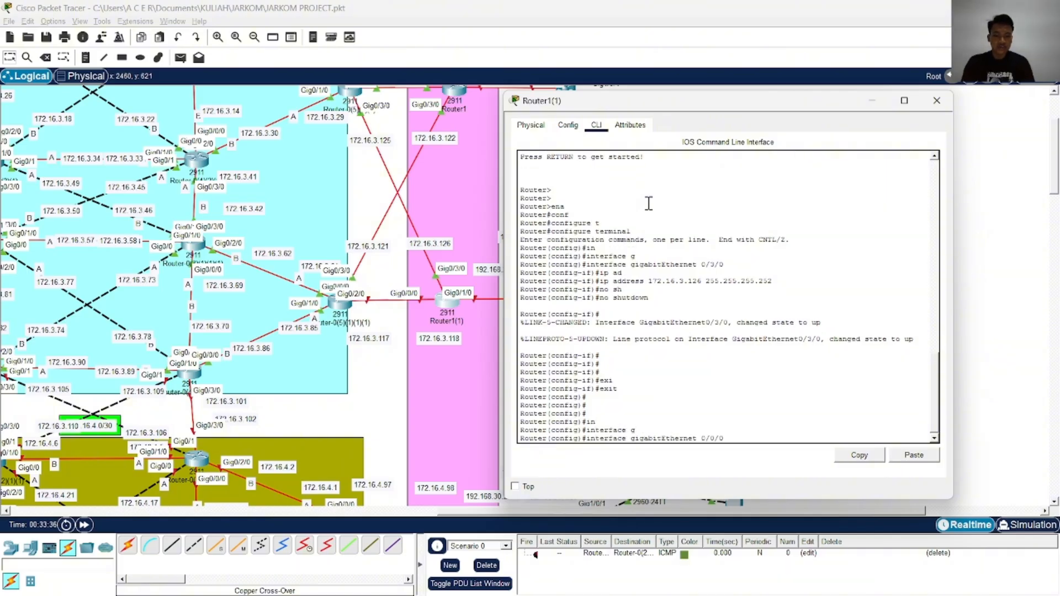
key("Return")
type("ip ad")
key("Tab")
type("1")
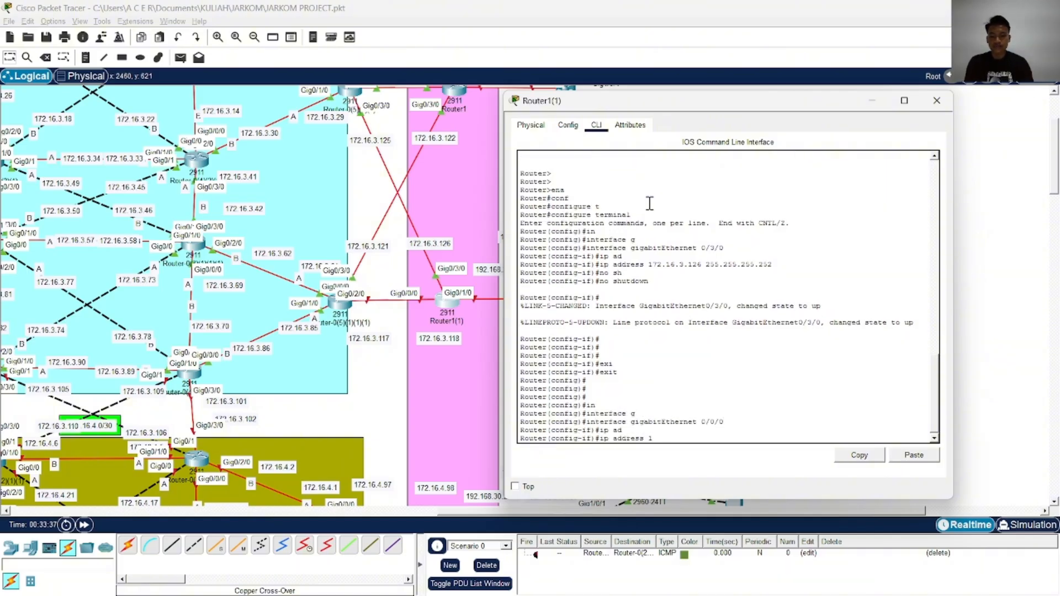
type("72.16.")
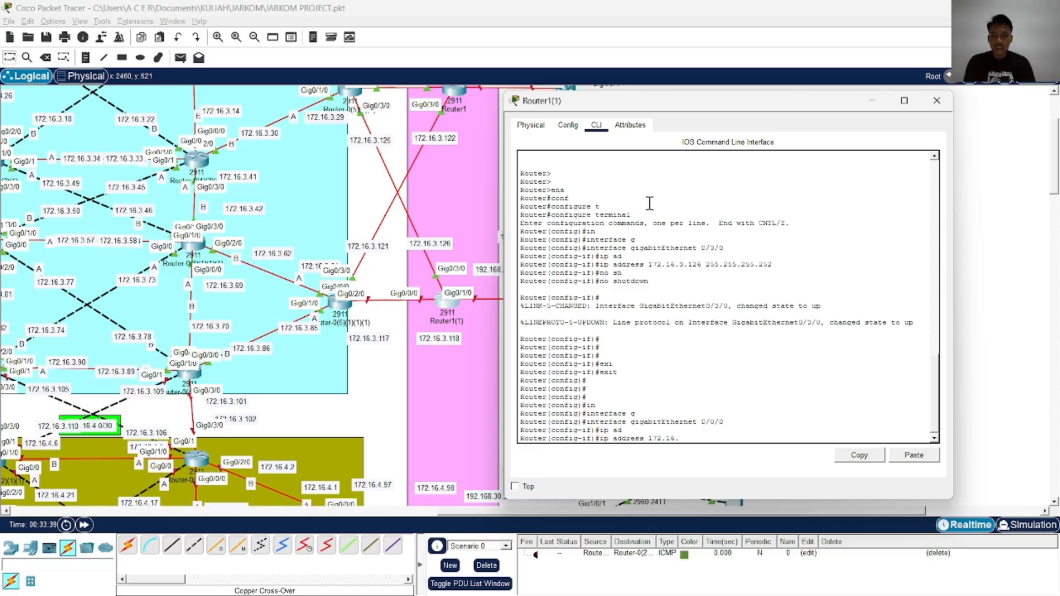
type("3.118 255.255.255.")
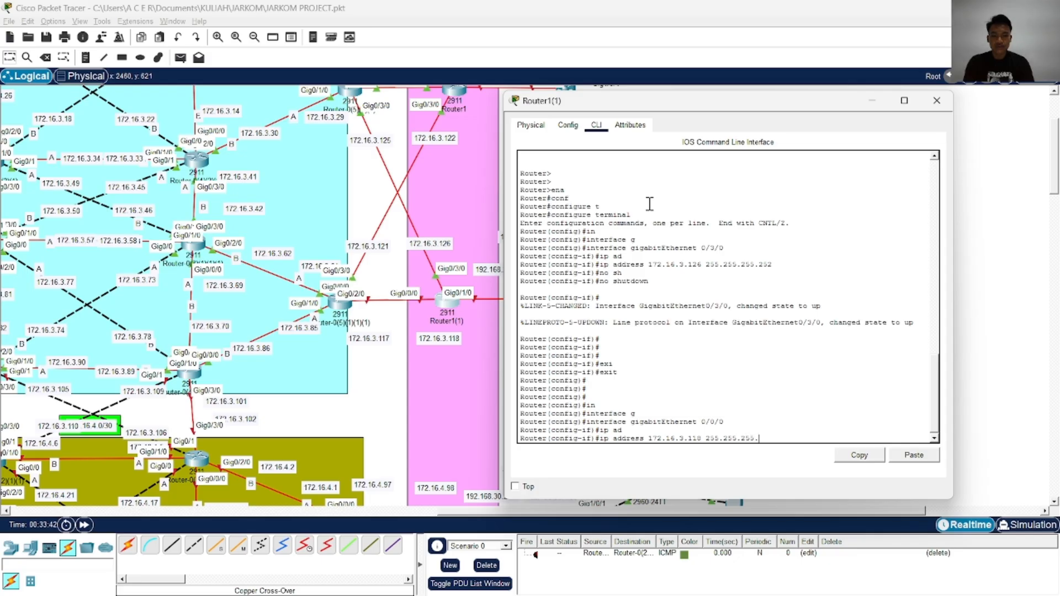
type("2525")
key("Return")
Enable GigabitEthernet 0/0/0, then end the configuration session and write it to memory
type("no s")
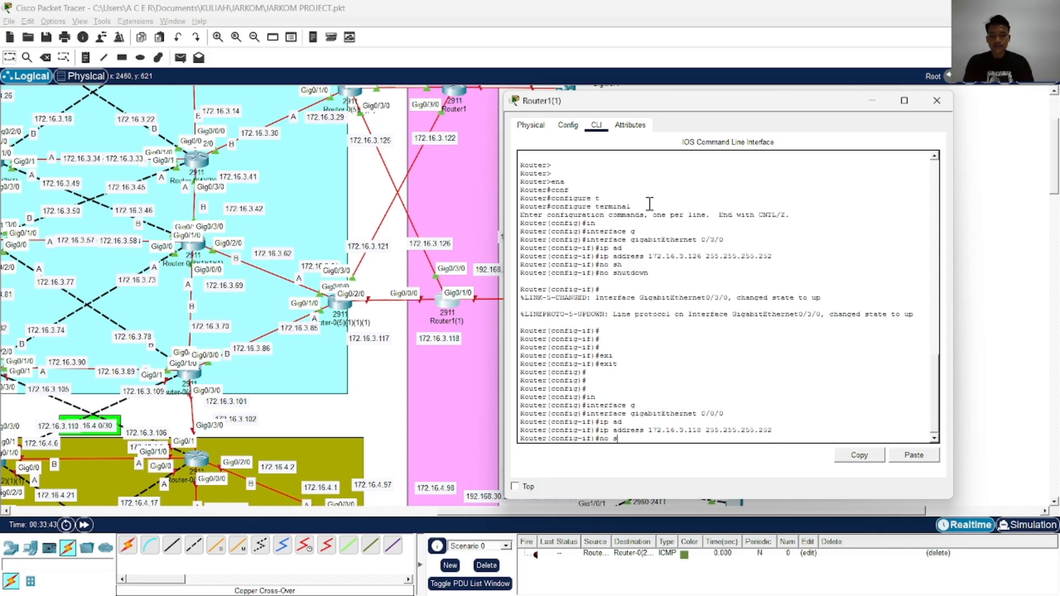
type("h")
key("Tab")
key("Return")
key("Return")
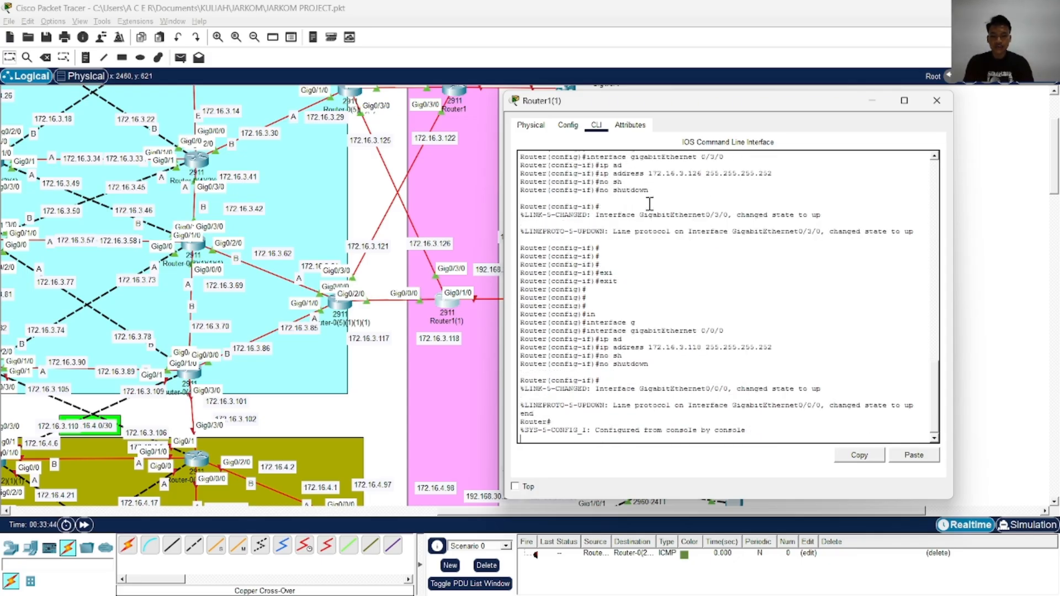
type("wr")
key("Return")
Re-enter global configuration mode on Router1(1)
type("conf")
key("Tab")
type("t")
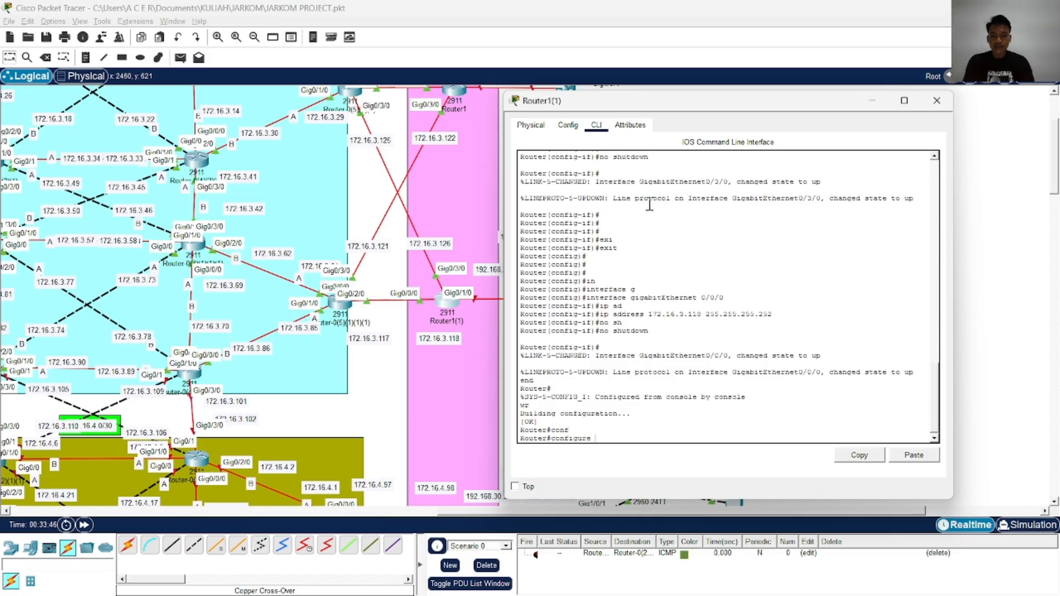
key("Tab")
key("Return")
type("ig)#")
key("Tab")
type("n")
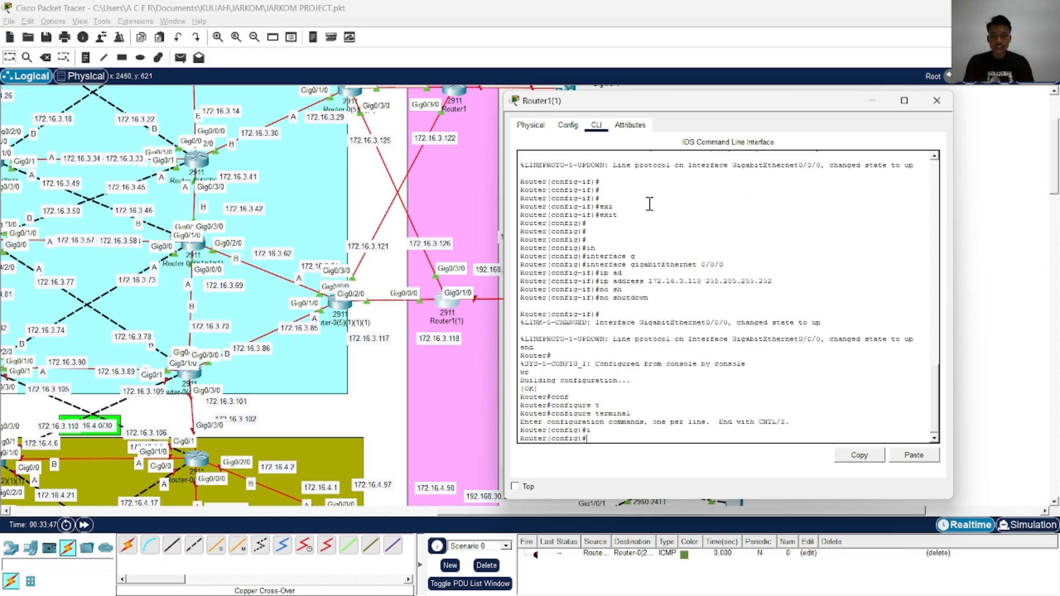
type("ro")
Start OSPF routing process 1 on Router1(1) and turn on logging of adjacency changes
key("Tab")
type("o")
key("Tab")
type("1")
key("Return")
type("lo")
key("Tab")
key("Return")
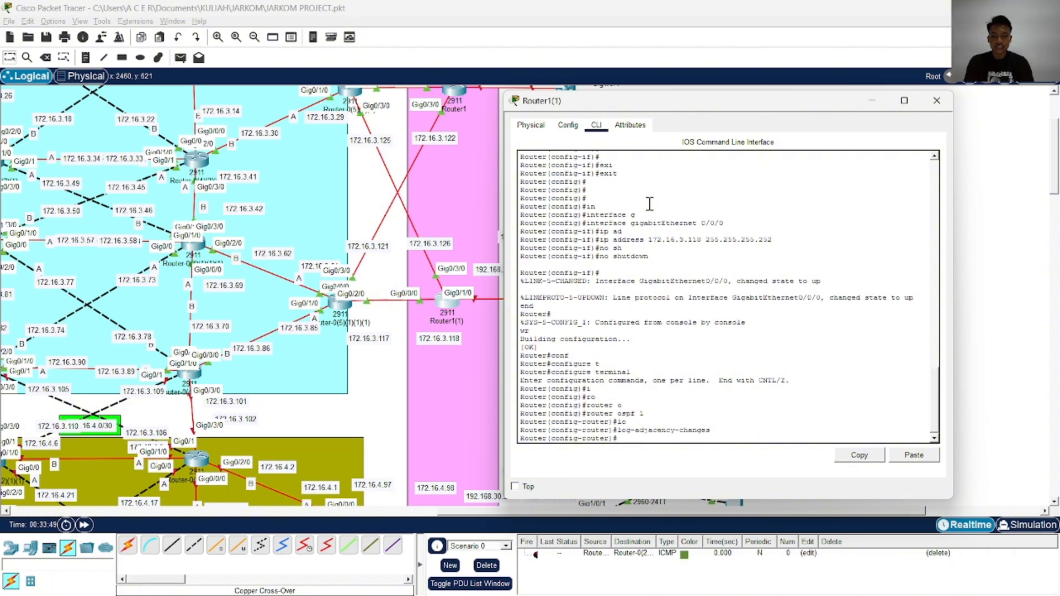
Advertise the network 172.16.3.0 with wildcard mask 0.0.0.255 in OSPF area 0
type("net")
key("Tab")
type("ne")
key("Tab")
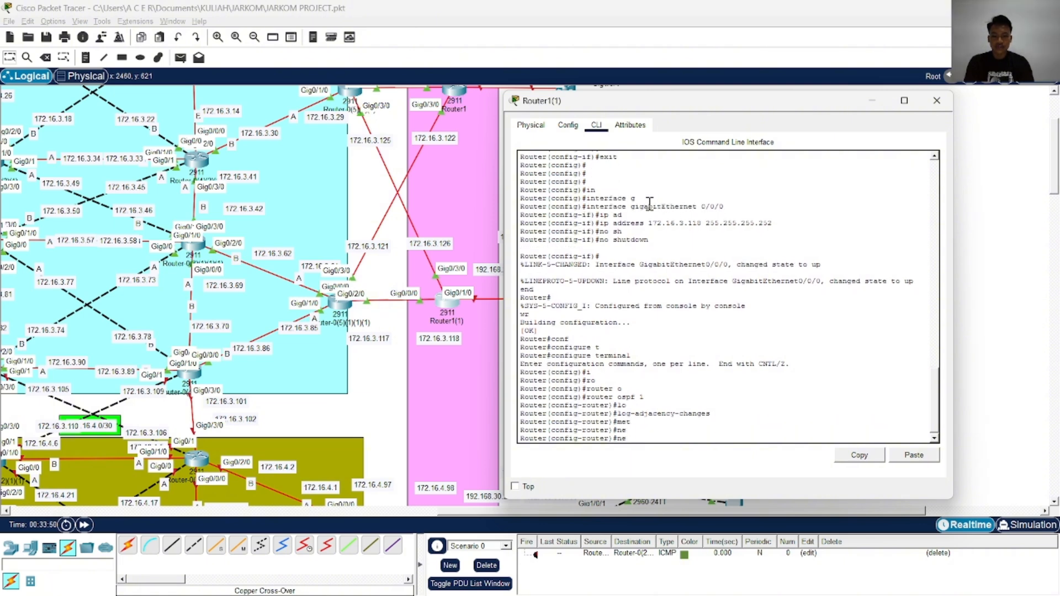
type("t")
key("Tab")
type("172")
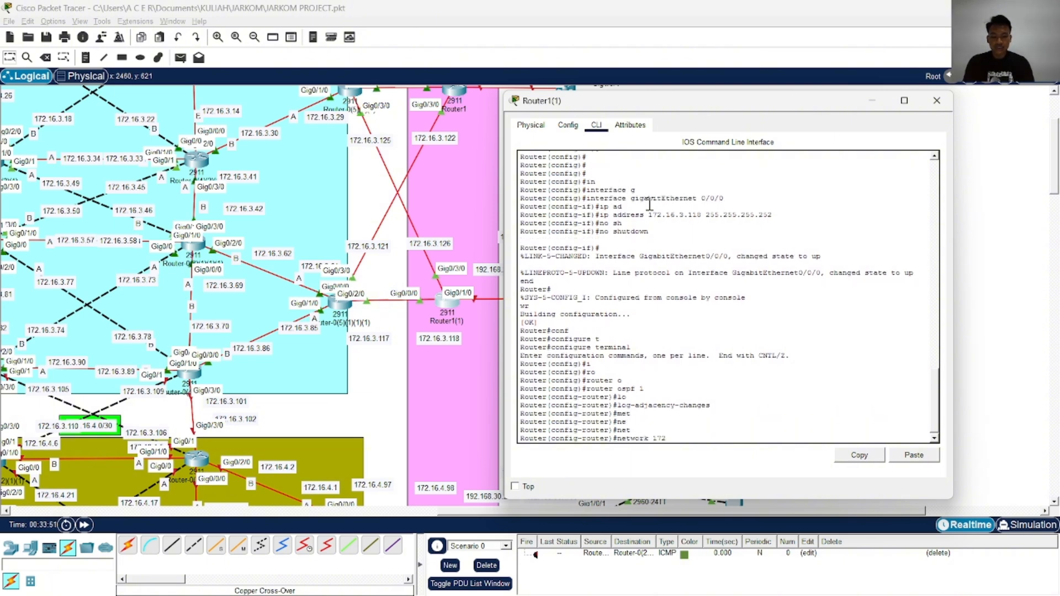
type(".16.3.0 0.0.0")
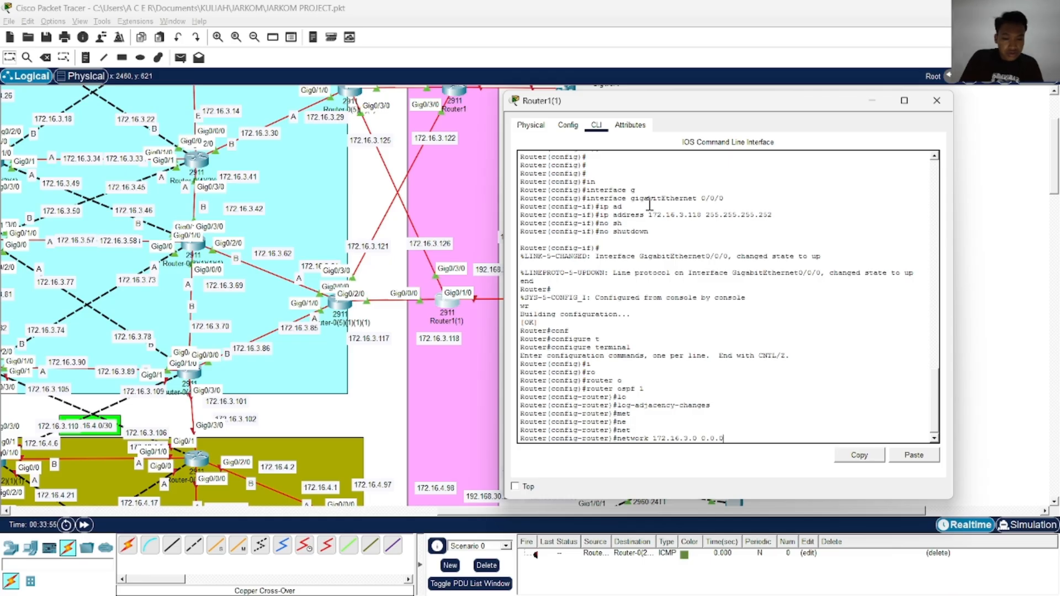
type(".255 ar")
key("Tab")
type("0")
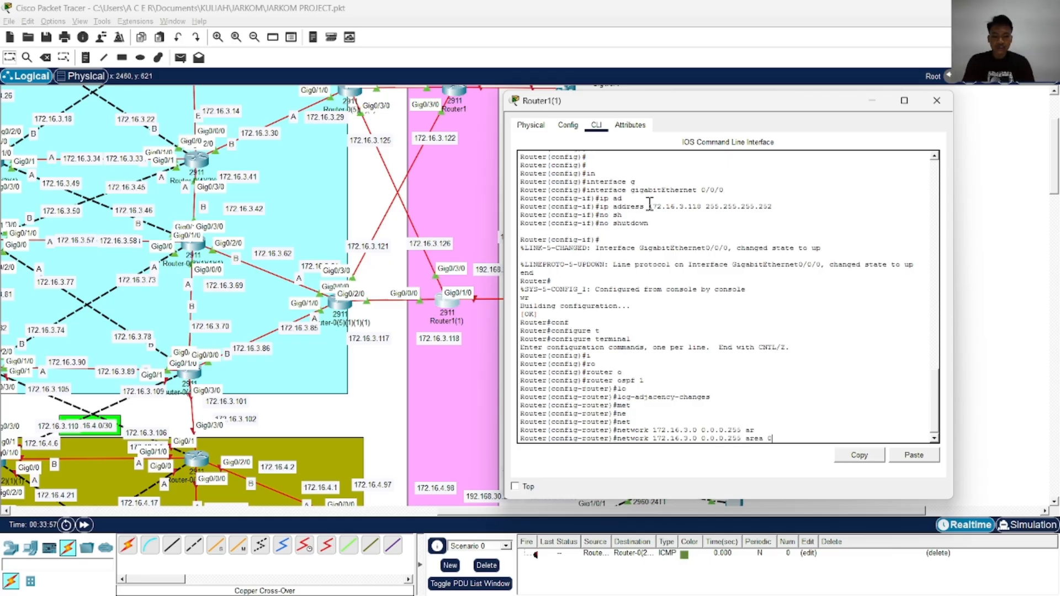
key("Return")
End Router1(1)'s OSPF configuration and write the configuration to memory
type("end")
key("Return")
type("wr")
Copy Router1(1)'s running-config to the startup-config with the default destination filename and close the router's window
key("Return")
type("copy running-config startup-config")
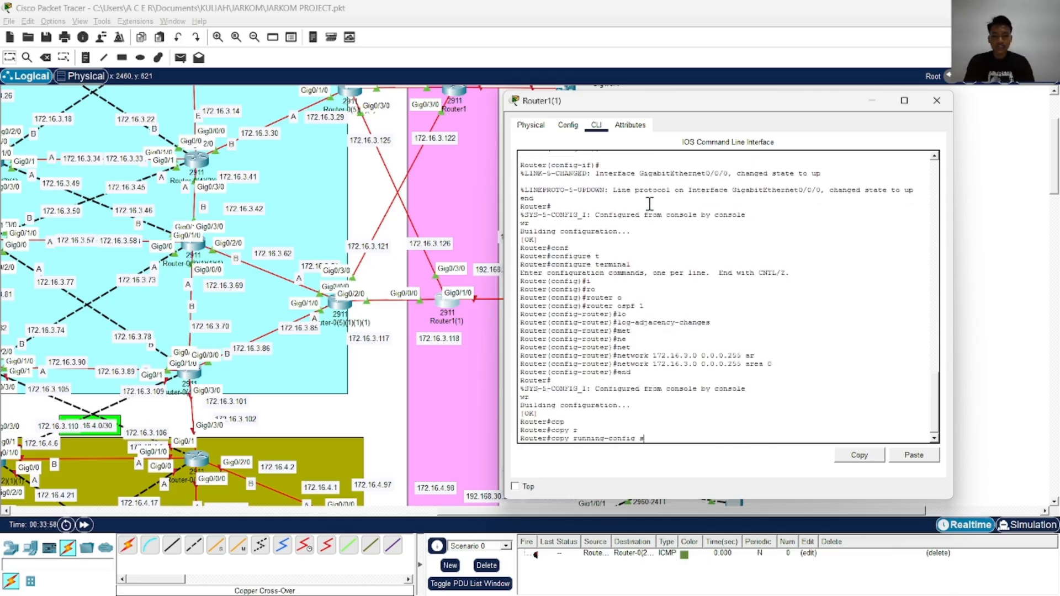
key("Return")
key("Return")
key("Return")
key("Return")
key("Return")
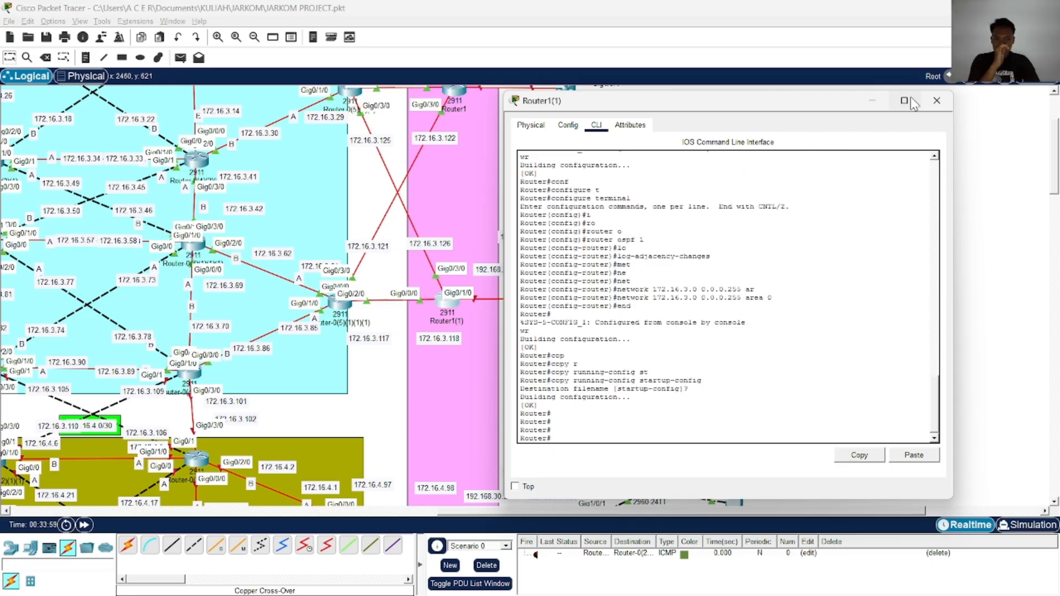
left_click(937, 100)
Open the window of Router-0(5)(2)(1)(1) in the 172.16.4.0 area and minimise it
scroll(603, 278, "up", 3)
scroll(604, 278, "up", 10)
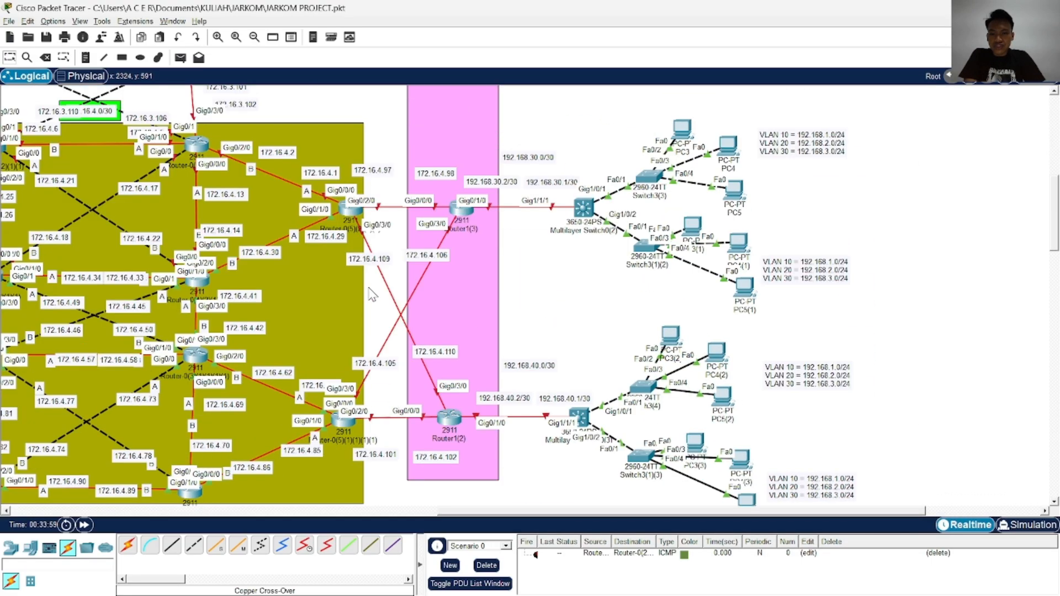
left_click(353, 215)
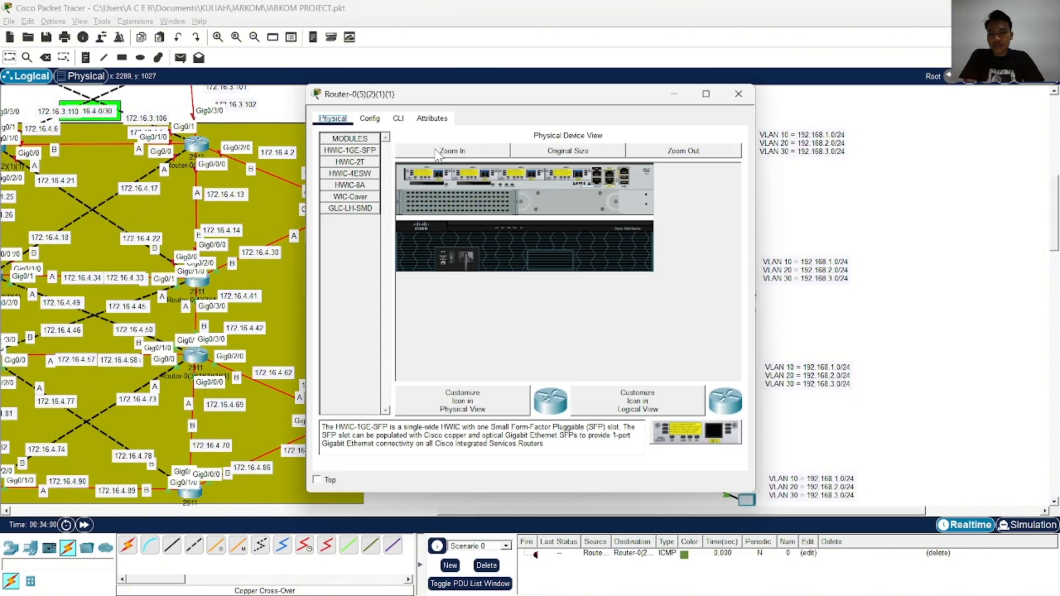
left_click(674, 96)
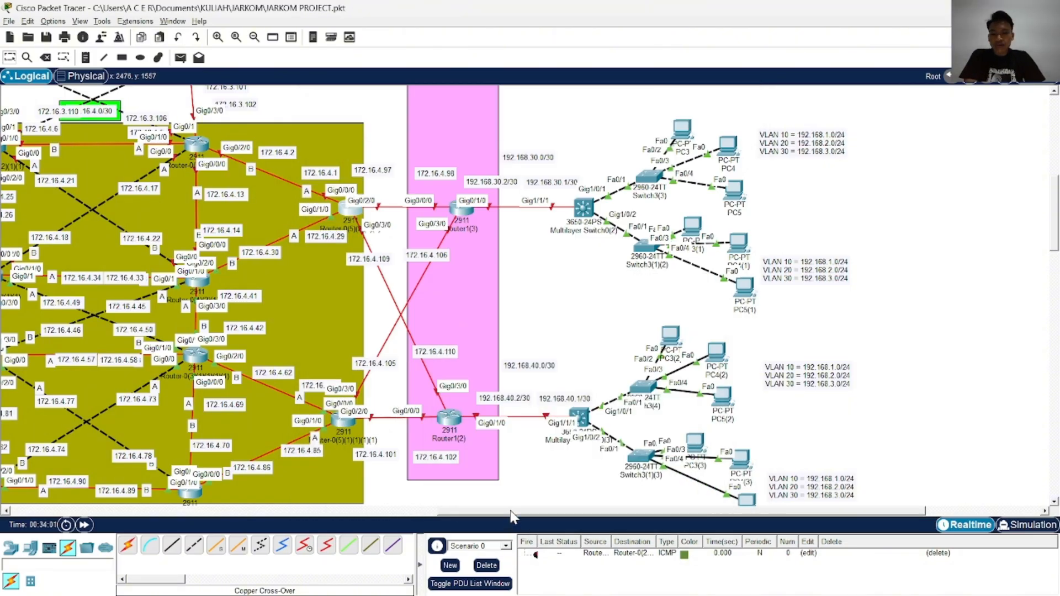
Examine the whole topology across the 172.16.1.0, 172.16.2.0, 172.16.3.0 and 172.16.4.0 areas, including the links between their routers
left_click_drag(512, 514, 314, 502)
scroll(287, 407, "down", 5)
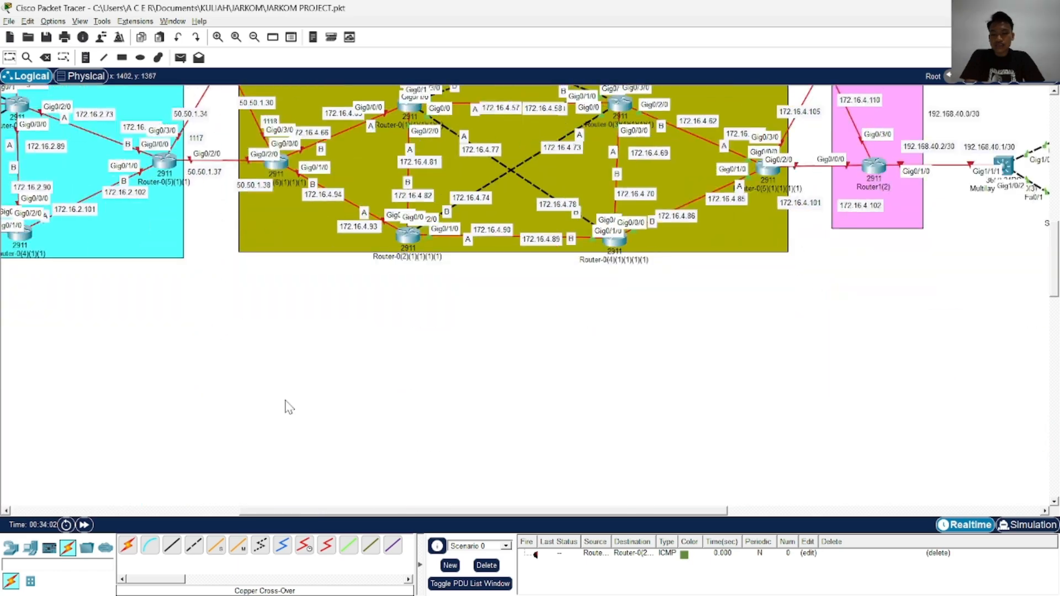
scroll(287, 407, "up", 10)
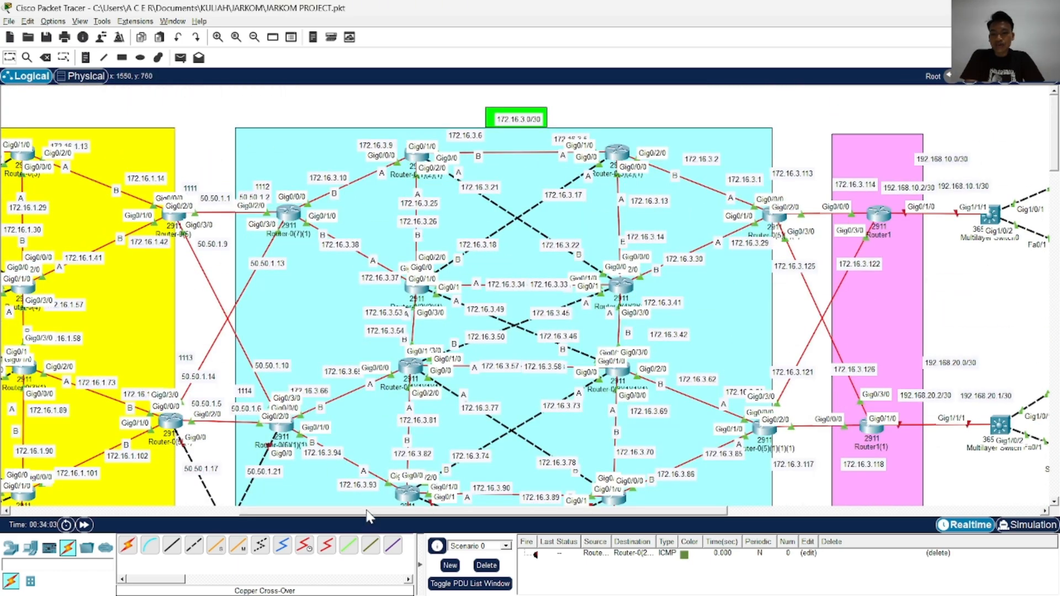
left_click_drag(369, 515, 134, 499)
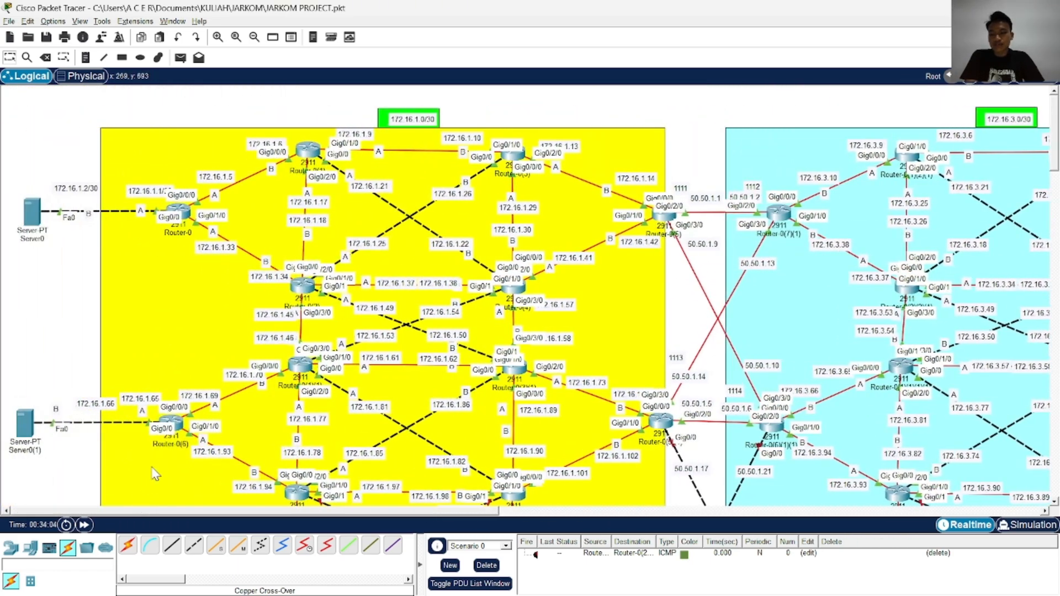
scroll(312, 467, "down", 10)
scroll(312, 466, "up", 6)
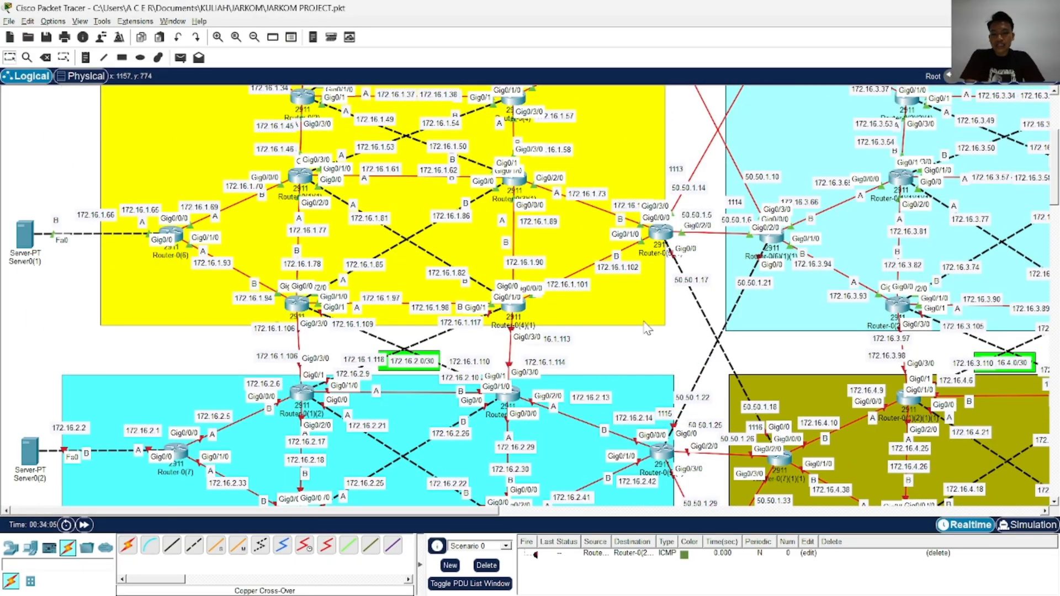
scroll(647, 329, "down", 4)
scroll(597, 372, "down", 2)
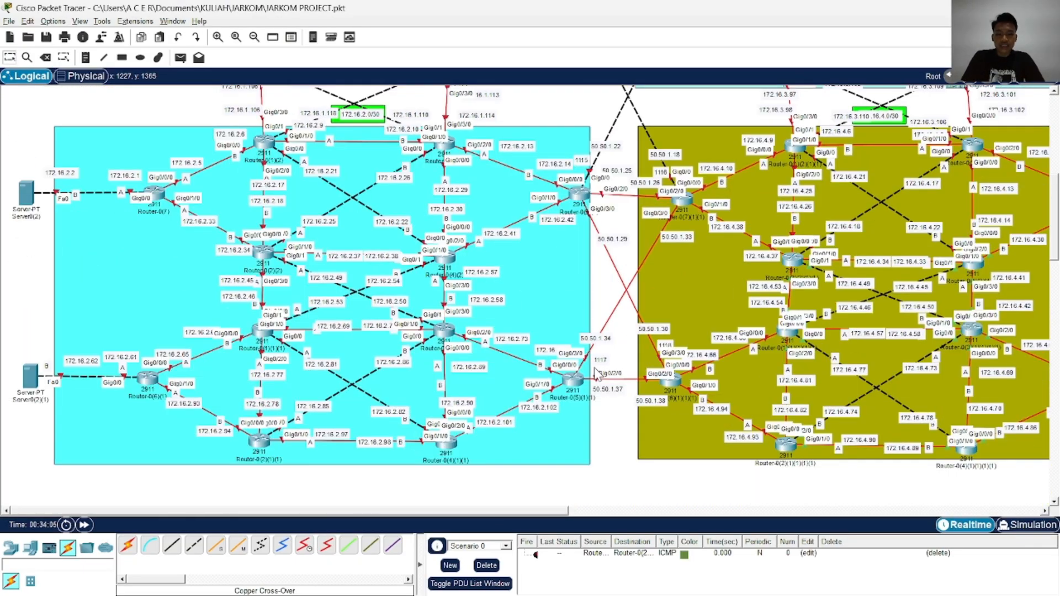
scroll(597, 372, "up", 5)
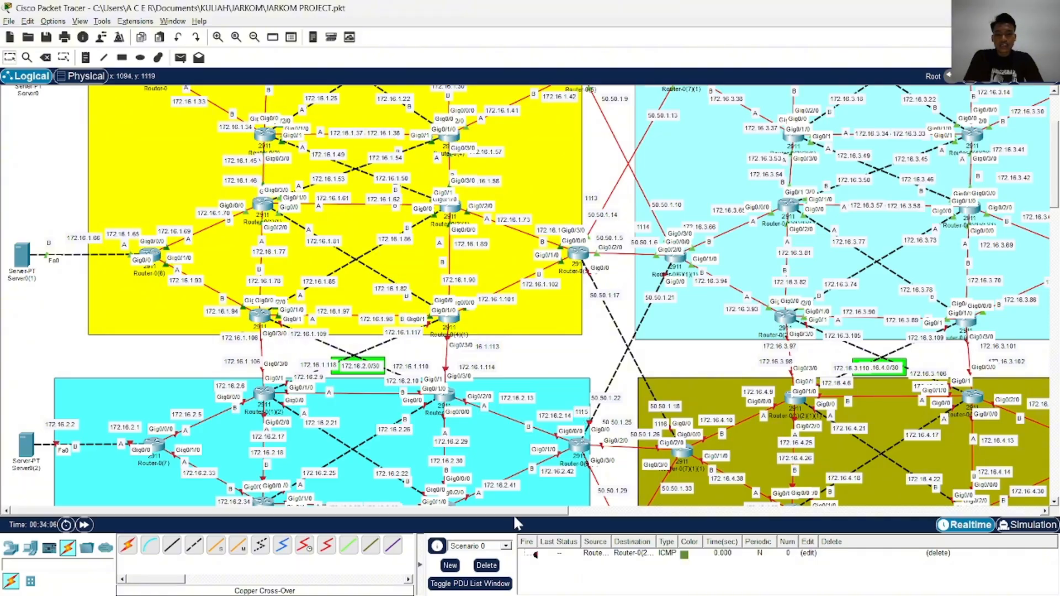
left_click_drag(517, 512, 579, 500)
scroll(557, 409, "down", 6)
scroll(567, 385, "up", 3)
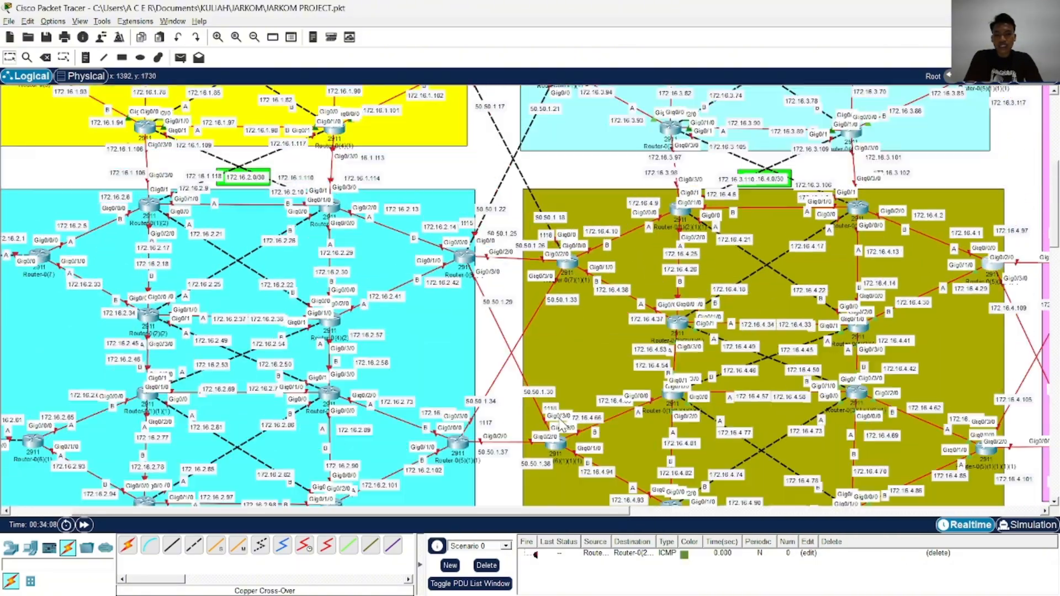
scroll(562, 428, "up", 6)
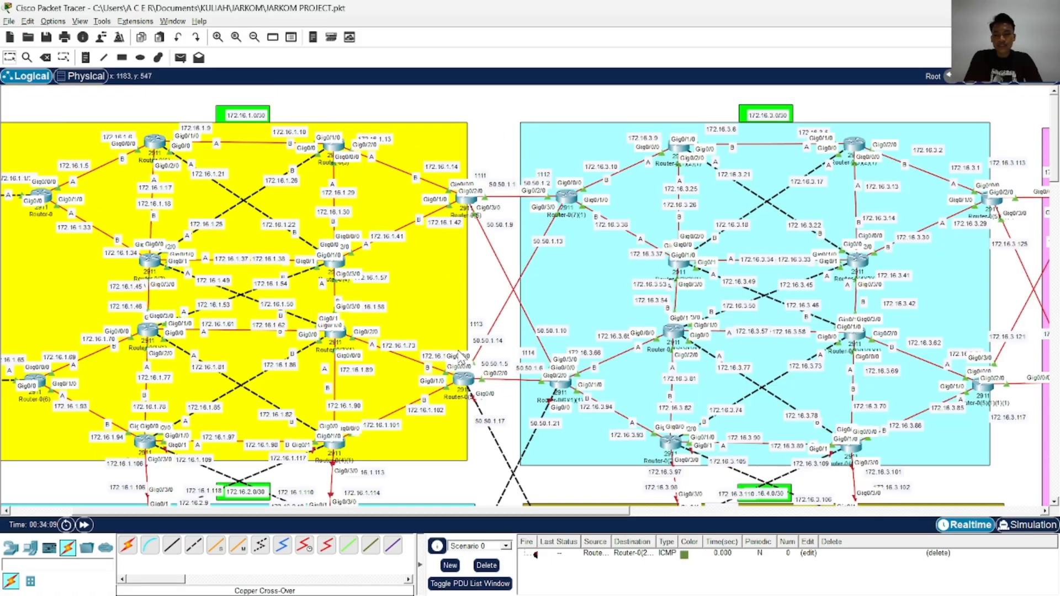
left_click_drag(465, 514, 557, 515)
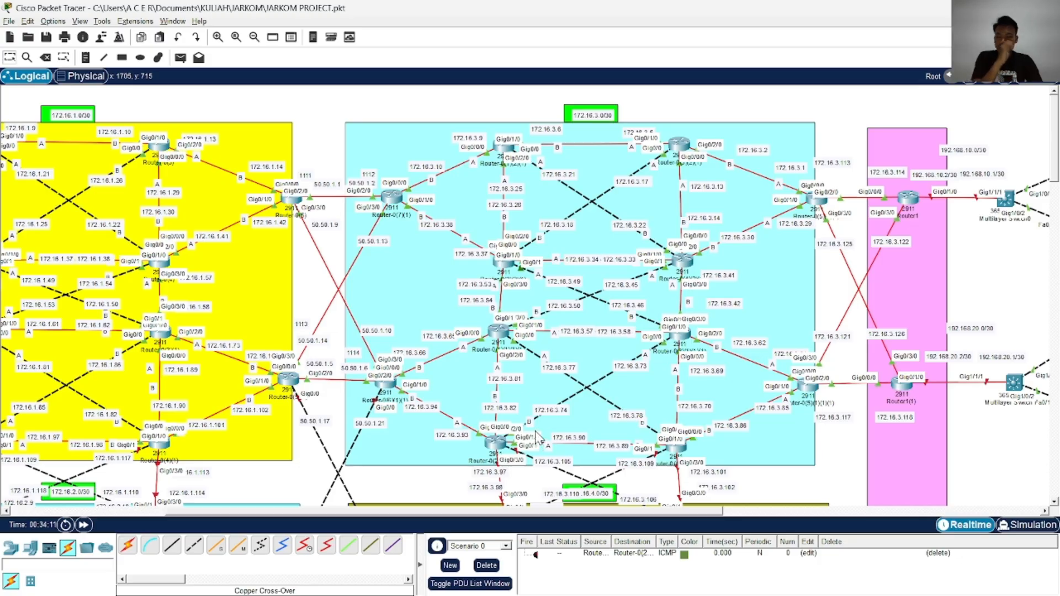
scroll(538, 439, "down", 6)
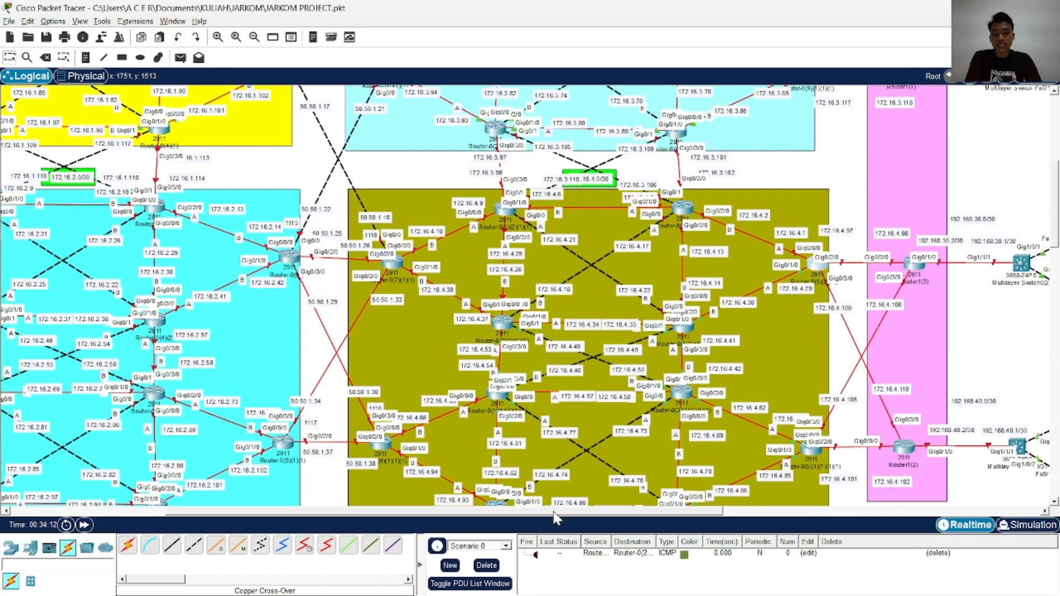
left_click_drag(555, 515, 688, 515)
scroll(470, 362, "down", 4)
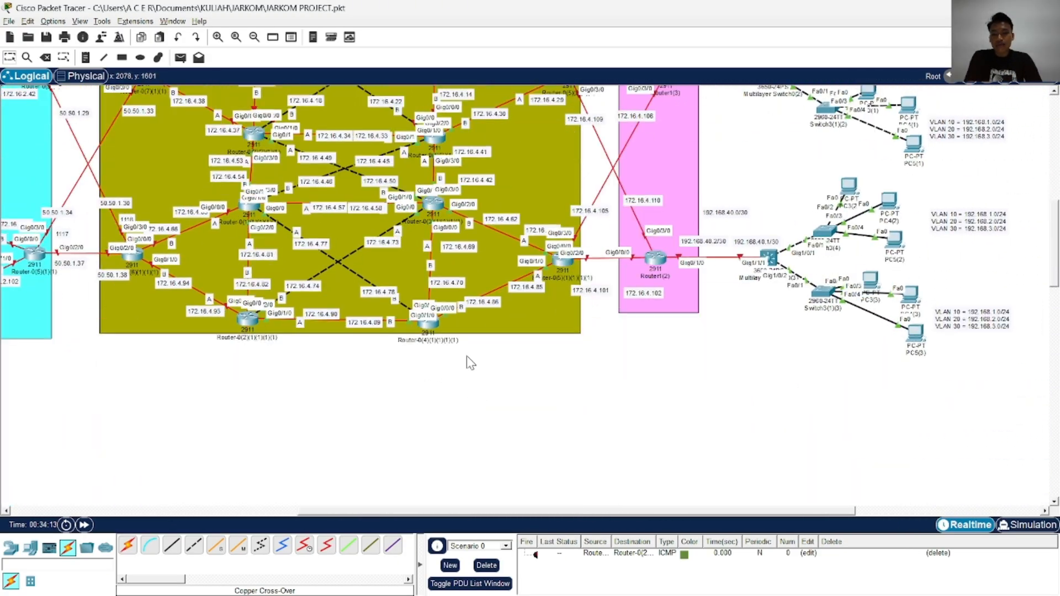
Open the command line of Router-0(5)(2)(1)(1) in the 172.16.4.0 area with its window beside the topology, and start the console session
scroll(543, 369, "up", 3)
scroll(570, 403, "down", 3)
scroll(578, 421, "up", 1)
left_click_drag(552, 510, 684, 511)
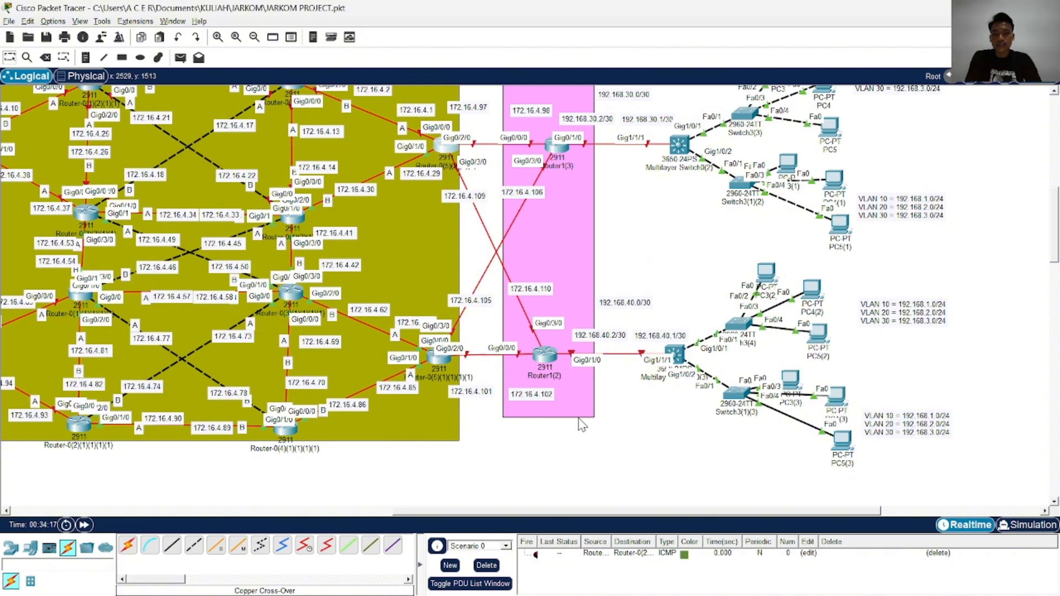
scroll(581, 425, "up", 2)
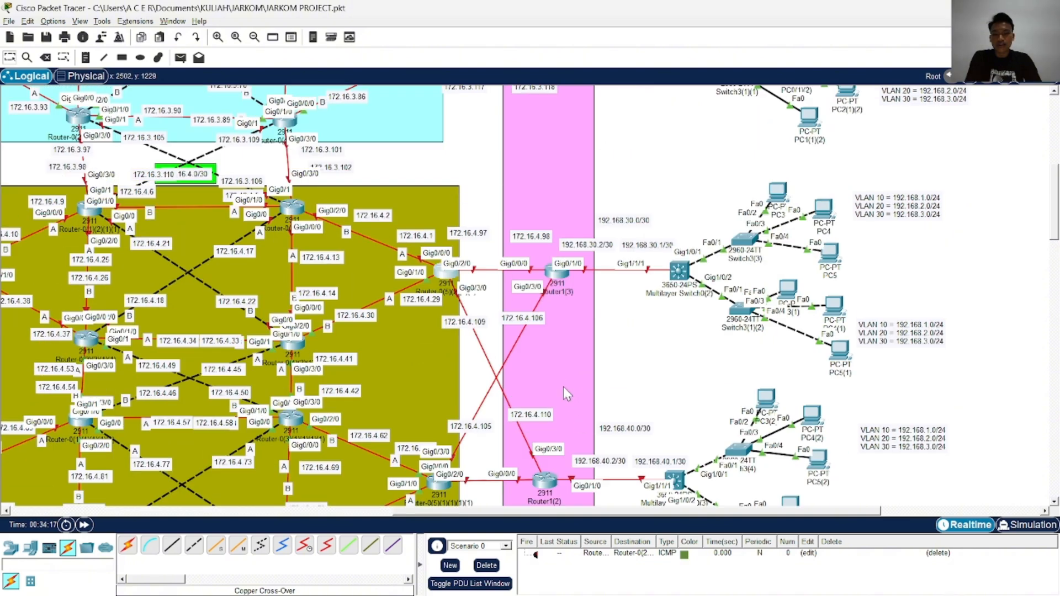
left_click(450, 281)
left_click_drag(592, 111, 850, 95)
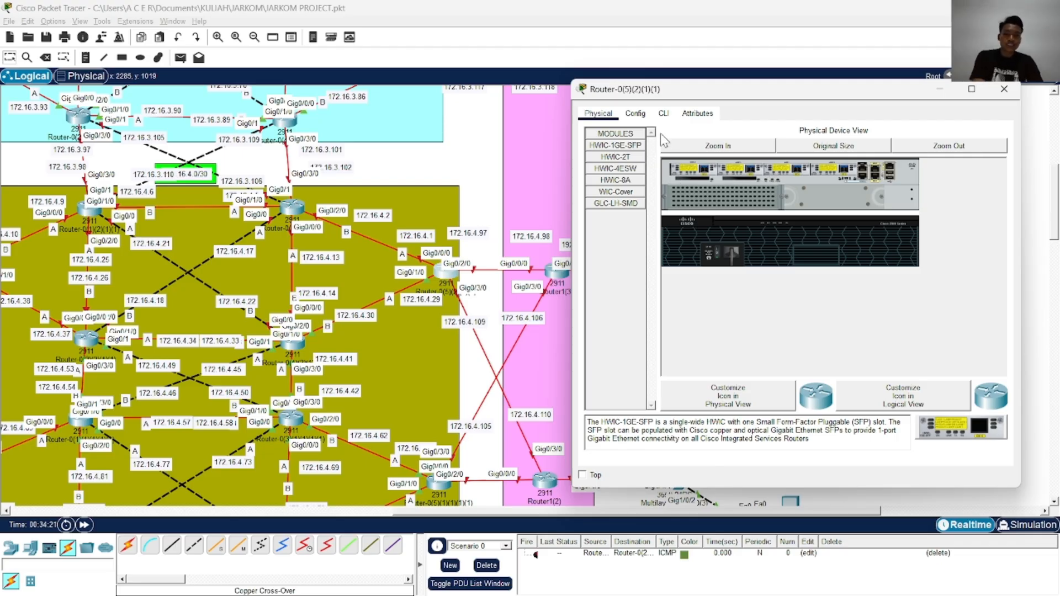
left_click(664, 114)
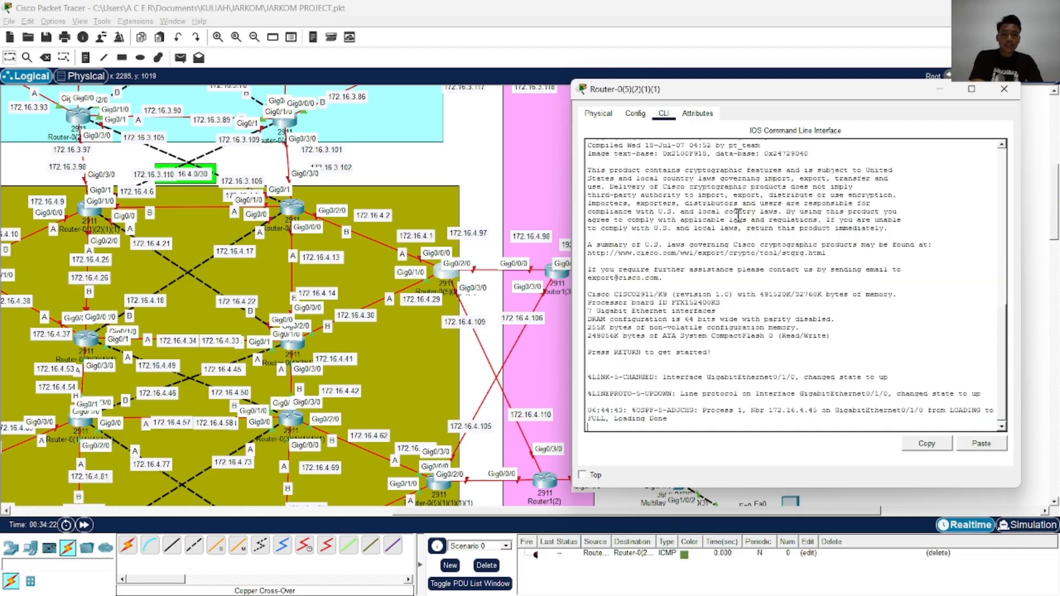
key("Return")
key("Return")
key("Return")
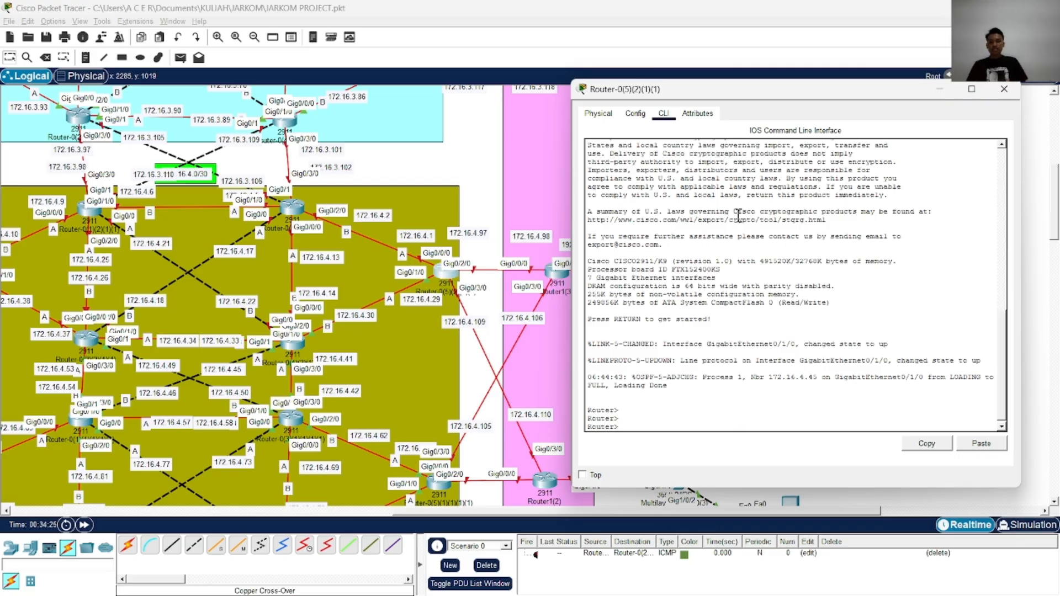
key("alt+Tab")
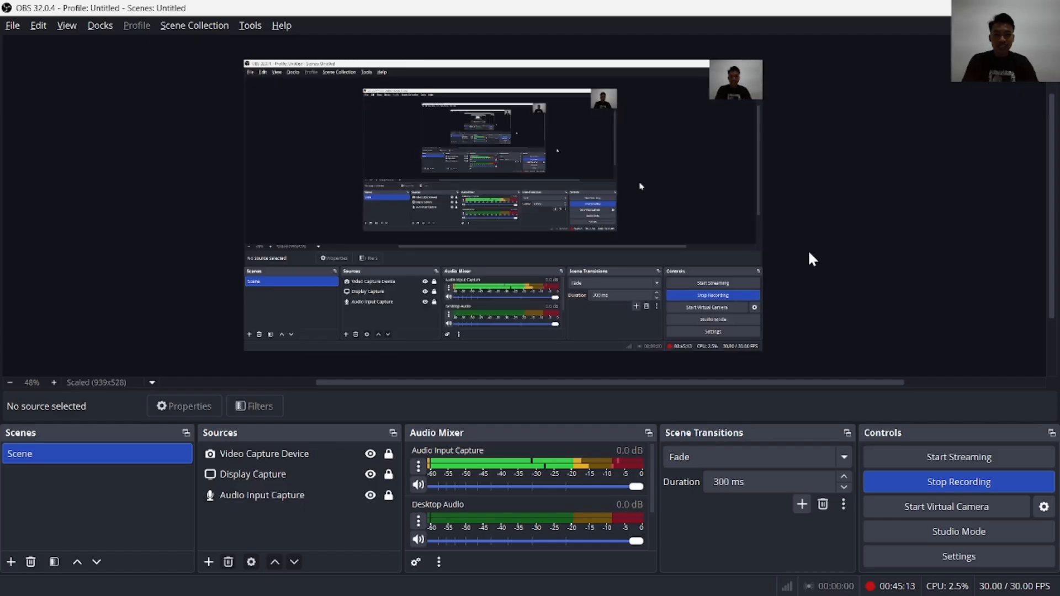
key("alt+Tab")
left_click(805, 245)
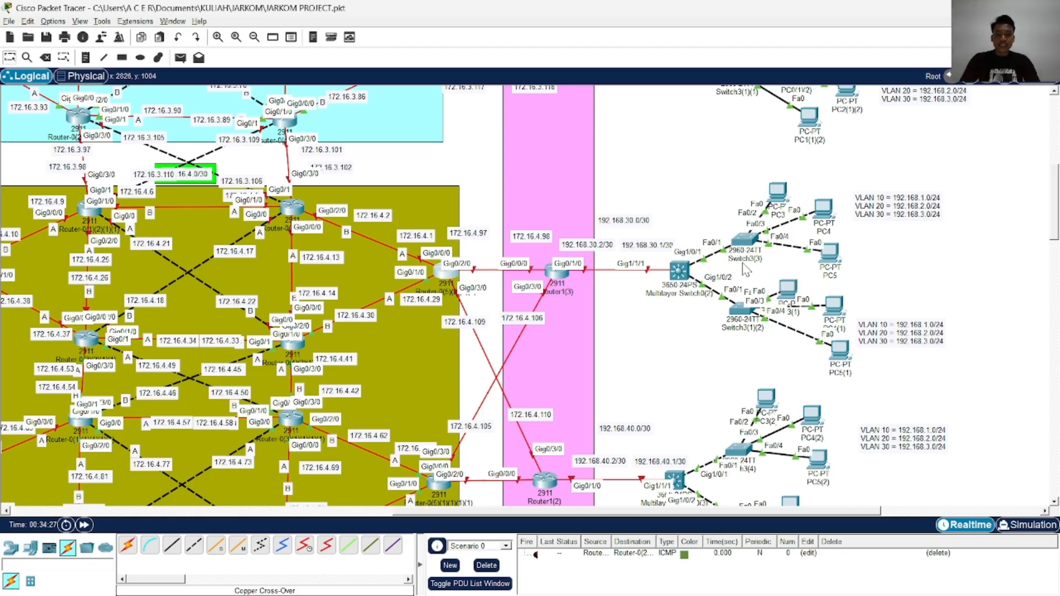
left_click(442, 273)
left_click(700, 194)
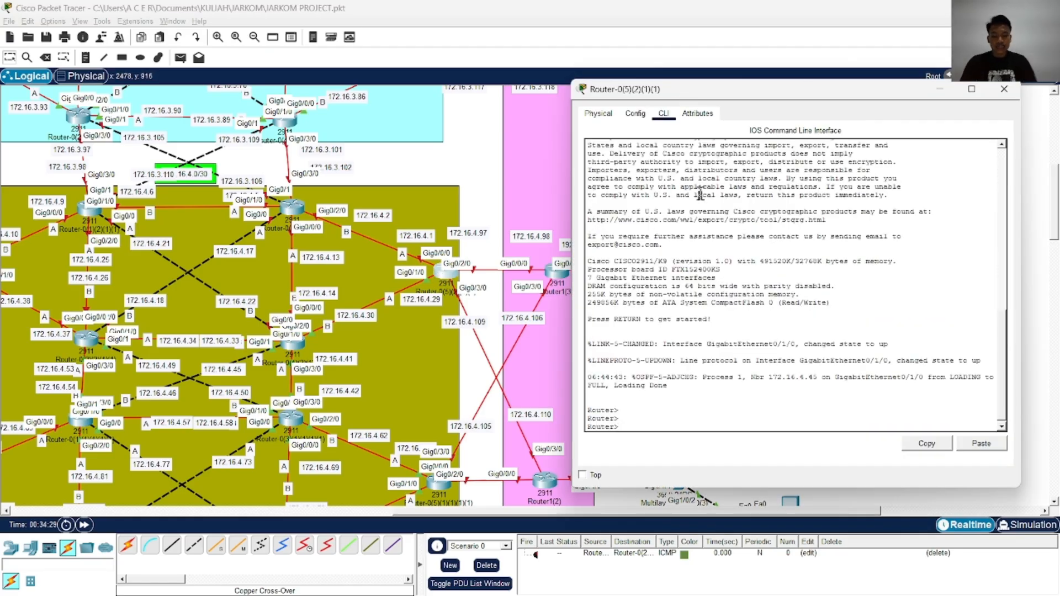
Enter privileged EXEC mode and global configuration mode on Router-0(5)(2)(1)(1)
key("Return")
key("Return")
key("Return")
type("ena")
key("Return")
type("con")
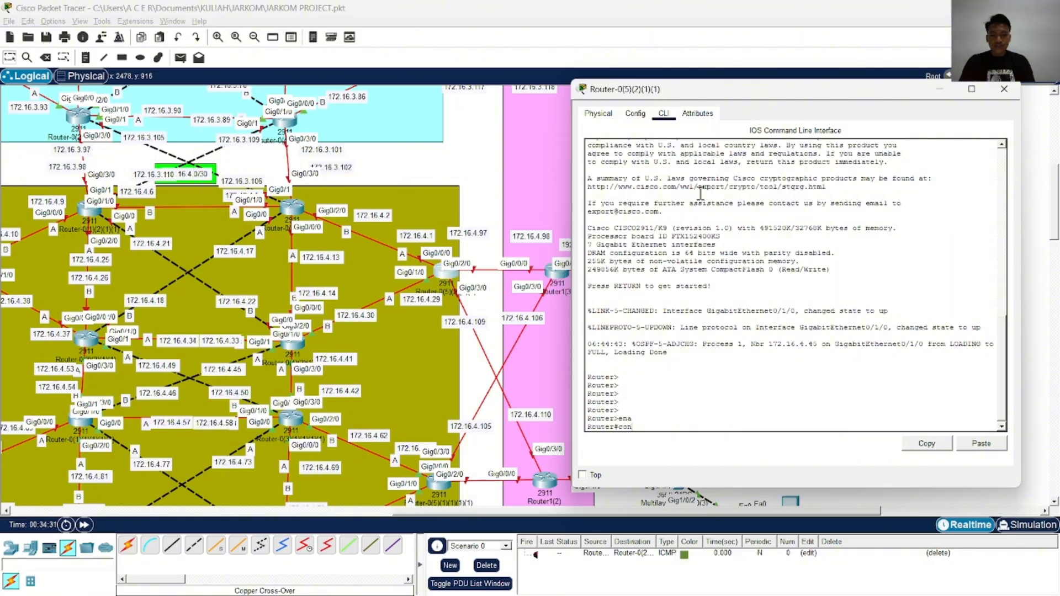
type("f")
key("Tab")
type("t")
key("Tab")
key("Return")
Assign IP address 172.16.4.97 with mask 255.255.255.252 to interface GigabitEthernet 0/2/0
type("in")
key("Tab")
type("g")
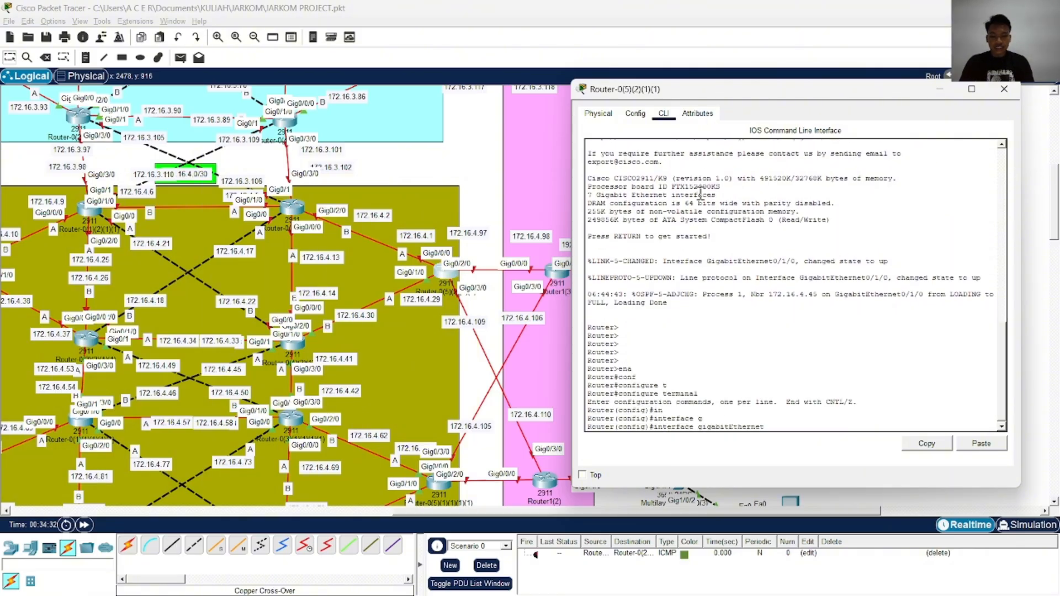
type("0/2/0")
key("Return")
type("ip ad")
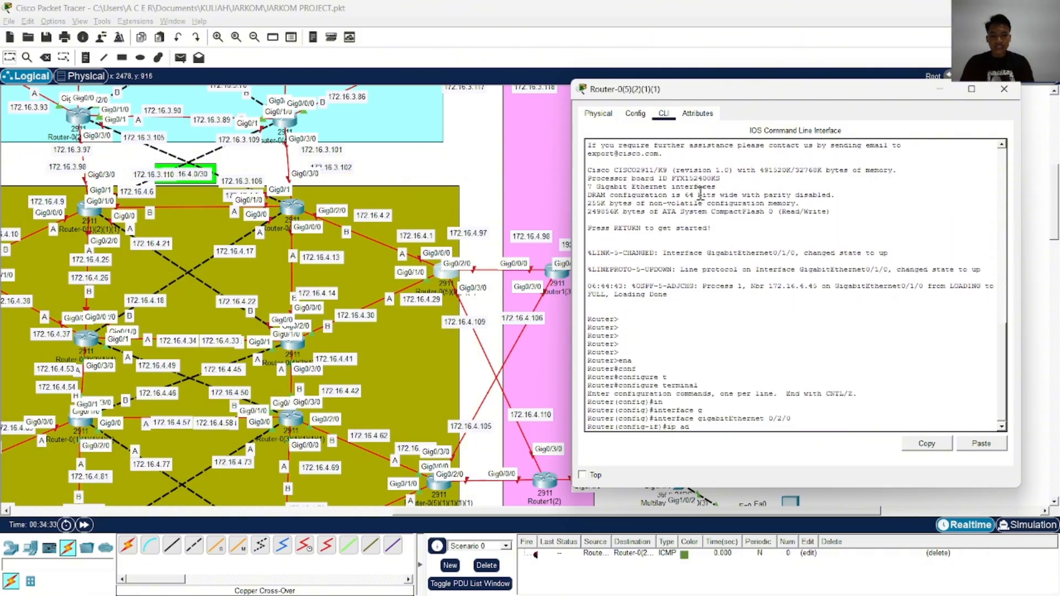
key("Tab")
type("172.16.4.97")
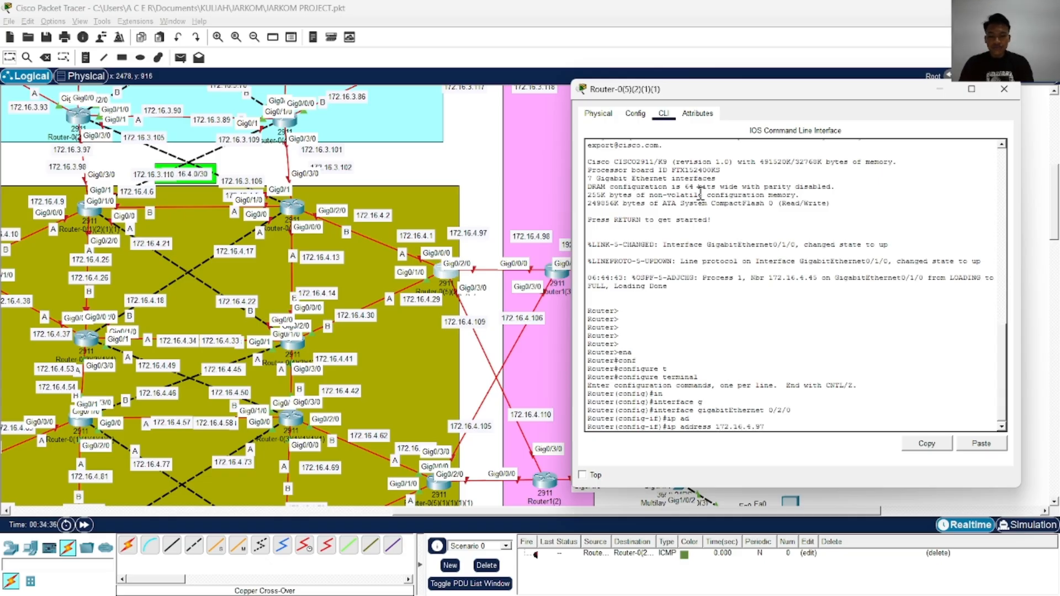
type(" 255.255")
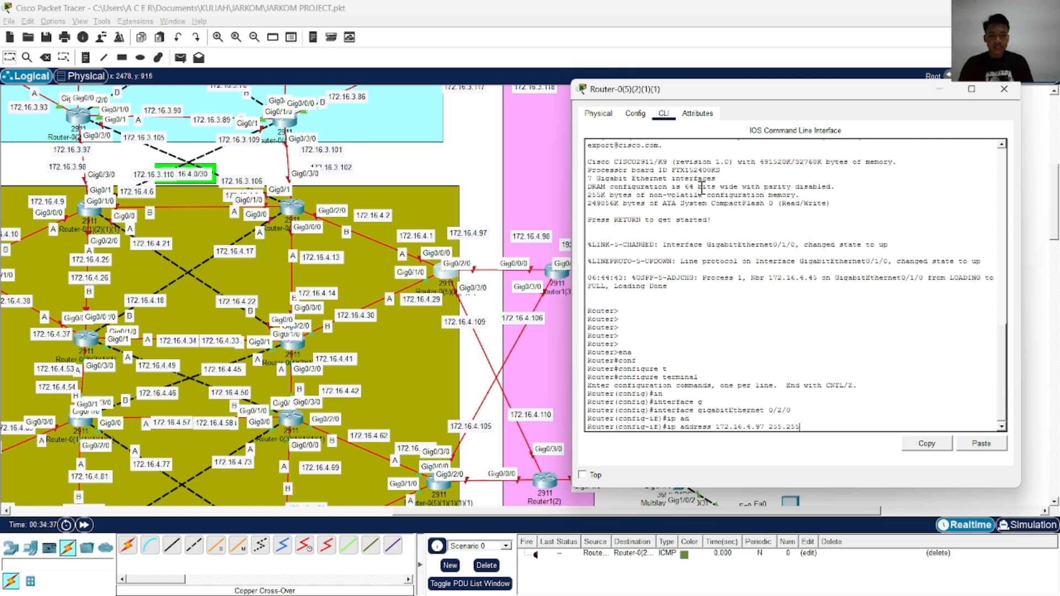
type(".255.252")
key("Return")
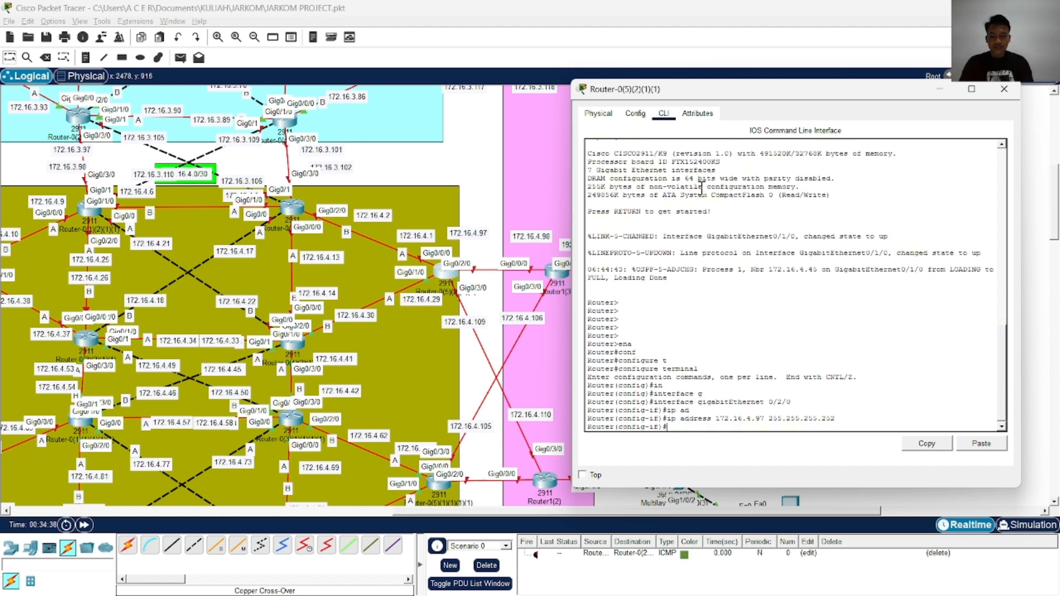
Enable interface GigabitEthernet 0/2/0 with no shutdown, then end configuration mode and write the configuration to memory
type("no sh")
key("Tab")
key("Return")
type("end")
key("Return")
type("wr")
key("Return")
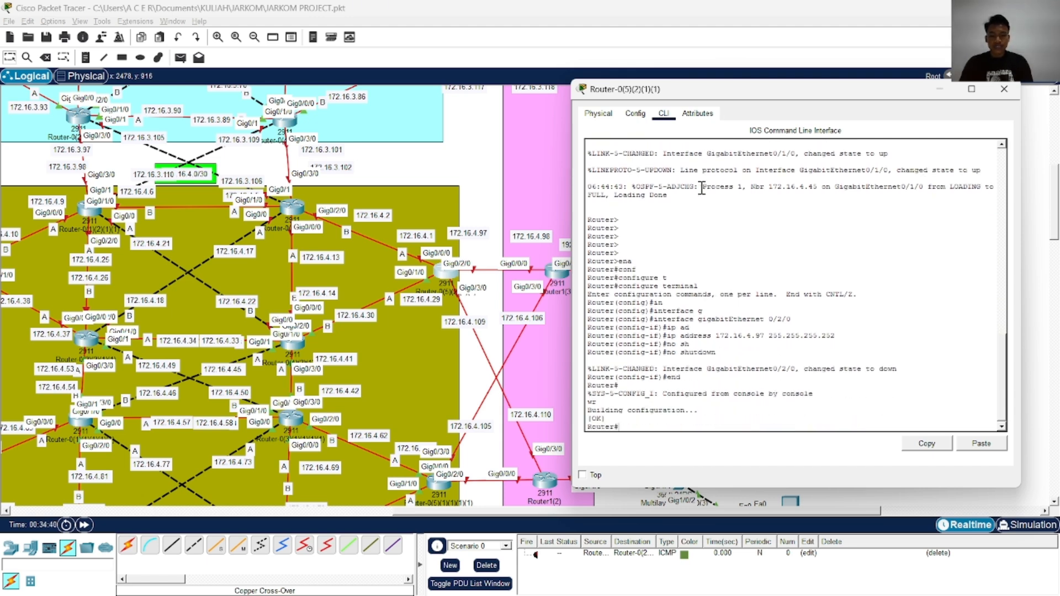
key("Return")
key("Return")
In global configuration mode, assign IP address 172.16.4.109 with mask 255.255.255.252 to interface GigabitEthernet 0/3/0
type("conf")
key("Tab")
type("t")
key("Tab")
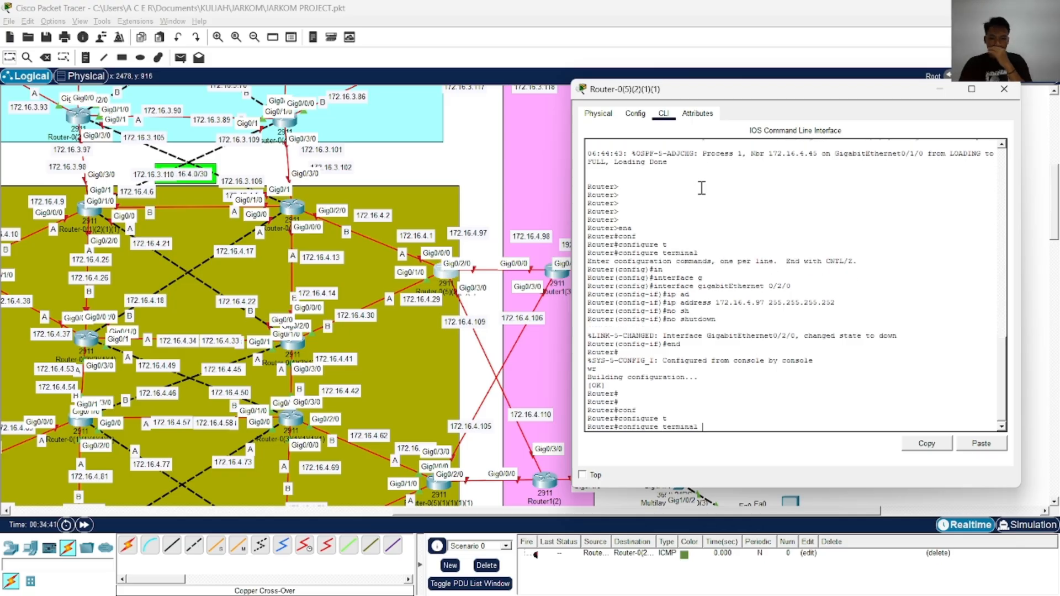
key("Return")
type("in")
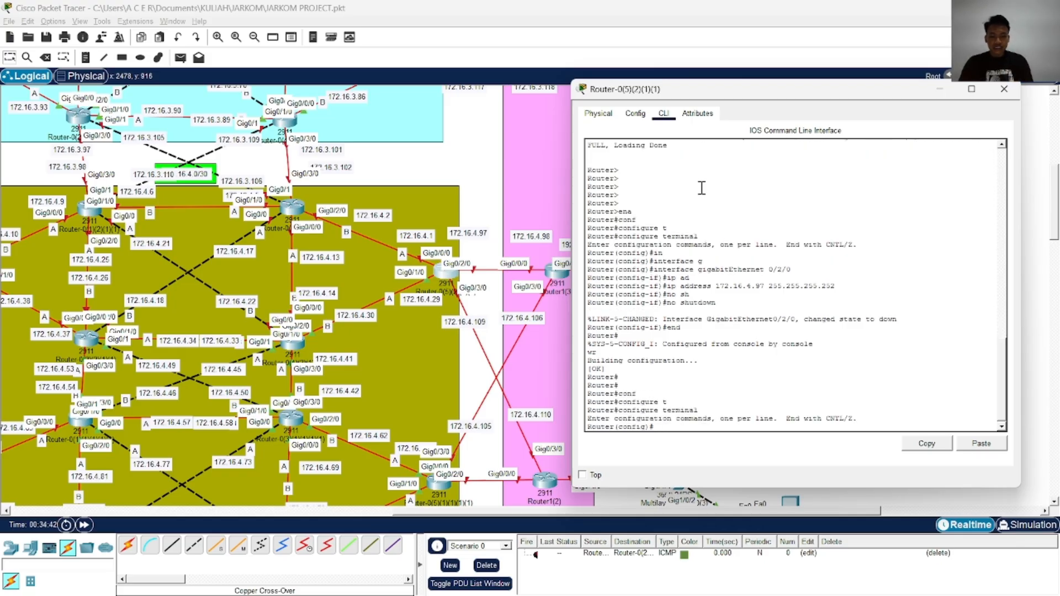
key("Tab")
type("g")
key("Tab")
type("0/3/")
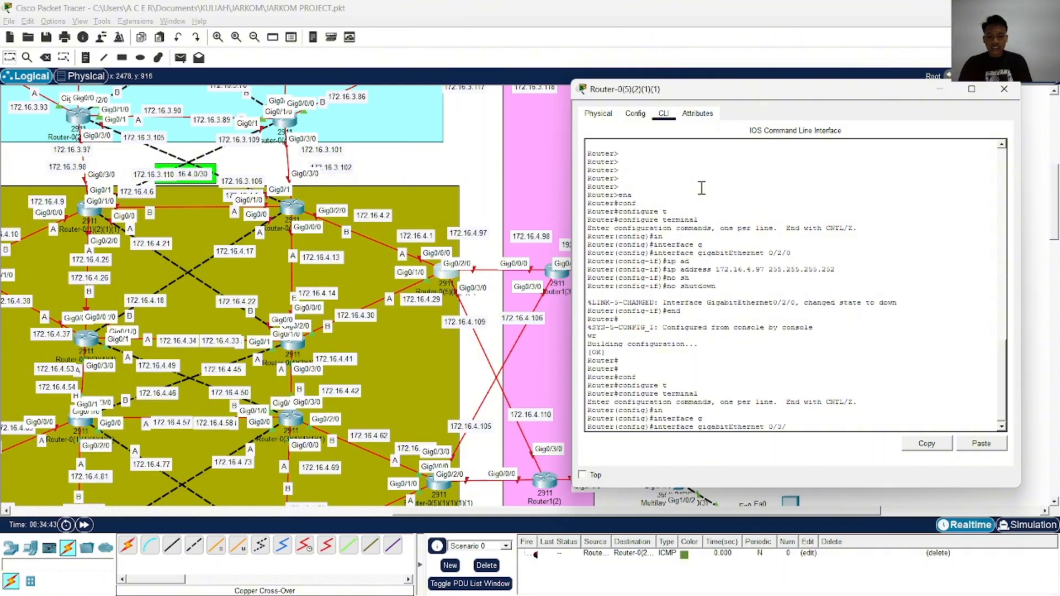
type("0")
key("Return")
type("ip ad")
key("Tab")
type("1")
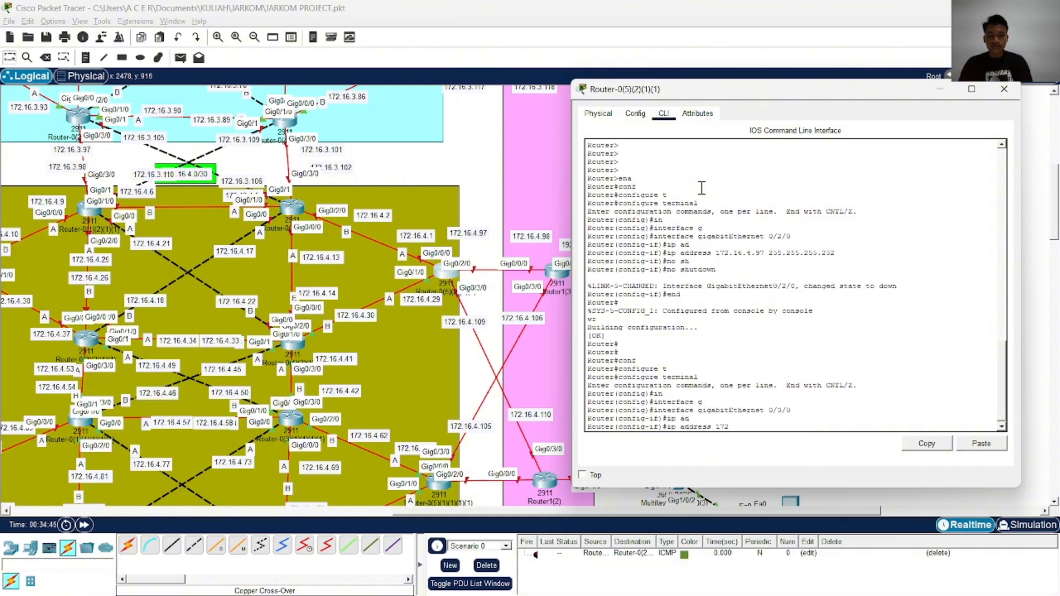
type("72.16.4.109 255.255.255.252")
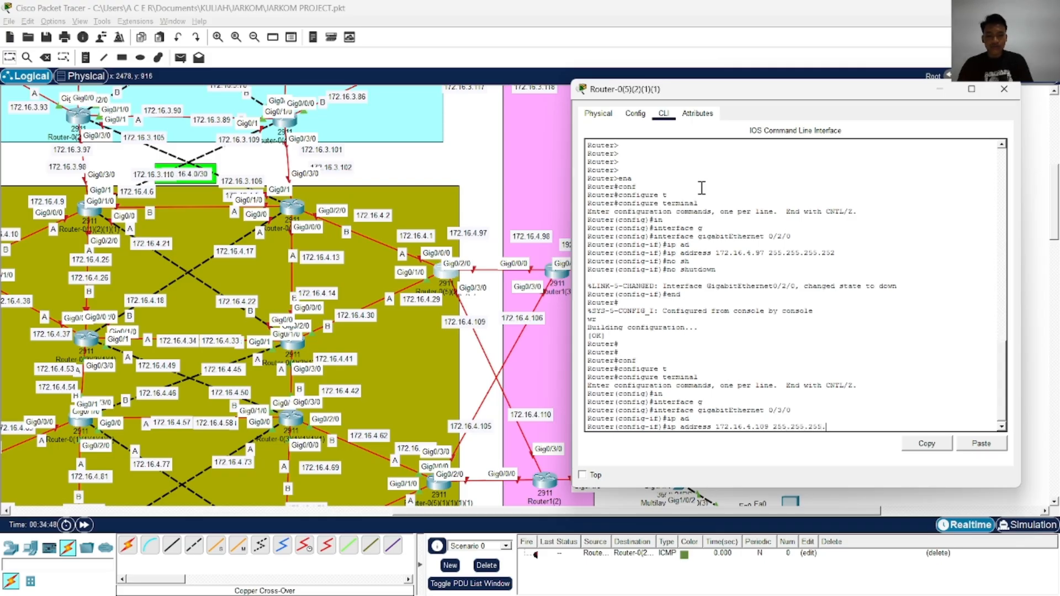
key("Return")
Enable interface GigabitEthernet 0/3/0 with no shutdown, then end configuration mode and write the configuration to memory
type("no sh")
key("Tab")
key("Return")
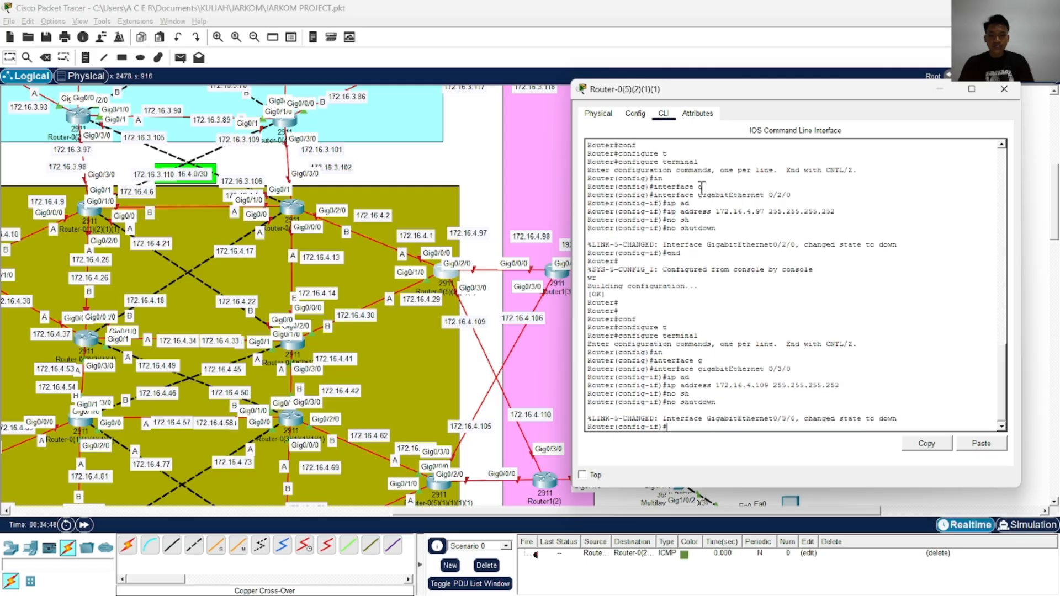
type("end")
key("Return")
type("wr")
key("Return")
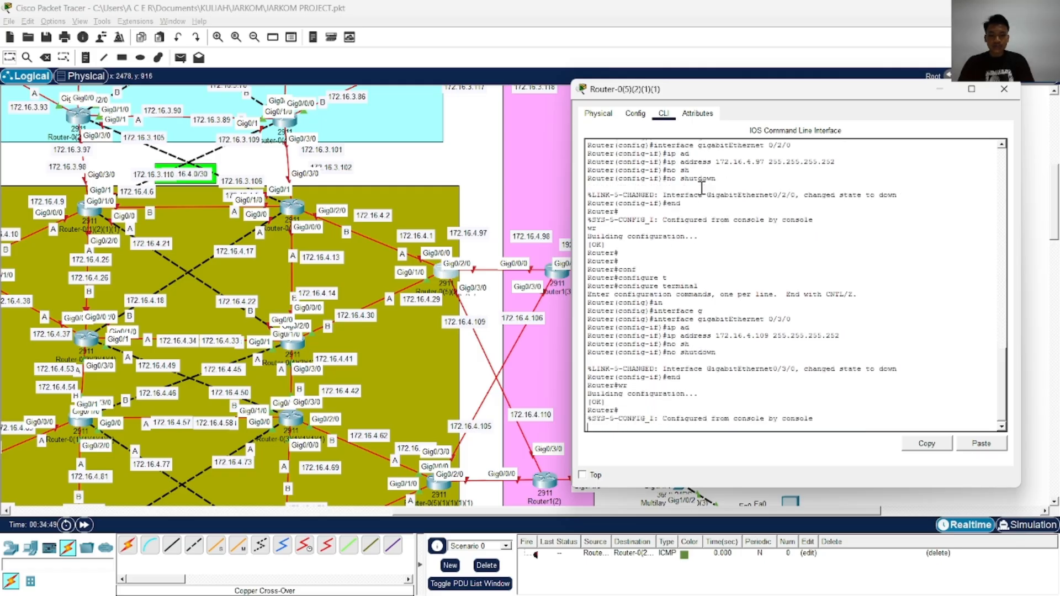
key("Return")
key("Return")
Enter configuration of OSPF process 1 on the router and turn on log-adjacency-changes
type("conf")
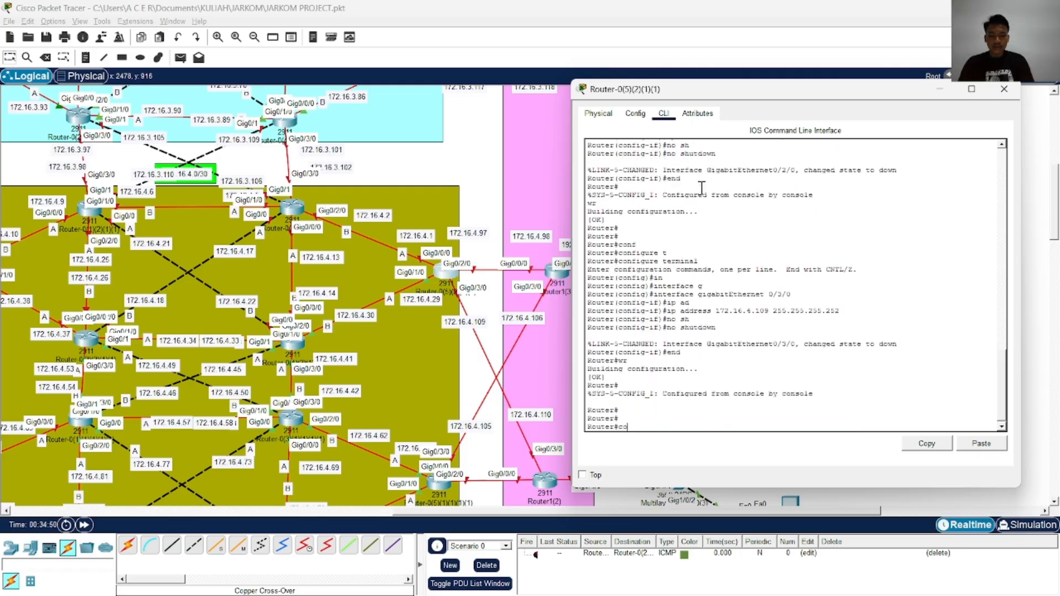
key("Tab")
type("t")
key("Tab")
key("Return")
type("router o")
key("Tab")
type("1")
key("Return")
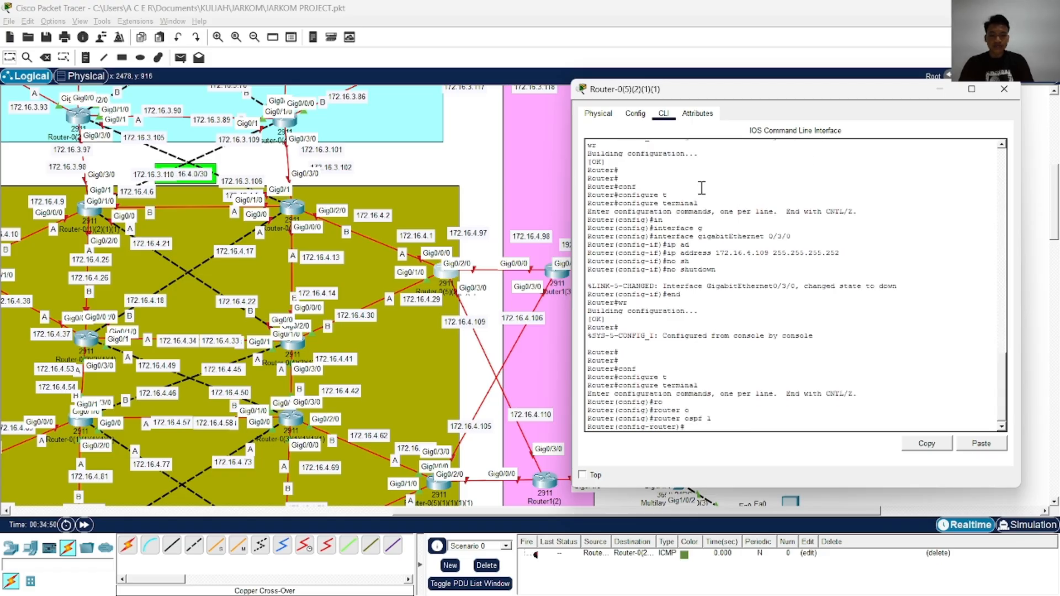
type("lo")
Enter an OSPF network statement for a 172.16.4 subnet of the router
key("Tab")
key("Return")
type("net")
key("Tab")
type("172.16.4")
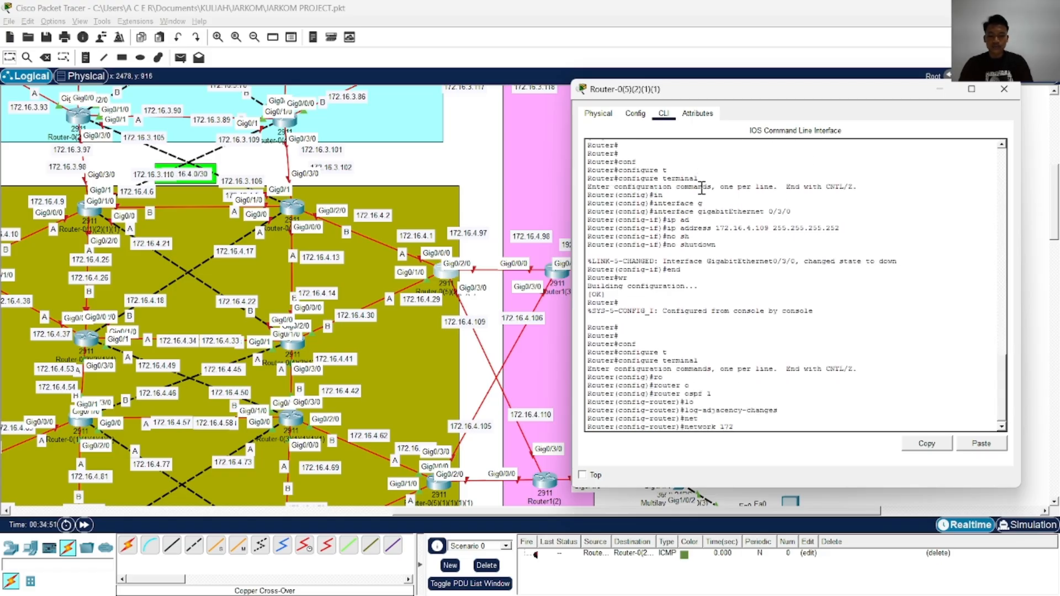
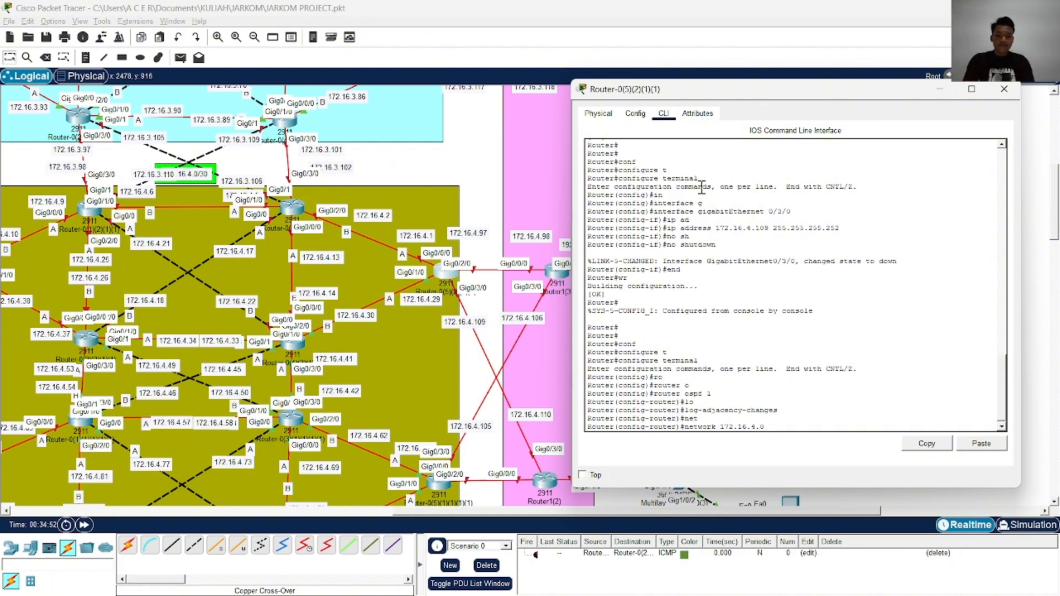
Complete the OSPF network statement for 172.16.4.0 with wildcard mask 0.0.0.255 in area 0
type(".0 0.0.0.255 ar")
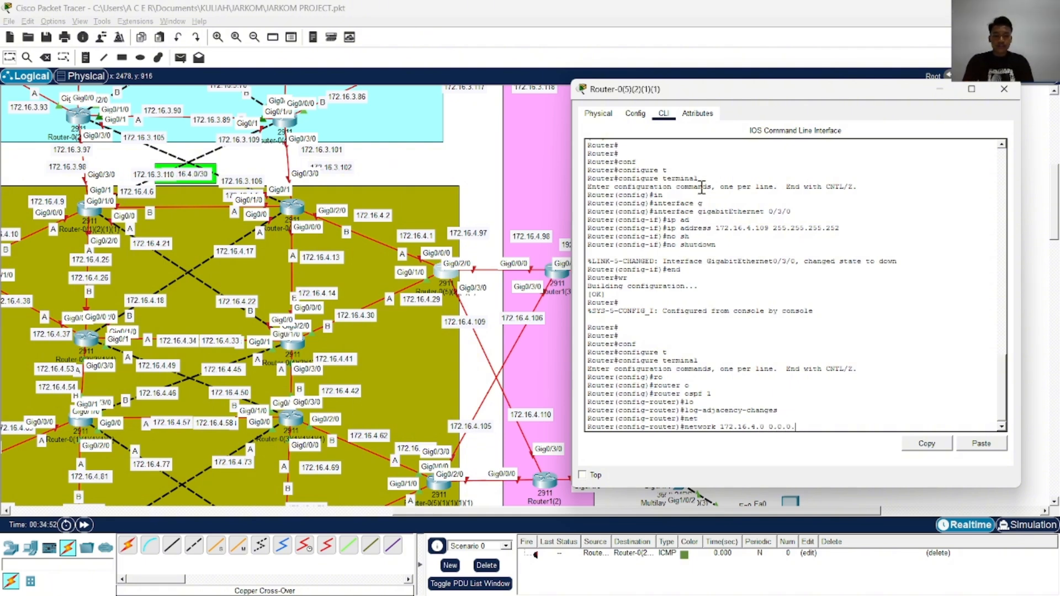
key("Tab")
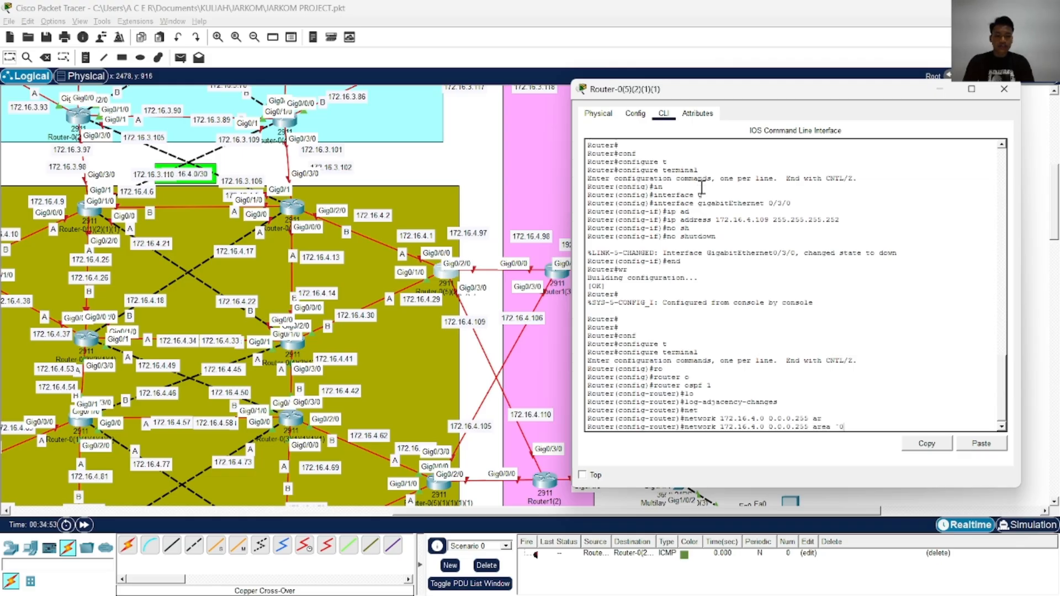
type("'0")
key("Return")
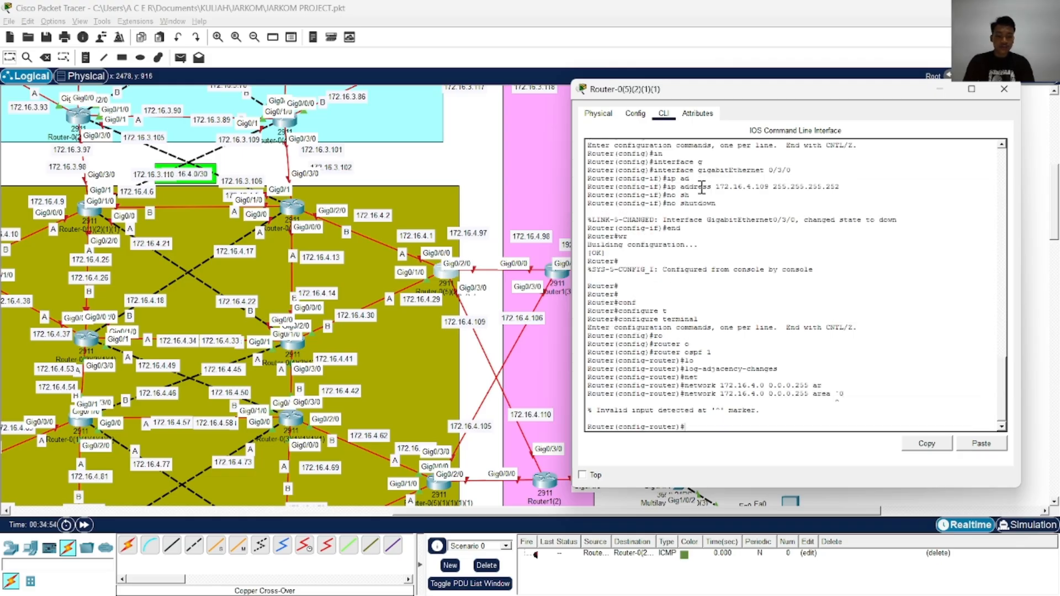
key("Up")
key("Tab")
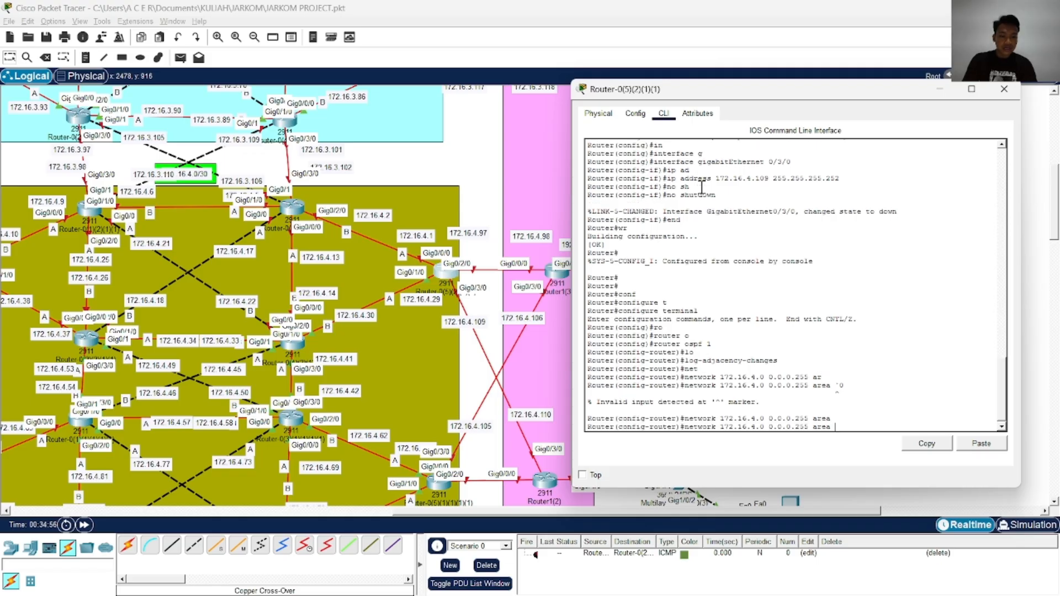
type("0")
key("Return")
key("Return")
key("Return")
End configuration mode and write the router's configuration to memory
type("end")
key("Return")
type("wr")
key("Return")
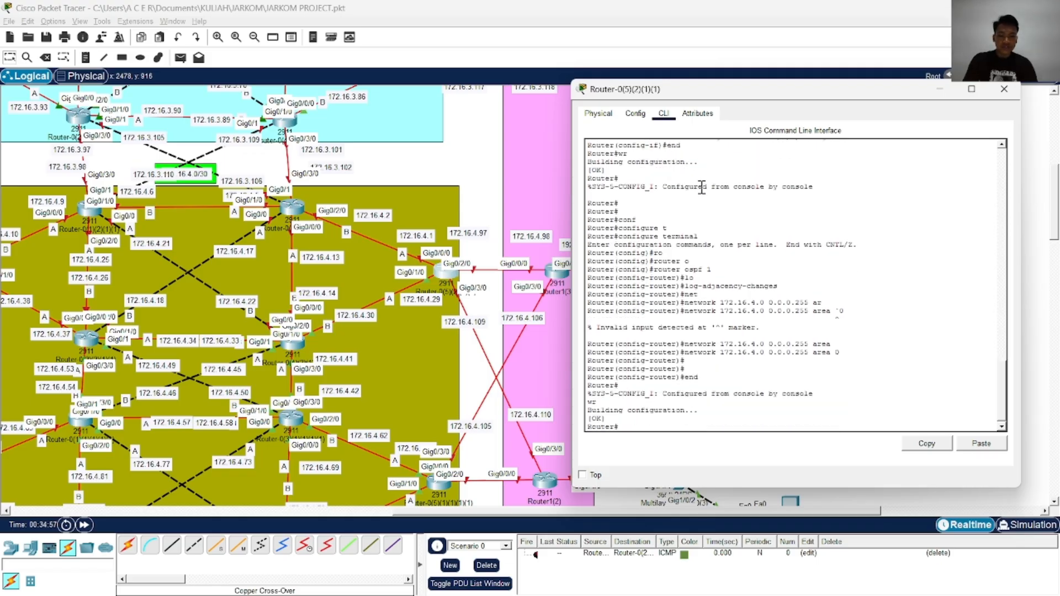
Copy the running configuration to the startup configuration, accepting the default destination filename
type("cop")
key("Tab")
type("r")
key("Tab")
type("st")
key("Tab")
key("Return")
key("Return")
key("Return")
key("Return")
key("Return")
key("Return")
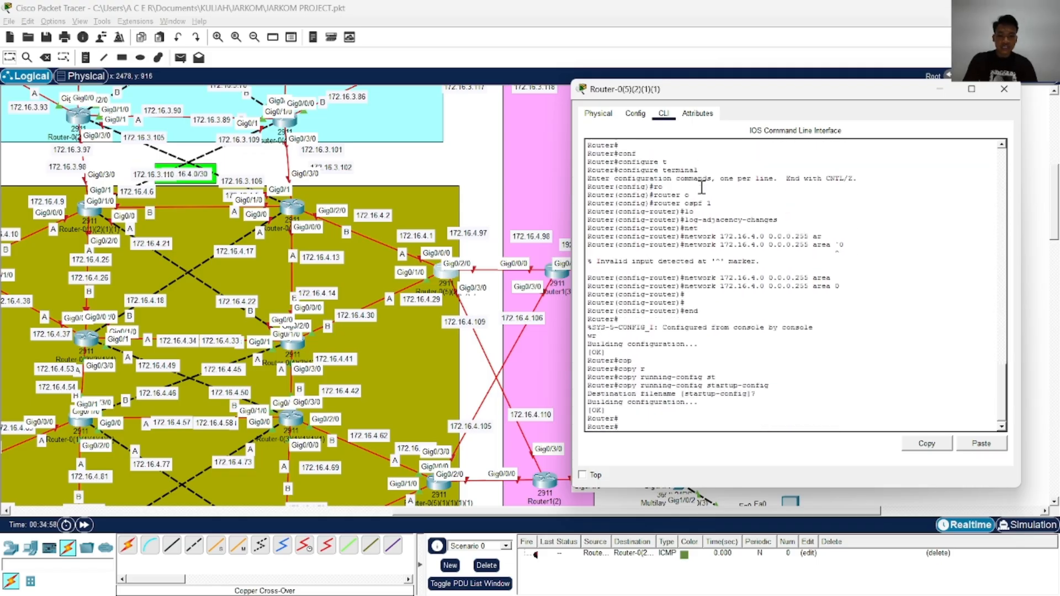
Close this router's window and open the command line of Router-0(5)(1)(1)(1)(1)
left_click(1004, 89)
scroll(472, 293, "down", 3)
left_click(442, 363)
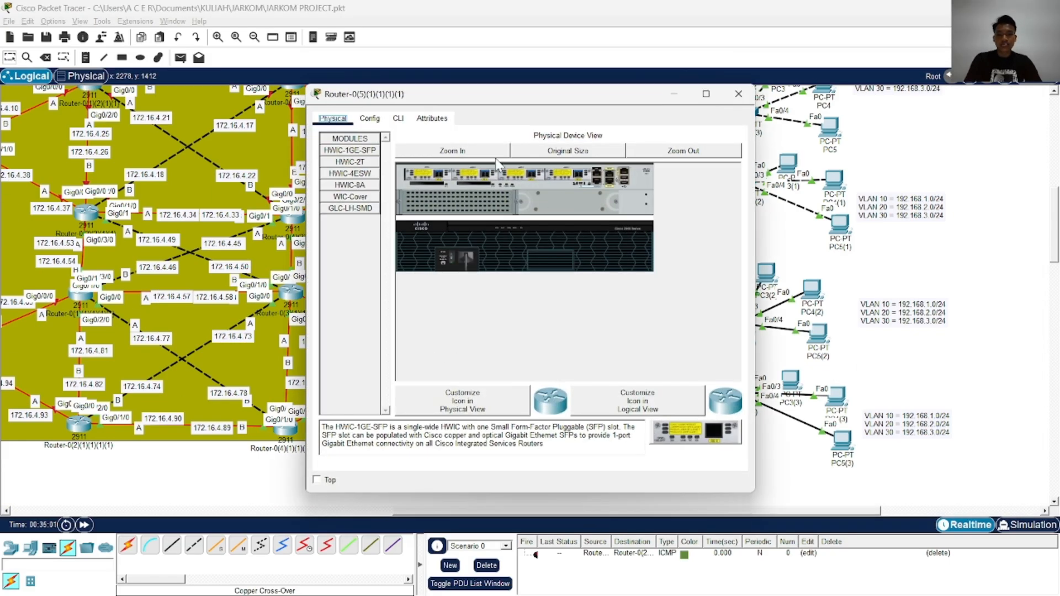
left_click(406, 117)
left_click_drag(480, 100, 741, 89)
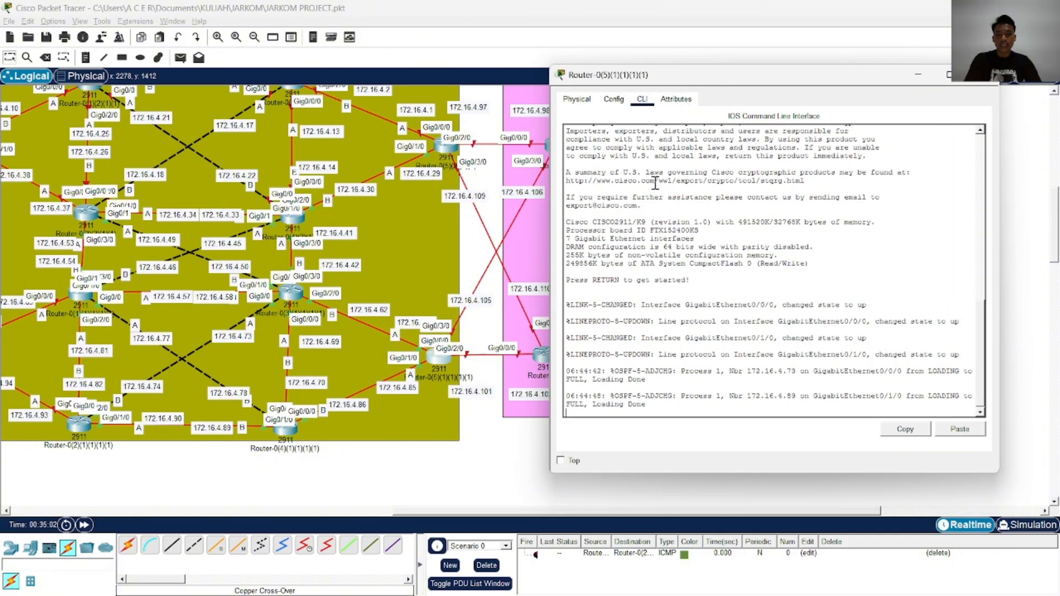
left_click(654, 193)
key("Return")
key("Return")
Enable privileged mode on Router-0(5)(1)(1)(1)(1) and enter global configuration mode
key("Return")
type("enna")
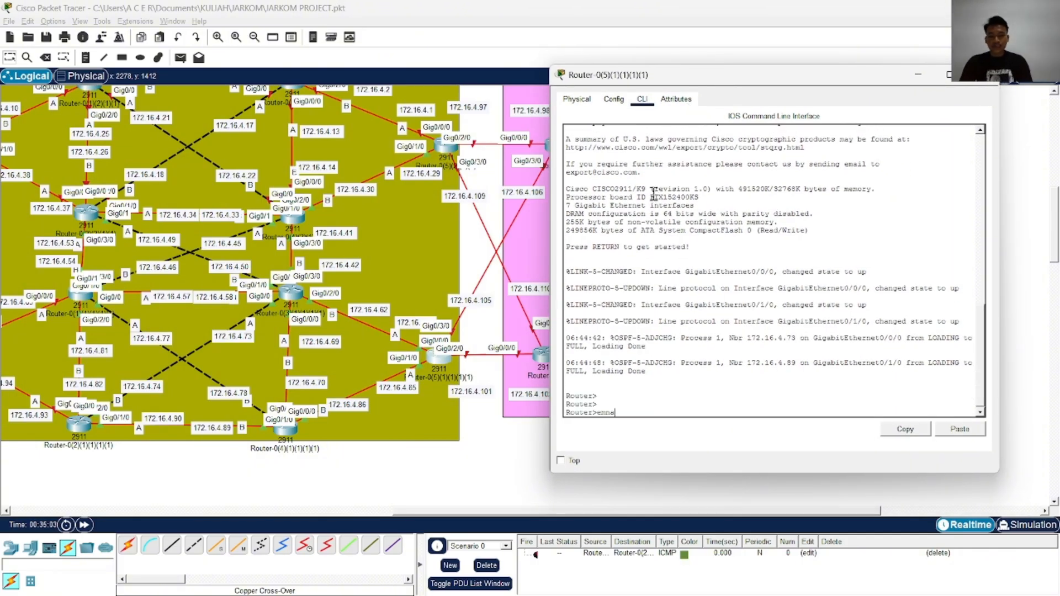
key("BackSpace")
type("a")
key("Tab")
key("Return")
type("conf")
key("Tab")
type("t")
key("Tab")
key("Return")
key("Return")
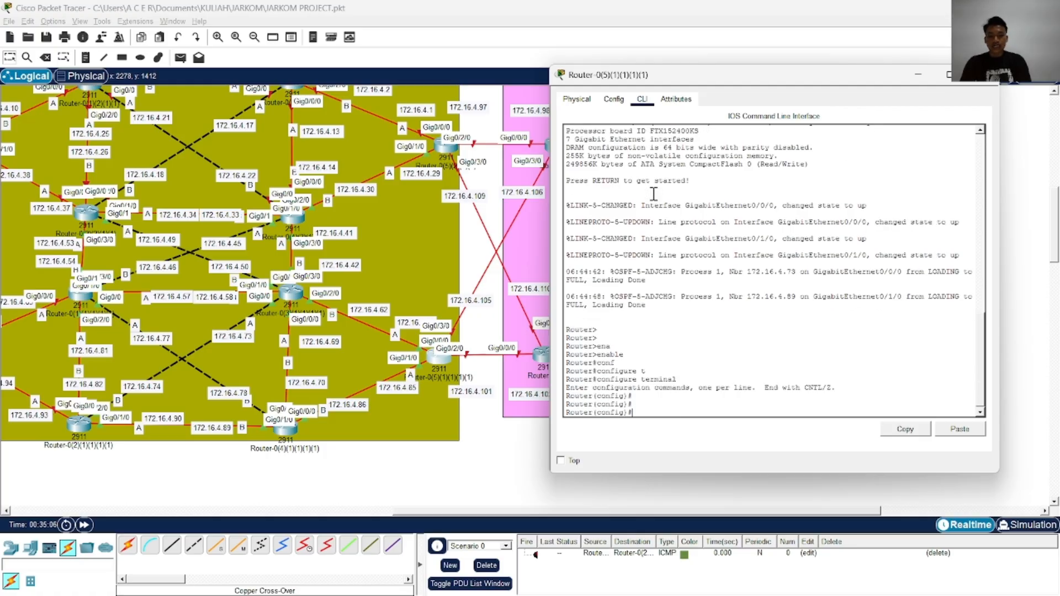
key("Return")
key("Return")
Assign IP address 172.16.4.101 with mask 255.255.255.252 to interface GigabitEthernet 0/2/0
type("in")
key("Tab")
type("g")
key("Tab")
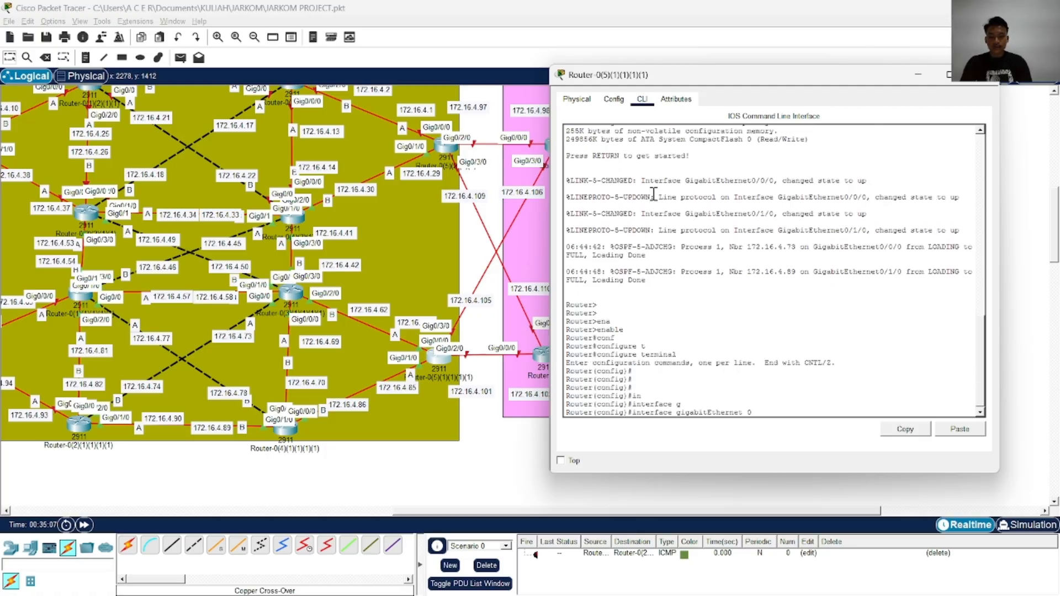
type("0/2/0")
key("Return")
type("ip")
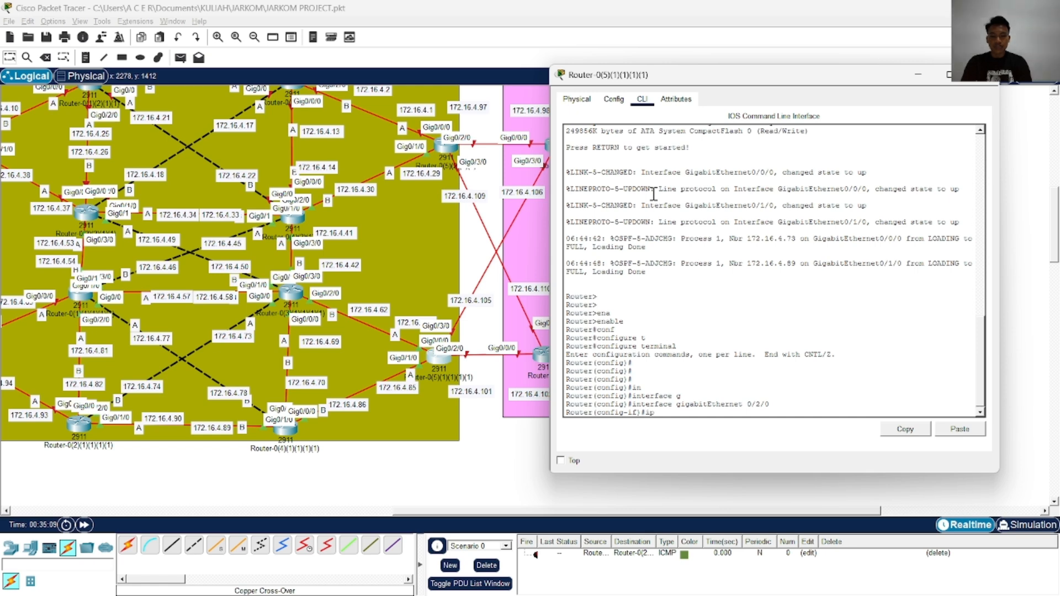
type(" ad")
key("Tab")
type("172.16.")
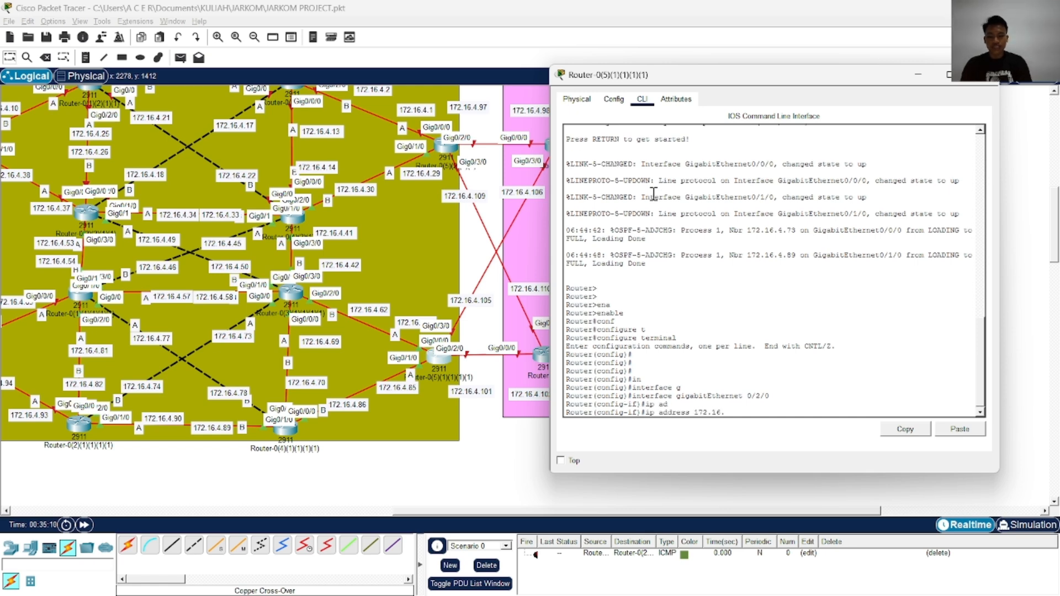
type("4.1")
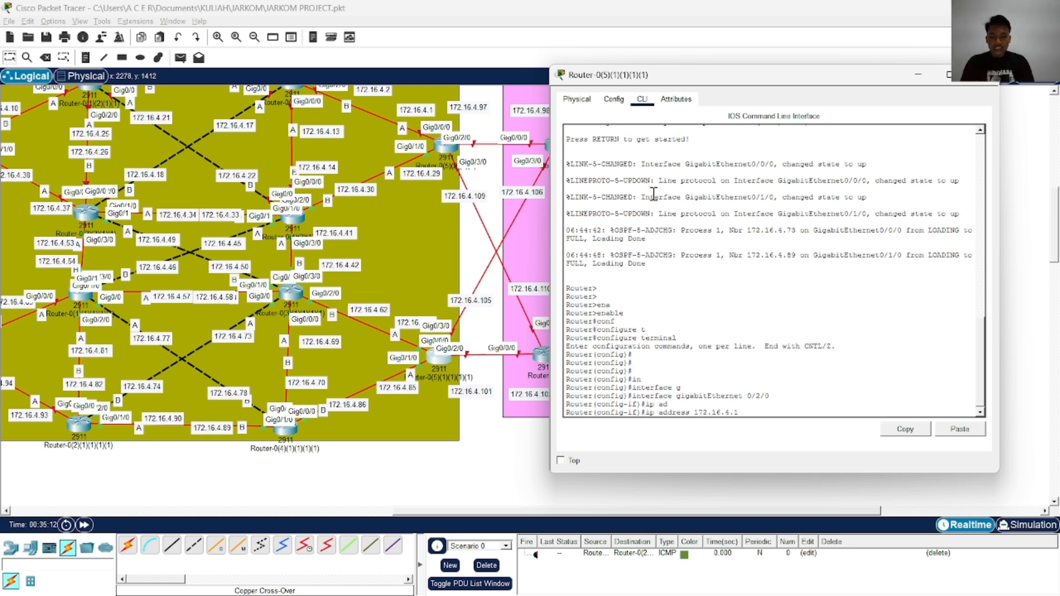
type("01 255.2")
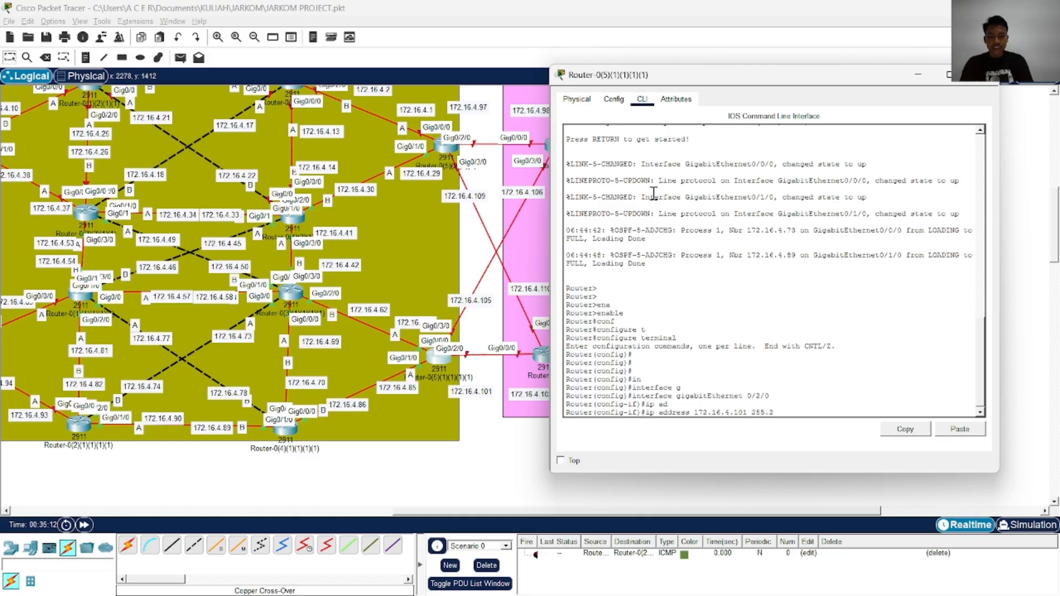
type("55.2552.")
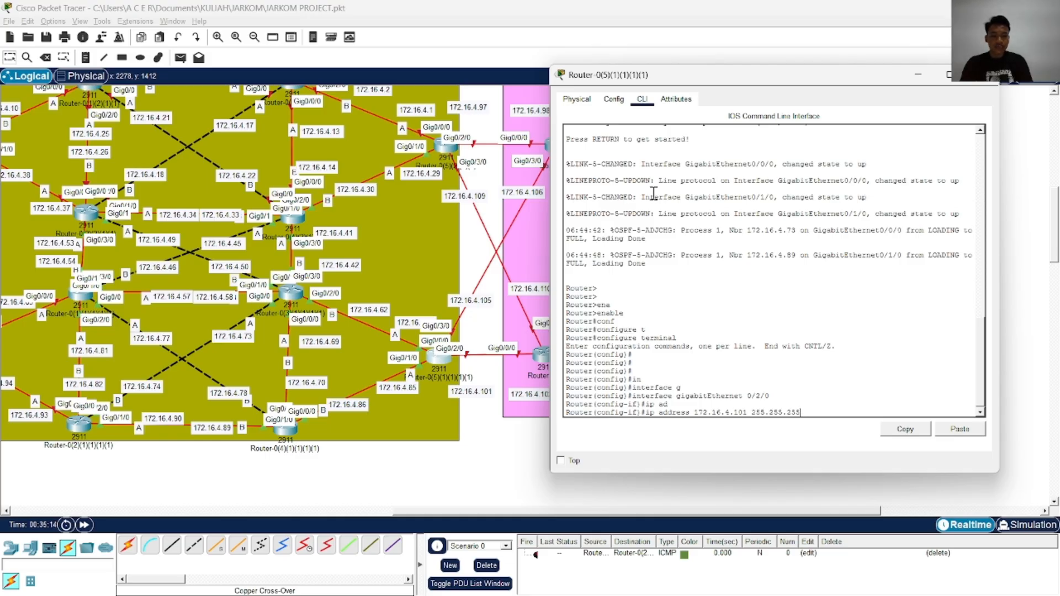
key("Return")
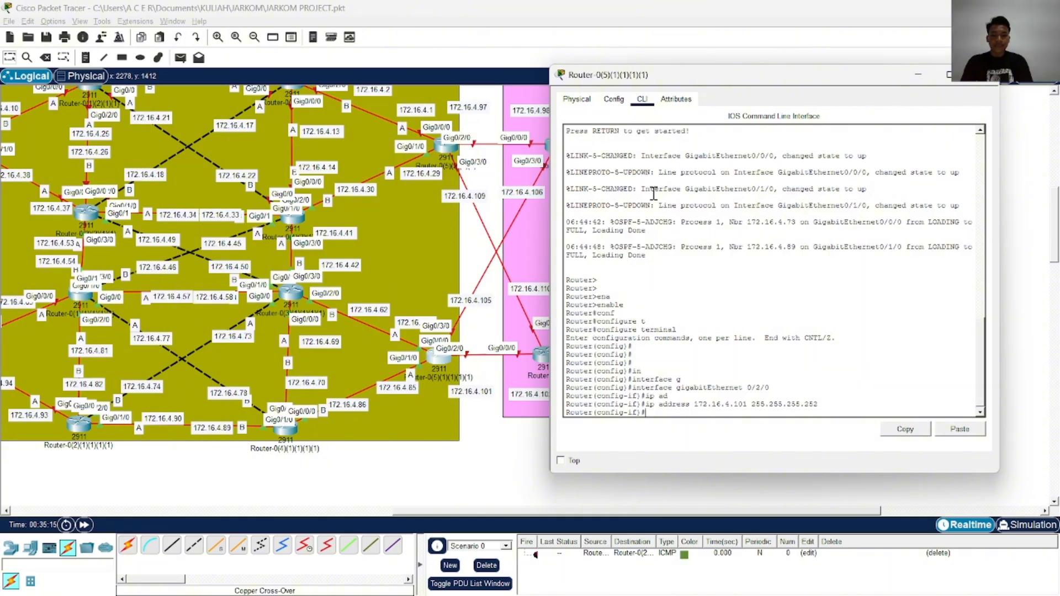
Enable interface GigabitEthernet 0/2/0 with no shutdown, then end configuration mode and write the configuration to memory
type("no sh")
key("Tab")
key("Return")
type("en")
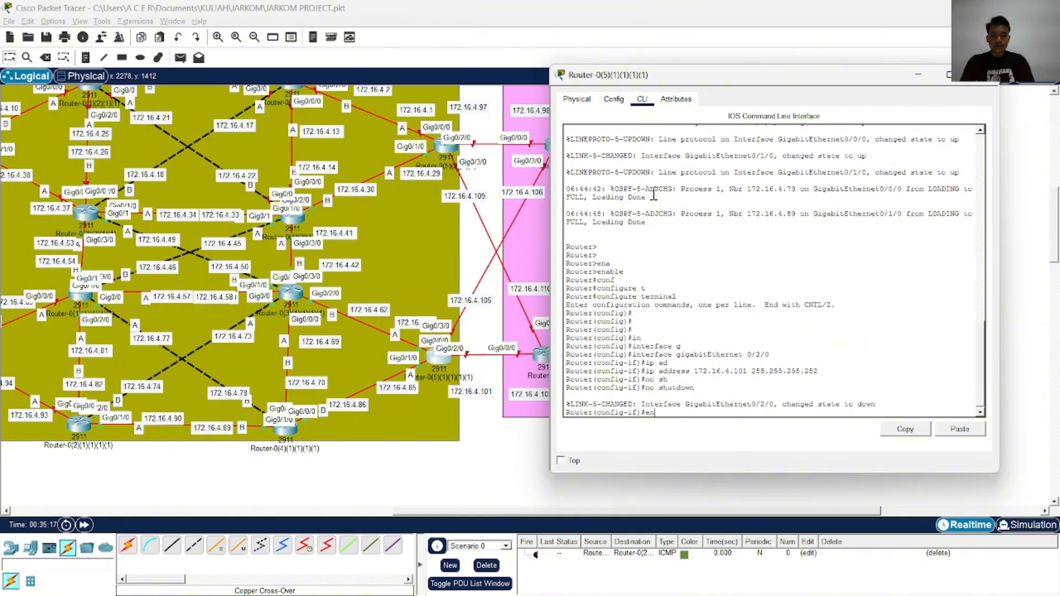
type("d")
key("Return")
type("wr")
key("Return")
In global configuration mode, assign IP address 172.16.4.105 with mask 255.255.255.252 to interface GigabitEthernet 0/3/0
key("Return")
type("conf")
key("Tab")
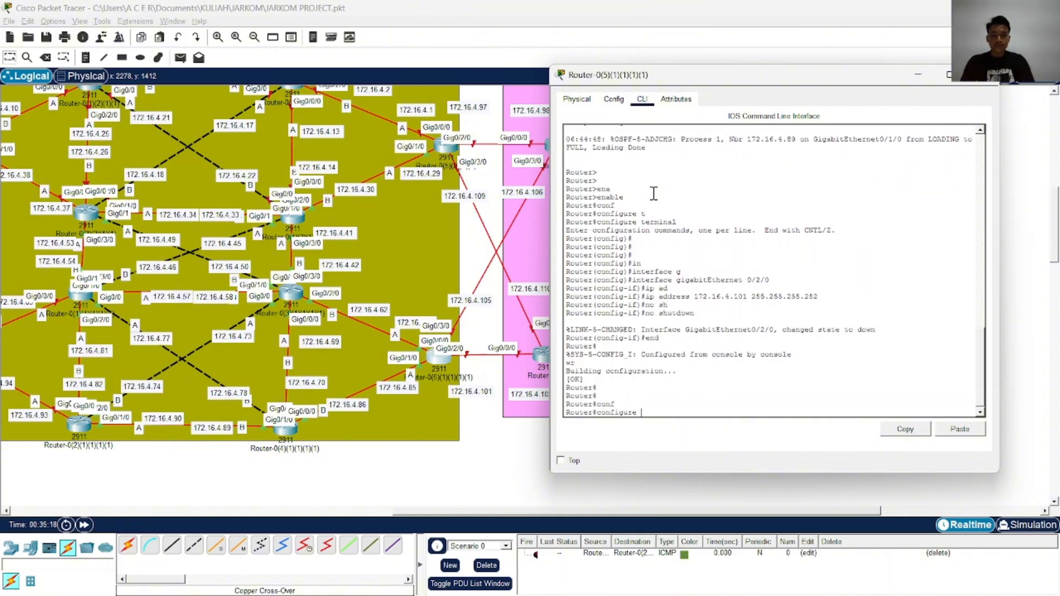
type("t")
key("Tab")
key("Return")
type("in")
key("Tab")
type("g")
key("Tab")
type("0")
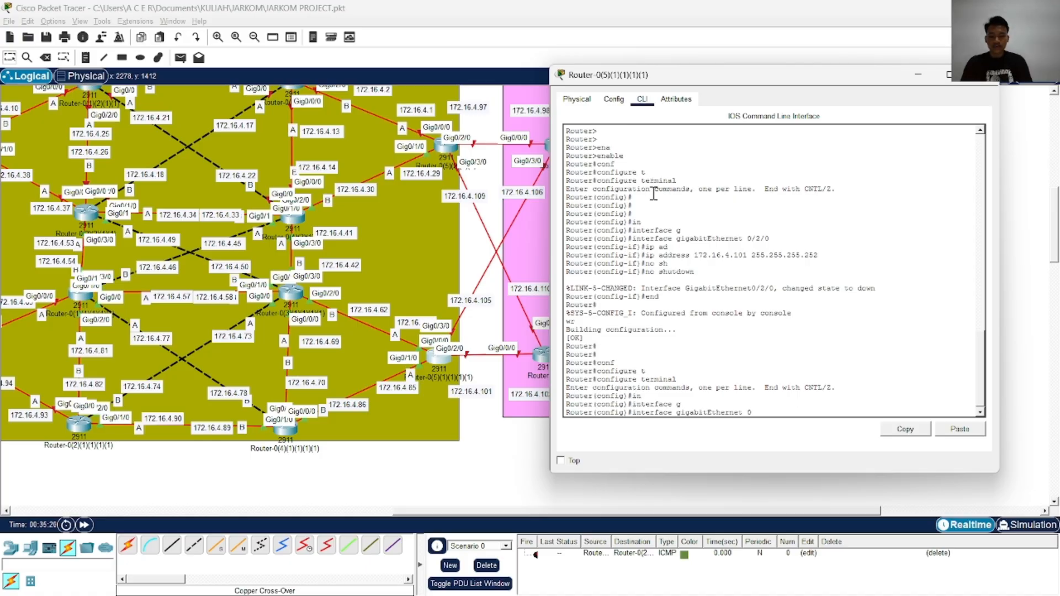
type("/3/0")
key("Return")
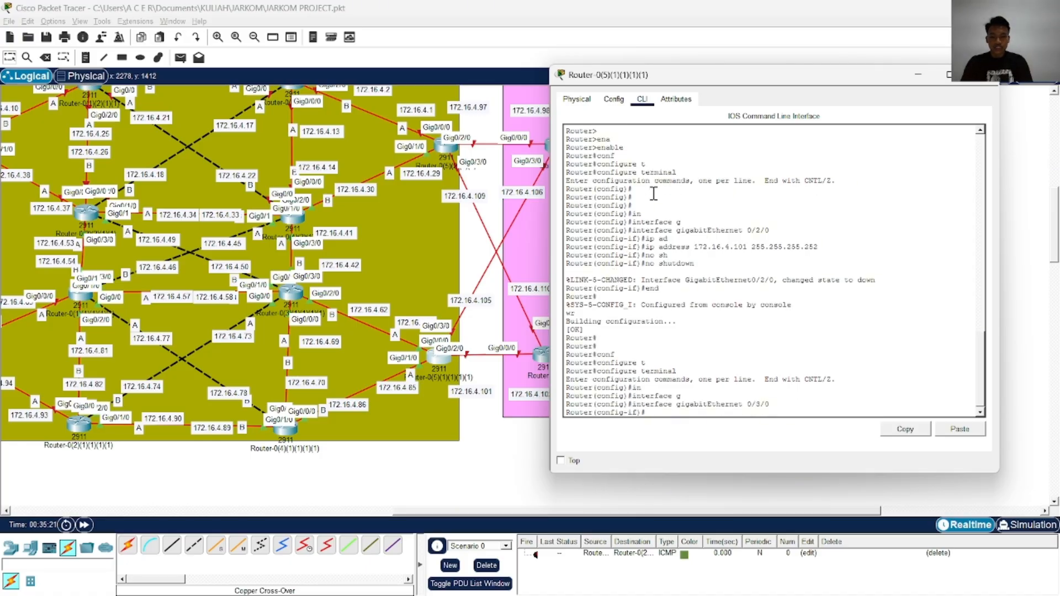
type("ip ad")
key("Tab")
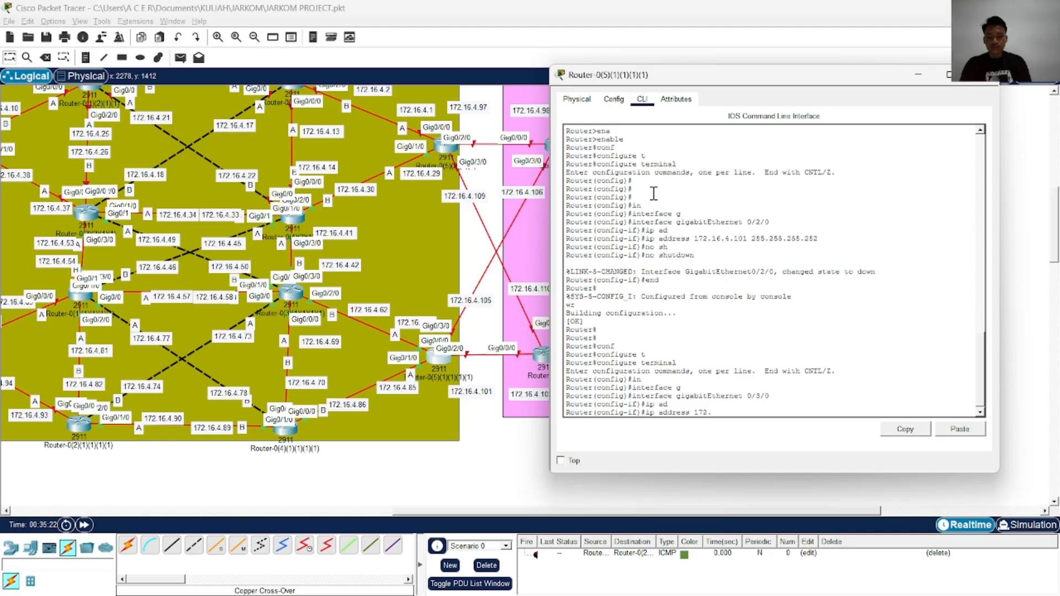
type(".4.105 255.255.255")
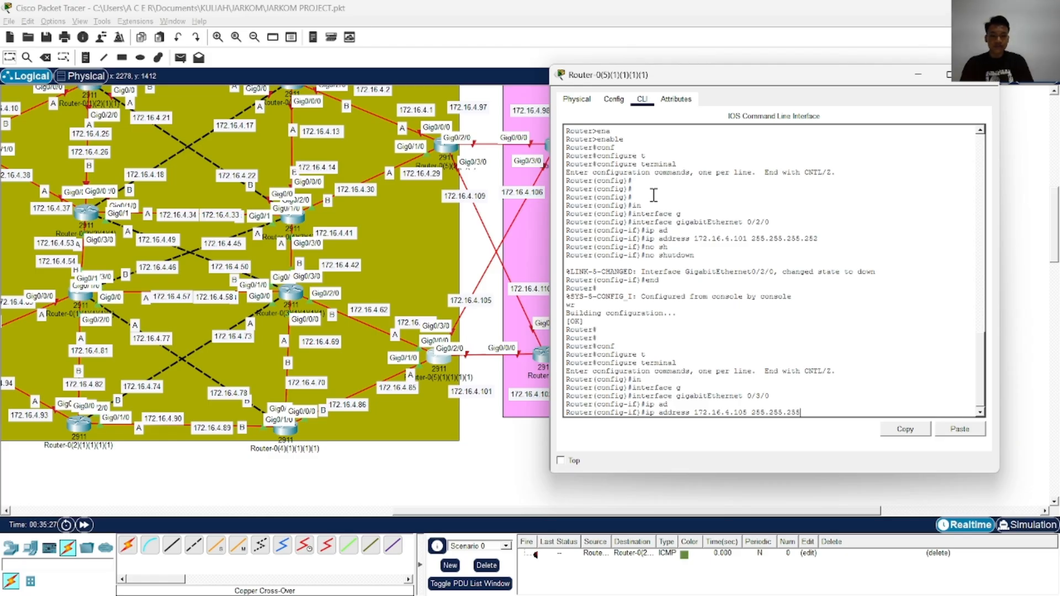
type(".252")
key("Return")
Enable interface GigabitEthernet 0/3/0 with no shutdown, then end configuration mode and write the configuration to memory
type("nfig-if)#n")
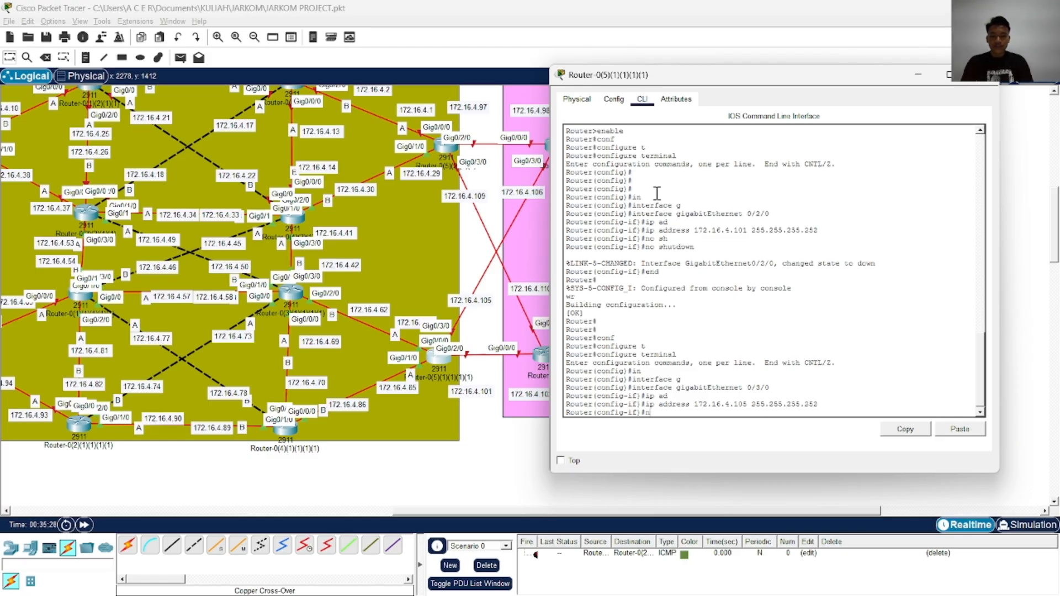
key("Tab")
key("Return")
type("end")
key("Return")
type("wr")
key("Return")
Copy the running configuration with both interface addresses to the startup configuration
type("cop")
key("Tab")
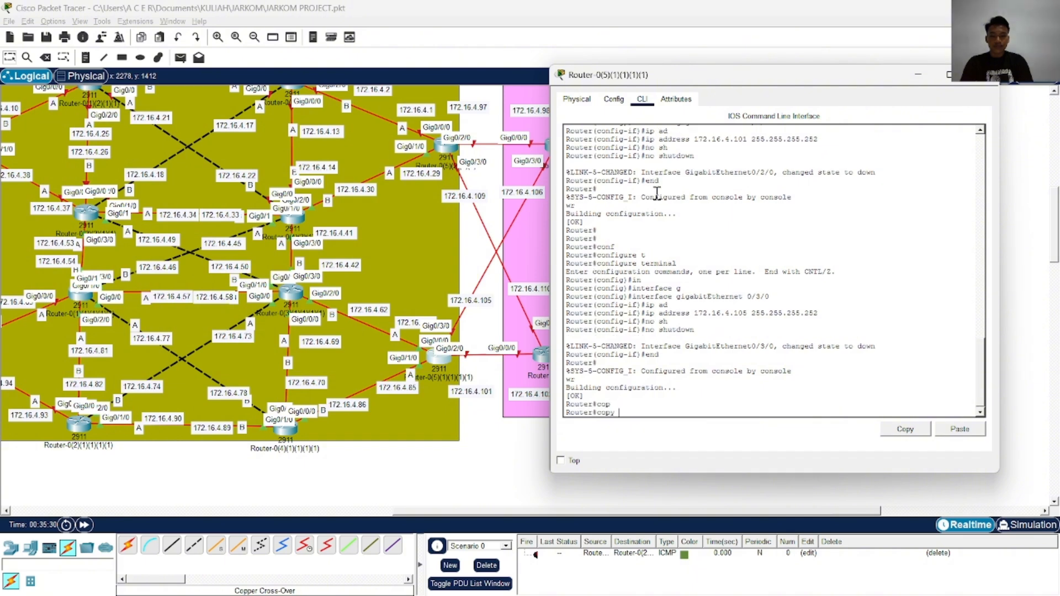
type("r")
key("Tab")
type("s")
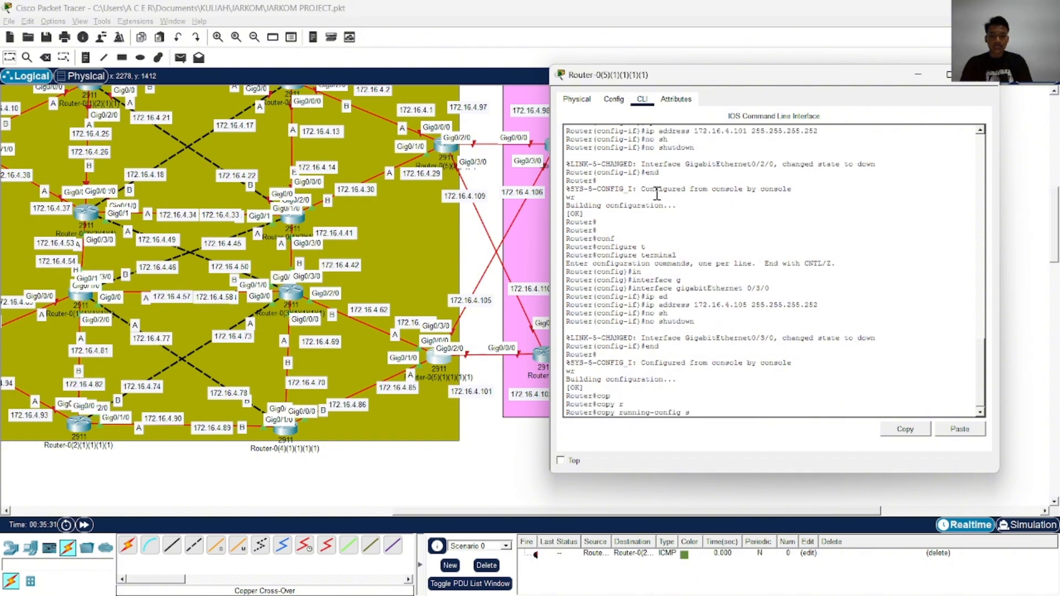
type("t")
key("Tab")
key("Return")
key("Return")
key("Return")
key("Return")
key("Return")
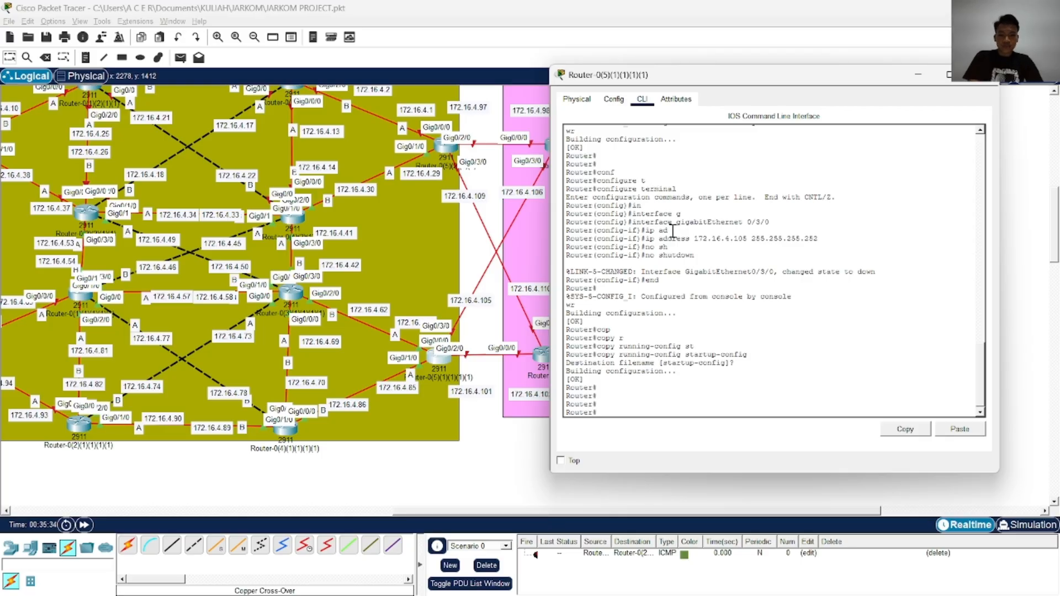
Enter configuration of OSPF process 1 on the router and turn on log-adjacency-changes
type("conf")
key("Tab")
type("t")
key("Tab")
key("Return")
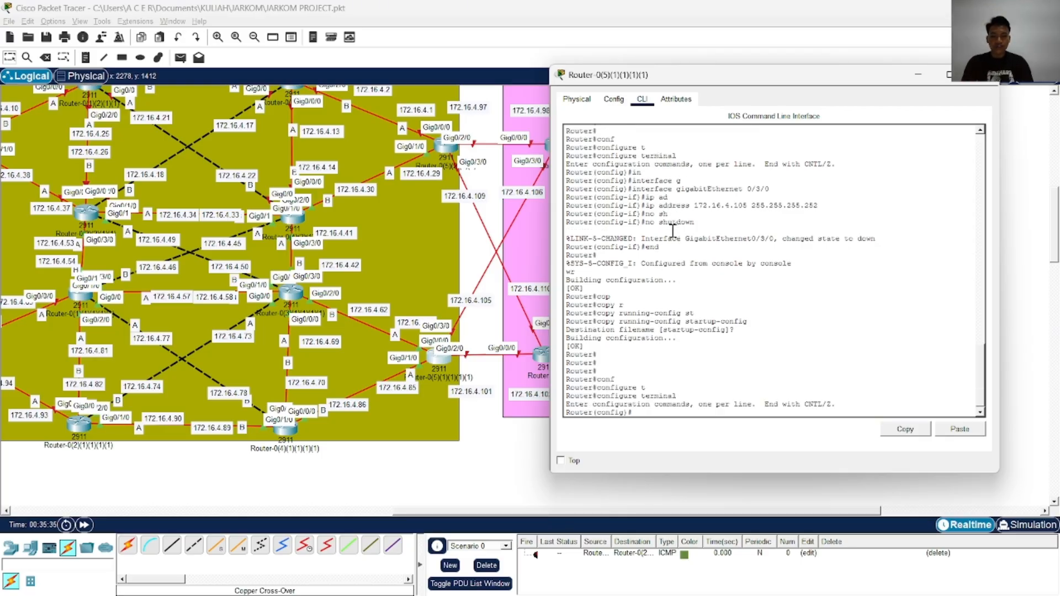
type("ro")
key("Tab")
key("o")
Add an OSPF network statement for 172.16.4.0 with wildcard mask 0.0.0.255 in area 0
key("Tab")
key("1")
key("Return")
type("lo")
key("Tab")
key("Return")
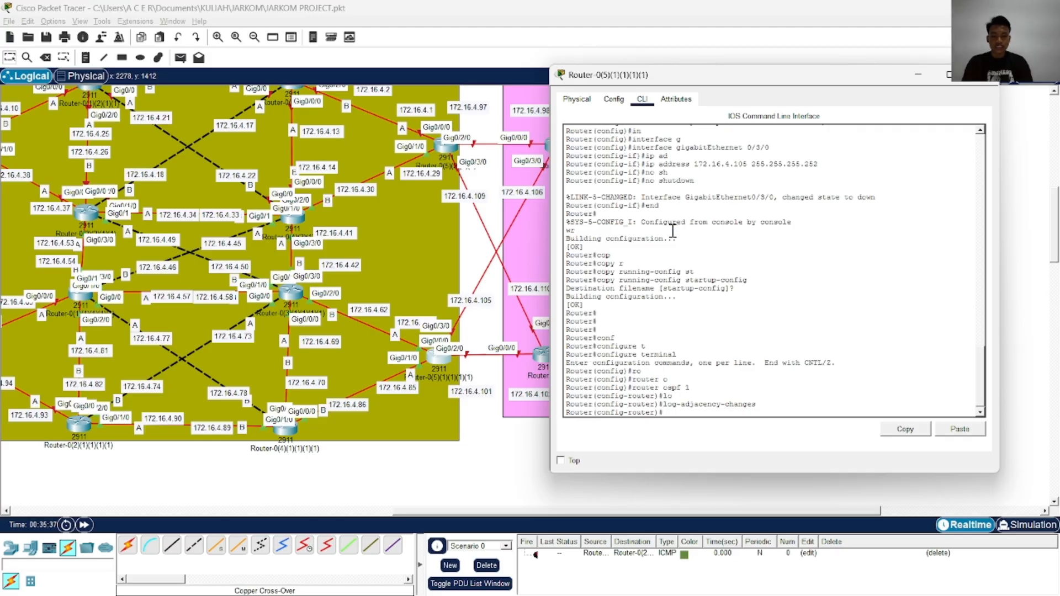
type("net")
key("Tab")
type("172")
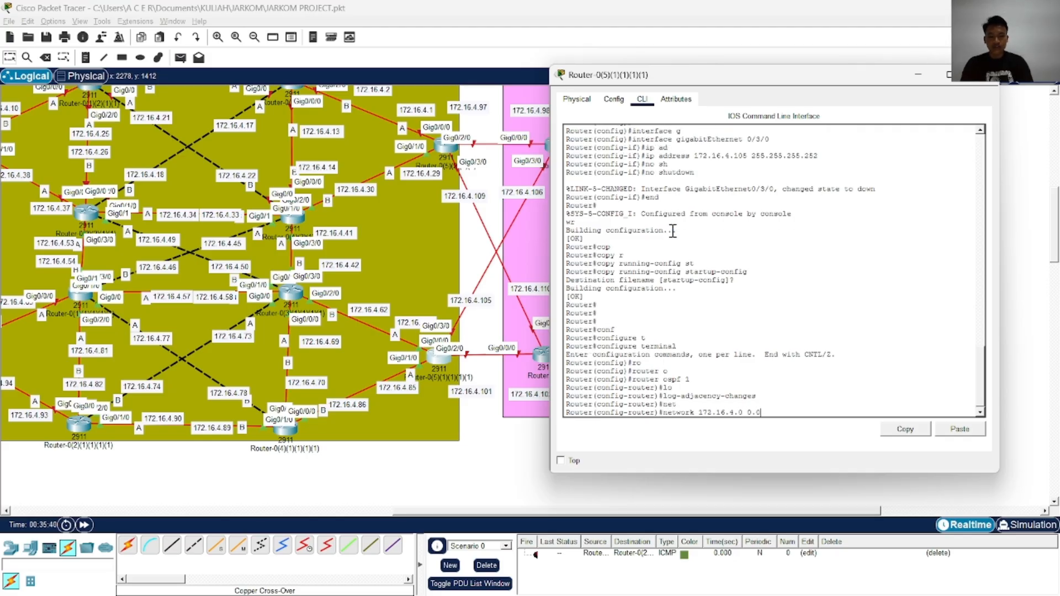
type(".16.4.0 0.0.0.255 ar")
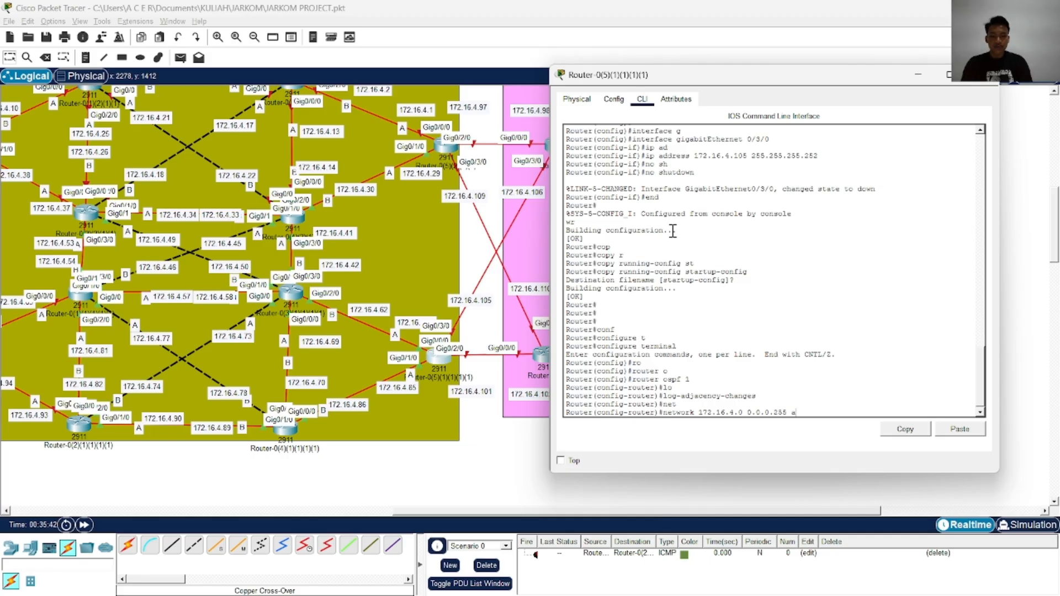
key("Tab")
key("Return")
key("Return")
End OSPF configuration and write the router's configuration to memory
type("end")
key("Return")
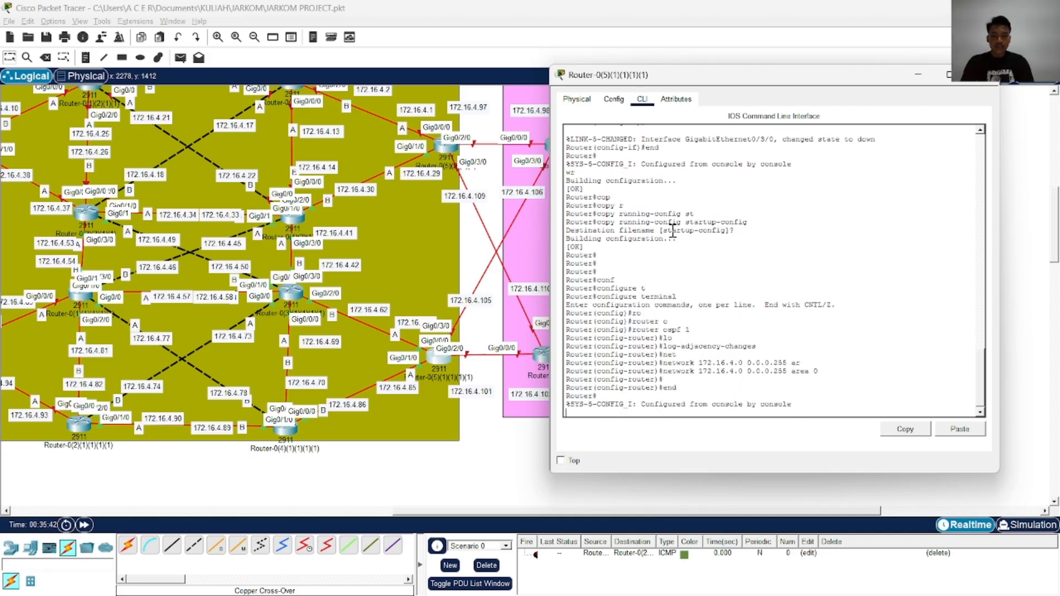
type("wr")
key("Return")
Copy the running configuration with the OSPF settings to the startup configuration
type("cop")
key("Tab")
type("rst")
key("Tab")
key("BackSpace")
key("BackSpace")
key("Tab")
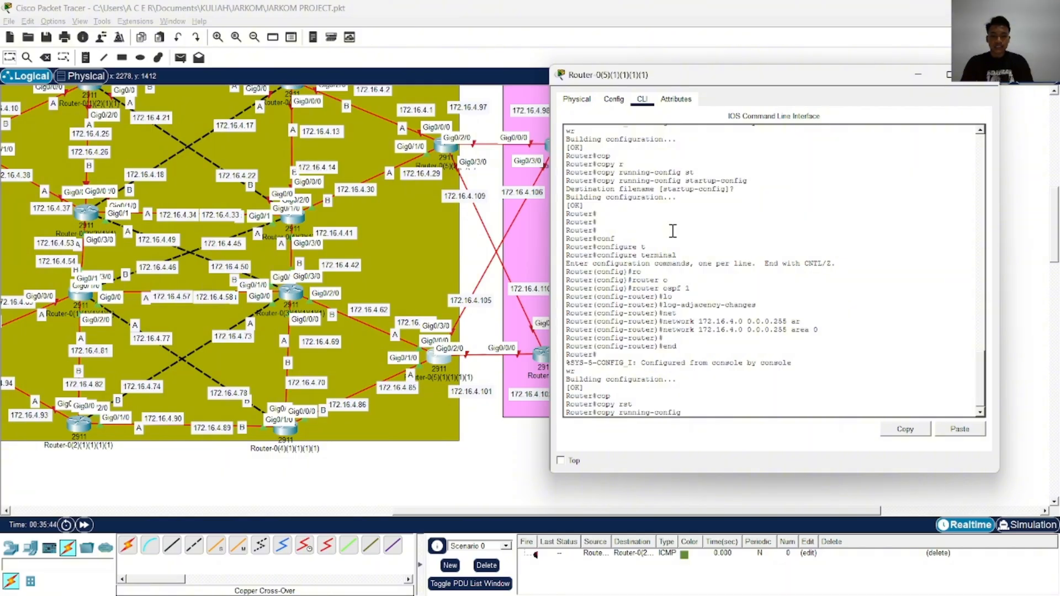
key("Return")
key("Return")
key("Return")
key("Up")
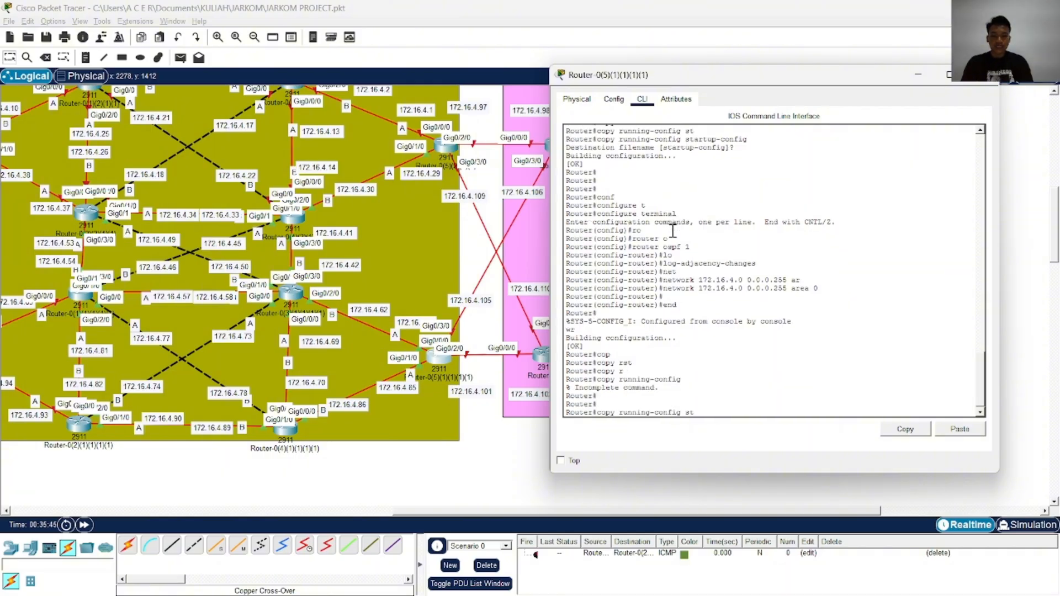
type("st")
key("Tab")
key("Tab")
key("Return")
key("Return")
key("Return")
key("Return")
key("Return")
key("Return")
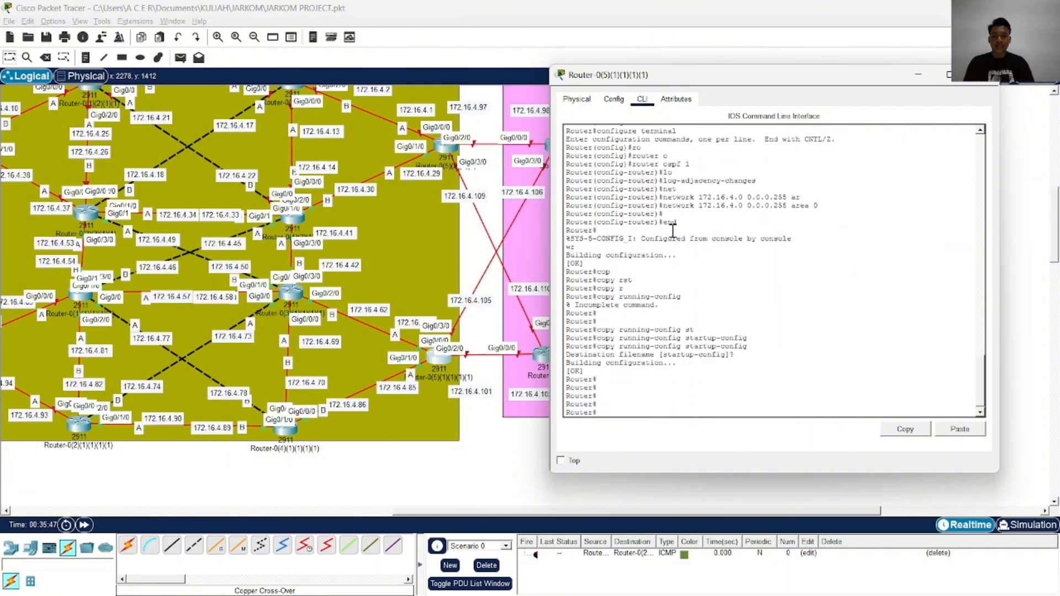
Close the finished router's window and open the command line of Router1(3)
left_click(976, 83)
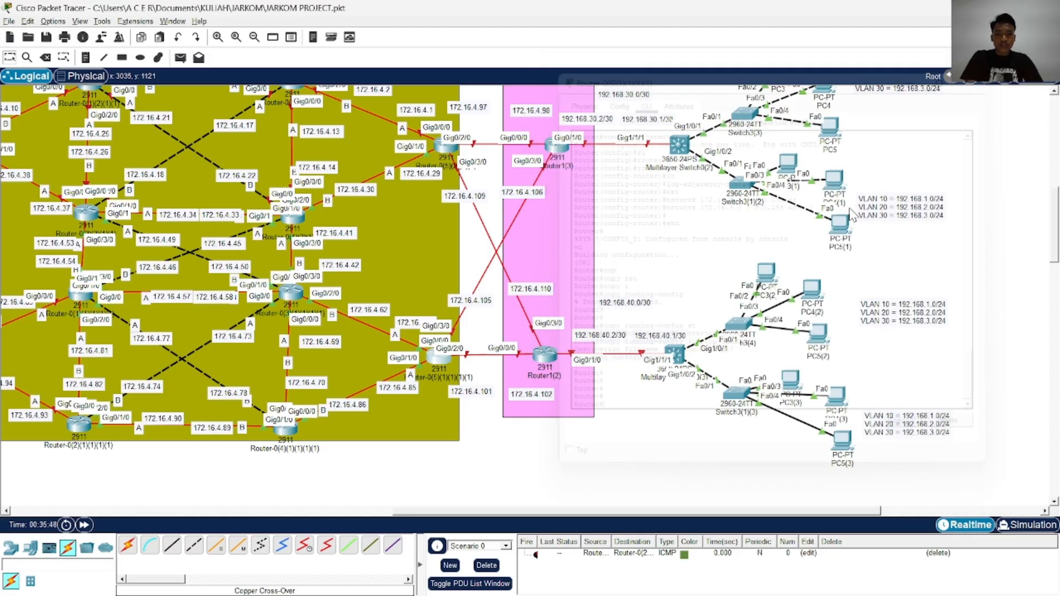
scroll(572, 260, "up", 3)
scroll(563, 278, "down", 3)
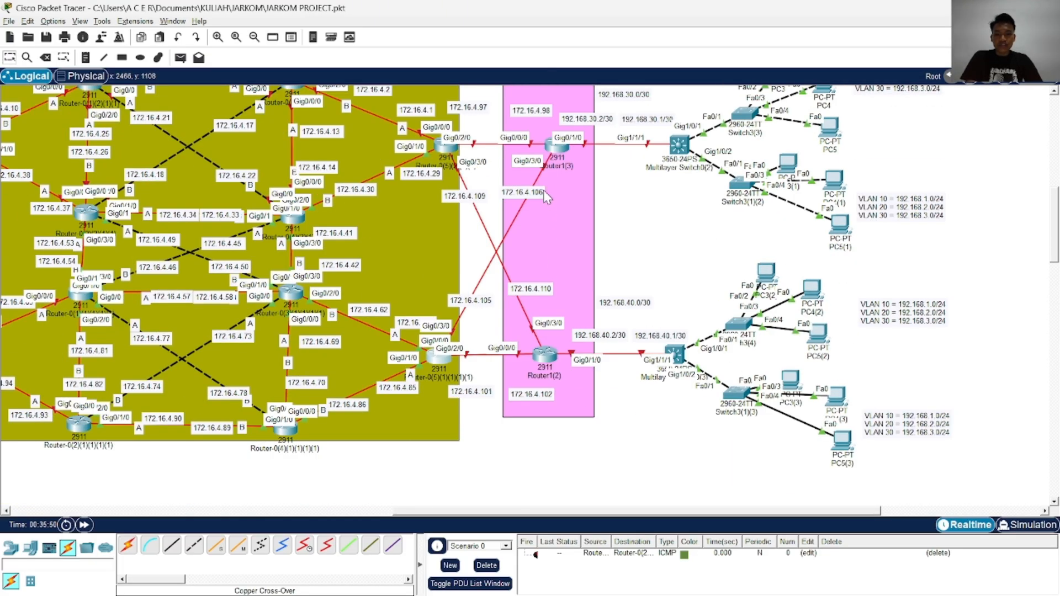
left_click(556, 145)
left_click_drag(577, 94, 893, 103)
left_click(714, 128)
left_click(740, 212)
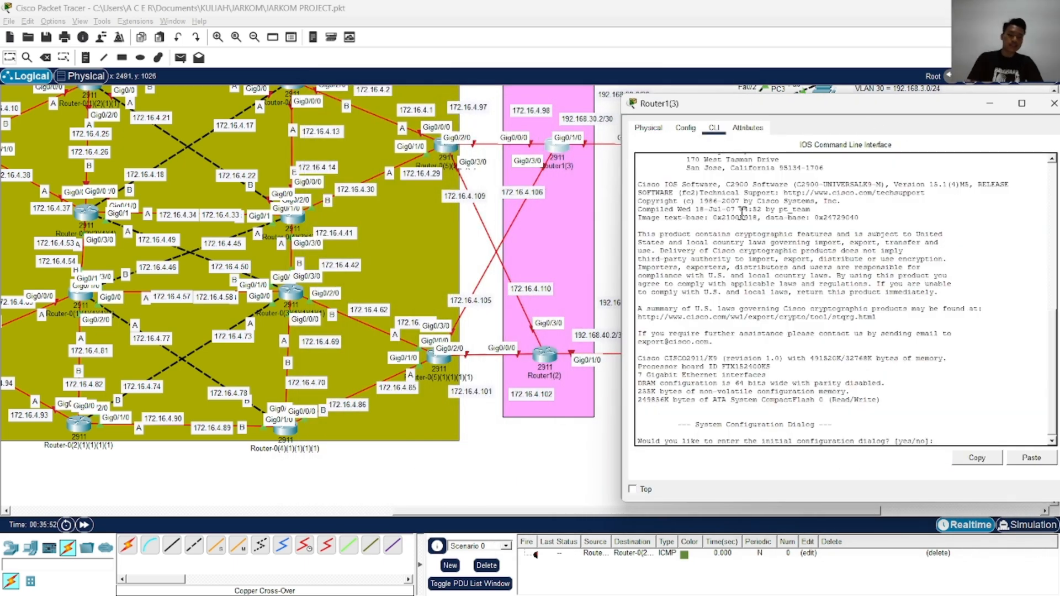
Decline the initial configuration dialog on Router1(3) and start its console session
key("Return")
key("Return")
key("Return")
type("no")
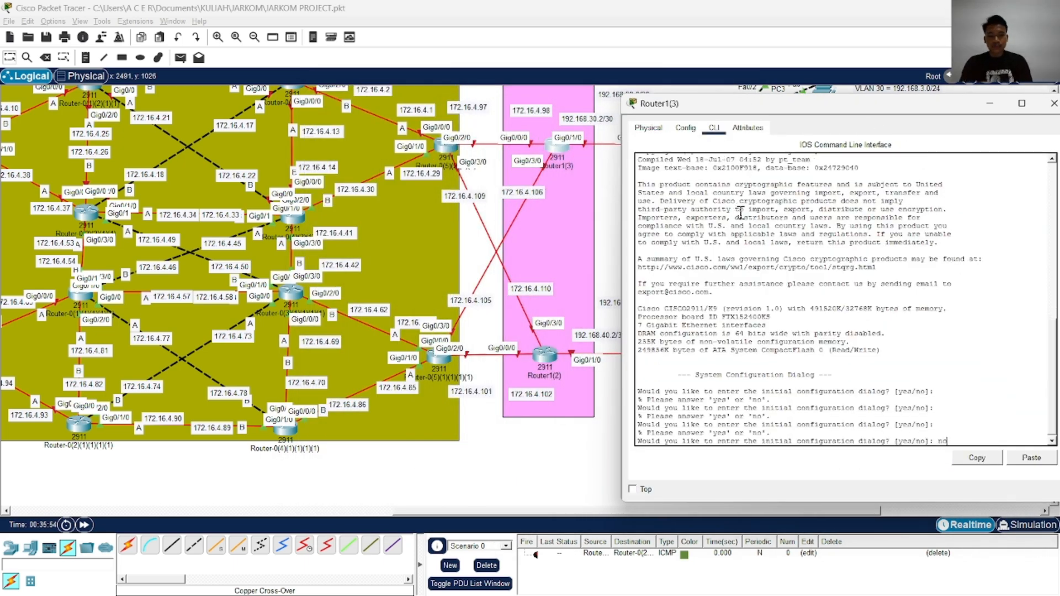
key("Return")
key("Return")
key("Return")
key("Return")
Enter privileged mode and global configuration mode on Router1(3)
type("ena")
key("Return")
type("conf")
key("Tab")
type("t")
Enter interface configuration for GigabitEthernet 0/0/0 on Router1(3)
key("Tab")
key("Return")
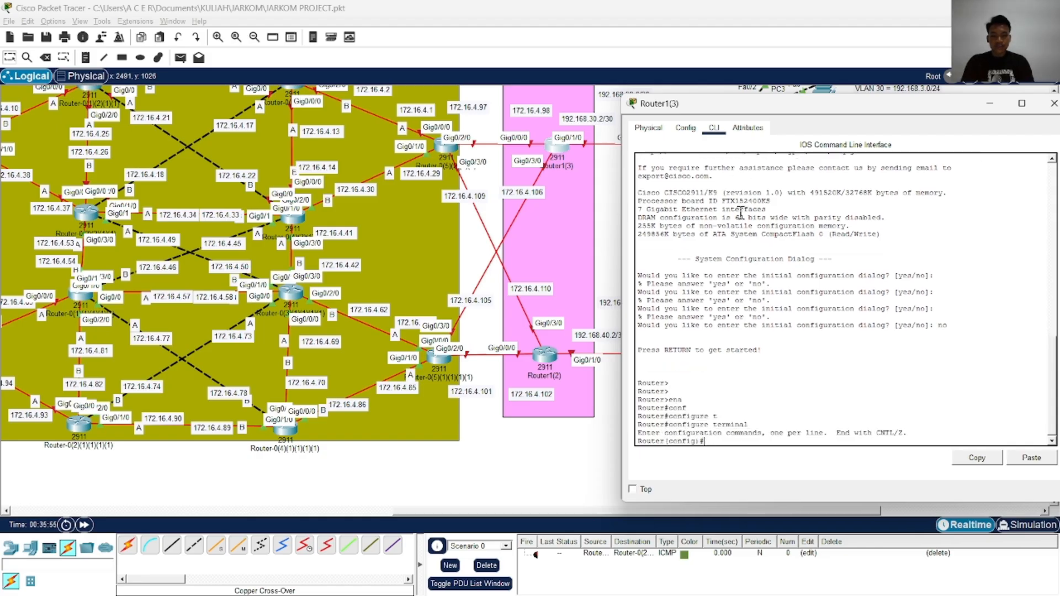
type("i")
key("Tab")
type("ng")
key("Tab")
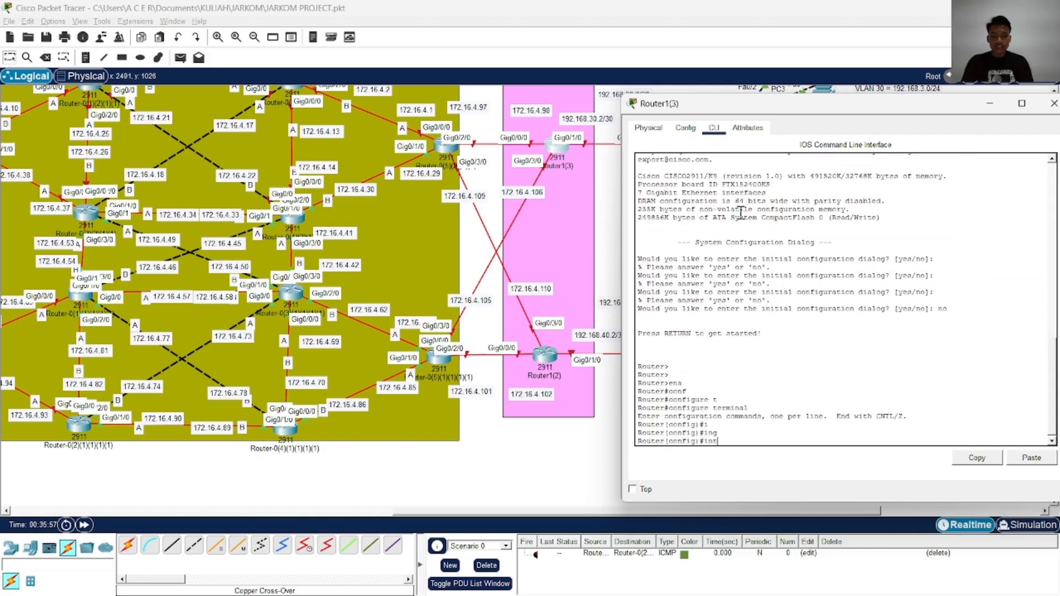
key("Tab")
type("g")
key("Tab")
type("0/0/0")
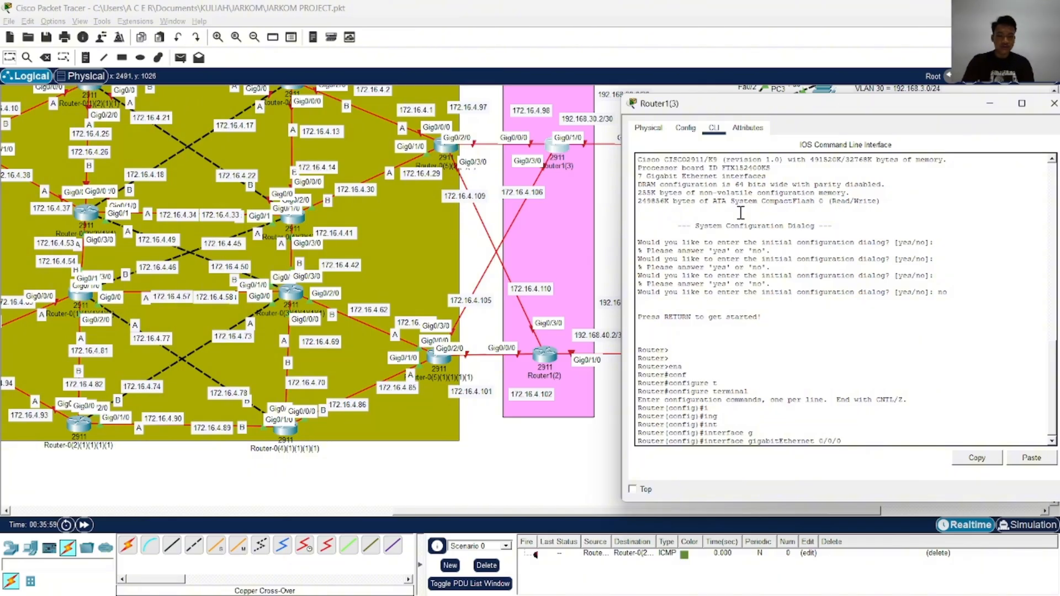
key("Return")
Assign IP address 172.16.4.98 with mask 255.255.255.252 to Router1(3)'s GigabitEthernet 0/0/0
type("ip ad")
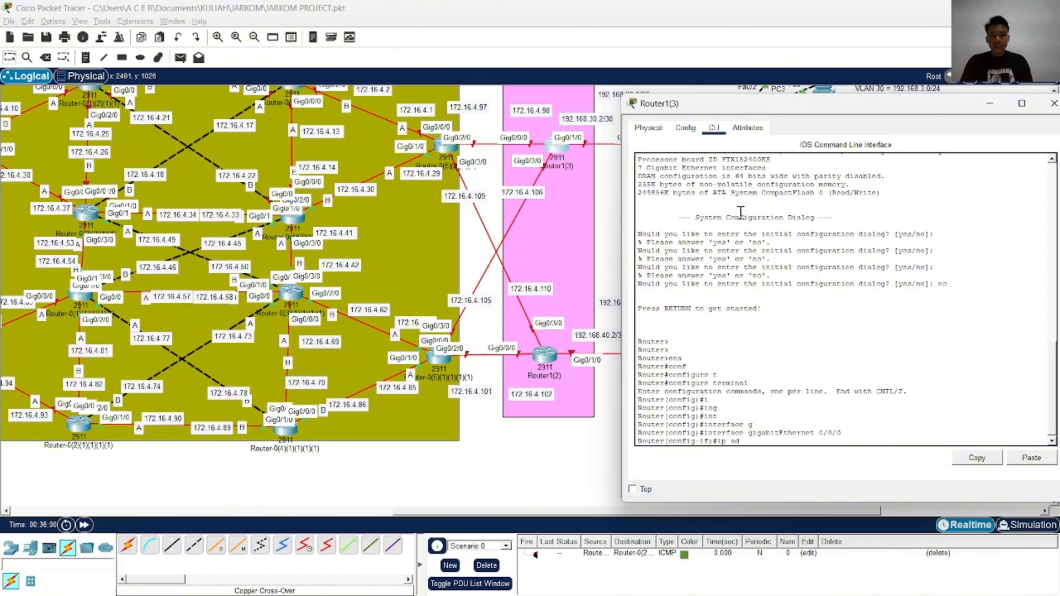
key("Tab")
type("1")
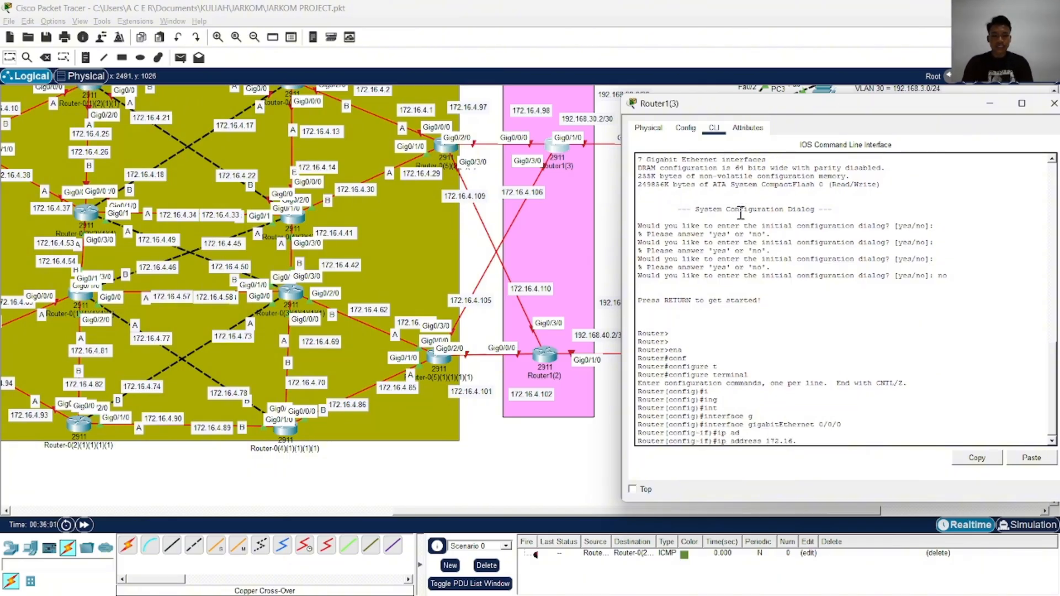
type("72.16.4.98 255.255.255.252")
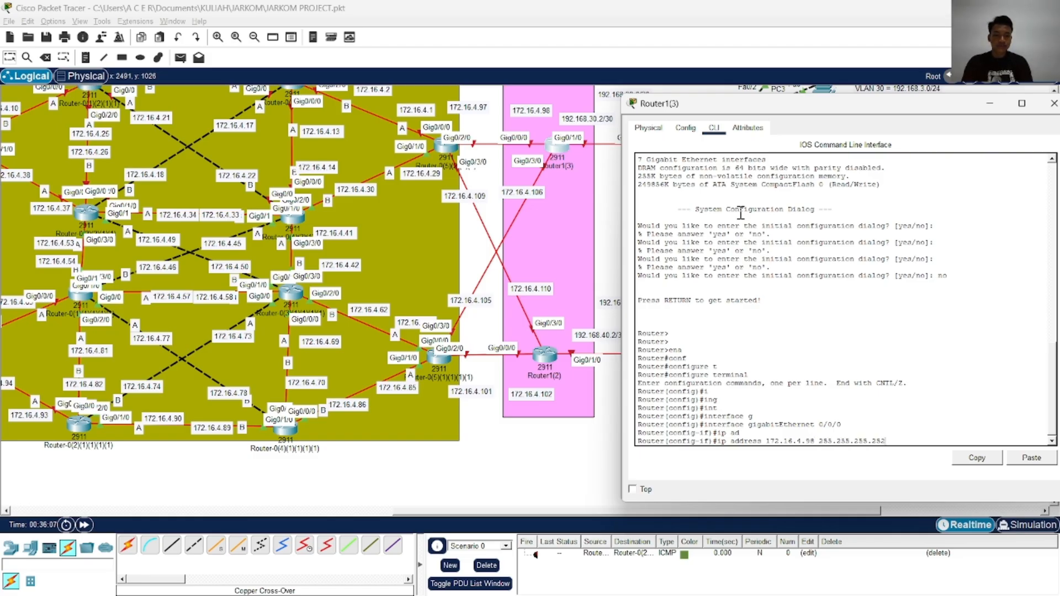
key("Return")
Enable GigabitEthernet 0/0/0 on Router1(3) with no shutdown, end configuration and write it to memory
type("no sh")
key("Tab")
key("Return")
type("end")
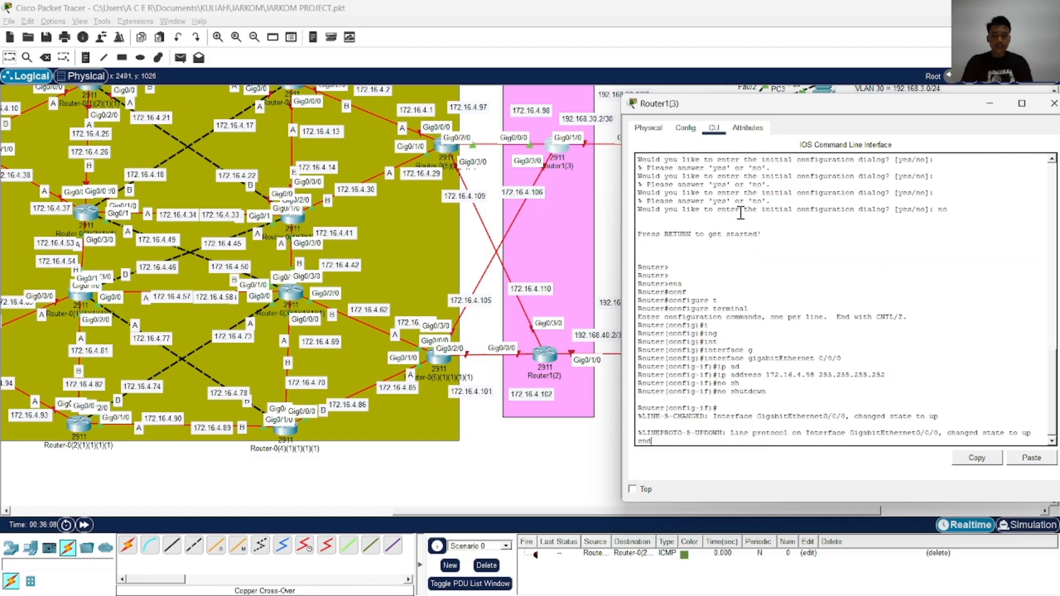
key("Return")
type("wr")
Return to global configuration on Router1(3) and enter interface GigabitEthernet 0/3/0
key("Return")
type("conf")
key("Tab")
type("t")
key("Return")
type("in")
key("Tab")
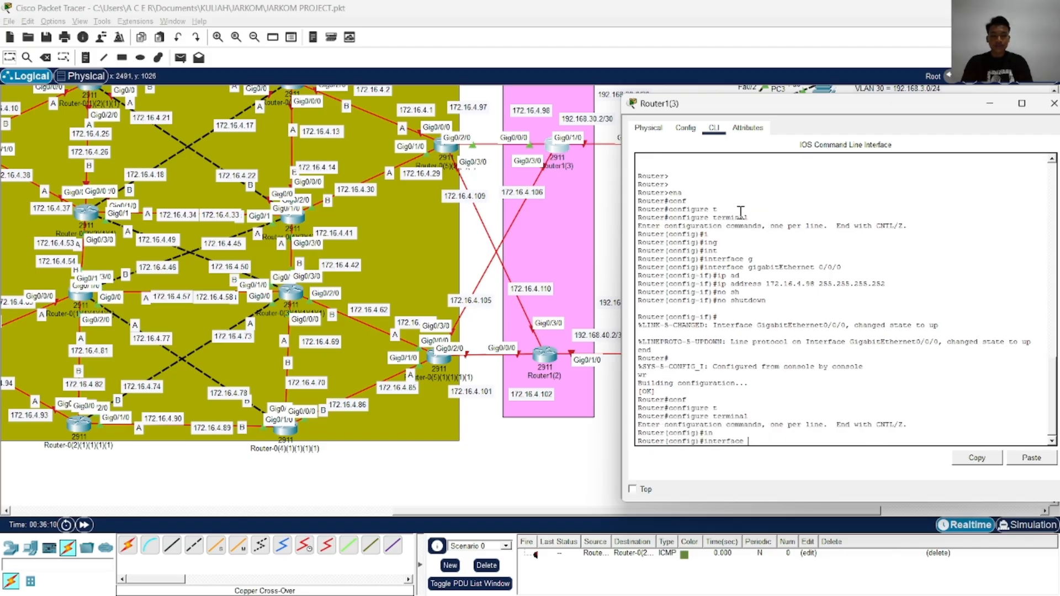
type("g")
key("Tab")
type("0/3/0")
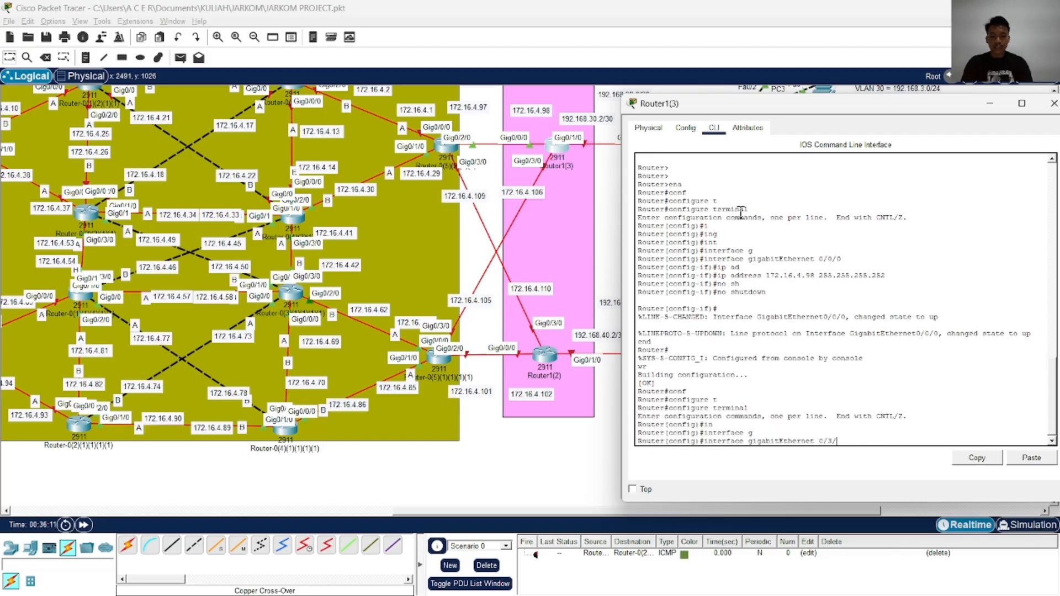
key("Return")
Assign IP address 172.16.4.106 with mask 255.255.255.252 to Router1(3)'s GigabitEthernet 0/3/0
type("ip ad")
key("Tab")
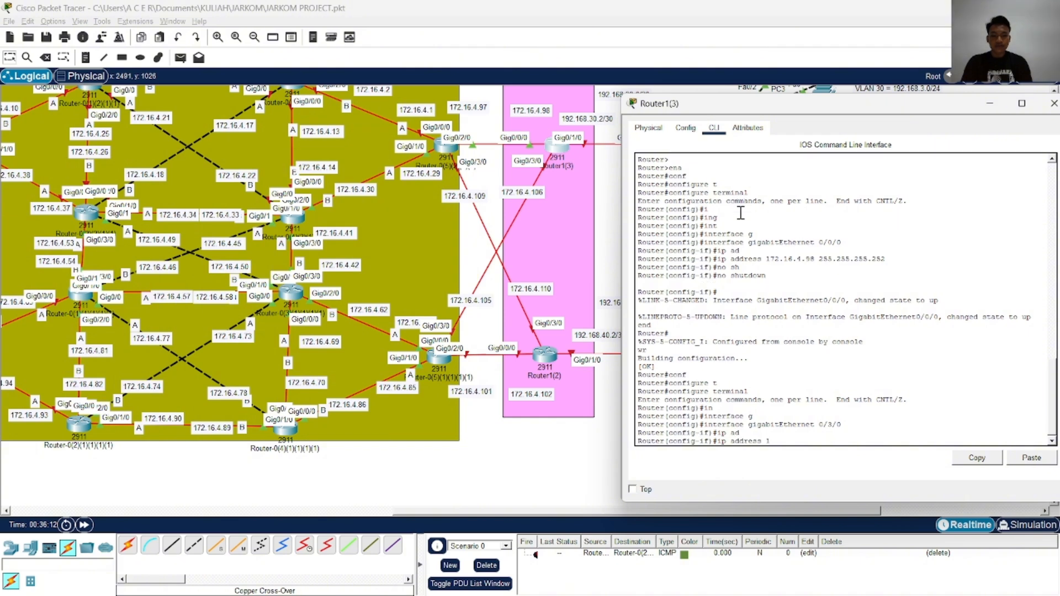
type("172.16.4.10")
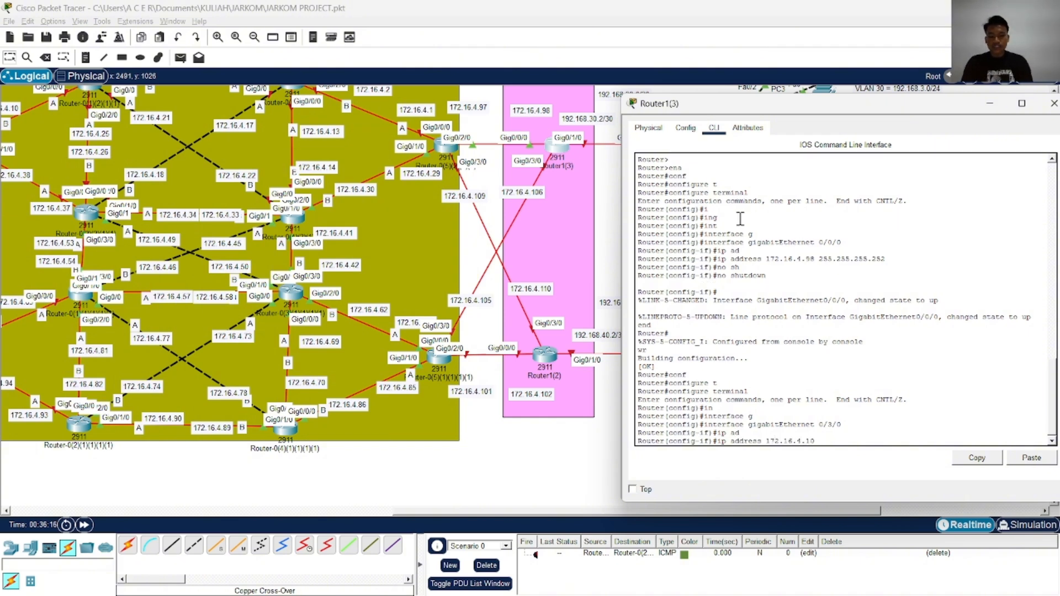
type("6")
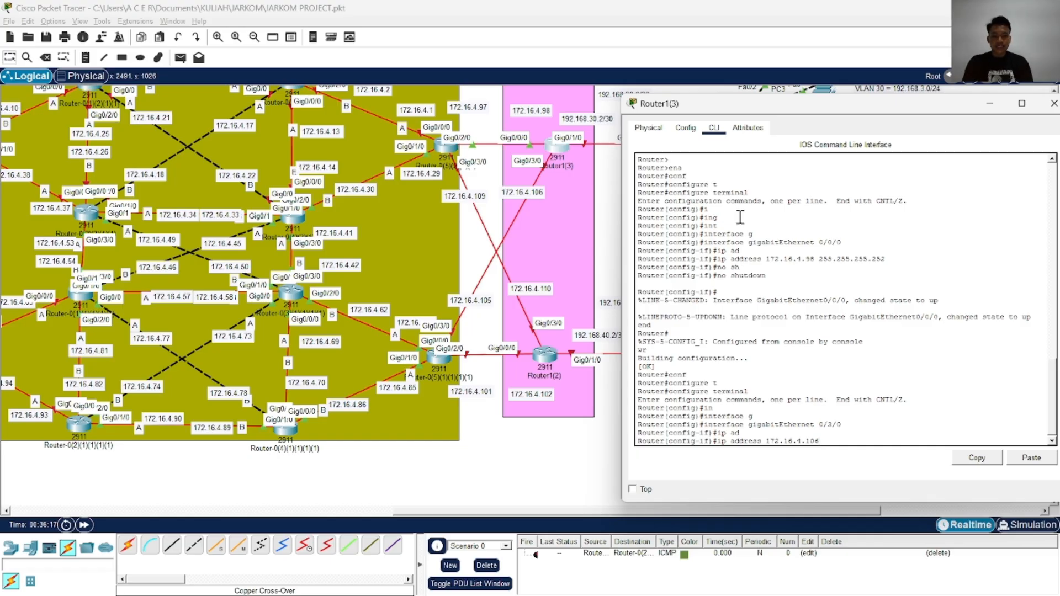
type(" 255.55.2555")
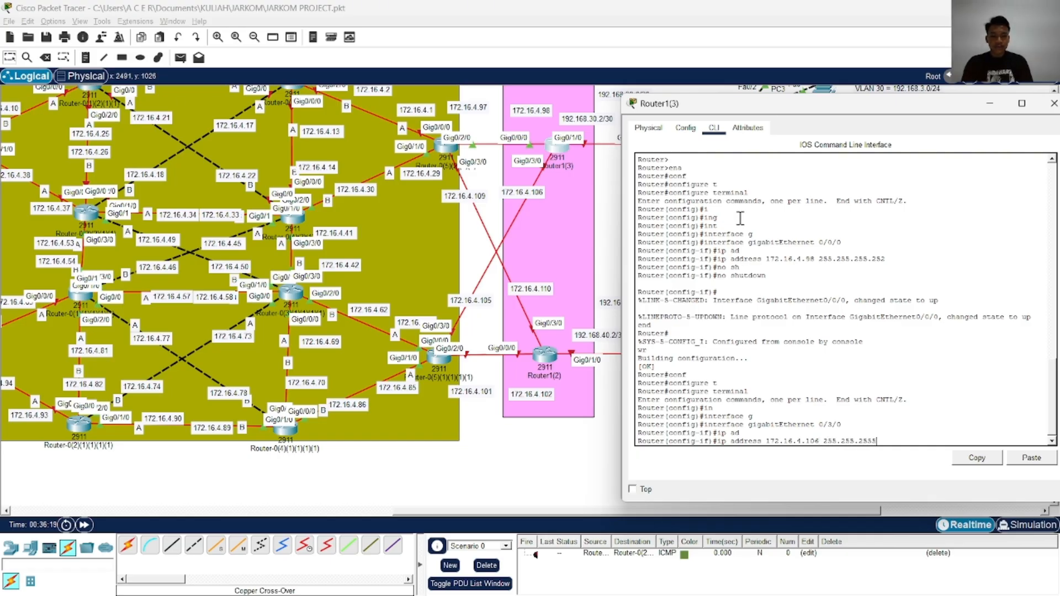
key("BackSpace")
type(".252")
key("Return")
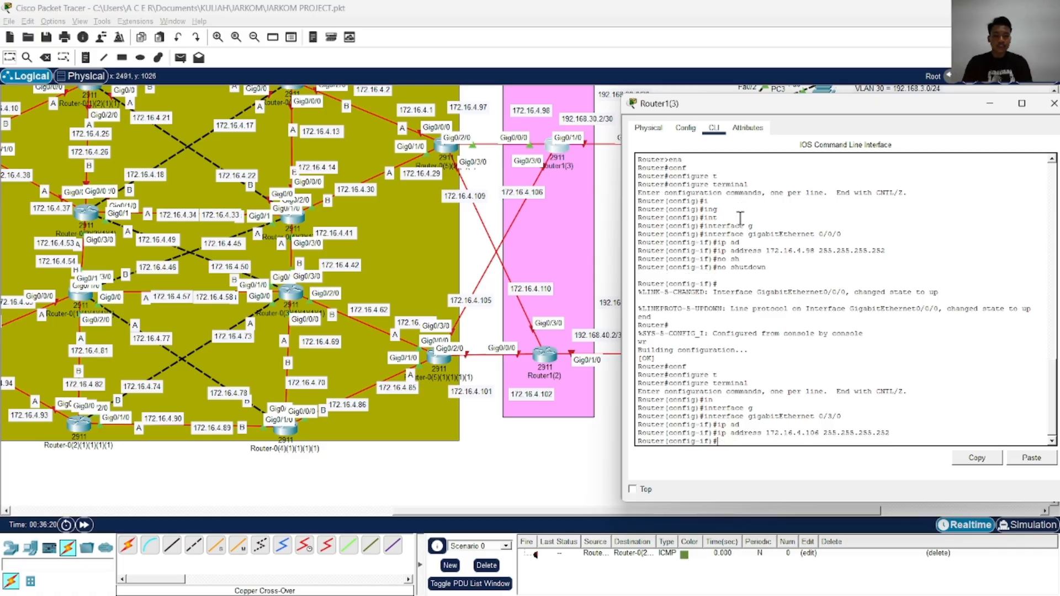
Enable GigabitEthernet 0/3/0 on Router1(3) with no shutdown, end configuration and write it to memory
type("no sh")
key("Tab")
key("Return")
type("end")
key("Return")
type("wr")
key("Return")
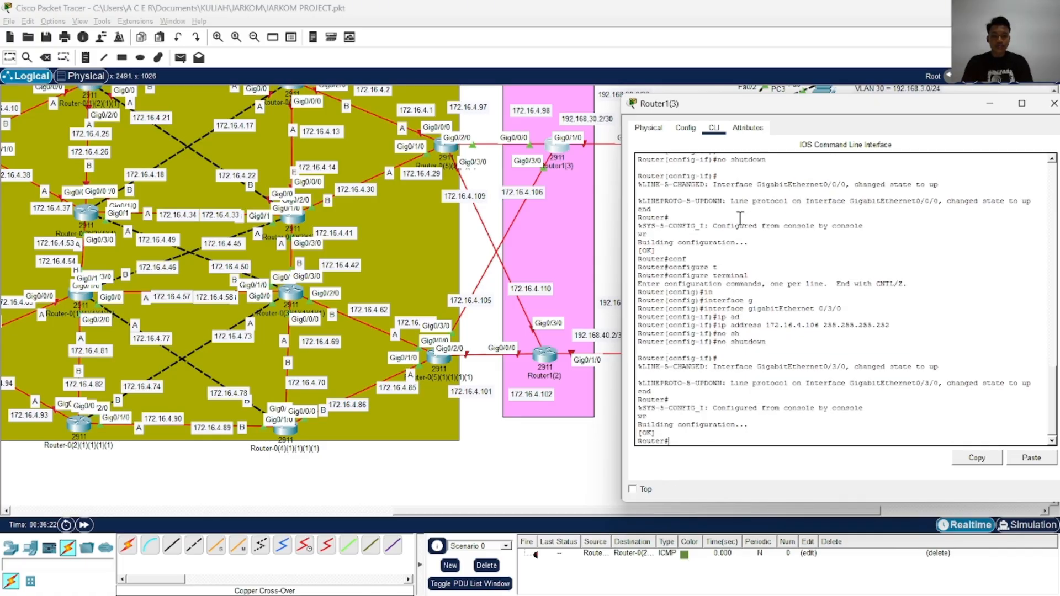
Enter configuration of OSPF process 1 on Router1(3) and turn on log-adjacency-changes
type("conf")
key("Tab")
type("t")
key("Tab")
key("Return")
type("ro")
key("Tab")
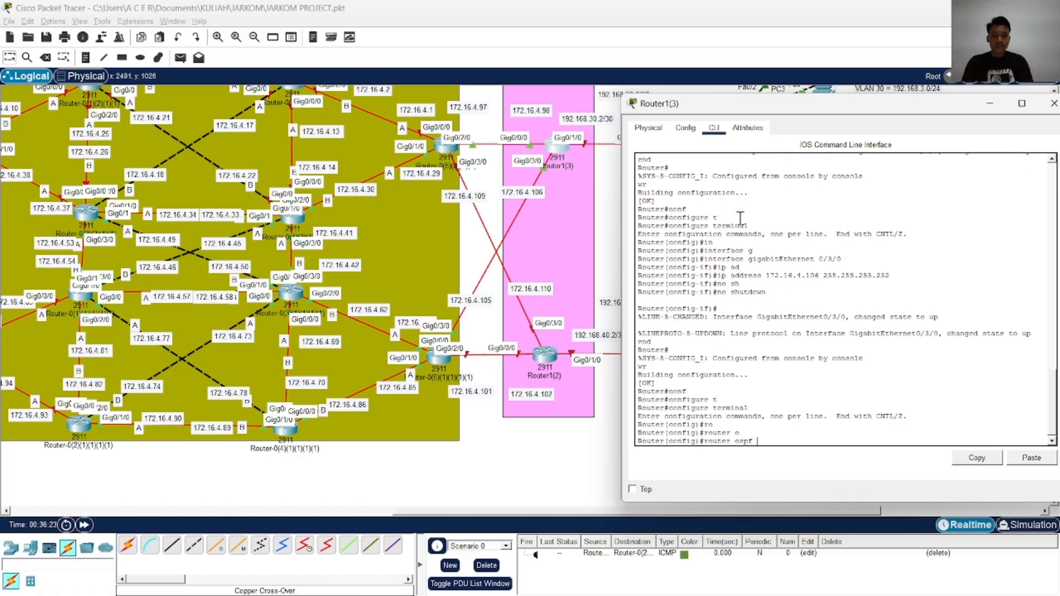
type("o")
key("Tab")
type("1")
key("Return")
type("log-adjacency-changes")
Add an OSPF network statement on Router1(3) for 172.16.4.0 with wildcard mask 0.0.0.255 in area 0
key("Tab")
key("Return")
type("net")
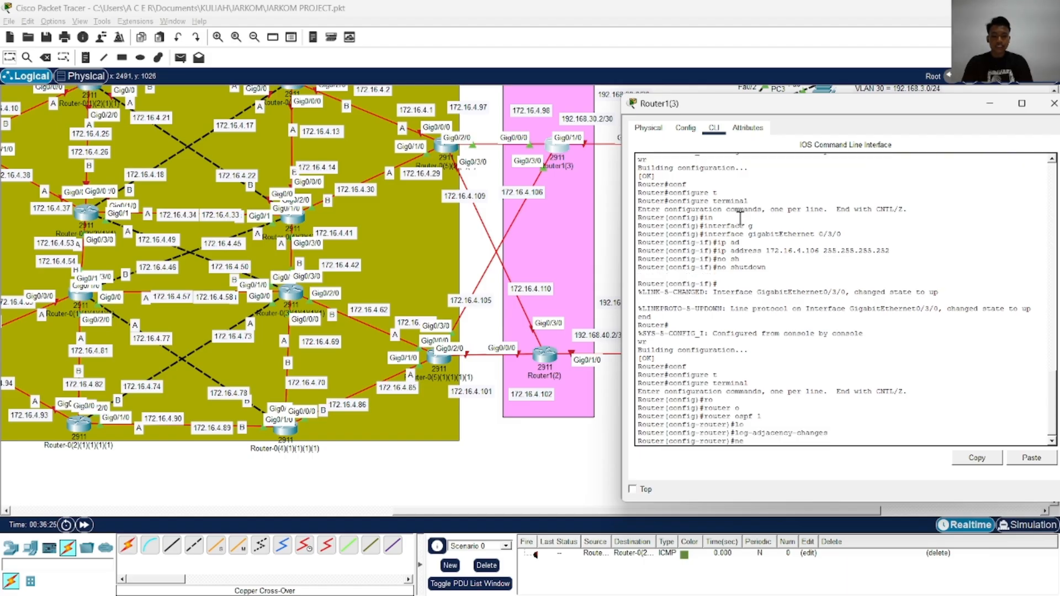
key("Tab")
type("1")
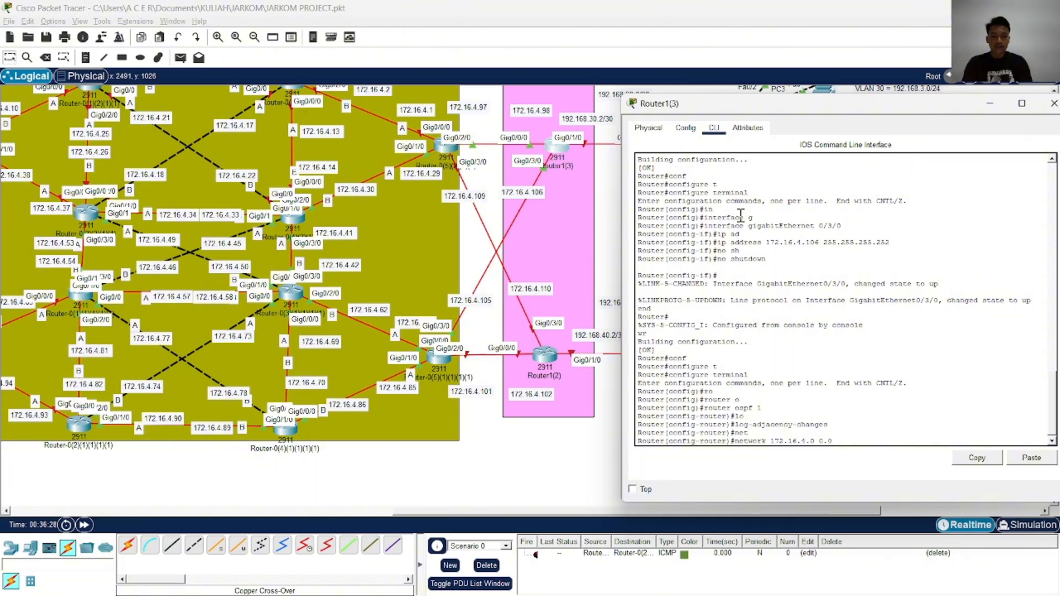
type("ar")
key("Tab")
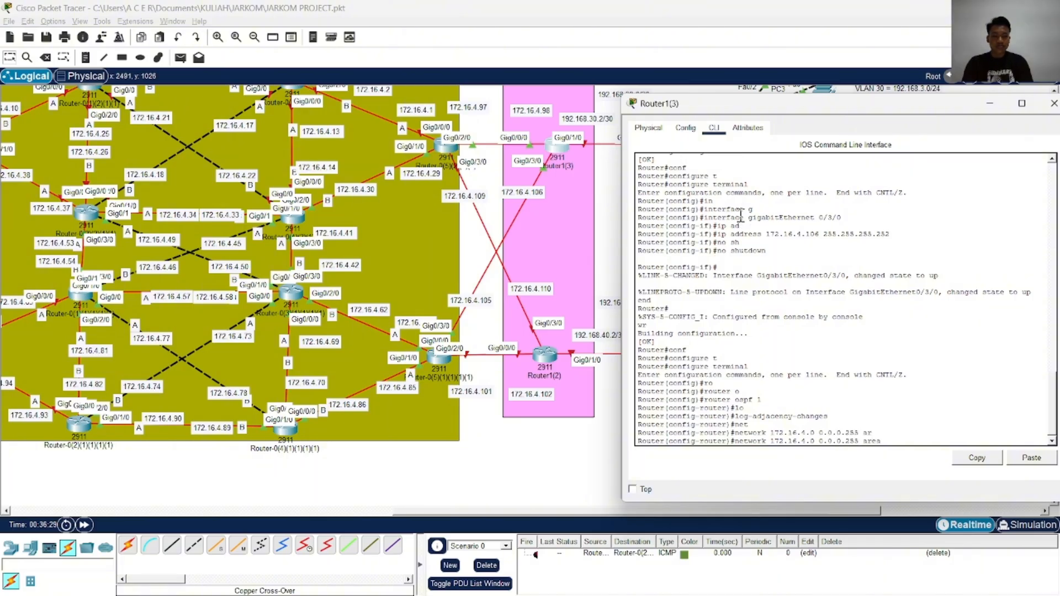
type("0")
key("Return")
End OSPF configuration on Router1(3) and write the configuration to memory
type("end")
key("Return")
type("wr")
key("Return")
Copy Router1(3)'s running configuration to the startup configuration, accepting the default destination filename
type("cop")
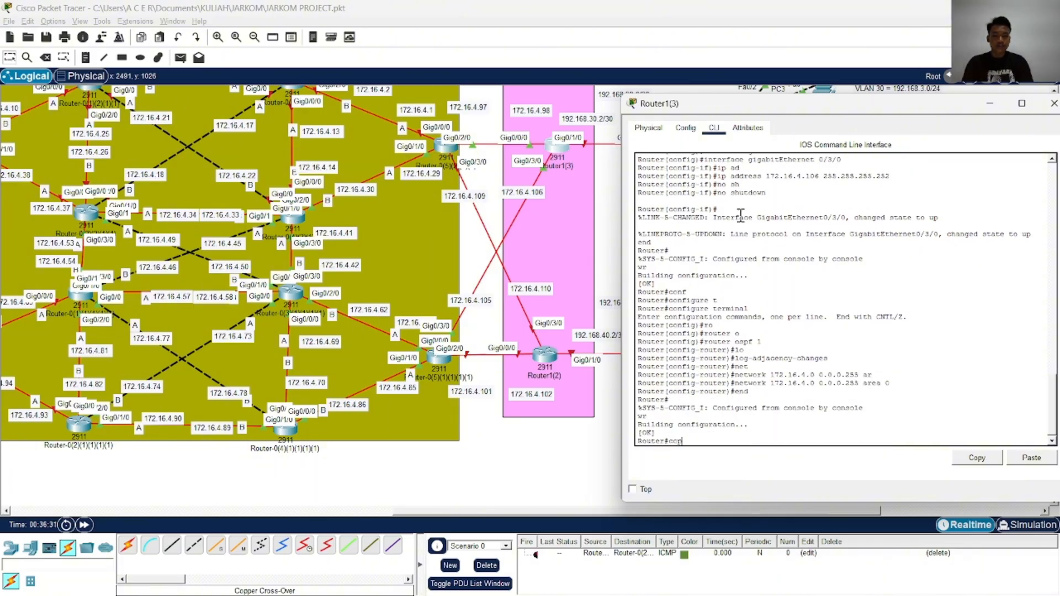
key("Tab")
type("rst")
key("Tab")
key("BackSpace")
key("BackSpace")
key("Tab")
type("st")
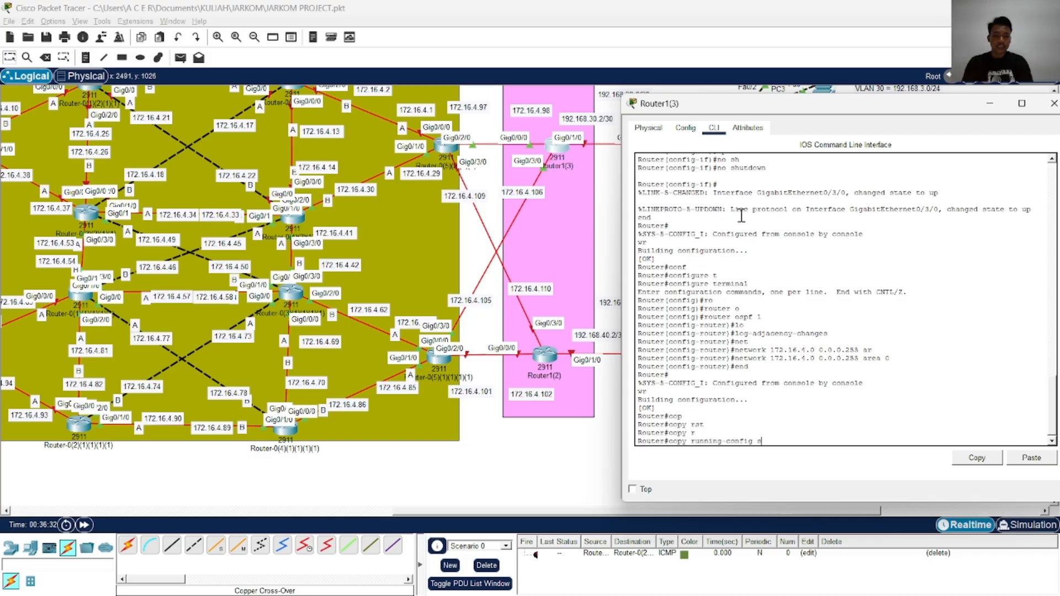
key("Tab")
key("Return")
key("Return")
key("Return")
key("Return")
key("Return")
key("Return")
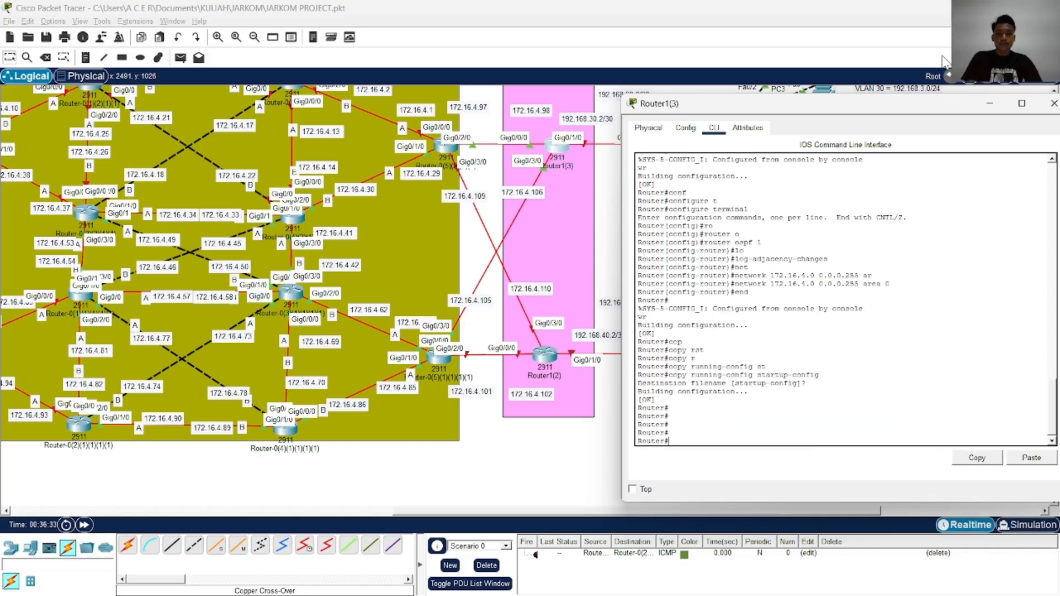
Close Router1(3)'s window and open the command line of Router1(2)
left_click(1052, 104)
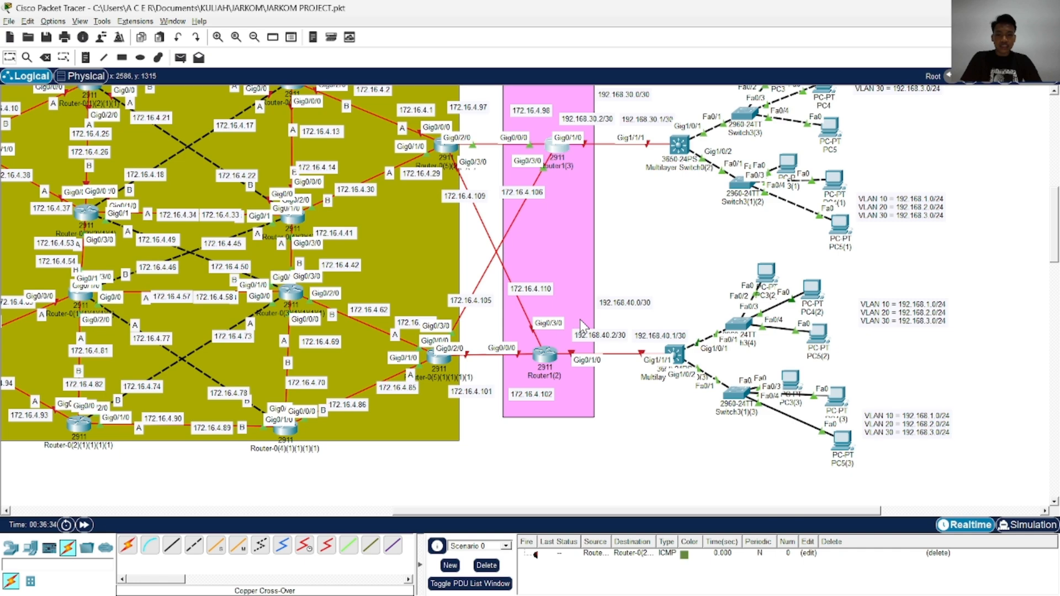
left_click(542, 356)
left_click_drag(616, 95, 841, 81)
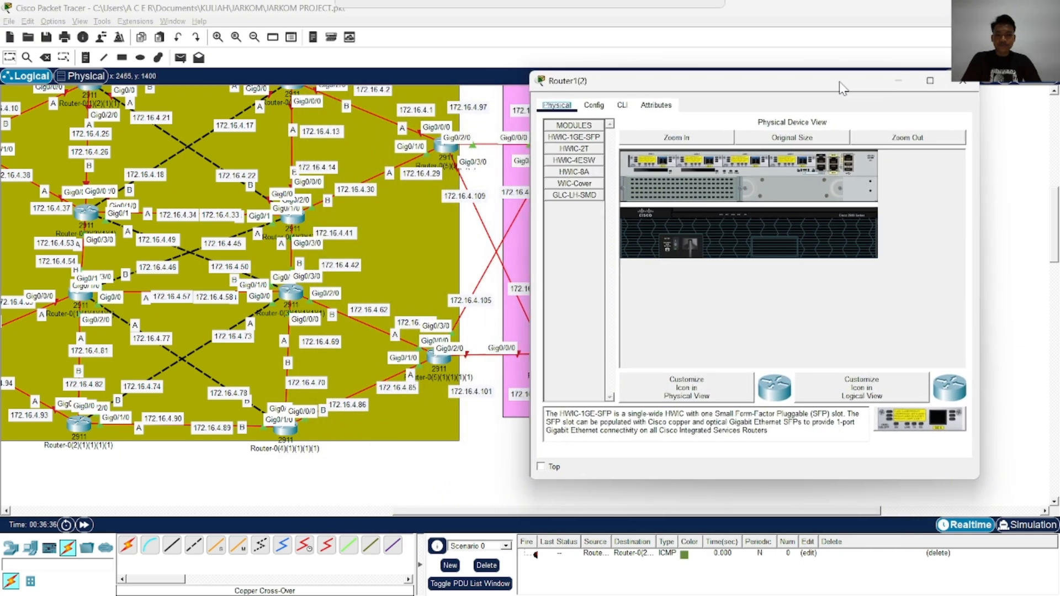
key("alt+Tab")
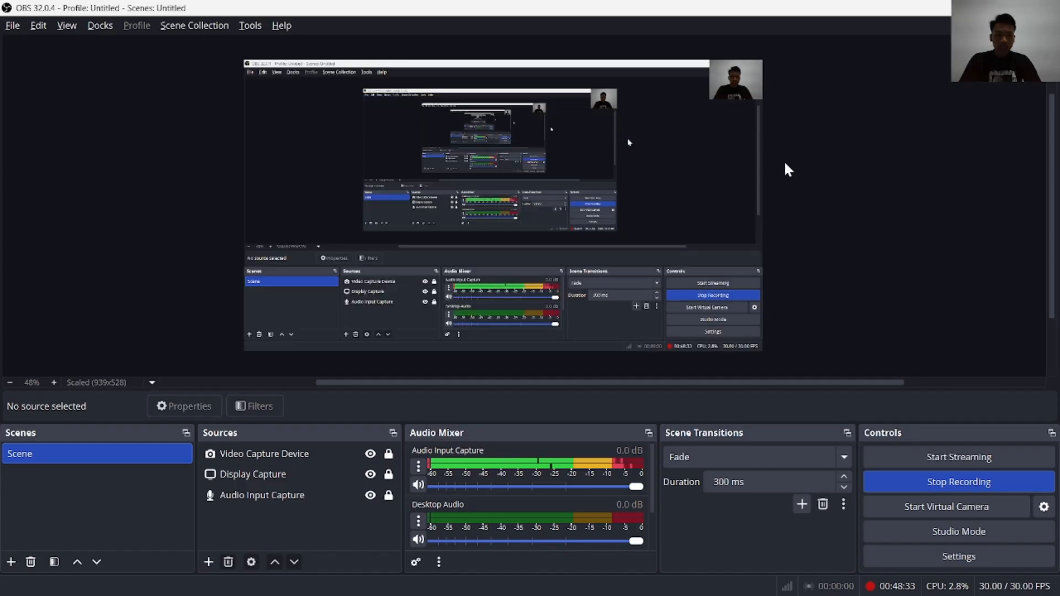
key("alt+Tab")
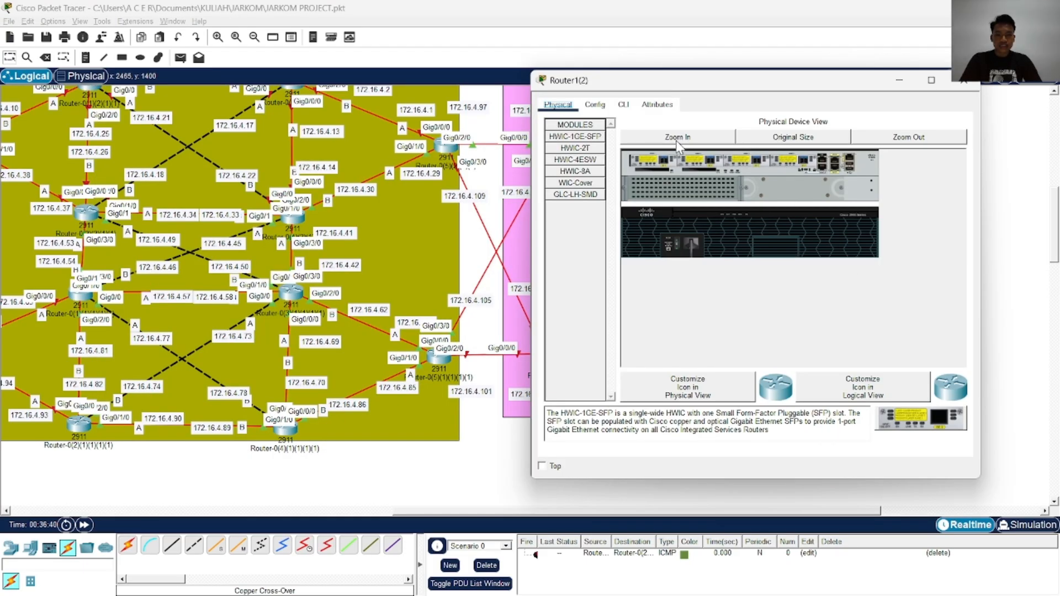
left_click(624, 106)
left_click_drag(684, 86, 740, 97)
Decline the initial configuration dialog on Router1(2) and start its console session
key("Return")
key("Return")
key("Return")
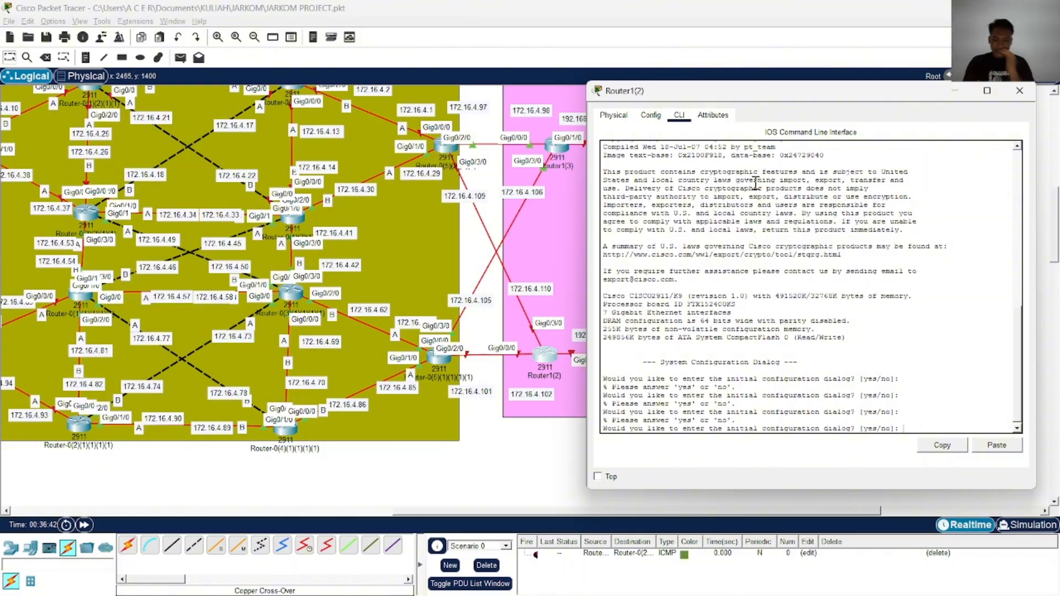
type("no")
Enter privileged mode and global configuration mode on Router1(2)
key("Return")
key("Return")
key("Return")
key("Return")
type("ena")
key("Return")
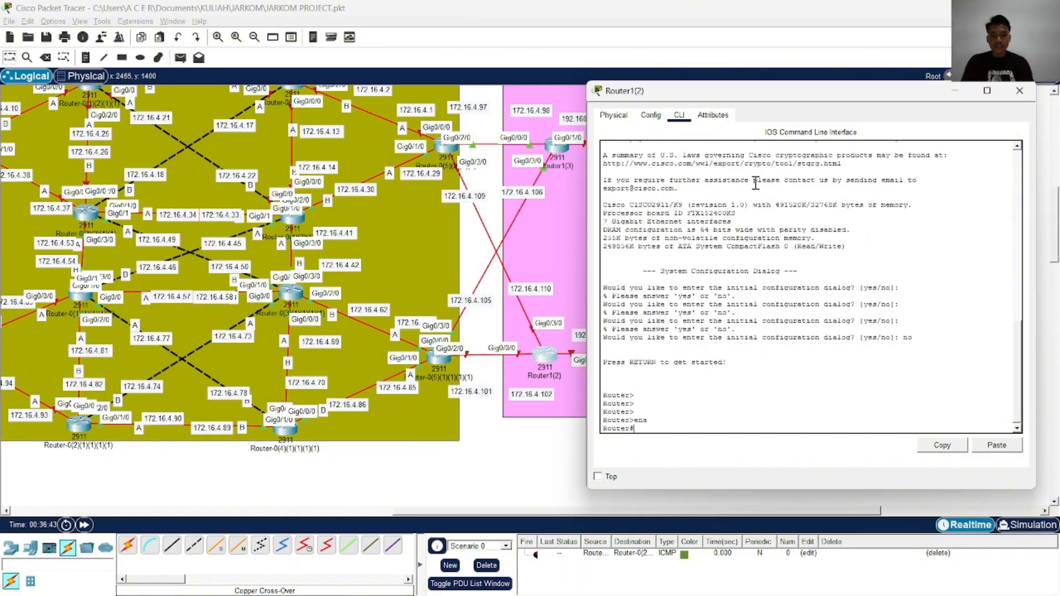
type("conf")
key("Tab")
type("t")
key("Tab")
Enter interface configuration for GigabitEthernet 0/0/0 on Router1(2)
key("Return")
type("in")
key("Tab")
type("g")
key("Tab")
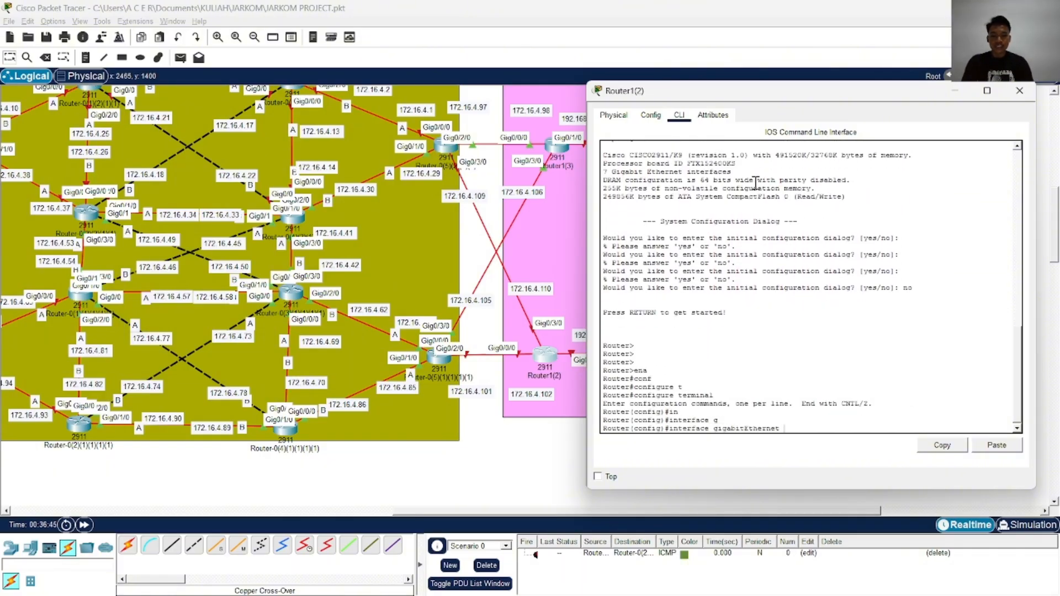
type("0/0/0")
key("Return")
Assign IP address 172.16.4.102 with mask 255.255.255.252 to GigabitEthernet 0/0/0 on Router1(2)
type("ip ad")
key("Tab")
type("1")
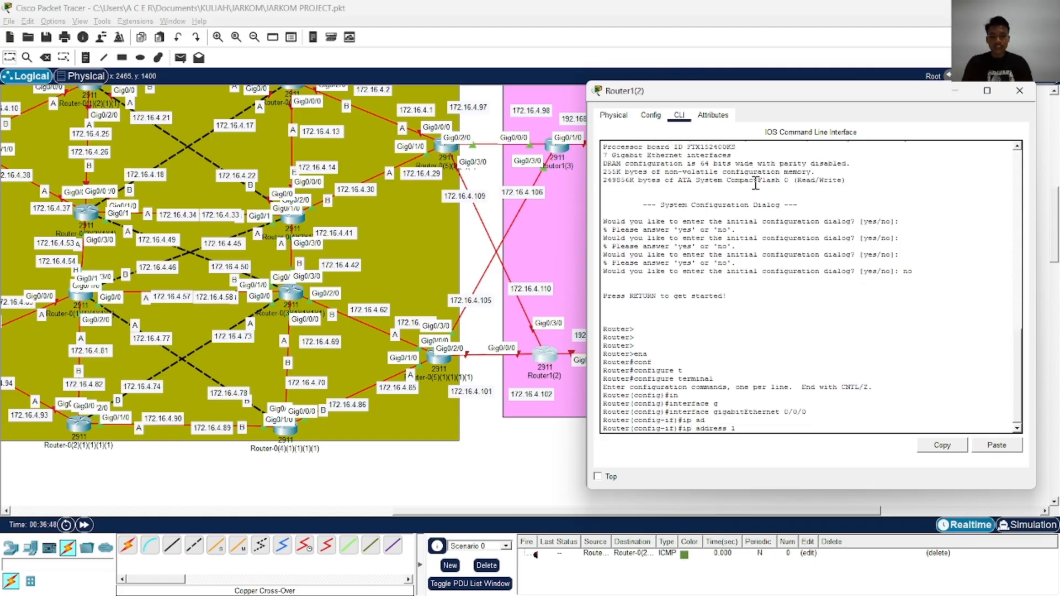
type("72.16.4.102 255.255")
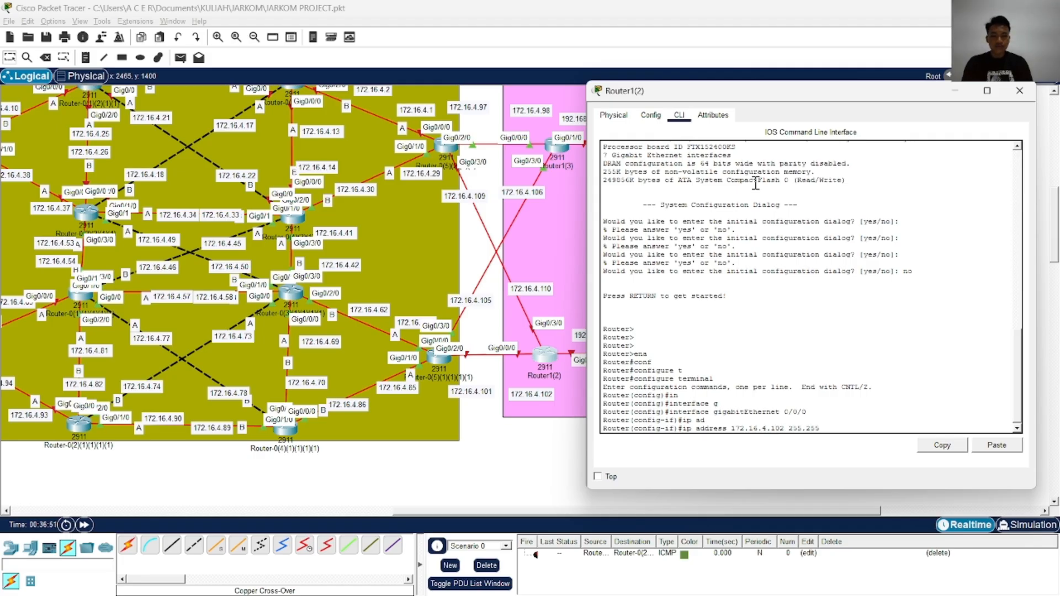
type(".255.252")
key("Return")
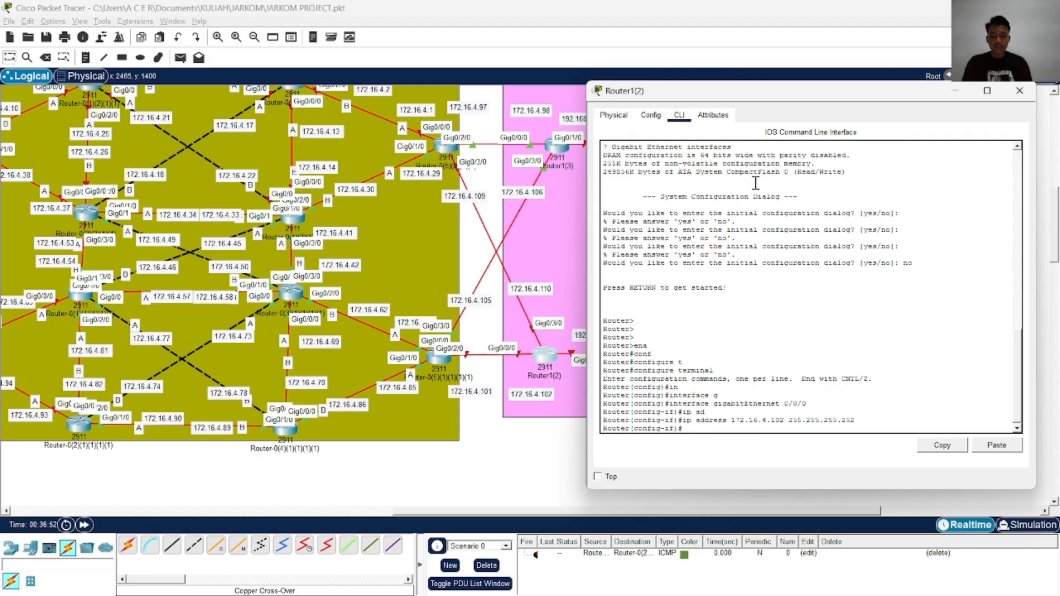
Enable GigabitEthernet 0/0/0 on Router1(2) and return to global configuration mode
type("no sh")
key("Tab")
key("Return")
type("exi")
key("Tab")
key("Return")
key("Return")
key("Return")
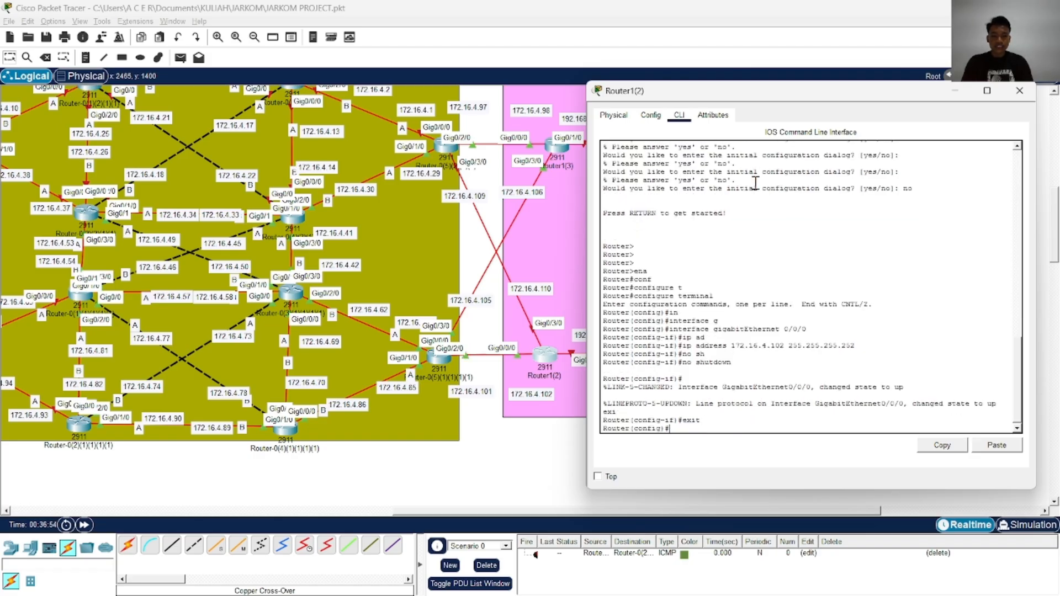
Enter interface configuration for GigabitEthernet 0/3/0 on Router1(2)
type("in")
key("Tab")
type("g")
key("Tab")
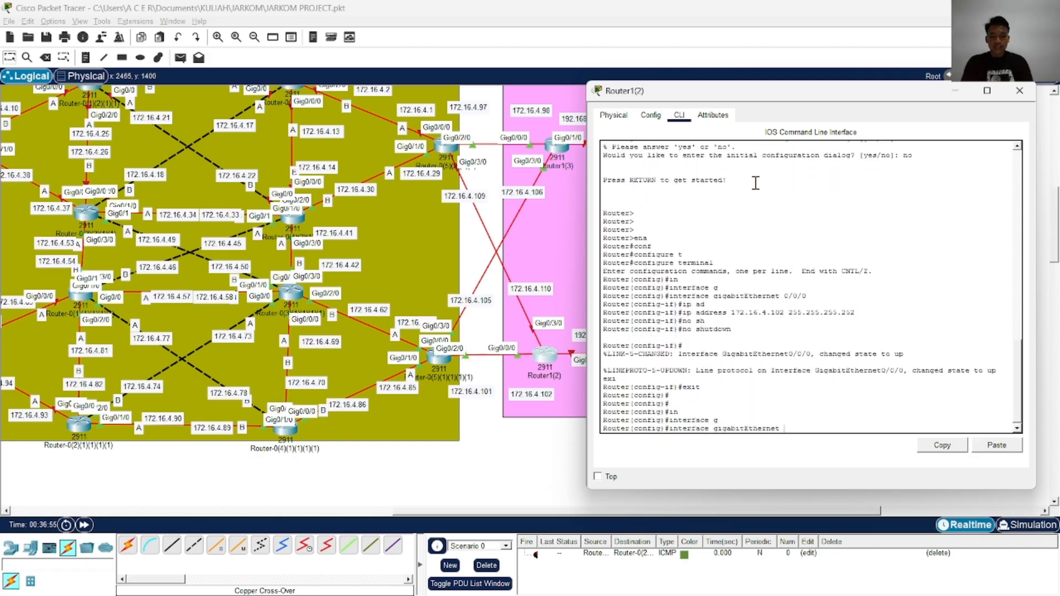
type("0/3/0")
key("Return")
Assign IP address 172.16.4.110 with mask 255.255.255.252 to GigabitEthernet 0/3/0 on Router1(2)
type("ip")
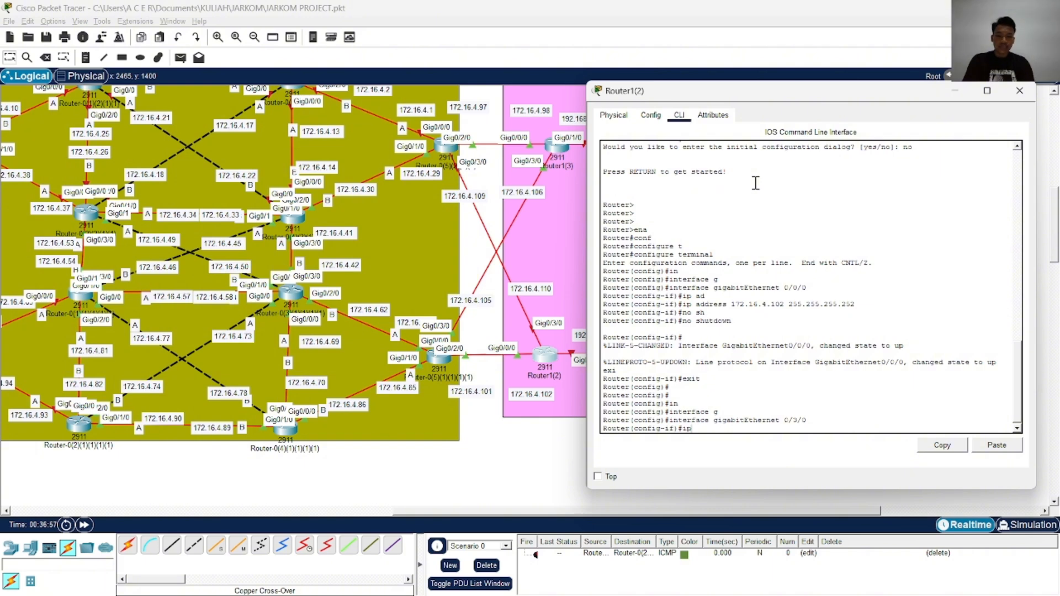
type(" ad")
key("Tab")
type("172.16")
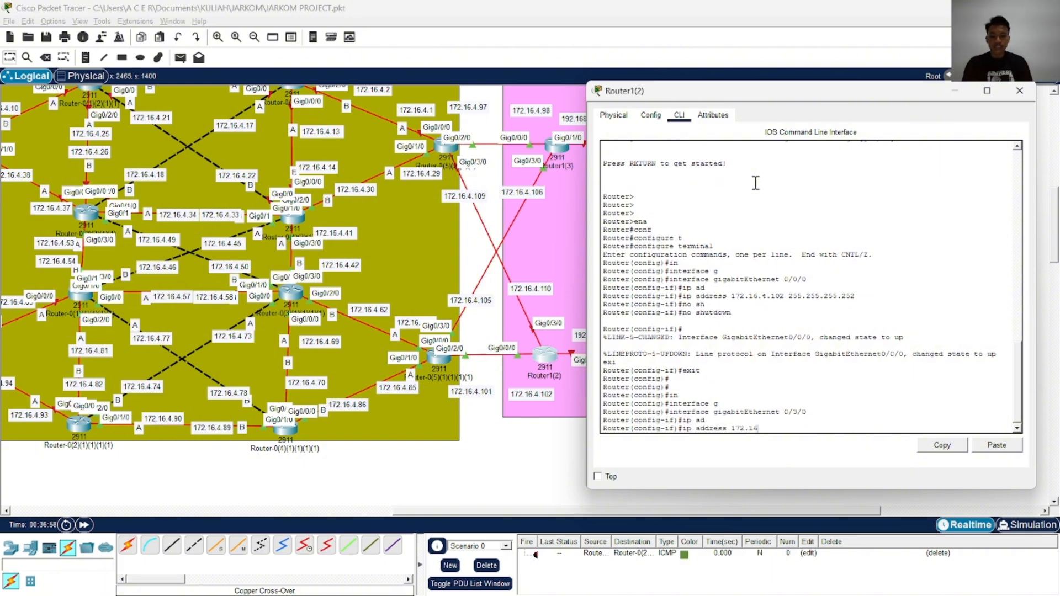
type(".4.110 255.255.255.")
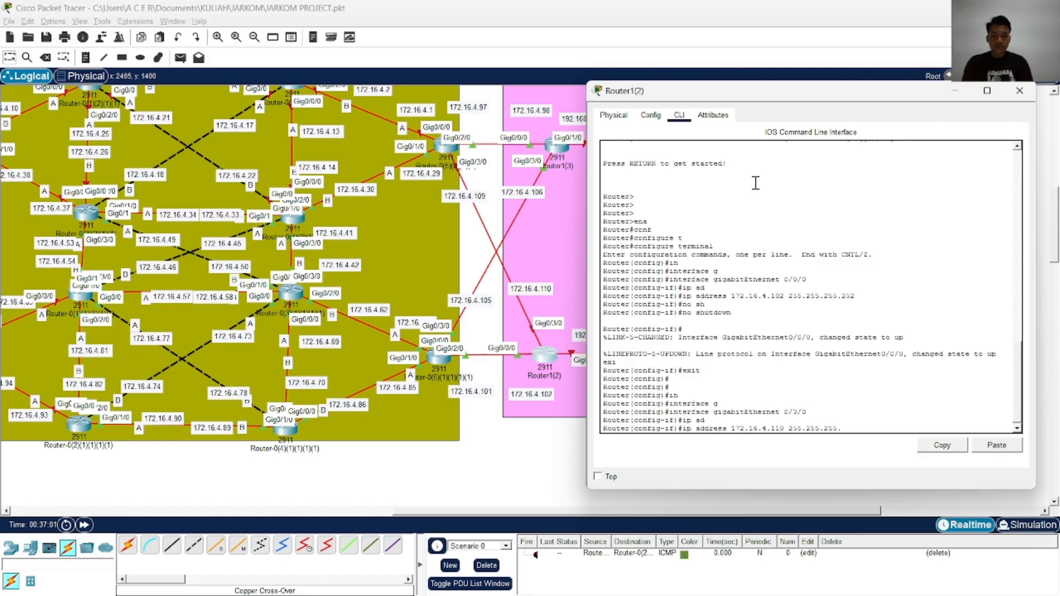
type("252")
key("Return")
Enable GigabitEthernet 0/3/0 on Router1(2) and return to privileged mode
type("no")
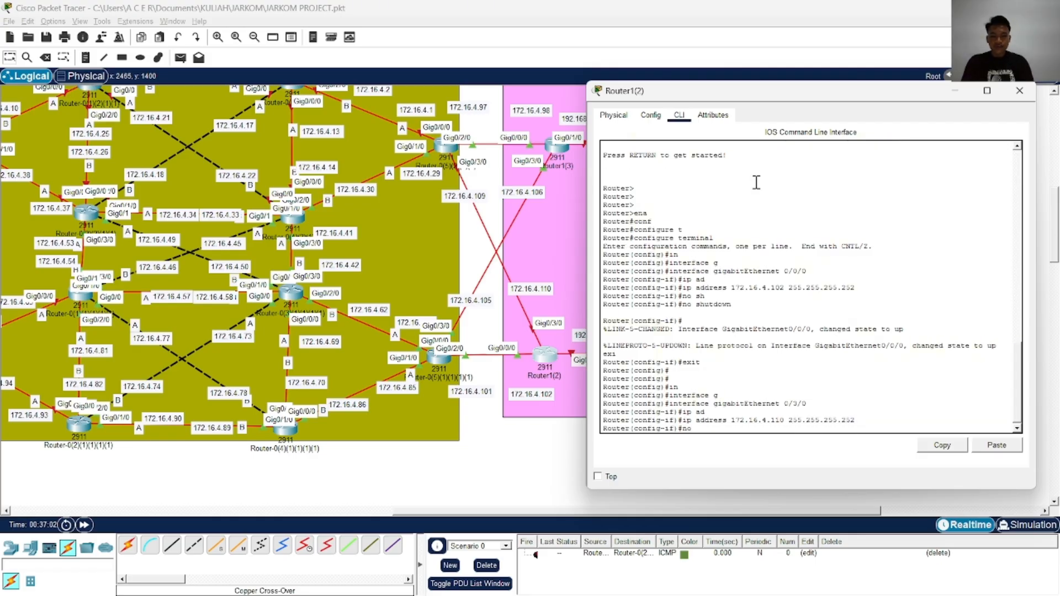
type(" sh")
key("Tab")
key("Return")
type("end")
key("Return")
Save Router1(2)'s configuration with the wr command
type("wr")
key("Return")
key("Return")
key("Return")
key("Return")
key("Return")
key("Return")
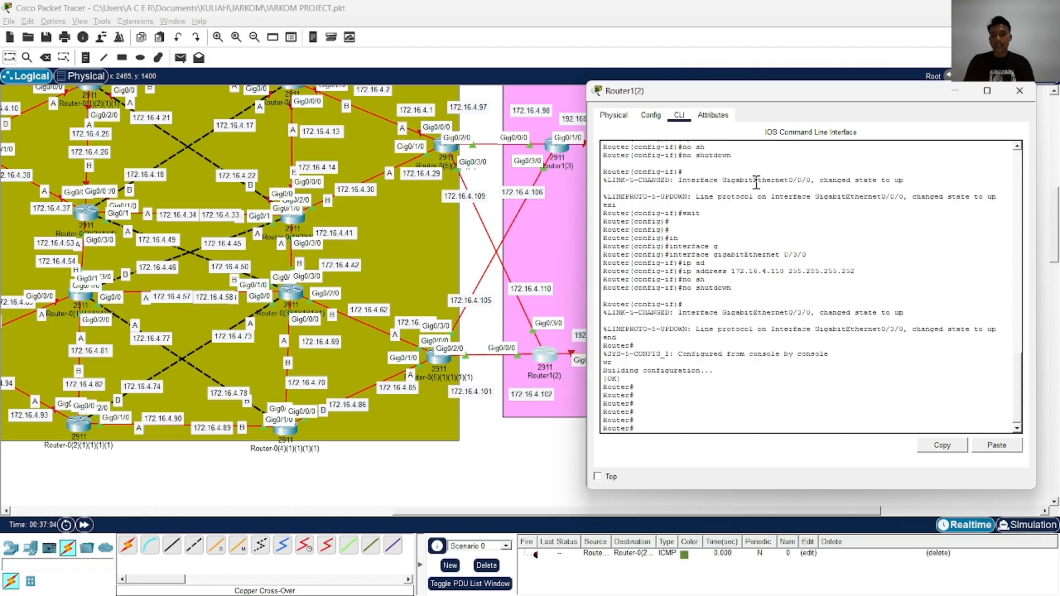
key("Return")
key("Return")
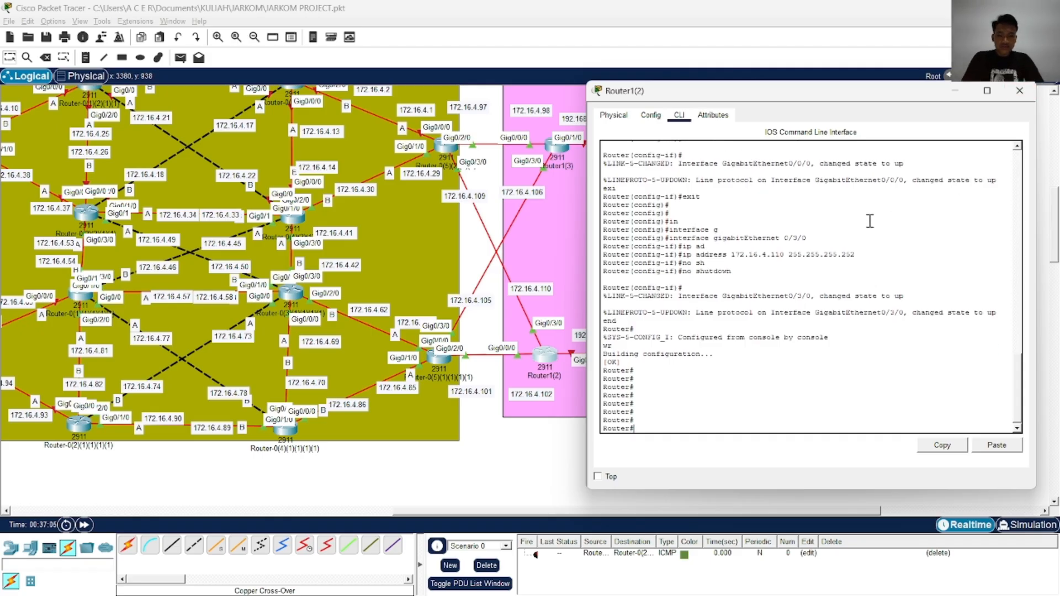
Copy Router1(2)'s running-config to startup-config, accepting the default destination filename
type("cop")
key("Tab")
type("rst")
key("Tab")
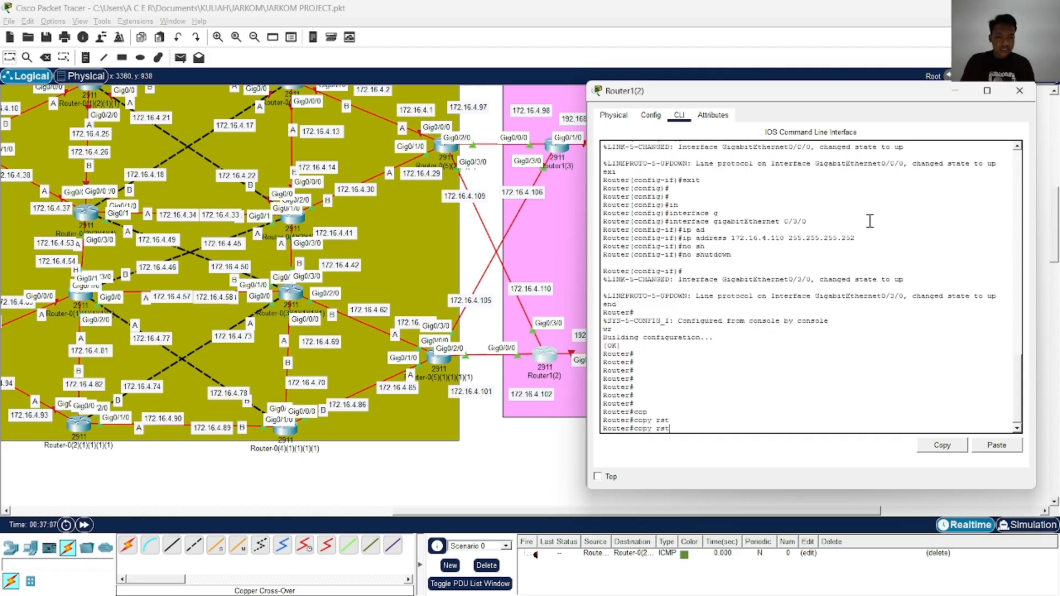
key("BackSpace")
key("BackSpace")
key("Tab")
type("st")
key("Tab")
key("Return")
key("Return")
key("Return")
key("Return")
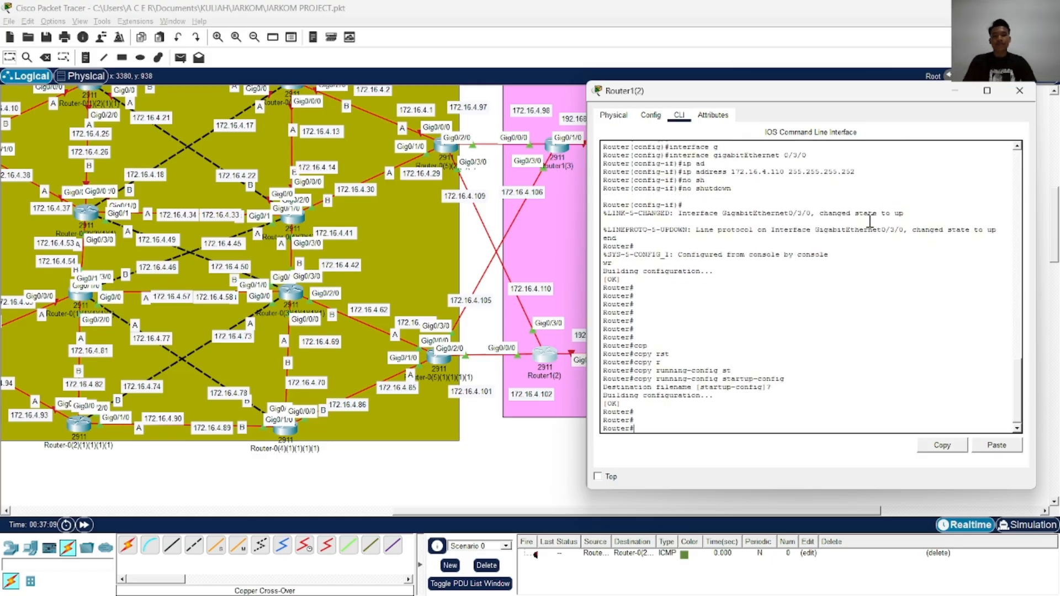
Close Router1(2)'s window and open Router1's command line beside the 192.168.10.0/30 link
left_click(1019, 91)
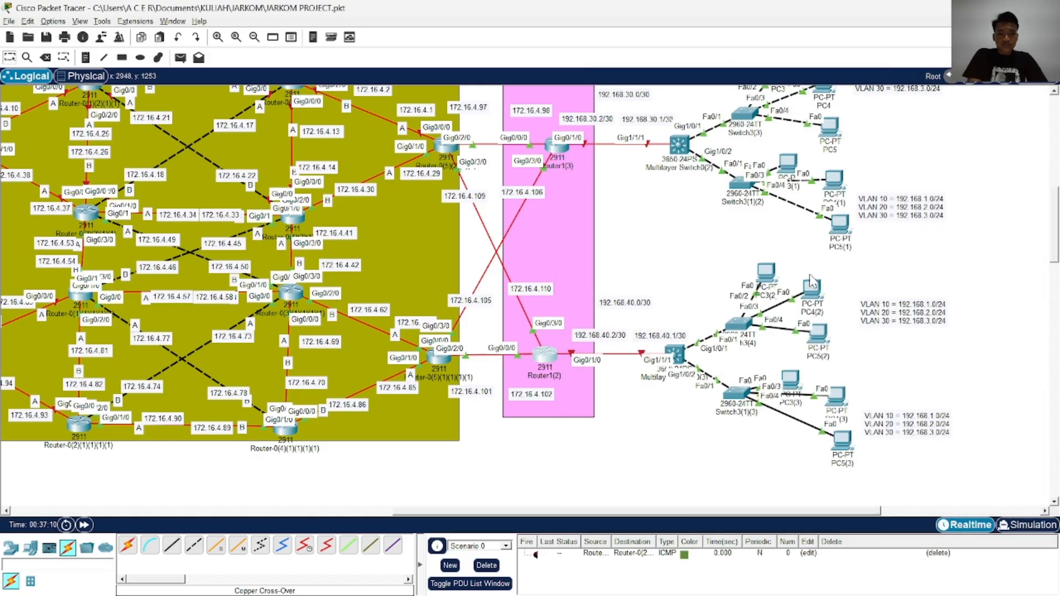
scroll(811, 281, "up", 5)
scroll(807, 276, "down", 3)
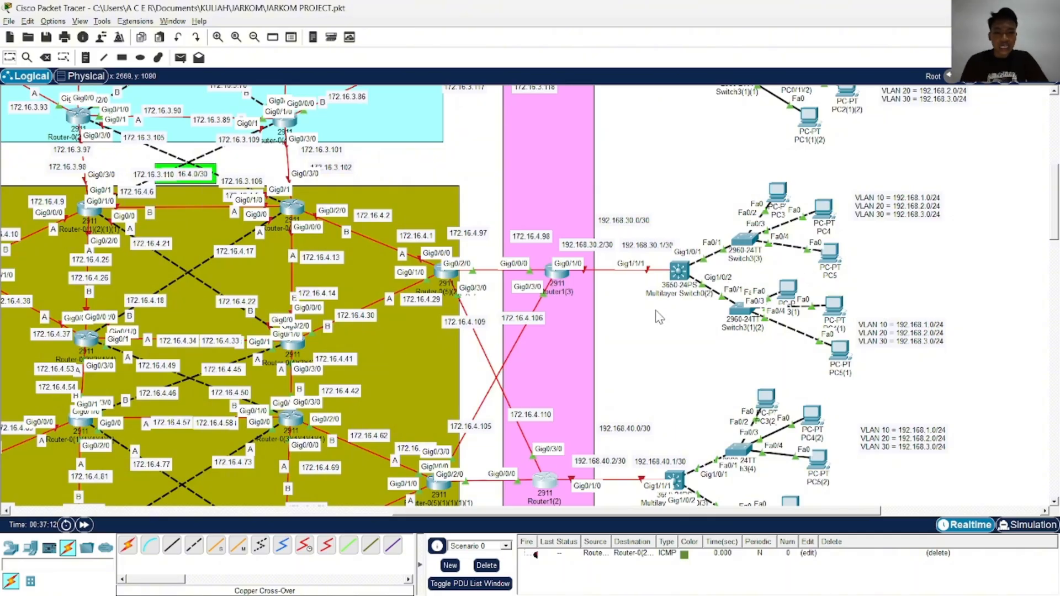
scroll(657, 316, "up", 3)
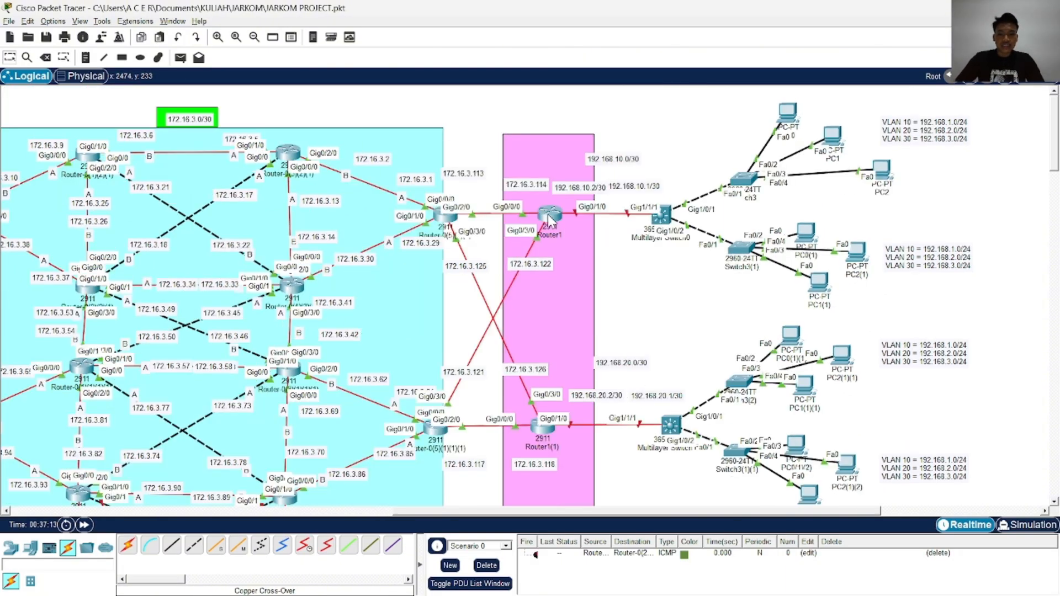
left_click(549, 218)
left_click_drag(627, 94, 348, 75)
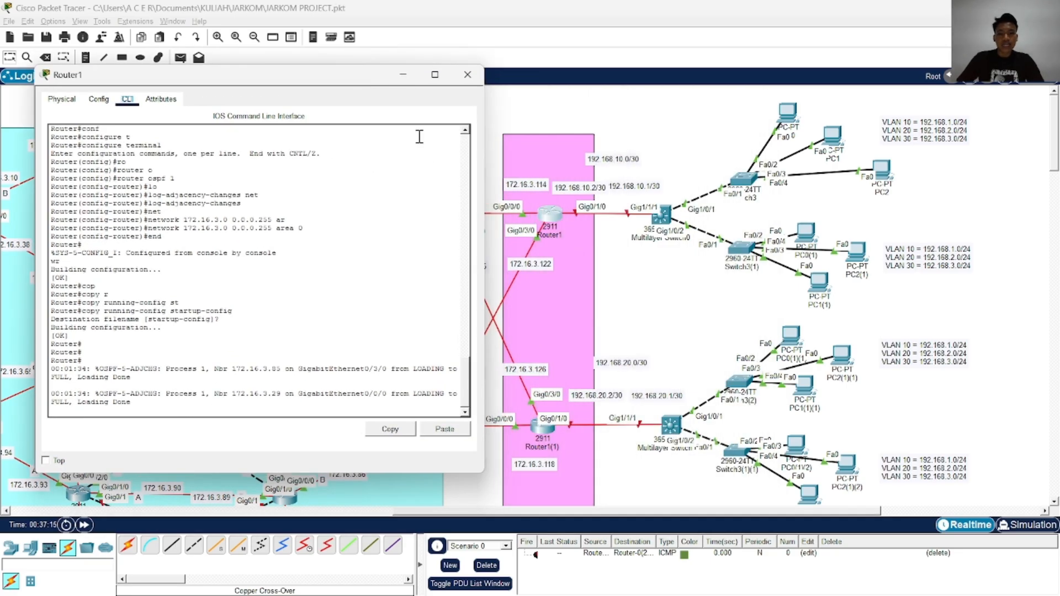
Enter global configuration mode on Router1
key("Return")
key("Return")
key("Return")
key("Return")
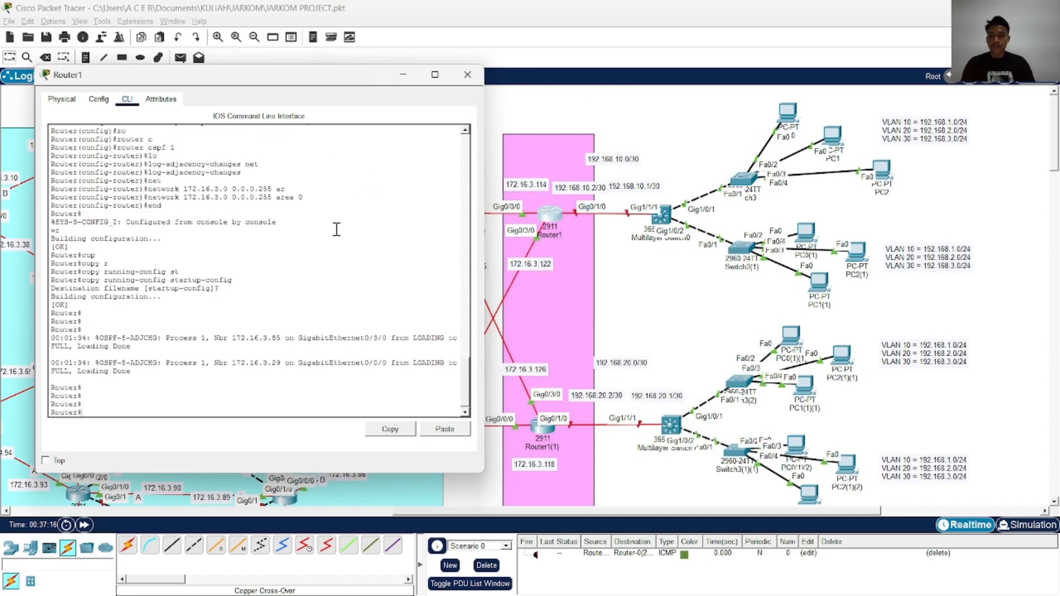
type("conf")
key("Tab")
type("t")
Enter interface configuration for GigabitEthernet 0/1/0 on Router1
key("Tab")
key("Return")
type("i")
key("Tab")
type("n")
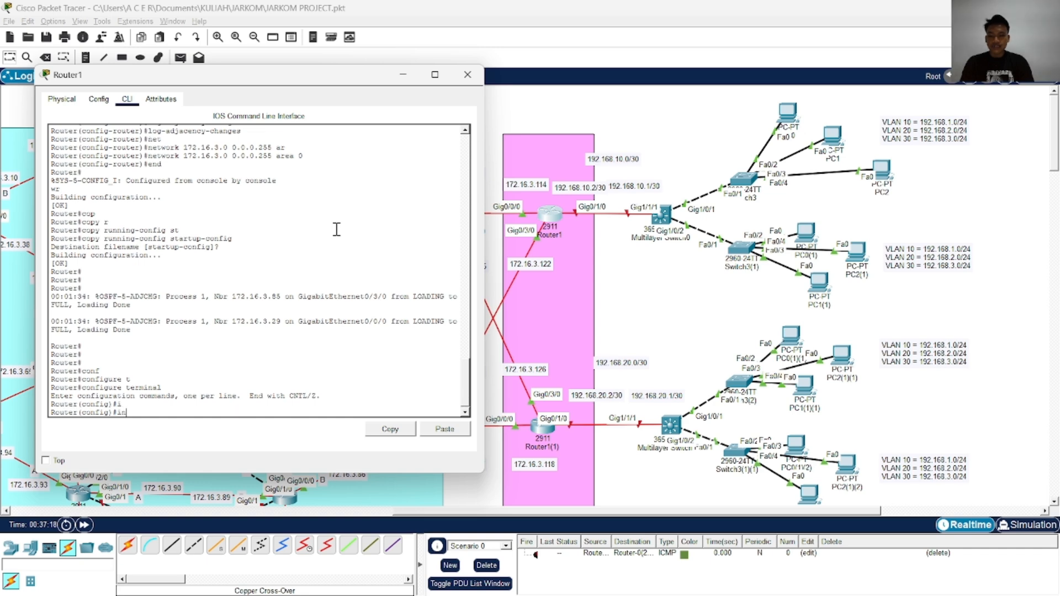
type("g")
key("Tab")
key("BackSpace")
type("t")
key("Tab")
type("g")
key("Tab")
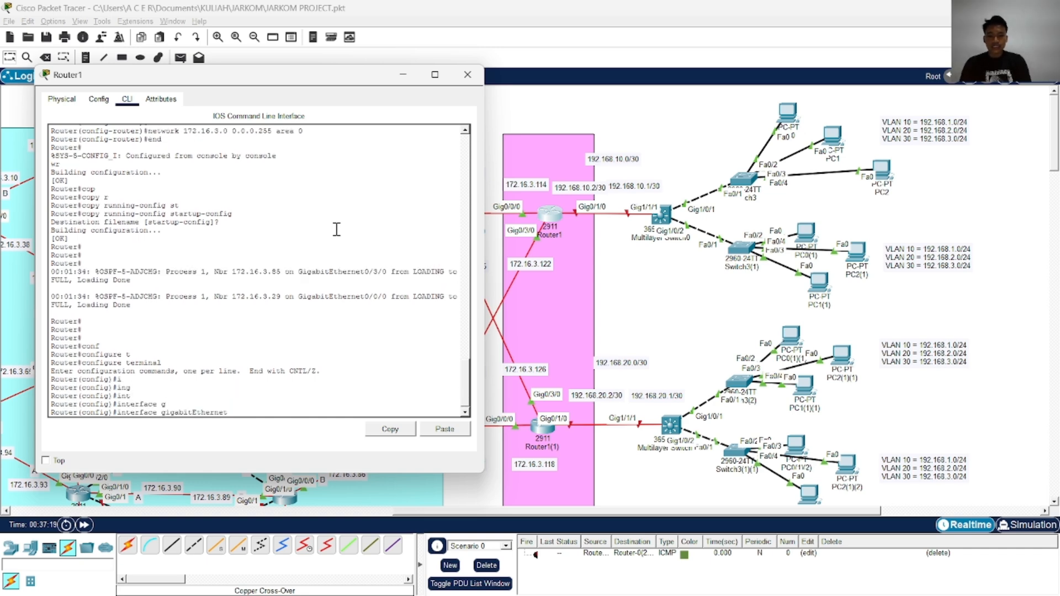
type("0/1/0")
key("Return")
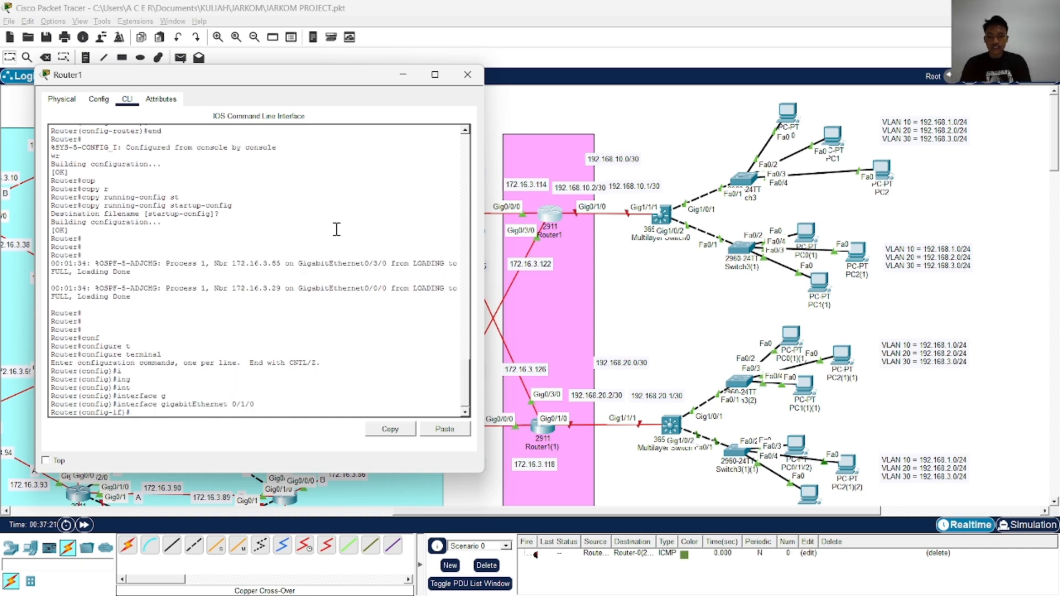
Assign IP address 192.168.10.2 with mask 255.255.255.252 to GigabitEthernet 0/1/0 on Router1
type("ip ad")
key("Tab")
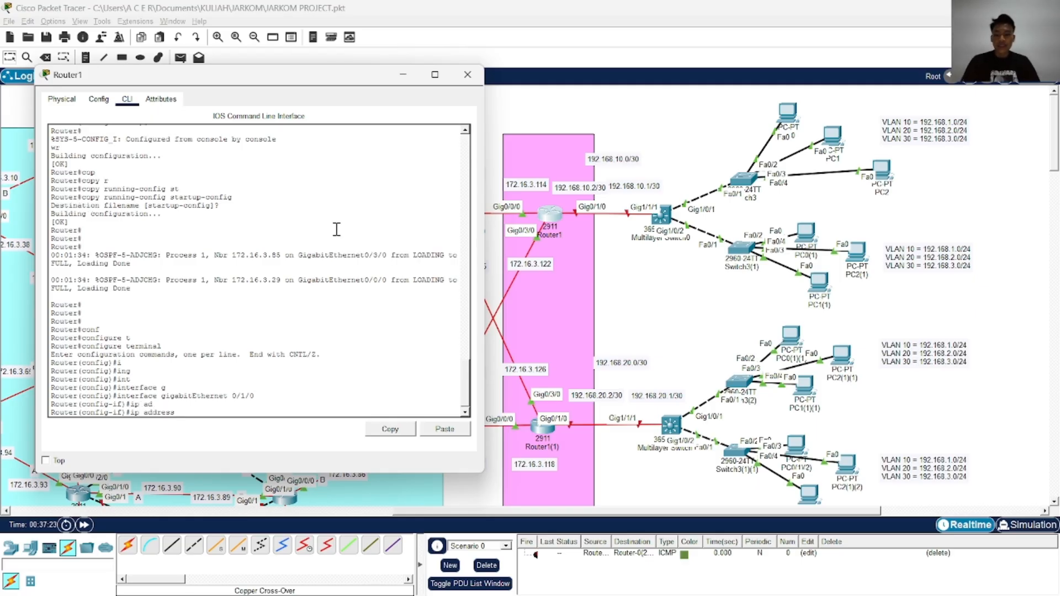
type("192.168")
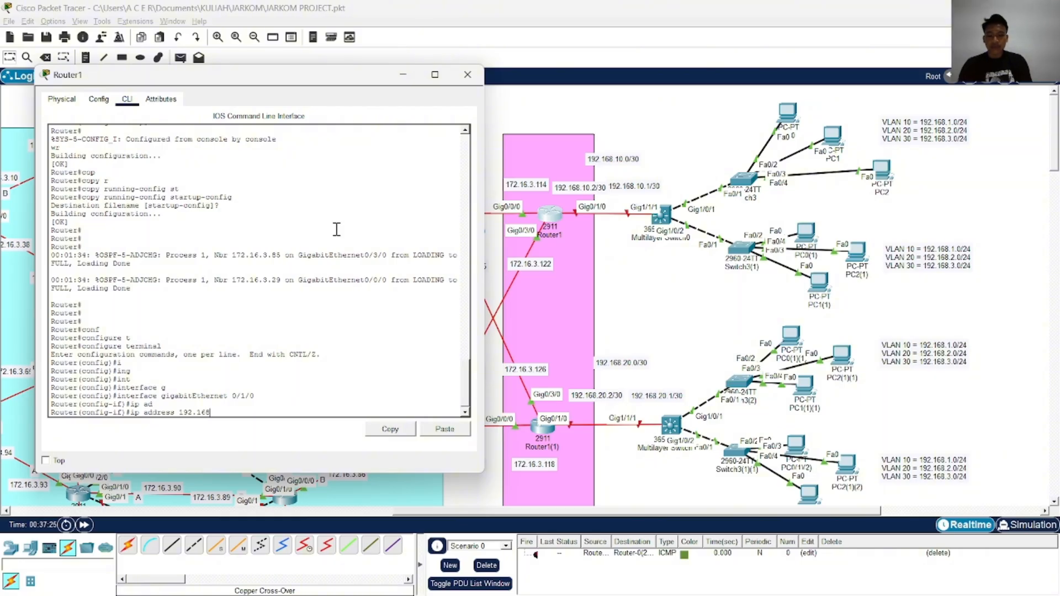
type(".10")
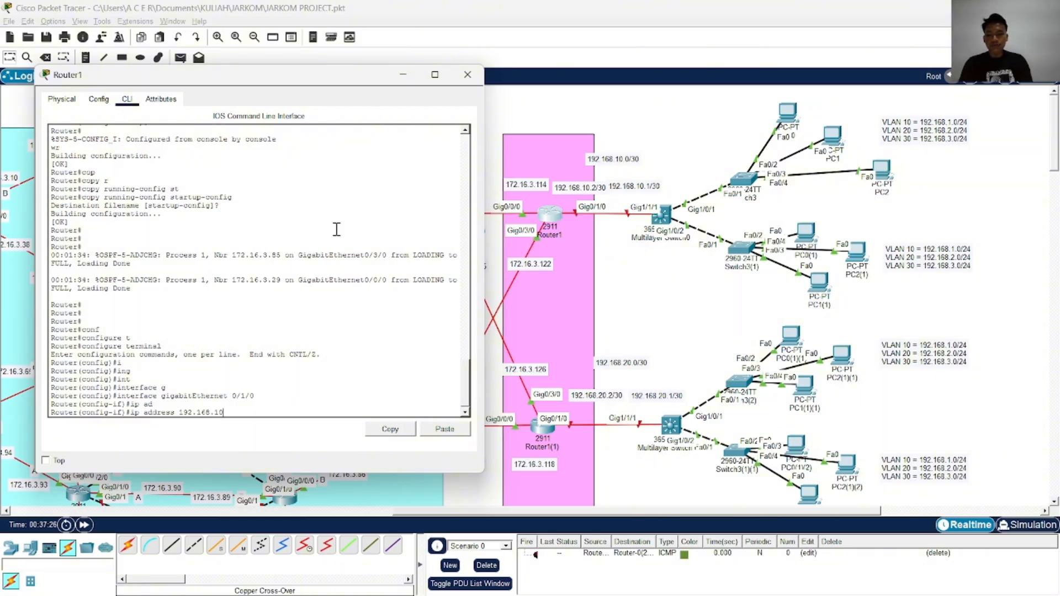
type(".2 255.255")
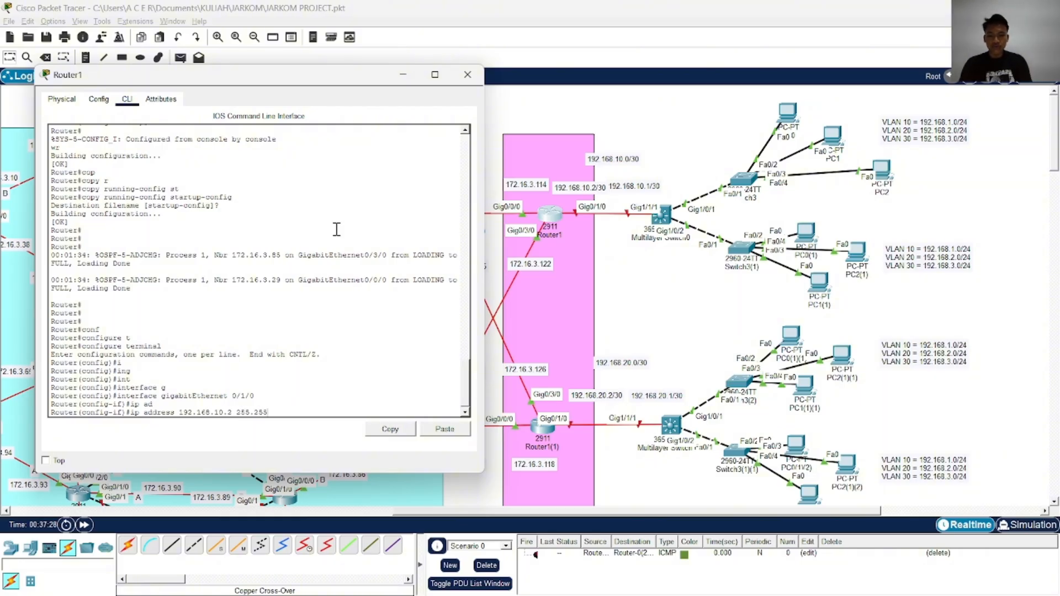
type(".255.252")
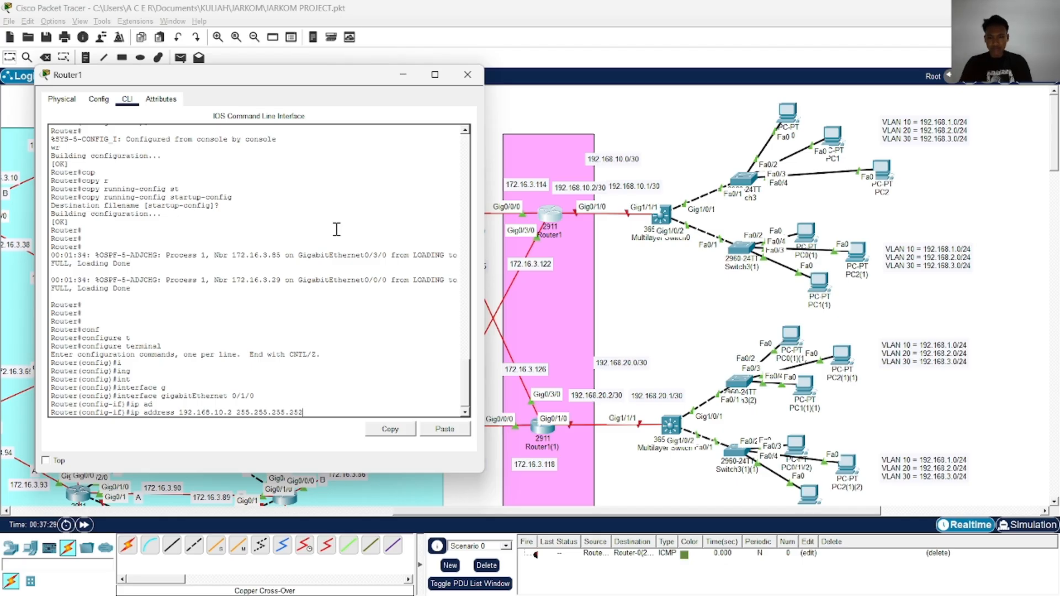
key("Return")
Enable GigabitEthernet 0/1/0 on Router1 and return to privileged mode
type("no sh")
key("Tab")
key("Return")
type("end")
key("Return")
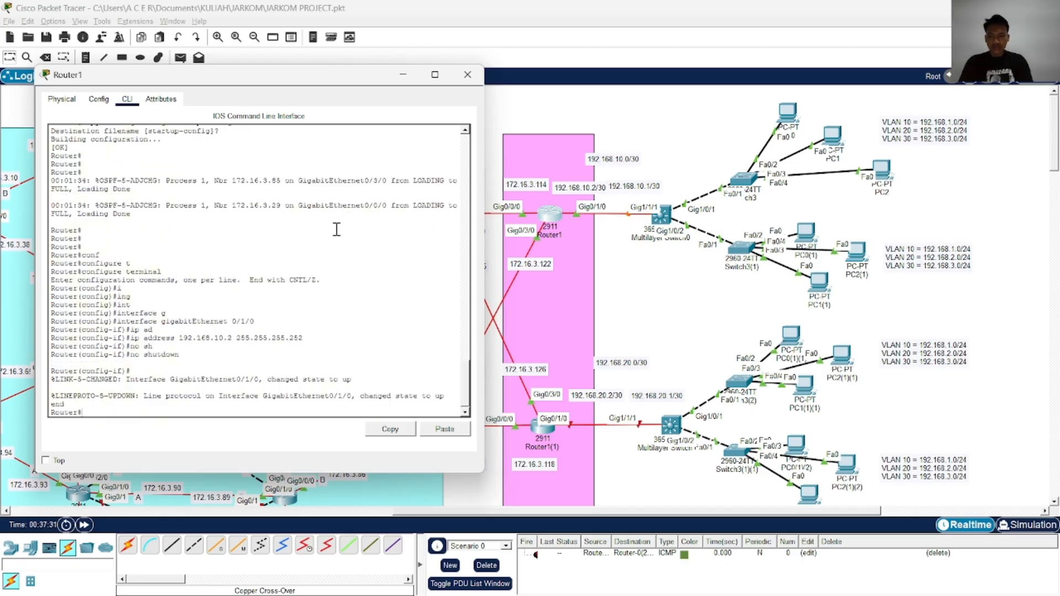
Save Router1's configuration with wr and copy its running-config to startup-config
type("wr")
key("Return")
type("cop")
key("Tab")
type("r")
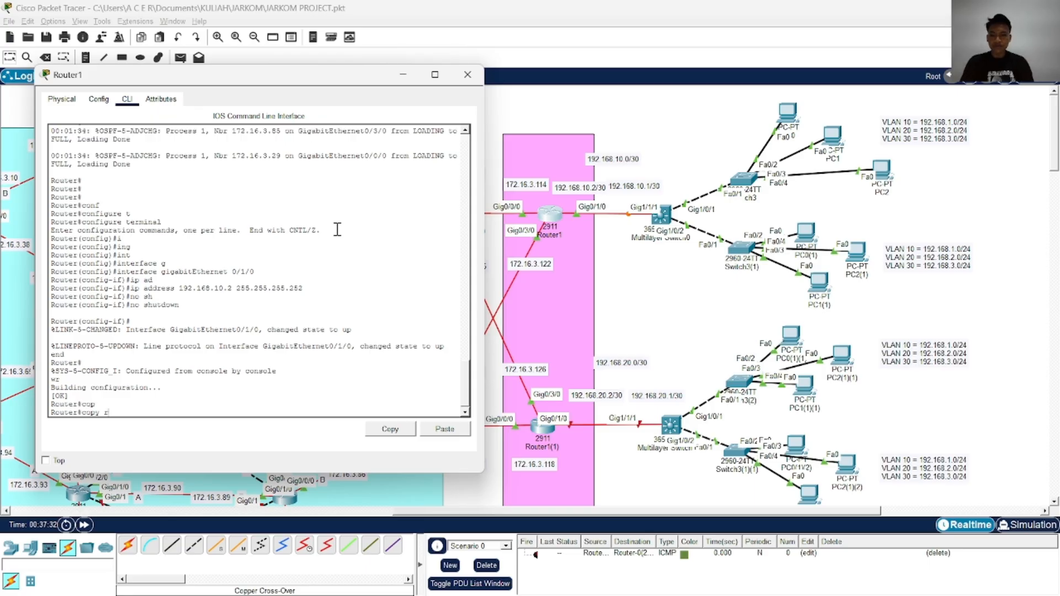
key("Tab")
type("st")
key("Tab")
key("Return")
key("Return")
key("Return")
key("Return")
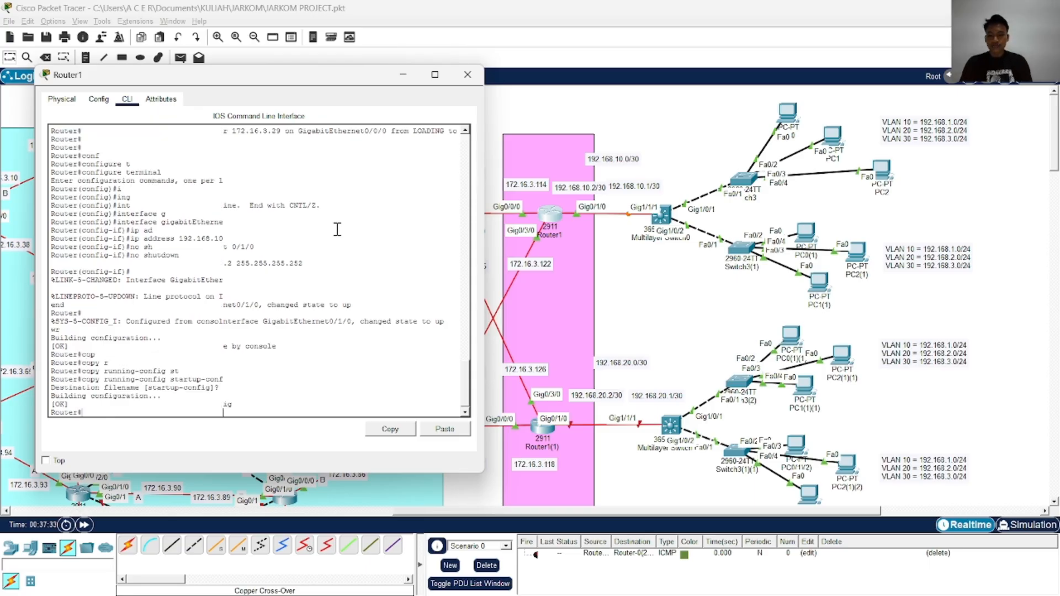
Close Router1's window and open the command line of Multilayer Switch0
left_click(468, 74)
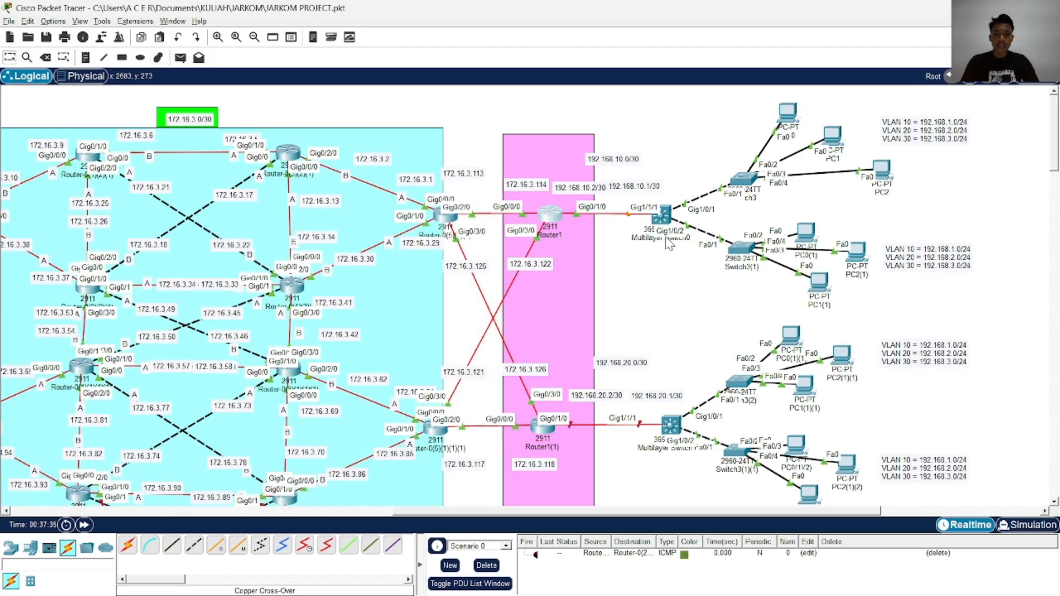
left_click(665, 217)
left_click(398, 117)
left_click_drag(495, 105, 248, 77)
Decline the initial configuration dialog on Multilayer Switch0 and start its console session
key("Return")
key("Return")
key("Return")
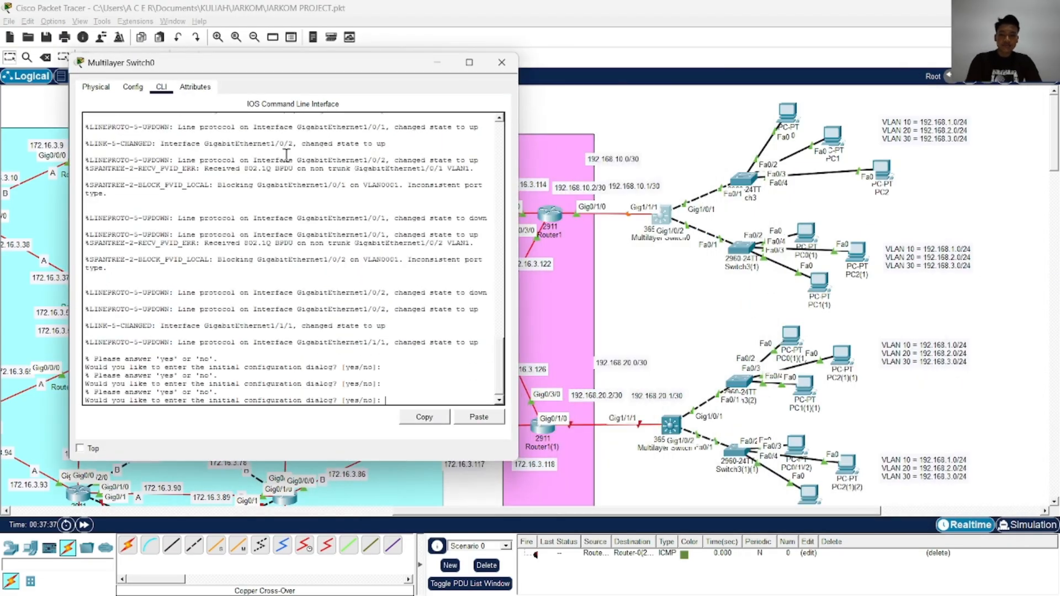
type("no")
key("Return")
Enter privileged mode and global configuration mode on Multilayer Switch0
key("Return")
key("Return")
key("Return")
type("ena")
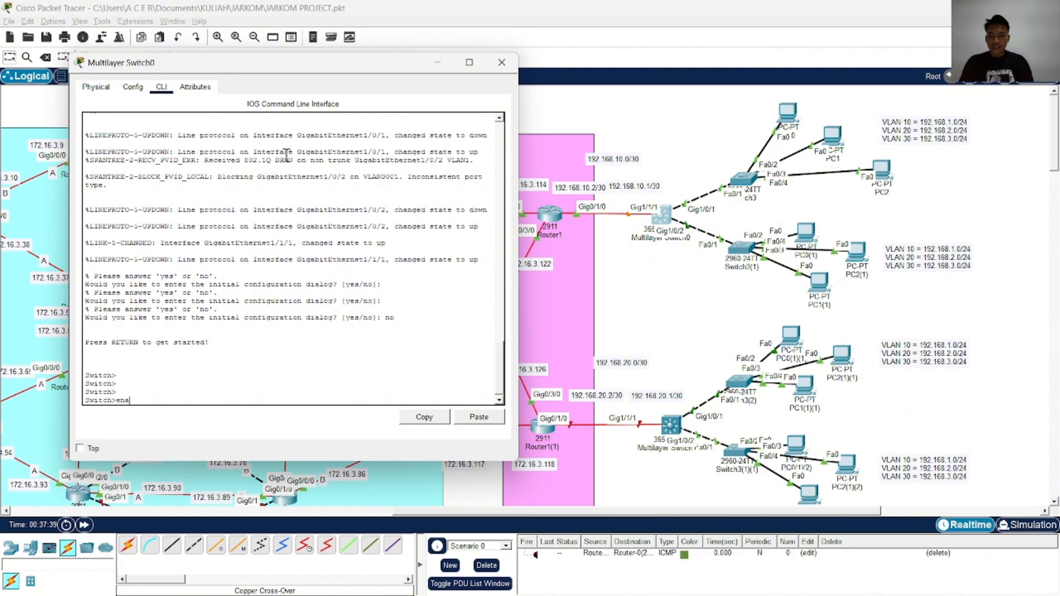
key("Return")
type("conf")
key("Tab")
type("t")
key("Tab")
key("Return")
Enter interface configuration for GigabitEthernet 1/1/1 on Multilayer Switch0
type("in")
key("Tab")
type("g")
key("Tab")
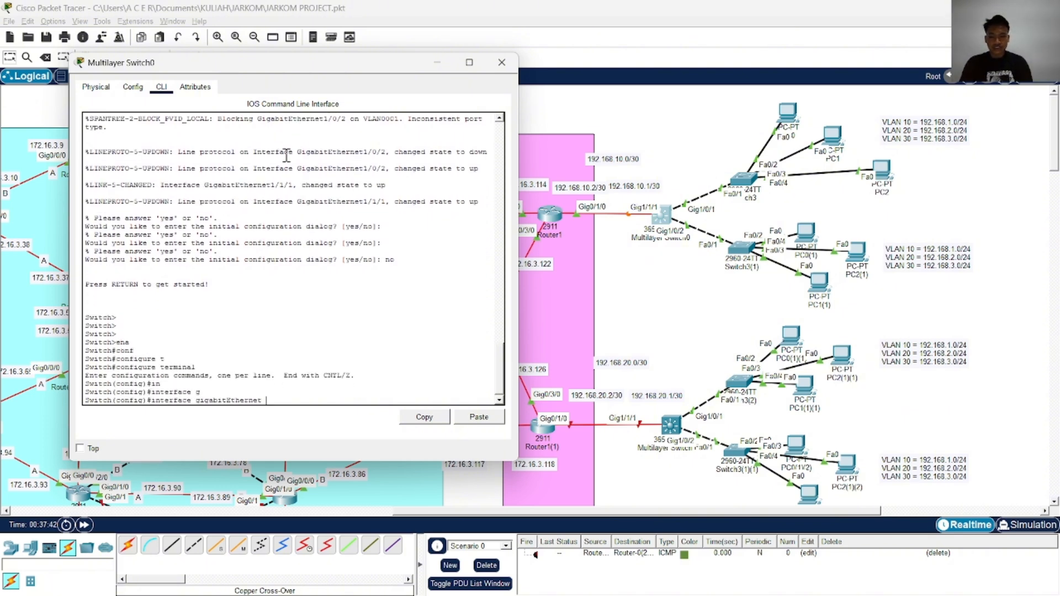
type("1/1/1")
key("Return")
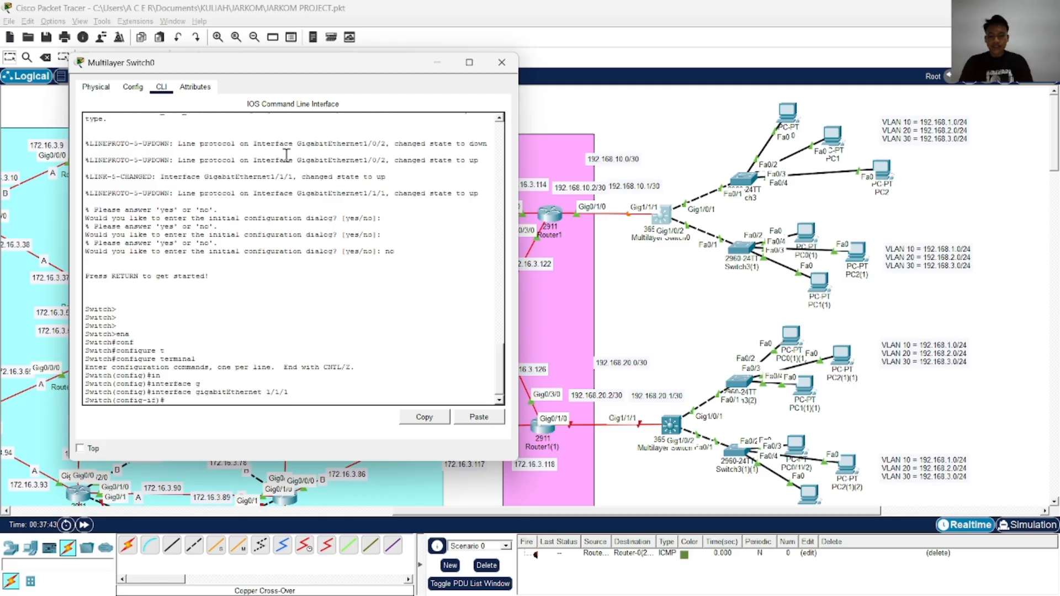
Turn Multilayer Switch0's GigabitEthernet 1/1/1 into a routed port with the no switchport command
type("ip ad")
key("Tab")
type("d")
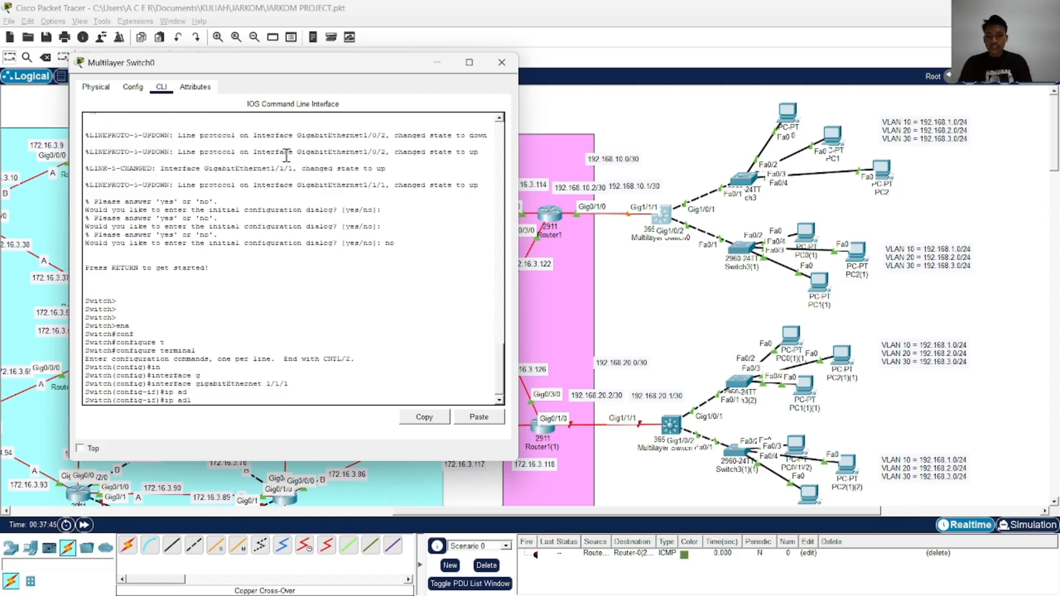
key("BackSpace")
key("BackSpace")
key("BackSpace")
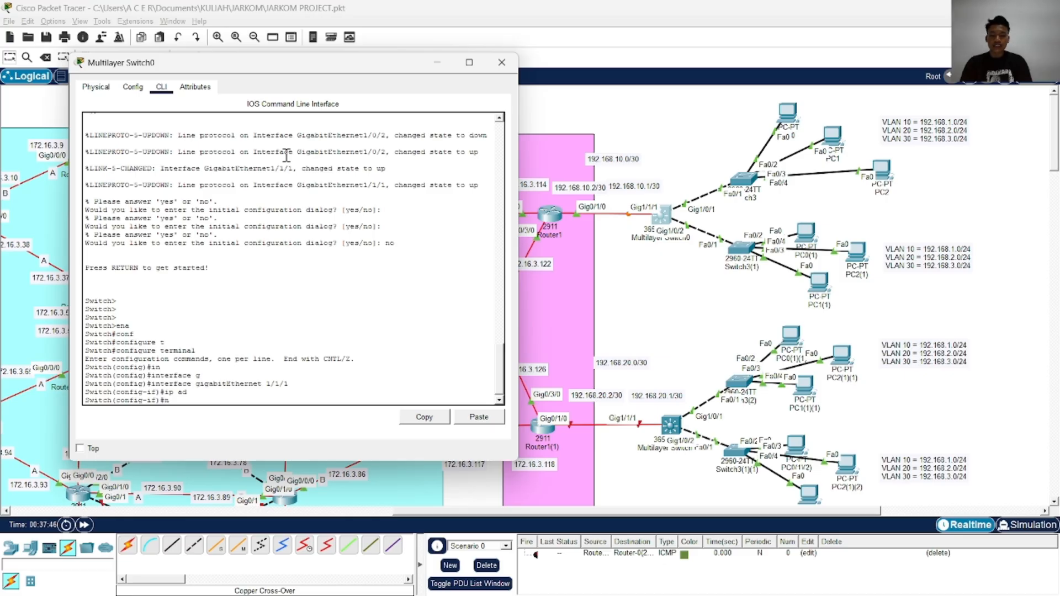
type("w")
key("Tab")
key("Return")
key("Return")
key("Return")
key("Return")
Switch to the web browser and search Google for "fungsi dari no switchport di layer3"
key("alt+Tab")
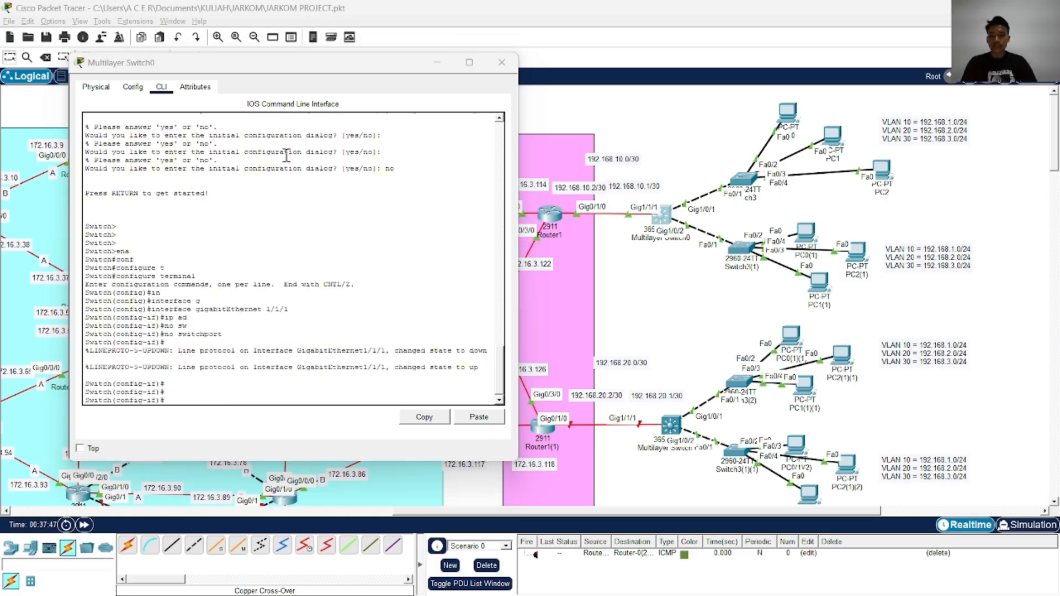
key("Tab")
key("Tab")
key("Tab")
key("Tab")
key("Tab")
key("Tab")
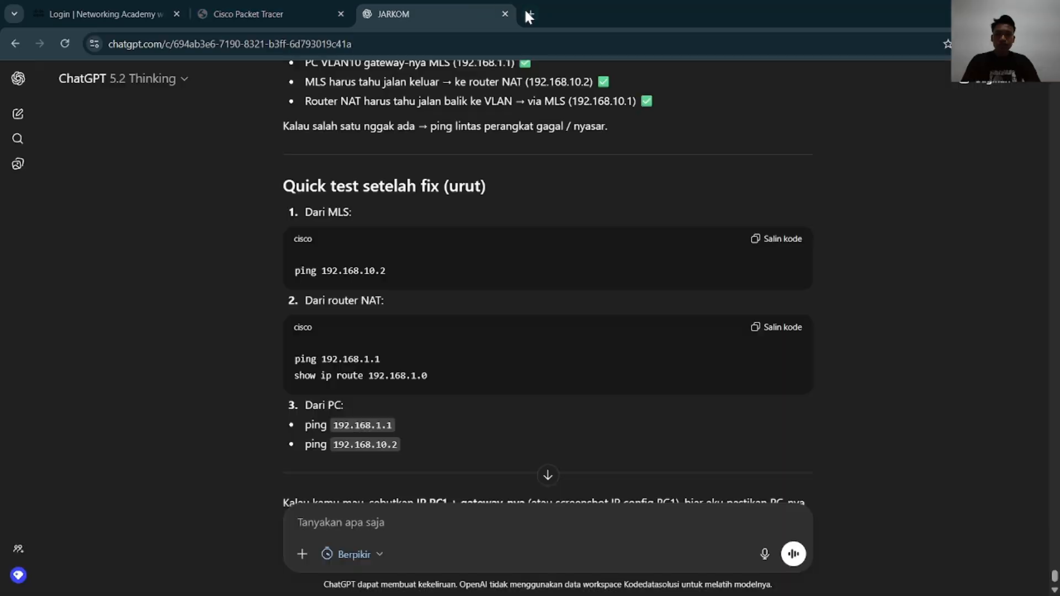
left_click(523, 9)
type("fun")
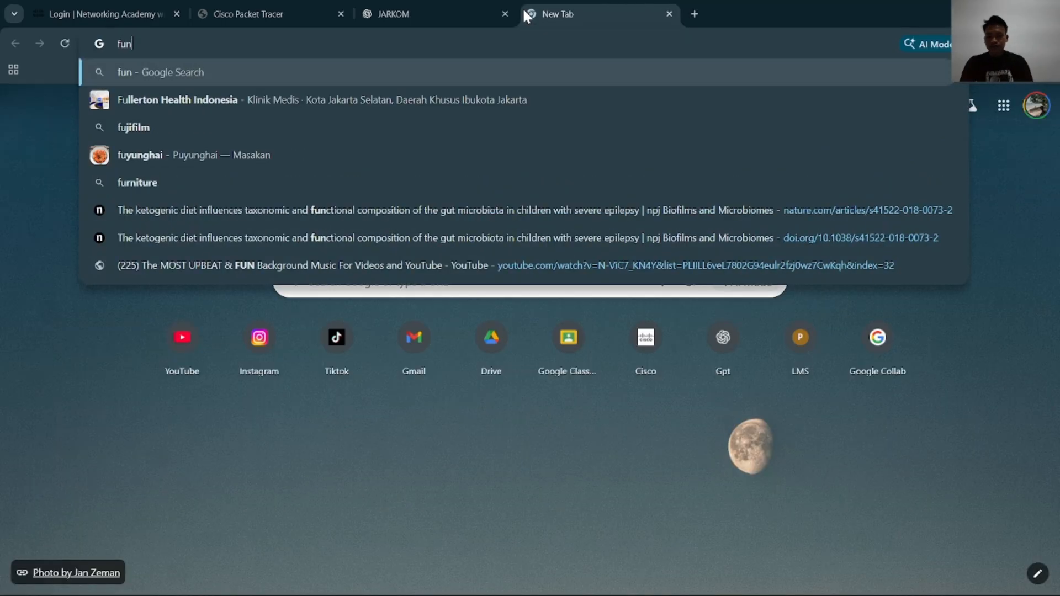
type("gsi dari n")
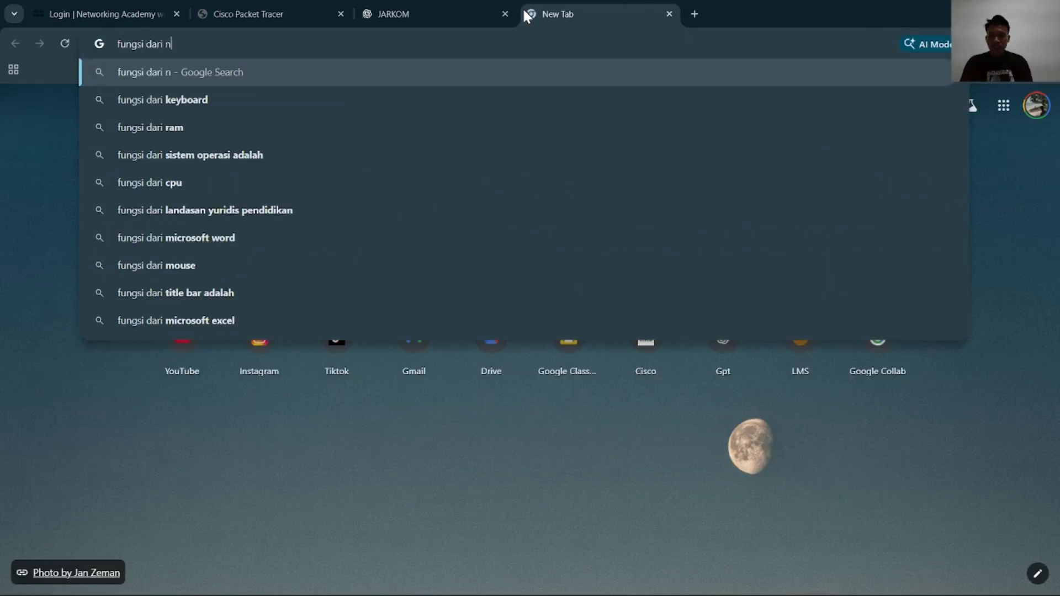
type("o switch")
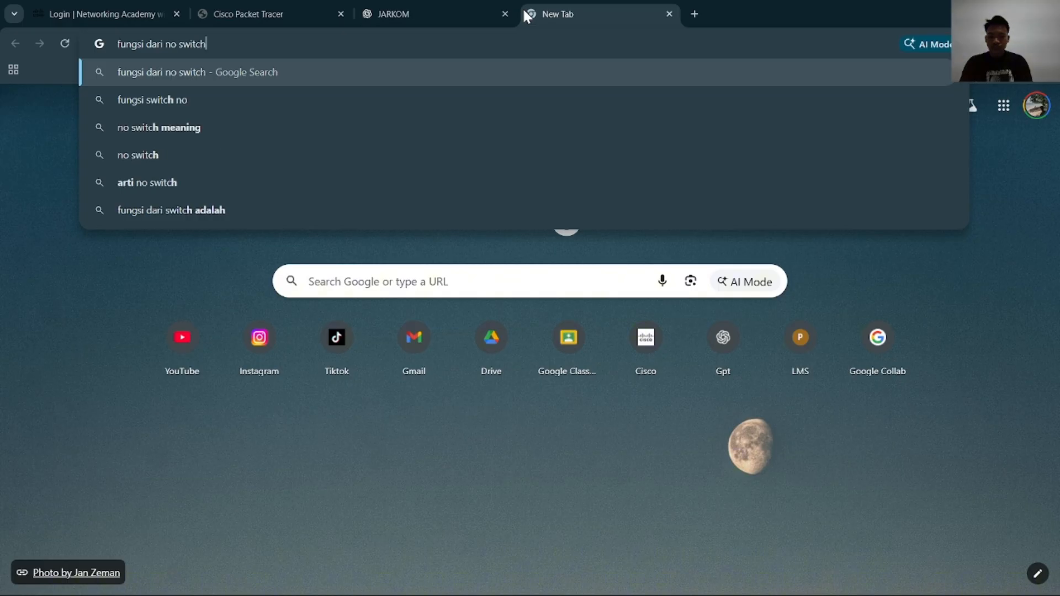
type("port di ")
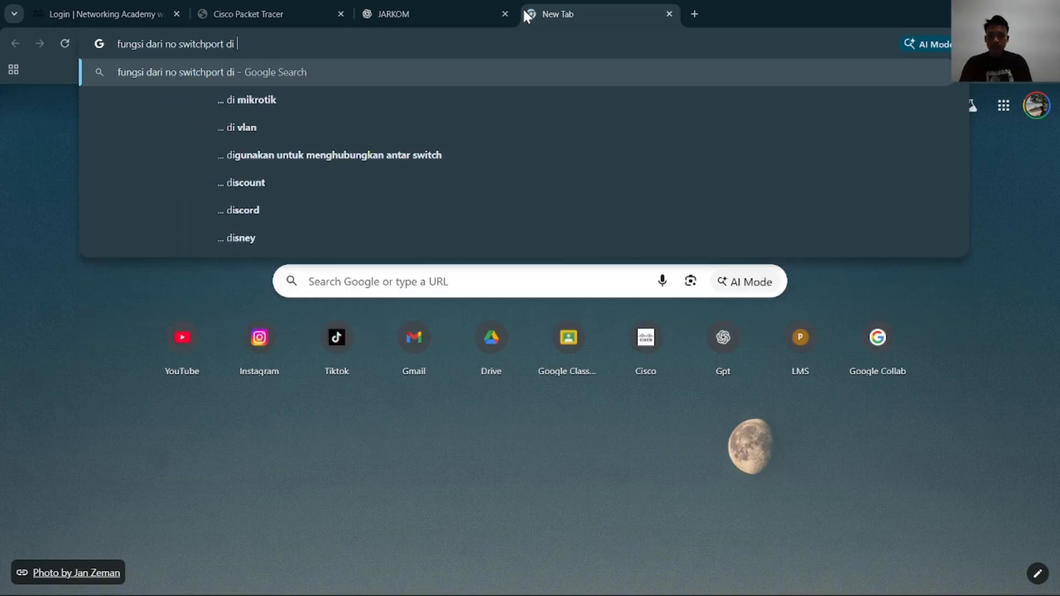
type("layer3")
key("Return")
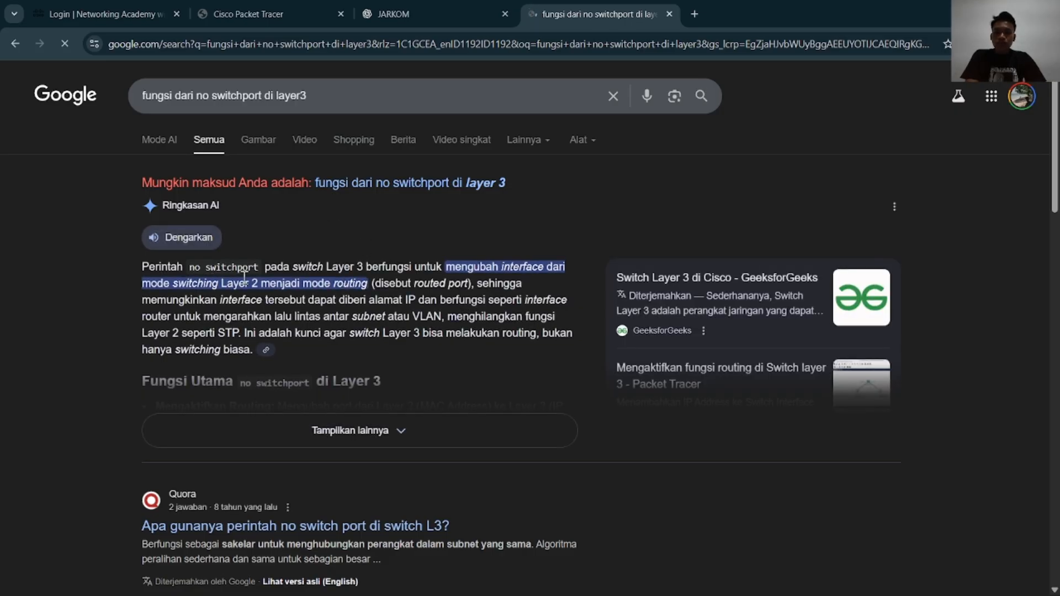
Examine the search summary explaining what no switchport does on a Layer 3 switch, and return to Packet Tracer's Multilayer Switch0 console
left_click_drag(421, 270, 502, 287)
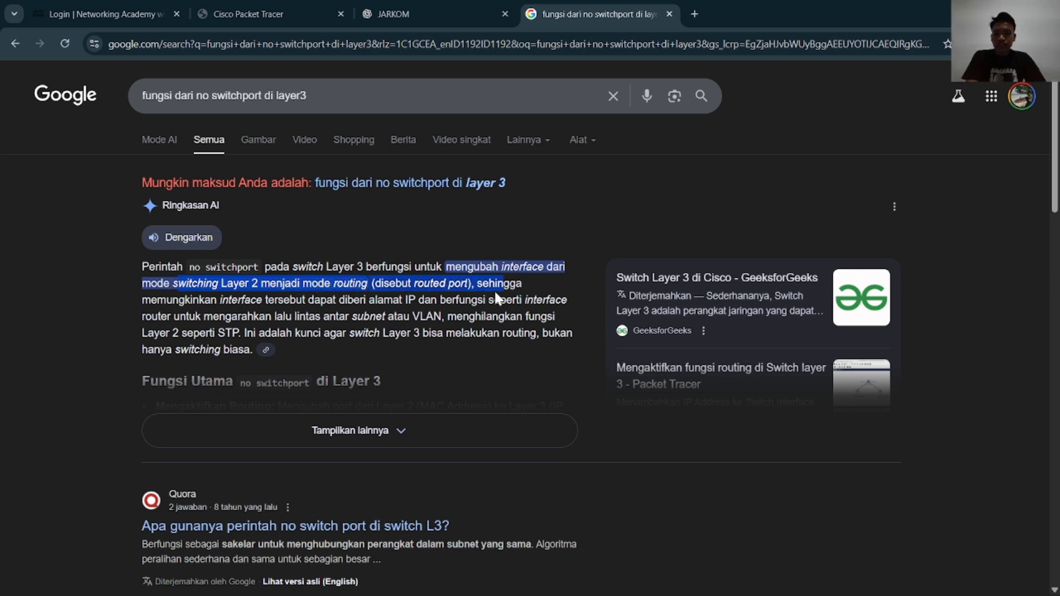
left_click_drag(271, 315, 382, 316)
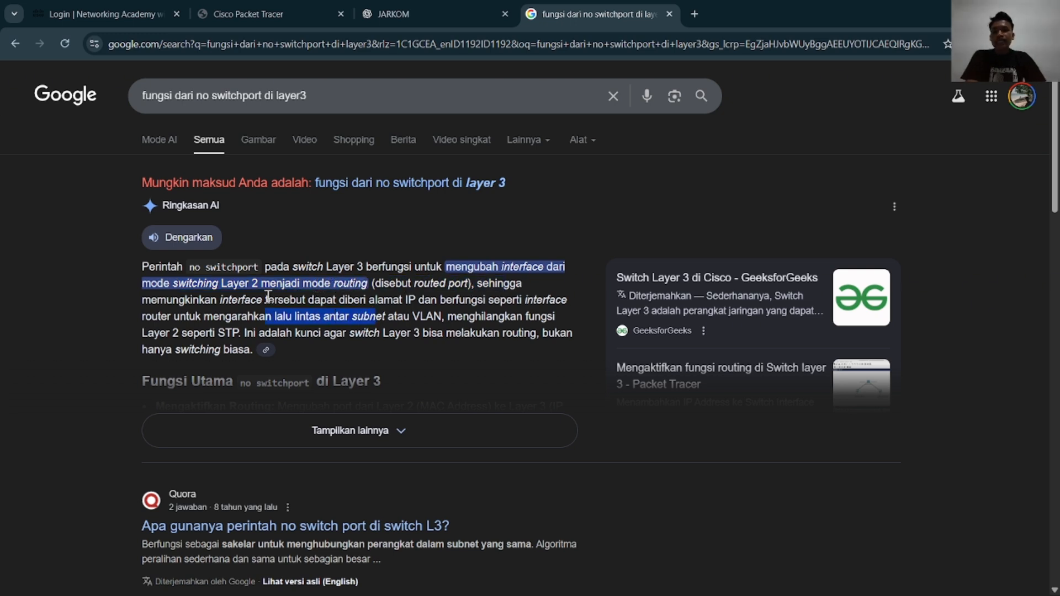
left_click_drag(265, 301, 450, 303)
key("alt+Tab")
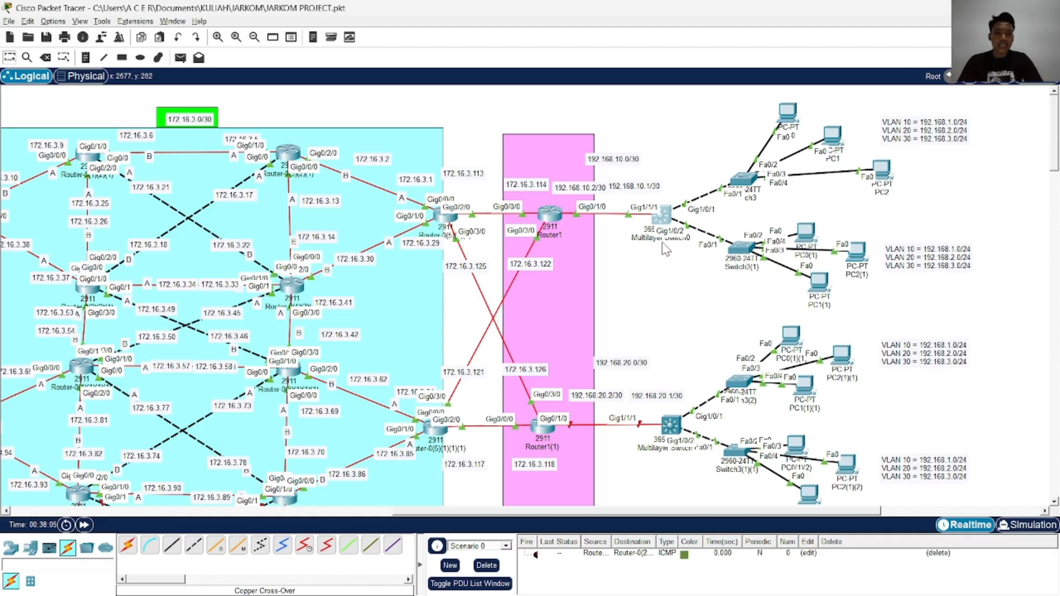
key("alt+Tab")
key("alt+Tab")
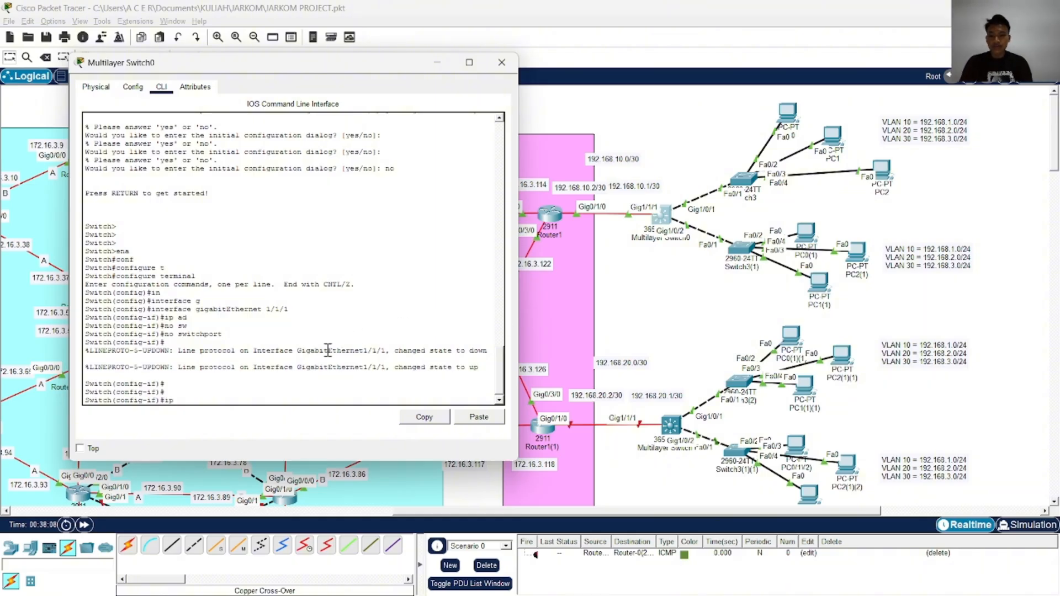
Assign IP address 192.168.10.1 with mask 255.255.255.252 to GigabitEthernet 1/1/1 on Multilayer Switch0
key("Tab")
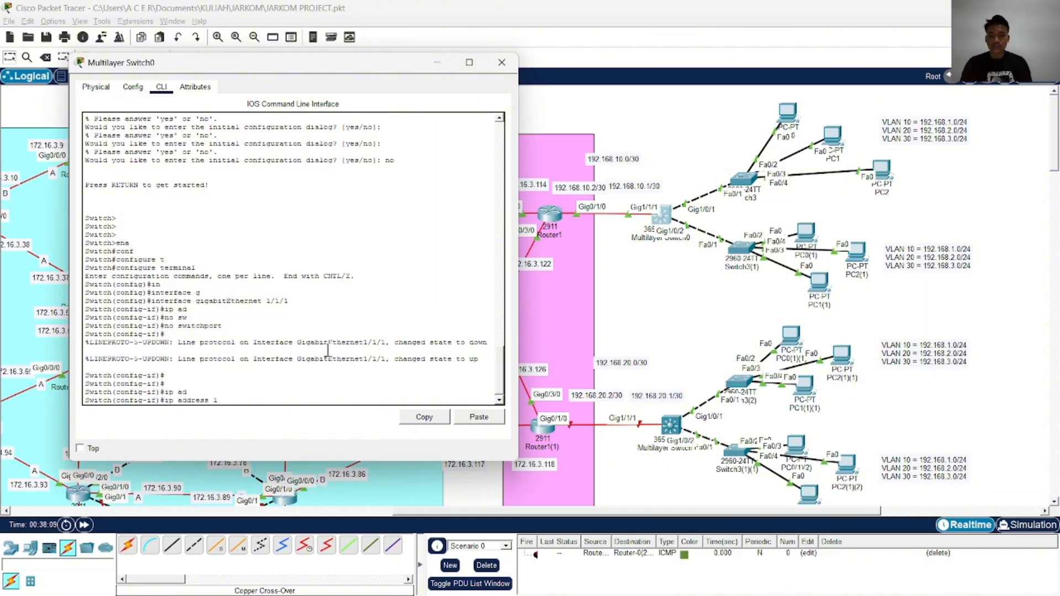
type("192.168.10")
type(".1 255.255.255.")
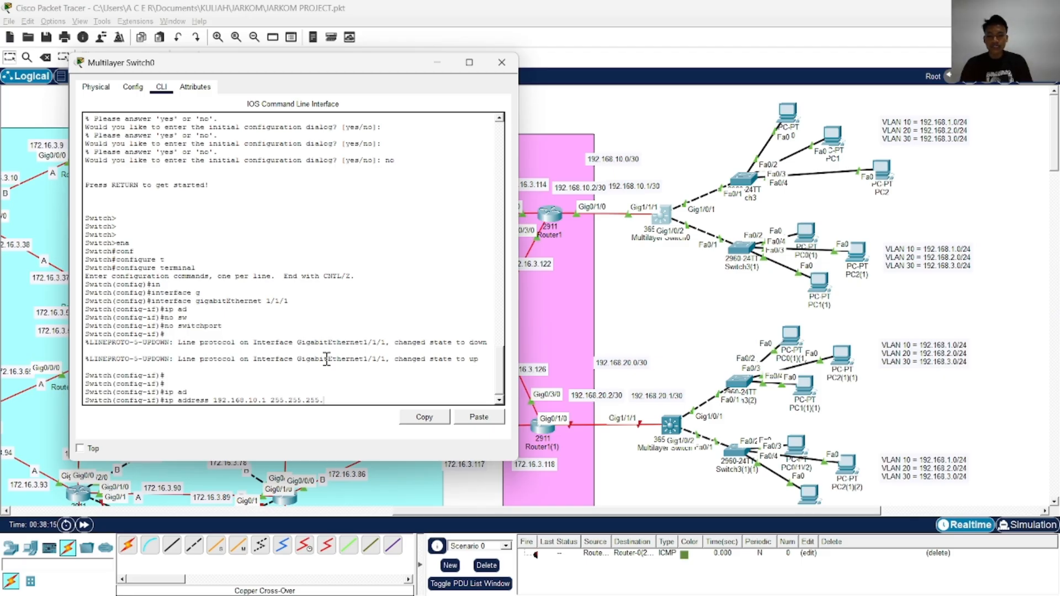
type("252")
key("Return")
Enable GigabitEthernet 1/1/1 with no shutdown, exit configuration mode and write the switch configuration to memory
type("no sh")
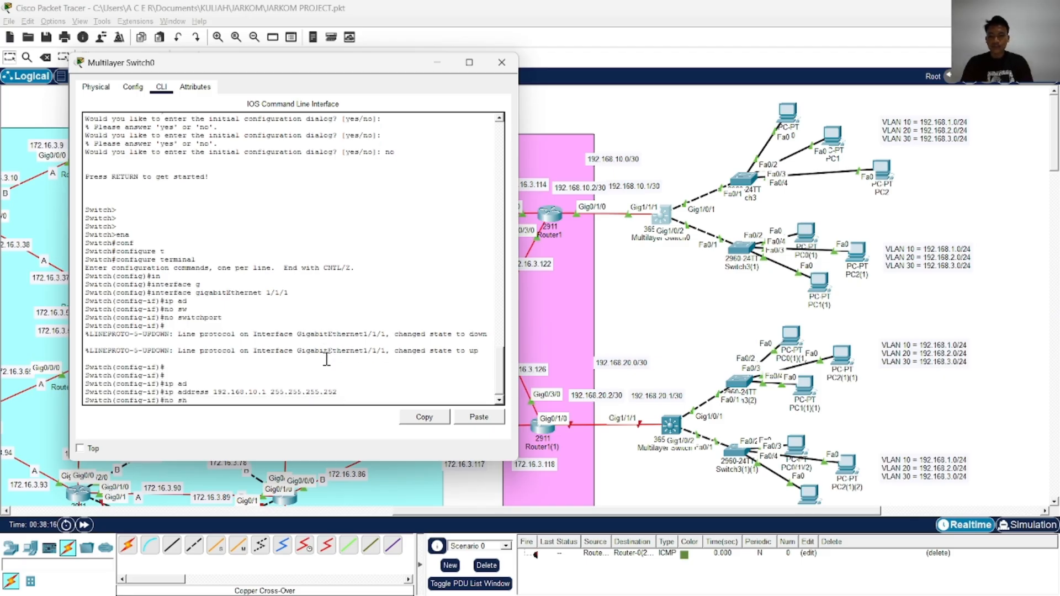
key("Tab")
key("Return")
type("end")
key("Return")
type("wr")
key("Return")
key("Return")
key("Return")
Copy Multilayer Switch0's running-config to startup-config, accepting the default destination filename
type("co")
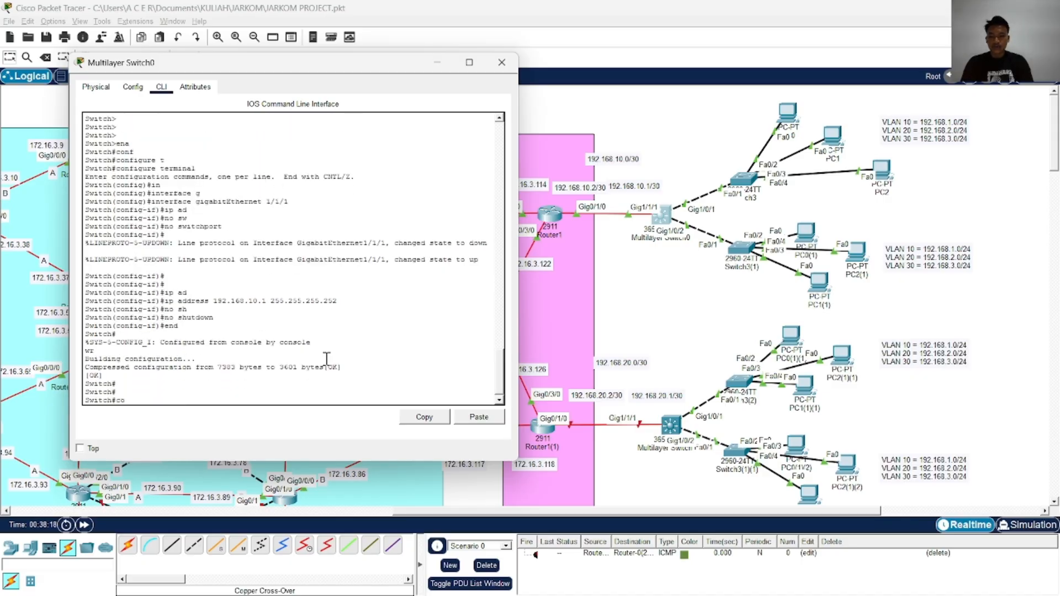
type("p")
key("Tab")
type("rst")
key("Tab")
key("BackSpace")
key("BackSpace")
key("Tab")
type("st")
key("Tab")
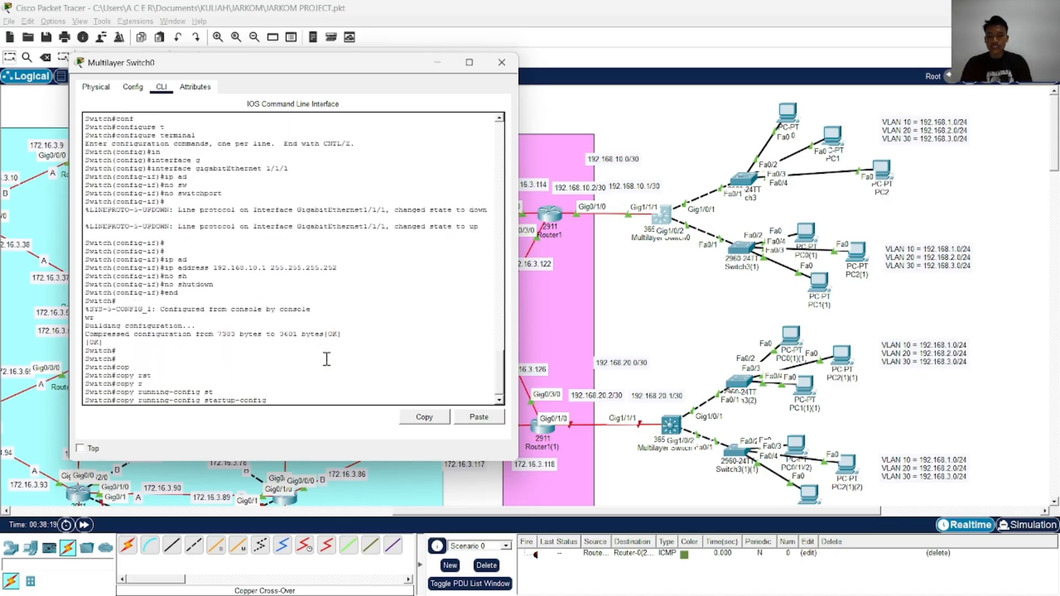
key("Return")
key("Return")
key("Return")
key("Return")
key("Return")
key("Return")
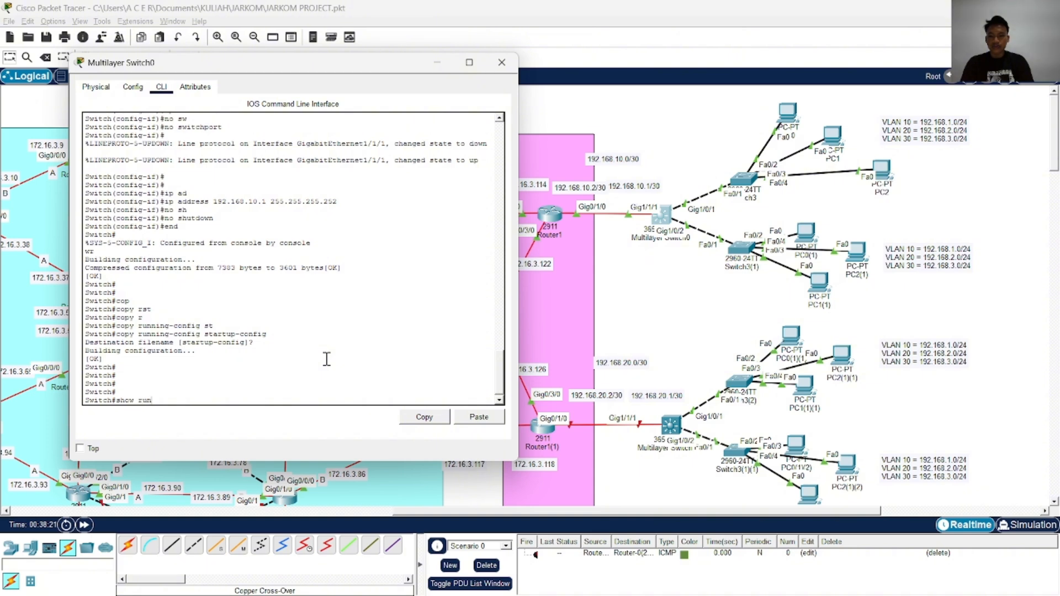
Review Multilayer Switch0's running configuration through the GigabitEthernet 1/1/1 entry and close its window
type("show run")
key("Return")
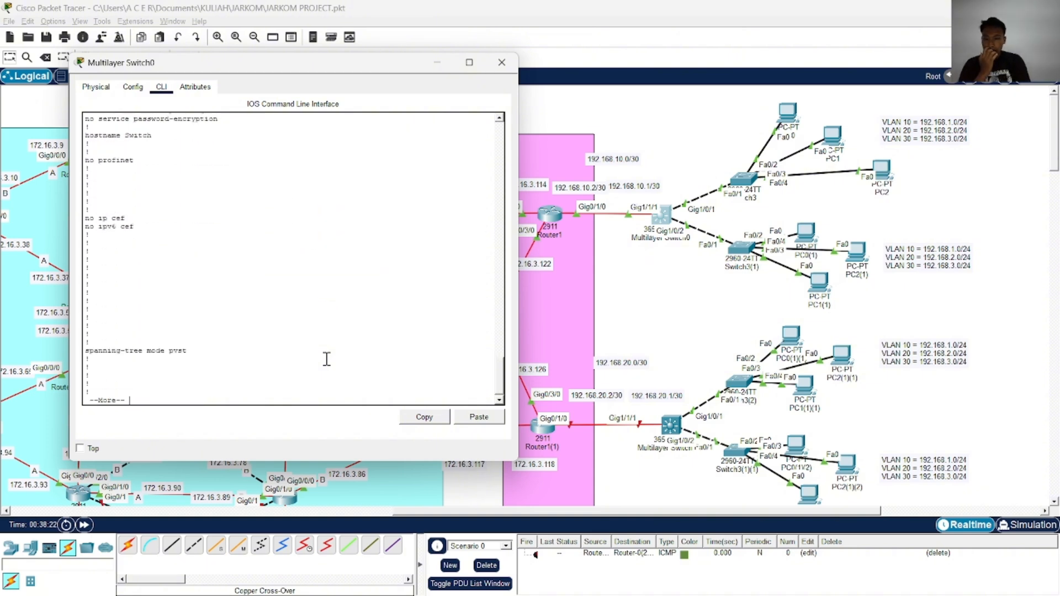
key("space")
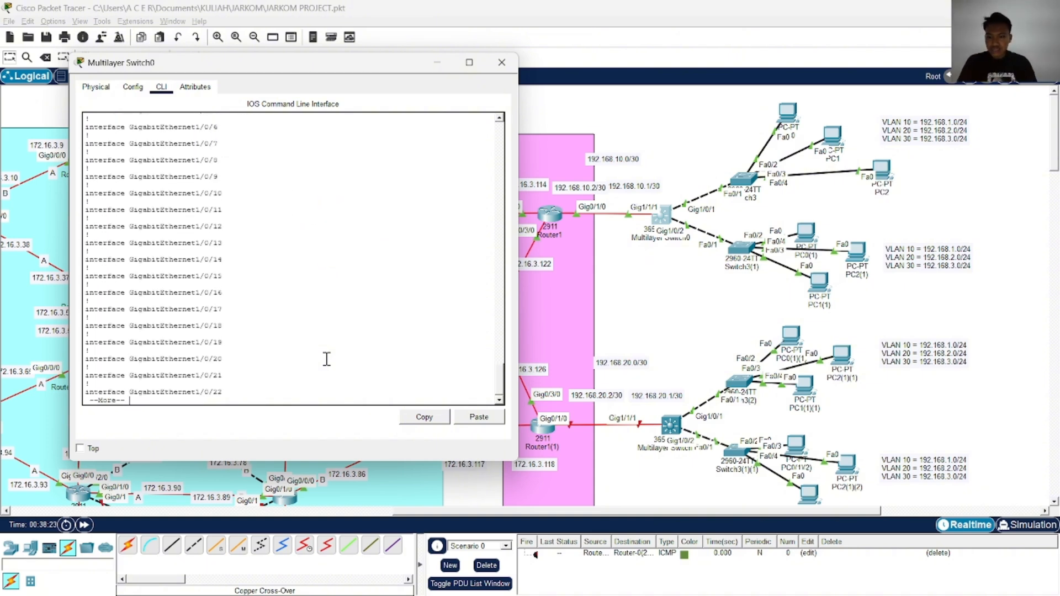
key("Return")
key("Return")
key("Return")
key("Return")
key("Return")
key("Return")
key("Return")
key("Return")
key("Return")
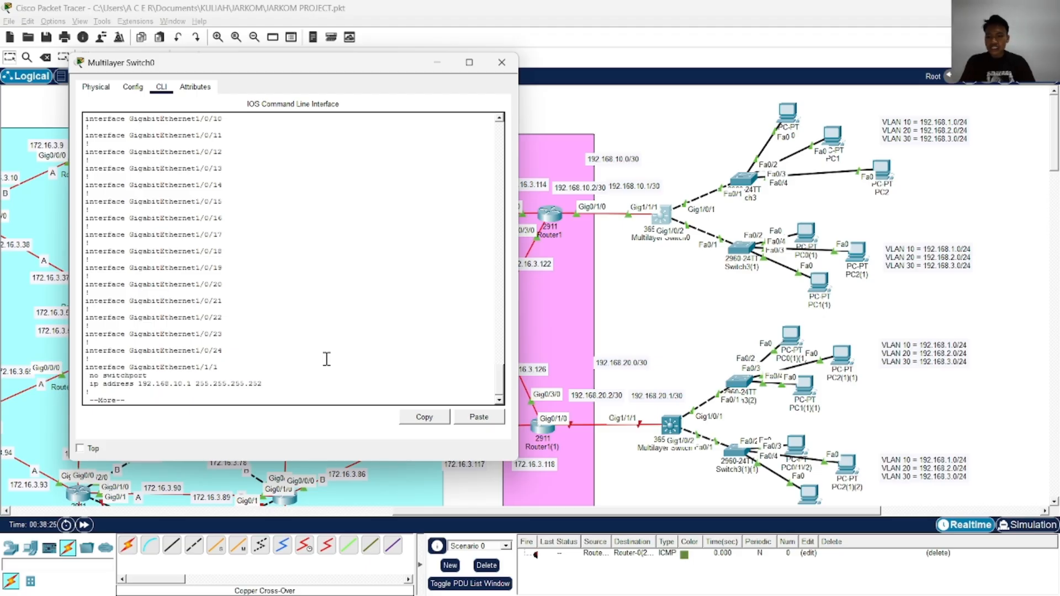
left_click(500, 62)
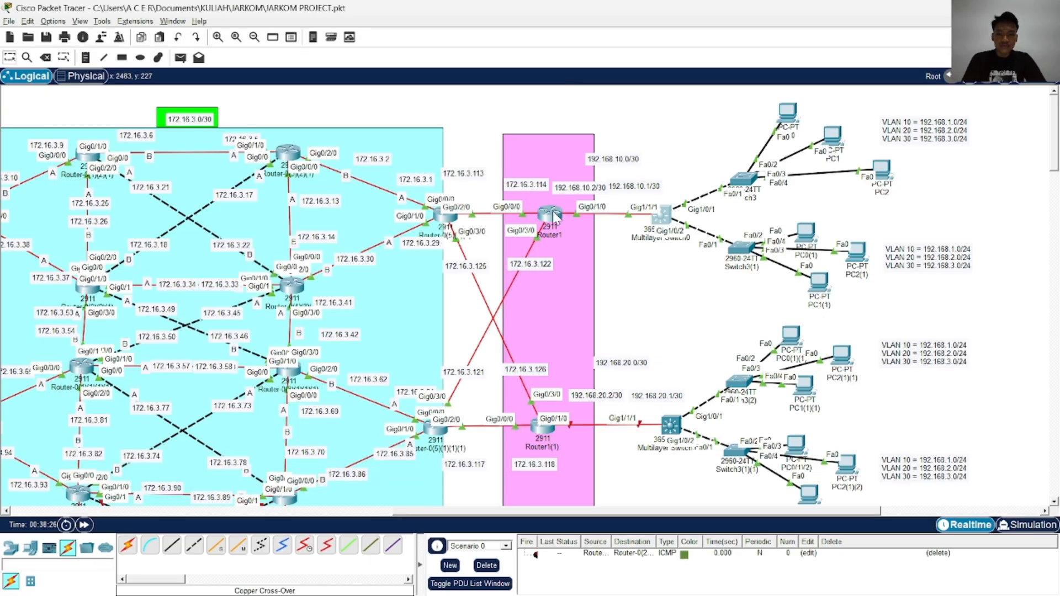
Open Router1's console, check the GigabitEthernet0/1/0 address in its running configuration, and close the window
left_click(549, 214)
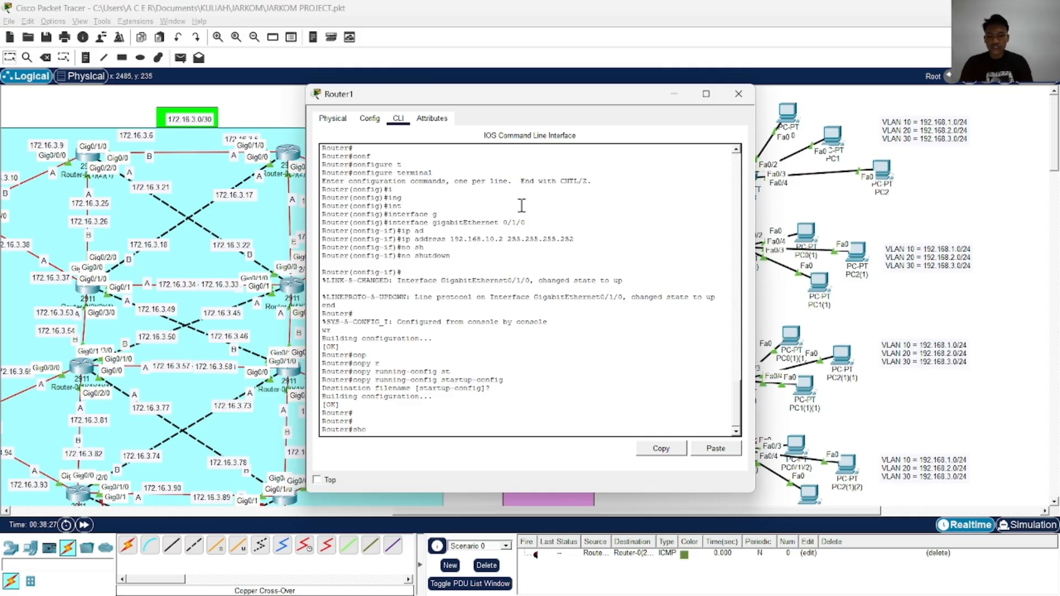
type("show")
key("Tab")
type("r")
key("Tab")
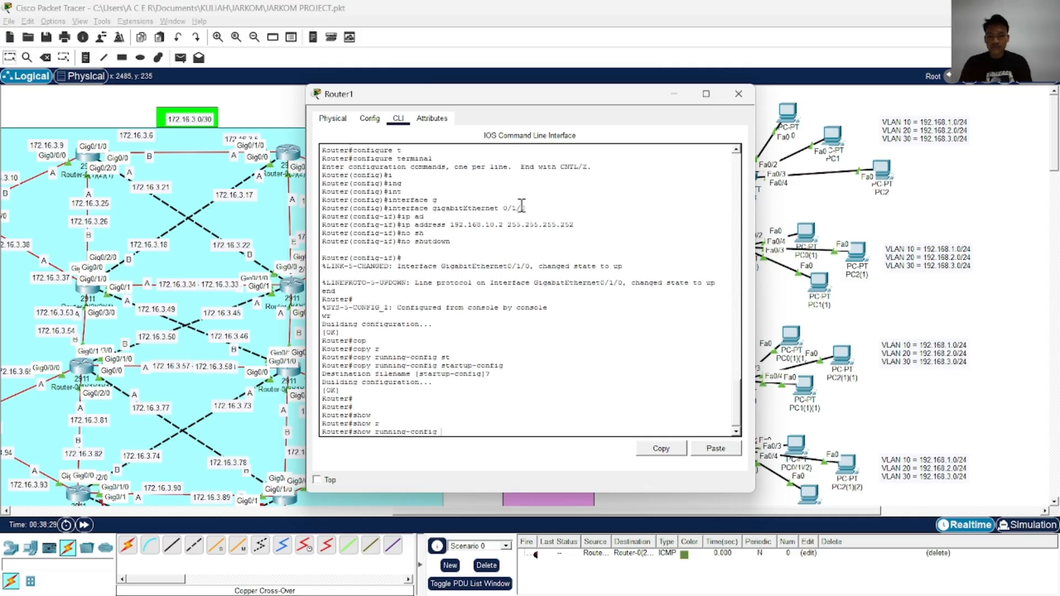
key("Return")
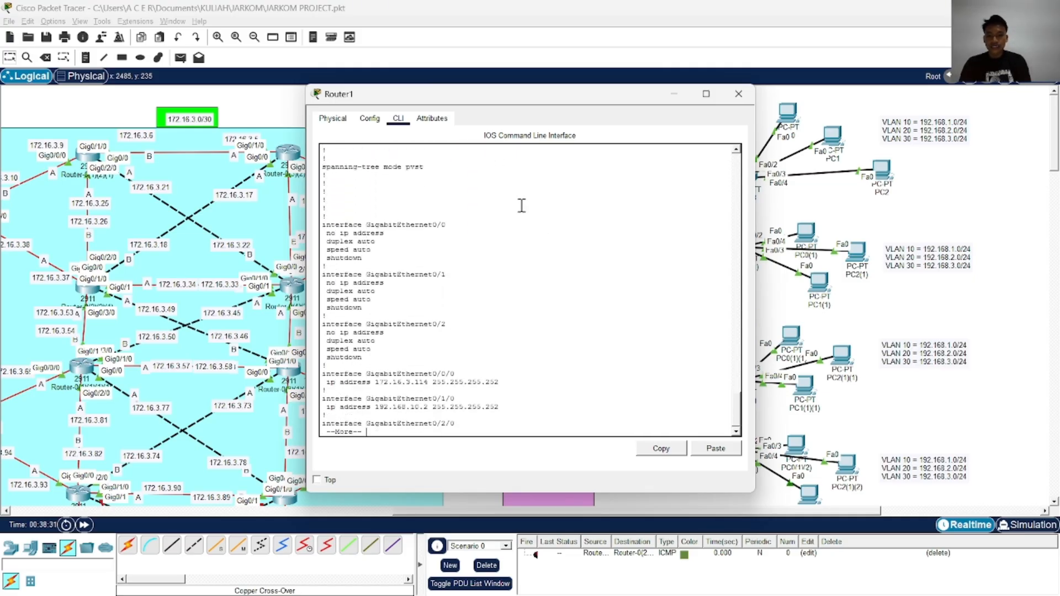
key("space")
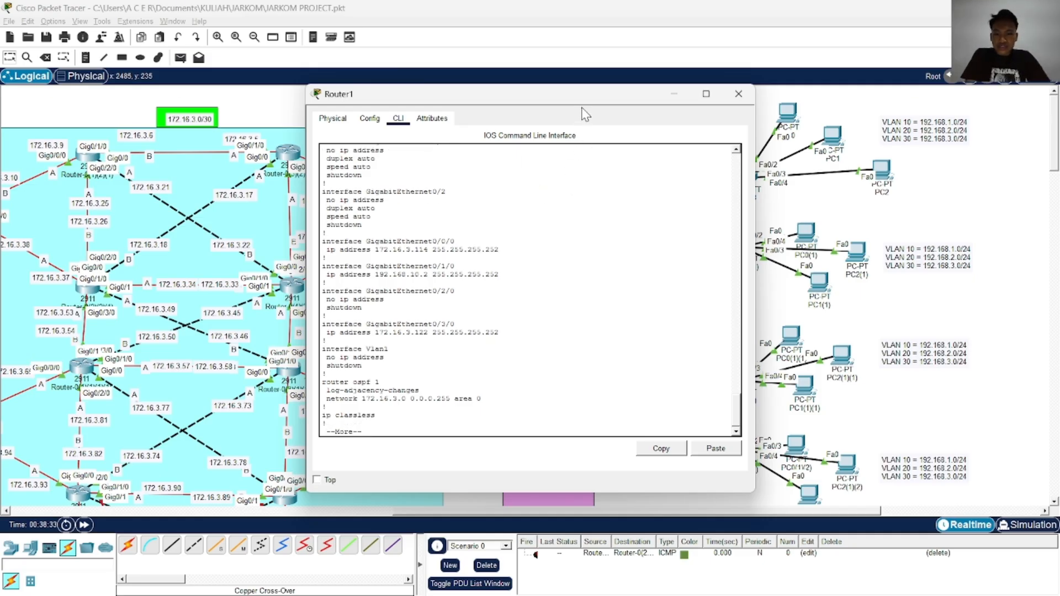
left_click_drag(582, 104, 365, 129)
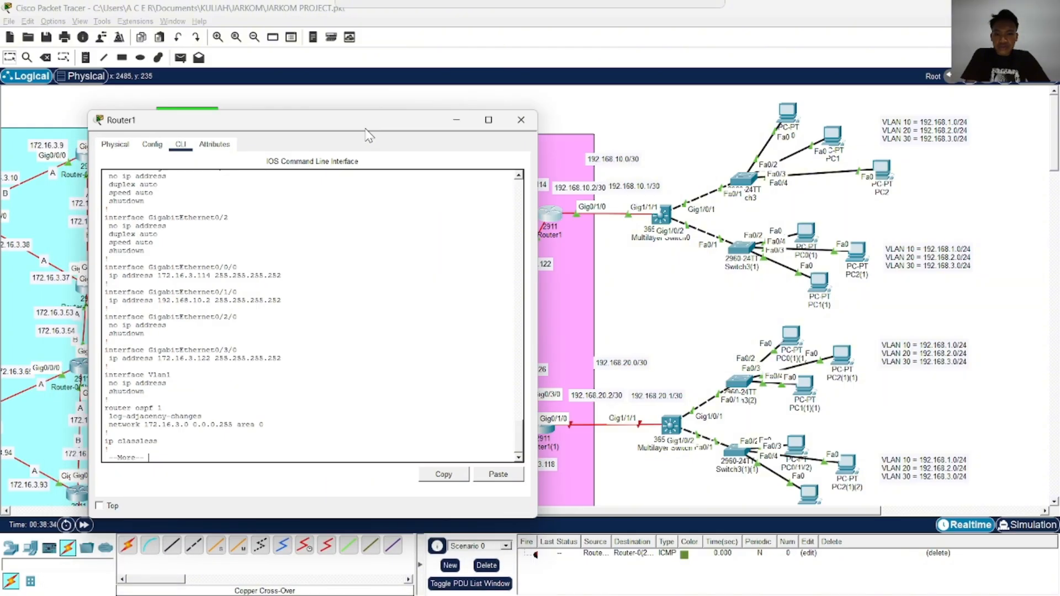
left_click_drag(179, 301, 278, 301)
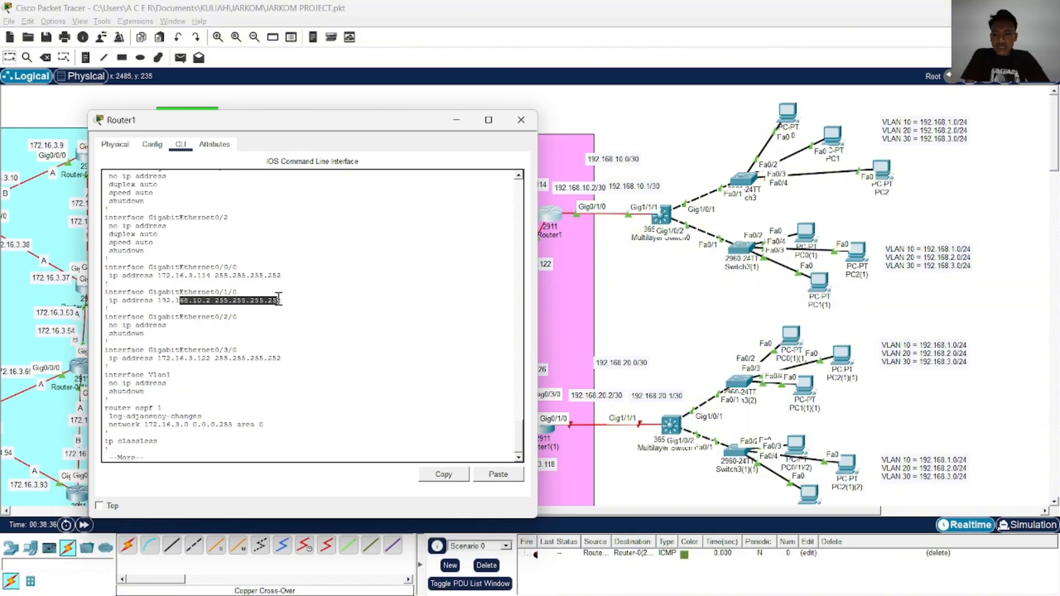
left_click(521, 120)
Open the command line of Router1(1) and enter global configuration mode
scroll(552, 309, "down", 2)
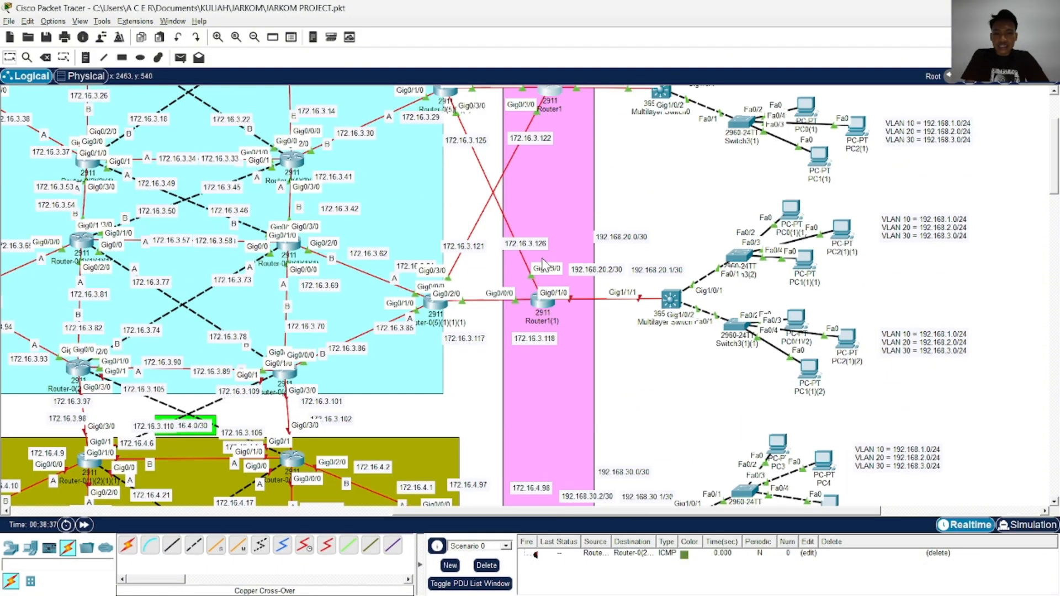
left_click(548, 309)
left_click_drag(552, 109, 347, 101)
key("Return")
key("Return")
key("Return")
key("Return")
type("conf")
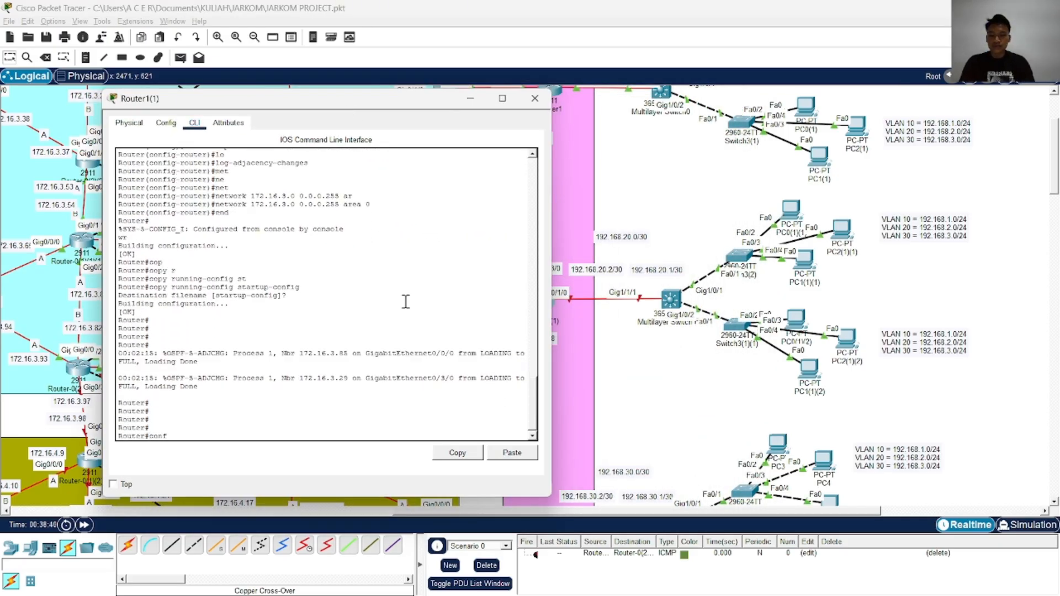
key("Tab")
type("t")
Enter interface configuration for GigabitEthernet 0/1/0 on Router1(1)
key("Tab")
key("Return")
type("in")
key("Tab")
type("g")
key("Tab")
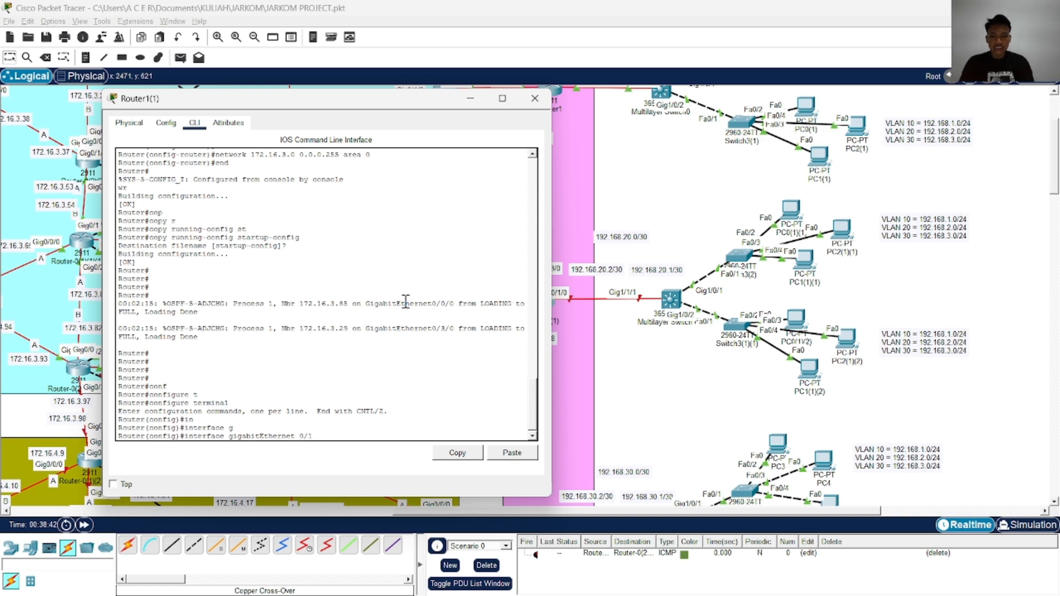
type("0/1/0")
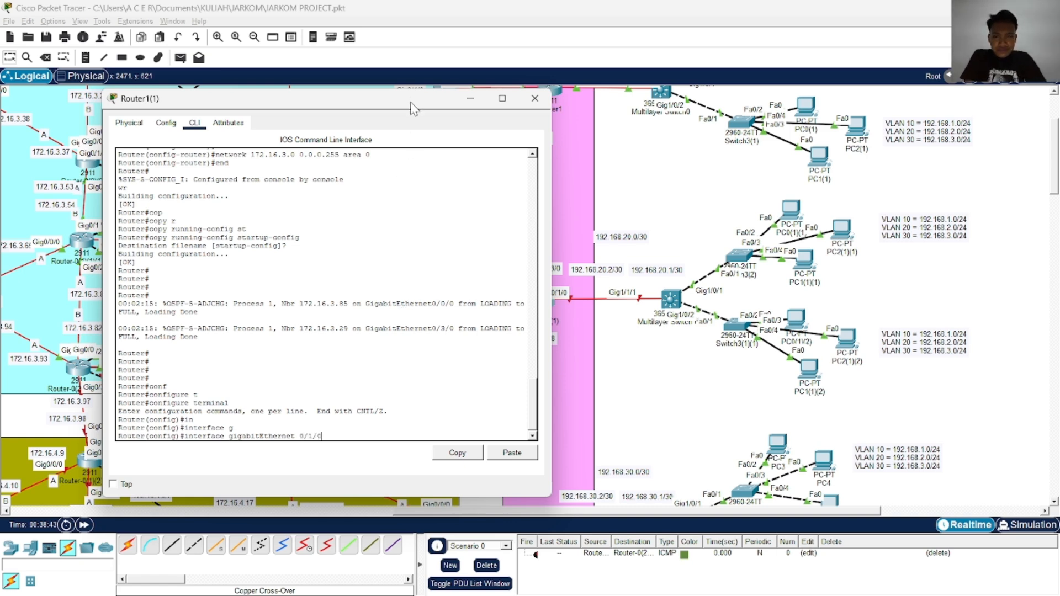
left_click_drag(409, 101, 380, 111)
scroll(567, 235, "up", 2)
key("Return")
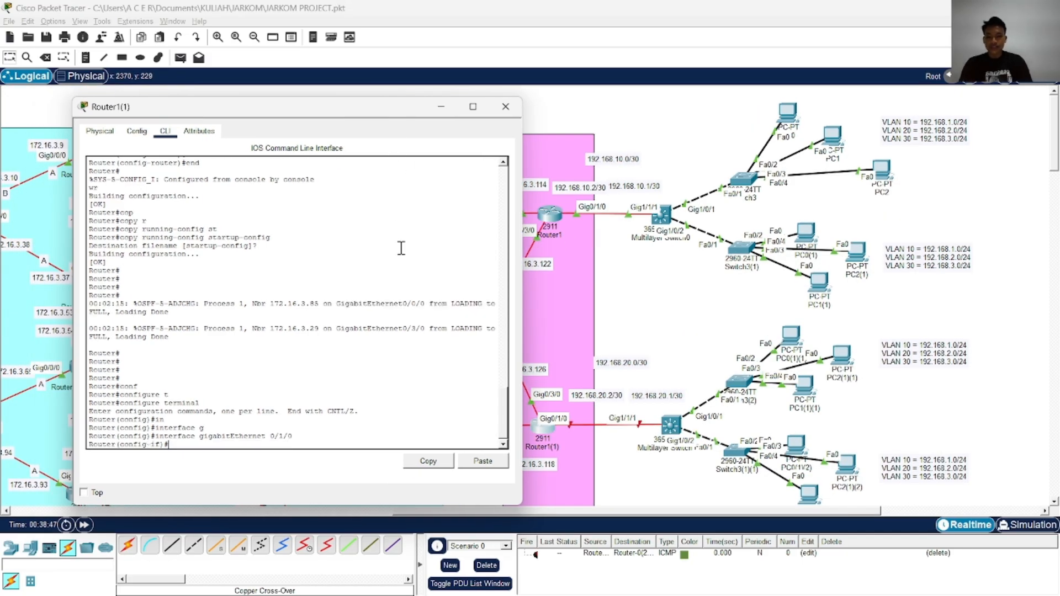
Assign IP address 192.168.20.2 with mask 255.255.255.252 to GigabitEthernet 0/1/0 on Router1(1)
type("ip ad")
key("Tab")
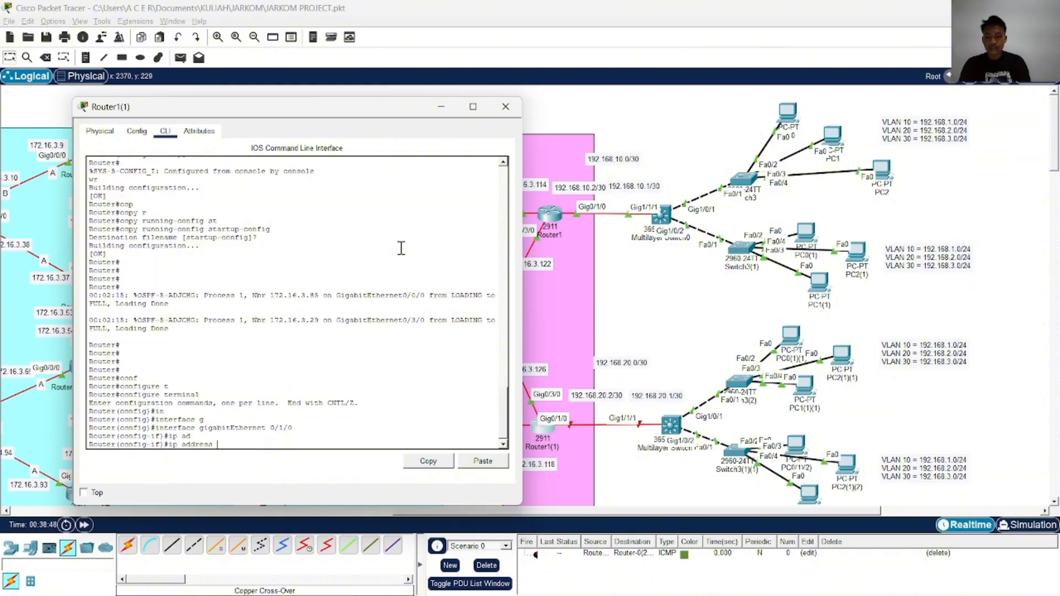
type("192.168.20")
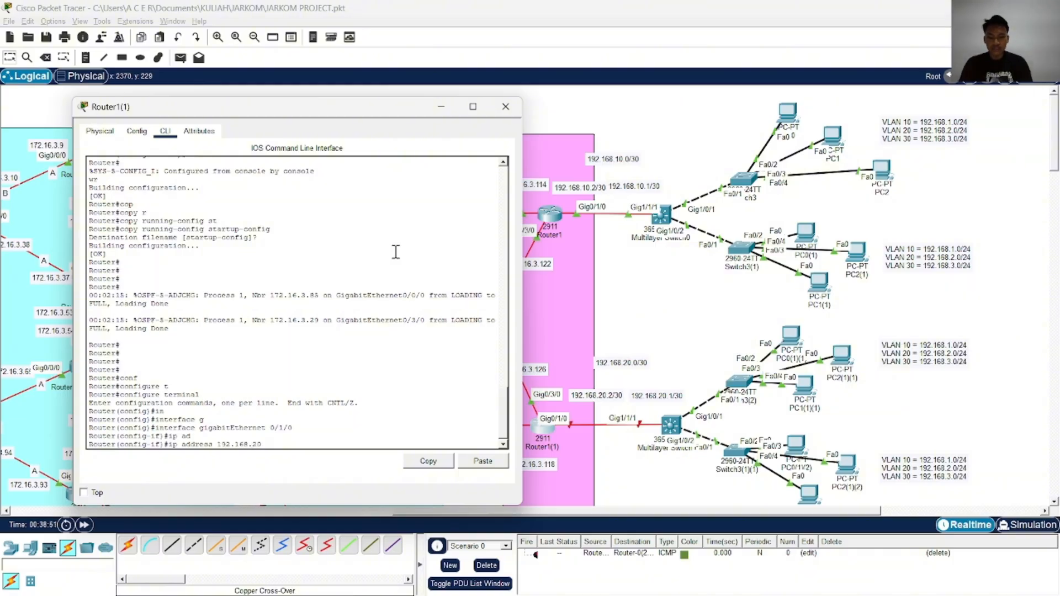
type(".2 255.255.255.252")
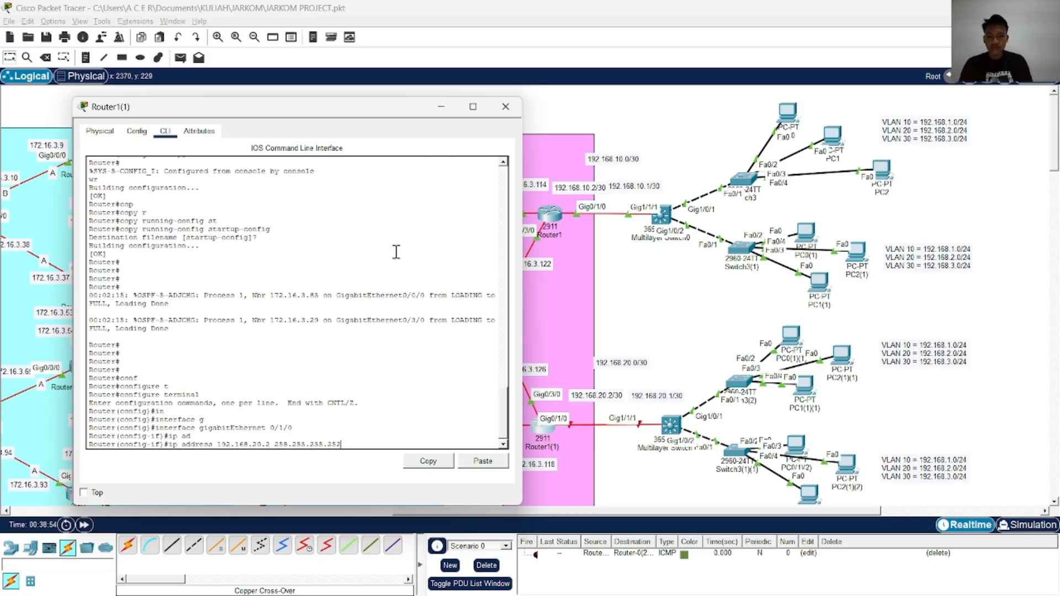
key("Return")
Enable Router1(1)'s GigabitEthernet 0/1/0 with no shutdown, then end configuration mode and save with wr
type("no shutdown")
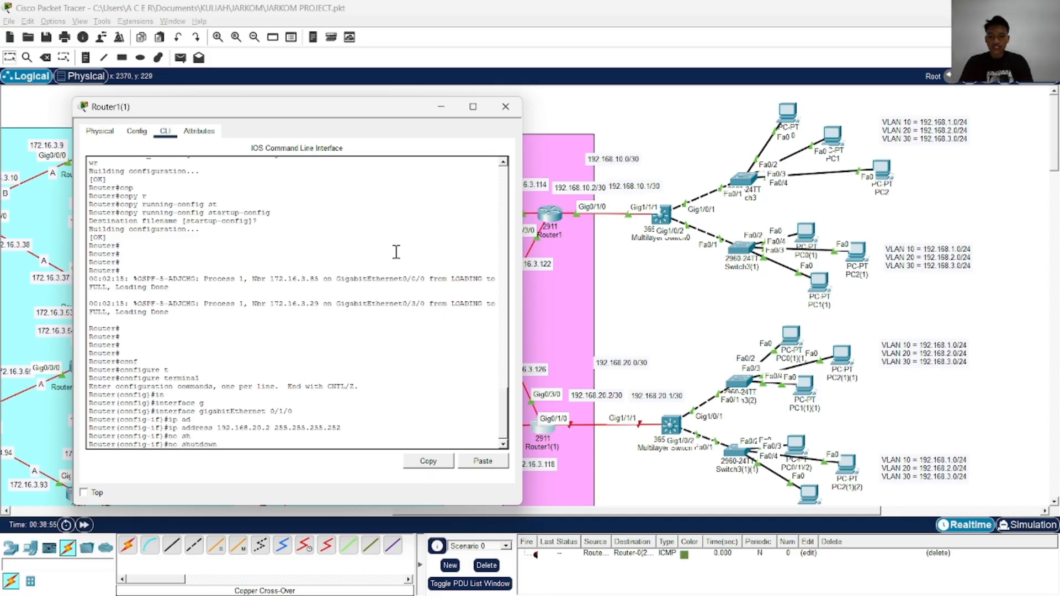
key("Return")
type("end")
key("Return")
type("wr")
key("Return")
Copy Router1(1)'s running-config to startup-config, accept the default destination, and close its window
type("copy st")
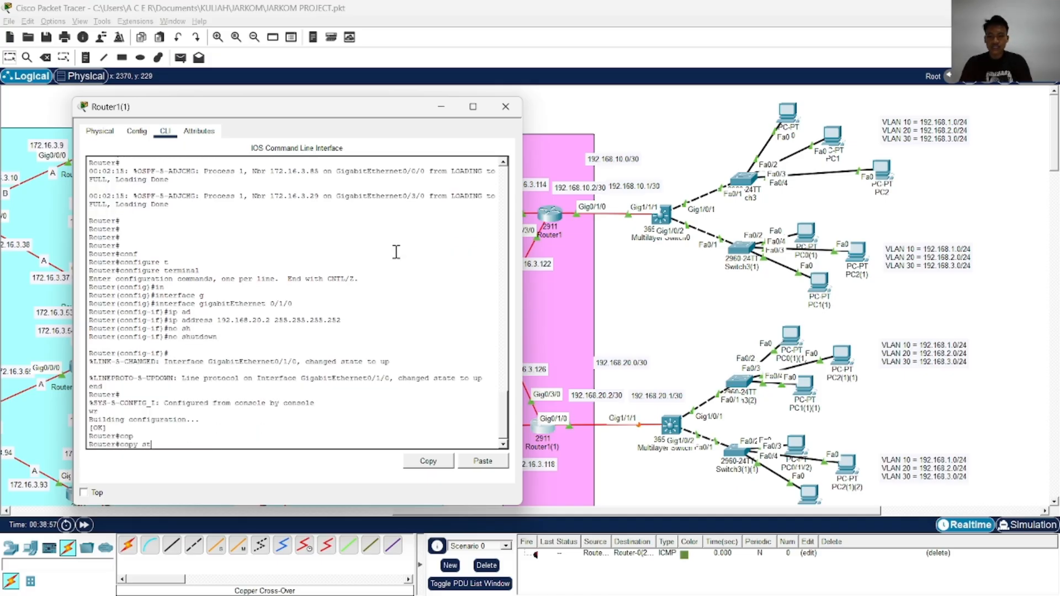
type("rr")
key("Tab")
key("BackSpace")
key("Tab")
type("st")
key("Tab")
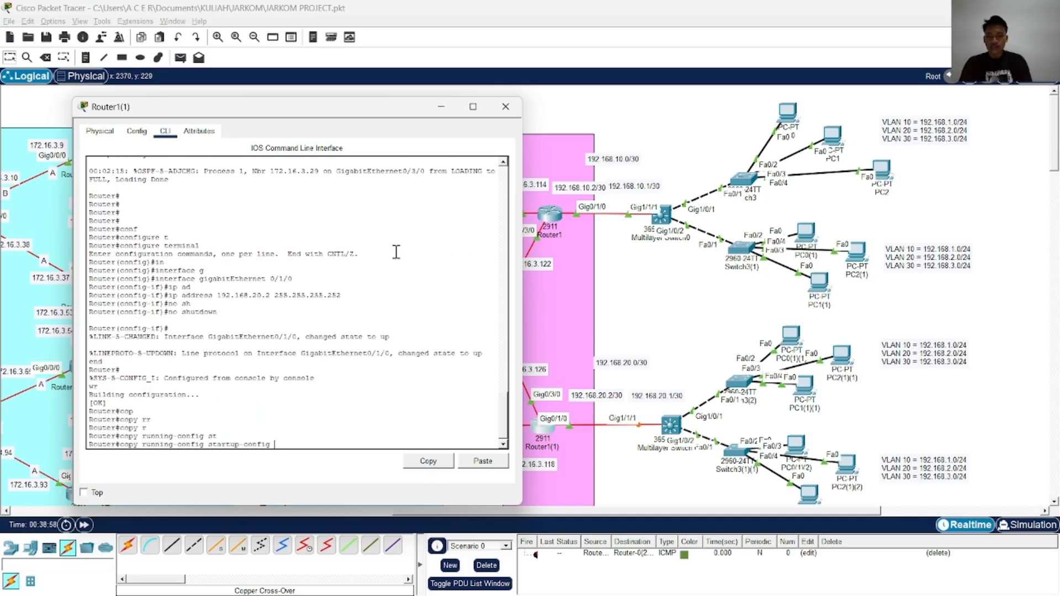
key("Return")
key("Return")
key("Return")
key("Return")
type("c")
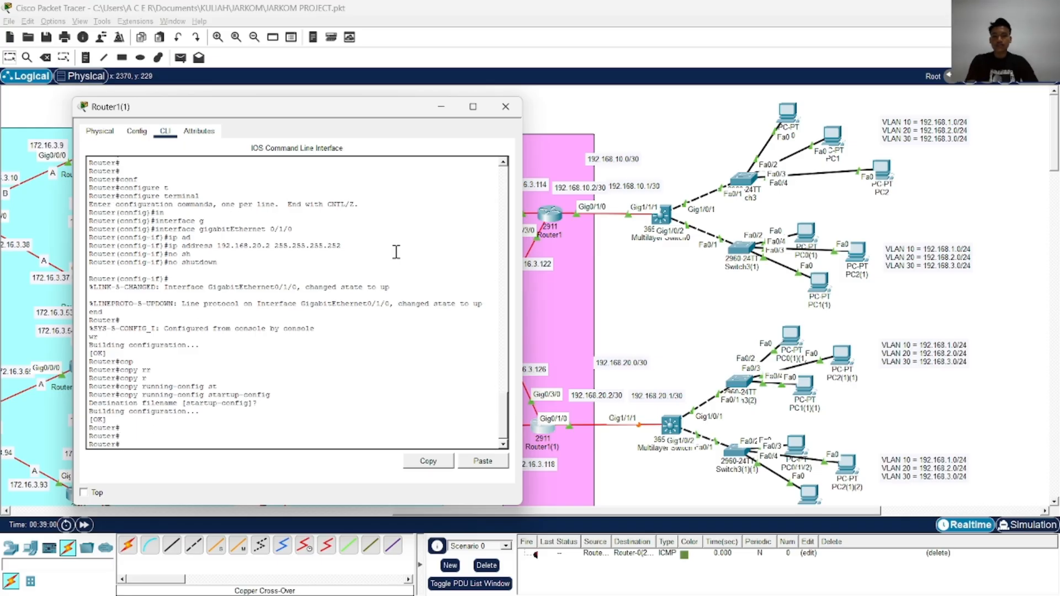
left_click(505, 106)
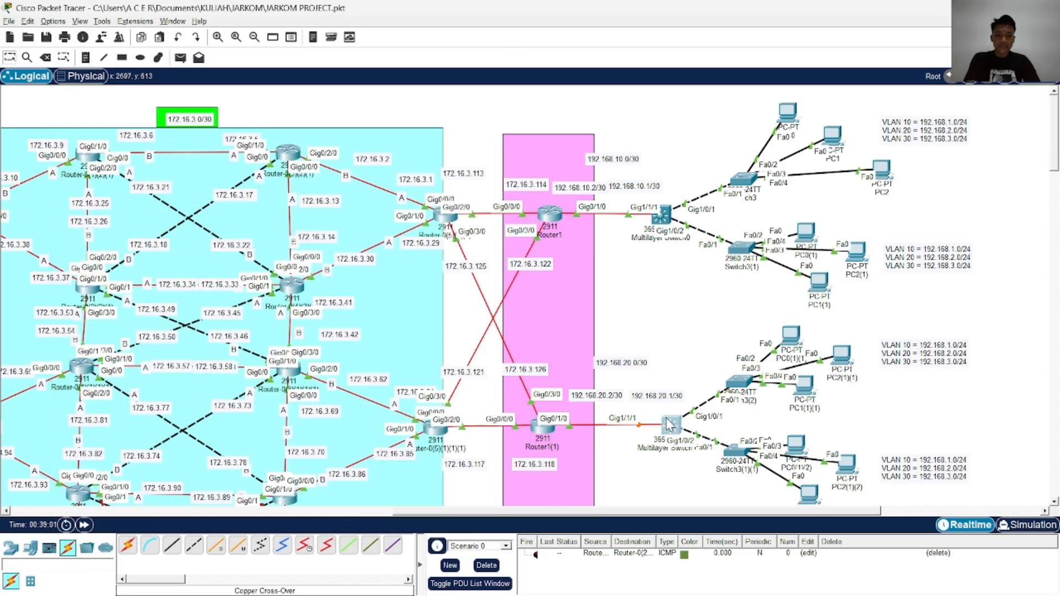
Open the command line of Multilayer Switch0(1) and bring up its prompt
left_click(669, 424)
left_click(399, 118)
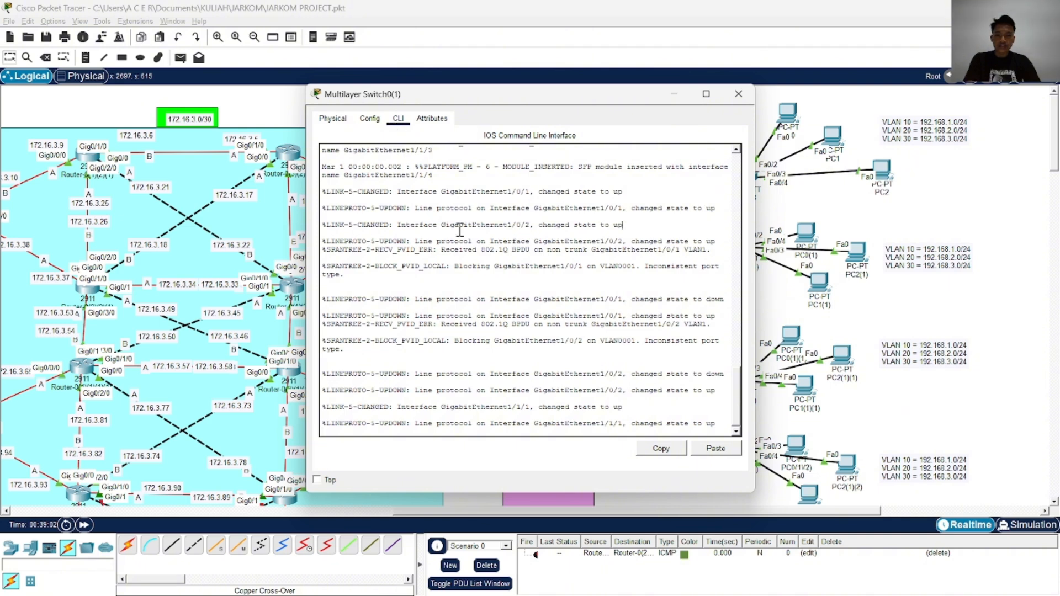
key("Return")
key("Return")
key("Return")
key("Return")
type("c")
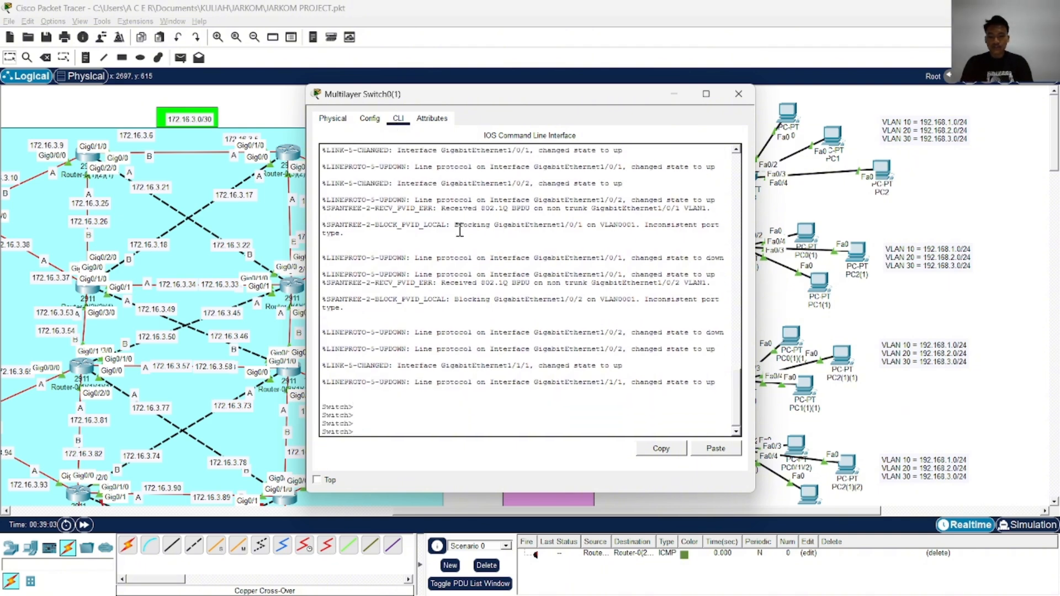
type("onf")
key("Tab")
type("t")
Enter privileged mode and global configuration mode on Multilayer Switch0(1)
key("Tab")
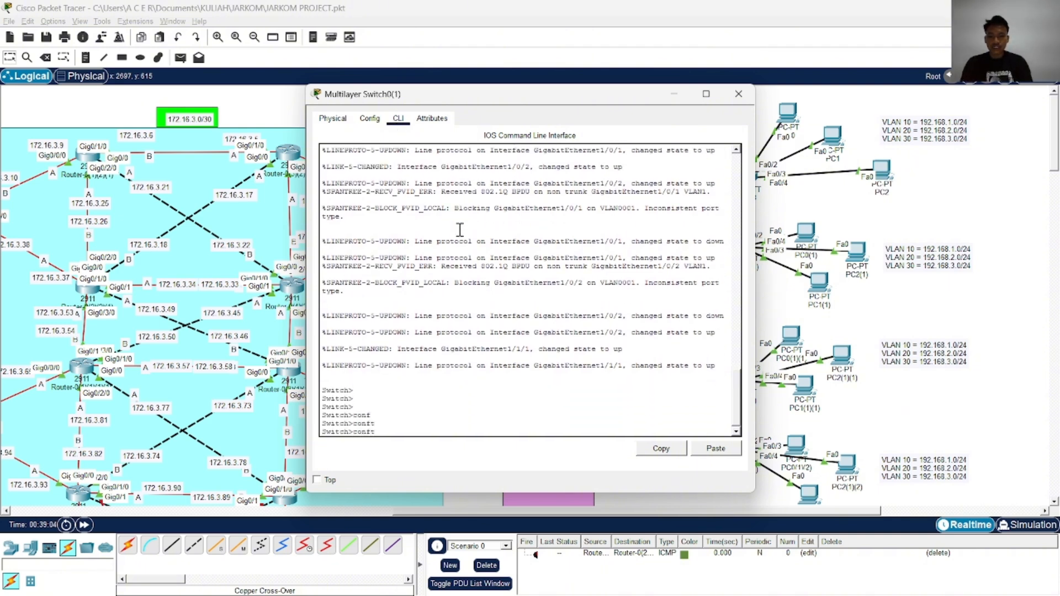
type("ena")
key("Tab")
key("Return")
Enter interface configuration for GigabitEthernet 1/1/1 on Multilayer Switch0(1), moving the window aside to expose the topology labels
type("conf")
key("Tab")
type("t")
key("Tab")
key("Return")
type("ig)#i")
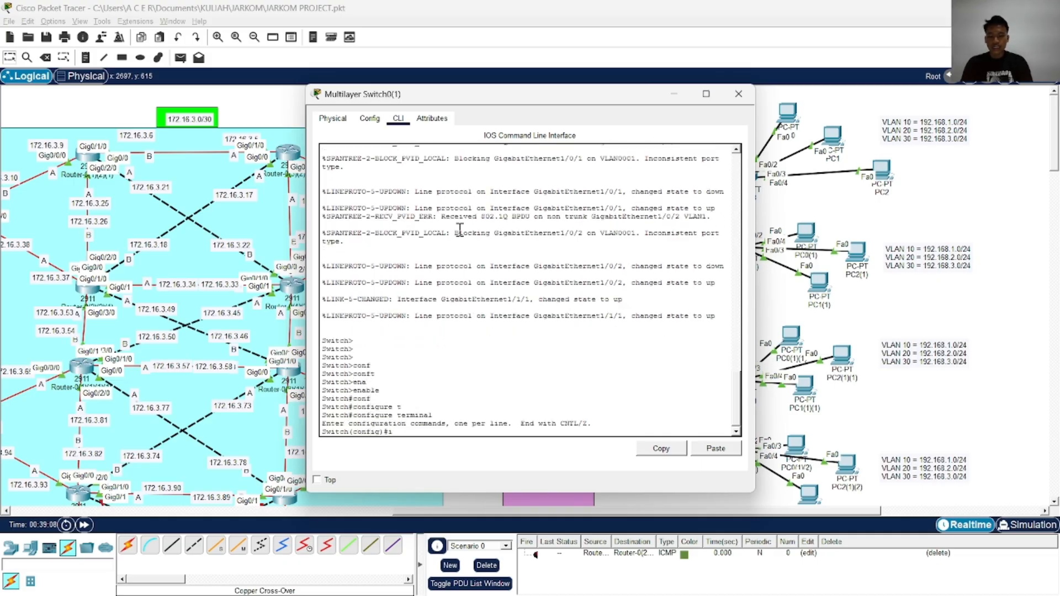
type("n")
key("Tab")
type("g")
key("Tab")
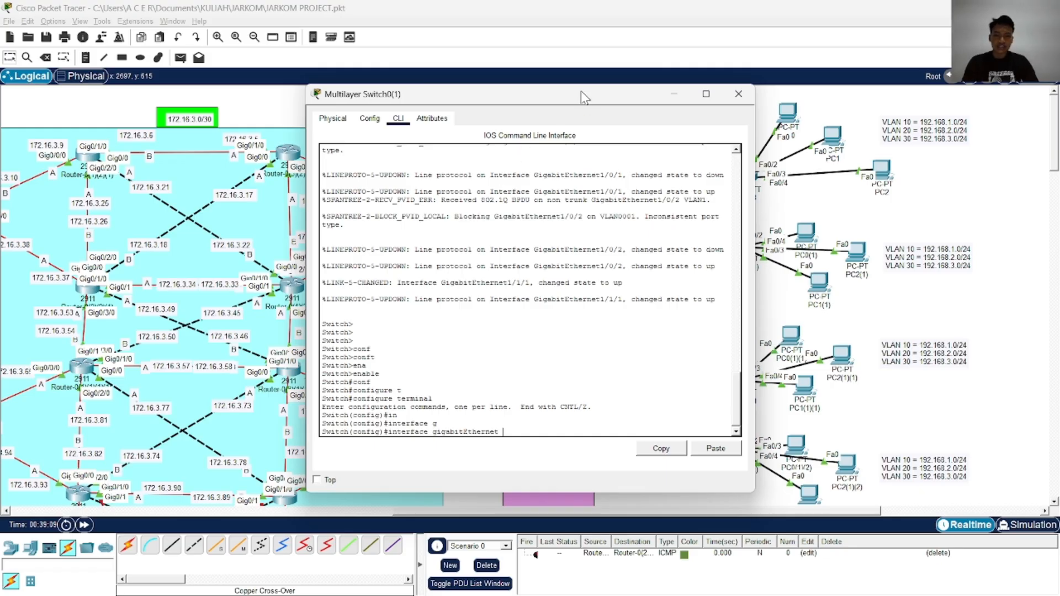
left_click_drag(581, 90, 364, 98)
scroll(642, 215, "down", 3)
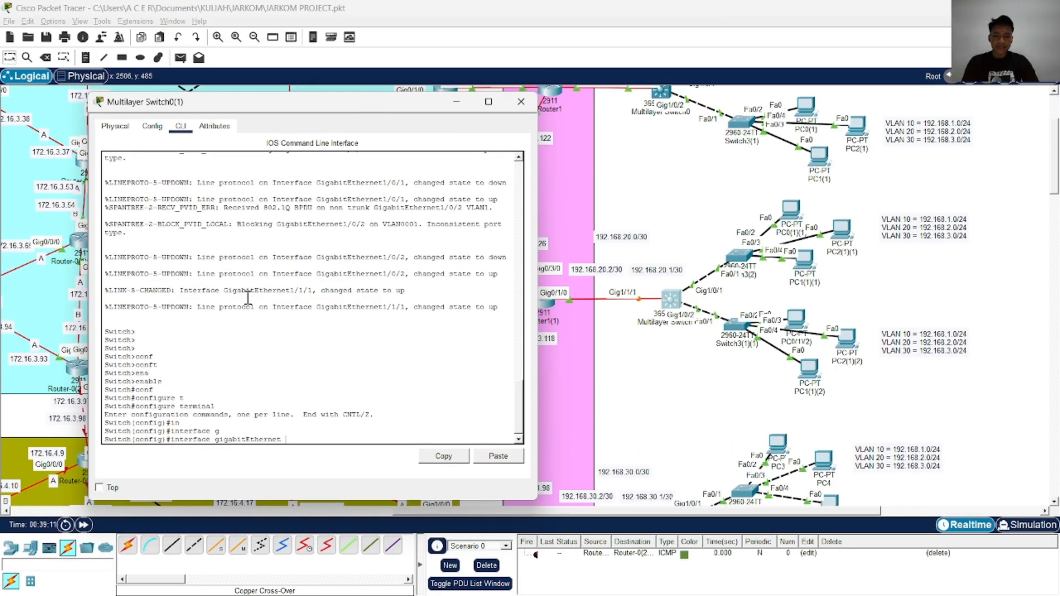
left_click(248, 298)
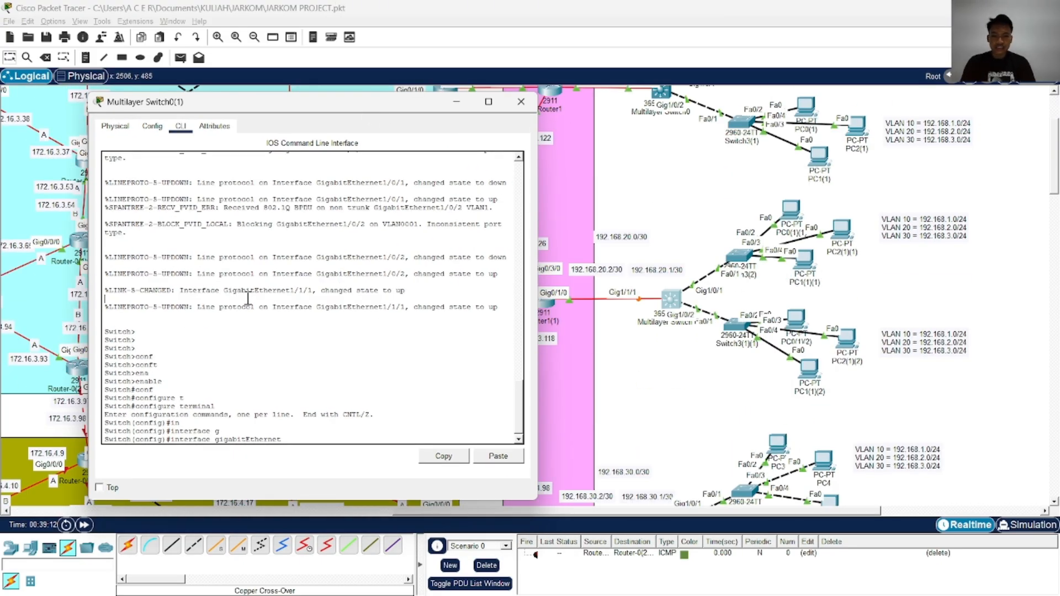
type("1/1/1")
key("Return")
Make GigabitEthernet 1/1/1 on Multilayer Switch0(1) a routed port with no switchport
type("no sw")
key("Tab")
key("Return")
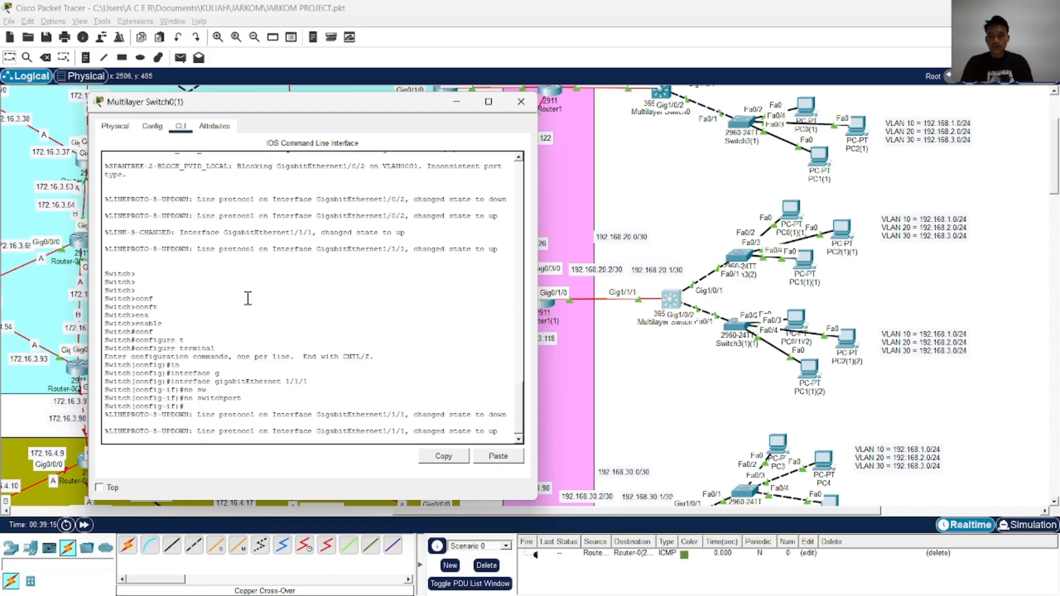
key("Return")
key("Return")
Assign IP address 192.168.20.1 with mask 255.255.255.252 to GigabitEthernet 1/1/1 on Multilayer Switch0(1)
type("ip ad")
key("Tab")
type("1")
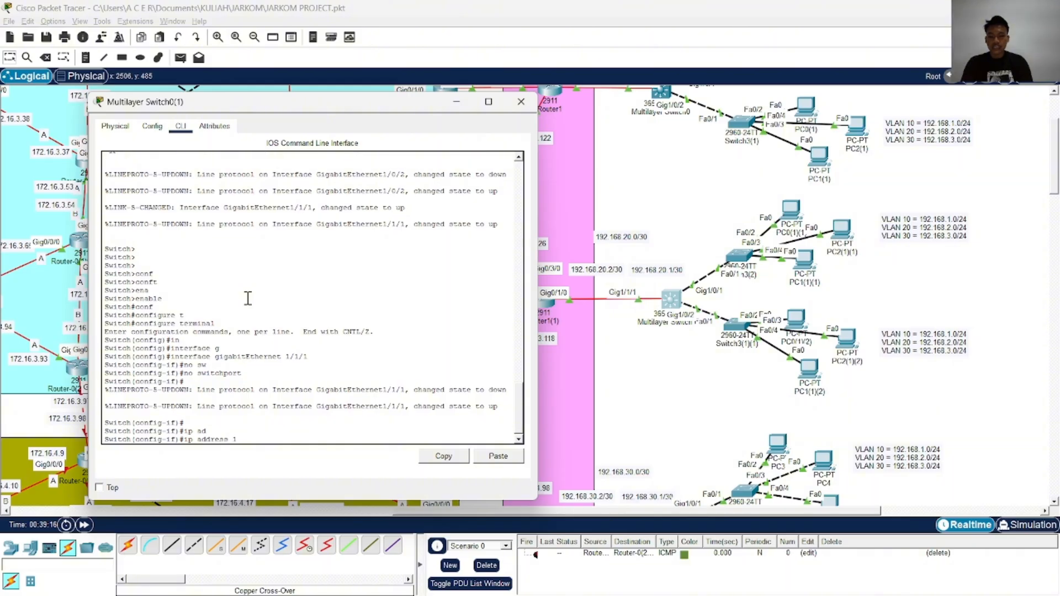
type("92.168.20.1 2")
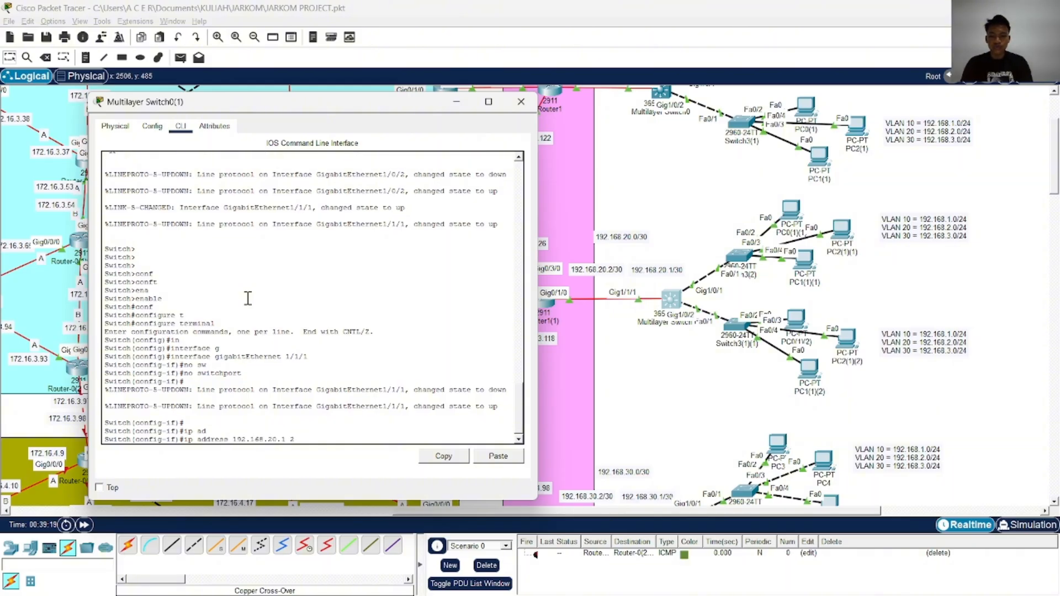
type("55.255.255.252")
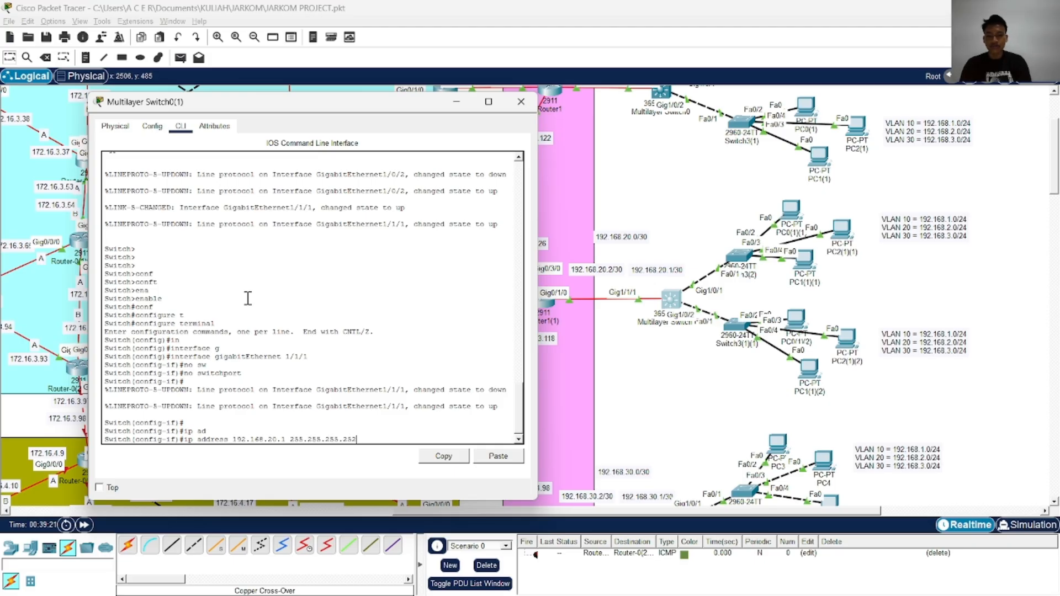
key("Return")
Enable Multilayer Switch0(1)'s GigabitEthernet 1/1/1 with no shutdown, then end configuration mode and save with wr
type("no shutdown")
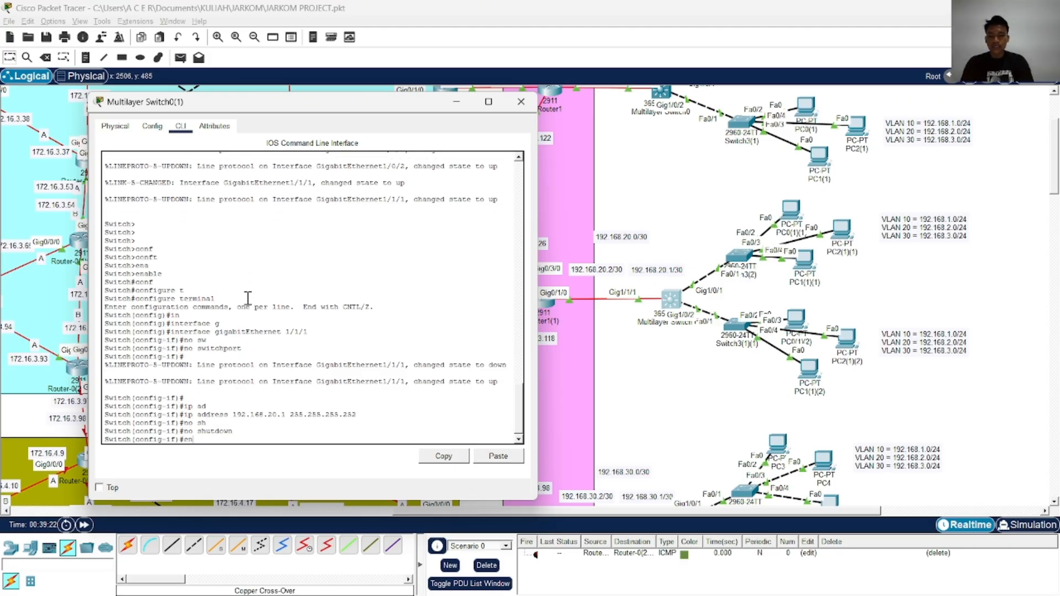
key("Tab")
key("Return")
type("end")
key("Return")
type("wr")
key("Return")
Copy Multilayer Switch0(1)'s running-config to startup-config, accept the default destination, and close its window
type("cop")
key("Tab")
type("rst")
key("Tab")
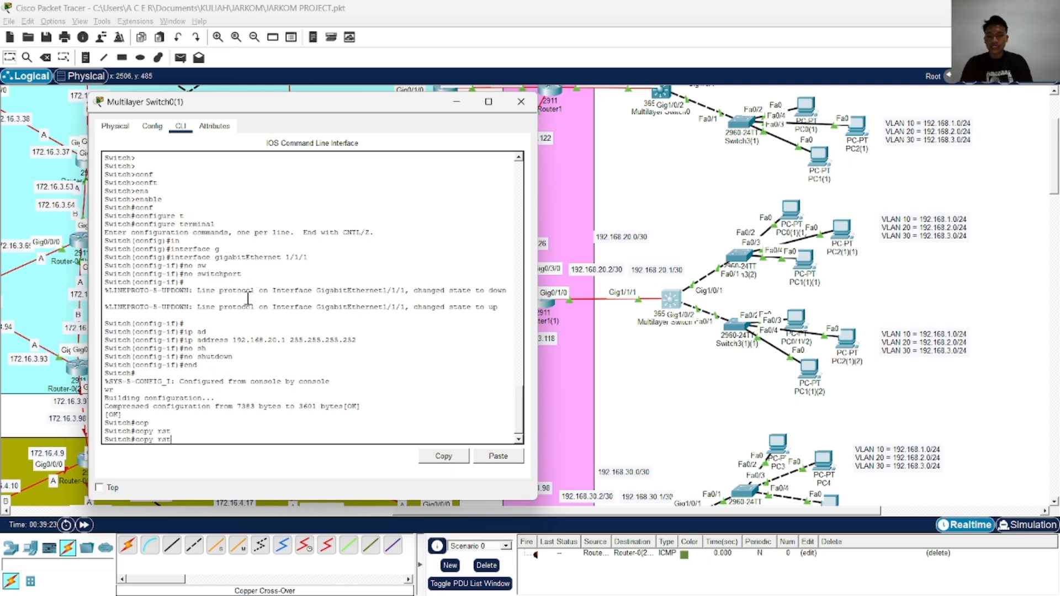
key("BackSpace")
key("BackSpace")
key("Tab")
type("st")
key("Tab")
key("Return")
key("Return")
key("Return")
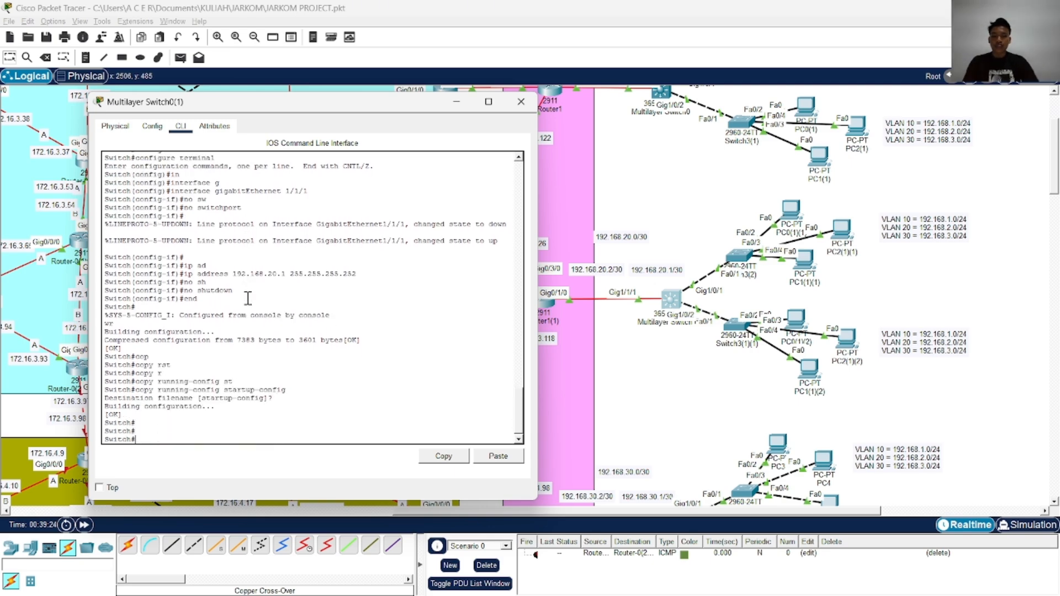
left_click(520, 102)
Open the command line of Router1(3), move its window clear of the 192.168.30.0/30 link, and enter global configuration mode
scroll(524, 228, "down", 5)
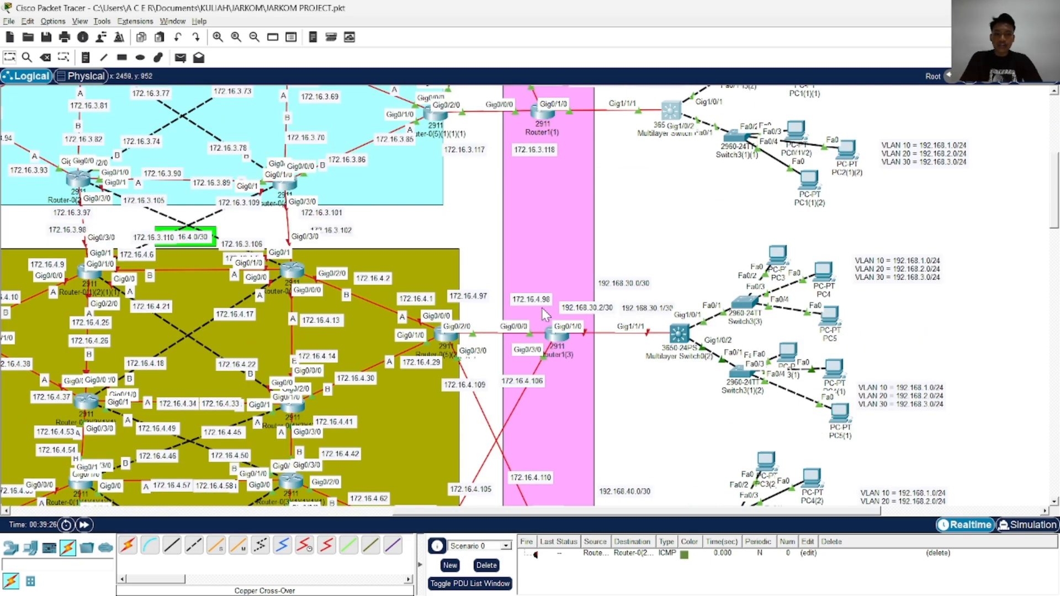
left_click(552, 214)
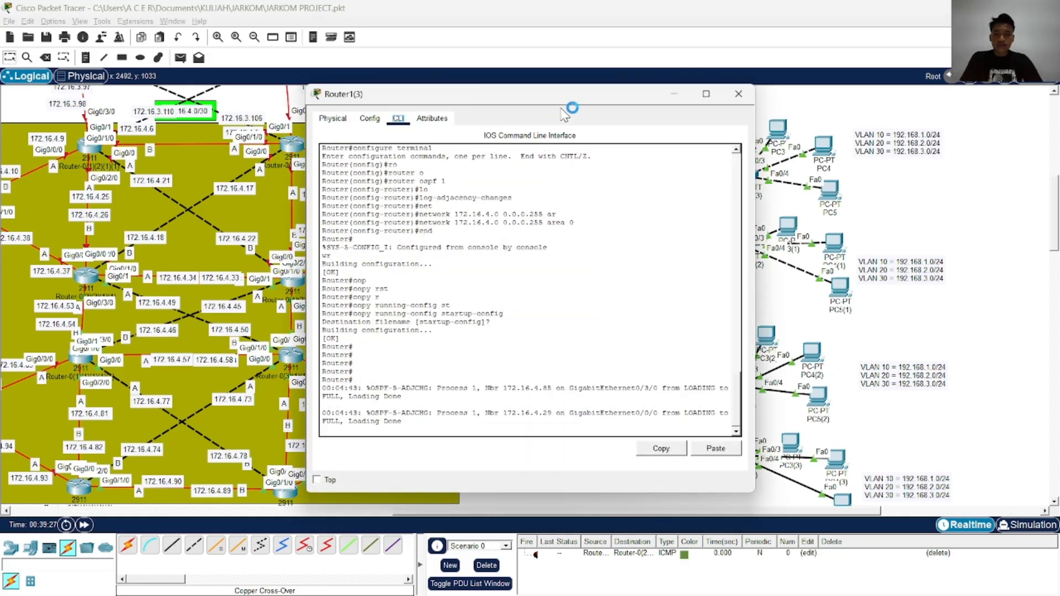
left_click_drag(572, 99, 324, 83)
key("Return")
key("Return")
key("Return")
key("Return")
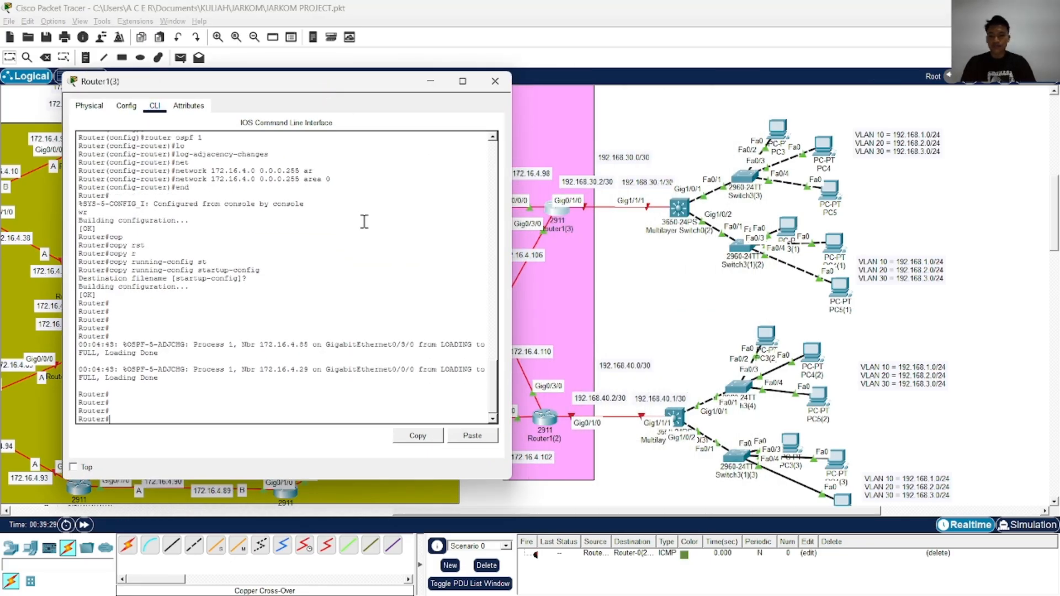
type("conf")
key("Tab")
type("t")
Enter interface configuration for GigabitEthernet 0/1/0 on Router1(3)
key("Tab")
key("Return")
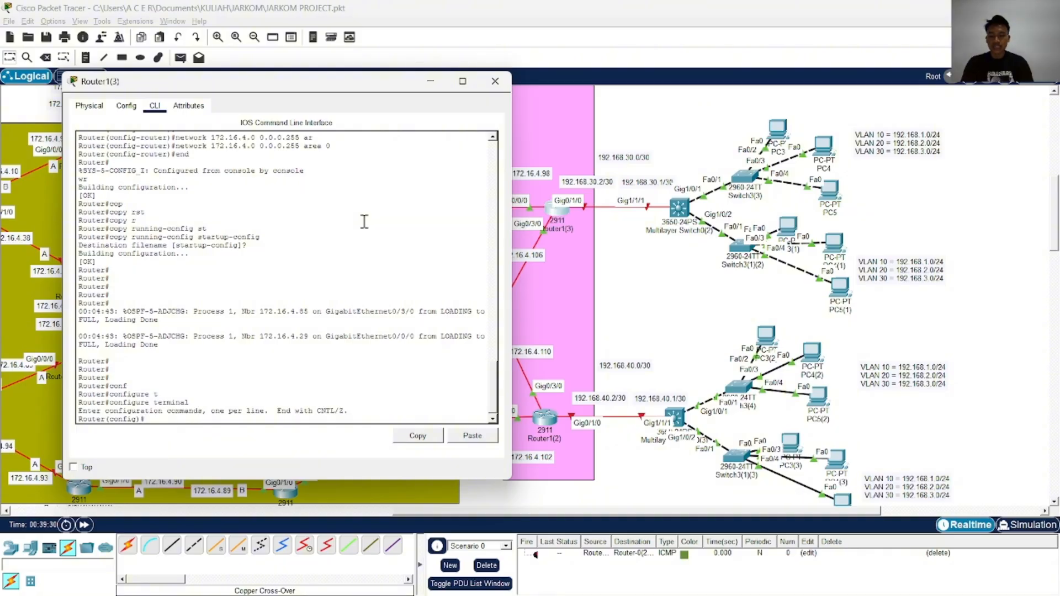
type("in")
key("Tab")
type("g")
key("Tab")
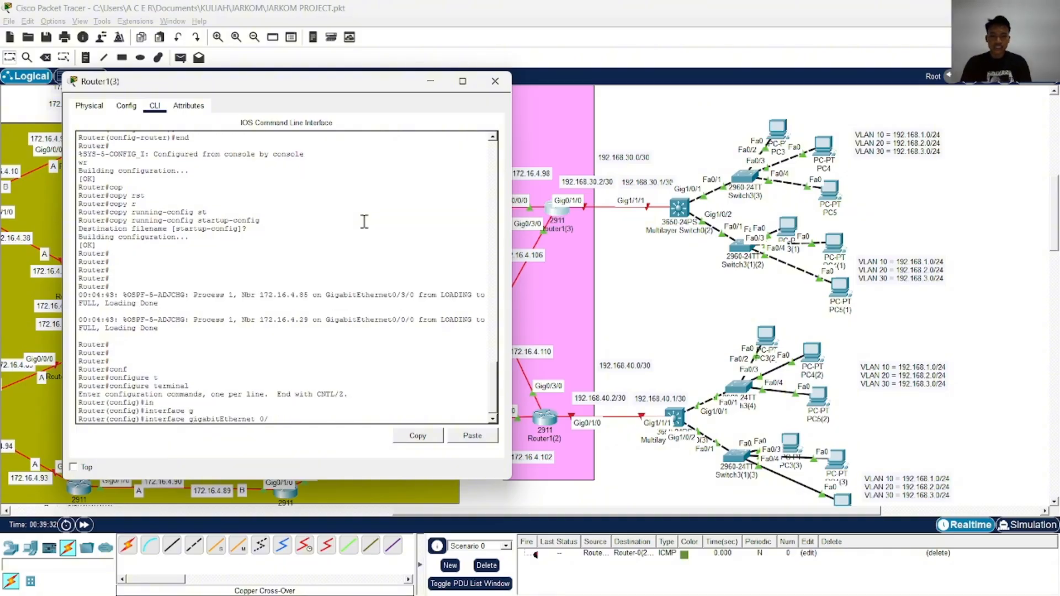
type("0/1/0")
key("Return")
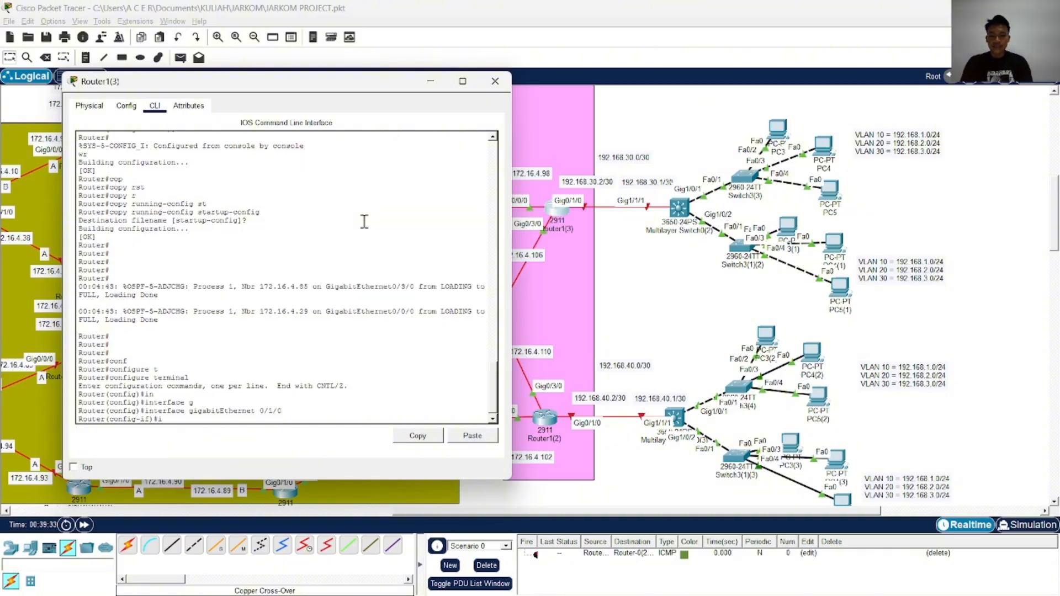
Assign IP address 192.168.30.2 with mask 255.255.255.252 to GigabitEthernet 0/1/0 on Router1(3)
type("ip ad")
key("Tab")
type("1")
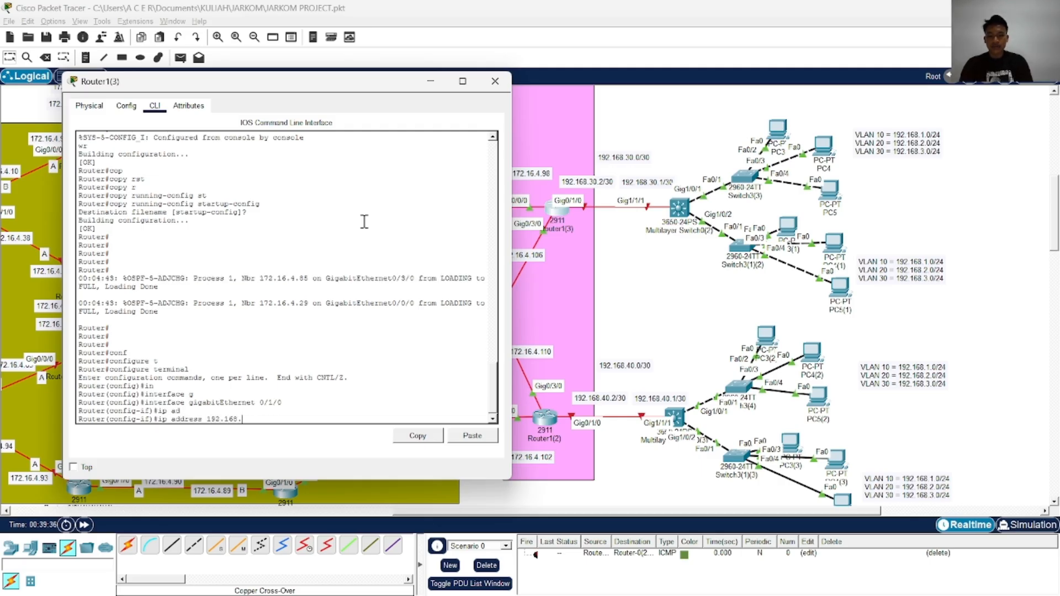
type("92.168.30.2")
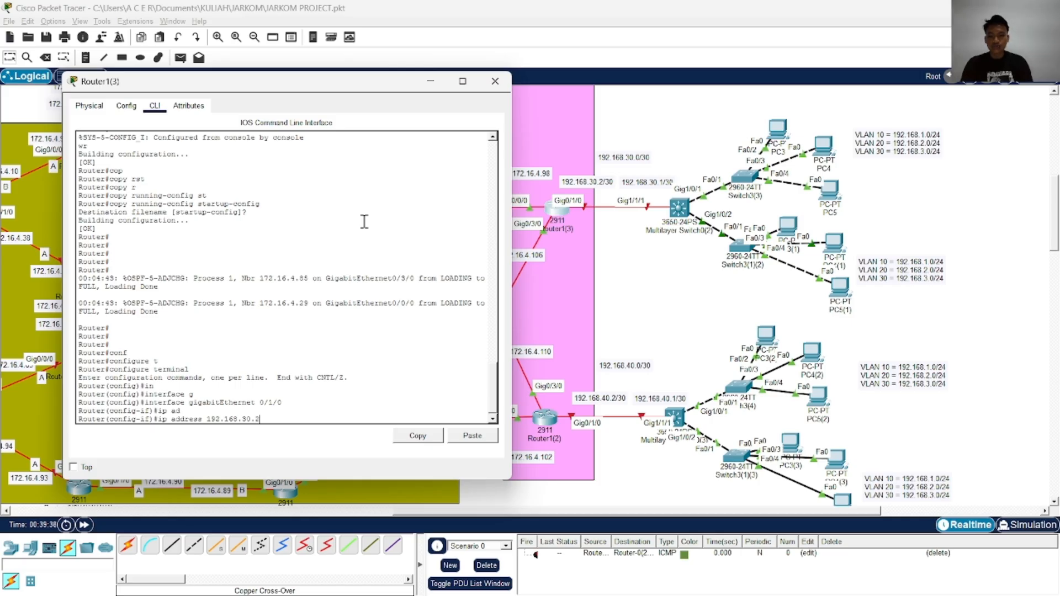
type(" 255.255.255")
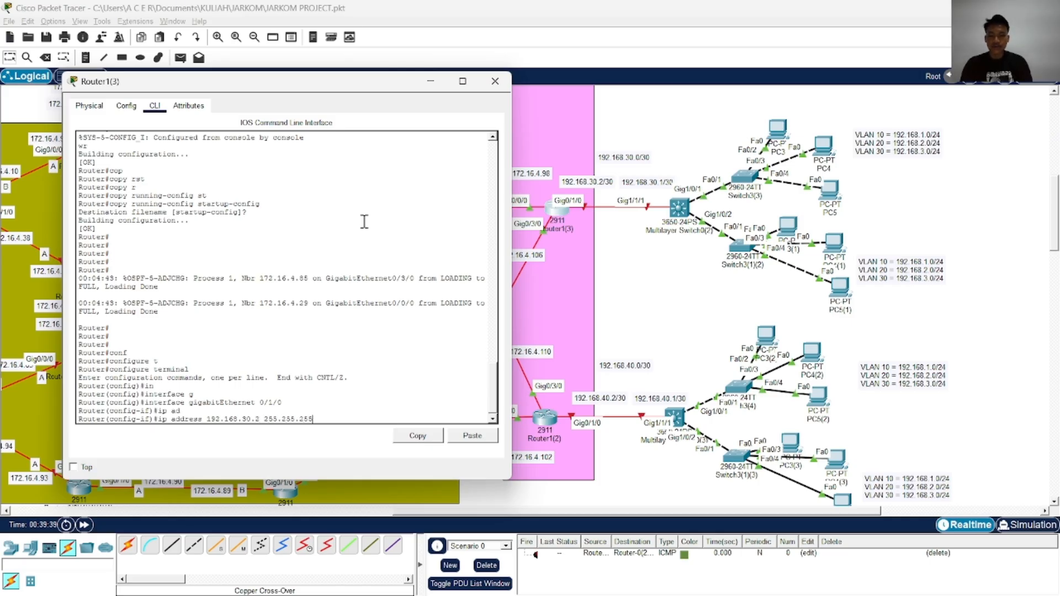
type(".252")
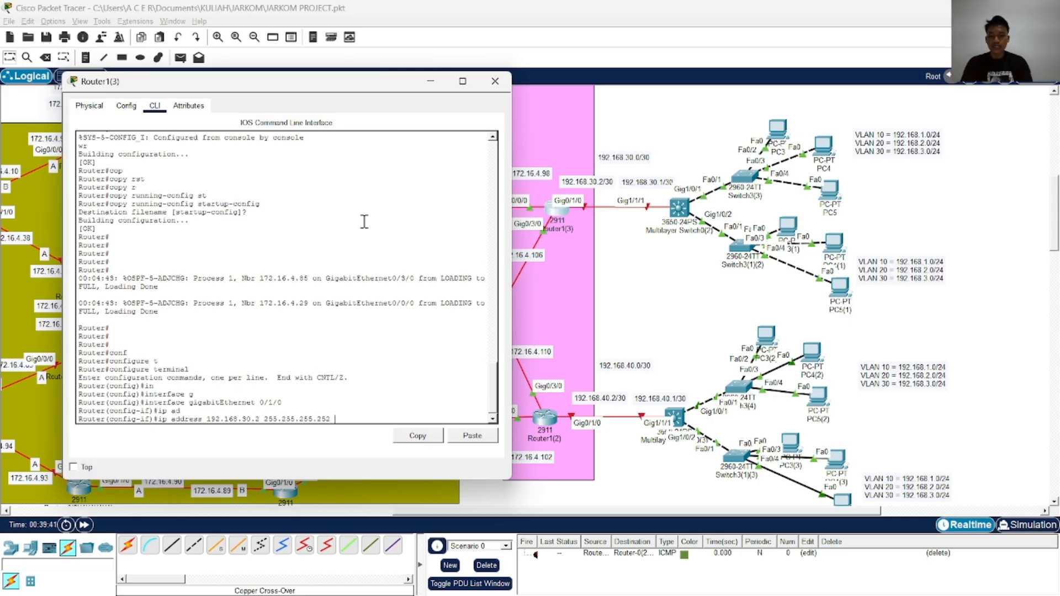
type("52 n")
key("Return")
Enable Router1(3)'s GigabitEthernet 0/1/0 with no shutdown, then end configuration mode and save with wr
type("nfig-if)#n")
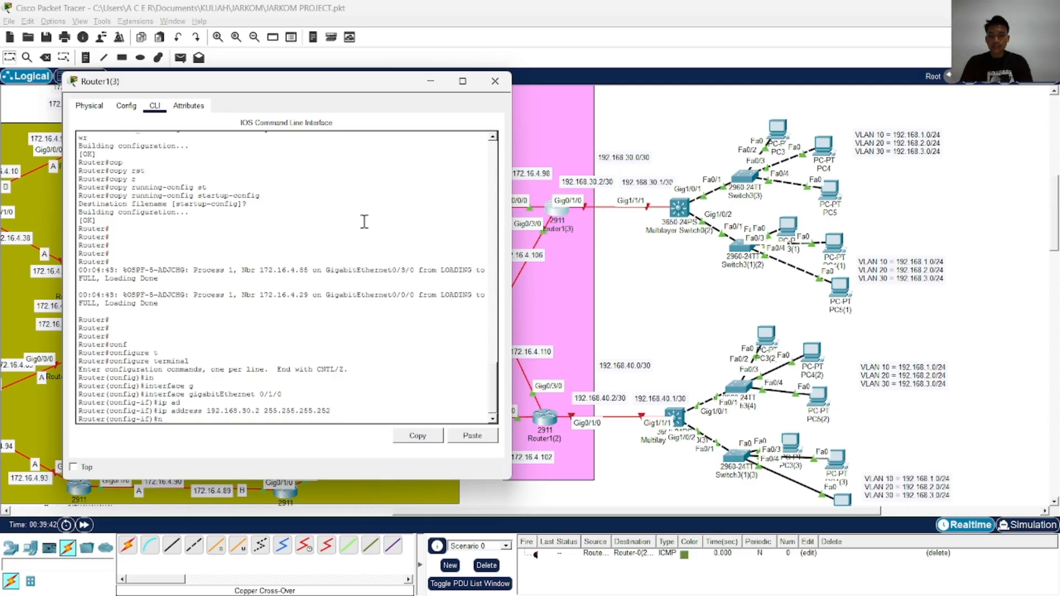
type("o sh")
key("Tab")
key("Return")
type("end")
key("Return")
type("wr")
Copy Router1(3)'s running-config to startup-config, accepting the default destination filename
key("Return")
type("cop")
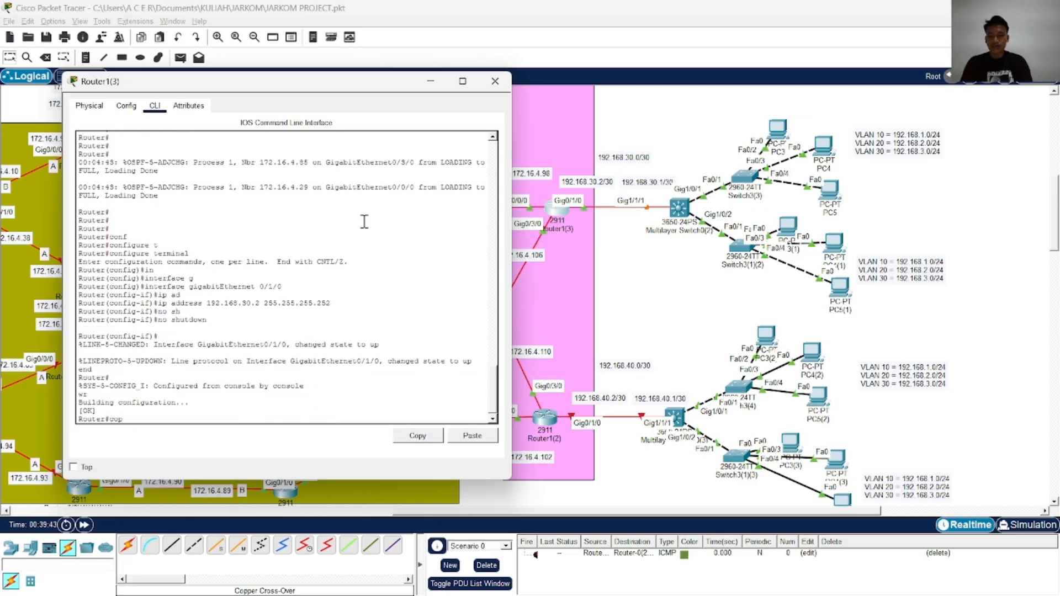
key("Tab")
type("r")
key("Tab")
type("st")
key("Tab")
key("Return")
key("Return")
key("Return")
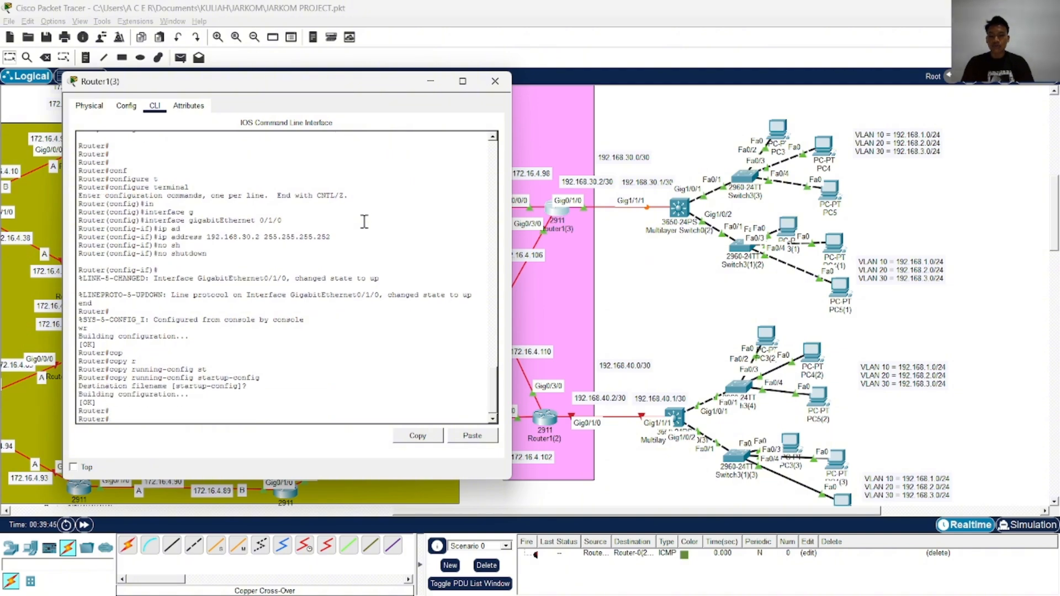
Open Router1(2)'s command line and enter global configuration mode
left_click(495, 81)
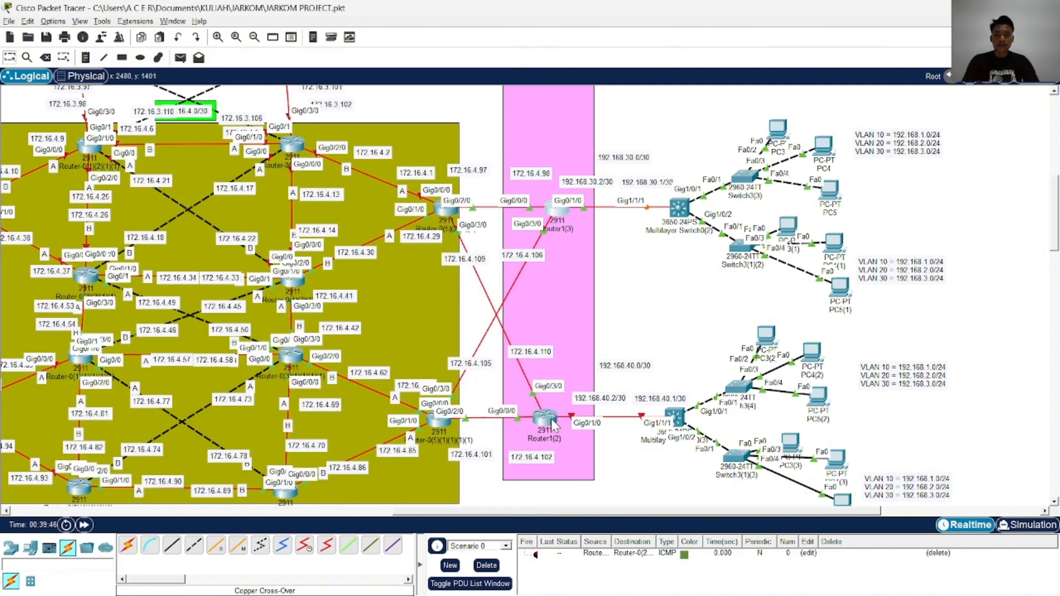
left_click(554, 425)
key("Return")
key("Return")
key("Return")
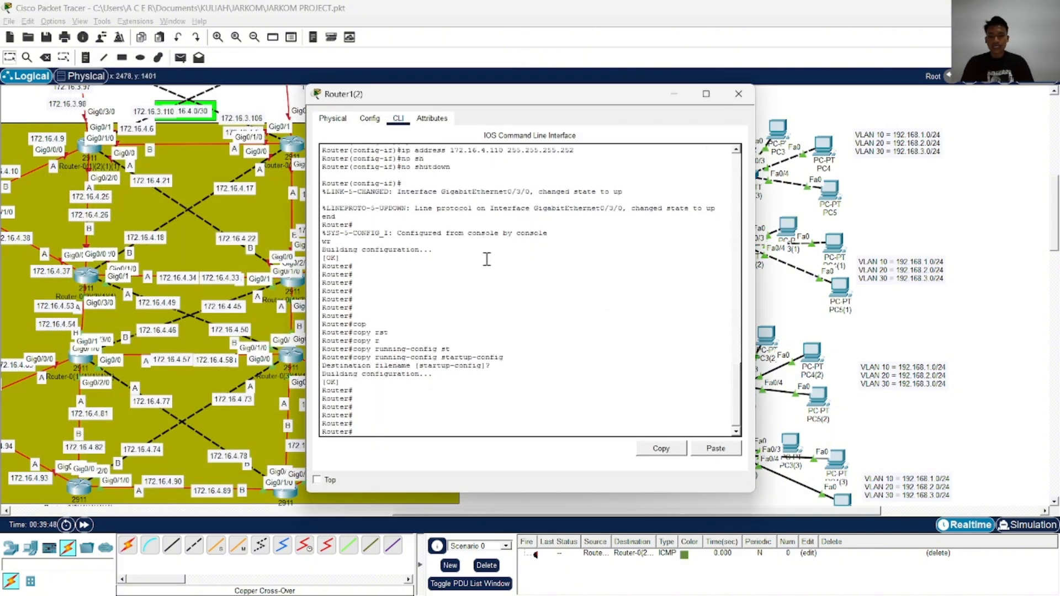
type("conf")
key("Tab")
type("t")
Enter interface configuration for GigabitEthernet 0/1/0 on Router1(2)
key("Tab")
key("Return")
type("i")
key("Tab")
type("ng")
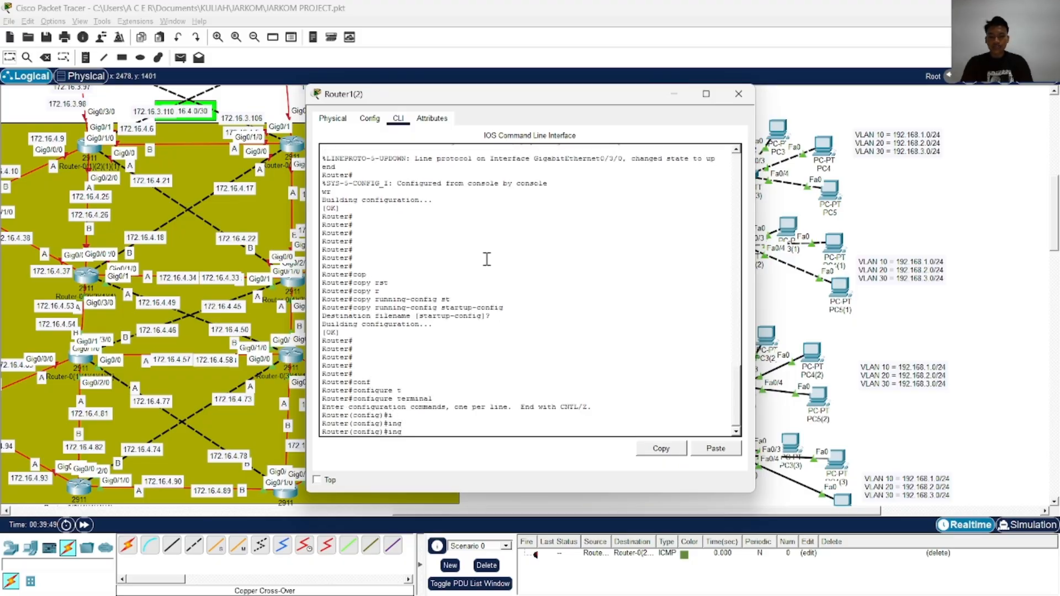
key("Tab")
type("g")
key("Tab")
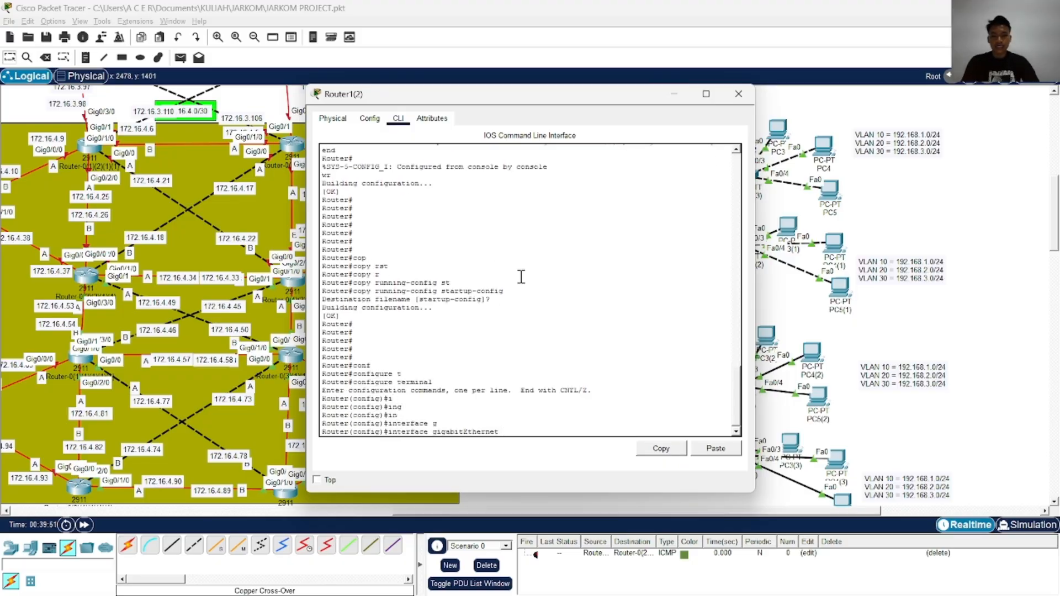
left_click_drag(565, 92, 343, 95)
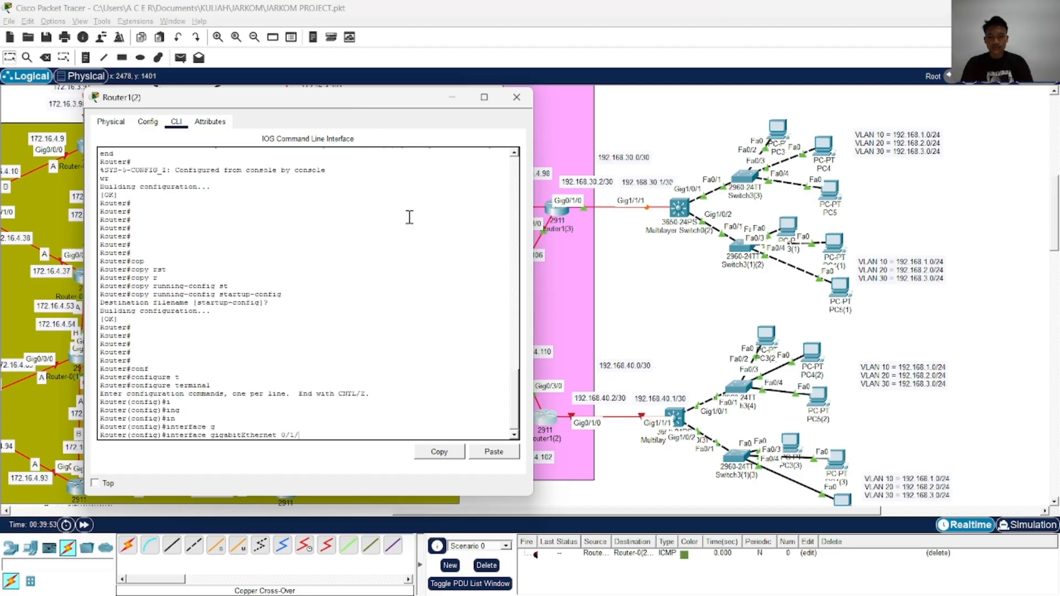
type("0/1/0")
key("Return")
Assign IP address 192.168.40.2 with mask 255.255.255.252 to GigabitEthernet 0/1/0 on Router1(2)
type("ip")
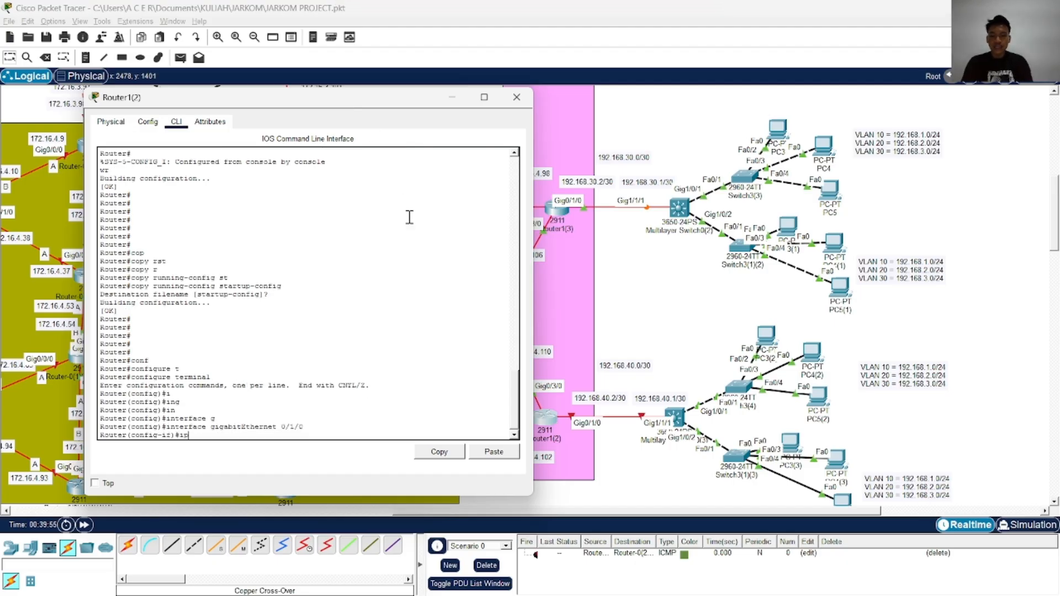
type(" ad")
key("Tab")
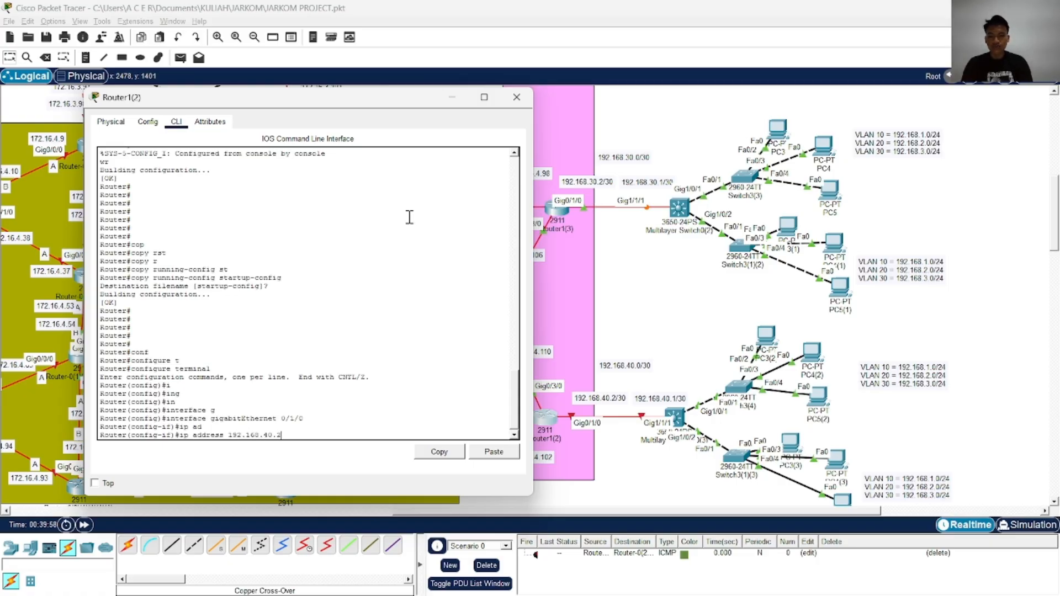
type("192.168.40.2 255.255.255.252")
key("Return")
Enable Router1(2)'s GigabitEthernet 0/1/0 with no shutdown, then end configuration mode and save with wr
type("no sh")
key("Tab")
key("Return")
type("end")
key("Return")
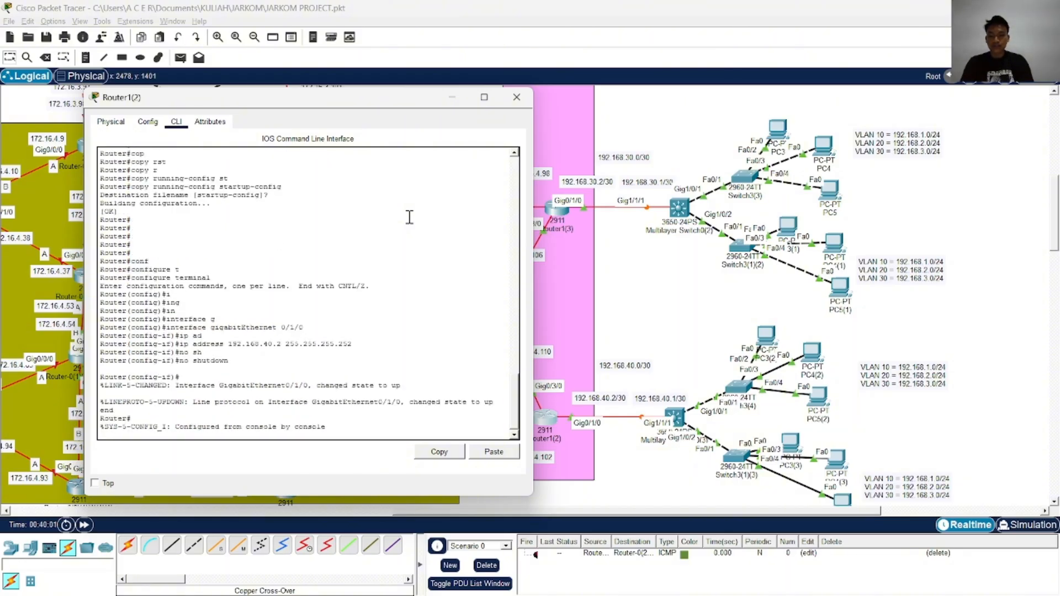
type("wr")
key("Return")
Copy Router1(2)'s running-config to startup-config with the default destination filename, and close the router's window
type("cop")
key("Tab")
type("r")
key("Tab")
type("st")
key("Tab")
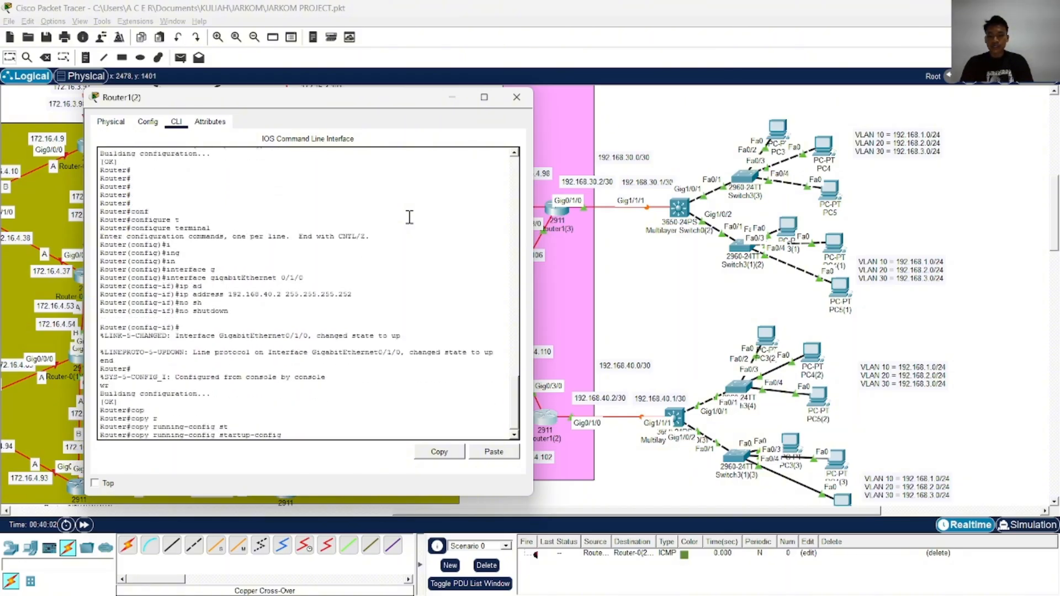
key("Return")
key("Return")
key("Return")
left_click(516, 97)
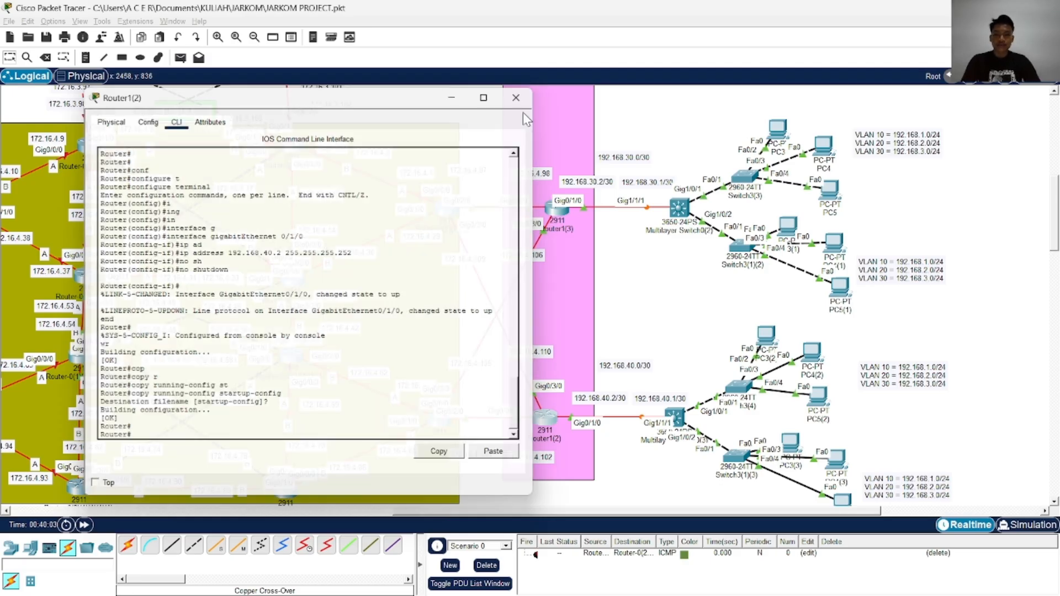
Open Multilayer Switch0(2)'s command line, enable privileged mode and enter global configuration mode
left_click(680, 208)
left_click_drag(616, 94, 356, 96)
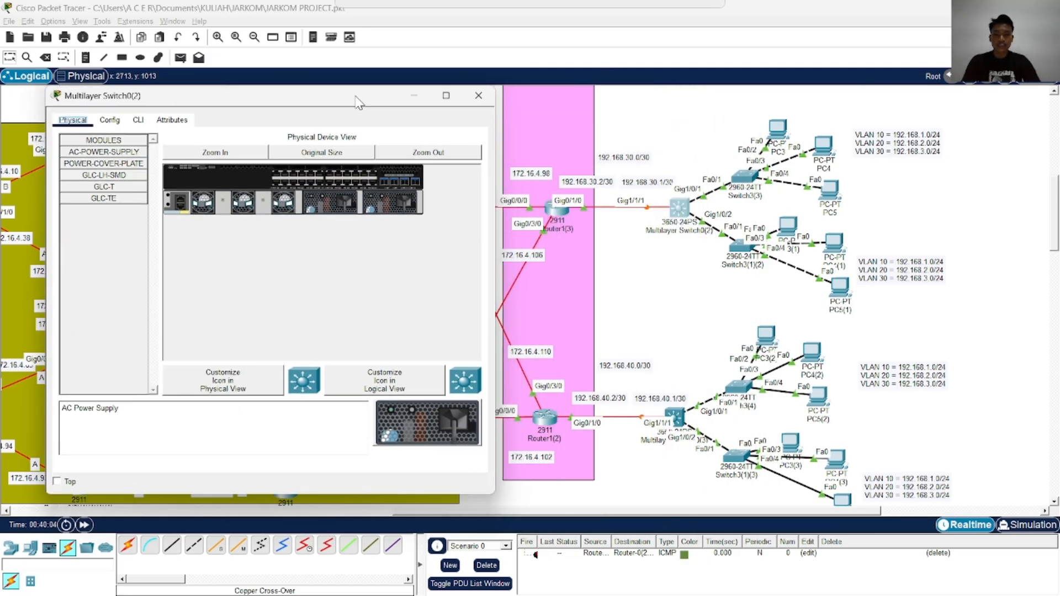
left_click(129, 128)
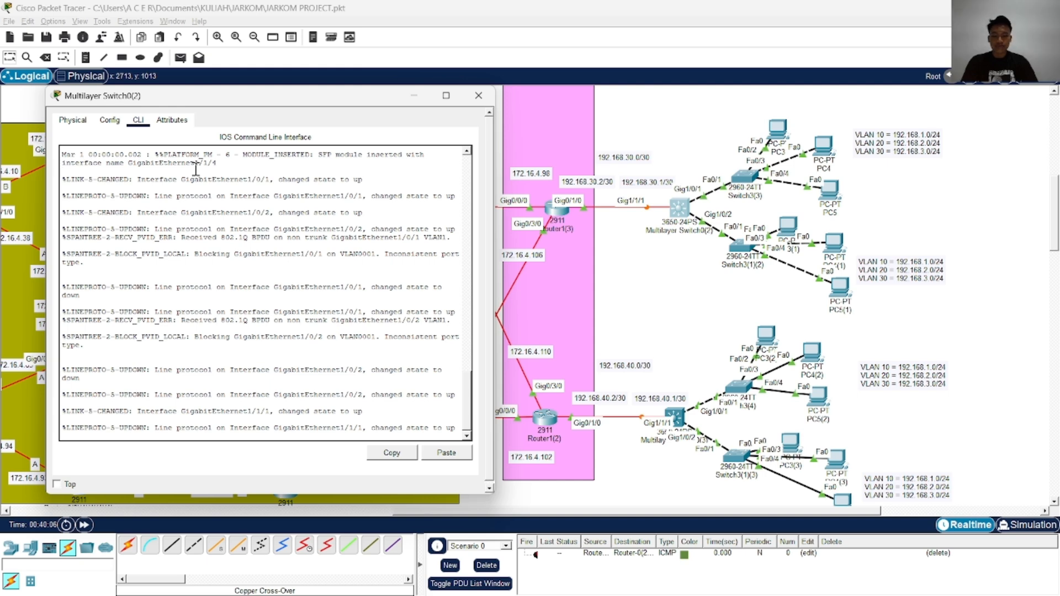
key("Return")
key("Return")
type("en")
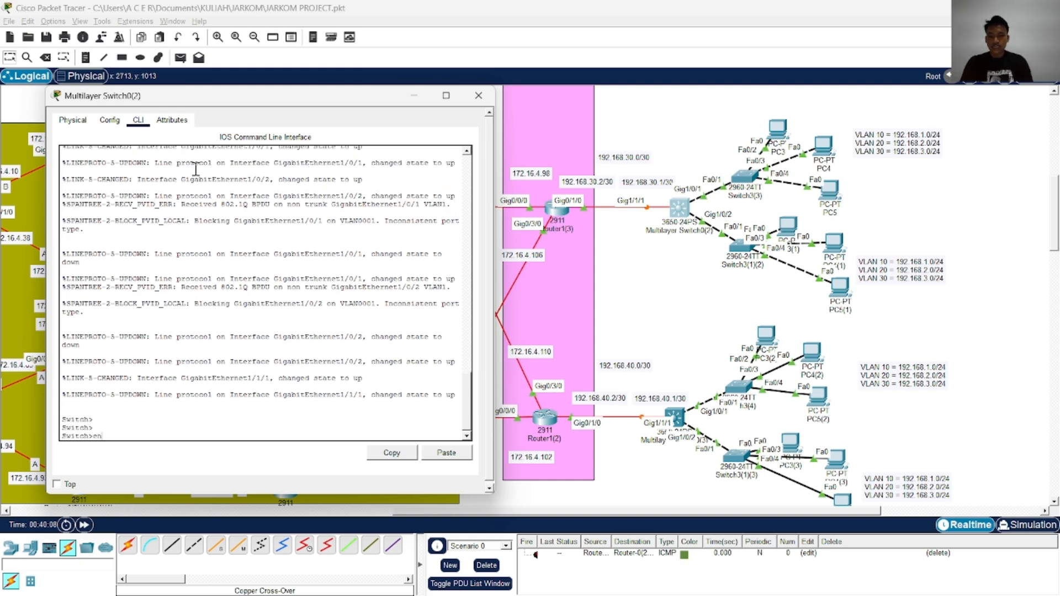
type("a")
key("Tab")
key("Return")
type("conf")
key("Tab")
key("t")
Make GigabitEthernet 1/1/1 on Multilayer Switch0(2) a routed port with no switchport
key("Tab")
key("Return")
type("in")
key("Tab")
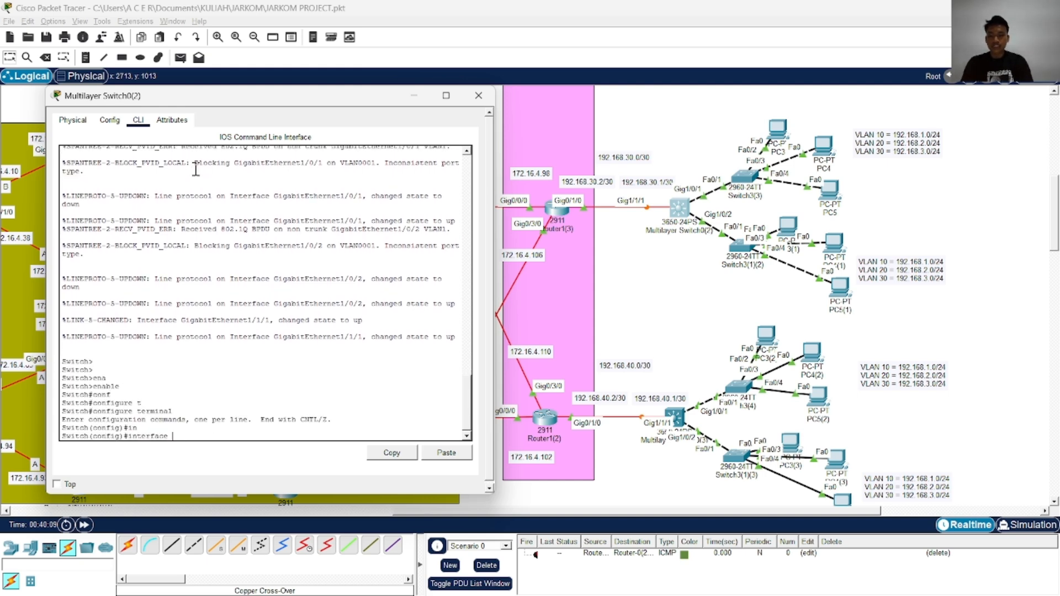
type("g")
key("Tab")
type("1/1/1")
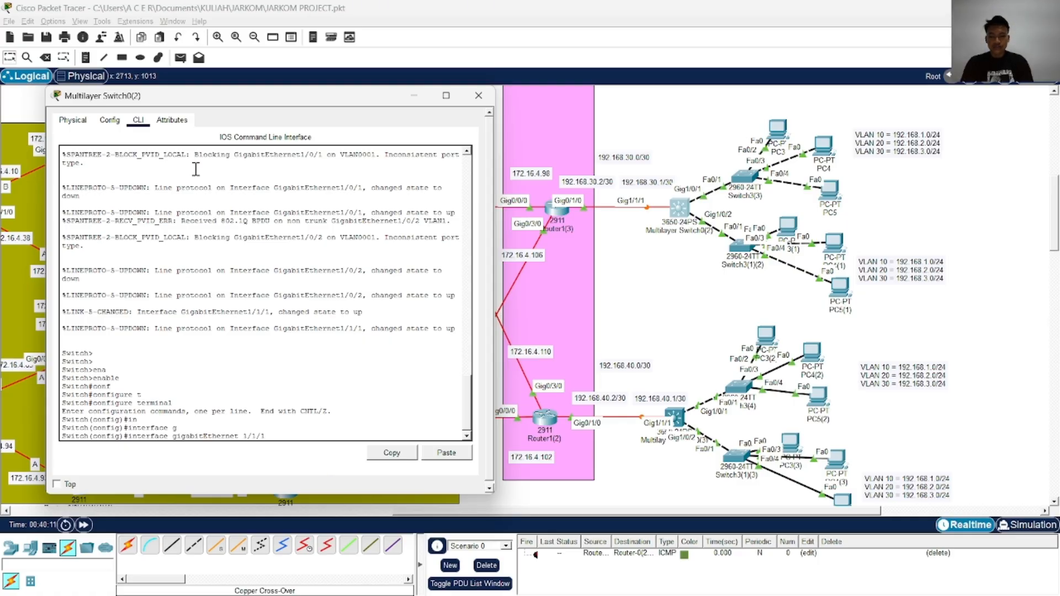
key("Return")
type("no sw")
key("Tab")
key("Return")
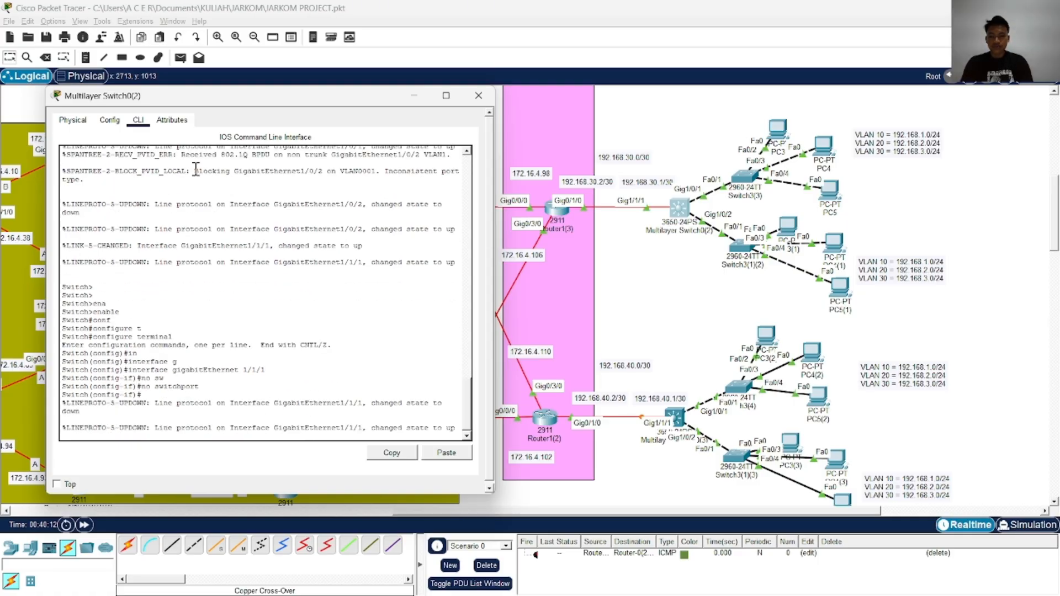
Assign IP address 192.168.30.1 with mask 255.255.255.252 to GigabitEthernet 1/1/1 on Multilayer Switch0(2)
type("ip ad")
key("Tab")
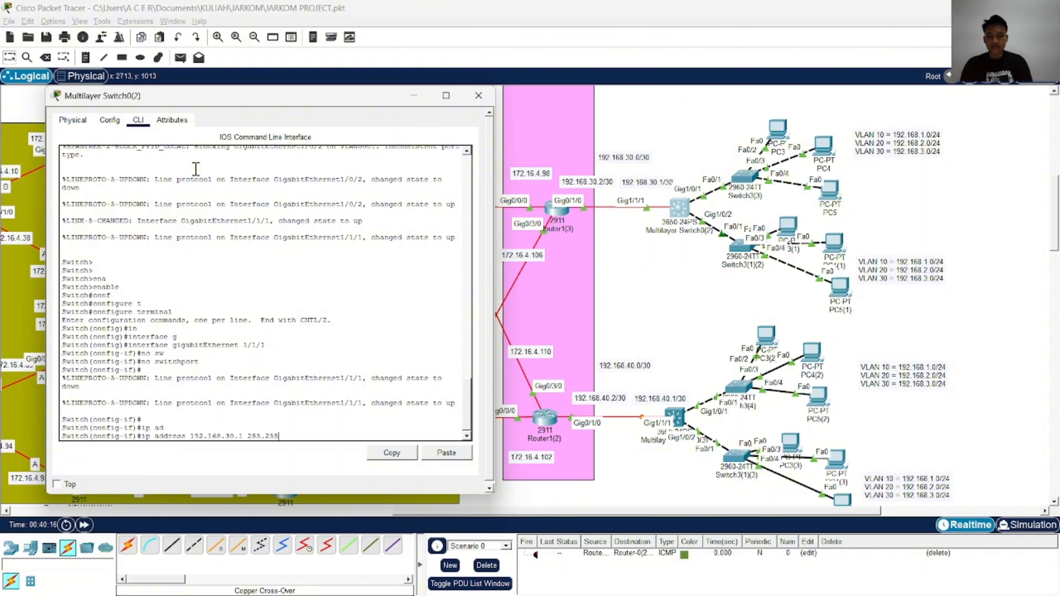
type("192.168.30.1 255.255.255.252")
key("Return")
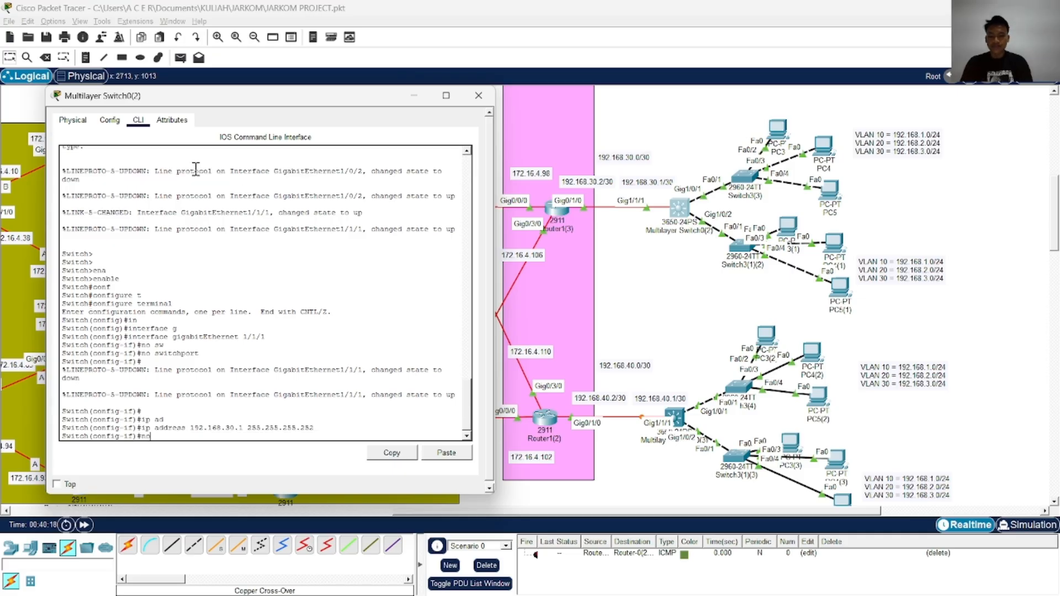
Enable Multilayer Switch0(2)'s GigabitEthernet 1/1/1 with no shutdown, then end configuration mode and save with wr
type("no sh")
key("Tab")
key("Return")
type("end")
key("Return")
type("wr")
Copy Multilayer Switch0(2)'s running-config to startup-config with the default destination filename, and close the switch's window
key("Return")
type("copy running-config startup-config")
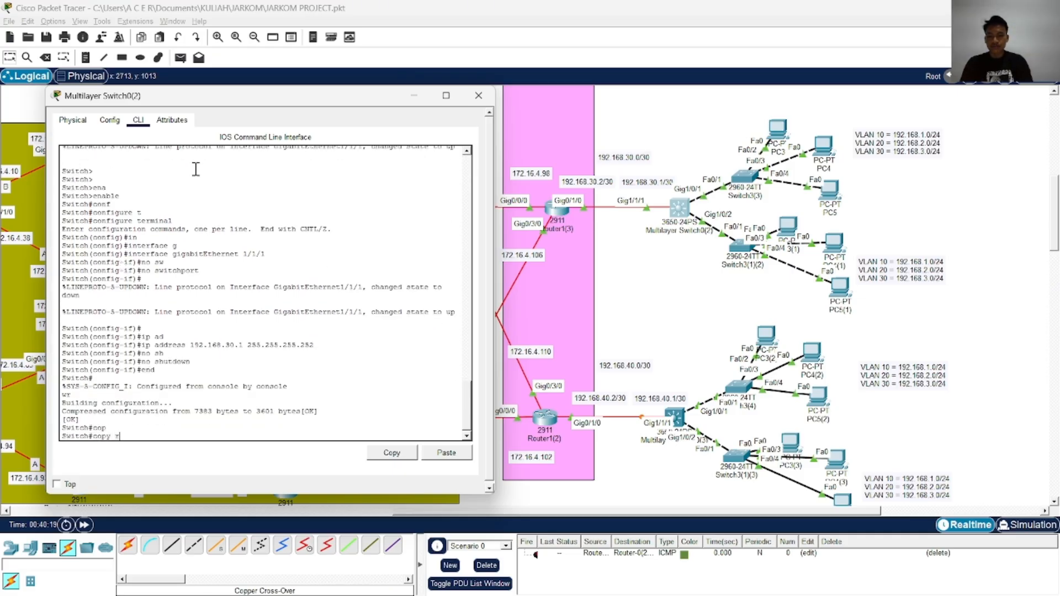
key("Return")
key("Return")
key("Return")
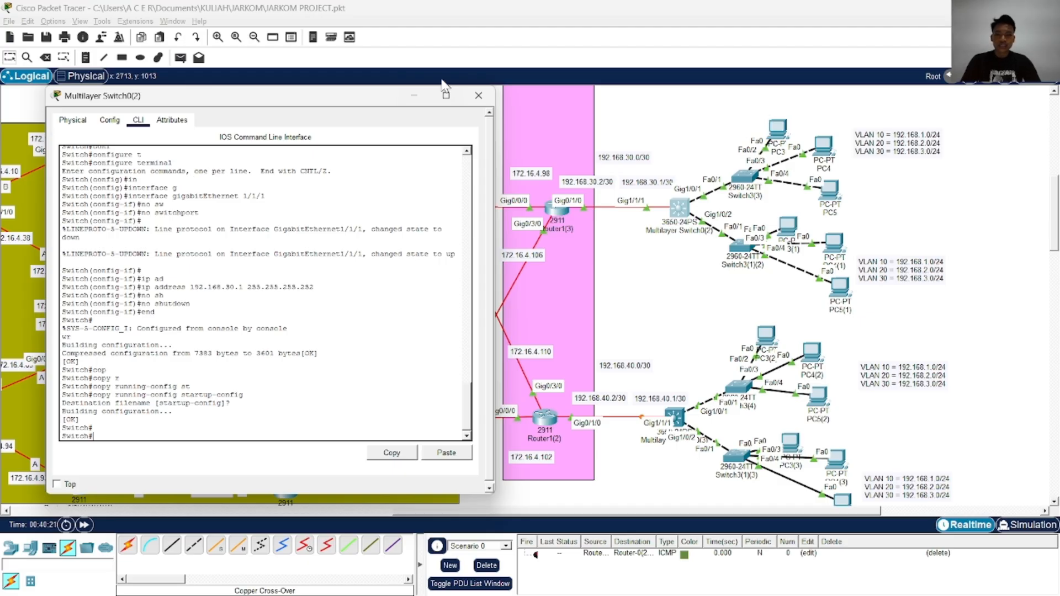
left_click(478, 95)
Open Multilayer Switch0(3)'s command line, enable privileged mode and enter global configuration mode
scroll(478, 165, "down", 3)
left_click(675, 288)
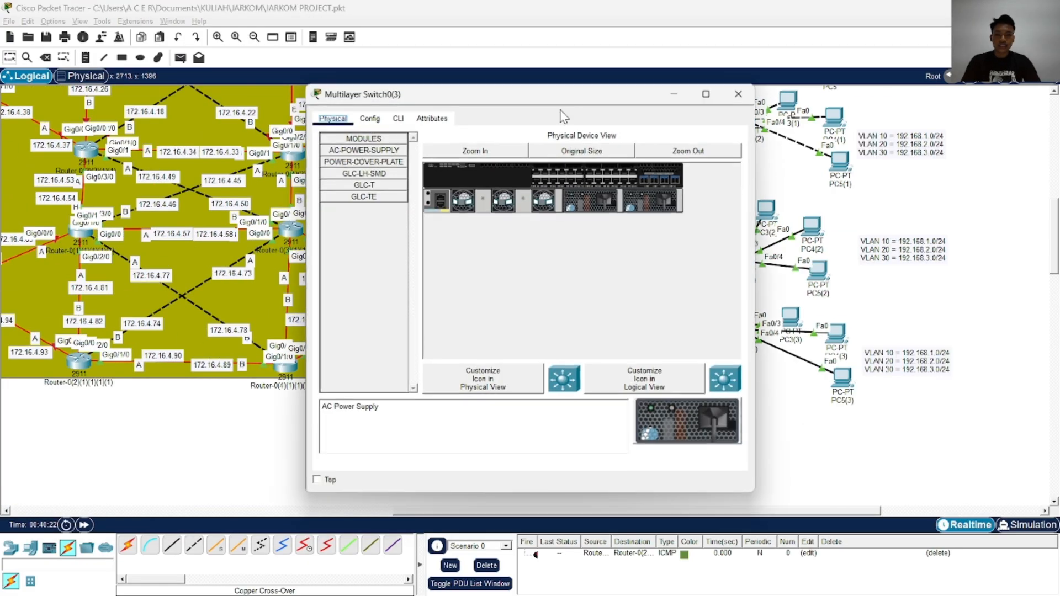
left_click_drag(539, 88, 232, 68)
left_click(94, 96)
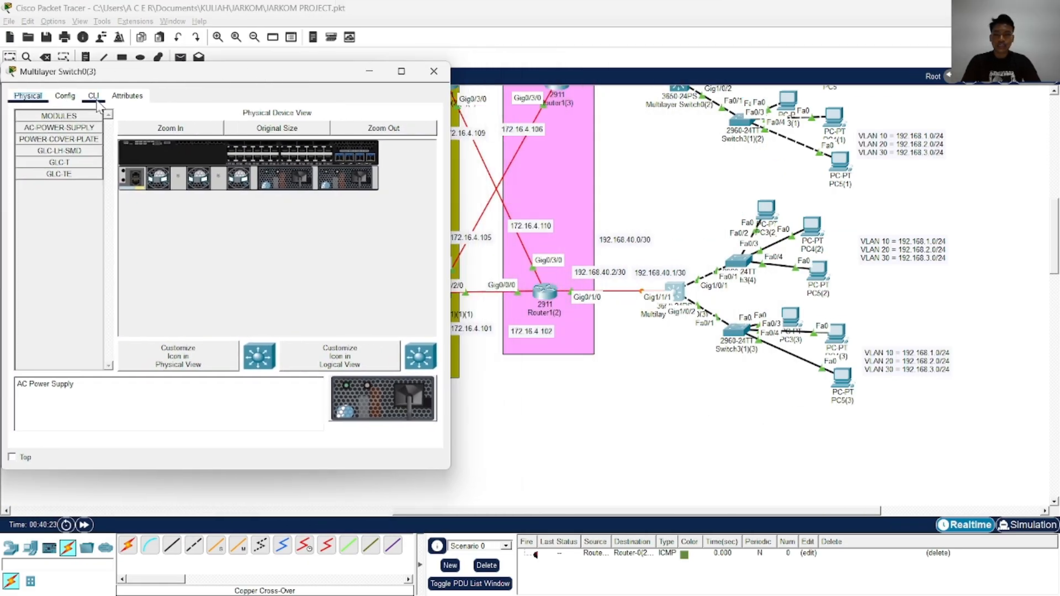
type("ena")
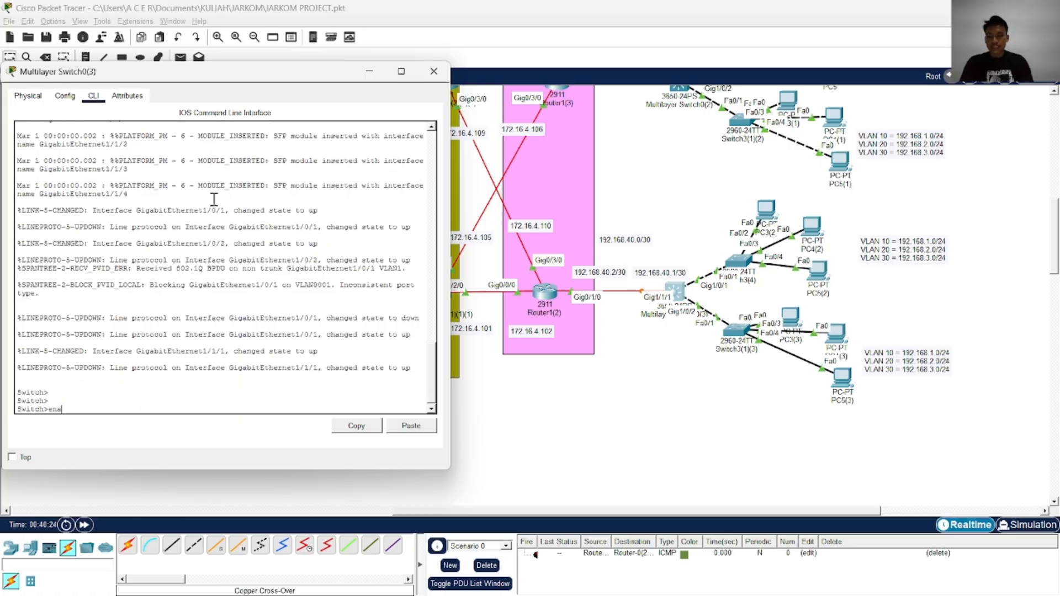
key("Return")
type("conf")
key("Tab")
type("t")
Make GigabitEthernet 1/1/1 on Multilayer Switch0(3) a routed port with no switchport
key("Tab")
key("Return")
type("in")
key("Tab")
type("g")
key("Tab")
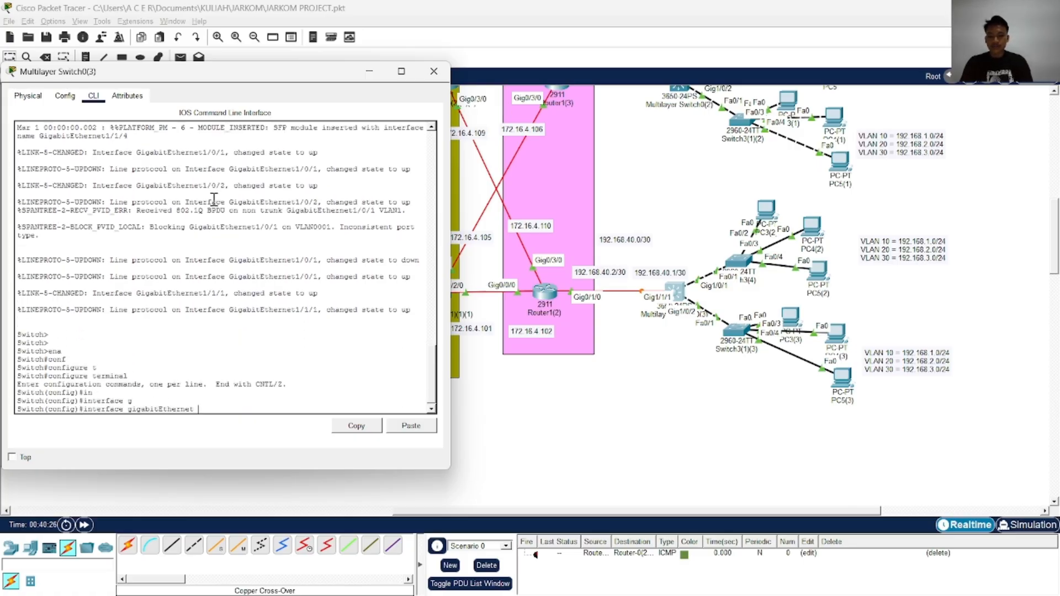
type("1/1/1/")
key("BackSpace")
key("Return")
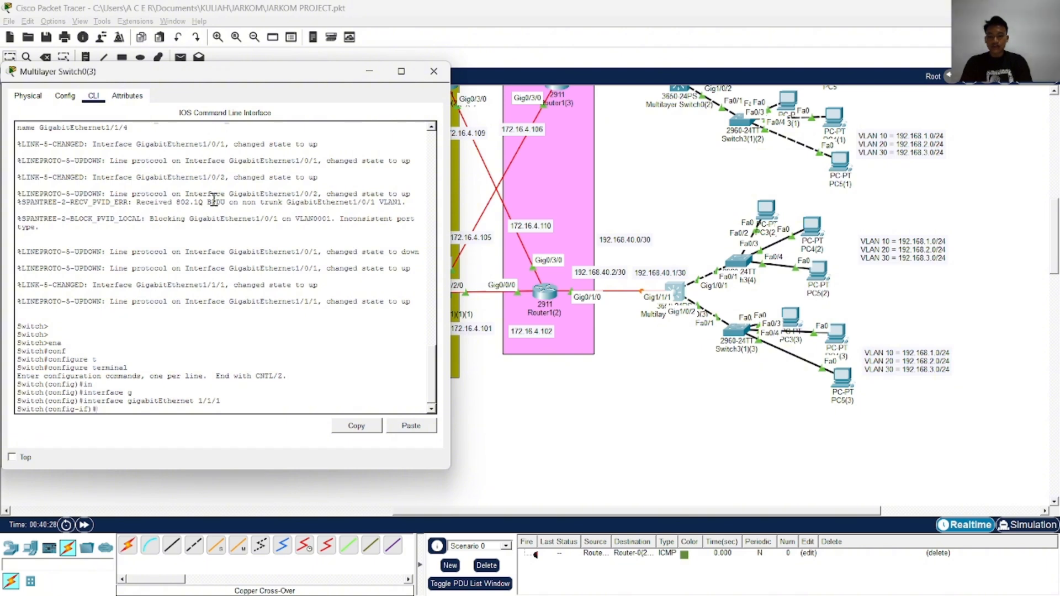
type("no sw")
key("Tab")
key("Return")
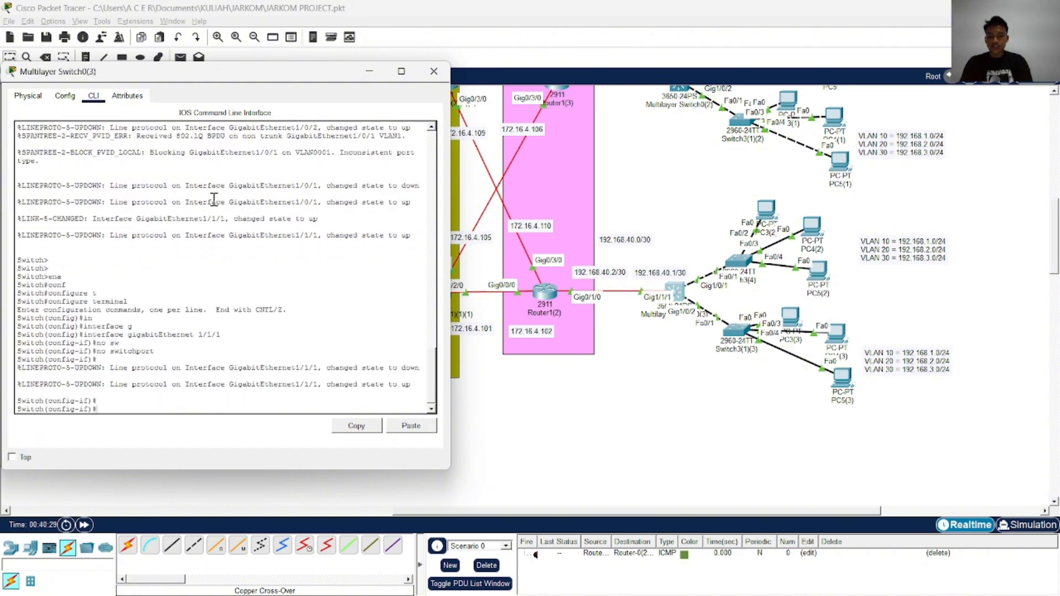
key("Return")
key("Return")
Assign IP address 192.168.40.1 with mask 255.255.255.252 to GigabitEthernet 1/1/1 on Multilayer Switch0(3)
type("ip ad")
key("Tab")
type("1")
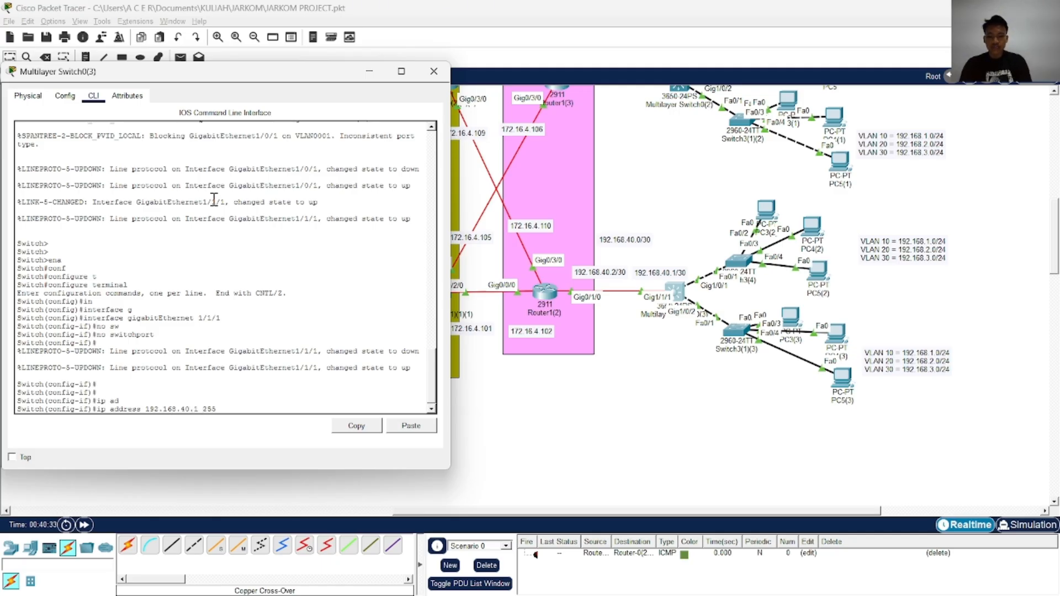
type("92.168.40.1 255.255.255.252")
key("Return")
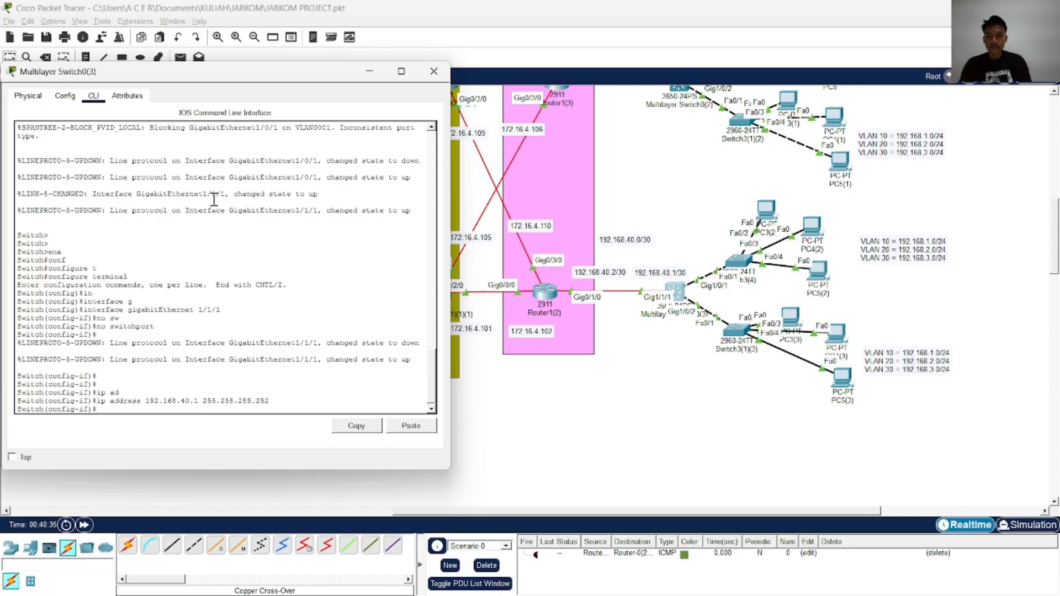
Enable Multilayer Switch0(3)'s GigabitEthernet 1/1/1 with no shutdown, then end configuration mode and save with wr
type("no sh")
key("Tab")
key("Return")
type("end")
key("Return")
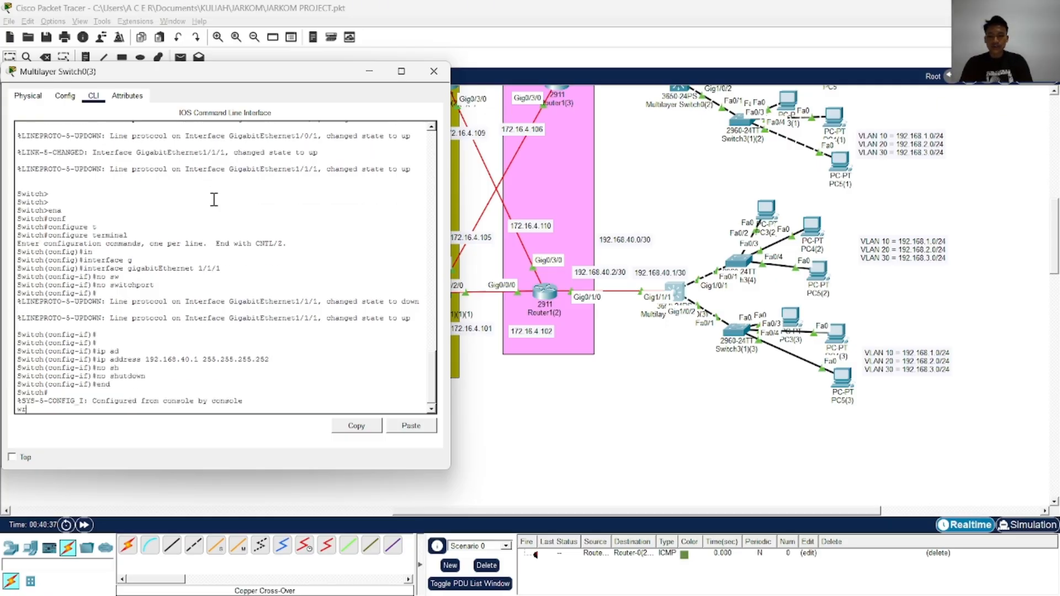
type("wr")
key("Return")
Copy Multilayer Switch0(3)'s running-config to startup-config with the default destination filename, and close the switch's window
type("cop")
key("Tab")
type("r")
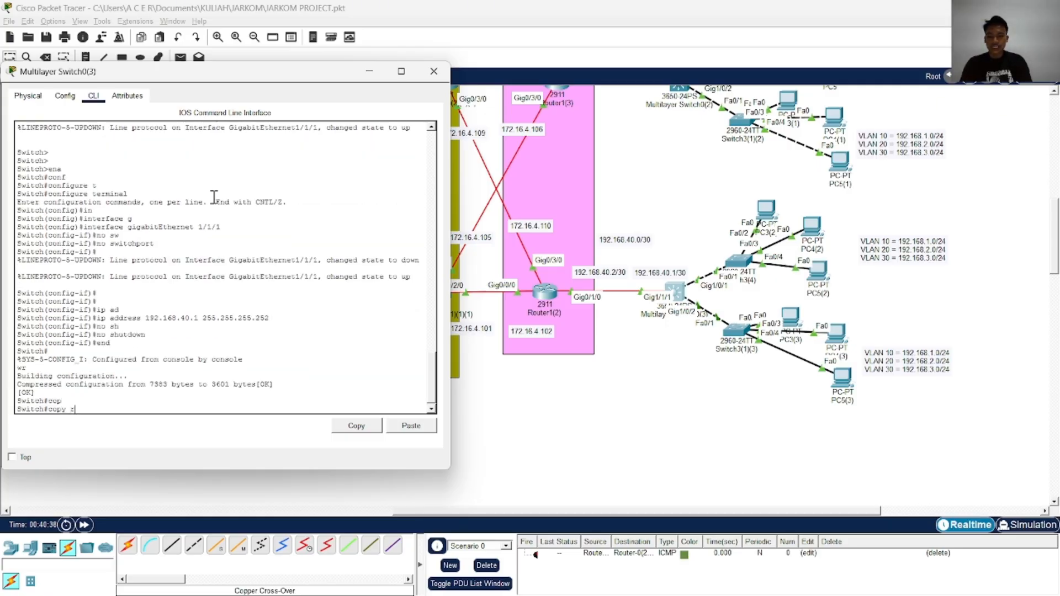
key("Tab")
type("st")
key("Tab")
key("Tab")
key("Return")
key("Return")
key("Return")
key("Return")
key("Return")
key("Return")
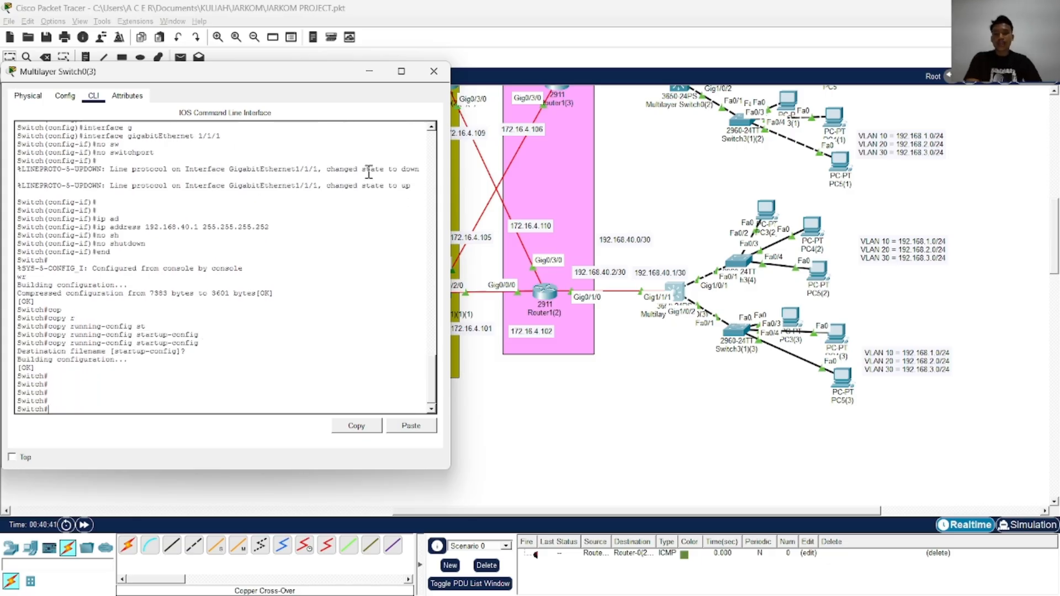
left_click(434, 71)
Examine the links and address labels between the edge routers and multilayer switches across the topology
scroll(497, 336, "up", 5)
scroll(496, 336, "down", 4)
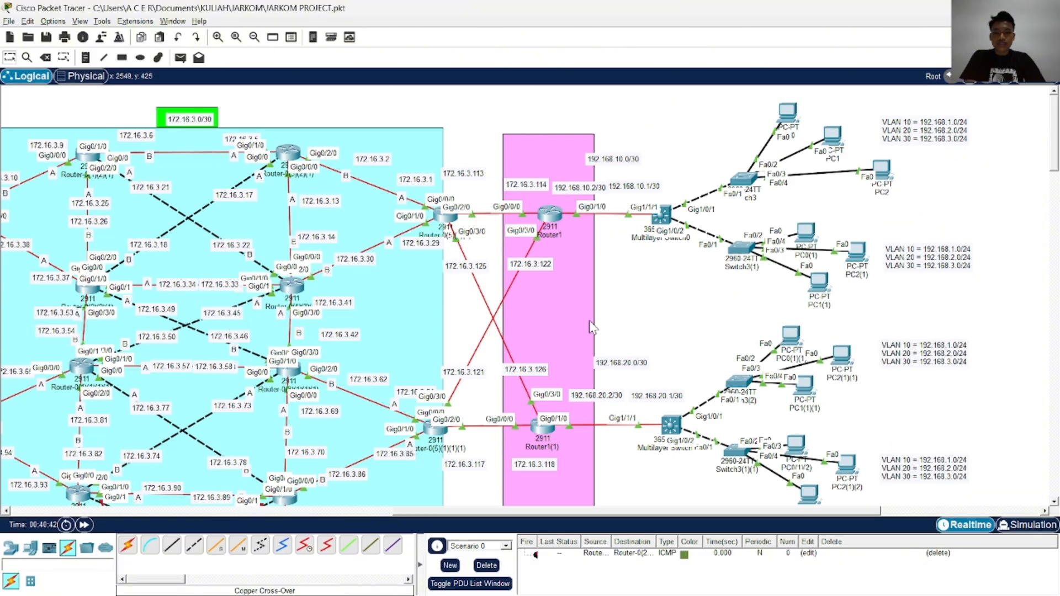
scroll(590, 323, "down", 2)
scroll(588, 354, "up", 5)
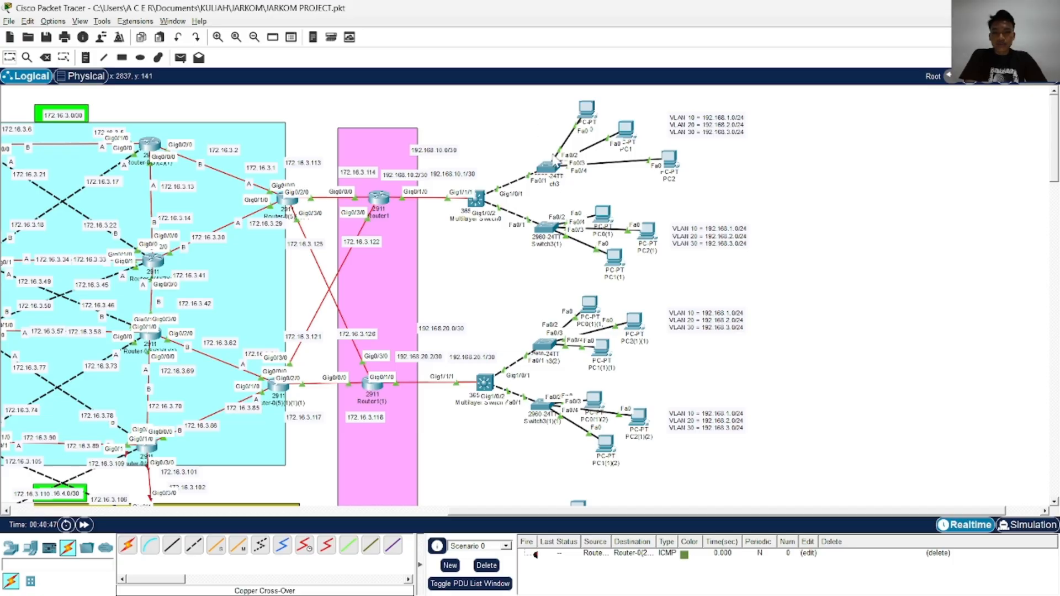
scroll(552, 226, "down", 6)
scroll(524, 259, "up", 5)
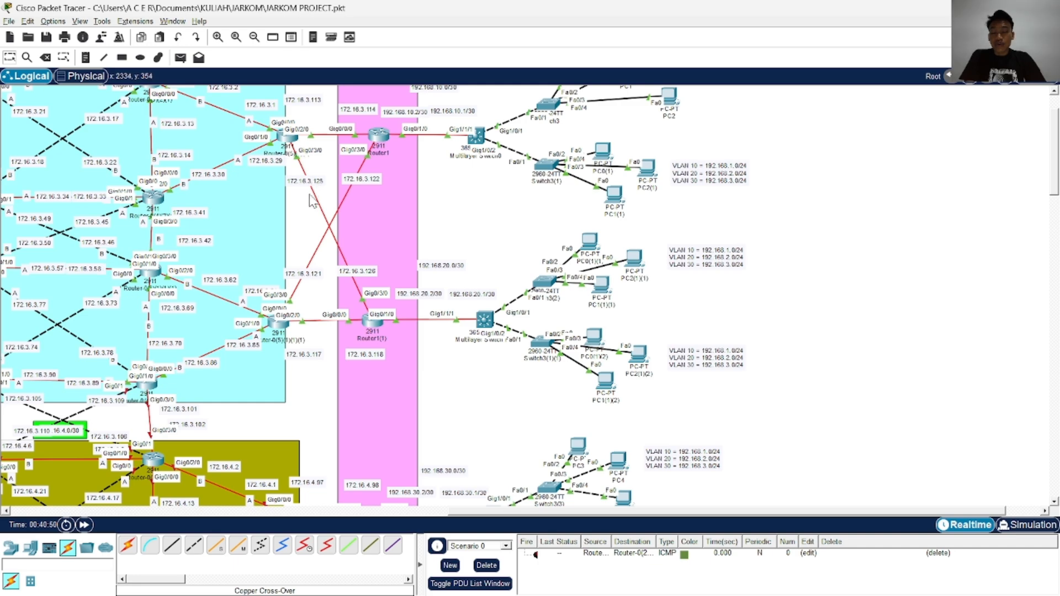
scroll(331, 221, "down", 5)
scroll(359, 259, "up", 6)
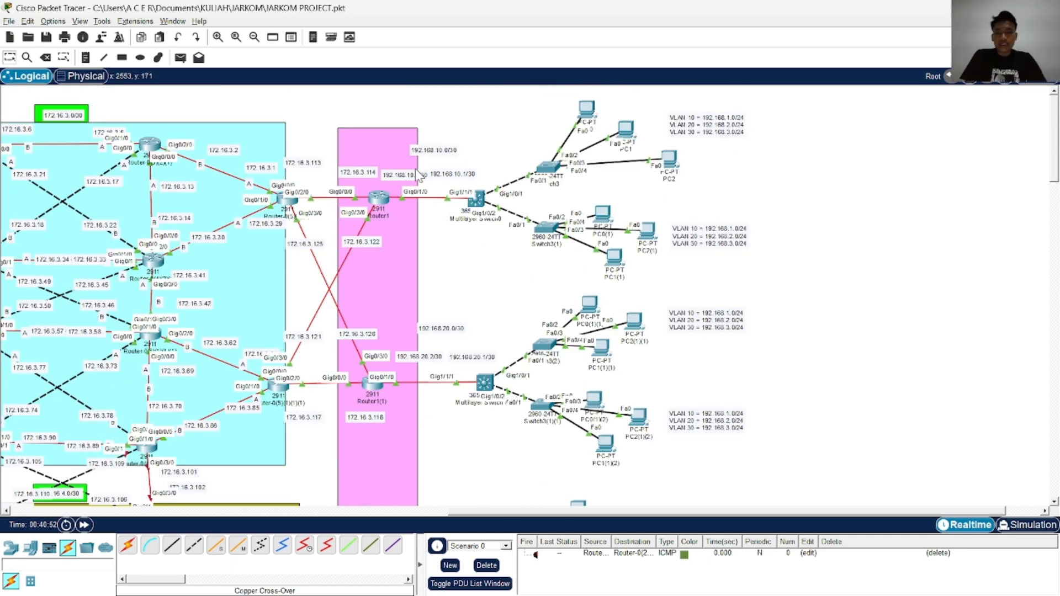
left_click(402, 512)
left_click_drag(362, 512, 748, 518)
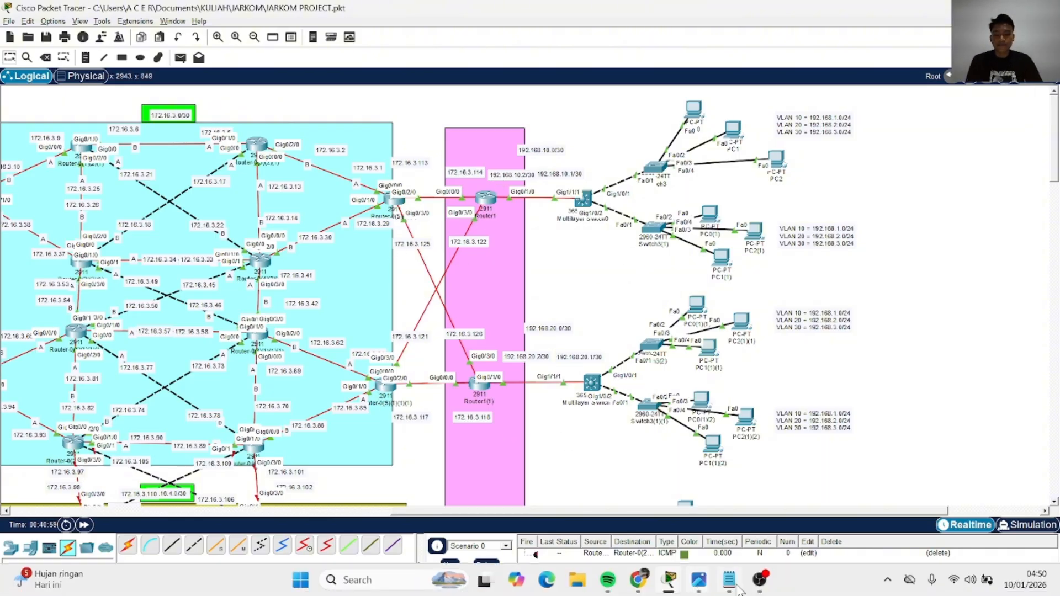
left_click(762, 585)
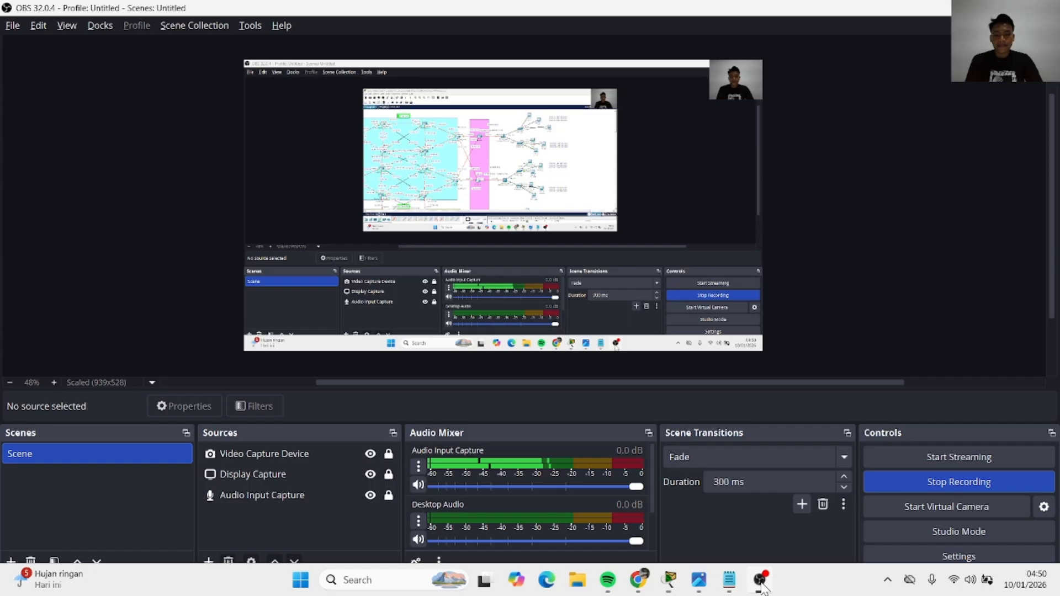
left_click(926, 482)
left_click(982, 8)
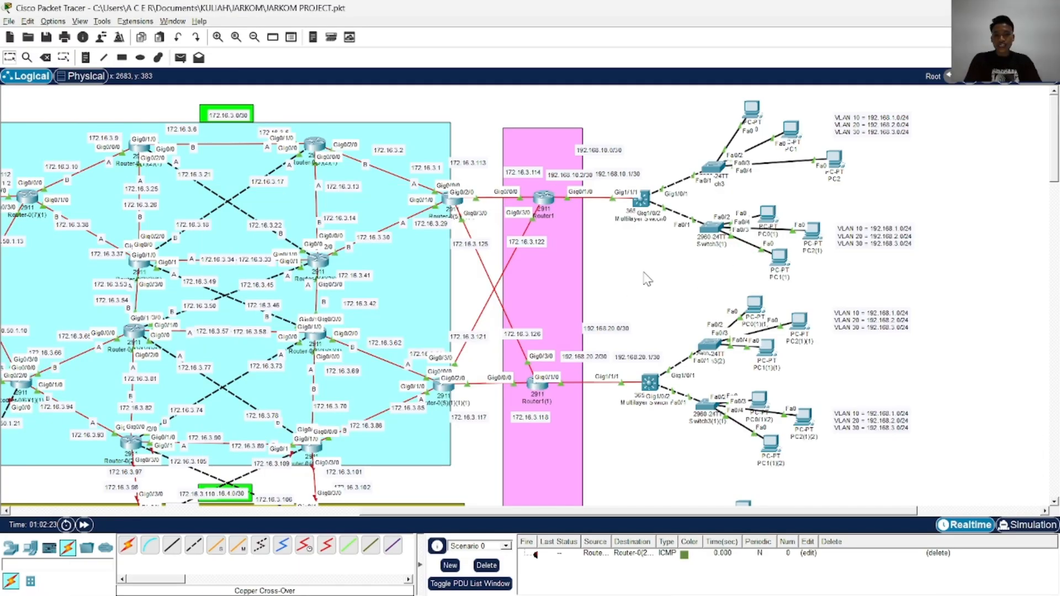
Examine the interface and address labels on the links around Router1, Router1(1) and their multilayer switches
scroll(512, 381, "down", 3)
scroll(511, 381, "down", 6)
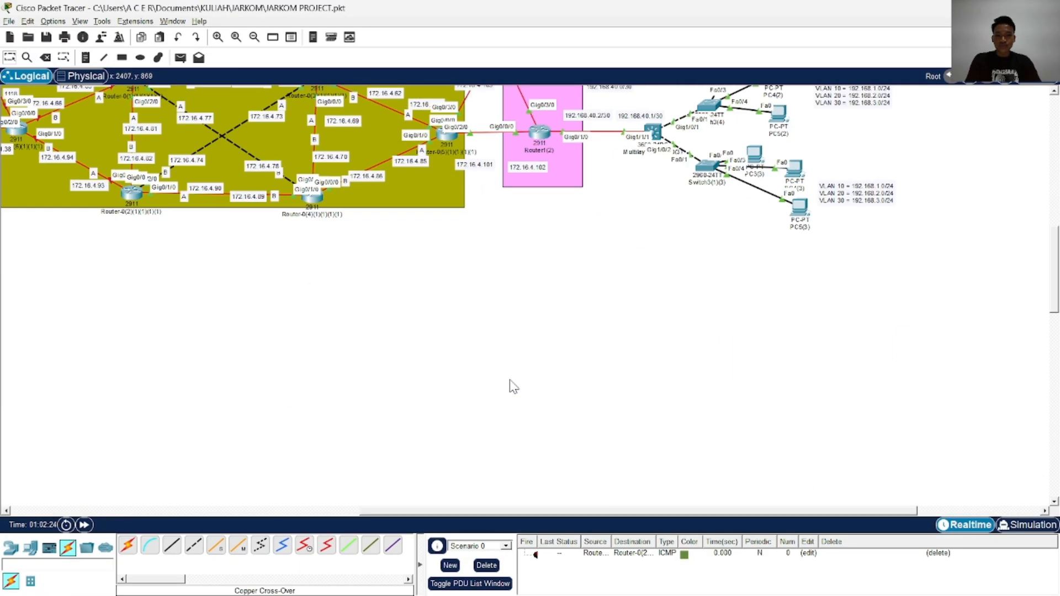
scroll(511, 381, "up", 6)
scroll(511, 381, "up", 3)
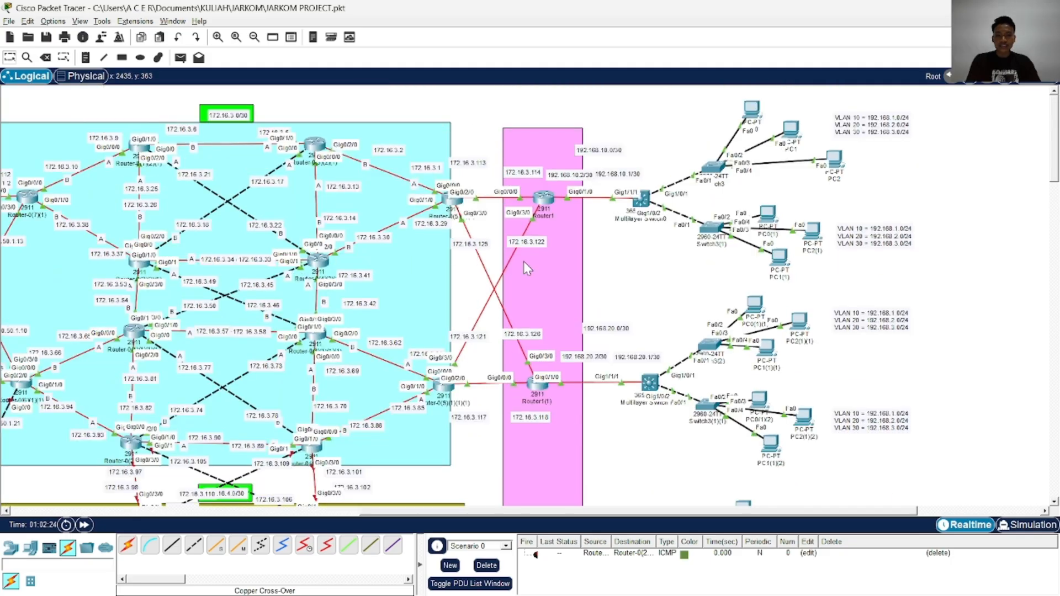
scroll(590, 406, "up", 2)
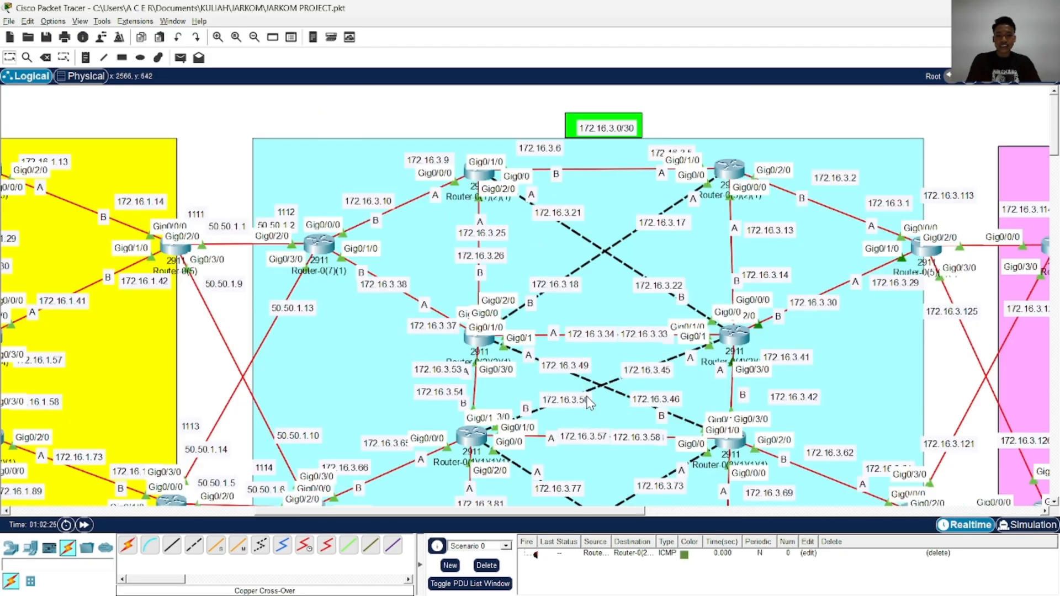
scroll(590, 403, "right", 5)
scroll(592, 392, "left", 2)
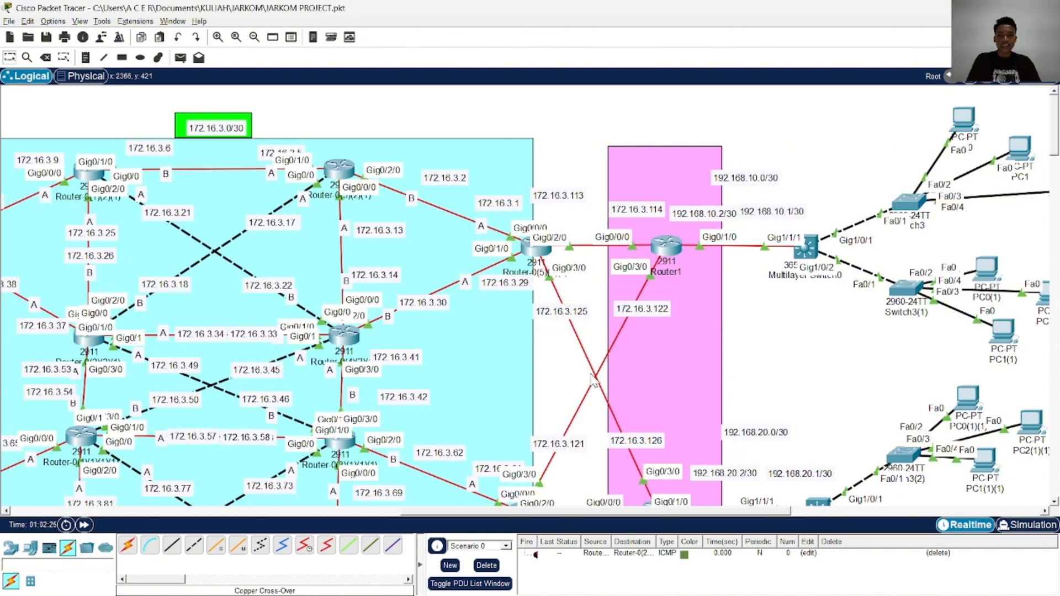
scroll(592, 381, "down", 2)
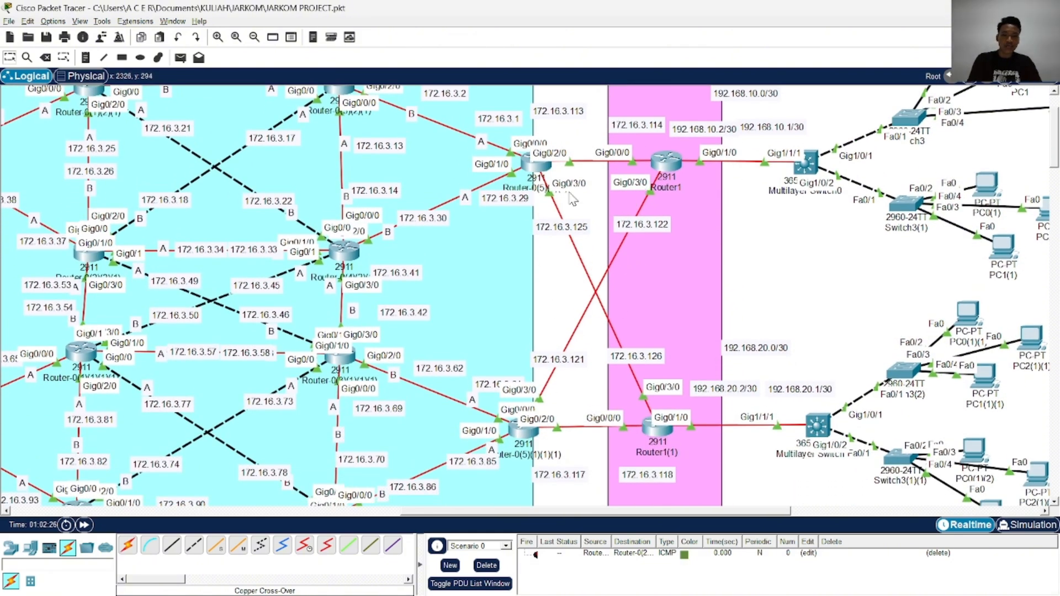
scroll(676, 260, "up", 2)
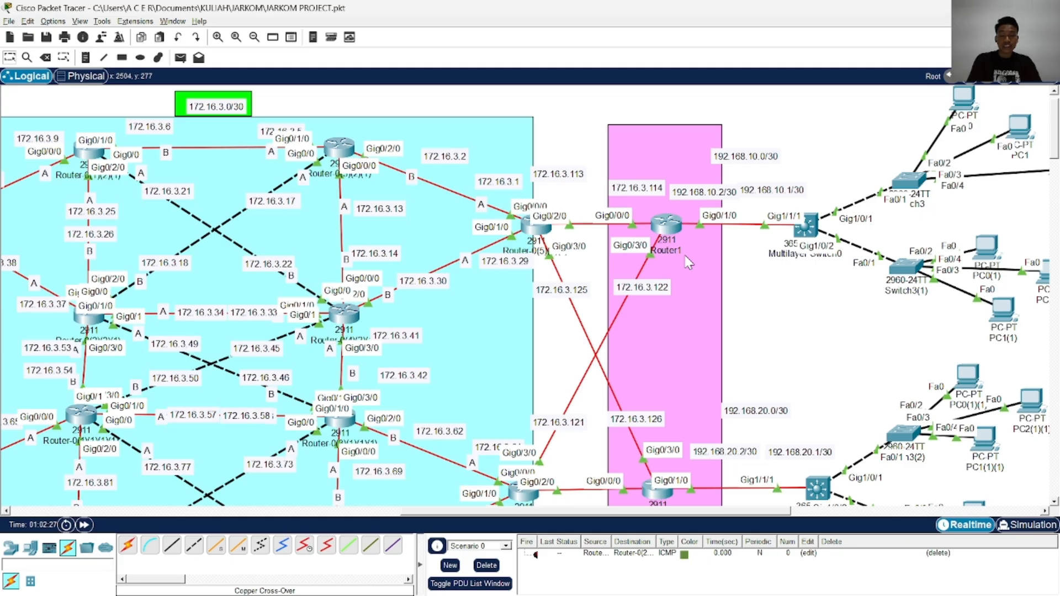
Review the example NAT interface commands in the ChatGPT conversation in the browser and compare them with Router1's links in Packet Tracer
key("alt+Tab")
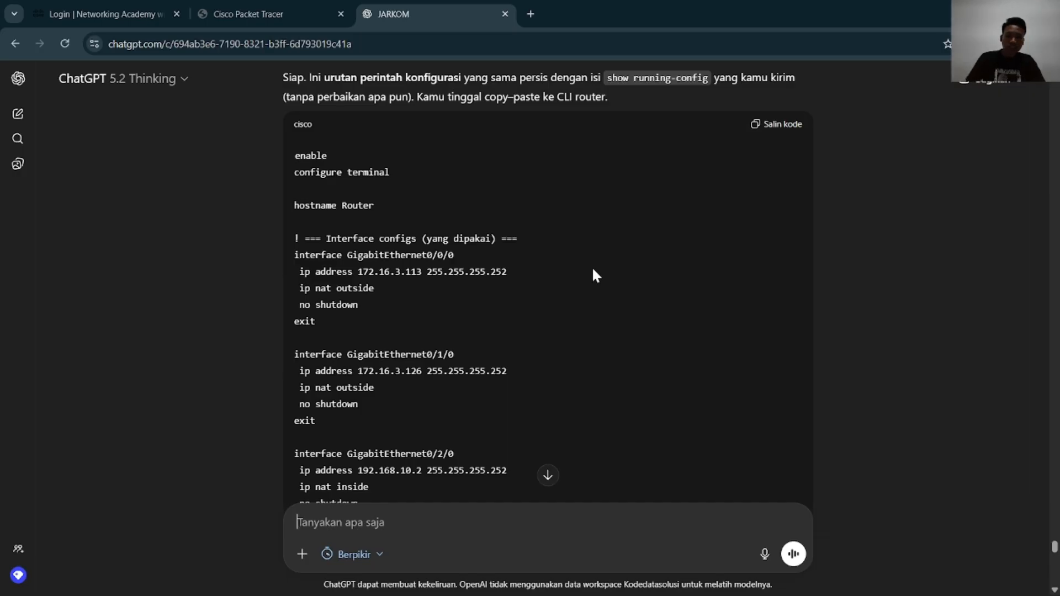
scroll(593, 258, "down", 1)
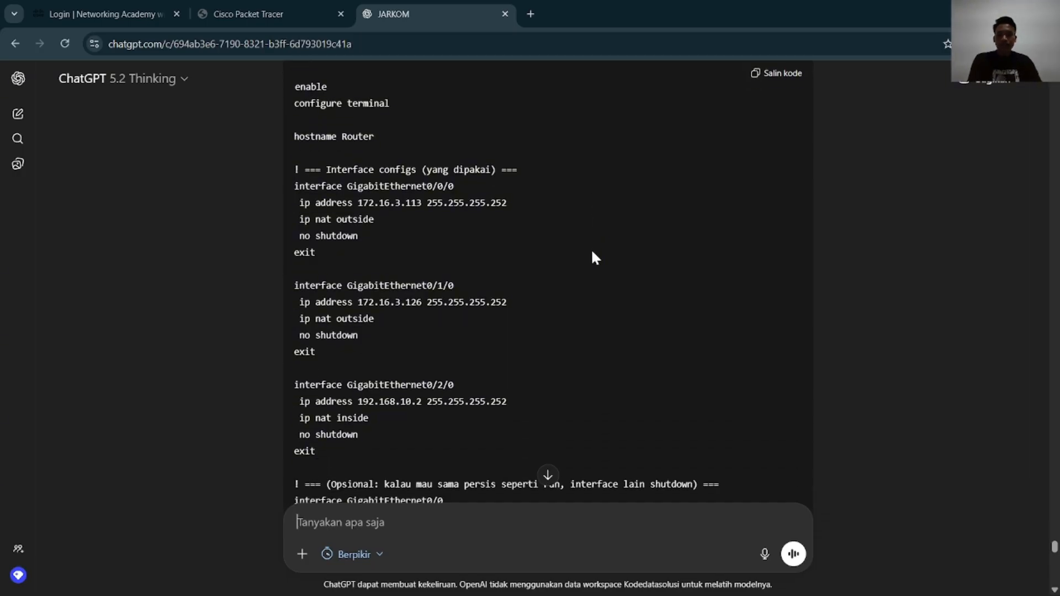
key("alt+Tab")
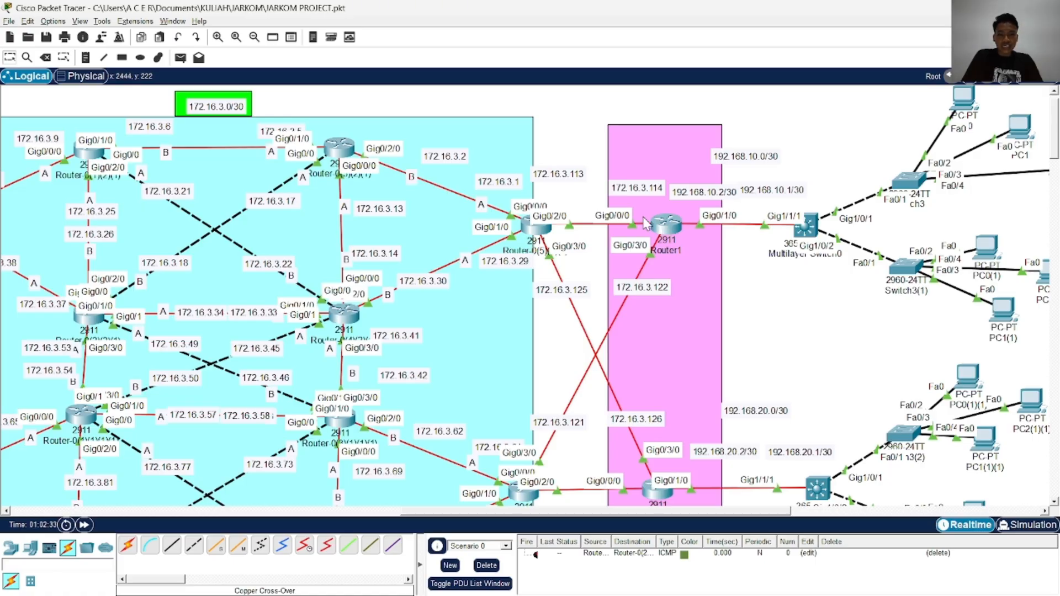
key("alt+Tab")
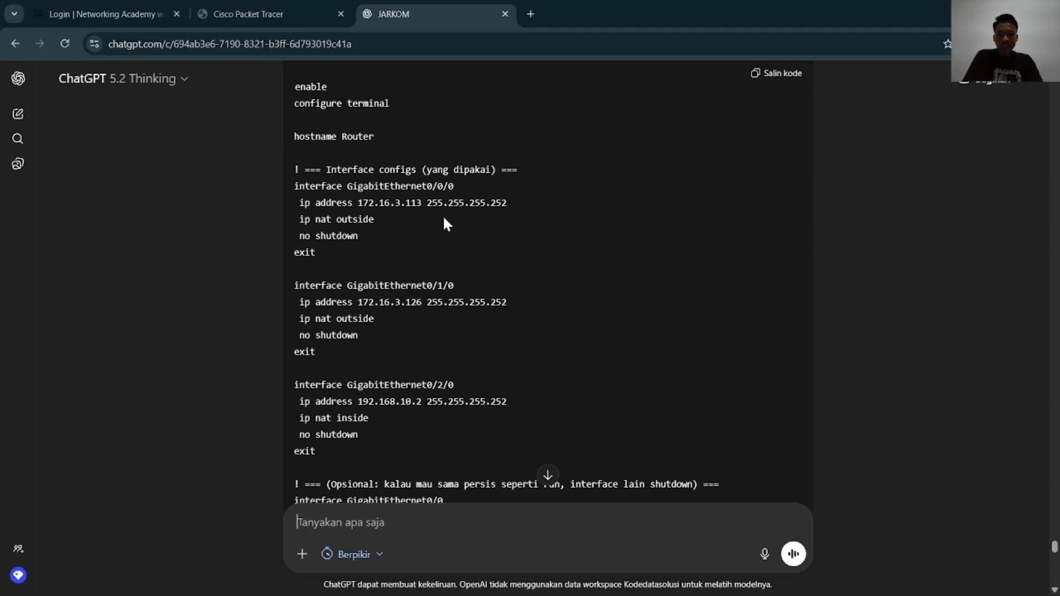
key("alt+Tab")
Open Router1's command line and enter global configuration mode
left_click(669, 227)
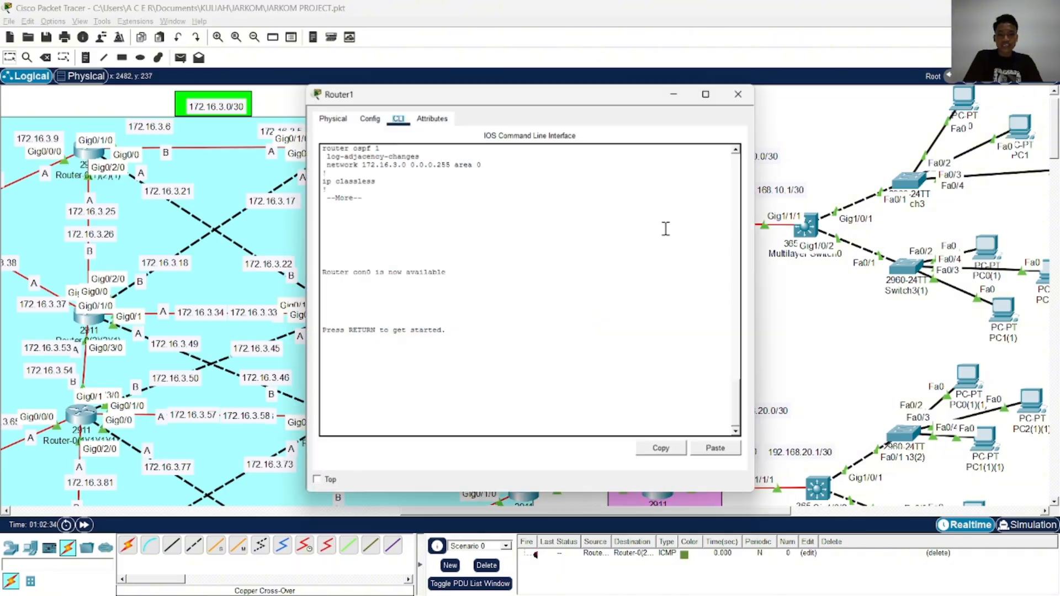
key("Return")
key("Return")
key("Return")
key("Return")
key("Return")
type("ena")
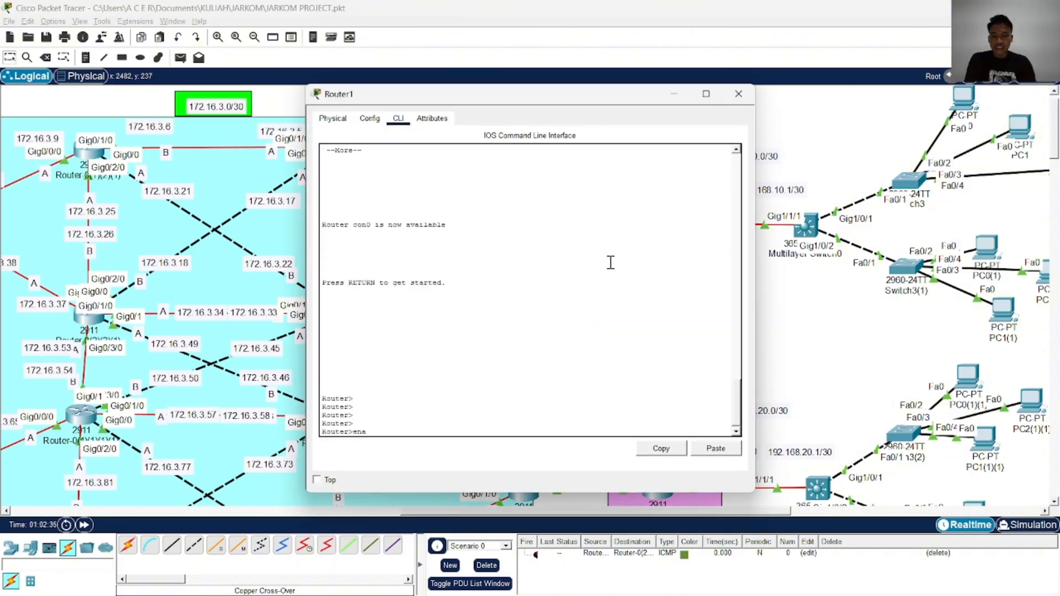
key("Return")
type("conf")
key("Tab")
type("t")
Enter interface configuration for GigabitEthernet 0/0/0 on Router1, keeping the router's links in the topology visible beside its window
key("Tab")
key("Return")
type("i")
key("Tab")
type("ng")
key("Tab")
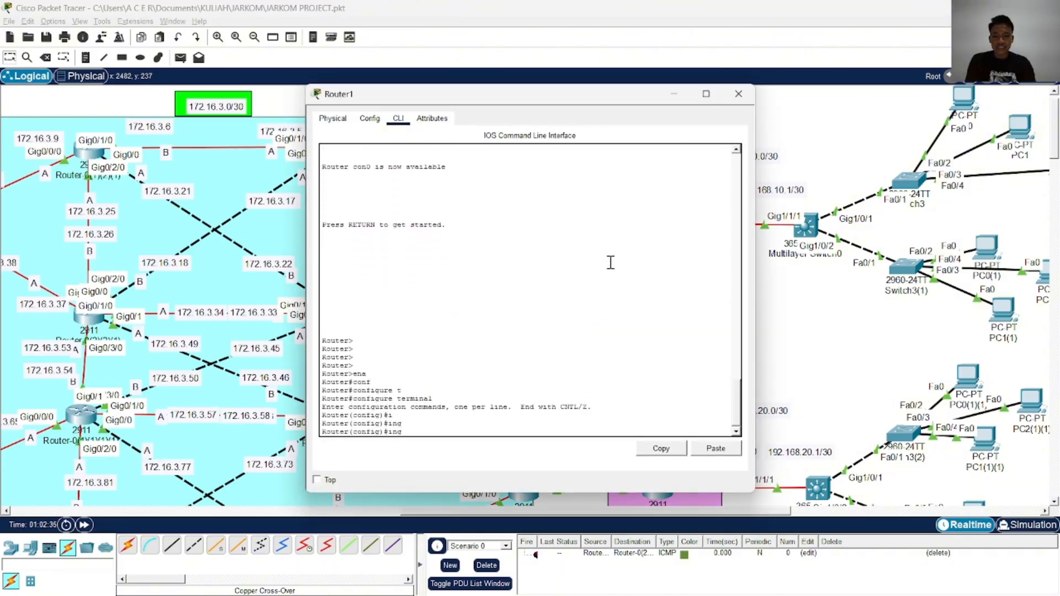
key("BackSpace")
key("Tab")
type("t")
key("Tab")
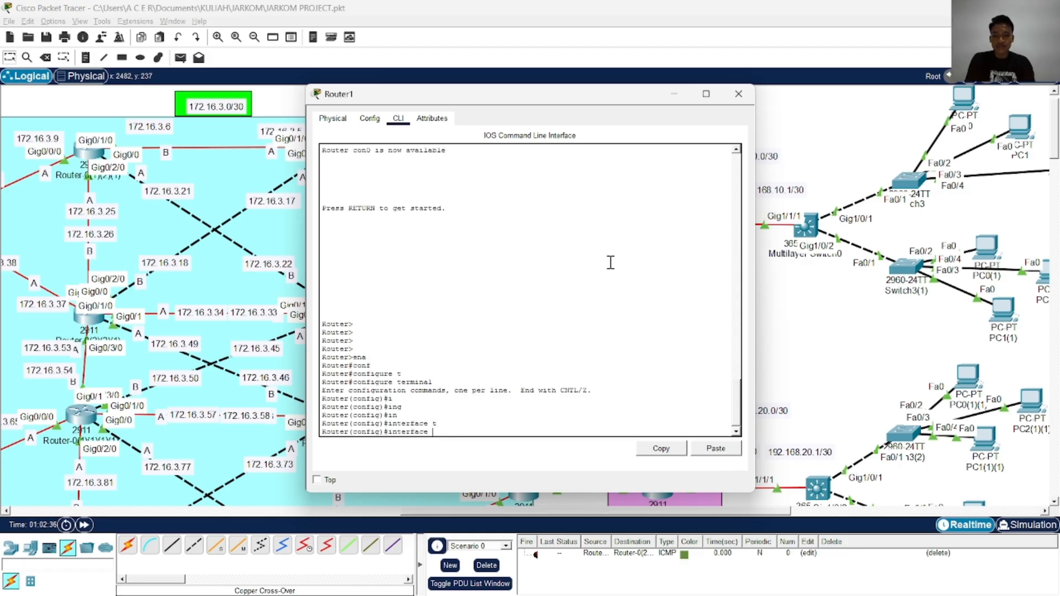
type("g")
key("Tab")
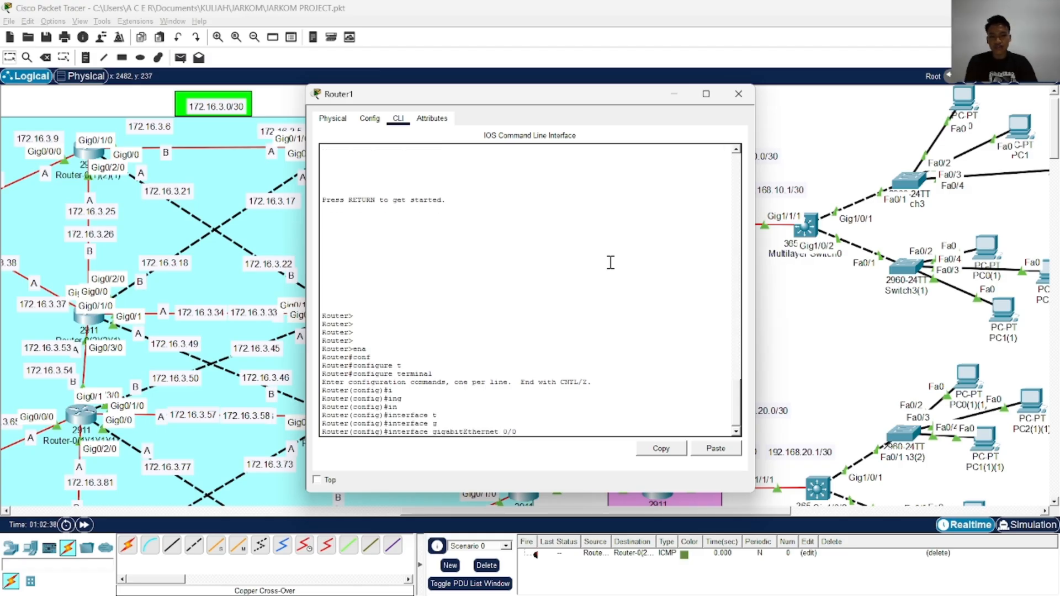
left_click_drag(617, 105, 439, 102)
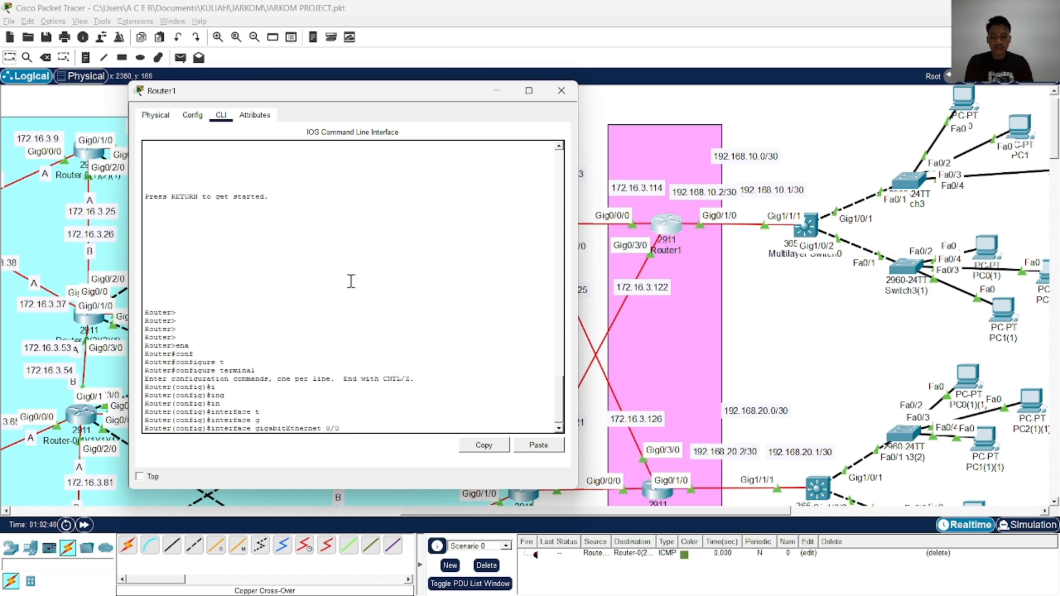
key("Return")
Mark Router1's GigabitEthernet 0/0/0 as a NAT outside interface with ip nat outside
type("ip na")
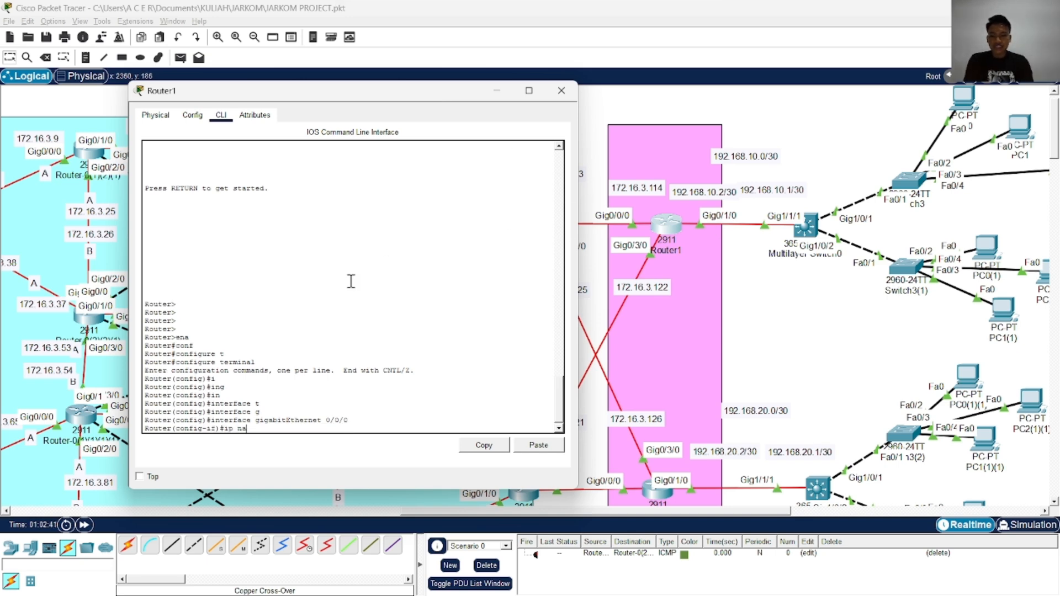
key("Tab")
type("i")
key("Tab")
key("Return")
key("Return")
key("Return")
Enable Router1's GigabitEthernet 0/0/0 with no shutdown
key("alt+Tab")
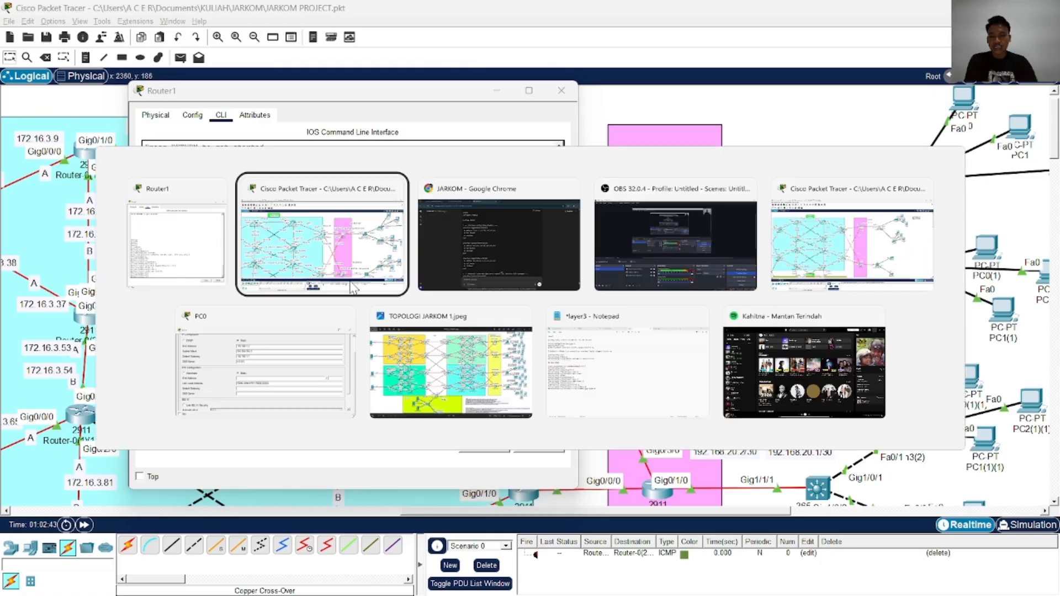
key("alt+Tab")
key("alt+Tab")
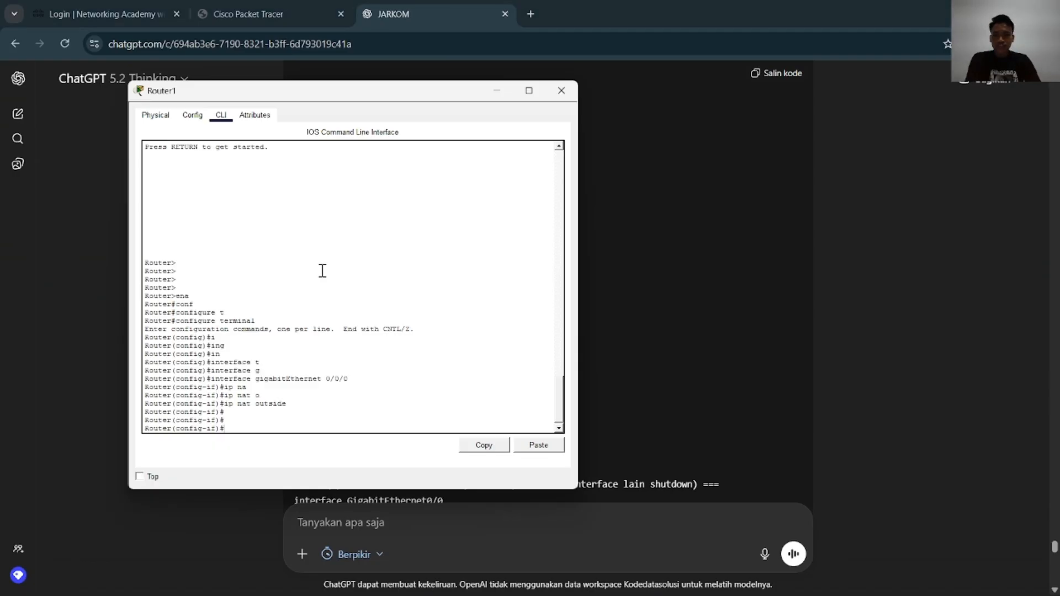
type("no sh")
key("Tab")
key("Return")
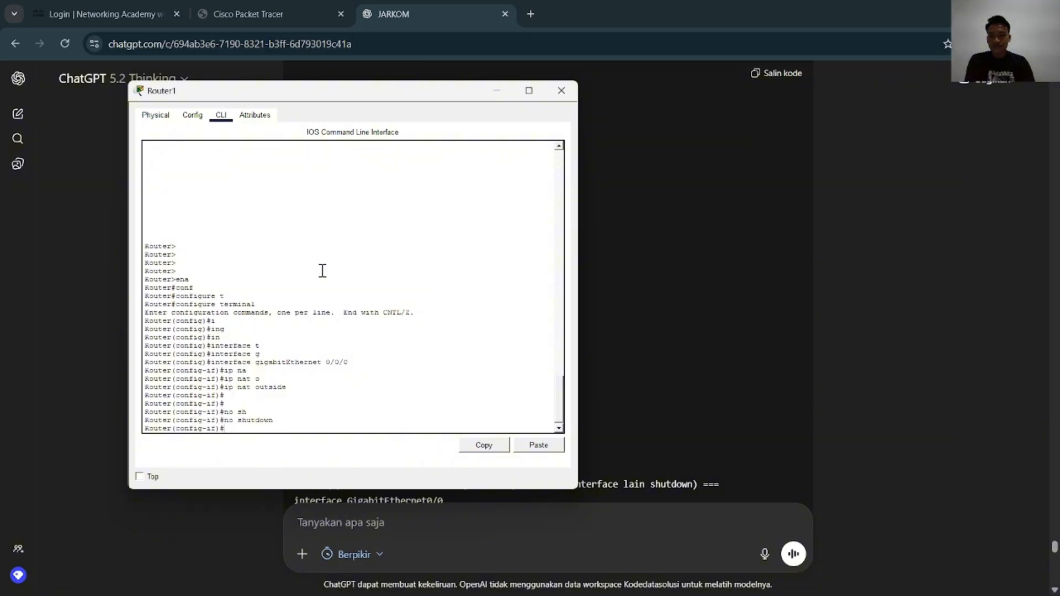
Compare the ip nat outside settings for the second interface in the ChatGPT example with Router1's links in the topology
key("alt+Tab")
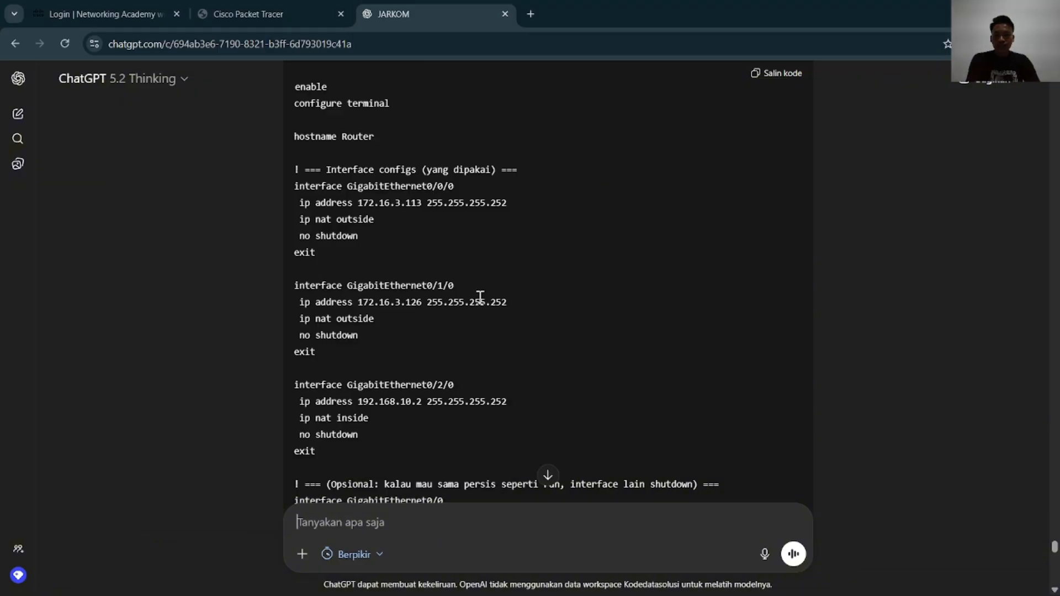
key("alt+Tab")
key("alt+Tab")
key("Tab")
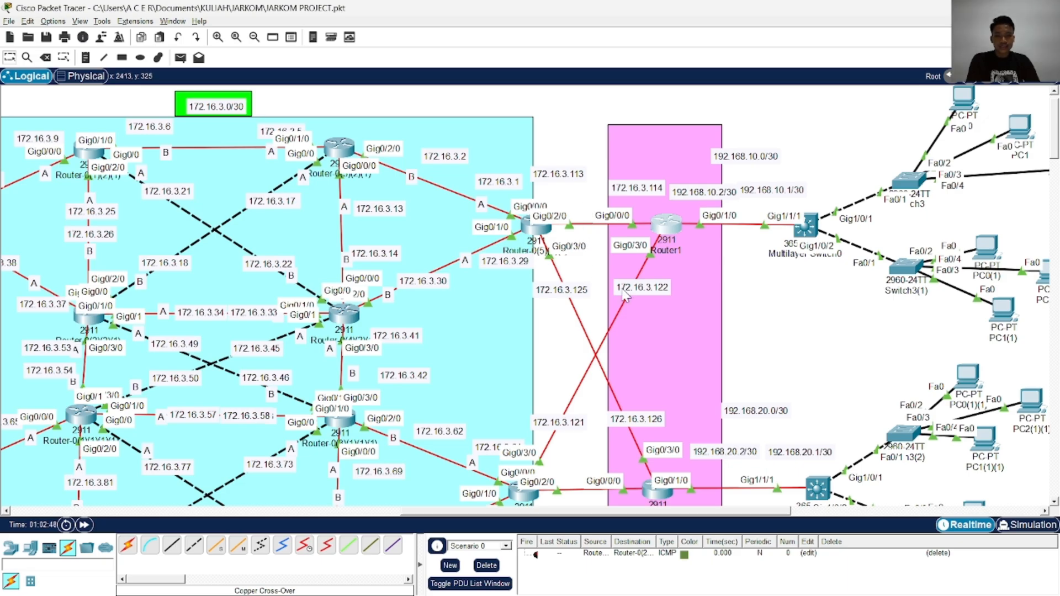
key("alt+Tab")
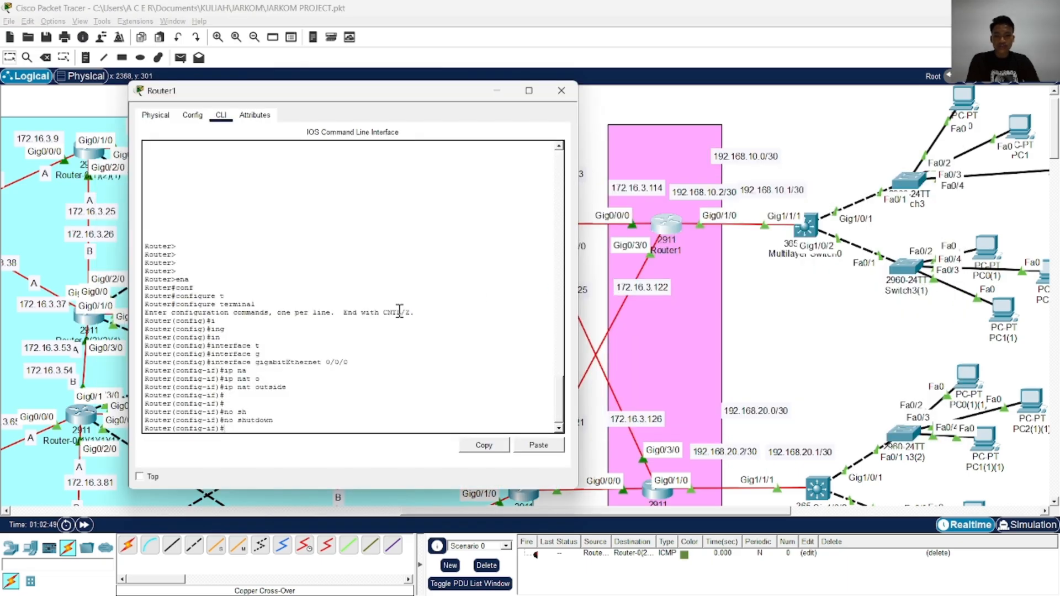
key("alt+Tab")
key("Tab")
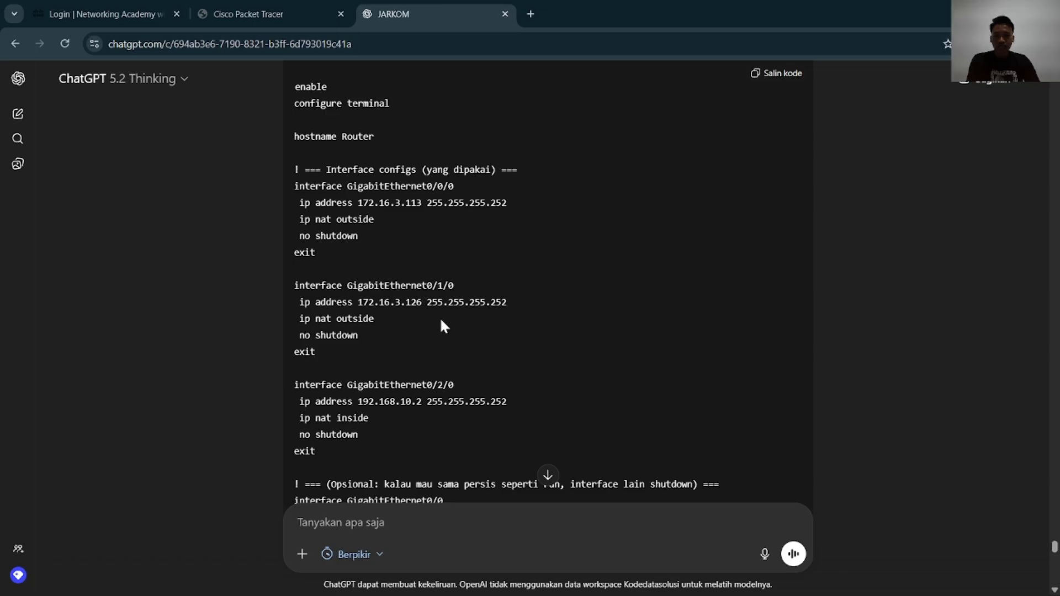
left_click_drag(441, 320, 298, 319)
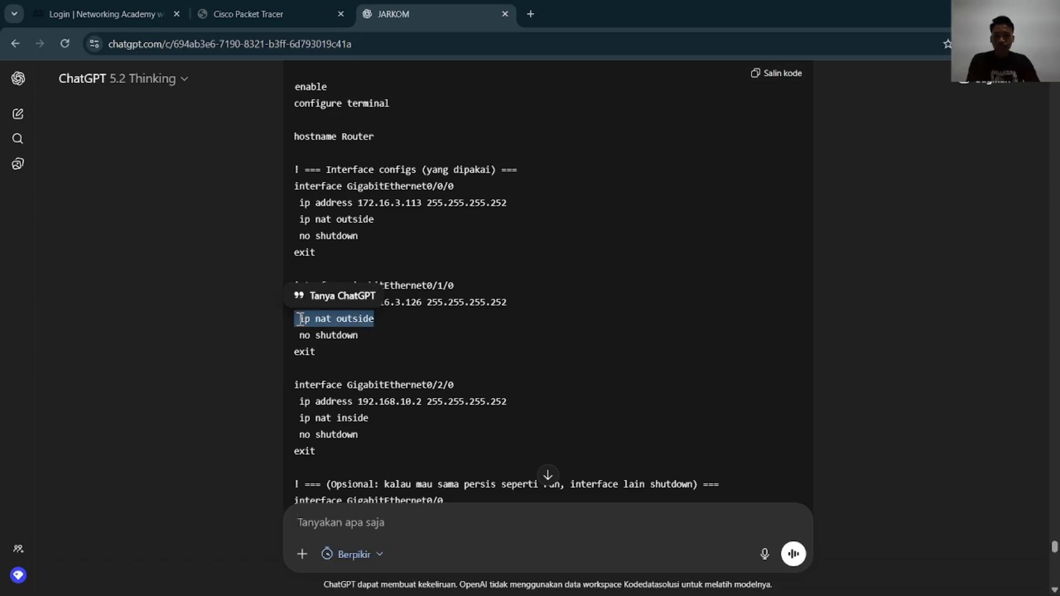
left_click(413, 358)
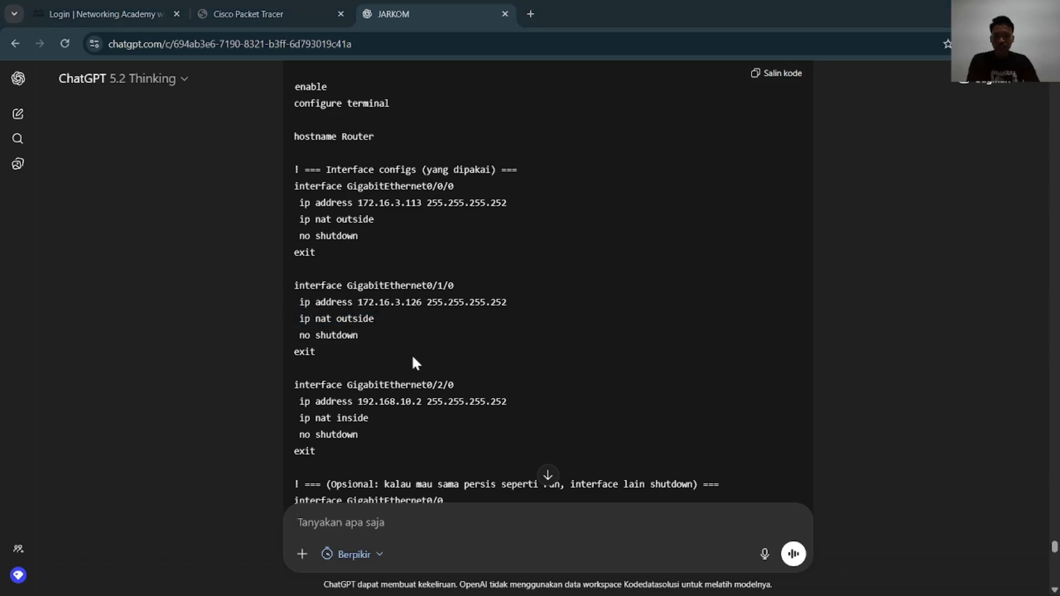
Check the GigabitEthernet0/2/0 NAT inside block in the ChatGPT example against Router1's interfaces in the Packet Tracer topology
key("alt+Tab")
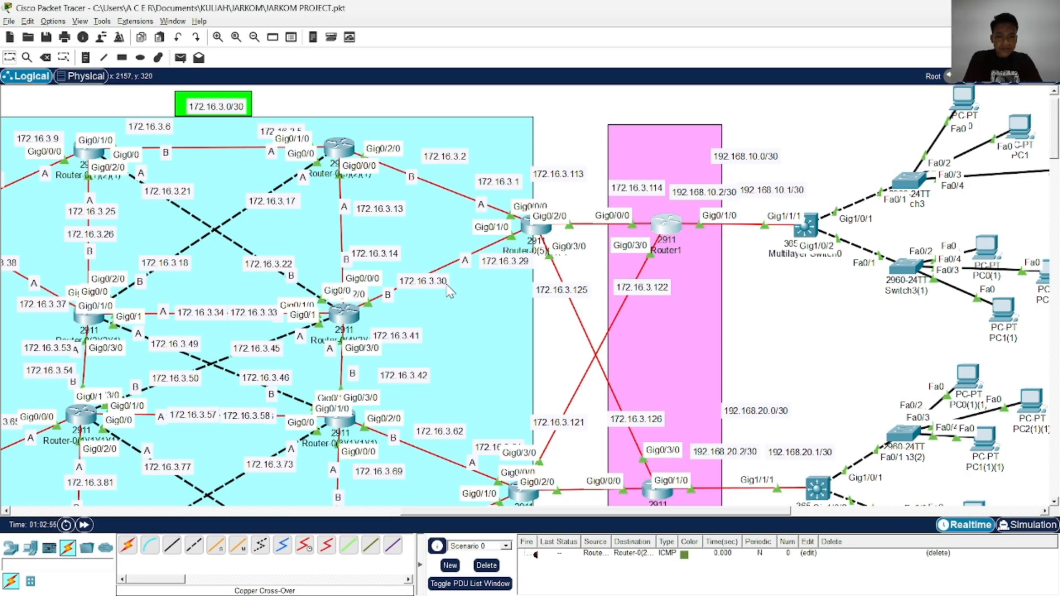
key("alt+Tab")
scroll(450, 327, "down", 1)
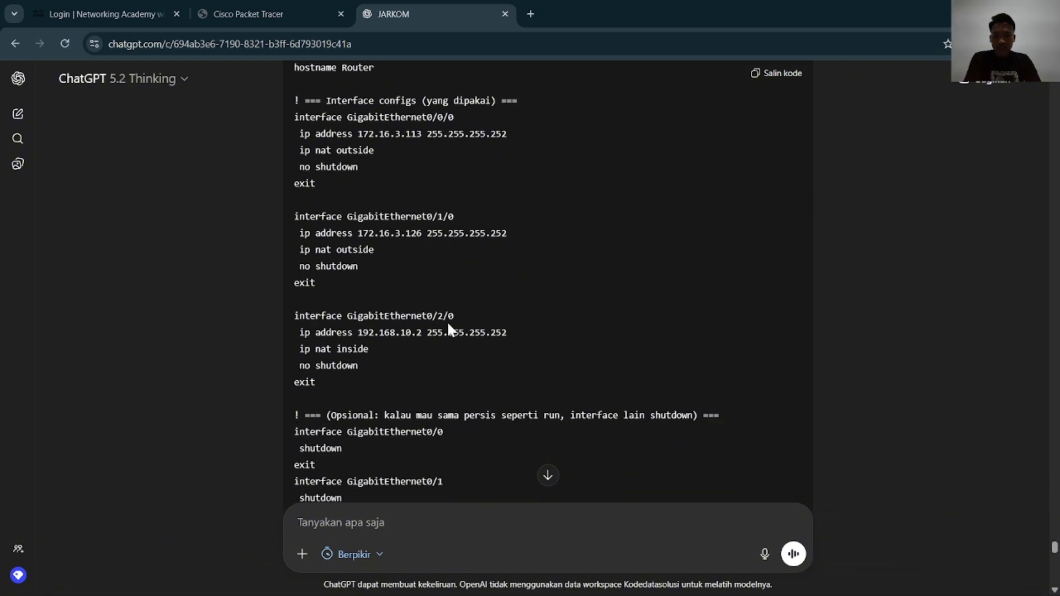
key("alt+Tab")
key("alt+Tab")
key("alt+Tab")
key("alt+Tab")
key("alt+Tab")
key("alt+Tab")
key("alt+Tab")
key("alt+Tab")
key("alt+Tab")
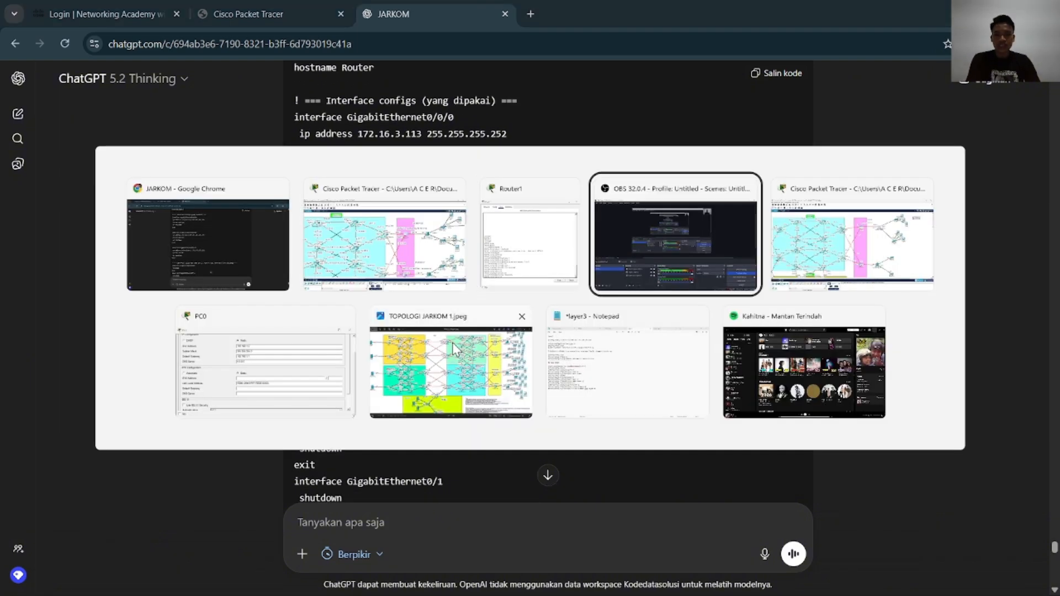
key("alt+Tab")
key("alt+Tab")
key("alt+Tab")
key("alt+Tab")
key("alt+Tab")
key("alt+Tab")
key("alt+Tab")
key("alt+Tab")
key("alt+Tab")
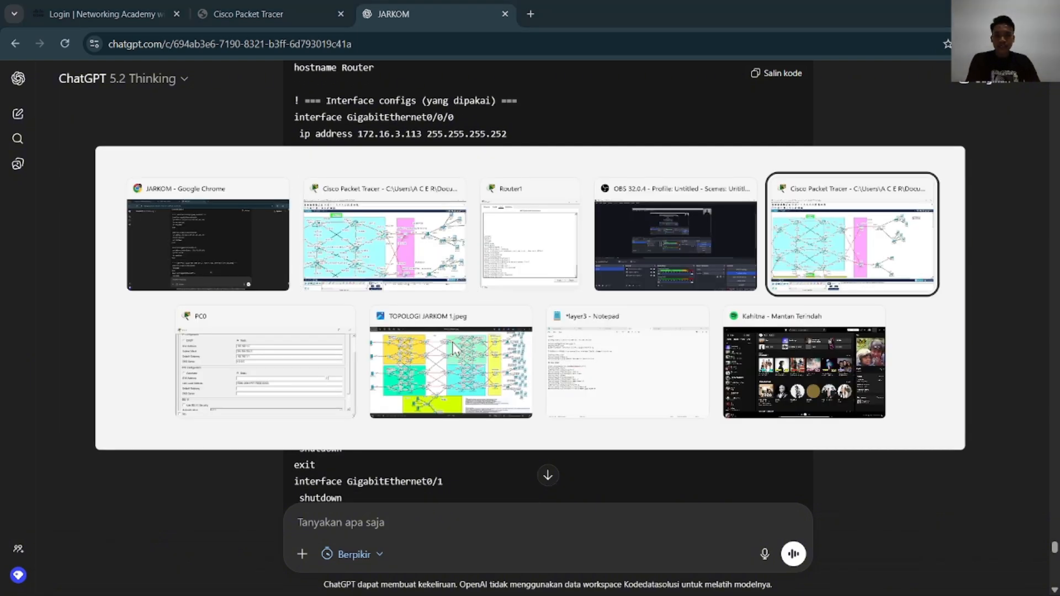
key("alt+Tab")
key("alt+Tab")
key("alt+Tab")
key("alt+Tab")
key("alt+Tab")
key("alt+Tab")
key("alt+Tab")
key("alt+Tab")
key("alt+Tab")
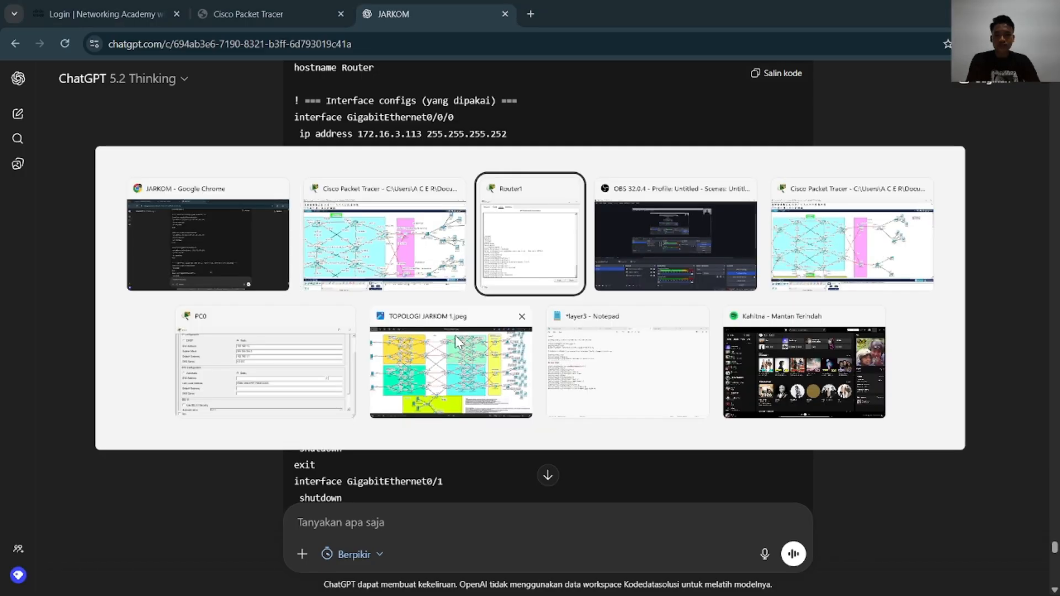
key("alt+Tab")
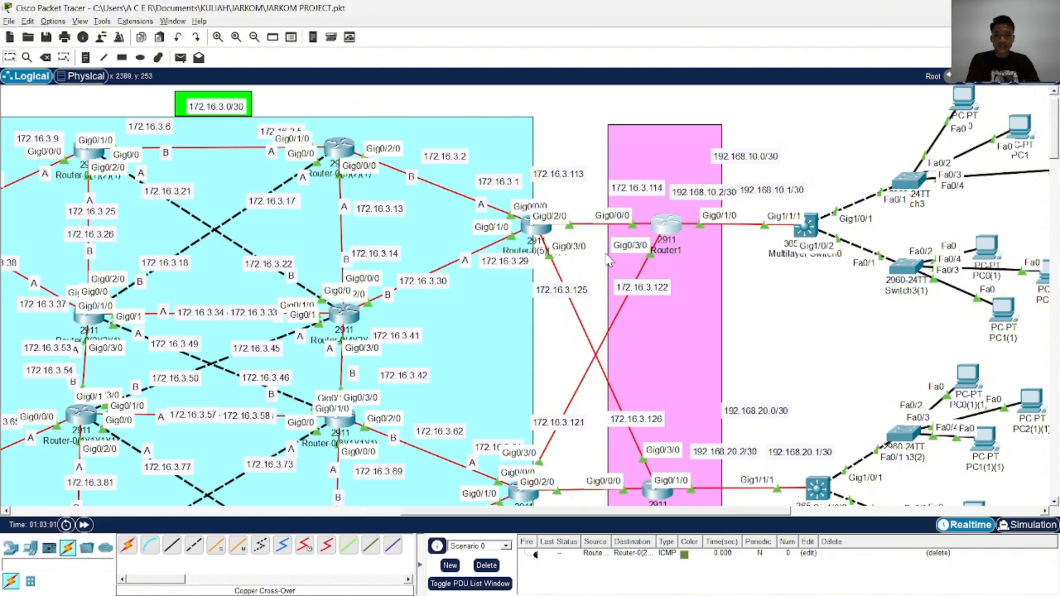
Reopen Router1's command line and exit the GigabitEthernet 0/0/0 configuration back to global configuration mode
left_click(667, 228)
left_click_drag(445, 80, 395, 80)
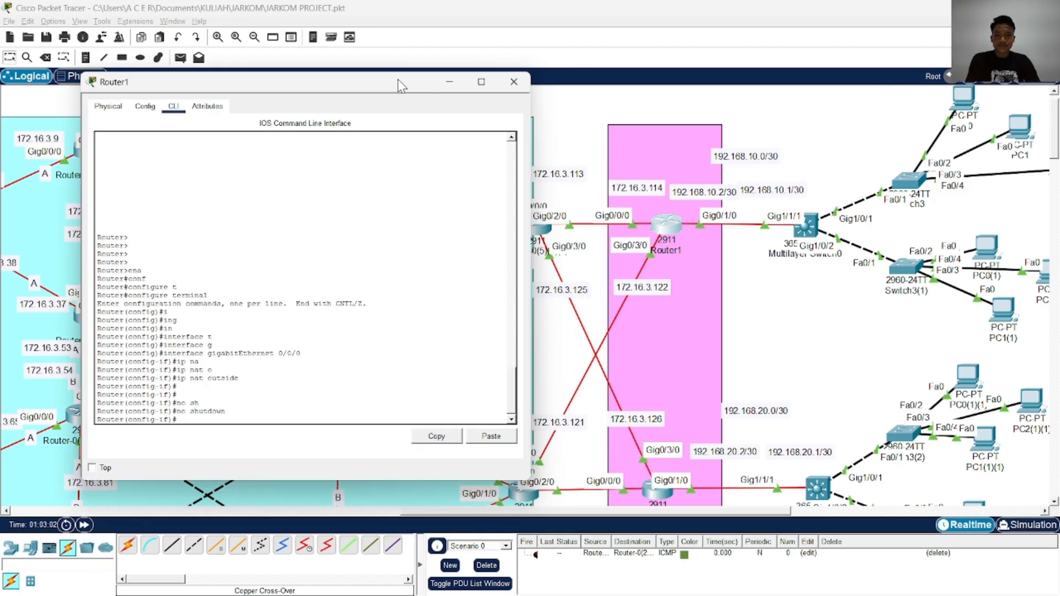
key("Return")
key("Return")
key("Return")
type("e")
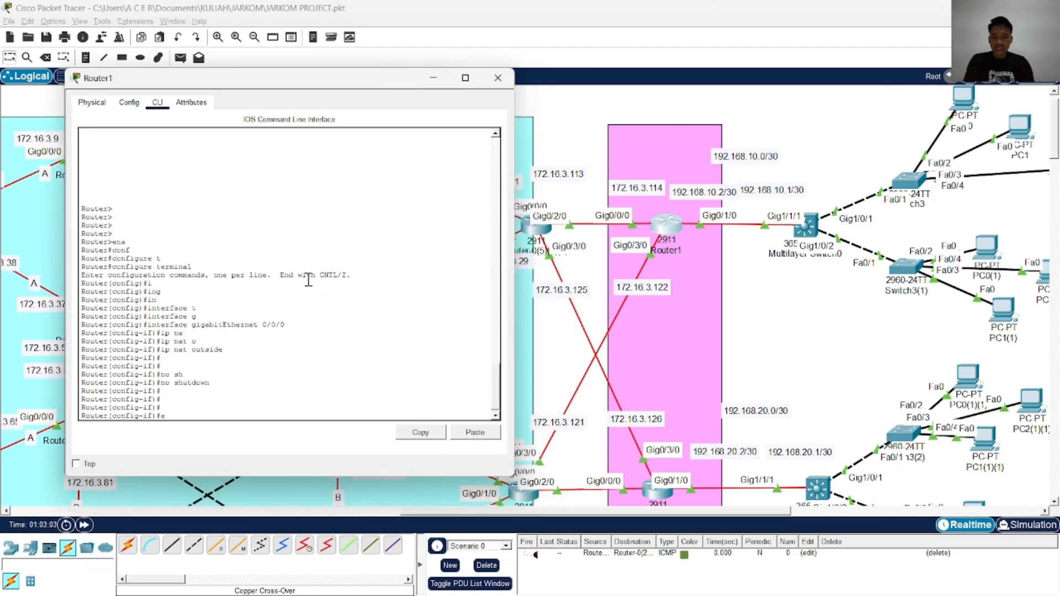
type("xi")
key("Tab")
key("Return")
key("Return")
key("Return")
key("Return")
key("Return")
Mark Router1's GigabitEthernet 0/3/0 as a NAT outside interface with ip nat outside
type("in")
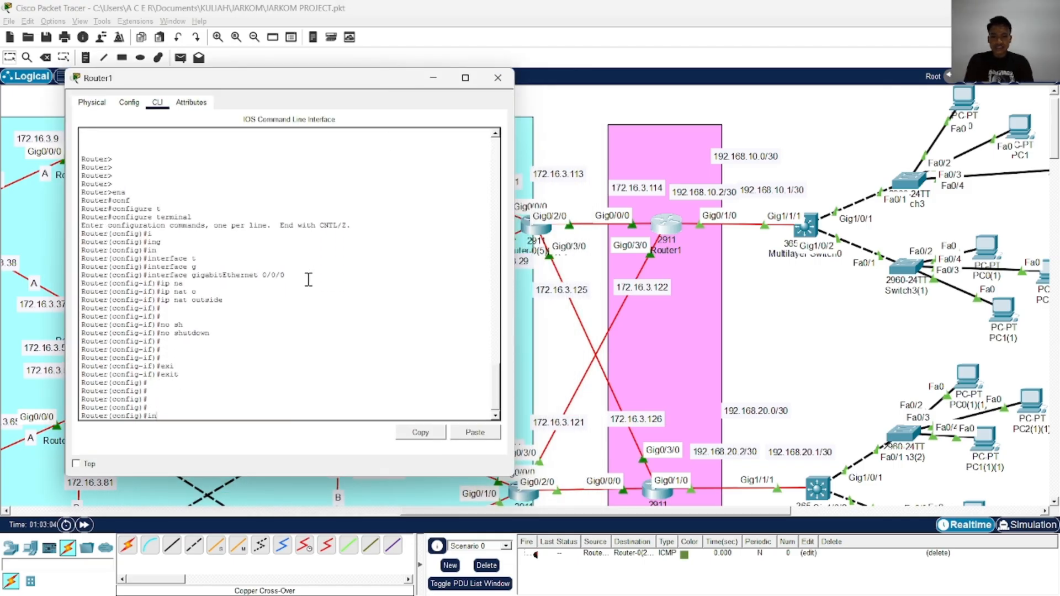
key("Tab")
type("g")
key("Tab")
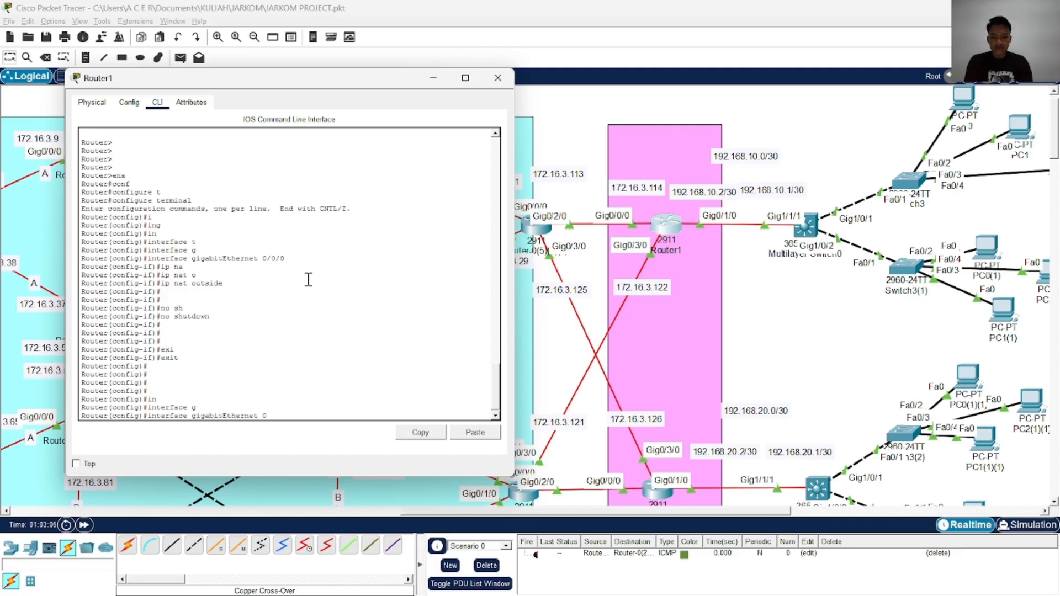
type("0/3/0")
key("Return")
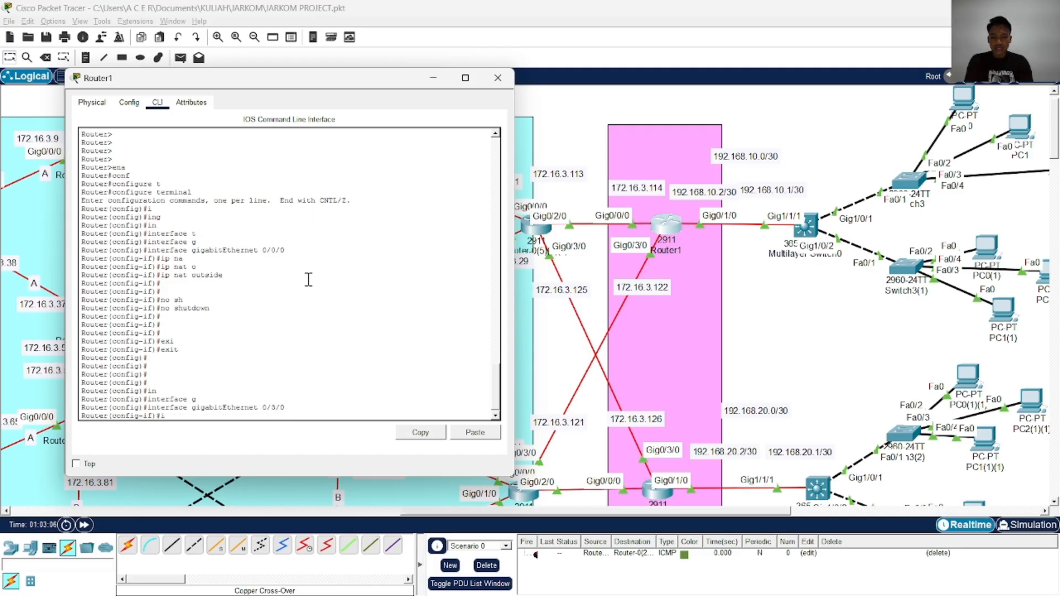
type("ip na")
key("Tab")
type("ou")
key("Tab")
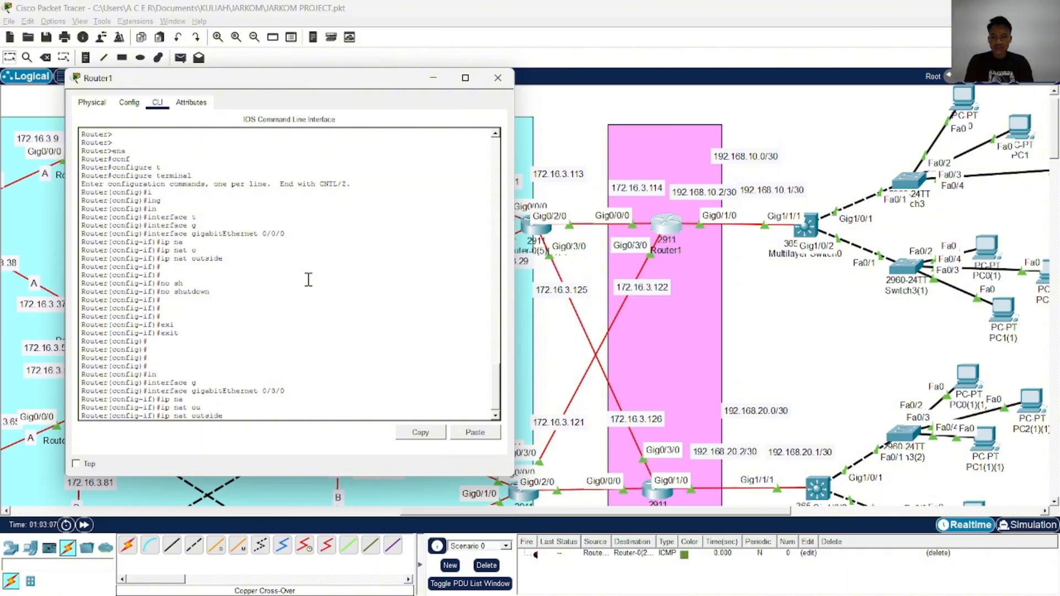
key("Return")
key("Return")
key("Return")
key("Return")
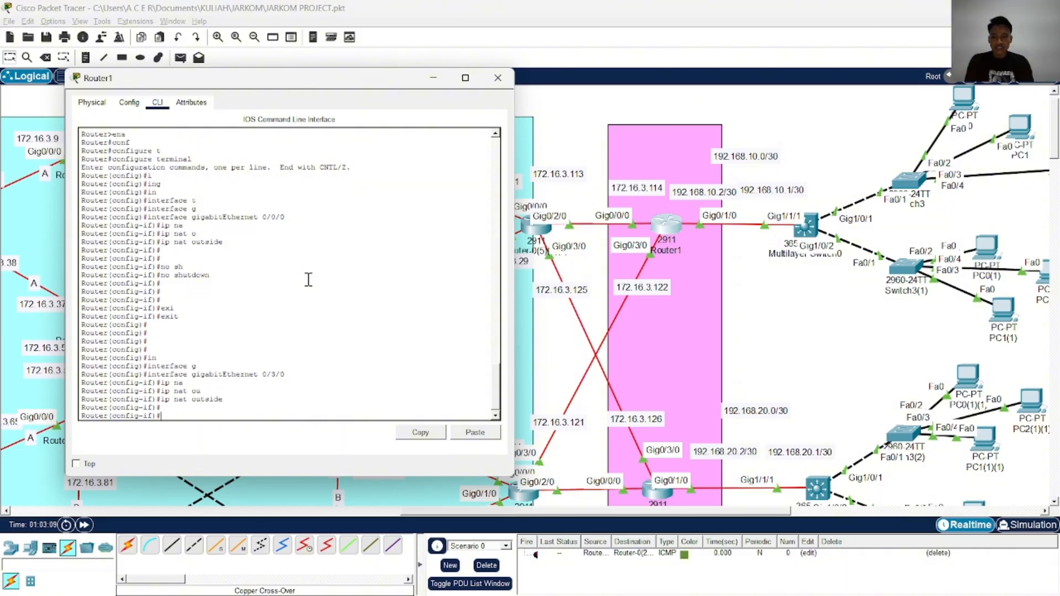
Enable GigabitEthernet 0/3/0 with no shutdown, then end configuration and save it with wr
type("no sh")
key("Tab")
key("Return")
type("end")
key("Return")
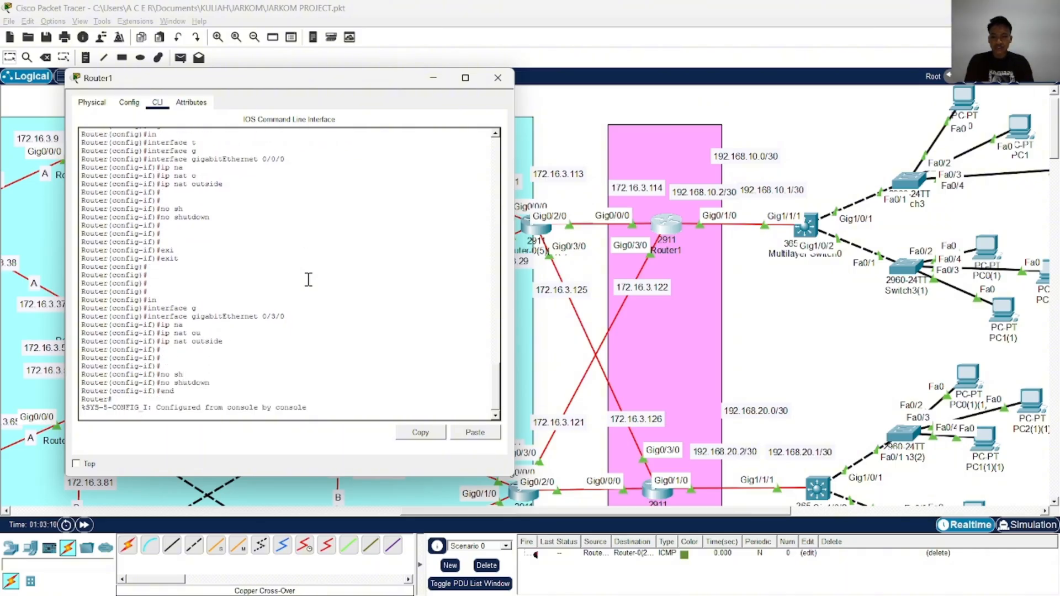
type("wr")
key("Return")
key("Return")
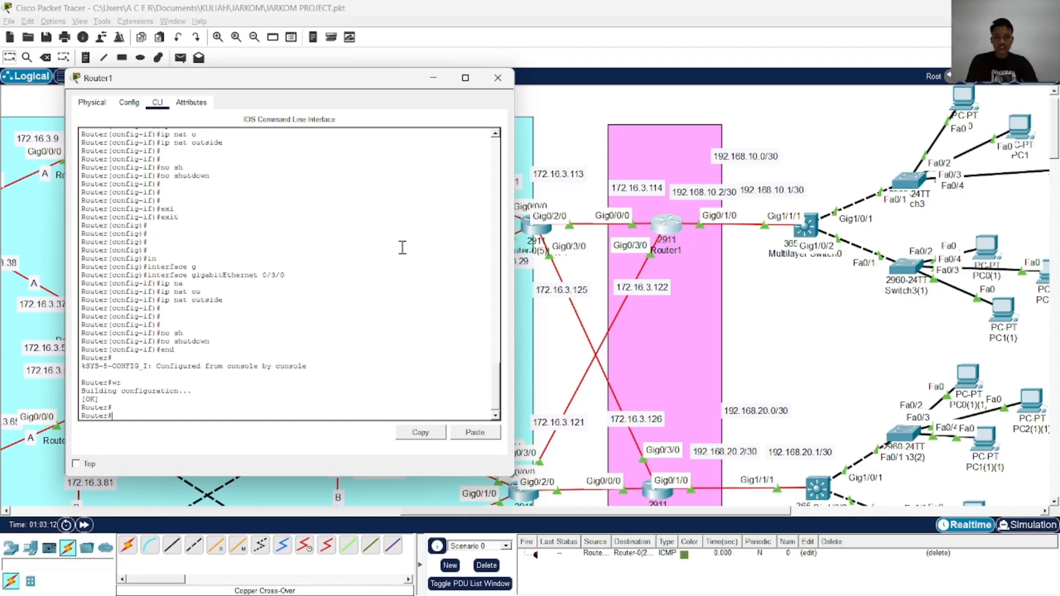
Re-enter configuration mode on Router1 and mark GigabitEthernet 0/1/0 as a NAT inside interface with ip nat inside
type("conf")
key("Tab")
type("t")
key("Tab")
key("Return")
type("in")
key("Tab")
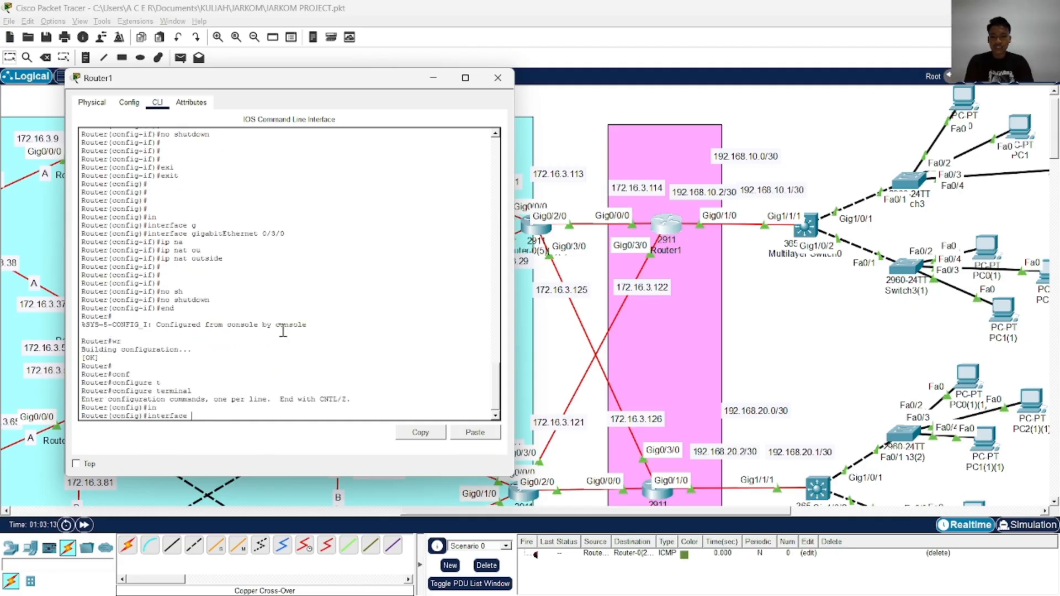
type("g")
key("Tab")
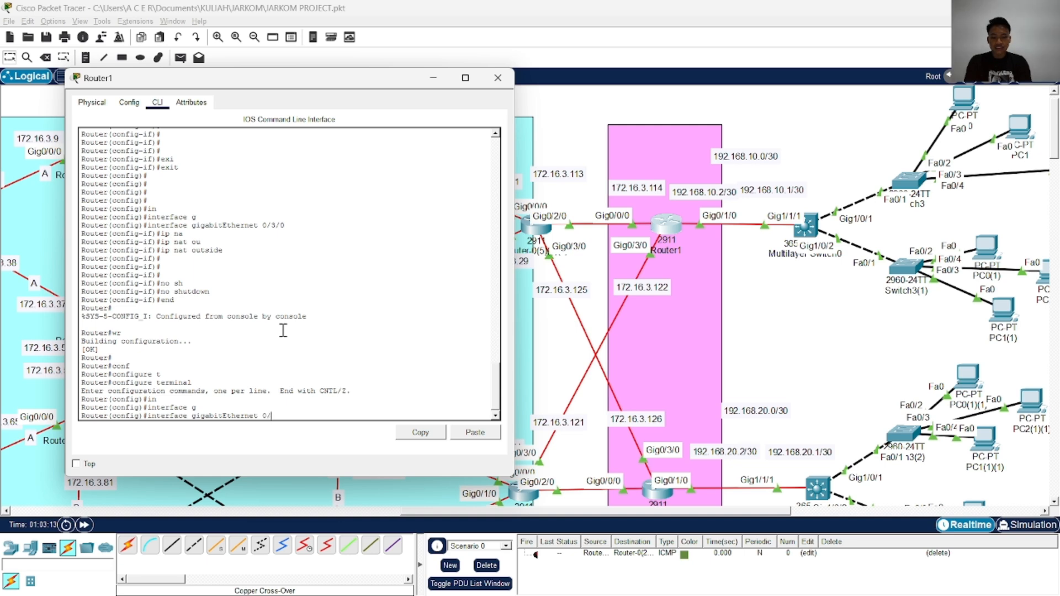
type("0/1/0")
key("Return")
type("ip na")
key("Tab")
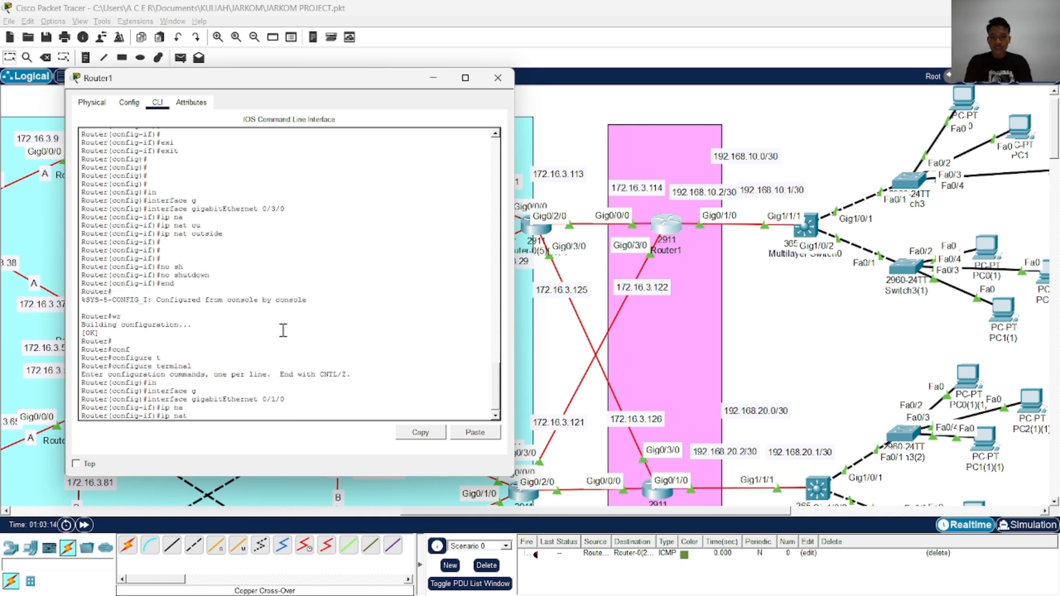
type("in")
key("Tab")
key("Return")
key("Return")
key("Return")
key("Return")
key("Return")
Find the NAT access-list and static route commands in the ChatGPT example and place the Router1 window beside them
key("alt+Tab")
key("alt+Tab")
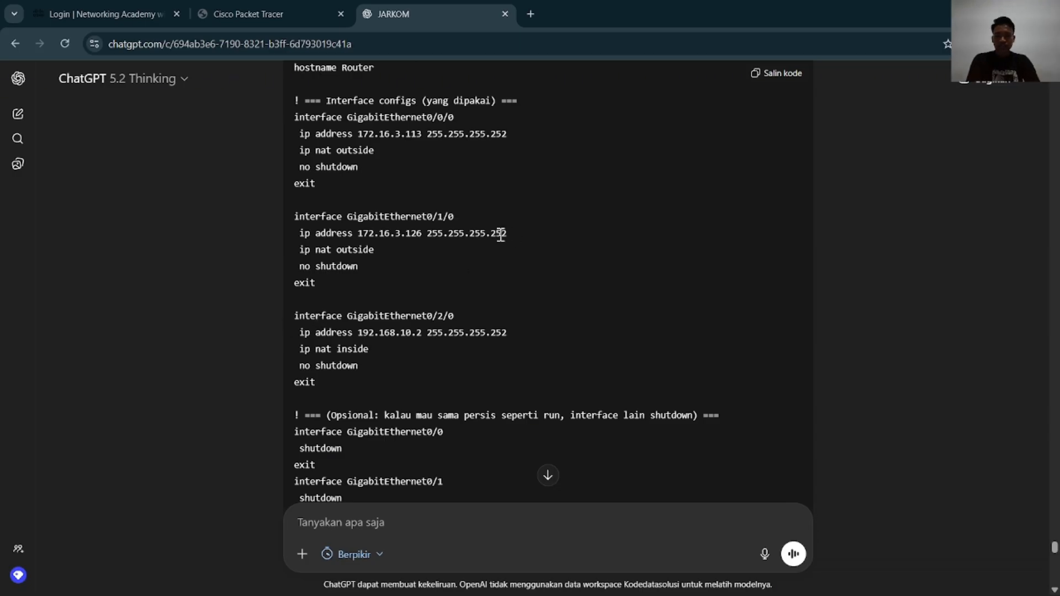
scroll(486, 257, "down", 4)
scroll(488, 259, "down", 4)
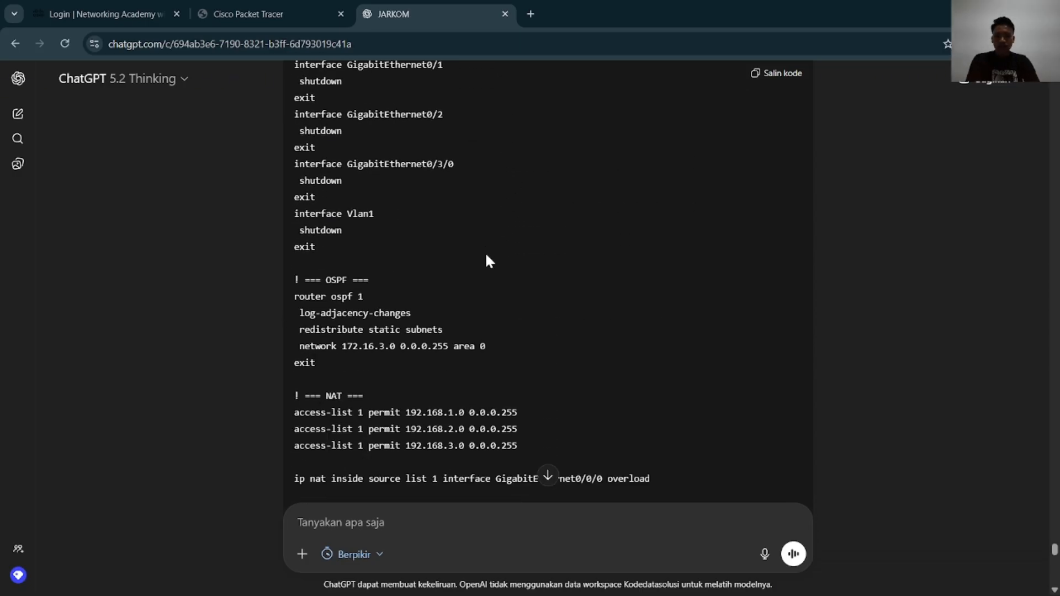
scroll(488, 260, "down", 3)
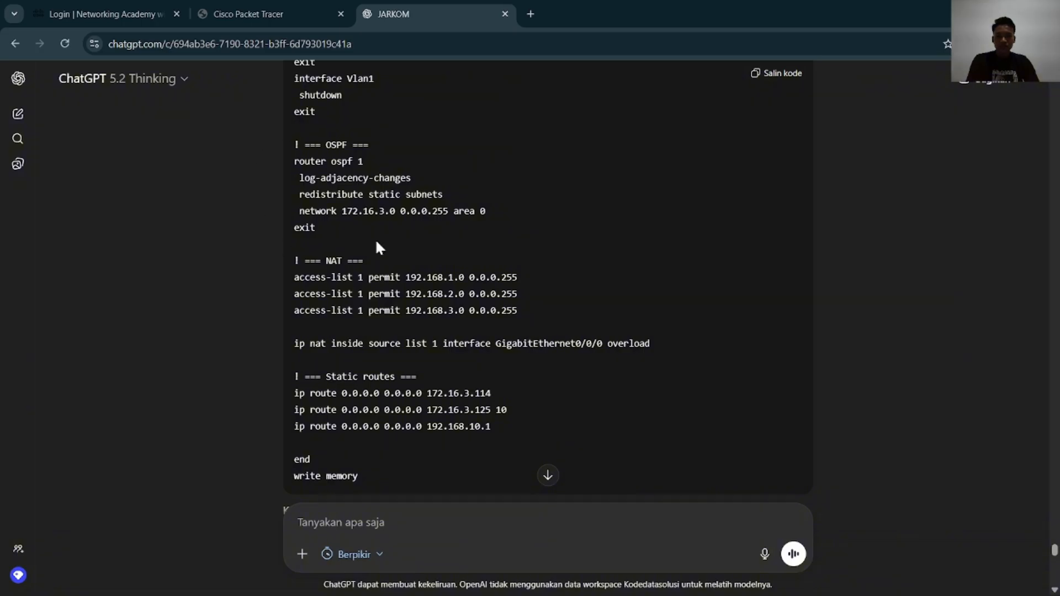
scroll(329, 297, "down", 2)
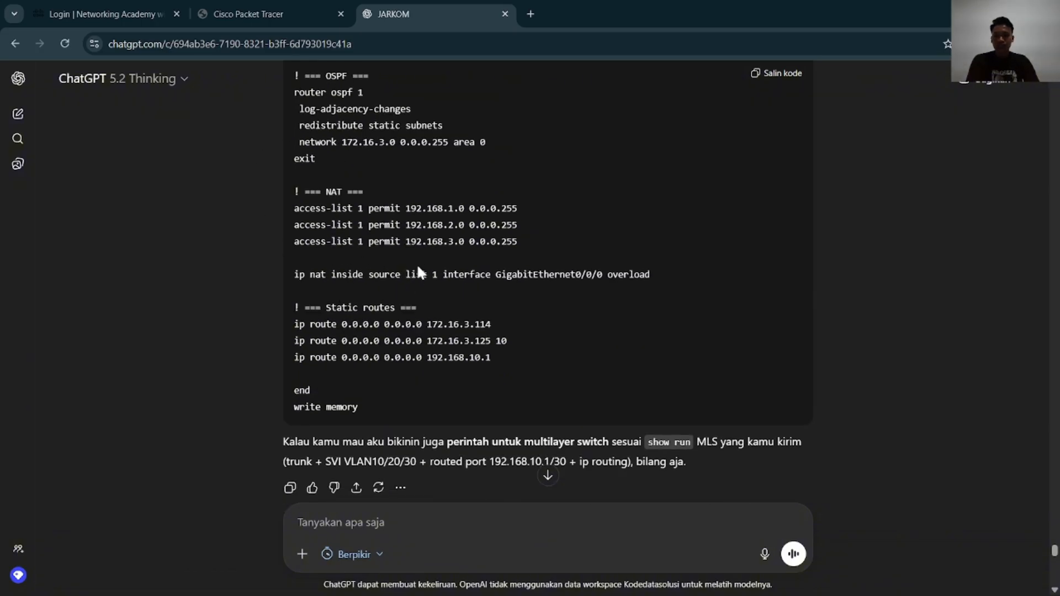
key("alt+Tab")
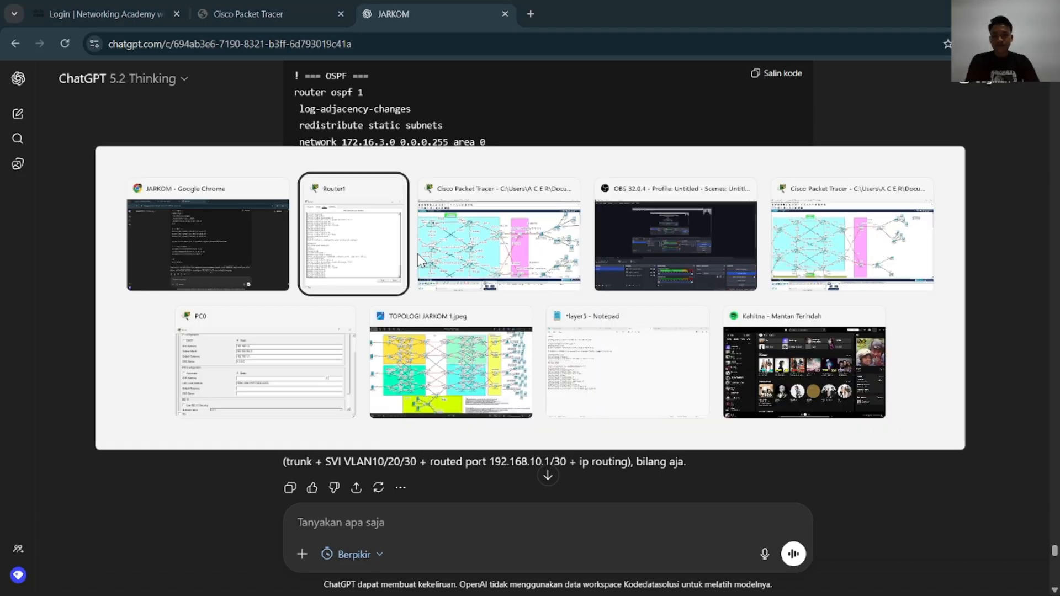
left_click_drag(366, 82, 832, 85)
key("Return")
key("Return")
key("Return")
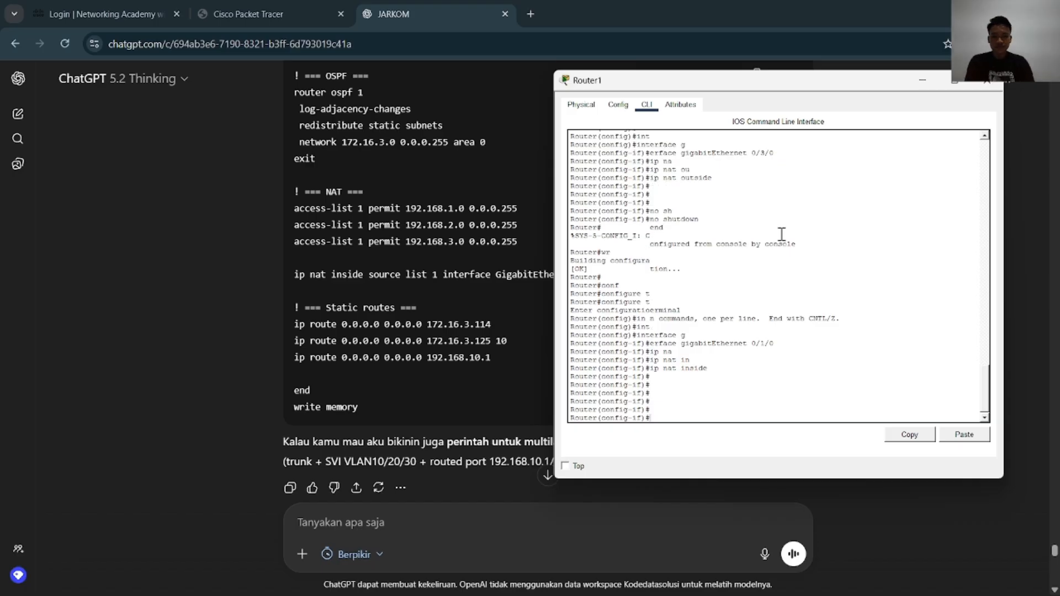
Leave Router1's GigabitEthernet 0/1/0 configuration and return to global configuration mode
type("exi")
key("Tab")
key("Return")
key("Return")
key("Return")
key("Return")
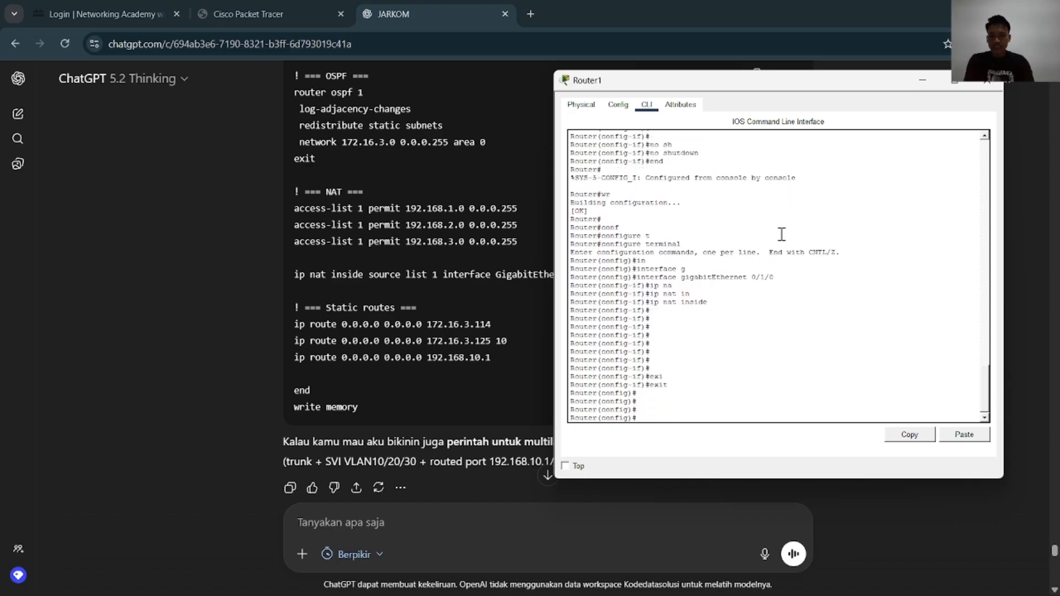
Enter an access-list 1 permit rule for network 192.168.1.0 on Router1
type("acc")
key("Tab")
type("1")
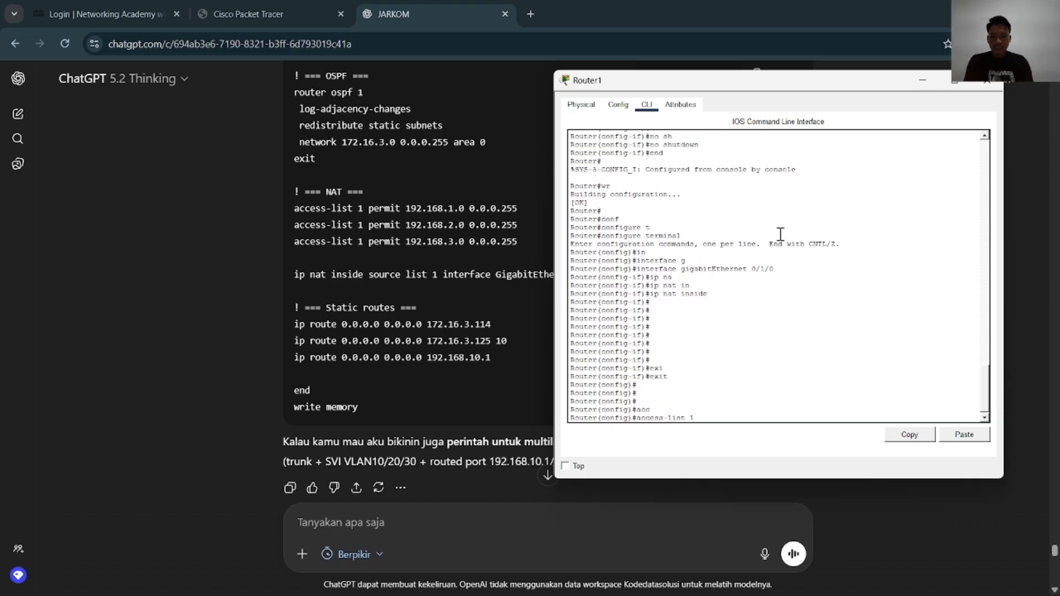
type(" p")
key("Tab")
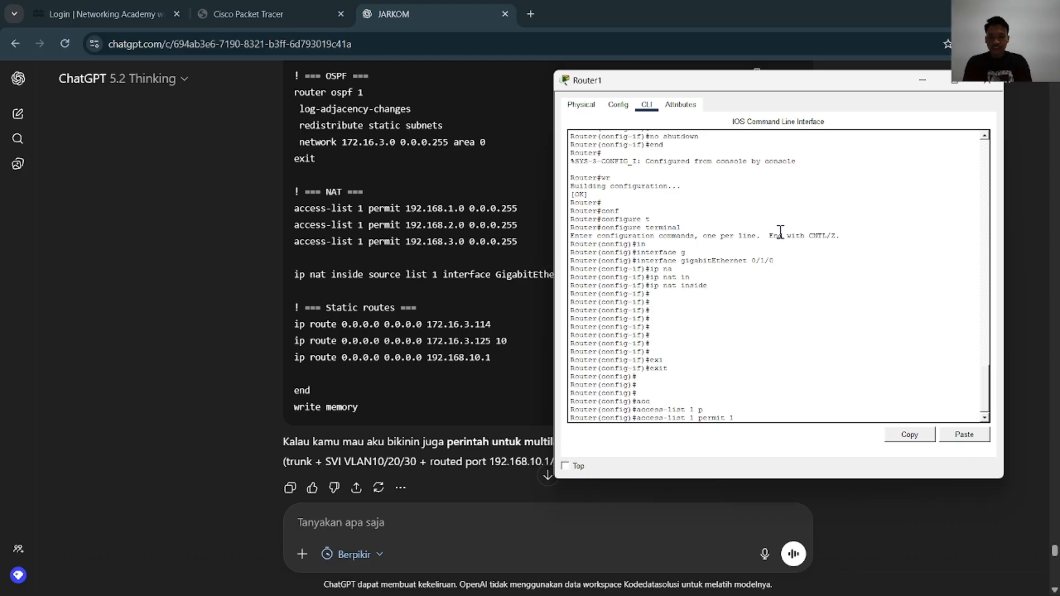
Complete the access-list 1 permit rule for 192.168.1.0 on Router1 with wildcard mask 0.0.0.255
type("192.168.1.0 0.0.0.255")
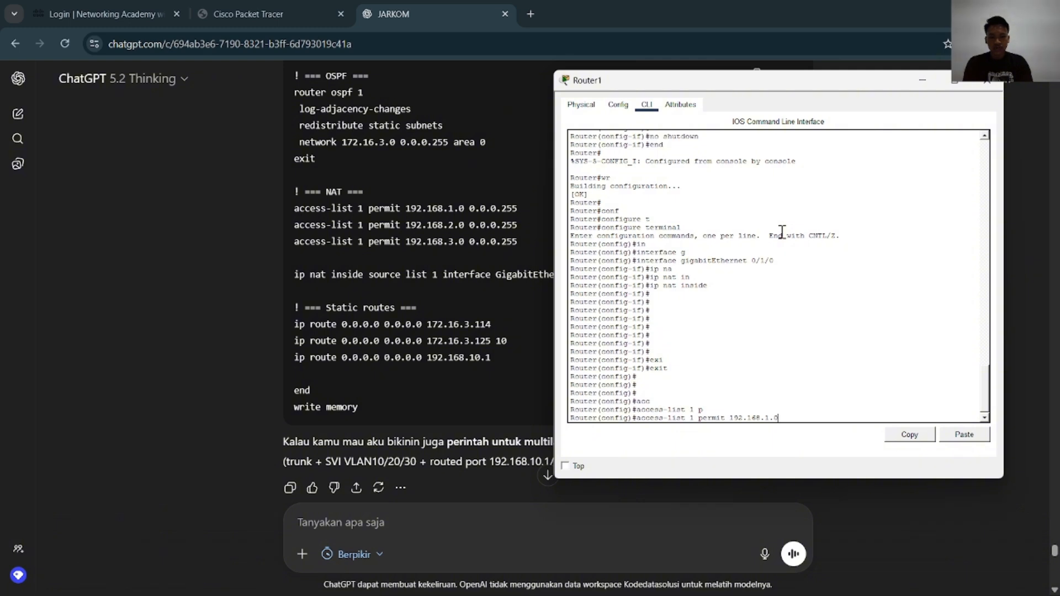
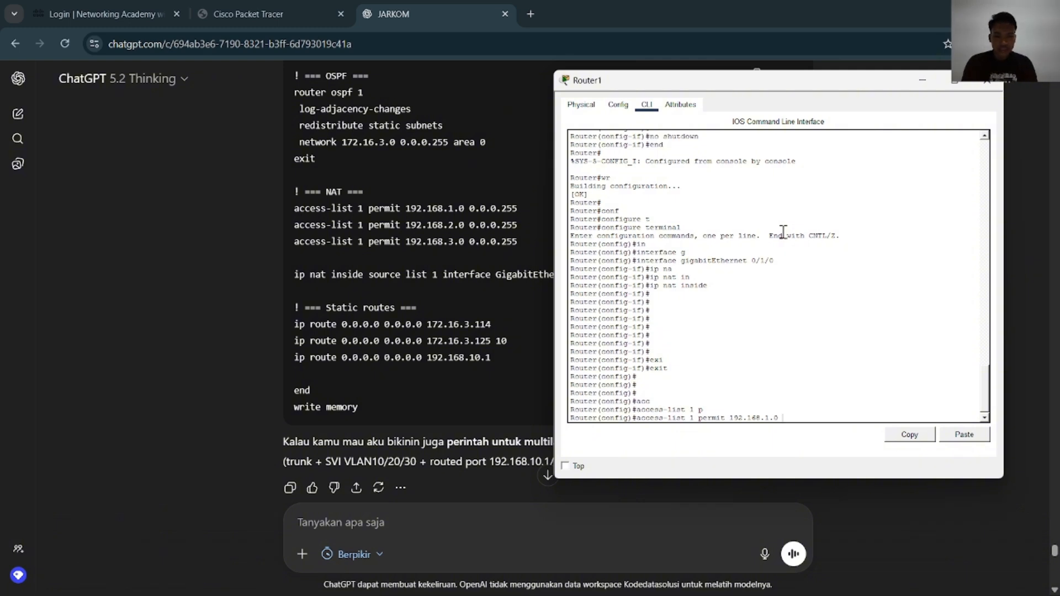
Enter an access-list 1 permit rule for network 192.168.1.0 on Router1
Complete the access-list 1 permit rule for 192.168.1.0 on Router1 with wildcard mask 0.0.0.255
type(" 0.0.0.255")
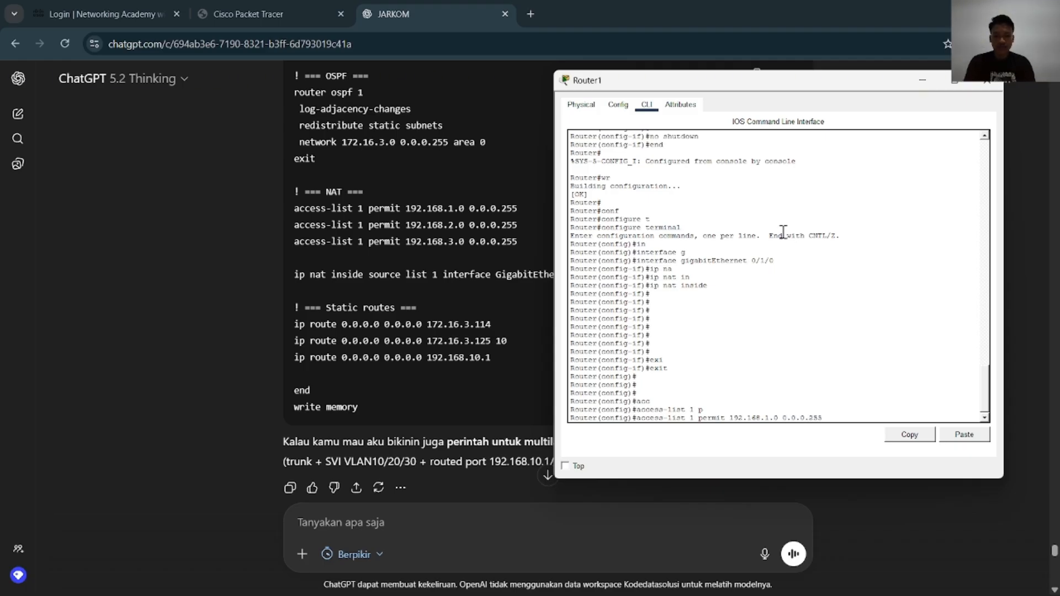
key("Return")
Add access-list 1 permit rules on Router1 for networks 192.168.2.0 and 192.168.3.0 with wildcard mask 0.0.0.255
key("Up")
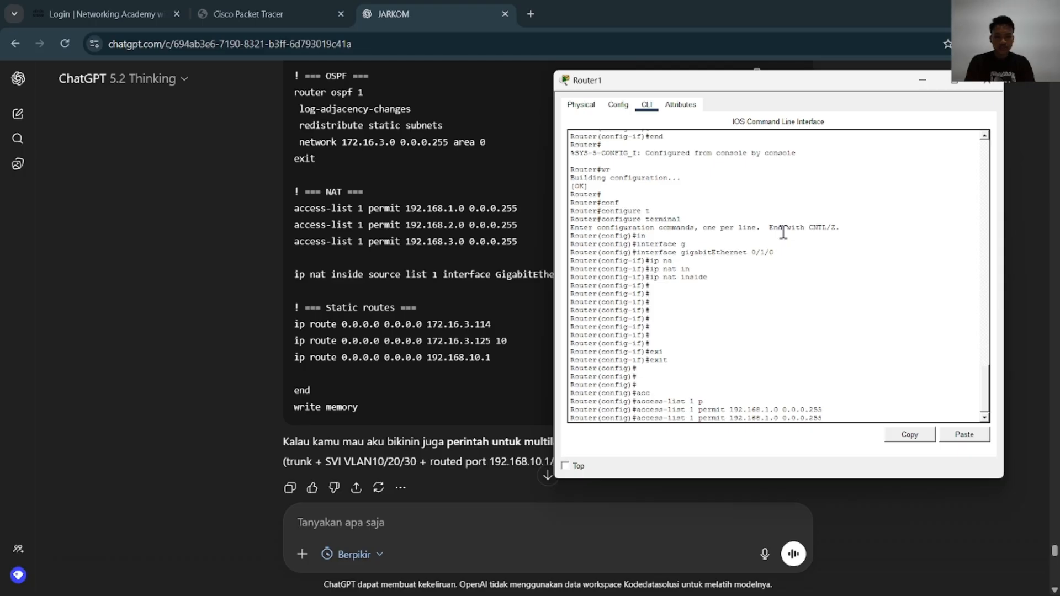
key("BackSpace")
type("2")
key("Return")
key("Up")
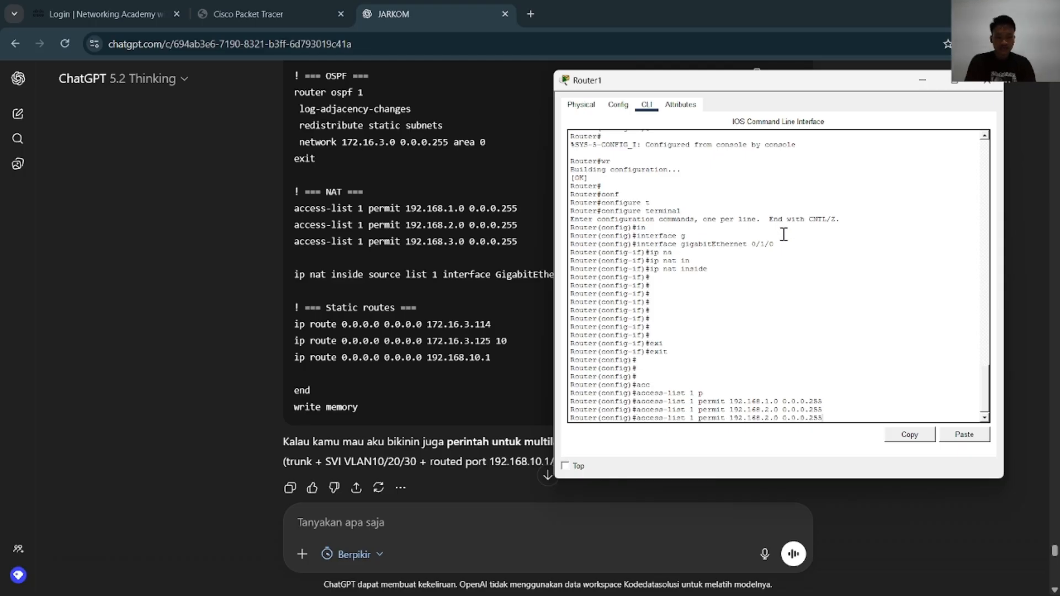
key("Left")
key("BackSpace")
type("3")
key("Return")
key("Return")
key("Return")
key("Return")
key("Return")
key("Return")
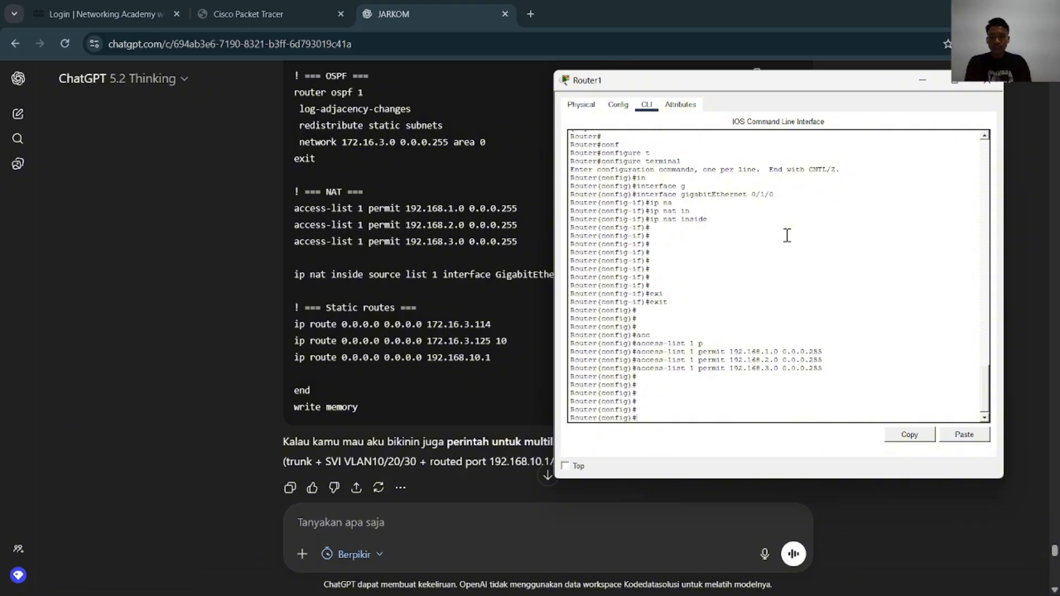
Enable IP routing on Router1 with the ip routing command
type("ip ro")
key("Tab")
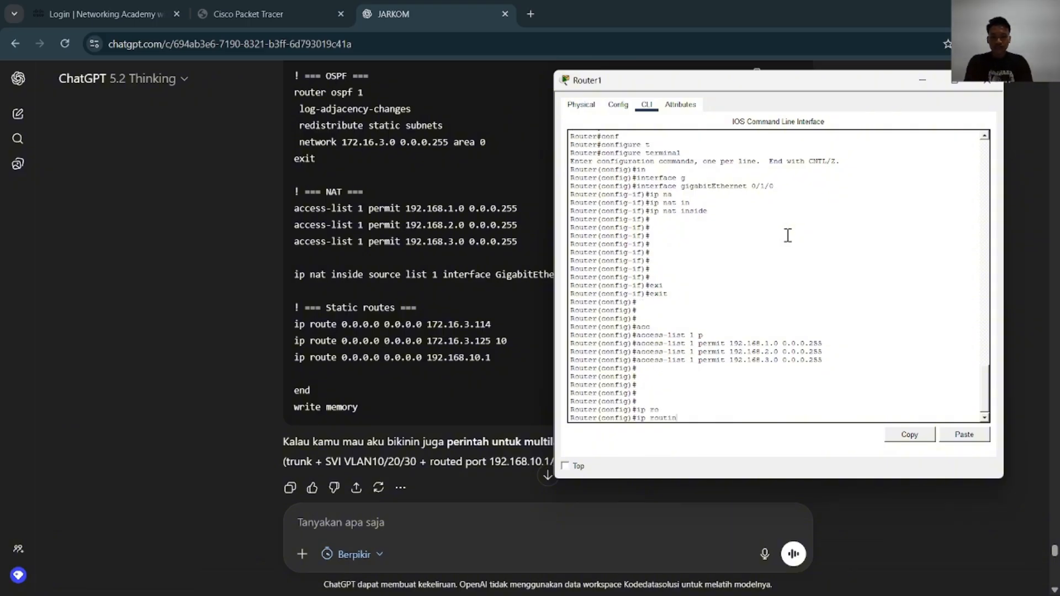
key("Tab")
key("Return")
key("Return")
key("Return")
key("Return")
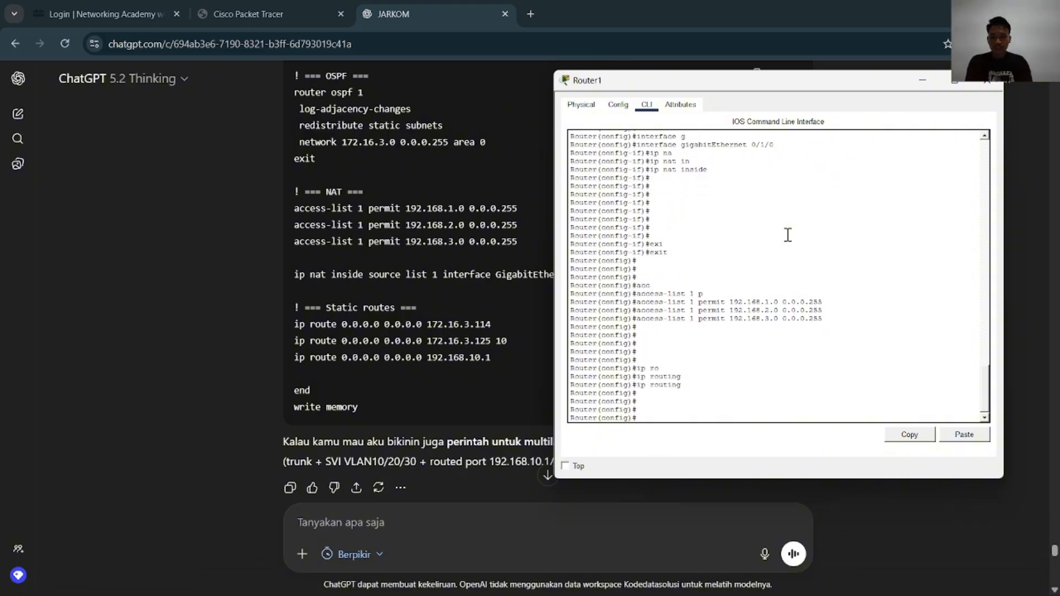
Begin a static default route on Router1 with ip route, destination 0.0.0.0 and mask 0.0.0.0
type("ip route")
key("Tab")
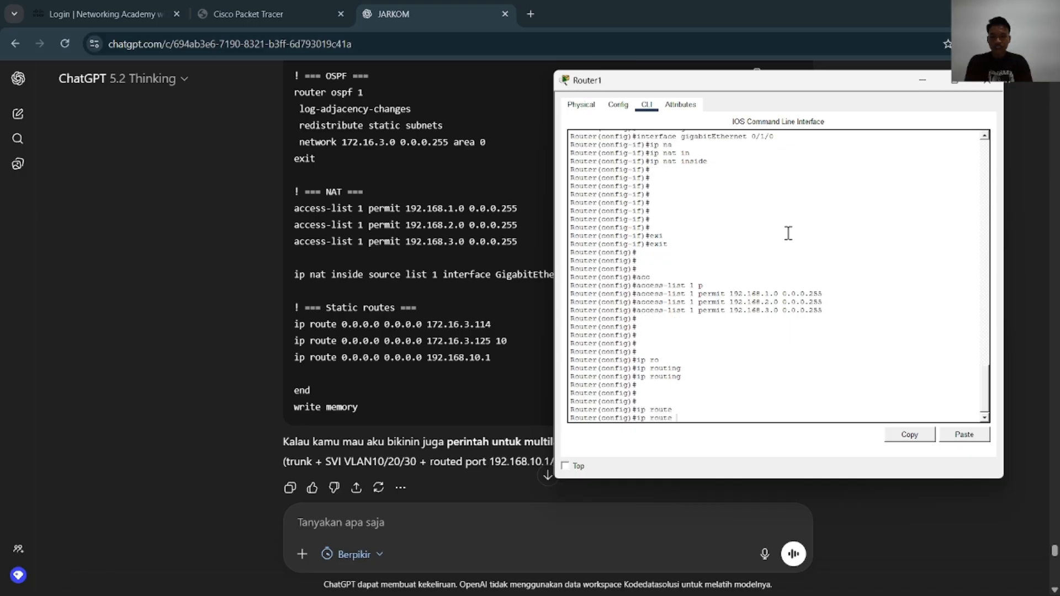
type("0.0")
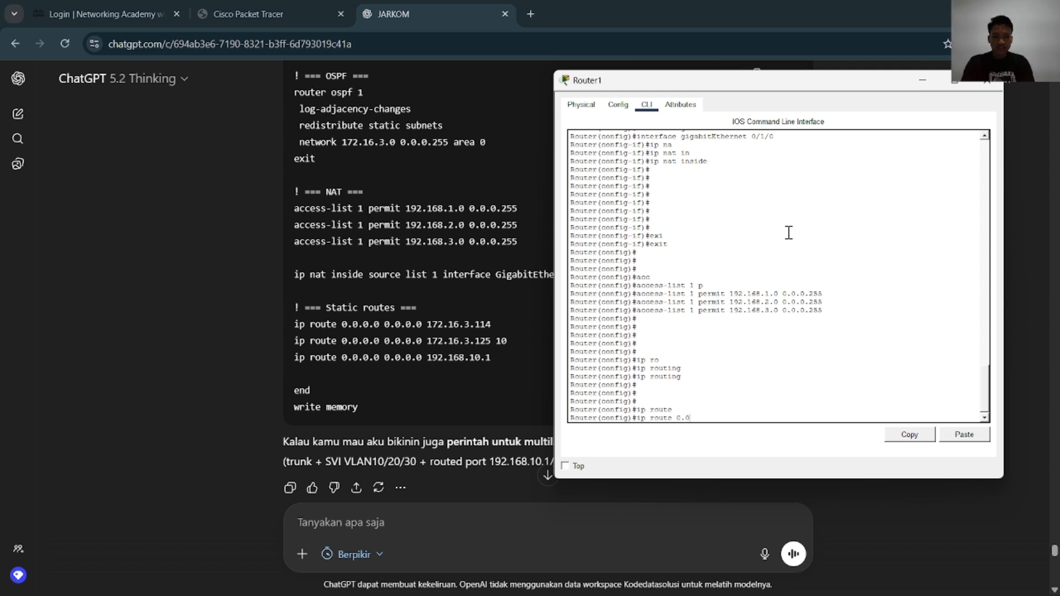
type(".0.0")
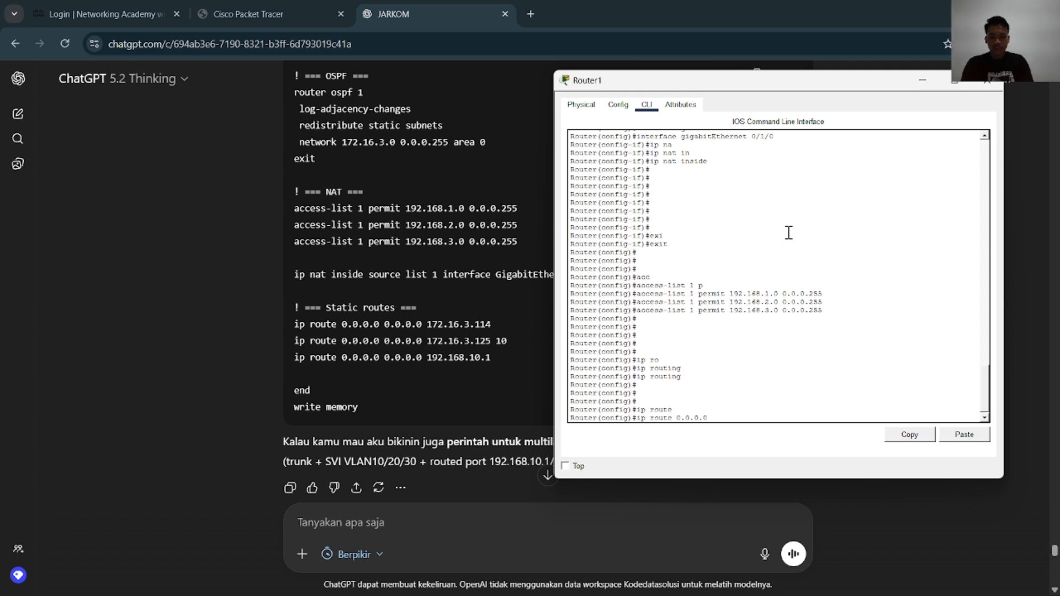
type(" 0.0.0.0")
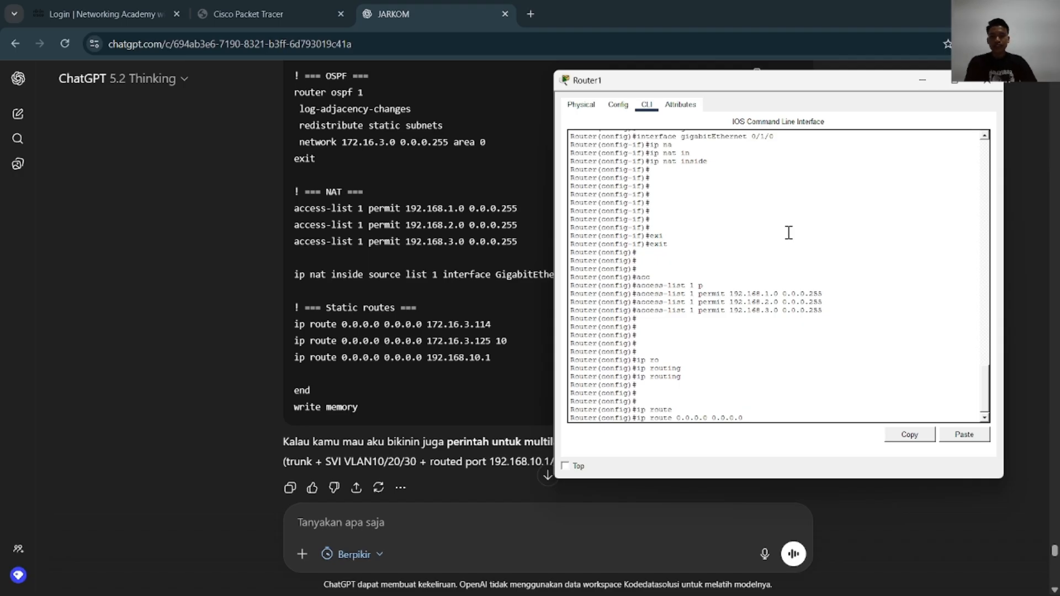
Compare the JARKOM PROJECT topology with the ChatGPT example to find the next-hop address for Router1's default route
key("alt+Tab")
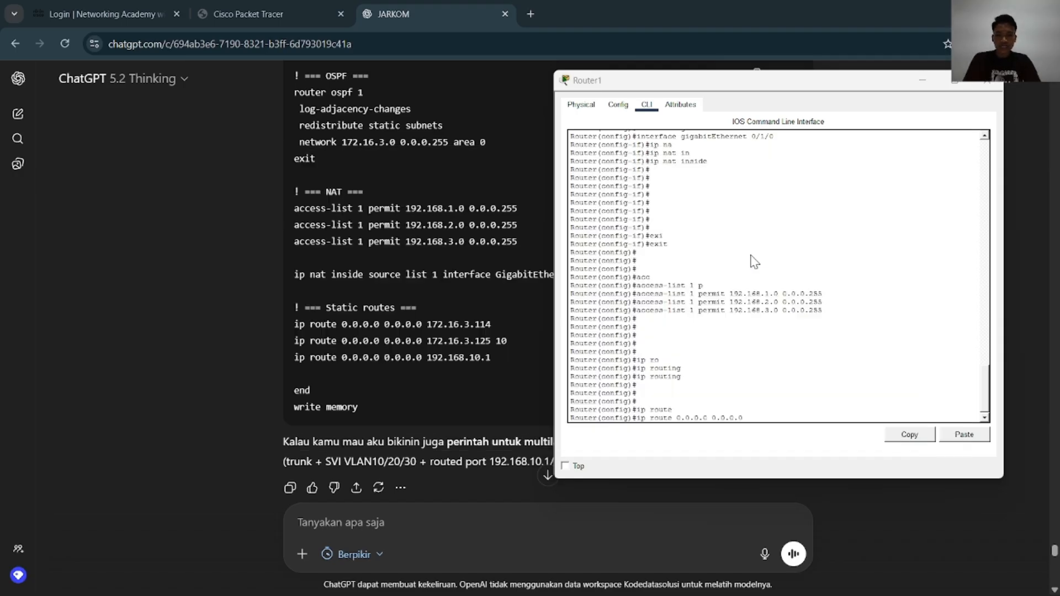
key("alt+Tab")
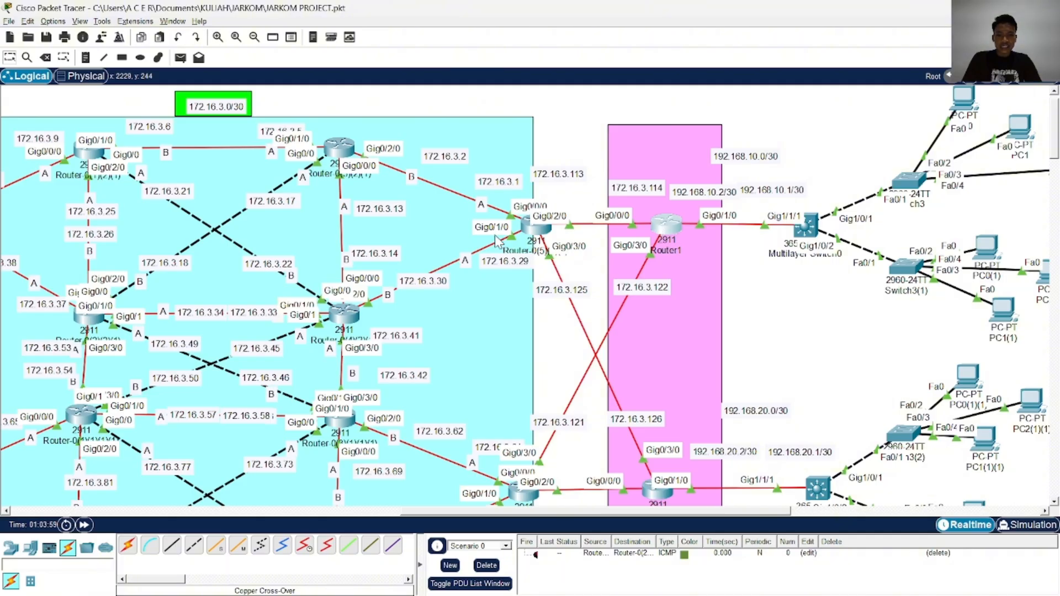
key("alt+Tab")
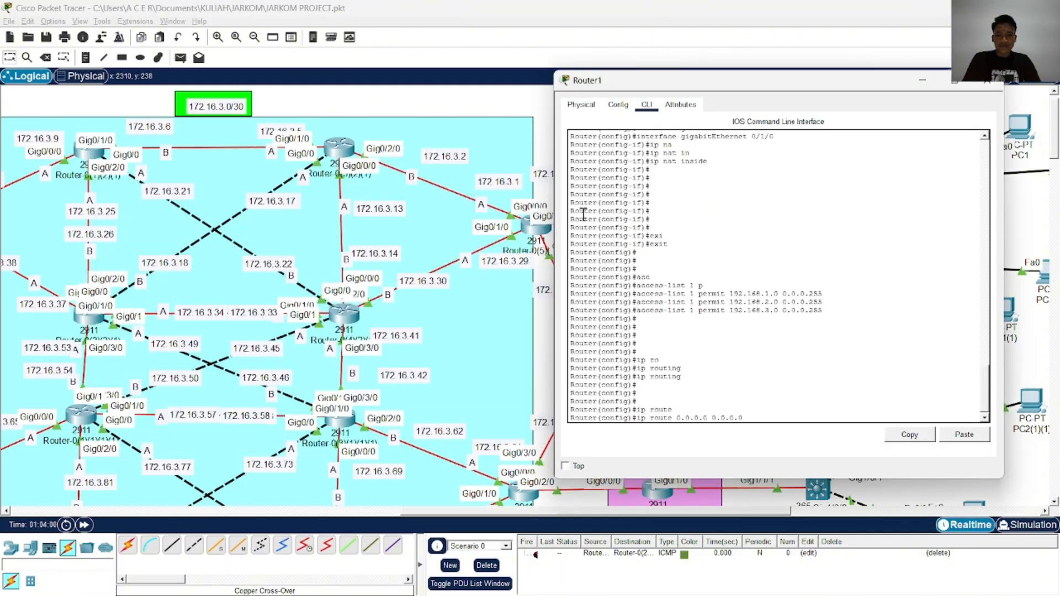
key("alt+Tab")
key("alt+Tab")
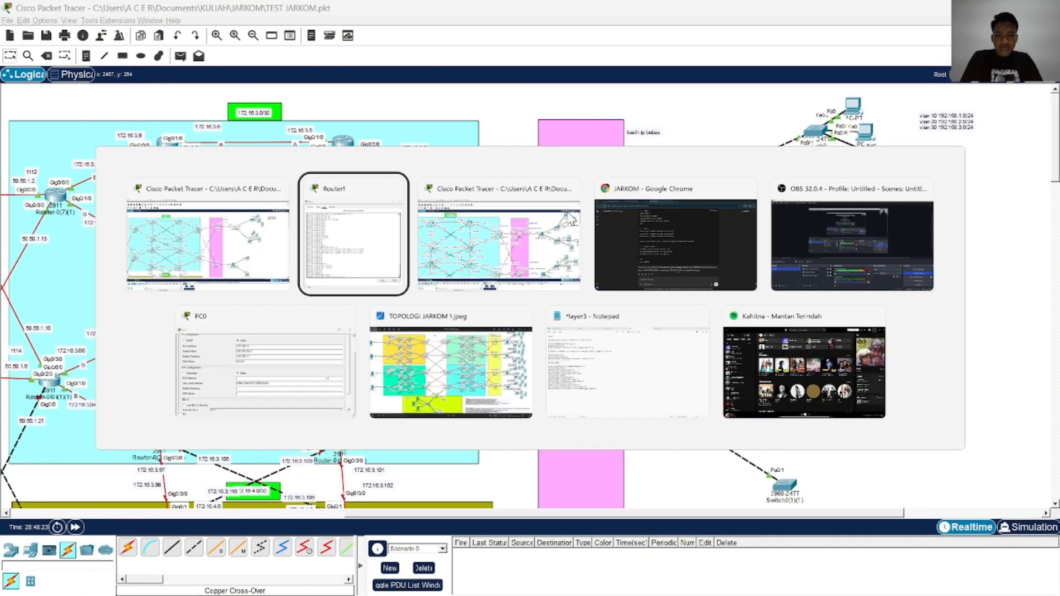
key("alt+Tab")
key("Tab")
key("Tab")
key("alt+Tab")
key("Tab")
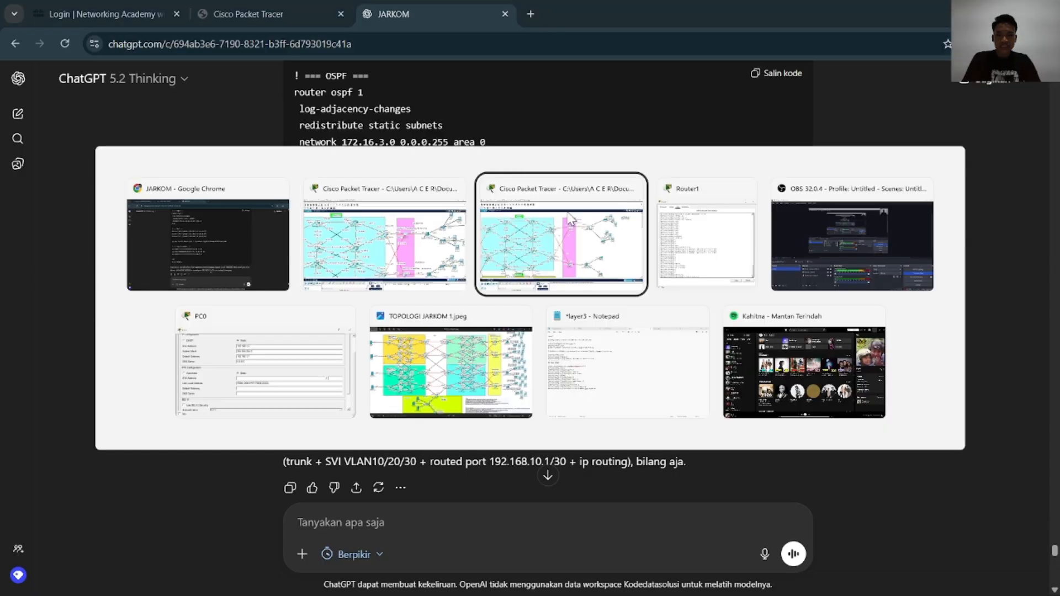
key("Tab")
key("alt+Tab")
key("Tab")
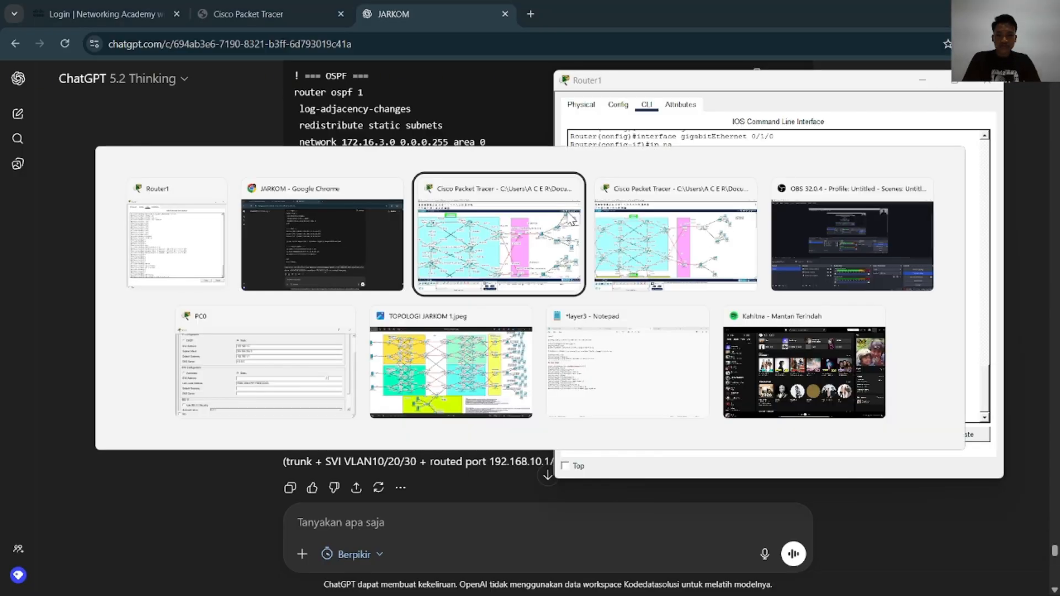
key("alt+Tab")
key("Tab")
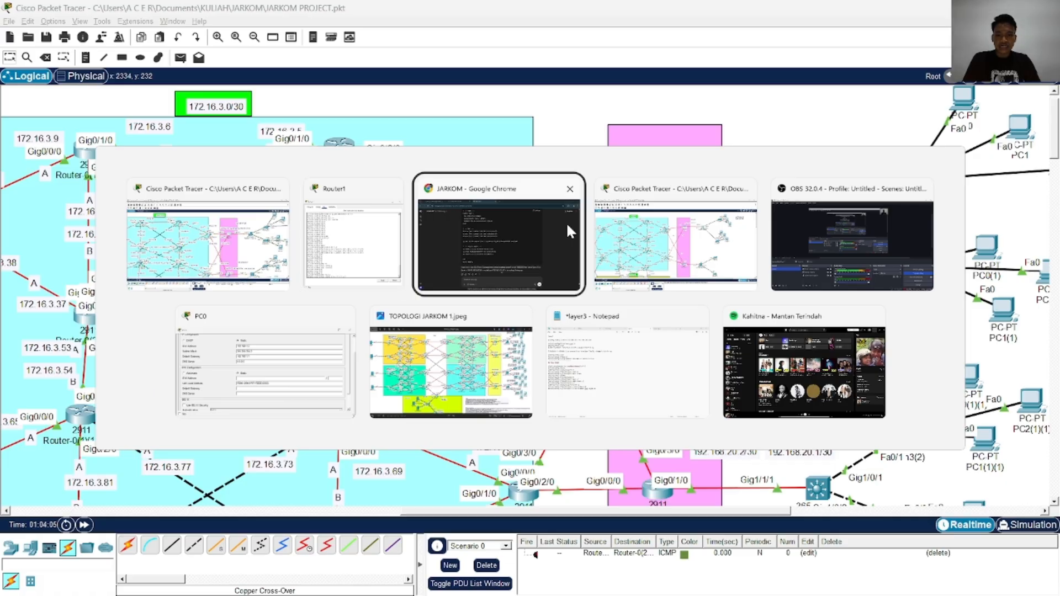
key("alt+Tab")
key("Tab")
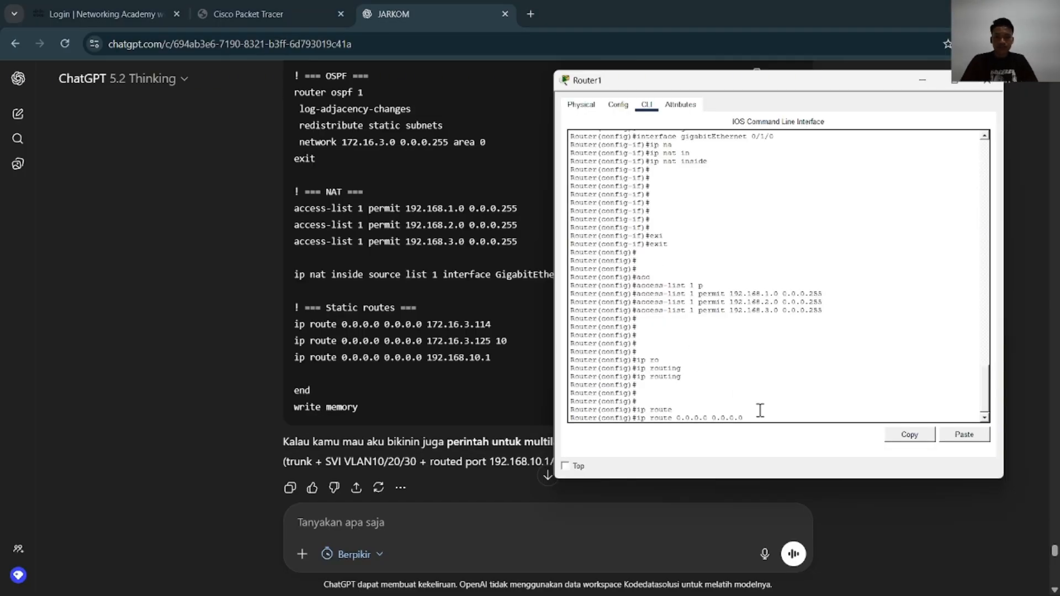
Complete Router1's first default route with the next hop 172.16.3.113, checking the address against the topology
type("1")
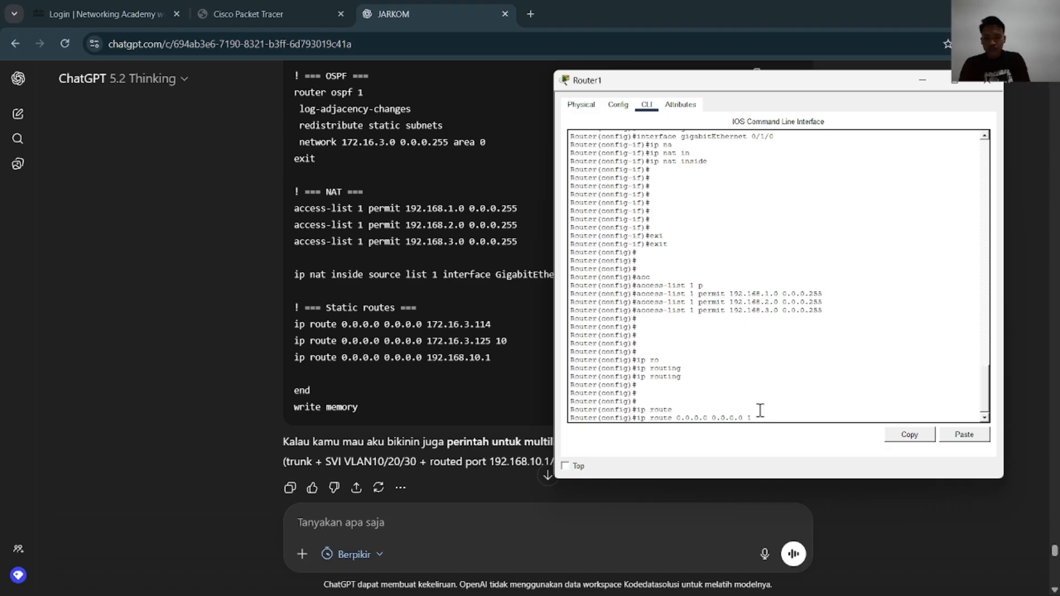
type("72.16.3.")
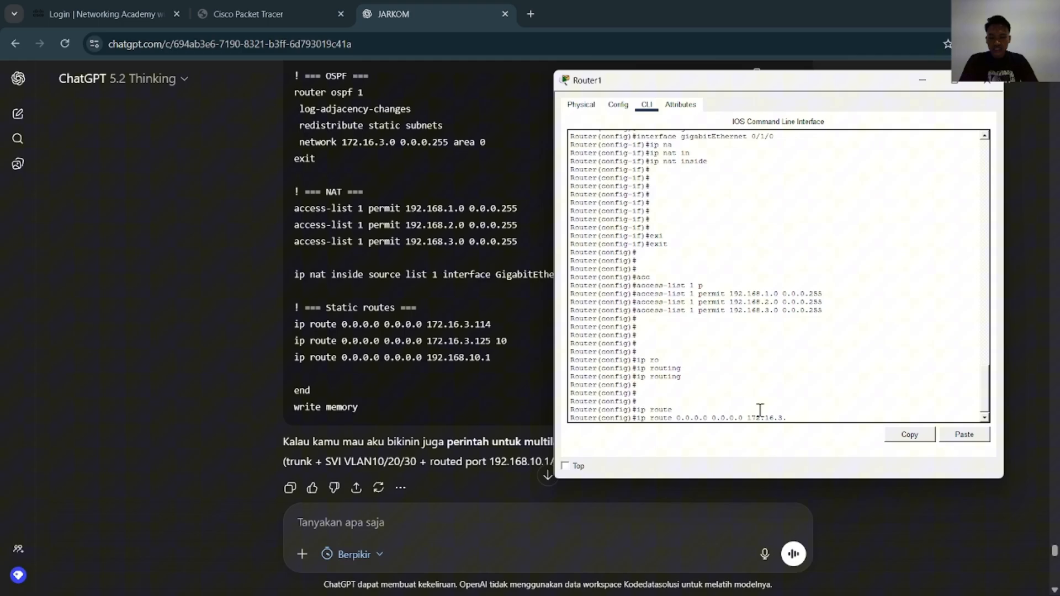
key("alt+Tab")
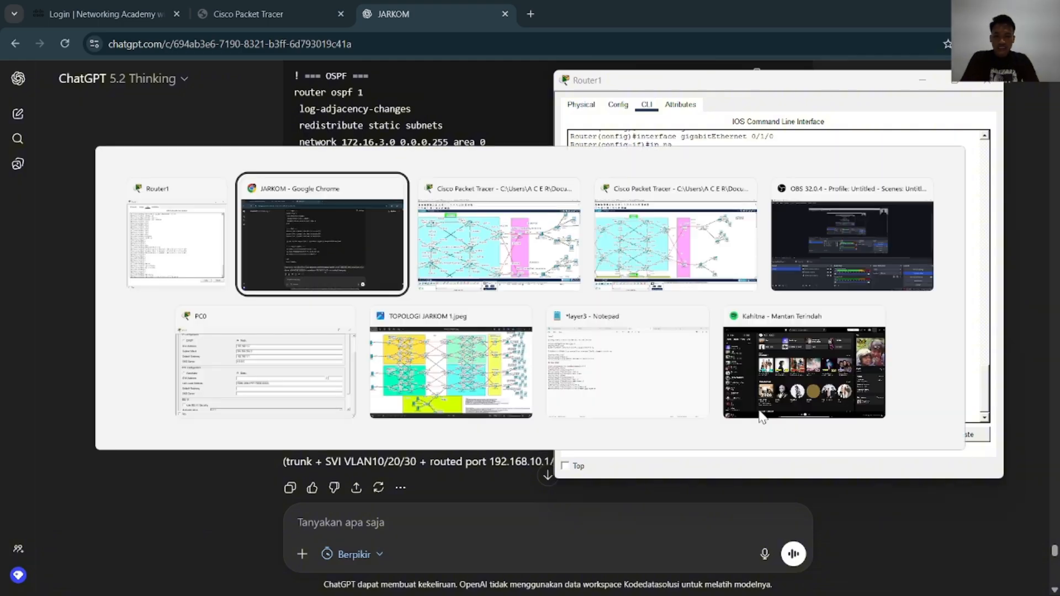
key("alt+Tab")
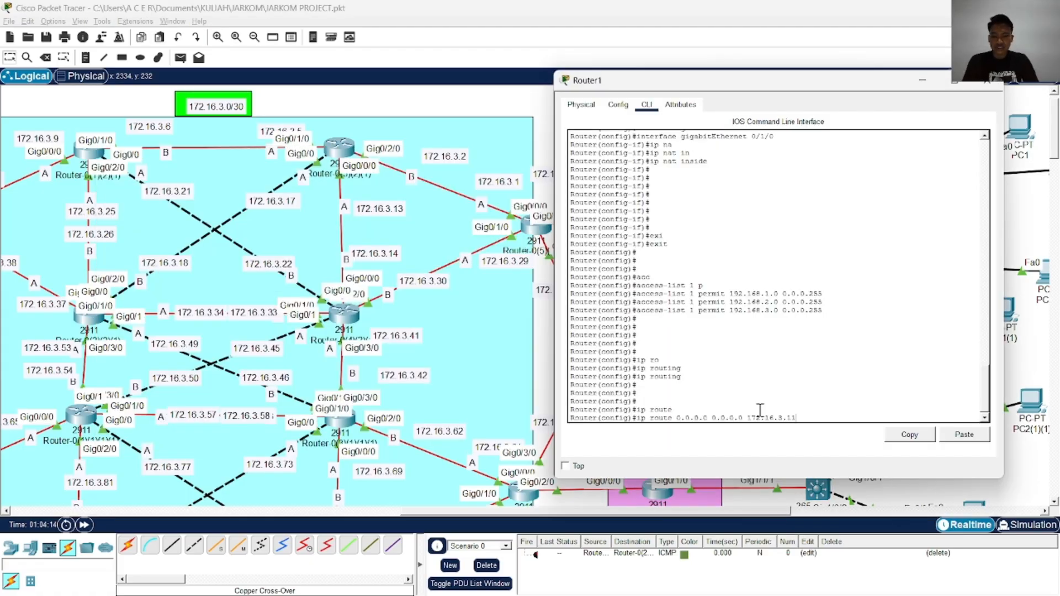
key("alt+Tab")
key("alt+Tab")
key("alt+Tab")
key("alt+Tab")
key("alt+Tab")
key("alt+Tab")
key("alt+Tab")
key("alt+Tab")
key("alt+Tab")
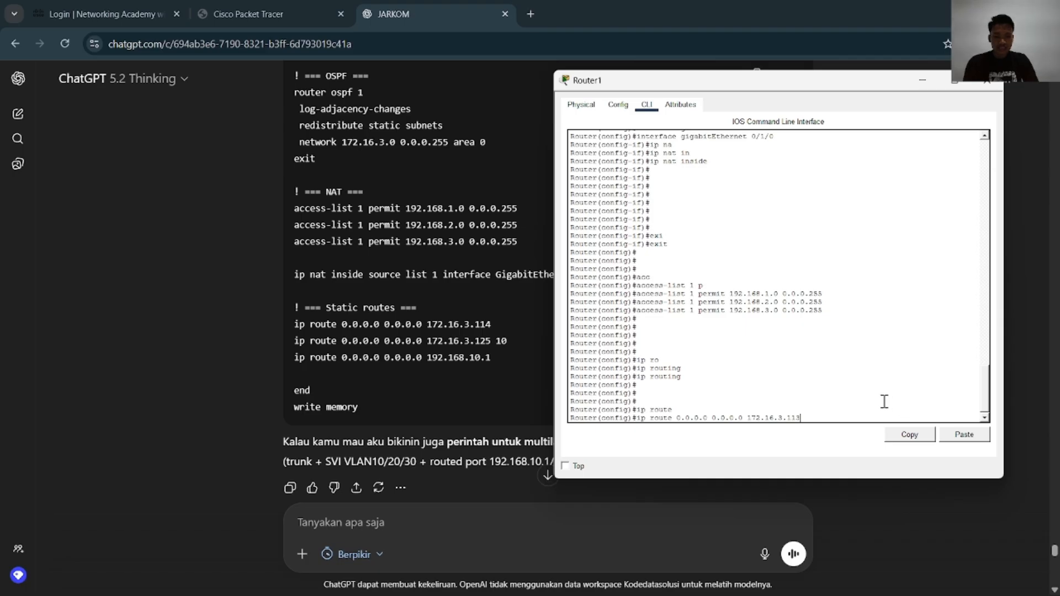
key("Return")
Look up the neighbouring router's address in the topology and enter a second default route with next hop 172.16.3.121
key("Up")
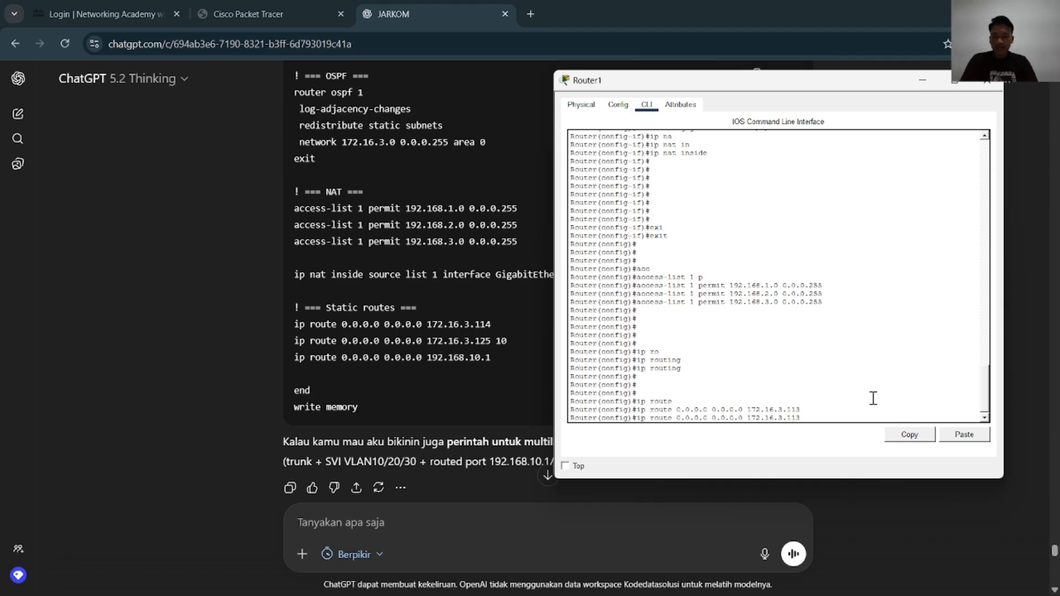
key("alt+Tab")
key("alt+Tab")
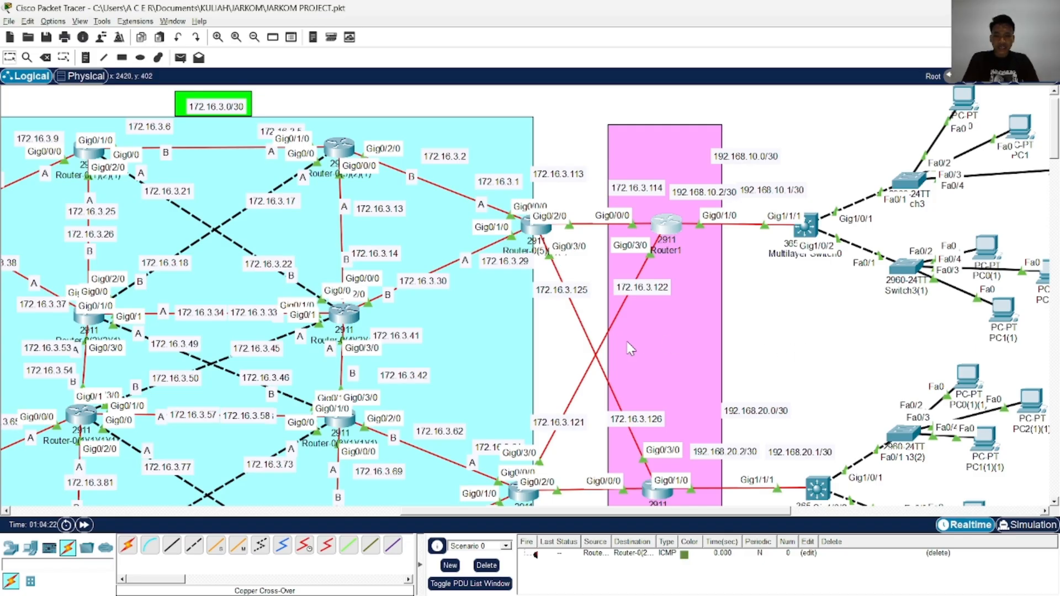
scroll(629, 348, "down", 3)
key("alt+Tab")
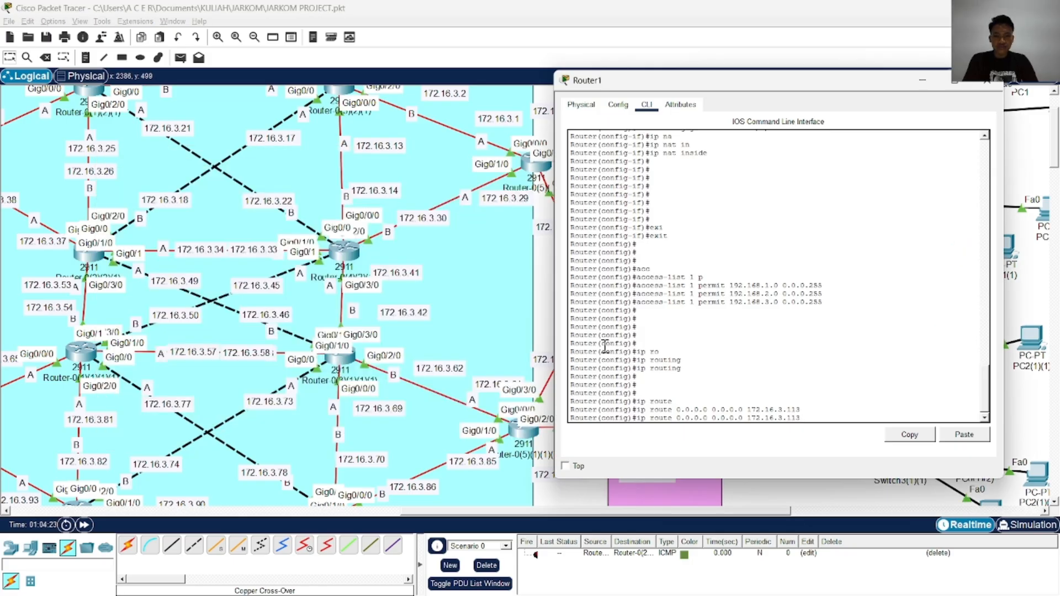
key("BackSpace")
key("BackSpace")
type("121")
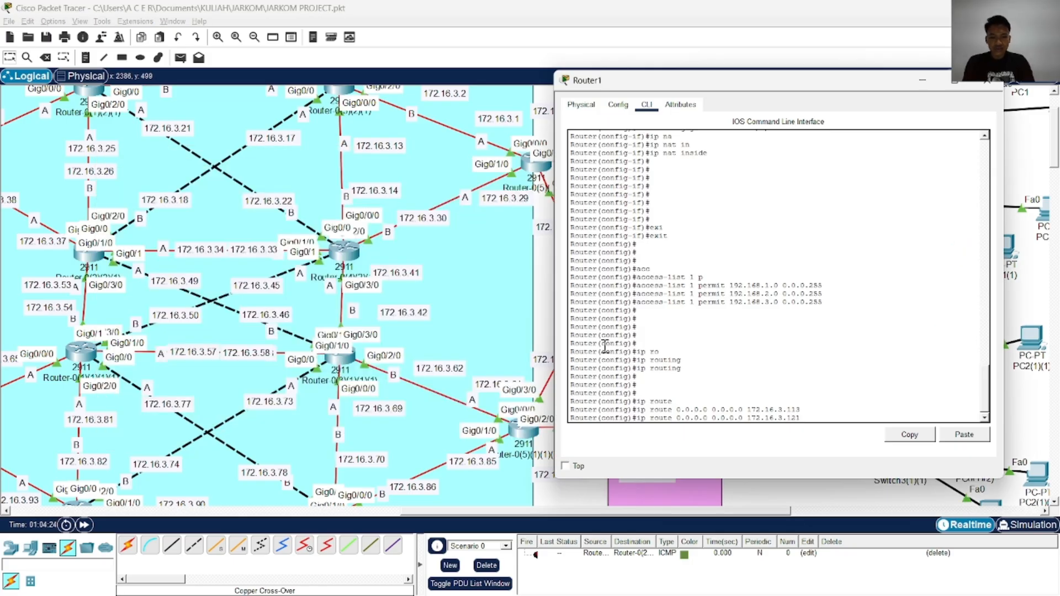
Check the static routes in the ChatGPT example and enter a third default route on Router1 with next hop 192.168.10.1
key("alt+Tab")
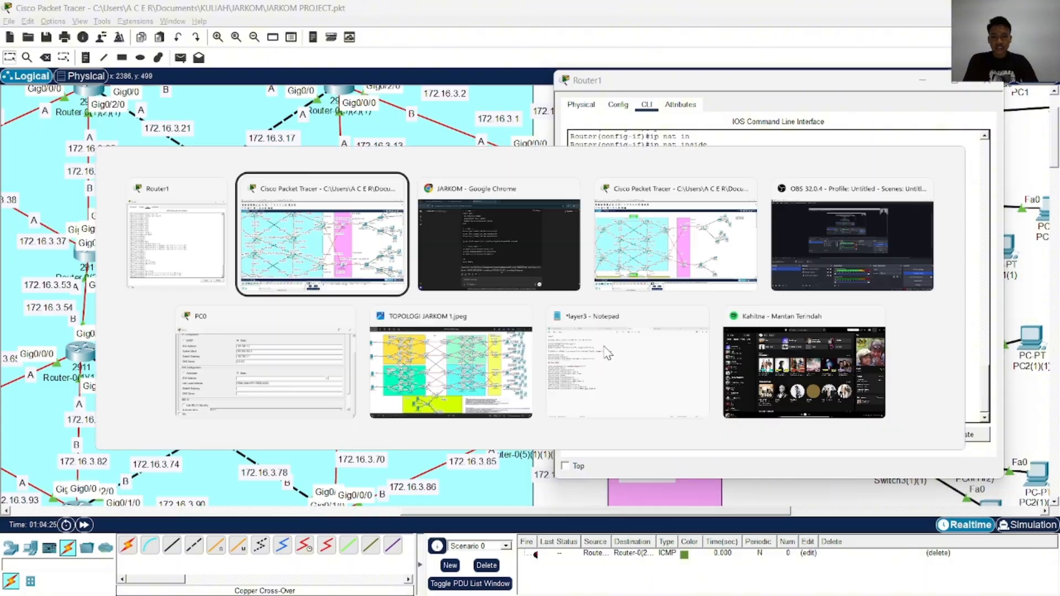
key("alt+Tab")
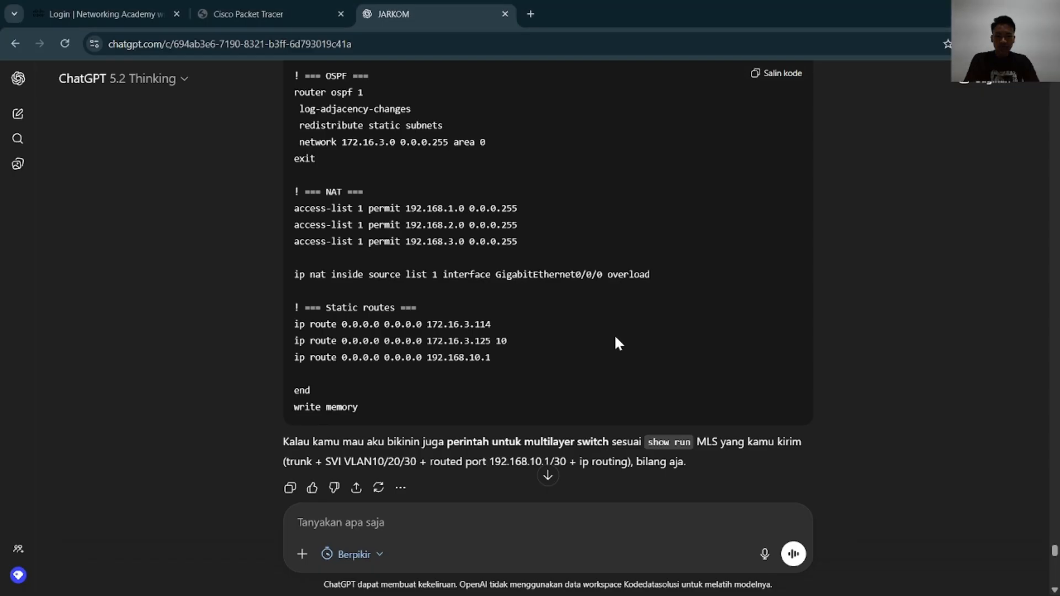
key("alt+Tab")
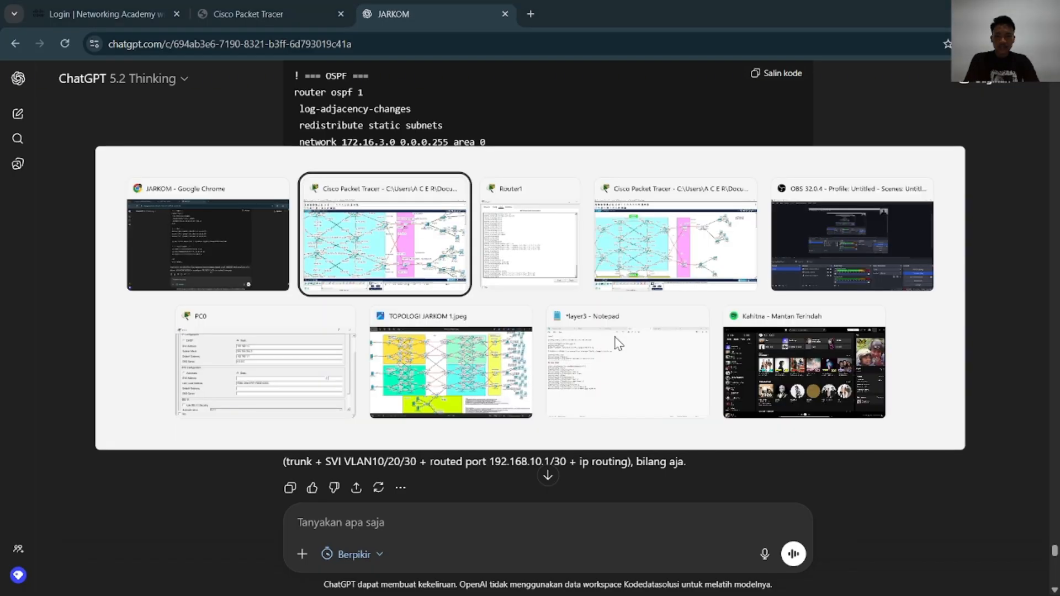
key("alt+Tab")
key("Tab")
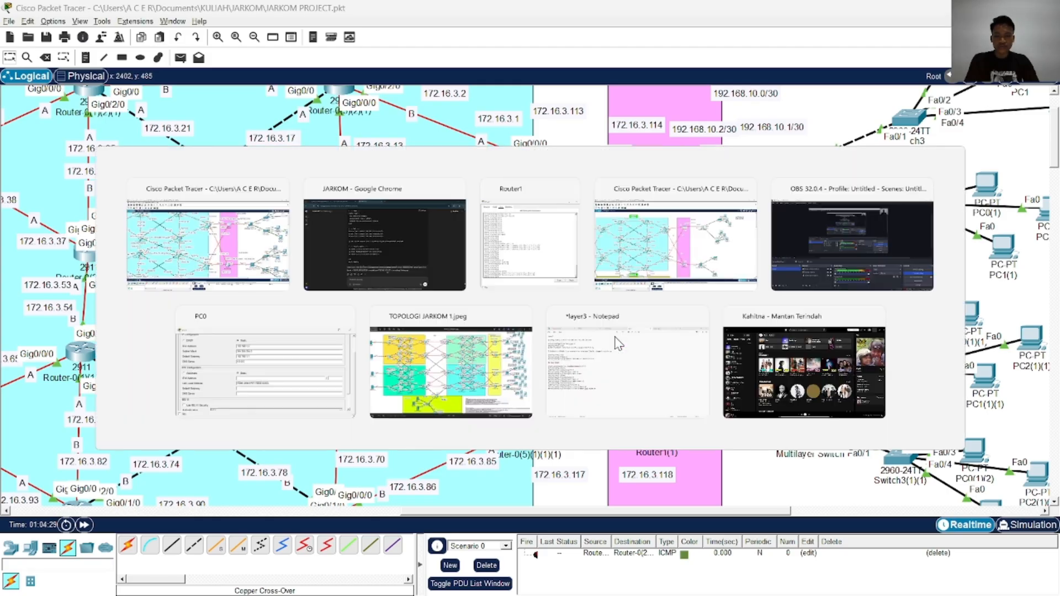
key("Up")
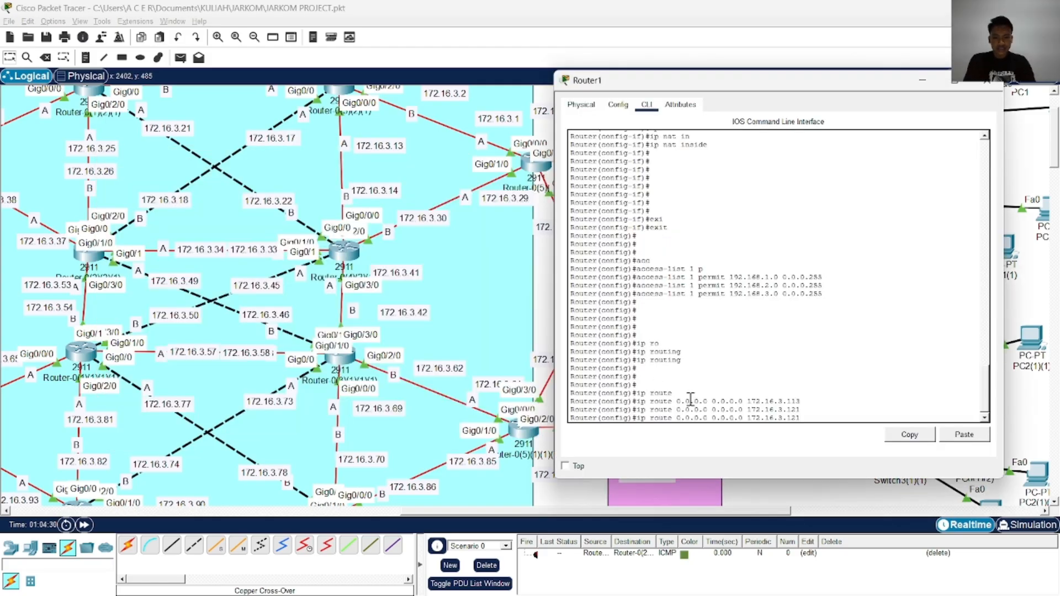
key("BackSpace")
key("BackSpace")
key("BackSpace")
key("BackSpace")
key("BackSpace")
key("BackSpace")
key("BackSpace")
key("BackSpace")
key("BackSpace")
key("BackSpace")
key("BackSpace")
key("BackSpace")
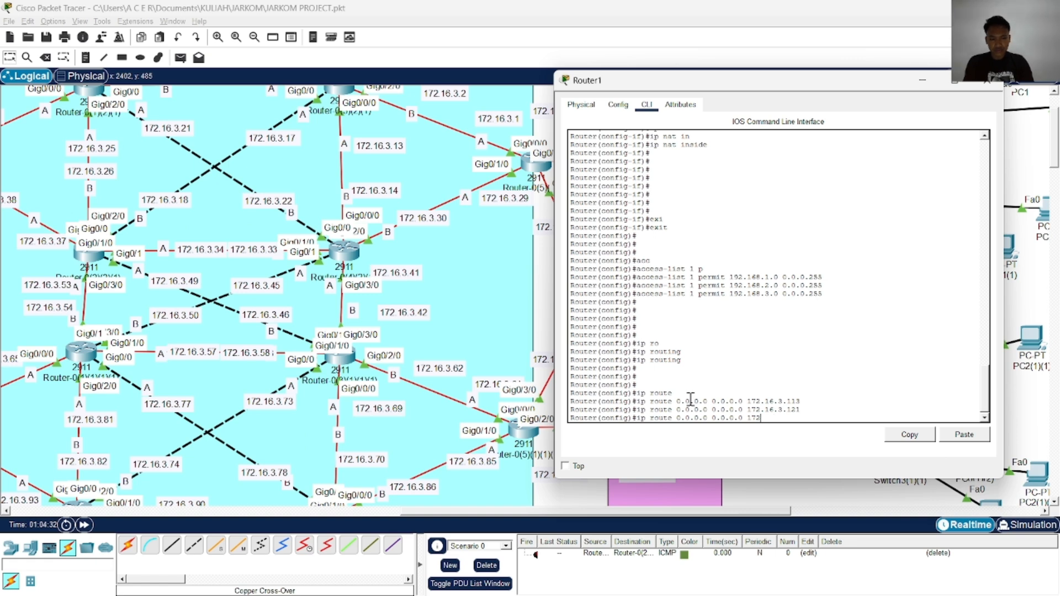
key("Tab")
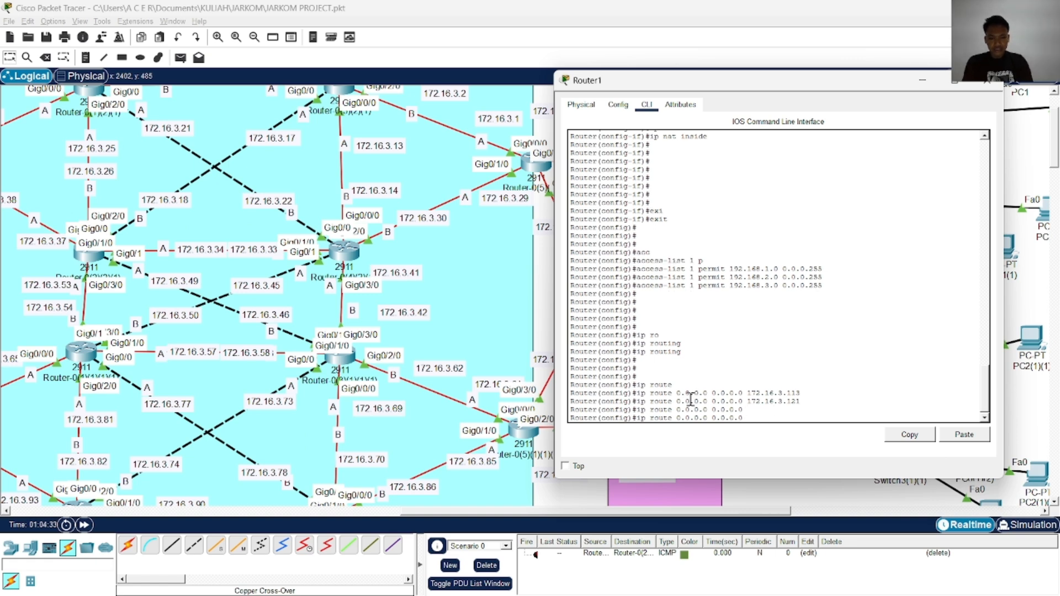
type("192.168.")
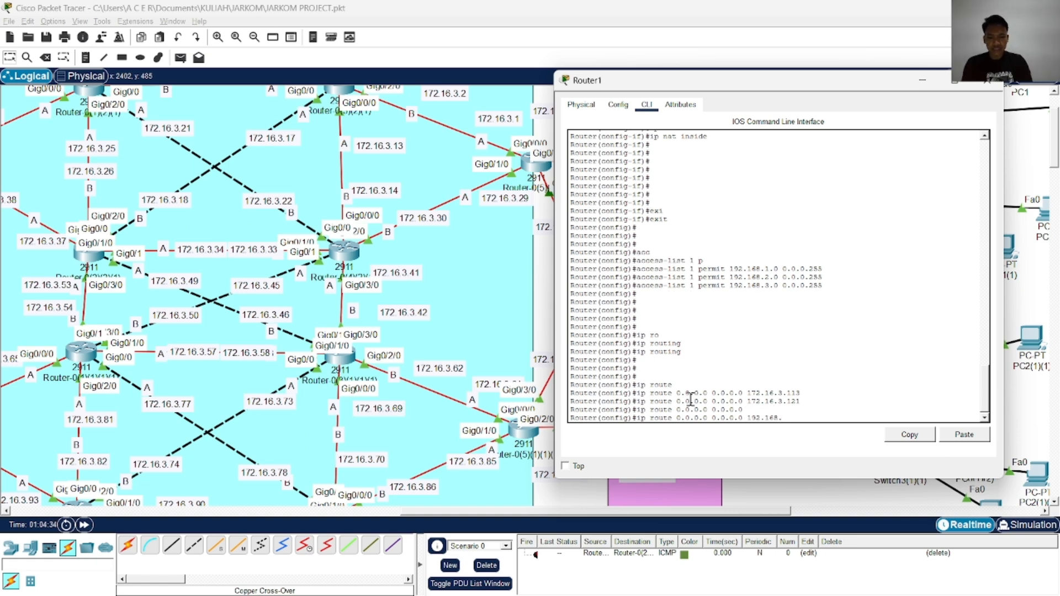
type("10.1")
key("Return")
key("Return")
key("Return")
key("Return")
key("Return")
key("Return")
key("Return")
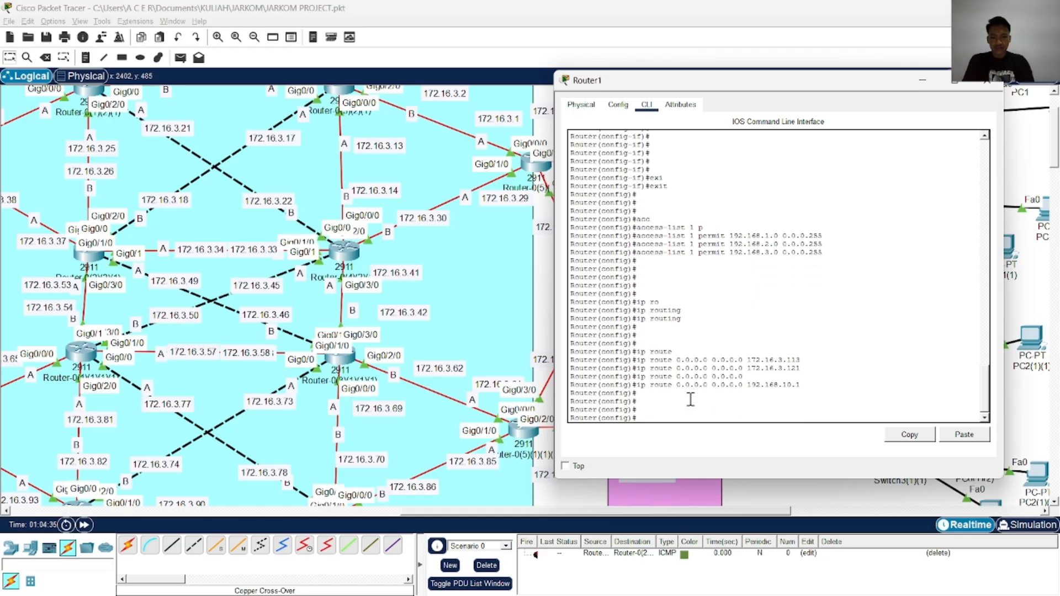
End configuration mode on Router1 and write the configuration to memory with wr
type("end")
key("Return")
key("Return")
type("wr")
key("Return")
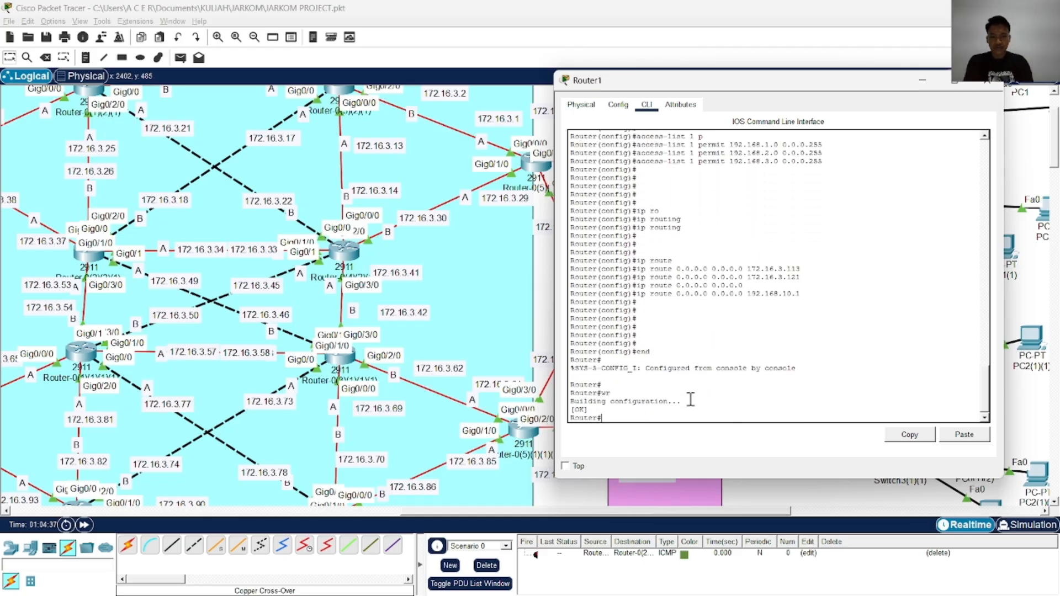
Copy Router1's running-config to startup-config, accept the default destination filename, and close the Router1 window
type("cop")
key("Tab")
type("rs")
key("Tab")
key("BackSpace")
key("Tab")
type("st")
key("Tab")
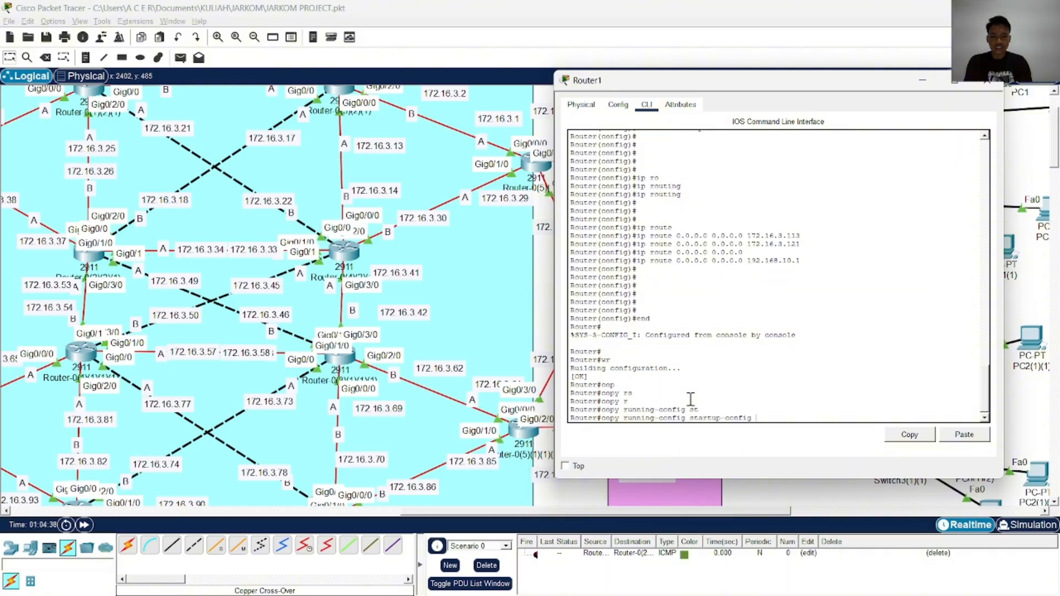
key("Return")
key("Return")
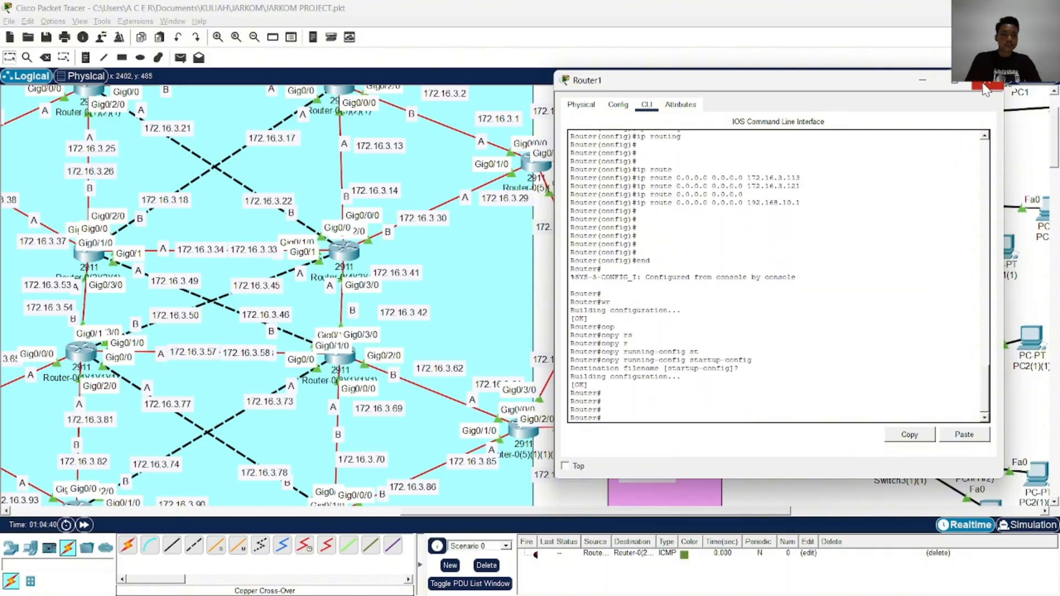
left_click(990, 80)
Open the command line of Router1(1) and enter privileged mode and global configuration mode
scroll(671, 263, "down", 3)
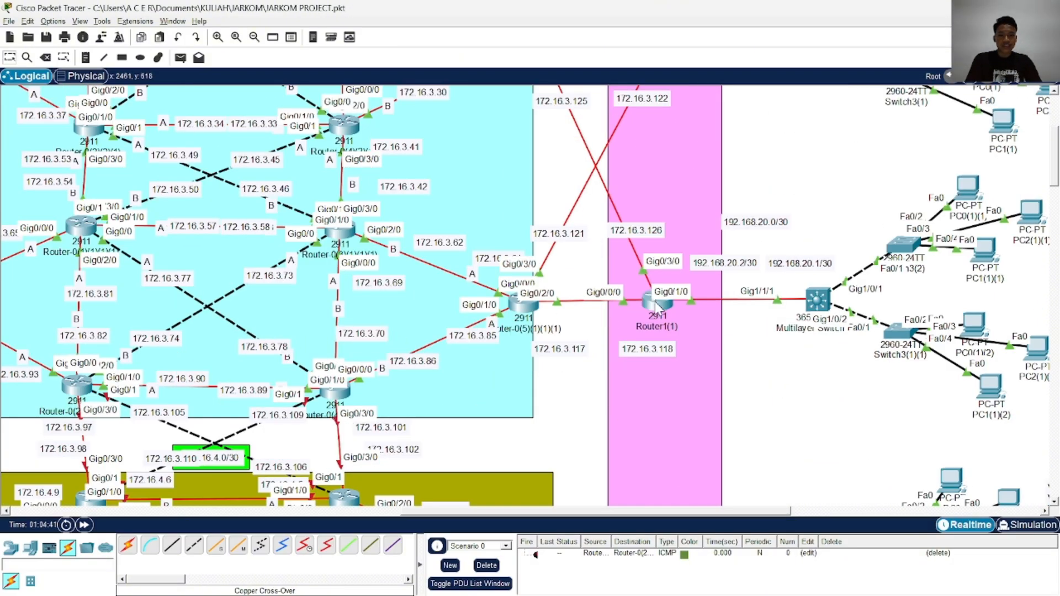
left_click(655, 308)
left_click_drag(497, 91, 316, 58)
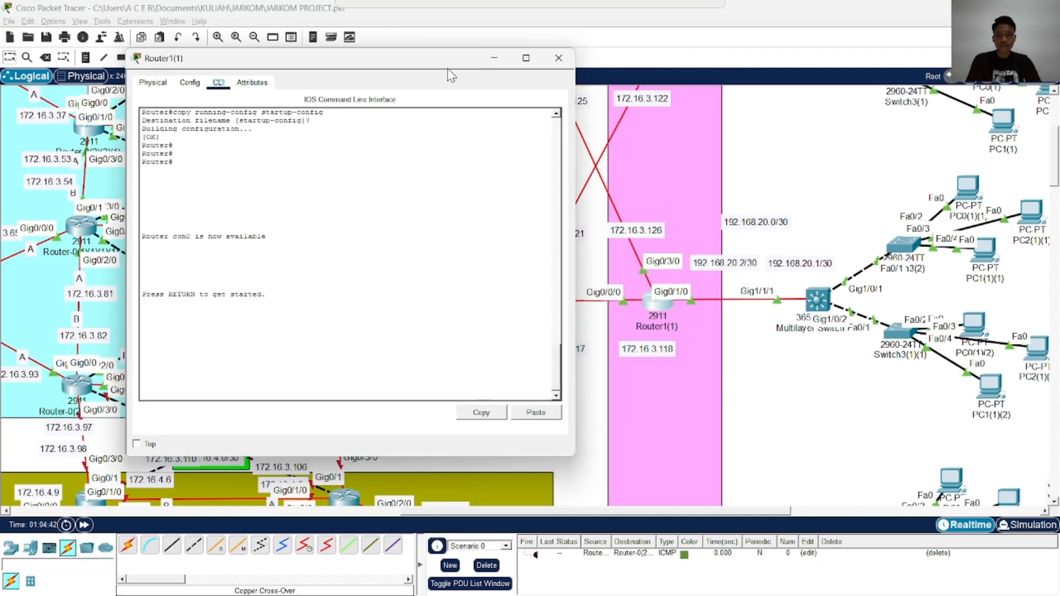
key("Return")
key("Return")
key("Return")
key("Return")
key("Return")
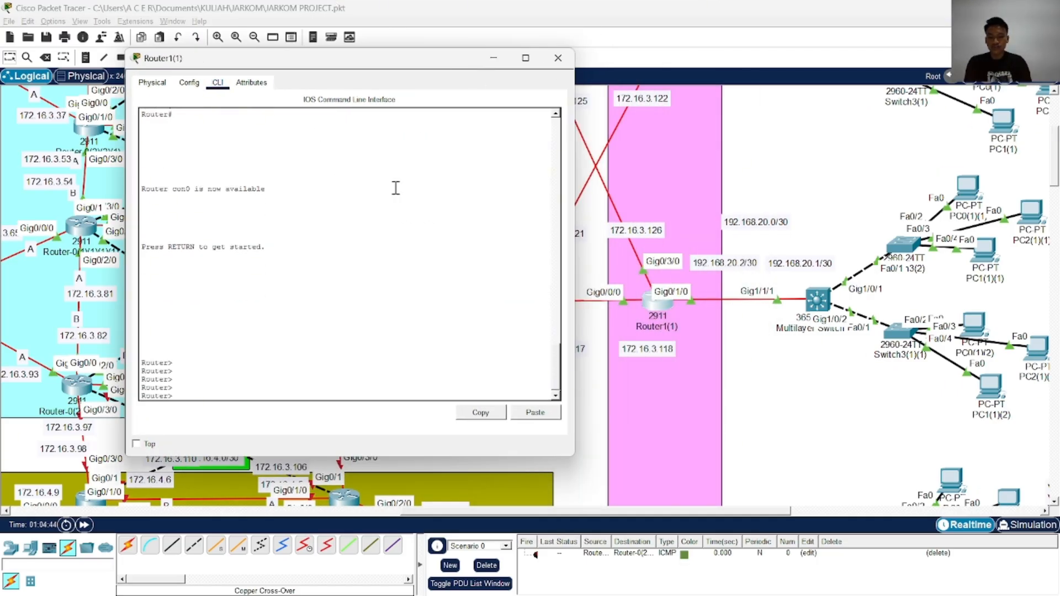
type("ena")
key("Return")
type("conf")
key("Tab")
type("t")
Set interface GigabitEthernet 0/3/0 on Router1(1) as a NAT outside interface with ip nat outside
key("Tab")
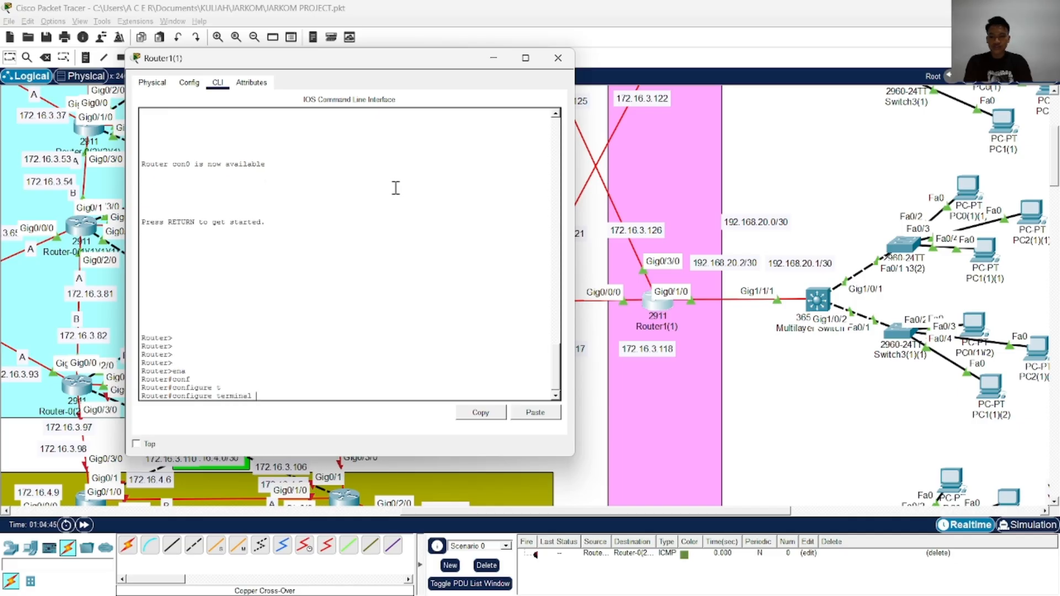
key("Return")
type("in")
key("Tab")
type("g")
key("Tab")
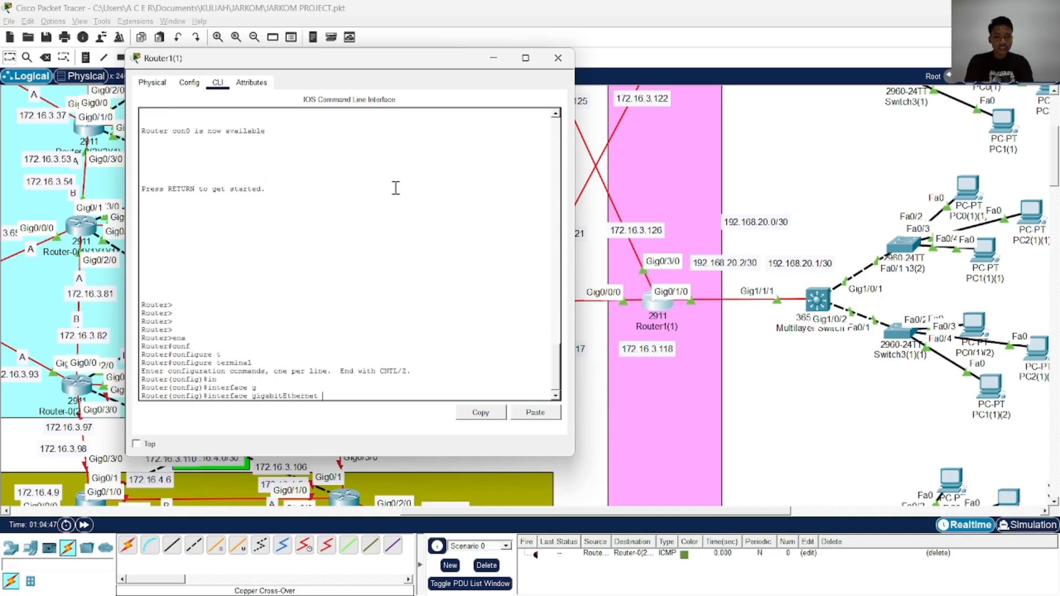
type("0/3/0")
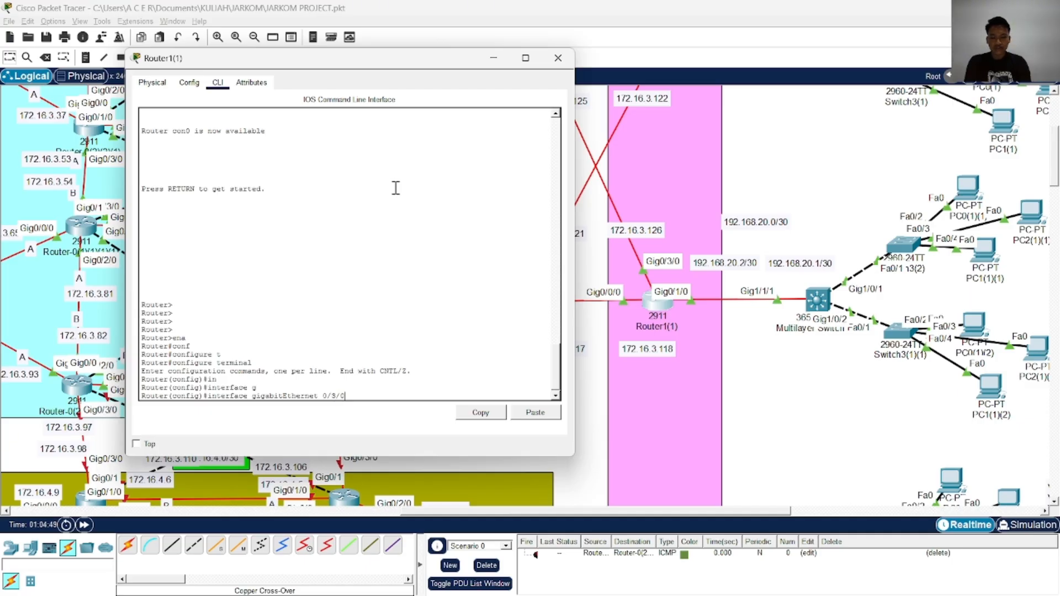
key("Return")
type("ip n")
key("Tab")
type("o")
key("Tab")
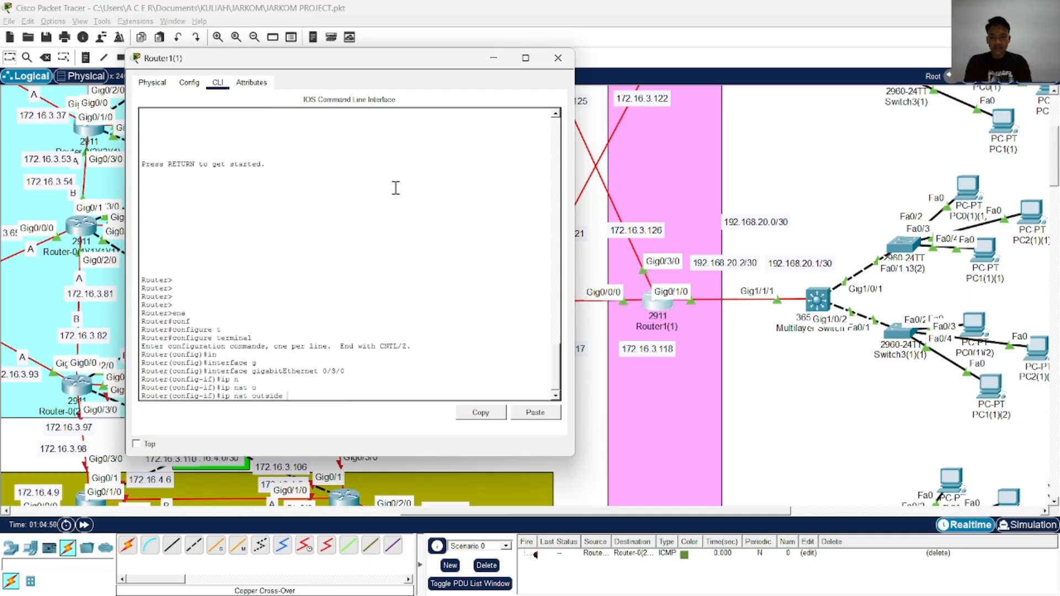
key("Return")
Enable GigabitEthernet 0/3/0 with no shutdown and exit to global configuration mode
type("no sh")
key("Tab")
key("Return")
key("Return")
key("Return")
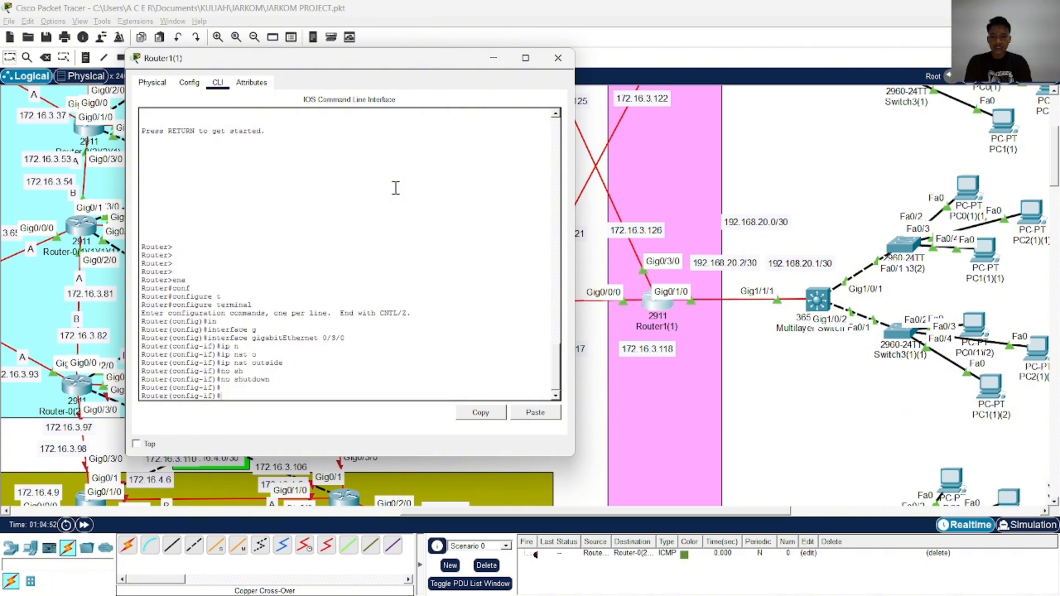
type("exi")
key("Tab")
key("Return")
key("Return")
key("Return")
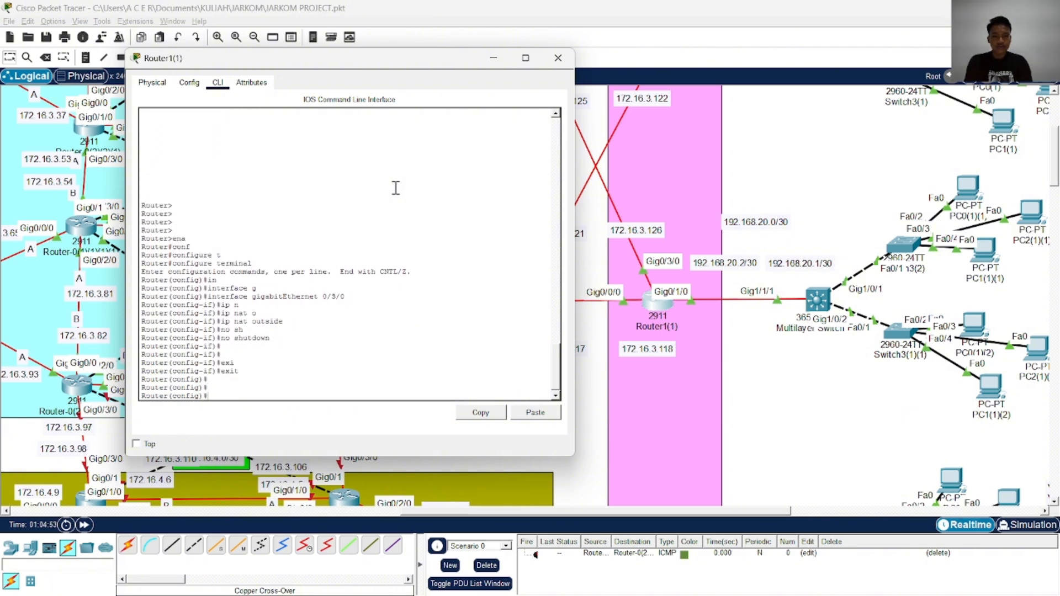
Set interface GigabitEthernet 0/0/0 on Router1(1) as a NAT outside interface and exit to global configuration mode
type("in")
key("Tab")
type("g")
key("Tab")
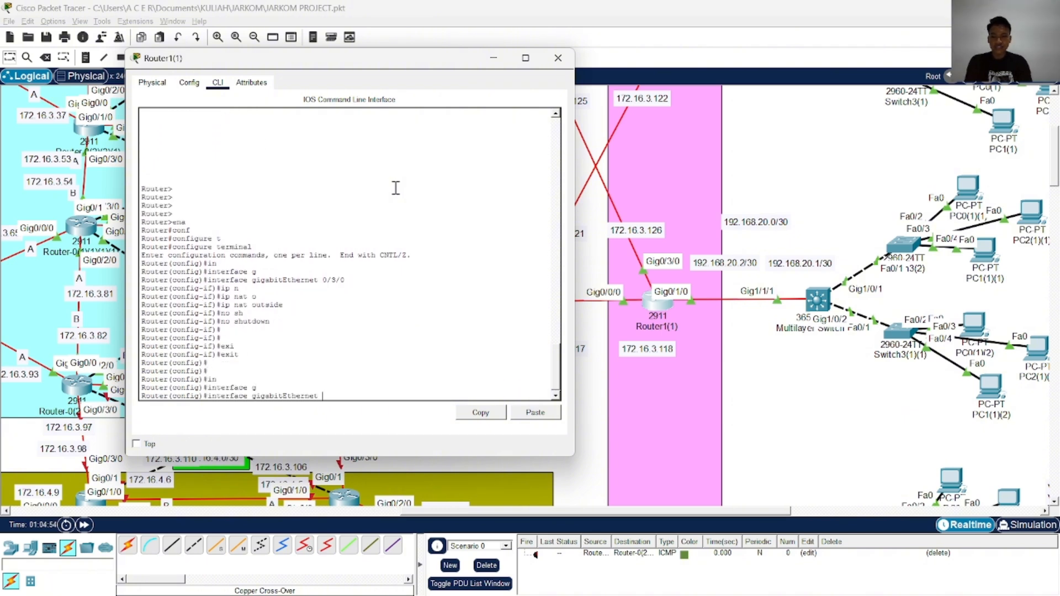
type("0")
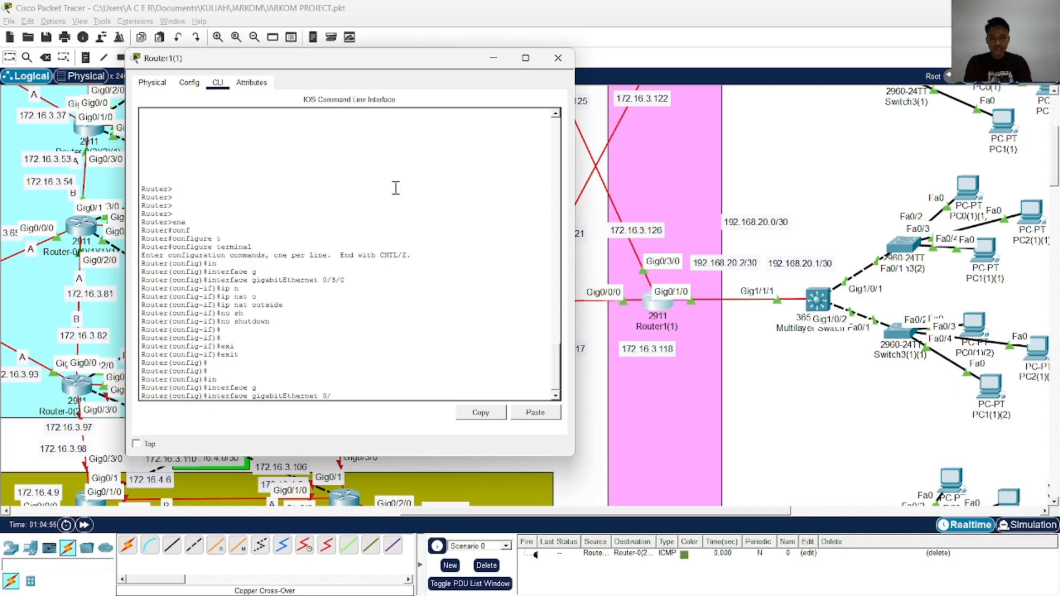
type("/0/")
type("0")
key("Return")
type("ip na")
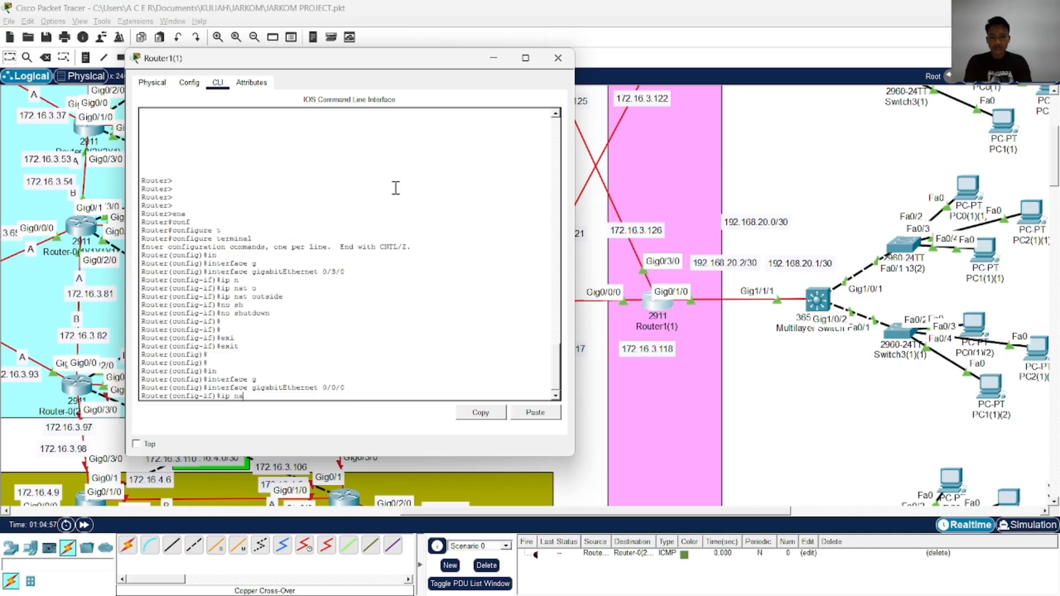
key("Tab")
key("Return")
key("Up")
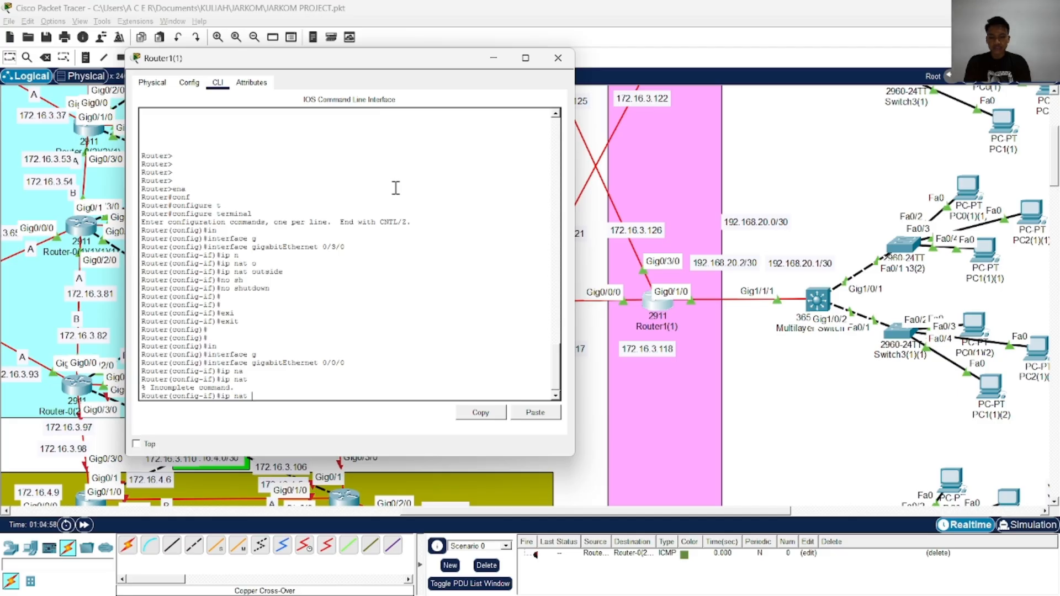
type("out")
key("Tab")
key("Return")
key("Return")
type("exi")
key("Tab")
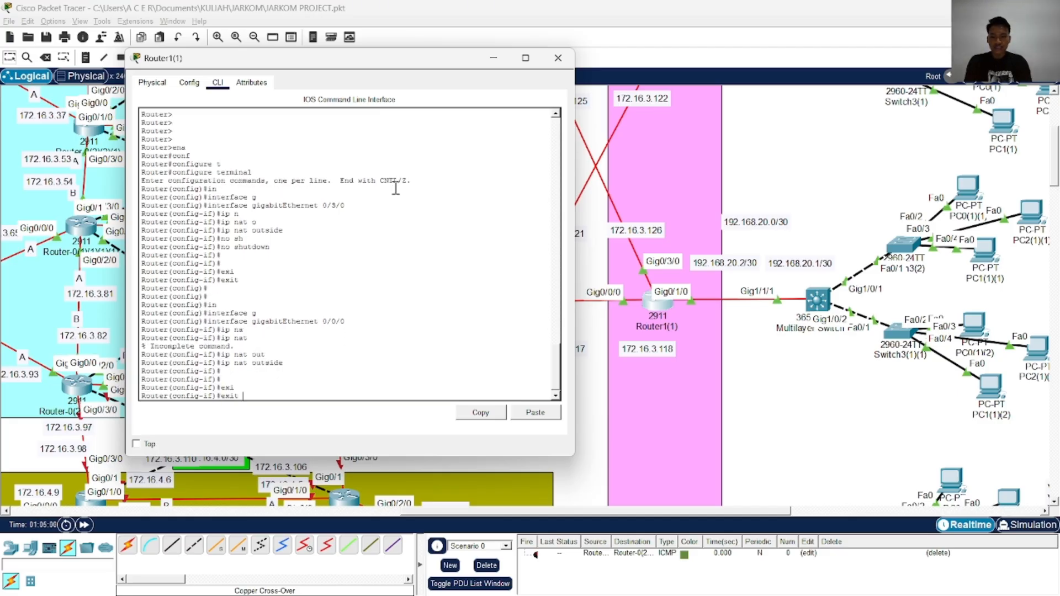
key("Return")
key("Return")
key("Return")
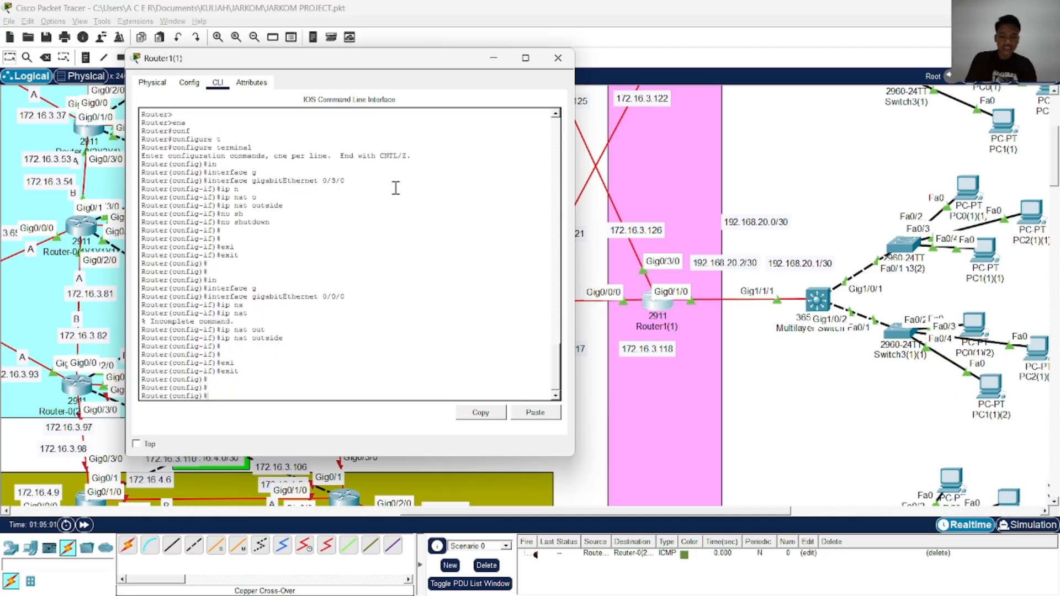
Set interface GigabitEthernet 0/1/0 on Router1(1) as the NAT inside interface with ip nat inside
type("in")
key("Tab")
type("g")
key("Tab")
type("0/1/")
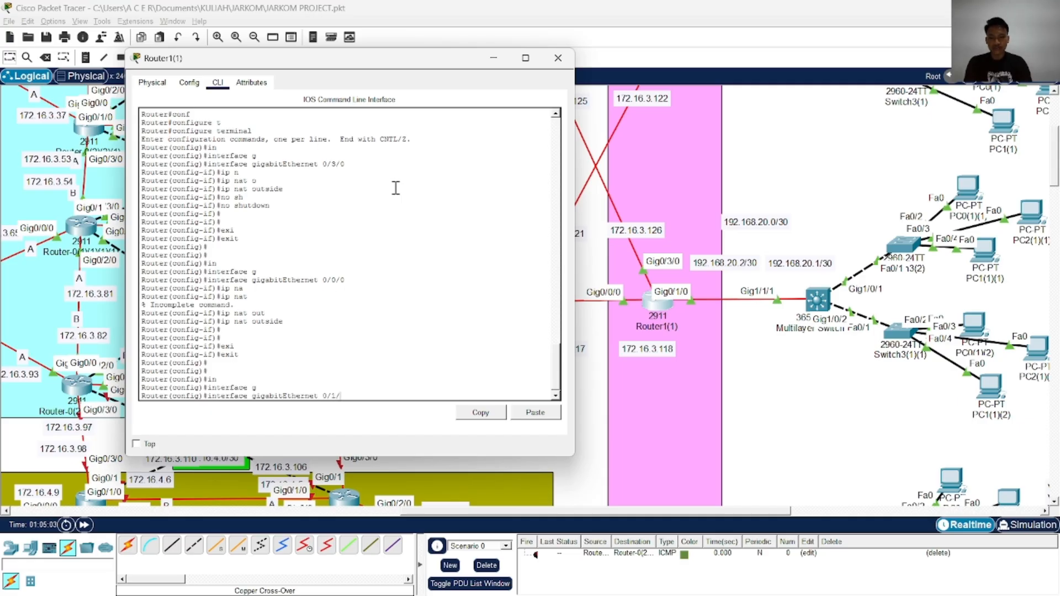
type("0")
key("Return")
type("ip na")
key("Tab")
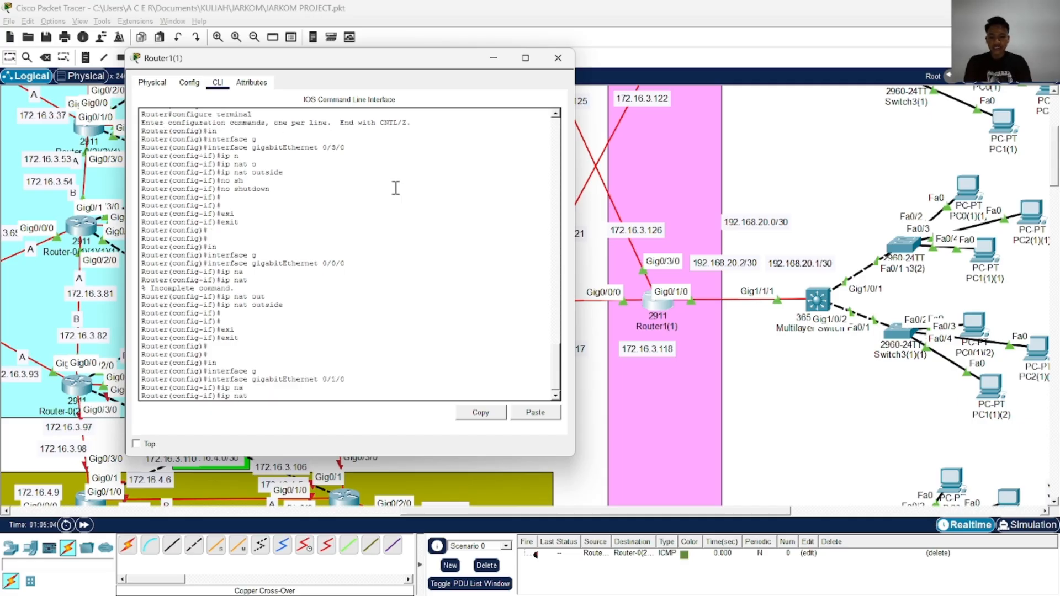
type("in")
key("Tab")
key("Return")
key("Return")
key("Return")
key("Return")
Place the Router1(1) window beside the ChatGPT example in Chrome and exit the interface configuration mode
key("alt+Tab")
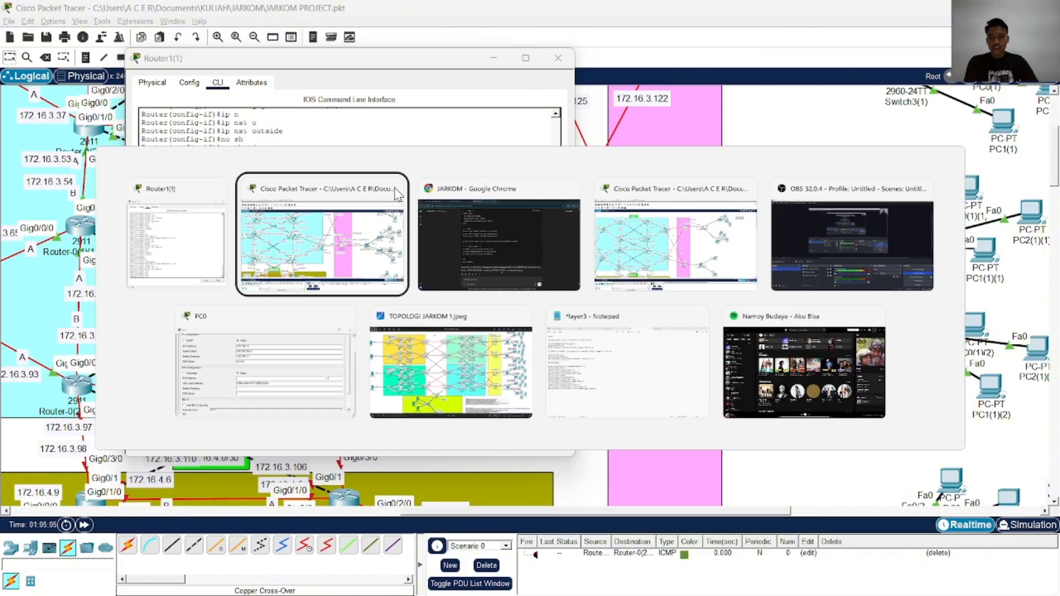
key("alt+Tab")
key("alt+Tab")
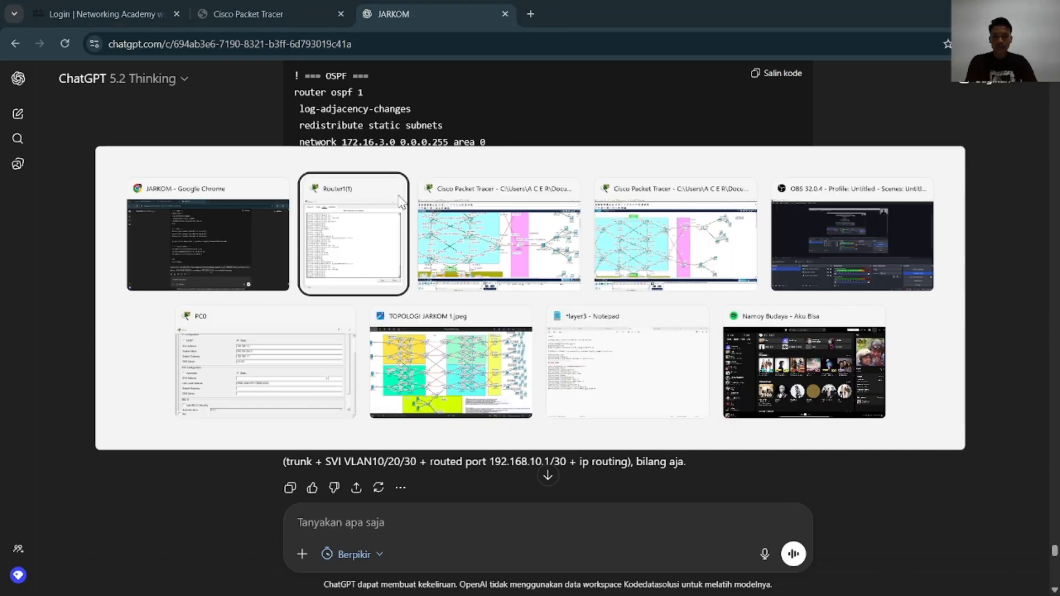
left_click_drag(349, 69, 769, 85)
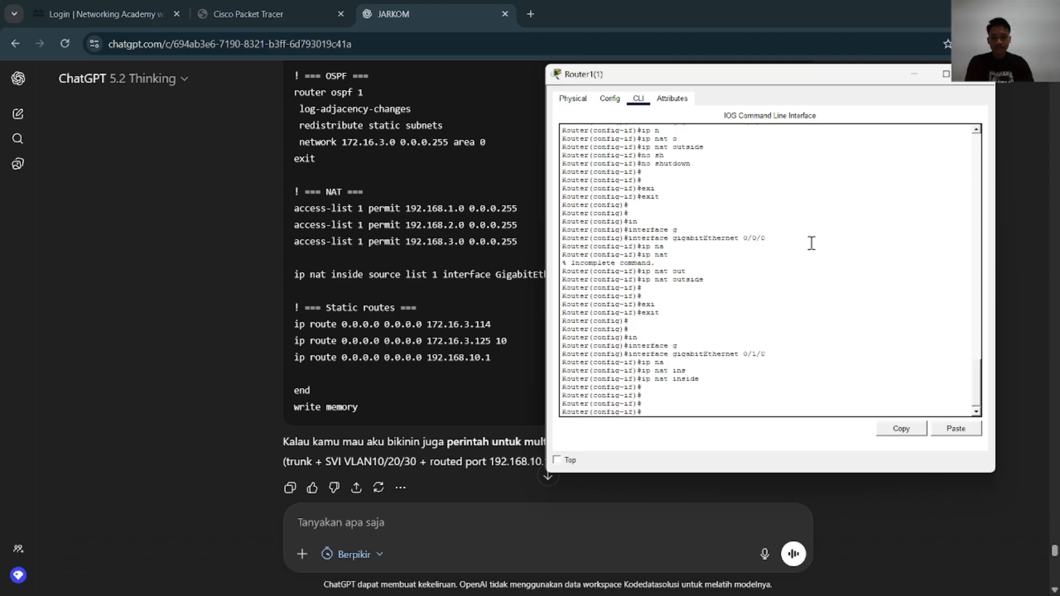
type("exi")
key("Tab")
key("Return")
key("Return")
key("Return")
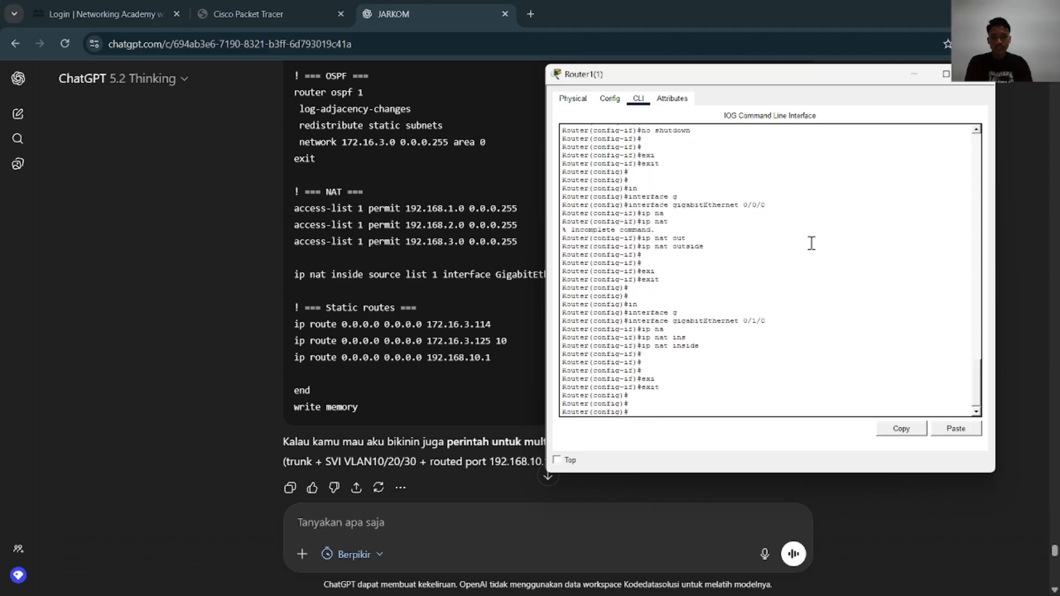
Add an access-list 1 entry on Router1(1) permitting 192.168.1.0 with wildcard mask 0.0.0.255
type("acc")
key("Tab")
type(";")
key("Tab")
key("BackSpace")
key("Tab")
type("1")
key("Tab")
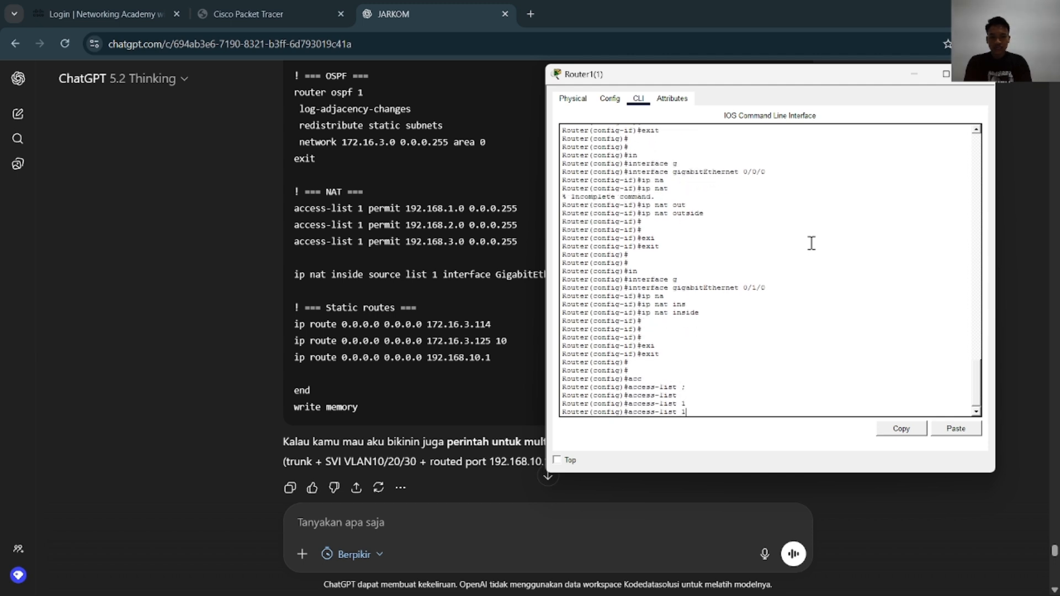
type("p")
key("Tab")
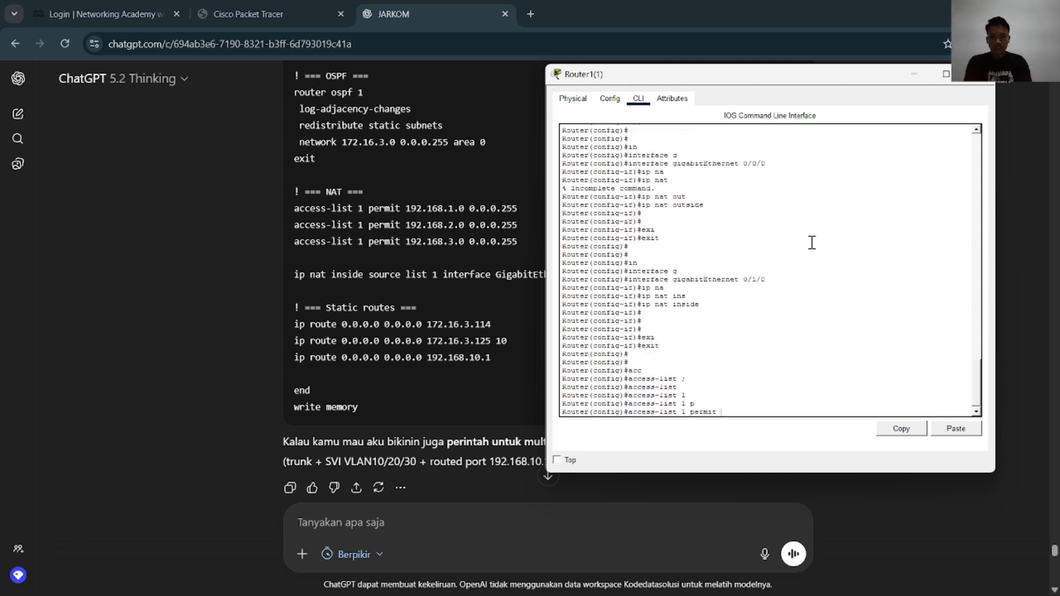
type("192.168.")
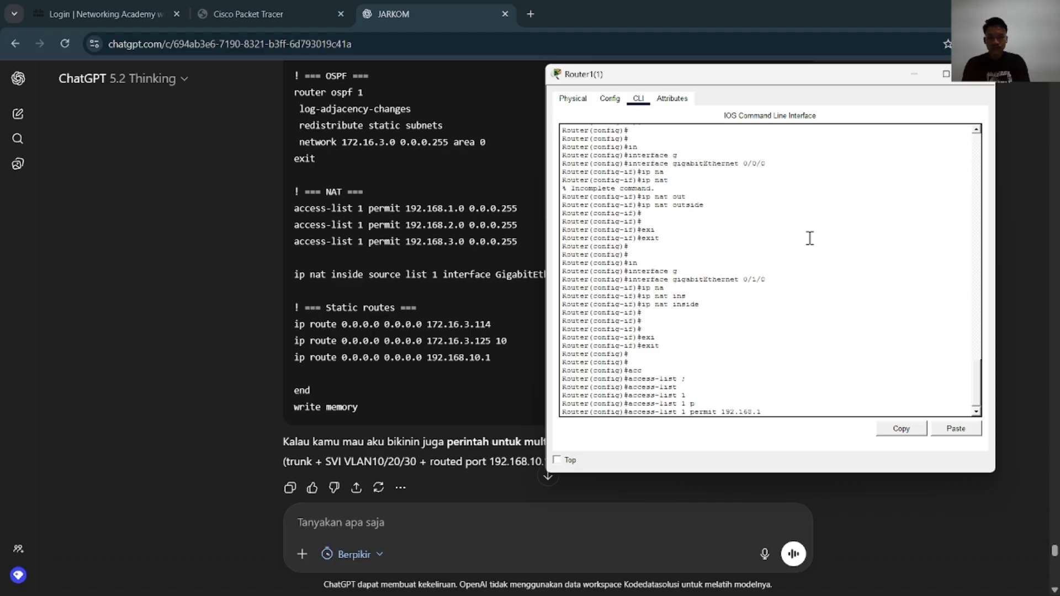
type("1.0")
scroll(443, 348, "down", 10)
scroll(433, 326, "up", 7)
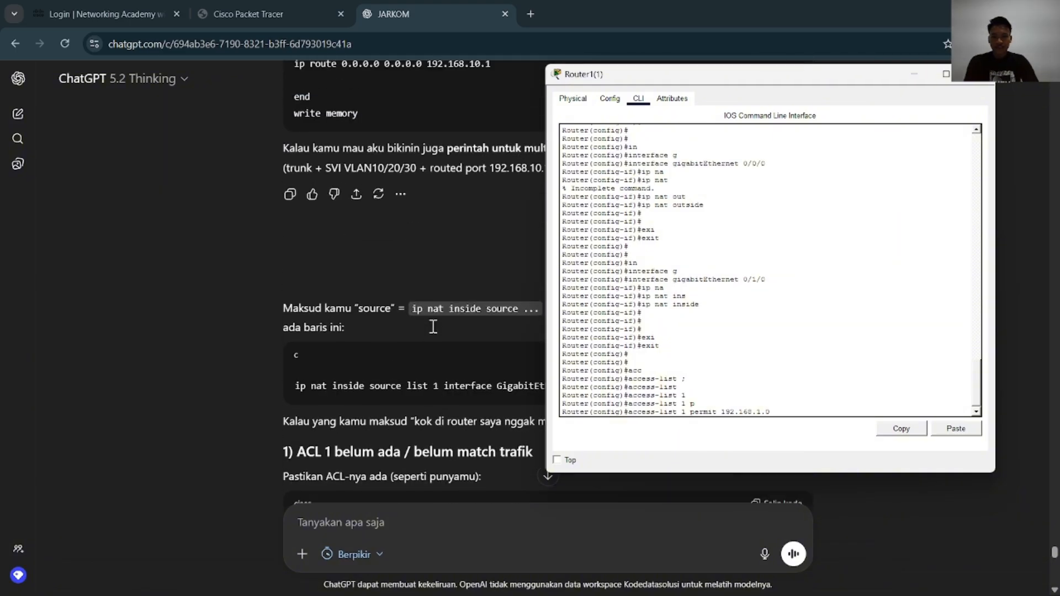
left_click_drag(762, 79, 759, 103)
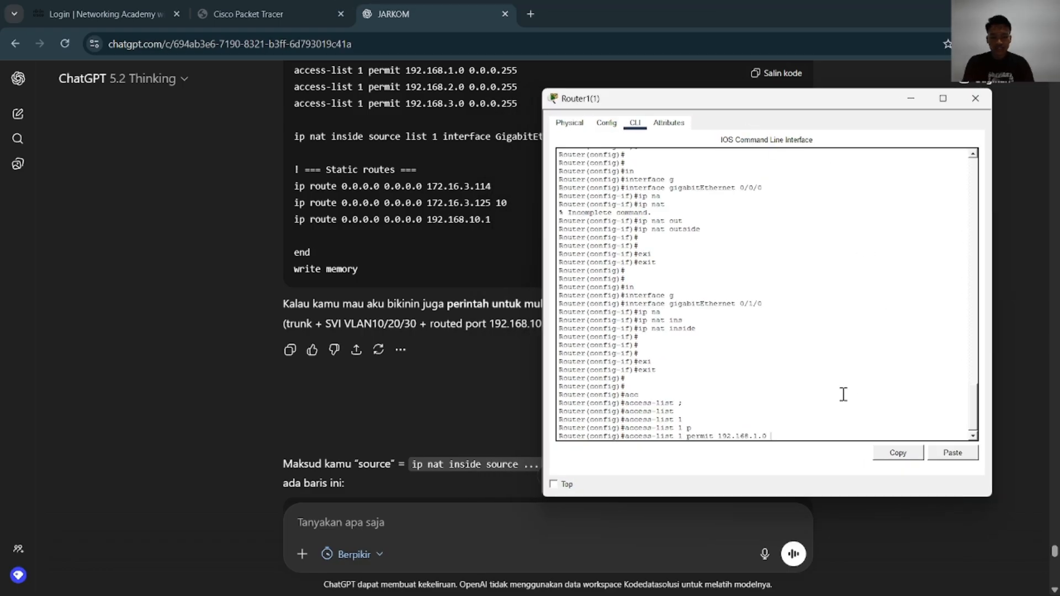
type("0.0.")
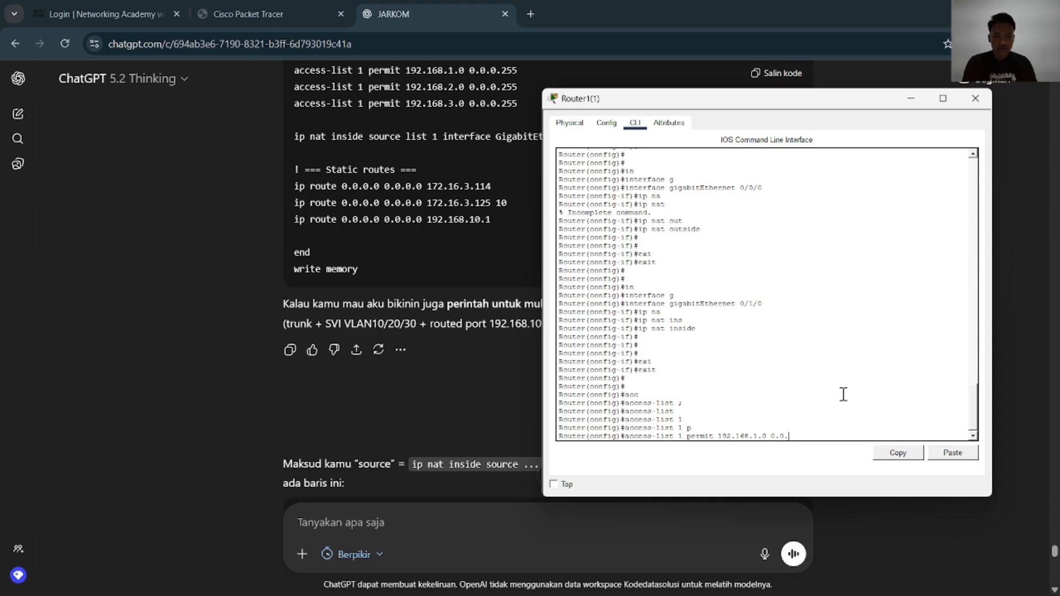
type("0.255")
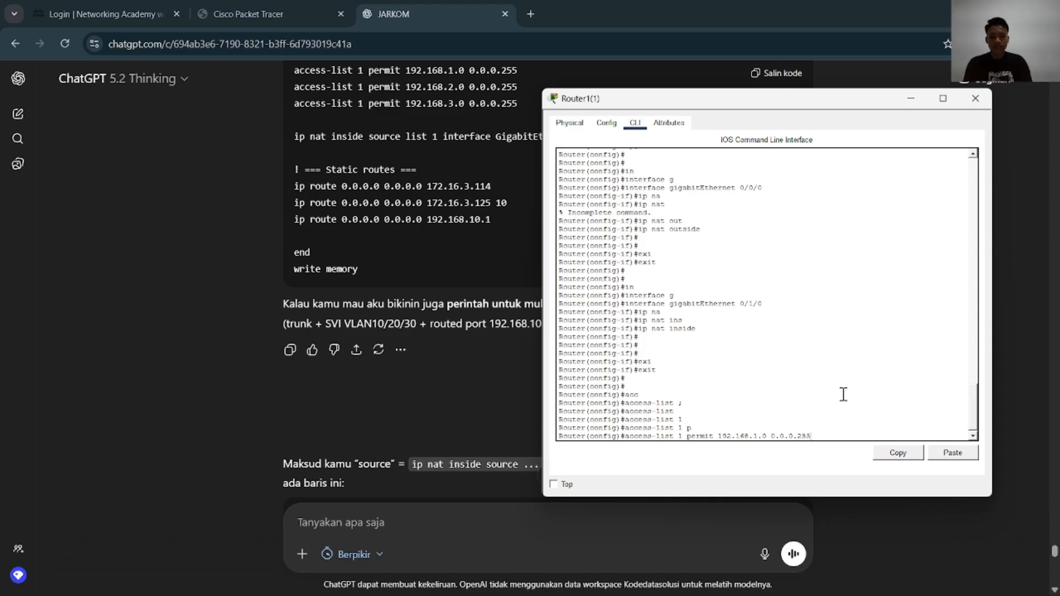
key("Return")
Add access-list 1 entries on Router1(1) permitting 192.168.2.0 and 192.168.3.0, each with wildcard mask 0.0.0.255
key("Up")
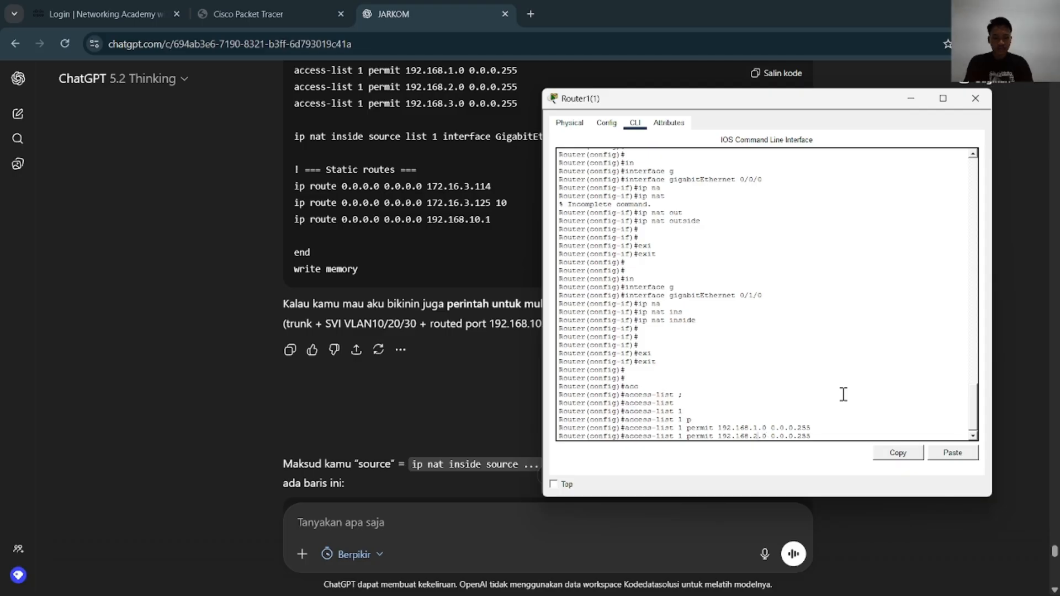
key("Return")
key("Up")
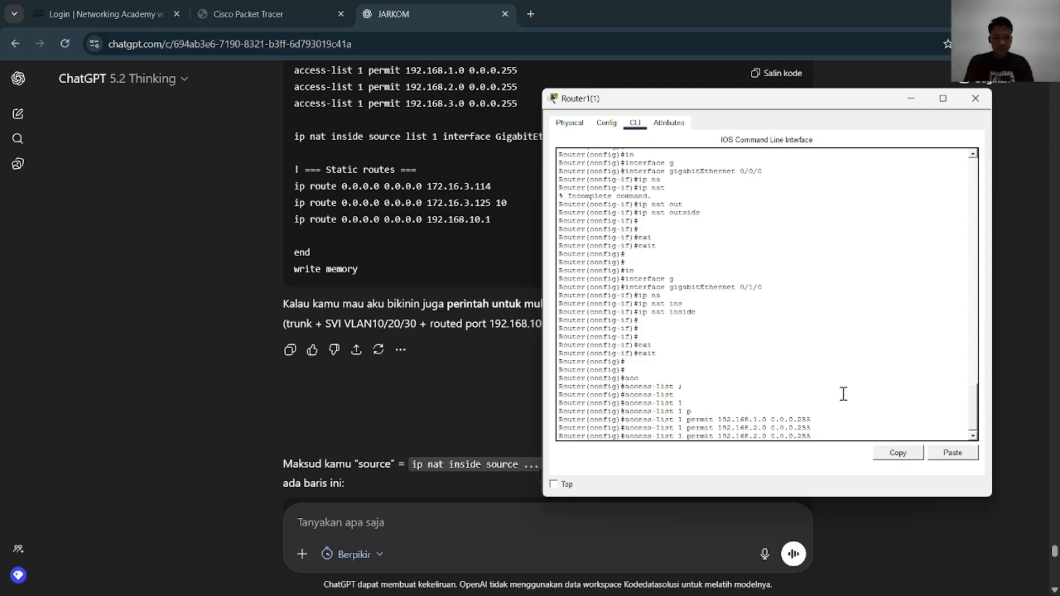
key("BackSpace")
key("BackSpace")
key("BackSpace")
key("BackSpace")
key("BackSpace")
key("BackSpace")
key("BackSpace")
key("BackSpace")
key("BackSpace")
key("BackSpace")
key("BackSpace")
key("BackSpace")
key("BackSpace")
type("3.0 0.0.0.255")
key("Return")
key("Return")
key("Return")
key("Return")
key("Return")
key("Return")
key("Return")
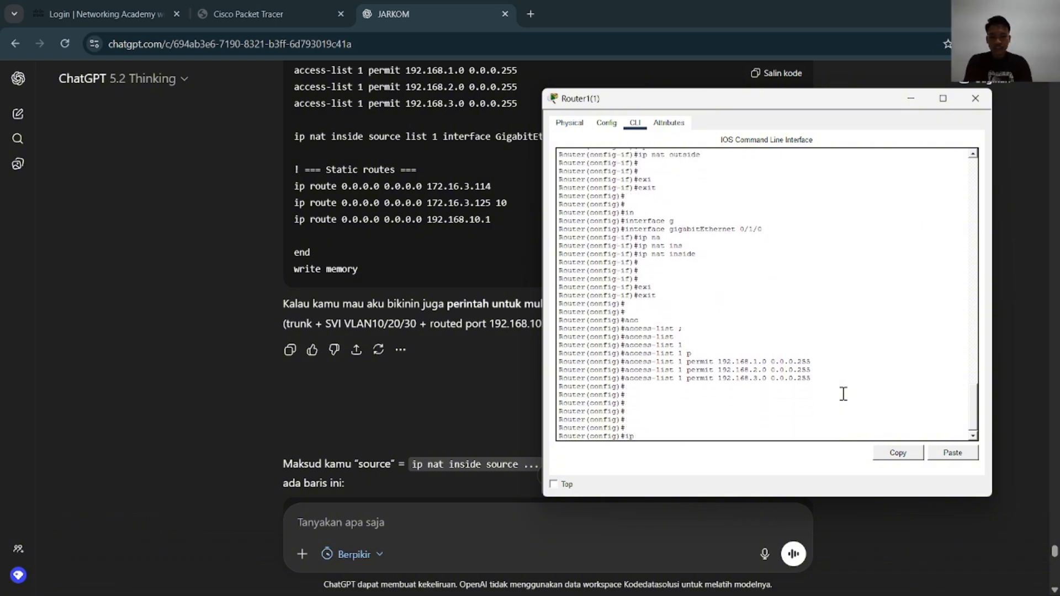
Enable IP routing on Router1(1) with the ip routing command
type("ro")
key("Tab")
key("Return")
key("Return")
key("Return")
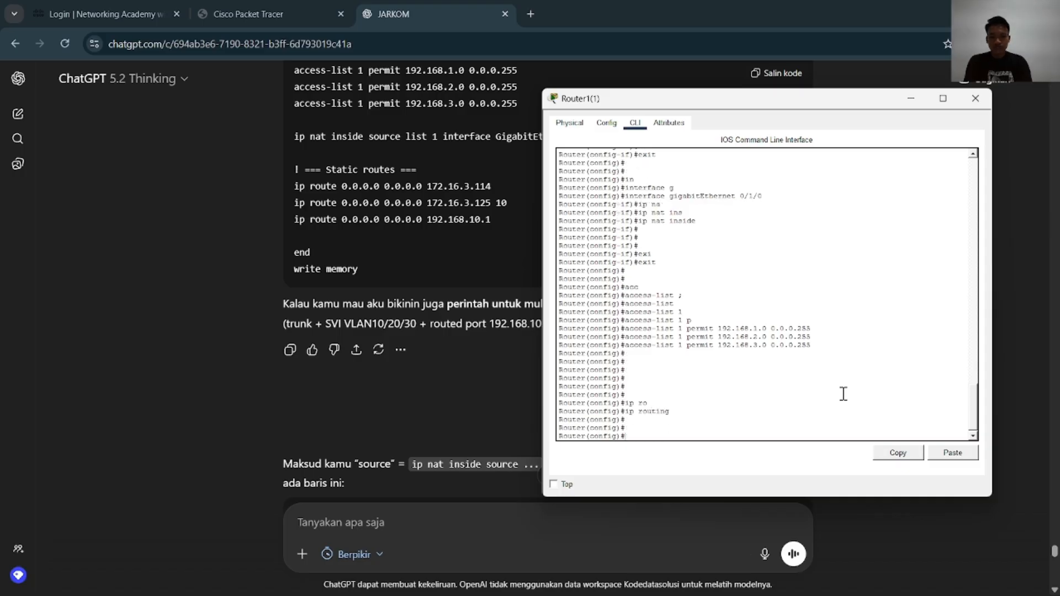
Add a static default route on Router1(1) via 172.16.3.125, checking the next hop against the Packet Tracer topology
type("ip rout")
key("Tab")
type("e")
key("Tab")
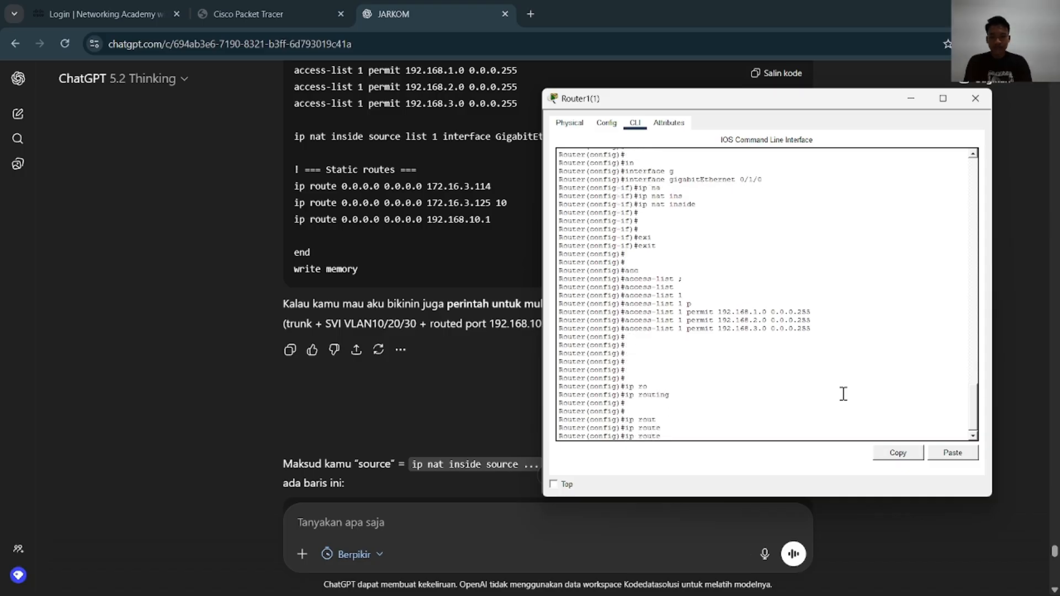
type(".0.")
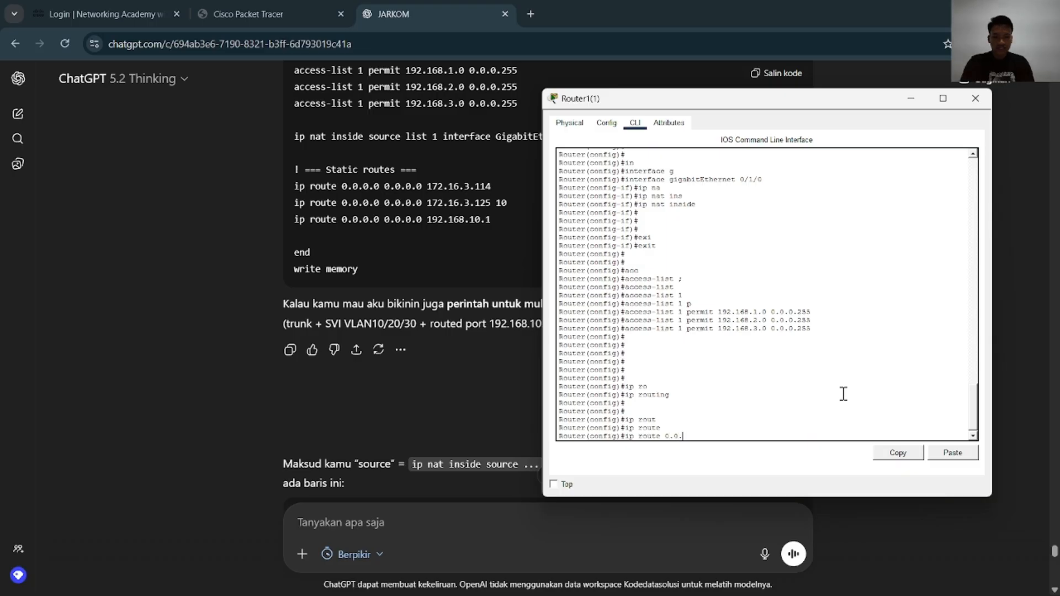
type("0.0 0.0.0.0")
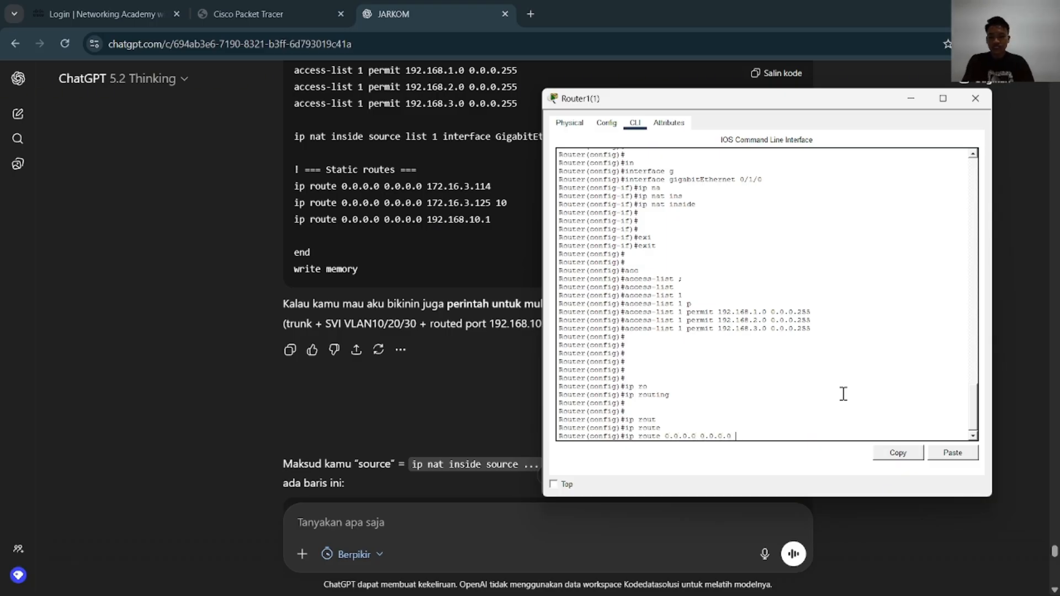
key("alt+Tab")
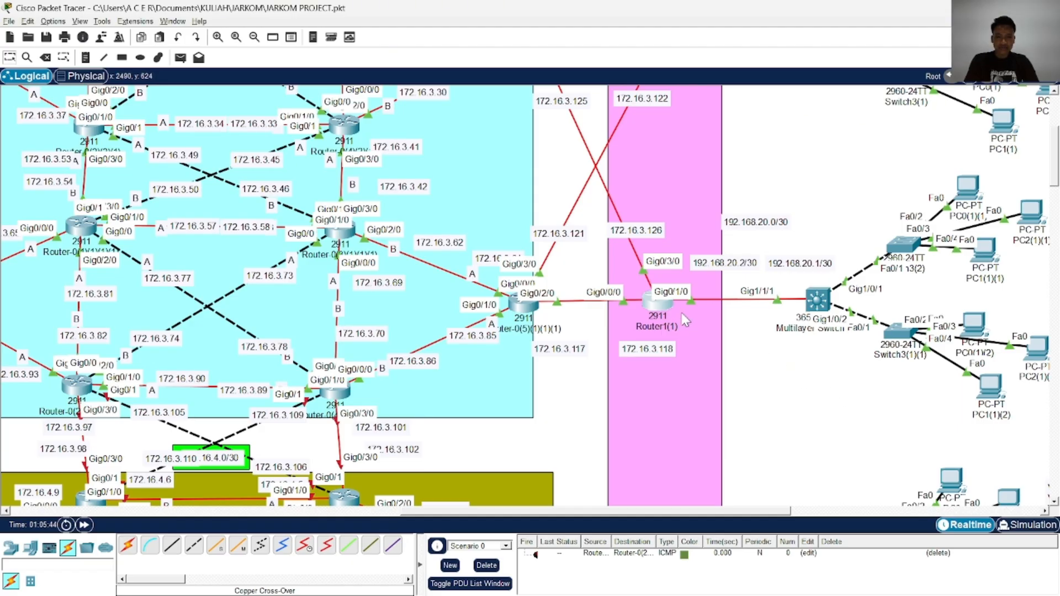
key("alt+Tab")
left_click_drag(655, 105, 161, 100)
scroll(431, 192, "up", 2)
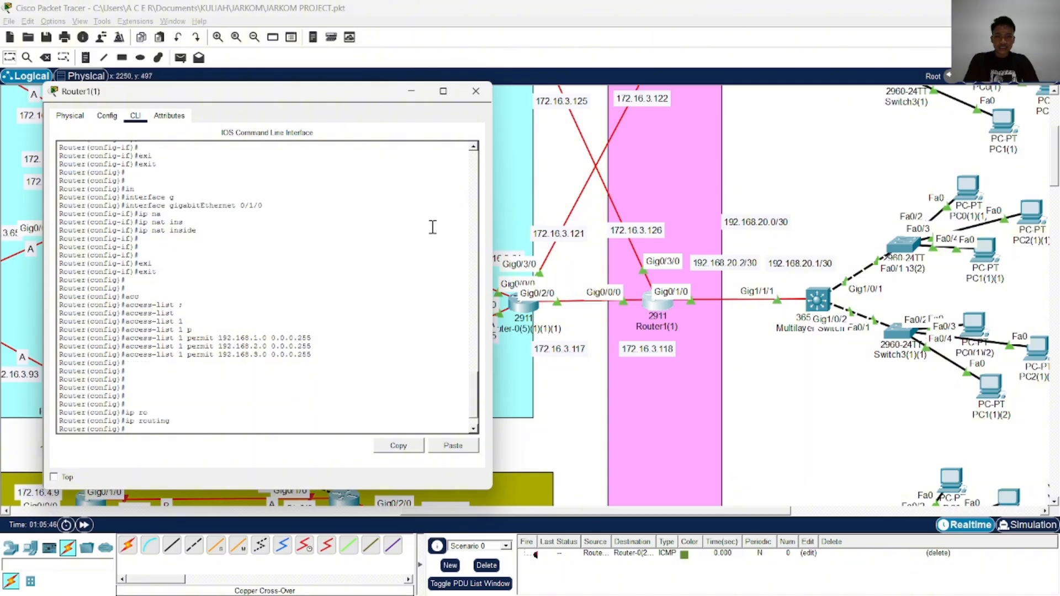
scroll(433, 227, "down", 2)
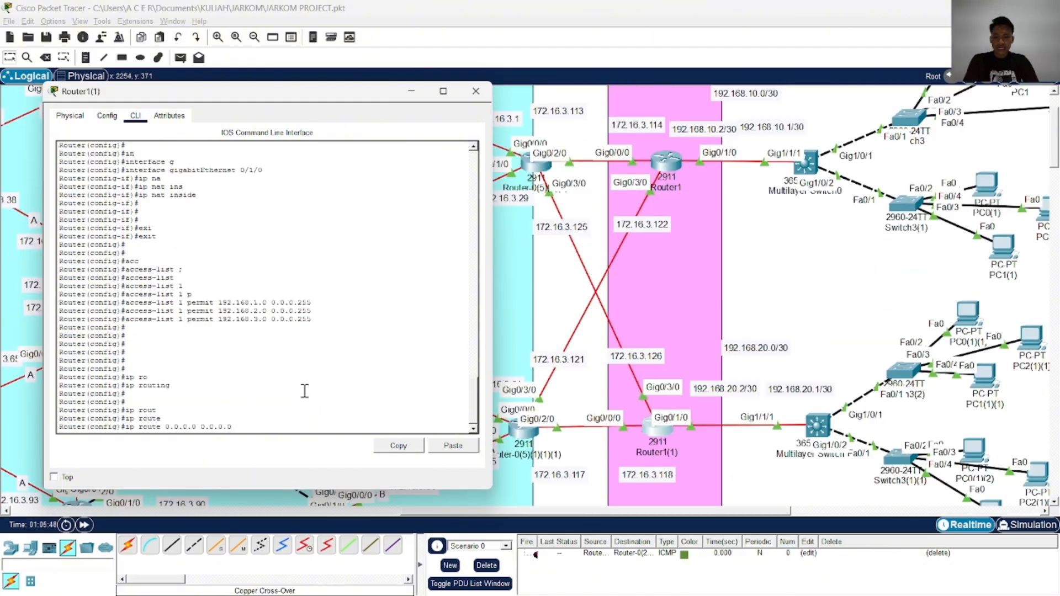
type("172.16.")
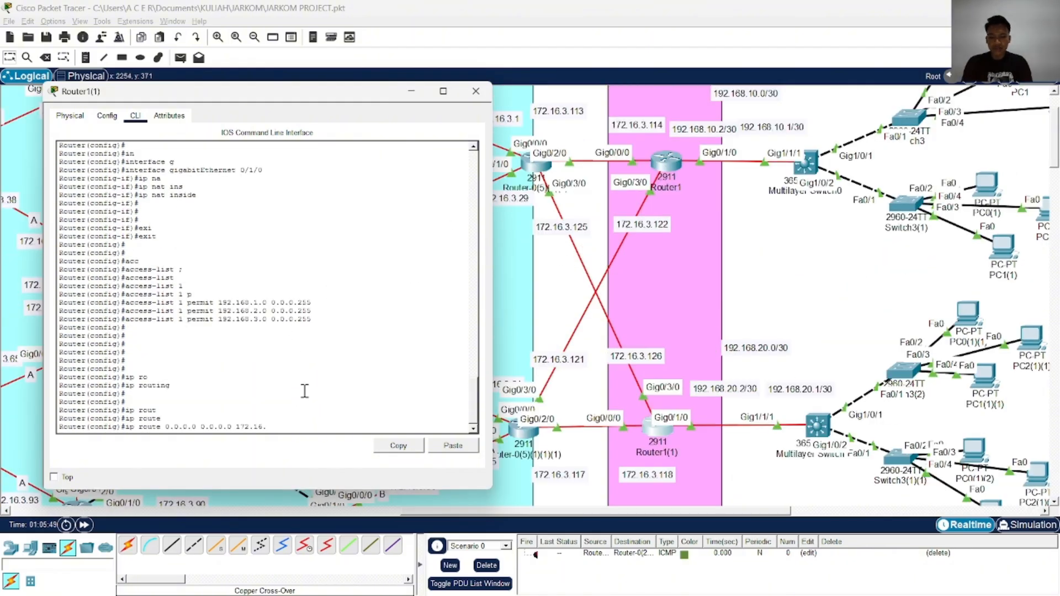
type("3.125")
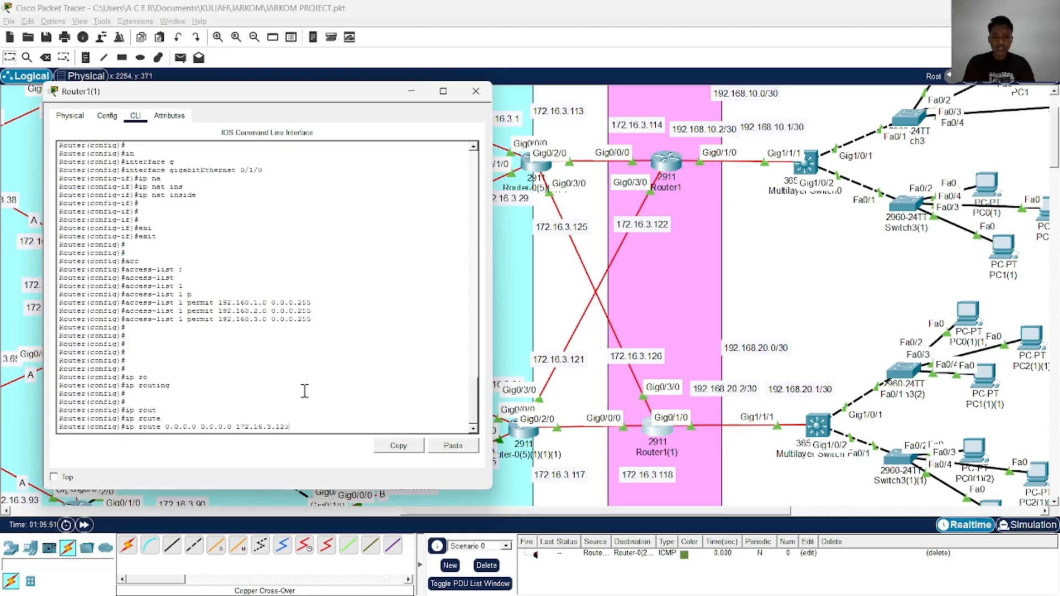
key("Return")
Add a second static default route on Router1(1) with next hop 172.16.3.117
key("Up")
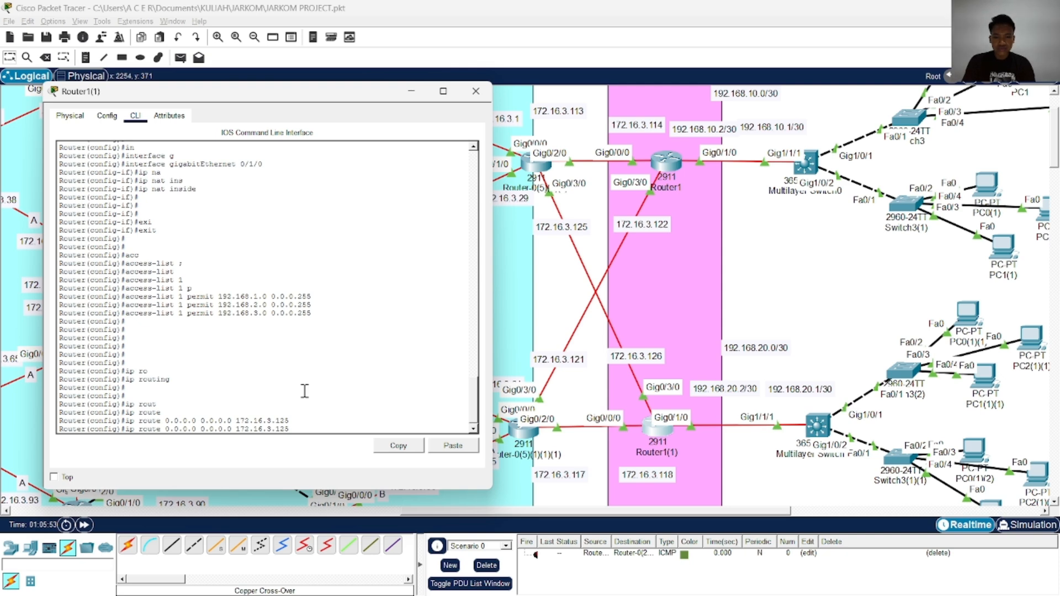
key("BackSpace")
key("BackSpace")
key("BackSpace")
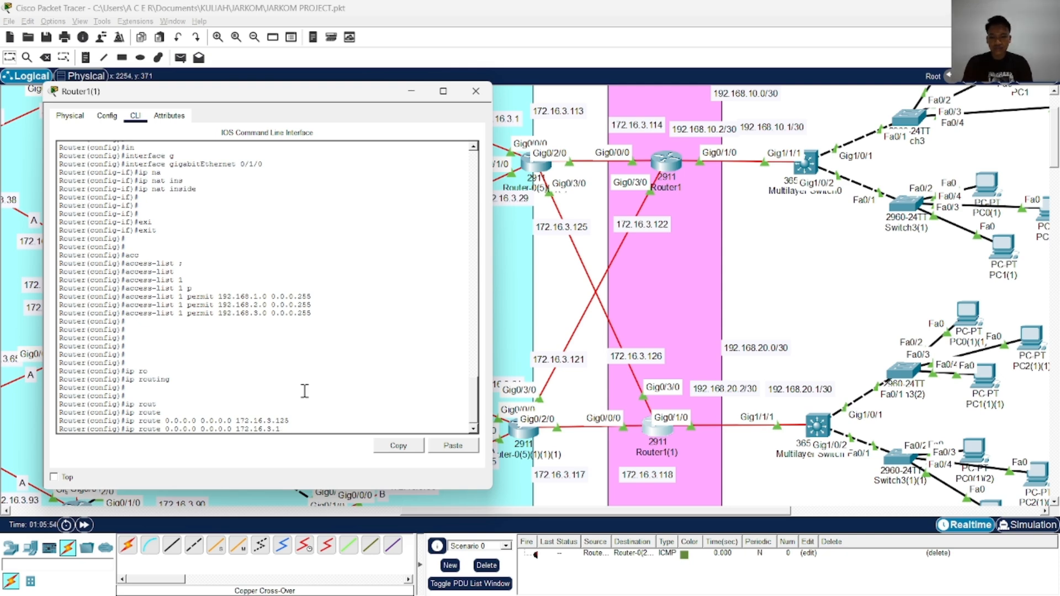
type("117")
key("Return")
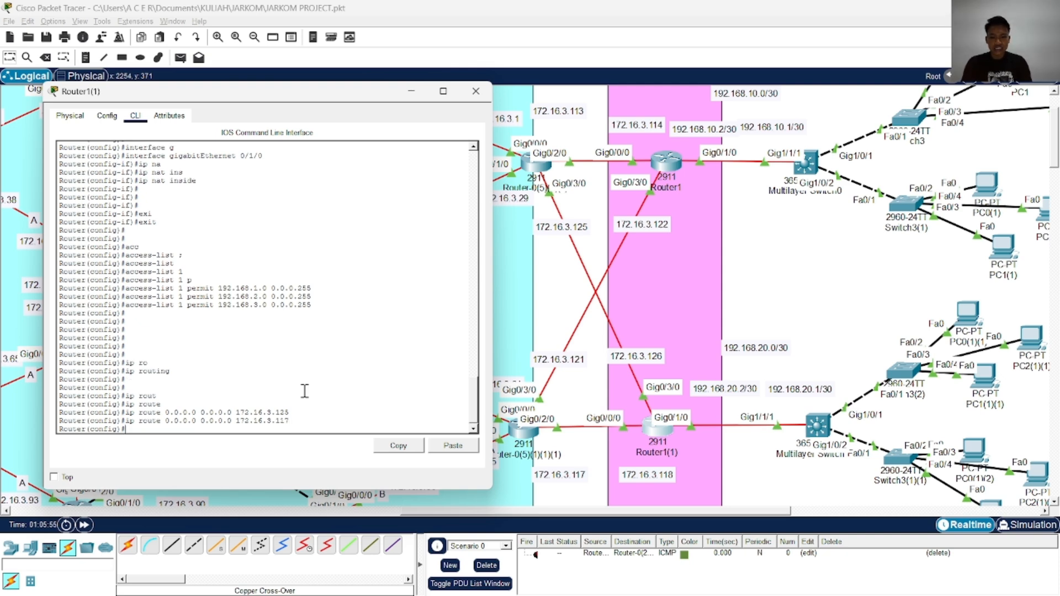
Add a third static default route on Router1(1) with next hop 192.168.20.1
key("Up")
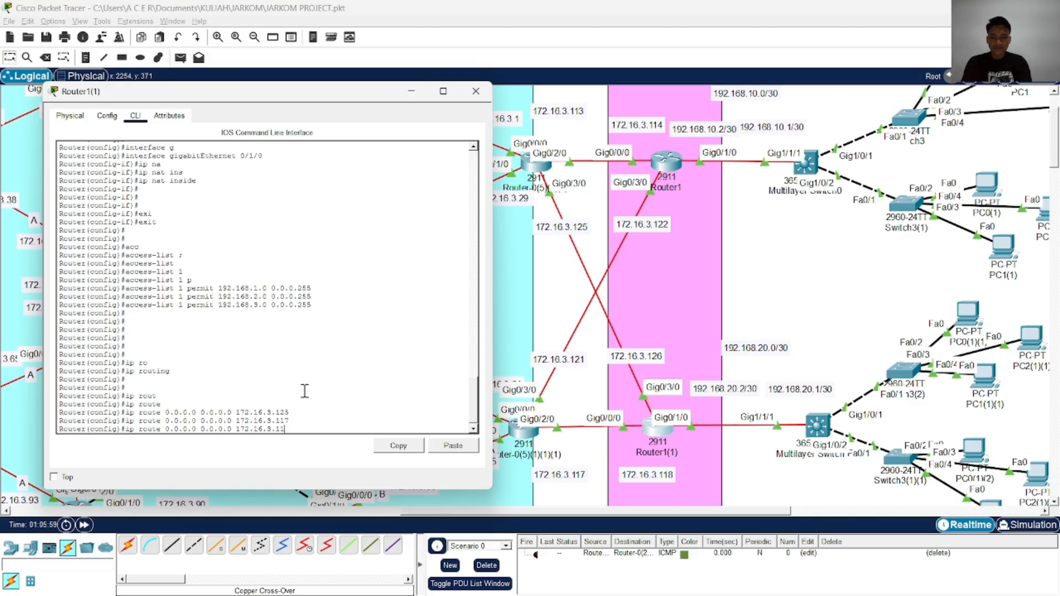
key("BackSpace")
key("BackSpace")
key("BackSpace")
key("BackSpace")
key("BackSpace")
key("BackSpace")
key("BackSpace")
key("BackSpace")
key("BackSpace")
key("BackSpace")
key("BackSpace")
type("192")
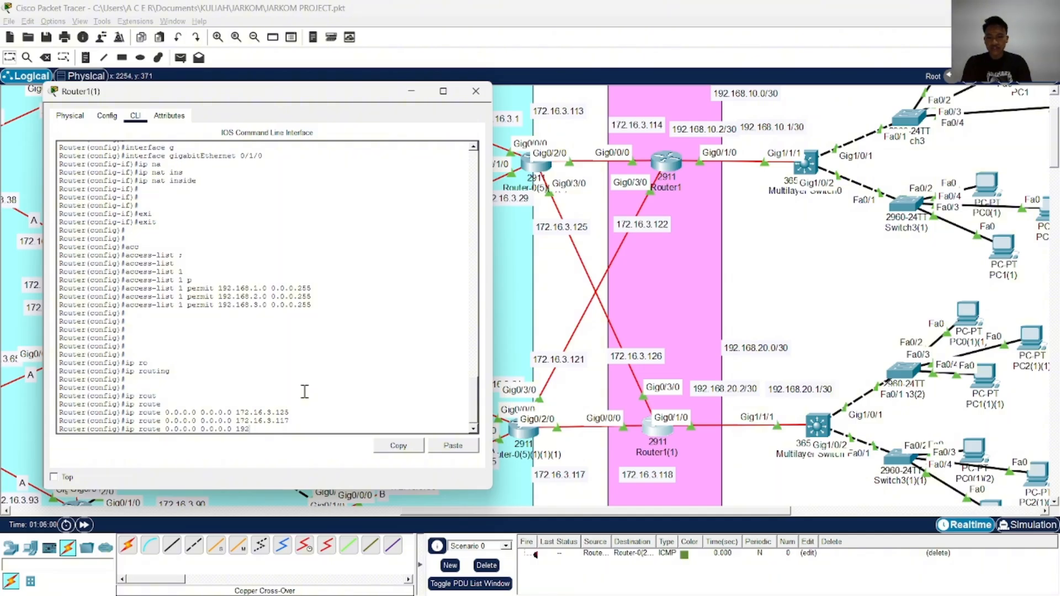
type(".168.20.1")
key("Return")
key("Return")
key("Return")
key("Return")
key("Return")
key("Return")
key("Return")
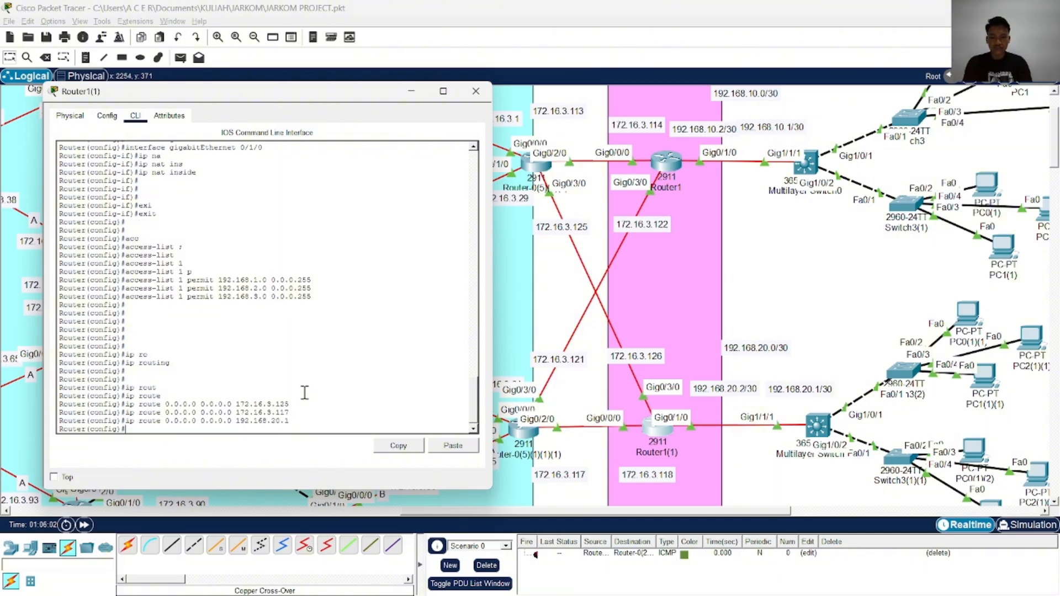
End configuration mode on Router1(1) and write the configuration to memory with wr
type("end")
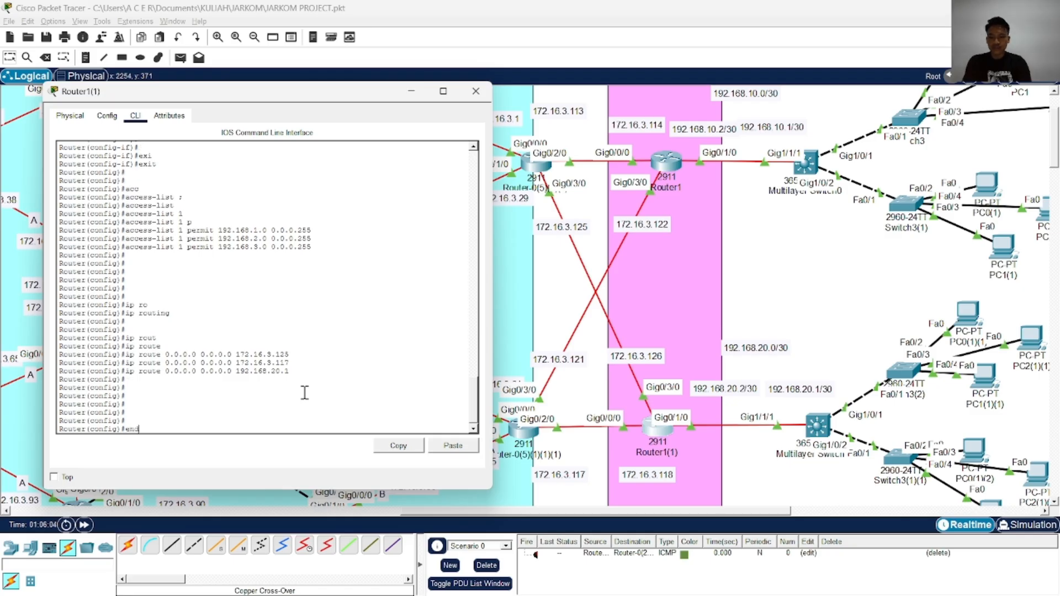
key("Return")
type("wr")
key("Return")
Copy the running-config of Router1(1) to startup-config, accepting the default destination filename
type("cop")
key("Tab")
type("rs")
key("Tab")
key("BackSpace")
key("Tab")
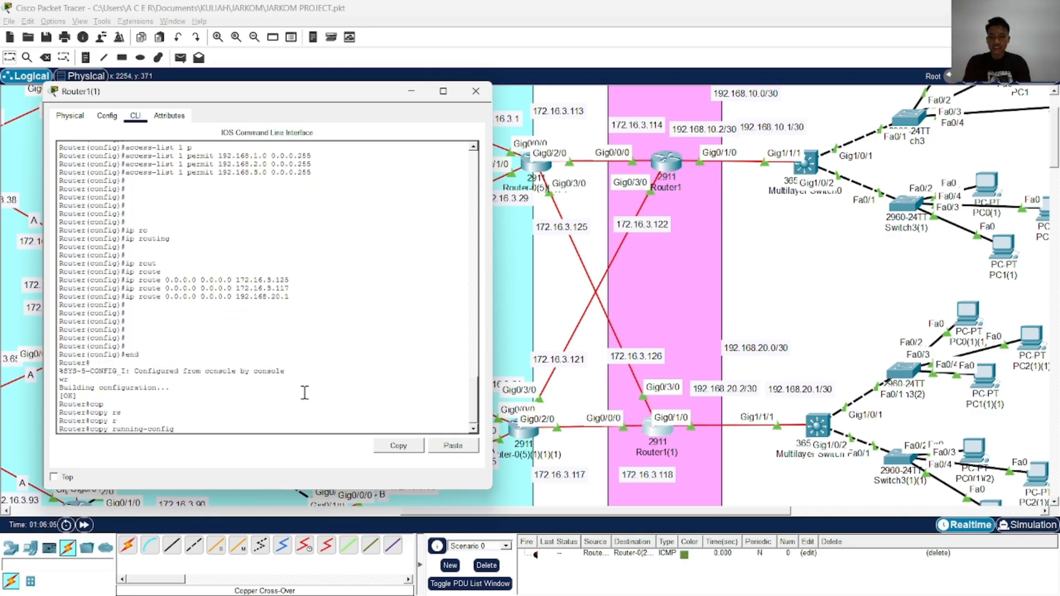
type("s")
key("Tab")
type("t")
key("Tab")
key("Tab")
key("Return")
key("Return")
key("Return")
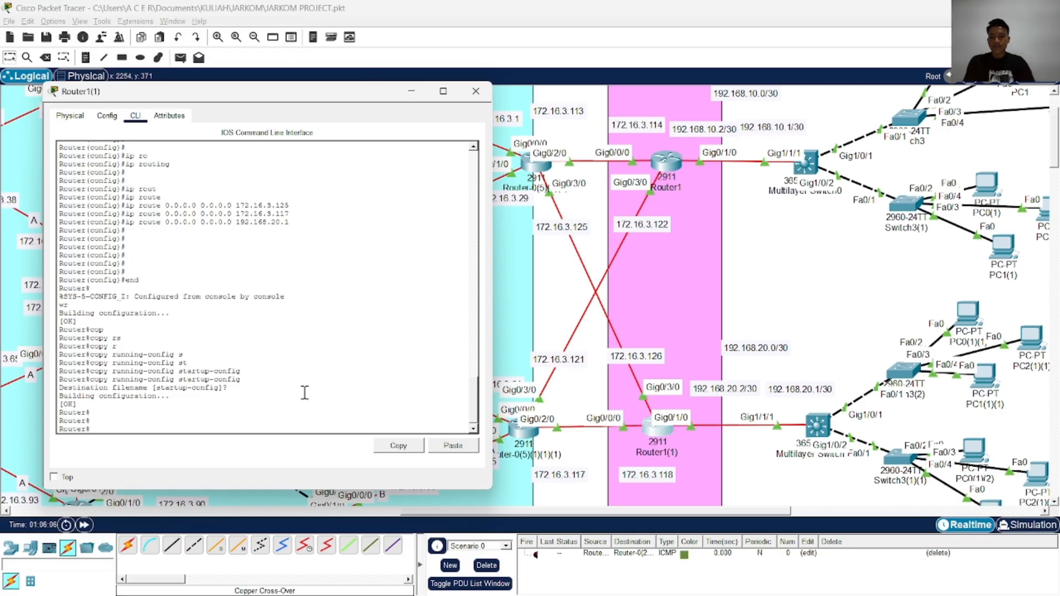
Close the Router1(1) window and open the CLI of Router1(3), placing it clear of that router's links
left_click(476, 91)
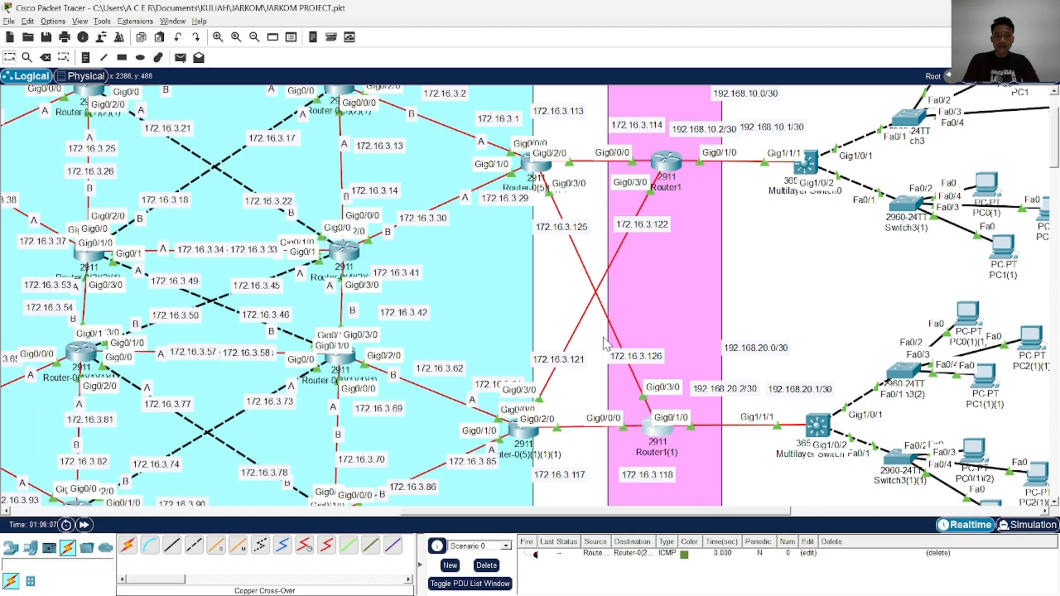
scroll(605, 342, "down", 8)
left_click(676, 271)
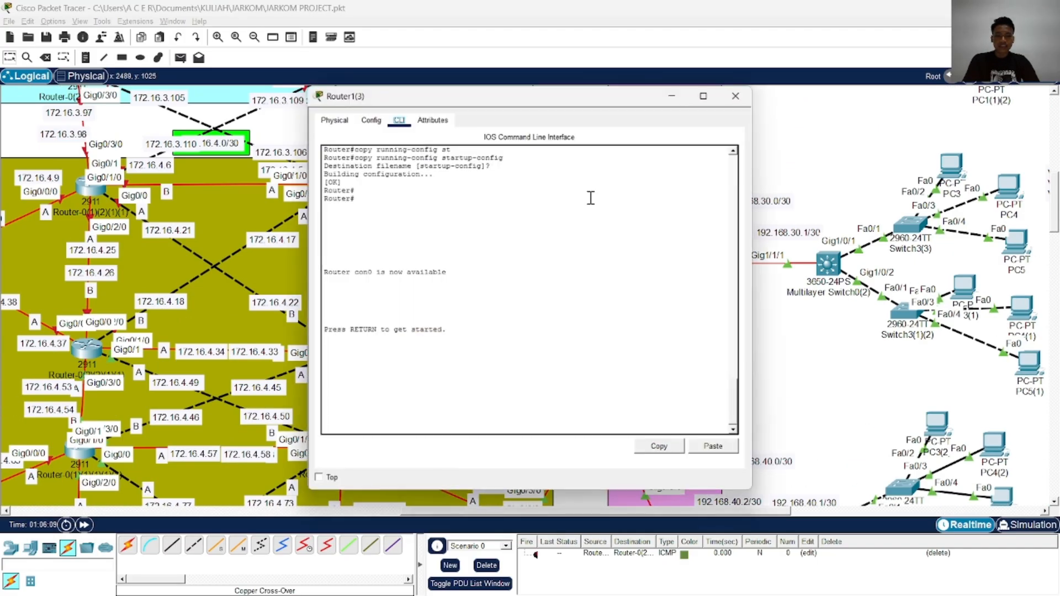
left_click_drag(573, 101, 299, 75)
left_click(337, 193)
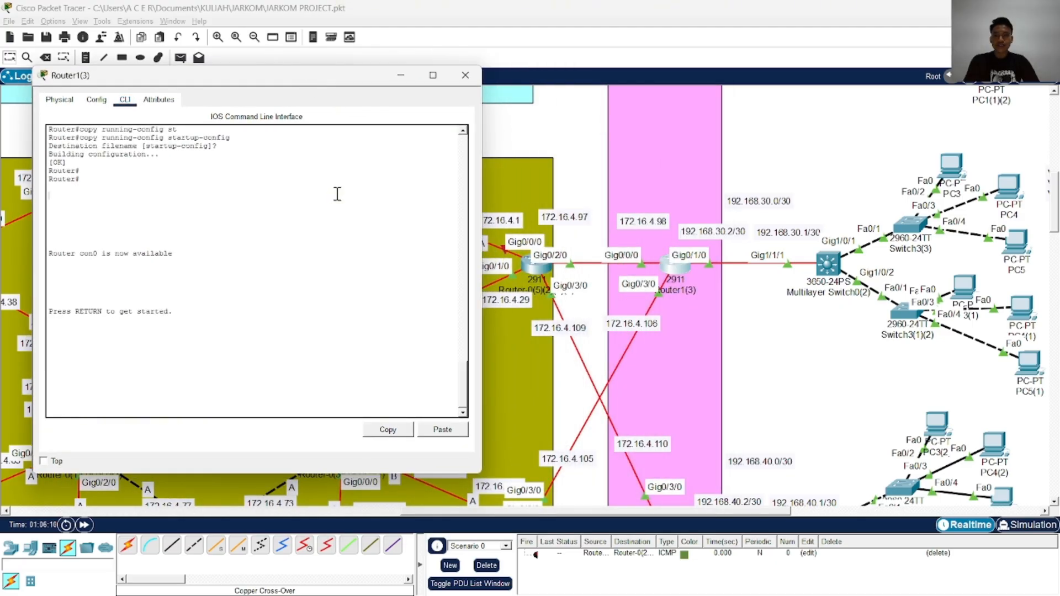
key("alt+Tab")
key("alt+Tab")
key("alt+Tab")
key("alt+Tab")
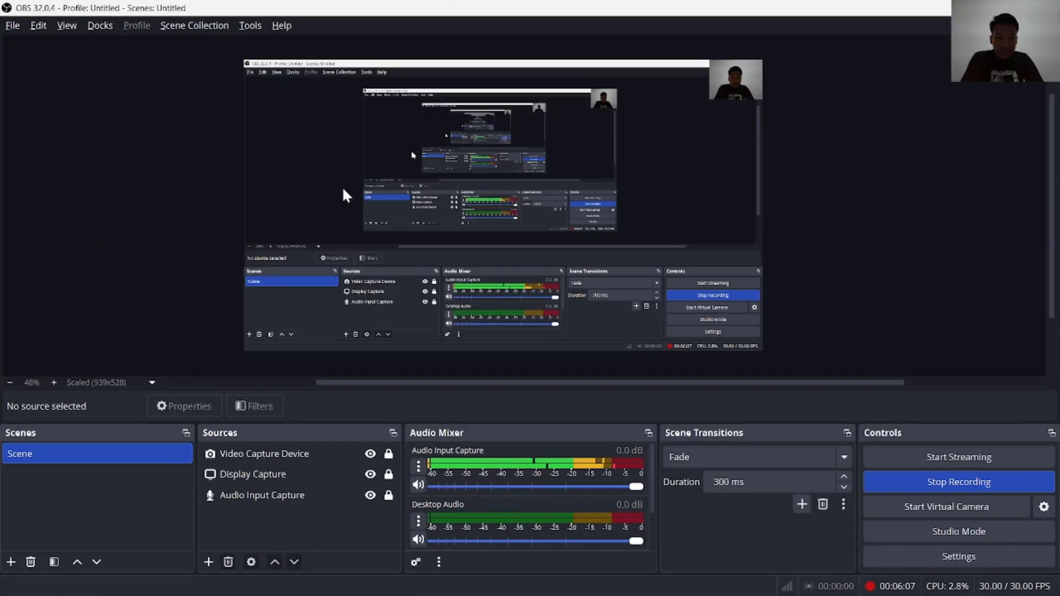
key("alt+Tab")
key("alt+Tab")
key("alt+Tab")
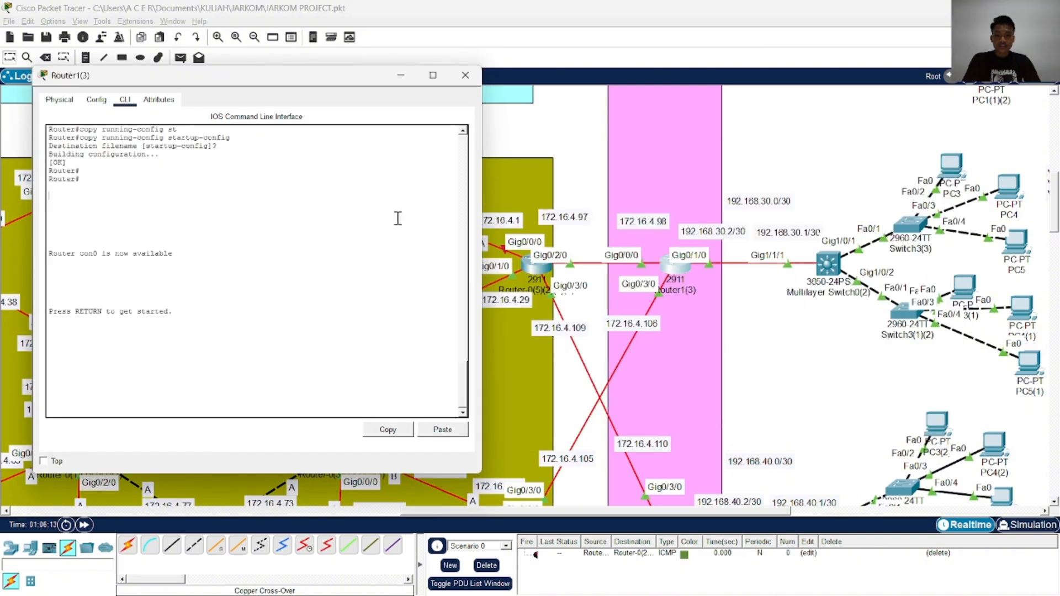
Enter privileged mode on Router1(3) with ena and start global configuration with configure terminal
key("Return")
key("Return")
type("ena")
key("Return")
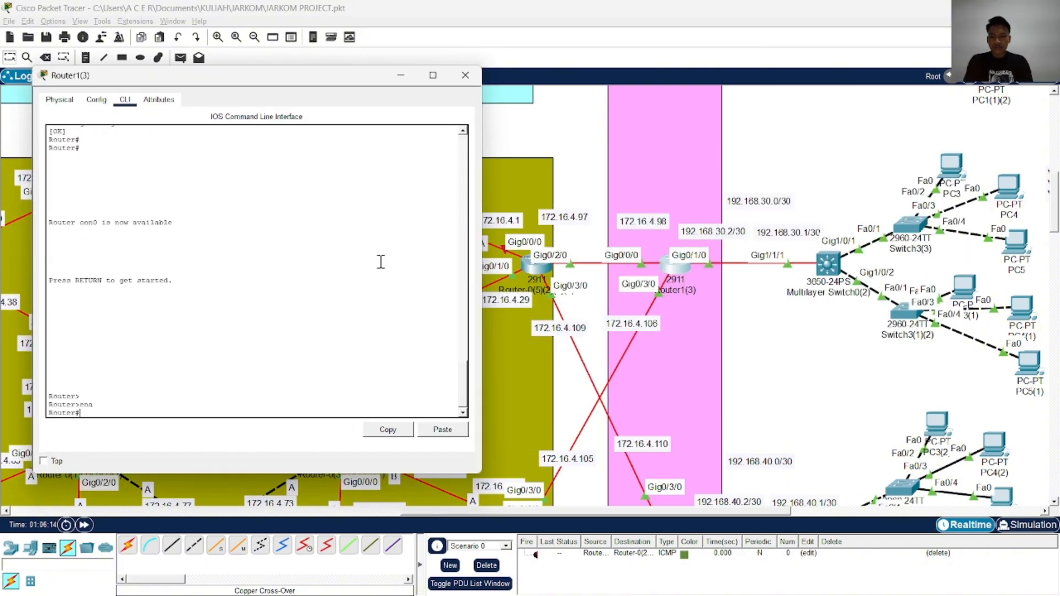
type("conf")
key("Tab")
type("t")
key("Tab")
key("Return")
Enter interface gigabitEthernet 0/0/0 on Router1(3) and set it as the NAT outside interface with ip nat outside
type("i")
key("BackSpace")
type("t")
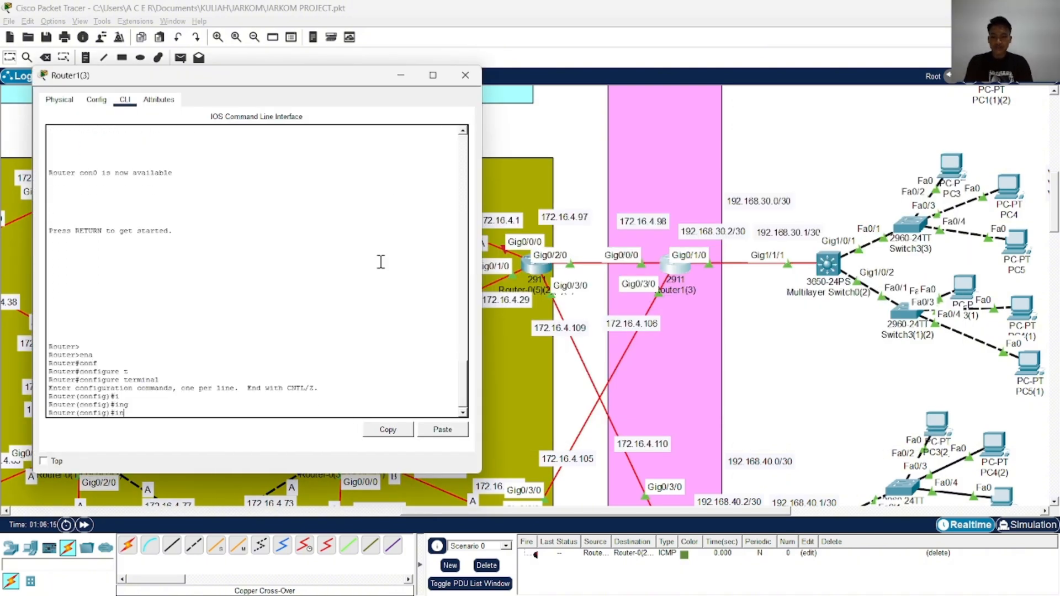
key("Tab")
type("g")
key("Tab")
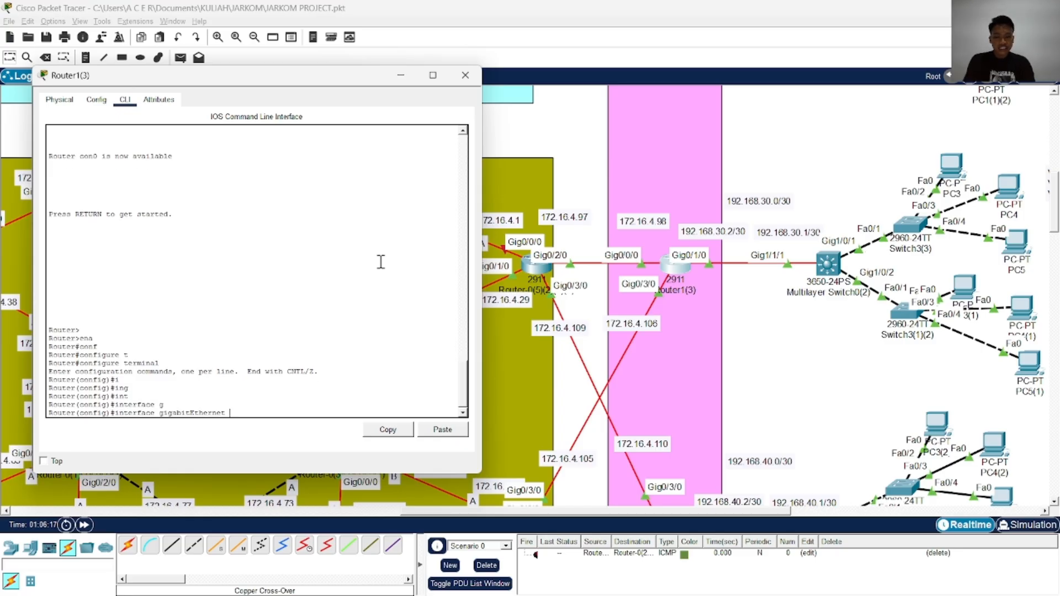
type("0/0/0")
key("Return")
type("ip na")
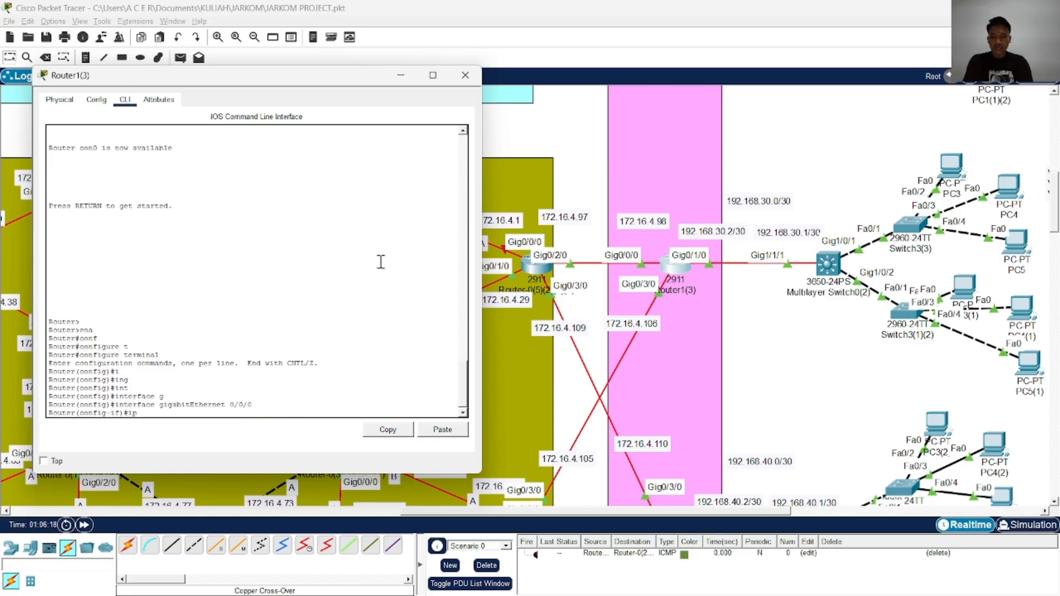
key("Tab")
type("o")
key("Tab")
key("Return")
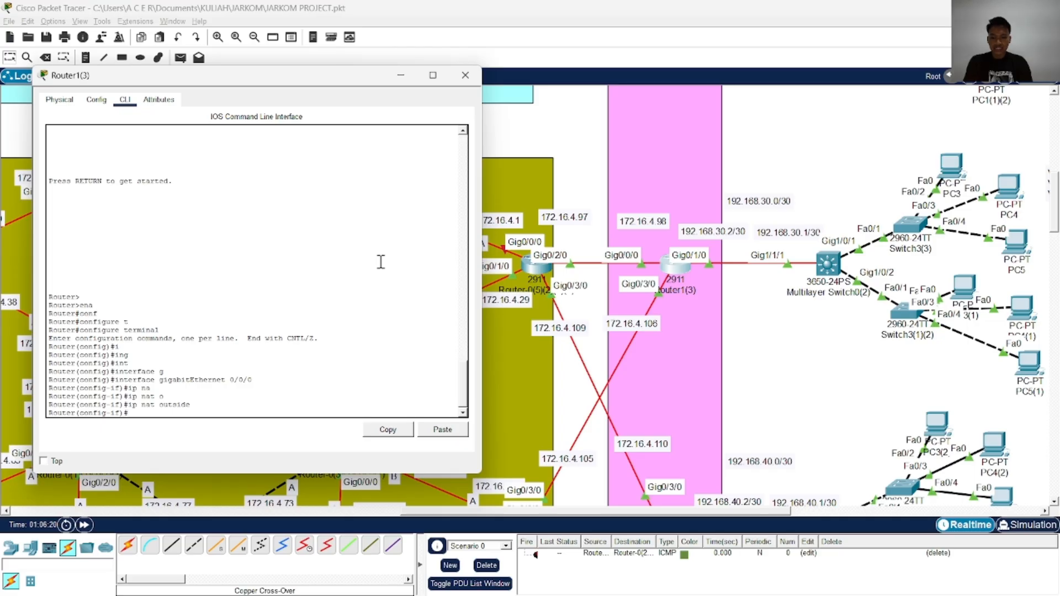
Enable gigabitEthernet 0/0/0 with no shutdown and exit back to global configuration
type("no sh")
key("Tab")
key("Return")
type("exi")
key("Tab")
key("Return")
Set gigabitEthernet 0/3/0 as a NAT outside interface with ip nat outside, and return to global configuration
type("in")
key("Tab")
type("g")
key("Tab")
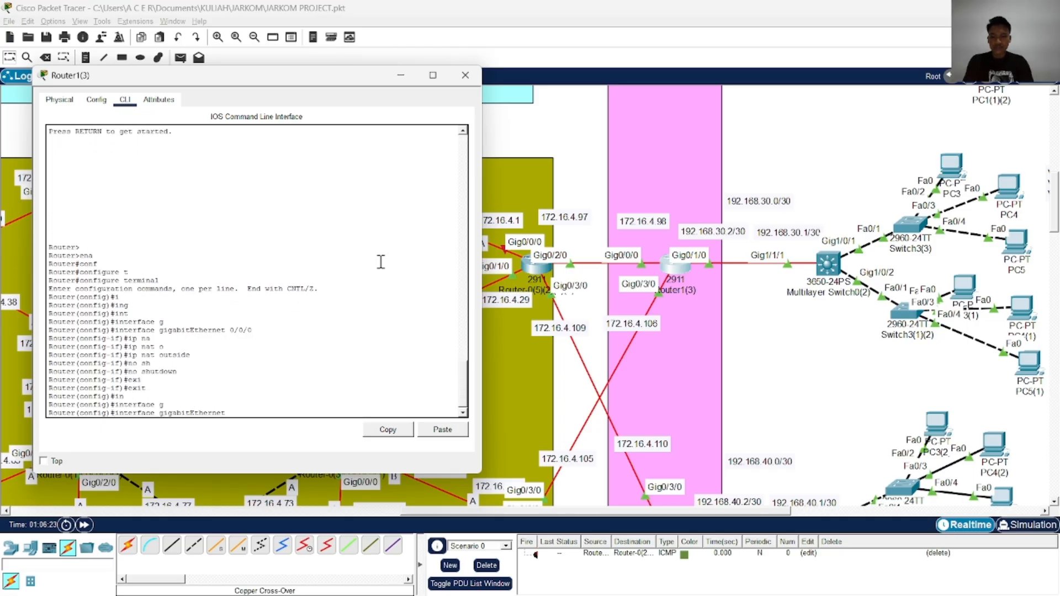
type("0/3/0")
key("Return")
type("ip n")
key("Tab")
type("at")
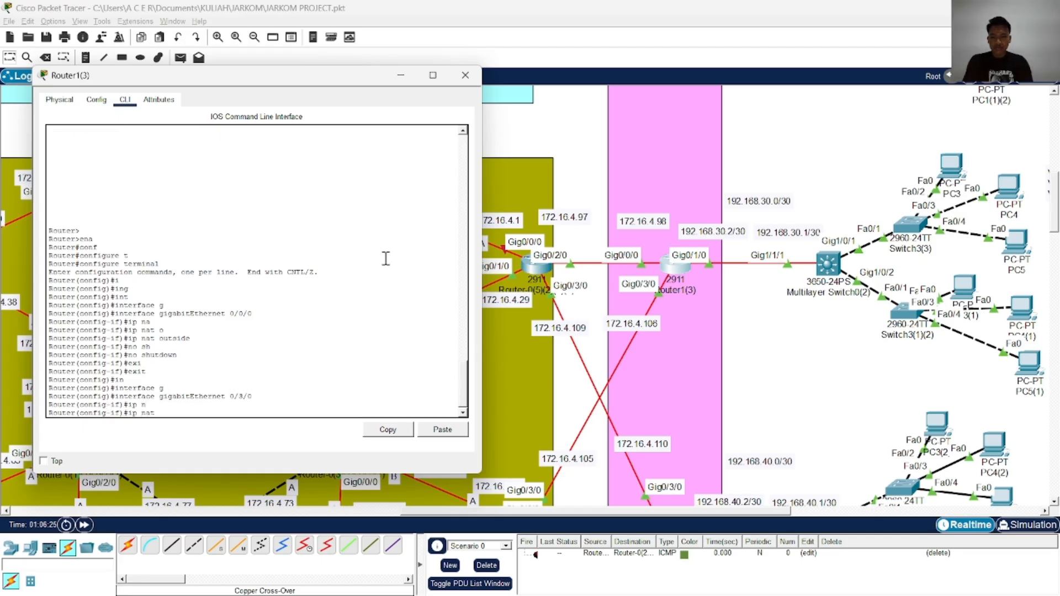
type(" out")
key("Tab")
key("Return")
type("exi")
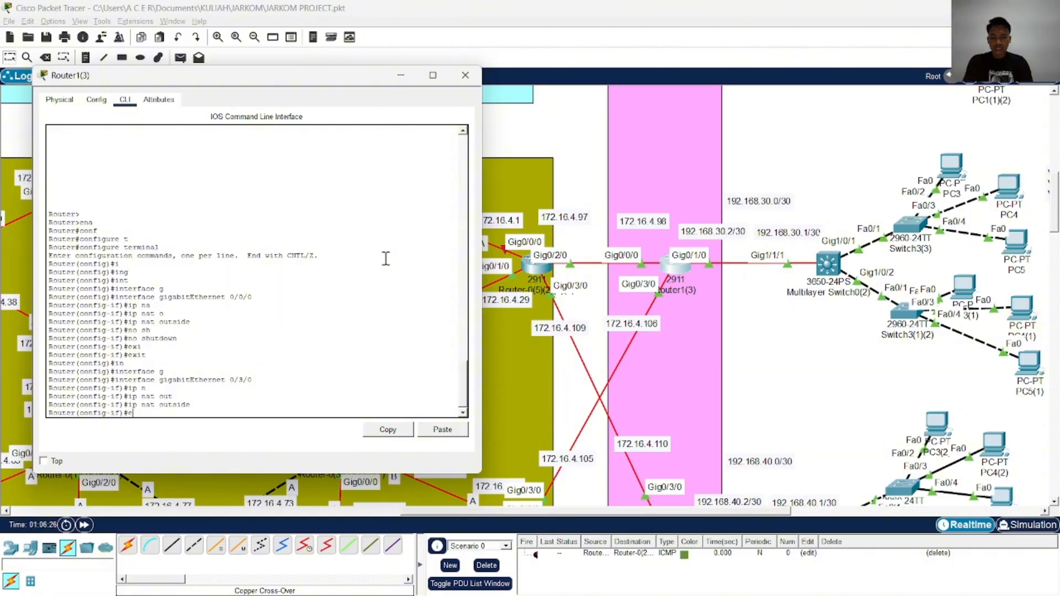
key("Tab")
key("Return")
key("Return")
key("Return")
key("Return")
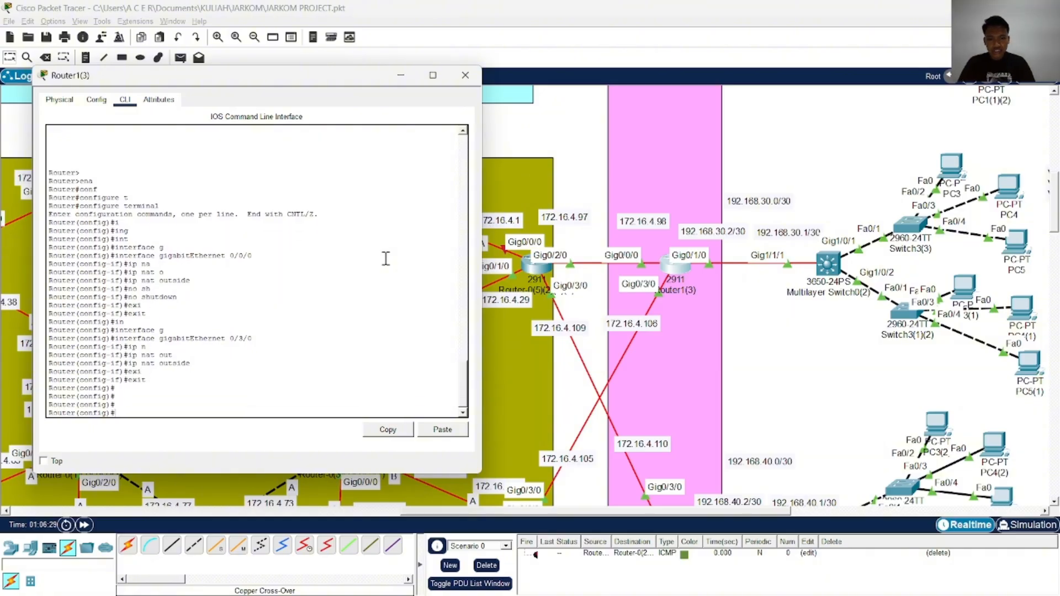
Enter interface gigabitEthernet 0/1/0 and set it as the NAT inside interface with ip nat inside
type("in")
key("Tab")
type("g")
key("Tab")
type("0/1/")
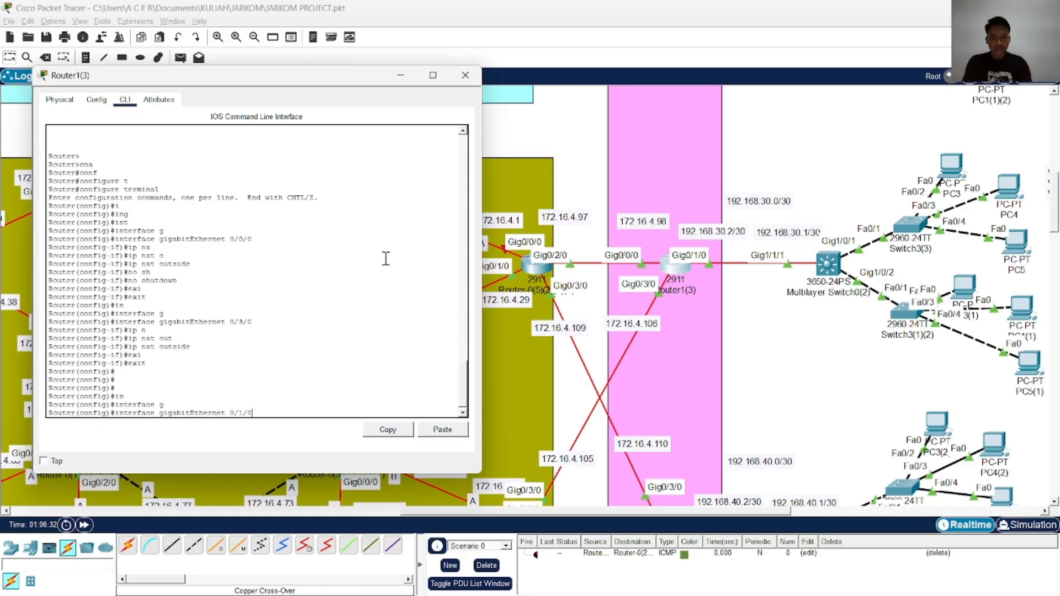
type("0")
key("Return")
type("ip na")
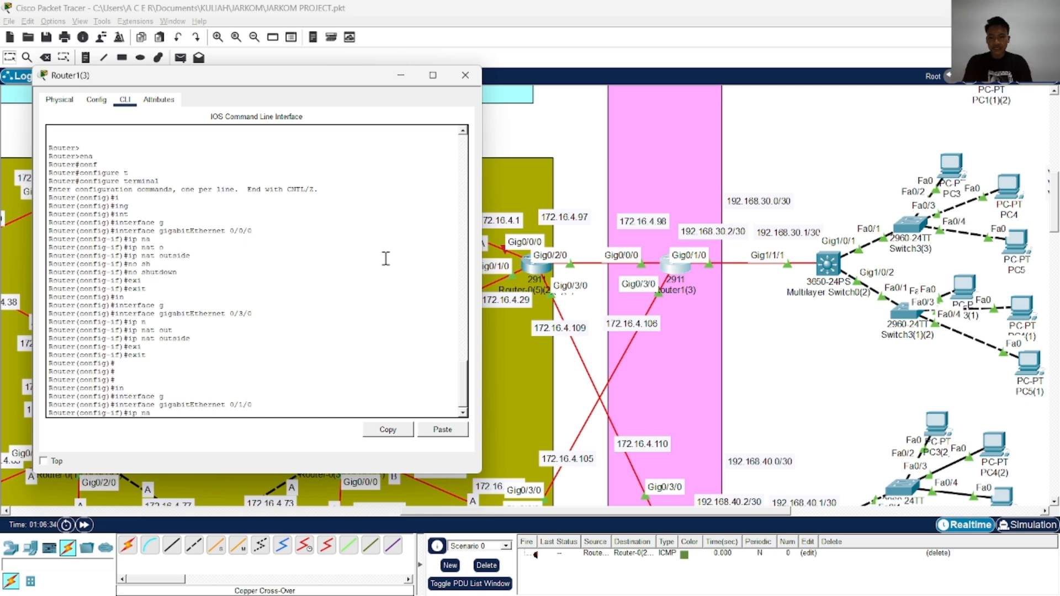
key("Tab")
type("in")
key("Tab")
key("Return")
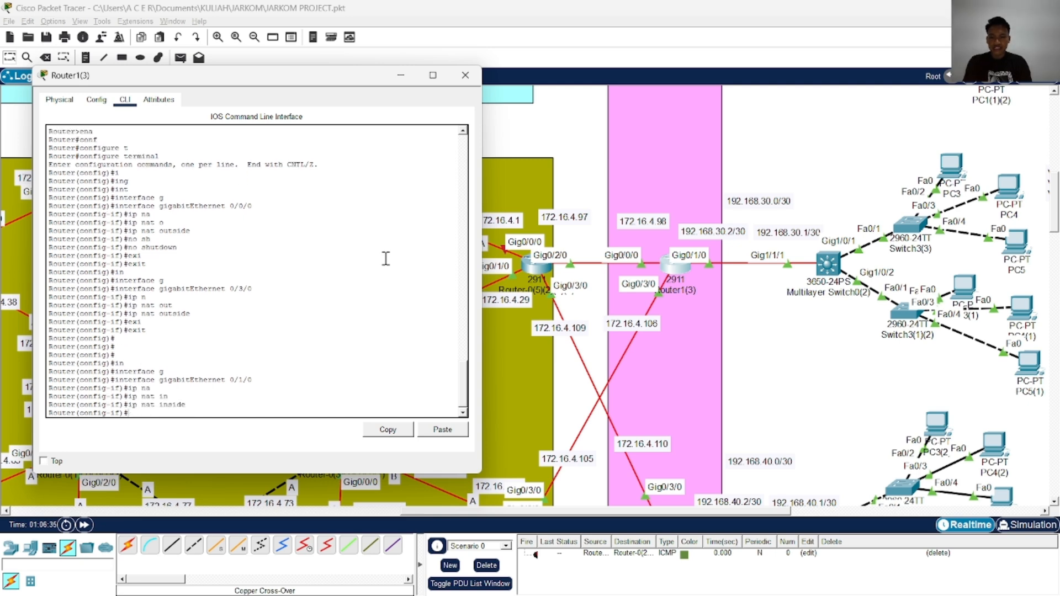
Enable gigabitEthernet 0/1/0 with no shutdown and exit its interface configuration
type("no sh")
key("Tab")
key("Return")
key("Return")
key("Return")
key("Return")
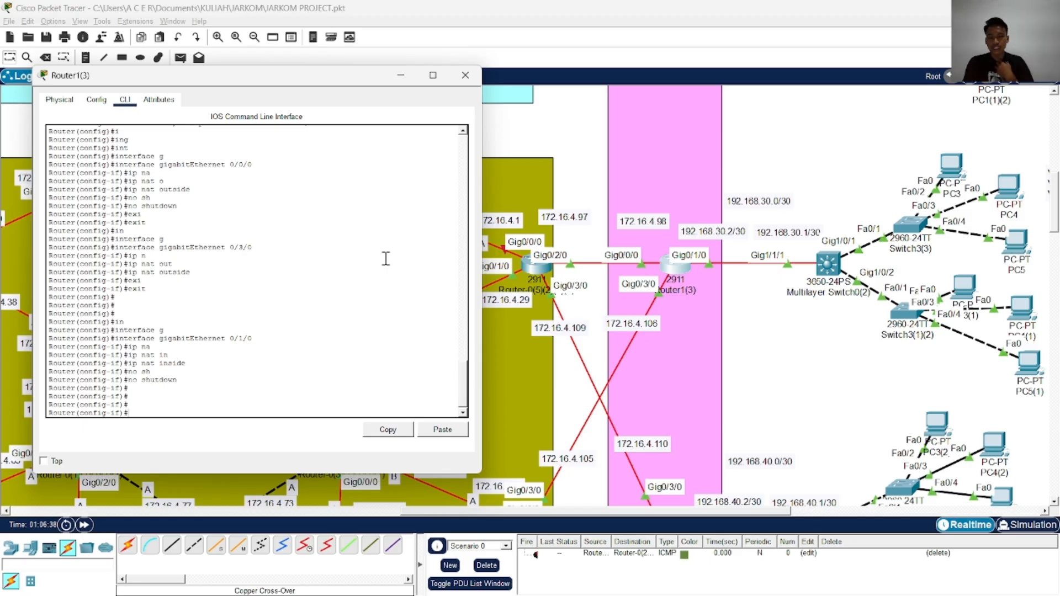
type("exi")
key("Tab")
key("Return")
key("Return")
key("Return")
key("Return")
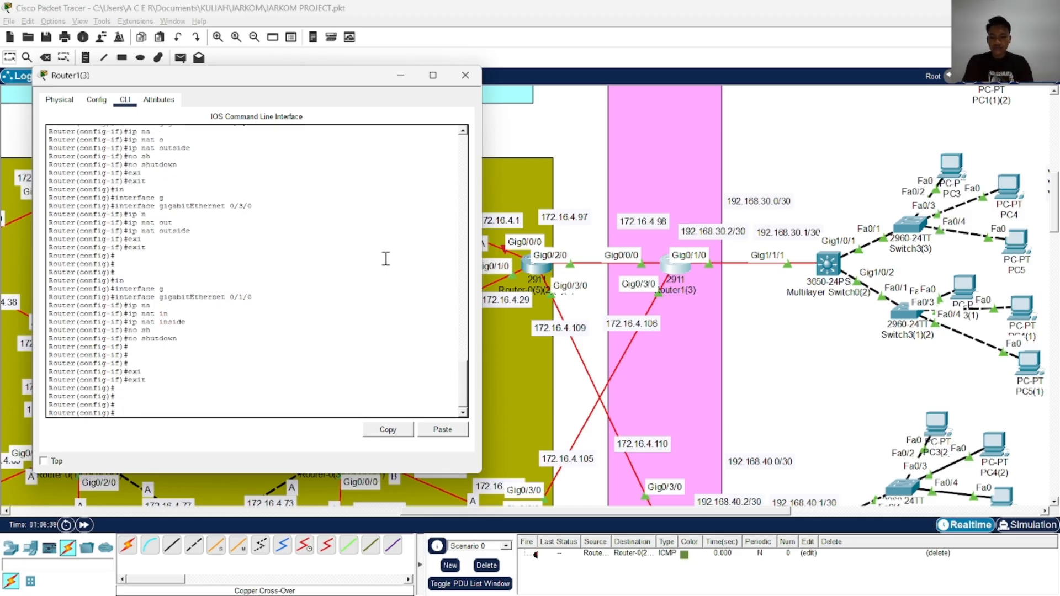
type("ip na")
key("BackSpace")
key("BackSpace")
key("BackSpace")
key("BackSpace")
key("BackSpace")
Add access-list 1 permit 192.168.1.0 0.0.0.255 on Router1(3), checking the network against the reference commands in ChatGPT
type("acc")
key("Tab")
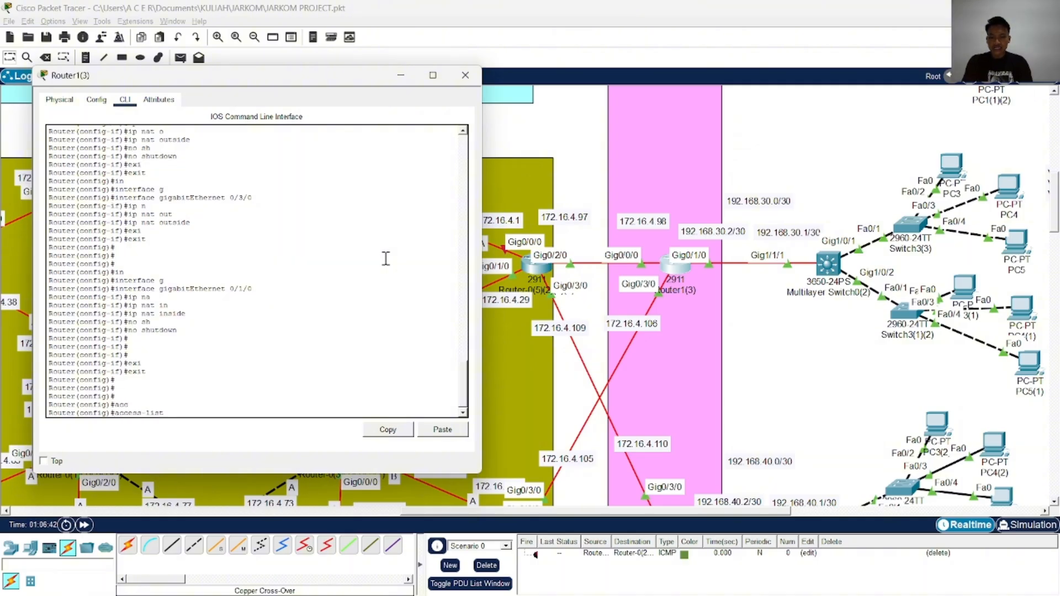
type("p")
key("Tab")
type("e")
key("BackSpace")
key("BackSpace")
key("Tab")
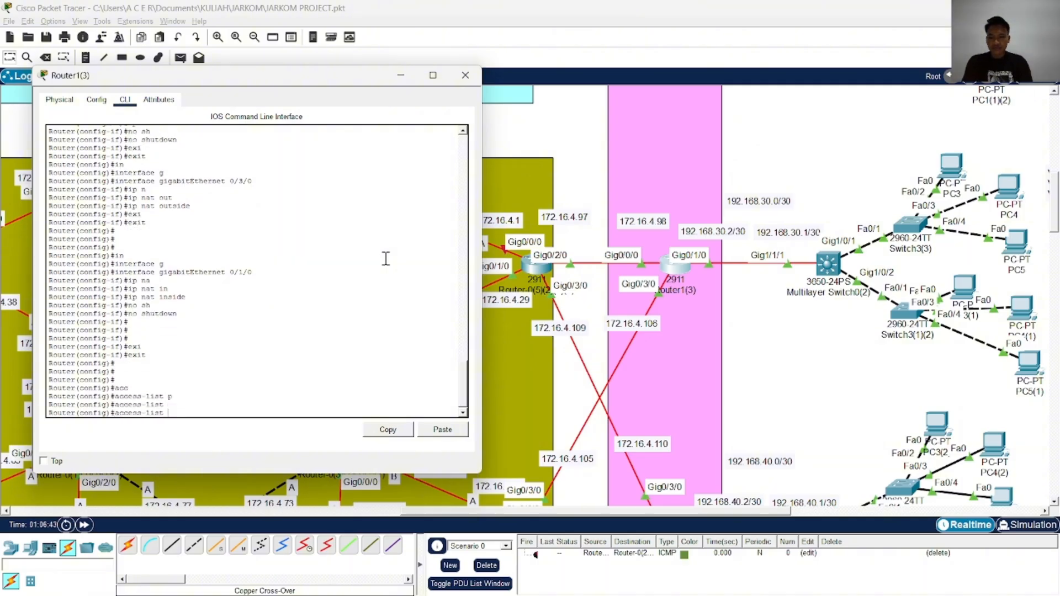
type("1 p")
key("Tab")
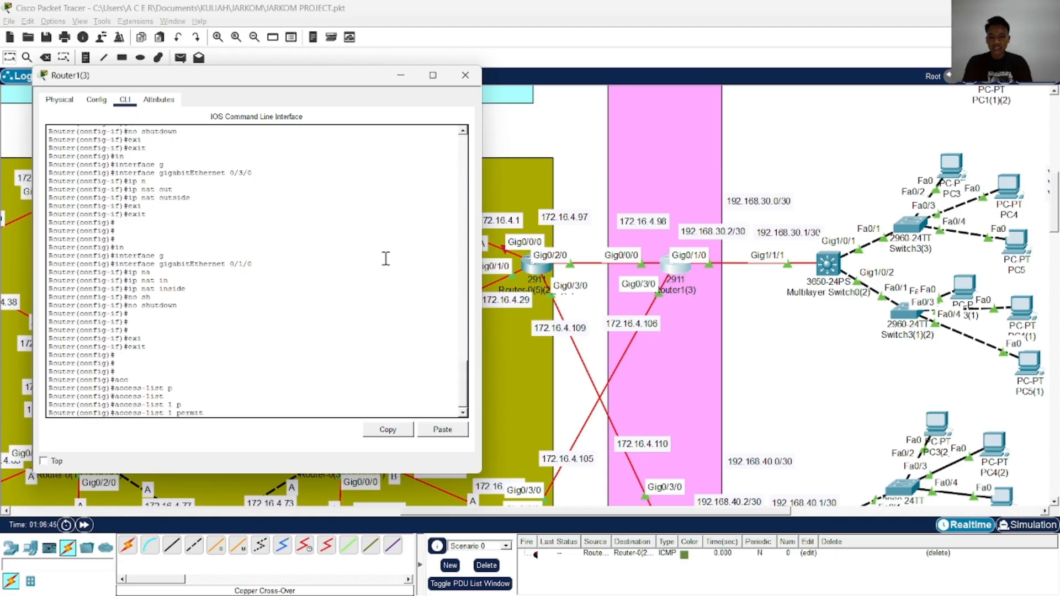
type("1")
key("alt+Tab")
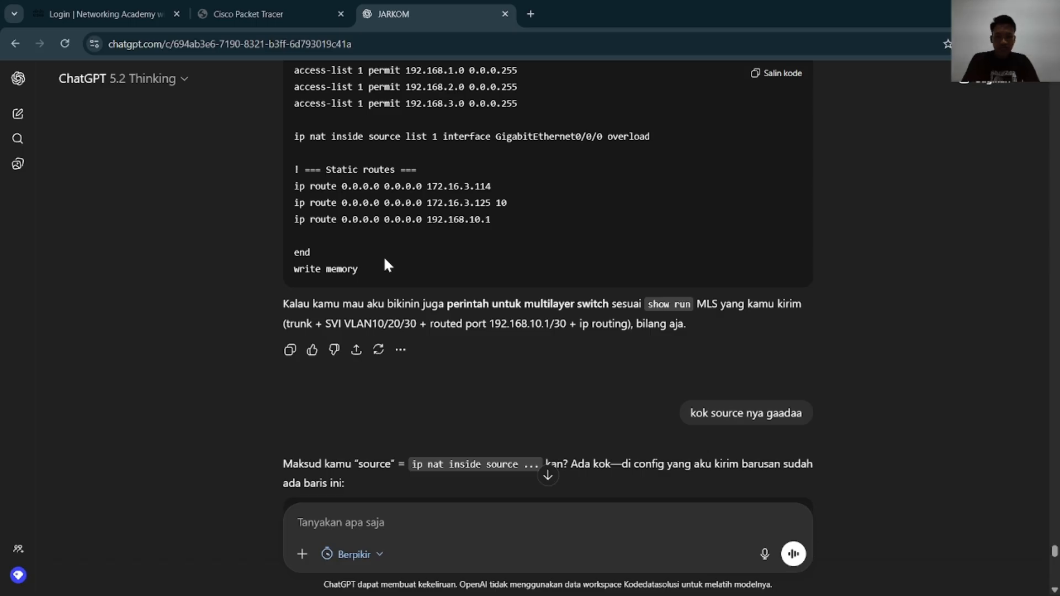
key("alt+Tab")
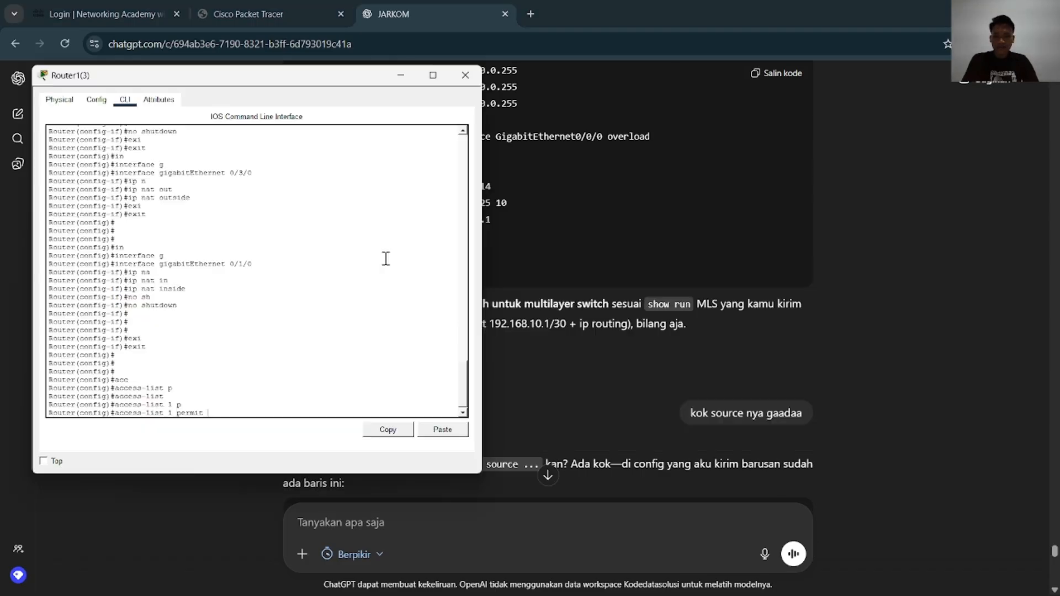
type("2.168.1.0")
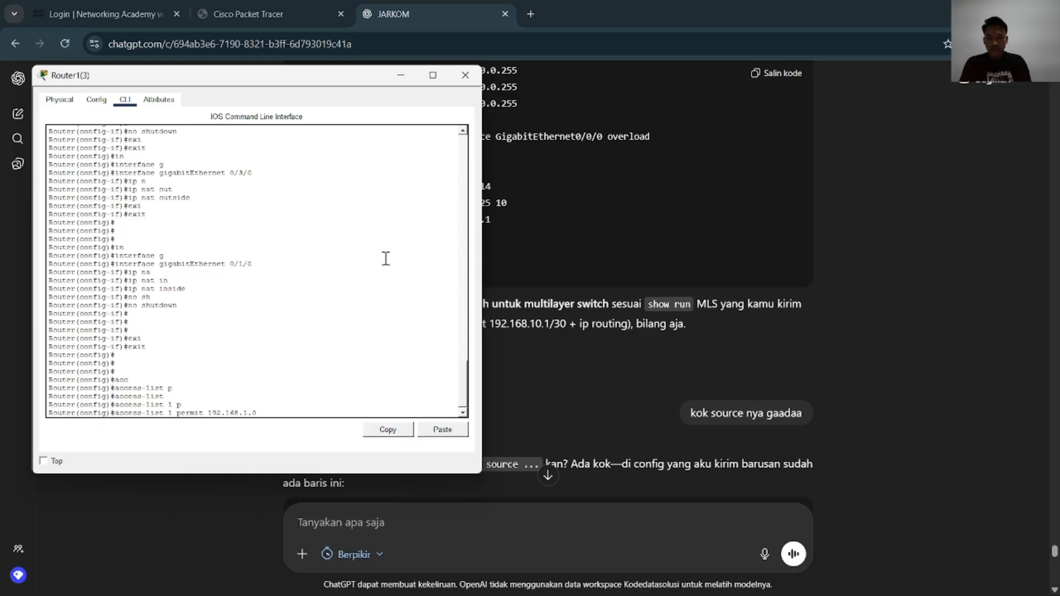
key("alt+Tab")
key("alt+Tab")
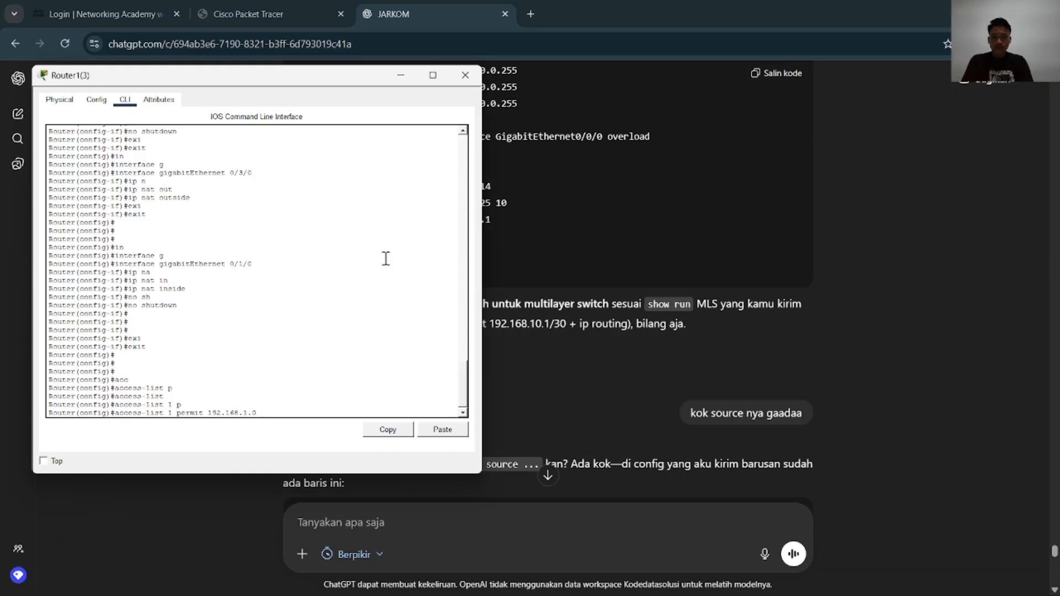
type("1.0 0.0.0.0")
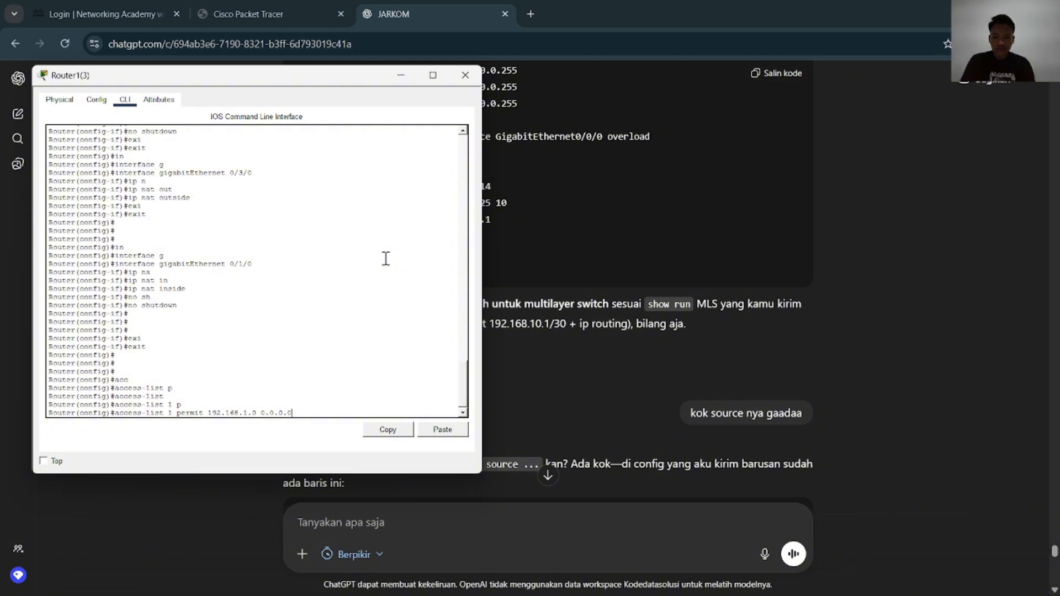
type("255")
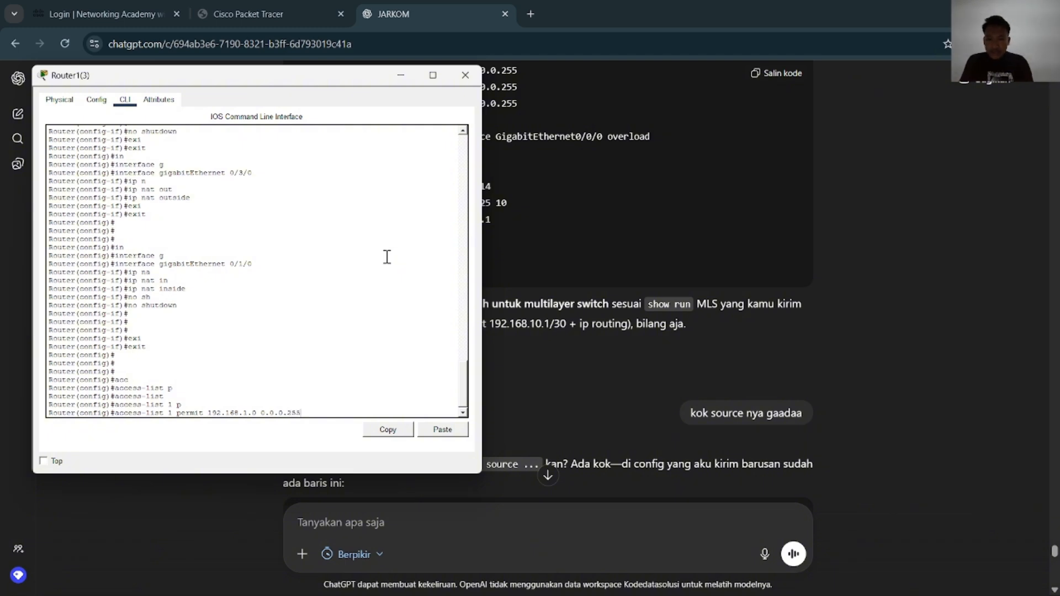
key("Return")
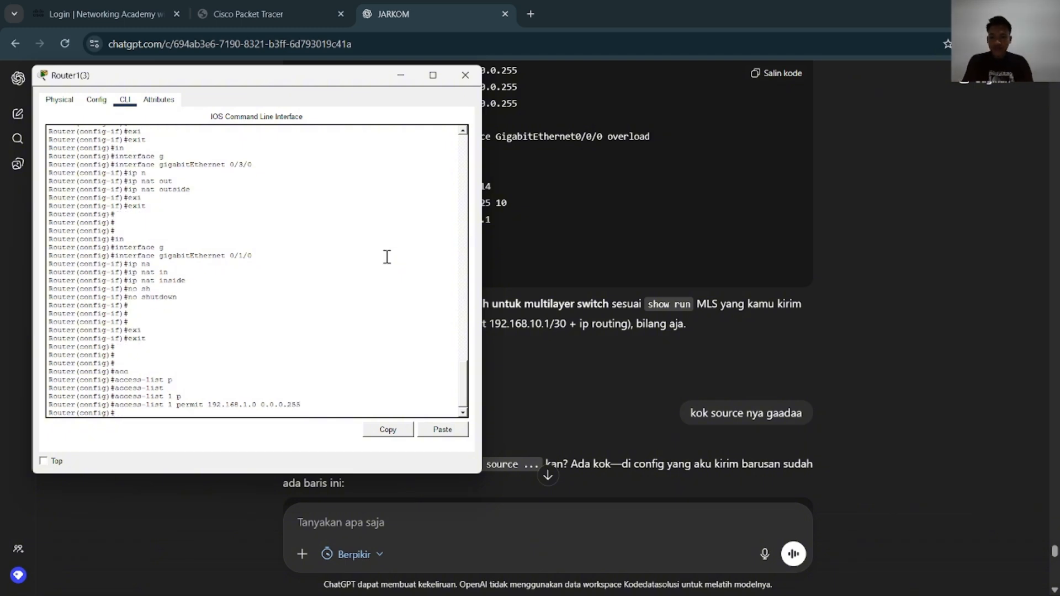
Add access-list 1 permit entries for 192.168.2.0 and 192.168.3.0 with wildcard 0.0.0.255
key("Up")
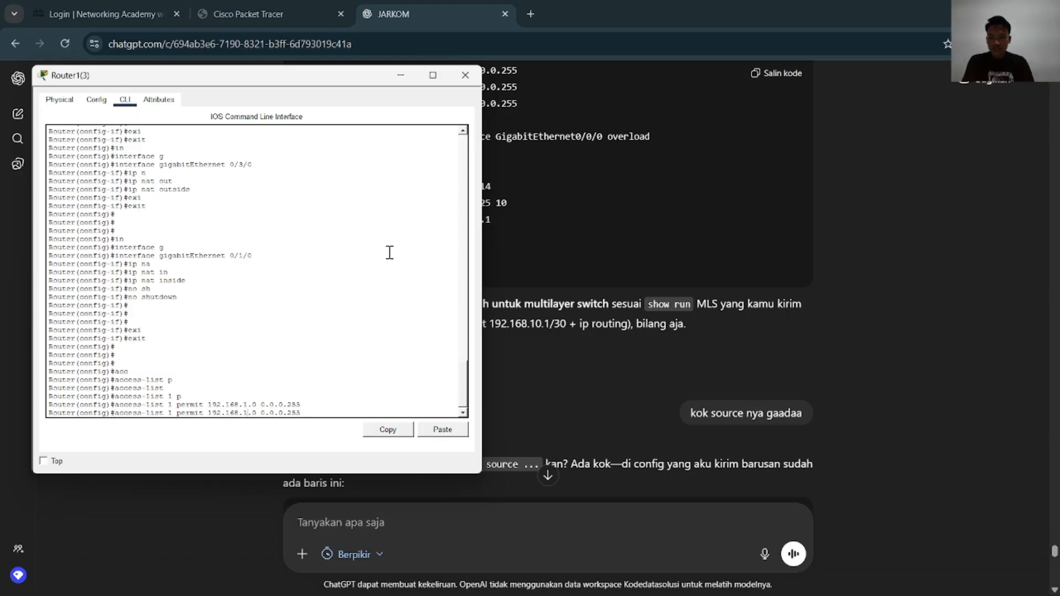
key("Return")
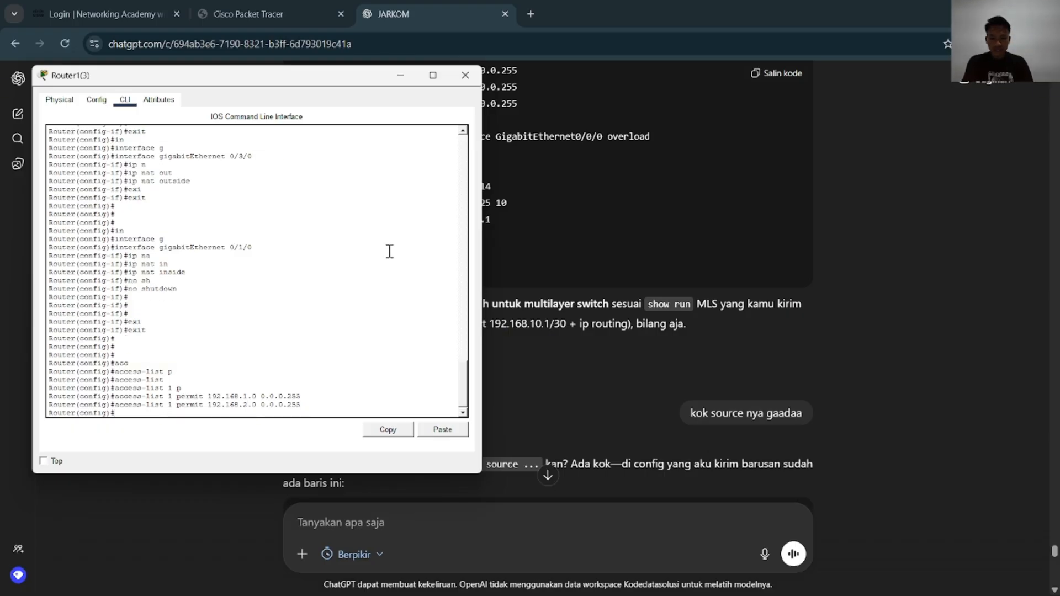
key("Up")
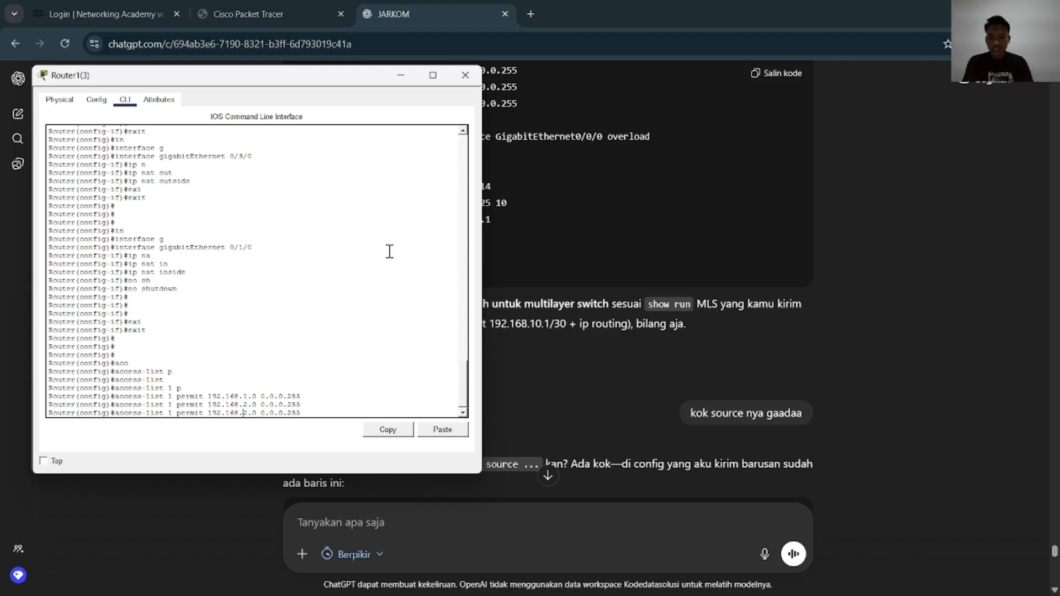
key("BackSpace")
type("3")
key("Return")
key("Return")
key("Return")
key("Return")
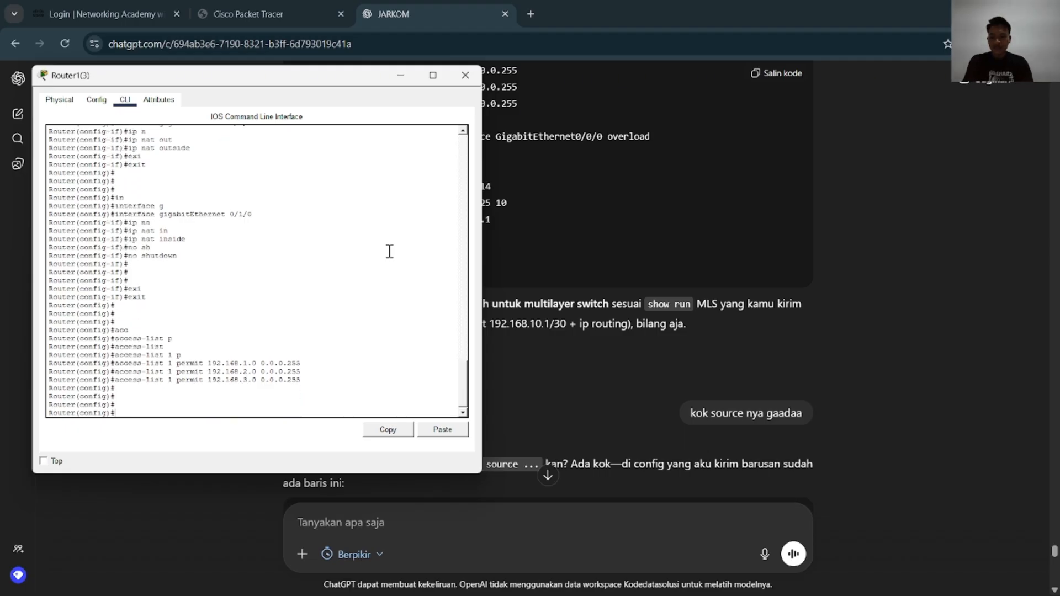
Enable IP routing on Router1(3) with the ip routing command
type("ip ro")
key("Tab")
type("ut")
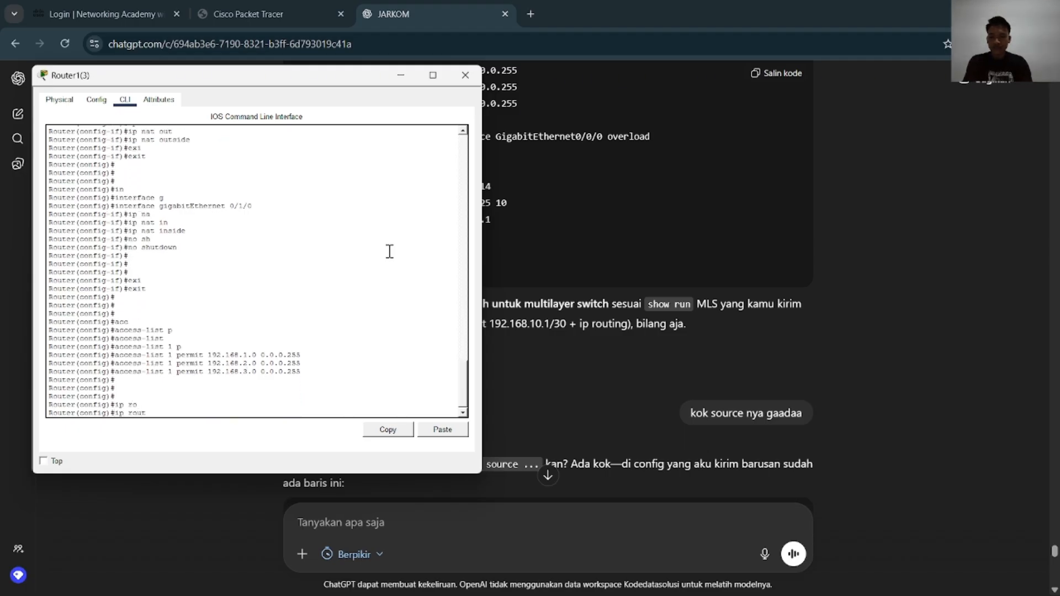
key("Tab")
type("ing")
key("Tab")
key("Return")
key("Return")
Add a static default route 0.0.0.0 0.0.0.0 via 172.16.4.97 on Router1(3), checking the next-hop address in the Packet Tracer topology
type("ip rout")
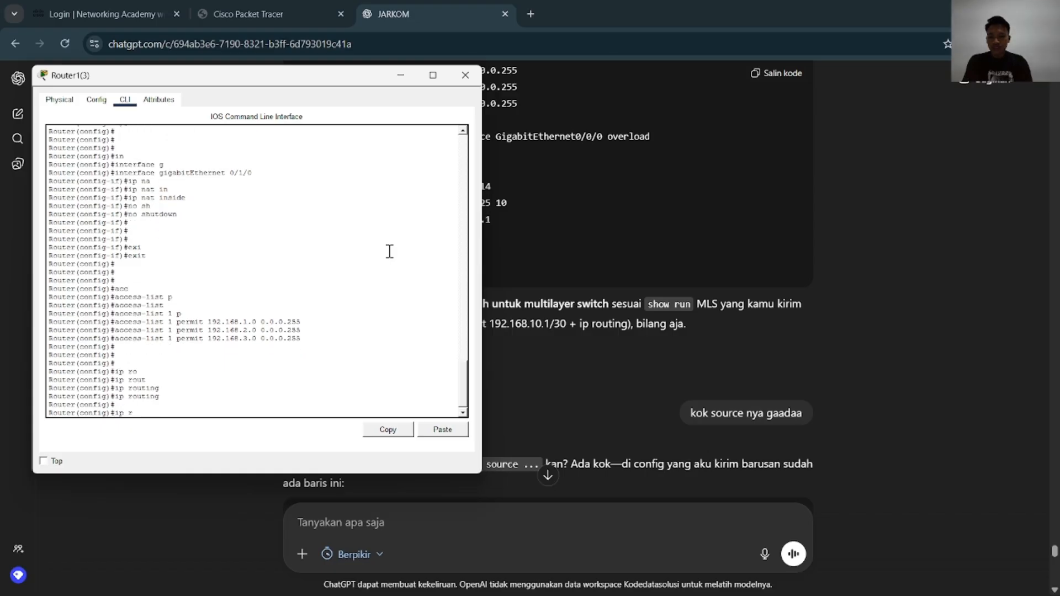
key("Tab")
type("e")
key("Tab")
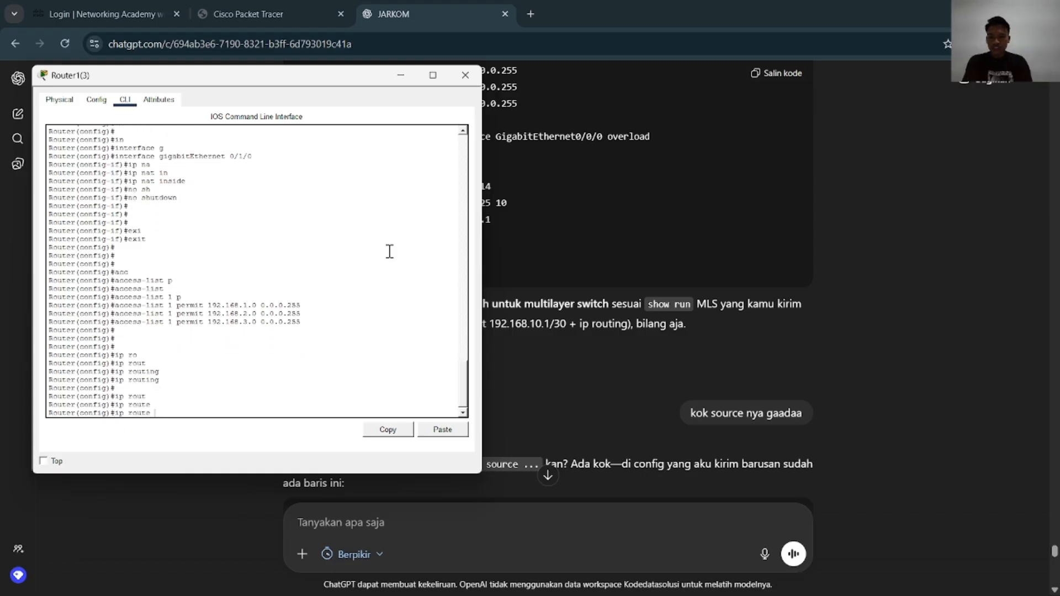
type("0.0.0.0")
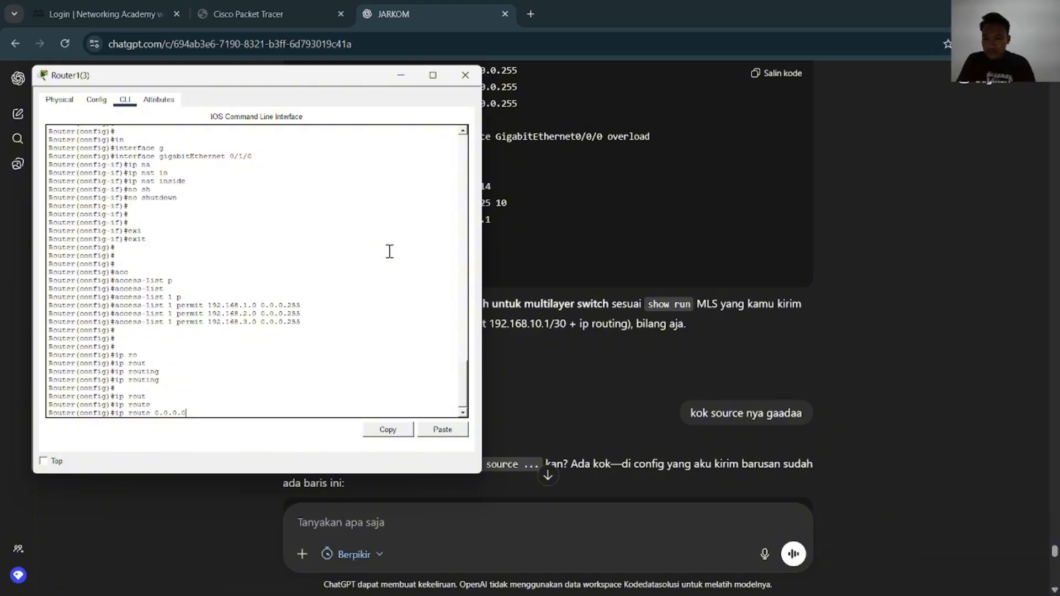
type(" 0.0.0.0")
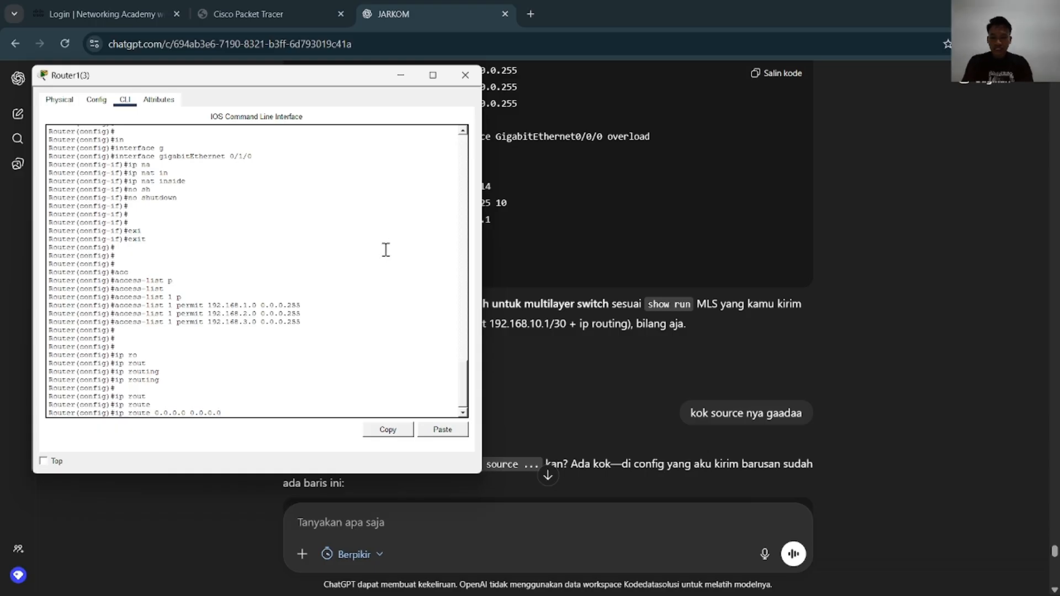
type(" 192")
key("alt+Tab")
key("Tab")
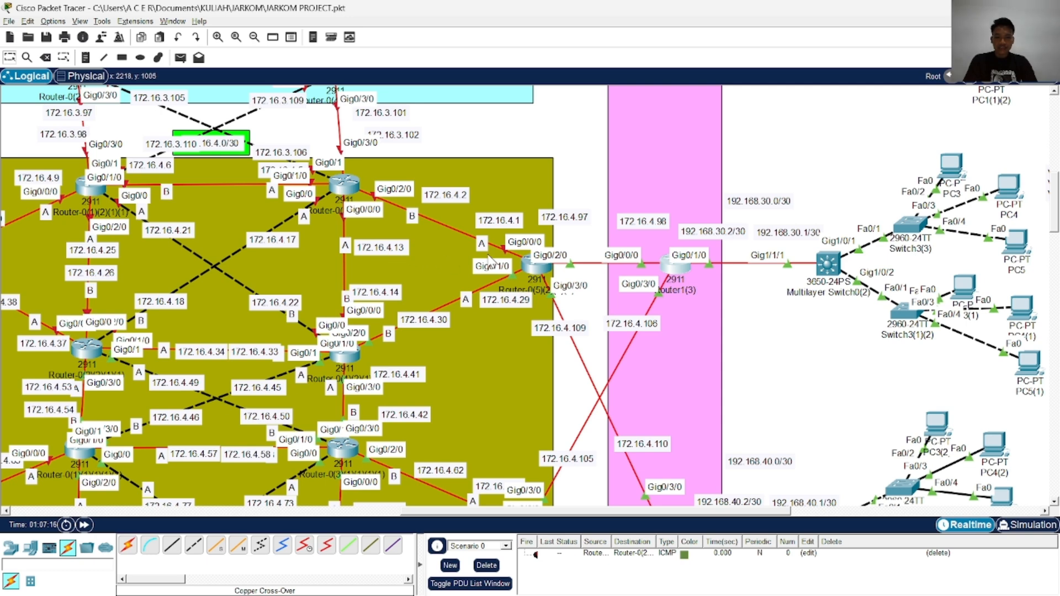
key("alt+Tab")
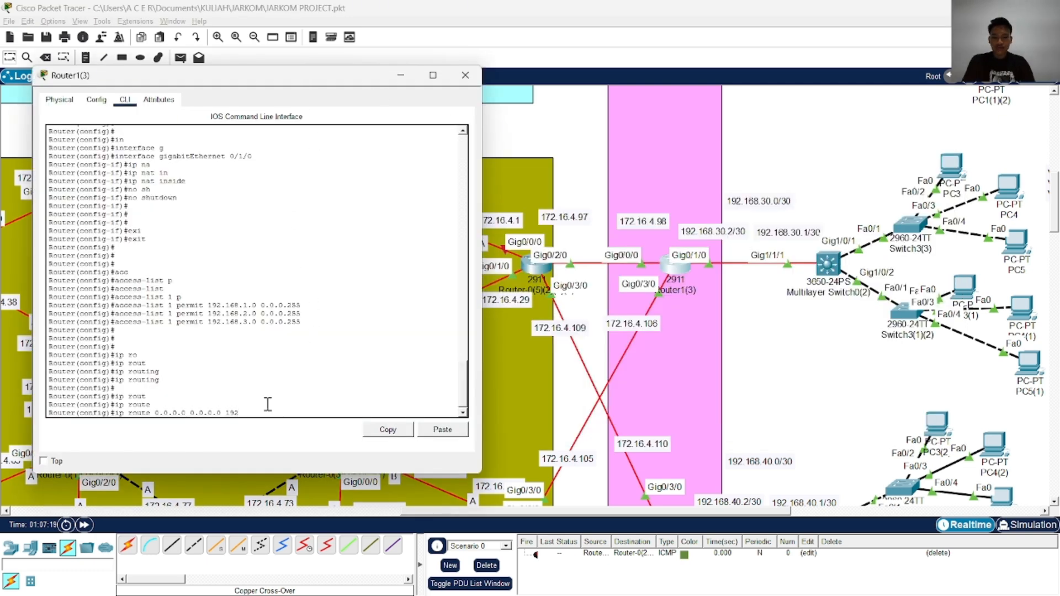
type("72")
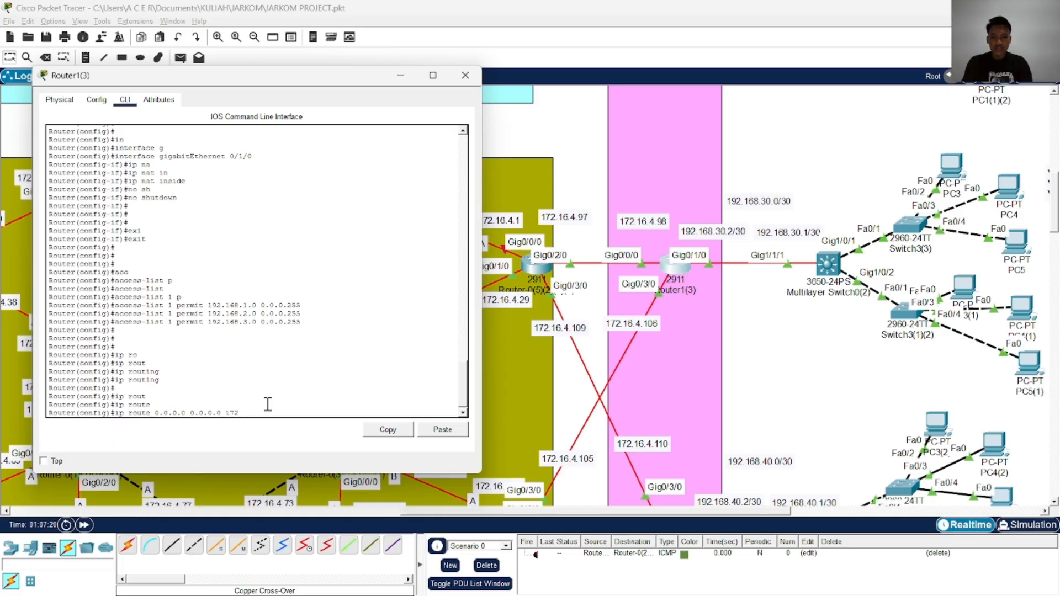
type(".16.4.97")
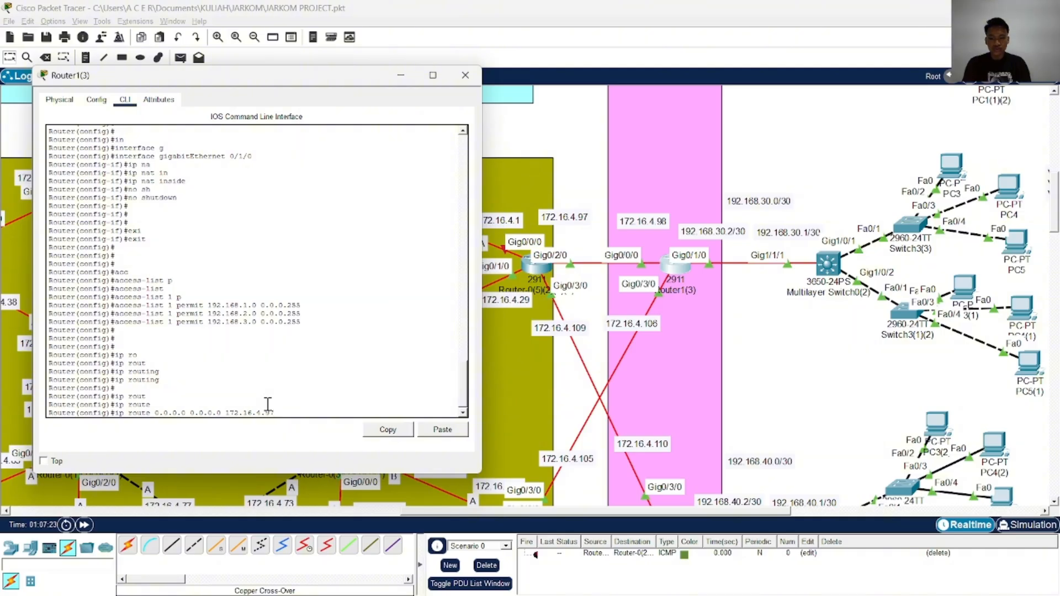
key("Return")
Add a second static default route on Router1(3) via next hop 172.16.4.105
key("Up")
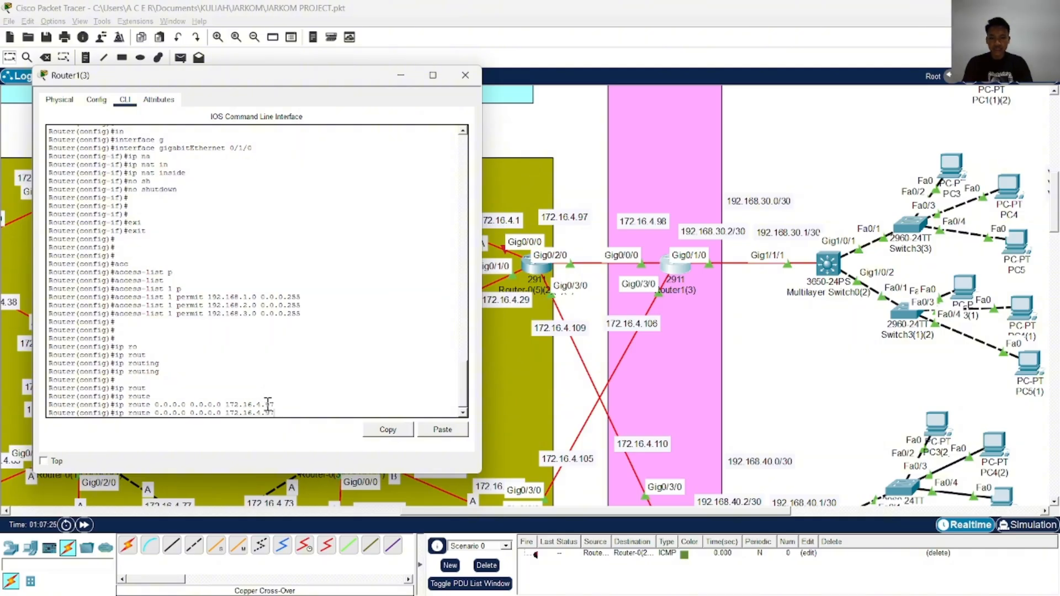
key("BackSpace")
key("BackSpace")
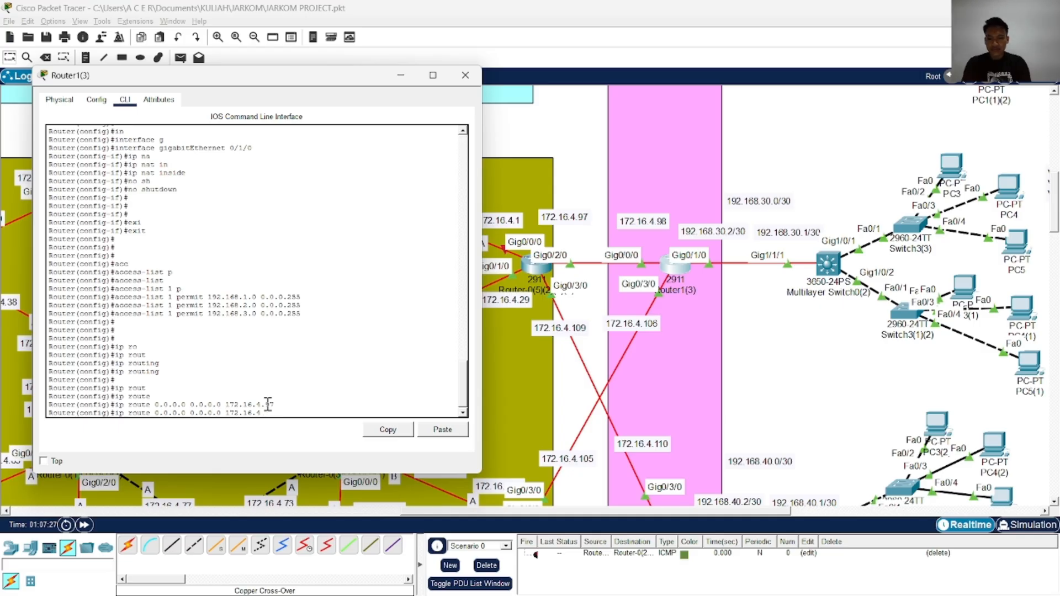
type("105")
key("Return")
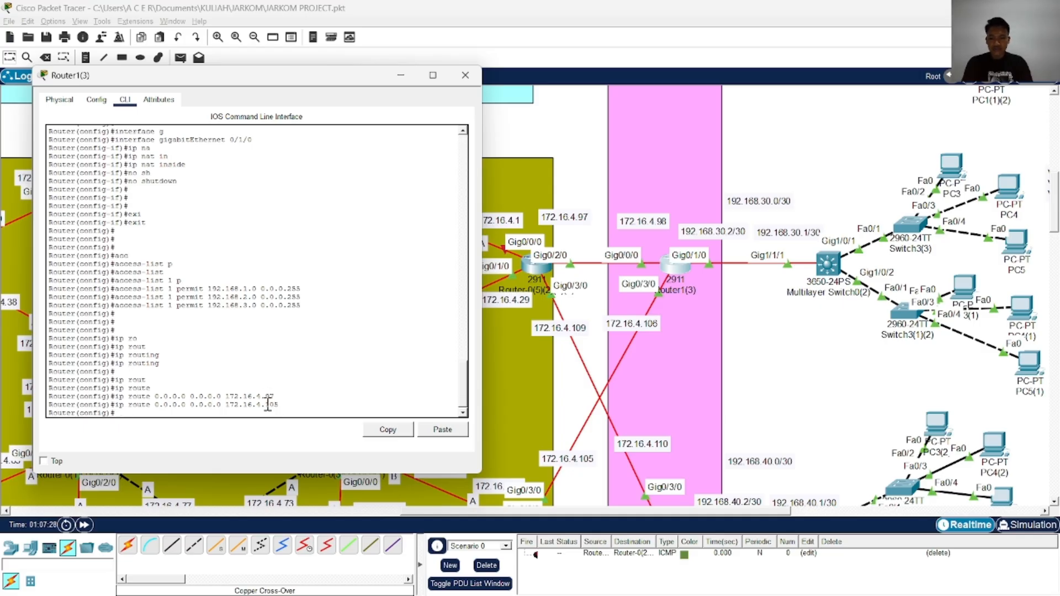
Add a third static default route on Router1(3) via next hop 192.168.30.1
key("Up")
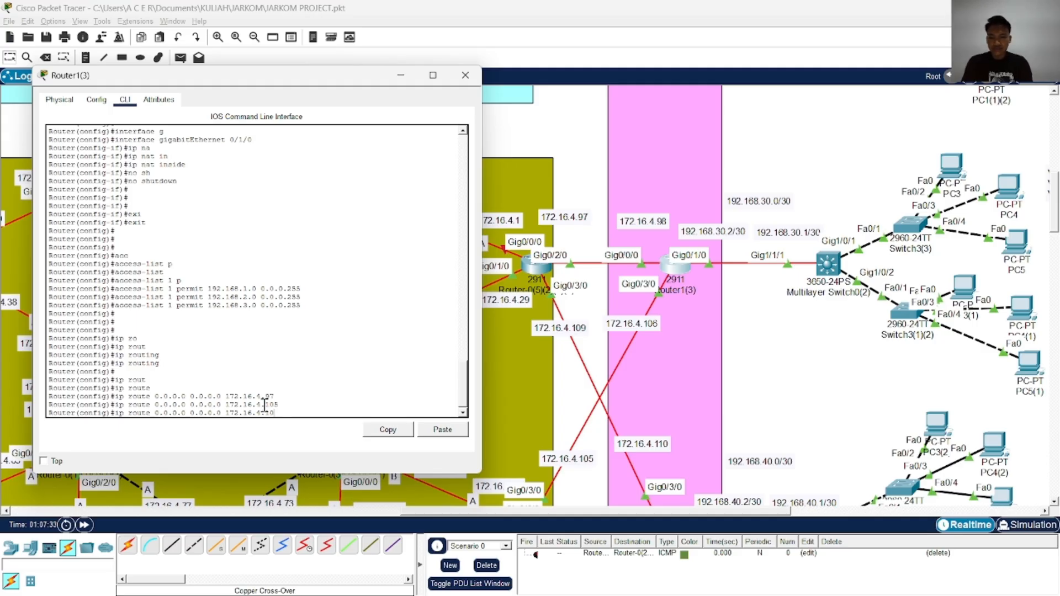
key("BackSpace")
key("BackSpace")
key("BackSpace")
key("BackSpace")
key("BackSpace")
key("BackSpace")
key("BackSpace")
key("BackSpace")
key("BackSpace")
key("BackSpace")
key("BackSpace")
key("BackSpace")
type("192.168.30.1")
key("Return")
key("Return")
key("Return")
key("Return")
key("Return")
key("Return")
Leave configuration mode on Router1(3) with end and save the configuration with wr
type("er(config)#e")
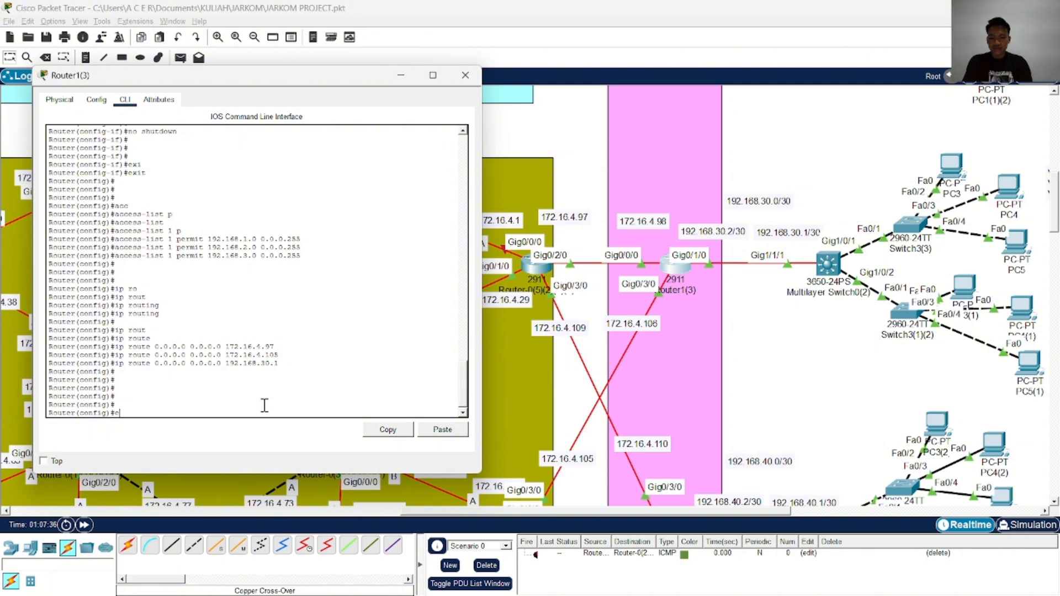
type("nd")
key("Return")
type("wr")
key("Return")
Copy Router1(3)'s running-config to startup-config under the default destination filename and close the router's window
type("cop")
key("Tab")
type("r")
key("Tab")
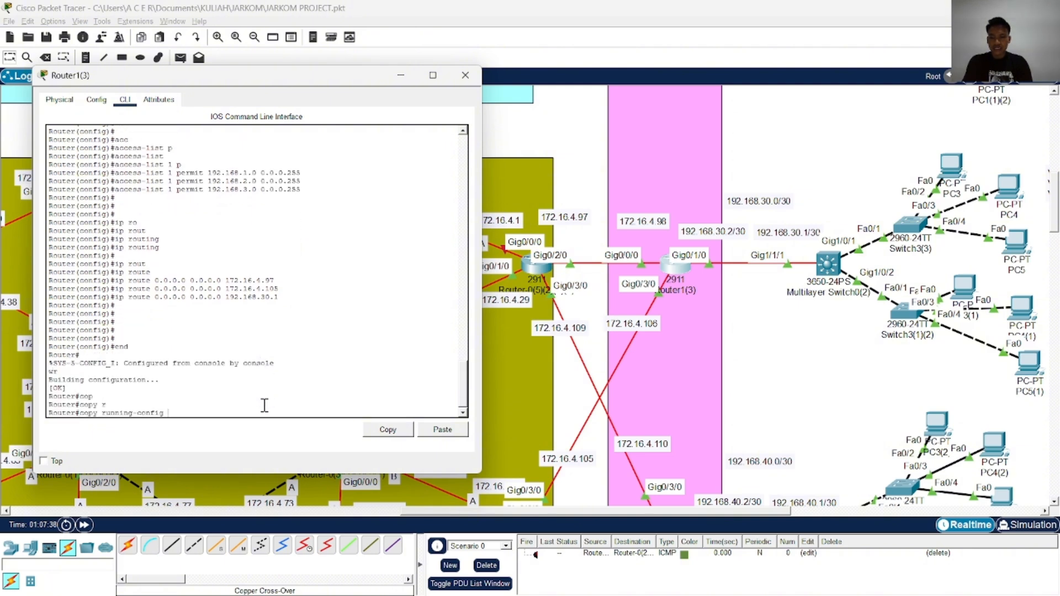
type("st")
key("Tab")
key("Return")
key("Return")
key("Return")
key("Return")
key("Return")
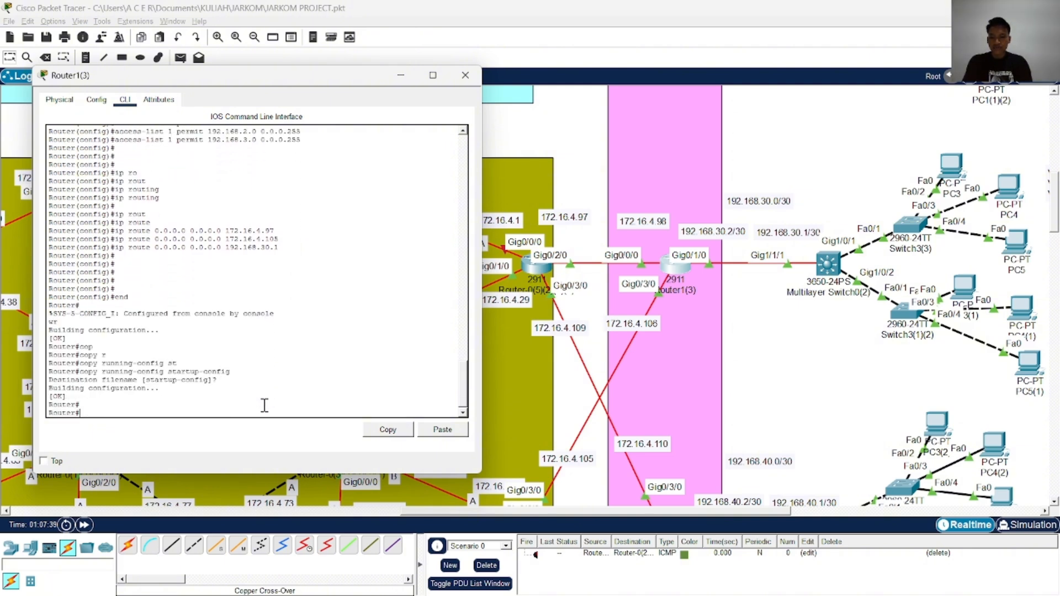
left_click(465, 75)
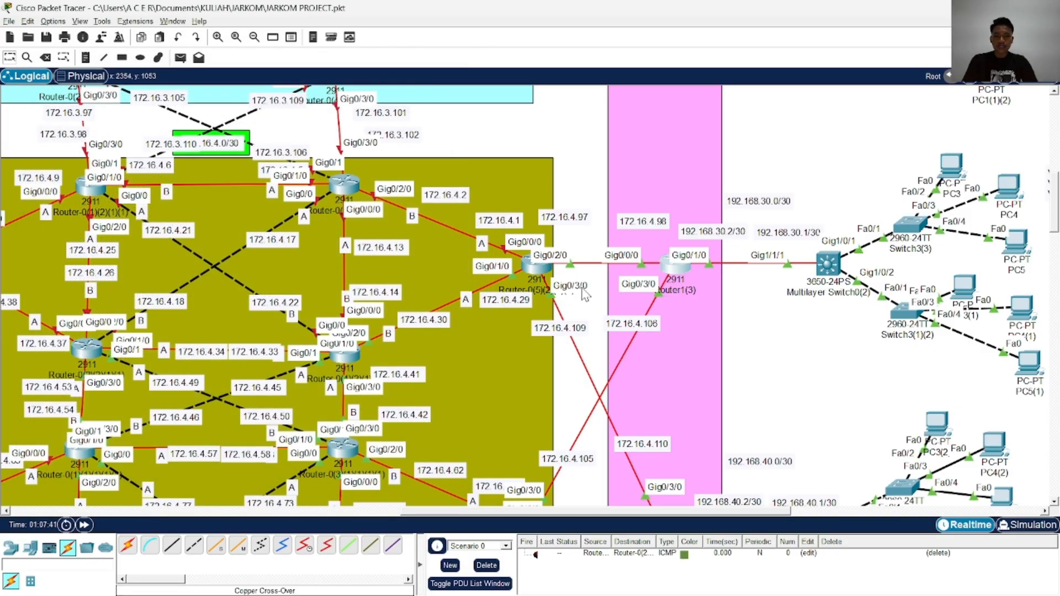
Open the command line of Router1(2) and enter global configuration mode
scroll(628, 312, "down", 5)
left_click(660, 275)
left_click_drag(497, 97, 247, 57)
left_click(266, 186)
key("Return")
key("Return")
type("ena")
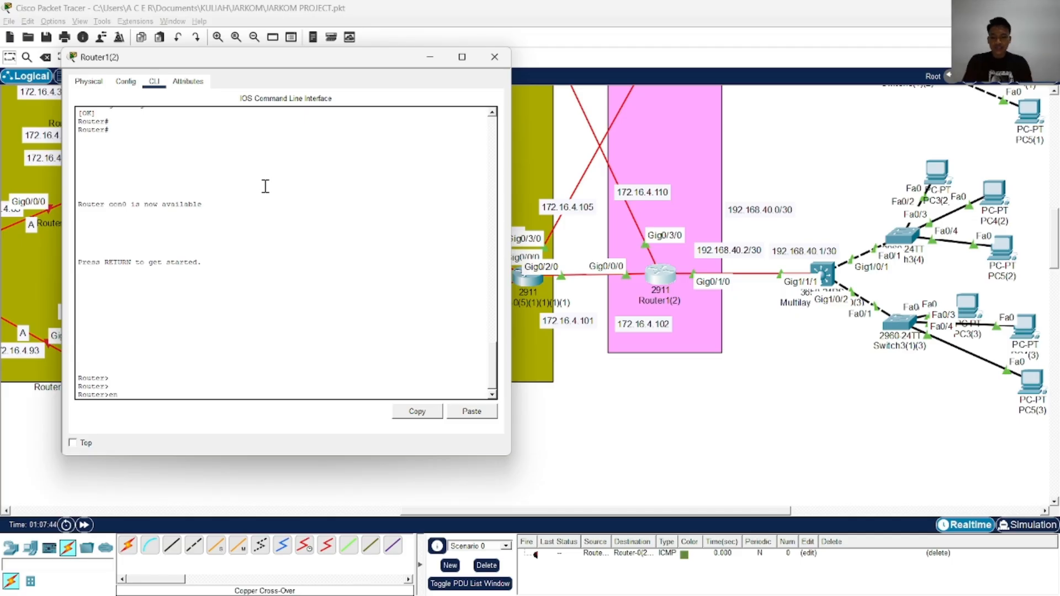
key("Return")
type("conf\tt")
key("Return")
Configure interface gigabitEthernet 0/3/0 on Router1(2) as ip nat outside
type("i\tng")
key("BackSpace")
type("t")
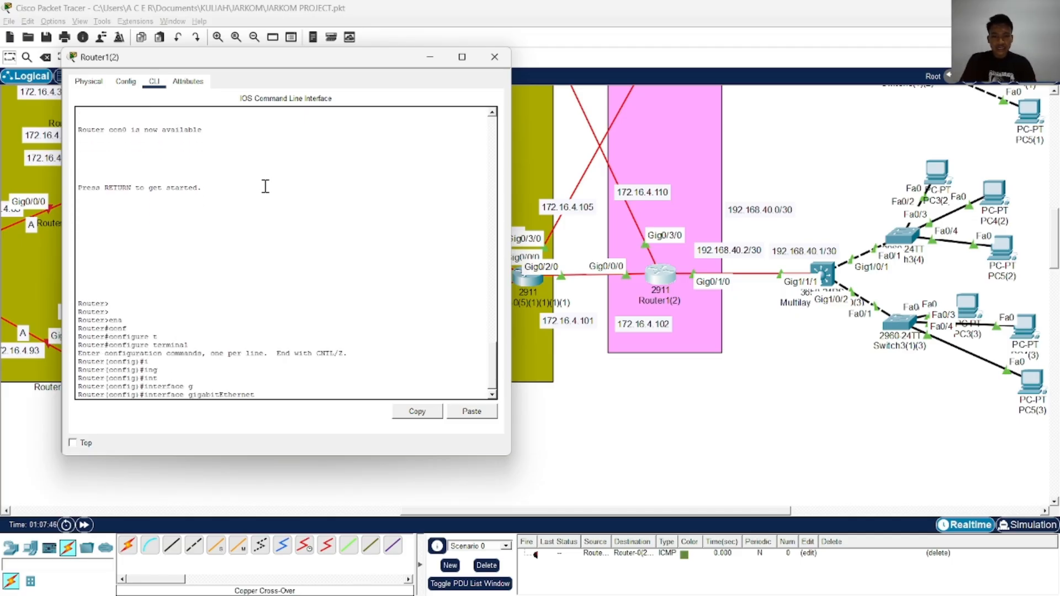
type("\tg\t0/3/0")
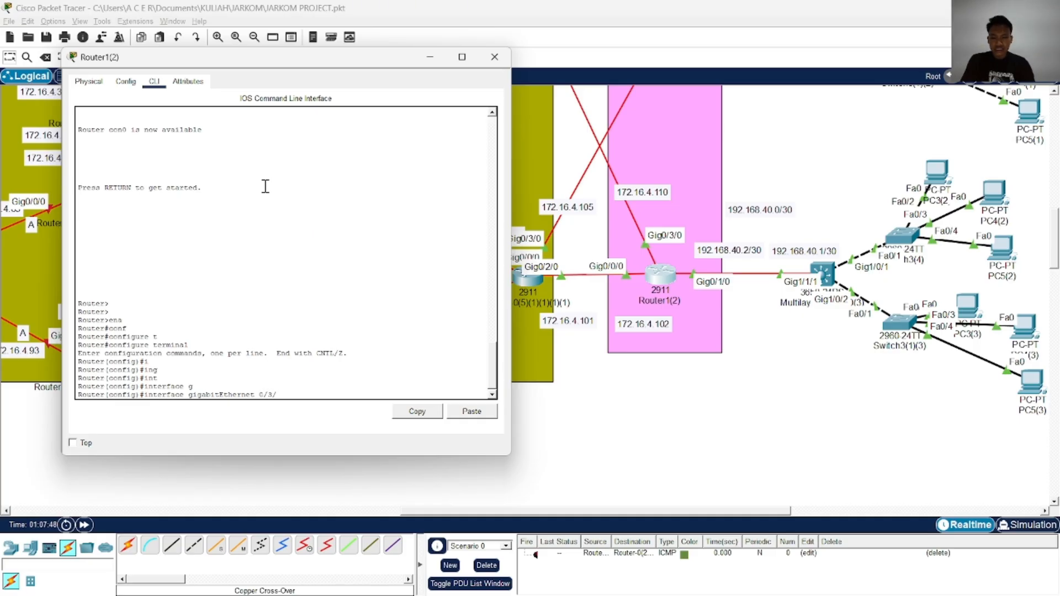
key("Return")
type("ip n\tat o")
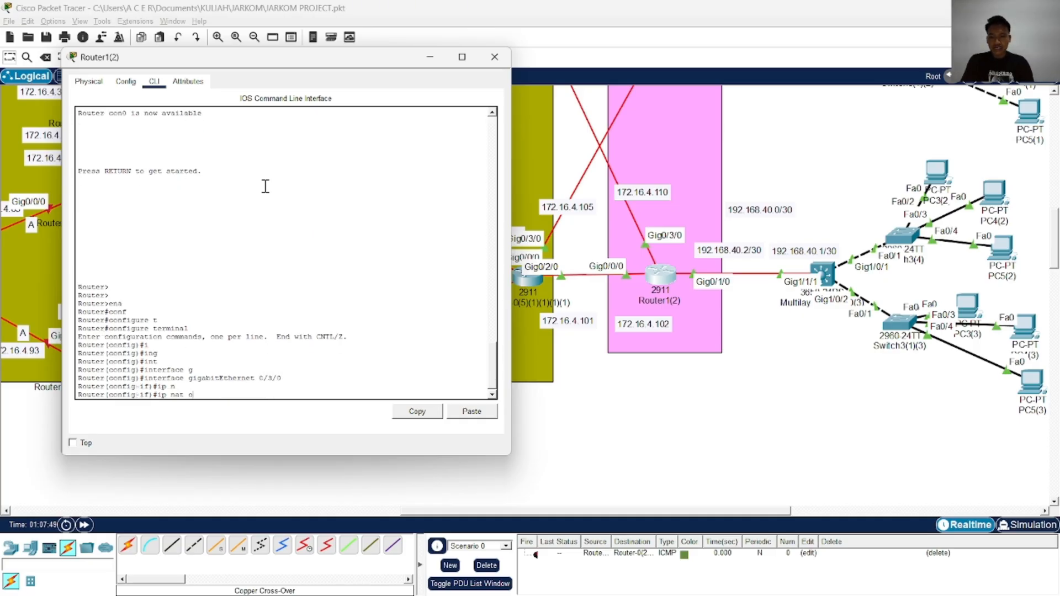
key("Return")
Enable gigabitEthernet 0/3/0 on Router1(2) with no shutdown and exit its interface configuration
type("nosh")
key("Tab")
key("BackSpace")
key("BackSpace")
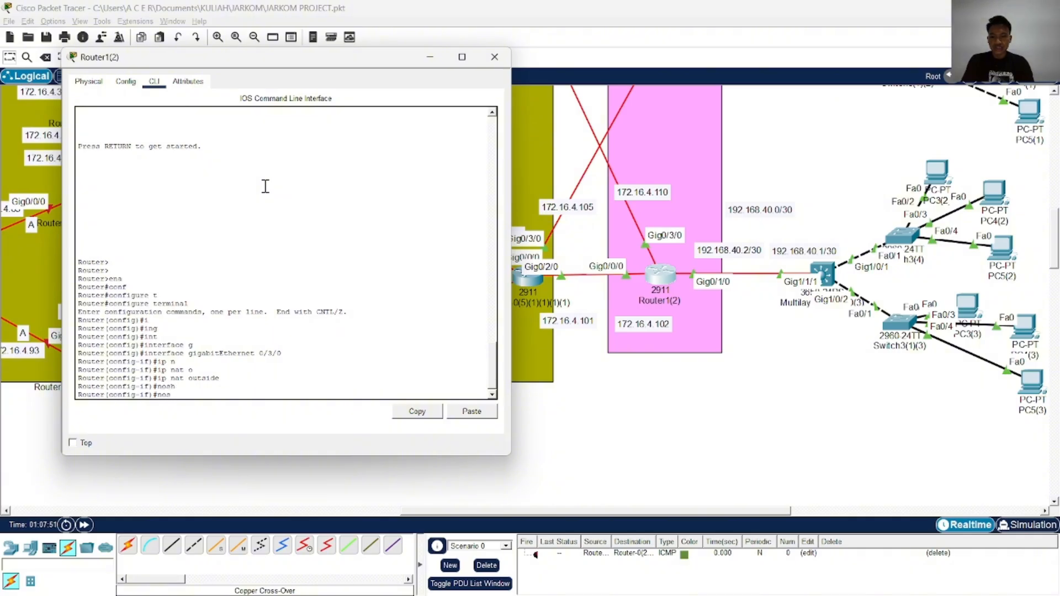
type("sh")
key("Tab")
key("Return")
key("Return")
key("Return")
type("exi")
key("Tab")
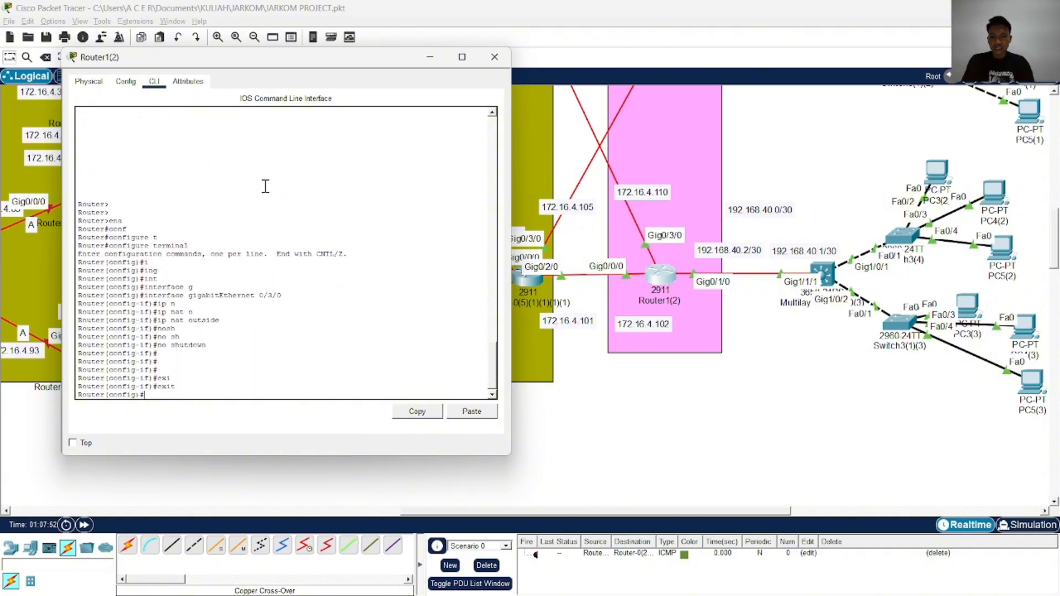
key("Return")
key("Return")
Configure interface gigabitEthernet 0/0/0 on Router1(2) as ip nat outside
type("i\tng")
key("BackSpace")
type("t\t")
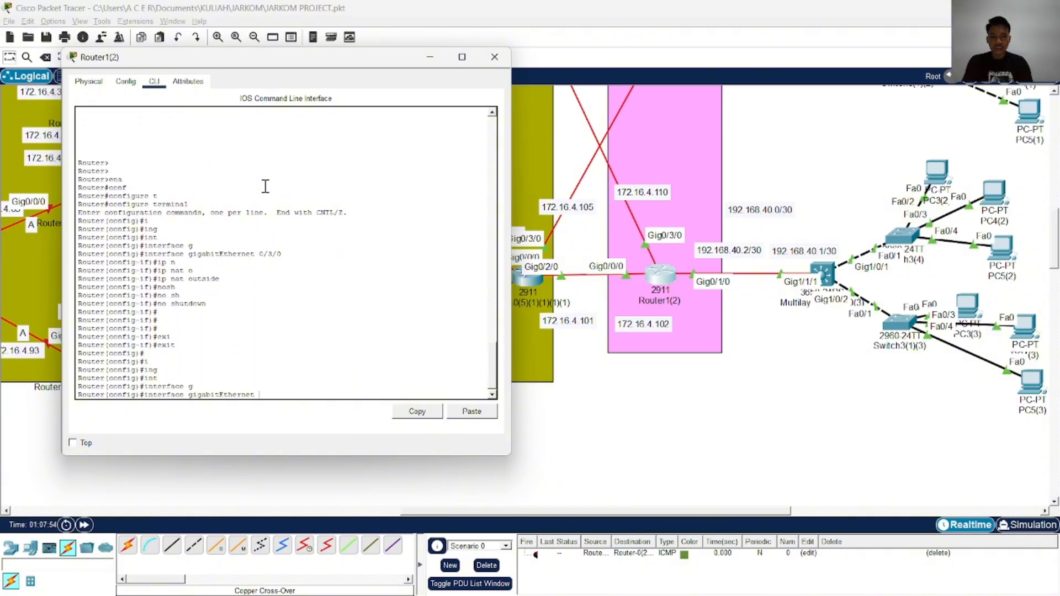
type("g\t0/0/0")
key("Return")
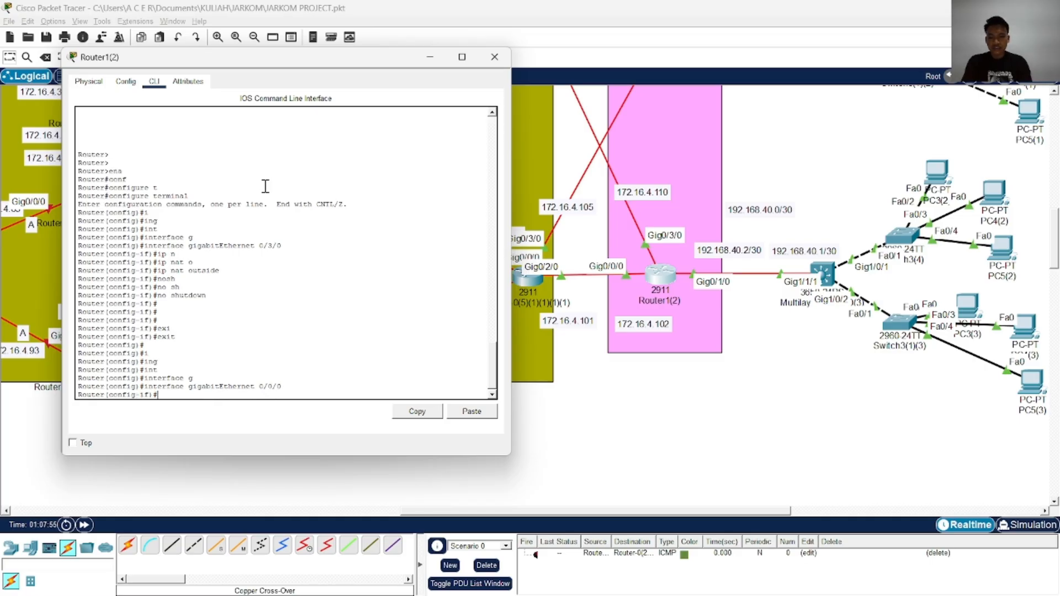
type("ip n\tat ")
type("ou")
key("Tab")
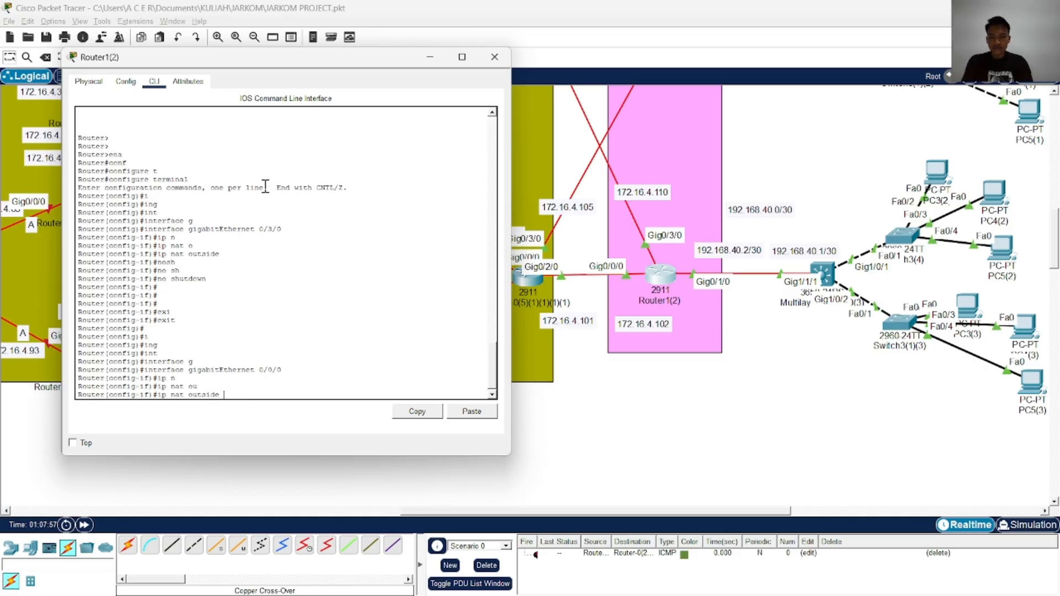
key("Return")
Enable gigabitEthernet 0/0/0 on Router1(2) with no shutdown and exit its interface configuration
type("o sh")
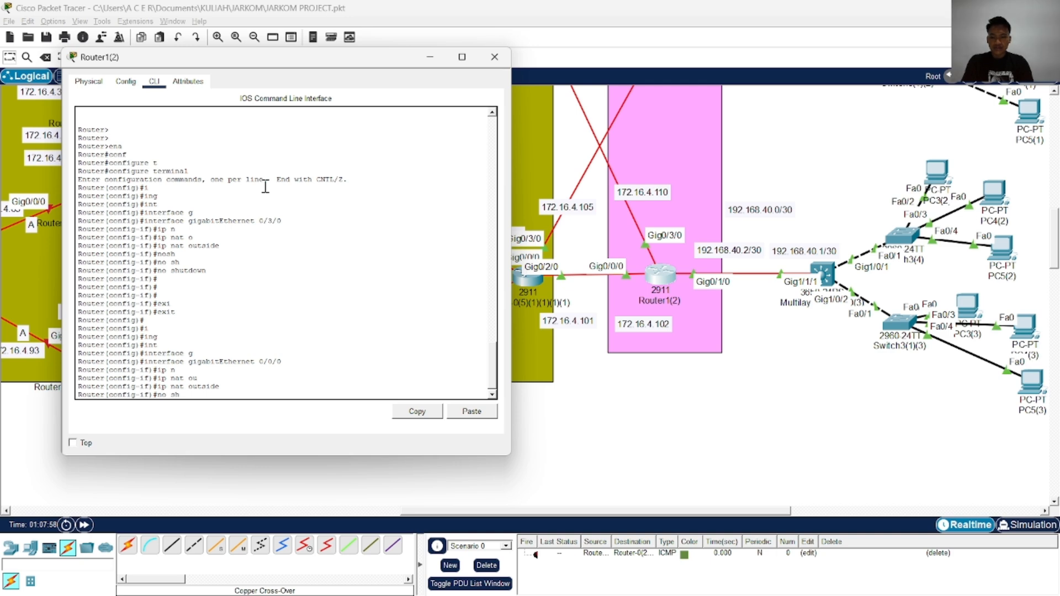
key("Tab")
key("Return")
type("exi")
key("Tab")
key("Return")
key("Return")
key("Return")
key("Return")
key("Return")
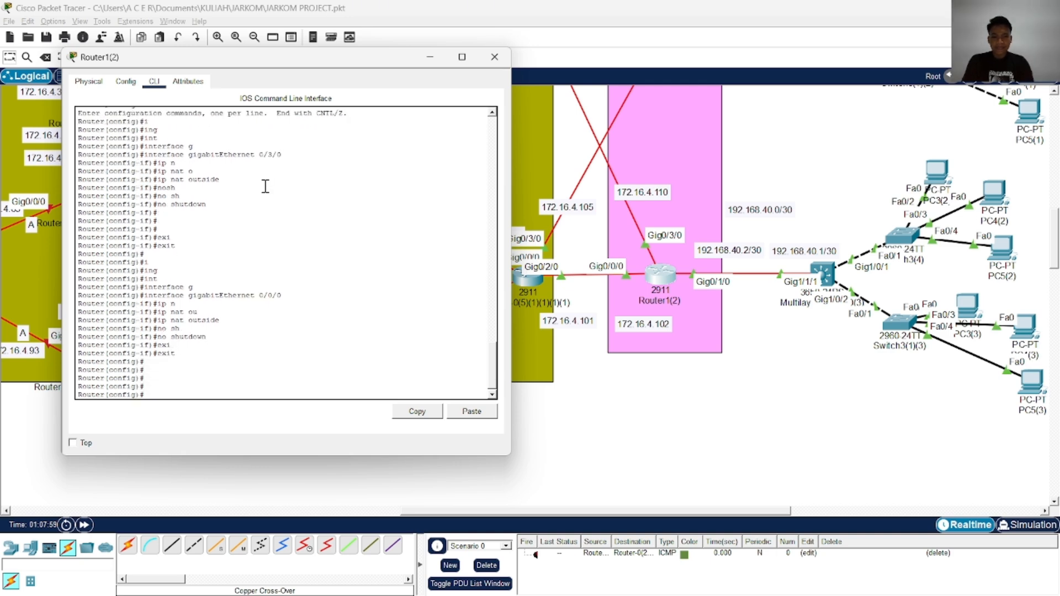
Configure interface gigabitEthernet 0/1/0 on Router1(2) as ip nat inside
type("in")
key("Tab")
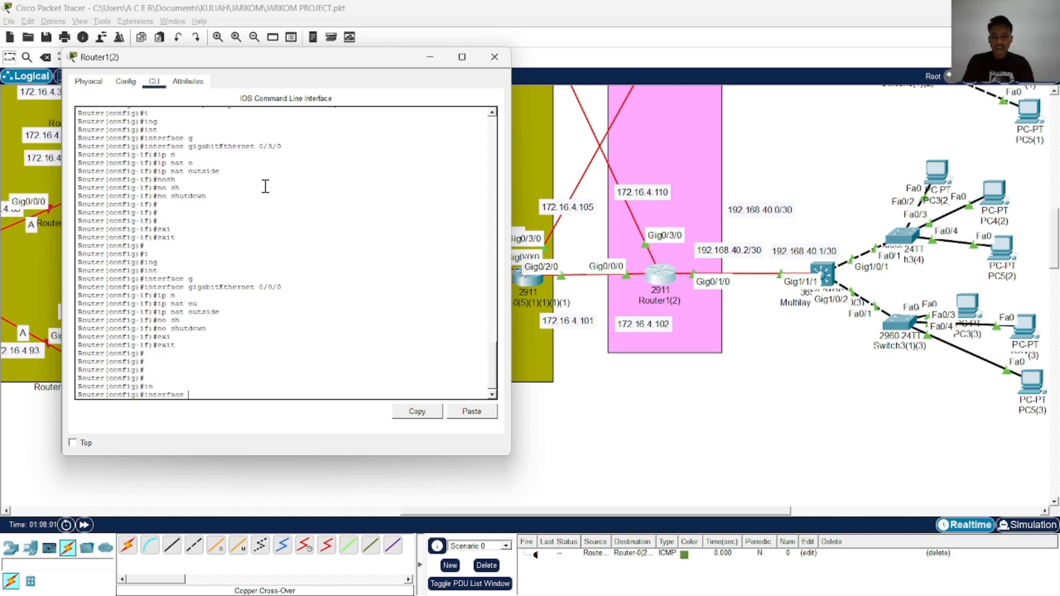
type("g")
key("Tab")
type("0")
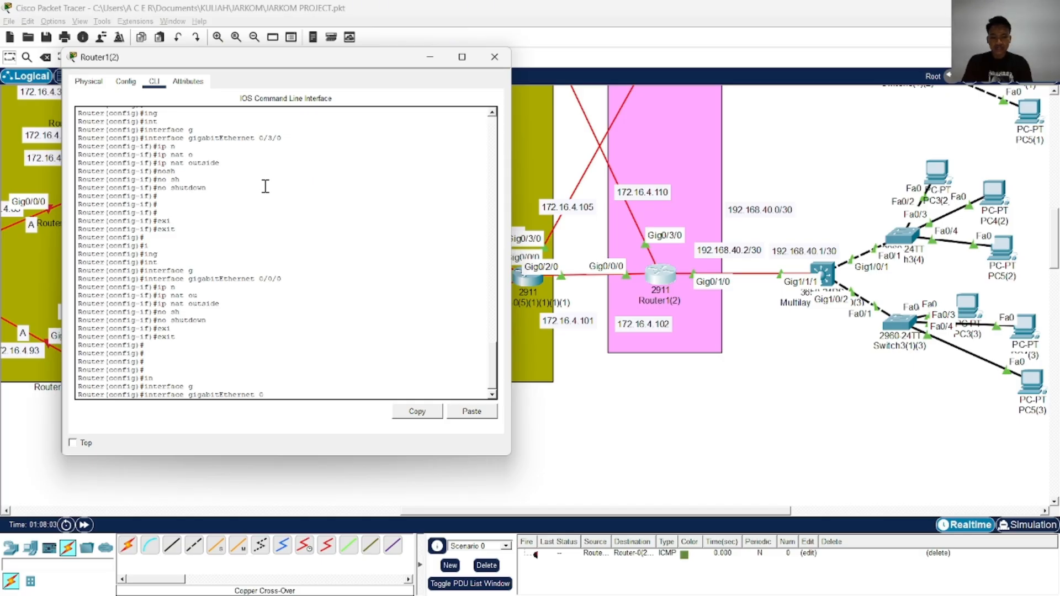
type("/1/0")
key("Return")
type("ip n")
key("Tab")
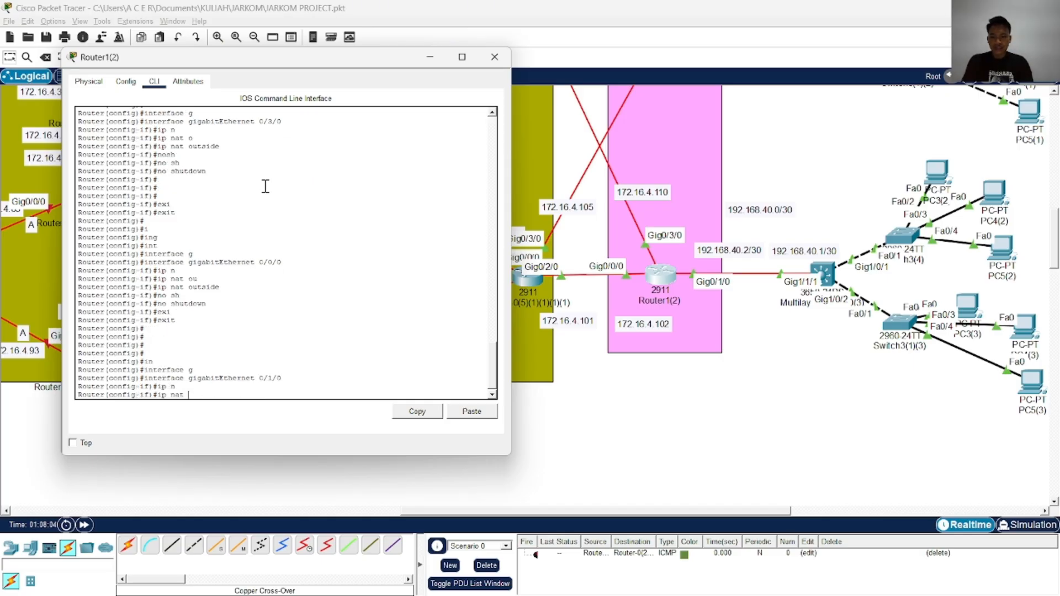
type("ins")
key("Tab")
key("Return")
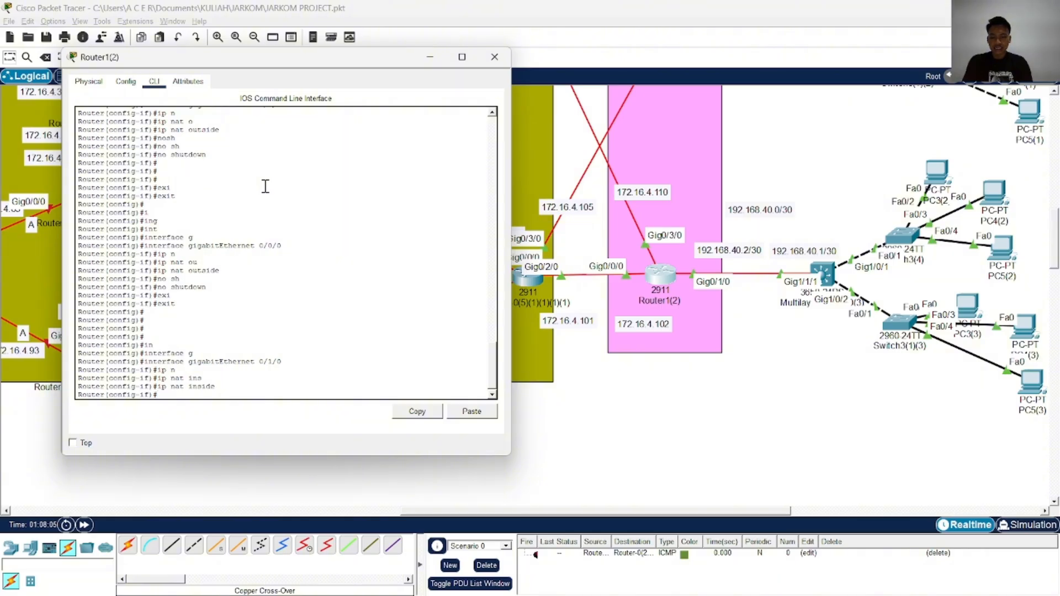
Enable gigabitEthernet 0/1/0 with no shutdown, then end the configuration session and save it with wr
type("no sh")
key("Tab")
key("Return")
type("end")
key("Return")
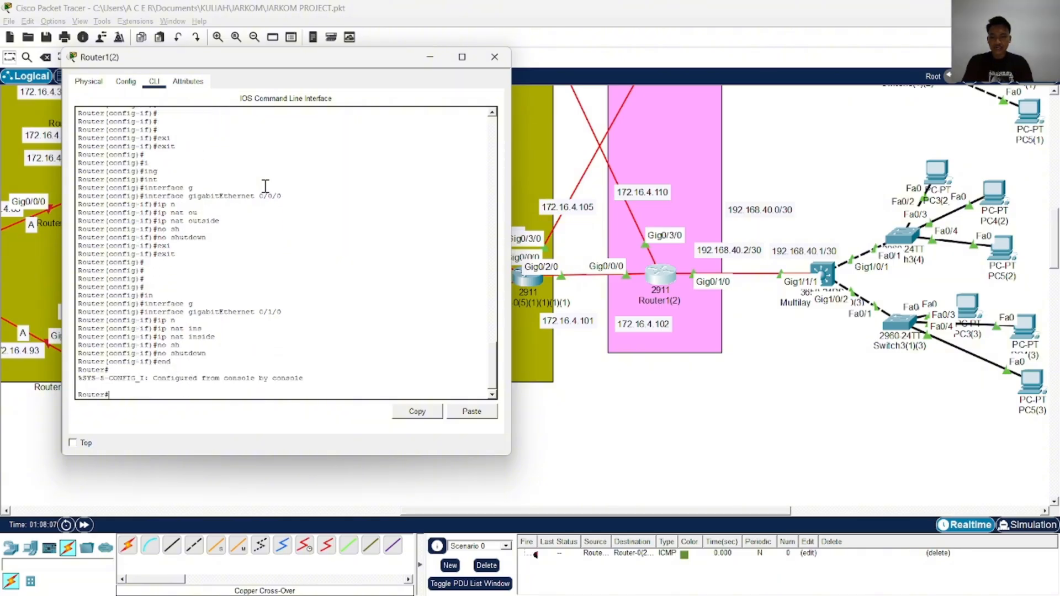
type("wr")
key("Return")
key("Return")
key("Return")
key("Return")
key("Return")
key("Return")
key("Return")
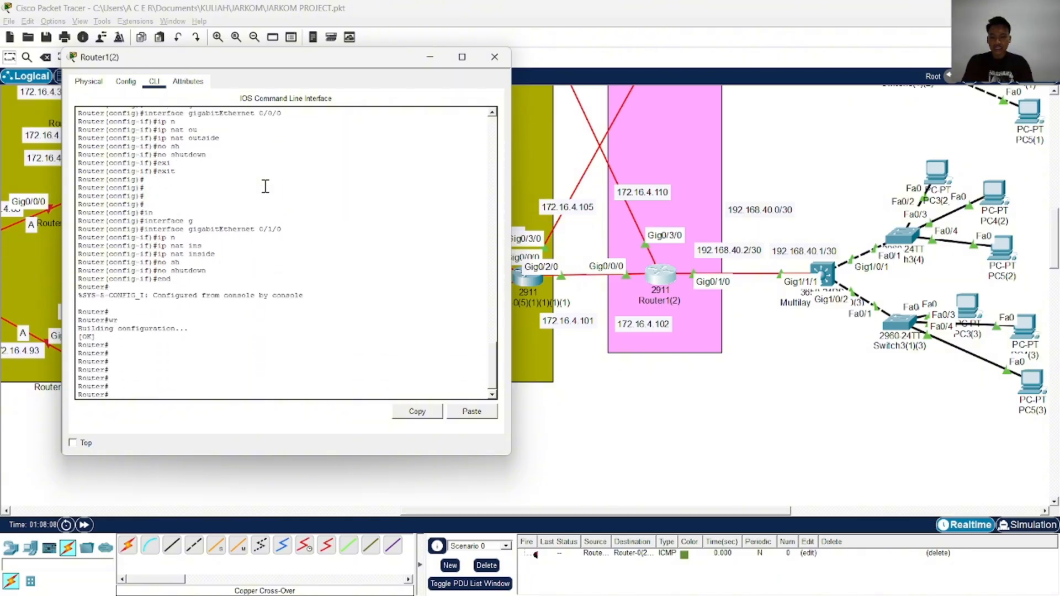
Enter global configuration mode on Router1(2) with configure terminal
type("ac")
key("Tab")
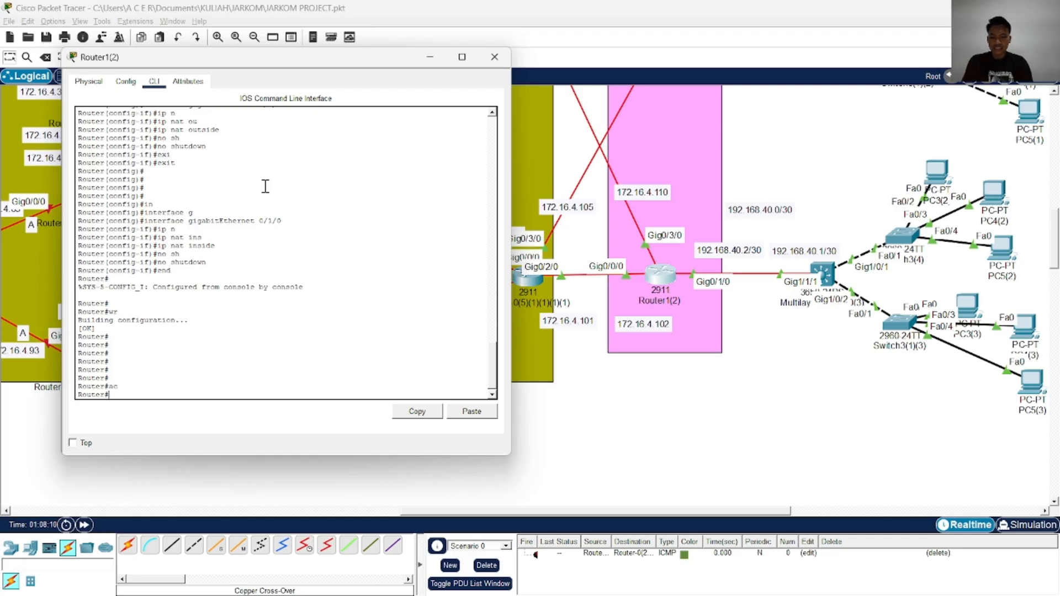
type("conf")
key("Tab")
type("t")
key("Tab")
key("Return")
Add an access-list 1 entry on Router1(2) permitting 192.168.1.0 with wildcard 0.0.0.255, checking the reference configuration in ChatGPT for the mask
type("ac")
key("Tab")
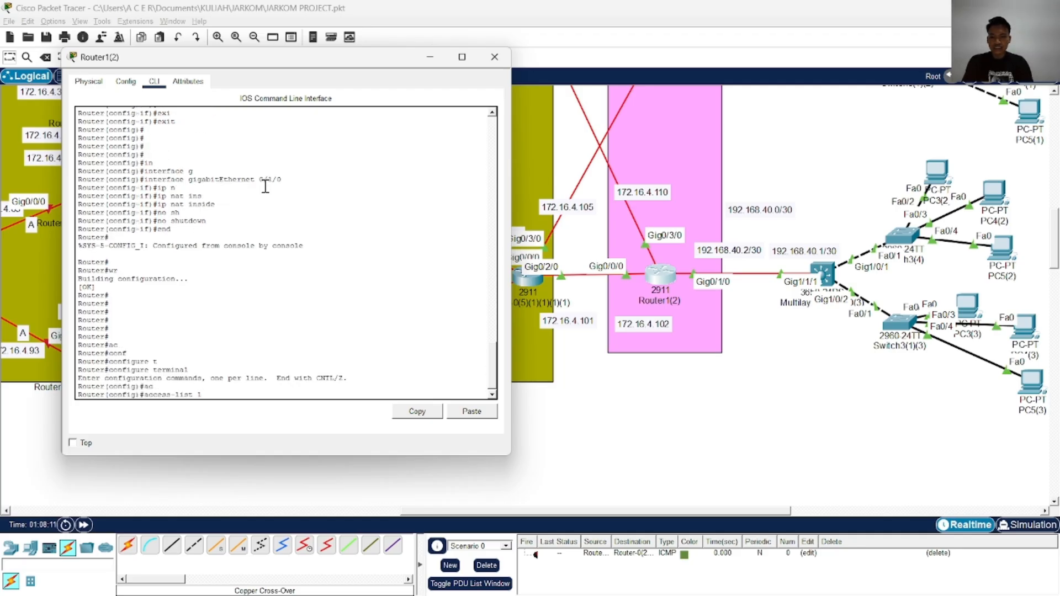
key("Tab")
type("1 p")
key("Tab")
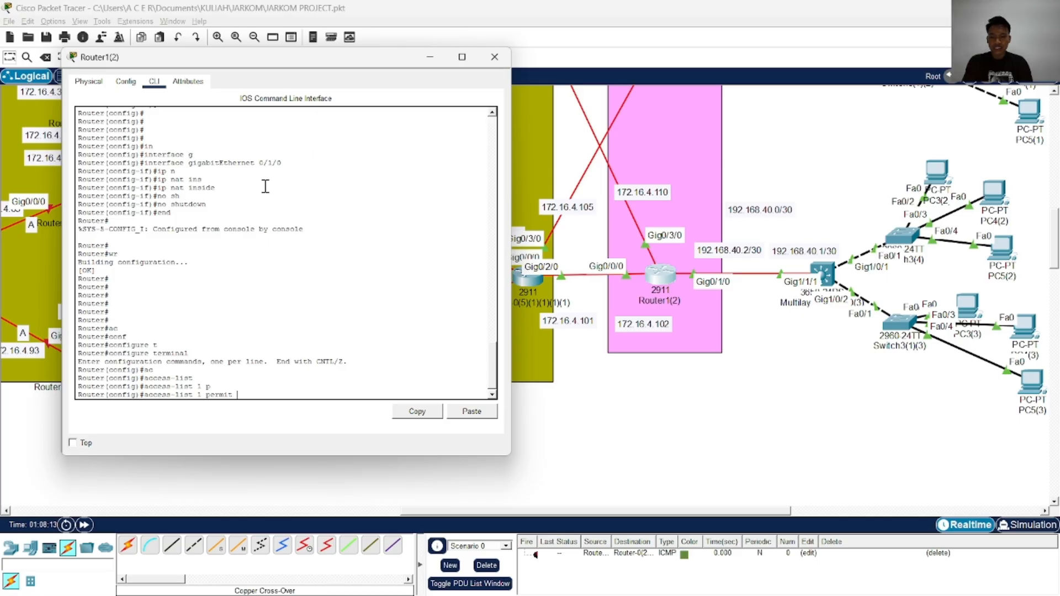
type("192")
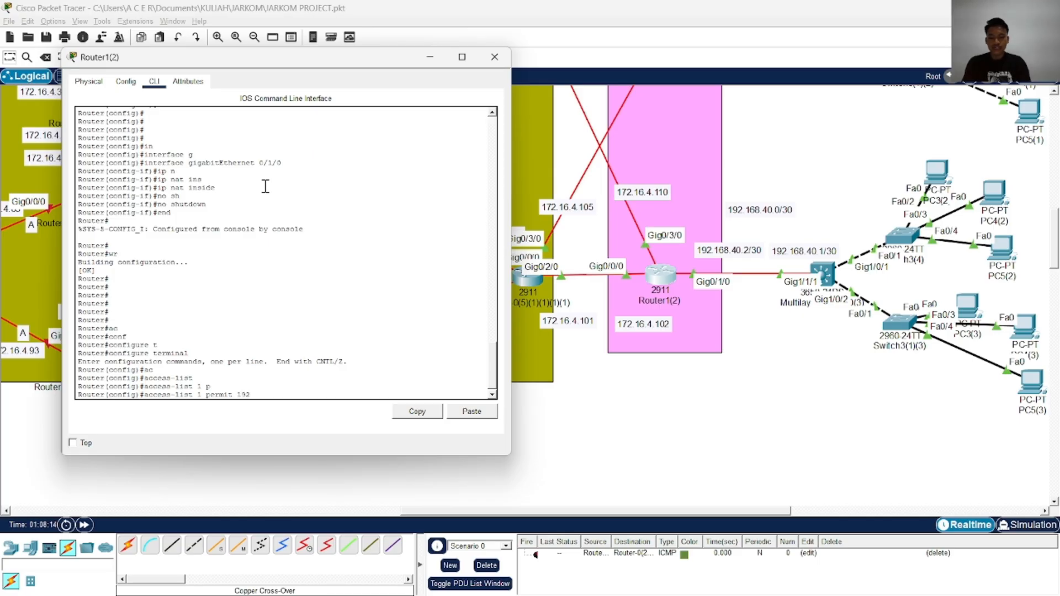
type(".168.1.0 2")
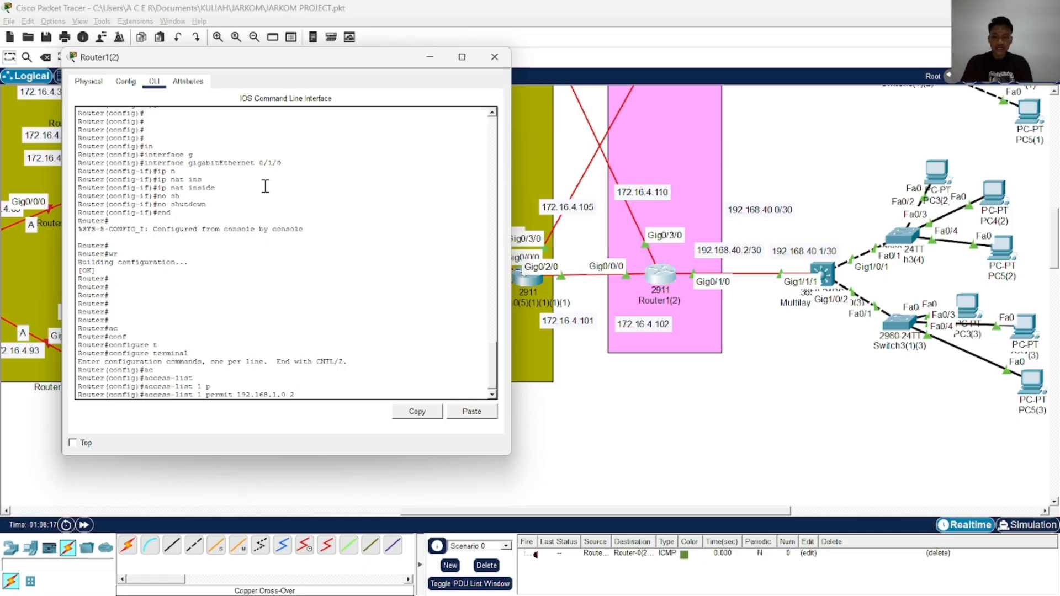
key("alt+Tab")
key("alt+Tab")
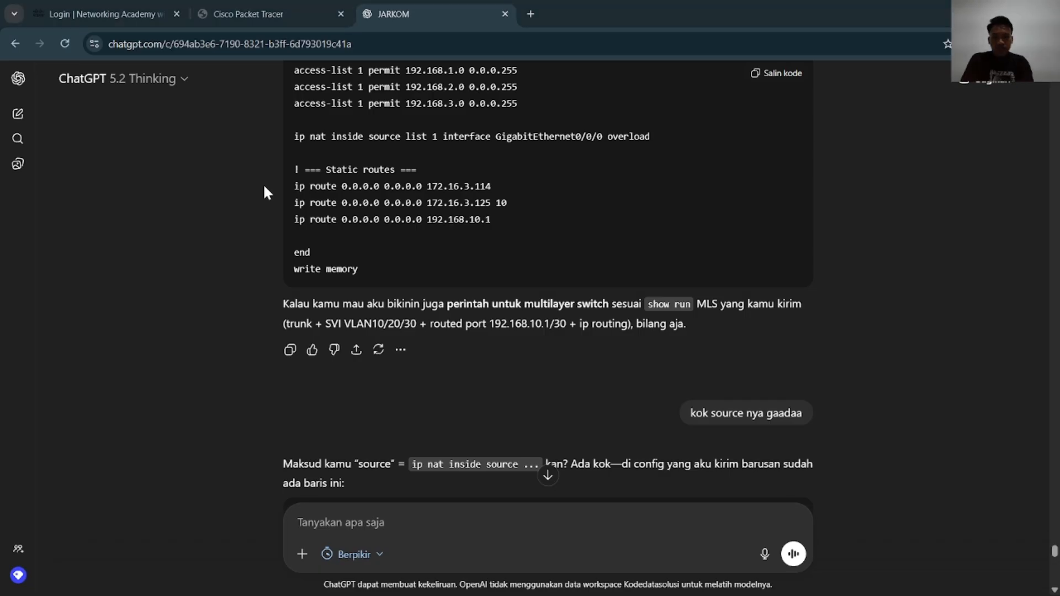
key("alt+Tab")
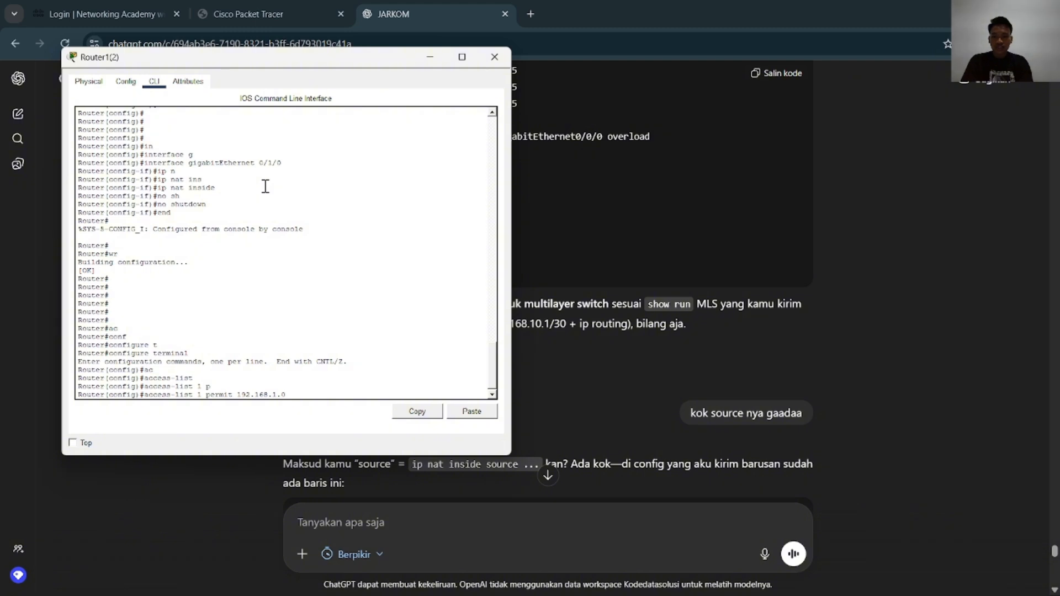
type("8.1.0 0.0.0.")
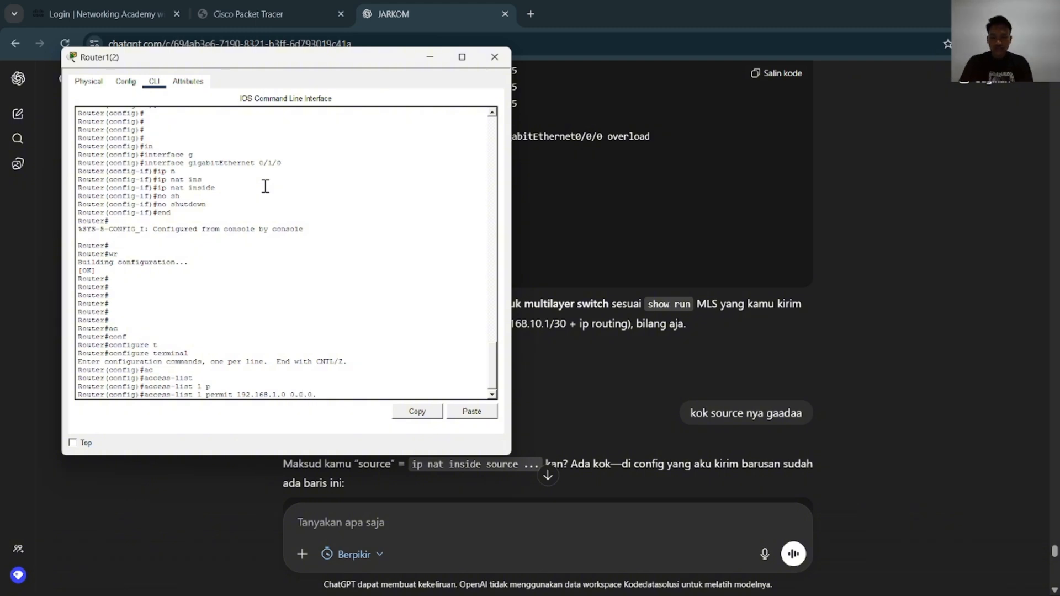
type("255")
key("Return")
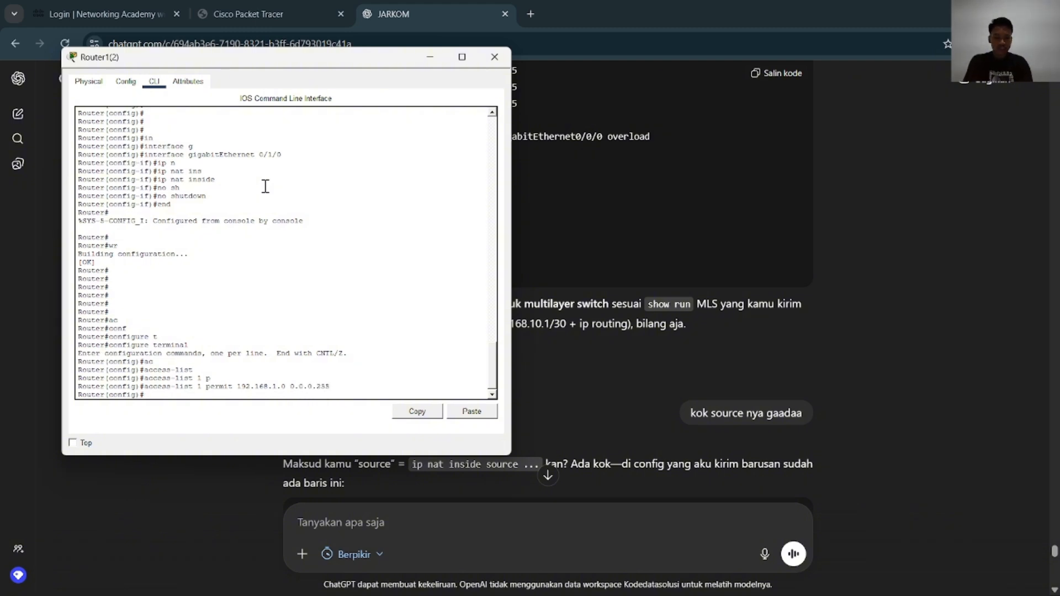
Add an access-list 1 entry permitting 192.168.2.0 with wildcard 0.0.0.255
key("Up")
key("Left")
key("Left")
key("Left")
key("Left")
key("Left")
key("Left")
key("Left")
key("Left")
key("Left")
key("Left")
key("Left")
key("Left")
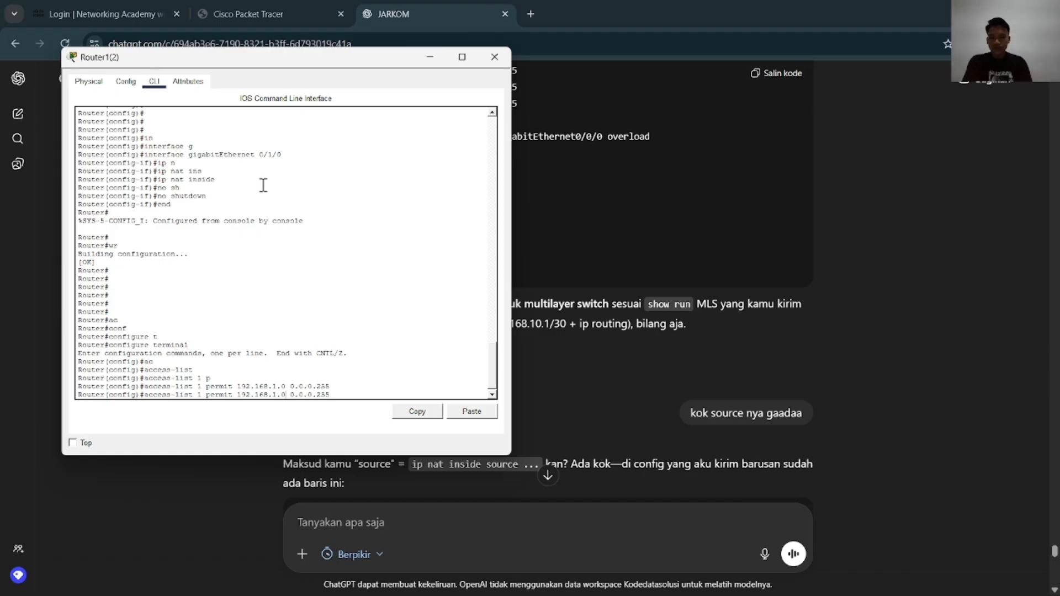
key("BackSpace")
type("2")
key("Return")
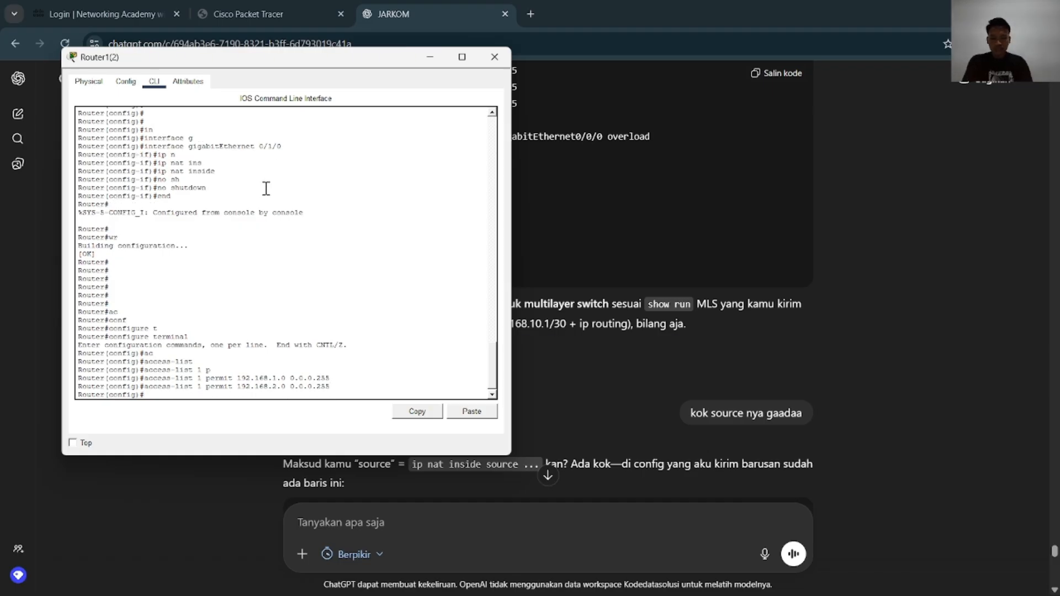
Add an access-list 1 entry permitting 192.168.3.0 with wildcard 0.0.0.255
key("Up")
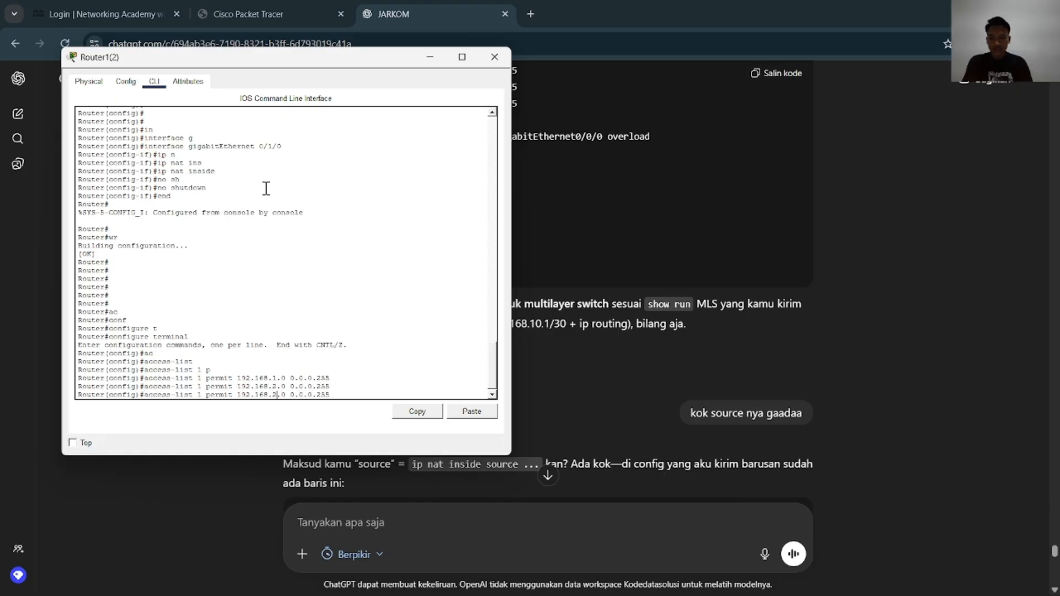
key("BackSpace")
type("3")
key("Return")
key("Return")
key("Return")
key("Return")
key("Return")
key("Return")
key("Return")
key("Return")
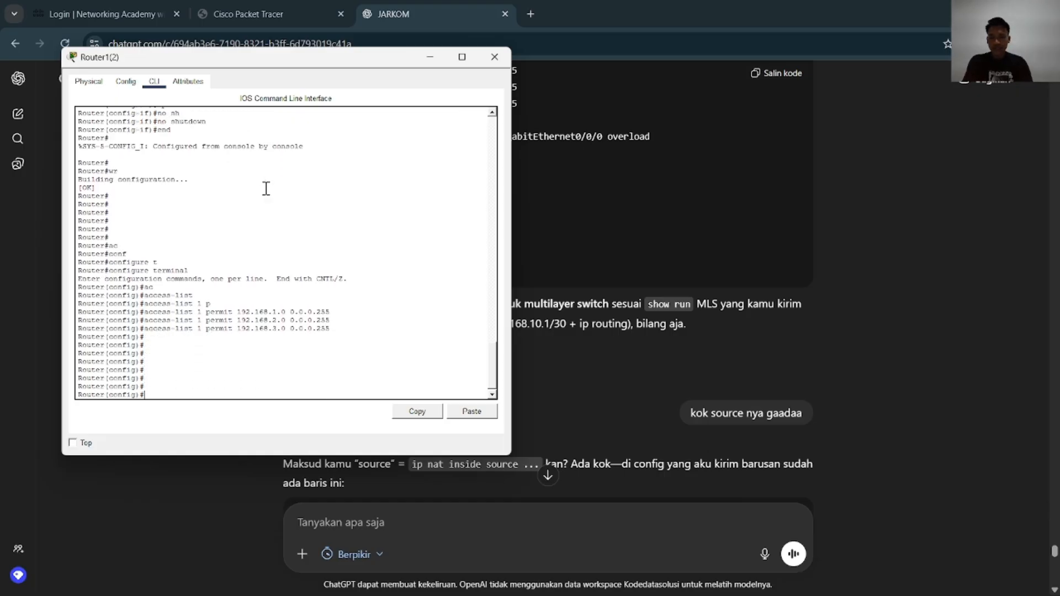
Enable IP routing on Router1(2) with the ip routing command
type("ip ro")
key("Tab")
type("uting")
key("Tab")
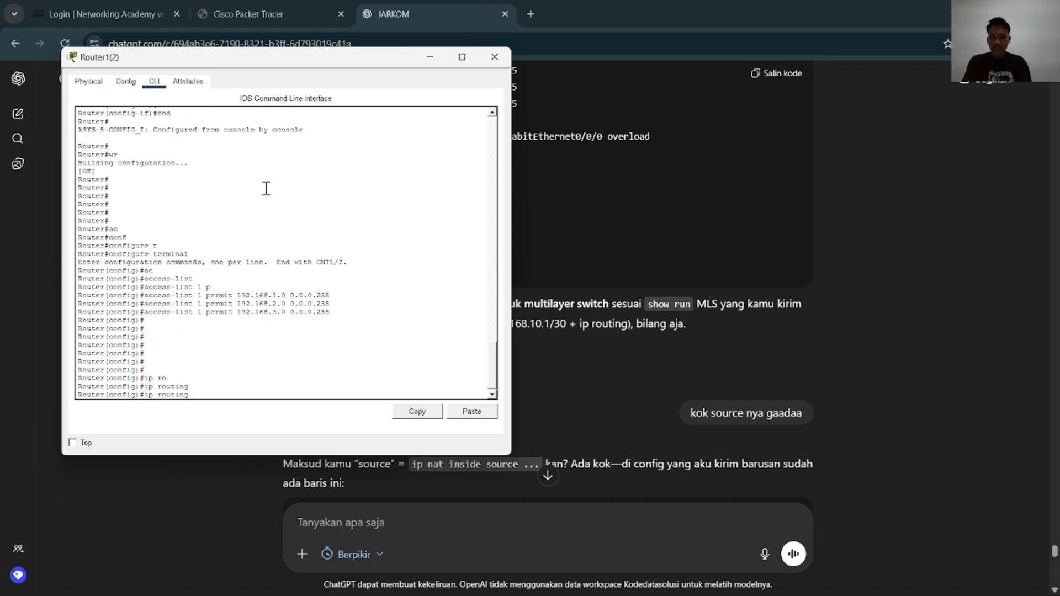
key("Return")
key("Return")
key("Return")
key("Return")
Add a static default route on Router1(2), 0.0.0.0 0.0.0.0 via 172.16.4.105, consulting the topology for the next-hop address
type("ip rout")
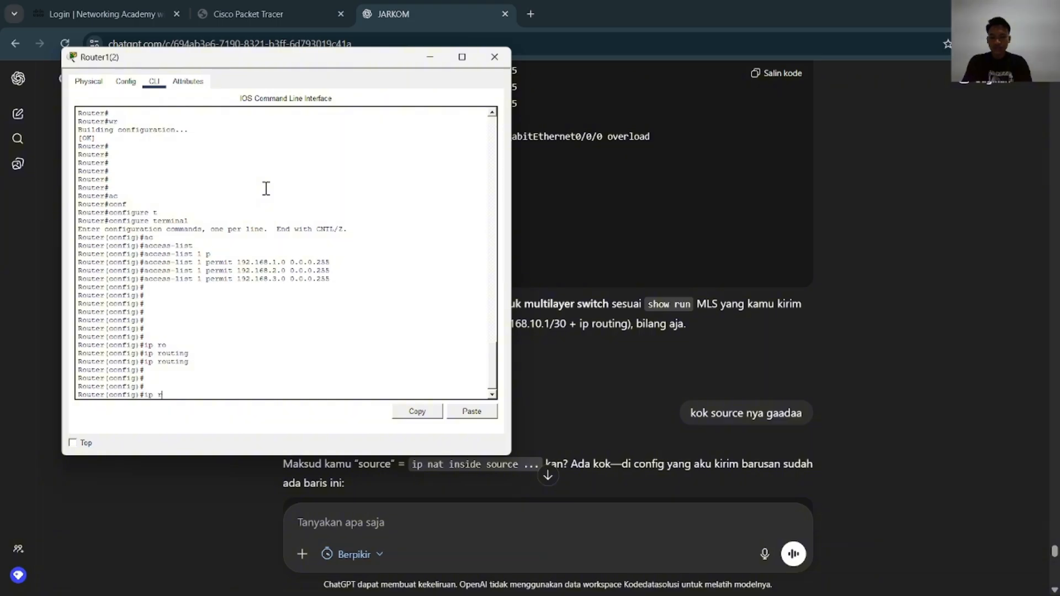
key("Tab")
type("e")
key("Tab")
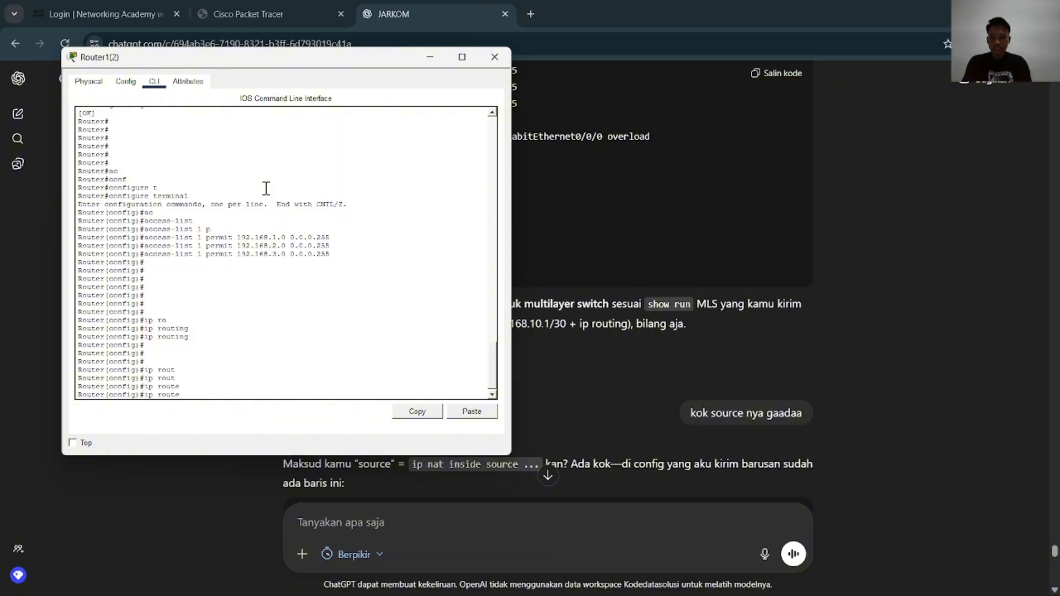
type("0.0.0.0")
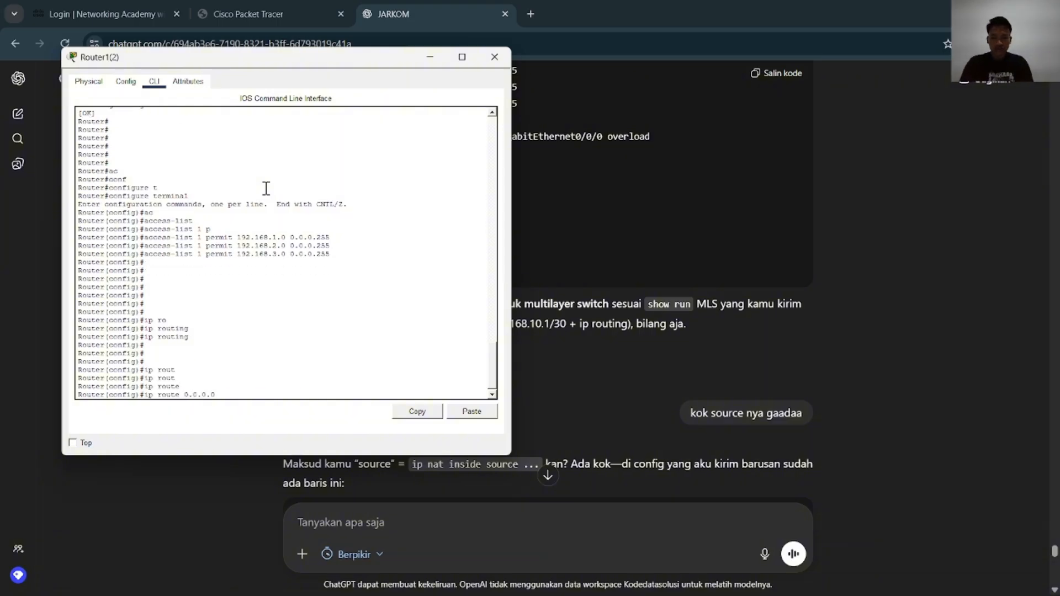
type(" 0.0.0.255")
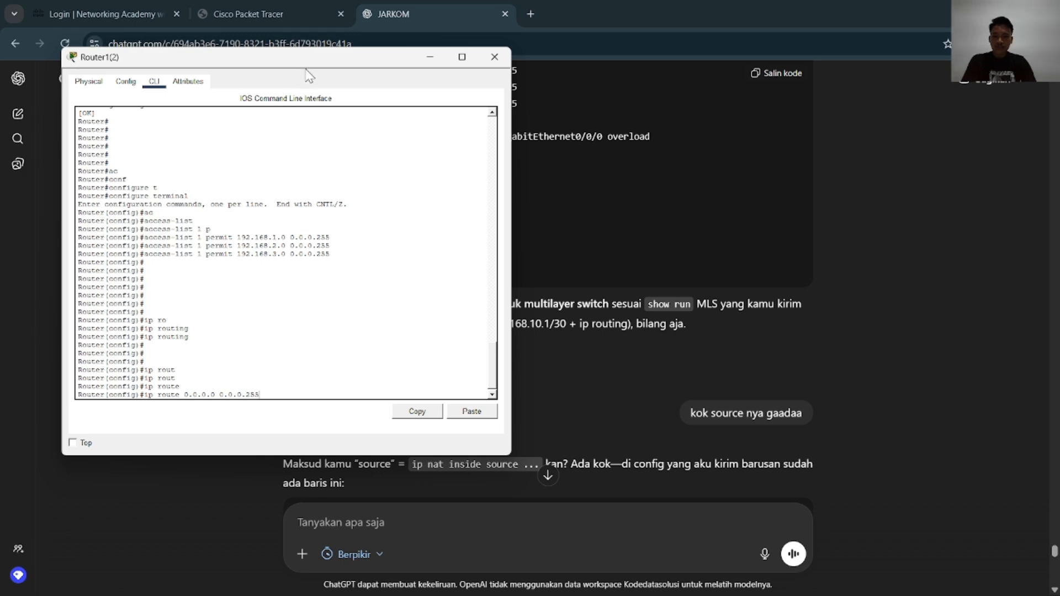
left_click_drag(309, 58, 331, 92)
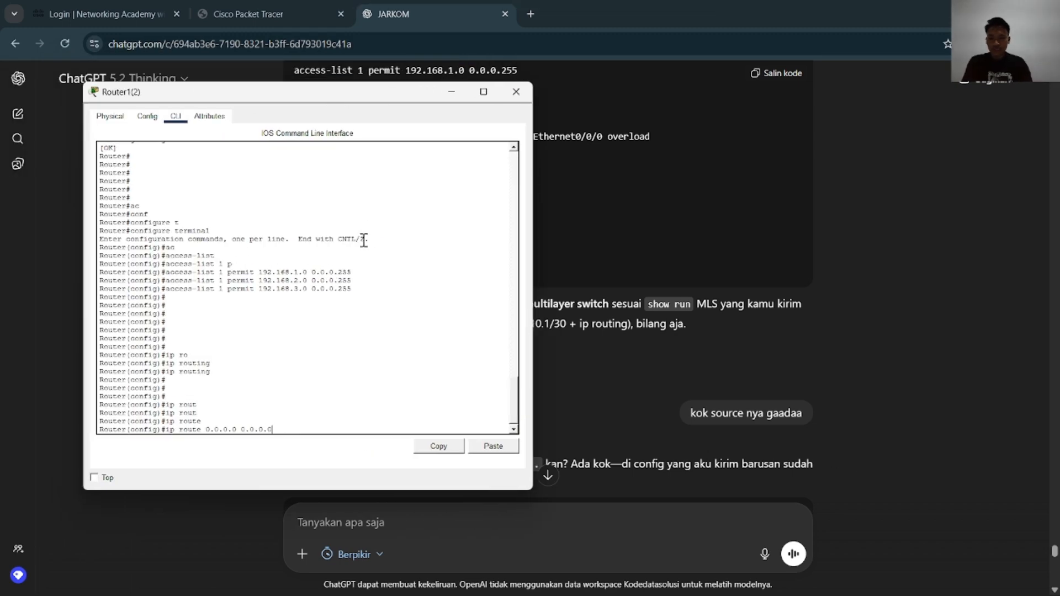
key("alt+Tab")
left_click(416, 262)
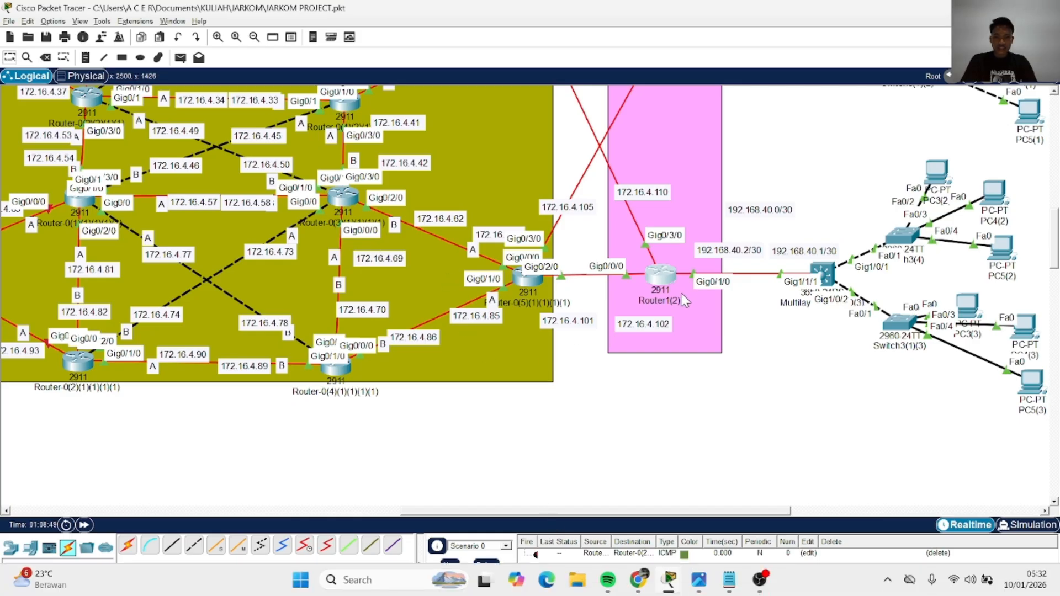
key("alt+Tab")
left_click_drag(359, 95, 300, 90)
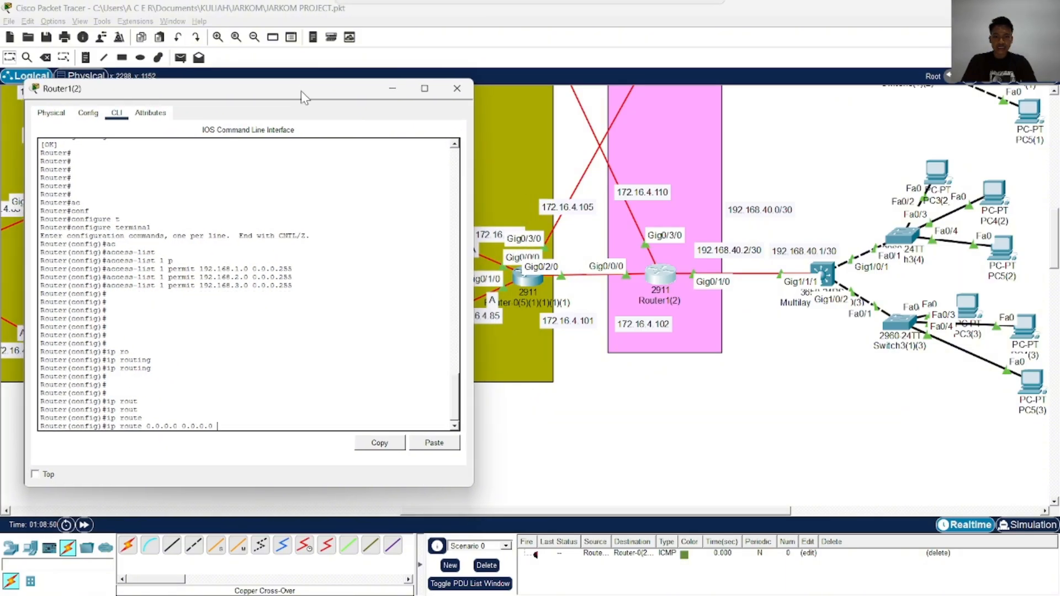
scroll(556, 237, "up", 3)
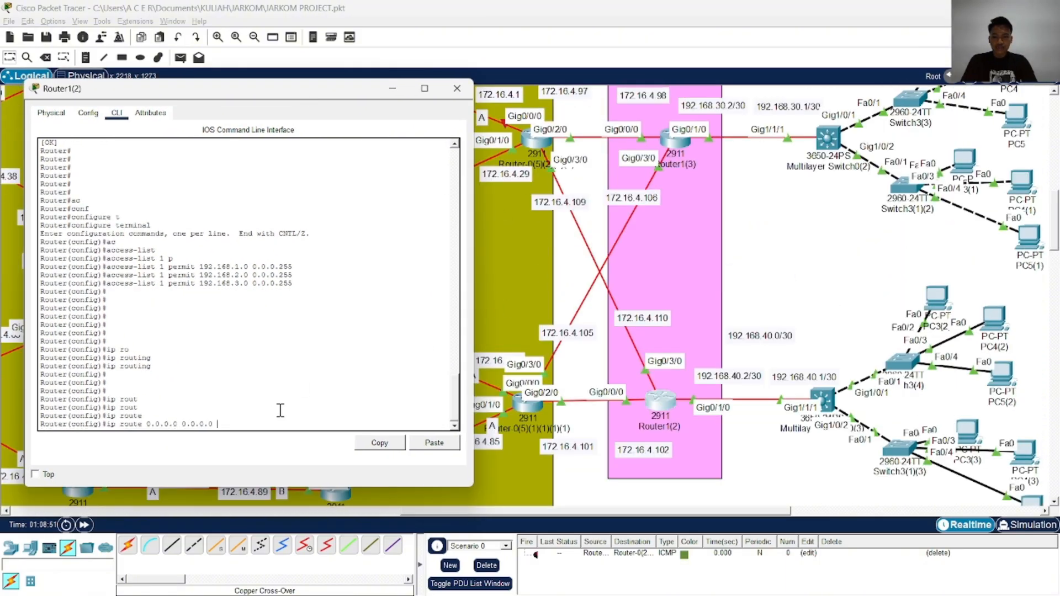
type("2.16.")
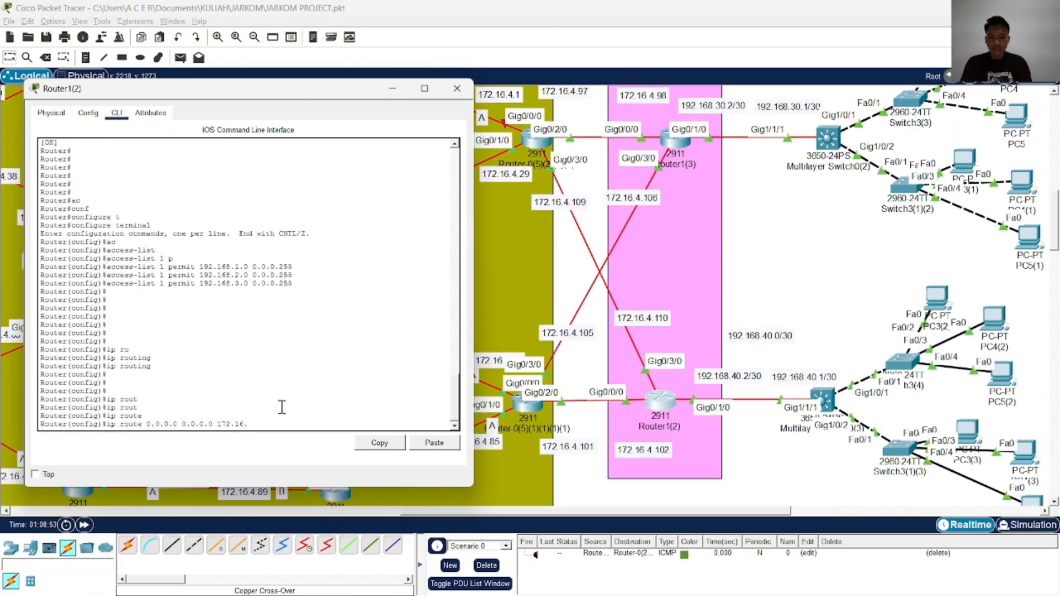
type("4.105\\")
key("Return")
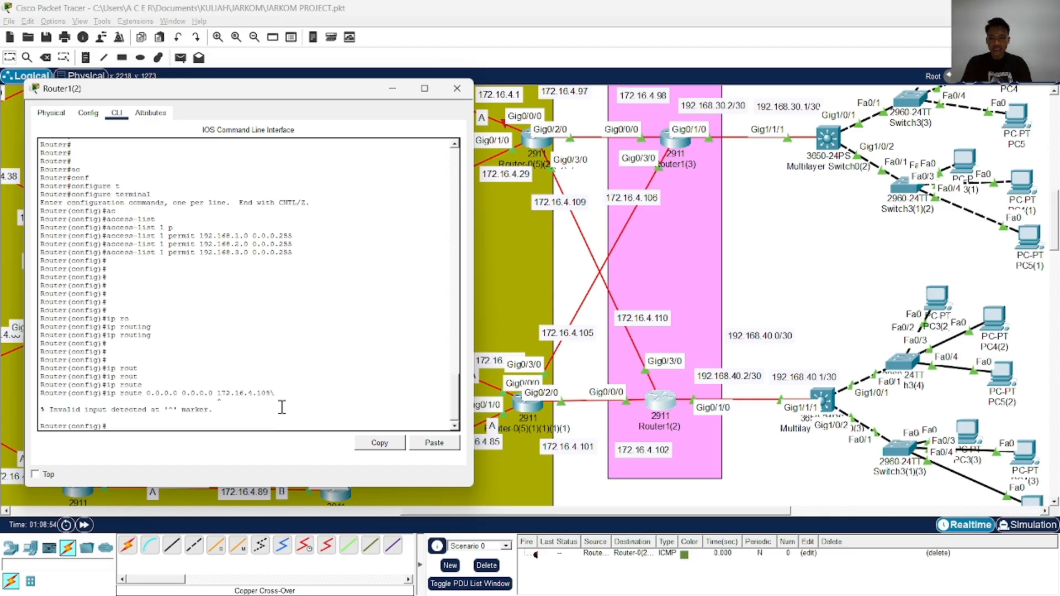
key("Up")
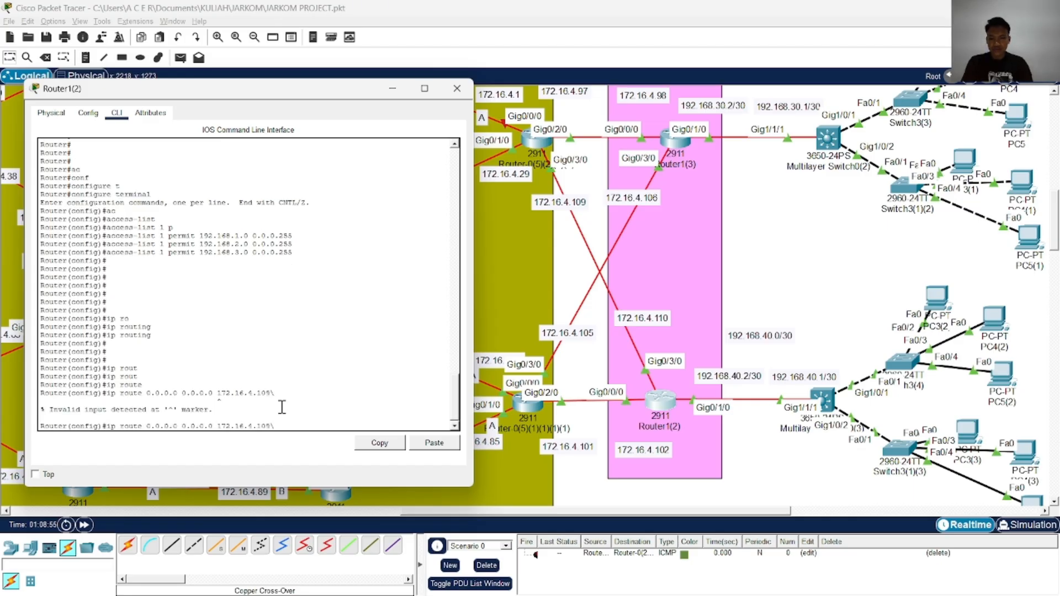
key("Return")
Add a second static default route on Router1(2), 0.0.0.0 0.0.0.0 via 172.16.4.101
key("Up")
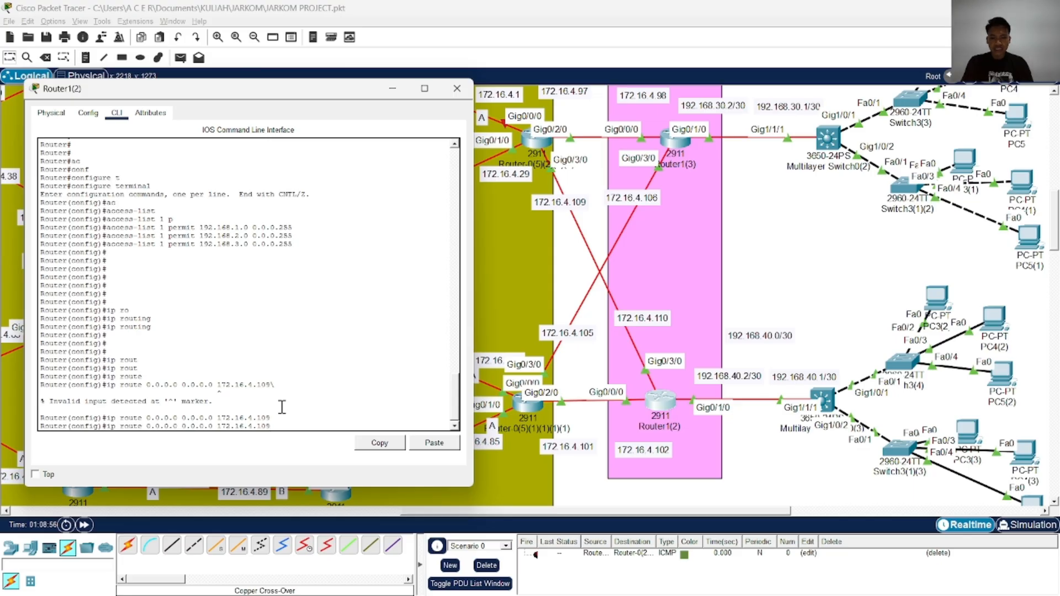
key("BackSpace")
key("BackSpace")
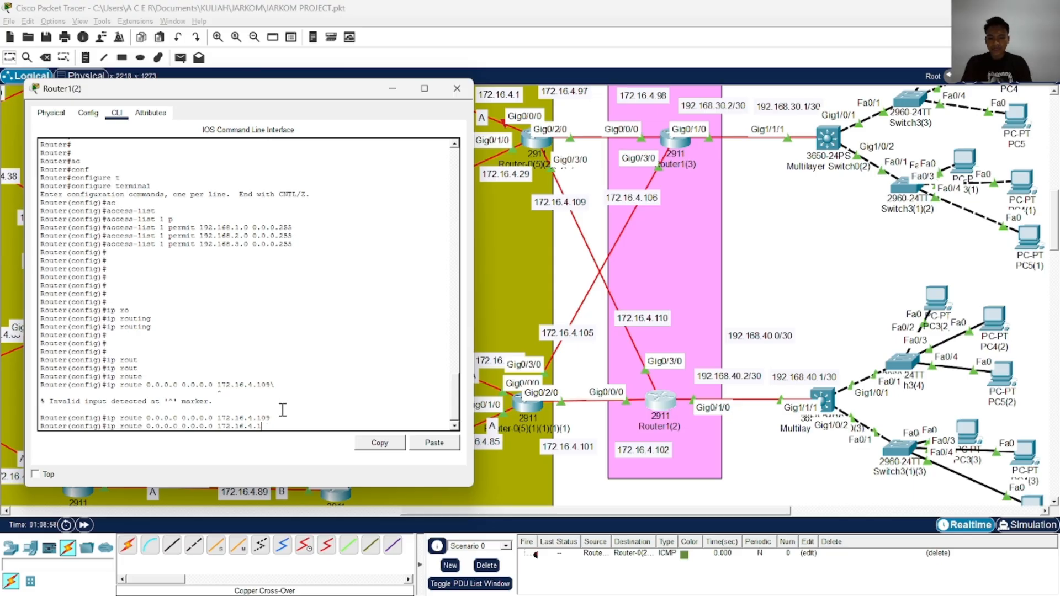
type("01")
key("Return")
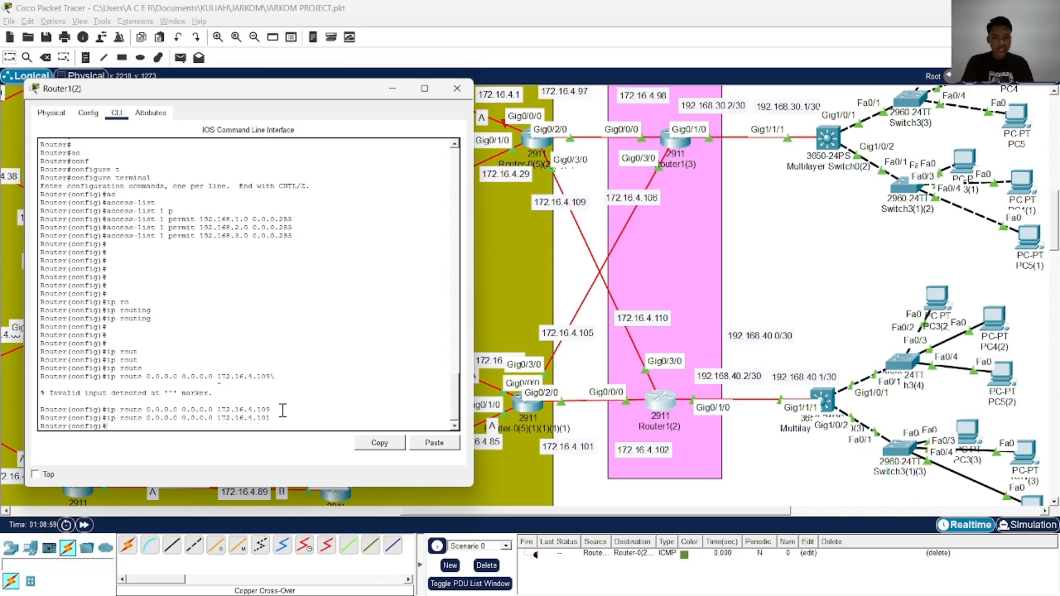
Add a third static default route, 0.0.0.0 0.0.0.0 via 192.168.40.1, towards the multilayer switch
key("Up")
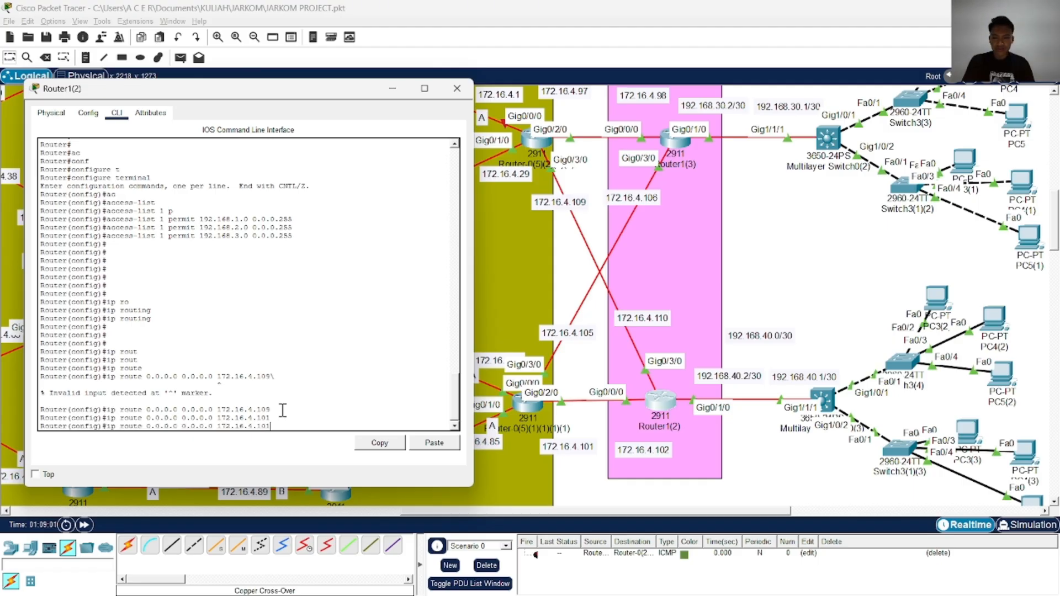
key("BackSpace")
key("BackSpace")
key("BackSpace")
key("BackSpace")
key("BackSpace")
key("BackSpace")
key("BackSpace")
key("BackSpace")
key("BackSpace")
key("BackSpace")
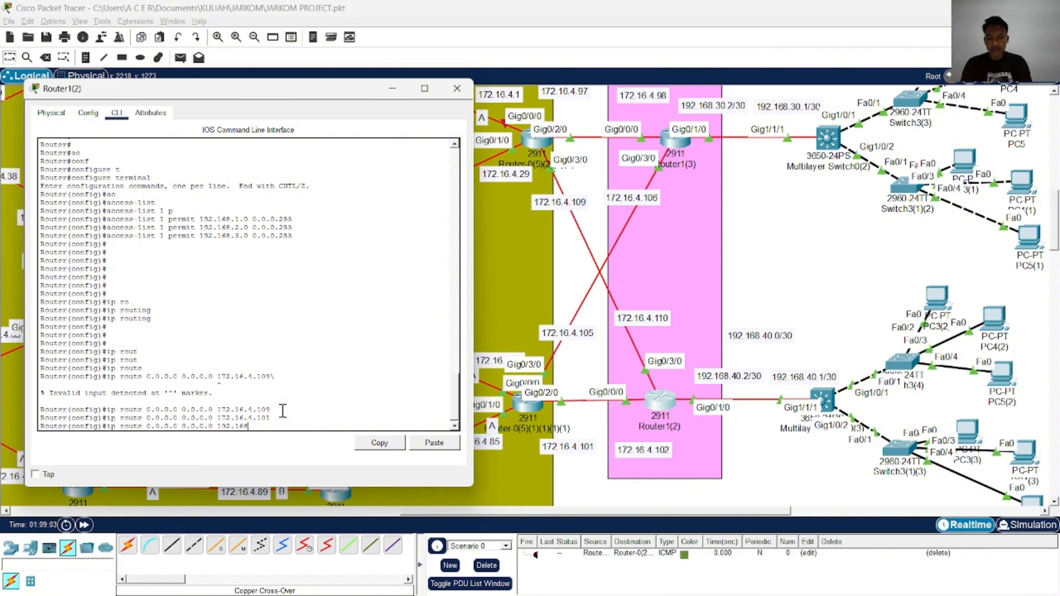
type("192.168.40")
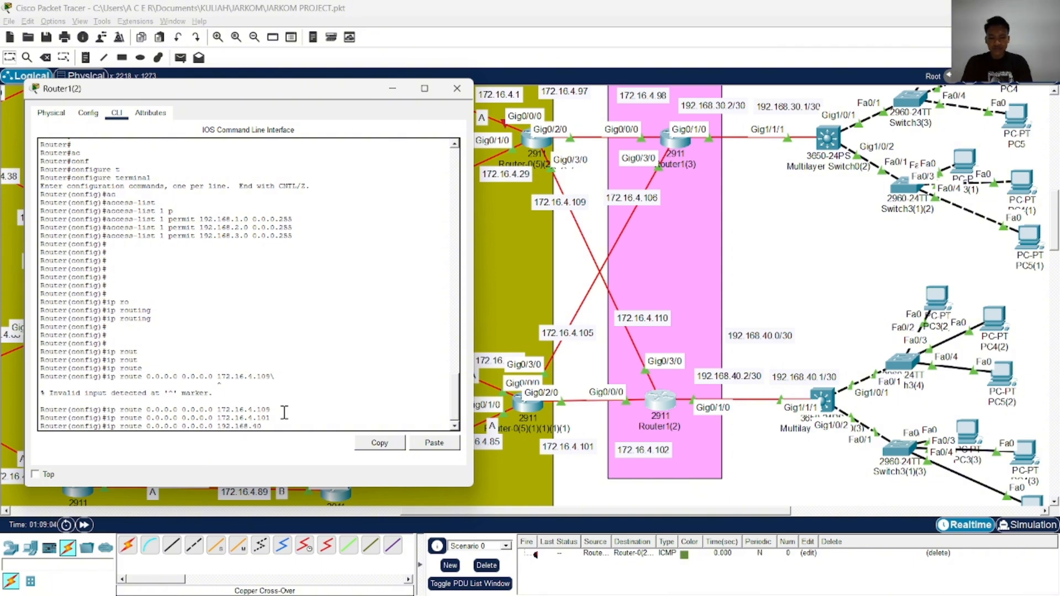
type(".1")
key("Return")
key("Return")
key("Return")
key("Return")
End the configuration session on Router1(2) and save the access list and routes with wr
type("en")
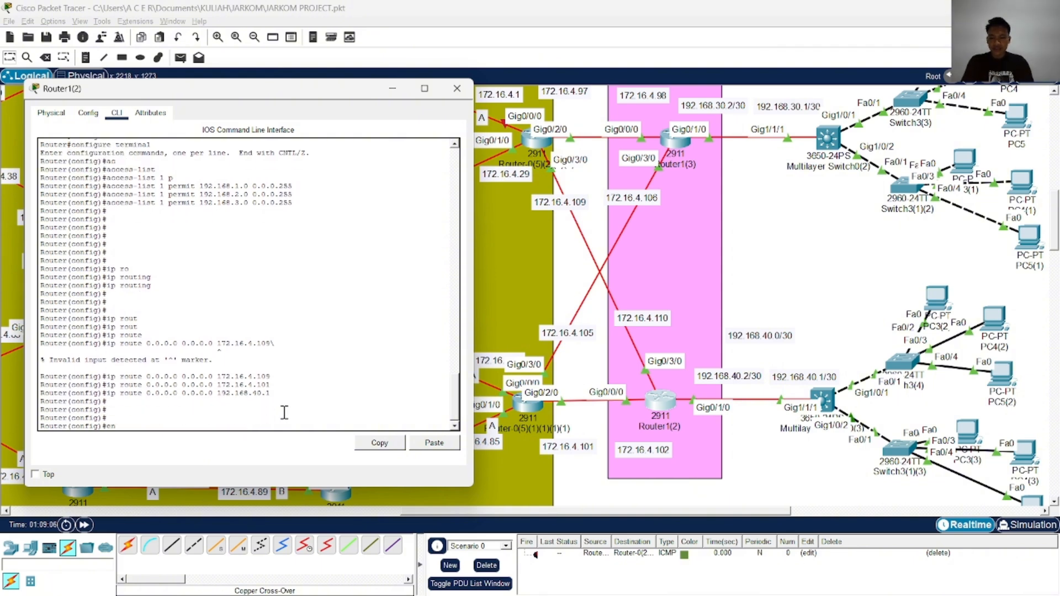
type("d")
key("Return")
type("wr")
key("Return")
Copy the running-config to startup-config on Router1(2), accept the default destination filename, and close the router's window
type("cop")
key("Tab")
type("r")
key("Tab")
type("s")
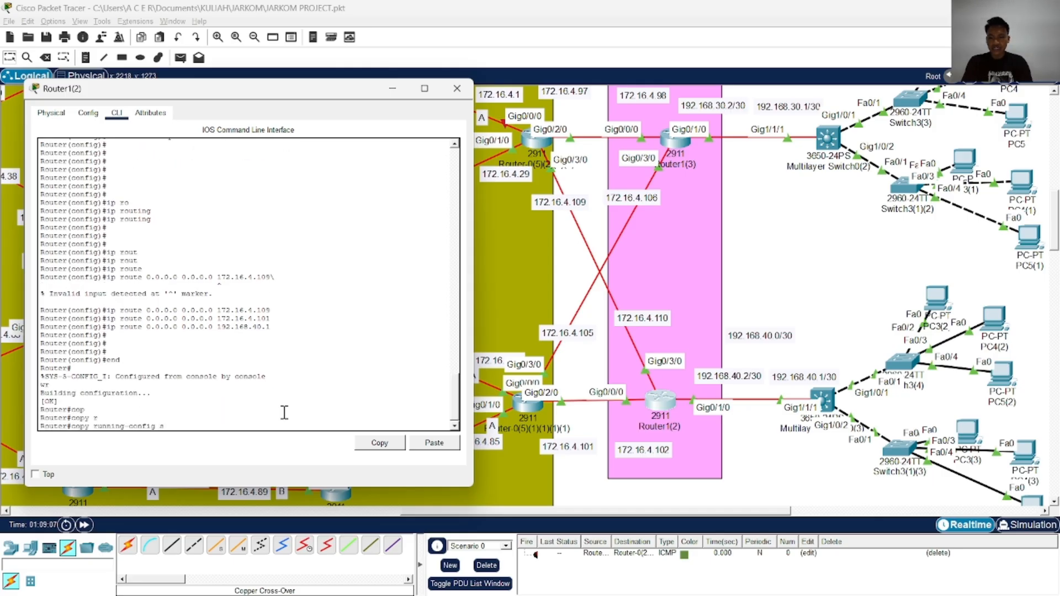
type("t")
key("Tab")
key("Return")
key("Return")
key("Return")
key("Return")
key("Return")
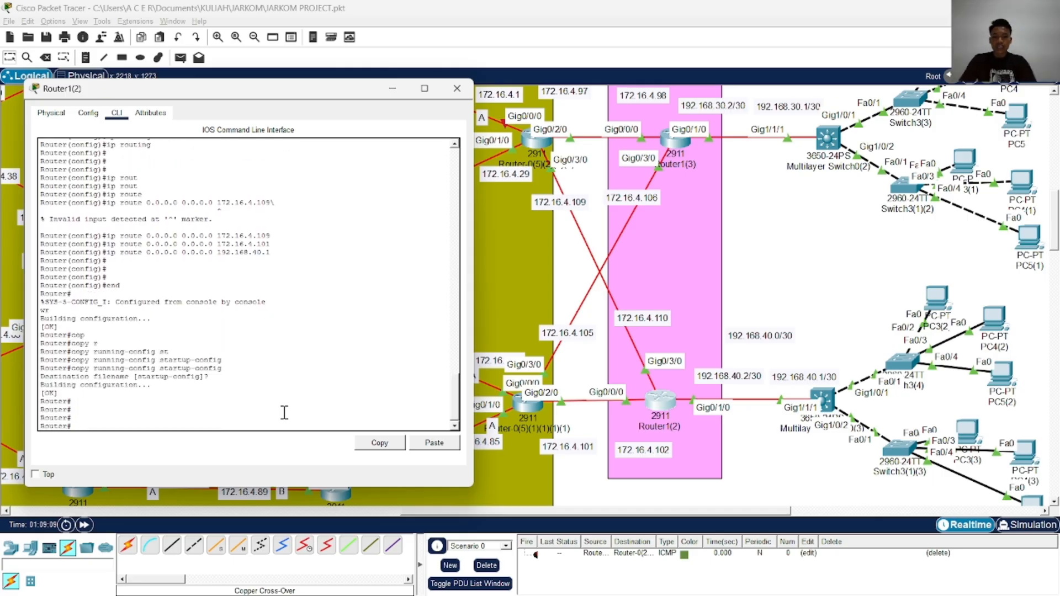
left_click(457, 88)
scroll(700, 340, "up", 5)
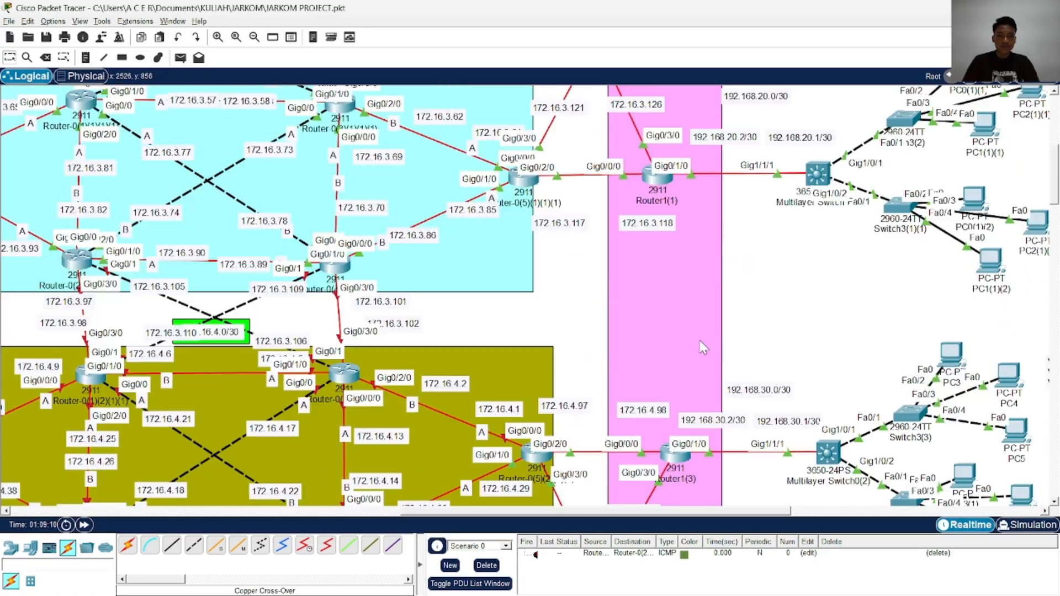
Look up the ip nat inside source overload command in the ChatGPT conversation in Chrome, then return to Packet Tracer
scroll(711, 308, "up", 3)
scroll(704, 300, "right", 6)
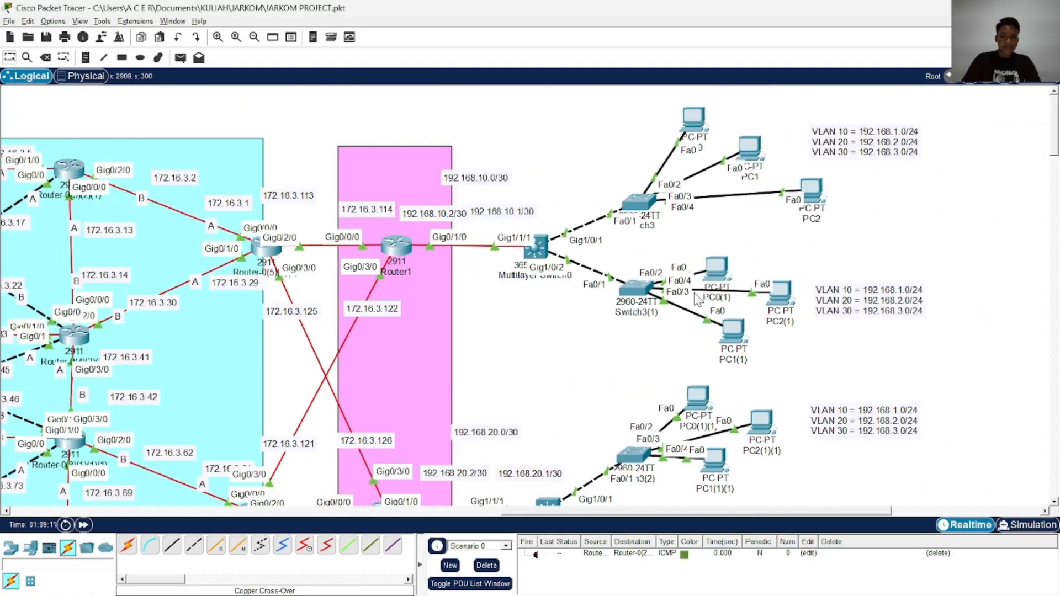
scroll(573, 238, "down", 3)
scroll(572, 238, "up", 3)
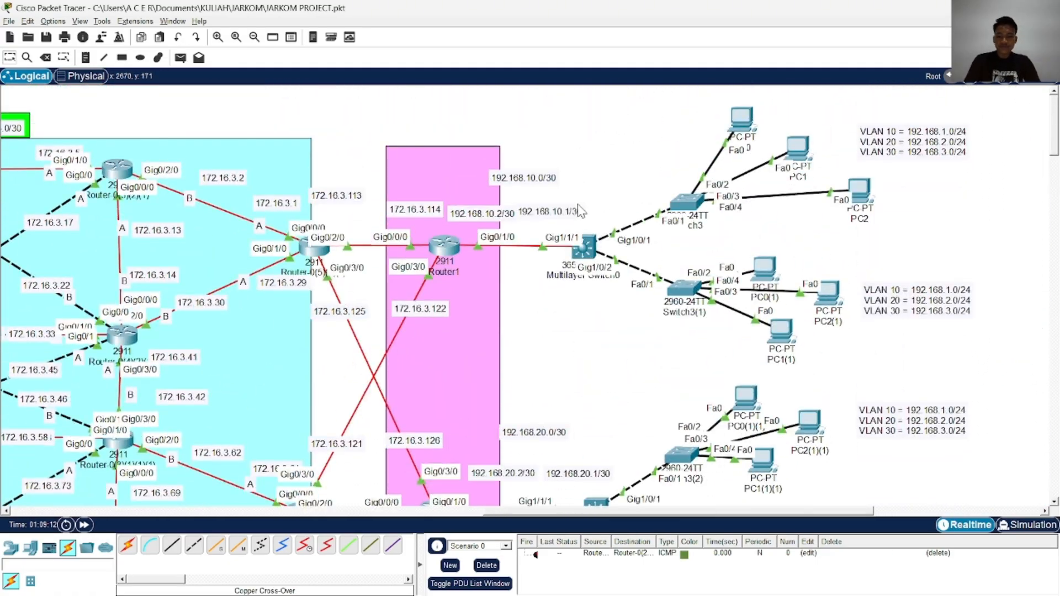
key("alt+Tab")
scroll(575, 267, "down", 10)
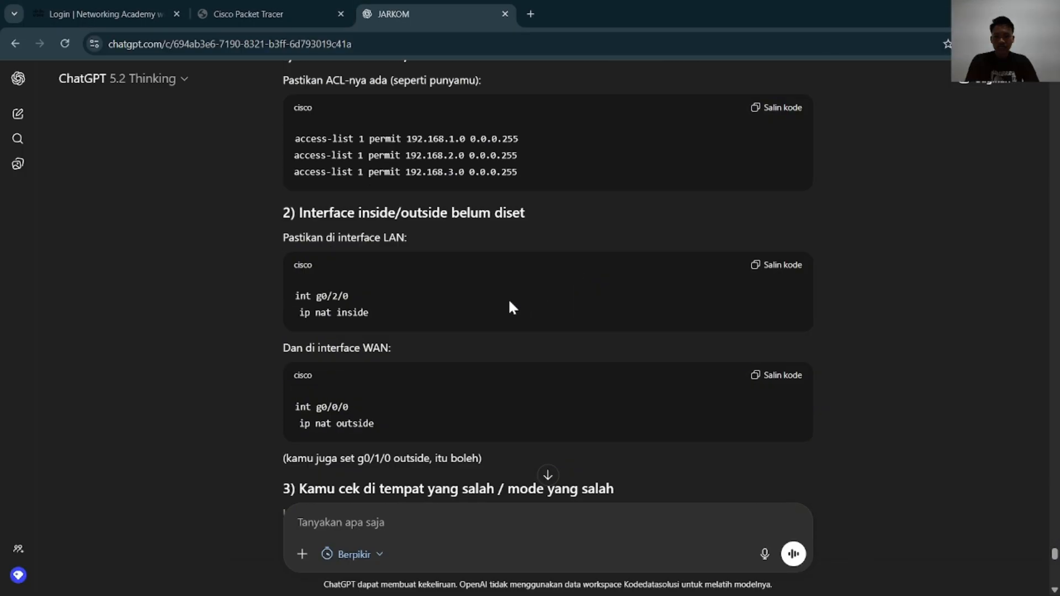
scroll(509, 283, "down", 8)
scroll(505, 282, "up", 14)
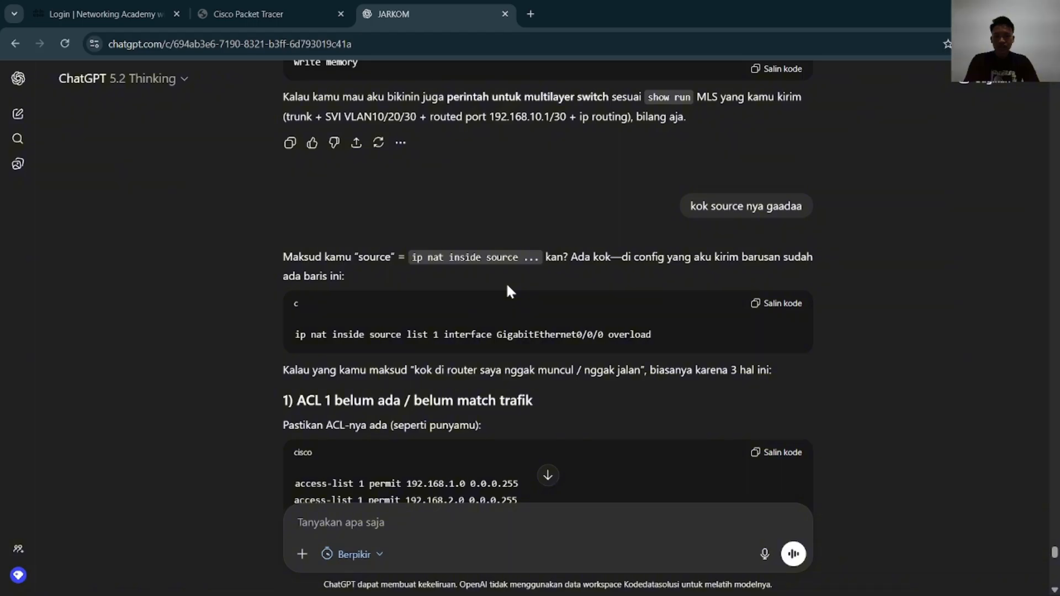
key("alt+Tab")
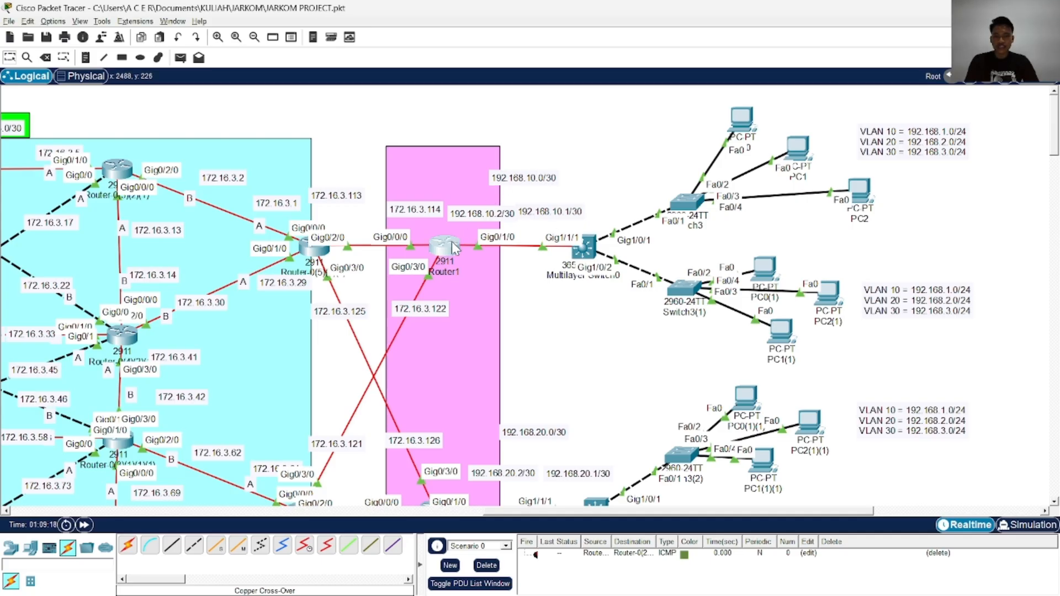
Open Router1's command line and place its window beside the ChatGPT conversation
left_click(442, 243)
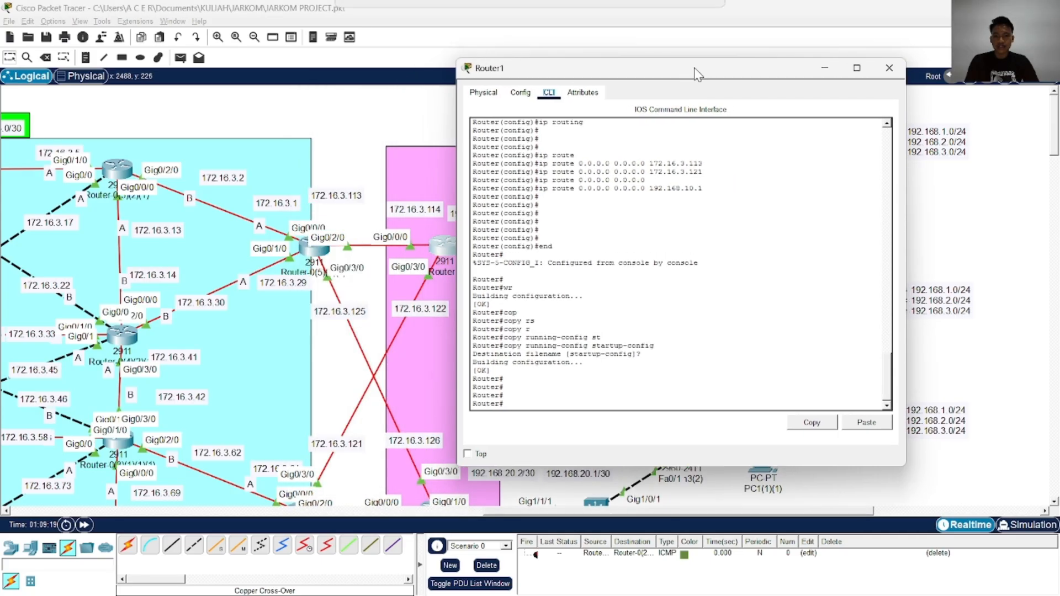
key("Return")
key("Return")
key("Return")
key("alt+Tab")
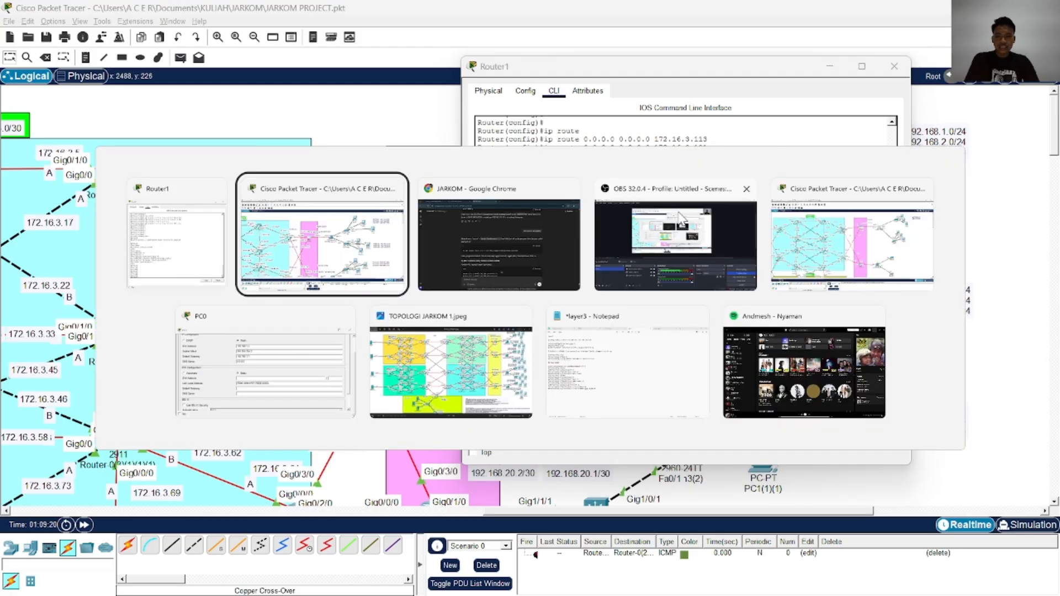
key("alt+Tab")
key("alt+Tab")
key("alt+Tab")
key("alt+Tab")
key("alt+Tab")
key("alt+Tab")
key("alt+Tab")
key("alt+Tab")
key("alt+Tab")
key("alt+Tab")
key("alt+Tab")
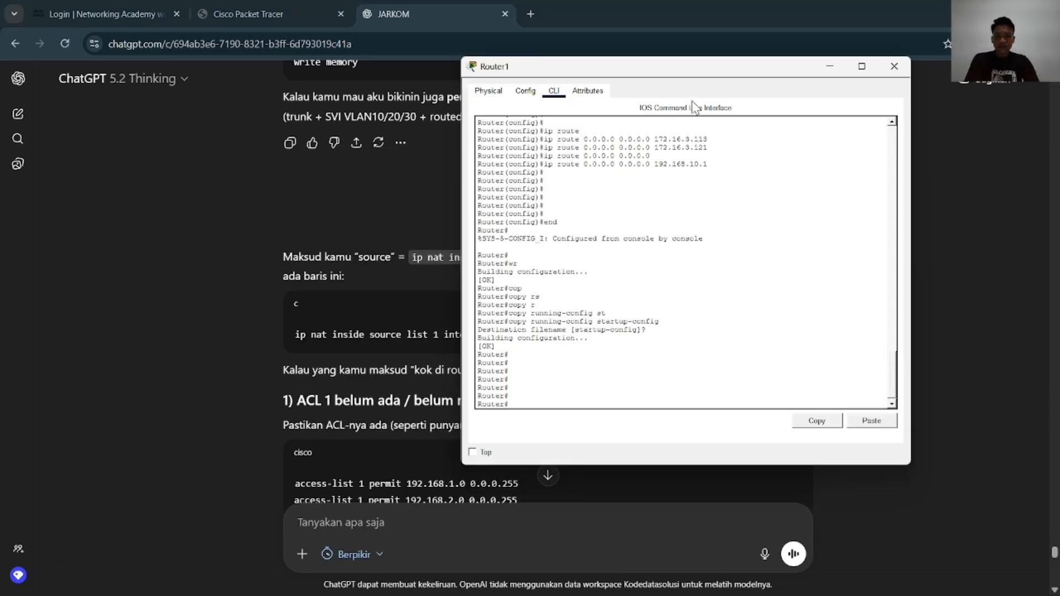
left_click_drag(692, 76, 849, 101)
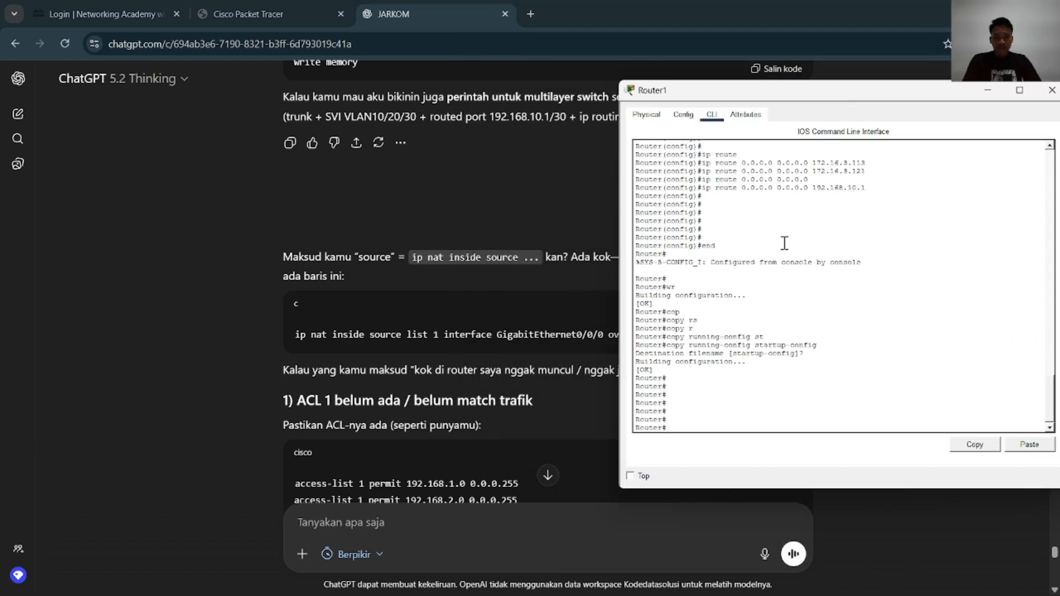
Enter global configuration mode on Router1 with configure terminal
type("cof")
key("Tab")
type("f")
key("Tab")
type("t")
Begin Router1's NAT overload rule with ip nat inside source
key("Tab")
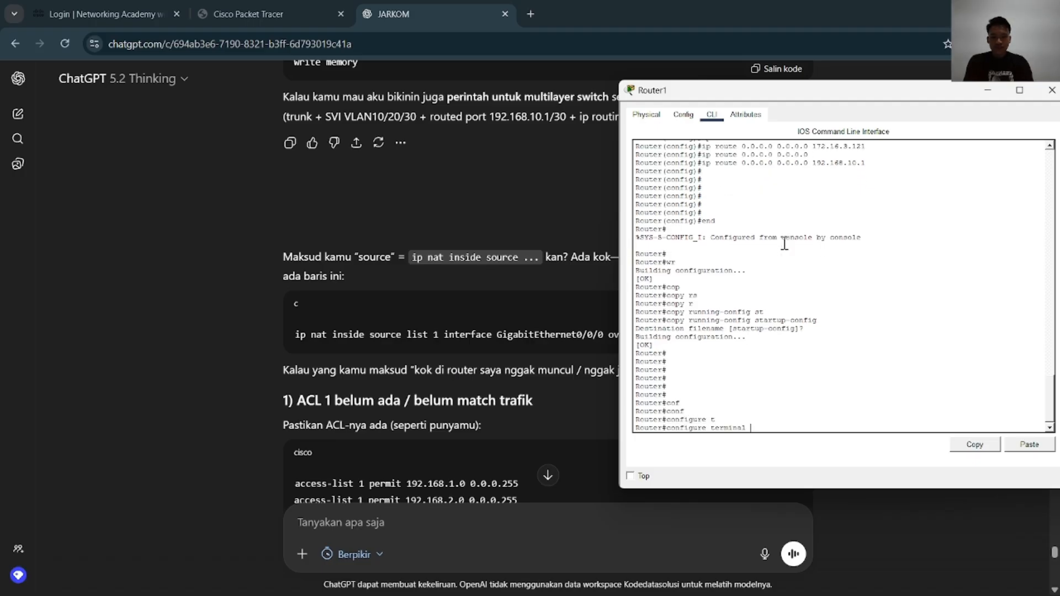
key("Return")
type("ip n")
key("Tab")
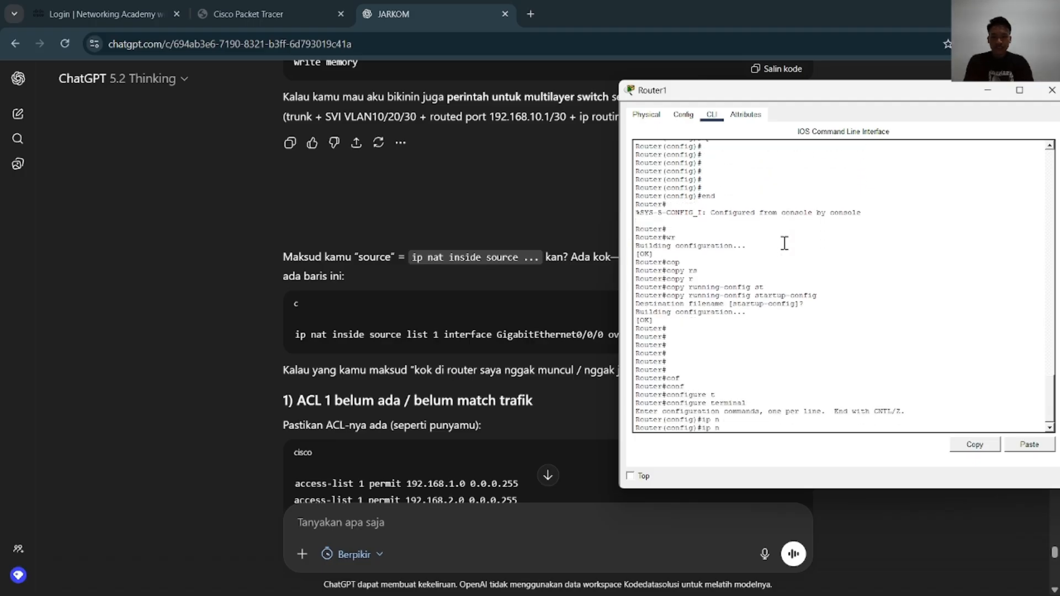
type("a")
key("Tab")
type("t")
key("Tab")
type("in")
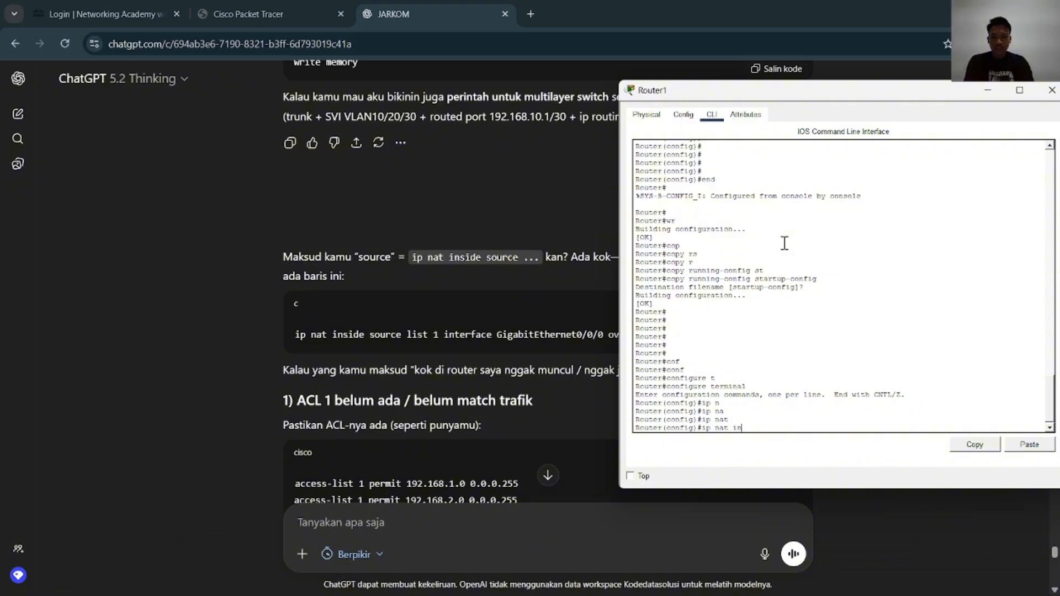
key("Tab")
type("so")
Extend the NAT rule with list 1 interface gigabitEthernet, leaving the interface number open
key("Tab")
type("l")
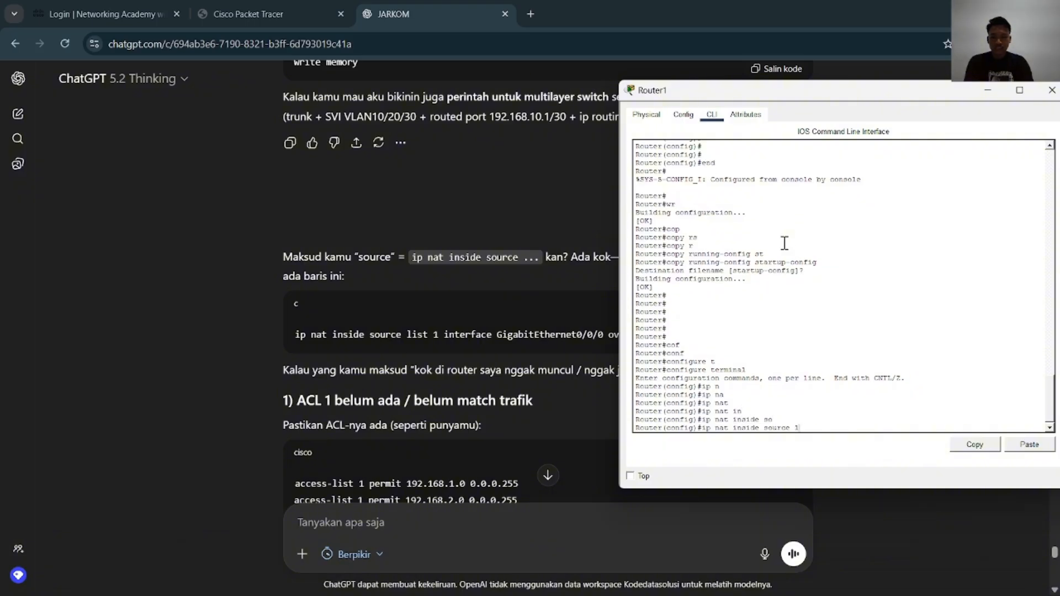
key("Tab")
type("l")
key("Tab")
type("o")
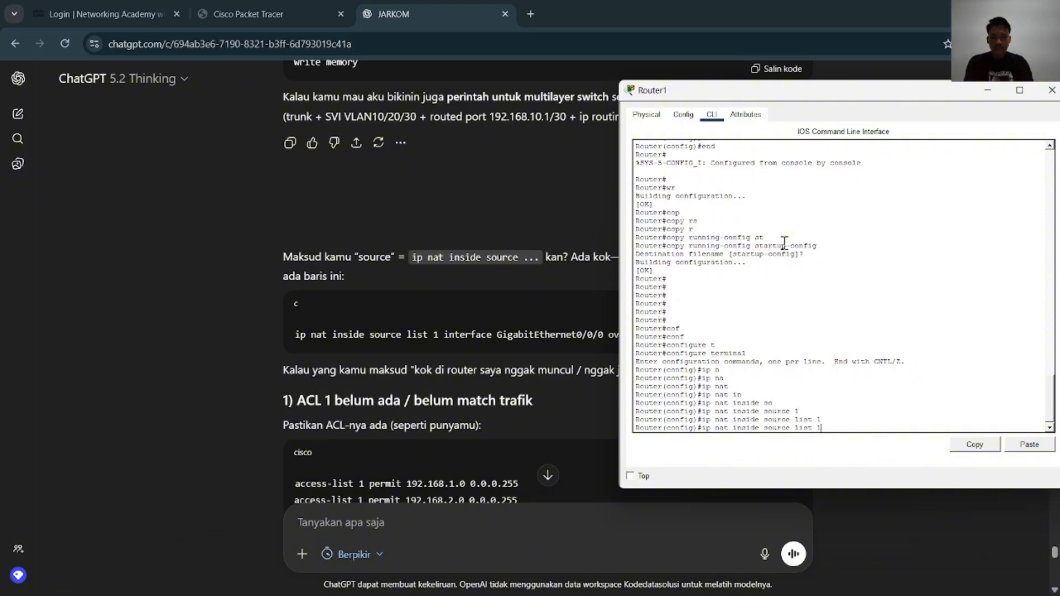
type("n")
key("Tab")
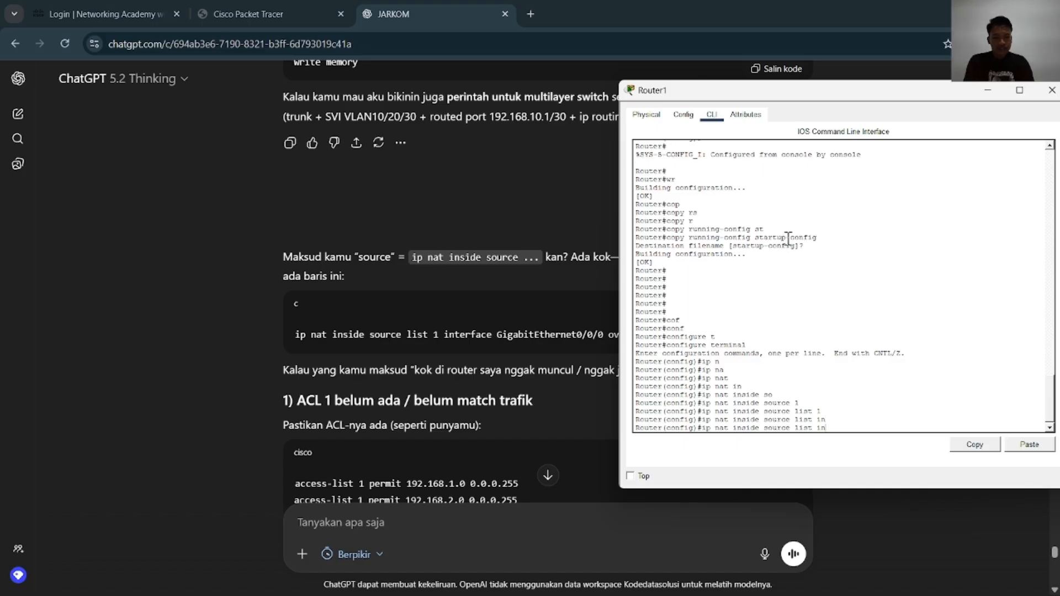
type("1")
key("Tab")
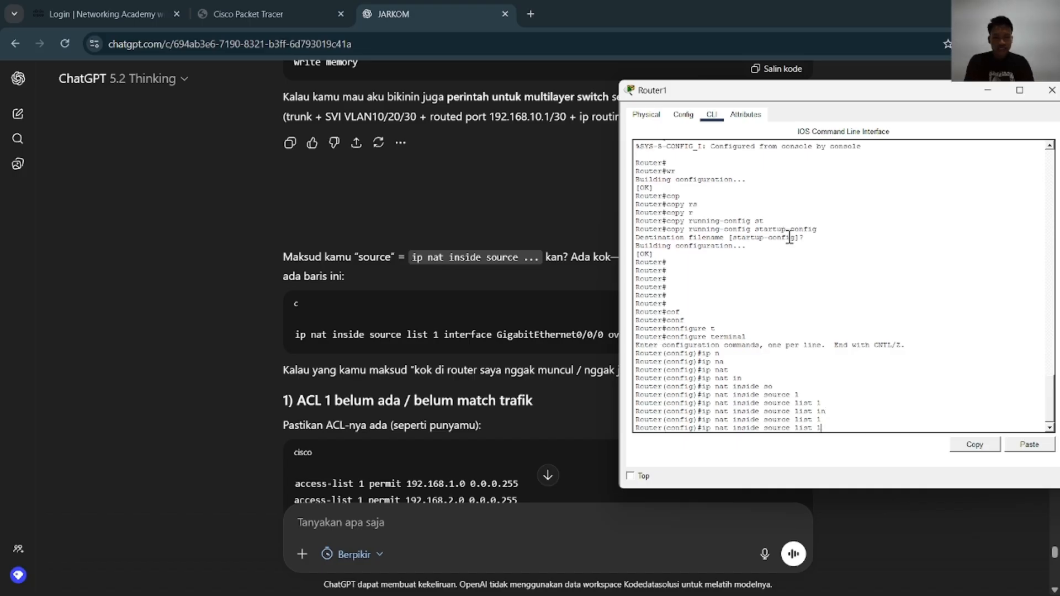
type("in")
key("Tab")
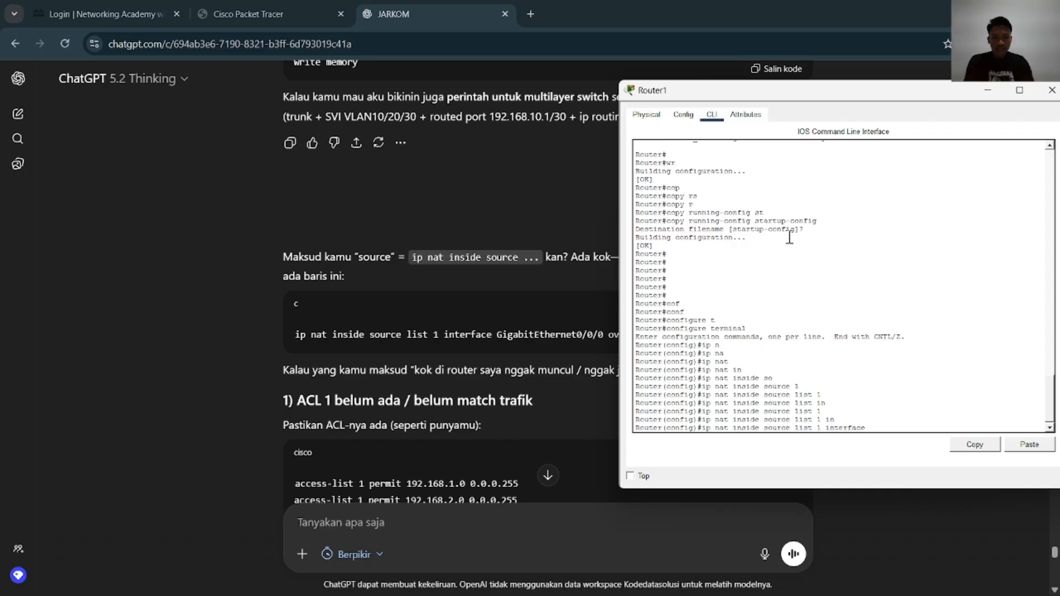
type("g")
key("Tab")
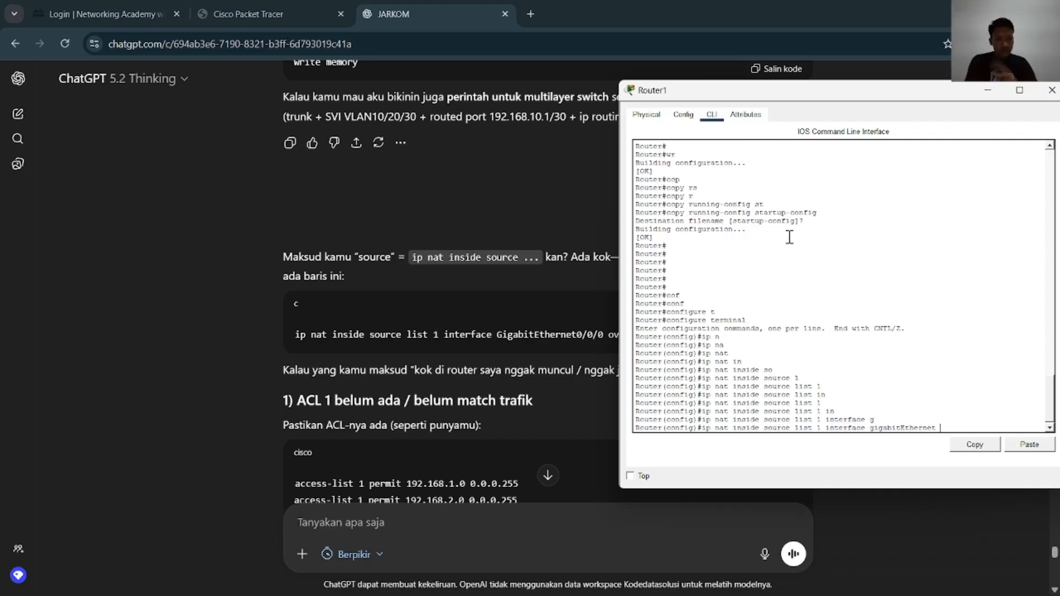
Move Router1's window aside and switch between the open windows to check the interface for the NAT rule
left_click_drag(871, 94, 393, 106)
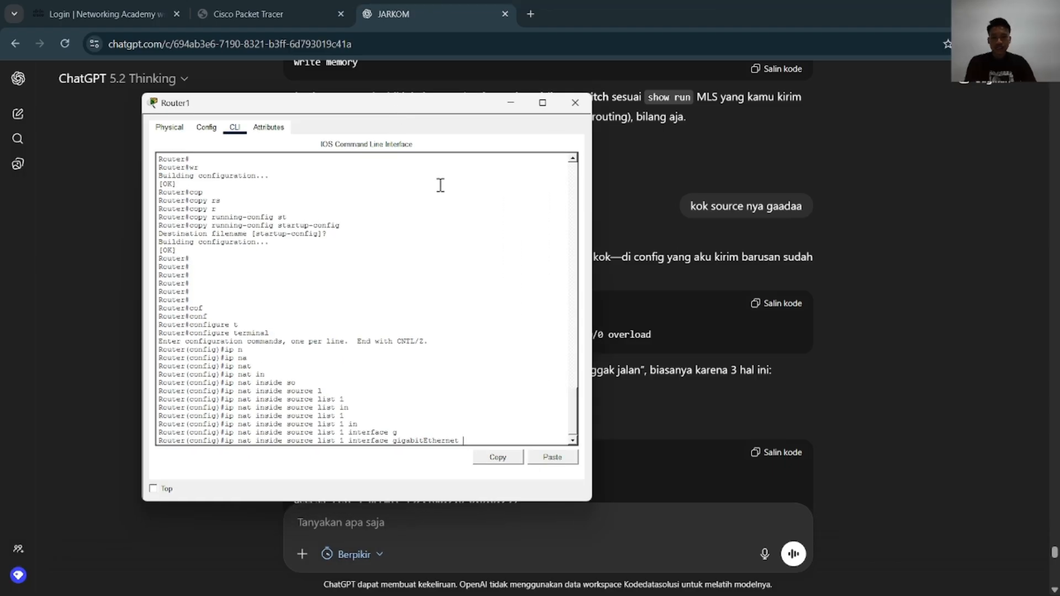
key("alt+Tab")
key("alt+Tab")
key("alt+Tab")
key("alt+Tab")
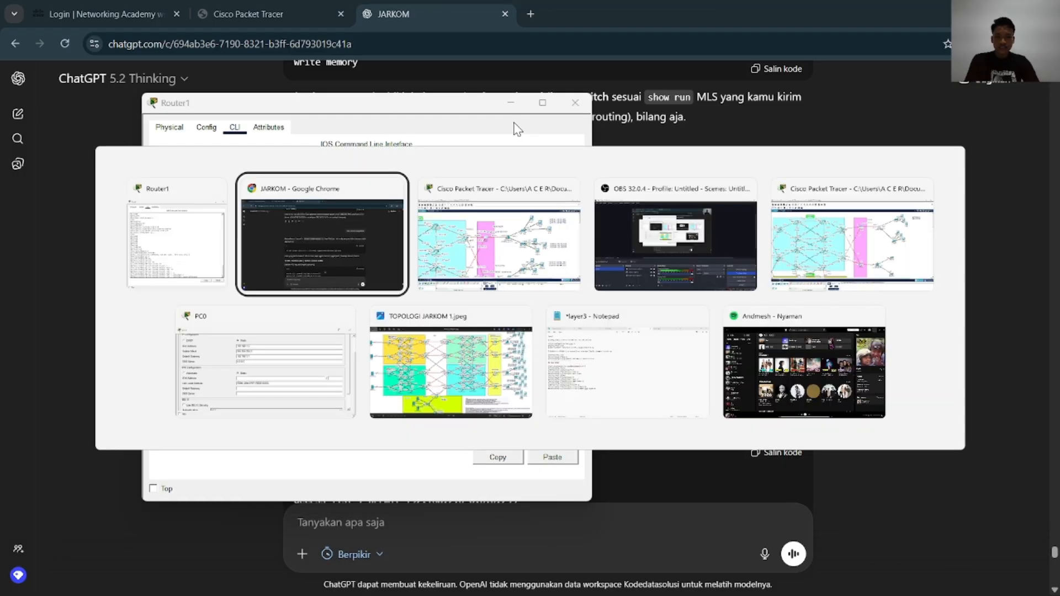
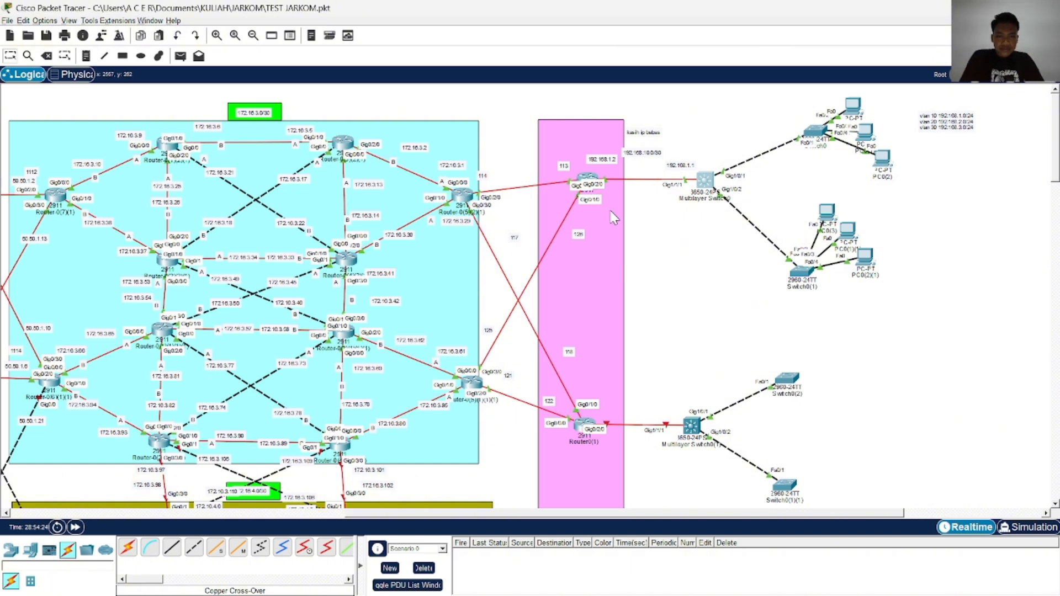
Switch to the JARKOM PROJECT topology and examine the interface labels on Router1's links for the NAT rule
scroll(613, 218, "up", 1)
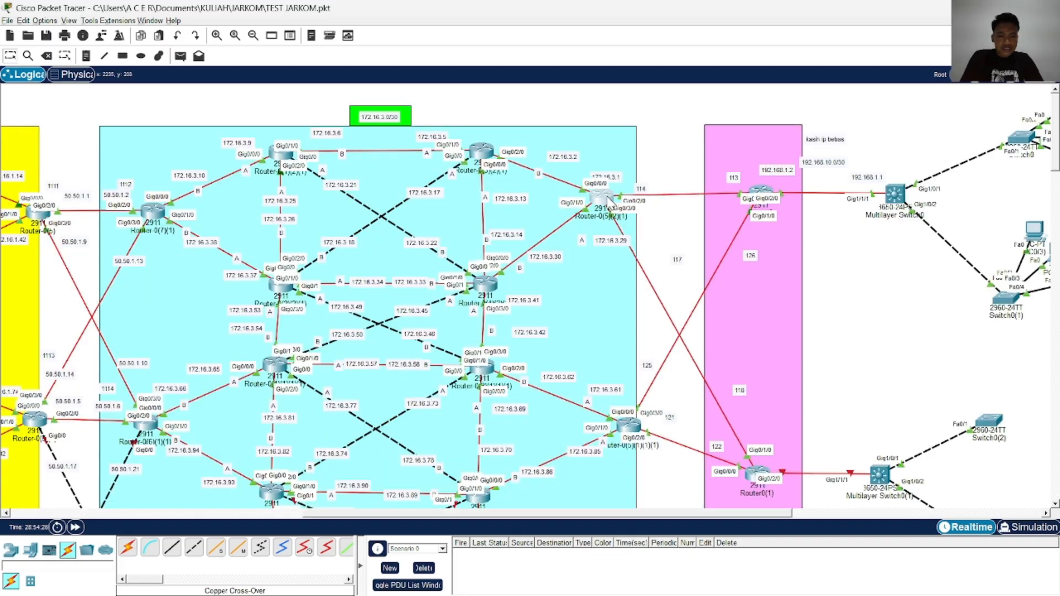
key("alt+Tab")
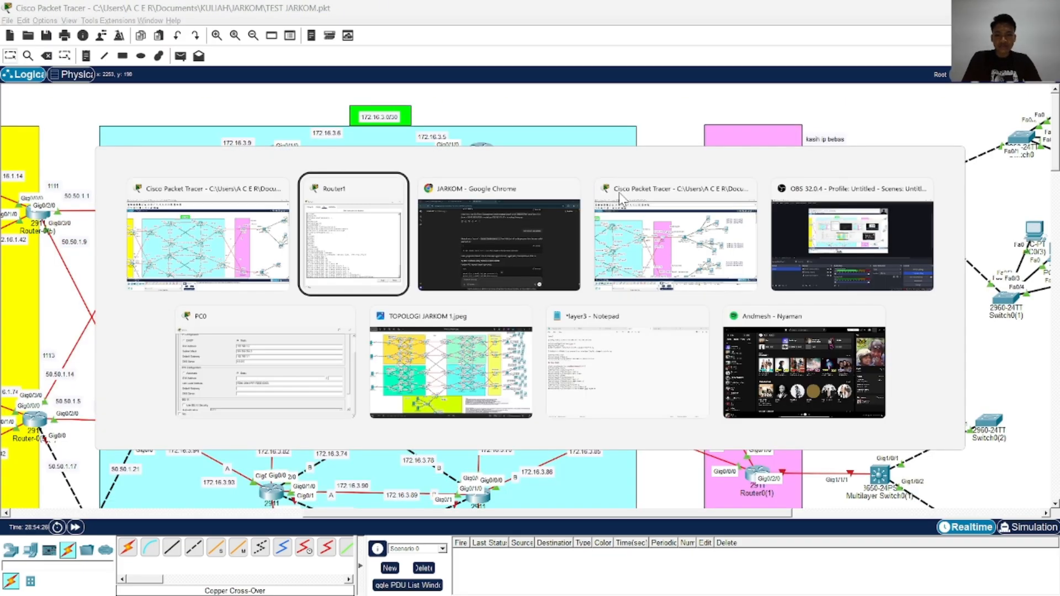
key("alt+Tab")
left_click(618, 191)
key("alt+Tab")
key("Tab")
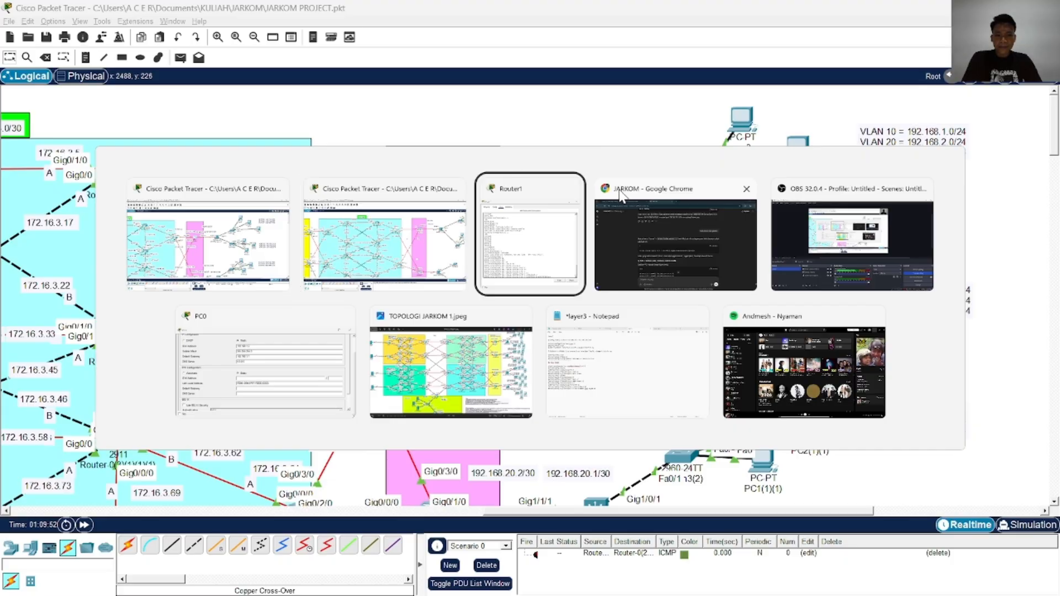
key("alt+Tab")
left_click(620, 191)
key("alt+Tab")
key("Tab")
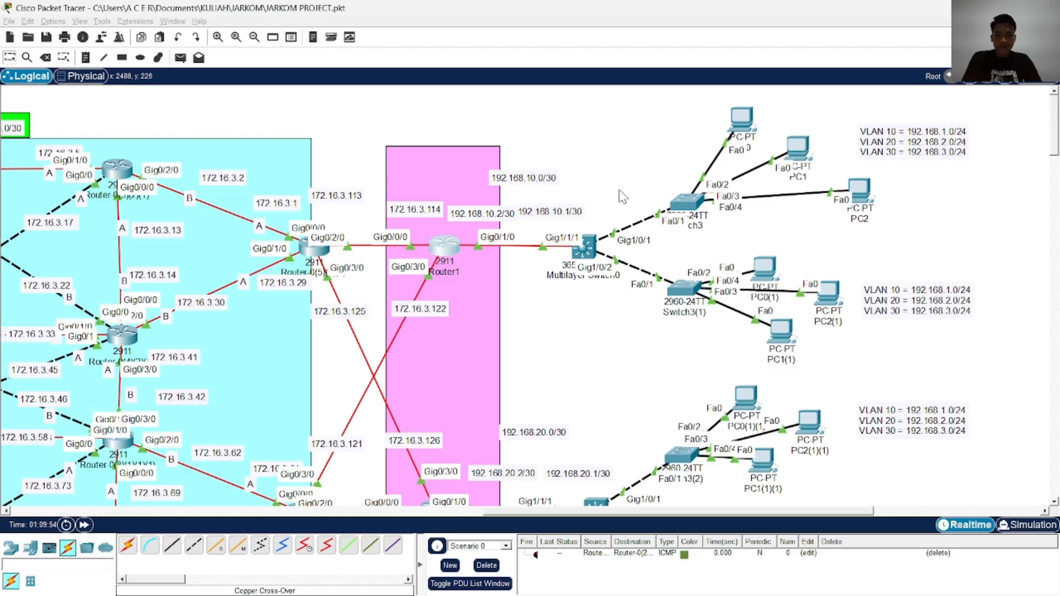
key("alt+Tab")
key("Tab")
key("Tab")
key("Tab")
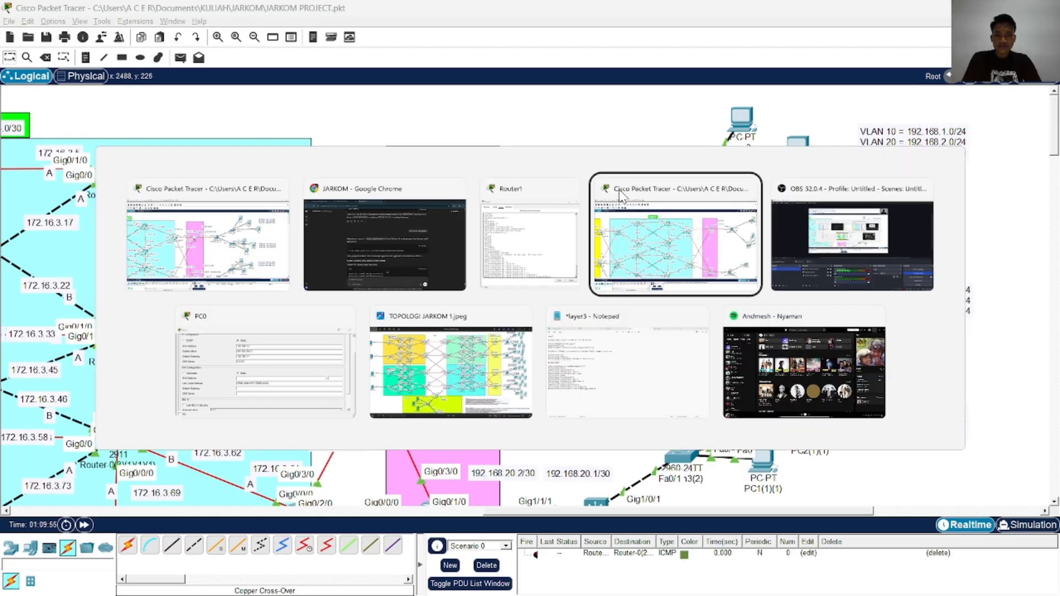
key("alt+Tab")
key("Tab")
key("alt+Tab")
key("alt+Tab")
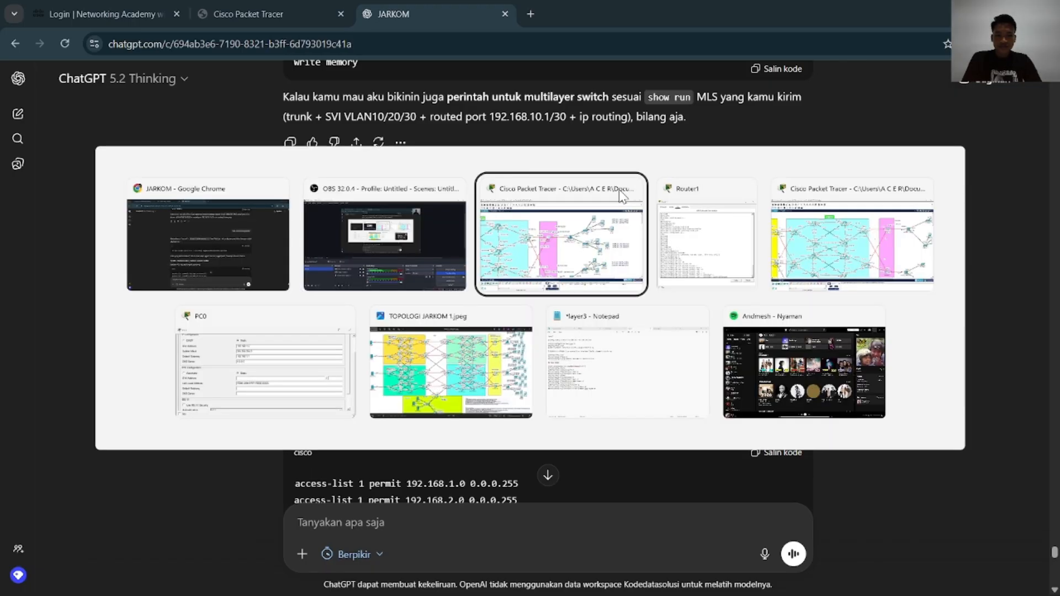
key("alt+Tab")
key("alt+Tab")
key("alt+Tab")
key("alt+Tab")
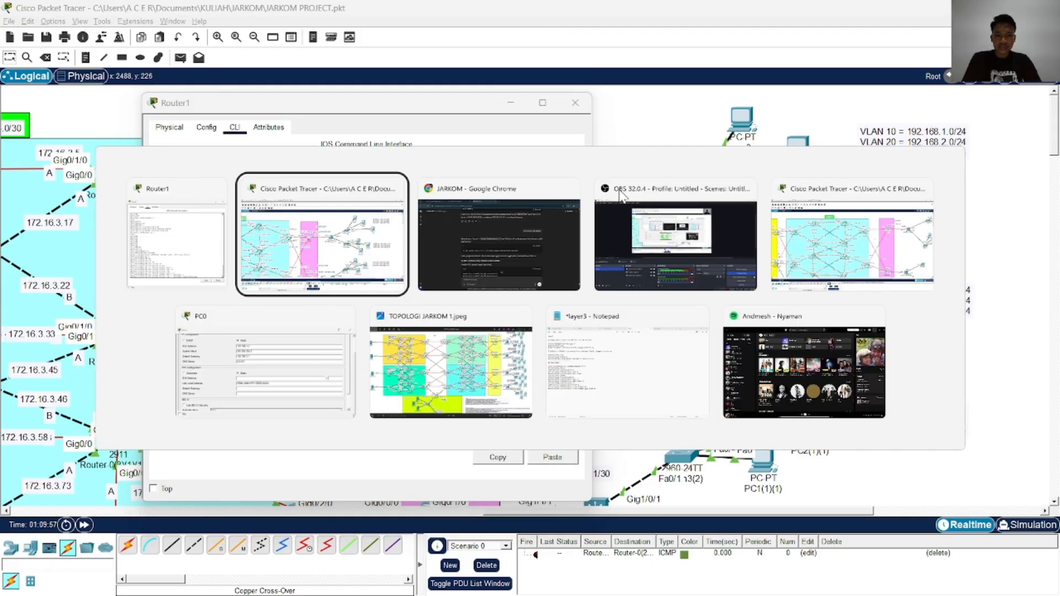
key("Tab")
Bring Router1's command line in front of the ChatGPT page in Chrome that shows the NAT overload example
key("alt+Tab")
key("Tab")
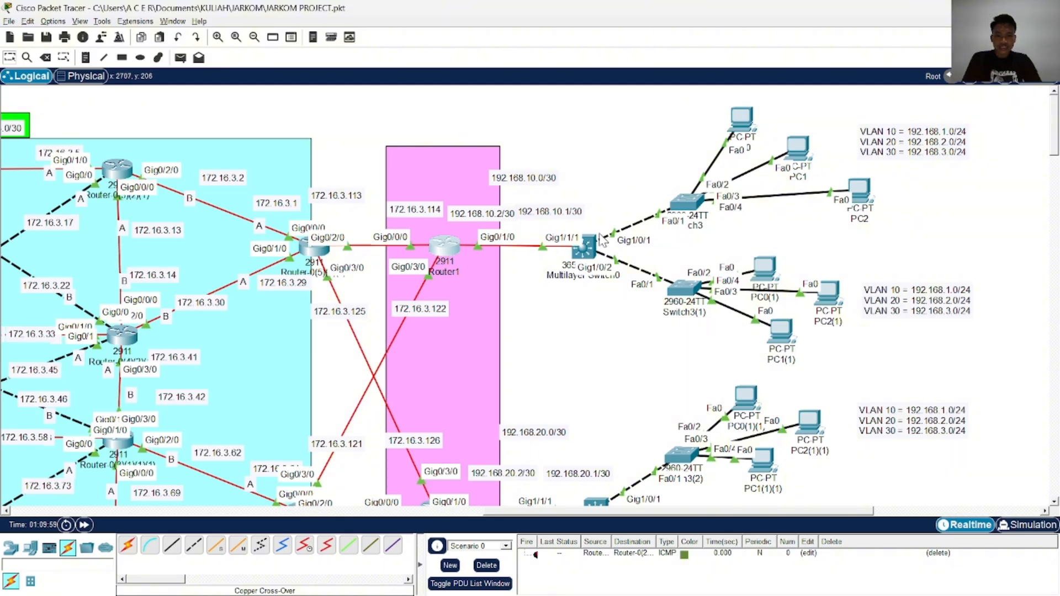
key("alt+Tab")
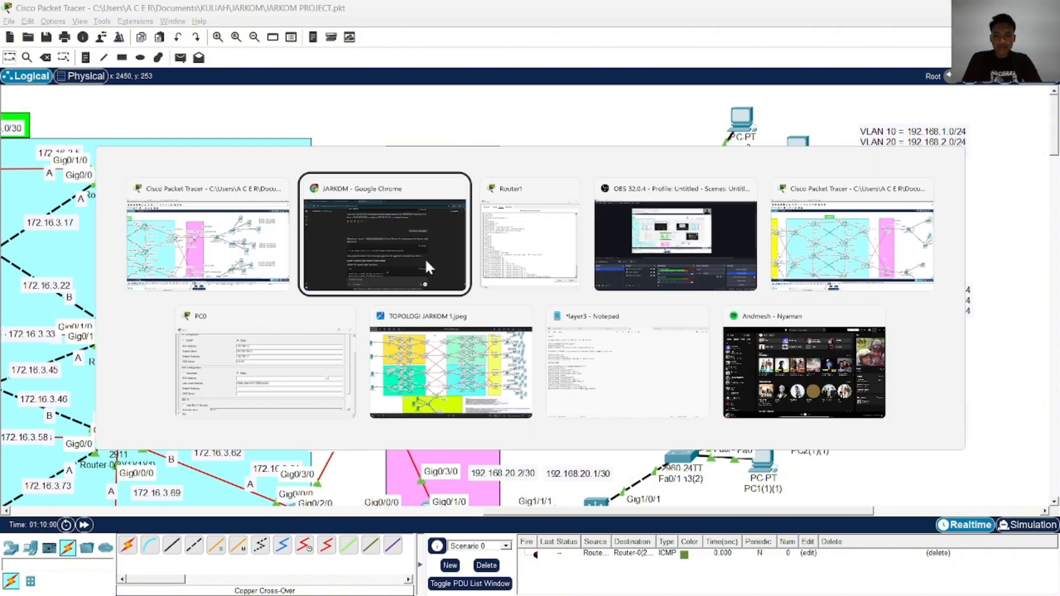
key("Tab")
key("alt+Tab")
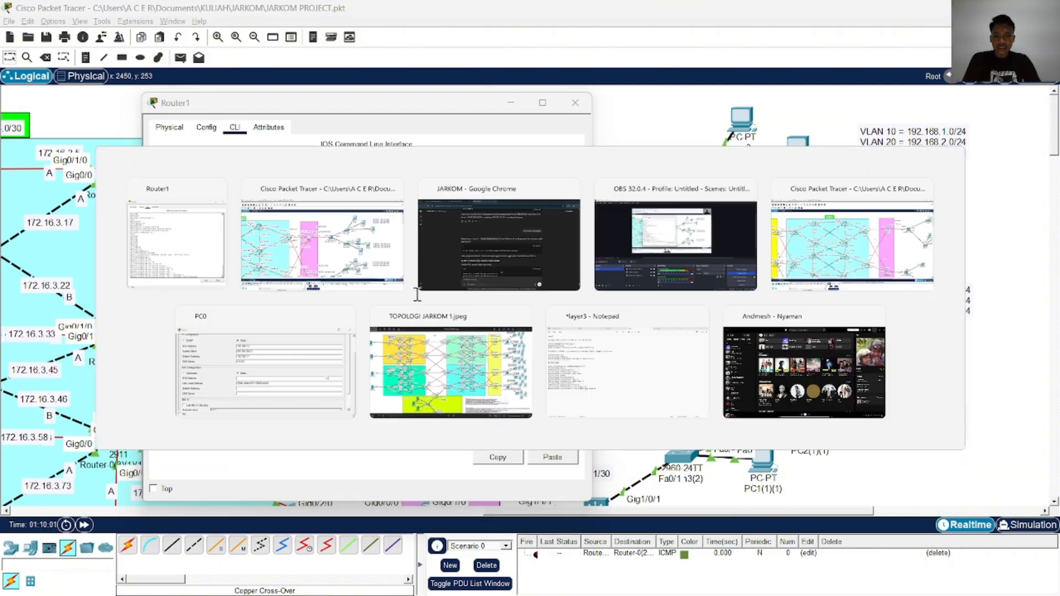
key("alt+Tab")
key("Tab")
key("Tab")
key("Tab")
key("Tab")
key("Tab")
key("Tab")
key("Tab")
key("Tab")
key("Tab")
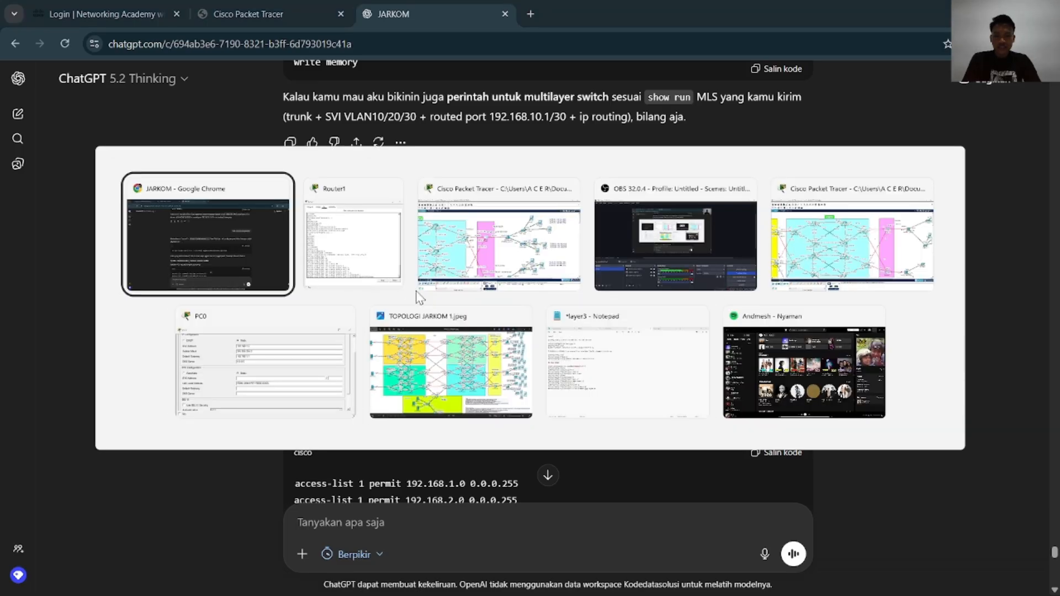
key("Tab")
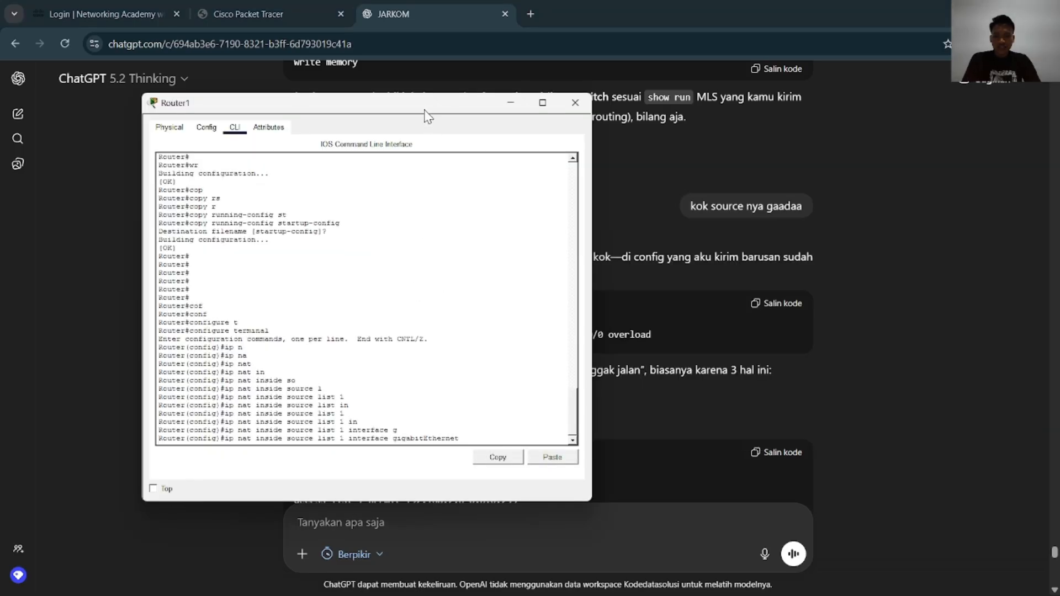
Move Router1's window aside and complete its NAT rule with interface number 0/0/0 and overload
left_click_drag(426, 105, 292, 85)
left_click(341, 370)
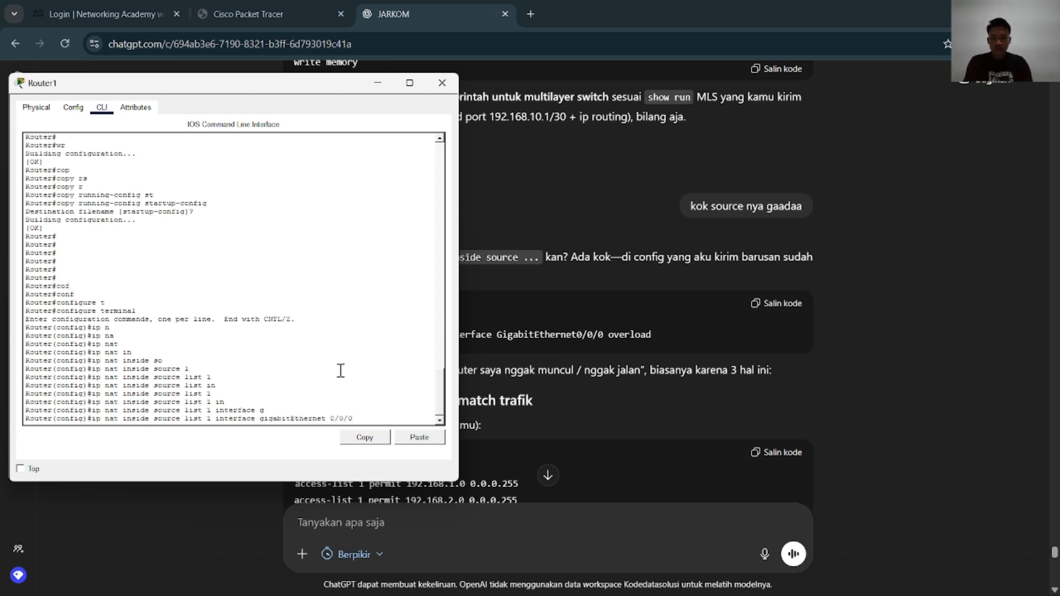
type("v")
key("Tab")
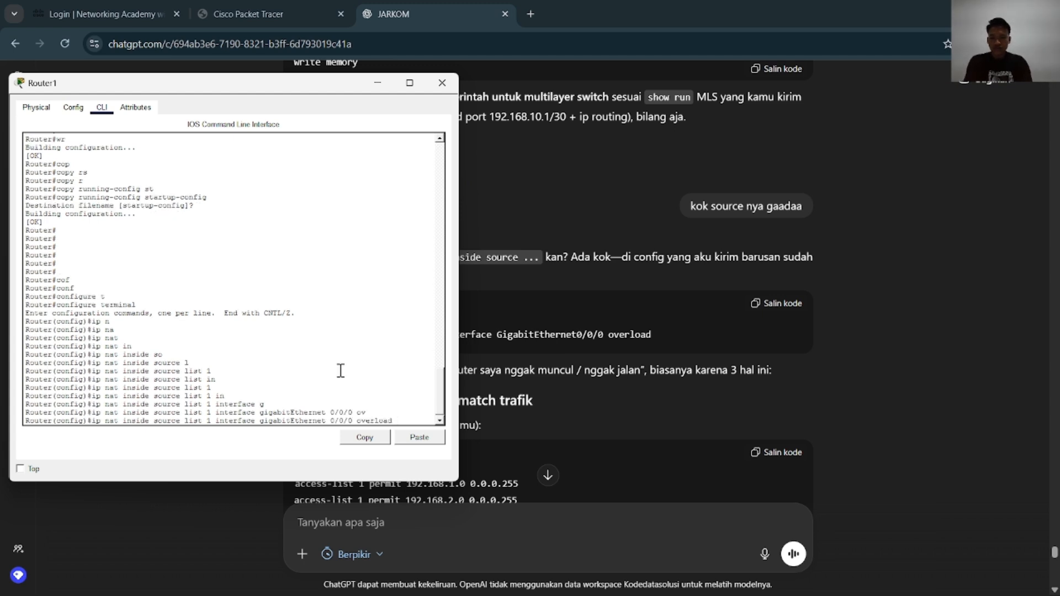
key("Return")
key("Return")
key("Return")
key("Return")
key("Return")
scroll(667, 299, "down", 3)
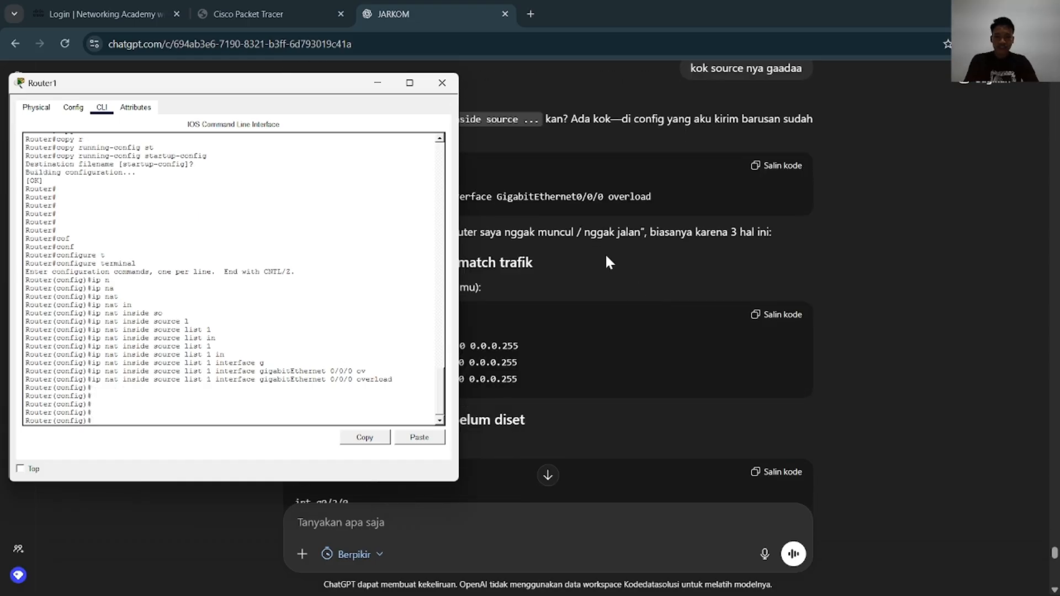
Leave Router1's configuration mode with end and save the configuration with wr
left_click_drag(311, 83, 327, 169)
type("end")
key("Return")
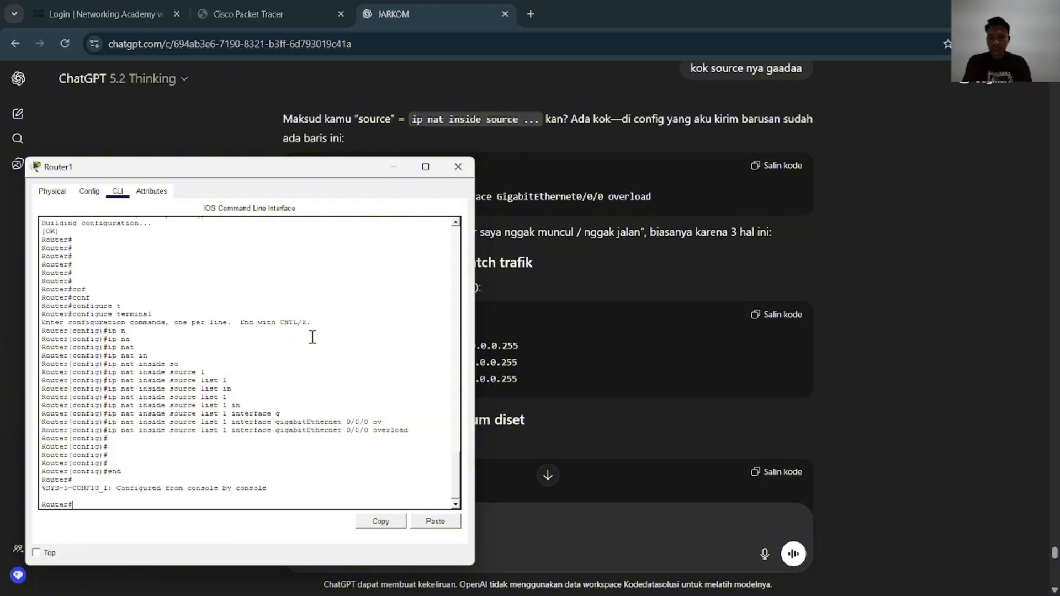
type("wr")
key("Return")
Copy Router1's running-config to startup-config, accept the default destination filename and close the router's window
type("cop")
key("Tab")
type("r")
key("Tab")
type("st")
key("Tab")
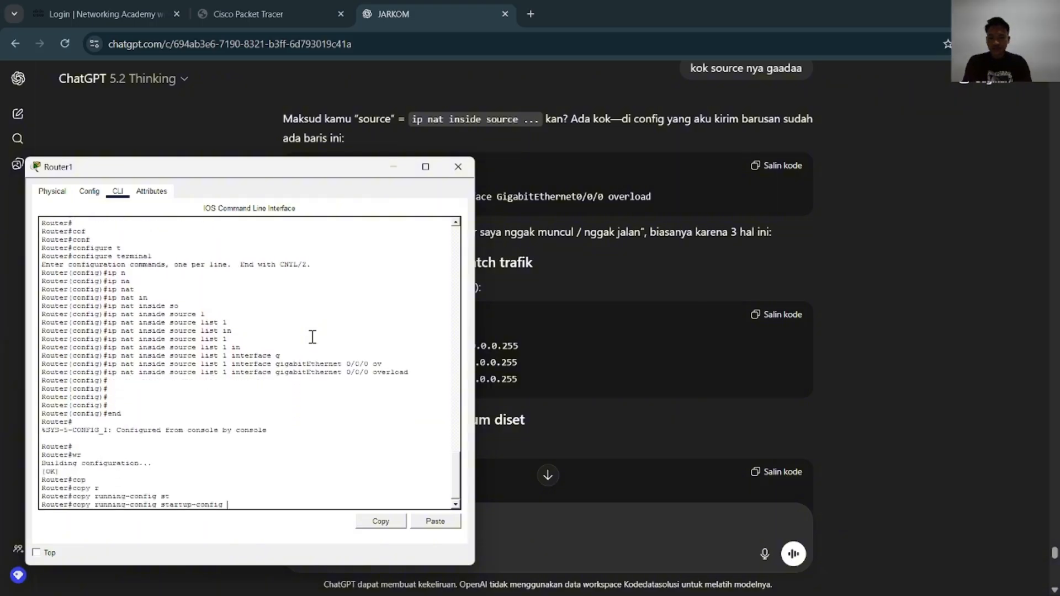
key("Return")
key("Return")
key("Return")
key("Return")
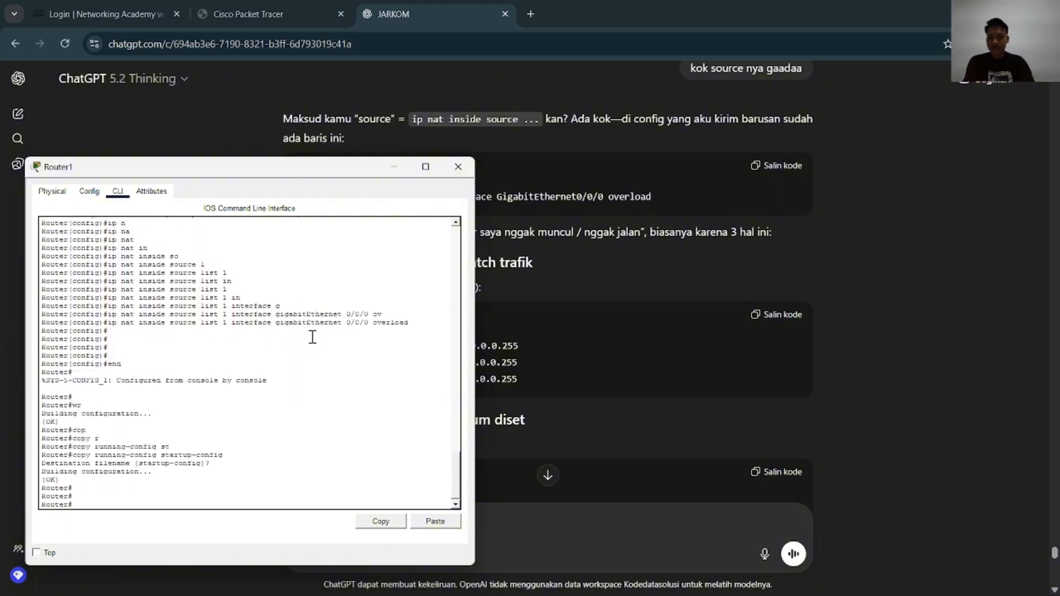
left_click(458, 167)
Open Router1(1) from the JARKOM PROJECT topology and place its command line beside the ChatGPT NAT example
key("alt+Tab")
scroll(600, 243, "down", 5)
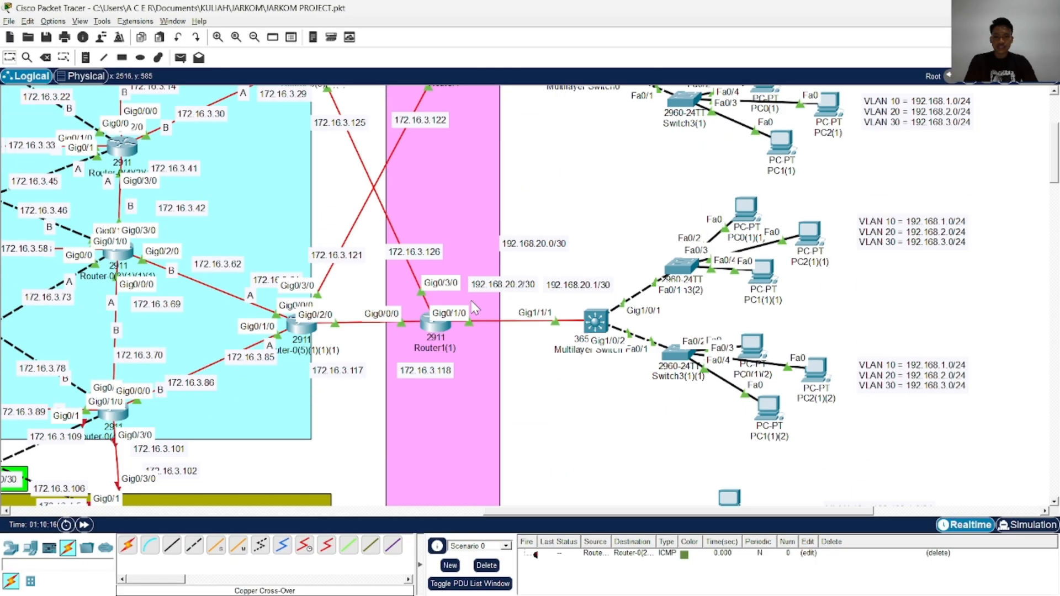
left_click(432, 324)
key("alt+Tab")
key("alt+Tab")
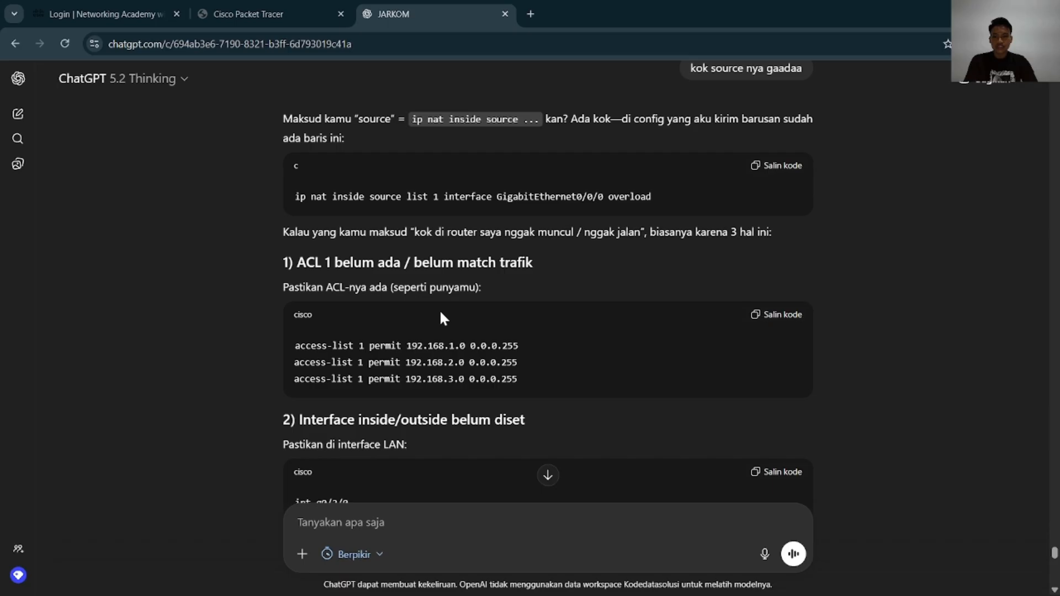
key("alt+Tab")
left_click_drag(509, 102, 710, 107)
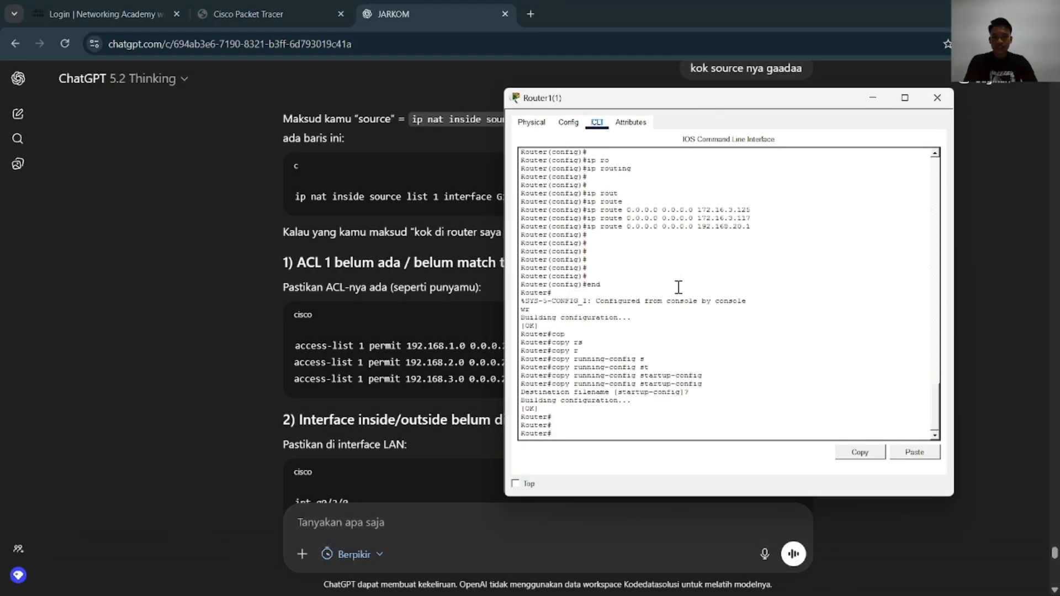
Enter global configuration mode on Router1(1) with configure terminal
key("Return")
key("Return")
type("conf")
key("Tab")
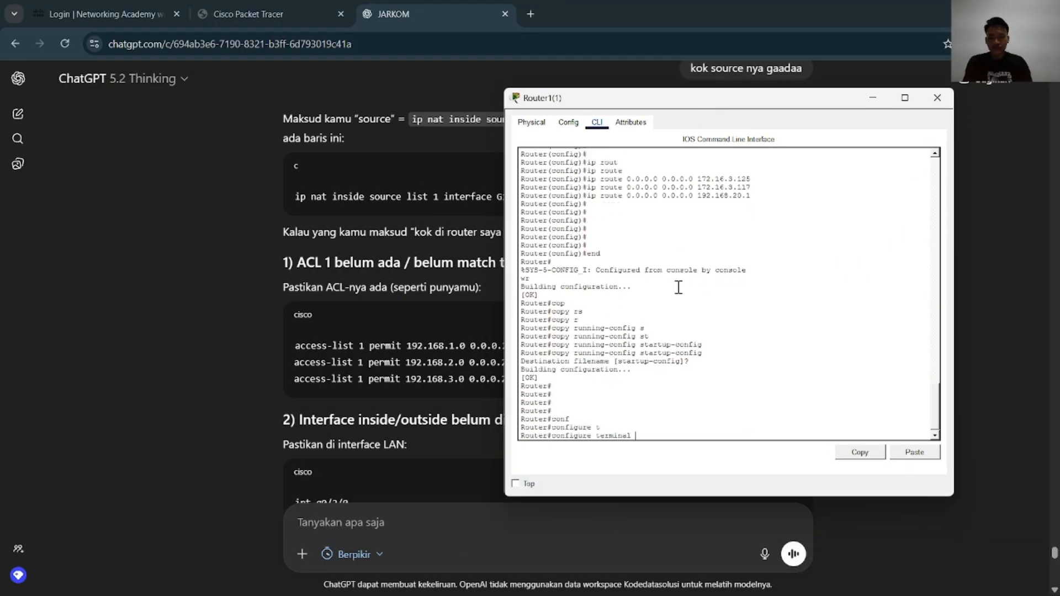
type("t")
key("Tab")
key("Return")
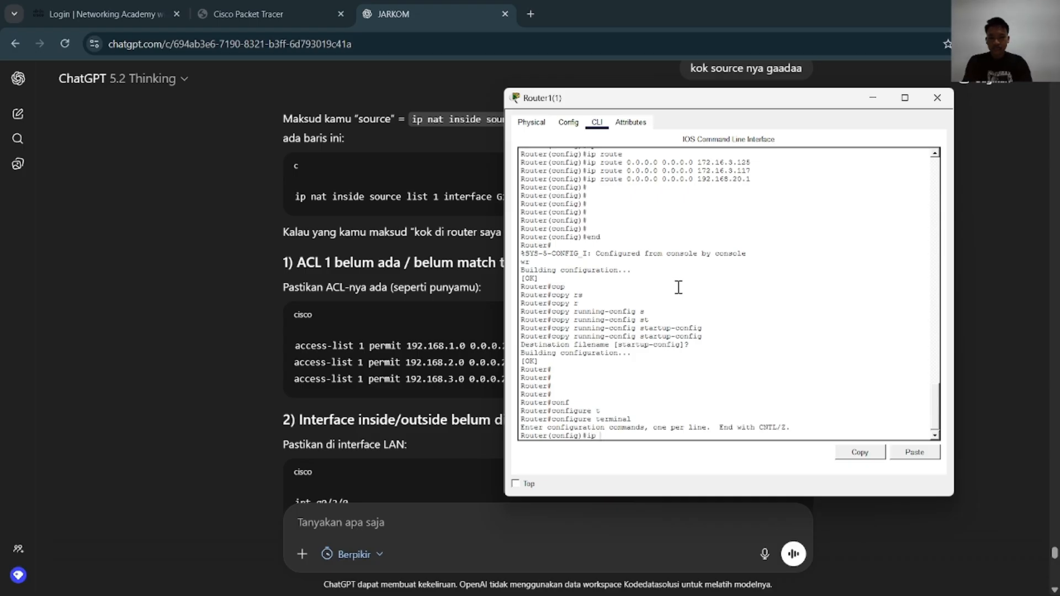
Begin Router1(1)'s NAT overload rule with ip nat inside source list
type("ip na")
key("Tab")
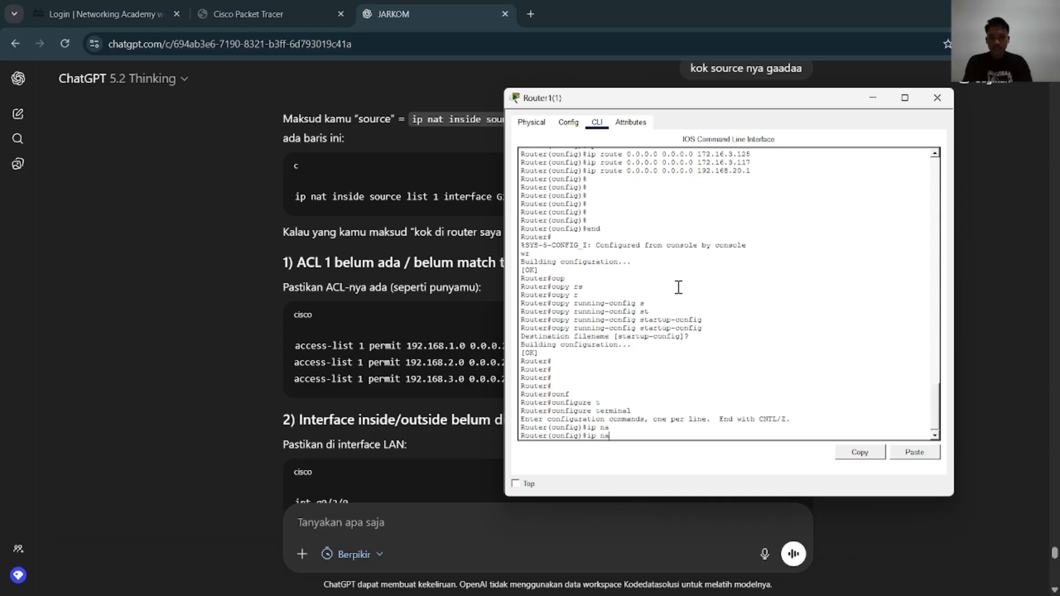
key("Tab")
type("in")
key("Tab")
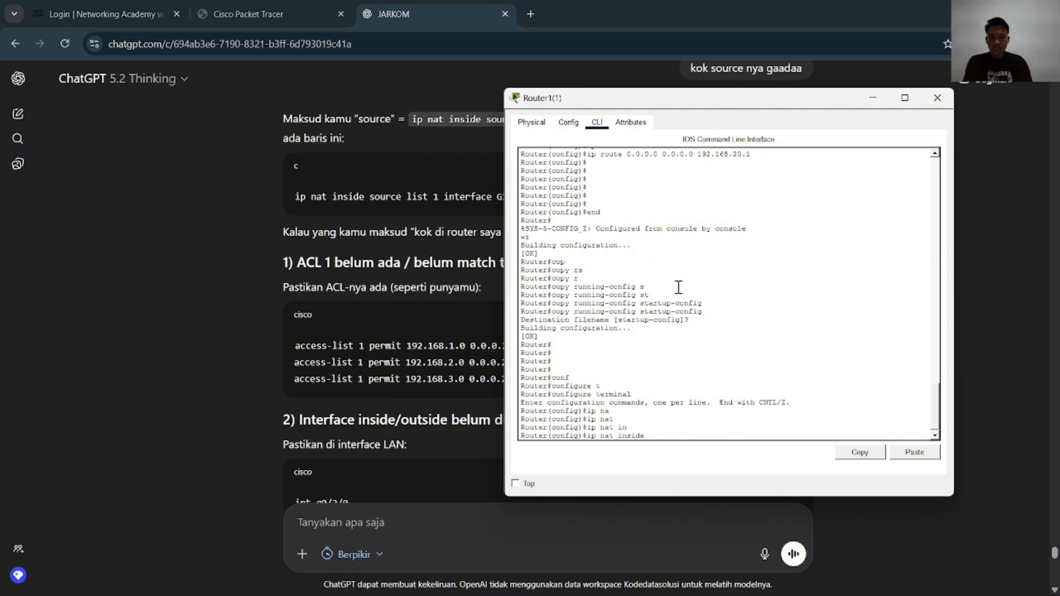
type("so")
key("Tab")
type("l")
key("Tab")
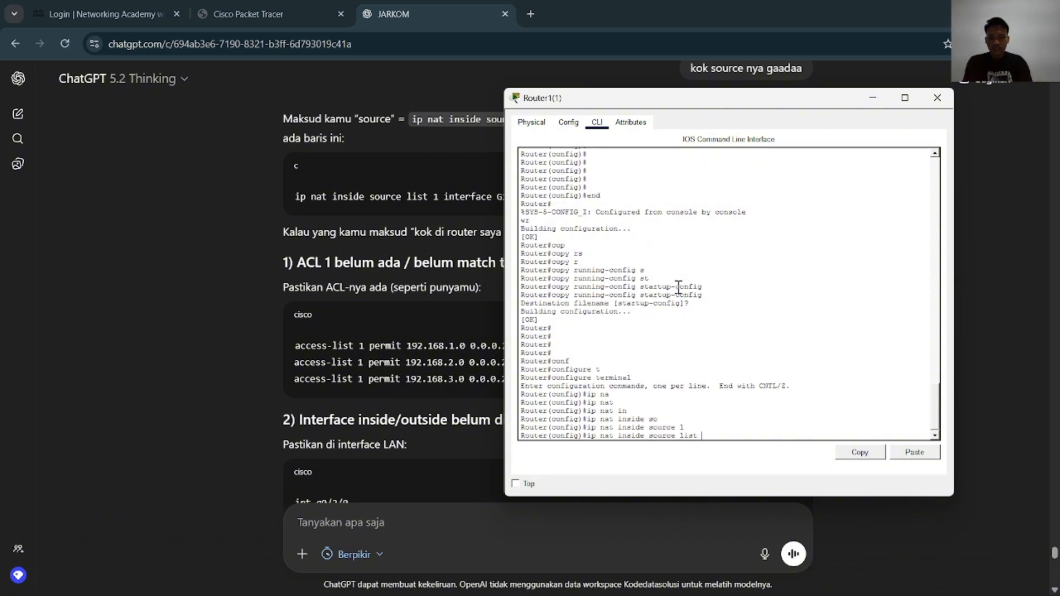
Extend Router1(1)'s NAT rule with list number 1 and interface gigabitEthernet 0/0/0
type("1 in")
key("Tab")
type("g")
key("Tab")
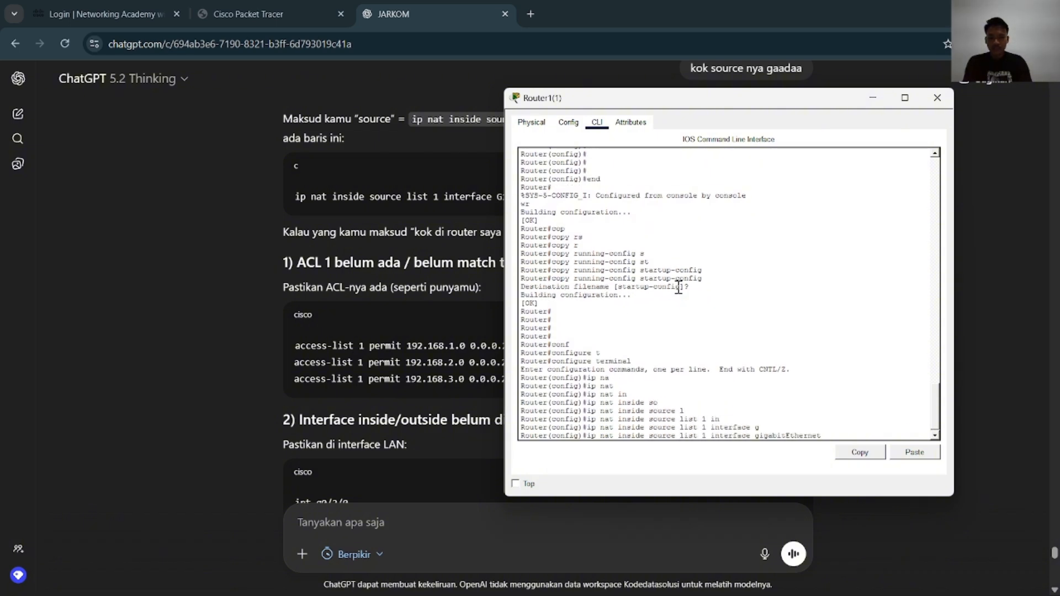
type("0/0/0")
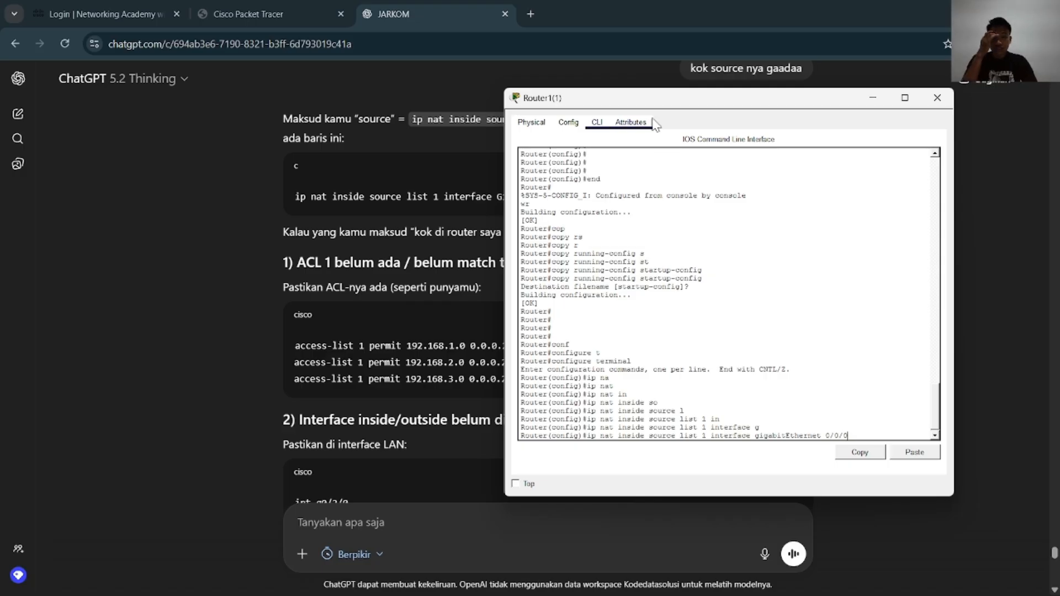
Move Router1(1)'s window to uncover the NAT example and finish the rule with overload
left_click_drag(689, 98, 255, 115)
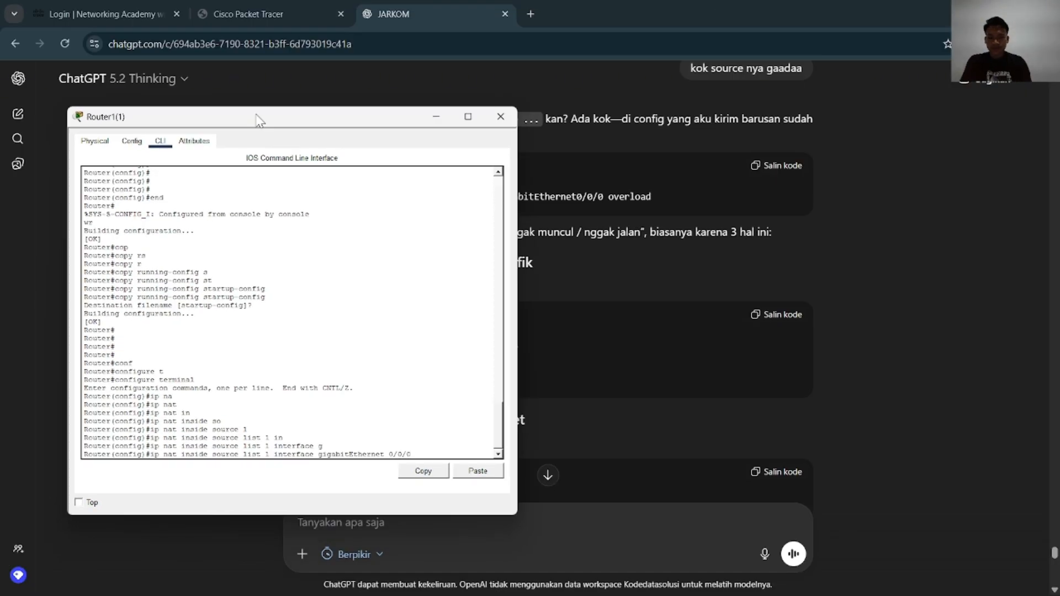
type("v")
key("Tab")
key("Return")
key("Return")
key("Return")
key("Return")
key("Return")
key("Return")
key("Return")
key("Return")
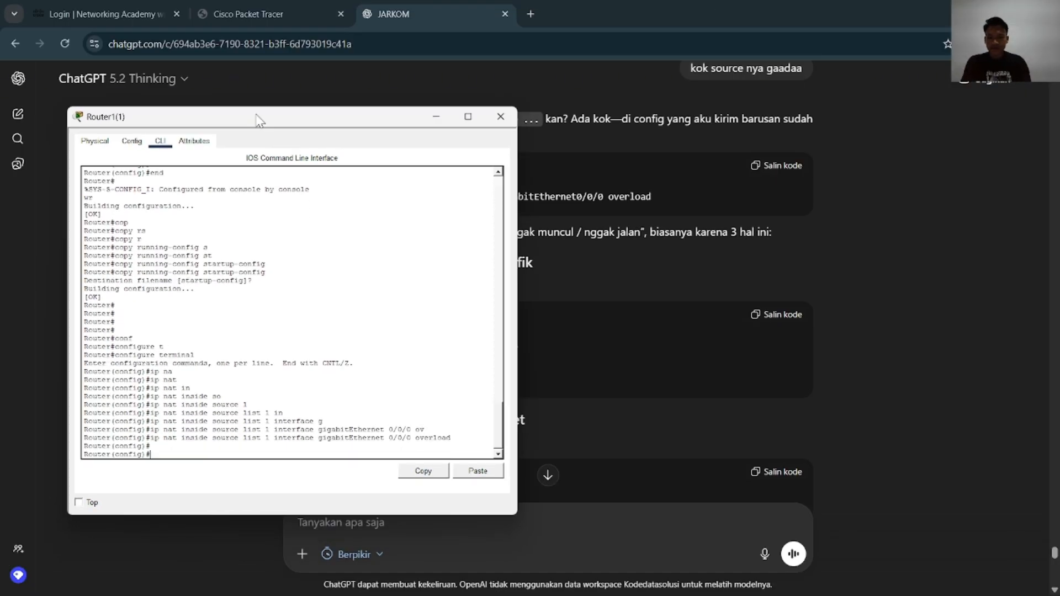
Leave Router1(1)'s configuration mode with end and save the configuration with wr
type("end")
key("Return")
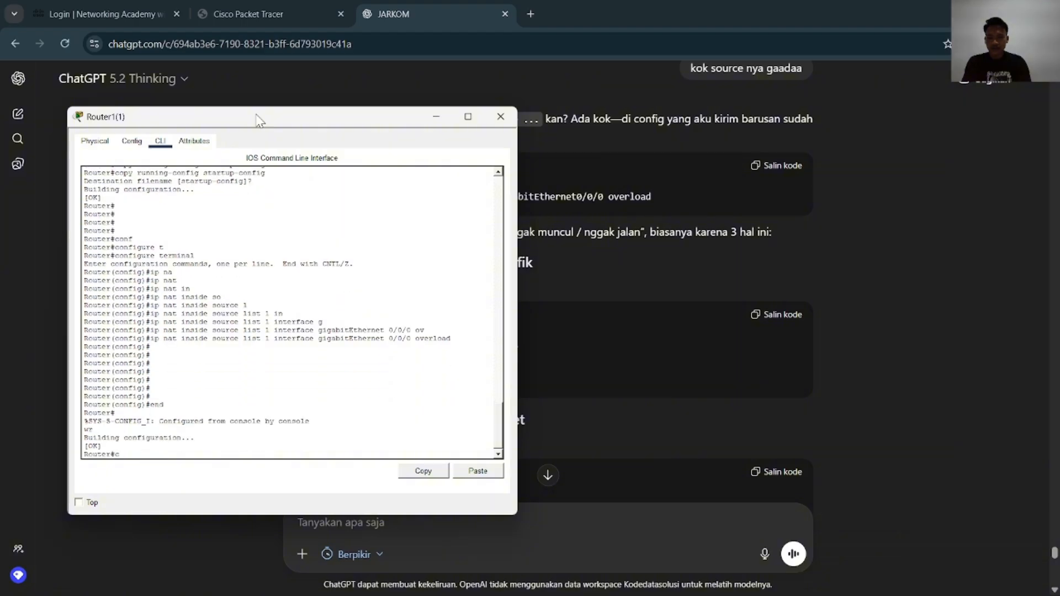
type("wr")
key("Return")
Copy Router1(1)'s running-config to startup-config, accept the default destination filename and close the router's window
type("cop")
key("Tab")
type("r")
key("Tab")
type("st")
key("Tab")
key("Return")
key("Return")
key("Return")
key("Return")
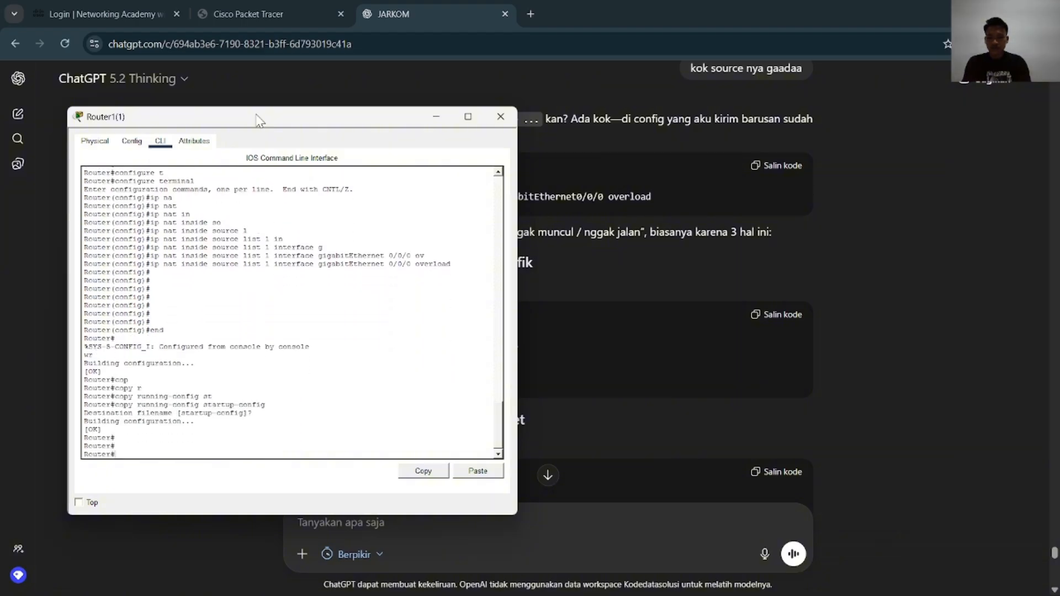
left_click(501, 116)
Open Router1(3)'s command line from the Packet Tracer topology and place its window beside the NAT example in ChatGPT
key("alt+Tab")
key("alt+Tab")
key("alt+Tab")
key("alt+Tab")
key("alt+Tab")
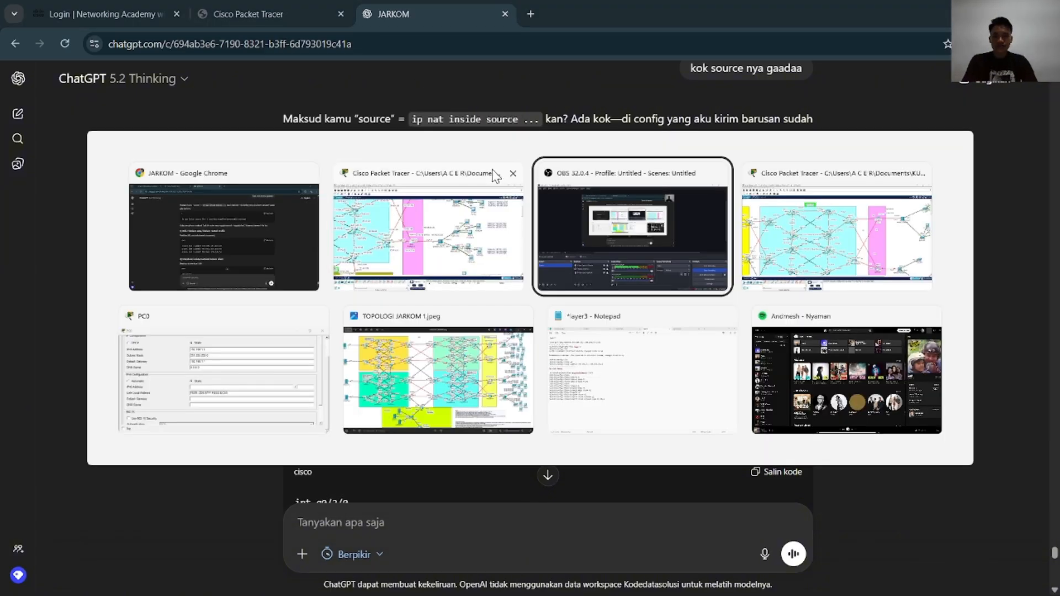
key("alt+Tab")
key("alt+Tab")
key("alt+Tab")
key("alt+Tab")
scroll(458, 354, "down", 5)
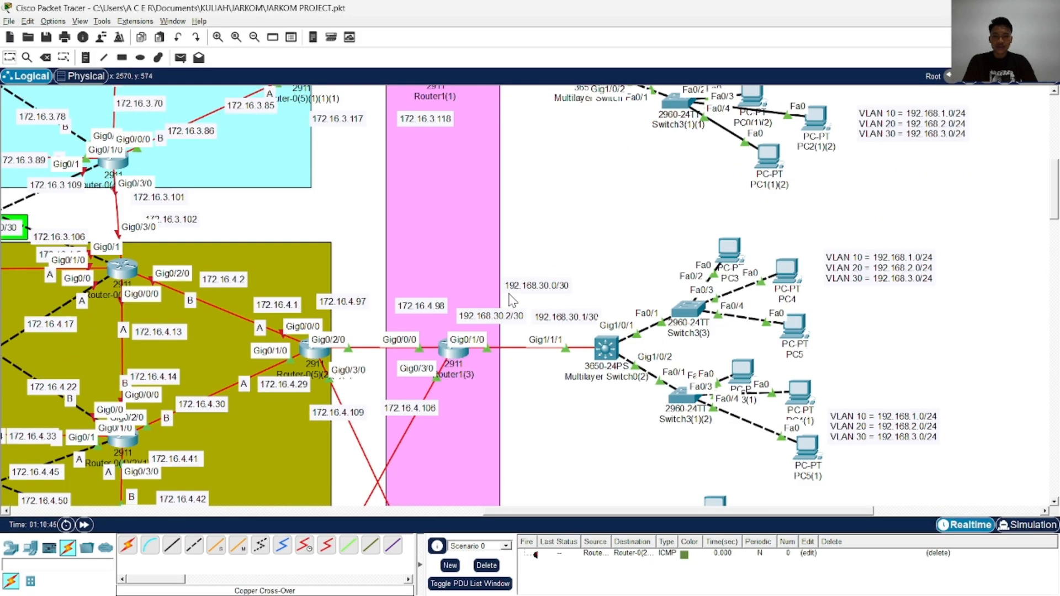
left_click(459, 353)
key("alt+Tab")
key("alt+Tab")
key("alt+Tab")
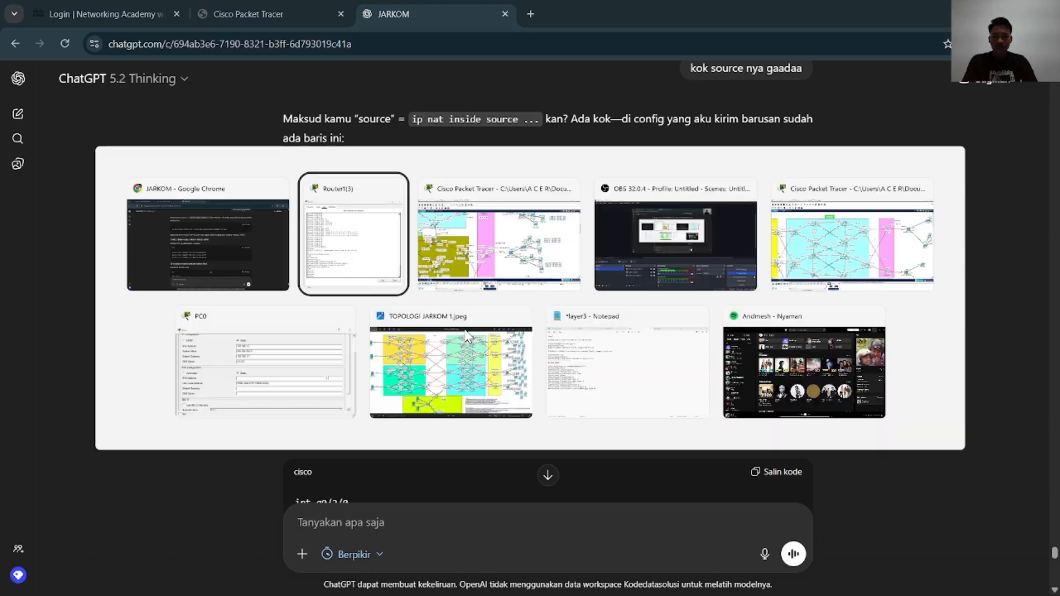
left_click_drag(569, 97, 835, 82)
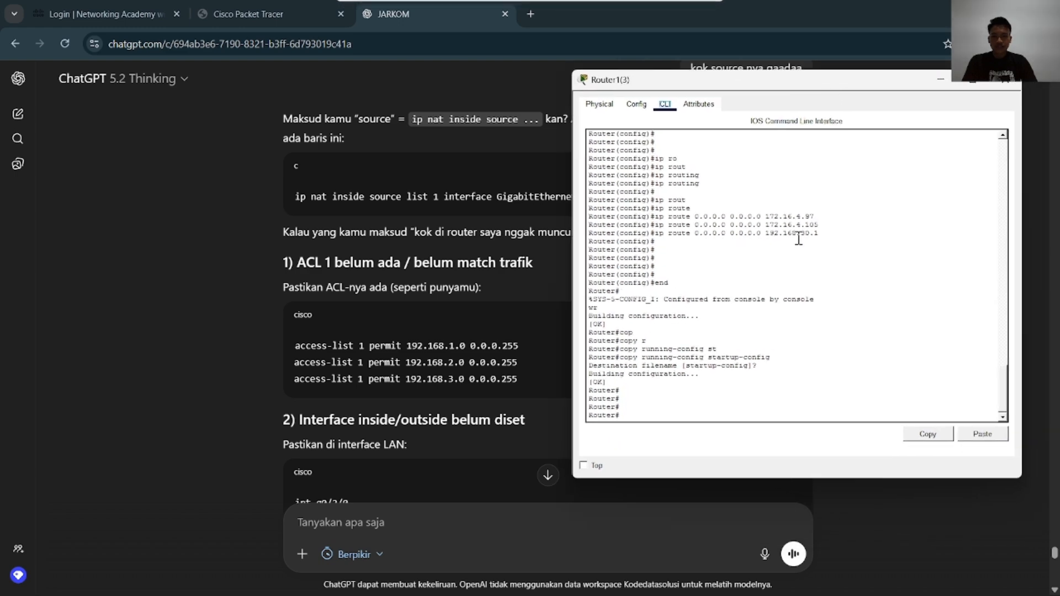
Enter global configuration mode on Router1(3) with configure terminal
type("onf")
key("Tab")
type("t")
key("Tab")
key("Return")
type("in")
key("Tab")
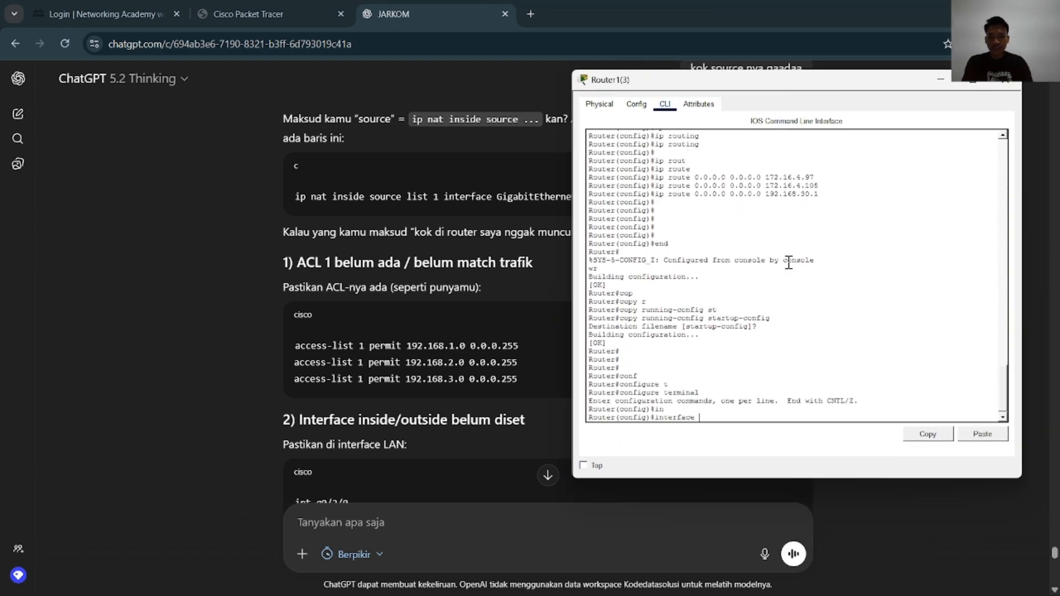
type("g")
key("Tab")
key("BackSpace")
key("BackSpace")
key("BackSpace")
key("BackSpace")
key("BackSpace")
key("BackSpace")
key("BackSpace")
key("BackSpace")
key("BackSpace")
key("BackSpace")
key("BackSpace")
key("BackSpace")
key("BackSpace")
key("BackSpace")
key("BackSpace")
key("BackSpace")
key("BackSpace")
key("BackSpace")
key("BackSpace")
key("BackSpace")
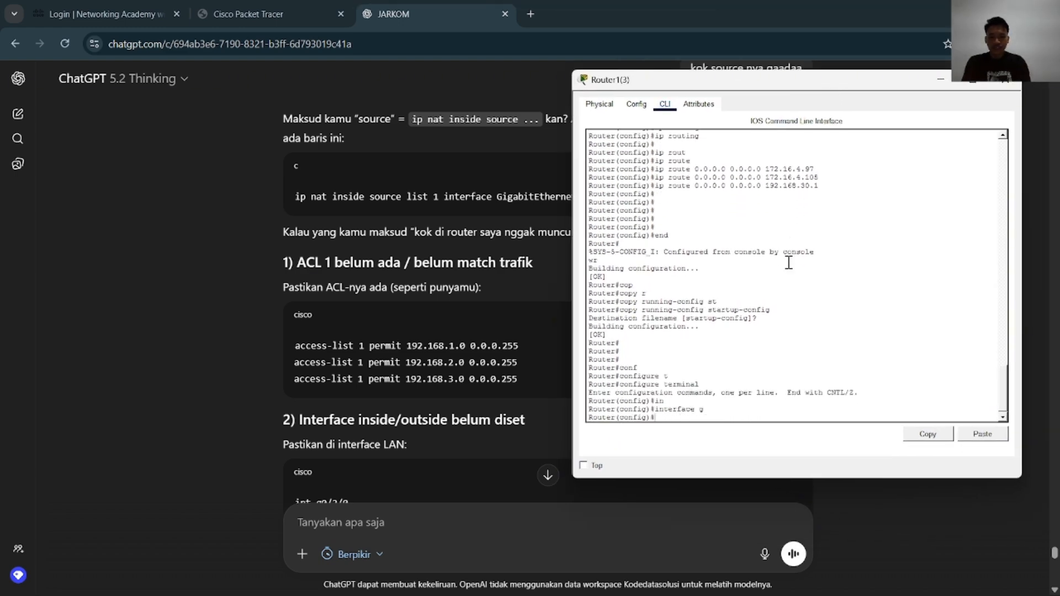
Begin Router1(3)'s NAT rule with ip nat inside source
type("ip nat")
key("Tab")
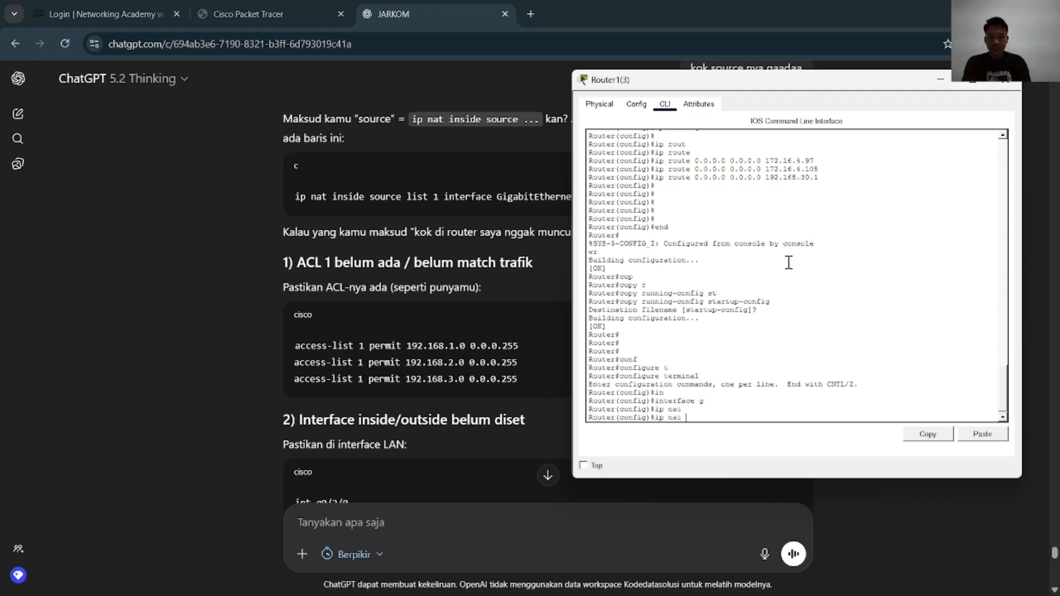
type("in")
key("Tab")
type("s")
key("Tab")
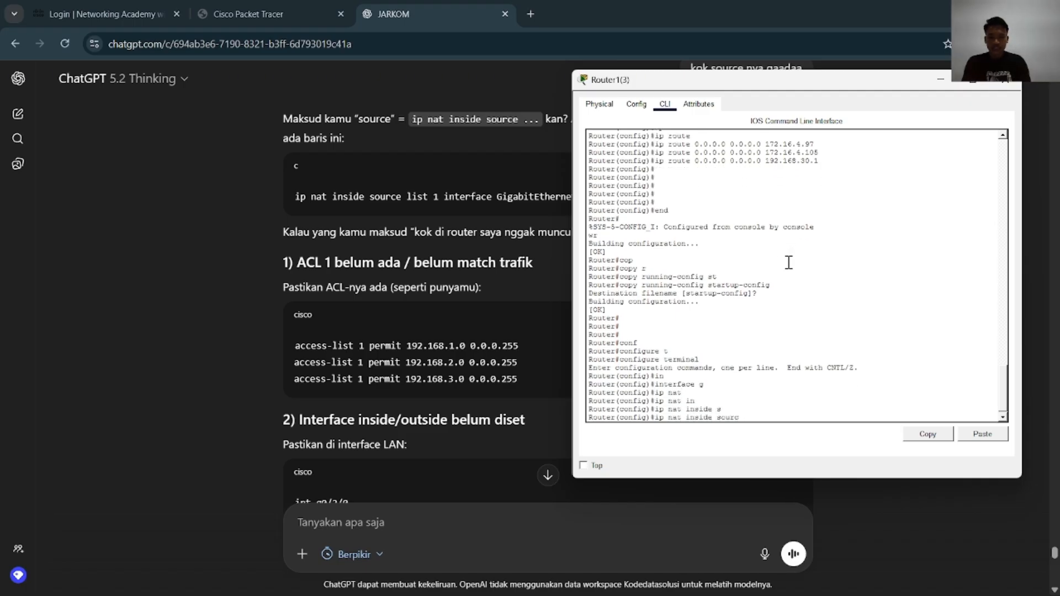
key("BackSpace")
key("BackSpace")
key("BackSpace")
key("BackSpace")
type("c")
key("Tab")
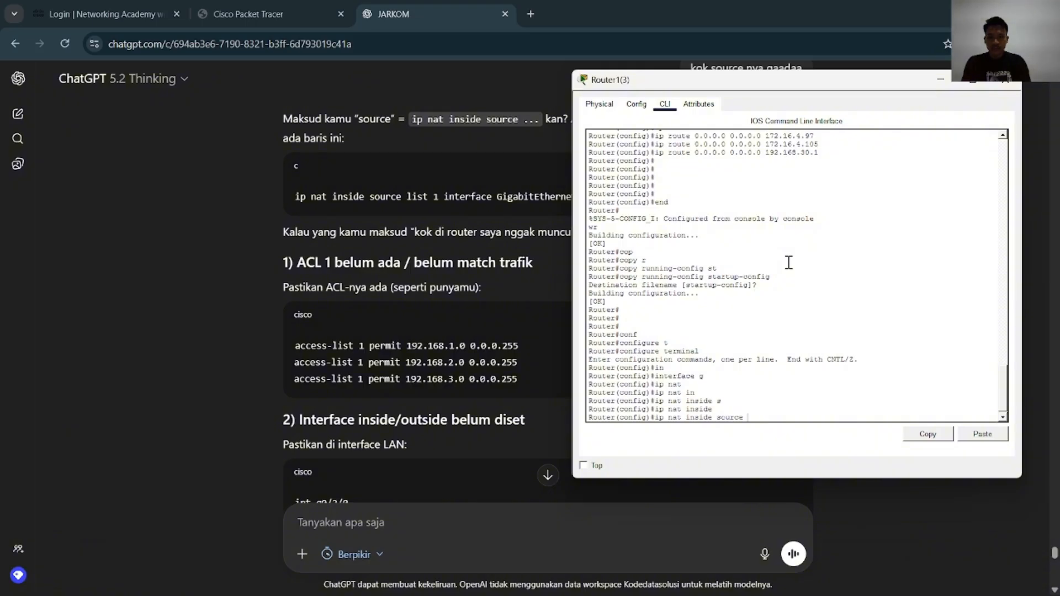
Extend Router1(3)'s NAT rule with list 1 and interface gigabitEthernet 0/0/0
type("l")
key("Tab")
type("1 in")
key("Tab")
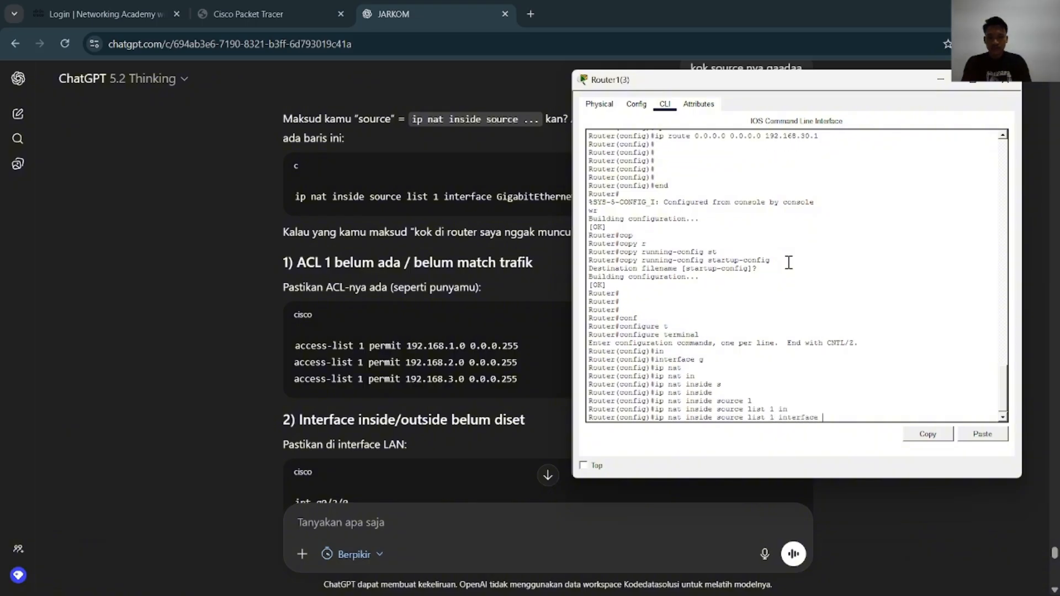
type("g")
key("Tab")
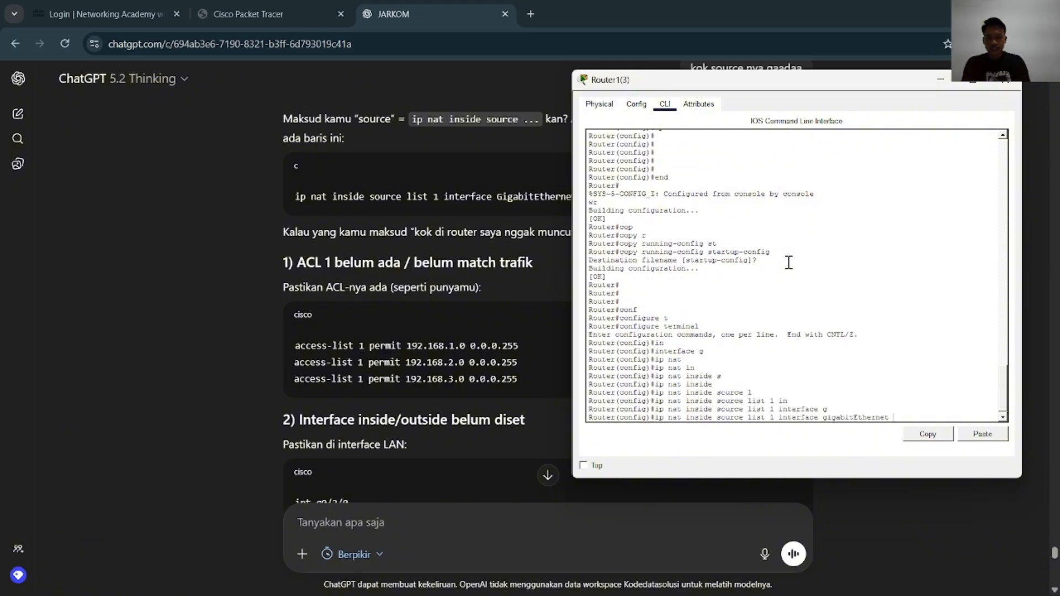
type("0/0/0")
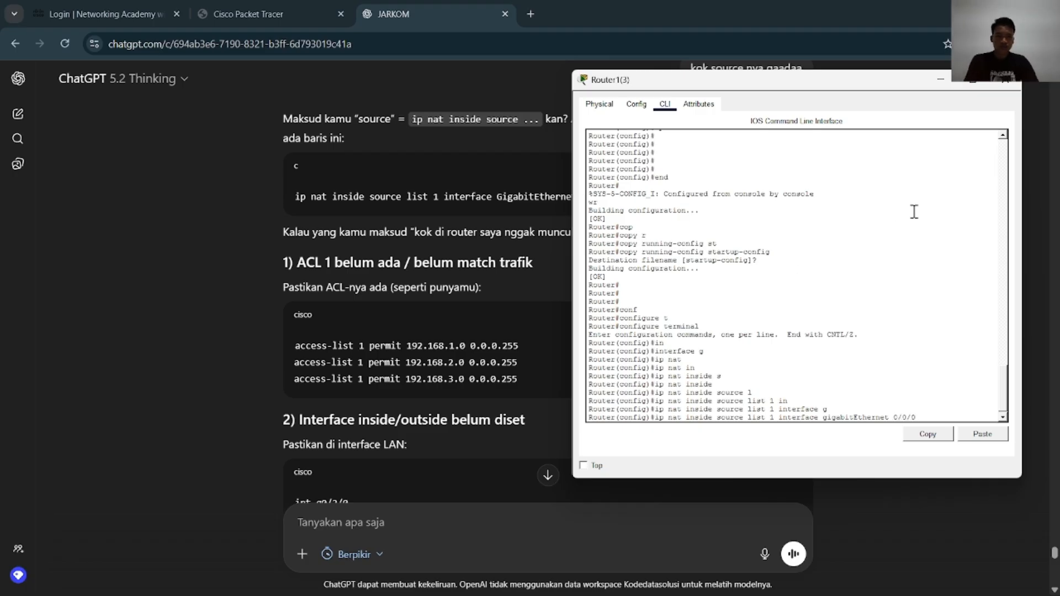
Uncover the NAT example, check Router1(3)'s interface links in the Packet Tracer topology and return to the example in ChatGPT
left_click_drag(876, 83, 401, 115)
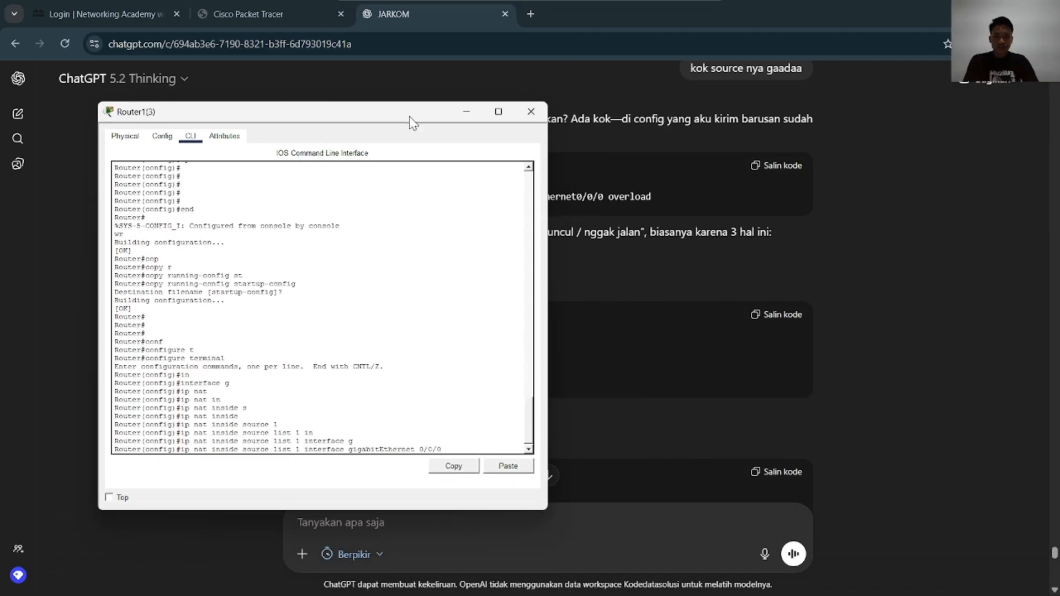
key("alt+Tab")
key("alt+Tab")
scroll(532, 360, "down", 3)
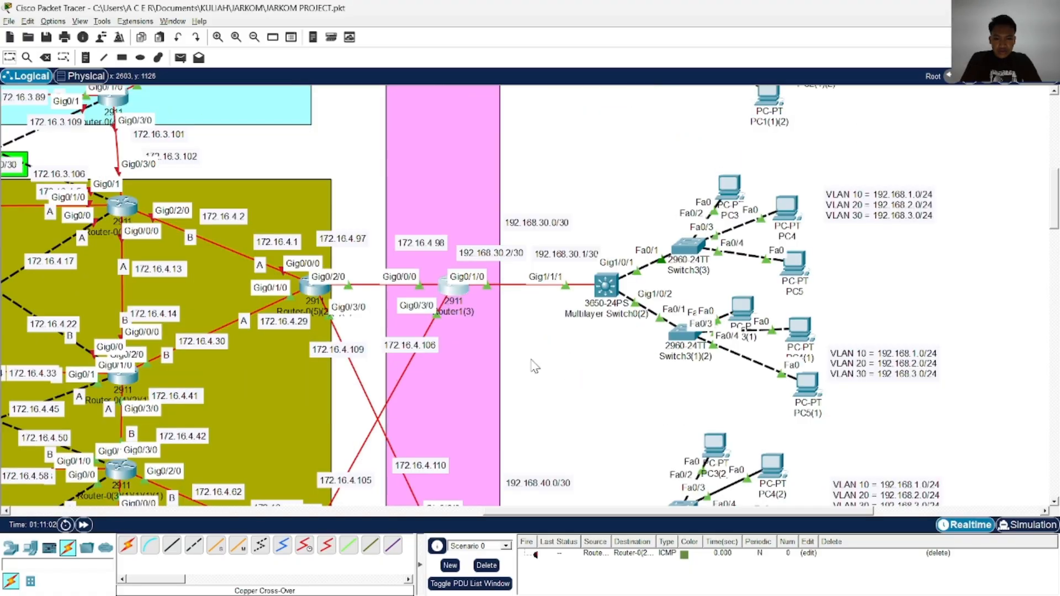
key("alt+Tab")
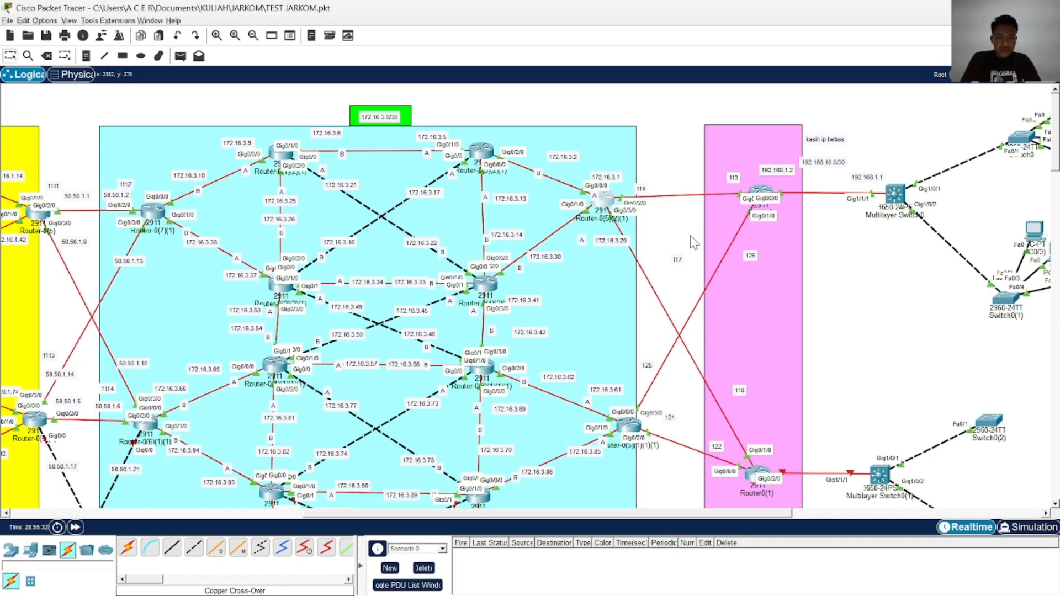
key("alt+Tab")
key("alt+Tab")
key("alt+Tab")
key("alt+Tab")
key("alt+Tab")
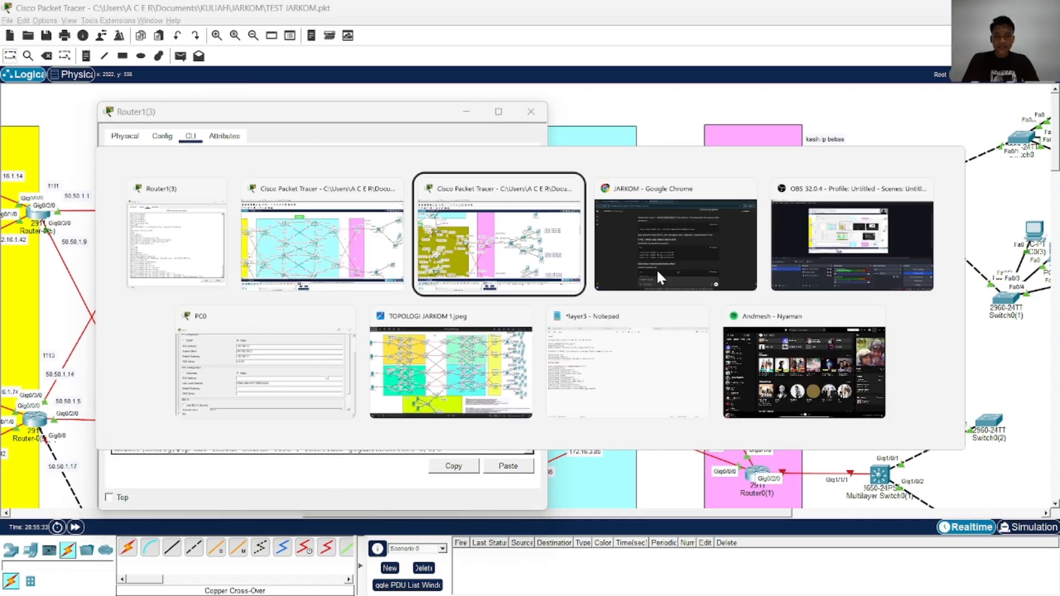
key("alt+Tab")
key("alt+Tab")
key("alt+Tab")
key("alt+Tab")
key("alt+Tab")
key("alt+Tab")
key("alt+Tab")
key("alt+Tab")
key("alt+Tab")
key("alt+Tab")
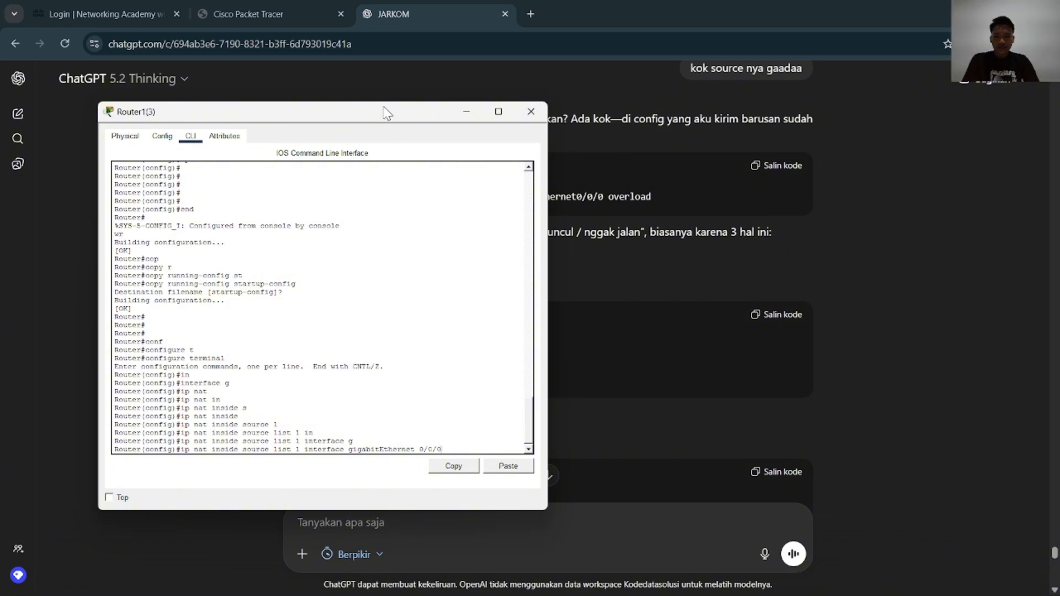
Shift Router1(3)'s window off the NAT example, complete the rule with overload and submit it
left_click_drag(384, 107, 366, 102)
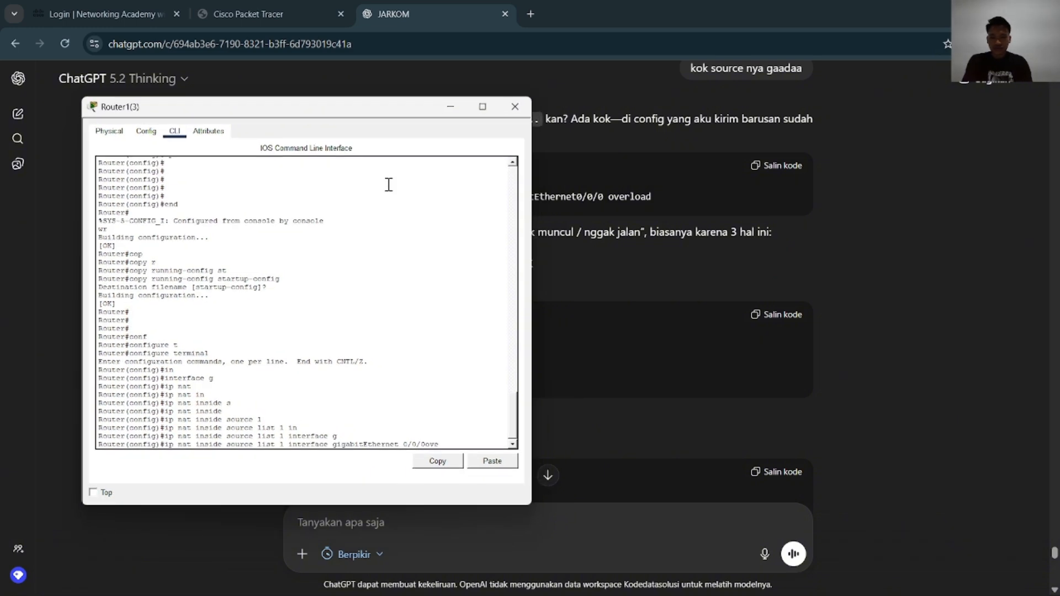
type("over")
key("Tab")
key("Return")
key("Return")
key("Return")
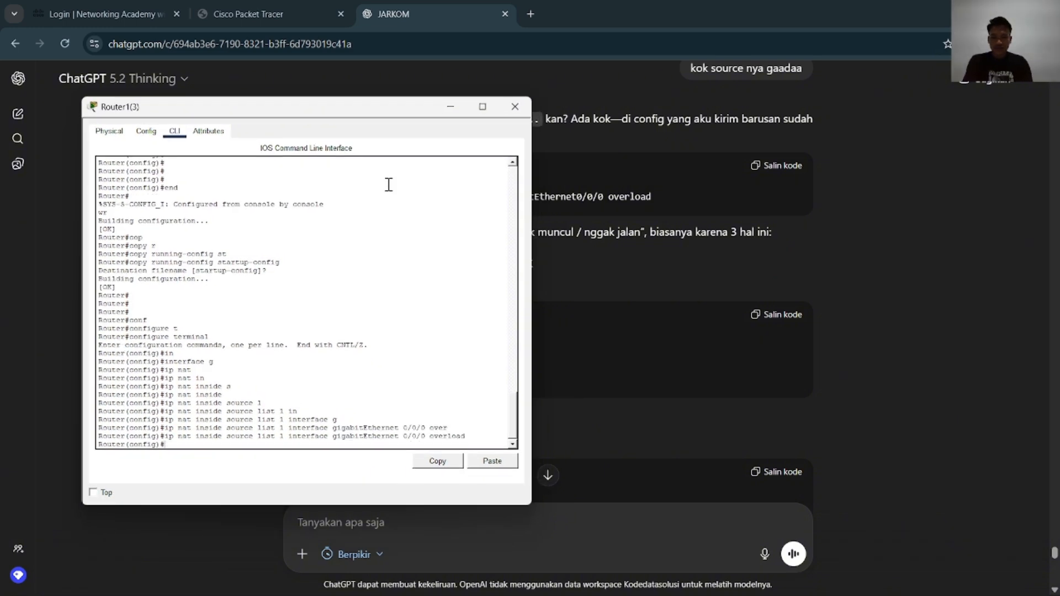
Leave Router1(3)'s configuration mode with end and save the configuration with wr
type("end")
key("Return")
type("wr")
key("Return")
Copy Router1(3)'s running-config to startup-config, accept the default destination filename and close the router's window
type("cop")
key("Tab")
type("r")
key("Tab")
type("st")
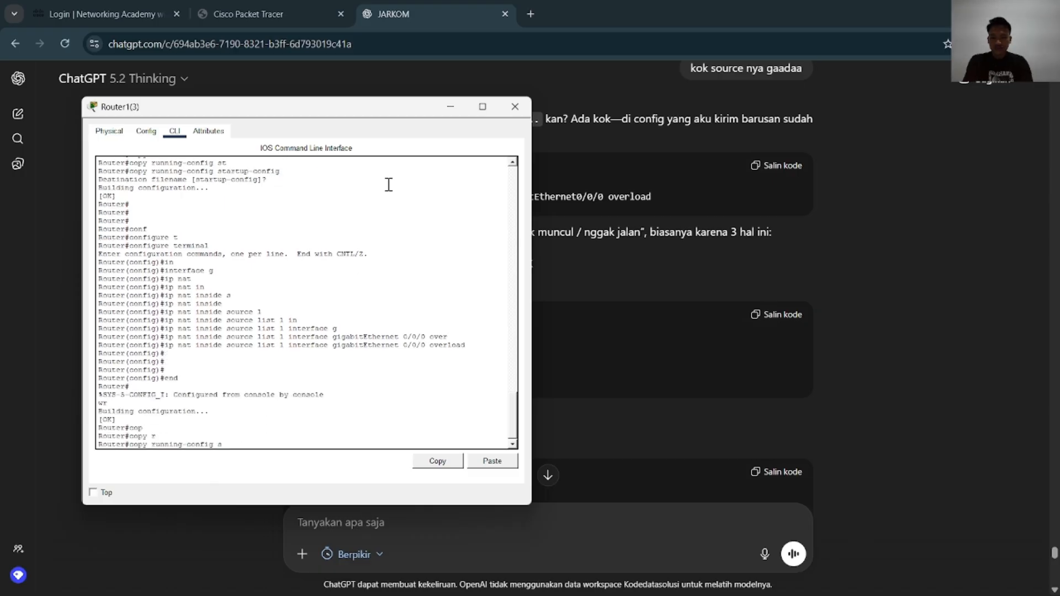
key("Tab")
key("Return")
key("Return")
key("Return")
key("Return")
key("Return")
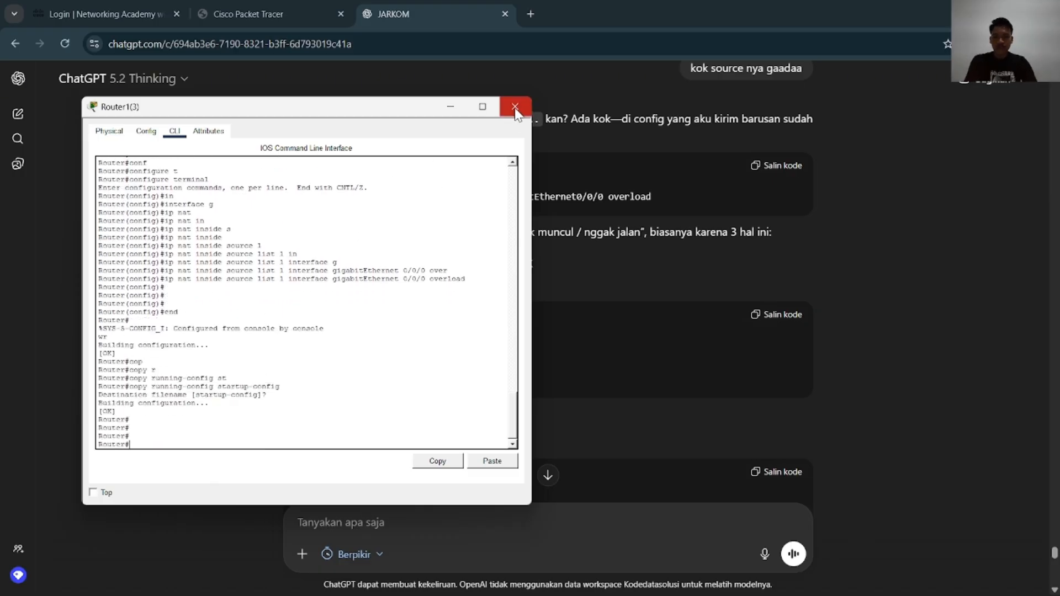
left_click(515, 107)
Open Router1(2)'s command line from the Packet Tracer topology and place its window beside the NAT example in ChatGPT
key("alt+Tab")
key("alt+Tab")
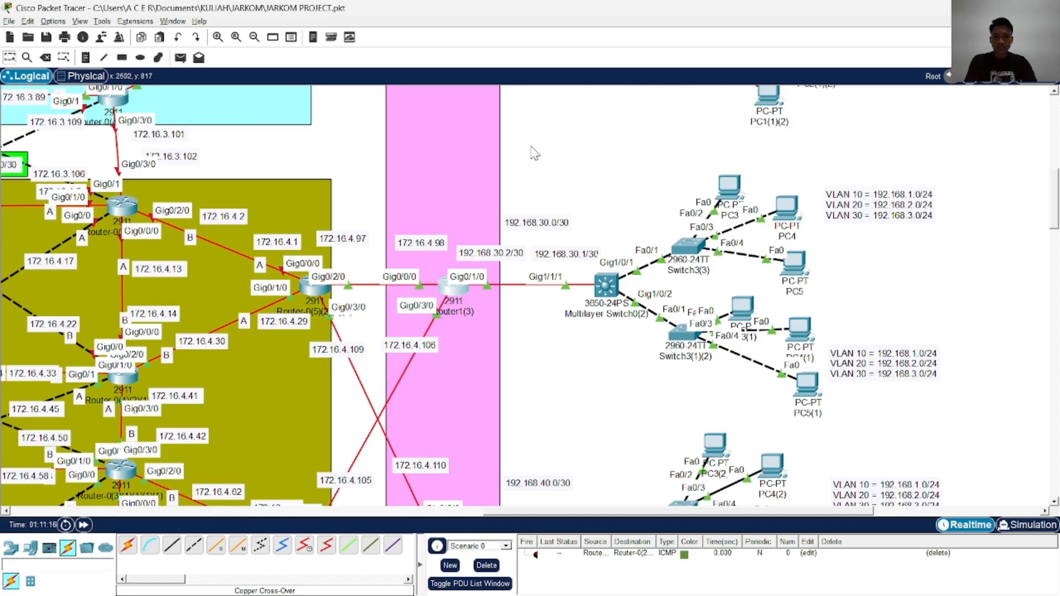
scroll(507, 348, "down", 9)
scroll(503, 293, "up", 5)
left_click(441, 298)
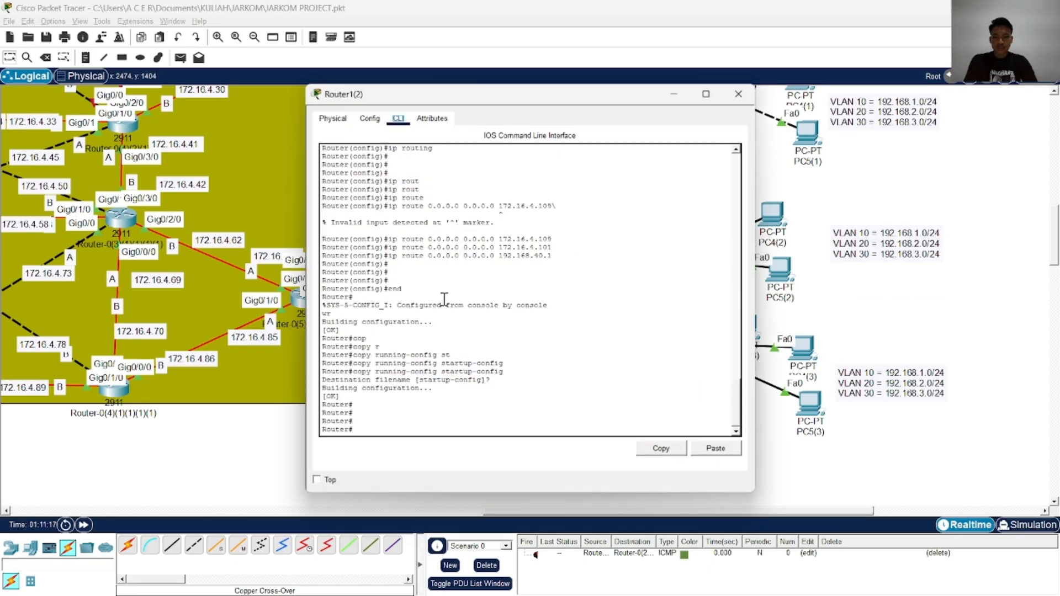
key("alt+Tab")
key("alt+Tab")
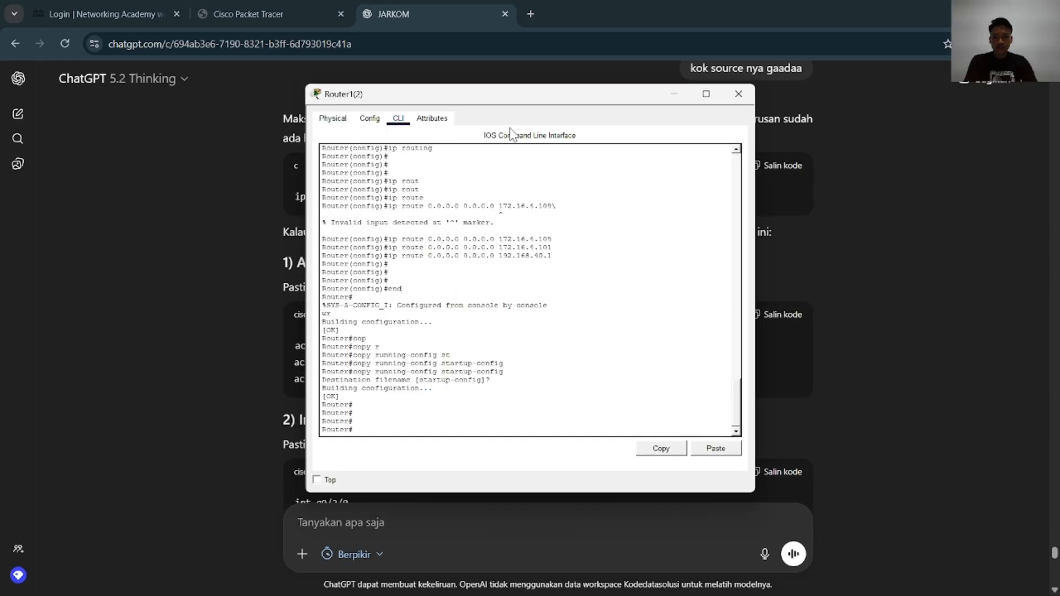
left_click_drag(514, 135, 287, 96)
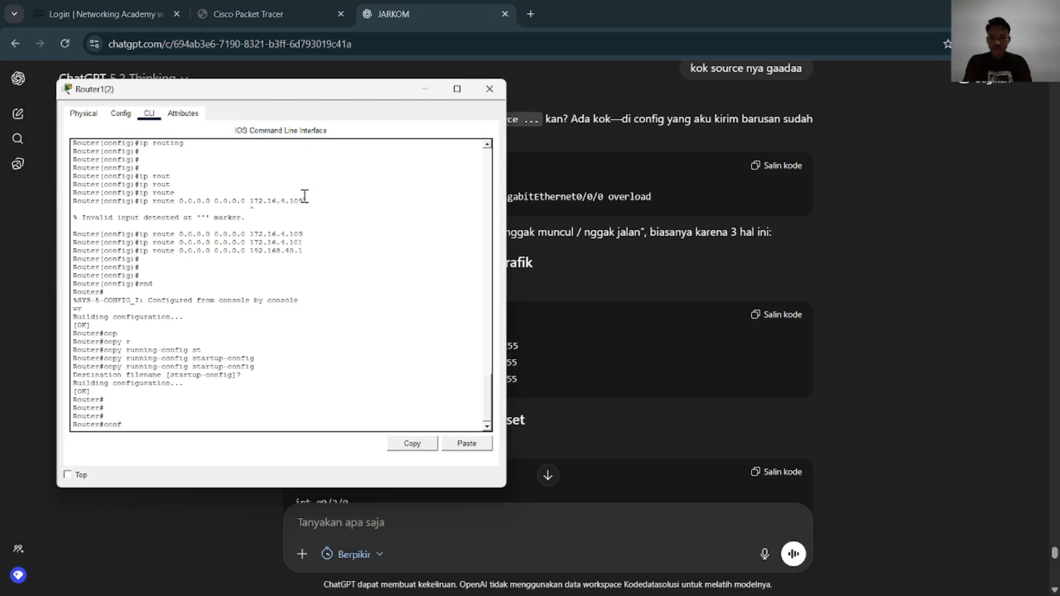
Enter global configuration mode on Router1(2) with configure terminal
key("Tab")
type("t")
key("Tab")
key("Return")
type("in")
key("Tab")
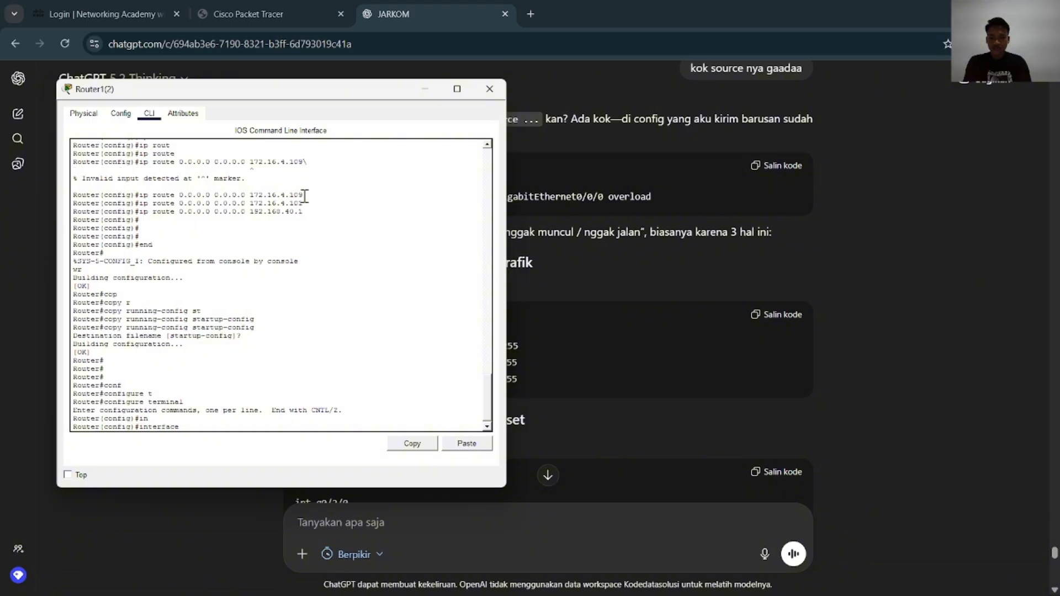
key("BackSpace")
key("BackSpace")
key("BackSpace")
key("BackSpace")
key("BackSpace")
key("BackSpace")
key("BackSpace")
key("BackSpace")
Begin Router1(2)'s NAT rule with ip nat
type("na")
key("Tab")
type("t")
key("Tab")
type("so")
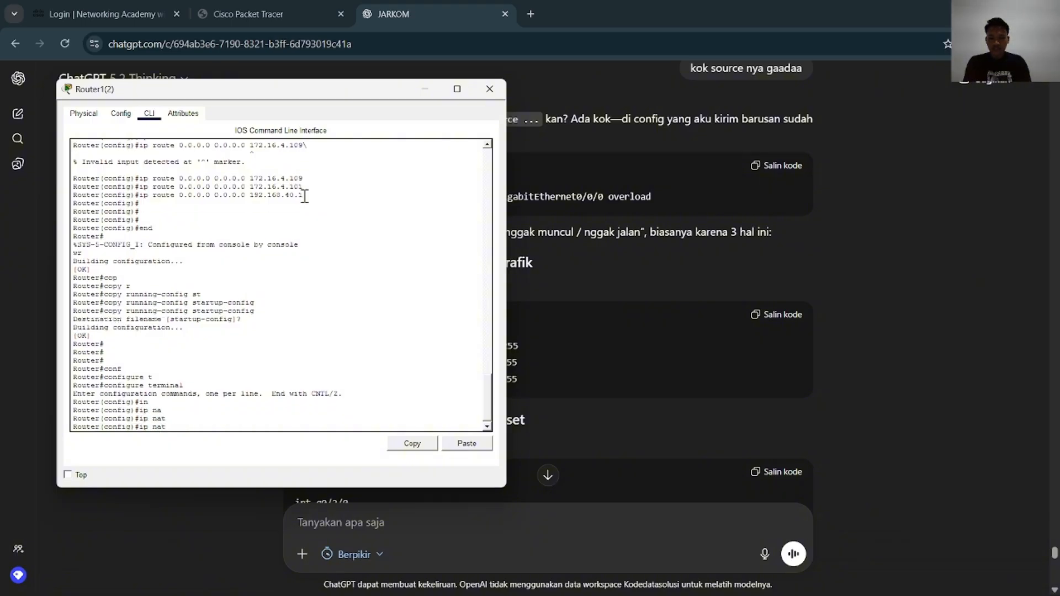
key("Tab")
key("Tab")
key("BackSpace")
key("Tab")
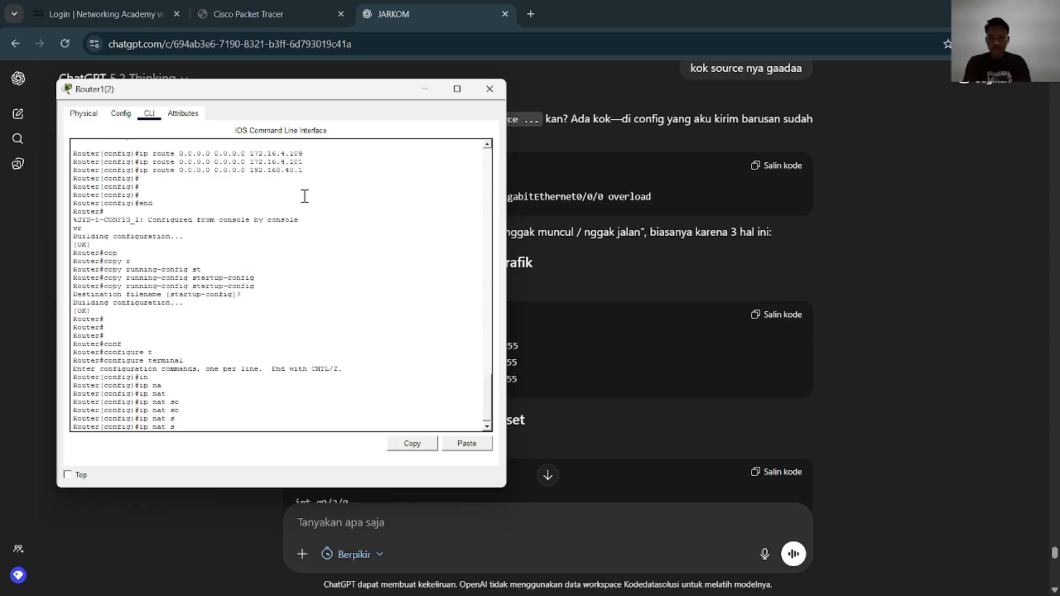
Move Router1(2)'s window to show more of its command line and continue the NAT rule with inside source
key("Tab")
left_click_drag(338, 91, 372, 123)
type("in")
key("Tab")
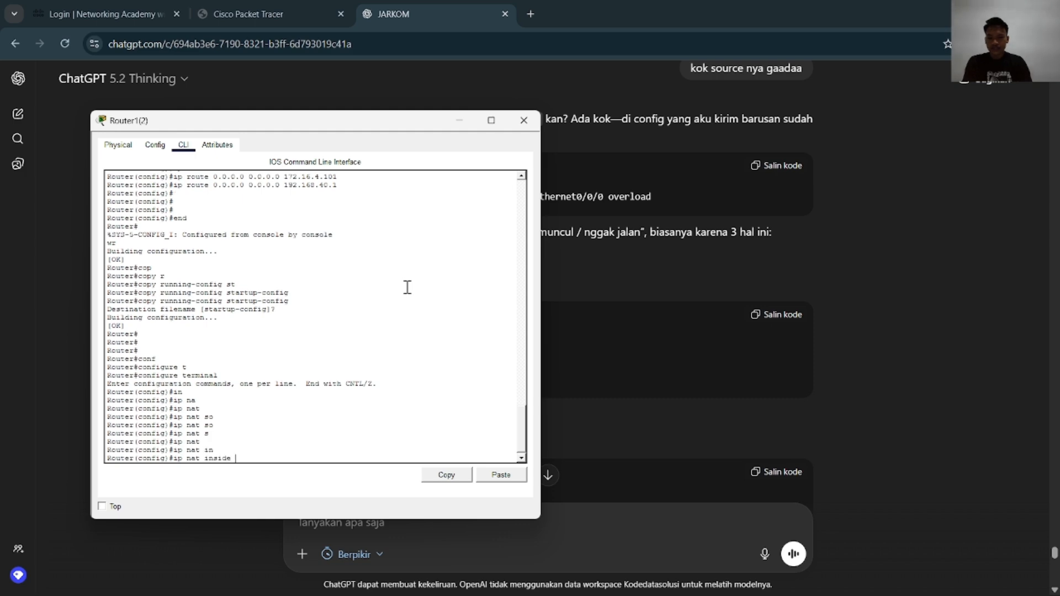
type("so")
key("Tab")
type("l 1")
key("Tab")
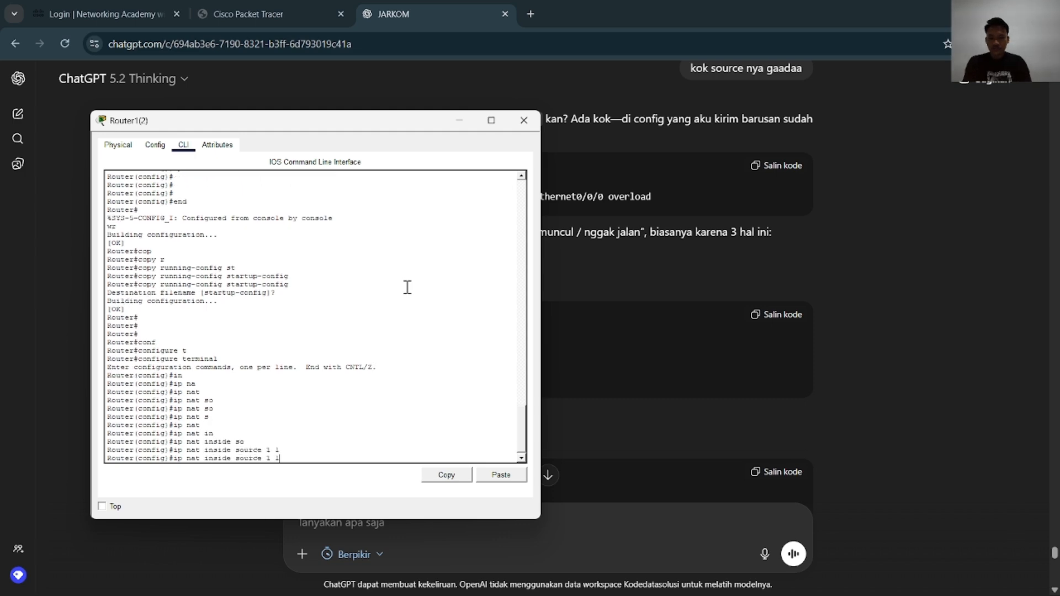
left_click_drag(380, 131, 413, 127)
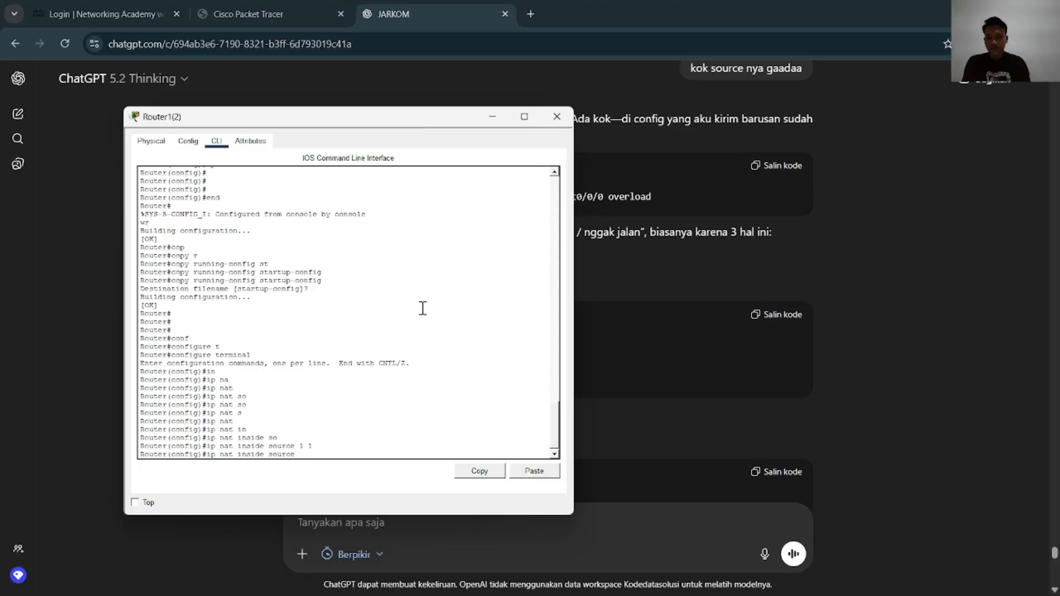
Extend Router1(2)'s NAT rule with list 1 and interface gigabitEthernet, moving the window off the example
type("li")
key("Tab")
type("1")
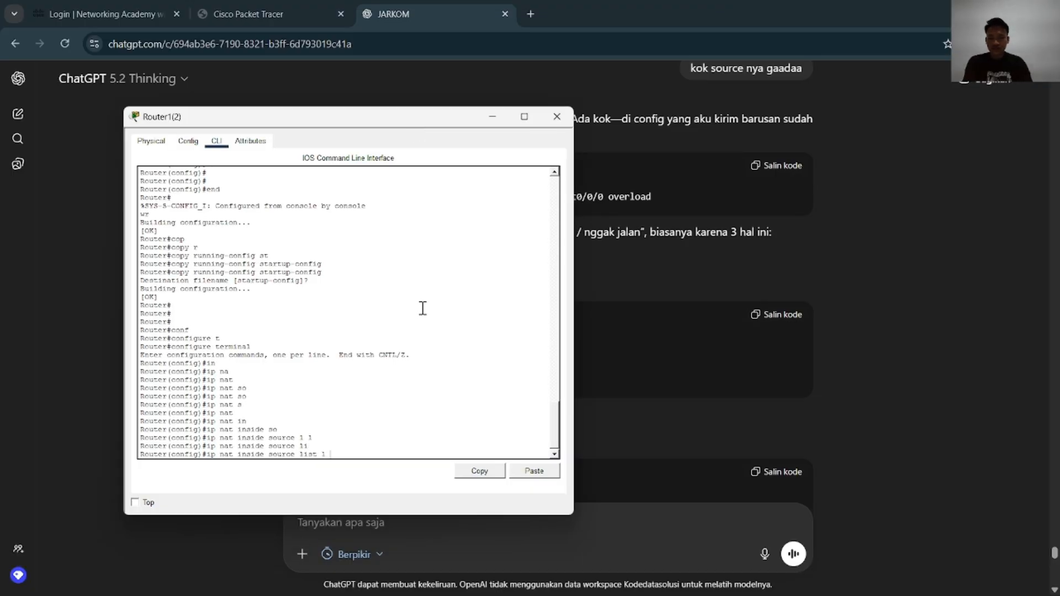
left_click_drag(426, 119, 411, 147)
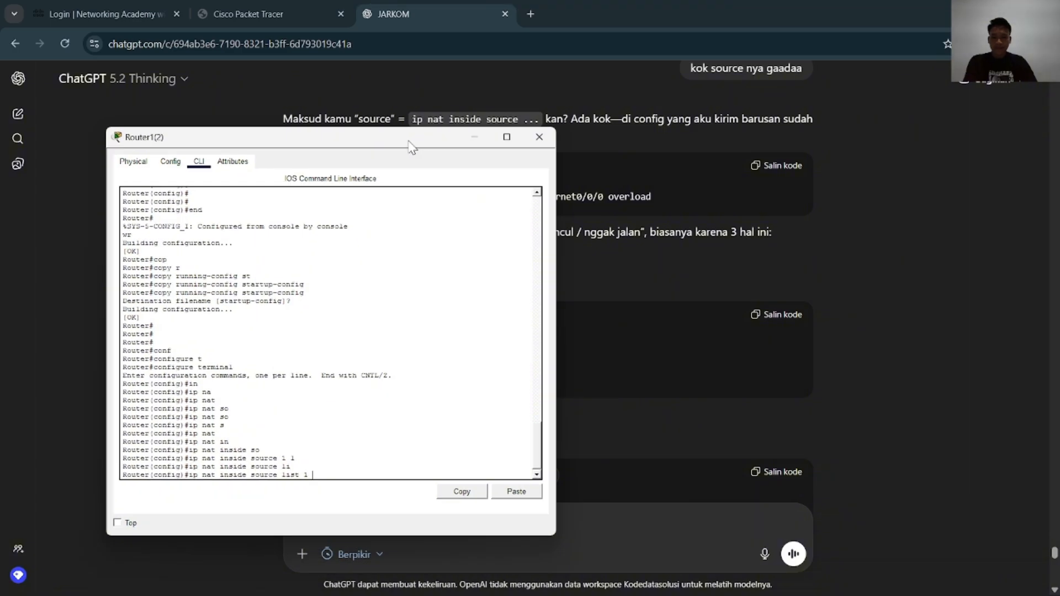
type("in")
key("Tab")
type("g")
Complete Router1(2)'s NAT rule with interface number 0/0/0 and overload, and submit it
key("Tab")
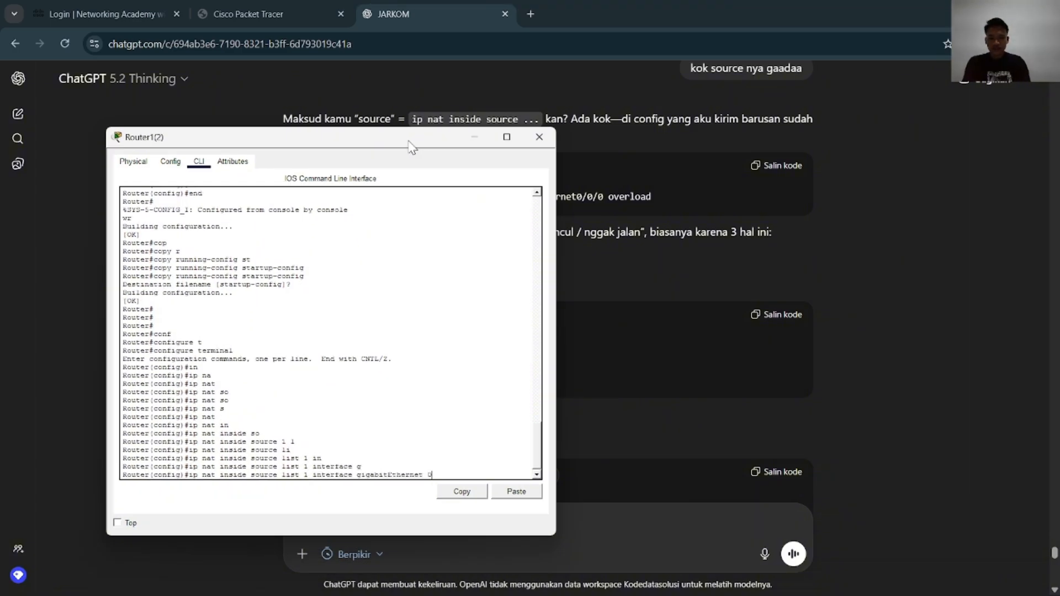
type("0/0/0 over")
key("Tab")
key("Return")
key("Return")
key("Return")
key("Return")
Leave Router1(2)'s configuration mode with end and save the configuration with wr
type("end")
key("Return")
type("wr")
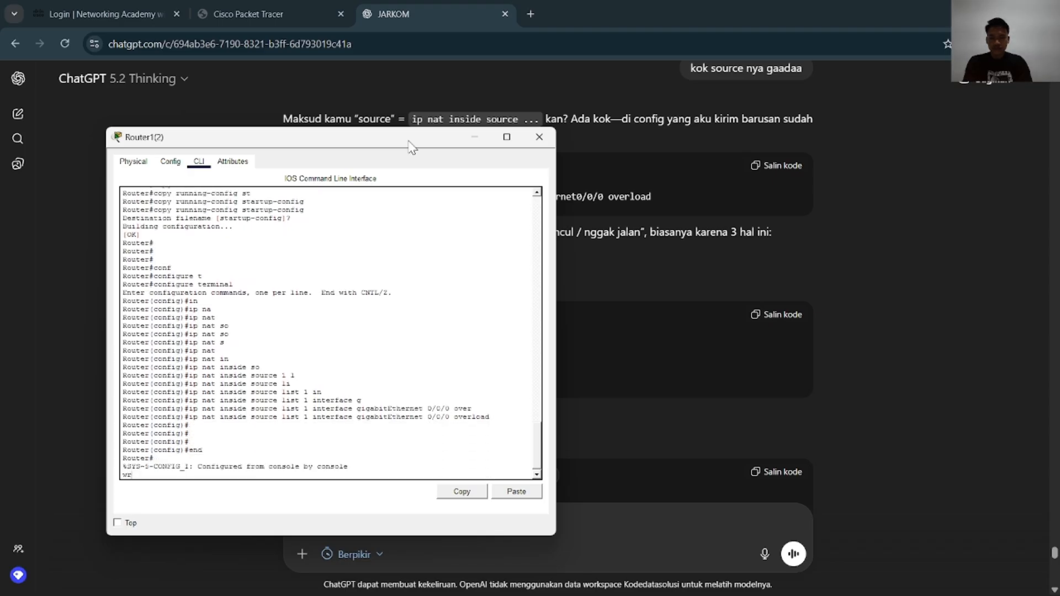
key("Return")
Copy Router1(2)'s running-config to startup-config, accept the default destination filename, and close the router's window
type("cop")
key("Tab")
type("r")
key("Tab")
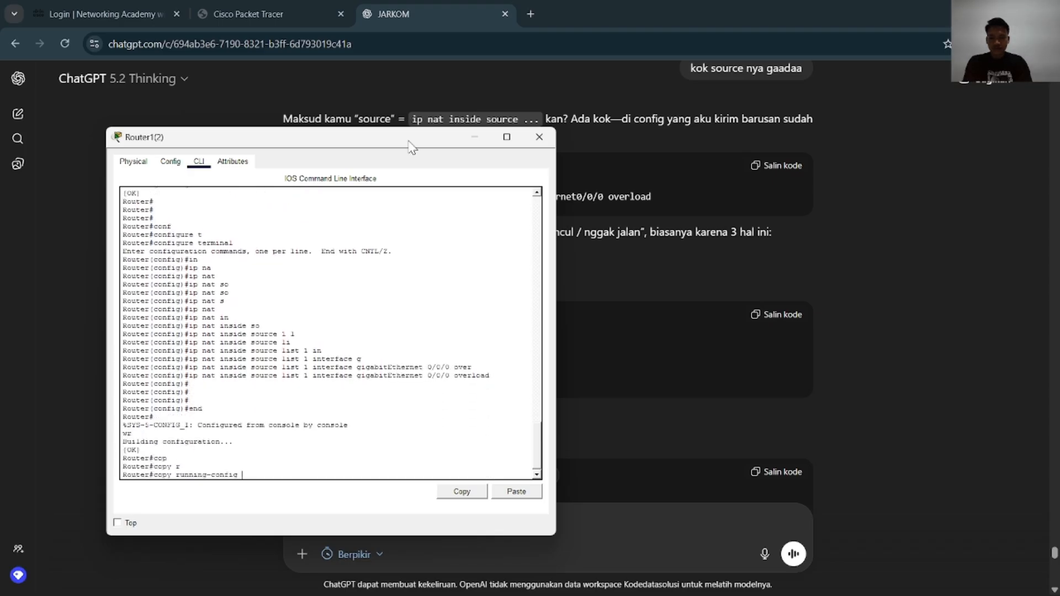
type("st")
key("Tab")
key("Return")
key("Return")
key("Return")
key("Return")
key("Return")
key("Return")
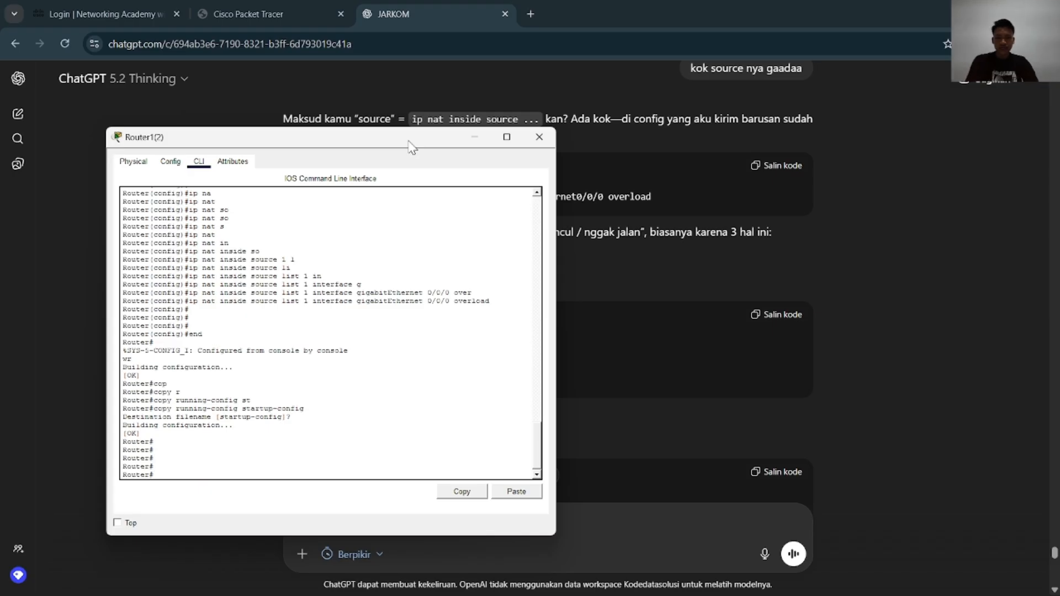
left_click(539, 137)
Find the multilayer switch configuration in the ChatGPT conversation, then switch to Packet Tracer and start Multilayer Switch0's command-line session
scroll(628, 175, "down", 6)
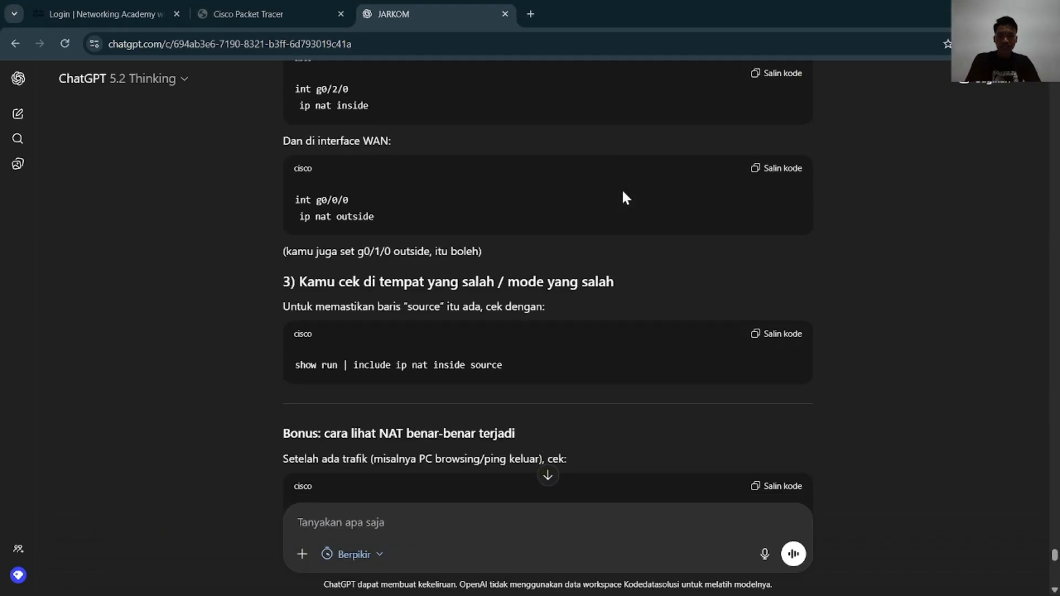
scroll(623, 192, "down", 20)
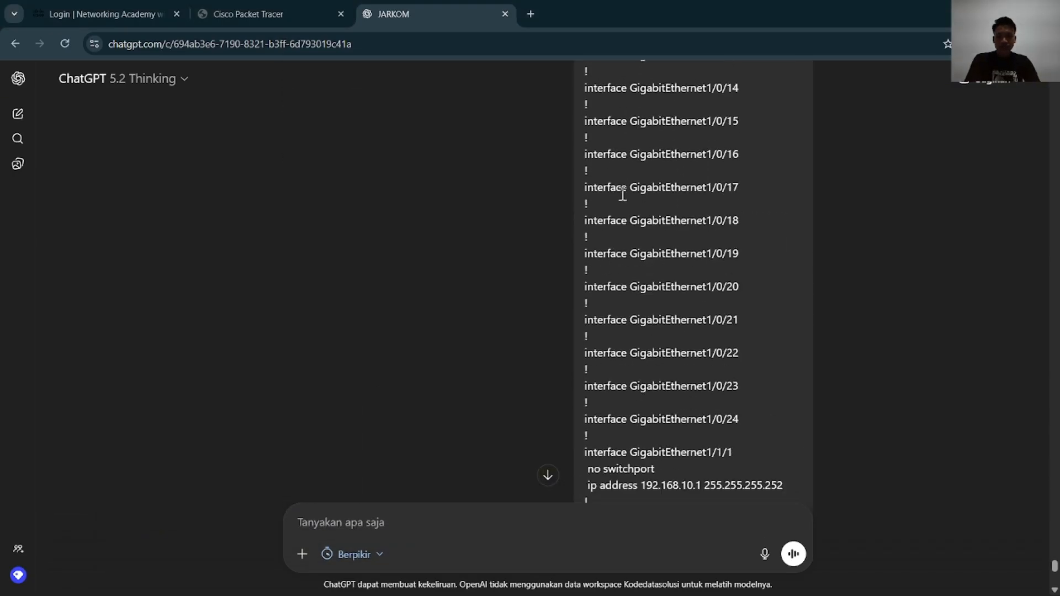
scroll(622, 194, "down", 15)
scroll(622, 197, "up", 1)
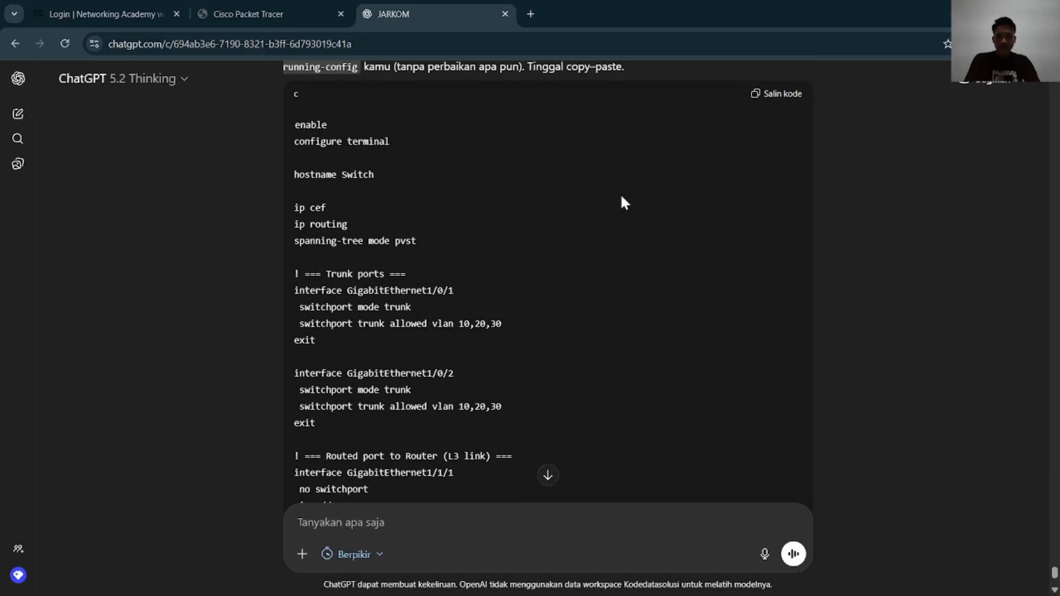
scroll(622, 198, "up", 1)
key("alt+Tab")
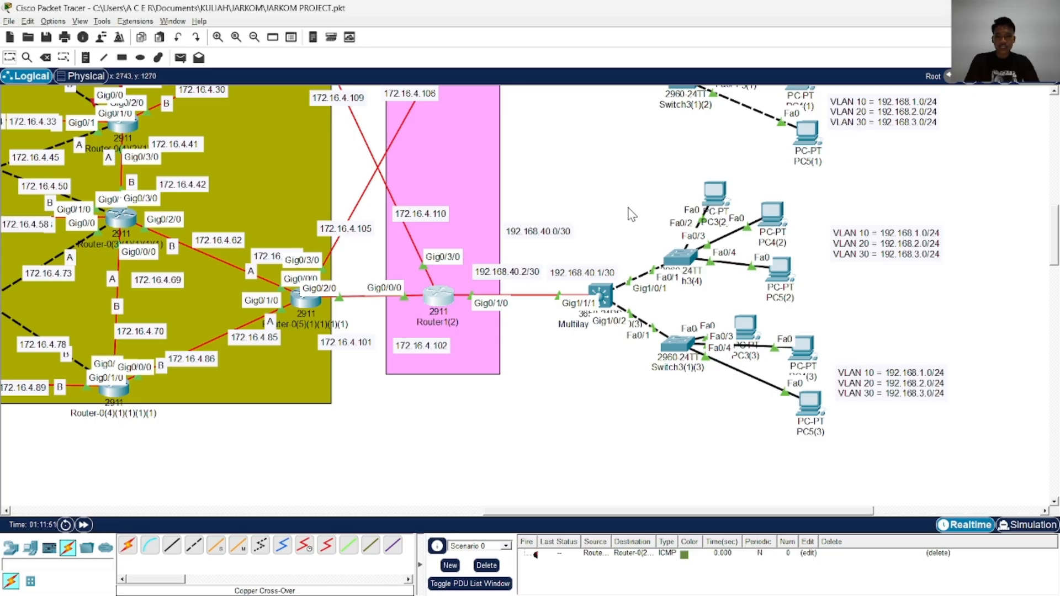
scroll(633, 215, "up", 13)
left_click(596, 255)
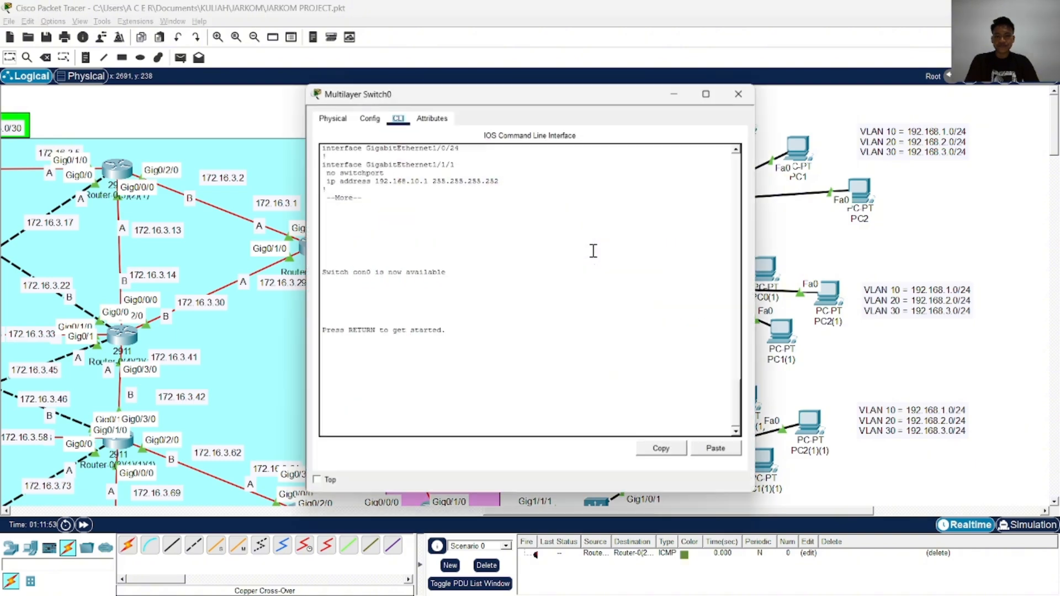
key("Return")
key("Return")
key("Return")
key("Return")
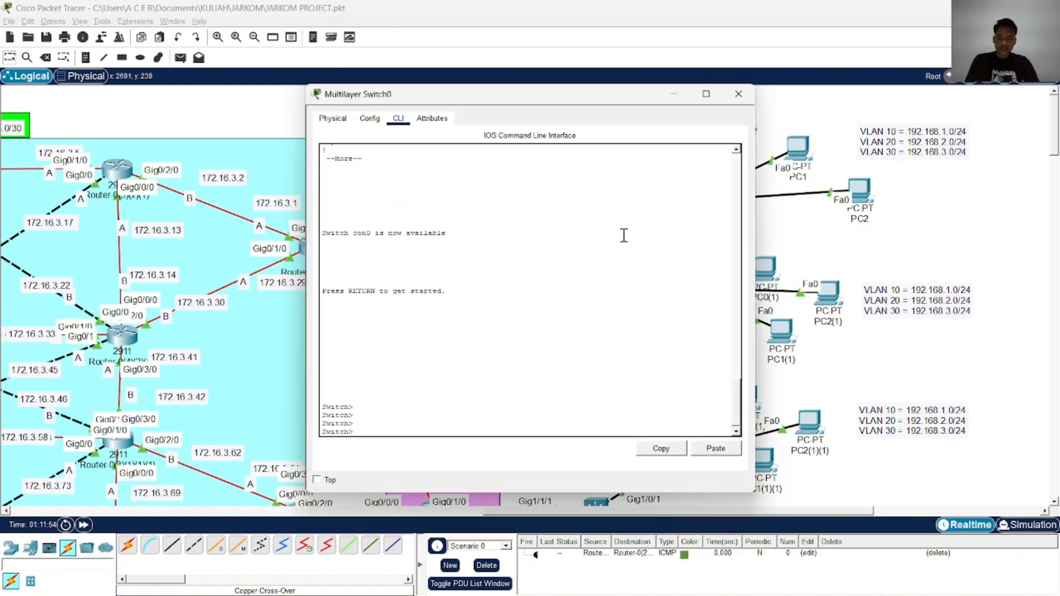
Place Multilayer Switch0's window beside the ChatGPT example and enter privileged mode with enable
key("alt+Tab")
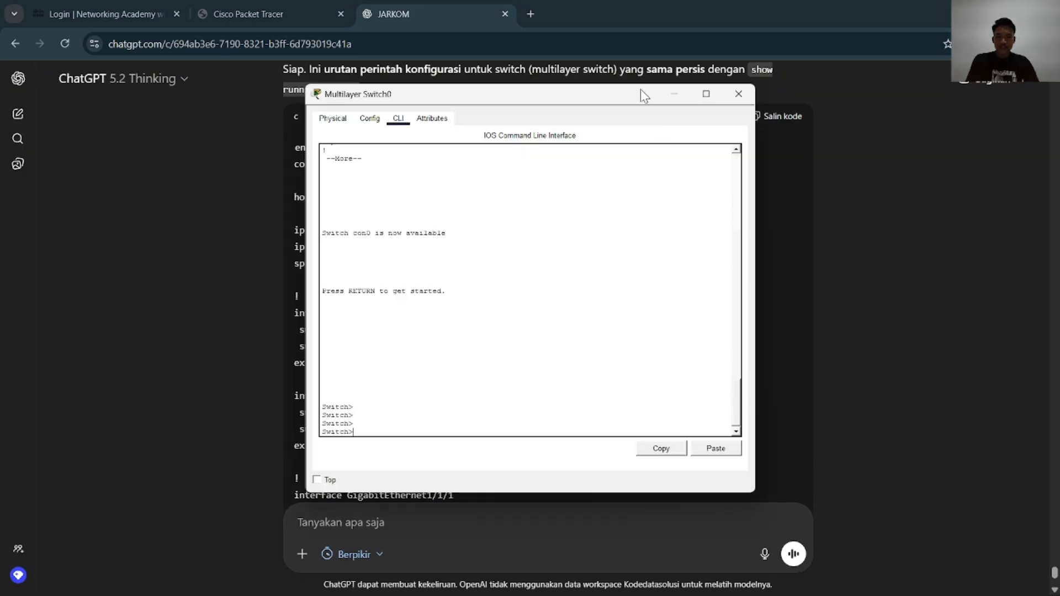
left_click_drag(635, 93, 843, 36)
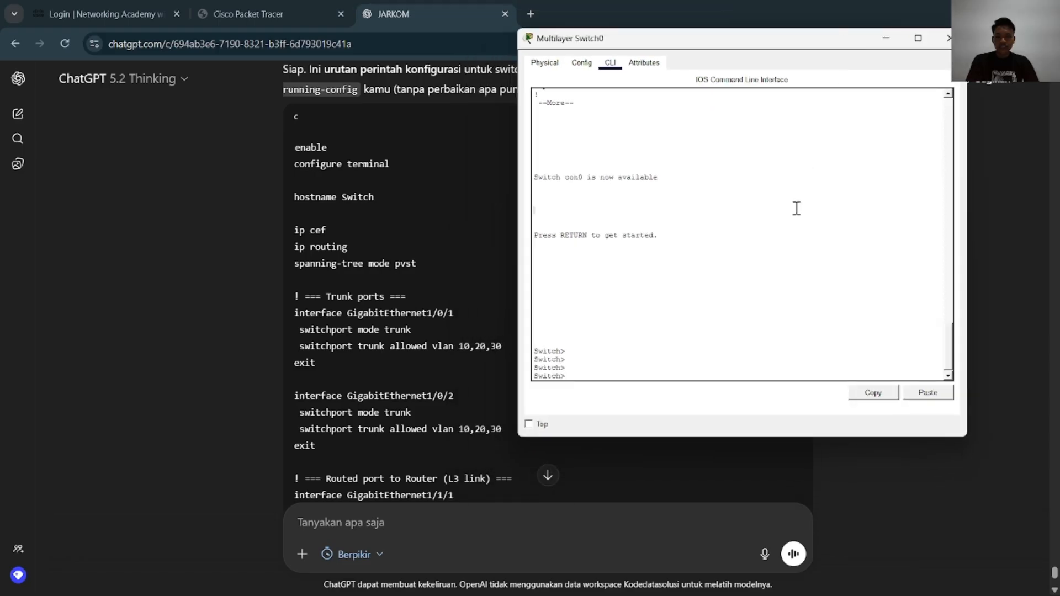
key("Return")
key("Return")
type("ena")
key("Tab")
key("Return")
key("Return")
key("Return")
key("Return")
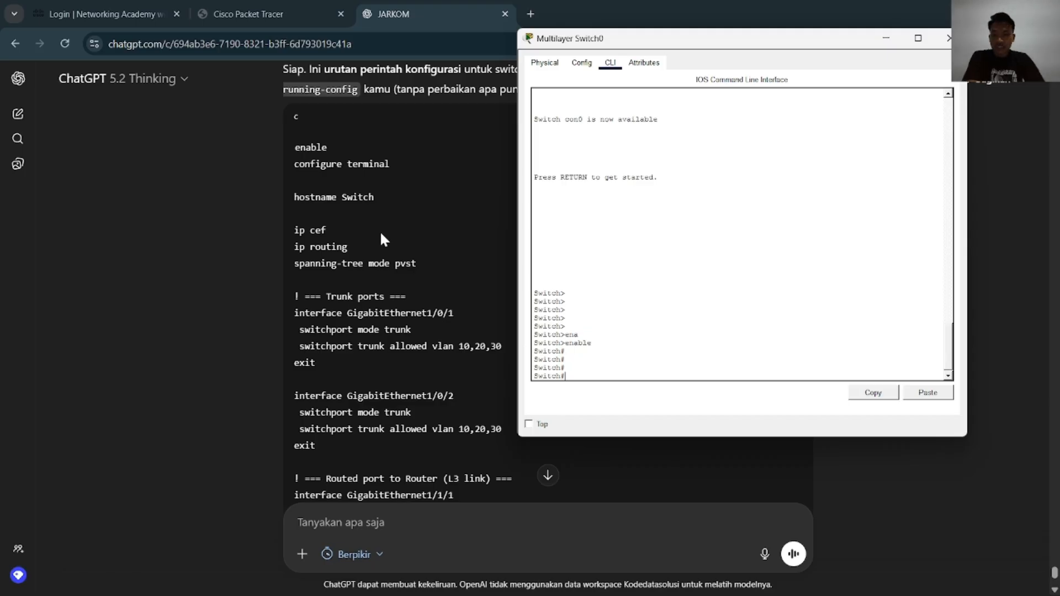
Display Multilayer Switch0's running-config and page through it to the end, comparing it with the example configuration
scroll(415, 277, "up", 3)
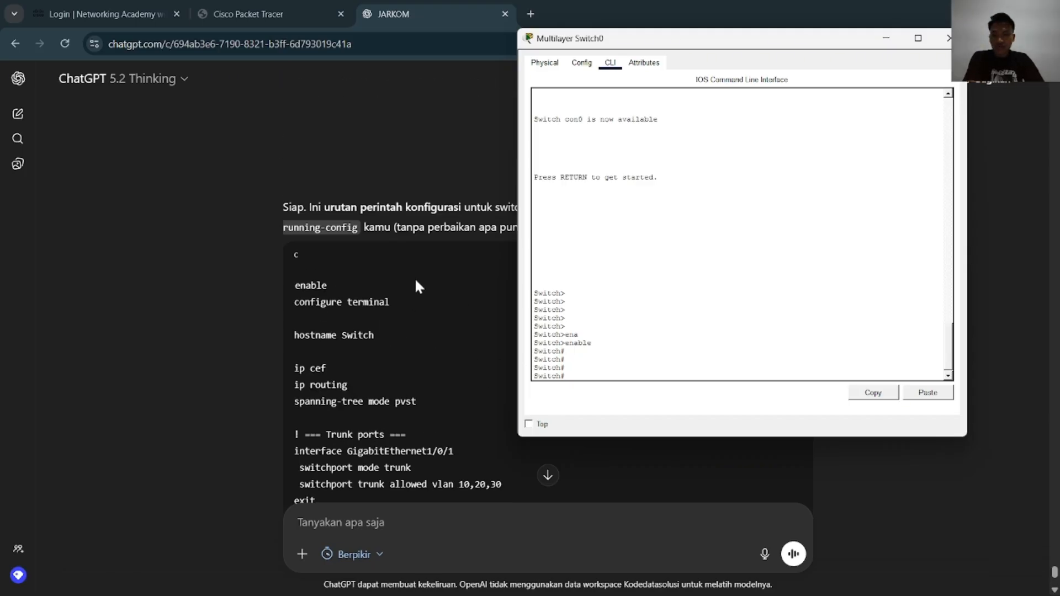
scroll(415, 277, "down", 4)
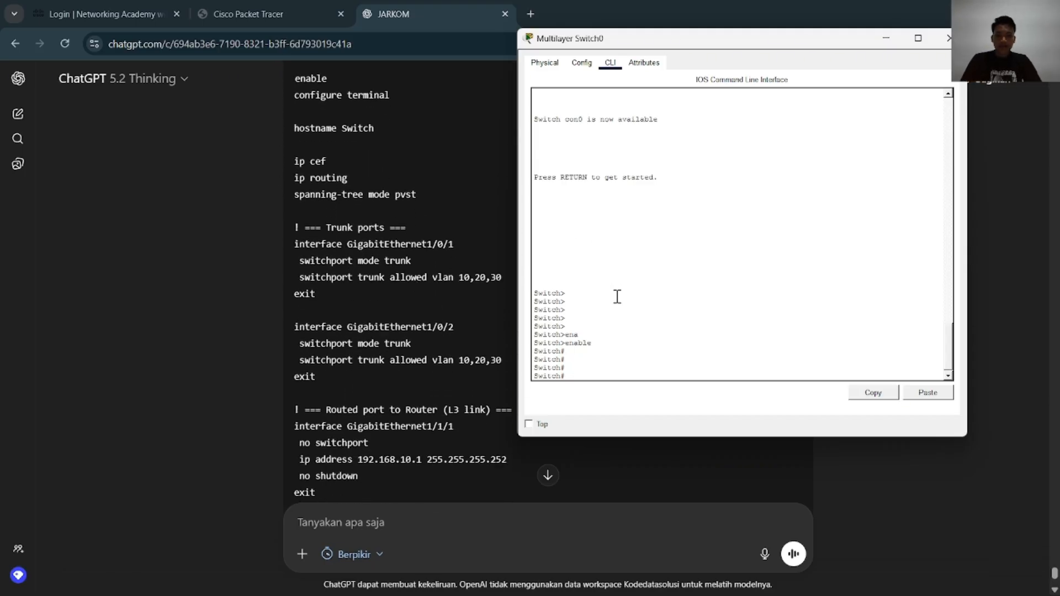
type("show")
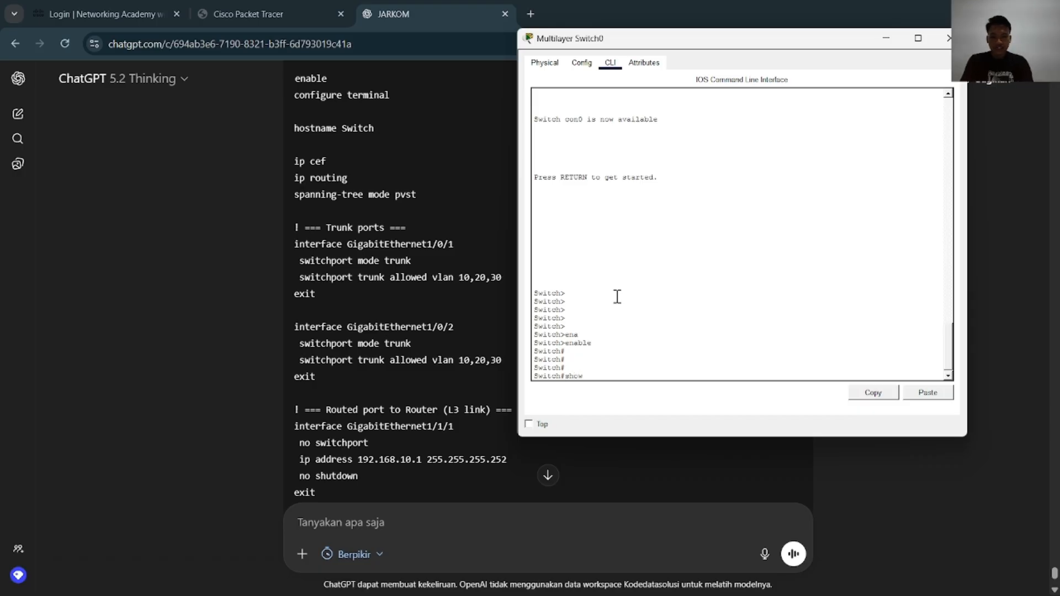
type(" r")
key("Tab")
type("un")
key("Tab")
key("Return")
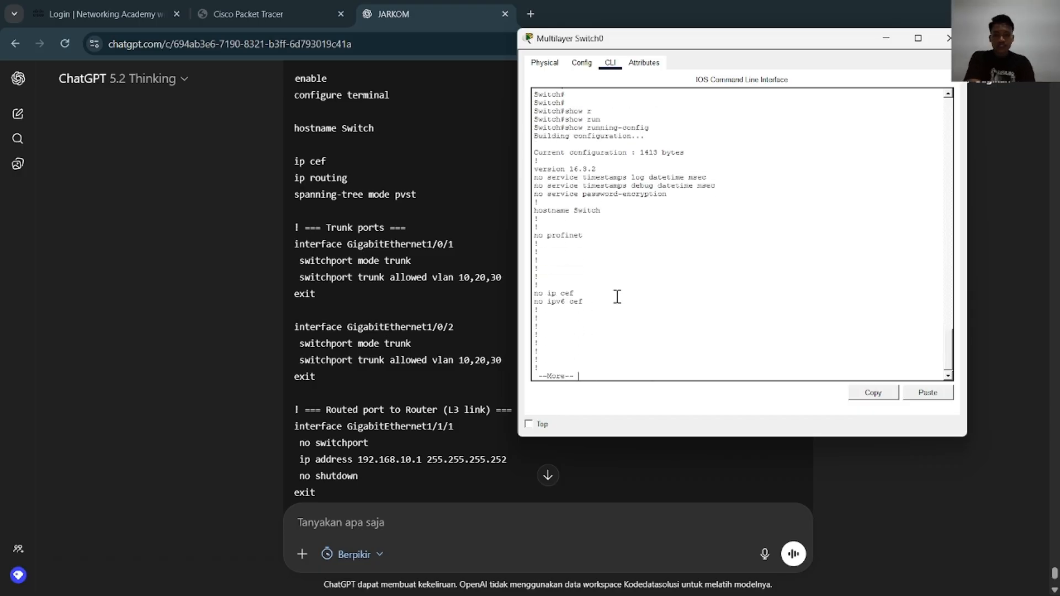
key("Return")
key("Return")
key("Return")
key("Return")
key("Return")
key("Return")
key("Return")
key("Return")
key("Return")
key("Return")
key("Return")
key("Return")
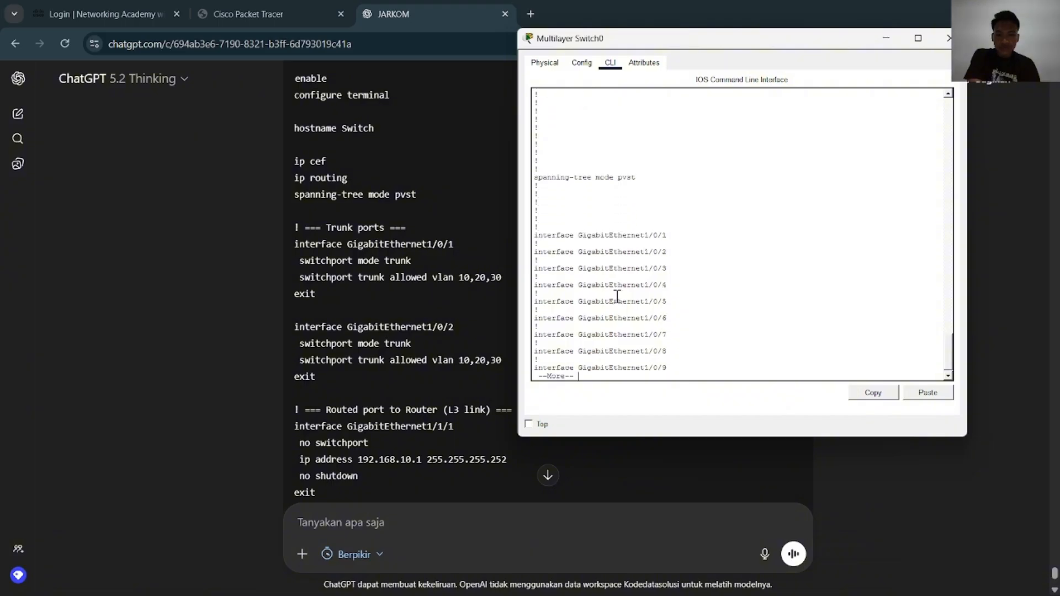
key("Return")
key("Return")
key("Return")
key("Return")
key("Return")
key("Return")
key("Return")
key("Return")
key("Return")
key("Return")
key("Return")
key("Return")
key("Return")
key("Return")
key("Return")
key("Return")
key("Return")
key("Return")
key("Return")
key("Return")
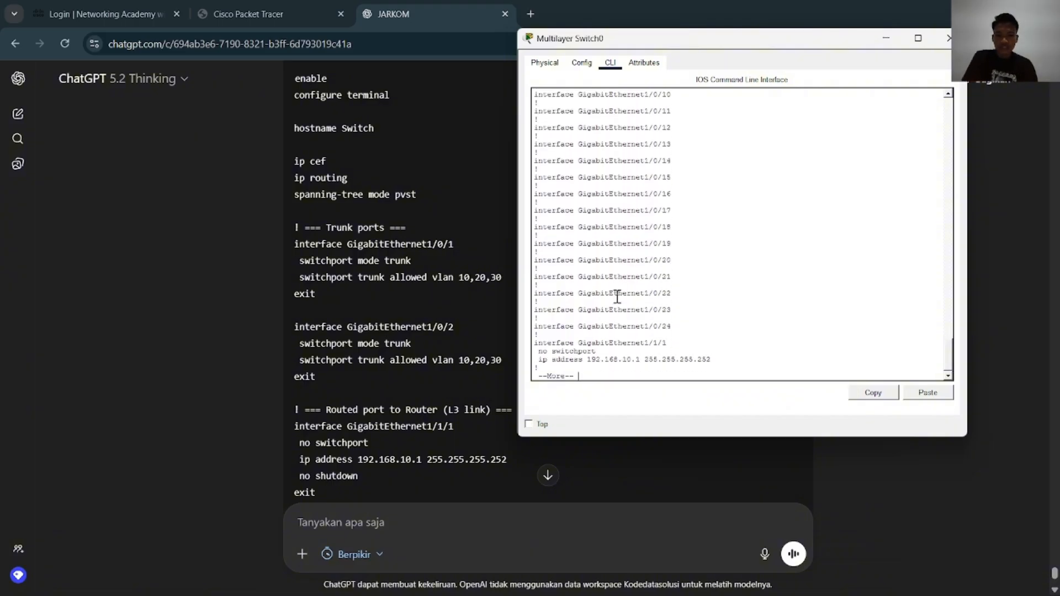
key("Return")
key("Return")
key("Return")
key("Return")
key("Return")
key("Return")
key("Return")
key("Return")
key("Return")
key("Return")
key("Return")
key("Return")
key("Return")
key("Return")
key("Return")
key("Return")
key("Return")
key("Return")
key("Return")
key("Return")
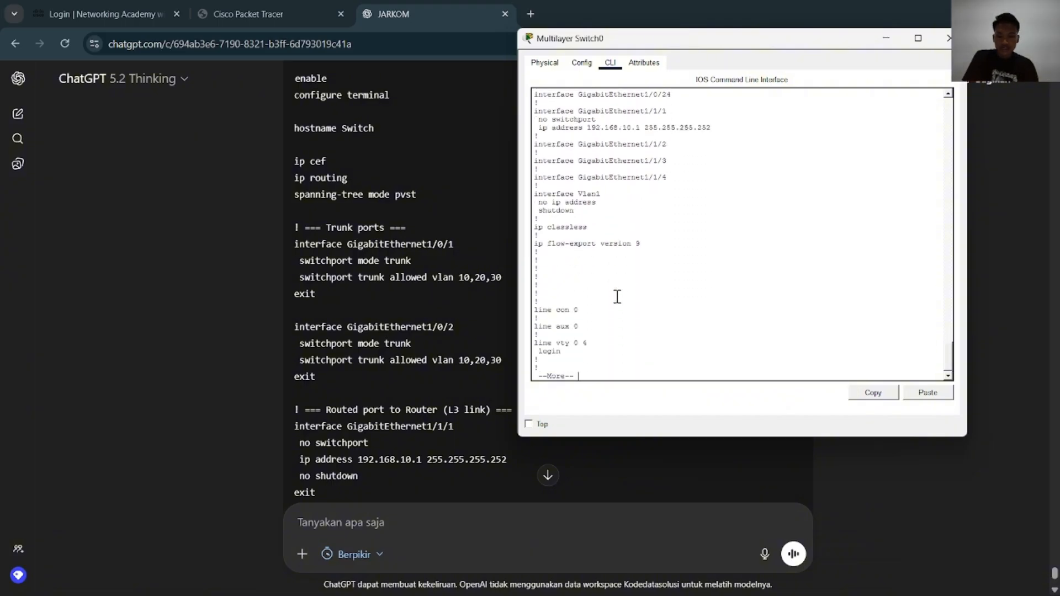
key("Return")
key("Return")
key("Return")
key("Return")
key("Return")
Enter global configuration mode on Multilayer Switch0 and enable IP routing
type("conf")
key("Tab")
type("t")
key("Tab")
key("Return")
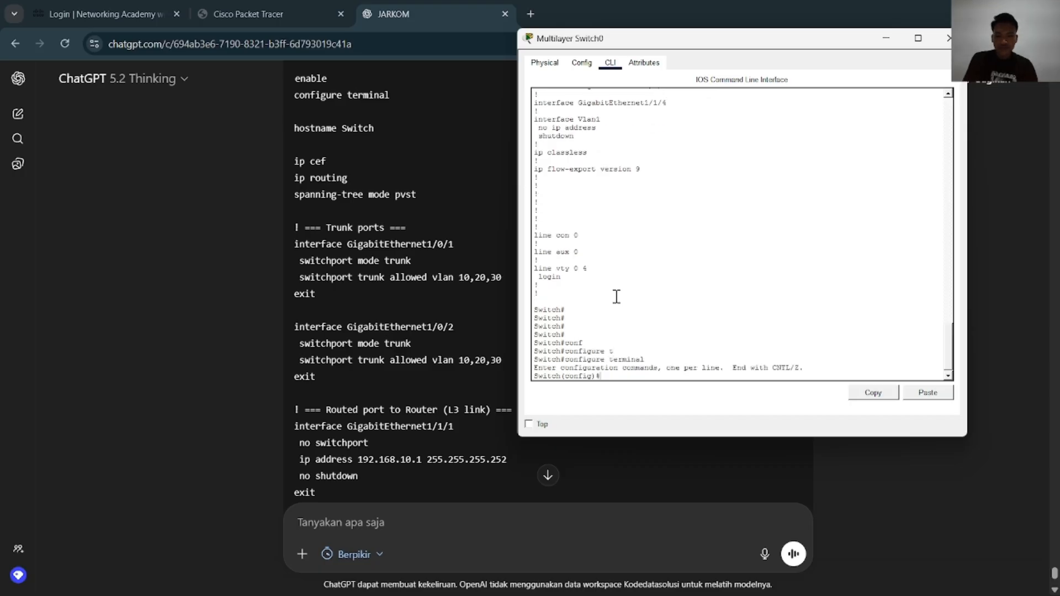
type("ip rout")
key("Tab")
type("i")
key("Tab")
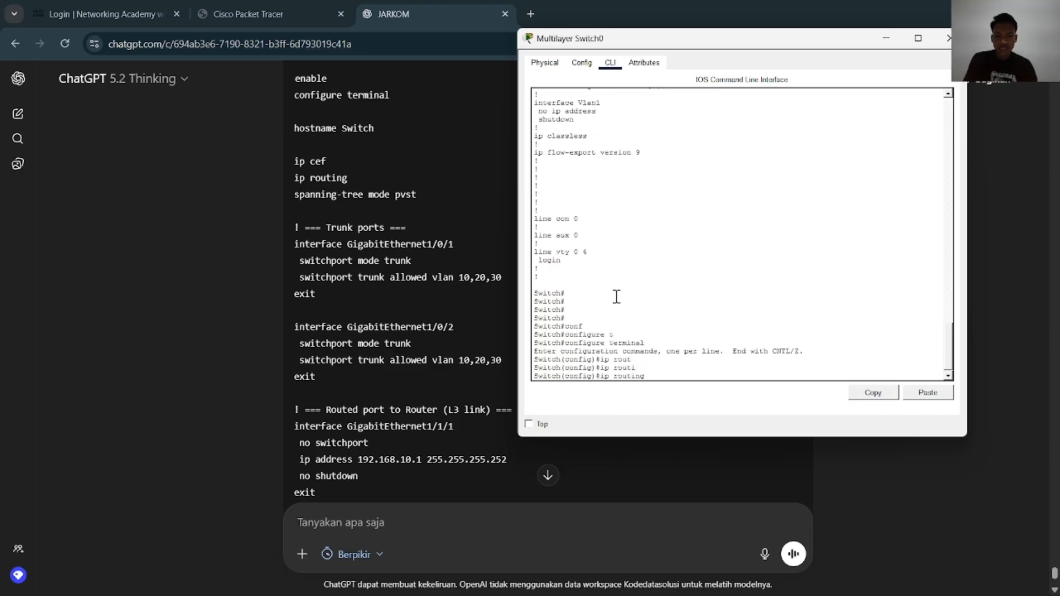
key("Return")
key("Return")
key("Return")
key("Return")
key("Return")
key("Return")
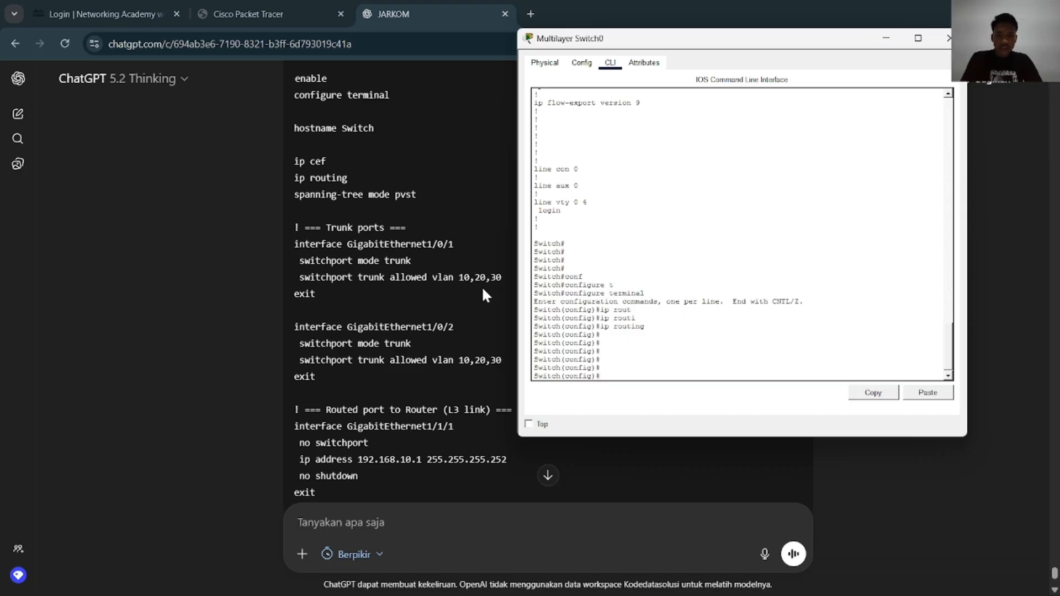
Switch to Packet Tracer and move Multilayer Switch0's window clear of the switch's port labels in the topology
key("alt+Tab")
key("alt+Tab")
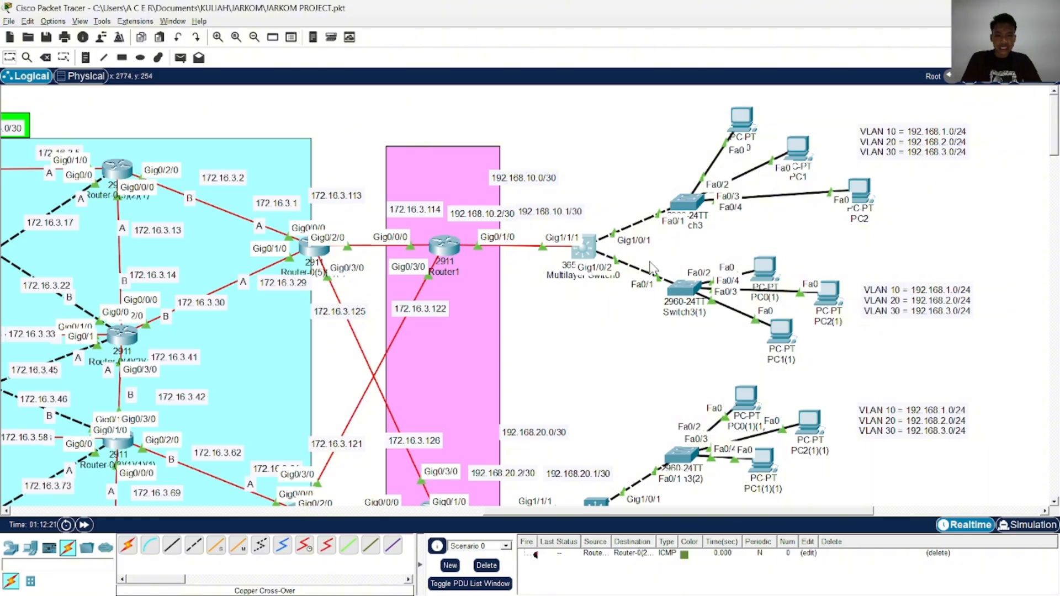
left_click(587, 250)
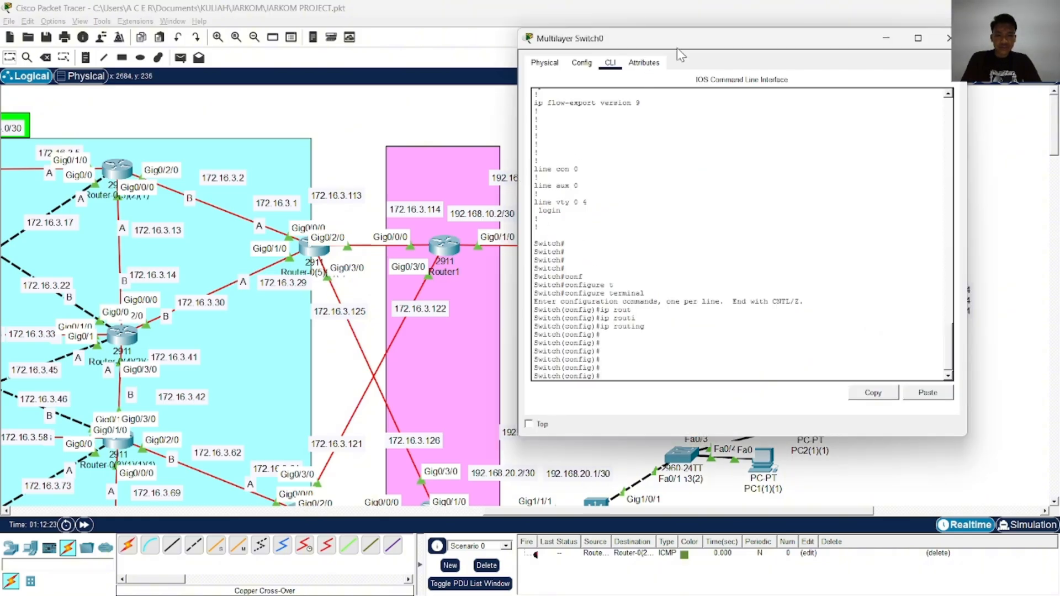
left_click_drag(677, 47, 206, 88)
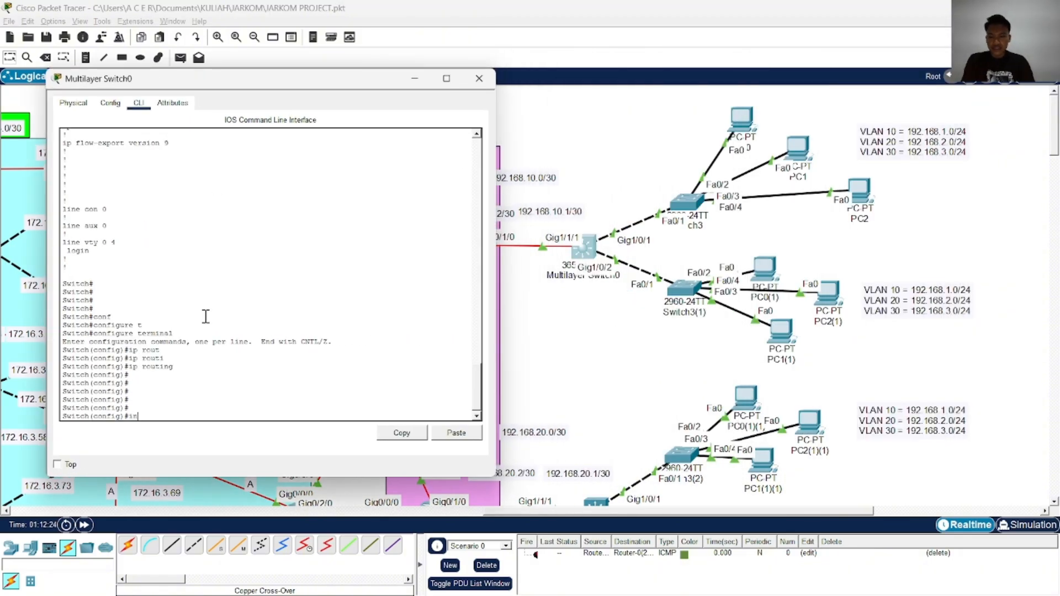
Try to enter configuration of interface gigabitEthernet 0/1/0 on Multilayer Switch0
key("Tab")
type("g")
key("Tab")
type("0/1/0")
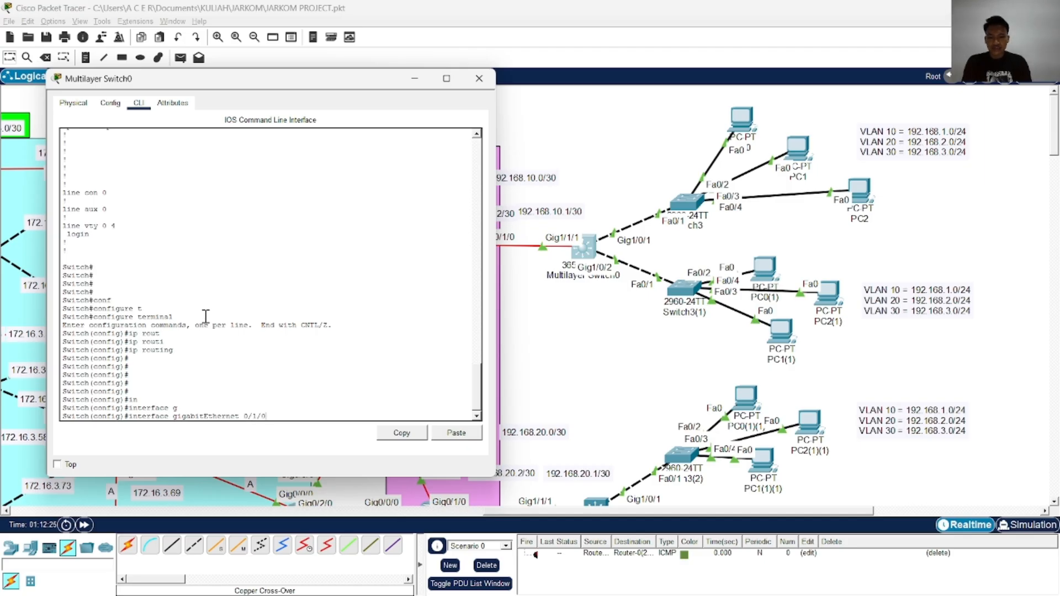
key("Return")
type("aw")
key("Return")
type("aw")
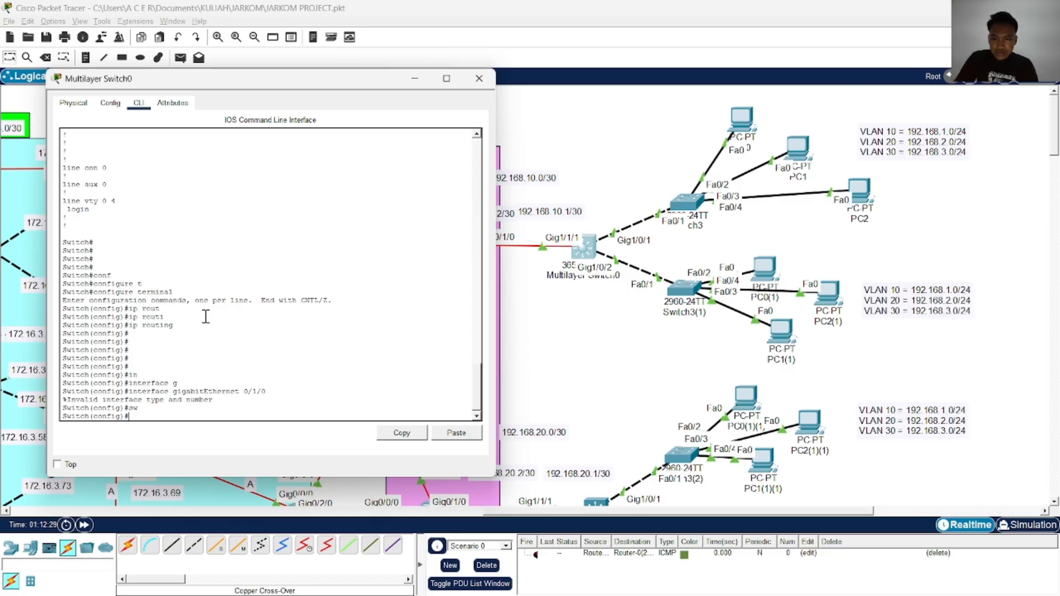
Enter configuration of interface gigabitEthernet 1/0/1 on Multilayer Switch0 and set its switchport mode to trunk, following the ChatGPT example
key("Up")
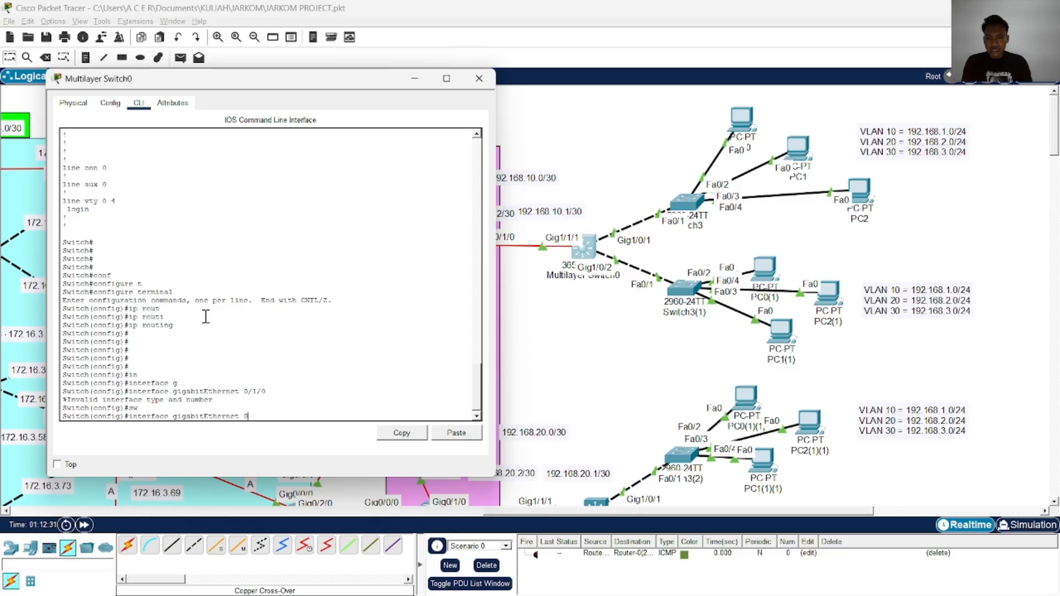
type("1/0/")
key("Return")
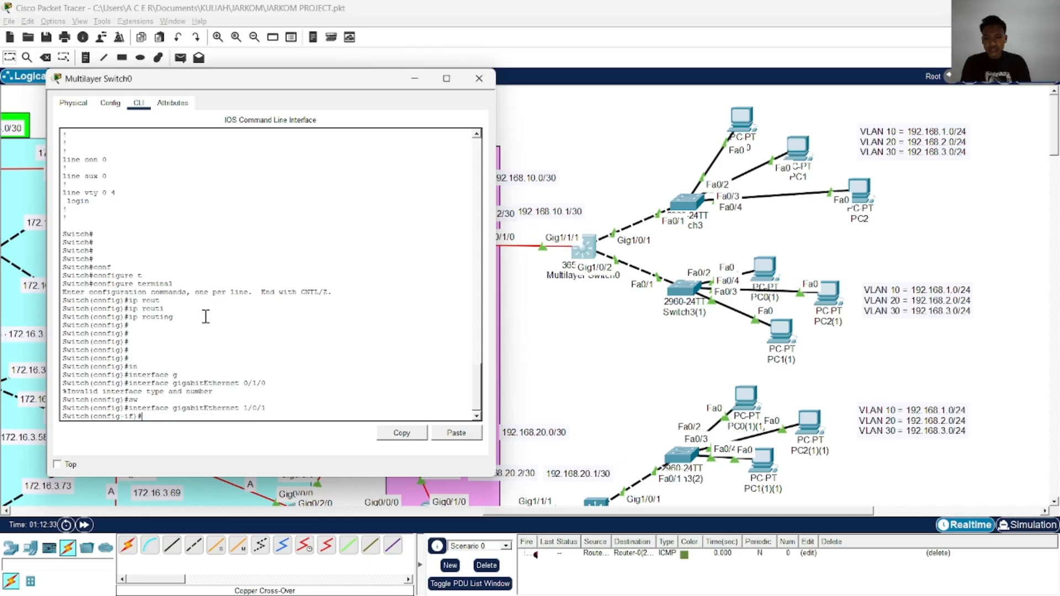
type("sw")
key("Tab")
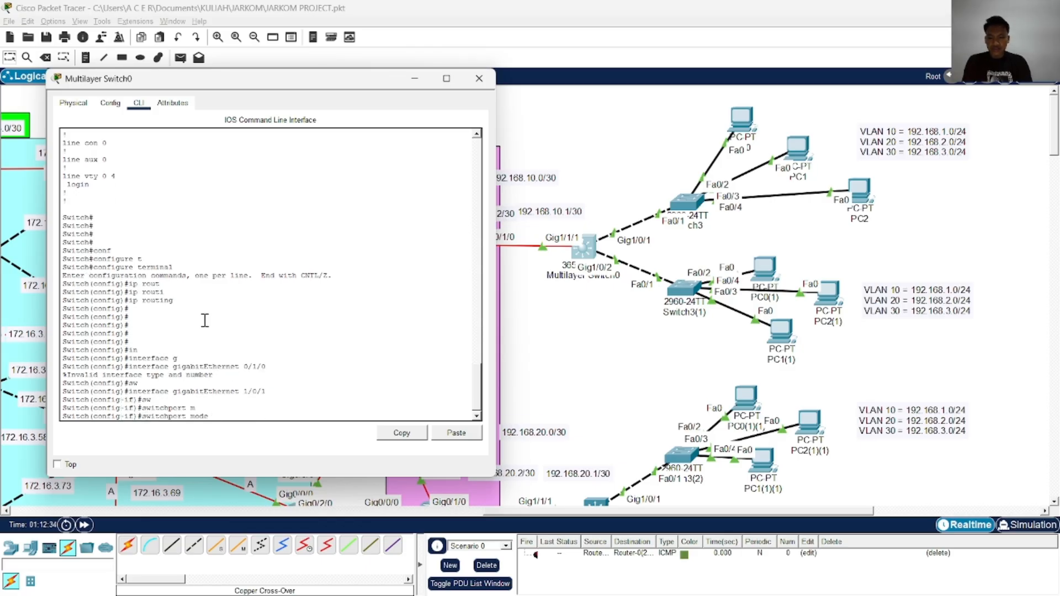
key("alt+Tab")
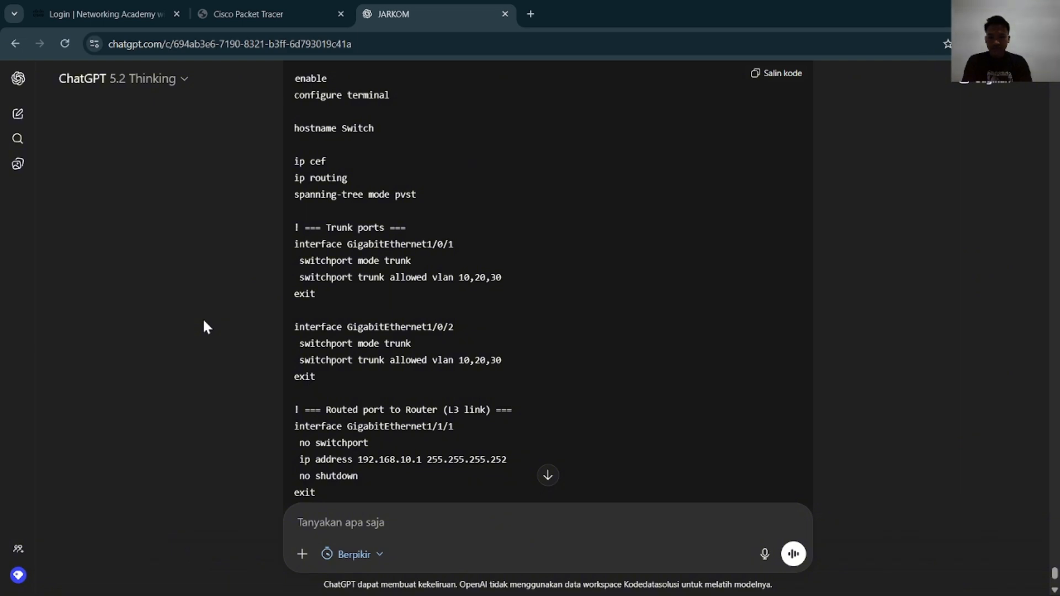
key("alt+Tab")
type("tr")
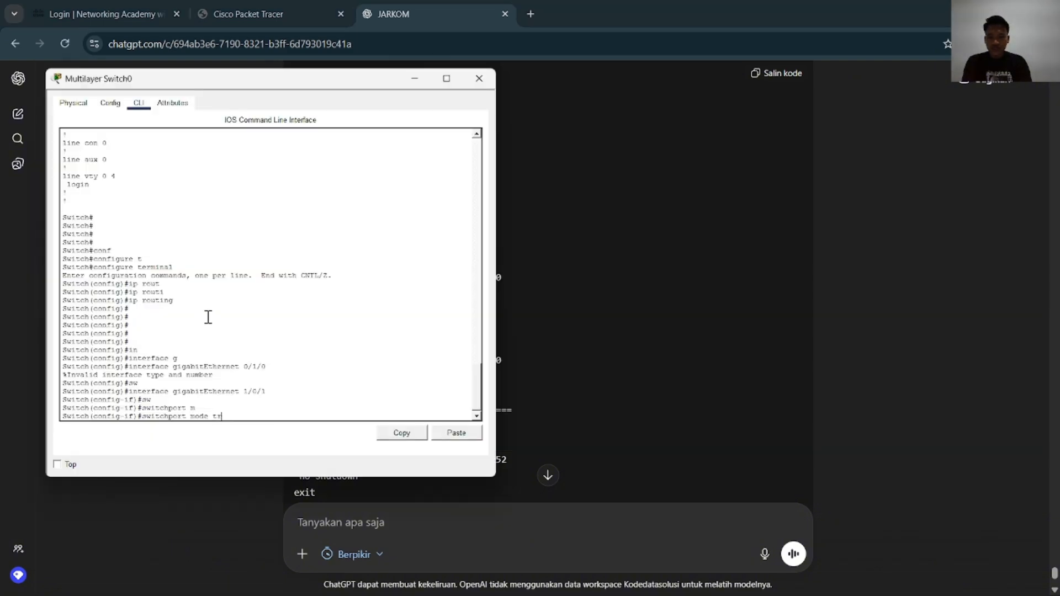
key("Tab")
key("Return")
Allow VLANs 10,20,30 on the trunk of interface gigabitEthernet 1/0/1 on Multilayer Switch0
type("sw")
key("Tab")
type("tr")
key("Tab")
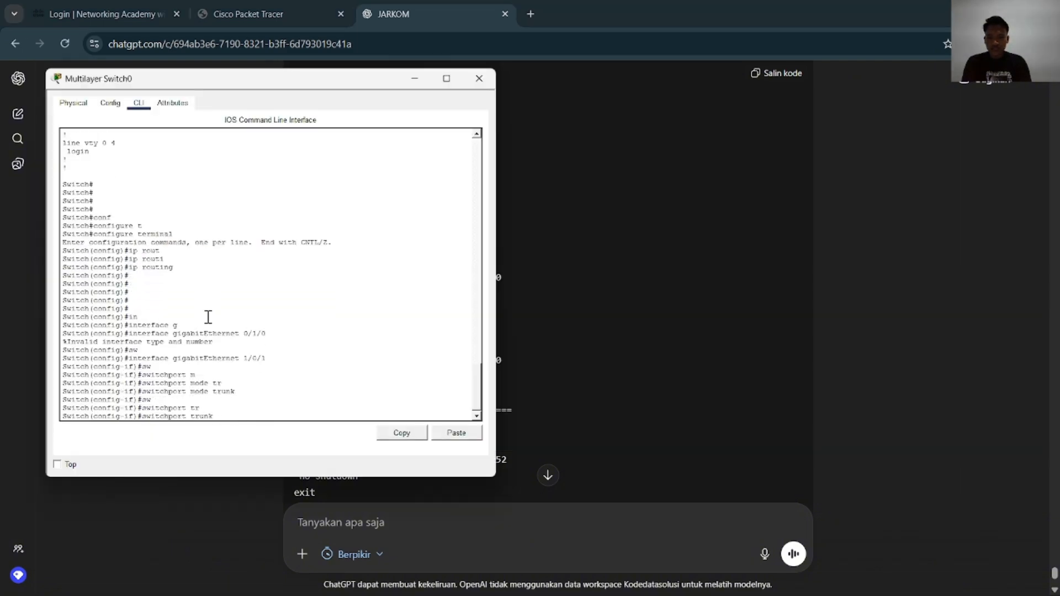
type("al")
key("Tab")
type("vl")
key("Tab")
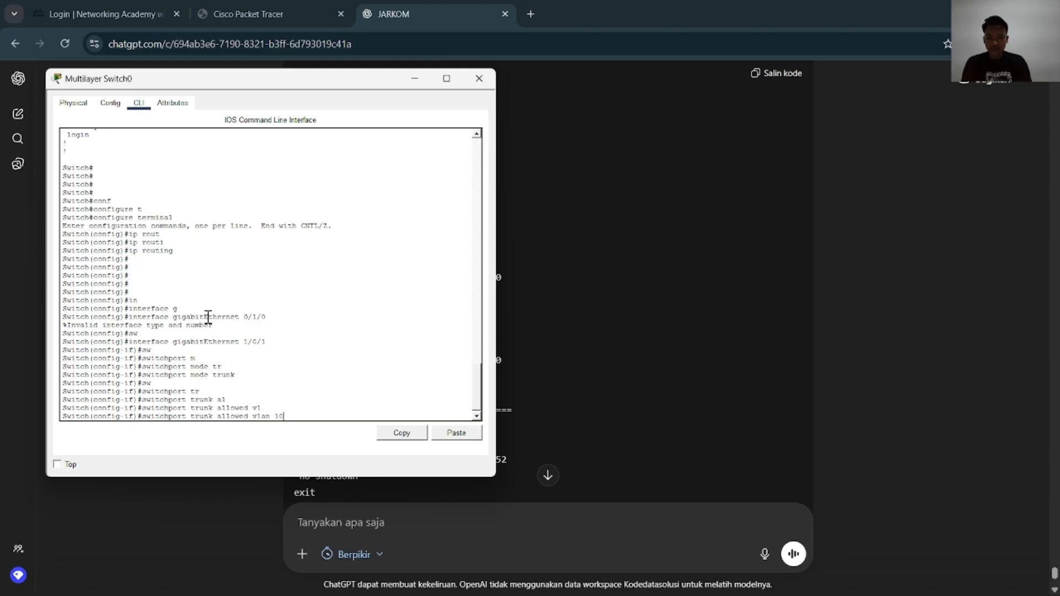
type("10,20,30")
key("Return")
key("Return")
key("Return")
Enable interface gigabitEthernet 1/0/1 with no shutdown and return to global configuration mode
type("no sh")
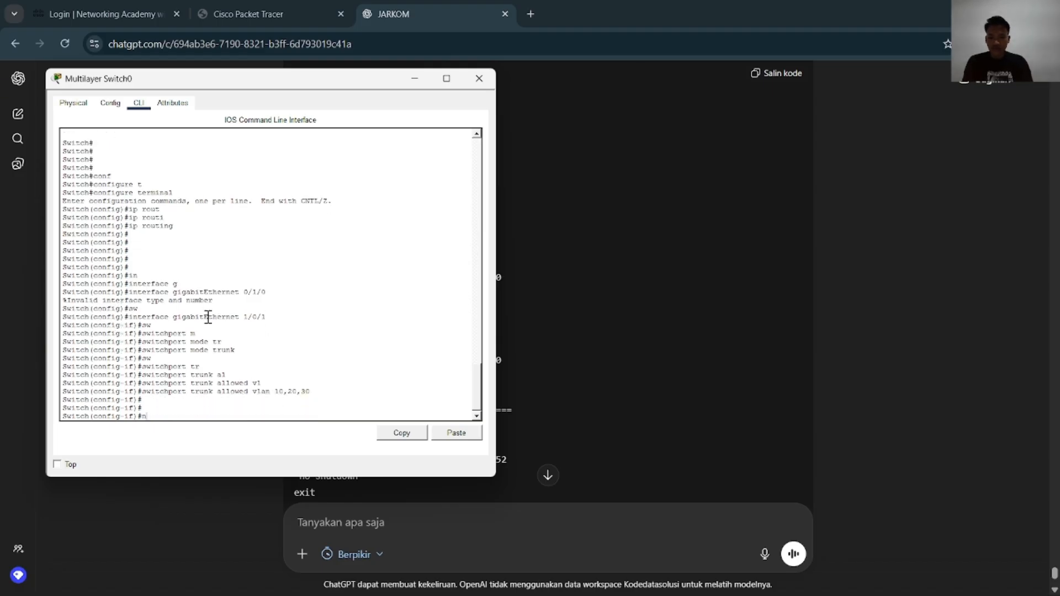
key("Tab")
key("Return")
type("exit")
key("Return")
Check the port labels in the Packet Tracer topology and enter configuration of interface gigabitEthernet 1/0/2 on Multilayer Switch0
type("in")
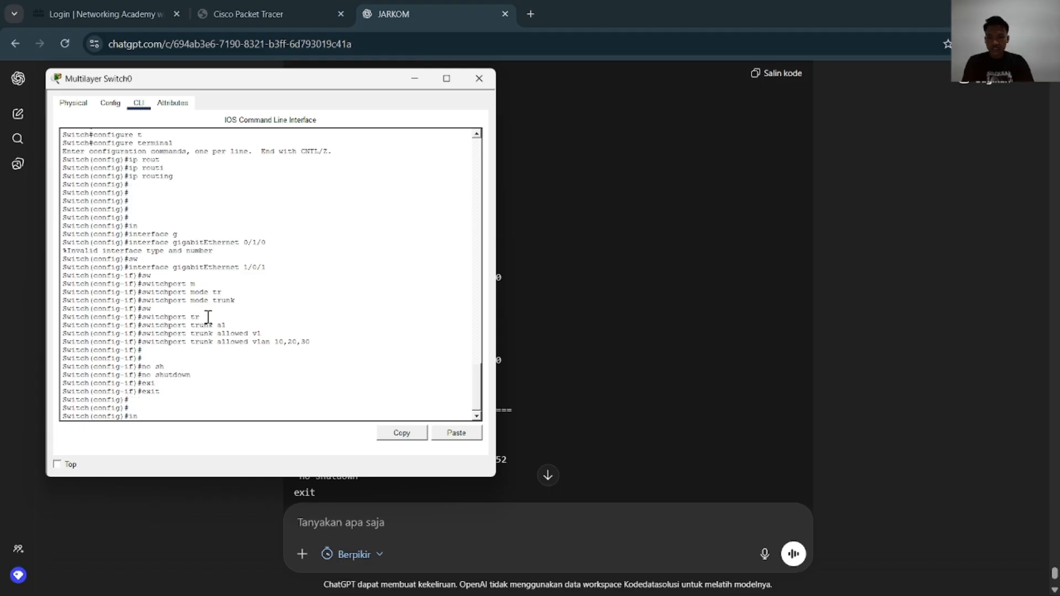
key("Tab")
type("g")
key("Tab")
key("alt+Tab")
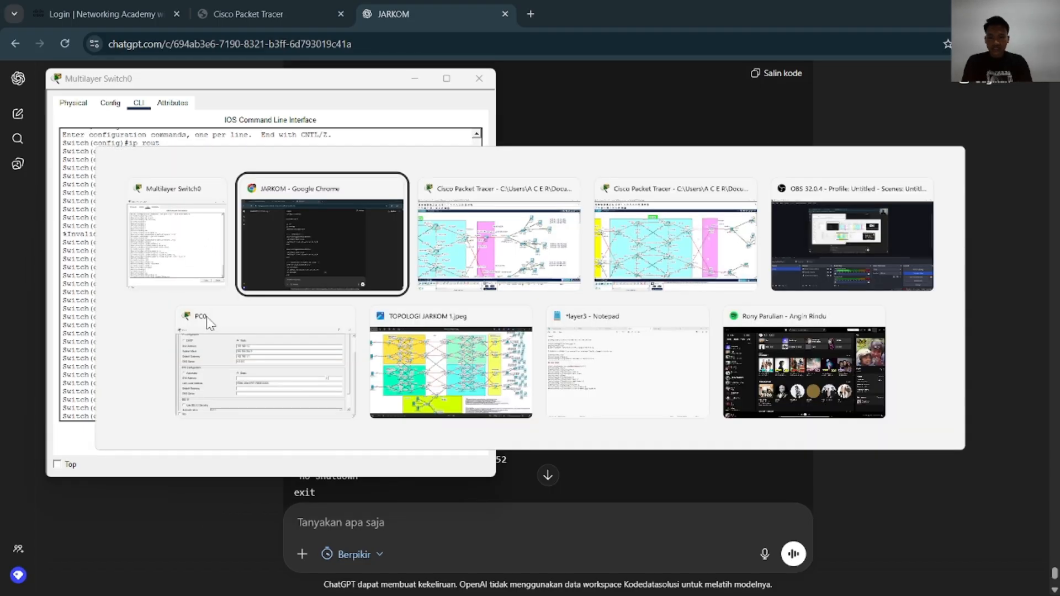
key("alt+Tab")
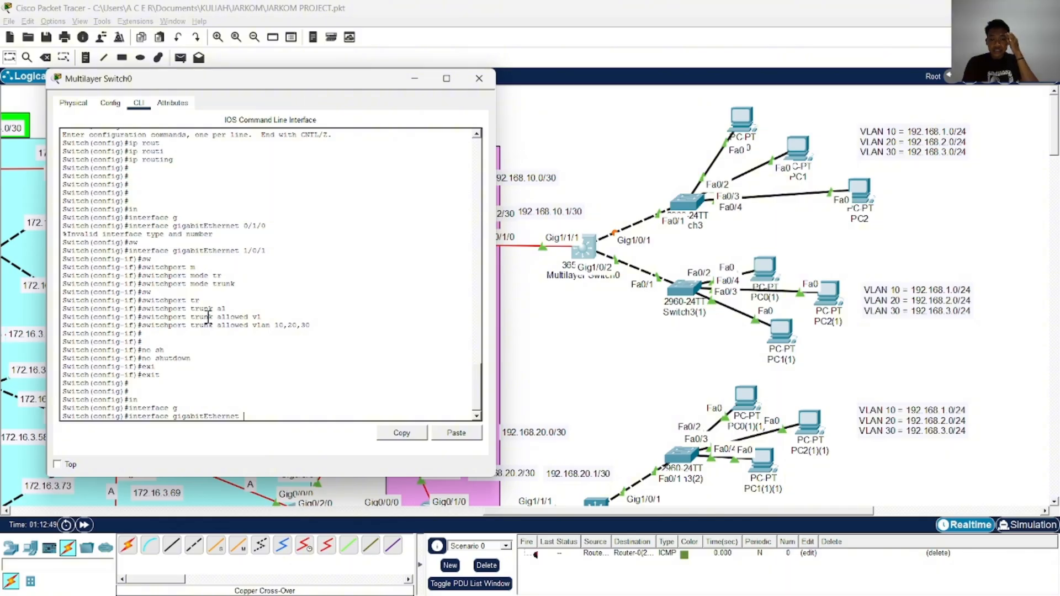
type("1")
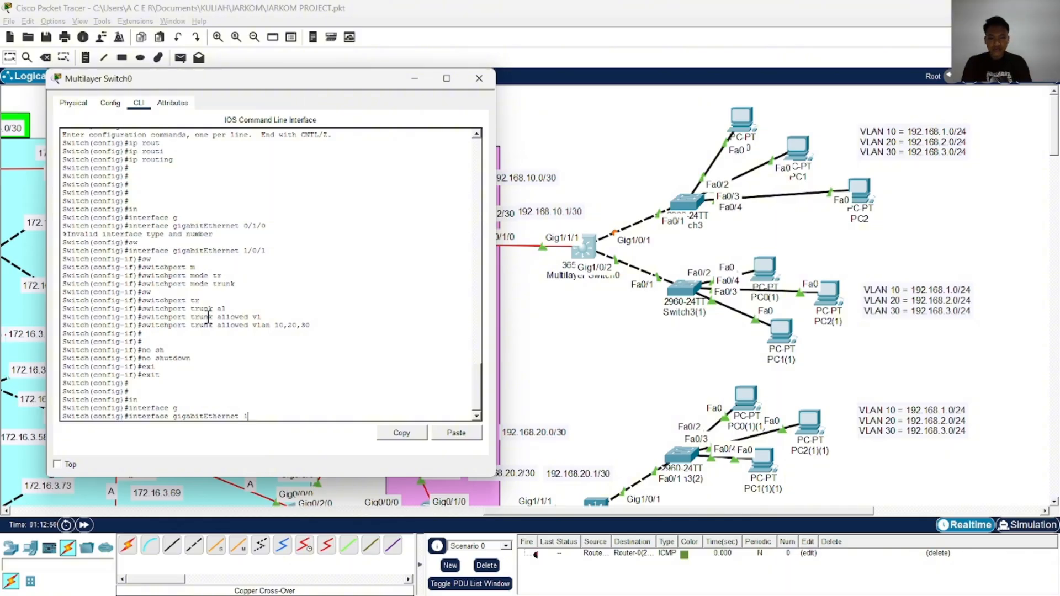
type("/0/2")
key("Return")
Set the switchport mode of interface gigabitEthernet 1/0/2 to trunk
type("sw")
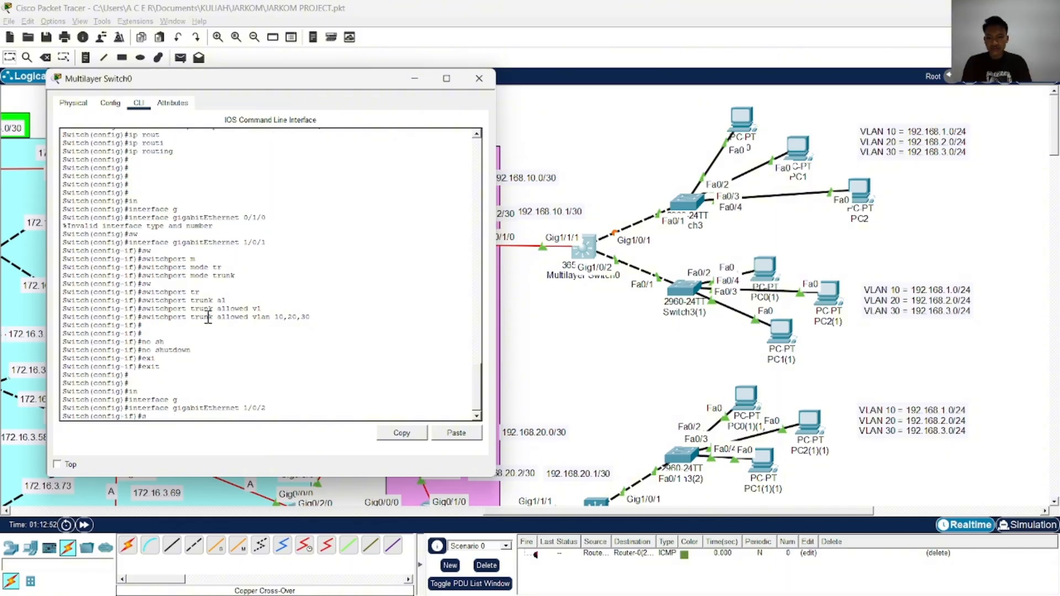
key("Tab")
type("m")
key("Tab")
type("tr")
key("Tab")
key("Return")
Allow VLANs 10,20,30 on the trunk of interface gigabitEthernet 1/0/2
type("sw")
key("Tab")
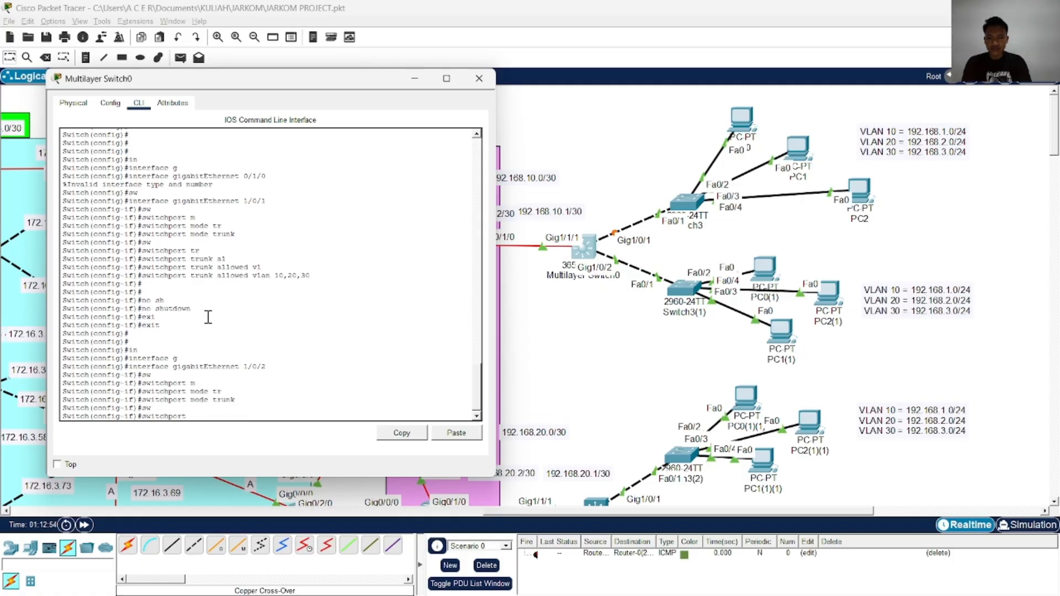
type("tr")
key("Tab")
type("l")
key("Tab")
key("BackSpace")
type("al")
key("Tab")
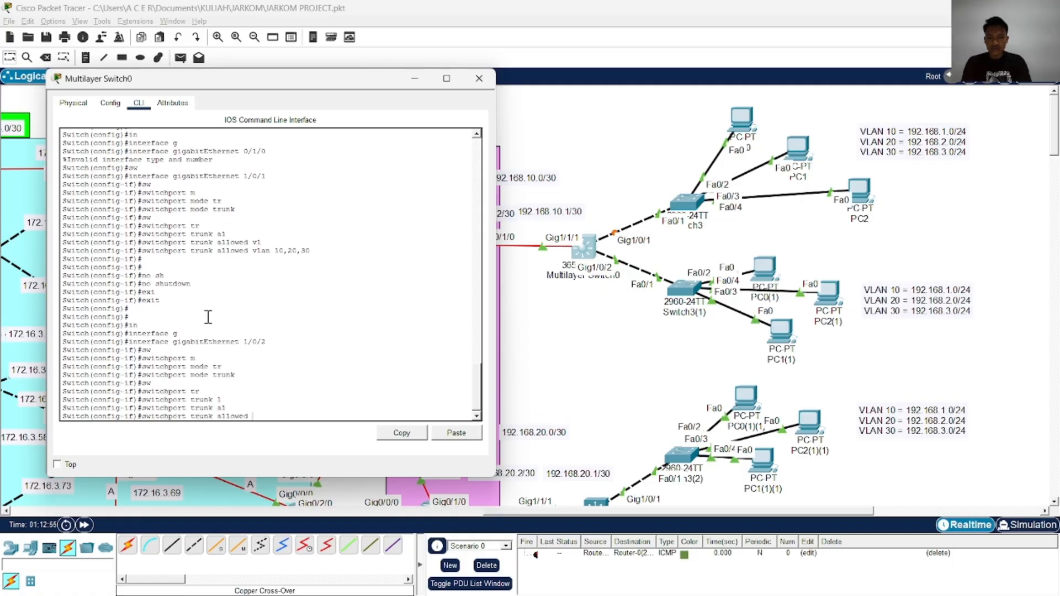
type("vl")
key("Tab")
type("10,20,")
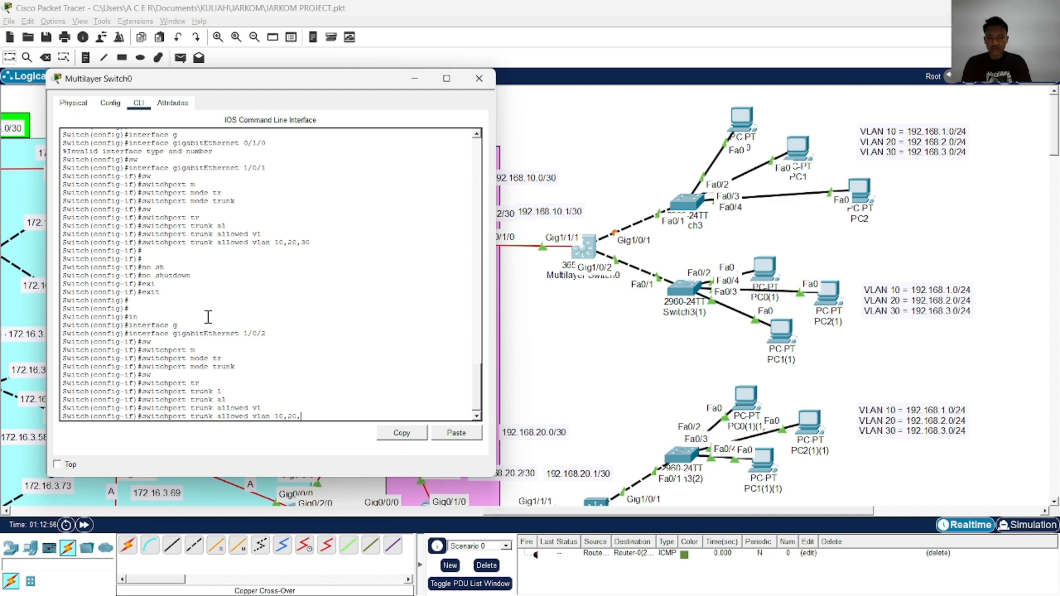
type("30")
key("Return")
End configuration mode on Multilayer Switch0 and write the configuration to memory
type("end")
key("Return")
key("Return")
key("Return")
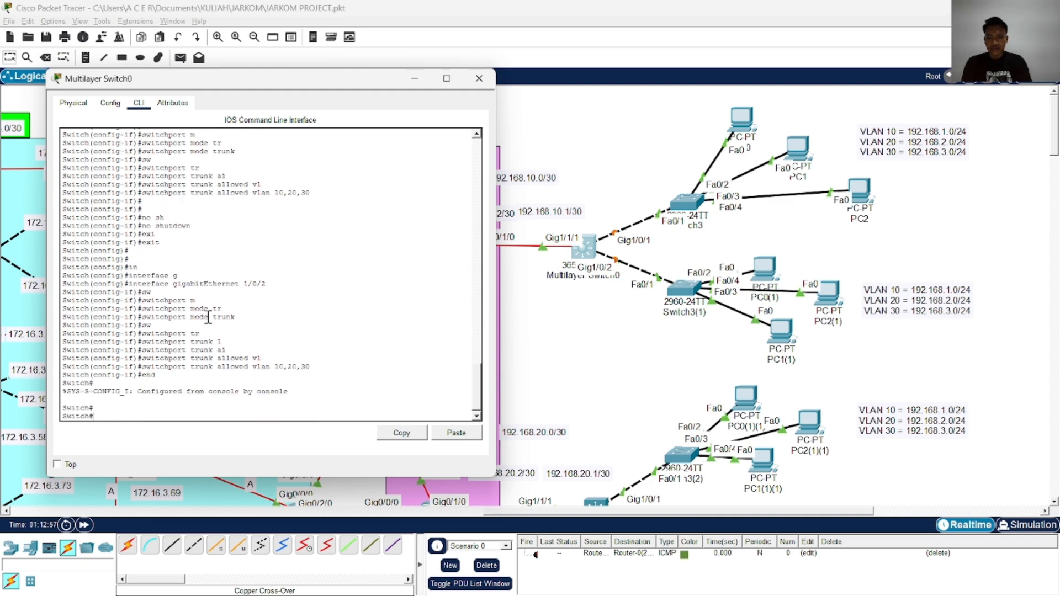
type("wr")
key("Return")
Re-enter configuration of interface gigabitEthernet 1/0/2 on Multilayer Switch0 and enable it with no shutdown
key("Return")
key("Return")
key("Return")
key("Return")
key("Return")
key("Return")
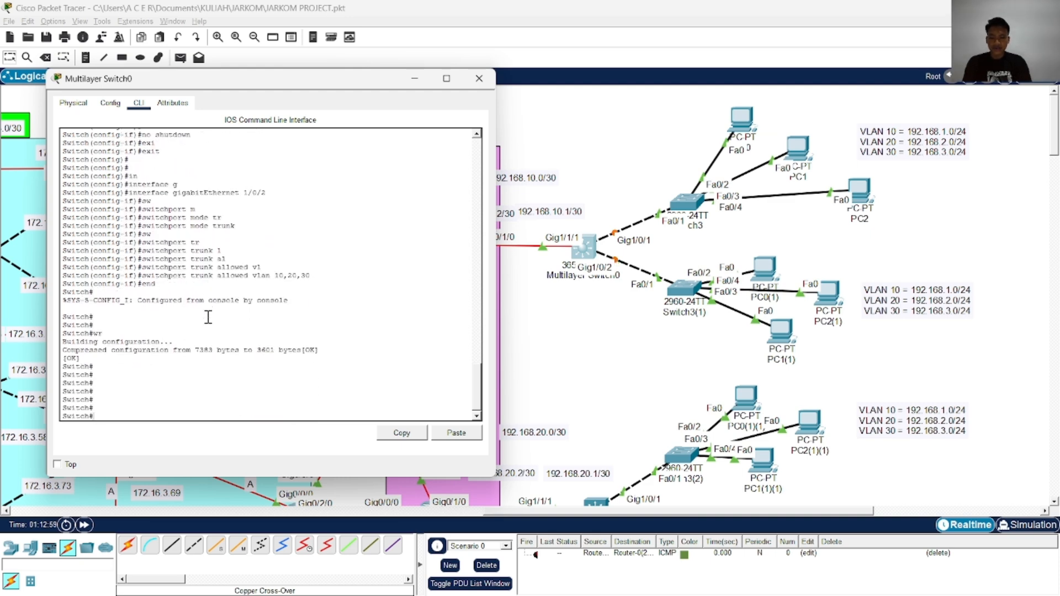
type("conf")
key("Tab")
type("t")
key("Tab")
key("Return")
type("in")
key("Tab")
type("g")
key("Tab")
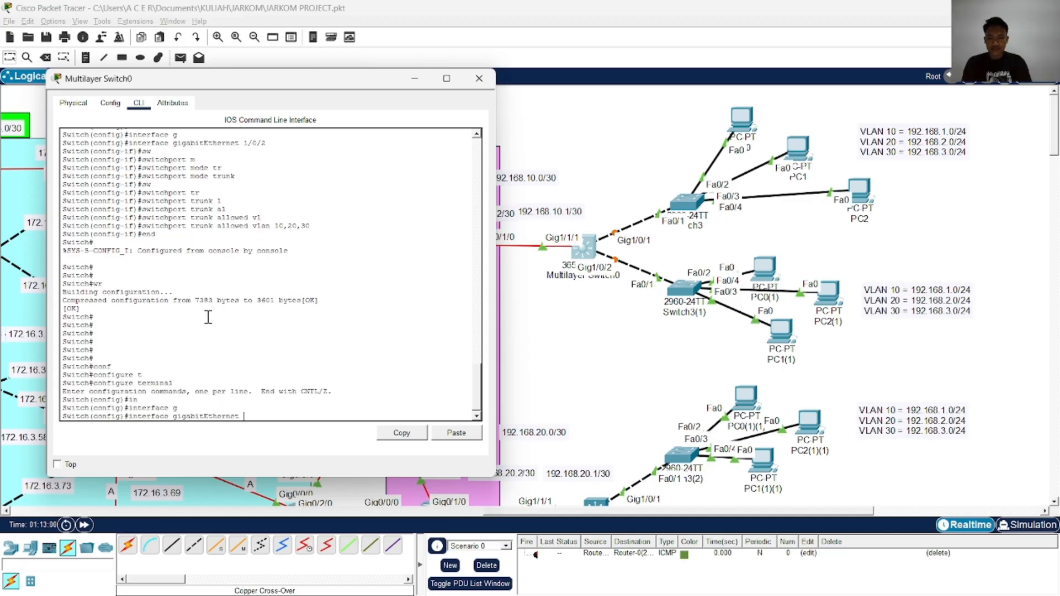
type("1/0/2")
key("Return")
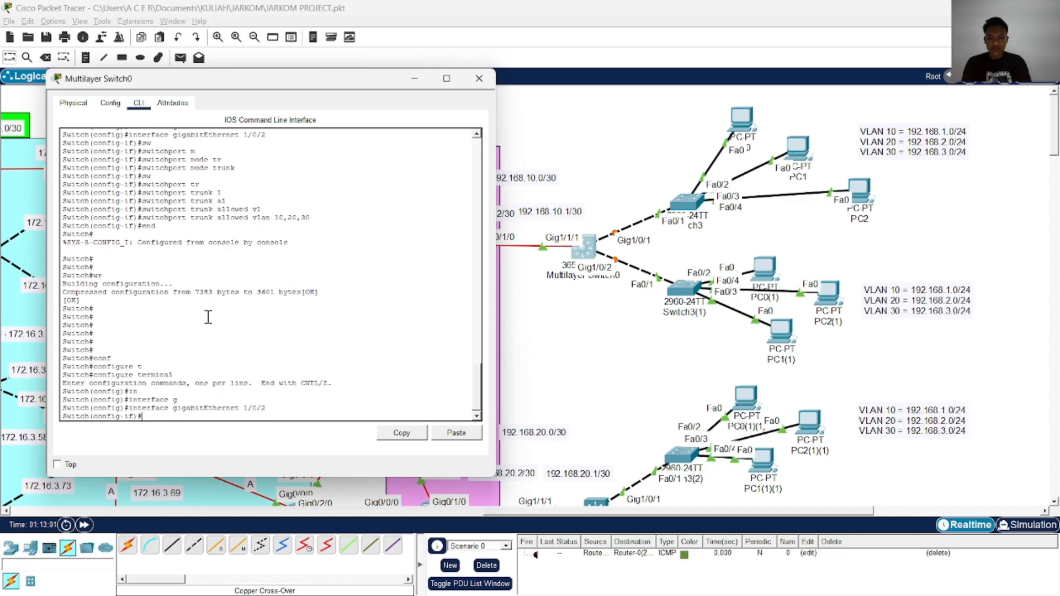
type("no sh")
key("Tab")
Leave configuration mode, save with wr and copy running-config to startup-config, and close Multilayer Switch0's window
key("Return")
type("end")
key("Return")
type("wr")
key("Return")
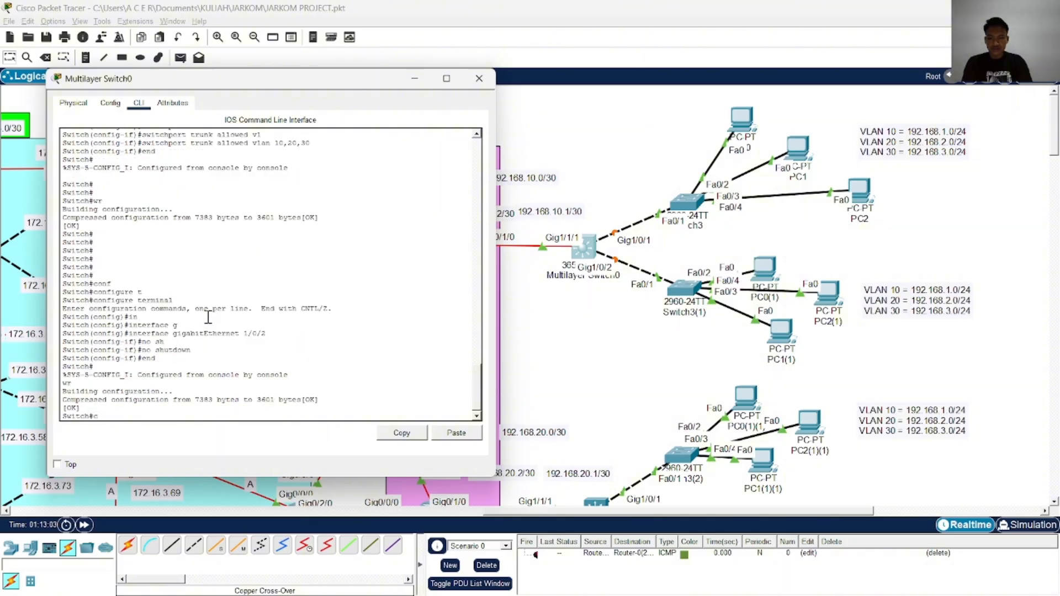
type("cop")
key("Tab")
type("running-config st")
key("Tab")
key("Return")
key("Return")
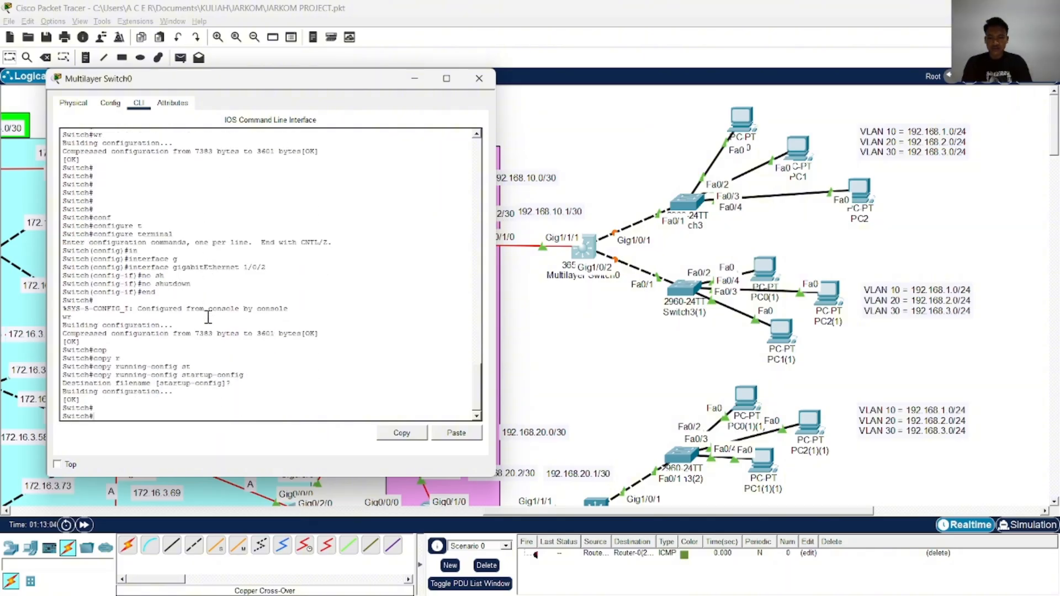
key("Return")
key("Return")
left_click(478, 78)
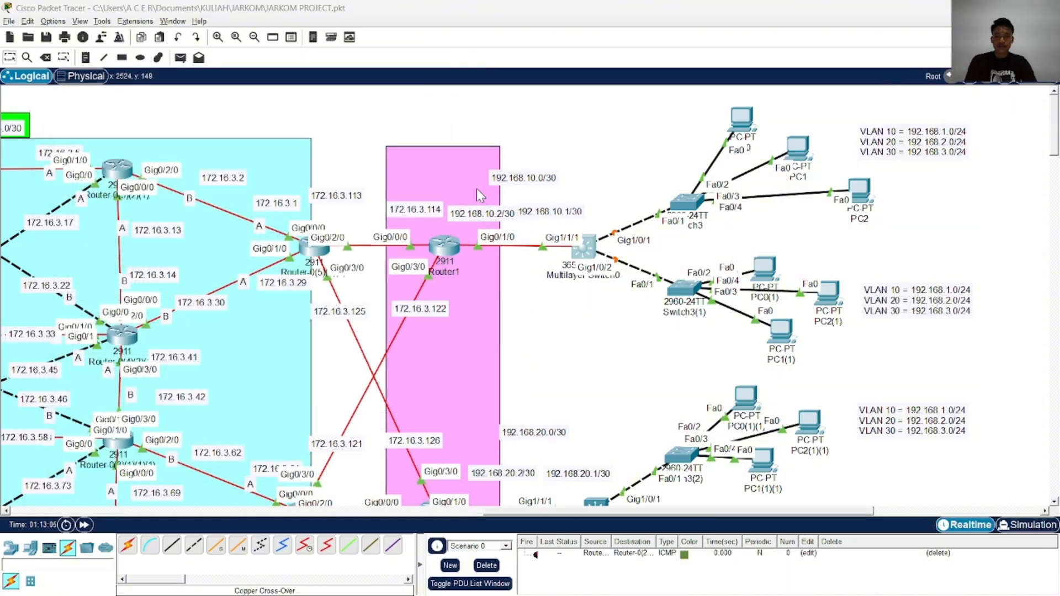
Switch to ChatGPT in Chrome and review the example's routed port and VLAN SVI interface configuration
key("alt+Tab")
scroll(472, 221, "down", 3)
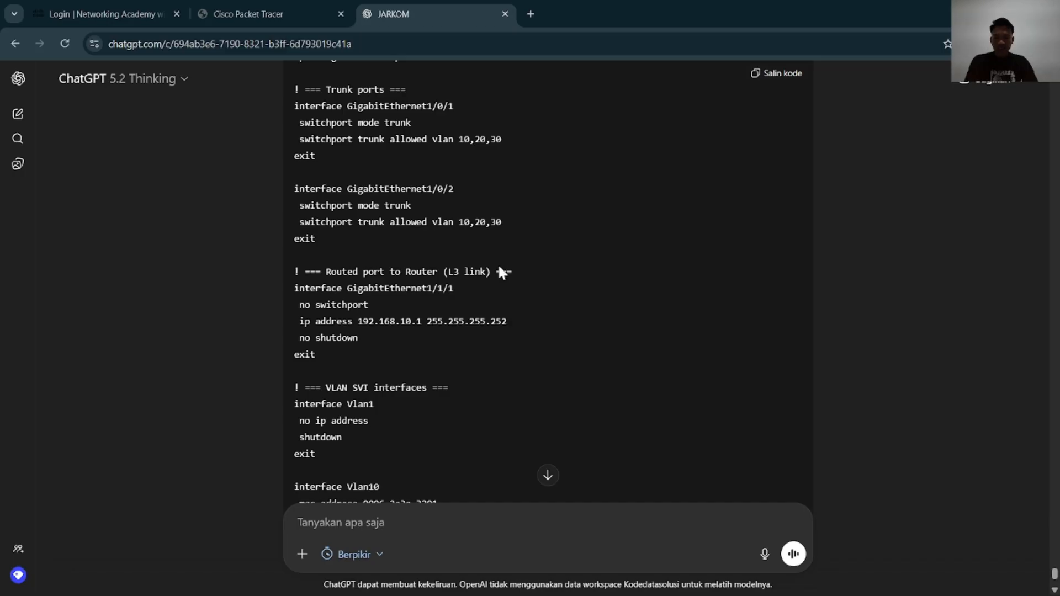
key("alt+Tab")
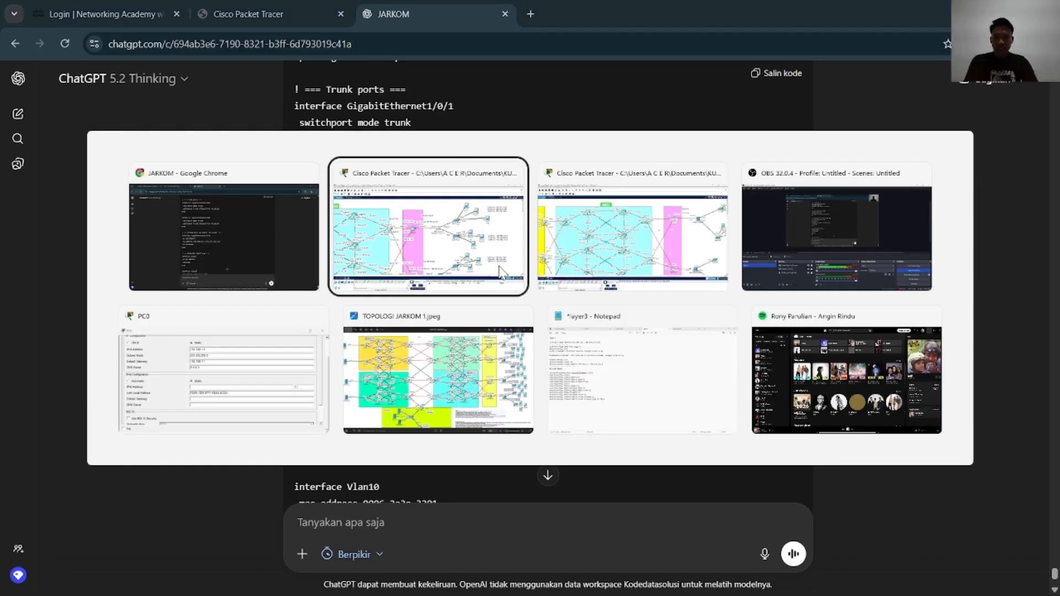
key("alt+Tab")
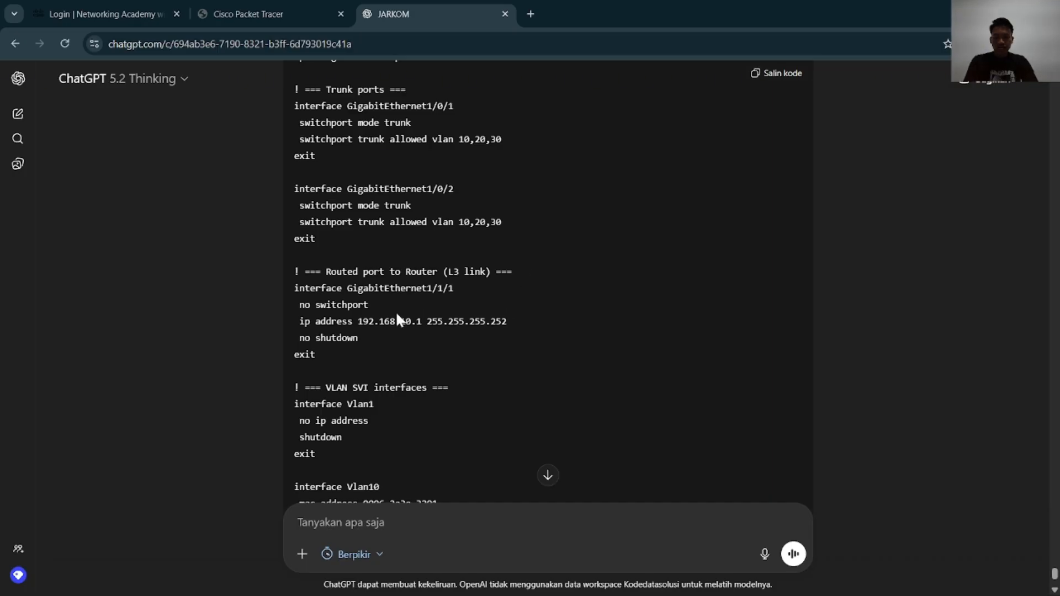
scroll(398, 319, "down", 3)
scroll(396, 316, "down", 1)
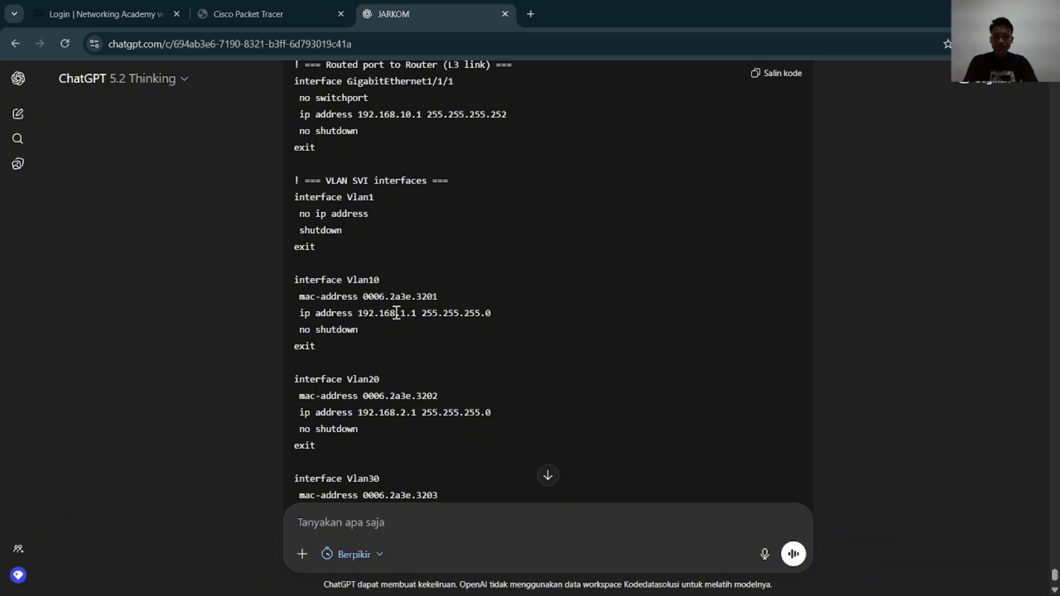
key("alt+Tab")
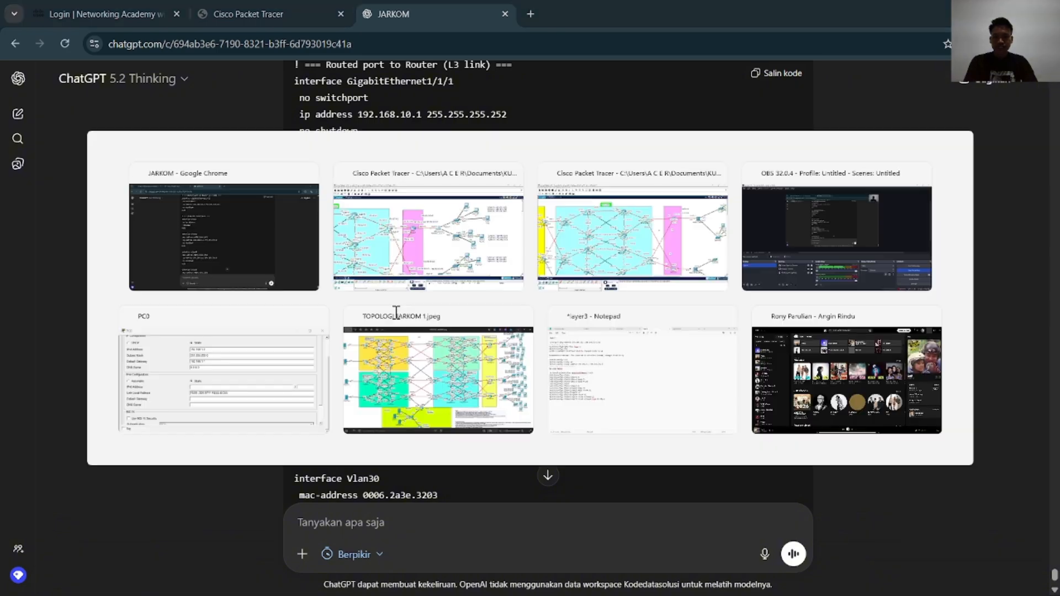
key("alt+Tab")
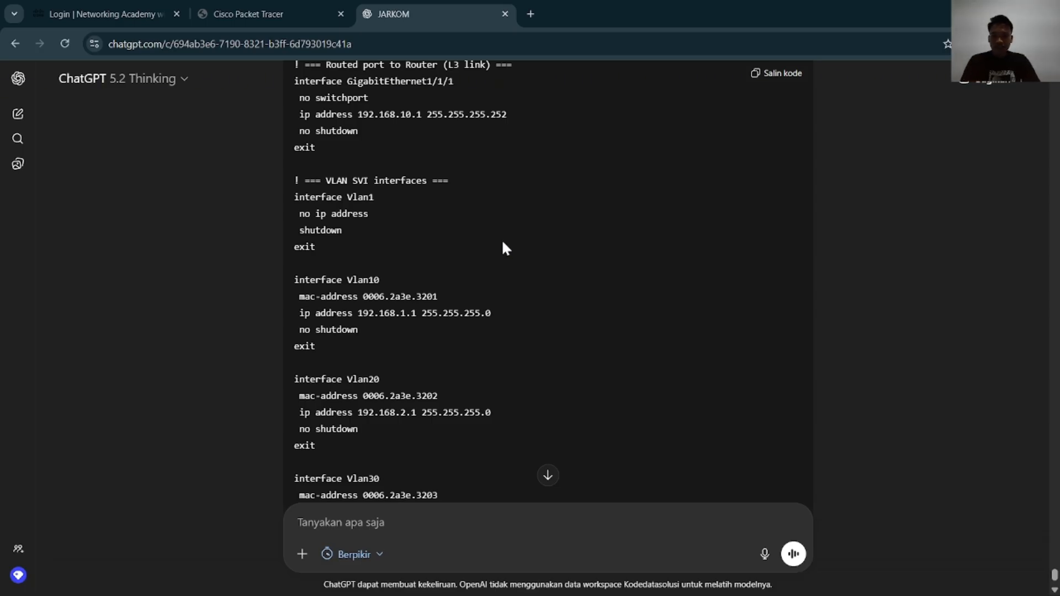
Reopen Multilayer Switch0's command line from Packet Tracer and place its window beside the ChatGPT VLAN interface example
key("alt+Tab")
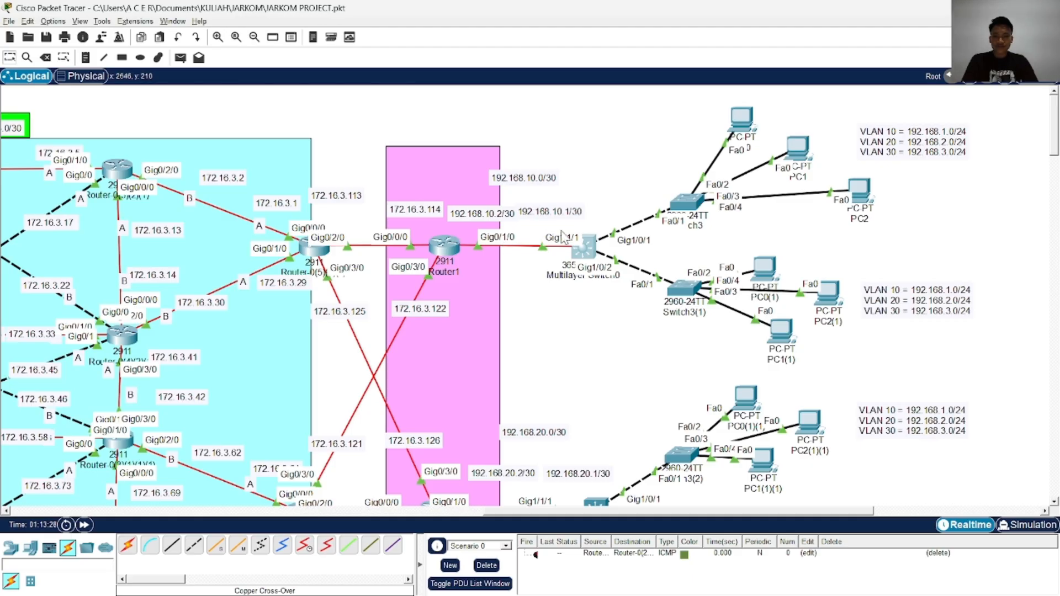
left_click(587, 254)
key("alt+Tab")
key("alt+Tab")
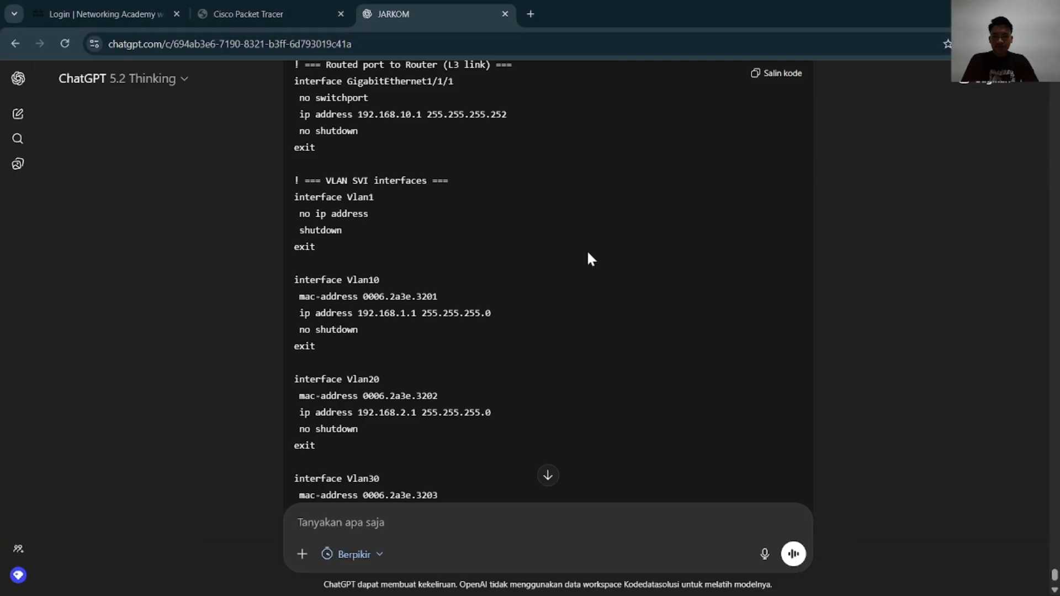
key("alt+Tab")
left_click_drag(565, 102, 798, 77)
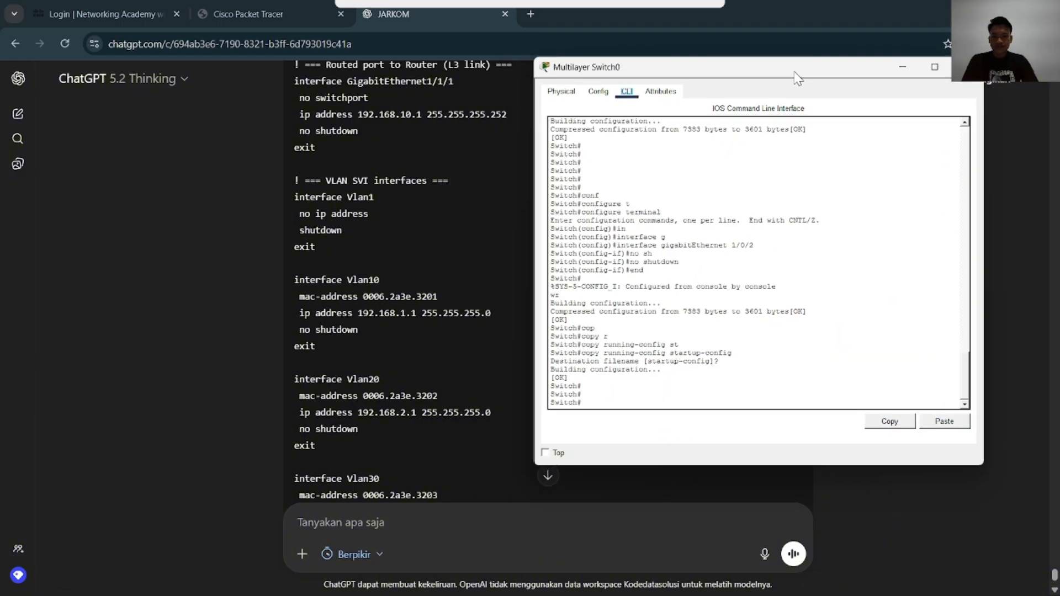
Enter global configuration mode on Multilayer Switch0 and open the configuration of interface vlan 10
type("nf")
key("Tab")
type("t")
key("Tab")
key("Return")
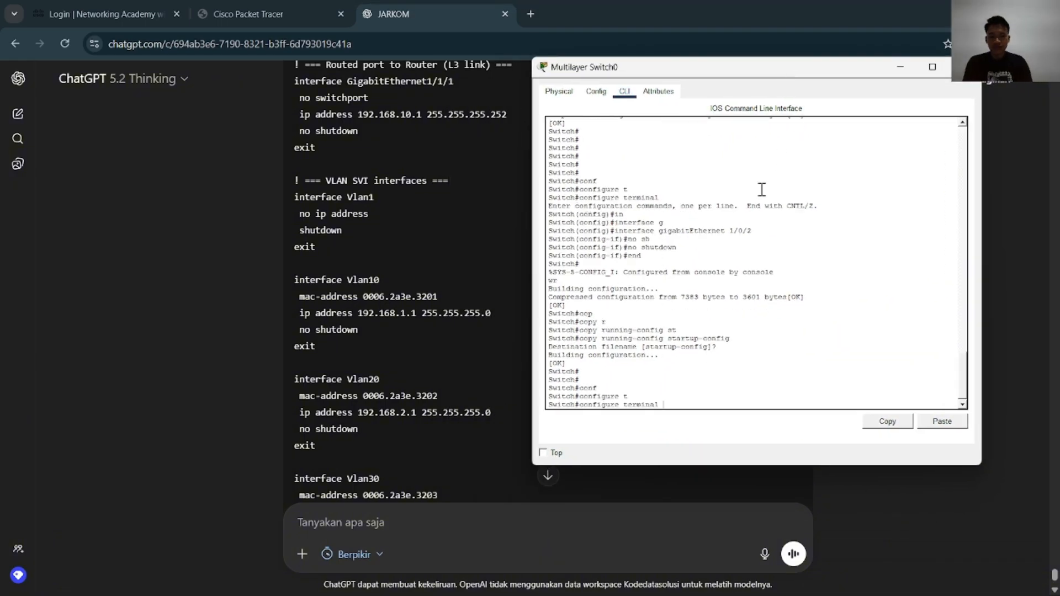
type("in")
key("Tab")
type("v")
key("Tab")
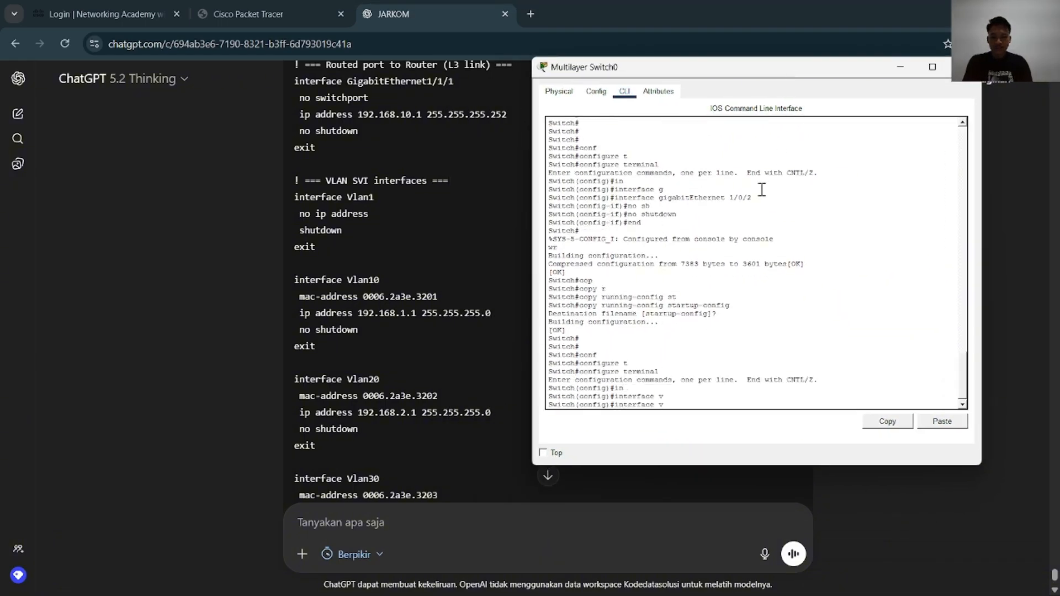
type("l")
key("Tab")
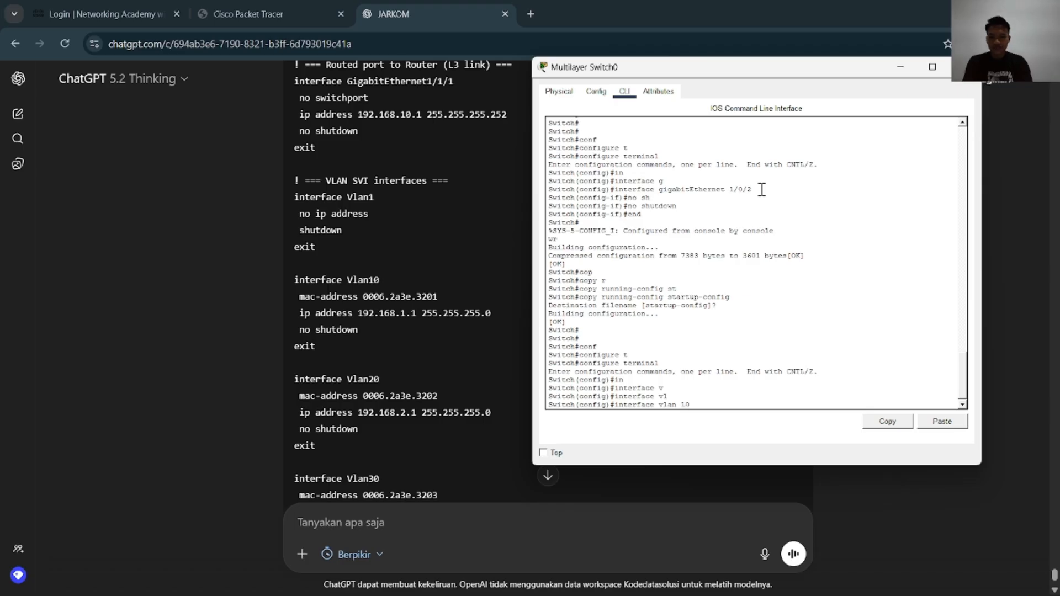
type("10")
key("Return")
Assign IP address 192.168.1.1 with mask 255.255.255.0 to the VLAN 10 interface
type("ip")
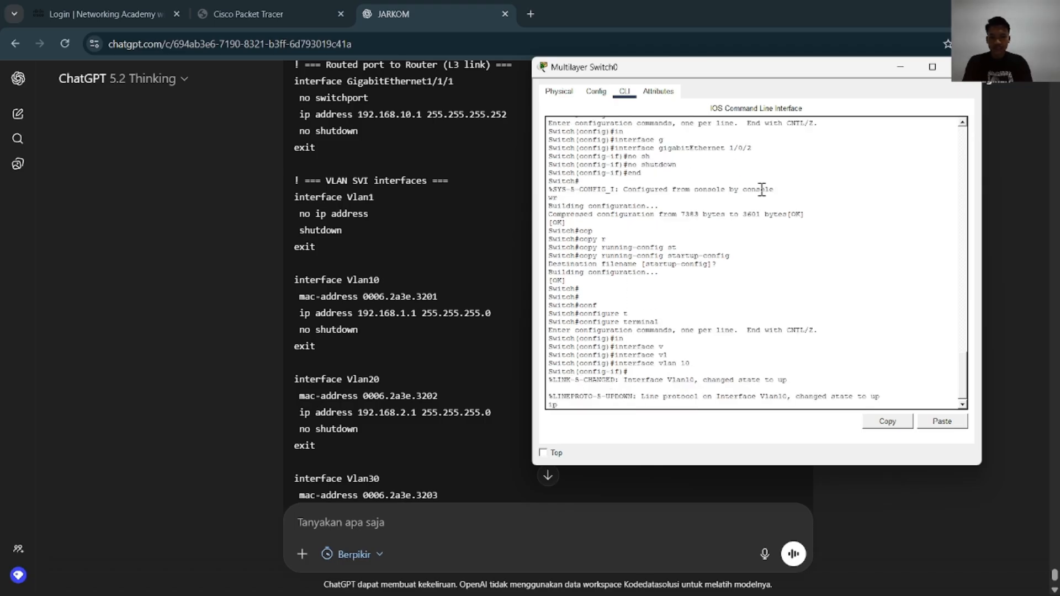
type(" ad")
key("Tab")
type("192.168")
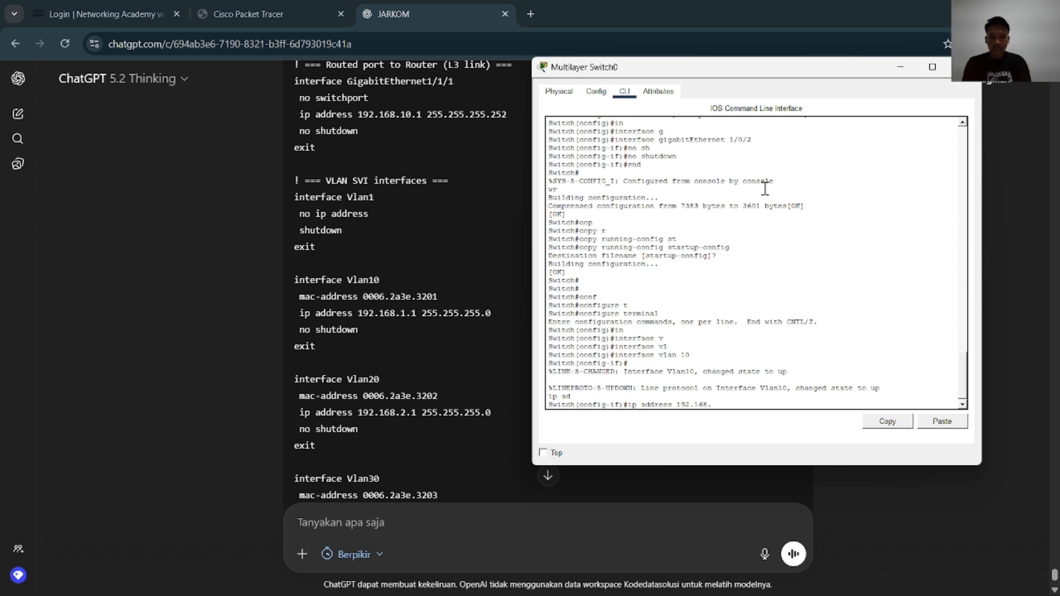
type(".1.1 255")
key("BackSpace")
key("BackSpace")
key("BackSpace")
key("BackSpace")
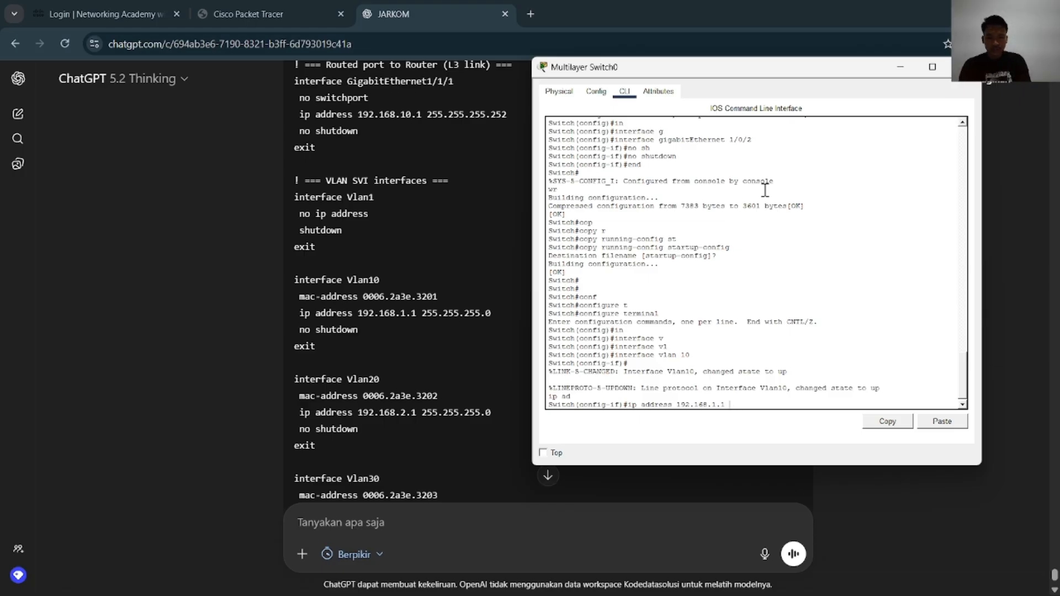
type("0.0.")
key("BackSpace")
key("BackSpace")
key("BackSpace")
key("BackSpace")
type("25")
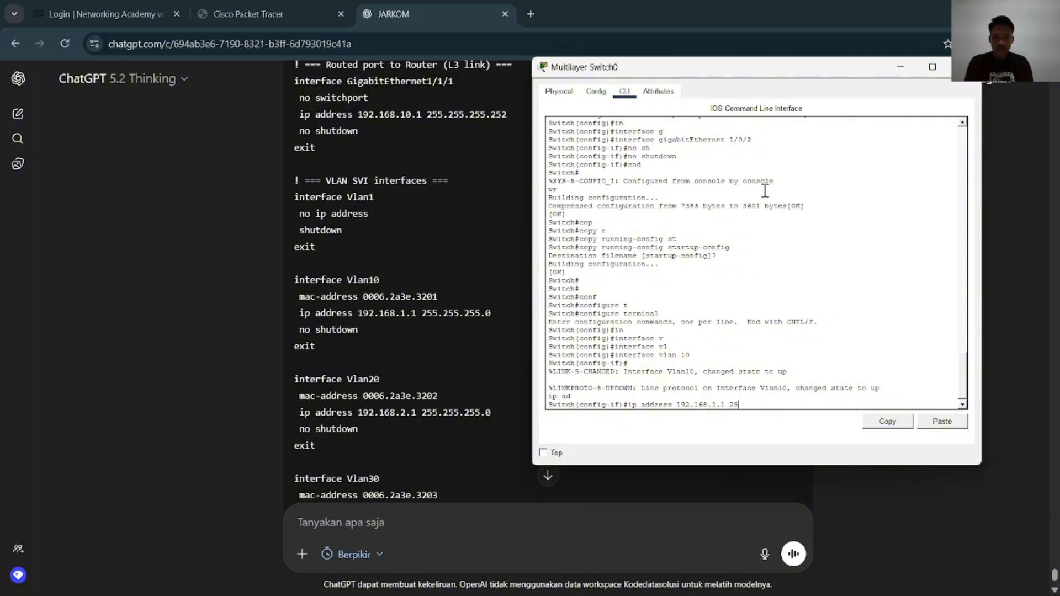
type("5.255.255.0")
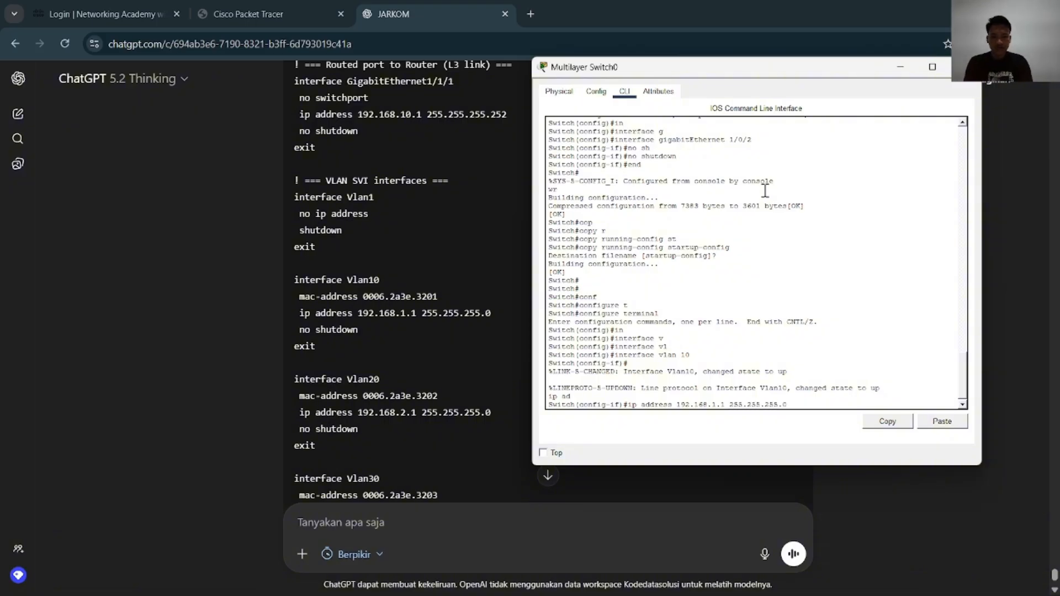
key("Return")
Enable the VLAN 10 interface with no shutdown and return to global configuration mode
type("no sh")
key("Tab")
key("Return")
type("en")
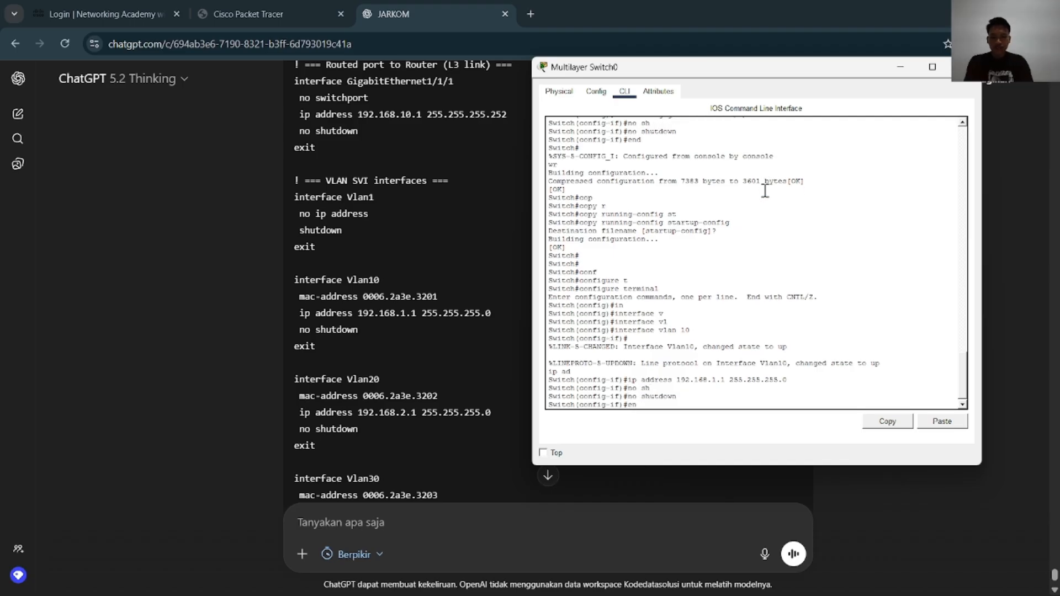
key("BackSpace")
key("BackSpace")
type("exi")
key("Tab")
key("Return")
key("Return")
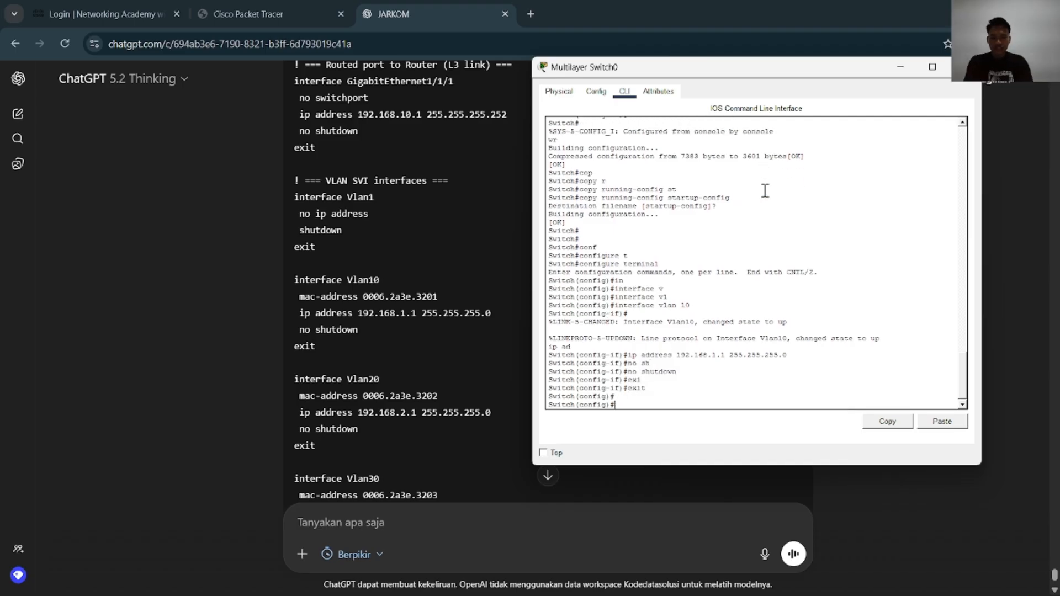
key("Return")
key("Return")
Open the configuration of interface vlan 20 and assign it IP address 192.168.2.1 with mask 255.255.255.0
key("Up")
key("Up")
key("Up")
key("Up")
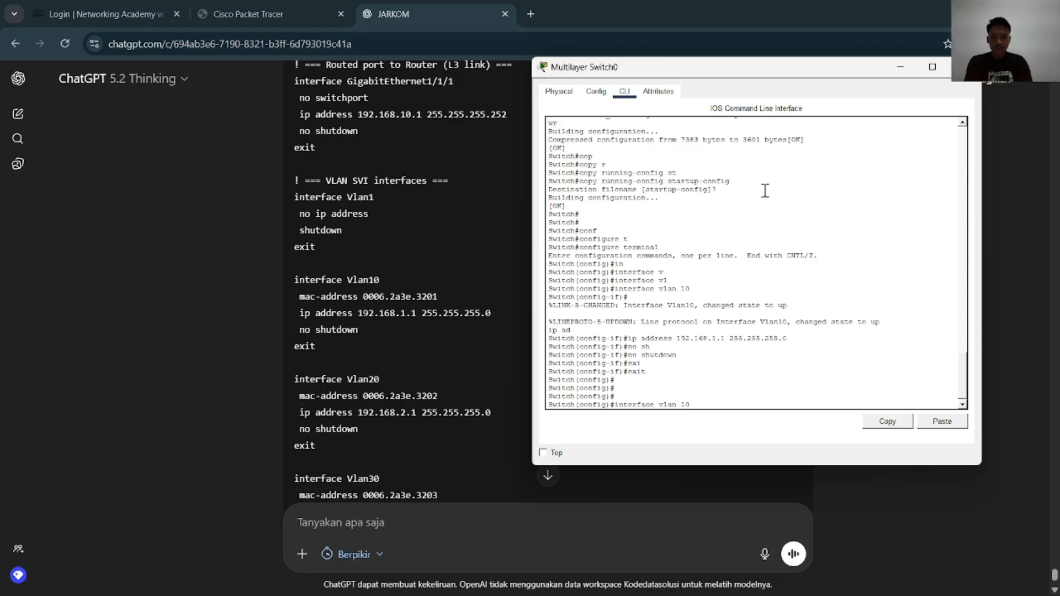
key("BackSpace")
key("BackSpace")
type("20")
key("Return")
type("no shutdown")
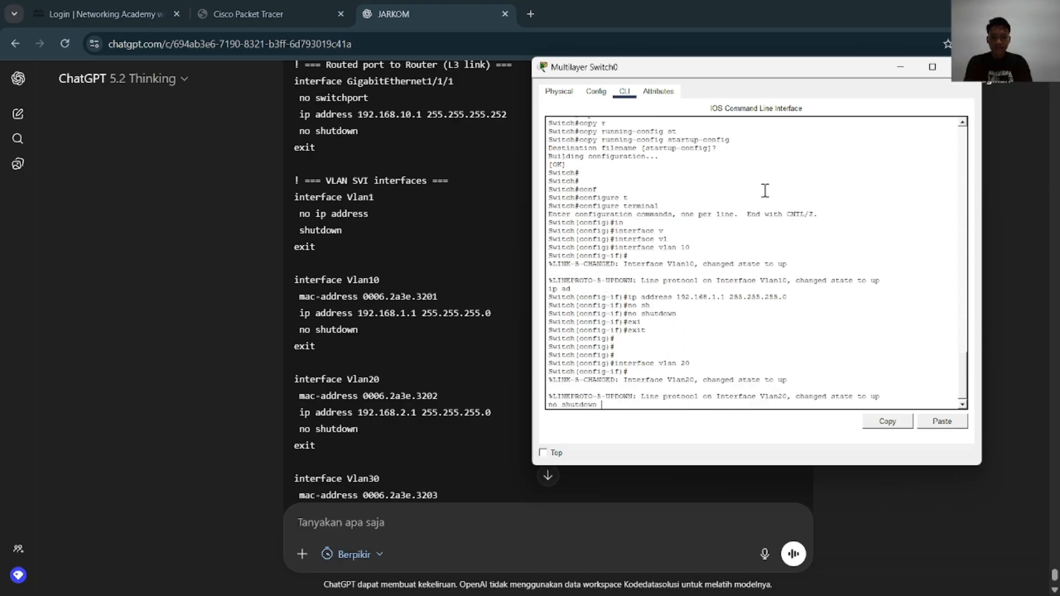
key("Up")
key("Up")
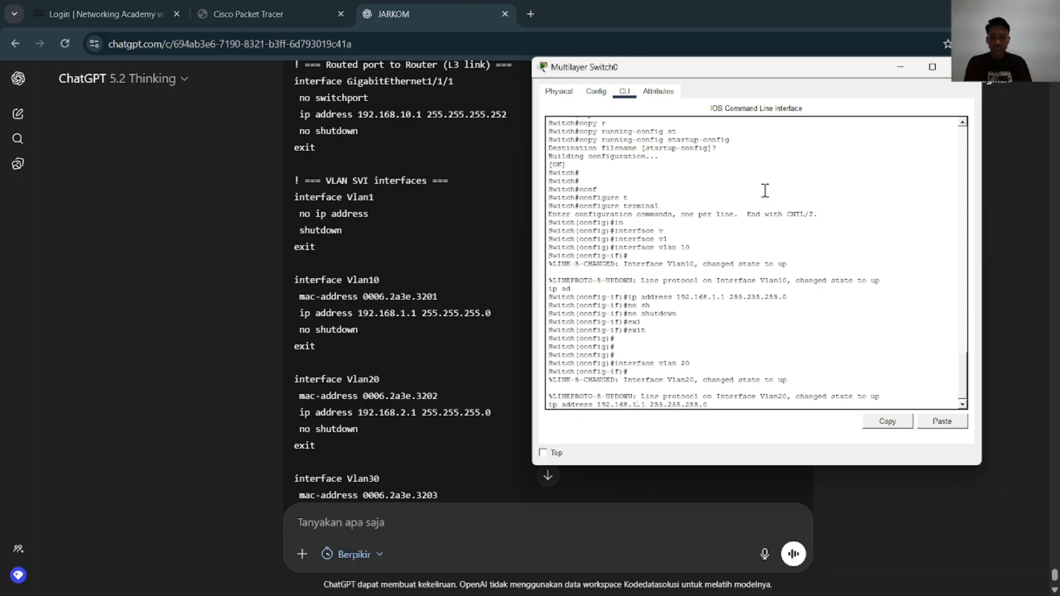
key("Return")
key("Return")
key("Return")
key("Return")
key("Return")
key("Return")
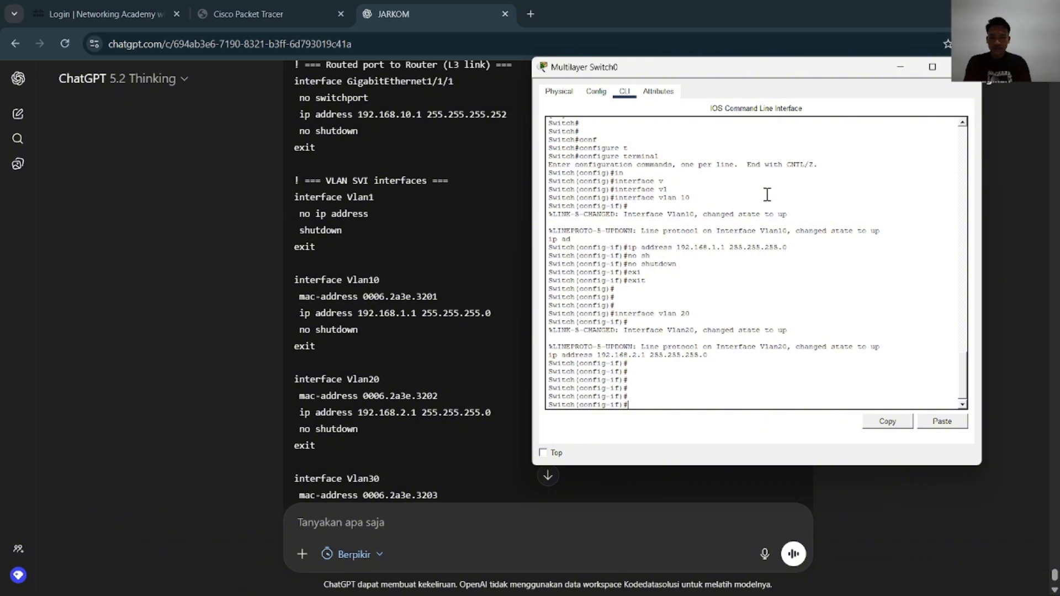
Enable the VLAN 20 interface with no shutdown and exit to global configuration mode
type("no sh")
key("Tab")
key("Return")
key("Return")
key("Return")
key("Return")
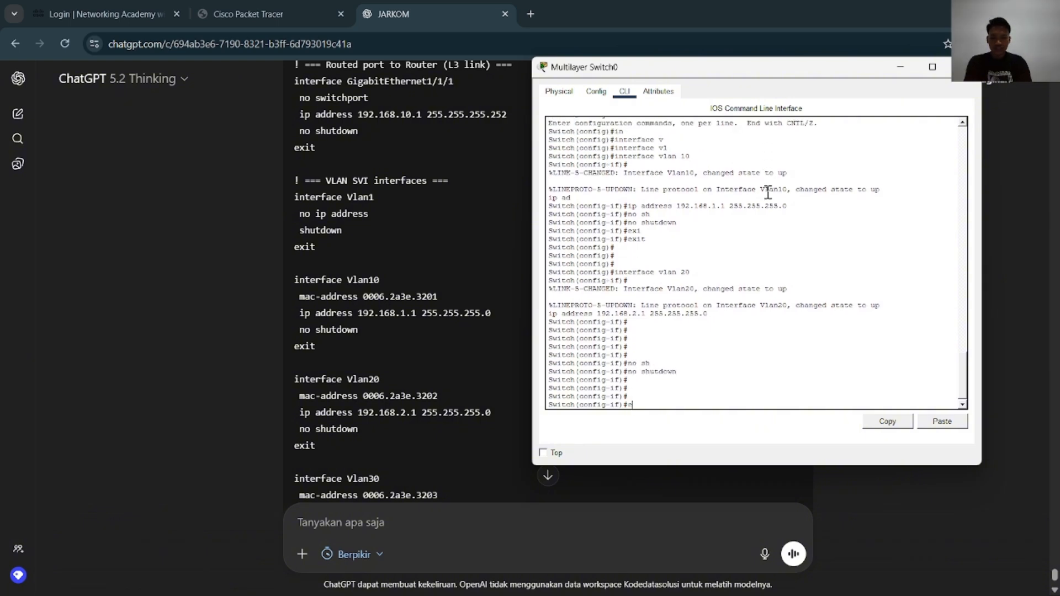
type("exi")
key("Tab")
key("Return")
key("Return")
key("Return")
Try to open the VLAN 30 interface configuration with the abbreviated command interface v30
type("in")
key("Tab")
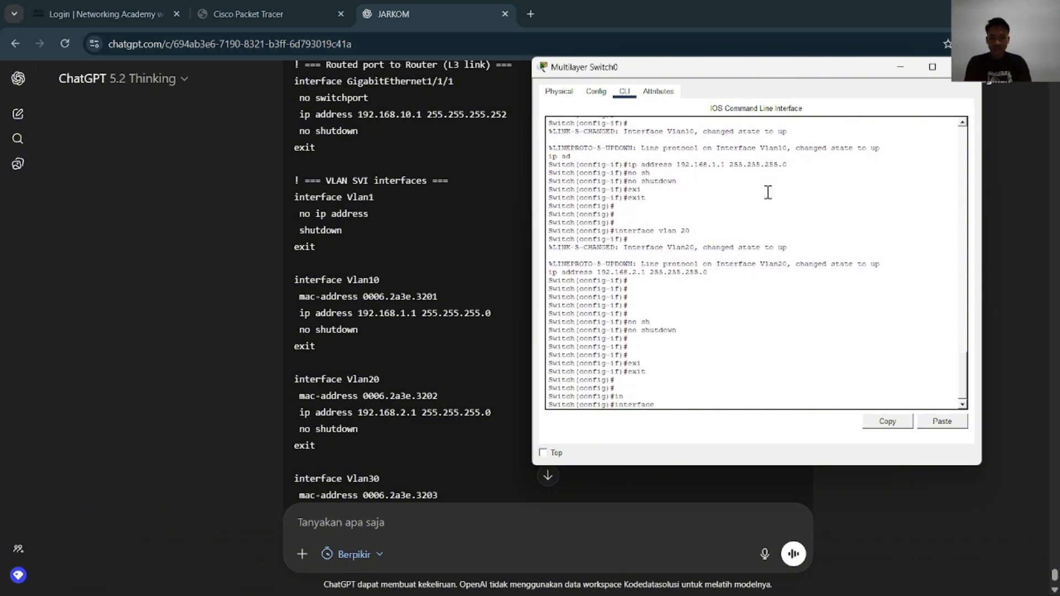
type("v")
key("Tab")
type("30")
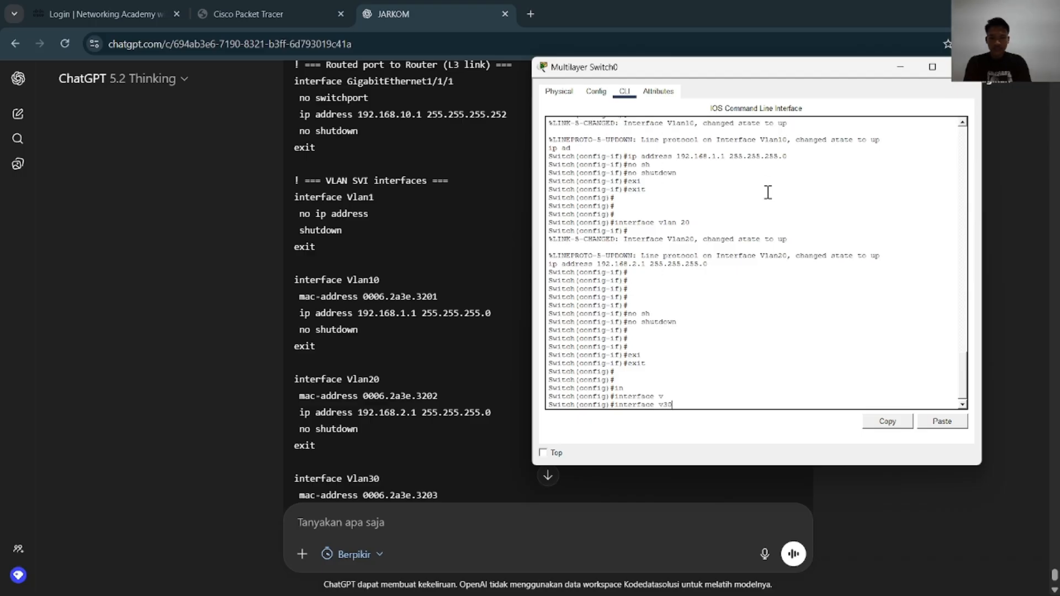
key("Return")
key("Return")
Open the configuration of interface vlan 30 on Multilayer Switch0
type("in")
key("Tab")
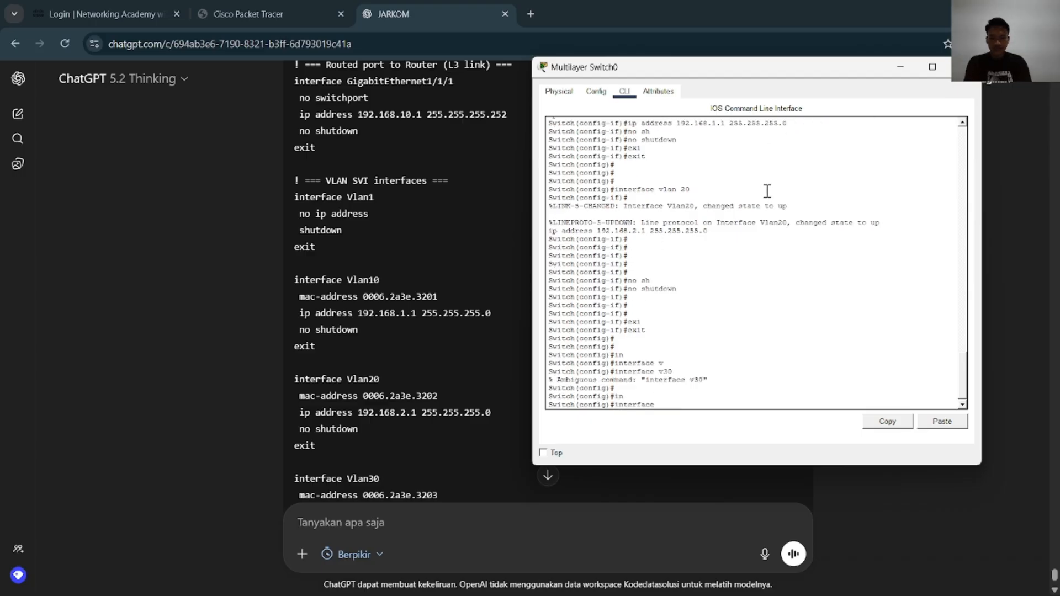
type("v")
key("Tab")
type("l")
key("Tab")
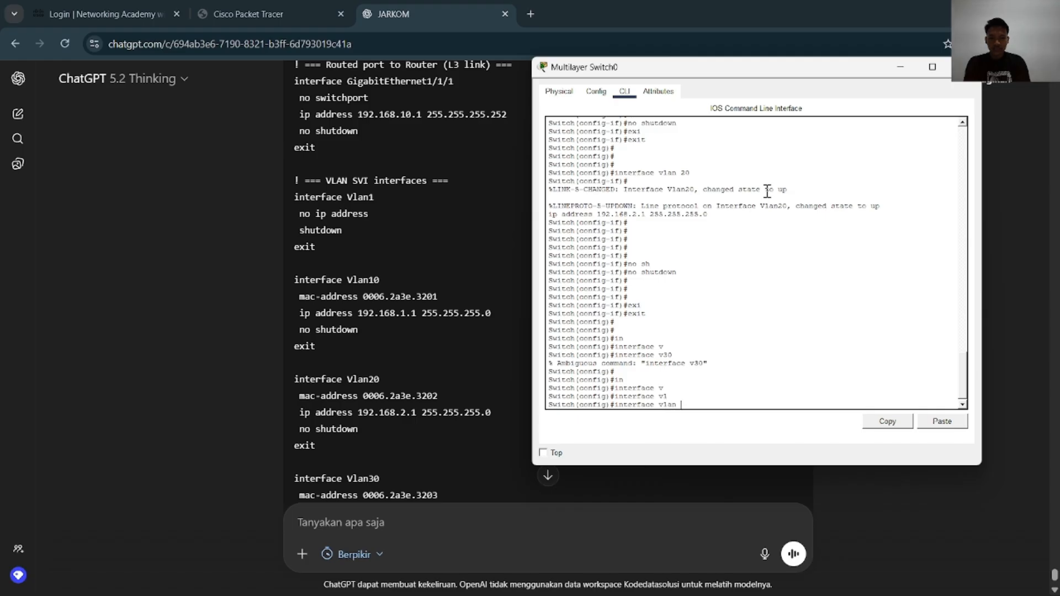
type("30")
key("Return")
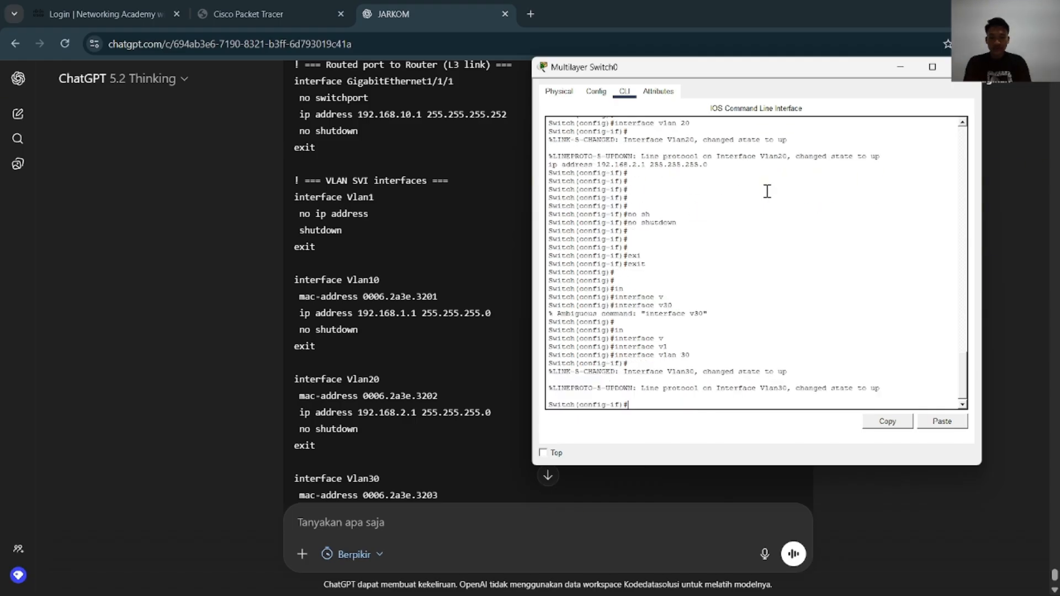
Assign IP address 192.168.3.1 with mask 255.255.255.0 to the VLAN 30 interface and enable it with no shutdown
type("ip ad")
key("Tab")
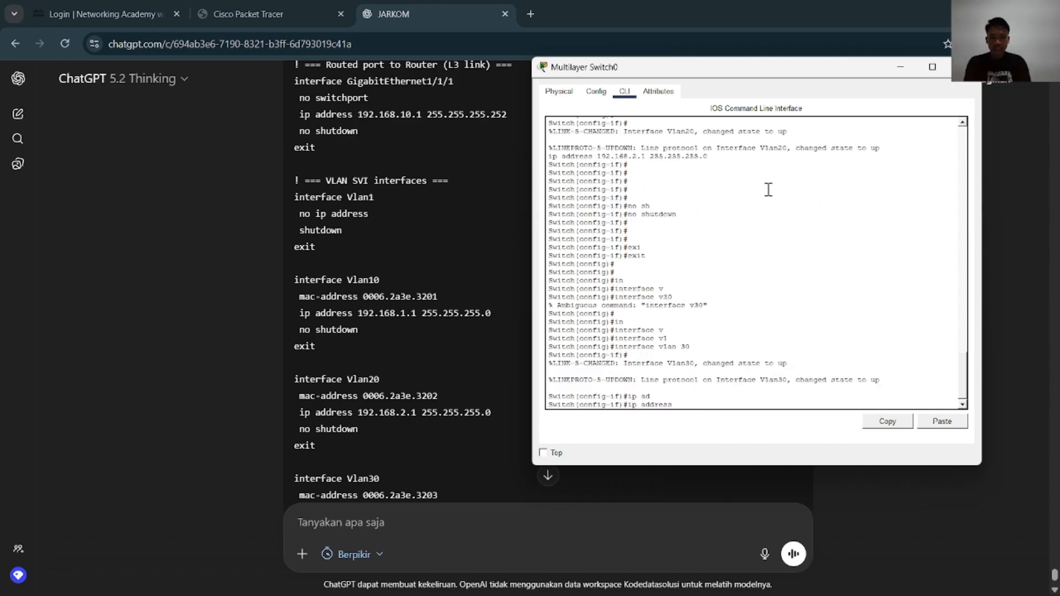
type("192.168.")
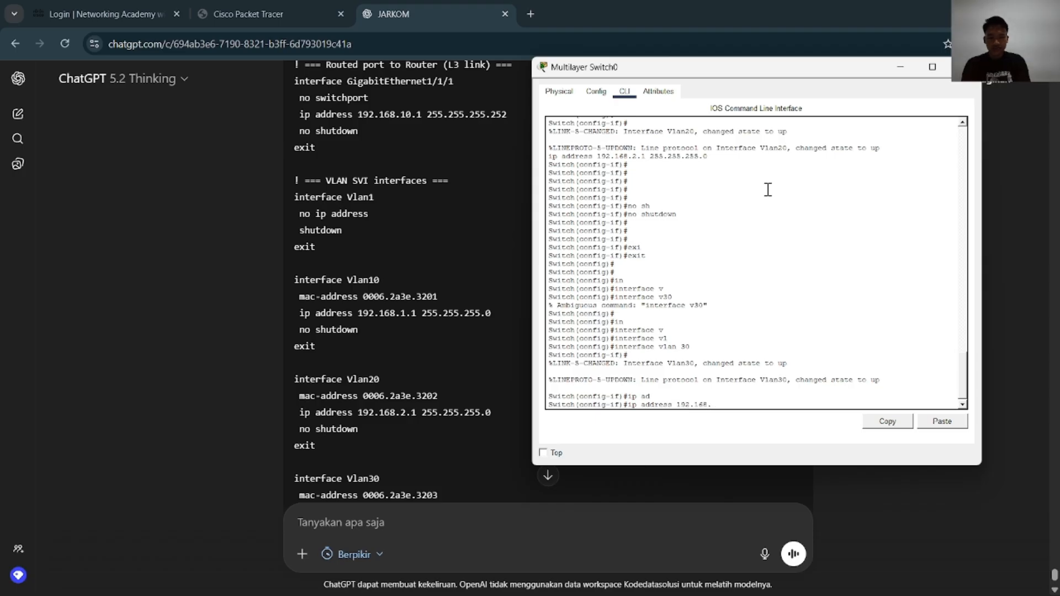
type("3.1 255.2")
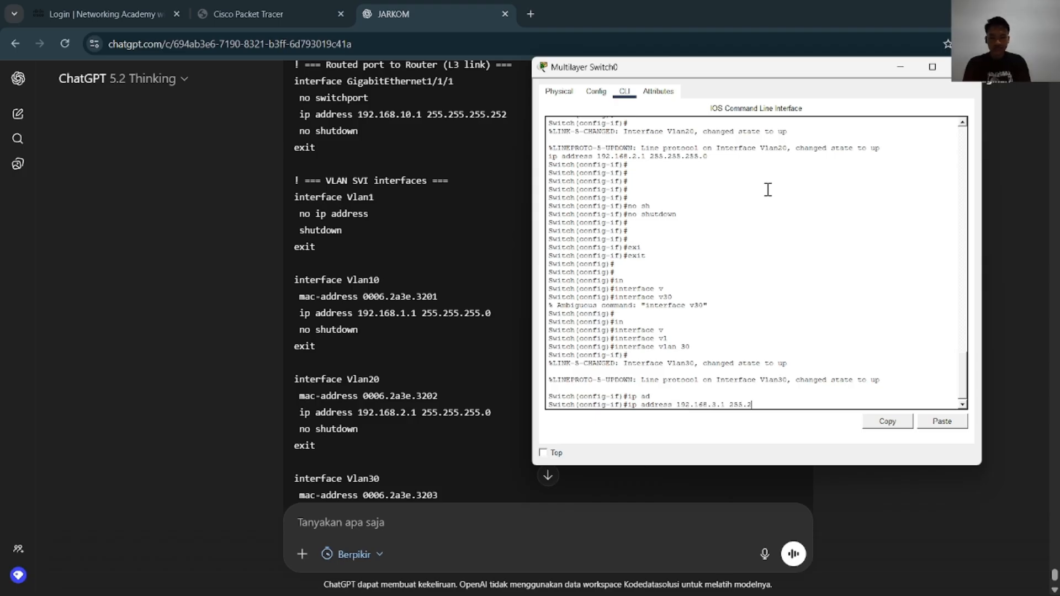
type("55.255.2")
key("BackSpace")
type("0")
key("Return")
type("no sh")
key("Tab")
key("Return")
Leave configuration mode with end and save Multilayer Switch0's configuration with wr
type("end")
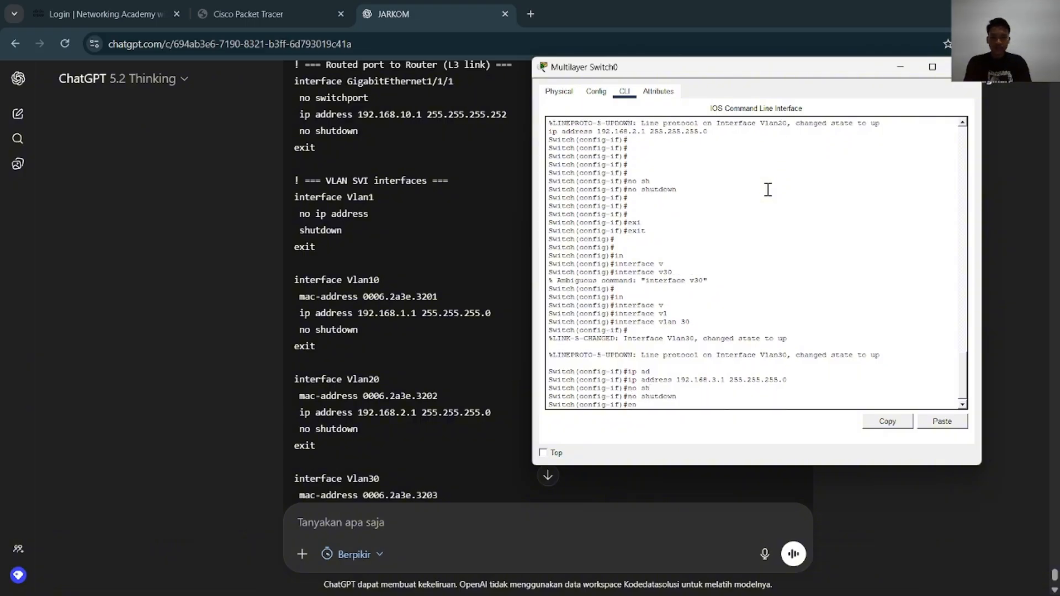
key("Return")
type("wr")
key("Return")
key("Return")
key("Return")
key("Return")
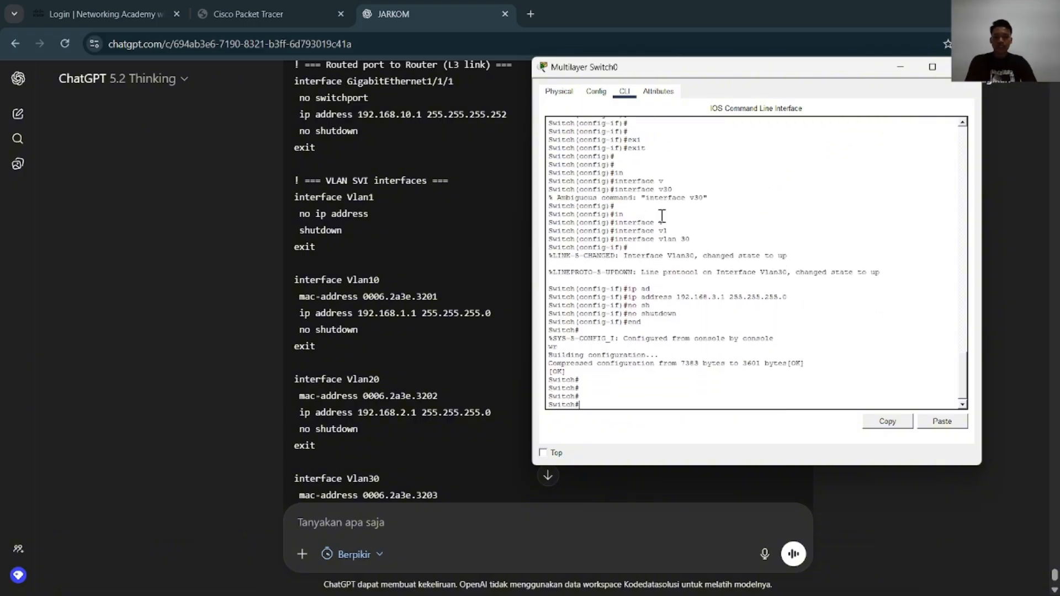
Check the end of ChatGPT's switch example and close Multilayer Switch0's window
scroll(342, 279, "down", 1)
scroll(342, 279, "down", 6)
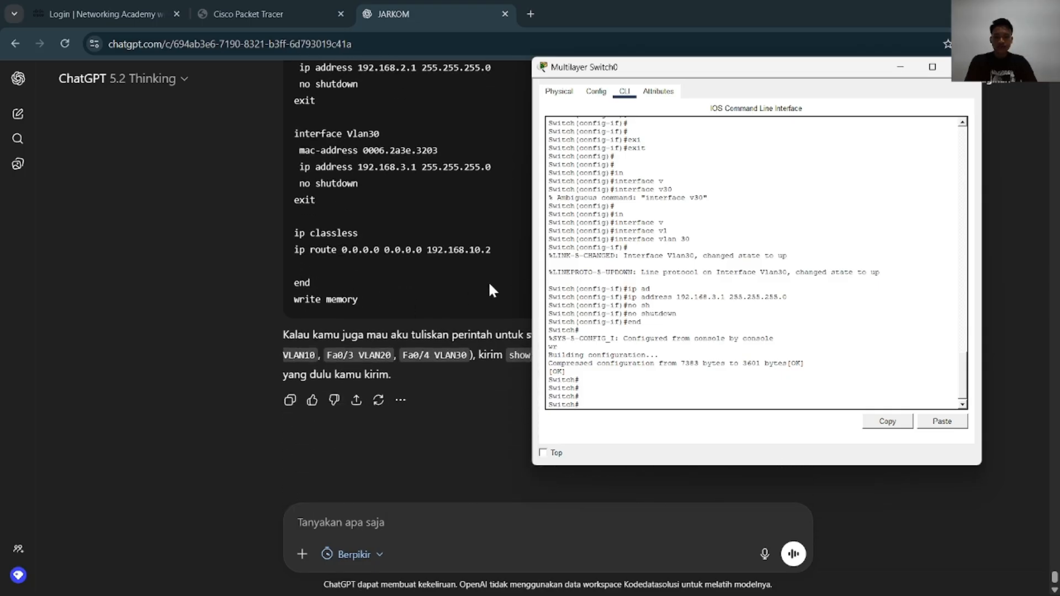
left_click(967, 67)
Find ChatGPT's router configuration example and highlight its OSPF commands, from router ospf 1 through the network statement
scroll(568, 309, "up", 20)
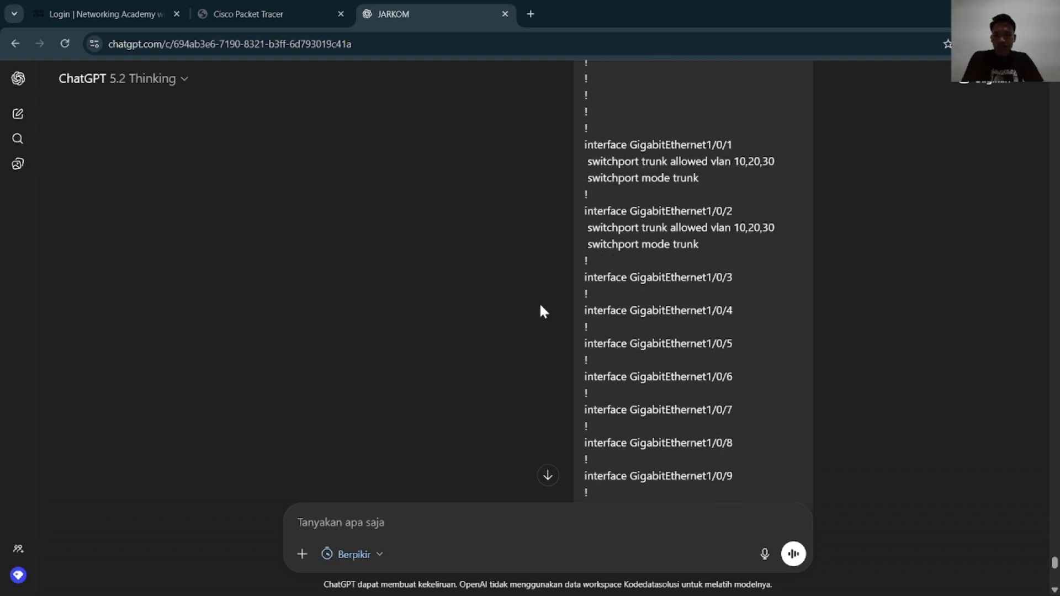
scroll(540, 306, "up", 20)
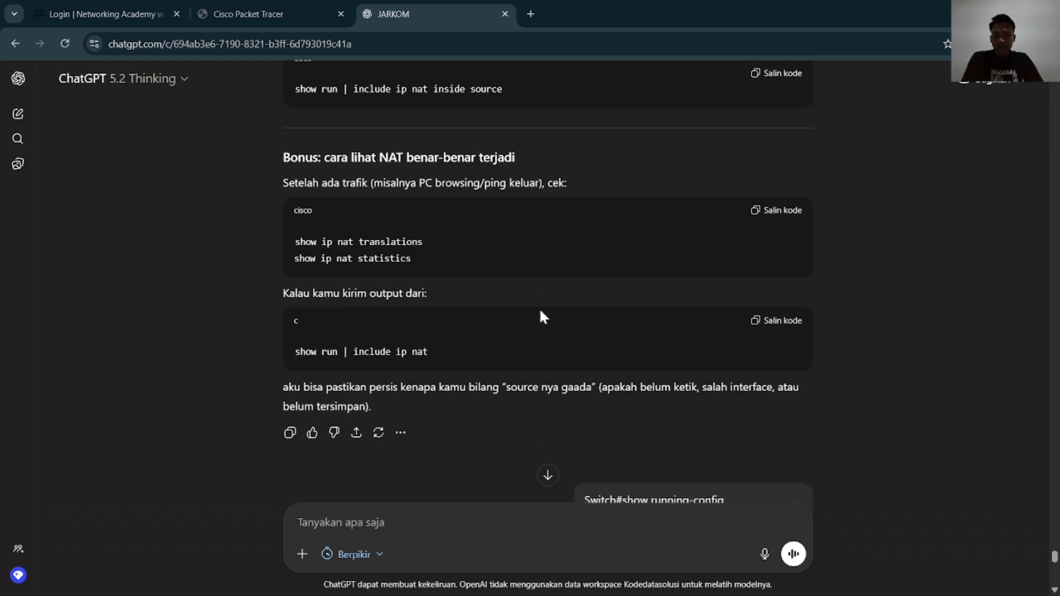
scroll(540, 311, "up", 20)
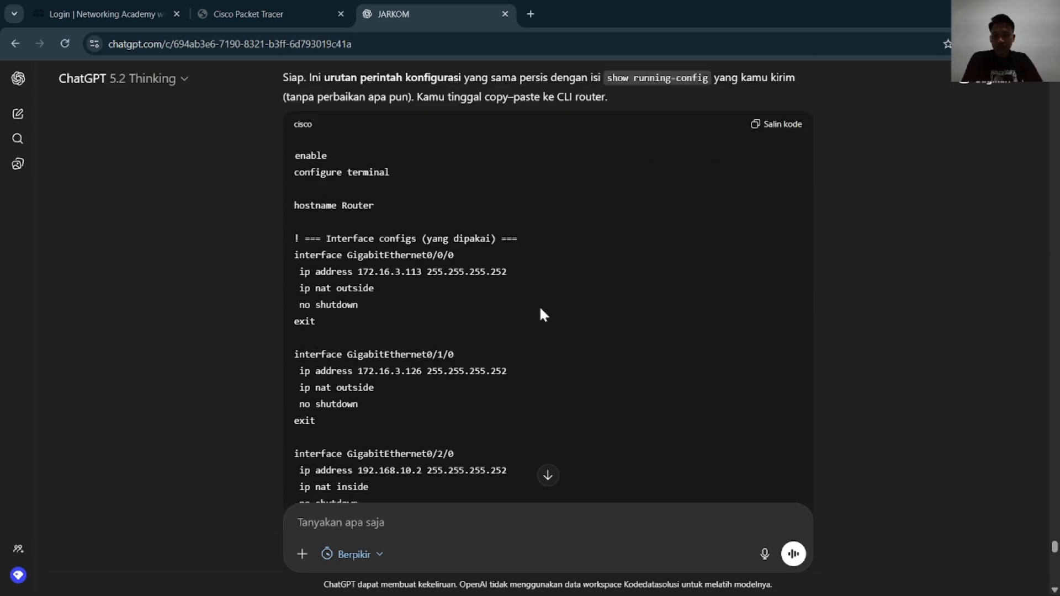
scroll(539, 303, "down", 10)
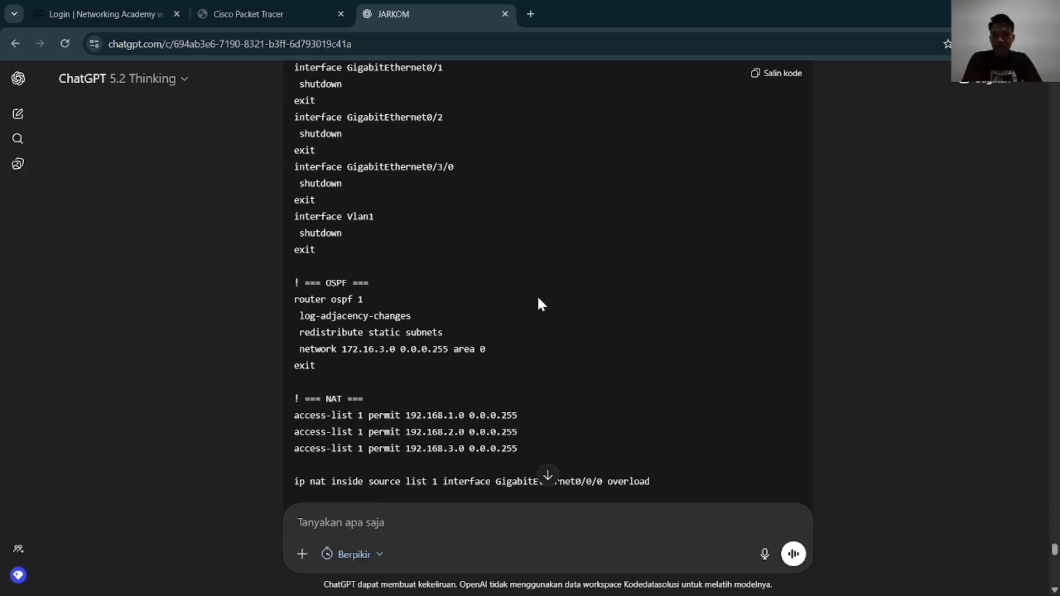
left_click_drag(487, 350, 271, 298)
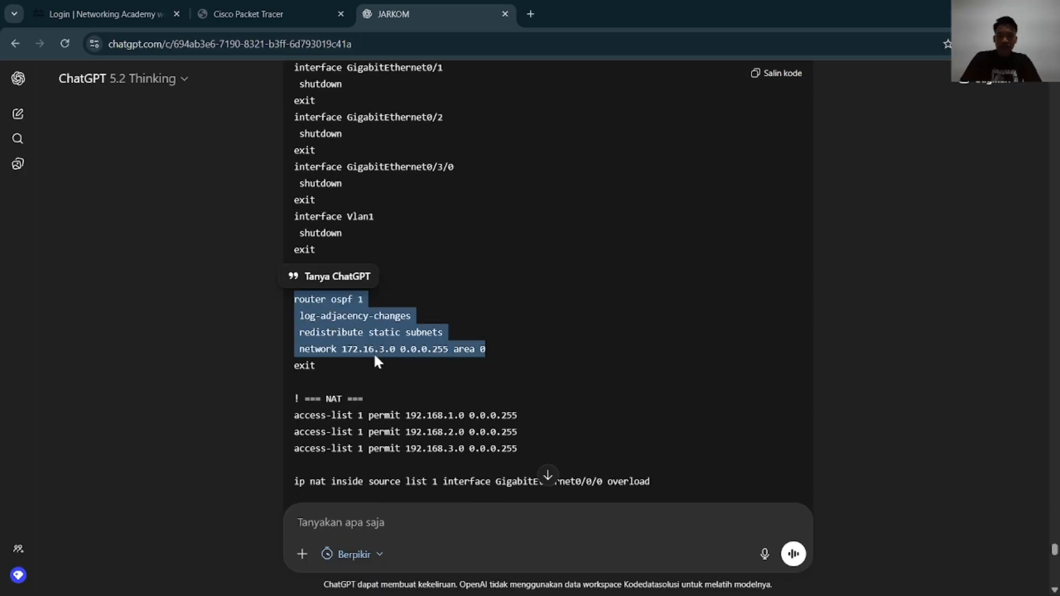
Switch to Packet Tracer, open Router1's command line and review its OSPF, NAT and route settings with show run
key("alt+Tab")
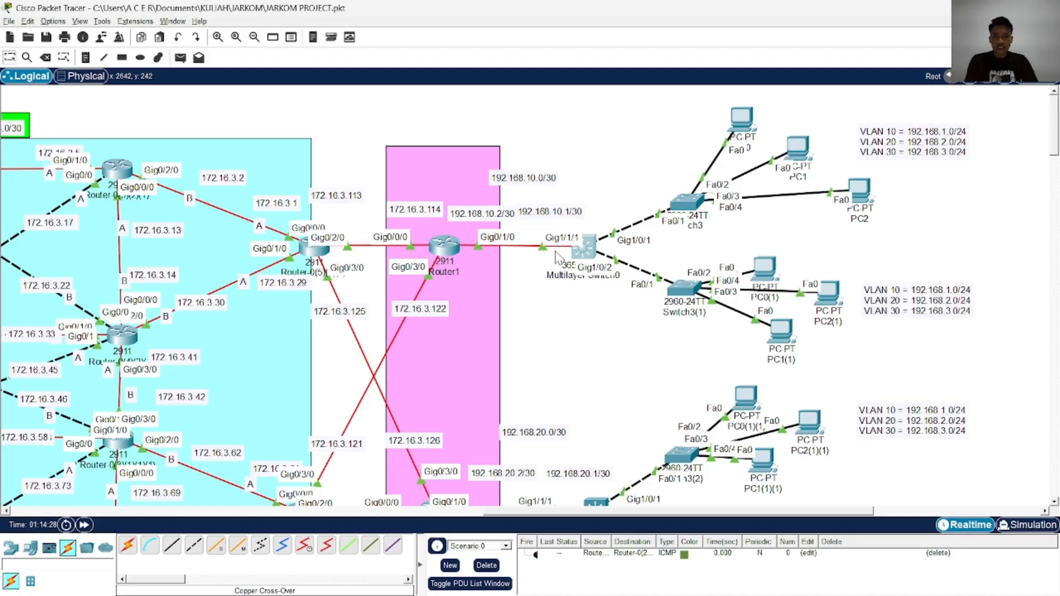
left_click(445, 246)
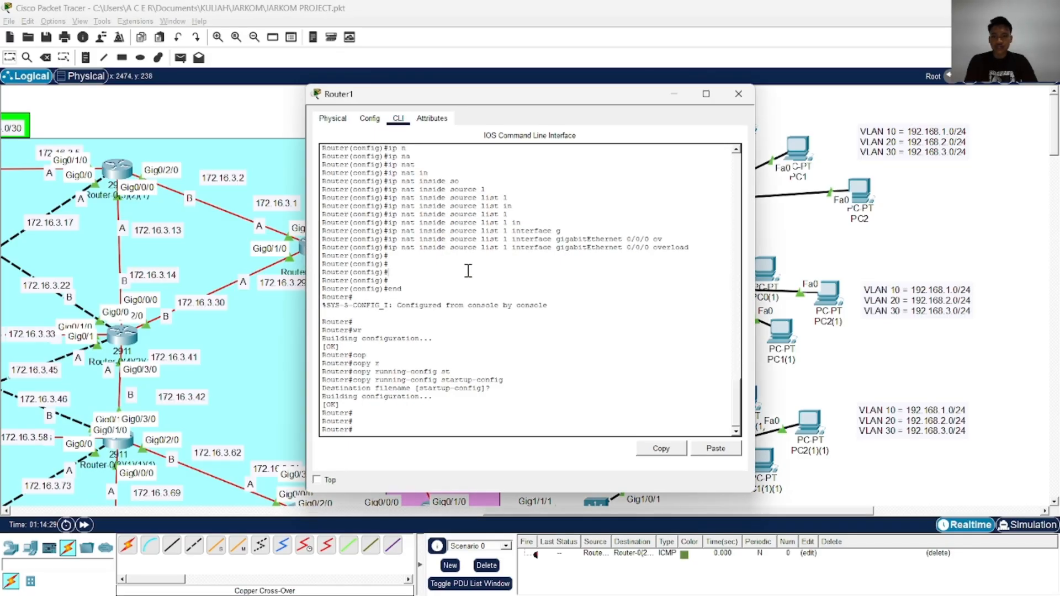
key("Return")
key("Return")
key("Return")
type("show ")
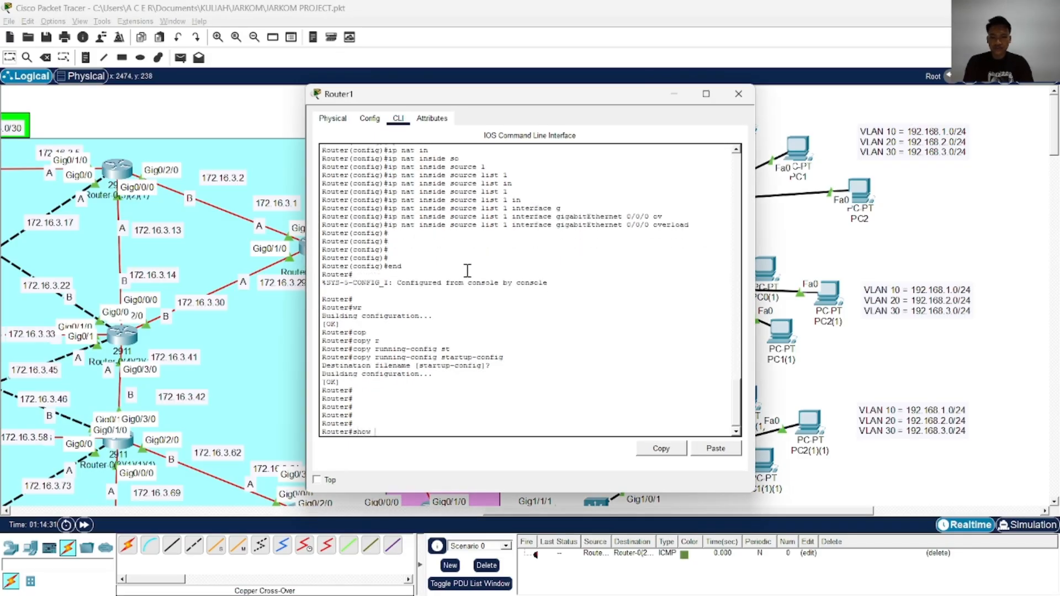
type("run")
key("Return")
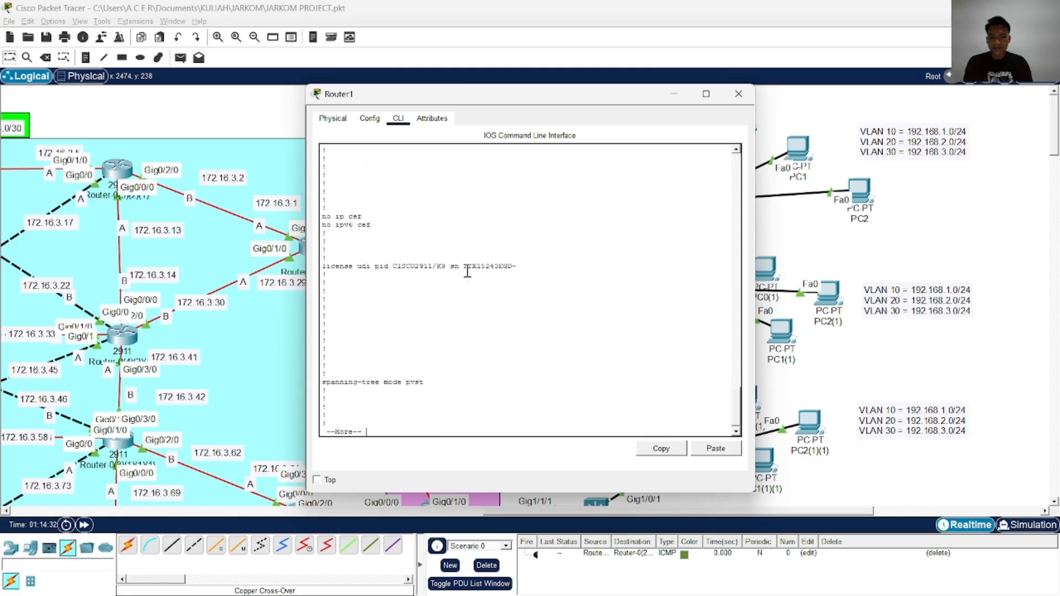
key("space")
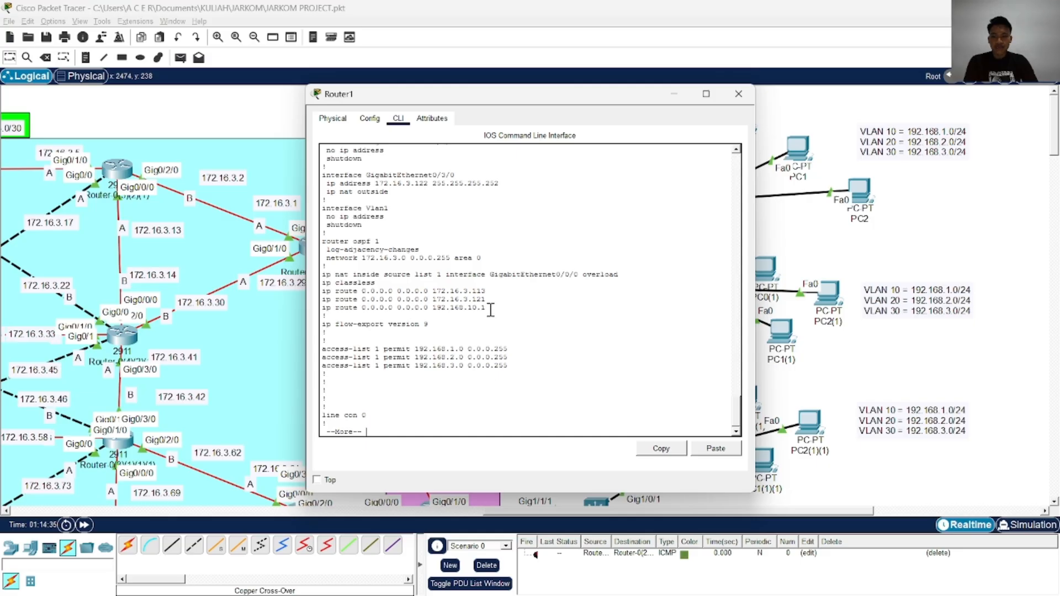
Leave the running-config listing and enter global configuration mode on Router1 with configure terminal
type("conf")
key("Tab")
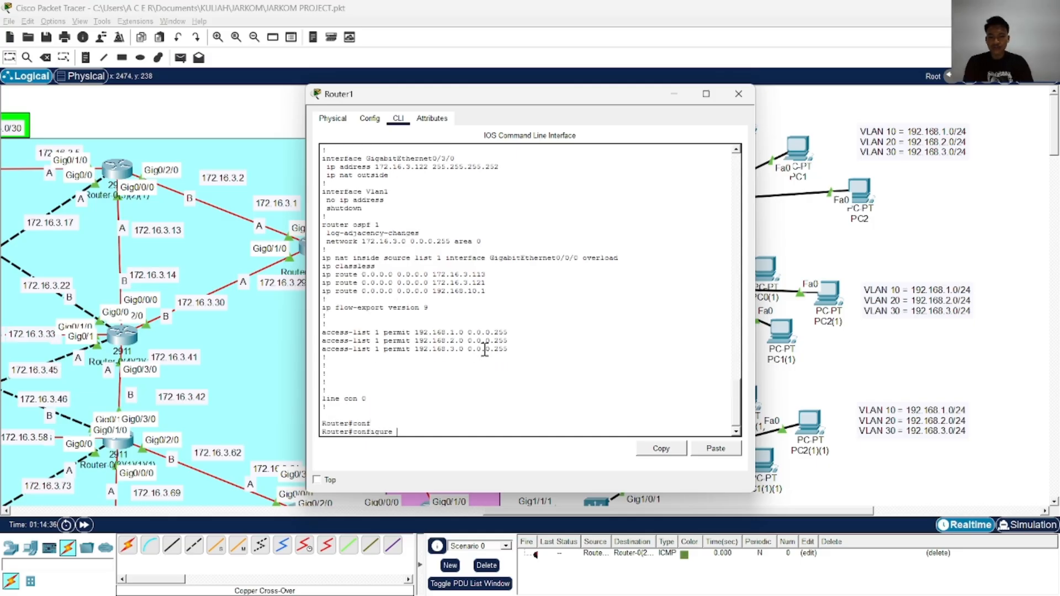
type("t")
key("Tab")
key("Return")
type("in")
key("Tab")
key("BackSpace")
key("BackSpace")
key("BackSpace")
key("BackSpace")
key("BackSpace")
key("BackSpace")
key("BackSpace")
key("BackSpace")
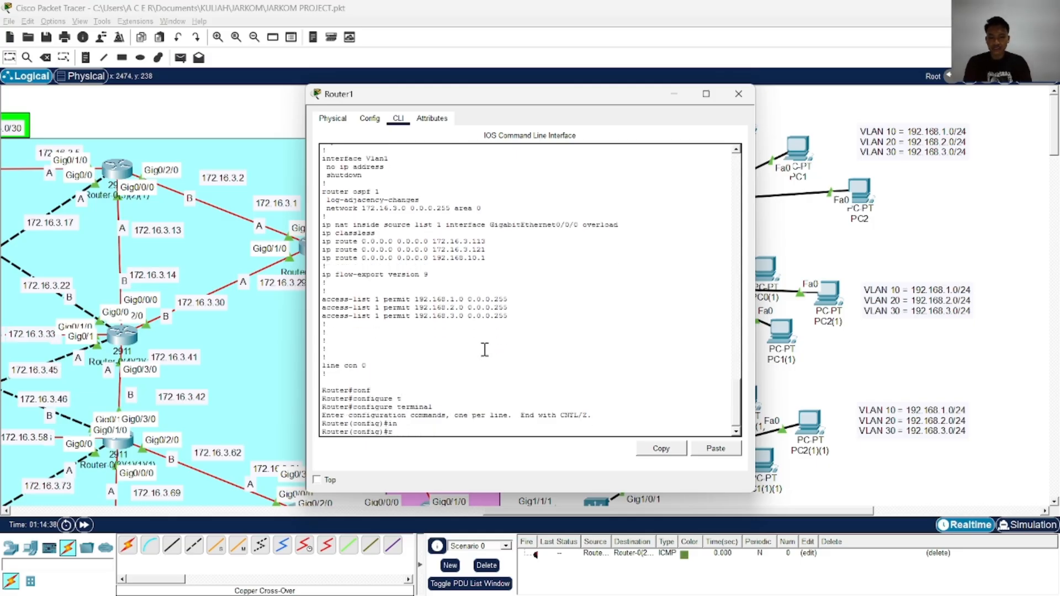
Open OSPF process 1 for configuration on Router1 with router ospf 1
type("ro")
key("Tab")
type("o")
key("Tab")
type("1")
key("Return")
Bring up ChatGPT's router example behind Router1's window and move the window aside so the highlighted OSPF commands are readable
key("alt+Tab")
key("alt+Tab")
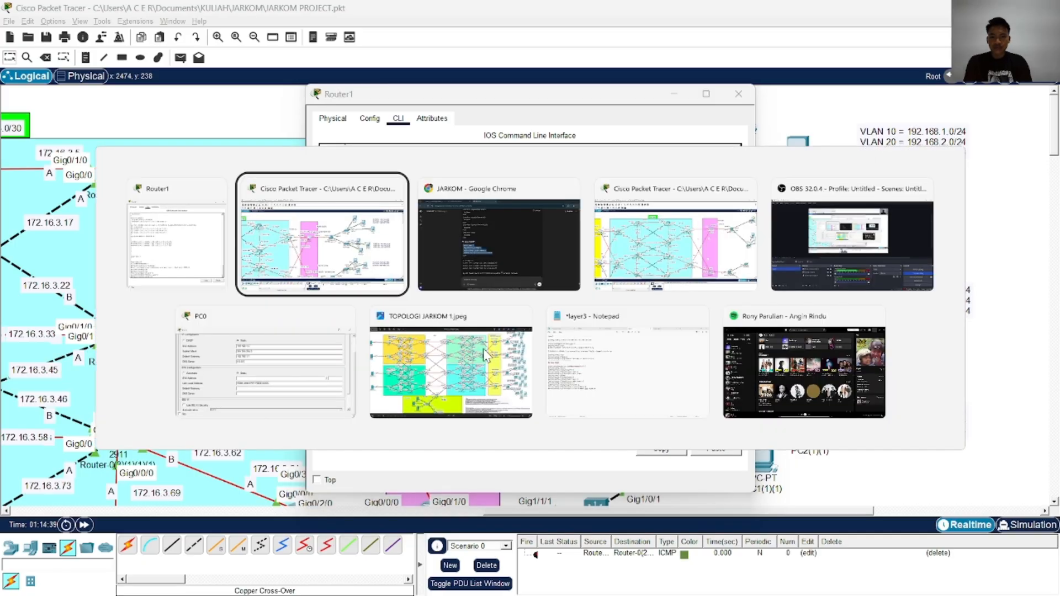
key("alt+Tab")
key("alt+Tab")
key("alt+Tab")
key("alt+Tab")
key("alt+Tab")
key("alt+Tab")
key("alt+Tab")
key("alt+Tab")
key("alt+Tab")
key("alt+Tab")
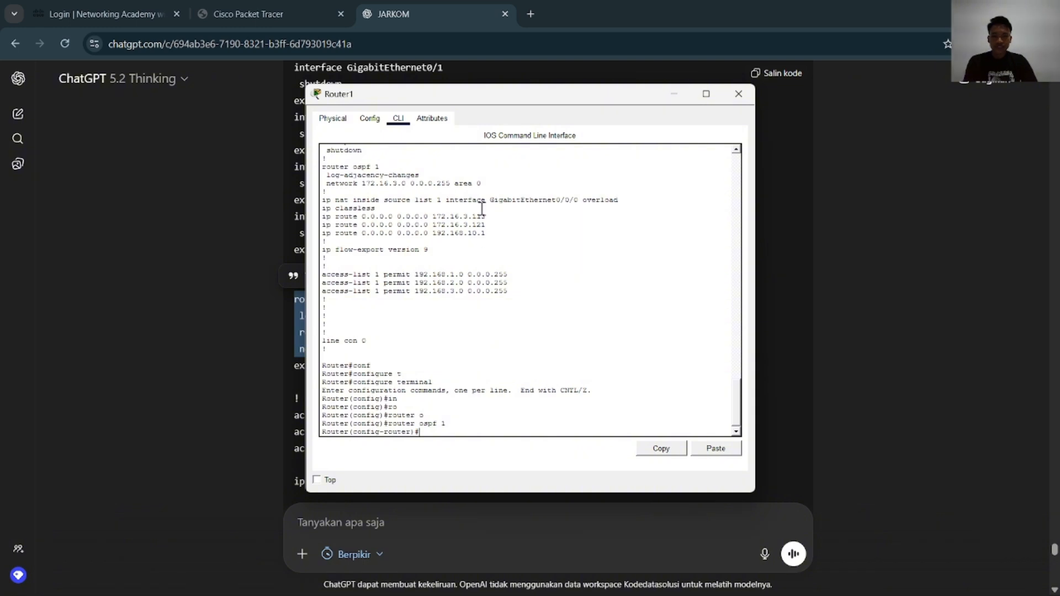
left_click_drag(521, 101, 746, 104)
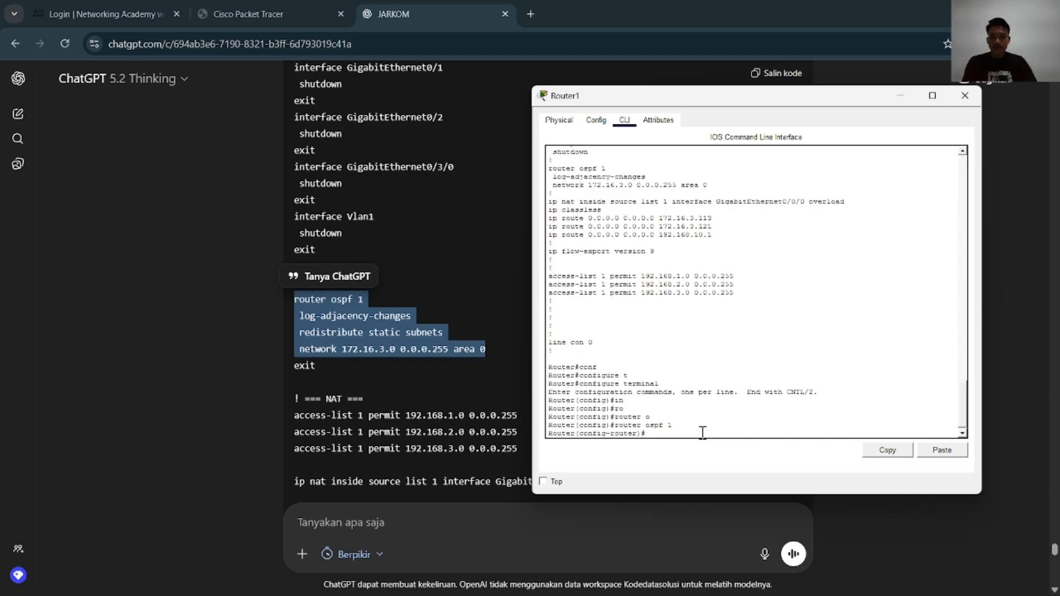
Enter log-adjacency-changes and redistribute static subnets in Router1's OSPF process 1
type("lo")
key("Tab")
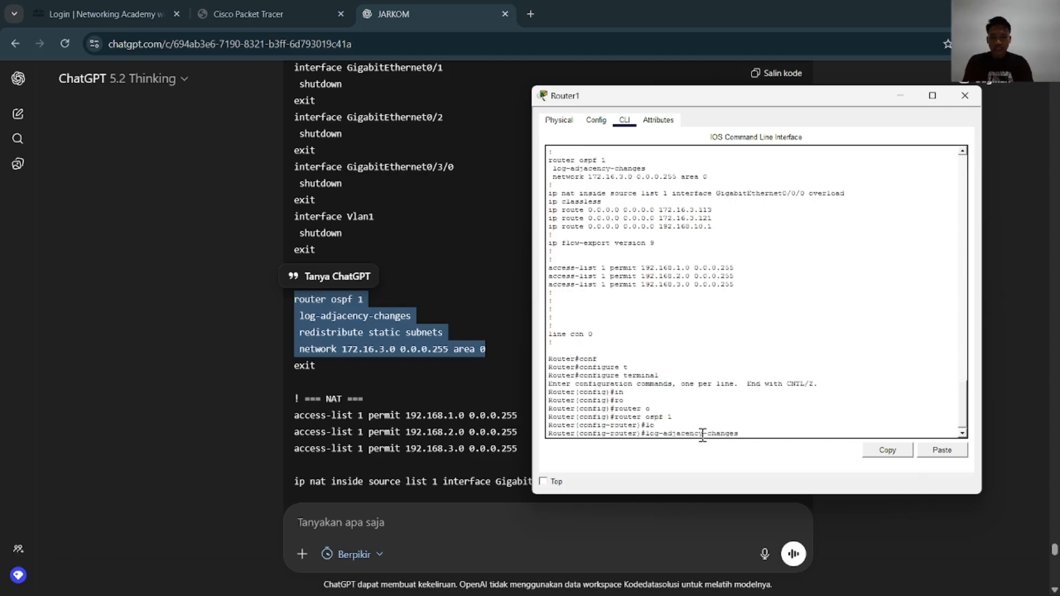
key("Return")
type("red")
key("Tab")
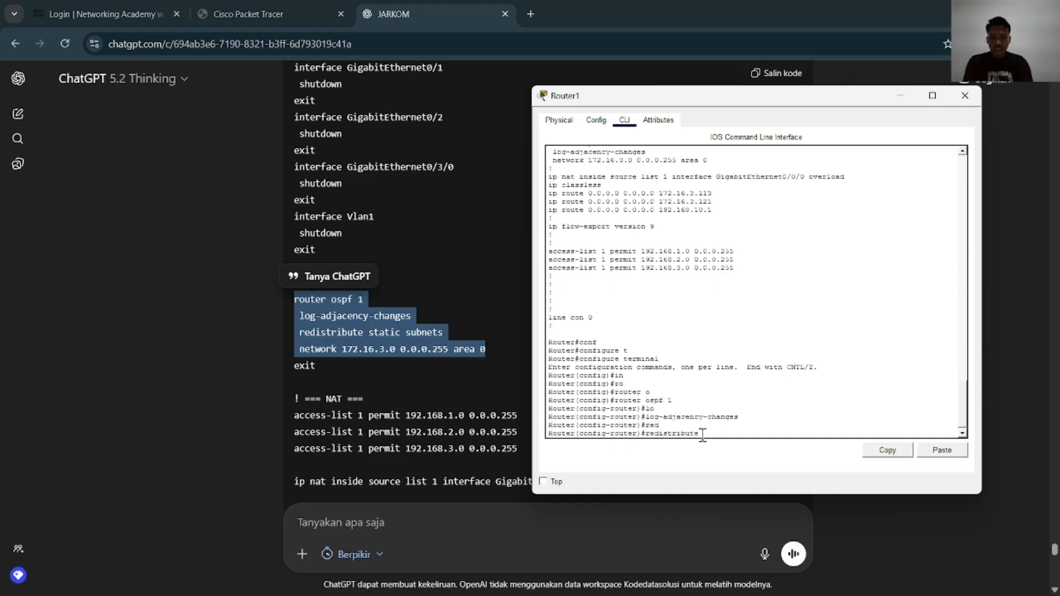
type("st")
key("Tab")
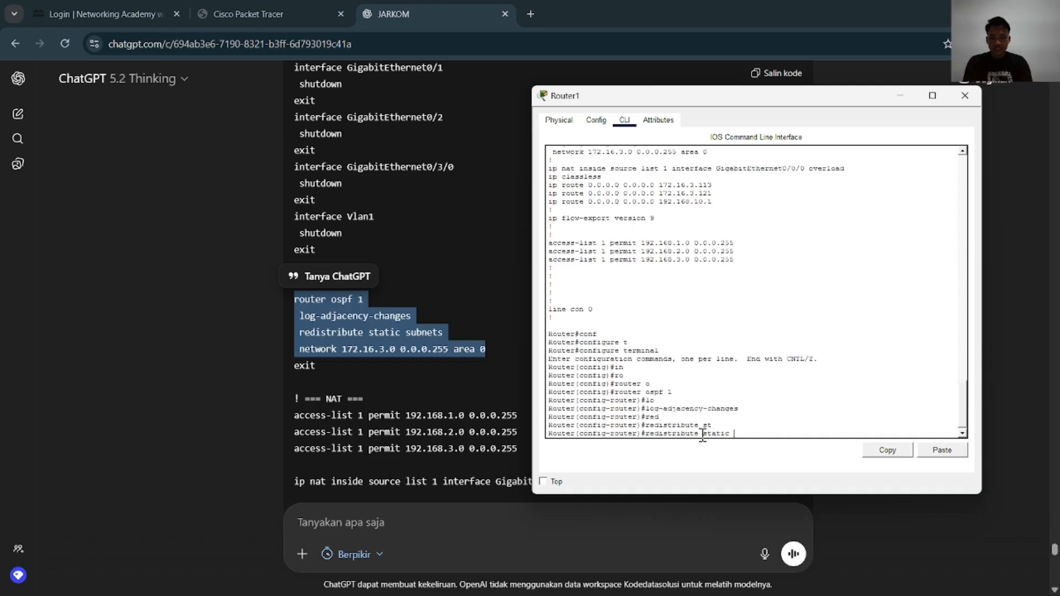
type("su")
key("Tab")
key("Return")
key("Return")
key("Return")
Add network 172.16.3.0 0.0.0.255 area 0 to Router1's OSPF process
type("ne")
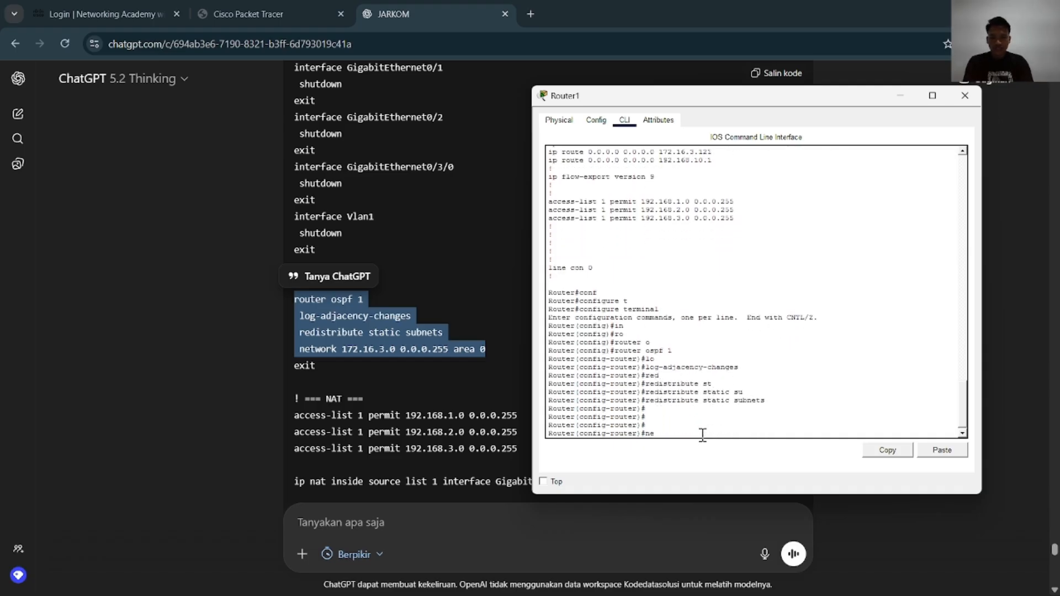
type("t")
key("Tab")
type("172.16")
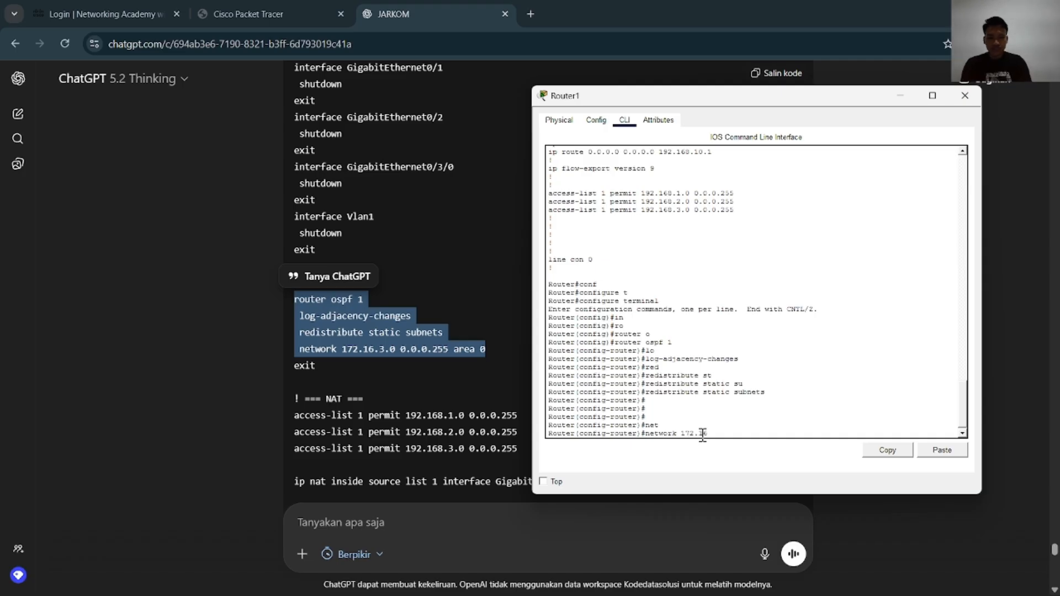
type(".3.0 0.0.0.255 a")
key("Tab")
type("0")
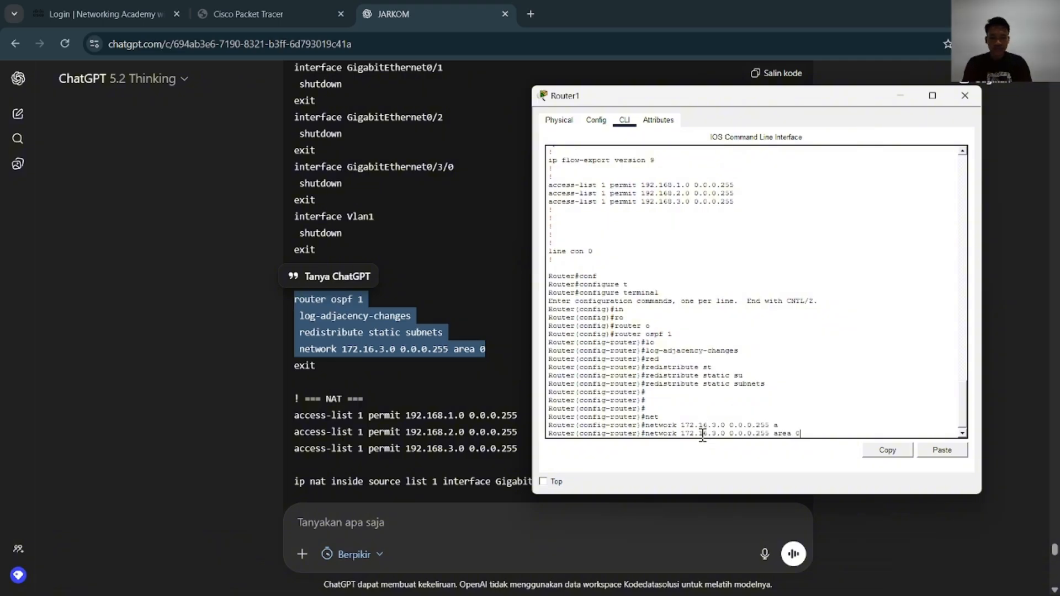
key("Return")
Leave configuration mode on Router1 and save its configuration with wr and copy running-config startup-config
type("end")
key("Return")
type("wr")
key("Return")
type("cop")
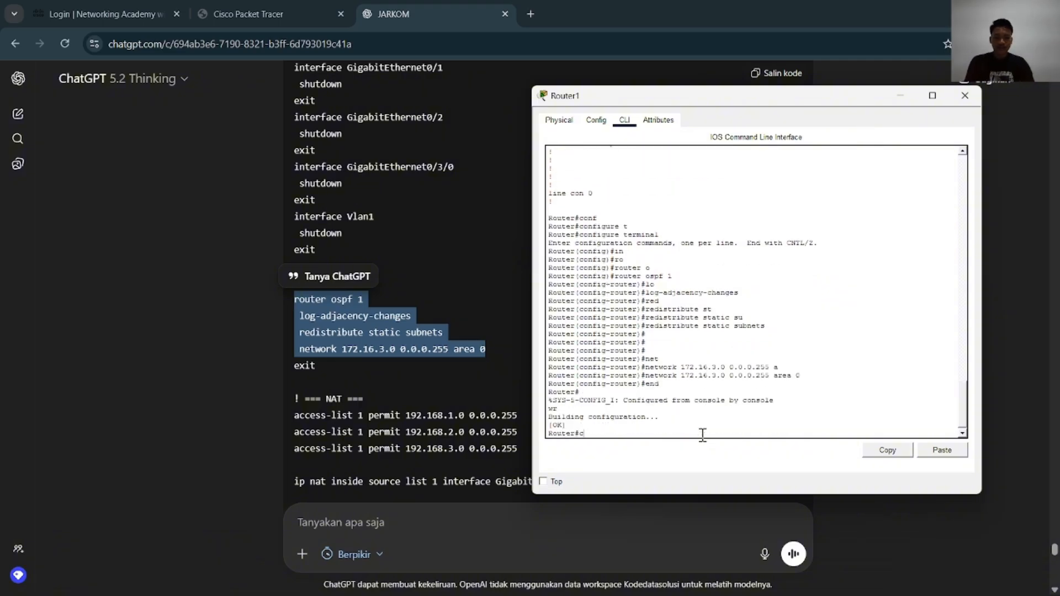
key("Tab")
type("rst")
key("Tab")
key("BackSpace")
key("BackSpace")
key("Tab")
type("st")
key("Tab")
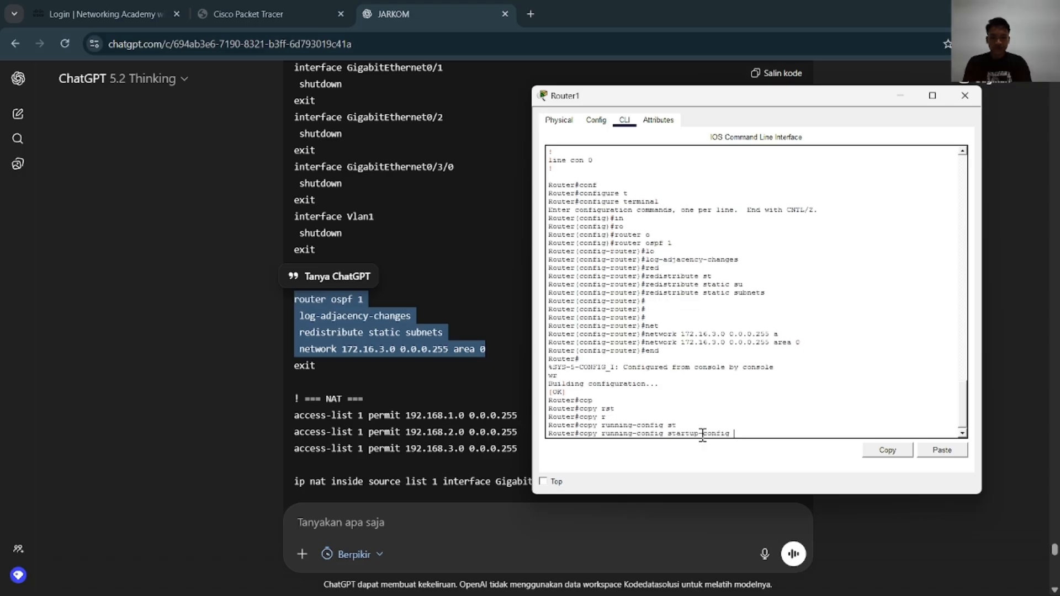
key("Return")
key("Return")
key("Return")
key("Return")
key("Return")
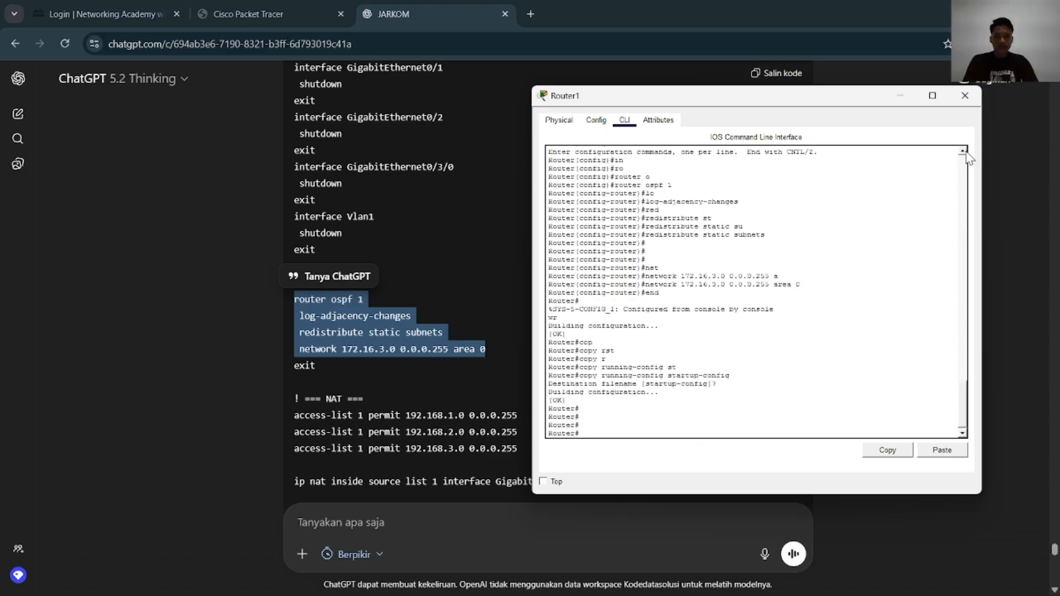
Close Router1, open Router1(1)'s command line from the topology and place its window beside ChatGPT's OSPF commands
left_click(965, 96)
key("alt+Tab")
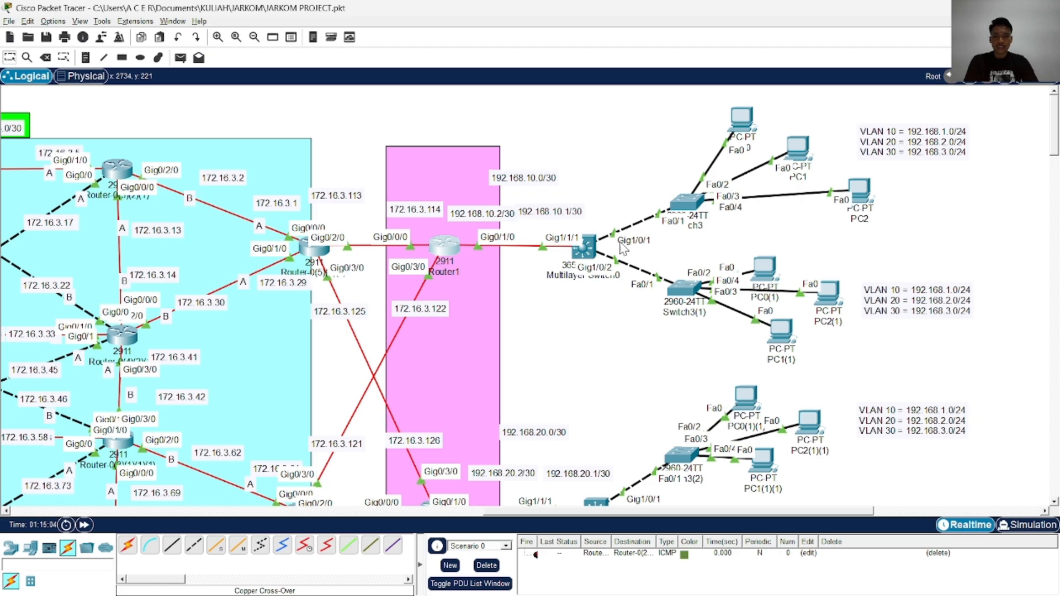
scroll(444, 328, "down", 3)
left_click(436, 323)
key("alt+Tab")
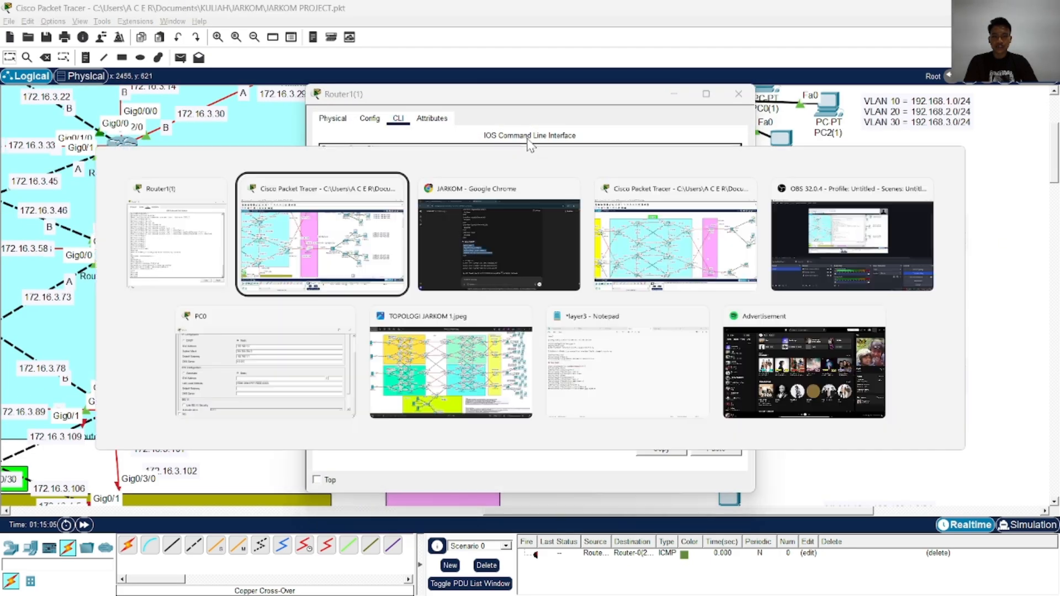
key("alt+Tab")
left_click_drag(564, 101, 811, 91)
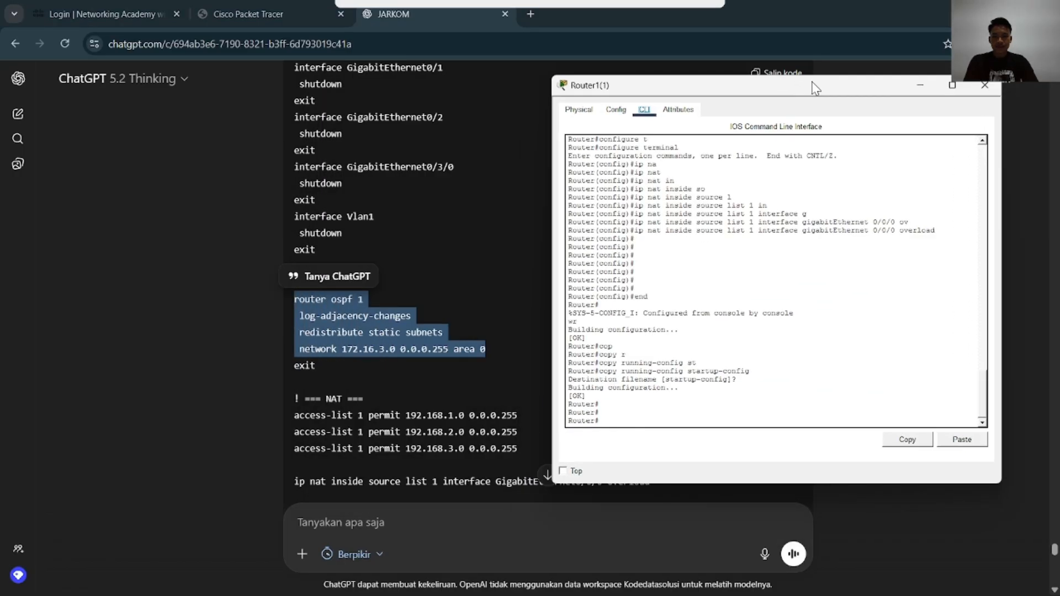
Enter global configuration mode on Router1(1) with configure terminal
key("Return")
type("con")
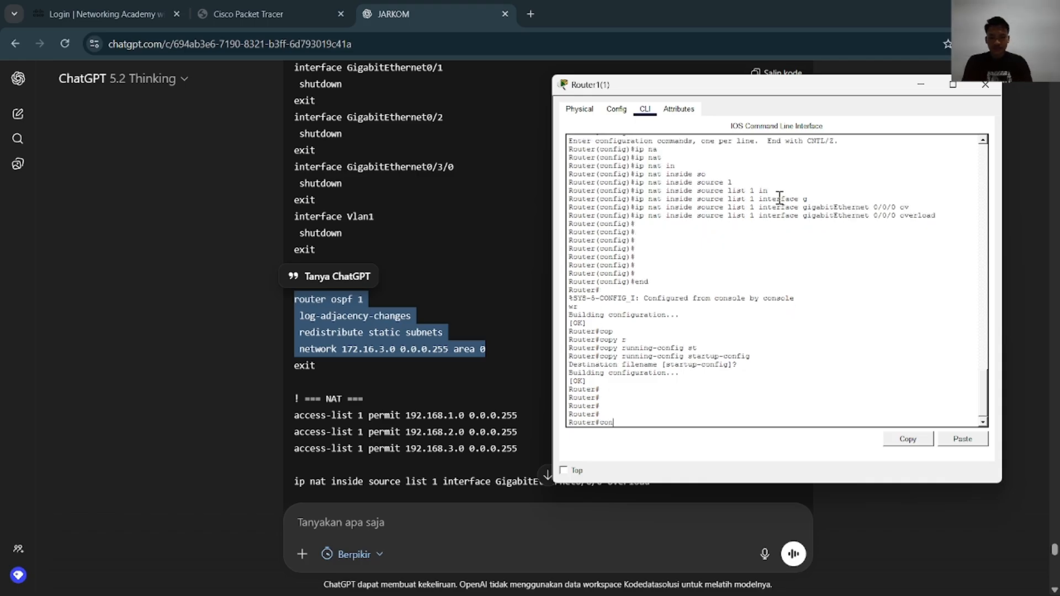
type("f")
key("Tab")
type("t")
Open OSPF process 1 on Router1(1) with router ospf 1 and enter log-adjacency-changes
key("Tab")
key("Return")
type("in")
key("Tab")
type("terfa")
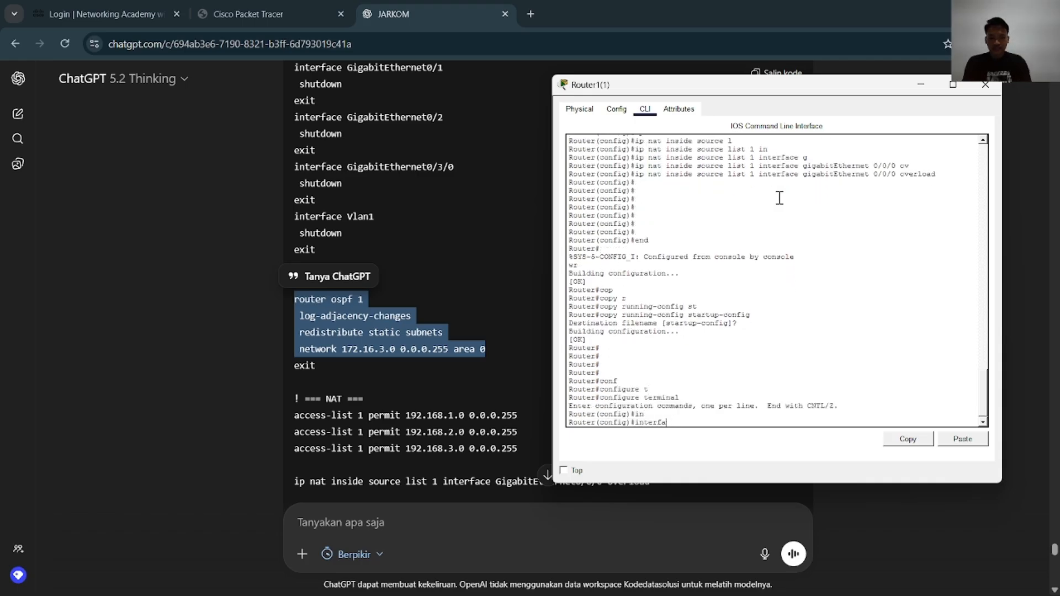
type("co")
key("Tab")
type("o")
key("Tab")
type("1")
key("Return")
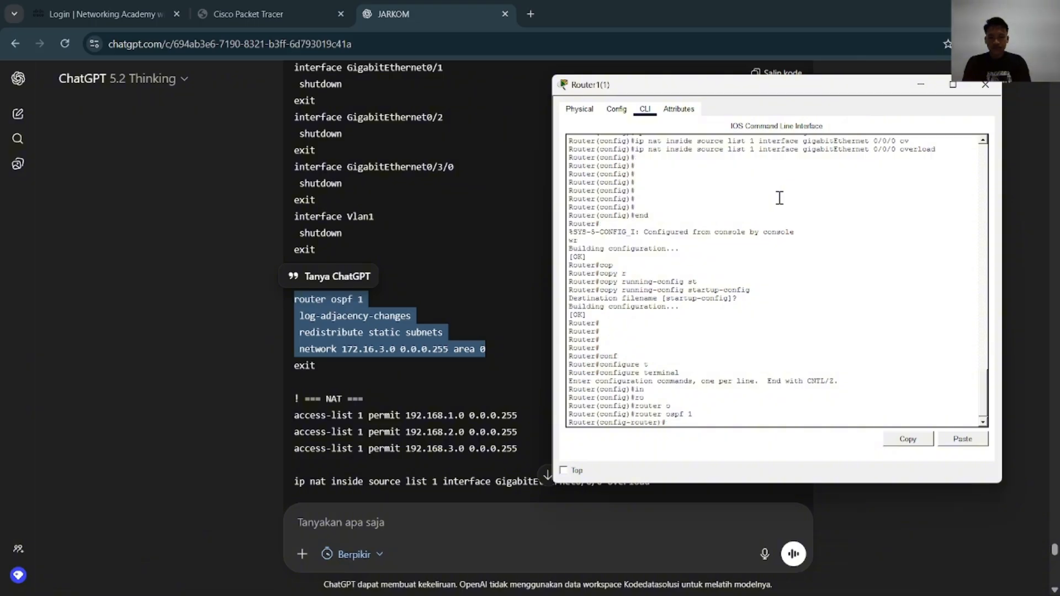
type("lo")
Redistribute static subnets in Router1(1)'s OSPF process
key("Tab")
key("Return")
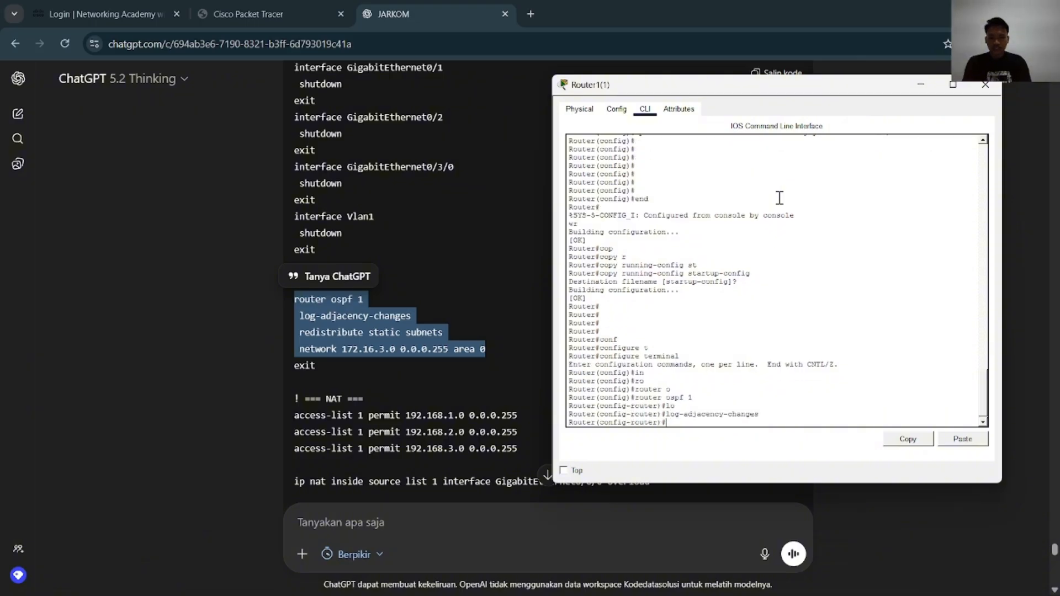
type("reed")
key("Tab")
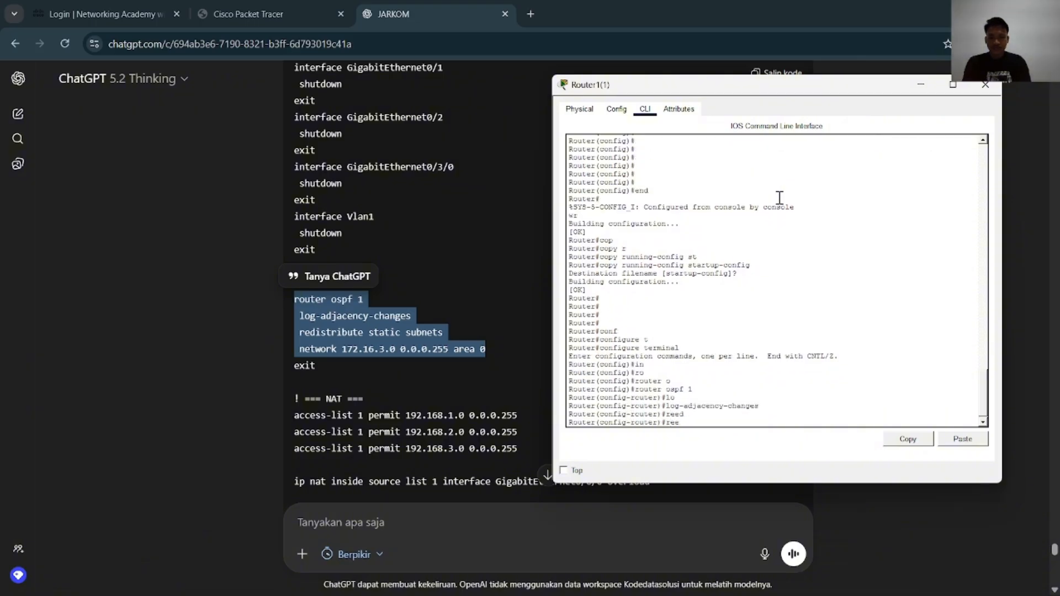
key("BackSpace")
type("d")
key("Tab")
type("st")
key("Tab")
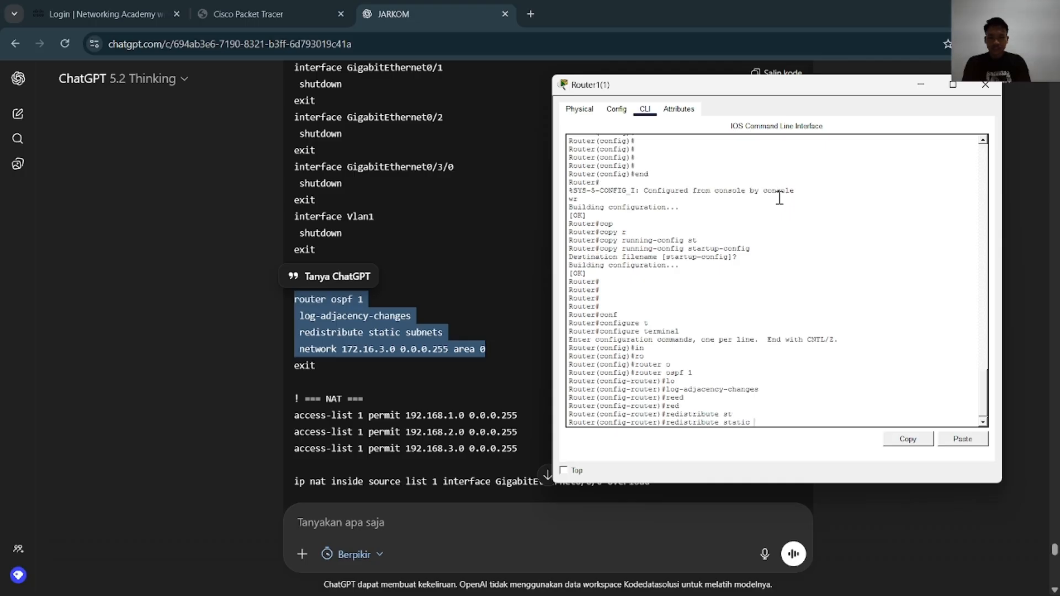
type("sub")
Add network 172.16.3.0 0.0.0.255 area 0 to Router1(1)'s OSPF process
key("Tab")
key("Return")
key("Return")
type("net")
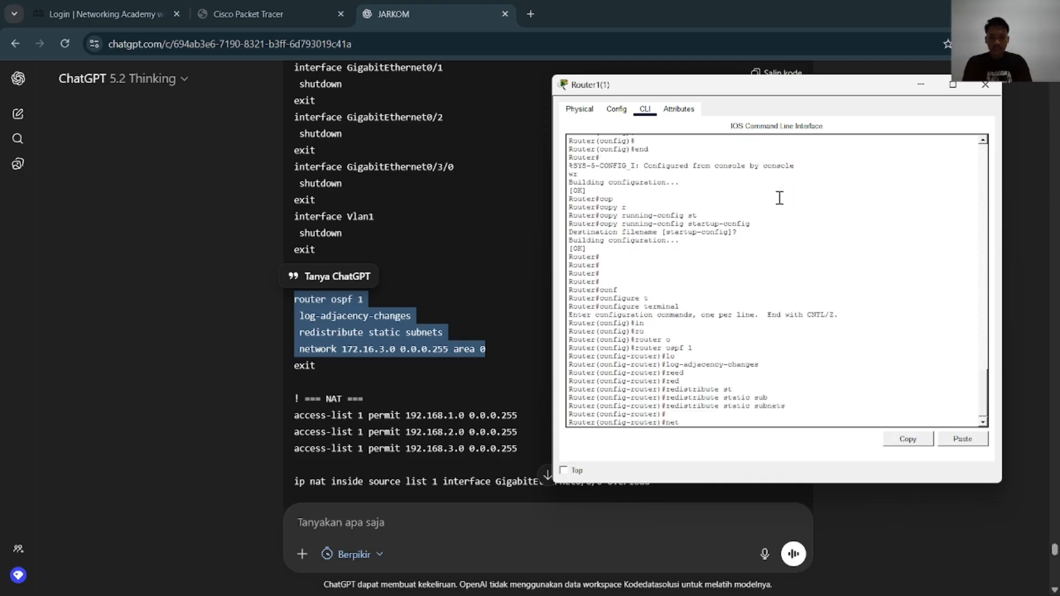
key("Tab")
type("172.16")
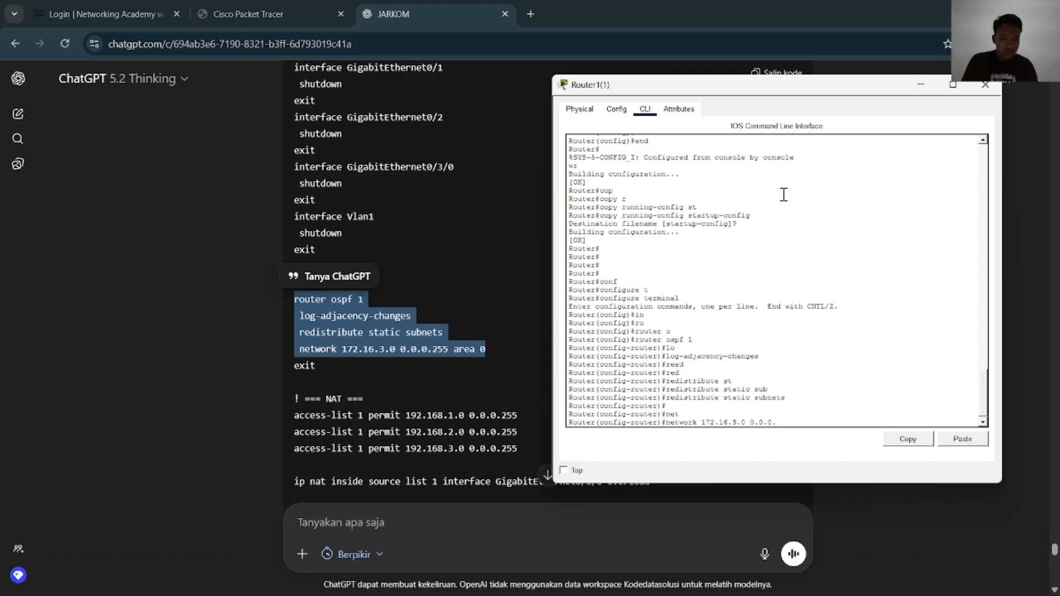
type(".3.0 0.0.0.255 ar")
key("Tab")
type("0")
key("Return")
Leave configuration mode on Router1(1) and save its configuration with wr and copy running-config startup-config
type("end")
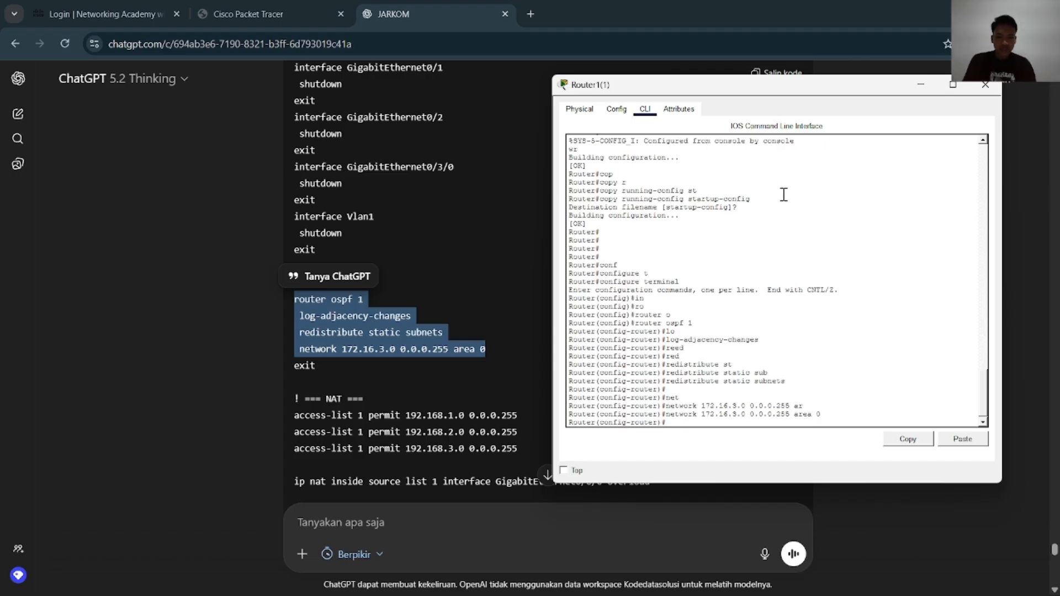
key("Return")
type("wr")
key("Return")
type("cop")
key("Tab")
type("rs")
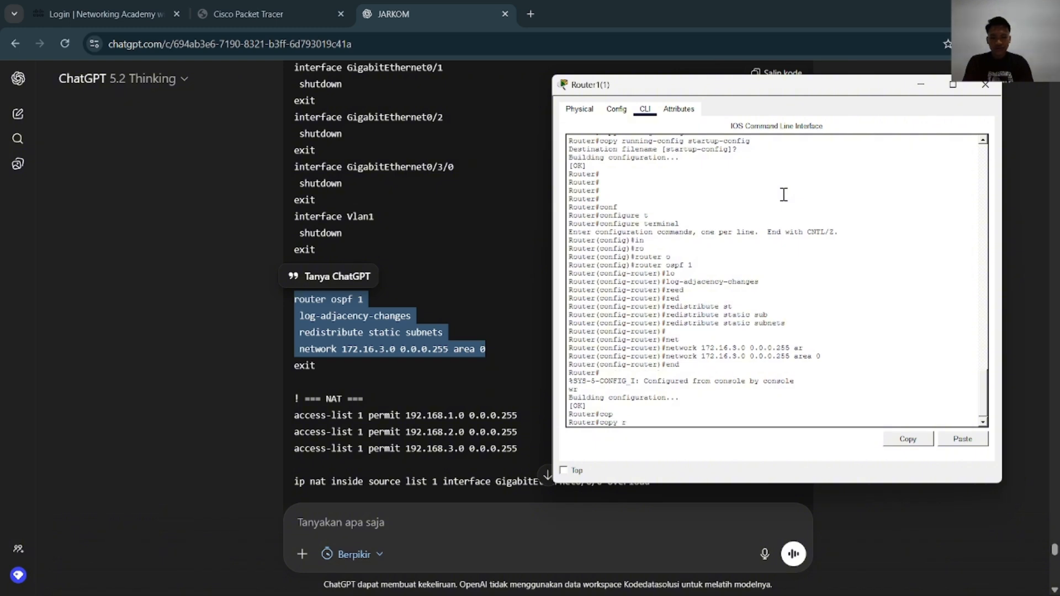
key("Tab")
key("BackSpace")
key("Tab")
type("st")
key("Tab")
key("Return")
key("Return")
key("Return")
key("Return")
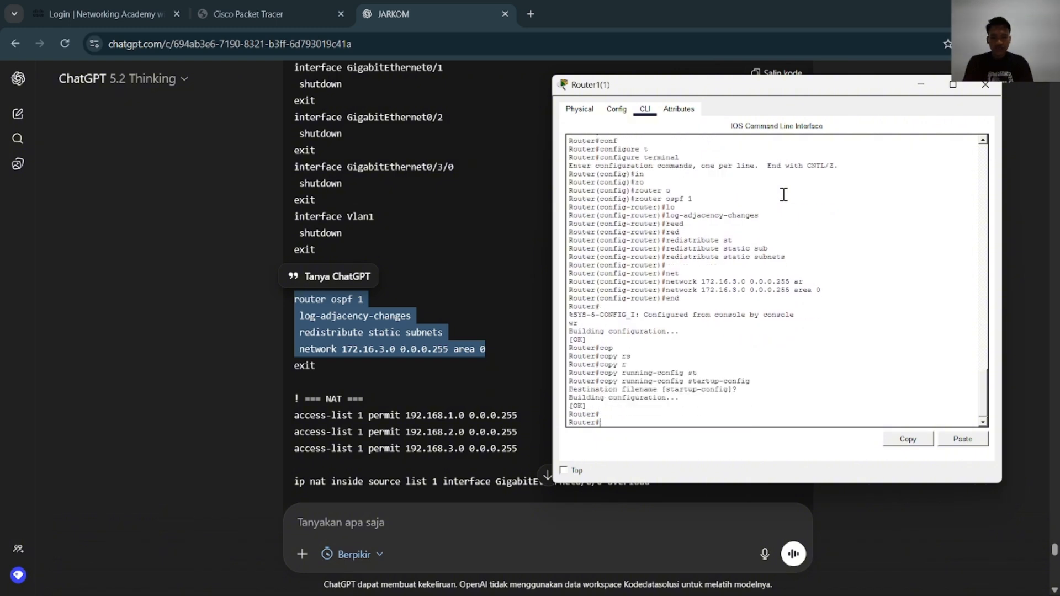
Close Router1(1), open Router1(3)'s command line from the topology and place its window beside ChatGPT's OSPF commands
left_click(986, 92)
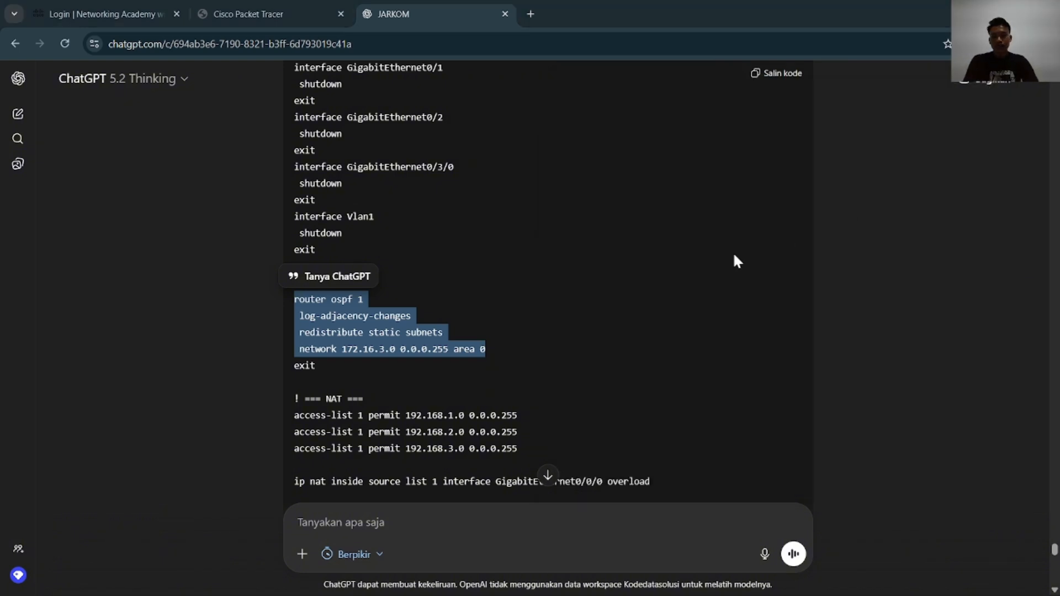
key("alt+Tab")
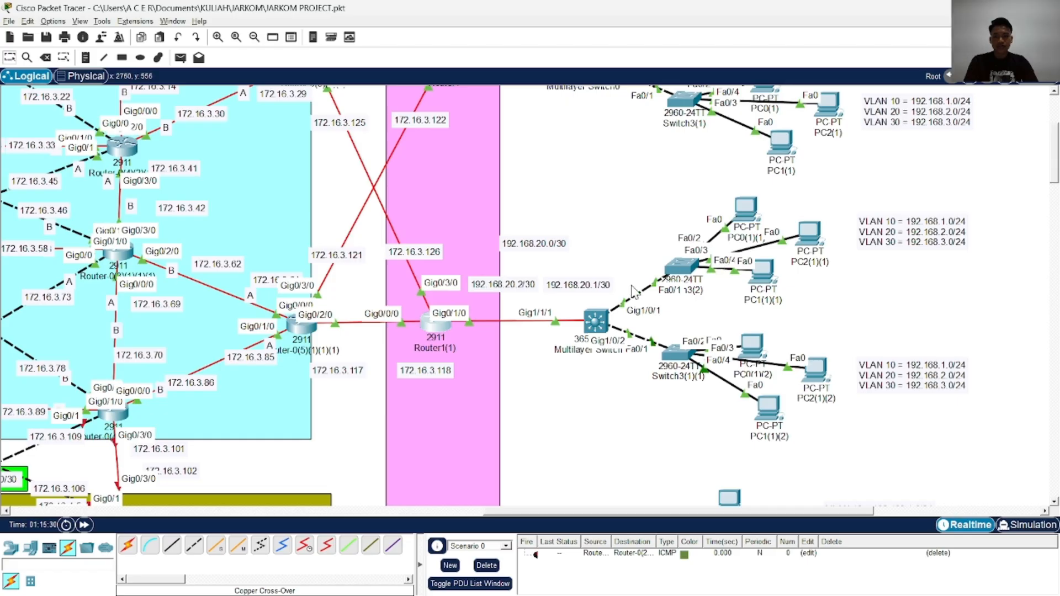
scroll(482, 358, "down", 6)
left_click(450, 231)
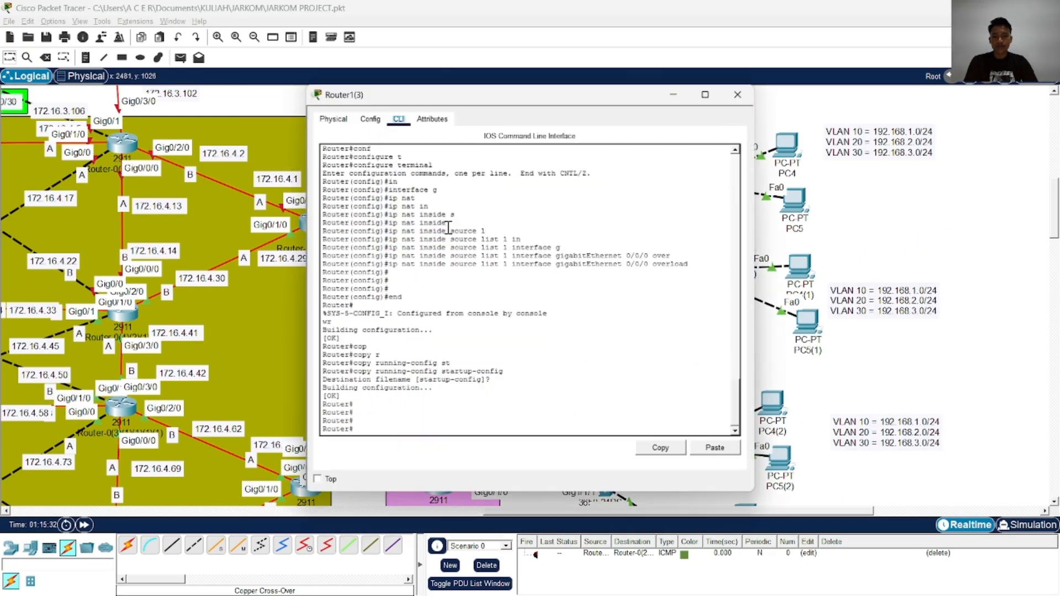
key("alt+Tab")
key("alt+Tab")
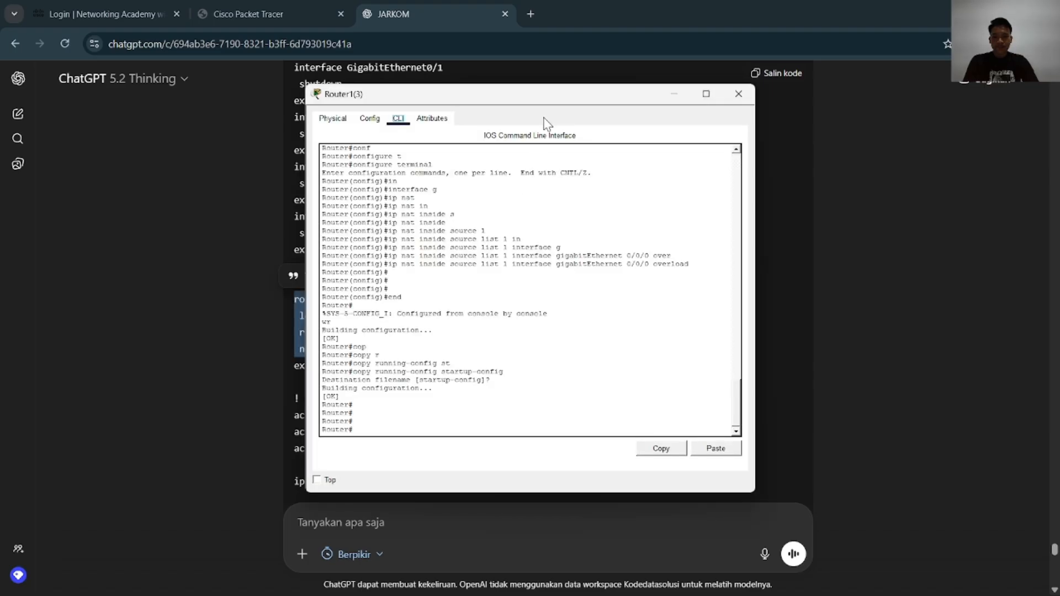
left_click_drag(630, 95, 809, 79)
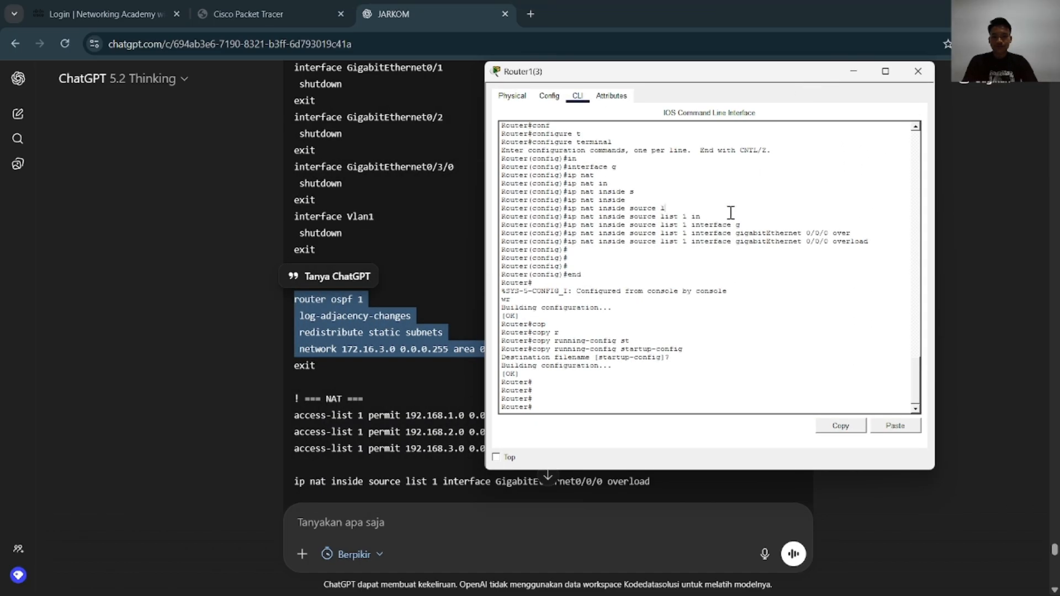
Enter global configuration mode on Router1(3) with configure terminal
left_click(725, 213)
key("Return")
key("Return")
key("Return")
type("conf")
key("Tab")
type("t")
key("Tab")
key("Return")
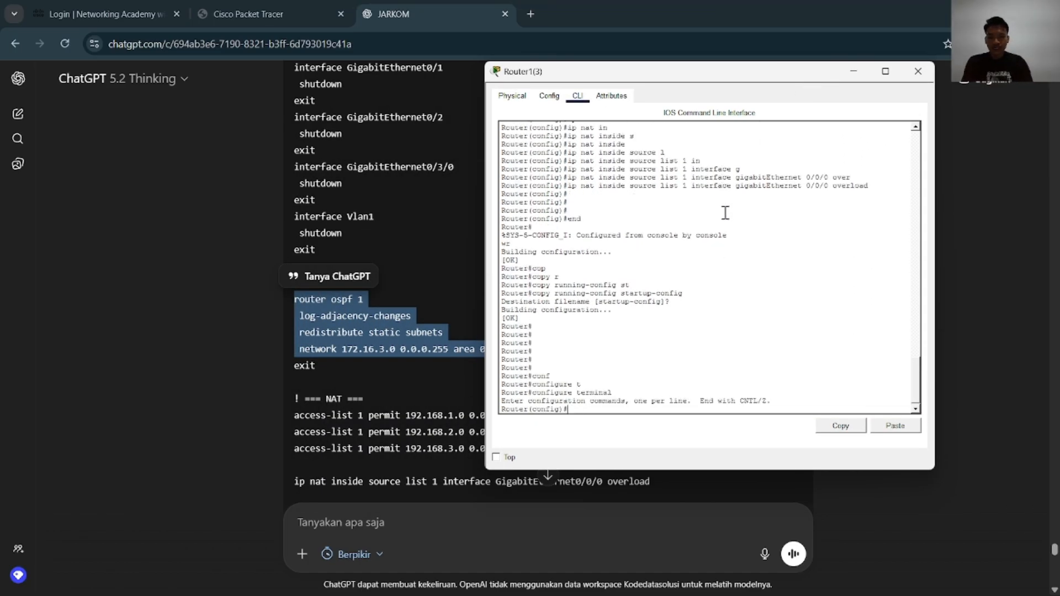
type("ro")
Open OSPF process 1 on Router1(3) with router ospf 1 and enter log-adjacency-changes
key("Tab")
key("Tab")
type("o1")
key("Return")
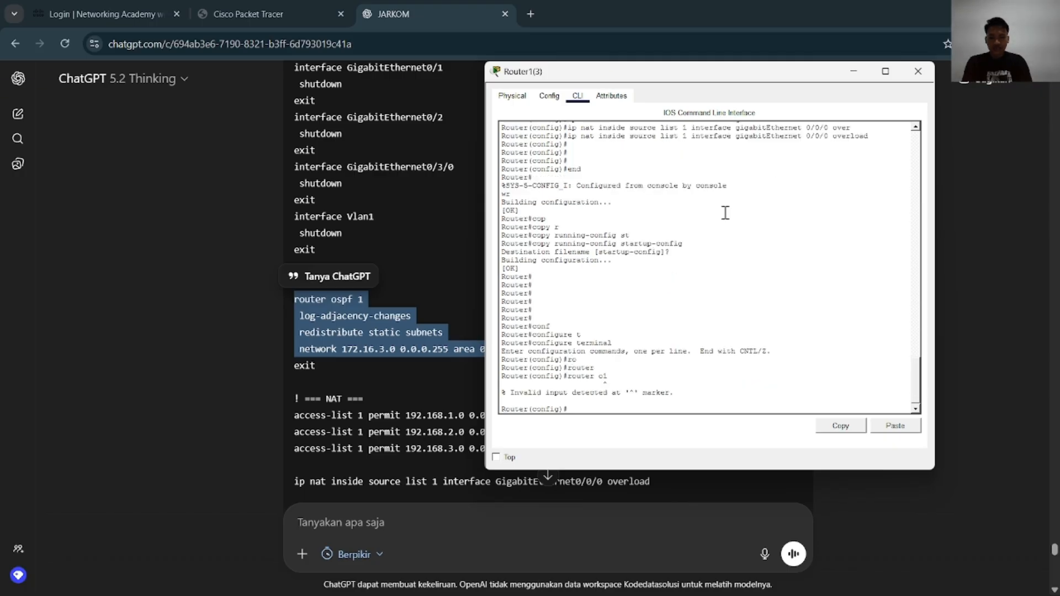
type("ro")
key("Tab")
type("o")
key("Tab")
type("1")
key("Return")
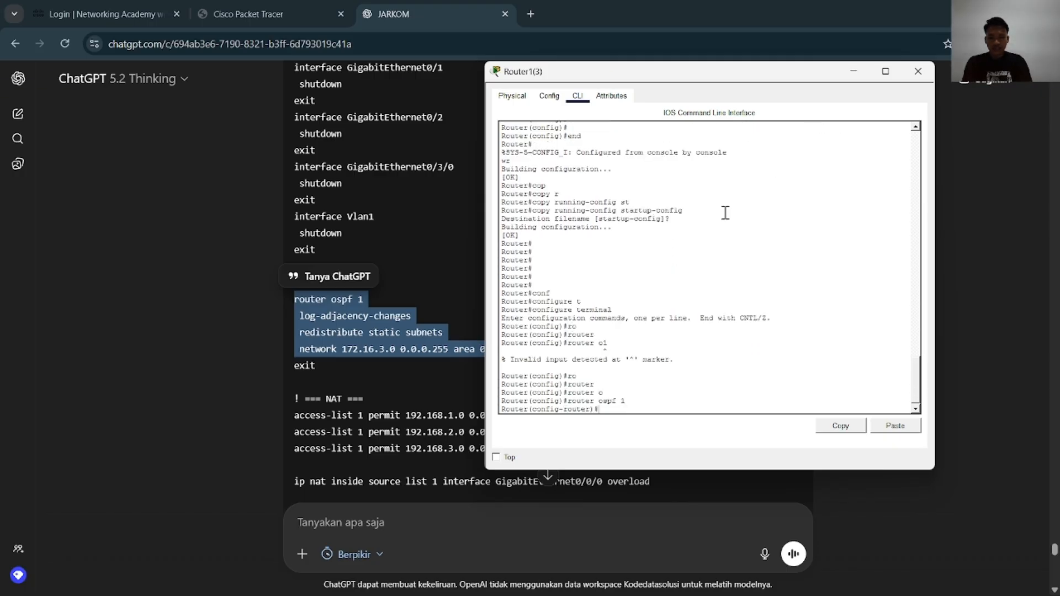
type("lo")
Advertise network 172.16.4.0 0.0.0.255 in area 0 under OSPF process 1 on Router1(3)
key("Tab")
key("Return")
type("ne")
key("Tab")
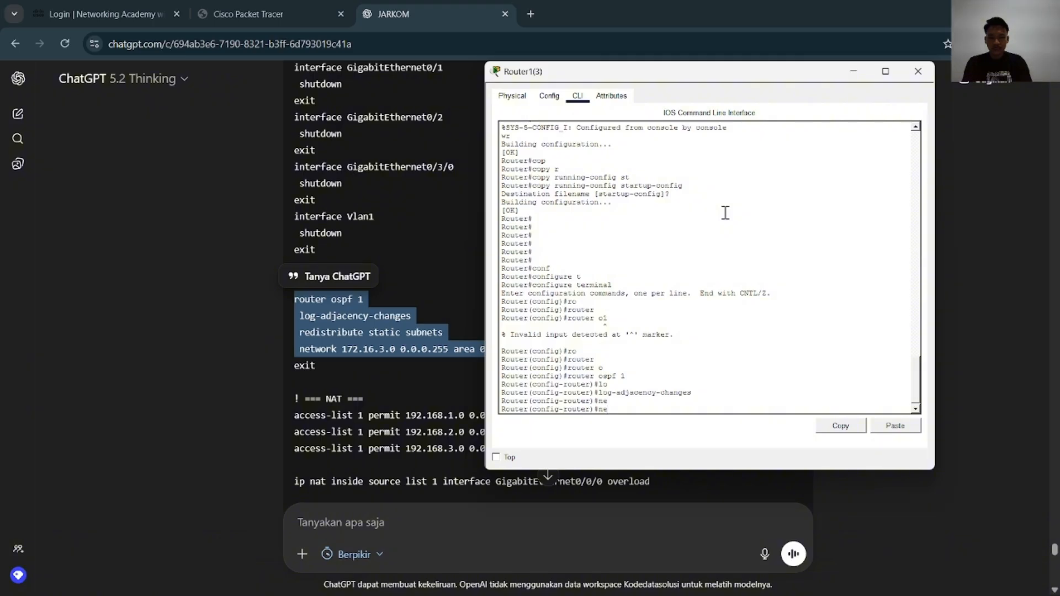
type("t")
key("Tab")
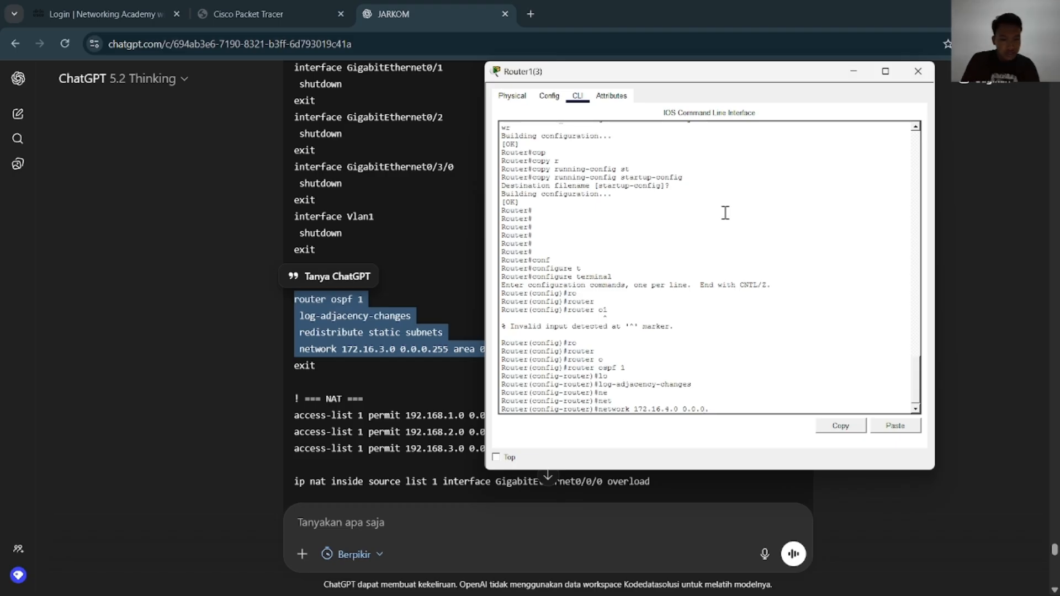
type("ar")
key("Tab")
type("0")
key("Return")
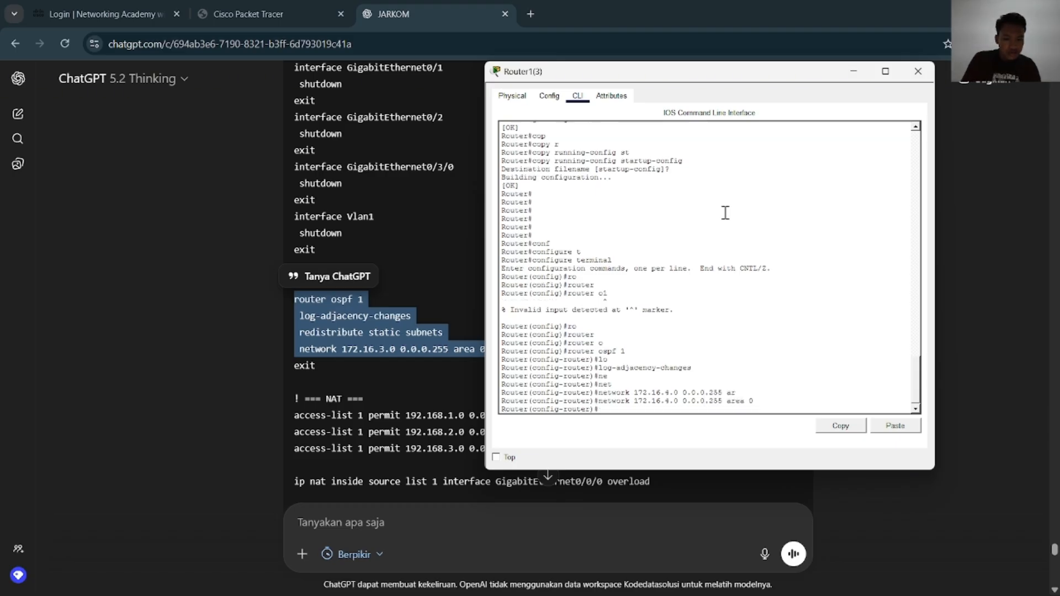
Add redistribute static subnets to the OSPF process on Router1(3)
type("red")
key("Tab")
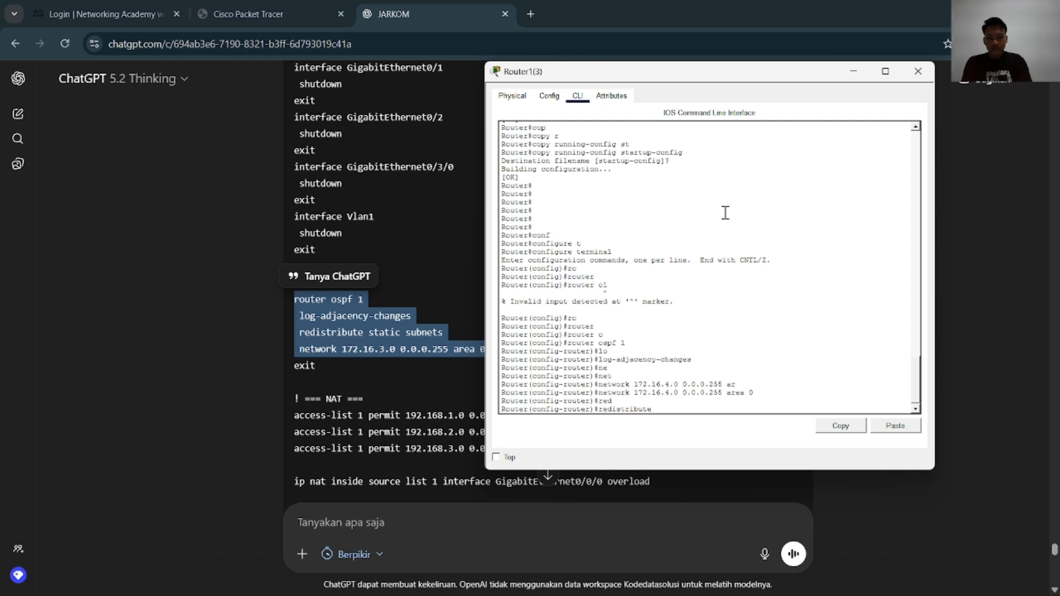
type("st")
key("Tab")
type("sub")
key("Tab")
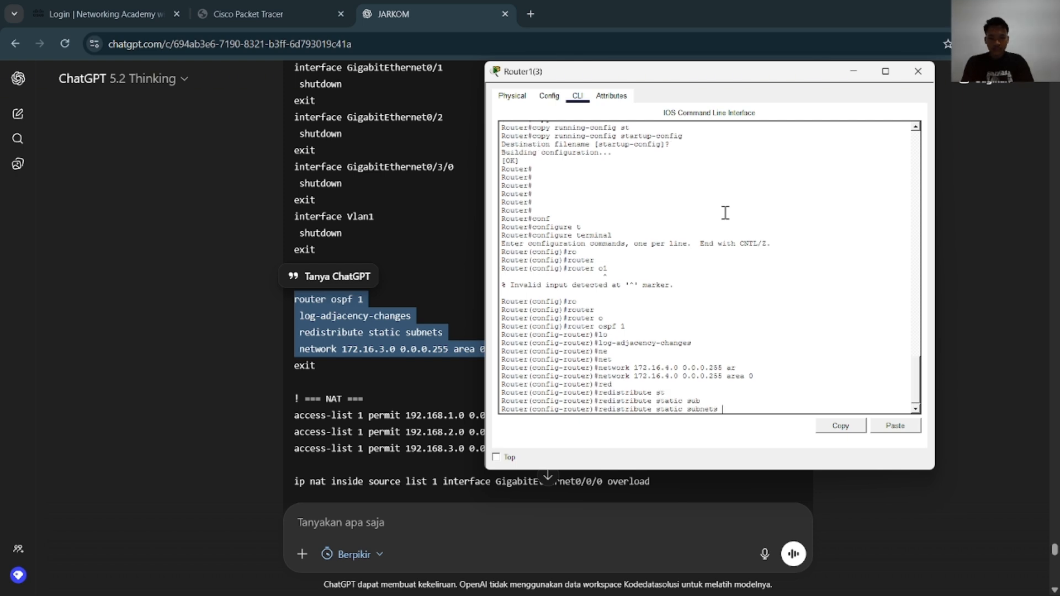
key("Return")
Leave configuration mode on Router1(3) and save its configuration with wr and copy running-config startup-config
type("end")
key("Return")
type("wr")
key("Return")
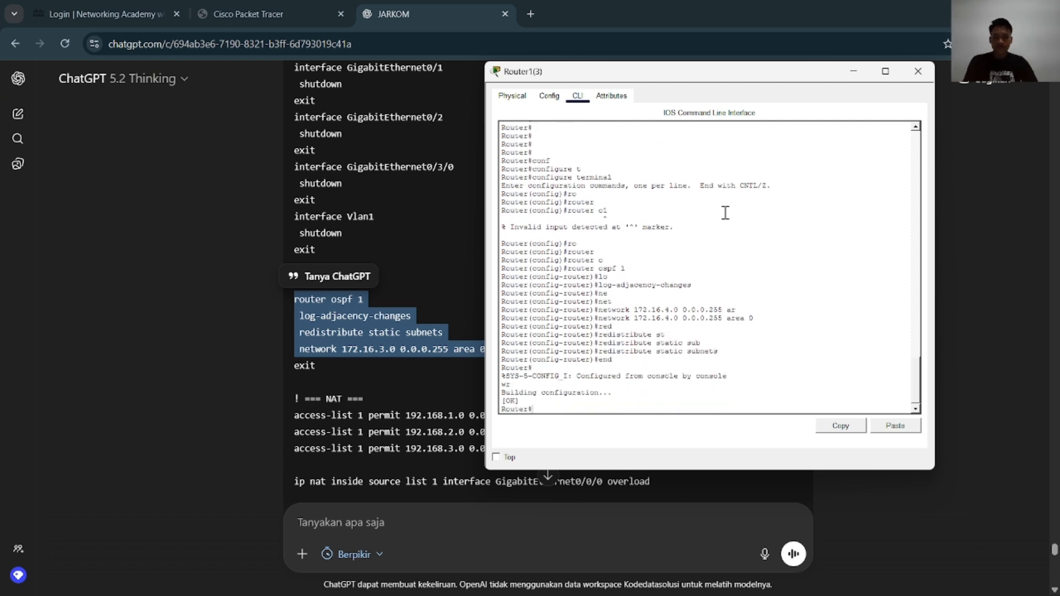
key("Return")
key("Return")
key("Return")
type("cop")
key("Tab")
type("r")
key("Tab")
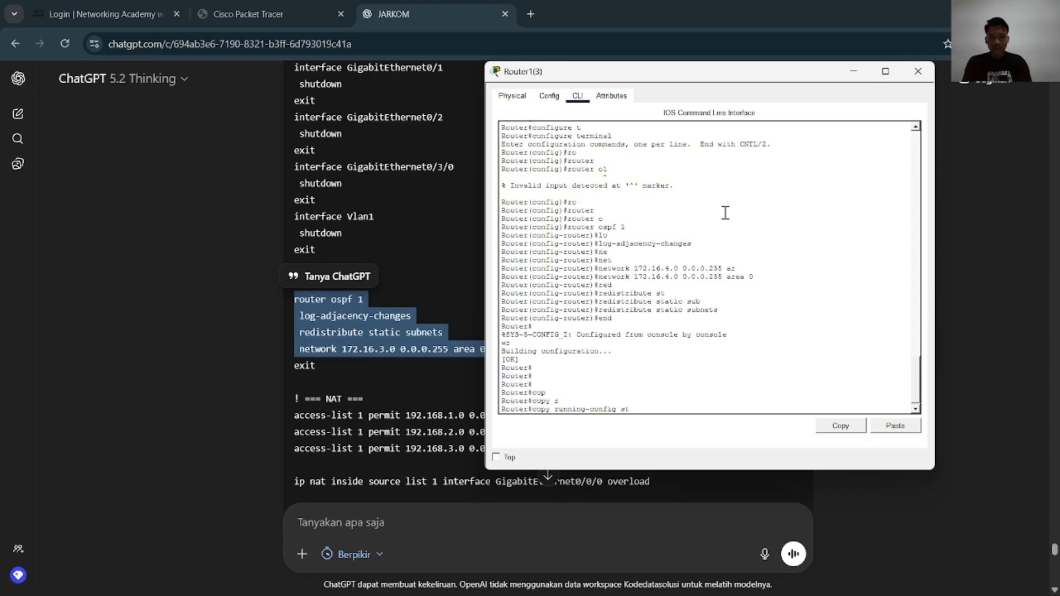
type("st")
key("Return")
key("Return")
key("Return")
key("Return")
key("Return")
key("Return")
key("Return")
key("Return")
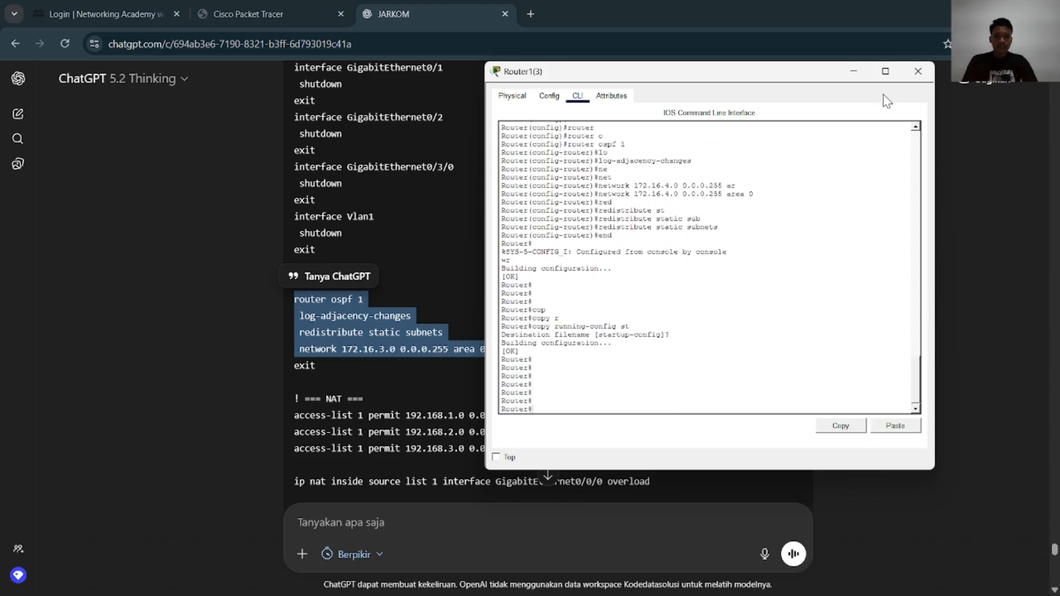
Open Router1(2)'s command line from the topology and place its window beside ChatGPT's OSPF commands
key("alt+Tab")
scroll(437, 200, "down", 3)
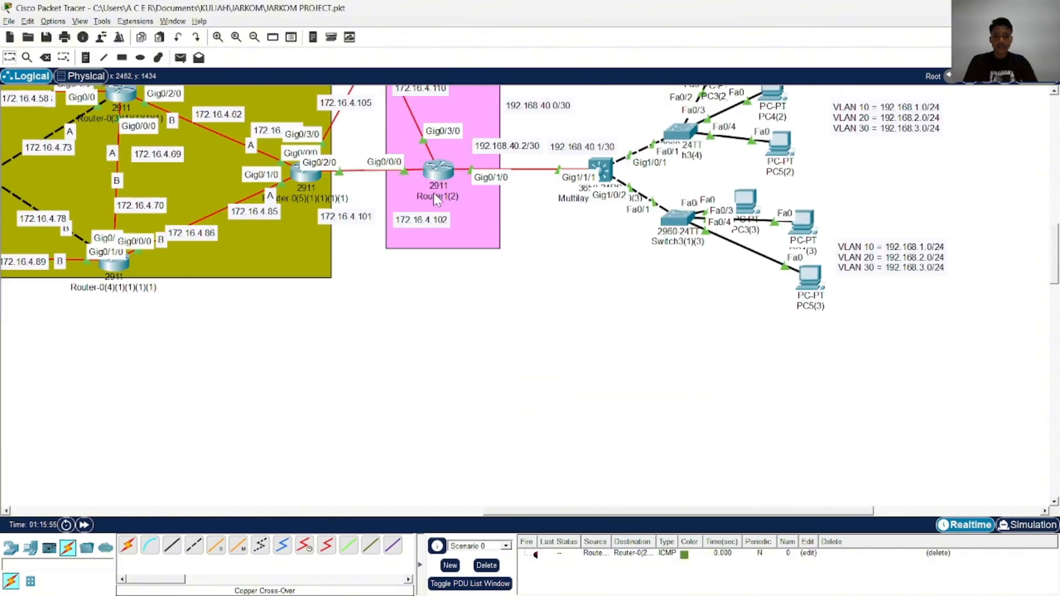
left_click(439, 178)
key("alt+Tab")
key("Tab")
key("alt+Tab")
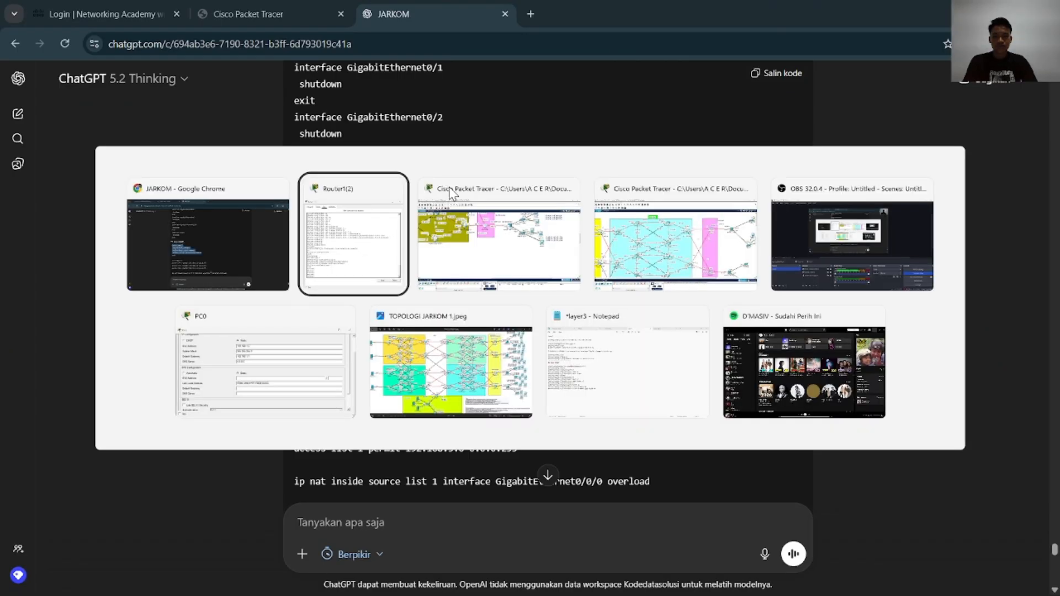
left_click_drag(599, 104, 732, 108)
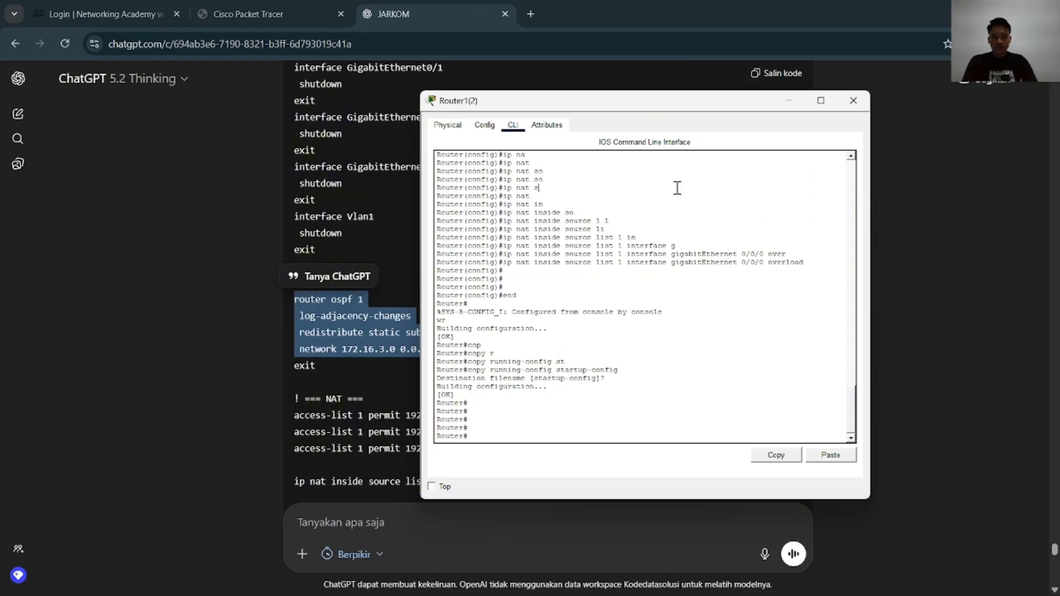
Enter global configuration mode on Router1(2) with configure terminal
key("Return")
type("conf")
key("Tab")
type("t")
key("Tab")
key("Return")
Open OSPF process 1 on Router1(2) with router ospf 1 and enter log-adjacency-changes
type("ro")
key("Tab")
type("o")
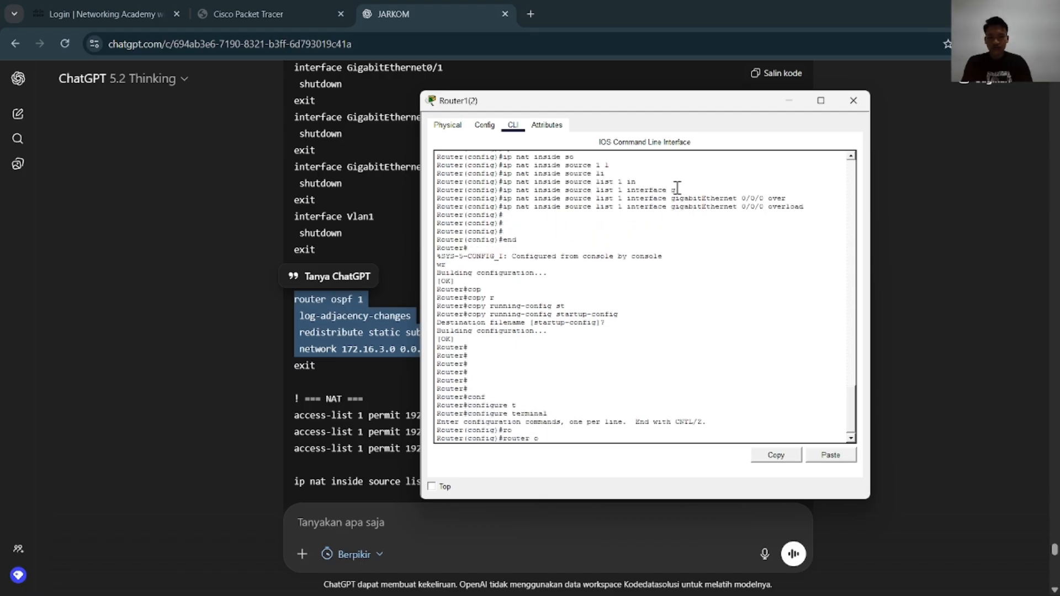
key("Tab")
type("1")
key("Return")
type("lo")
key("Tab")
key("Return")
Advertise network 172.16.4.0 0.0.0.255 in area 0 under OSPF process 1 on Router1(2)
type("net")
key("Tab")
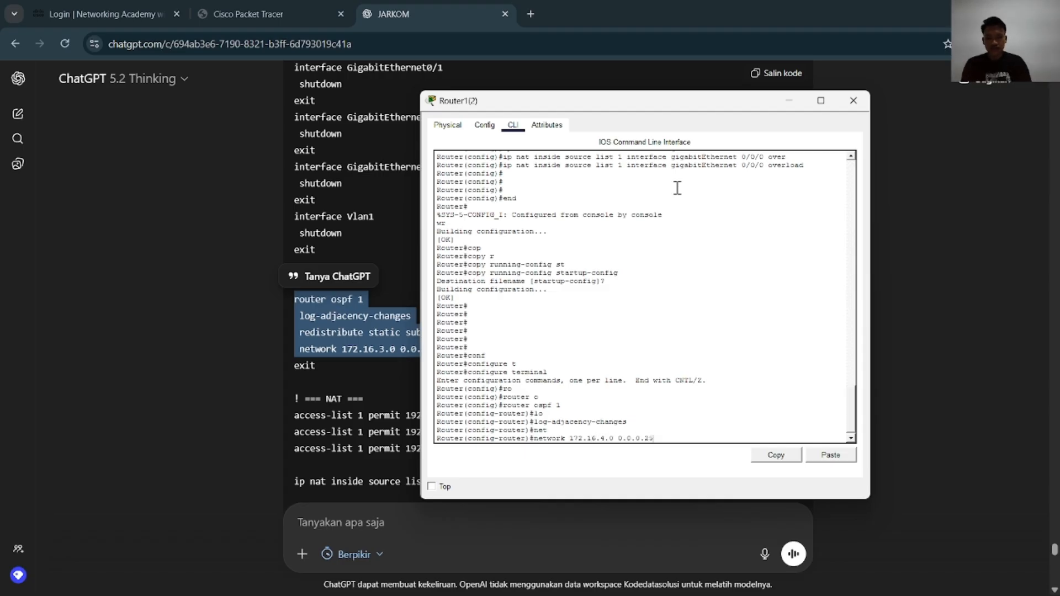
key("Tab")
type("0")
key("Return")
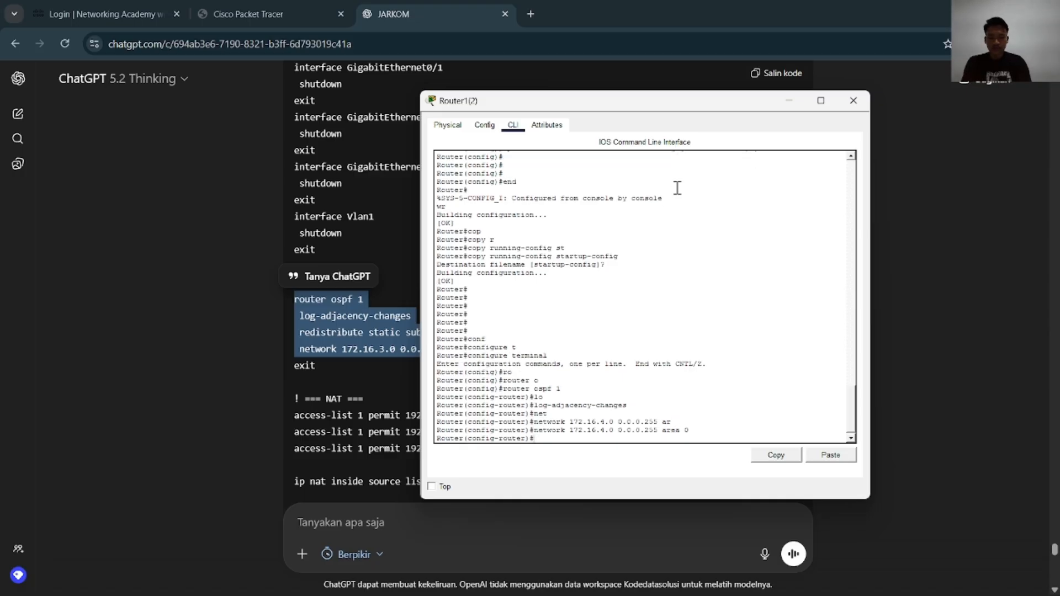
Add redistribute static subnets to the OSPF process on Router1(2)
type("red")
key("Tab")
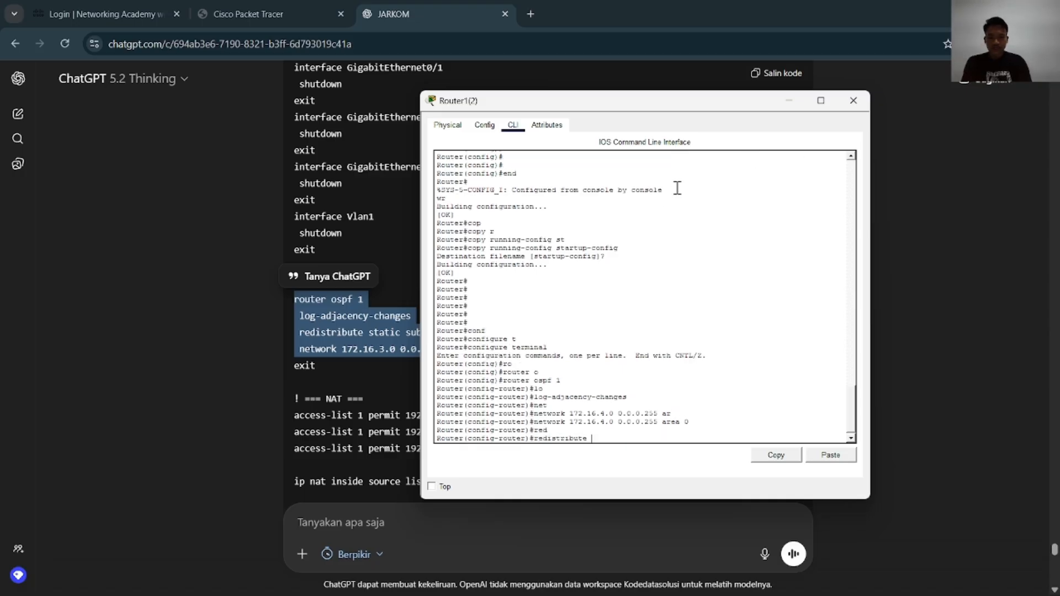
type("st")
key("Tab")
type("sub")
key("Tab")
key("Return")
key("Return")
key("Return")
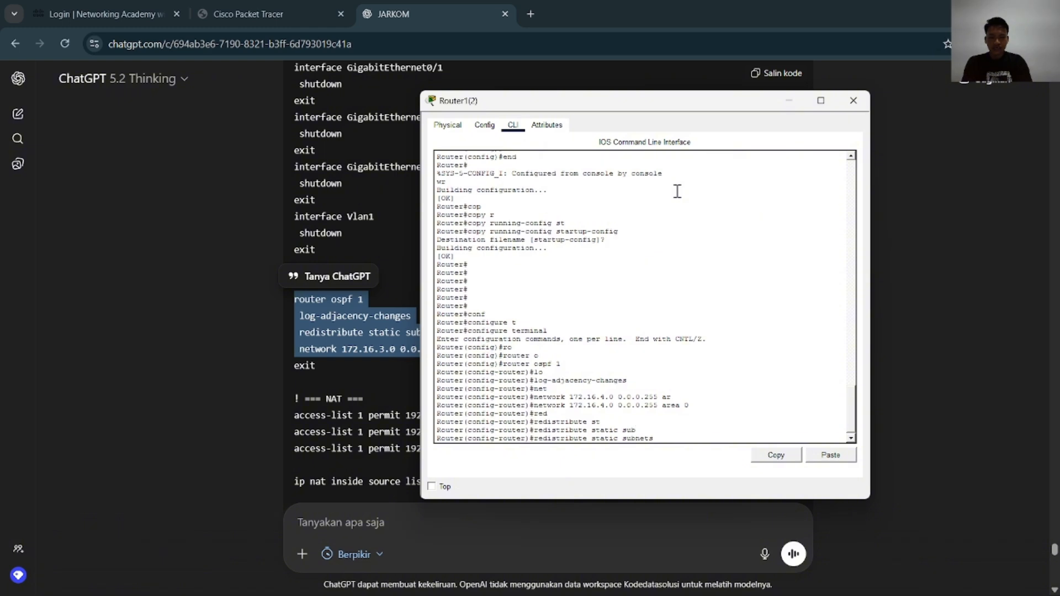
Leave configuration mode on Router1(2), save with wr and copy running-config startup-config, and close its window
type("end")
key("Return")
type("wr")
key("Return")
type("cop")
key("Tab")
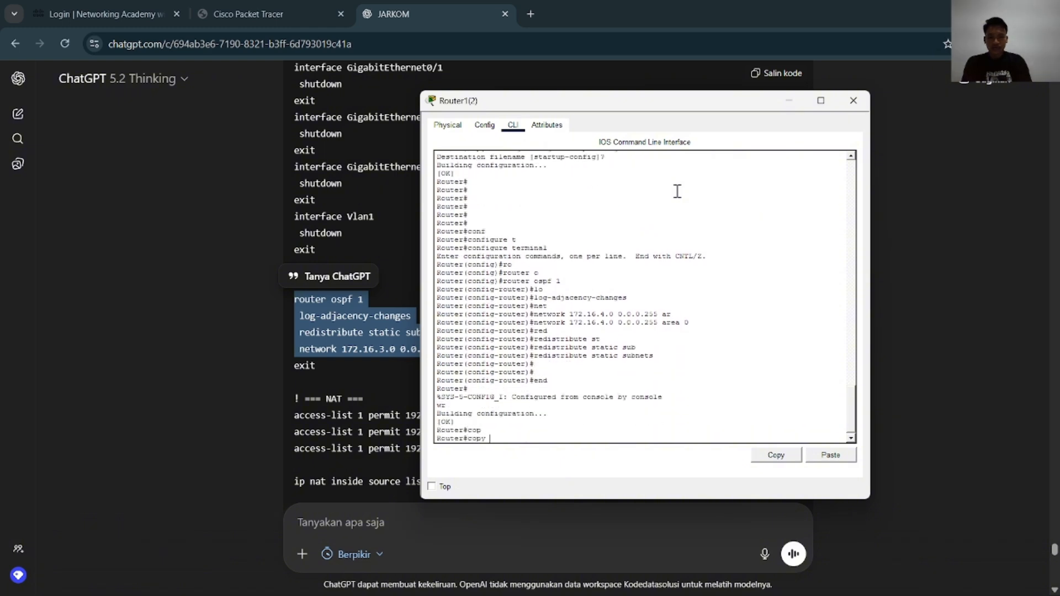
type("r")
key("Tab")
type("st")
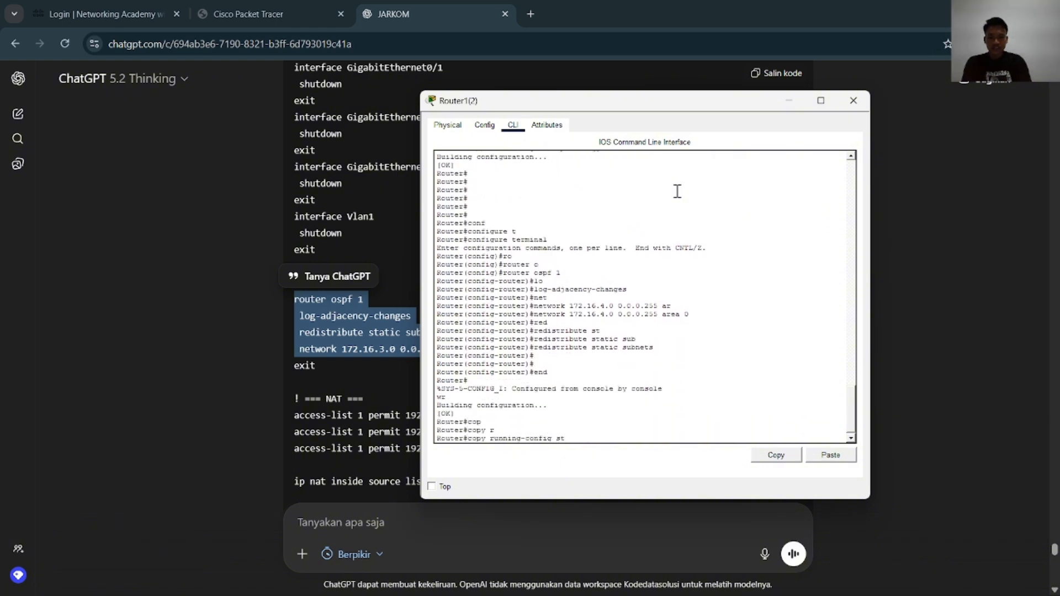
key("Tab")
key("Return")
key("Return")
key("Return")
key("Return")
key("Return")
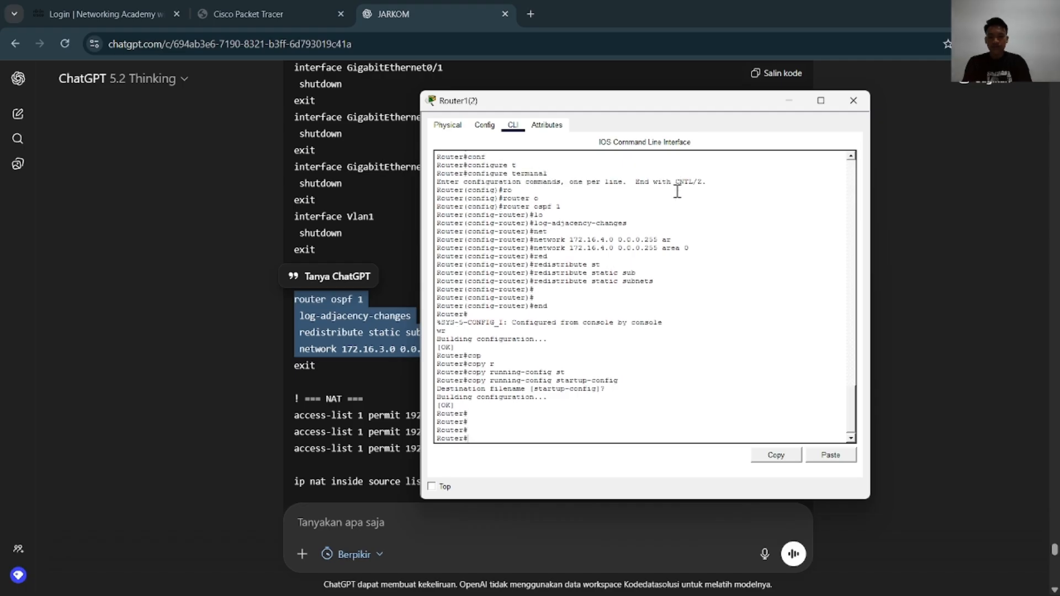
left_click(853, 100)
Look over the topology and review ChatGPT's multilayer switch configuration, including its trunk ports and routed port
key("alt+Tab")
scroll(681, 272, "up", 14)
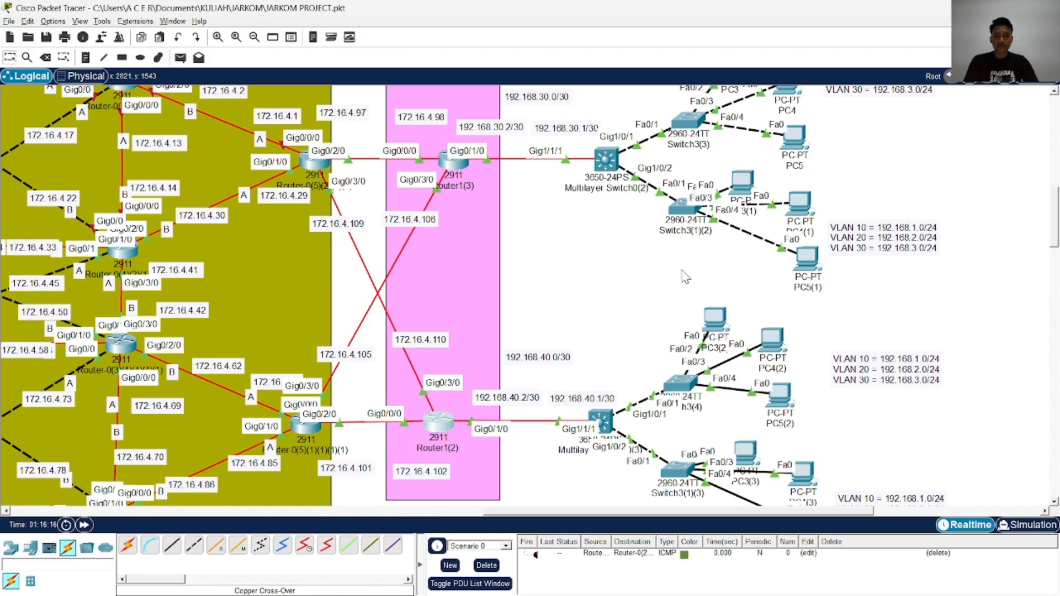
scroll(653, 275, "down", 2)
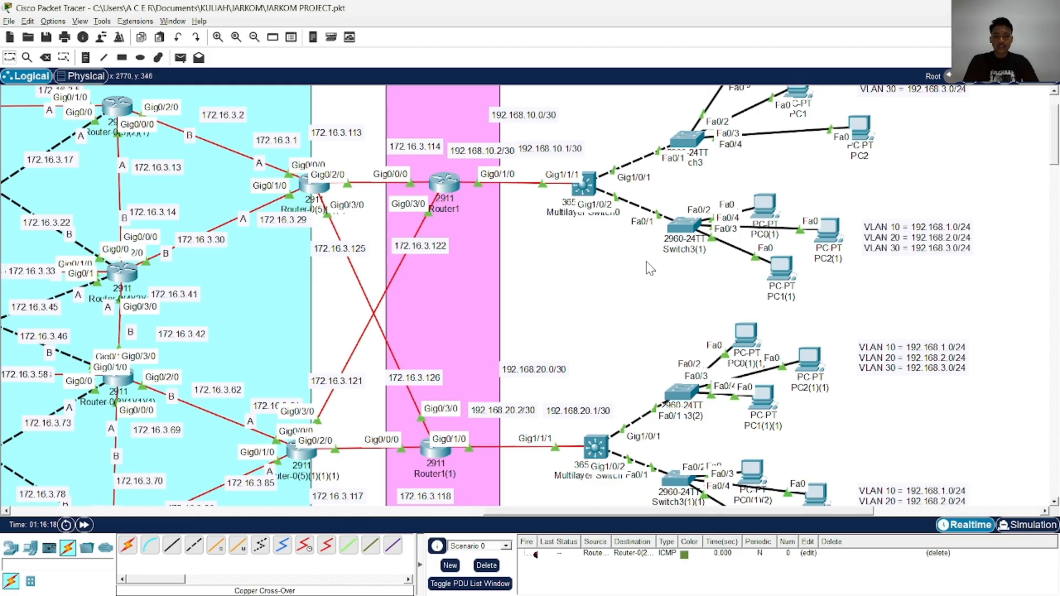
key("alt+Tab")
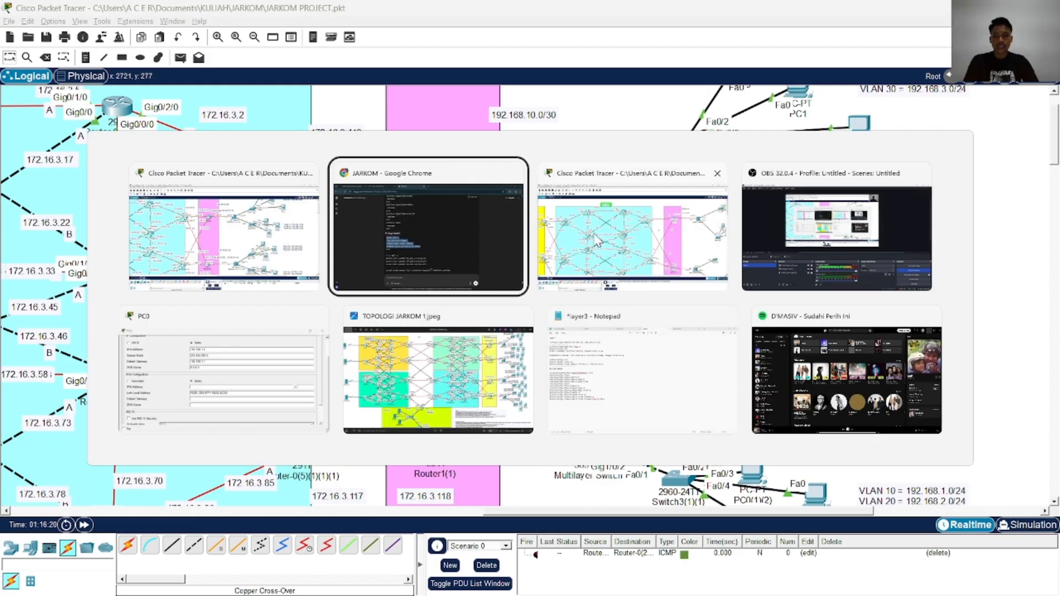
scroll(584, 259, "down", 15)
scroll(582, 263, "up", 3)
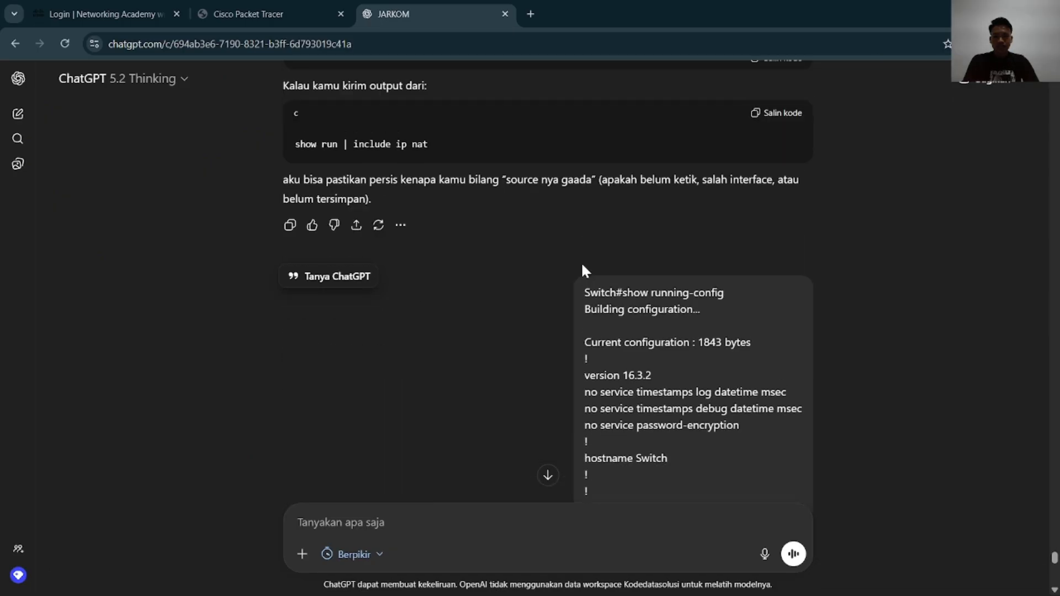
scroll(580, 264, "down", 10)
scroll(580, 264, "down", 10)
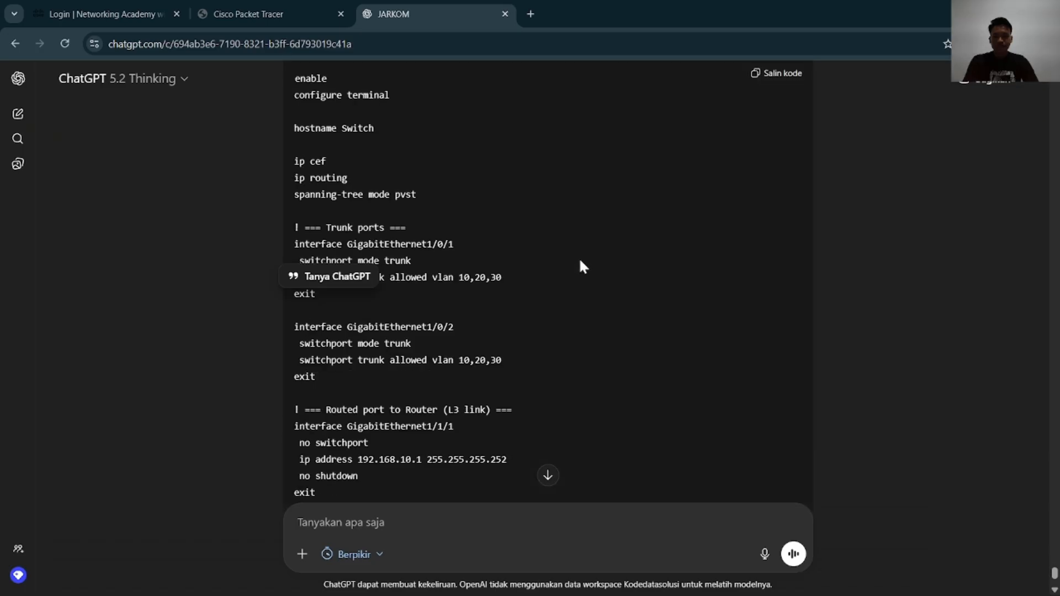
scroll(581, 265, "down", 1)
scroll(579, 258, "down", 1)
scroll(578, 257, "up", 5)
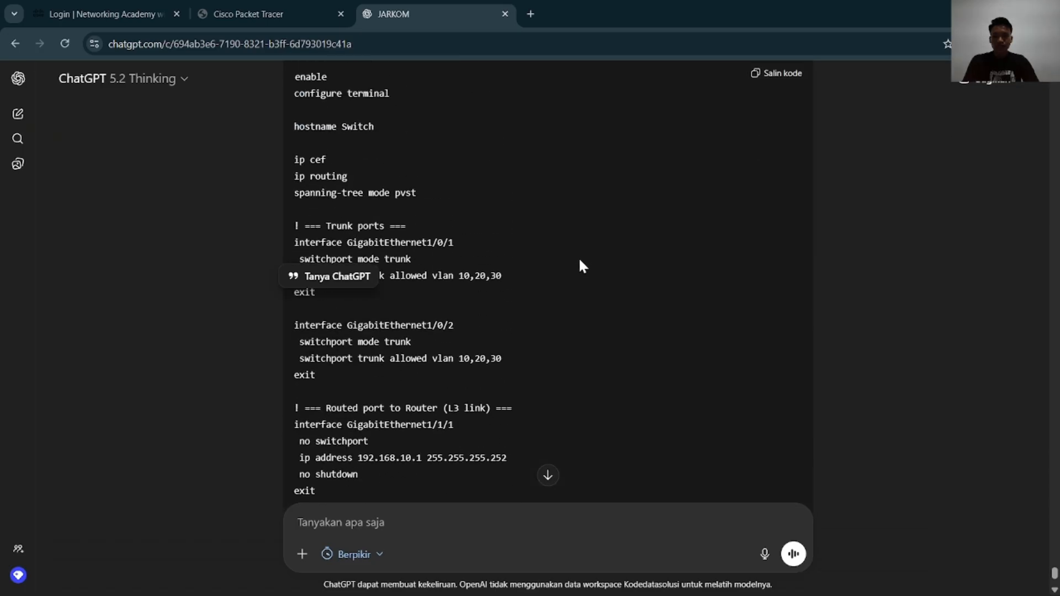
Return to the Packet Tracer topology, check Multilayer Switch0(1)'s command line and put its window away
key("alt+Tab")
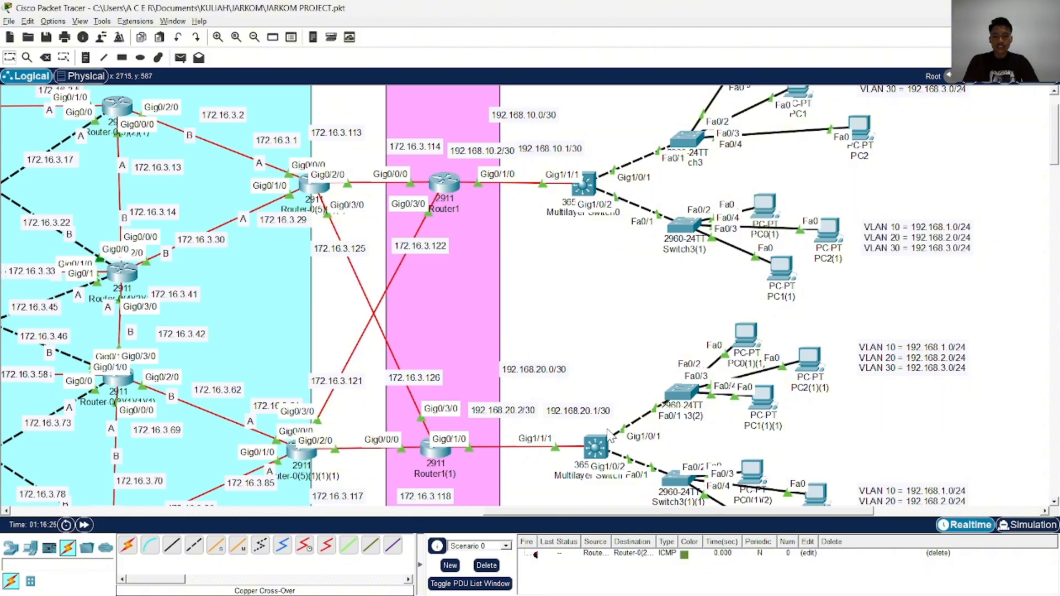
left_click(593, 259)
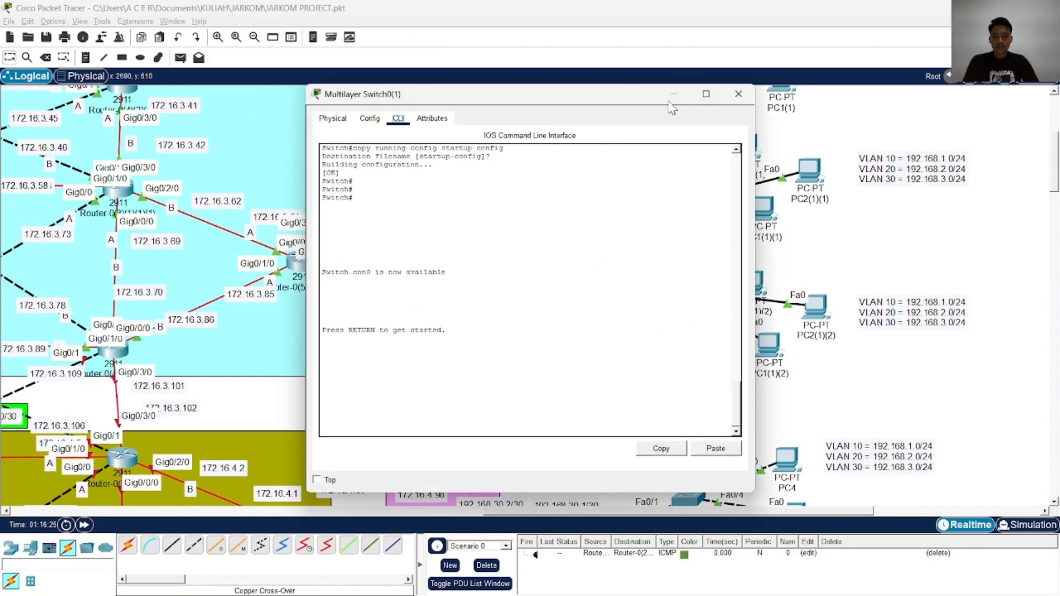
left_click(677, 95)
scroll(593, 224, "up", 4)
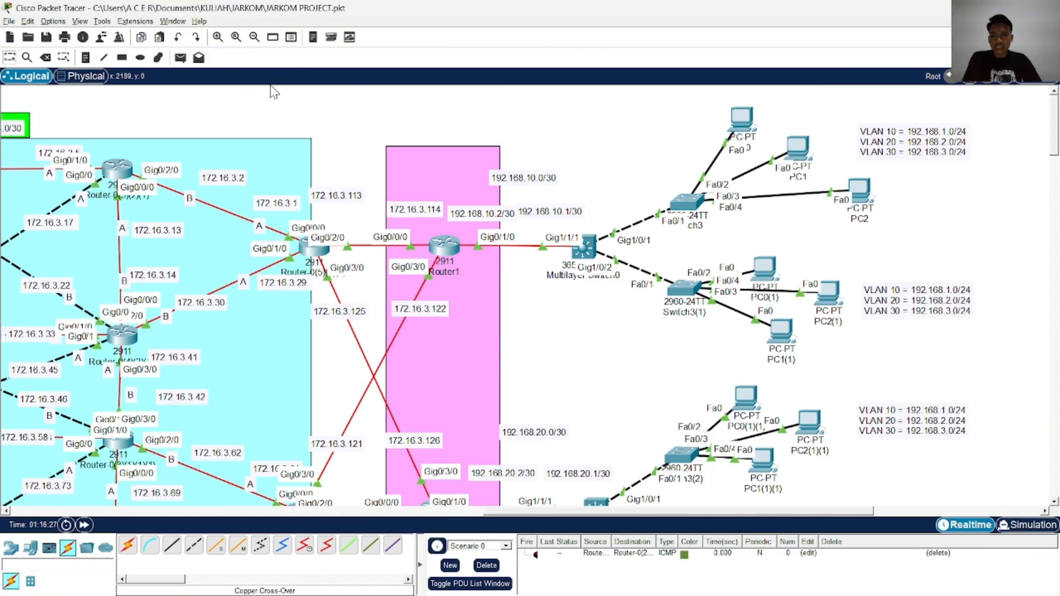
Delete the current PDU scenario's contents and send a simple PDU from PC0 to Multilayer Switch0
left_click(487, 565)
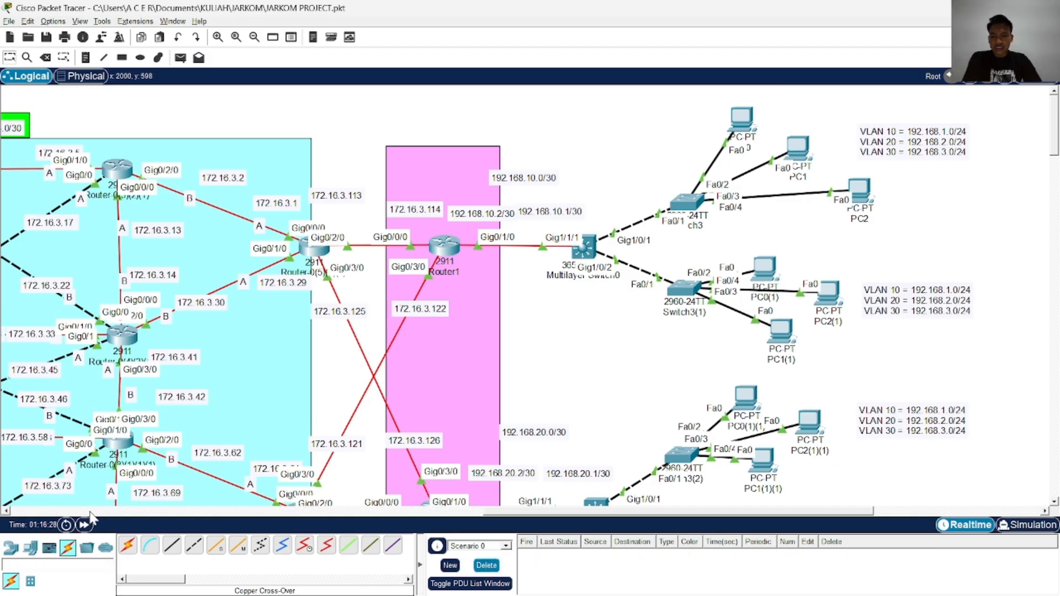
left_click(180, 58)
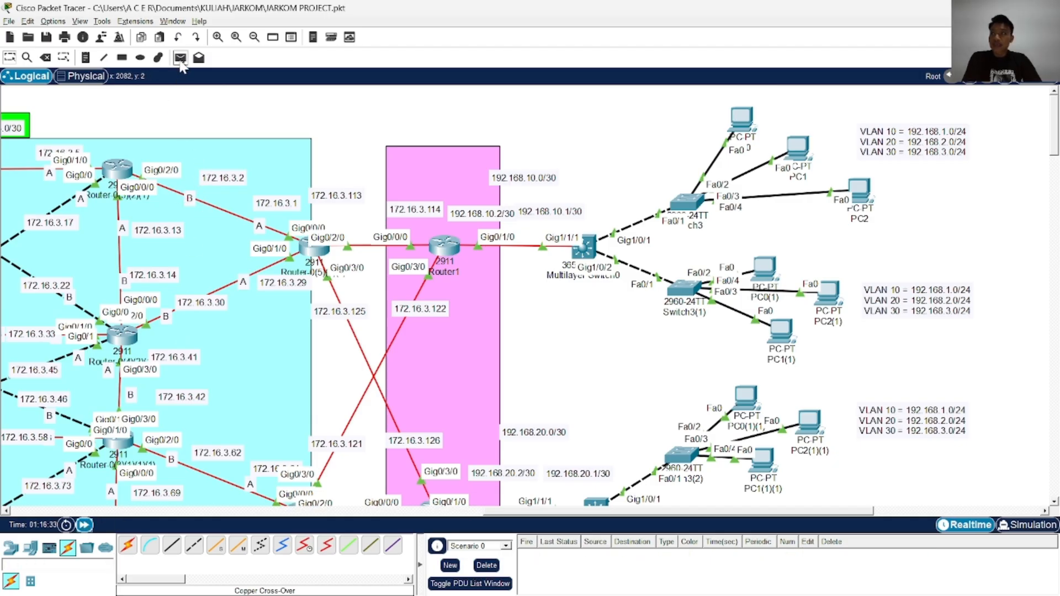
left_click(737, 125)
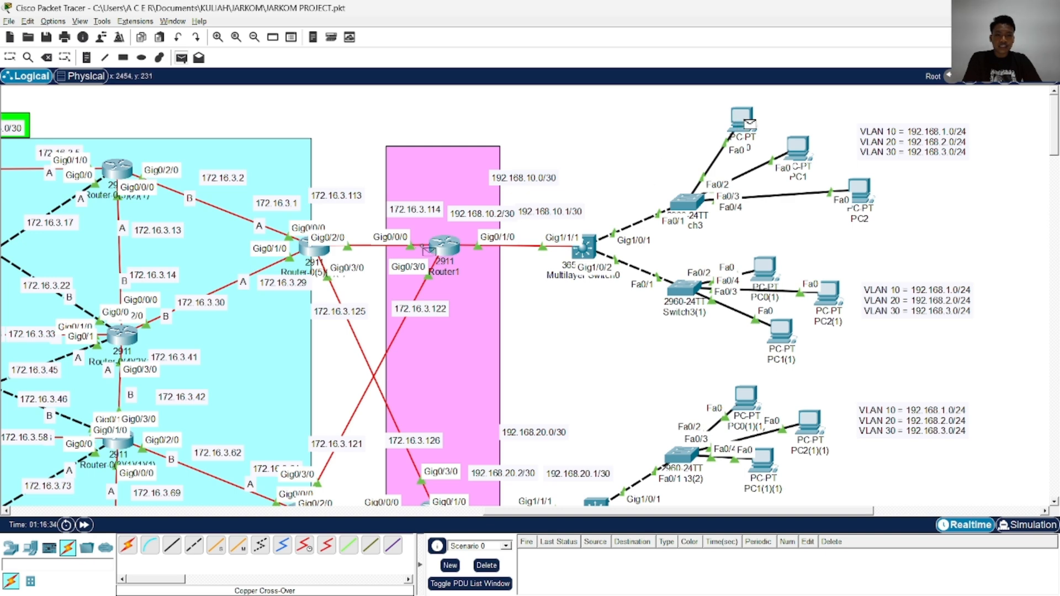
left_click(588, 251)
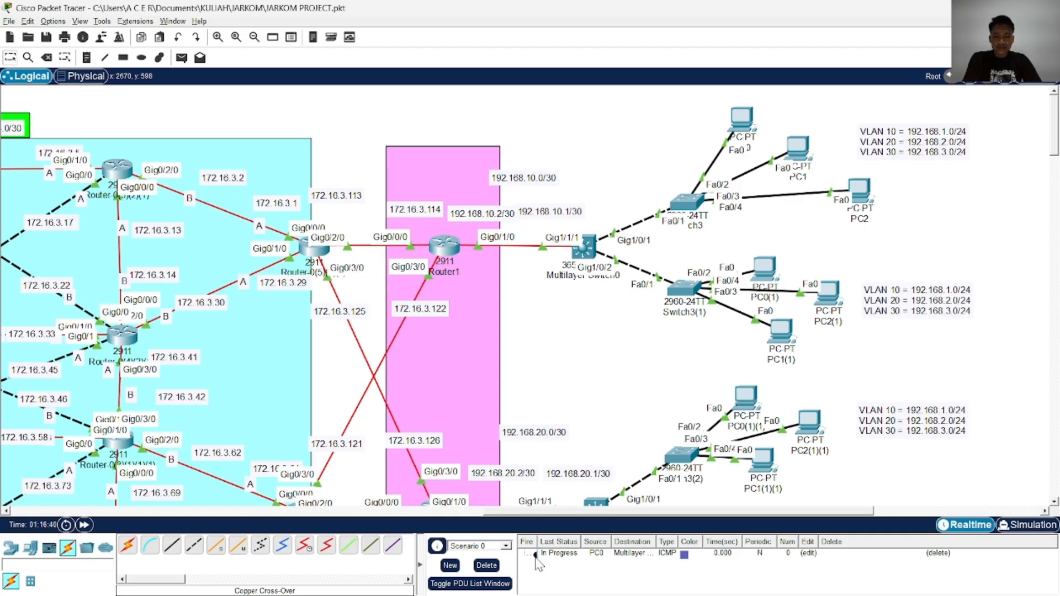
Clear the PDU list, send a simple PDU from PC0 to Multilayer Switch0, and delete that test
left_click(486, 565)
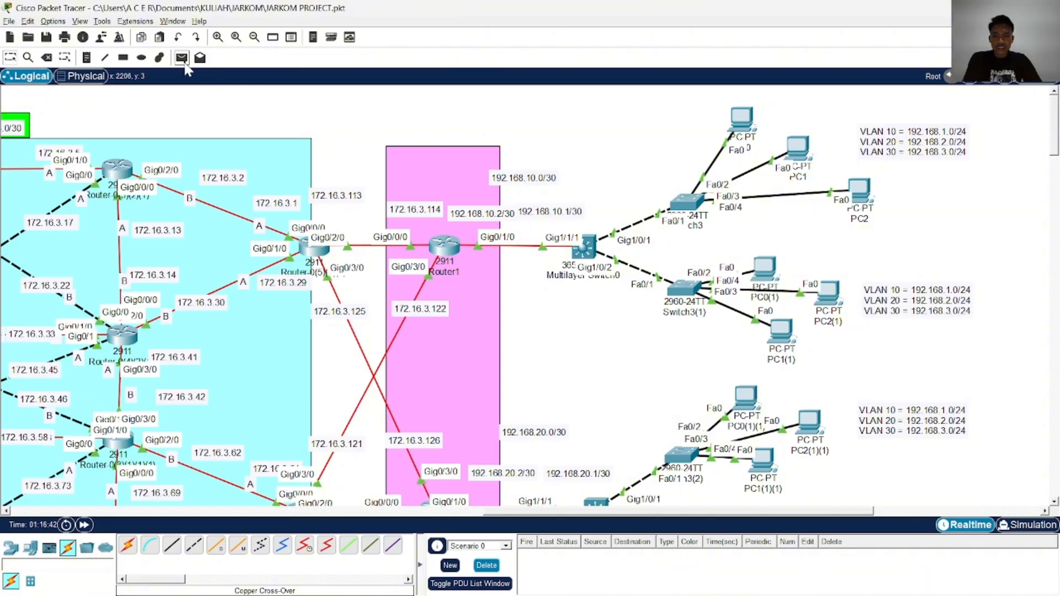
left_click(732, 132)
left_click(586, 255)
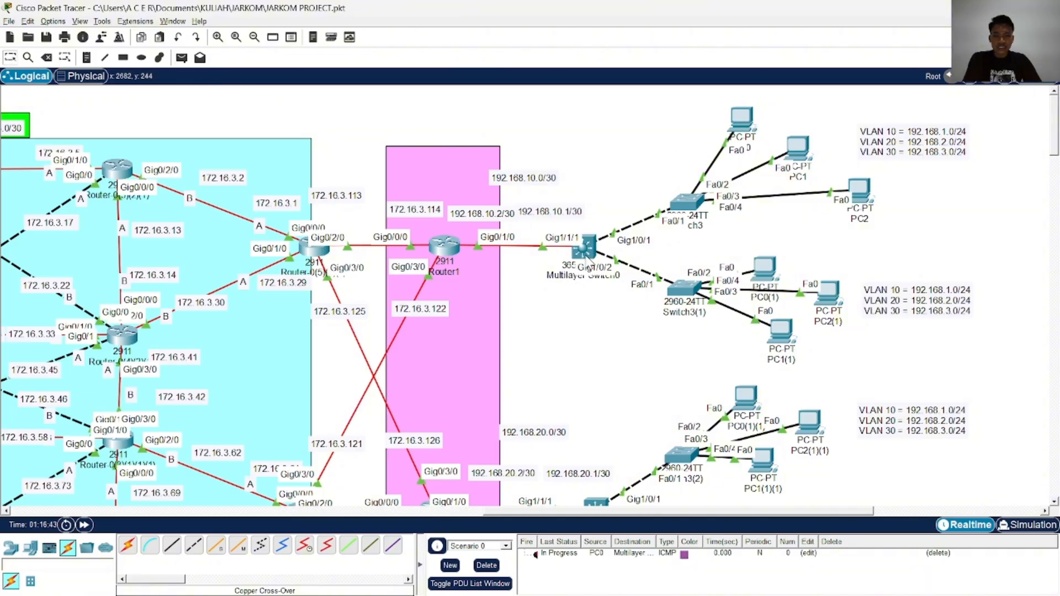
left_click(487, 565)
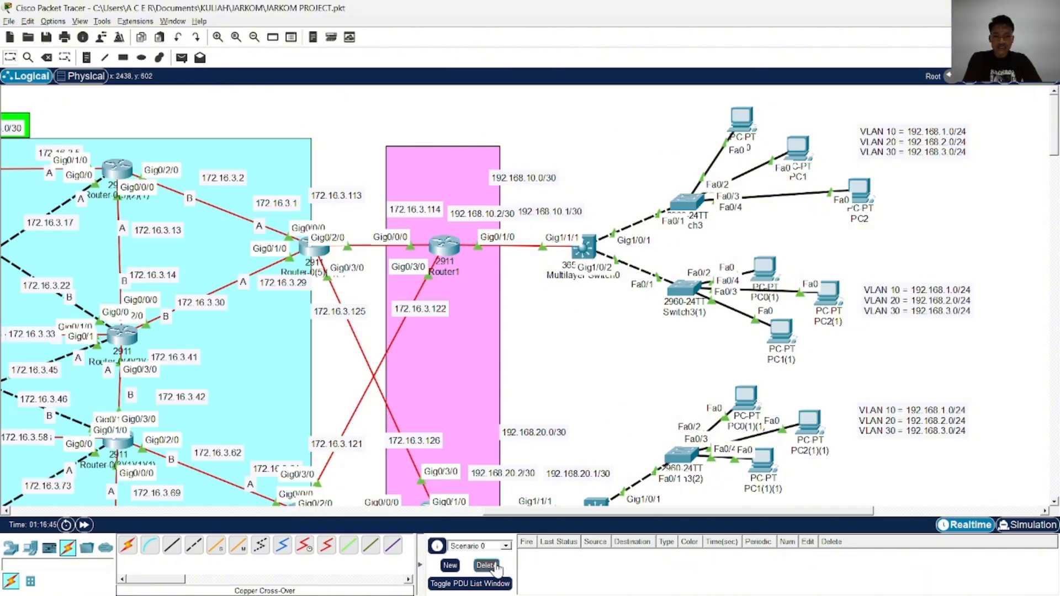
Configure PC0 with static IPv4 address 192.168.1.2, subnet mask 255.255.255.0 and default gateway 192.168.1.1
left_click(742, 120)
left_click(385, 172)
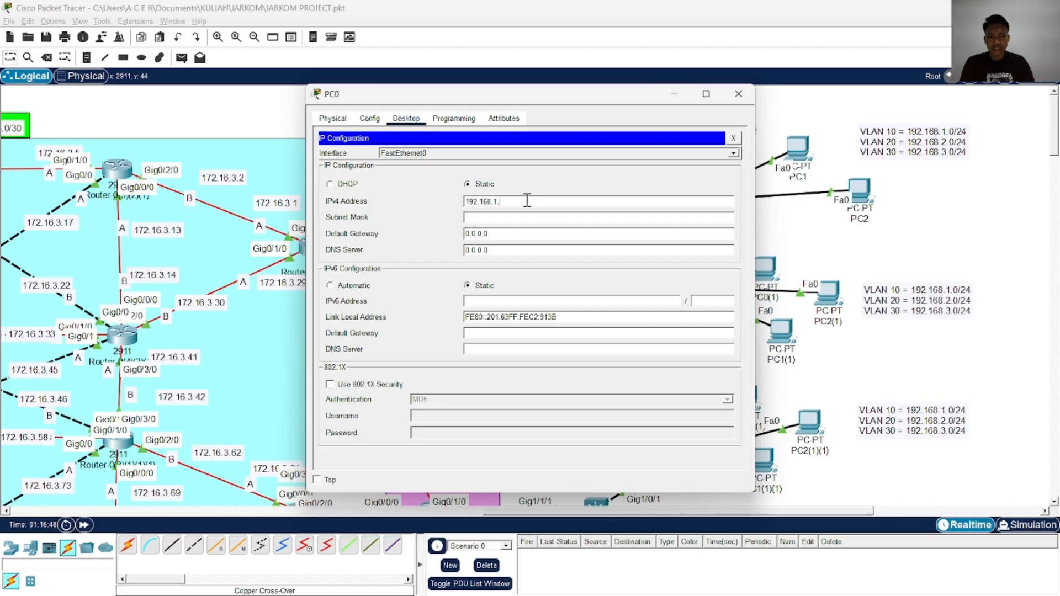
type("192.168.1.2")
left_click(509, 217)
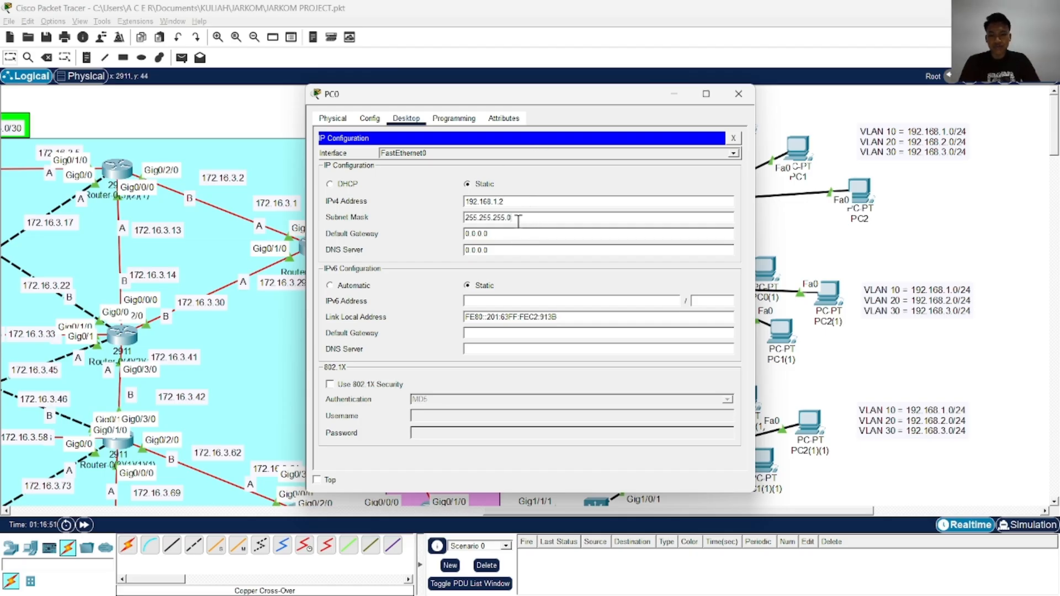
left_click_drag(526, 201, 448, 200)
key("ctrl+c")
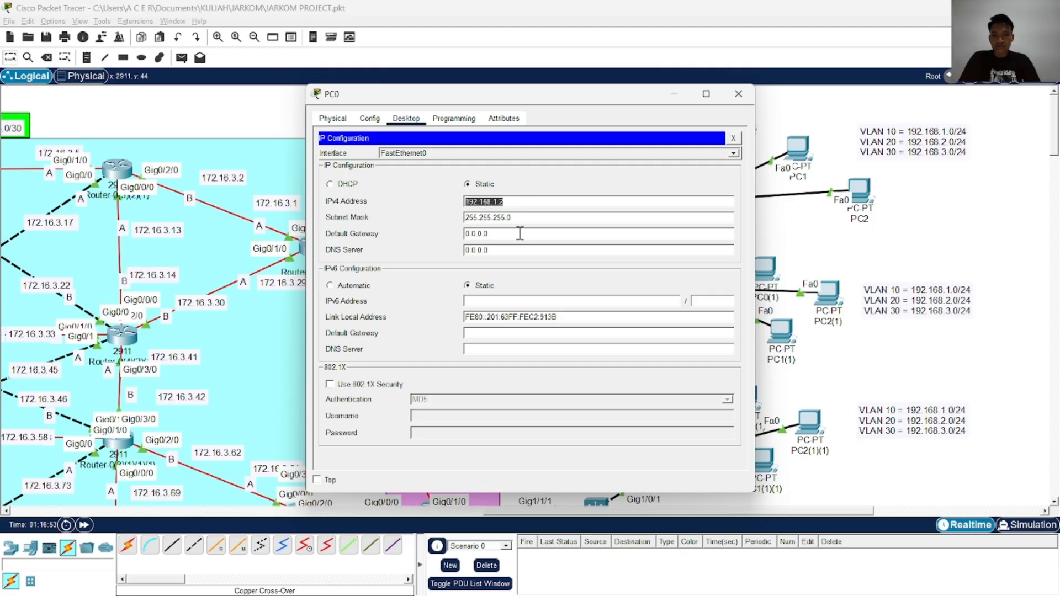
left_click_drag(520, 233, 447, 239)
key("ctrl+v")
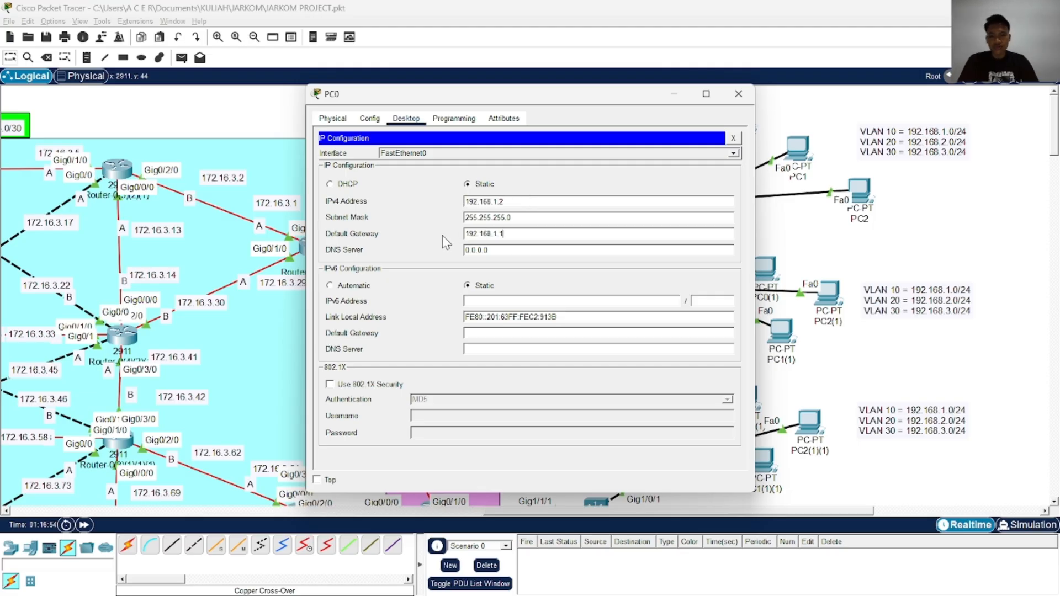
left_click(738, 94)
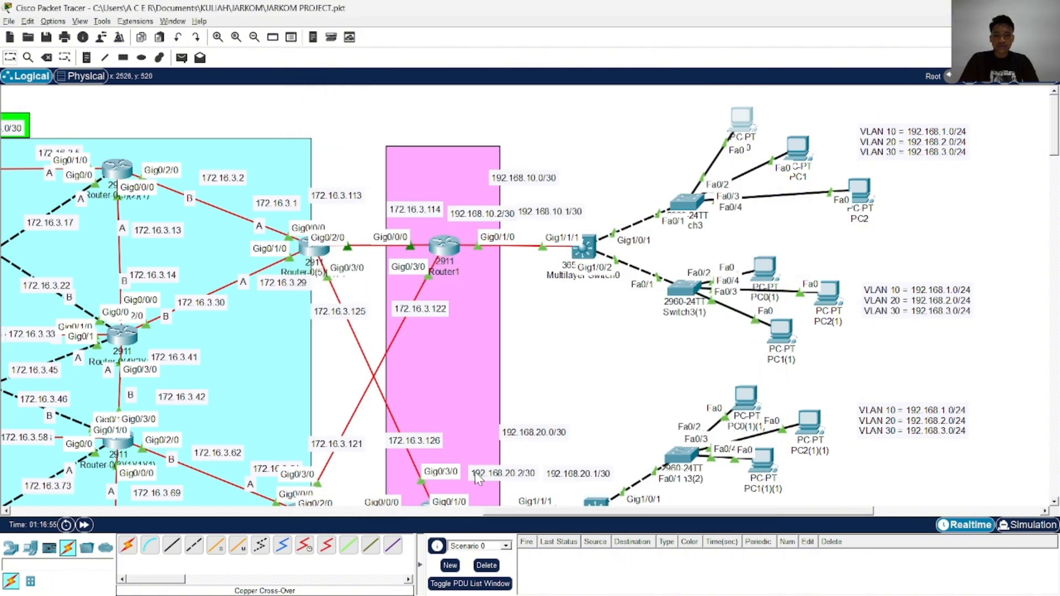
Test connectivity with a simple PDU from PC0 to Multilayer Switch0, and clear the PDU list
left_click(181, 57)
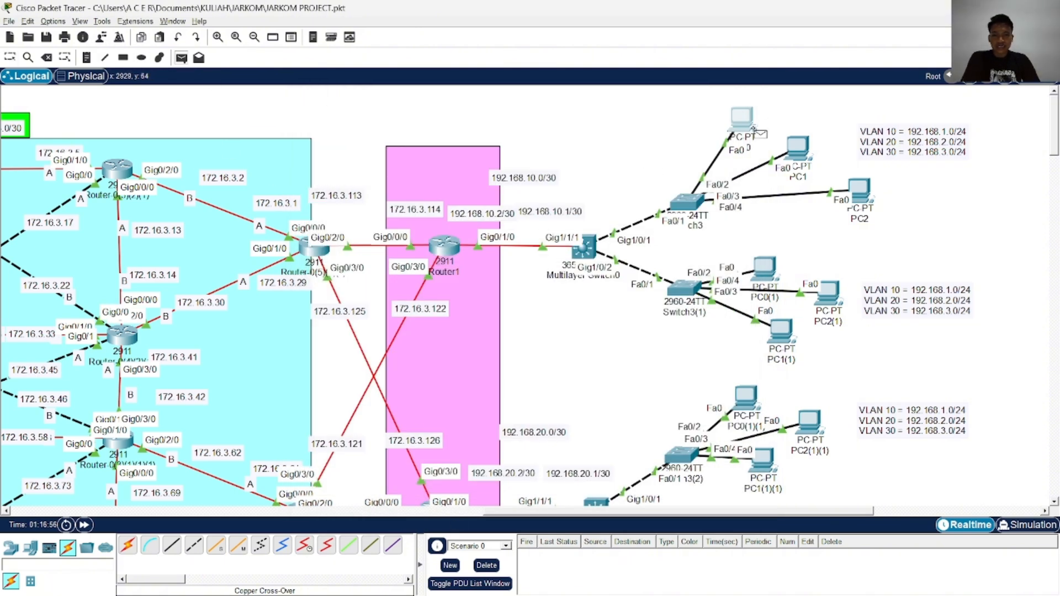
left_click(742, 116)
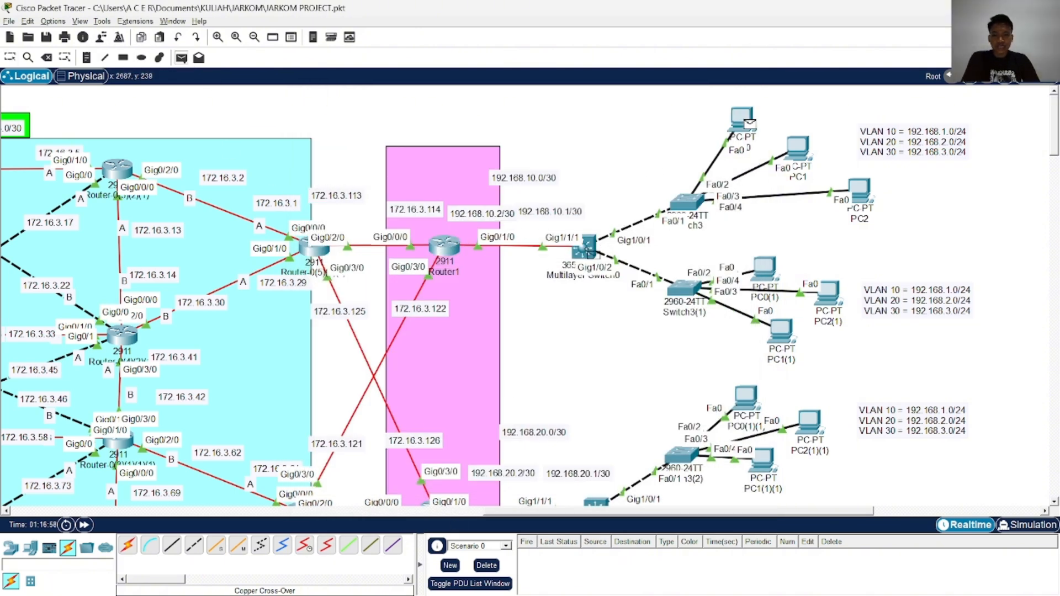
left_click(583, 247)
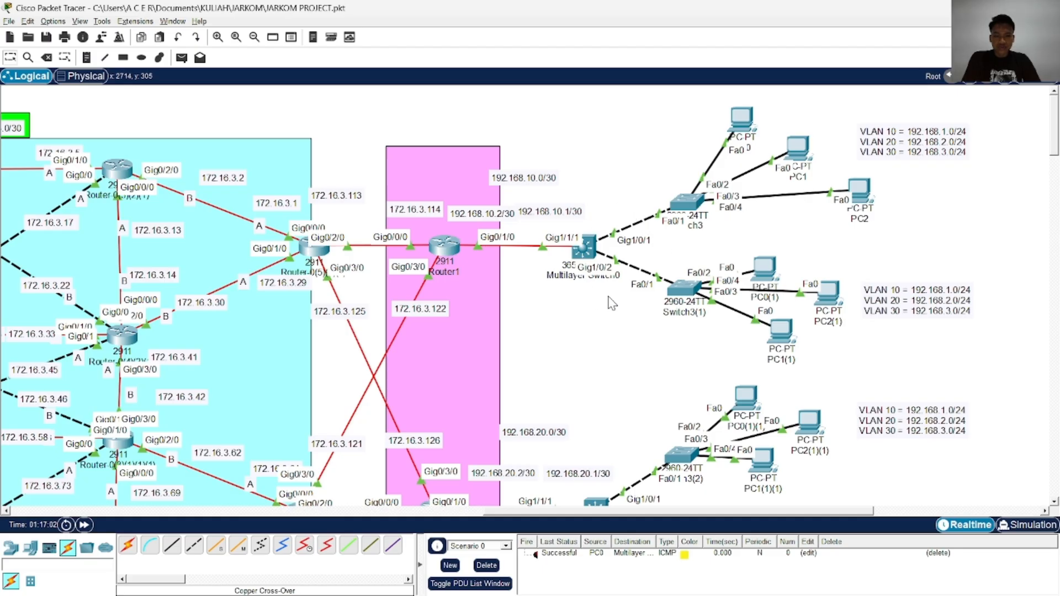
left_click(488, 568)
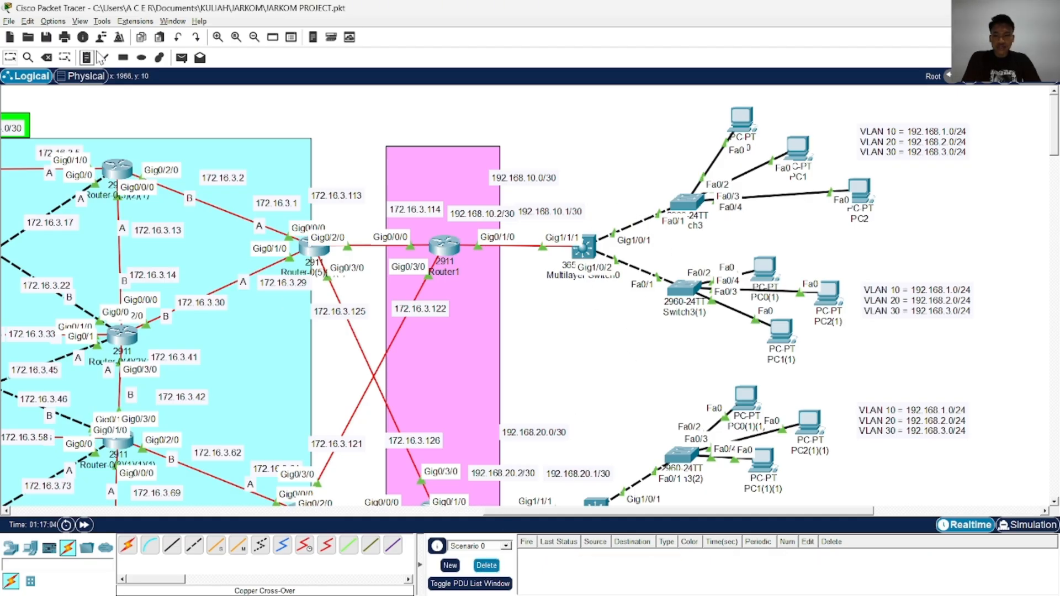
Send a simple PDU from PC0 to Router1, fire it again, and clear the PDU list
left_click(181, 58)
left_click(755, 123)
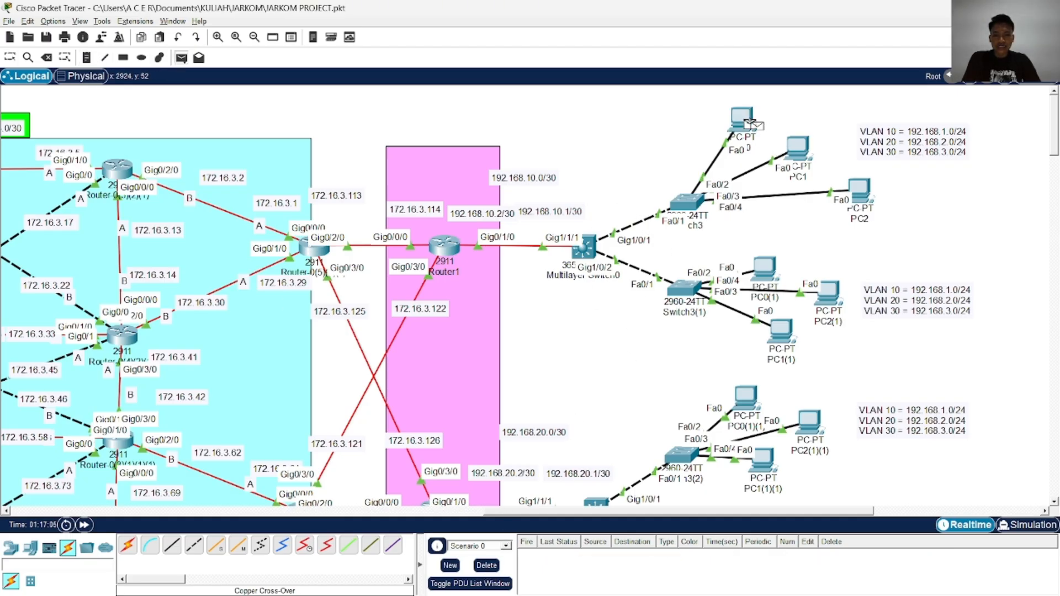
left_click(452, 253)
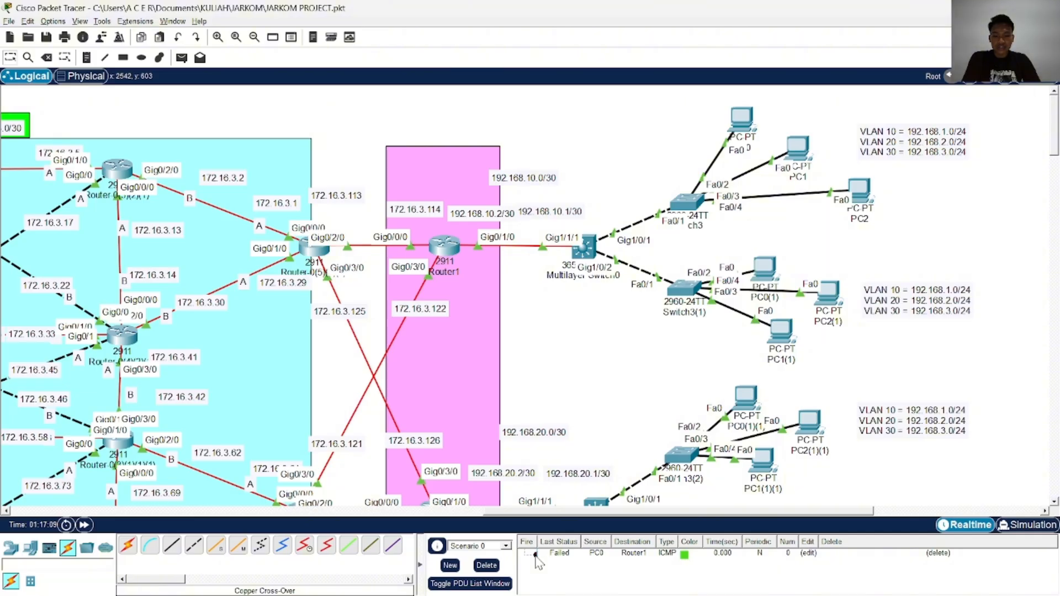
double_click(535, 555)
left_click(487, 566)
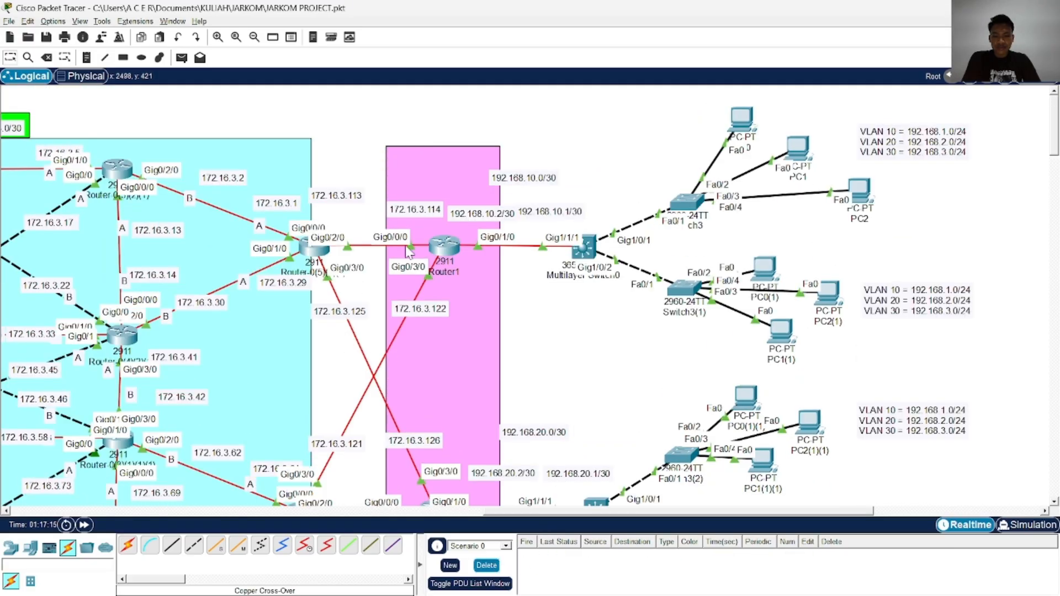
Repeat the connectivity test with a new simple PDU from PC0 to Router1, and clear the PDU list
left_click(181, 59)
left_click(743, 122)
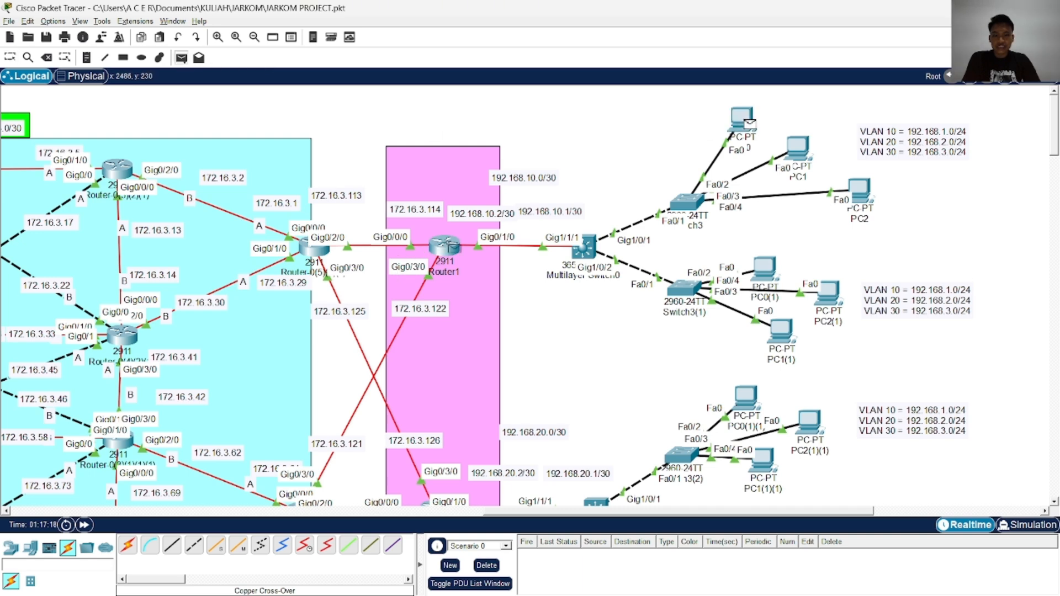
left_click(446, 247)
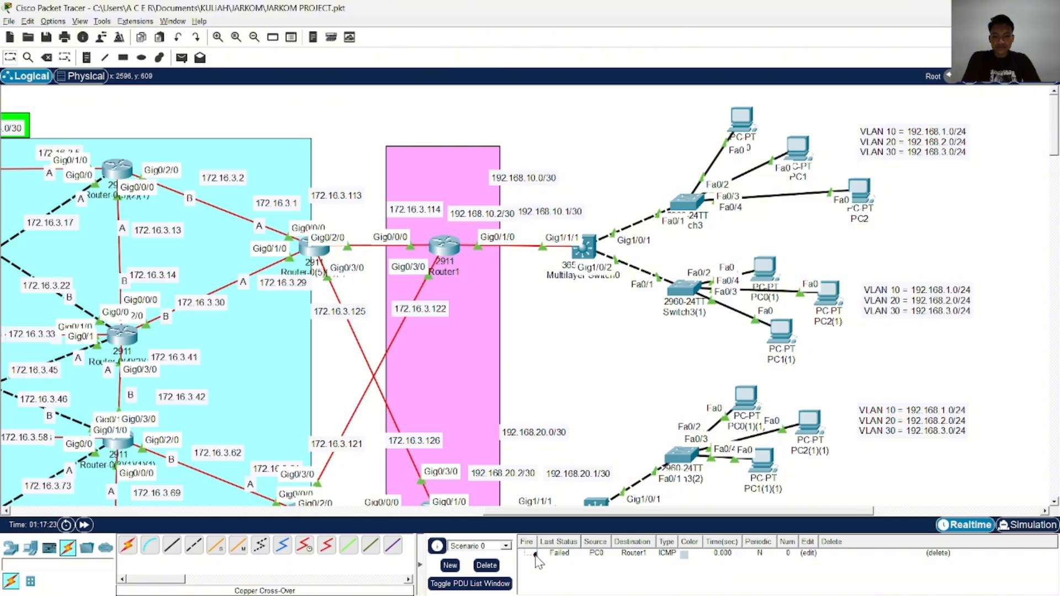
left_click(487, 566)
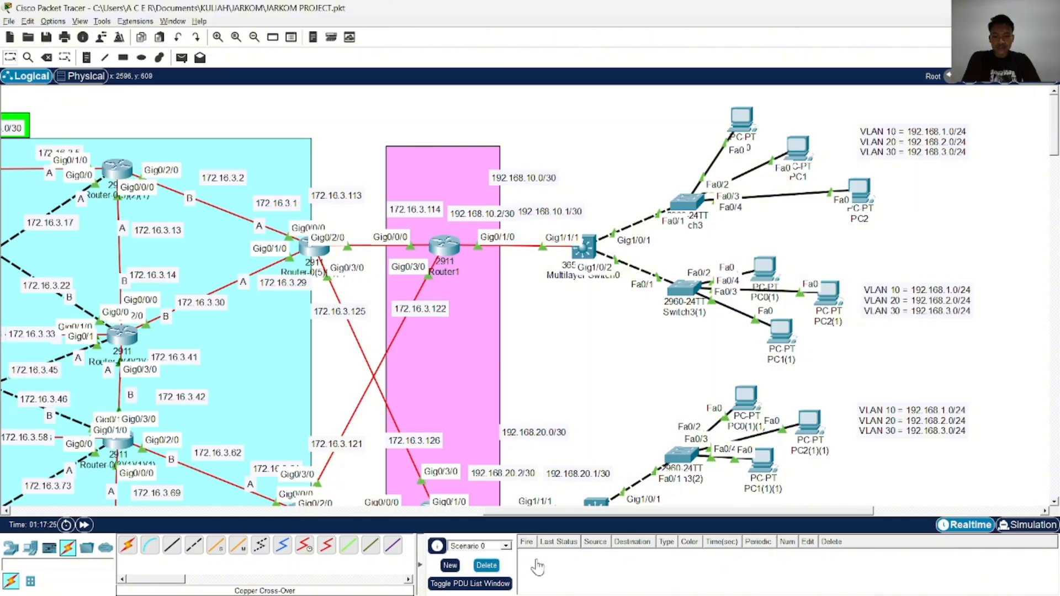
Trace a simple PDU from PC0 to Router1 in Simulation mode by playing its events, and close the simulation event list
left_click(1027, 525)
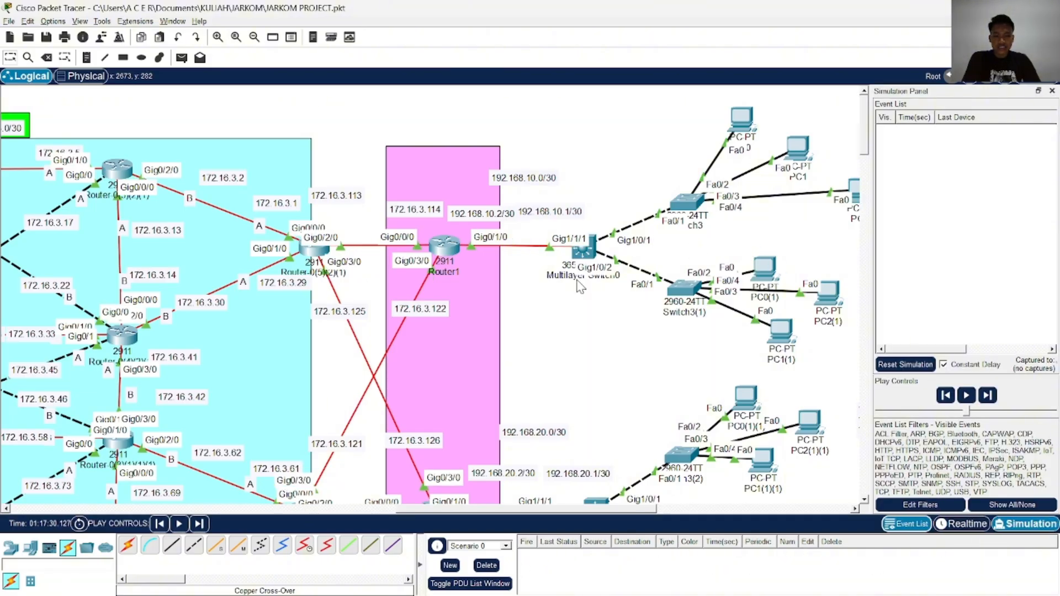
left_click(182, 58)
left_click(758, 122)
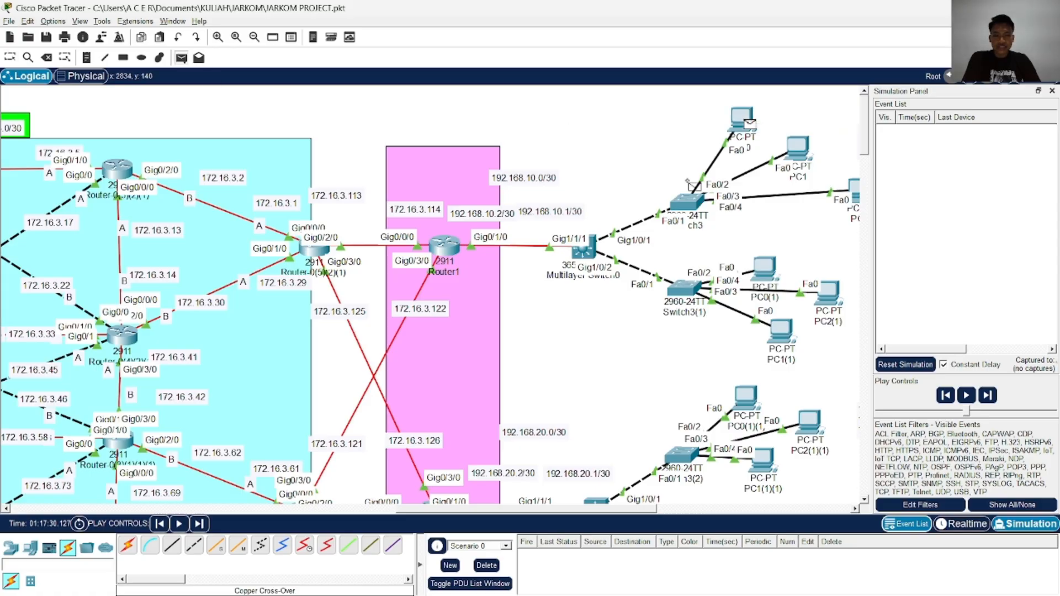
left_click(457, 253)
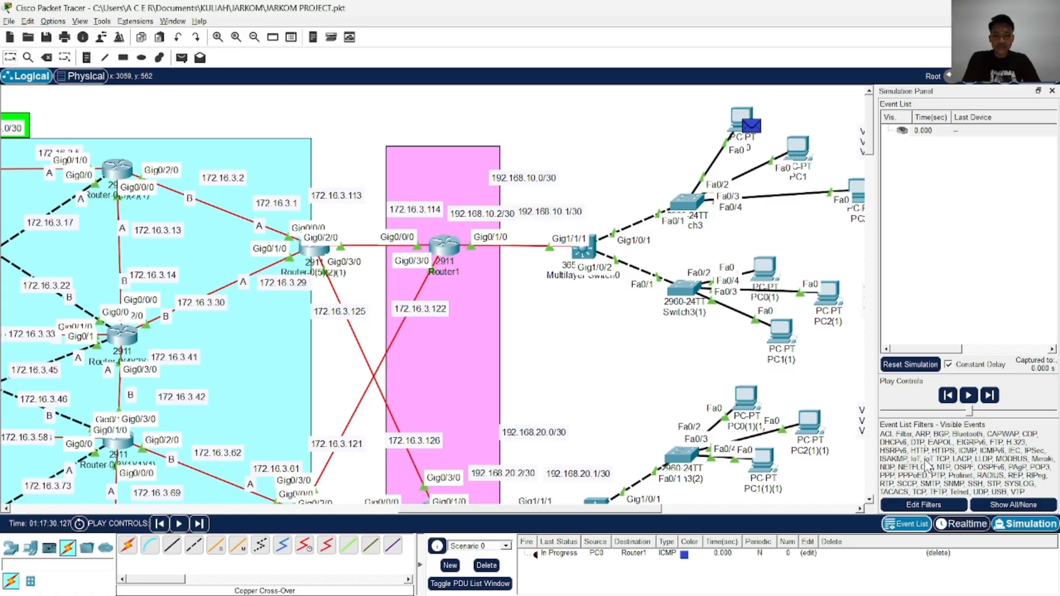
left_click(969, 396)
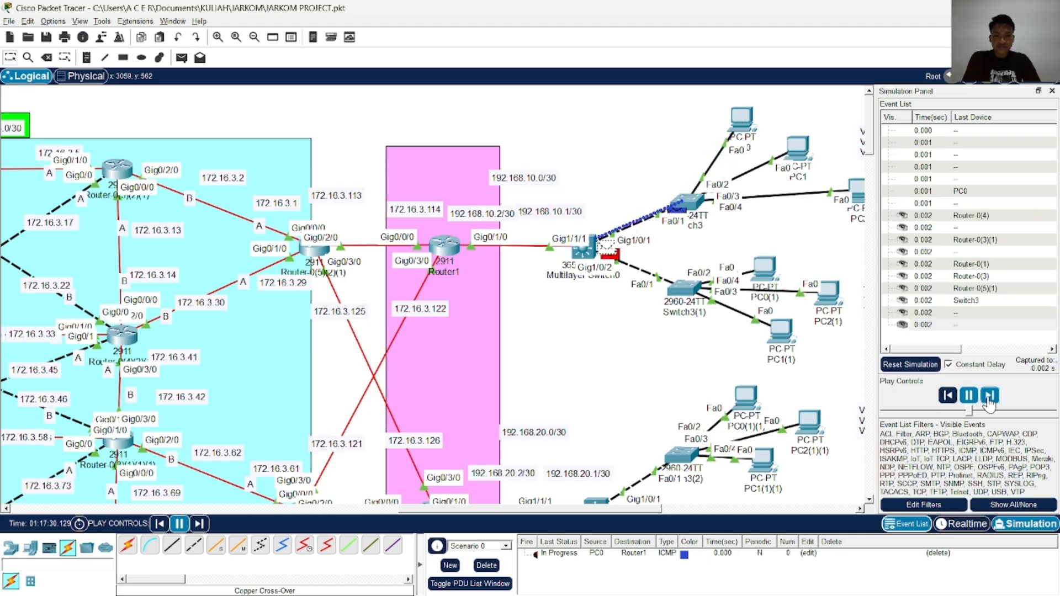
left_click(991, 397)
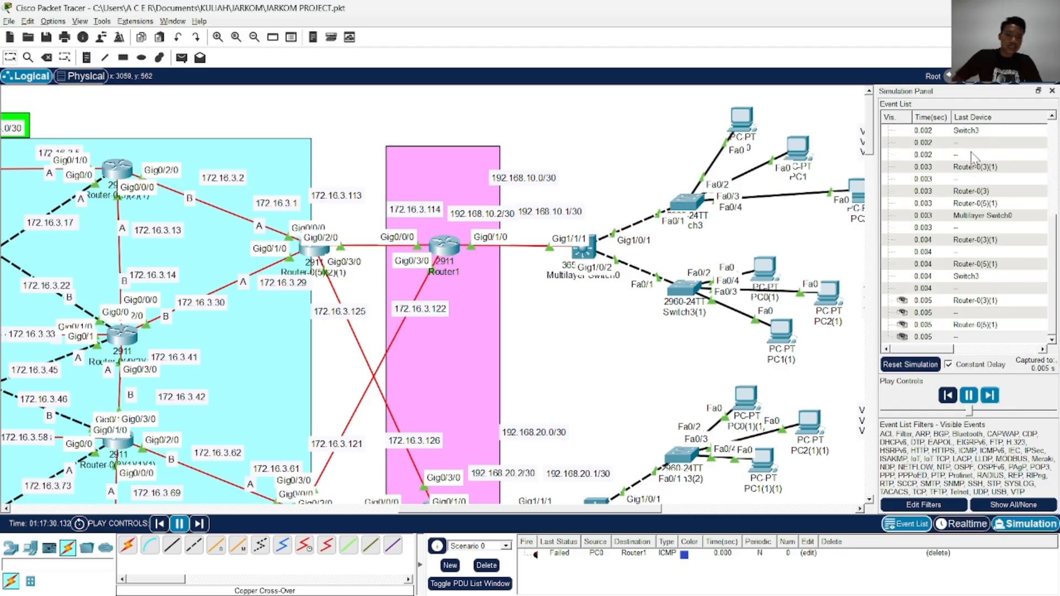
left_click(1052, 90)
Run show running-config on Multilayer Switch0 and page through the output to its GigabitEthernet interface settings
left_click(583, 251)
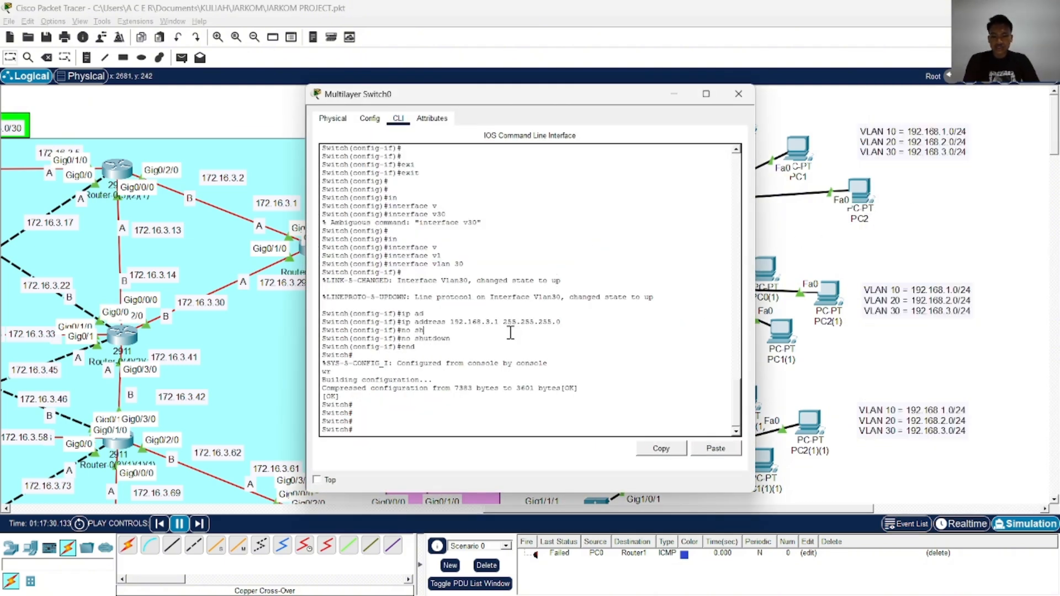
key("Return")
key("Return")
key("Return")
type("o")
key("Tab")
type("r")
key("Tab")
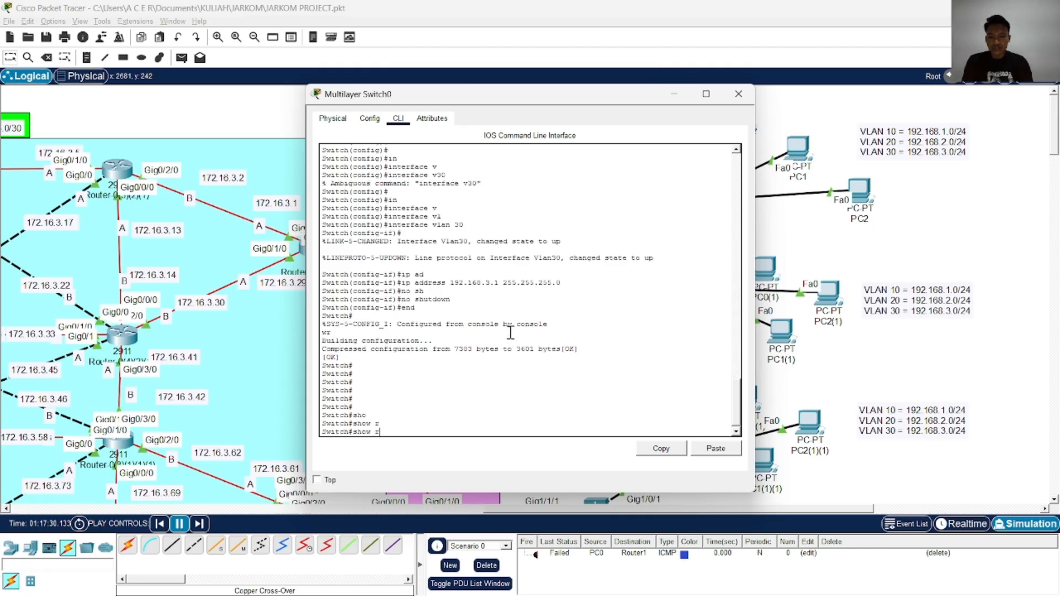
type("u")
key("Tab")
key("Return")
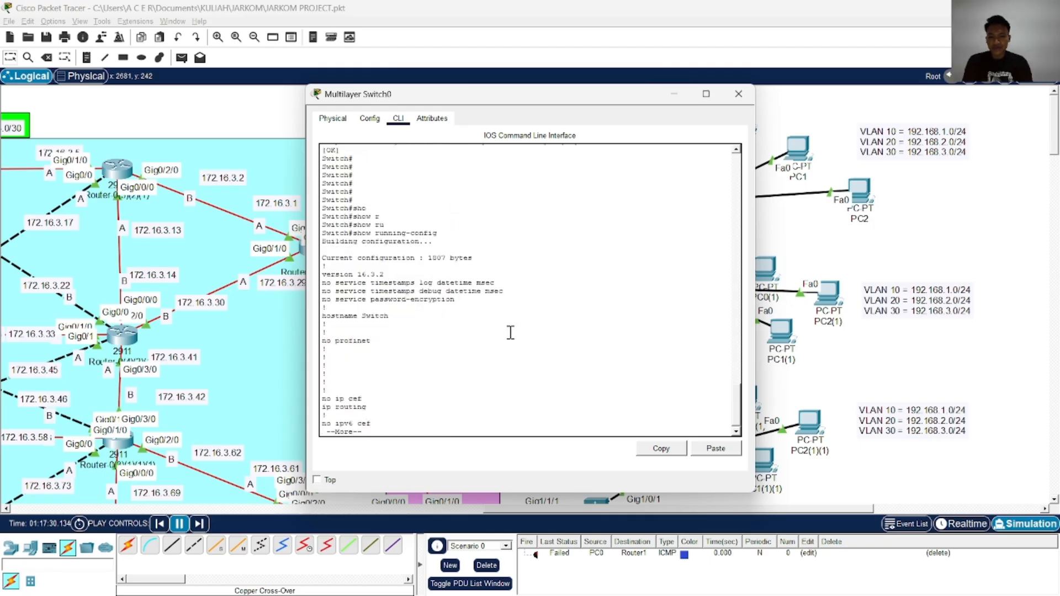
key("space")
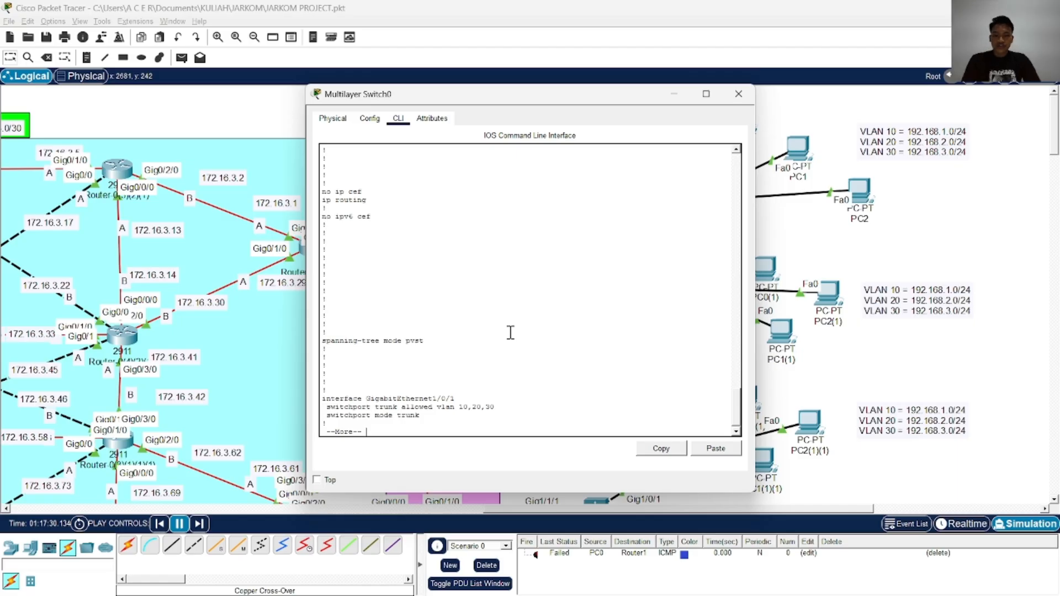
key("Return")
key("Return")
key("Return")
key("Return")
key("Return")
key("Return")
key("Return")
key("Return")
key("Return")
key("Return")
key("Return")
key("Return")
key("Return")
key("Return")
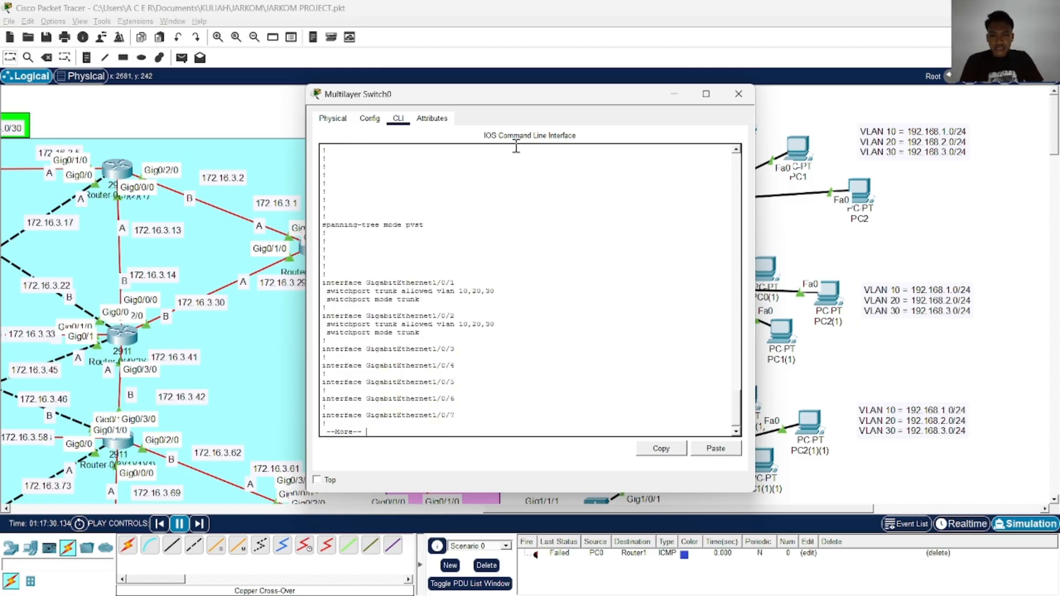
Switch to the TEST JARKOM.pkt project, place its Multilayer Switch0 console beside the current project's switch console to compare them, and close both
key("alt+Tab")
key("alt+Tab")
key("alt+Tab")
key("alt+Tab")
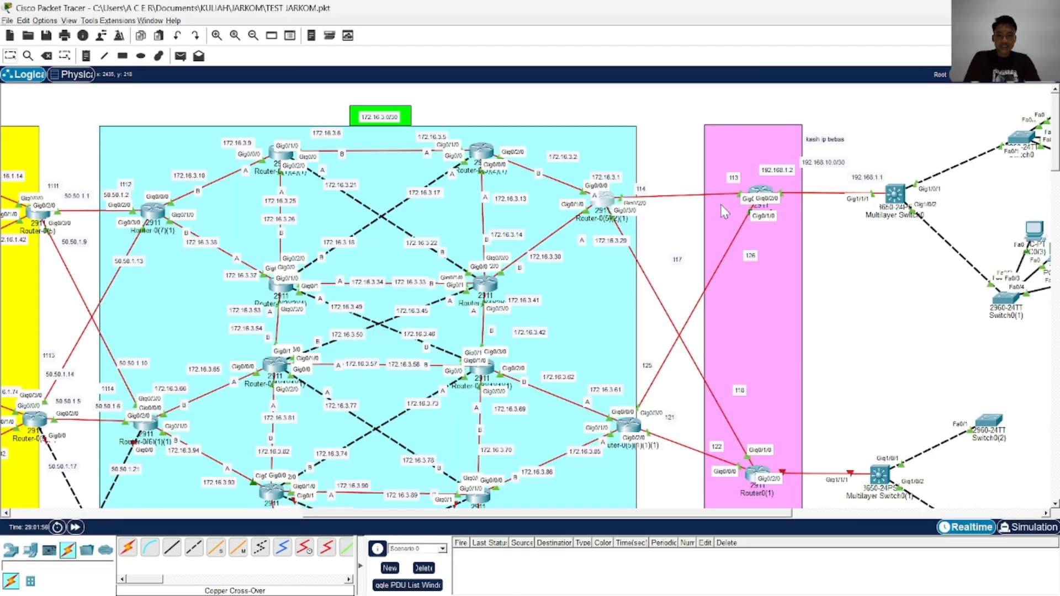
left_click(896, 195)
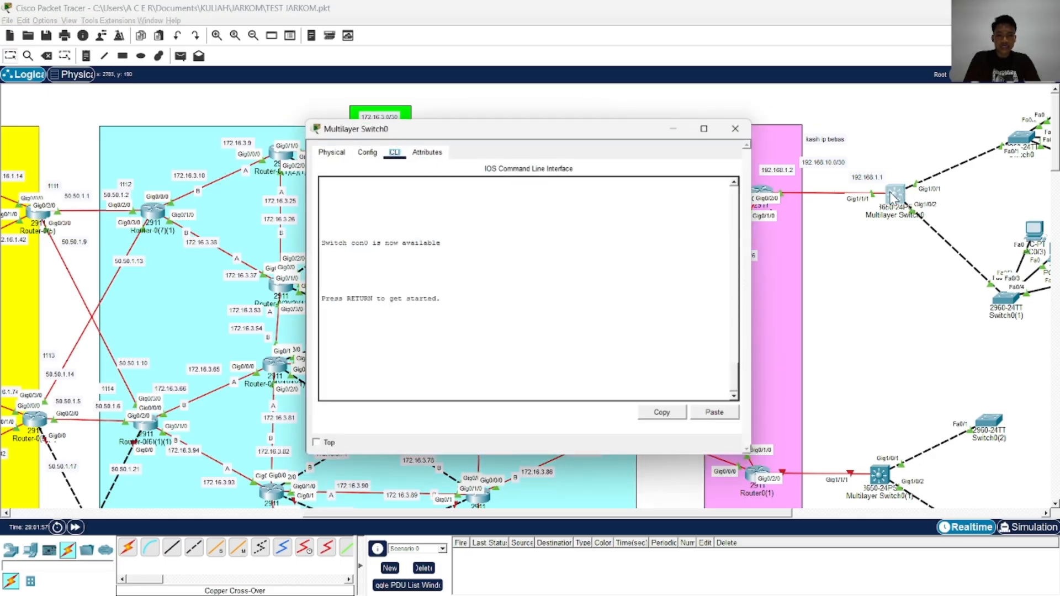
key("alt+Tab")
key("alt+Tab")
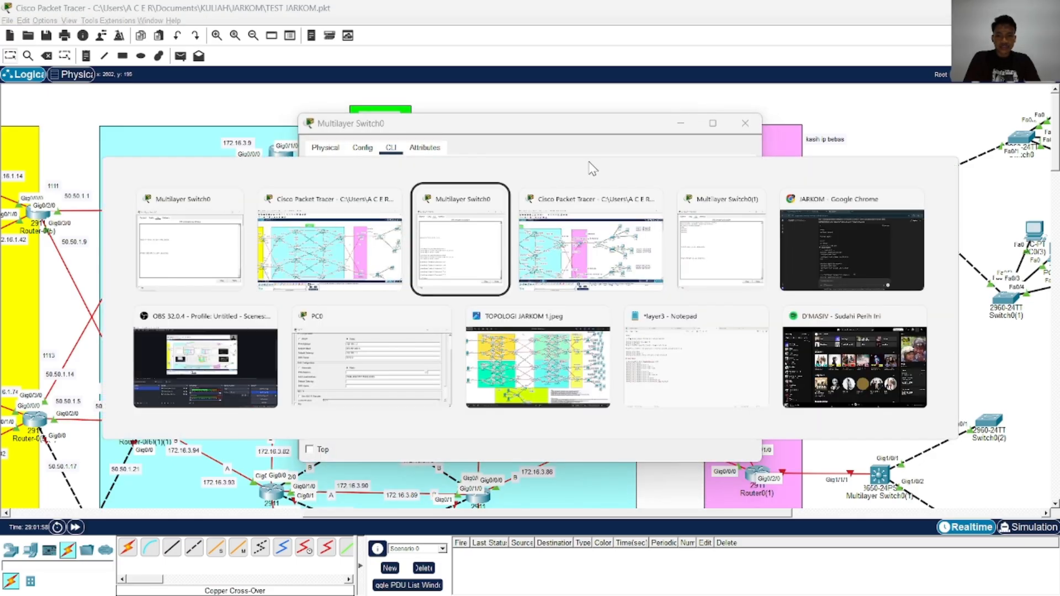
left_click_drag(597, 109, 788, 114)
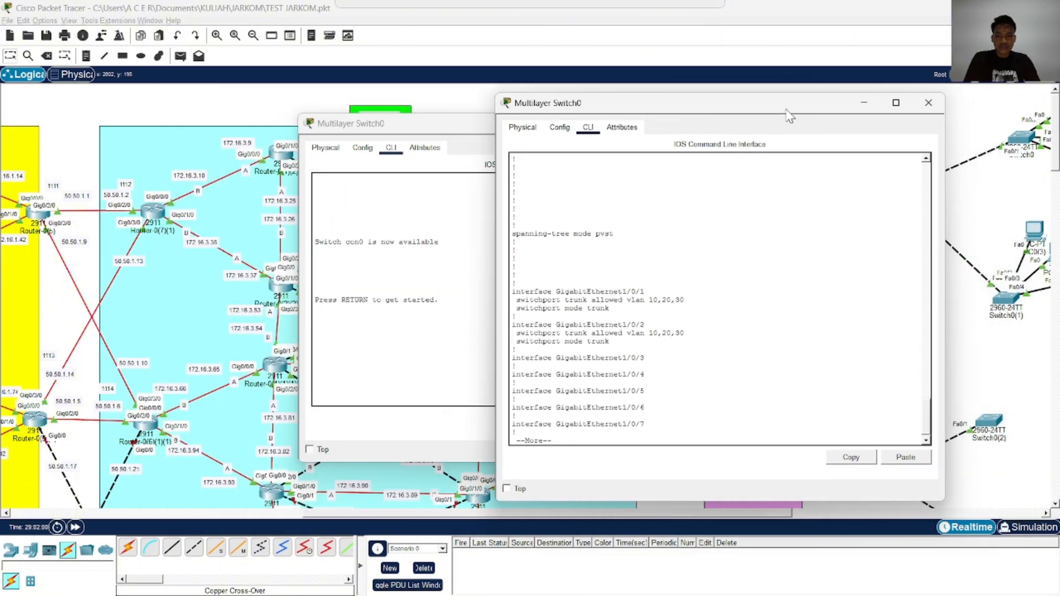
left_click(929, 103)
left_click(749, 123)
Switch back to the JARKOM PROJECT.pkt project and reopen the Multilayer Switch0 console with its running configuration
key("alt+Tab")
key("alt+Tab")
key("alt+Tab")
key("alt+Tab")
key("alt+Tab")
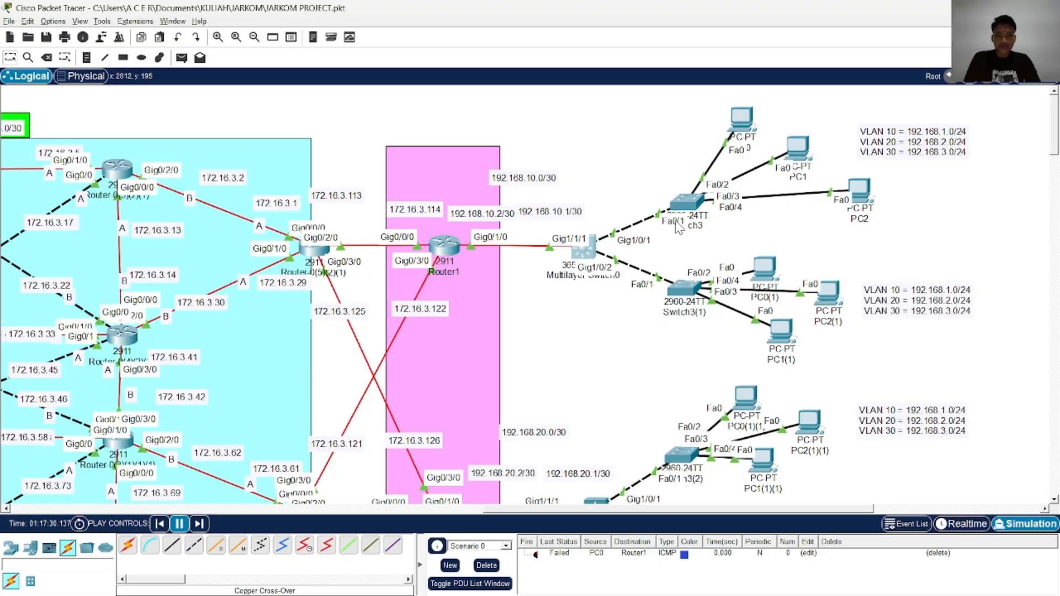
left_click(583, 250)
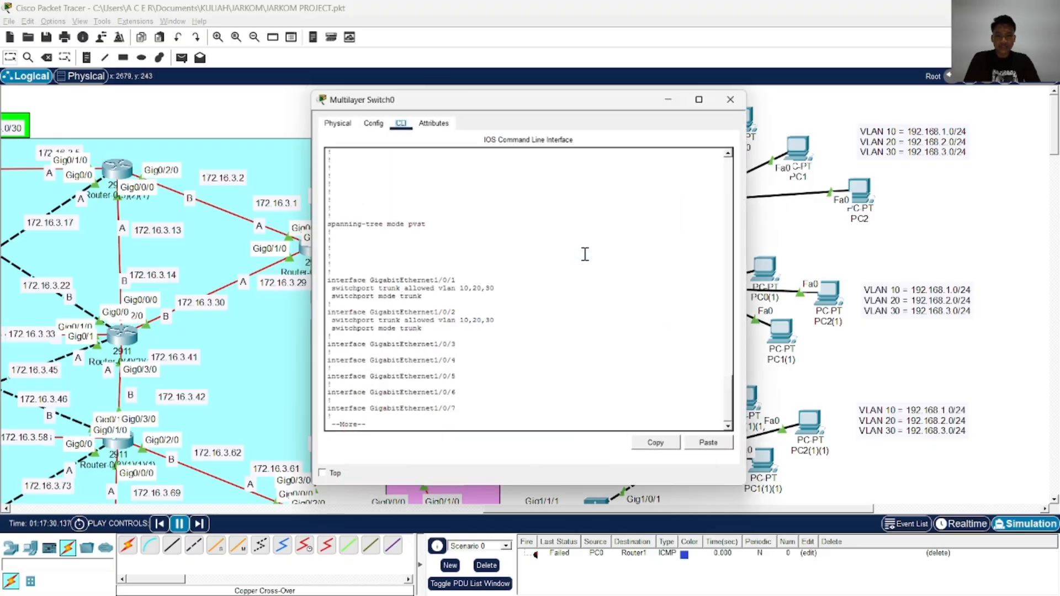
Bring up the Multilayer Switch0(1) console over the ChatGPT configuration page and close it
key("alt+Tab")
key("alt+Tab")
key("alt+Tab")
key("alt+Tab")
key("alt+Tab")
key("alt+Tab")
key("alt+Tab")
key("alt+Tab")
key("alt+Tab")
key("alt+Tab")
key("alt+Tab")
key("alt+Tab")
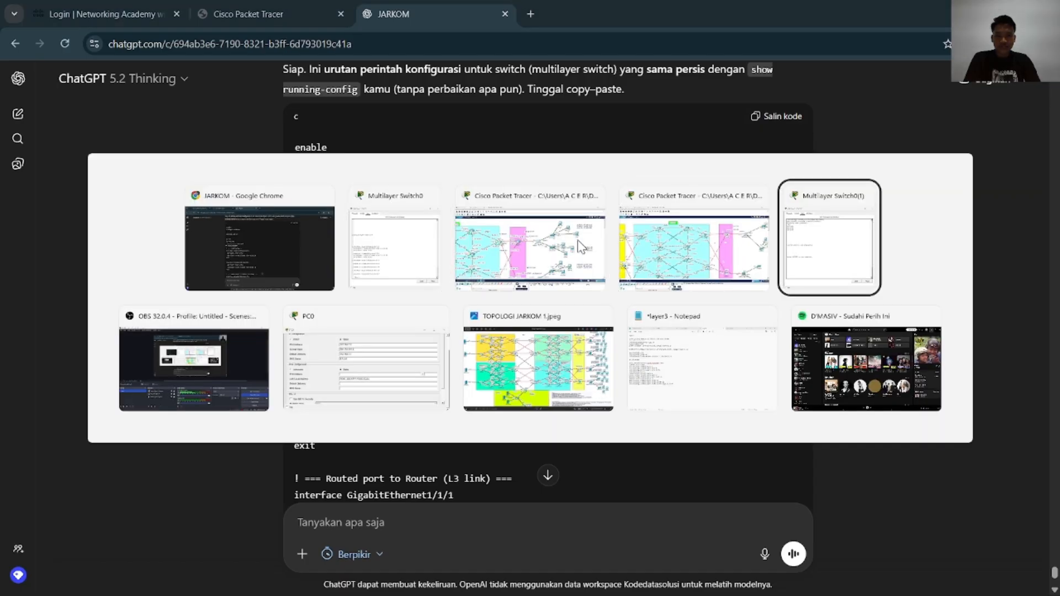
Place the JARKOM PROJECT Multilayer Switch0 console beside the switch configuration commands in ChatGPT
key("alt+Tab")
key("alt+Tab")
key("alt+Tab")
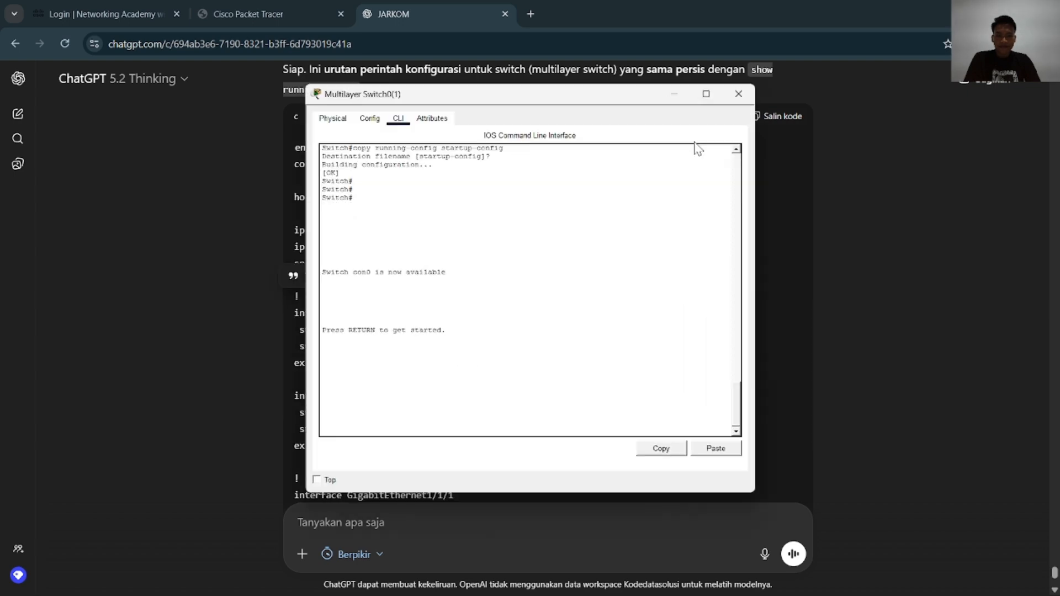
left_click(740, 94)
key("alt+Tab")
key("alt+Tab")
key("alt+Tab")
key("alt+Tab")
key("alt+Tab")
key("alt+Tab")
key("alt+Tab")
key("alt+Tab")
key("alt+Tab")
key("alt+Tab")
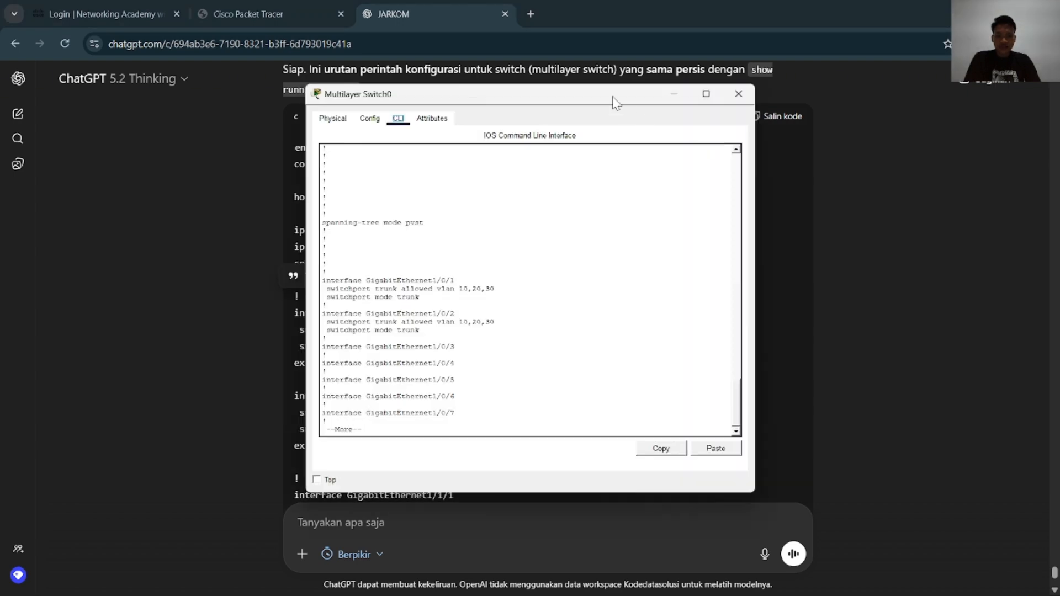
left_click_drag(612, 102, 836, 100)
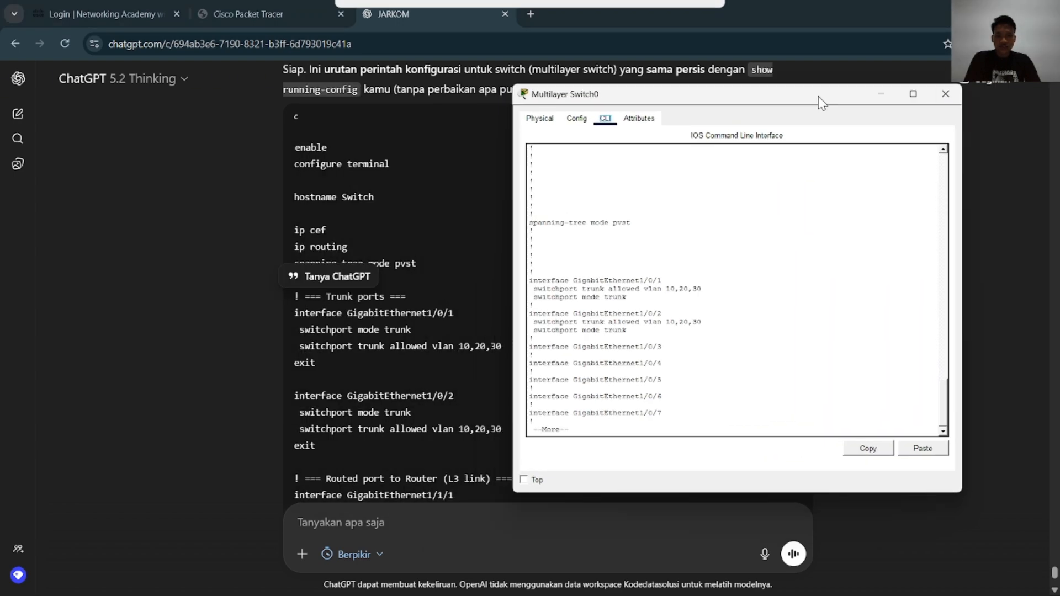
Bring up the Multilayer Switch0 console in JARKOM PROJECT.pkt and open its counterpart in TEST JARKOM.pkt
key("alt+Tab")
key("alt+Tab")
key("alt+Tab")
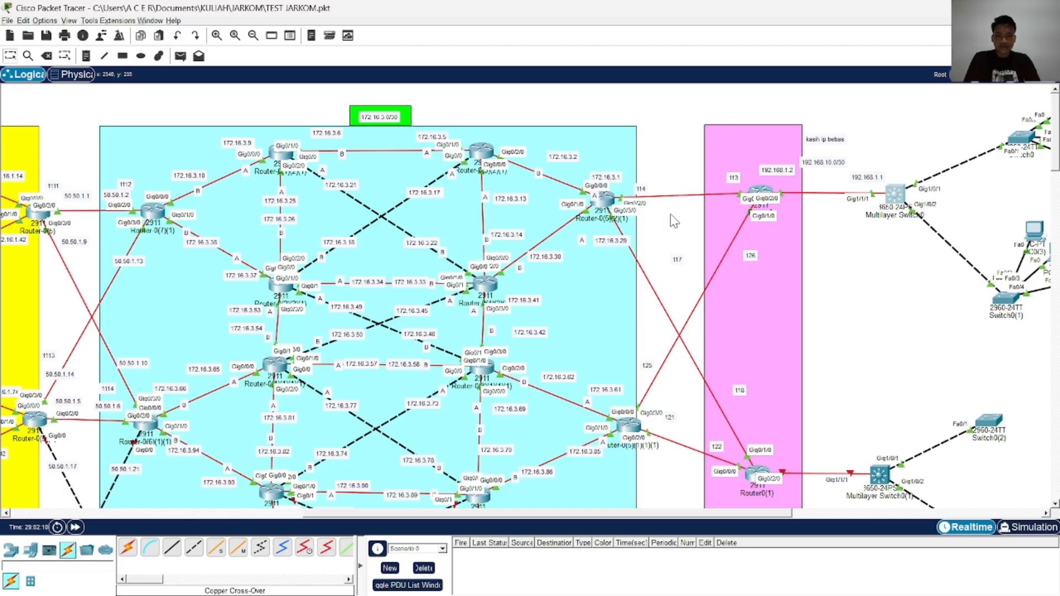
key("alt+Tab")
key("alt+Tab")
key("alt+Tab")
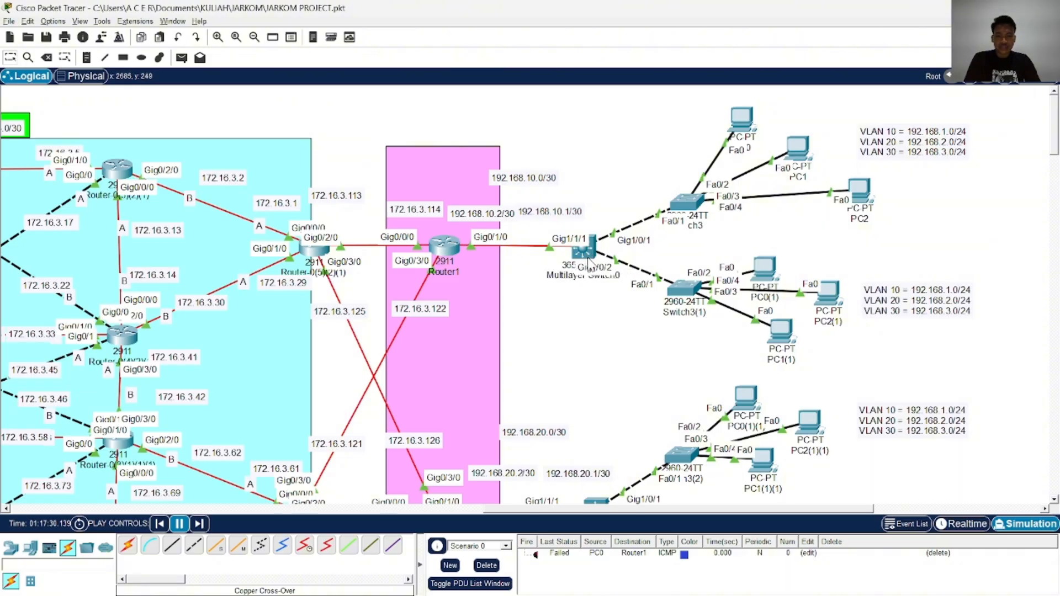
left_click(588, 255)
key("alt+Tab")
key("alt+Tab")
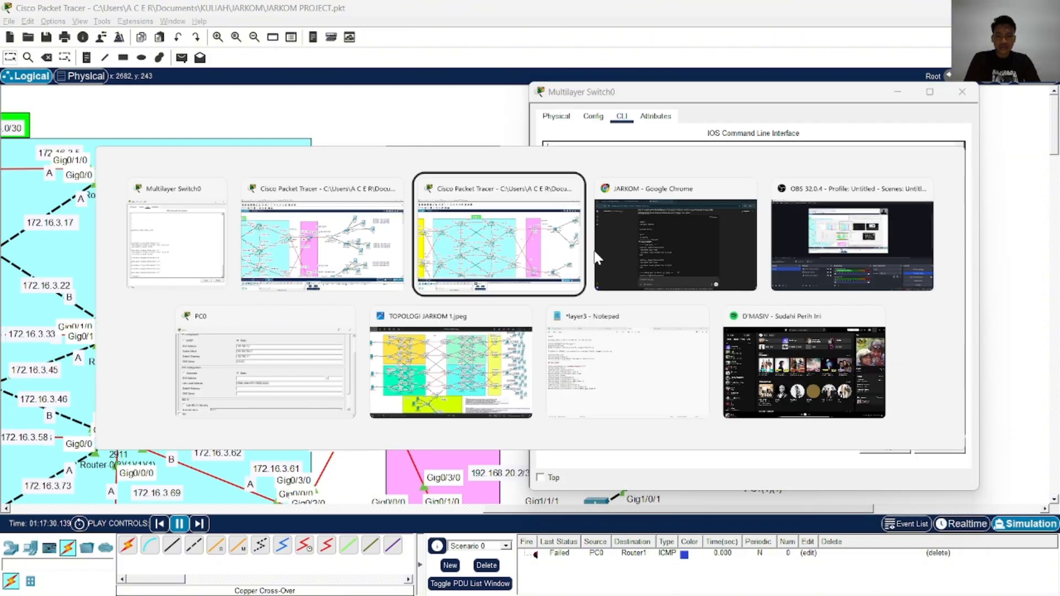
left_click(893, 197)
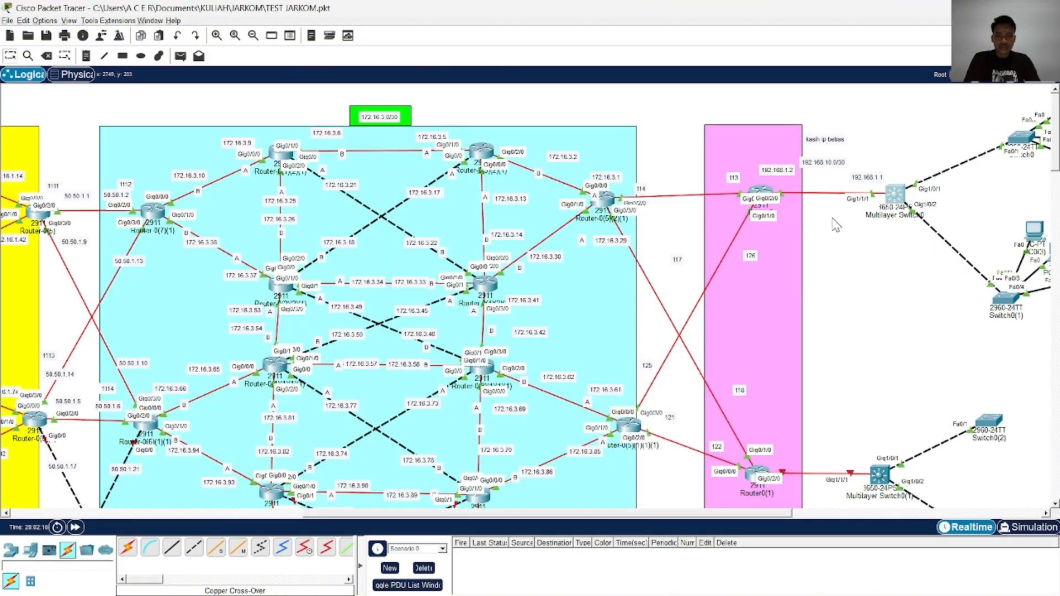
Arrange both Multilayer Switch0 consoles side by side over ChatGPT, make the TEST JARKOM one taller, and skim their running configurations
key("alt+Tab")
key("alt+Tab")
key("alt+Tab")
key("alt+Tab")
key("alt+Tab")
key("alt+Tab")
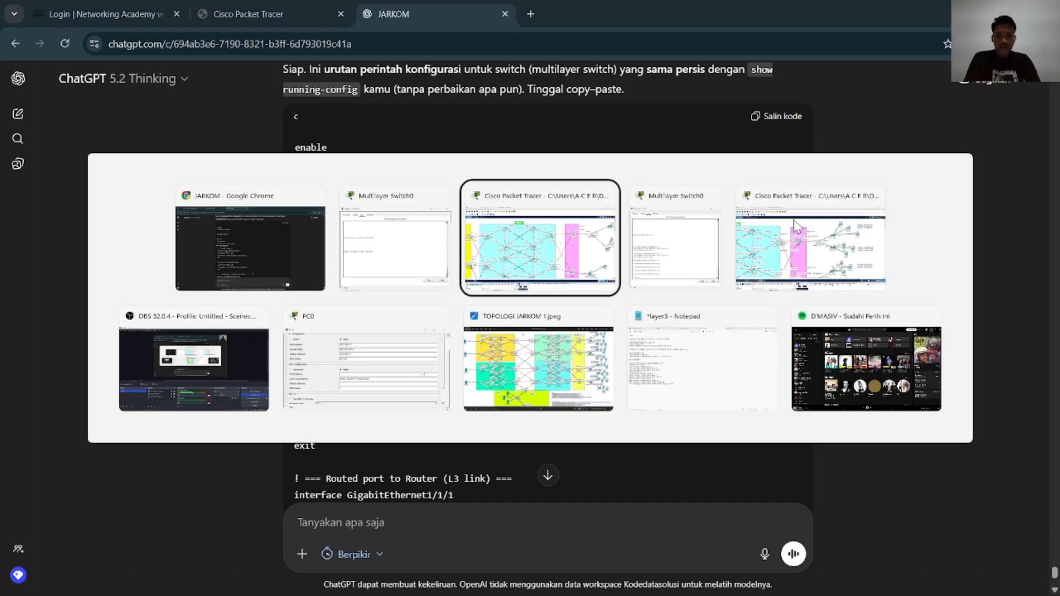
key("alt+Tab")
key("alt+Tab")
left_click_drag(607, 136, 358, 113)
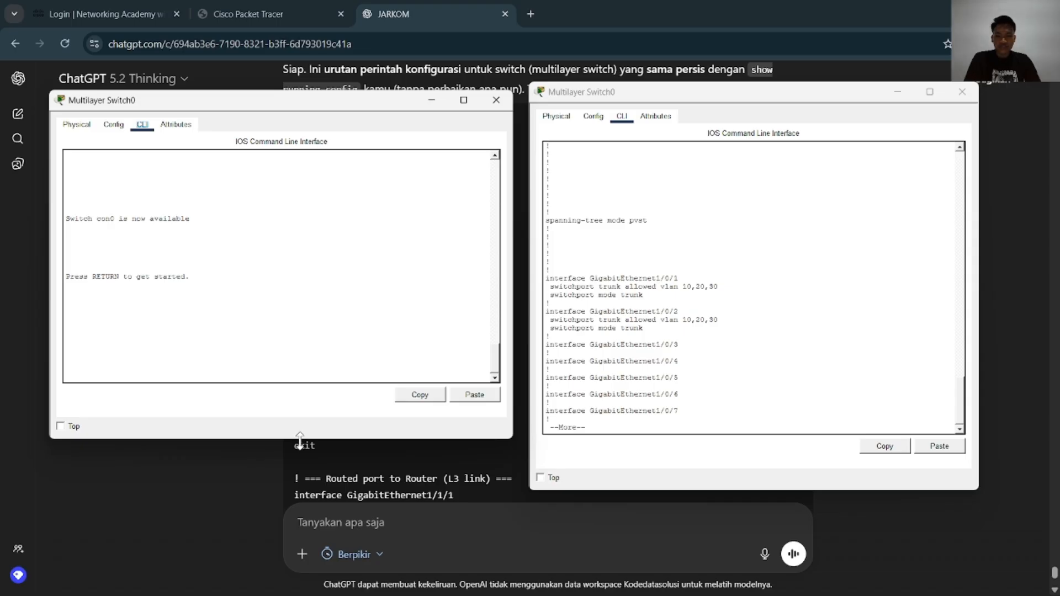
left_click_drag(299, 441, 300, 563)
scroll(276, 450, "down", 10)
scroll(777, 345, "up", 5)
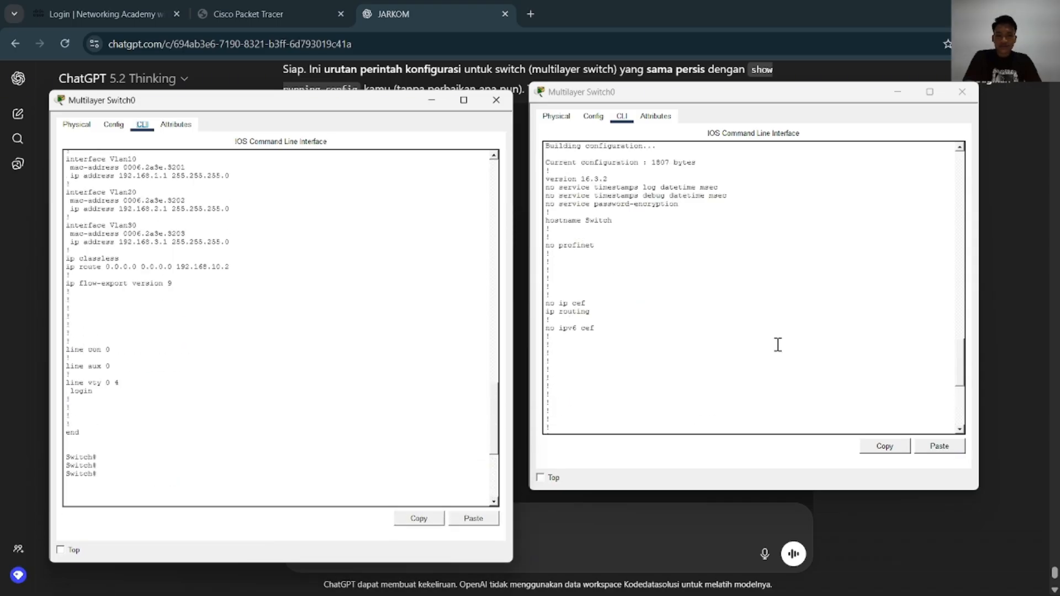
scroll(777, 345, "up", 8)
scroll(746, 322, "down", 12)
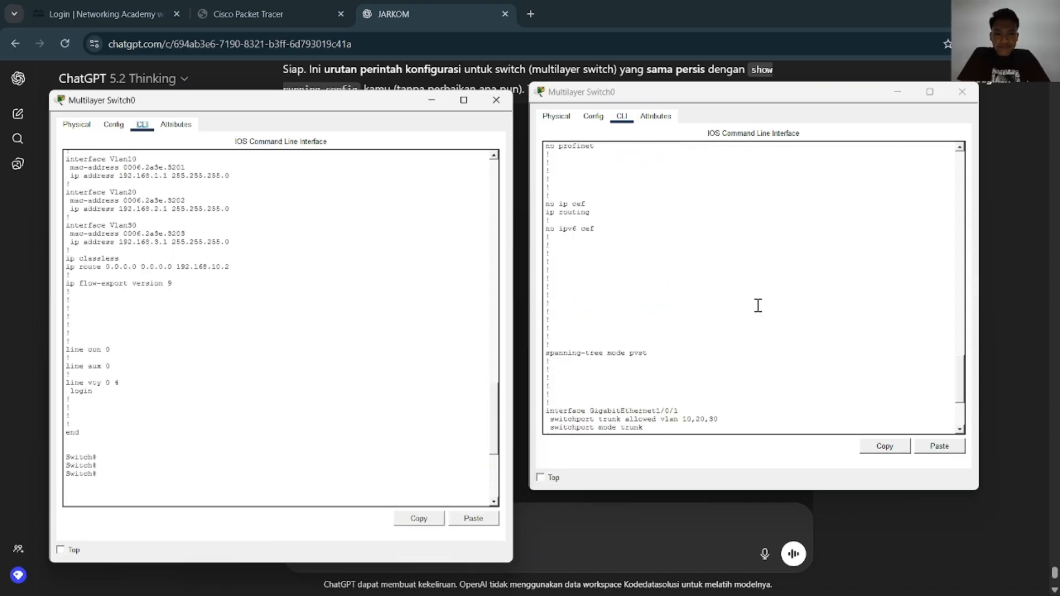
Close the JARKOM PROJECT Multilayer Switch0 console and reopen it from the JARKOM PROJECT.pkt topology
left_click(963, 93)
key("alt+Tab")
key("alt+Tab")
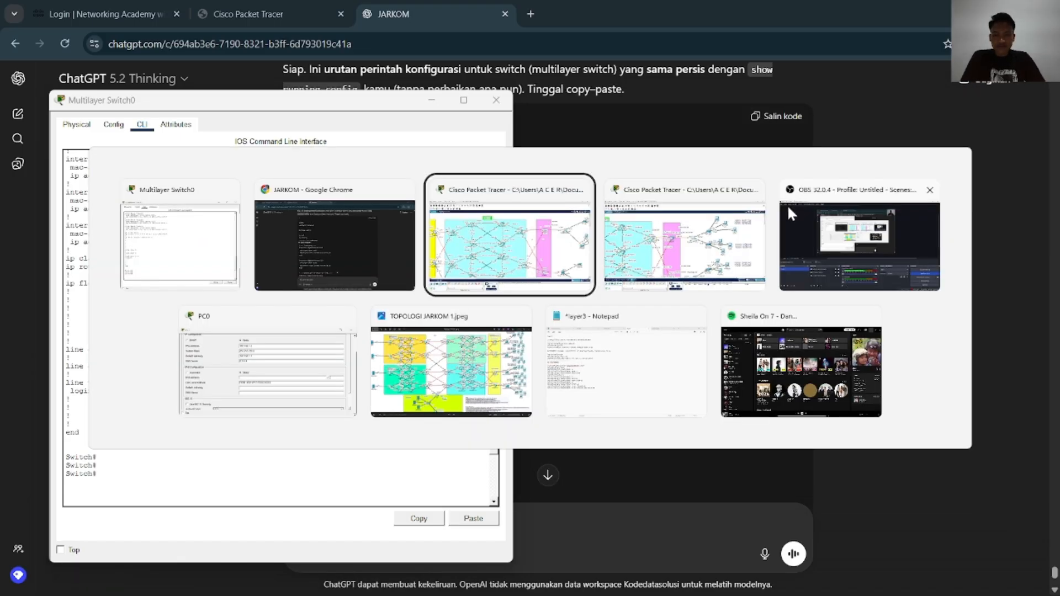
left_click(895, 196)
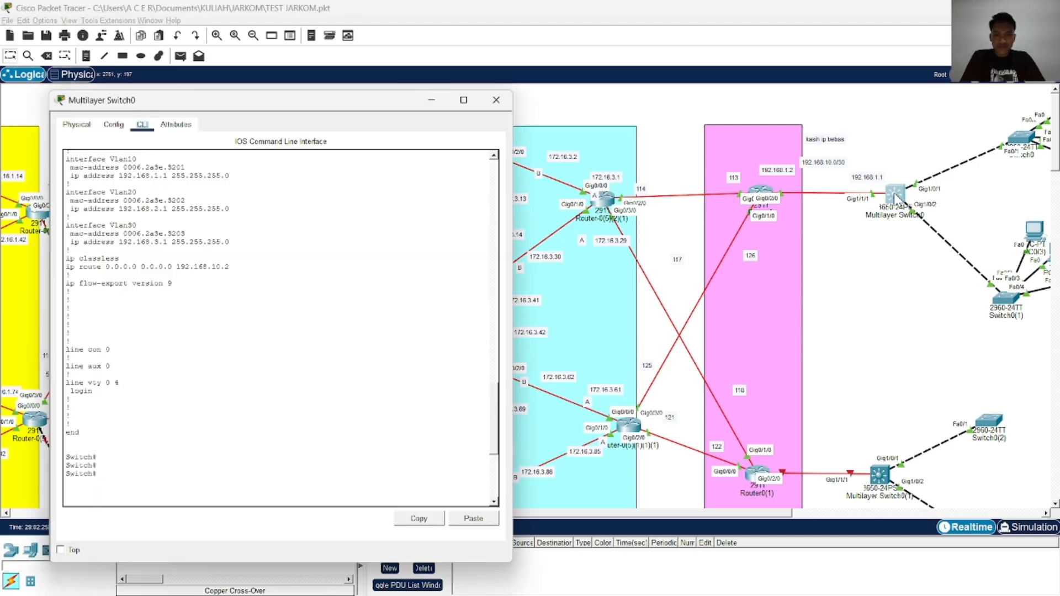
key("alt+Tab")
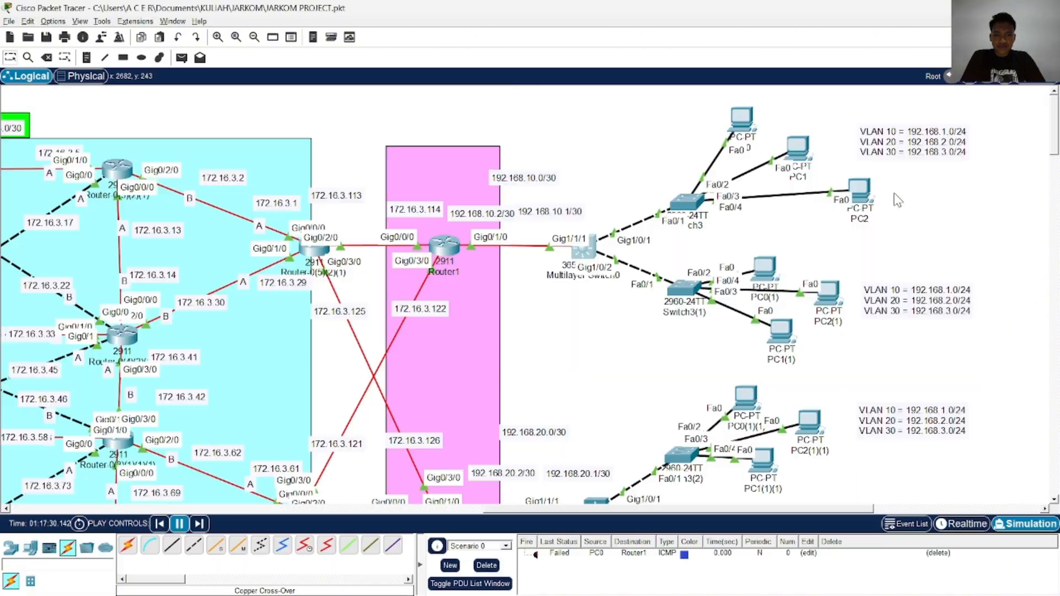
left_click(589, 252)
Switch to ChatGPT and place the reopened JARKOM PROJECT switch console beside the TEST JARKOM one
key("alt+Tab")
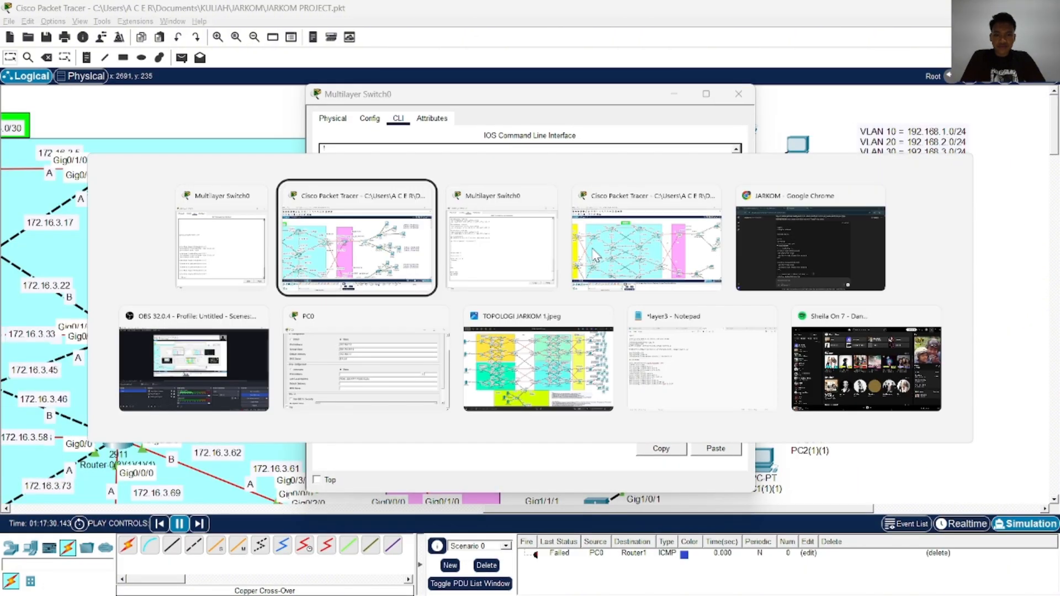
key("Tab")
key("Tab")
key("Tab")
key("alt+Tab")
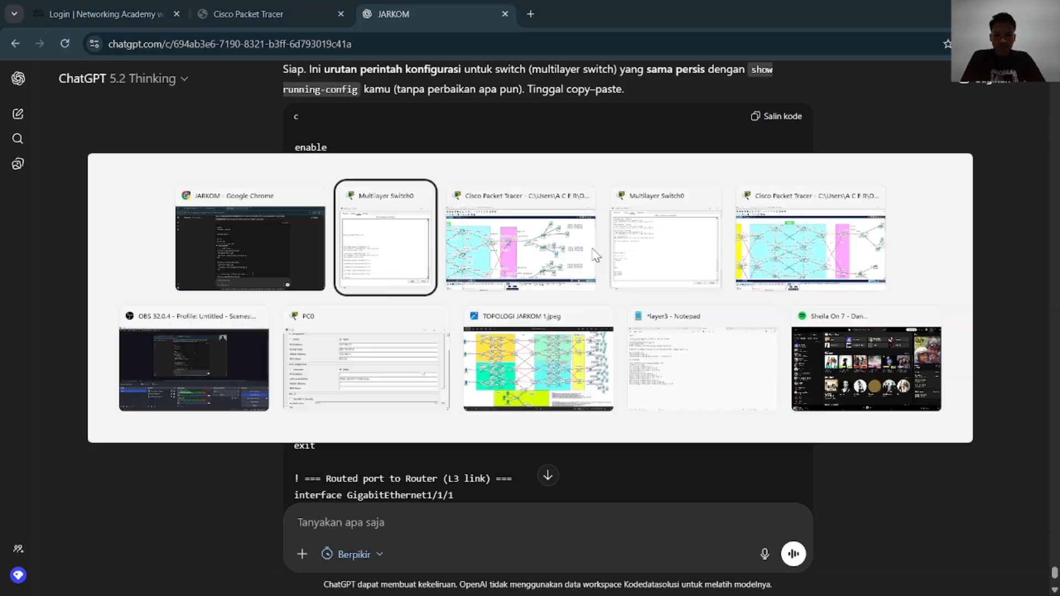
key("alt+Tab")
key("Tab")
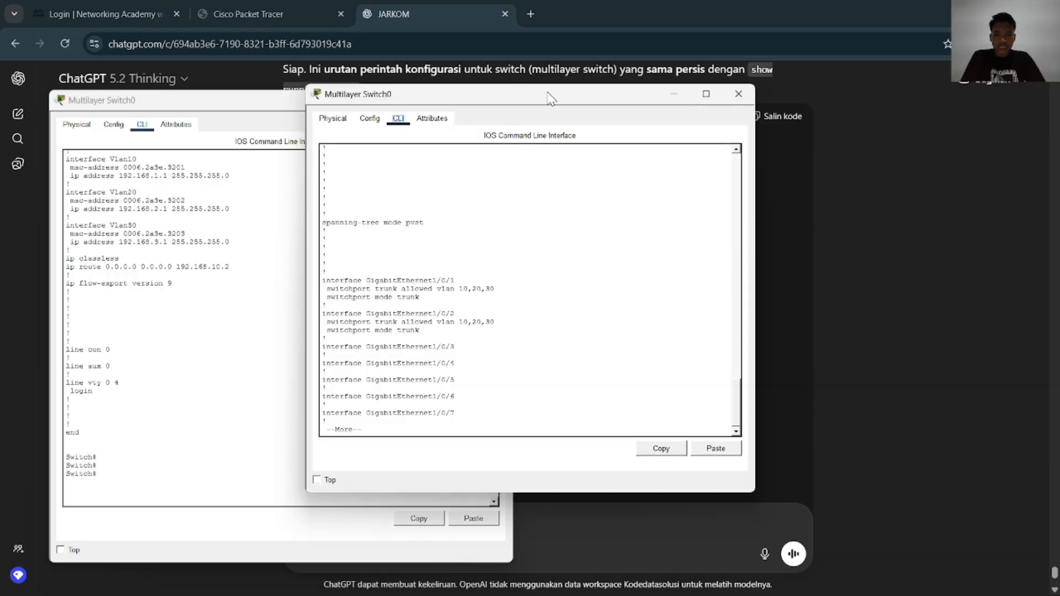
left_click_drag(550, 98, 786, 104)
Return to the start of the TEST JARKOM running configuration and page the JARKOM PROJECT switch's output through to its end
scroll(304, 338, "up", 15)
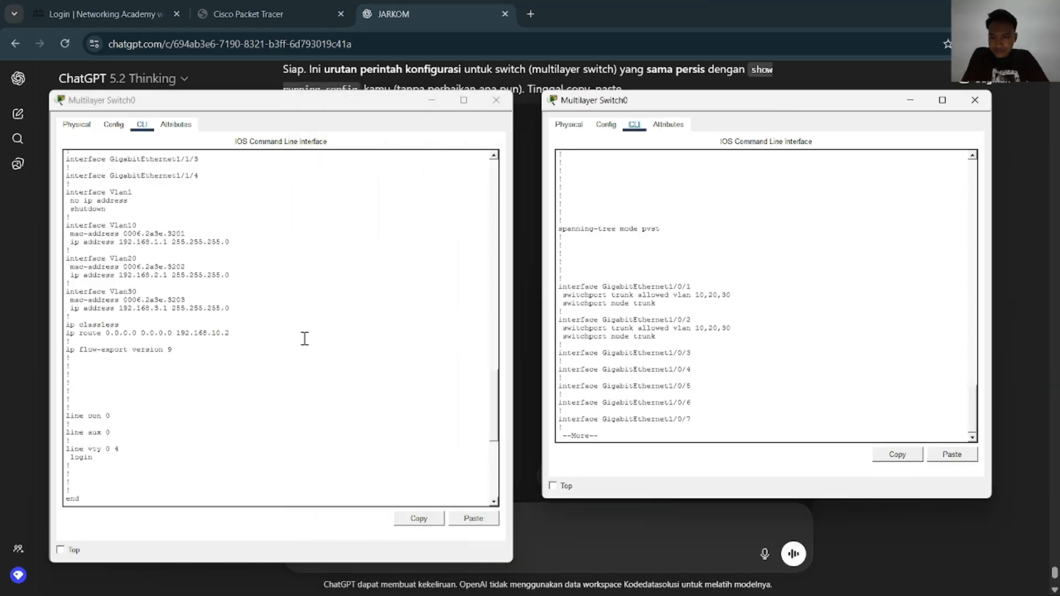
scroll(309, 336, "up", 5)
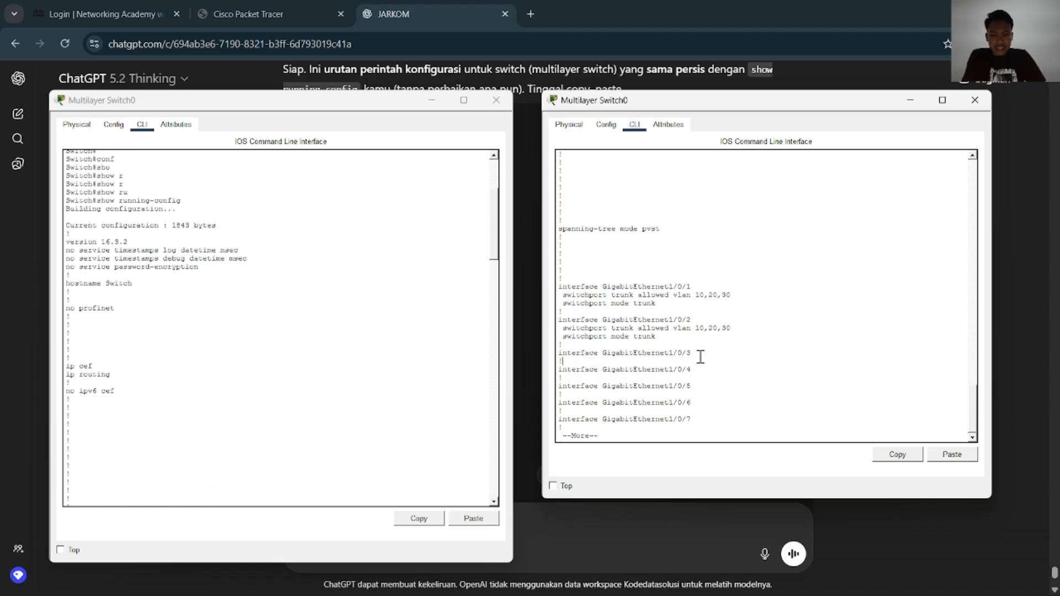
key("Return")
key("Return")
key("Return")
key("Return")
key("Return")
key("Return")
key("Return")
key("Return")
key("Return")
key("Return")
key("Return")
key("Return")
key("Return")
key("Return")
key("Return")
key("Return")
key("Return")
key("Return")
key("Return")
key("Return")
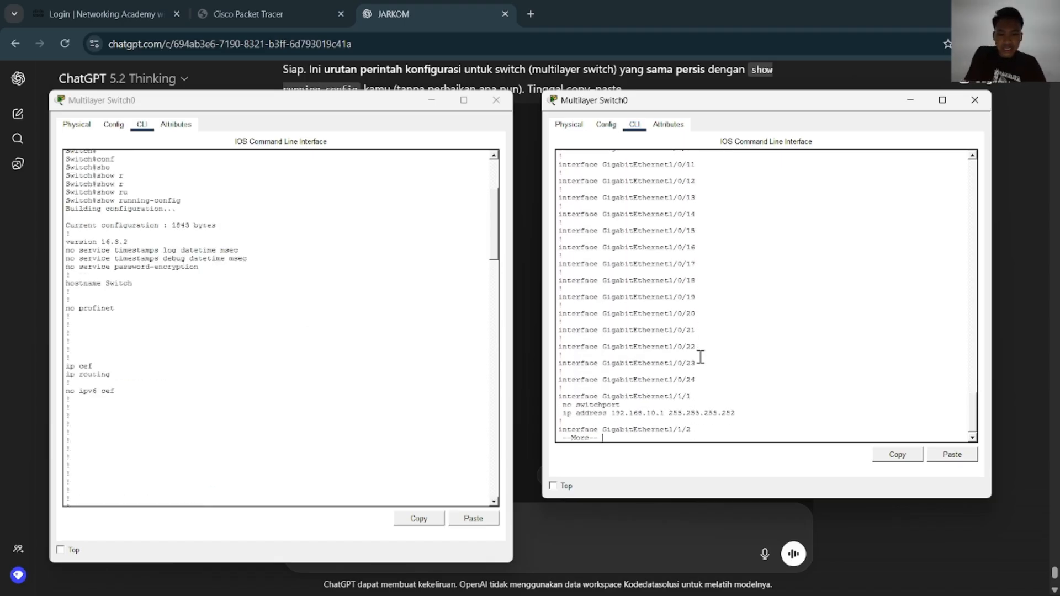
key("Return")
key("Return")
key("Return")
key("Return")
key("Return")
key("Return")
key("Return")
key("Return")
key("Return")
key("Return")
key("Return")
key("Return")
key("Return")
key("Return")
key("Return")
key("Return")
key("Return")
key("Return")
key("Return")
key("Return")
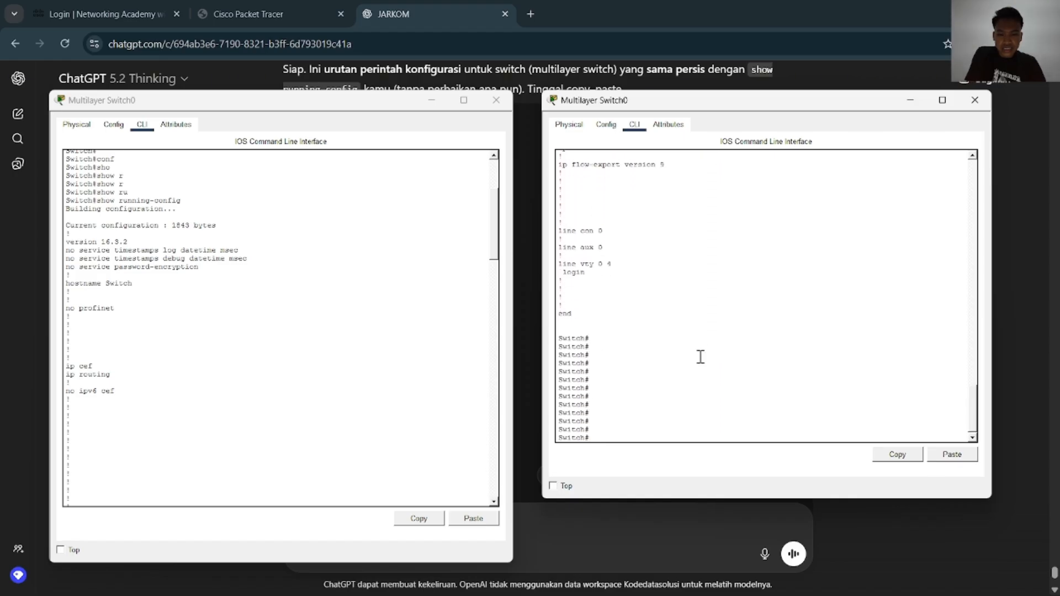
Compare the global IP, spanning-tree and trunk port settings in the two Multilayer Switch0 running configurations
scroll(700, 357, "up", 15)
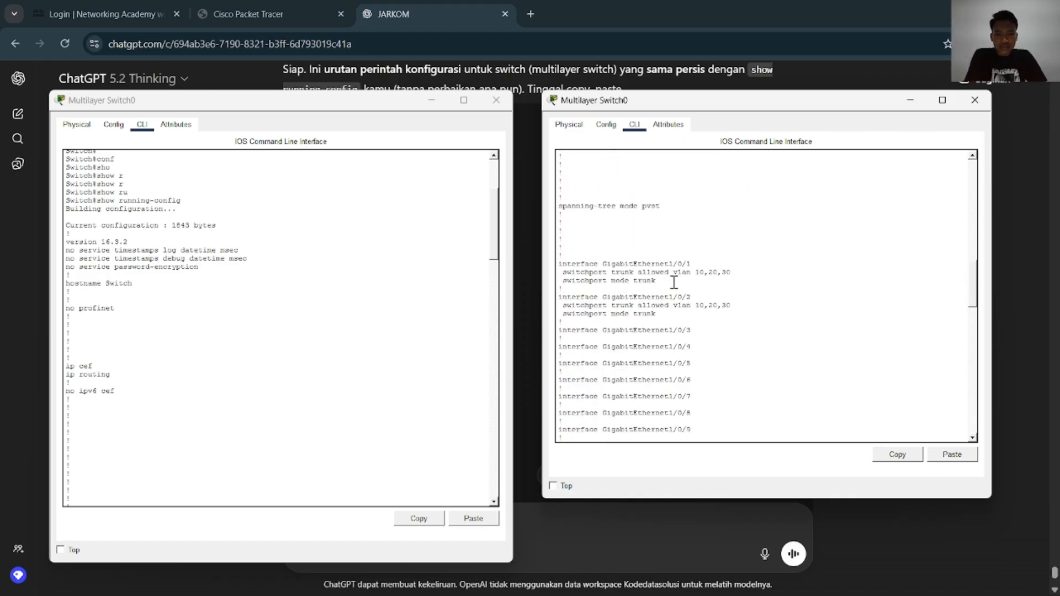
scroll(674, 283, "up", 10)
scroll(209, 294, "up", 4)
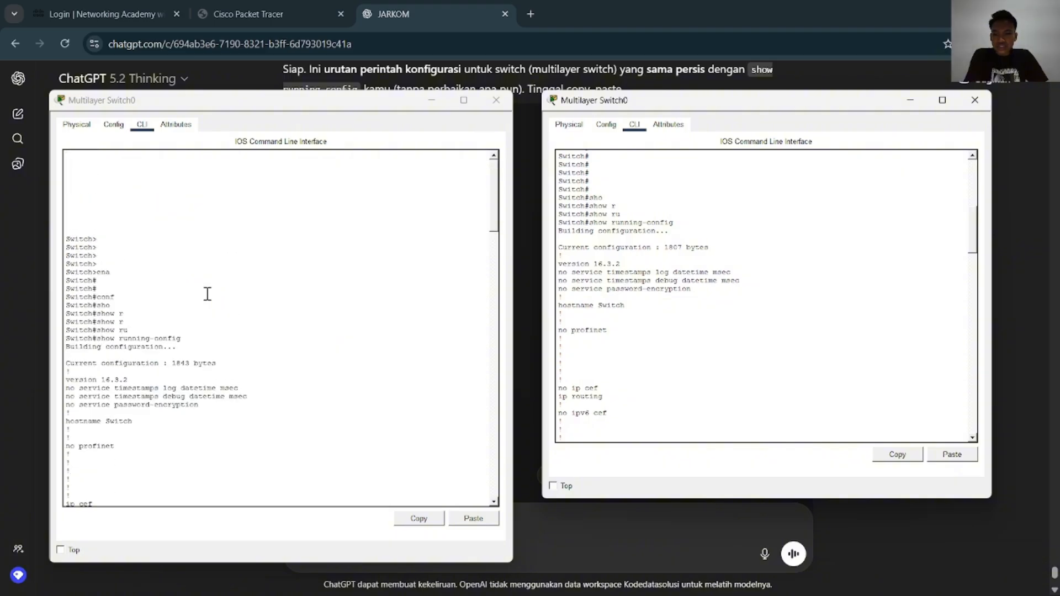
scroll(208, 293, "down", 5)
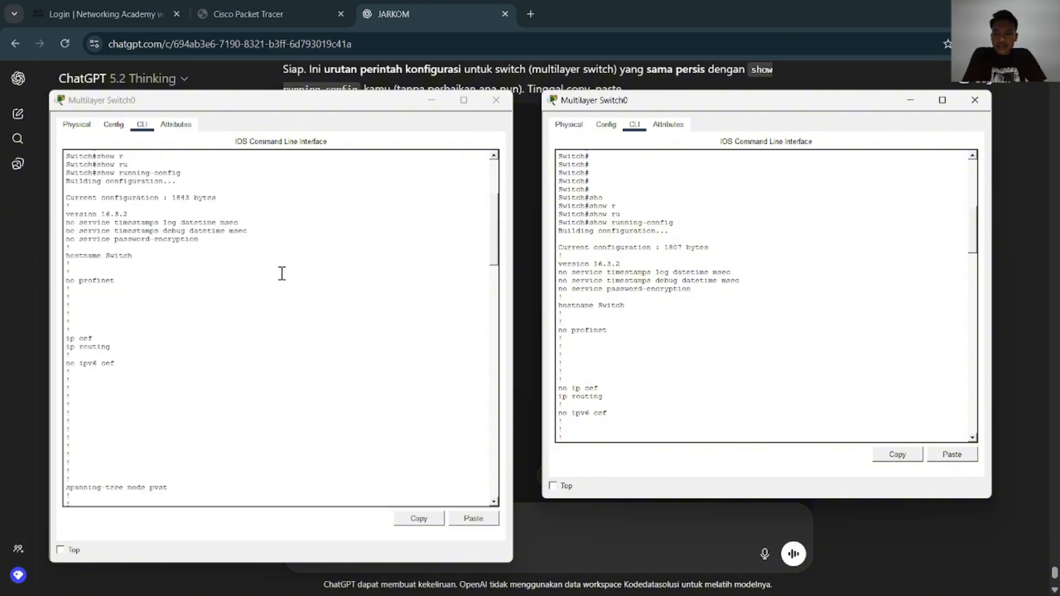
scroll(668, 301, "down", 5)
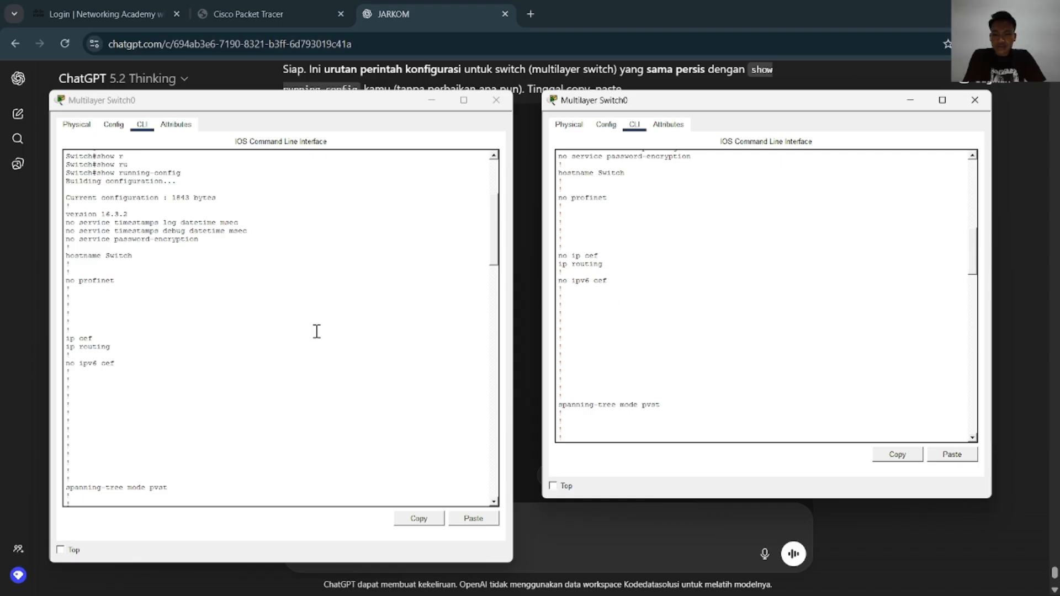
scroll(316, 331, "down", 9)
scroll(687, 317, "down", 3)
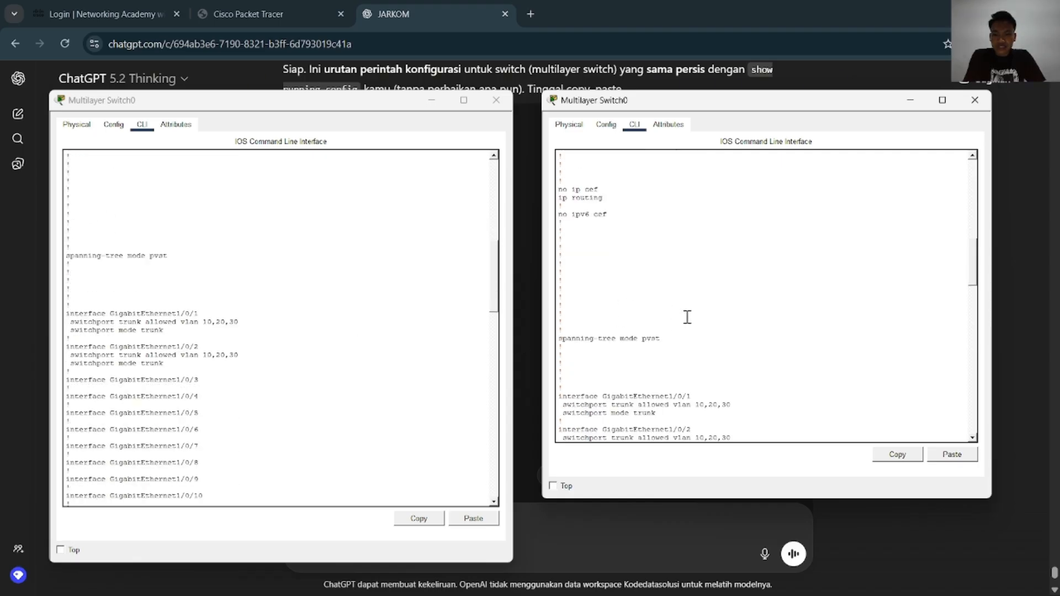
scroll(687, 317, "down", 5)
scroll(295, 374, "down", 3)
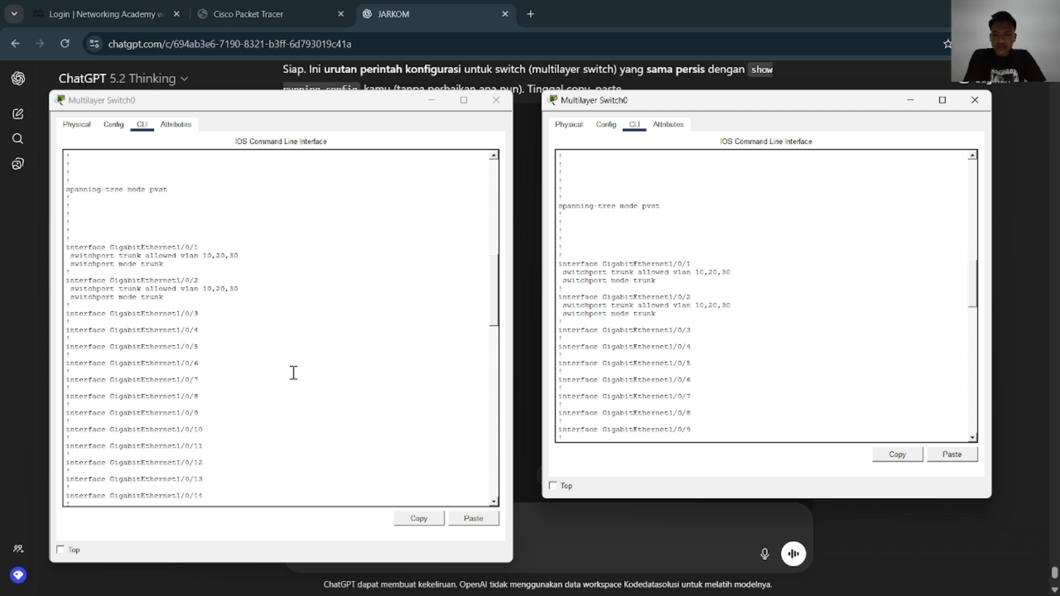
Compare the GigabitEthernet1/1/1, VLAN interface and static route settings in both switches' running configurations
scroll(293, 373, "down", 15)
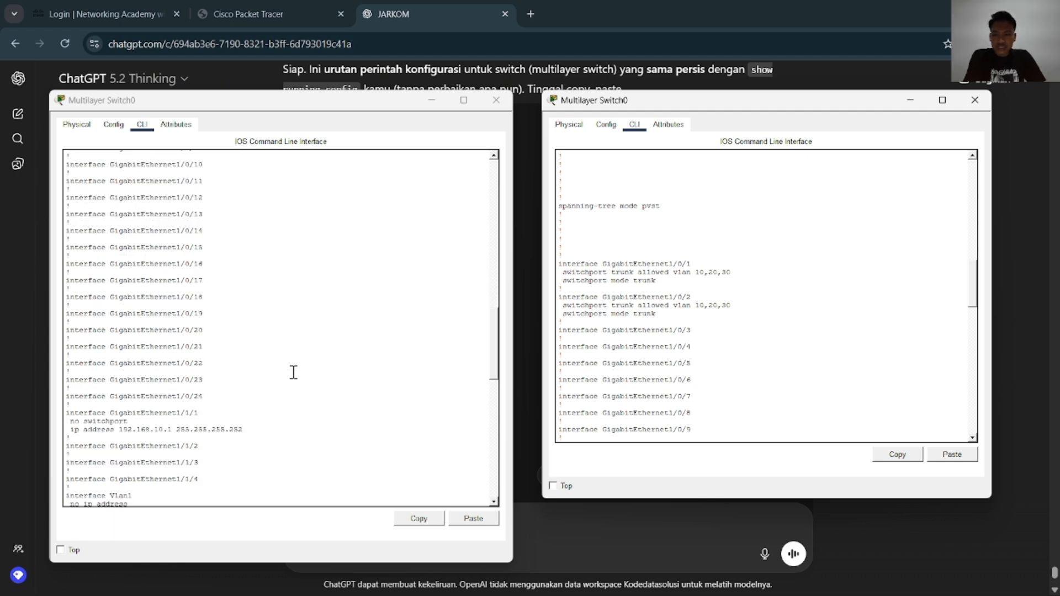
scroll(677, 278, "down", 5)
scroll(677, 277, "down", 10)
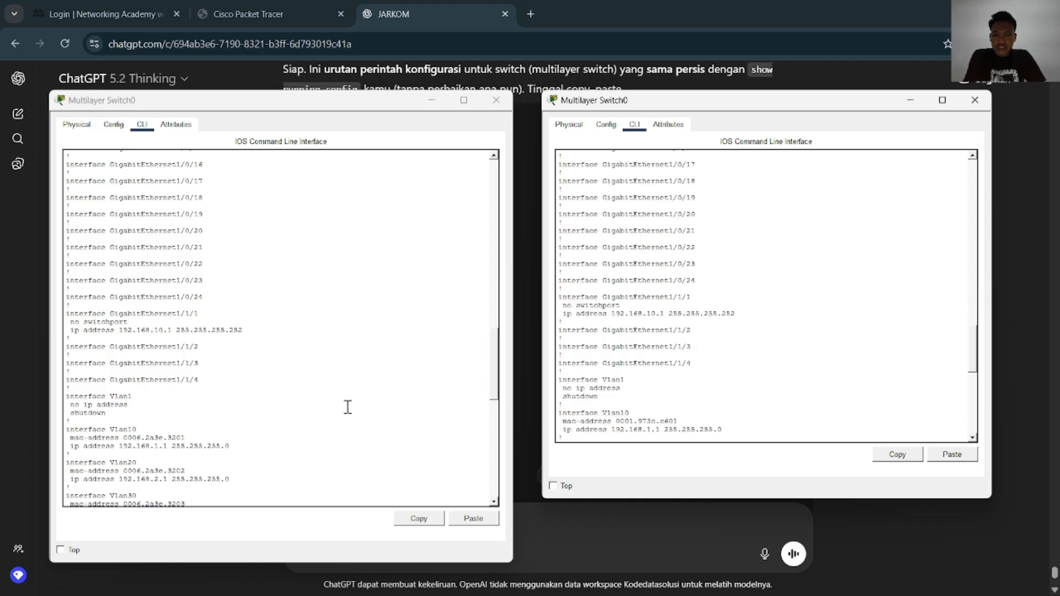
scroll(347, 407, "down", 5)
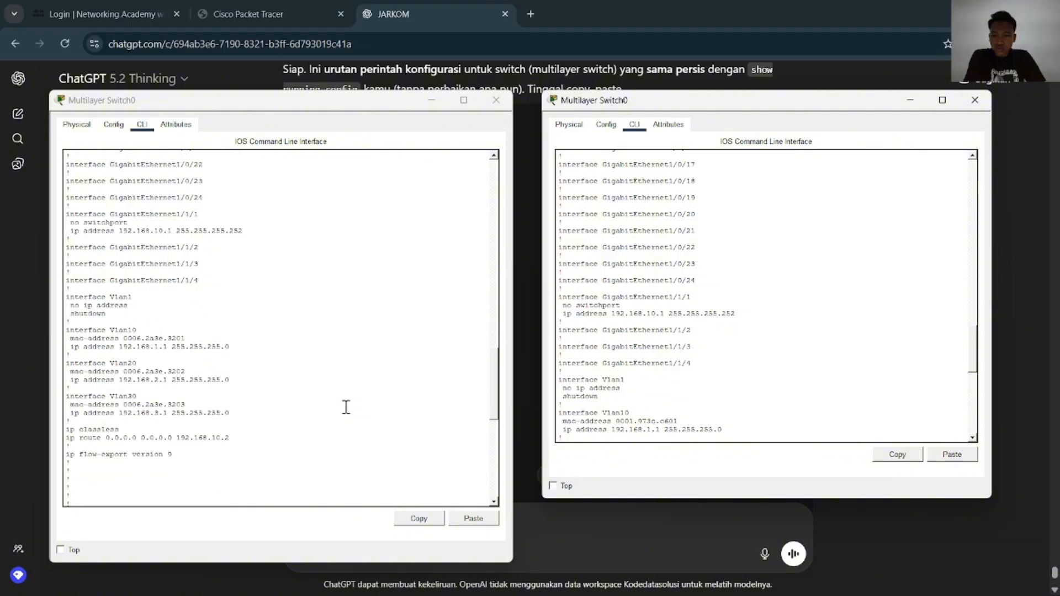
scroll(694, 282, "down", 4)
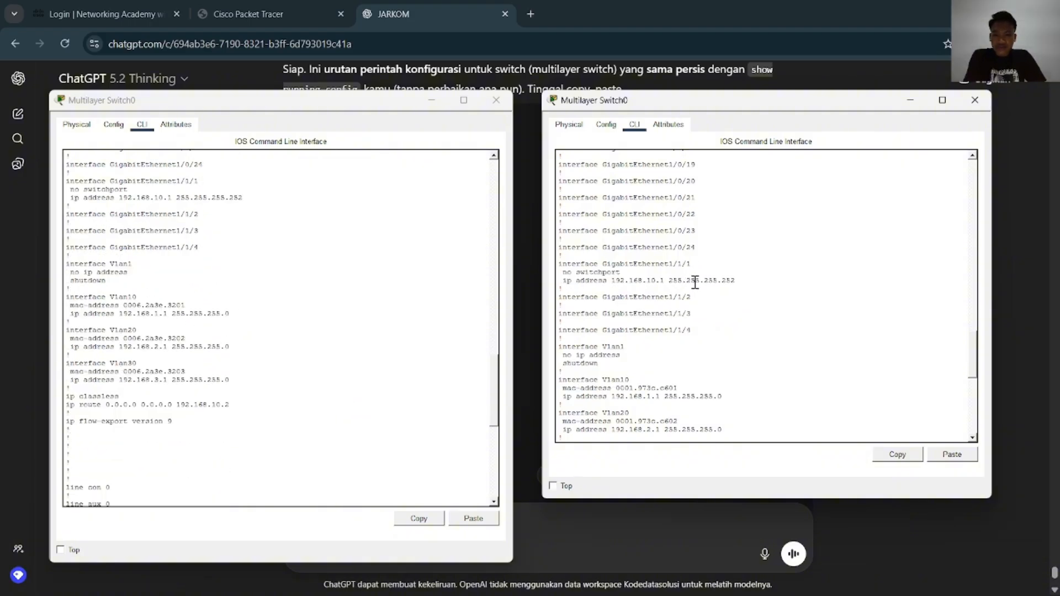
scroll(311, 356, "down", 3)
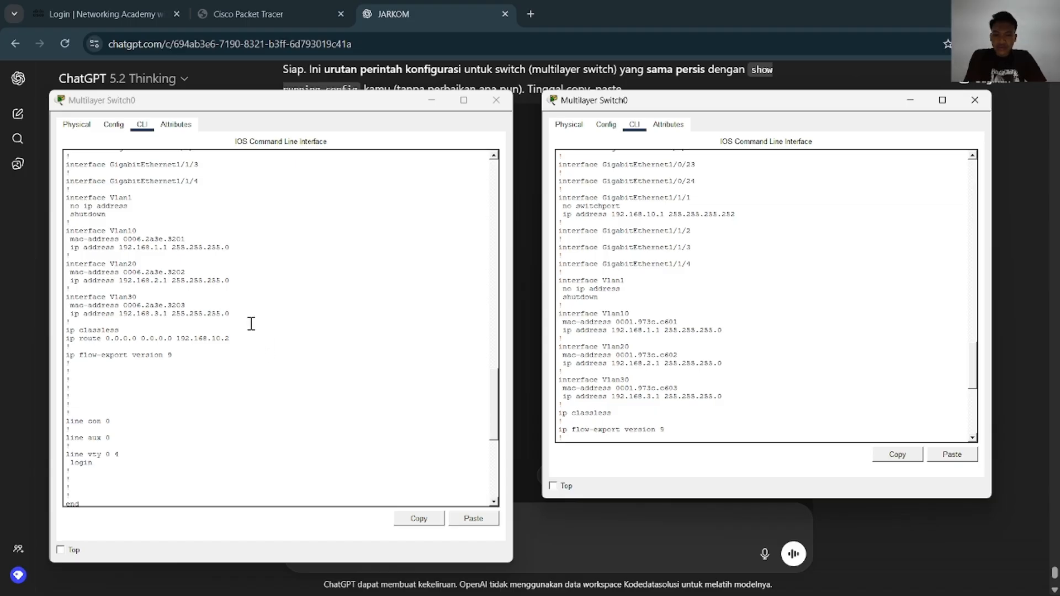
key("Return")
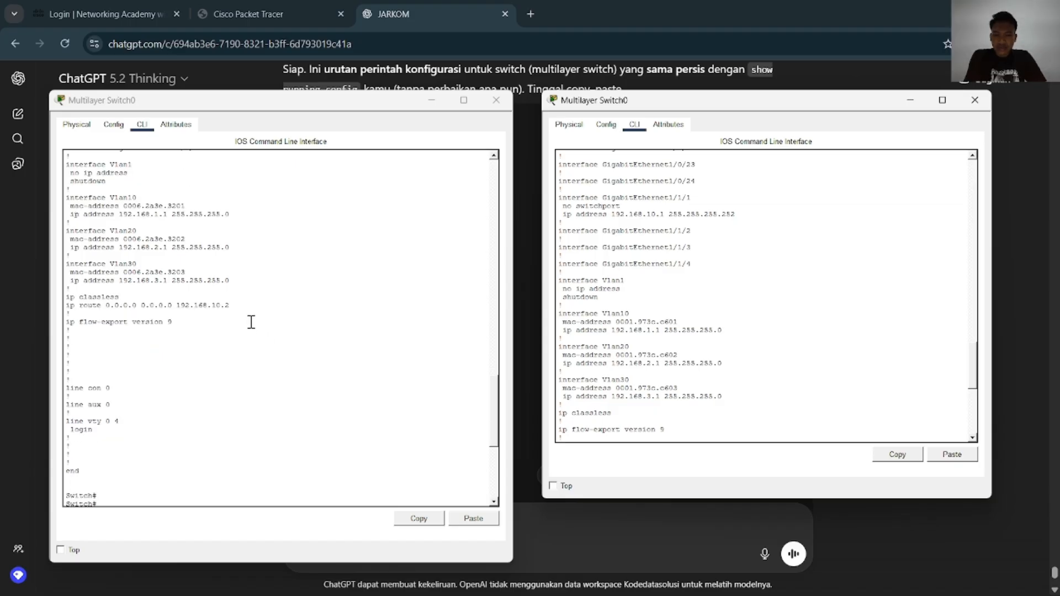
scroll(251, 321, "down", 4)
scroll(712, 305, "down", 7)
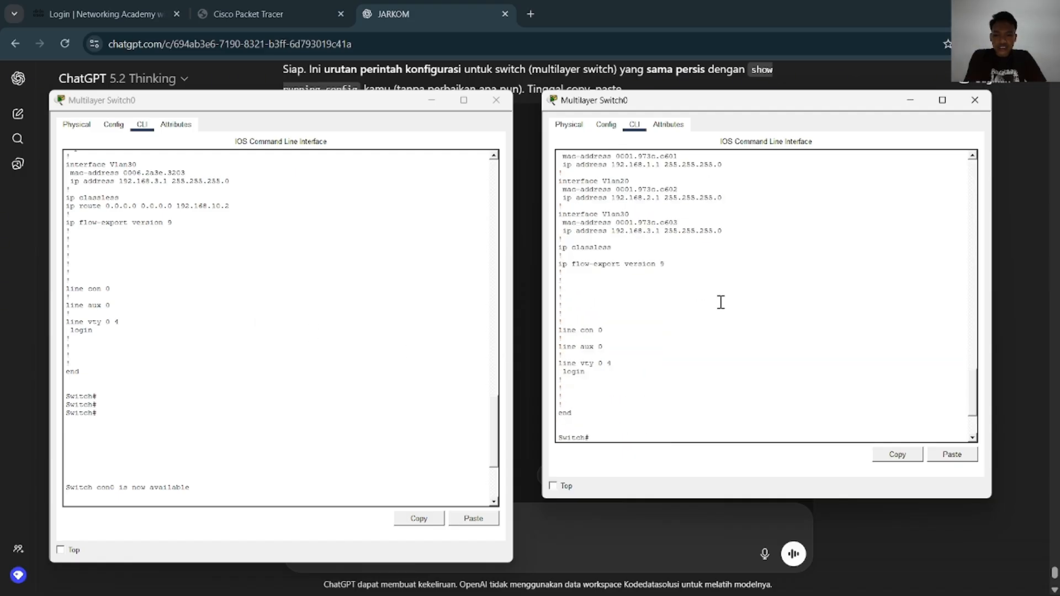
Close both Multilayer Switch0 consoles and switch to the JARKOM PROJECT window in Packet Tracer
left_click(975, 99)
left_click(496, 100)
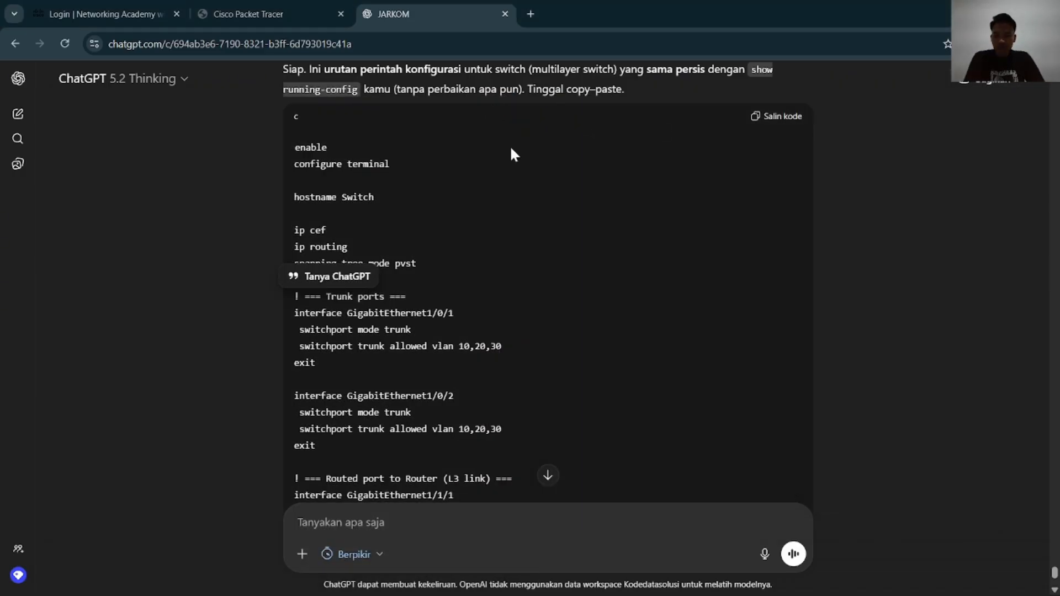
key("alt+Tab")
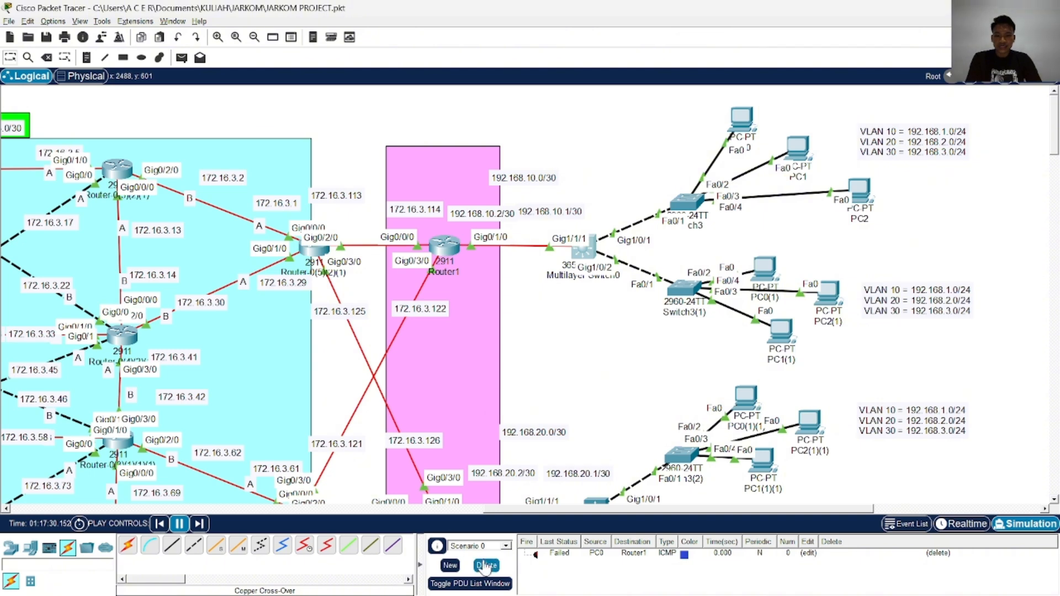
Clear the PDU list of Scenario 0, advance the simulation one event and return the network to Realtime mode
left_click(484, 562)
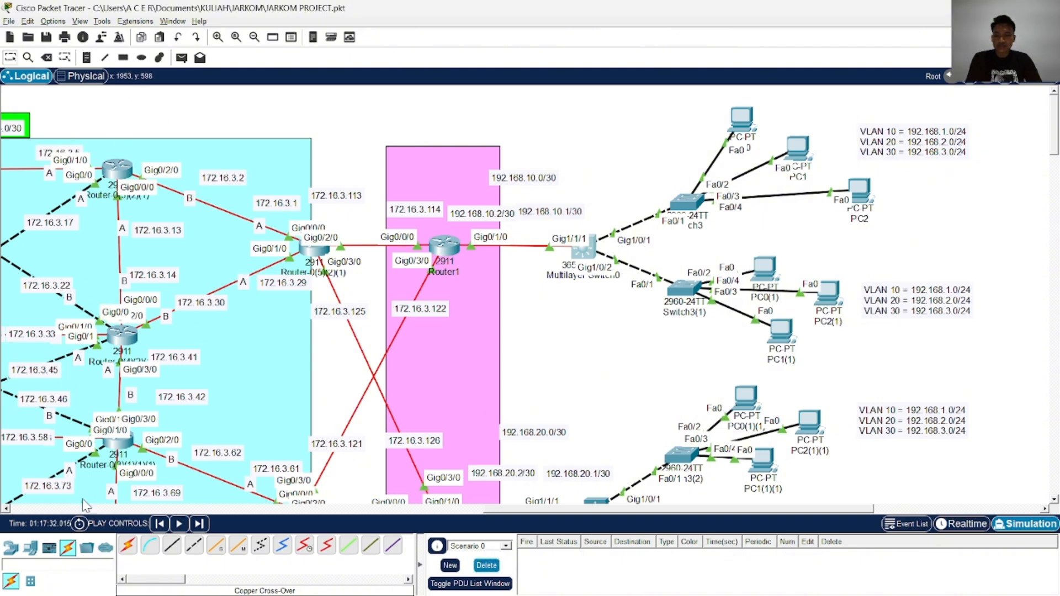
left_click(198, 523)
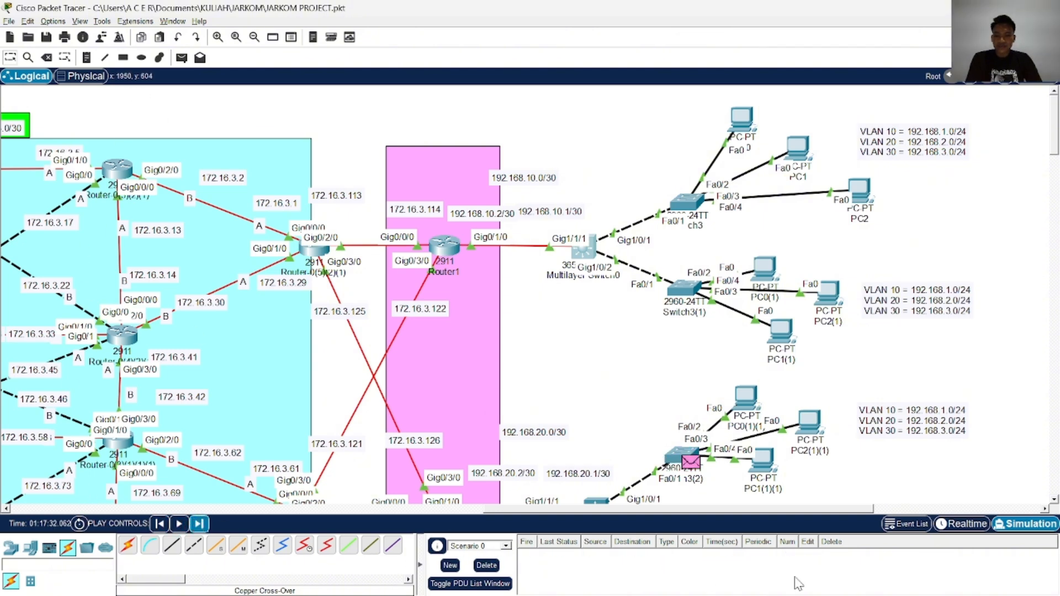
left_click(964, 525)
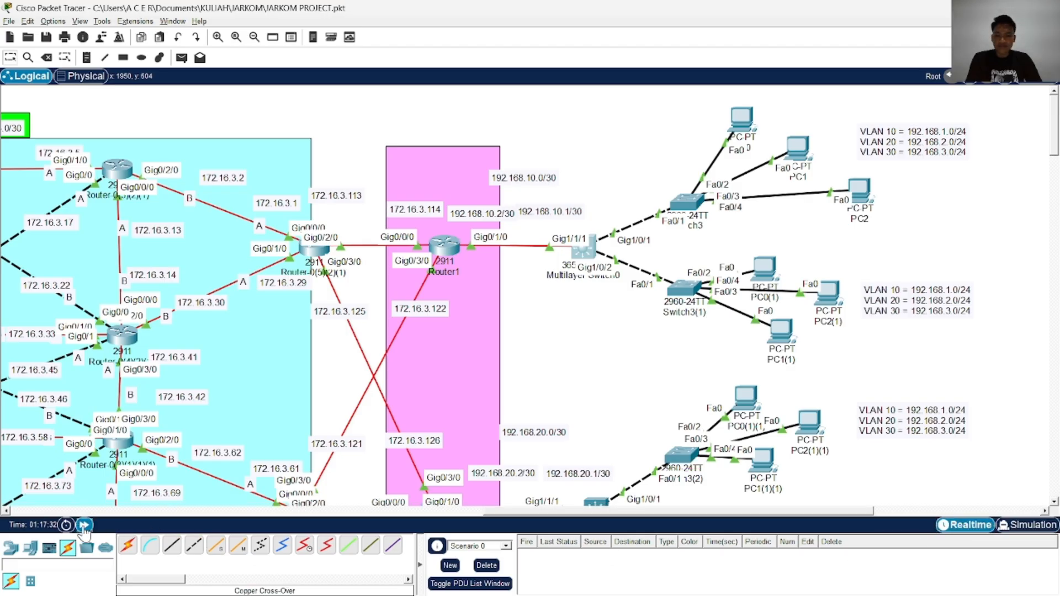
Test connectivity from PC0 to Router1 with a simple PDU and fire it again
left_click(181, 57)
left_click(742, 118)
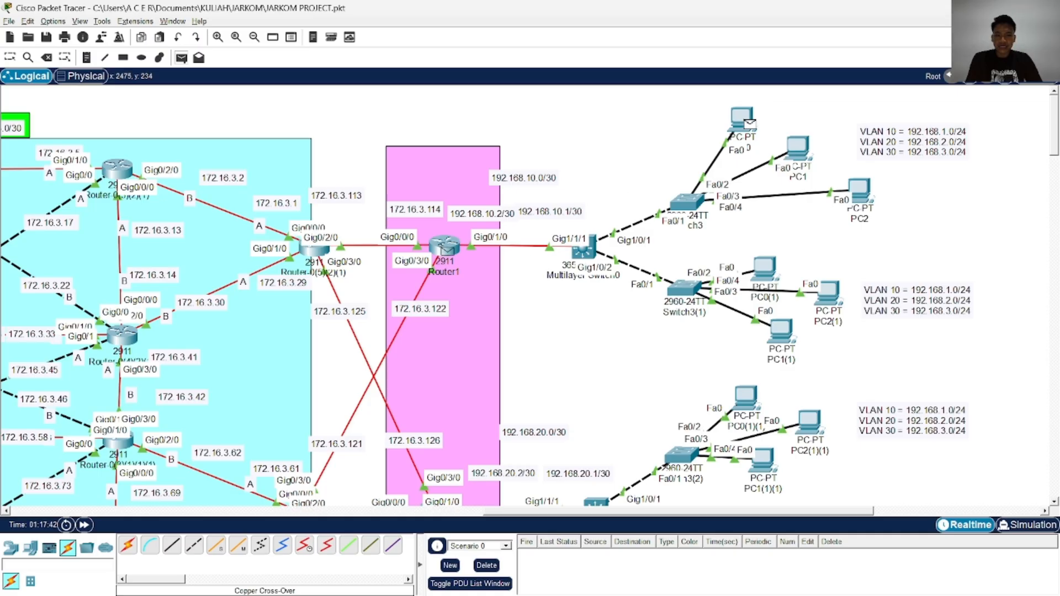
left_click(445, 244)
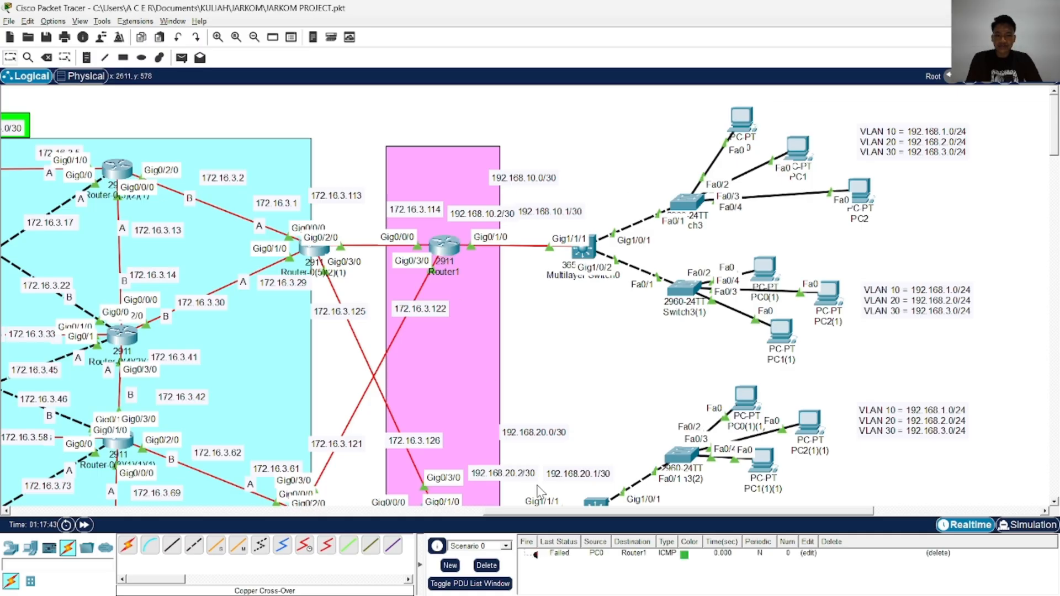
double_click(535, 555)
Clear the PDU list and send simple PDUs from Router1 to Multilayer Switch0 and from Router1 to PC0
left_click(487, 566)
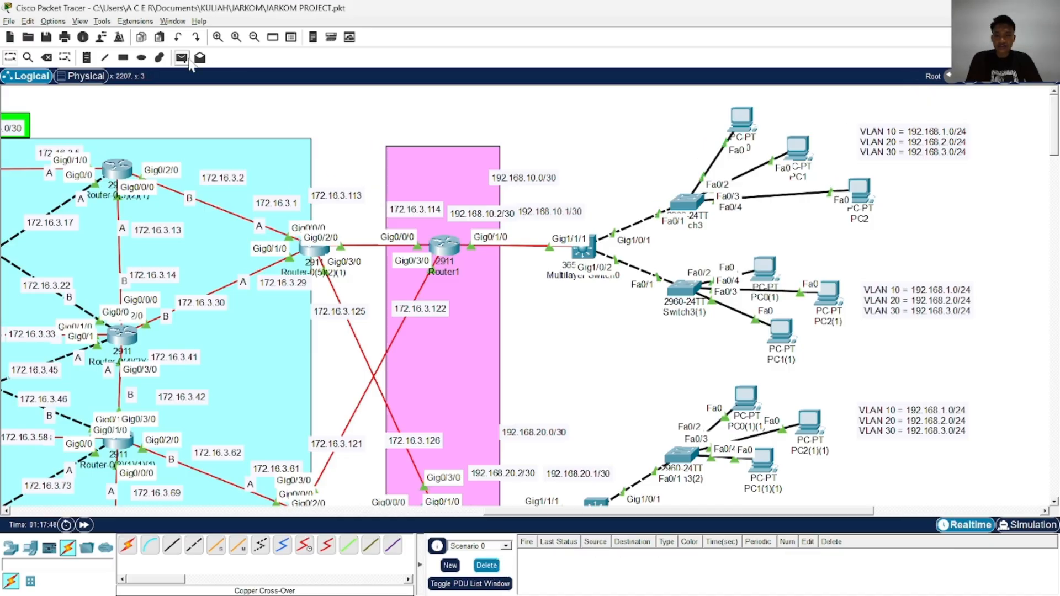
left_click(445, 246)
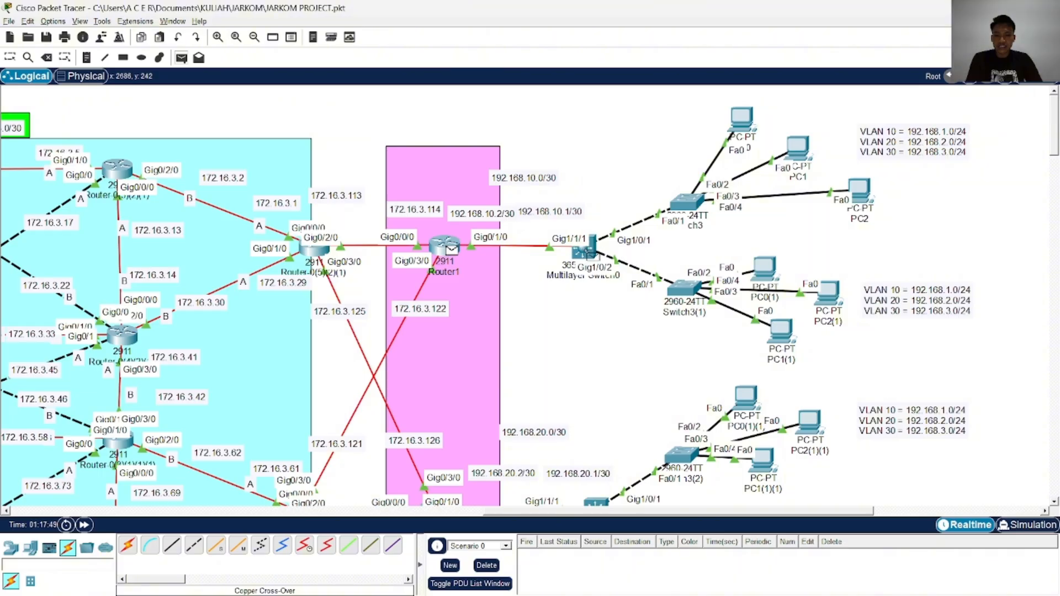
left_click(587, 249)
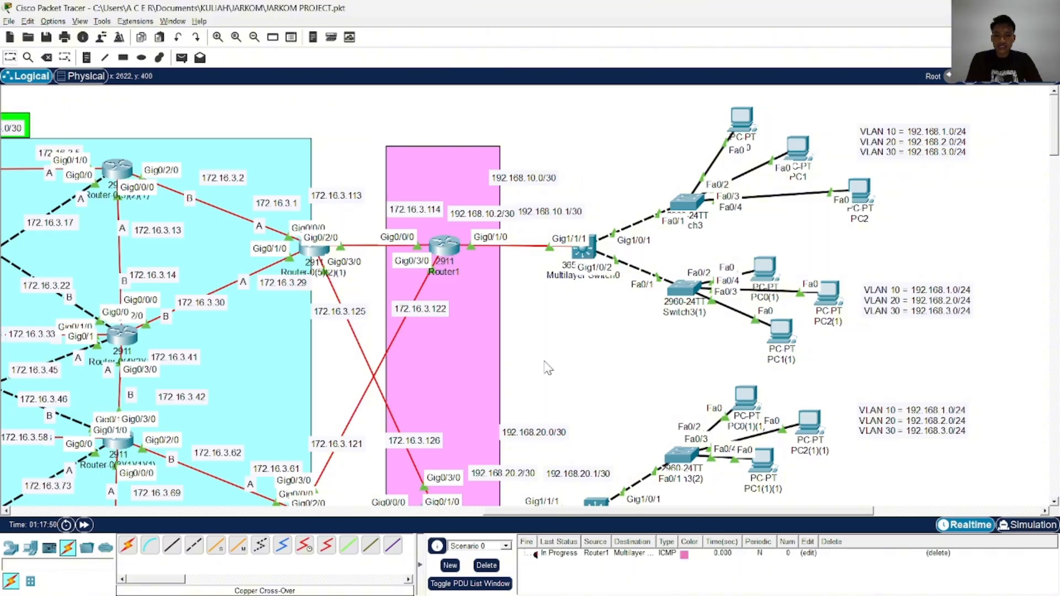
left_click(536, 555)
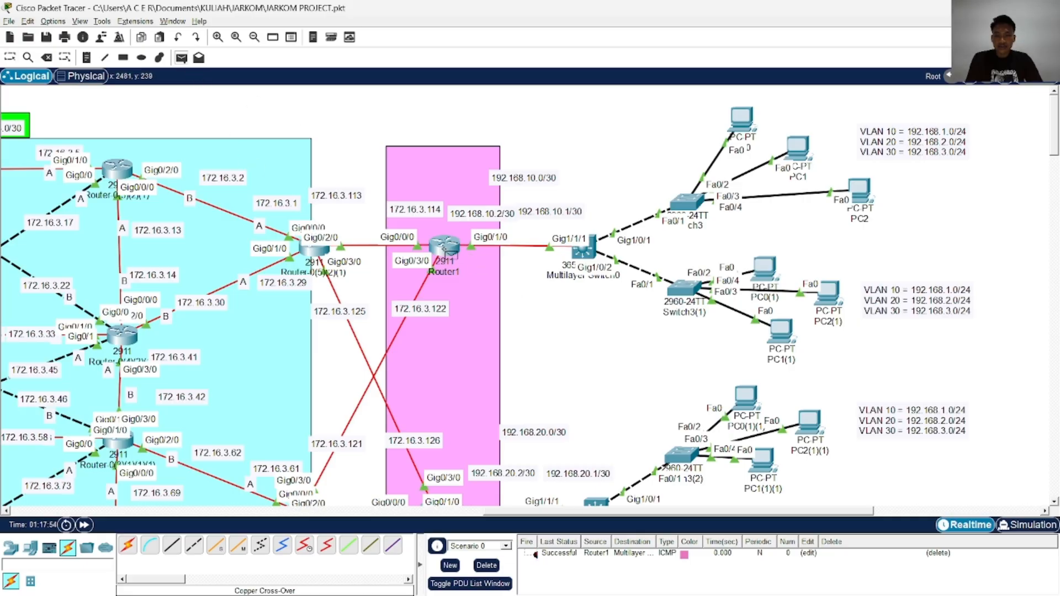
left_click(753, 118)
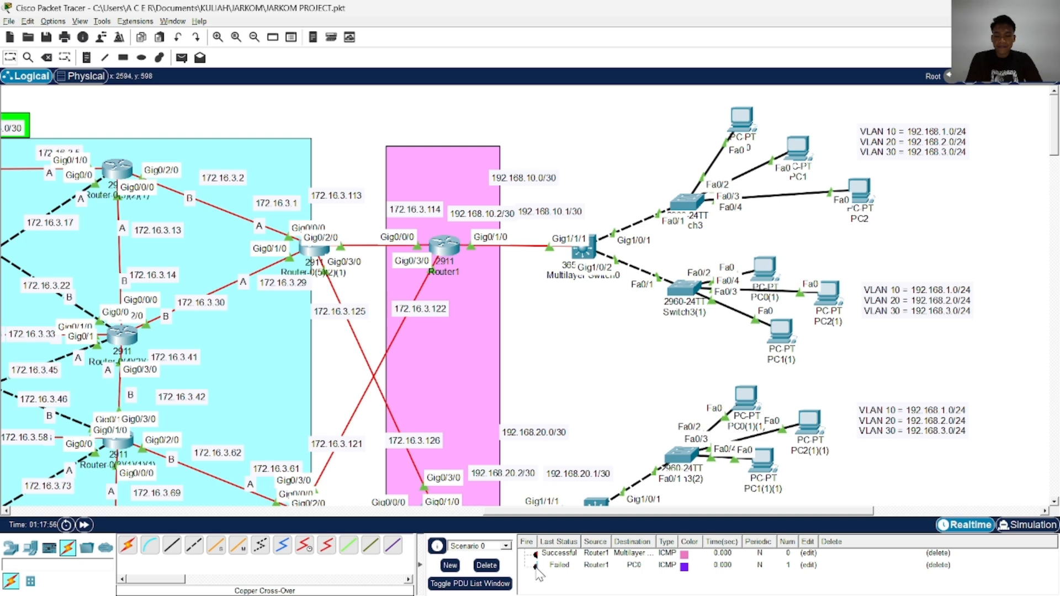
Add a simple PDU from PC0 to Router1 alongside the Router1 tests and fire it repeatedly
left_click(181, 58)
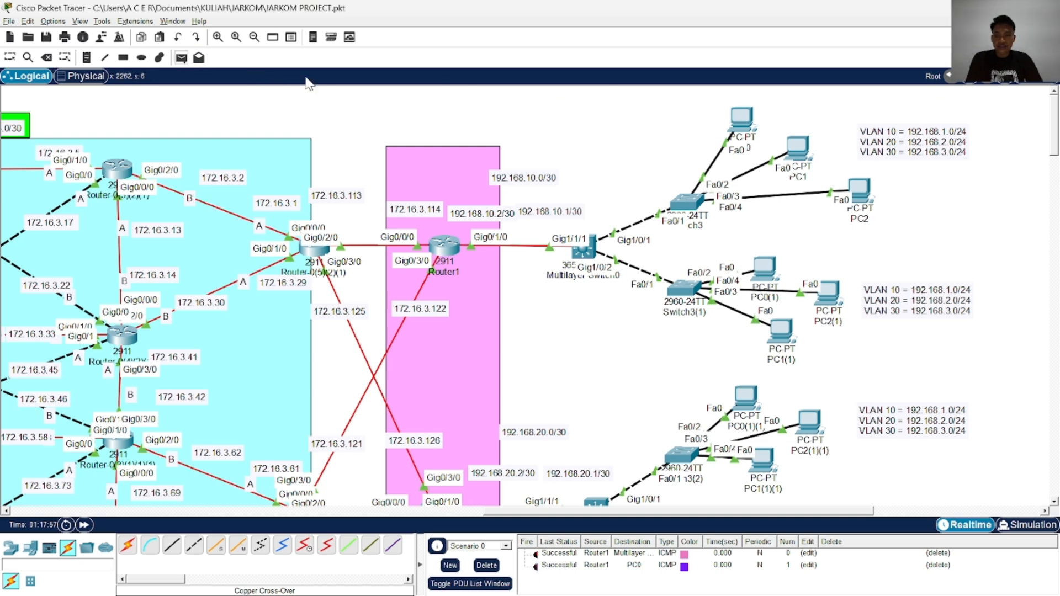
left_click(743, 117)
left_click(446, 248)
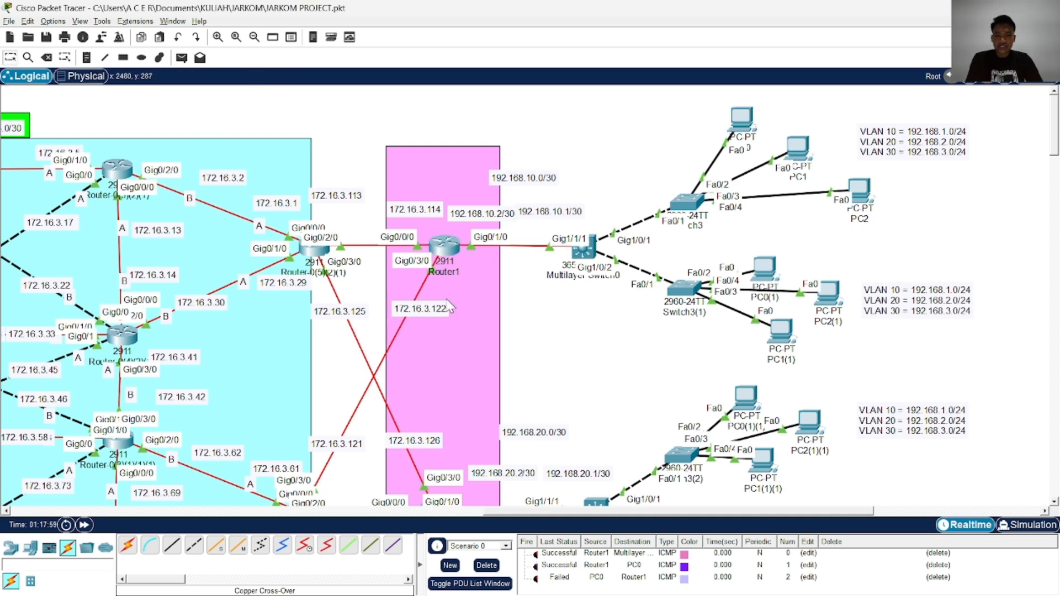
left_click(539, 583)
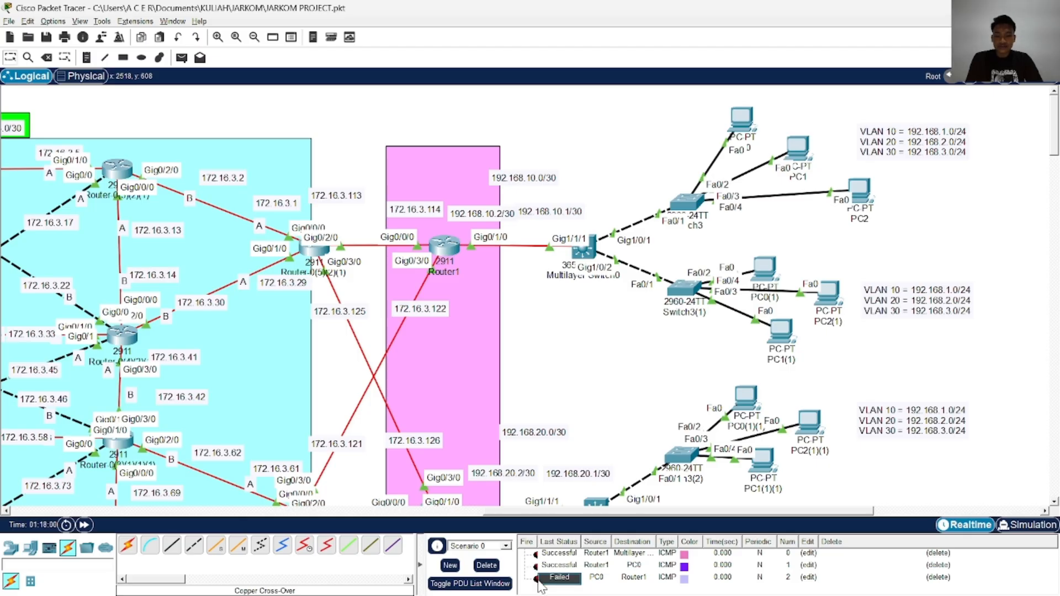
left_click(537, 583)
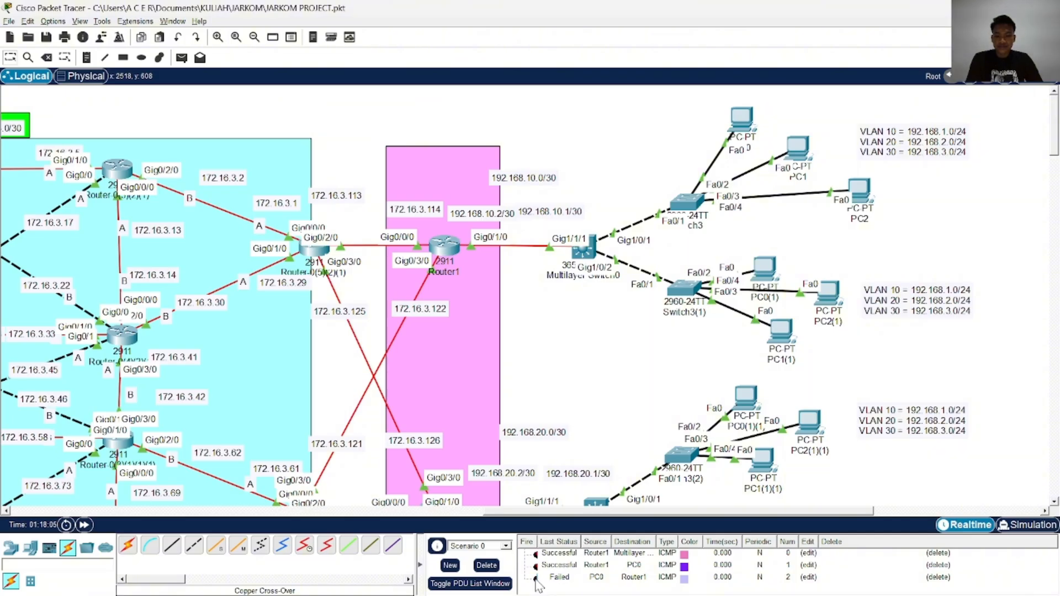
Clear all PDU tests and retry a single simple PDU from PC0 to Router1, firing it again
scroll(591, 332, "down", 1)
scroll(533, 497, "up", 1)
left_click(486, 566)
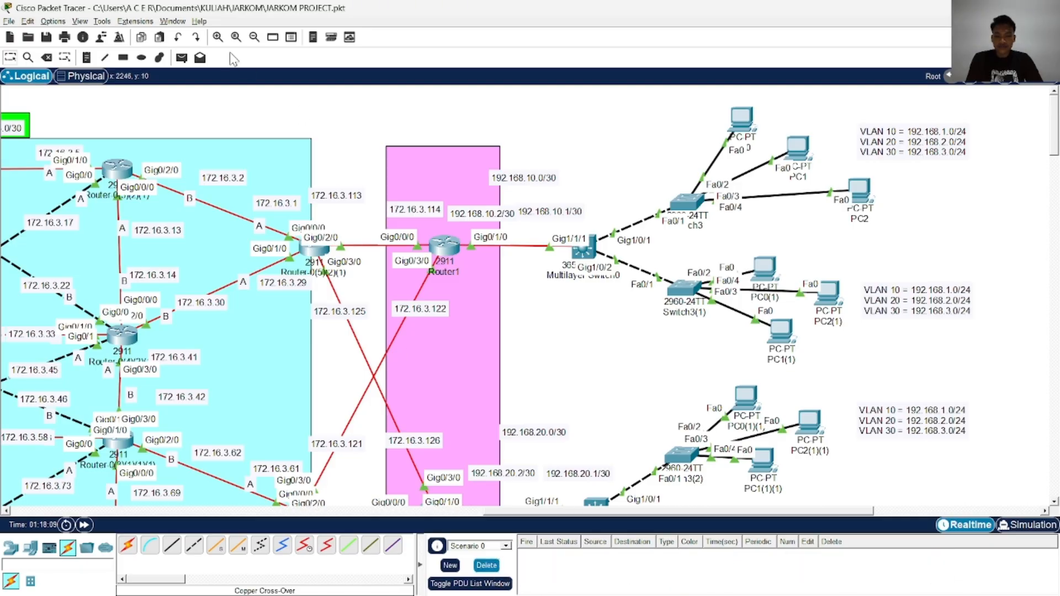
left_click(181, 58)
left_click(743, 116)
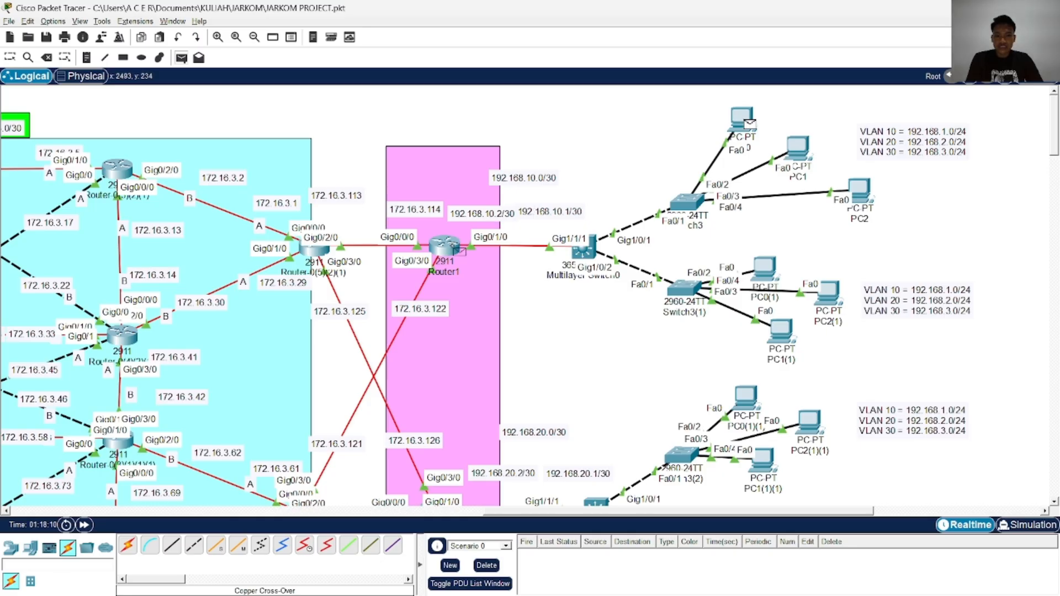
left_click(450, 243)
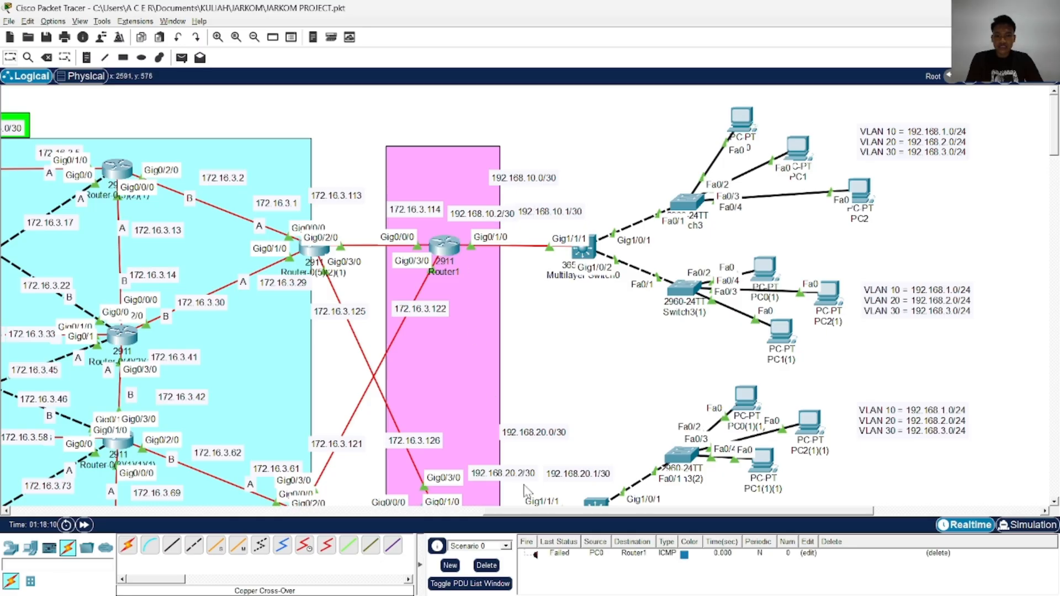
double_click(536, 555)
Reopen Multilayer Switch0's console and examine the GigabitEthernet1/1/1 and VLAN interface settings in its running configuration
left_click(592, 254)
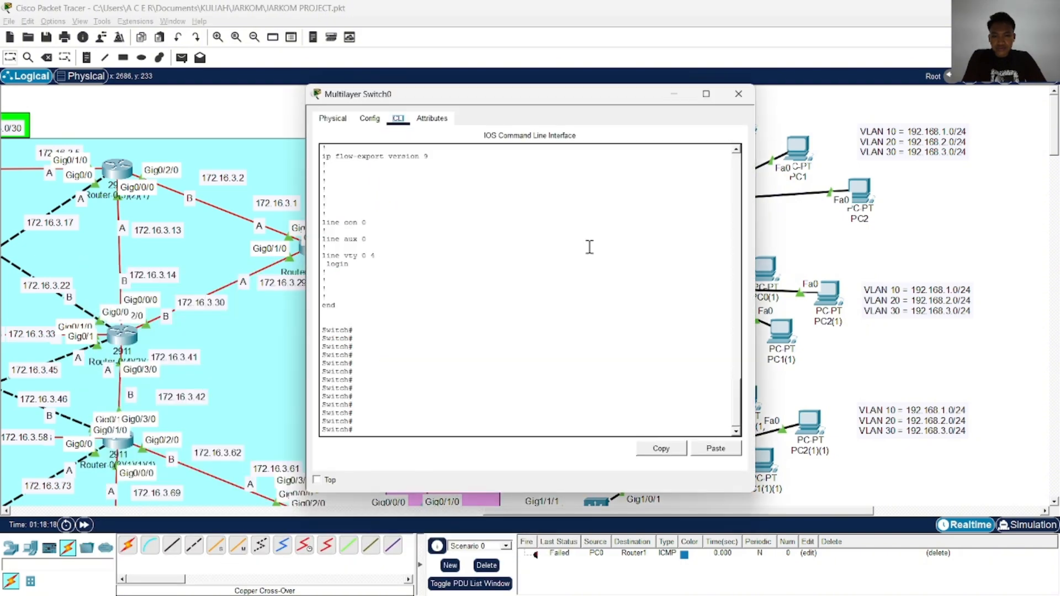
left_click_drag(602, 96, 340, 113)
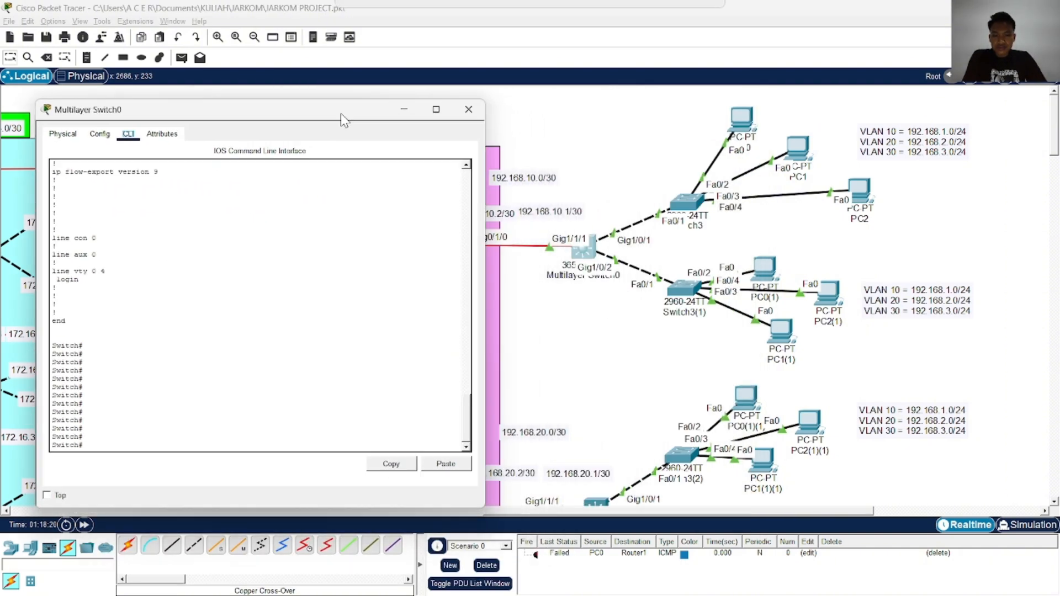
scroll(288, 343, "up", 15)
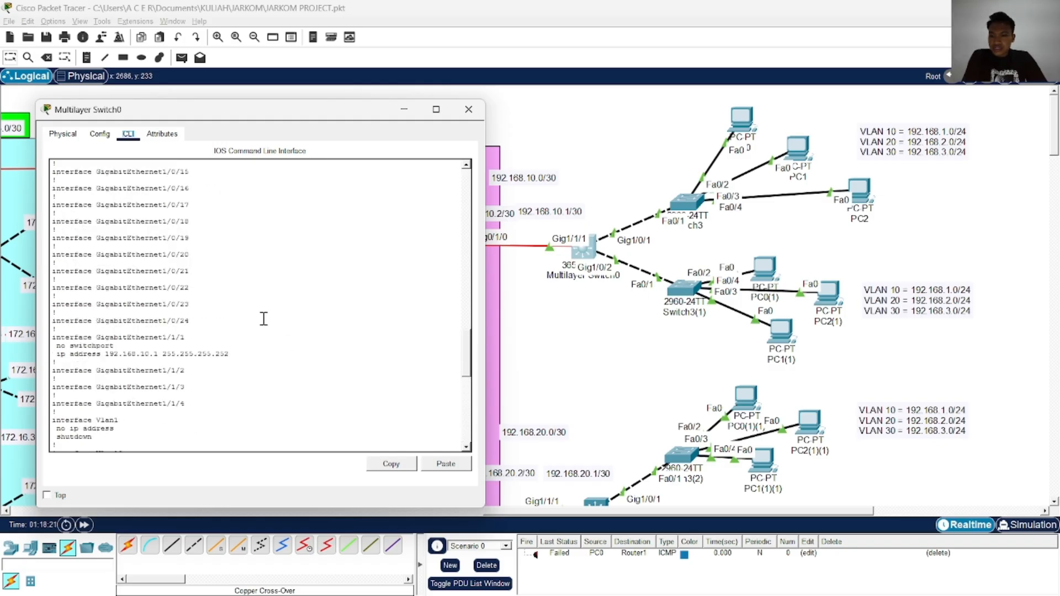
scroll(205, 343, "down", 13)
scroll(210, 356, "up", 8)
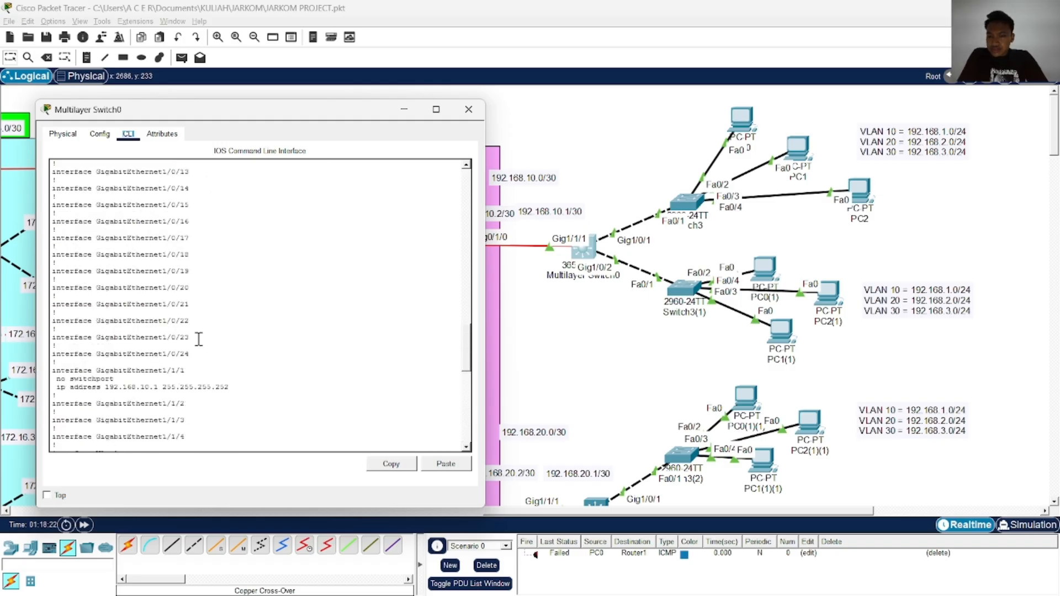
scroll(224, 348, "down", 2)
left_click_drag(191, 349, 84, 347)
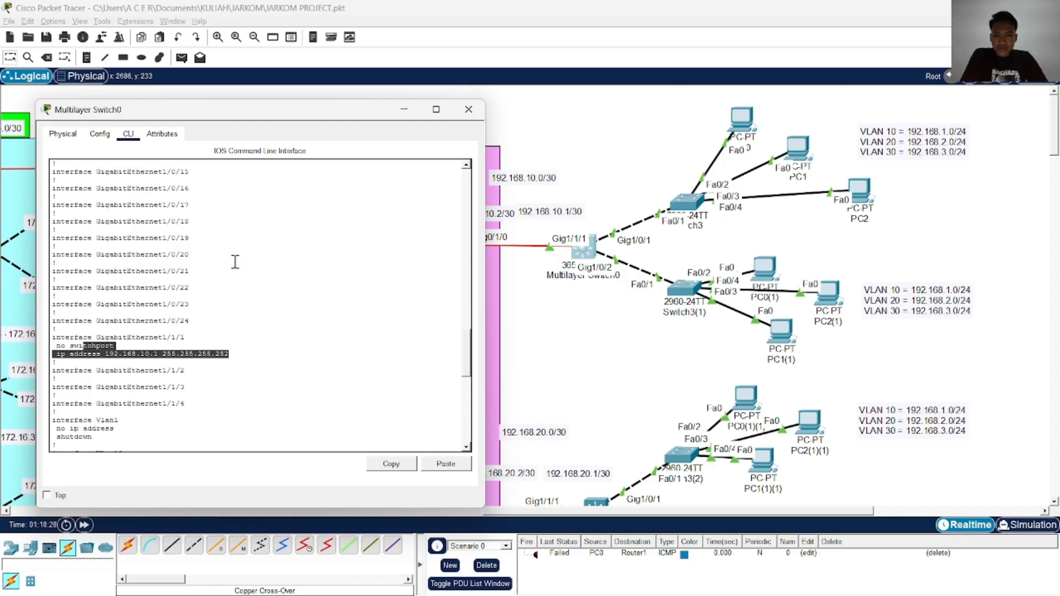
scroll(234, 262, "down", 3)
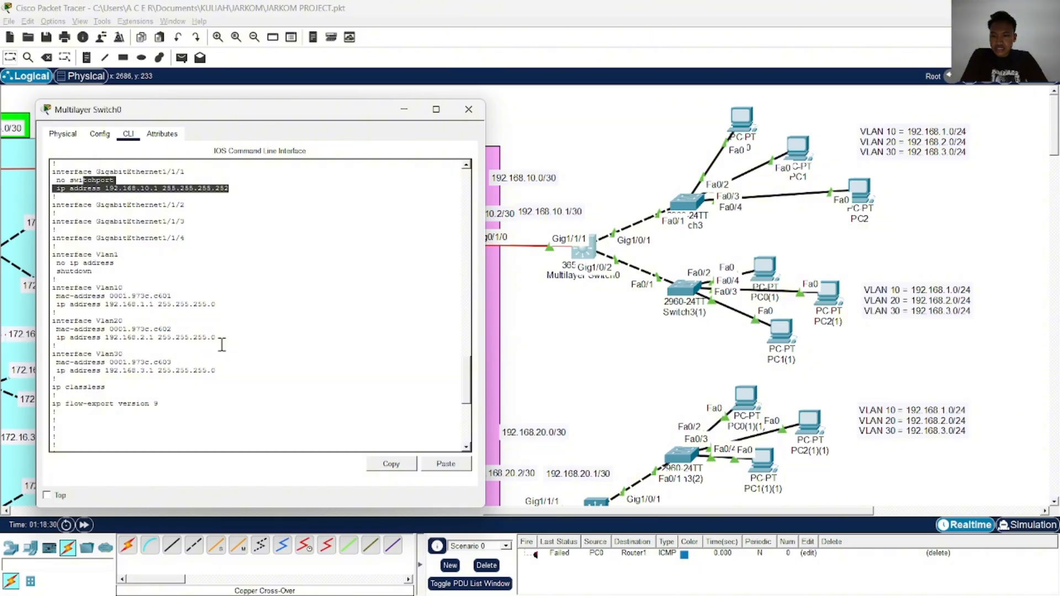
Examine the GigabitEthernet1/0/1 trunk settings and the rest of Multilayer Switch0's running configuration, and close its console
scroll(222, 344, "up", 20)
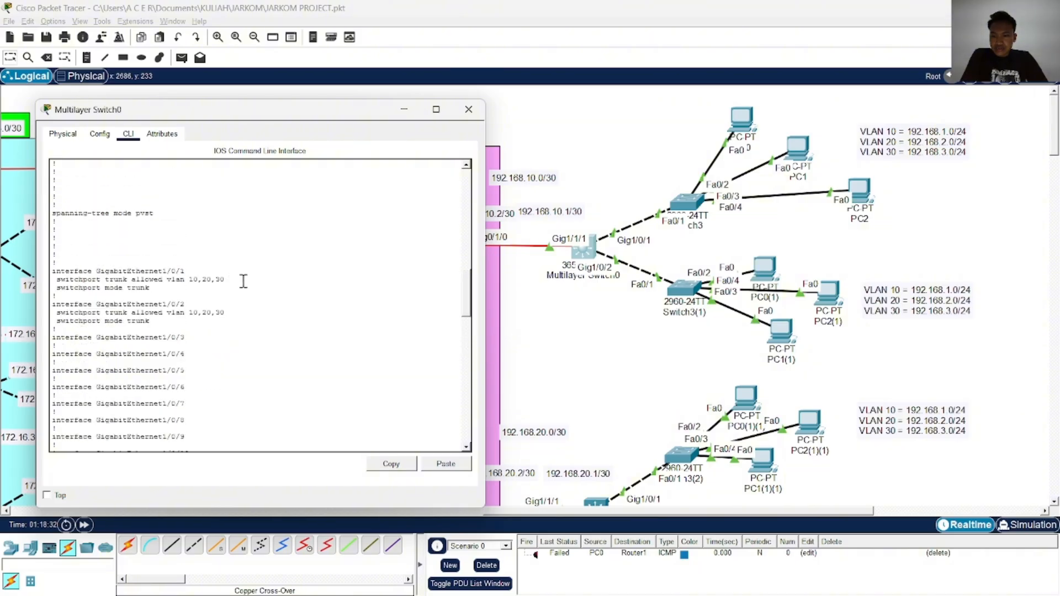
left_click_drag(243, 282, 78, 274)
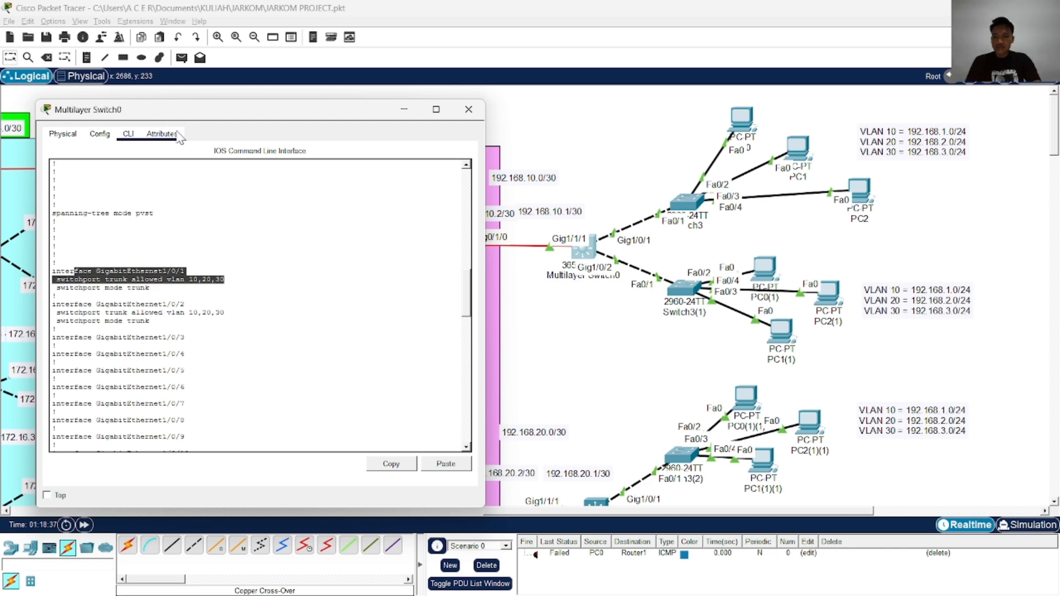
scroll(276, 243, "down", 10)
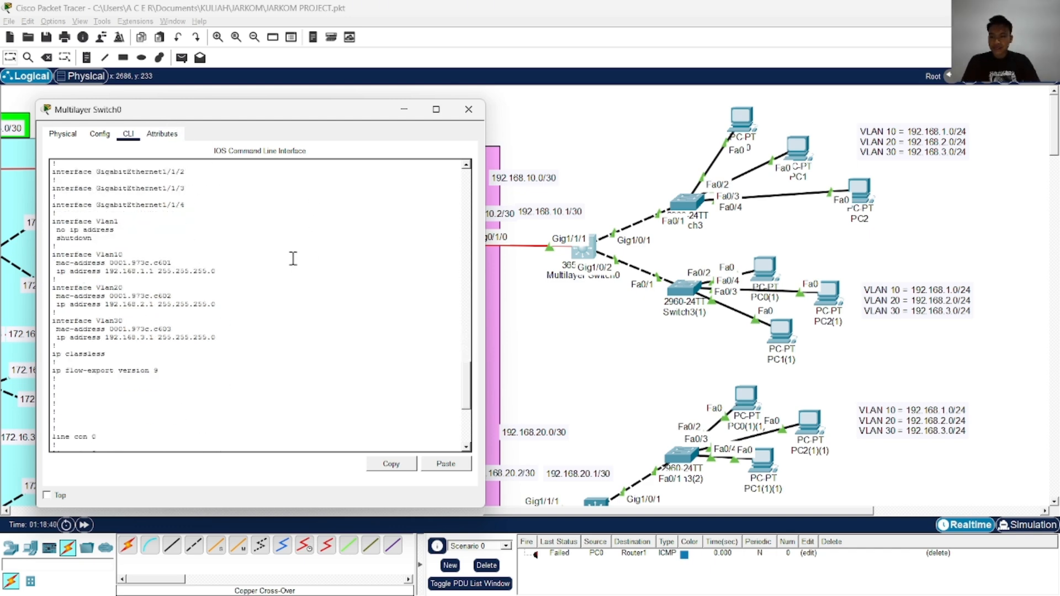
scroll(293, 259, "down", 8)
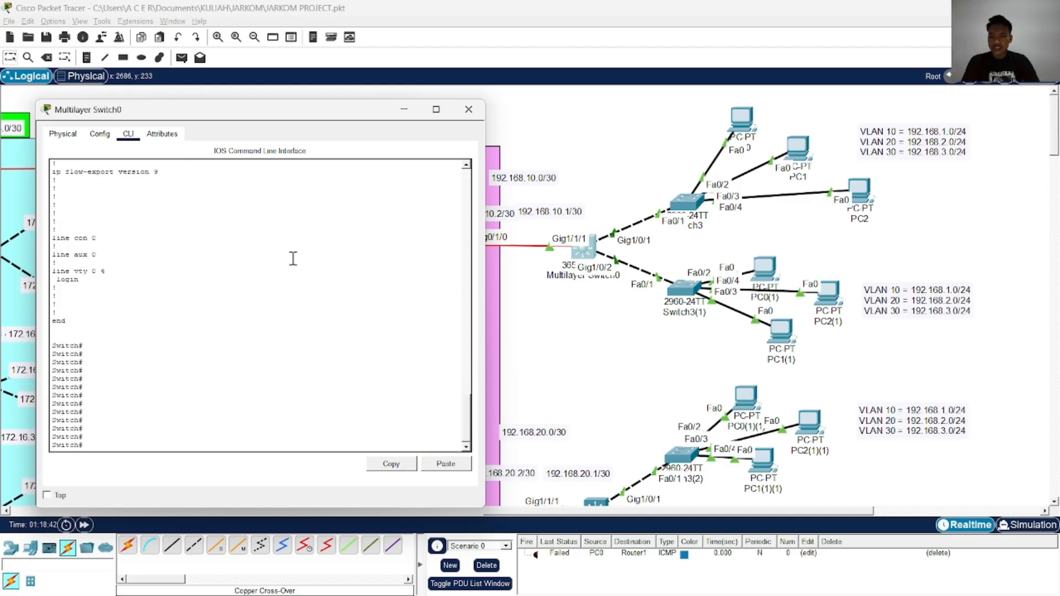
left_click(469, 109)
Delete the previous PDU test and repeat the PC0 to Router1 simple PDU after the configuration check
left_click(486, 566)
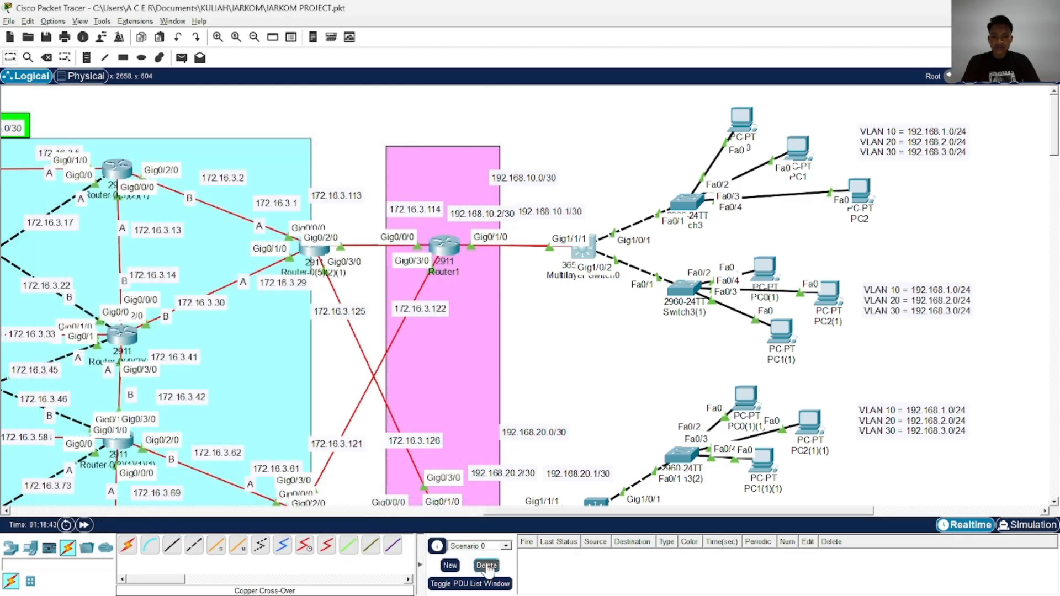
left_click(181, 58)
left_click(742, 122)
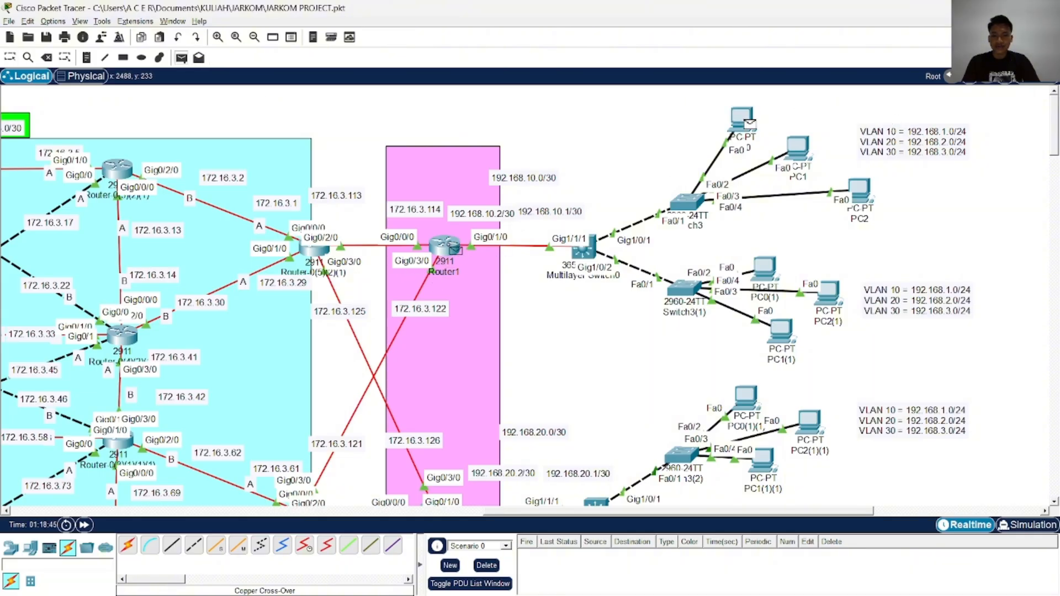
left_click(454, 249)
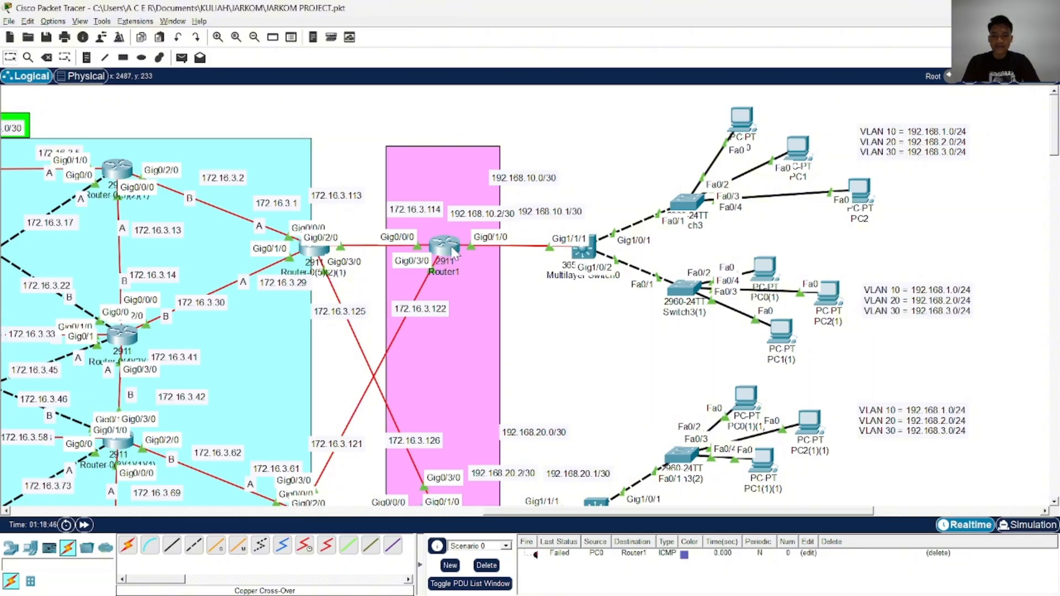
double_click(535, 554)
Configure PC1 with static IPv4 address 192.168.2.2, subnet mask 255.255.255.0 and default gateway 192.168.2.1
left_click(798, 148)
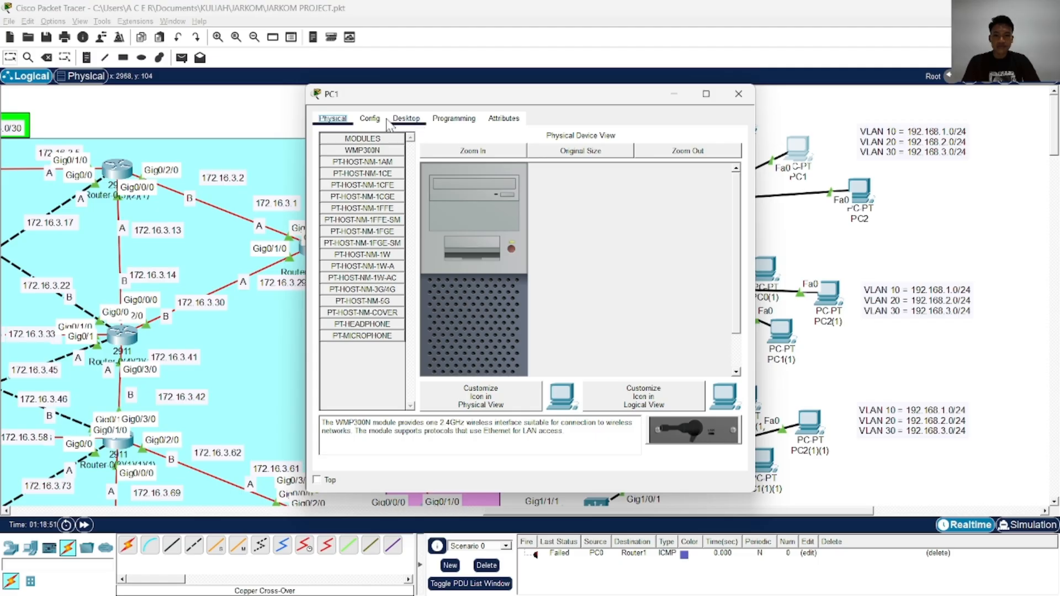
left_click(370, 119)
left_click(406, 119)
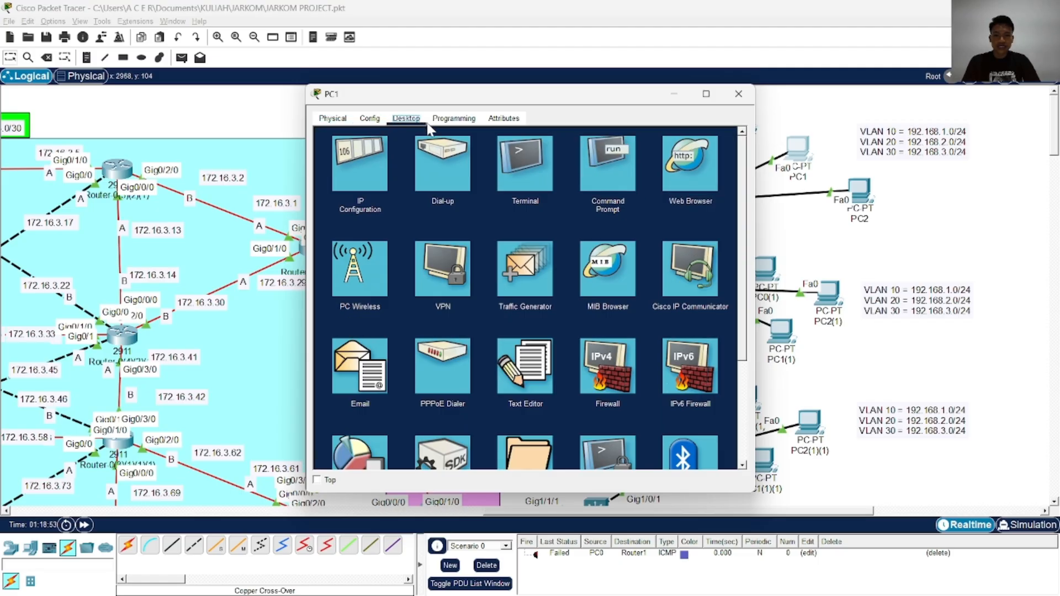
left_click(358, 165)
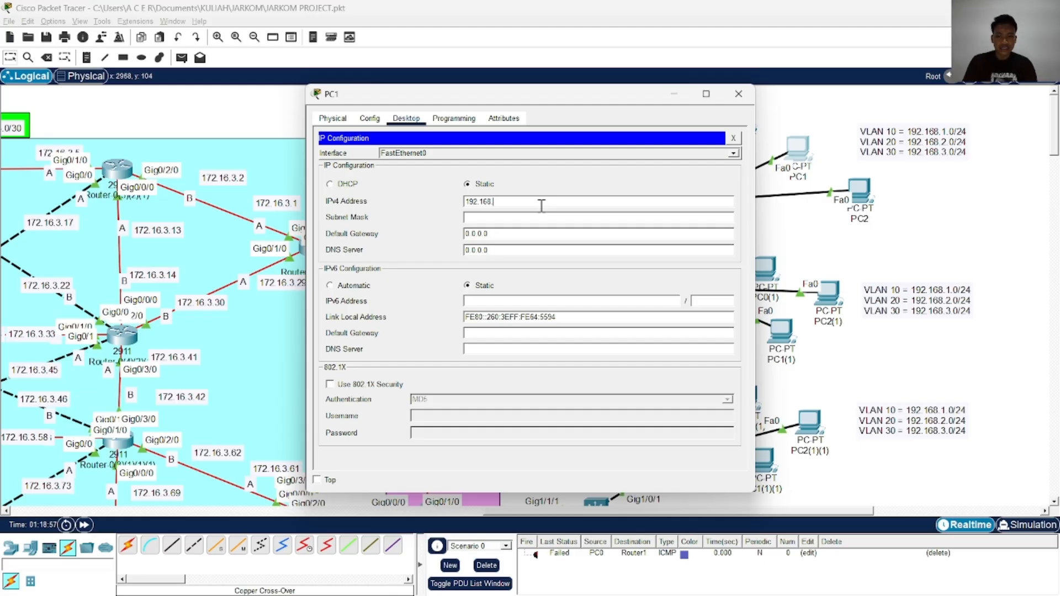
left_click(542, 202)
type("192.168.2.1")
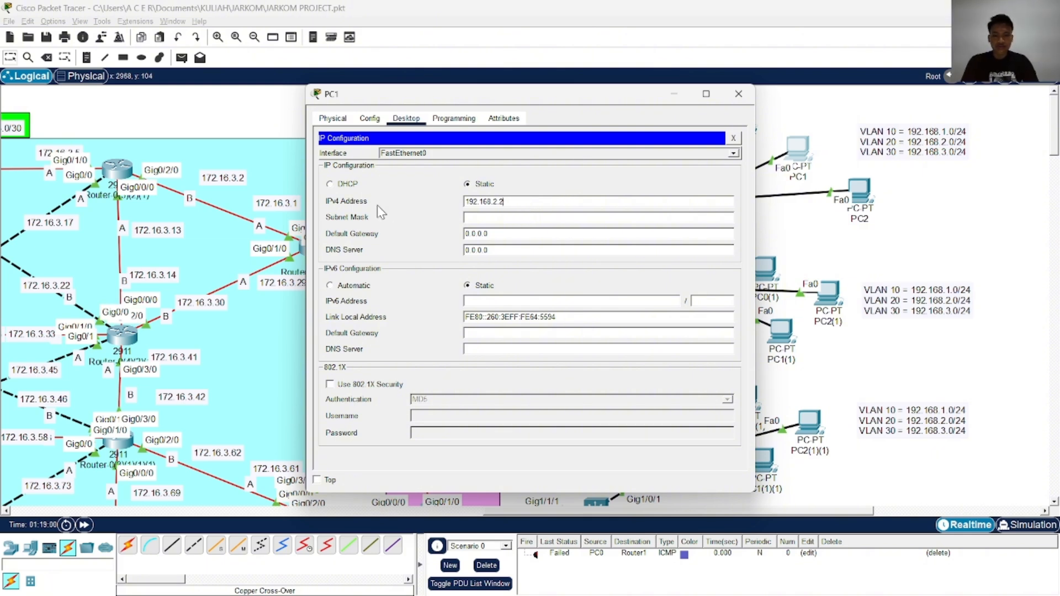
left_click(524, 217)
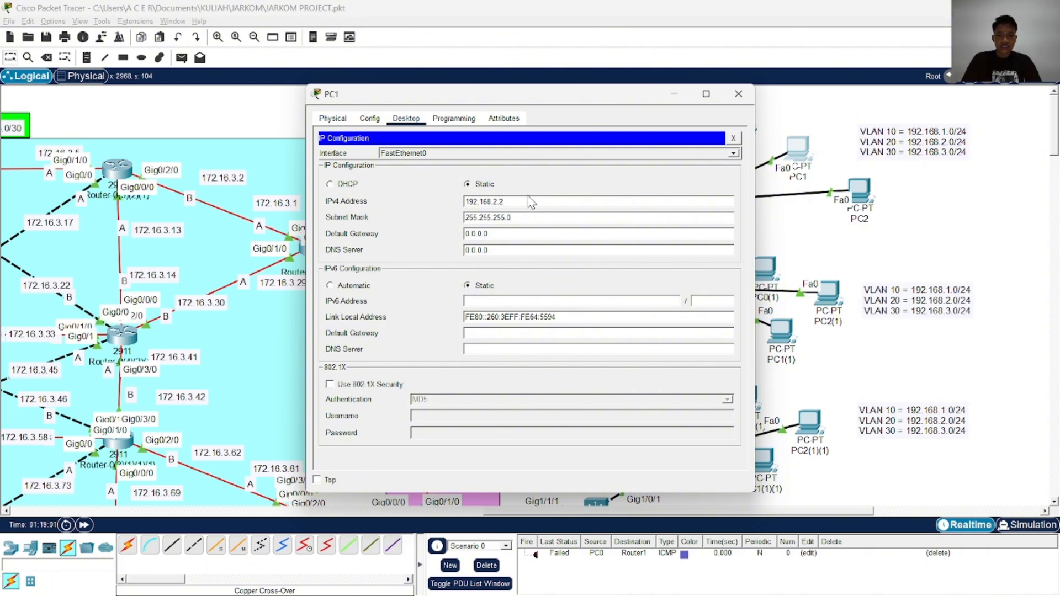
left_click_drag(500, 202, 438, 203)
key("ctrl+c")
left_click(494, 238)
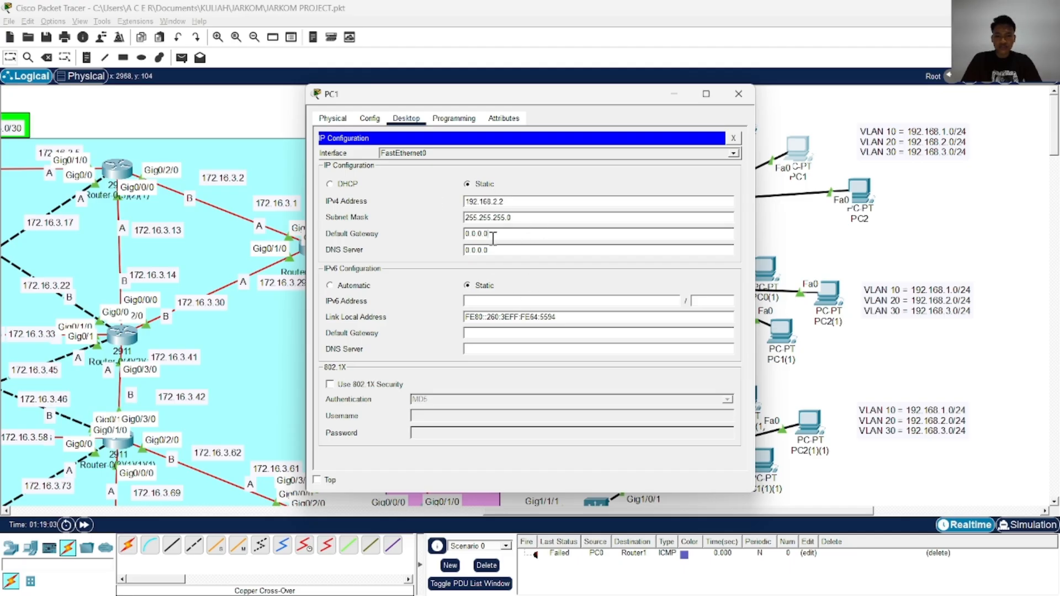
key("ctrl+a")
key("ctrl+v")
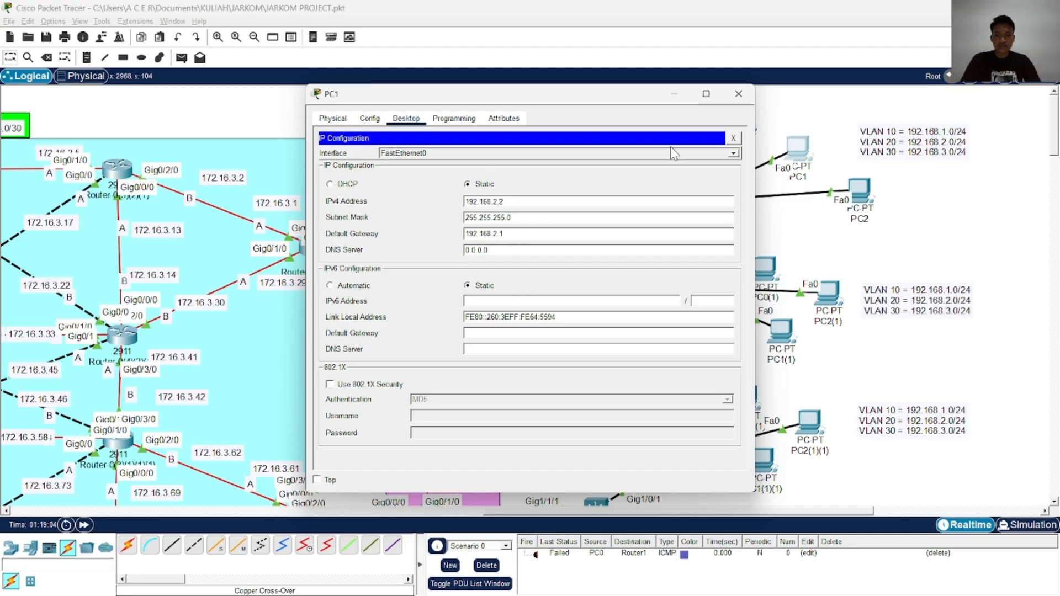
left_click(738, 94)
Check PC0's IP configuration for comparison and close its window
left_click(743, 122)
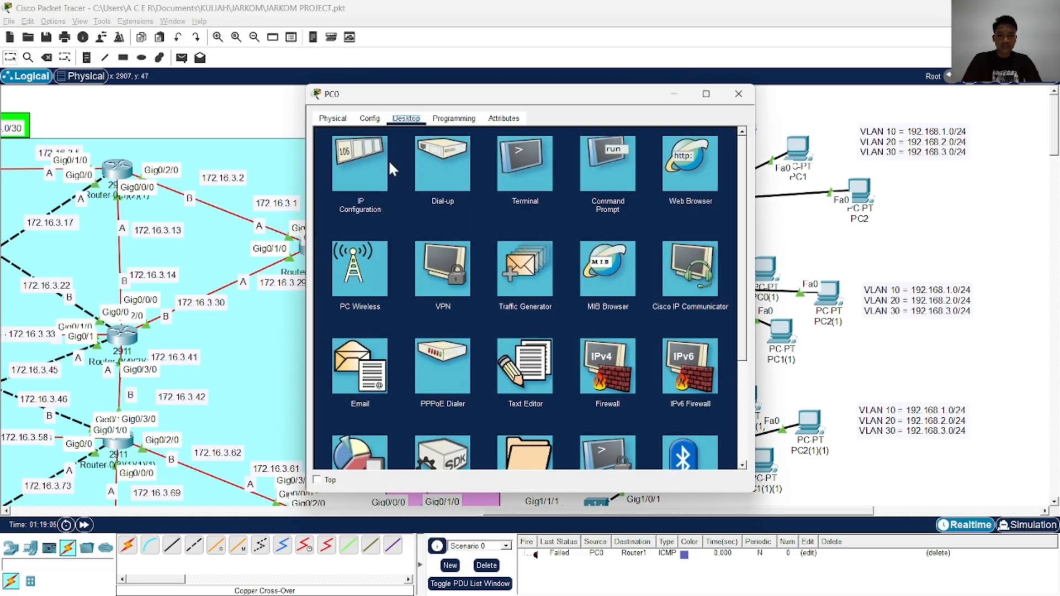
left_click(358, 162)
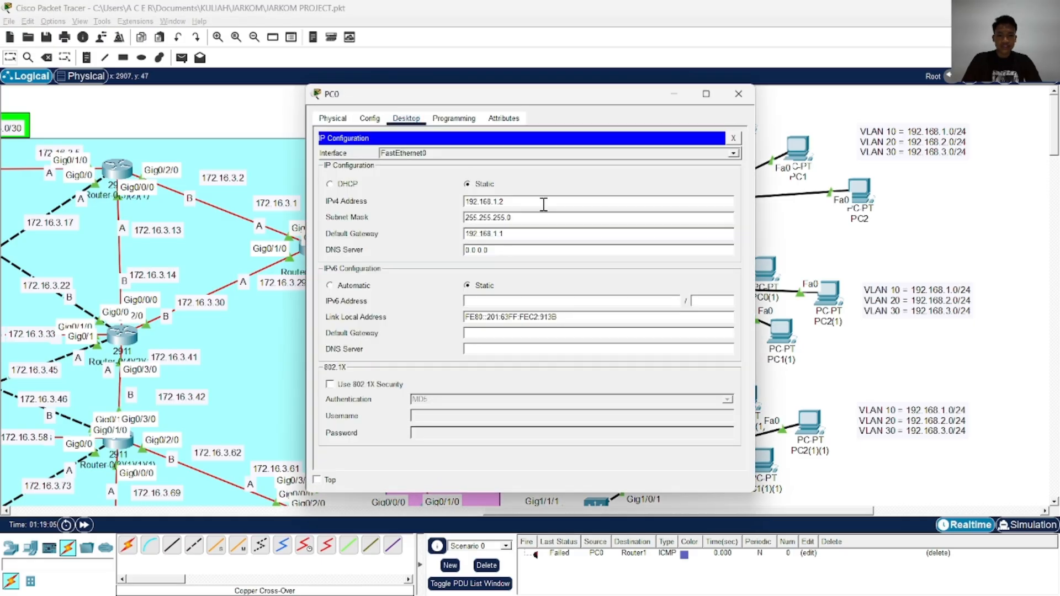
left_click(738, 94)
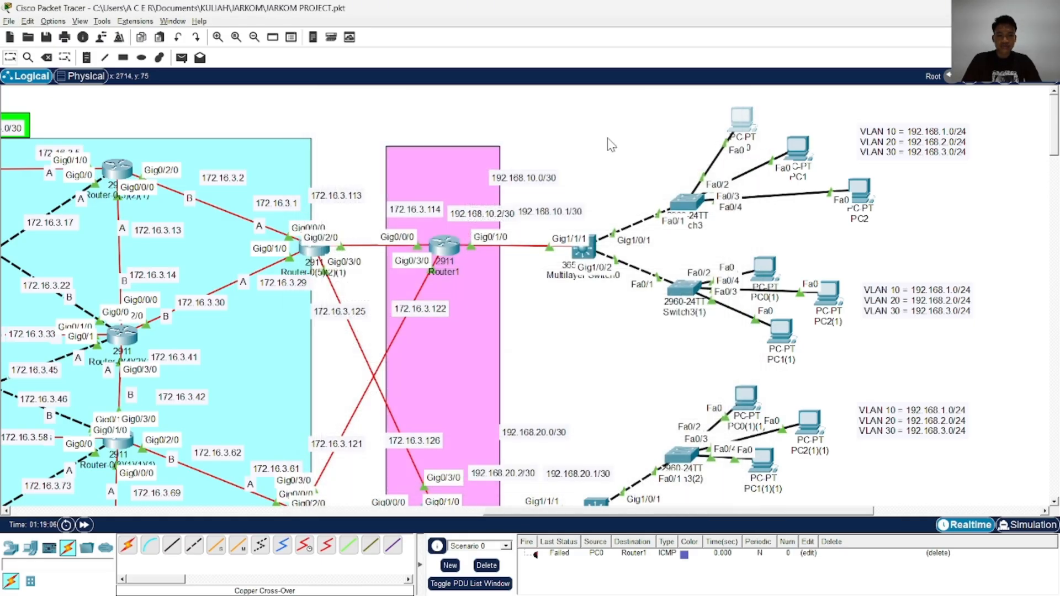
Test PC1's connectivity with simple PDUs to PC0 and to Multilayer Switch0
left_click(182, 58)
left_click(802, 150)
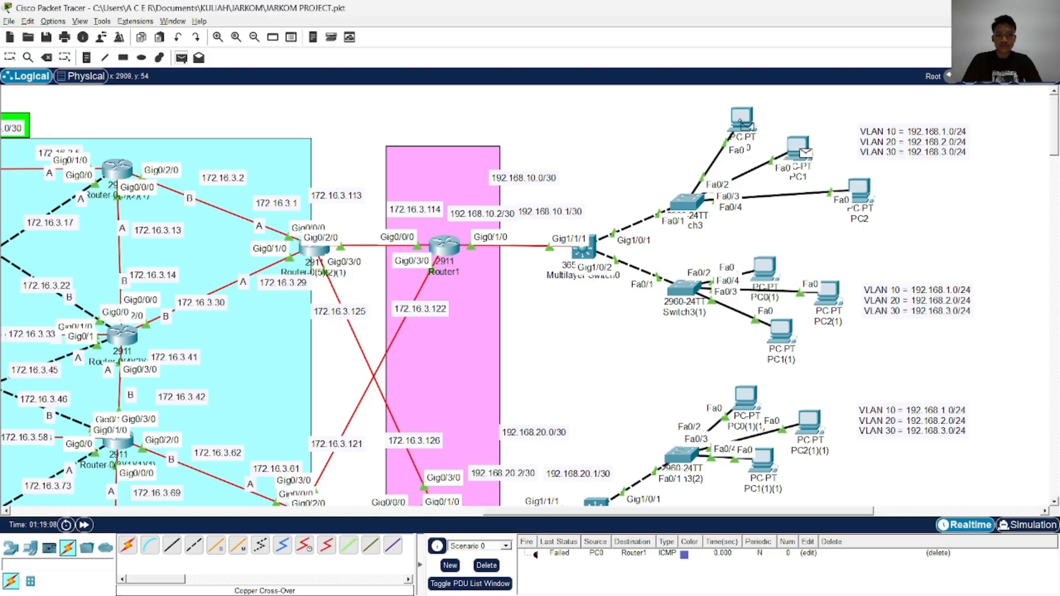
left_click(743, 122)
left_click(181, 57)
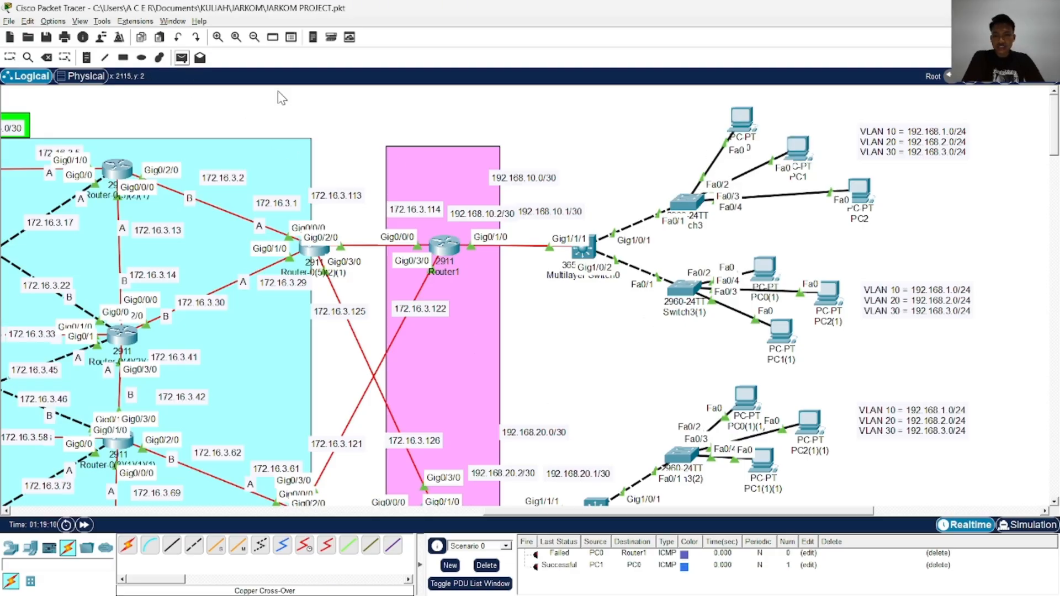
left_click(802, 150)
left_click(586, 250)
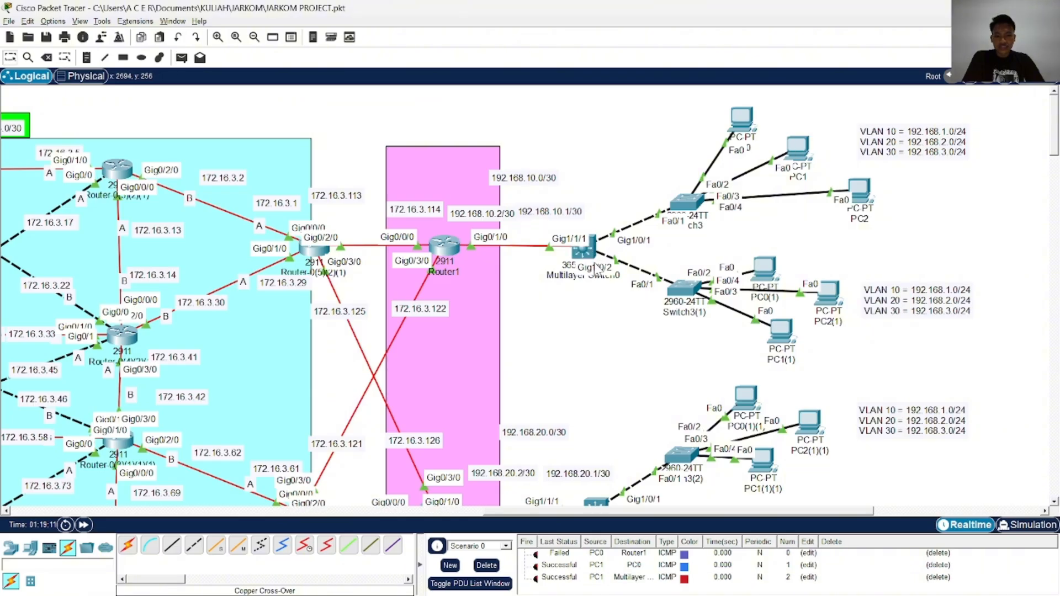
Clear all PDU tests, send a simple PDU from PC1 to Router1, and fire it again
left_click(488, 565)
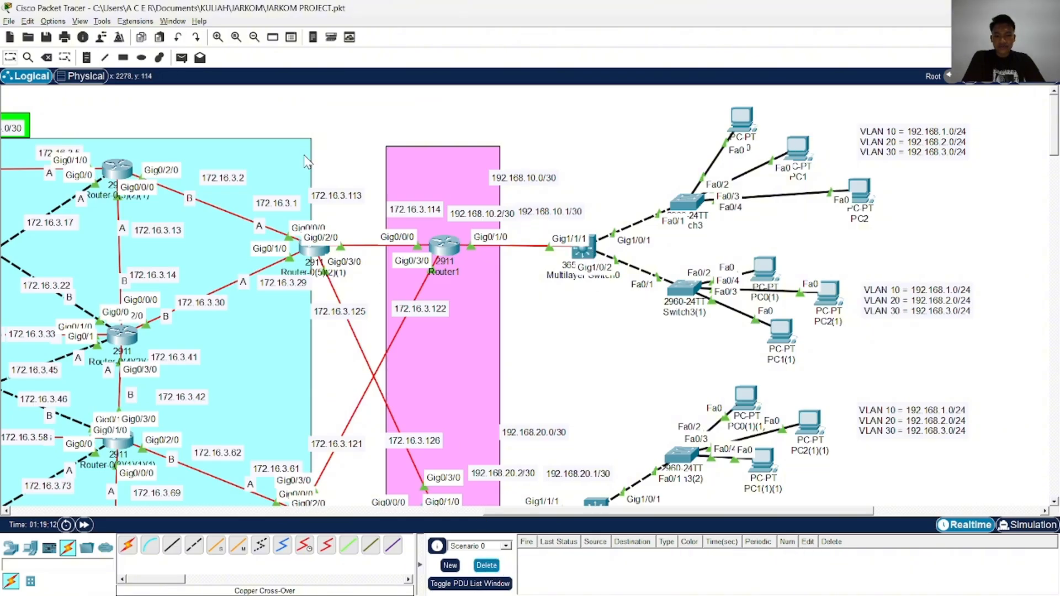
left_click(181, 57)
left_click(802, 150)
left_click(449, 246)
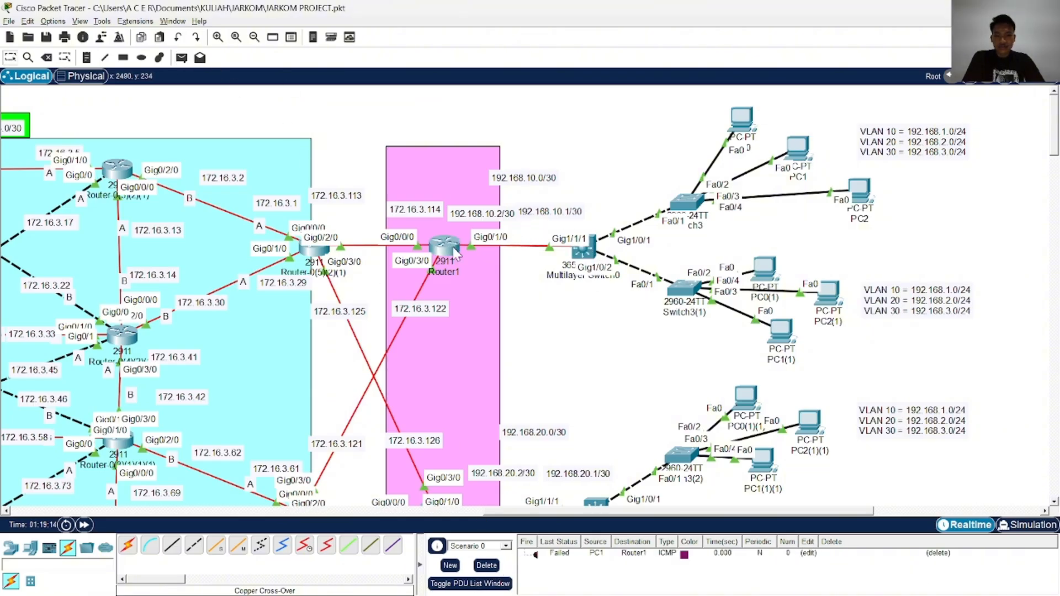
double_click(535, 555)
scroll(572, 362, "down", 1)
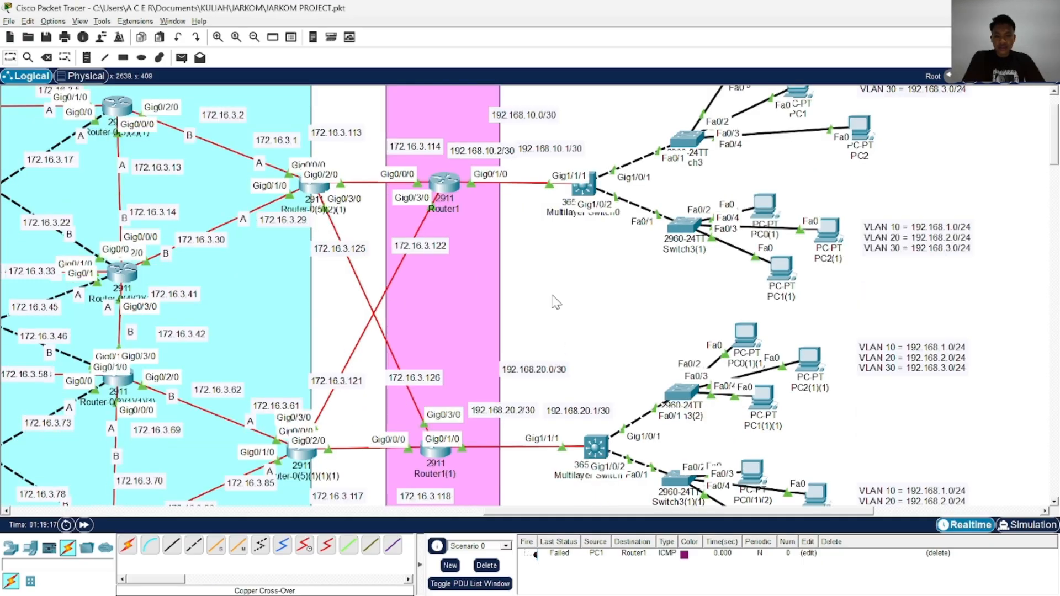
Inspect Router1's port summary and its console history of the OSPF configuration, and close its window
mouse_move(450, 188)
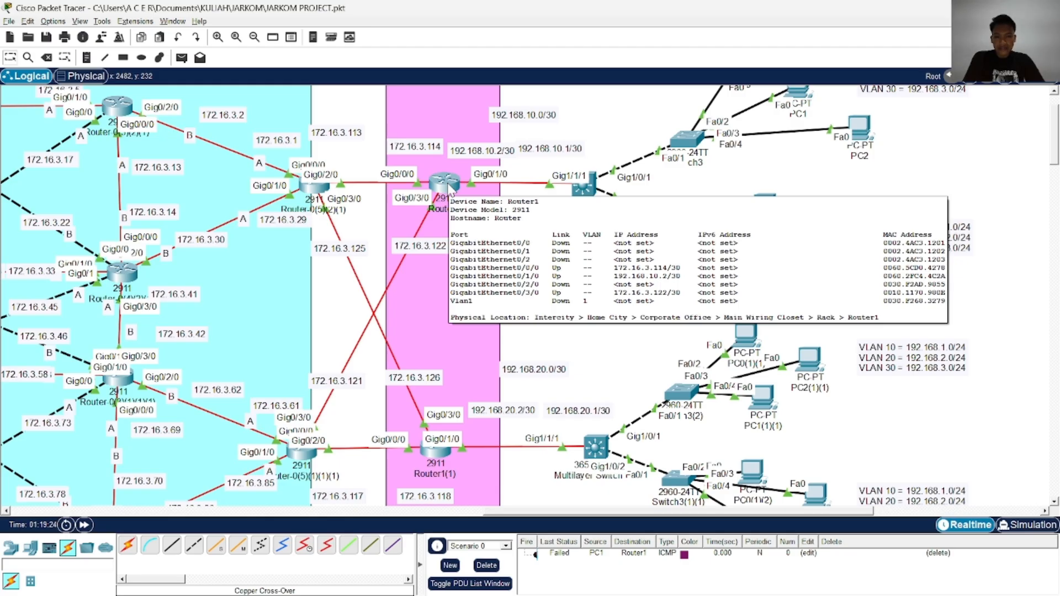
left_click(445, 182)
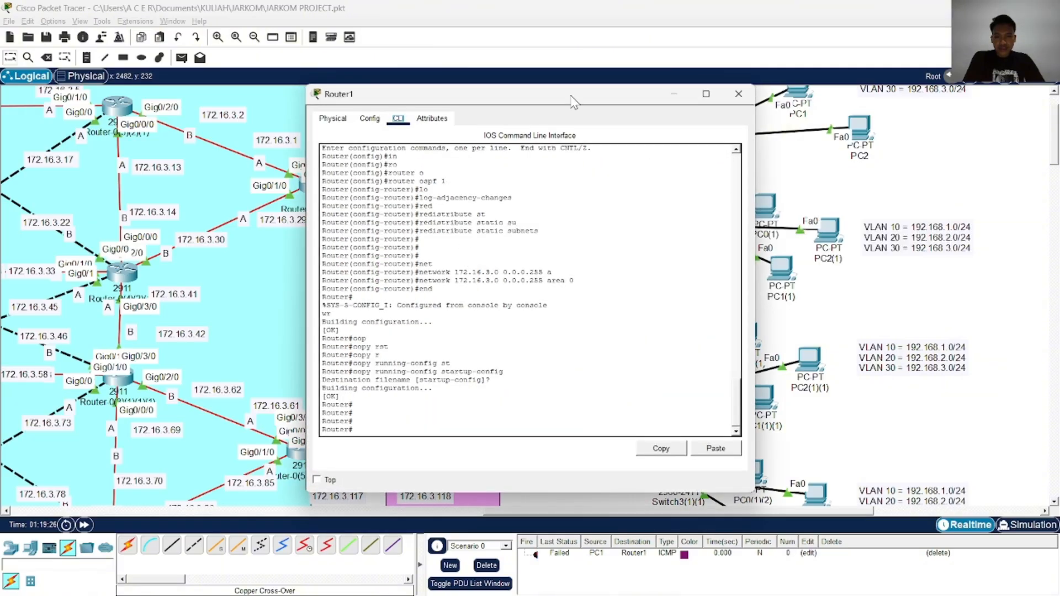
left_click(739, 94)
Reopen Multilayer Switch0's console and review the GigabitEthernet1/1/1 and VLAN interface addresses
left_click(584, 189)
scroll(522, 263, "up", 10)
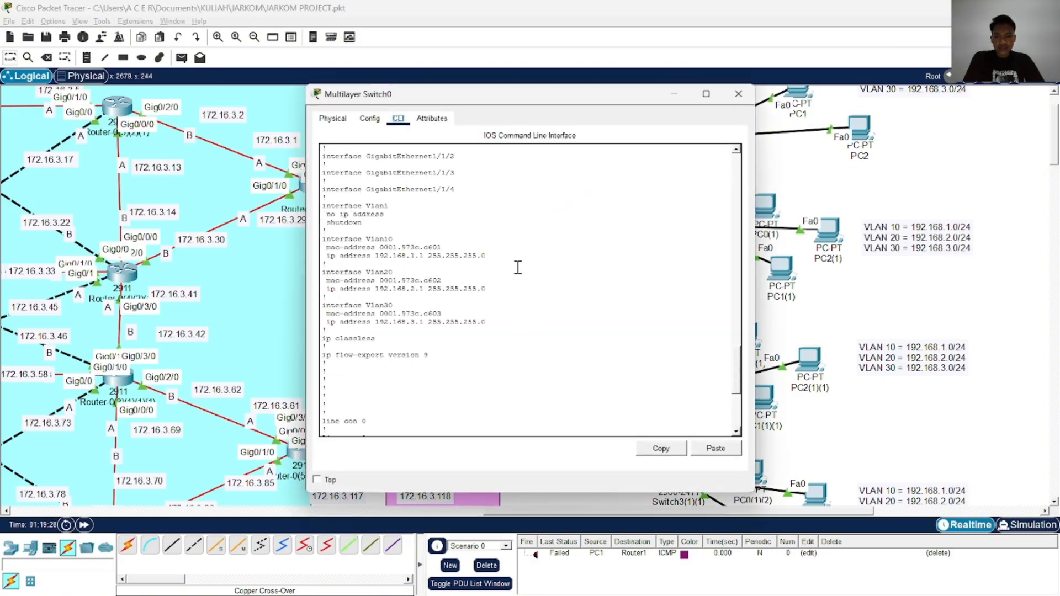
scroll(519, 271, "down", 10)
scroll(522, 286, "up", 10)
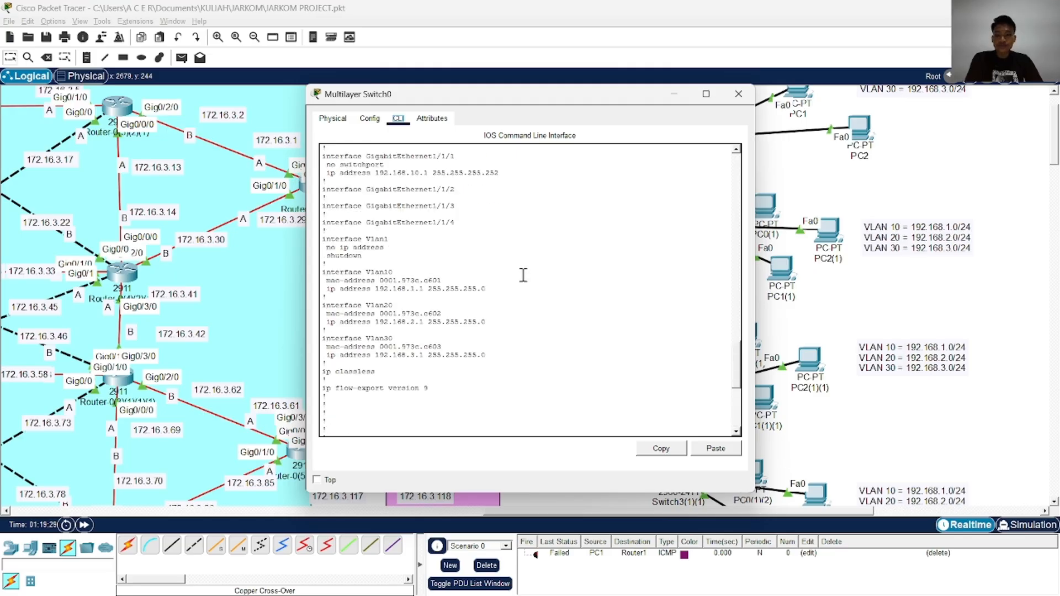
Switch to the TEST JARKOM project, open its Multilayer Switch0 console, and place it beside the JARKOM PROJECT switch console
left_click_drag(580, 100, 792, 88)
key("alt+Tab")
key("alt+Tab")
key("alt+Tab")
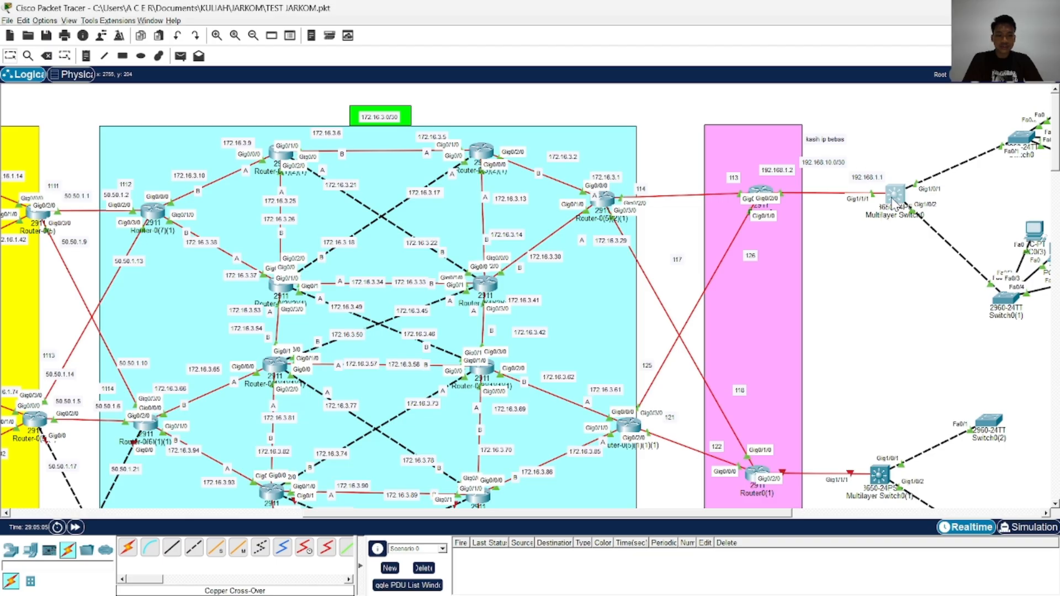
left_click(898, 202)
key("alt+Tab")
key("alt+Tab")
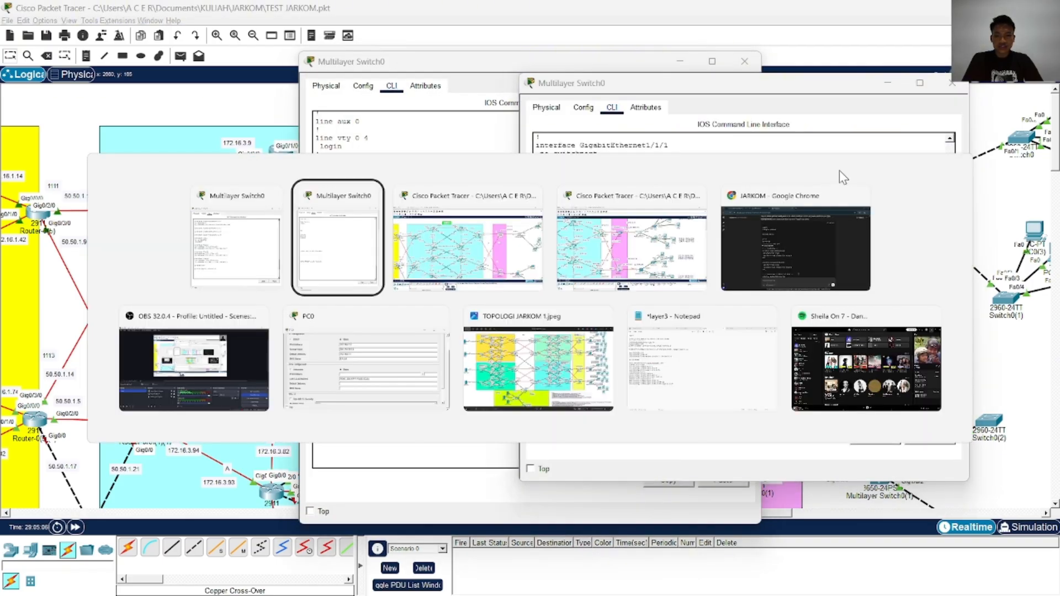
left_click(838, 170)
left_click_drag(504, 58, 241, 63)
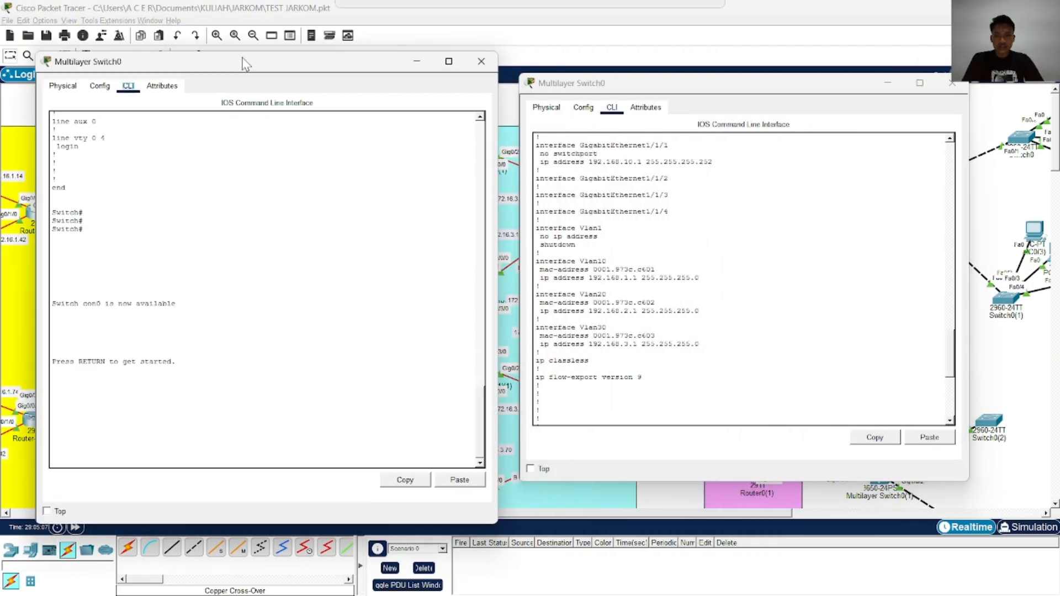
Display the complete running configuration in the JARKOM PROJECT Multilayer Switch0 console with show running-config
left_click(608, 275)
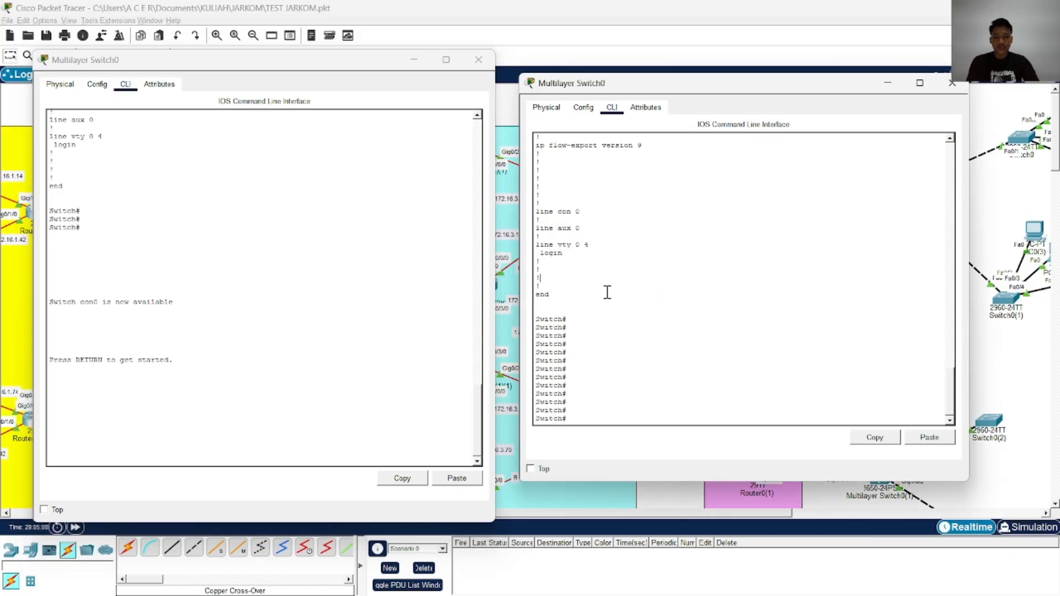
key("Return")
key("Return")
key("Return")
type("show run")
key("Tab")
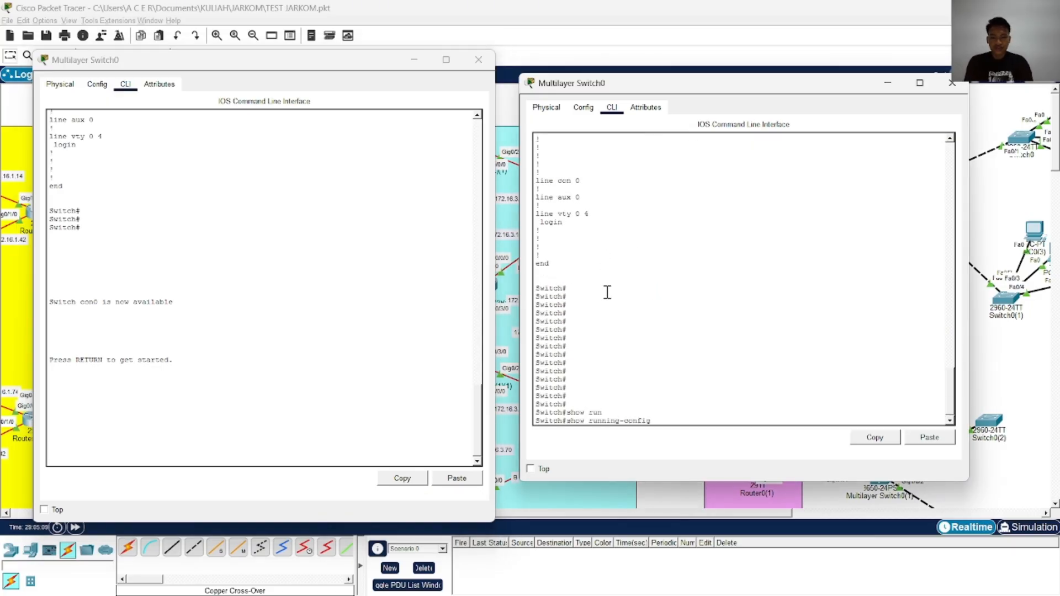
key("Return")
key("Return")
key("Return")
key("Return")
key("Return")
key("Return")
key("Return")
key("Return")
key("Return")
key("Return")
key("Return")
key("Return")
key("Return")
key("Return")
key("Return")
key("Return")
key("Return")
key("Return")
key("Return")
key("Return")
key("Return")
key("Return")
key("Return")
key("Return")
key("Return")
key("Return")
key("Return")
key("Return")
key("Return")
key("Return")
key("Return")
key("Return")
key("Return")
key("Return")
key("Return")
key("Return")
key("Return")
key("Return")
key("Return")
key("Return")
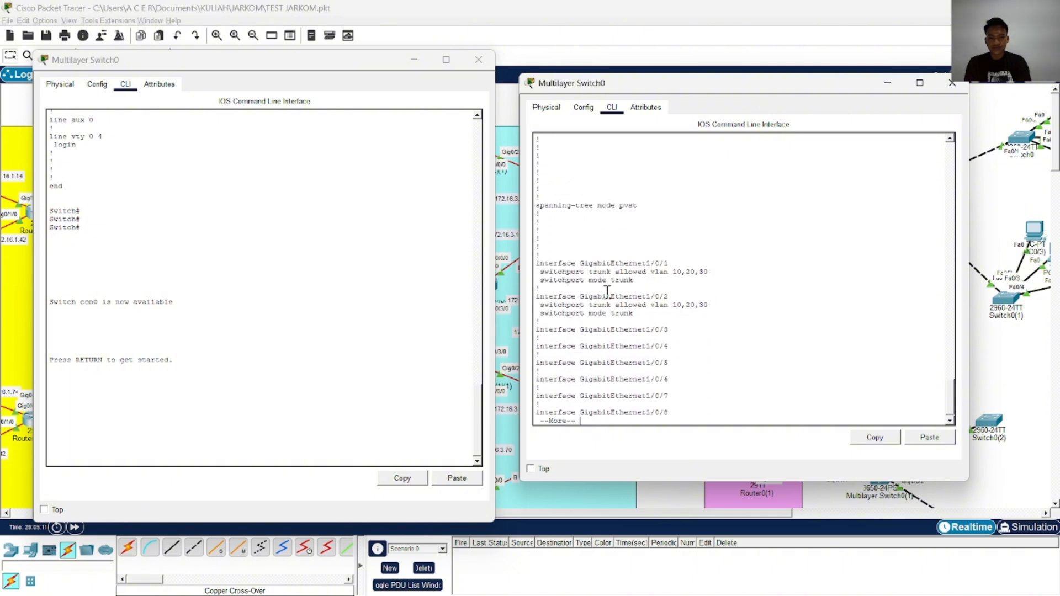
key("Return")
key("Return")
key("Return")
key("Return")
key("Return")
key("Return")
key("Return")
key("Return")
key("Return")
key("Return")
key("Return")
key("Return")
key("Return")
key("Return")
key("Return")
key("Return")
key("Return")
key("Return")
key("Return")
key("Return")
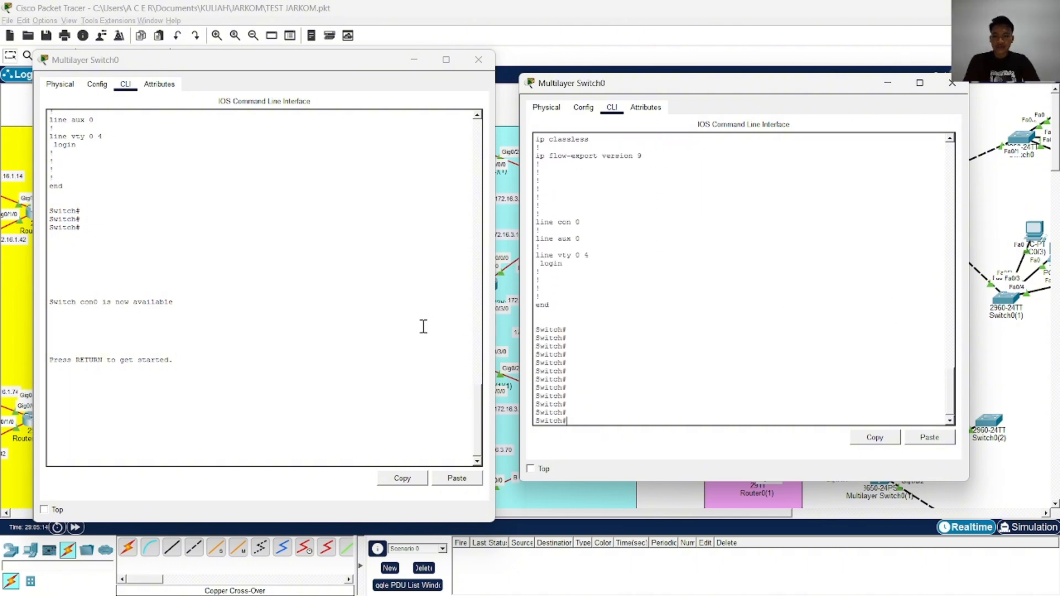
Wake the TEST JARKOM Multilayer Switch0 console and enter privileged EXEC mode
left_click(378, 344)
key("Return")
key("Return")
key("Return")
type("ena")
key("Return")
Display the complete running configuration of the TEST JARKOM Multilayer Switch0 with show running-config
type("conf")
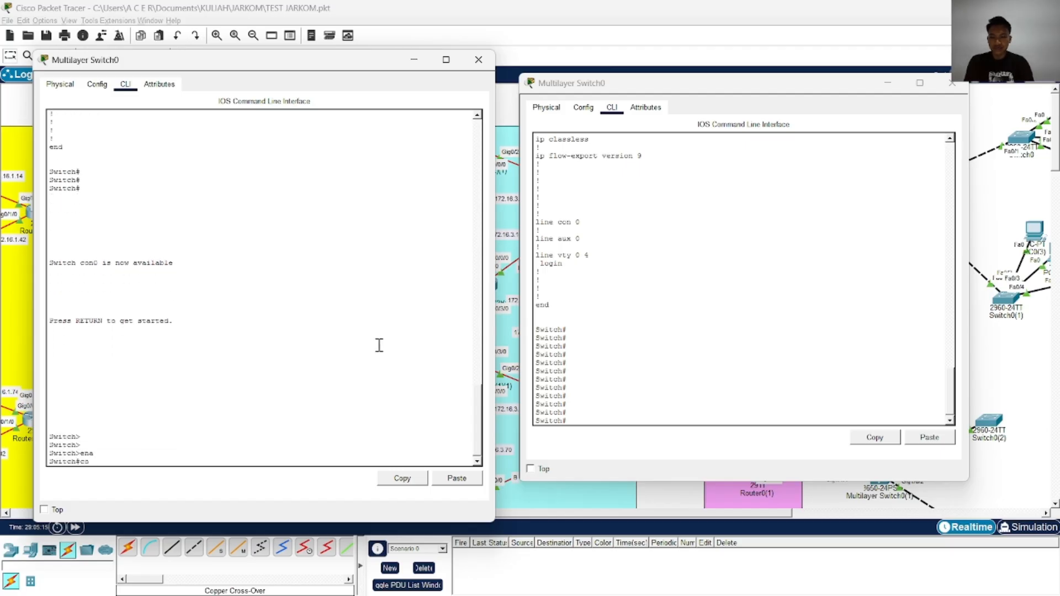
key("Tab")
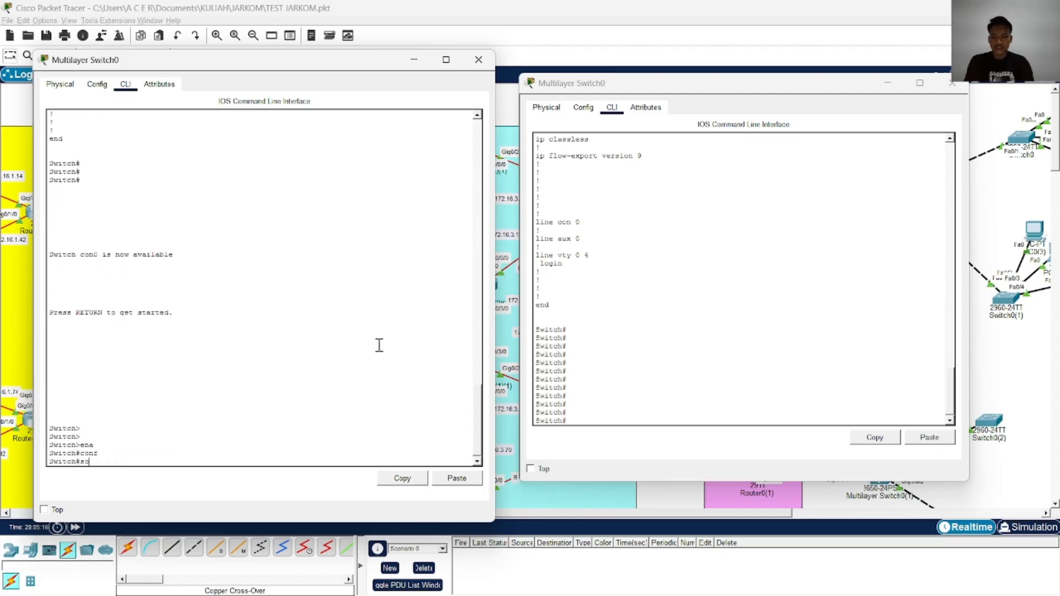
type("show")
key("Tab")
type("r")
key("Tab")
key("Return")
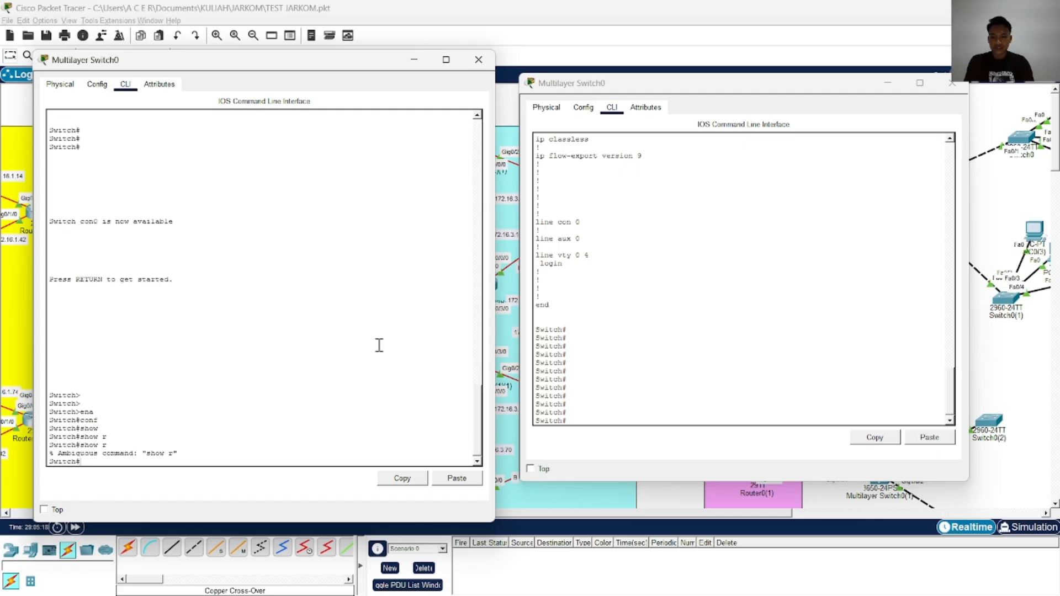
type("show ru")
key("Tab")
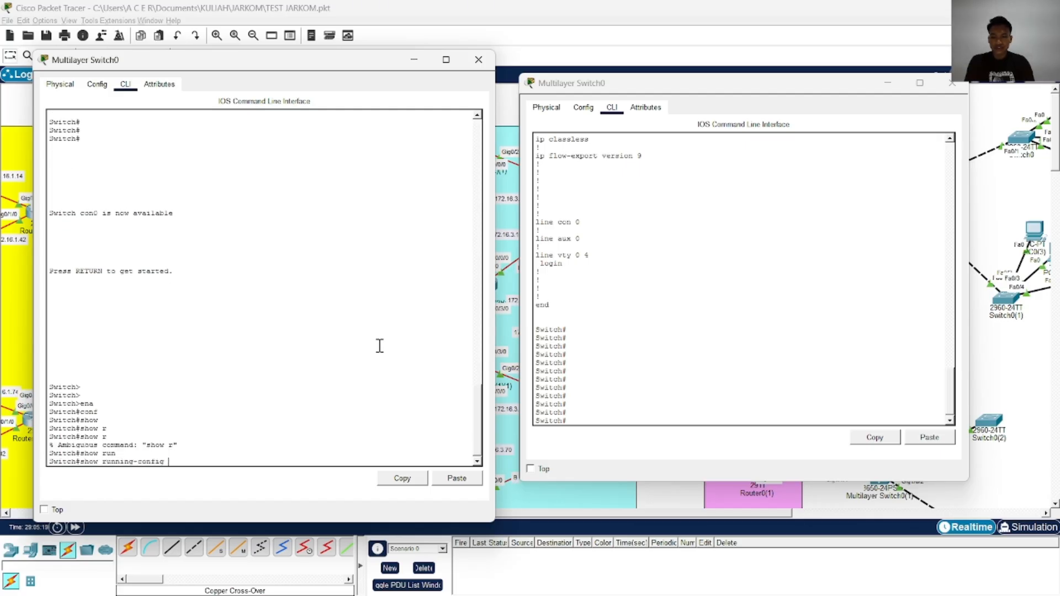
key("Return")
key("Return")
key("Return")
key("Return")
key("Return")
key("Return")
key("Return")
key("Return")
key("Return")
key("Return")
key("Return")
key("Return")
key("Return")
key("Return")
key("Return")
key("Return")
key("Return")
key("Return")
key("Return")
key("Return")
key("Return")
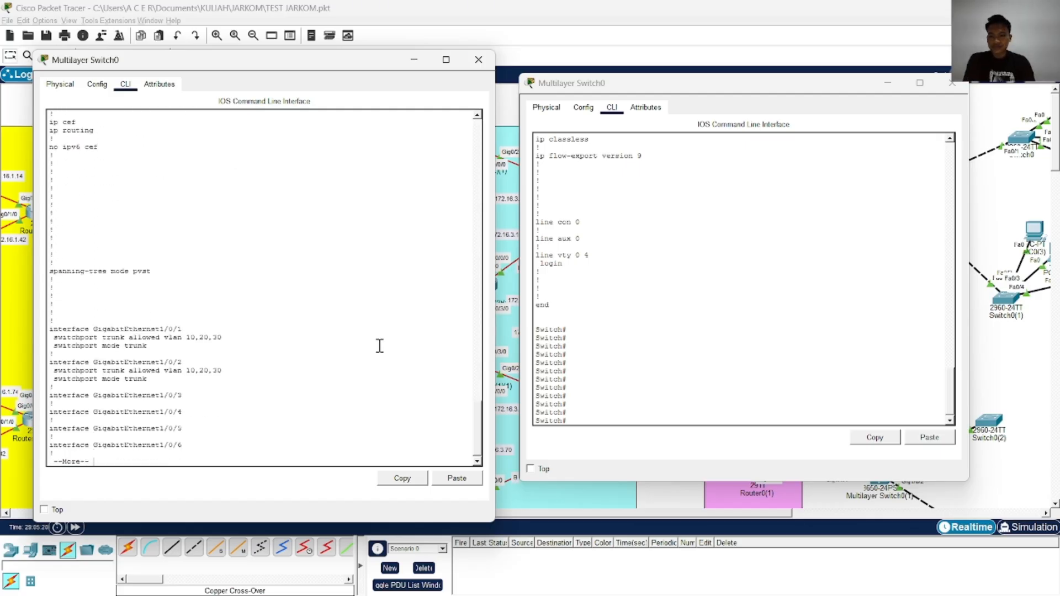
key("Return")
key("Return")
key("Return")
key("Return")
key("Return")
key("Return")
key("Return")
key("Return")
key("Return")
key("Return")
key("Return")
key("Return")
key("Return")
key("Return")
key("Return")
key("Return")
key("Return")
key("Return")
key("Return")
key("Return")
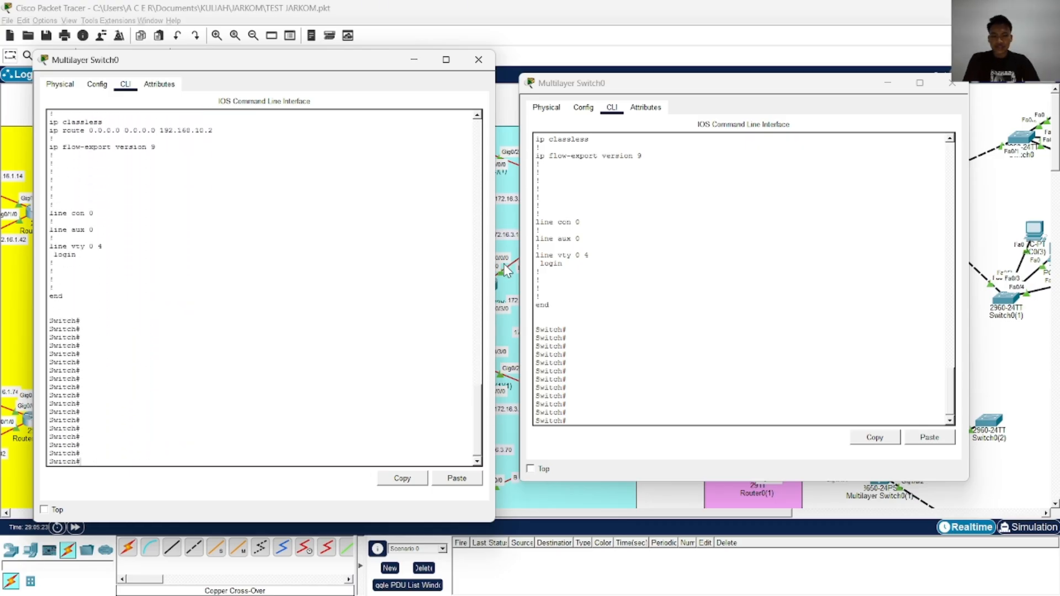
Compare the routing, CEF, spanning-tree and trunk port settings in the two Multilayer Switch0 running configurations
left_click(615, 306)
scroll(616, 306, "up", 15)
scroll(616, 307, "up", 16)
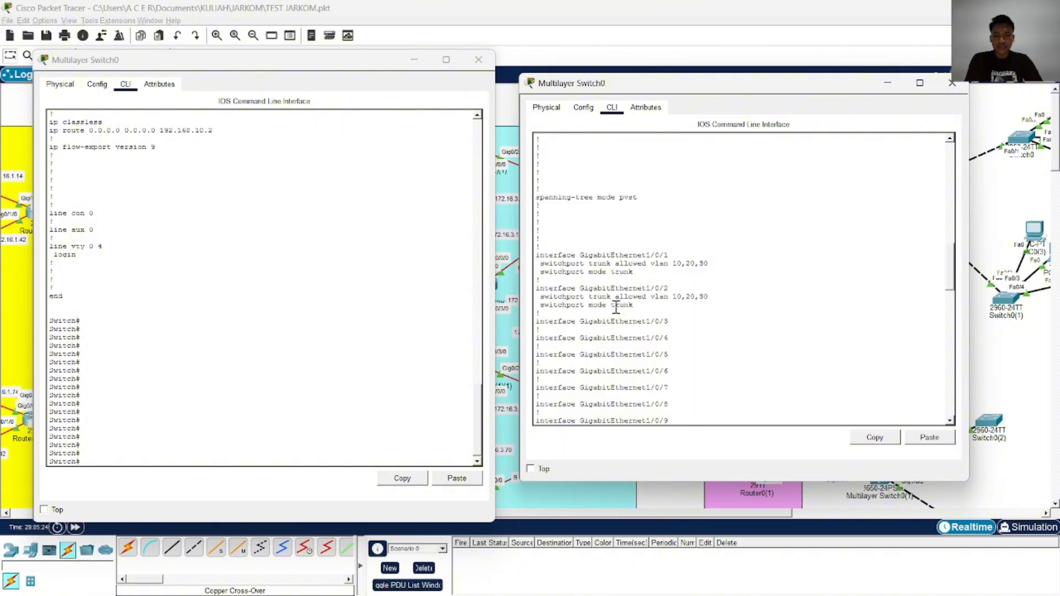
scroll(201, 331, "up", 20)
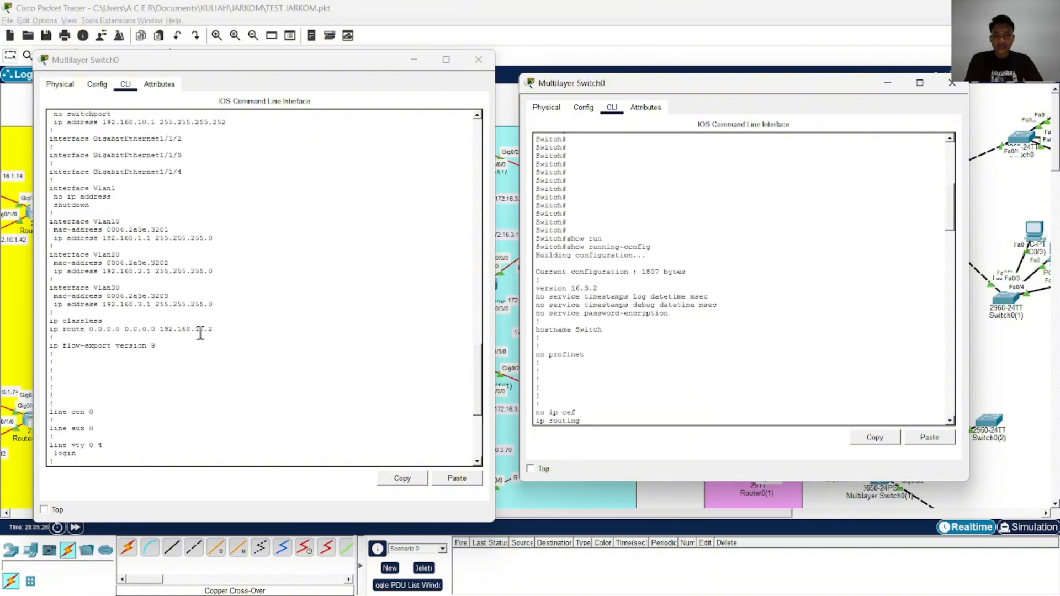
scroll(203, 332, "up", 10)
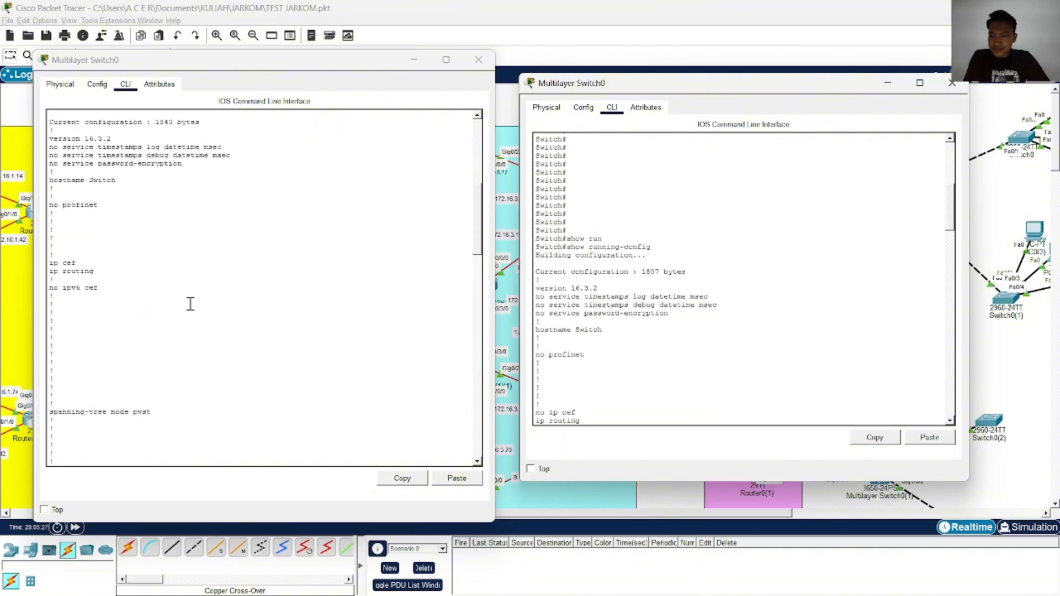
scroll(292, 240, "down", 8)
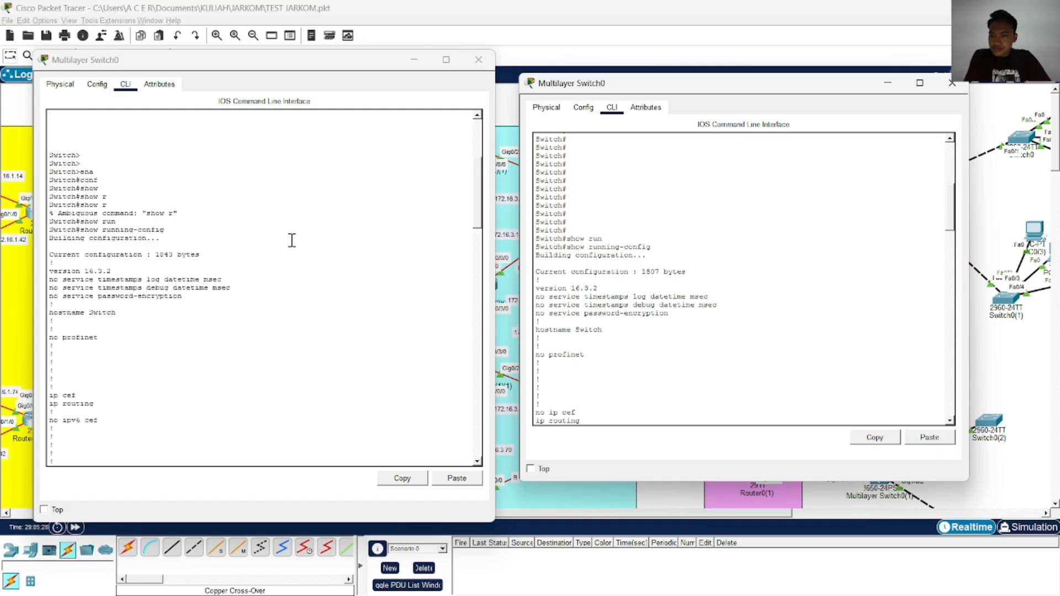
scroll(291, 243, "up", 4)
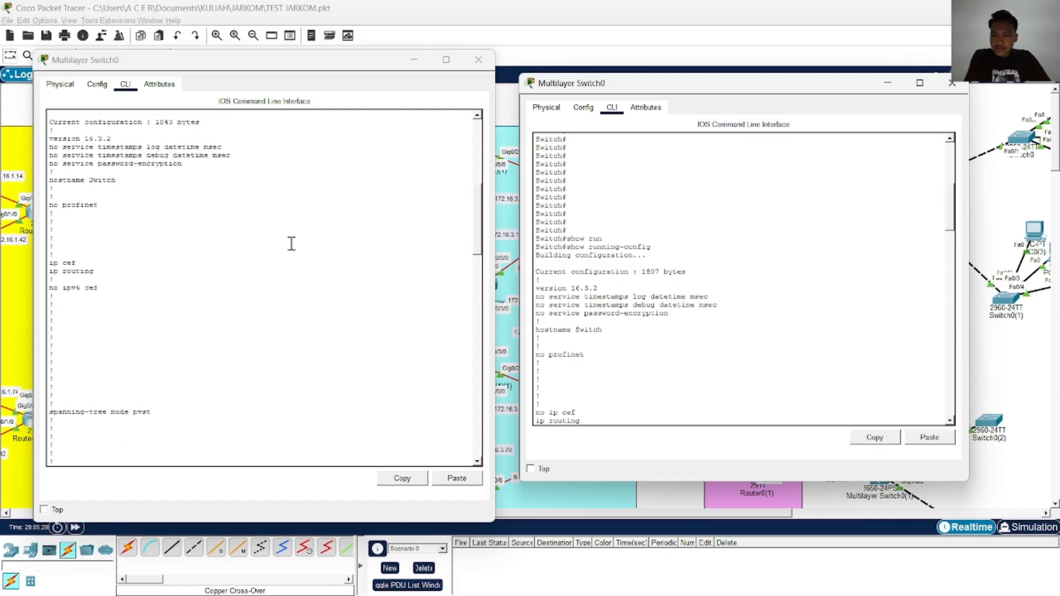
scroll(292, 244, "down", 3)
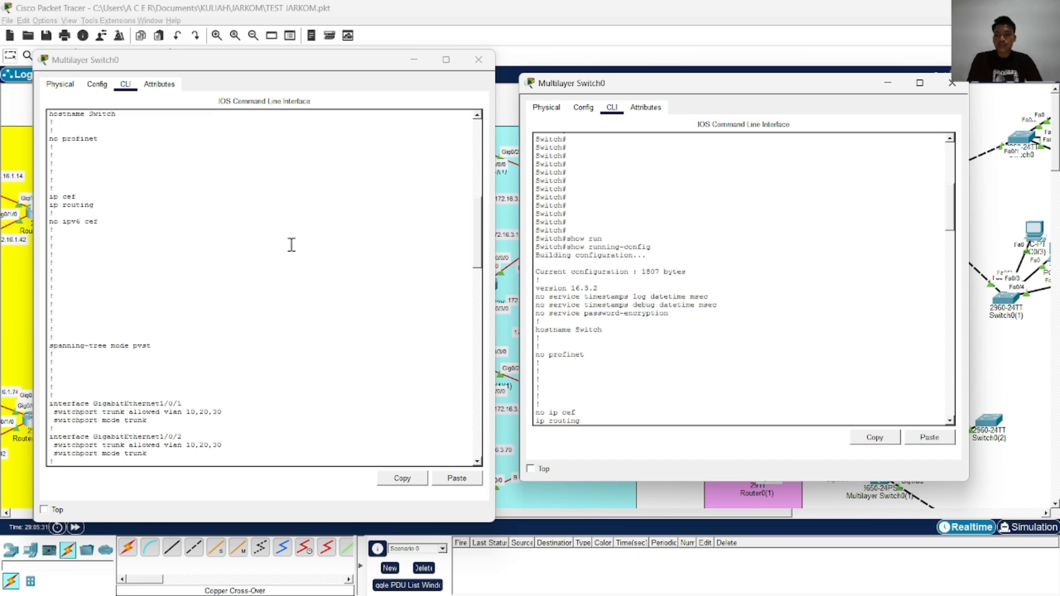
scroll(603, 271, "down", 5)
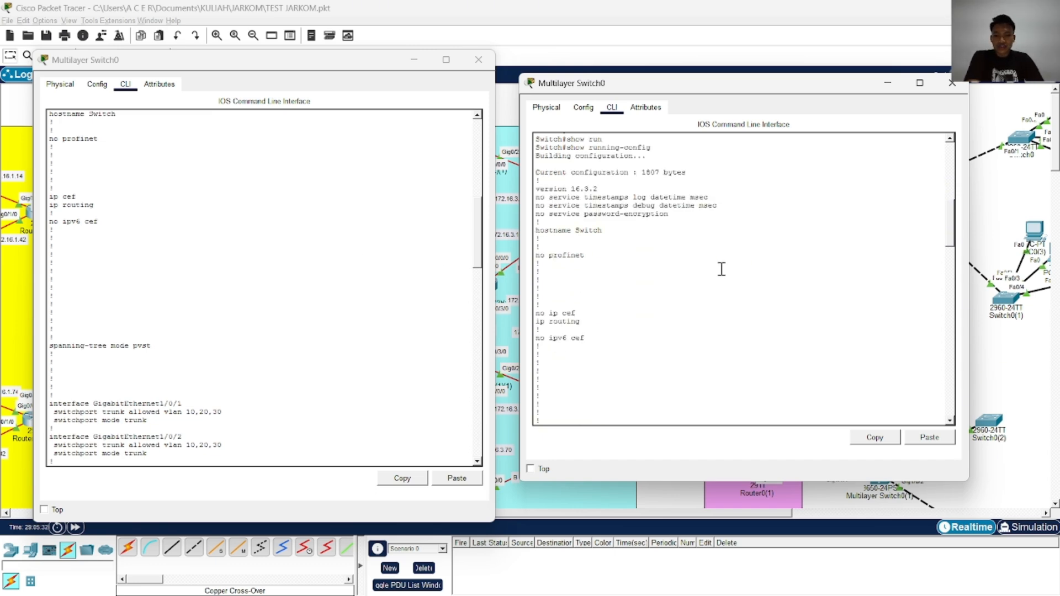
scroll(288, 271, "down", 7)
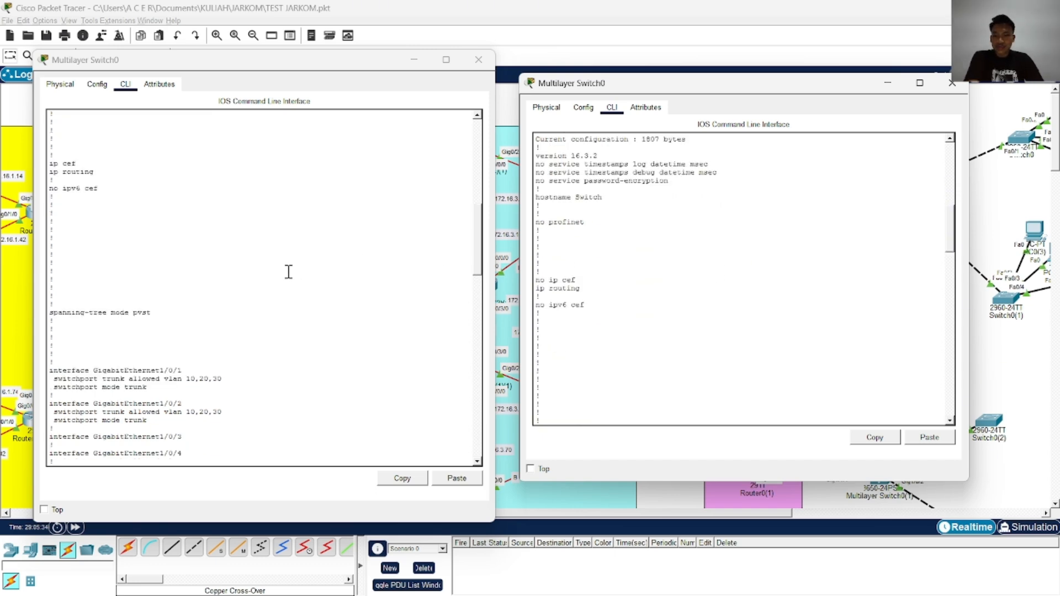
scroll(704, 266, "down", 7)
scroll(704, 266, "down", 4)
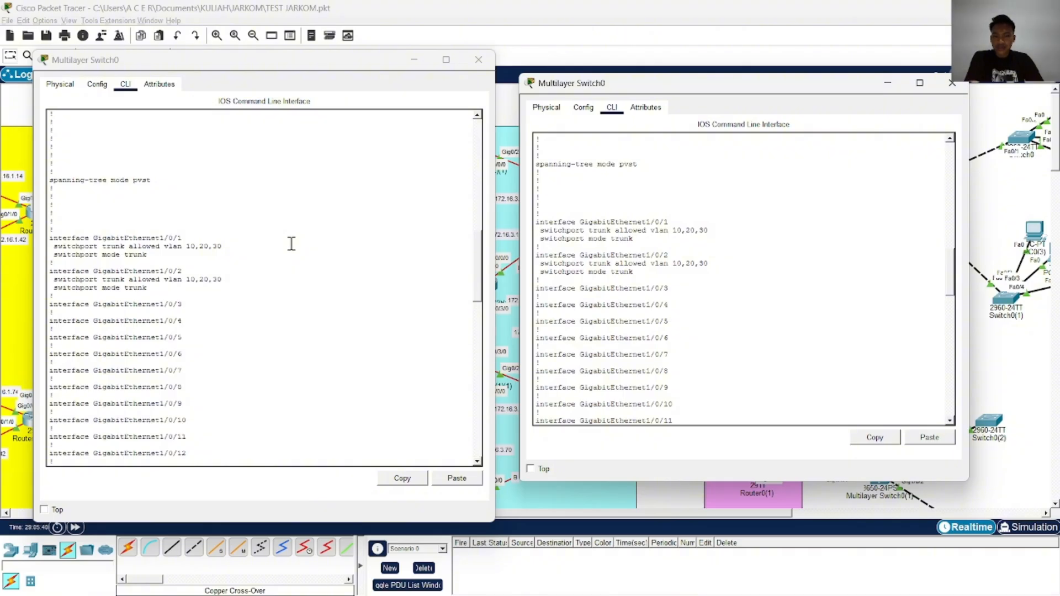
Compare the GigabitEthernet1/1/1 address, VLAN interface addresses and static route entries in both Multilayer Switch0 configurations
scroll(291, 243, "down", 17)
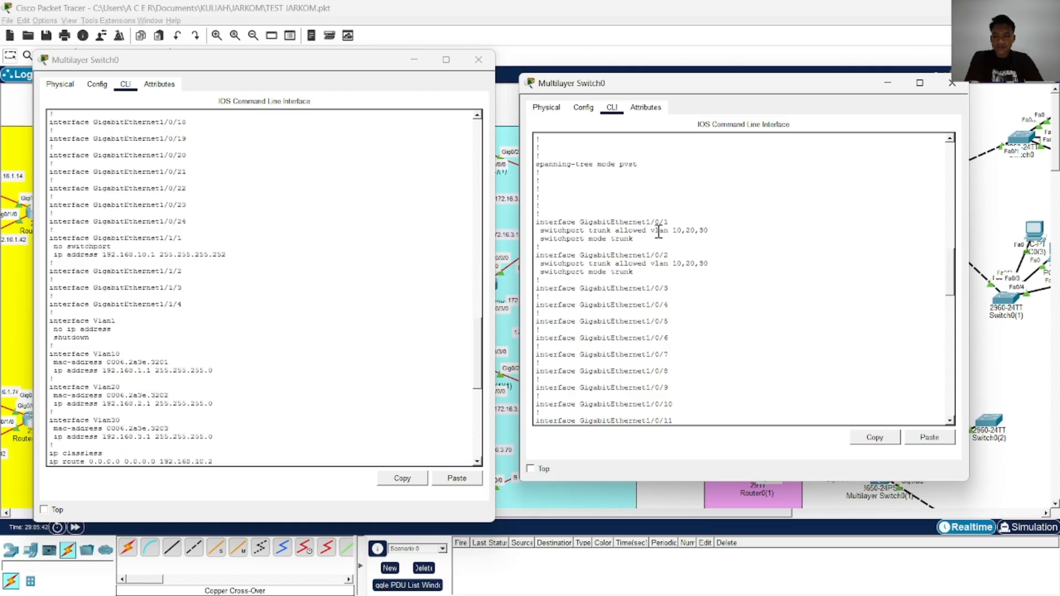
scroll(659, 231, "down", 4)
scroll(668, 231, "up", 2)
scroll(660, 287, "up", 1)
scroll(652, 298, "down", 3)
scroll(650, 300, "down", 15)
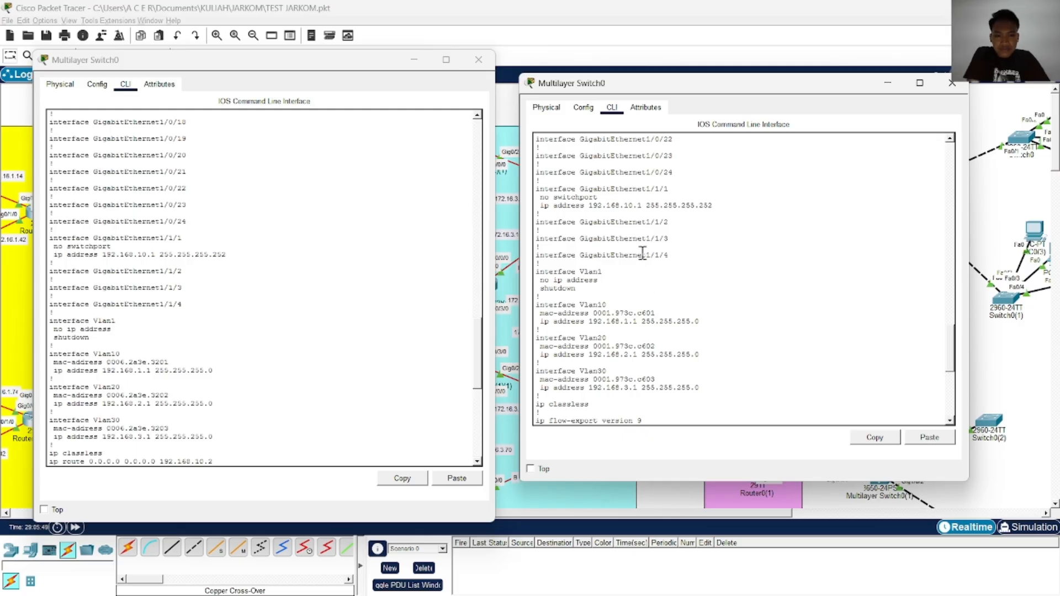
scroll(644, 243, "down", 3)
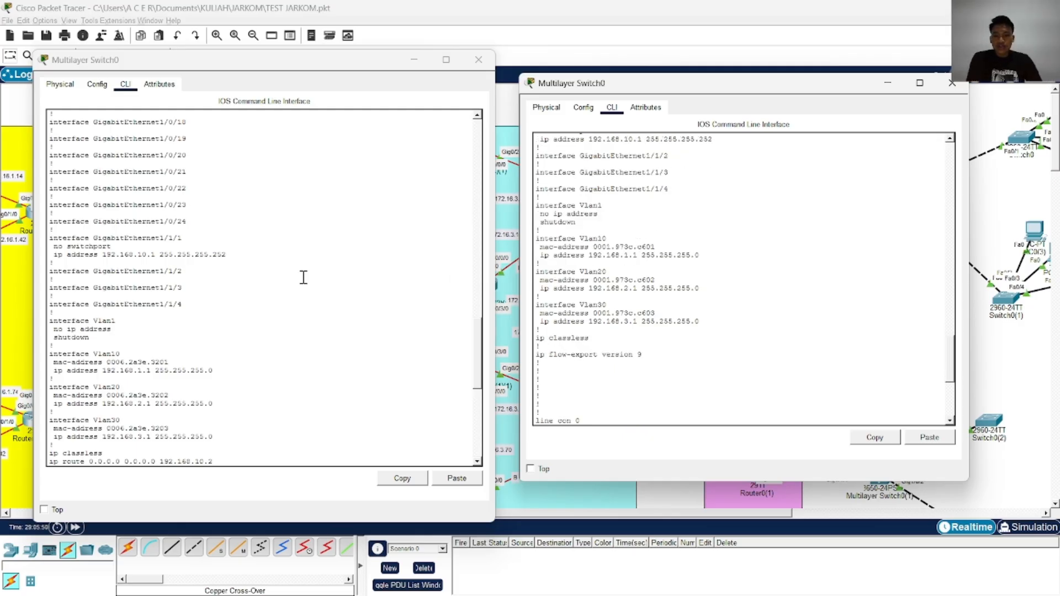
scroll(248, 277, "down", 1)
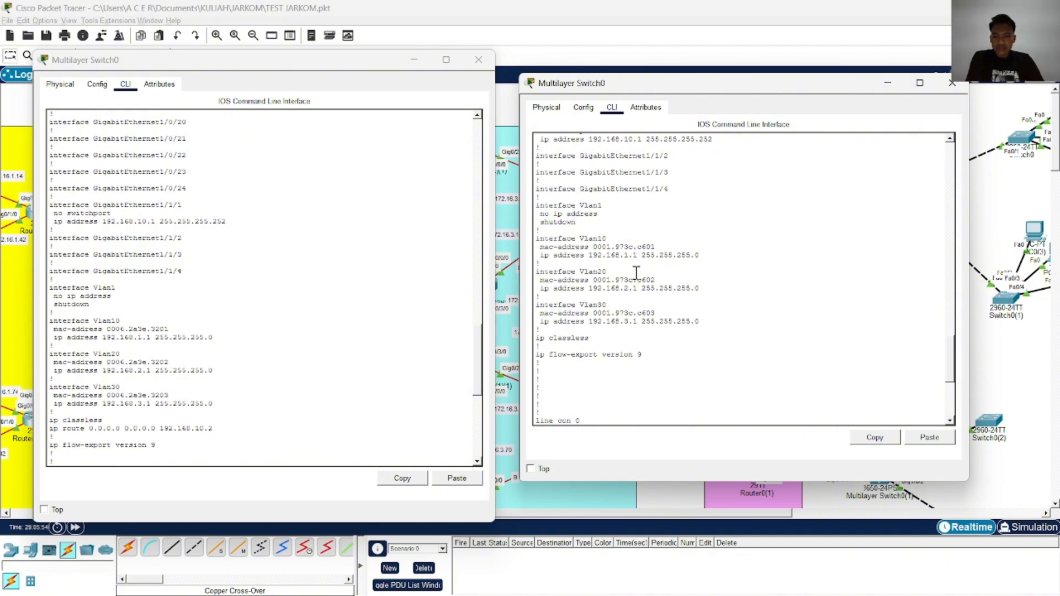
scroll(352, 332, "down", 4)
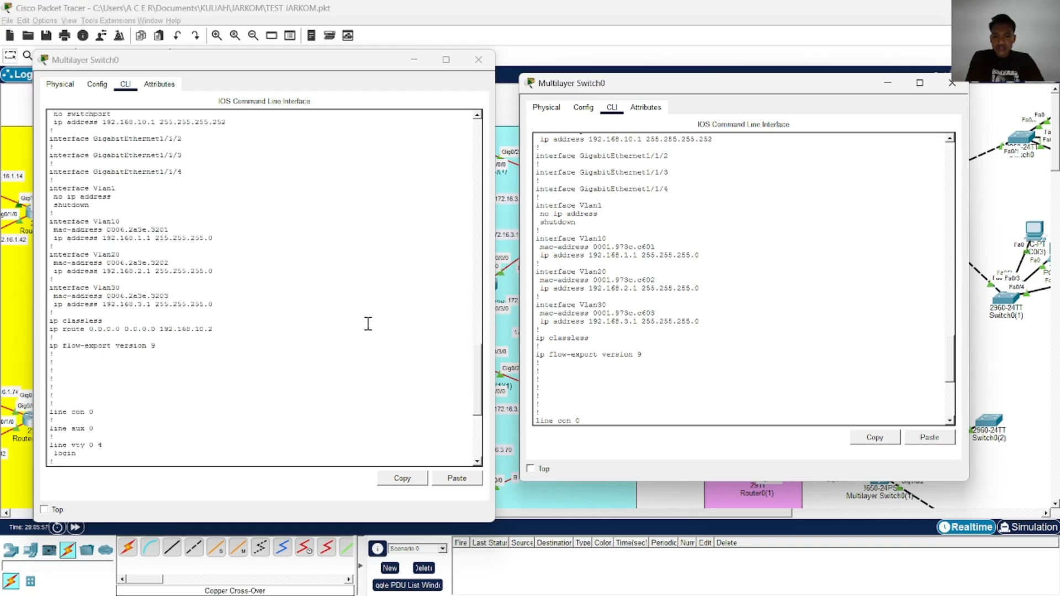
scroll(348, 328, "down", 2)
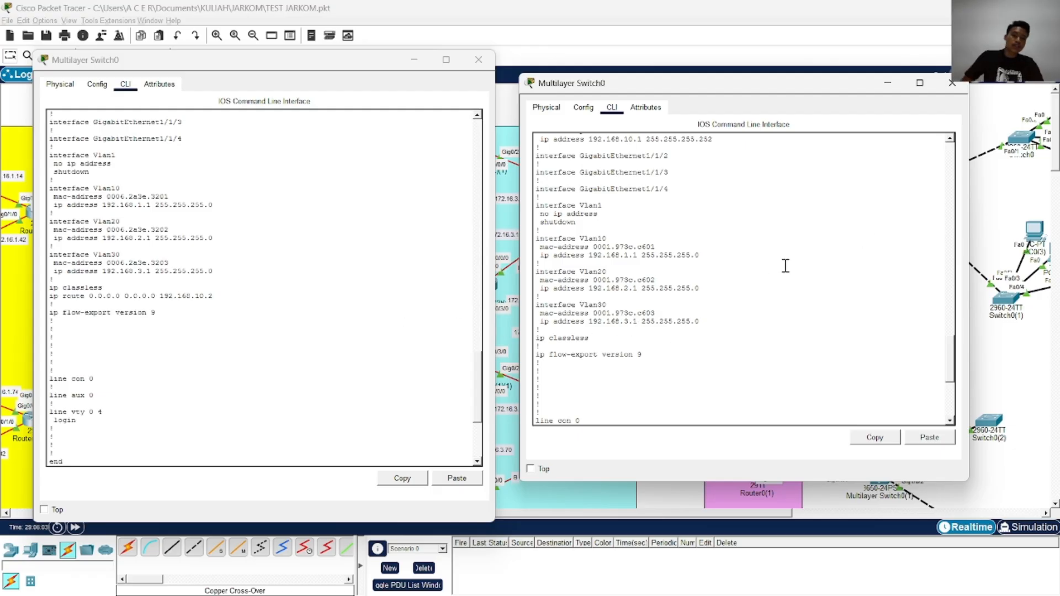
scroll(845, 253, "down", 4)
scroll(792, 281, "down", 4)
scroll(706, 326, "up", 8)
Return to the prompt of the JARKOM PROJECT Multilayer Switch0 console and enter global configuration mode
left_click(659, 378)
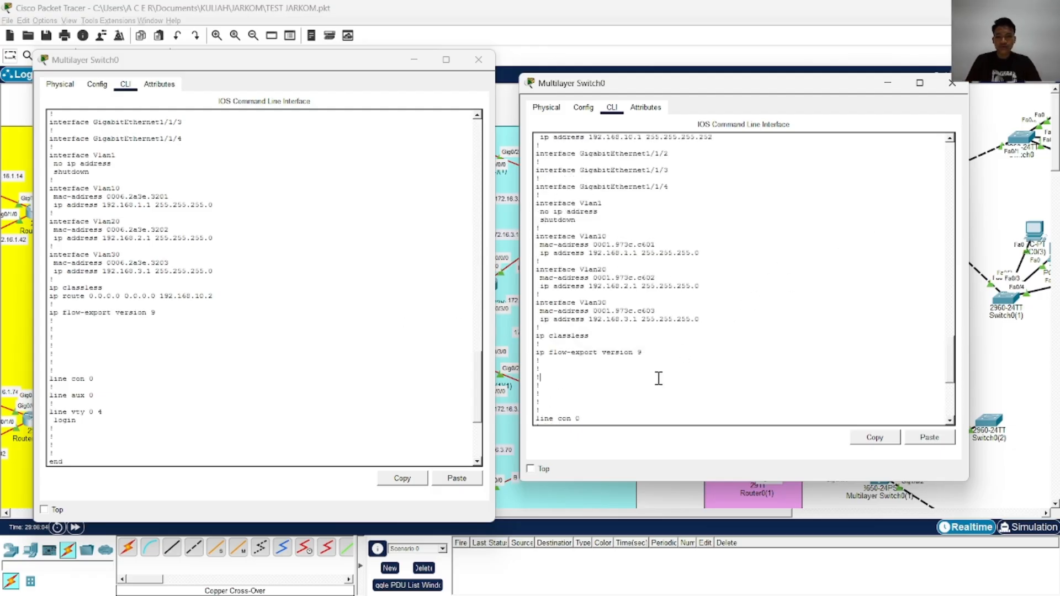
key("Return")
key("Return")
key("Return")
key("Return")
key("Return")
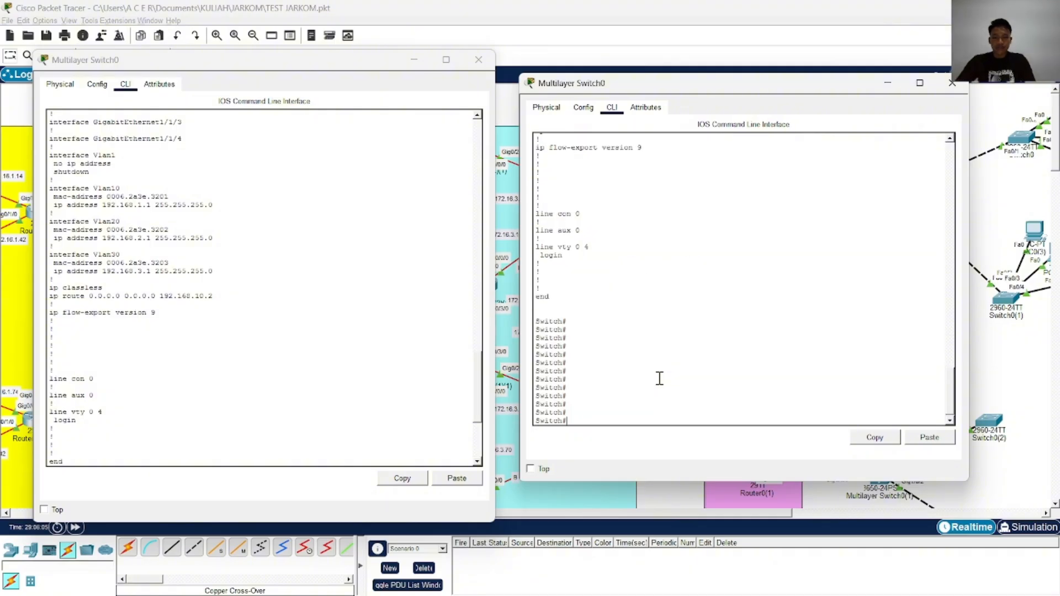
type("conf")
key("Tab")
type("t")
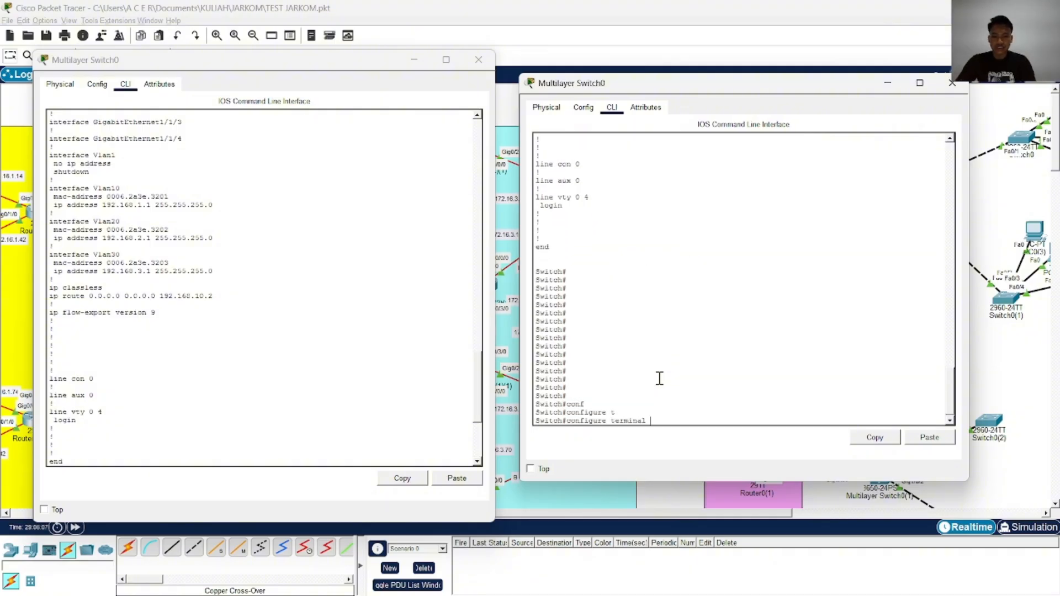
key("Tab")
key("Return")
Add the default route ip route 0.0.0.0 0.0.0.0 192.168.10.2 on the JARKOM PROJECT switch and exit configuration mode
type("ip rou")
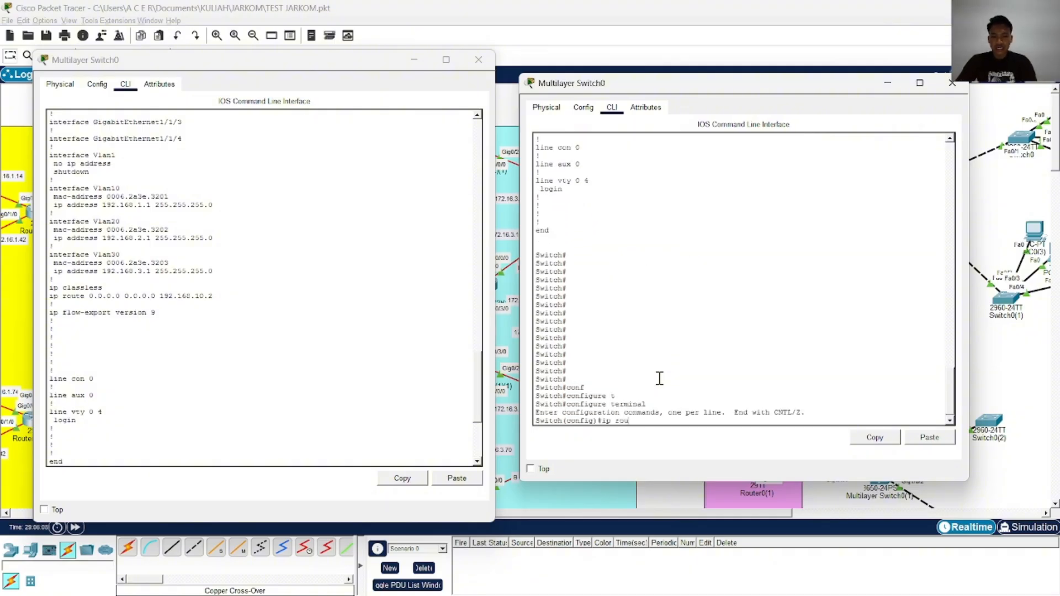
type("t")
key("Tab")
key("Tab")
type("e")
key("Tab")
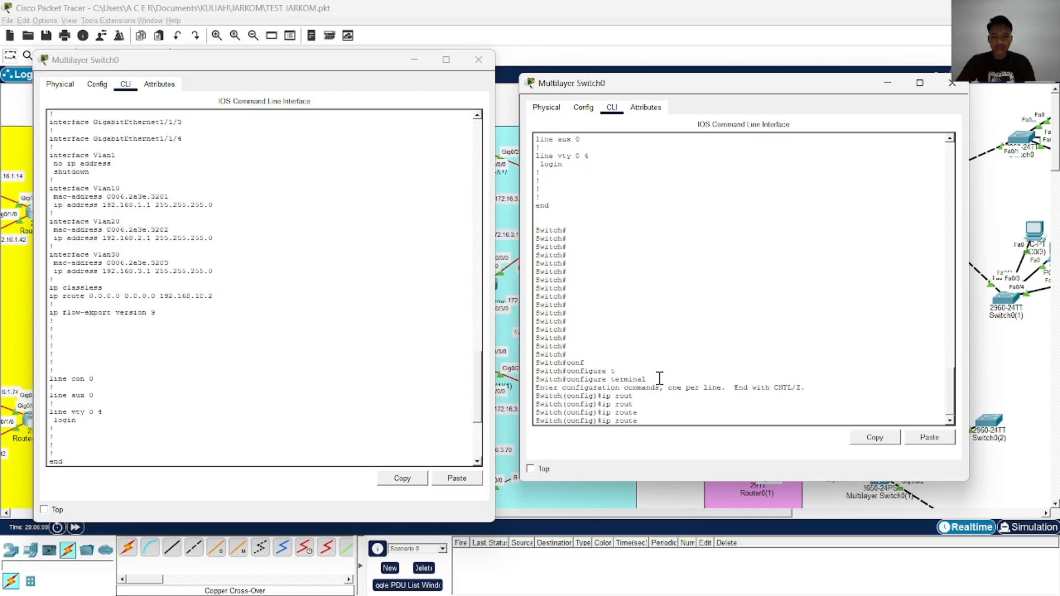
key("Tab")
type("0.0.0")
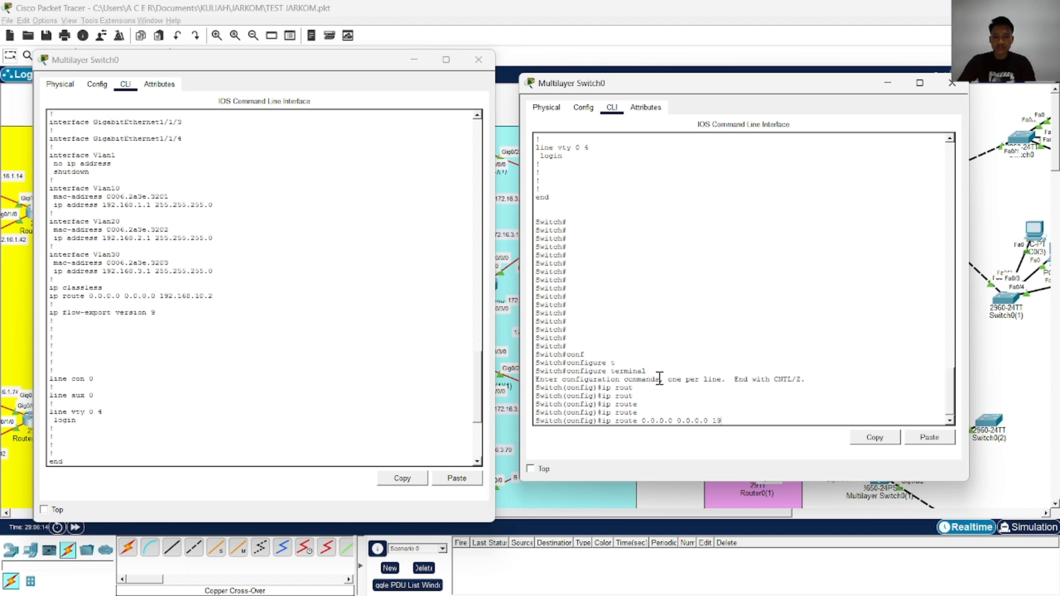
type("2")
key("Return")
key("Return")
key("Return")
key("Return")
key("Return")
type("end")
key("Return")
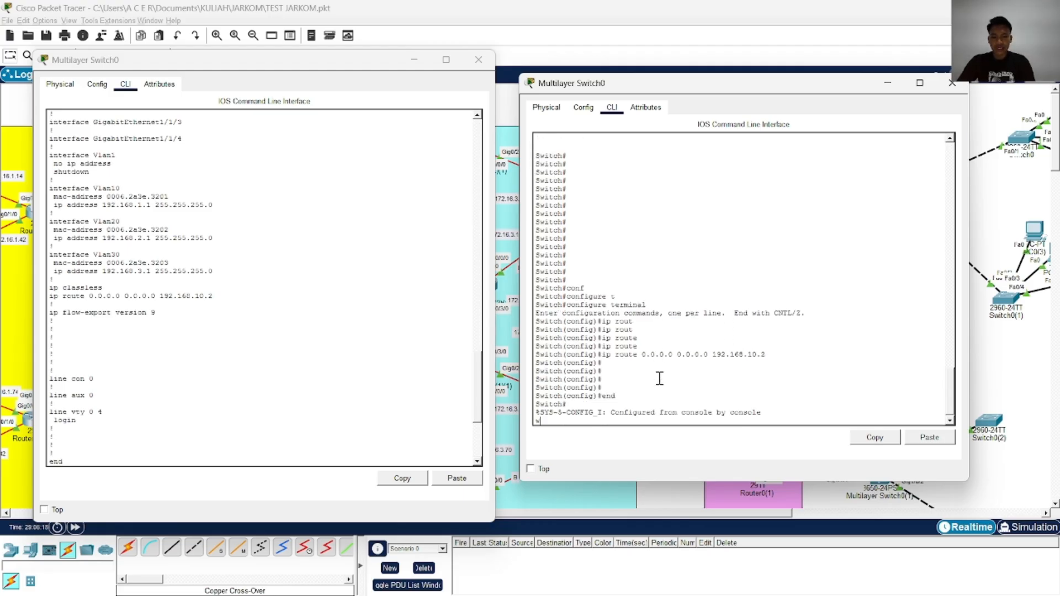
Save the switch configuration with wr and copy running-config startup-config, and close both Multilayer Switch0 consoles
type("wr")
key("Return")
type("cop")
key("Tab")
type("r")
key("Tab")
type("st")
key("Tab")
key("Return")
key("Return")
key("Return")
key("Return")
key("Return")
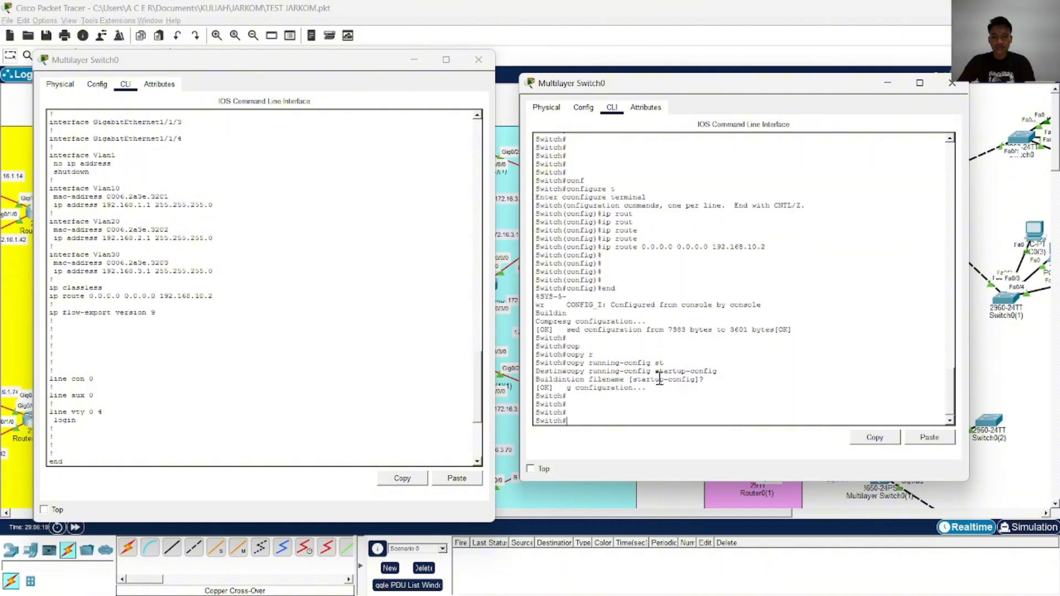
left_click(952, 82)
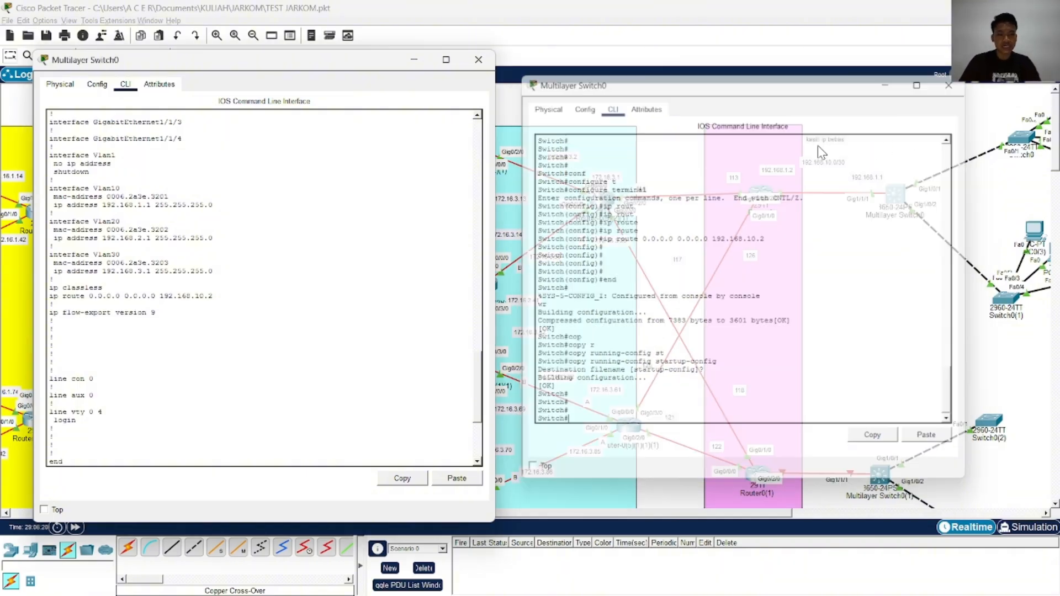
left_click(478, 60)
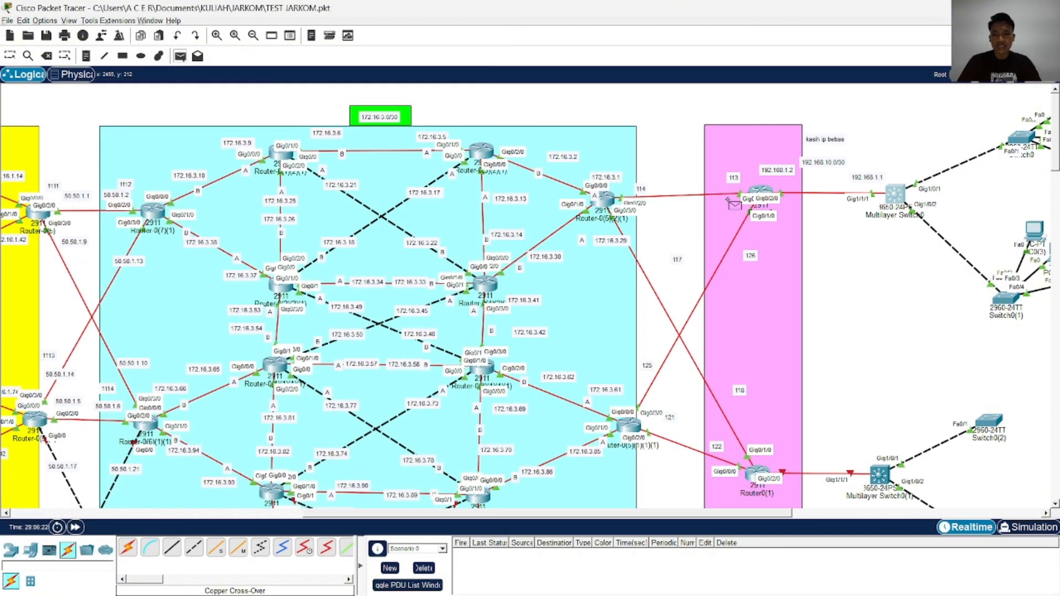
Test TEST JARKOM connectivity by sending a simple PDU from PC0 to Router0 twice, deleting the scenario after each test
scroll(502, 514, "right", 5)
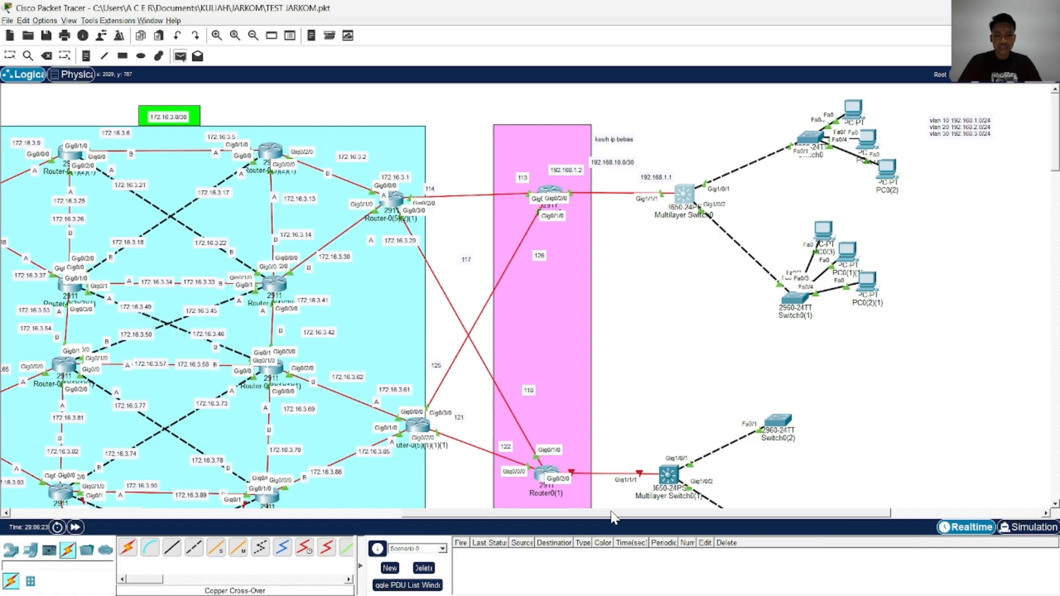
left_click(858, 109)
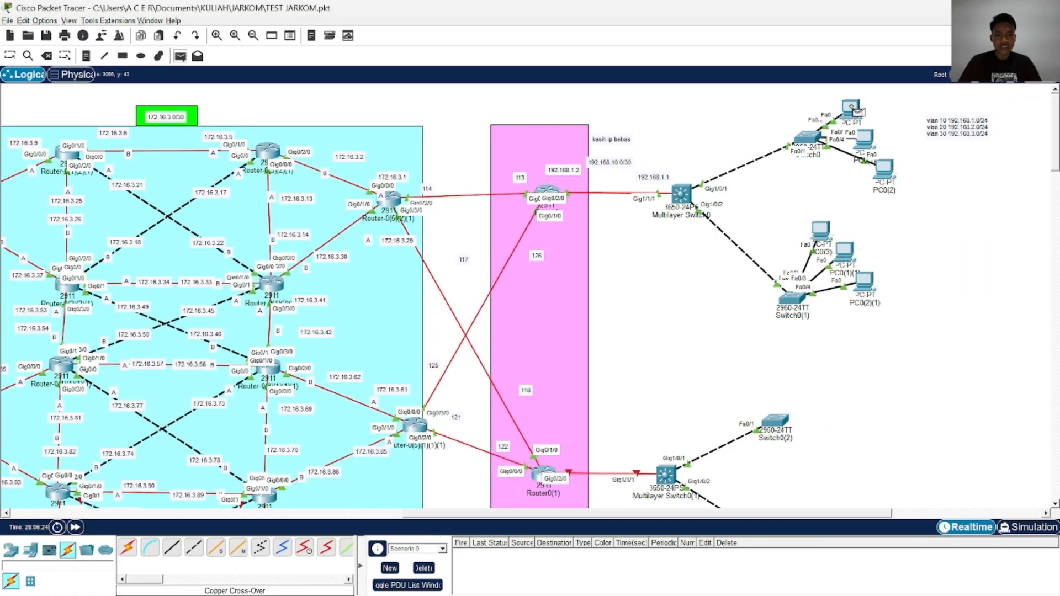
left_click(558, 197)
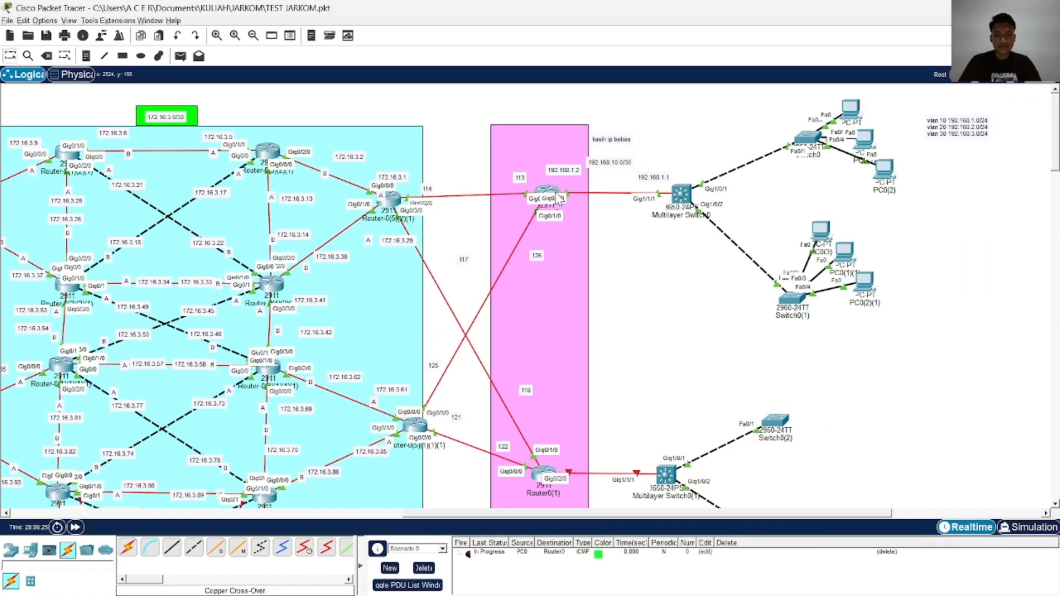
left_click(424, 568)
left_click(180, 55)
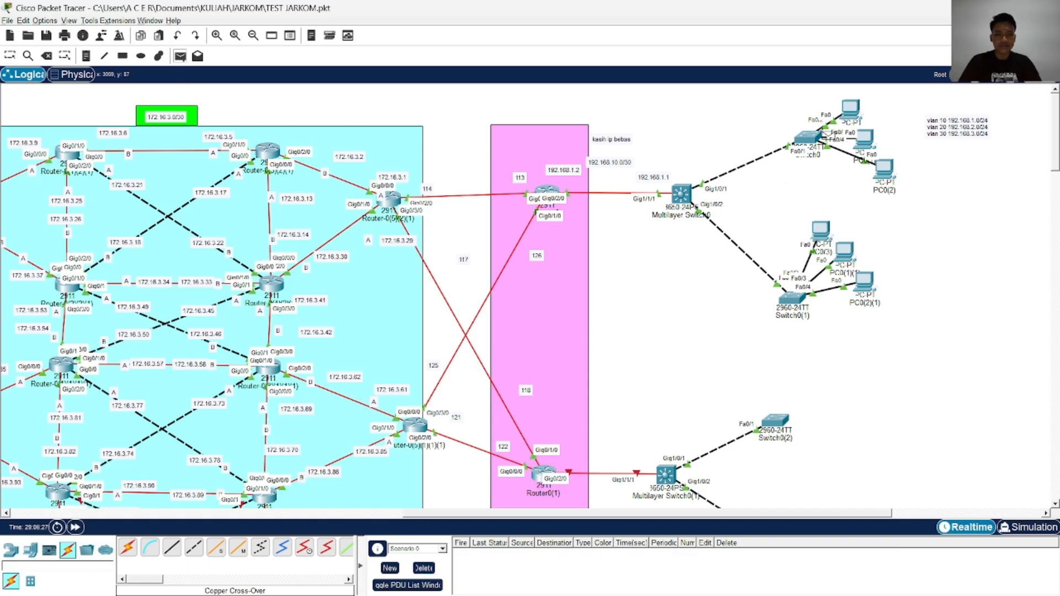
left_click(858, 113)
left_click(554, 198)
left_click(430, 569)
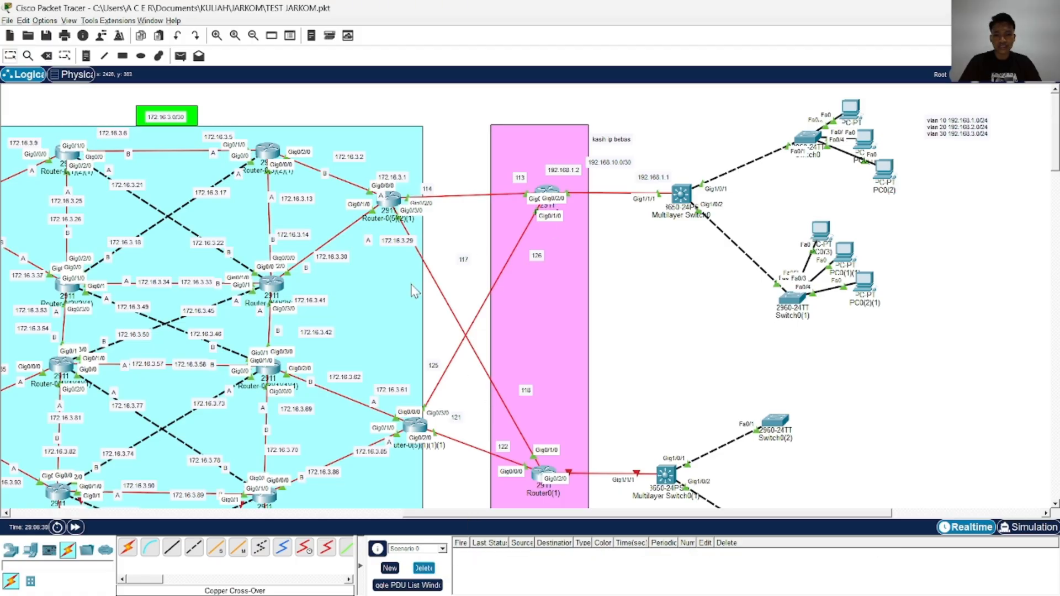
Send a simple PDU from PC0 to Router-0(5)(2)(1), fire it again, and delete the scenario
left_click(180, 55)
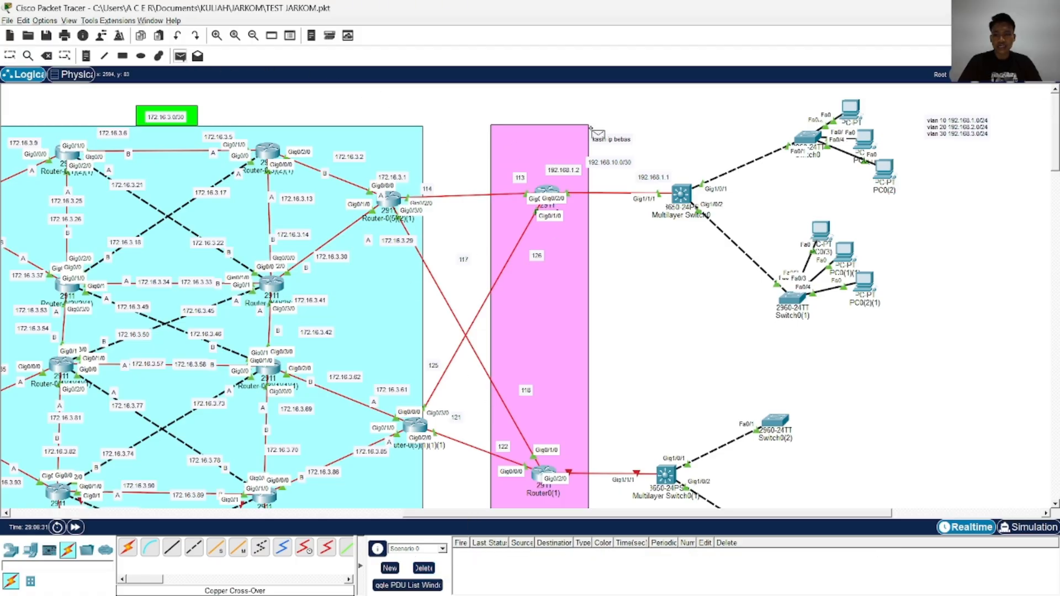
left_click(858, 113)
left_click(391, 199)
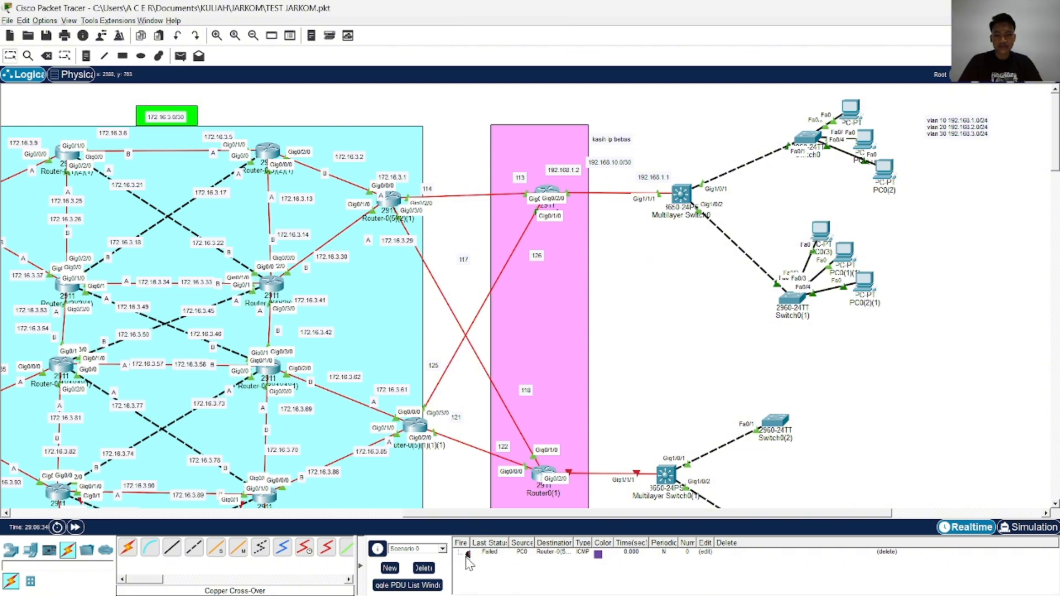
double_click(468, 555)
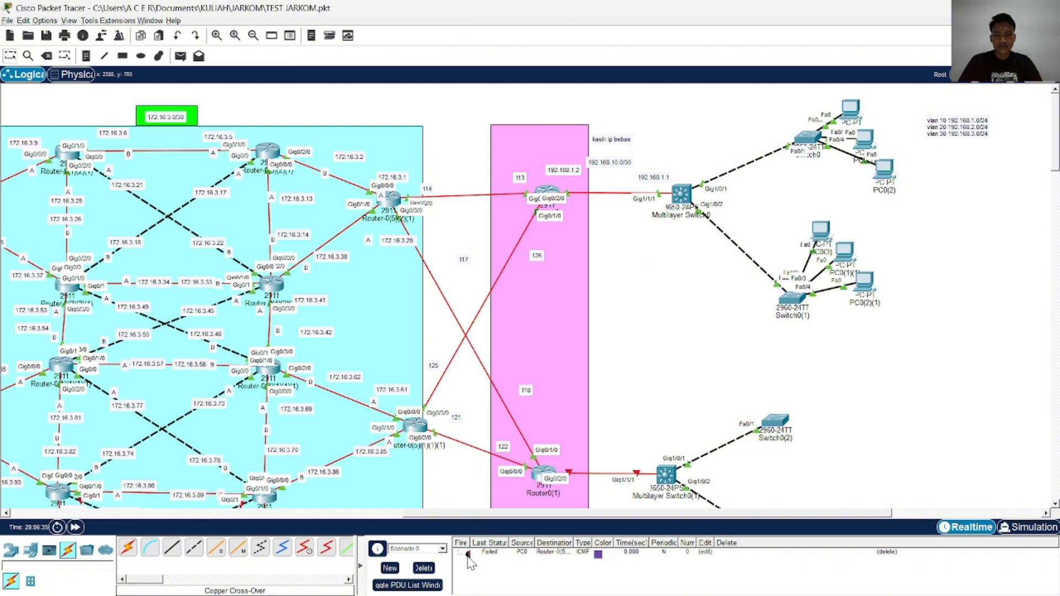
left_click(425, 568)
Check the port addresses of Multilayer Switch0 in TEST JARKOM and switch back to the JARKOM PROJECT window
mouse_move(691, 216)
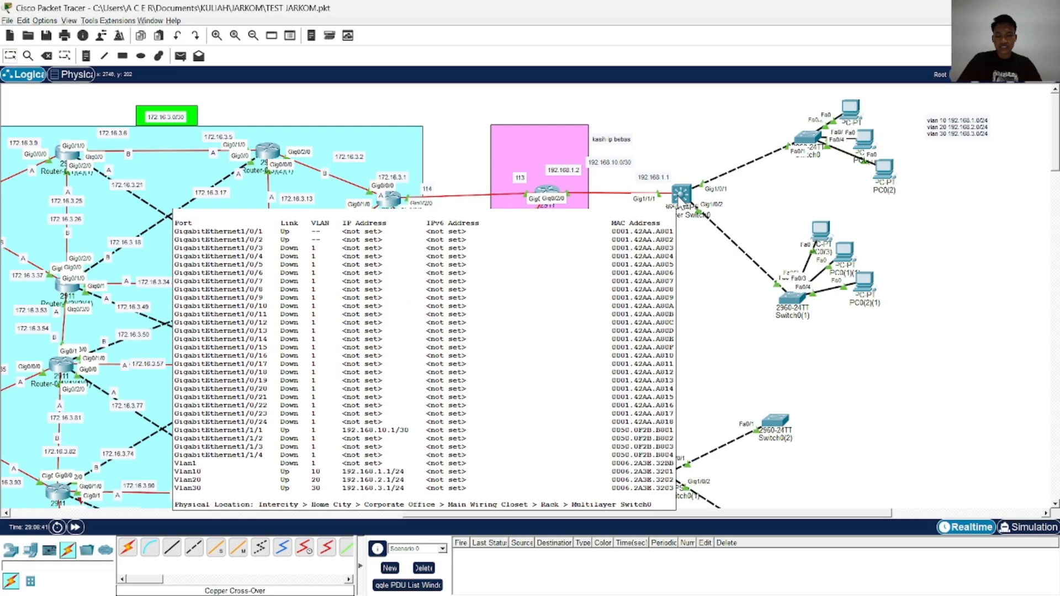
key("alt+Tab")
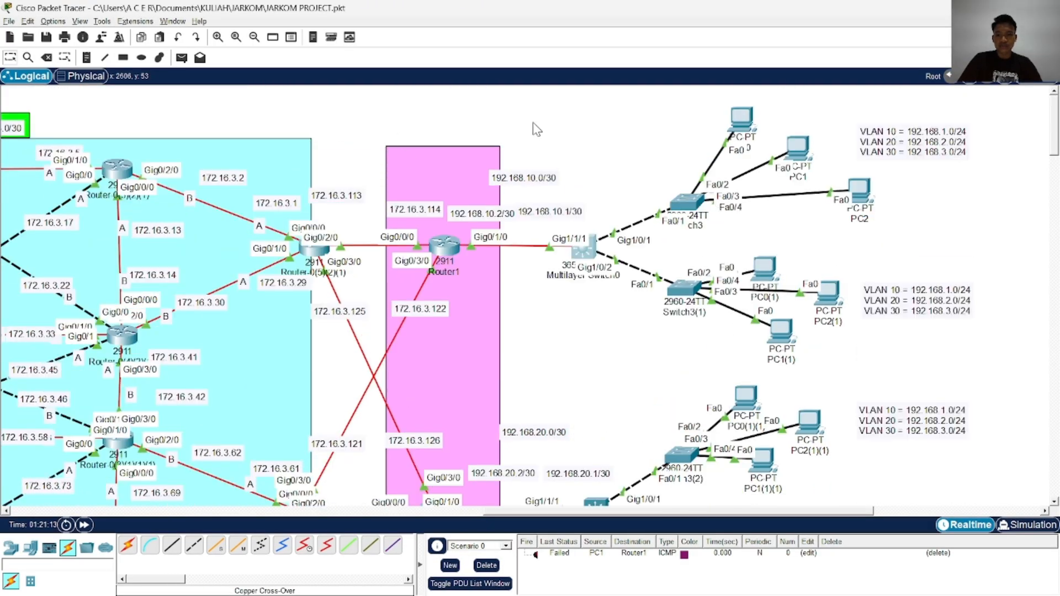
Send a simple PDU from PC0 to Router1 and delete the scenario
left_click(181, 57)
left_click(750, 113)
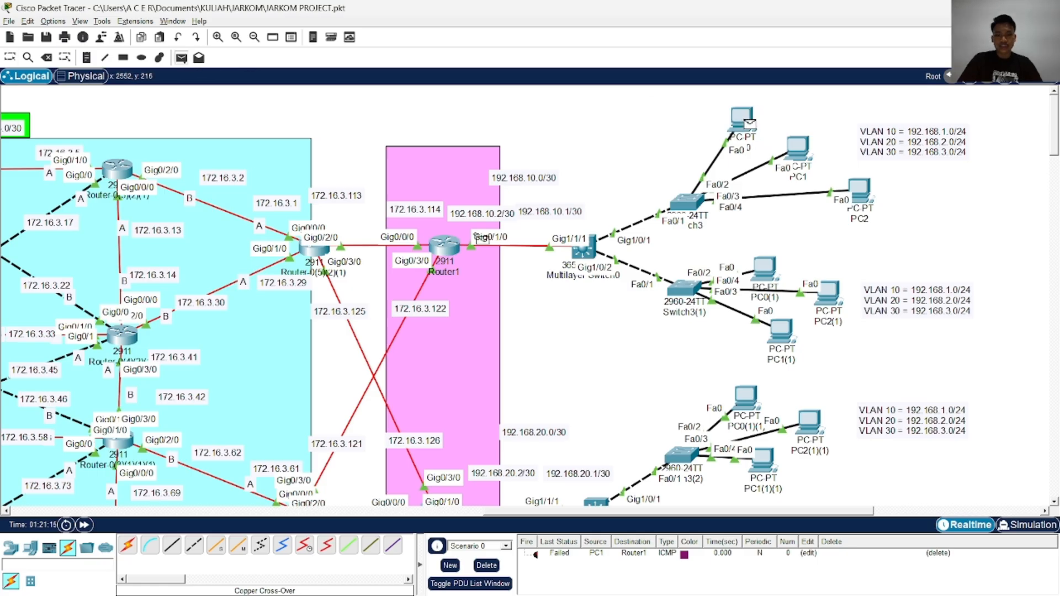
left_click(445, 245)
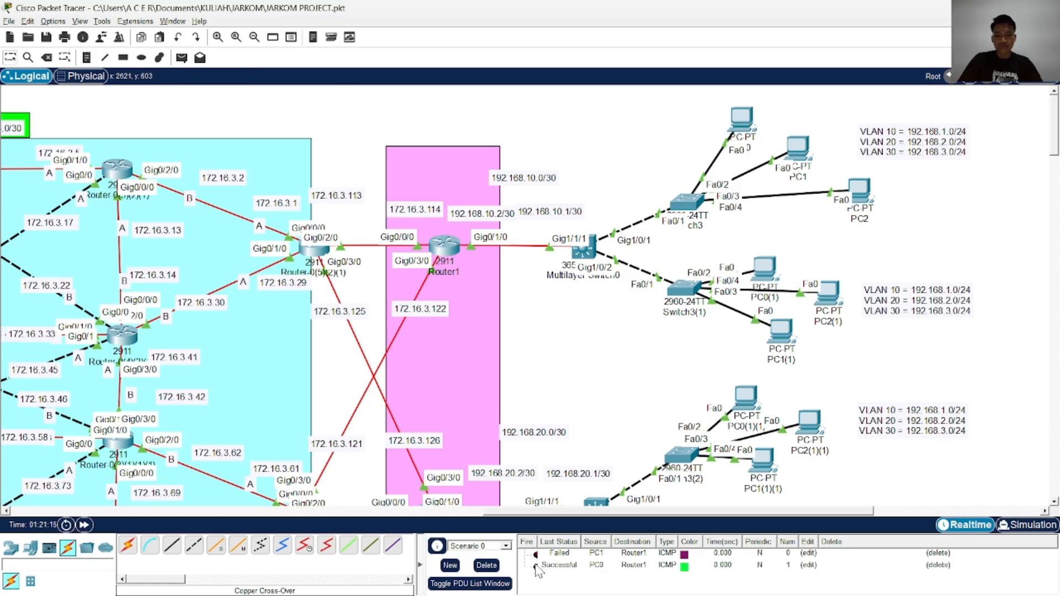
left_click(486, 565)
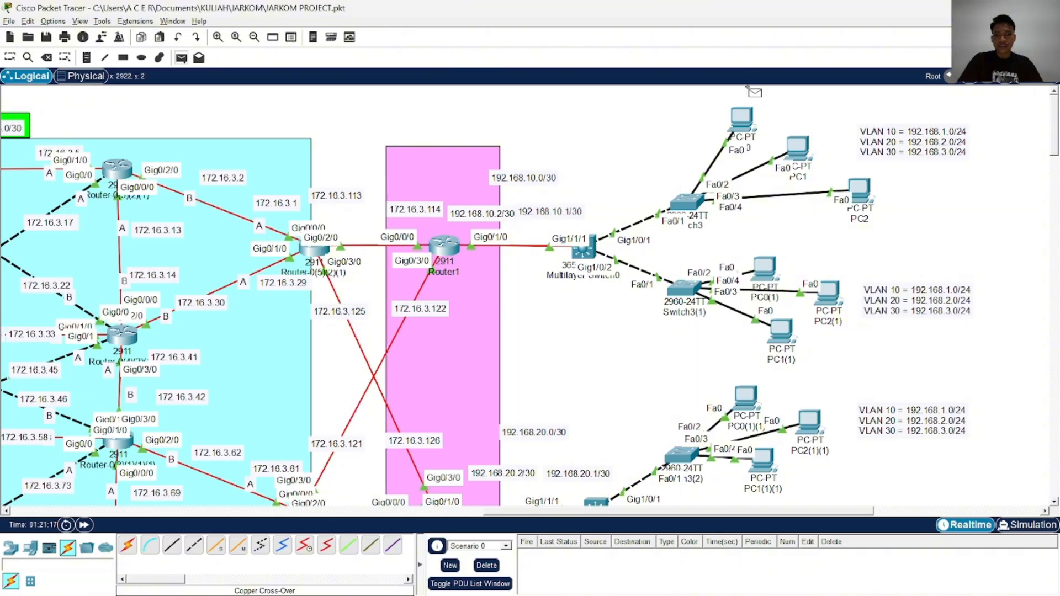
Test PC0 against Router-0(5)(2)(1) with a simple PDU, fire it again, and clear the scenario
left_click(746, 118)
left_click(312, 253)
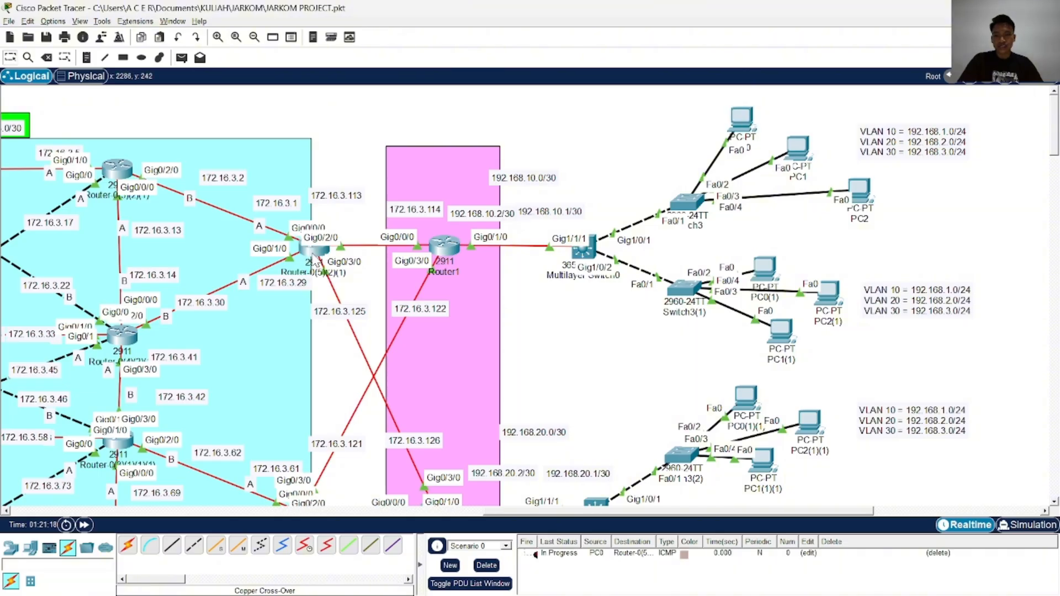
double_click(536, 556)
left_click(488, 566)
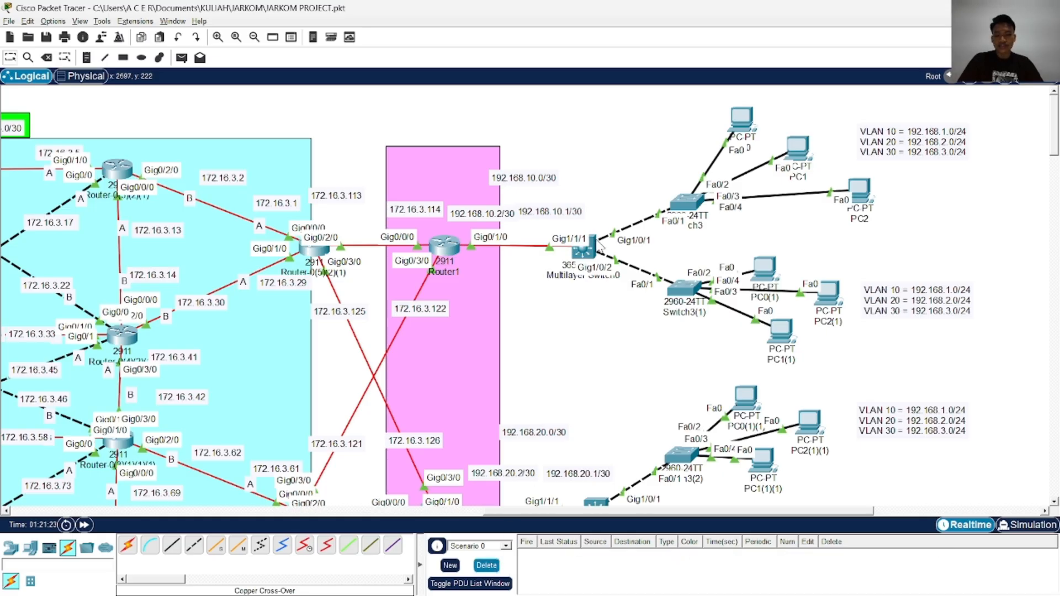
scroll(607, 254, "down", 4)
left_click(596, 257)
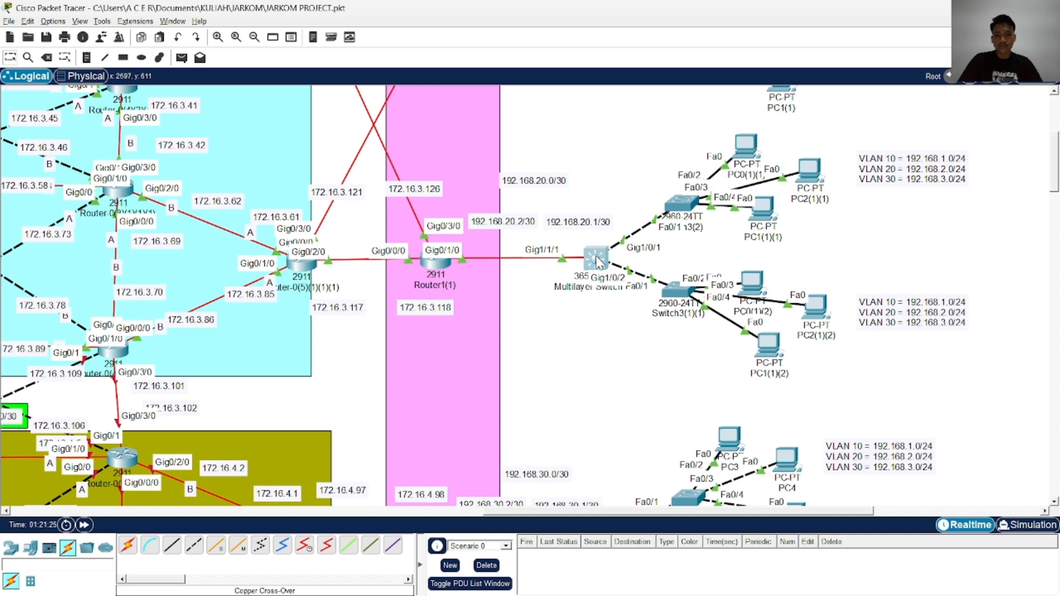
left_click_drag(589, 98, 327, 85)
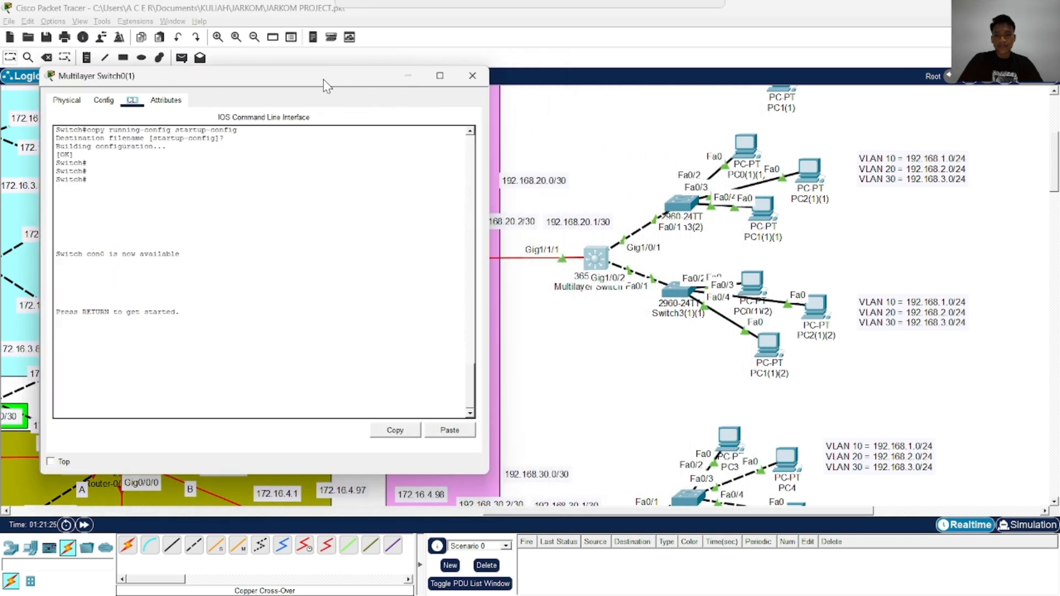
left_click(350, 271)
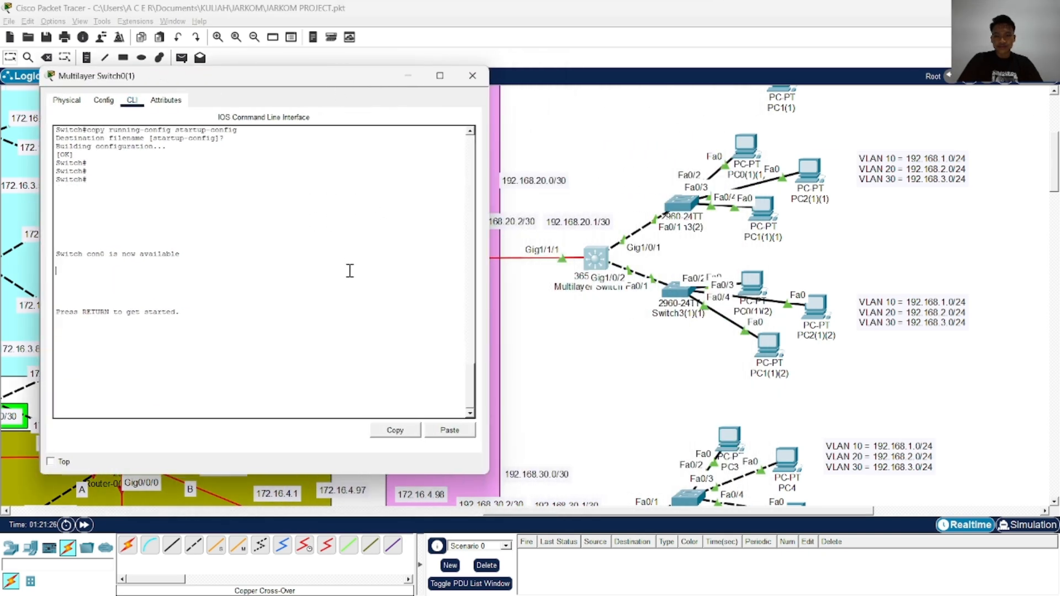
left_click(494, 131)
Open the command line of Multilayer Switch0 and place its window clear of the switch's connected PCs
scroll(611, 232, "up", 4)
left_click(578, 256)
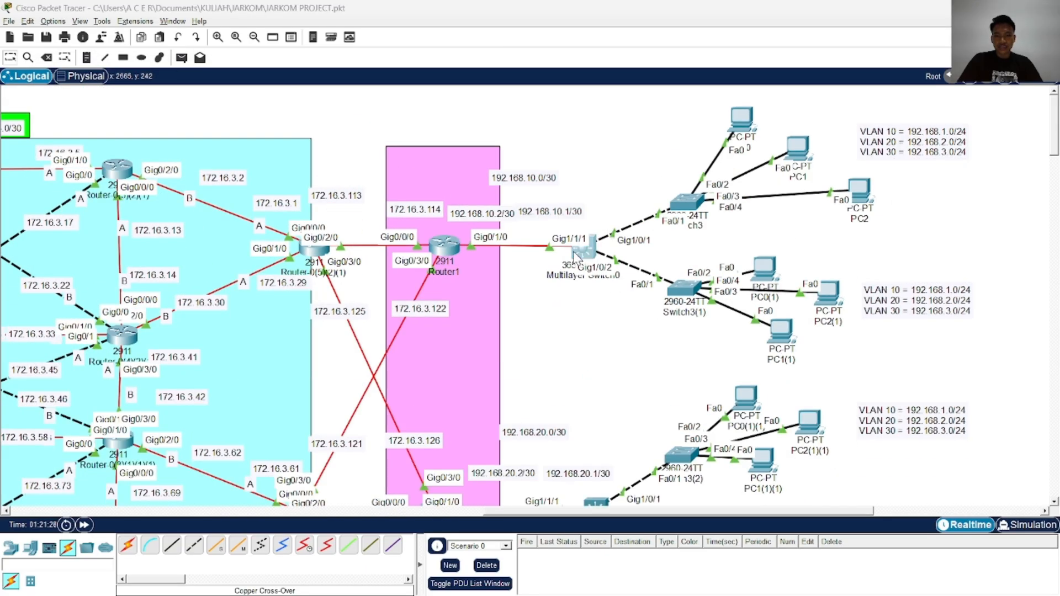
left_click_drag(530, 102, 287, 59)
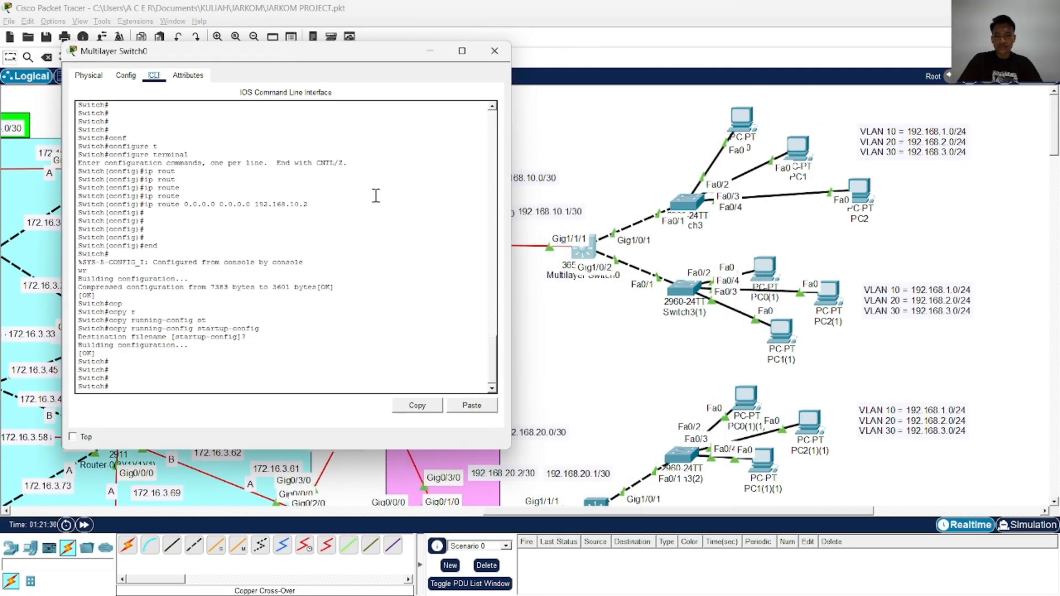
left_click(388, 243)
key("Return")
key("Return")
key("Return")
key("Return")
type("conf")
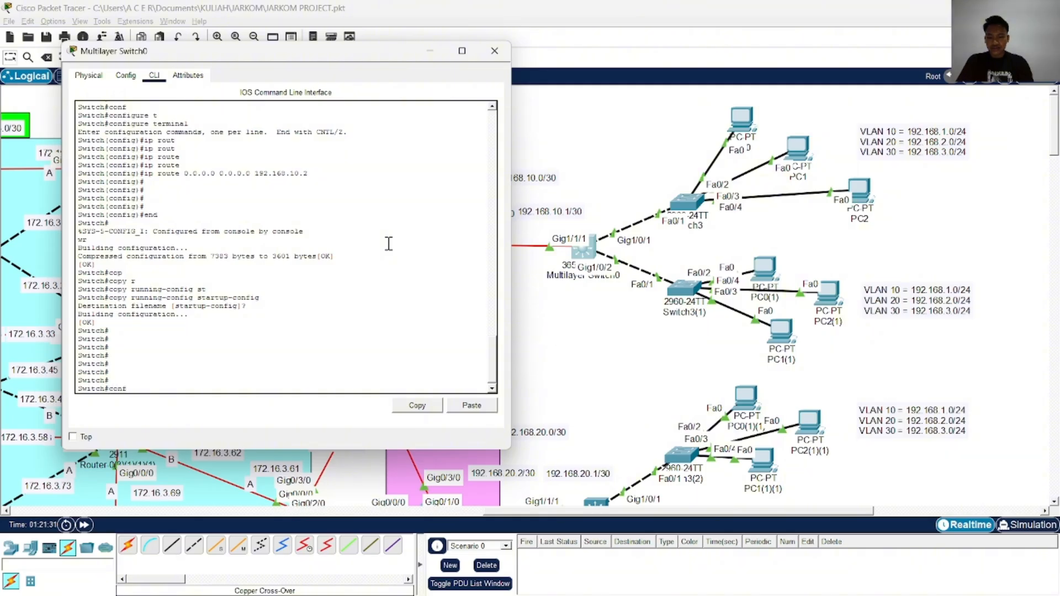
key("Tab")
type("t")
key("Tab")
key("Return")
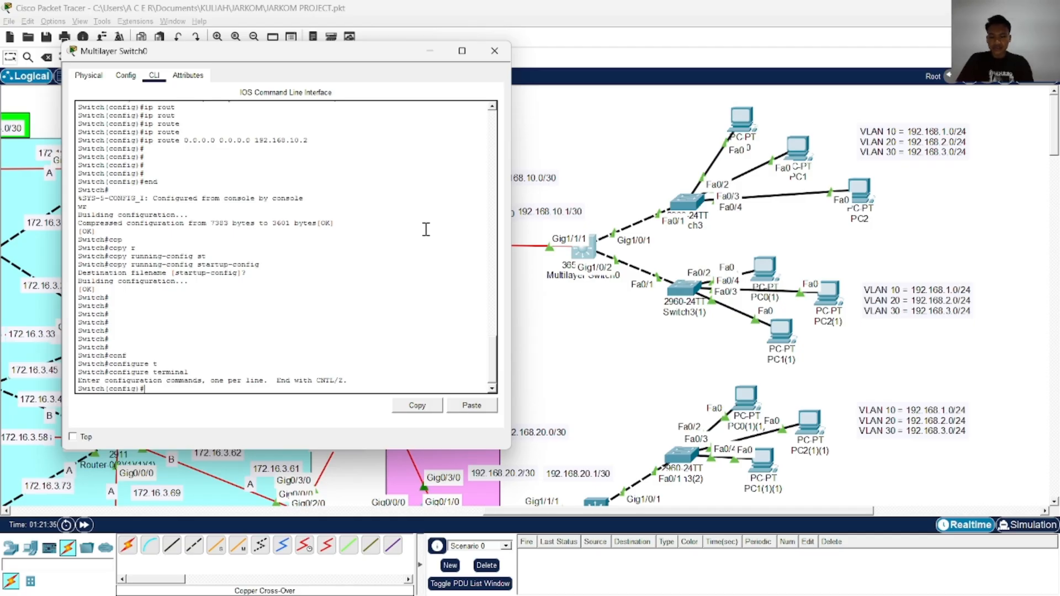
type("end")
key("Return")
Display Multilayer Switch0's running configuration and page through to its VLAN interfaces
key("Return")
type("sho")
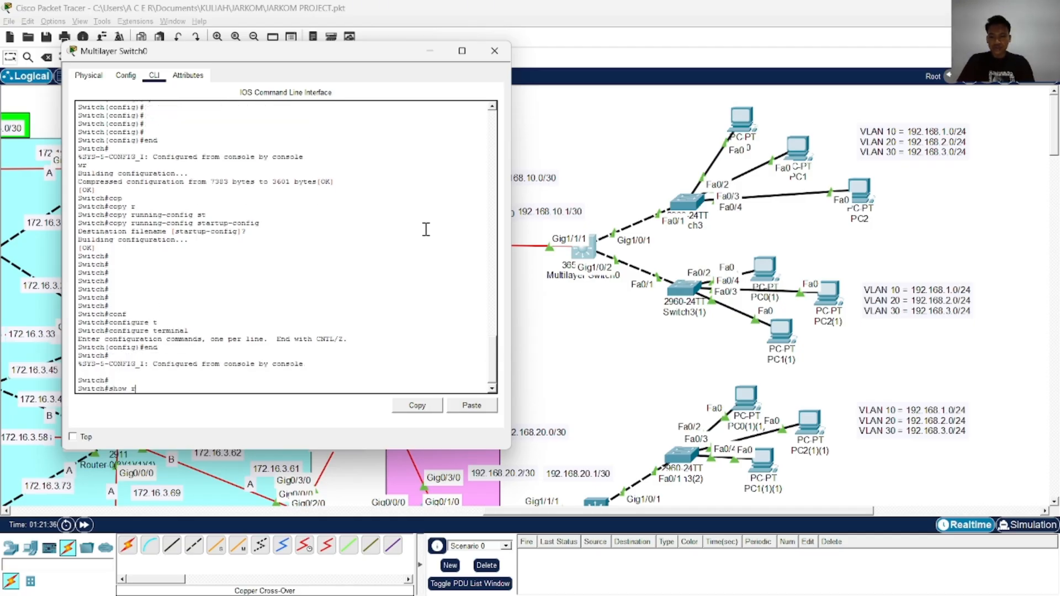
type("w r")
key("Return")
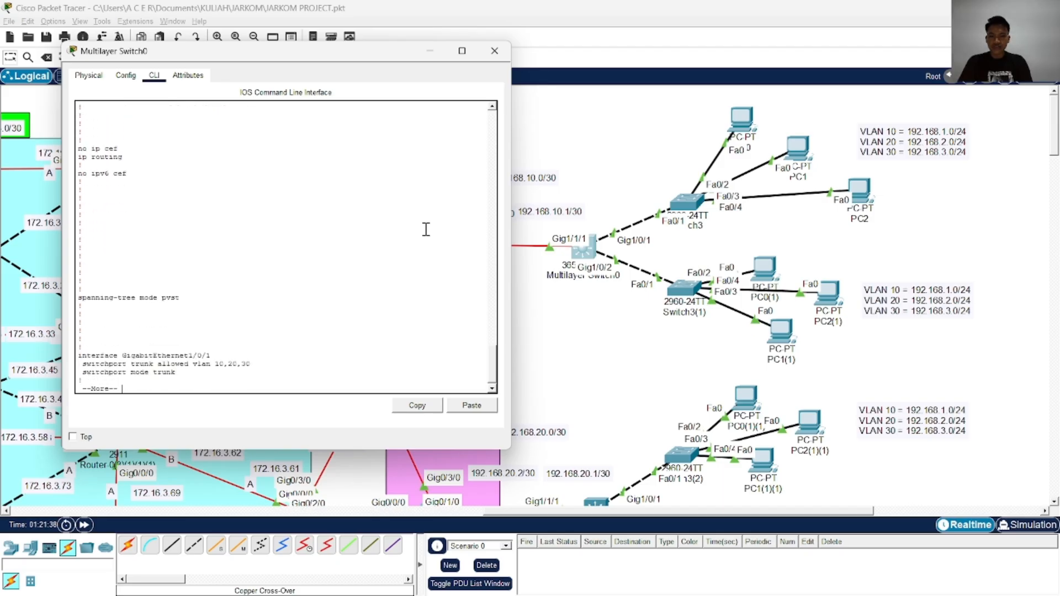
key("space")
key("space")
key("space")
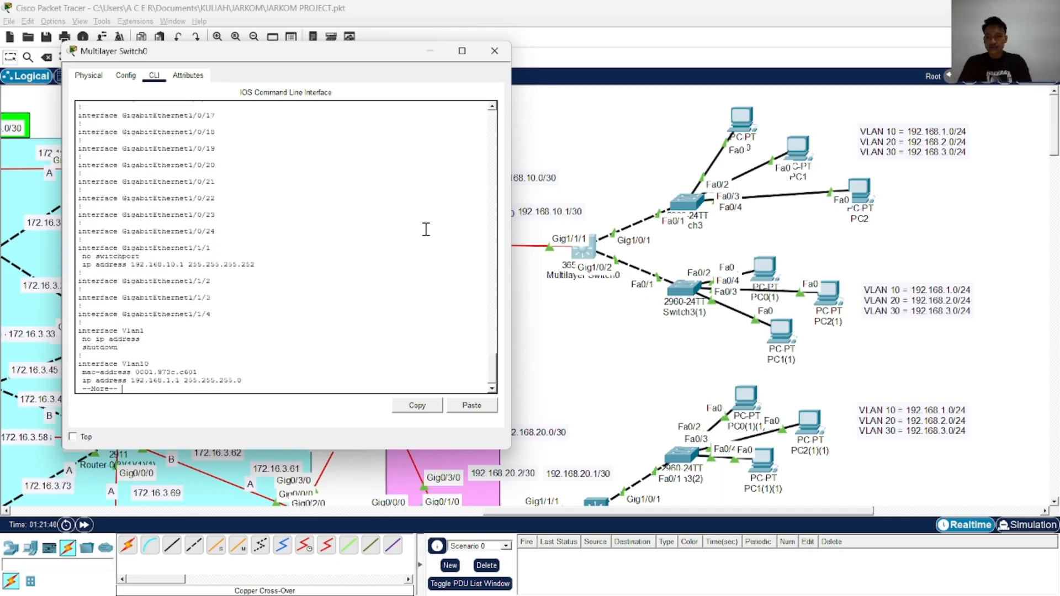
Review the trunk port settings and interface addresses in Multilayer Switch0's running configuration, and close its console
scroll(249, 250, "up", 8)
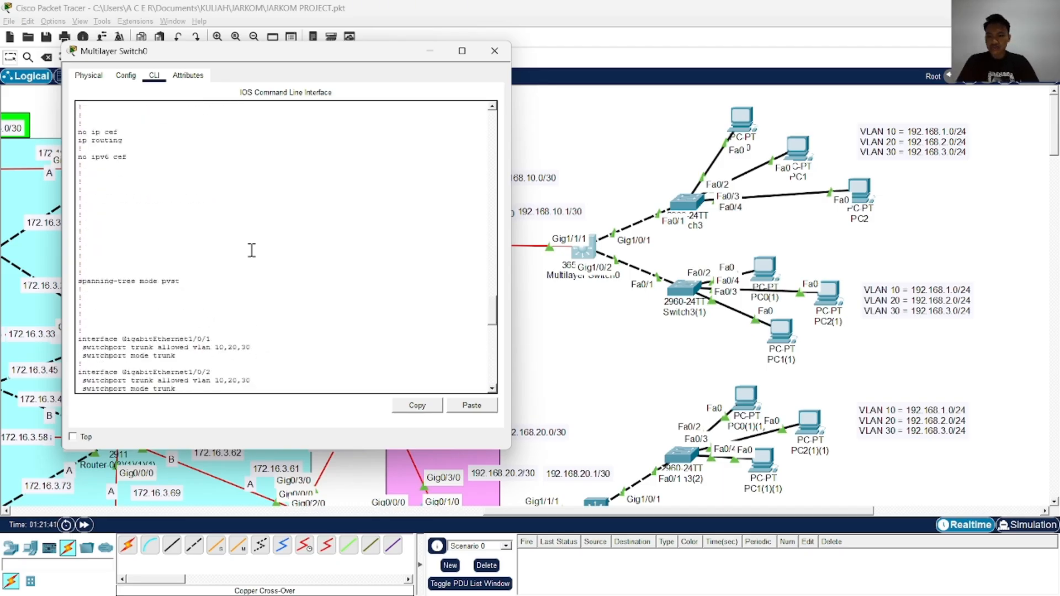
scroll(251, 250, "down", 3)
scroll(345, 147, "down", 10)
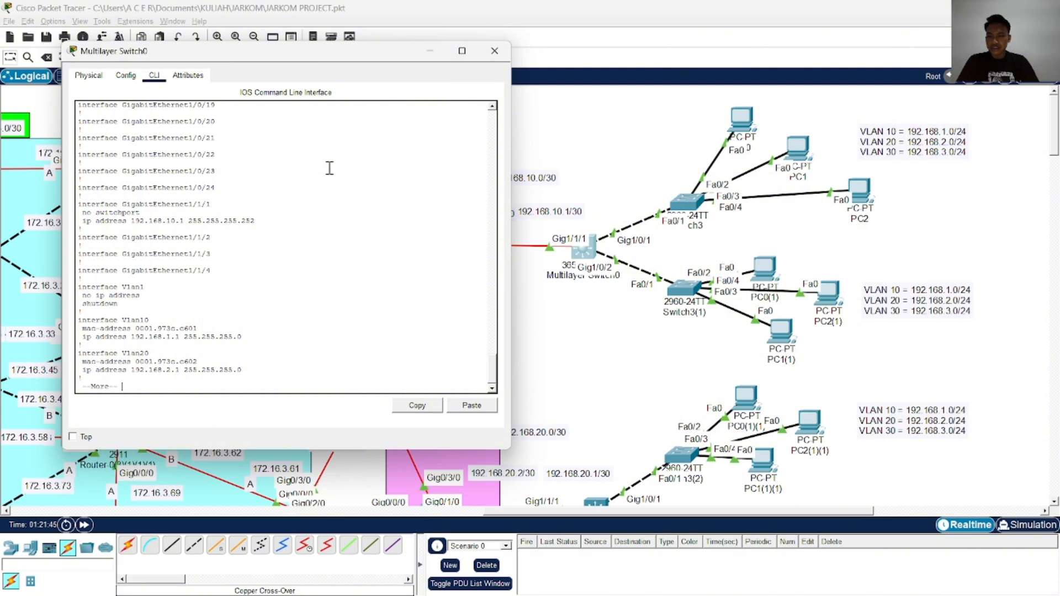
scroll(330, 168, "up", 8)
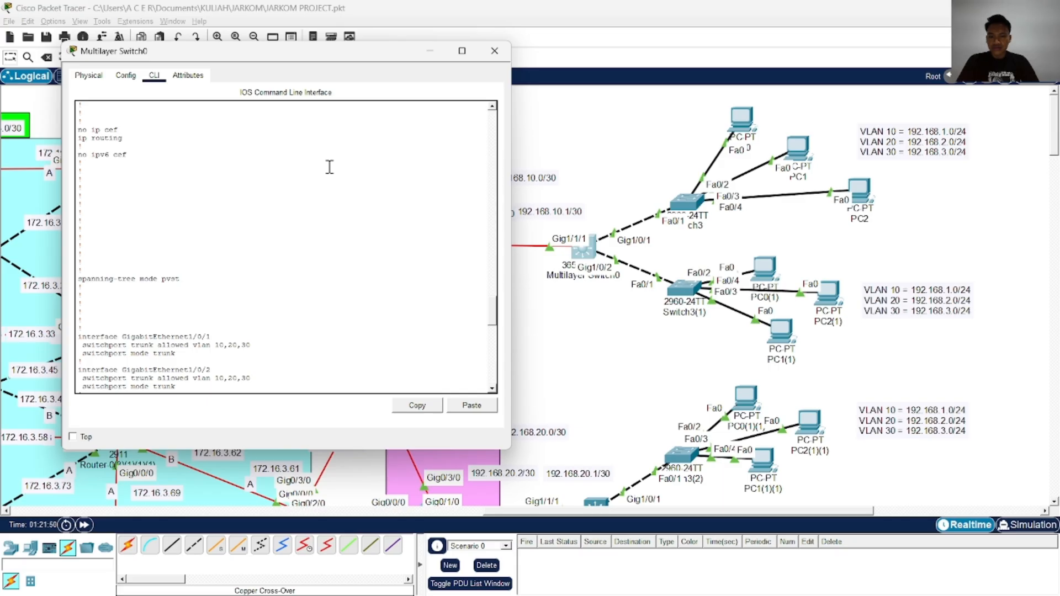
scroll(330, 167, "down", 5)
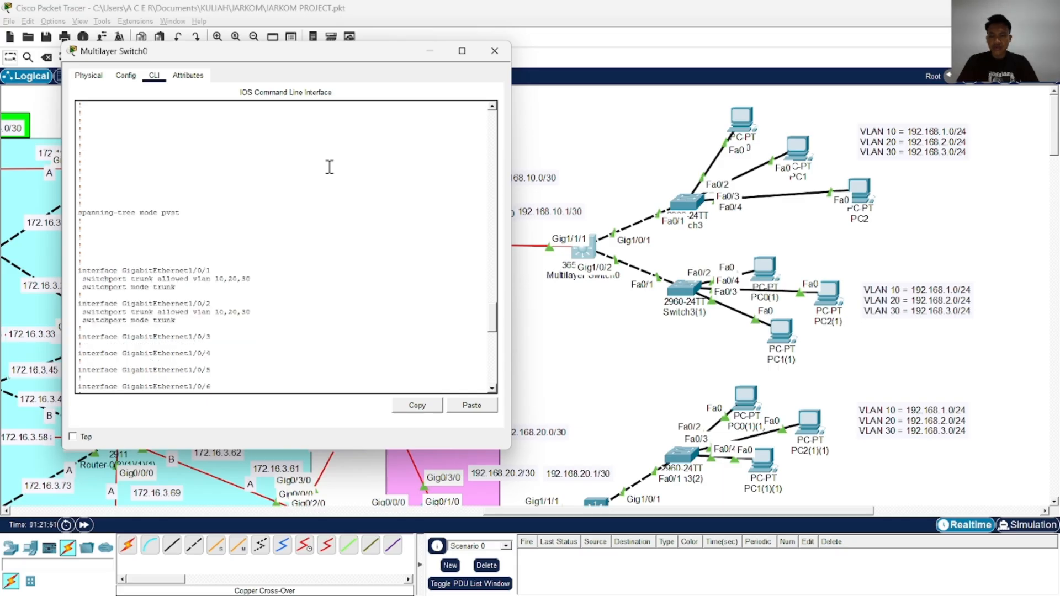
scroll(330, 167, "up", 4)
left_click(495, 50)
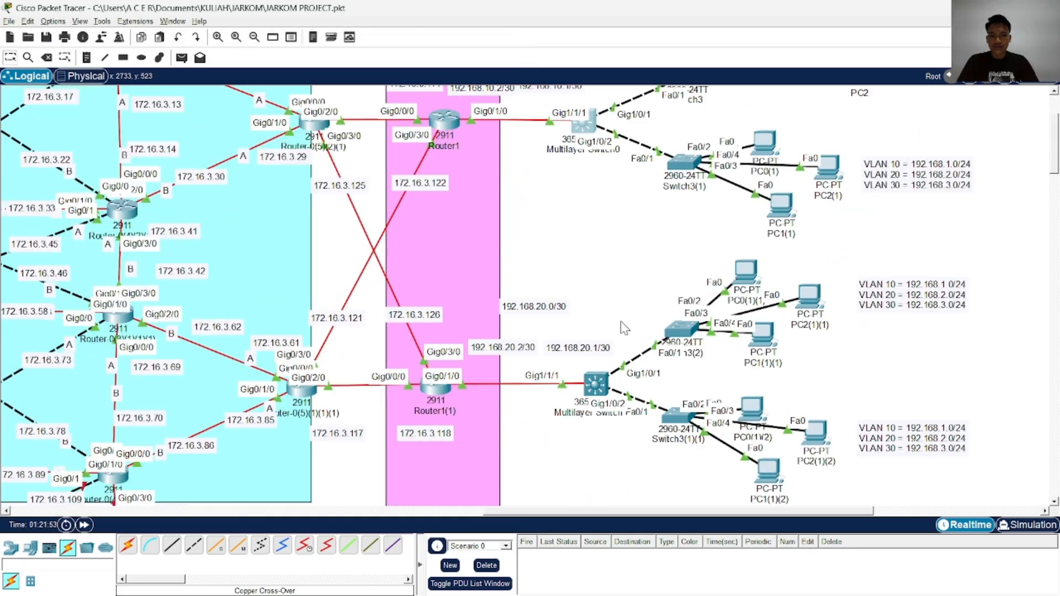
left_click(859, 193)
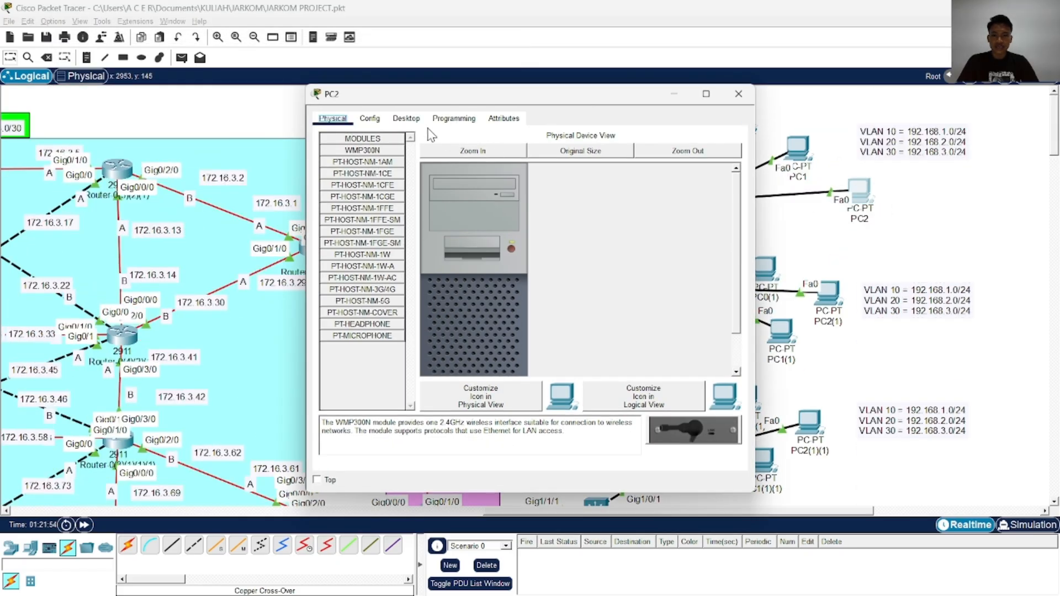
left_click(372, 114)
left_click(732, 90)
Open the command line of Multilayer Switch0(1) and enter global configuration mode
scroll(653, 205, "down", 3)
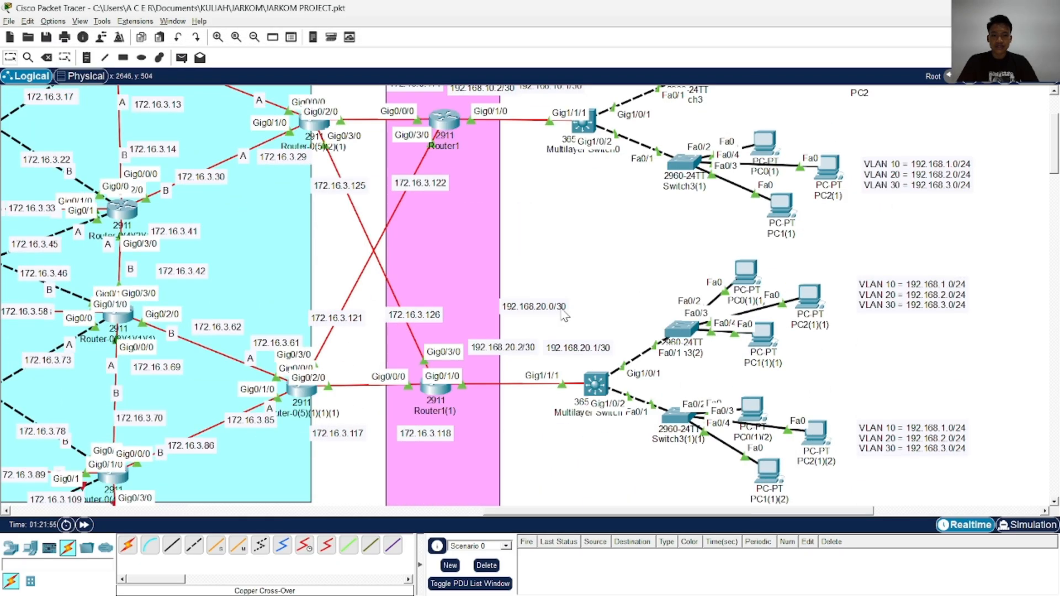
left_click(593, 385)
left_click_drag(447, 90, 168, 65)
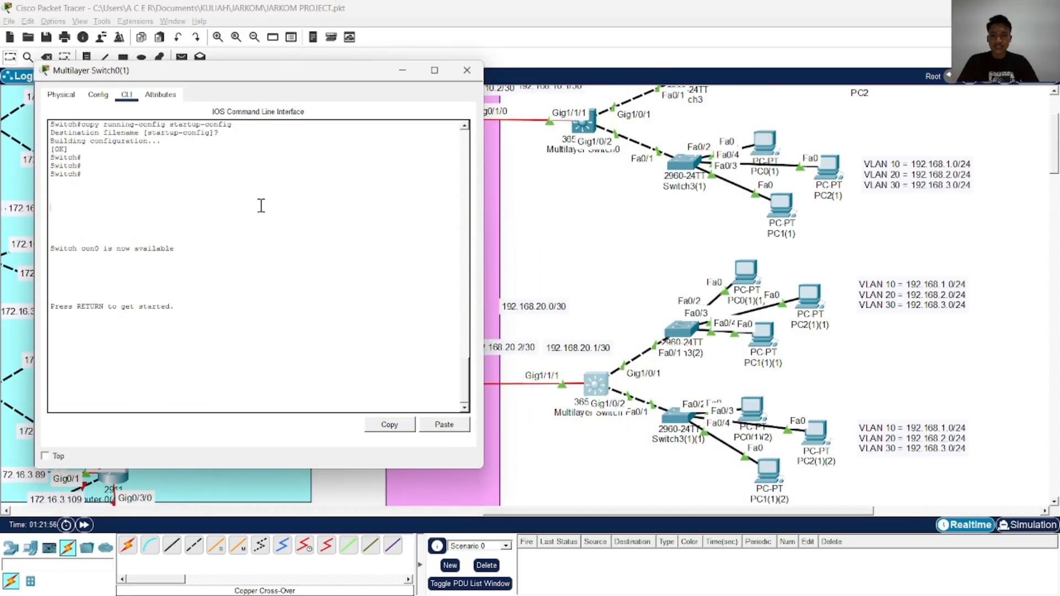
key("Return")
key("Return")
type("ena")
key("Return")
type("conf")
key("Tab")
type("t")
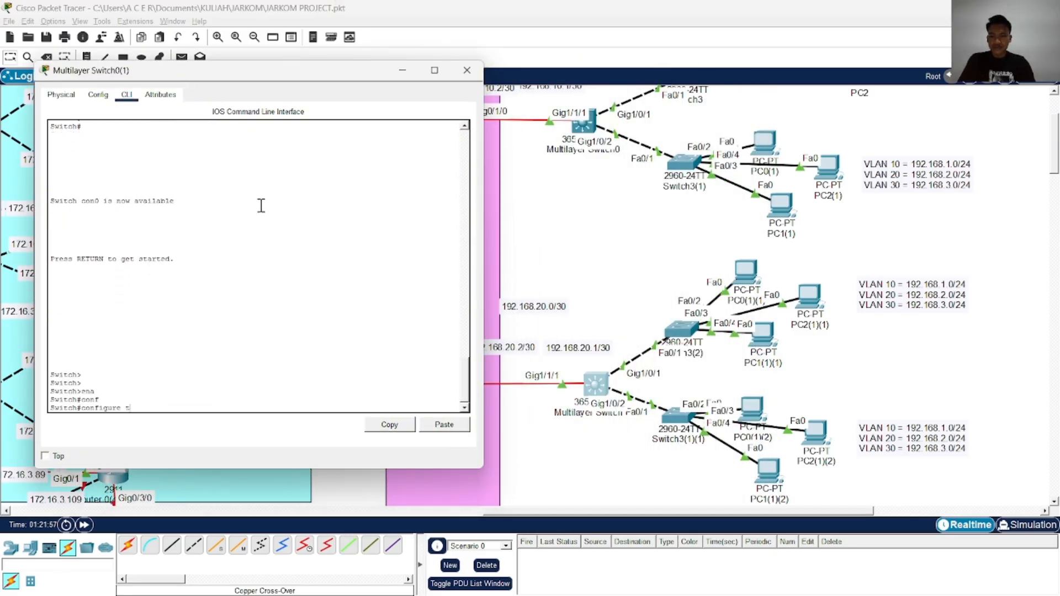
key("Tab")
key("Return")
Set interface GigabitEthernet 1/0/1 of Multilayer Switch0(1) to switchport mode trunk
type("in")
key("Tab")
type("g")
key("Tab")
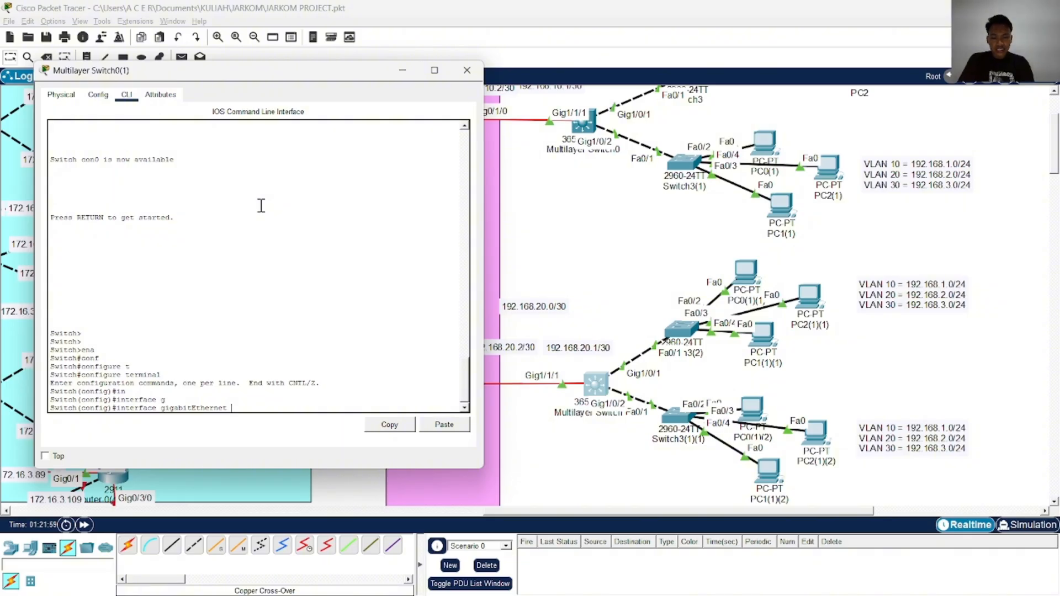
type("1/0/1")
key("Return")
type("sw")
key("Tab")
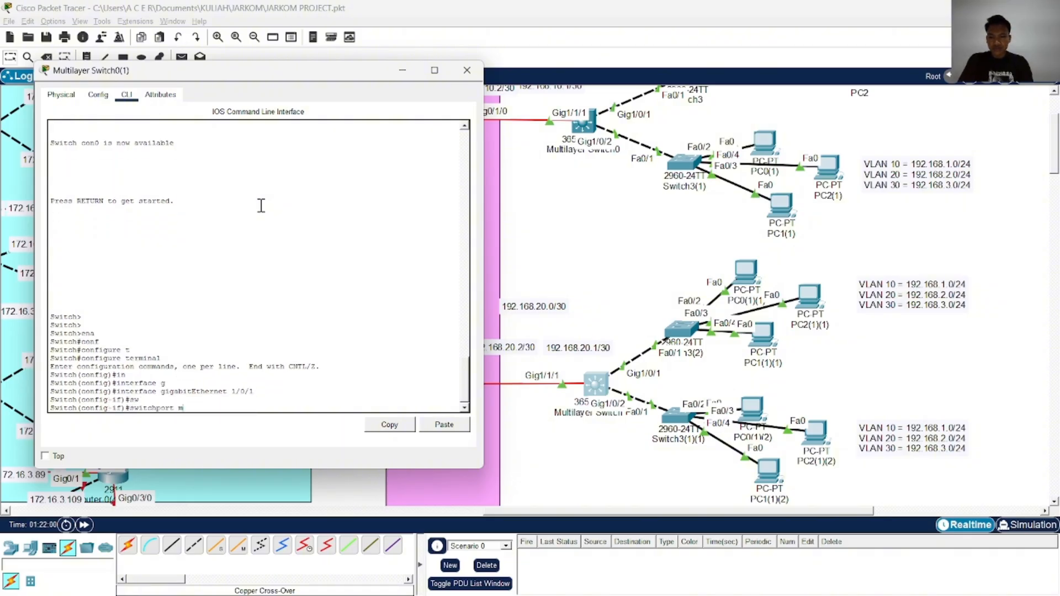
type("m")
key("Tab")
type("tr")
Allow VLANs 10,20,30 on the GigabitEthernet 1/0/1 trunk
key("Tab")
key("Return")
type("sw")
key("Tab")
type("tr")
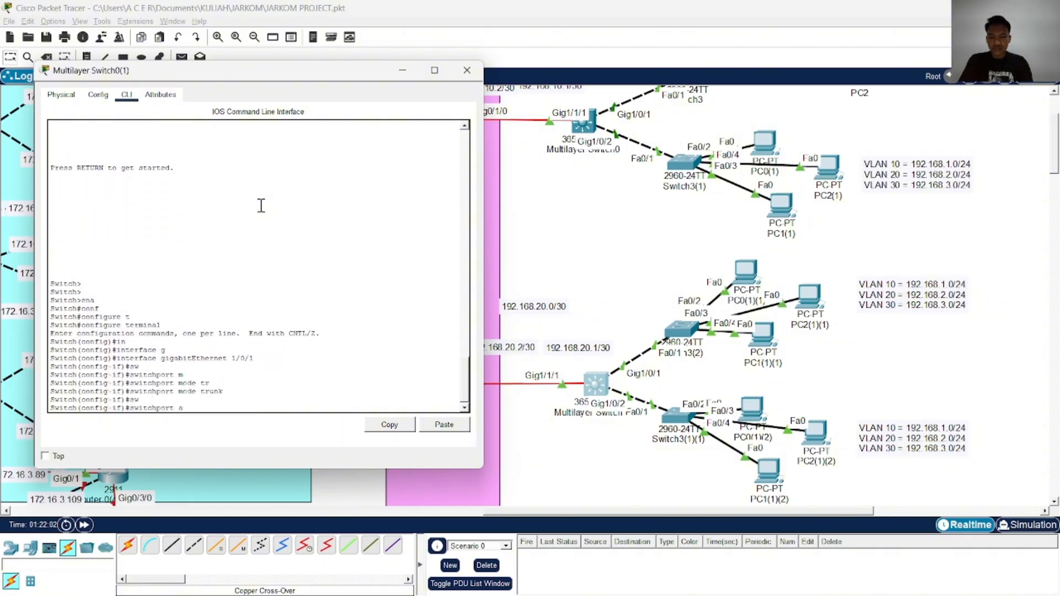
key("Tab")
type("al")
key("Tab")
type("vl")
key("Tab")
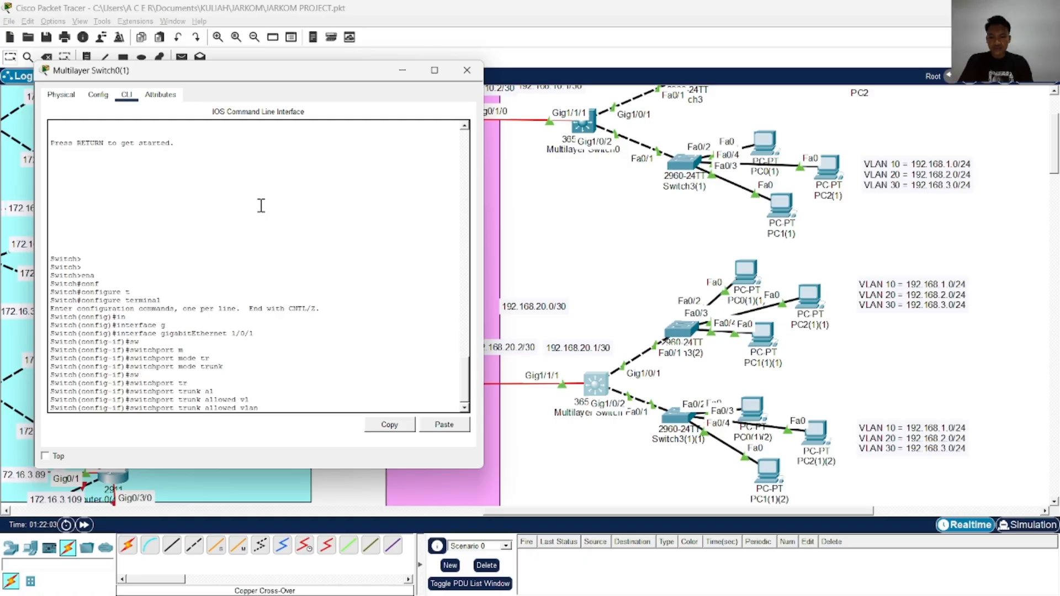
type("10,20,30")
key("Return")
Enable GigabitEthernet 1/0/1 with no shutdown, and save the configuration from privileged mode with wr
type("e")
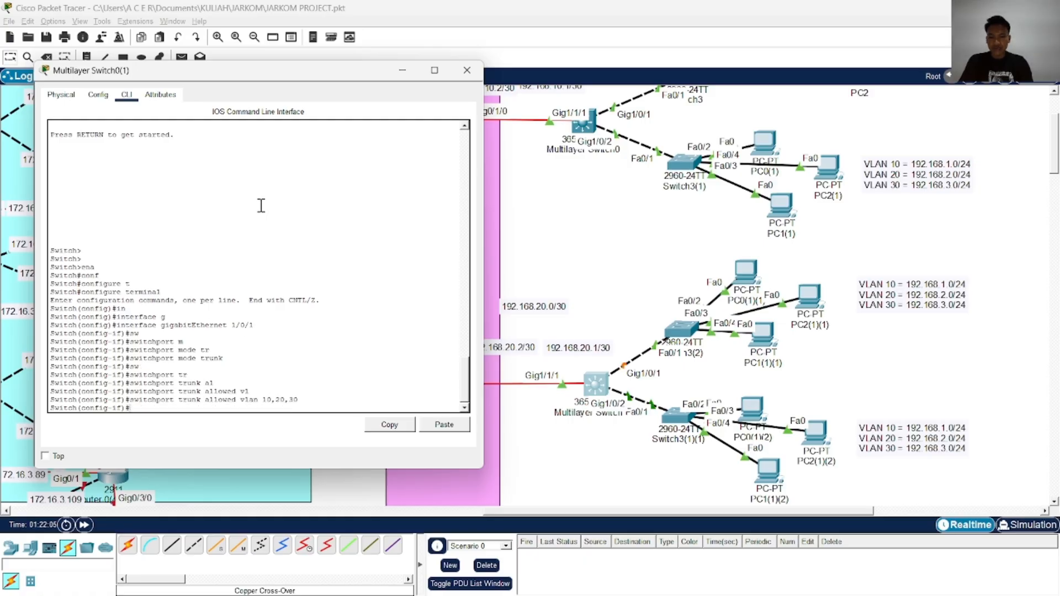
type("o sh")
key("Tab")
key("Return")
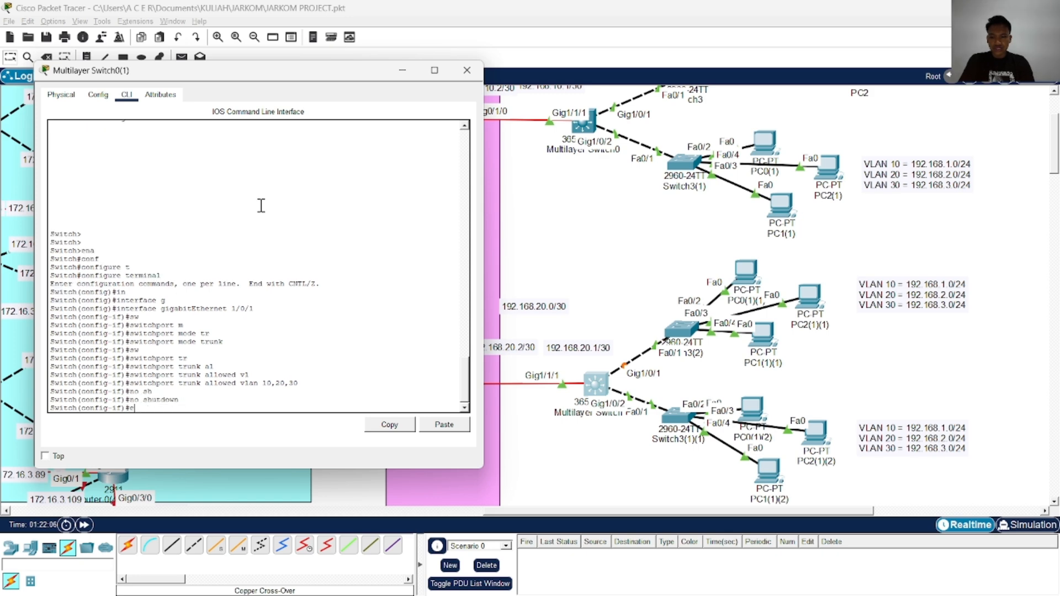
type("end")
key("Return")
type("wr")
key("Return")
key("Return")
key("Return")
key("Return")
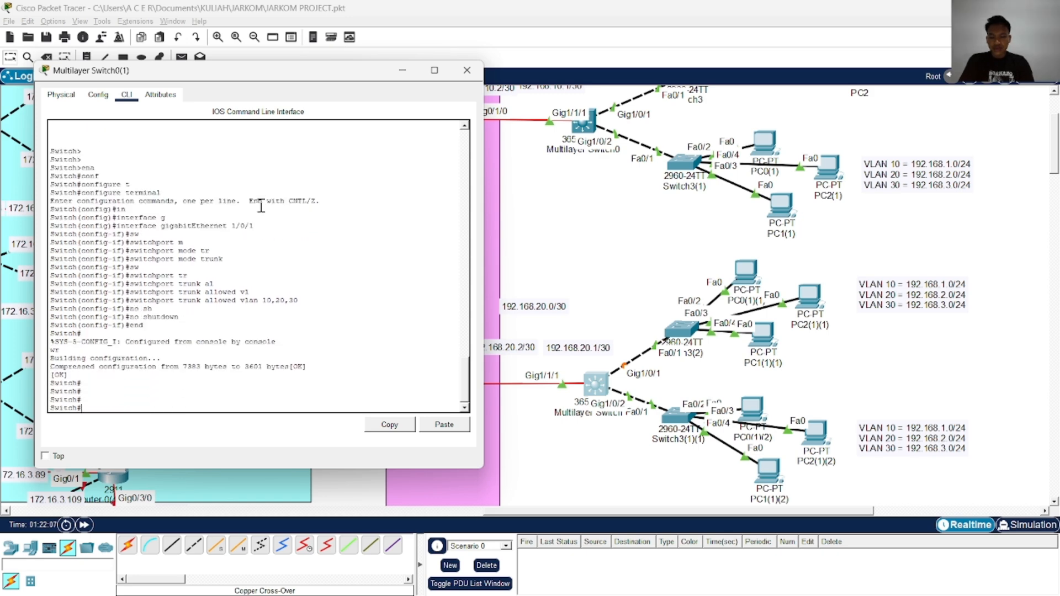
Enter global configuration mode on Multilayer Switch0(1) and add the default route 0.0.0.0 0.0.0.0 via 192.168.20.2
type("conf")
key("Tab")
type("t")
key("Tab")
key("Return")
type("ip ro")
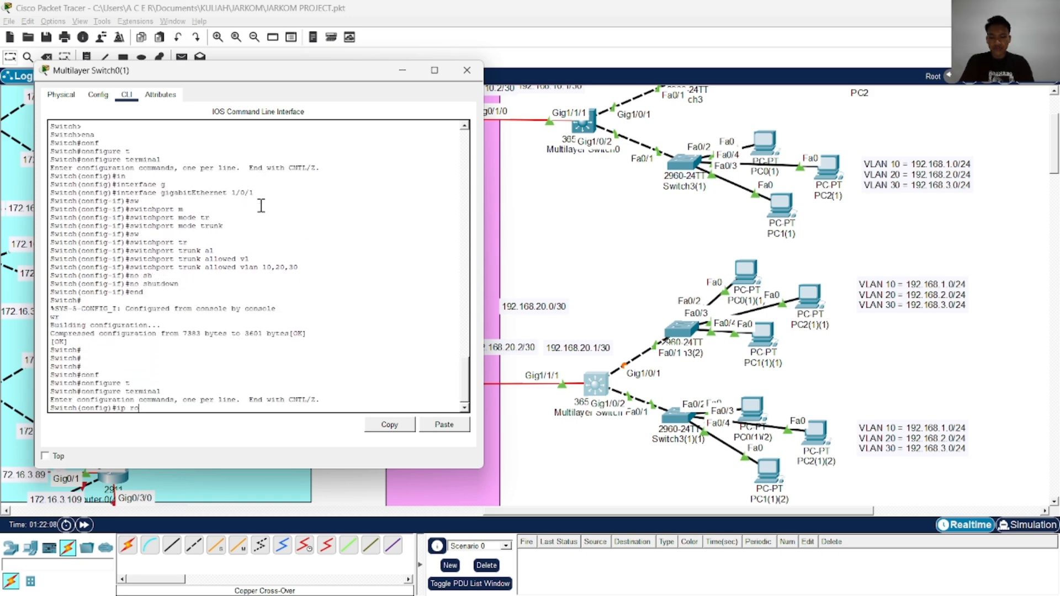
type("ut")
key("Tab")
key("Tab")
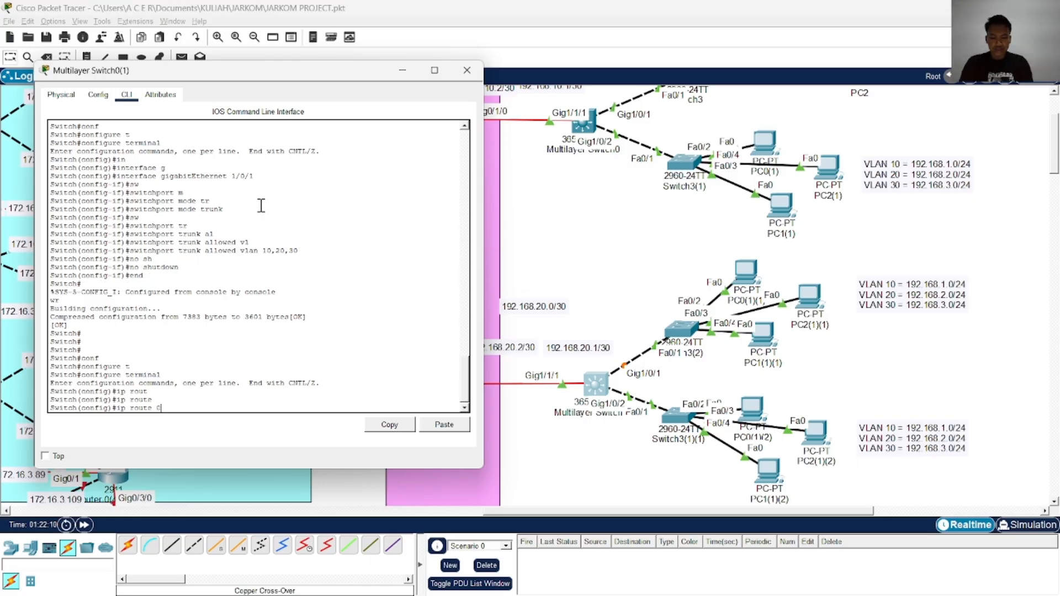
type("0.0.0.0 0")
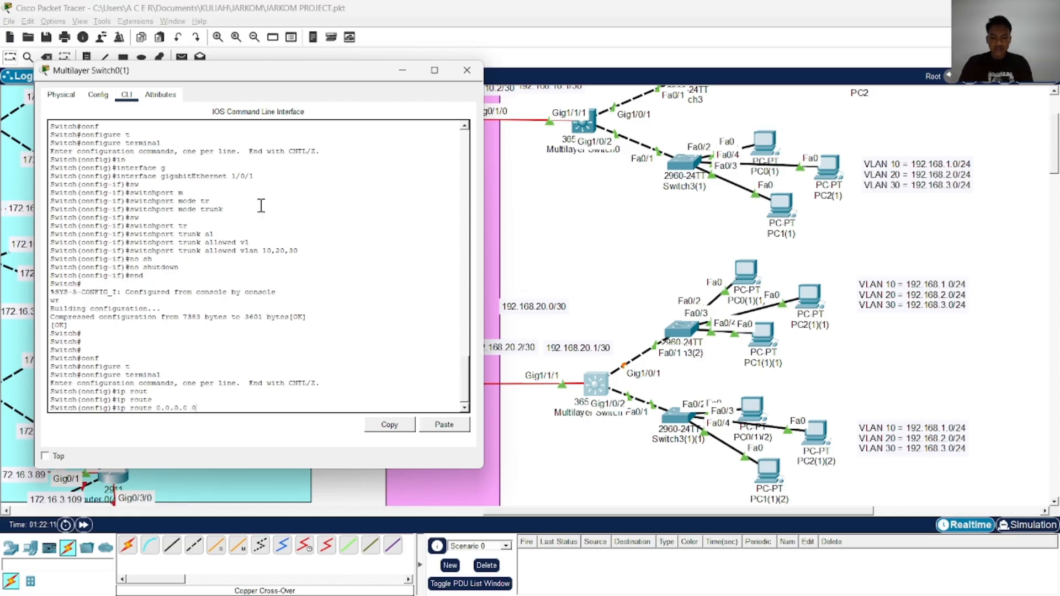
type(".0.0.0")
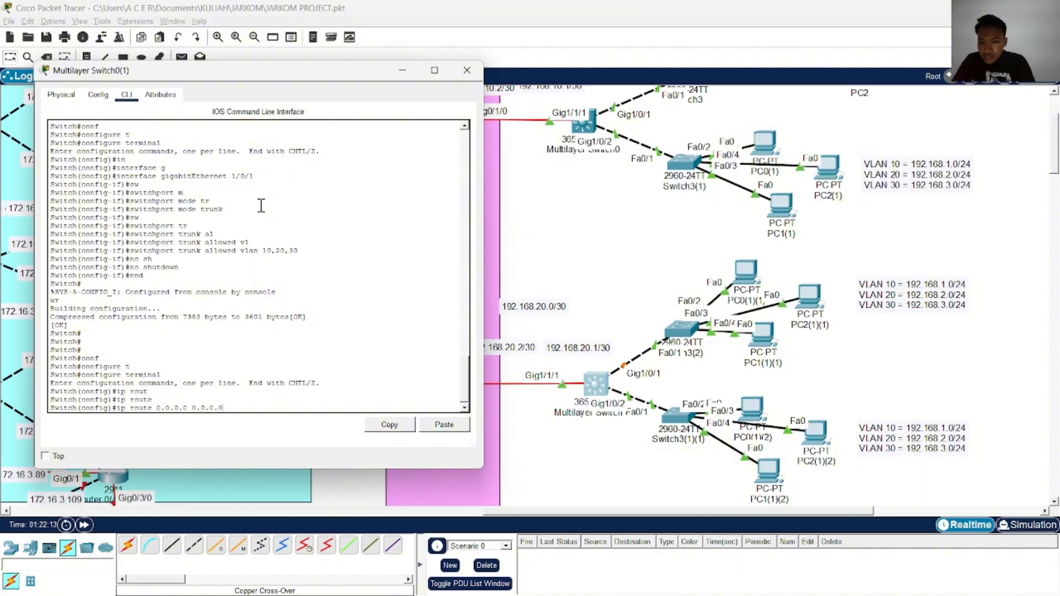
type(" 192.168")
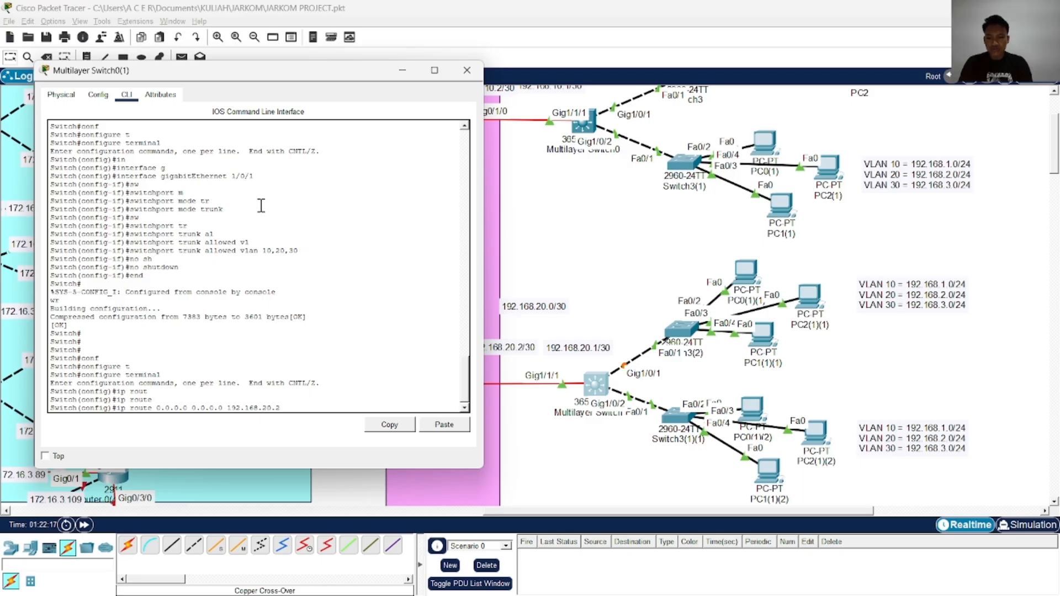
type(".20.2")
key("Return")
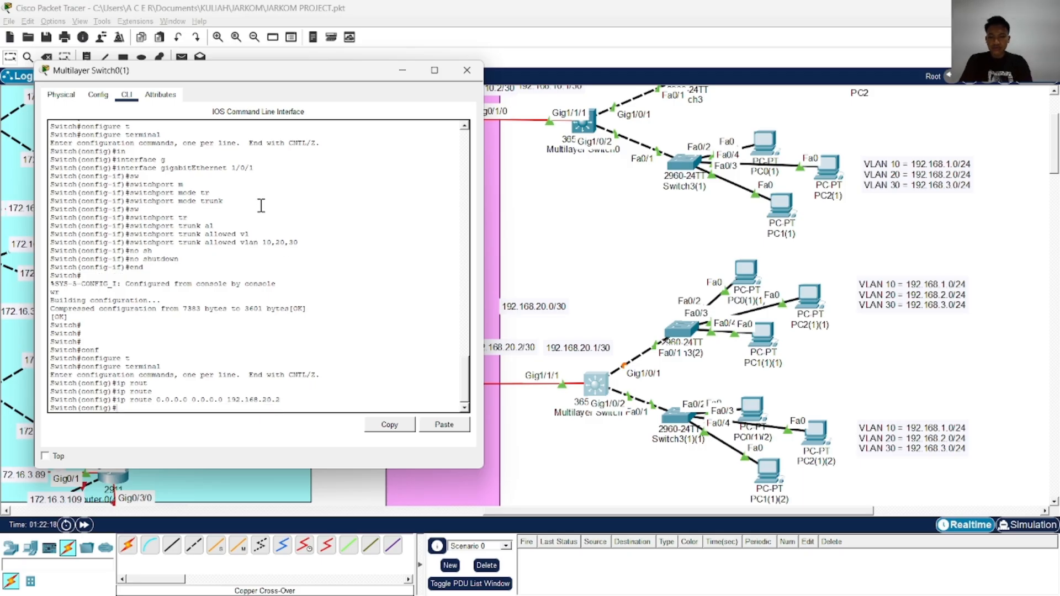
Switch to the JARKOM chat in Chrome, review its VLAN SVI interface configuration, and place the Multilayer Switch0(1) command line beside it
key("alt+Tab")
key("alt+Tab")
key("alt+Tab")
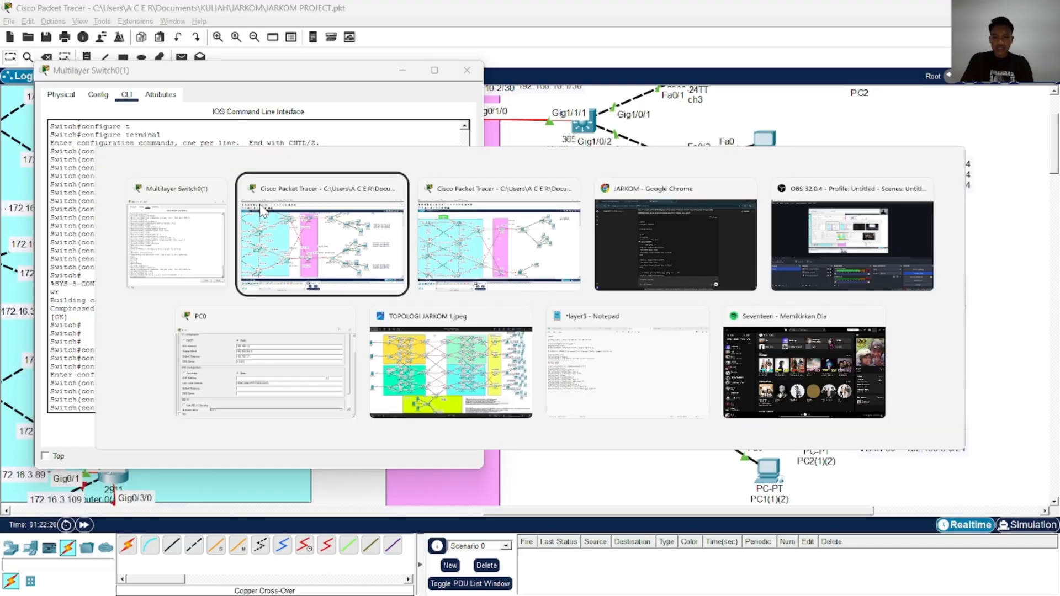
scroll(518, 277, "down", 3)
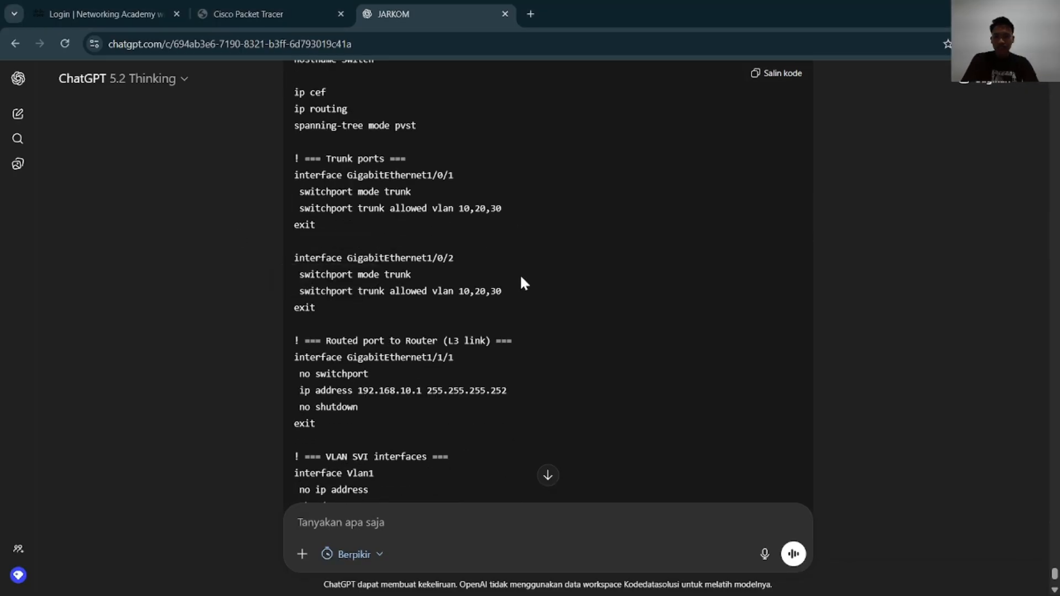
scroll(521, 279, "down", 4)
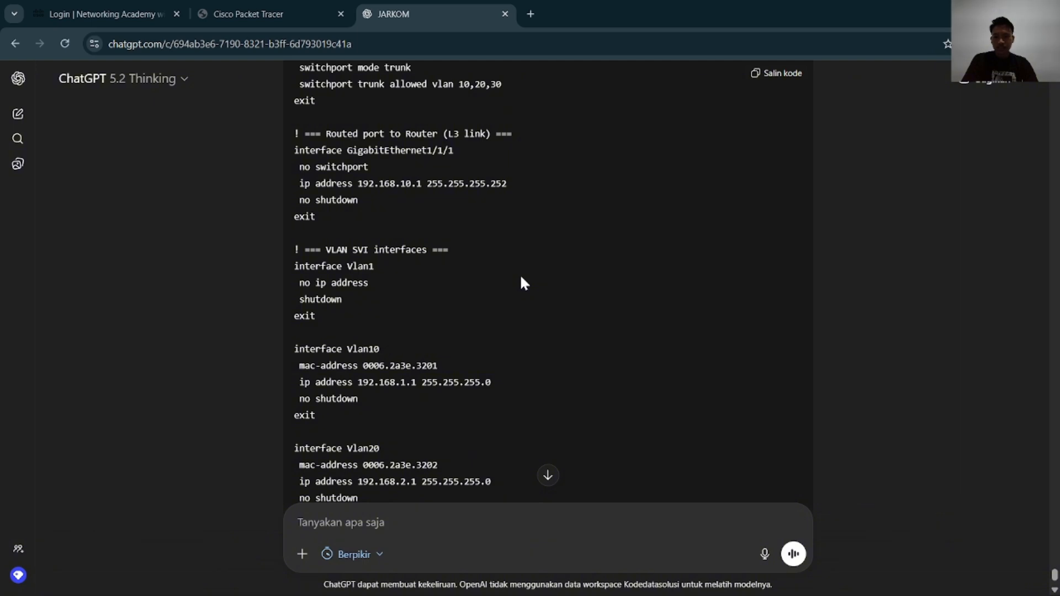
scroll(522, 278, "down", 3)
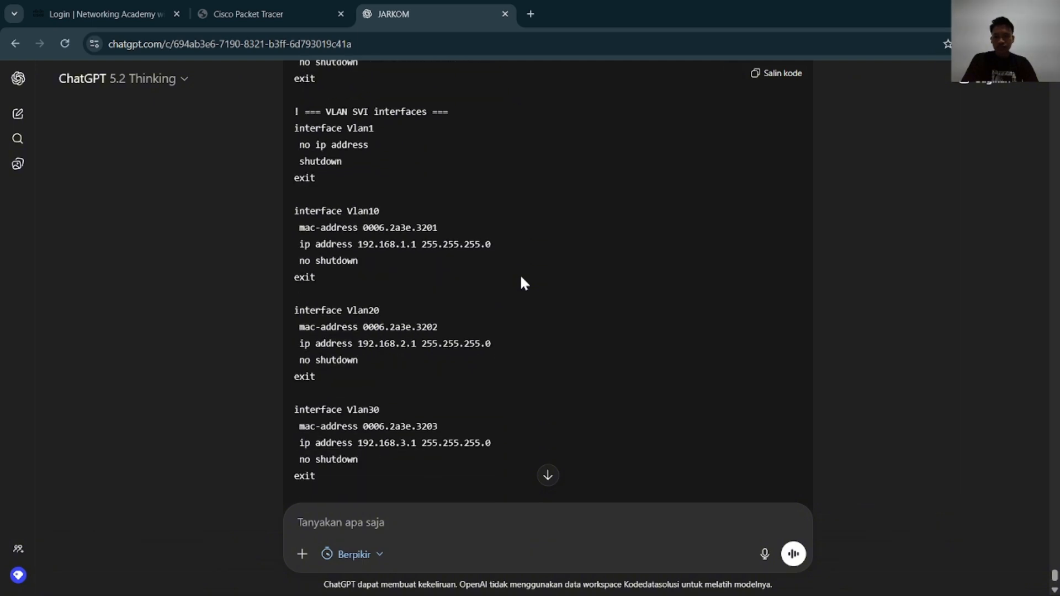
key("alt+Tab")
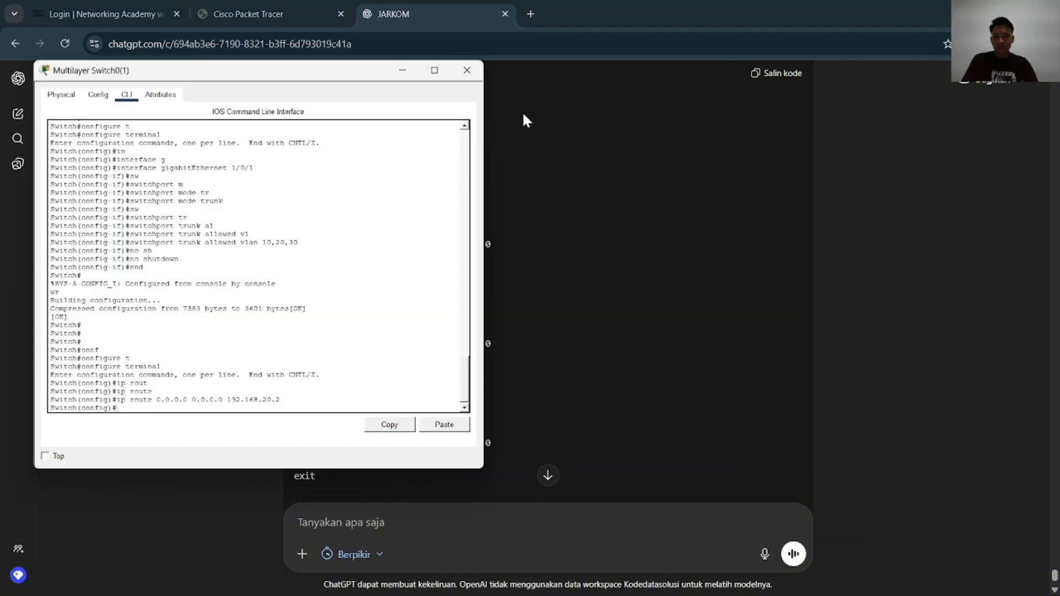
left_click_drag(367, 73, 867, 67)
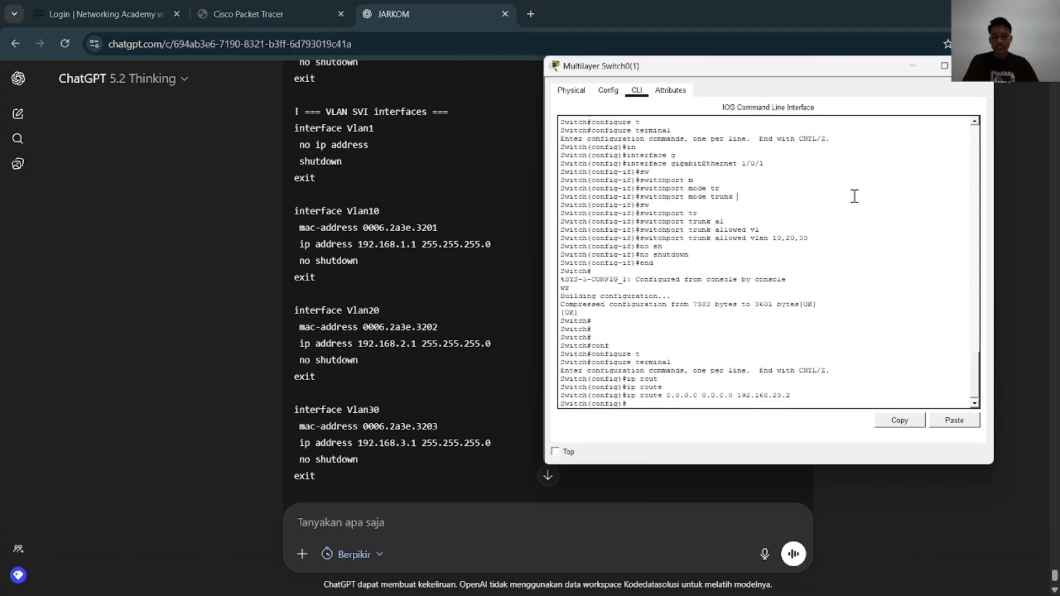
Try to enter the VLAN 10 interface with the command interface v10 and start an ip address command
key("Return")
key("Return")
key("Return")
key("Return")
key("Return")
type("in")
key("Tab")
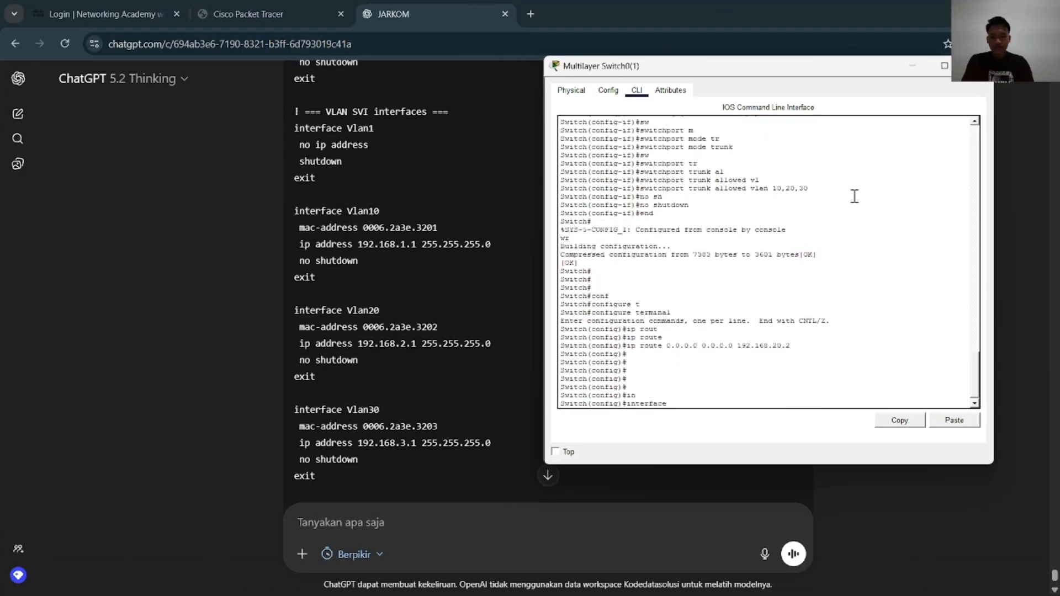
type("v")
key("Tab")
type("10")
key("Return")
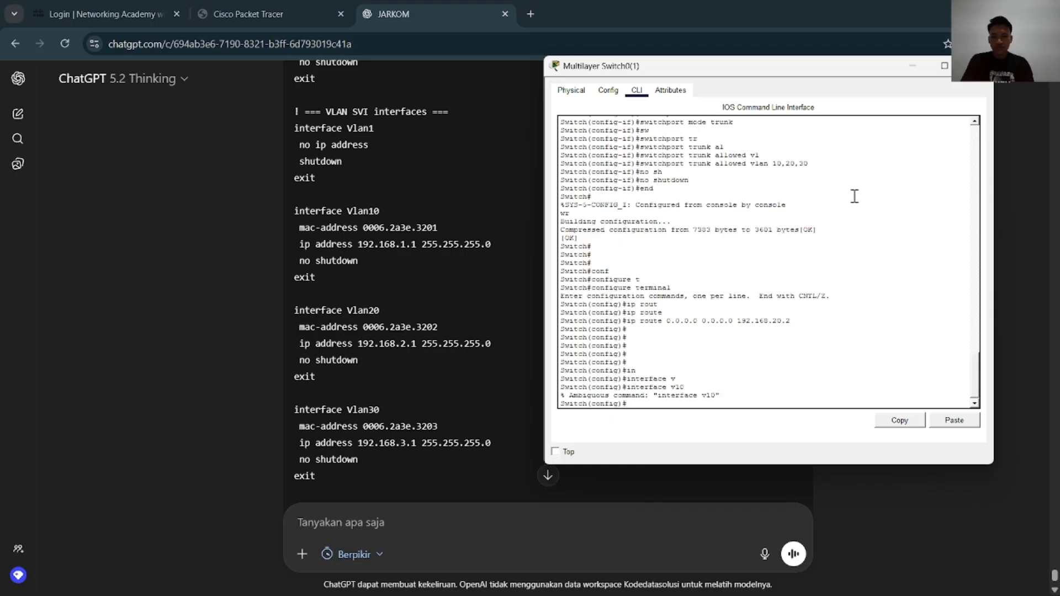
type("ip ad")
key("Tab")
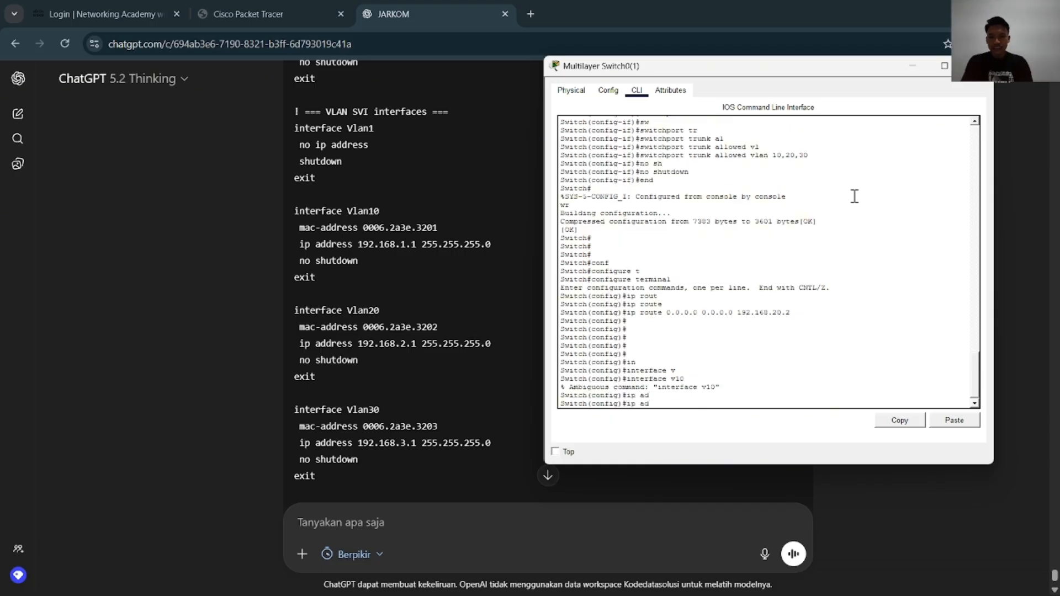
type("a")
key("Tab")
key("BackSpace")
type("d")
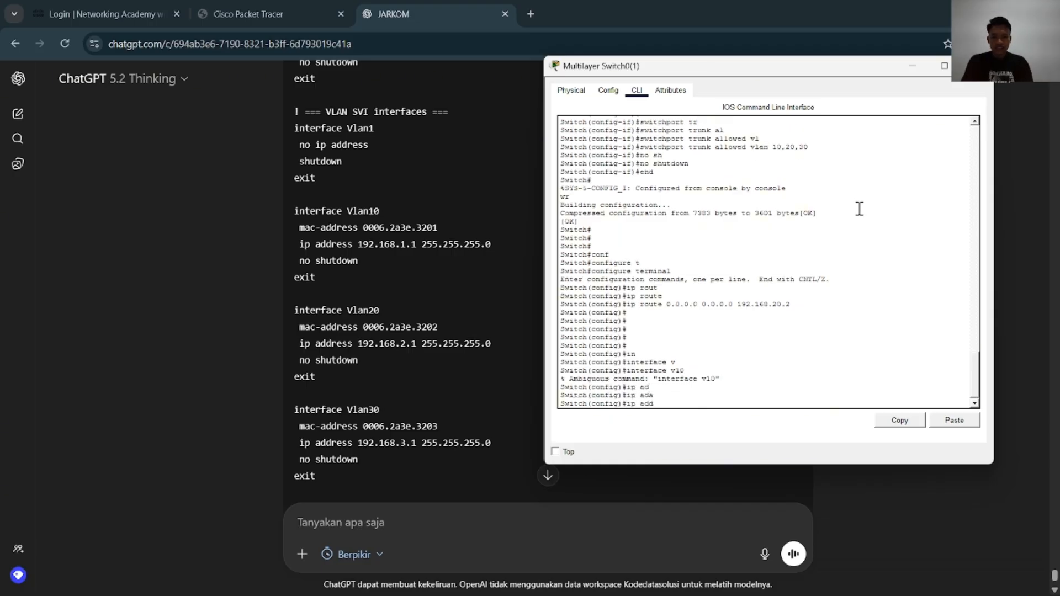
key("Tab")
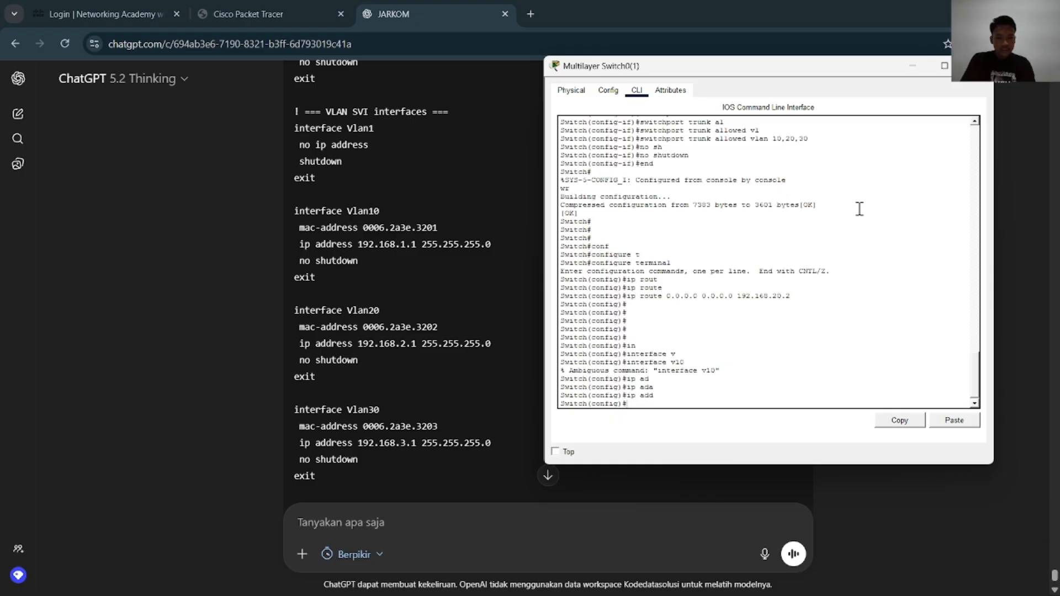
Enter interface vlan 10 on Multilayer Switch0(1) and start its ip address command
key("Tab")
type("v")
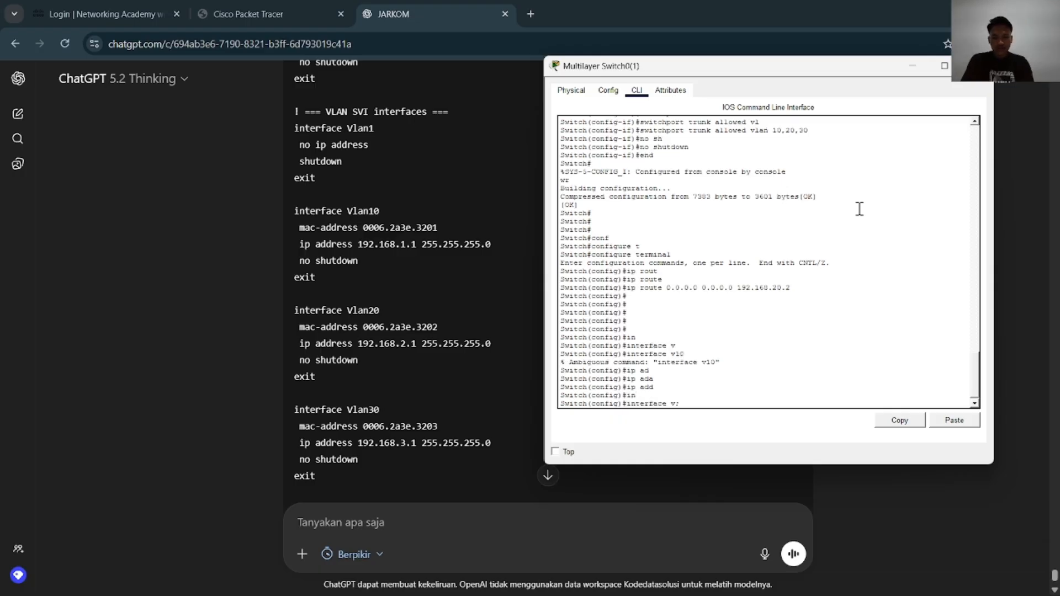
type("l")
key("Tab")
type("10")
key("Return")
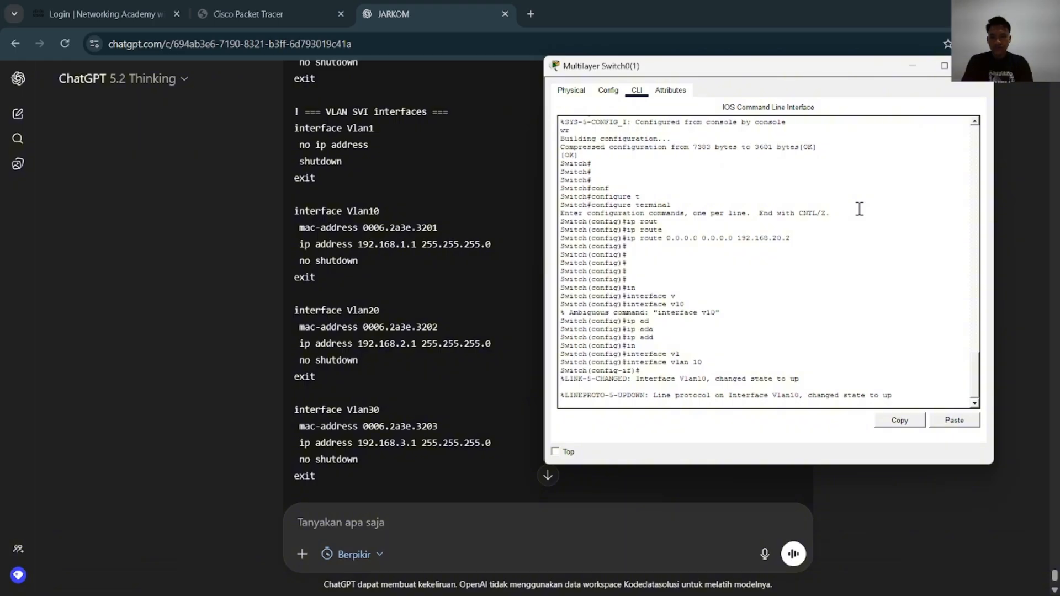
type("ip ad")
key("Tab")
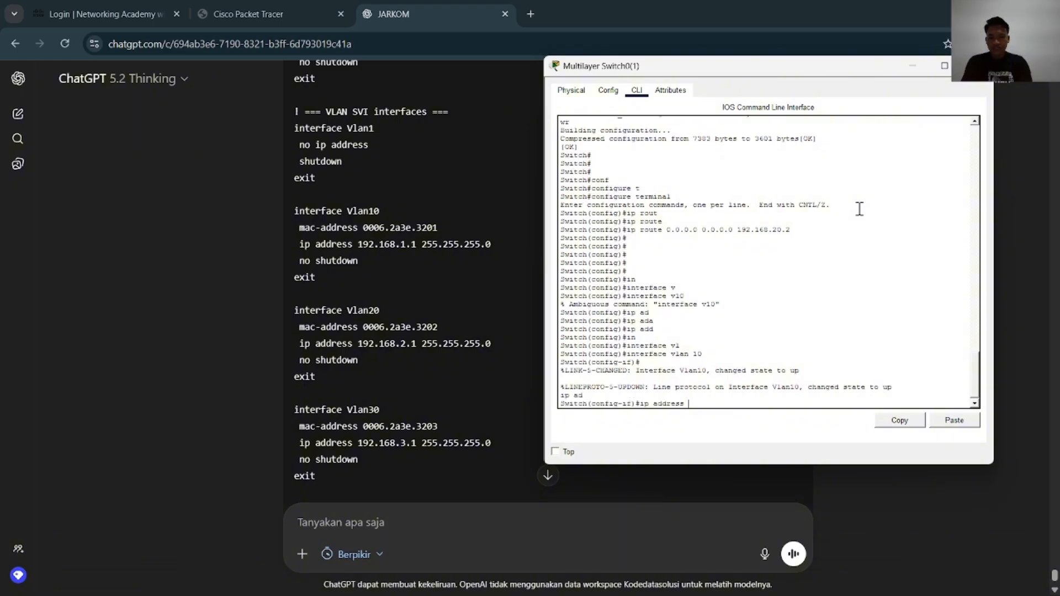
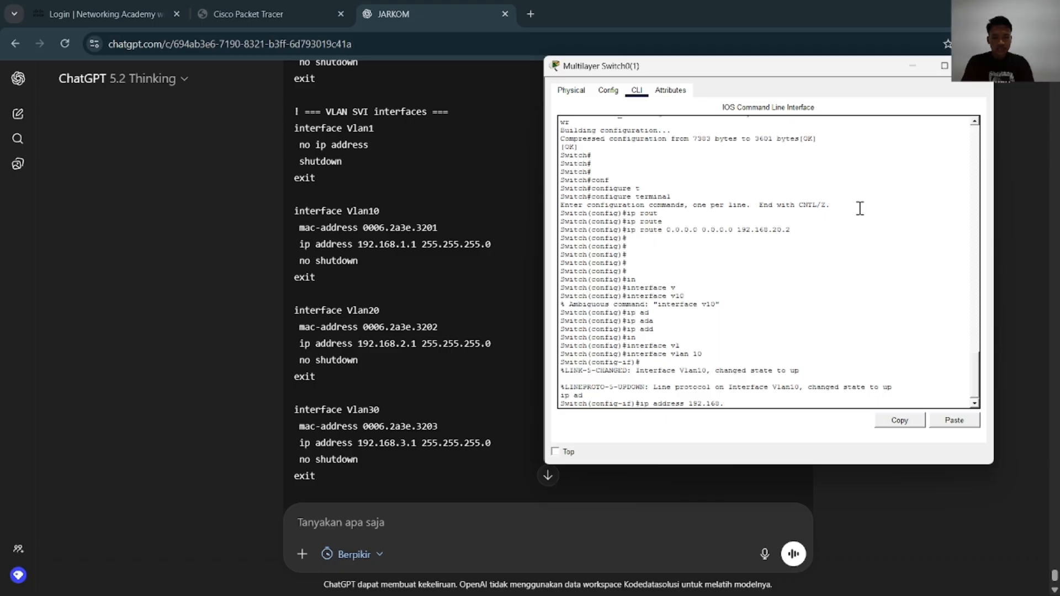
Check the VLAN subnets in the topology and assign ip address 192.168.1.1 255.255.255.0 to the VLAN 10 interface of Multilayer Switch0(1)
key("alt+Tab")
key("alt+Tab")
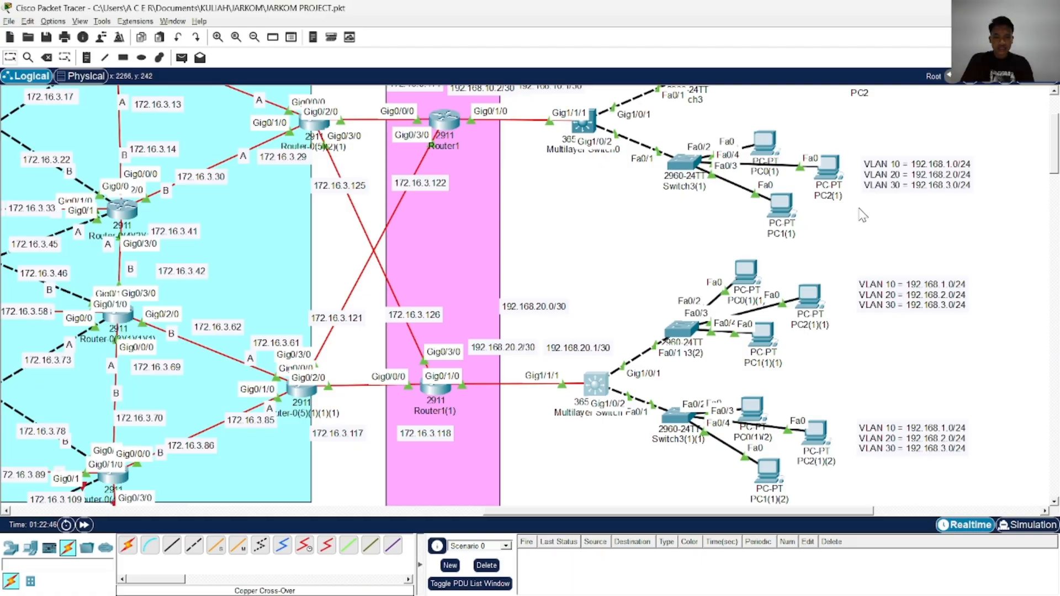
key("alt+Tab")
key("alt+Tab")
key("alt+Tab")
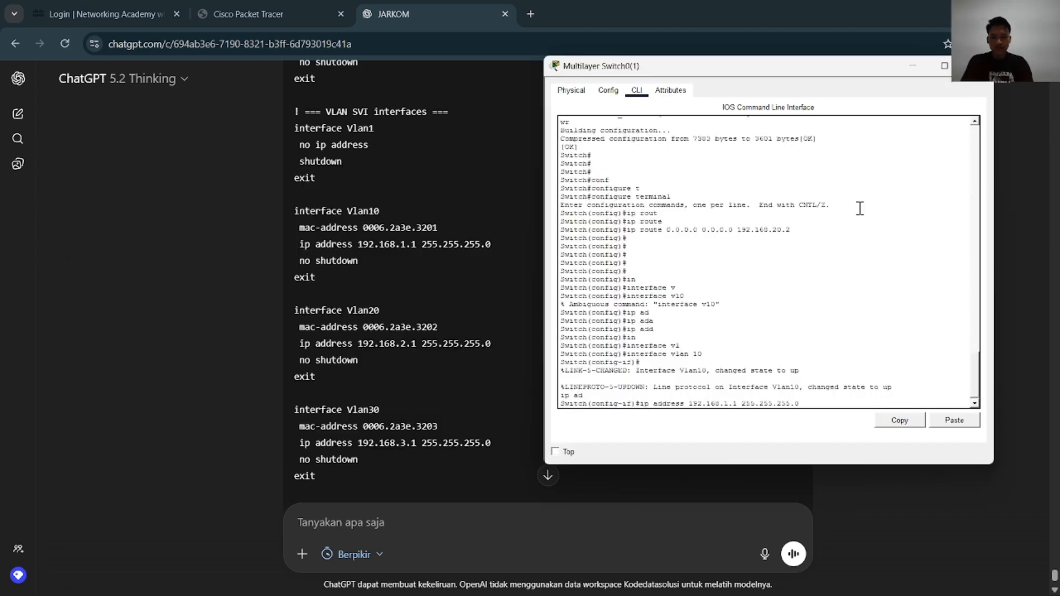
key("Return")
Reissue the ip address command on the same VLAN 10 interface with 192.168.2.1 255.255.255.0
key("Up")
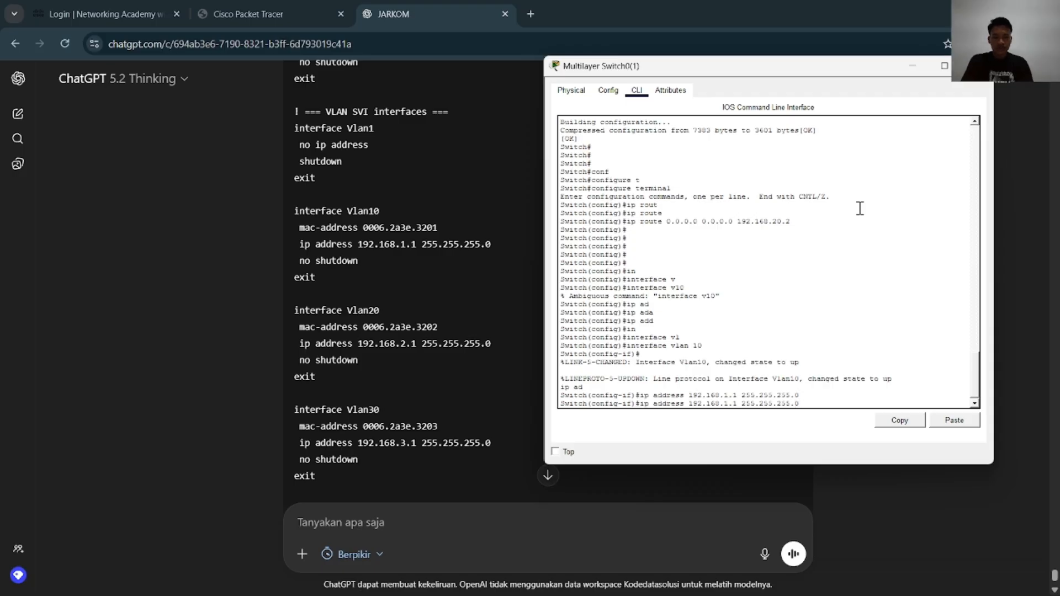
key("Left")
key("Left")
key("Left")
key("Left")
key("Left")
key("Left")
key("Left")
key("Left")
key("Left")
key("Left")
key("Left")
key("Left")
key("Left")
key("Left")
key("Left")
key("Left")
key("BackSpace")
type("2")
key("Return")
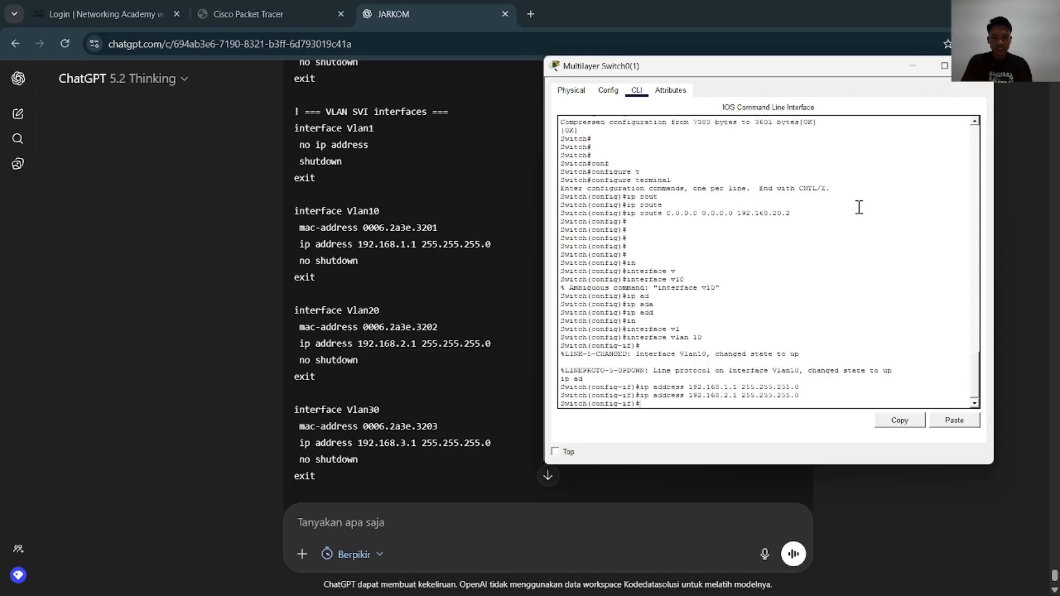
Set the VLAN 10 interface address to 192.168.3.1 255.255.255.0, consulting the reference configuration in the JARKOM chat
key("Up")
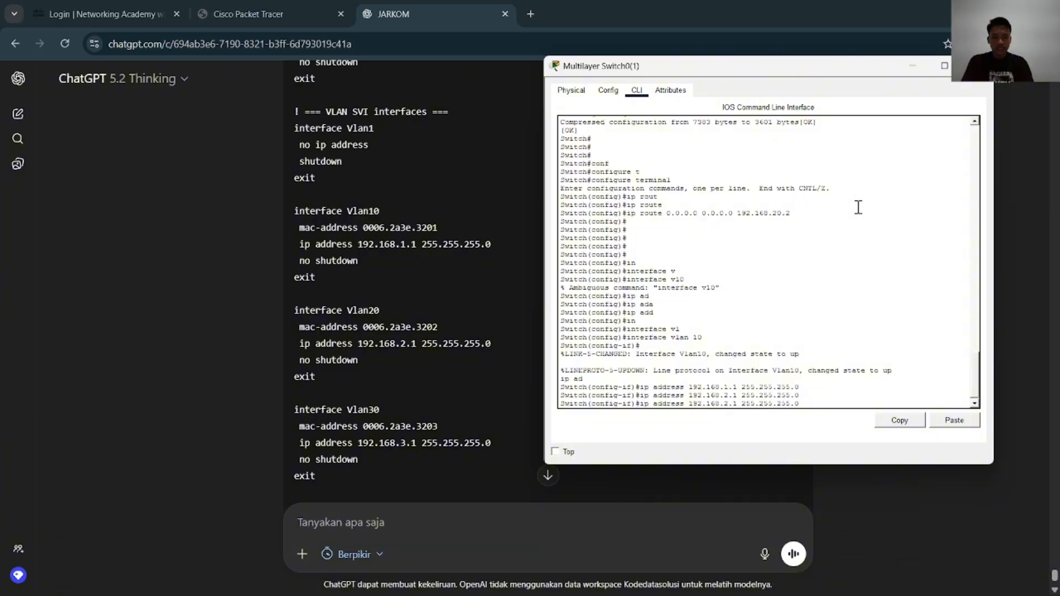
key("Left")
key("Left")
key("Left")
key("Left")
key("Left")
key("Left")
key("Left")
key("Left")
key("Left")
key("Left")
key("Left")
key("Left")
key("Left")
key("Left")
key("Left")
key("Left")
key("BackSpace")
type("3")
scroll(362, 359, "up", 7)
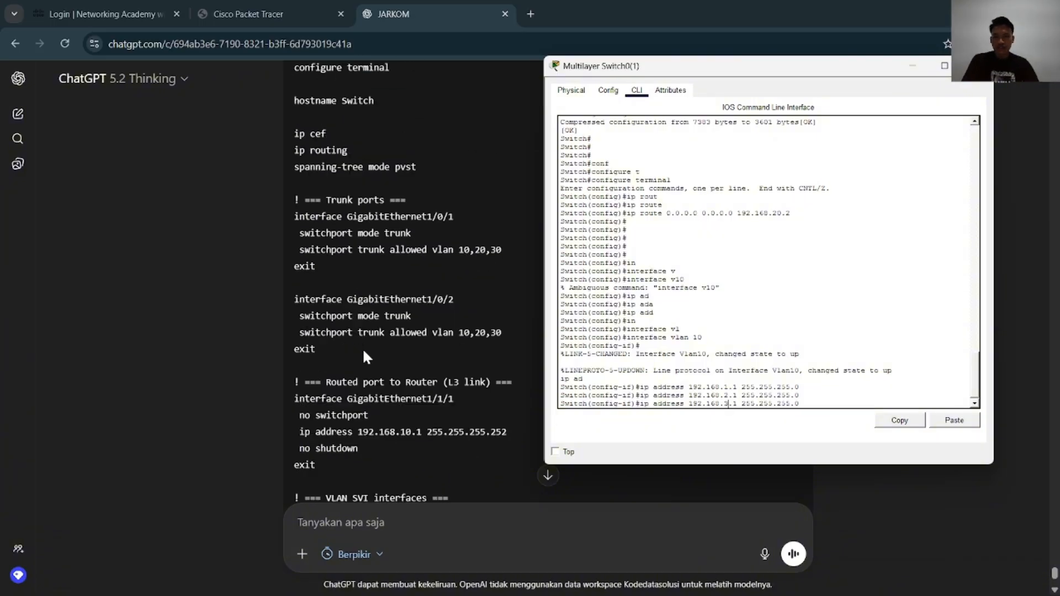
scroll(363, 352, "up", 4)
scroll(362, 346, "down", 15)
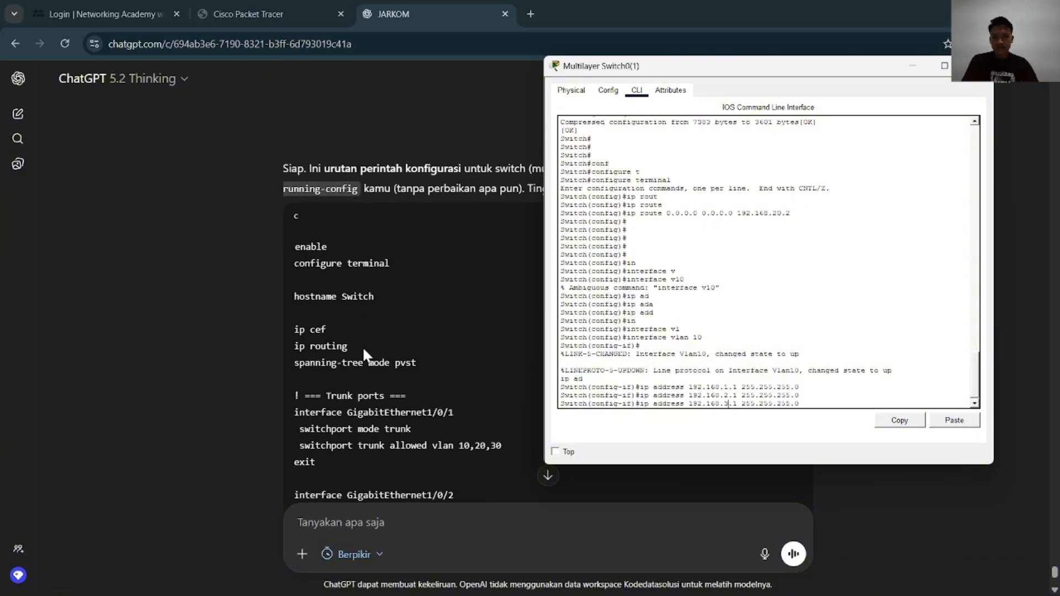
scroll(363, 346, "up", 5)
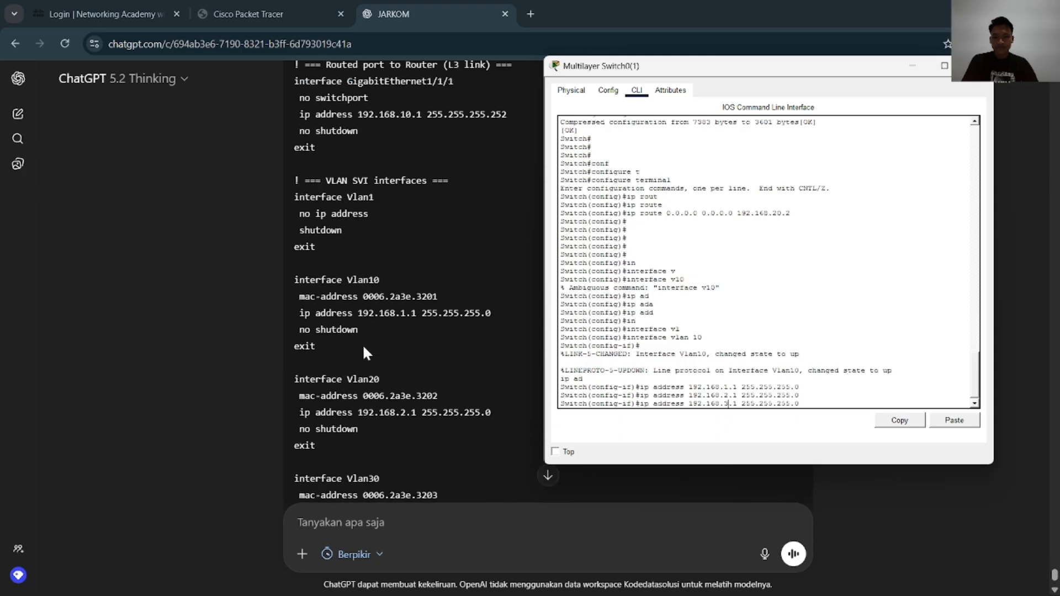
scroll(364, 352, "up", 3)
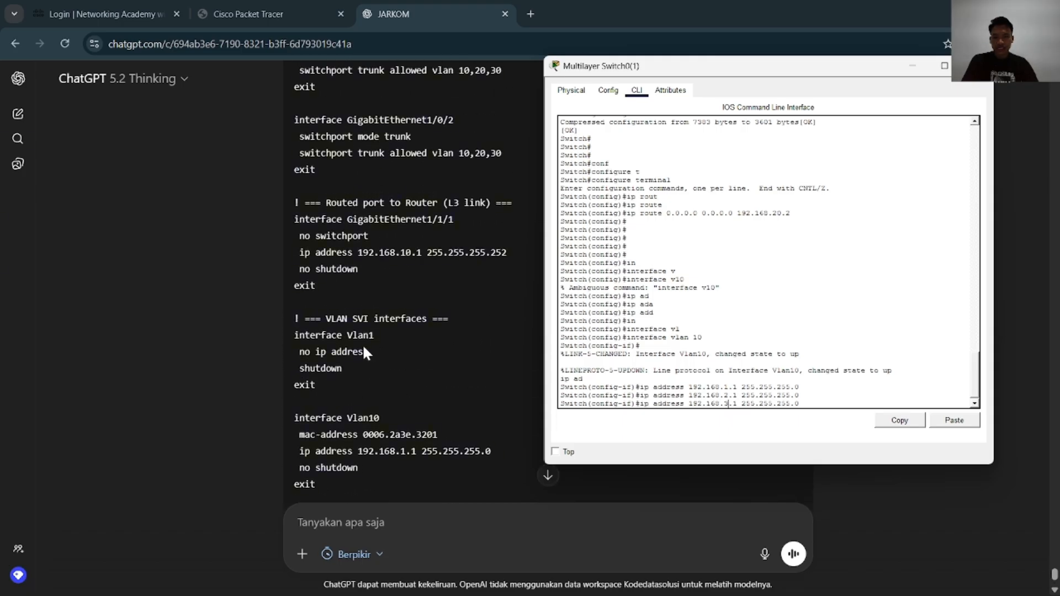
scroll(364, 348, "down", 3)
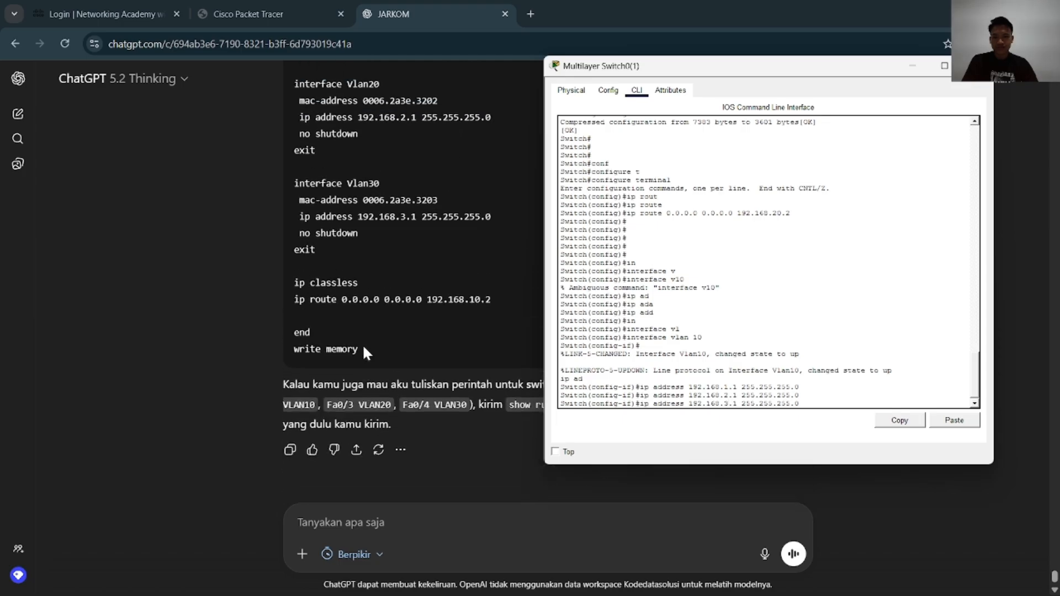
key("Return")
key("Return")
key("Return")
key("Return")
key("Return")
key("Return")
key("Return")
key("Return")
key("Return")
key("Return")
key("Return")
key("Return")
key("Return")
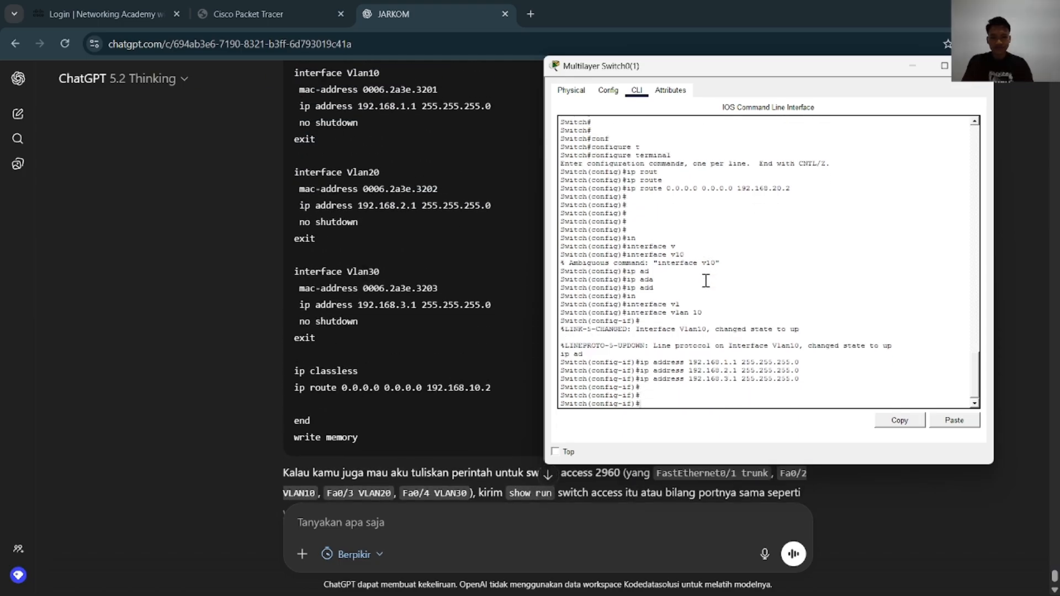
Leave interface configuration mode on Multilayer Switch0(1) and save the configuration with wr
type("end")
key("Return")
type("wr")
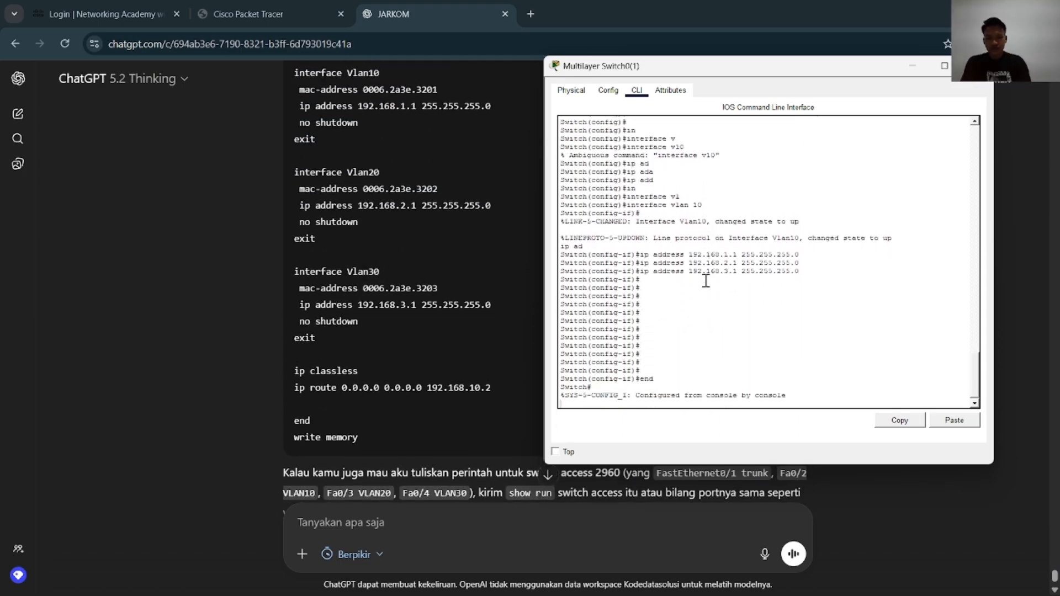
key("Return")
Copy the running-config of Multilayer Switch0(1) to the startup-config, accepting the default destination filename
type("cop")
key("Tab")
type("rs")
key("Tab")
key("BackSpace")
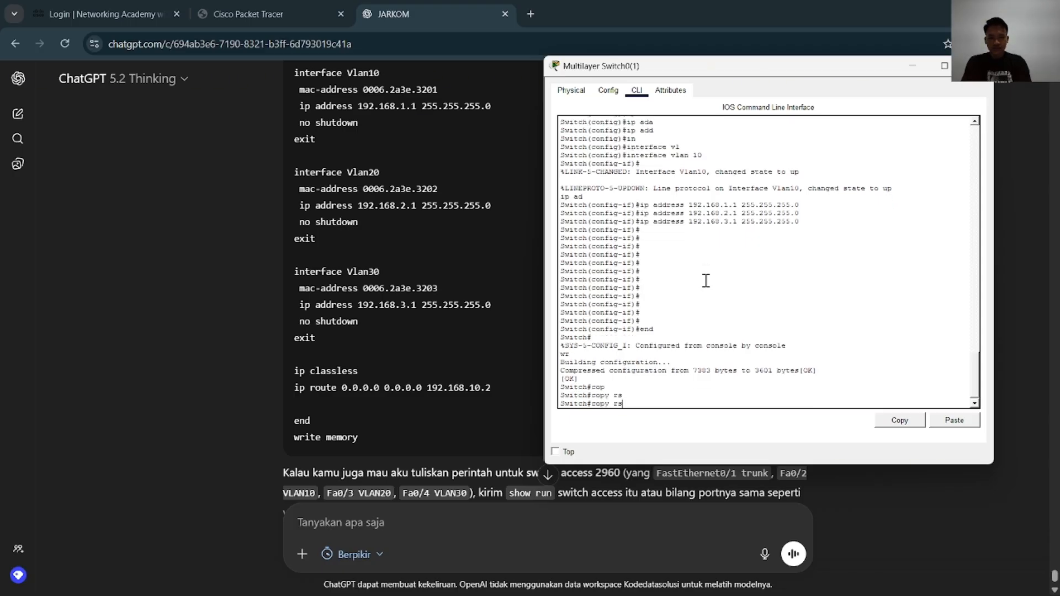
key("Tab")
type("st")
key("Tab")
key("Return")
key("Return")
key("Return")
key("Return")
key("Return")
key("Return")
key("Return")
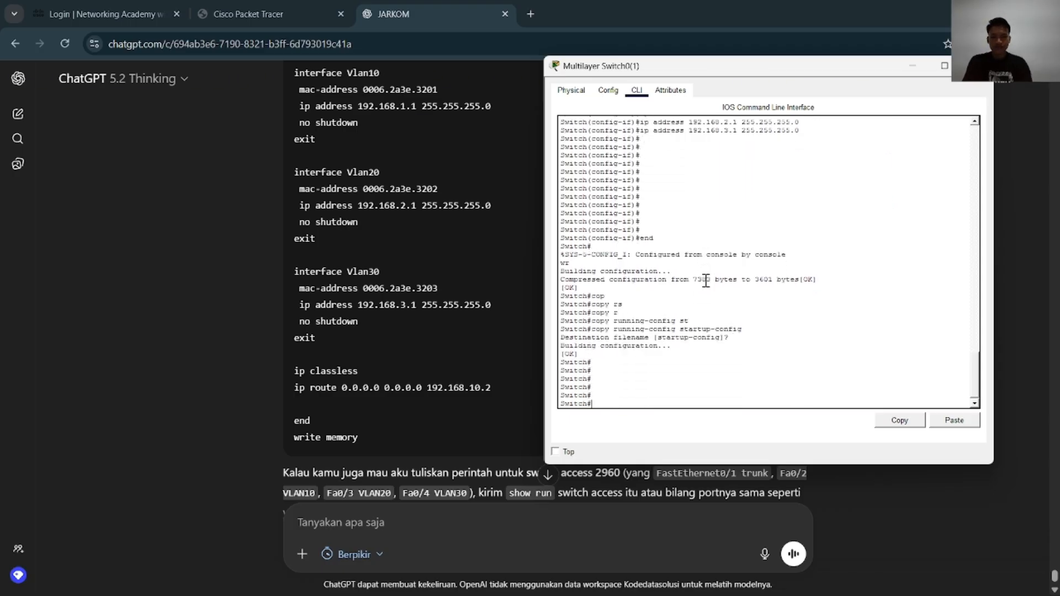
Close Multilayer Switch0(1), return to Packet Tracer, and enter global configuration mode on Multilayer Switch0(2)
left_click(977, 65)
key("alt+Tab")
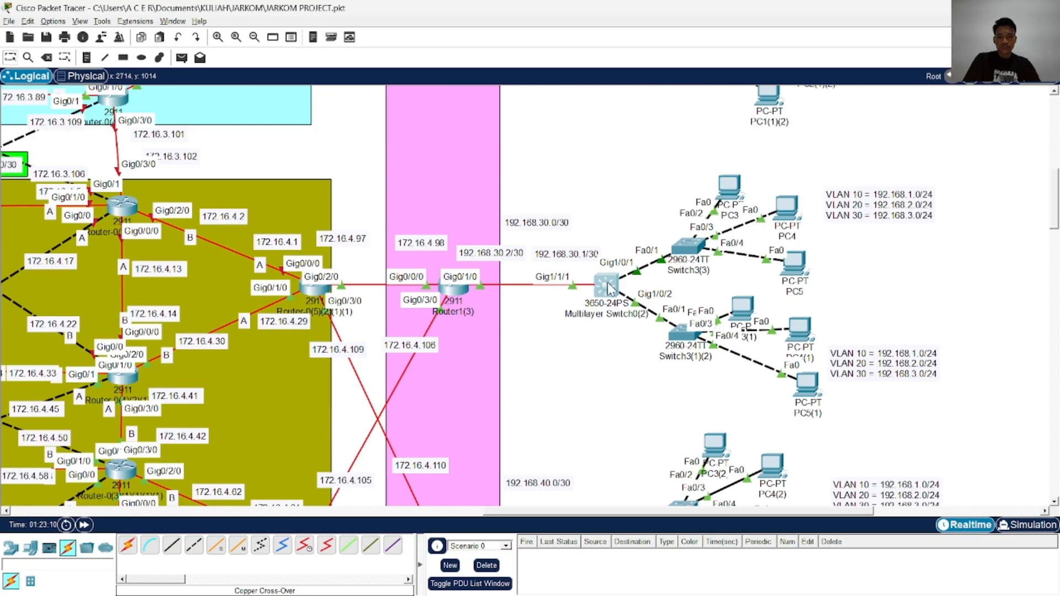
left_click(607, 283)
key("Return")
key("Return")
type("ena")
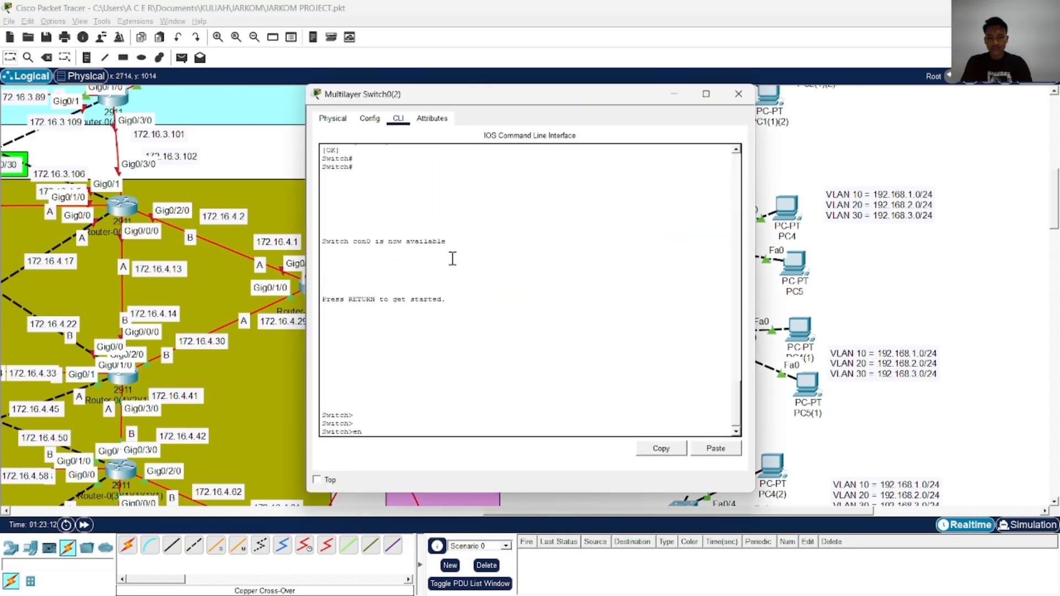
key("Return")
type("conf")
key("Tab")
type("t")
key("Tab")
key("Return")
type("in")
key("Tab")
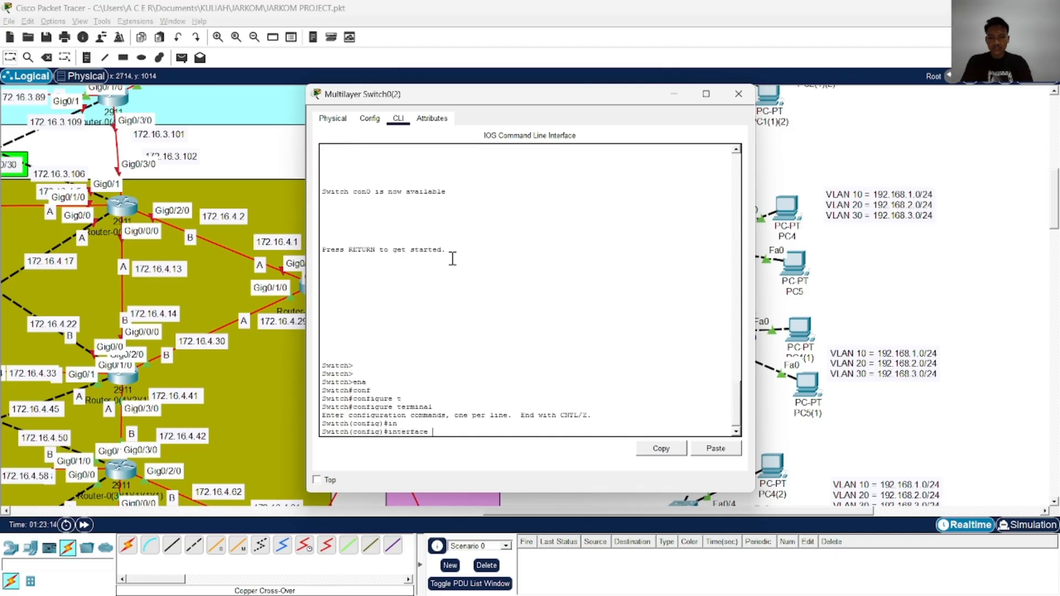
type("fg")
key("Tab")
key("BackSpace")
key("BackSpace")
type("g")
key("Tab")
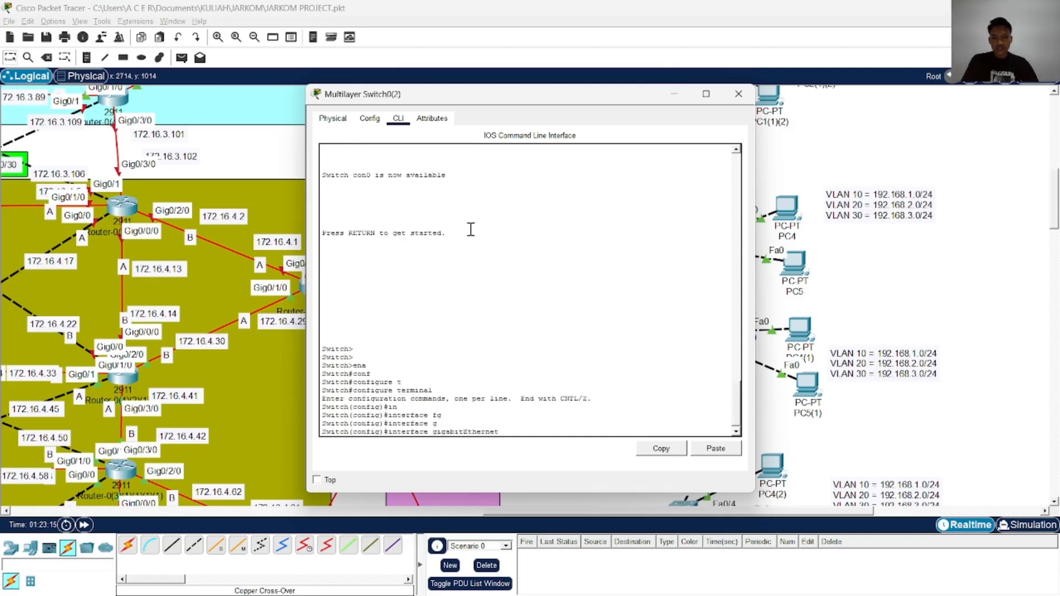
Reopen Multilayer Switch0(1) and review its command history for the trunk port, default route and VLAN configuration
left_click_drag(522, 100, 283, 106)
scroll(630, 239, "up", 5)
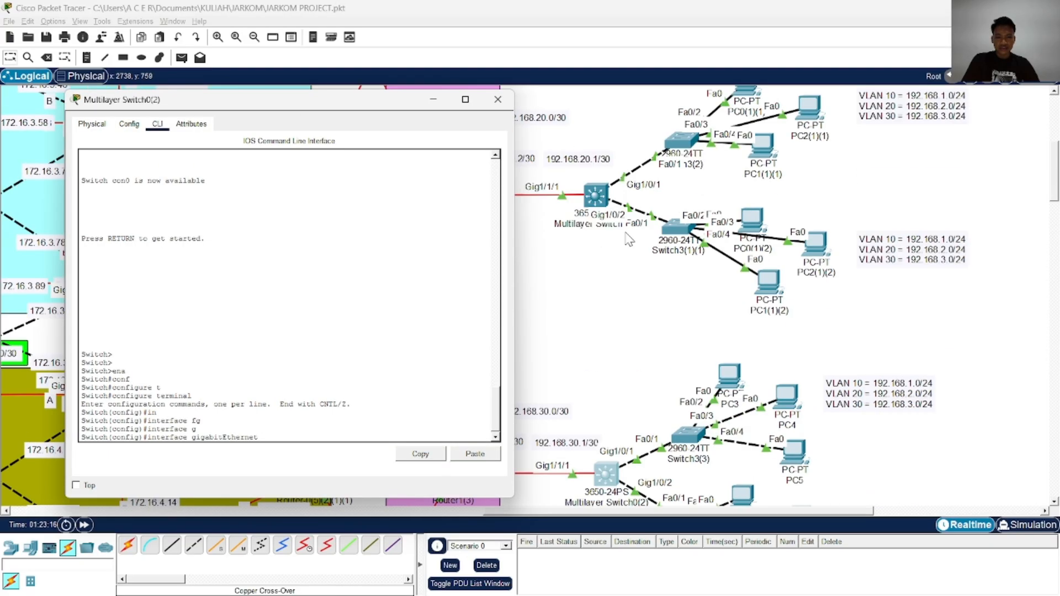
scroll(630, 238, "down", 1)
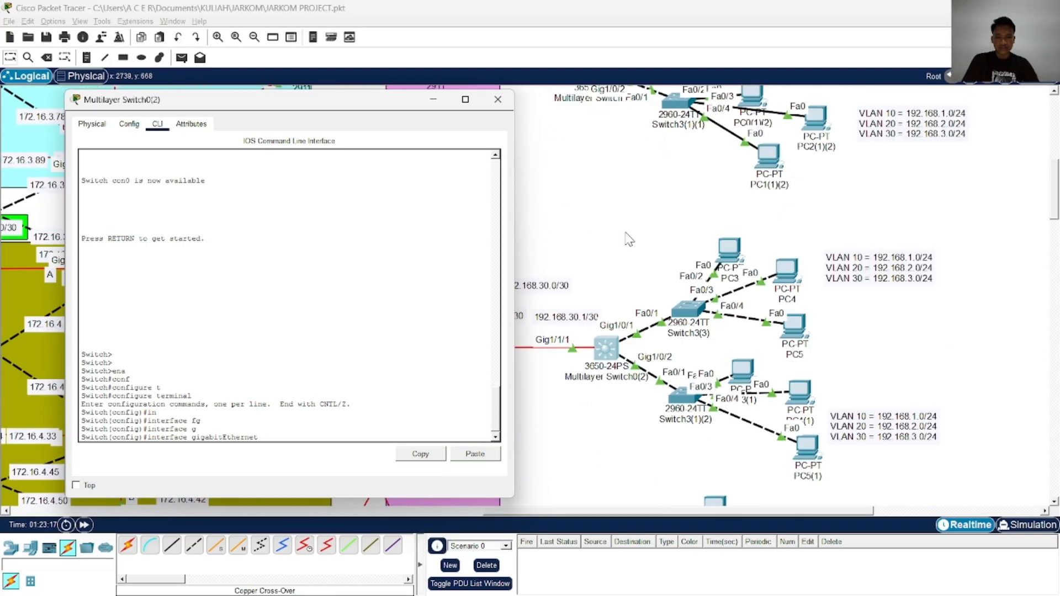
left_click(606, 202)
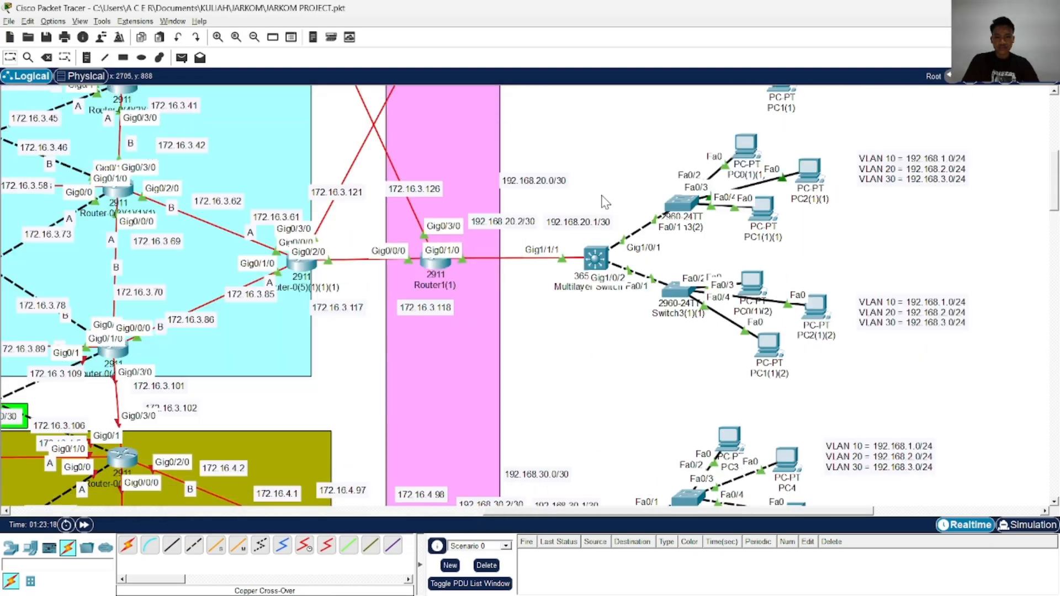
left_click(596, 260)
scroll(545, 217, "up", 5)
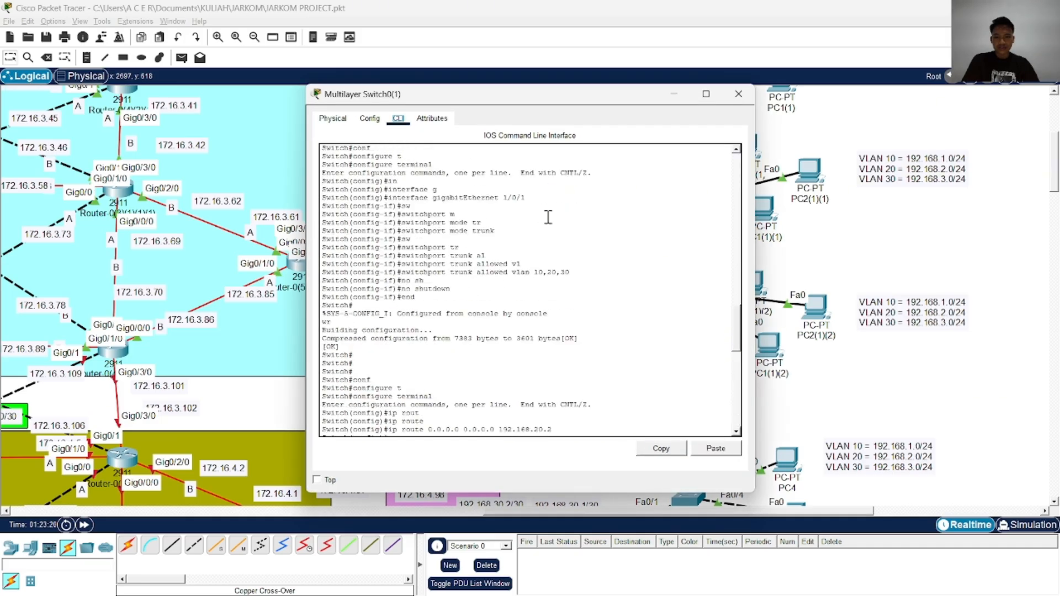
scroll(574, 223, "down", 6)
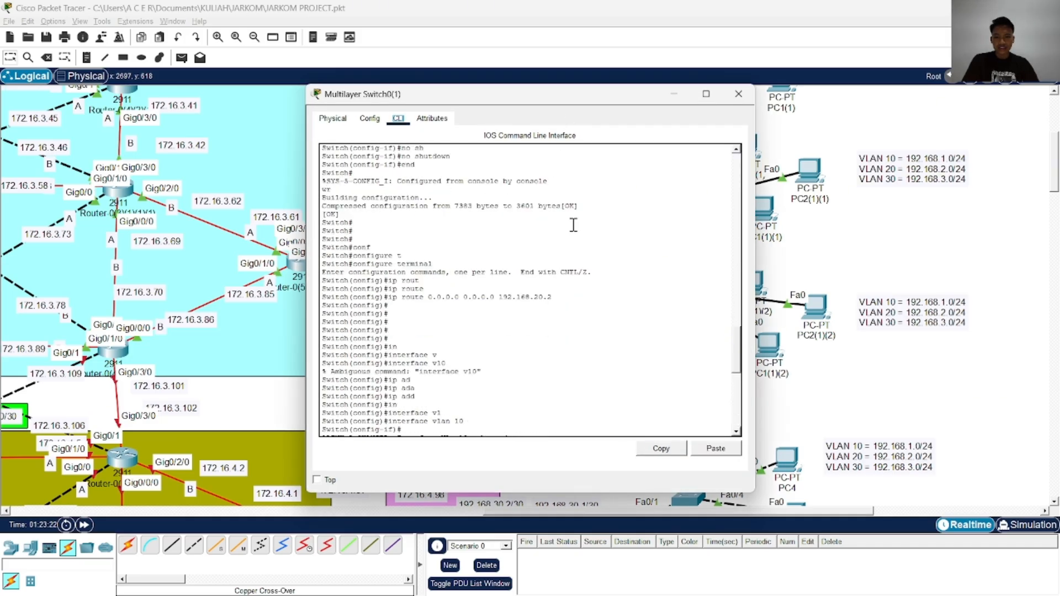
scroll(571, 221, "down", 6)
scroll(563, 213, "down", 4)
scroll(563, 213, "up", 5)
left_click_drag(563, 94, 379, 74)
scroll(459, 268, "down", 4)
scroll(459, 268, "down", 3)
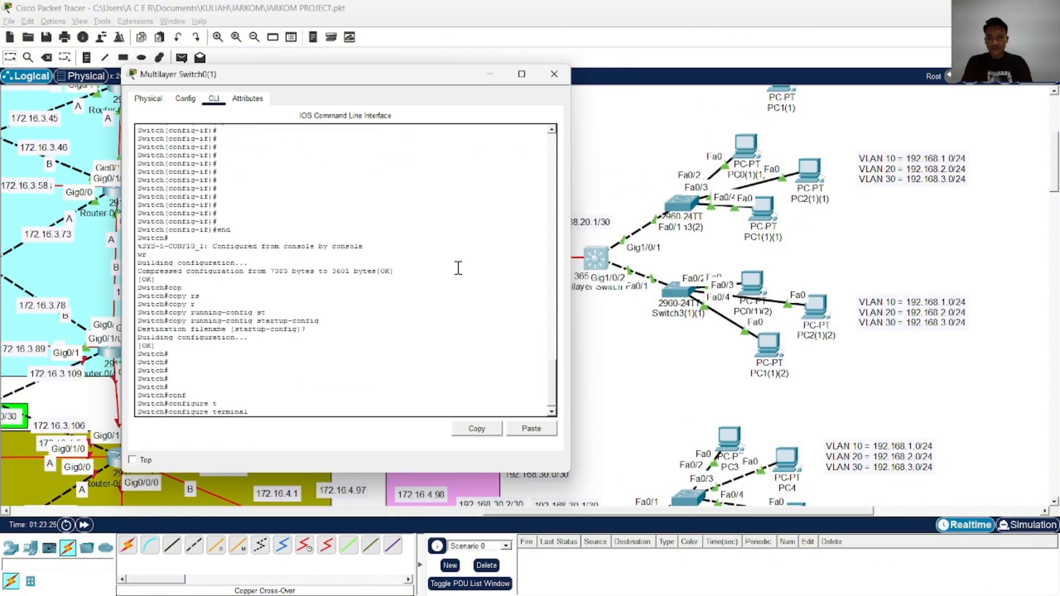
Enter interface gigabitEthernet 1/0/2 on Multilayer Switch0(1) and set it to switchport mode trunk
type("n")
key("Tab")
type("g")
key("Tab")
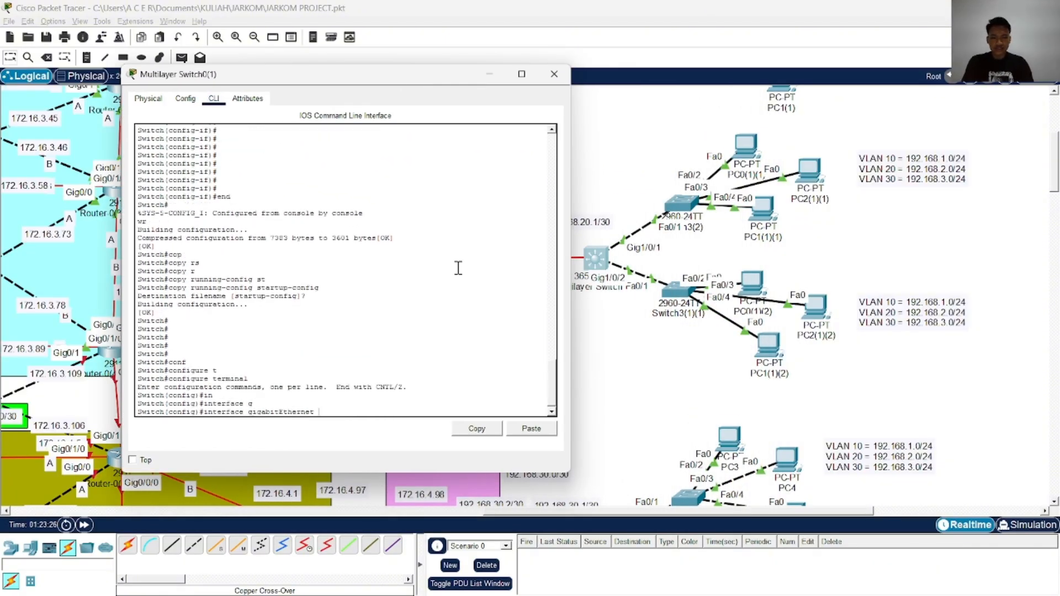
type("1/0/2")
key("Return")
type("sw")
key("Tab")
type("m")
key("Tab")
type("tr")
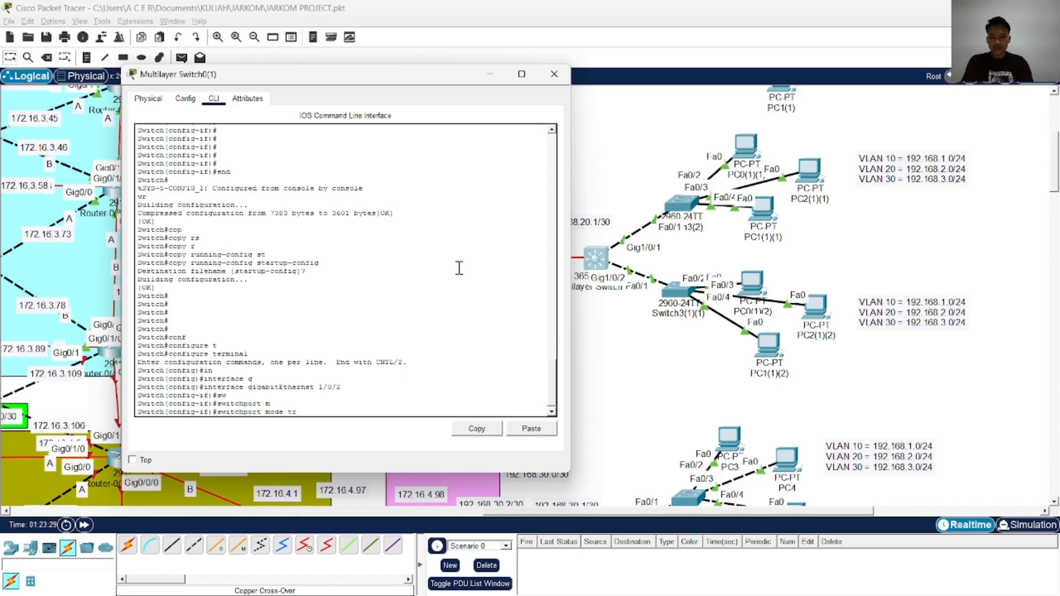
Allow VLANs 10,20,30 on the GigabitEthernet 1/0/2 trunk and enable the port with no shutdown
key("Tab")
key("Return")
type("sw")
key("Tab")
type("tr")
key("Tab")
type("al")
key("Tab")
type("v")
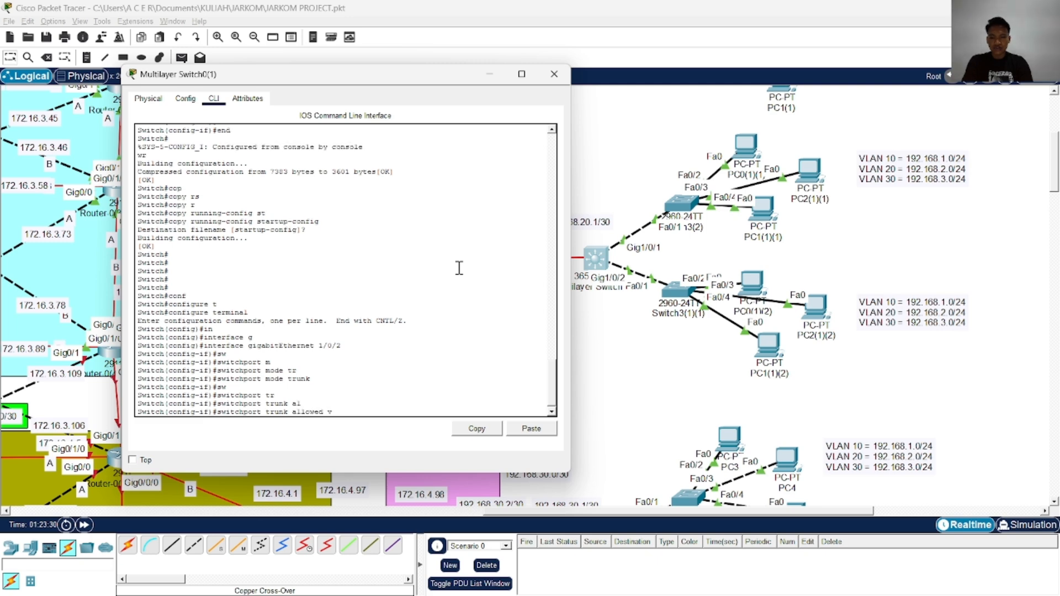
key("Tab")
type("10,20,")
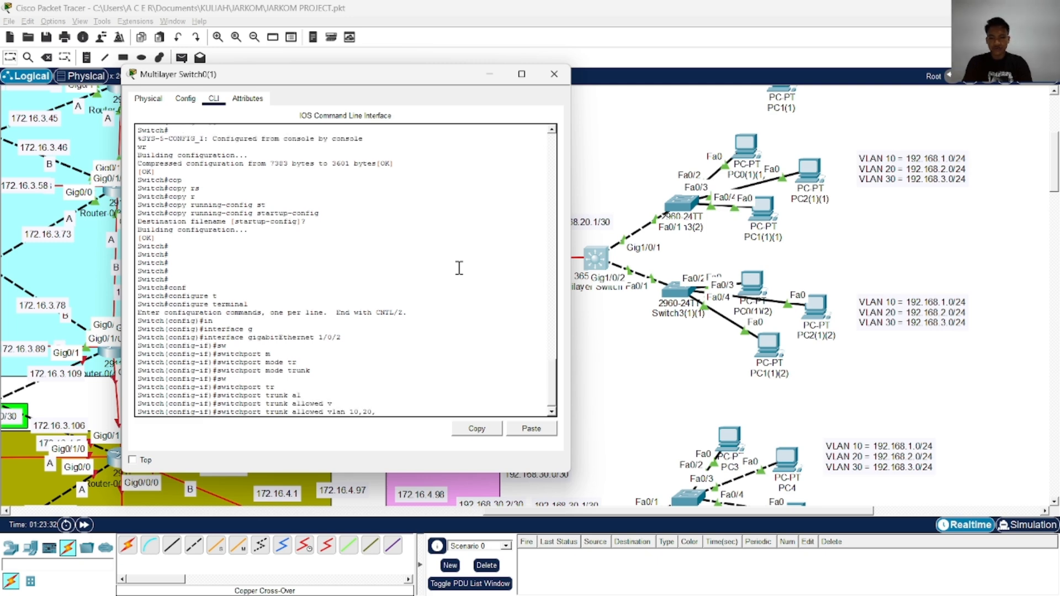
type("30")
key("Return")
type("sh")
key("Tab")
key("Return")
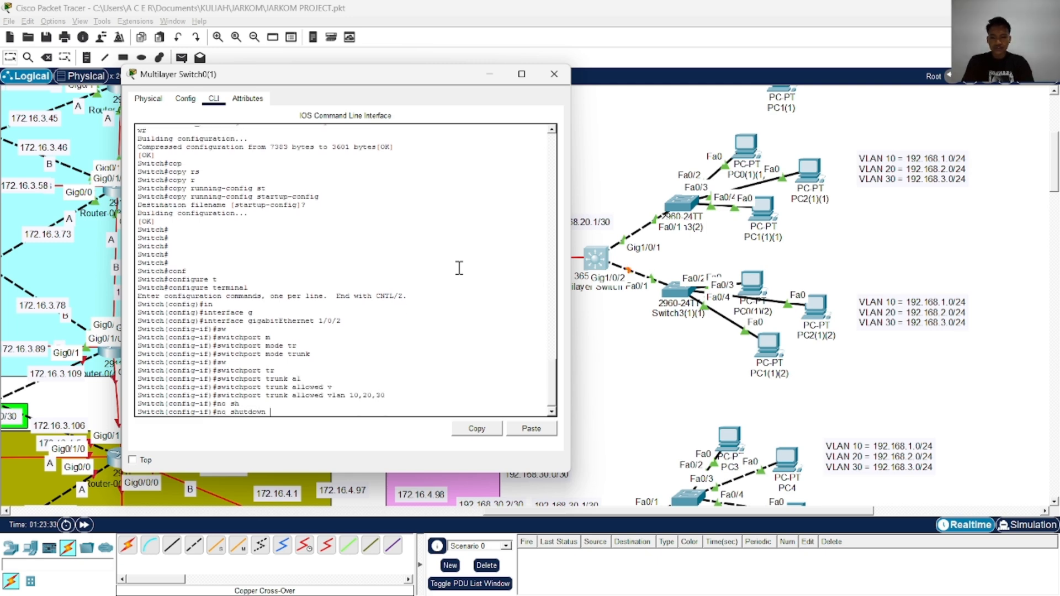
End configuration mode on Multilayer Switch0(1), save with wr and copy the running-config to the startup-config
type("end")
key("Return")
type("wr")
key("Return")
type("cop")
key("Tab")
type("r")
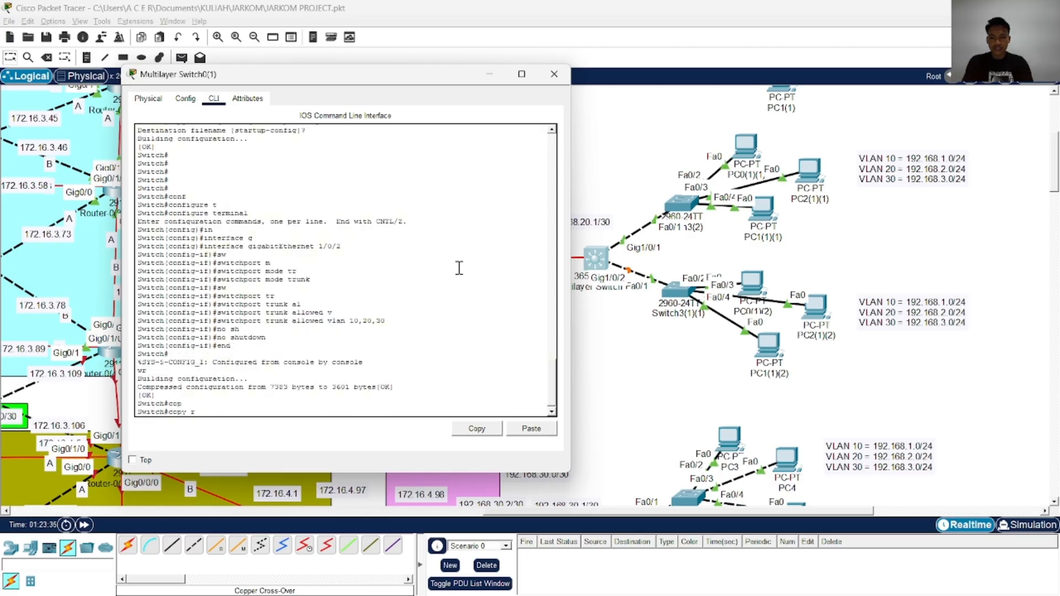
key("Tab")
type("st")
key("Tab")
key("Return")
key("Return")
key("Return")
key("Return")
type("endwr")
key("Return")
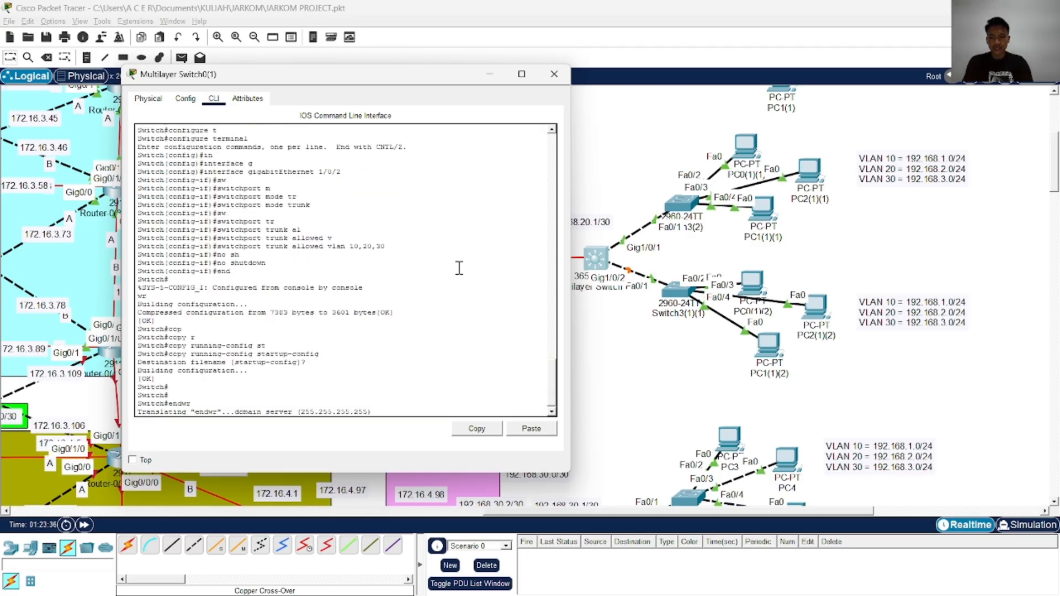
key("Return")
key("Return")
key("Return")
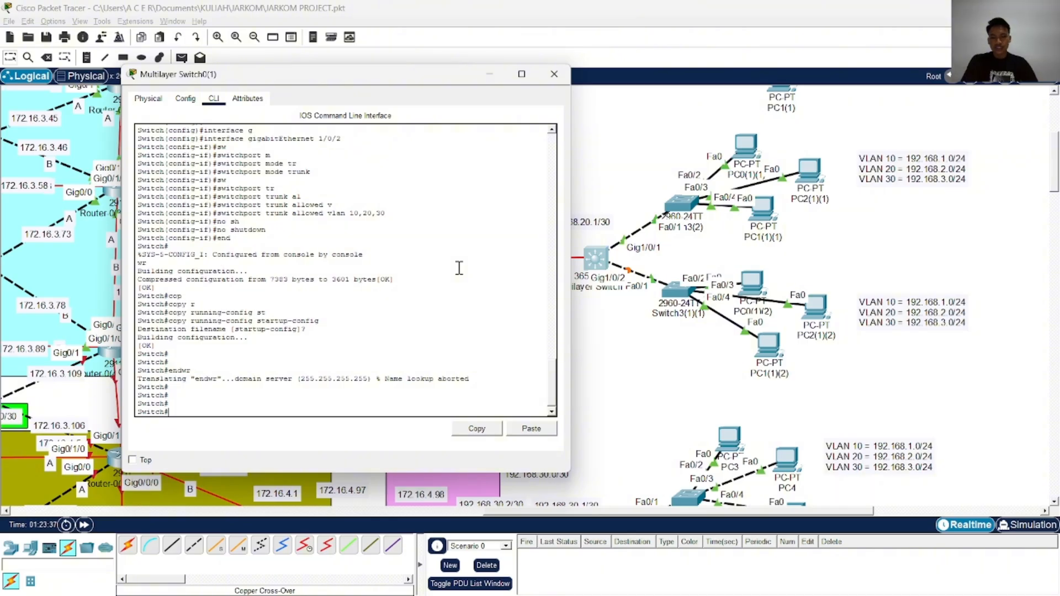
Open the command line of Multilayer Switch0(2) and bring up its configuration prompt
left_click(597, 257)
scroll(596, 257, "down", 5)
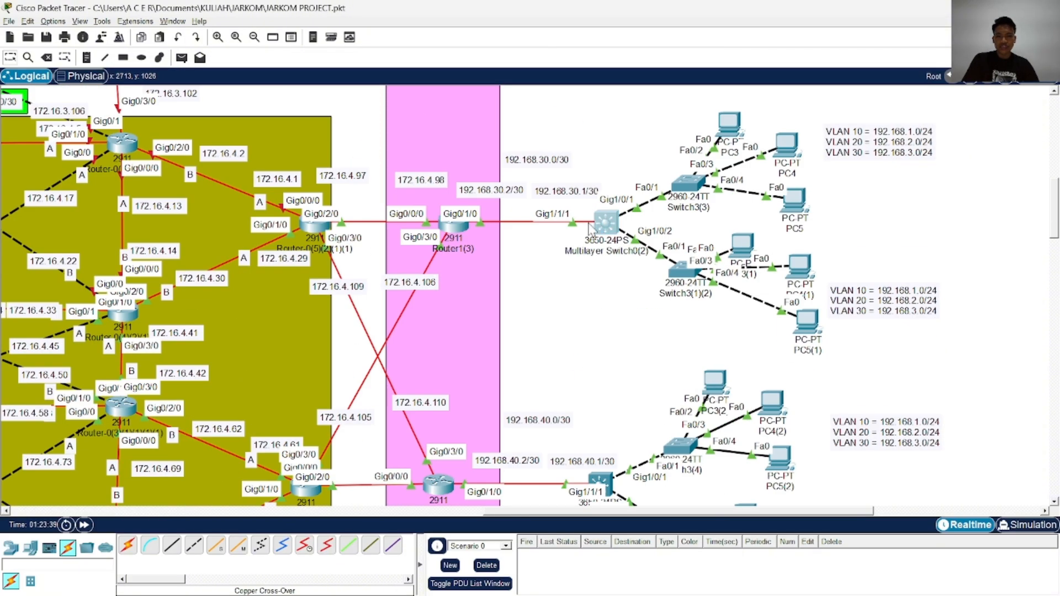
left_click(606, 222)
left_click_drag(420, 90, 175, 72)
key("Return")
key("Return")
key("Return")
key("Return")
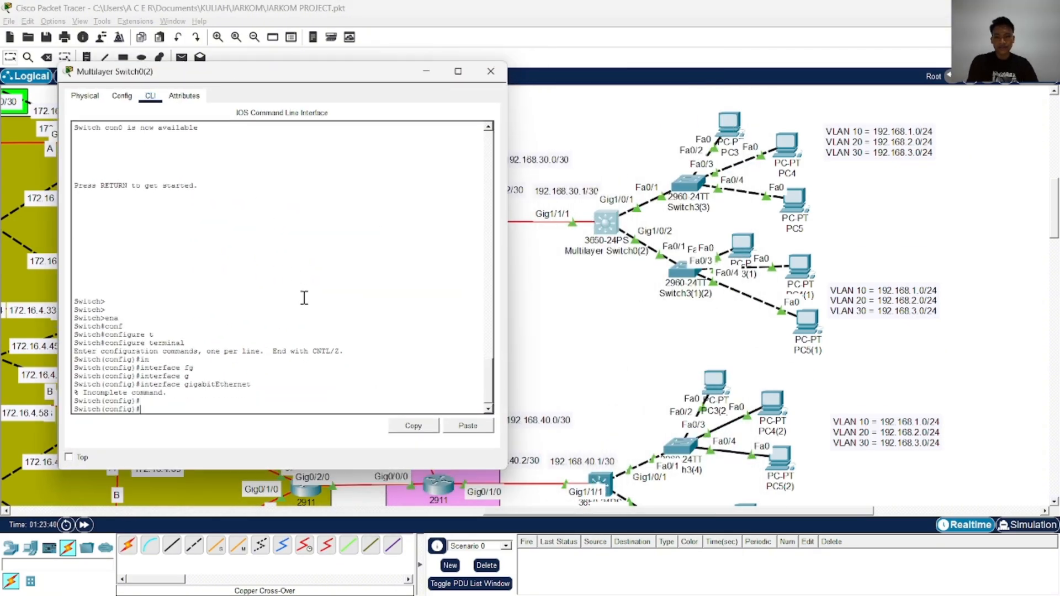
Enter interface configuration for gigabitEthernet 1/0/1 on Multilayer Switch0(2)
type("in")
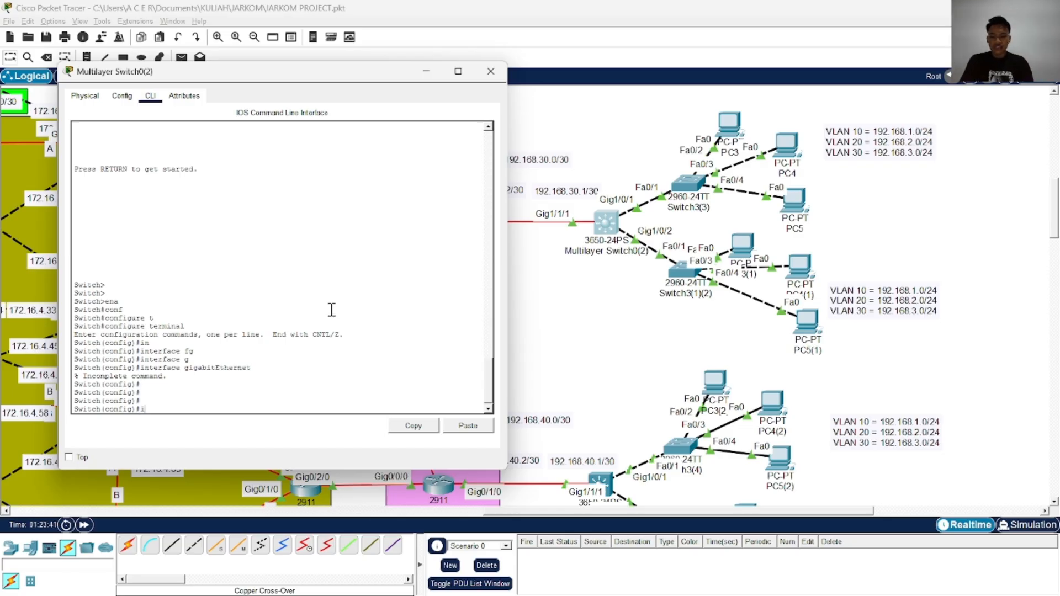
key("Tab")
type("g")
key("Tab")
type("11/")
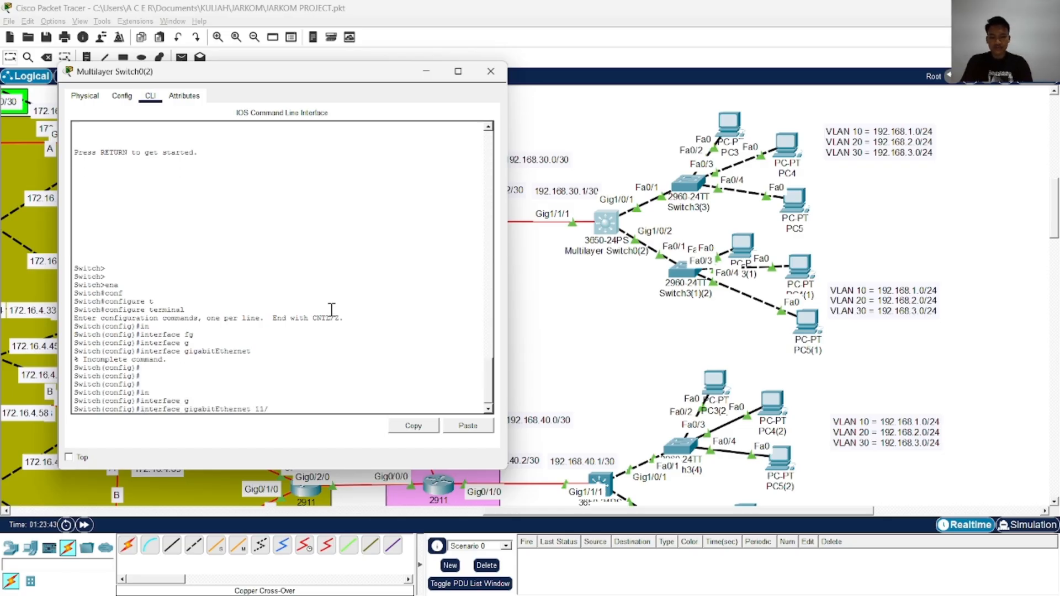
type("0/")
key("BackSpace")
key("BackSpace")
key("BackSpace")
key("BackSpace")
type("/0/1")
key("Return")
Set GigabitEthernet 1/0/1 to switchport mode trunk
type("s")
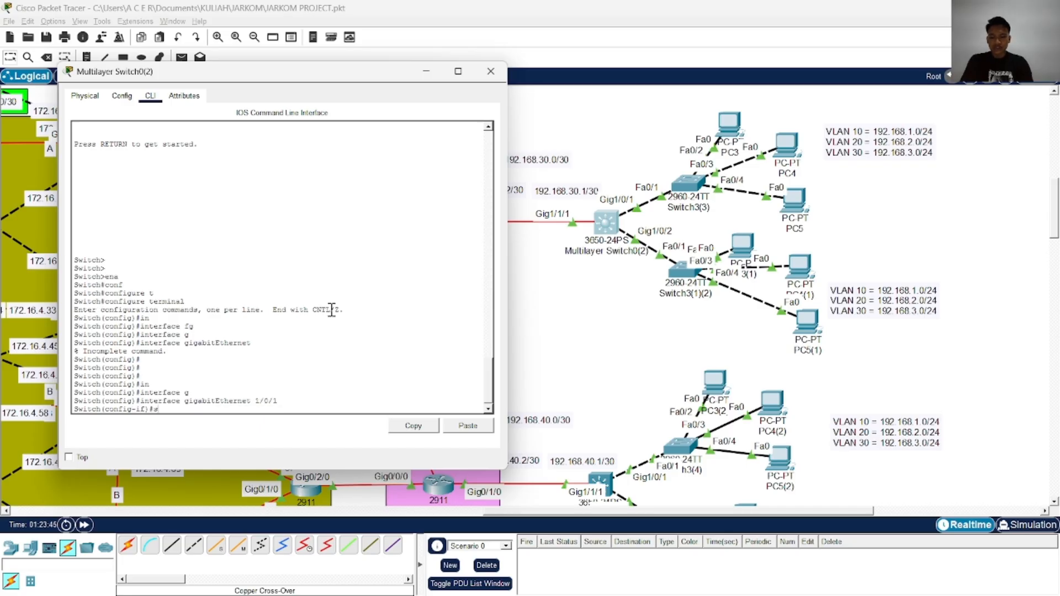
type("w")
key("Tab")
type("m")
key("Tab")
type("tr")
Allow VLANs 10,20,30 on the GigabitEthernet 1/0/1 trunk
key("Tab")
key("Return")
type("sw")
key("Tab")
type("t")
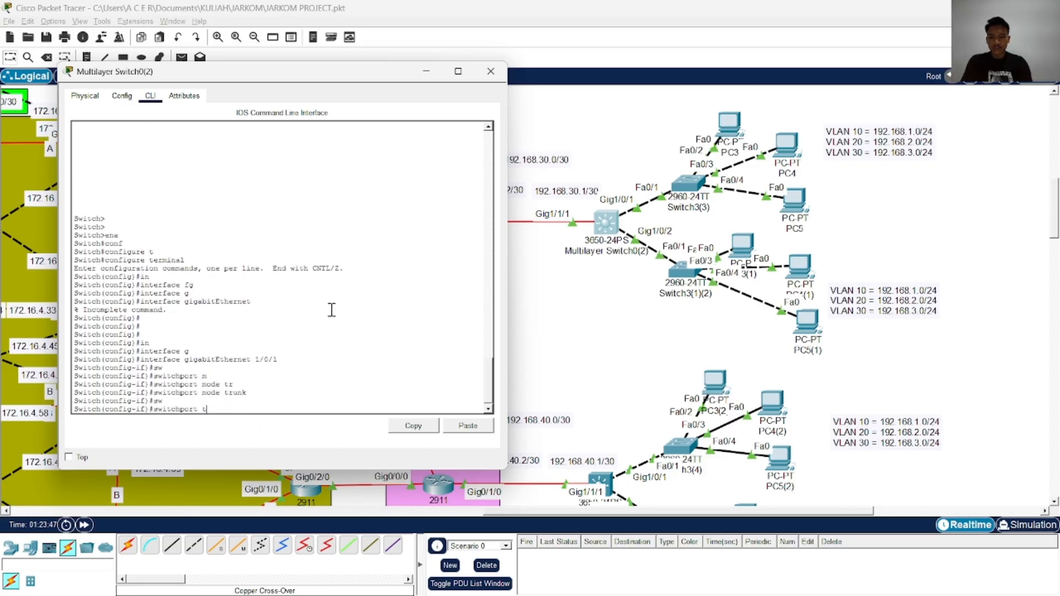
type("r")
key("Tab")
type("al")
key("Tab")
type("v")
key("Tab")
type("10,2")
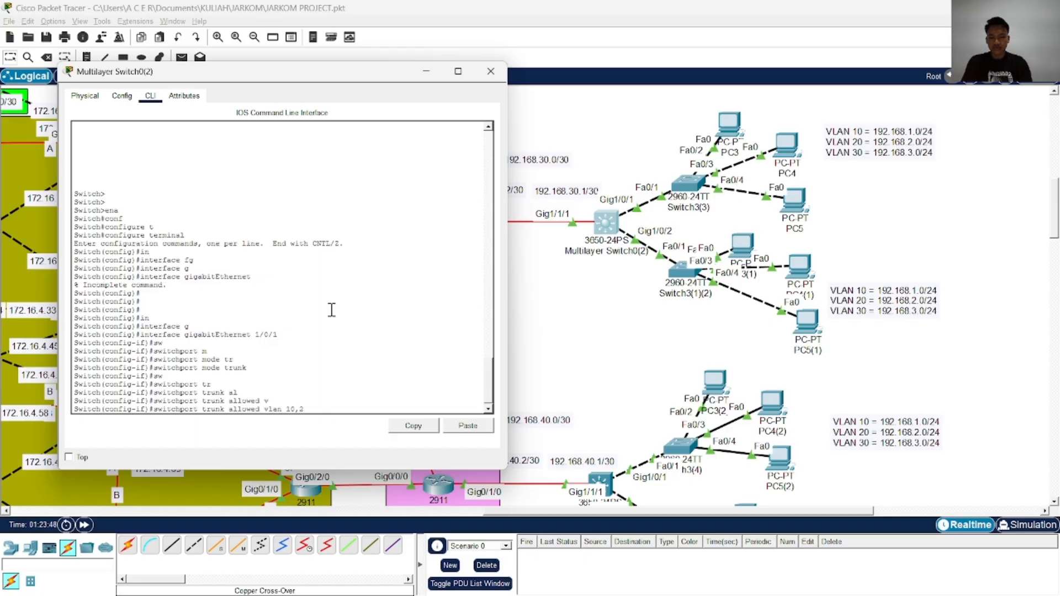
type("0,30")
key("Return")
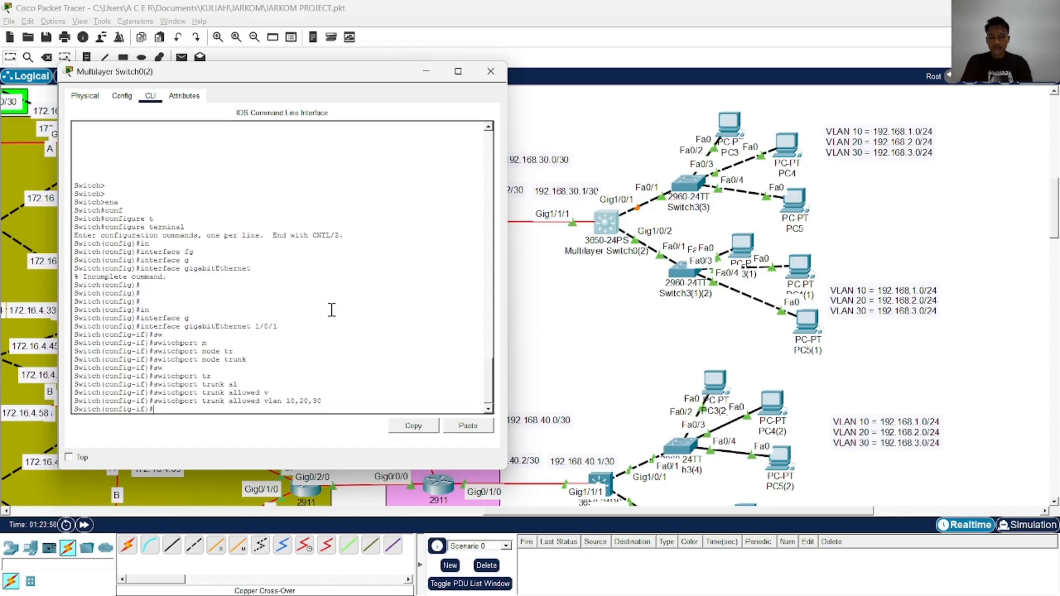
Check the trunk port commands in the ChatGPT reference, return to Multilayer Switch0(2) and enable GigabitEthernet 1/0/1 with no shutdown
key("alt+Tab")
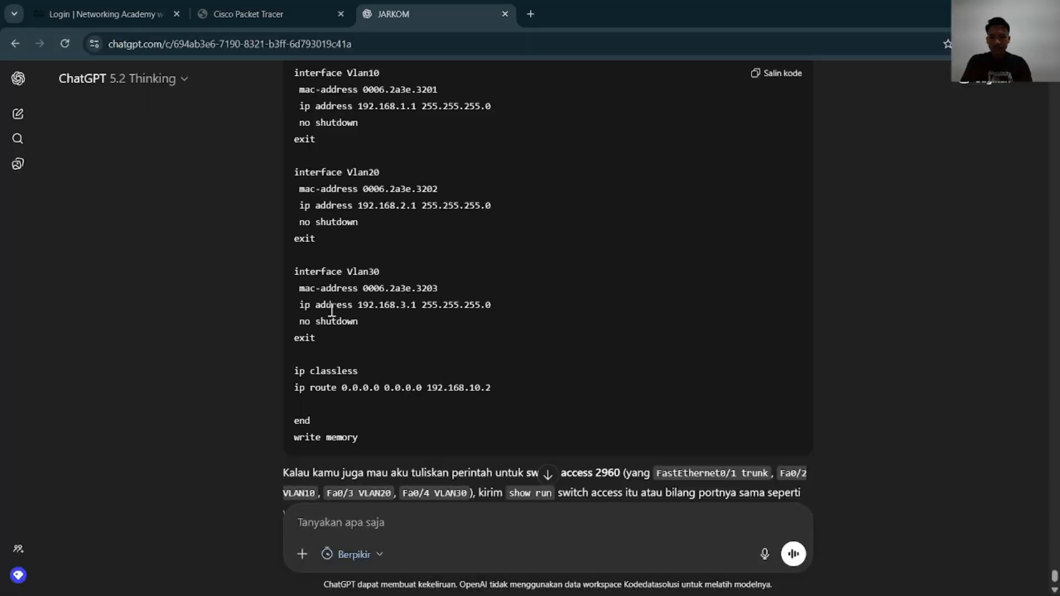
scroll(367, 279, "up", 15)
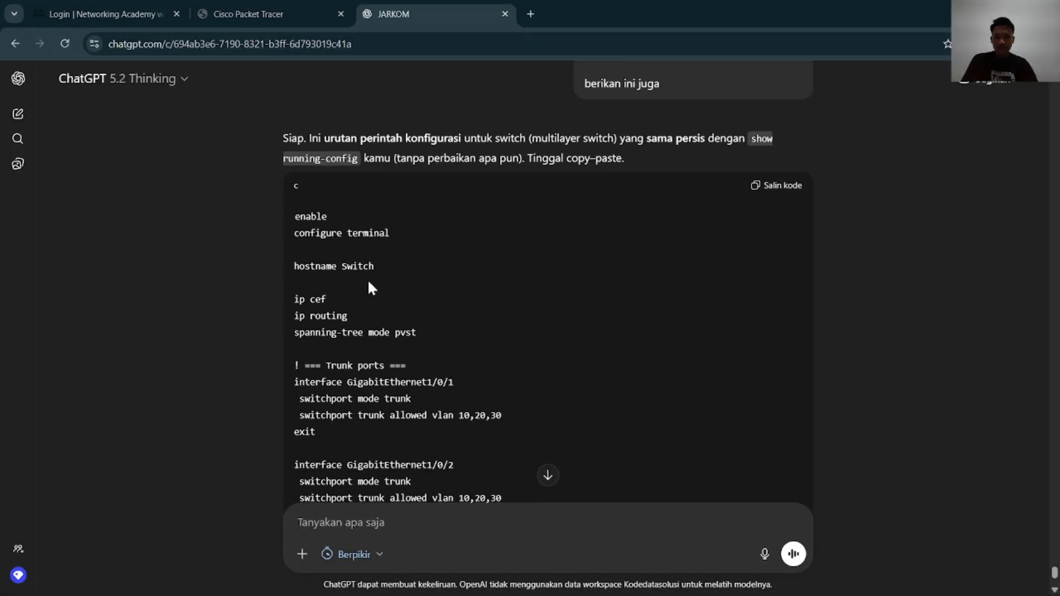
key("alt+Tab")
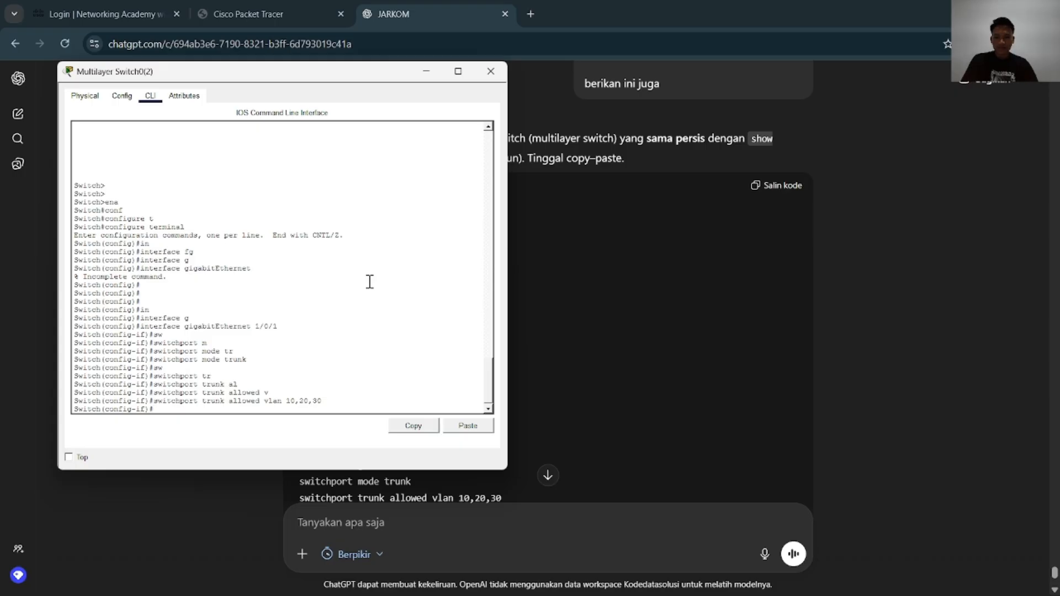
key("alt+Tab")
key("alt+Tab")
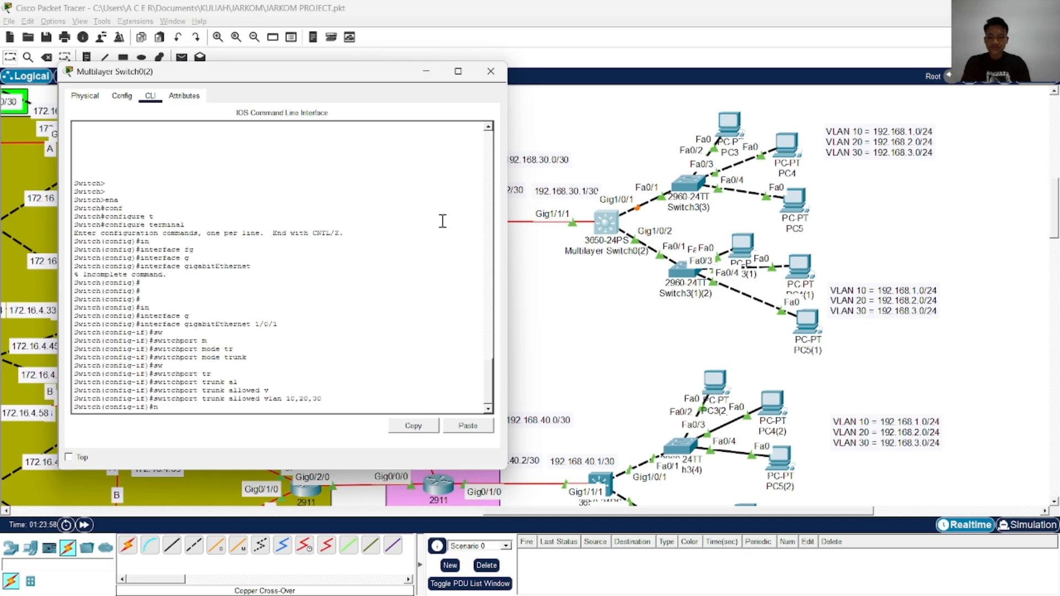
type("sh")
key("Tab")
key("Return")
End configuration mode on Multilayer Switch0(2) and save the configuration with wr
type("end")
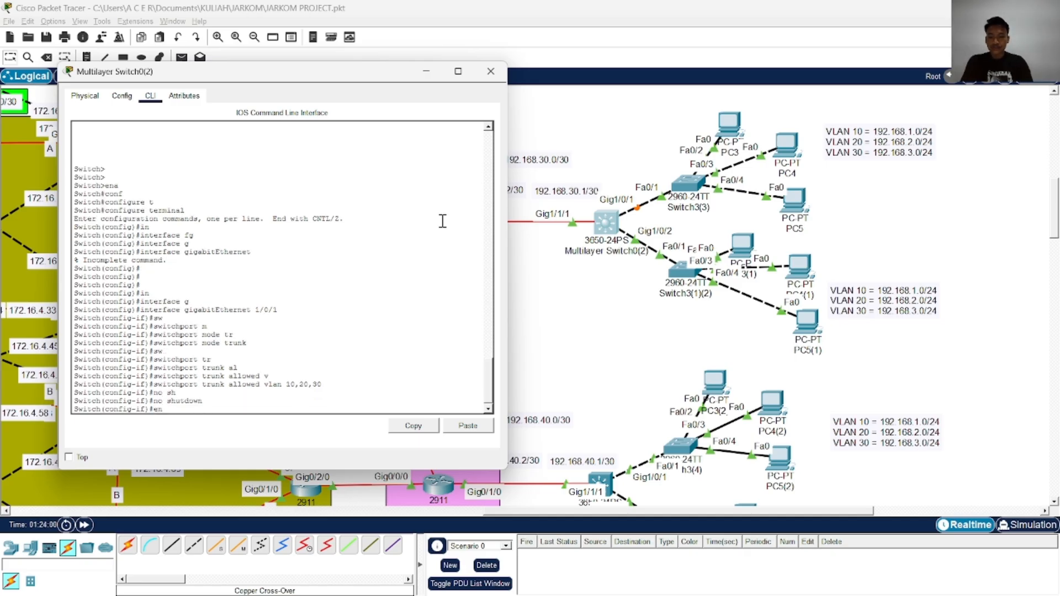
key("Return")
type("wr")
key("Return")
Re-enter global configuration with configure terminal and select interface gigabitEthernet 1/0/2 on Multilayer Switch0(2)
key("Return")
key("Return")
key("Return")
type("conf")
key("Tab")
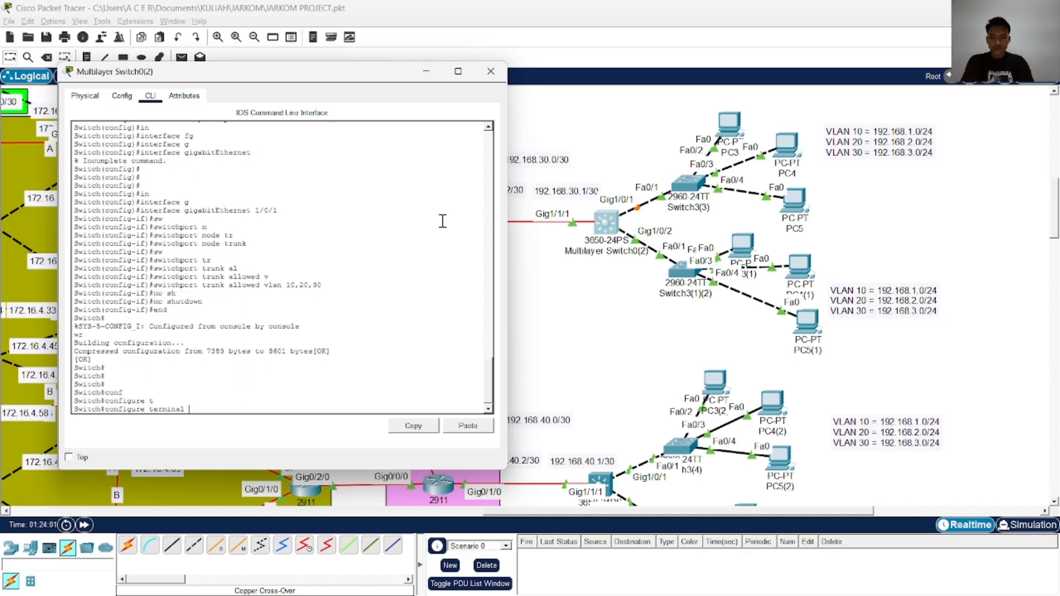
type("t")
key("Tab")
key("Return")
type("in")
key("Tab")
type("g")
key("Tab")
scroll(828, 242, "down", 3)
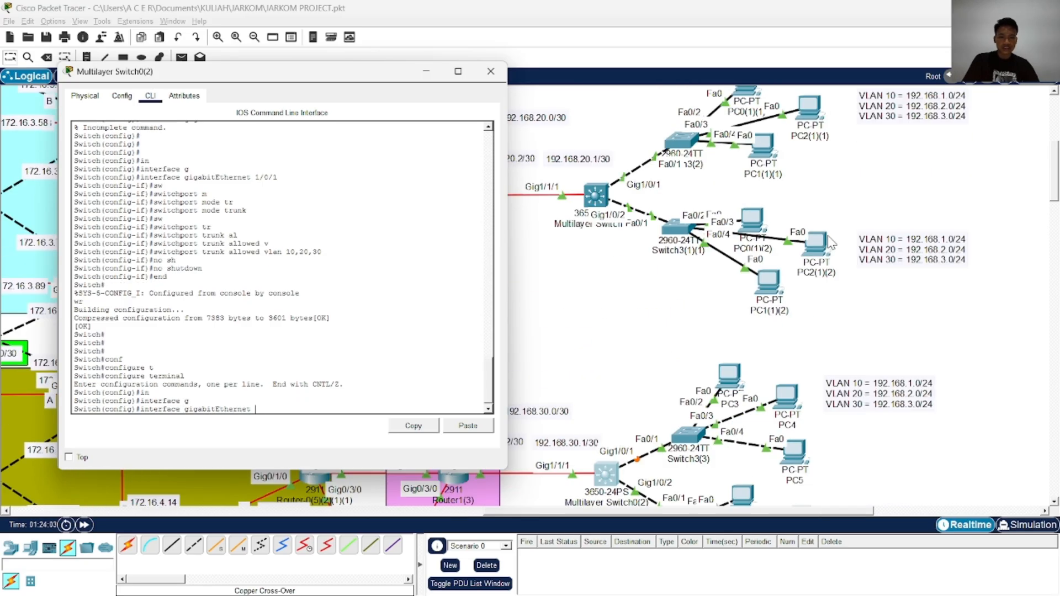
scroll(828, 242, "up", 9)
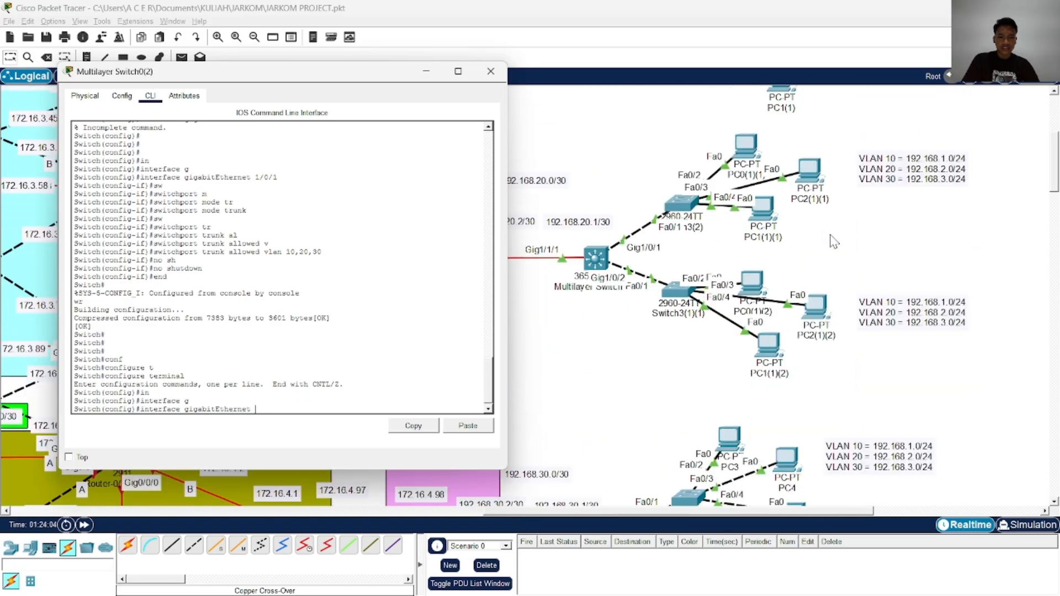
scroll(833, 241, "down", 6)
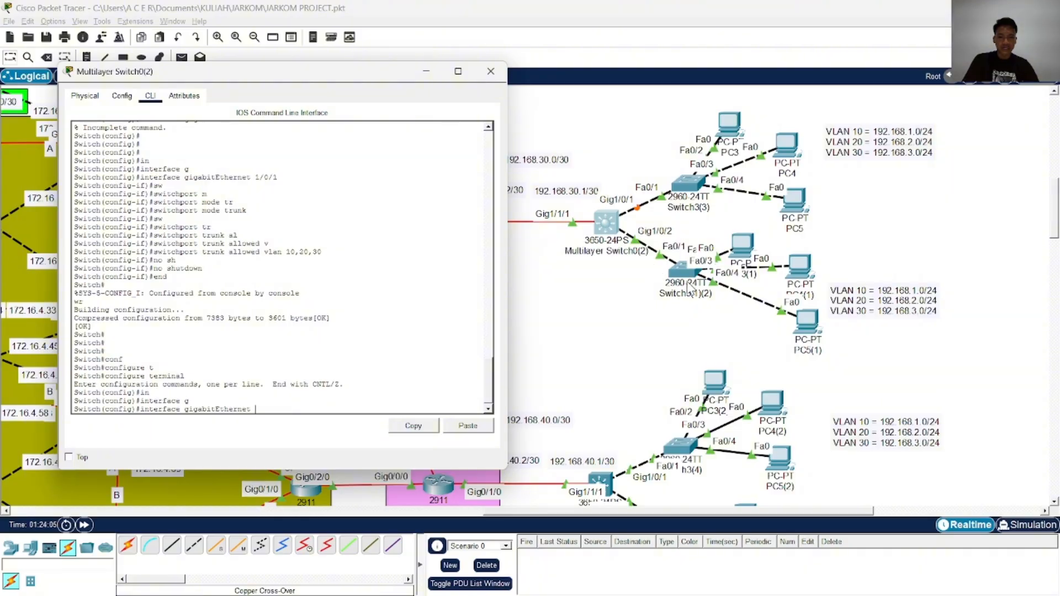
type("1/0/2")
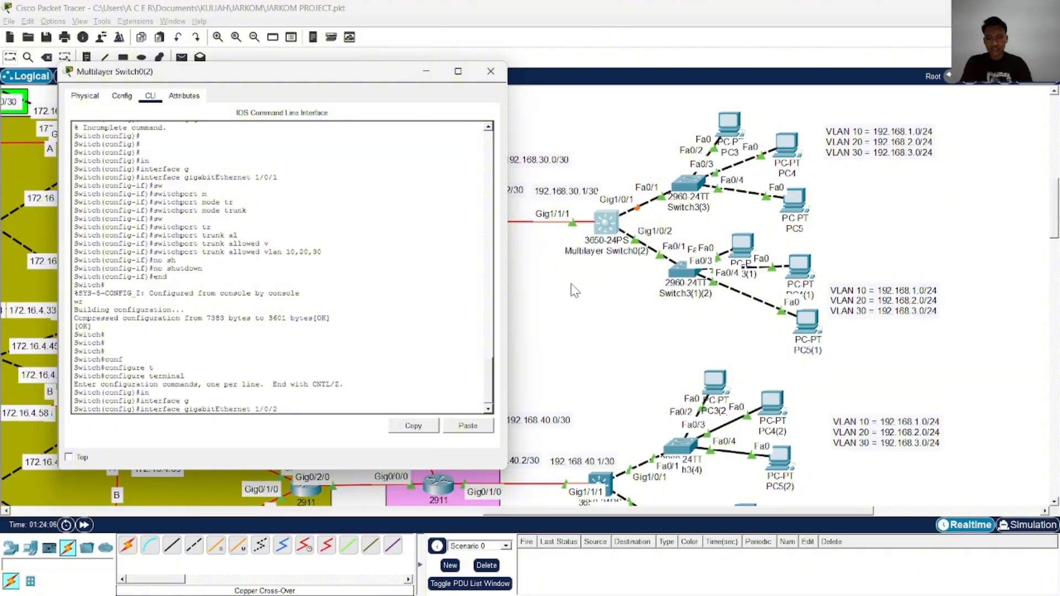
key("Return")
Set GigabitEthernet 1/0/2 to switchport mode trunk
type("sw")
key("Tab")
type("m")
key("Tab")
type("tr")
key("Tab")
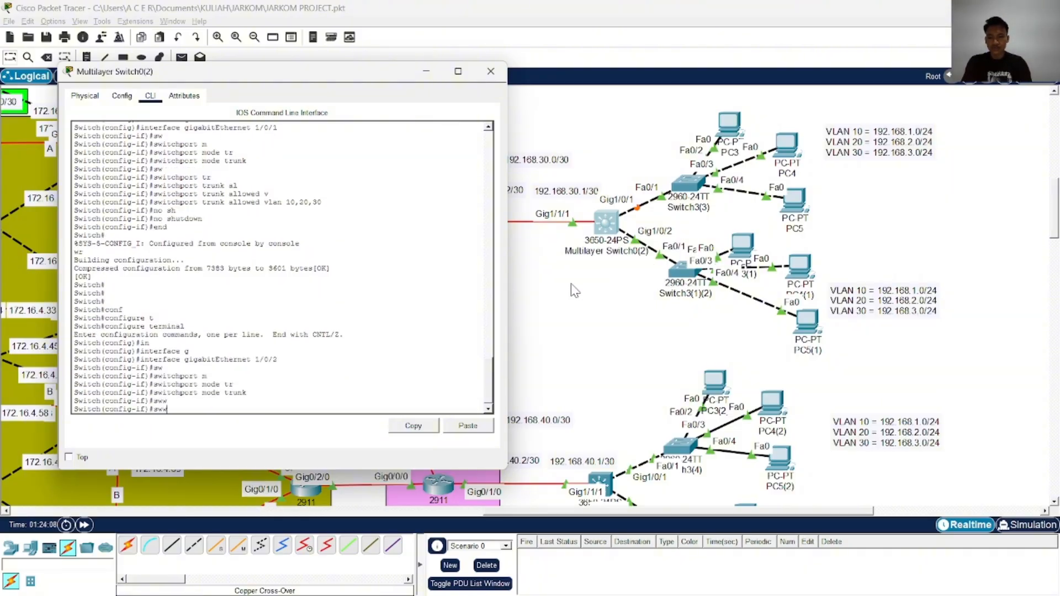
Allow VLANs 10,20,30 on the GigabitEthernet 1/0/2 trunk
key("BackSpace")
key("Tab")
type("tr")
key("Tab")
type("al")
key("Tab")
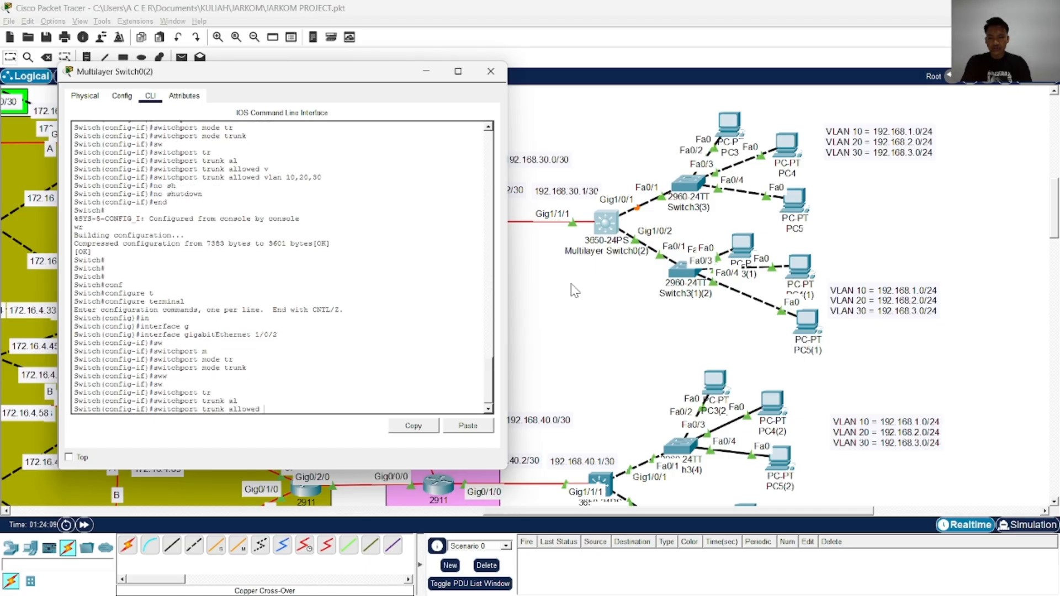
key("Tab")
type("10,20,3")
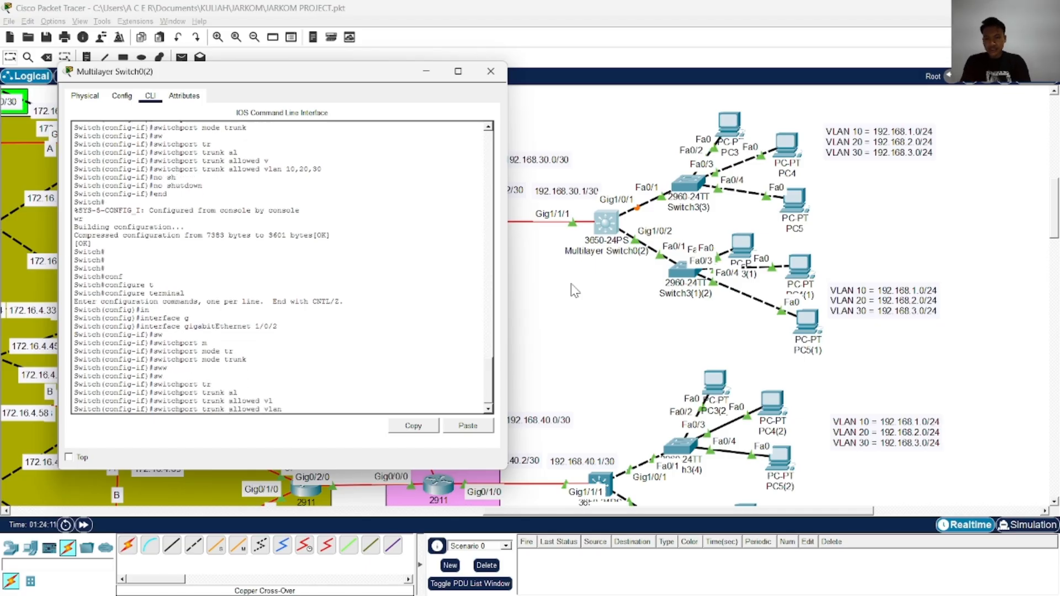
type("0")
key("Return")
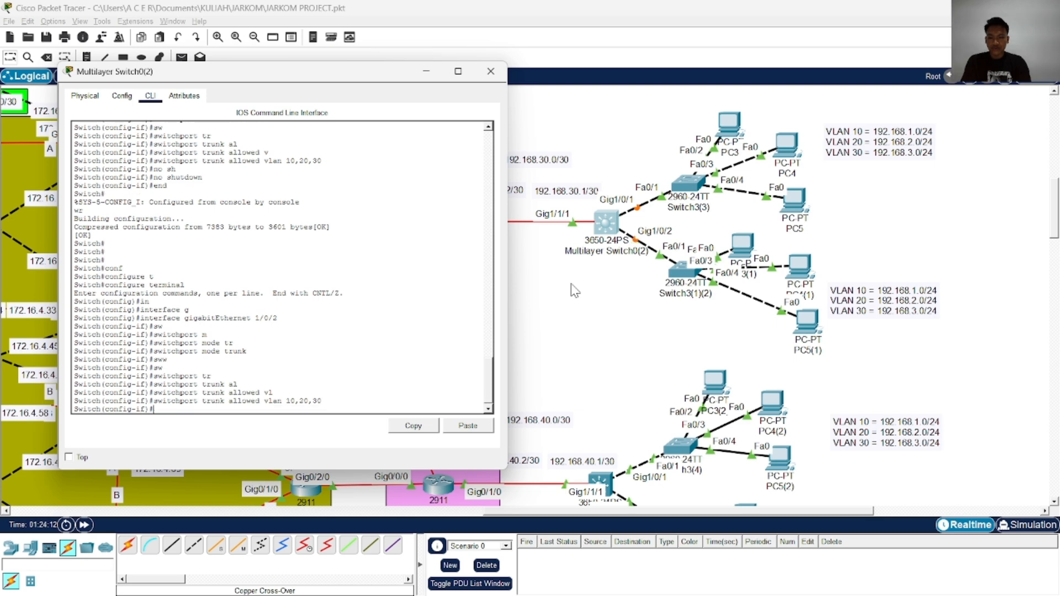
Enable GigabitEthernet 1/0/2 with no shutdown and exit to global configuration mode
type("no sh")
key("Tab")
key("Return")
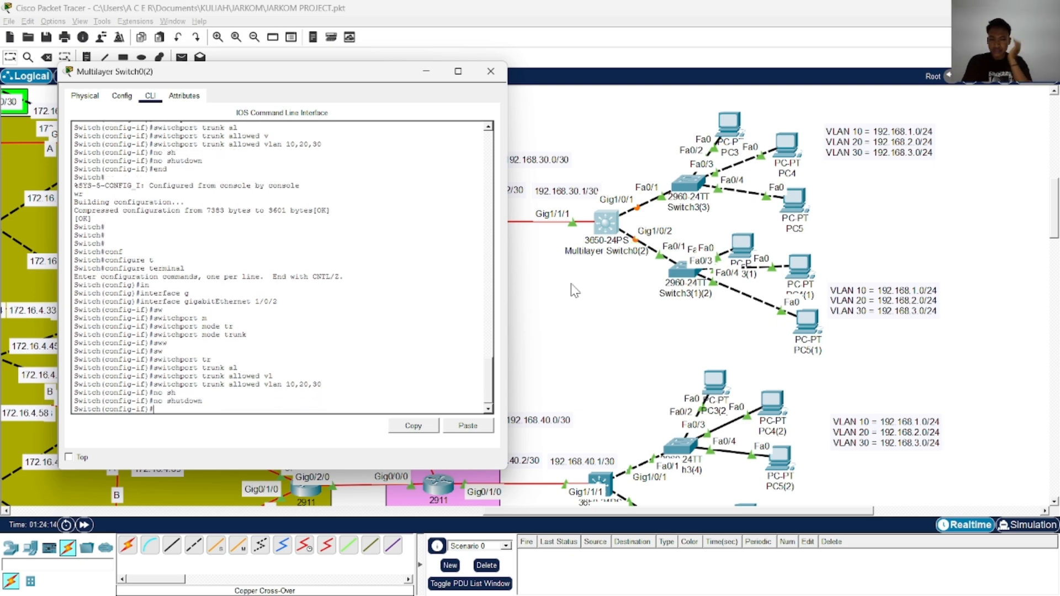
type("ex")
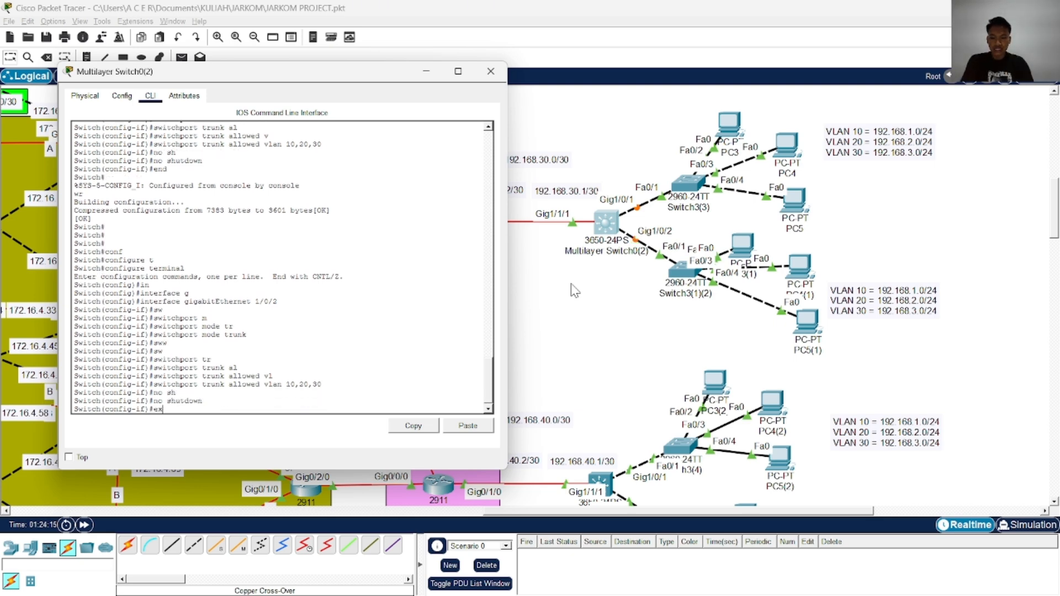
type("i")
key("Tab")
key("Return")
key("Return")
key("Return")
key("Return")
Add the default route ip route 0.0.0.0 0.0.0.0 192.168.30.2 on Multilayer Switch0(2)
type("ip rou")
key("Tab")
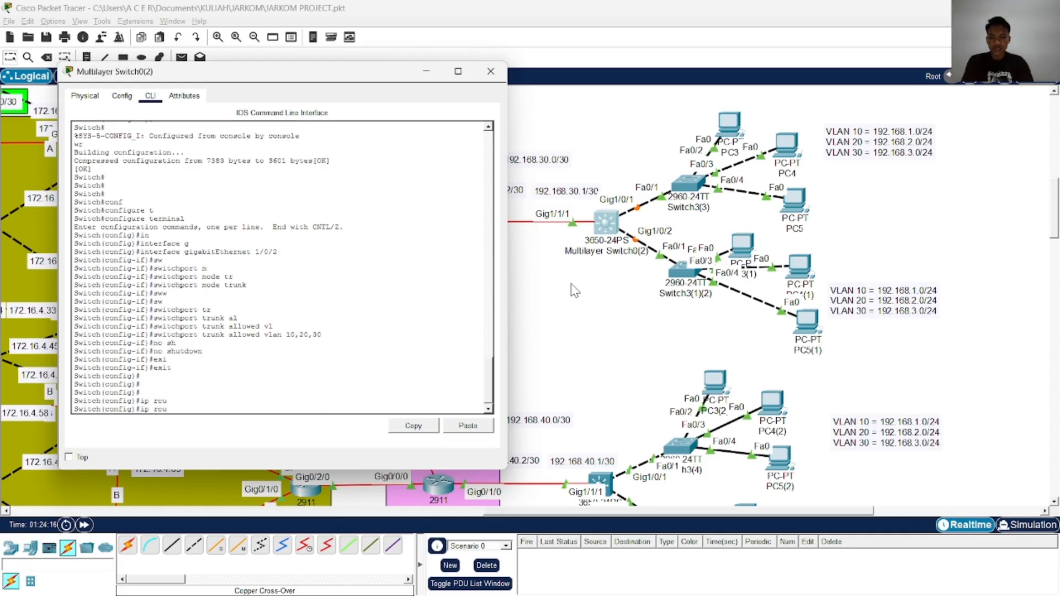
type("t")
key("Tab")
type("e")
key("Tab")
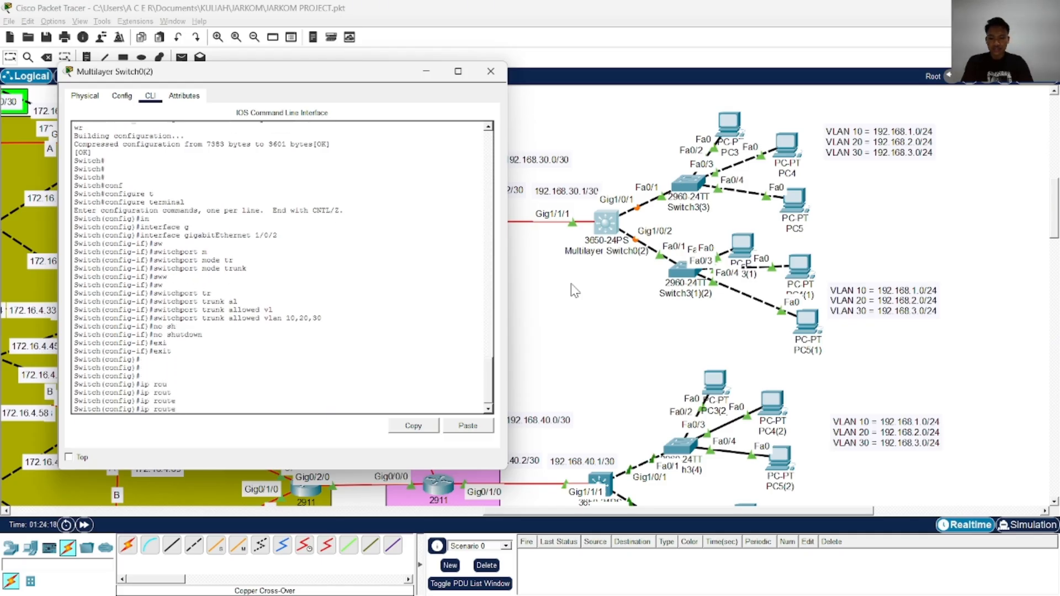
type("0.0.0.00.")
key("BackSpace")
key("BackSpace")
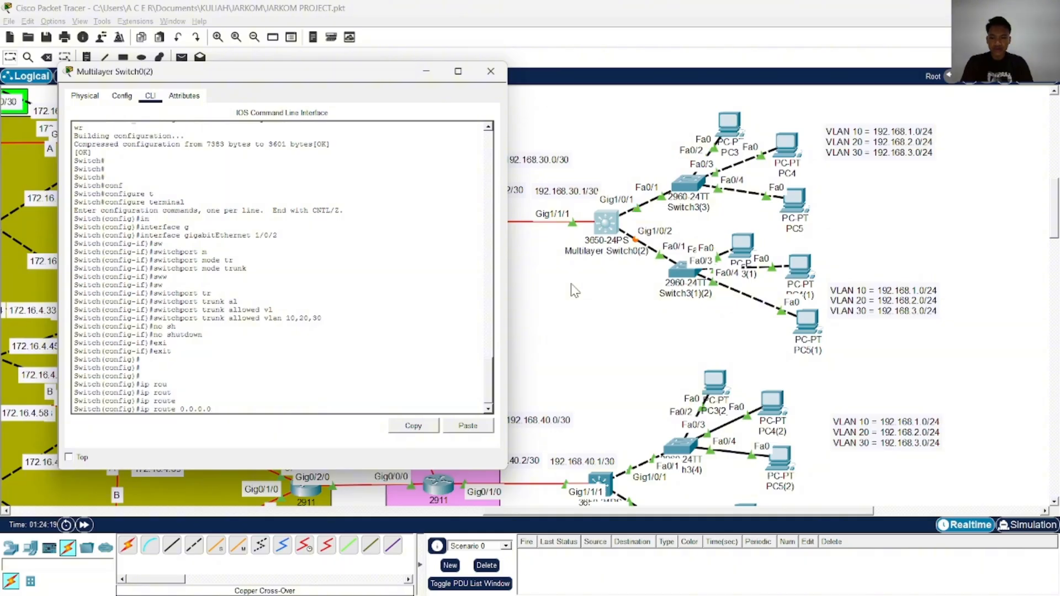
type("0.0.0.")
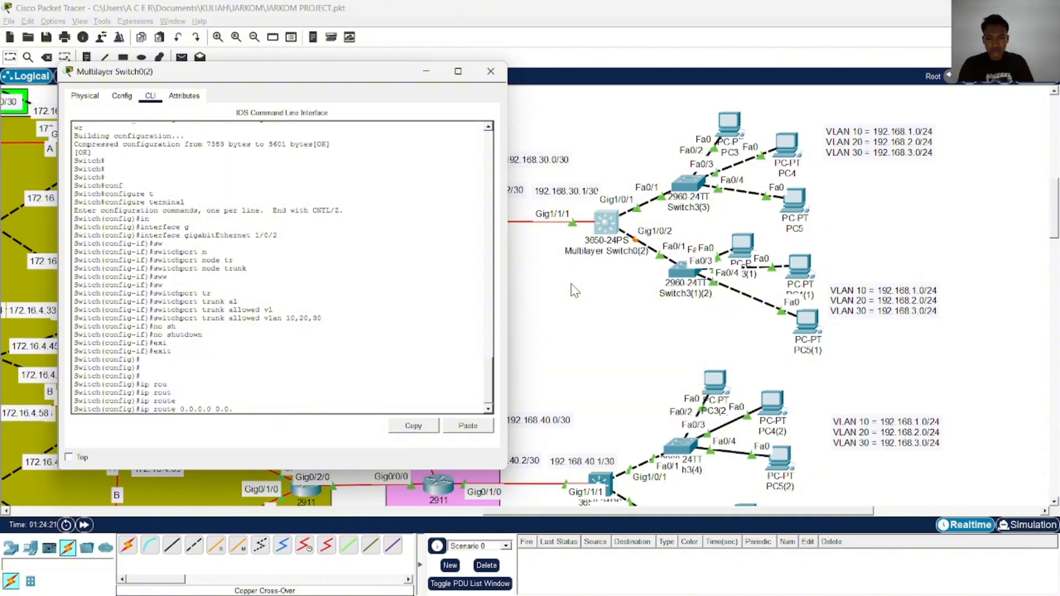
type("0 19")
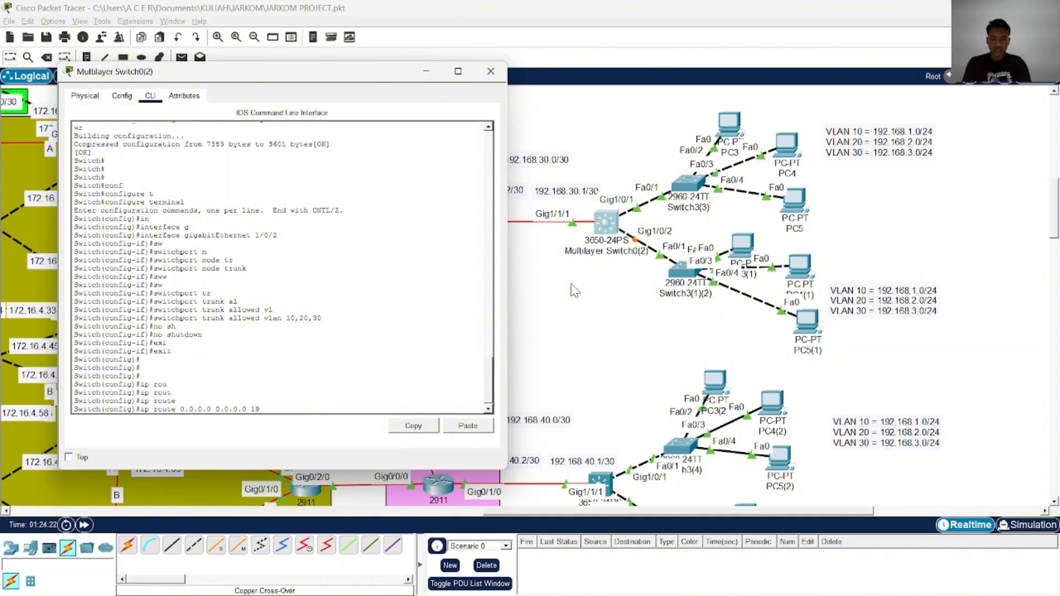
type("2.168.30.2")
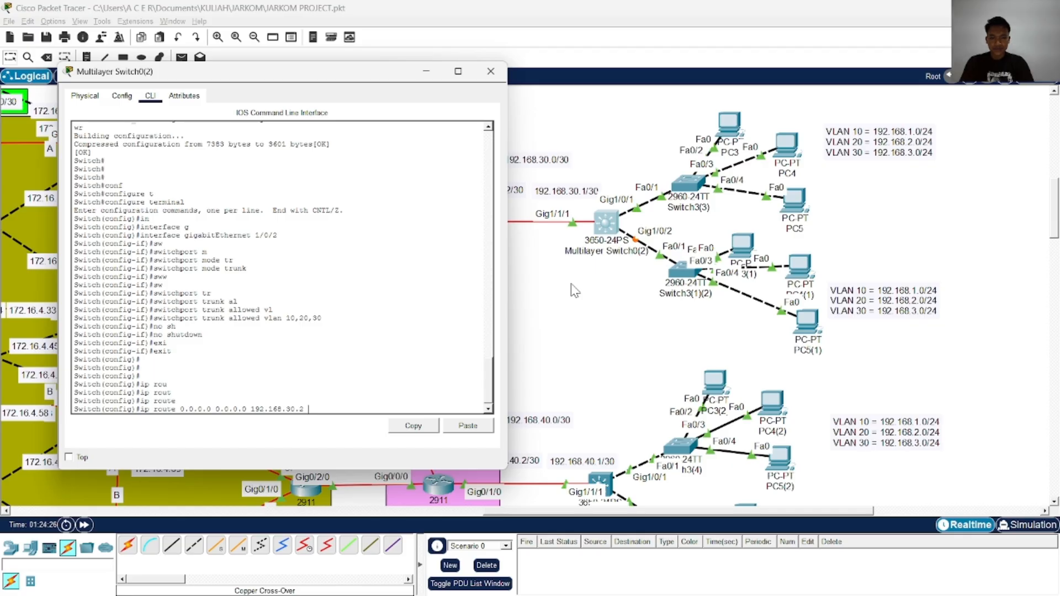
key("Return")
key("Return")
key("Return")
key("Return")
key("Return")
key("Return")
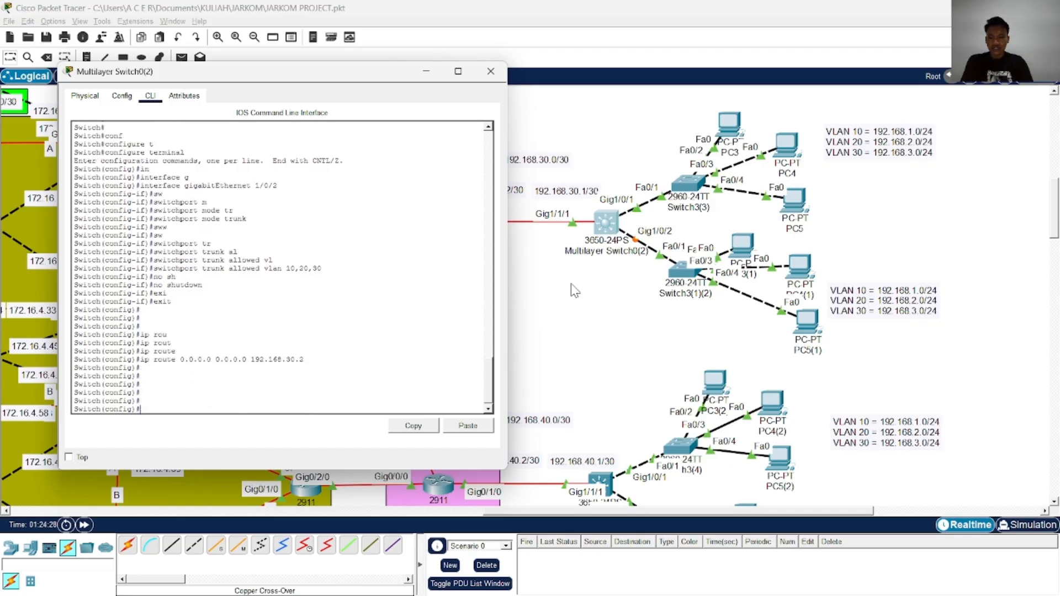
Enable ip routing on Multilayer Switch0(2)
type("ip rout")
key("Tab")
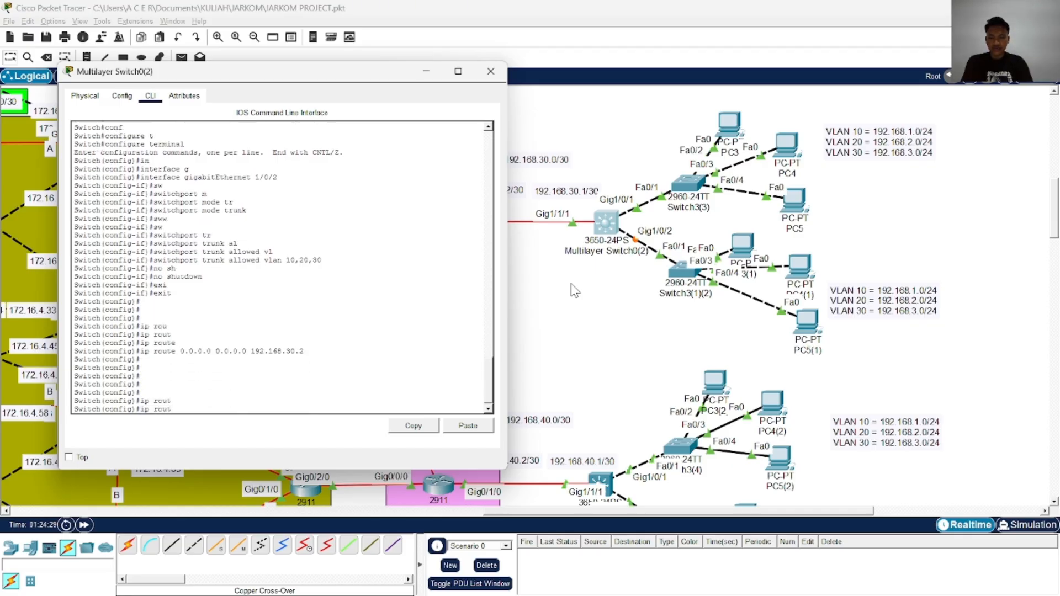
type("i")
key("Tab")
key("Return")
key("Return")
key("Return")
key("Return")
key("Return")
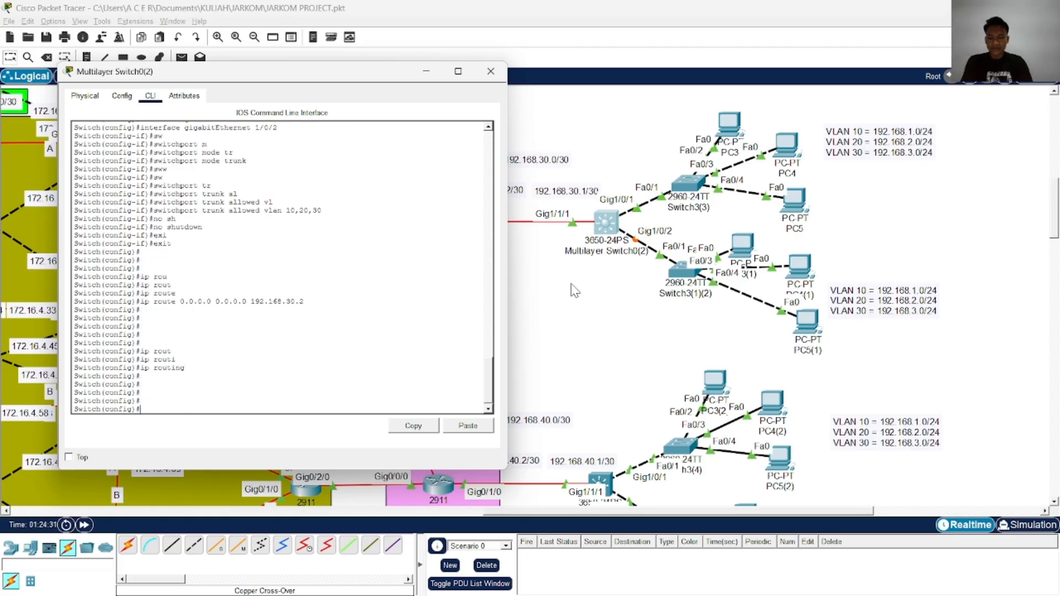
Switch to the ChatGPT reference and review its routed port, VLAN interface and default route commands
key("BackSpace")
key("BackSpace")
type("i")
key("alt+Tab")
scroll(574, 284, "down", 10)
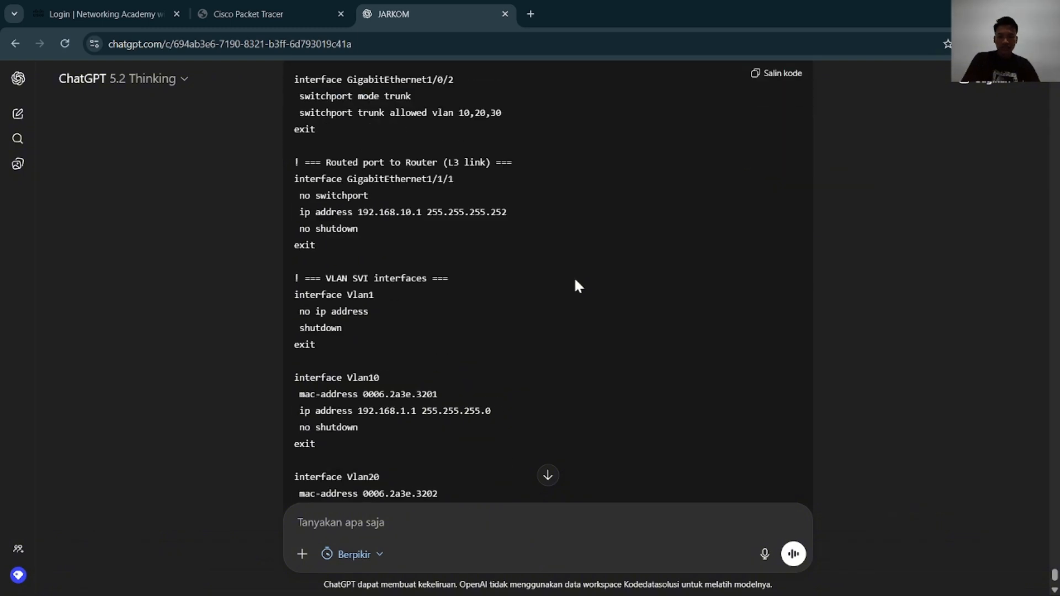
key("alt+Tab")
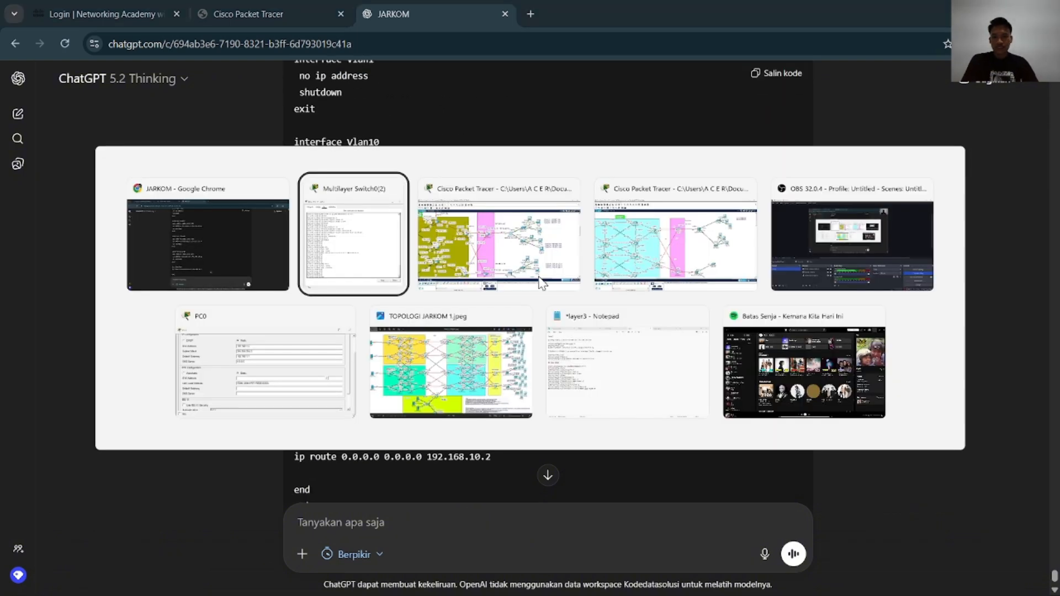
Return to the Multilayer Switch0(2) command line and enter interface vlan 10, checking the VLAN number against the ChatGPT reference
type("in")
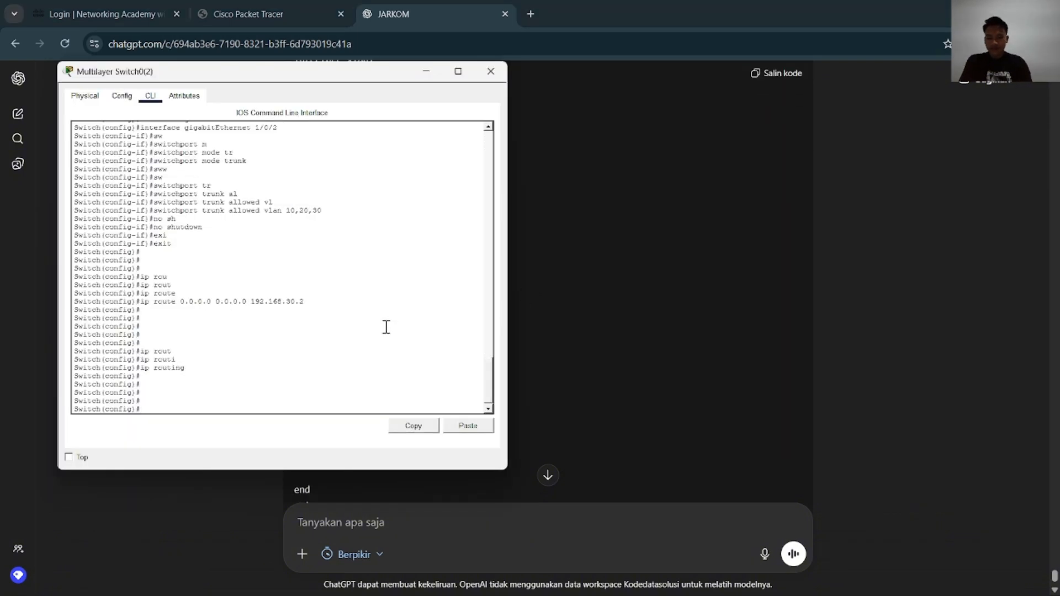
key("Tab")
type("vl")
key("Tab")
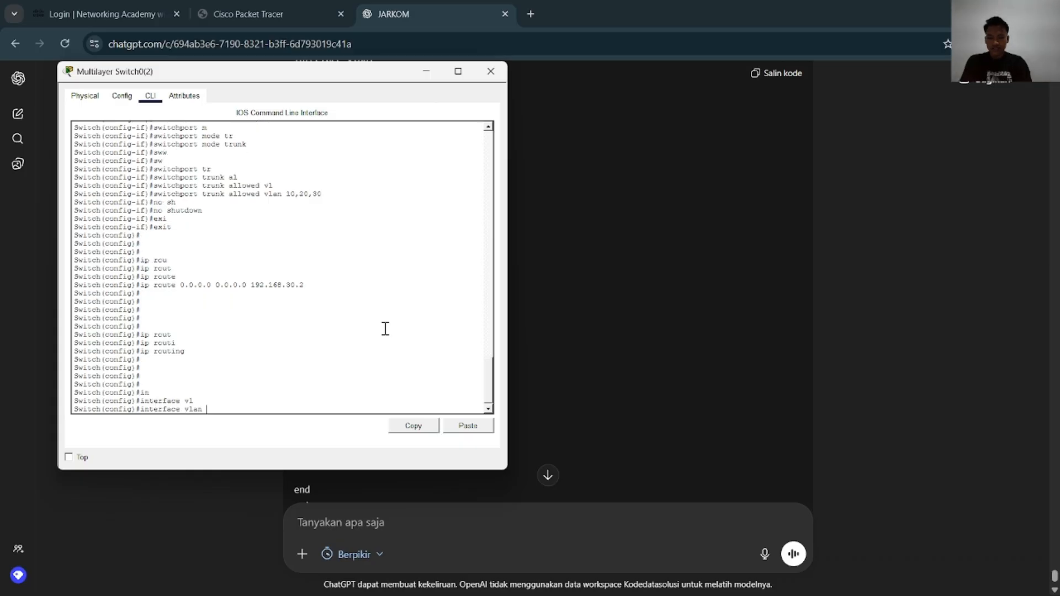
key("alt+Tab")
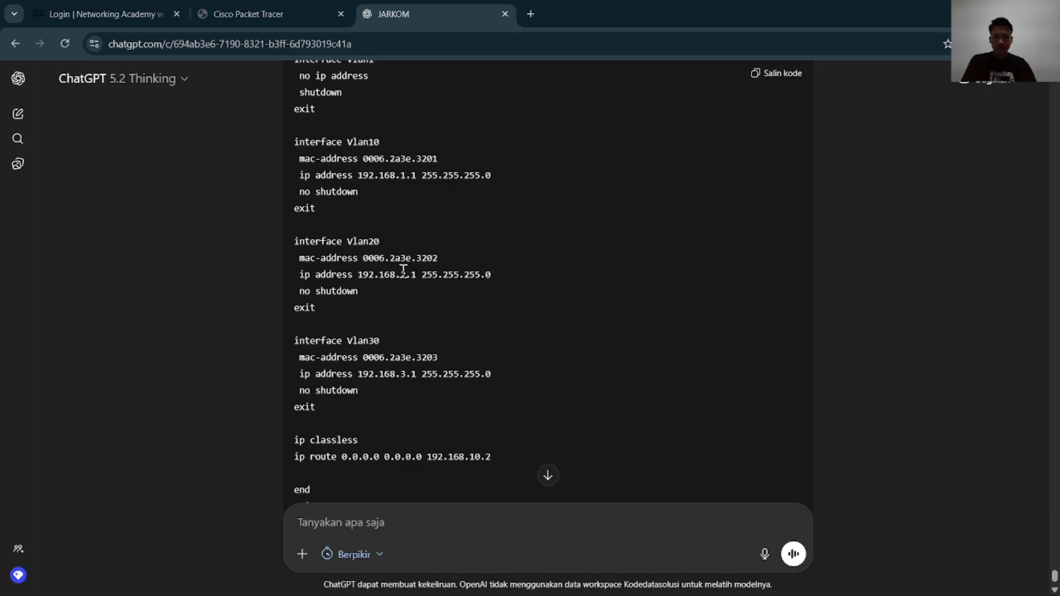
key("alt+Tab")
type("10")
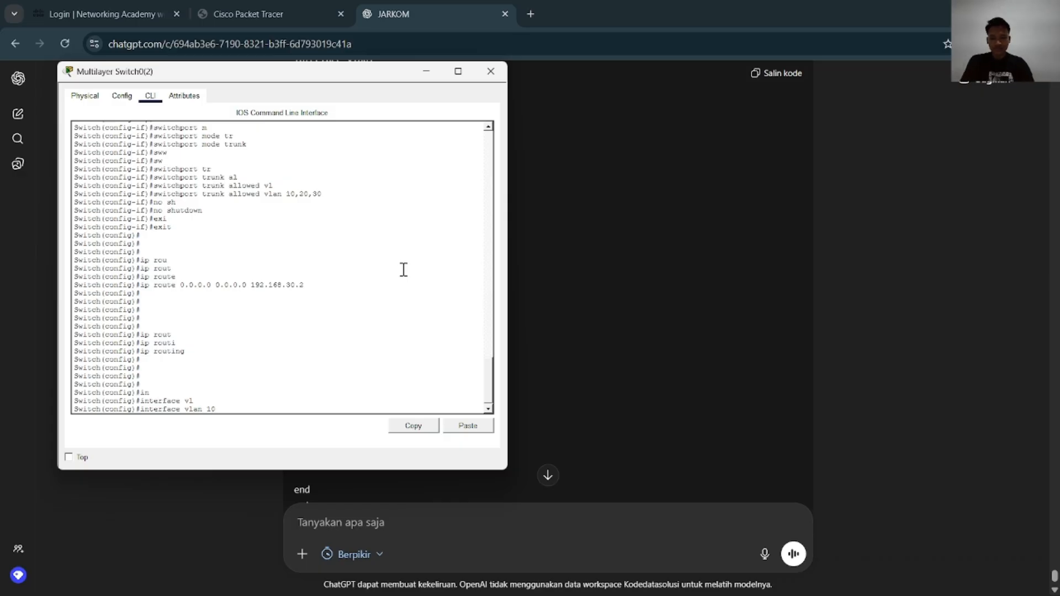
key("Return")
key("Return")
key("Return")
key("Return")
key("alt+Tab")
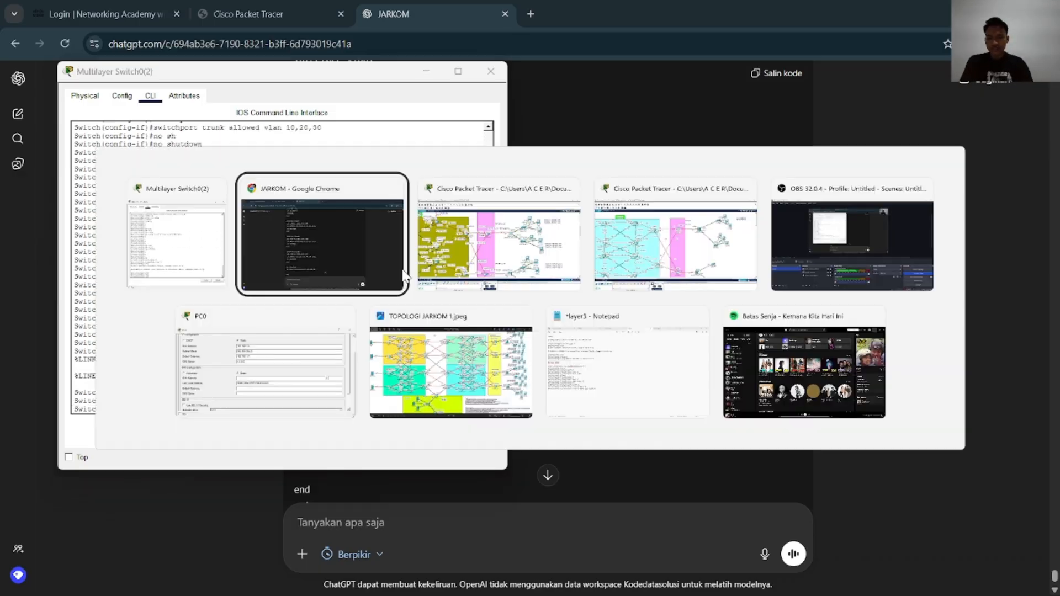
key("alt+Tab")
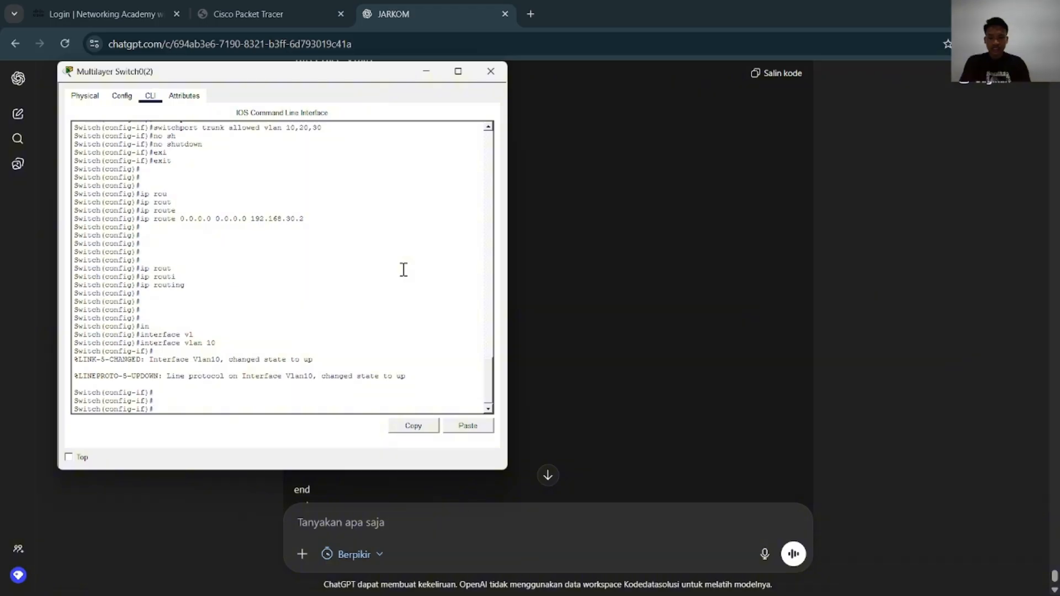
Assign ip address 192.168.1.1 255.255.255.0 to the VLAN 10 interface, consulting the ChatGPT reference for the address and mask
type("ip ad")
key("Tab")
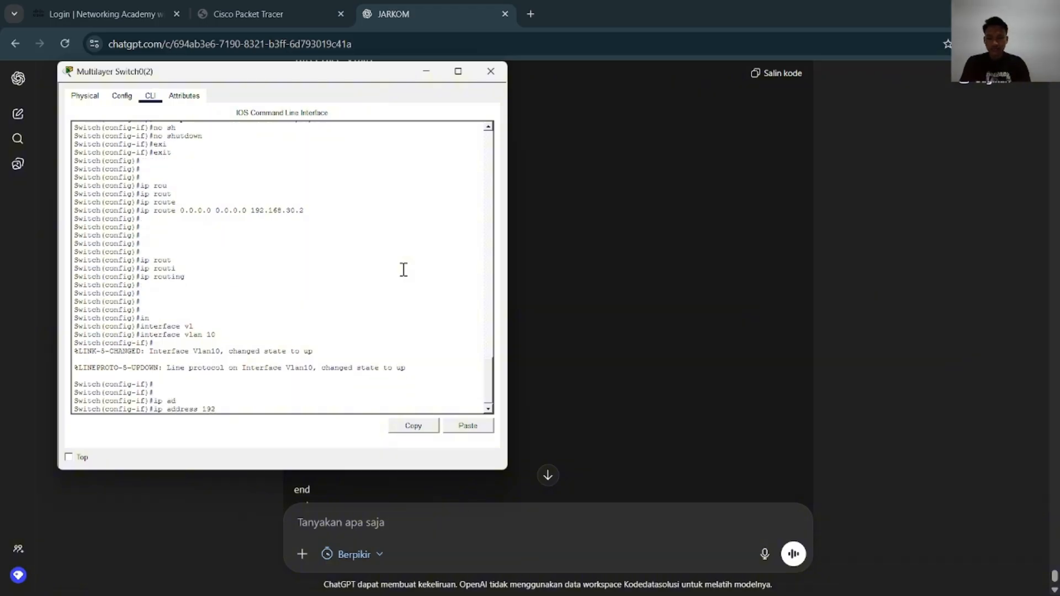
key("alt+Tab")
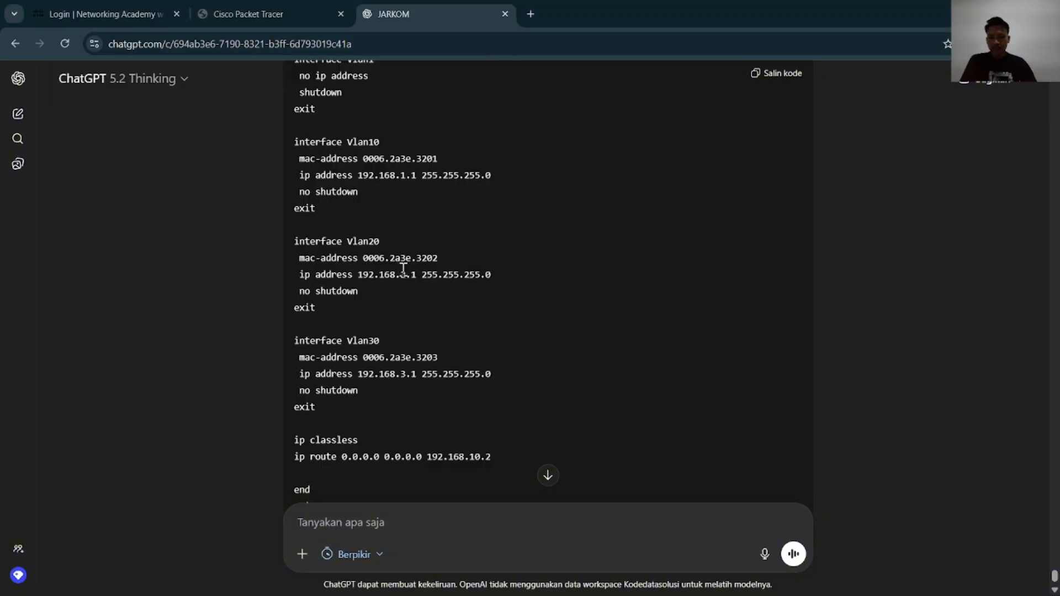
key("alt+Tab")
type("192.168.")
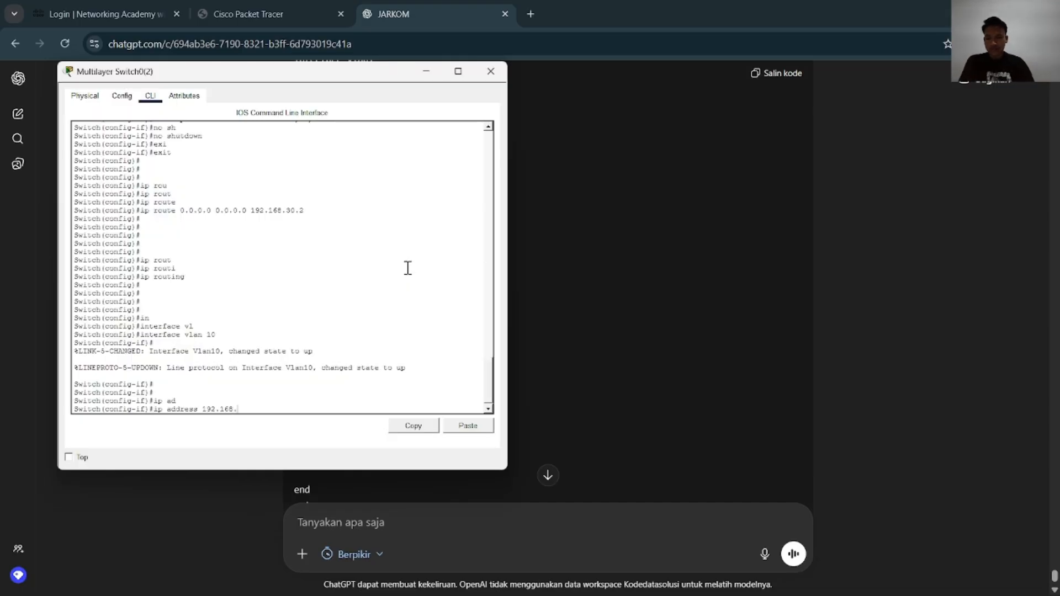
left_click(720, 299)
scroll(666, 328, "up", 1)
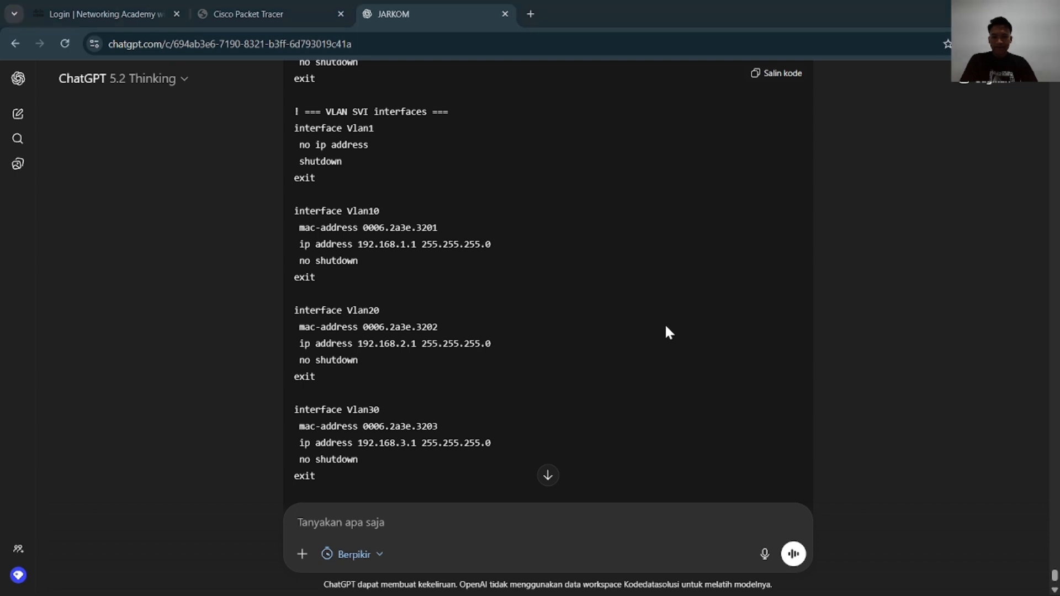
key("alt+Tab")
type(".1")
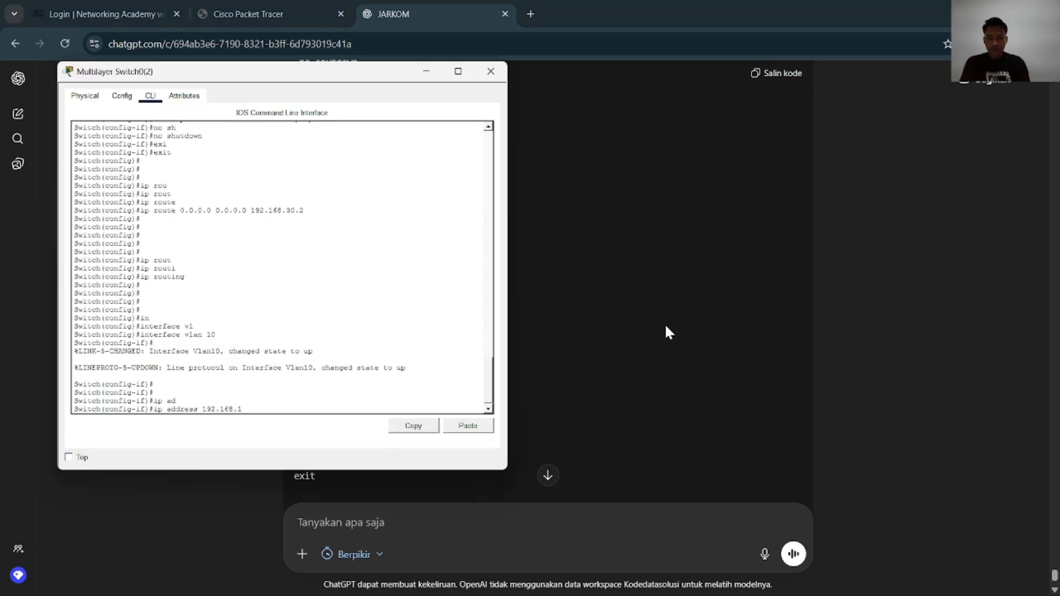
type(".1 255.255.255.0")
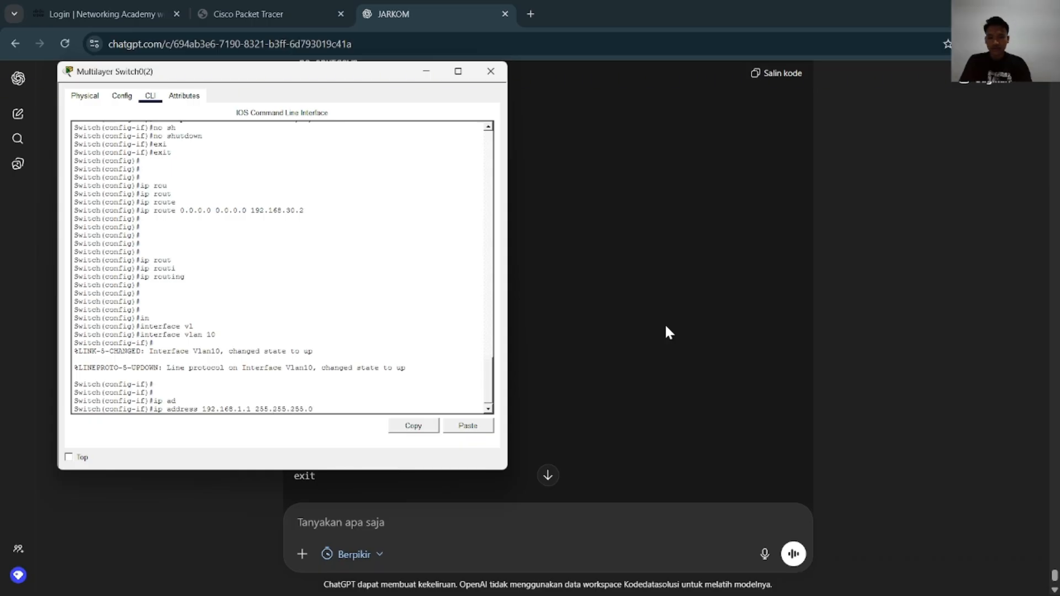
key("alt+Tab")
scroll(665, 324, "up", 9)
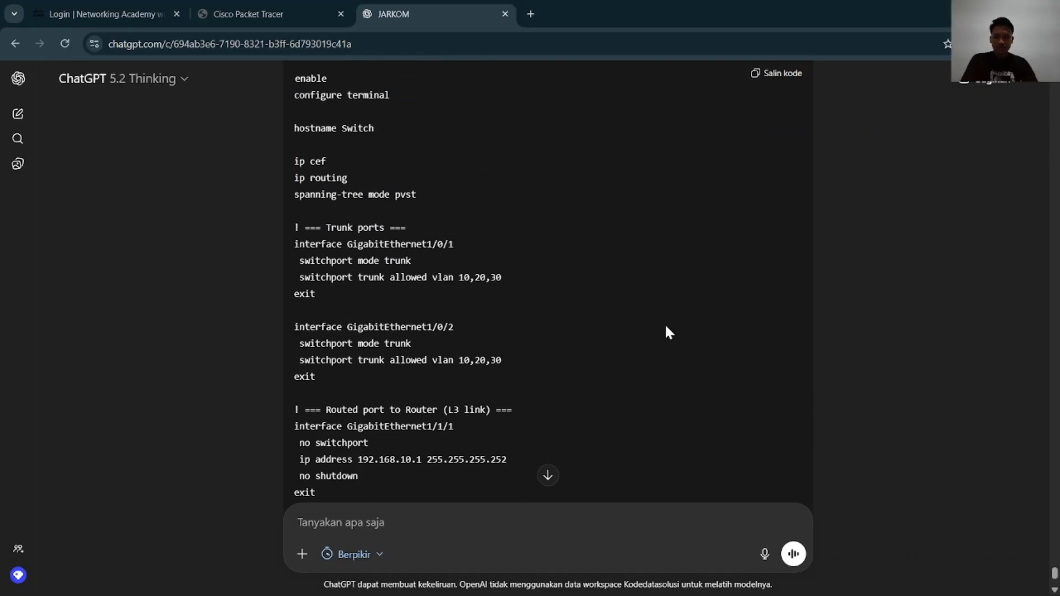
scroll(666, 328, "up", 7)
scroll(665, 323, "down", 18)
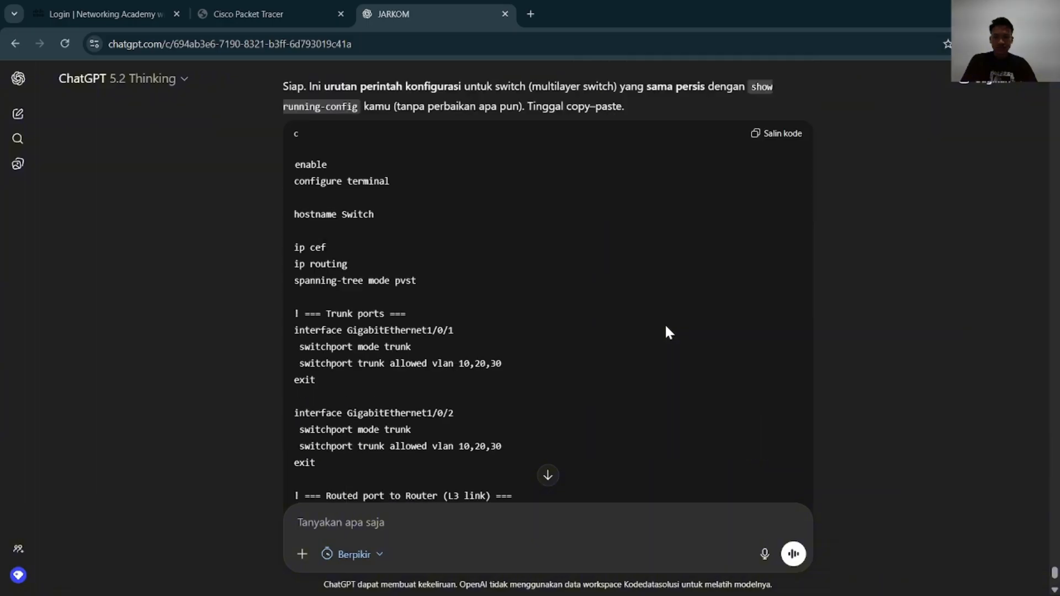
scroll(665, 327, "up", 6)
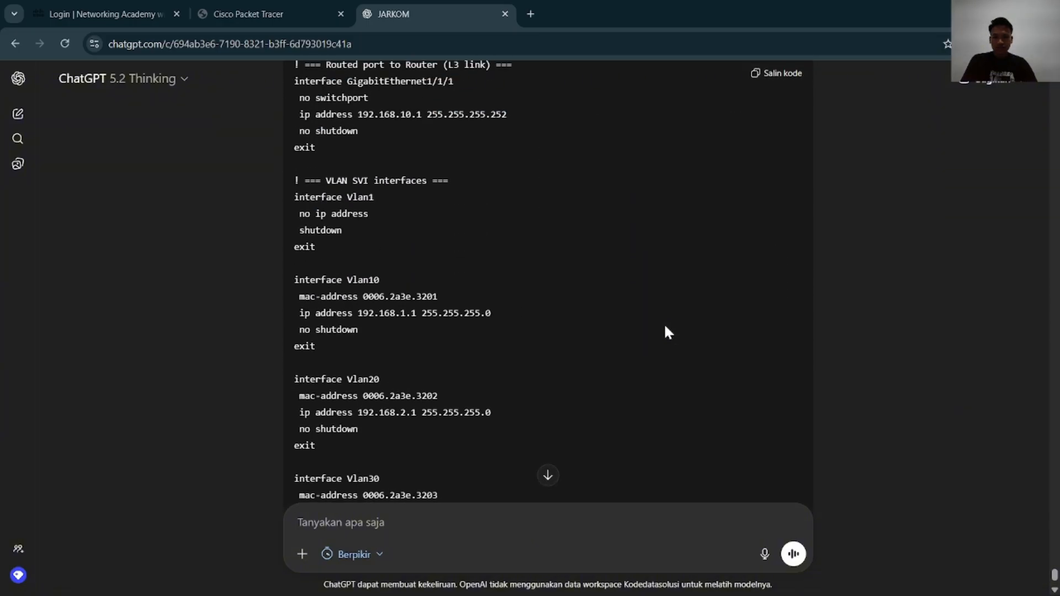
key("alt+Tab")
left_click(384, 357)
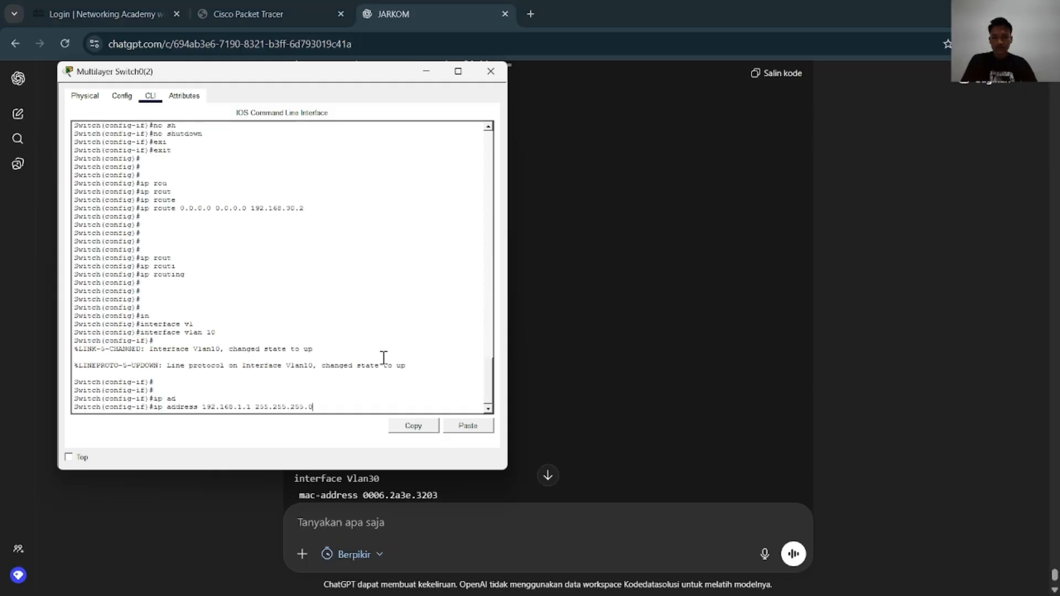
key("Return")
key("Return")
key("Return")
key("Return")
key("Return")
Enter ip address 192.168.2.1 255.255.255.0 while still in the VLAN 10 interface
key("Up")
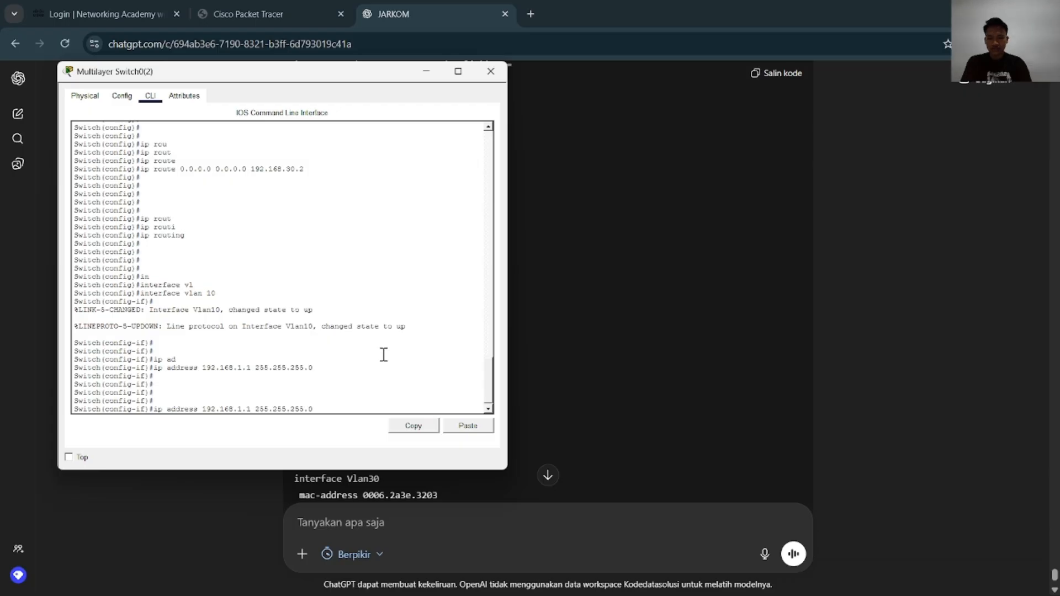
key("BackSpace")
type("2")
key("Return")
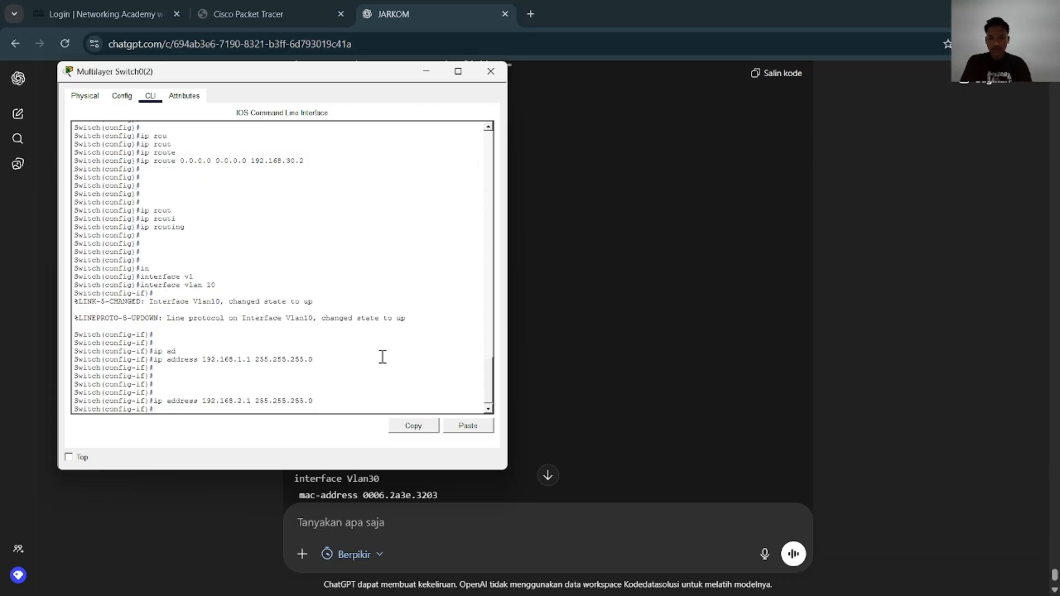
Enter ip address 192.168.3.1 255.255.255.0 while still in the VLAN 10 interface
key("Up")
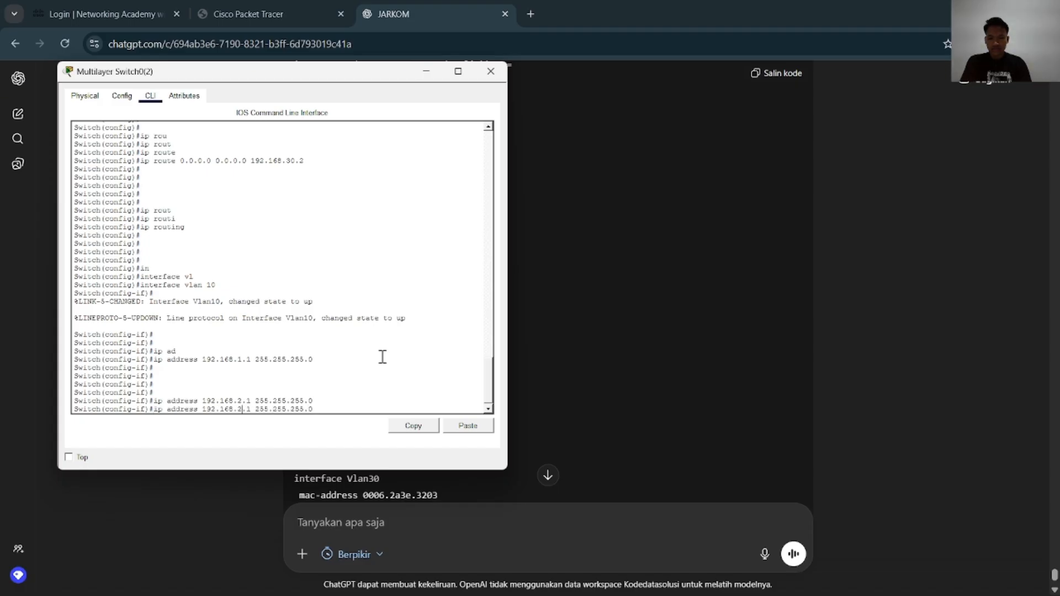
key("BackSpace")
type("3")
key("Return")
key("Return")
key("Return")
End configuration mode and page through show running-config to check the VLAN interface addresses on Multilayer Switch0(2)
type("end")
key("Return")
key("Return")
key("Return")
key("Return")
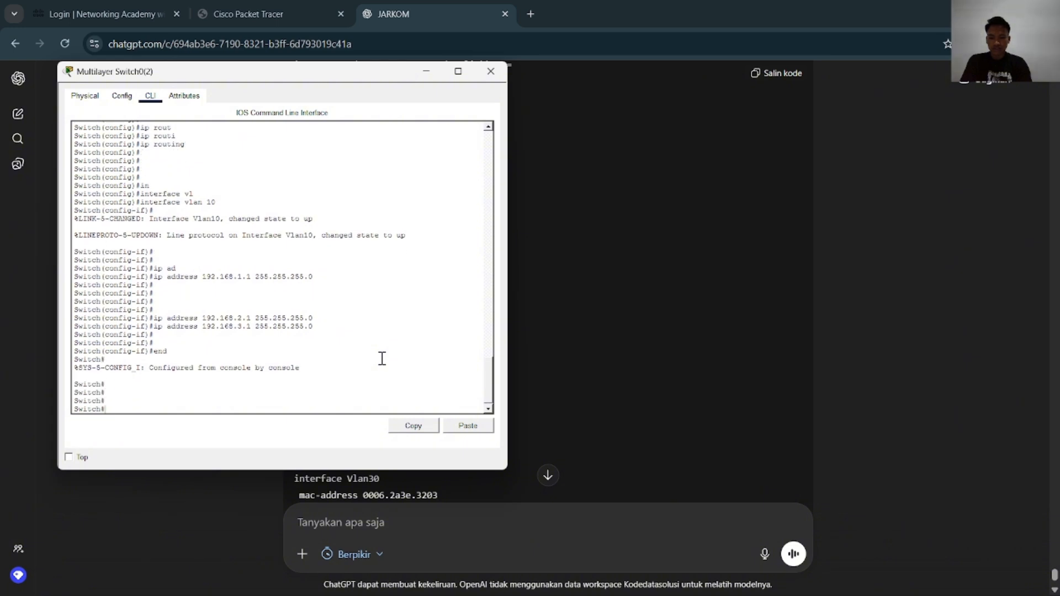
type("show run")
key("Tab")
key("Return")
key("Return")
key("Return")
key("Return")
key("Return")
key("Return")
key("Return")
key("Return")
key("Return")
key("Return")
key("Return")
key("Return")
key("Return")
key("Return")
key("Return")
key("Return")
key("Return")
key("Return")
key("Return")
key("Return")
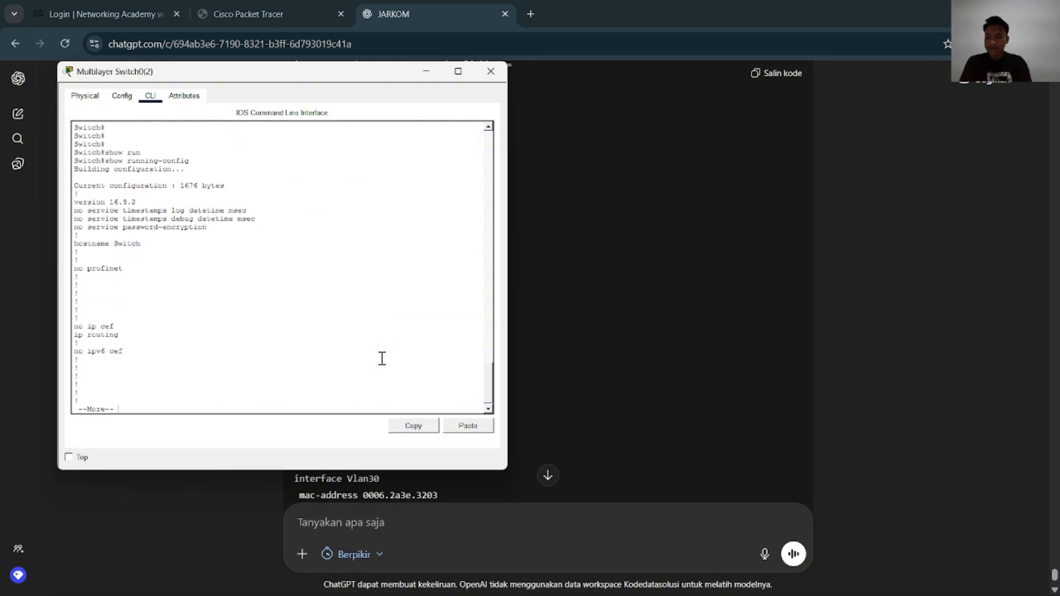
key("Return")
key("Return")
key("Return")
key("Return")
key("Return")
key("Return")
key("Return")
key("Return")
key("Return")
key("Return")
key("Return")
key("Return")
key("Return")
key("Return")
key("Return")
key("Return")
key("Return")
key("Return")
key("Return")
key("Return")
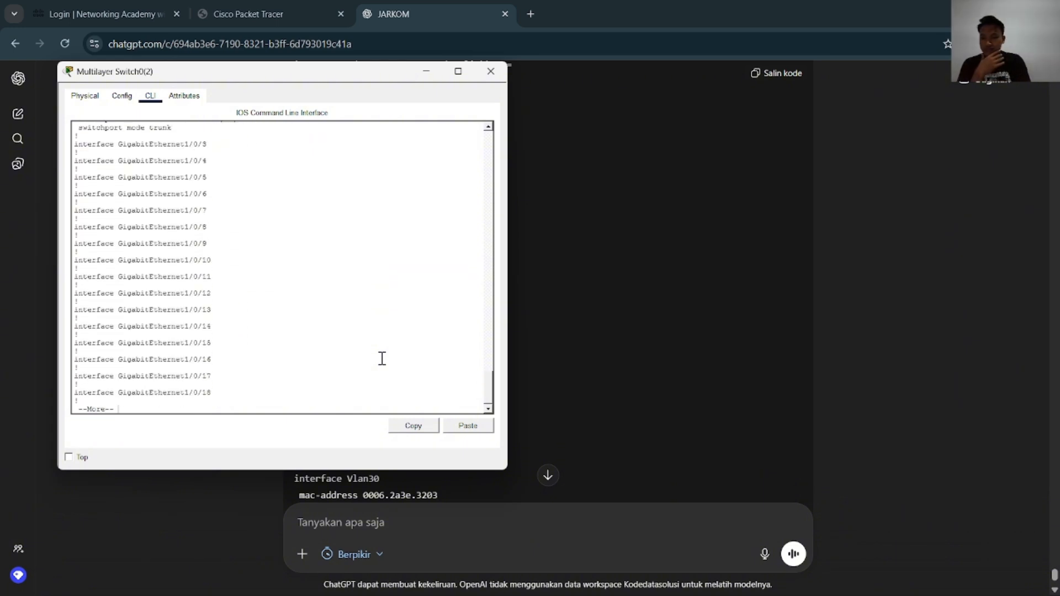
key("Return")
key("Return")
key("Return")
key("Return")
key("Return")
key("Return")
key("Return")
key("Return")
key("Return")
key("Return")
key("Return")
key("Return")
key("Return")
key("Return")
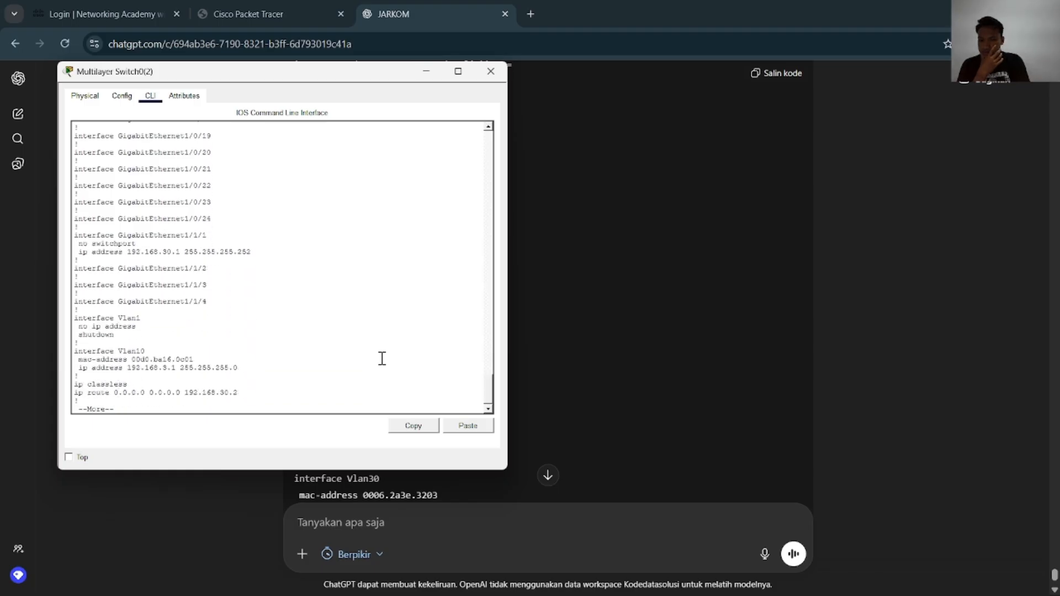
key("Return")
key("Return")
key("Return")
key("Return")
key("Return")
key("Return")
key("Return")
key("Return")
key("Return")
key("Return")
key("Return")
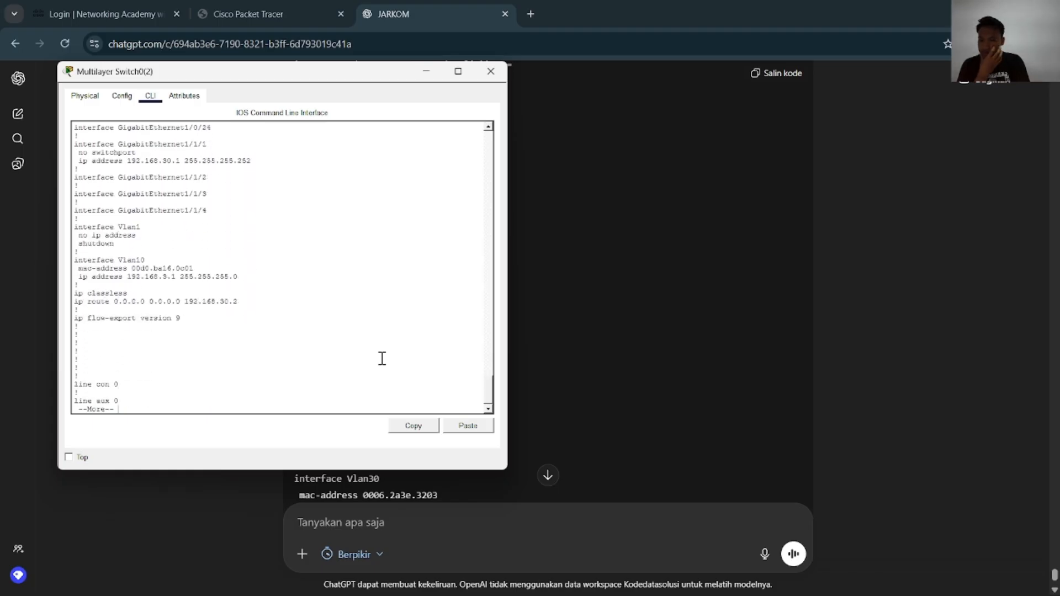
key("Return")
key("Return")
key("Return")
key("Return")
key("Return")
key("Return")
key("Return")
key("Return")
key("Return")
key("Return")
key("Return")
key("Return")
key("Return")
key("Return")
key("Return")
key("Return")
key("Return")
key("Return")
key("Return")
key("Return")
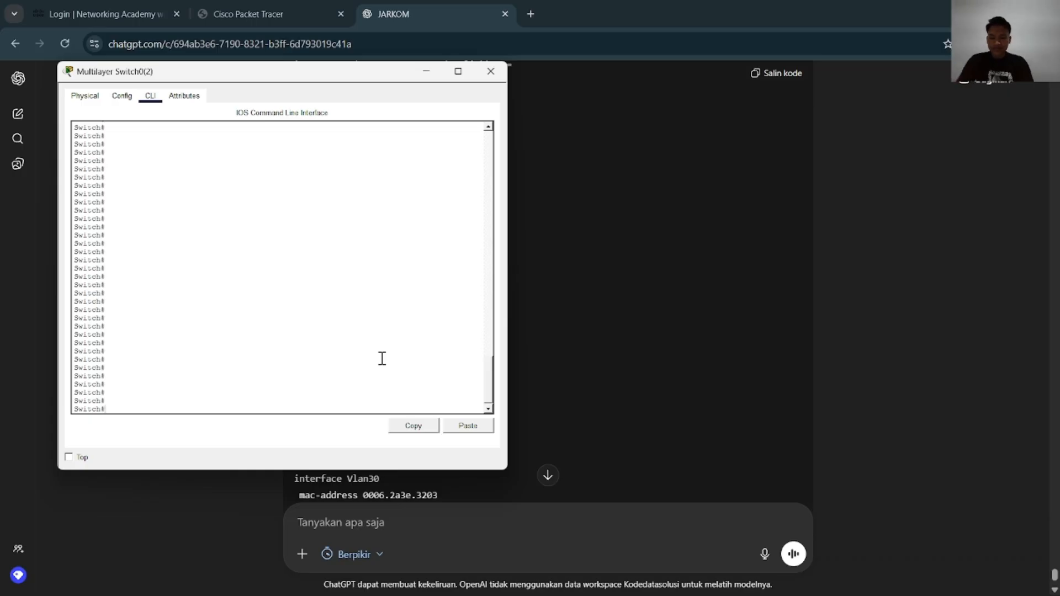
Re-enter global configuration, set the VLAN 10 interface address to 192.168.1.1 255.255.255.0 and exit the interface
type("conf")
key("Tab")
type("t")
key("Tab")
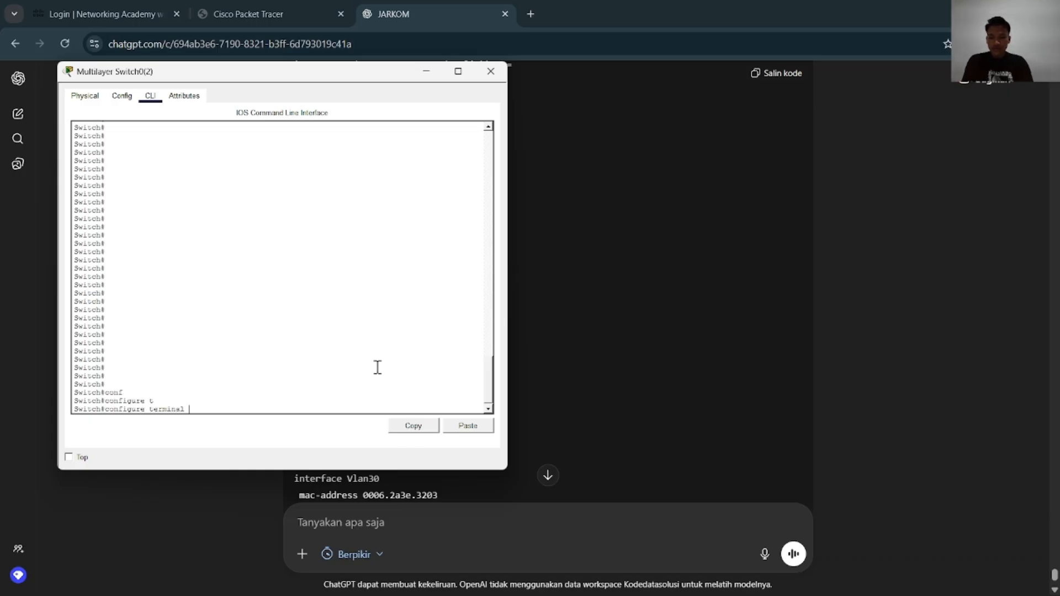
key("Return")
type("in")
key("Tab")
type("vl")
key("Tab")
type("10")
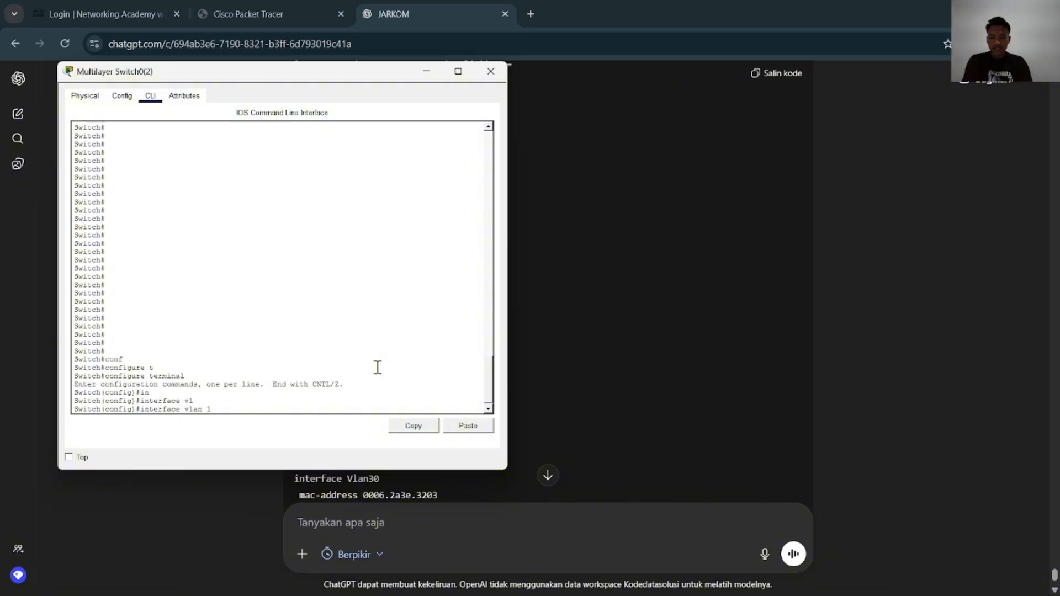
key("Return")
type("ip address 192.168.2.1 255.255.255.0")
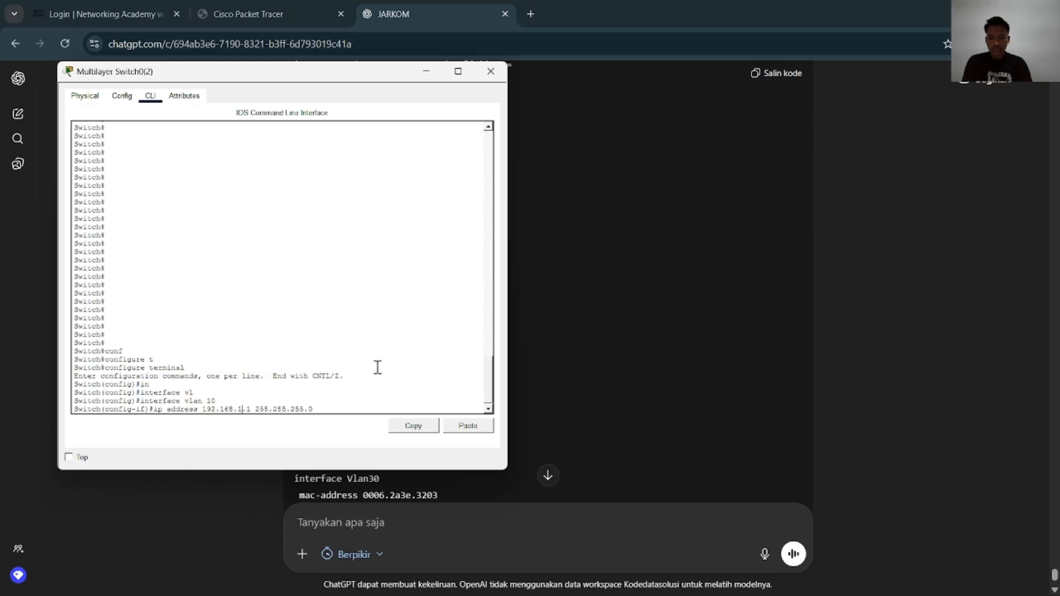
key("Return")
type("exi")
key("Tab")
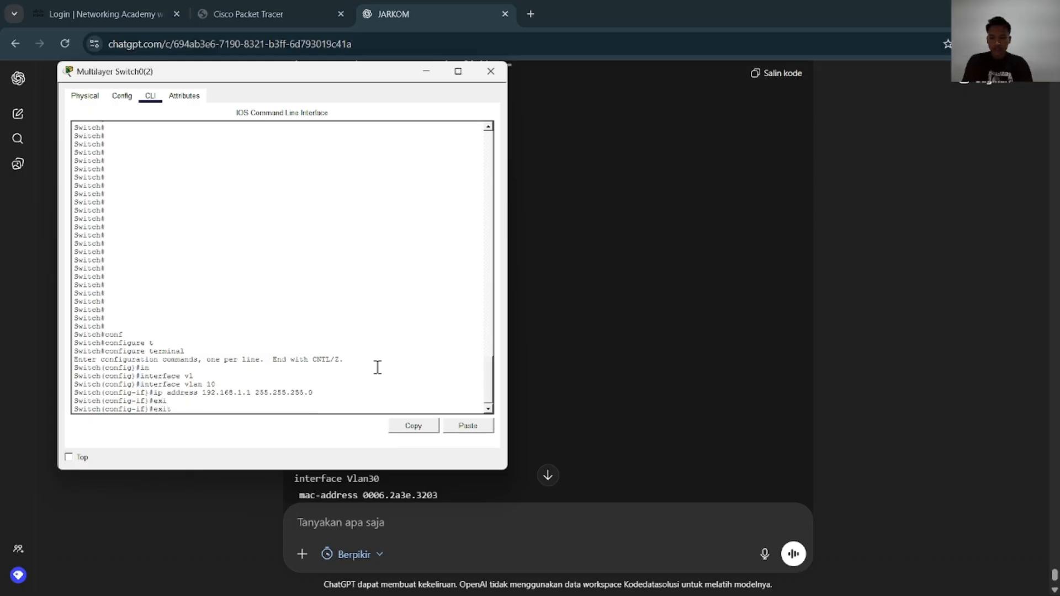
key("Return")
Create interface vlan 20 and assign it ip address 192.168.2.1 255.255.255.0
type("ip address 192.168.1.1 255.255.255.0")
key("Up")
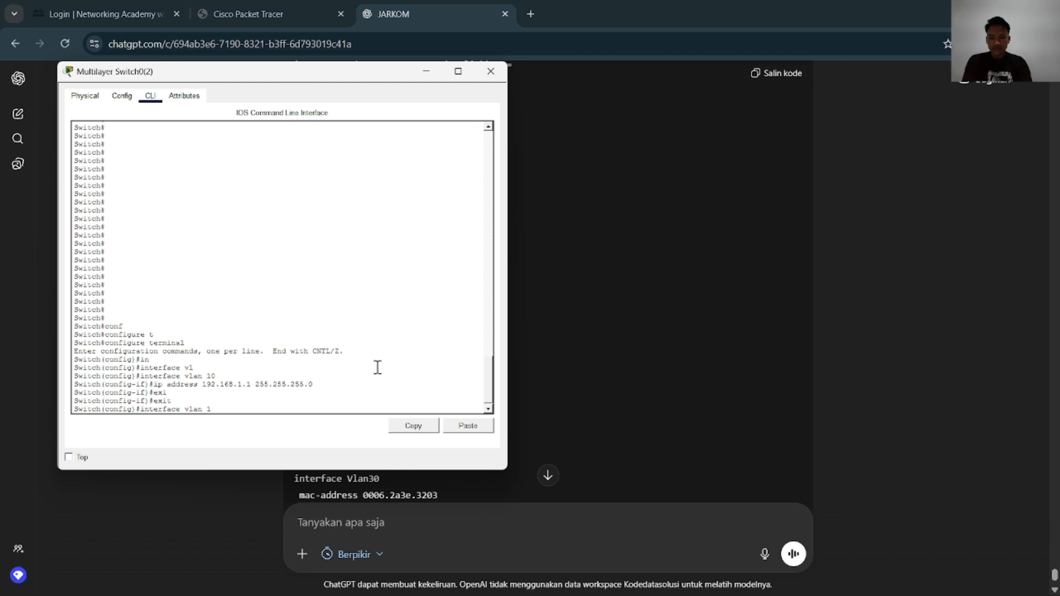
key("BackSpace")
type("20")
key("Return")
type("ip address 192.168.1.1 255.255.255.0")
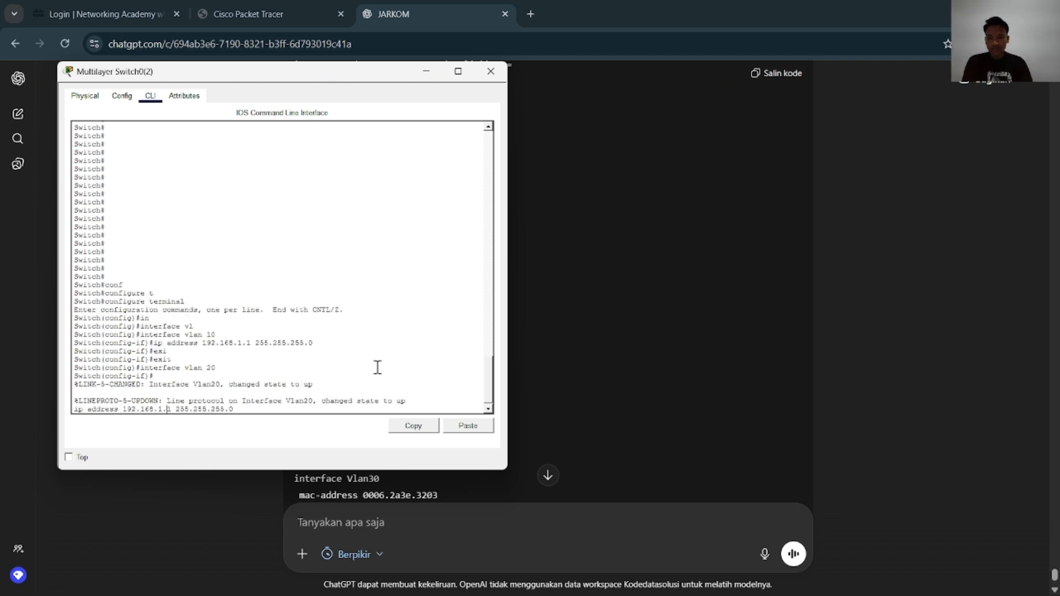
key("BackSpace")
type("2")
key("Return")
Create interface vlan 30 and assign it ip address 192.168.3.1 255.255.255.0
key("Up")
key("Up")
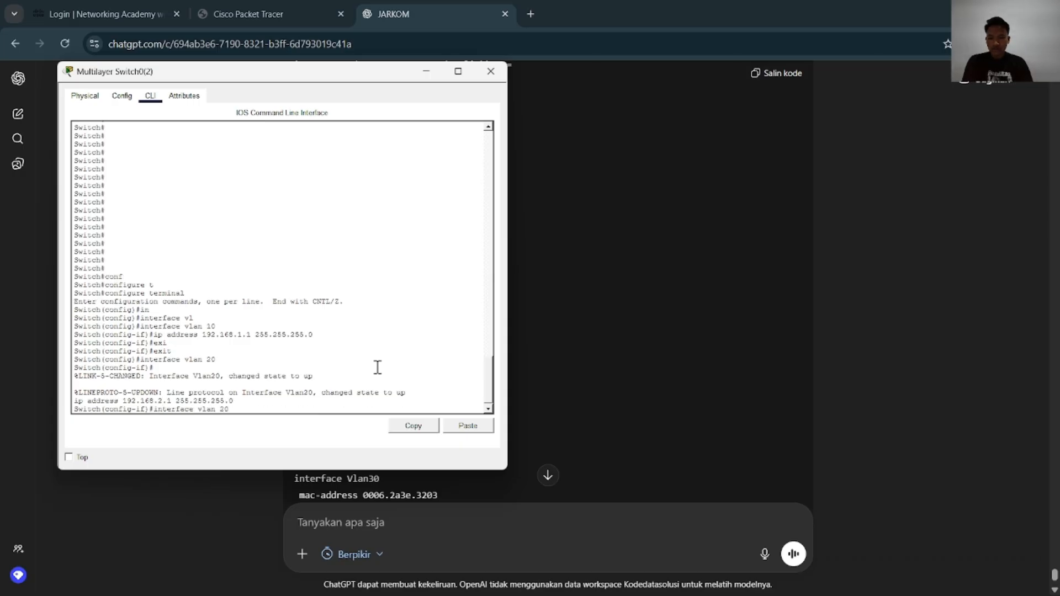
type("30")
key("Return")
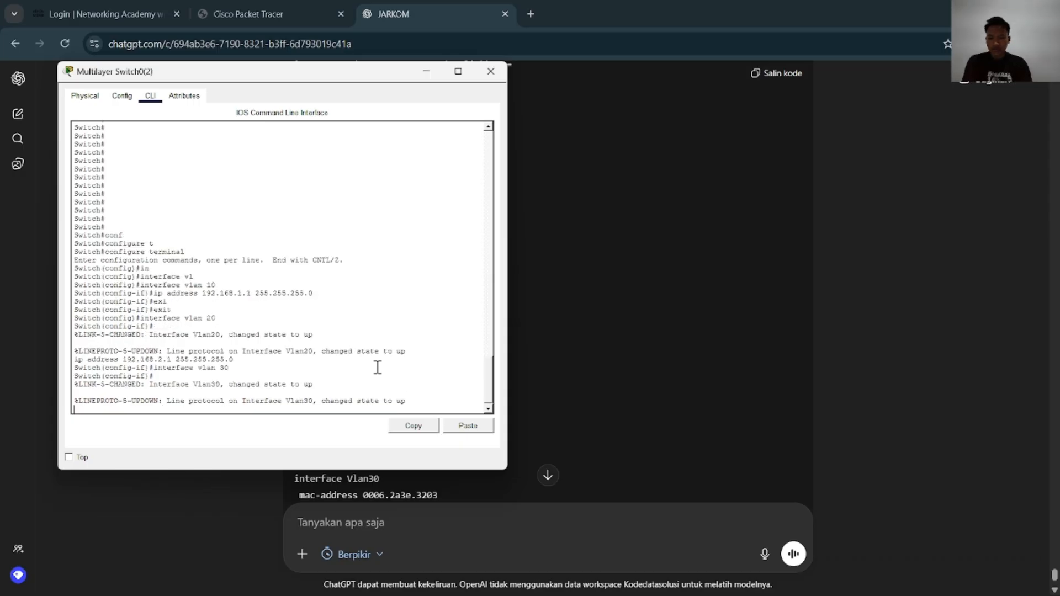
key("Up")
key("Up")
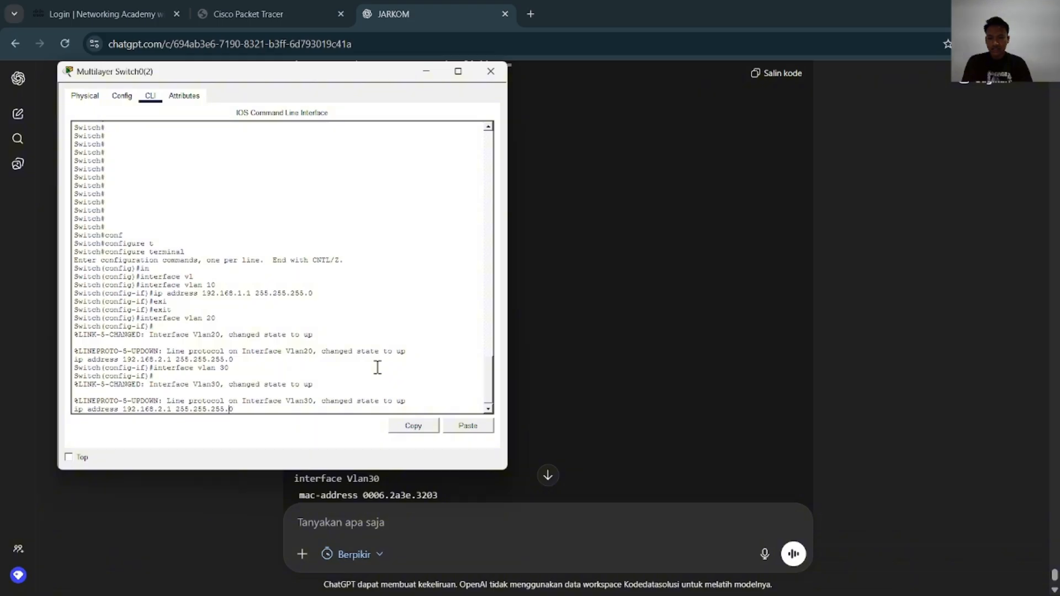
key("BackSpace")
type("3")
key("Return")
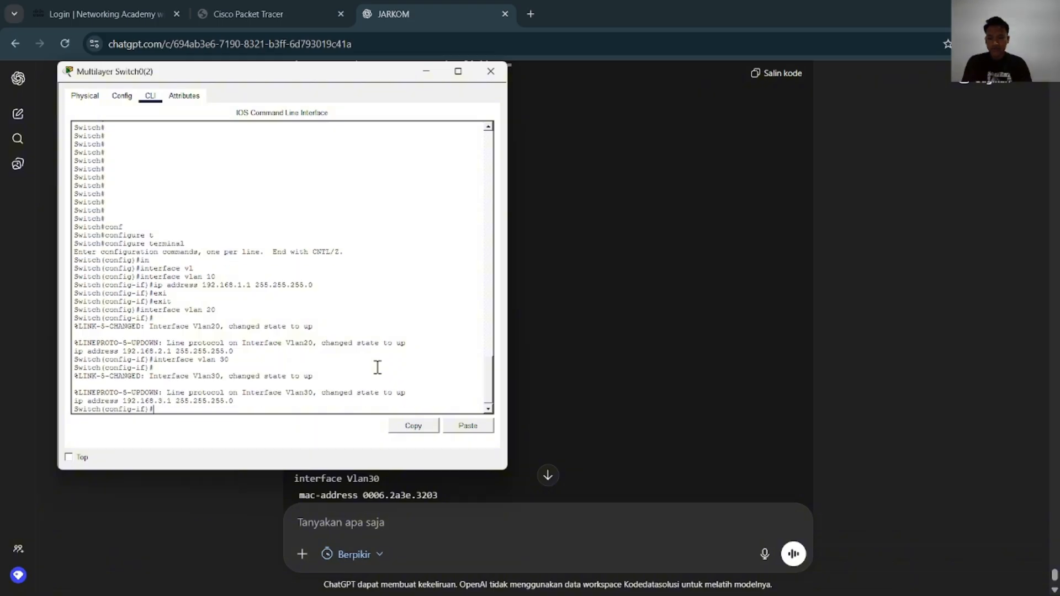
End configuration mode on Multilayer Switch0(2) and save its configuration with wr
type("end")
key("Return")
type("wr")
key("Return")
type("cop")
key("Tab")
type("r")
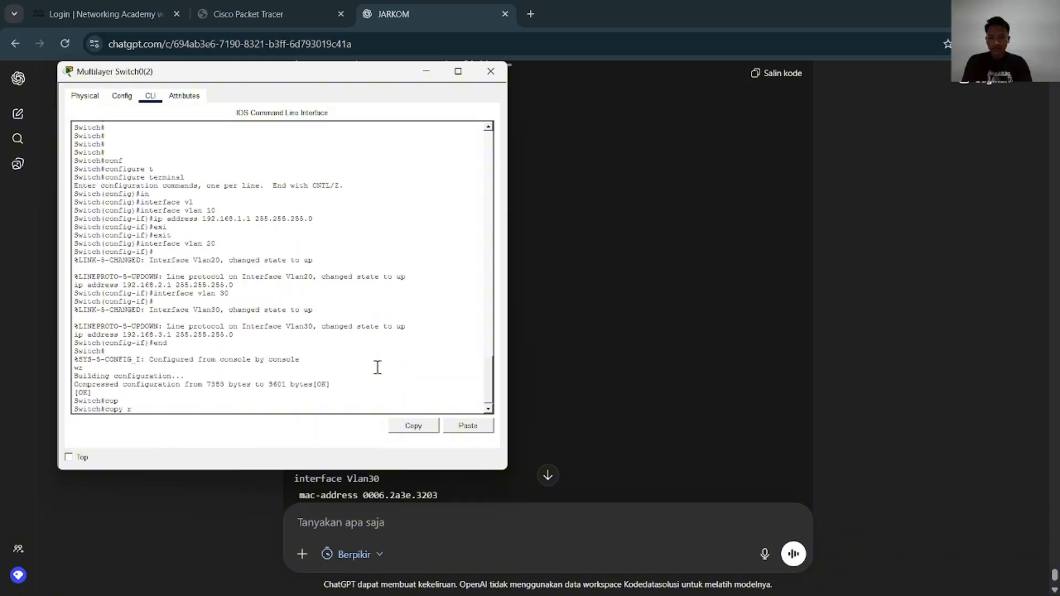
key("BackSpace")
key("BackSpace")
key("BackSpace")
key("BackSpace")
key("BackSpace")
key("Return")
key("Return")
type("conf")
key("Tab")
type("t")
key("Tab")
key("Return")
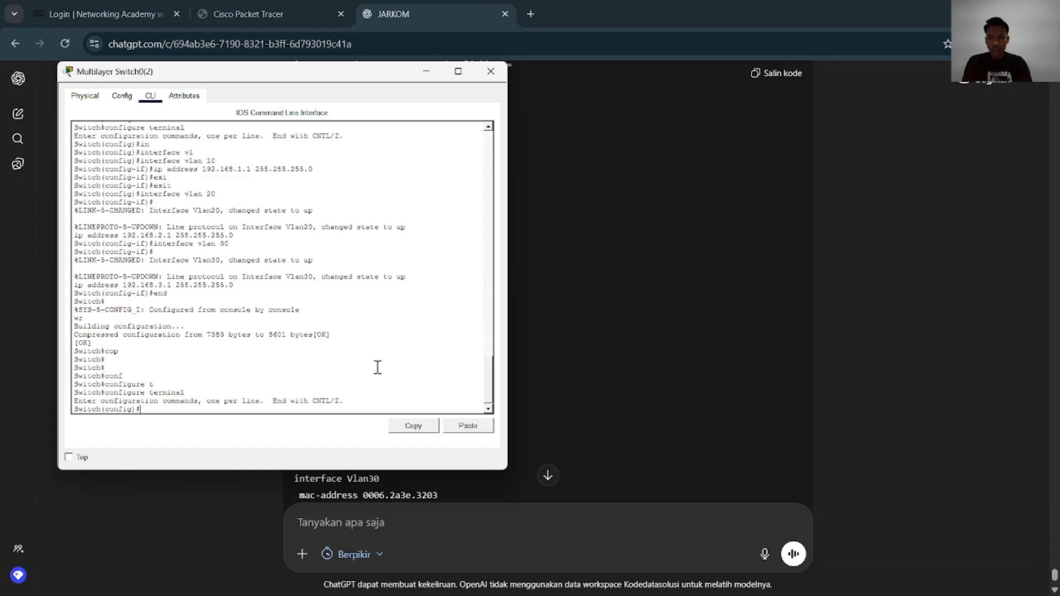
Switch to the JARKOM PROJECT topology in Cisco Packet Tracer and bring up the CLI of Multilayer Switch0(2)
key("alt+Tab")
key("alt+Tab")
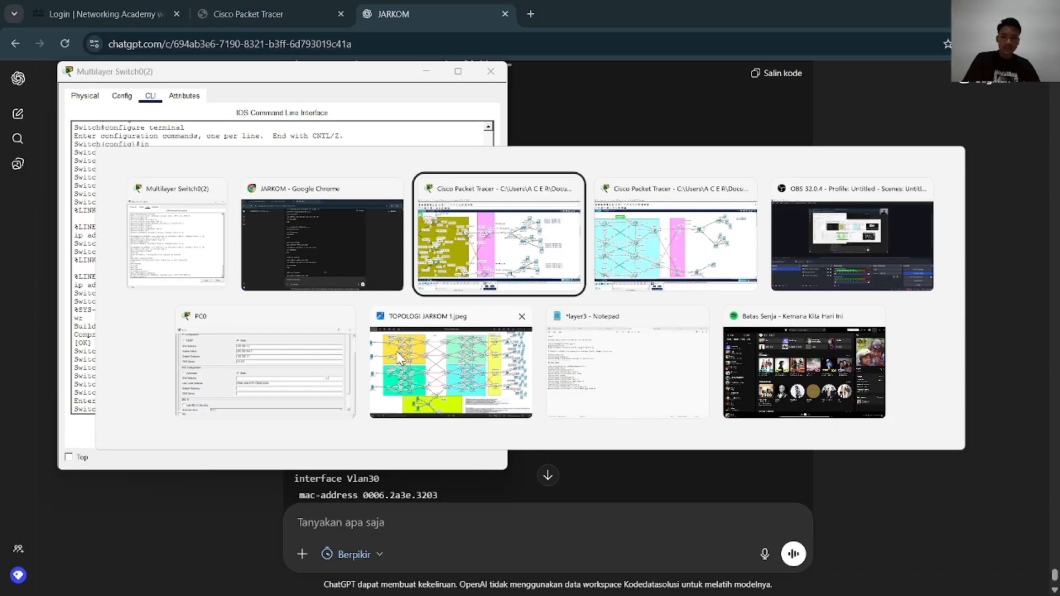
scroll(448, 340, "up", 1)
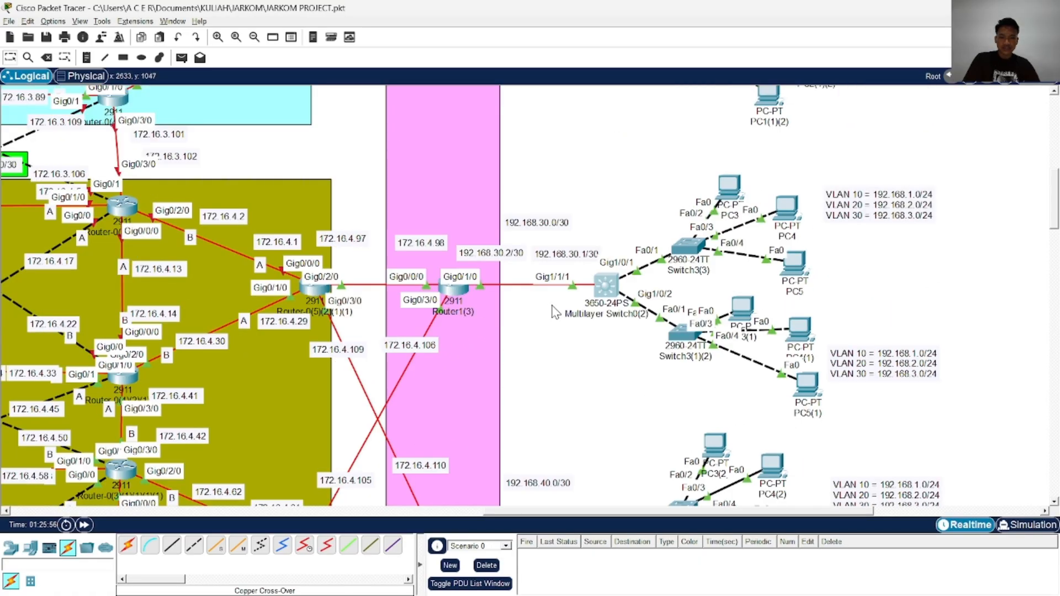
left_click(608, 287)
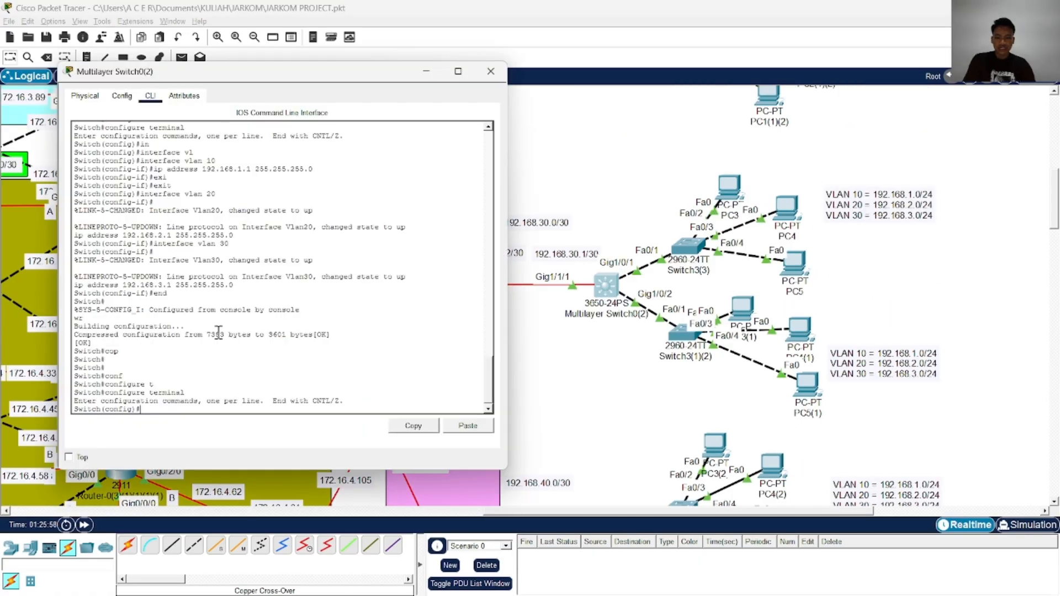
End configuration mode, page through show running-config to check the VLAN addresses and default route, and close Multilayer Switch0(2)
type("end")
key("Return")
type("sho")
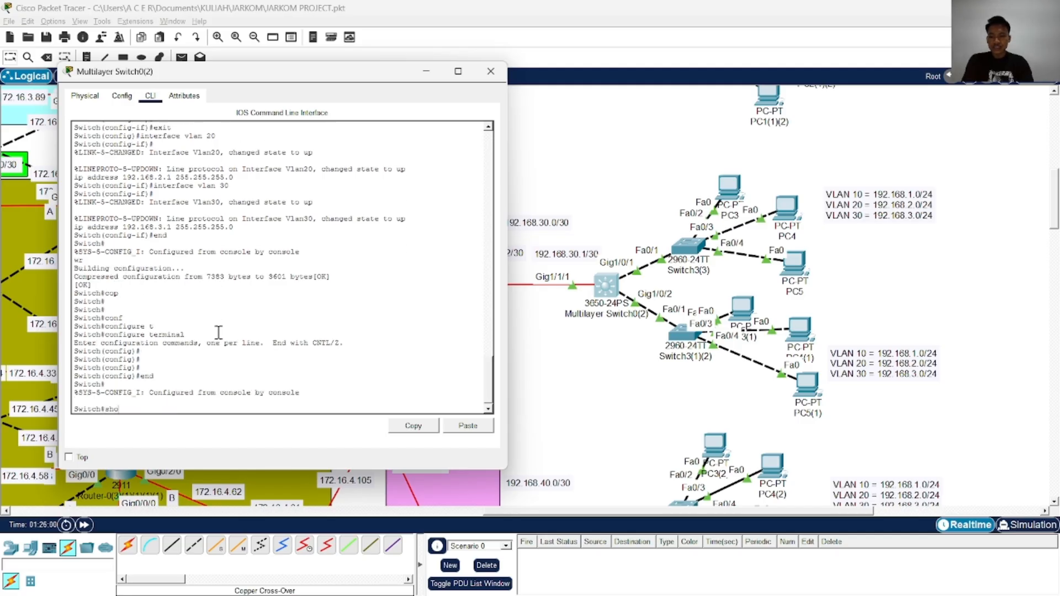
type("w run")
key("Return")
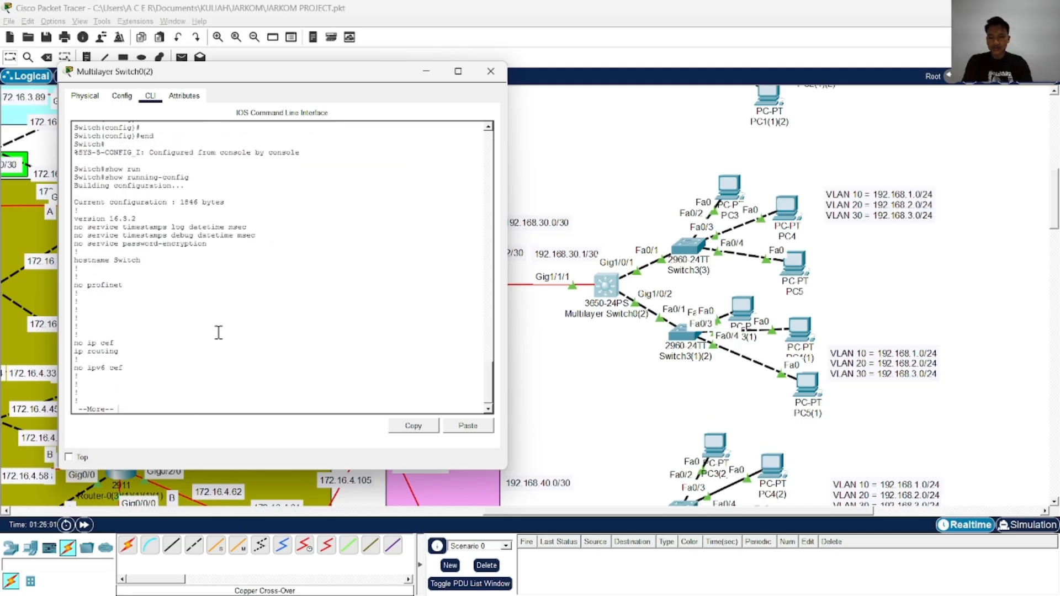
key("space")
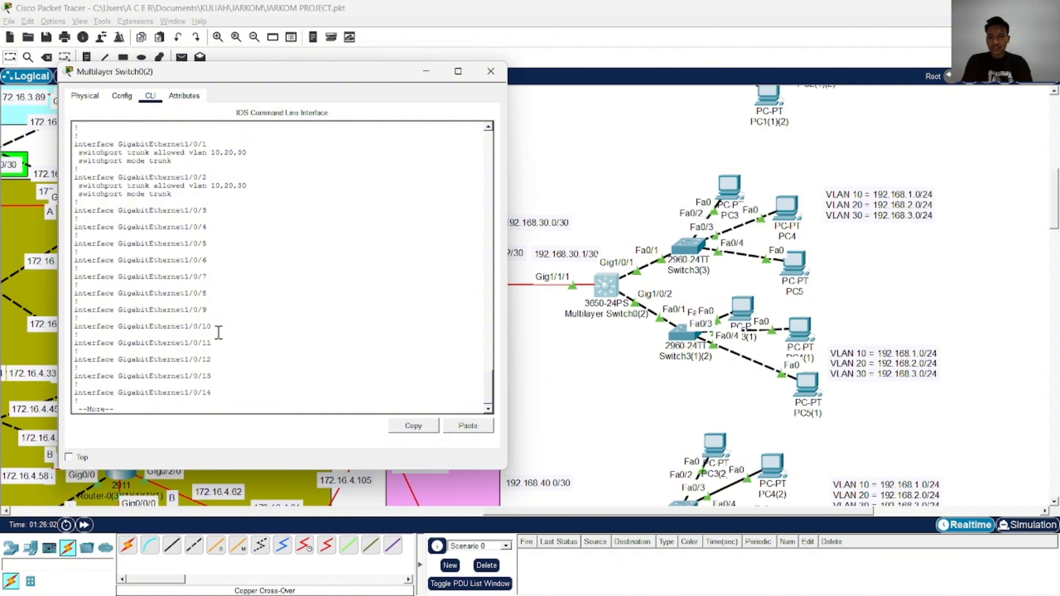
key("space")
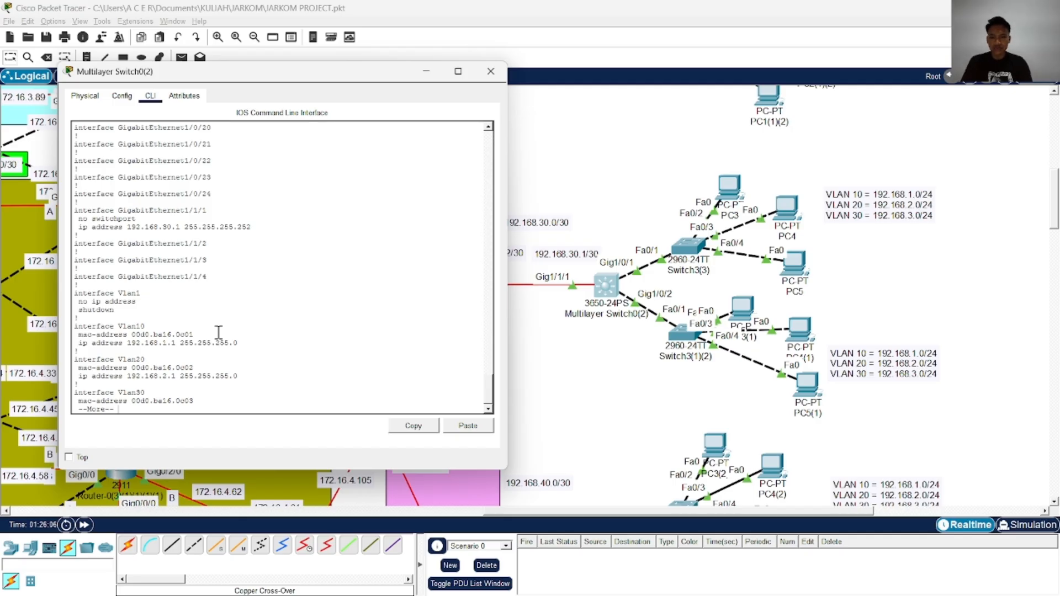
key("Return")
key("Return")
key("Return")
key("Return")
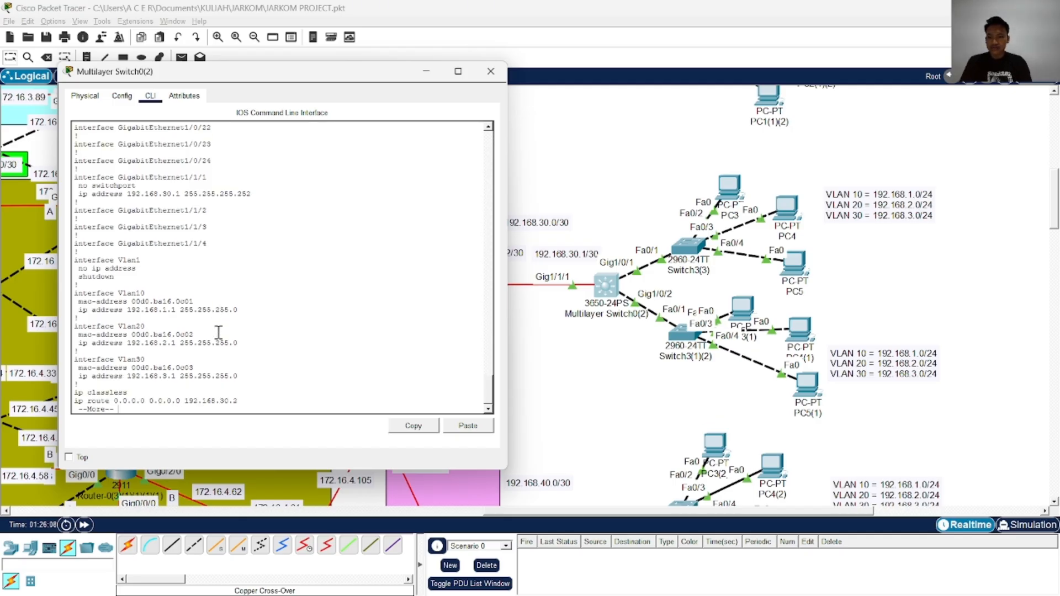
key("Return")
key("Return")
key("Return")
key("Return")
key("Return")
key("Return")
key("Return")
key("Return")
key("Return")
key("Return")
key("Return")
key("Return")
key("Return")
key("Return")
key("Return")
key("Return")
key("Return")
key("Return")
key("Return")
key("Return")
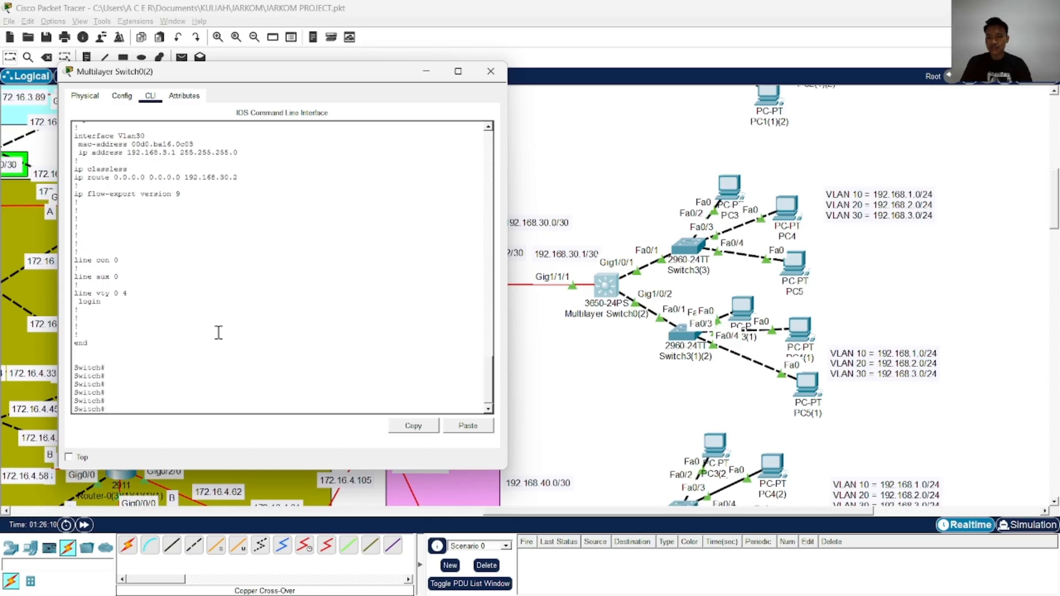
left_click(491, 72)
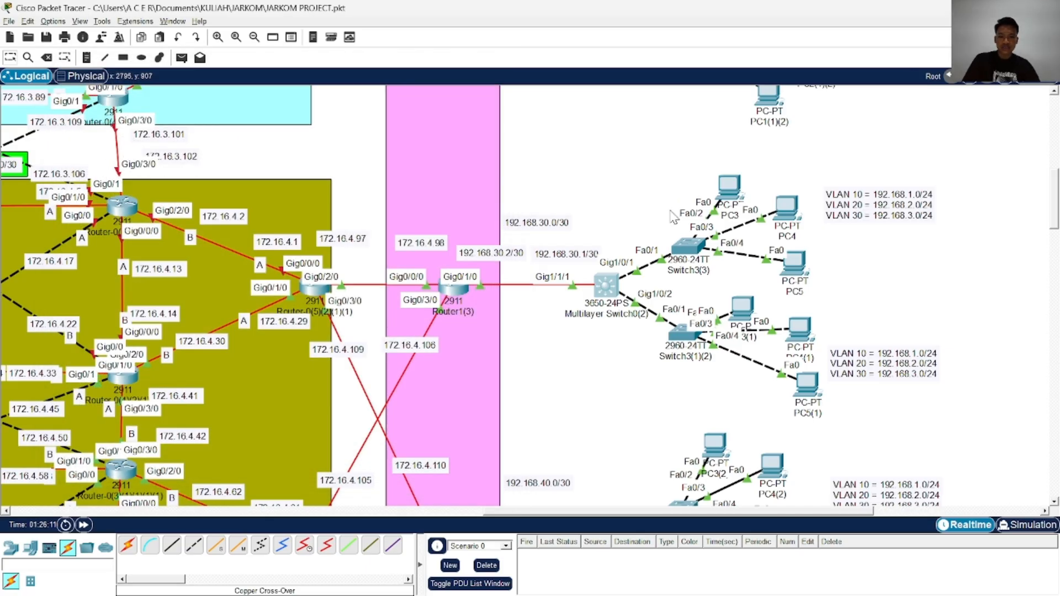
Open the CLI of Multilayer Switch0(1) and page through show running-config to check its routing, trunk and VLAN interface settings
scroll(673, 215, "up", 5)
left_click(605, 257)
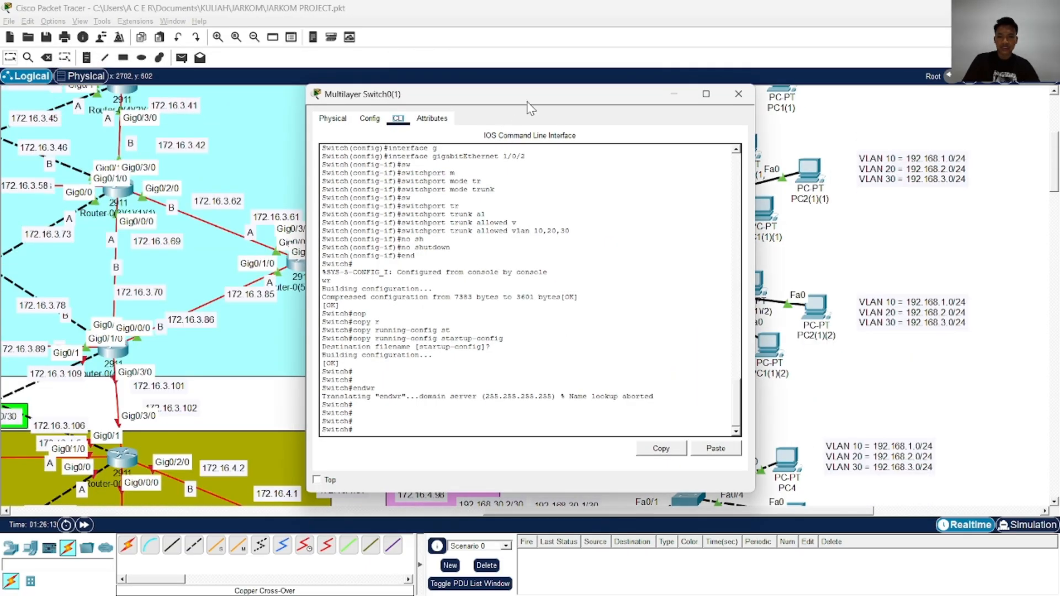
left_click_drag(527, 101, 353, 93)
key("Return")
key("Return")
key("Return")
type("sh")
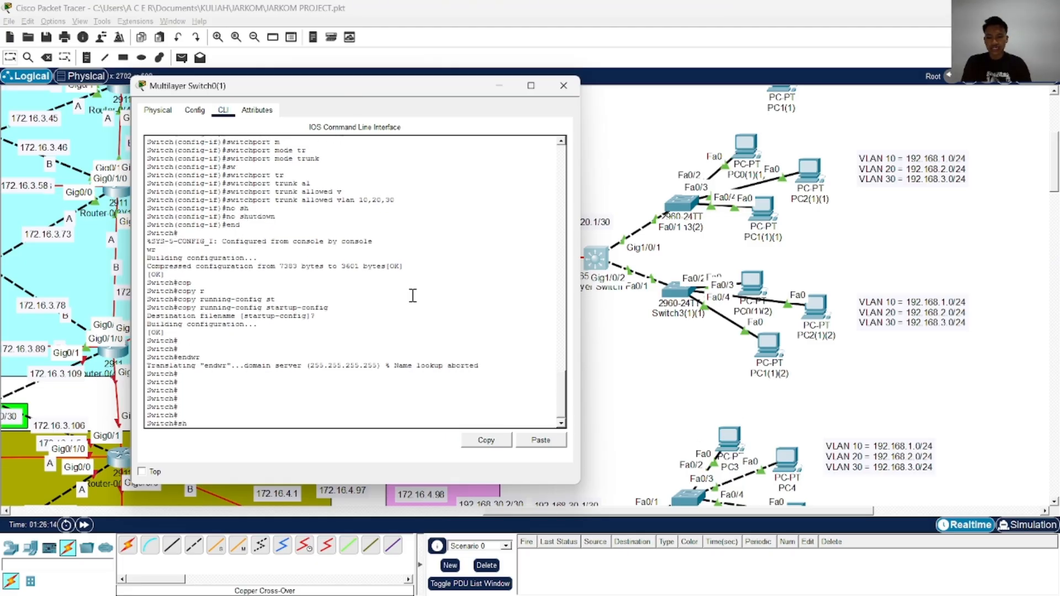
type(" run")
key("Return")
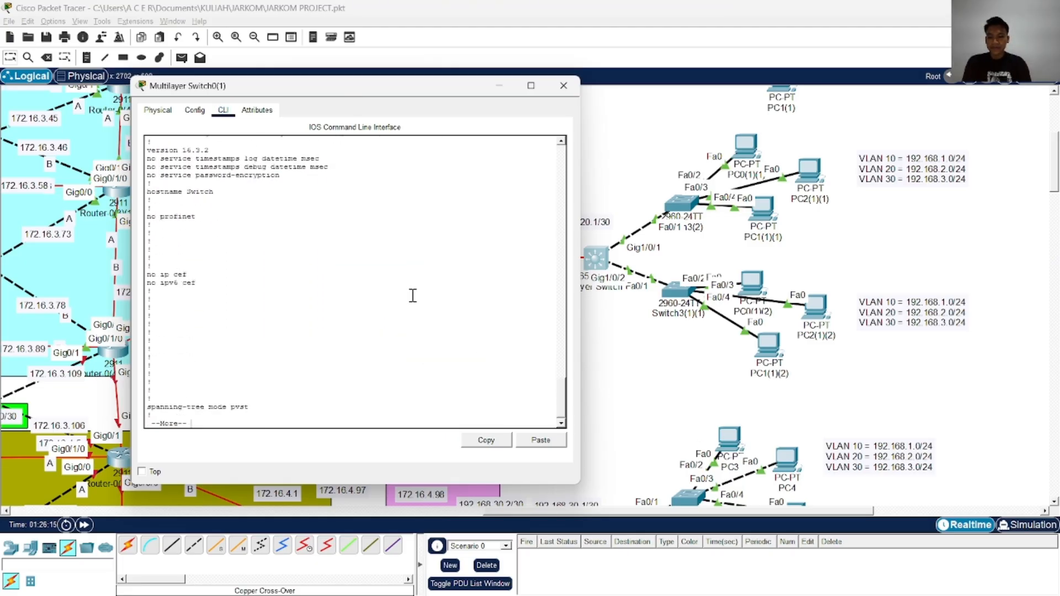
key("Return")
key("Return")
key("Return")
key("Return")
key("Return")
key("Return")
key("Return")
key("Return")
key("Return")
key("Return")
key("Return")
key("Return")
key("Return")
key("Return")
key("Return")
key("Return")
key("Return")
key("Return")
key("Return")
key("Return")
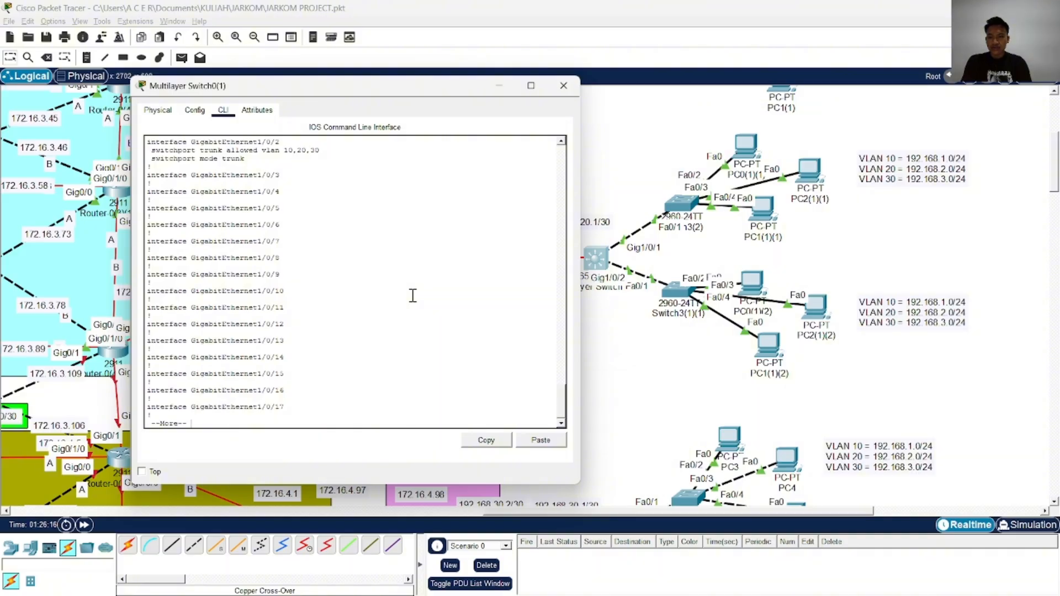
key("Return")
key("Return")
key("Return")
key("Return")
key("Return")
key("Return")
key("Return")
key("Return")
key("Return")
key("Return")
key("Return")
key("Return")
key("Return")
key("Return")
key("Return")
key("Return")
key("Return")
key("Return")
key("Return")
key("Return")
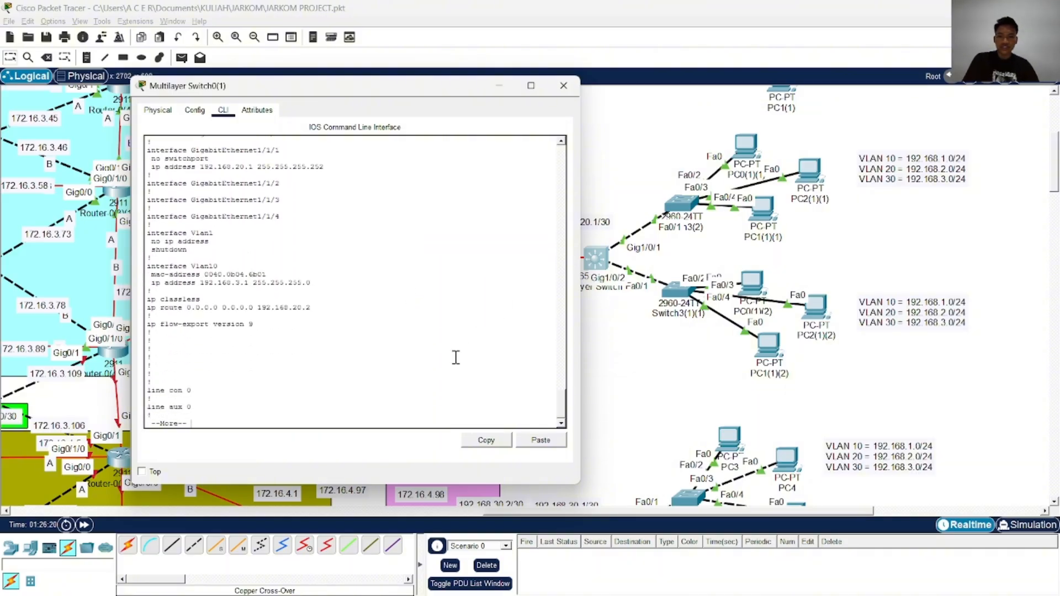
key("Return")
Enter global configuration on Multilayer Switch0(1) and set the interface vlan 10 address to 192.168.1.1 255.255.255.0
type("conf")
key("Tab")
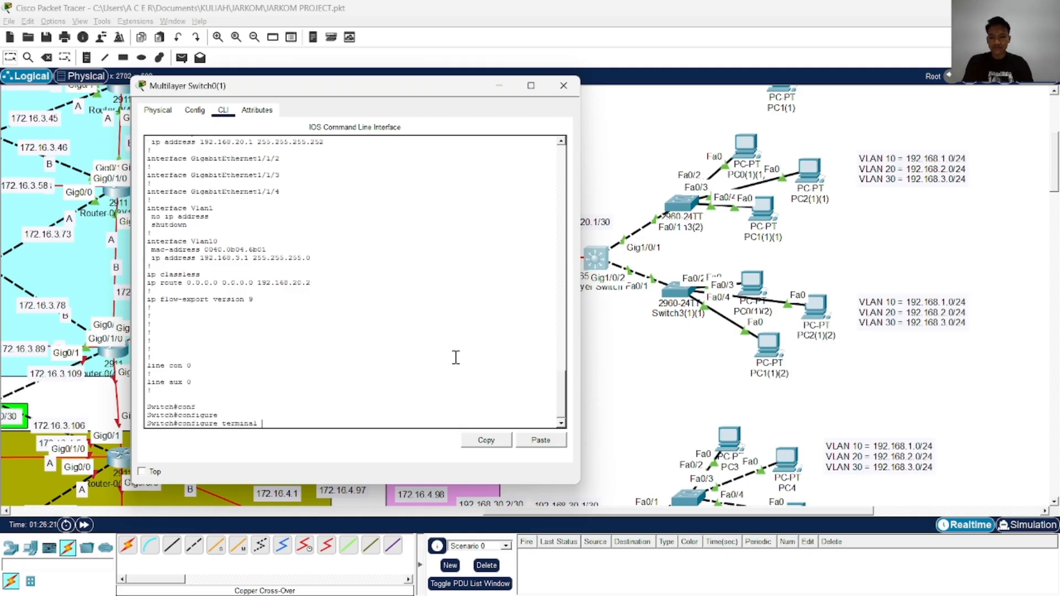
type("t")
key("Tab")
key("Return")
type("in")
key("Tab")
type("v")
key("Tab")
type("l")
key("Tab")
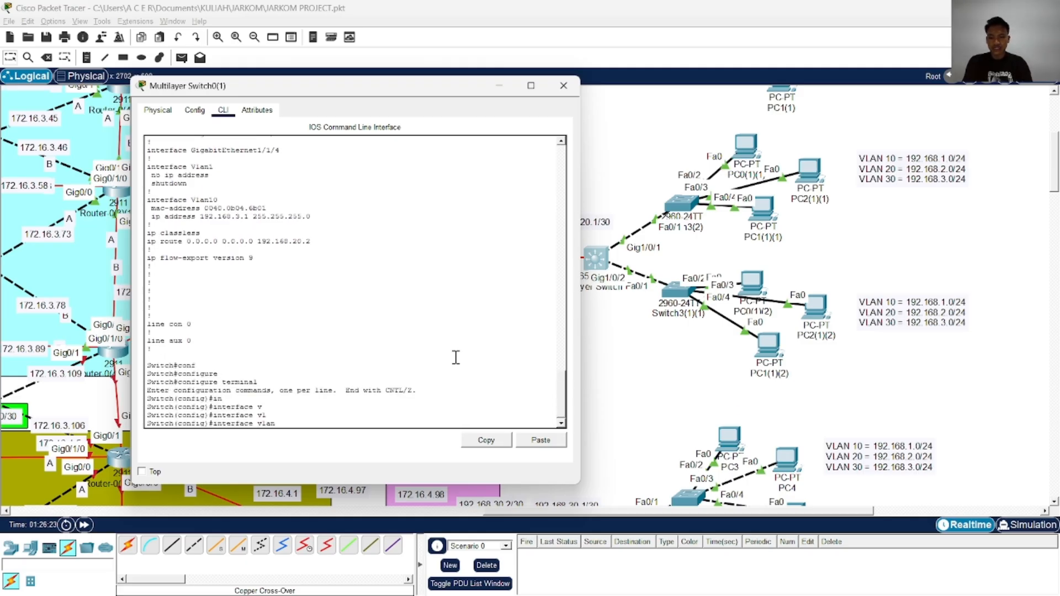
type("10")
key("Return")
type("ip ad")
key("Tab")
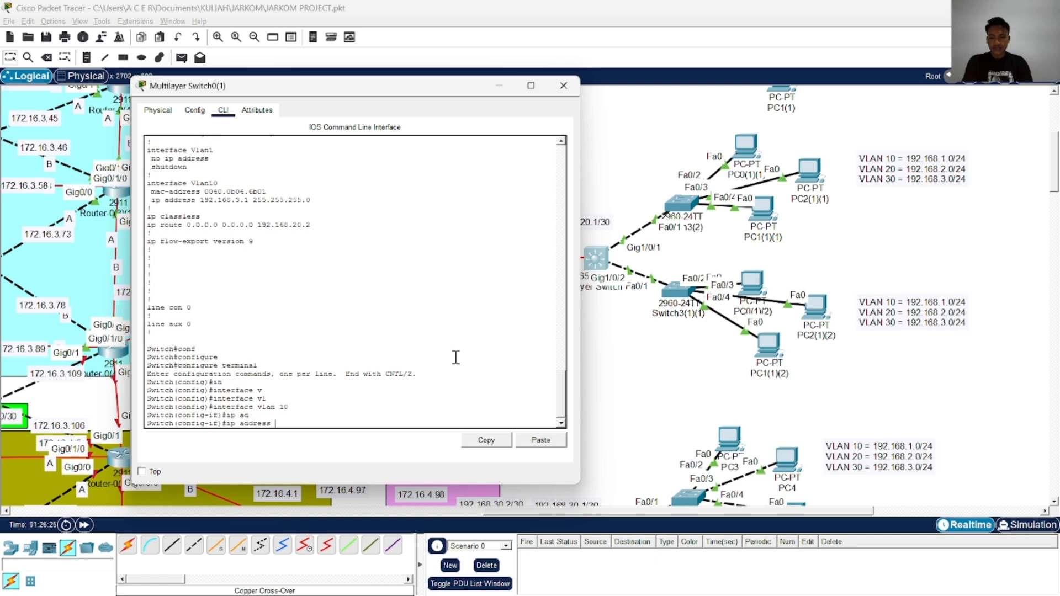
type("192.168.1.1")
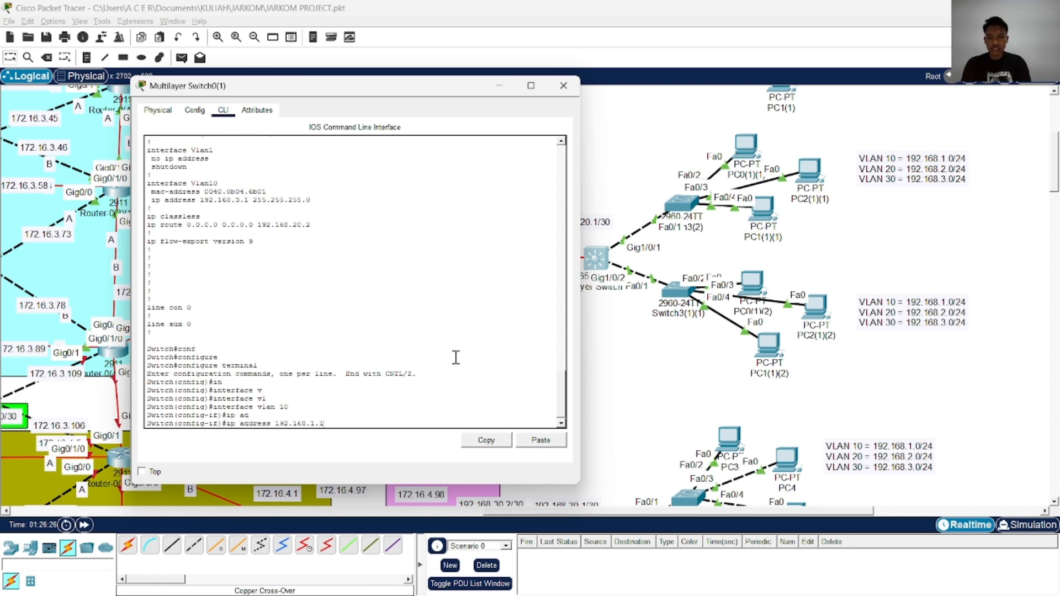
type(" 255.255.255.0")
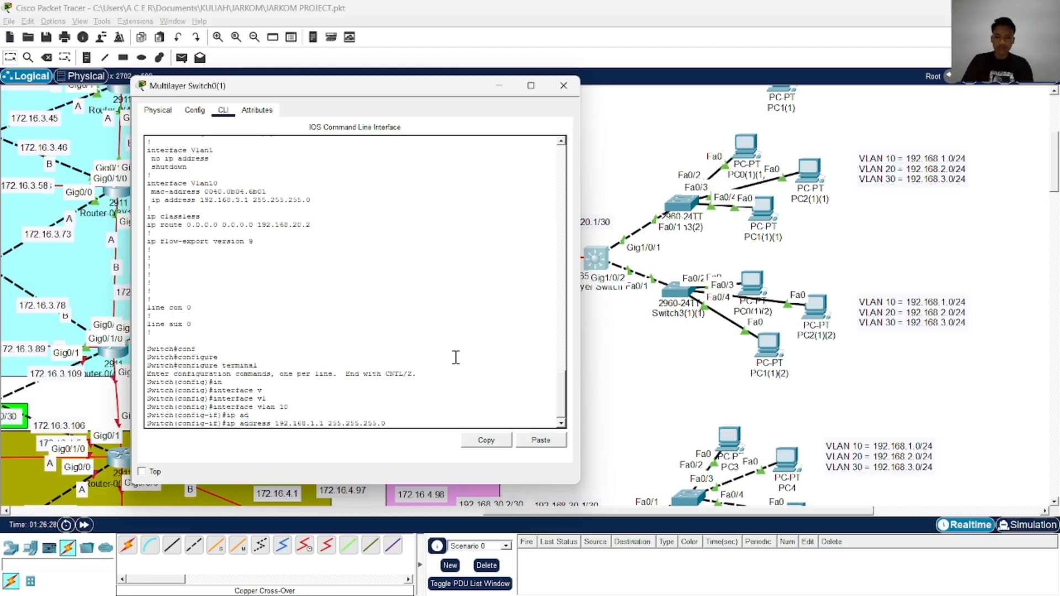
key("Return")
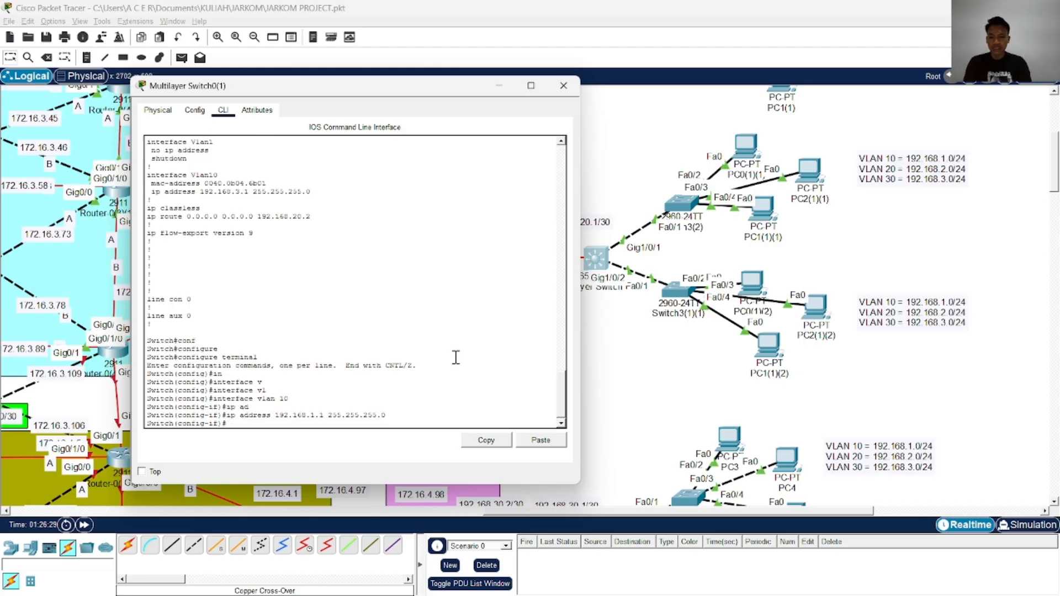
Create interface vlan 20 on Multilayer Switch0(1) and assign it ip address 192.168.2.1 255.255.255.0
key("Up")
key("Up")
key("BackSpace")
key("BackSpace")
type("2")
key("Return")
key("Up")
key("Up")
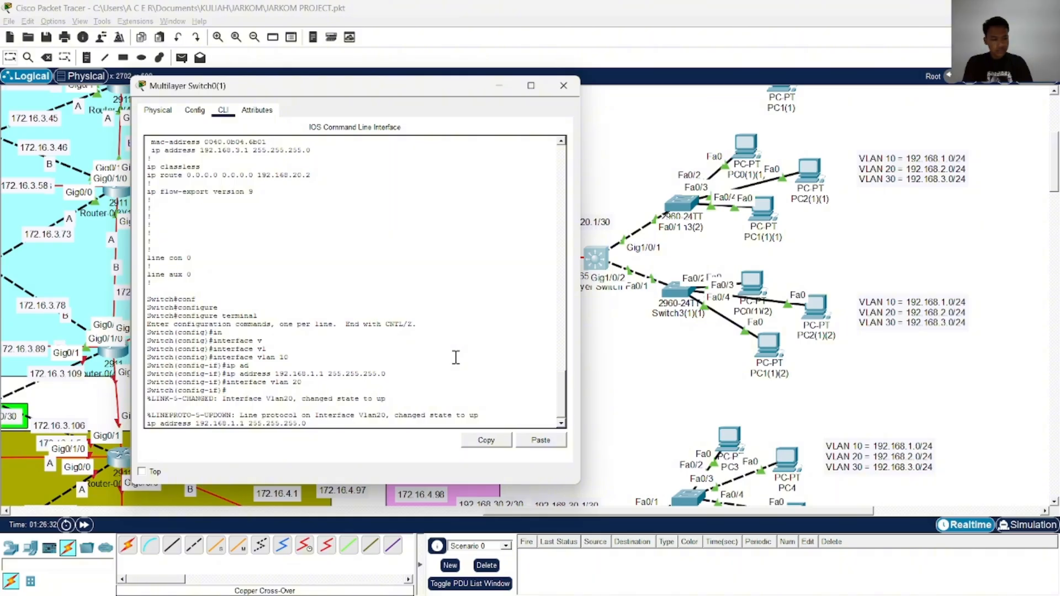
key("Left")
key("Left")
key("Left")
key("Return")
key("Return")
key("Return")
key("Return")
Create interface vlan 30 on Multilayer Switch0(1) and assign it ip address 192.168.3.1 255.255.255.0
key("Up")
key("Up")
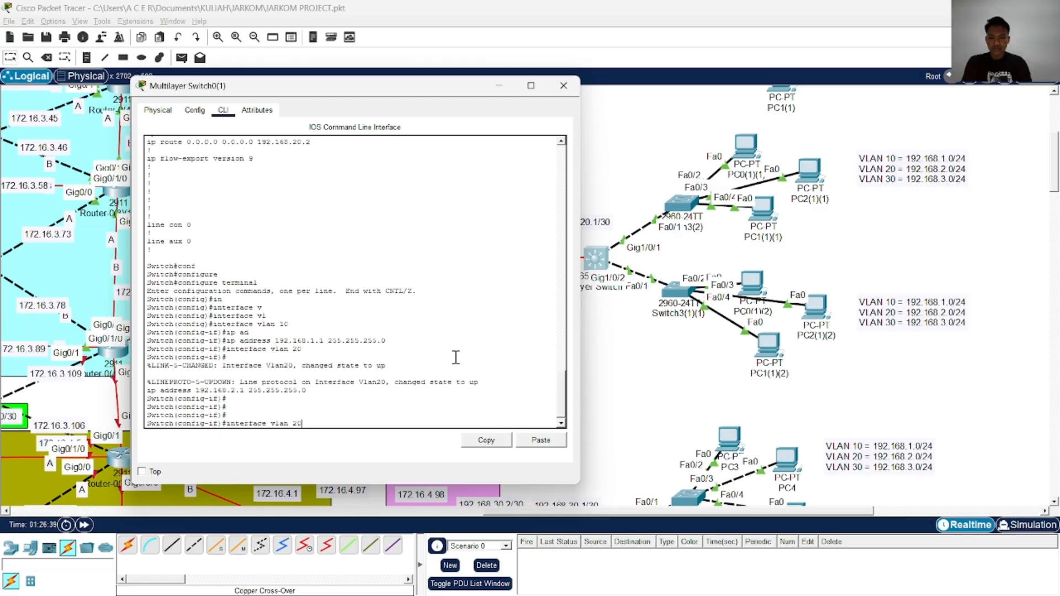
key("BackSpace")
key("BackSpace")
type("30")
key("Return")
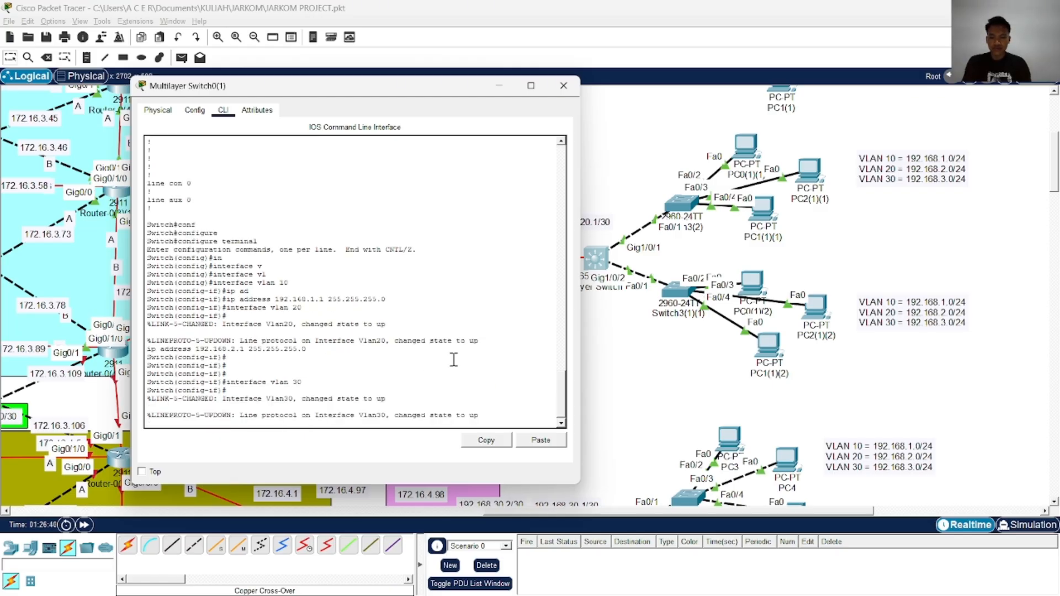
key("Return")
key("Return")
key("Return")
key("Return")
key("Up")
key("Up")
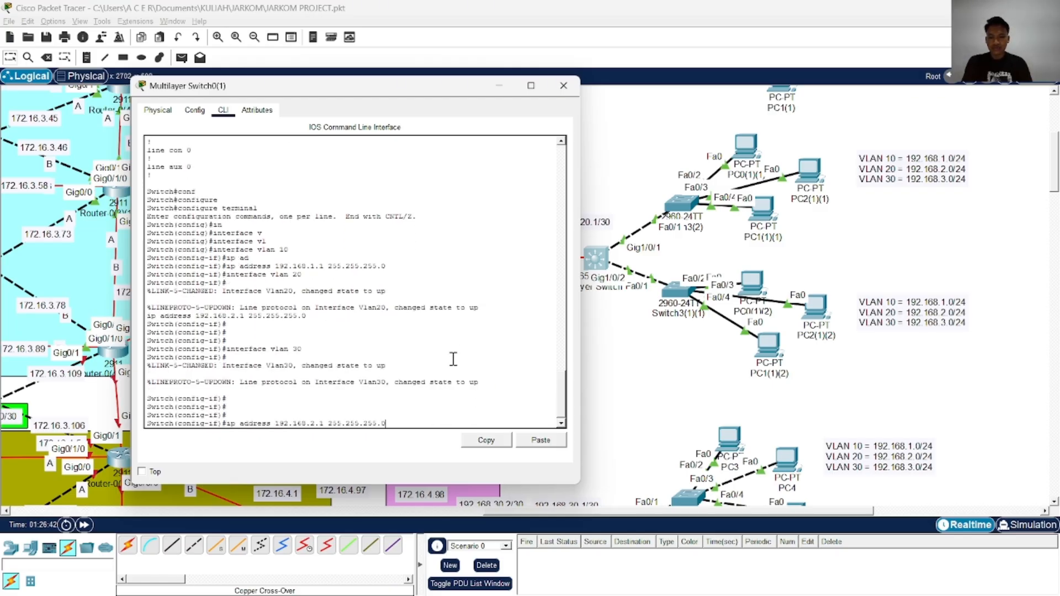
key("Left")
key("Left")
key("Left")
key("Left")
key("Left")
key("Left")
key("Left")
key("Left")
key("Left")
key("Left")
key("Left")
key("Left")
key("Left")
key("Left")
key("Left")
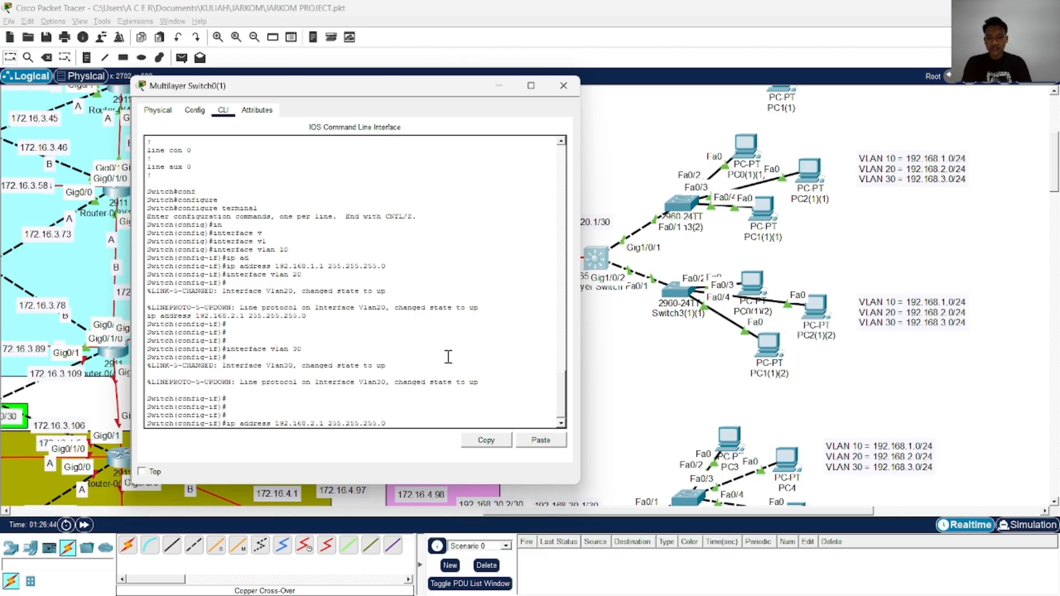
key("BackSpace")
key("BackSpace")
type("3.")
key("Return")
key("Return")
key("Return")
End configuration mode on Multilayer Switch0(1) and save its configuration with wr
type("end")
key("Return")
type("wr")
key("Return")
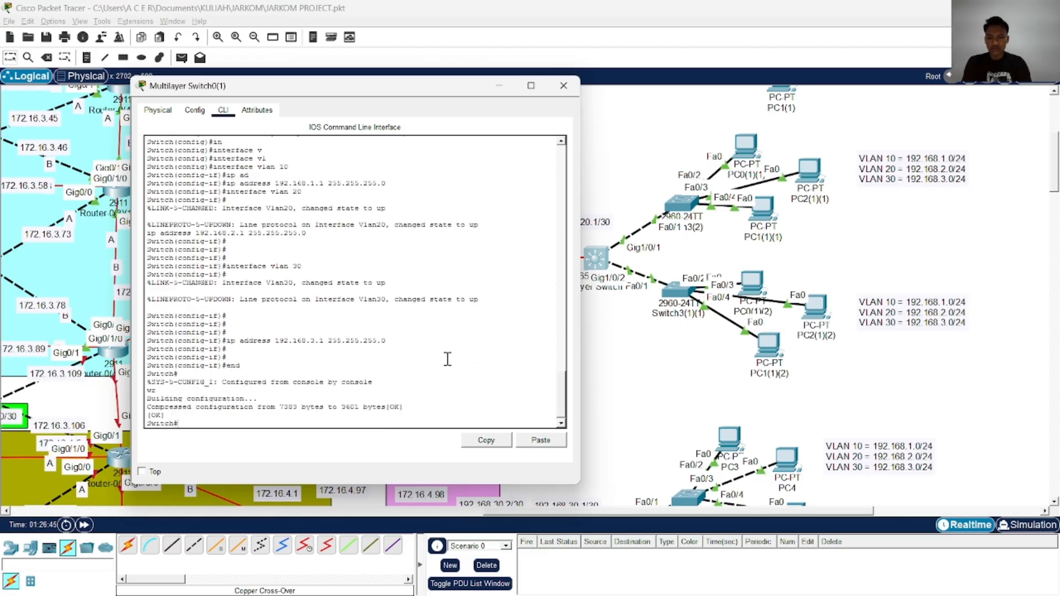
Page through show running-config on Multilayer Switch0(1) to check the VLAN 10, 20 and 30 addresses, and return to the prompt
key("Return")
type("show run")
key("Tab")
key("Return")
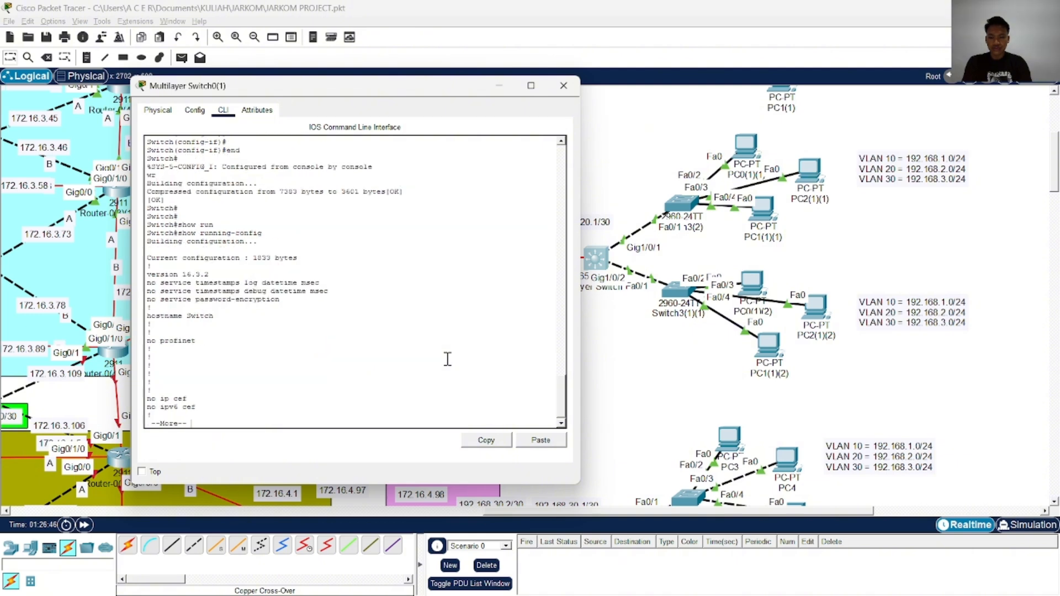
key("space")
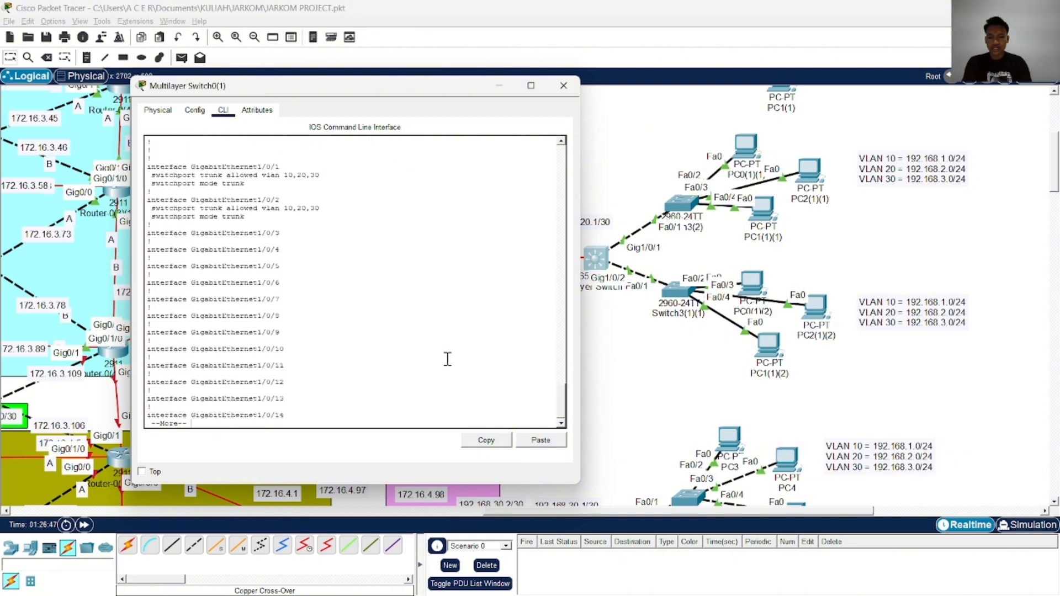
key("space")
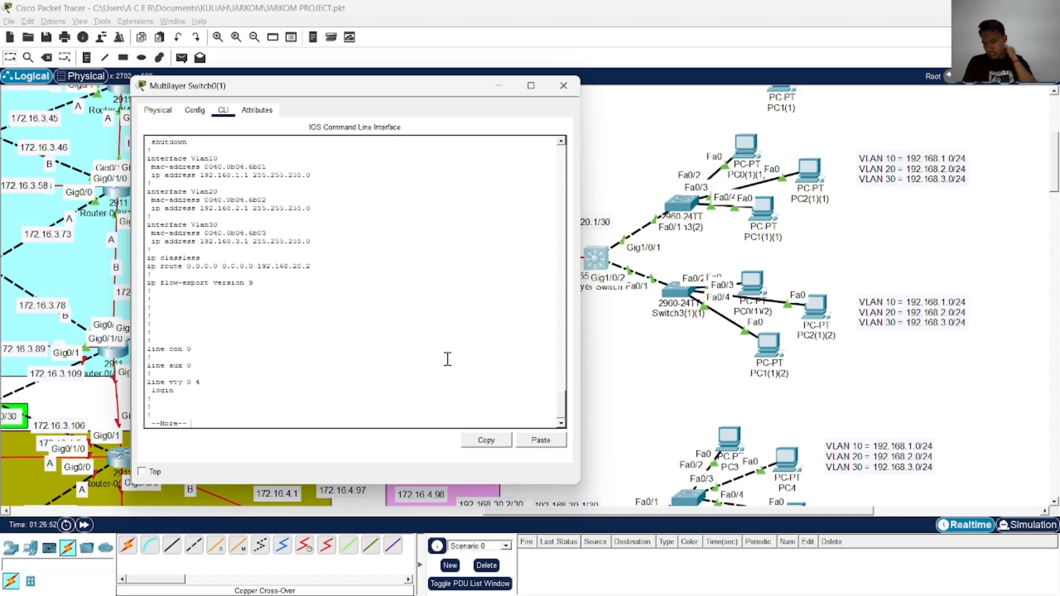
key("Return")
key("Return")
key("Return")
type("end")
key("Return")
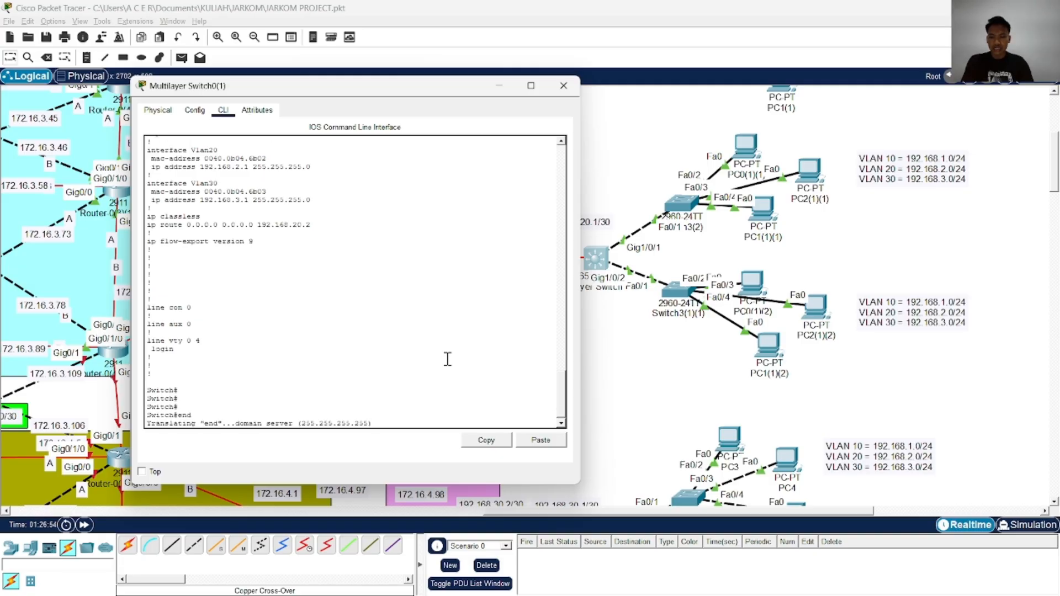
key("Return")
key("Return")
key("Return")
key("Return")
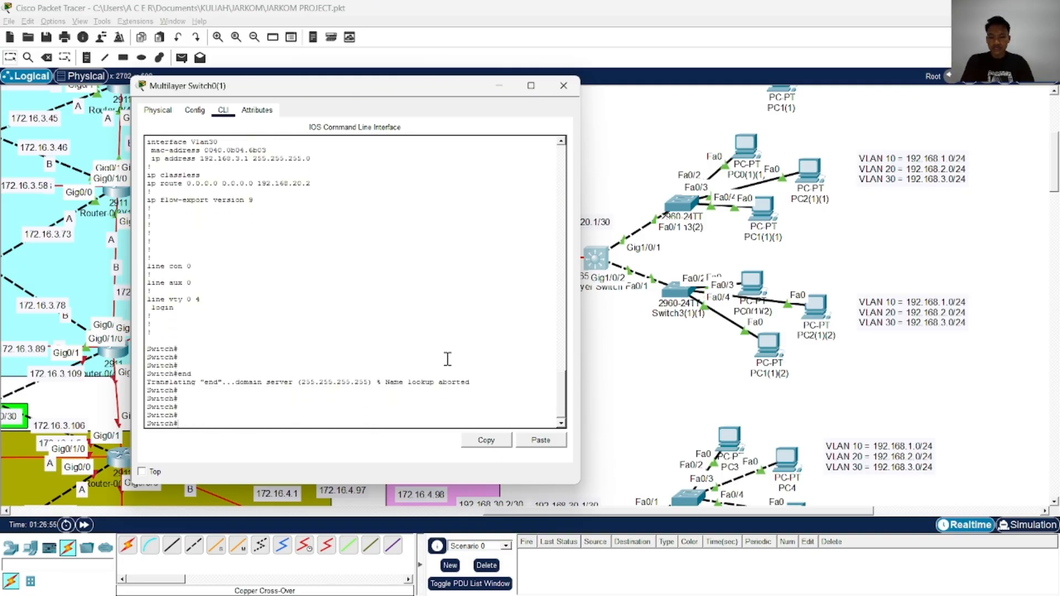
Disable domain name lookup on Multilayer Switch0(1) with no ip domain-lookup in global configuration mode
type("conf")
key("Tab")
type("t")
key("Tab")
key("Return")
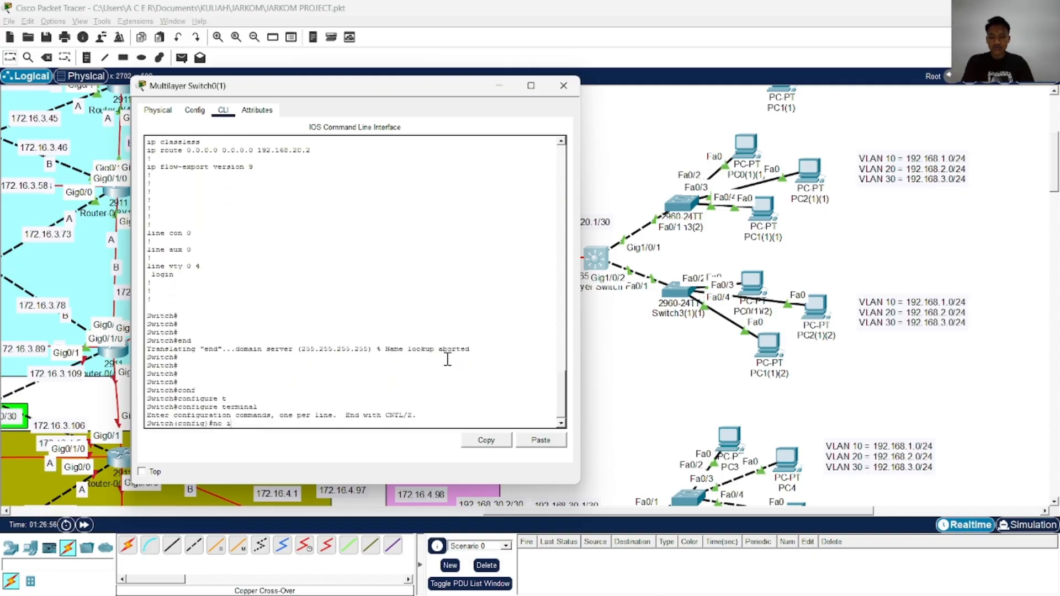
type("no ip dom")
key("Tab")
key("Tab")
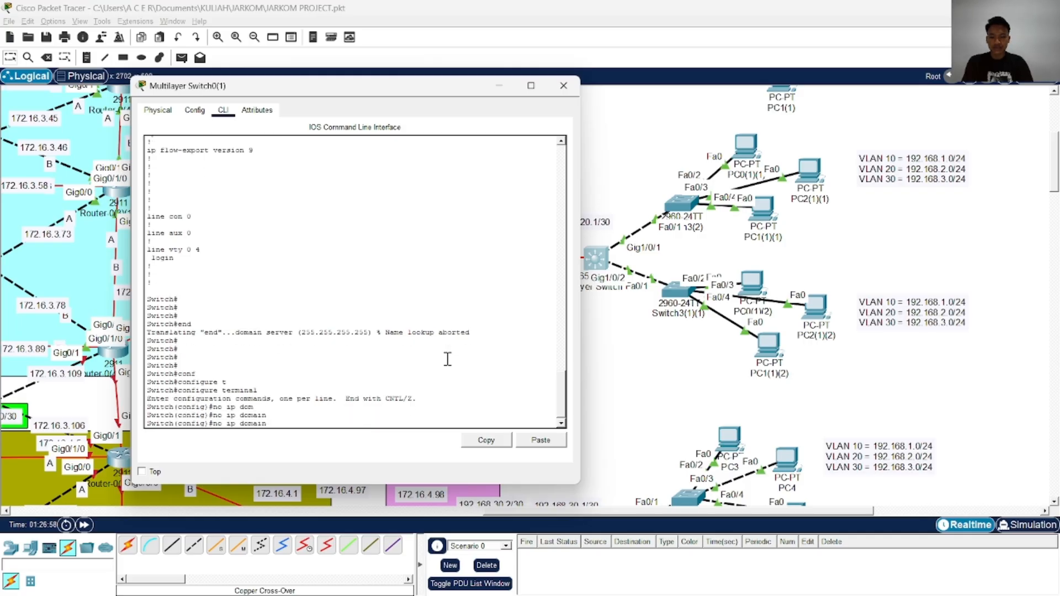
type("-lo")
key("Tab")
key("Tab")
key("Tab")
key("Return")
key("Return")
key("Return")
key("Return")
End configuration mode on Multilayer Switch0(1), copy running-config to startup-config, and close its window
type("end")
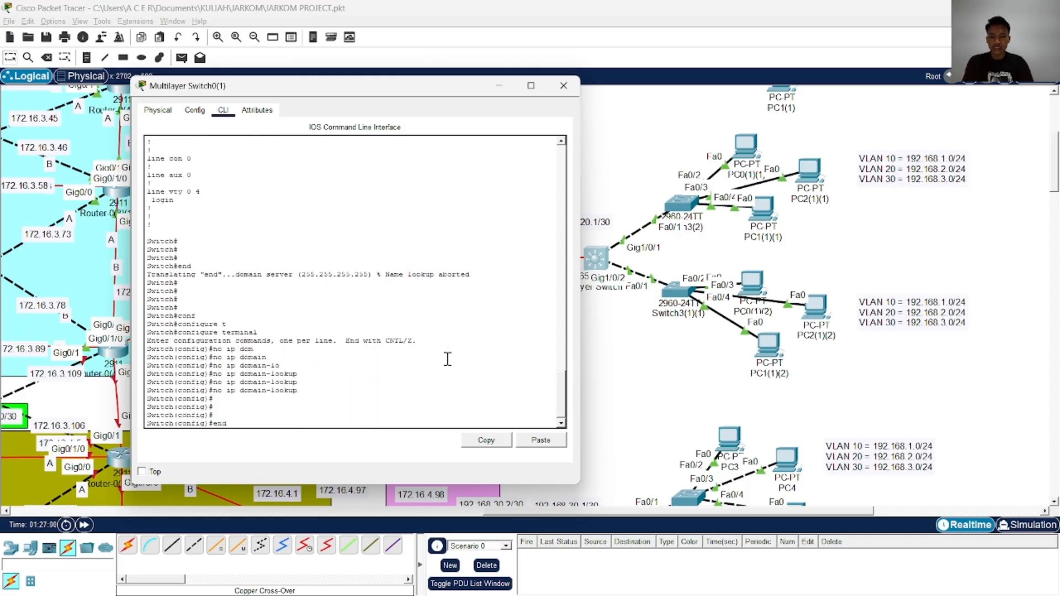
key("Return")
key("Return")
key("Return")
key("Return")
key("Return")
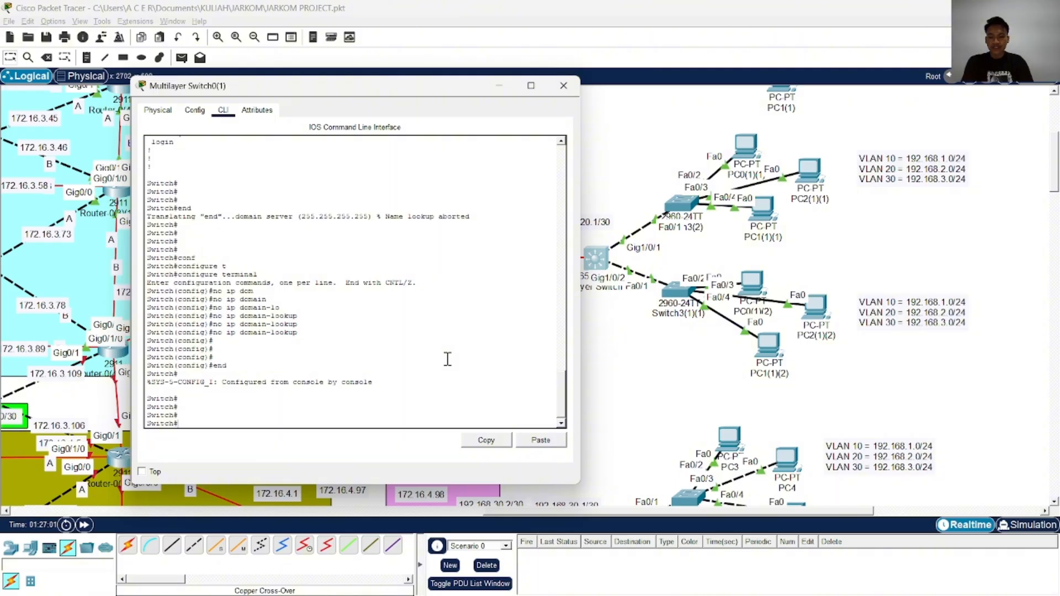
type("cop")
key("Tab")
type("r")
key("Tab")
type("st")
key("Tab")
key("Return")
key("Return")
key("Return")
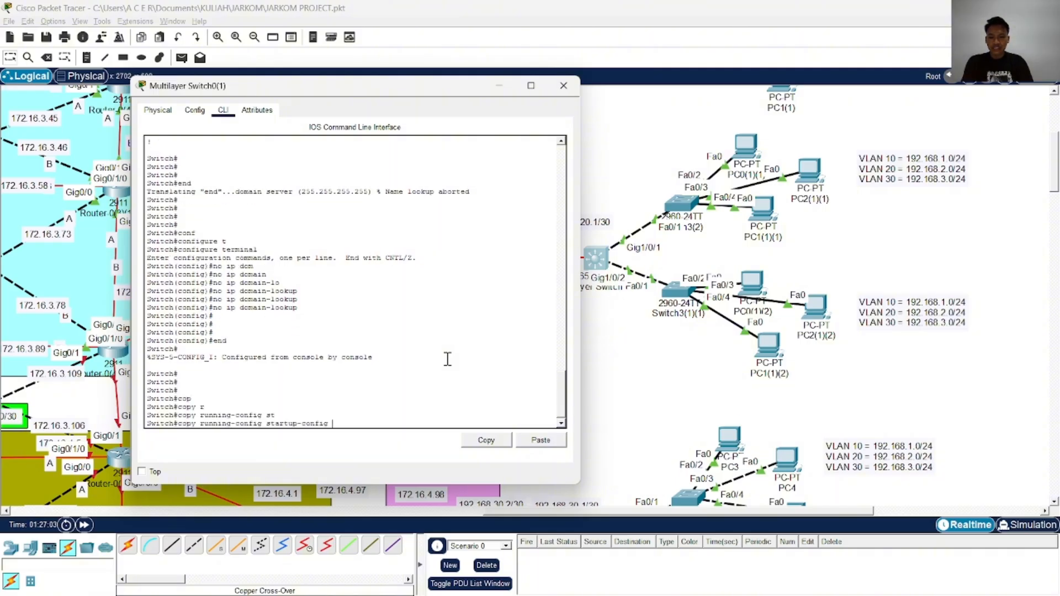
left_click(563, 86)
Open Multilayer Switch0's command line, leave the old listing, and run show running-config
scroll(597, 353, "up", 5)
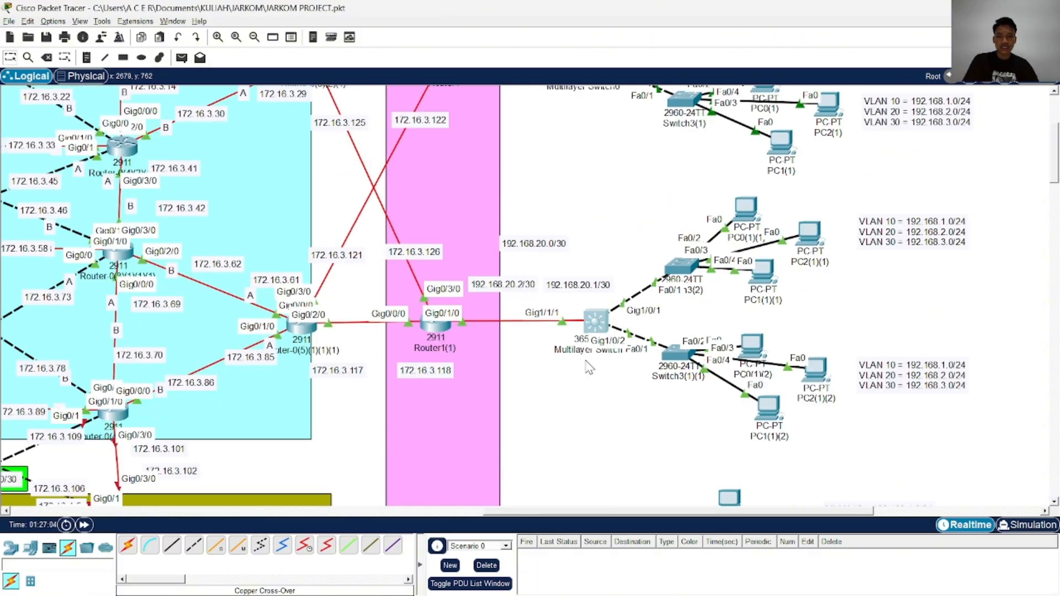
left_click(584, 250)
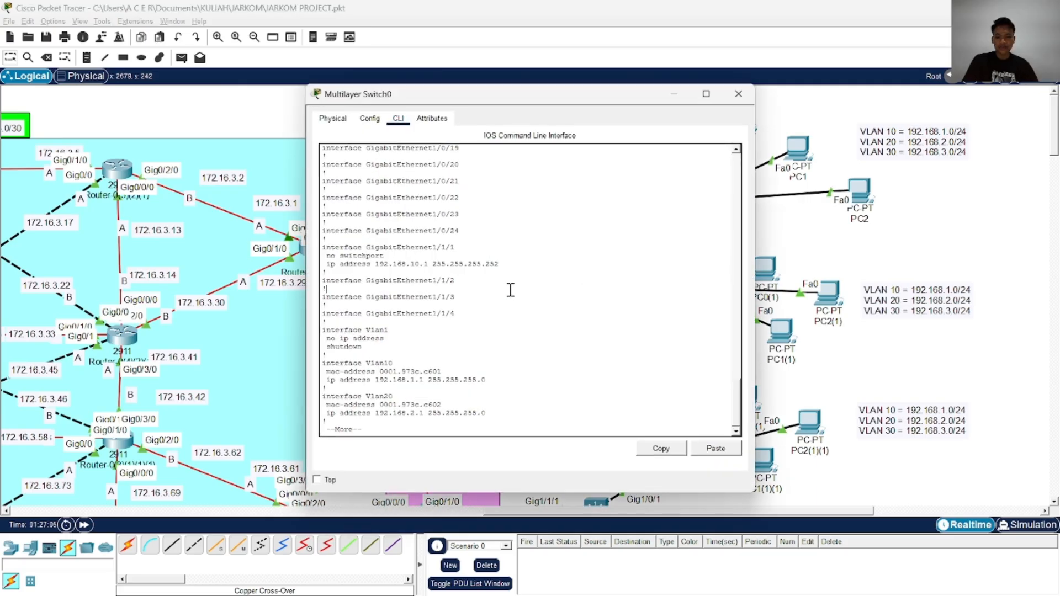
key("Return")
key("Return")
key("Return")
key("Return")
type("sho")
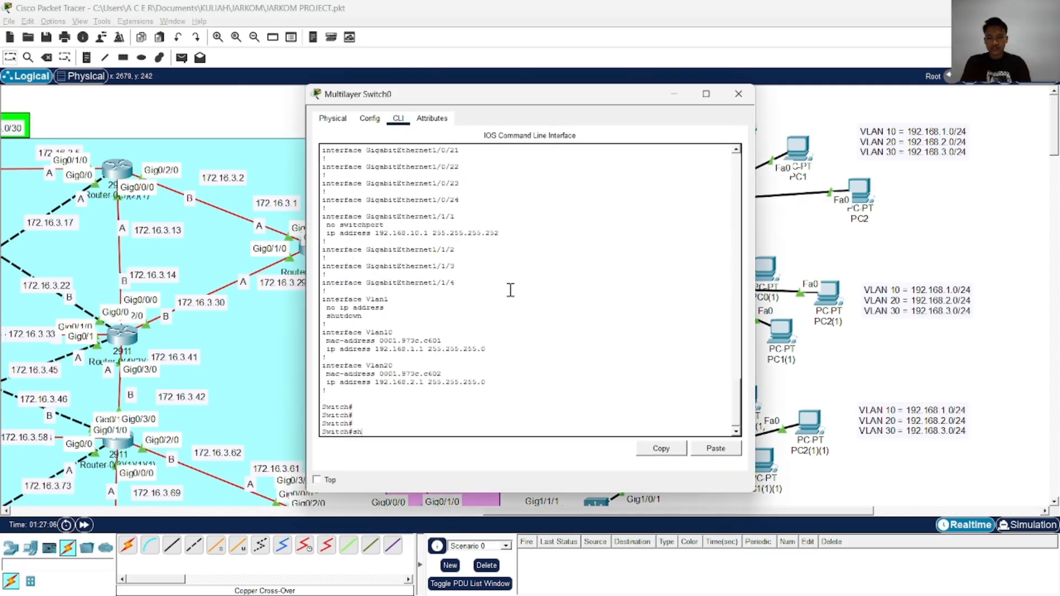
key("Tab")
type("r")
key("Tab")
type("u")
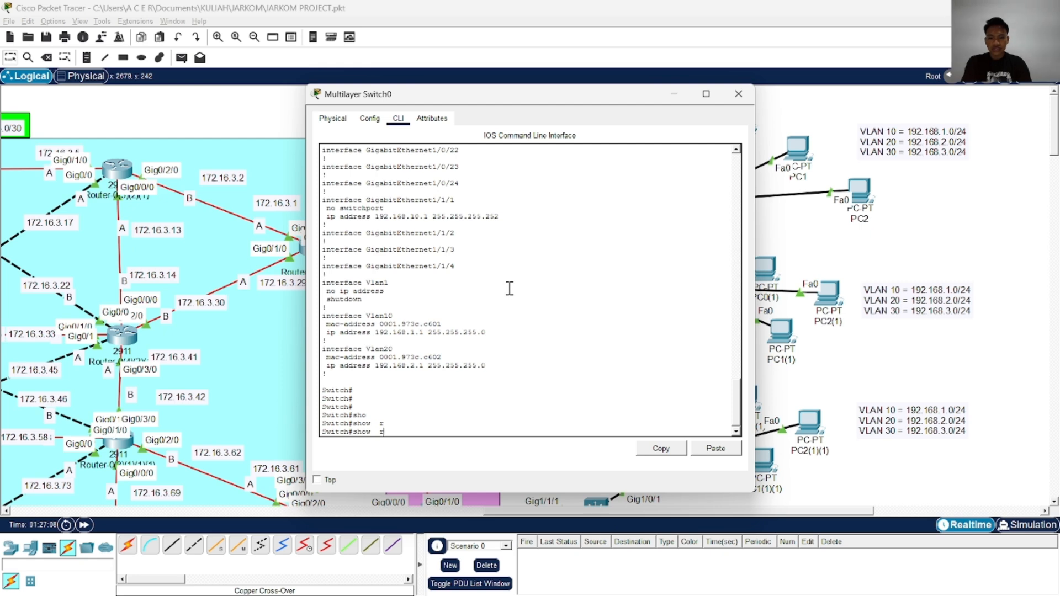
key("Tab")
key("Return")
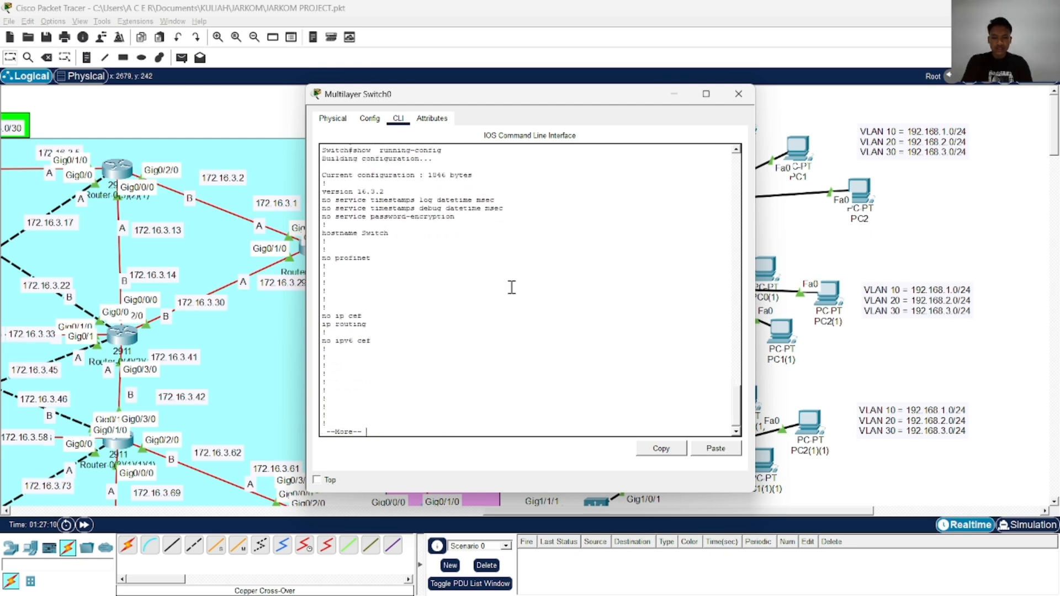
Page through Multilayer Switch0's running configuration to check its VLAN interface addresses and default route, and close the window
key("space")
key("space")
key("space")
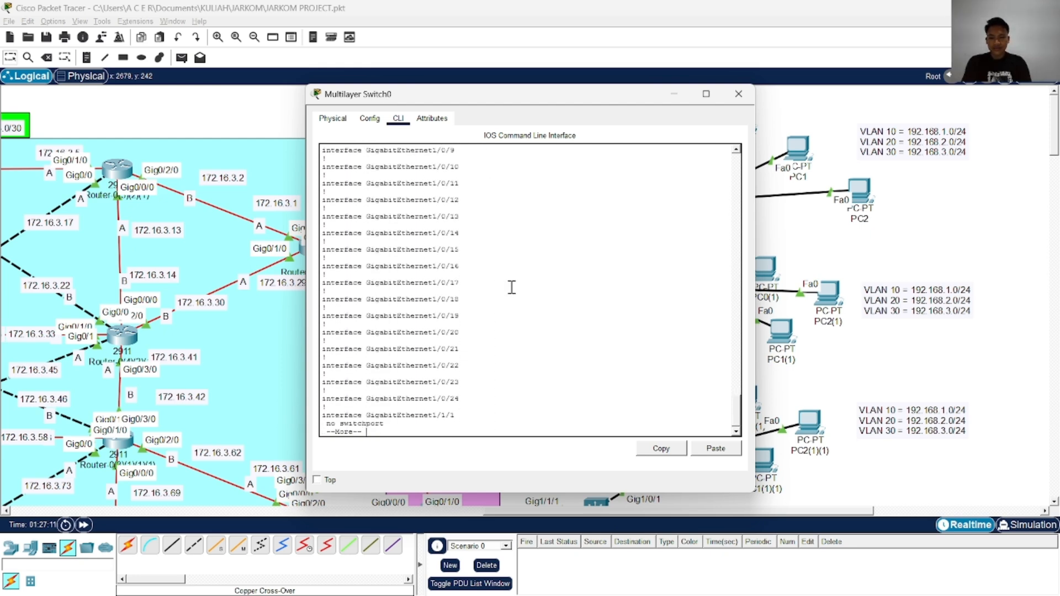
key("space")
key("space")
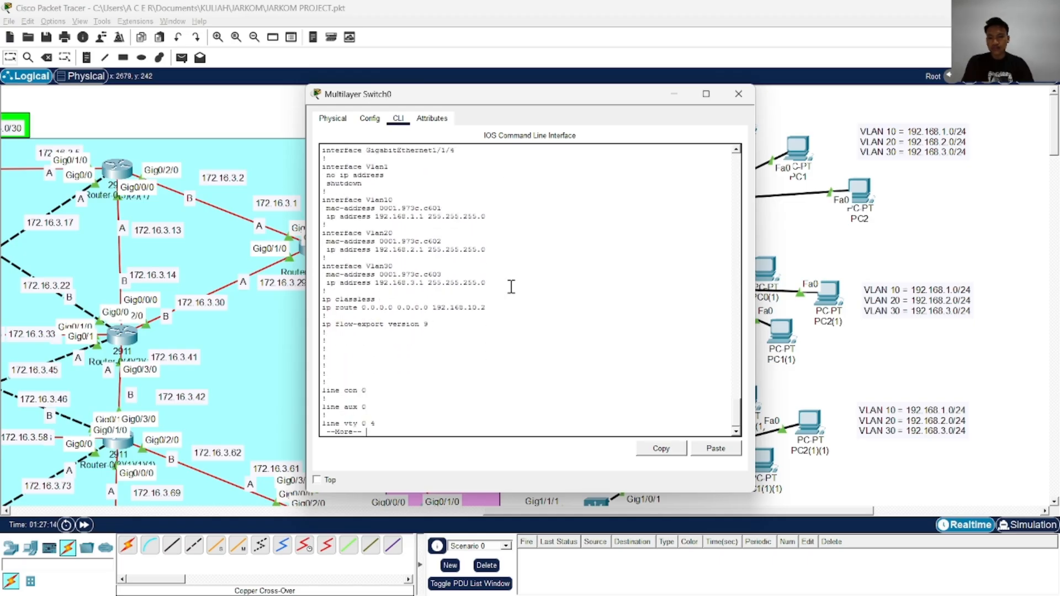
left_click(739, 94)
Open Multilayer Switch0(3)'s command line and enter global configuration mode
scroll(629, 253, "down", 10)
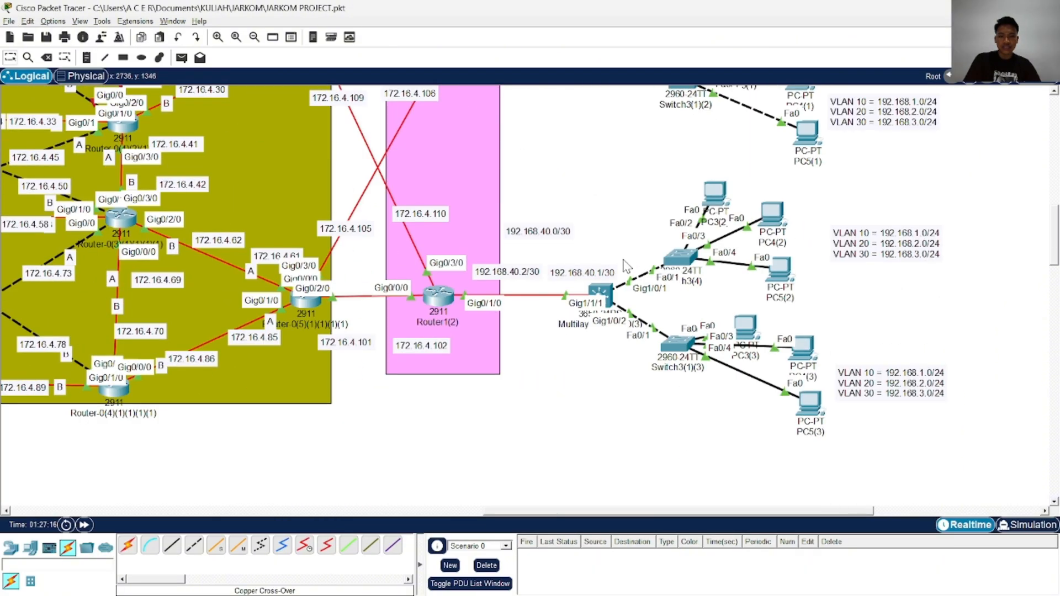
left_click(601, 296)
left_click_drag(565, 97, 362, 87)
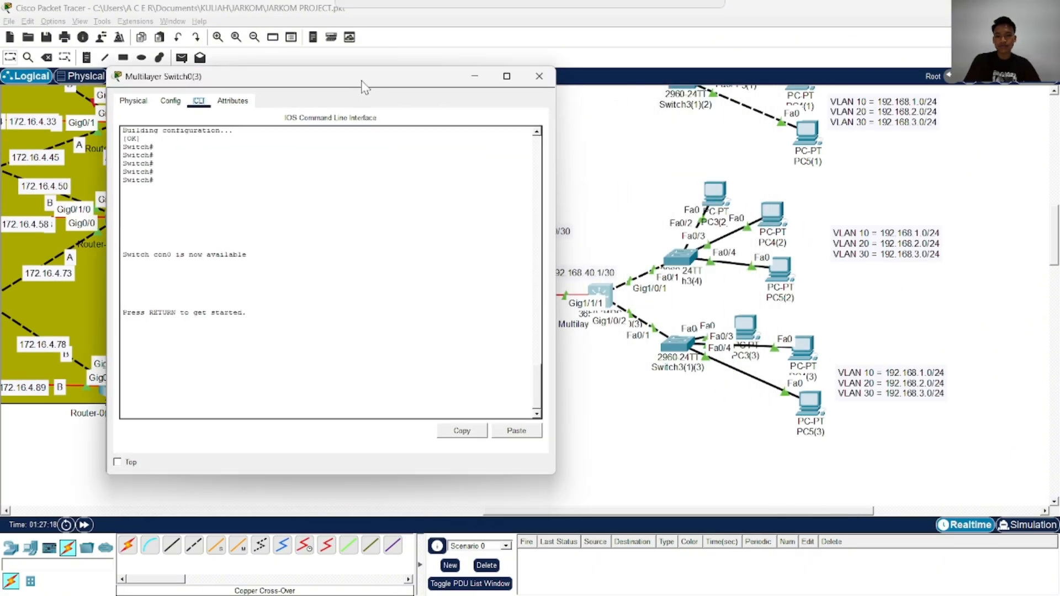
left_click(384, 197)
key("Return")
key("Return")
key("Return")
key("Return")
type("en")
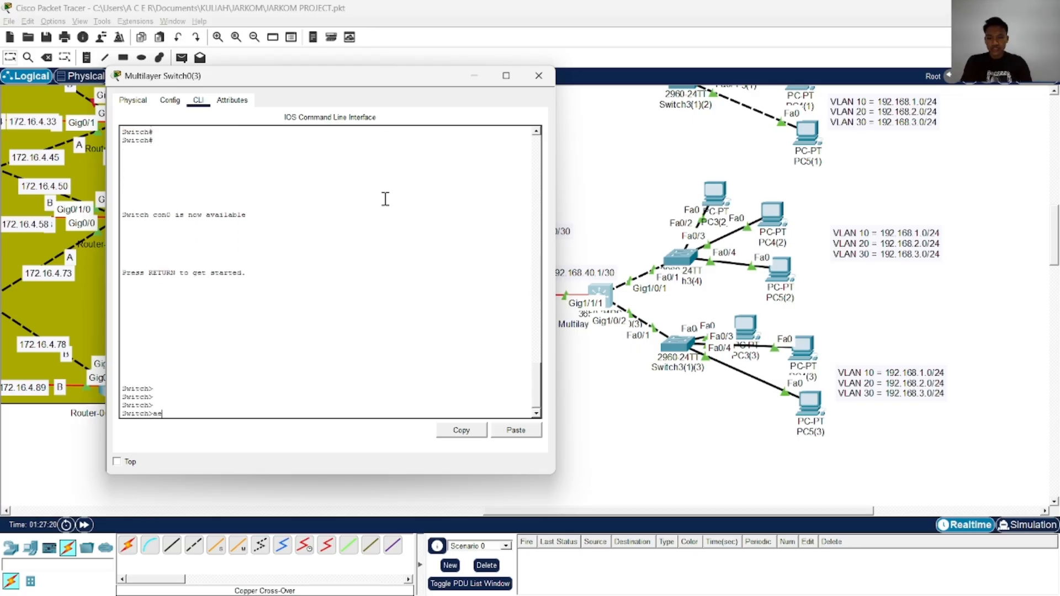
type("a")
key("Tab")
key("Return")
type("conf")
key("Tab")
type("t")
key("Tab")
key("Return")
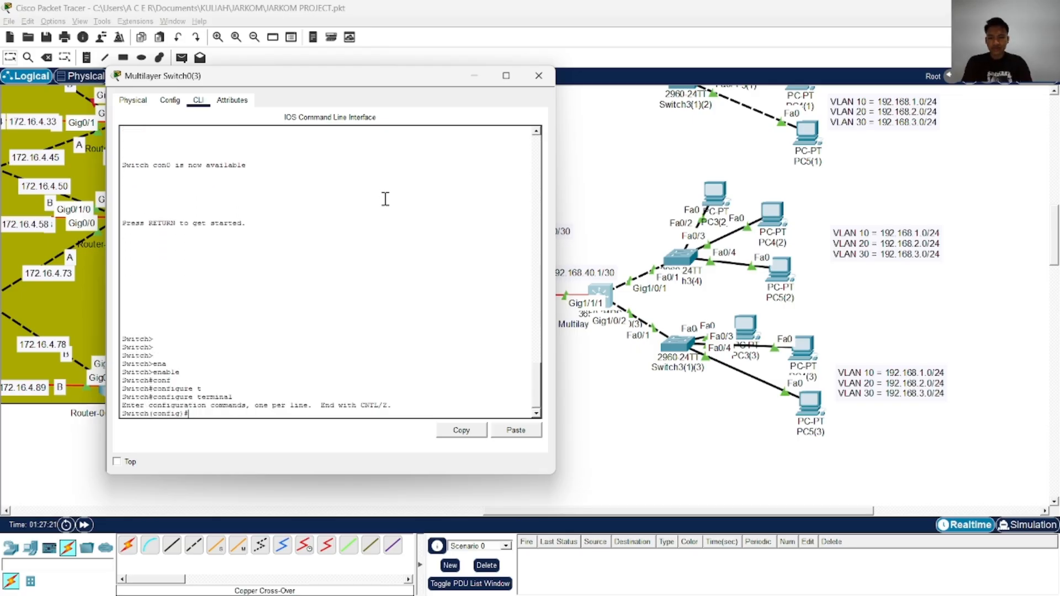
Set interface gigabitEthernet 1/0/1 on Multilayer Switch0(3) to switchport mode trunk
type("in")
key("Tab")
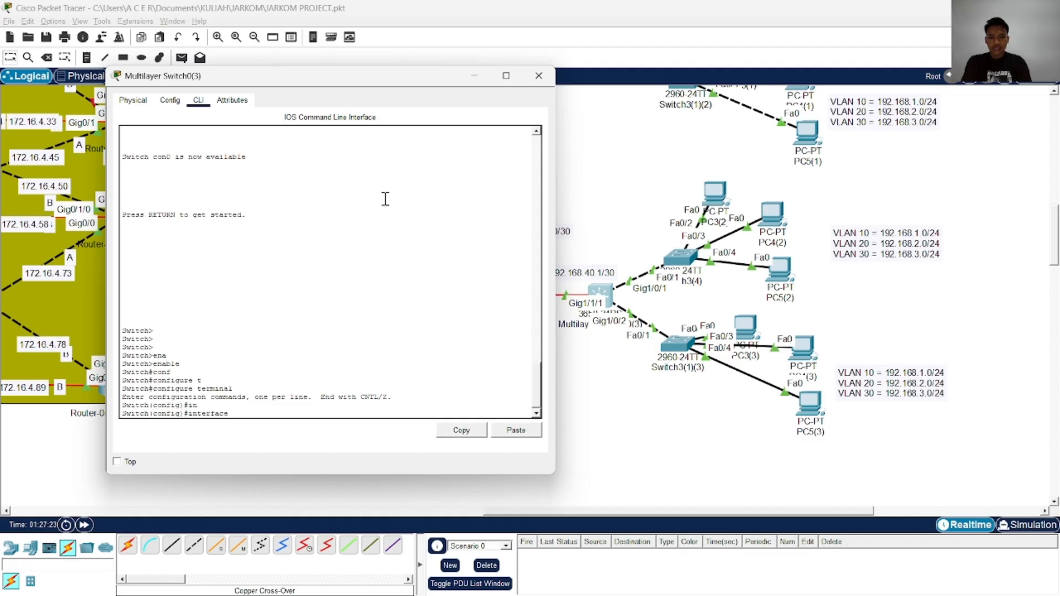
type("g")
key("Tab")
type("1/0/1")
key("Return")
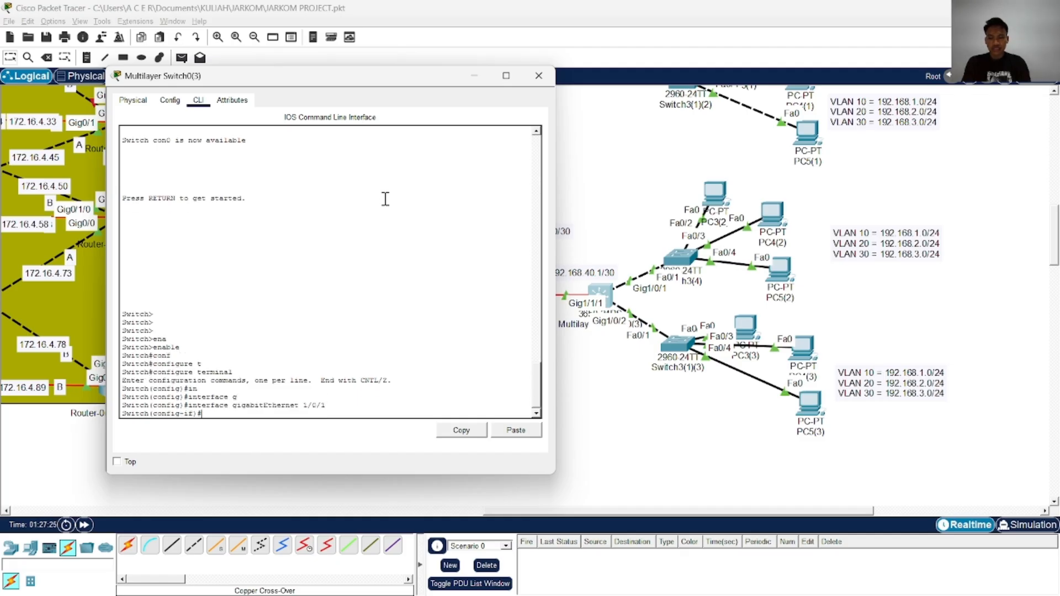
type("sw")
key("Tab")
type("m")
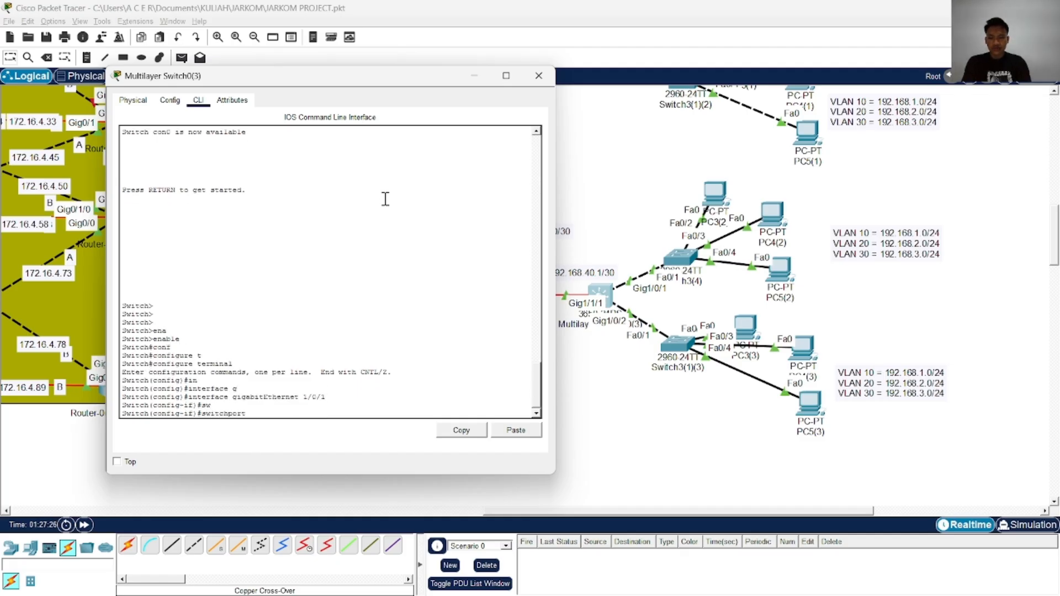
key("Tab")
type("trr")
key("Tab")
key("BackSpace")
key("Tab")
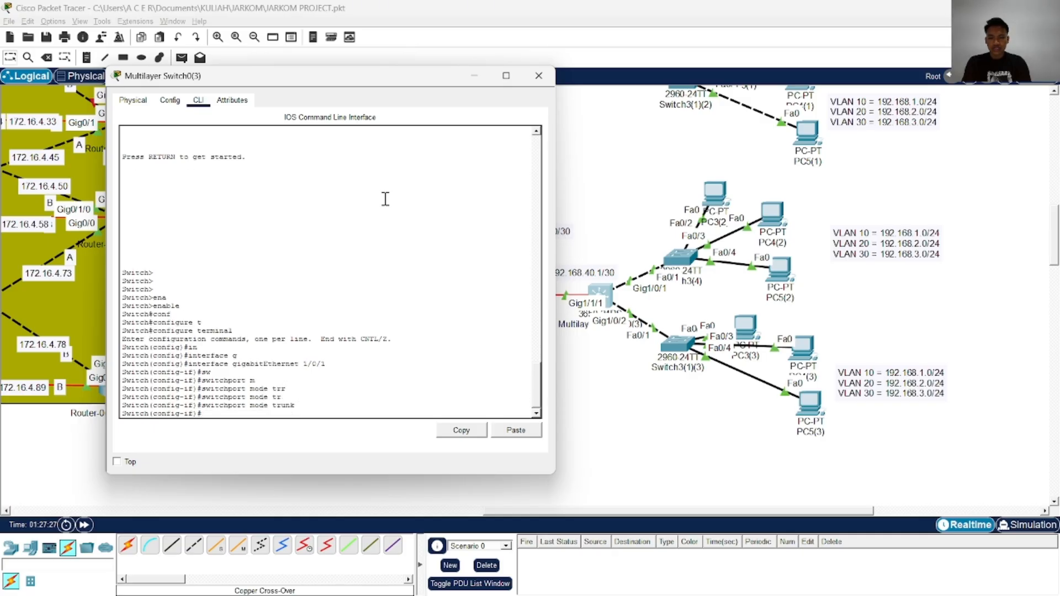
key("Return")
Allow VLANs 10,20,30 on the gigabitEthernet 1/0/1 trunk of Multilayer Switch0(3)
type("sw")
key("Tab")
type("tr")
key("Tab")
type("al")
key("Tab")
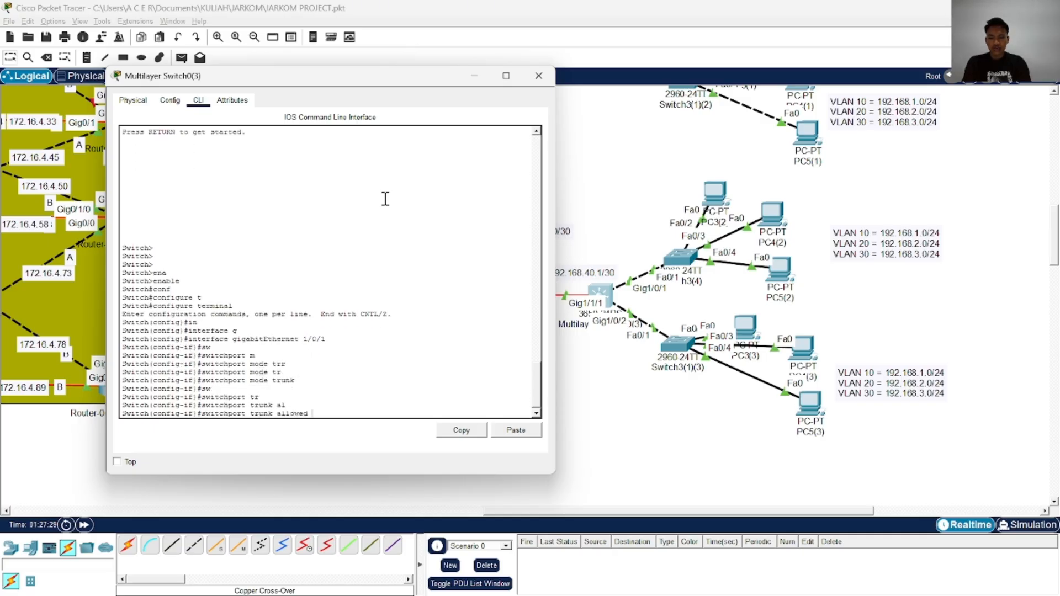
type("vl")
key("Tab")
type("10,20,3")
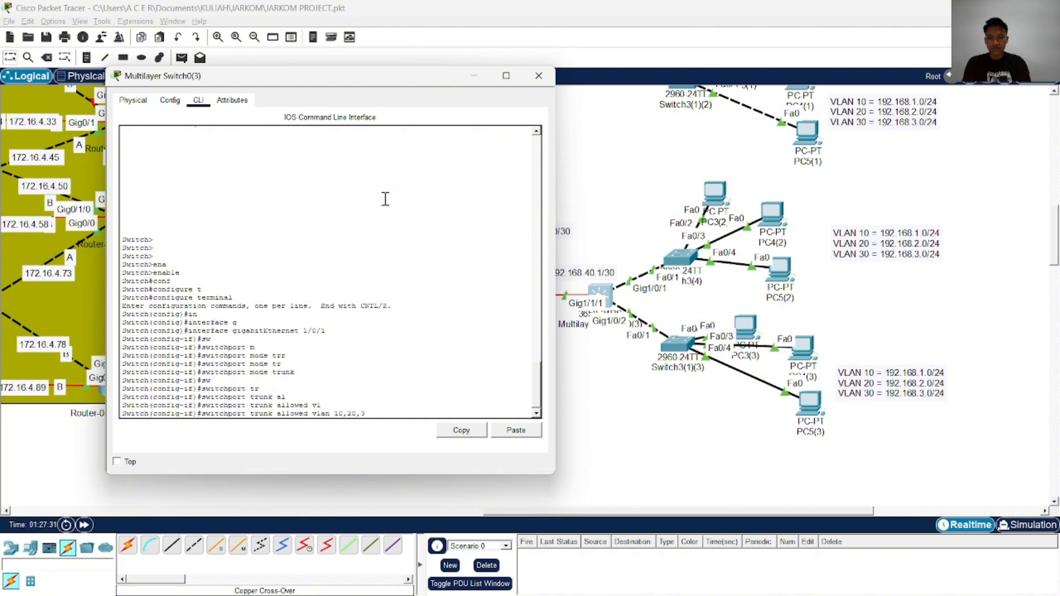
type("0")
key("Return")
Enable gigabitEthernet 1/0/1 on Multilayer Switch0(3) with no shutdown and exit its interface configuration
type("no sh")
key("Tab")
key("Return")
type("ex")
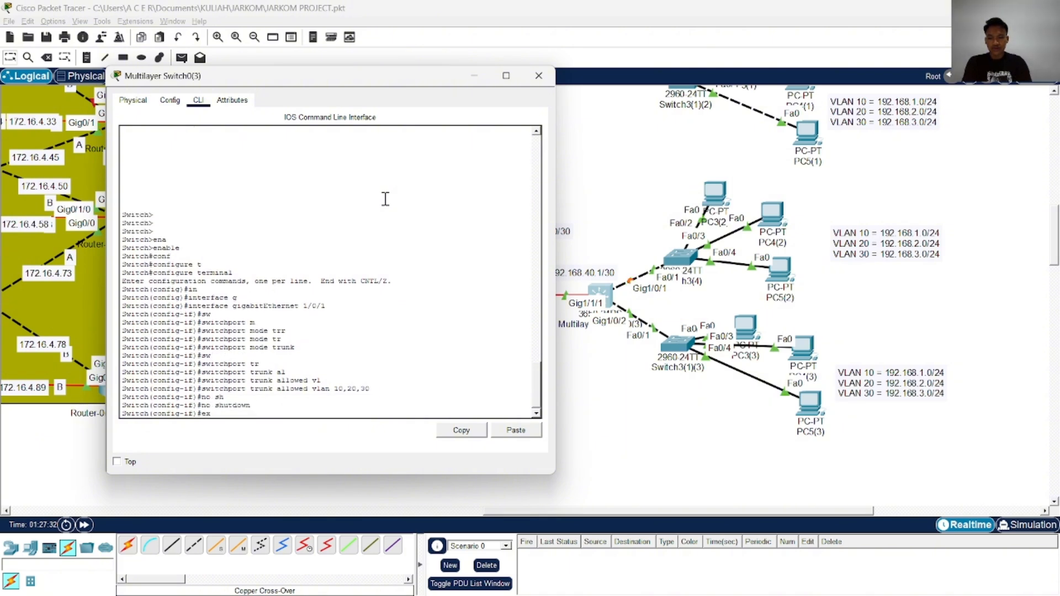
type("i")
key("Tab")
key("Return")
Set interface gigabitEthernet 1/0/2 on Multilayer Switch0(3) to switchport mode trunk
type("in")
key("Tab")
type("g")
key("Tab")
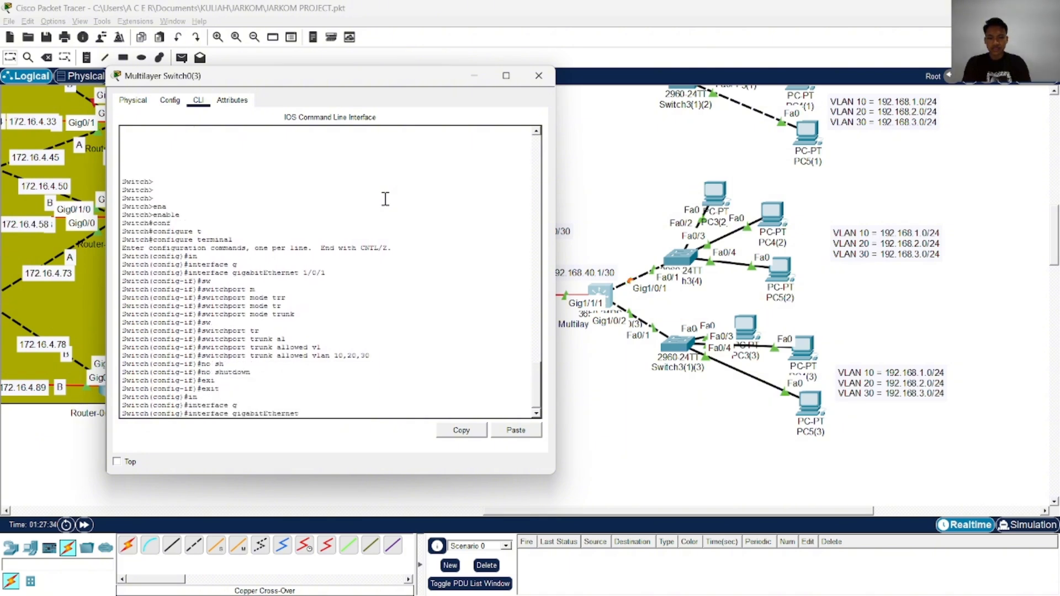
type("1/0/2")
key("Return")
type("sw")
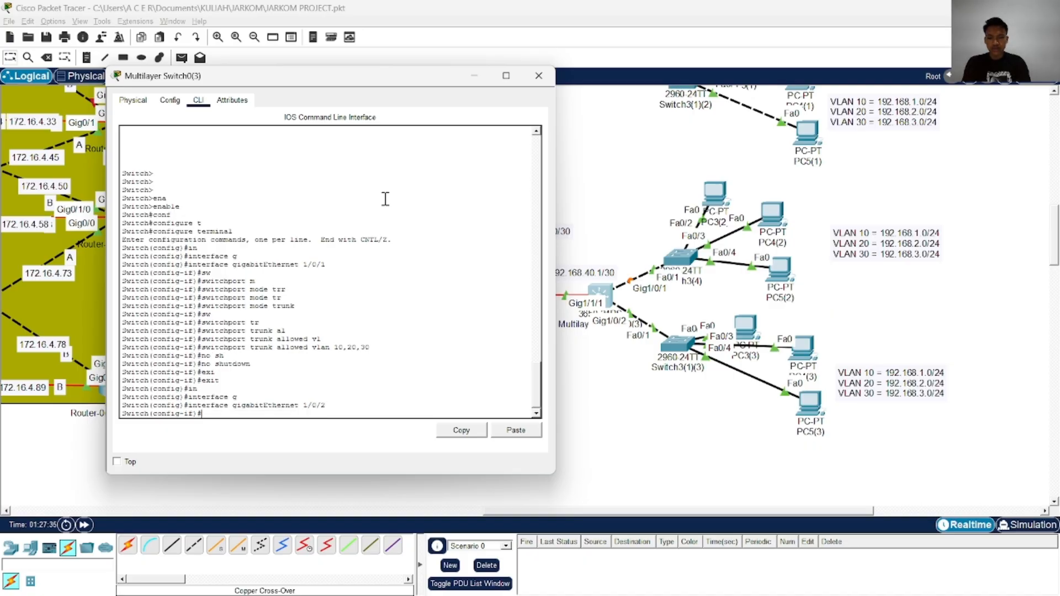
key("Tab")
type("m")
key("Tab")
type("tr")
Allow VLANs 10,20,30 on the gigabitEthernet 1/0/2 trunk of Multilayer Switch0(3)
key("Tab")
key("Return")
type("switchport")
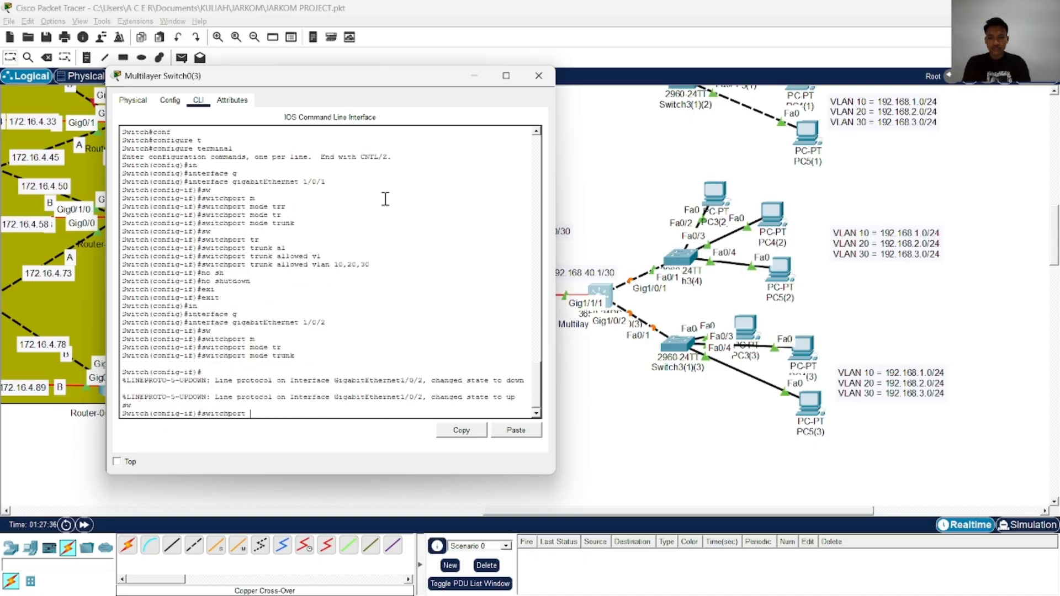
key("Tab")
type("tr")
key("Tab")
type("al")
key("Tab")
type("v")
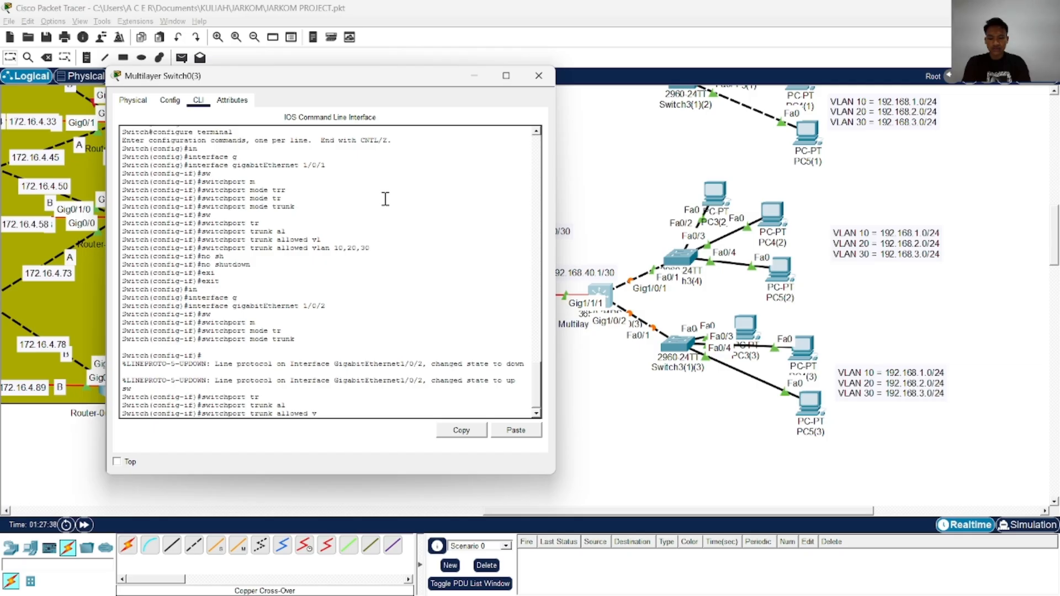
type("l")
key("Tab")
type("10,20,30")
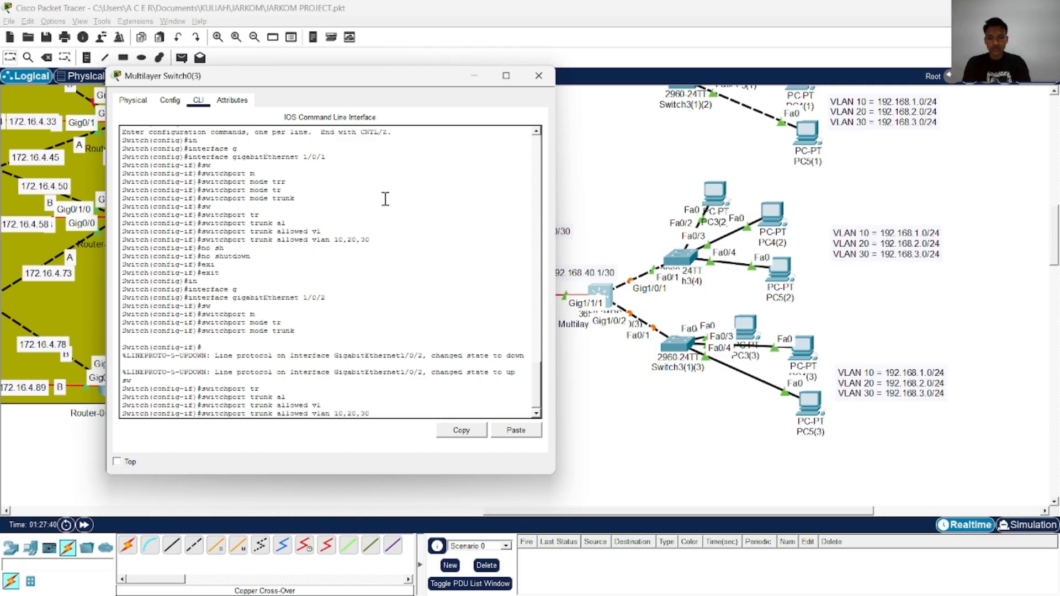
key("Return")
Enable gigabitEthernet 1/0/2 with no shutdown, then end configuration mode on Multilayer Switch0(3) and save with wr
type("no sh")
key("Tab")
key("Return")
type("end")
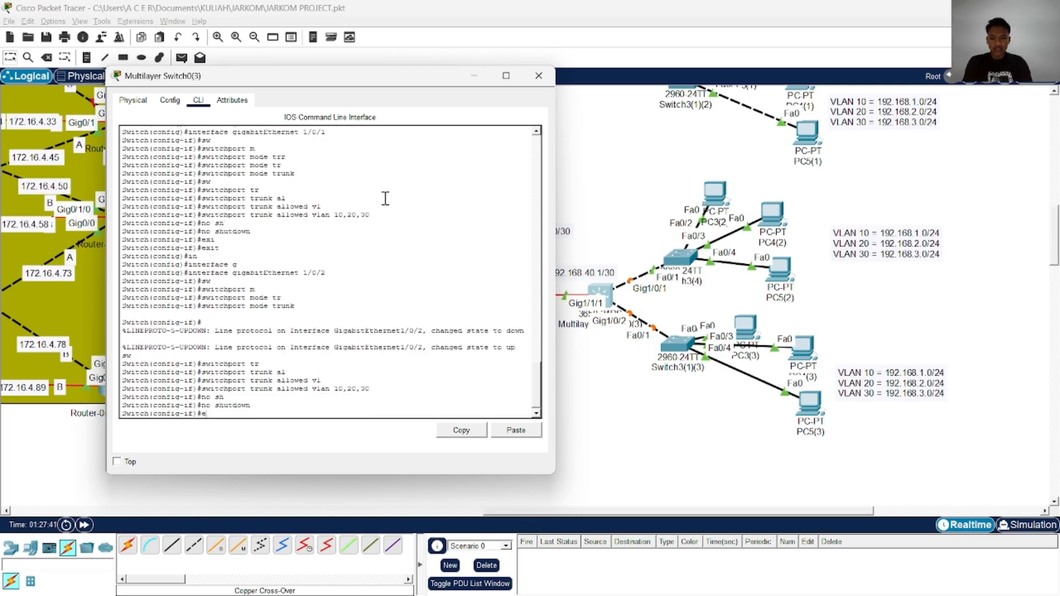
key("Return")
type("wr")
key("Return")
key("Return")
key("Return")
key("Return")
key("Return")
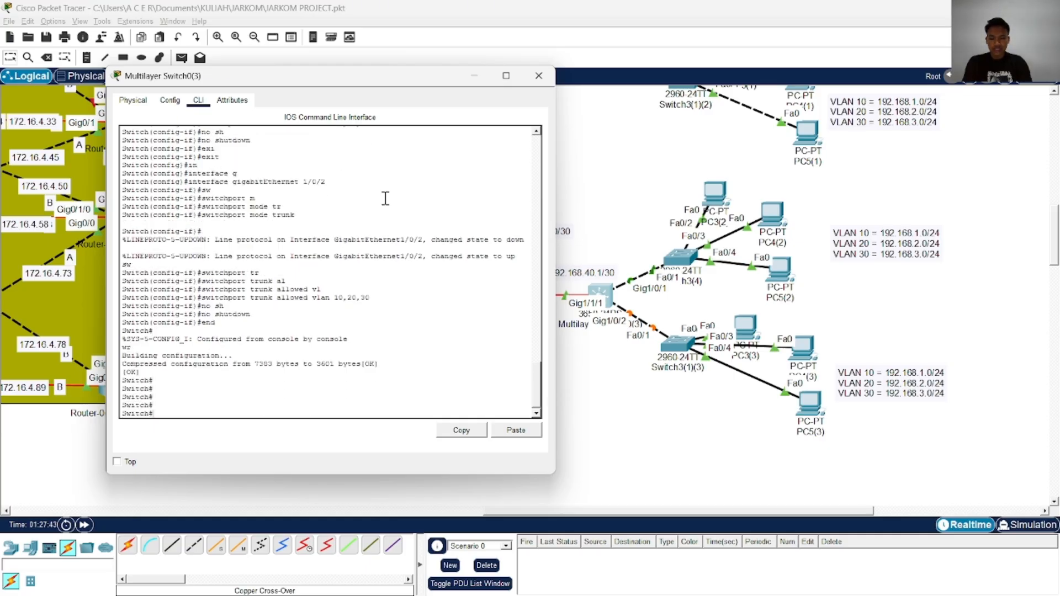
Enable ip routing on Multilayer Switch0(3) in global configuration mode
type("conf")
key("Tab")
type("t")
key("Tab")
key("Return")
type("ip ")
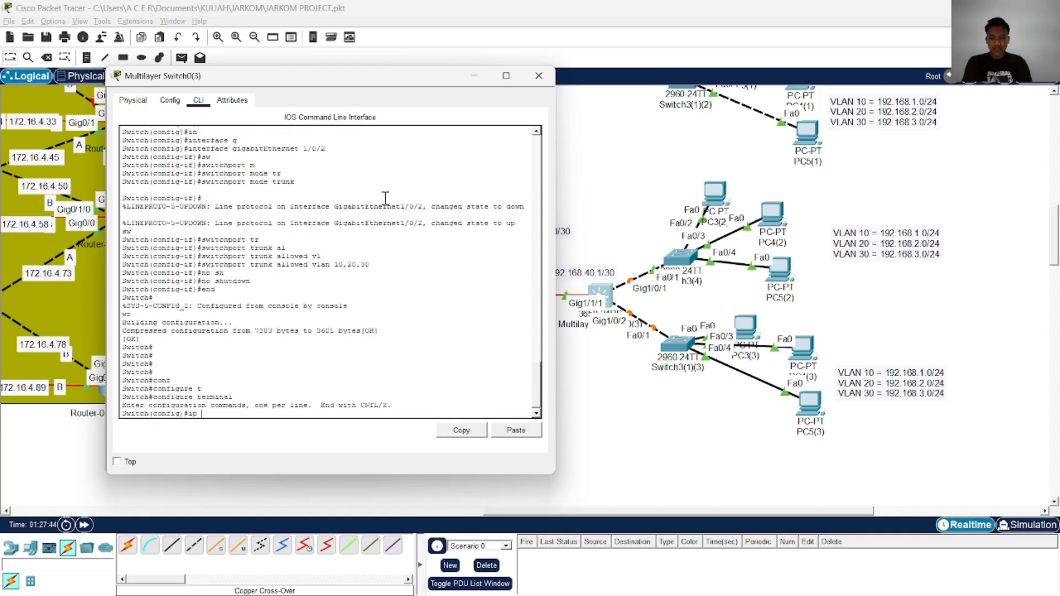
type("rout")
key("Tab")
type("i")
key("Tab")
key("Return")
key("Return")
key("Return")
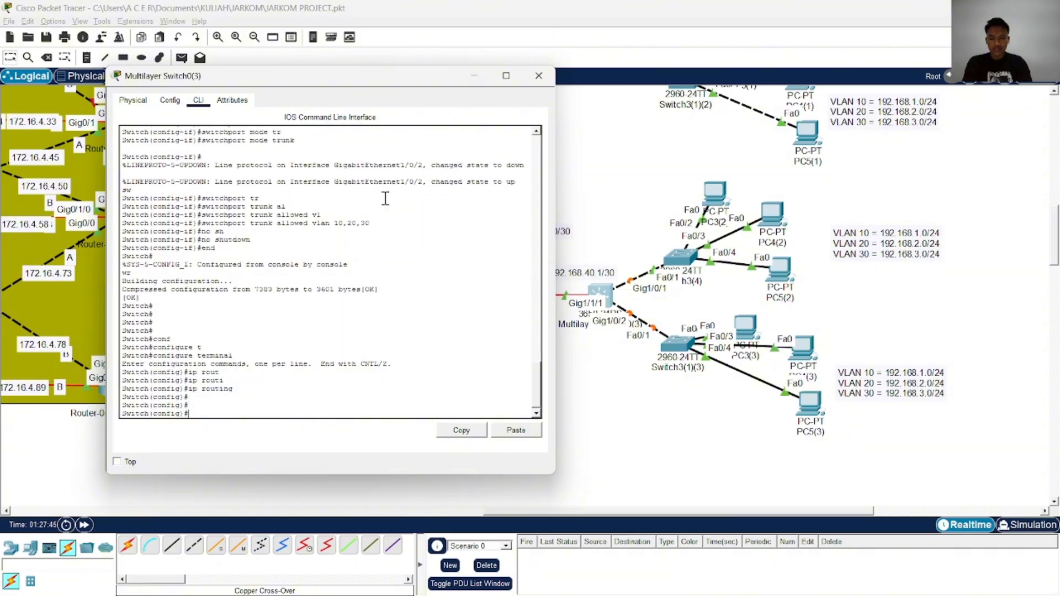
Try to add a default route 0.0.0.0 0.0.0.0 with next hop 1922.168.40.2 on Multilayer Switch0(3)
type("ip")
key("Tab")
type("rou")
key("Tab")
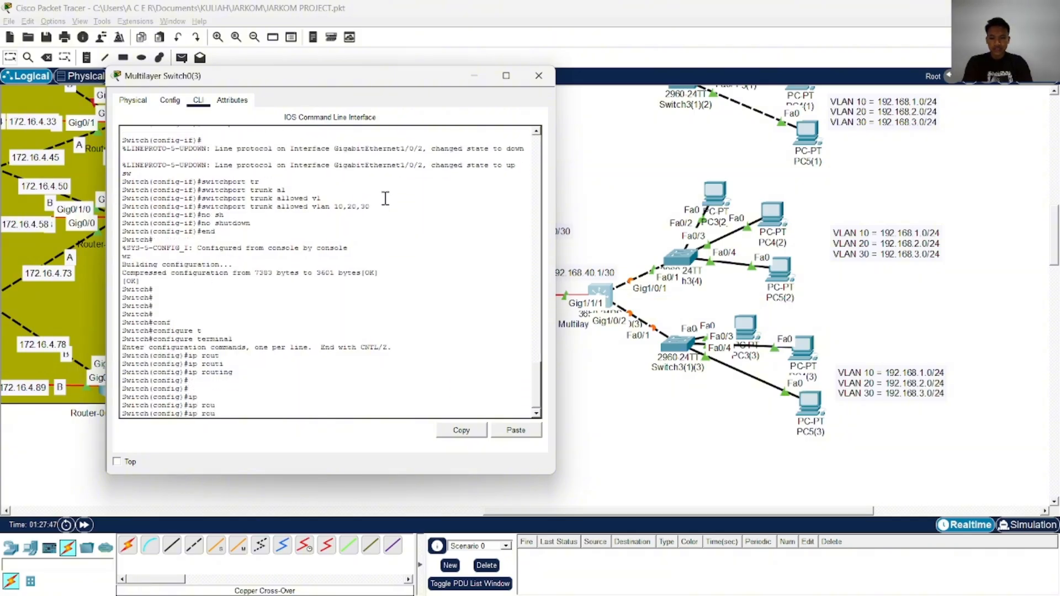
type("te")
key("Tab")
type("0")
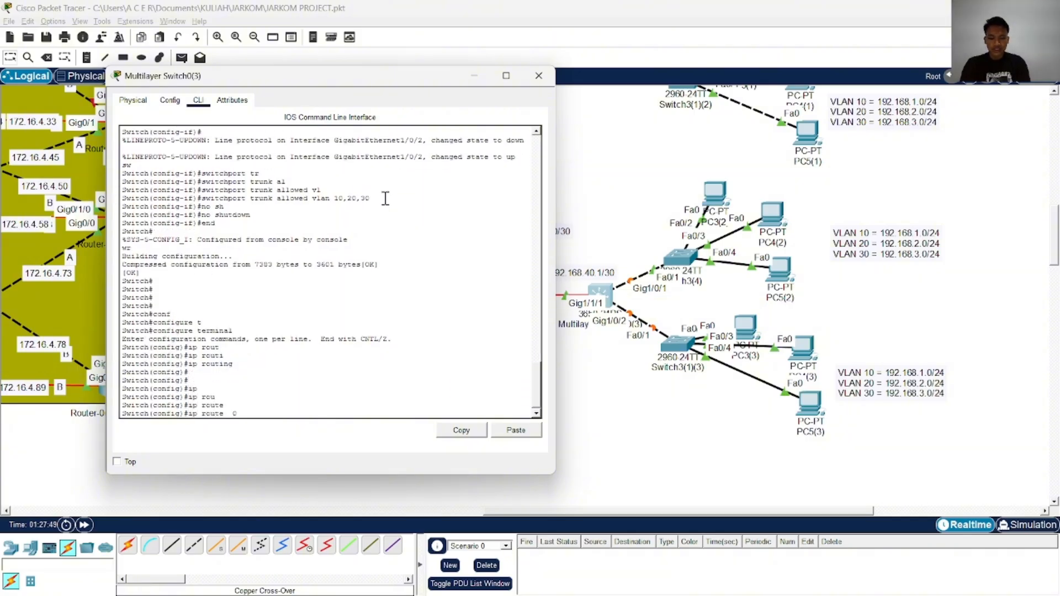
type(".0.0.0 0")
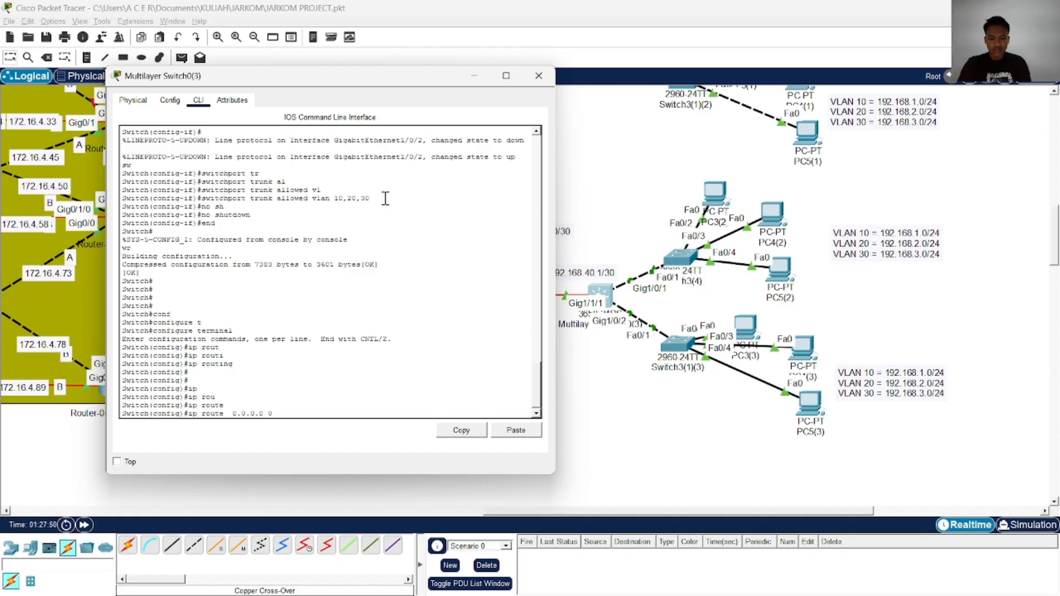
type(".0.0.0 2")
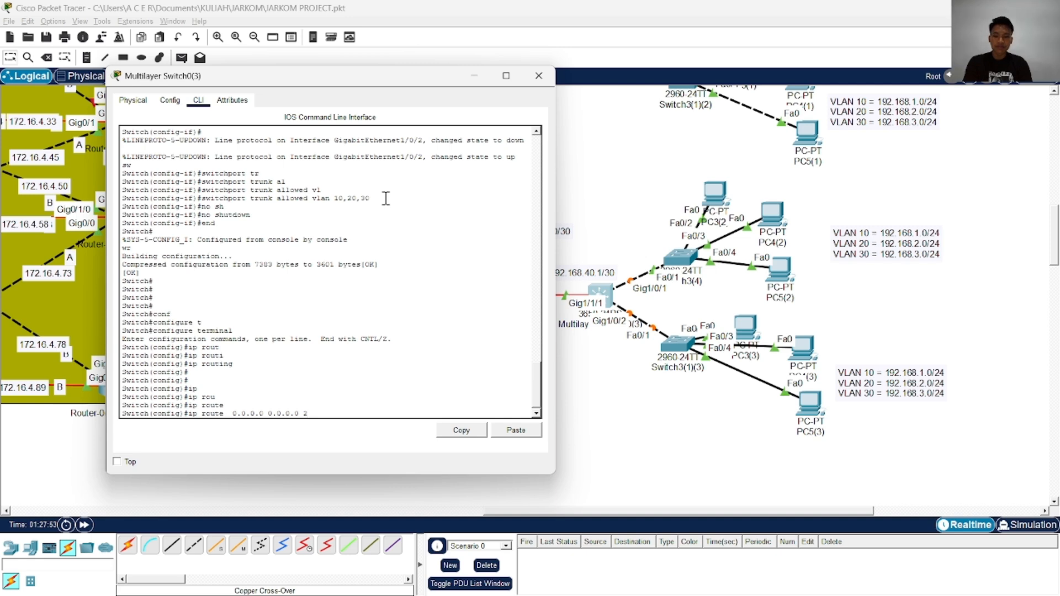
key("BackSpace")
key("BackSpace")
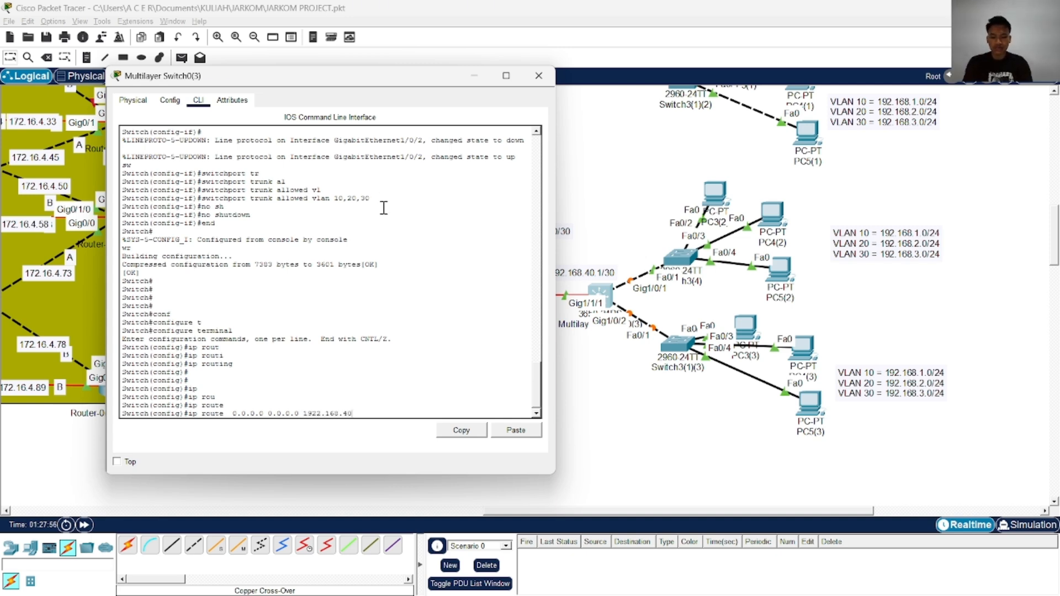
key("Return")
key("Return")
key("Return")
key("Return")
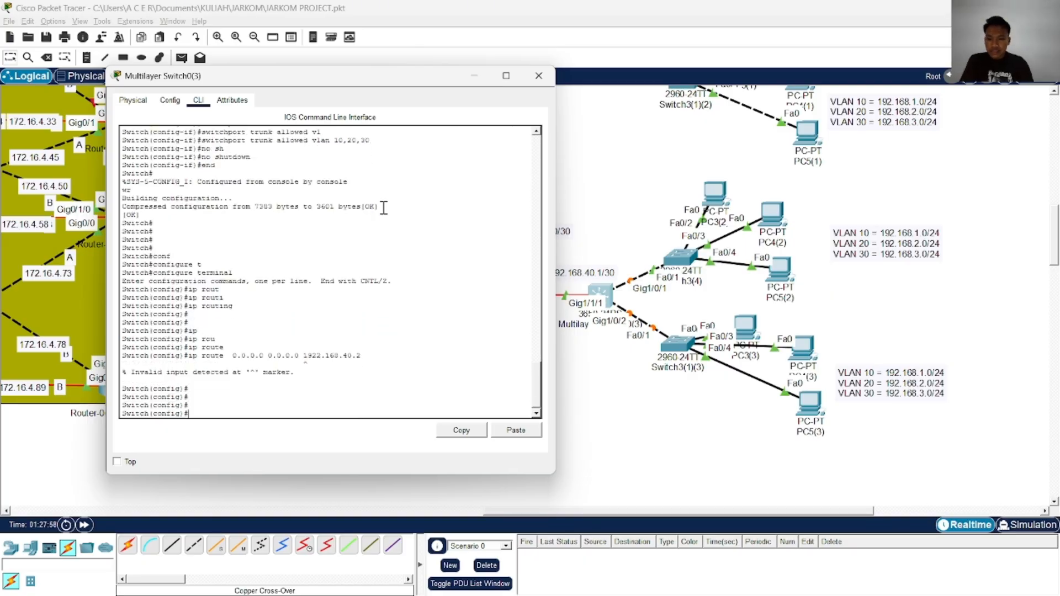
Correct the default route command's next hop to 192.168.40.2 and apply it on Multilayer Switch0(3)
key("Up")
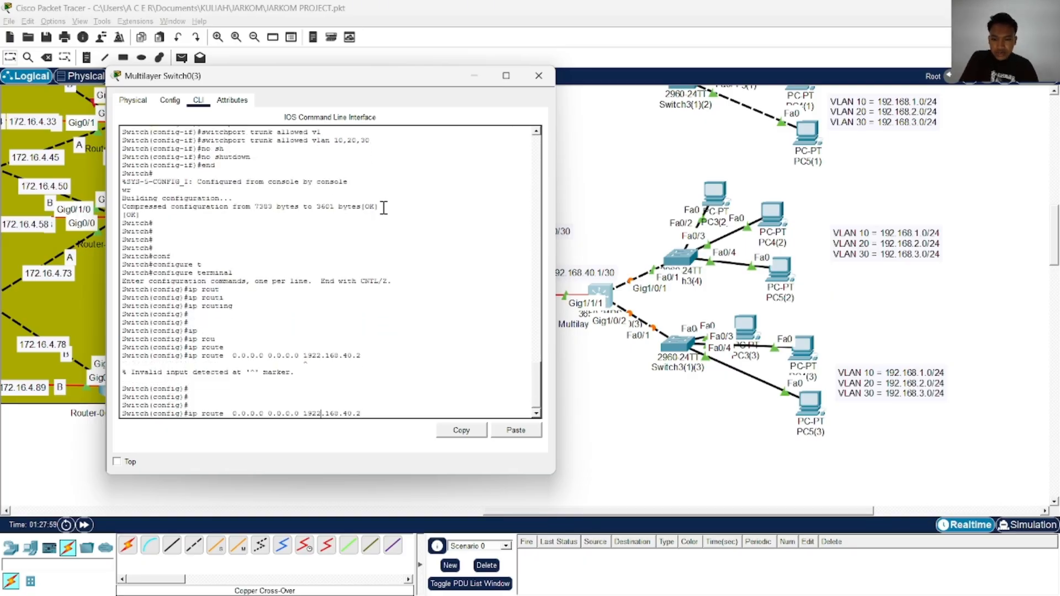
key("Left")
key("Left")
key("Left")
key("Left")
key("Left")
key("Left")
key("Left")
key("Left")
key("Left")
key("BackSpace")
key("Return")
key("Return")
key("Return")
key("Return")
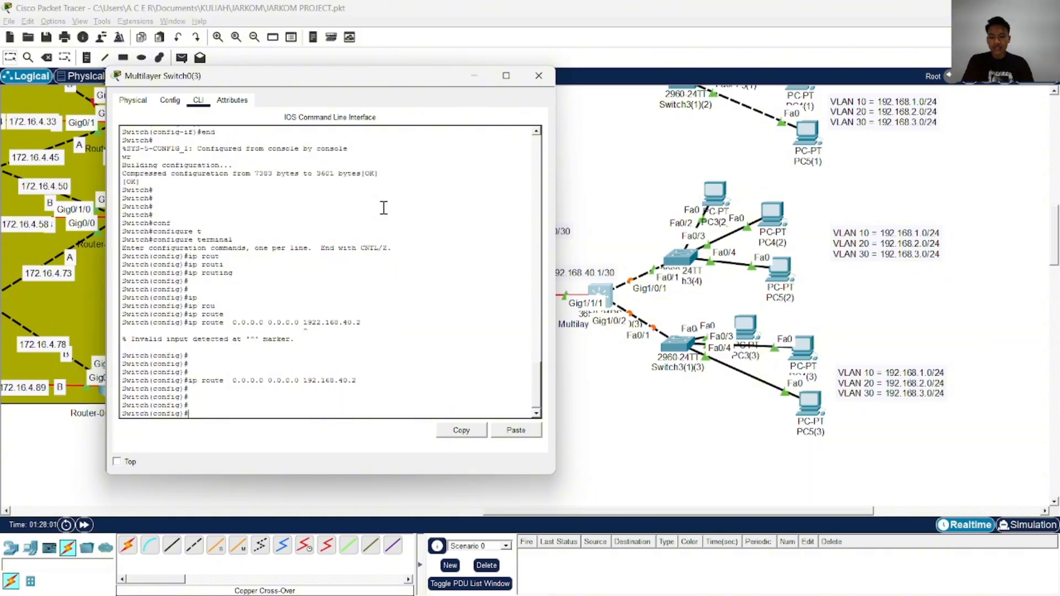
End configuration mode on Multilayer Switch0(3) and save the configuration with wr
type("end")
key("Return")
type("wr")
Review the running configuration of Multilayer Switch0(3), checking the interface addresses and the default route
key("Return")
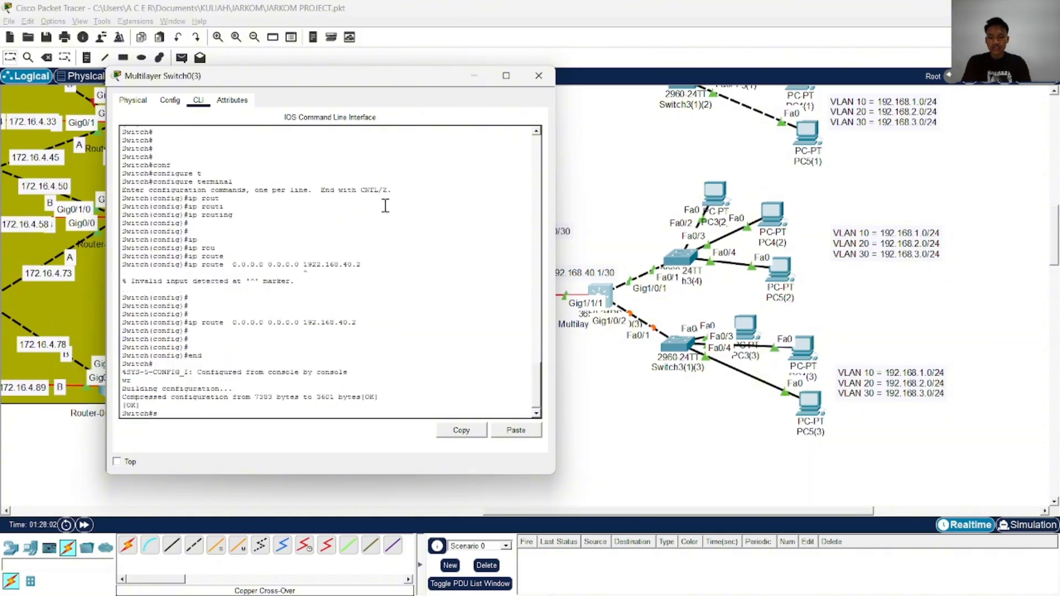
type("show run")
key("Tab")
key("Return")
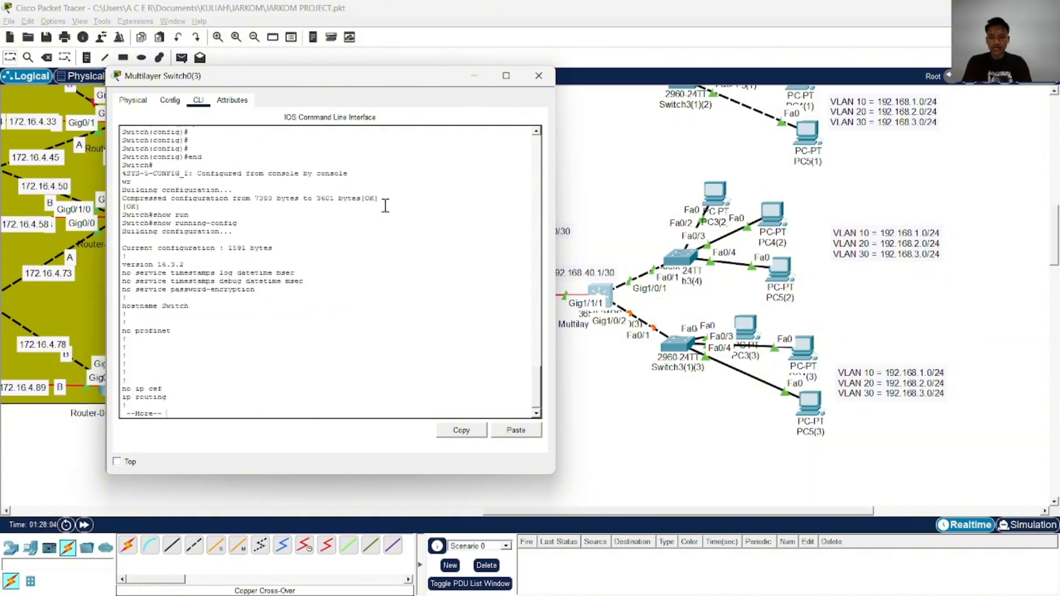
key("space")
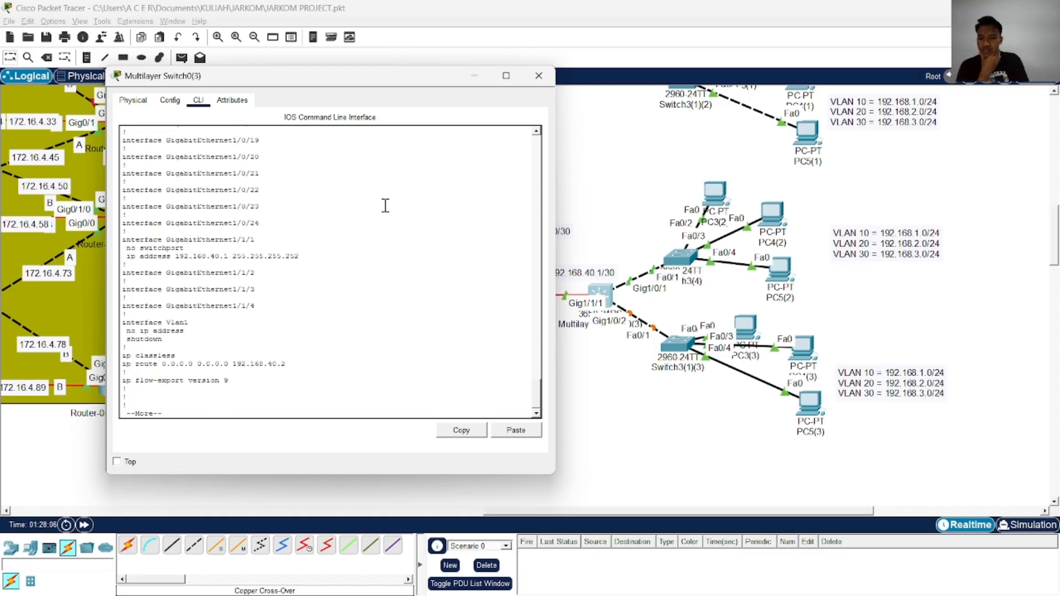
key("Return")
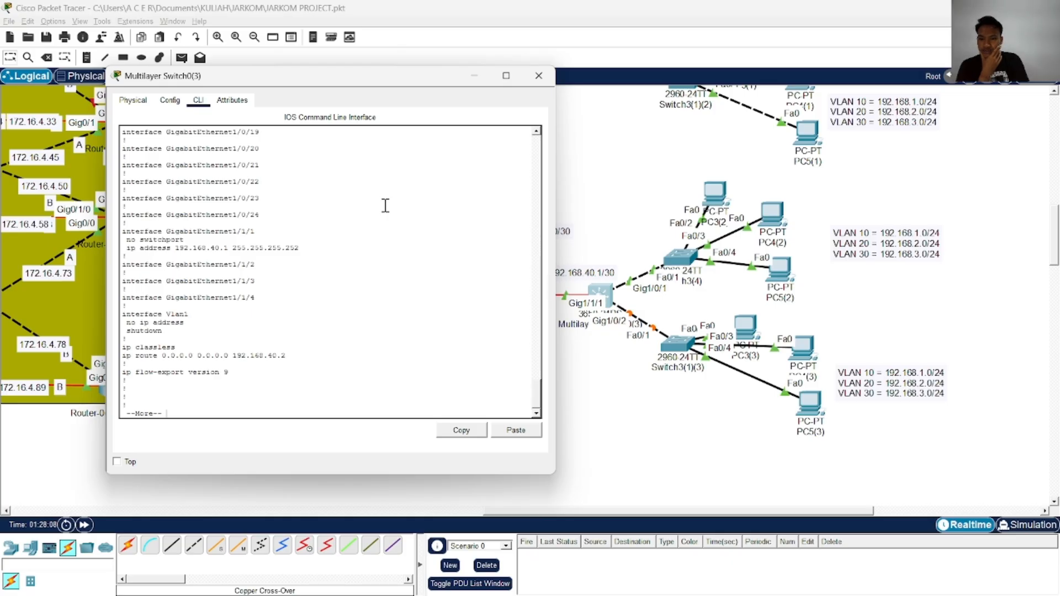
key("Return")
key("Return")
key("Return")
key("Return")
key("Return")
key("Return")
key("Return")
key("Return")
key("Return")
key("Return")
key("Return")
key("Return")
key("Return")
key("Return")
key("Return")
key("Return")
key("Return")
key("Return")
key("Return")
key("Return")
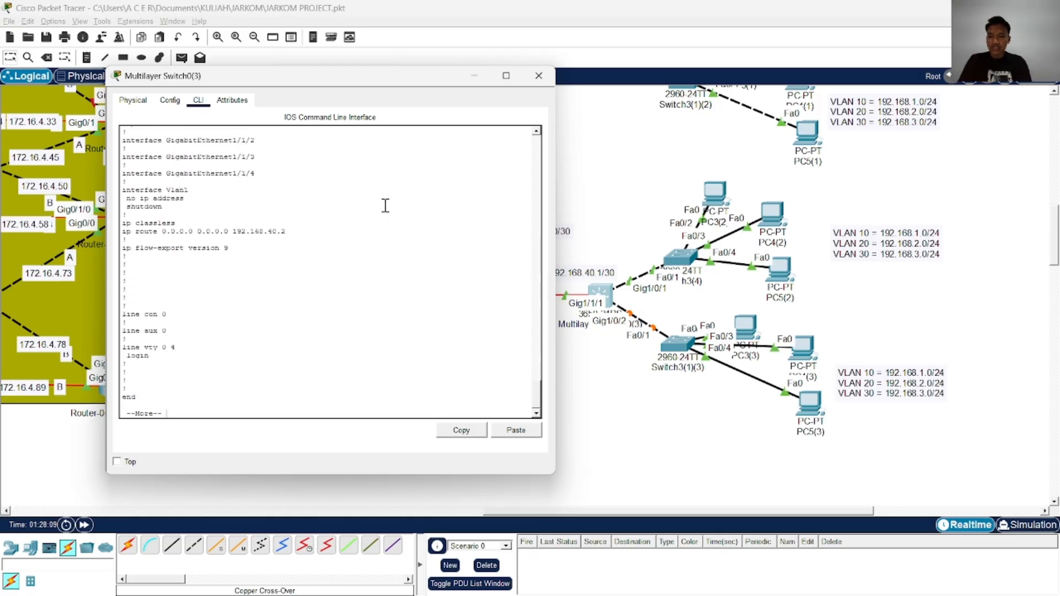
Enter global configuration mode on Multilayer Switch0(3) and create the interface vlan 10
type("c")
type("onf")
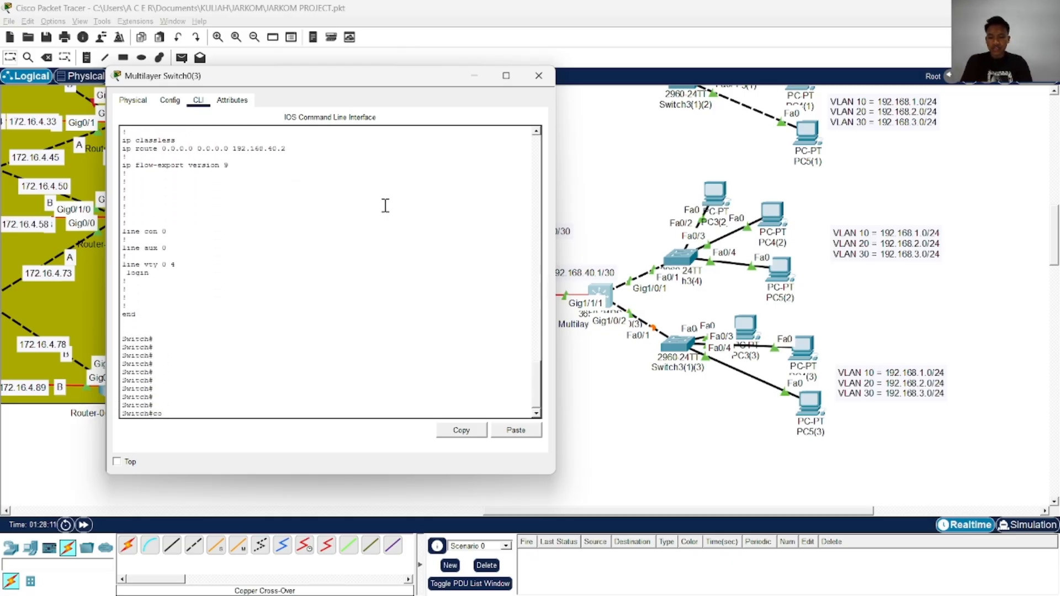
key("Tab")
type("t")
key("Tab")
key("Return")
type("in")
key("Tab")
type("g")
key("Tab")
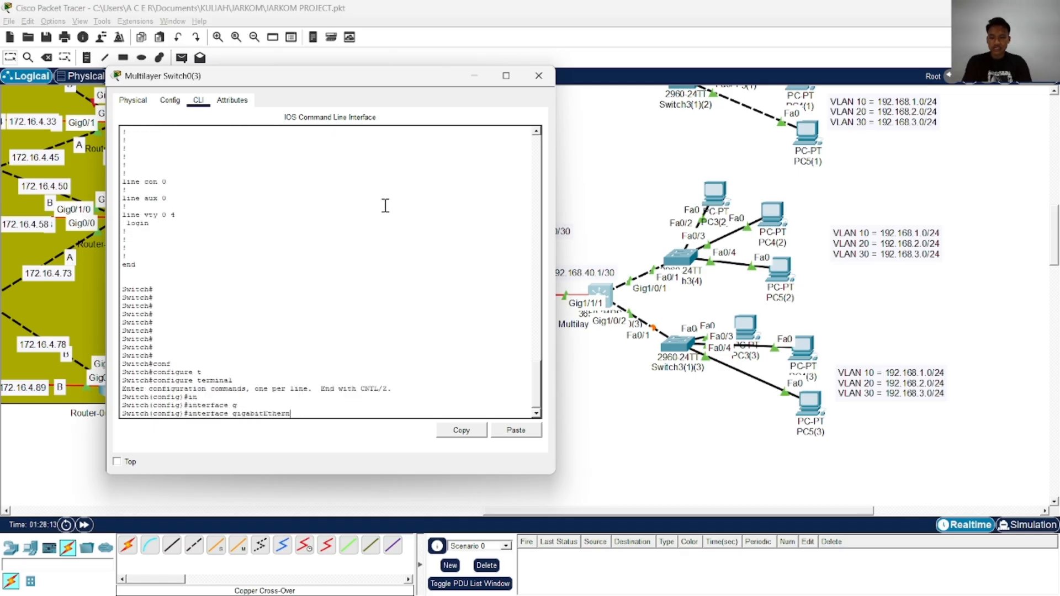
key("BackSpace")
key("BackSpace")
key("BackSpace")
key("BackSpace")
key("BackSpace")
key("BackSpace")
key("BackSpace")
key("BackSpace")
key("BackSpace")
key("BackSpace")
key("BackSpace")
key("BackSpace")
key("BackSpace")
key("Tab")
type("vl")
key("Tab")
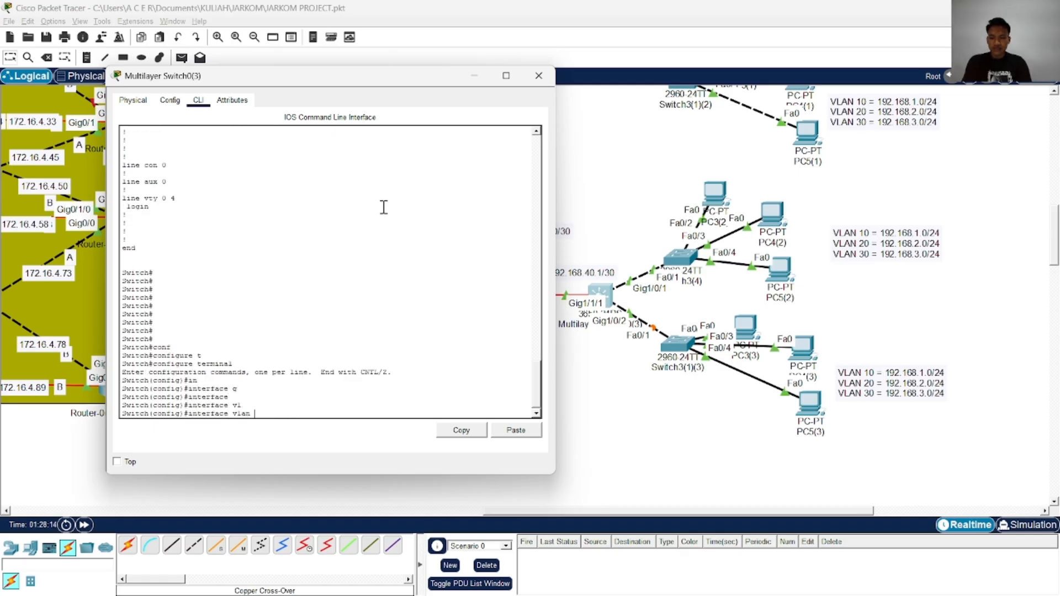
type("10")
key("Return")
key("Return")
key("Return")
key("Return")
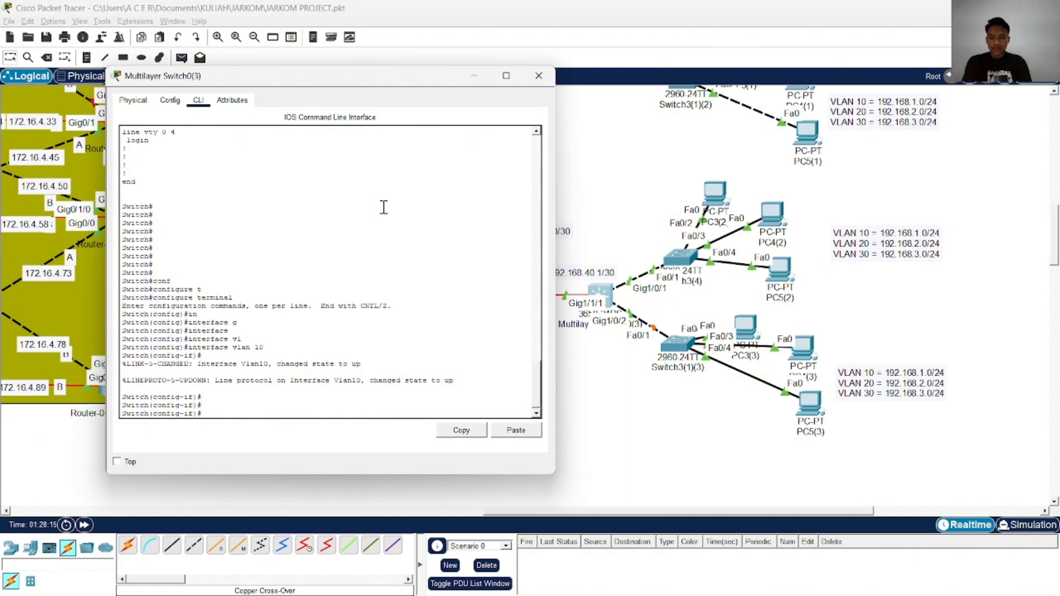
Assign IP address 192.168.1.1 255.255.255.0 to interface vlan 10 and exit the interface configuration
type("ip ad")
key("Tab")
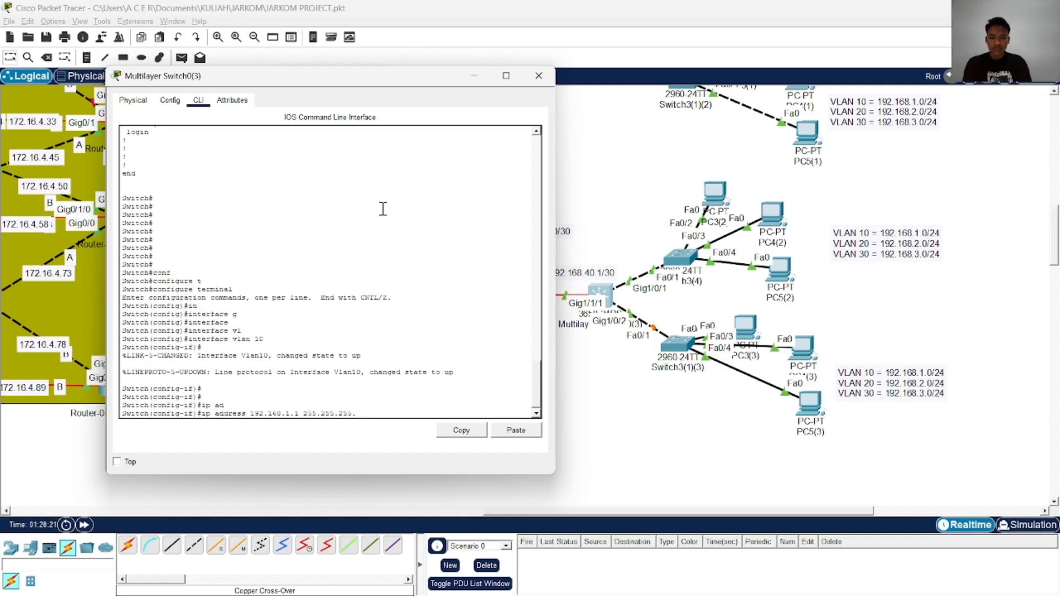
key("Return")
type("e")
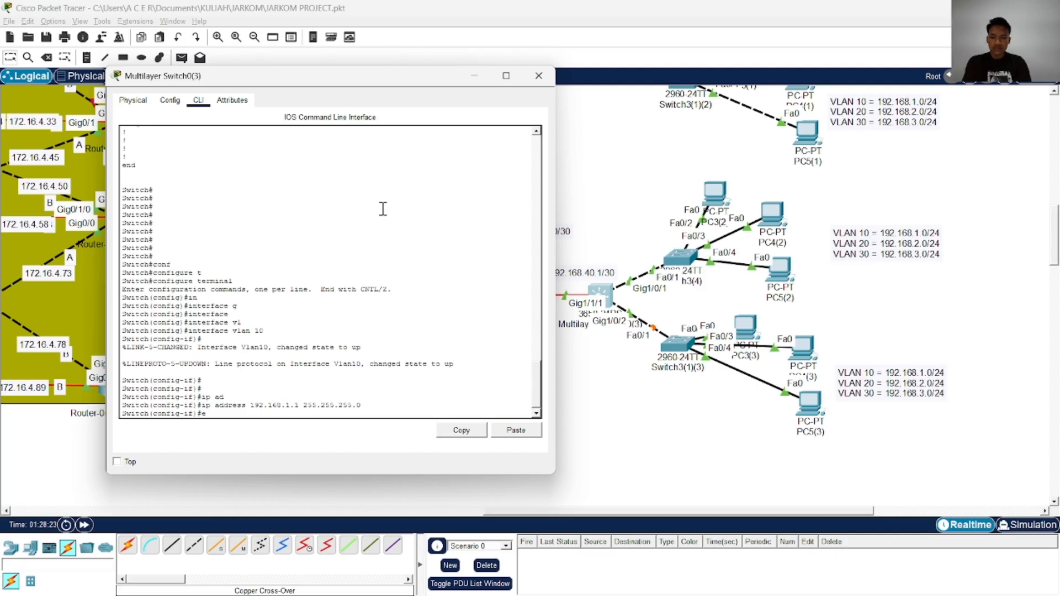
type("xi")
key("Tab")
key("Return")
Create the interface vlan 20 on Multilayer Switch0(3)
key("Up")
key("Up")
key("Up")
key("Up")
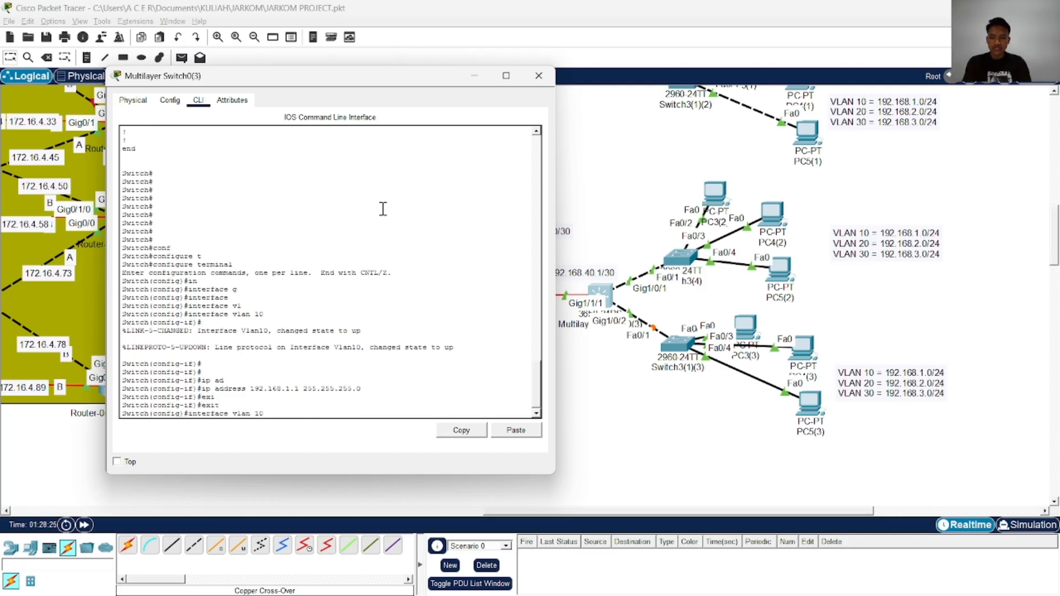
key("Return")
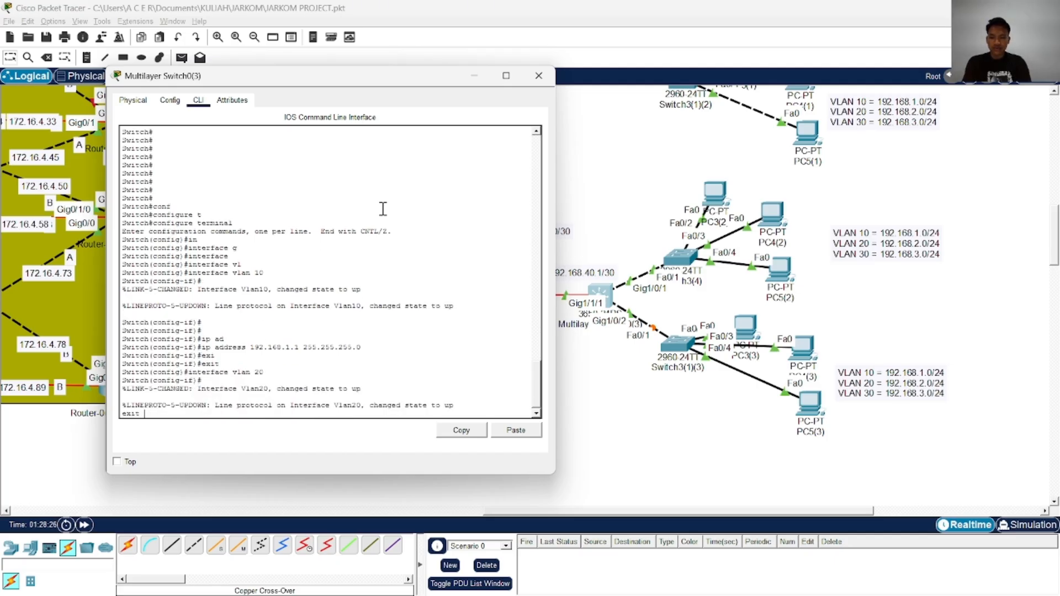
Assign IP address 192.168.2.1 255.255.255.0 to interface vlan 20 and exit the interface configuration
key("Up")
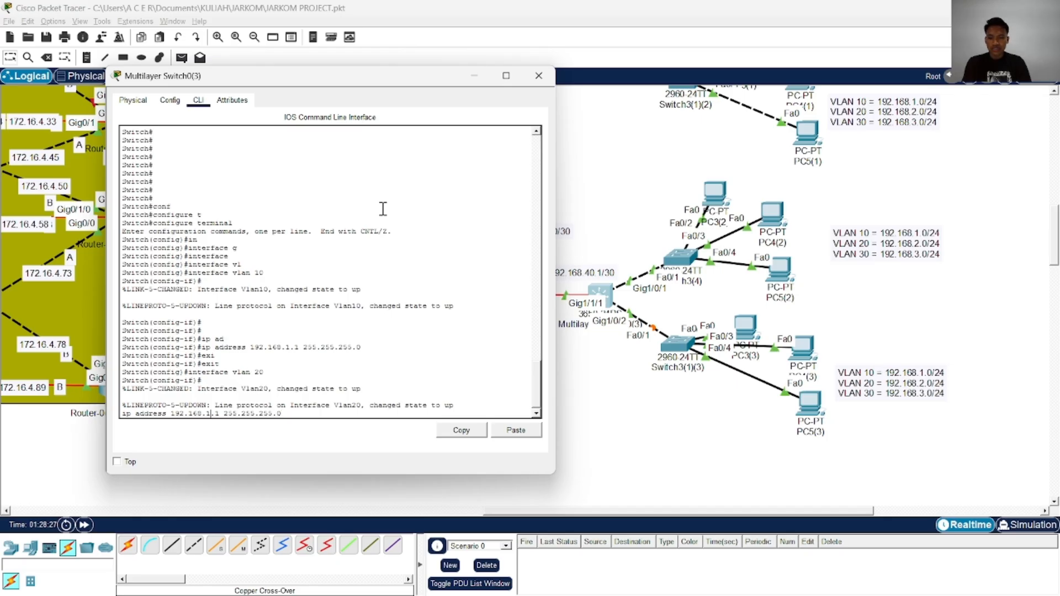
key("Left")
key("Left")
key("Left")
key("Left")
key("Left")
key("Left")
key("Left")
key("Left")
key("Left")
key("Left")
key("Left")
key("Left")
key("Left")
key("Left")
key("Left")
key("Left")
key("BackSpace")
type("2")
key("Return")
key("Return")
key("Return")
key("Return")
key("Return")
key("Return")
key("Return")
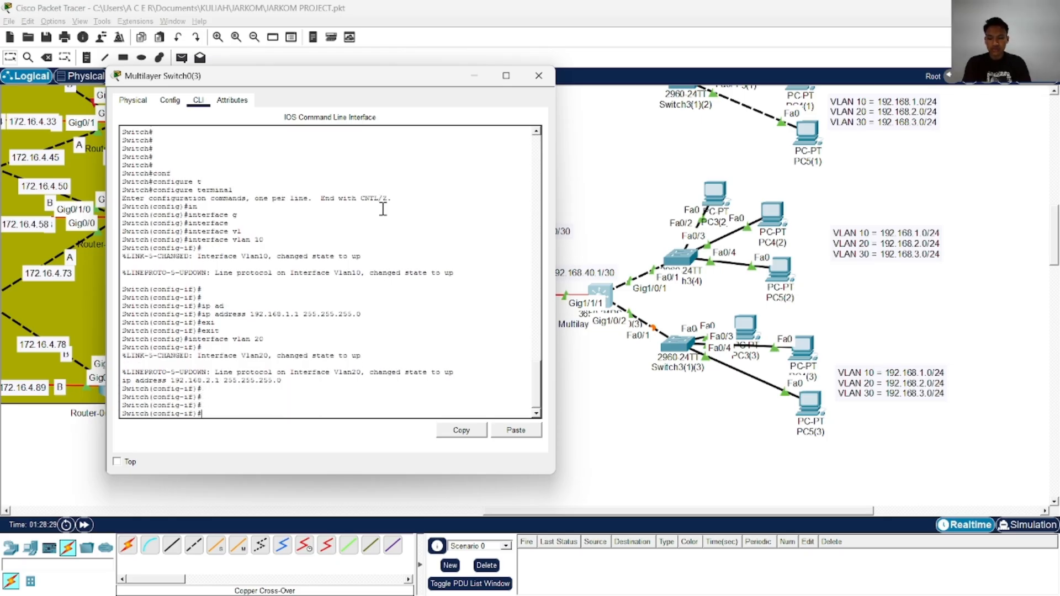
type("exi")
key("Tab")
key("Return")
key("Return")
key("Return")
Create the interface vlan 30 on Multilayer Switch0(3)
key("Up")
key("Up")
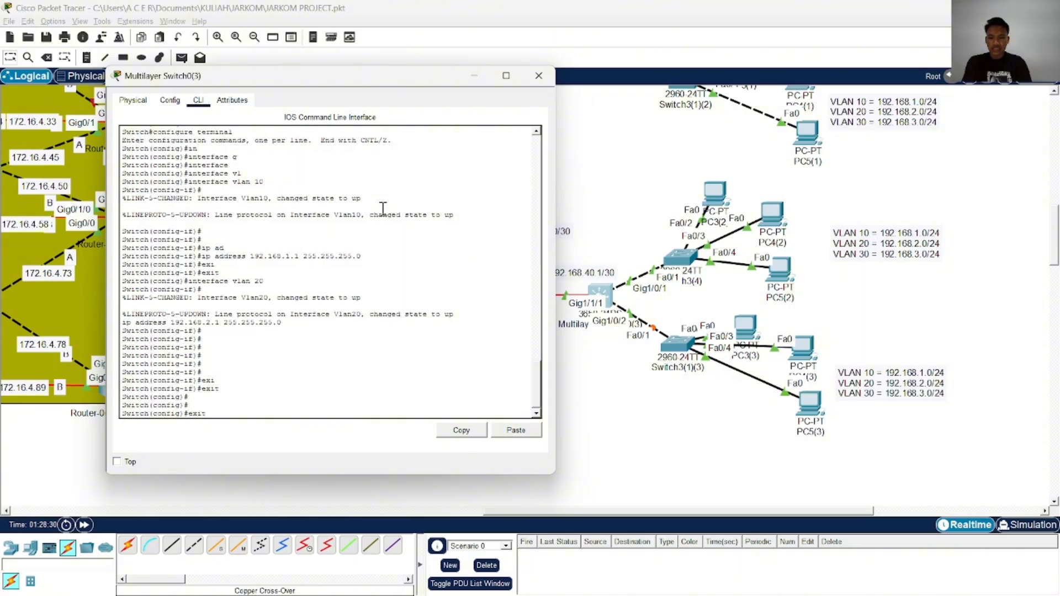
key("Up")
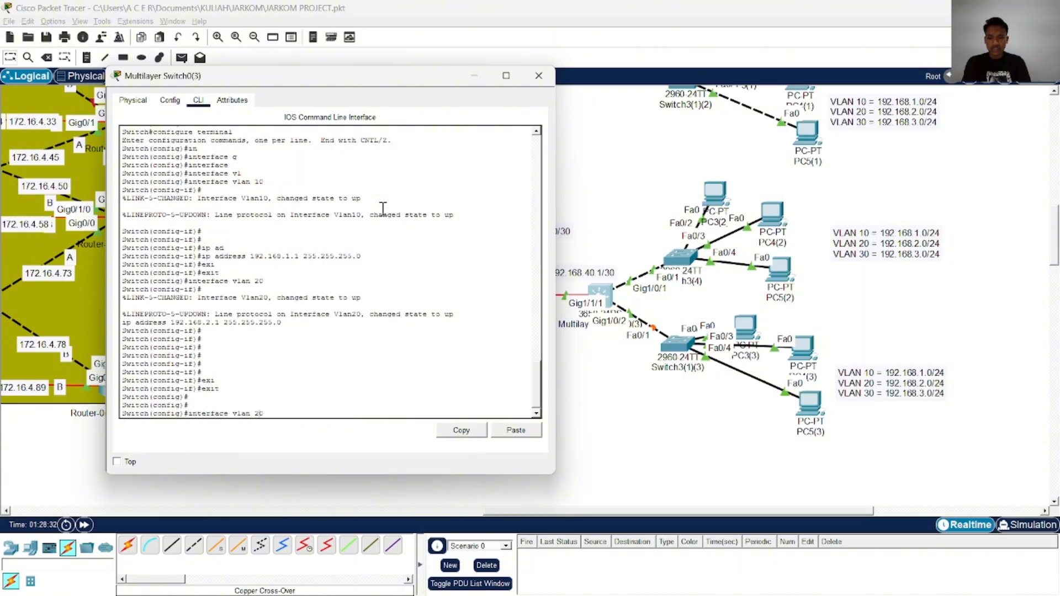
type("30")
key("Return")
key("Return")
key("Return")
key("Return")
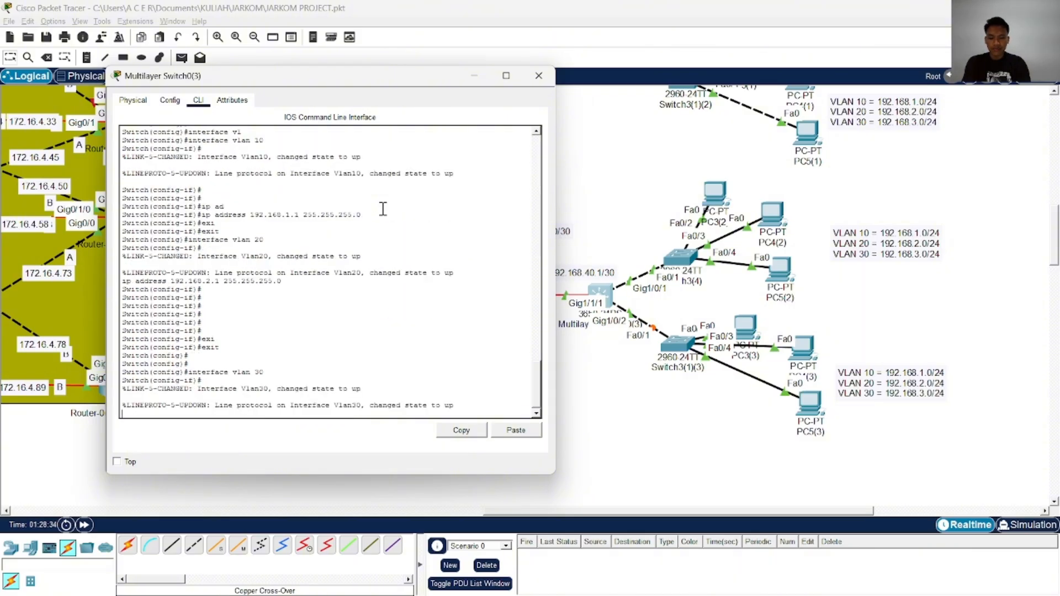
Assign IP address 192.168.3.1 255.255.255.0 to interface vlan 30 and end configuration mode
key("Up")
key("Up")
key("Up")
key("Up")
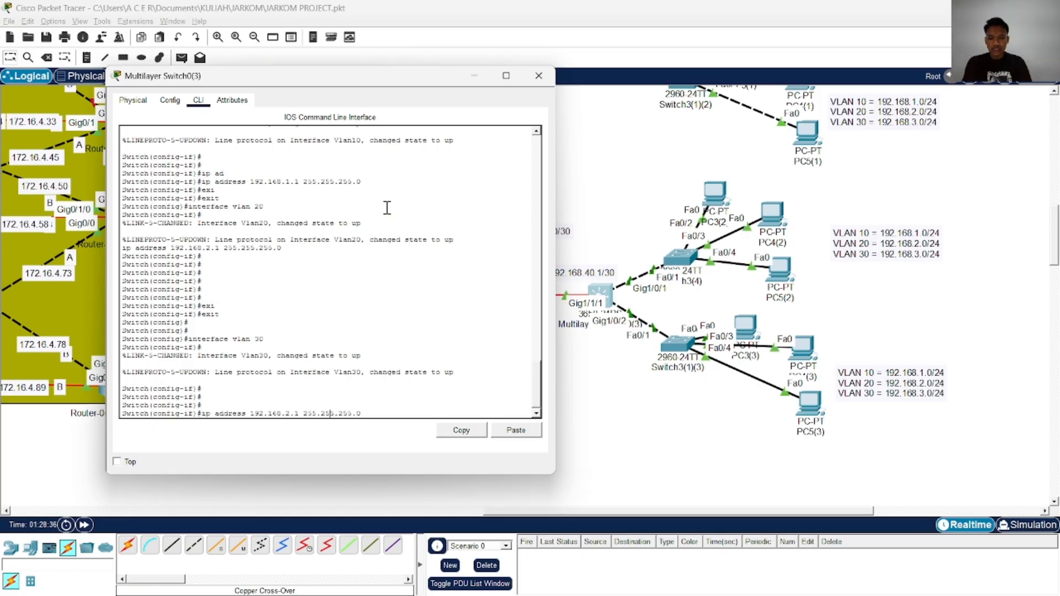
key("Left")
key("Left")
key("Left")
key("Left")
key("Left")
key("Left")
key("Left")
key("Left")
key("Left")
key("Left")
key("Left")
key("Left")
key("Left")
key("Left")
key("Left")
key("Left")
key("BackSpace")
type("3")
key("Return")
key("Return")
key("Return")
key("Return")
key("Return")
key("Return")
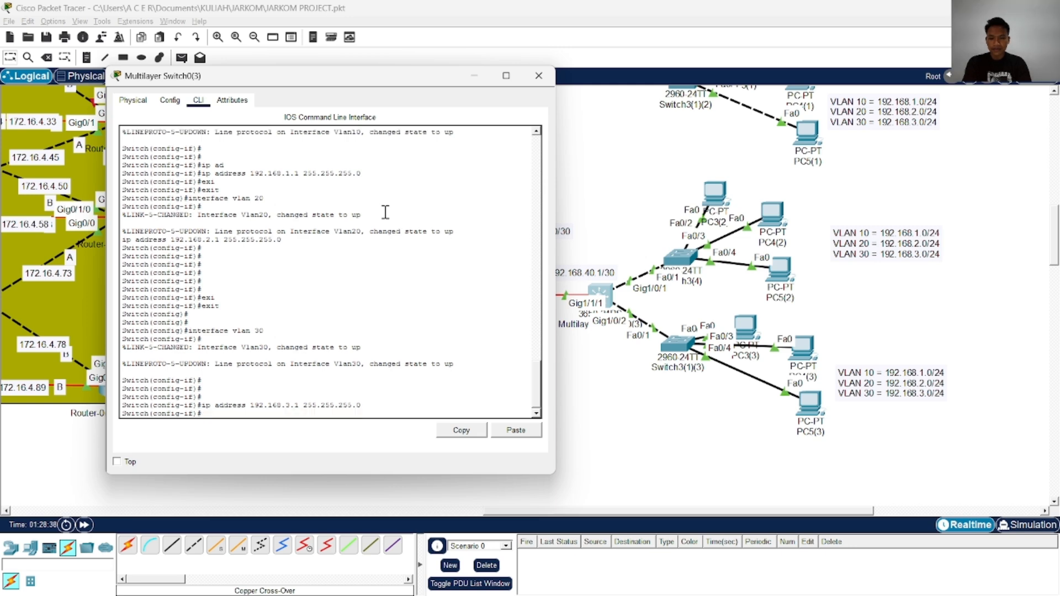
type("e")
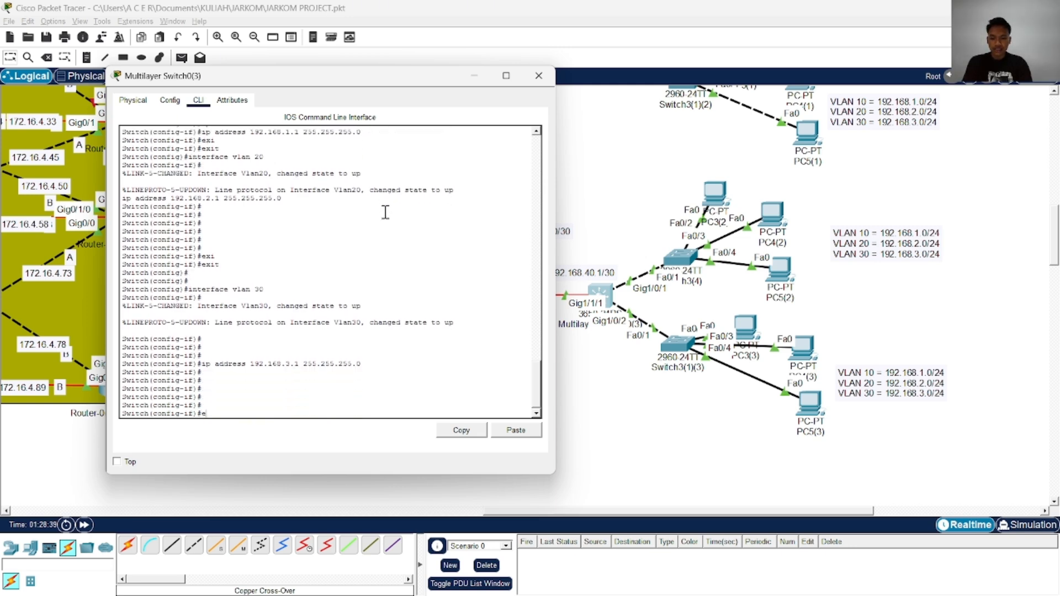
type("nd")
key("Return")
key("Return")
key("Return")
key("Return")
key("Return")
key("Return")
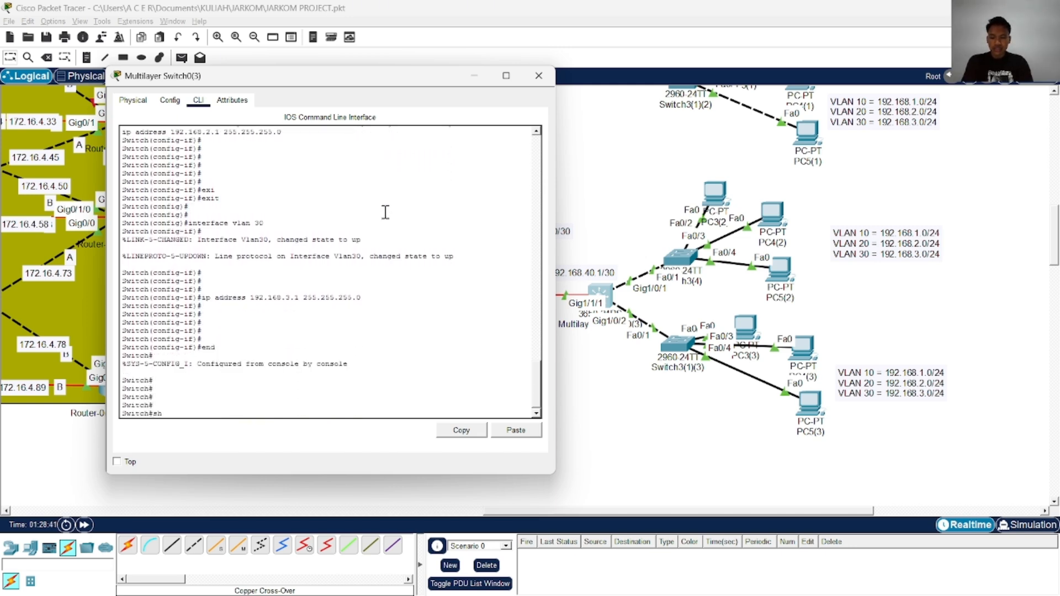
Display the full running configuration of Multilayer Switch0(3) to check the trunk ports, VLAN interface addresses and default route
type("show")
key("Tab")
type("run")
key("Tab")
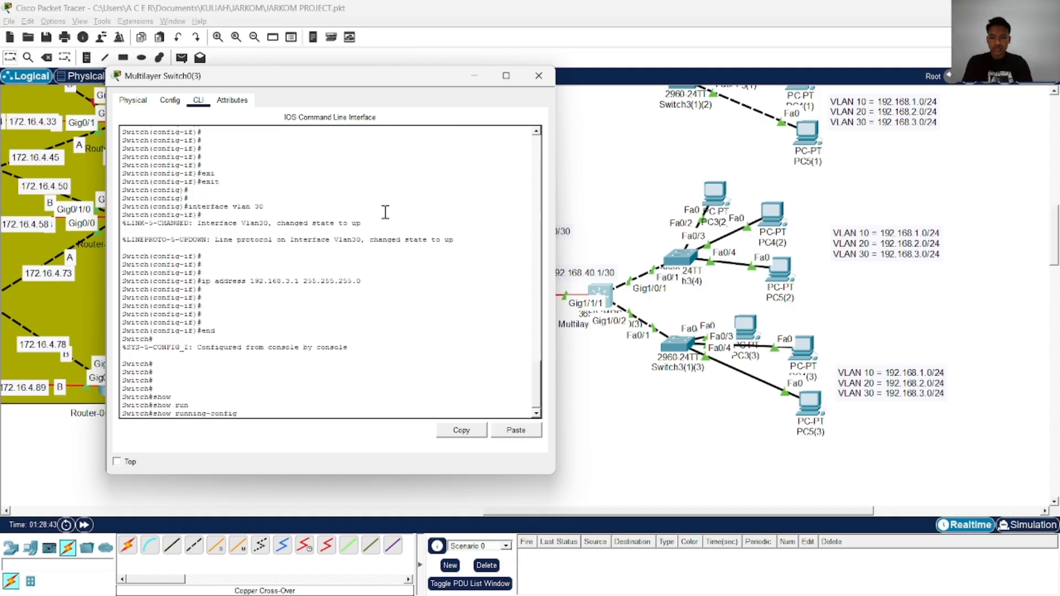
key("Return")
key("Return")
key("Return")
key("Return")
key("Return")
key("Return")
key("Return")
key("Return")
key("Return")
key("Return")
key("Return")
key("Return")
key("Return")
key("Return")
key("Return")
key("Return")
key("Return")
key("Return")
key("Return")
key("Return")
key("Return")
key("Return")
key("Return")
key("Return")
key("Return")
key("Return")
key("Return")
key("Return")
key("Return")
key("Return")
key("Return")
key("Return")
key("Return")
key("Return")
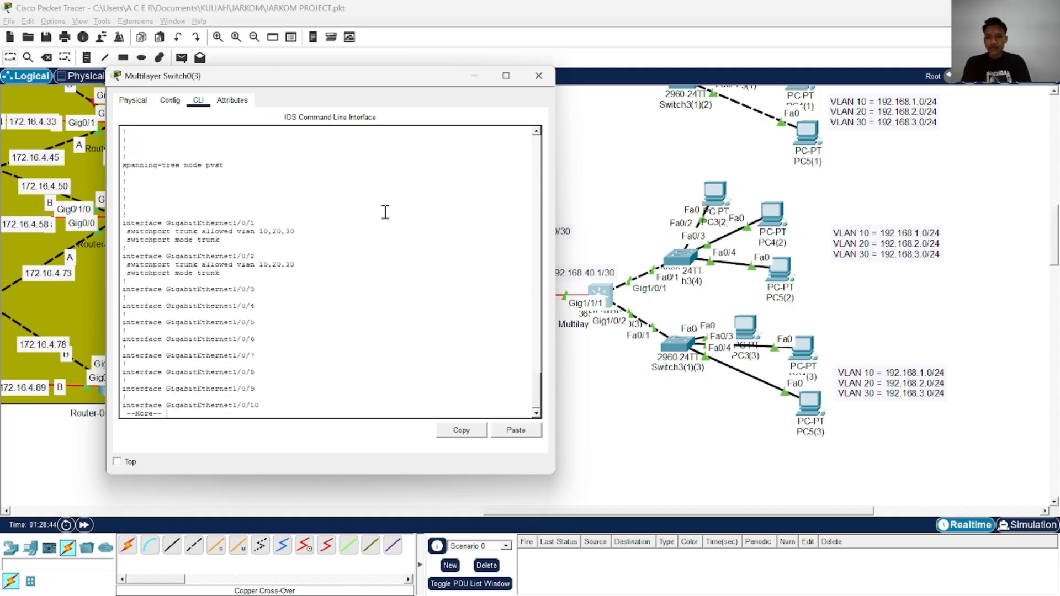
key("Return")
key("Return")
key("Return")
key("Return")
key("Return")
key("Return")
key("Return")
key("Return")
key("Return")
key("Return")
key("Return")
key("Return")
key("Return")
key("Return")
key("Return")
key("Return")
key("Return")
key("Return")
key("Return")
key("Return")
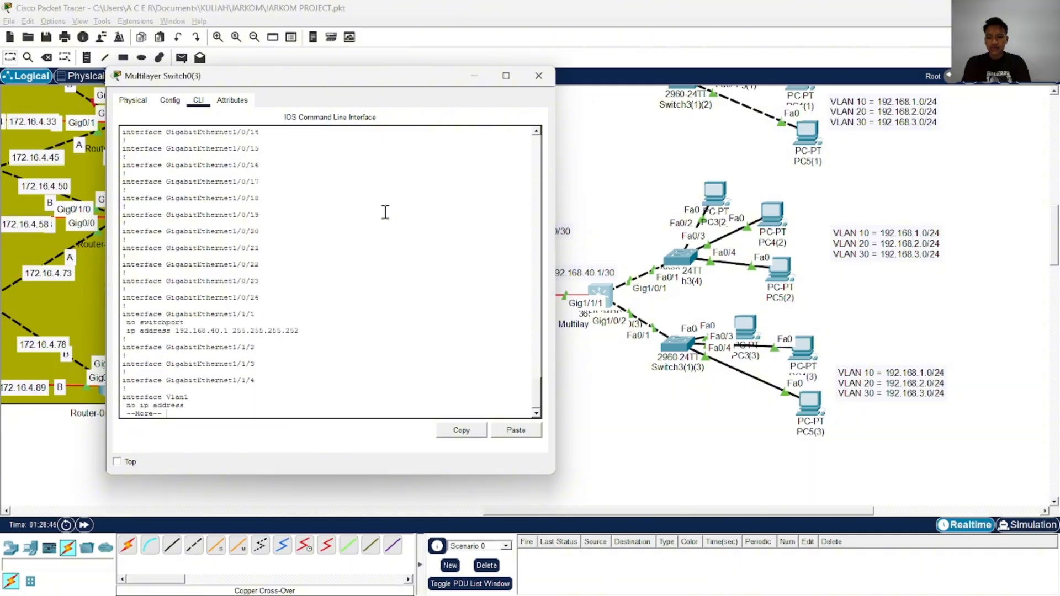
key("Return")
key("Return")
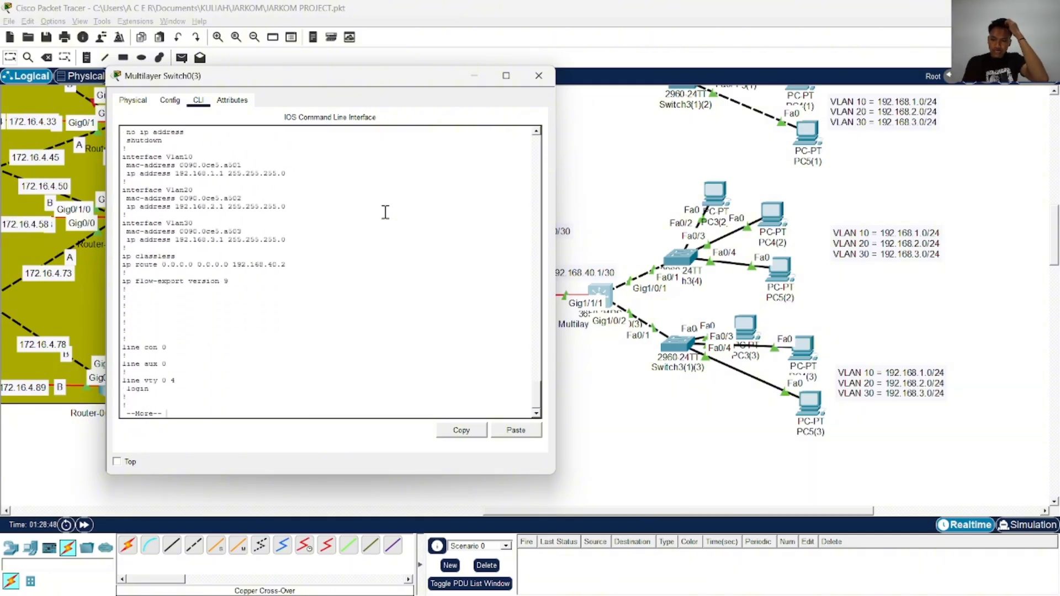
key("Return")
key("Return")
key("Return")
key("Return")
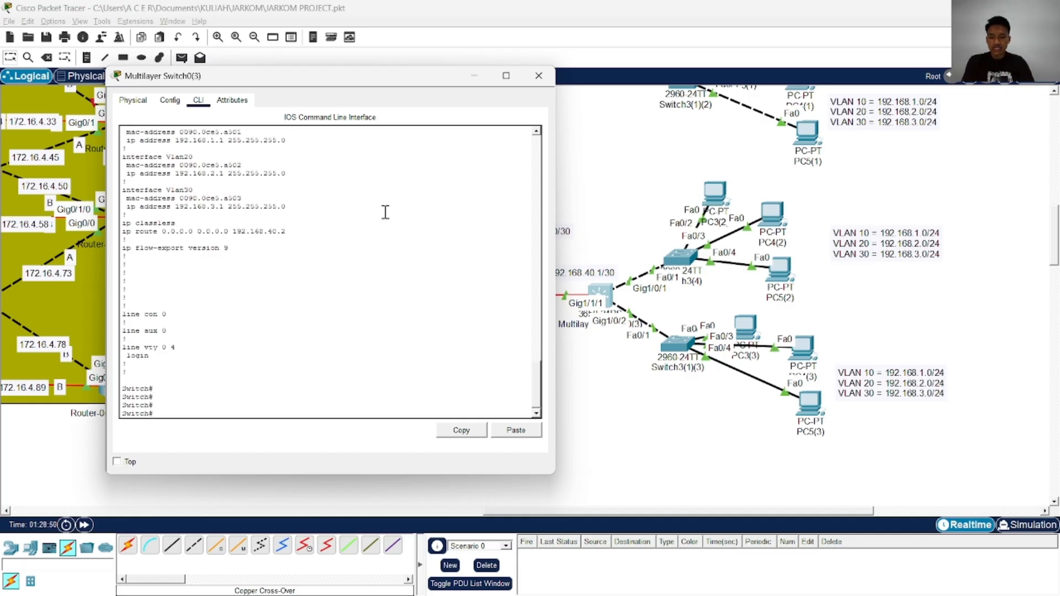
Save the running configuration of Multilayer Switch0(3) to startup-config, write it to memory, and close the switch window
type("cop")
key("Tab")
type("r")
key("Tab")
type("st")
key("Tab")
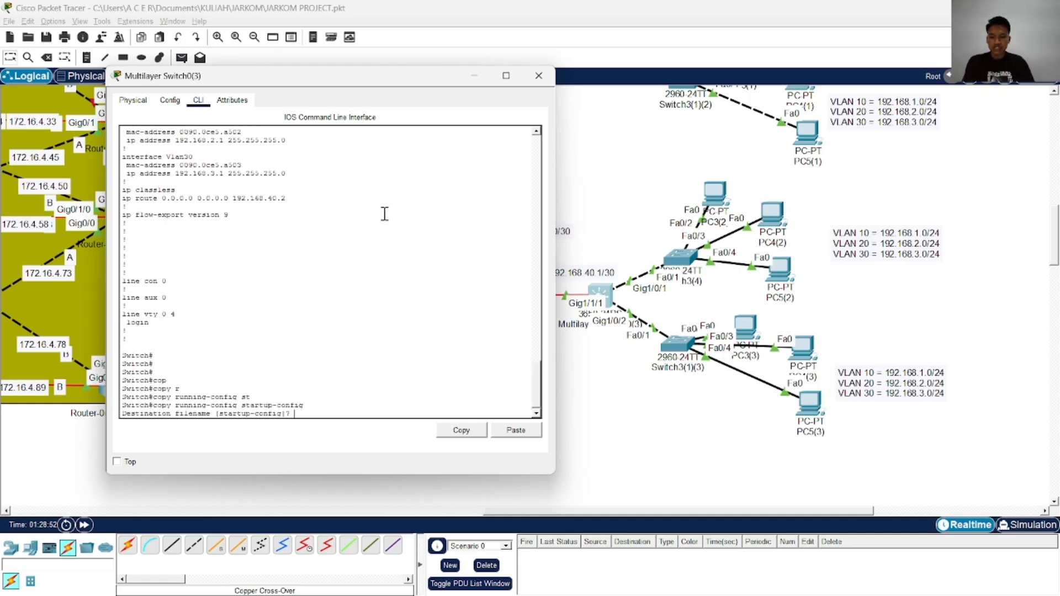
key("Return")
key("Return")
key("Return")
type("wr")
key("Return")
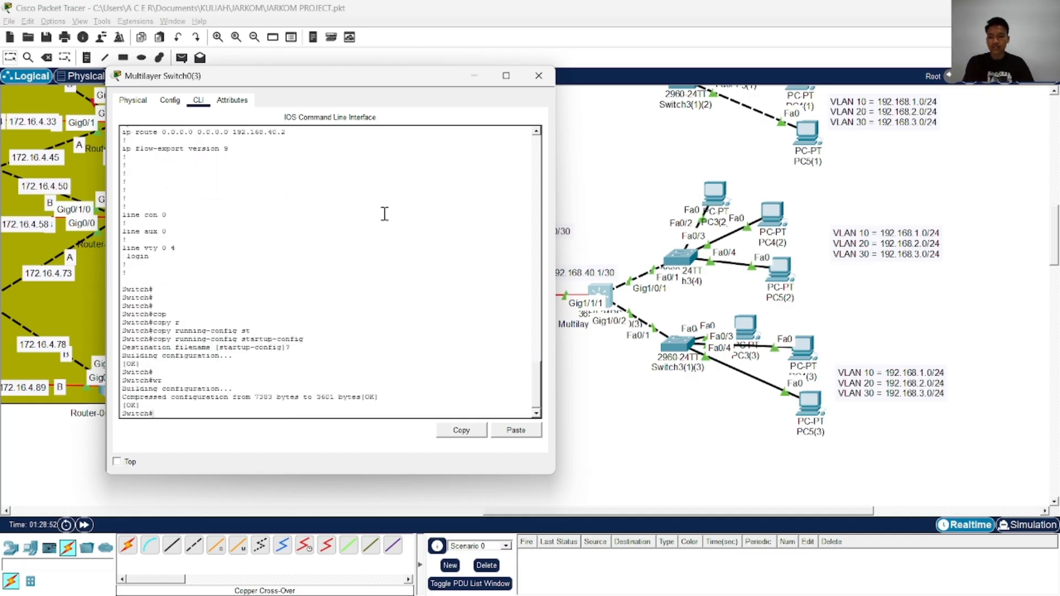
left_click(539, 76)
Check the IPv4 address, subnet mask and default gateway configured on PC0 and PC1
scroll(544, 291, "down", 1)
scroll(545, 287, "up", 12)
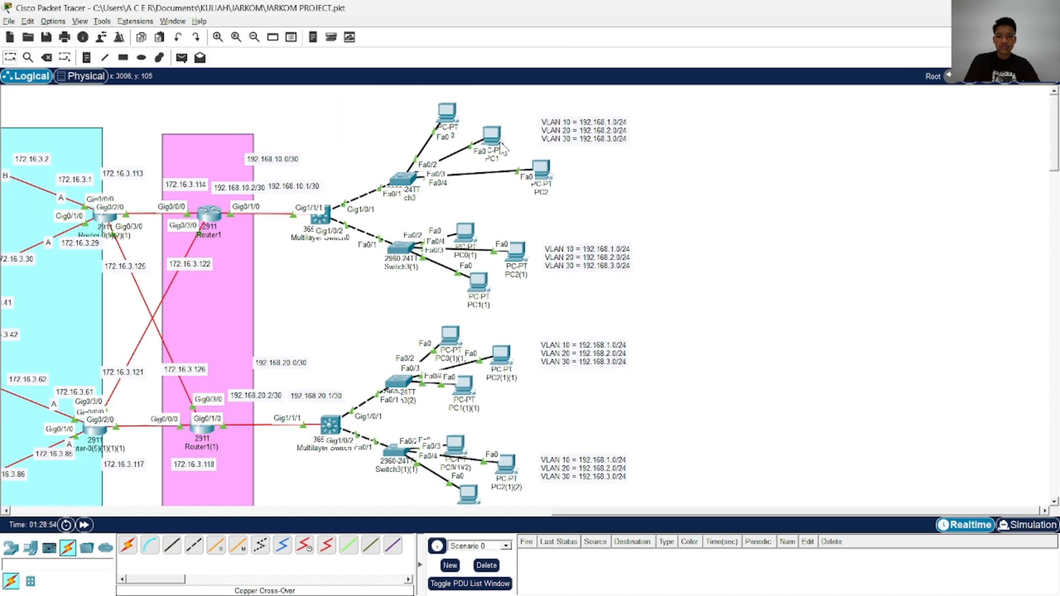
left_click(462, 116)
left_click(362, 163)
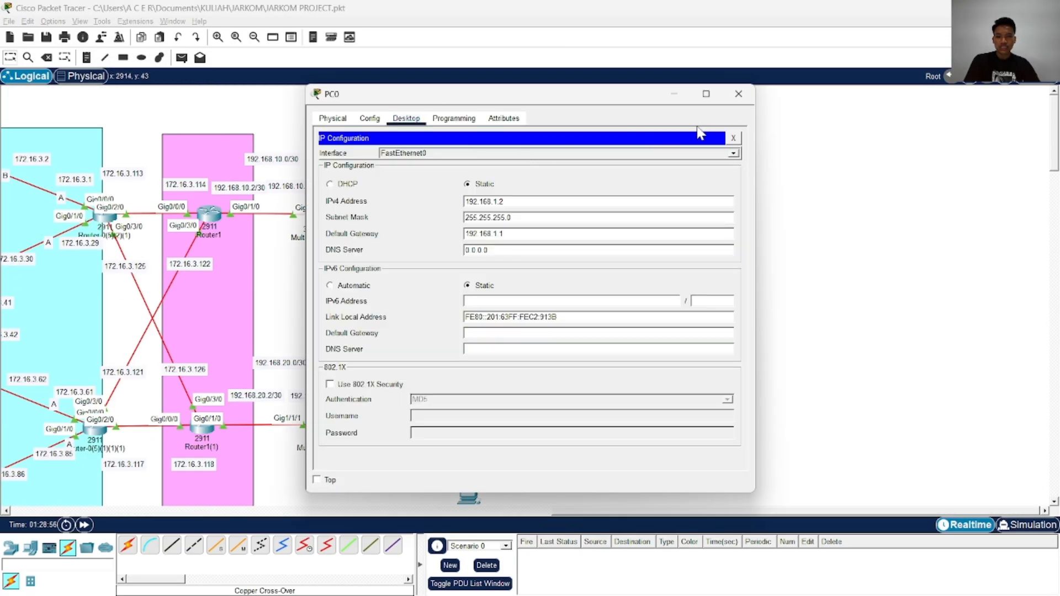
left_click(738, 100)
left_click(540, 165)
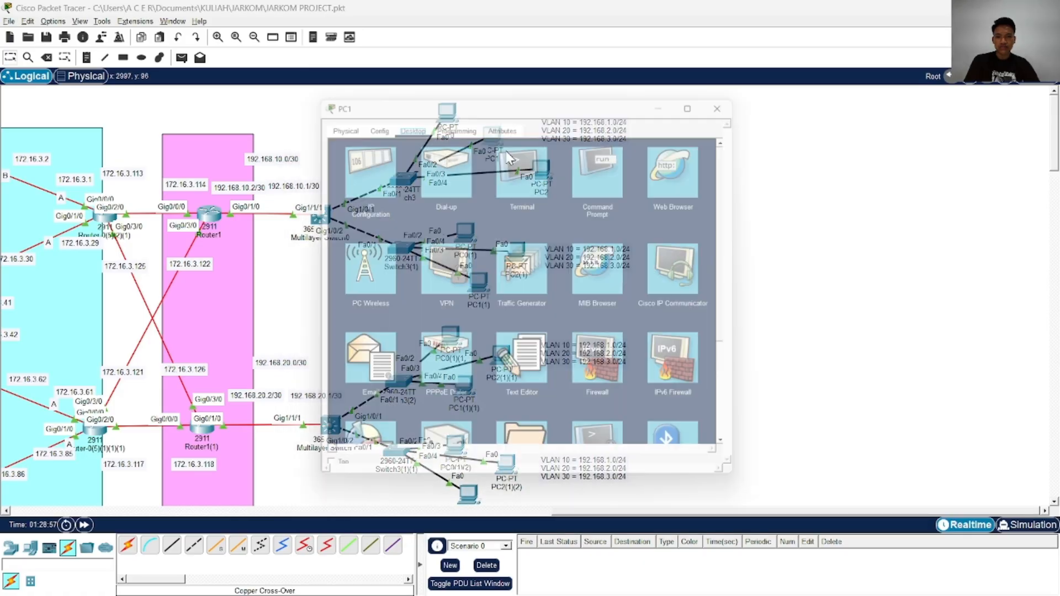
left_click(363, 163)
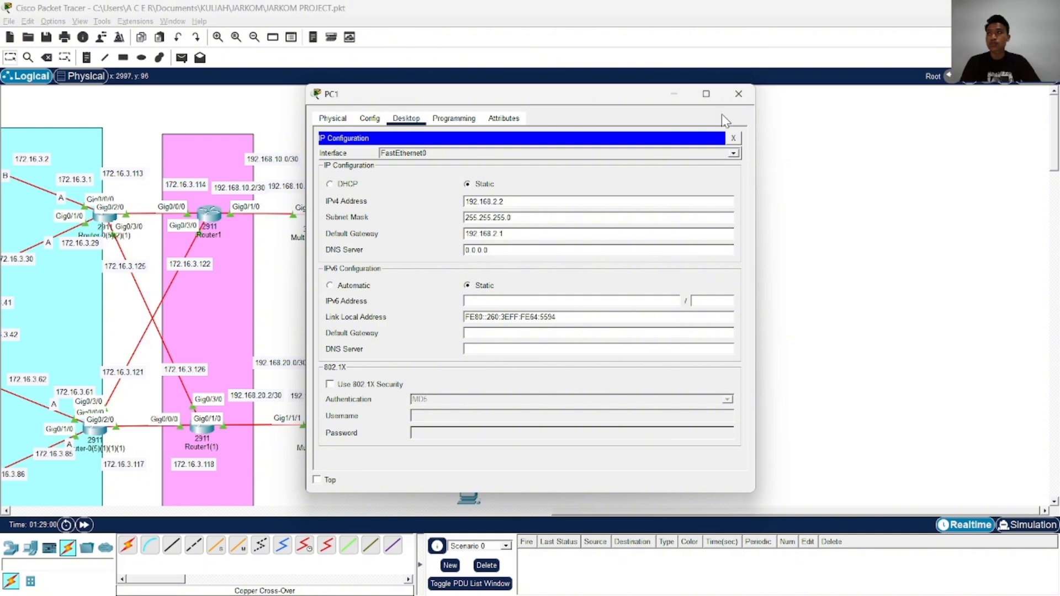
left_click(739, 94)
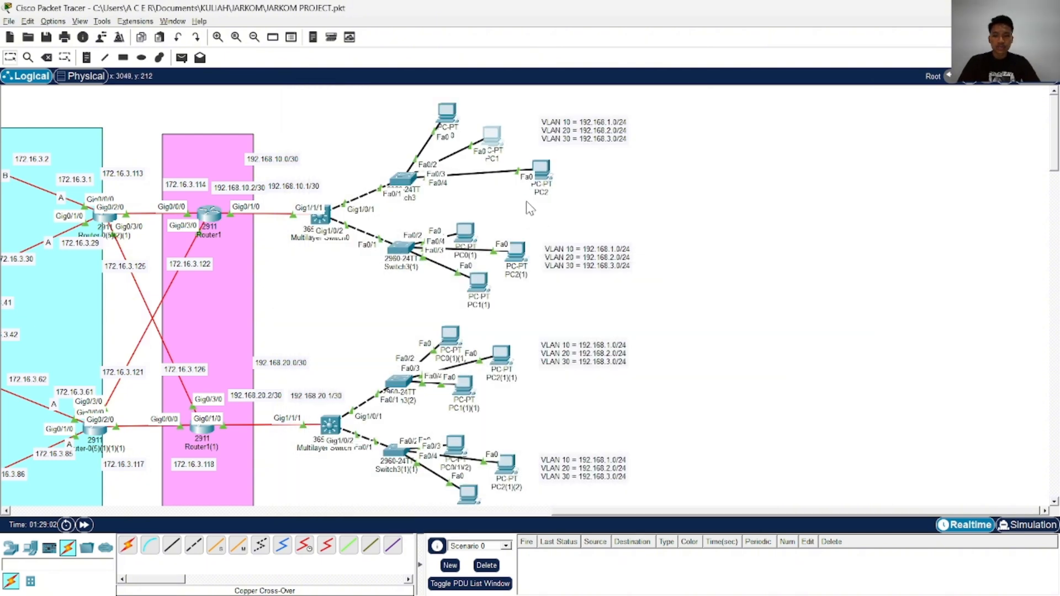
Configure PC2 with static IPv4 address 192.168.3.2, subnet mask 255.255.255.0 and default gateway 192.168.3.1
left_click(541, 168)
left_click(406, 118)
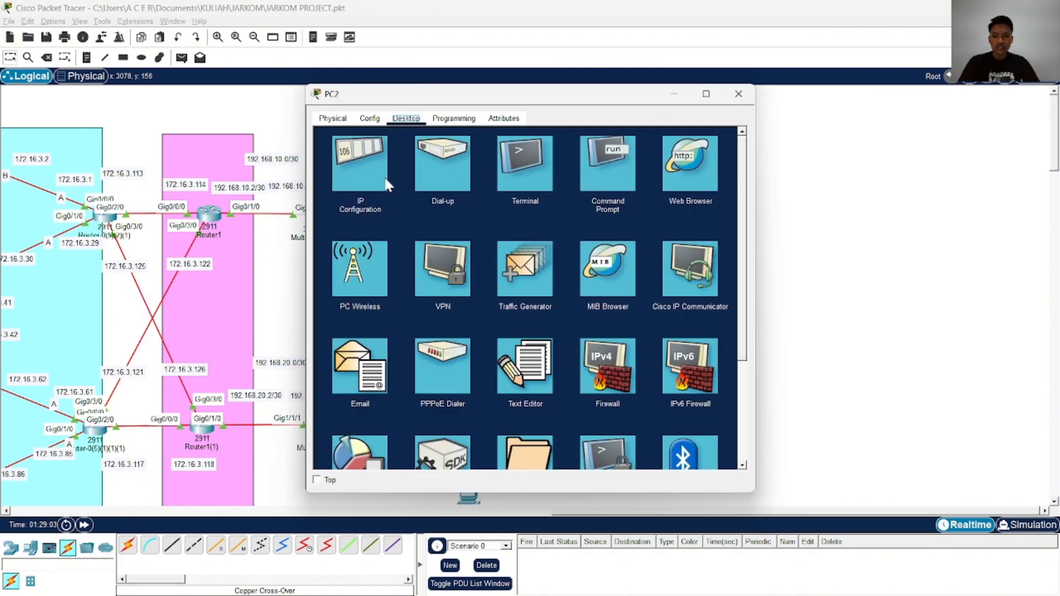
left_click(387, 184)
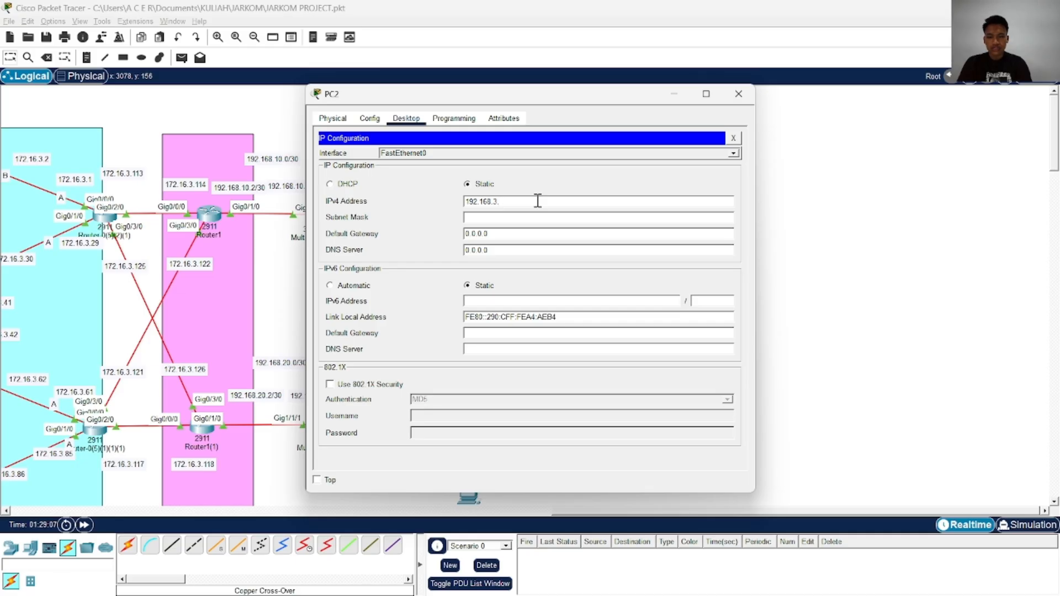
left_click_drag(515, 206, 449, 209)
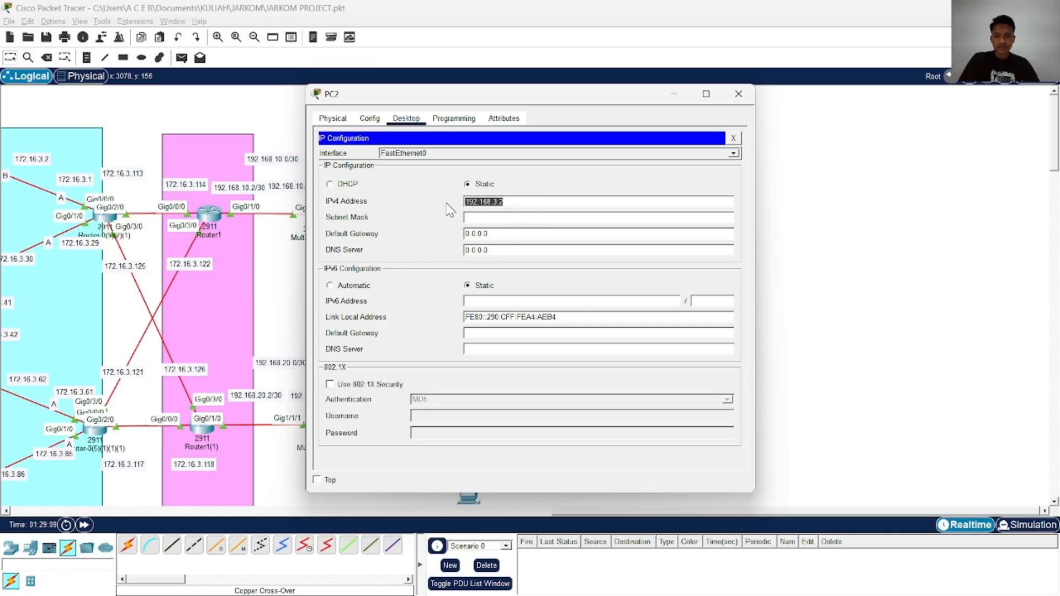
key("ctrl+c")
left_click_drag(509, 232, 445, 237)
key("ctrl+v")
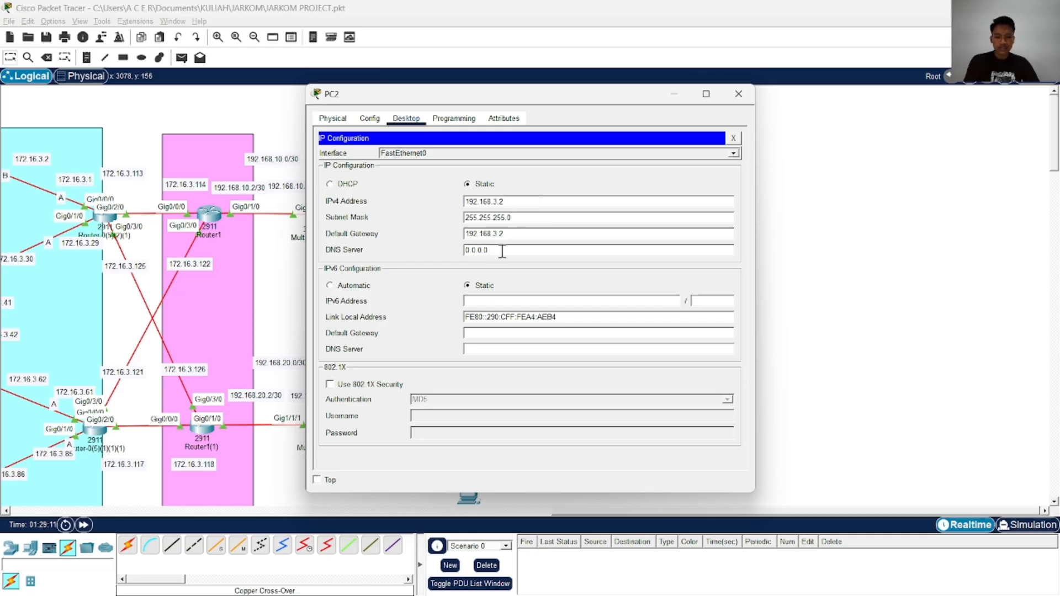
type("1")
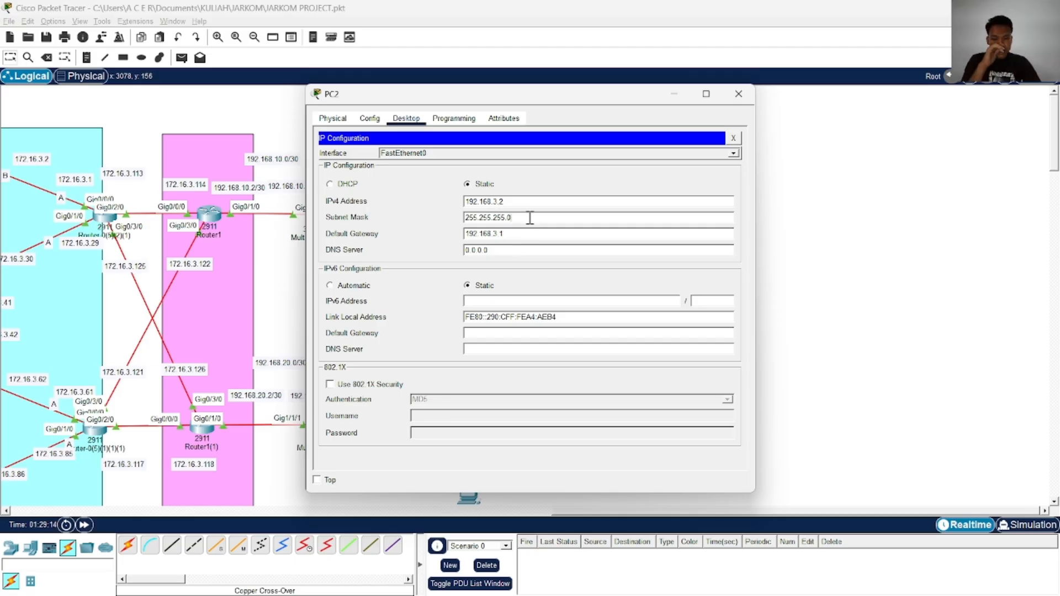
left_click_drag(531, 201, 455, 202)
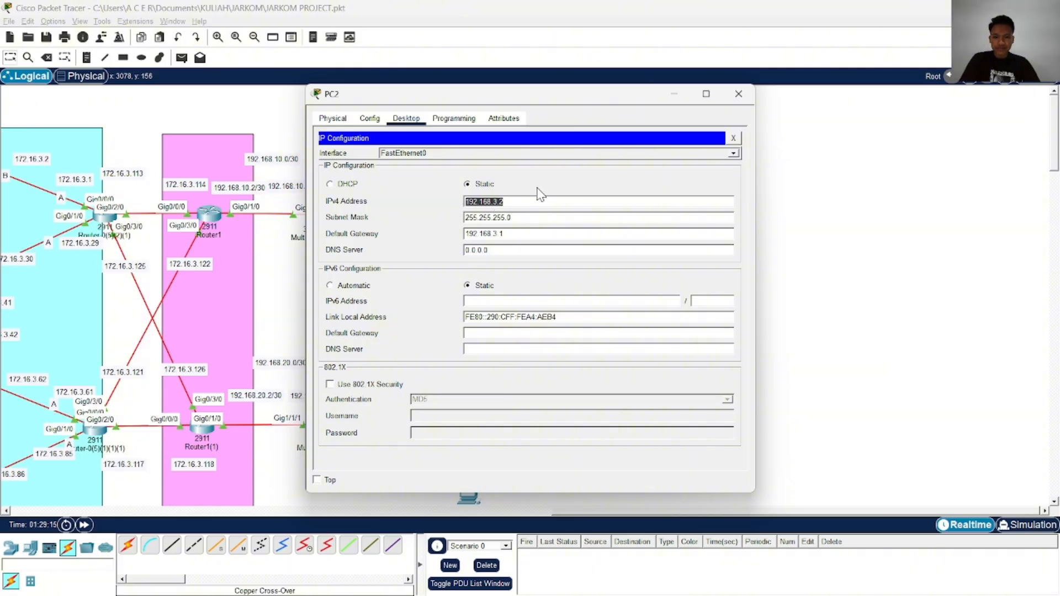
left_click(739, 98)
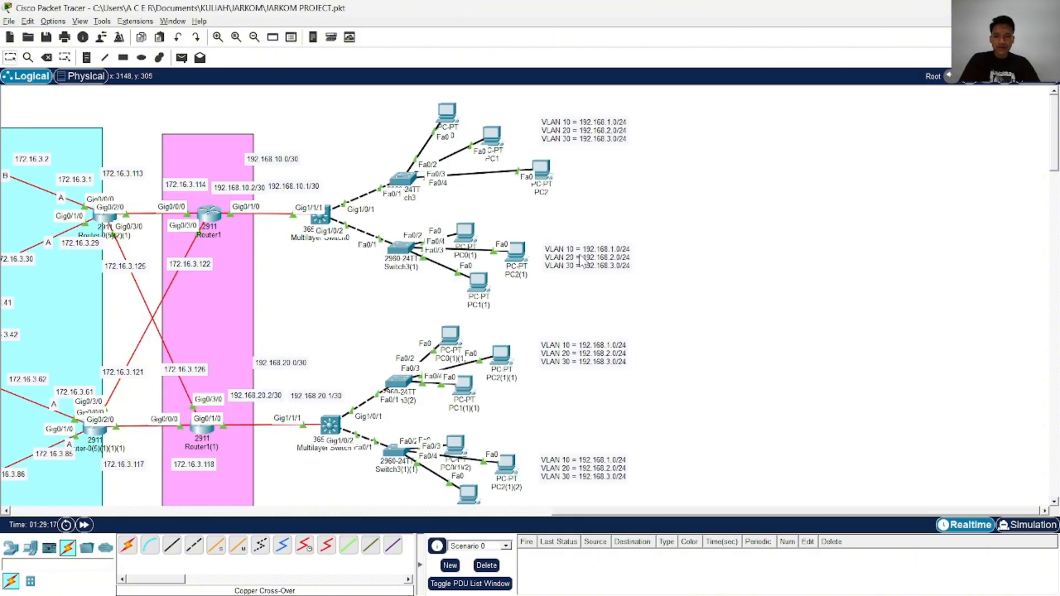
Configure PC1(1) with static IPv4 address 192.168.3.2, subnet mask 255.255.255.0 and default gateway 192.168.3.1
left_click(477, 283)
left_click(407, 117)
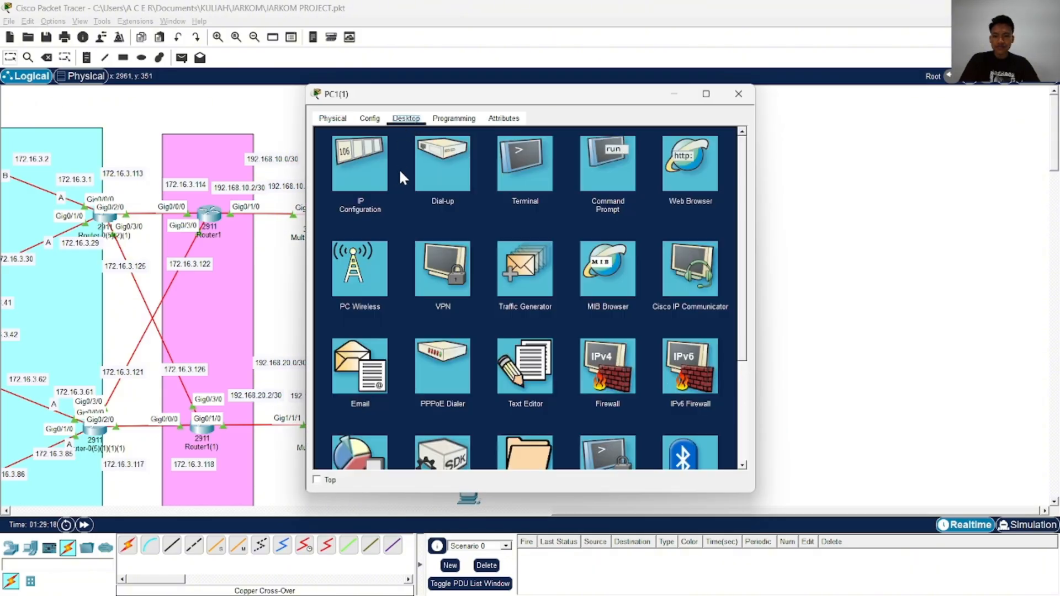
left_click(386, 166)
left_click(502, 206)
type("192.168.3.2")
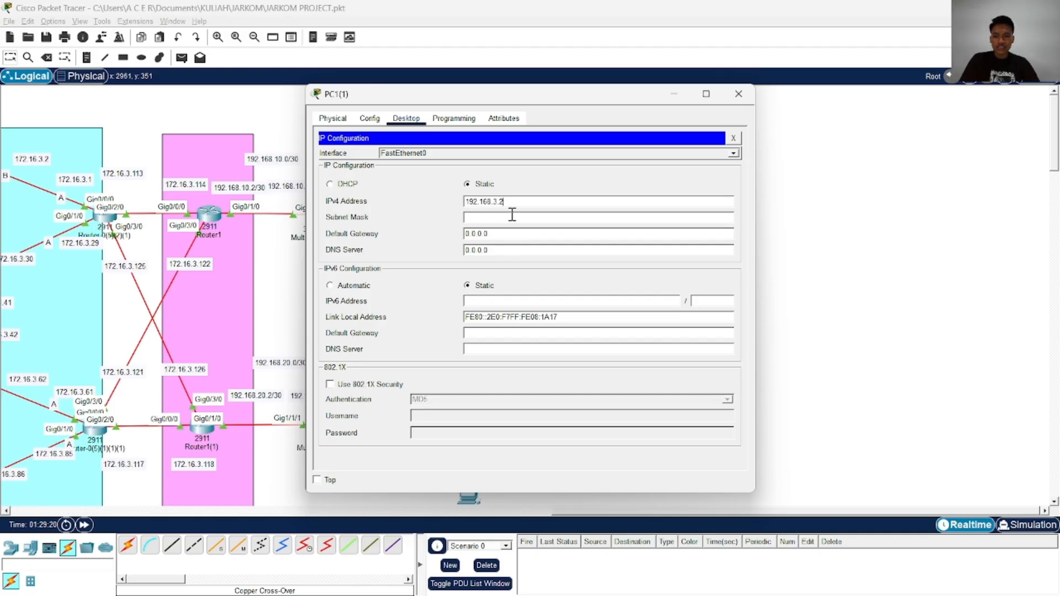
left_click(513, 219)
left_click_drag(520, 236, 423, 243)
type("192.168.3.2")
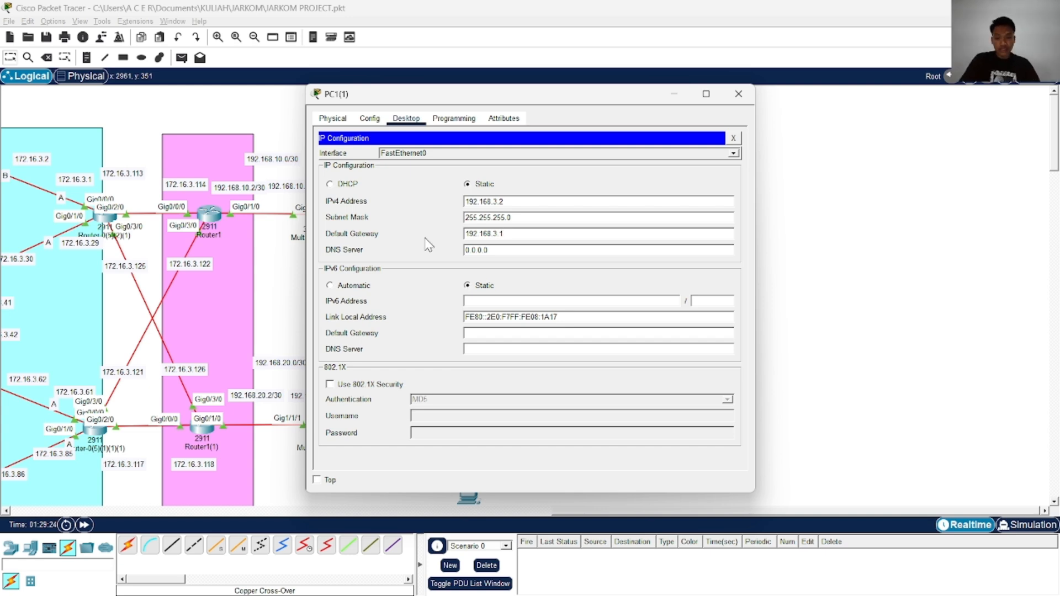
left_click(738, 94)
Configure PC1(1)(1) with static IPv4 address 192.168.3.2, subnet mask 255.255.255.0 and default gateway 192.168.3.1
scroll(667, 256, "down", 5)
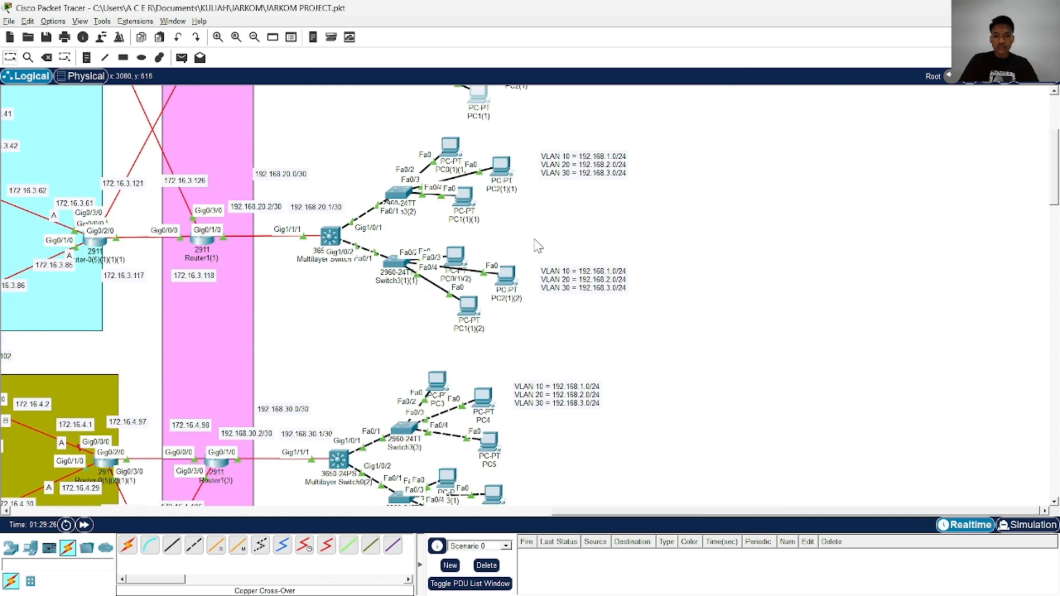
left_click(454, 191)
left_click(409, 124)
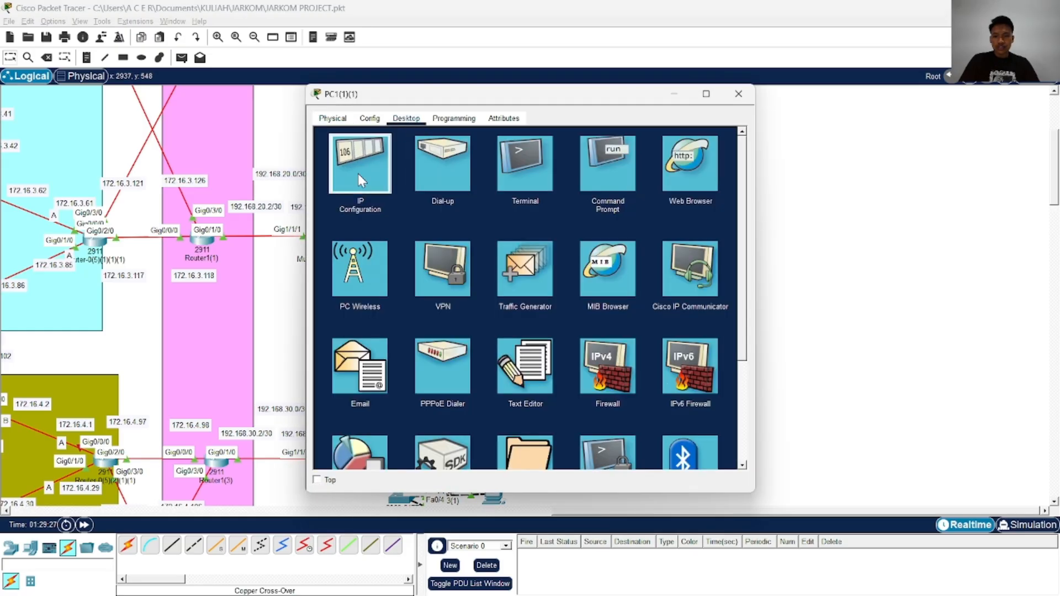
left_click(357, 173)
type("192.168.3.2")
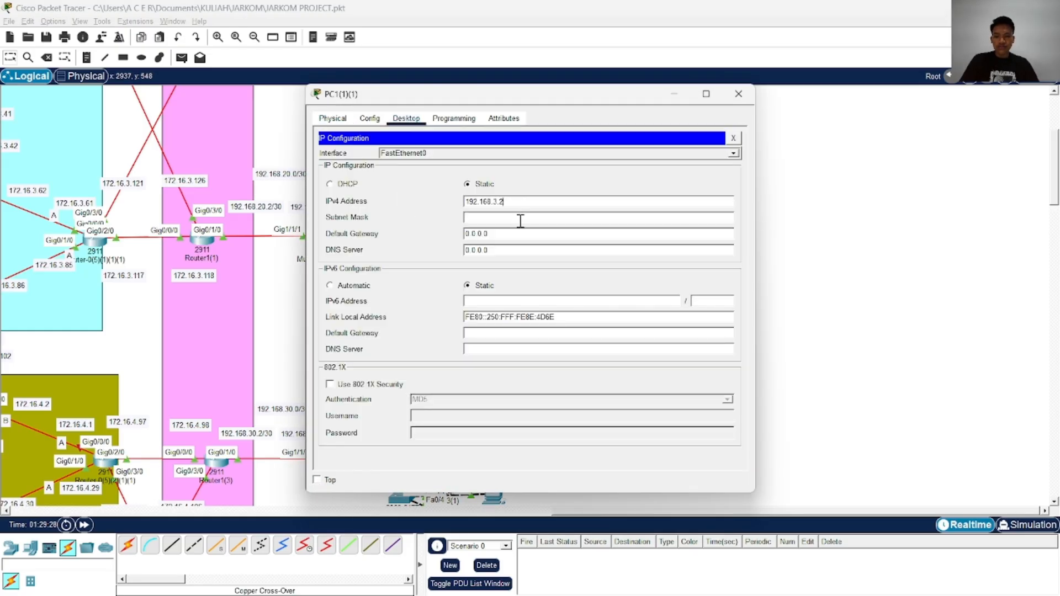
left_click(505, 220)
left_click_drag(504, 238, 456, 232)
type("192.168.3.2")
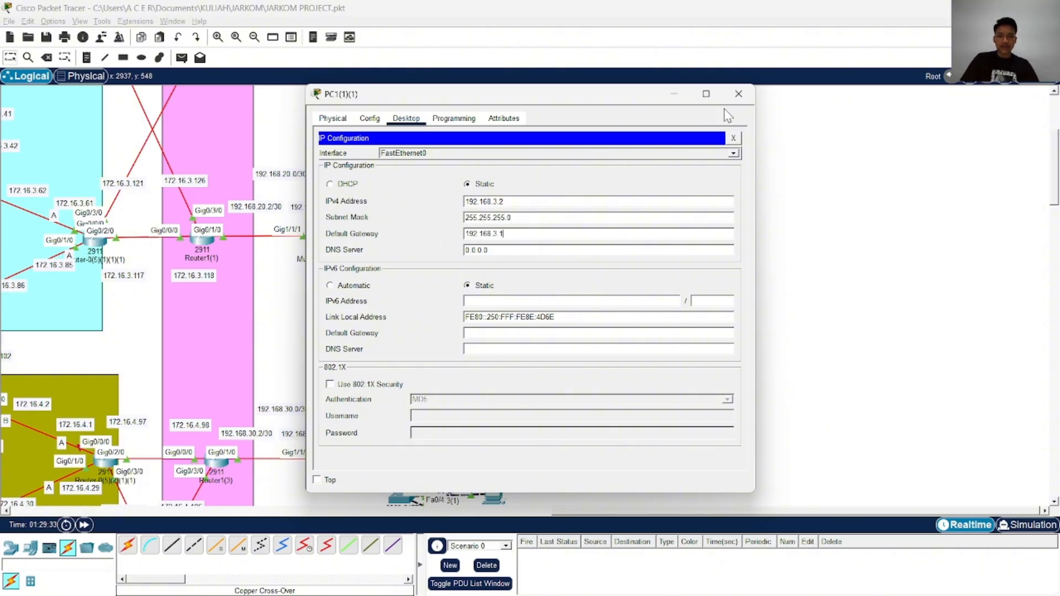
left_click(738, 93)
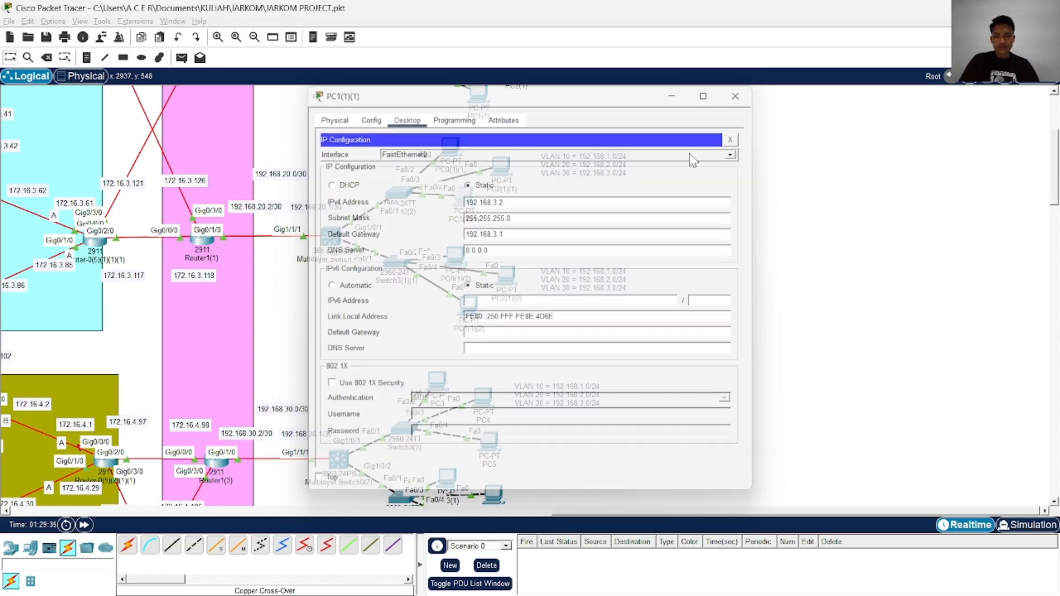
Try to assign IPv4 address 192.168.3.2 to PC1(1)(2) and close its window
left_click(467, 307)
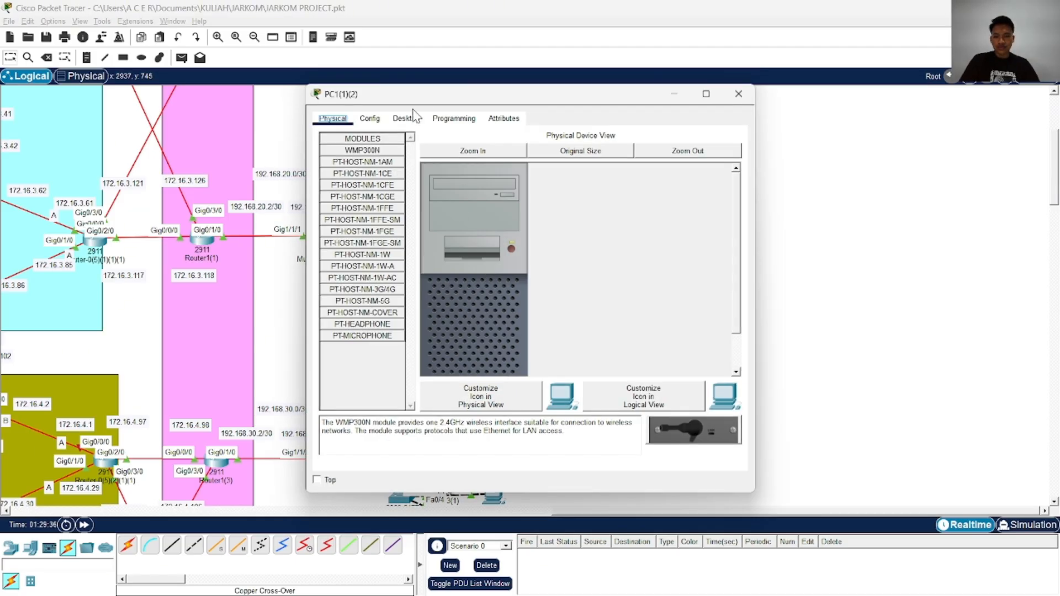
left_click(408, 117)
left_click(374, 158)
left_click(515, 202)
key("ctrl+v")
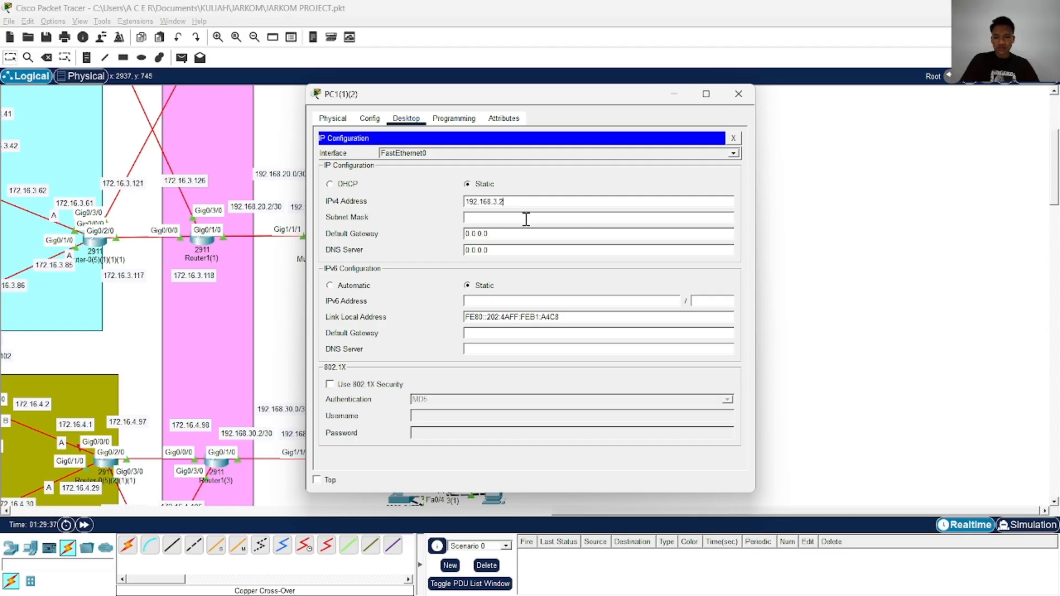
left_click(519, 218)
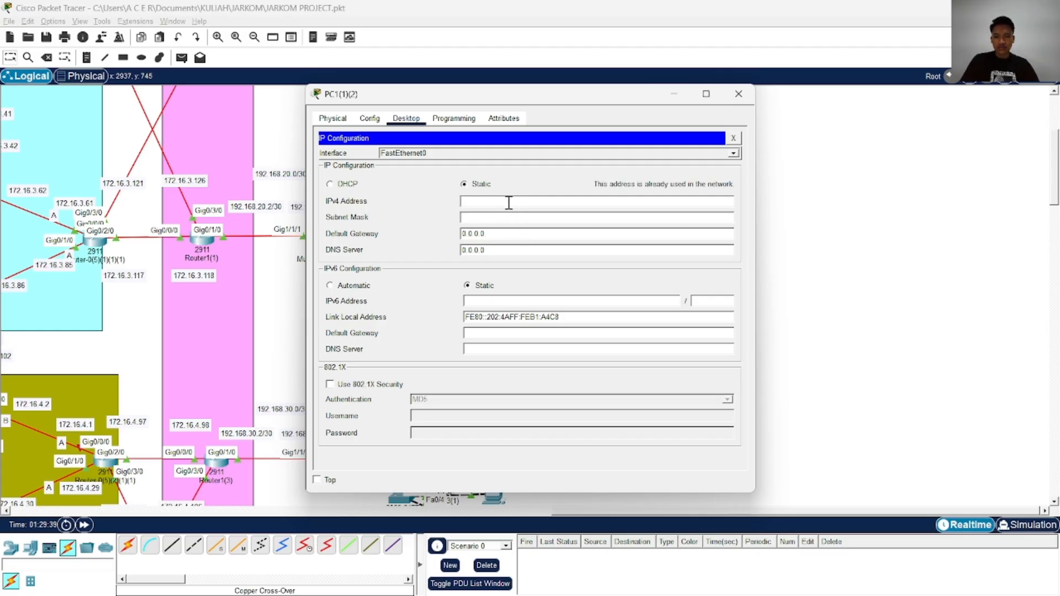
left_click(739, 93)
Review the IP configuration of PC1(1)(1) and PC2 for a duplicate address
scroll(591, 216, "up", 2)
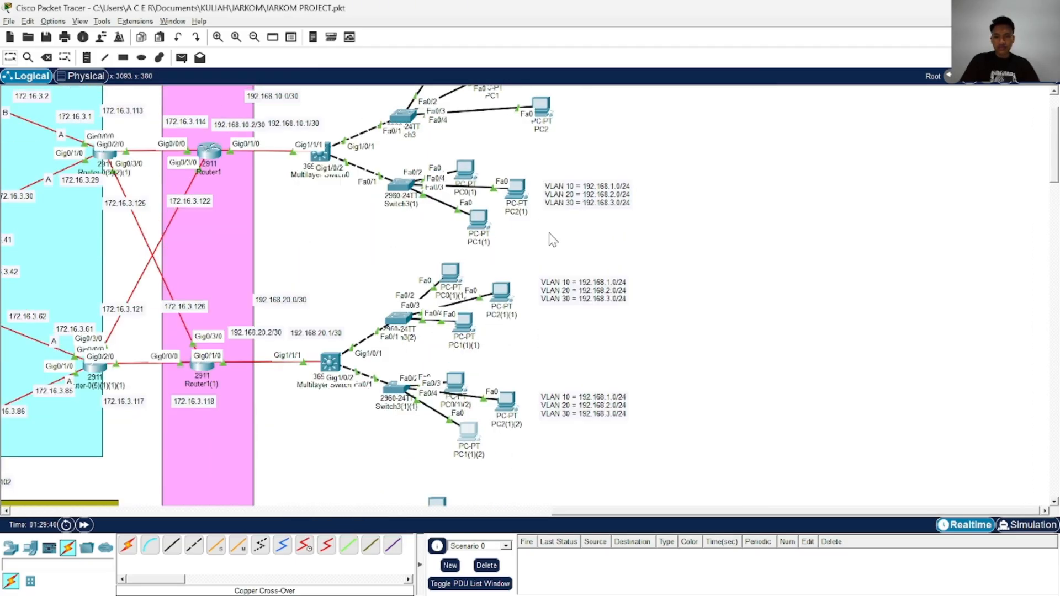
scroll(543, 239, "down", 2)
left_click(467, 200)
left_click(359, 166)
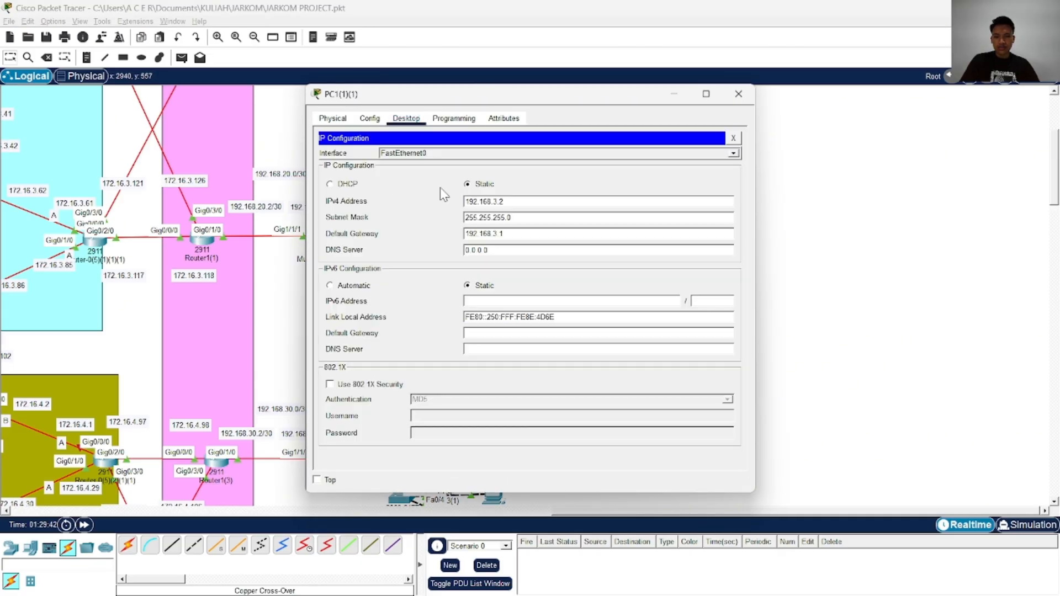
left_click(738, 94)
scroll(524, 200, "up", 3)
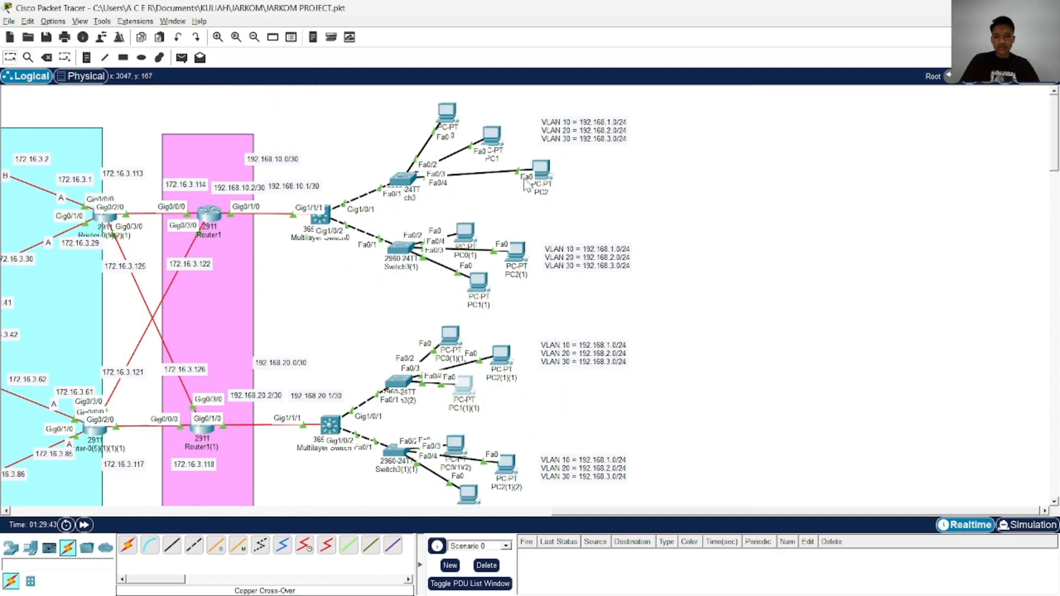
left_click(540, 169)
left_click(368, 158)
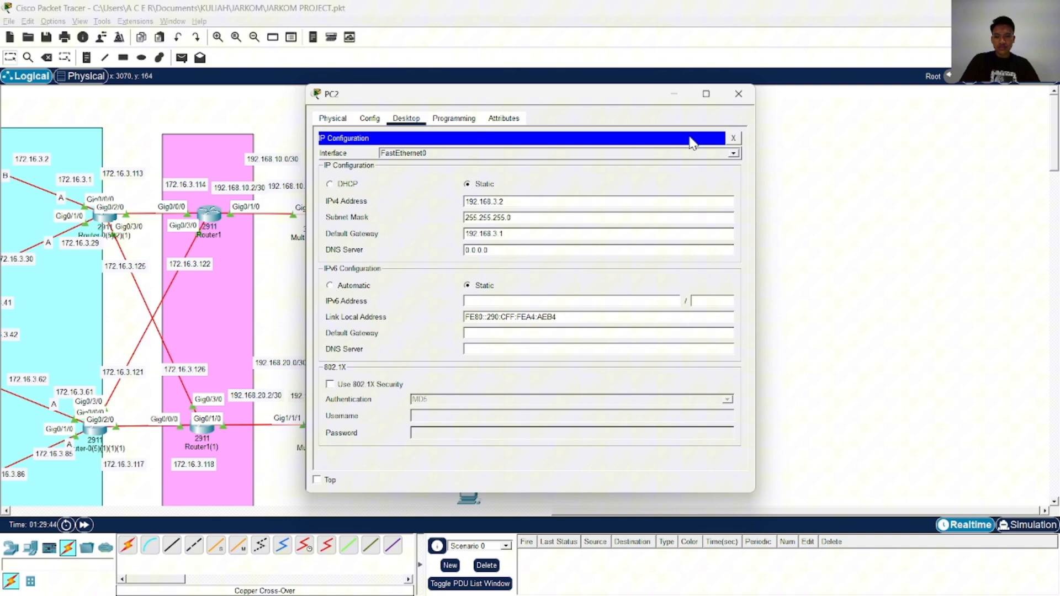
left_click(739, 94)
Compare the IP configuration of PC1(1) with that of PC1(1)(1)
left_click(430, 128)
left_click(359, 166)
left_click(738, 94)
scroll(579, 343, "down", 5)
left_click(475, 197)
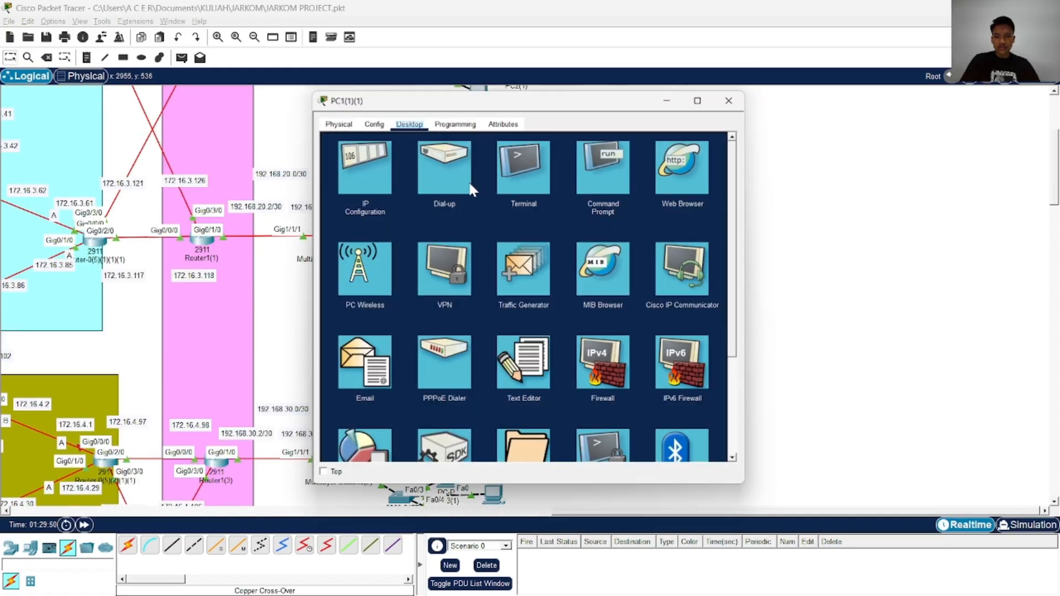
left_click(387, 165)
left_click(729, 101)
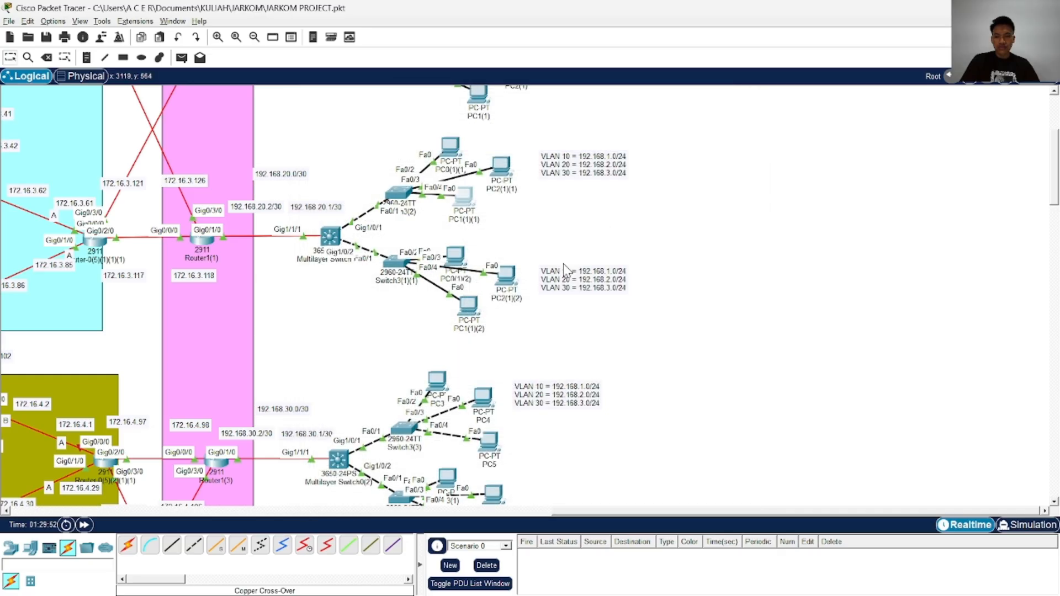
Retry assigning IPv4 address 192.168.3.2 to PC1(1)(2)
scroll(564, 269, "down", 1)
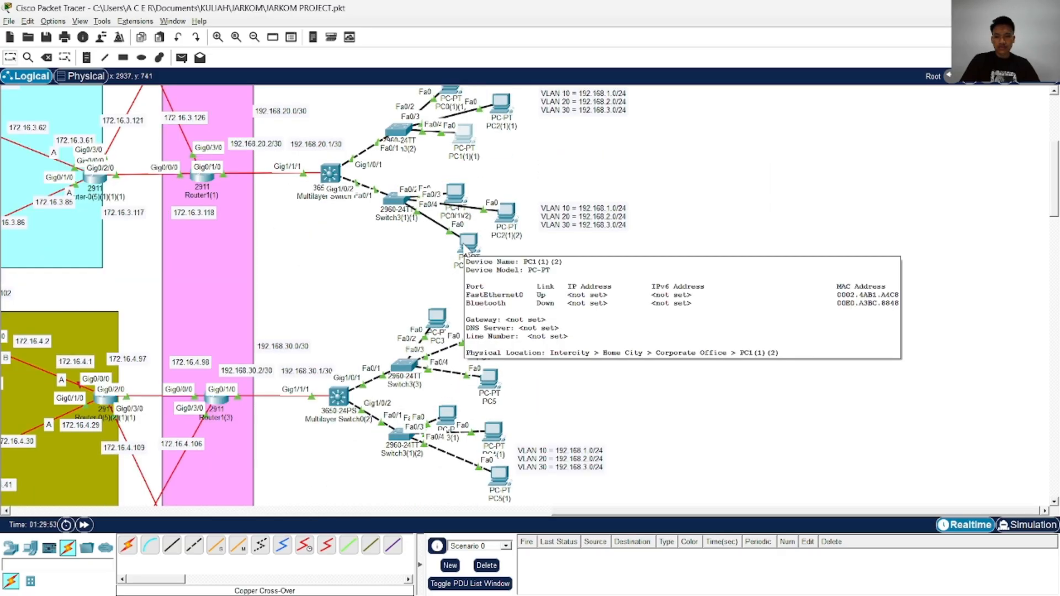
left_click(465, 253)
left_click(367, 148)
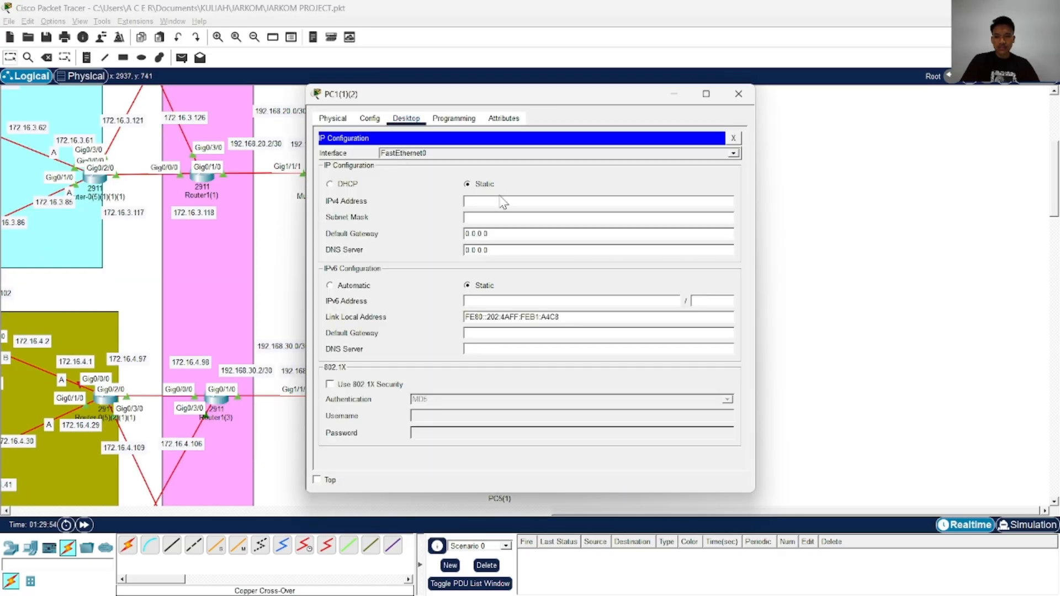
left_click(504, 201)
type("192.168.2.2")
left_click(505, 219)
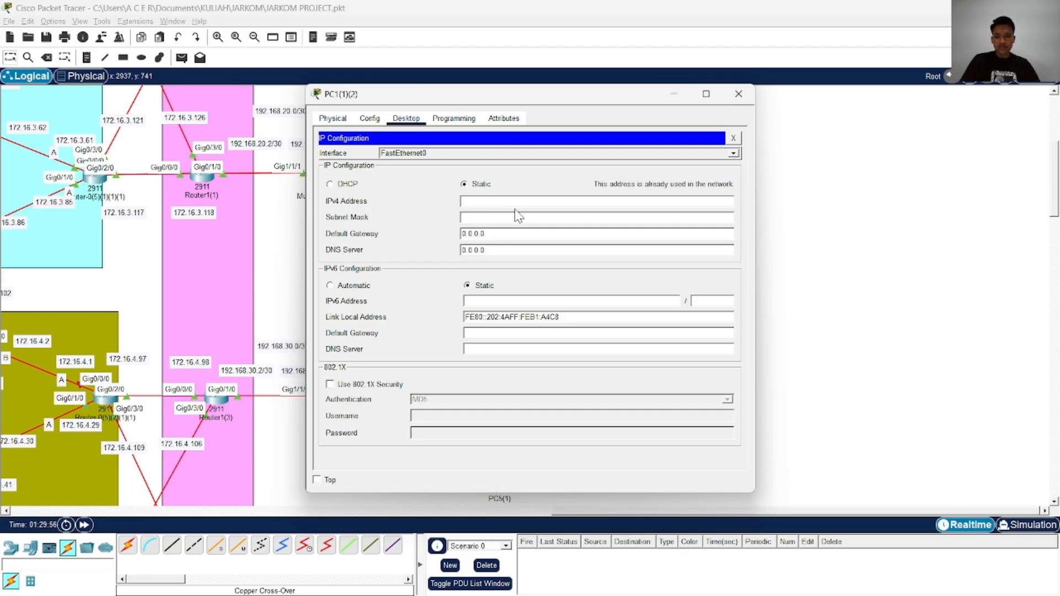
Configure PC1(1)(2) with IPv4 address 192.168.3.4, subnet mask 255.255.255.0 and default gateway 192.168.3.2, and close its window
left_click(738, 93)
scroll(569, 223, "up", 3)
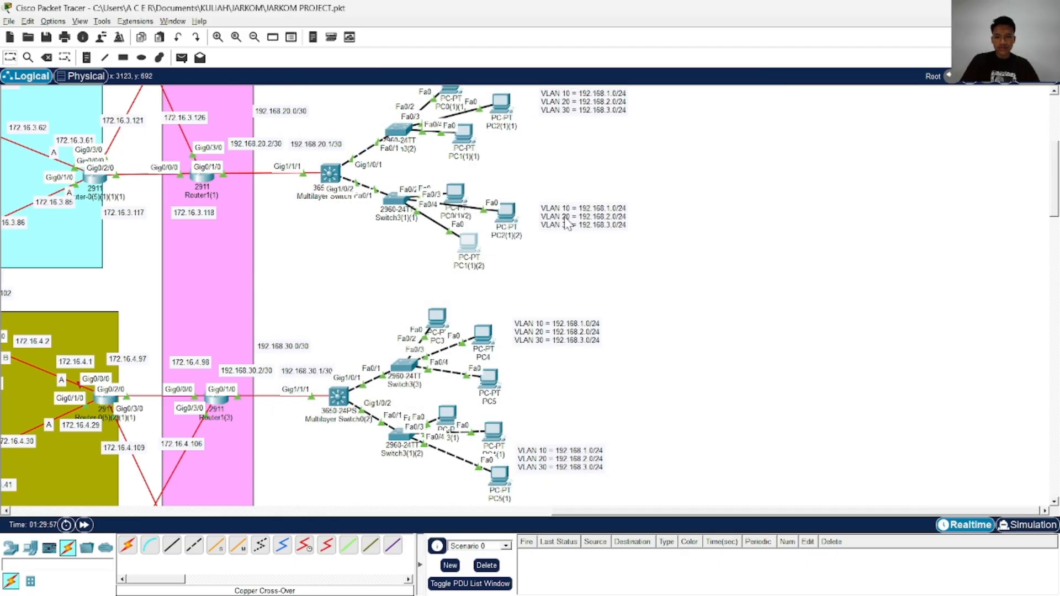
left_click(469, 369)
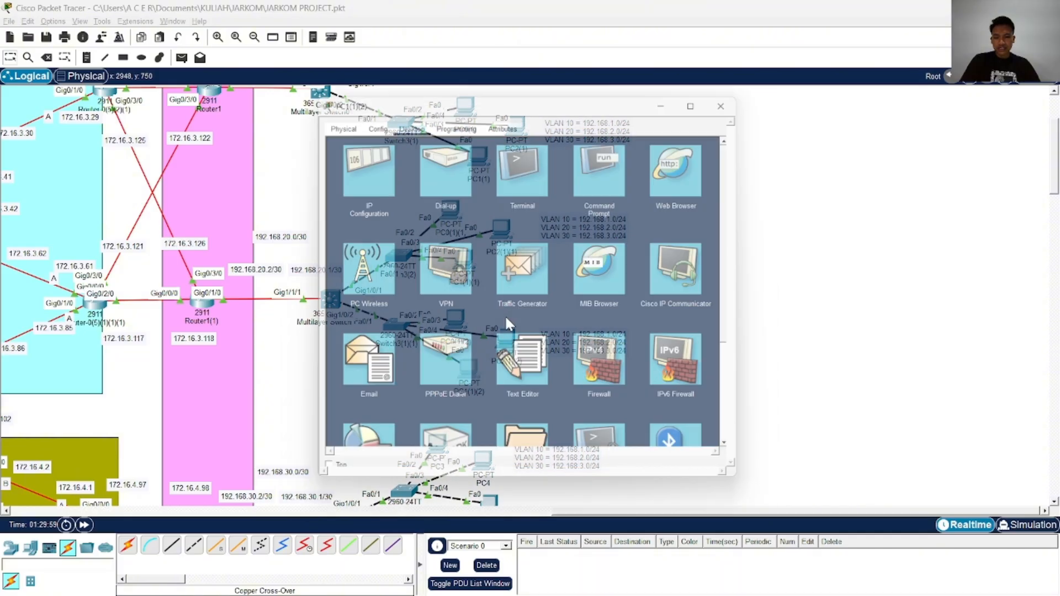
left_click(360, 162)
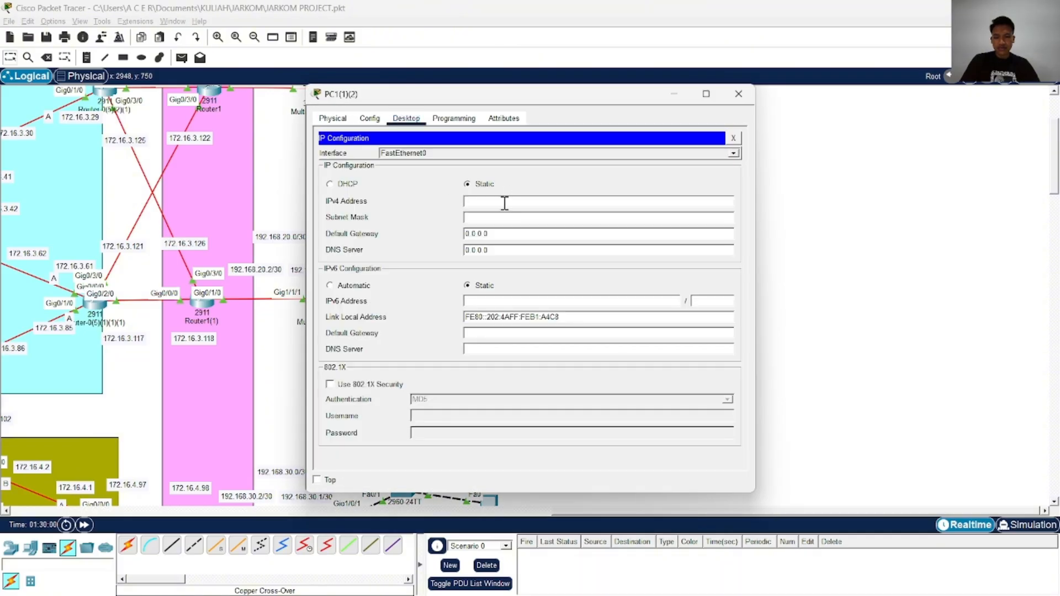
type("192.168.3.4")
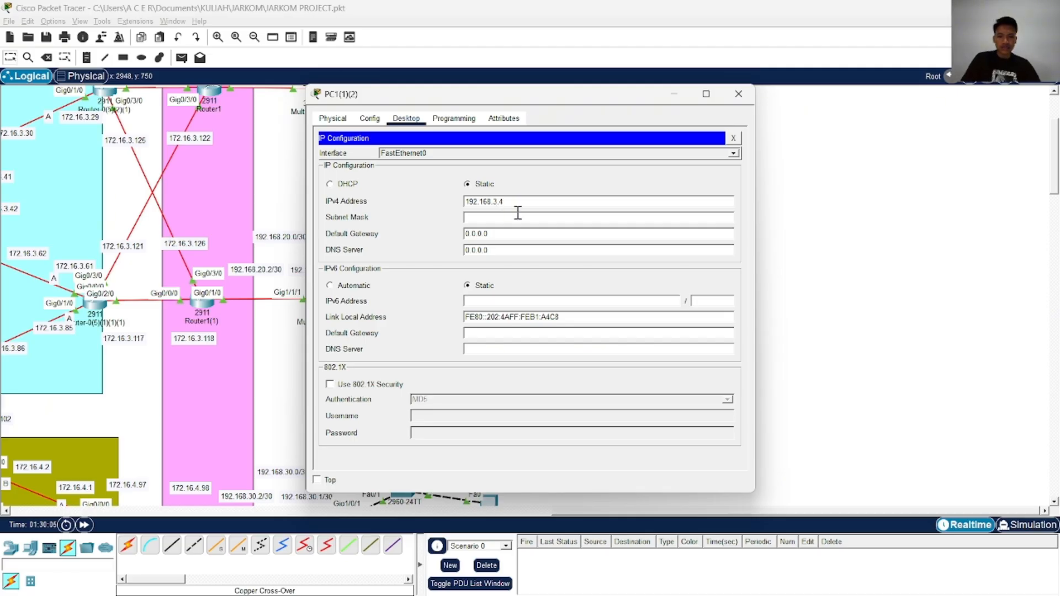
left_click(517, 218)
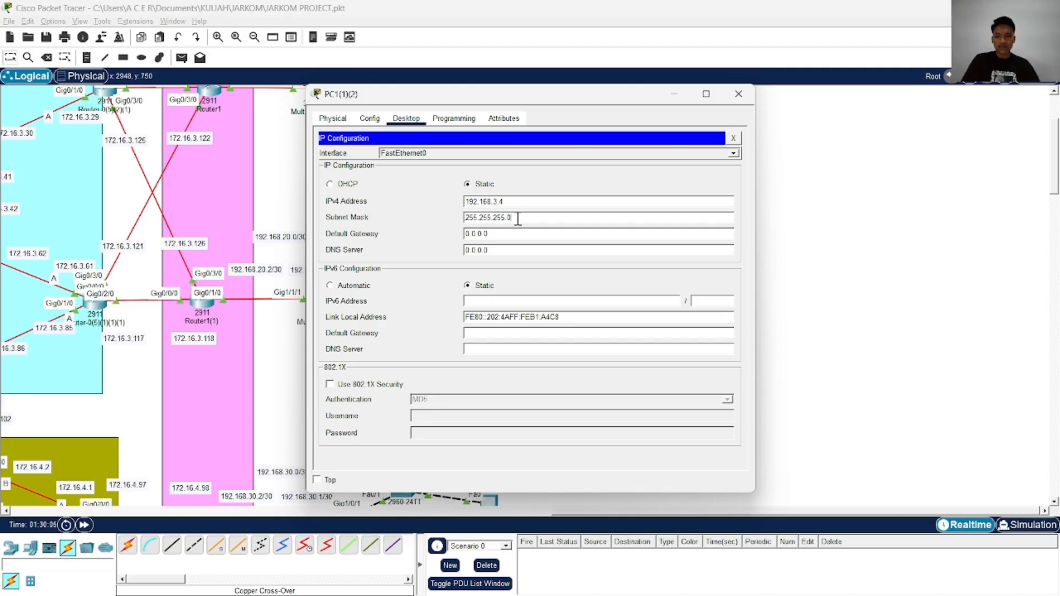
left_click_drag(517, 235, 438, 239)
type("192.168.3.1")
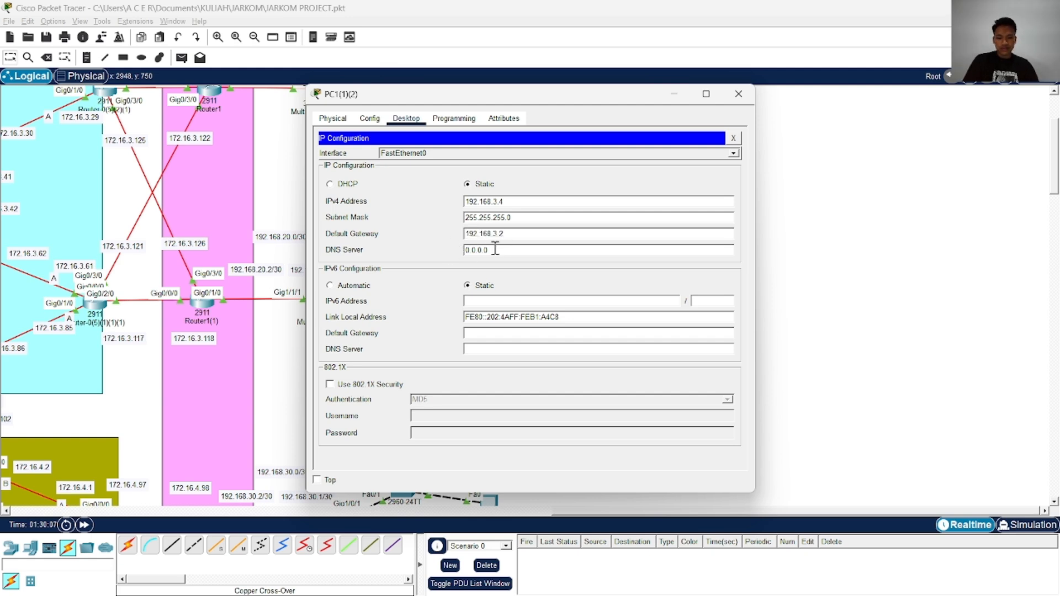
left_click(738, 94)
Test connectivity from PC0 to PC2 with a simple PDU and clear the PDU list
scroll(470, 215, "up", 3)
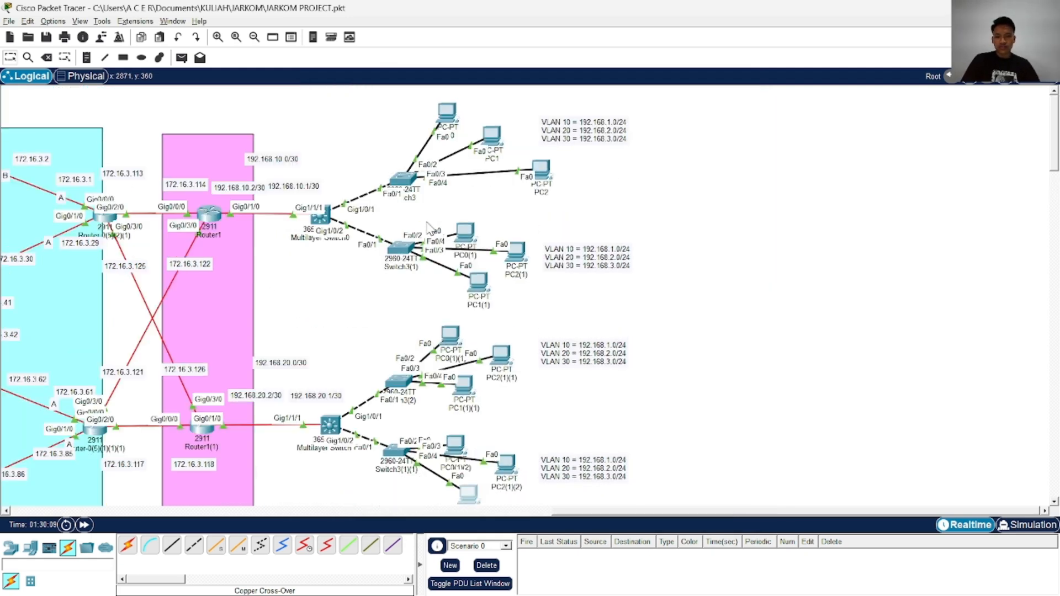
scroll(536, 221, "down", 14)
scroll(532, 226, "up", 14)
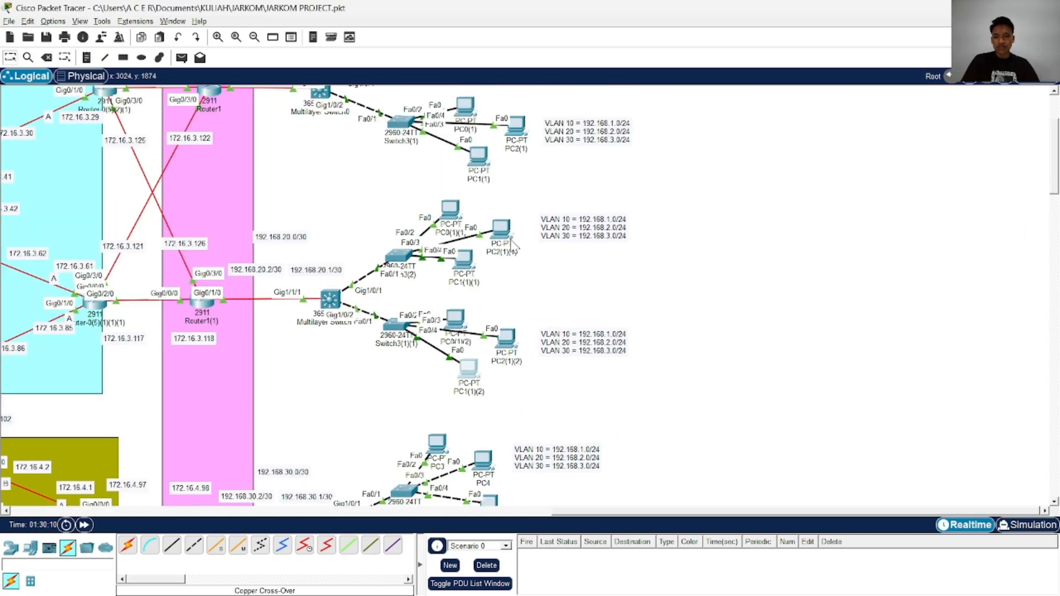
scroll(319, 158, "left", 5)
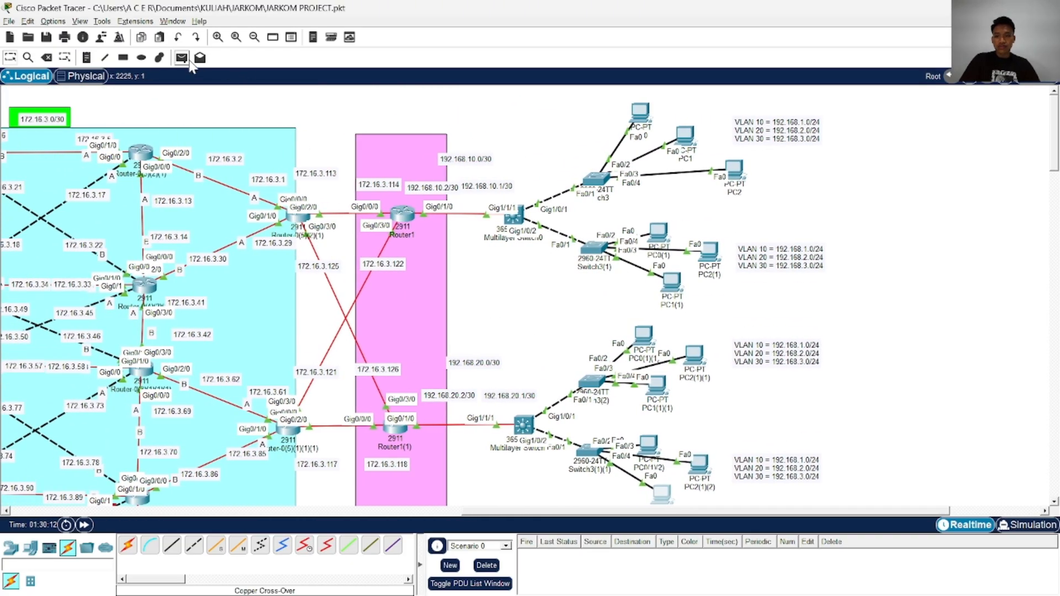
left_click(187, 62)
left_click(641, 115)
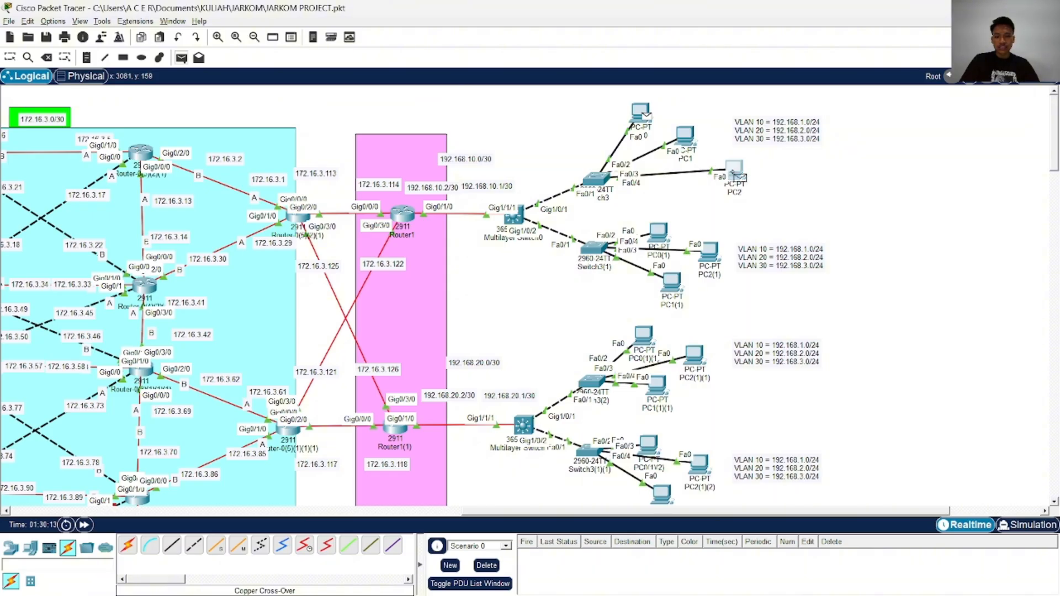
left_click(734, 169)
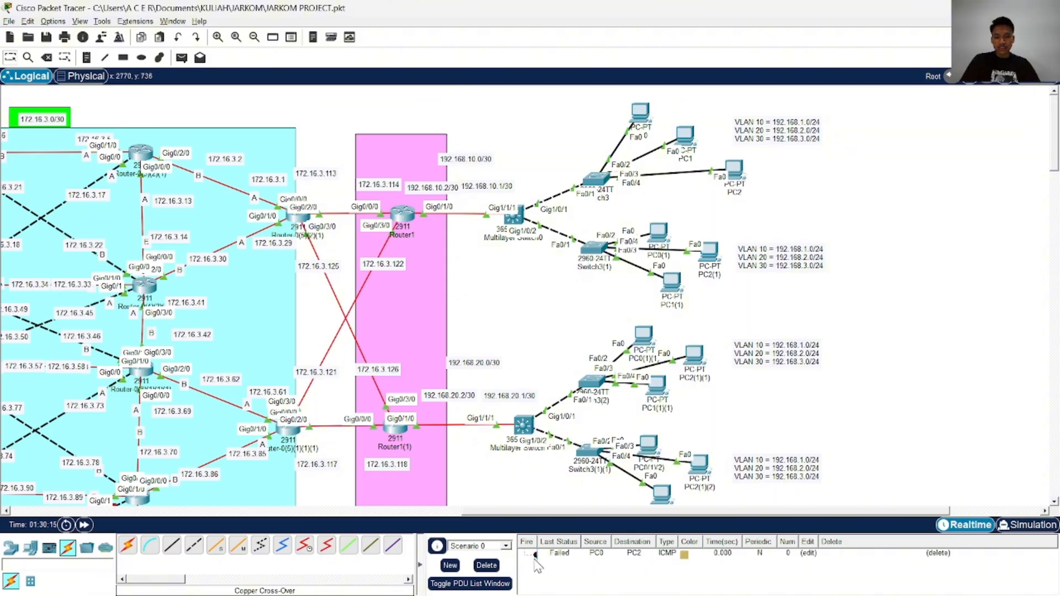
left_click(486, 566)
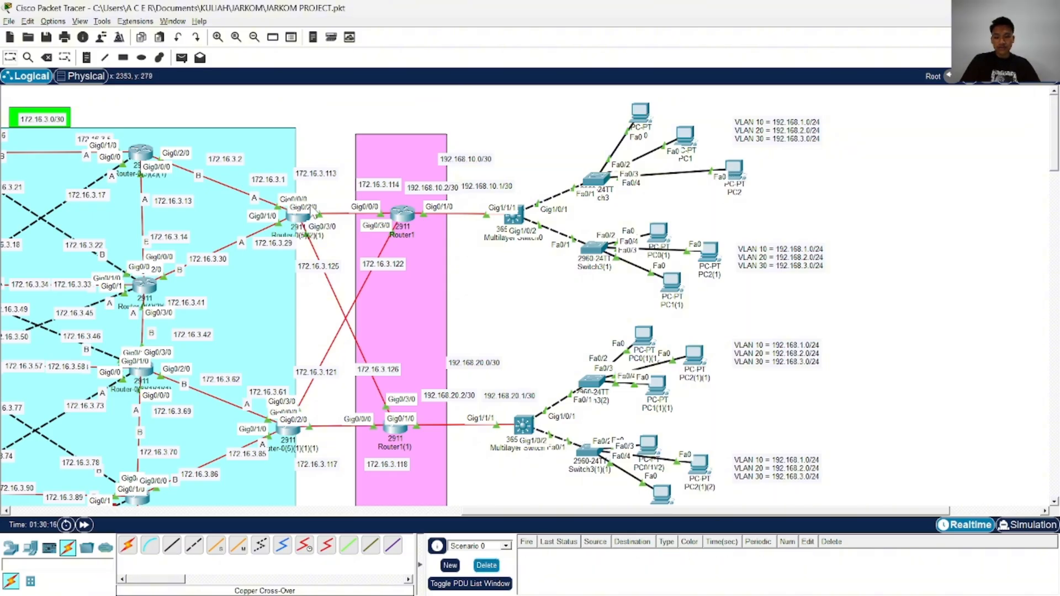
Send a simple PDU from PC0 to PC1 to test their connectivity, and clear the PDU list
left_click(182, 58)
left_click(643, 116)
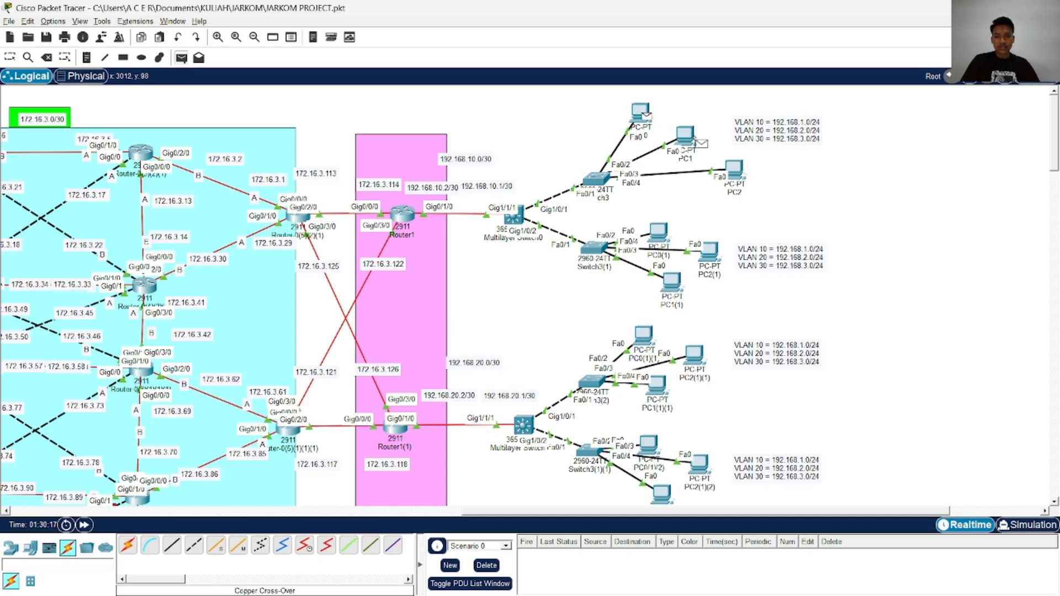
left_click(687, 138)
left_click(486, 565)
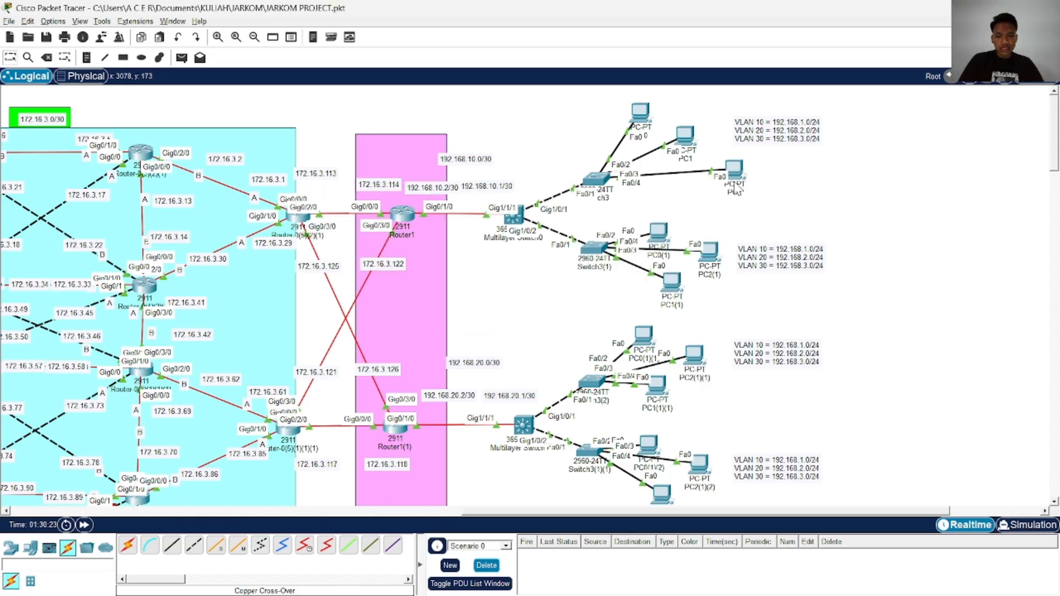
Set the IPv4 address of PC1(1) to 192.168.3.3 and close its window
left_click(672, 283)
left_click(428, 160)
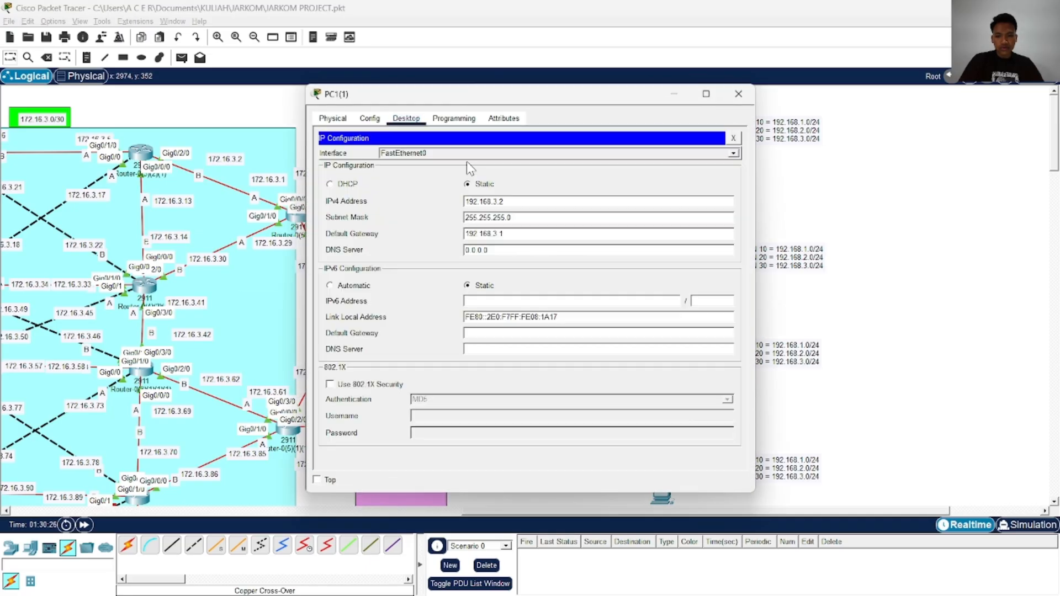
left_click(524, 204)
key("BackSpace")
type("3")
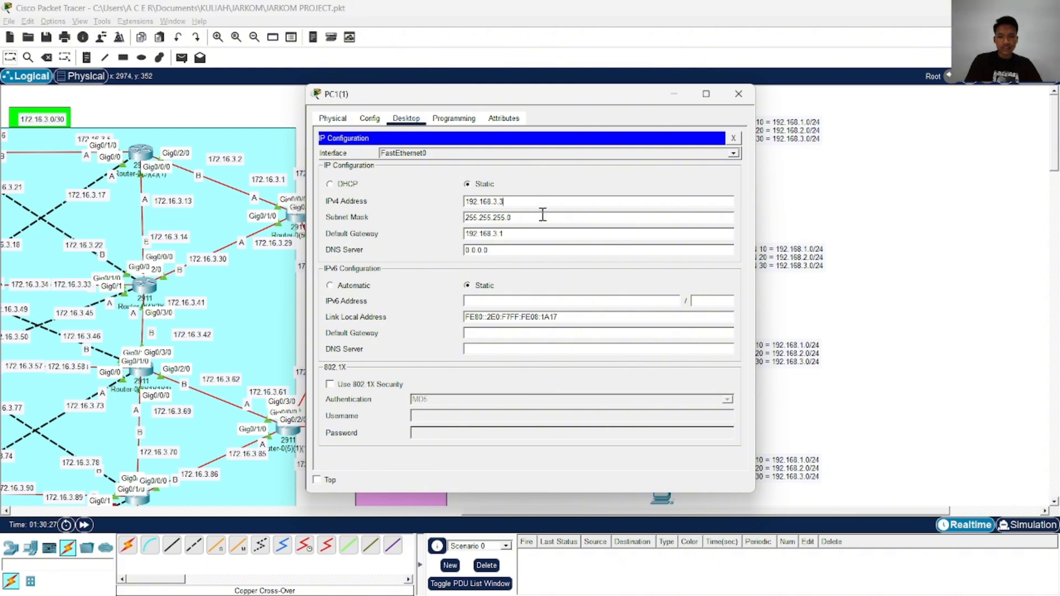
left_click(738, 94)
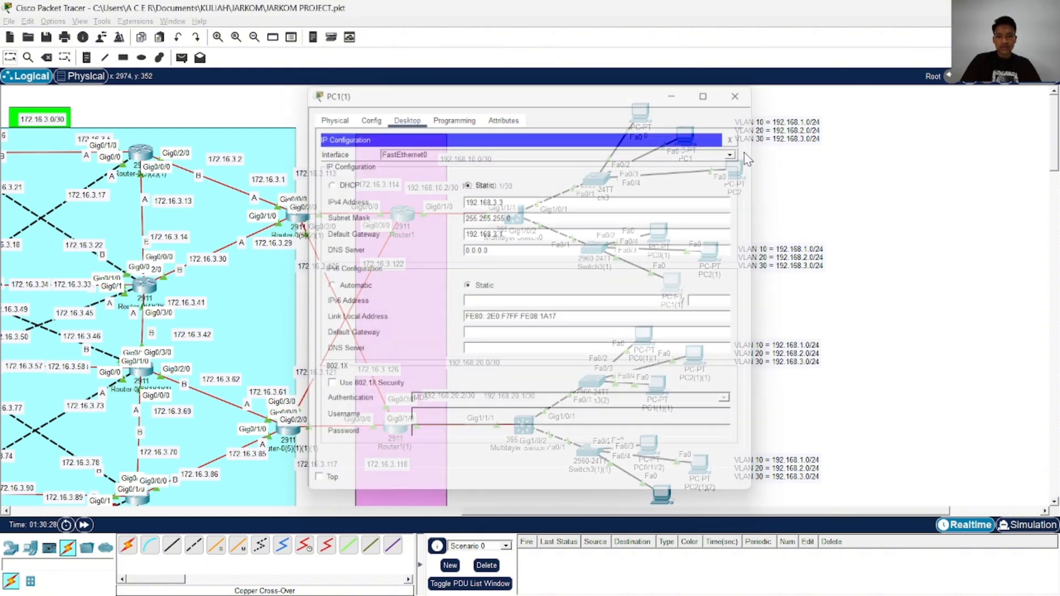
Test connectivity from PC0 to PC1(1) with a simple PDU, resend it and clear the PDU list
left_click(181, 57)
left_click(641, 112)
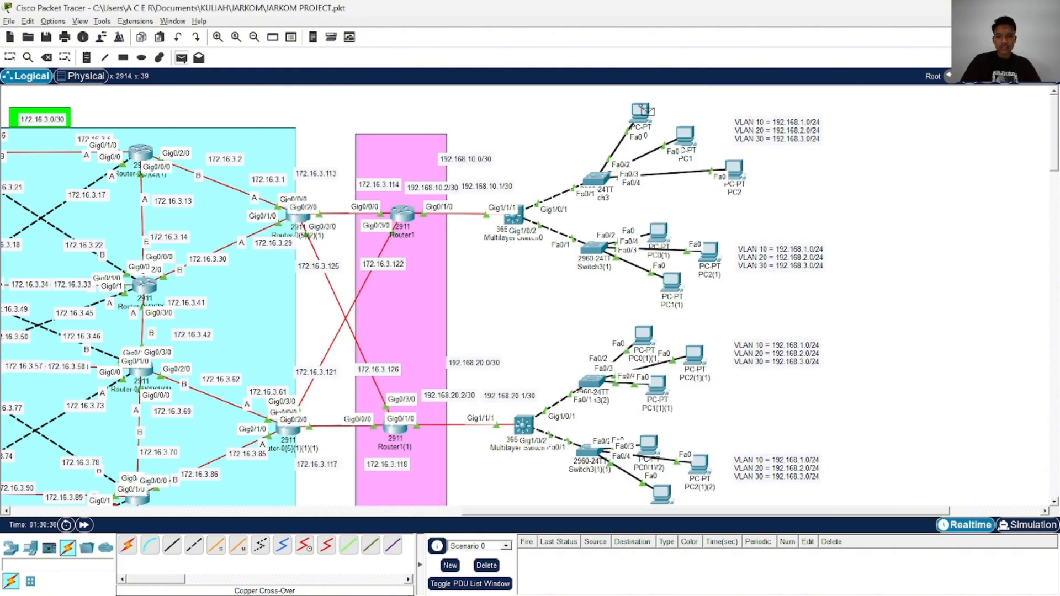
left_click(672, 282)
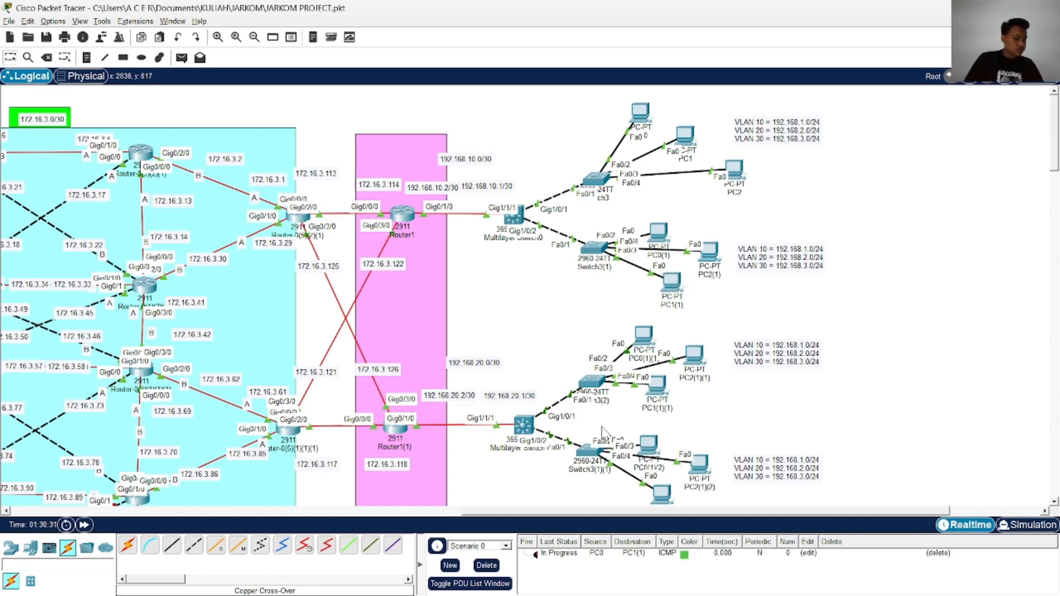
double_click(535, 555)
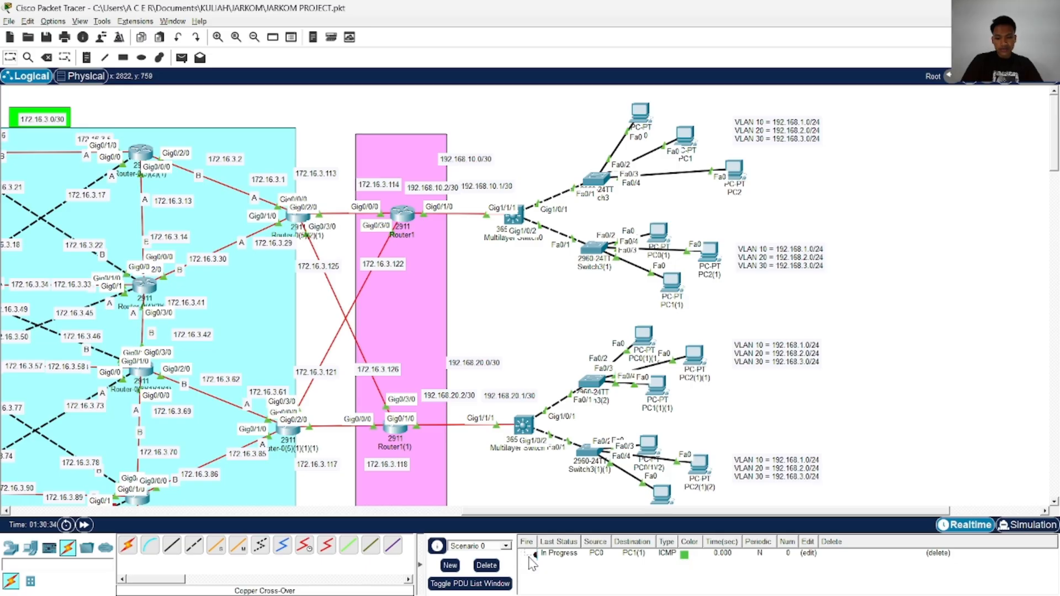
left_click(486, 565)
Retest PC0 with a simple PDU to PC1 and another to PC2, clearing the PDU list after each
left_click(181, 57)
left_click(641, 113)
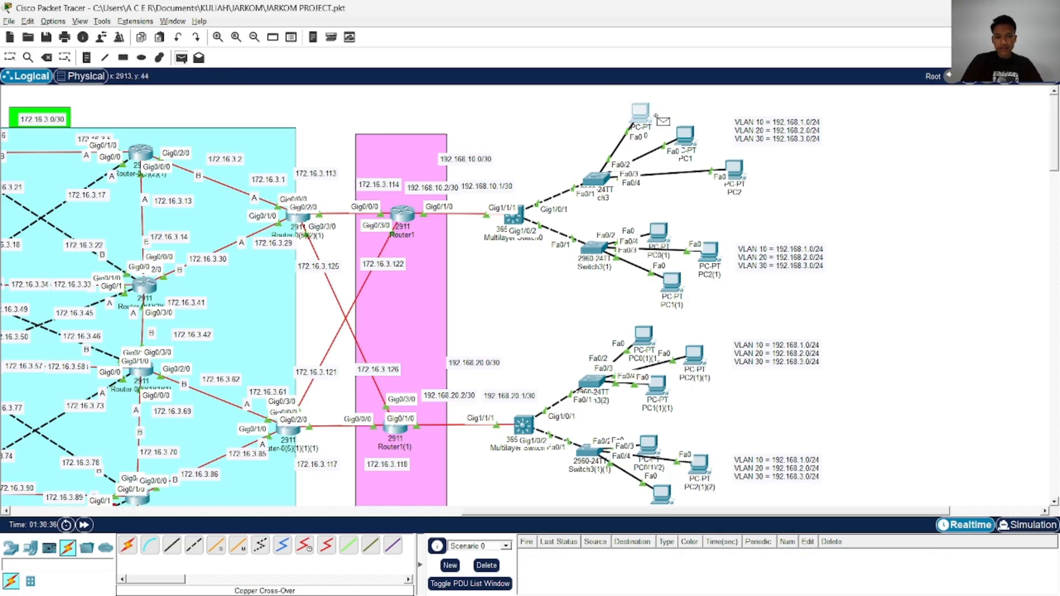
left_click(684, 135)
left_click(492, 571)
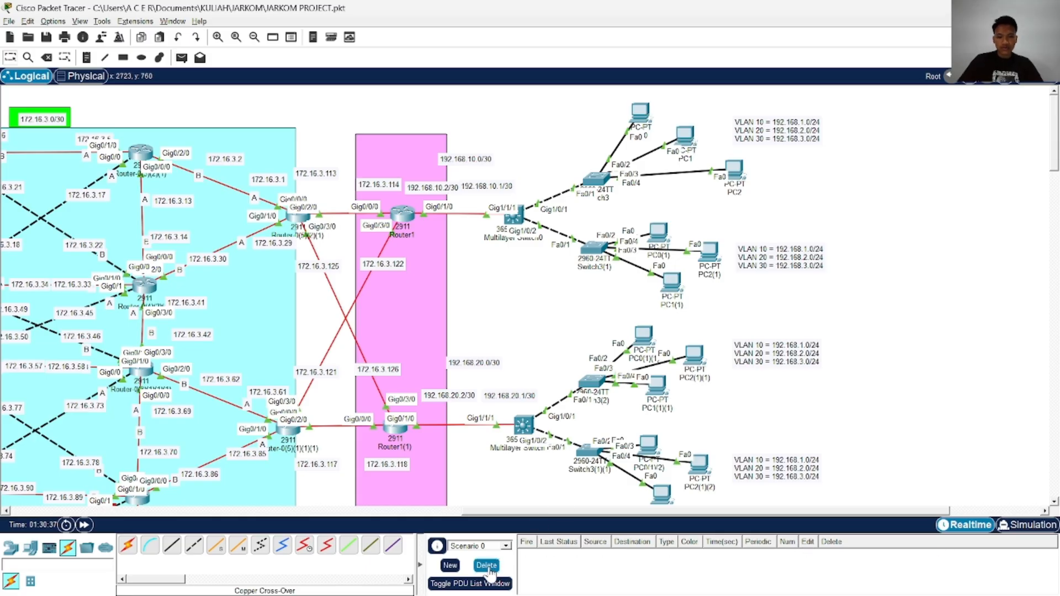
left_click(181, 57)
left_click(640, 114)
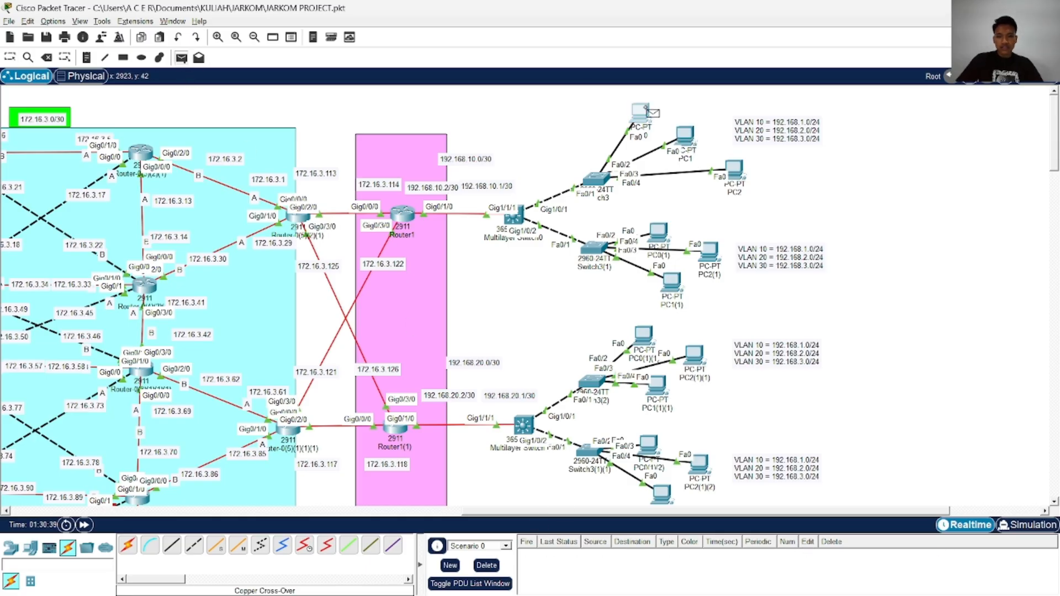
left_click(737, 172)
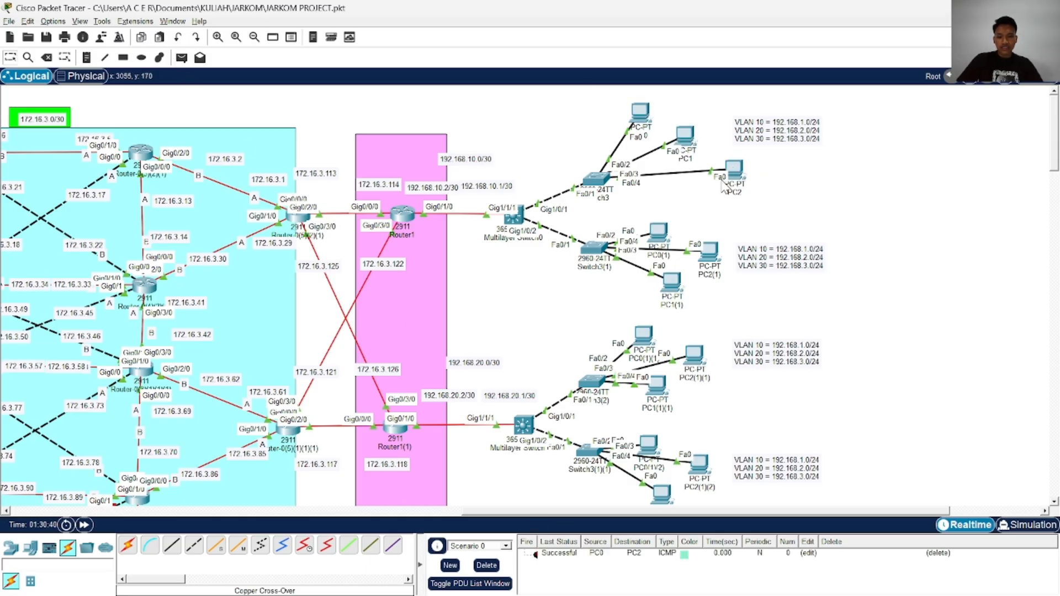
left_click(487, 566)
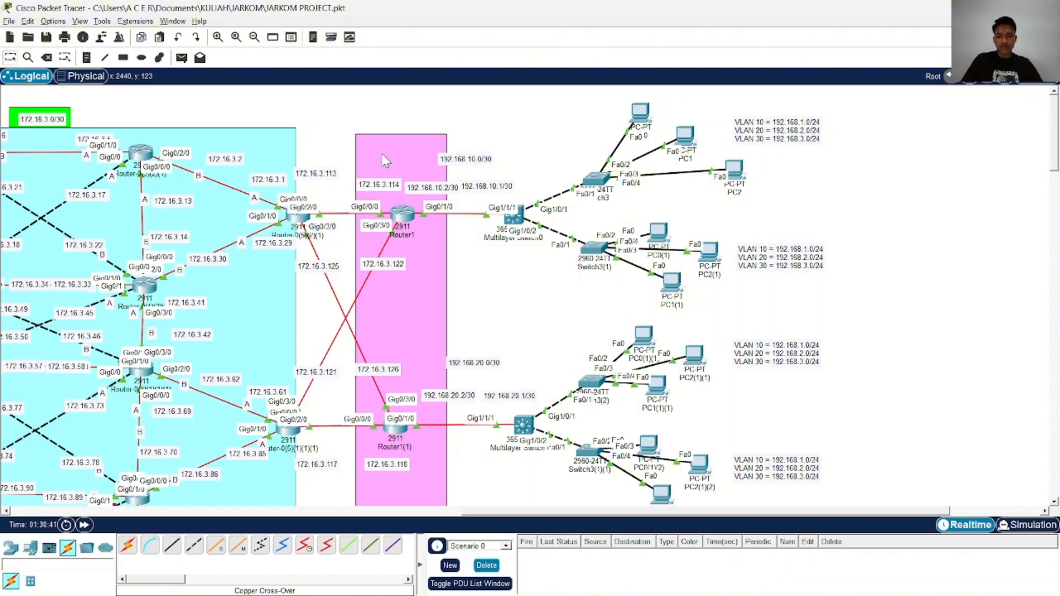
Try to send a simple PDU from PC0 to PC0(1), and direct it to Multilayer Switch0 instead
left_click(181, 58)
left_click(642, 113)
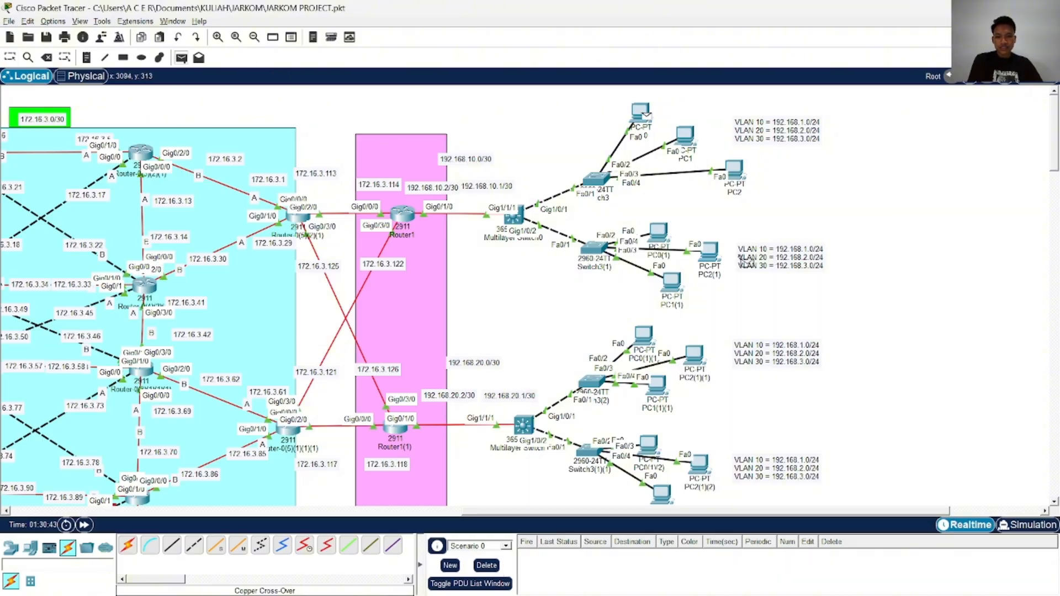
left_click(658, 232)
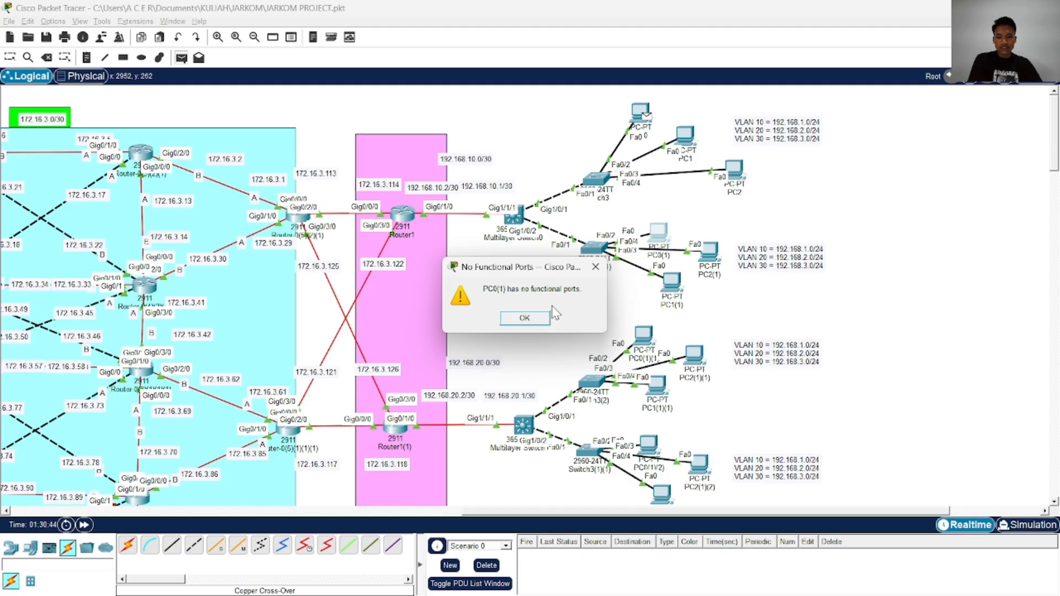
left_click(593, 270)
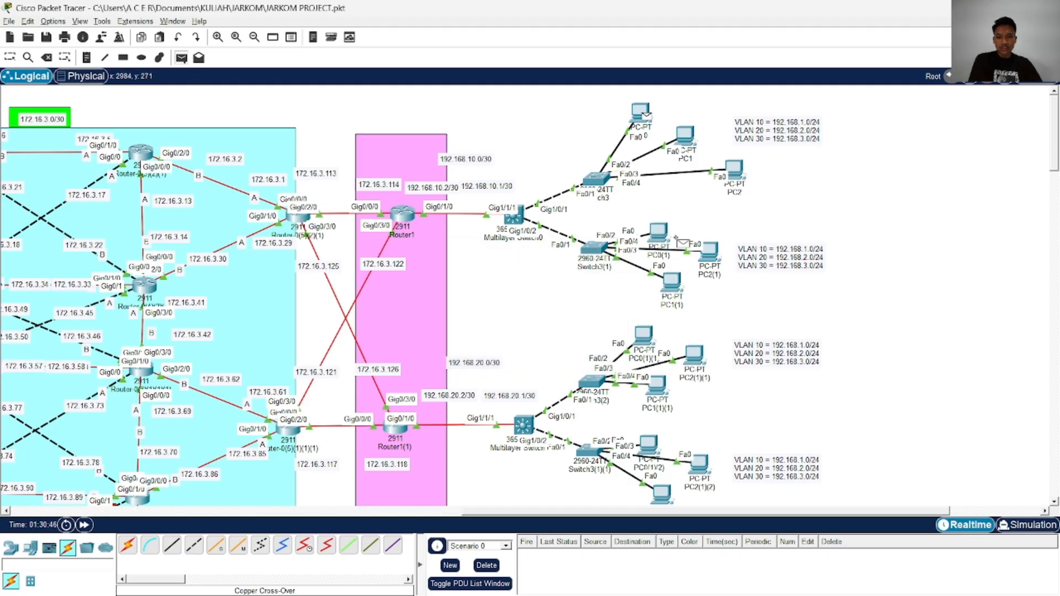
left_click(660, 235)
left_click(530, 318)
left_click(520, 216)
Test PC1(1)(1) with a simple PDU to the multilayer switch on the 192.168.20.0/30 link, and clear the PDU list
scroll(523, 488, "down", 5)
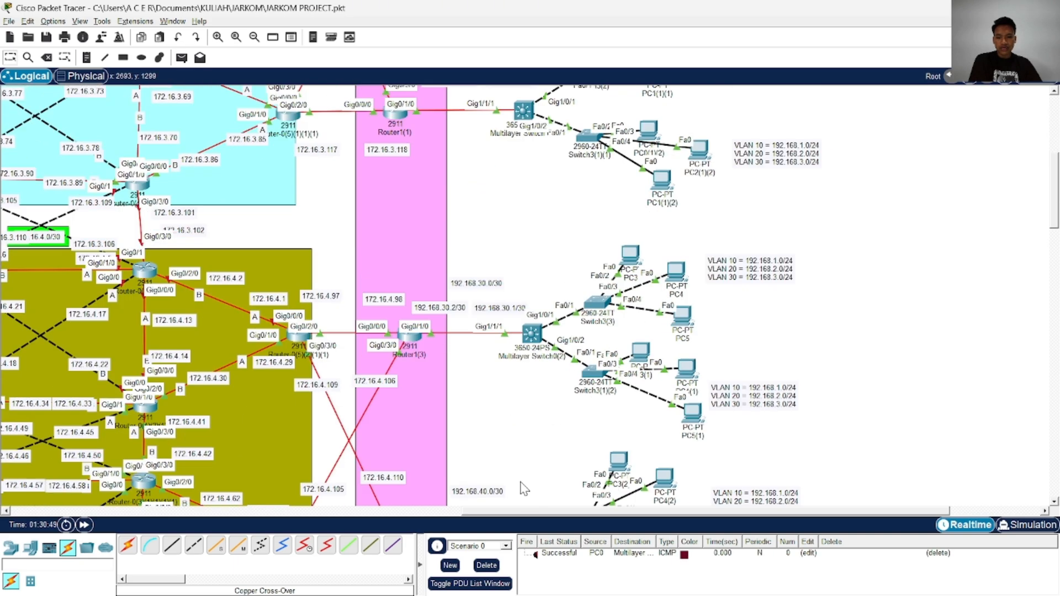
scroll(396, 325, "up", 3)
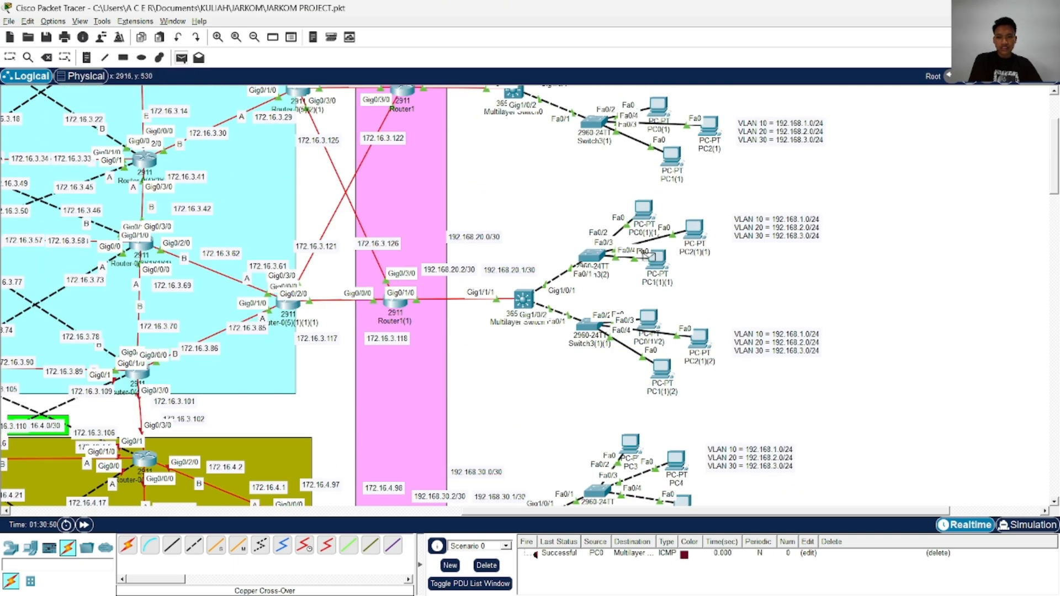
left_click(659, 266)
left_click(525, 298)
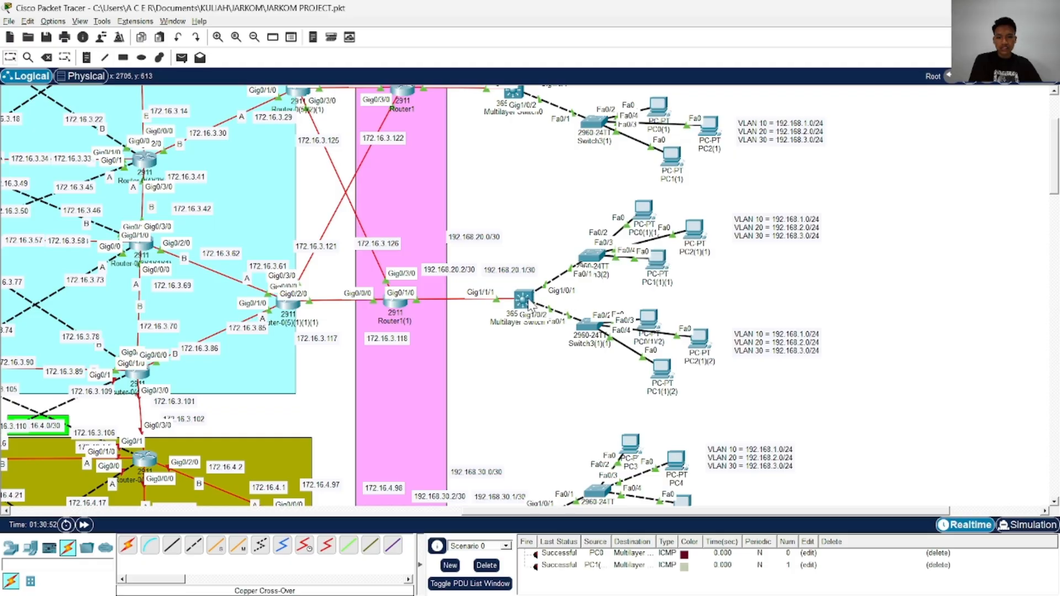
left_click(486, 565)
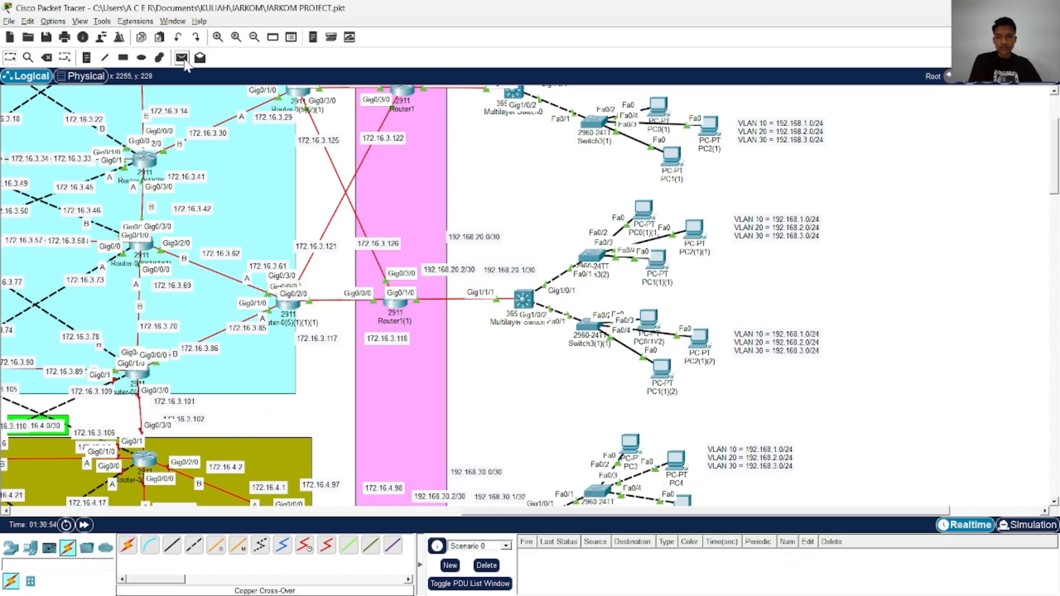
Send a simple PDU from PC3 to Multilayer Switch0(2) and clear the PDU list
scroll(636, 346, "down", 2)
left_click(641, 321)
left_click(532, 396)
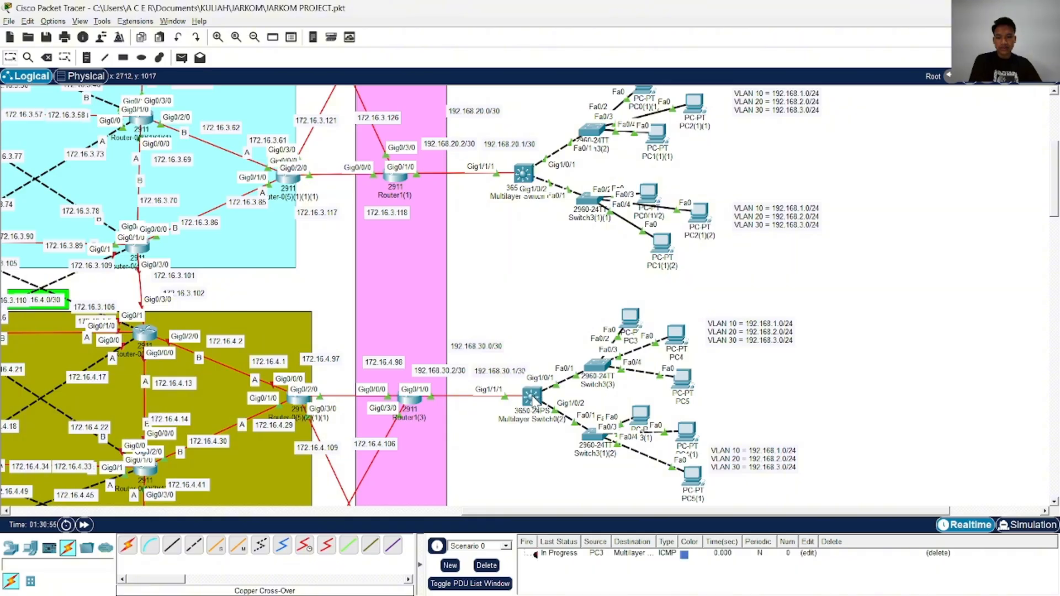
left_click(487, 565)
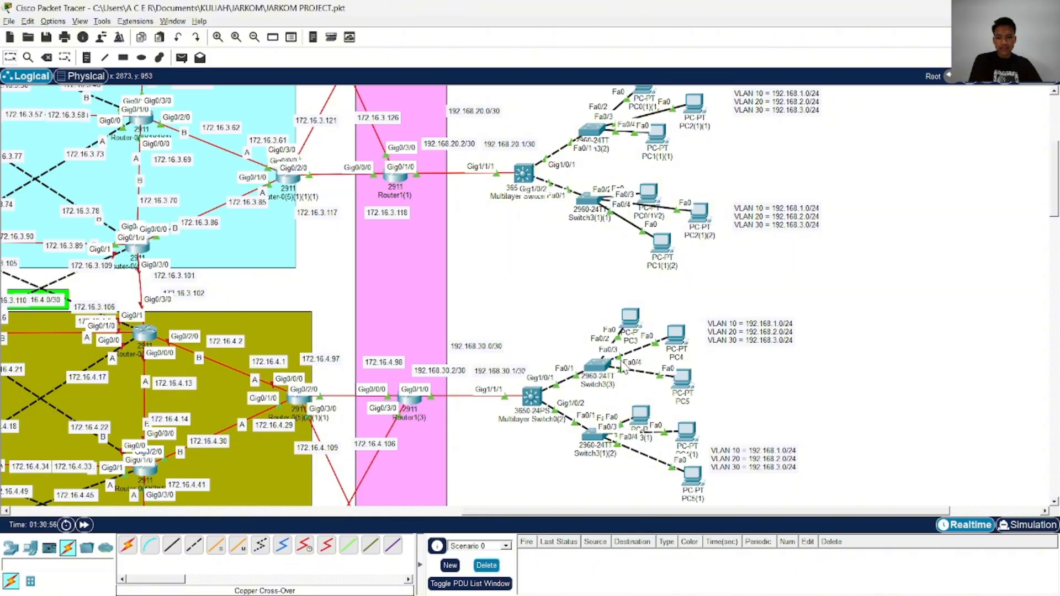
Configure PC3 with static IPv4 address 192.168.1.2, subnet mask 255.255.255.0 and default gateway 192.168.1.1, and close its configuration
left_click(632, 323)
left_click(405, 118)
left_click(358, 163)
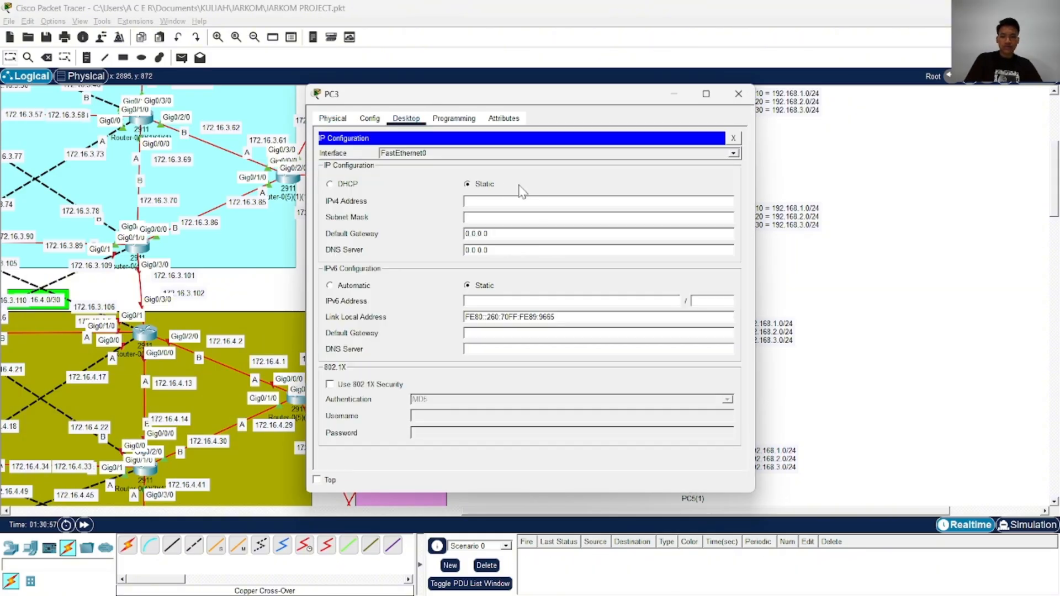
left_click(535, 201)
type("192.168.1.")
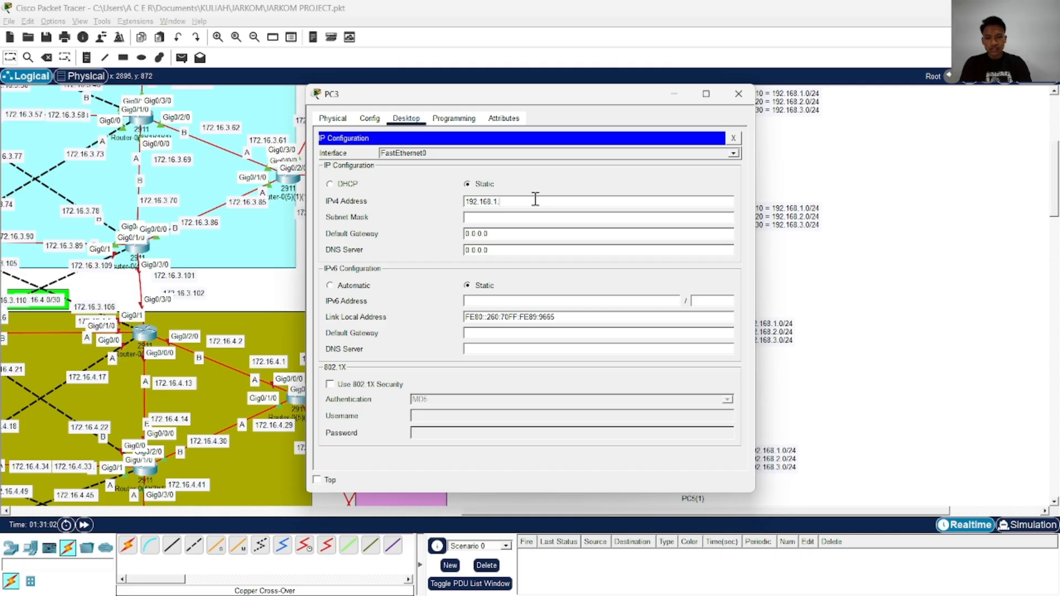
type("2")
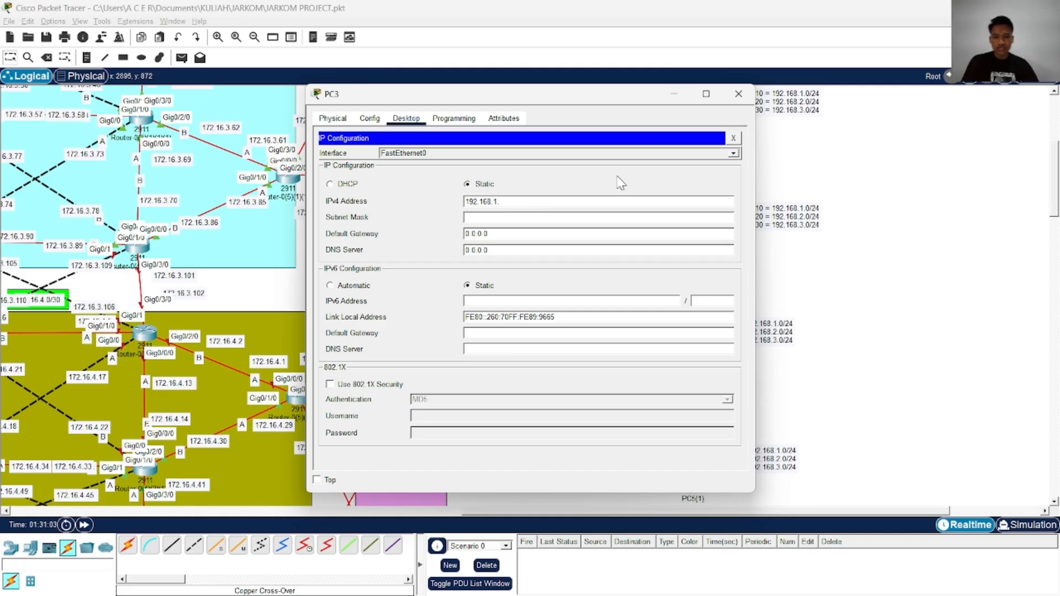
left_click(544, 219)
left_click_drag(538, 238, 454, 237)
type("192.168.1.1")
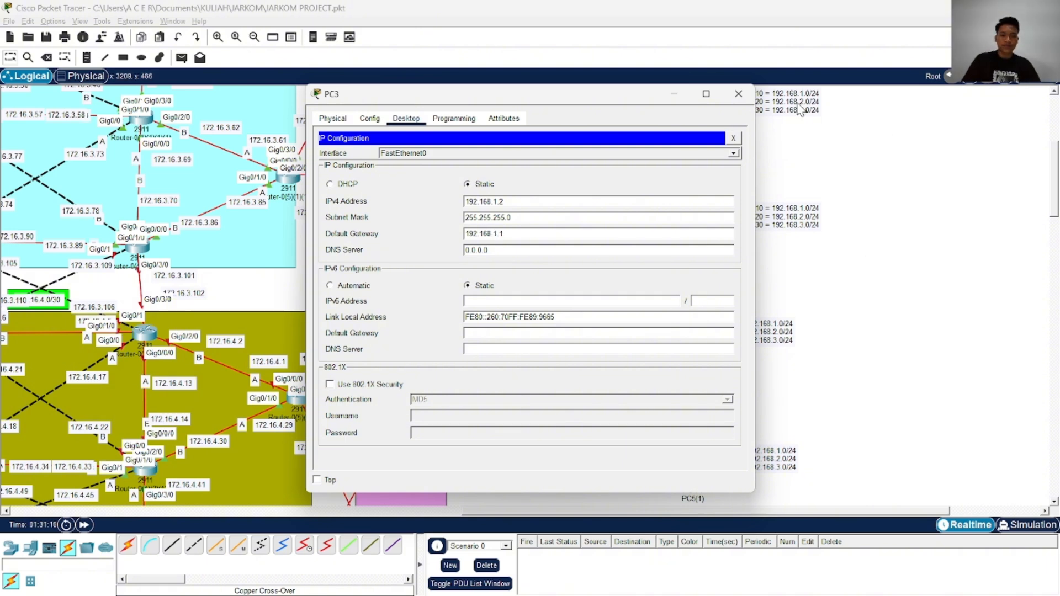
left_click(739, 93)
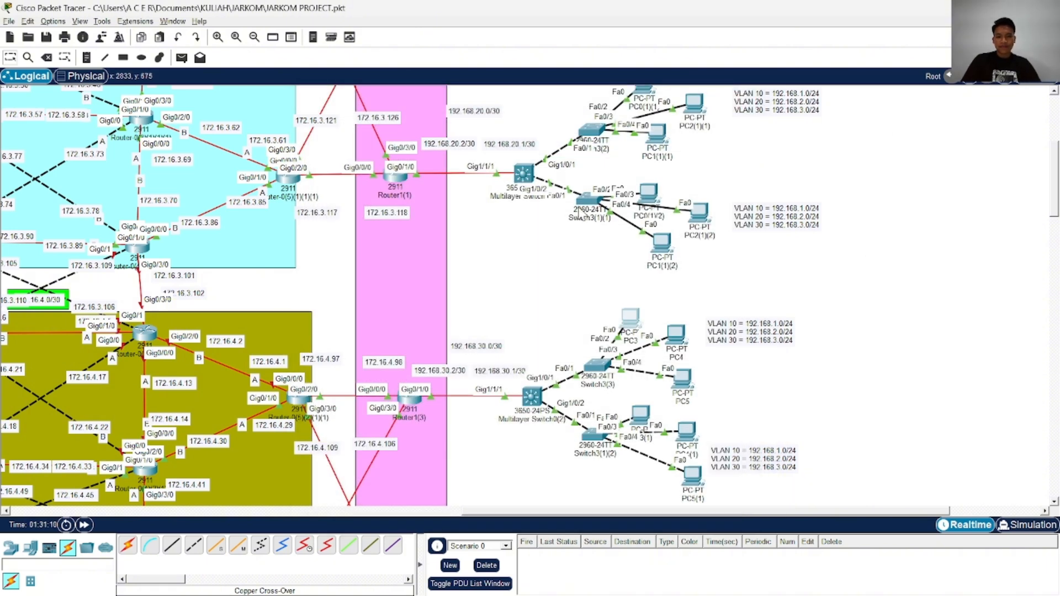
Test PC3 with a simple PDU to the 2911 router at 172.16.4.97, and clear the PDU list
left_click(182, 57)
left_click(634, 327)
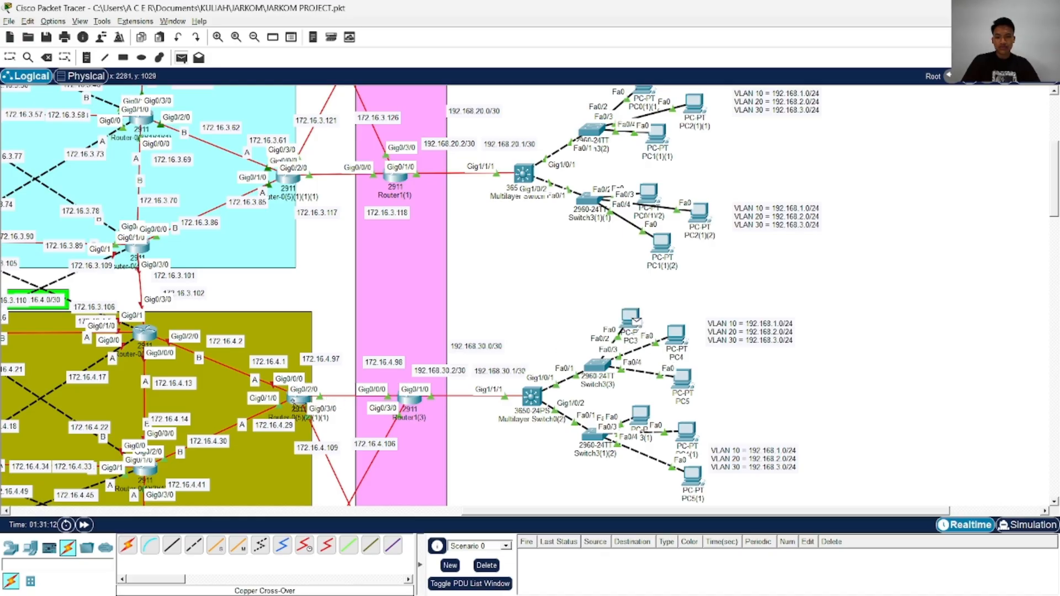
left_click(304, 404)
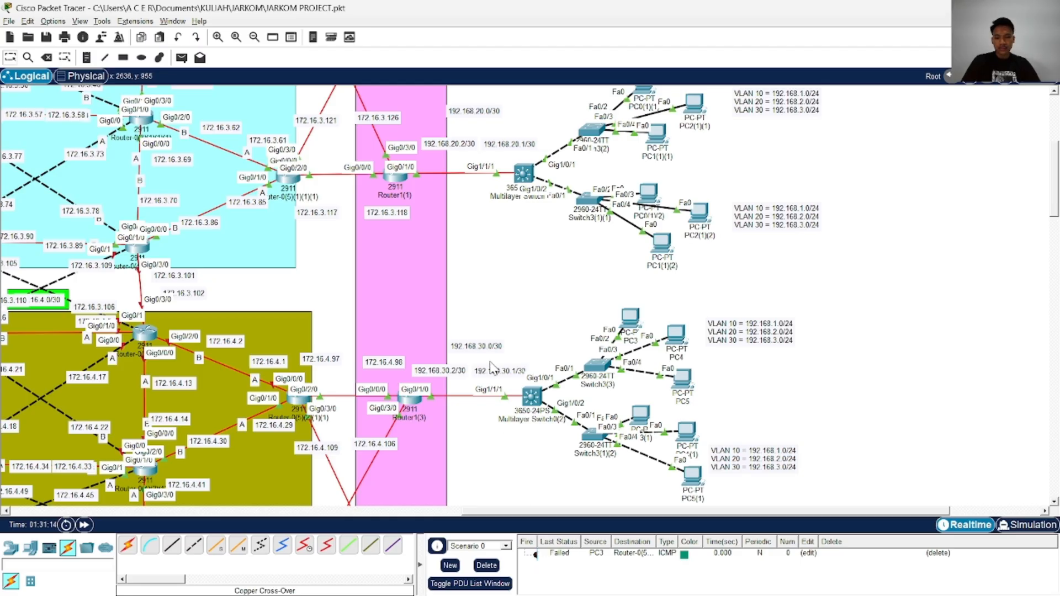
scroll(494, 369, "down", 3)
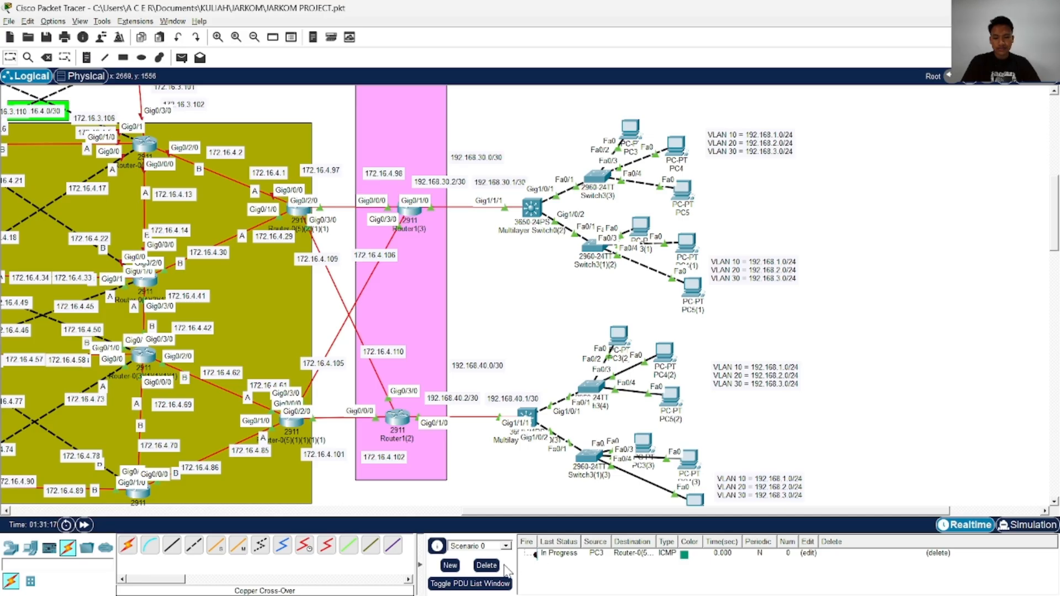
left_click(487, 565)
Repeat the simple PDU from PC3 to the router at 172.16.4.97
left_click(181, 58)
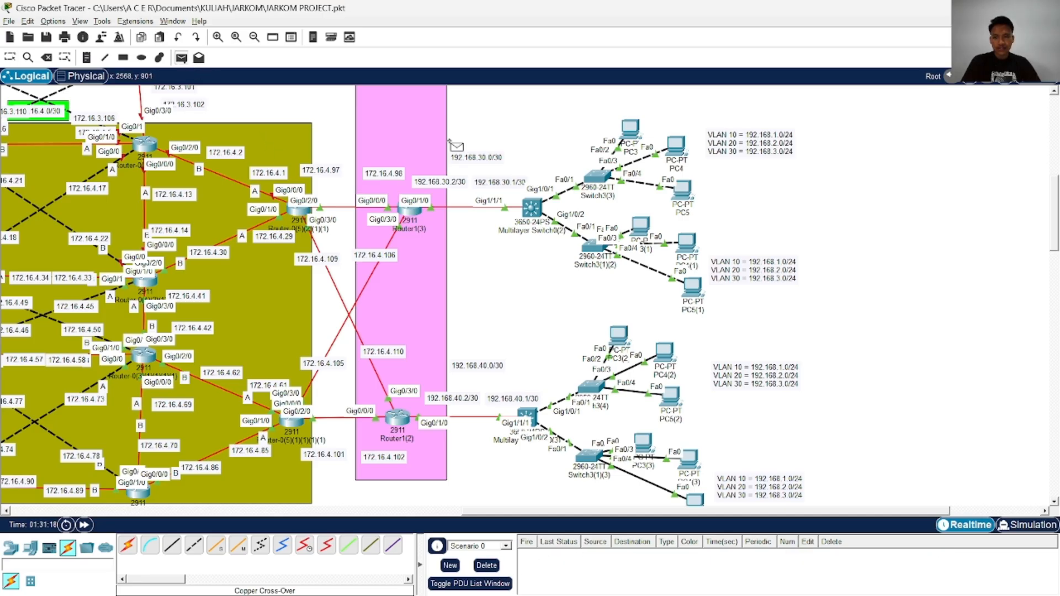
left_click(632, 129)
left_click(307, 216)
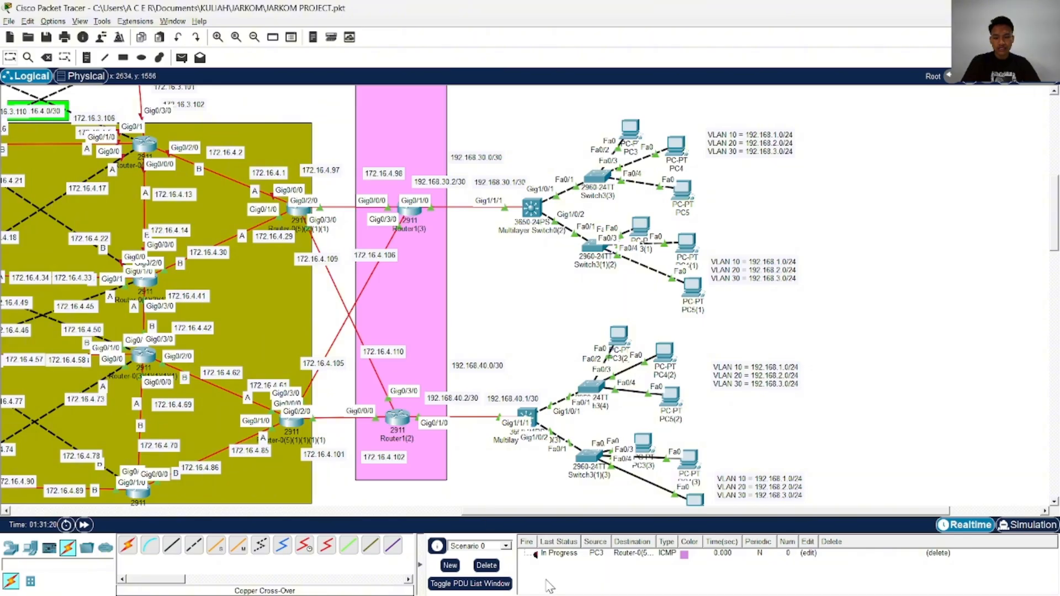
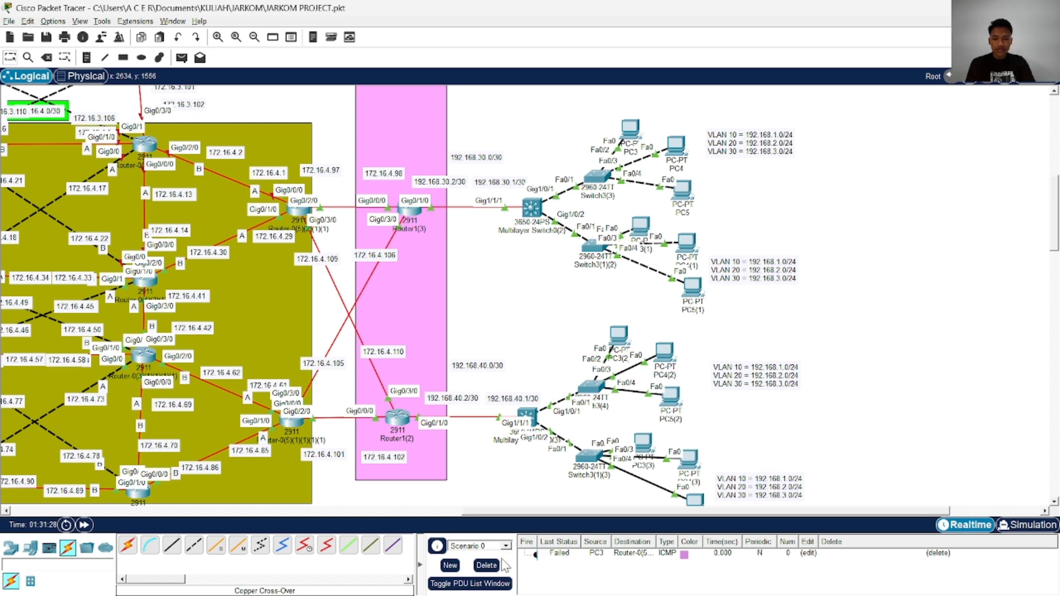
Send a simple PDU from PC3(2) to the multilayer switch at 192.168.40.1 and clear the PDU list
scroll(473, 476, "down", 3)
scroll(398, 310, "up", 2)
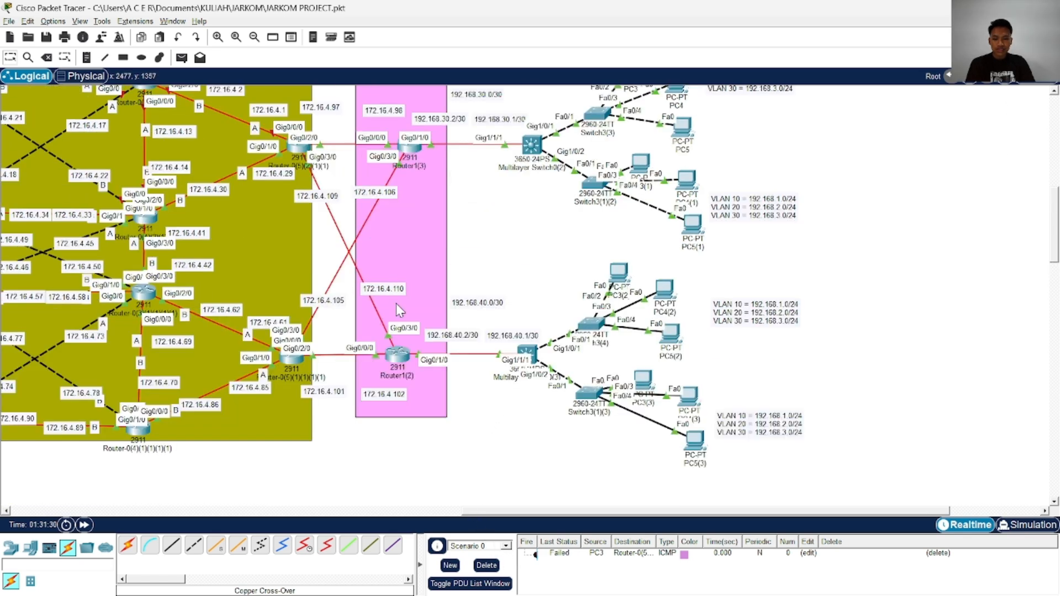
left_click(182, 57)
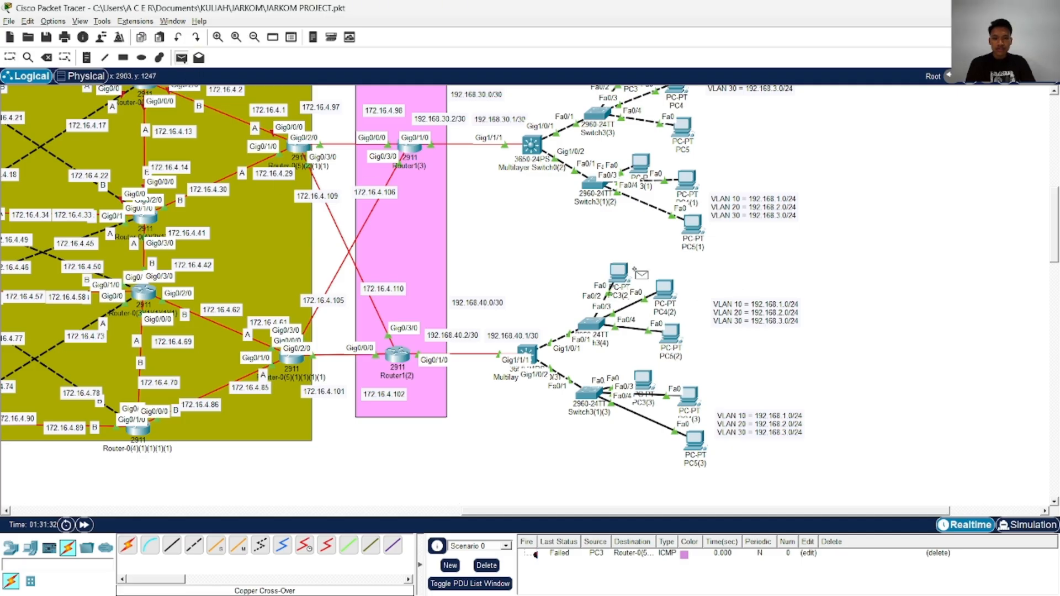
left_click(619, 271)
left_click(528, 353)
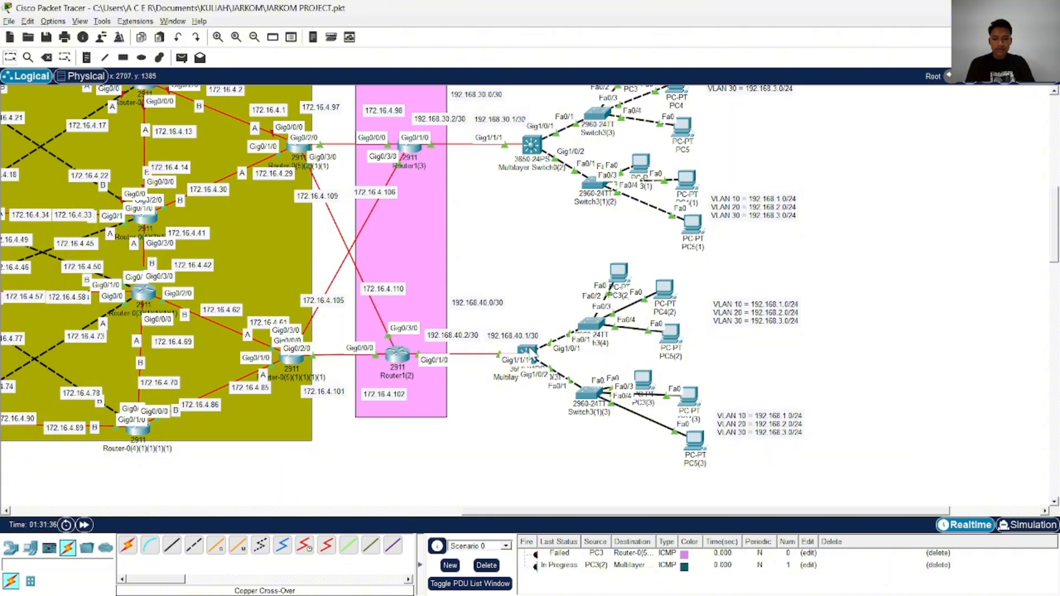
left_click(487, 566)
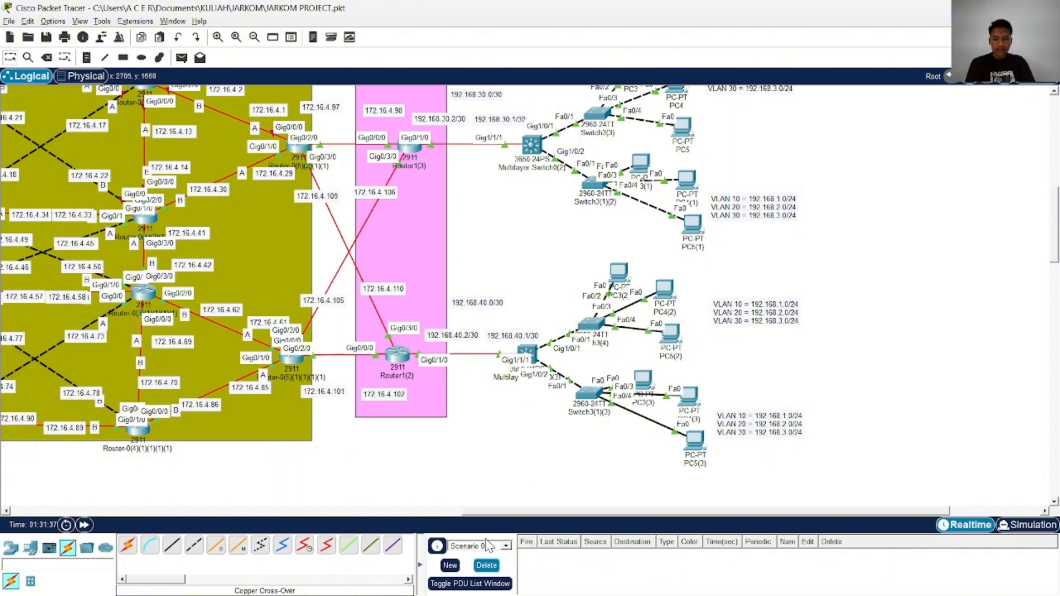
Test PC3(2) with a simple PDU to Router1(2) and clear the PDU list
left_click(182, 57)
left_click(620, 275)
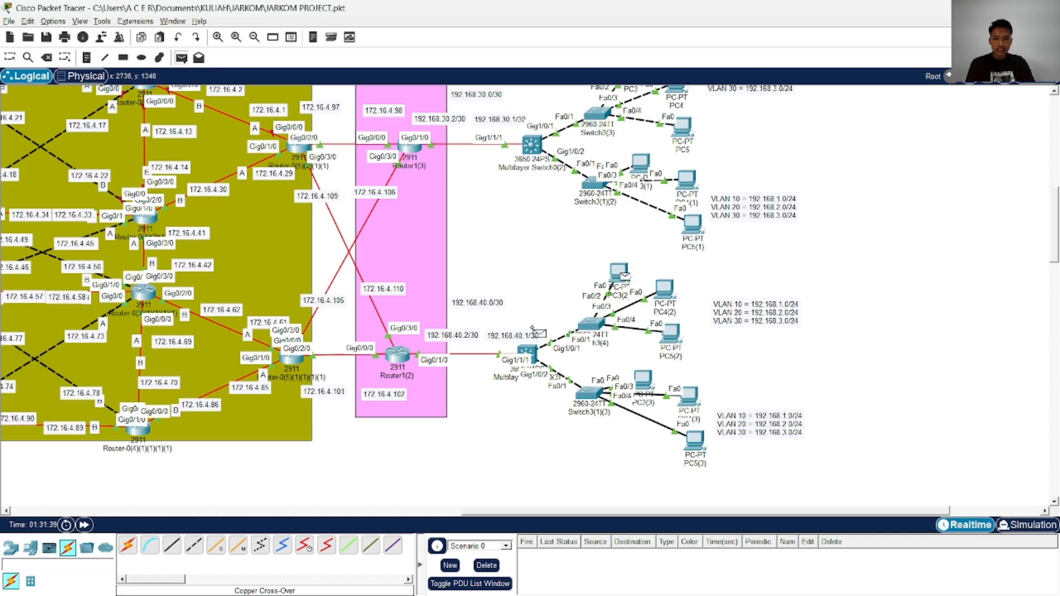
left_click(395, 356)
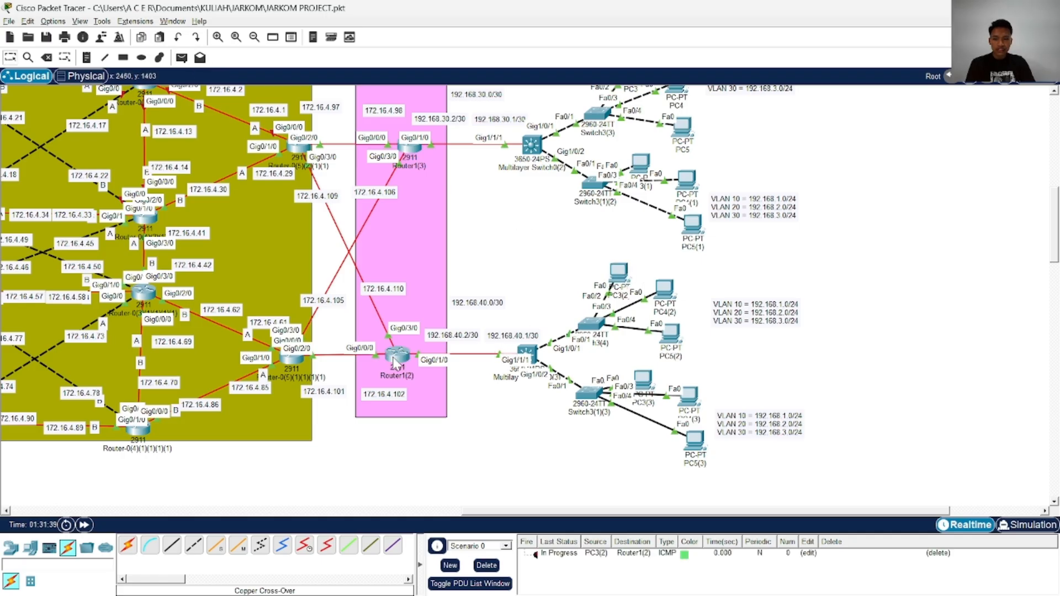
left_click(487, 566)
Configure PC3(2) with static IPv4 address 192.168.1.10, subnet mask 255.255.255.0 and default gateway 192.168.1.1, and close its configuration
left_click(624, 279)
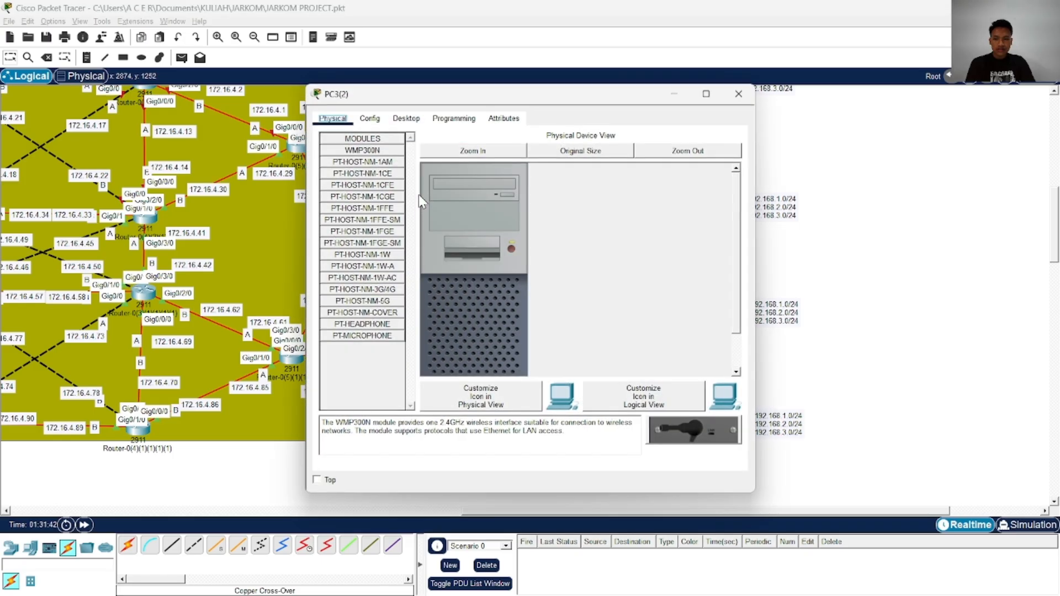
left_click(406, 118)
left_click(418, 169)
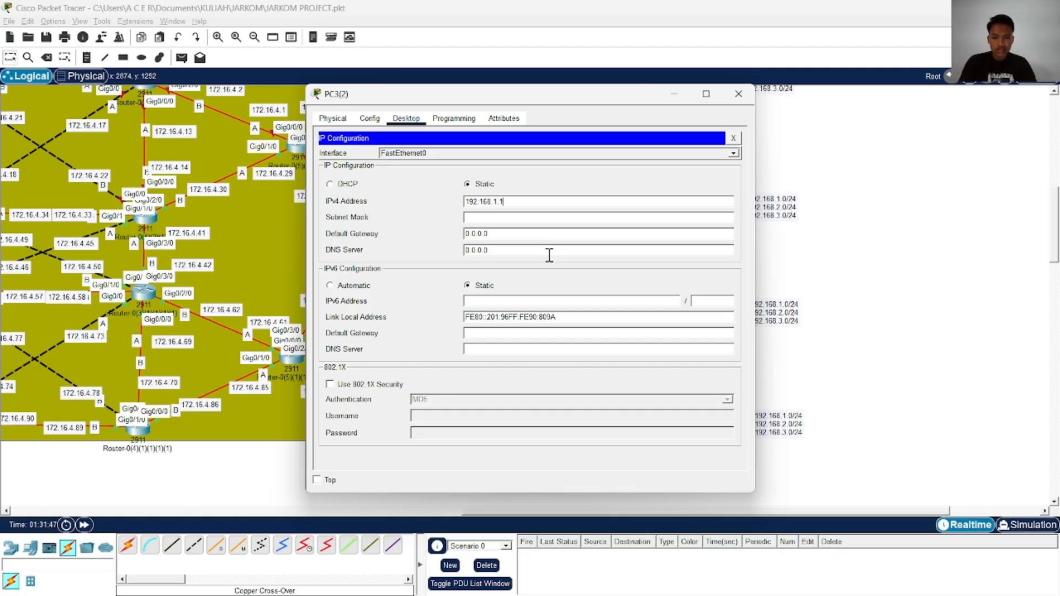
left_click(521, 218)
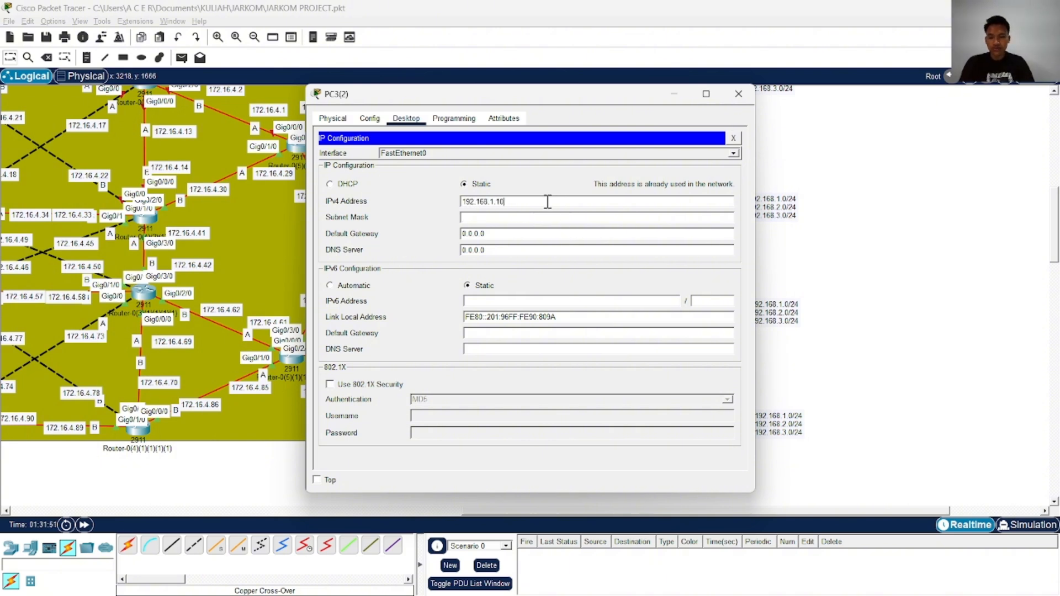
left_click(550, 219)
left_click_drag(520, 234, 430, 233)
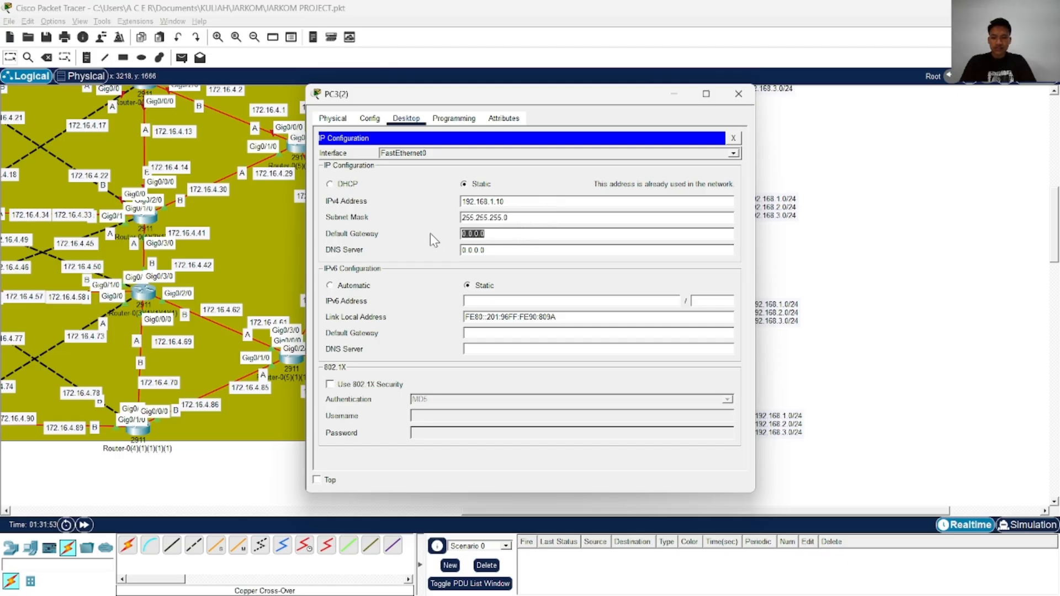
type("192.168.1")
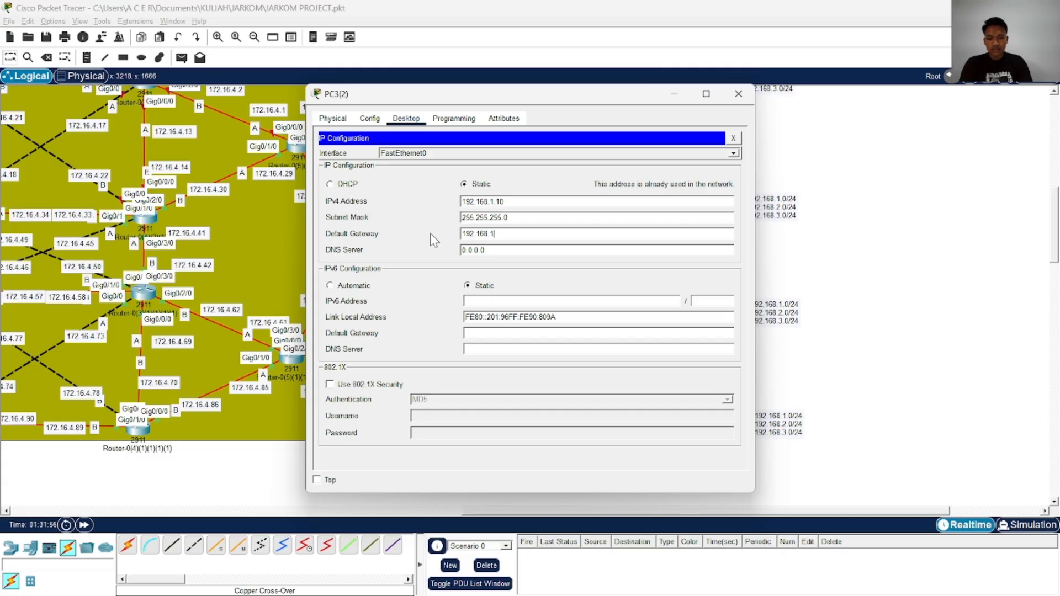
type("1.1")
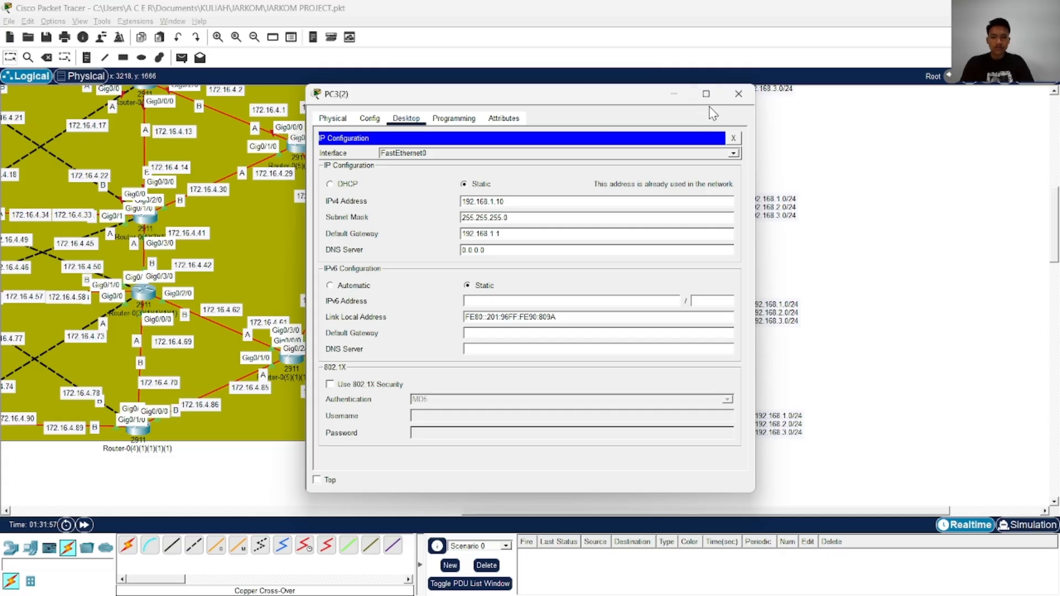
left_click(739, 94)
Repeat the simple PDU from PC3(2) to its multilayer switch at 192.168.40.1
left_click(181, 57)
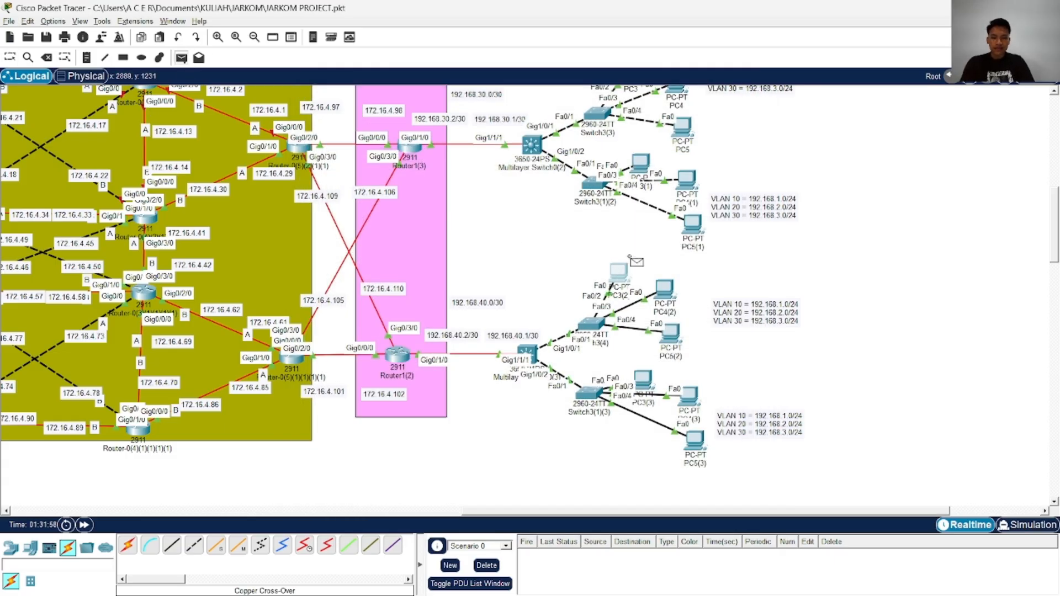
left_click(623, 273)
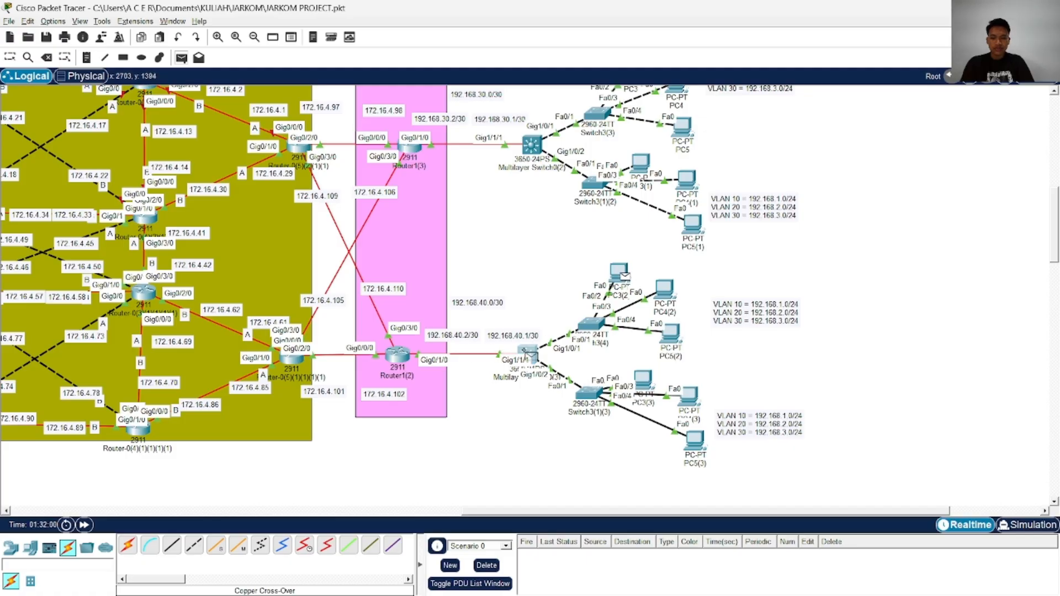
left_click(528, 355)
Review the IP configurations of PC0, PC1, PC2 and PC3(2) to compare the addresses already in use
scroll(642, 212, "up", 10)
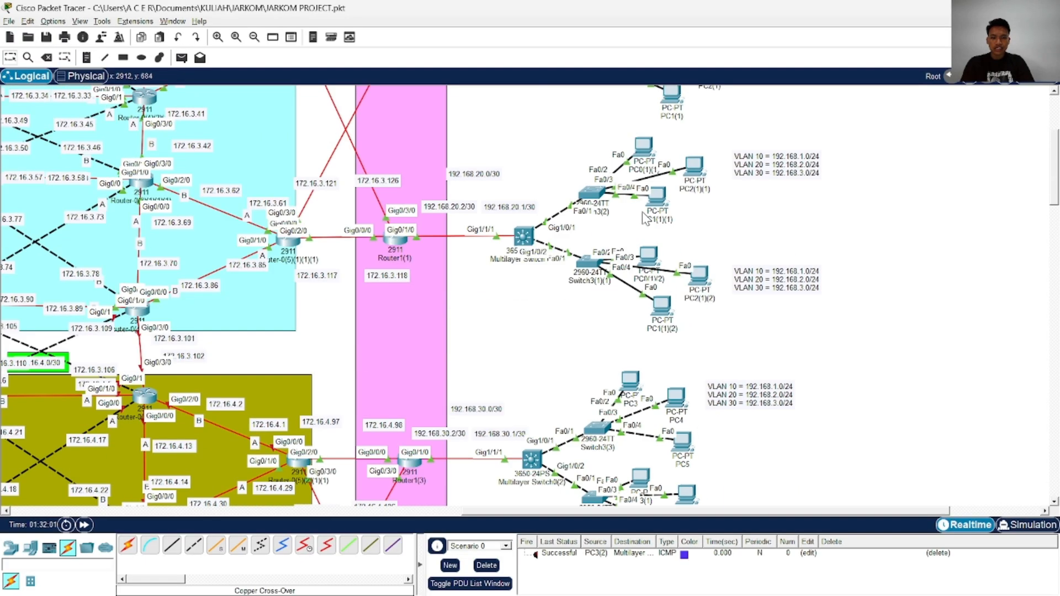
left_click(640, 113)
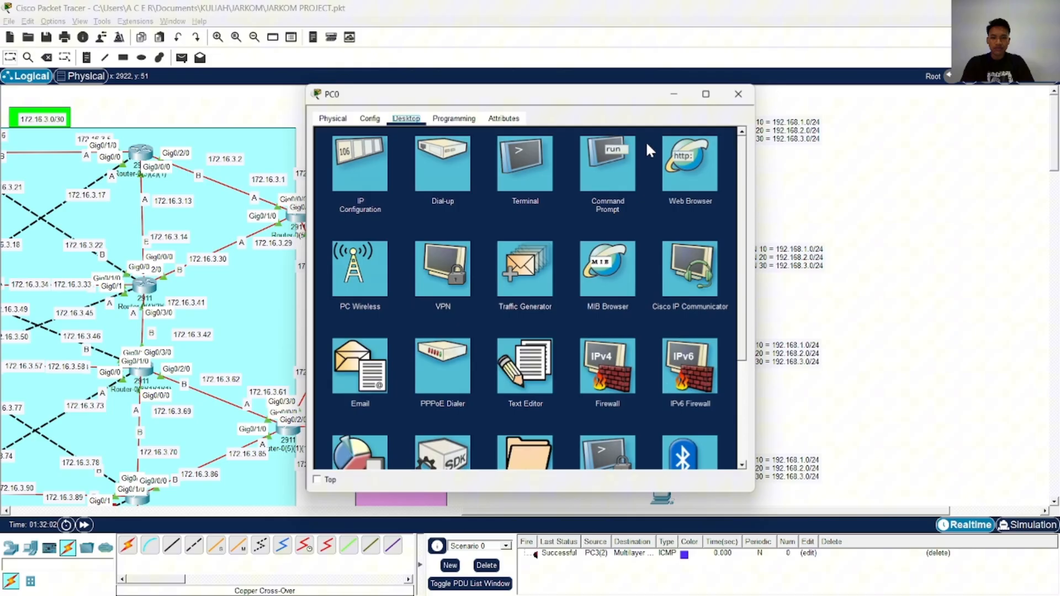
left_click(370, 158)
left_click(739, 94)
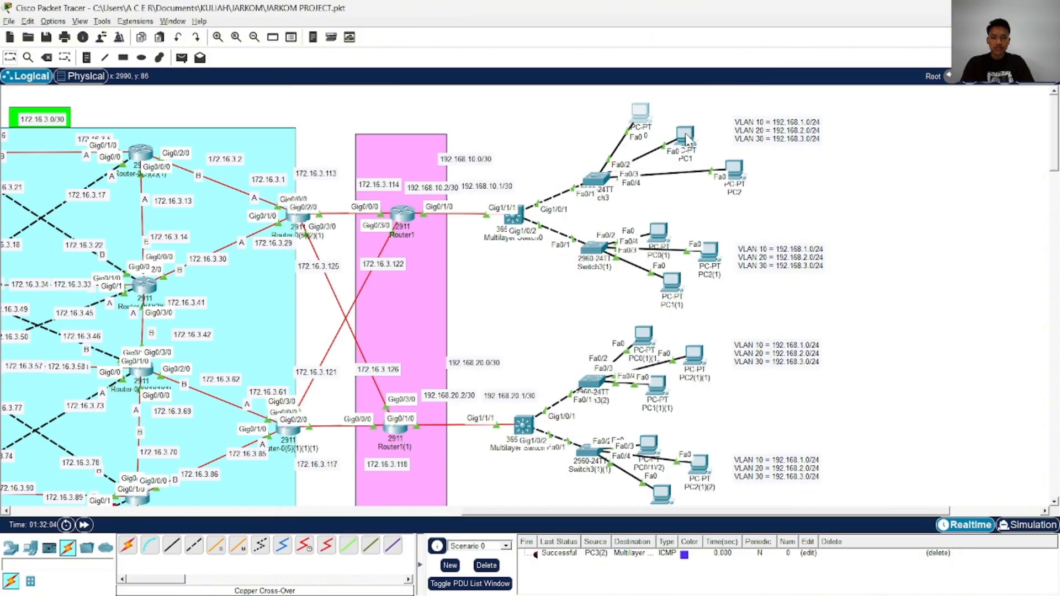
left_click(683, 142)
left_click(364, 171)
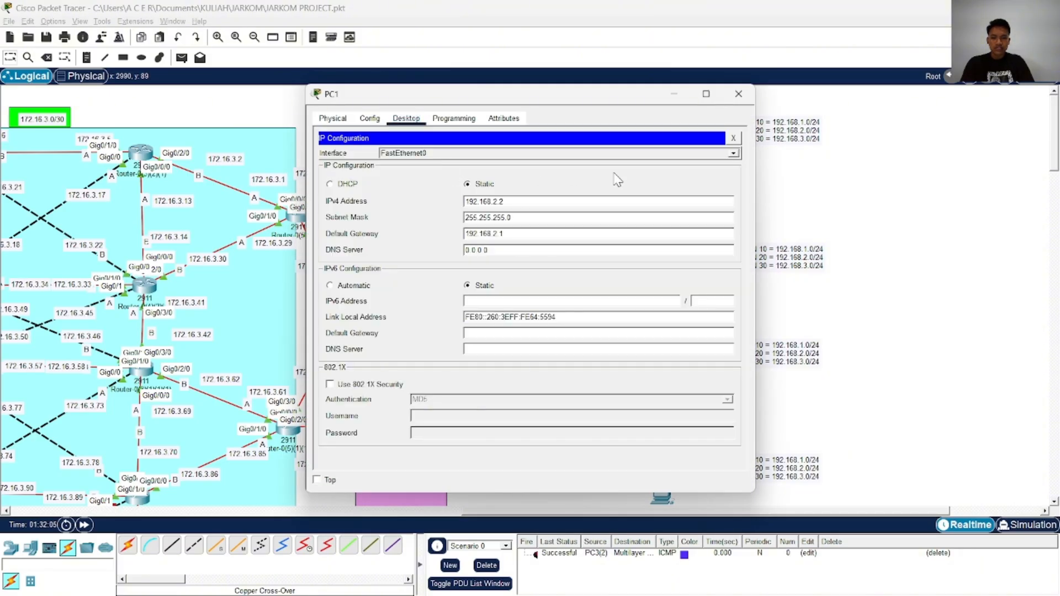
left_click(739, 93)
left_click(724, 167)
left_click(364, 166)
left_click(739, 94)
left_click(660, 235)
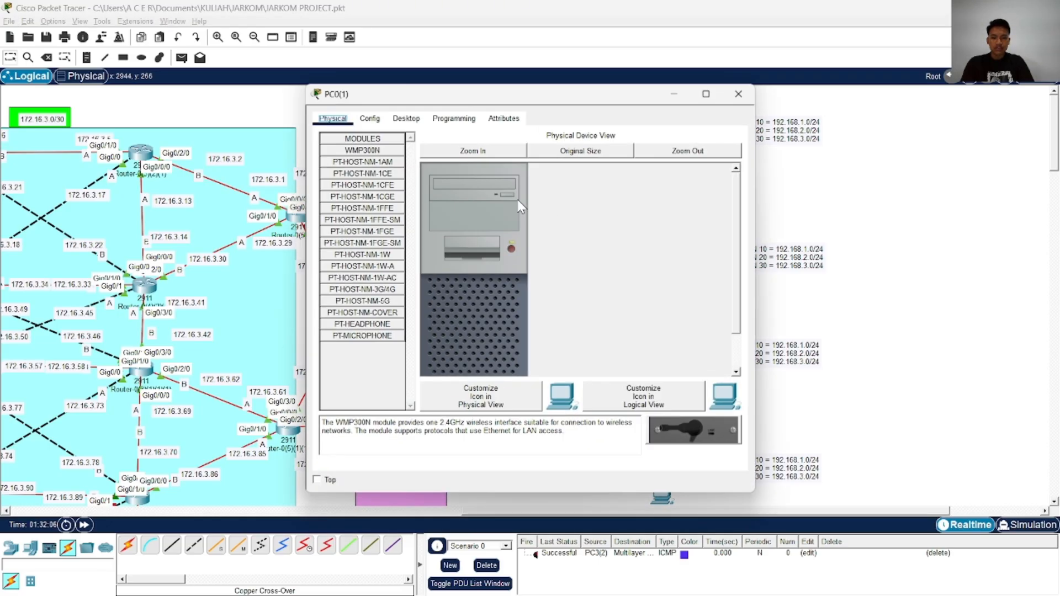
left_click(739, 94)
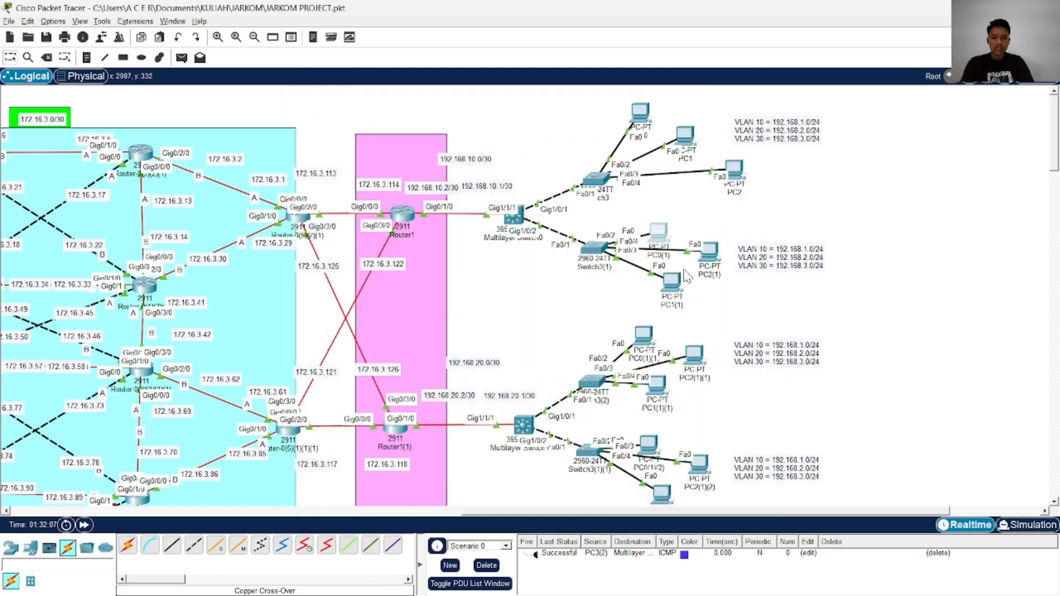
scroll(685, 273, "down", 3)
scroll(681, 270, "down", 9)
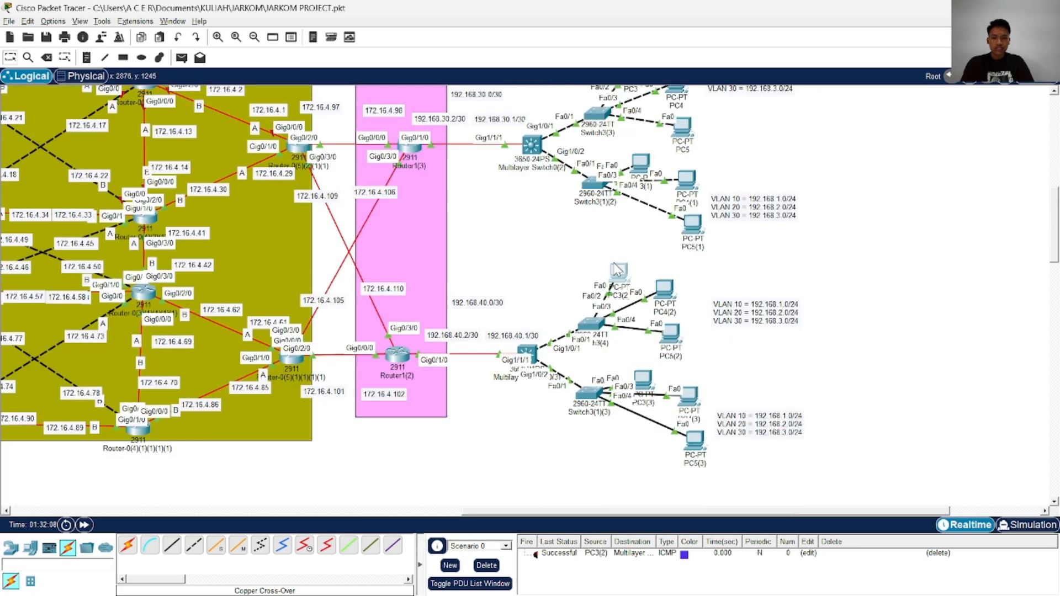
left_click(623, 271)
left_click(381, 166)
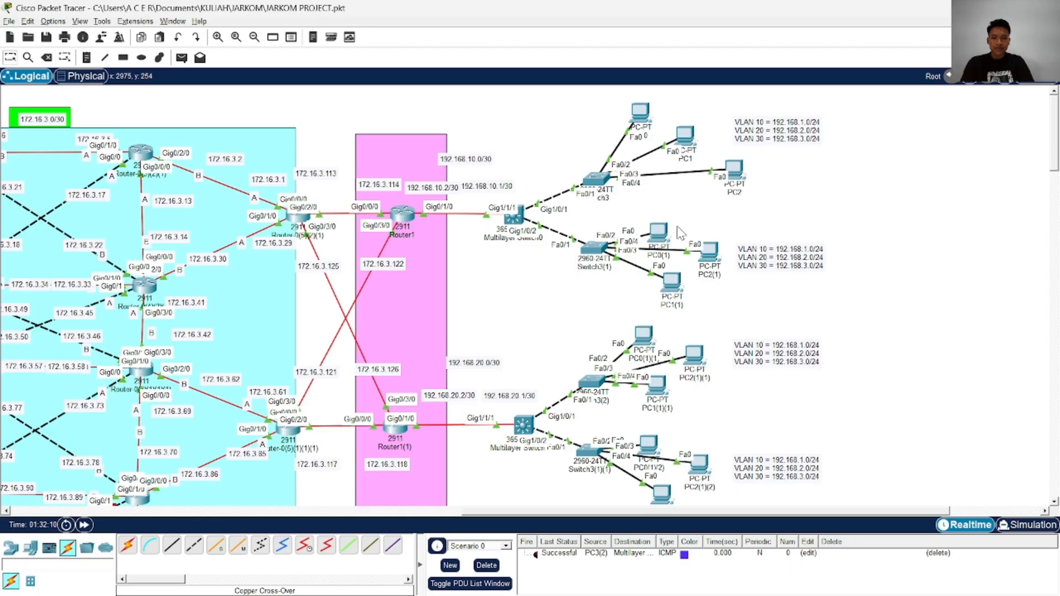
Set PC0(1)'s static IPv4 address to 192.168.1.3 with subnet mask 255.255.255.0
left_click(658, 229)
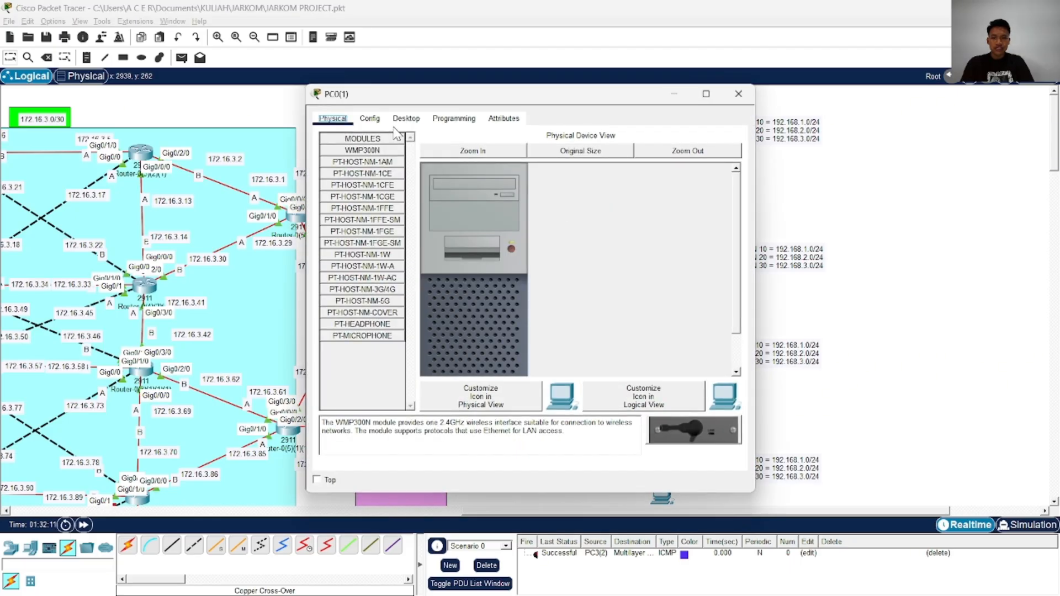
left_click(370, 119)
left_click(407, 119)
left_click(359, 164)
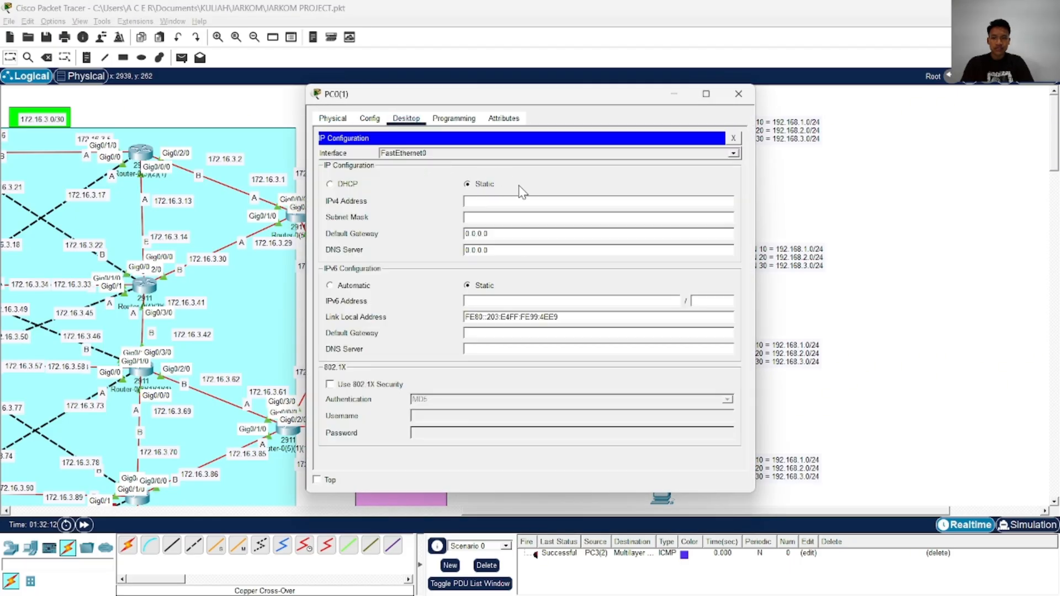
type("192.168")
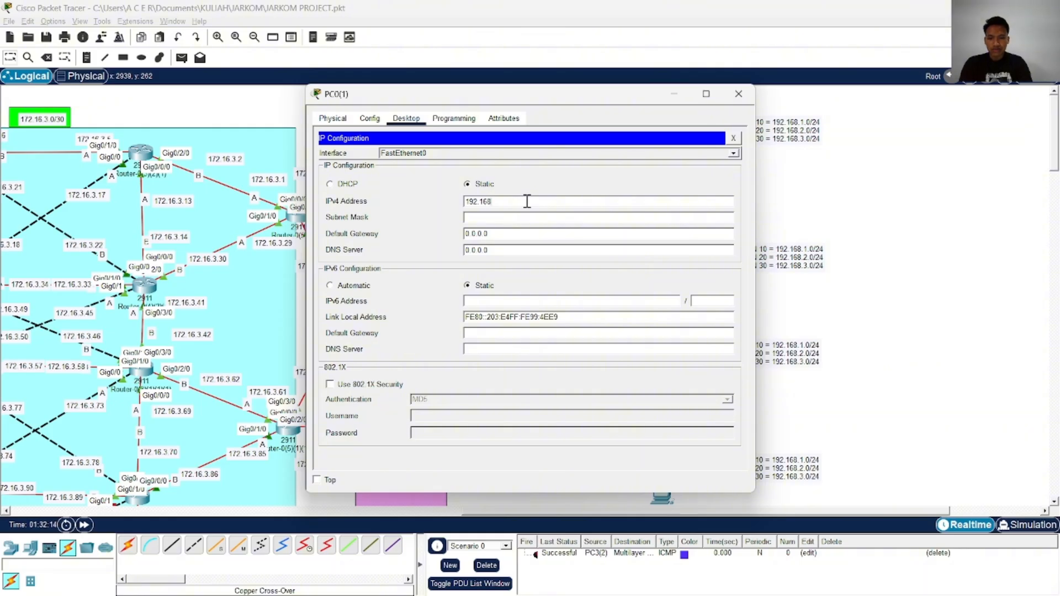
type(".1.3")
left_click(516, 218)
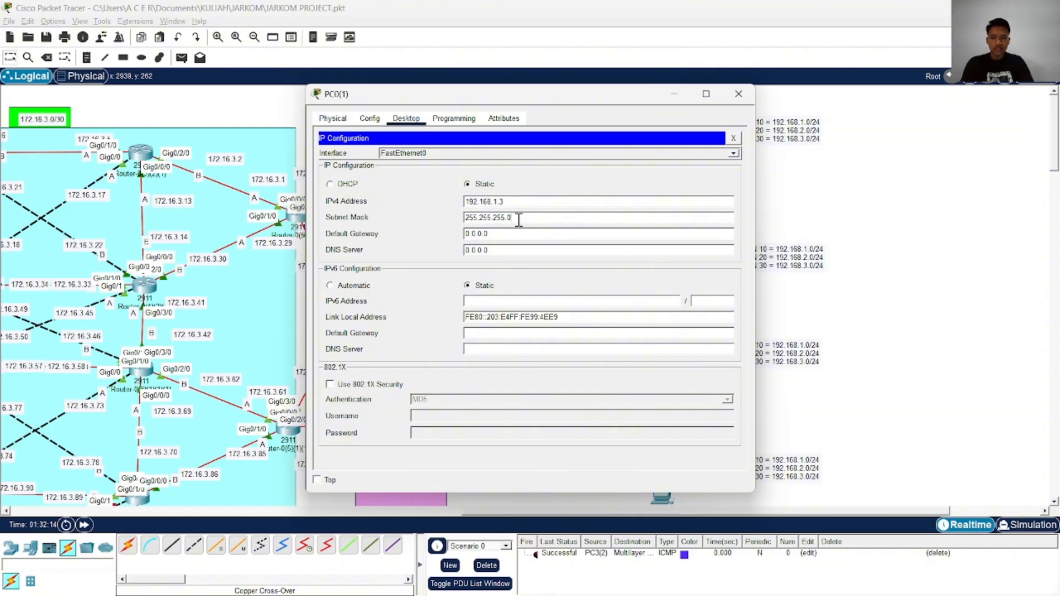
Set PC0(1)'s default gateway to 192.168.1.1, recheck its IP configuration and close it
left_click(483, 233)
type("192.168.3.2")
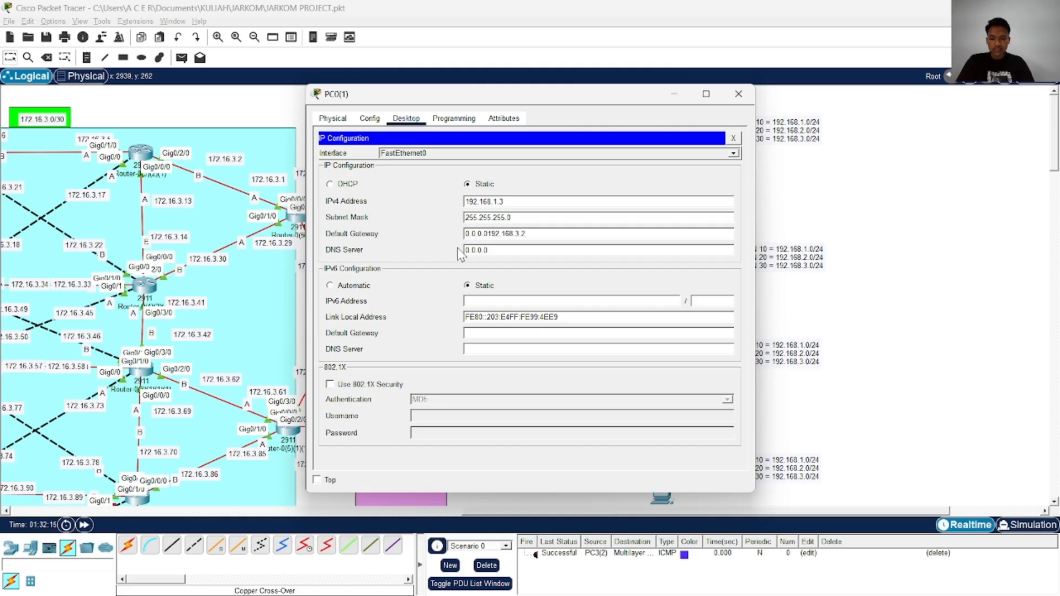
key("ctrl+a")
type("192.168.3.2")
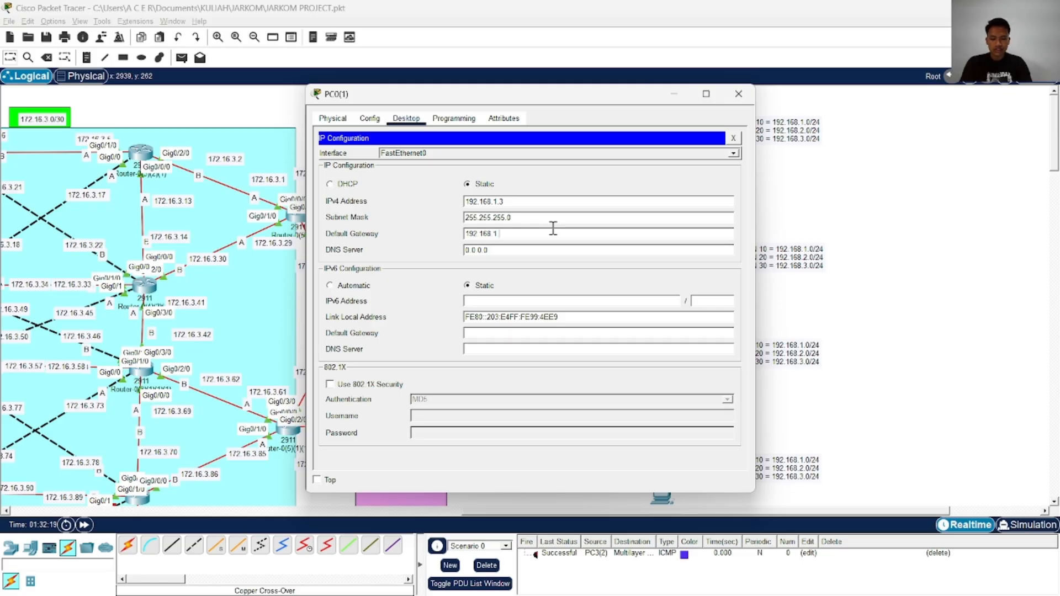
left_click(728, 102)
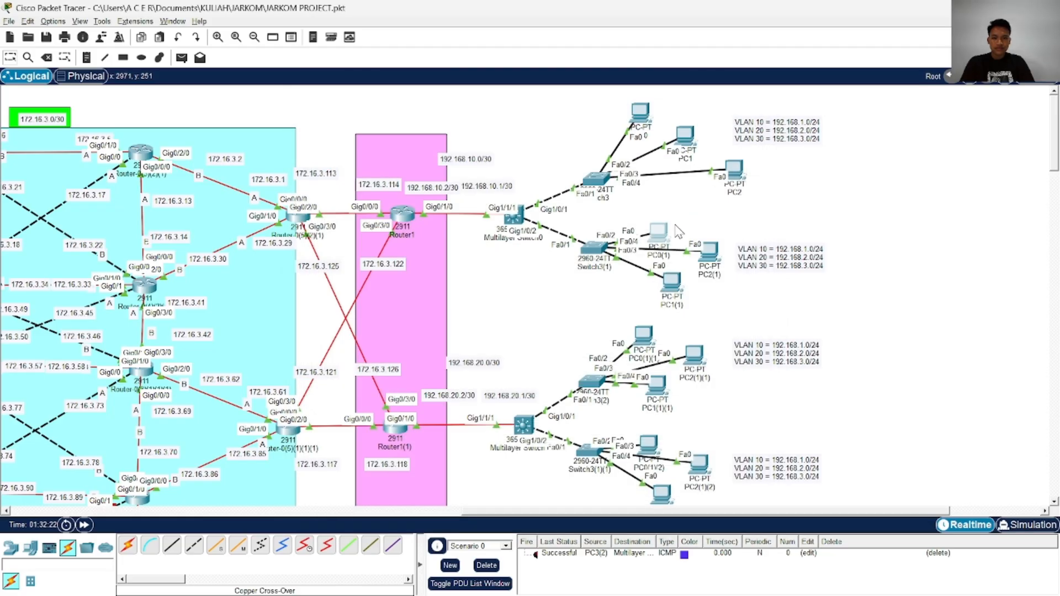
left_click(662, 233)
left_click(336, 166)
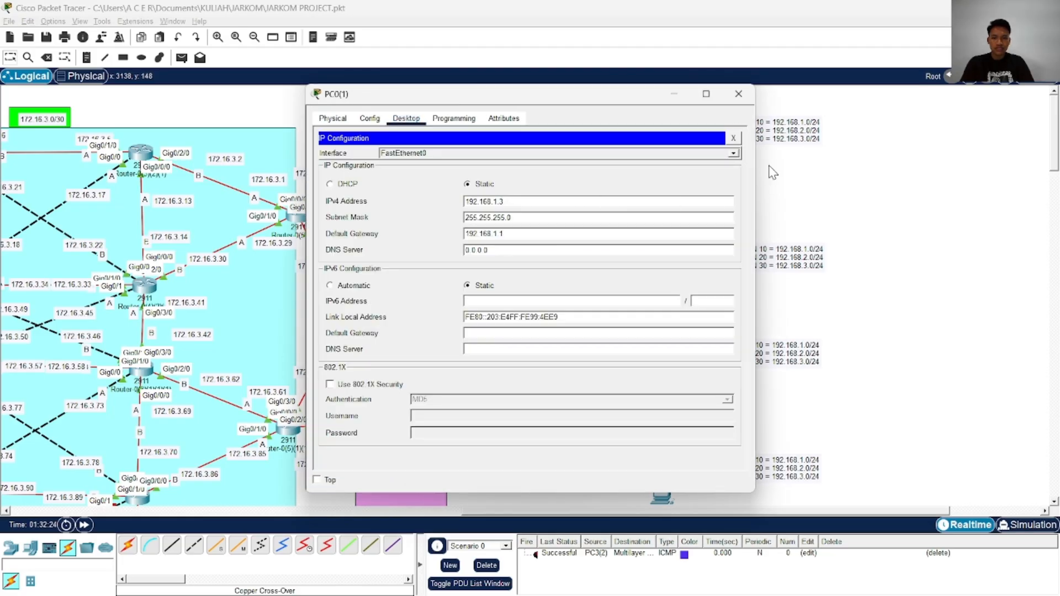
left_click(740, 94)
Set PC2(1)'s static IPv4 address to 192.168.2.3 with subnet mask 255.255.255.0
scroll(640, 254, "down", 1)
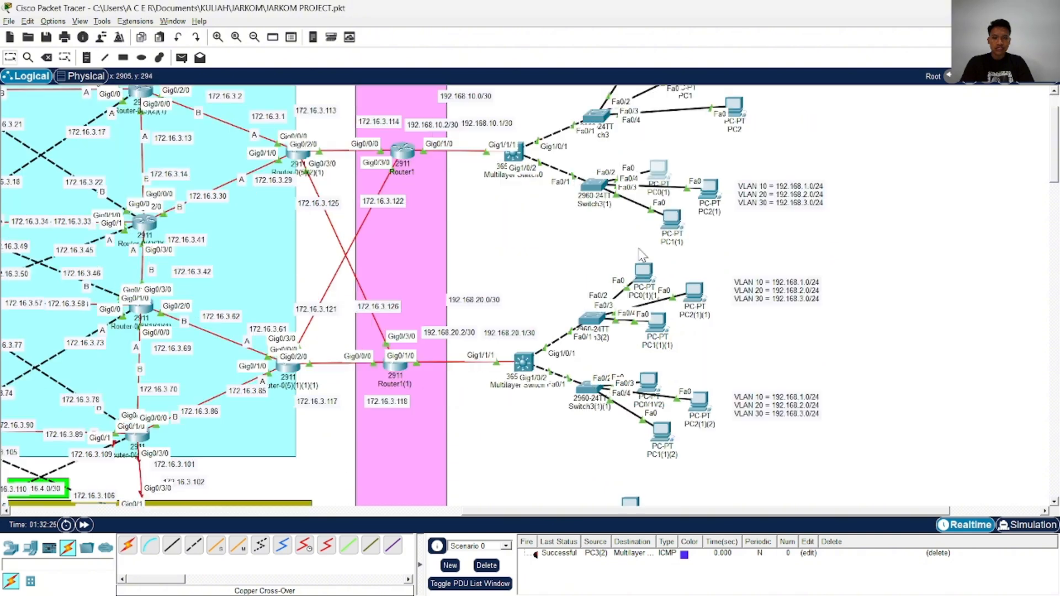
left_click(705, 190)
left_click(370, 118)
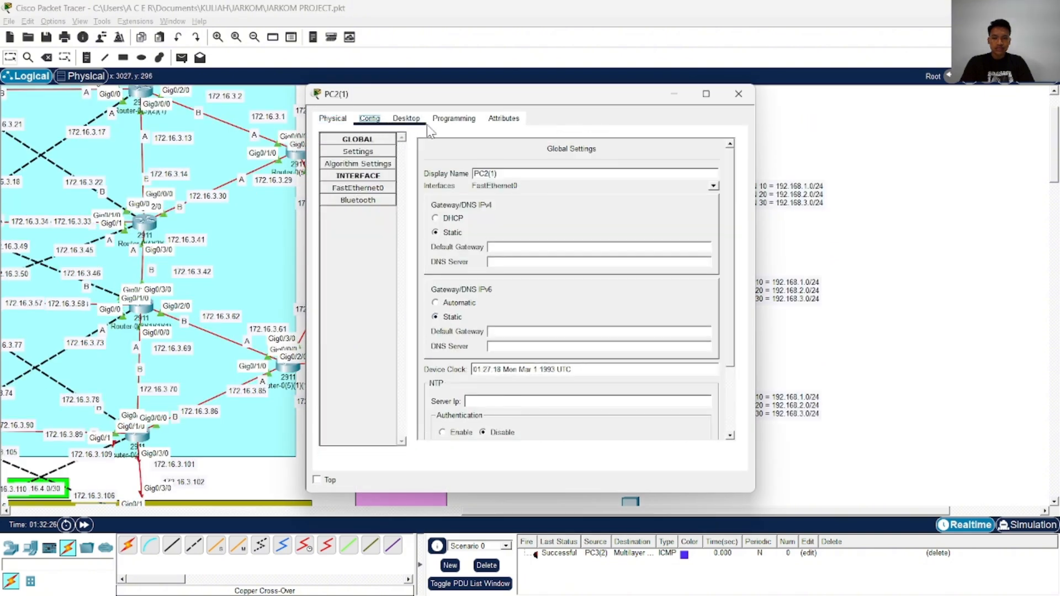
left_click(406, 119)
left_click(367, 166)
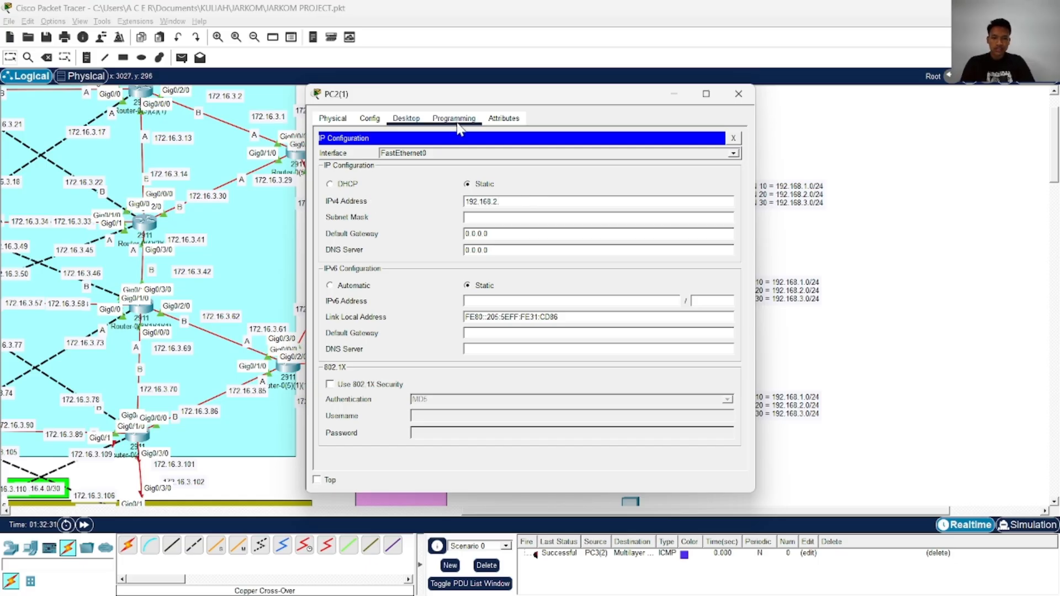
type("3")
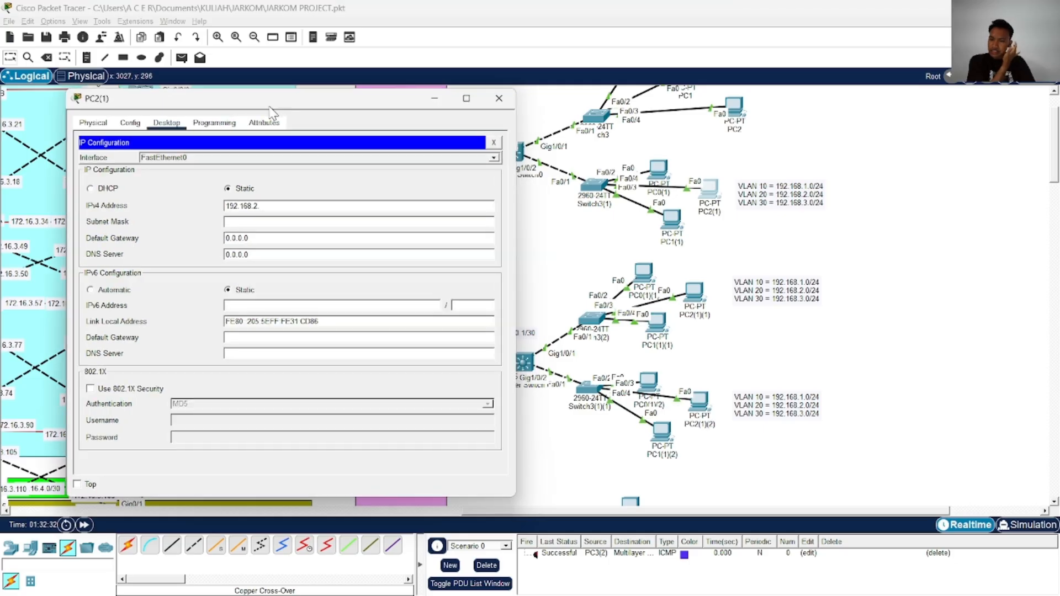
left_click(312, 223)
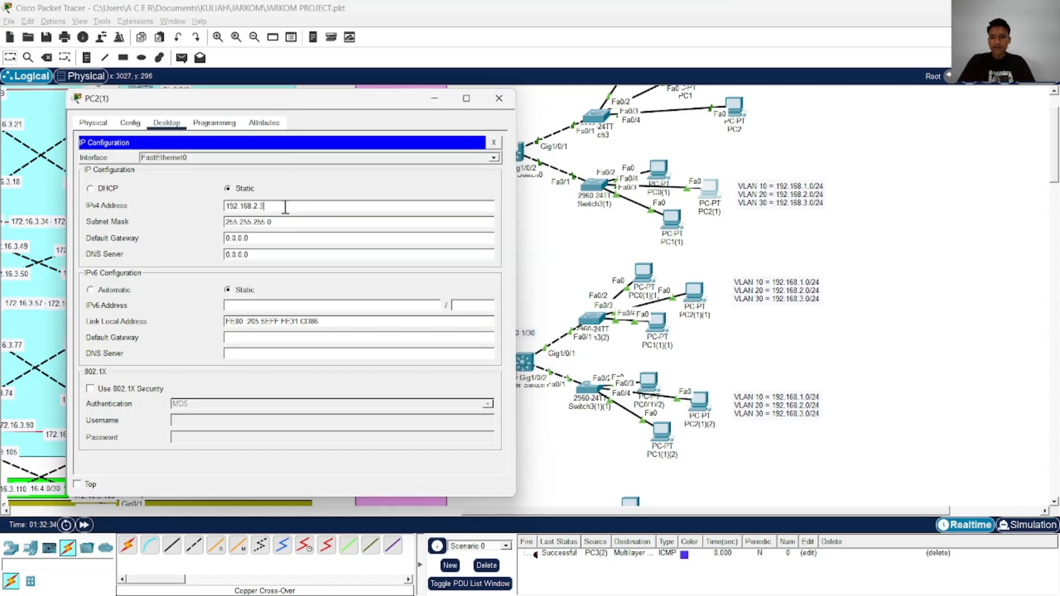
Set PC2(1)'s default gateway to 192.168.2.1 and close its configuration
left_click_drag(277, 206, 196, 209)
key("ctrl+c")
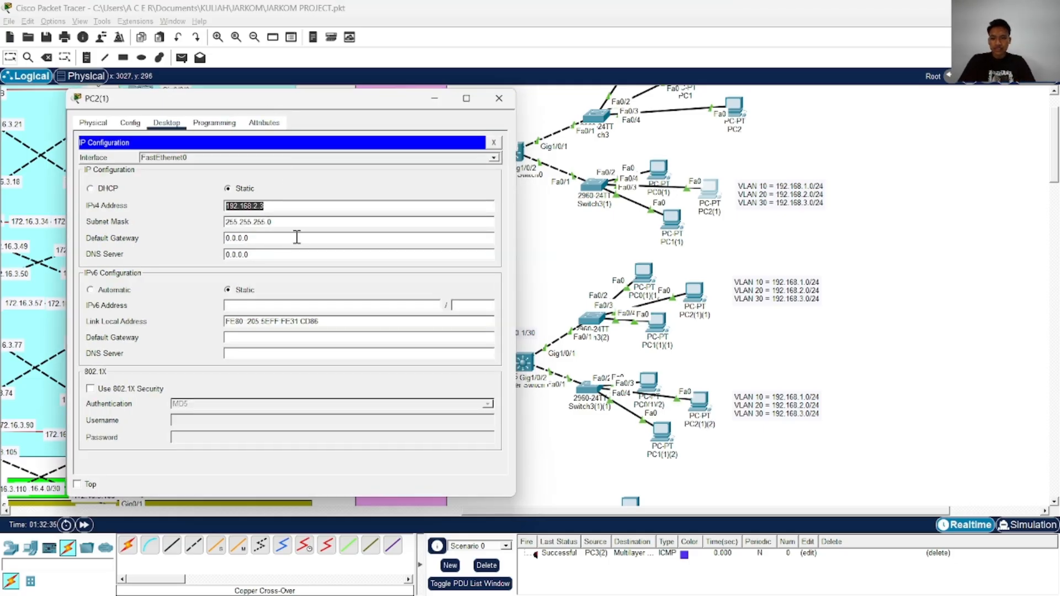
double_click(279, 238)
key("ctrl+v")
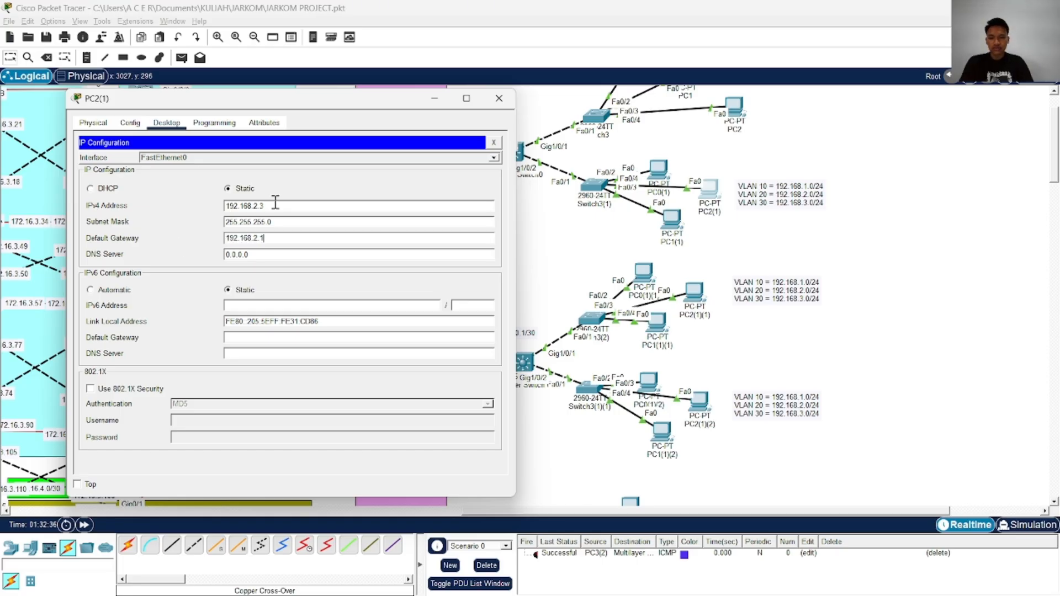
left_click(498, 98)
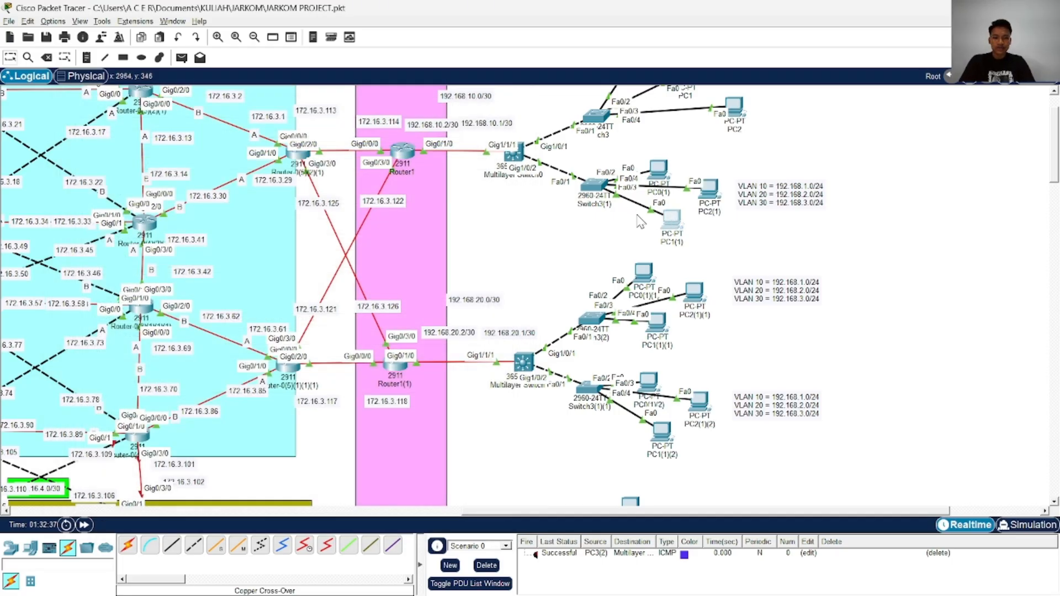
Review PC1(1)'s IP configuration and close it
left_click(671, 221)
left_click(339, 173)
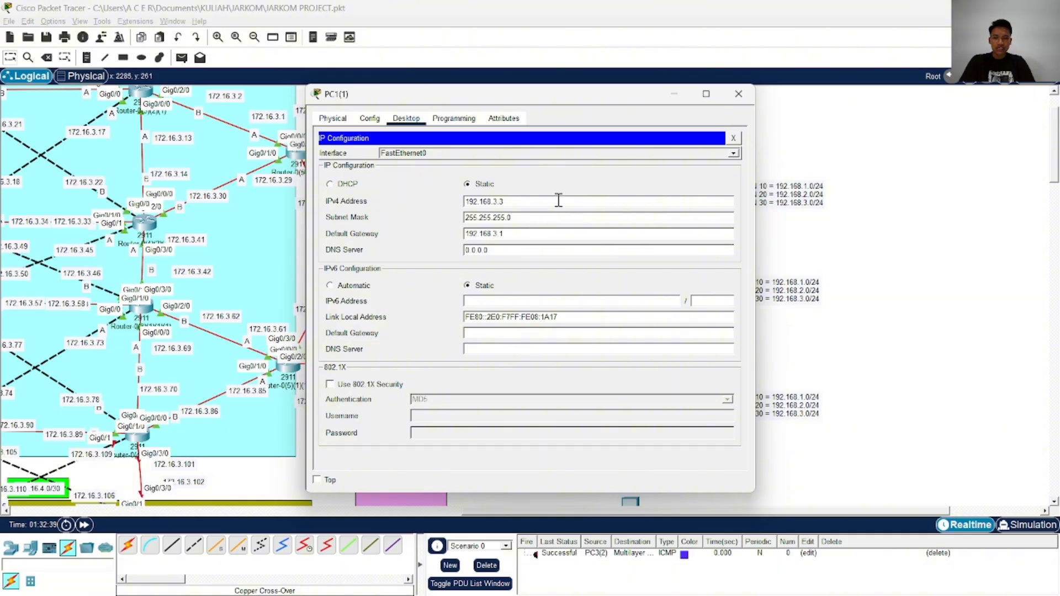
left_click(739, 94)
Set PC0(1)(1)'s static IPv4 address to 192.168.1.4 with subnet mask 255.255.255.0
scroll(651, 143, "down", 3)
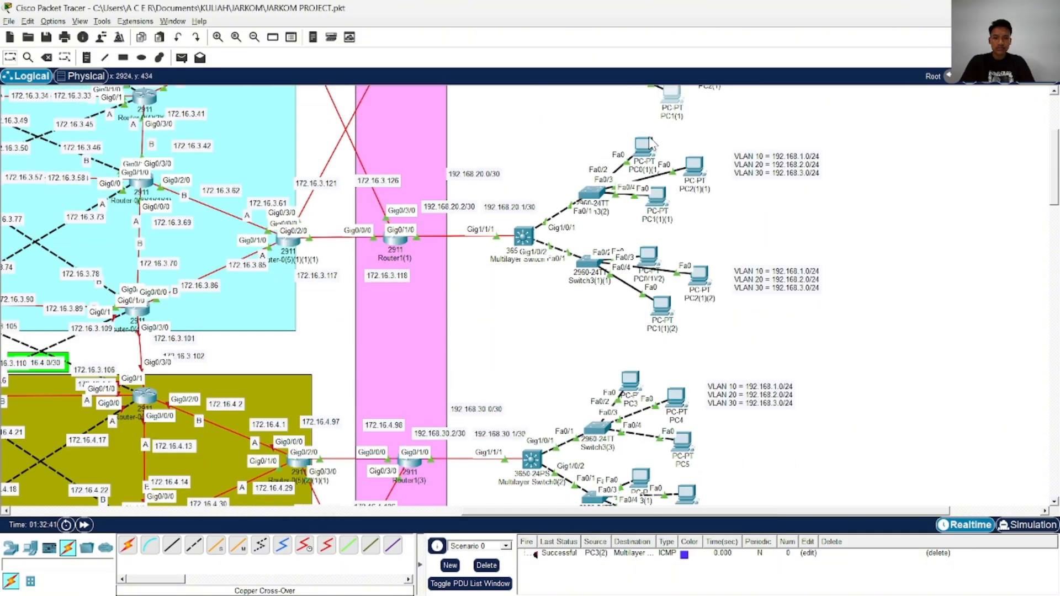
left_click(650, 144)
left_click(369, 118)
left_click(406, 118)
left_click(370, 167)
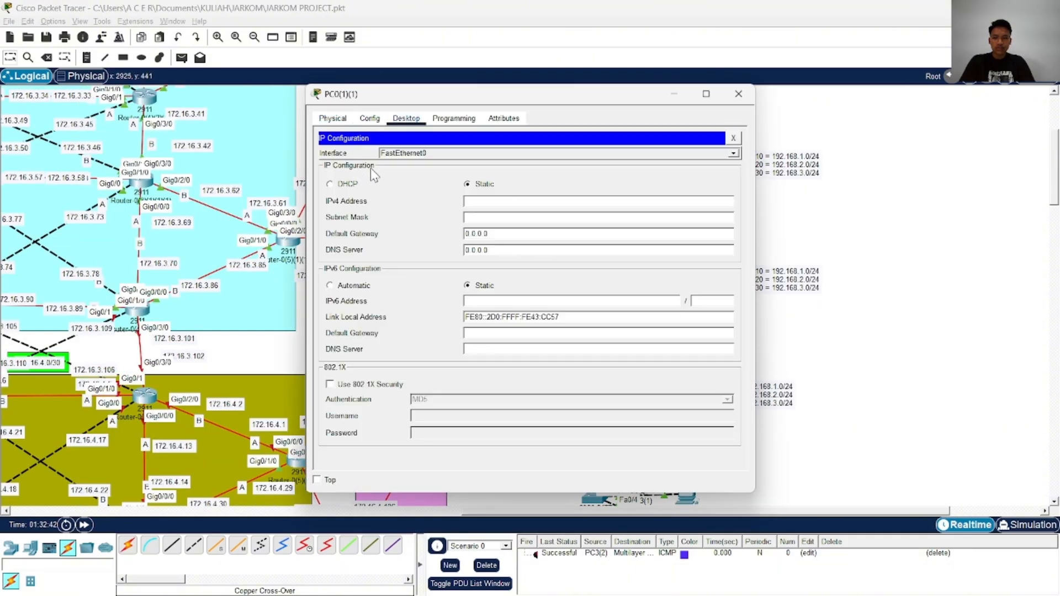
type("192.168.1")
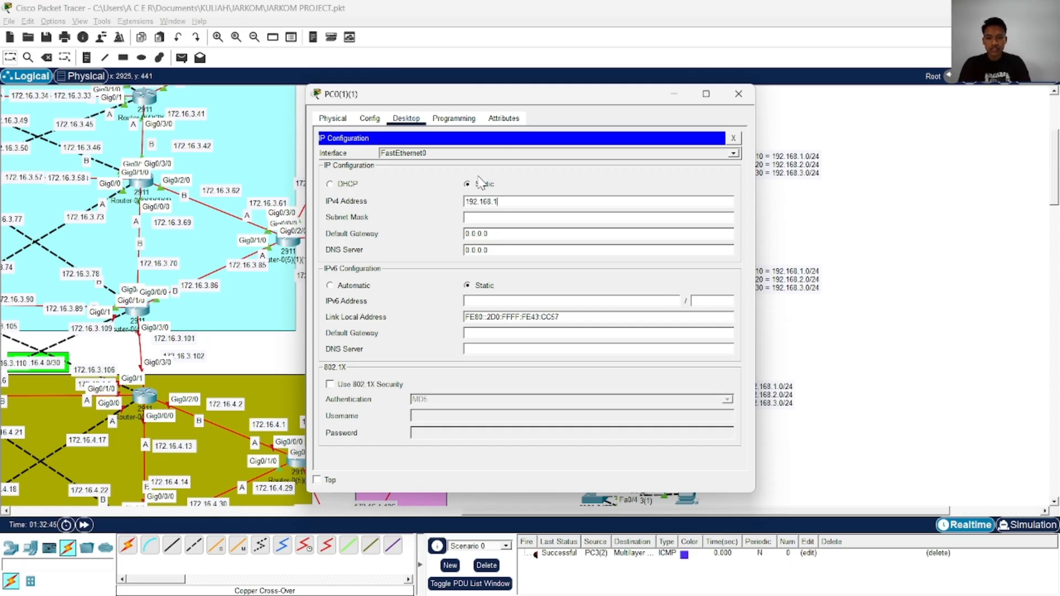
type(".4")
left_click(500, 218)
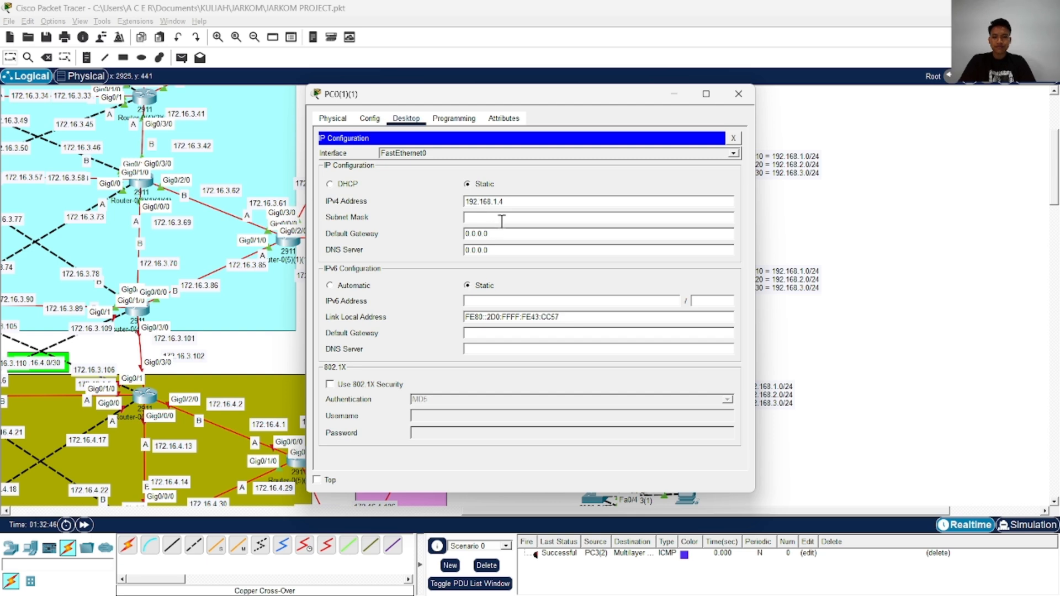
Set PC0(1)(1)'s default gateway to 192.168.1.1 and close its configuration
left_click_drag(522, 202, 414, 212)
left_click_drag(514, 234, 453, 238)
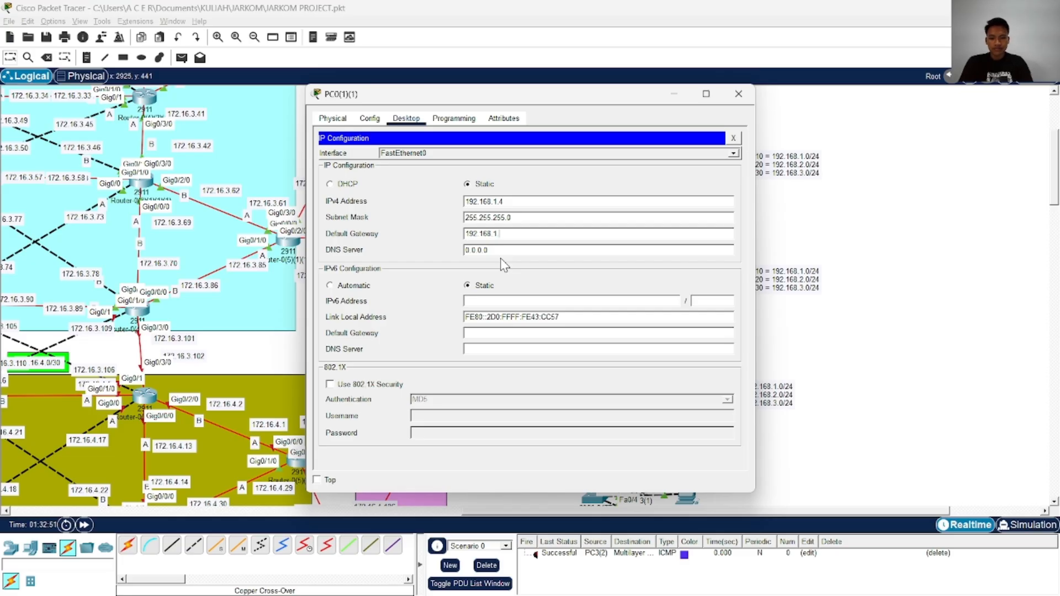
type("192.168.1.1")
left_click(739, 93)
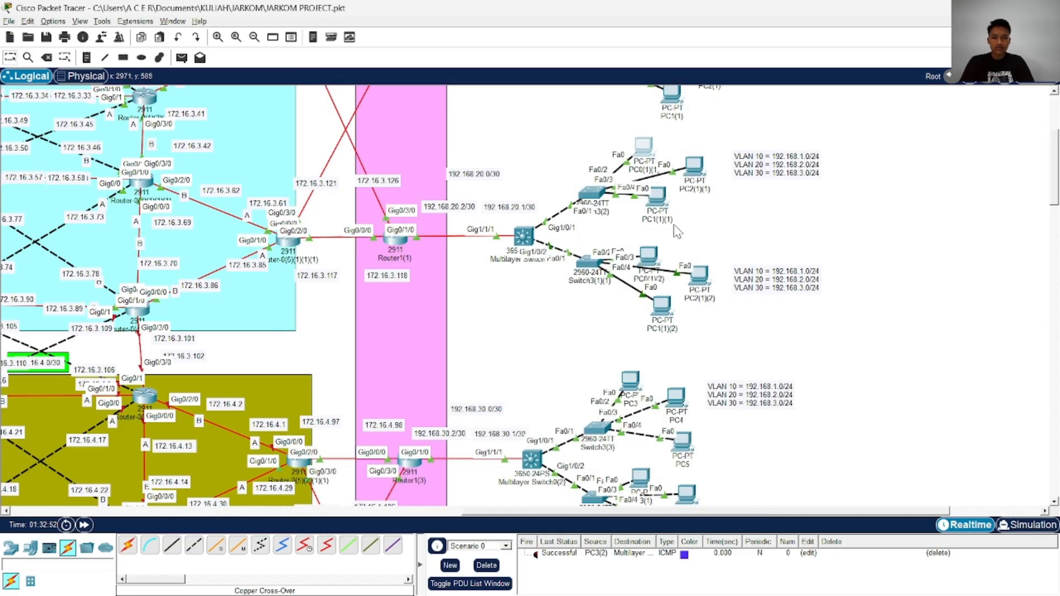
Set PC2(1)(1)'s static IPv4 address to 192.168.2.4 with subnet mask 255.255.255.0
left_click(694, 166)
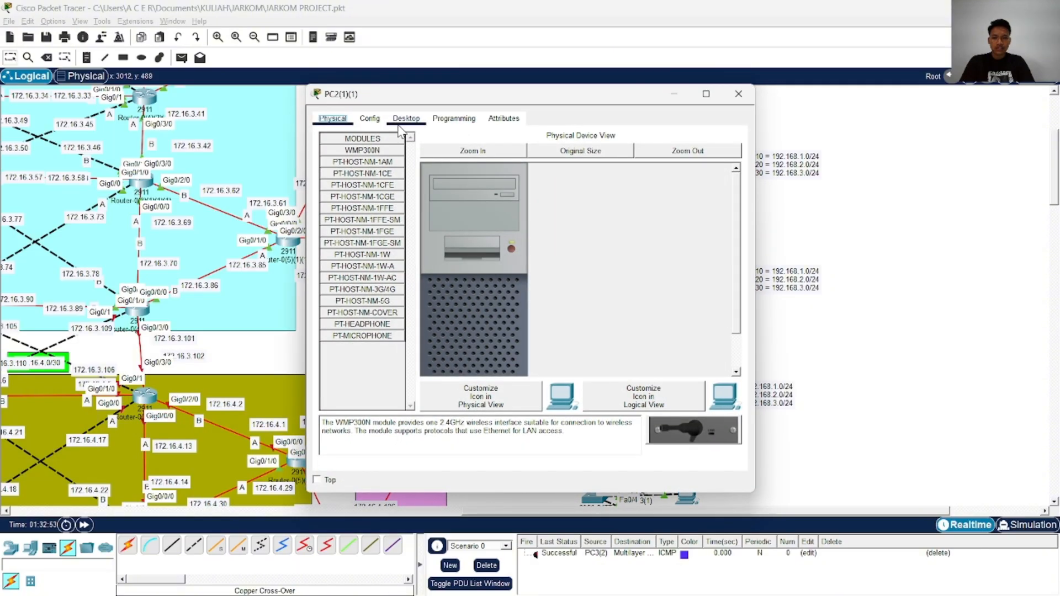
left_click(406, 119)
left_click(364, 165)
left_click_drag(561, 101, 356, 123)
left_click(330, 224)
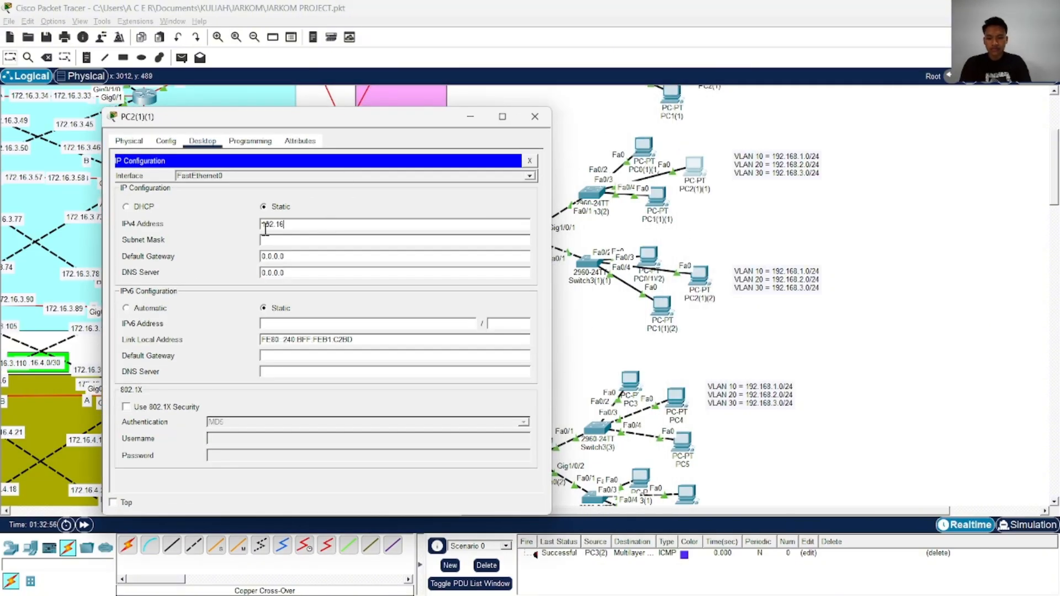
type("192.168.2.4")
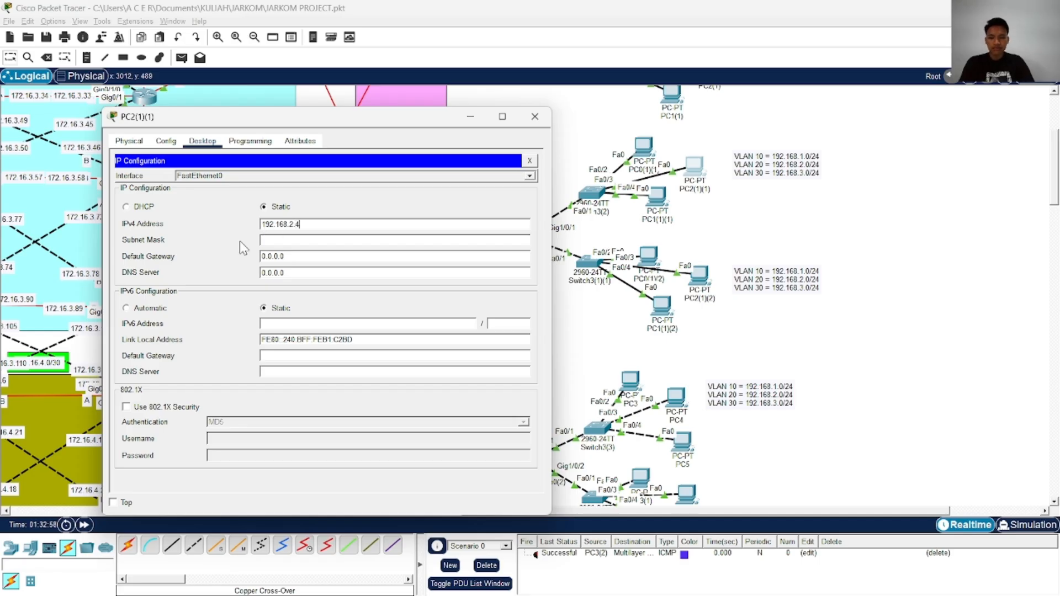
left_click(318, 240)
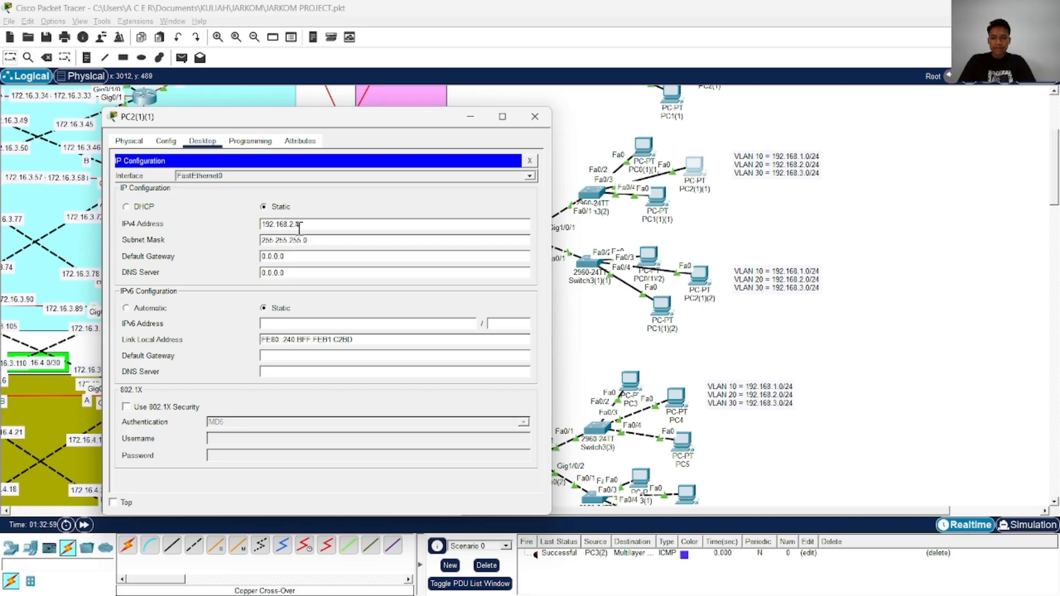
Set PC2(1)(1)'s default gateway to 192.168.2.1 and close its configuration
left_click_drag(302, 224, 261, 224)
key("ctrl+c")
left_click_drag(308, 255, 248, 258)
key("ctrl+v")
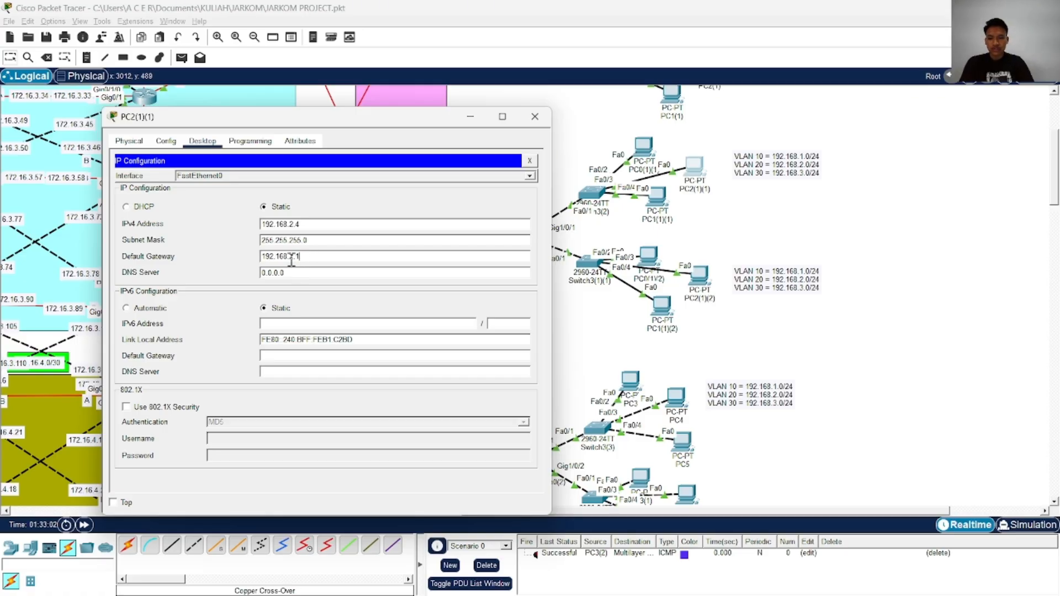
left_click(535, 117)
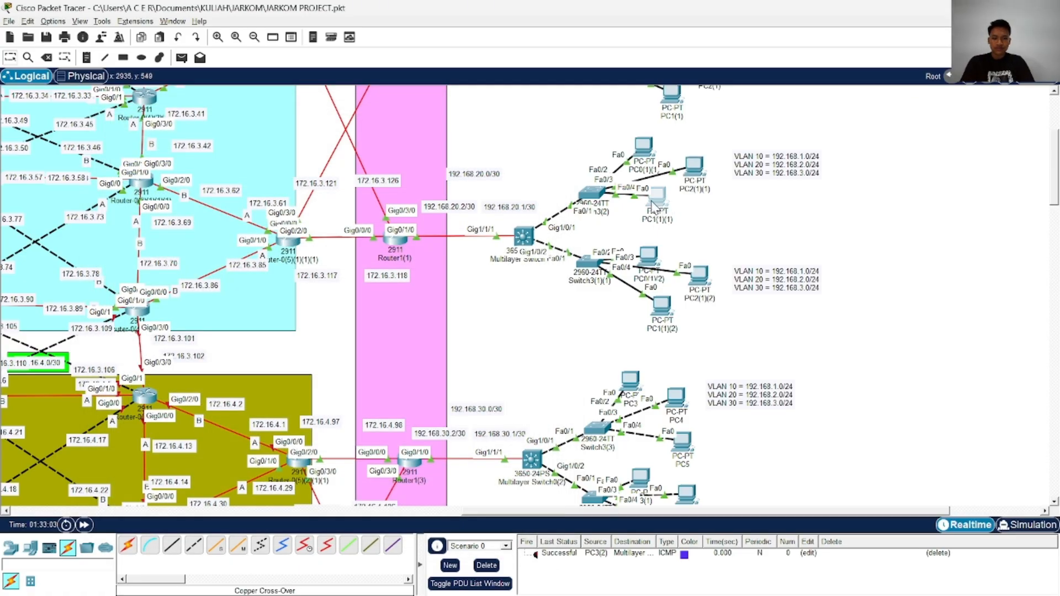
Try to set PC1(1)(1)'s static IPv4 address to 192.168.3.4, then close its configuration
left_click(654, 206)
left_click(359, 175)
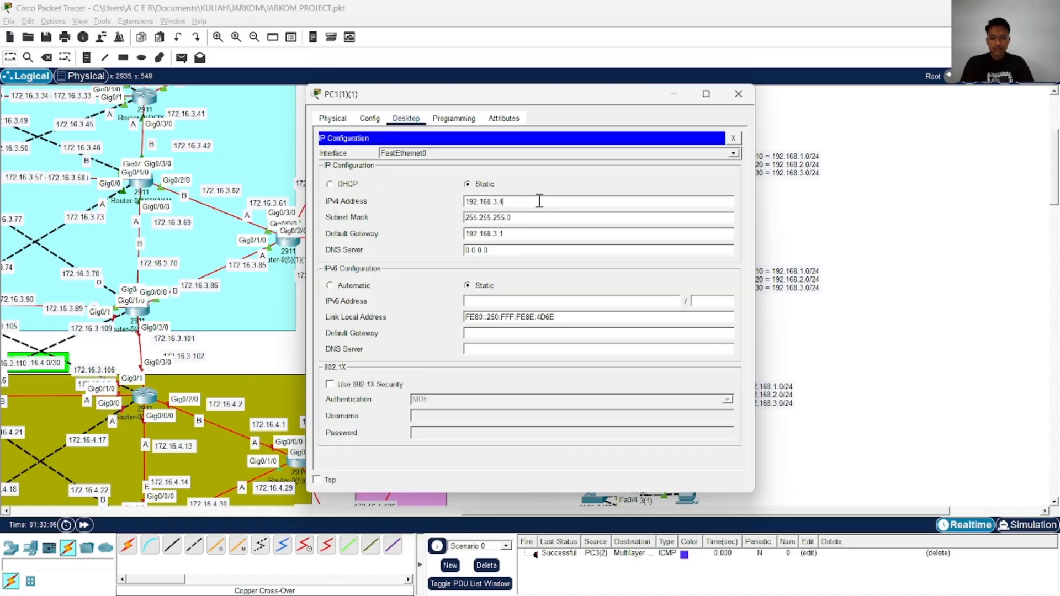
left_click(525, 217)
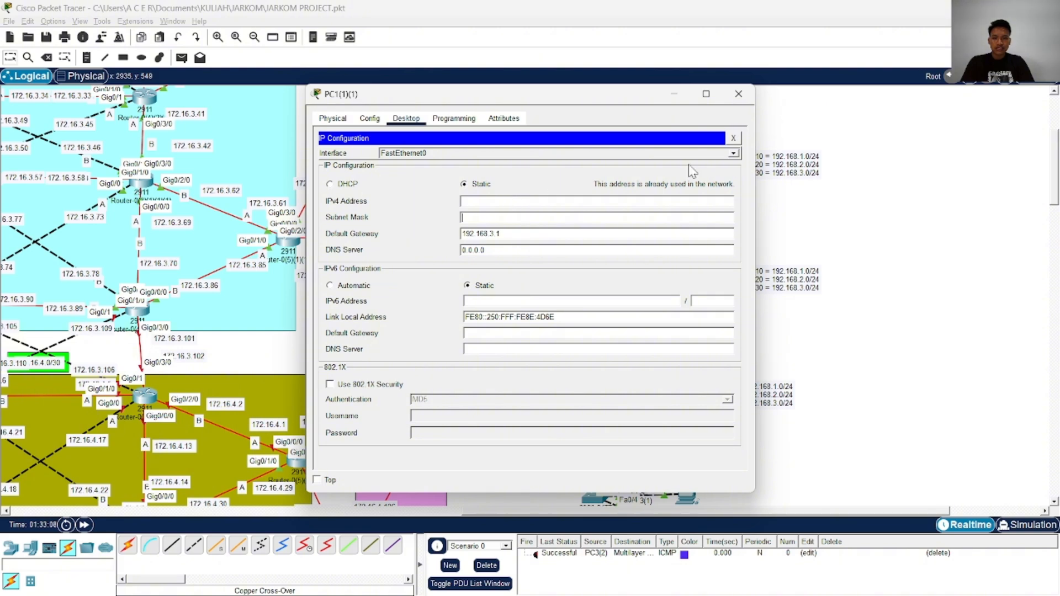
left_click(739, 94)
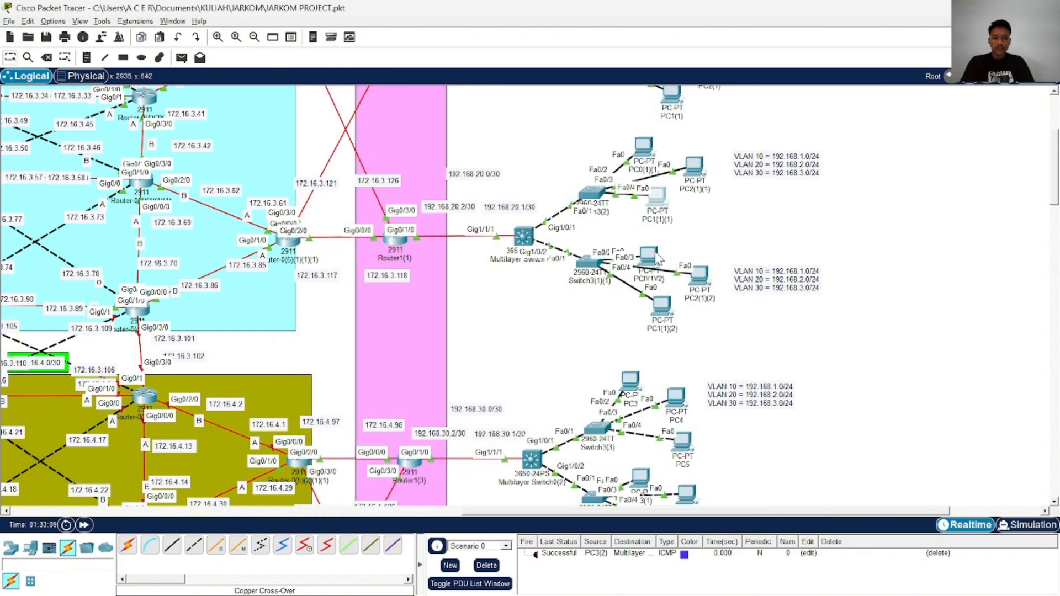
Clear the IPv4 address, subnet mask and default gateway in PC1(1)(2)'s IP configuration and close it
left_click(662, 303)
left_click(360, 166)
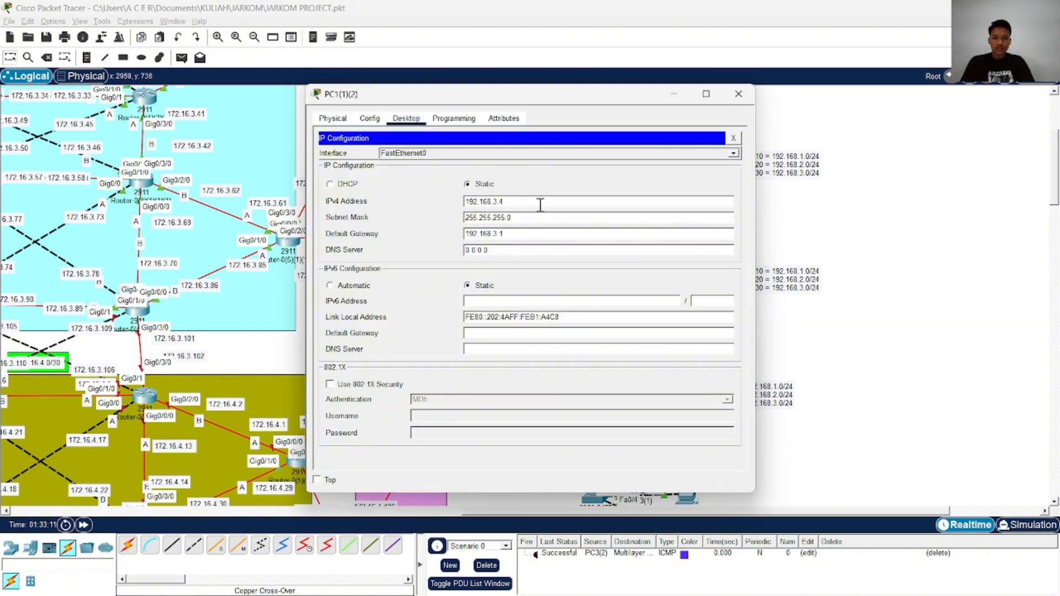
left_click_drag(530, 203, 440, 209)
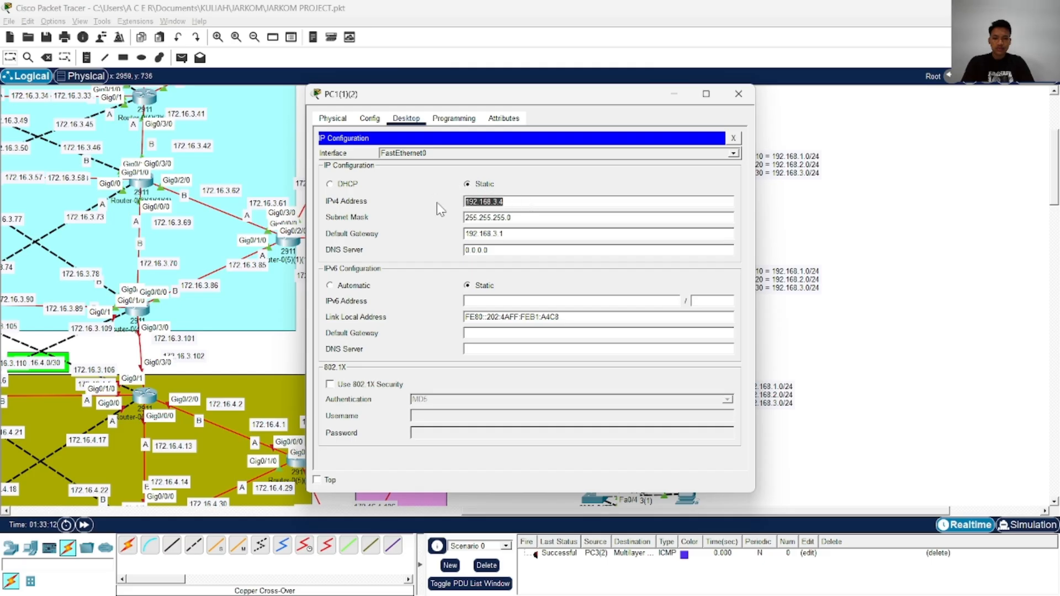
key("BackSpace")
key("BackSpace")
left_click_drag(525, 218, 457, 232)
key("BackSpace")
left_click(739, 94)
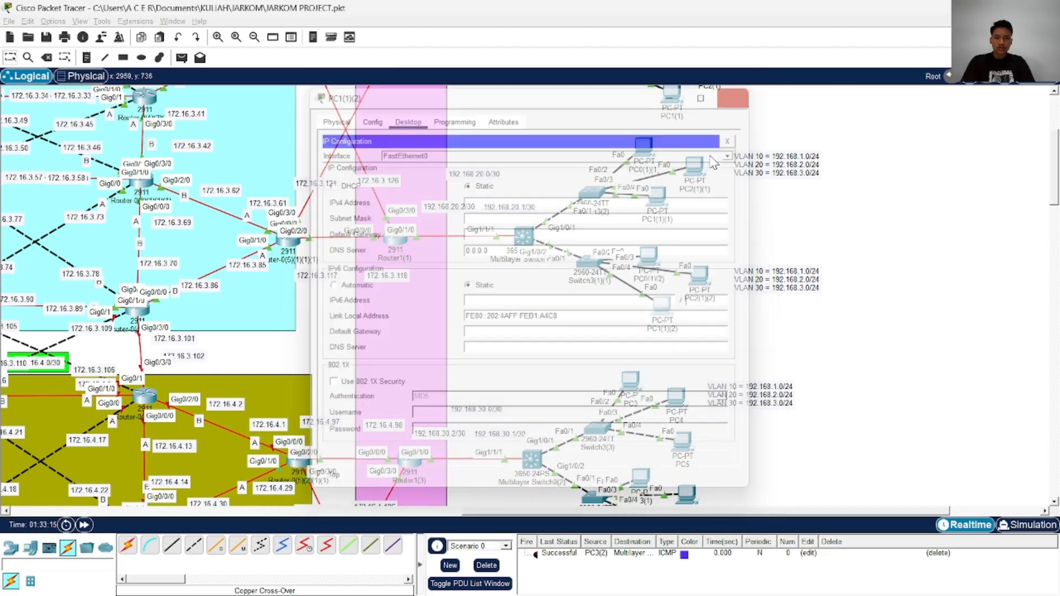
Set PC1(1)(1)'s static IPv4 address to 192.168.3.4, fill in its subnet mask and close the configuration
left_click(657, 194)
left_click(434, 161)
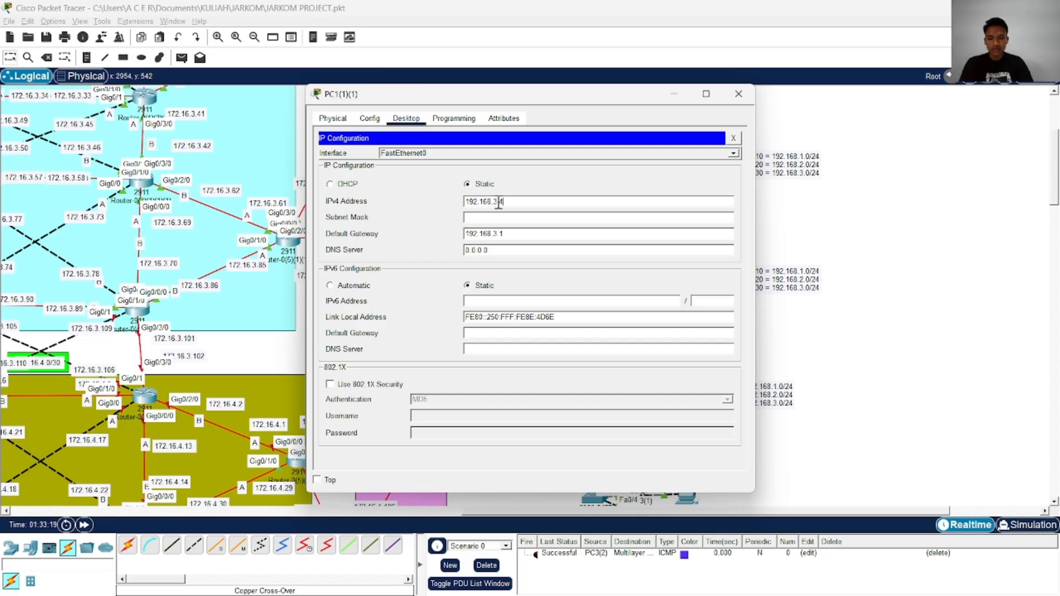
left_click(488, 219)
left_click(739, 94)
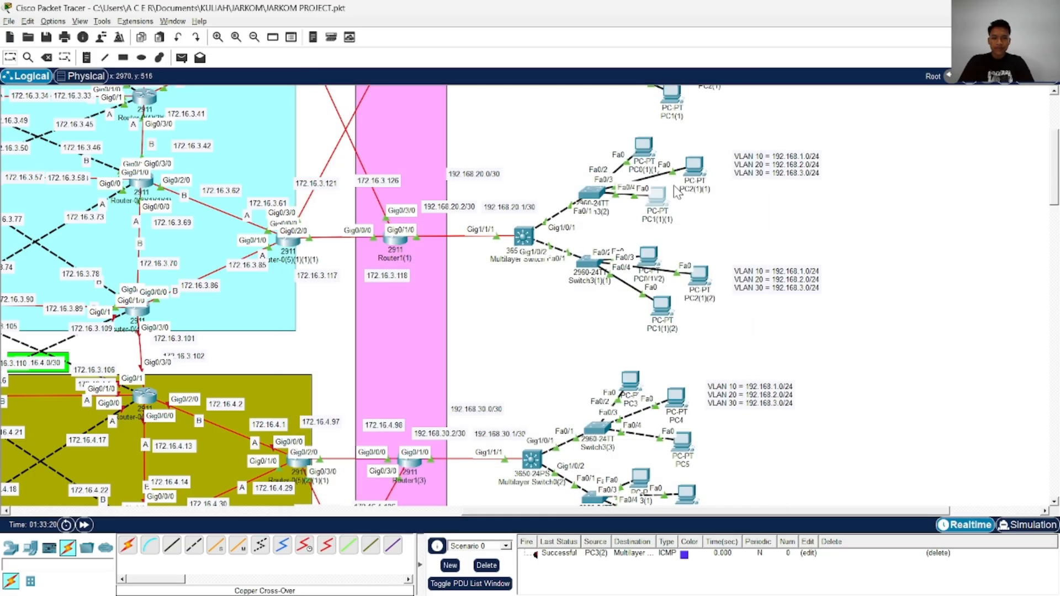
Recheck PC2(1)(1)'s IP configuration and close it
left_click(697, 176)
left_click(360, 166)
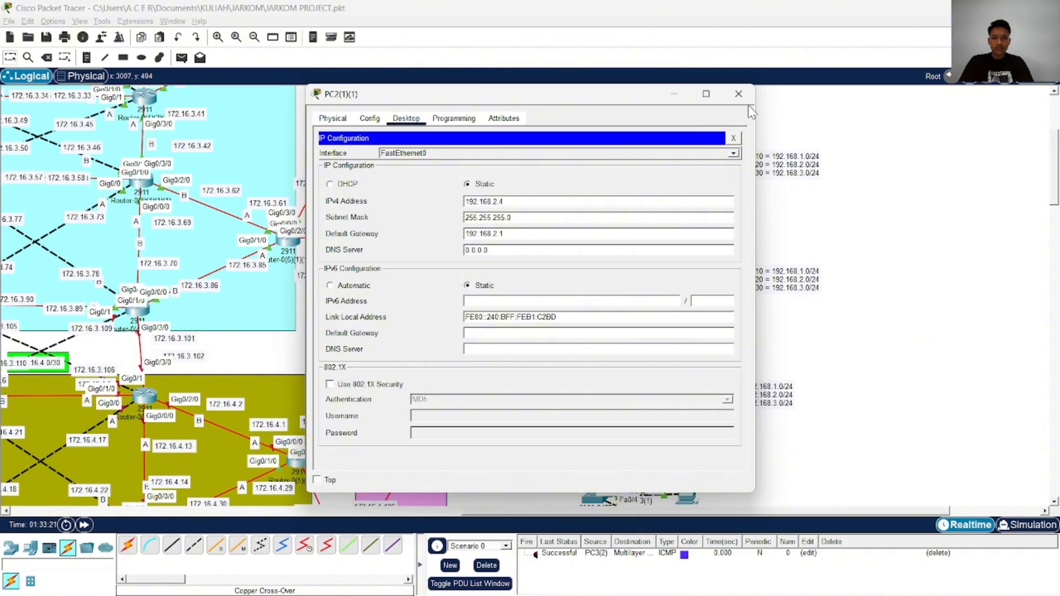
left_click(737, 93)
Set PC0(1)(2)'s static IPv4 address to 192.168.1.5 with subnet mask 255.255.255.0
left_click(649, 255)
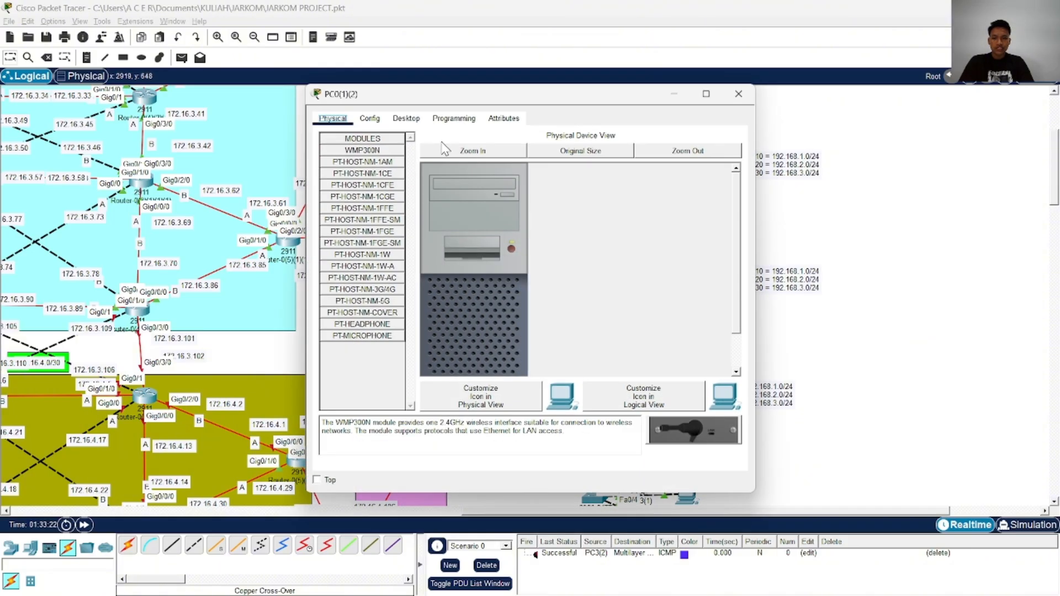
left_click(406, 118)
left_click(364, 165)
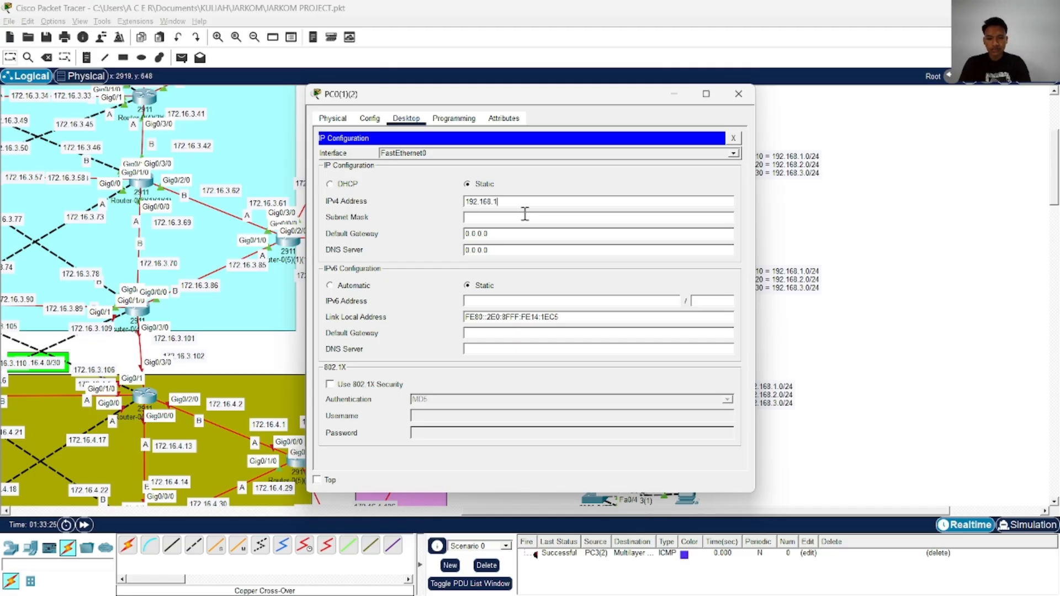
type("192.168.1.5")
left_click(578, 220)
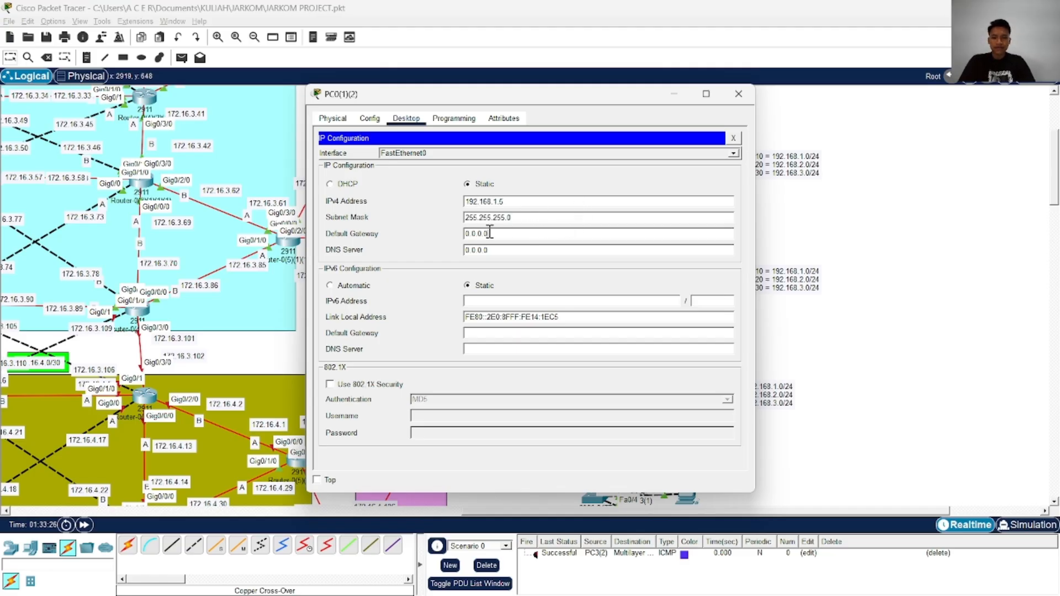
Set PC0(1)(2)'s default gateway to 192.168.1.1
left_click_drag(490, 233, 443, 235)
left_click_drag(504, 203, 453, 206)
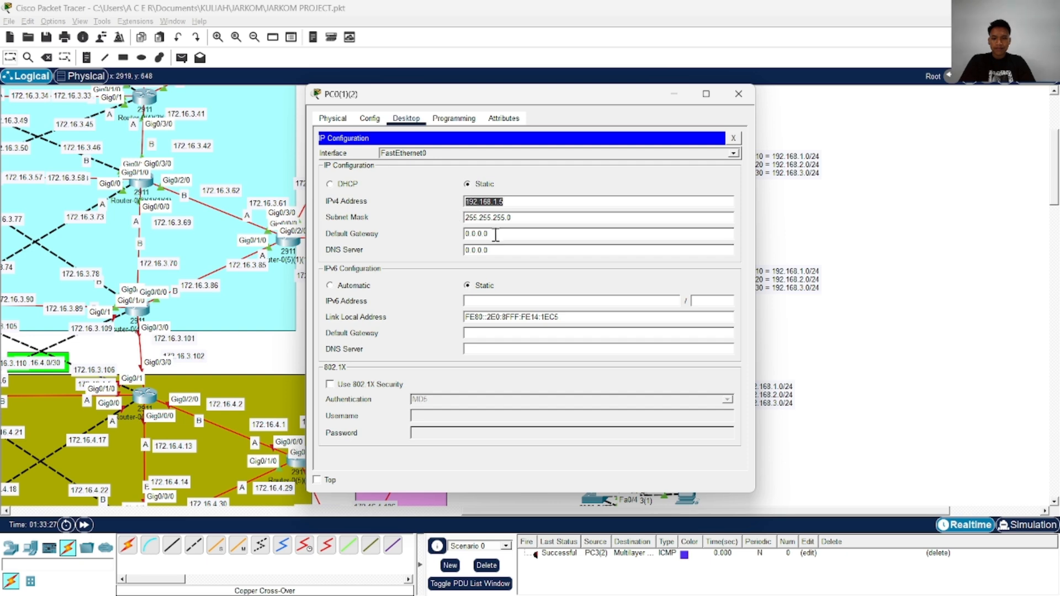
left_click_drag(496, 236, 447, 236)
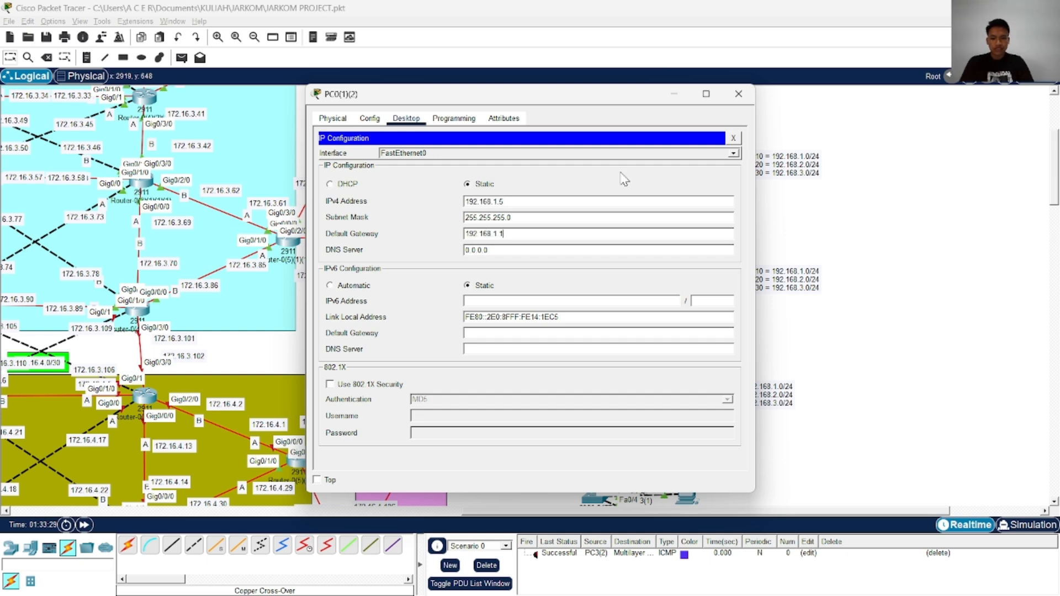
Set PC2(1)(2)'s static IPv4 address to 192.168.1.6 with subnet mask 255.255.255.0
left_click(738, 94)
scroll(608, 258, "down", 2)
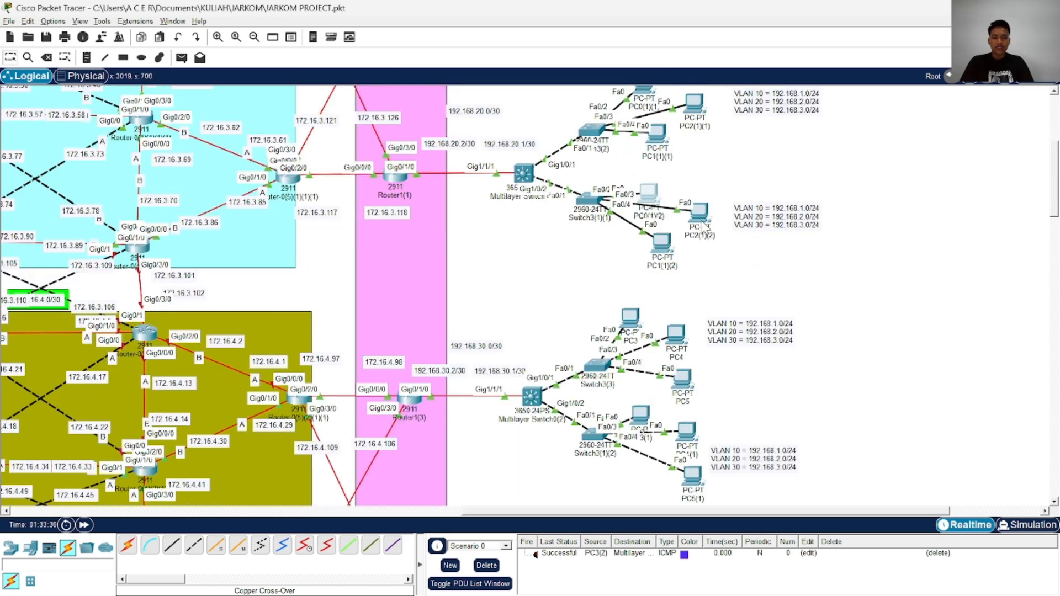
left_click(702, 218)
left_click(407, 118)
left_click(388, 165)
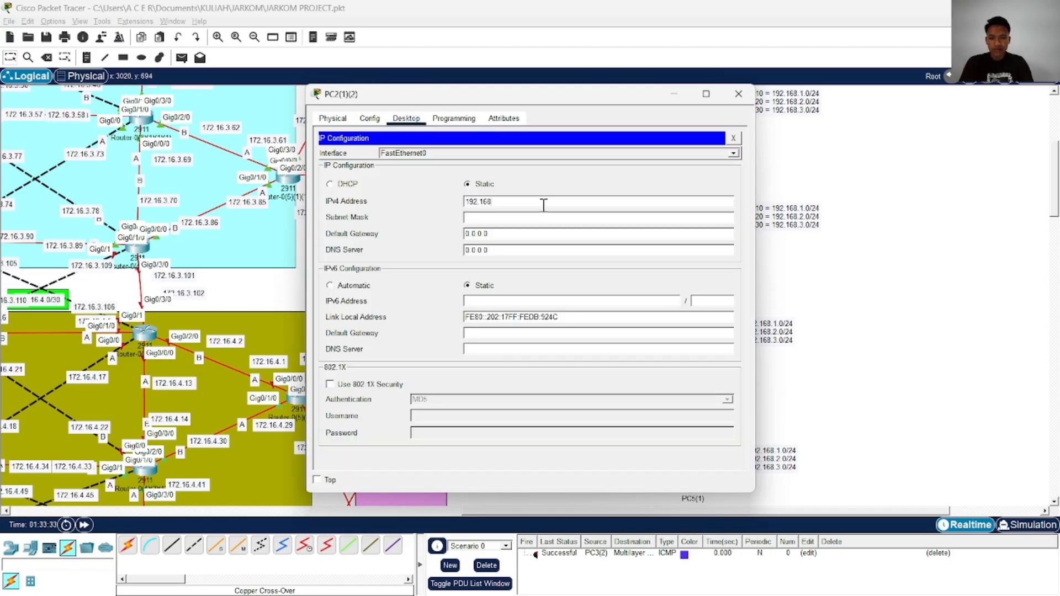
type("192.168.1.6")
left_click(482, 217)
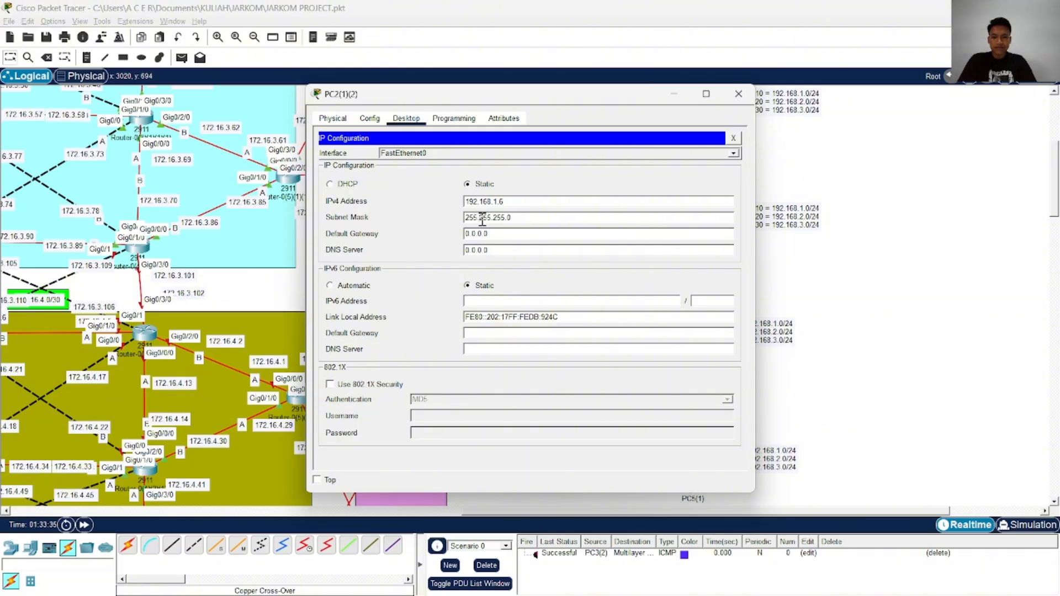
Set PC2(1)(2)'s default gateway to 192.168.1.1 and close its configuration
left_click_drag(519, 234, 449, 240)
type("19")
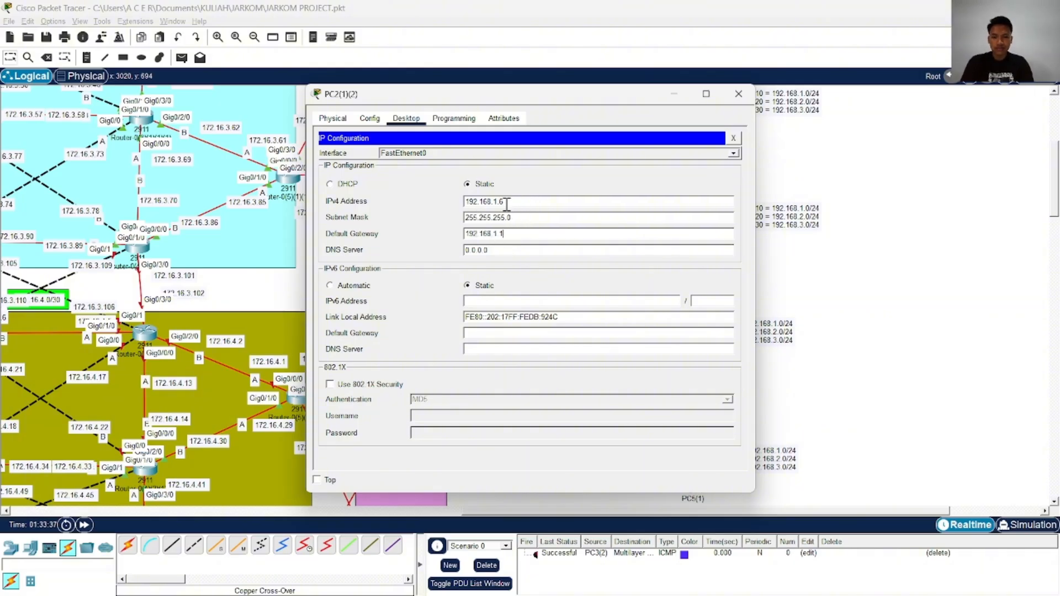
type("2.168.1.1")
left_click(738, 94)
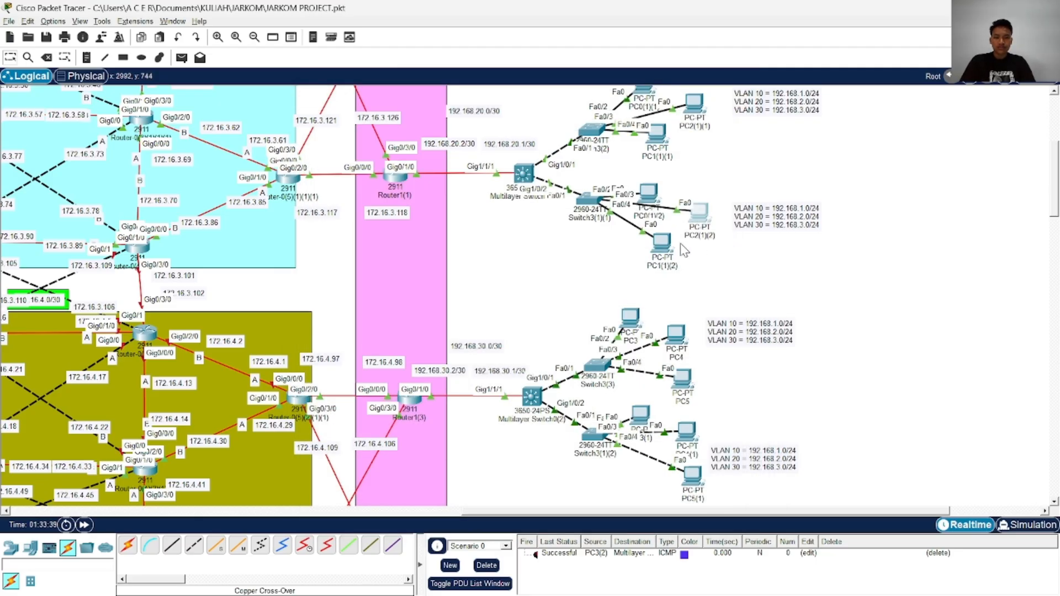
Check the IP configurations of PC1(1)(2) and PC0(1)(2), closing each one
left_click(662, 243)
left_click(365, 162)
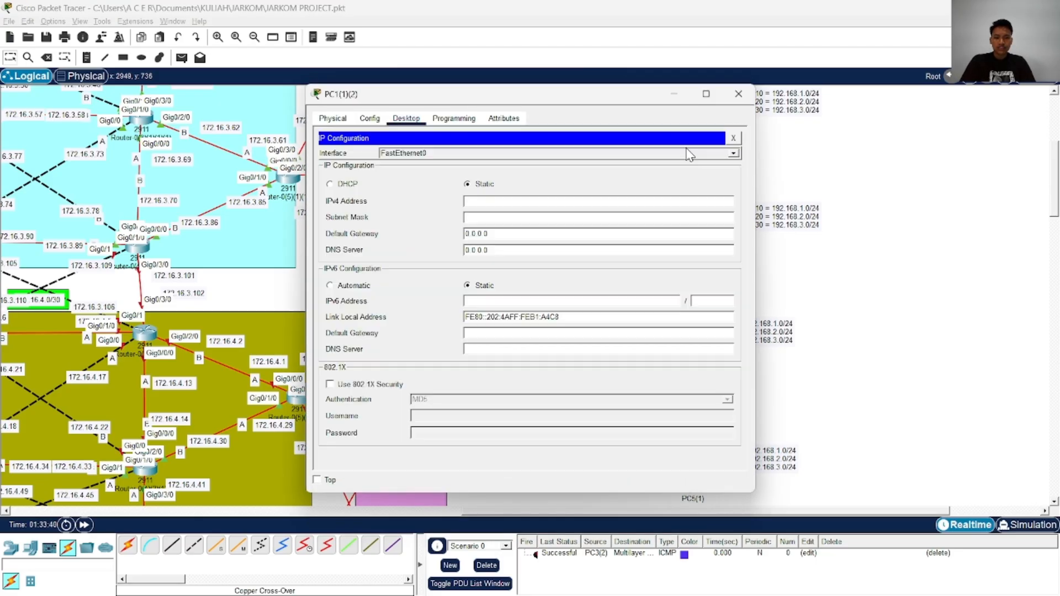
left_click(738, 94)
left_click(655, 239)
left_click(362, 163)
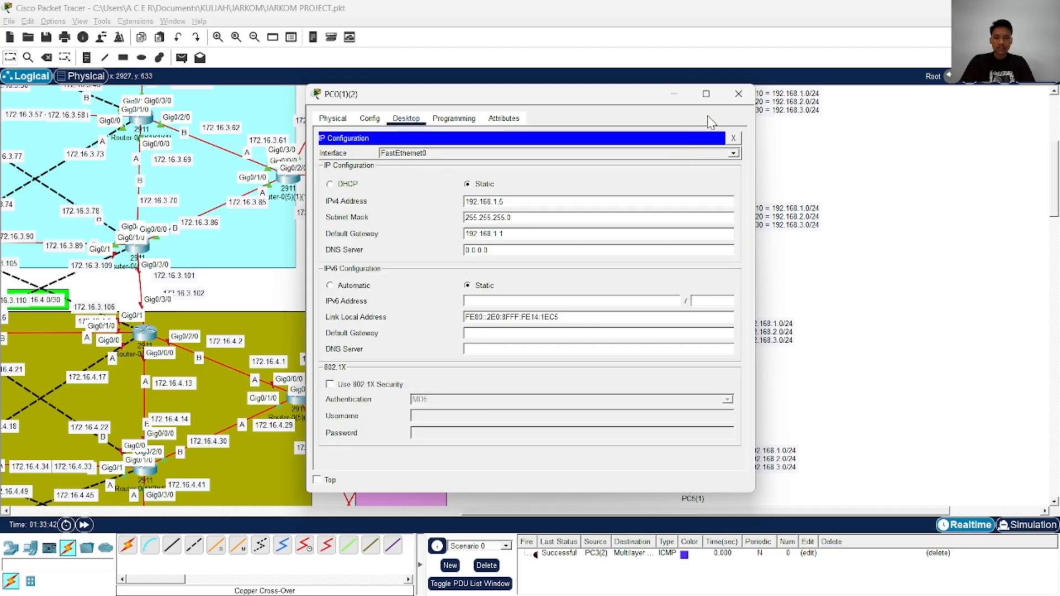
left_click(738, 94)
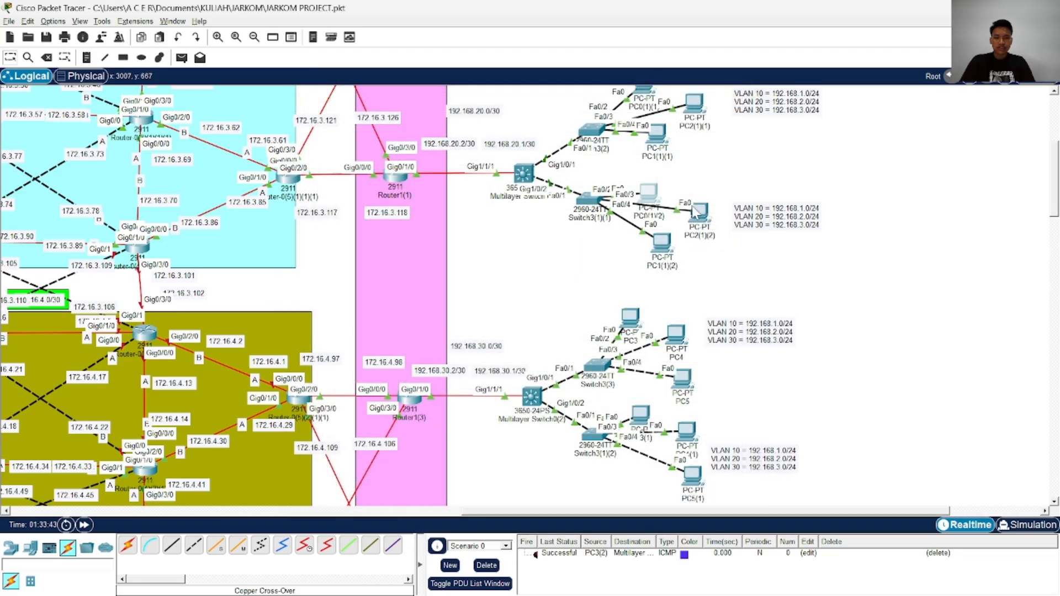
Change PC2(1)(2)'s IPv4 address to 192.168.2.5 and its default gateway to 192.168.2.1, and close its configuration
left_click(698, 213)
left_click(360, 161)
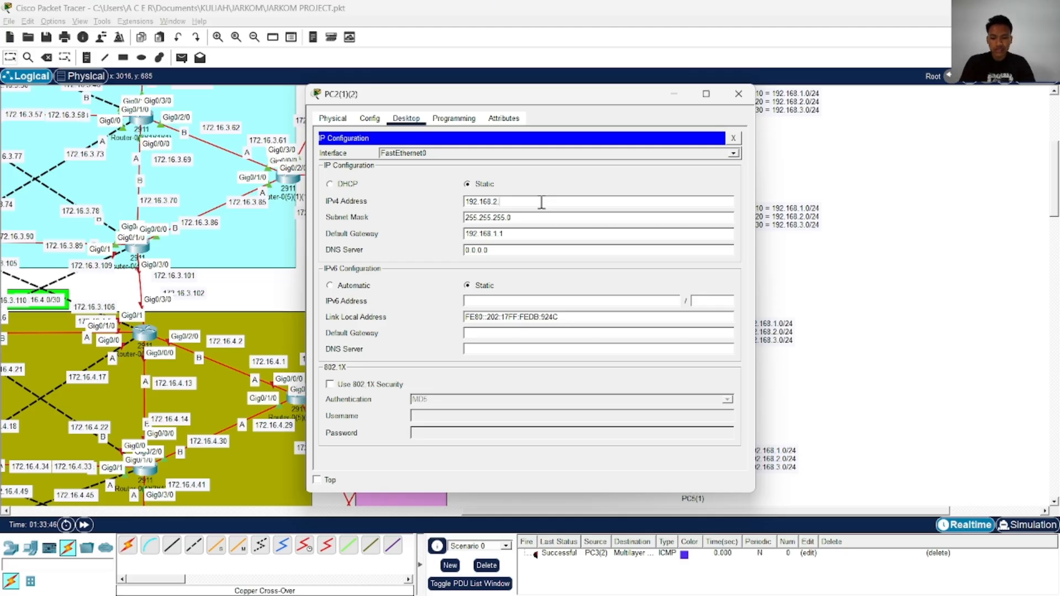
type("5")
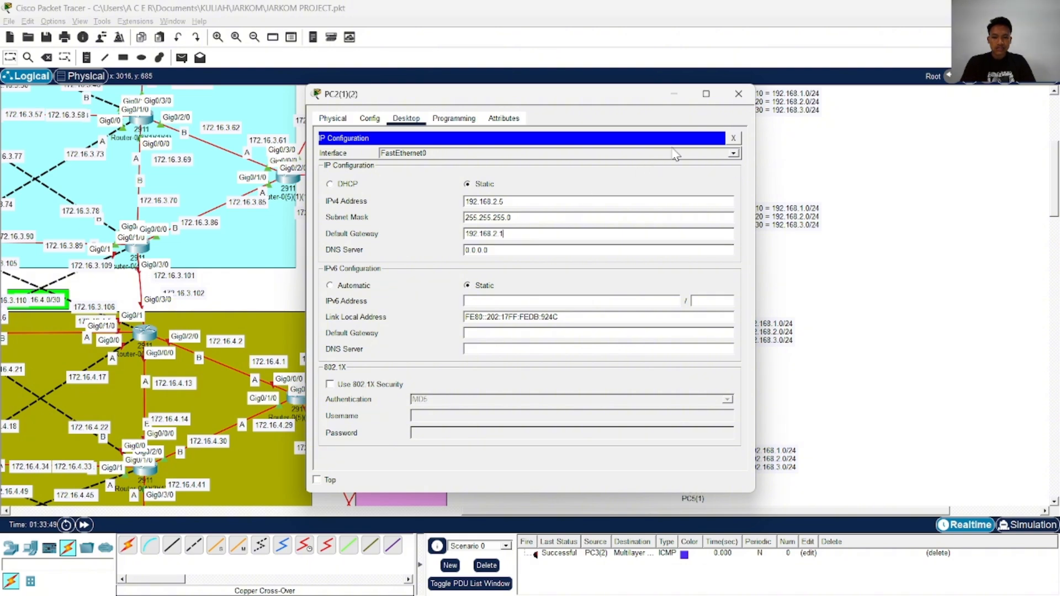
left_click(738, 93)
Give PC1(1)(2) the static IPv4 address 192.168.3.5, subnet mask 255.255.255.0 and default gateway 192.168.3.1, and close its configuration
left_click(662, 241)
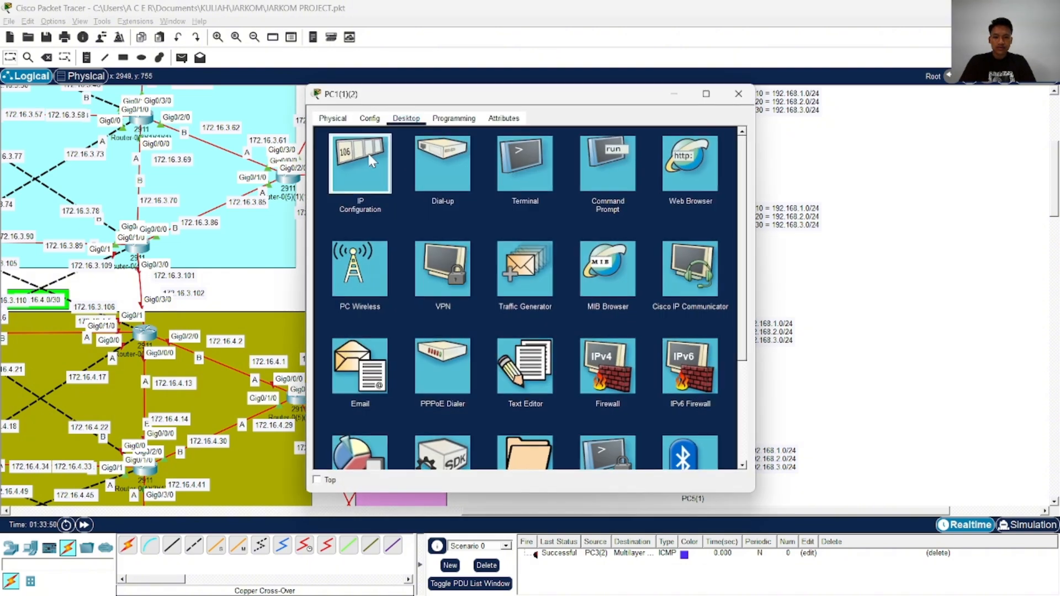
left_click(359, 161)
left_click(492, 202)
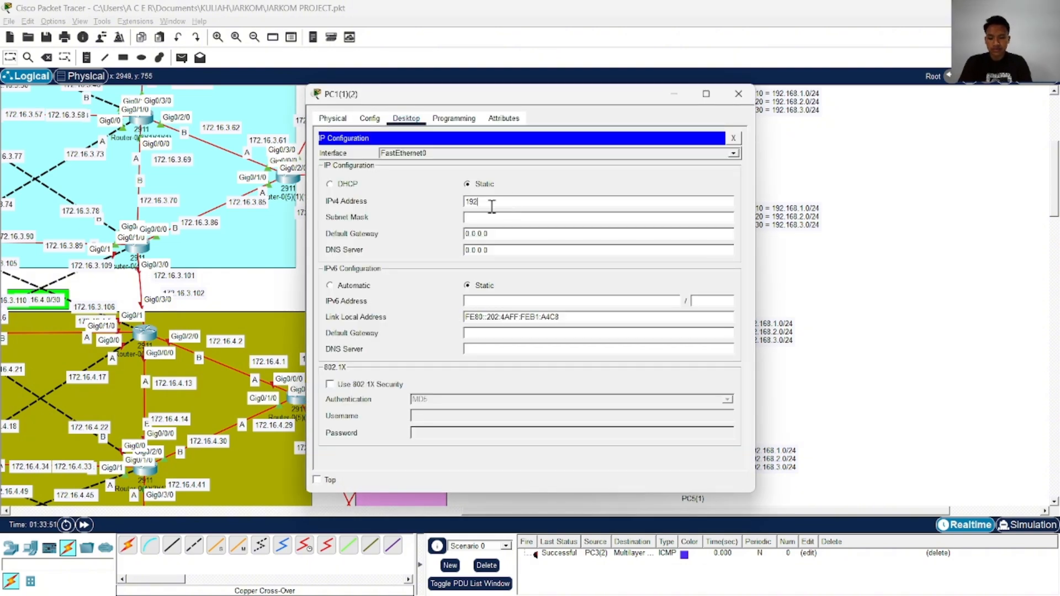
type("192.168.3.5")
double_click(507, 206)
key("ctrl+c")
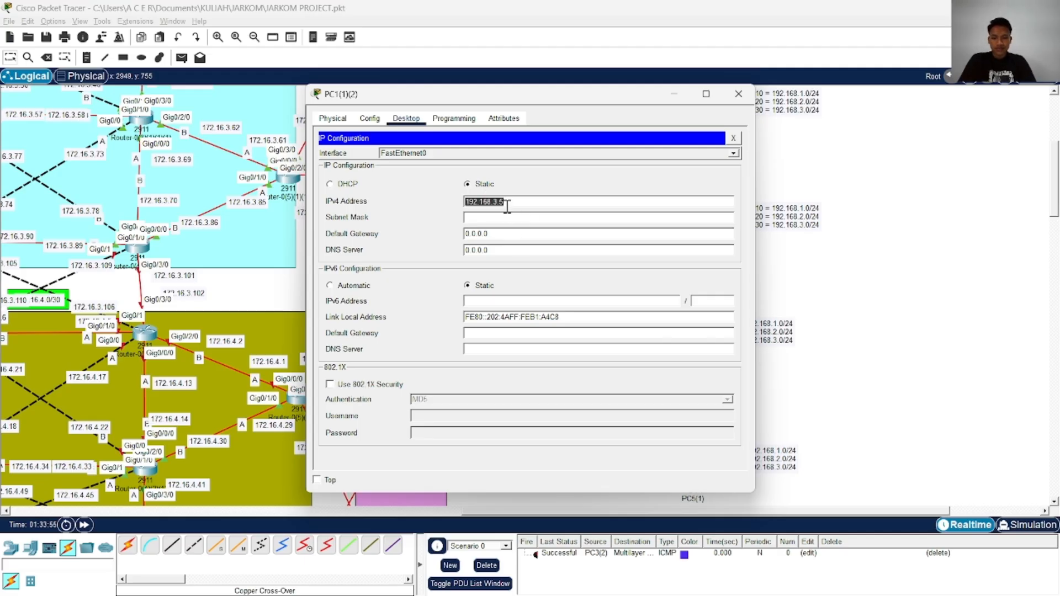
left_click(522, 216)
double_click(518, 235)
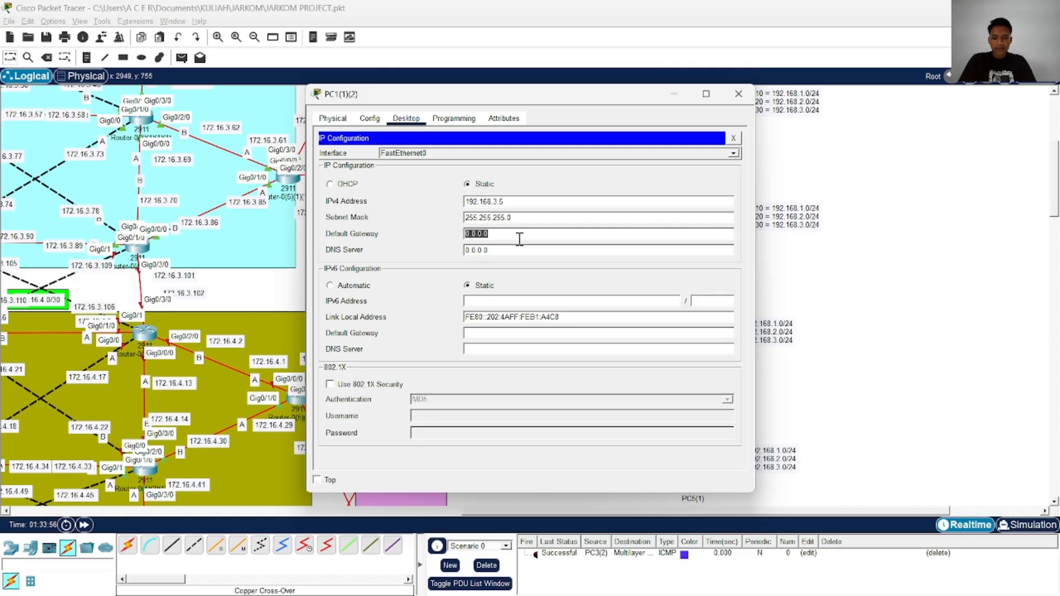
key("ctrl+v")
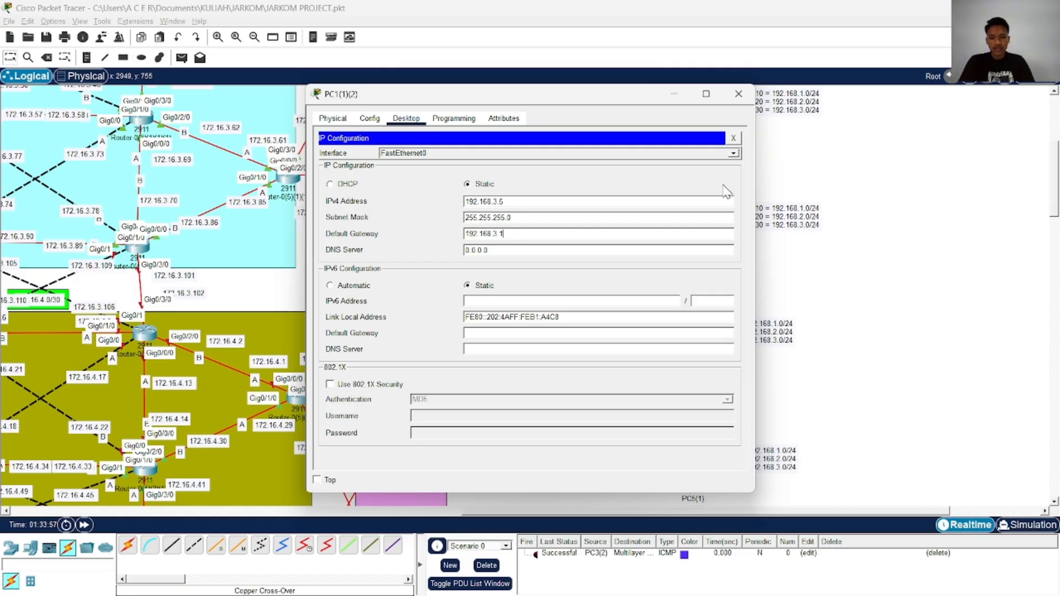
left_click(738, 94)
Change PC3's static IPv4 address to 192.168.1.6, check its mask and gateway, and close its configuration
scroll(660, 229, "down", 2)
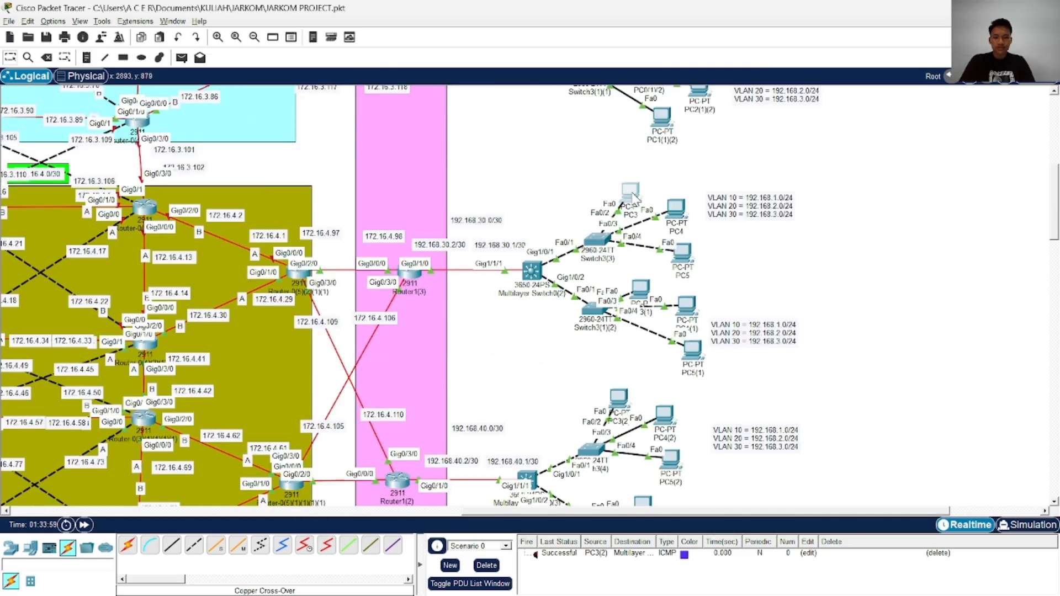
left_click(630, 194)
left_click(356, 165)
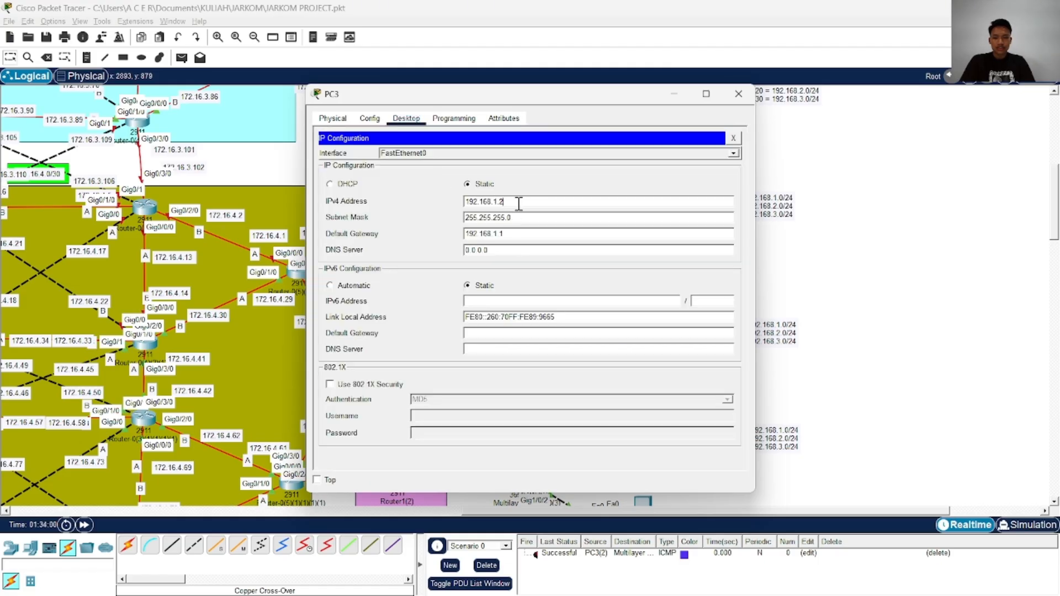
type("6")
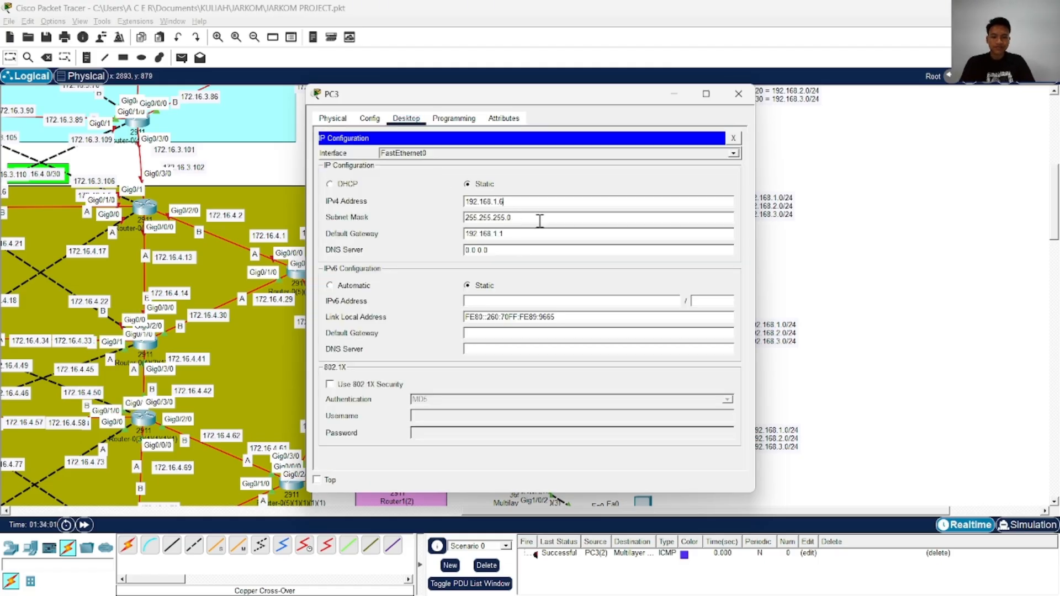
key("Tab")
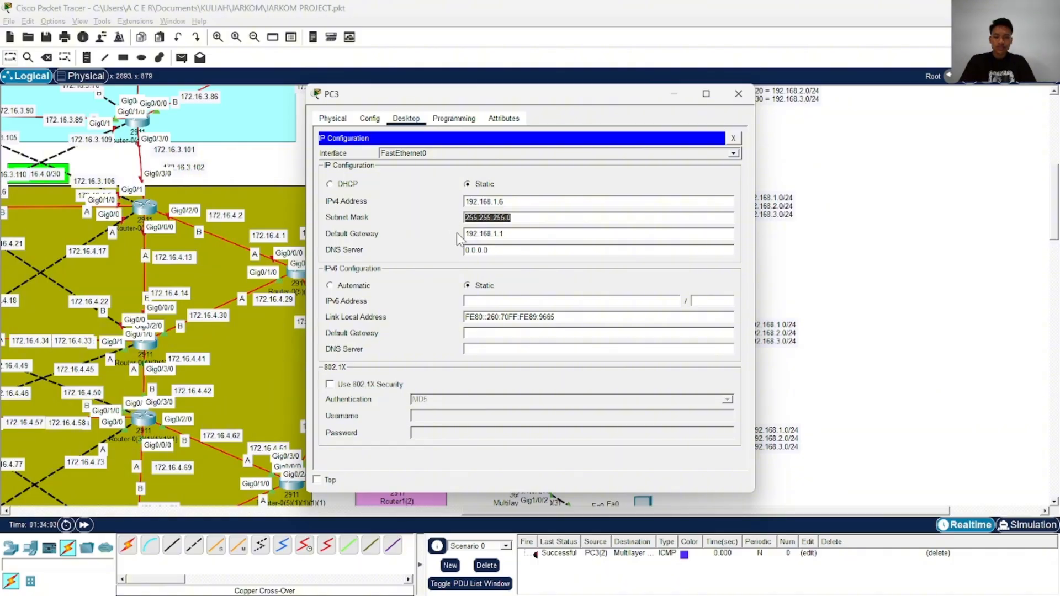
left_click(516, 233)
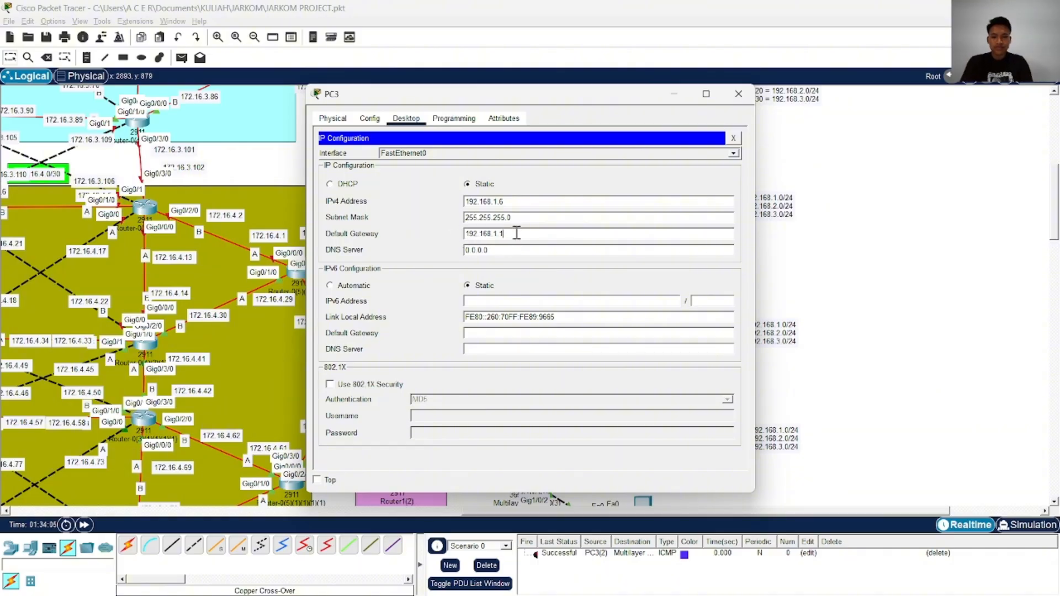
left_click(738, 94)
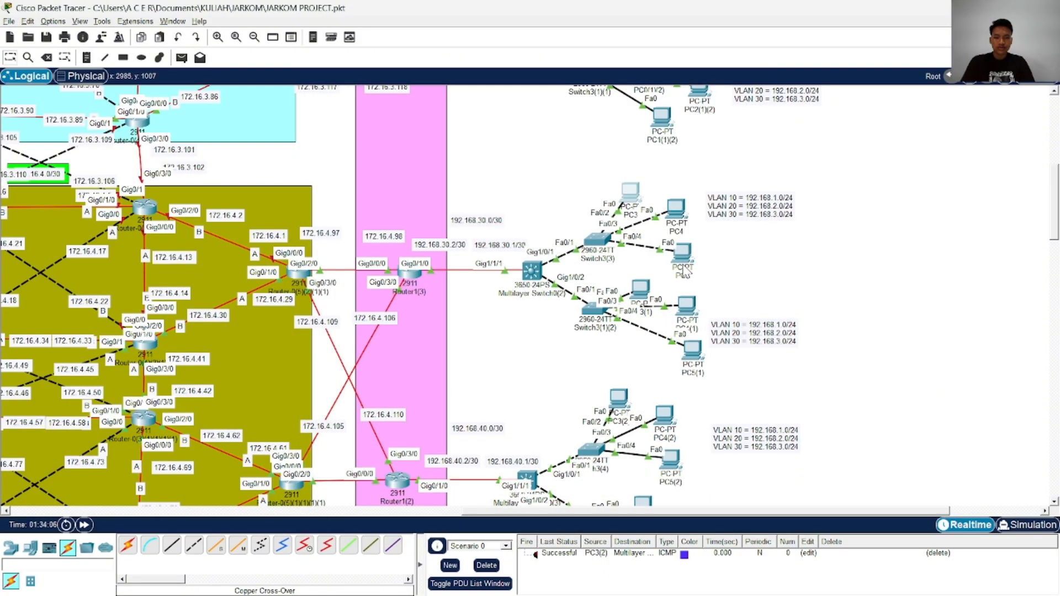
Check PC0's configuration in the uppermost PC group and close it
scroll(676, 238, "up", 5)
scroll(674, 234, "up", 1)
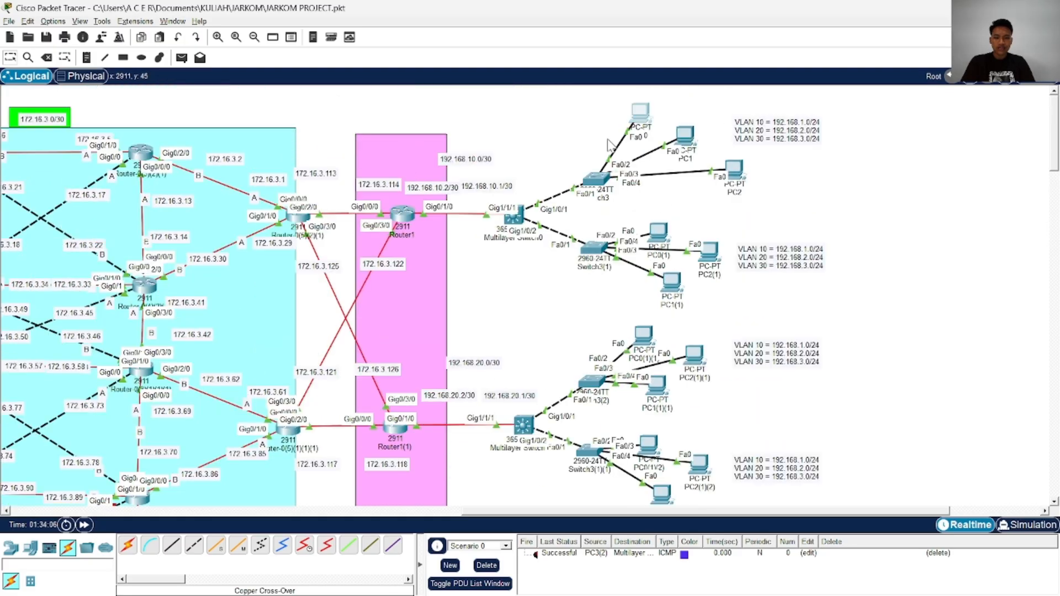
left_click(644, 116)
left_click(739, 94)
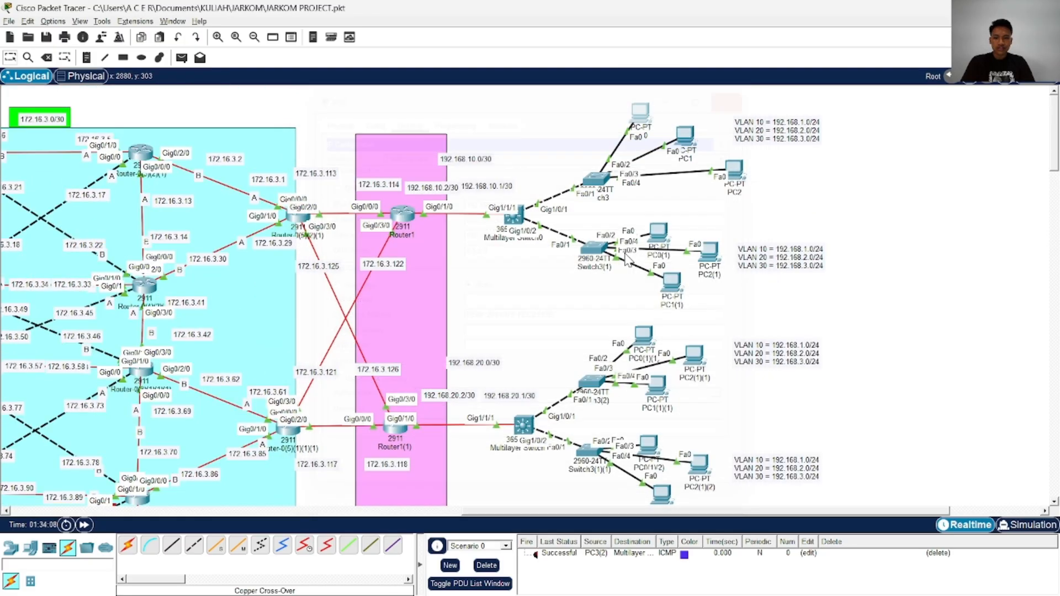
Set PC3's static IPv4 address back to 192.168.1.2 and close its configuration
scroll(583, 283, "down", 6)
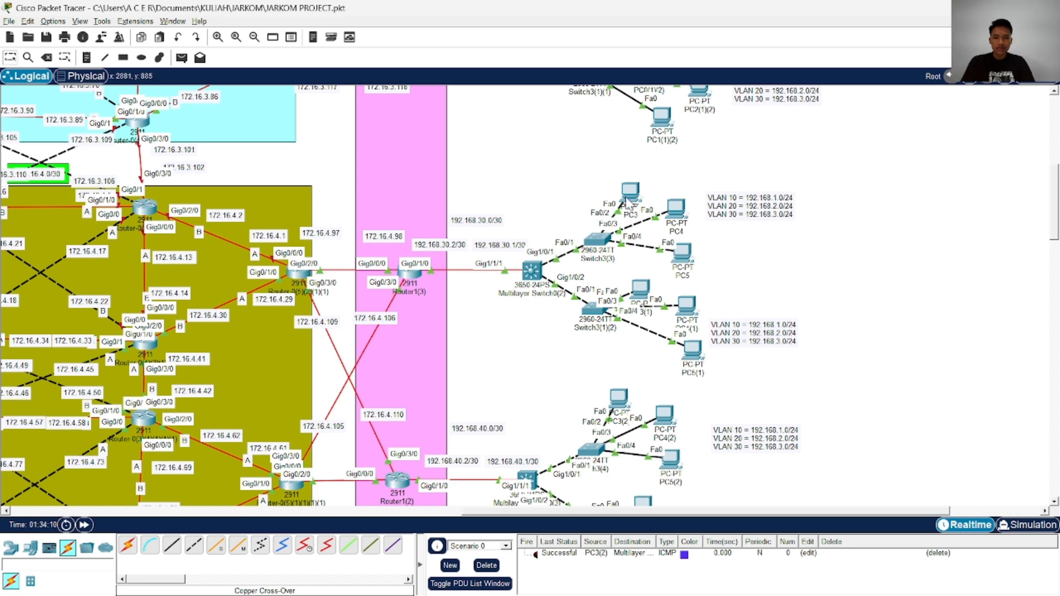
left_click(628, 192)
left_click(396, 167)
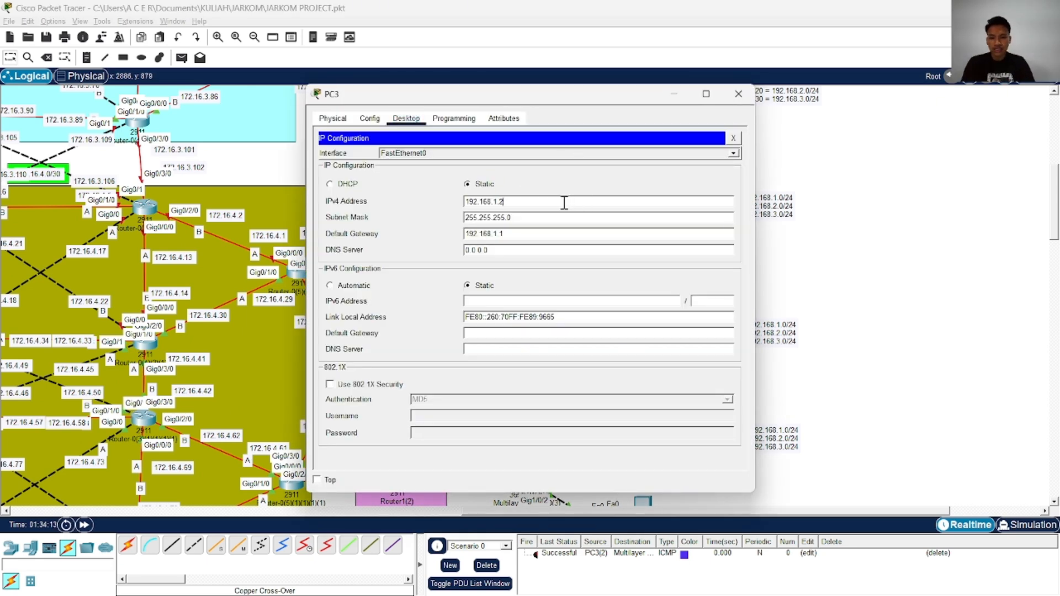
left_click(740, 99)
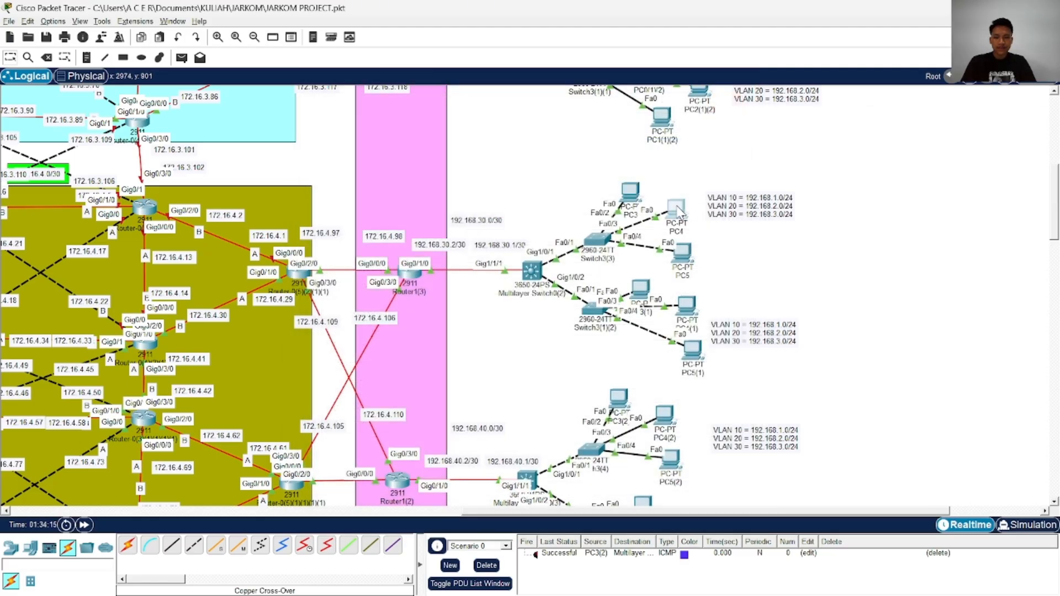
Set PC4's static IPv4 address to 192.168.2.2 with subnet mask 255.255.255.0
left_click(630, 193)
left_click(369, 118)
left_click(406, 118)
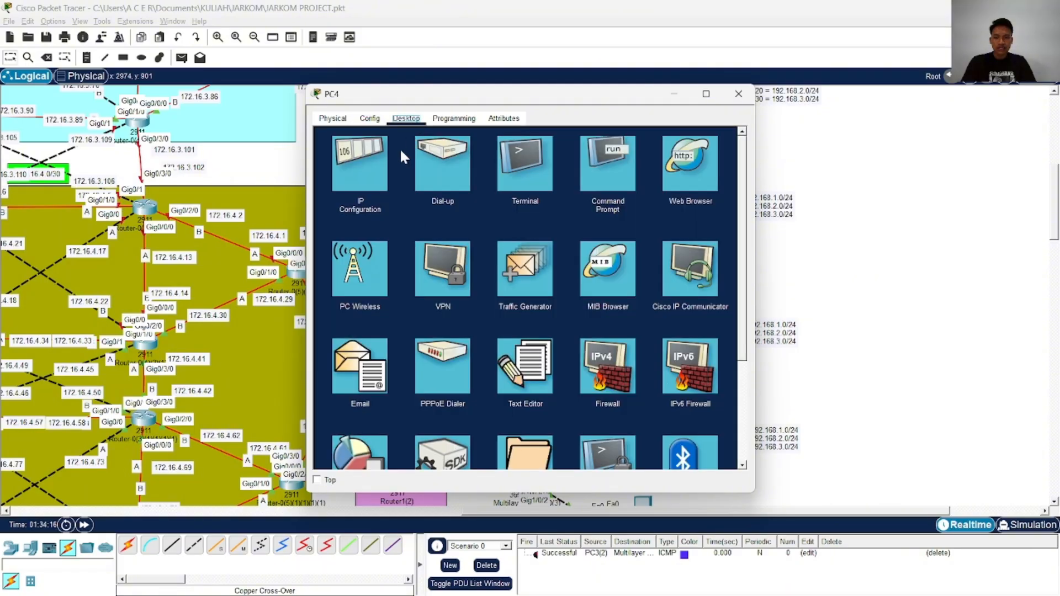
left_click(400, 155)
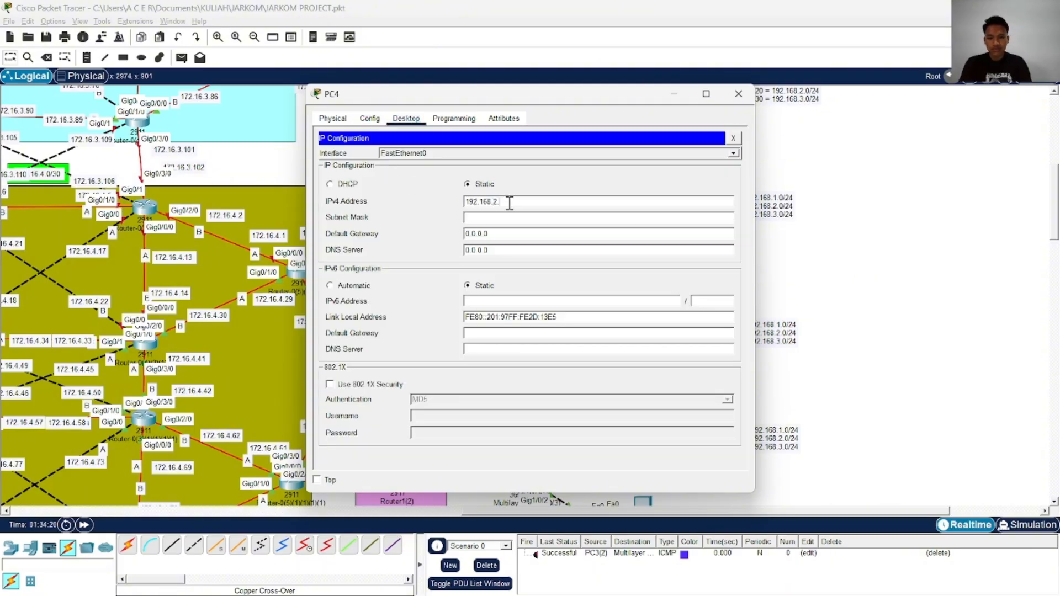
left_click(524, 217)
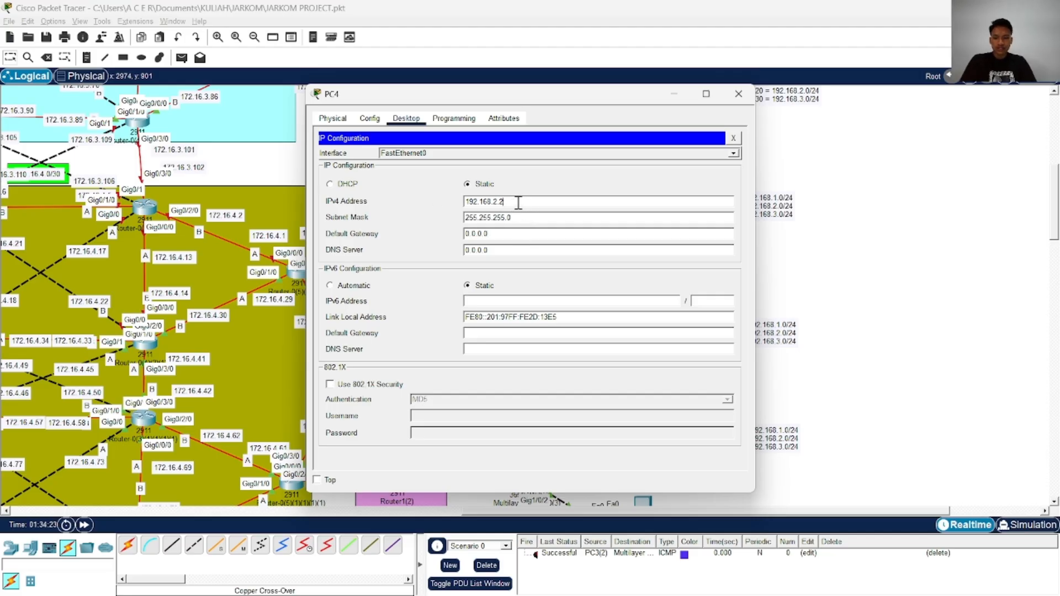
Set PC4's default gateway to 192.168.2.1 by reusing its IPv4 address, and close its configuration
double_click(517, 203)
key("ctrl+c")
left_click(517, 234)
double_click(517, 233)
key("ctrl+v")
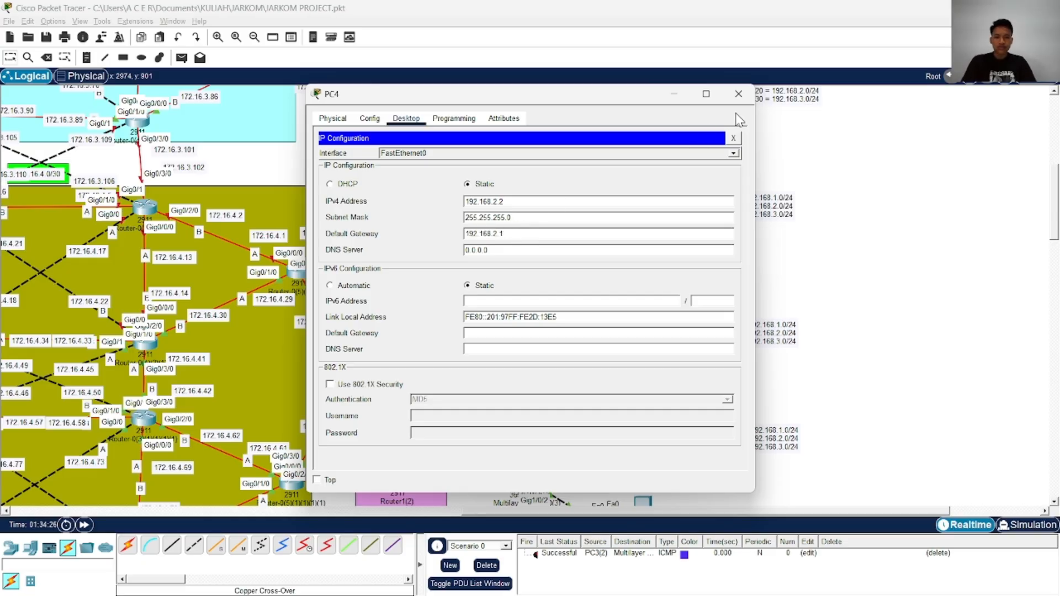
left_click(738, 93)
Set PC5's static IPv4 address to 192.168.3.2 with subnet mask 255.255.255.0
left_click(683, 264)
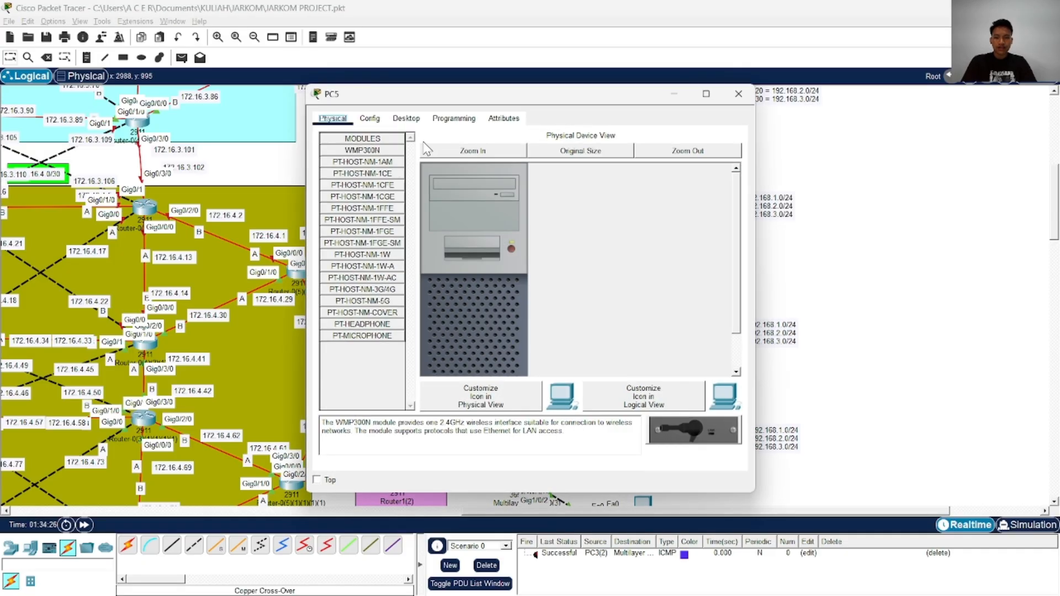
left_click(406, 118)
left_click(380, 164)
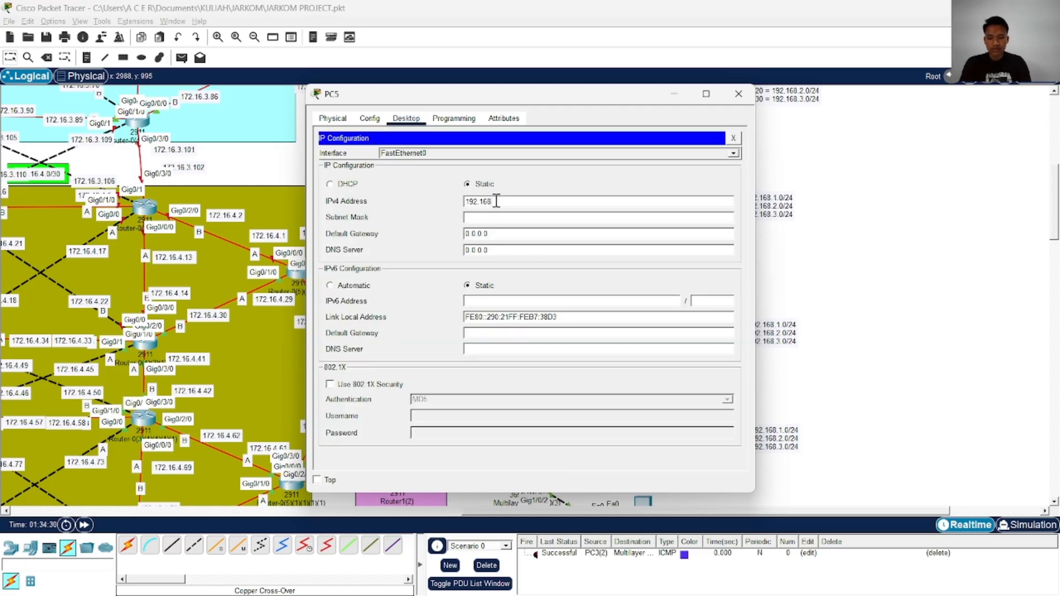
left_click(496, 201)
type("192.168.3.2")
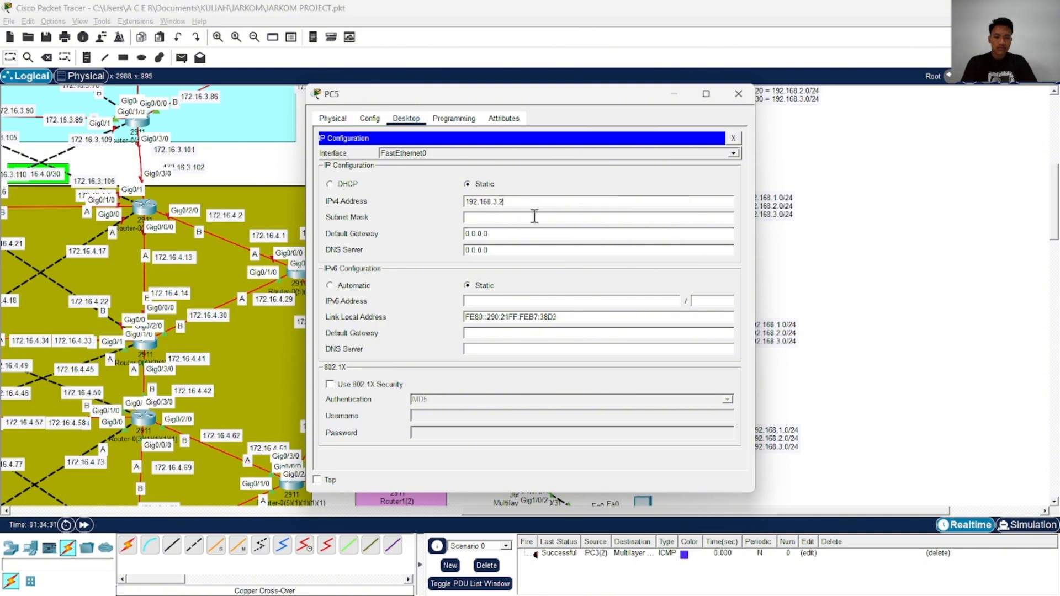
left_click(513, 222)
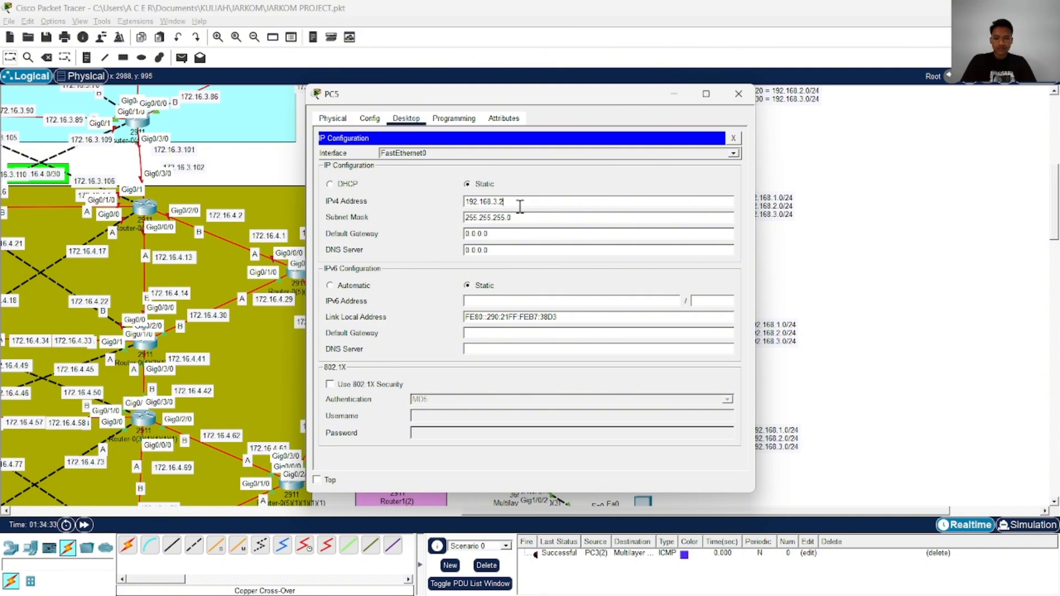
Set PC5's default gateway to 192.168.3.1 by reusing its IPv4 address
triple_click(520, 206)
triple_click(518, 234)
key("ctrl+v")
type("1")
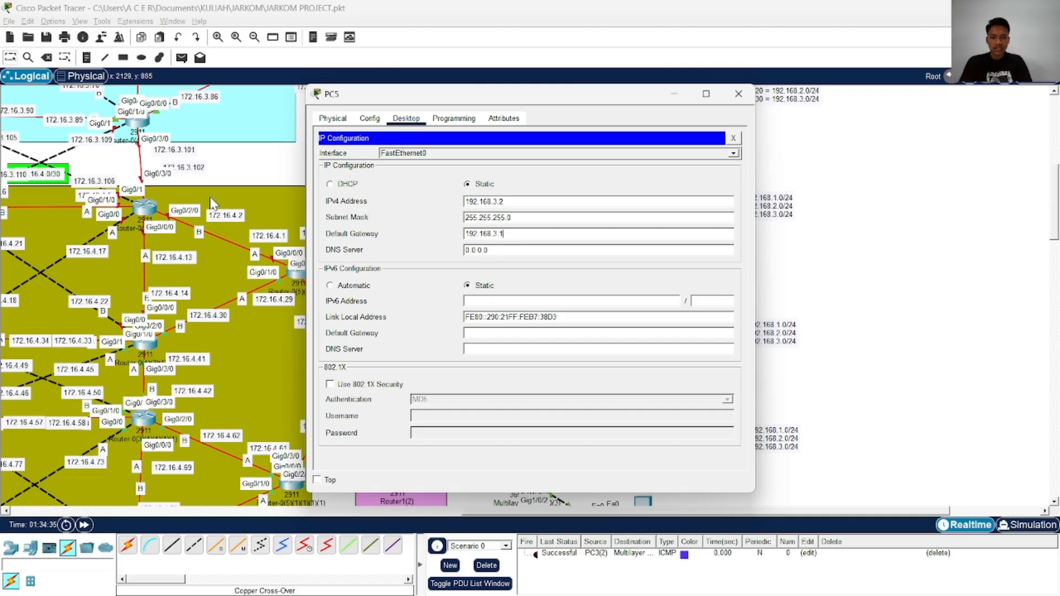
Close PC5's configuration and set PC3(1)'s static IPv4 address to 192.168.1.3 with subnet mask 255.255.255.0
left_click(739, 94)
scroll(660, 207, "down", 3)
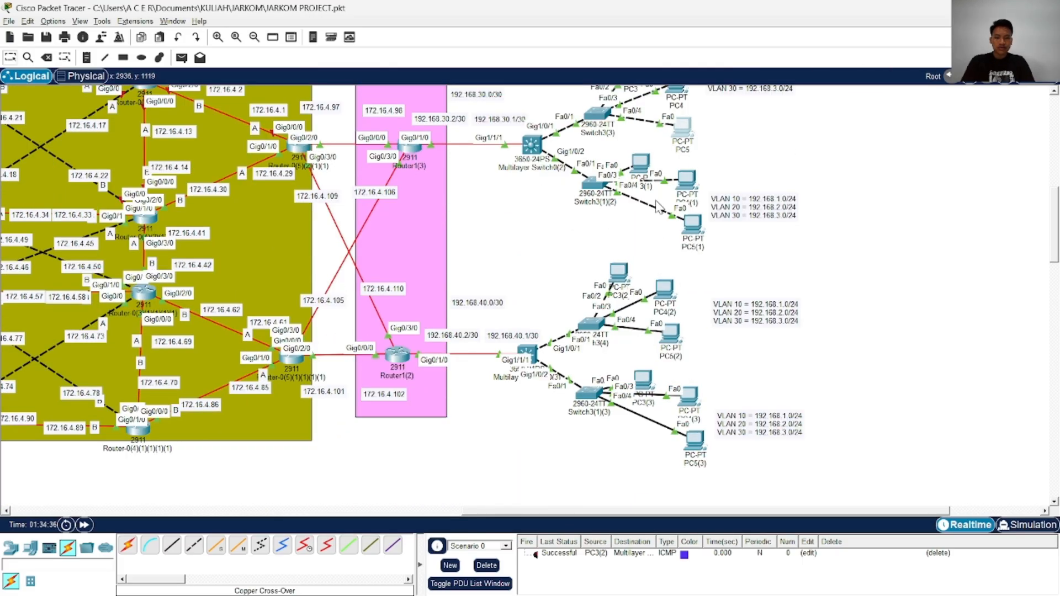
left_click(640, 164)
left_click(370, 118)
left_click(407, 119)
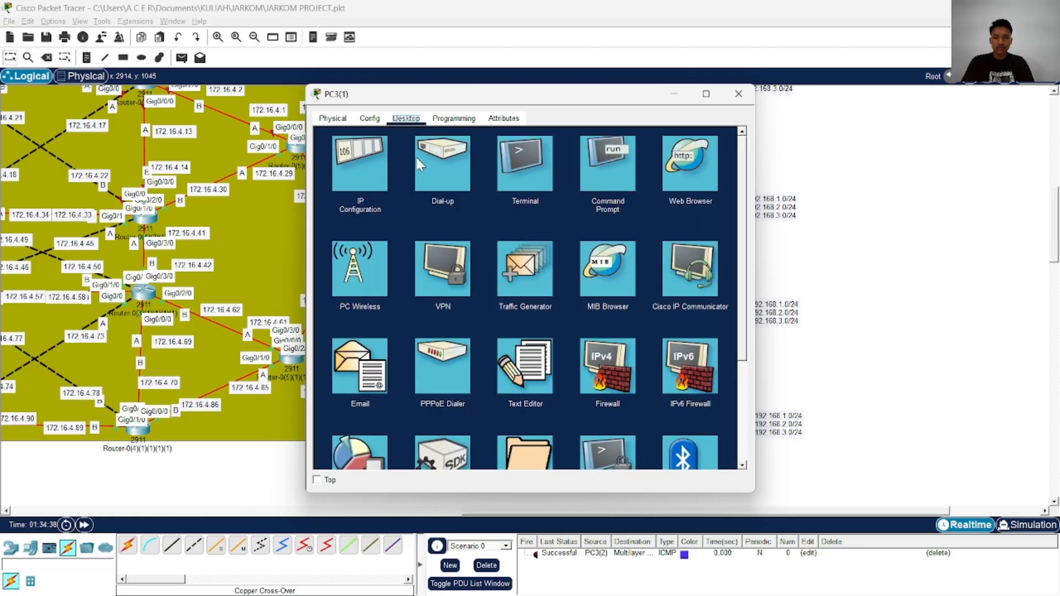
left_click(431, 166)
left_click(498, 198)
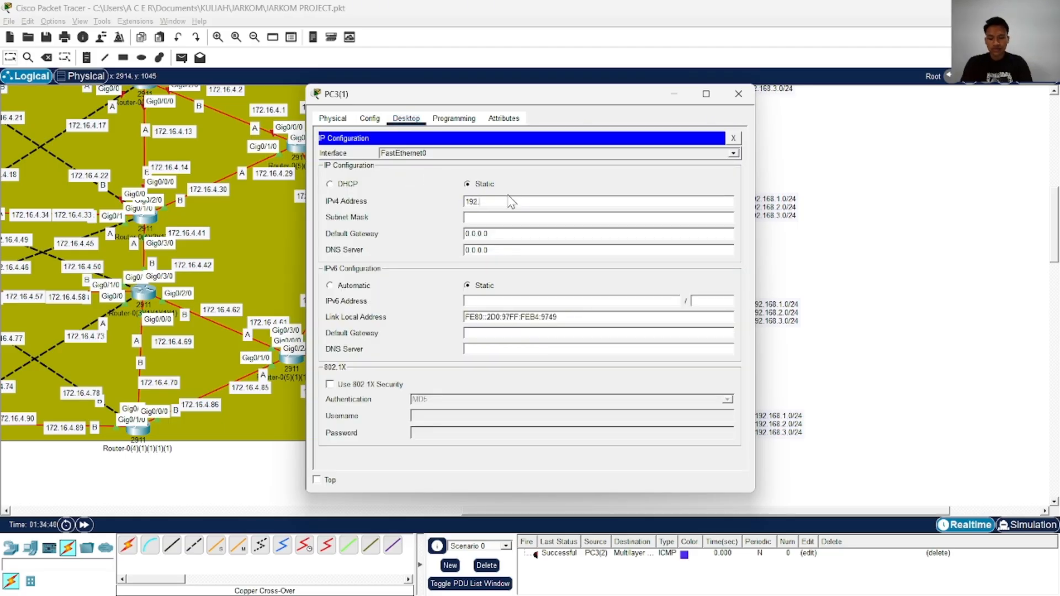
type("192.168.1.3")
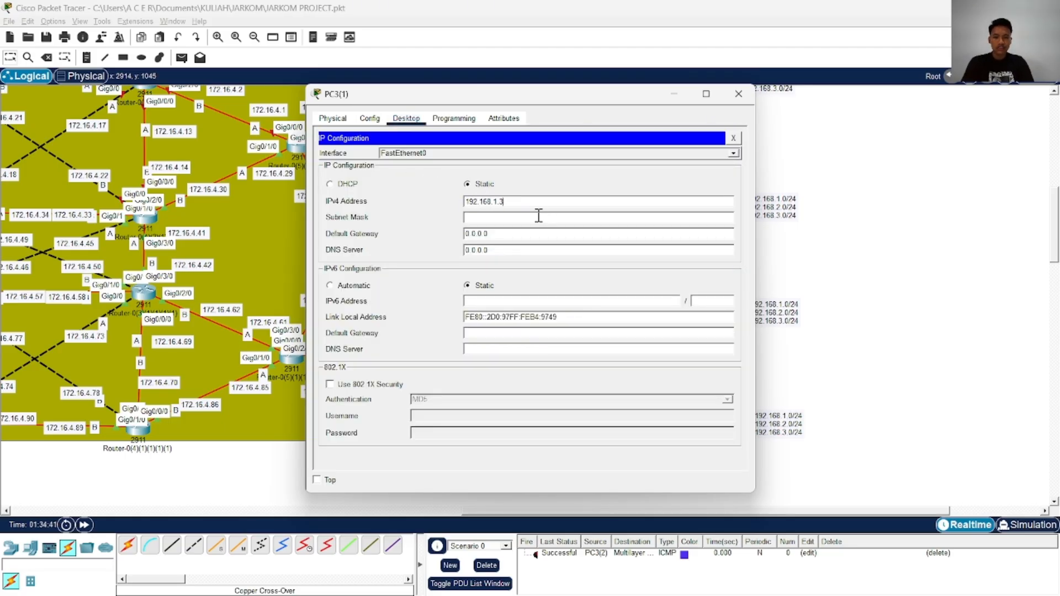
key("ctrl+a")
key("Tab")
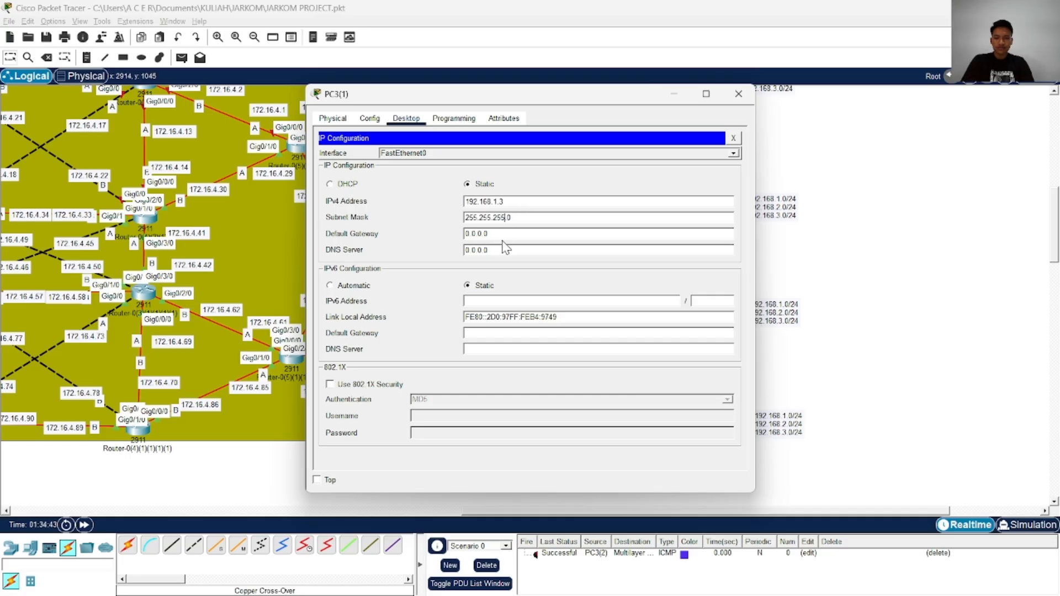
Set PC3(1)'s default gateway to 192.168.1.1 by reusing its IPv4 address, and close its configuration
key("ctrl+a")
key("ctrl+v")
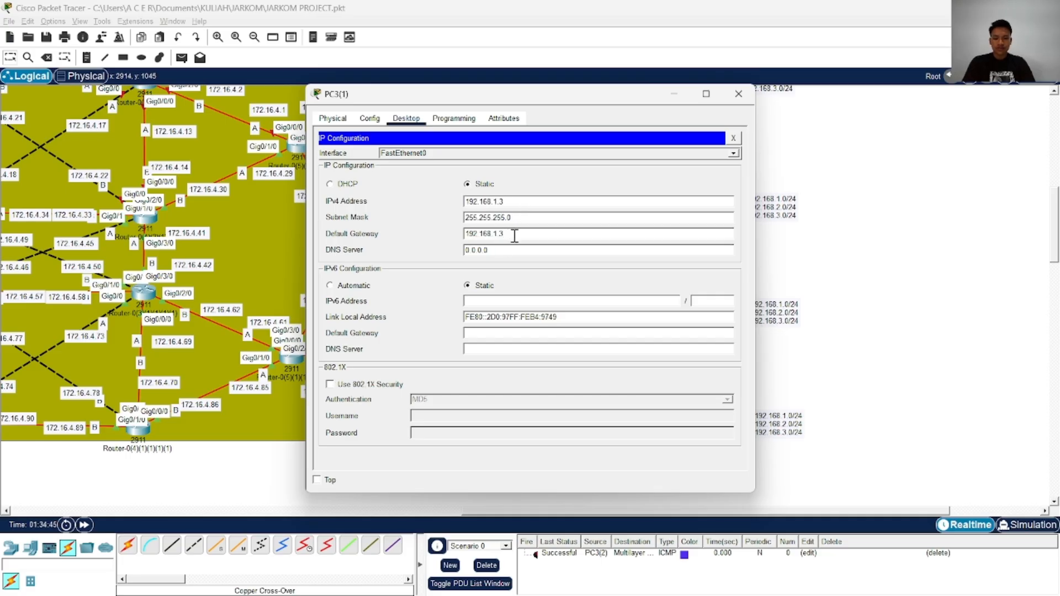
left_click(705, 93)
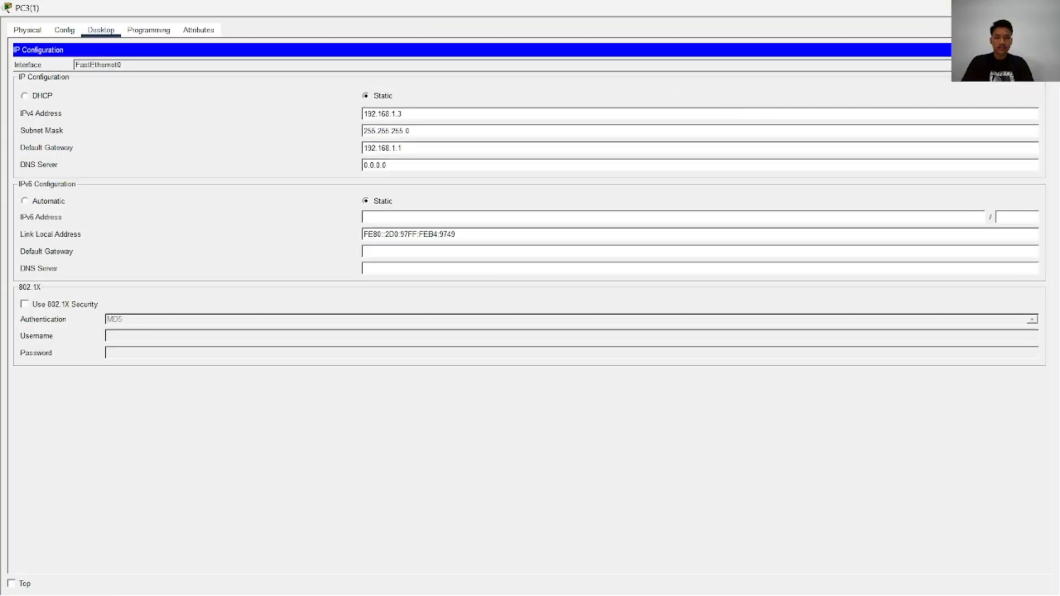
left_click(1022, 8)
left_click(736, 93)
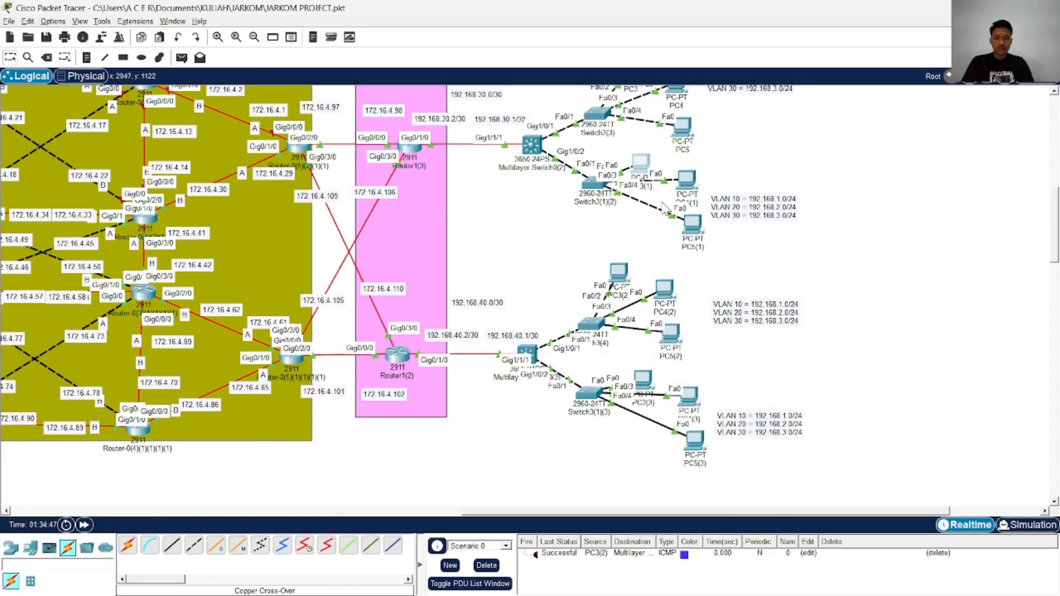
Set PC4(1)'s static IPv4 address to 192.168.2.3 with subnet mask 255.255.255.0
left_click(686, 182)
left_click(406, 119)
left_click(374, 161)
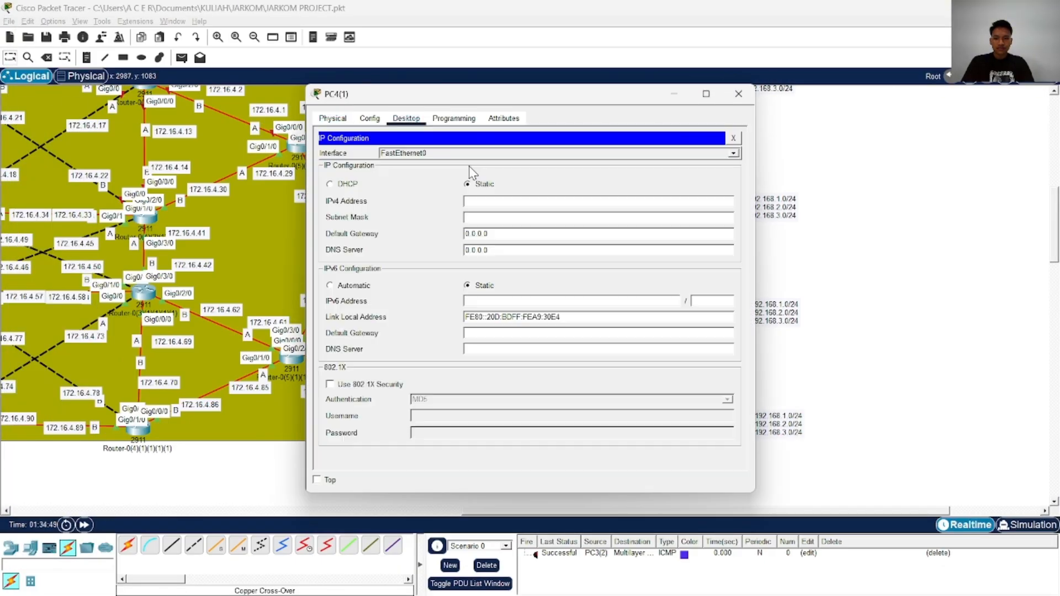
type("192.168.1.3")
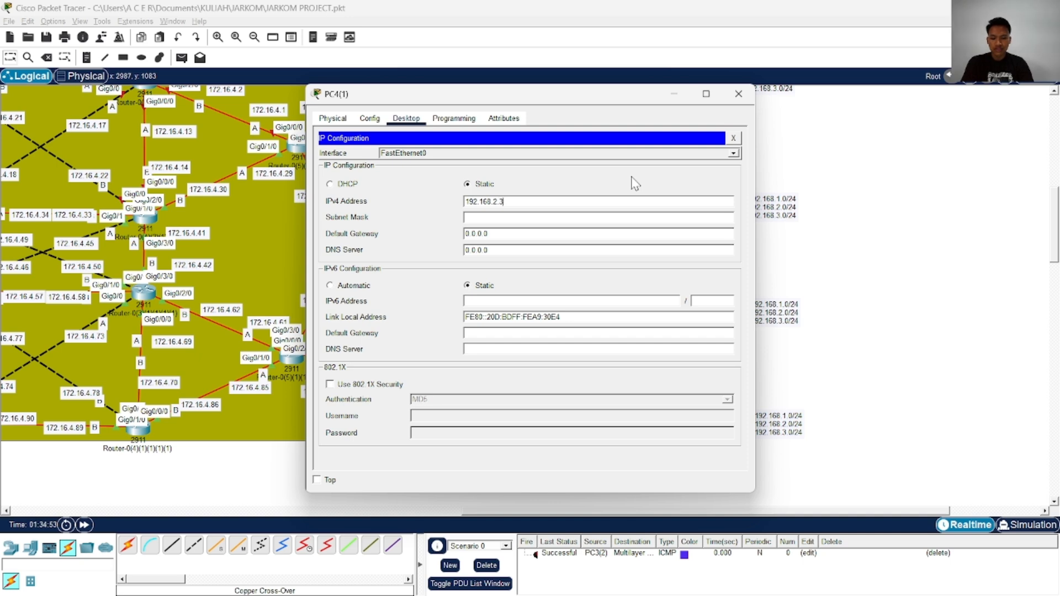
key("ctrl+a")
left_click(514, 218)
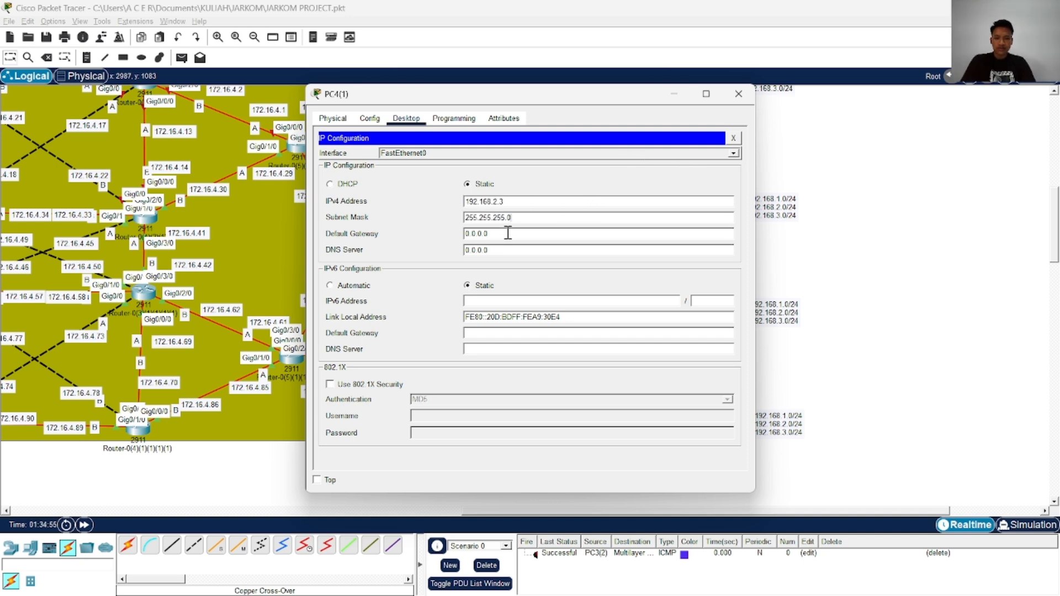
Set PC4(1)'s default gateway within the 192.168.2.0/24 network by reusing its IPv4 address, and close its configuration
key("ctrl+a")
key("ctrl+v")
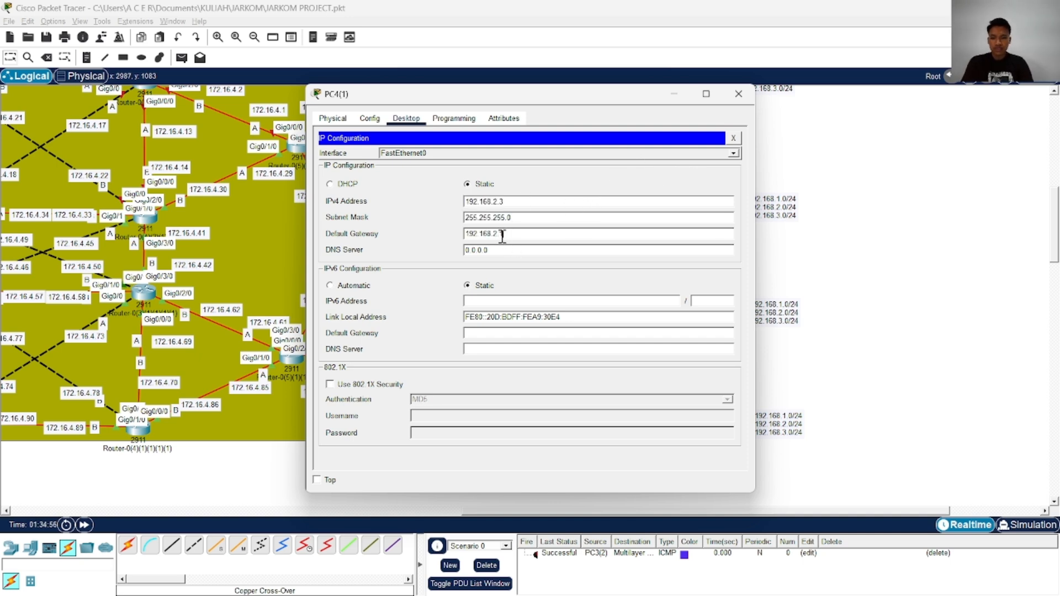
left_click(738, 94)
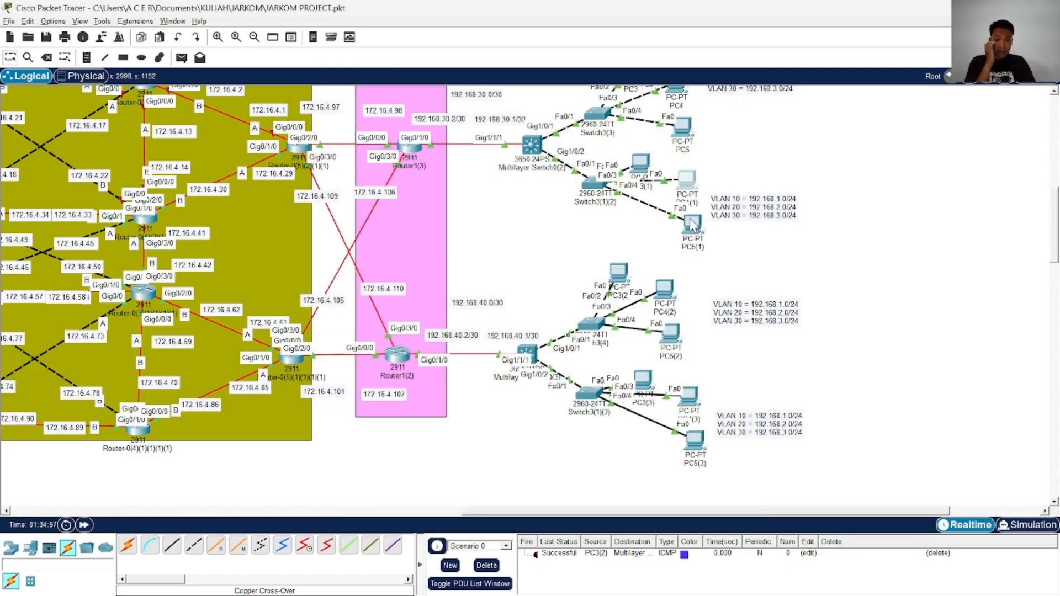
Set PC5(1)'s static IPv4 address to 192.168.3.3 with subnet mask 255.255.255.0
left_click(692, 224)
left_click(369, 119)
left_click(406, 118)
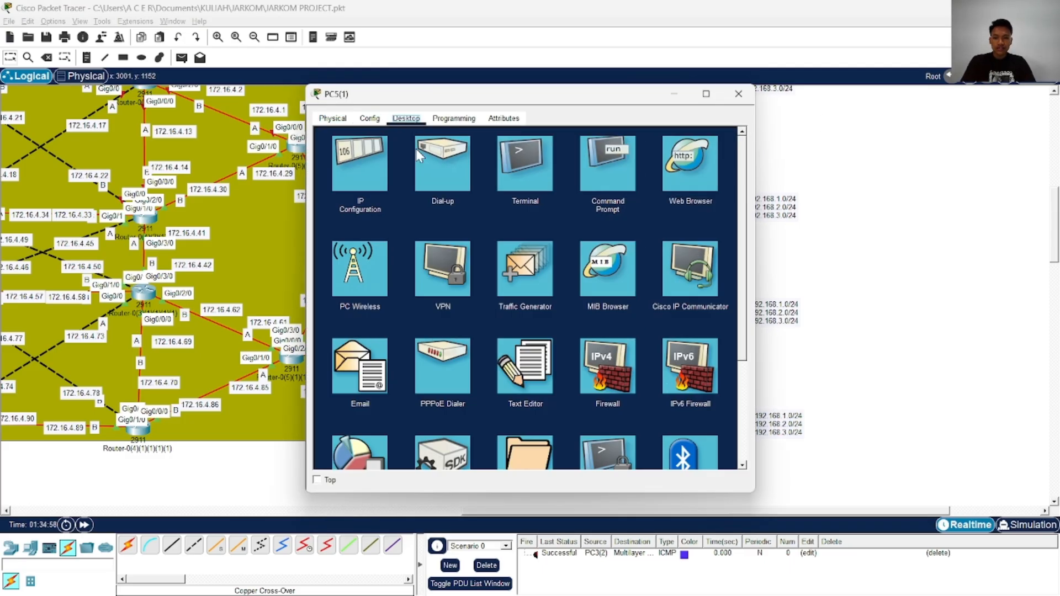
left_click(376, 166)
type("192.168.2.3")
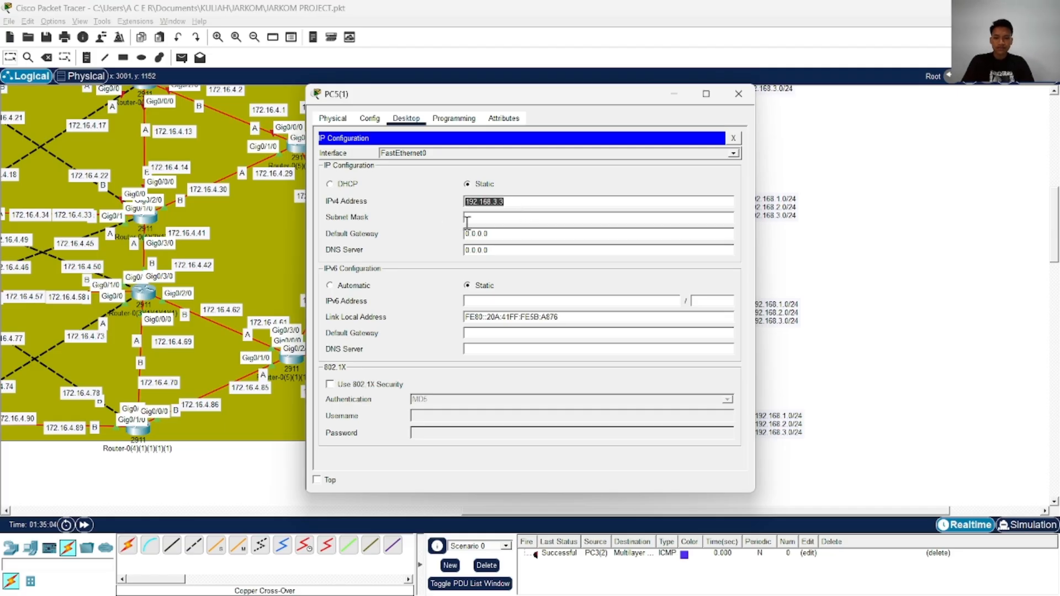
left_click(498, 218)
Set PC5(1)'s default gateway within the 192.168.3.0/24 network by reusing its IPv4 address, and close its configuration
type("192.168.3.3")
key("ctrl+a")
type("192.168.3.3")
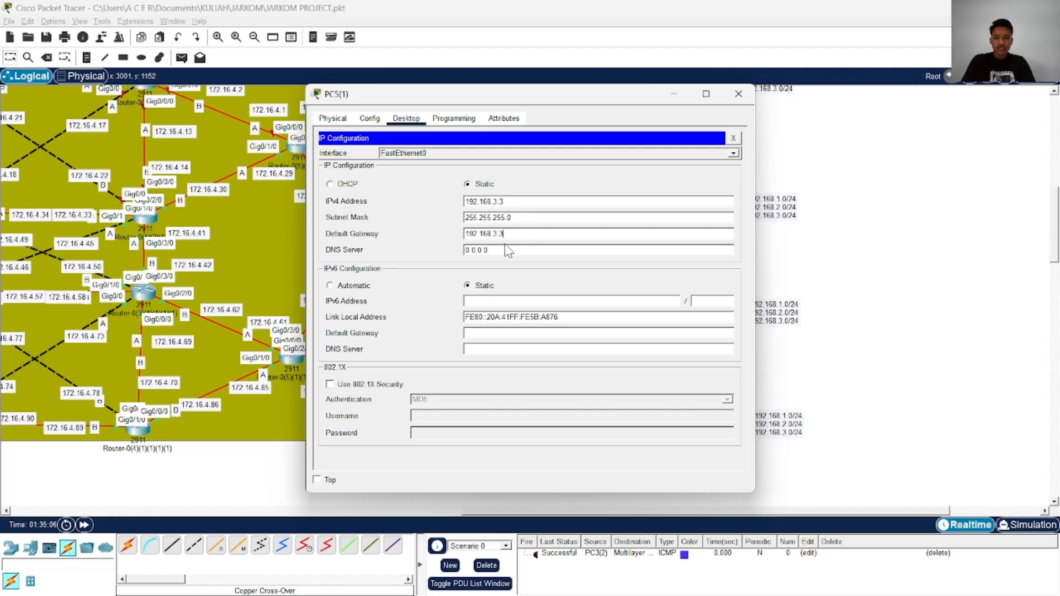
left_click(739, 94)
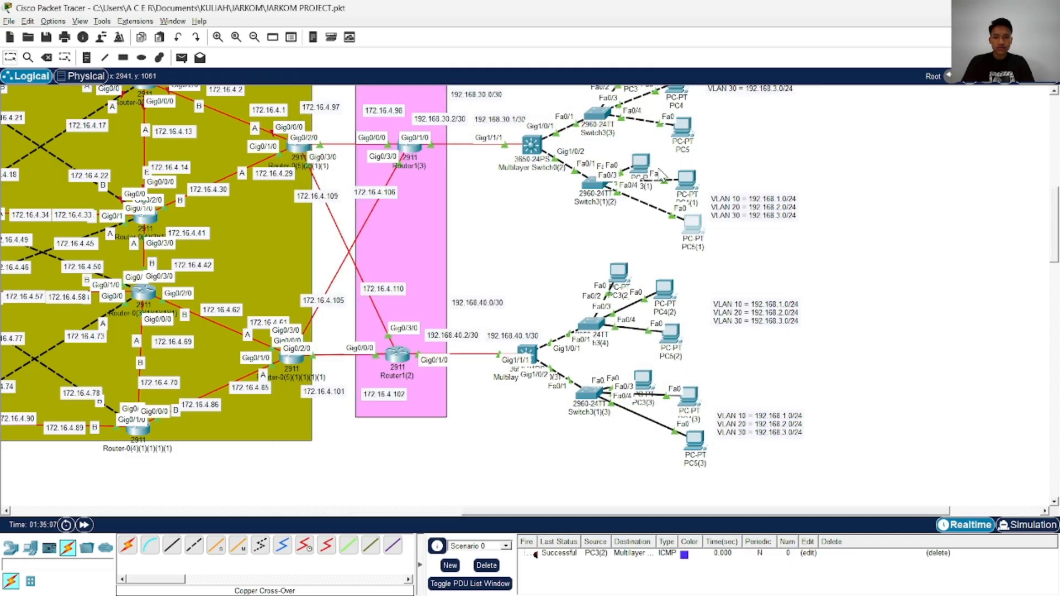
Set PC3(2)'s static IPv4 address to 192.168.1.4 and close its configuration
left_click(620, 272)
left_click(367, 157)
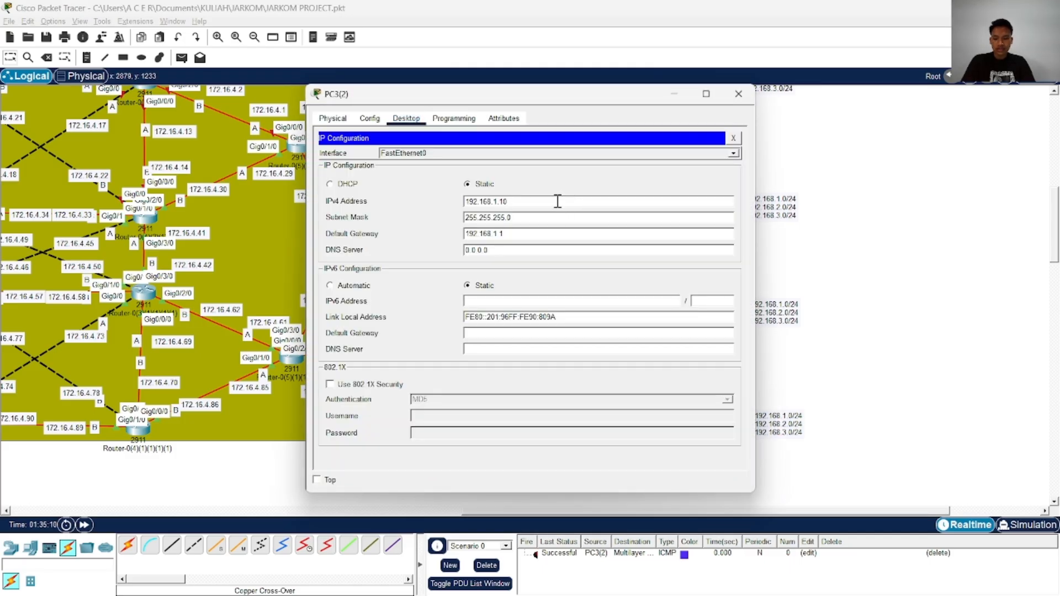
triple_click(557, 202)
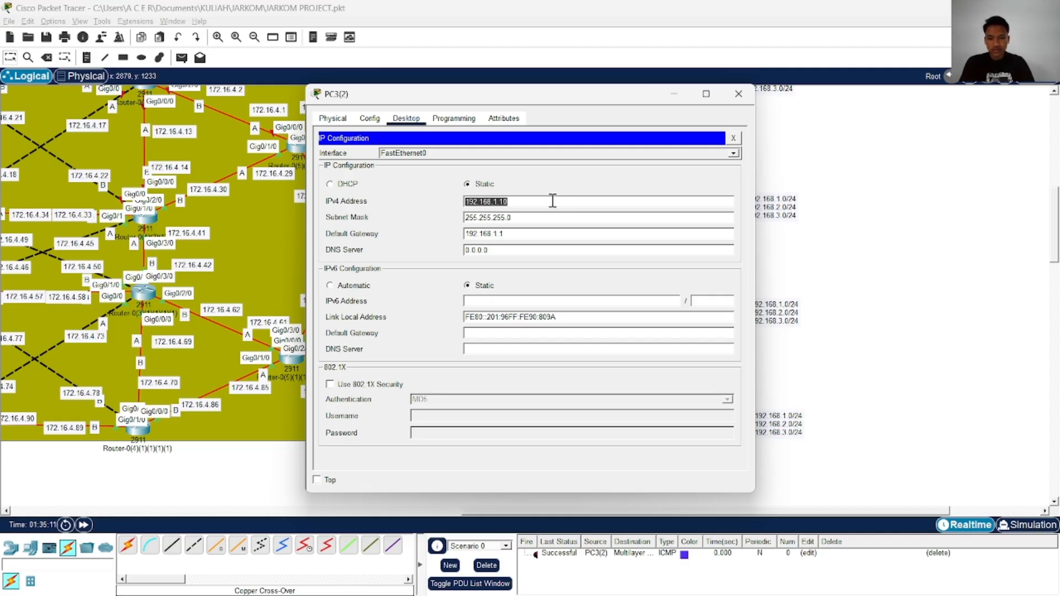
type("192.1")
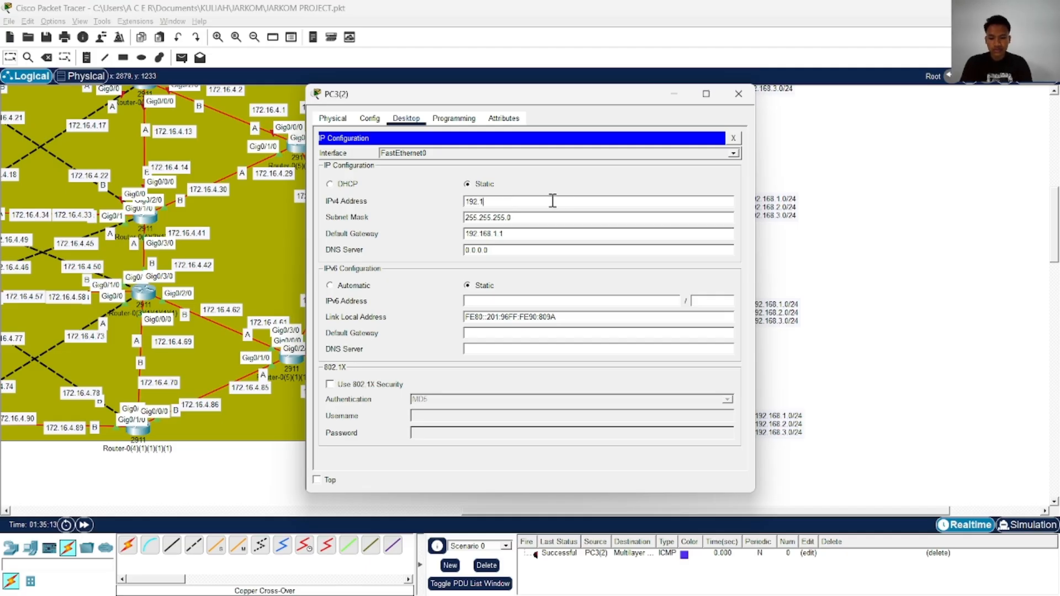
type("68.1.")
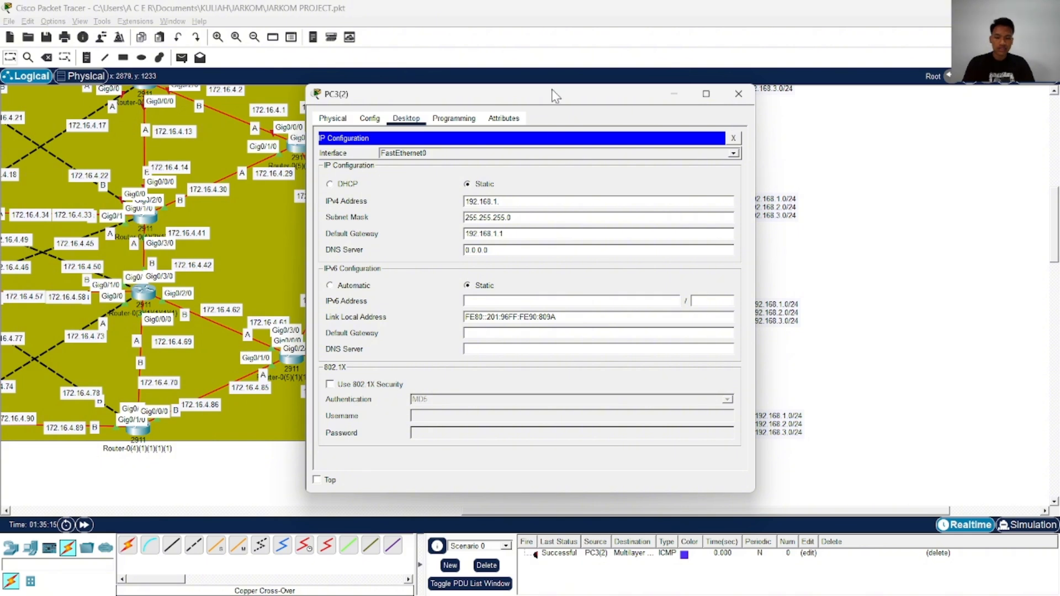
type("4")
double_click(550, 202)
left_click(553, 220)
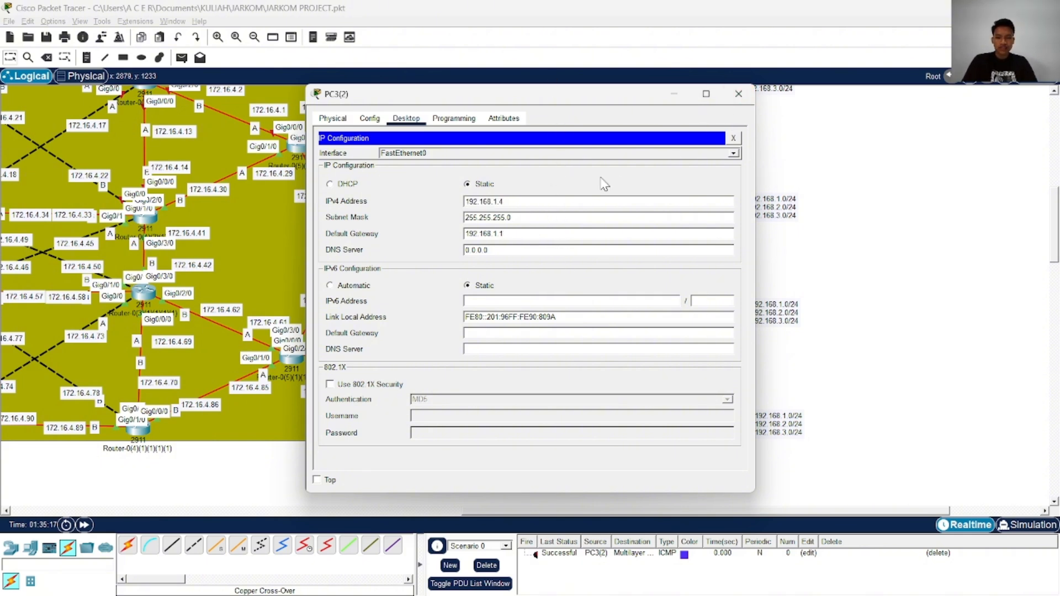
double_click(588, 203)
key("ctrl+c")
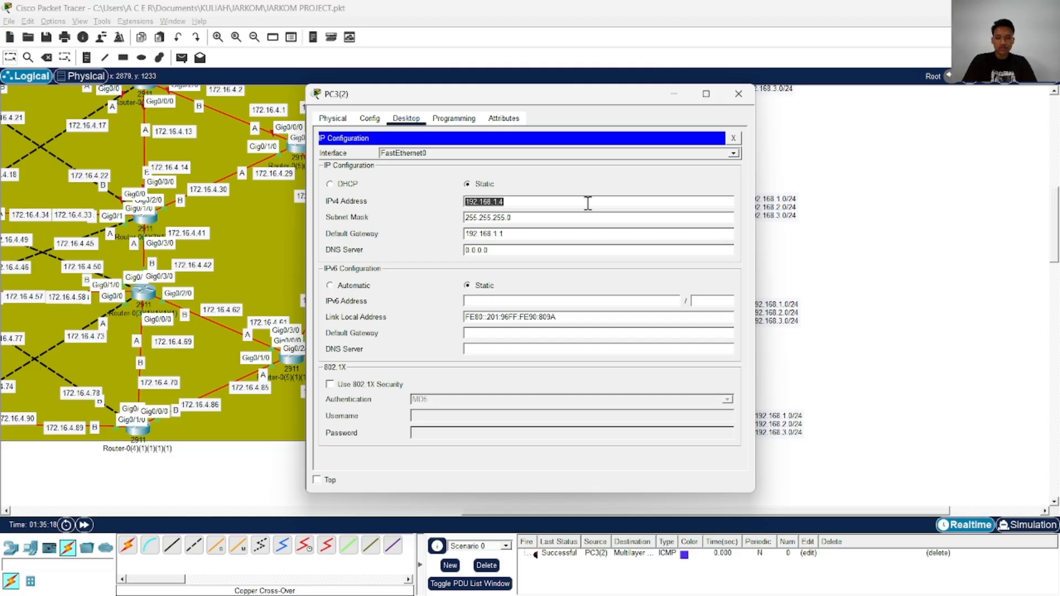
left_click(739, 94)
Set PC4(2)'s static IPv4 address to 192.168.2.4 with subnet mask 255.255.255.0
left_click(619, 272)
left_click(406, 118)
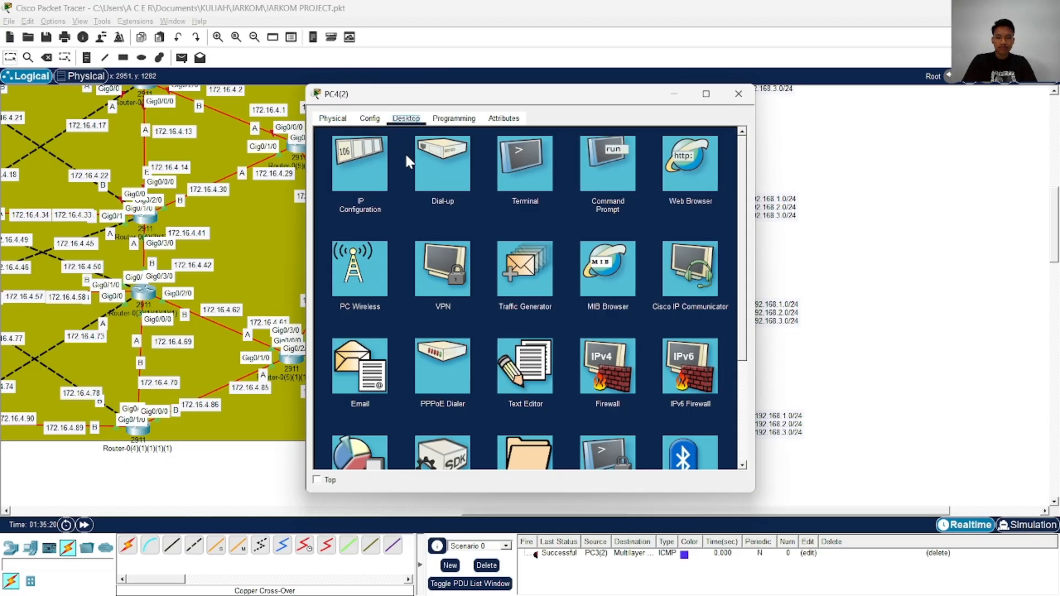
left_click(362, 165)
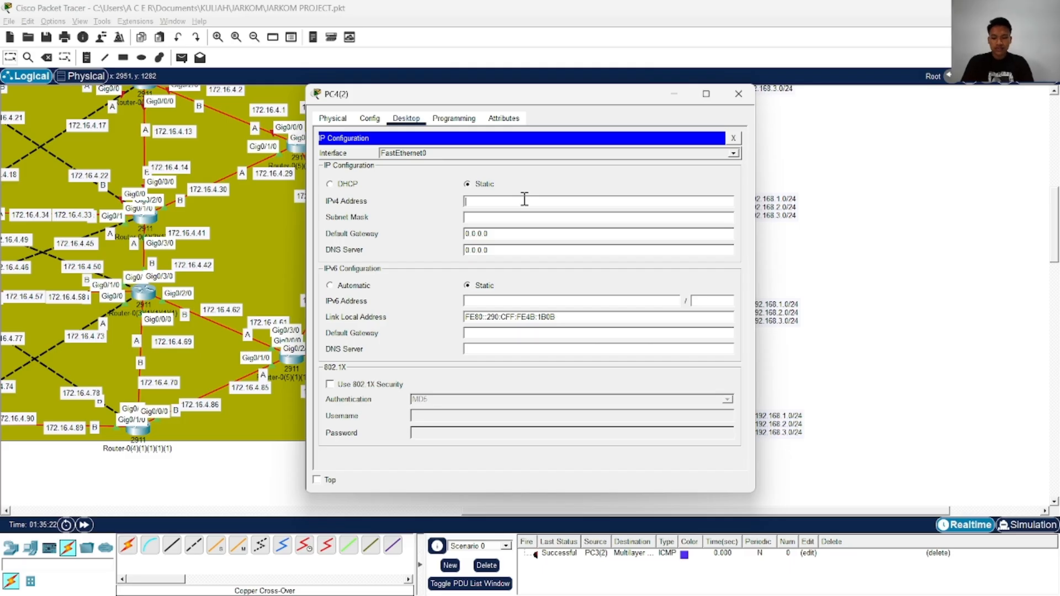
key("ctrl+v")
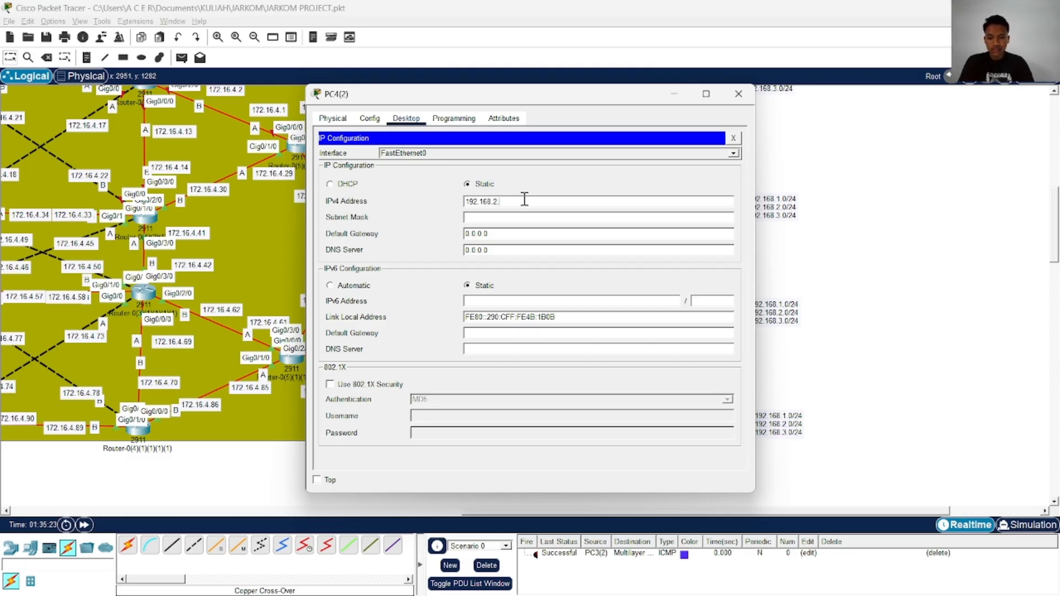
left_click(557, 218)
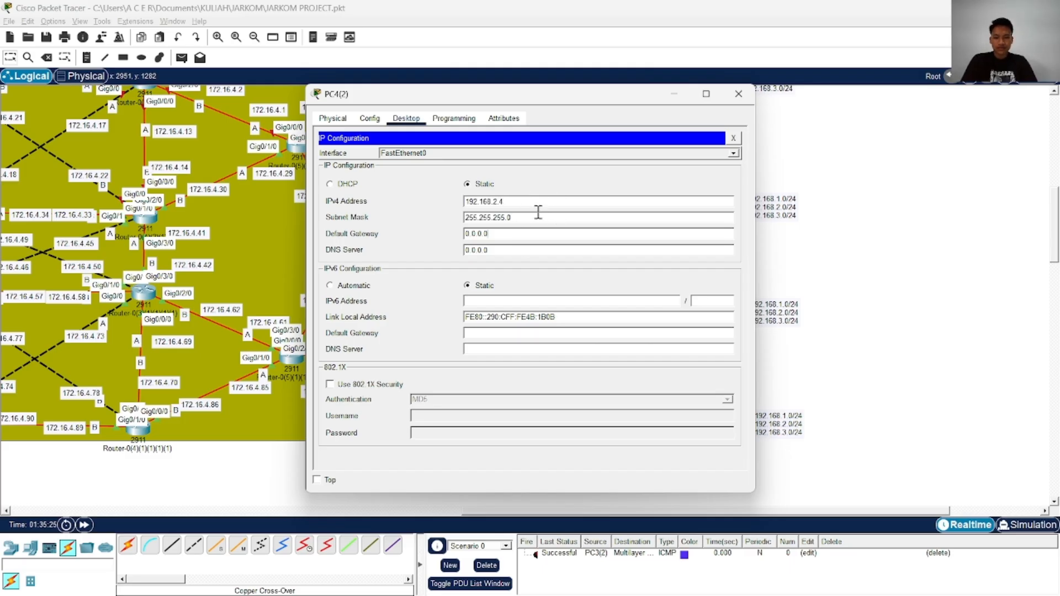
Set PC4(2)'s default gateway within the 192.168.2.0/24 network by reusing its IPv4 address, and close its configuration
key("ctrl+a")
key("ctrl+c")
left_click(528, 233)
key("ctrl+a")
key("ctrl+v")
left_click(738, 93)
Set PC5(2)'s static IPv4 address to 192.168.3.4 with subnet mask 255.255.255.0
scroll(676, 248, "down", 3)
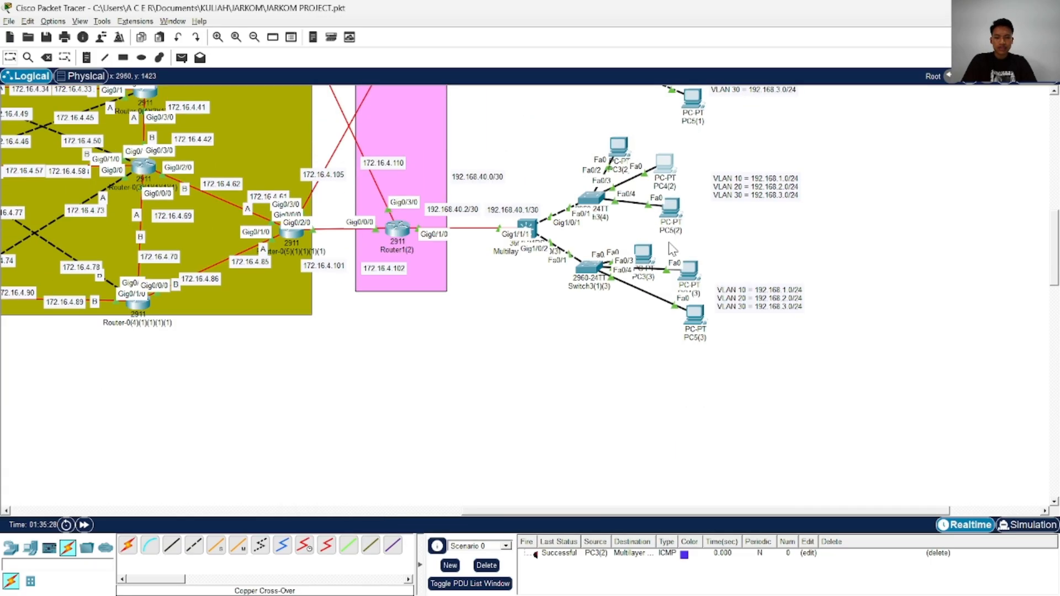
left_click(675, 216)
left_click(406, 118)
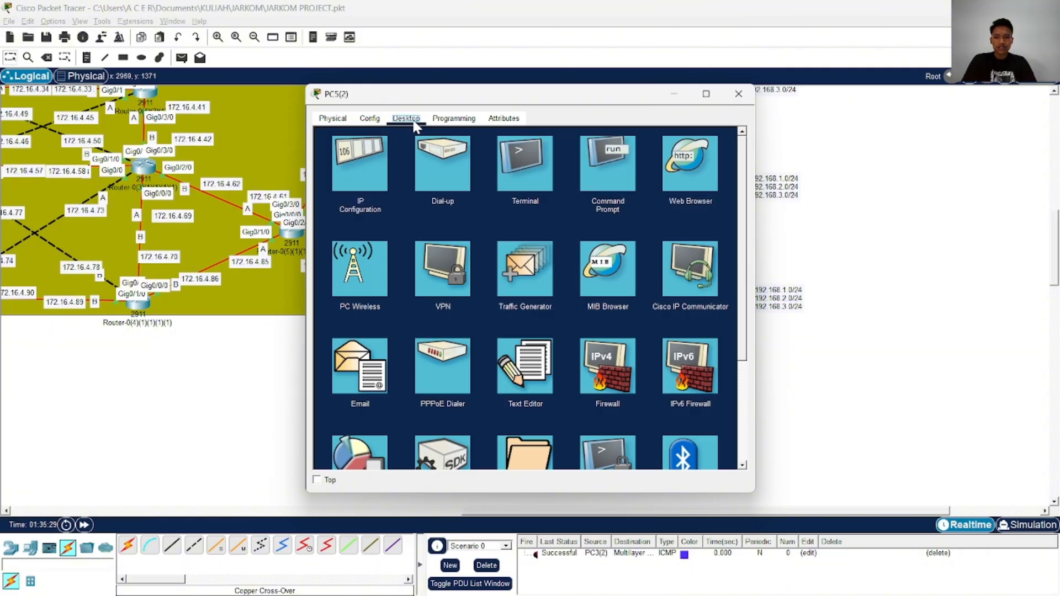
left_click(362, 166)
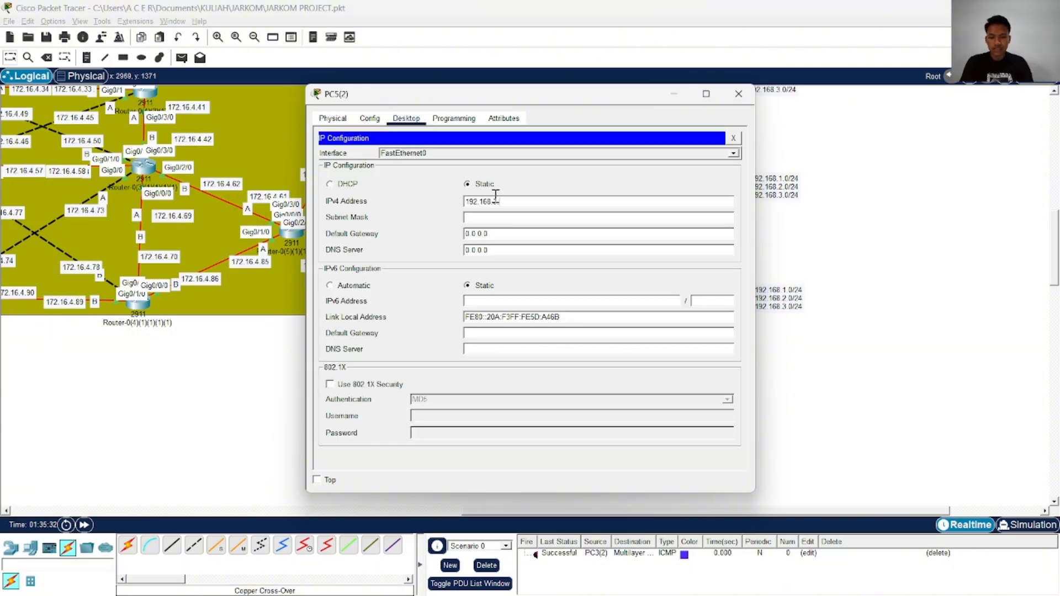
key("ctrl+a")
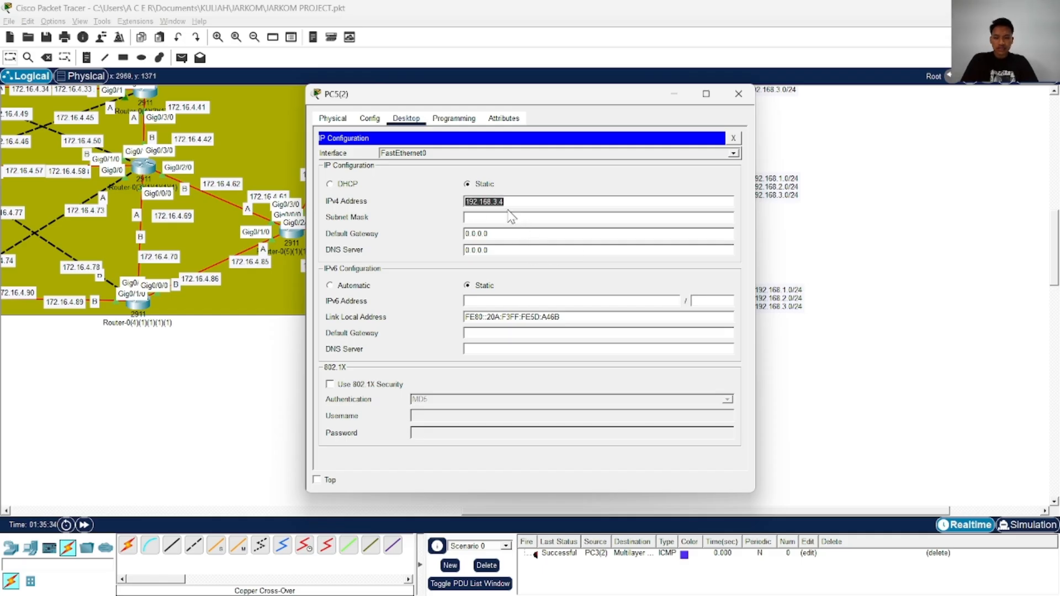
left_click(519, 221)
Set PC5(2)'s default gateway within the 192.168.3.0/24 network by reusing its IPv4 address, and close its configuration
left_click(511, 234)
key("ctrl+a")
key("ctrl+v")
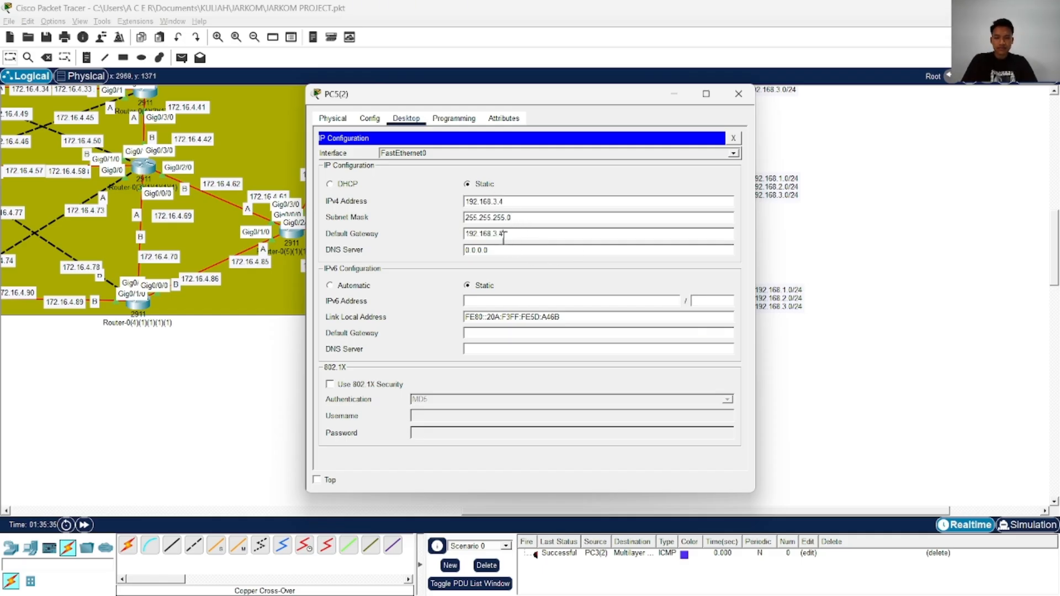
left_click(739, 94)
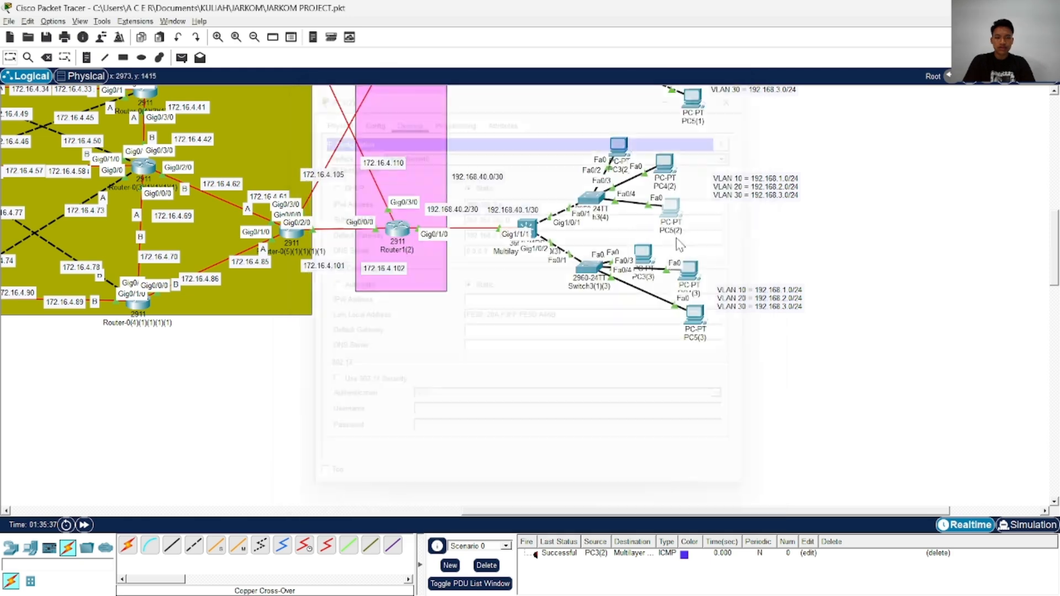
Configure PC3(3) with static IPv4 address 192.168.1.5, subnet mask 255.255.255.0 and default gateway 192.168.1.1, and close its configuration
left_click(662, 201)
left_click(409, 124)
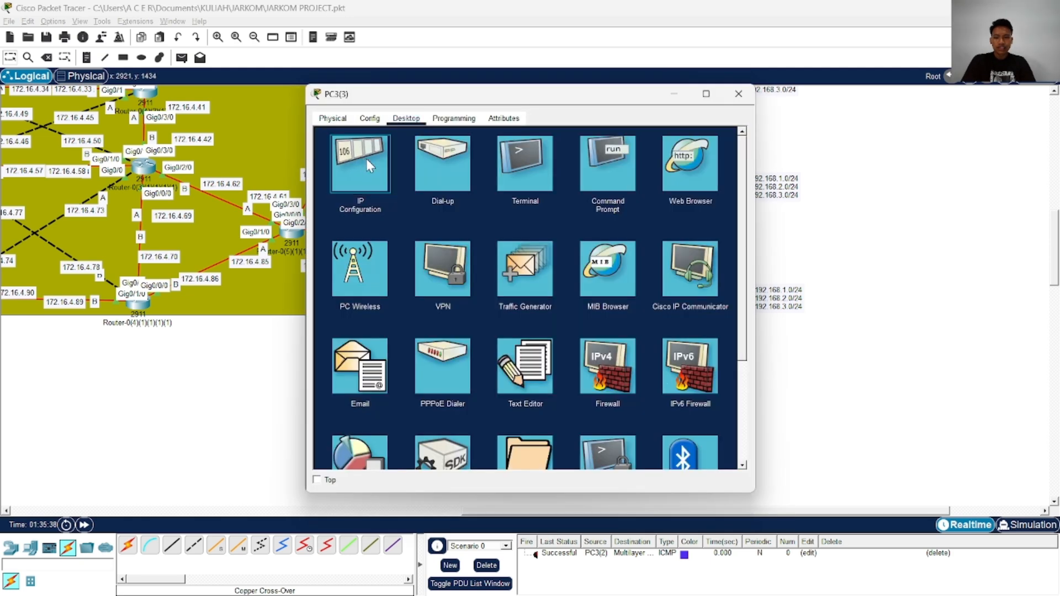
left_click(366, 158)
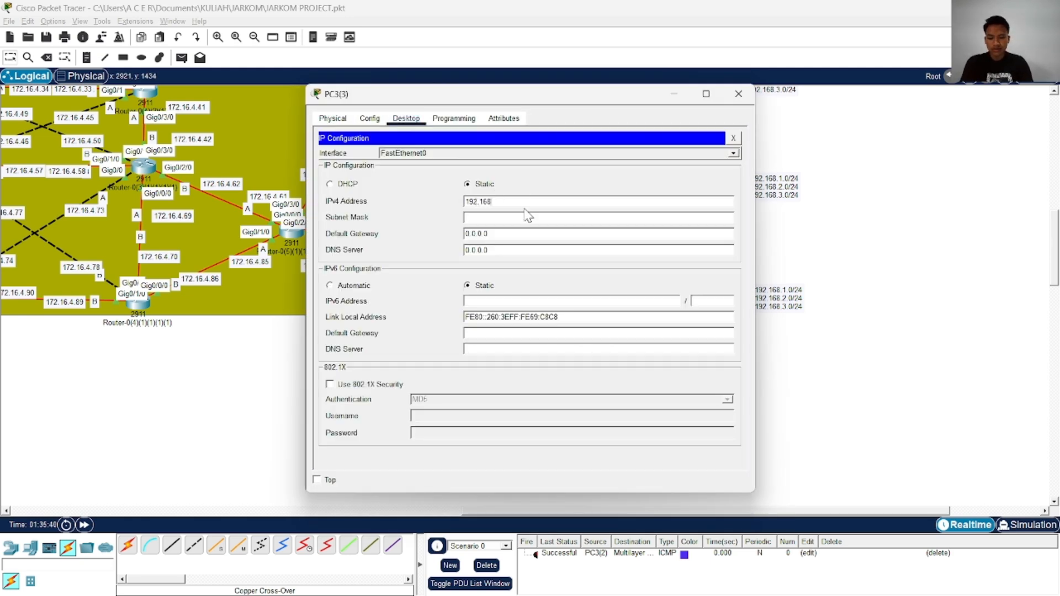
type("192.168.1.6")
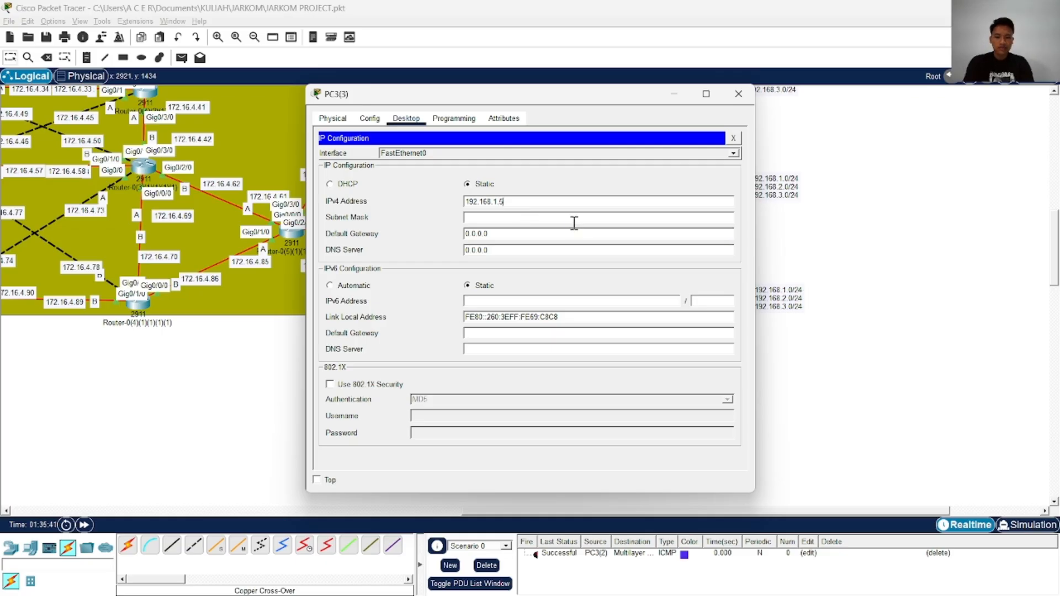
left_click(577, 219)
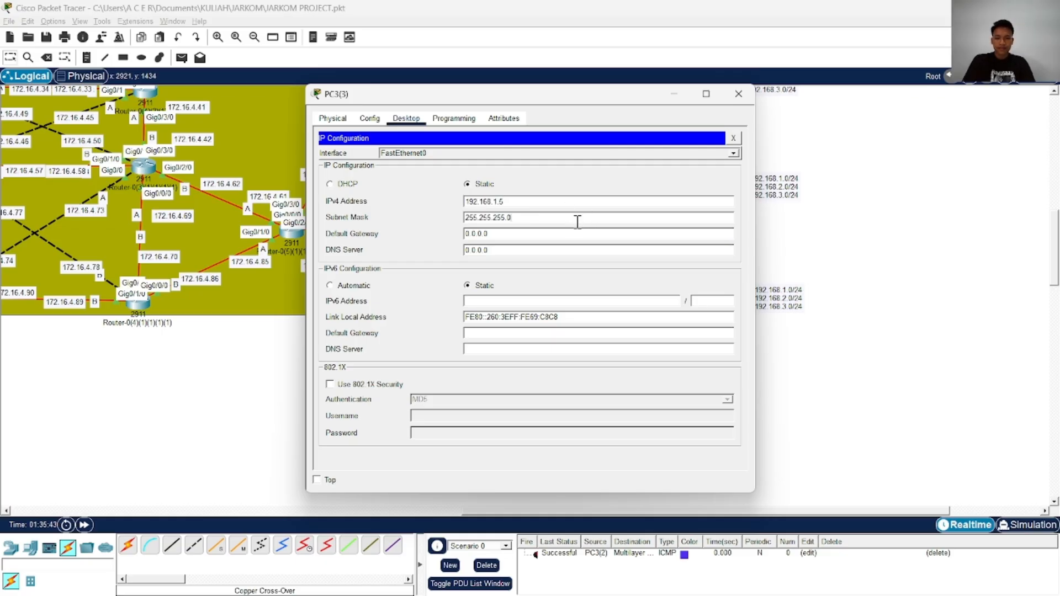
key("ctrl+a")
key("ctrl+v")
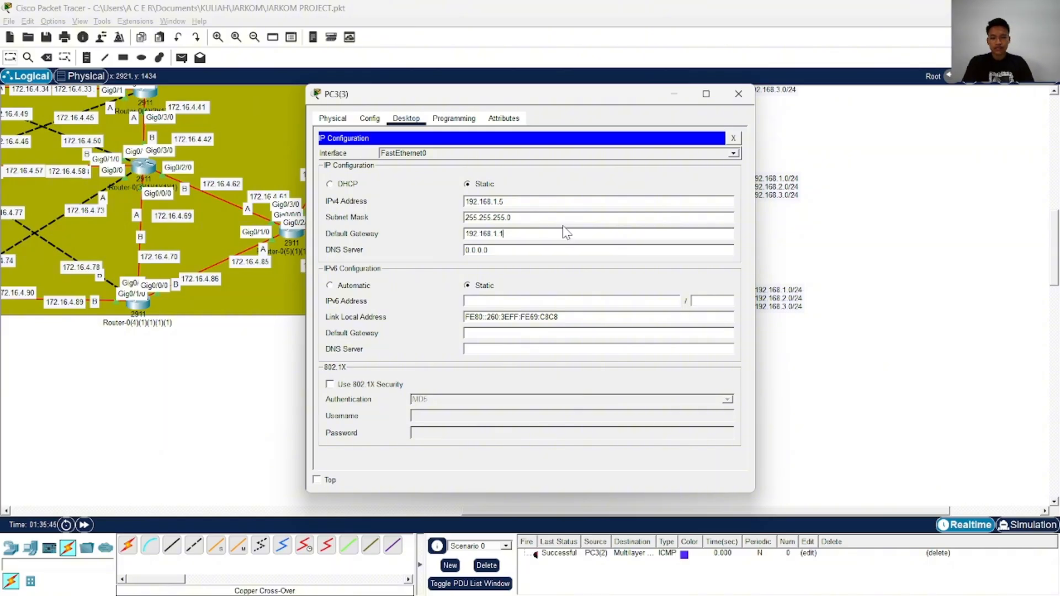
left_click(738, 93)
Configure PC4(3) with static IPv4 address 192.168.2.5, subnet mask 255.255.255.0 and a default gateway in the same network, and close its configuration
left_click(644, 254)
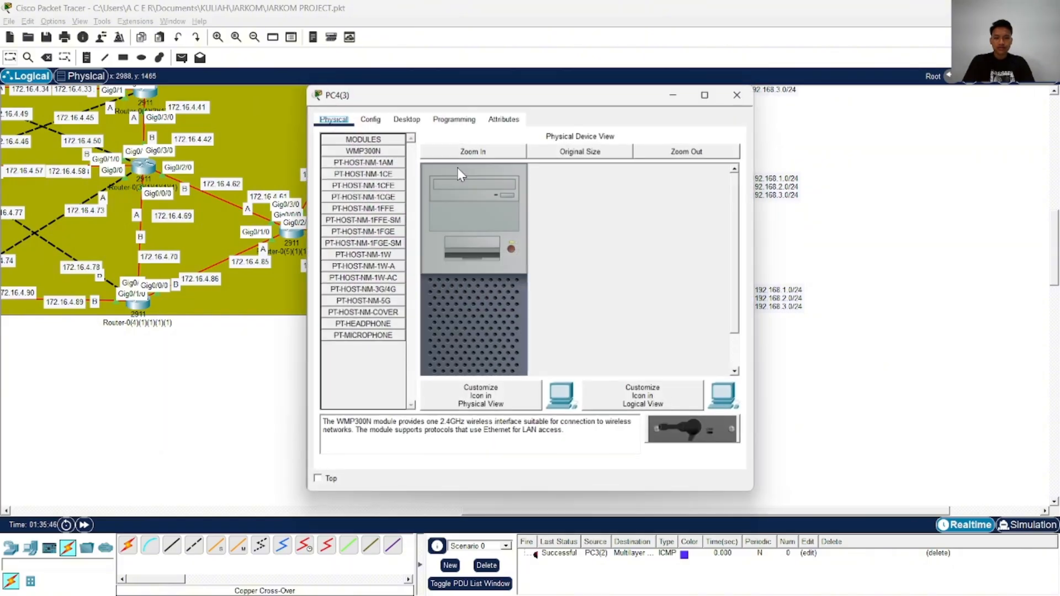
left_click(406, 119)
left_click(409, 190)
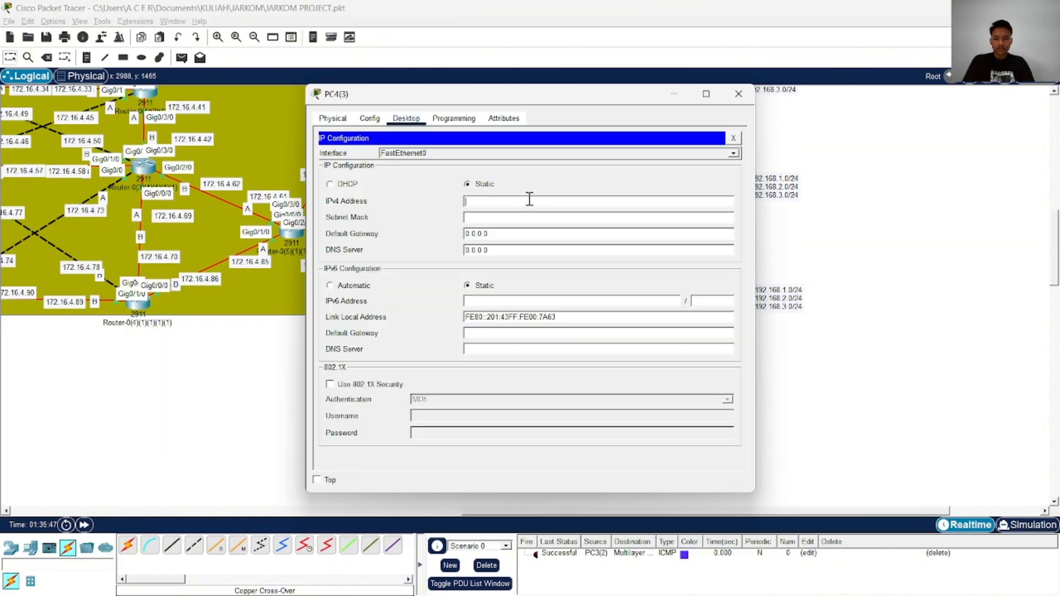
key("ctrl+v")
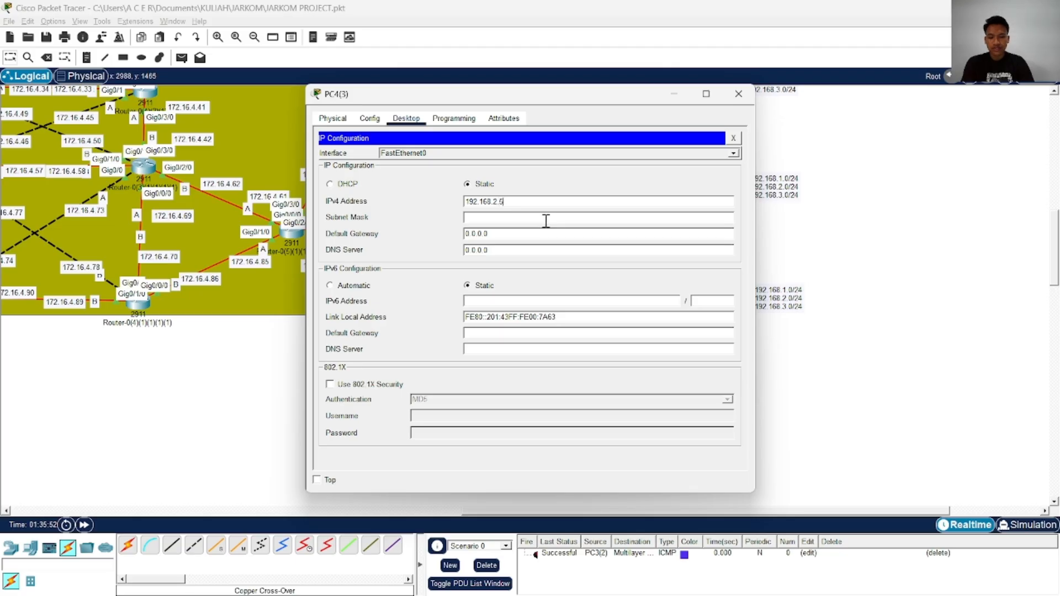
left_click_drag(470, 201, 519, 201)
left_click(520, 221)
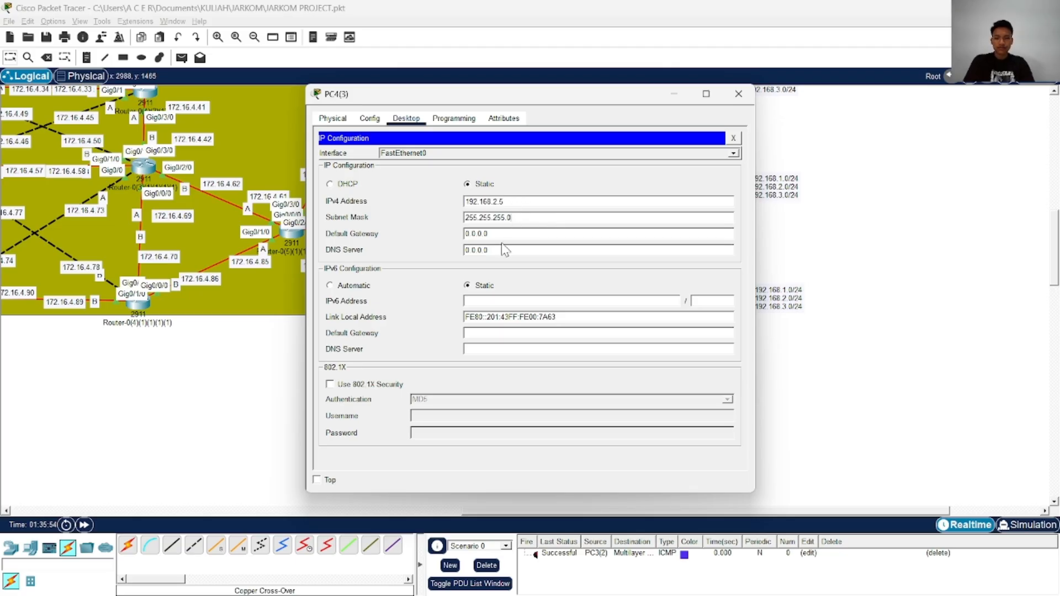
key("ctrl+a")
key("ctrl+v")
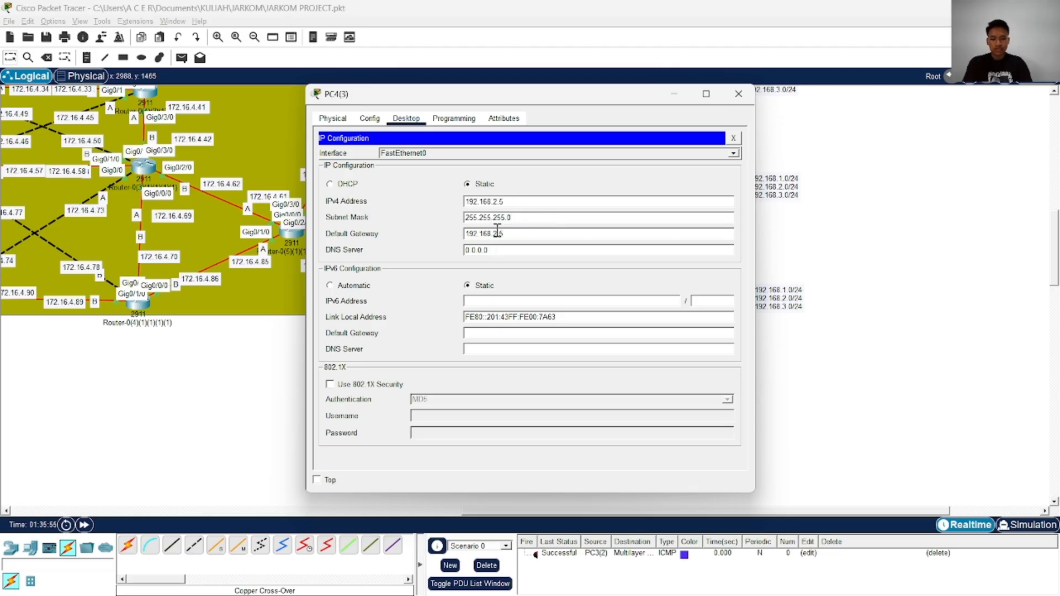
left_click(739, 94)
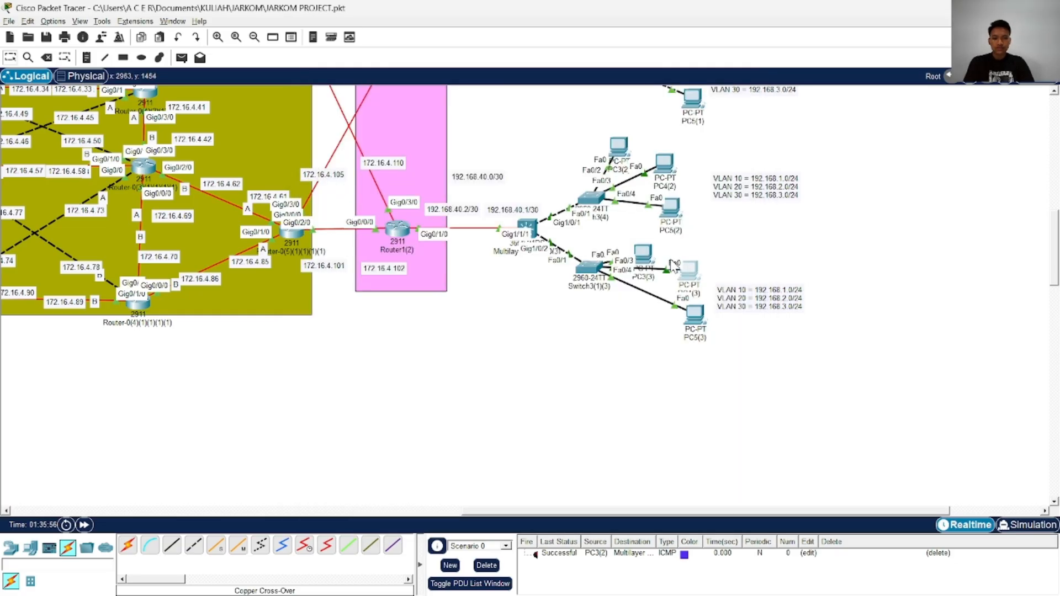
Configure PC5(3) with static IPv4 address 192.168.3.5, subnet mask 255.255.255.0 and default gateway 192.168.3.1, and close its configuration
left_click(695, 313)
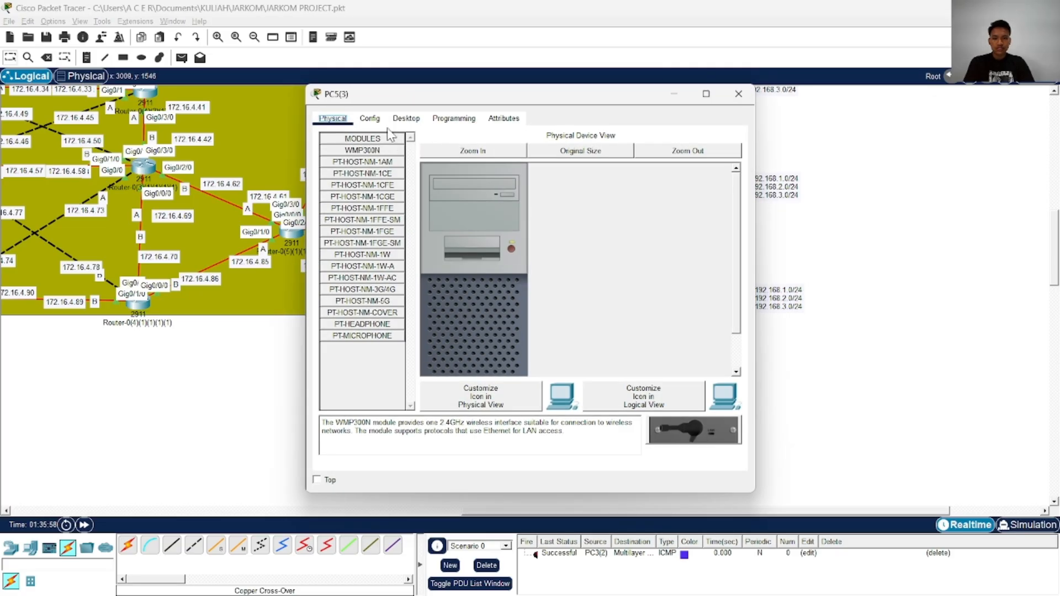
left_click(407, 119)
left_click(354, 165)
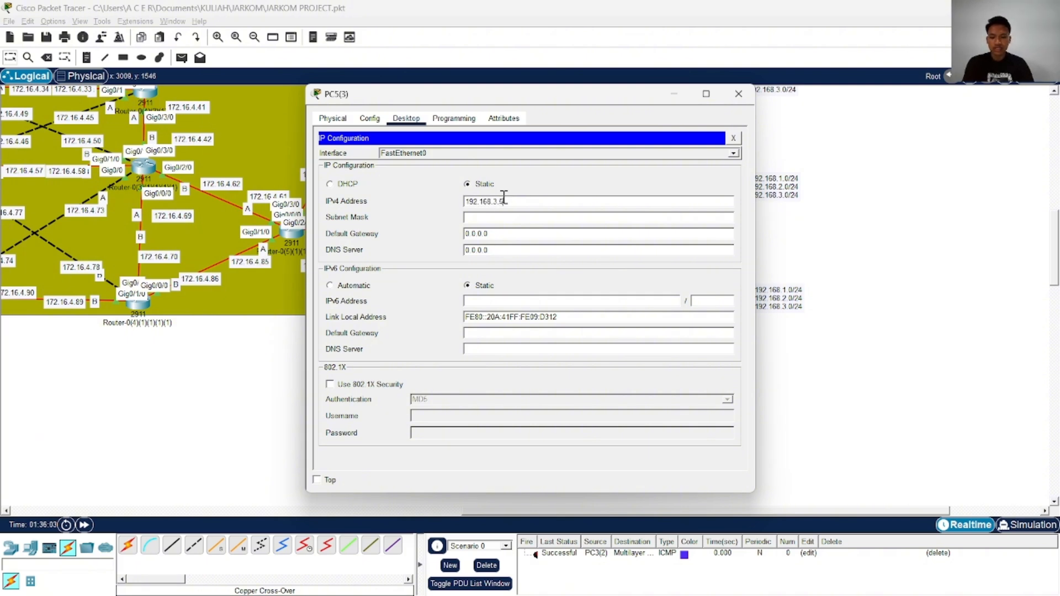
left_click(517, 221)
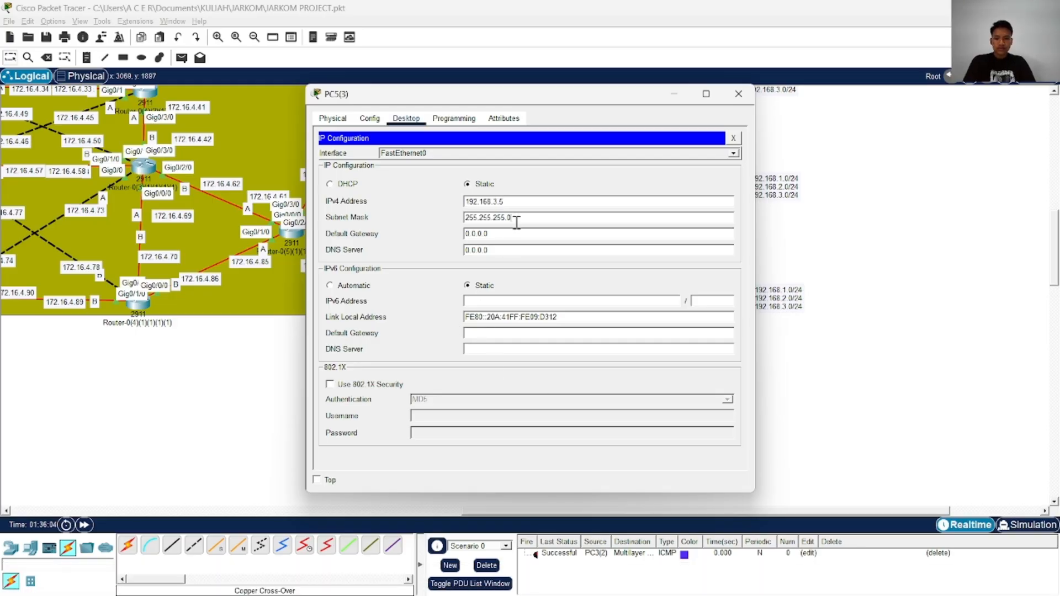
key("ctrl+a")
key("ctrl+v")
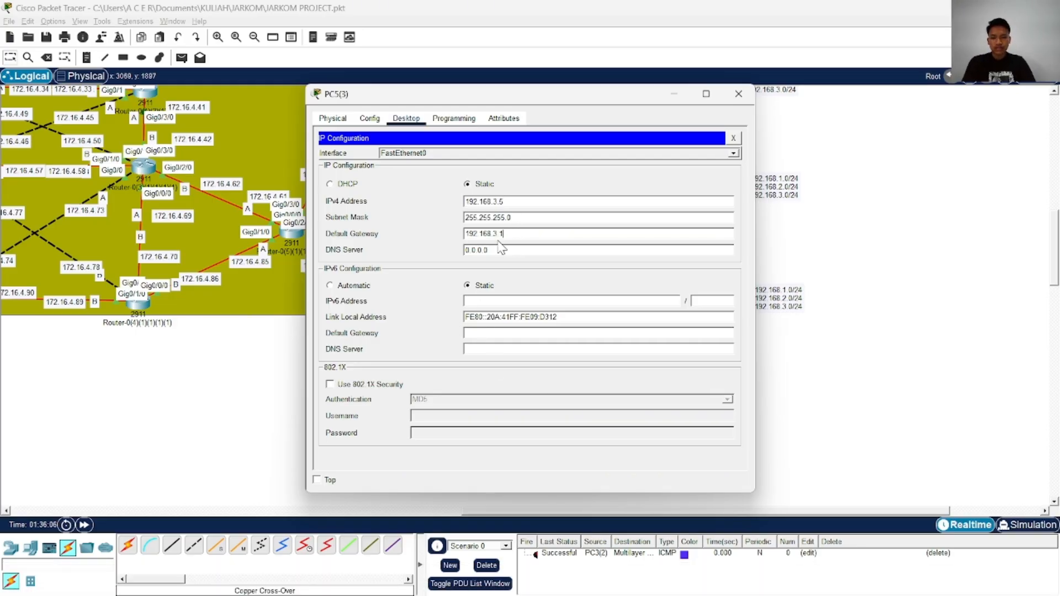
left_click(739, 93)
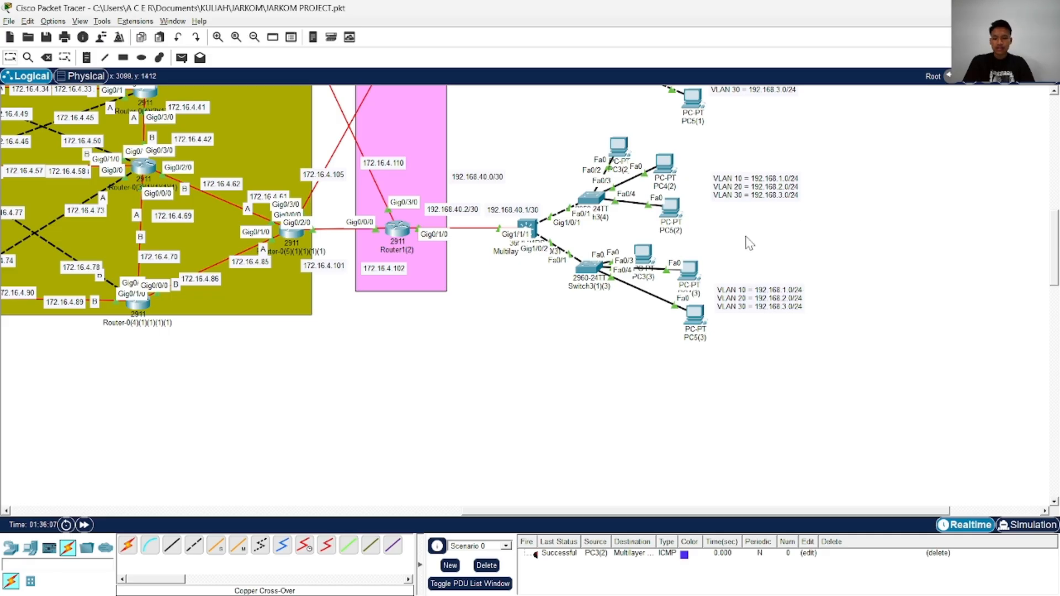
Clear the scenario's existing PDU tests and send a simple PDU from PC2 to PC1 in the uppermost VLAN group
scroll(749, 243, "up", 5)
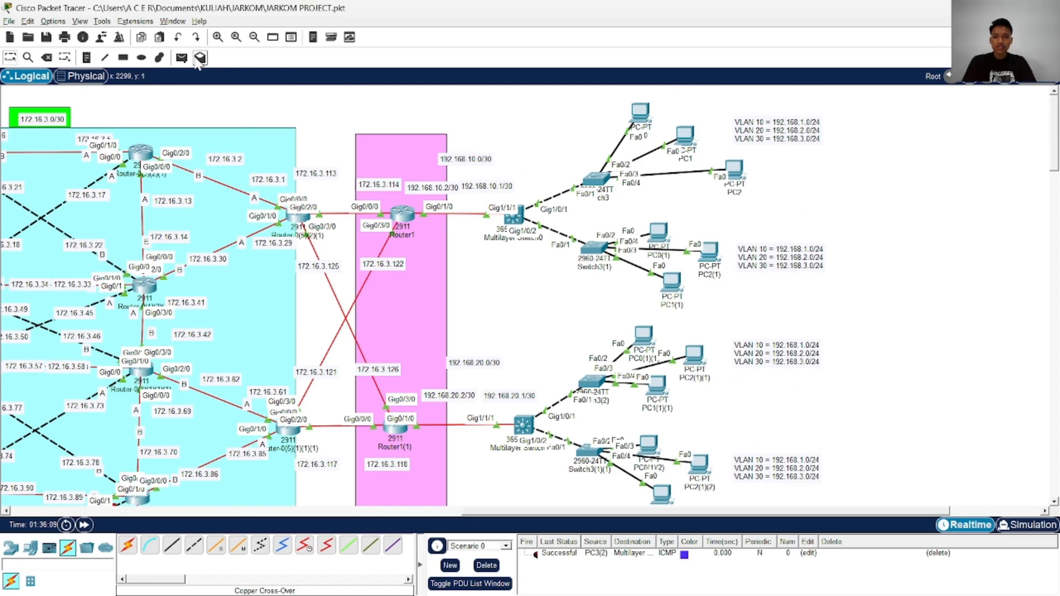
left_click(181, 57)
left_click(641, 115)
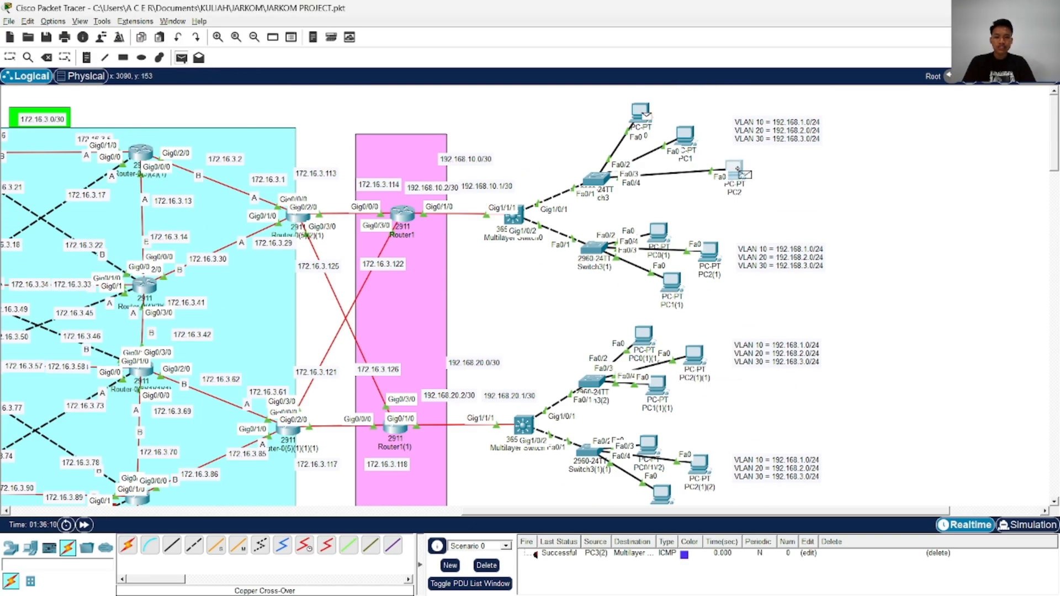
left_click(487, 566)
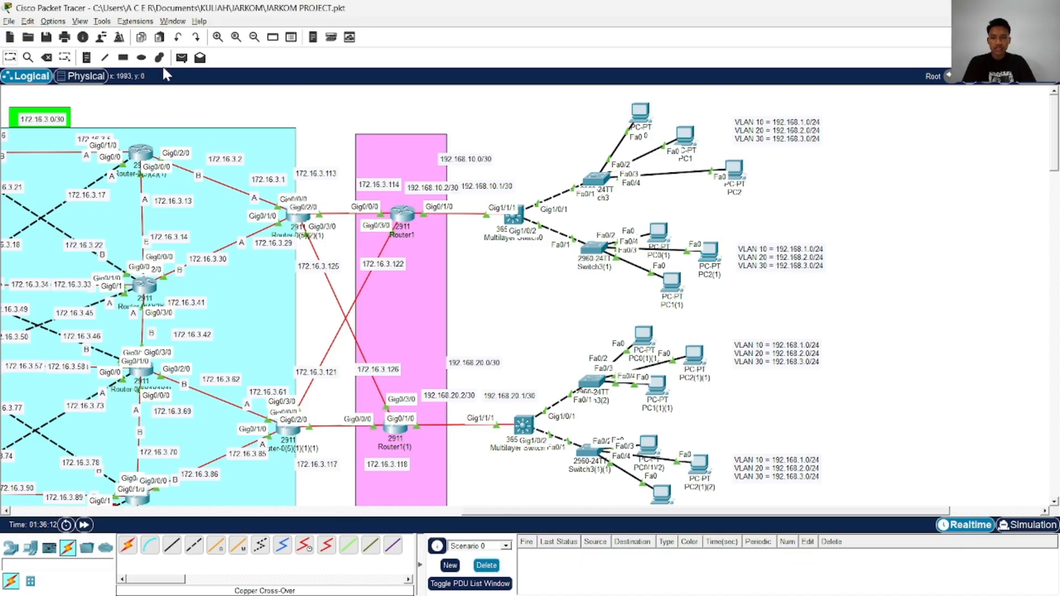
left_click(181, 57)
left_click(738, 171)
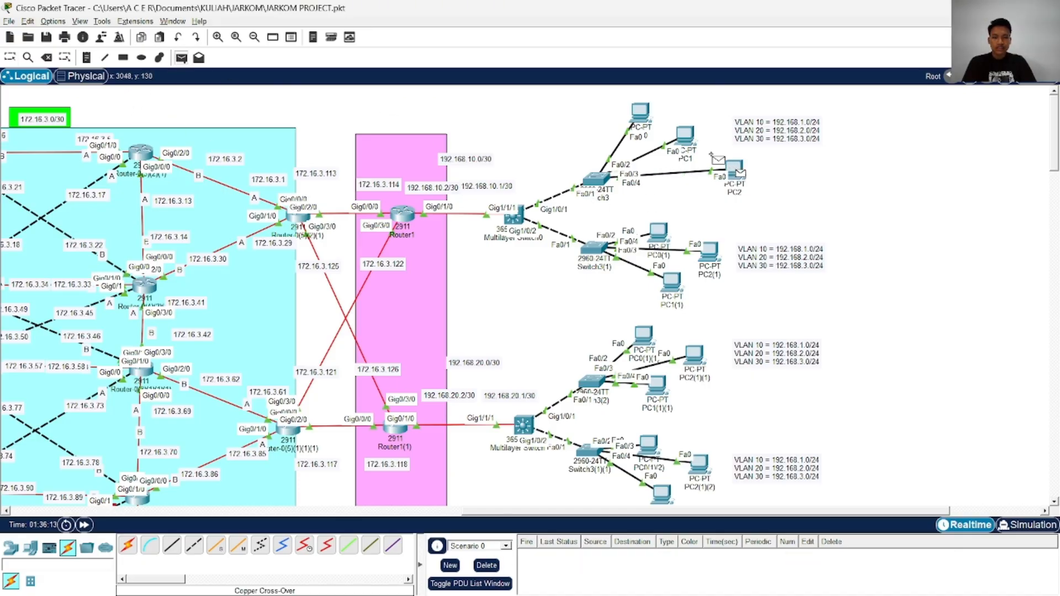
left_click(685, 137)
Test connectivity with a simple PDU from PC0(1)(1) to Router1(1), and fire it again
scroll(327, 84, "down", 3)
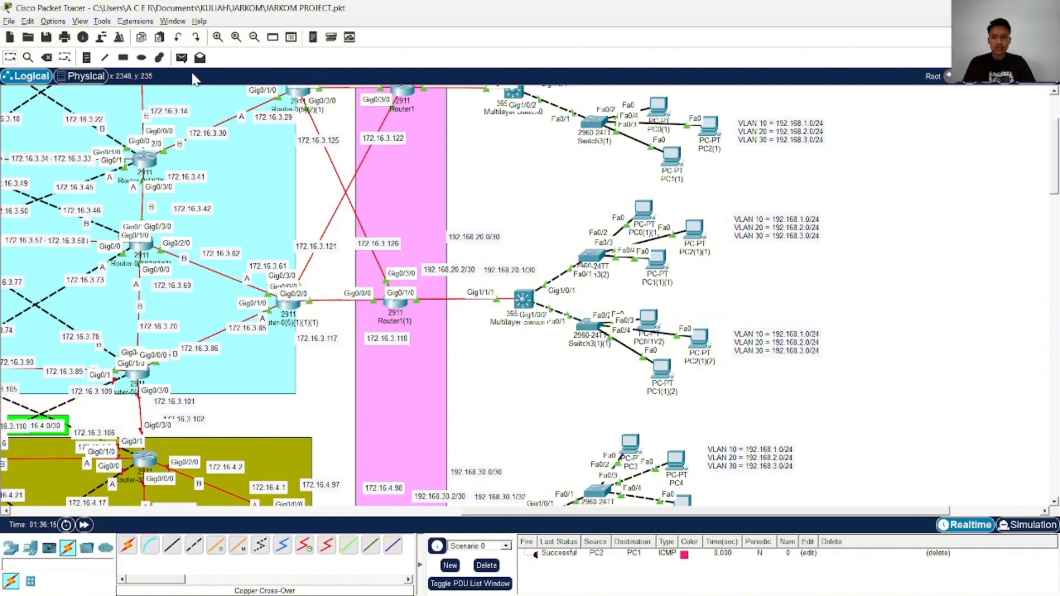
left_click(181, 58)
left_click(644, 211)
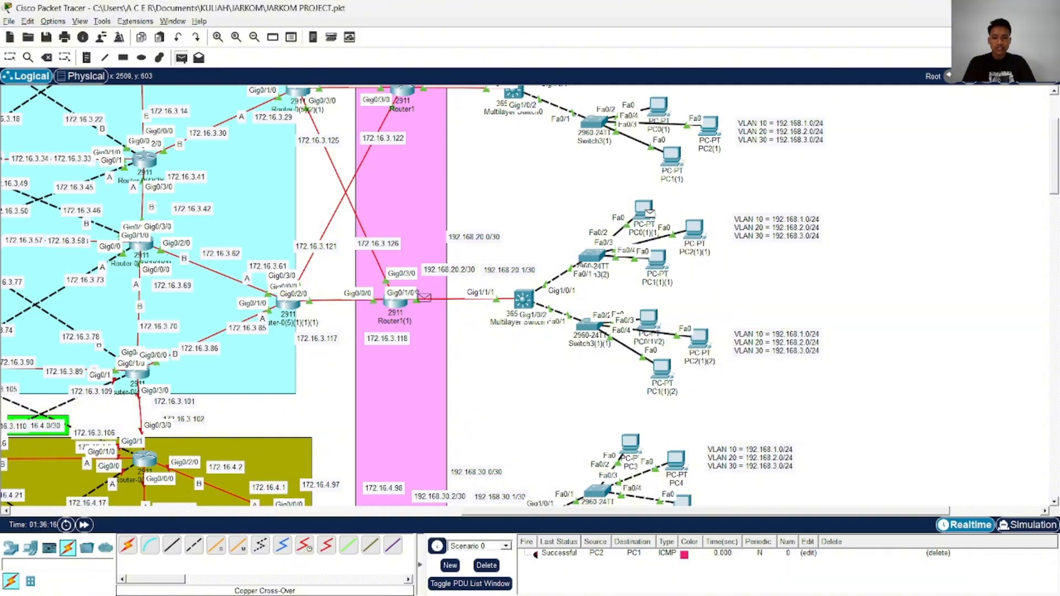
left_click(397, 303)
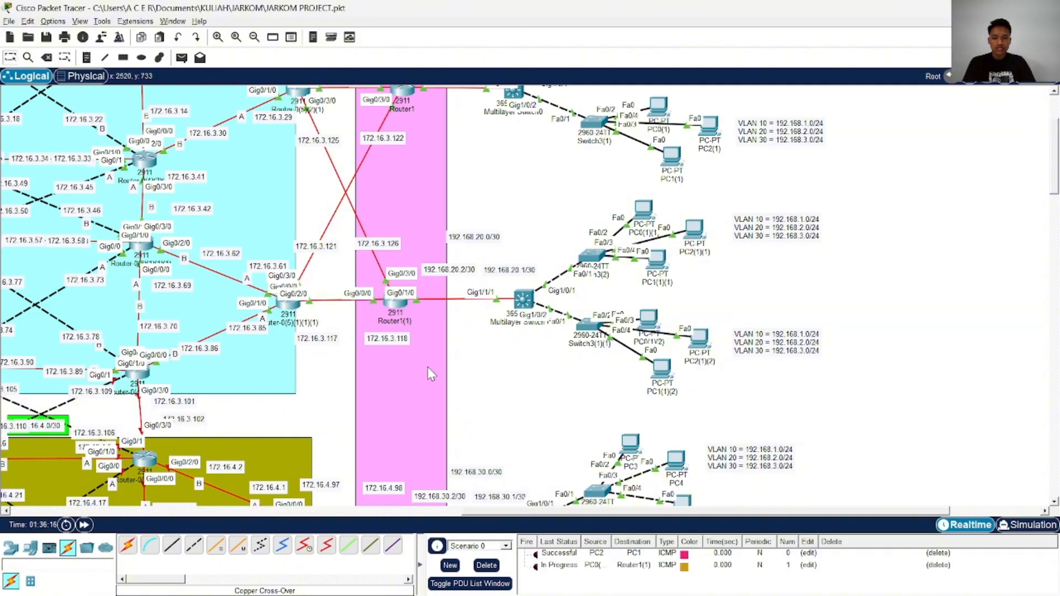
left_click(536, 566)
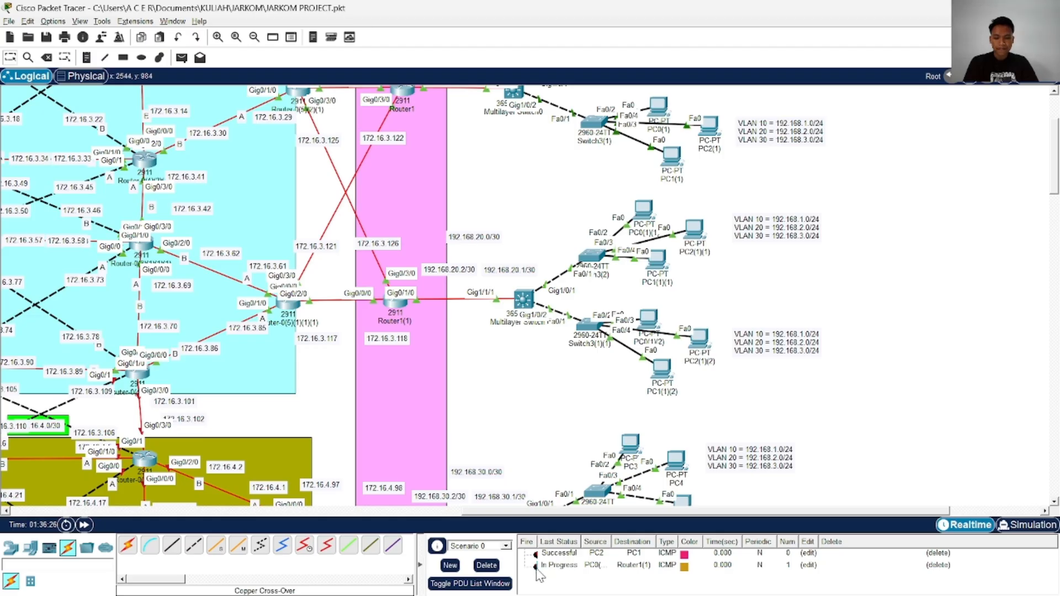
Check the IPv4 address, subnet mask and default gateway in PC0(1)(1)'s IP configuration, and close it
left_click(644, 211)
left_click(428, 176)
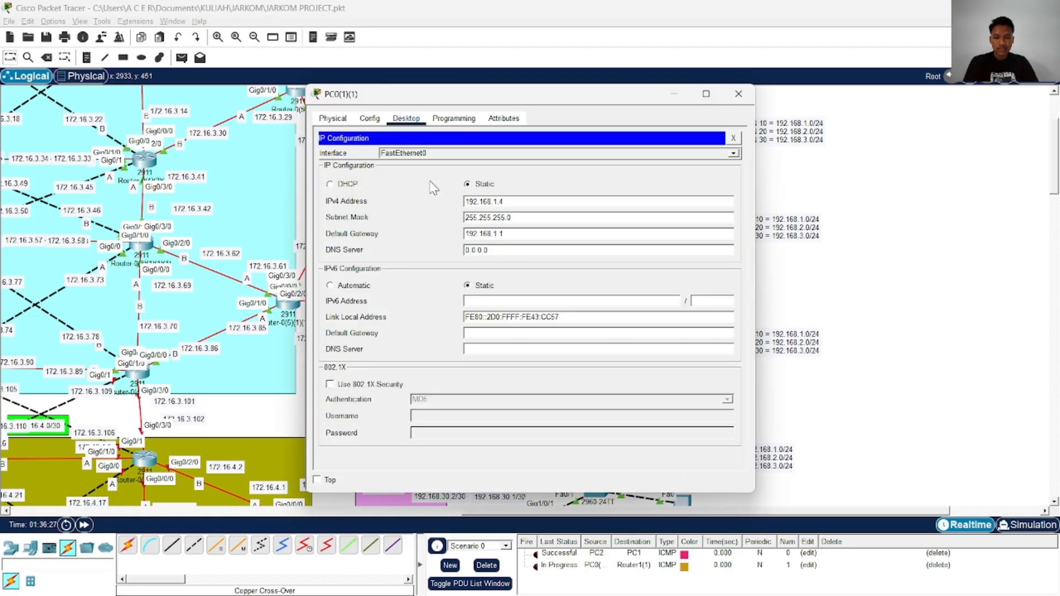
left_click(740, 95)
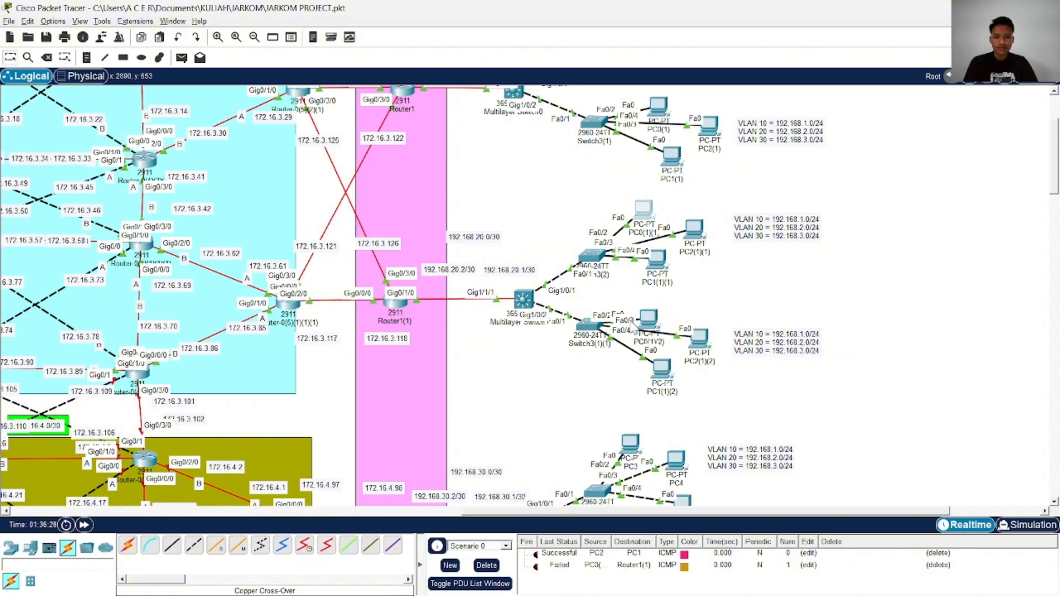
Clear the scenario's PDU tests and send a simple PDU from PC1(1)(1) to Multilayer Switch0(1)
left_click(490, 567)
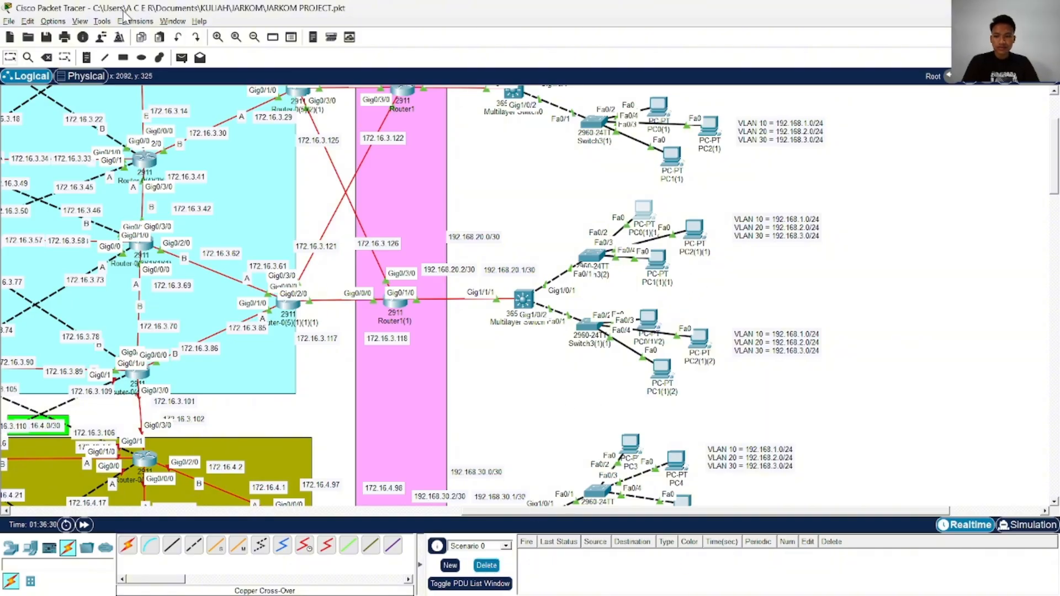
left_click(181, 57)
left_click(655, 259)
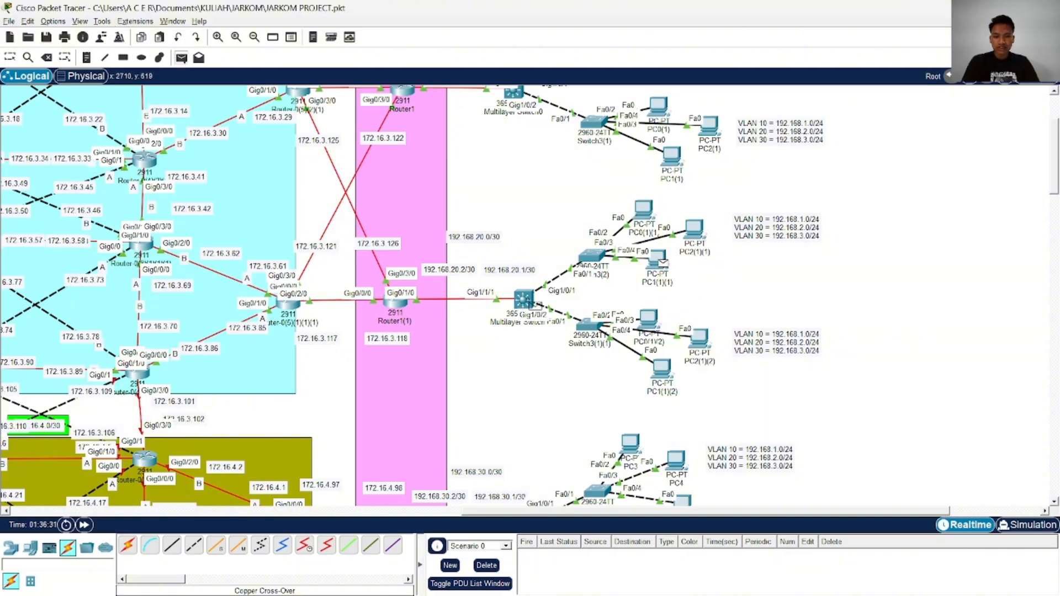
left_click(523, 299)
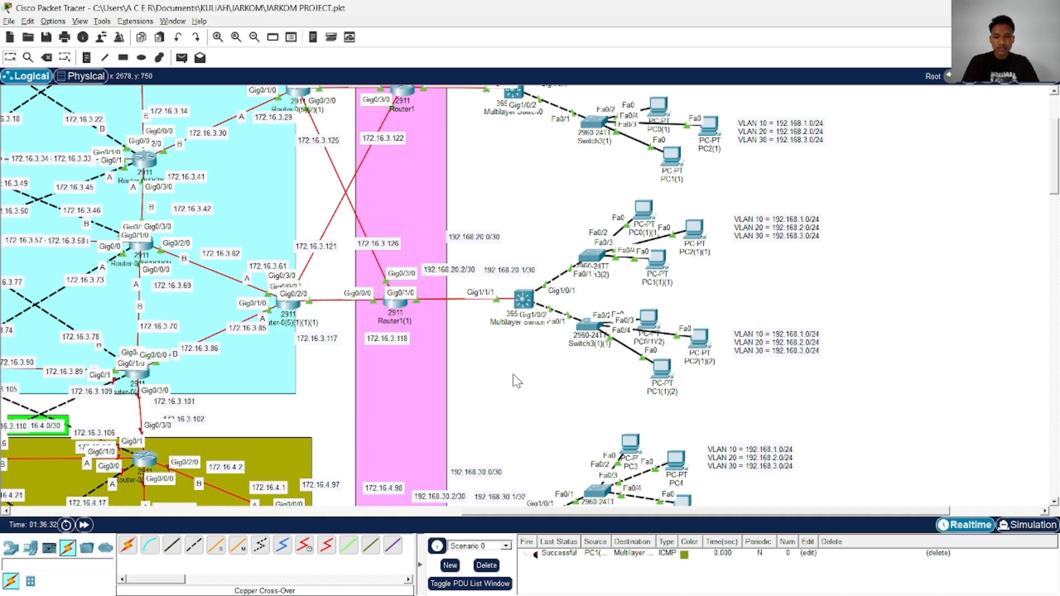
Send a simple PDU from PC1(1)(1) to Router1(1) and fire the test again
left_click(181, 58)
left_click(657, 259)
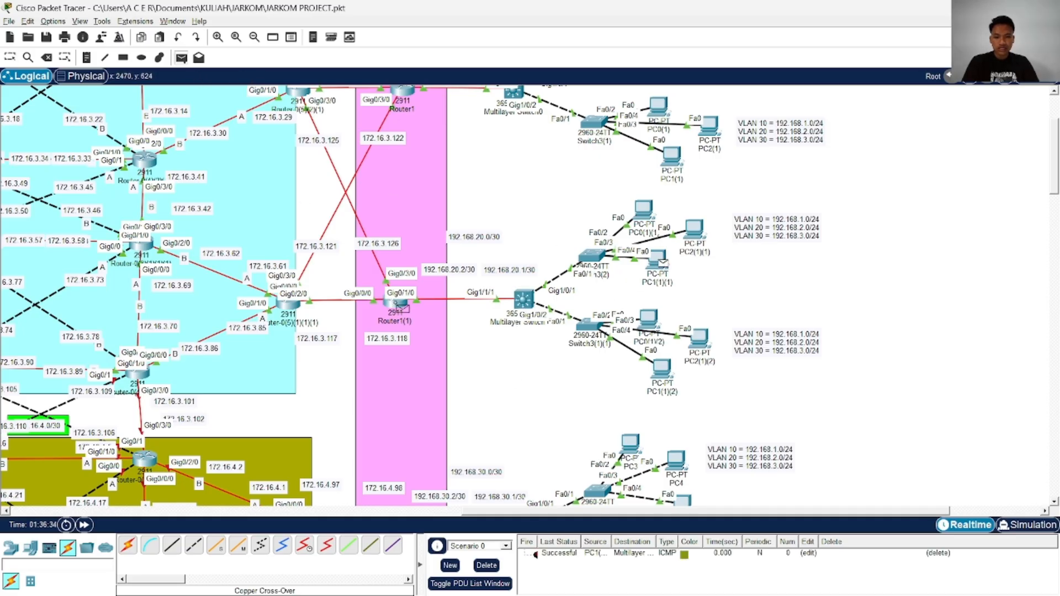
left_click(391, 304)
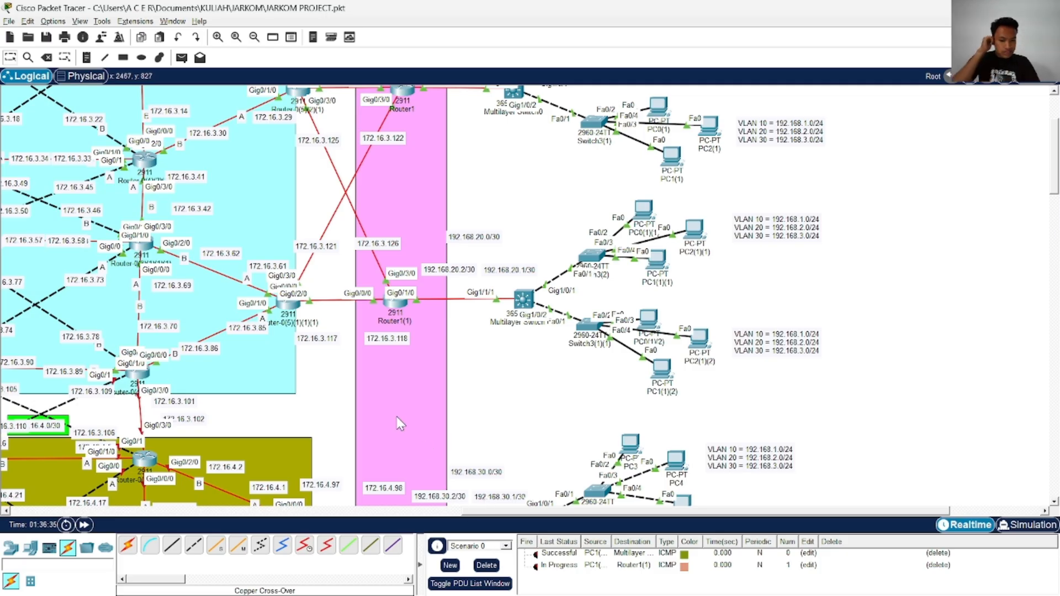
left_click(539, 569)
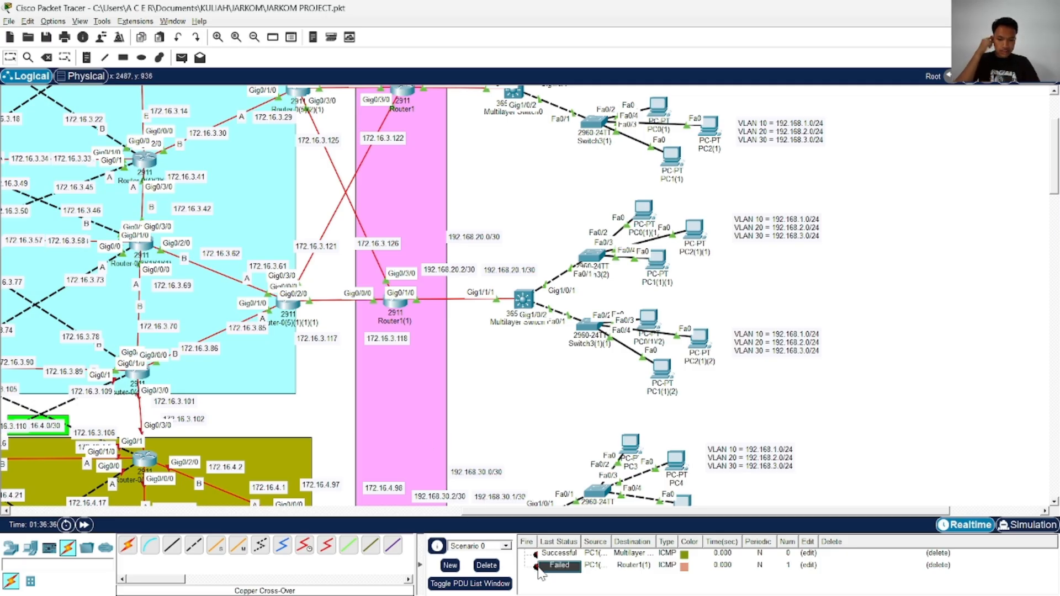
double_click(537, 569)
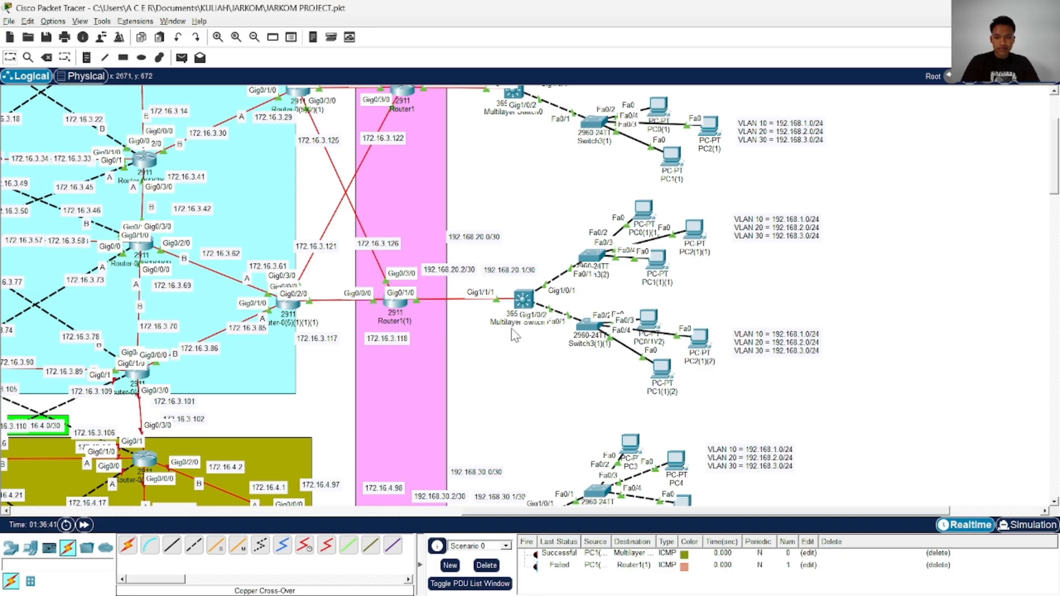
Show the running configuration of Multilayer Switch0(1) and check its trunk ports, routed uplink, VLAN addresses and default route
left_click(522, 301)
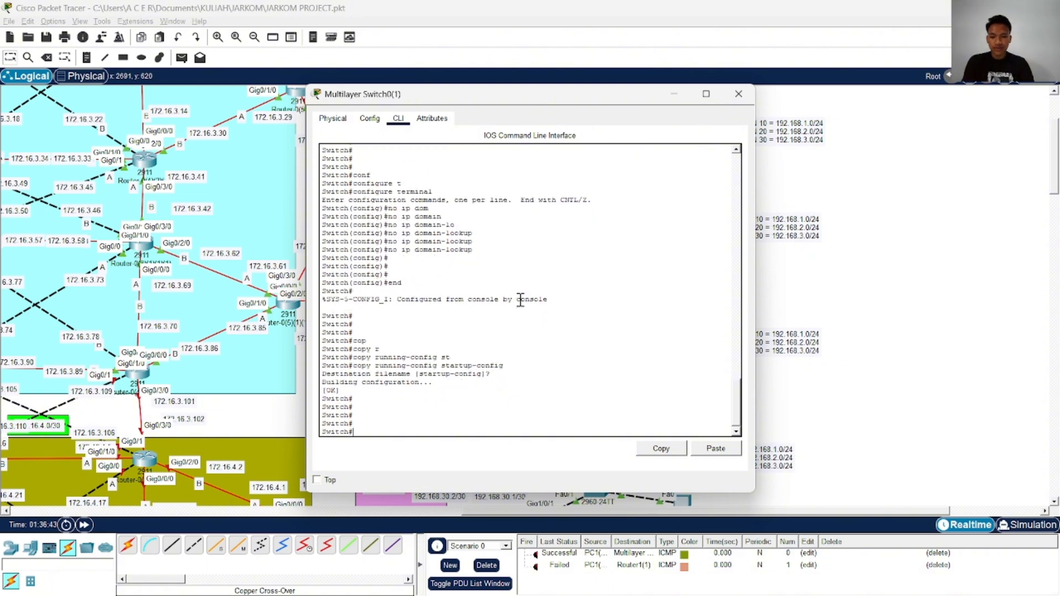
key("Return")
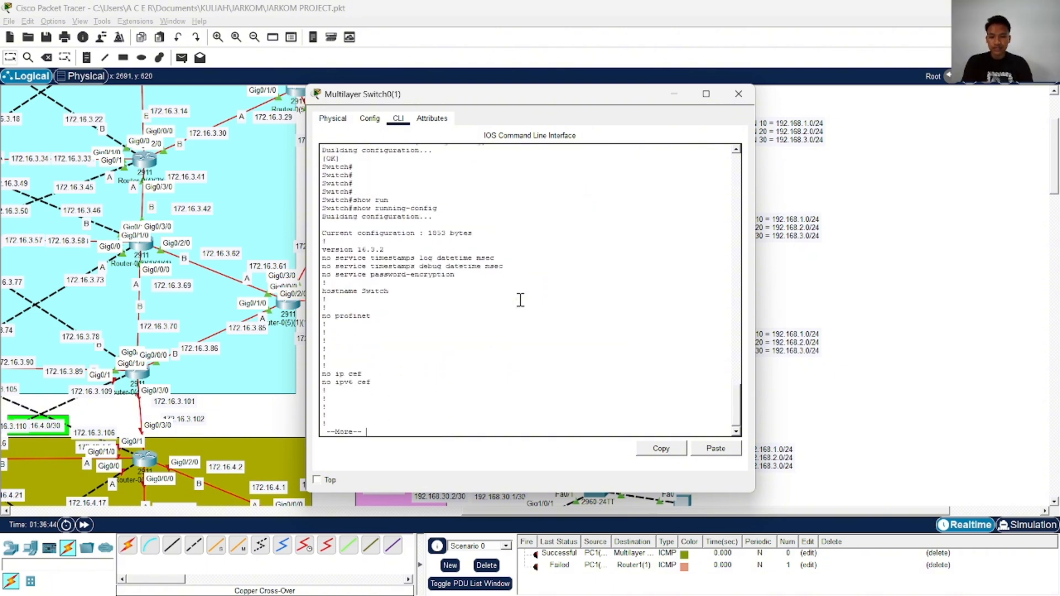
key("Return")
key("Return")
key("Return")
key("Return")
key("Return")
key("Return")
key("Return")
key("Return")
key("Return")
key("Return")
key("Return")
key("Return")
key("Return")
key("Return")
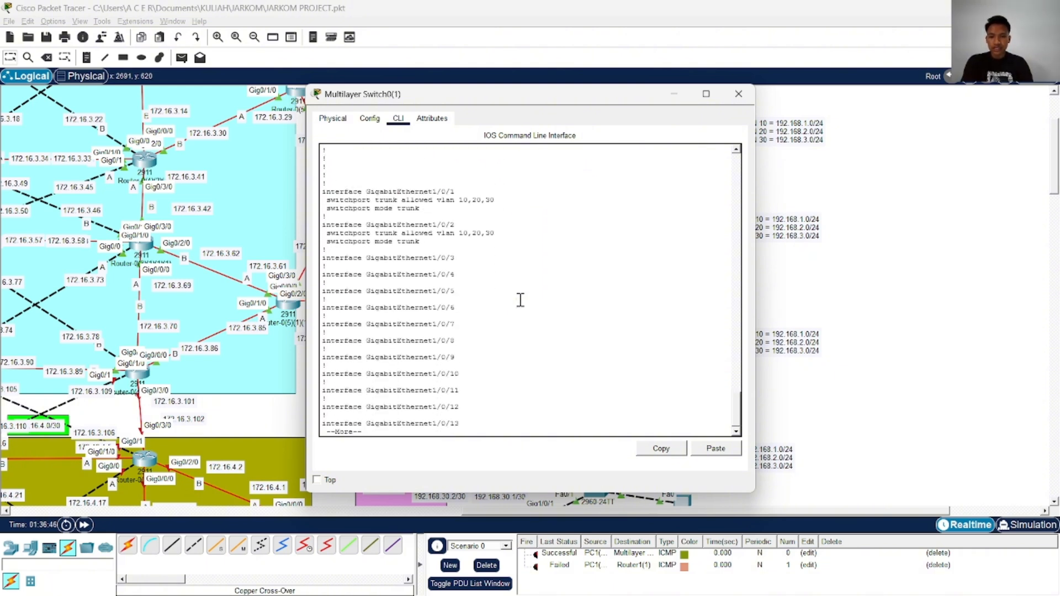
key("Return")
key("Return")
key("Return")
key("Return")
key("Return")
key("Return")
key("Return")
key("Return")
key("Return")
key("Return")
key("Return")
key("Return")
key("Return")
key("Return")
key("Return")
key("Return")
key("Return")
key("Return")
key("Return")
key("Return")
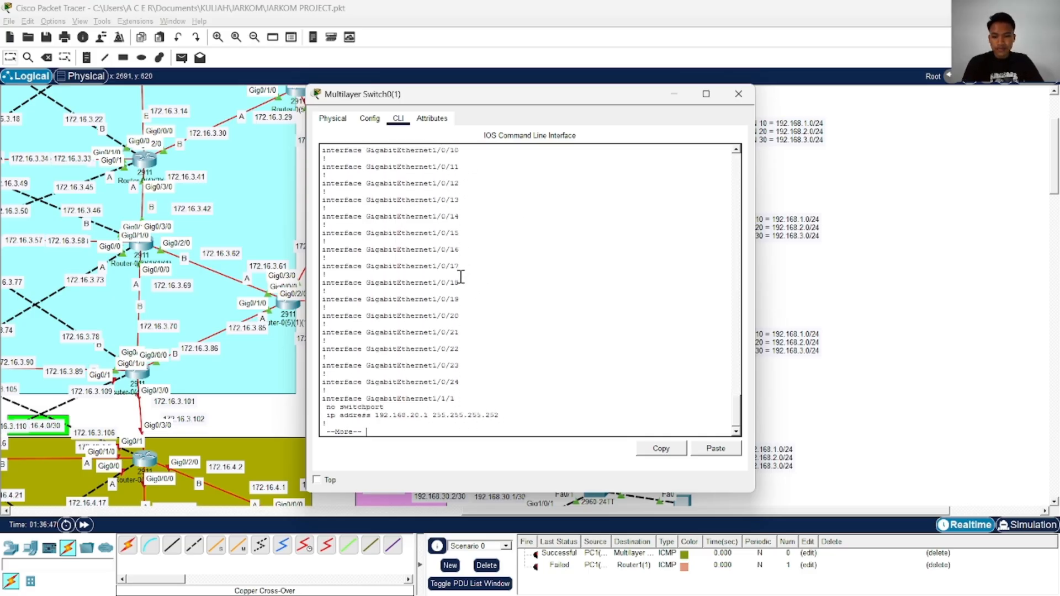
key("Return")
key("Return")
key("Return")
key("Return")
key("Return")
key("Return")
key("Return")
key("Return")
key("Return")
key("Return")
key("Return")
key("Return")
key("Return")
key("Return")
key("Return")
key("Return")
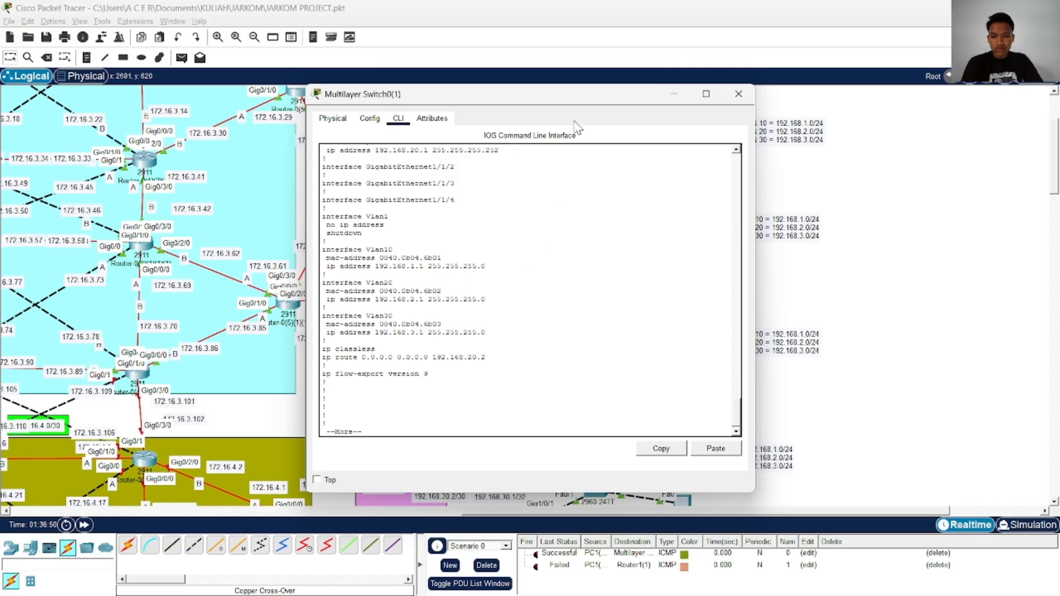
left_click_drag(574, 102, 512, 108)
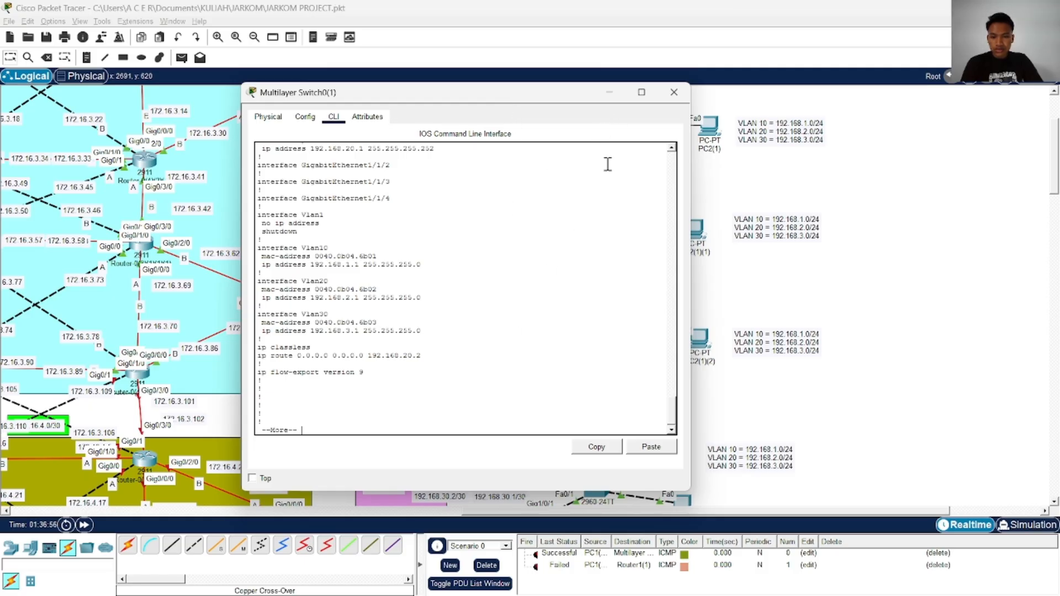
left_click(674, 92)
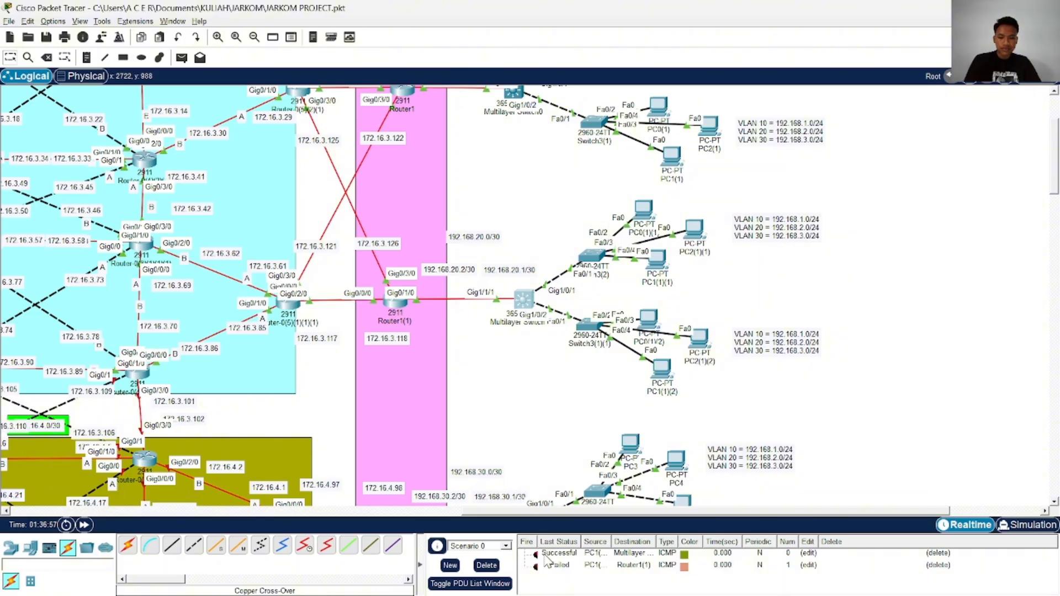
Clear the scenario's PDU tests, send a simple PDU from PC0(1)(2) to PC1(1)(1), and fire it again
left_click(500, 567)
left_click(181, 57)
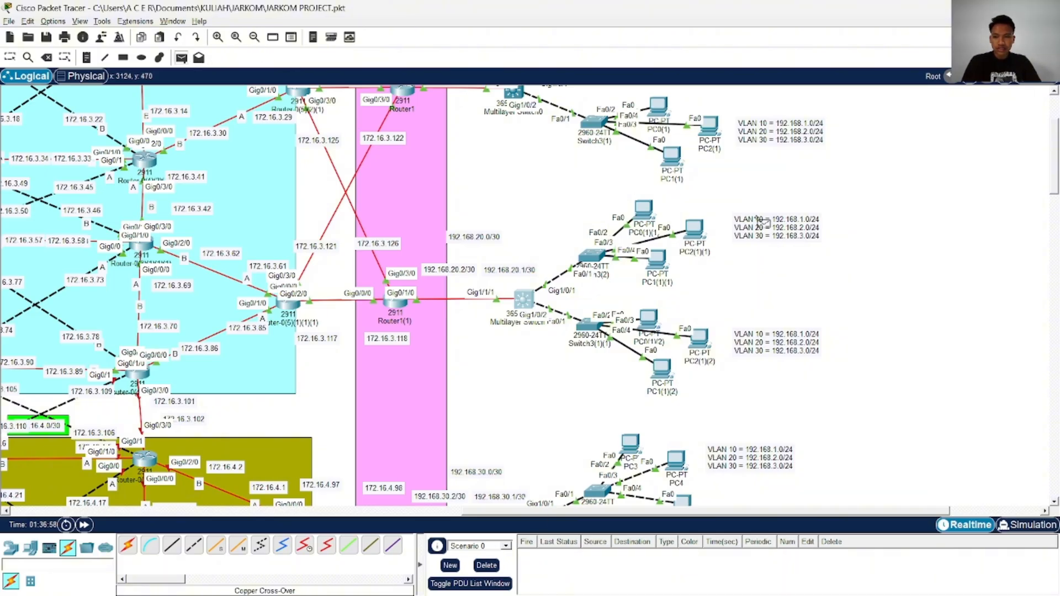
left_click(649, 319)
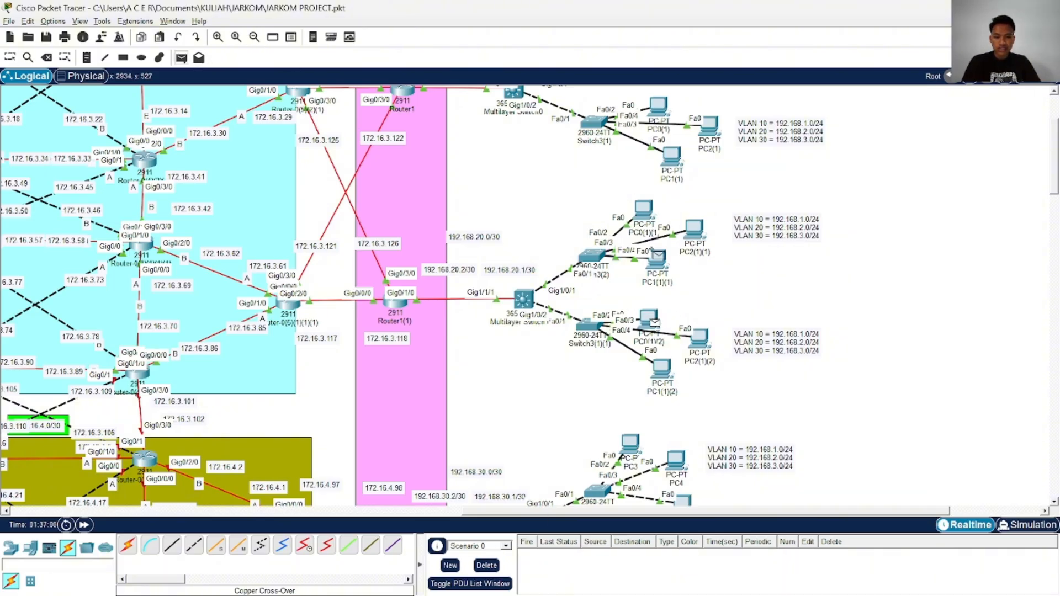
left_click(659, 261)
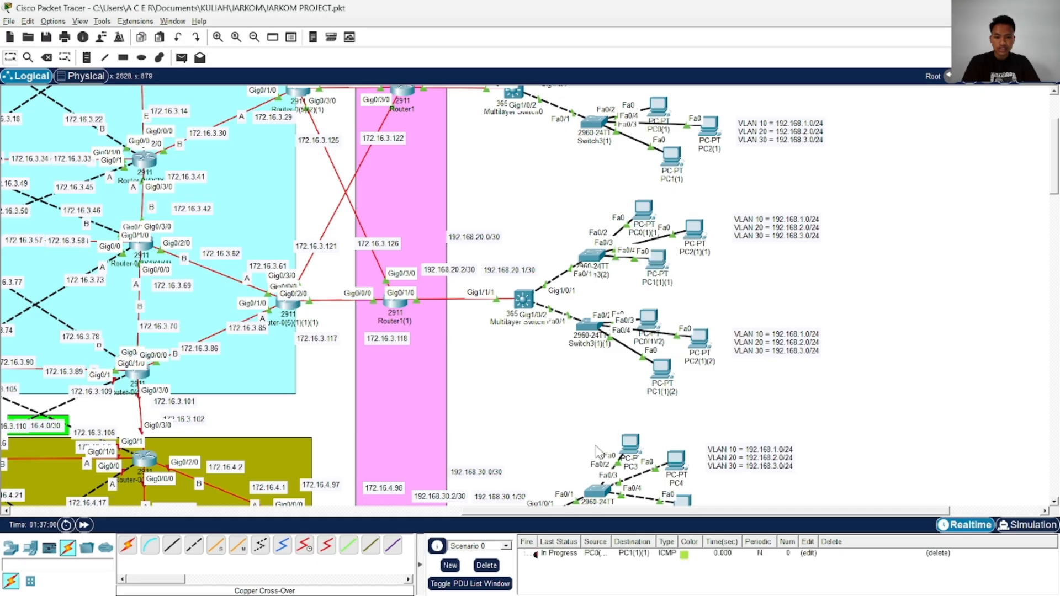
double_click(534, 555)
Send simple PDUs from PC0 to PC0(1) and from PC0 to PC2(1)
scroll(486, 381, "up", 3)
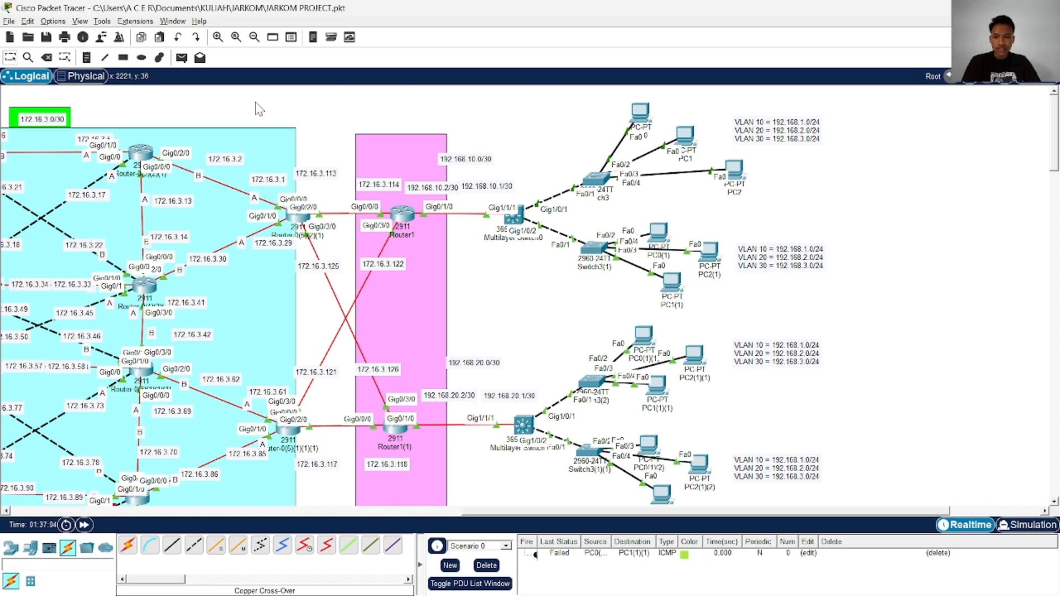
left_click(182, 58)
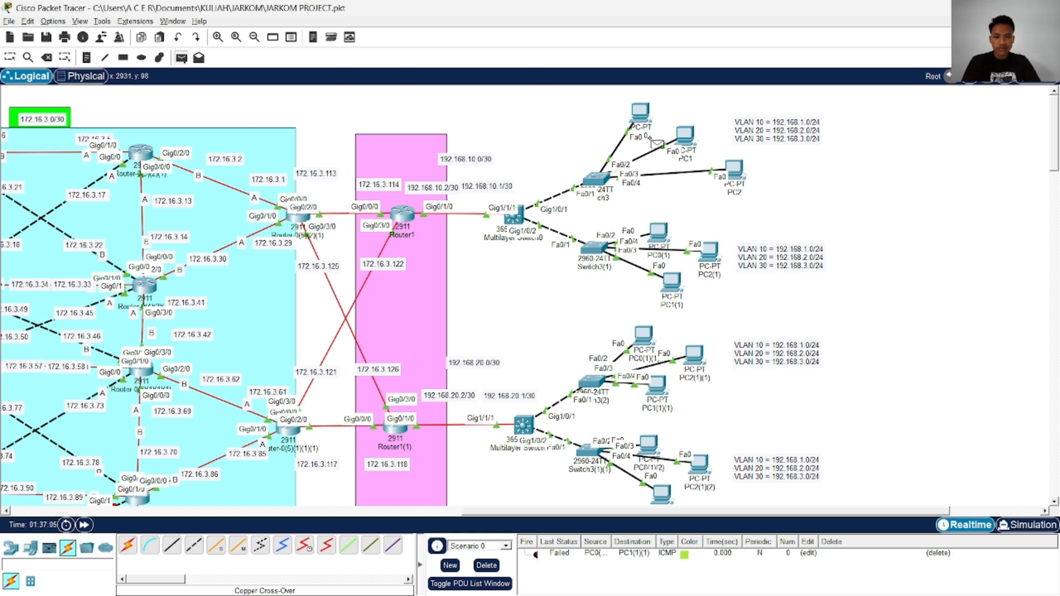
left_click(642, 113)
left_click(658, 232)
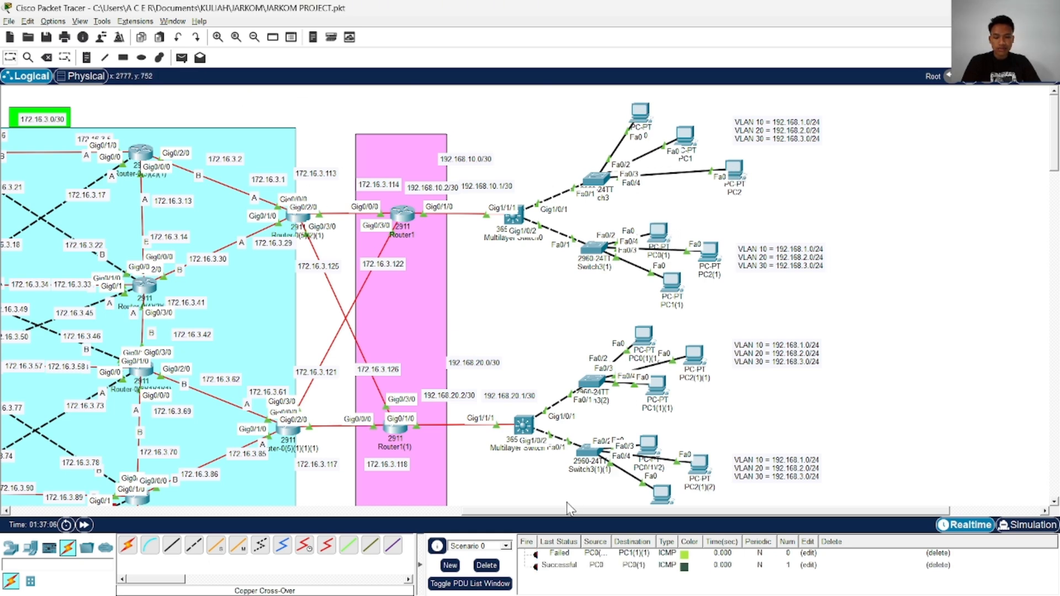
left_click(182, 58)
left_click(642, 114)
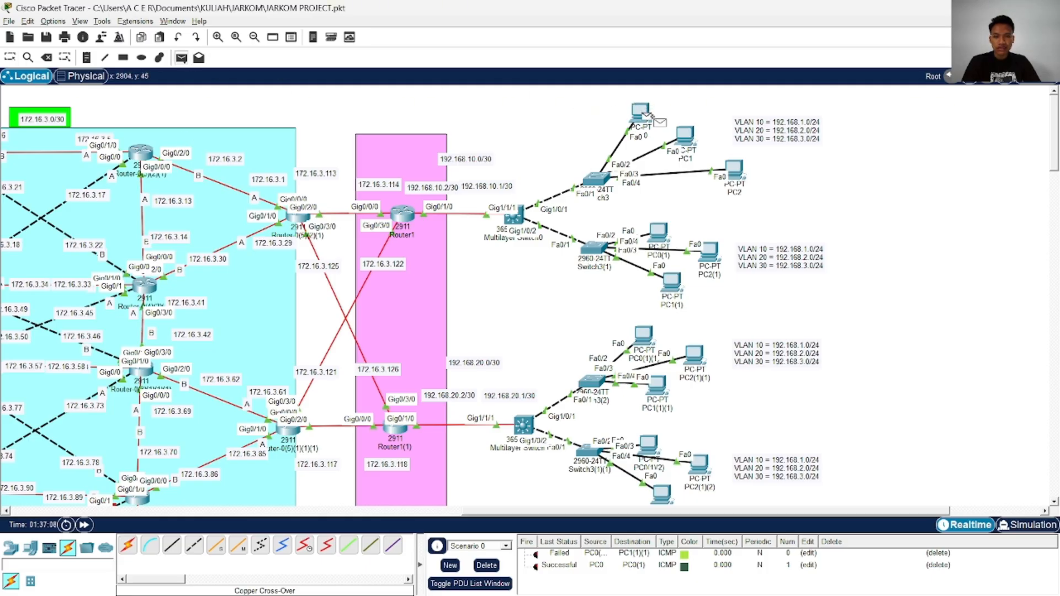
left_click(709, 253)
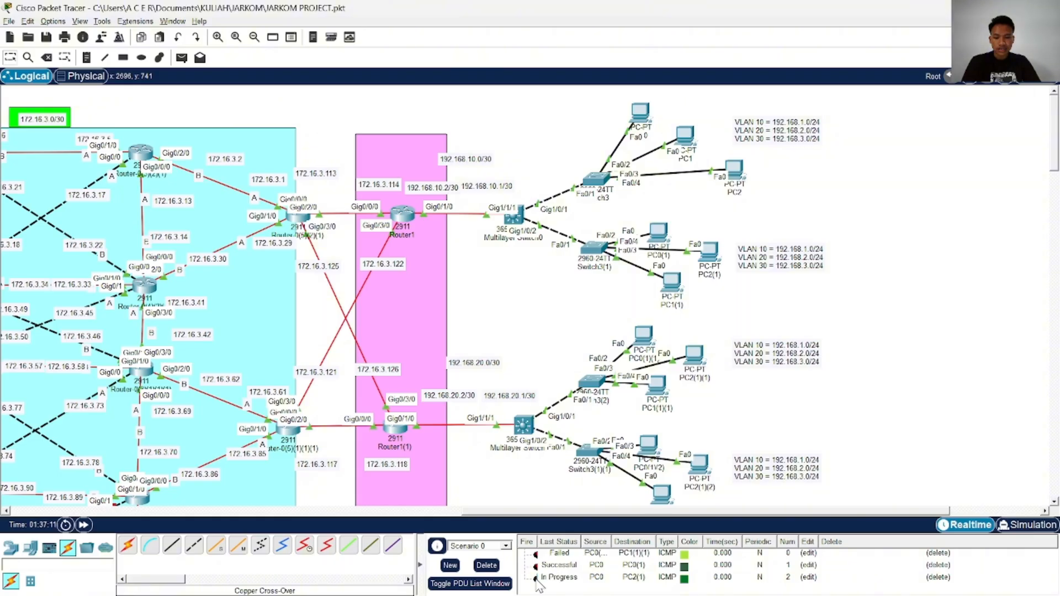
Clear the scenario's PDU tests and send a simple PDU from PC3(2) to Router1(2)
left_click(487, 565)
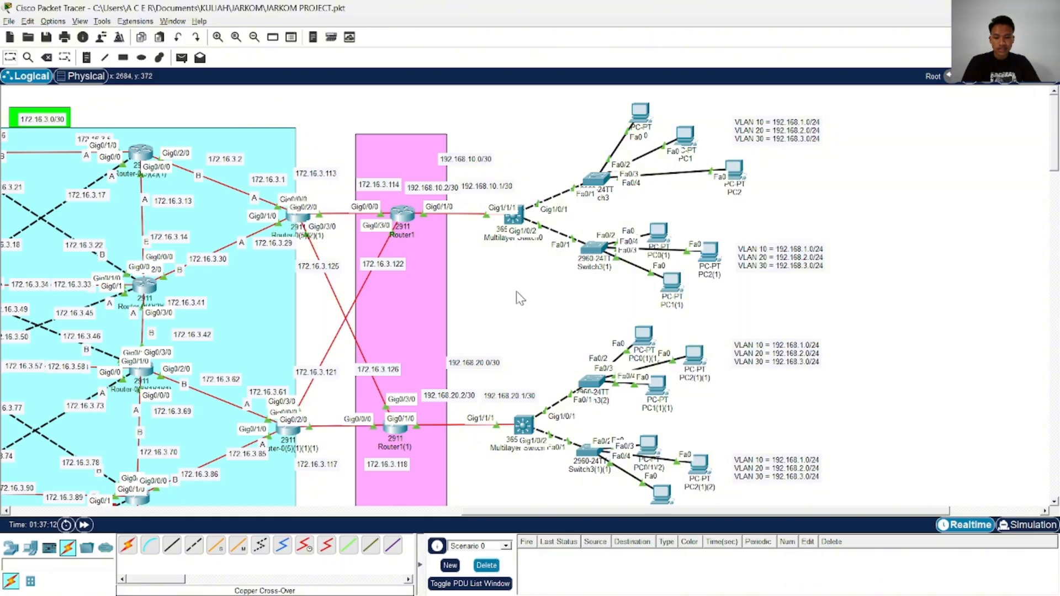
scroll(516, 291, "down", 10)
left_click(181, 61)
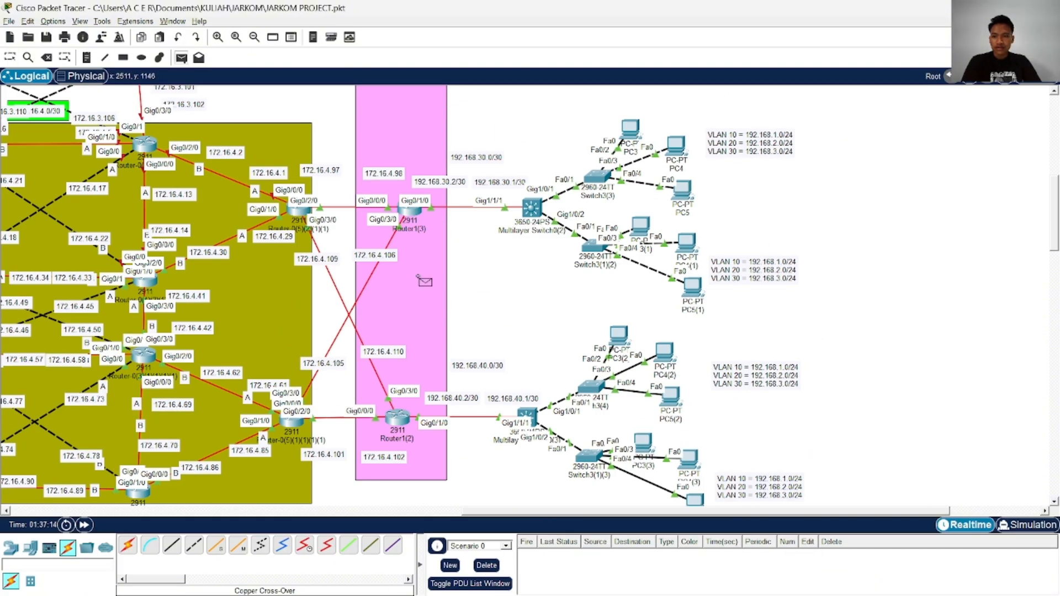
scroll(442, 271, "down", 3)
left_click(624, 147)
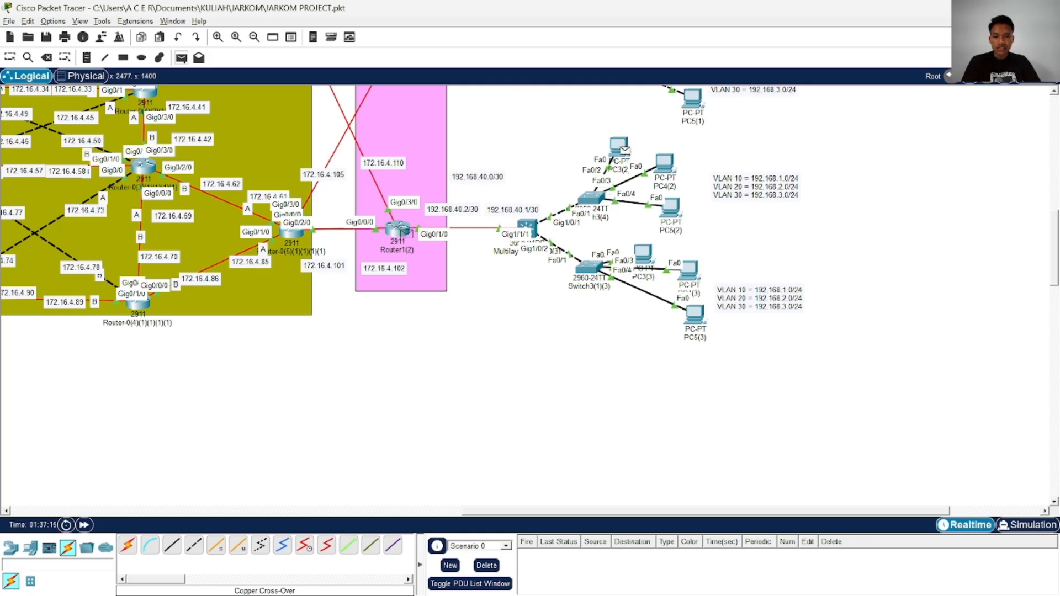
left_click(398, 228)
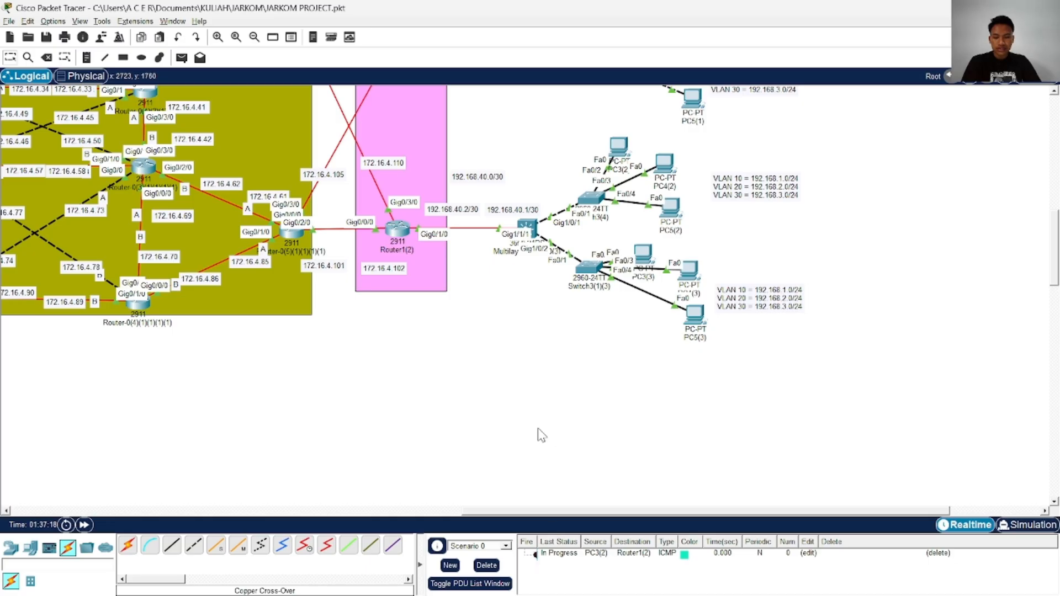
Send a simple PDU from PC4 to Multilayer Switch0(2)
scroll(538, 429, "up", 1)
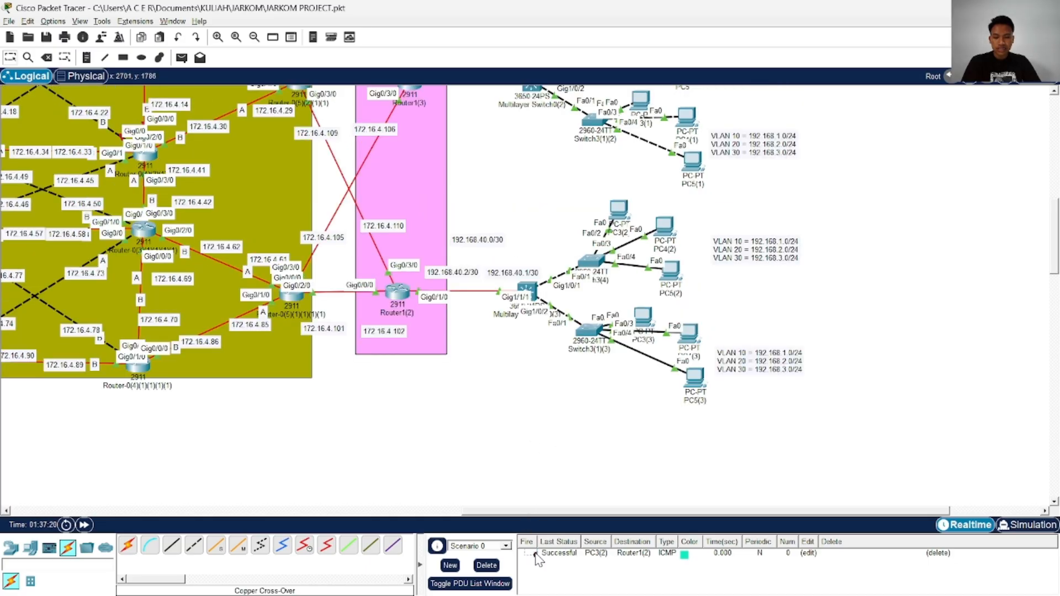
scroll(408, 202, "up", 4)
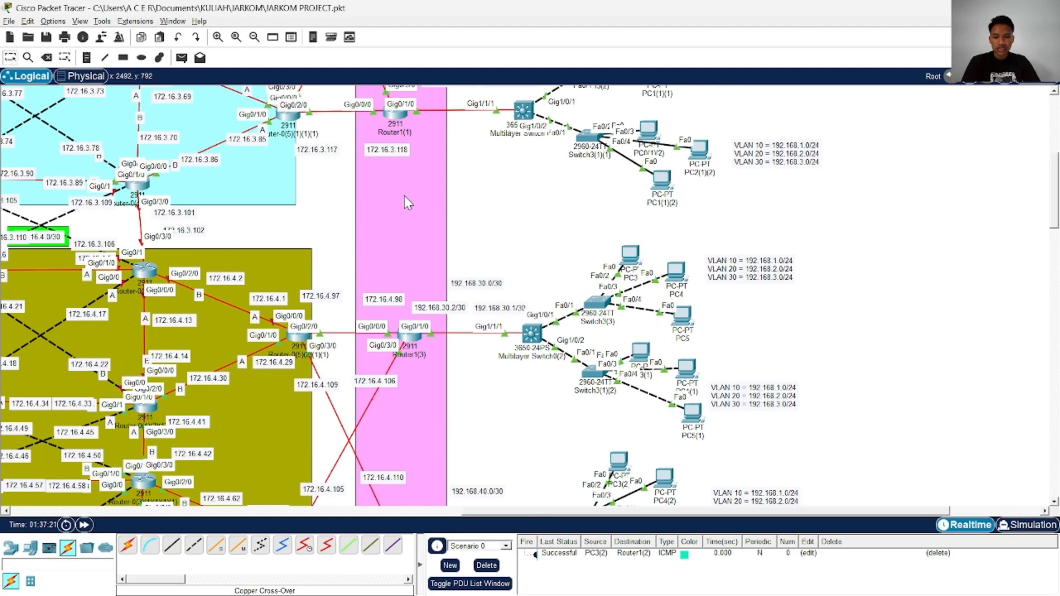
left_click(181, 58)
left_click(677, 272)
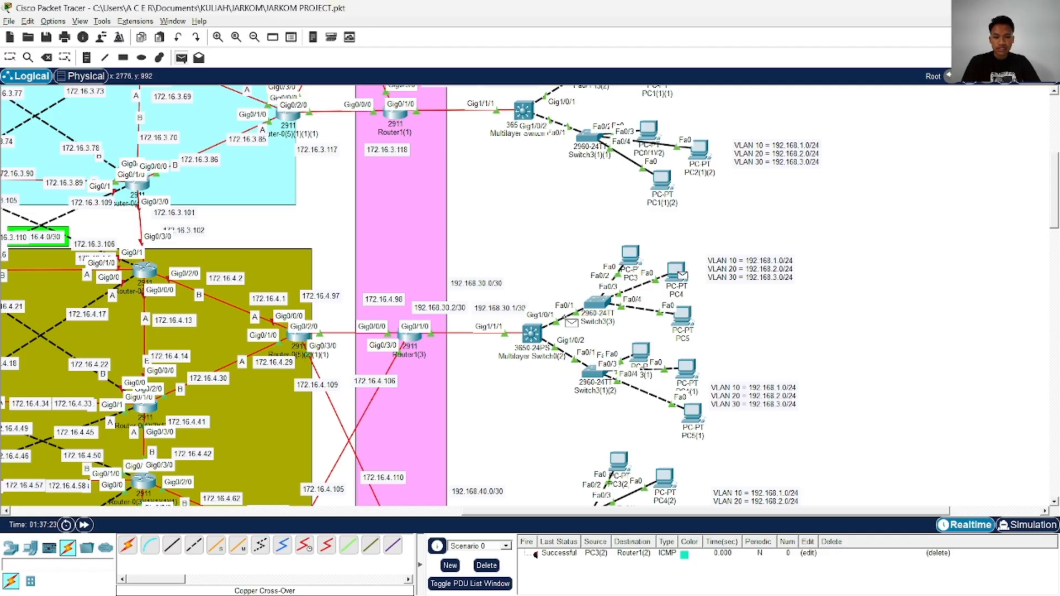
left_click(518, 336)
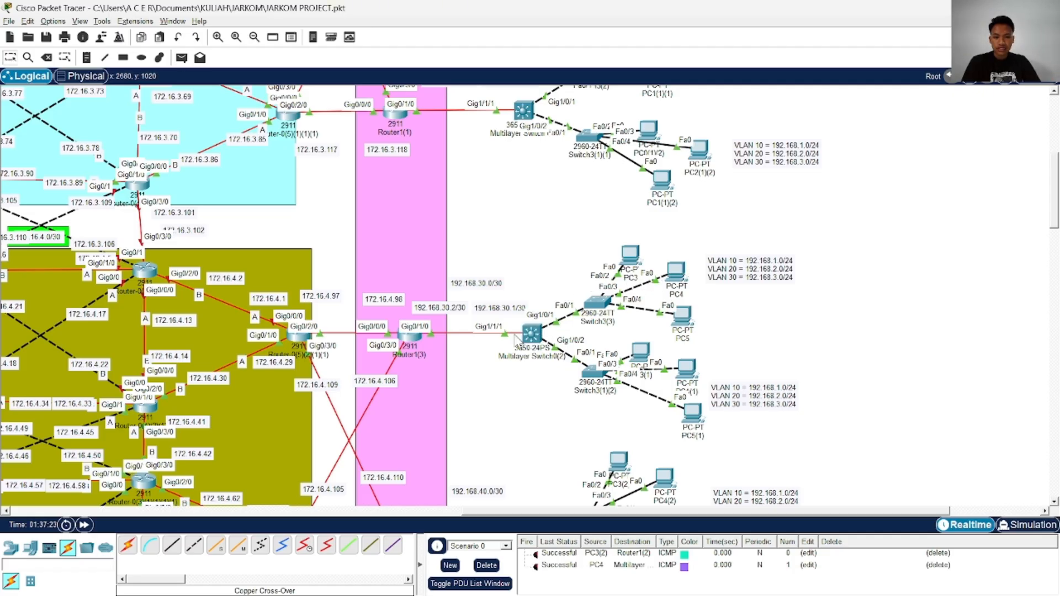
Send a simple PDU from PC3 to Router1(3)
left_click(182, 57)
left_click(630, 255)
left_click(410, 337)
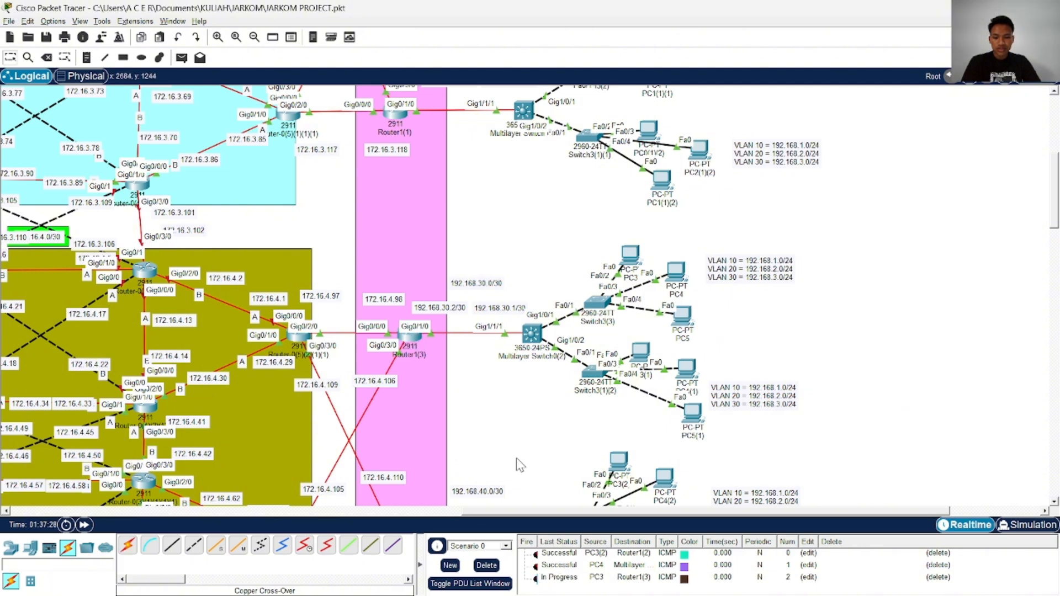
Clear the PDU list and repeat the simple PDU test from PC3 to Router1(3)
left_click(488, 565)
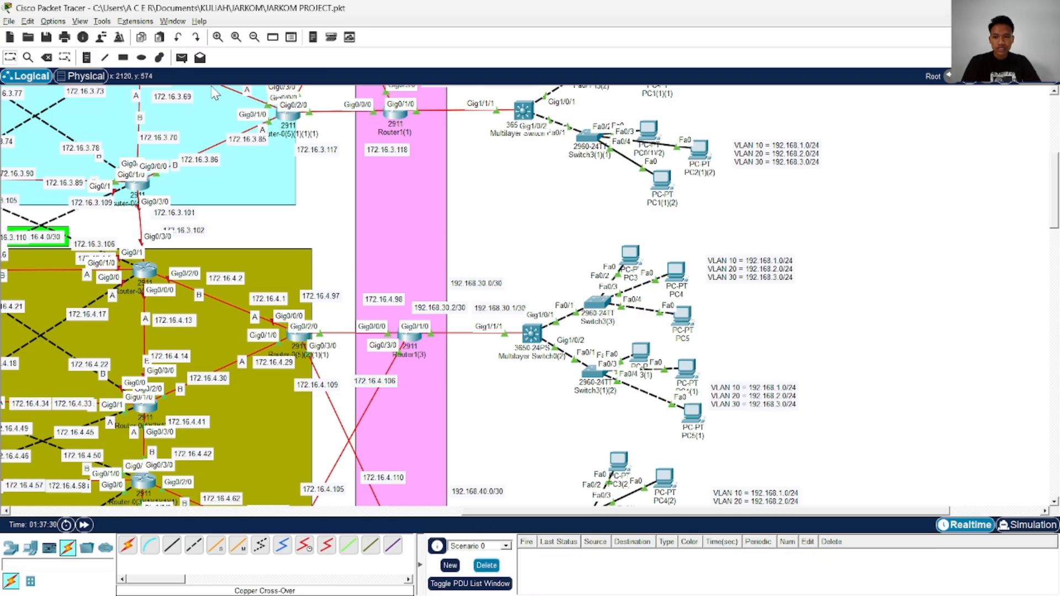
left_click(182, 58)
left_click(630, 254)
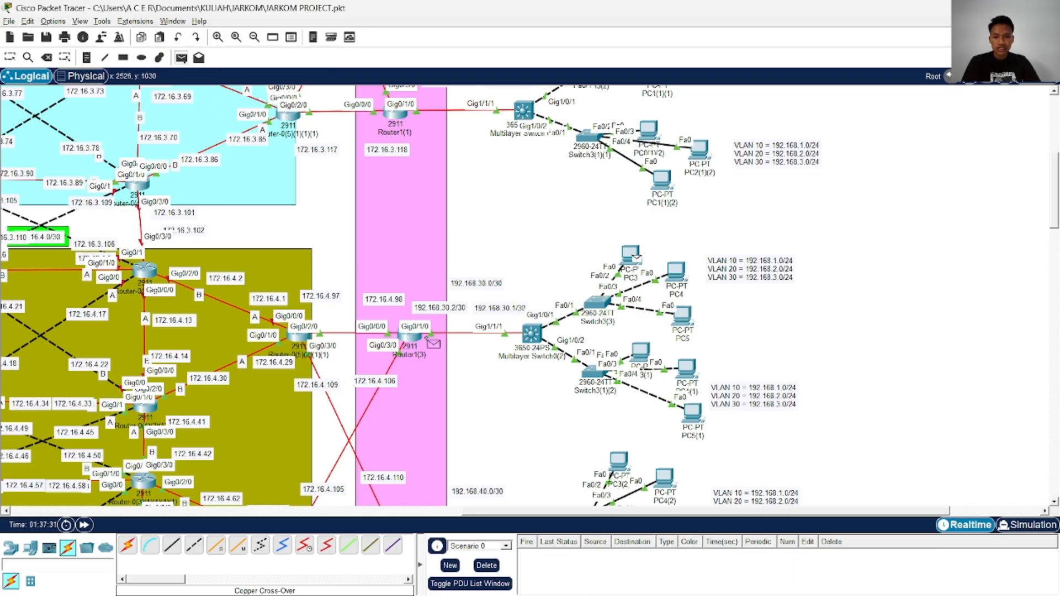
left_click(410, 336)
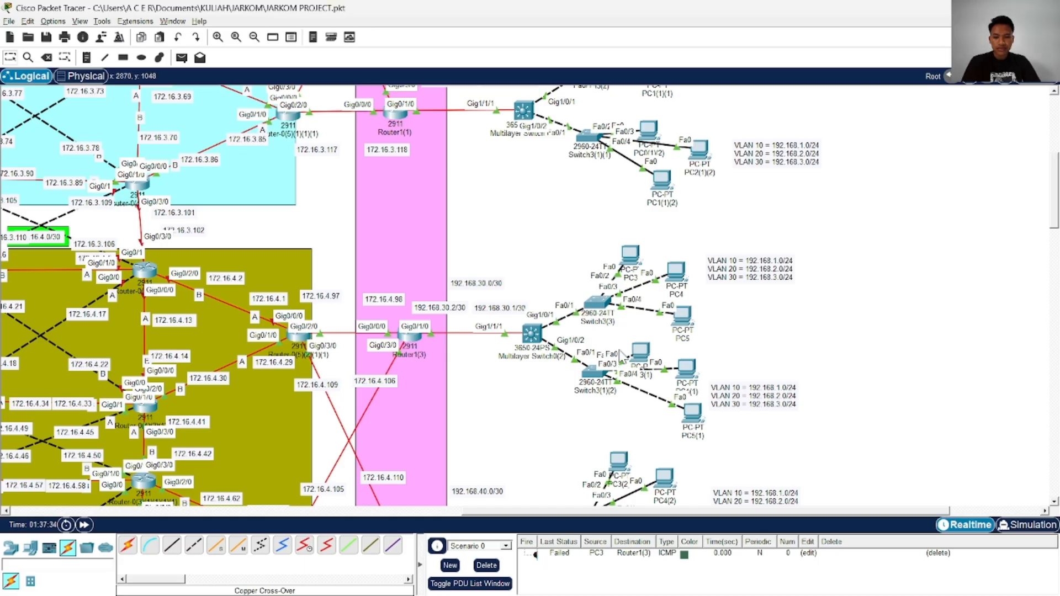
Check the IPv4 address, subnet mask and default gateway in PC3's IP configuration, and close it
left_click(638, 256)
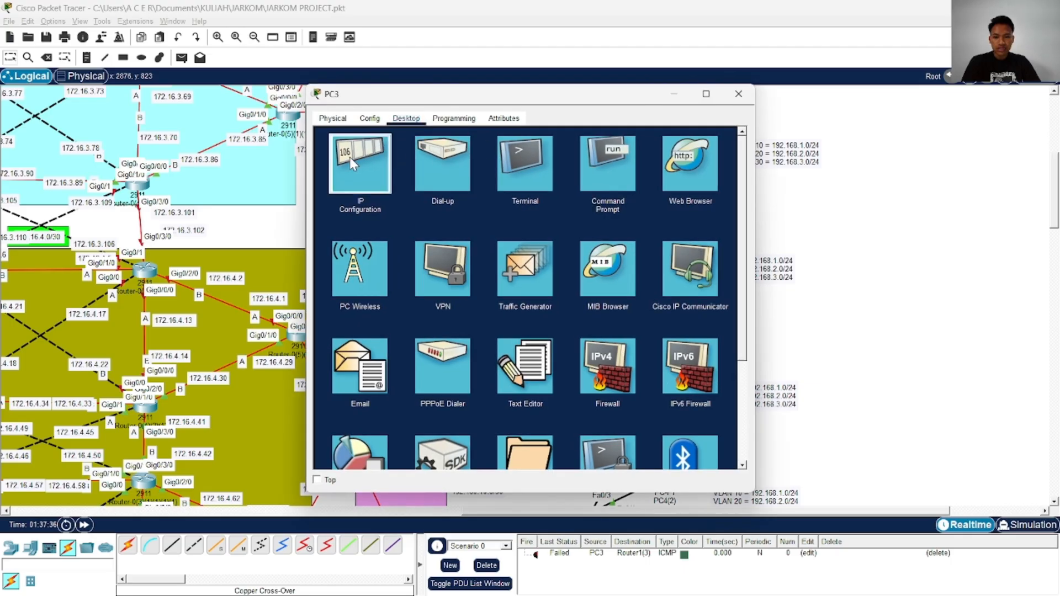
left_click(353, 164)
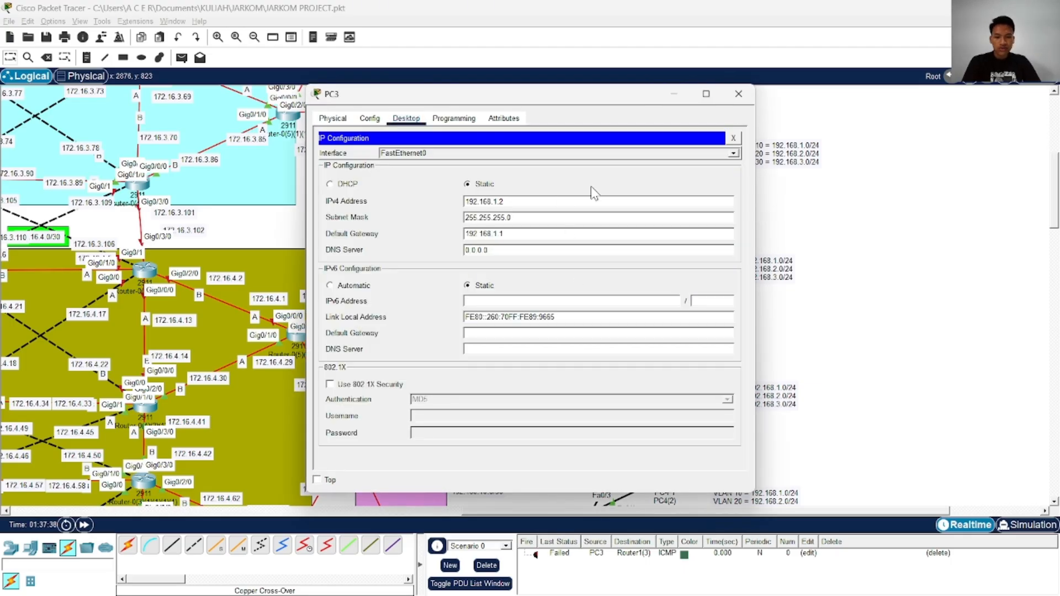
left_click(738, 93)
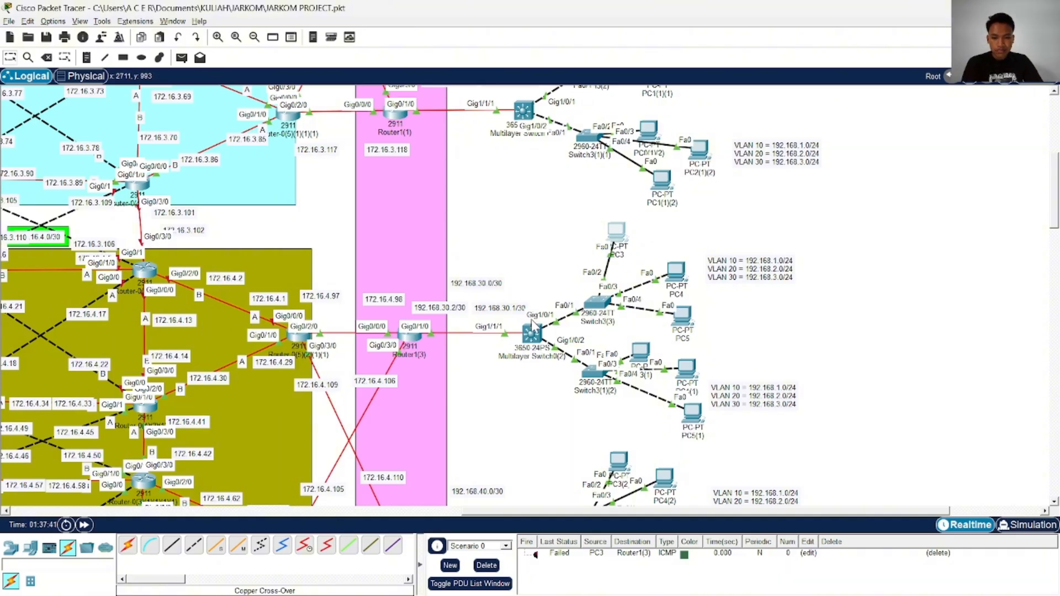
Enter privileged mode in the CLI of Multilayer Switch0(2) and run show running-config
left_click(532, 332)
key("Return")
key("Return")
key("Return")
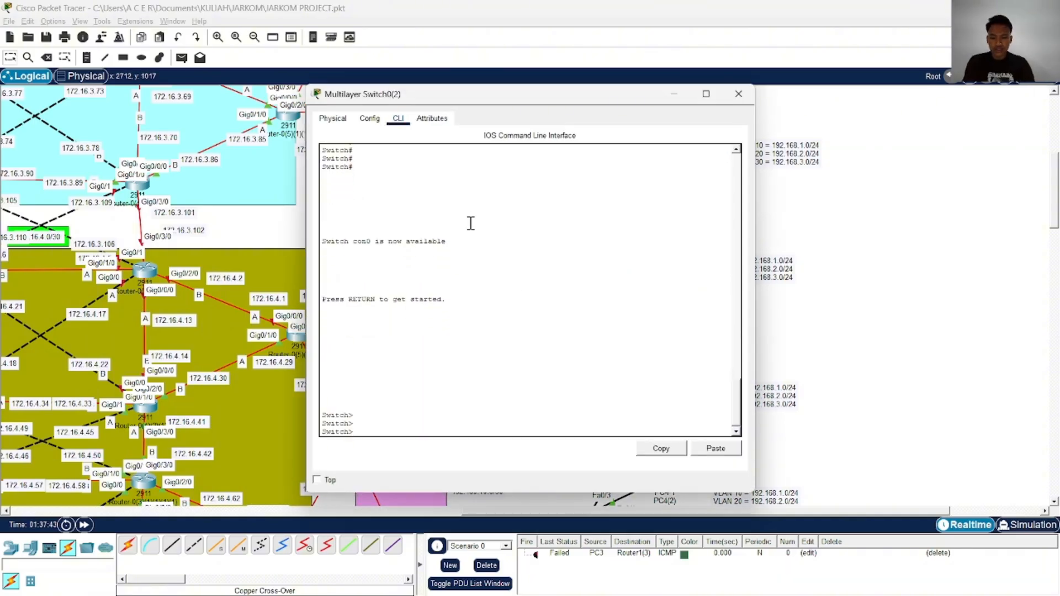
type("ena")
key("Return")
type("sh")
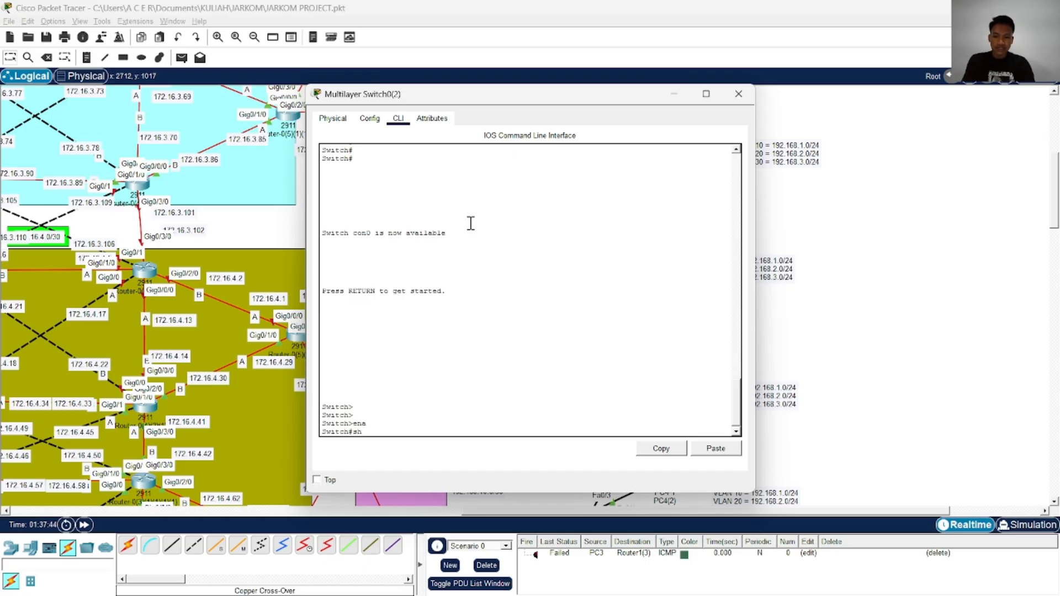
key("Tab")
type("r")
key("Tab")
type("un")
key("Tab")
key("Return")
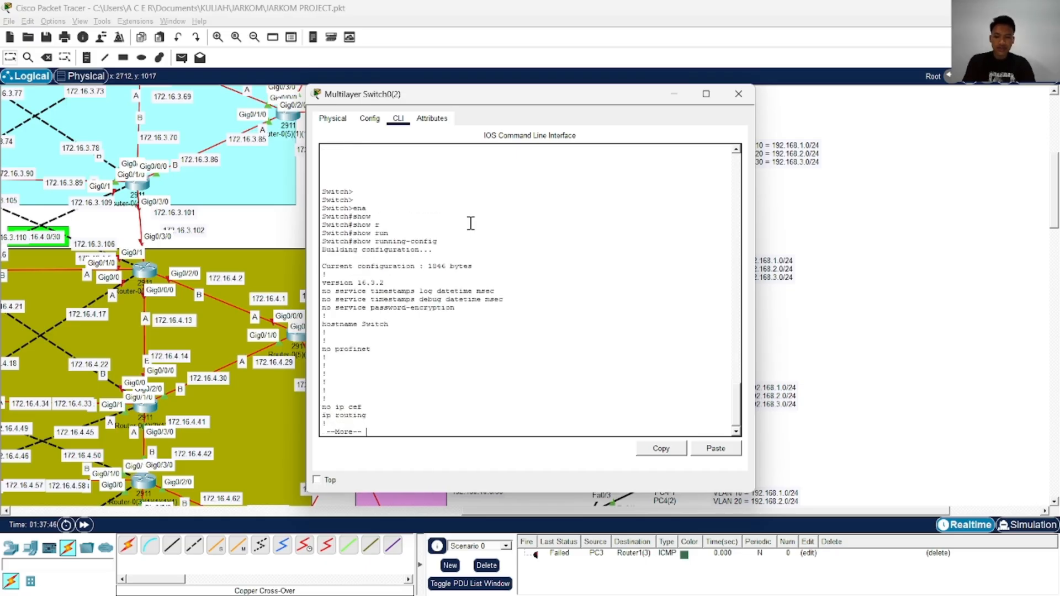
Page through the running configuration of Multilayer Switch0(2) to examine its trunk ports, GigabitEthernet1/1/1, VLAN interfaces and default route
key("Return")
key("Return")
key("Return")
key("Return")
key("Return")
key("Return")
key("Return")
key("Return")
key("Return")
key("Return")
key("Return")
key("Return")
key("Return")
key("Return")
key("Return")
key("Return")
key("Return")
key("Return")
key("Return")
key("Return")
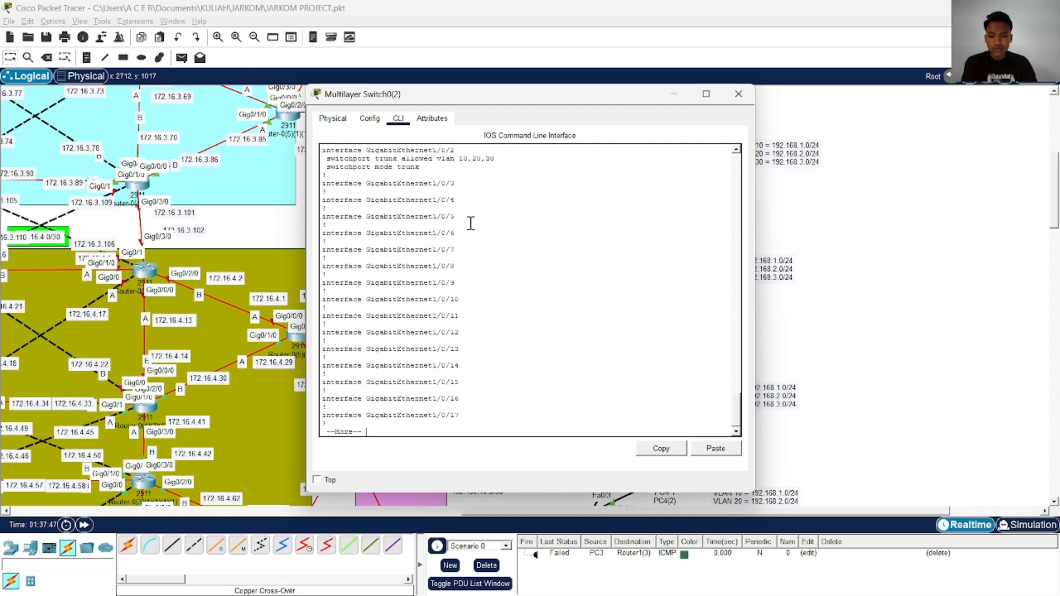
key("Return")
key("Return")
key("Return")
key("Return")
key("Return")
key("Return")
key("Return")
key("Return")
key("Return")
key("Return")
key("Return")
key("Return")
key("Return")
key("Return")
key("Return")
key("Return")
key("Return")
key("Return")
key("Return")
key("Return")
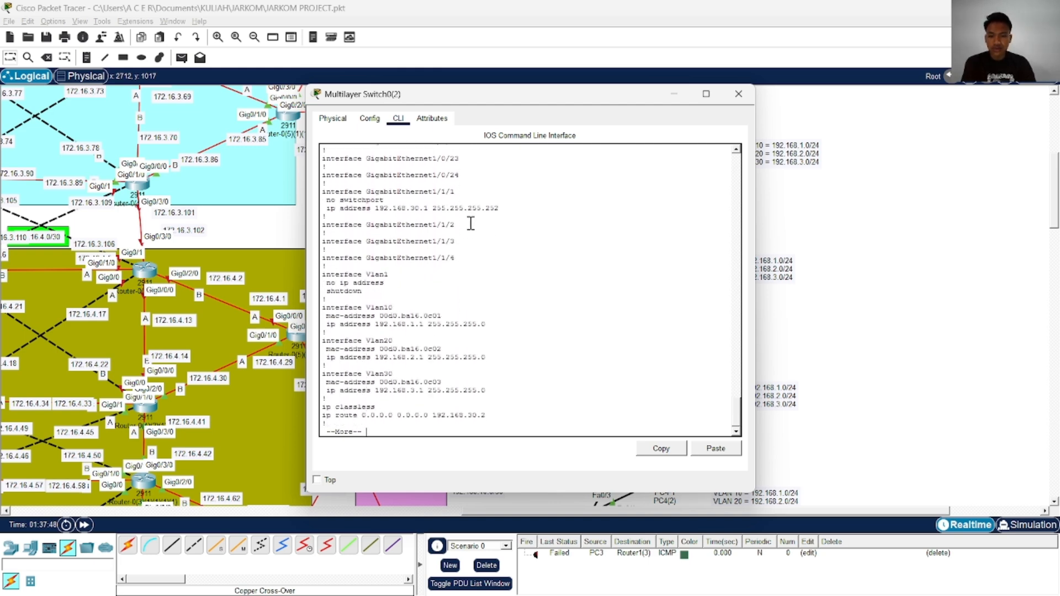
Read the remaining VLAN interface, default route and line settings in Multilayer Switch0(2)'s running configuration, and close the switch window
key("Return")
key("Return")
key("Return")
key("Return")
key("Return")
key("Return")
key("Return")
key("Return")
key("Return")
key("Return")
key("Return")
key("Return")
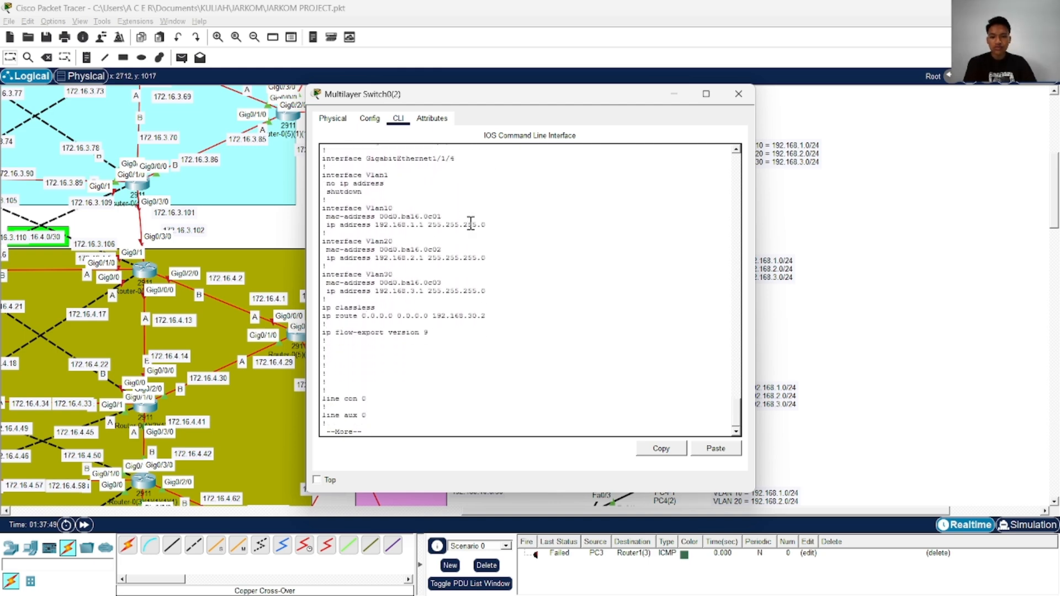
left_click(730, 95)
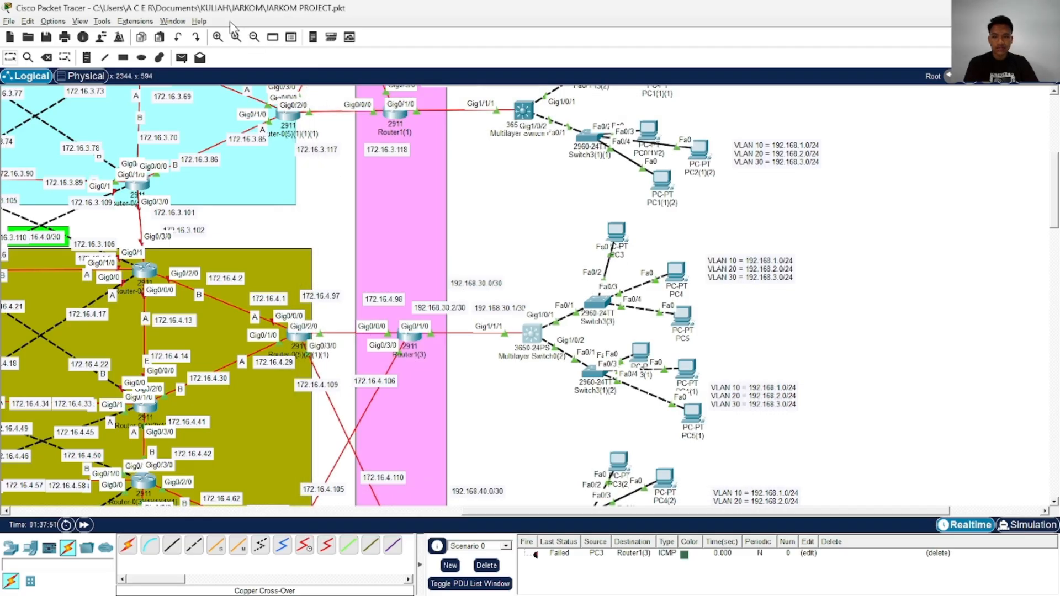
Test connectivity with simple PDUs from PC3 to PC3(1), PC4 and Multilayer Switch0(2)
left_click(613, 238)
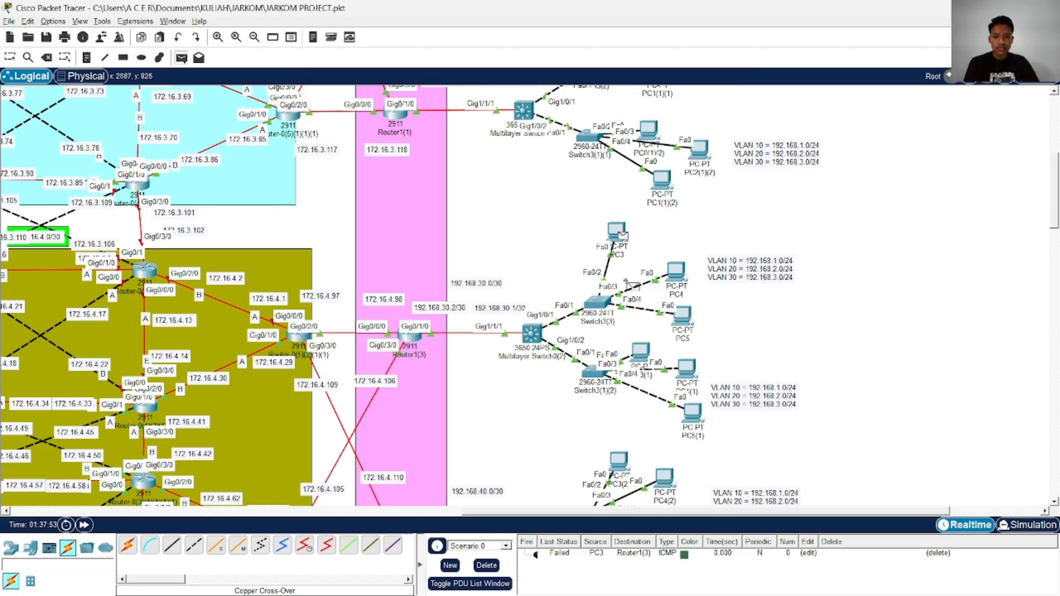
left_click(648, 356)
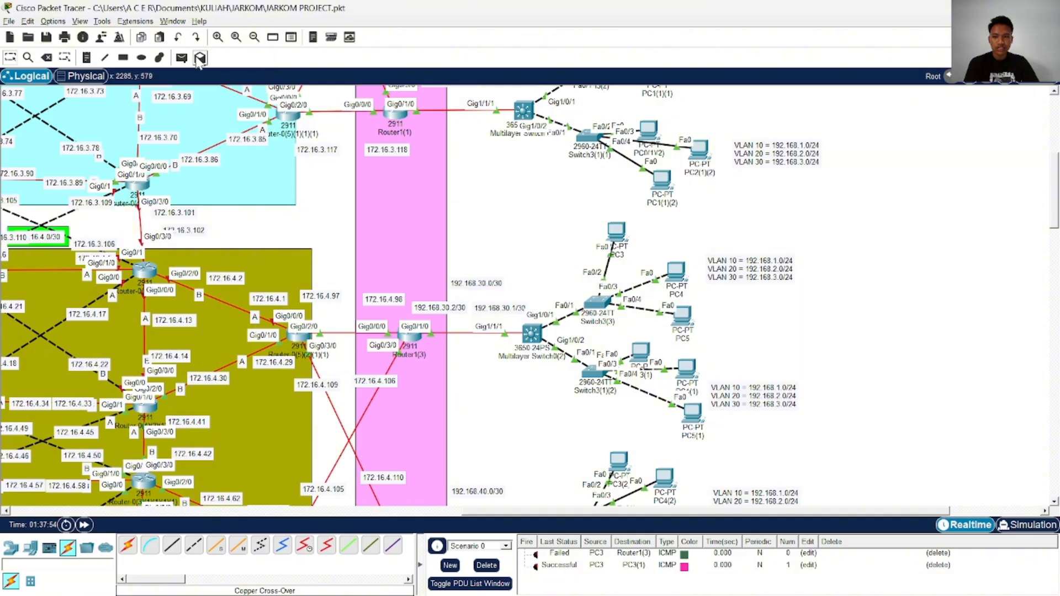
left_click(182, 58)
left_click(679, 272)
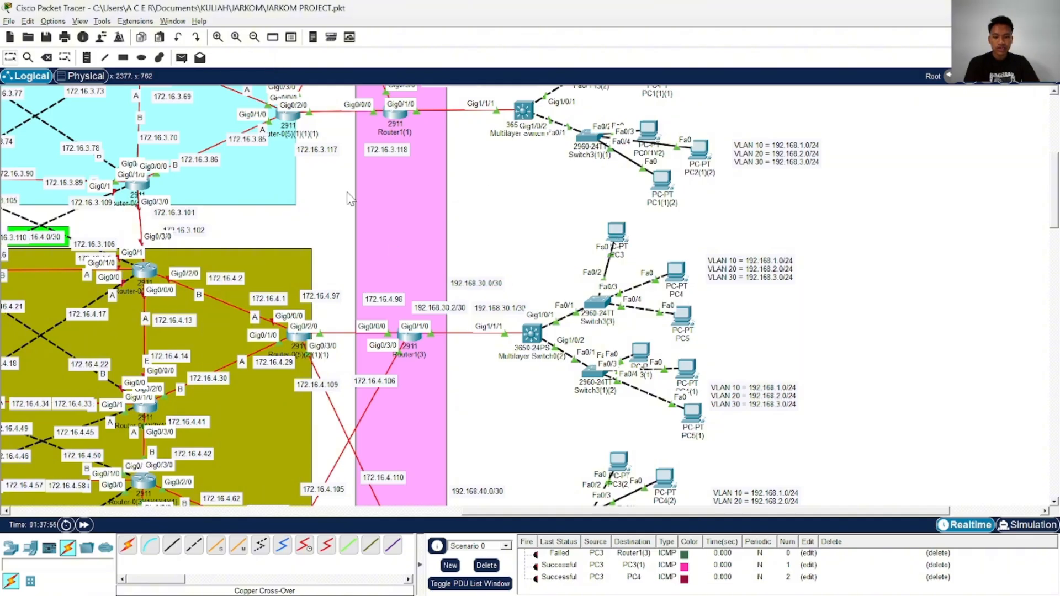
left_click(182, 58)
left_click(616, 232)
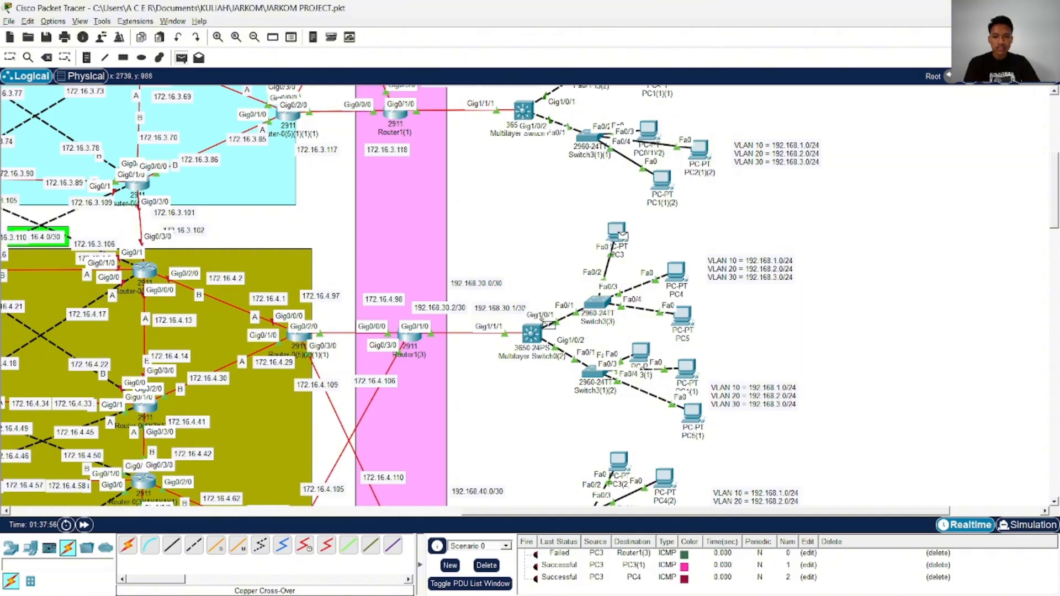
left_click(532, 333)
Clear the PDU list, send a simple PDU from PC3 to Router1(3), and clear the list again
left_click(487, 565)
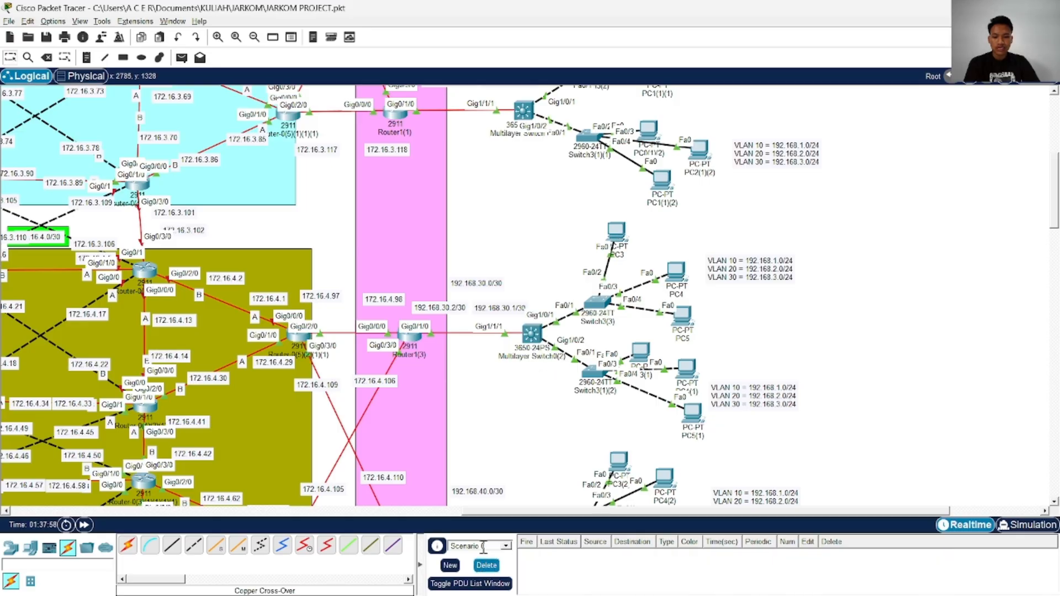
left_click(181, 57)
left_click(617, 232)
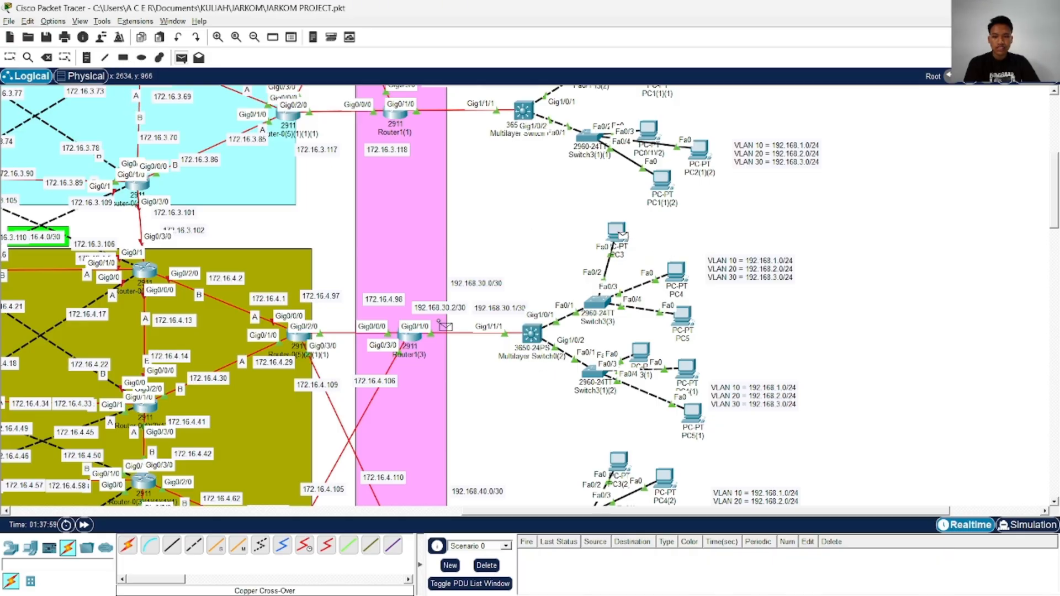
left_click(413, 336)
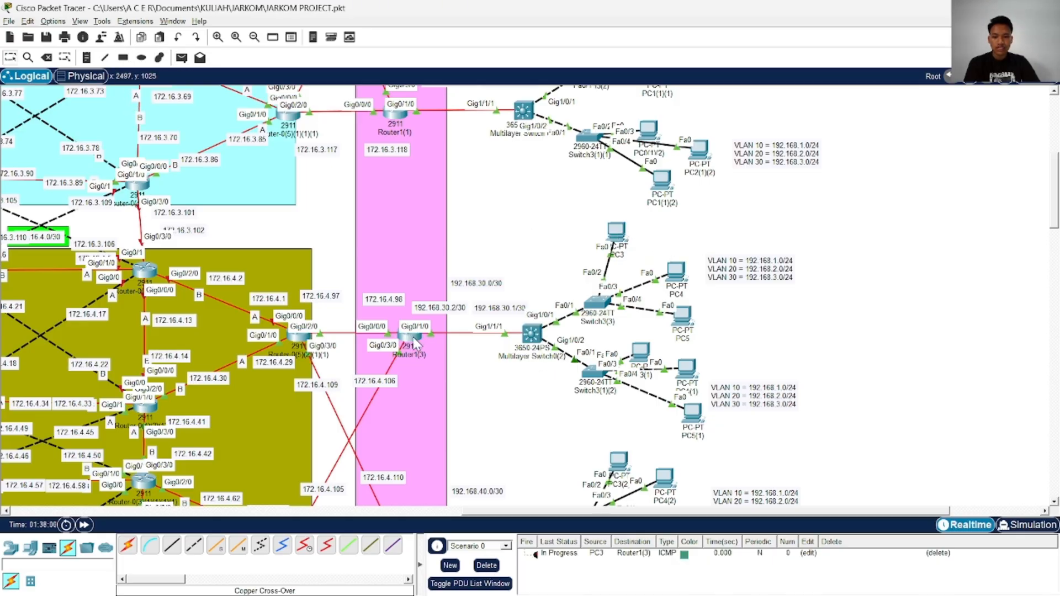
left_click(487, 566)
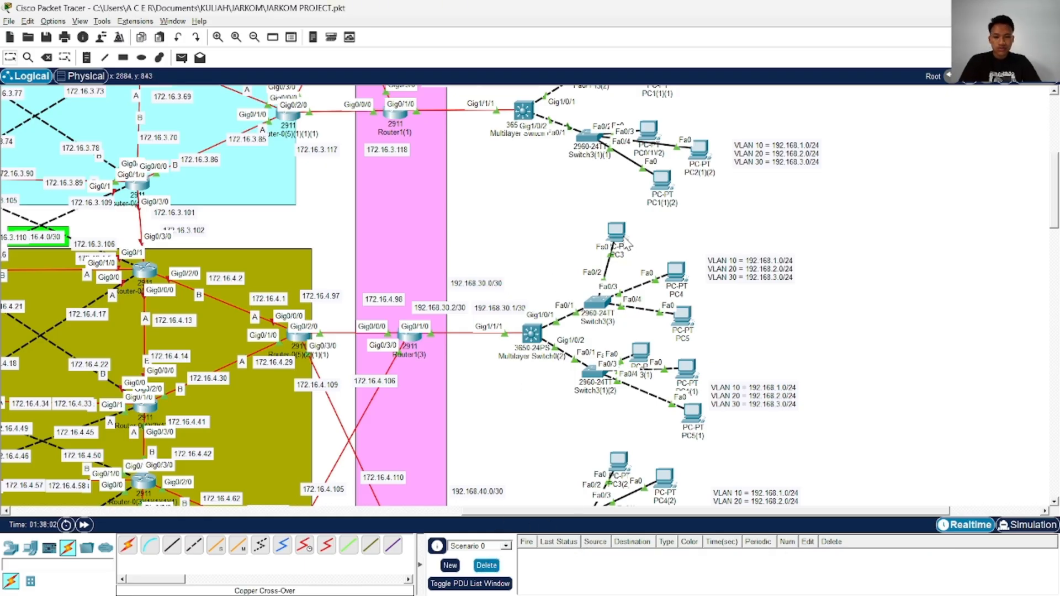
Look over the topology's router areas and the multilayer switch, access switch and PC groups connected to them
left_click_drag(619, 233, 637, 243)
scroll(571, 231, "down", 1)
scroll(482, 282, "down", 2)
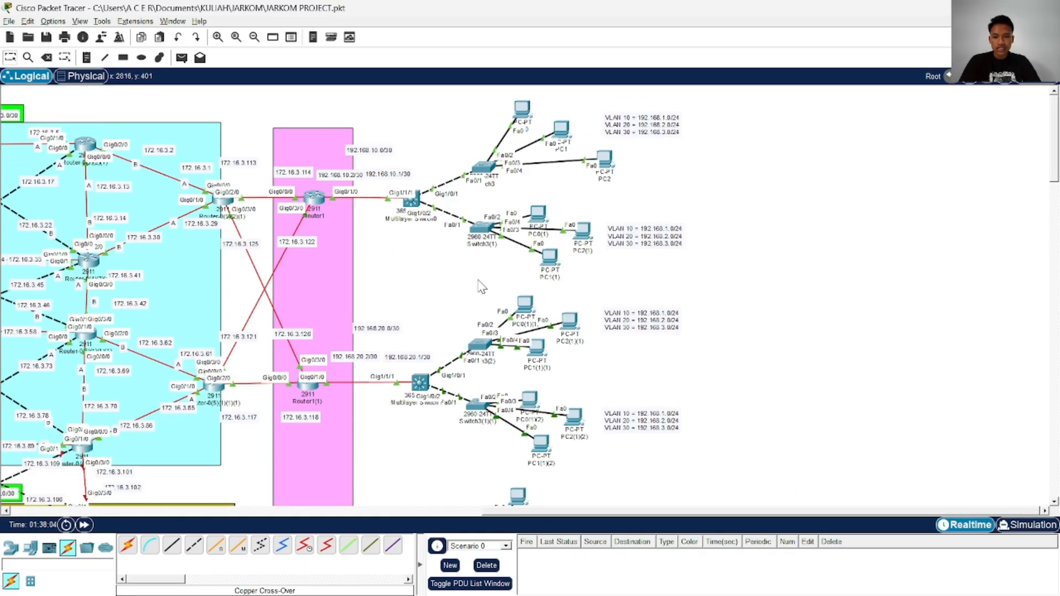
scroll(491, 349, "up", 4)
scroll(489, 349, "down", 15)
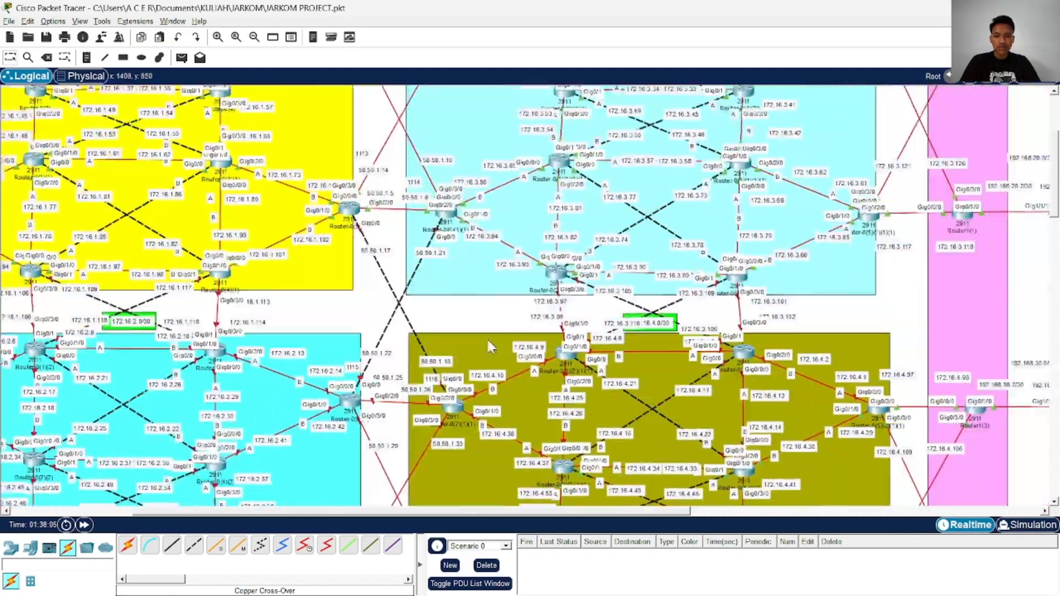
scroll(490, 345, "right", 18)
scroll(491, 337, "up", 5)
scroll(496, 310, "up", 6)
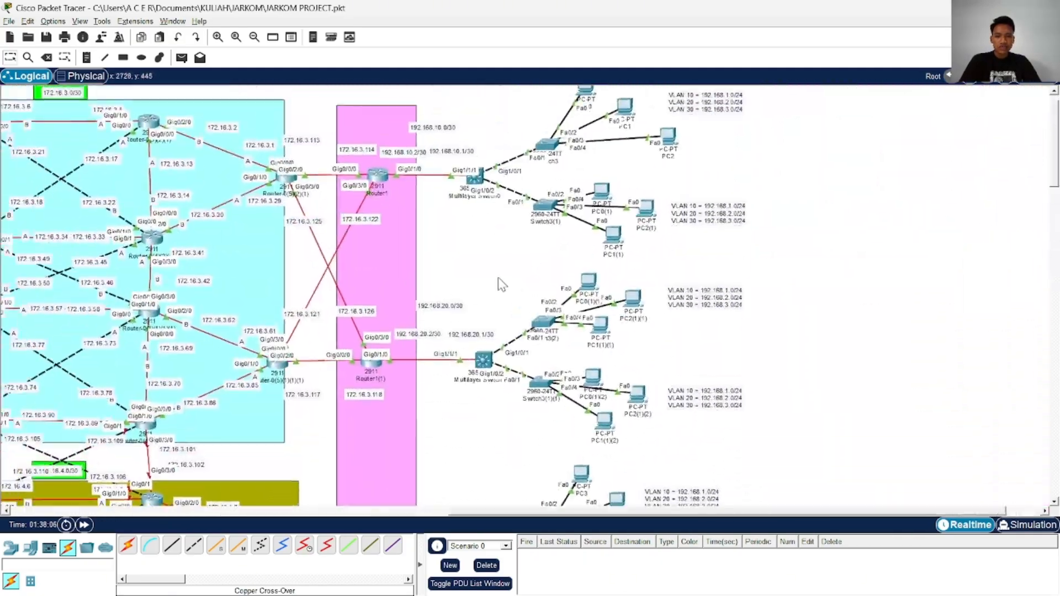
scroll(505, 264, "left", 8)
scroll(497, 232, "right", 8)
scroll(475, 193, "left", 5)
scroll(472, 185, "left", 5)
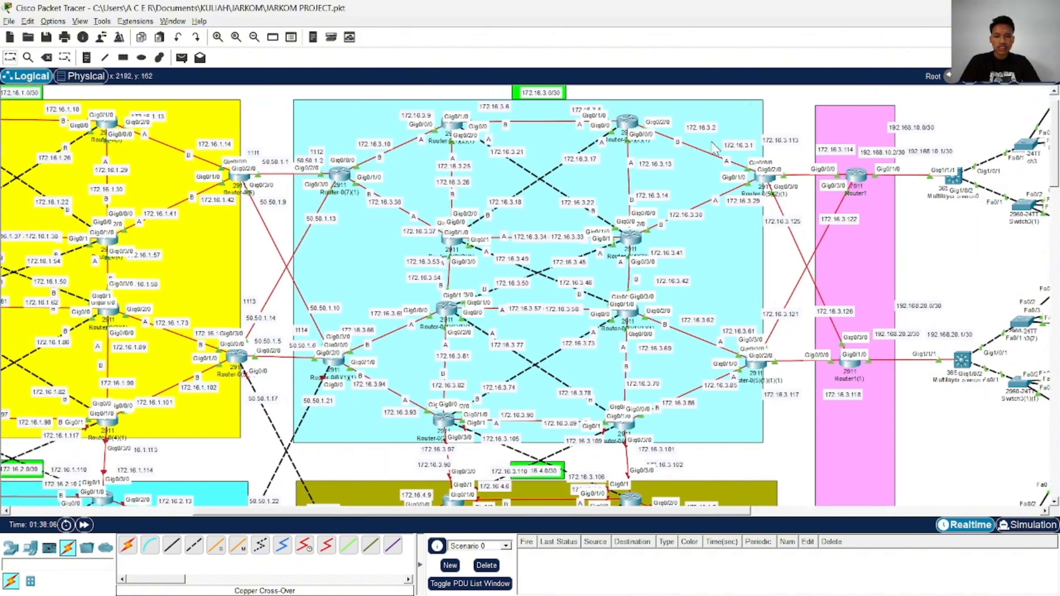
scroll(597, 151, "right", 12)
scroll(599, 149, "left", 10)
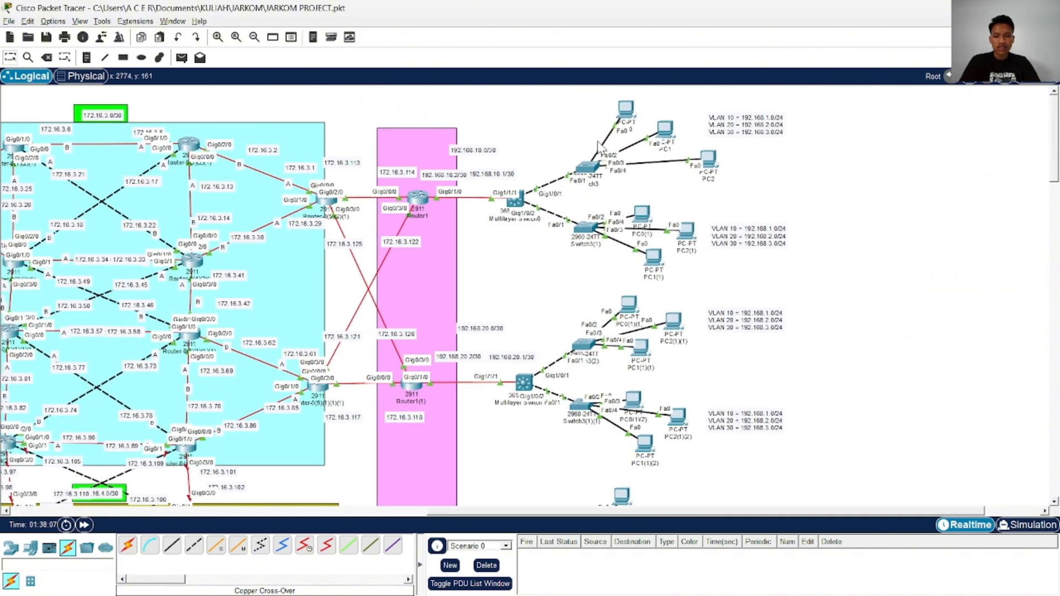
scroll(599, 149, "right", 11)
scroll(599, 148, "down", 2)
scroll(599, 148, "down", 15)
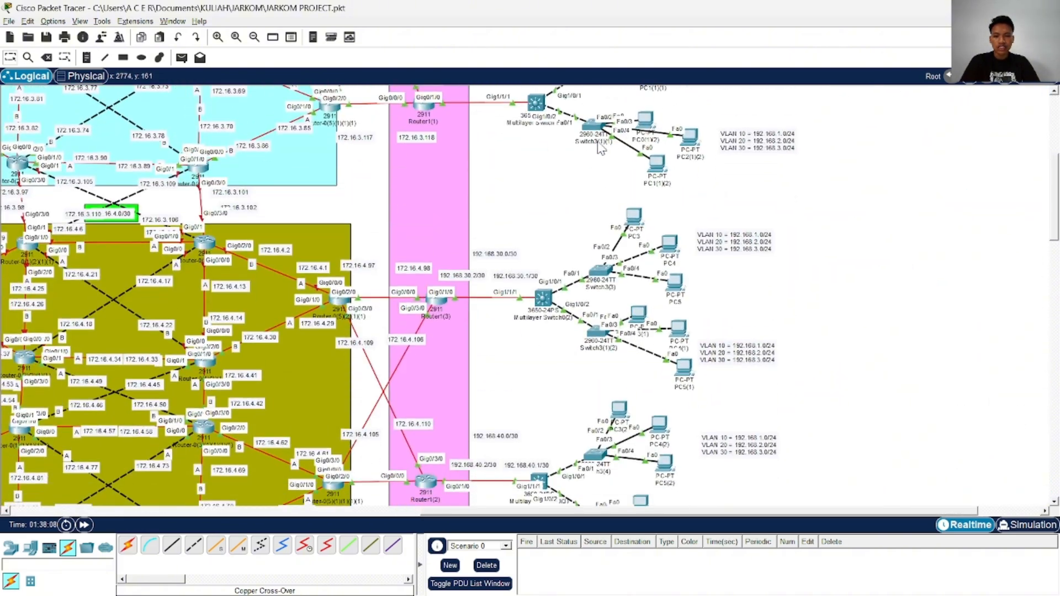
scroll(539, 376, "left", 10)
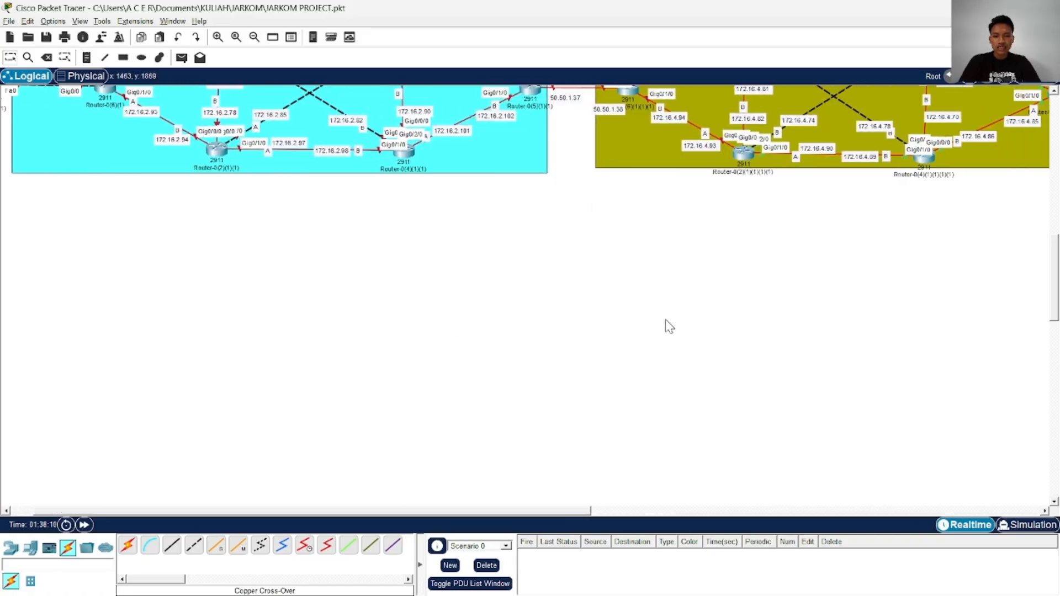
scroll(666, 321, "up", 15)
scroll(663, 310, "right", 12)
scroll(661, 299, "left", 3)
scroll(660, 290, "right", 3)
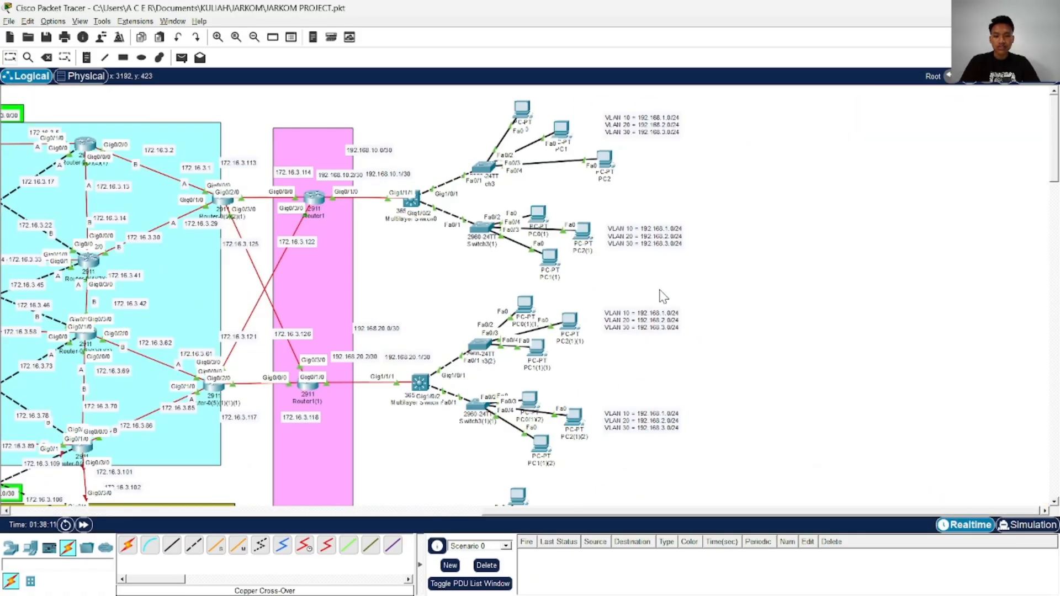
scroll(663, 296, "down", 3)
scroll(662, 295, "left", 2)
Cycle through the open windows to the JARKOM page in Google Chrome
key("alt+Tab")
key("alt+Tab")
key("alt+Tab")
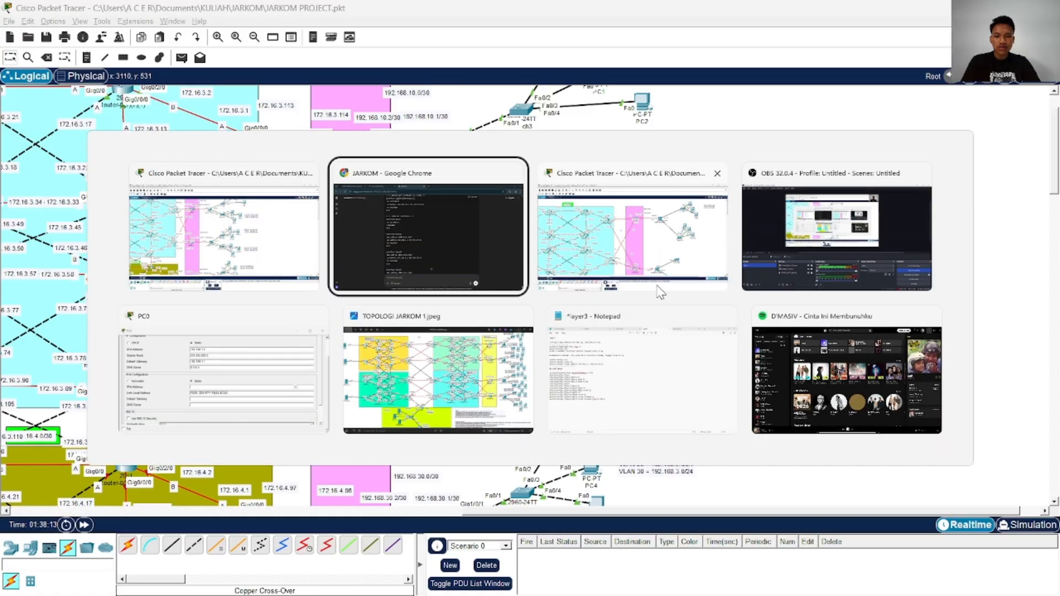